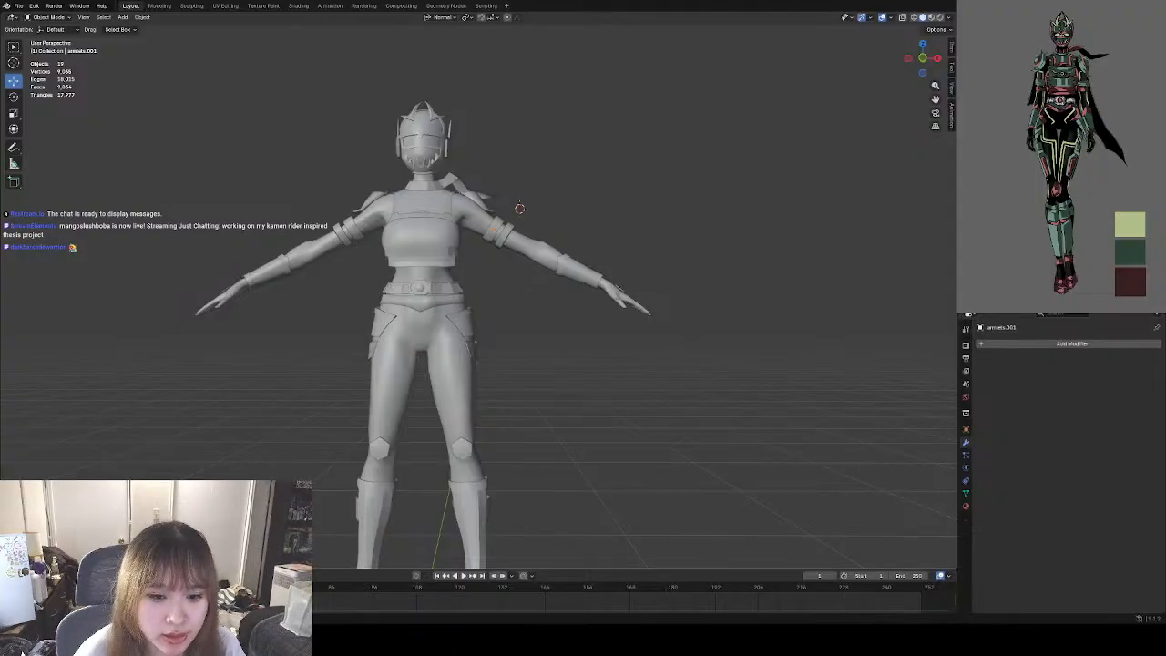
Examine the armored character from the front, from the full figure to the helmet and upper-body armor.
{"action": "middle_click_drag", "start_coordinate": [521, 322], "coordinate": [699, 335], "text": "shift"}
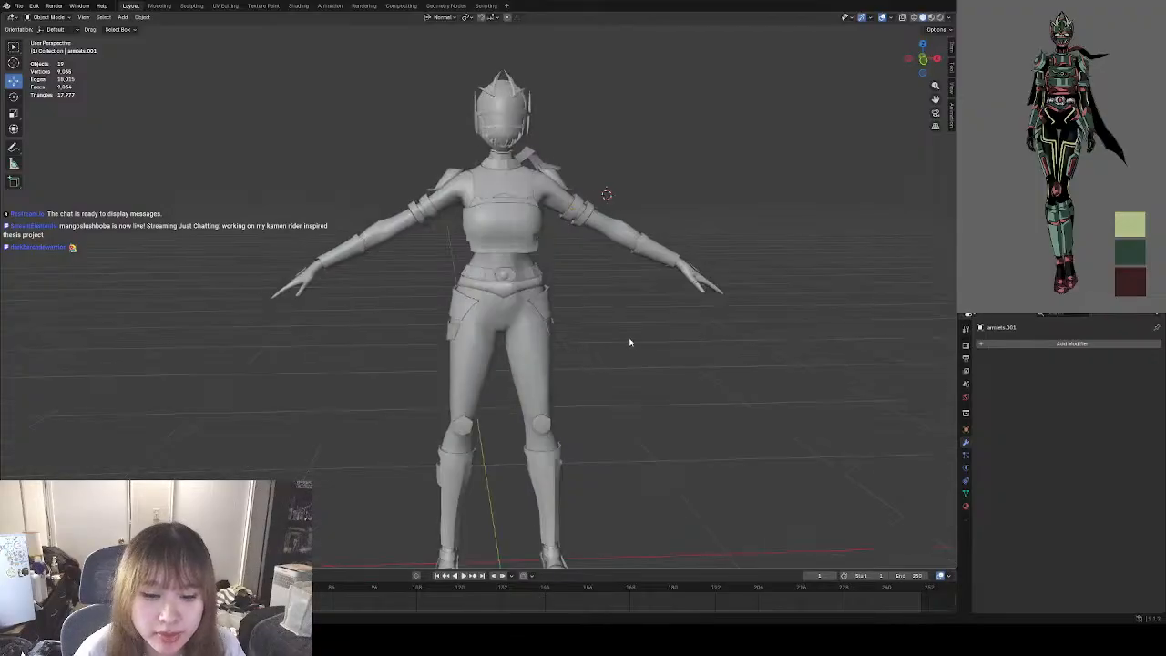
{"action": "middle_click_drag", "start_coordinate": [629, 343], "coordinate": [584, 366]}
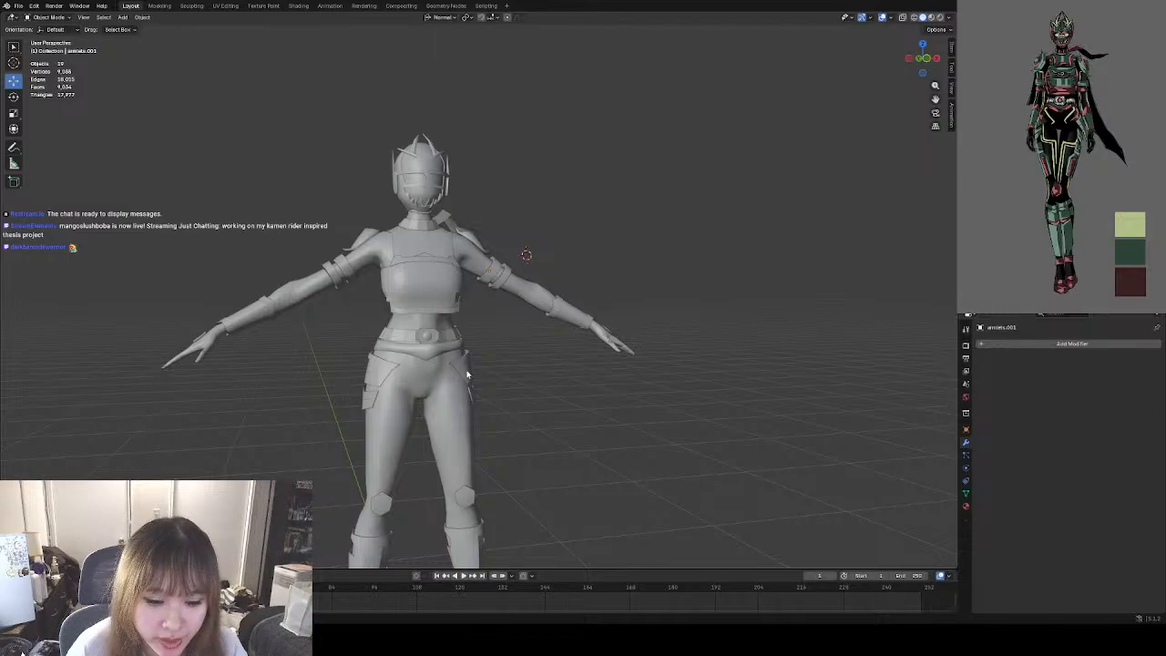
{"action": "middle_click_drag", "start_coordinate": [715, 407], "coordinate": [578, 370]}
{"action": "scroll", "coordinate": [514, 347], "scroll_direction": "up", "scroll_amount": 4}
{"action": "scroll", "coordinate": [515, 347], "scroll_direction": "up", "scroll_amount": 1}
{"action": "middle_click_drag", "start_coordinate": [588, 327], "coordinate": [434, 327]}
{"action": "scroll", "coordinate": [433, 327], "scroll_direction": "up", "scroll_amount": 3}
{"action": "middle_click_drag", "start_coordinate": [548, 479], "coordinate": [509, 346], "text": "shift"}
{"action": "scroll", "coordinate": [509, 346], "scroll_direction": "up", "scroll_amount": 1}
{"action": "scroll", "coordinate": [526, 365], "scroll_direction": "down", "scroll_amount": 8}
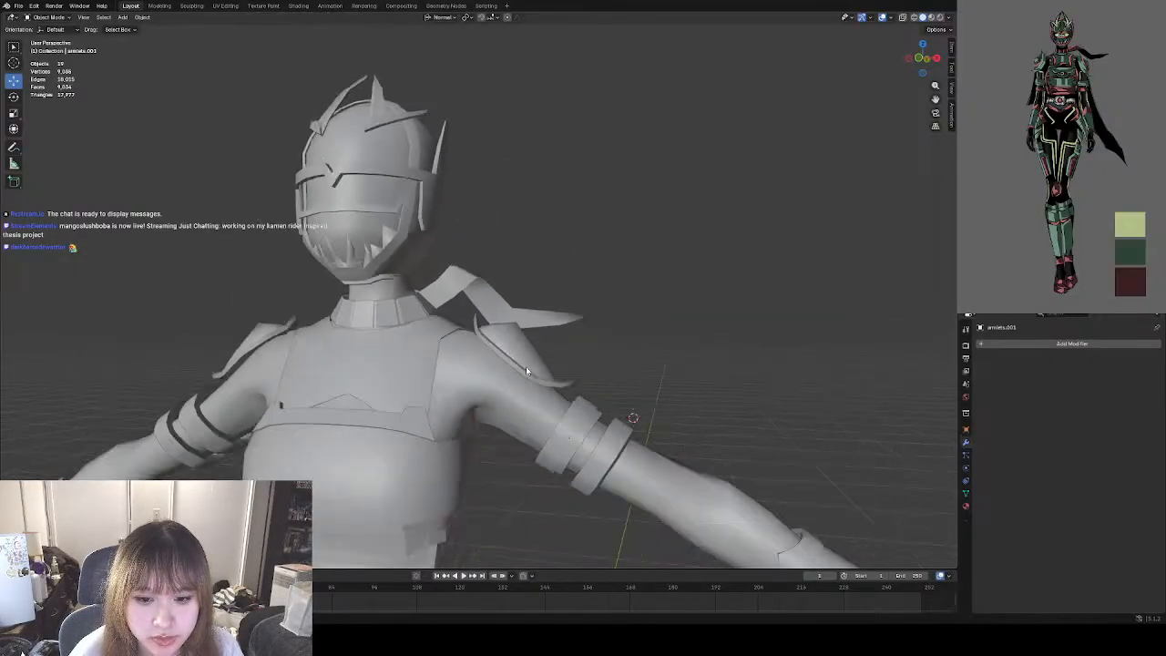
{"action": "middle_click_drag", "start_coordinate": [564, 388], "coordinate": [631, 375]}
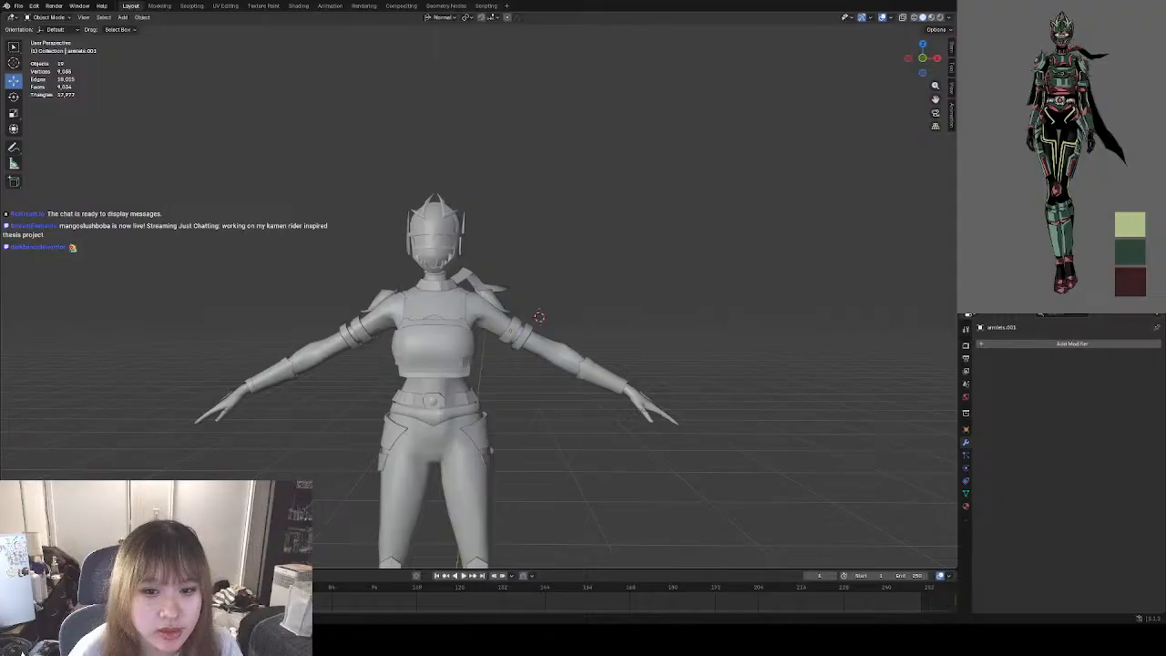
{"action": "scroll", "coordinate": [281, 345], "scroll_direction": "up", "scroll_amount": 4}
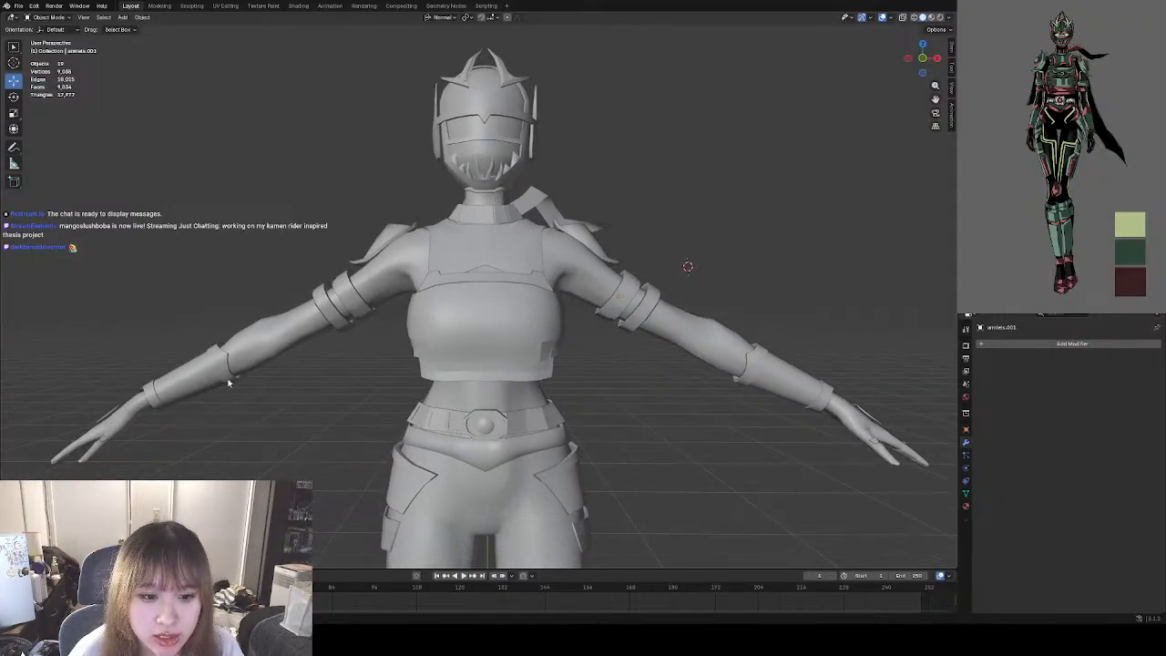
Select the forearm guards, armlets, shoulder pads, scarf and helmet one after another to check the separate armor pieces.
{"action": "left_click", "coordinate": [215, 383]}
{"action": "left_click", "coordinate": [328, 315]}
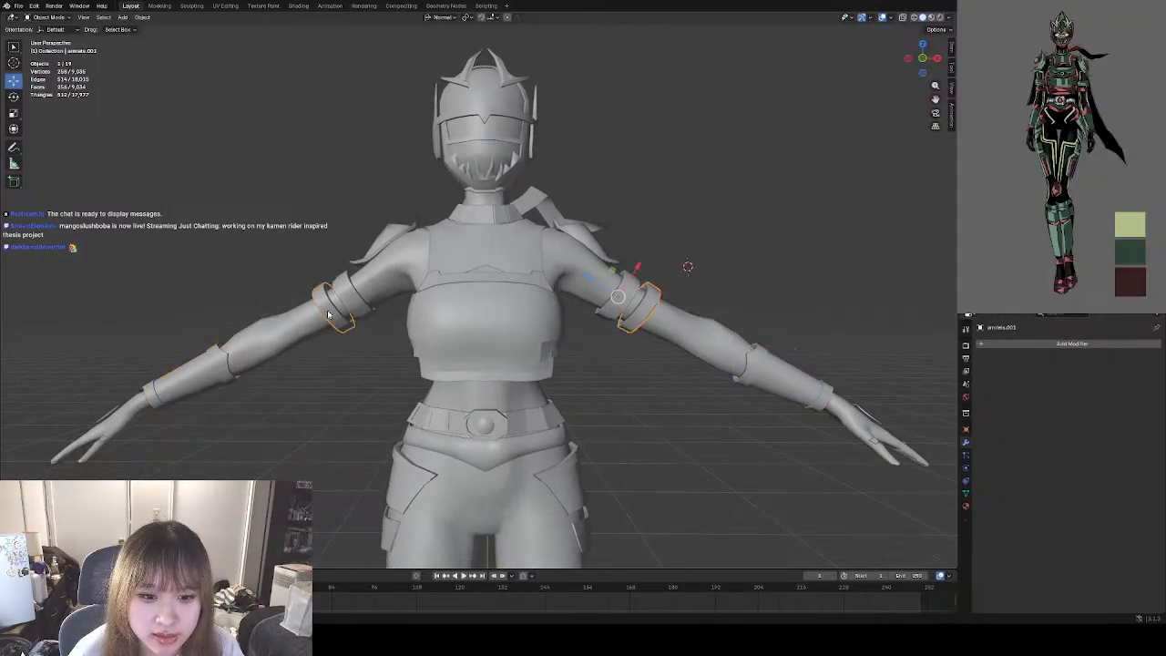
{"action": "middle_click_drag", "start_coordinate": [447, 294], "coordinate": [388, 339]}
{"action": "left_click", "coordinate": [319, 287]}
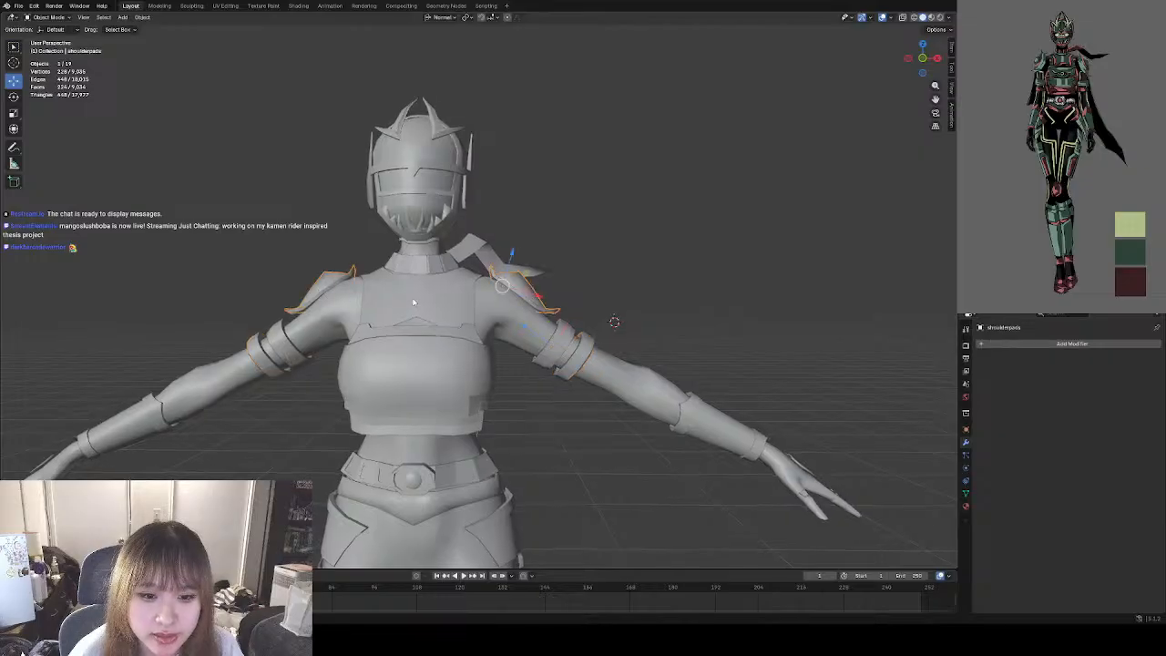
{"action": "middle_click_drag", "start_coordinate": [320, 287], "coordinate": [460, 317]}
{"action": "left_click", "coordinate": [460, 315]}
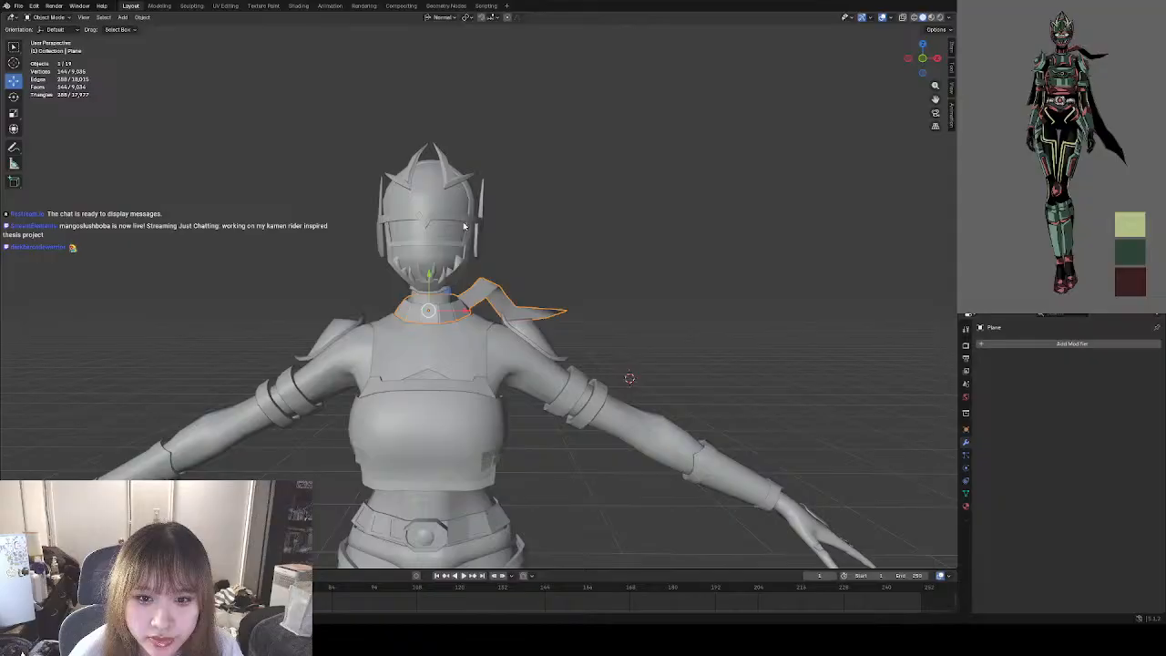
{"action": "left_click", "coordinate": [432, 212]}
{"action": "scroll", "coordinate": [434, 219], "scroll_direction": "up", "scroll_amount": 2}
{"action": "middle_click_drag", "start_coordinate": [445, 233], "coordinate": [468, 273]}
{"action": "scroll", "coordinate": [422, 253], "scroll_direction": "up", "scroll_amount": 2}
{"action": "scroll", "coordinate": [508, 292], "scroll_direction": "down", "scroll_amount": 2}
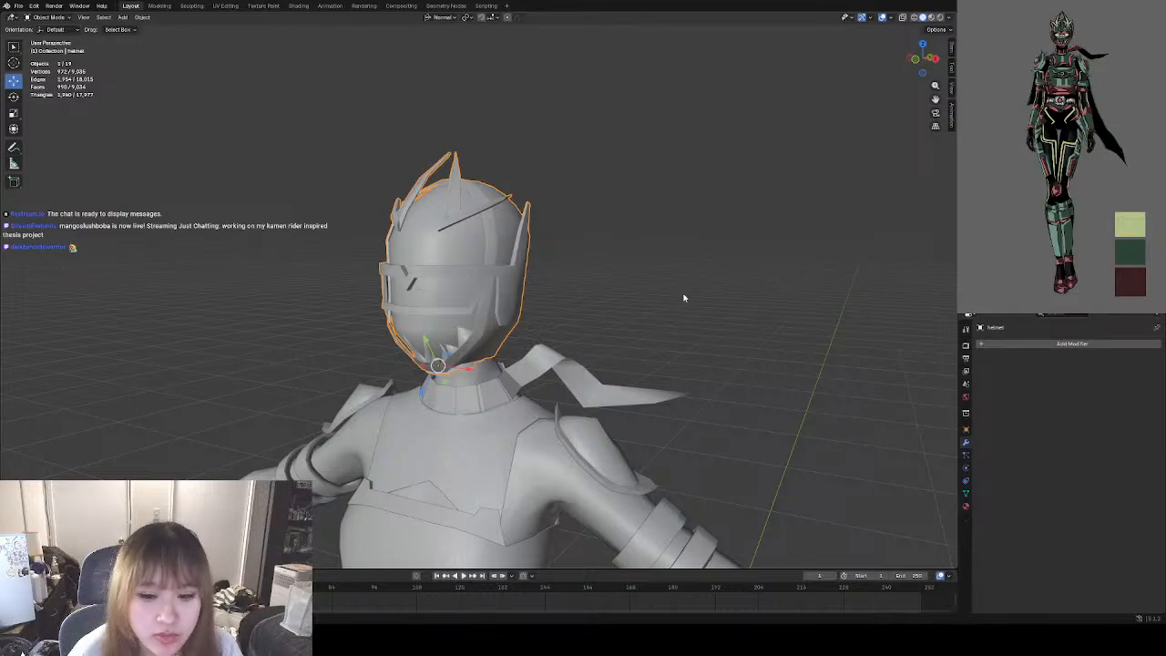
Inspect the shading of the helmet's visor, horns and mouth fangs up close from several angles.
{"action": "left_click", "coordinate": [629, 297]}
{"action": "scroll", "coordinate": [630, 295], "scroll_direction": "up", "scroll_amount": 4}
{"action": "scroll", "coordinate": [522, 262], "scroll_direction": "down", "scroll_amount": 4}
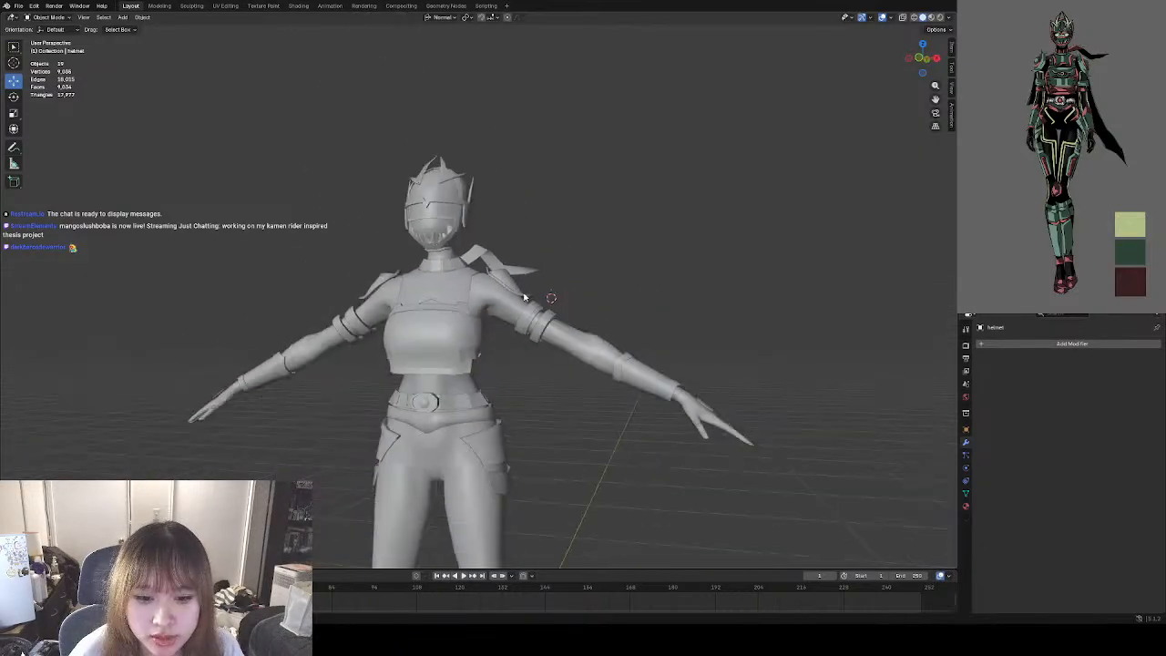
{"action": "middle_click_drag", "start_coordinate": [528, 297], "coordinate": [561, 313]}
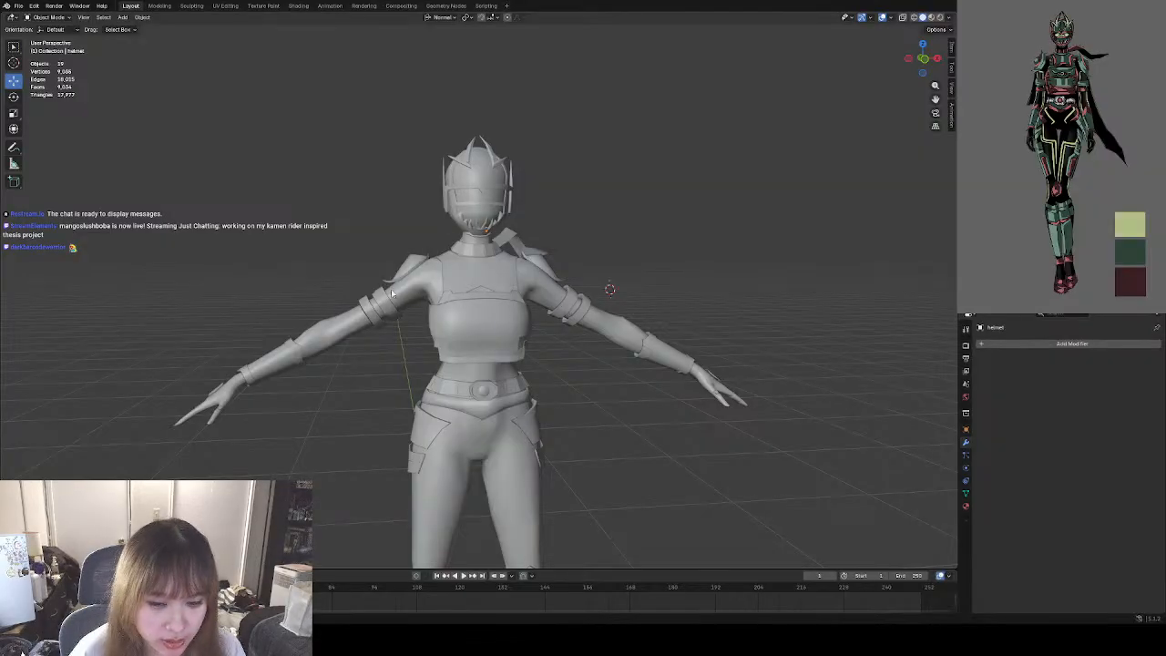
{"action": "scroll", "coordinate": [495, 338], "scroll_direction": "up", "scroll_amount": 3}
{"action": "middle_click_drag", "start_coordinate": [495, 338], "coordinate": [522, 308]}
{"action": "scroll", "coordinate": [483, 290], "scroll_direction": "up", "scroll_amount": 4}
{"action": "left_click", "coordinate": [459, 311]}
{"action": "left_click", "coordinate": [724, 330]}
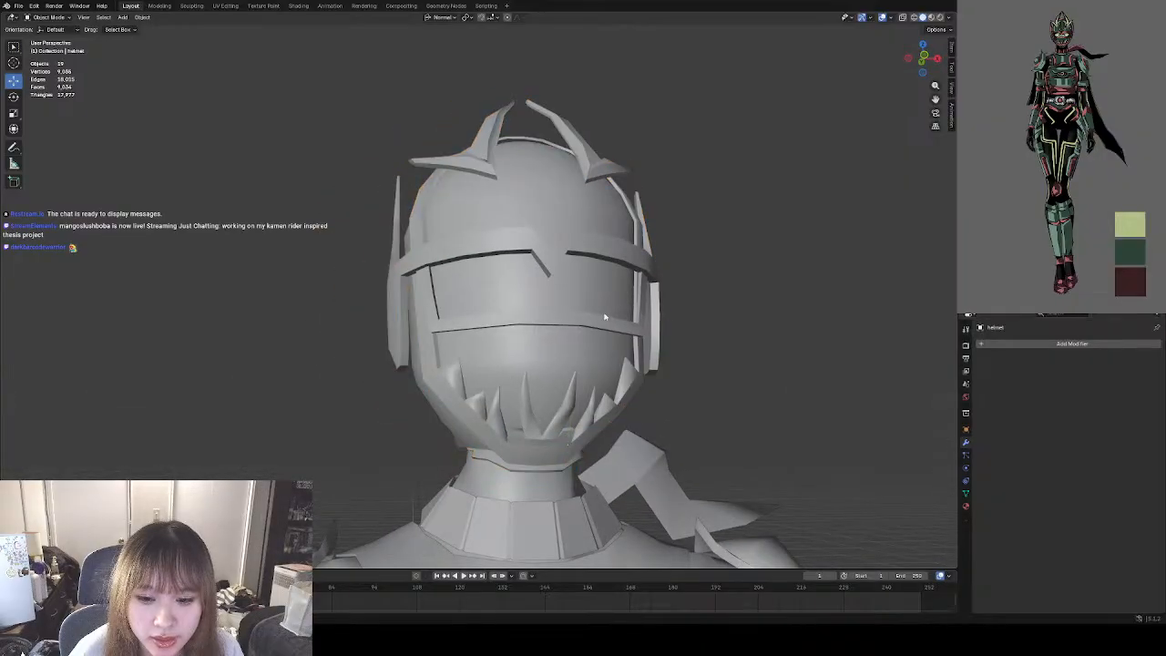
{"action": "middle_click_drag", "start_coordinate": [601, 310], "coordinate": [500, 318]}
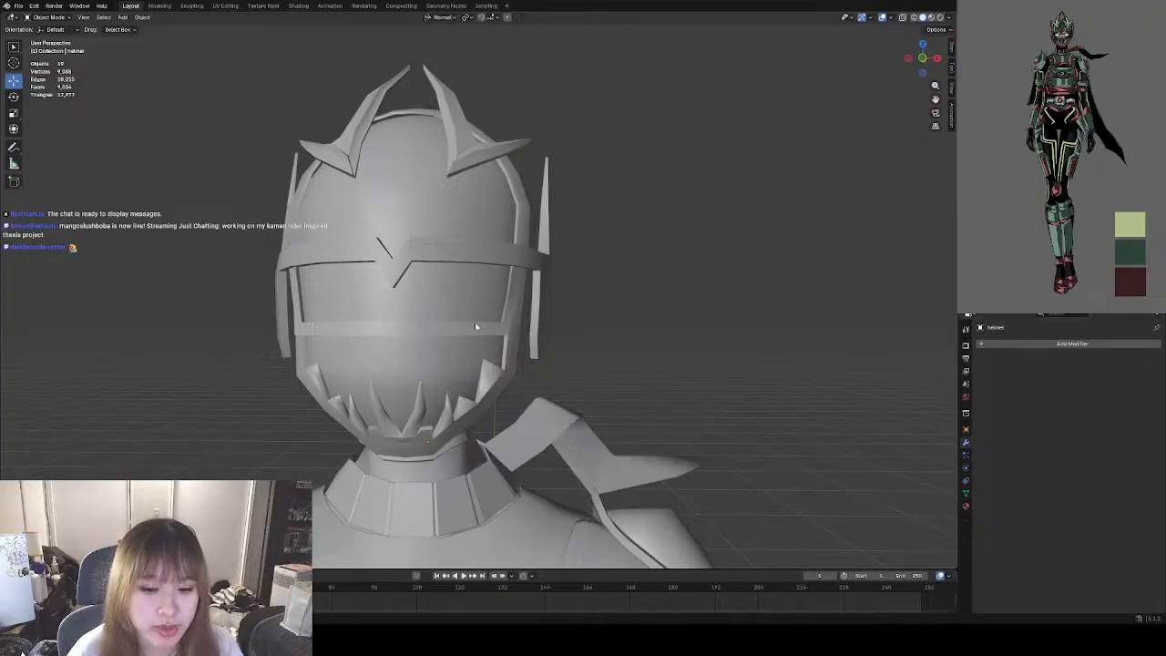
{"action": "middle_click_drag", "start_coordinate": [544, 332], "coordinate": [508, 327]}
{"action": "scroll", "coordinate": [456, 384], "scroll_direction": "up", "scroll_amount": 2}
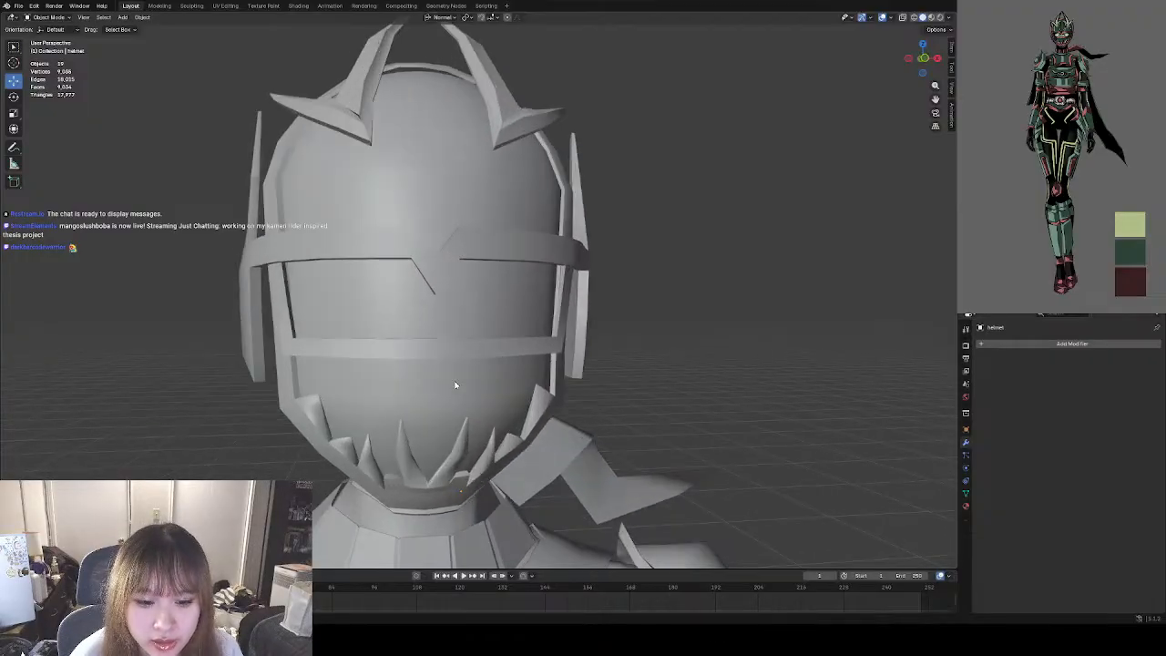
{"action": "middle_click_drag", "start_coordinate": [456, 385], "coordinate": [493, 361]}
{"action": "scroll", "coordinate": [480, 367], "scroll_direction": "up", "scroll_amount": 1}
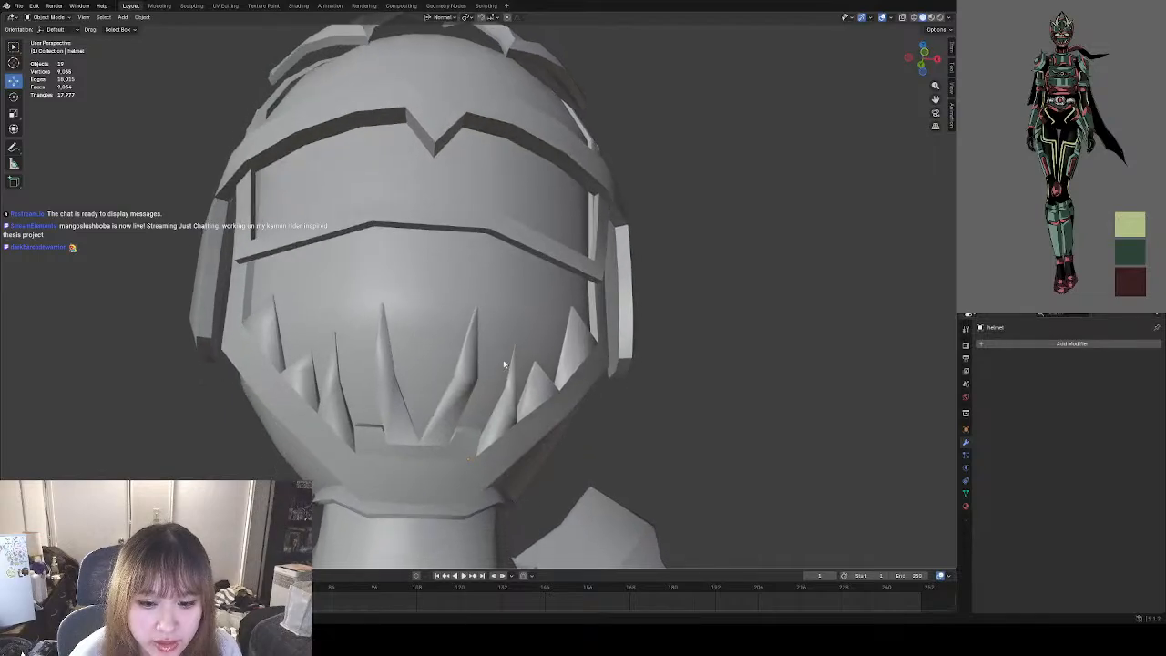
Put the helmet mesh into Edit Mode and focus on the edges of its mouth fangs.
{"action": "left_click", "coordinate": [493, 361]}
{"action": "left_click", "coordinate": [47, 17]}
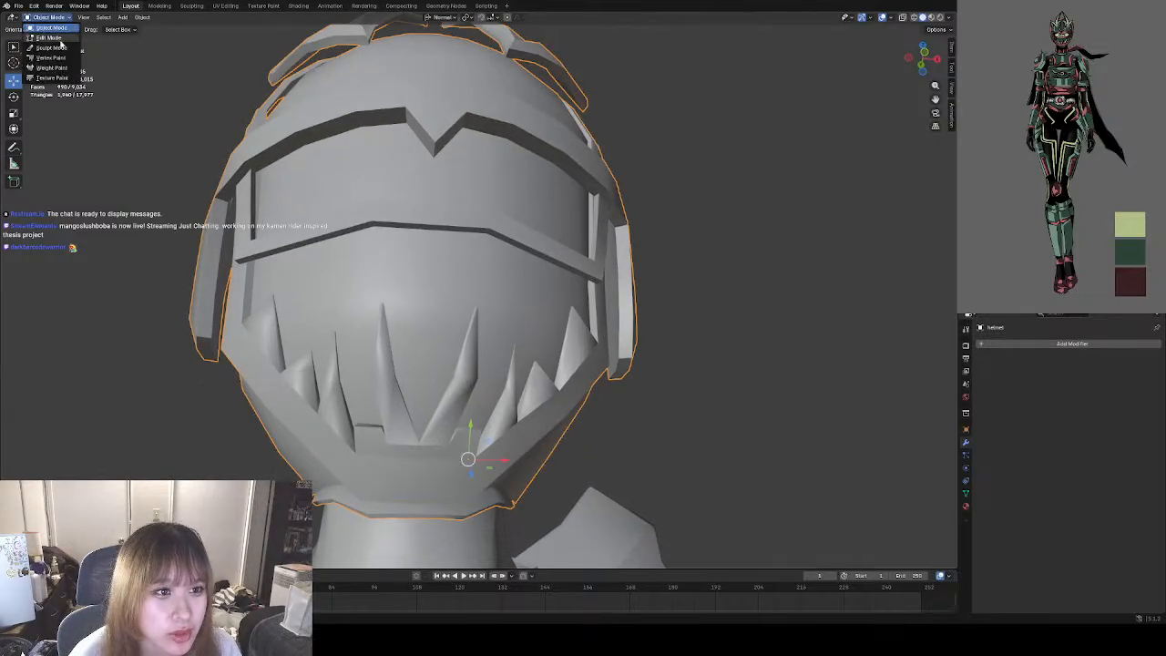
{"action": "left_click", "coordinate": [45, 40]}
{"action": "scroll", "coordinate": [266, 283], "scroll_direction": "up", "scroll_amount": 5}
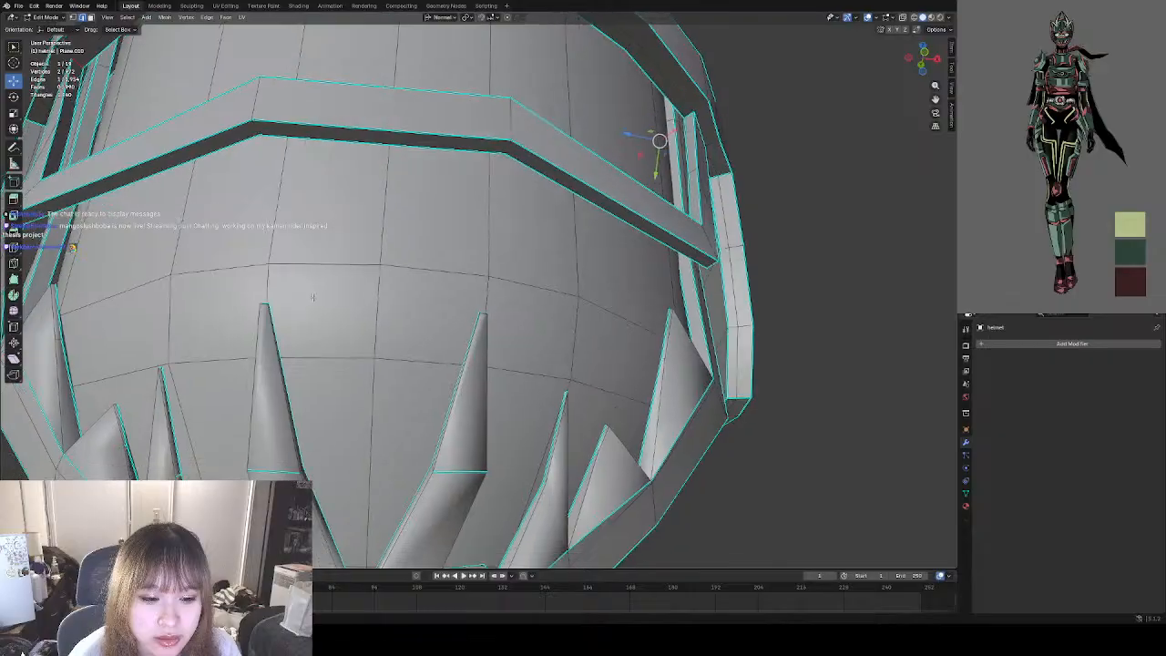
{"action": "middle_click_drag", "start_coordinate": [272, 346], "coordinate": [304, 370]}
{"action": "left_click", "coordinate": [296, 384]}
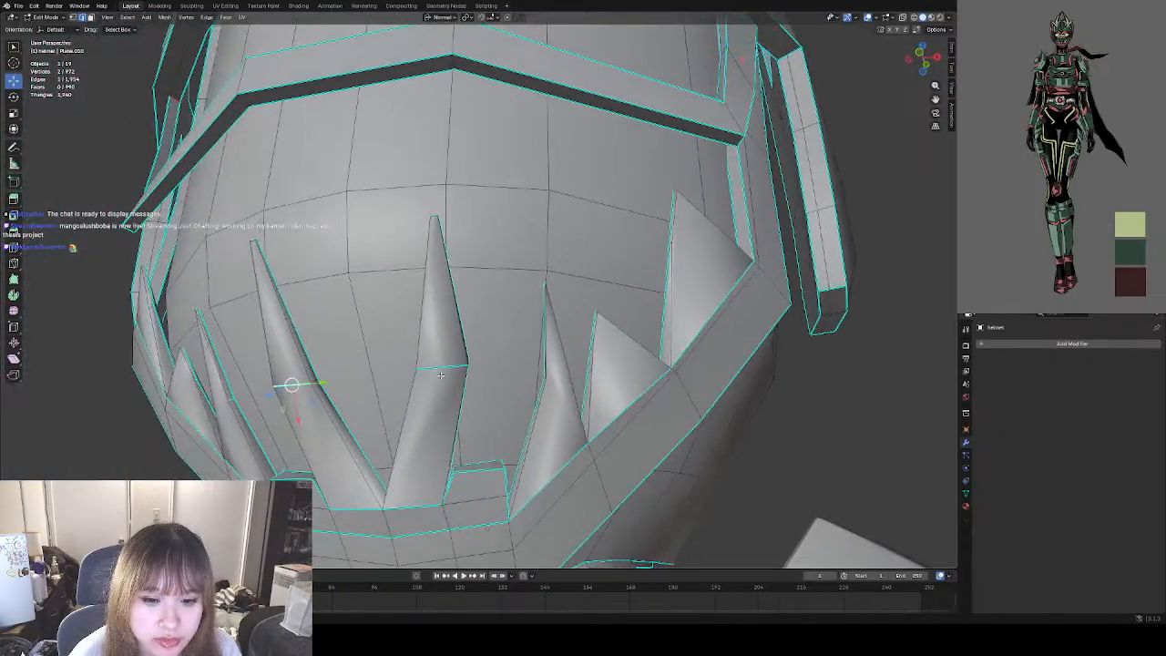
{"action": "left_click", "coordinate": [442, 369], "text": "shift"}
{"action": "right_click", "coordinate": [438, 372]}
{"action": "left_click", "coordinate": [418, 503]}
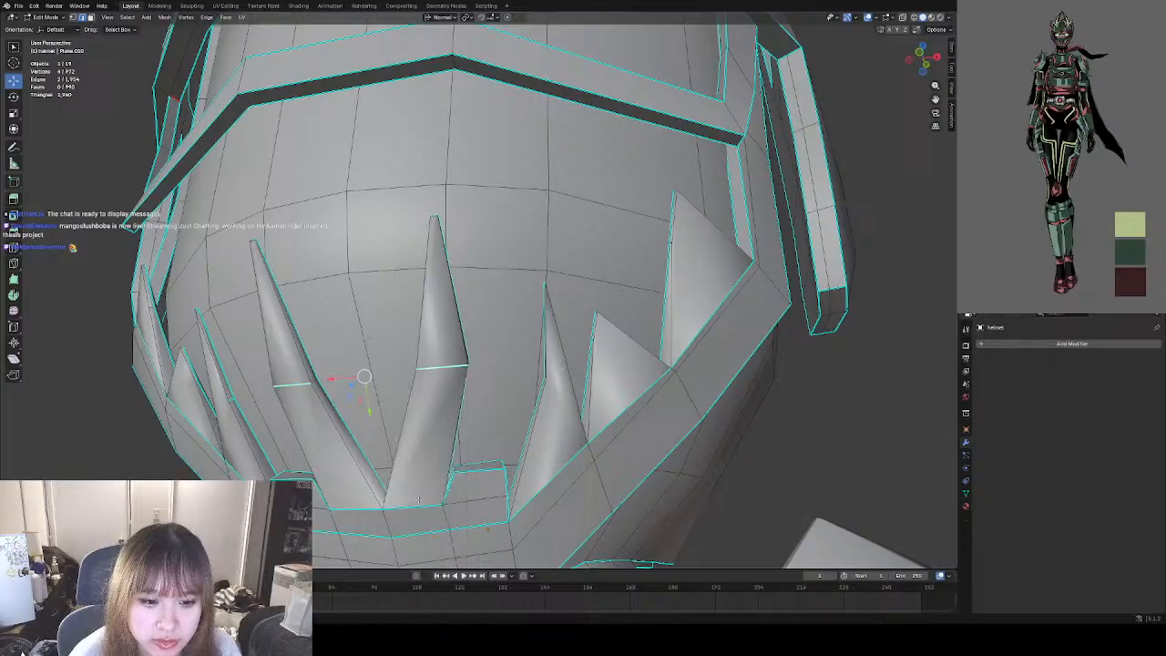
{"action": "left_click", "coordinate": [225, 428]}
{"action": "left_click", "coordinate": [229, 399]}
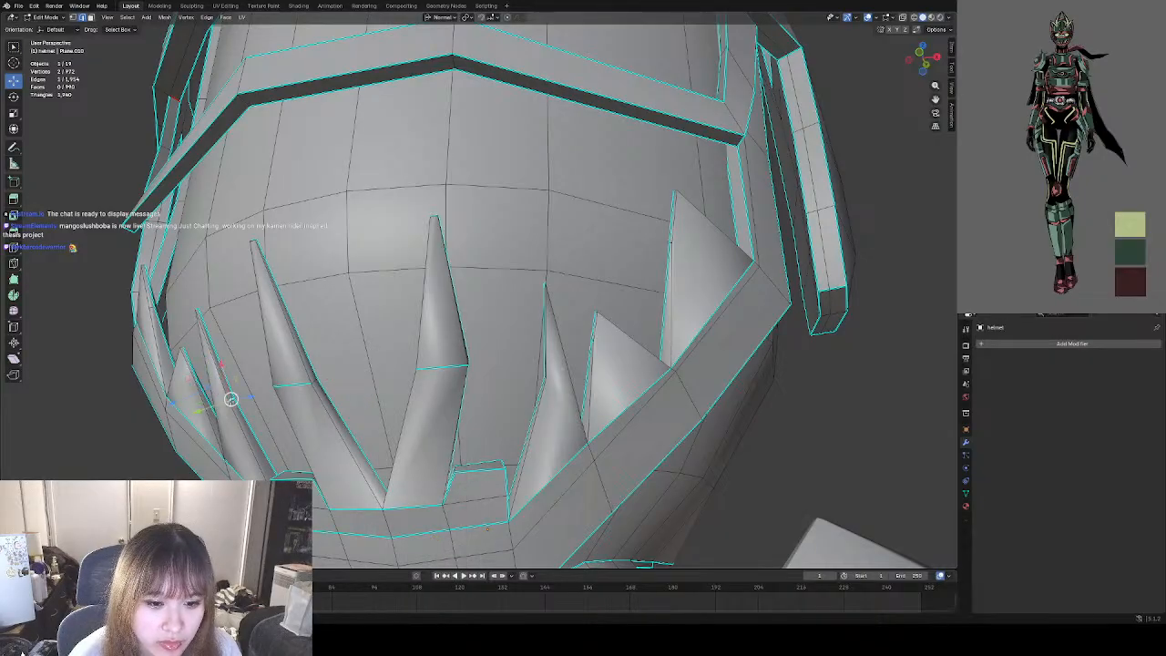
Clear the sharp marking from the middle cross edges of the two central mouth fangs.
{"action": "left_click", "coordinate": [302, 383]}
{"action": "left_click", "coordinate": [442, 369], "text": "shift"}
{"action": "right_click", "coordinate": [437, 372]}
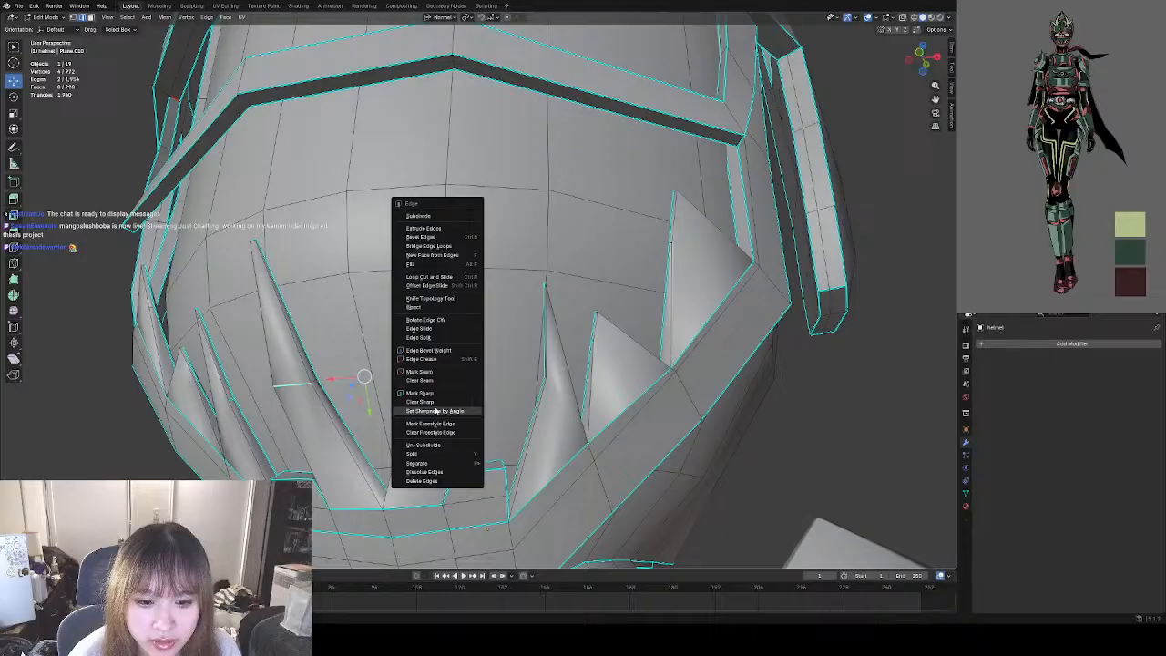
{"action": "left_click", "coordinate": [448, 404]}
Clear the sharp marking from the middle cross edges of the two fangs on each side of the central pair.
{"action": "left_click", "coordinate": [231, 401]}
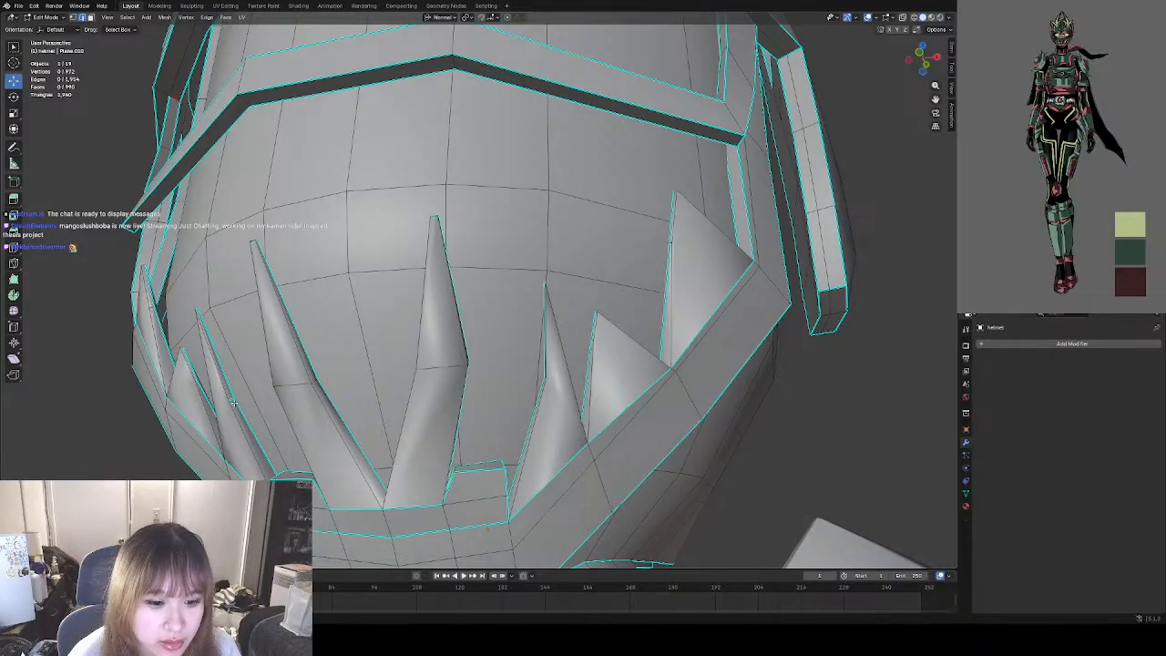
{"action": "middle_click_drag", "start_coordinate": [561, 357], "coordinate": [549, 387]}
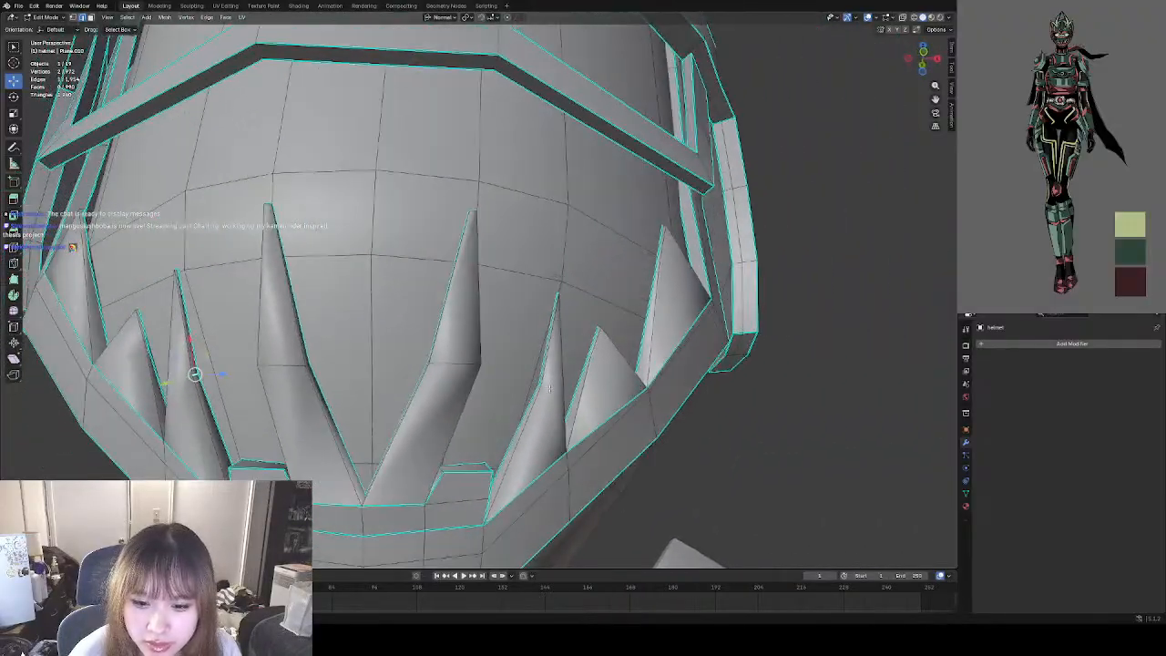
{"action": "left_click", "coordinate": [540, 384], "text": "shift"}
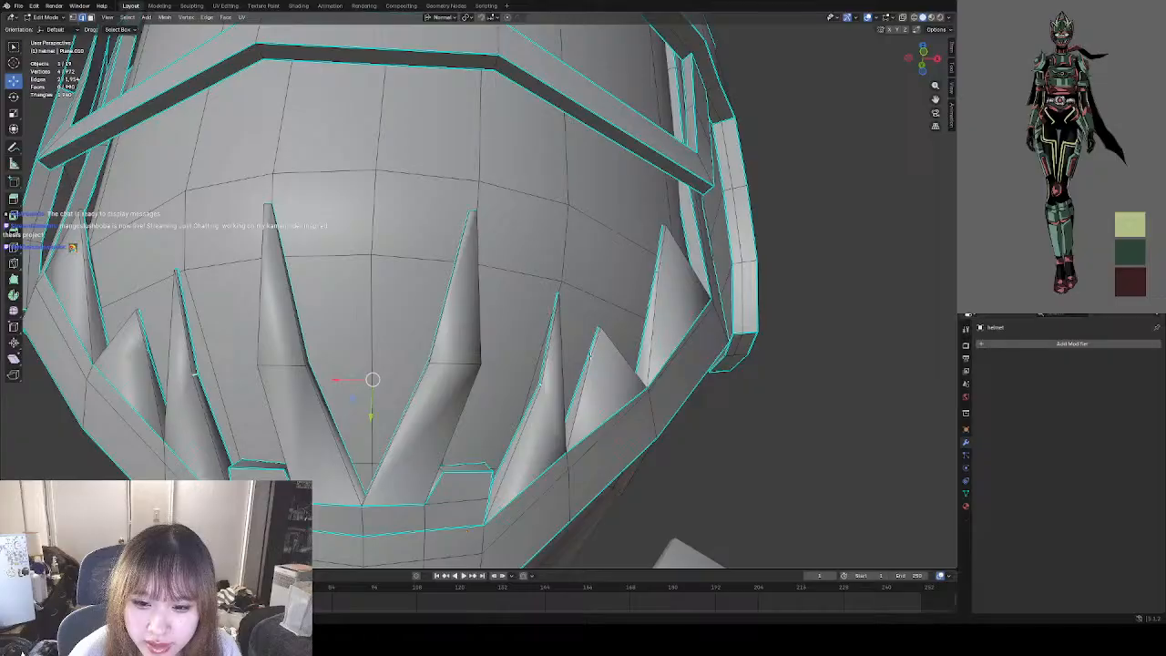
{"action": "left_click", "coordinate": [648, 374], "text": "shift"}
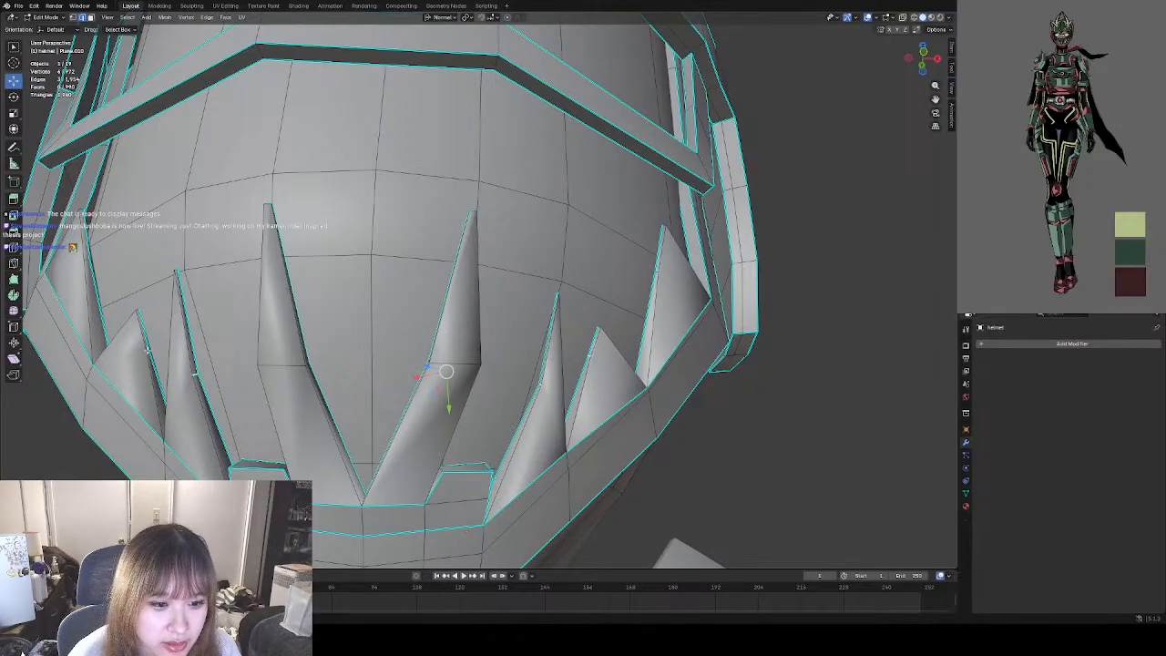
{"action": "left_click", "coordinate": [147, 350], "text": "shift"}
{"action": "right_click", "coordinate": [275, 389]}
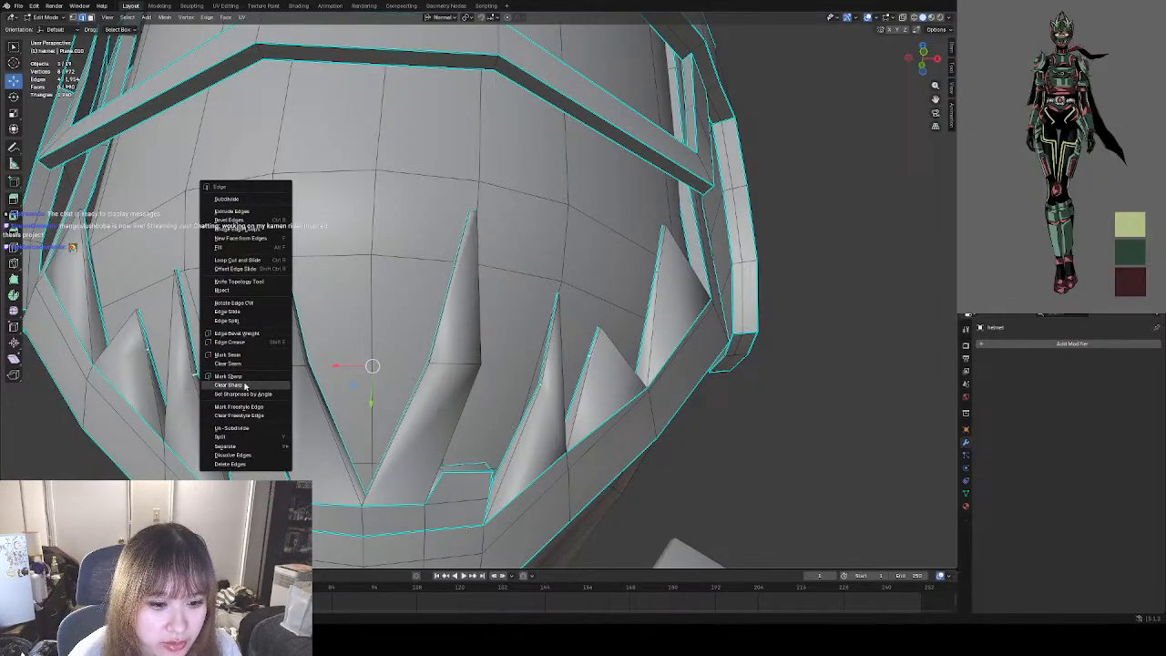
{"action": "left_click", "coordinate": [244, 386]}
Check the helmet from above and in front, then inspect the fangs' shading in Object Mode.
{"action": "middle_click_drag", "start_coordinate": [409, 402], "coordinate": [399, 414]}
{"action": "middle_click_drag", "start_coordinate": [781, 451], "coordinate": [441, 416]}
{"action": "middle_click_drag", "start_coordinate": [351, 429], "coordinate": [448, 462]}
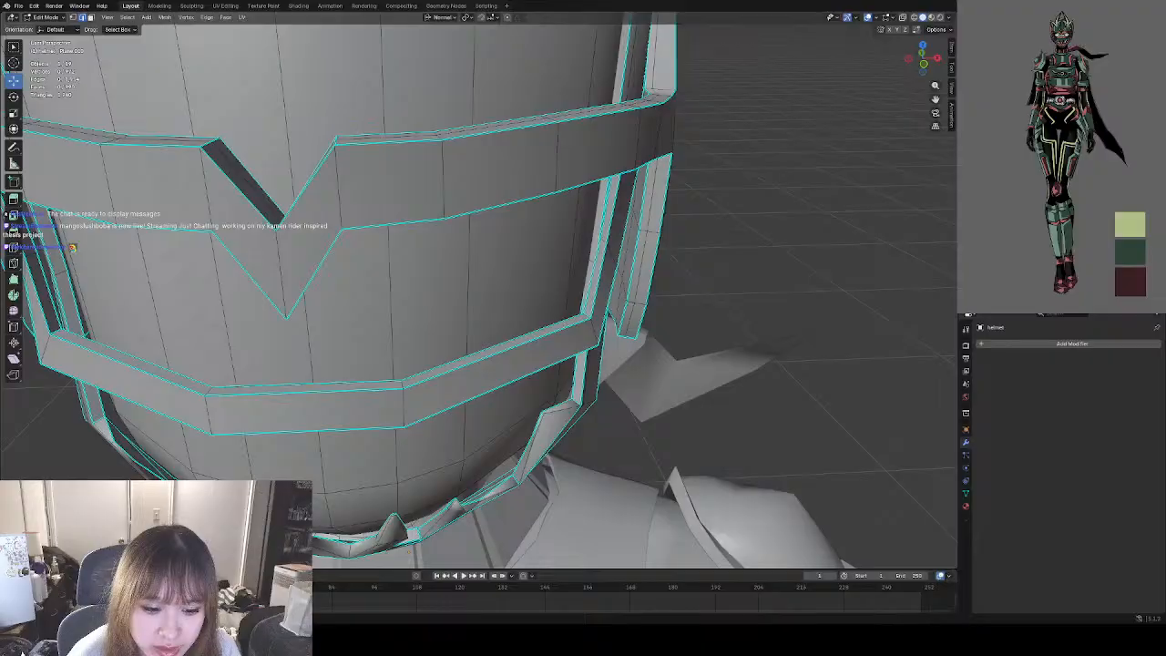
{"action": "middle_click_drag", "start_coordinate": [560, 472], "coordinate": [534, 406]}
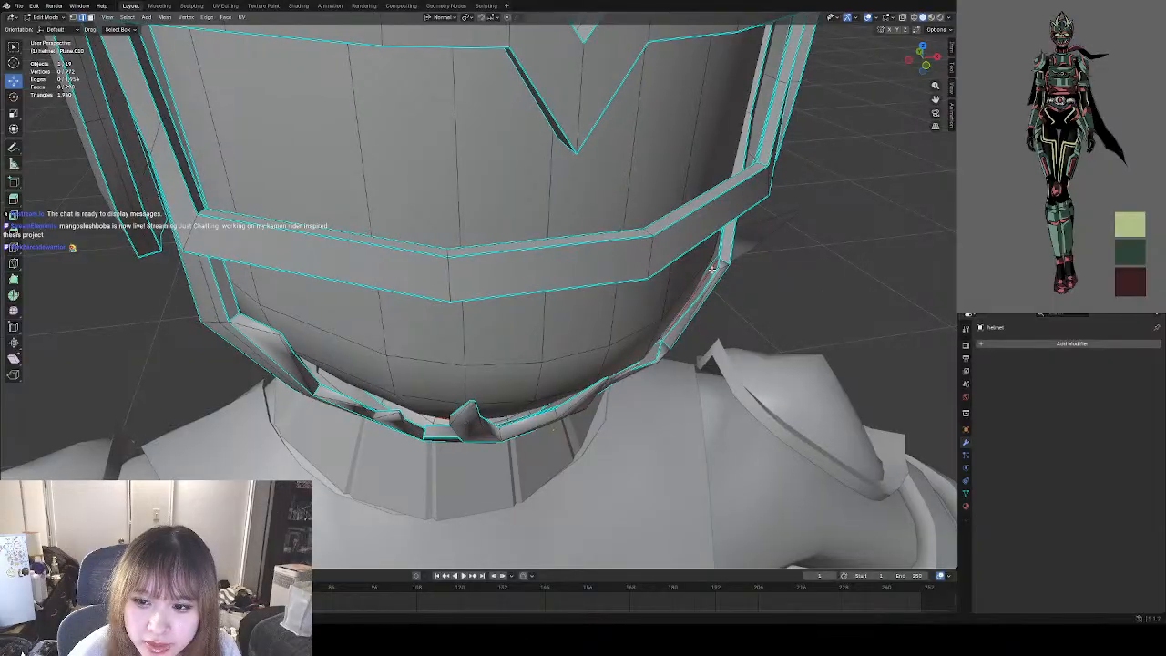
{"action": "middle_click_drag", "start_coordinate": [679, 317], "coordinate": [648, 330]}
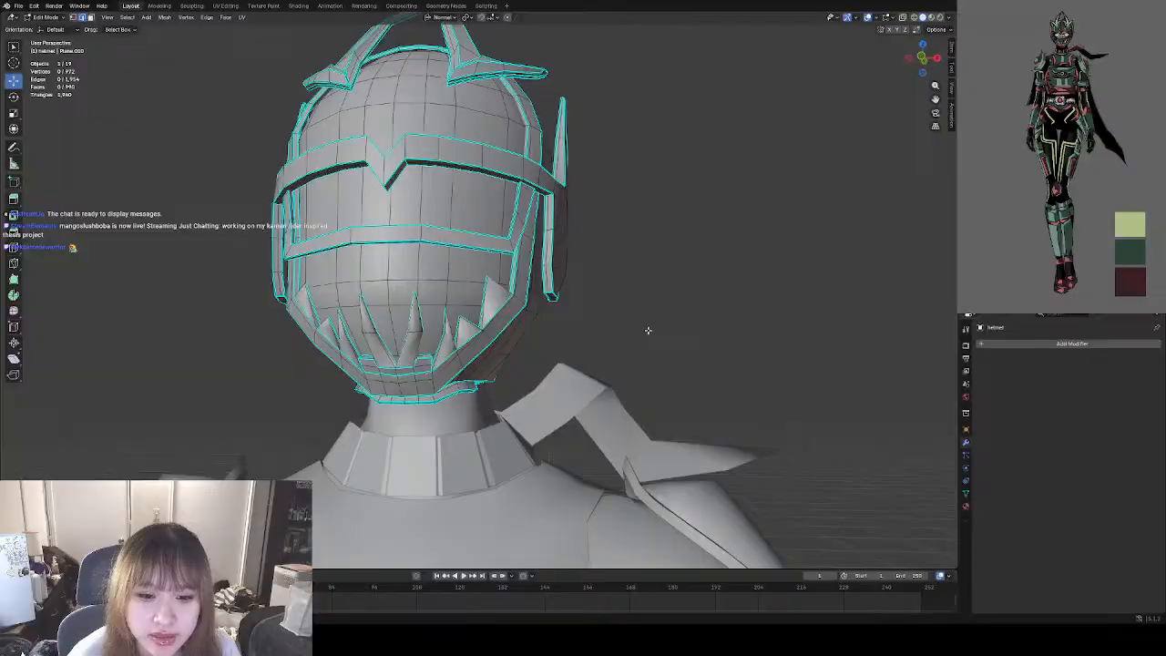
{"action": "left_click", "coordinate": [45, 17]}
{"action": "left_click", "coordinate": [47, 28]}
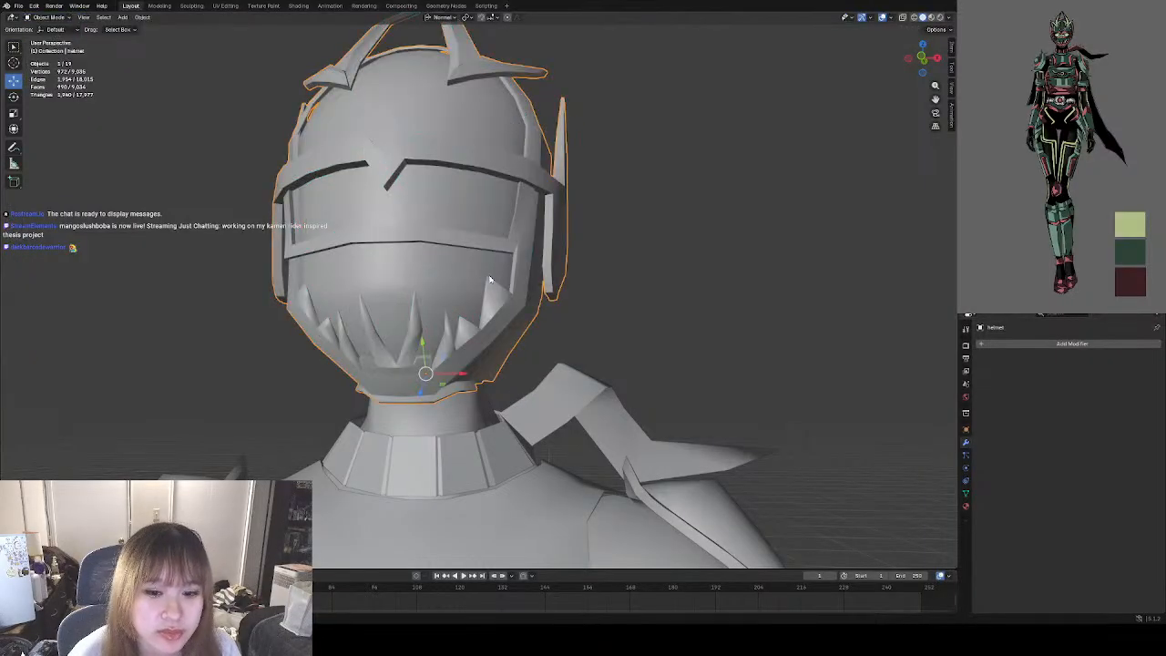
{"action": "left_click", "coordinate": [584, 309]}
{"action": "middle_click_drag", "start_coordinate": [584, 309], "coordinate": [464, 333]}
{"action": "left_click", "coordinate": [464, 334]}
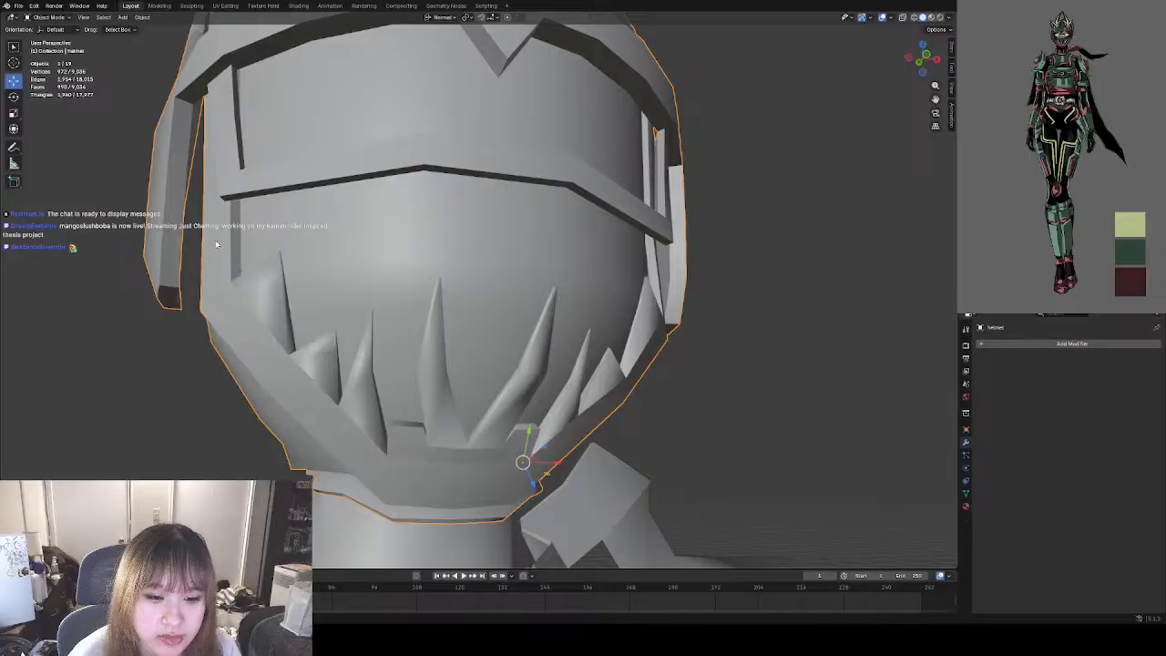
Put the helmet in Edit Mode and mark sharp the outline edges of the two outermost mouth fangs on the character's right side.
{"action": "left_click", "coordinate": [47, 17]}
{"action": "left_click", "coordinate": [50, 33]}
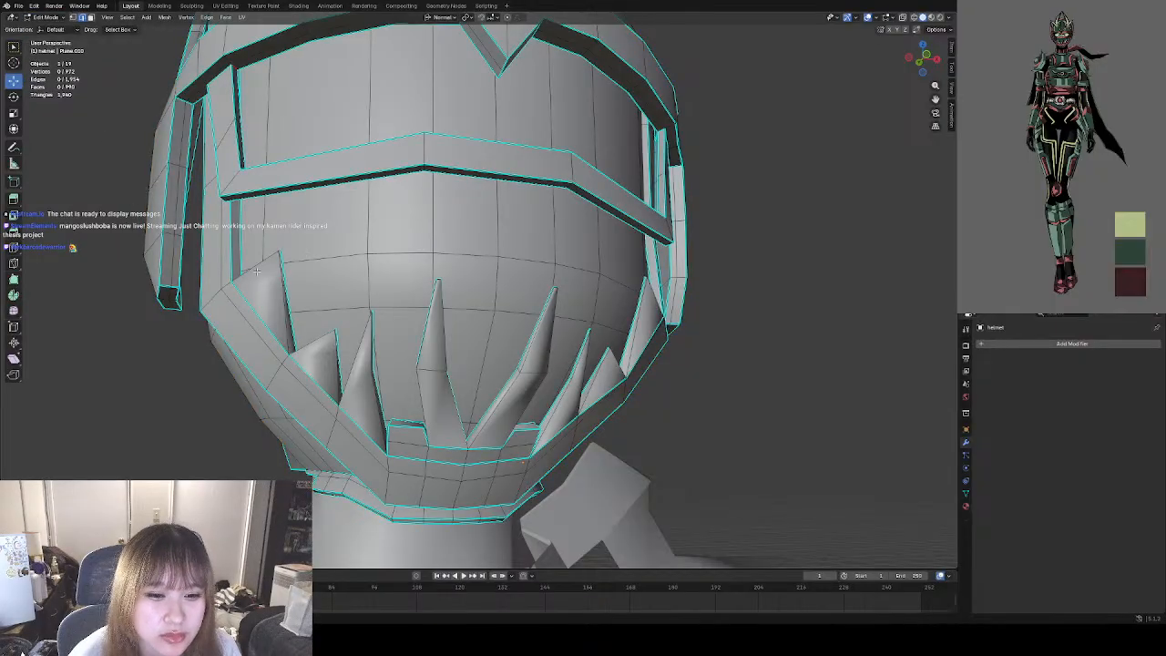
{"action": "middle_click_drag", "start_coordinate": [257, 270], "coordinate": [347, 330]}
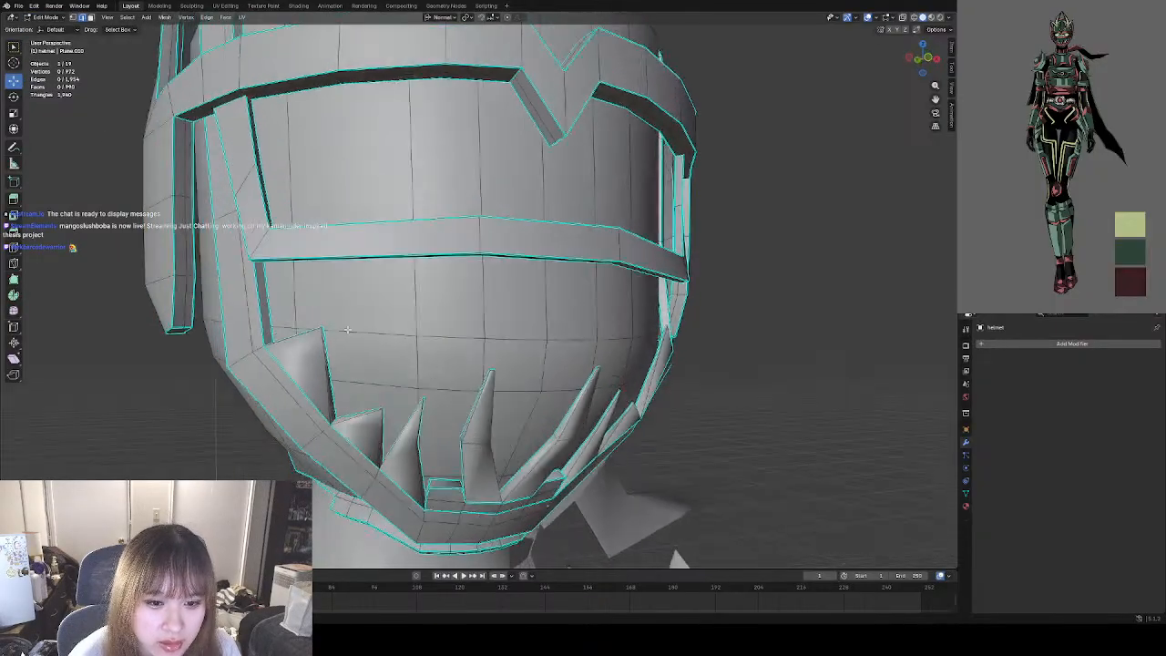
{"action": "left_click", "coordinate": [299, 341]}
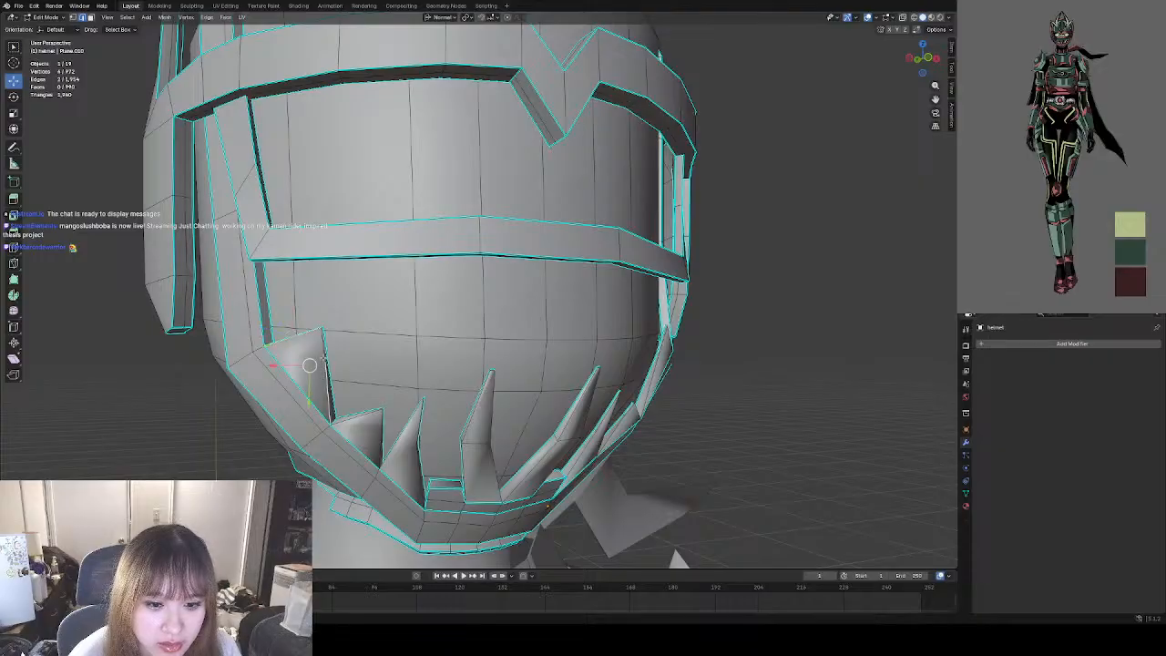
{"action": "left_click", "coordinate": [351, 422], "text": "shift"}
{"action": "middle_click_drag", "start_coordinate": [351, 422], "coordinate": [351, 371]}
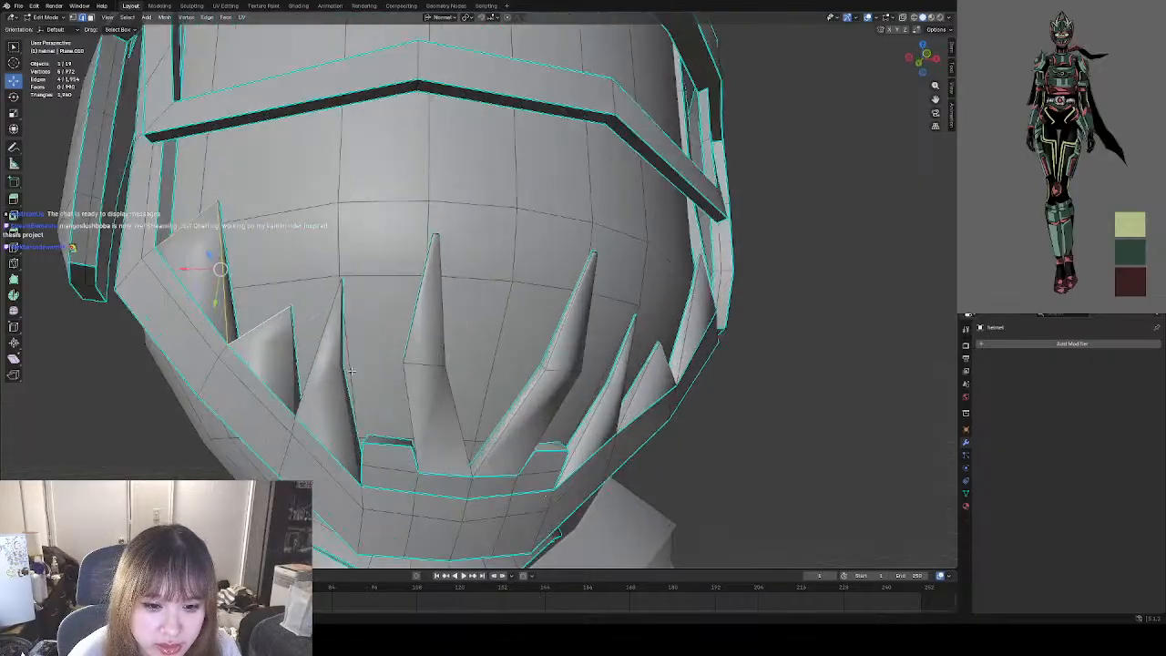
{"action": "left_click", "coordinate": [290, 355], "text": "shift"}
{"action": "left_click", "coordinate": [287, 329], "text": "shift"}
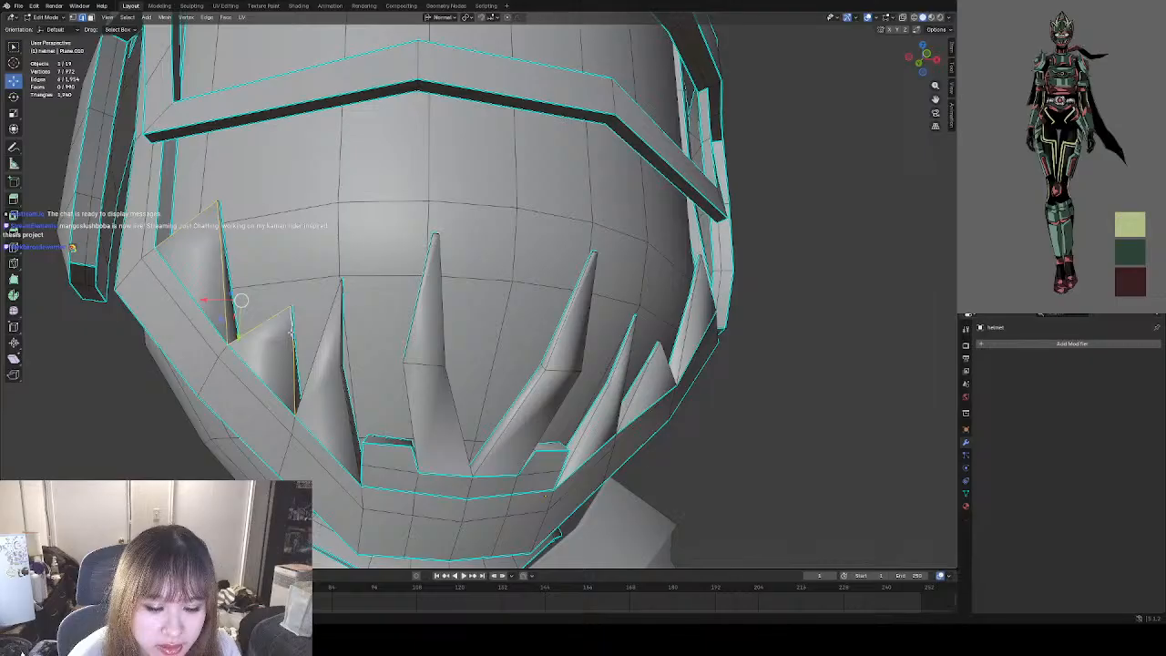
{"action": "right_click", "coordinate": [290, 334]}
{"action": "left_click", "coordinate": [251, 514]}
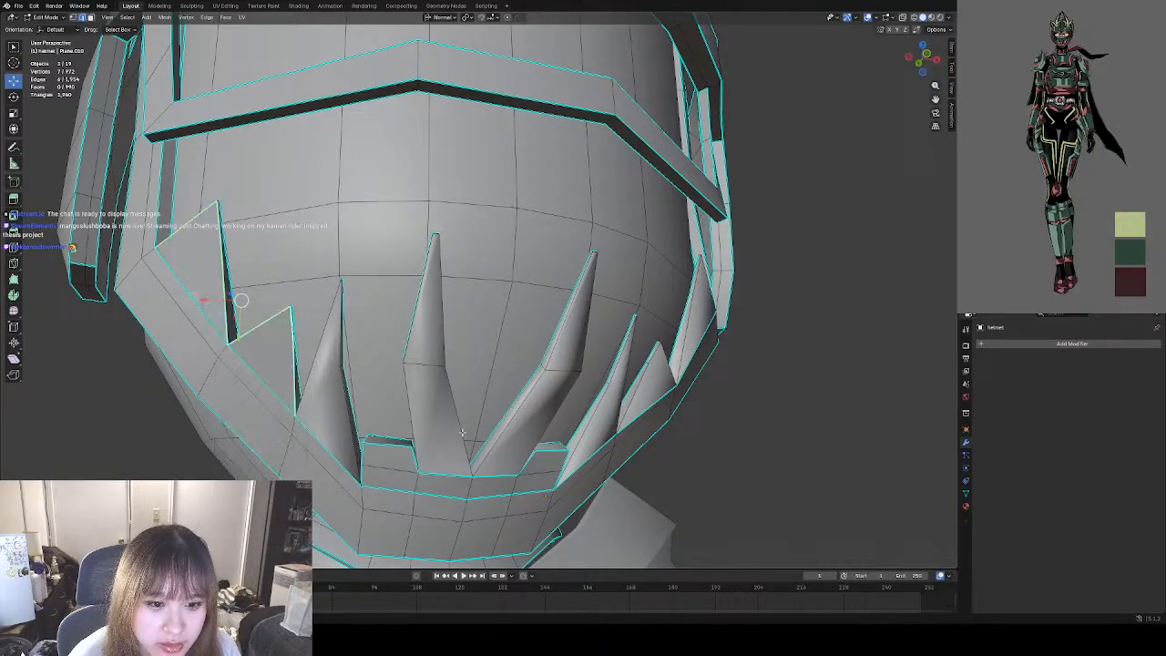
Mark sharp the outline edges of the two outermost mouth fangs on the character's left side.
{"action": "mouse_move", "coordinate": [605, 394]}
{"action": "middle_mouse_down"}
{"action": "mouse_move", "coordinate": [619, 392]}
{"action": "mouse_move", "coordinate": [589, 397]}
{"action": "middle_mouse_up"}
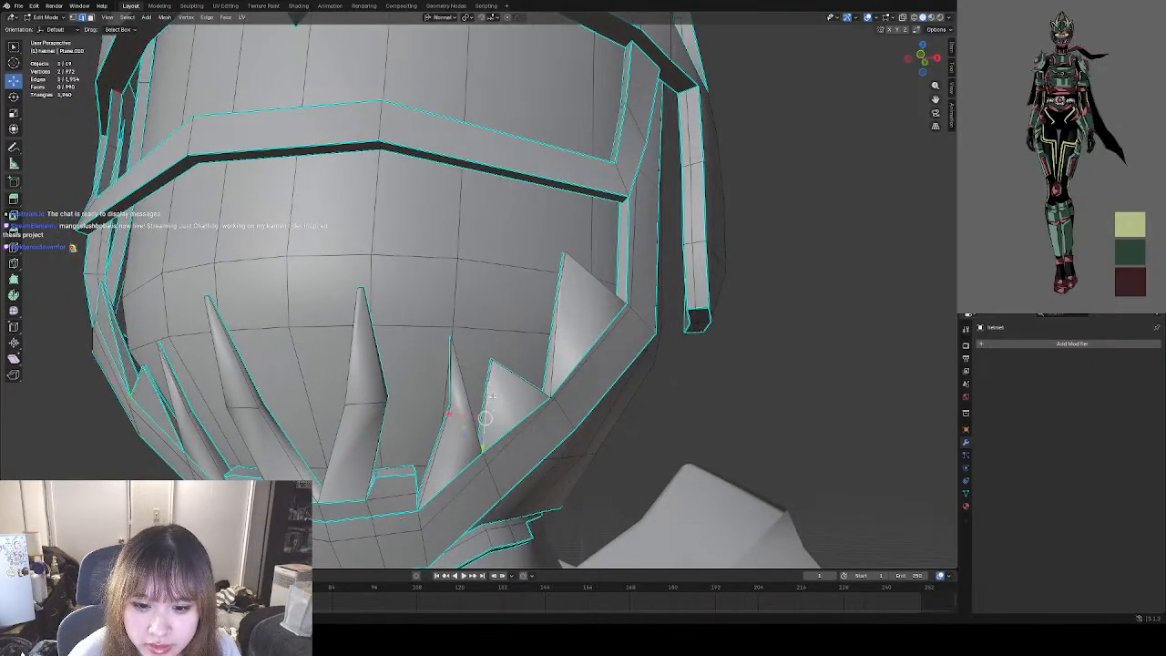
{"action": "left_click", "coordinate": [500, 369], "text": "shift"}
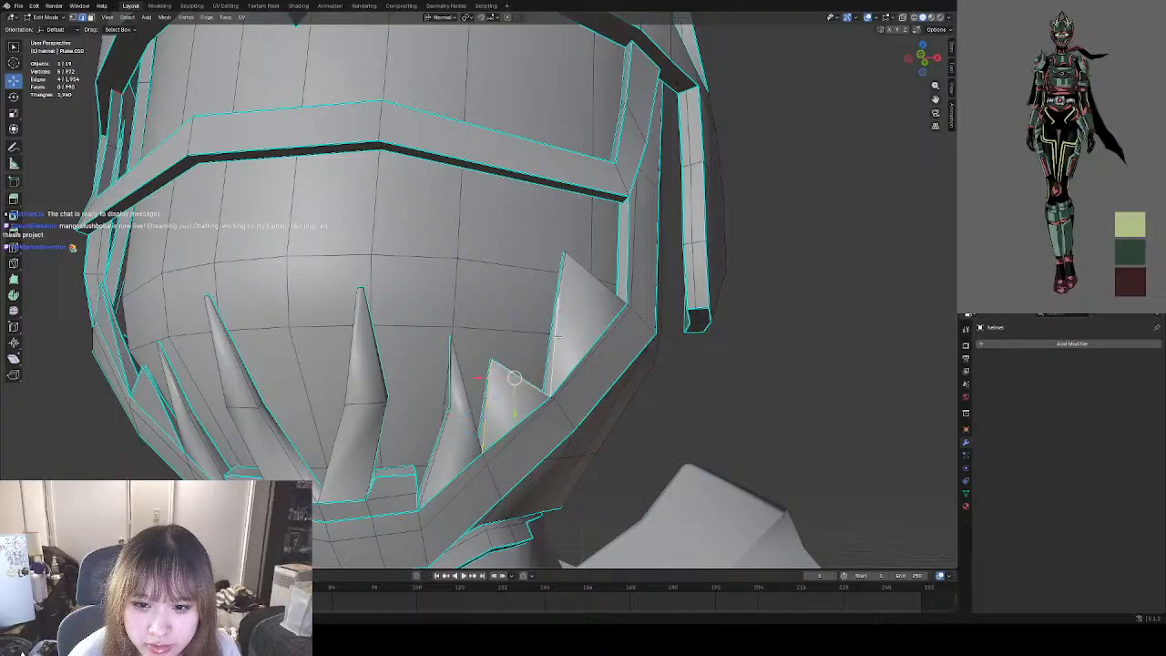
{"action": "left_click", "coordinate": [572, 269], "text": "shift"}
{"action": "key", "text": "ctrl+e"}
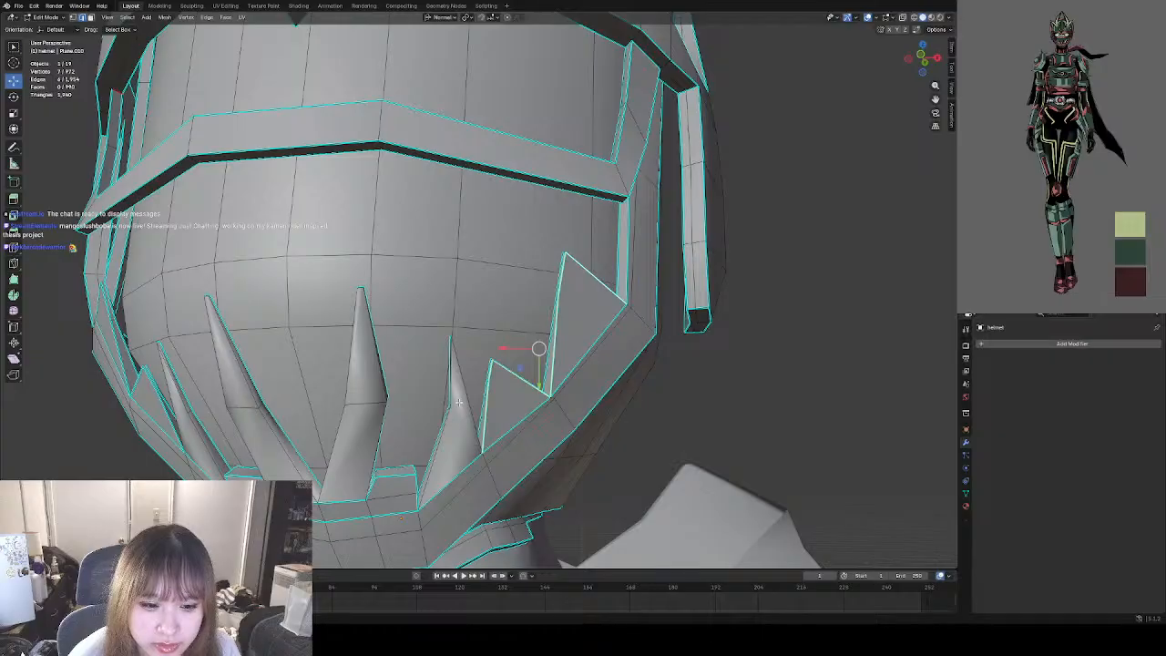
{"action": "middle_click_drag", "start_coordinate": [458, 402], "coordinate": [476, 398]}
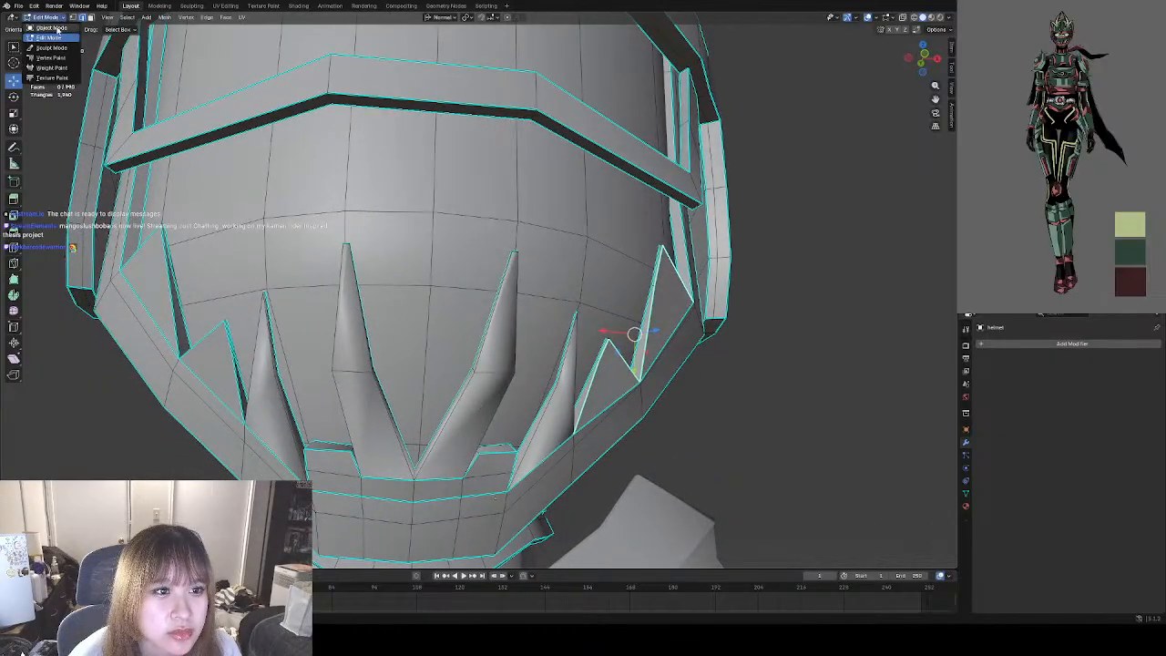
Inspect the outer fangs' shading in Object Mode from a distance and close up.
{"action": "key", "text": "Tab"}
{"action": "scroll", "coordinate": [433, 264], "scroll_direction": "down", "scroll_amount": 6}
{"action": "middle_click_drag", "start_coordinate": [433, 264], "coordinate": [446, 286]}
{"action": "left_click", "coordinate": [602, 320]}
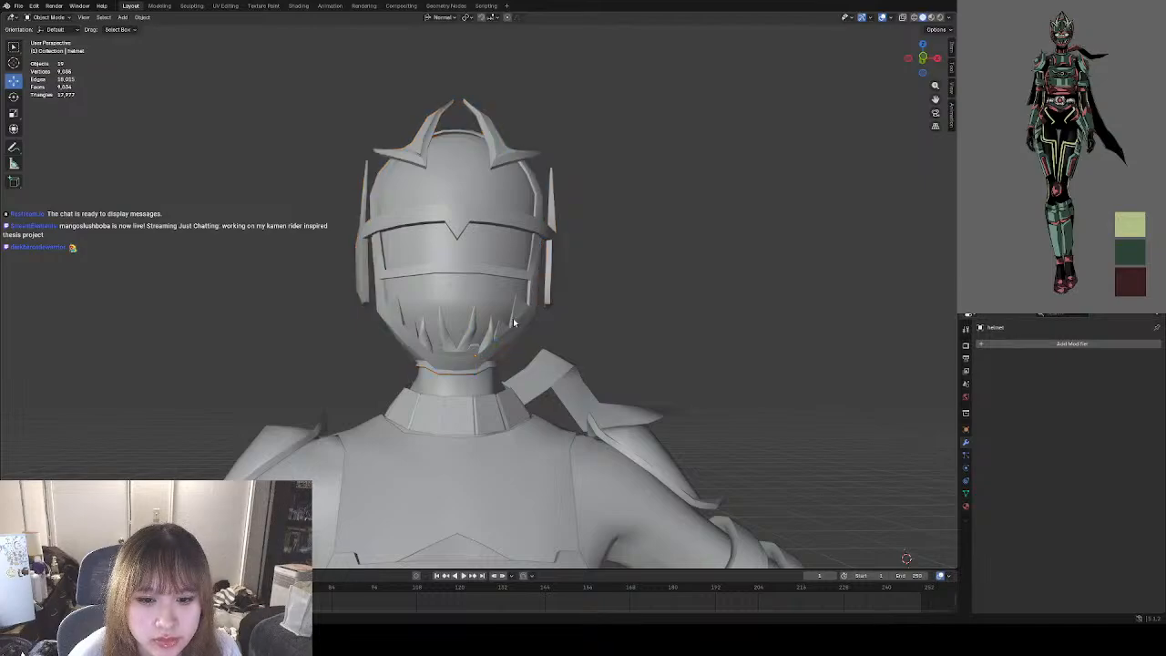
{"action": "middle_click_drag", "start_coordinate": [513, 321], "coordinate": [545, 326]}
{"action": "scroll", "coordinate": [516, 325], "scroll_direction": "up", "scroll_amount": 5}
{"action": "middle_click_drag", "start_coordinate": [529, 448], "coordinate": [432, 356]}
{"action": "left_click", "coordinate": [421, 361]}
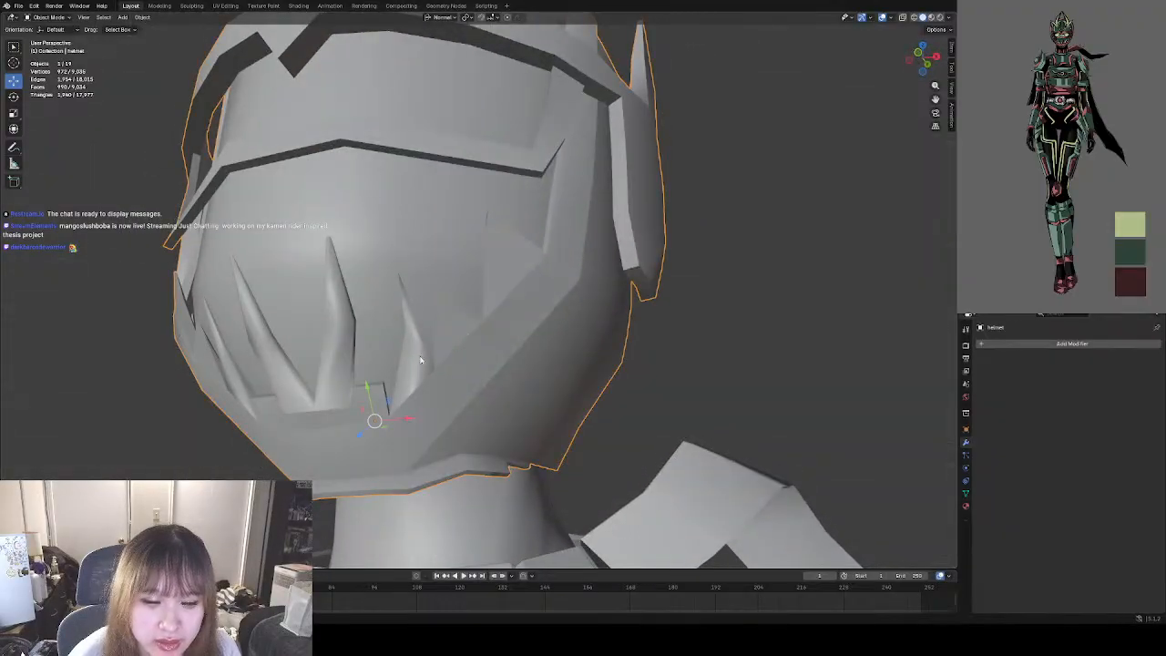
Return the helmet to Edit Mode and adjust the mid-height vertices of the two fangs flanking the central pair, using vertex selection.
{"action": "left_click", "coordinate": [55, 17]}
{"action": "left_click", "coordinate": [56, 38]}
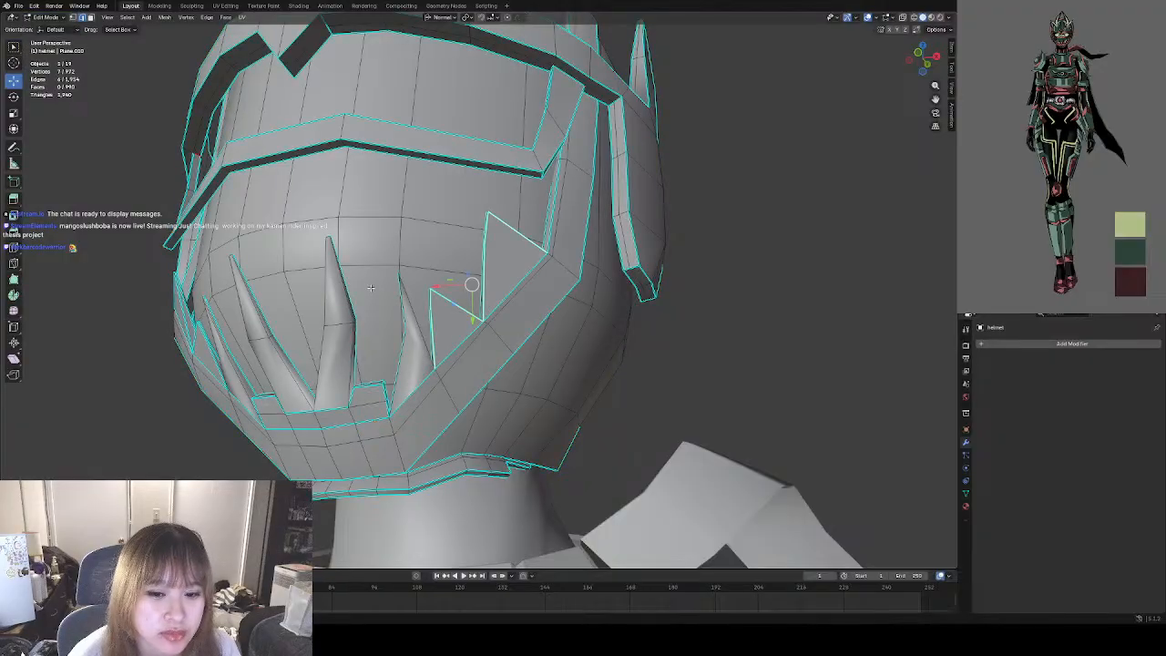
{"action": "middle_click_drag", "start_coordinate": [405, 314], "coordinate": [399, 357]}
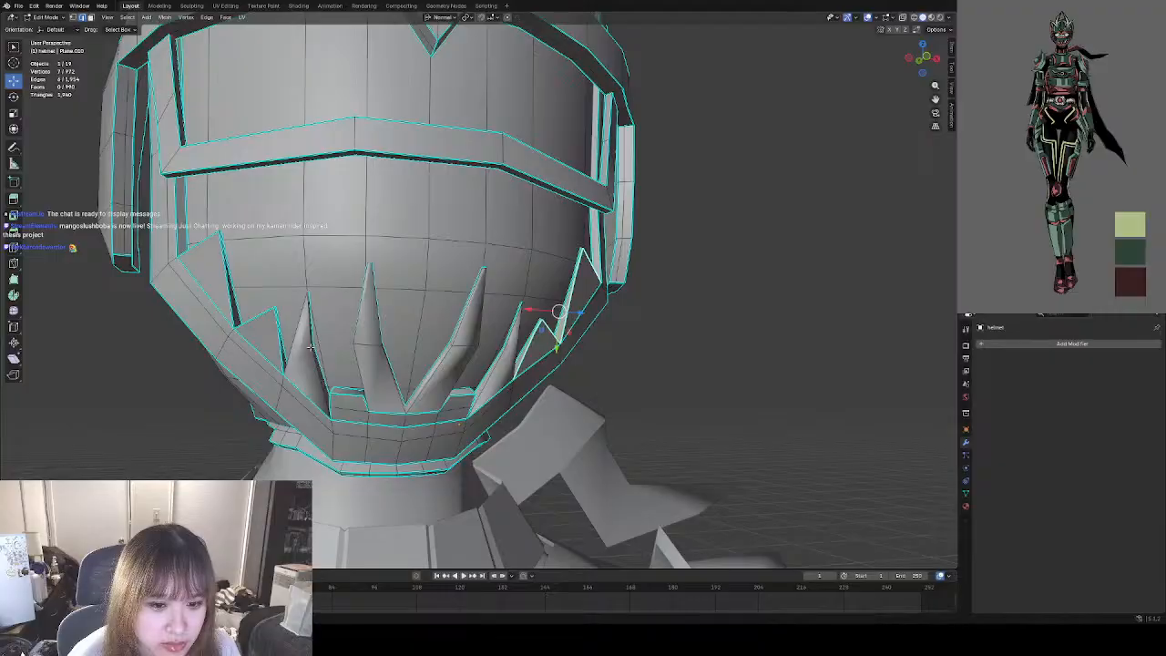
{"action": "scroll", "coordinate": [310, 344], "scroll_direction": "up", "scroll_amount": 6}
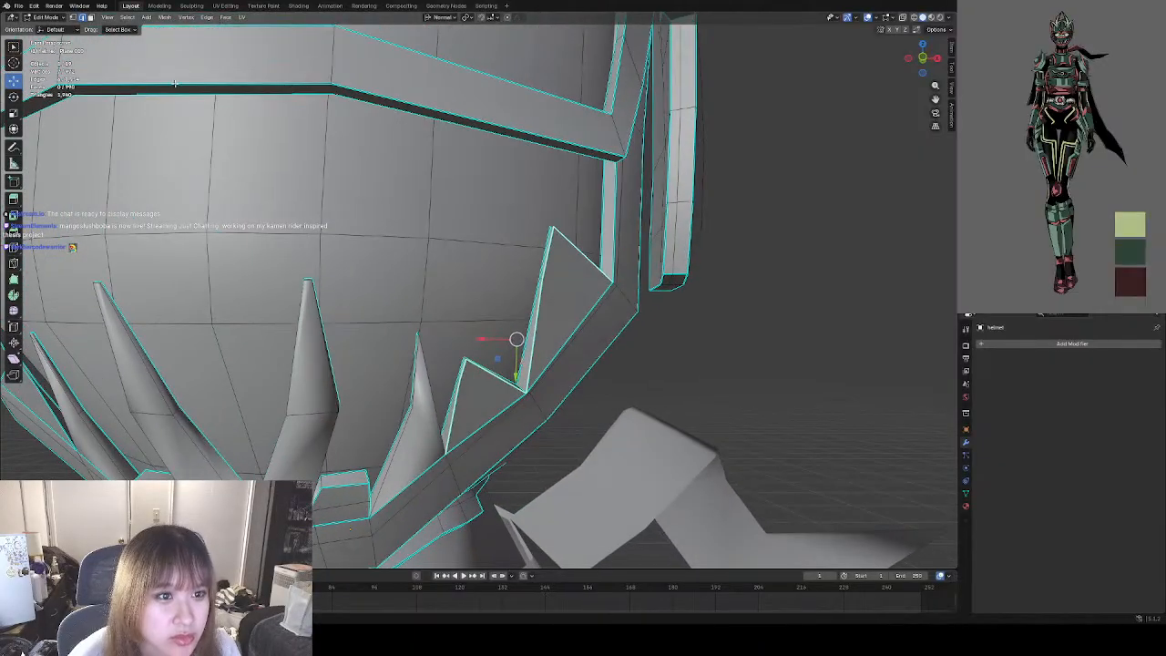
{"action": "left_click", "coordinate": [73, 18]}
{"action": "left_click", "coordinate": [768, 359]}
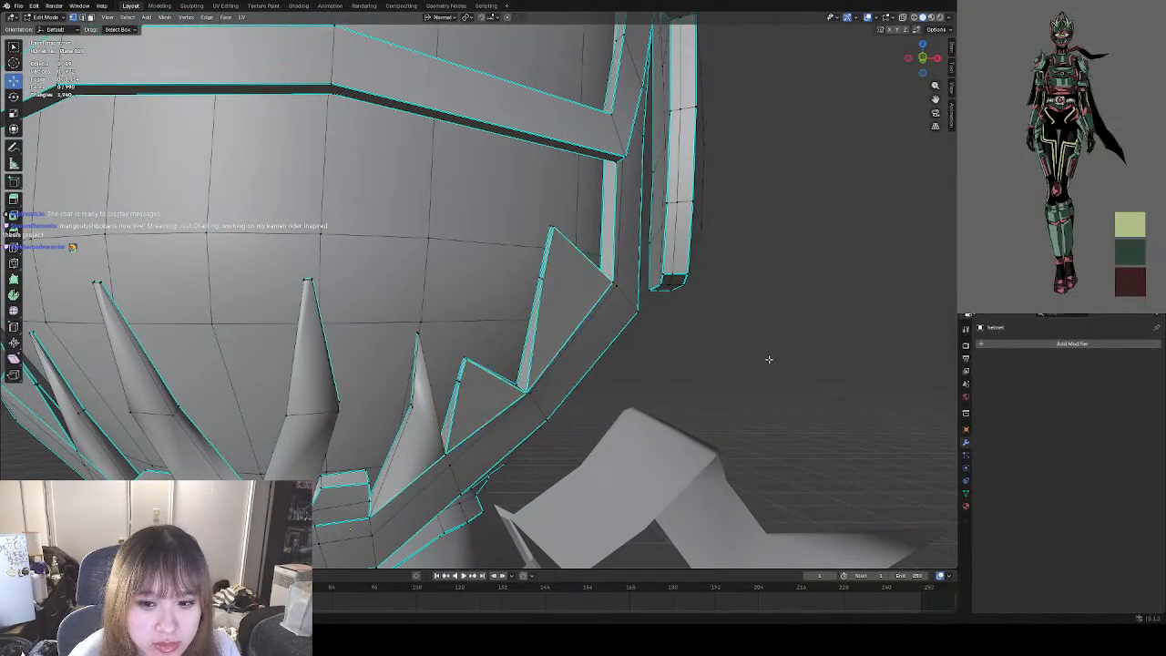
{"action": "middle_click_drag", "start_coordinate": [428, 368], "coordinate": [587, 335], "text": "shift"}
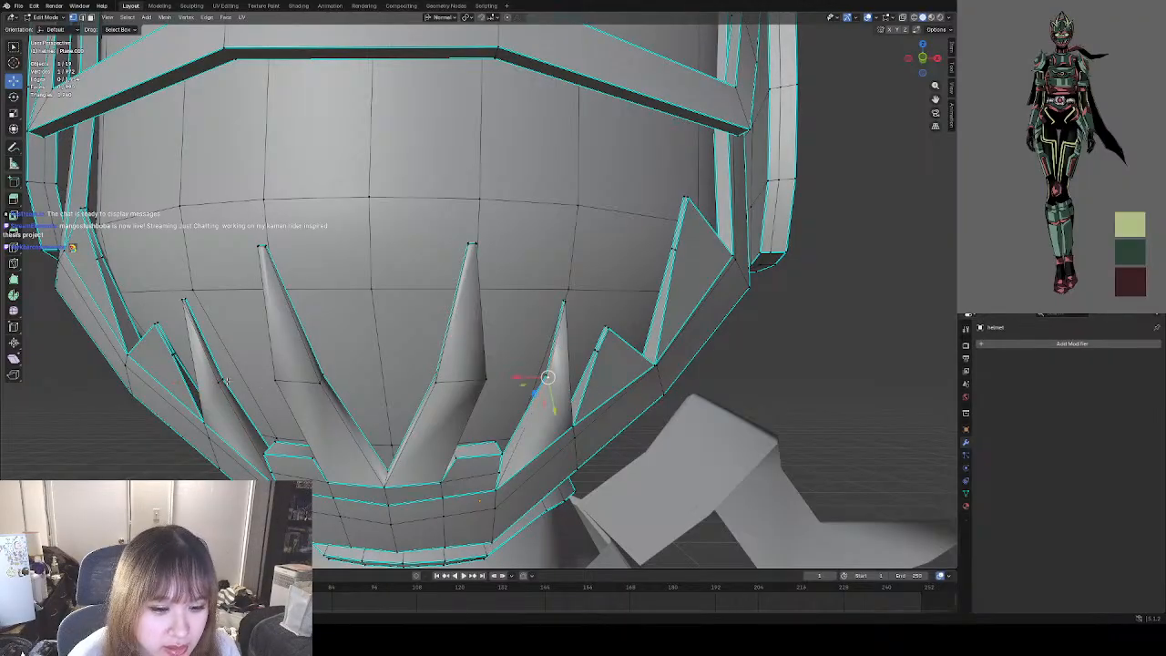
{"action": "left_click_drag", "start_coordinate": [383, 399], "coordinate": [378, 418]}
{"action": "middle_click_drag", "start_coordinate": [378, 418], "coordinate": [328, 429]}
{"action": "left_click_drag", "start_coordinate": [328, 428], "coordinate": [333, 432]}
{"action": "scroll", "coordinate": [686, 455], "scroll_direction": "down", "scroll_amount": 5}
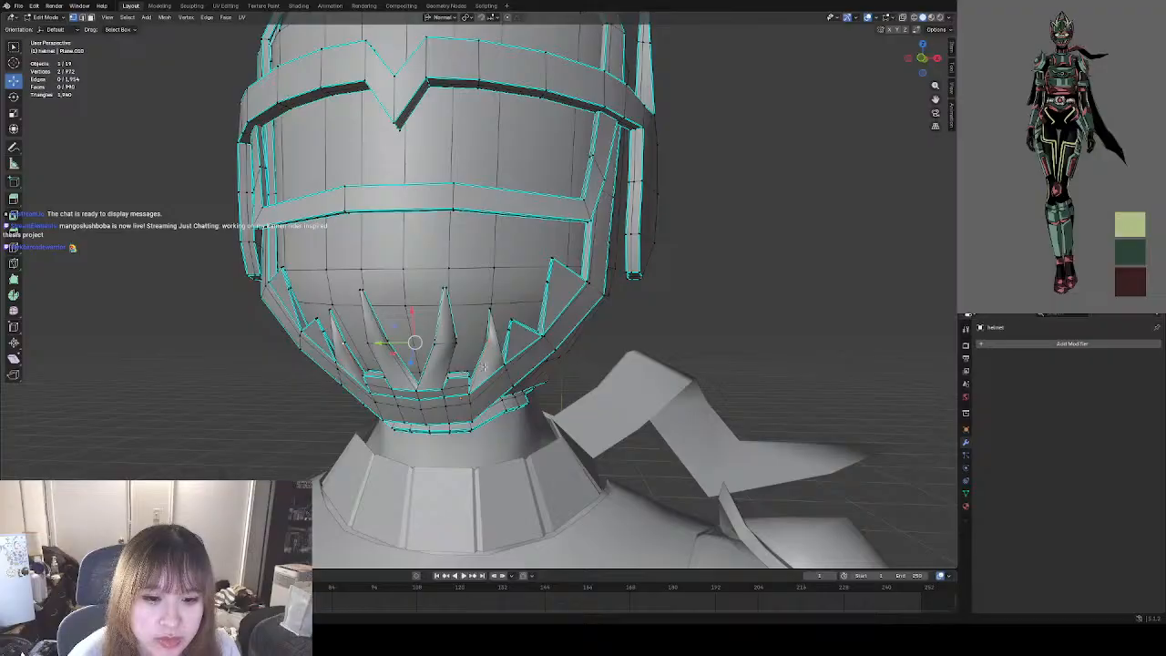
Switch to Object Mode and examine the shape and shading of the fangs flanking the central pair.
{"action": "left_click", "coordinate": [45, 17]}
{"action": "left_click", "coordinate": [50, 28]}
{"action": "left_click", "coordinate": [619, 290]}
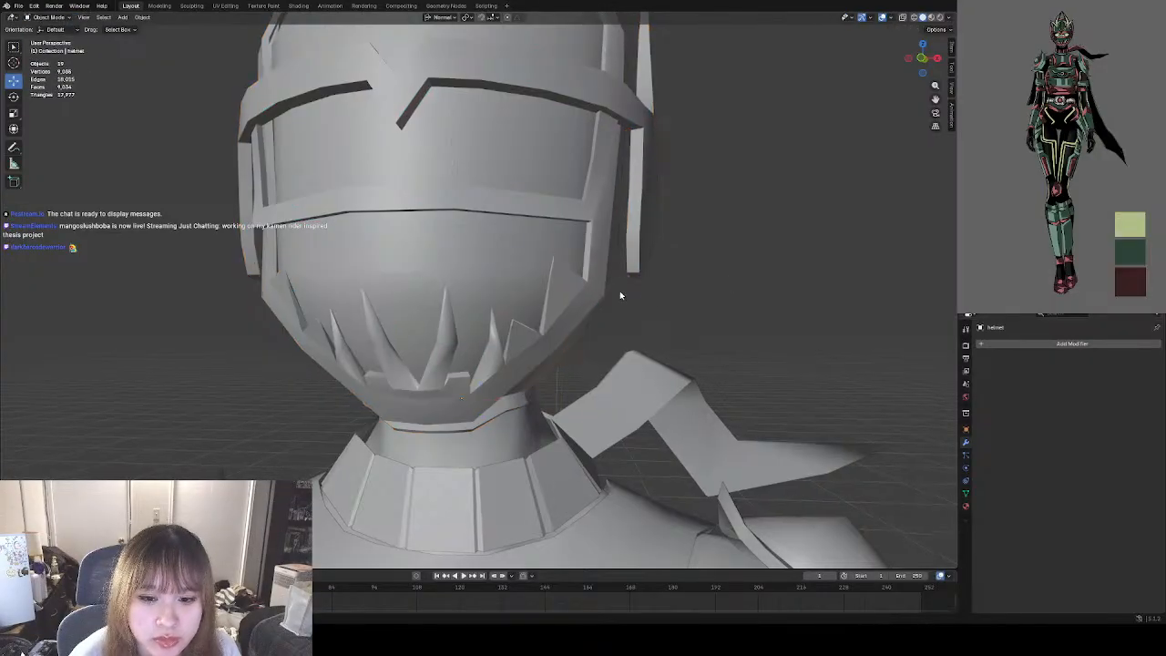
{"action": "middle_click_drag", "start_coordinate": [619, 291], "coordinate": [633, 292]}
{"action": "middle_click_drag", "start_coordinate": [401, 312], "coordinate": [417, 289]}
{"action": "scroll", "coordinate": [457, 310], "scroll_direction": "up", "scroll_amount": 3}
{"action": "left_click", "coordinate": [457, 311]}
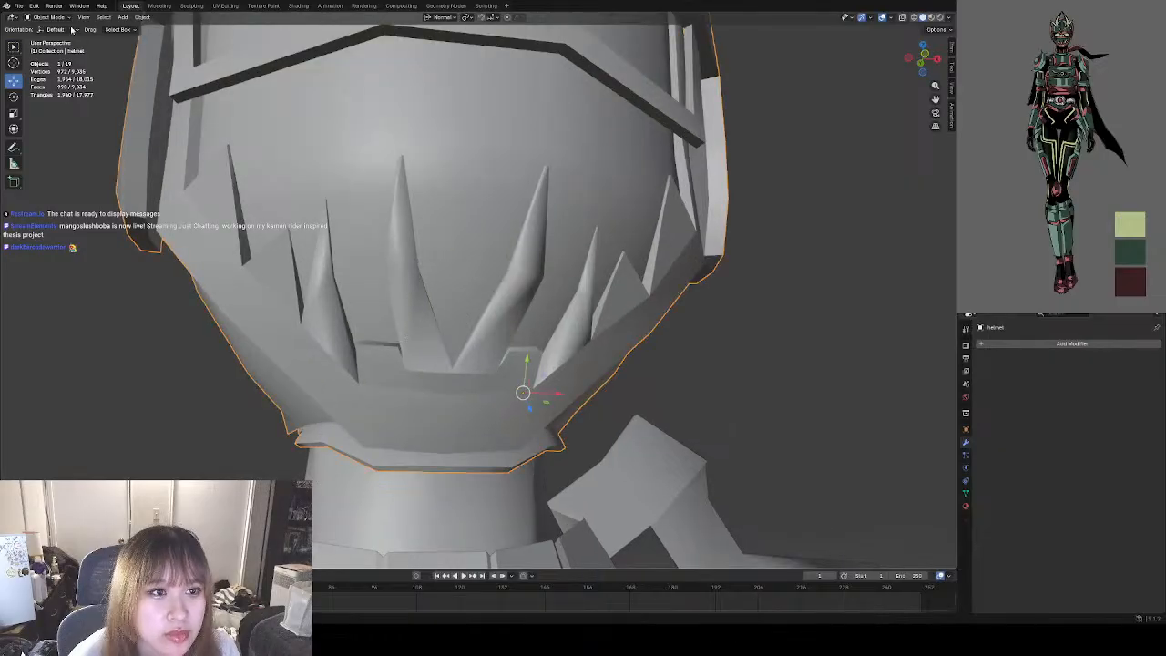
In Edit Mode with edge selection, mark sharp the short edge where the character's left flanking fang meets the raised chin block.
{"action": "key", "text": "Tab"}
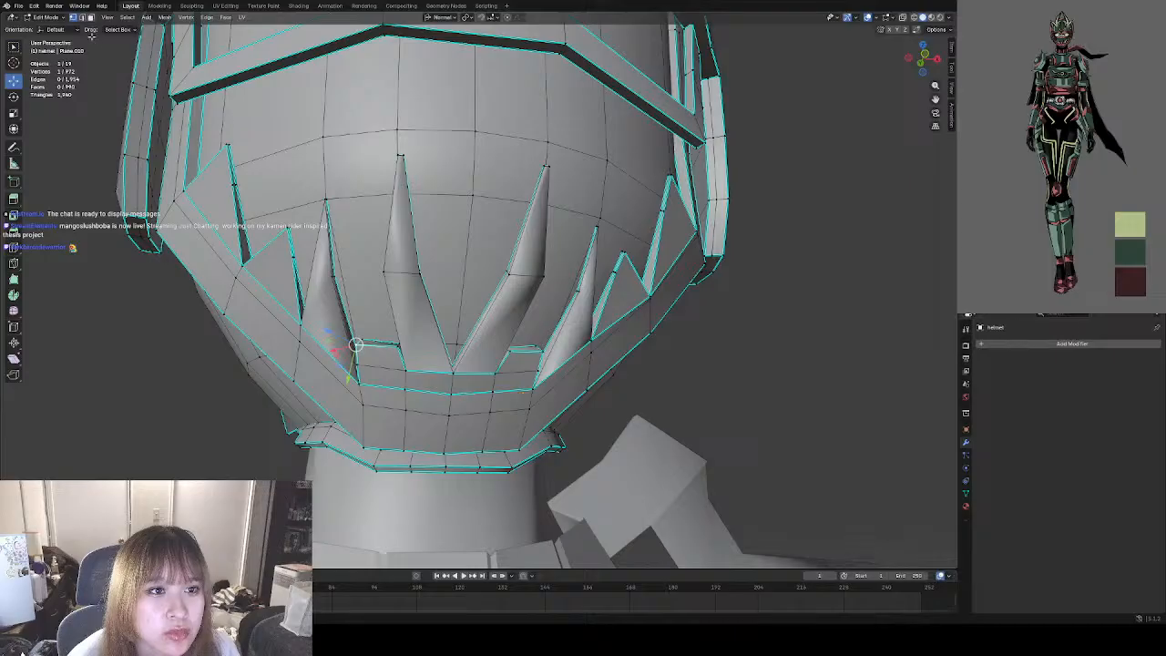
{"action": "middle_click_drag", "start_coordinate": [282, 378], "coordinate": [313, 391]}
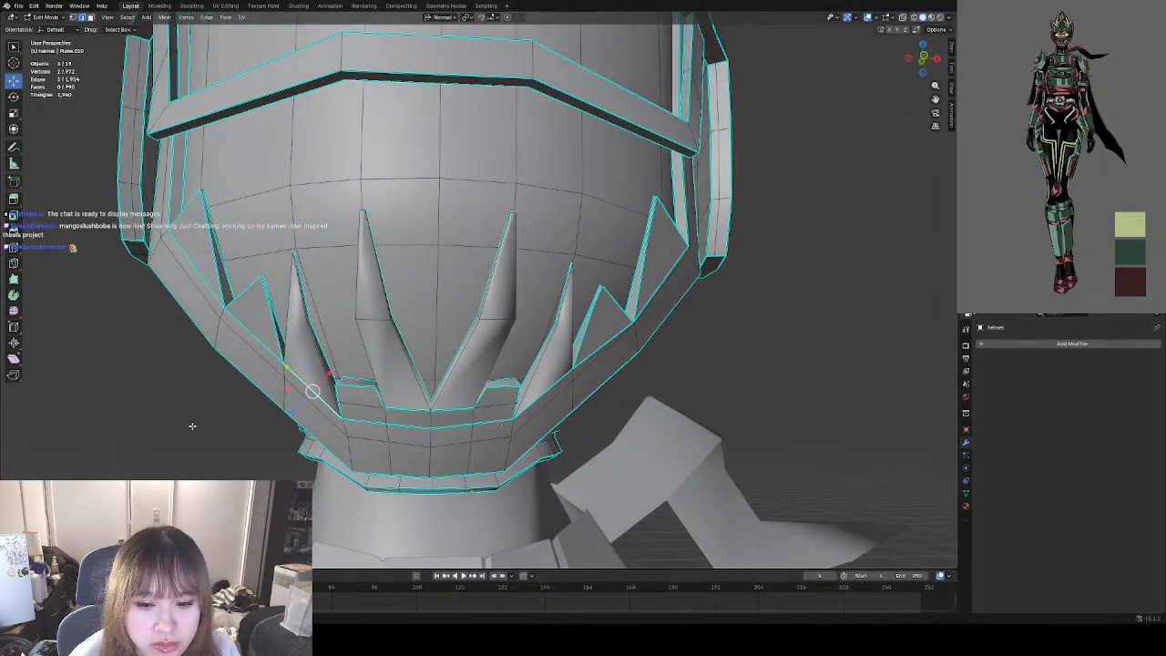
{"action": "middle_click_drag", "start_coordinate": [507, 385], "coordinate": [482, 401]}
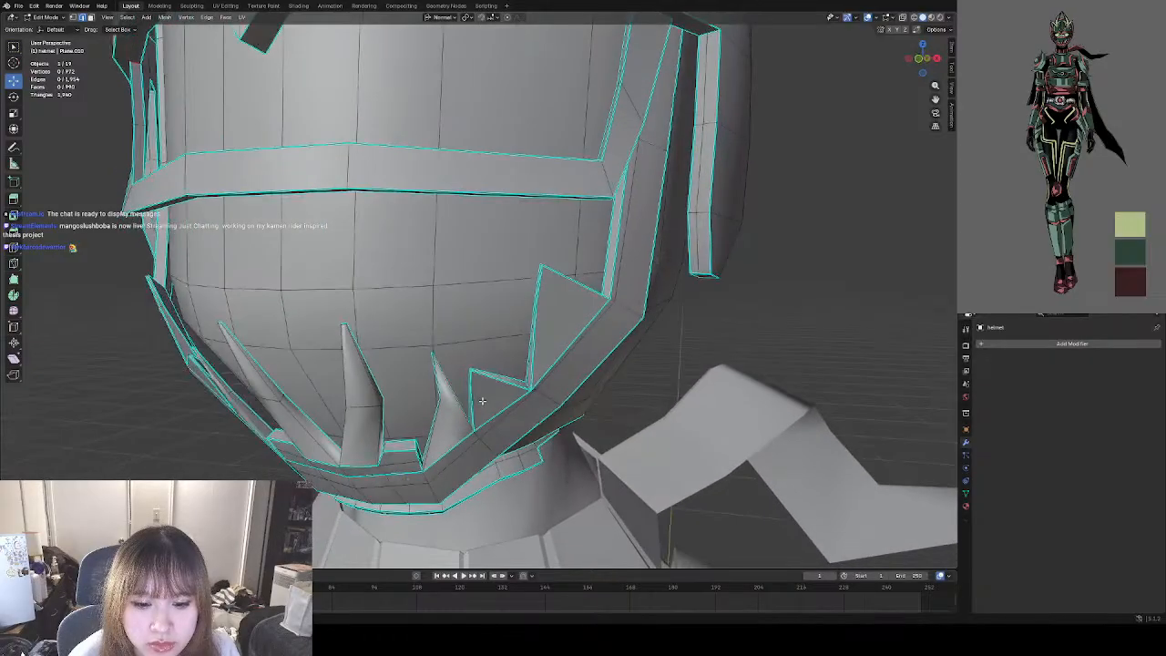
{"action": "scroll", "coordinate": [418, 455], "scroll_direction": "up", "scroll_amount": 5}
{"action": "middle_click_drag", "start_coordinate": [416, 452], "coordinate": [453, 318], "text": "shift"}
{"action": "middle_click_drag", "start_coordinate": [428, 401], "coordinate": [432, 500]}
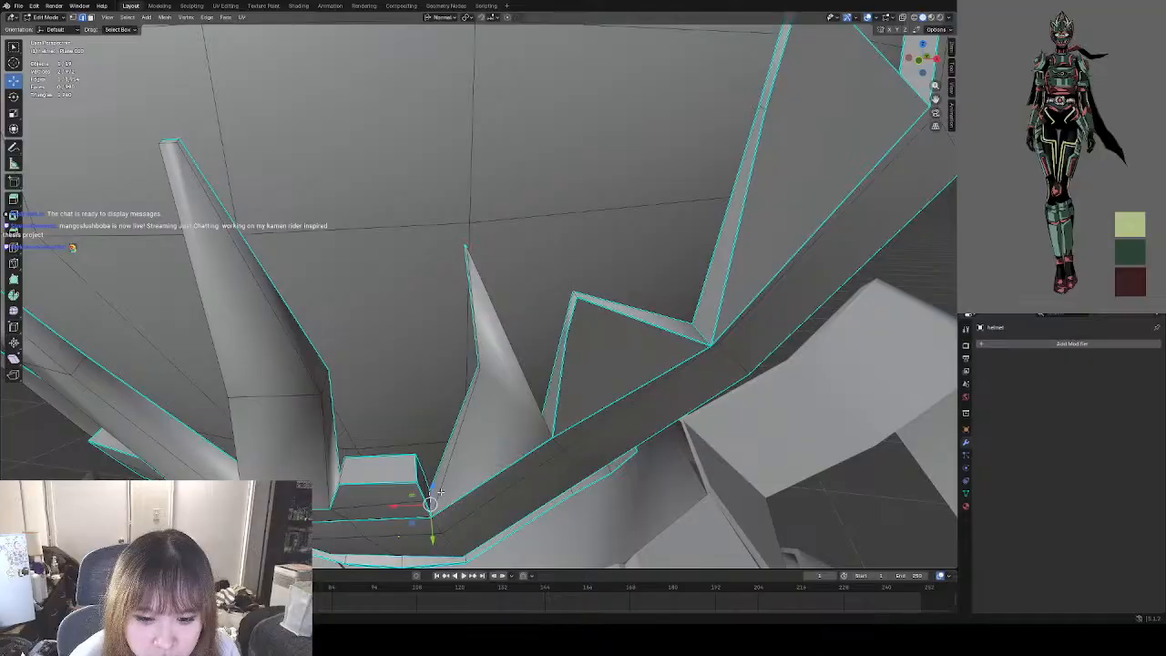
{"action": "key", "text": "ctrl+e"}
{"action": "left_click", "coordinate": [403, 523]}
Mark sharp the matching short edge between the fang base and chin block on the character's right side.
{"action": "middle_click_drag", "start_coordinate": [328, 511], "coordinate": [416, 517]}
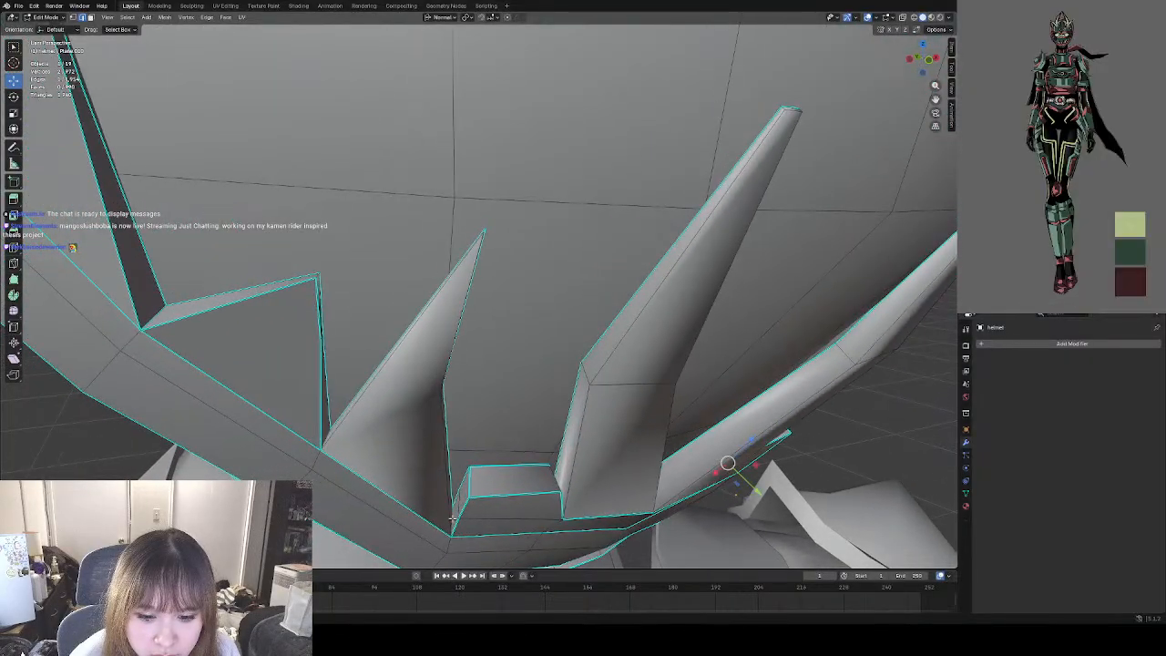
{"action": "right_click", "coordinate": [428, 503]}
{"action": "left_click", "coordinate": [427, 503]}
{"action": "scroll", "coordinate": [527, 435], "scroll_direction": "down", "scroll_amount": 9}
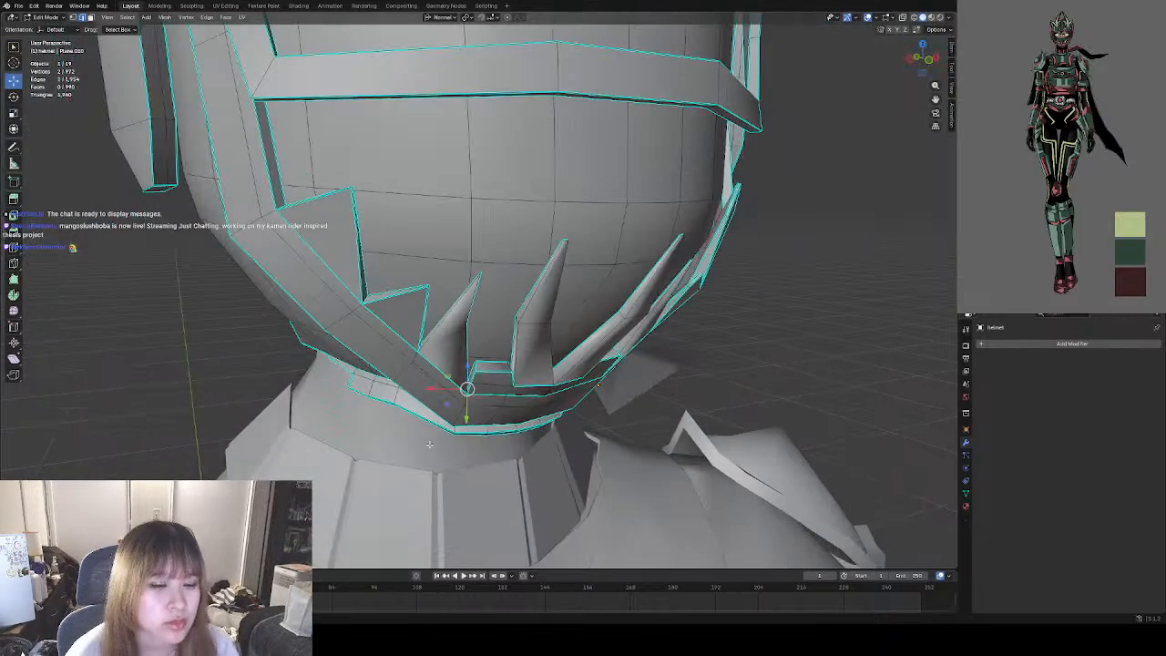
Switch to Object Mode and examine the shading of the helmet's front, sides and back.
{"action": "middle_click_drag", "start_coordinate": [711, 318], "coordinate": [556, 342]}
{"action": "left_click", "coordinate": [57, 18]}
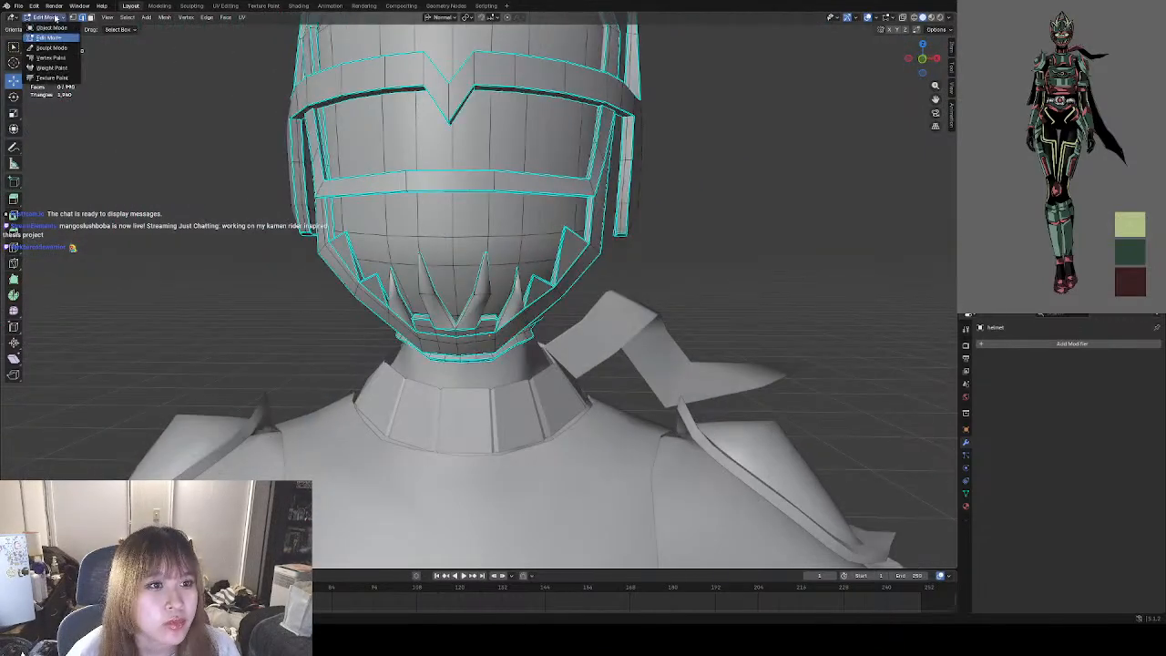
{"action": "left_click", "coordinate": [60, 28]}
{"action": "left_click", "coordinate": [687, 267]}
{"action": "middle_click_drag", "start_coordinate": [679, 272], "coordinate": [511, 385]}
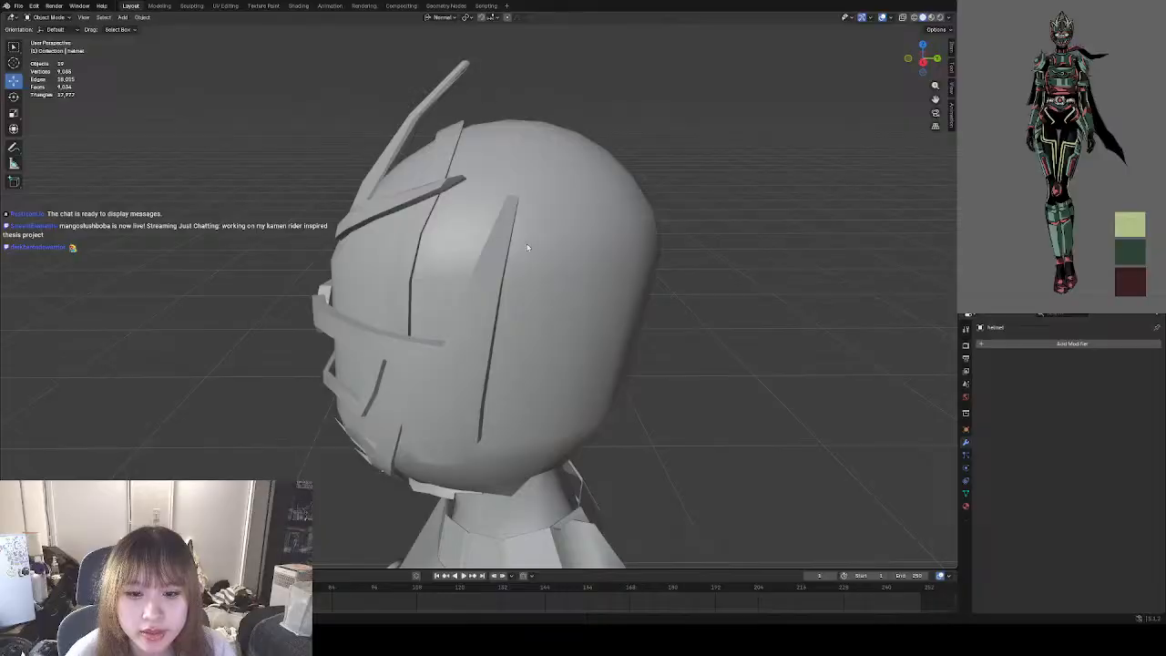
{"action": "middle_click_drag", "start_coordinate": [527, 247], "coordinate": [510, 344]}
{"action": "scroll", "coordinate": [493, 325], "scroll_direction": "up", "scroll_amount": 3}
{"action": "scroll", "coordinate": [521, 307], "scroll_direction": "down", "scroll_amount": 4}
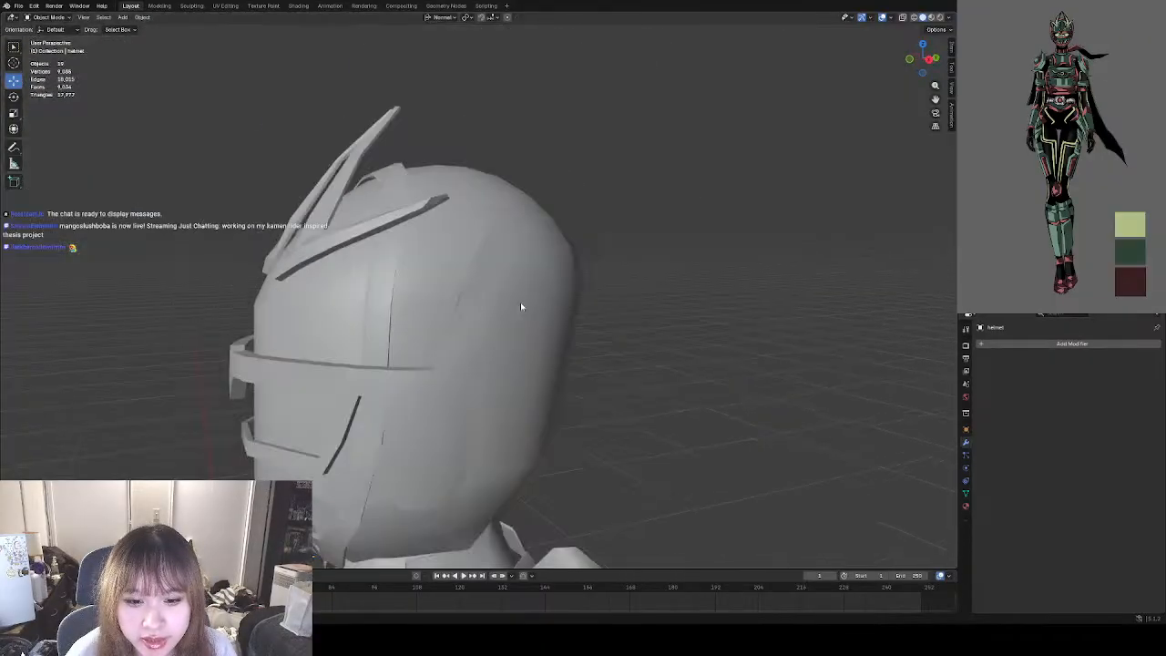
Clear the sharp marking from the two long edges of the helmet side panel's tapered upper tip, and return to Object Mode.
{"action": "scroll", "coordinate": [497, 321], "scroll_direction": "up", "scroll_amount": 5}
{"action": "left_click", "coordinate": [447, 343]}
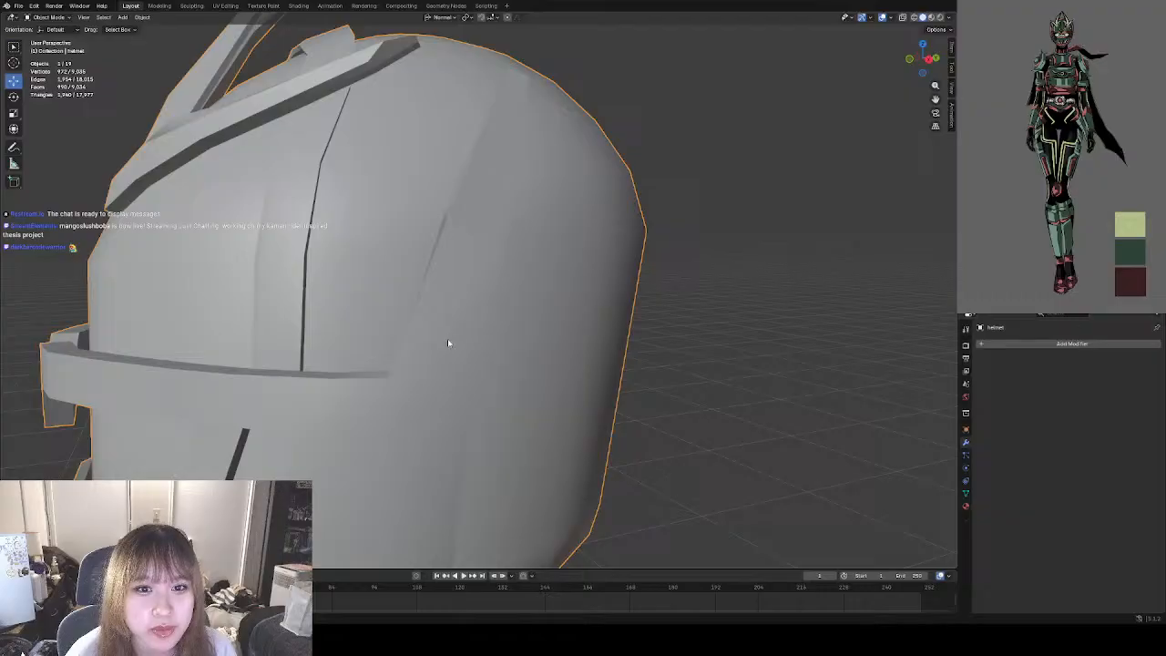
{"action": "left_click", "coordinate": [50, 17]}
{"action": "left_click", "coordinate": [61, 38]}
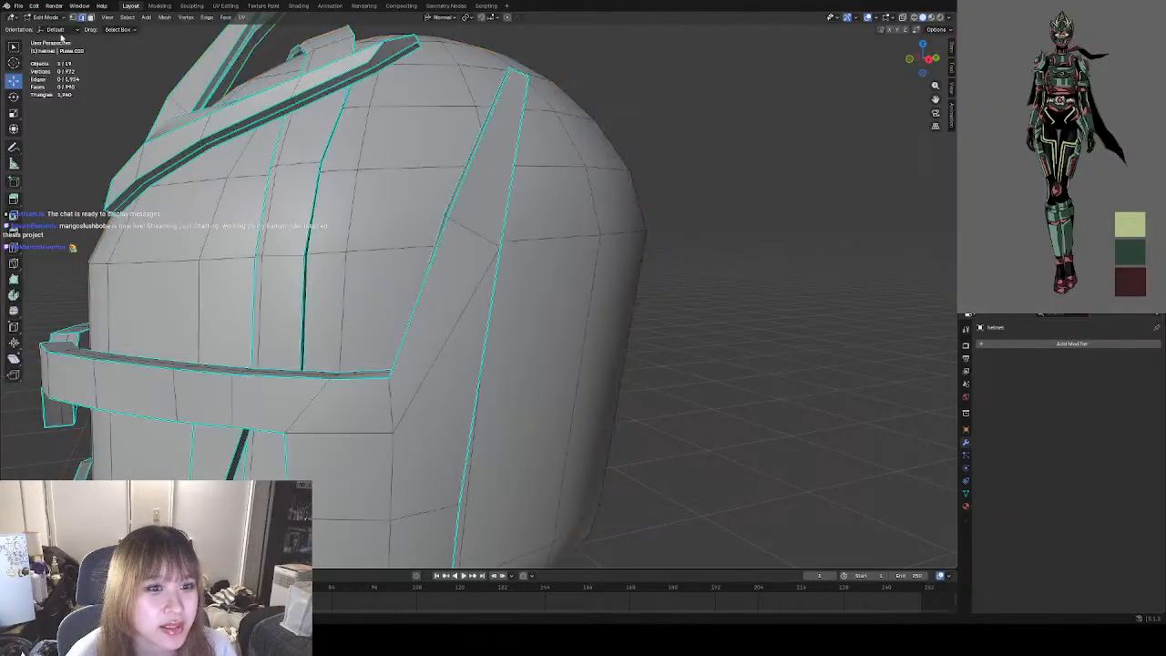
{"action": "middle_click_drag", "start_coordinate": [593, 248], "coordinate": [441, 272]}
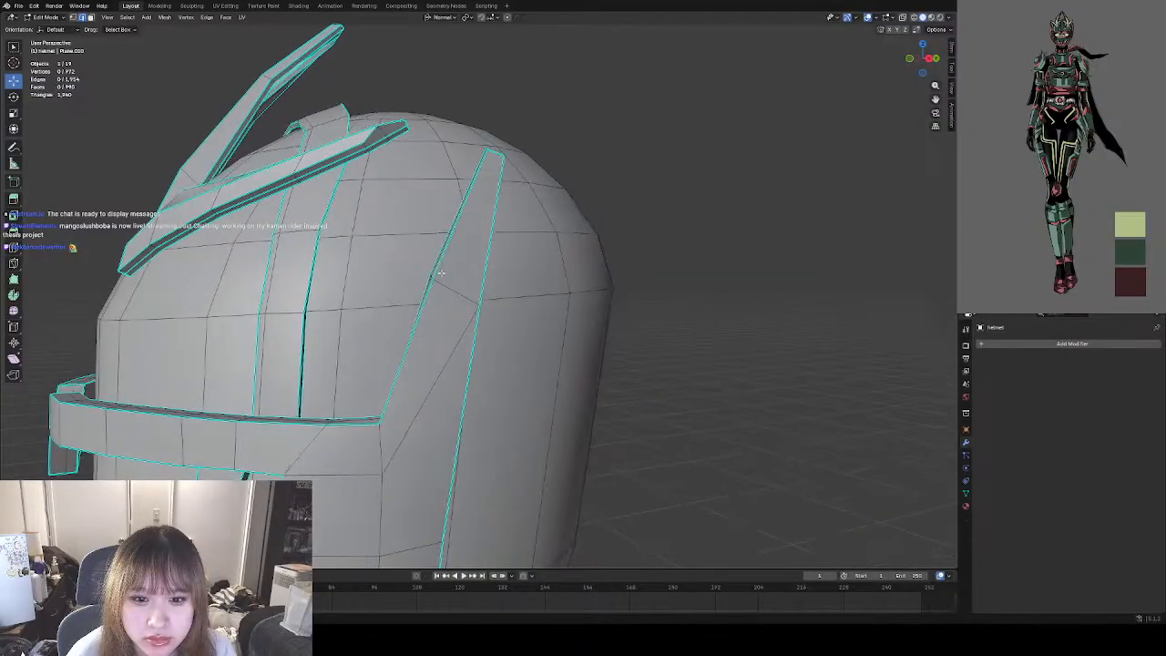
{"action": "right_click", "coordinate": [592, 244]}
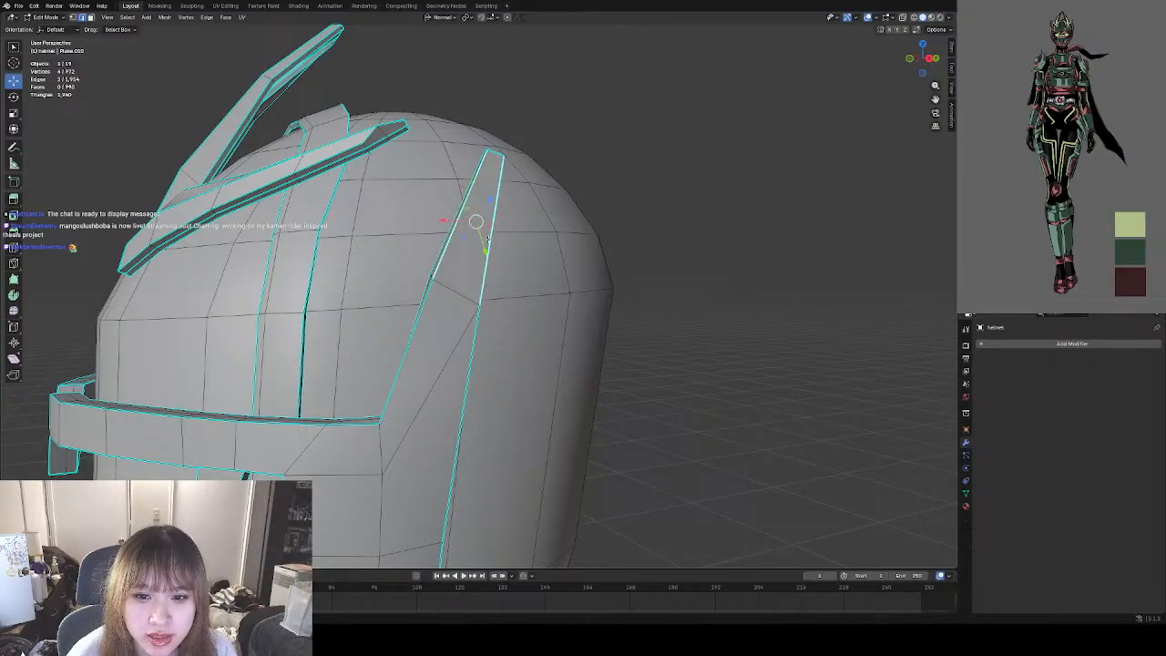
{"action": "right_click", "coordinate": [596, 345]}
{"action": "left_click", "coordinate": [597, 293]}
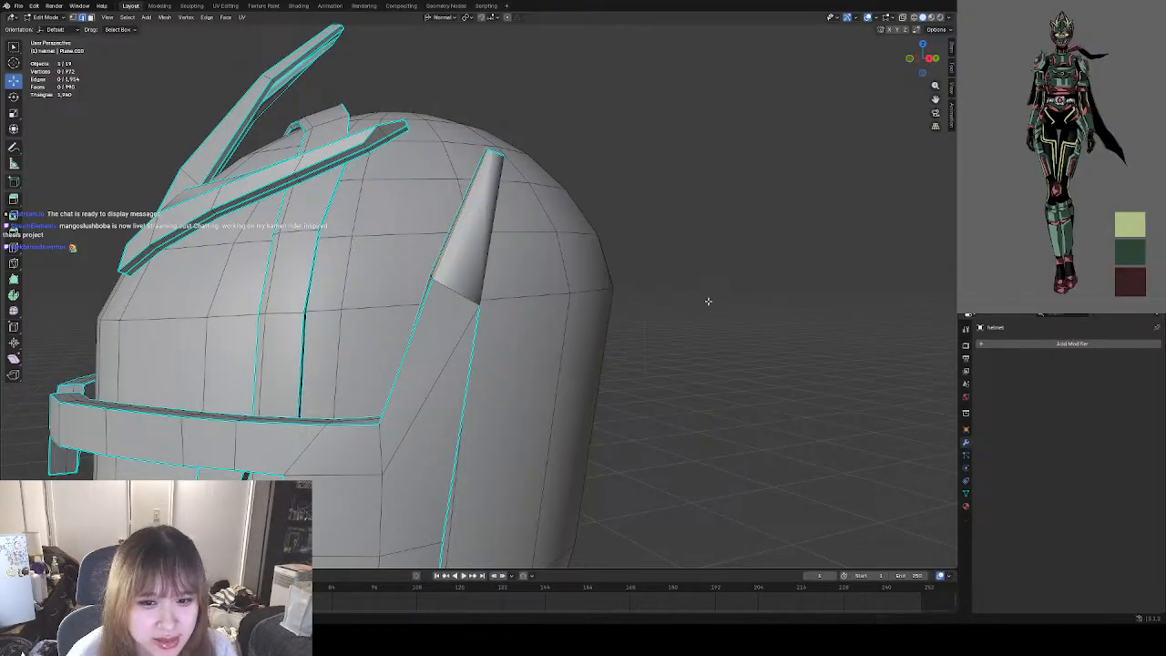
{"action": "left_click", "coordinate": [37, 17]}
{"action": "left_click", "coordinate": [41, 24]}
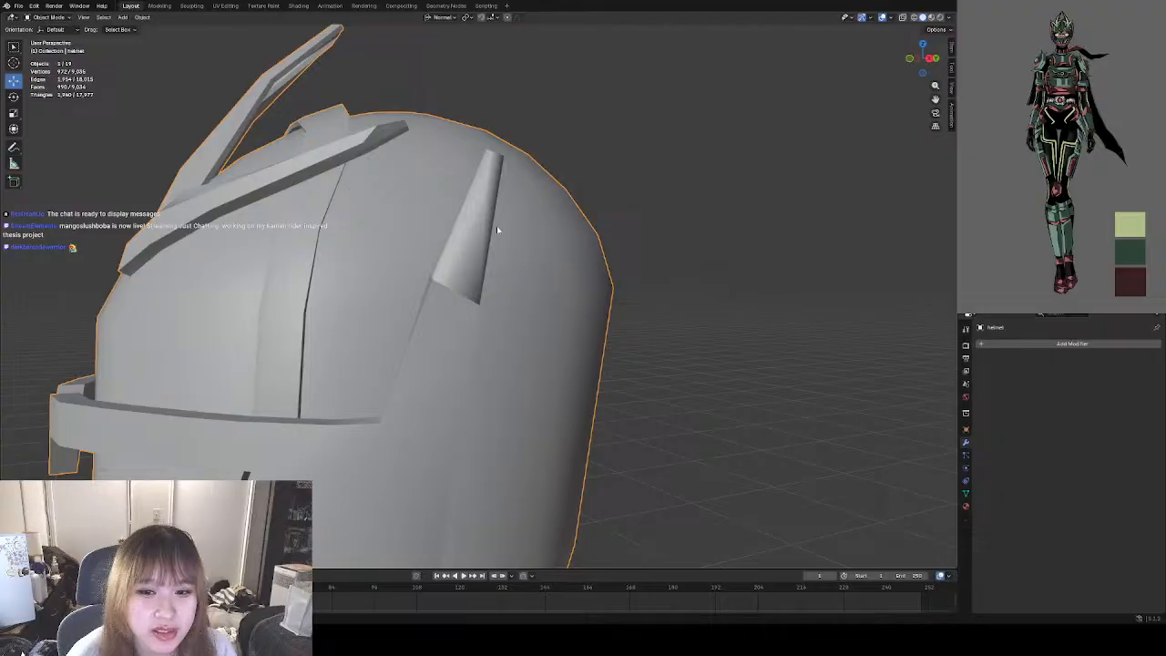
In Edit Mode, undo the clearing of the sharp marking from the two long edges of the side panel's tapered upper tip.
{"action": "middle_click_drag", "start_coordinate": [538, 242], "coordinate": [592, 244]}
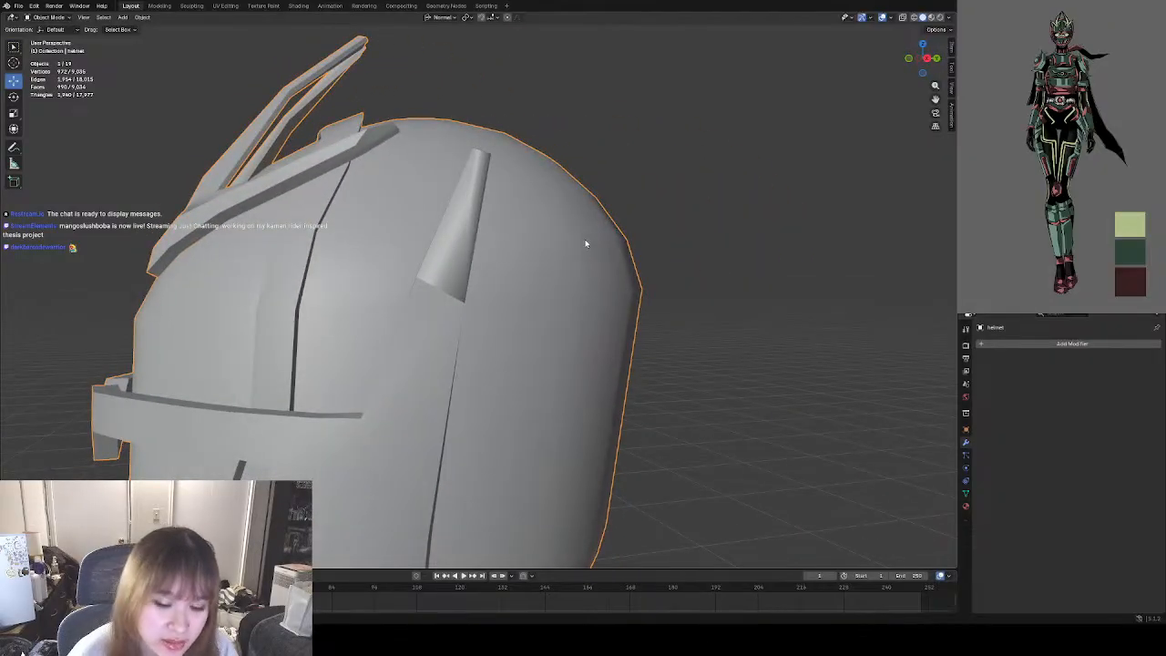
{"action": "key", "text": "Tab"}
{"action": "key", "text": "ctrl+z"}
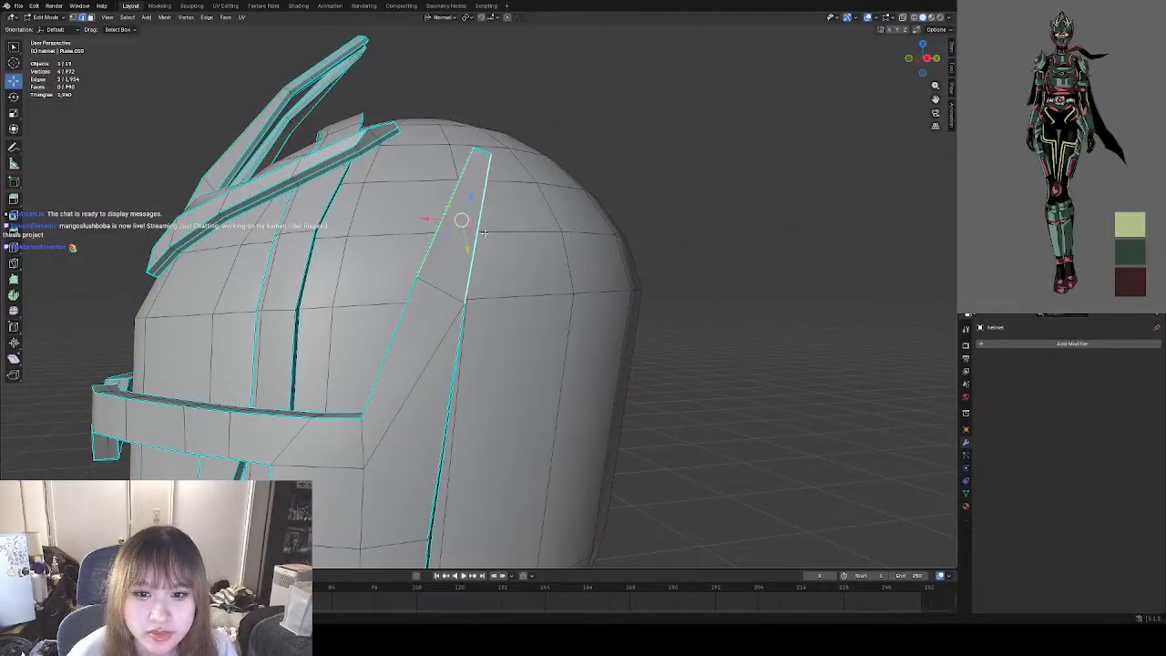
{"action": "middle_click_drag", "start_coordinate": [484, 234], "coordinate": [477, 248]}
{"action": "scroll", "coordinate": [476, 239], "scroll_direction": "up", "scroll_amount": 2}
{"action": "middle_click_drag", "start_coordinate": [473, 160], "coordinate": [469, 203]}
{"action": "middle_click_drag", "start_coordinate": [489, 304], "coordinate": [437, 246]}
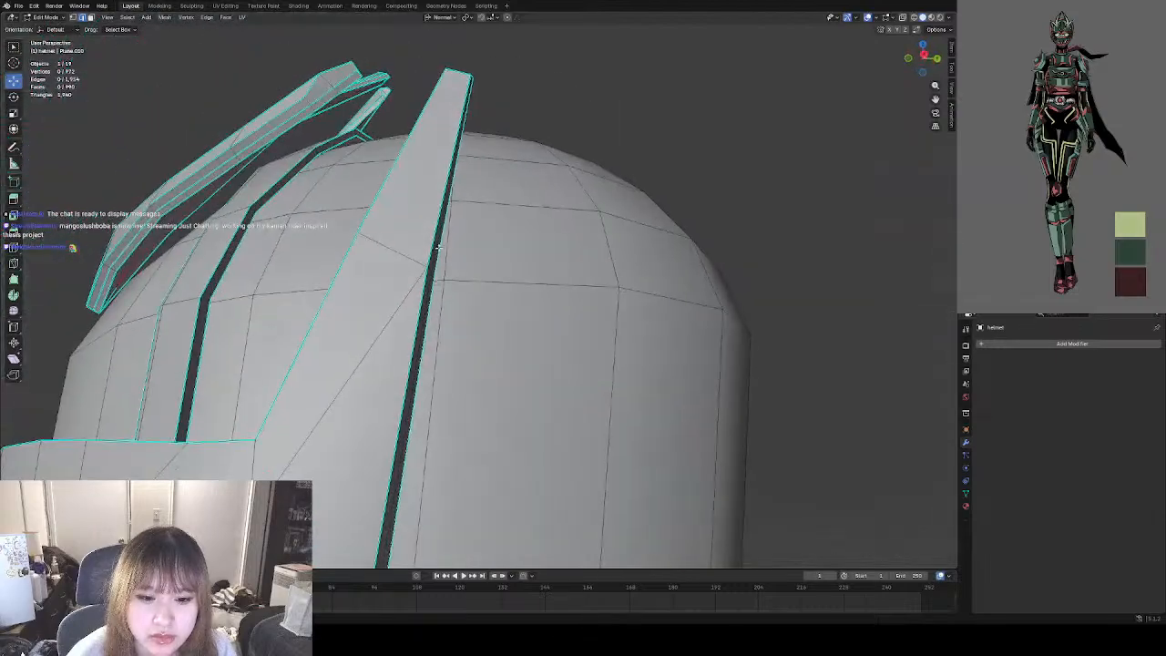
{"action": "scroll", "coordinate": [451, 245], "scroll_direction": "down", "scroll_amount": 3}
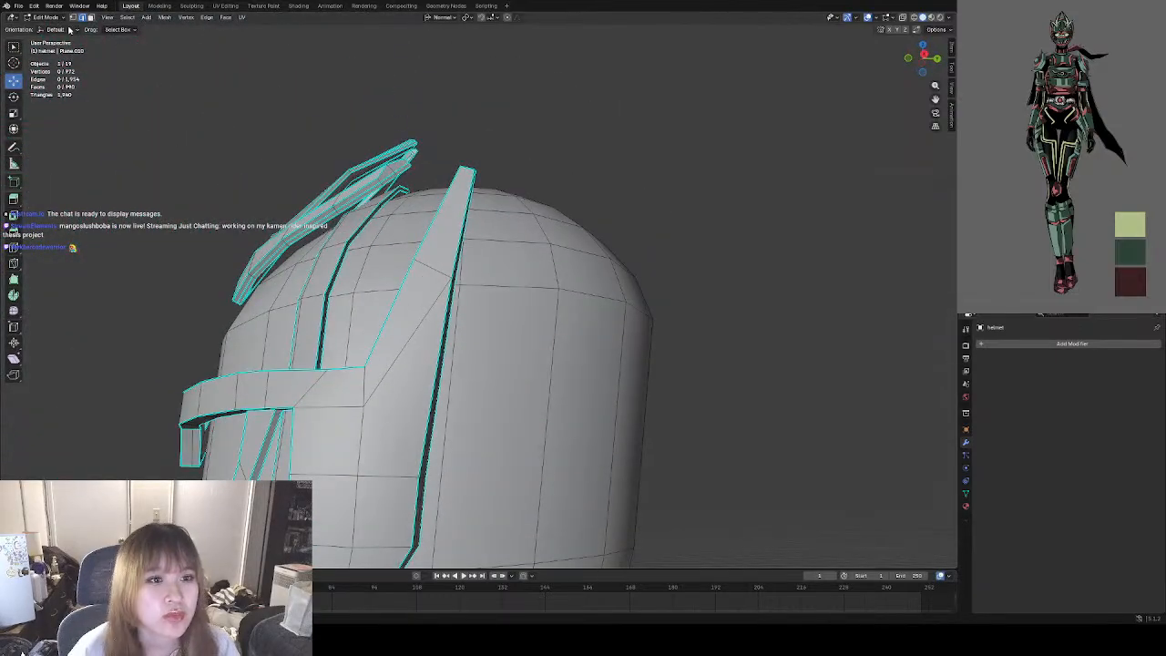
Switch to Object Mode and examine the shading of the side panel's upper tip on the helmet.
{"action": "left_click", "coordinate": [45, 17]}
{"action": "left_click", "coordinate": [41, 38]}
{"action": "middle_click_drag", "start_coordinate": [481, 220], "coordinate": [335, 250]}
{"action": "scroll", "coordinate": [627, 248], "scroll_direction": "down", "scroll_amount": 8}
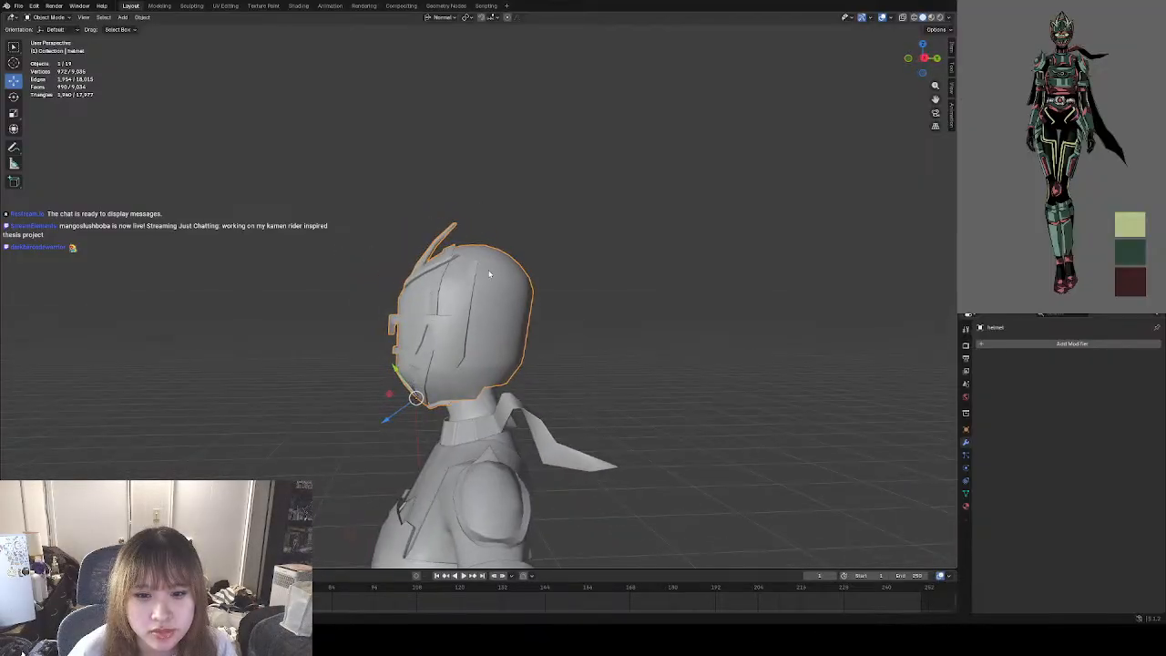
{"action": "scroll", "coordinate": [489, 274], "scroll_direction": "up", "scroll_amount": 6}
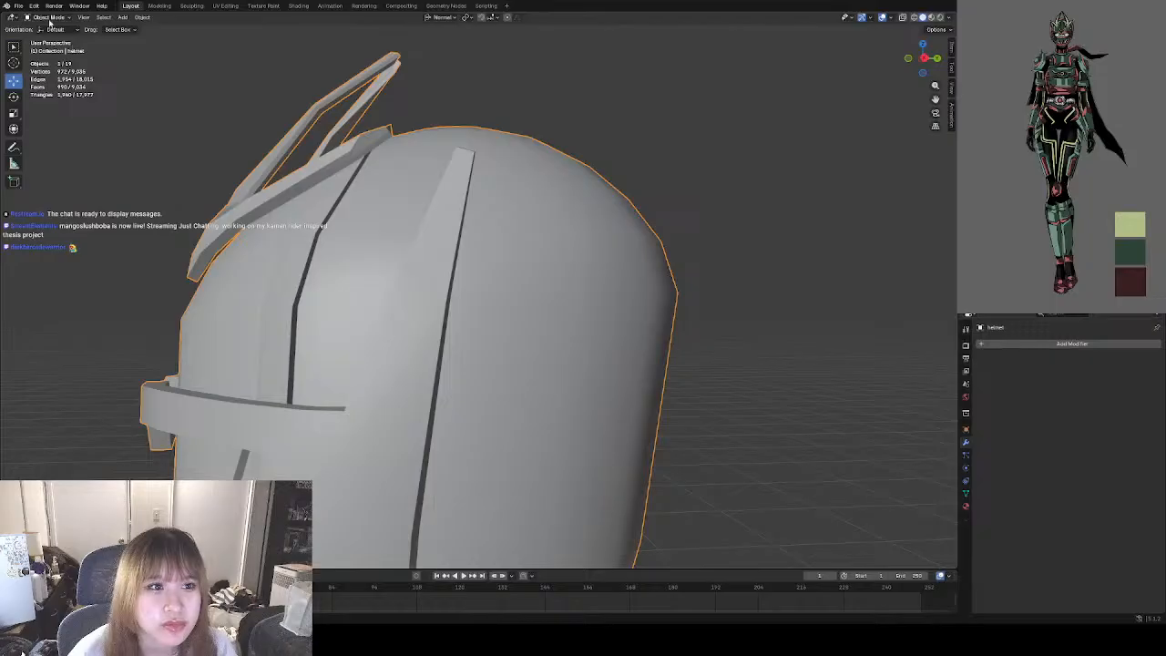
In Edit Mode with face selection, delete the outer face of the side panel's tapered upper tip.
{"action": "left_click", "coordinate": [51, 18]}
{"action": "left_click", "coordinate": [51, 39]}
{"action": "scroll", "coordinate": [458, 216], "scroll_direction": "up", "scroll_amount": 2}
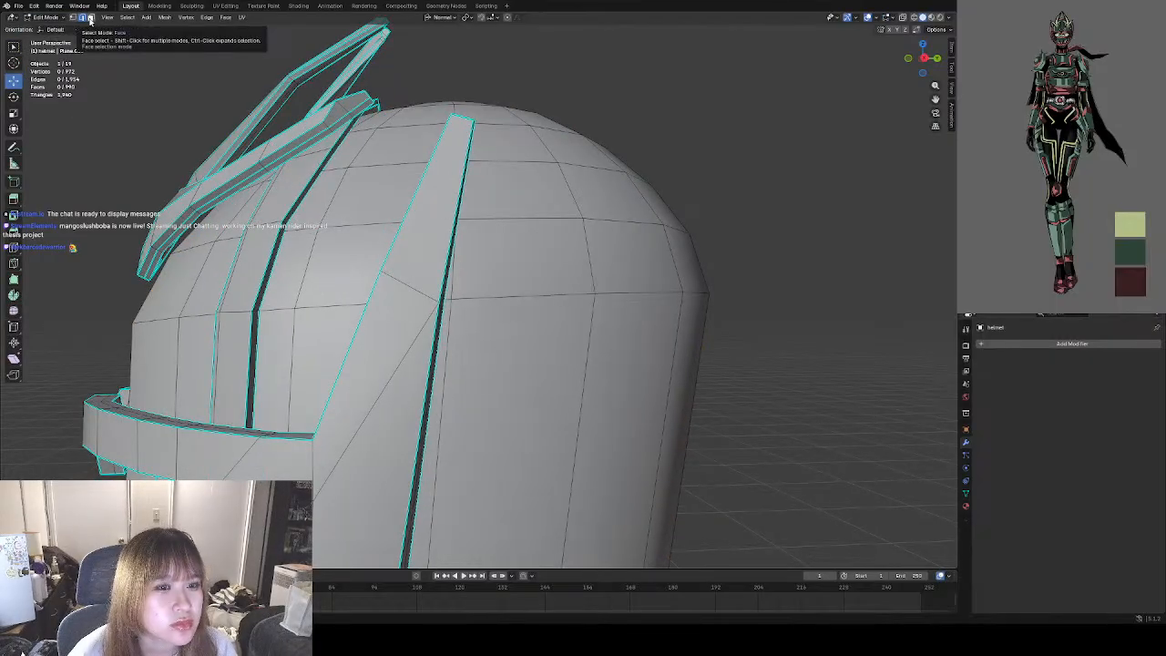
{"action": "left_click", "coordinate": [90, 17]}
{"action": "left_click", "coordinate": [434, 223]}
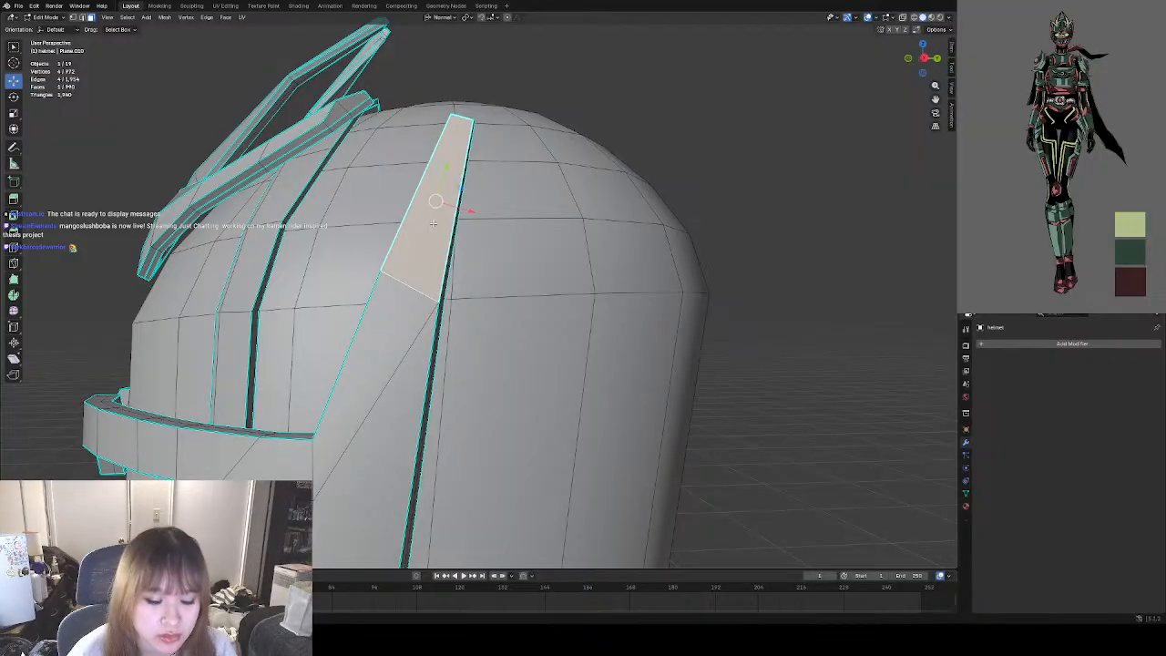
{"action": "right_click", "coordinate": [461, 282]}
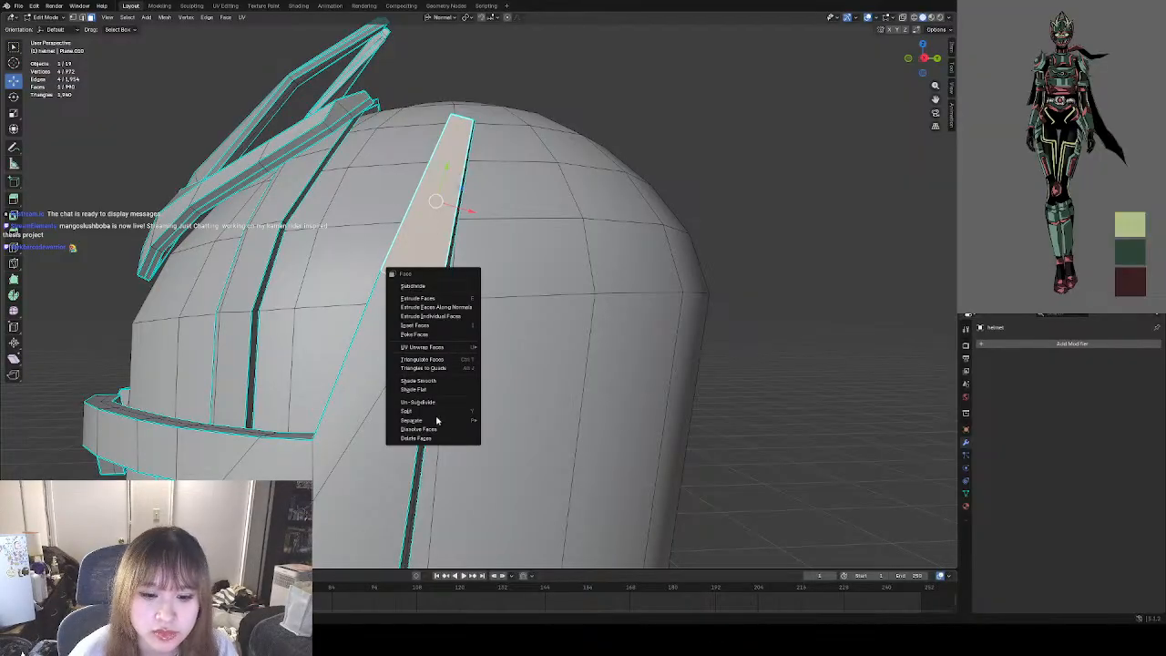
{"action": "left_click", "coordinate": [439, 428]}
{"action": "middle_click_drag", "start_coordinate": [439, 428], "coordinate": [437, 344]}
Delete the narrow inner faces at the wide lower end of the opened panel tip.
{"action": "scroll", "coordinate": [462, 345], "scroll_direction": "up", "scroll_amount": 2}
{"action": "left_click", "coordinate": [398, 355]}
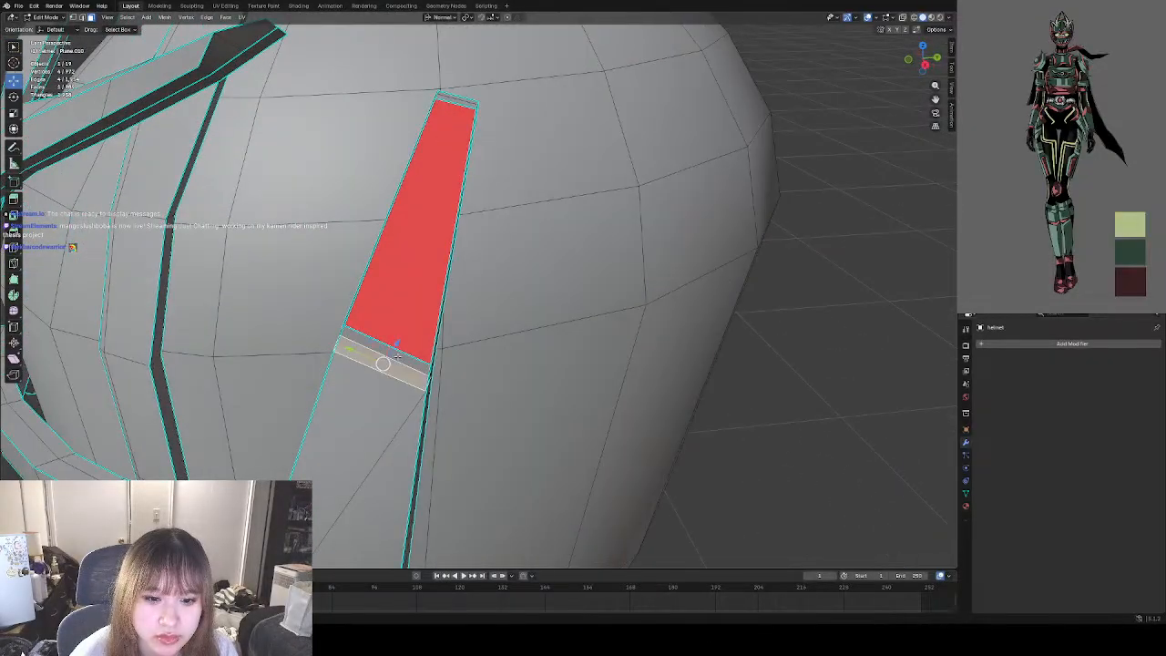
{"action": "right_click", "coordinate": [412, 362]}
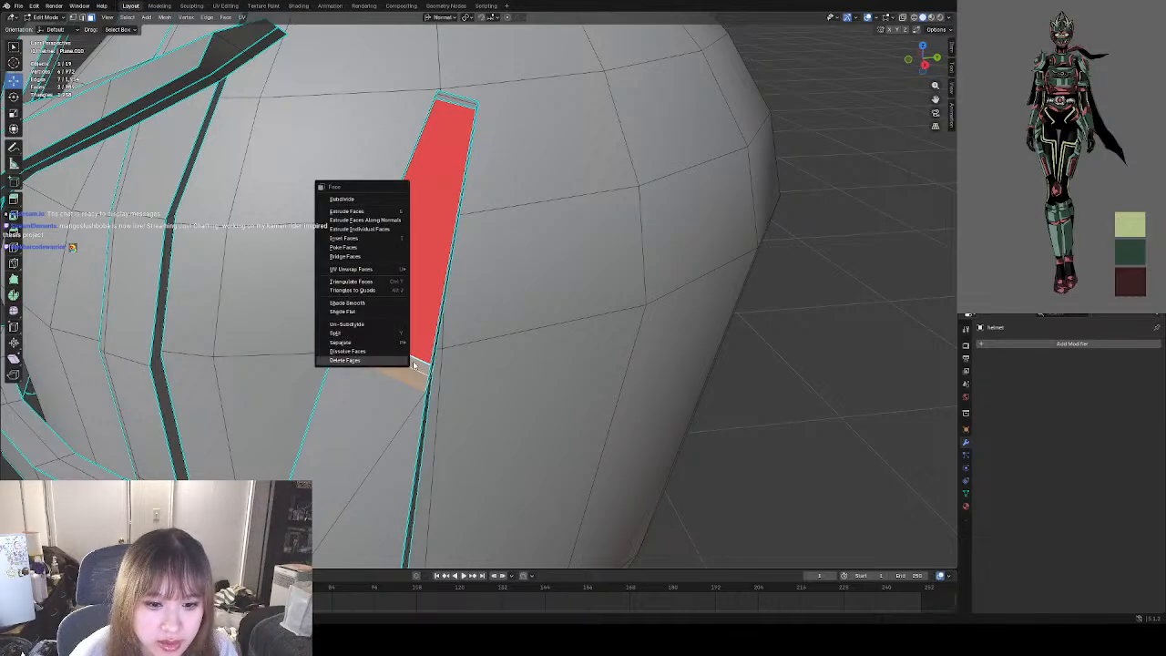
{"action": "left_click", "coordinate": [363, 361]}
{"action": "middle_click_drag", "start_coordinate": [789, 416], "coordinate": [419, 381]}
{"action": "left_click", "coordinate": [402, 374]}
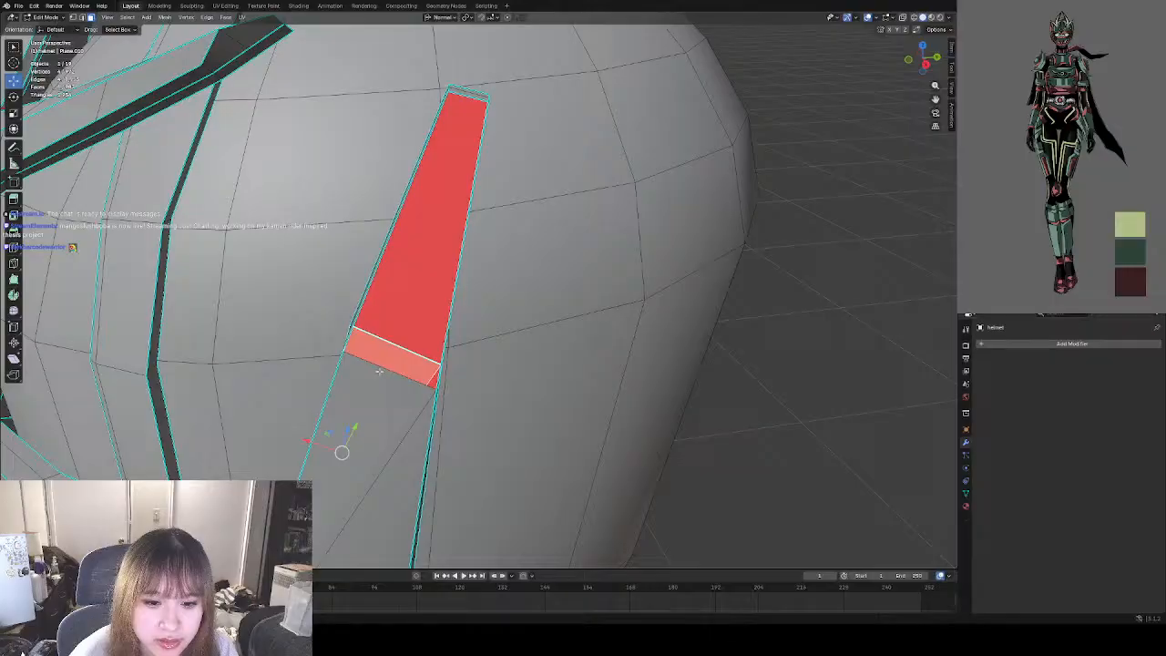
Select the four border edges of the opened panel tip in edge selection mode and fill them with a new face.
{"action": "left_click", "coordinate": [82, 18], "text": "shift"}
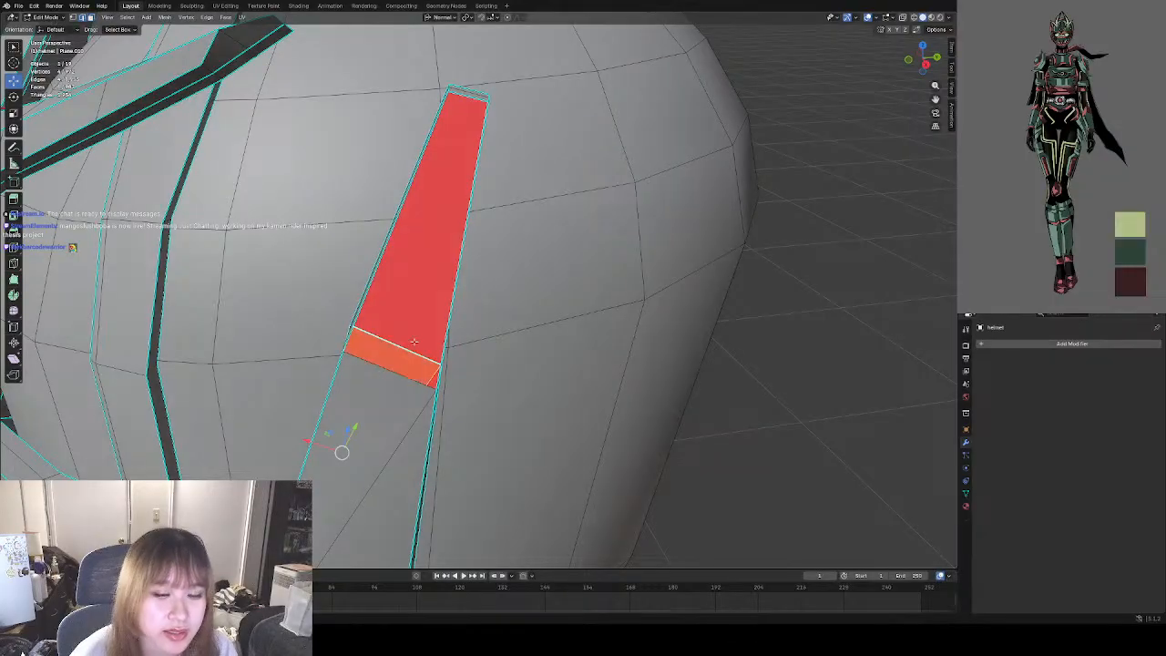
{"action": "left_click", "coordinate": [371, 361]}
{"action": "middle_click_drag", "start_coordinate": [373, 363], "coordinate": [396, 336]}
{"action": "left_click", "coordinate": [436, 220], "text": "shift"}
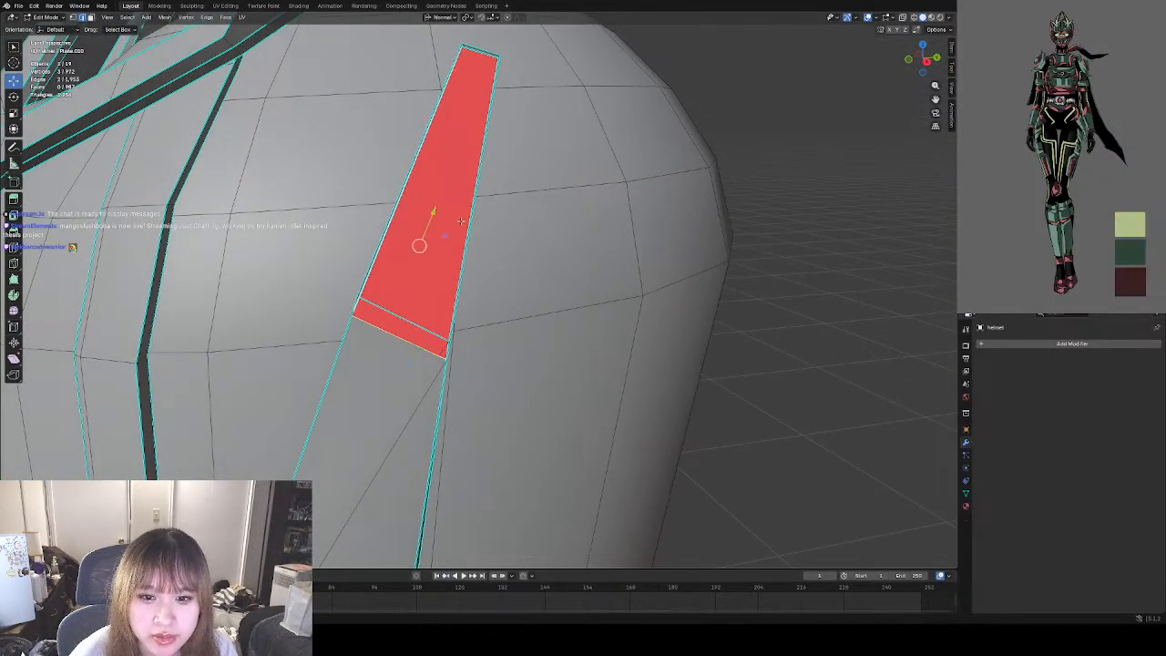
{"action": "middle_click_drag", "start_coordinate": [445, 235], "coordinate": [301, 209]}
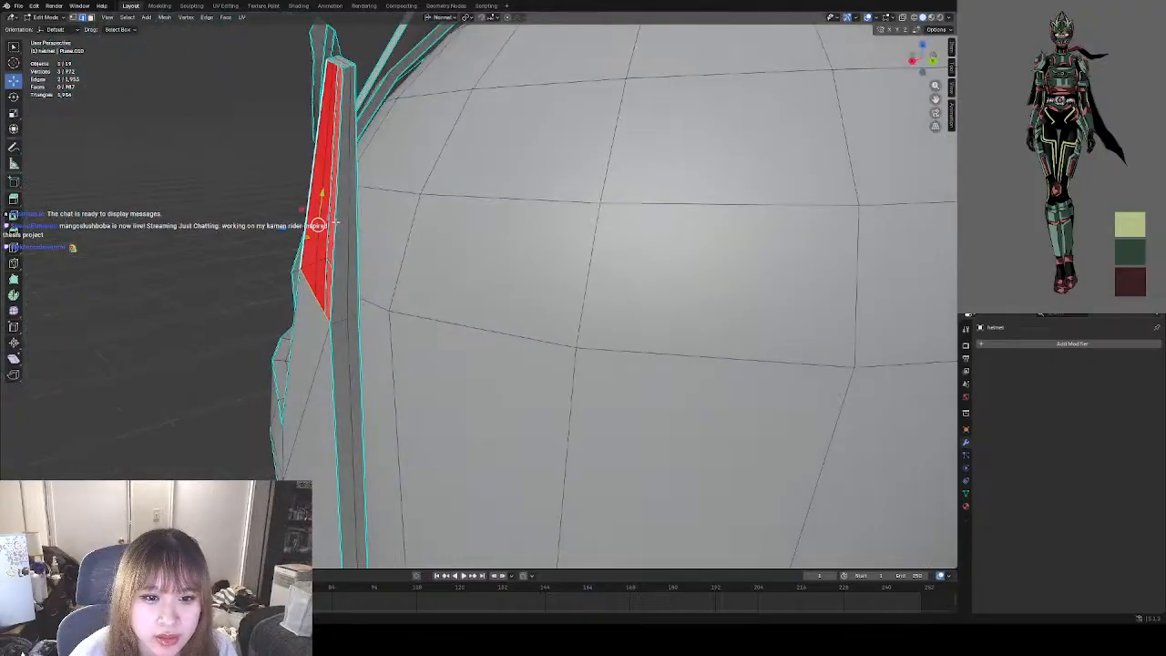
{"action": "left_click", "coordinate": [336, 225], "text": "shift"}
{"action": "middle_click_drag", "start_coordinate": [373, 195], "coordinate": [408, 302], "text": "shift"}
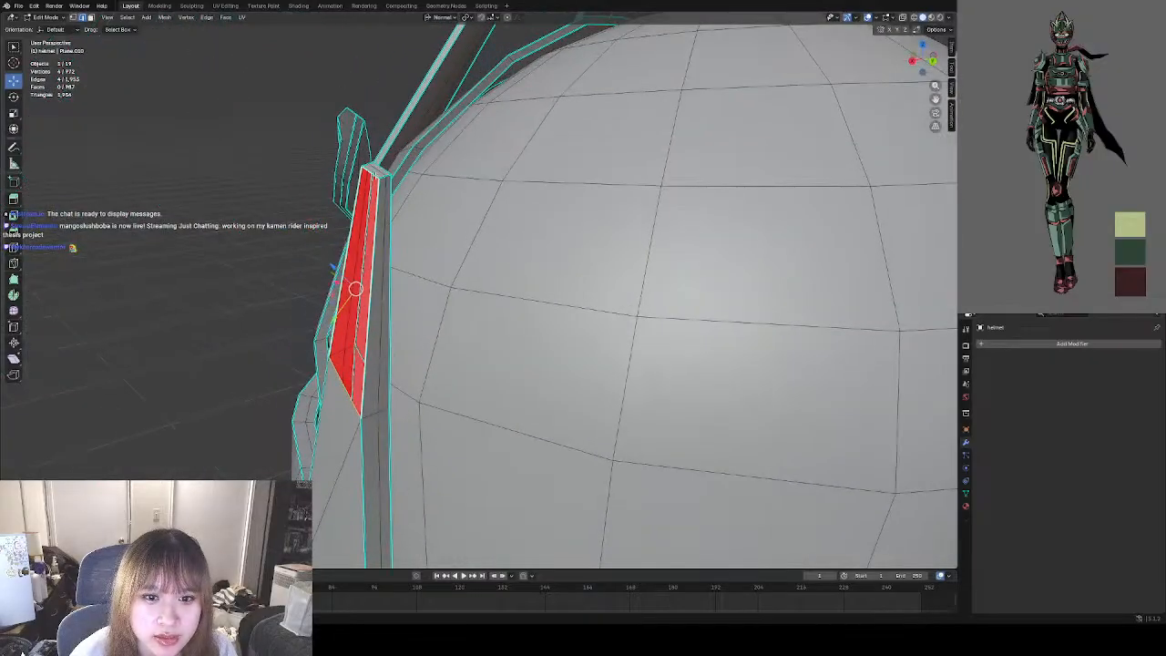
{"action": "middle_click_drag", "start_coordinate": [376, 176], "coordinate": [477, 241]}
{"action": "key", "text": "f"}
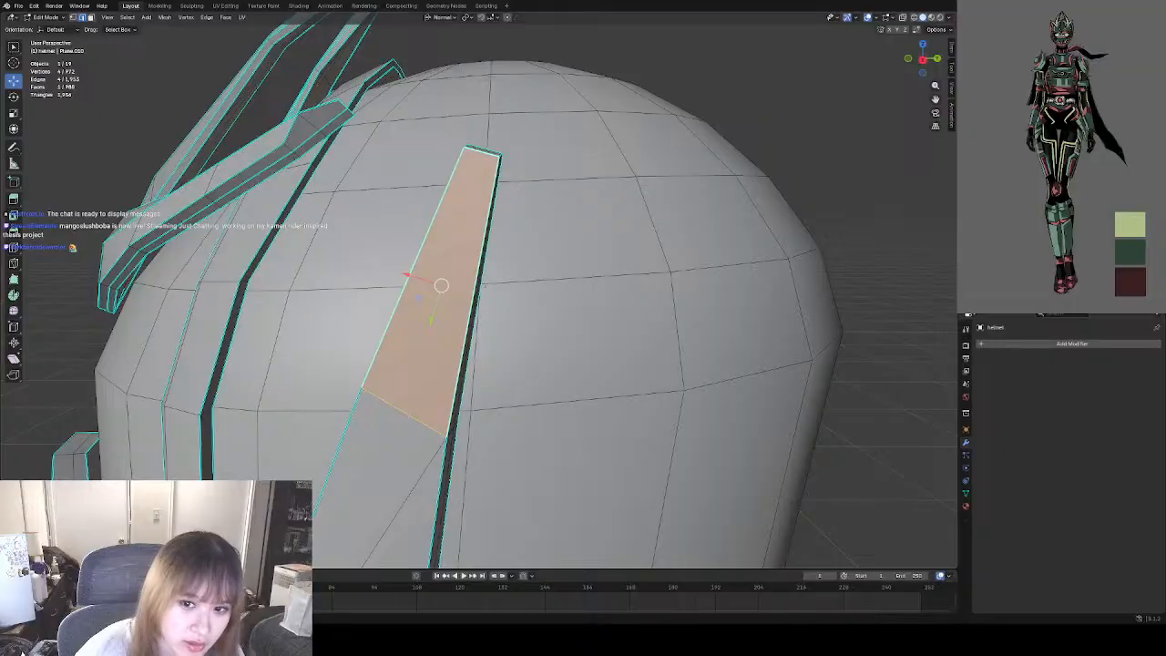
Deselect everything, return to Object Mode and examine the side panel on the opposite side of the helmet.
{"action": "key", "text": "alt+a"}
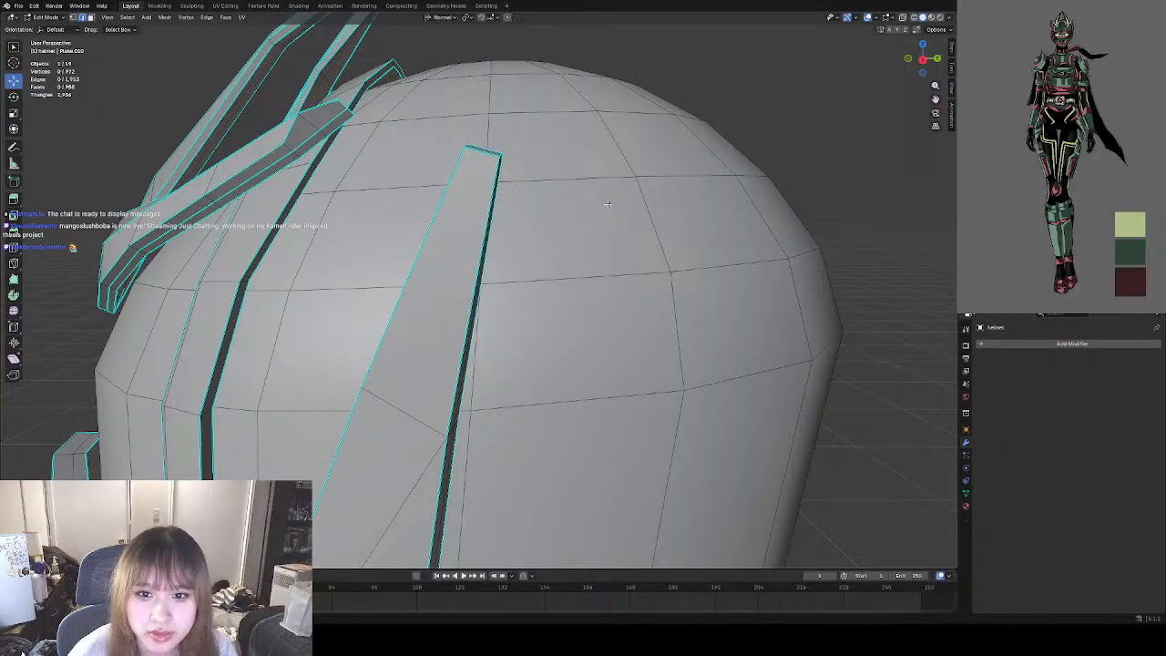
{"action": "left_click", "coordinate": [58, 18]}
{"action": "left_click", "coordinate": [48, 28]}
{"action": "middle_click_drag", "start_coordinate": [433, 193], "coordinate": [551, 208]}
{"action": "scroll", "coordinate": [475, 196], "scroll_direction": "down", "scroll_amount": 4}
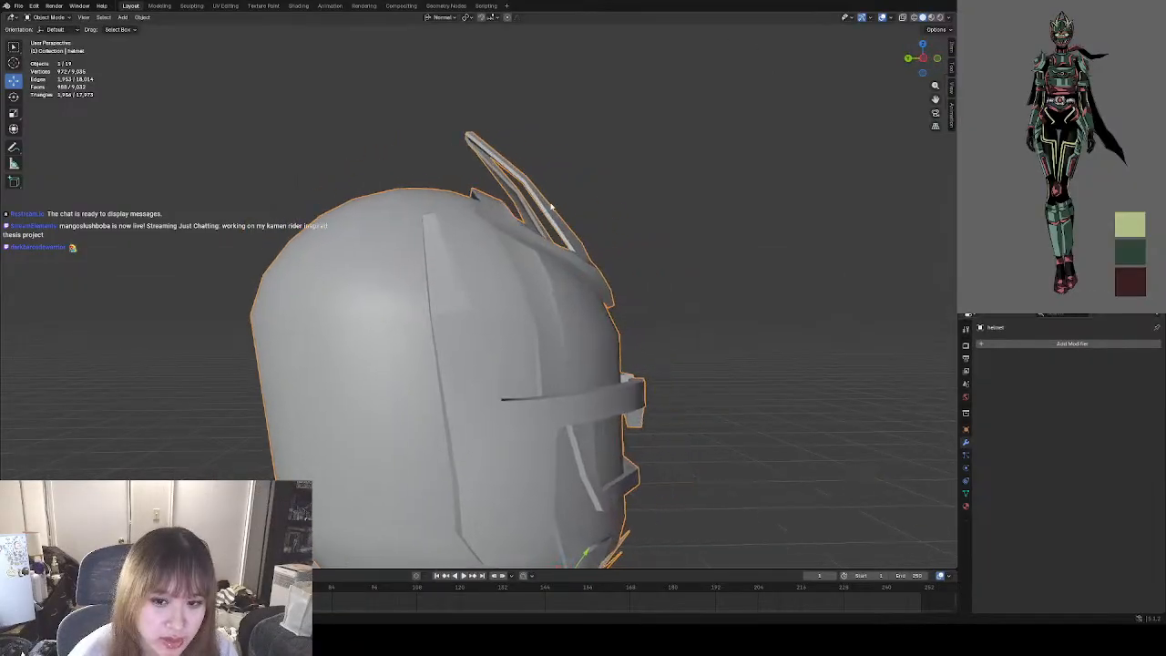
{"action": "scroll", "coordinate": [551, 207], "scroll_direction": "up", "scroll_amount": 5}
In Edit Mode, delete the outer face of the tapered upper tip on the opposite side panel.
{"action": "left_click", "coordinate": [52, 17]}
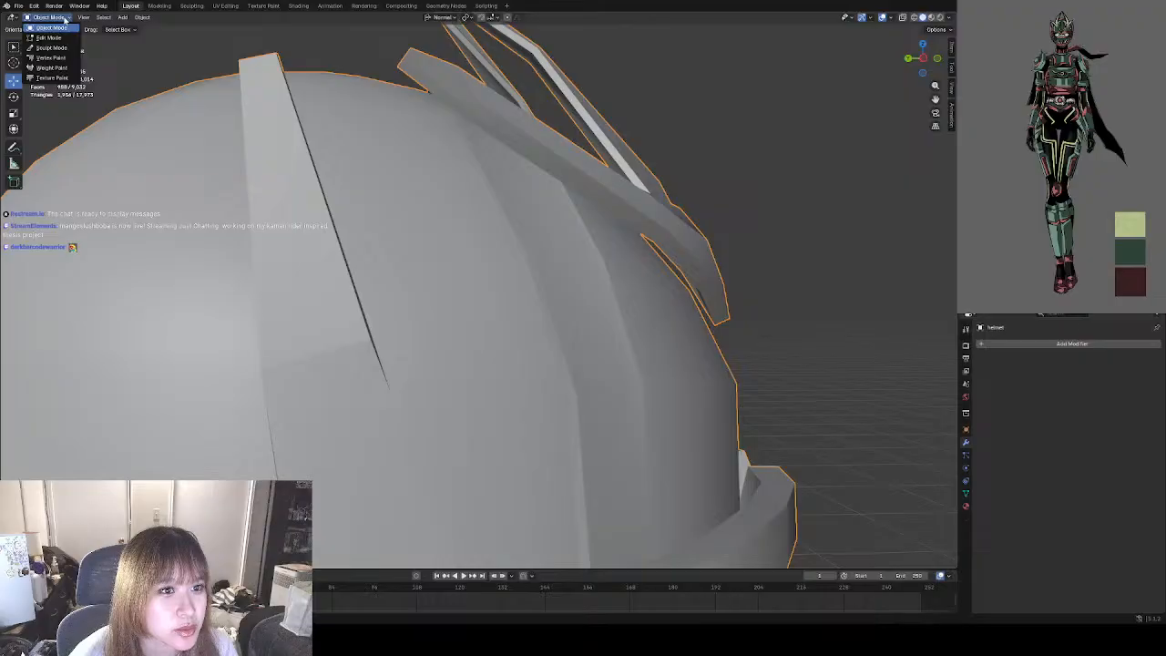
{"action": "left_click", "coordinate": [48, 38]}
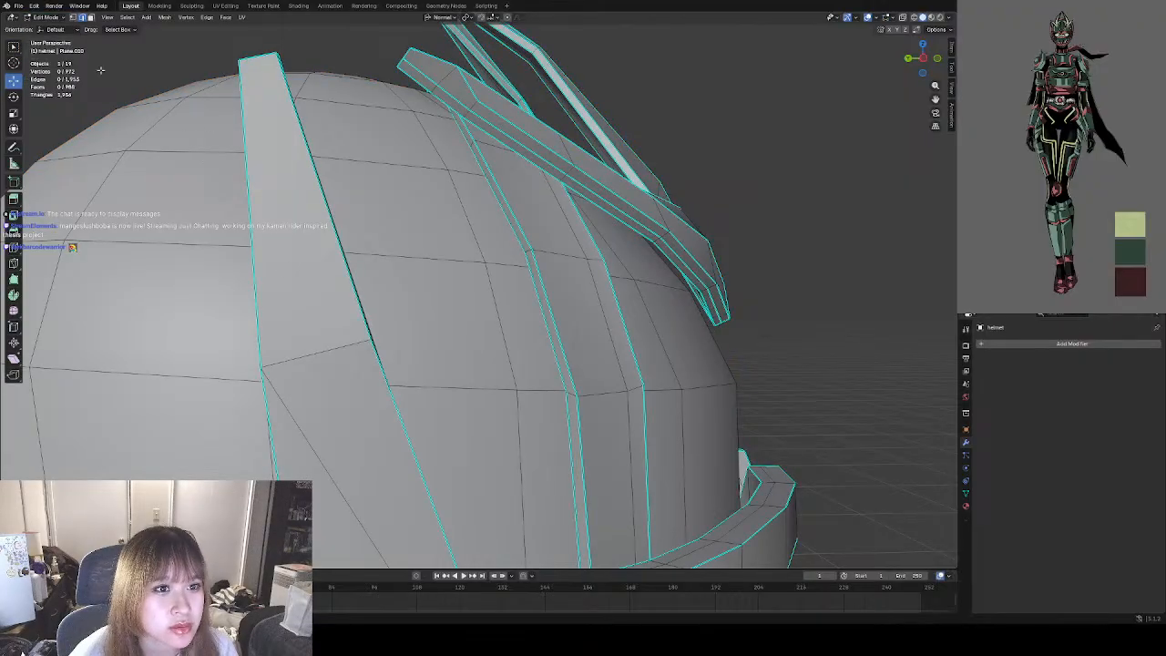
{"action": "left_click", "coordinate": [261, 155]}
{"action": "right_click", "coordinate": [281, 243]}
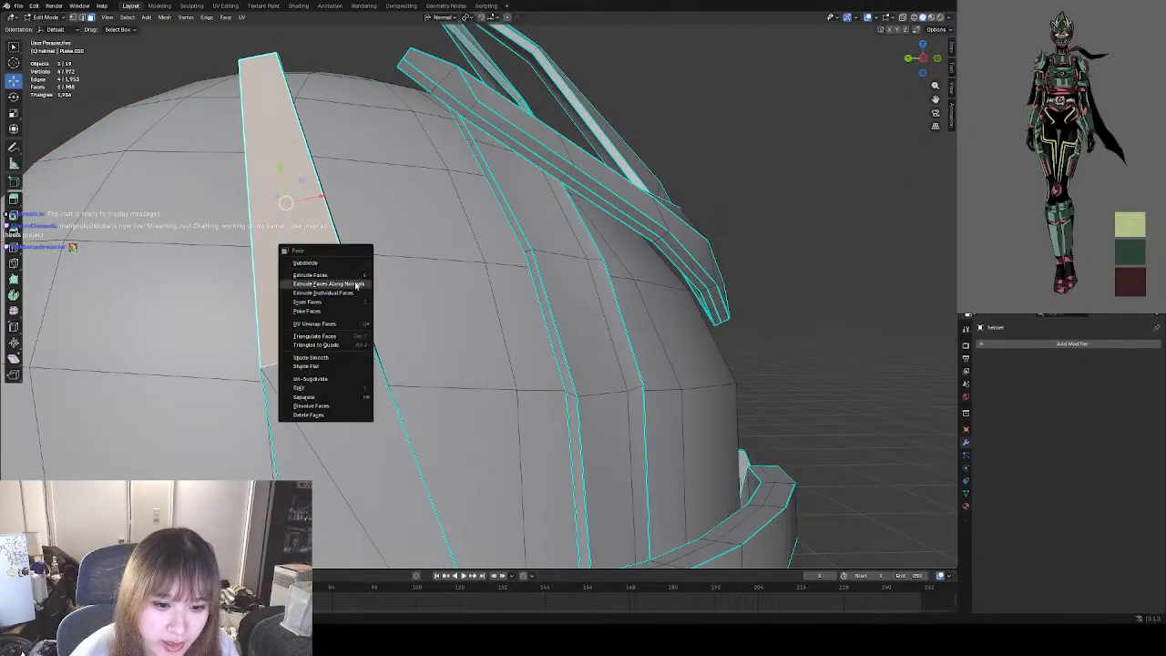
{"action": "left_click", "coordinate": [307, 410]}
{"action": "middle_click_drag", "start_coordinate": [297, 324], "coordinate": [331, 368]}
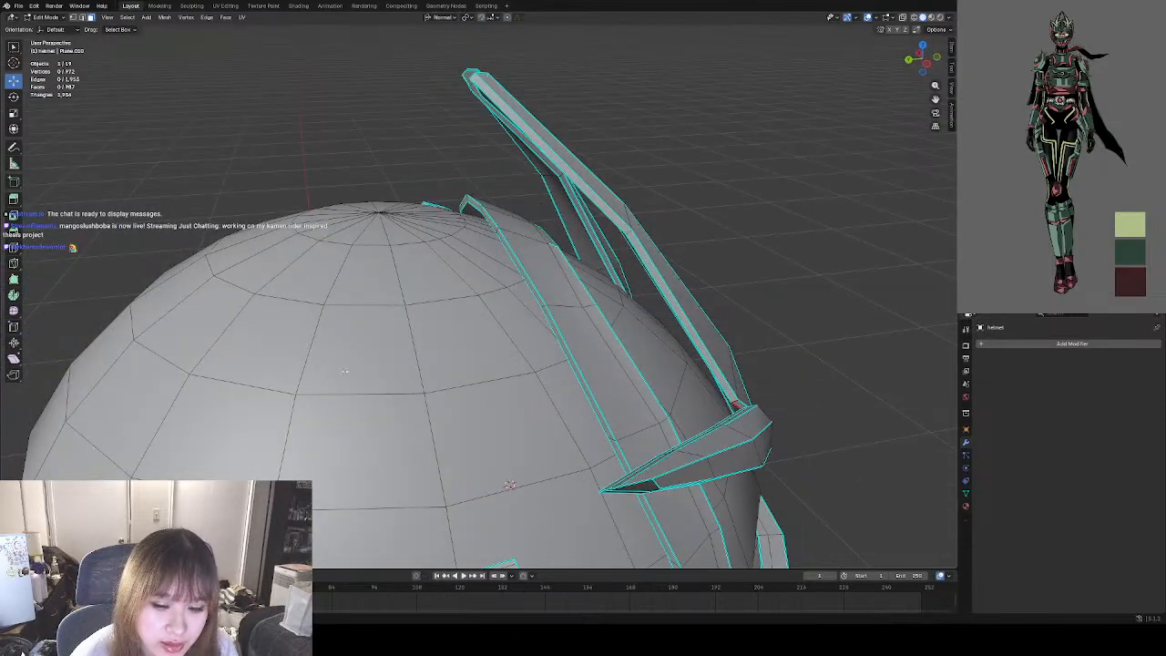
Delete the narrow inner faces at the lower end of the opposite panel tip's opening.
{"action": "middle_click_drag", "start_coordinate": [456, 537], "coordinate": [403, 426], "text": "shift"}
{"action": "left_click", "coordinate": [391, 438], "text": "shift"}
{"action": "right_click", "coordinate": [399, 386]}
{"action": "left_click", "coordinate": [382, 390]}
{"action": "middle_click_drag", "start_coordinate": [405, 290], "coordinate": [488, 432], "text": "shift"}
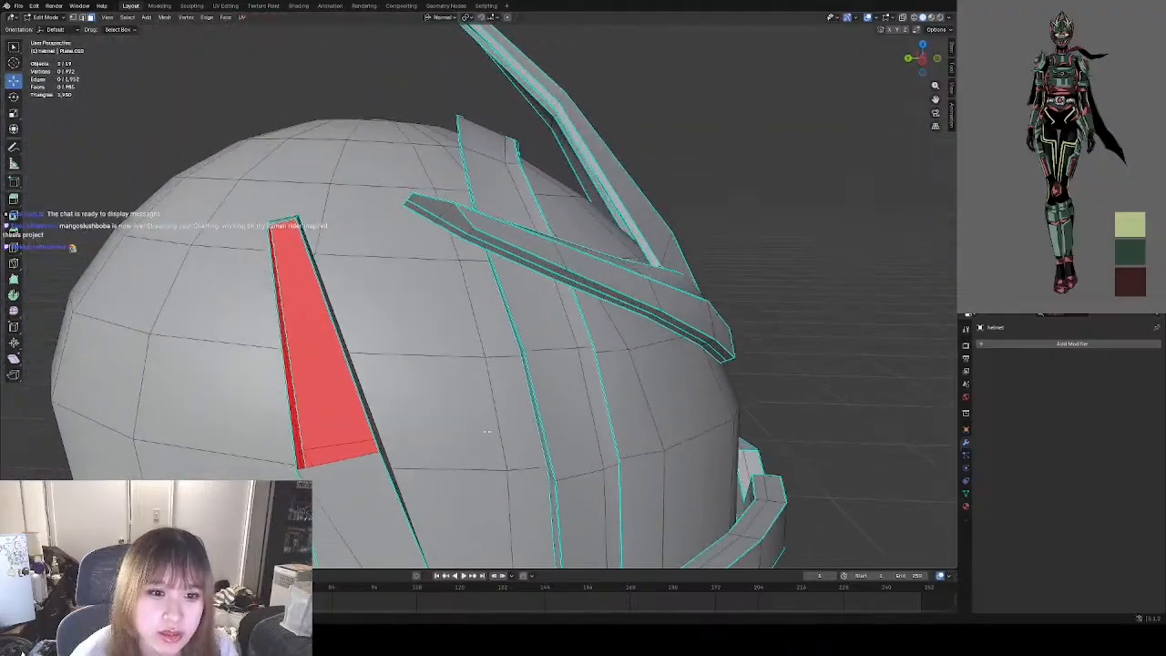
{"action": "middle_click_drag", "start_coordinate": [365, 370], "coordinate": [376, 362]}
{"action": "middle_click_drag", "start_coordinate": [419, 274], "coordinate": [406, 392], "text": "shift"}
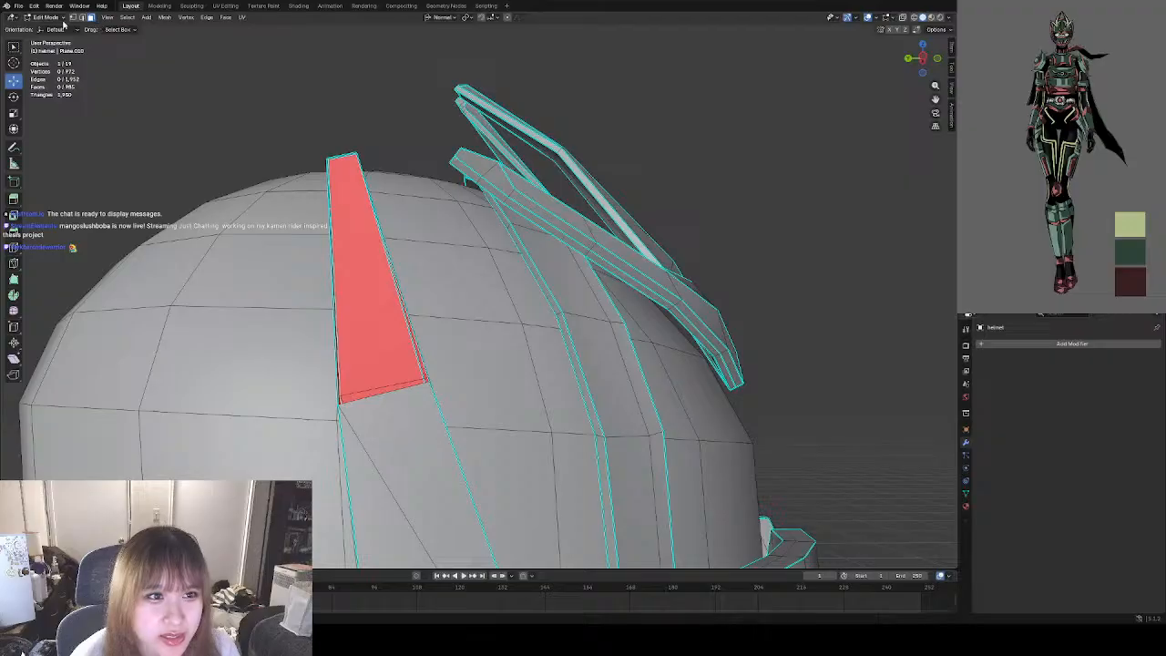
Select the four border edges around the opposite panel tip's opening and fill them with a new face.
{"action": "middle_click_drag", "start_coordinate": [304, 153], "coordinate": [320, 195]}
{"action": "left_click", "coordinate": [350, 205]}
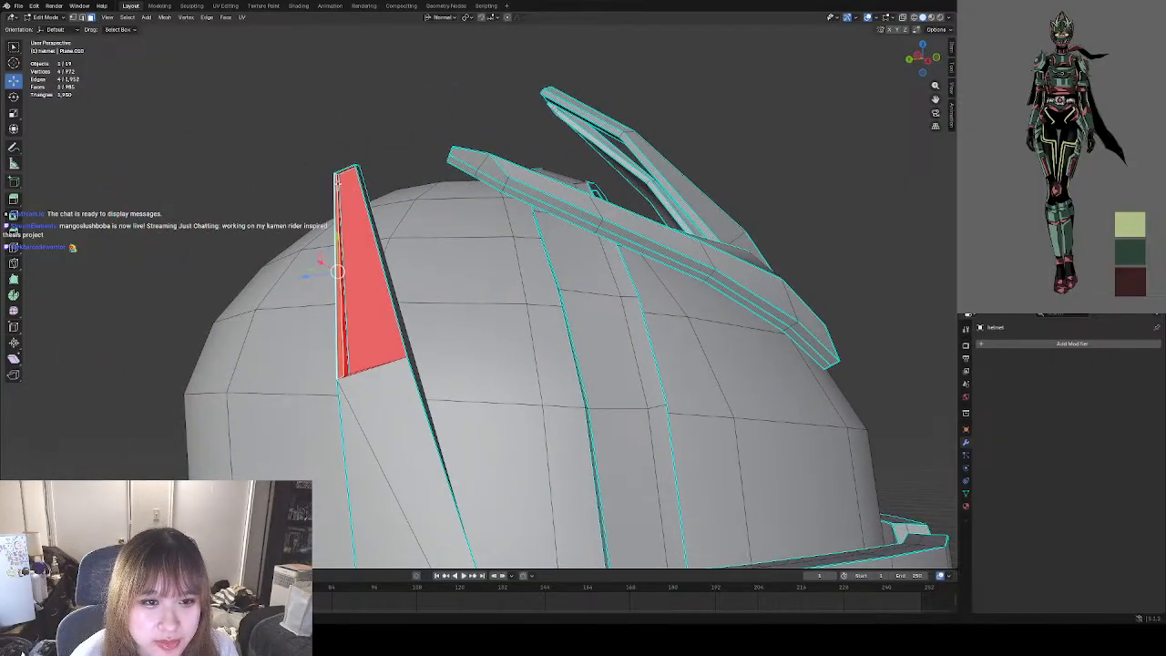
{"action": "scroll", "coordinate": [337, 187], "scroll_direction": "up", "scroll_amount": 5}
{"action": "scroll", "coordinate": [319, 187], "scroll_direction": "down", "scroll_amount": 3}
{"action": "middle_click_drag", "start_coordinate": [320, 185], "coordinate": [328, 195]}
{"action": "left_click", "coordinate": [273, 195]}
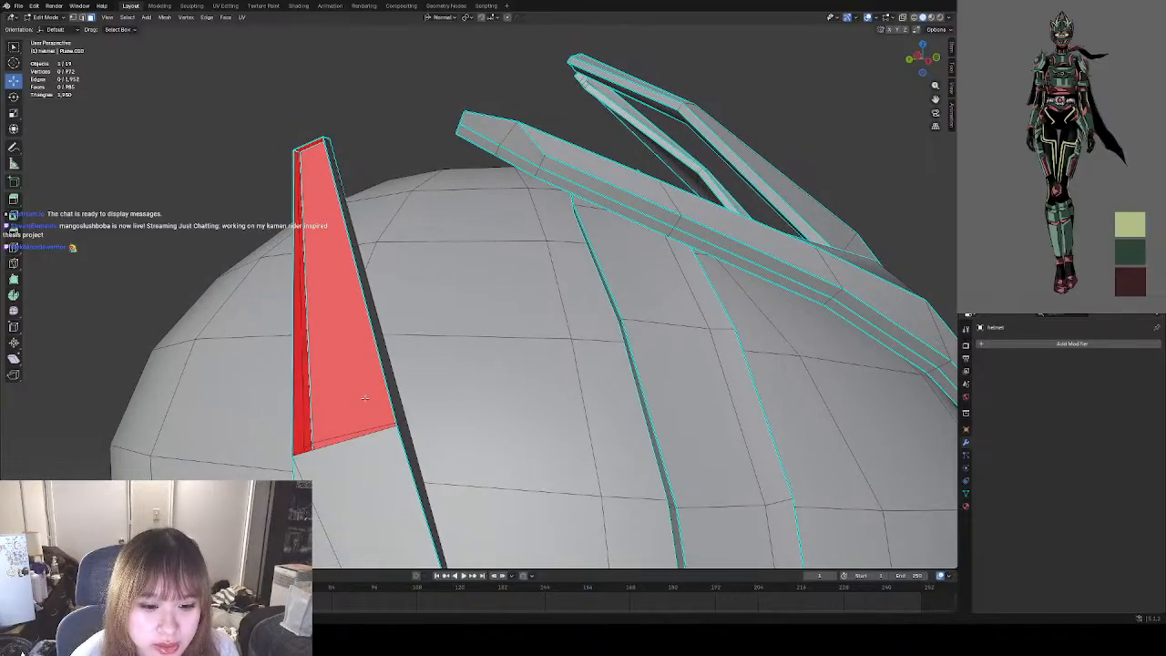
{"action": "left_click", "coordinate": [349, 447]}
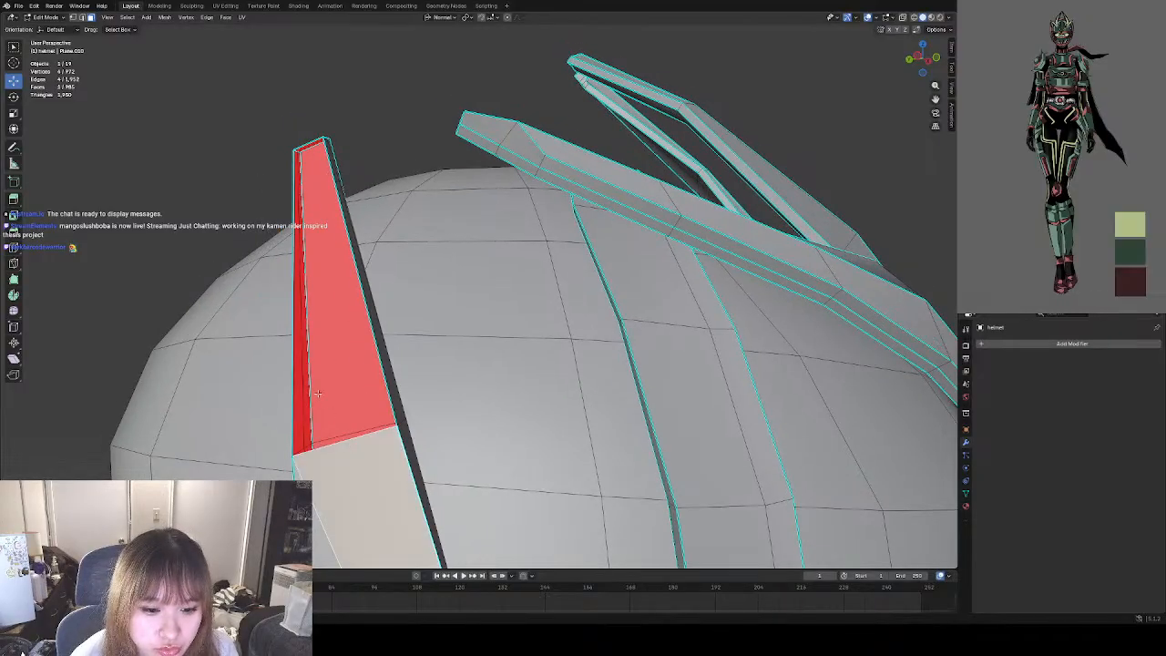
{"action": "left_click", "coordinate": [81, 18]}
{"action": "left_click", "coordinate": [326, 442]}
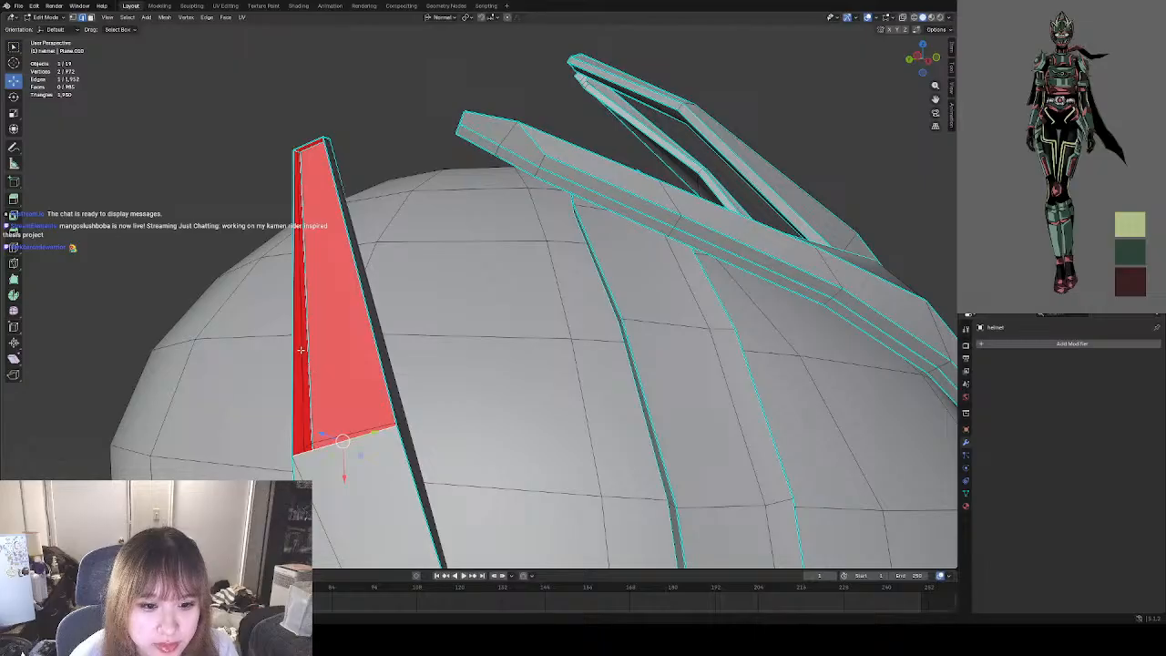
{"action": "left_click", "coordinate": [294, 346], "text": "shift"}
{"action": "left_click", "coordinate": [303, 146], "text": "shift"}
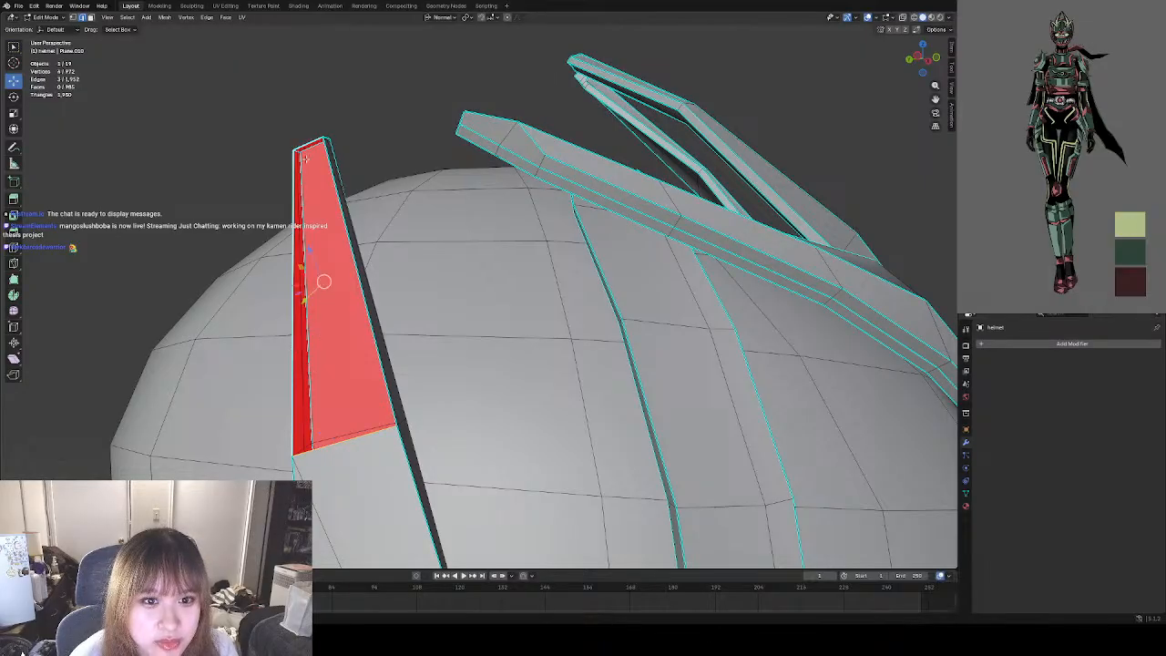
{"action": "middle_click_drag", "start_coordinate": [348, 159], "coordinate": [383, 161]}
{"action": "left_click", "coordinate": [751, 238], "text": "shift"}
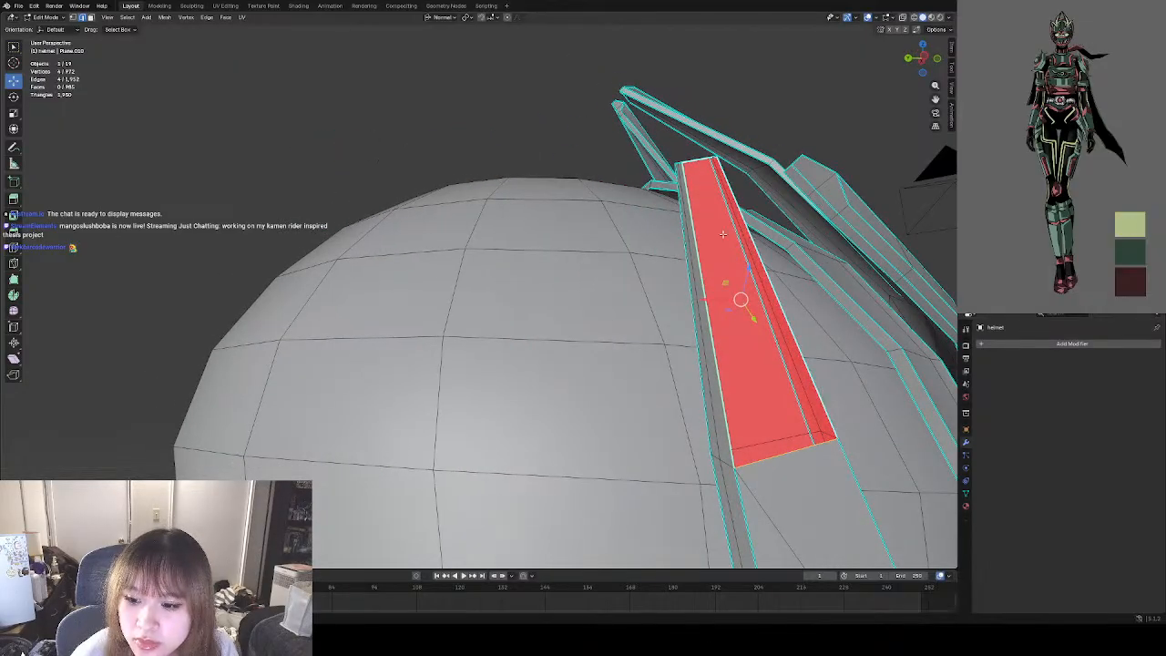
{"action": "middle_click_drag", "start_coordinate": [750, 239], "coordinate": [616, 228]}
{"action": "key", "text": "f"}
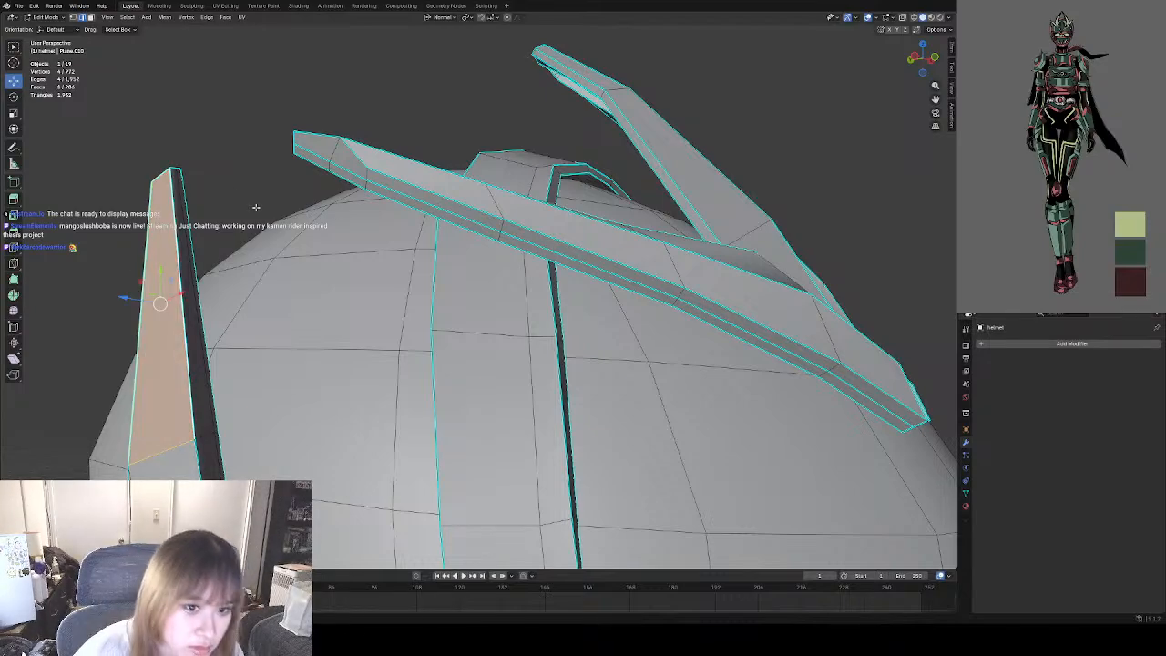
Deselect the new face, switch to Object Mode and examine the helmet's shading from the side panel to the mouth fangs.
{"action": "left_click", "coordinate": [258, 205]}
{"action": "scroll", "coordinate": [276, 200], "scroll_direction": "down", "scroll_amount": 4}
{"action": "left_click", "coordinate": [46, 17]}
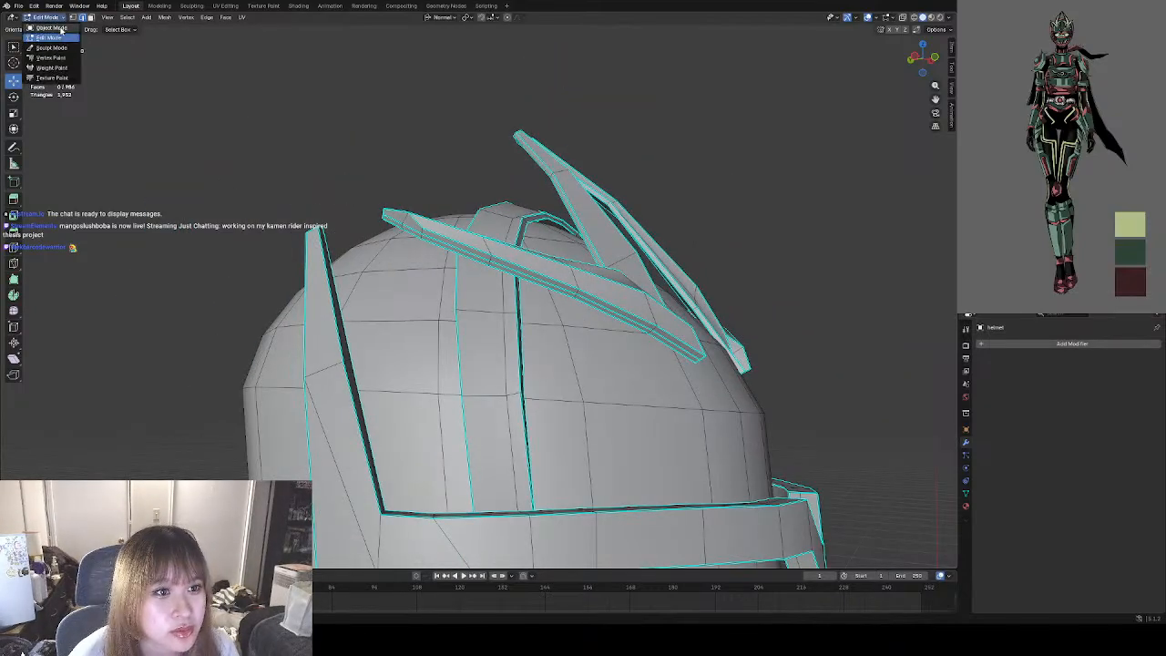
{"action": "left_click", "coordinate": [46, 33]}
{"action": "middle_click_drag", "start_coordinate": [492, 263], "coordinate": [398, 292]}
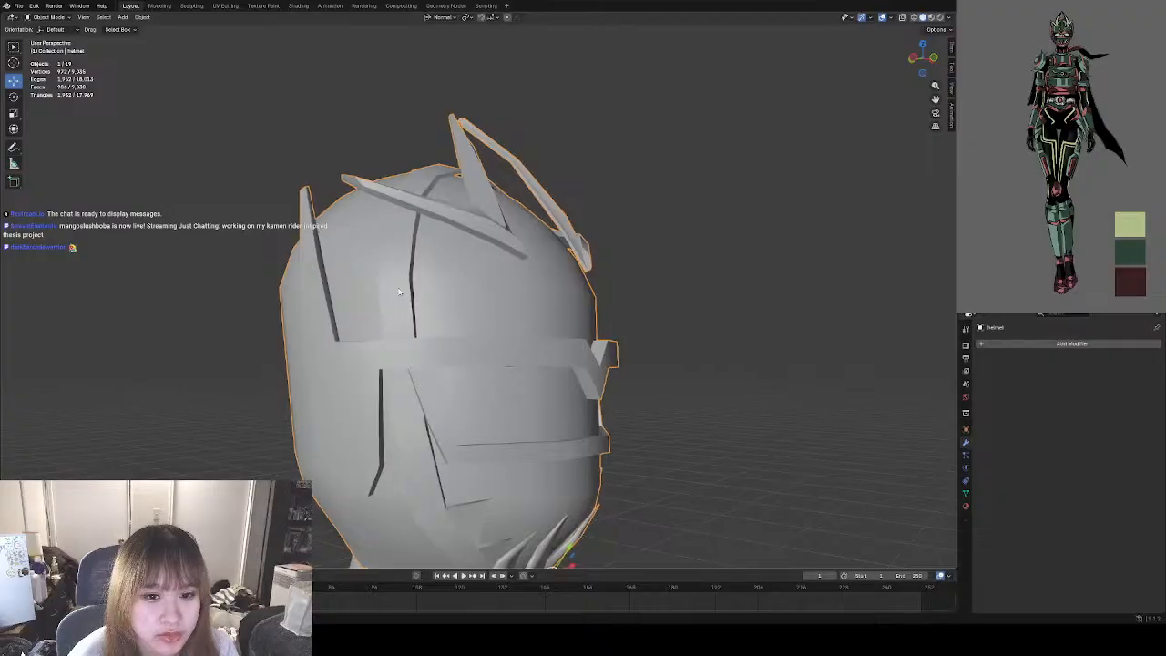
{"action": "left_click", "coordinate": [691, 276]}
{"action": "middle_click_drag", "start_coordinate": [690, 275], "coordinate": [494, 356]}
{"action": "scroll", "coordinate": [485, 300], "scroll_direction": "up", "scroll_amount": 5}
{"action": "scroll", "coordinate": [508, 378], "scroll_direction": "up", "scroll_amount": 4}
{"action": "scroll", "coordinate": [508, 376], "scroll_direction": "down", "scroll_amount": 4}
{"action": "scroll", "coordinate": [493, 356], "scroll_direction": "up", "scroll_amount": 3}
{"action": "left_click", "coordinate": [525, 361]}
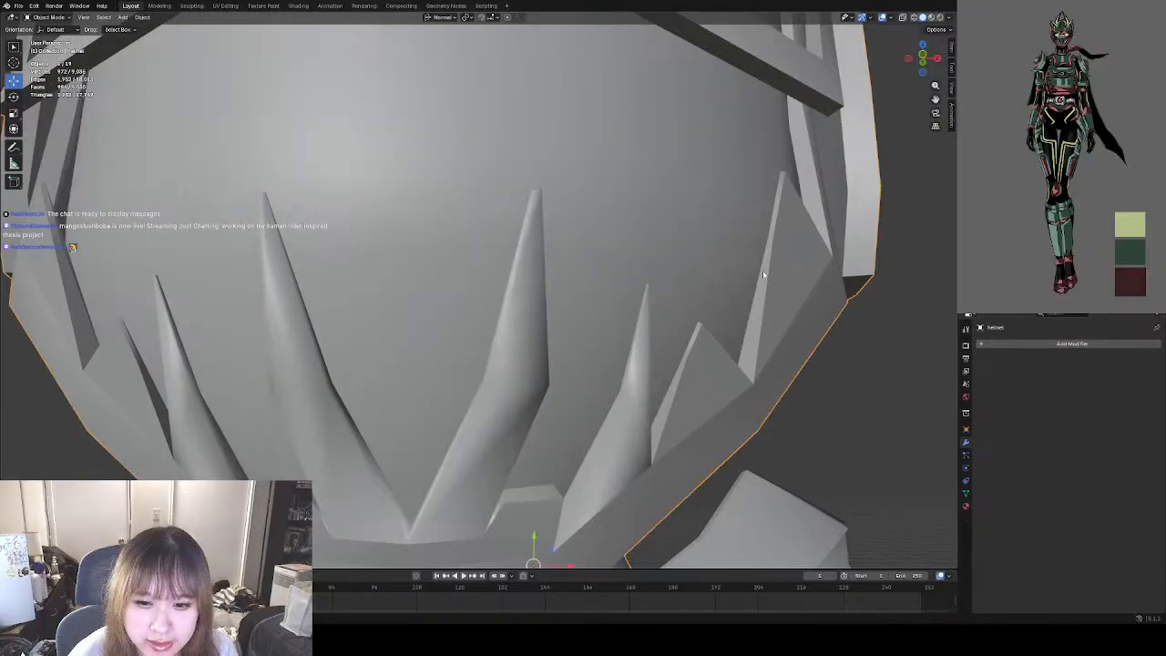
In Edit Mode, try deleting the upper front face of the central mouth fang on the character's right, and deselect everything.
{"action": "left_click", "coordinate": [45, 17]}
{"action": "left_click", "coordinate": [55, 37]}
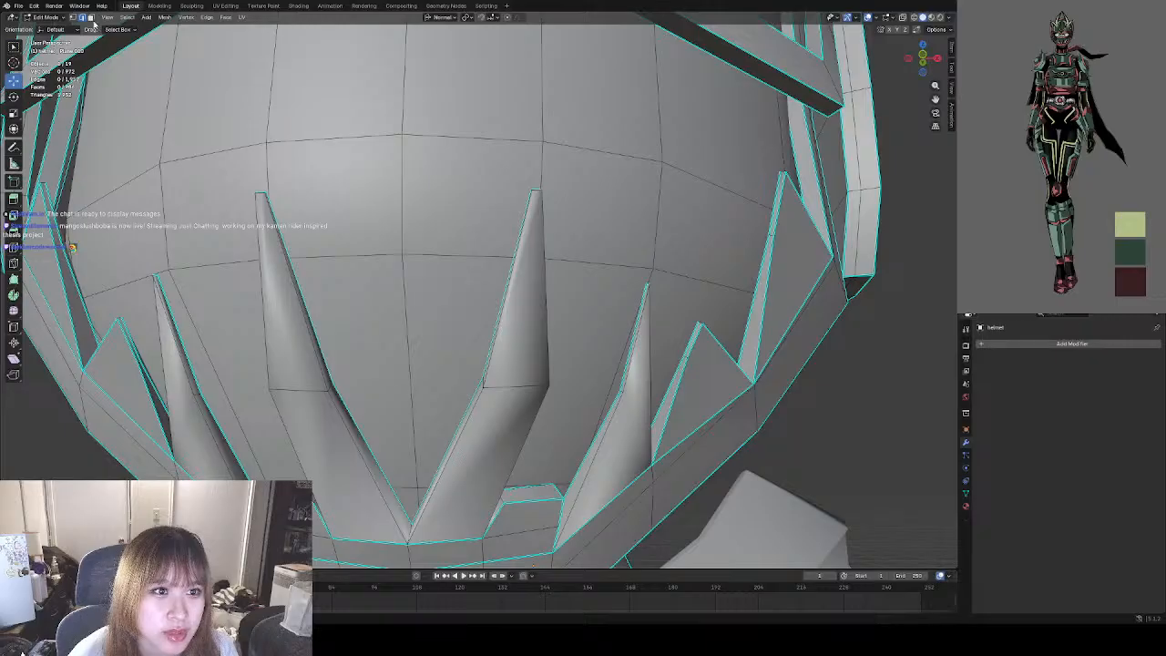
{"action": "left_click", "coordinate": [90, 17]}
{"action": "left_click", "coordinate": [296, 329]}
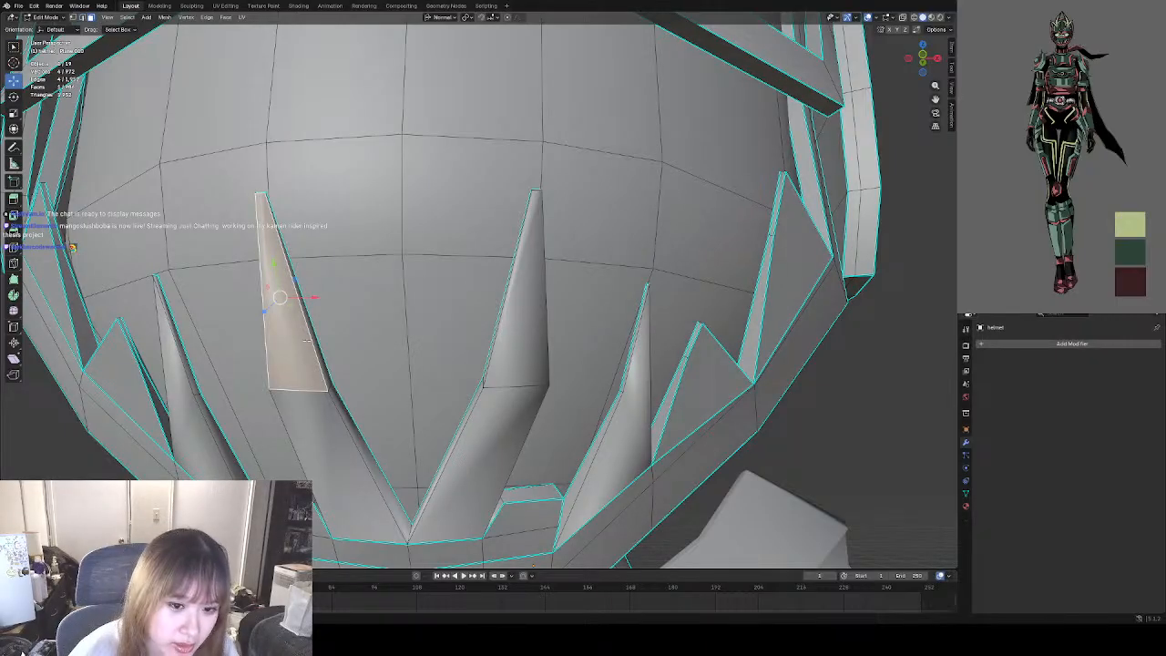
{"action": "right_click", "coordinate": [309, 346]}
{"action": "left_click", "coordinate": [329, 484]}
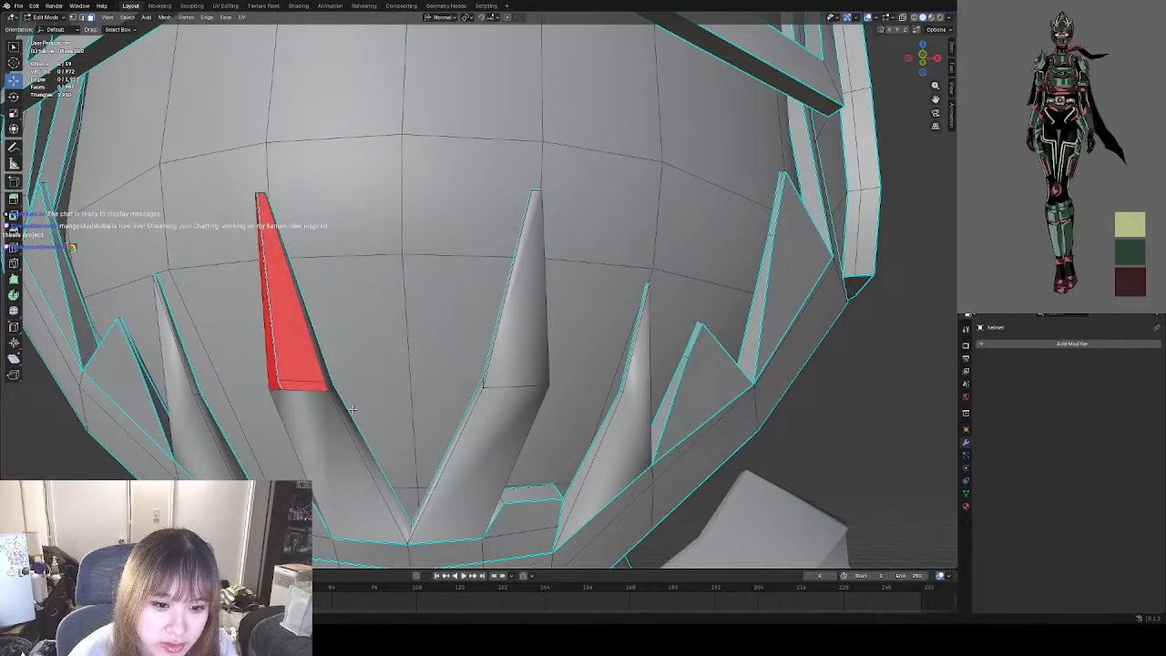
{"action": "middle_click_drag", "start_coordinate": [328, 372], "coordinate": [342, 417]}
{"action": "left_click", "coordinate": [342, 417]}
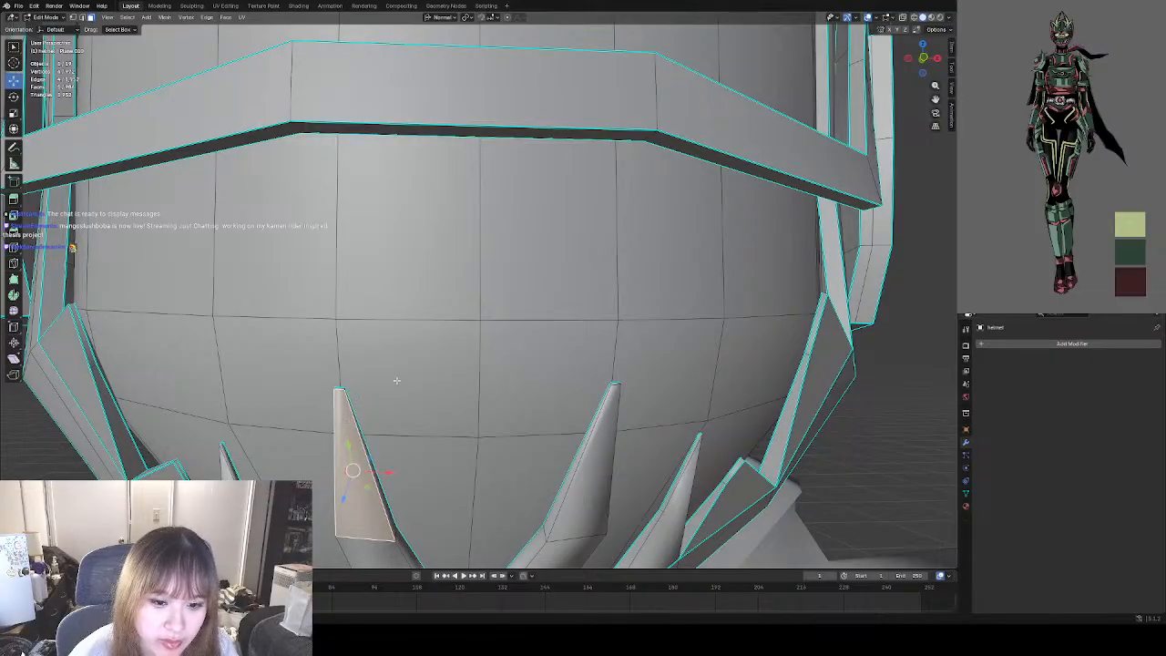
{"action": "scroll", "coordinate": [396, 381], "scroll_direction": "down", "scroll_amount": 1}
{"action": "left_click", "coordinate": [170, 464]}
{"action": "middle_click_drag", "start_coordinate": [459, 421], "coordinate": [423, 378], "text": "shift"}
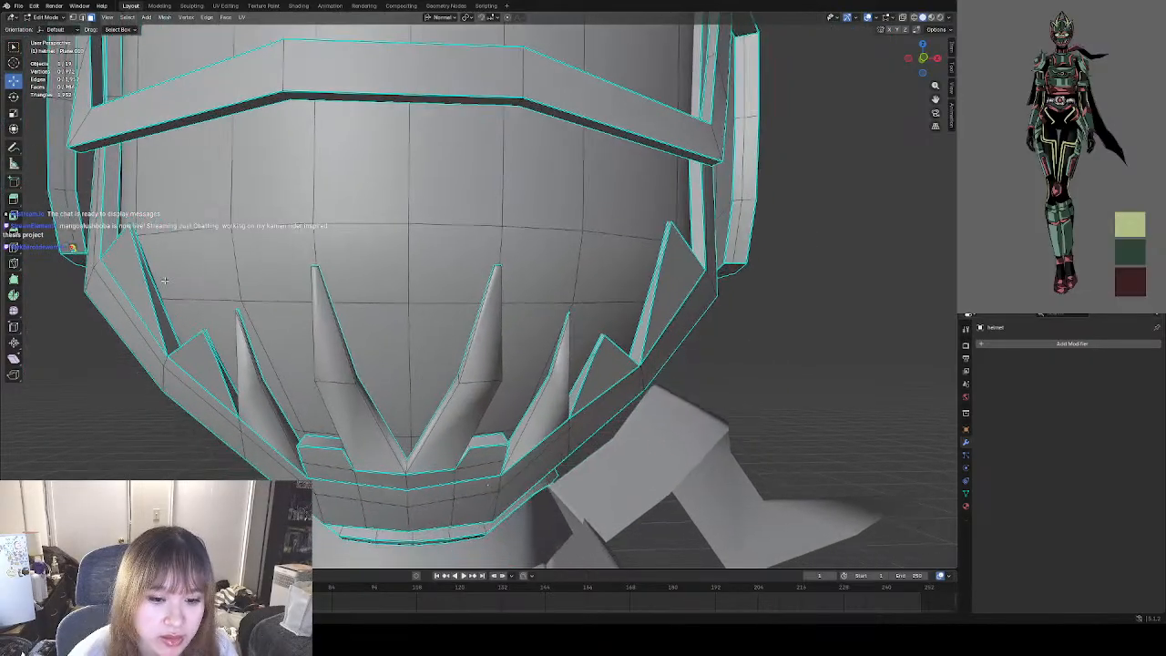
Try adding lengthwise loop cuts through the central and outer mouth fangs with the Loop Cut tool.
{"action": "left_click", "coordinate": [50, 17]}
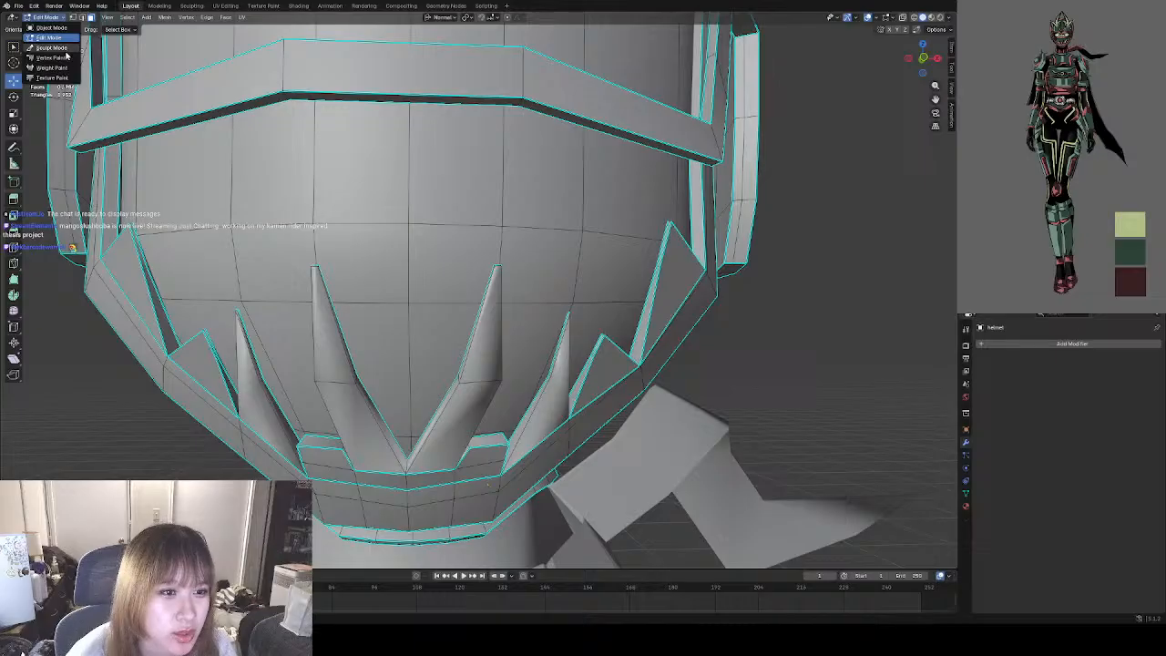
{"action": "left_click", "coordinate": [84, 18]}
{"action": "left_click", "coordinate": [83, 18]}
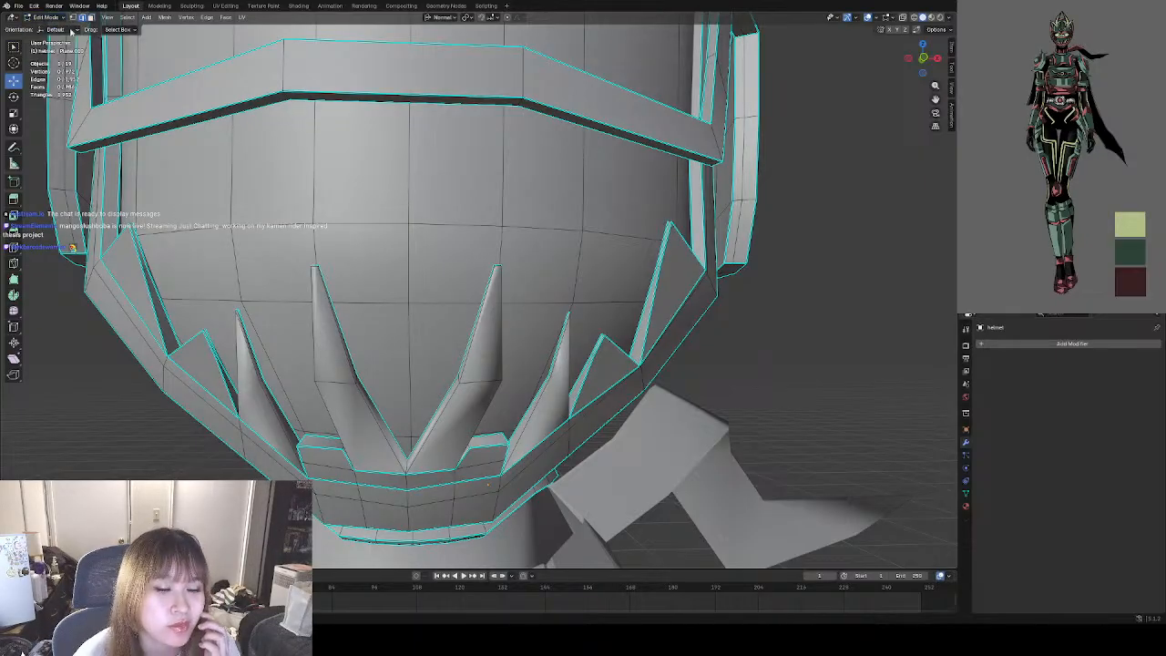
{"action": "left_click", "coordinate": [14, 248]}
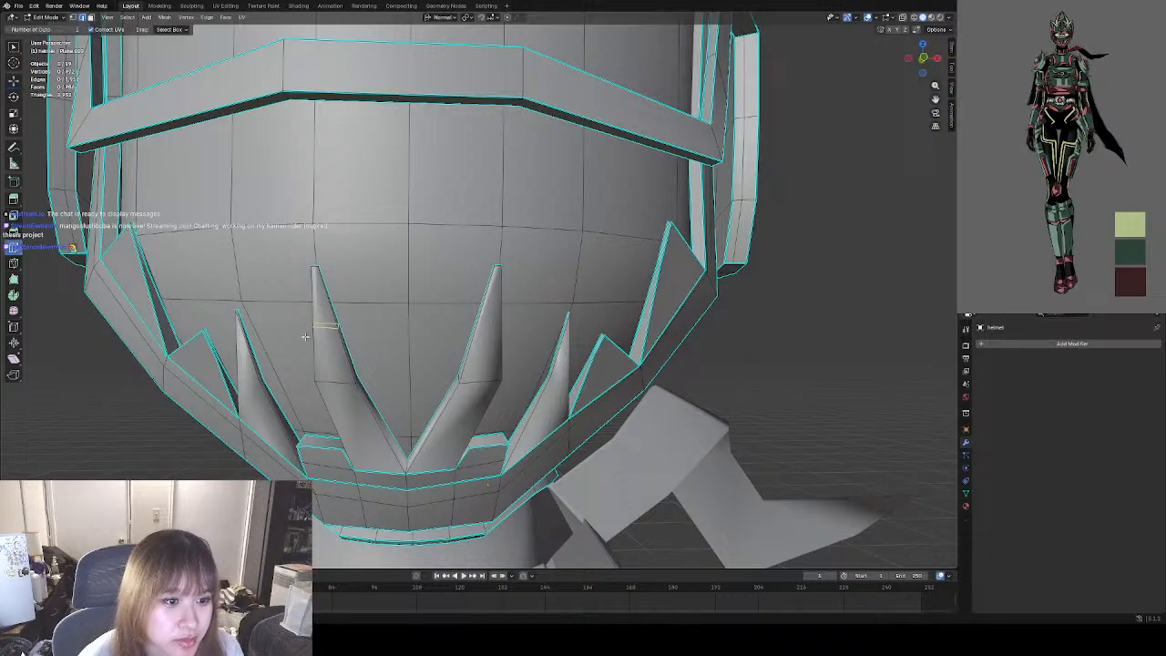
{"action": "left_click", "coordinate": [337, 387]}
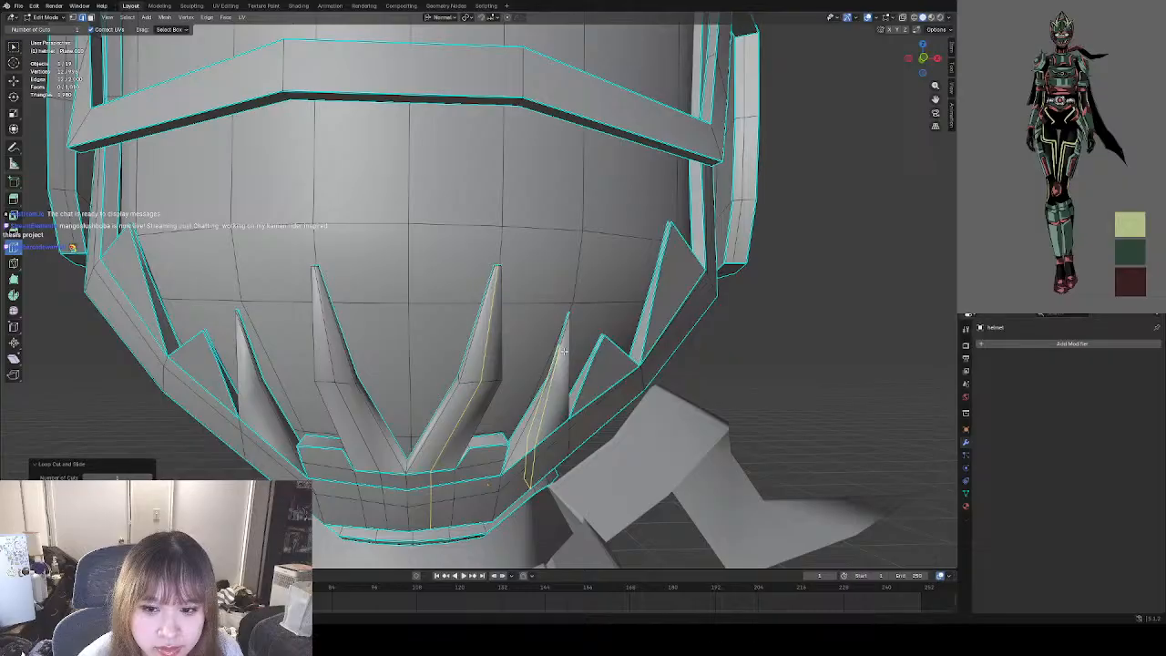
{"action": "left_click", "coordinate": [254, 393]}
{"action": "left_click", "coordinate": [550, 401]}
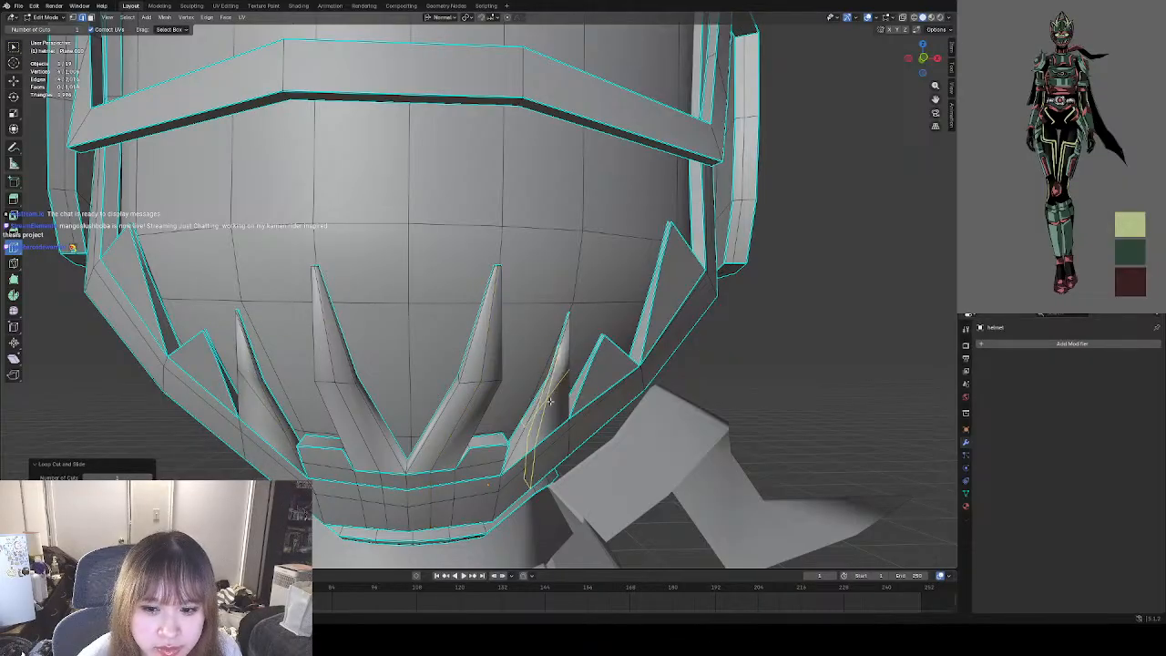
Check the fangs' shading in Object Mode, undo the loop cuts and return to Object Mode.
{"action": "key", "text": "Tab"}
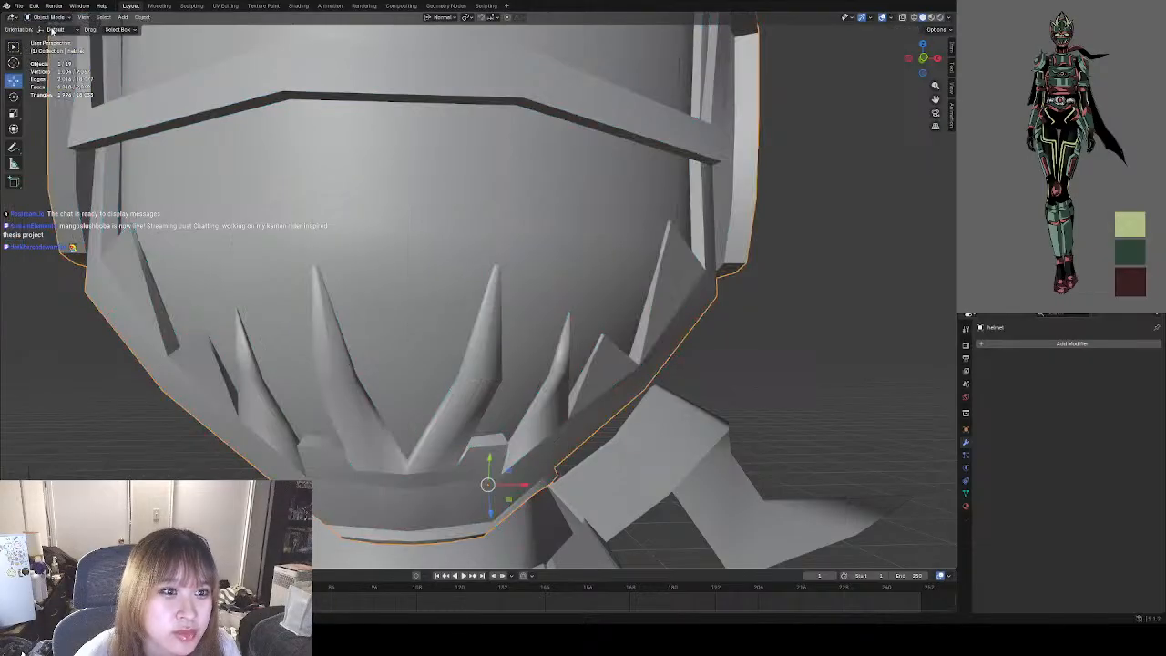
{"action": "middle_click_drag", "start_coordinate": [389, 292], "coordinate": [367, 279]}
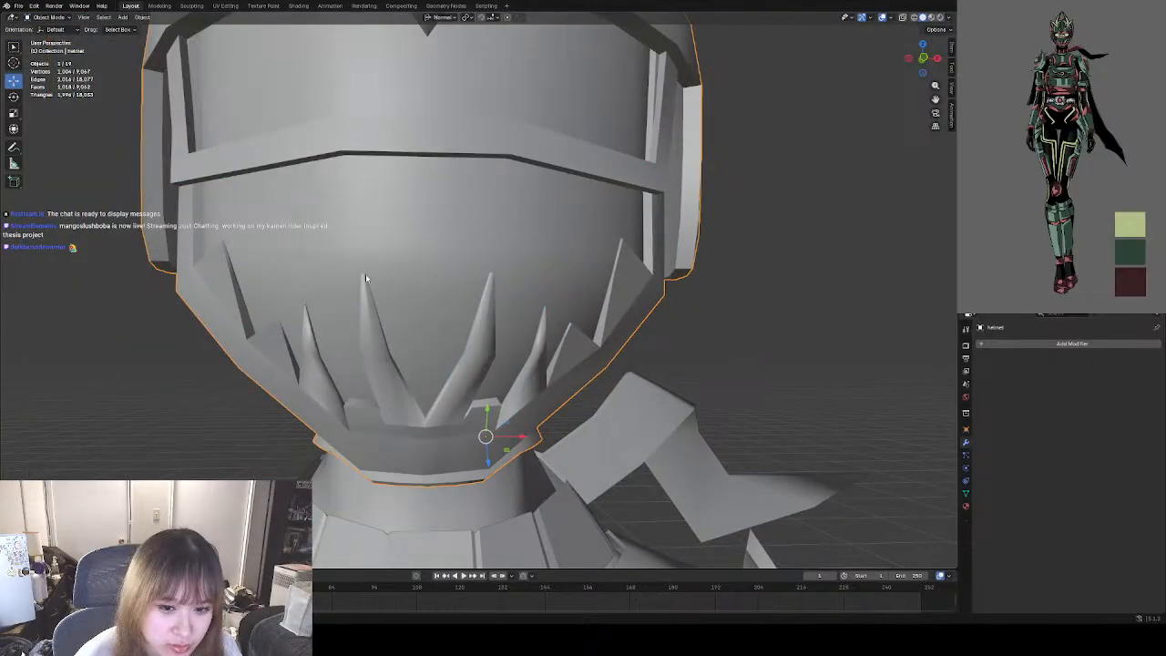
{"action": "key", "text": "Tab"}
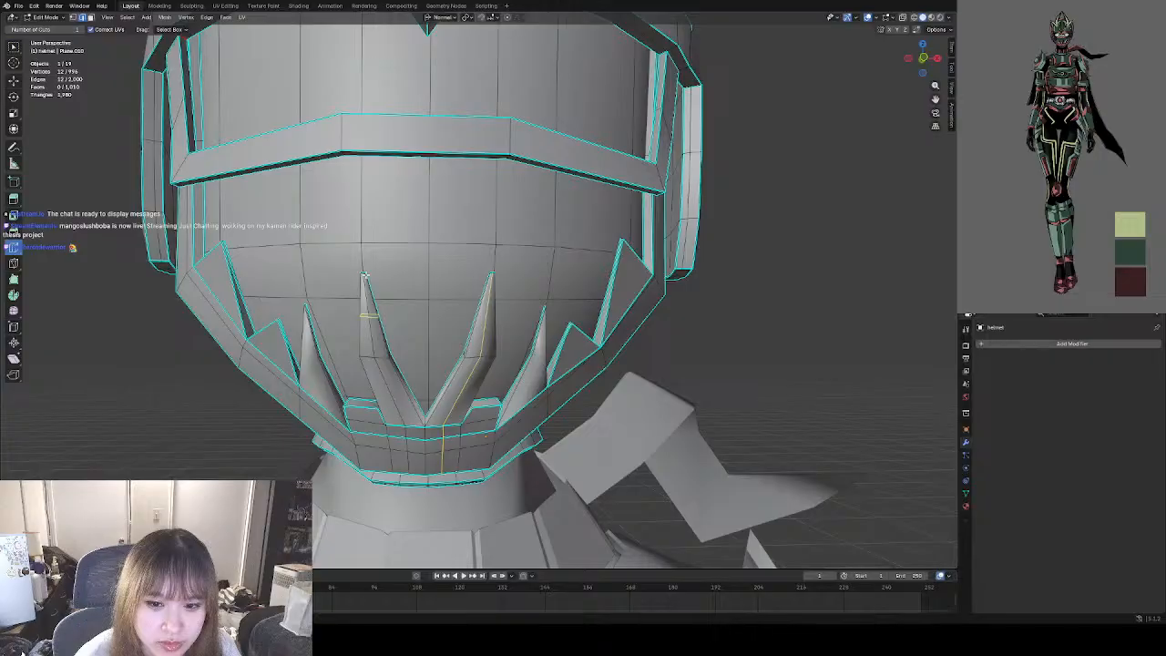
{"action": "key", "text": "Tab"}
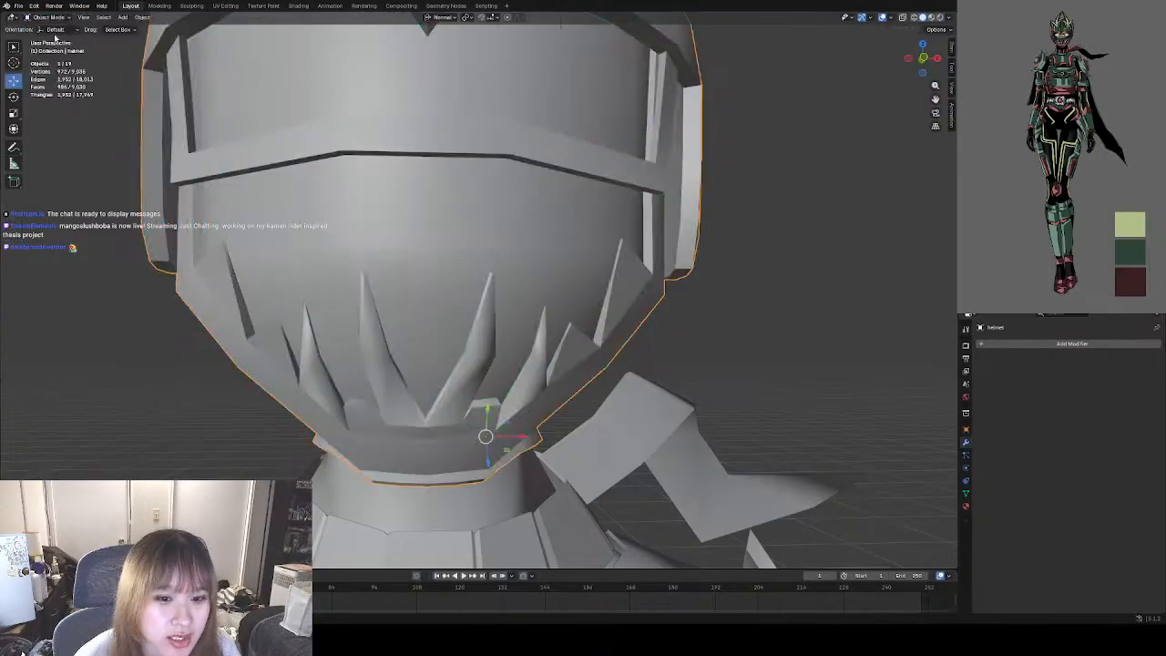
Examine the whole helmet and upper body from the front, comparing the two side panels' upper tips.
{"action": "scroll", "coordinate": [485, 348], "scroll_direction": "down", "scroll_amount": 6}
{"action": "left_click", "coordinate": [511, 329]}
{"action": "mouse_move", "coordinate": [511, 329]}
{"action": "middle_mouse_down"}
{"action": "mouse_move", "coordinate": [589, 338]}
{"action": "mouse_move", "coordinate": [498, 317]}
{"action": "mouse_move", "coordinate": [506, 339]}
{"action": "middle_mouse_up"}
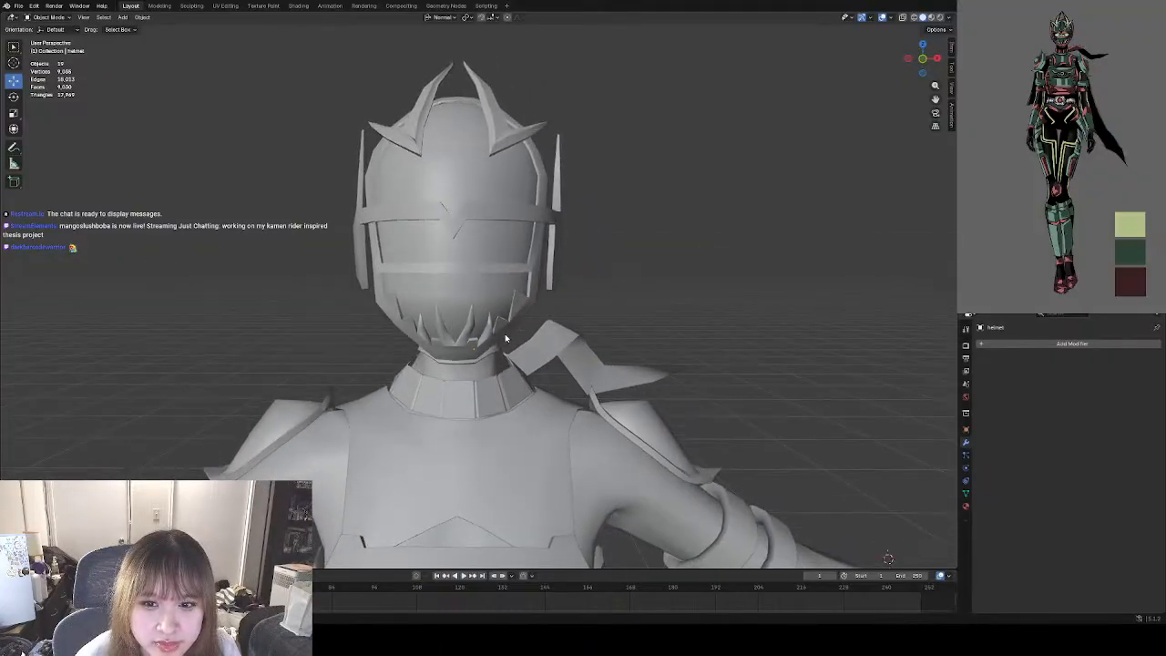
{"action": "middle_click_drag", "start_coordinate": [595, 306], "coordinate": [549, 289]}
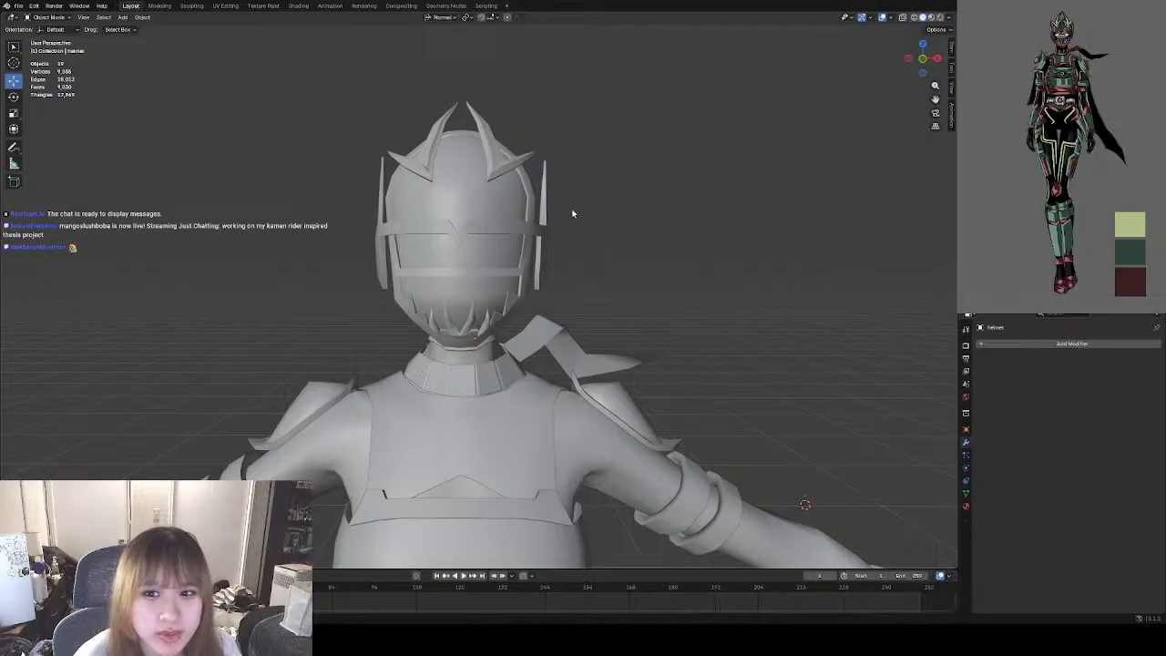
{"action": "key", "text": "KP_1"}
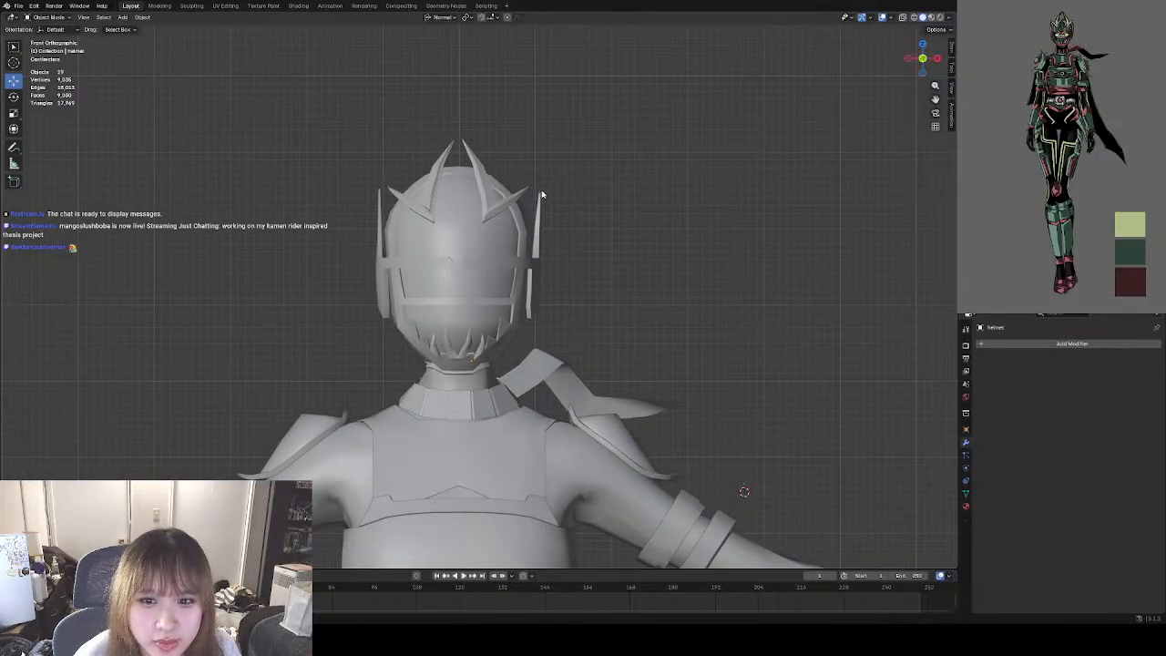
{"action": "scroll", "coordinate": [518, 191], "scroll_direction": "up", "scroll_amount": 4}
{"action": "scroll", "coordinate": [383, 165], "scroll_direction": "up", "scroll_amount": 3}
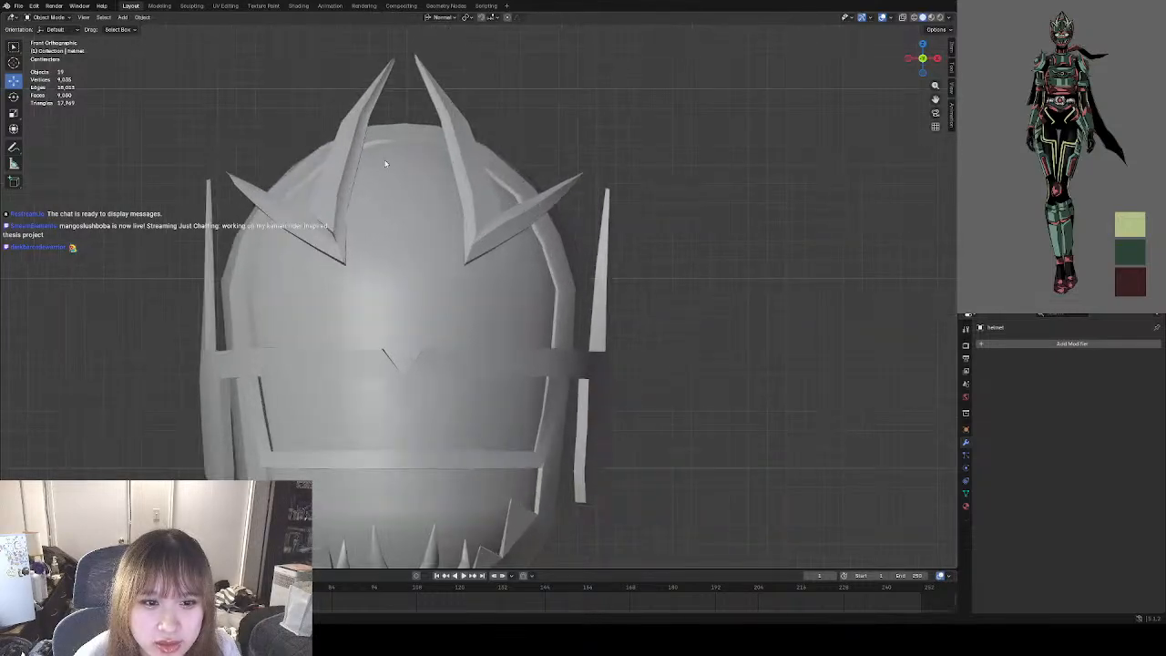
Enter Edit Mode on the helmet and select the two small end faces at the upper tip of the character's right side panel.
{"action": "left_click", "coordinate": [390, 213]}
{"action": "left_click", "coordinate": [45, 17]}
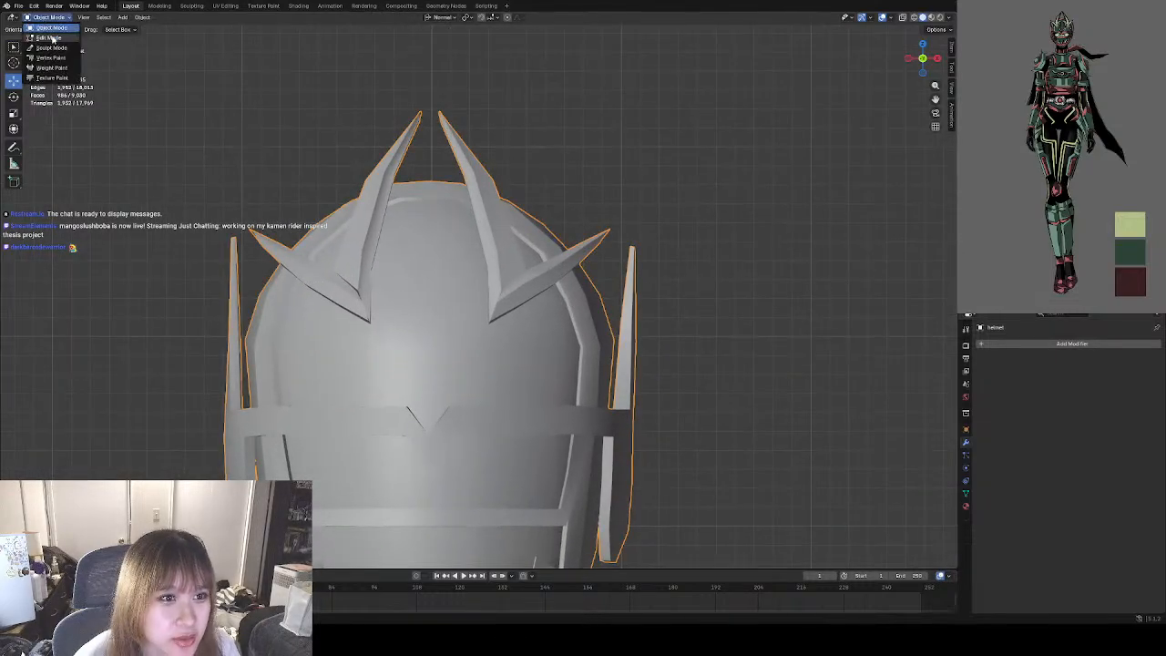
{"action": "left_click", "coordinate": [52, 41]}
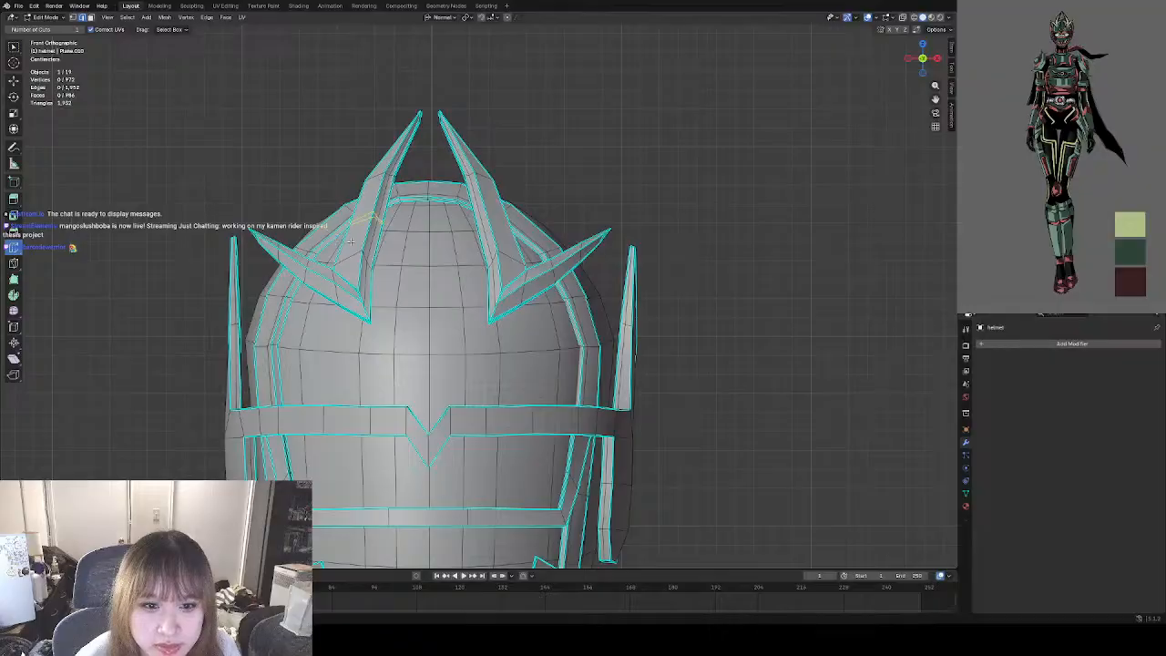
{"action": "middle_click_drag", "start_coordinate": [233, 239], "coordinate": [339, 262]}
{"action": "scroll", "coordinate": [304, 258], "scroll_direction": "up", "scroll_amount": 3}
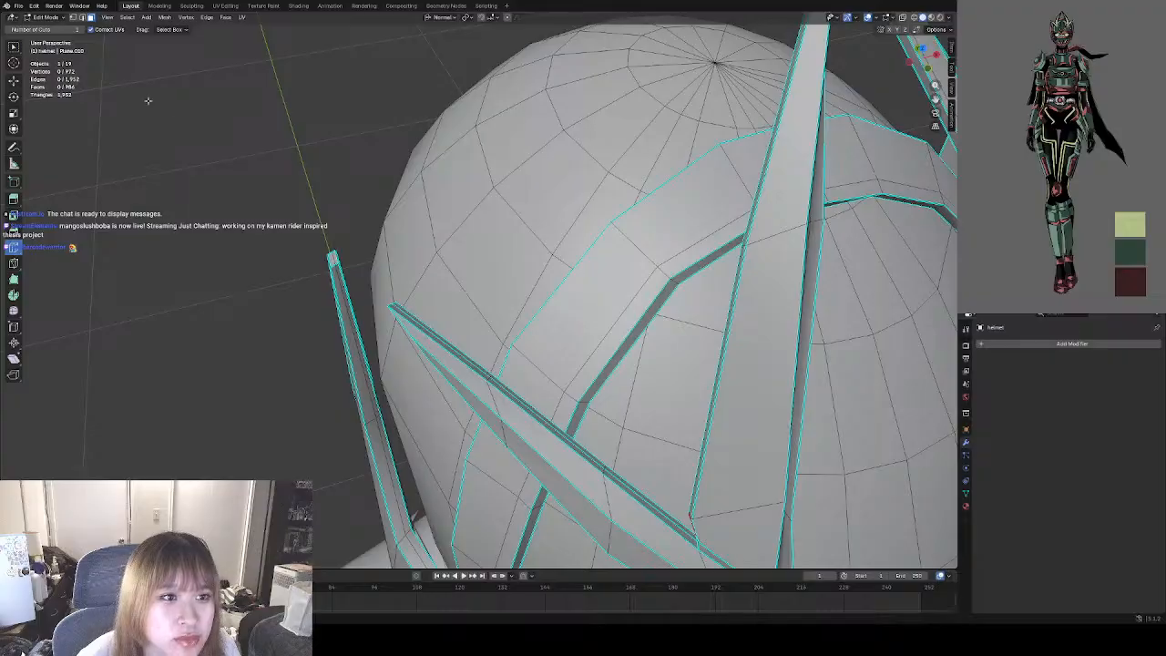
{"action": "left_click", "coordinate": [14, 49]}
{"action": "left_click", "coordinate": [332, 260]}
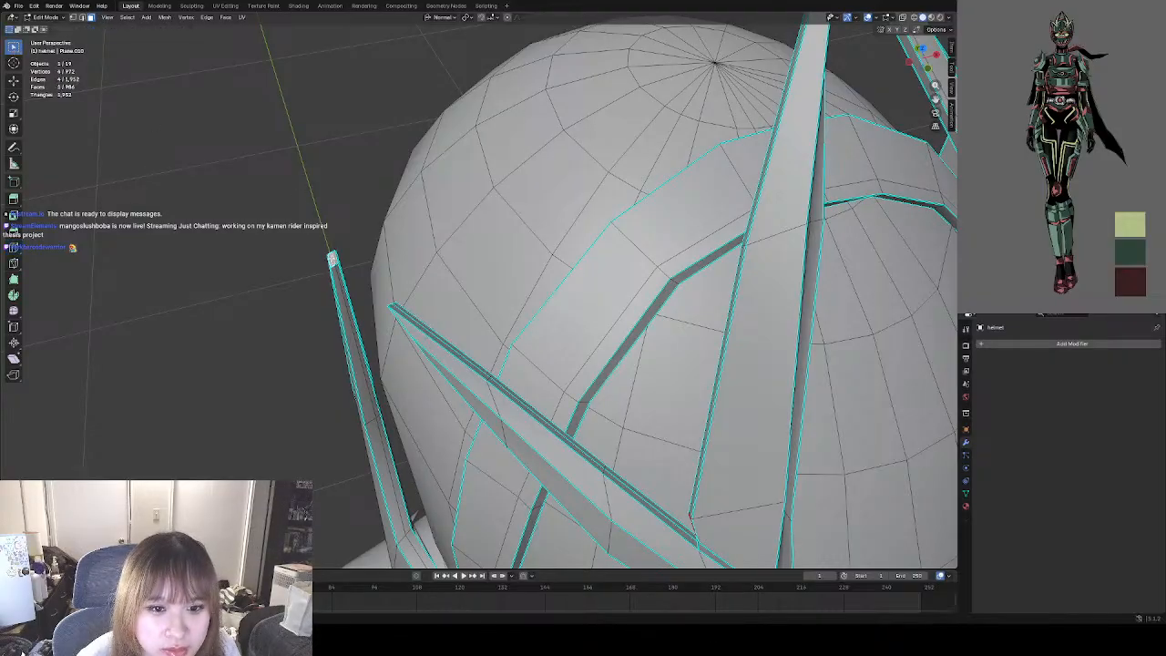
{"action": "left_click", "coordinate": [336, 259], "text": "shift"}
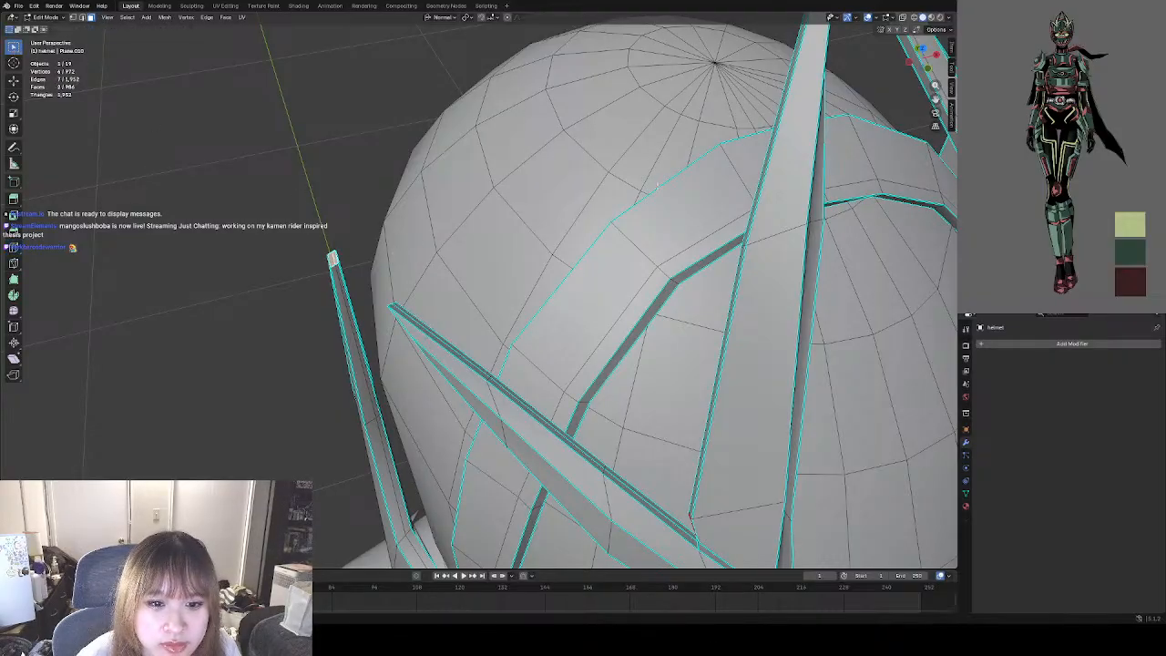
In front orthographic view, move the selected panel tip slightly down to level it with the opposite tip, and deselect it.
{"action": "left_click", "coordinate": [928, 69]}
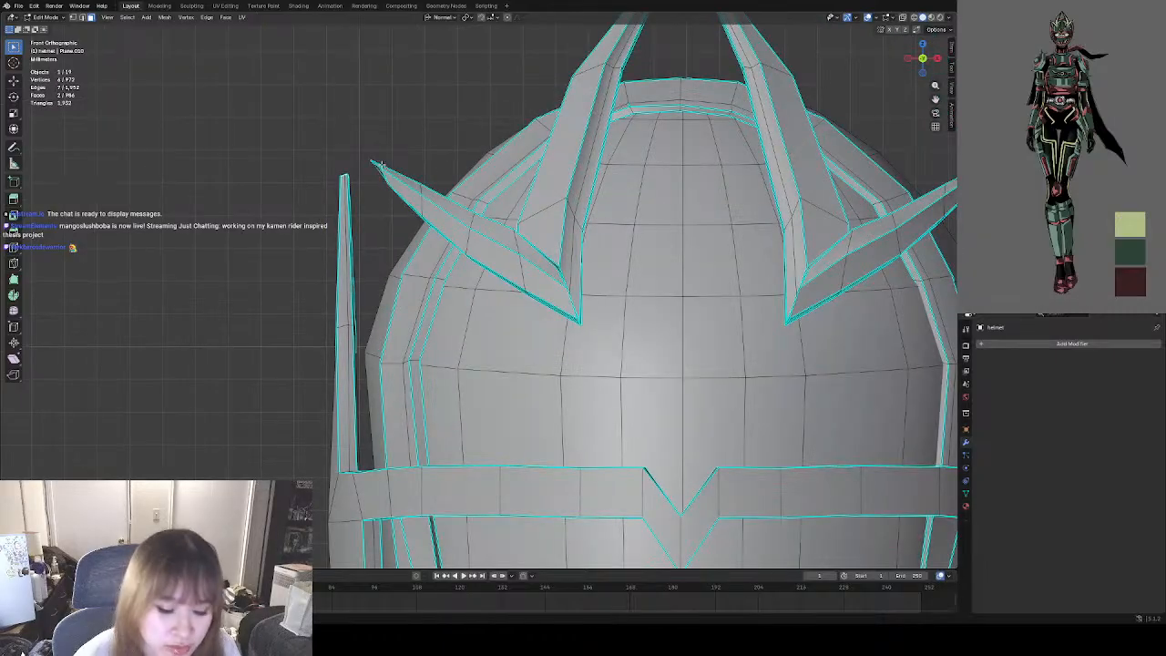
{"action": "left_click", "coordinate": [14, 81]}
{"action": "middle_click_drag", "start_coordinate": [347, 177], "coordinate": [819, 133]}
{"action": "key", "text": "KP_1"}
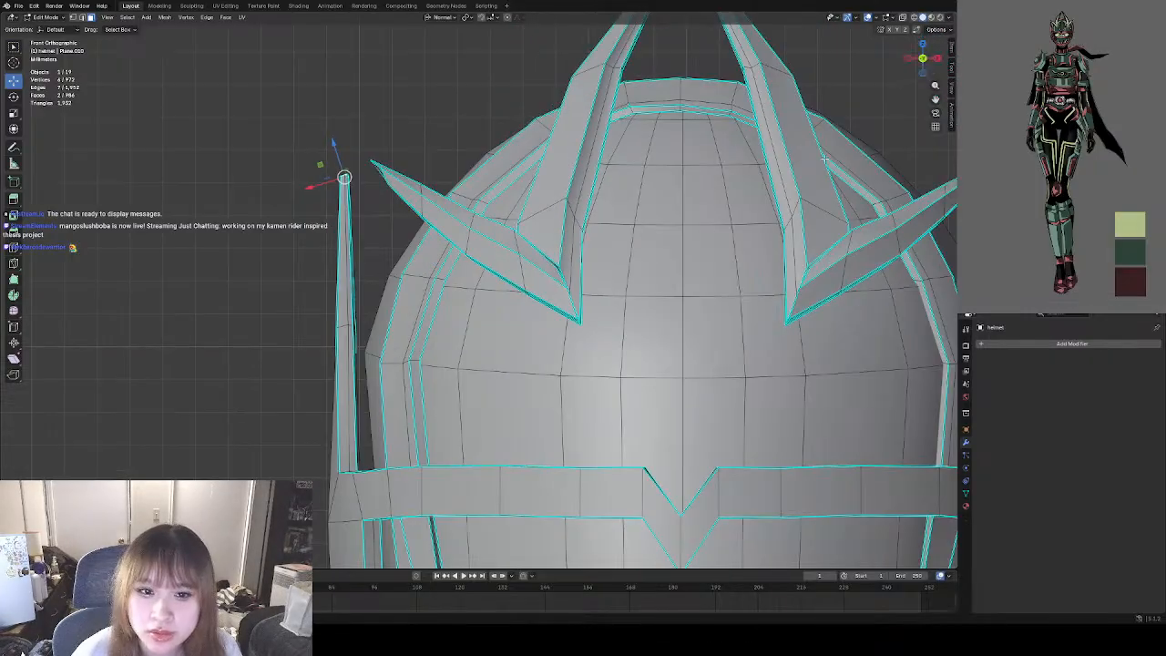
{"action": "middle_click_drag", "start_coordinate": [656, 233], "coordinate": [442, 244], "text": "shift"}
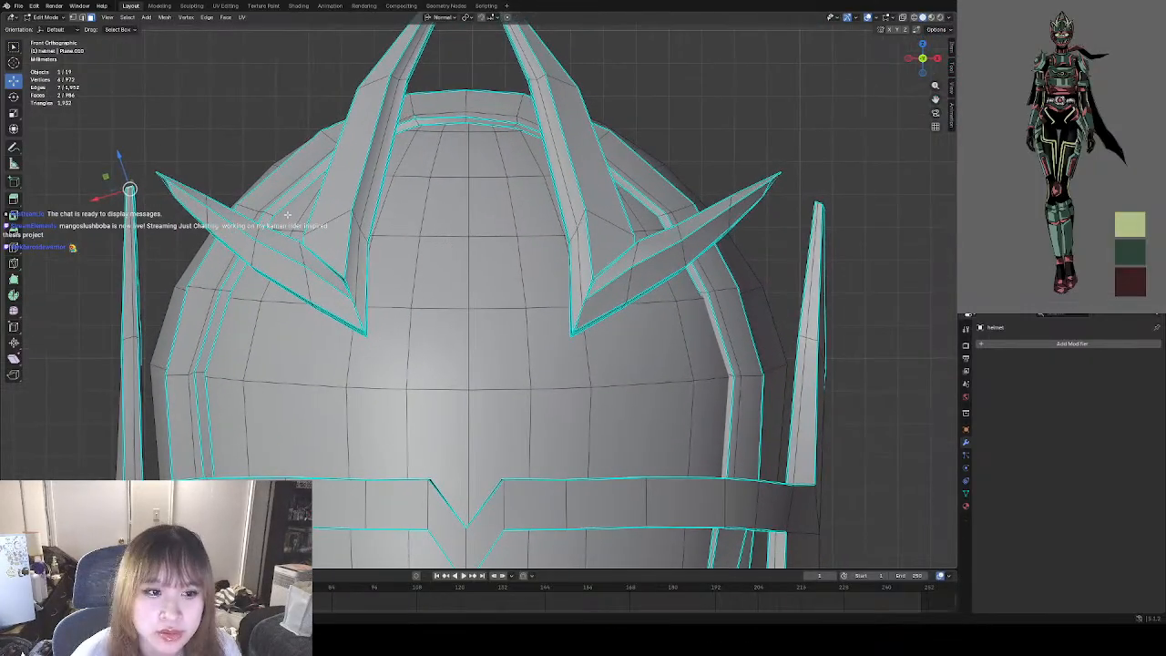
{"action": "mouse_move", "coordinate": [129, 189]}
{"action": "left_mouse_down"}
{"action": "mouse_move", "coordinate": [122, 201]}
{"action": "mouse_move", "coordinate": [133, 203]}
{"action": "left_mouse_up"}
{"action": "scroll", "coordinate": [197, 185], "scroll_direction": "down", "scroll_amount": 1}
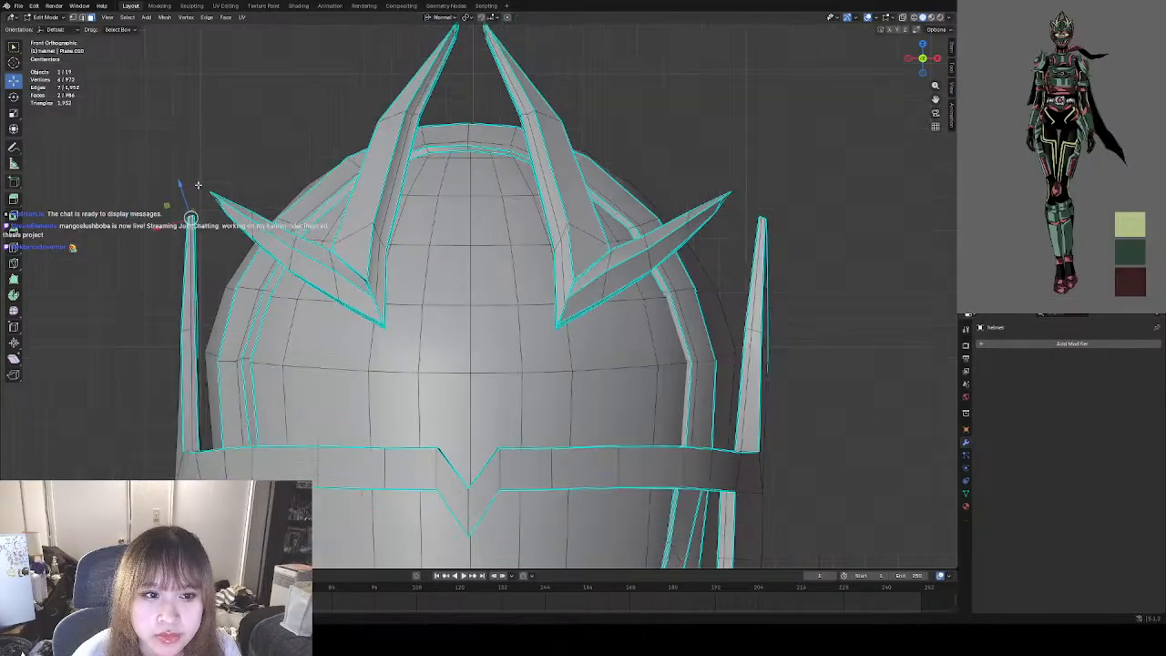
{"action": "left_click", "coordinate": [229, 168]}
Select the two small end faces at the upper tip of the character's left side panel.
{"action": "scroll", "coordinate": [231, 165], "scroll_direction": "down", "scroll_amount": 2}
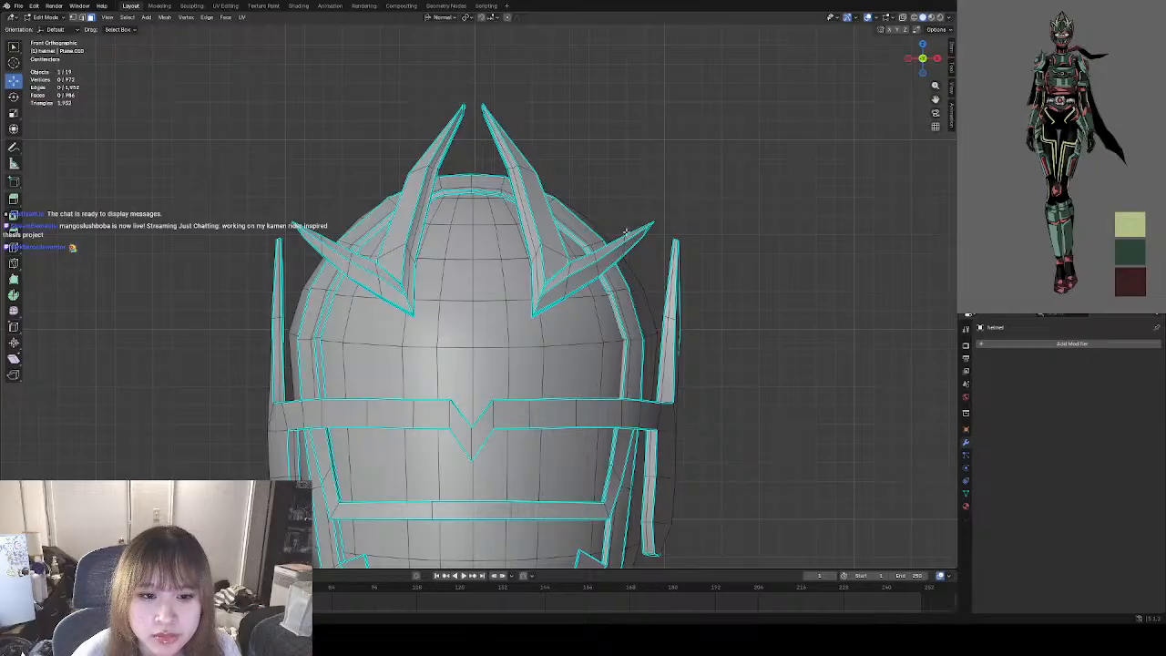
{"action": "middle_click_drag", "start_coordinate": [668, 217], "coordinate": [536, 212], "text": "shift"}
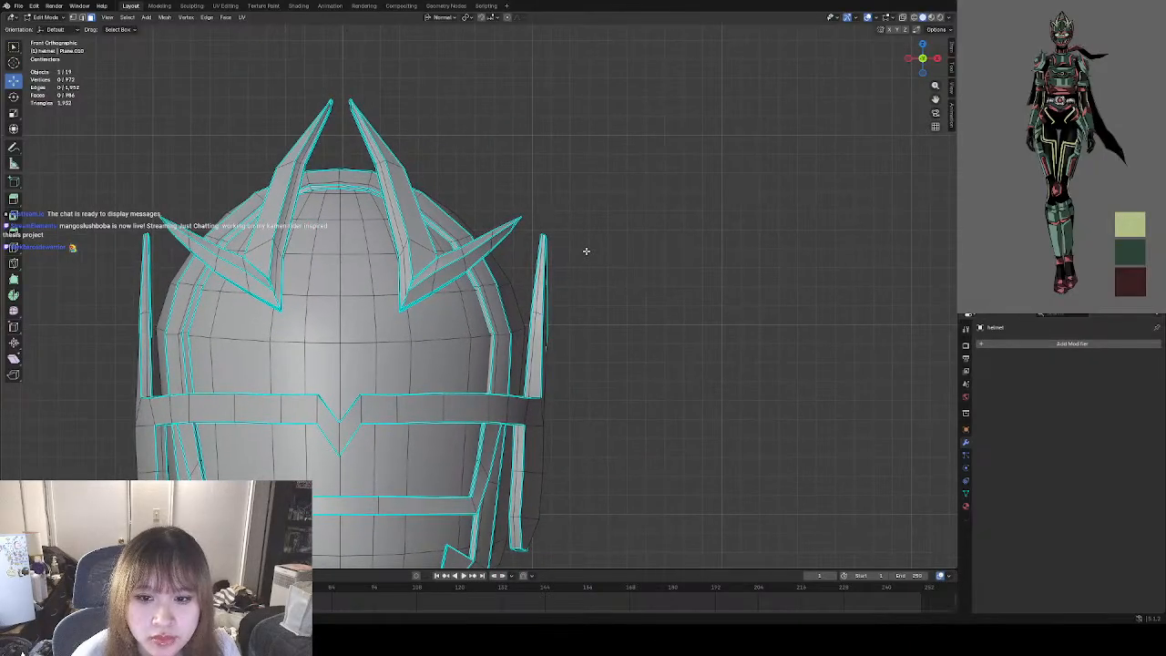
{"action": "middle_click_drag", "start_coordinate": [576, 247], "coordinate": [566, 306]}
{"action": "scroll", "coordinate": [579, 277], "scroll_direction": "up", "scroll_amount": 3}
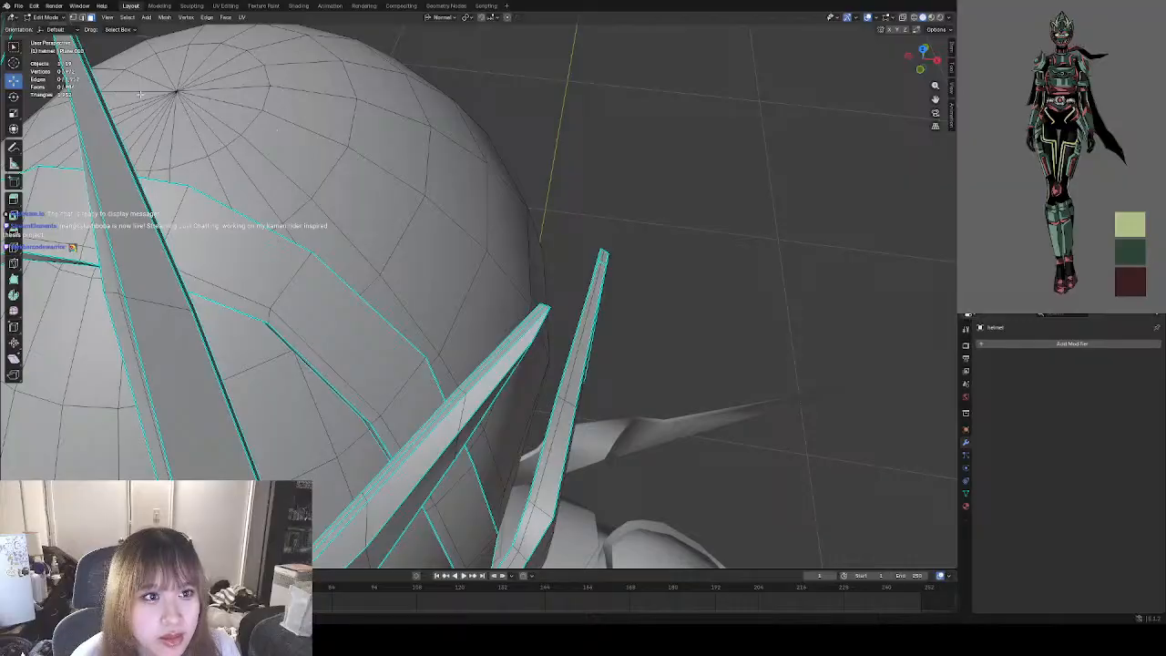
{"action": "left_click", "coordinate": [605, 258]}
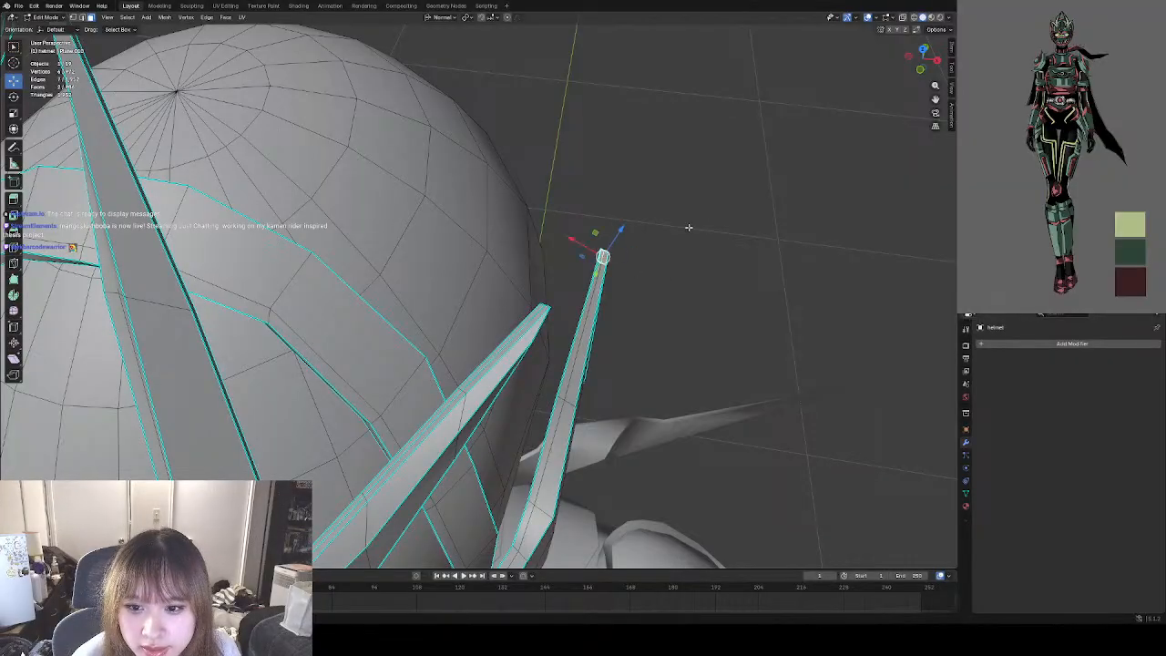
In front orthographic view, move the left panel's tip slightly up and inward to match the other tip, and deselect it.
{"action": "left_click", "coordinate": [923, 72]}
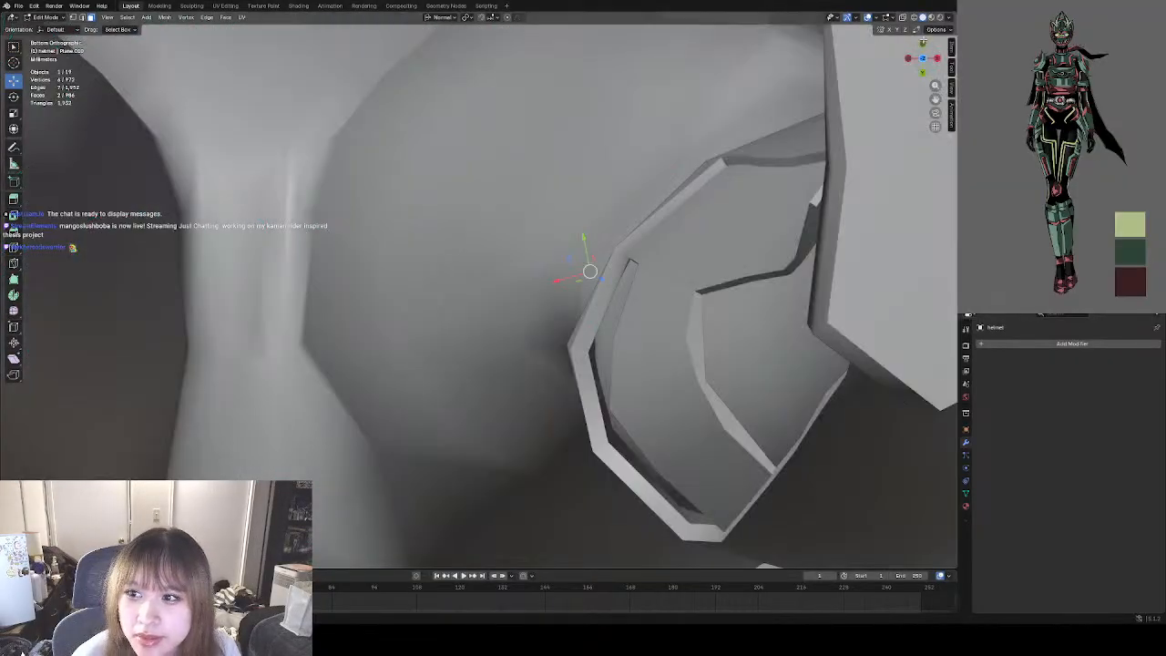
{"action": "left_click", "coordinate": [925, 47]}
{"action": "middle_click_drag", "start_coordinate": [441, 200], "coordinate": [616, 186], "text": "shift"}
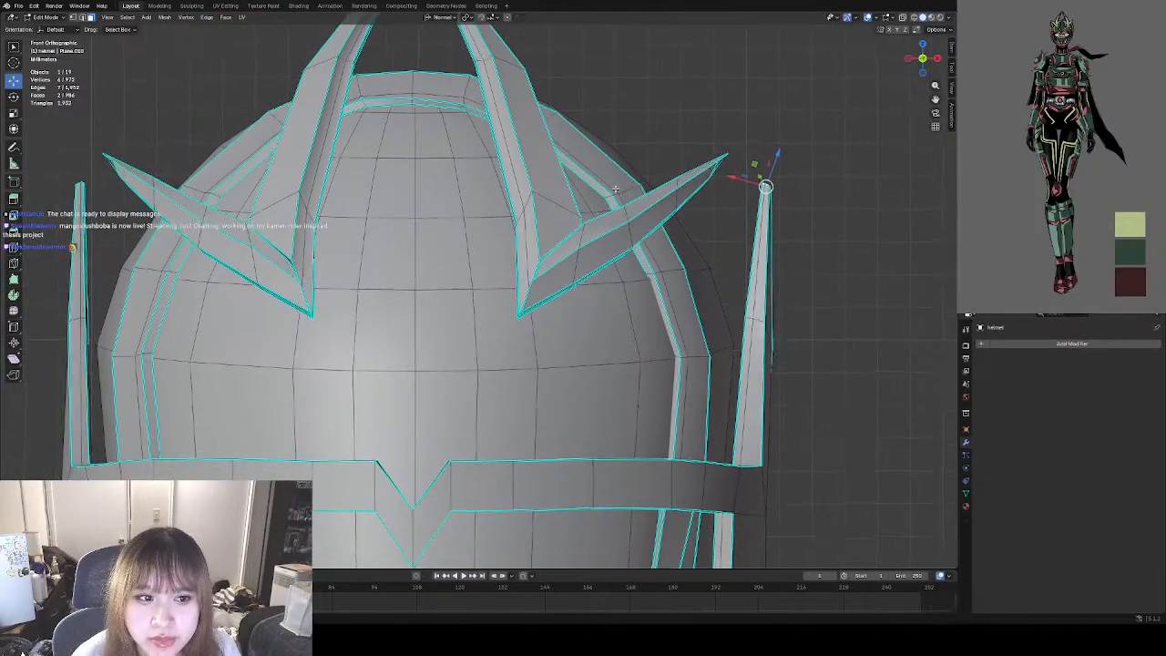
{"action": "left_click_drag", "start_coordinate": [767, 183], "coordinate": [758, 177]}
{"action": "left_click", "coordinate": [802, 195]}
{"action": "scroll", "coordinate": [698, 196], "scroll_direction": "down", "scroll_amount": 5}
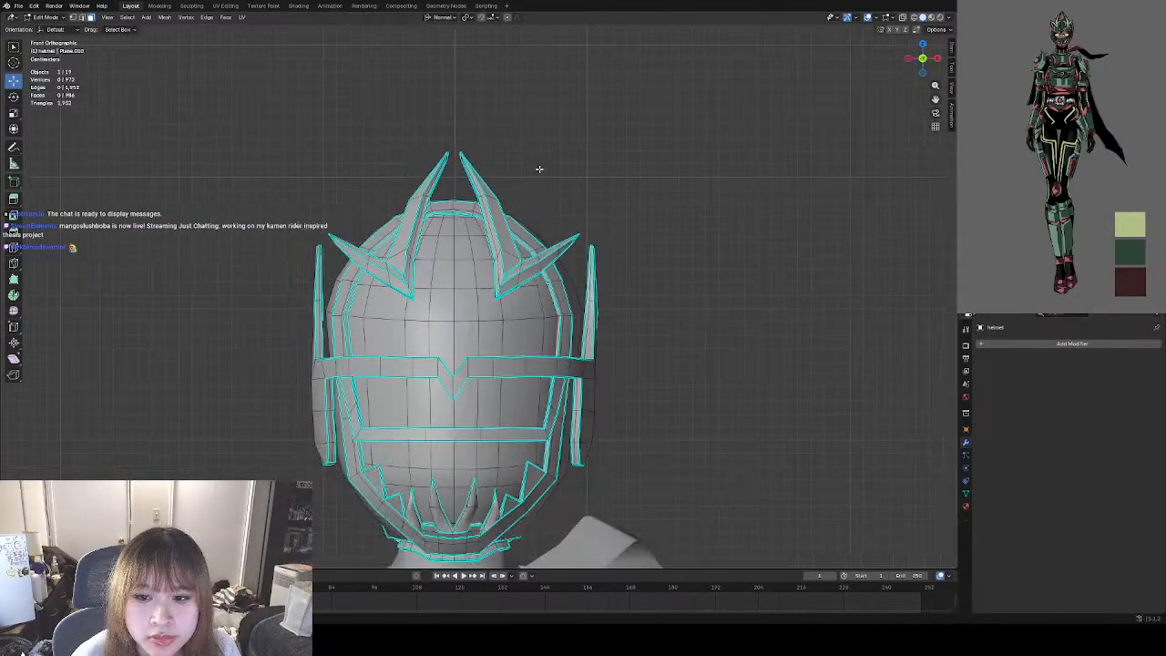
{"action": "scroll", "coordinate": [540, 170], "scroll_direction": "down", "scroll_amount": 2}
{"action": "scroll", "coordinate": [545, 314], "scroll_direction": "up", "scroll_amount": 2}
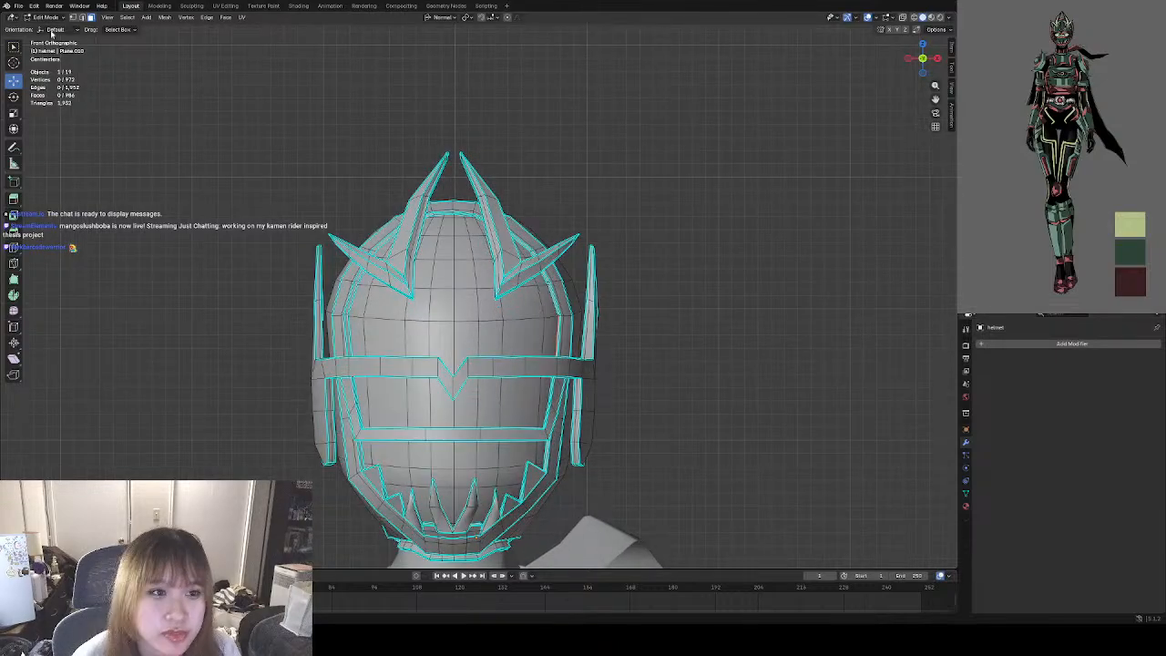
Return the helmet to Object Mode, deselect it, and save the file.
{"action": "left_click", "coordinate": [46, 18]}
{"action": "left_click", "coordinate": [47, 27]}
{"action": "left_click", "coordinate": [644, 241]}
{"action": "scroll", "coordinate": [460, 203], "scroll_direction": "down", "scroll_amount": 3}
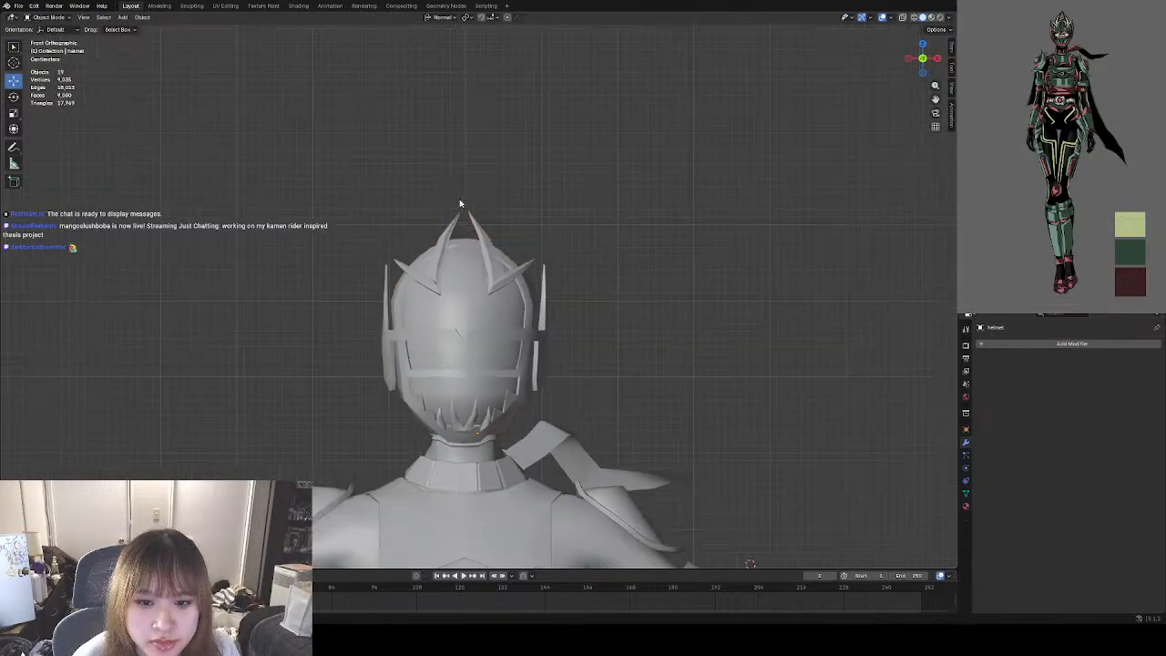
{"action": "scroll", "coordinate": [492, 228], "scroll_direction": "down", "scroll_amount": 2}
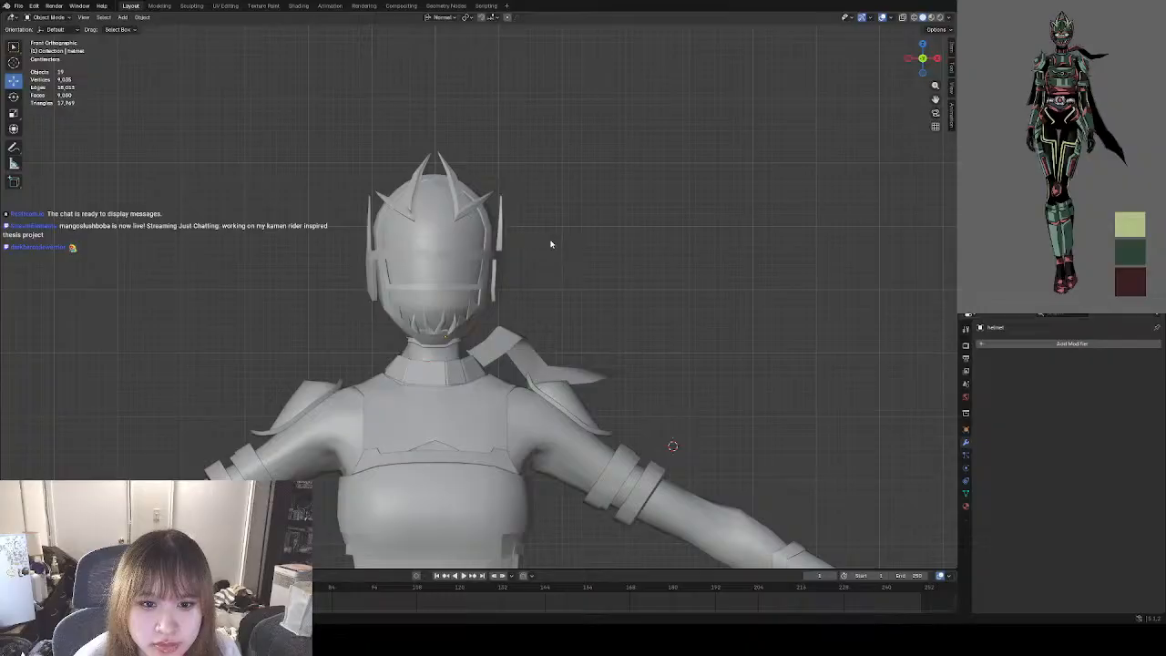
{"action": "scroll", "coordinate": [550, 243], "scroll_direction": "down", "scroll_amount": 5}
{"action": "scroll", "coordinate": [541, 290], "scroll_direction": "up", "scroll_amount": 2}
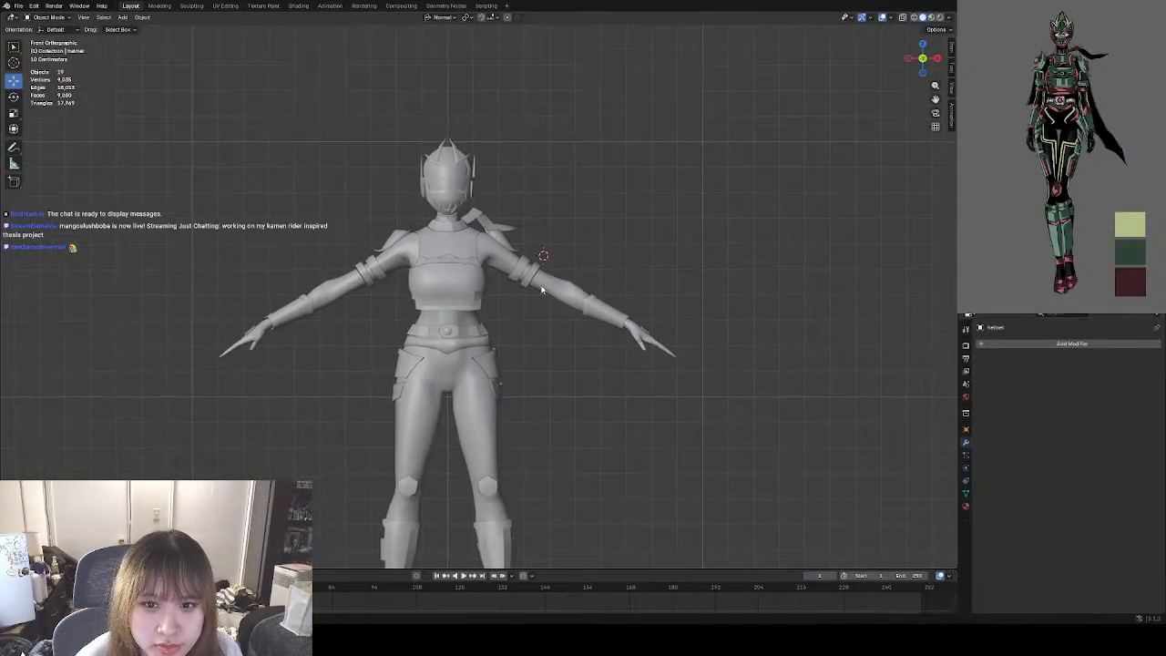
{"action": "middle_click_drag", "start_coordinate": [542, 290], "coordinate": [537, 263], "text": "shift"}
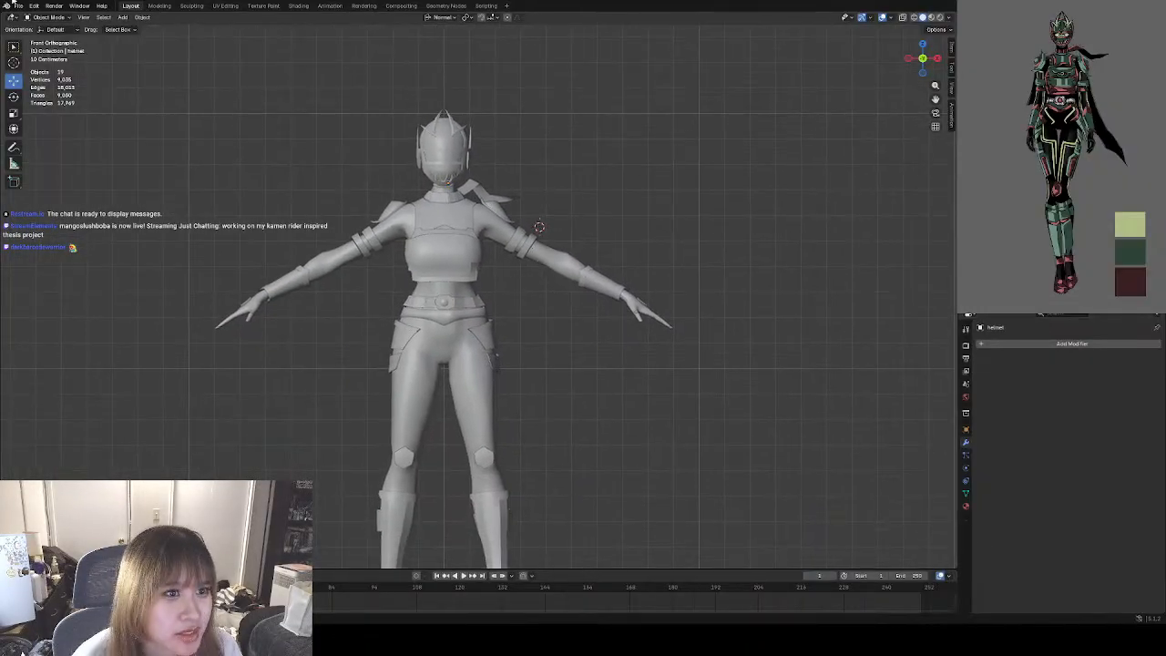
{"action": "left_click", "coordinate": [18, 6]}
{"action": "left_click", "coordinate": [36, 73]}
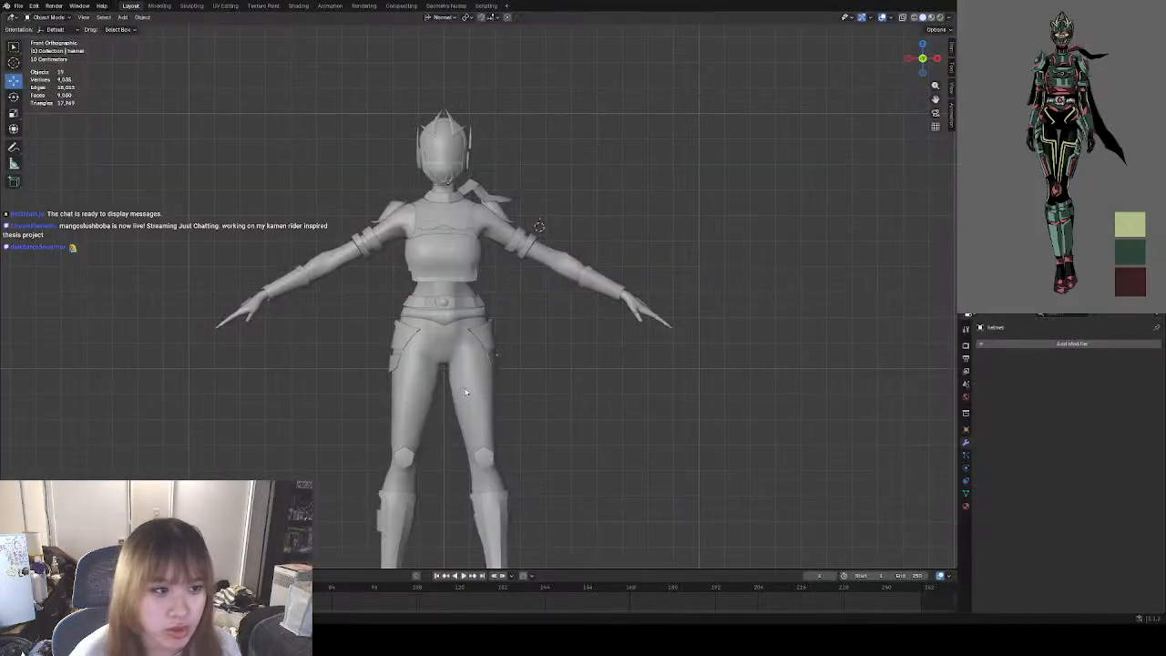
Examine the shoulder pads, undershirt and chest armor on the character's upper body from several angles.
{"action": "scroll", "coordinate": [538, 312], "scroll_direction": "up", "scroll_amount": 3}
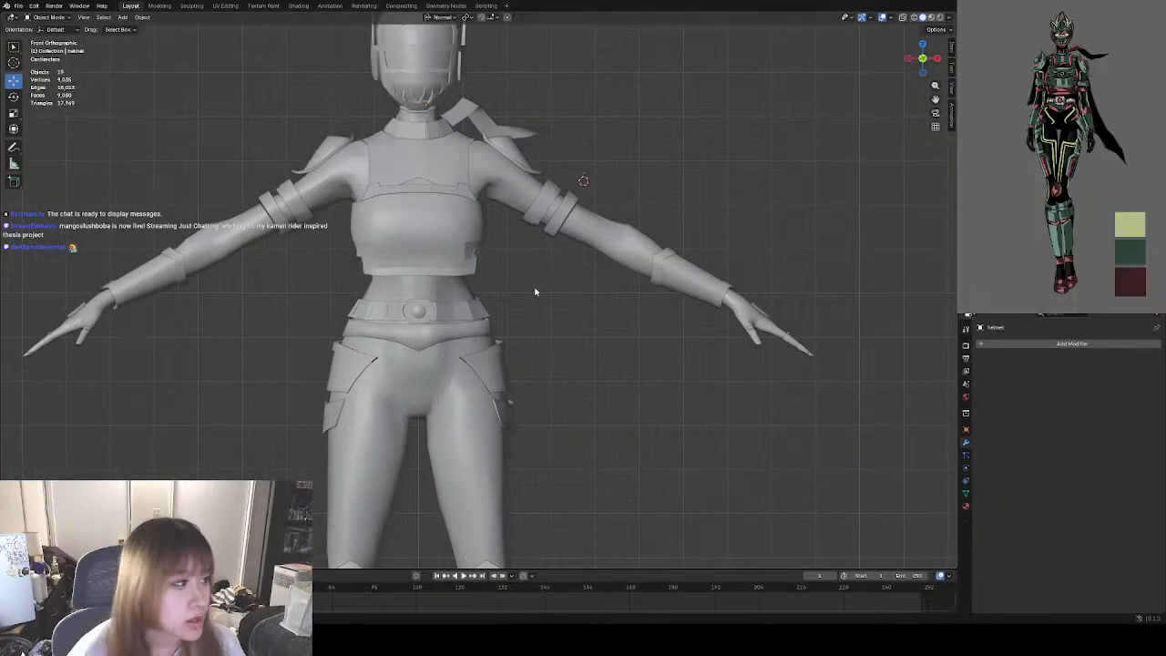
{"action": "middle_click_drag", "start_coordinate": [509, 280], "coordinate": [554, 324], "text": "shift"}
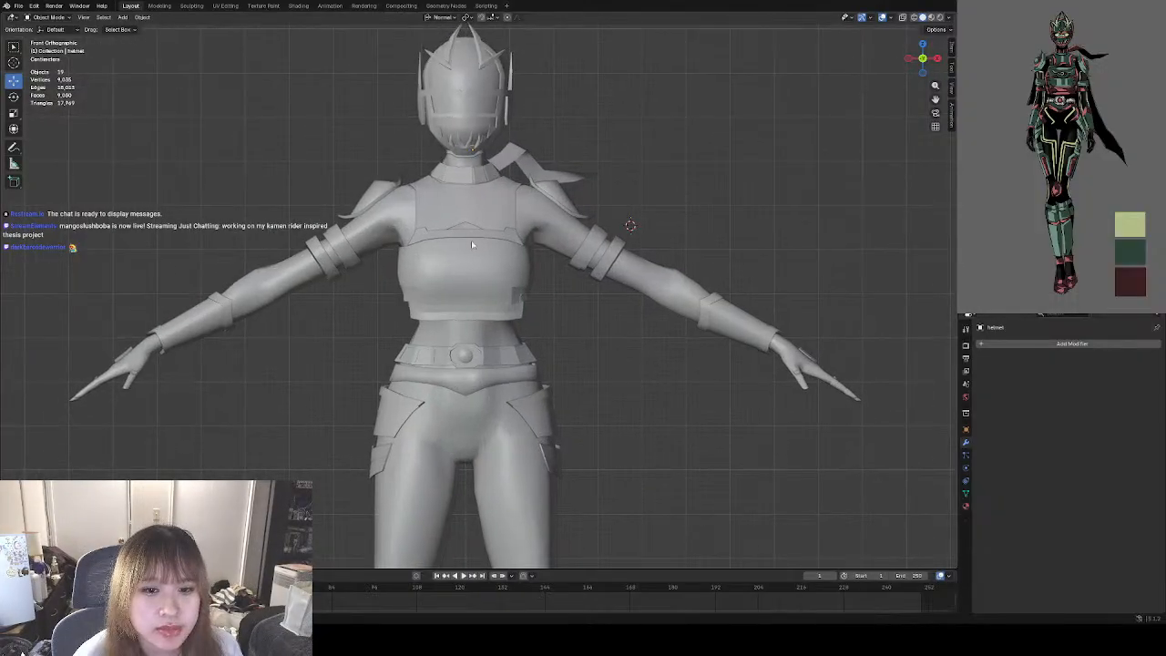
{"action": "mouse_move", "coordinate": [471, 240]}
{"action": "middle_mouse_down"}
{"action": "mouse_move", "coordinate": [451, 240]}
{"action": "mouse_move", "coordinate": [460, 253]}
{"action": "middle_mouse_up"}
{"action": "scroll", "coordinate": [444, 162], "scroll_direction": "up", "scroll_amount": 4}
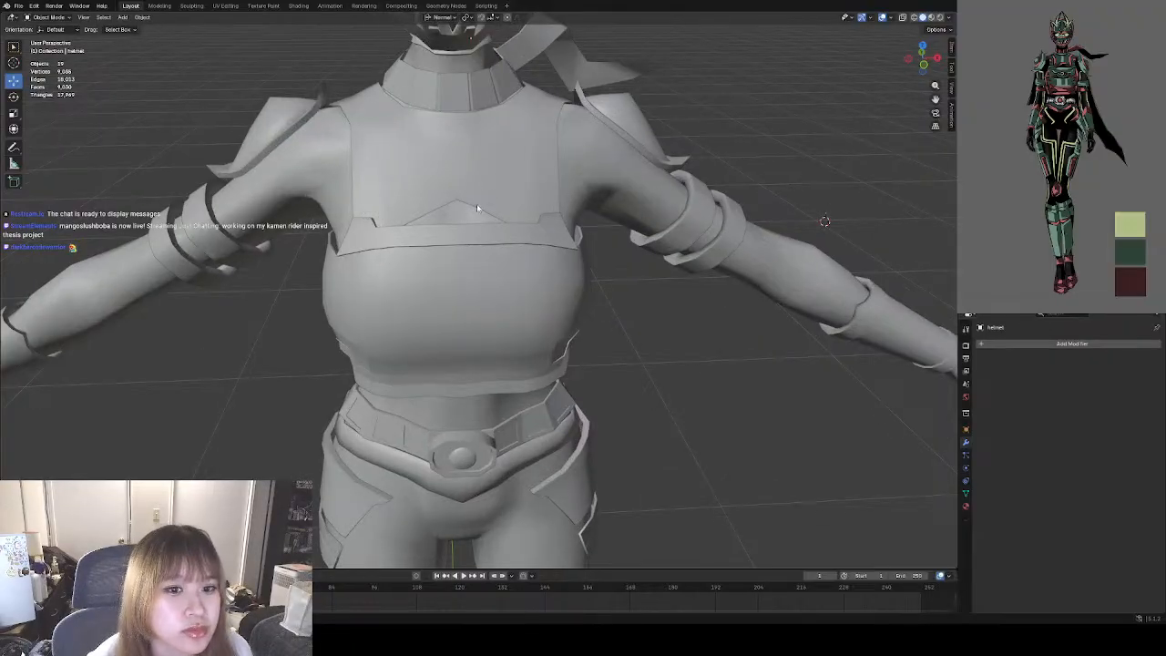
{"action": "scroll", "coordinate": [458, 188], "scroll_direction": "down", "scroll_amount": 4}
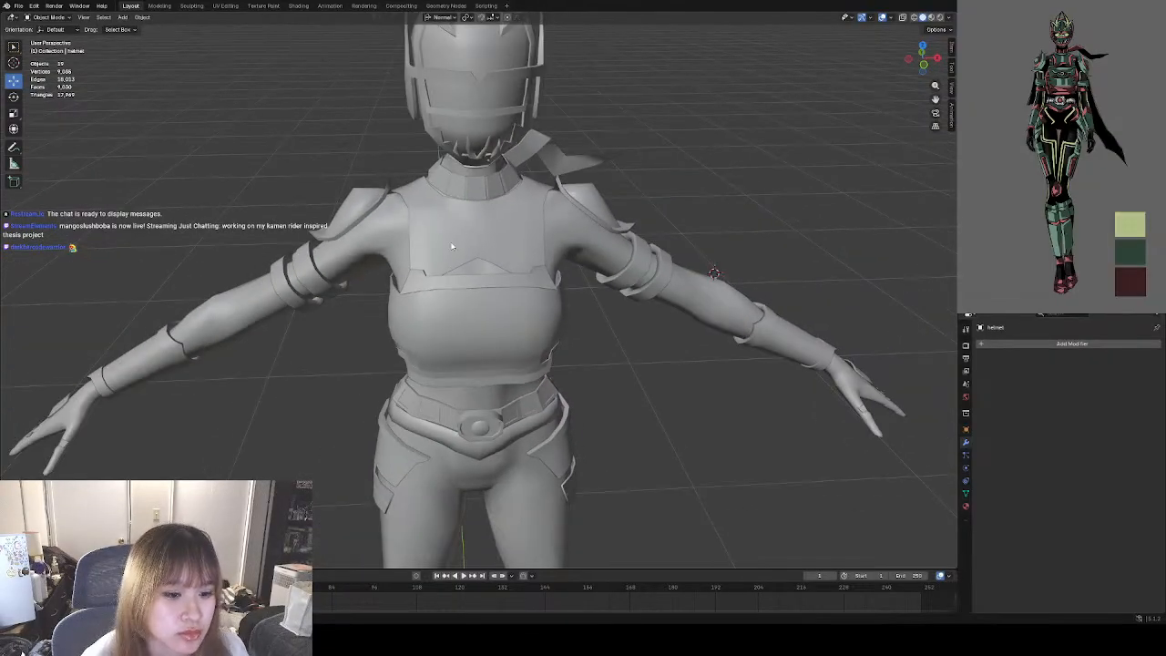
{"action": "middle_click_drag", "start_coordinate": [451, 246], "coordinate": [454, 238]}
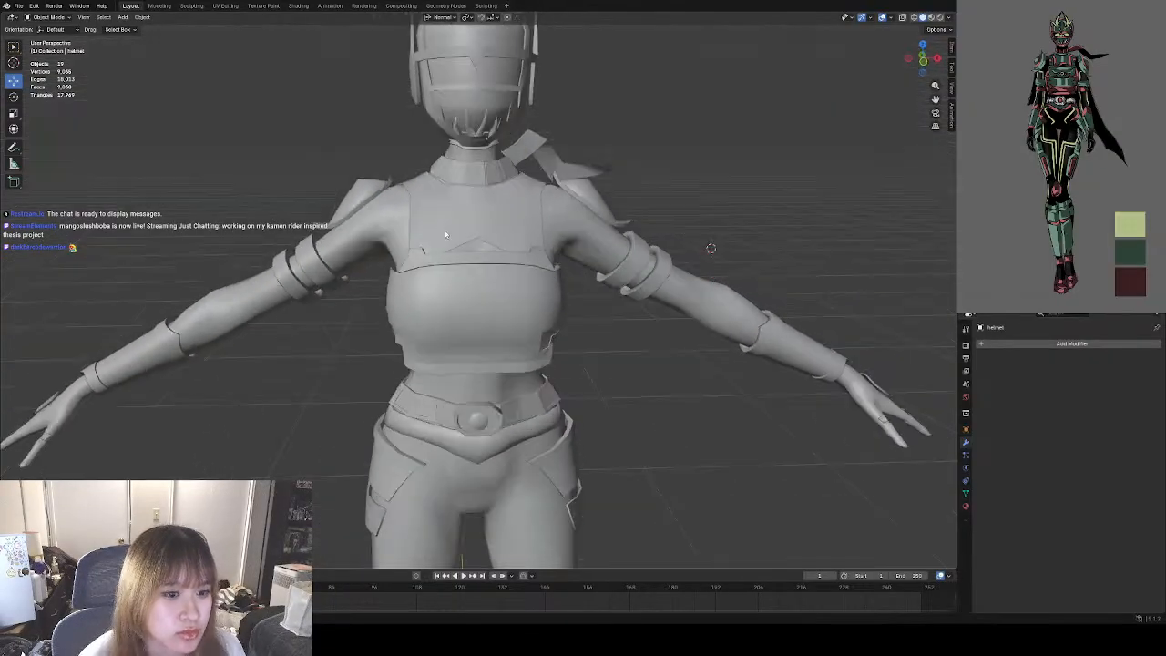
{"action": "left_click", "coordinate": [358, 205]}
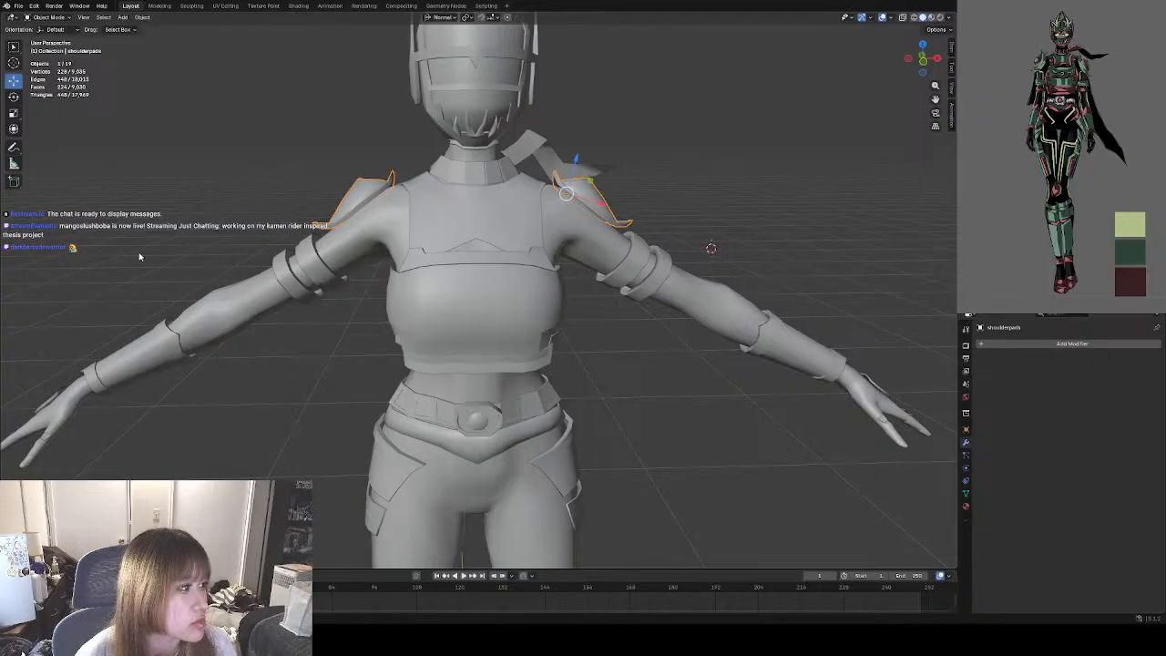
{"action": "middle_click_drag", "start_coordinate": [439, 246], "coordinate": [464, 242]}
{"action": "left_click", "coordinate": [464, 242]}
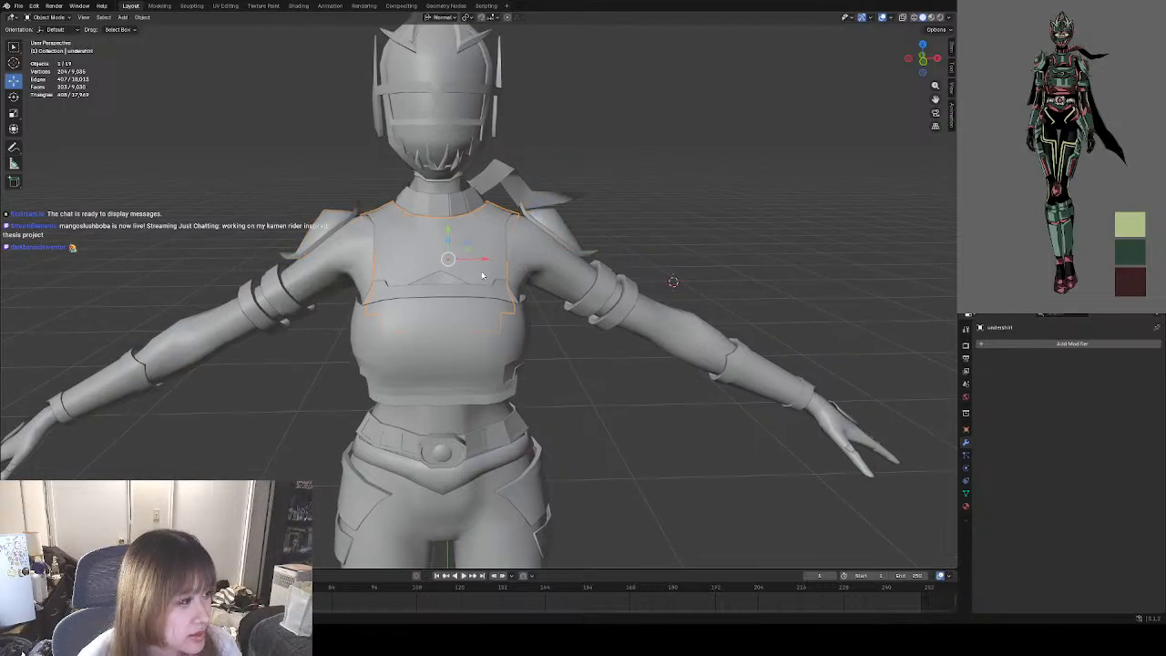
{"action": "scroll", "coordinate": [483, 276], "scroll_direction": "up", "scroll_amount": 3}
{"action": "scroll", "coordinate": [478, 294], "scroll_direction": "down", "scroll_amount": 6}
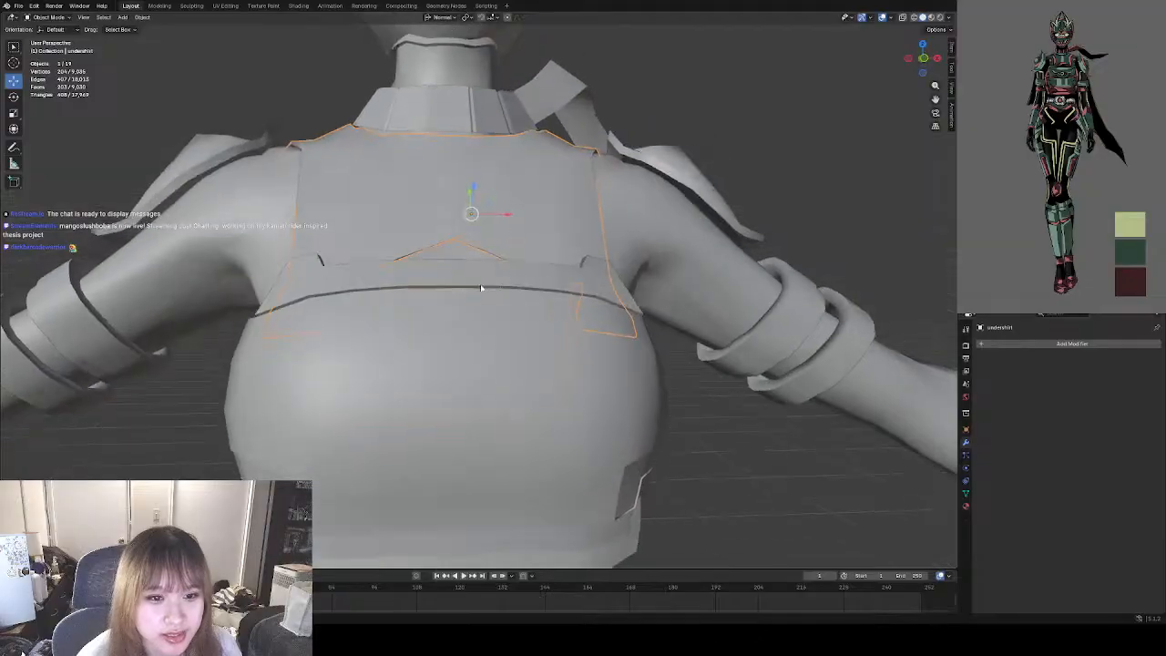
{"action": "middle_click_drag", "start_coordinate": [527, 303], "coordinate": [466, 286]}
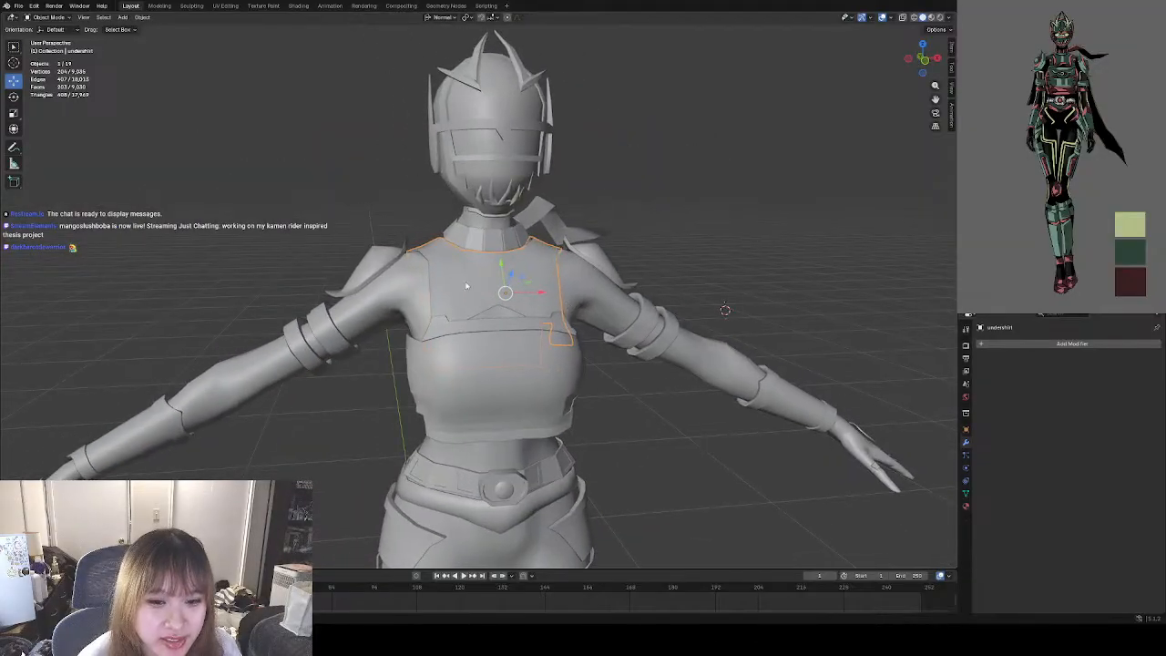
{"action": "mouse_move", "coordinate": [610, 262]}
{"action": "middle_mouse_down"}
{"action": "mouse_move", "coordinate": [611, 273]}
{"action": "mouse_move", "coordinate": [616, 266]}
{"action": "middle_mouse_up"}
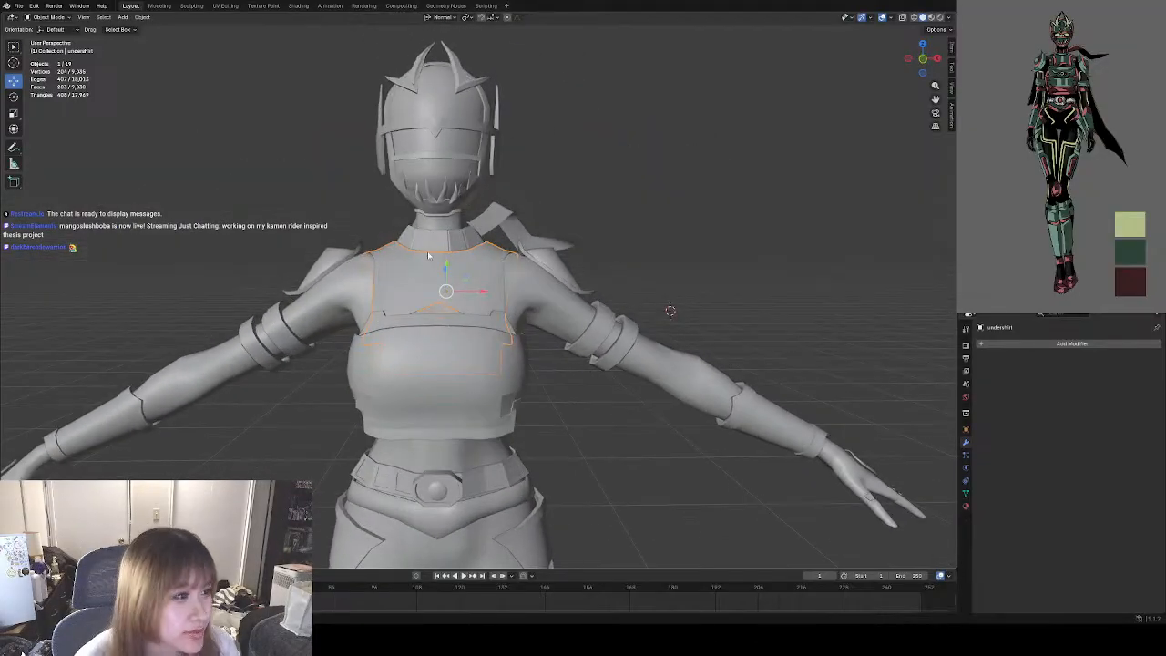
{"action": "left_click", "coordinate": [321, 259]}
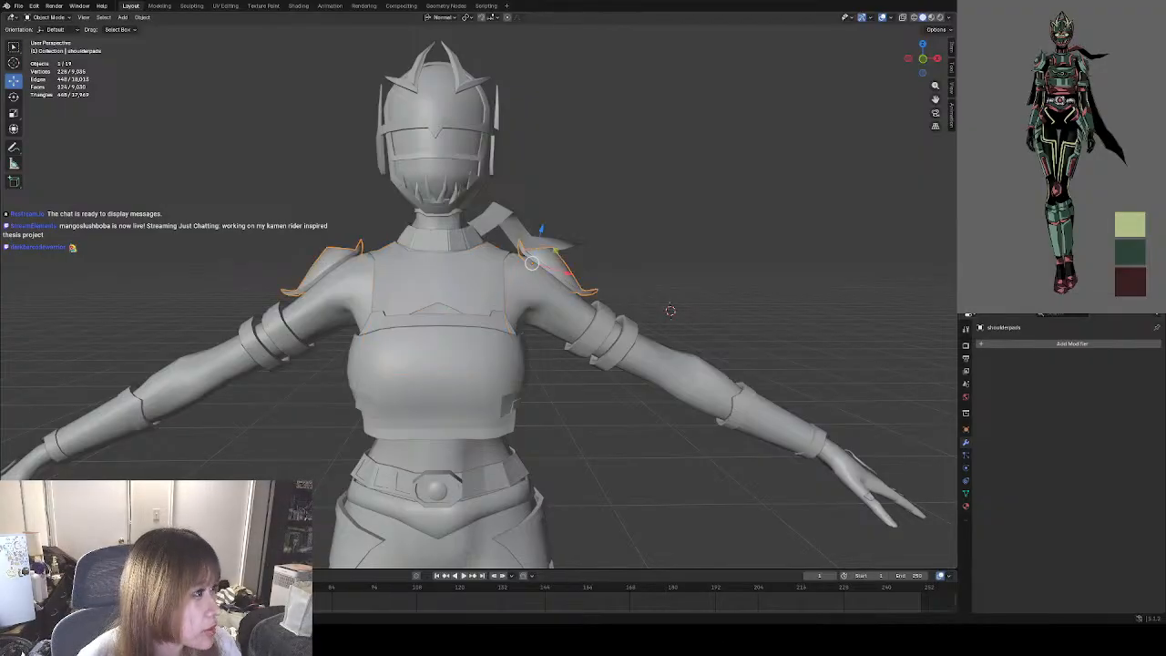
{"action": "scroll", "coordinate": [455, 266], "scroll_direction": "up", "scroll_amount": 3}
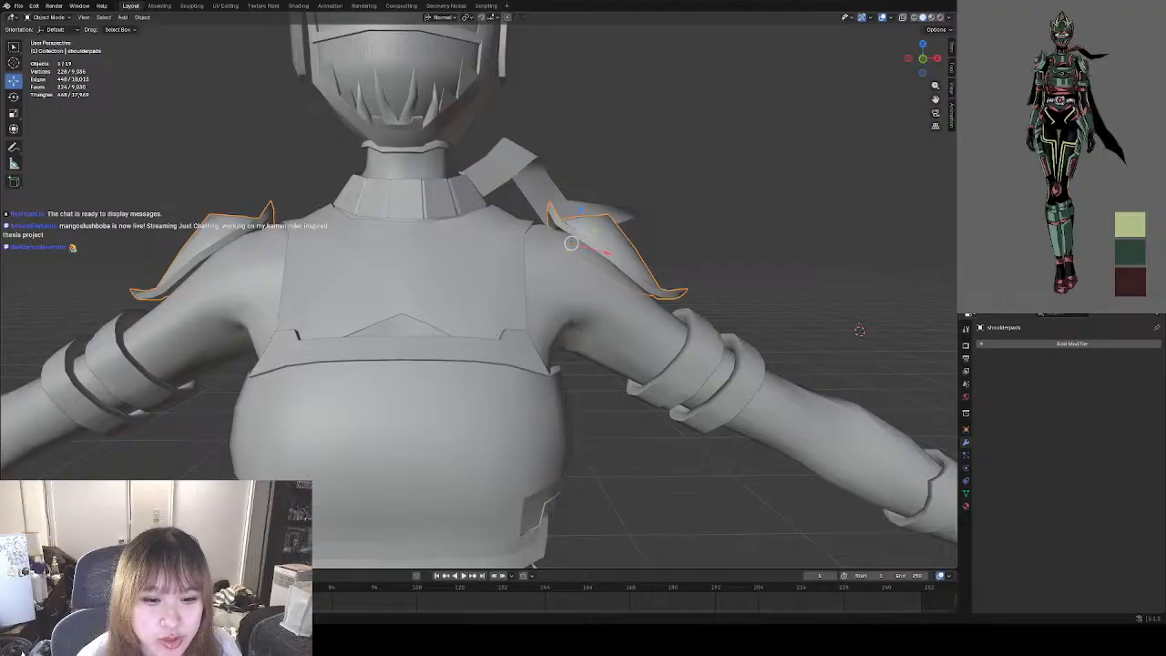
{"action": "middle_click_drag", "start_coordinate": [456, 266], "coordinate": [389, 265]}
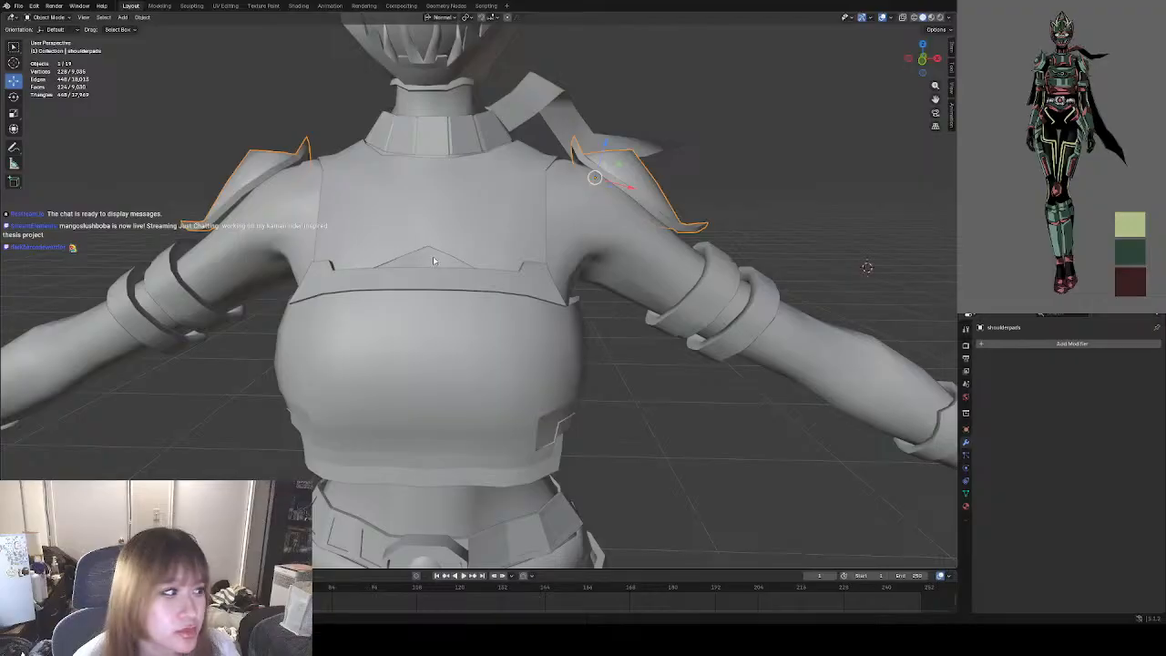
{"action": "left_click", "coordinate": [515, 208]}
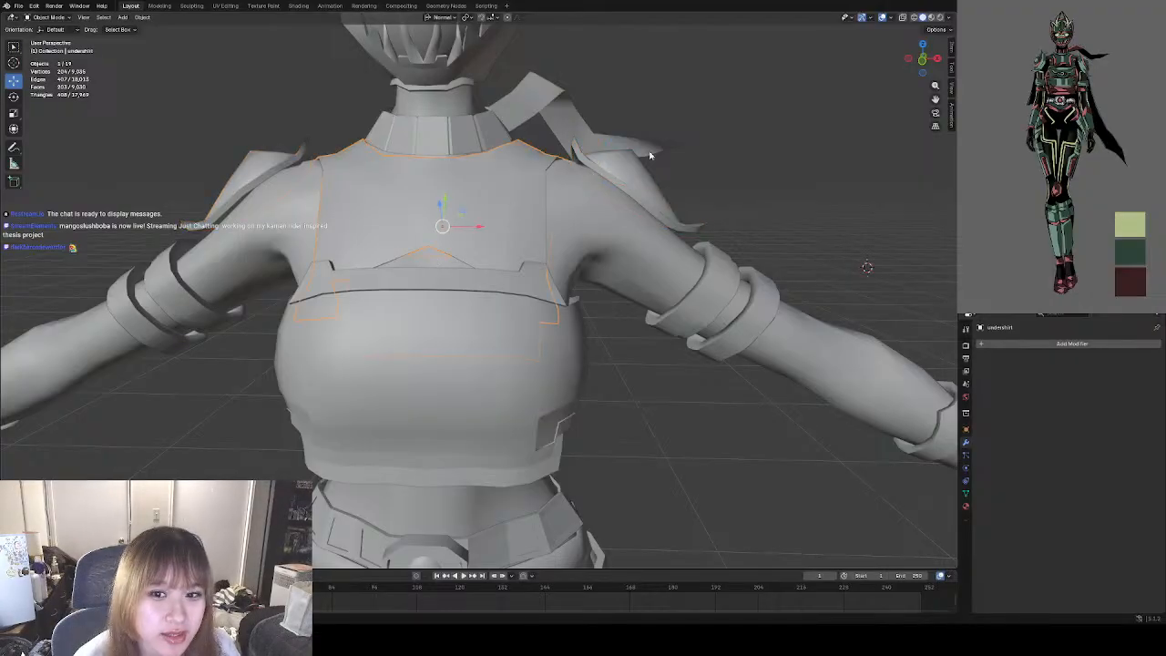
{"action": "left_click", "coordinate": [739, 131]}
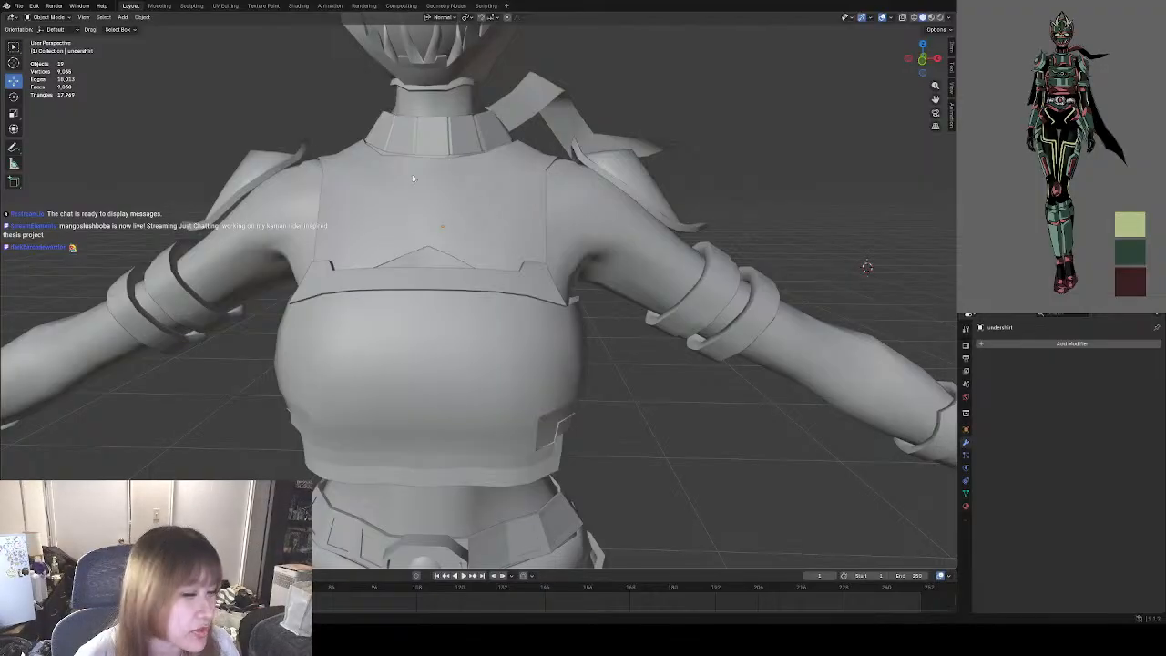
{"action": "middle_click_drag", "start_coordinate": [376, 146], "coordinate": [350, 166]}
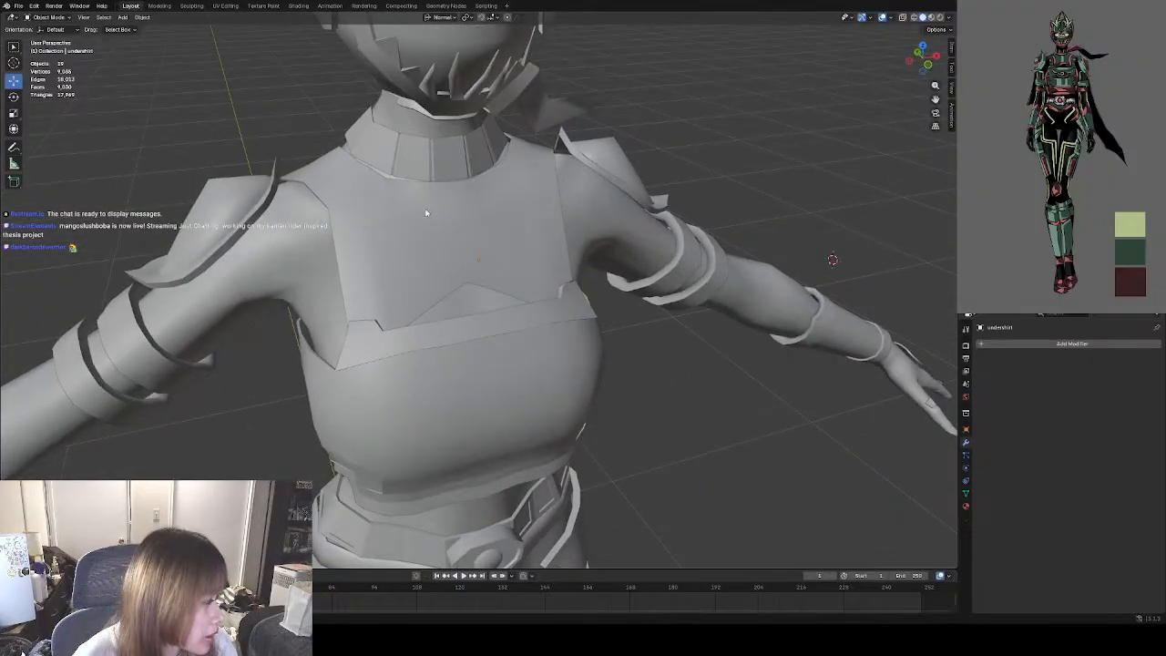
Select the chestplate and enter Edit Mode on it to expose its mesh and marked edges.
{"action": "middle_click_drag", "start_coordinate": [432, 206], "coordinate": [430, 276]}
{"action": "left_click", "coordinate": [449, 270]}
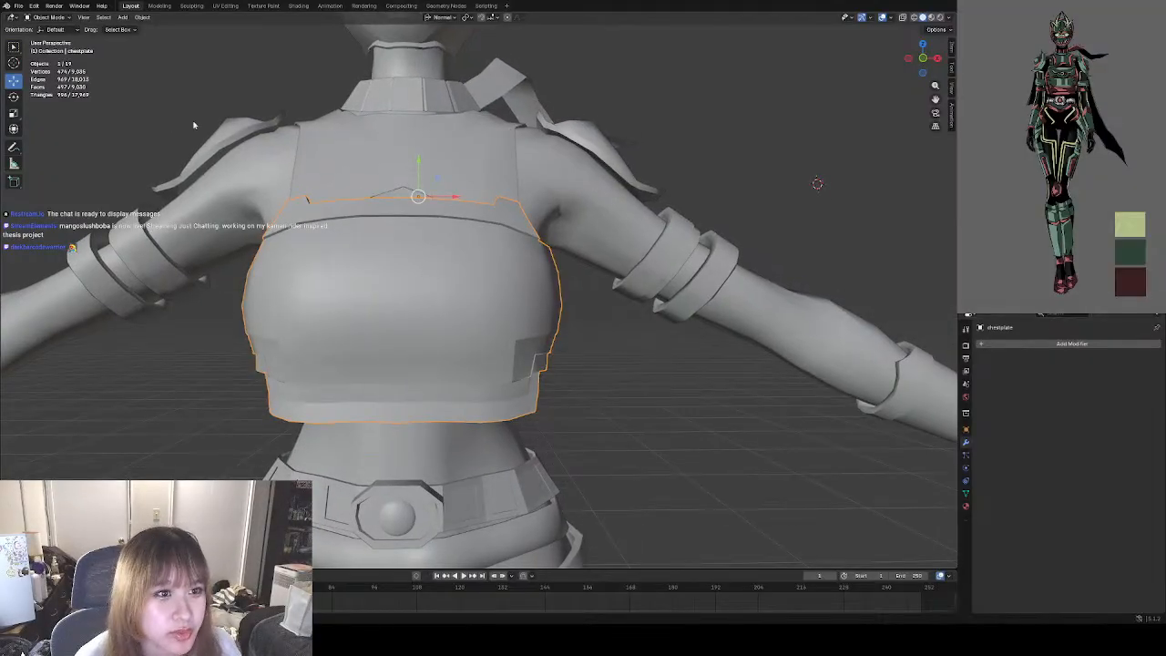
{"action": "left_click", "coordinate": [45, 17]}
{"action": "left_click", "coordinate": [46, 34]}
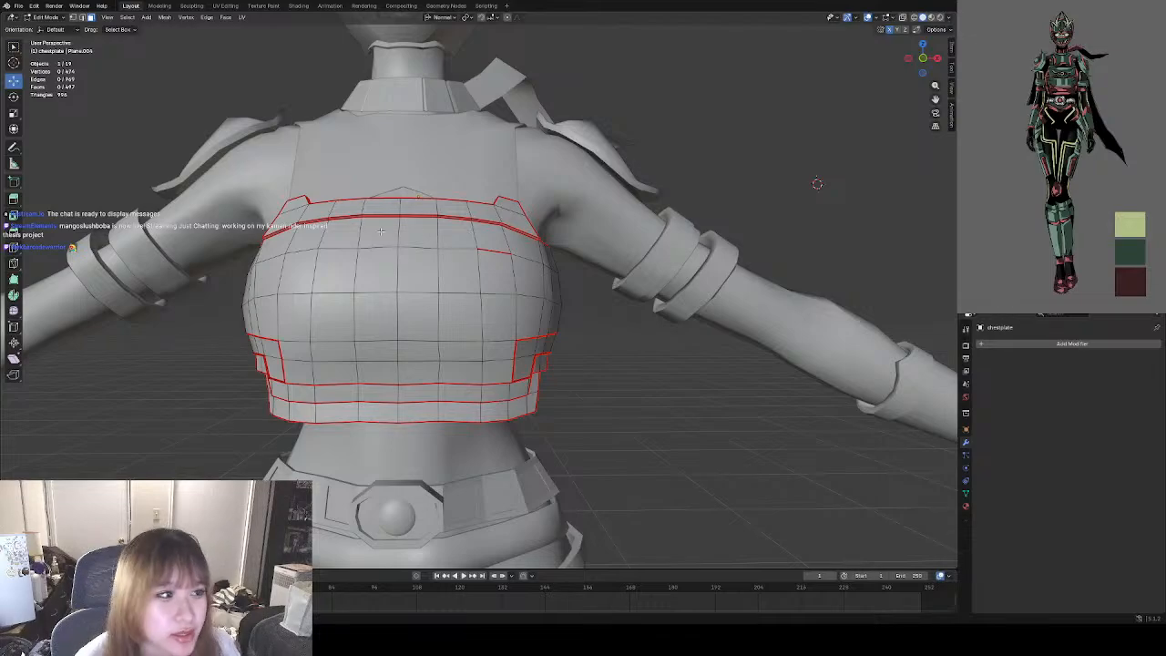
{"action": "mouse_move", "coordinate": [420, 240]}
{"action": "middle_mouse_down"}
{"action": "mouse_move", "coordinate": [396, 223]}
{"action": "mouse_move", "coordinate": [408, 239]}
{"action": "middle_mouse_up"}
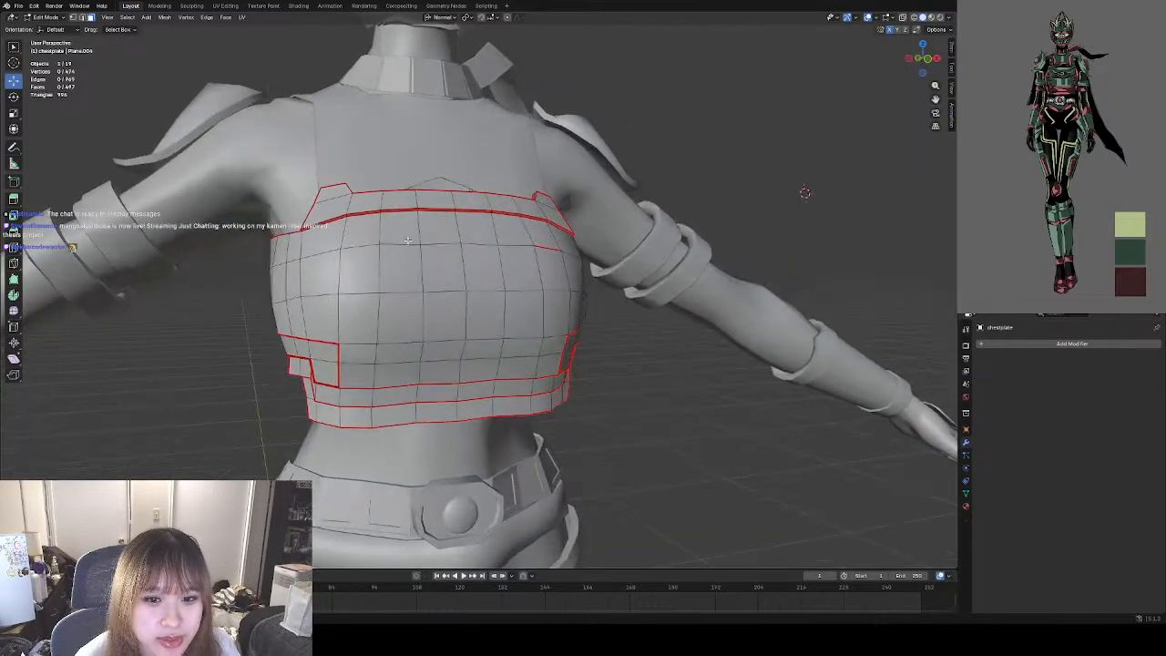
{"action": "left_click", "coordinate": [46, 17]}
{"action": "left_click", "coordinate": [46, 28]}
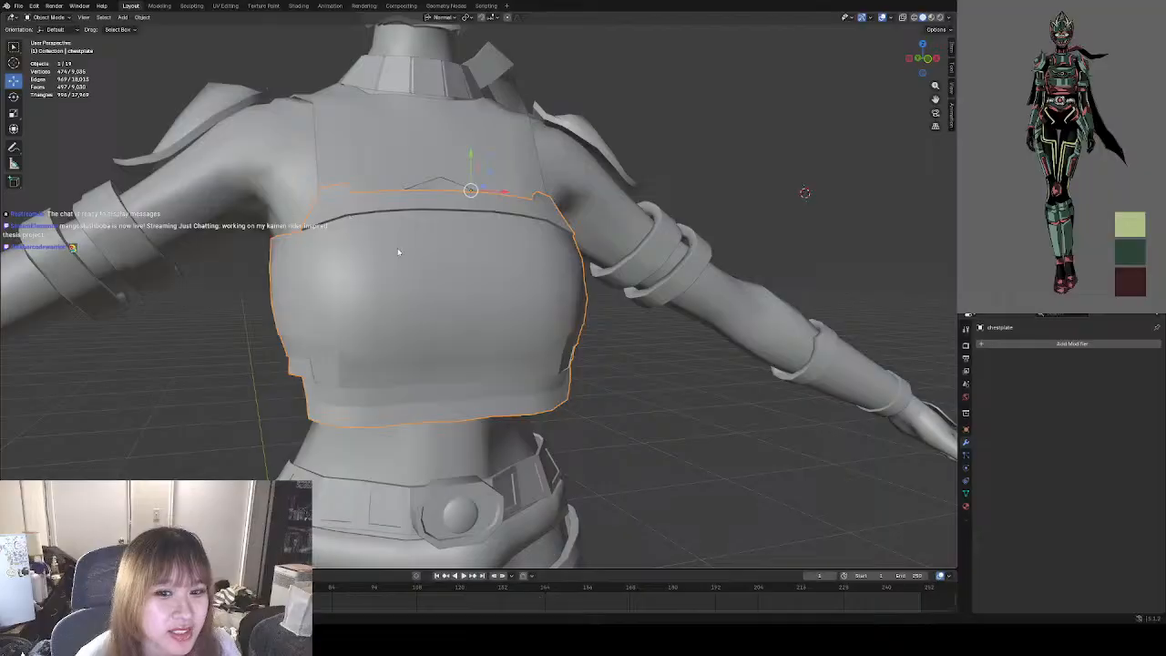
{"action": "left_click", "coordinate": [45, 17]}
{"action": "left_click", "coordinate": [46, 34]}
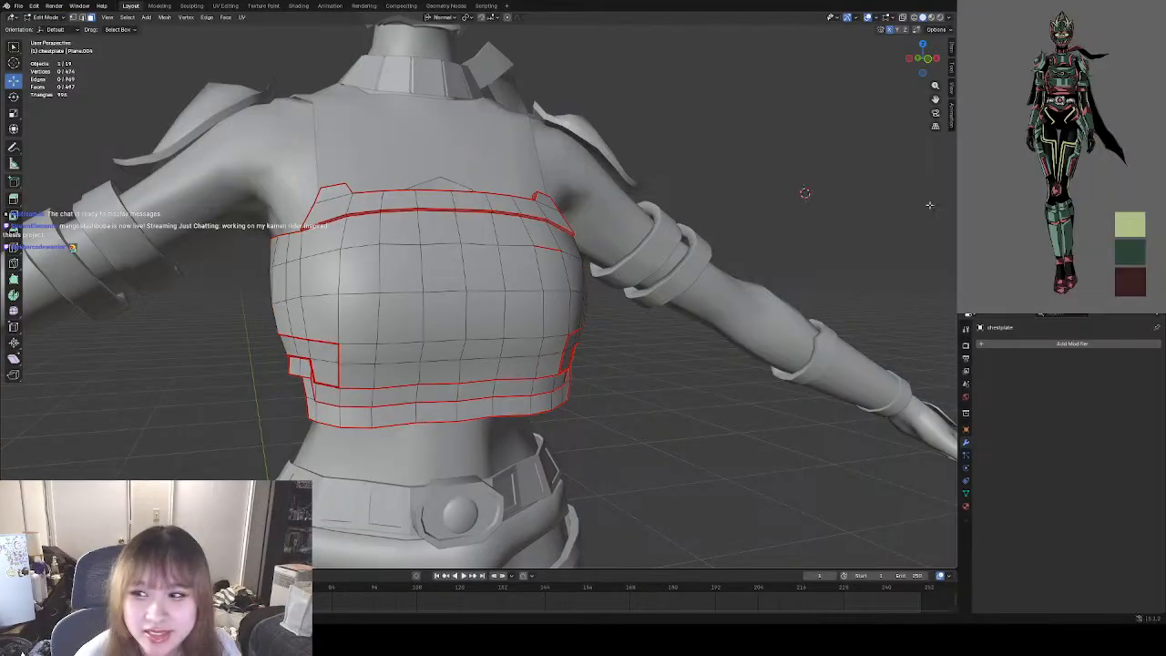
{"action": "middle_click_drag", "start_coordinate": [611, 232], "coordinate": [585, 236]}
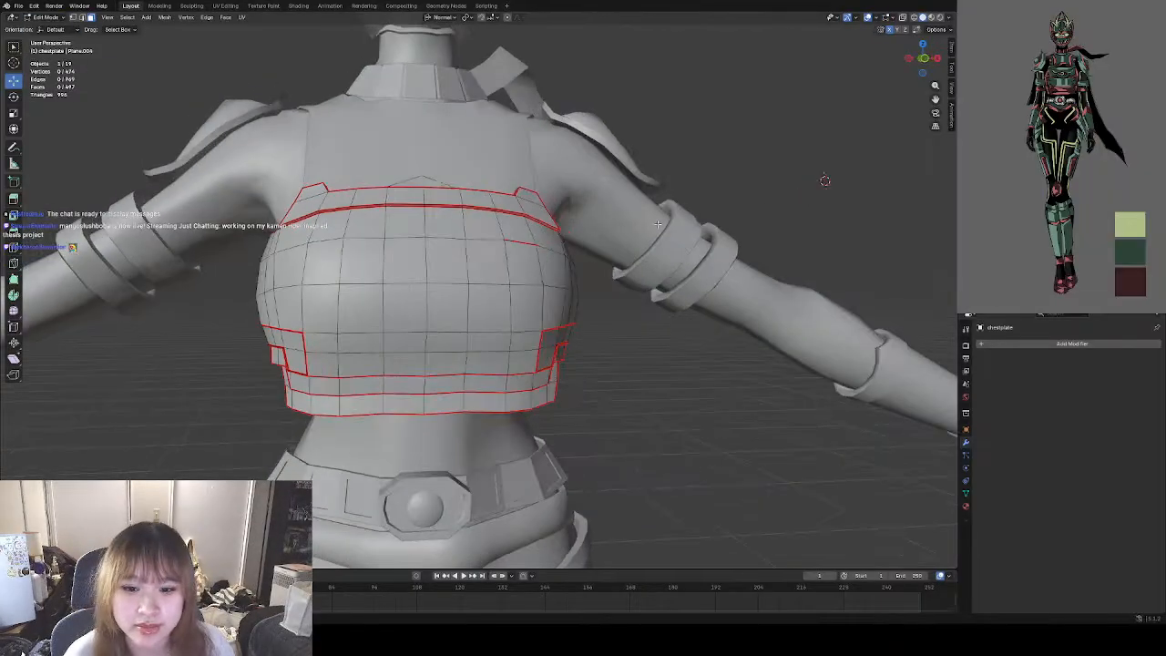
Box-select the front of the chestplate and clear the seams from its edges in edge select mode.
{"action": "scroll", "coordinate": [586, 237], "scroll_direction": "down", "scroll_amount": 3}
{"action": "left_click_drag", "start_coordinate": [651, 204], "coordinate": [294, 372]}
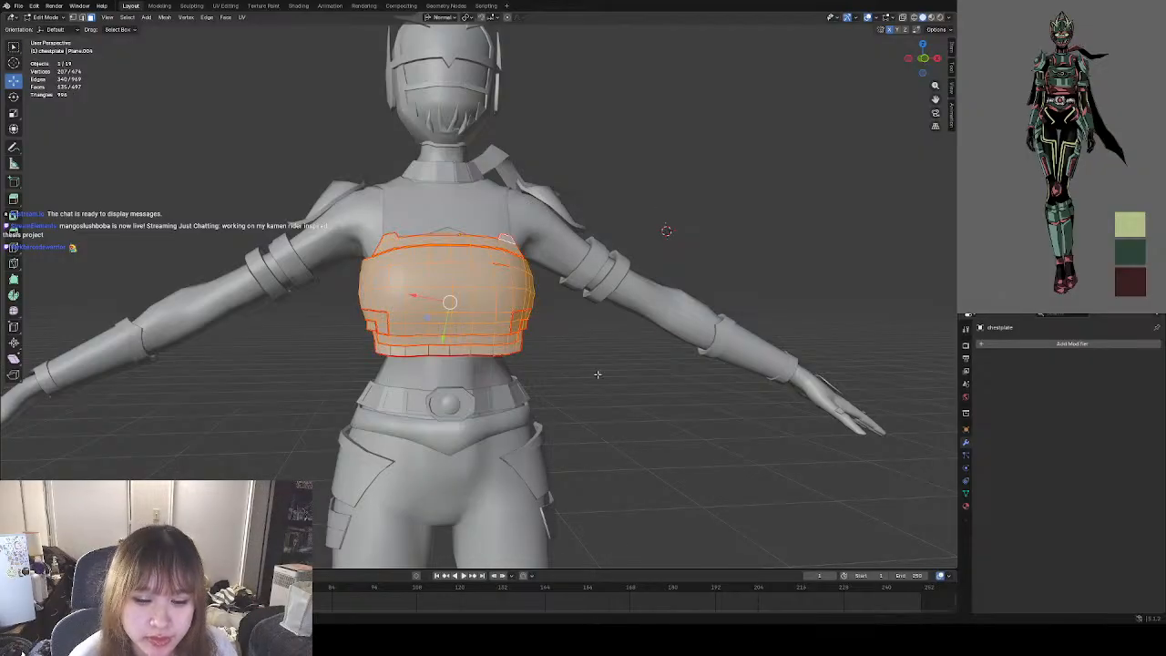
{"action": "right_click", "coordinate": [542, 374]}
{"action": "right_click", "coordinate": [433, 306]}
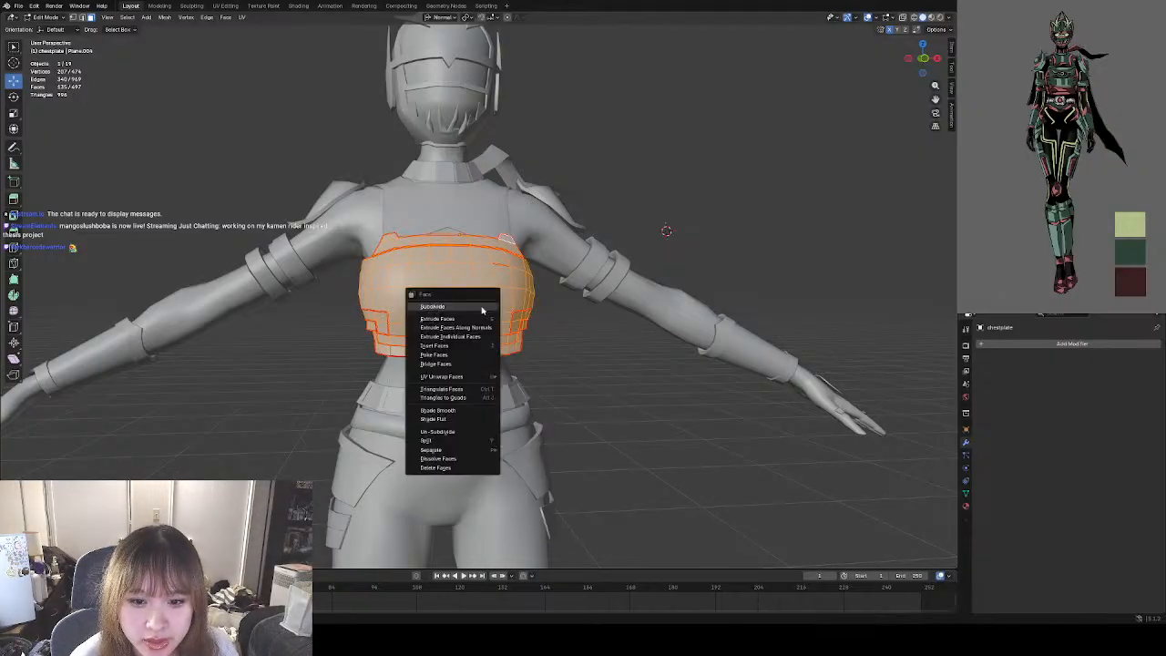
{"action": "left_click", "coordinate": [82, 16]}
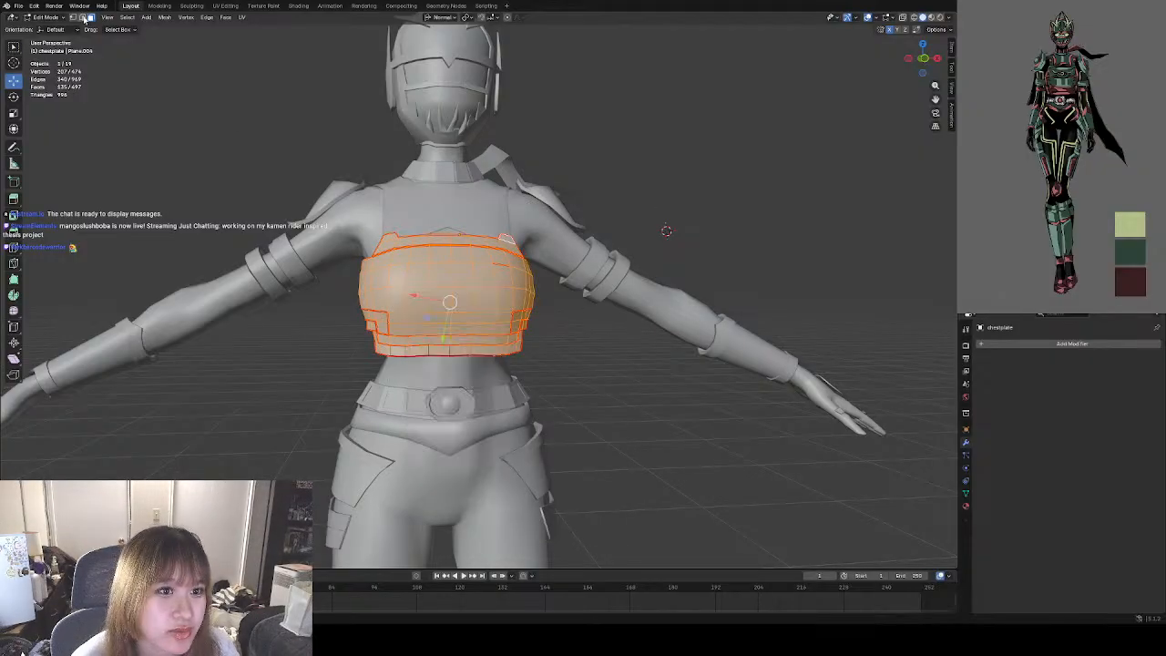
{"action": "right_click", "coordinate": [554, 352]}
{"action": "left_click", "coordinate": [522, 516]}
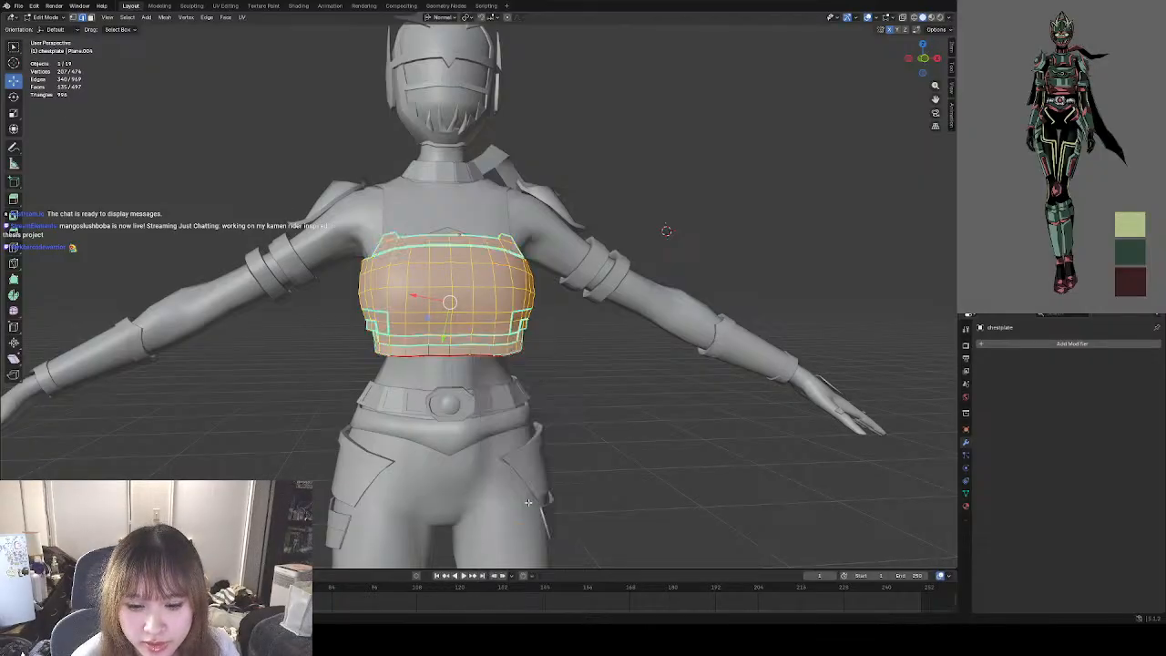
Select the edges along the lower front hem of the chestplate and mark them sharp.
{"action": "left_click", "coordinate": [610, 389]}
{"action": "left_click_drag", "start_coordinate": [588, 323], "coordinate": [328, 405]}
{"action": "right_click", "coordinate": [569, 379]}
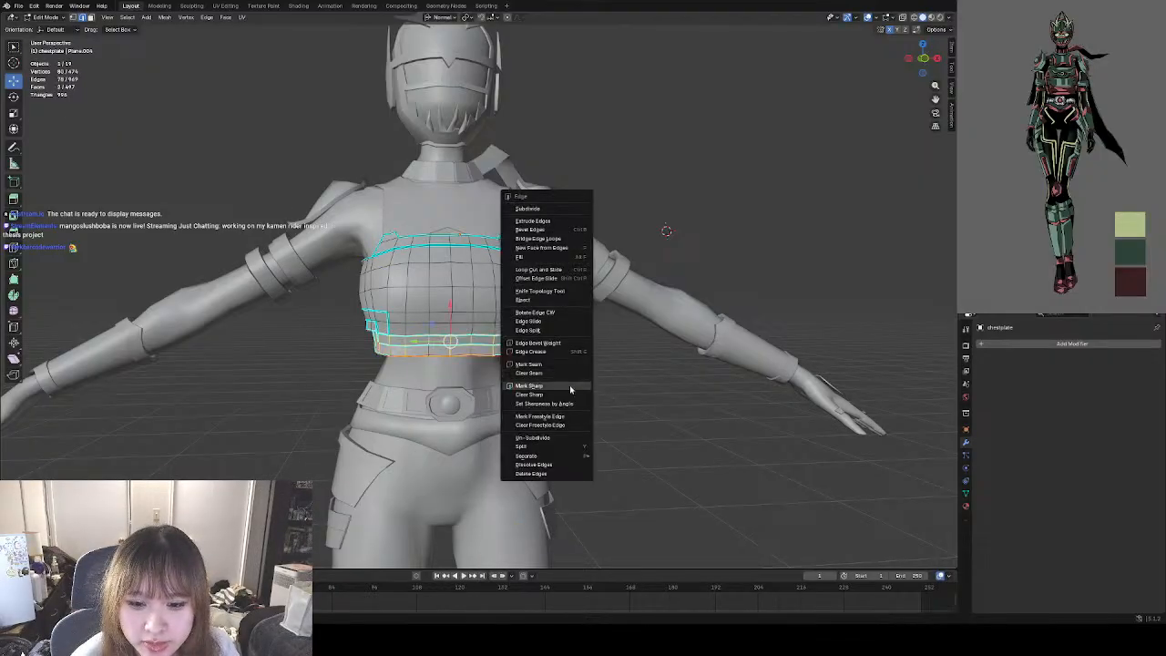
{"action": "left_click", "coordinate": [570, 387]}
Select the linked back panel of the chestplate and clear the seams from all its edges.
{"action": "middle_click_drag", "start_coordinate": [569, 388], "coordinate": [631, 249]}
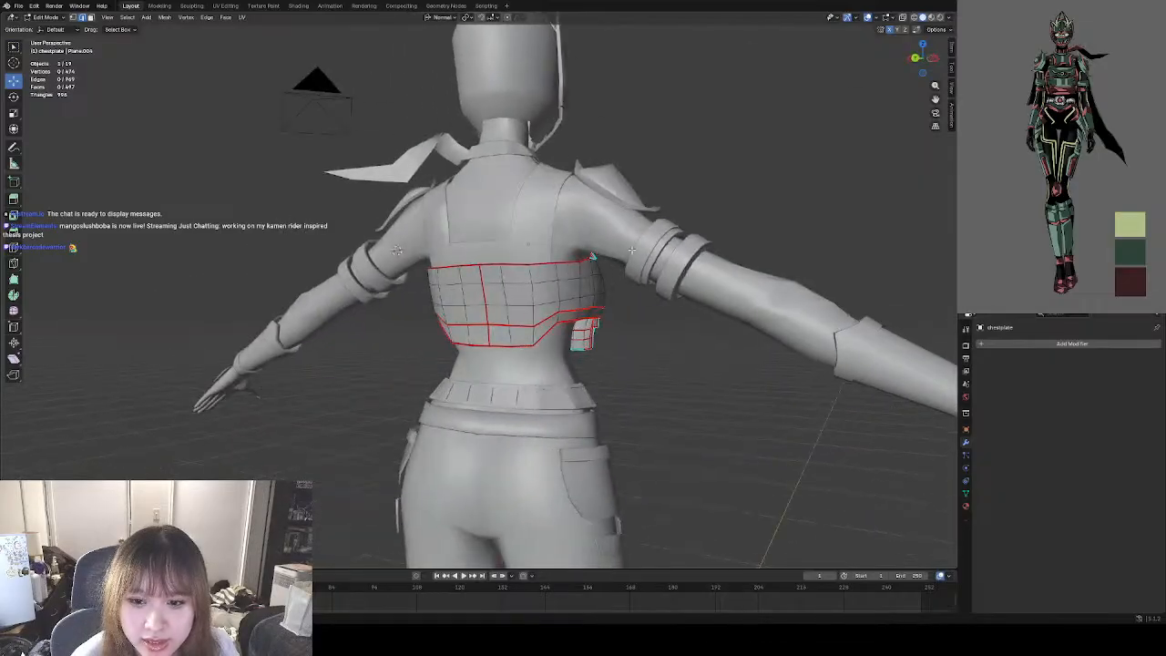
{"action": "key", "text": "l"}
{"action": "right_click", "coordinate": [560, 361]}
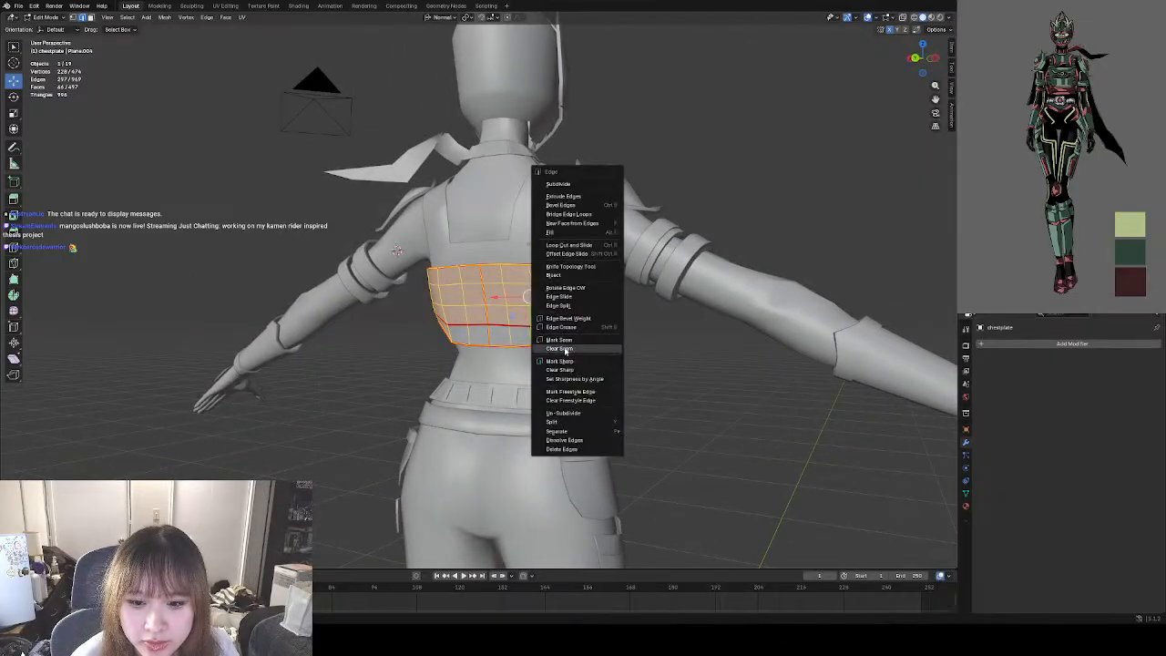
{"action": "left_click", "coordinate": [566, 349]}
Box-select the lower rows of the chestplate's back panel and clear the seams from their edges.
{"action": "left_click", "coordinate": [688, 324]}
{"action": "left_click_drag", "start_coordinate": [629, 296], "coordinate": [349, 391]}
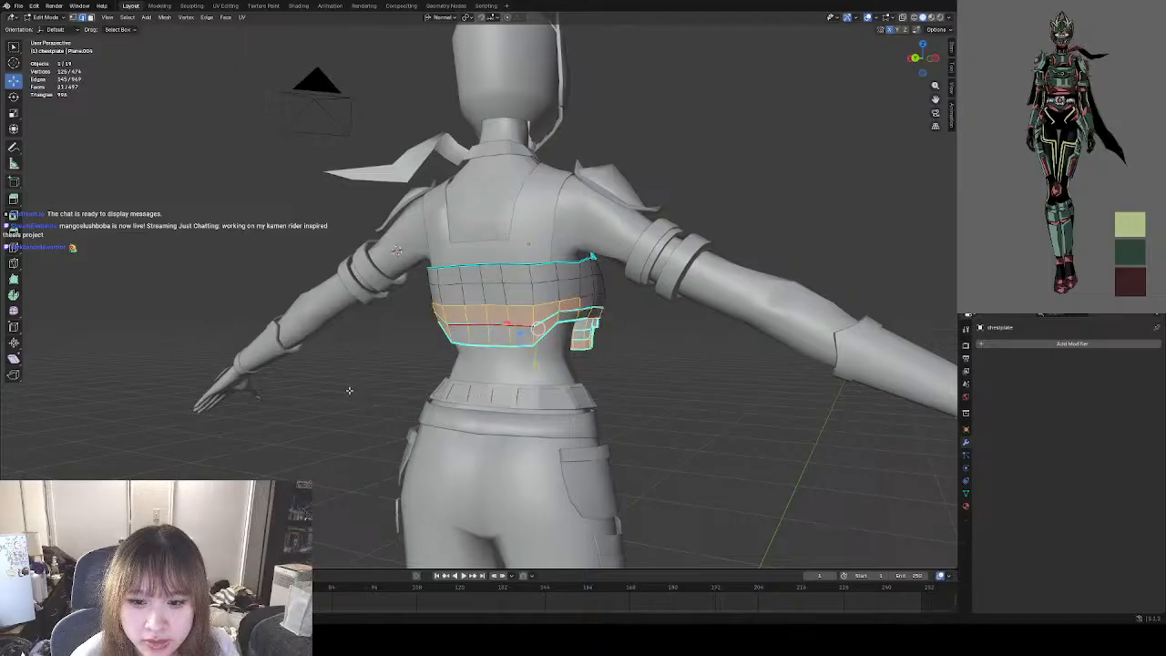
{"action": "right_click", "coordinate": [627, 364]}
{"action": "left_click", "coordinate": [646, 354]}
{"action": "left_click", "coordinate": [619, 310]}
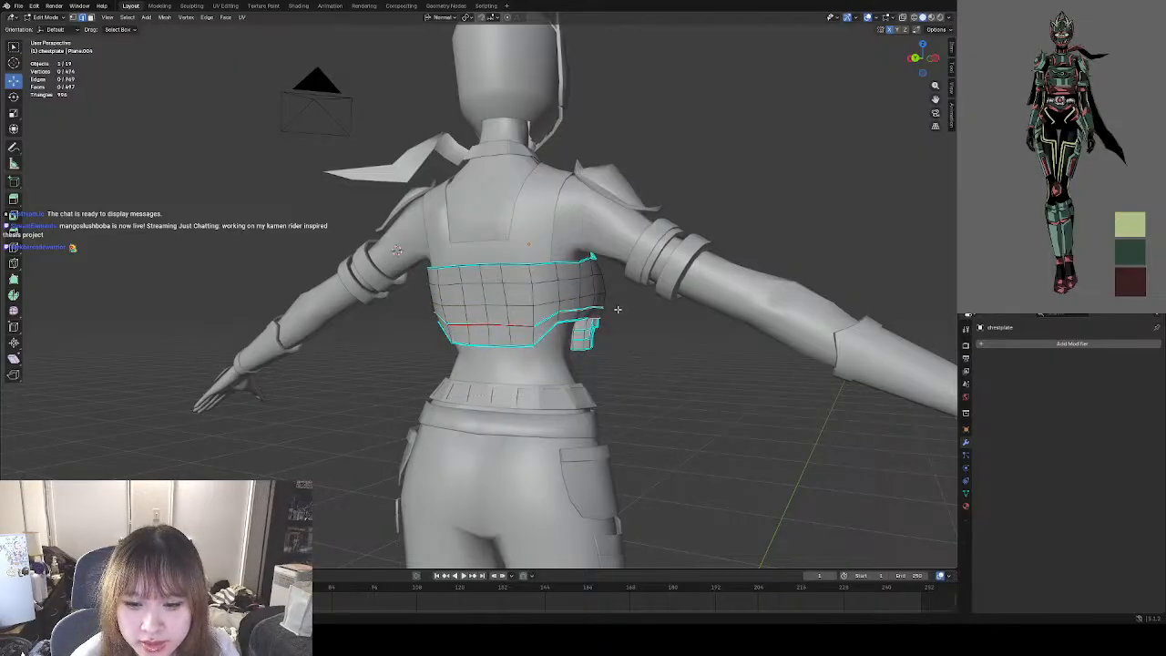
{"action": "left_click_drag", "start_coordinate": [624, 289], "coordinate": [452, 365]}
{"action": "right_click", "coordinate": [638, 343]}
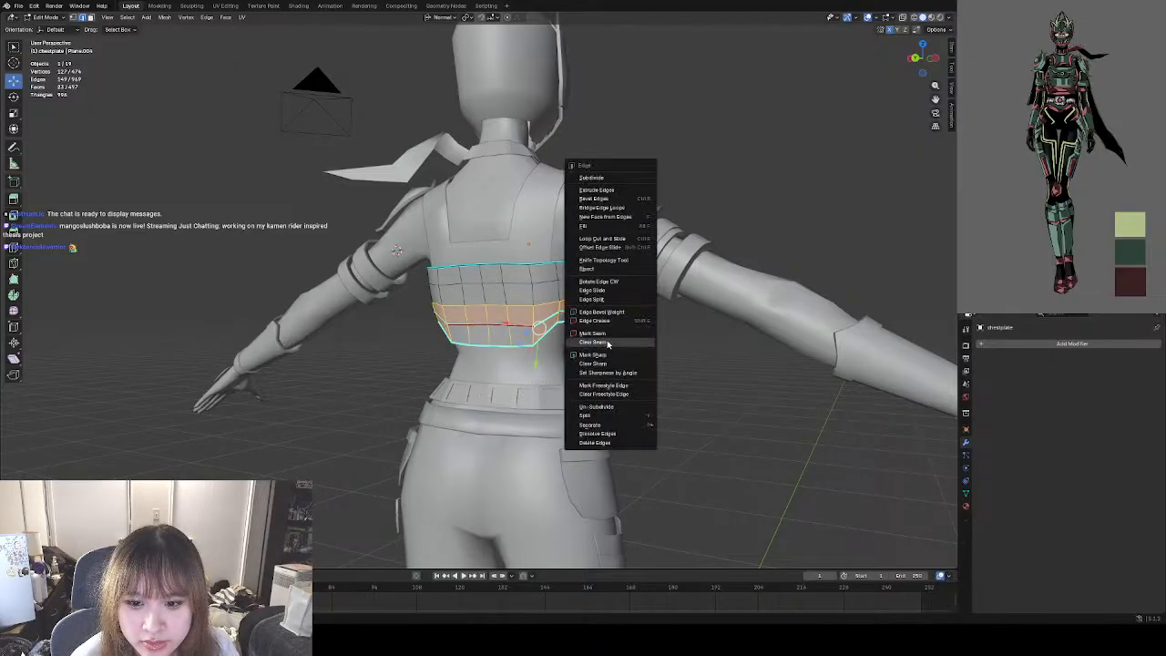
{"action": "left_click", "coordinate": [638, 348]}
{"action": "left_click", "coordinate": [409, 350]}
Box-select the whole chestplate from the side and clear the remaining seams under the arm.
{"action": "left_click_drag", "start_coordinate": [414, 292], "coordinate": [579, 343]}
{"action": "middle_click_drag", "start_coordinate": [580, 343], "coordinate": [641, 329]}
{"action": "left_click", "coordinate": [682, 228]}
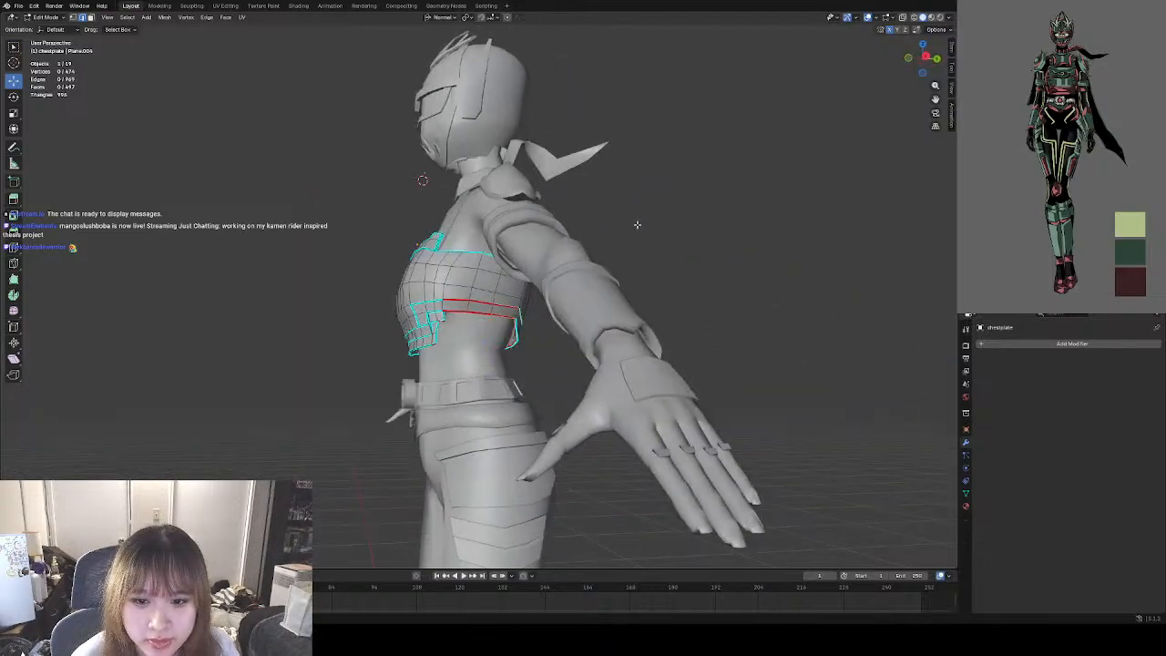
{"action": "left_click_drag", "start_coordinate": [640, 223], "coordinate": [388, 371]}
{"action": "right_click", "coordinate": [546, 339]}
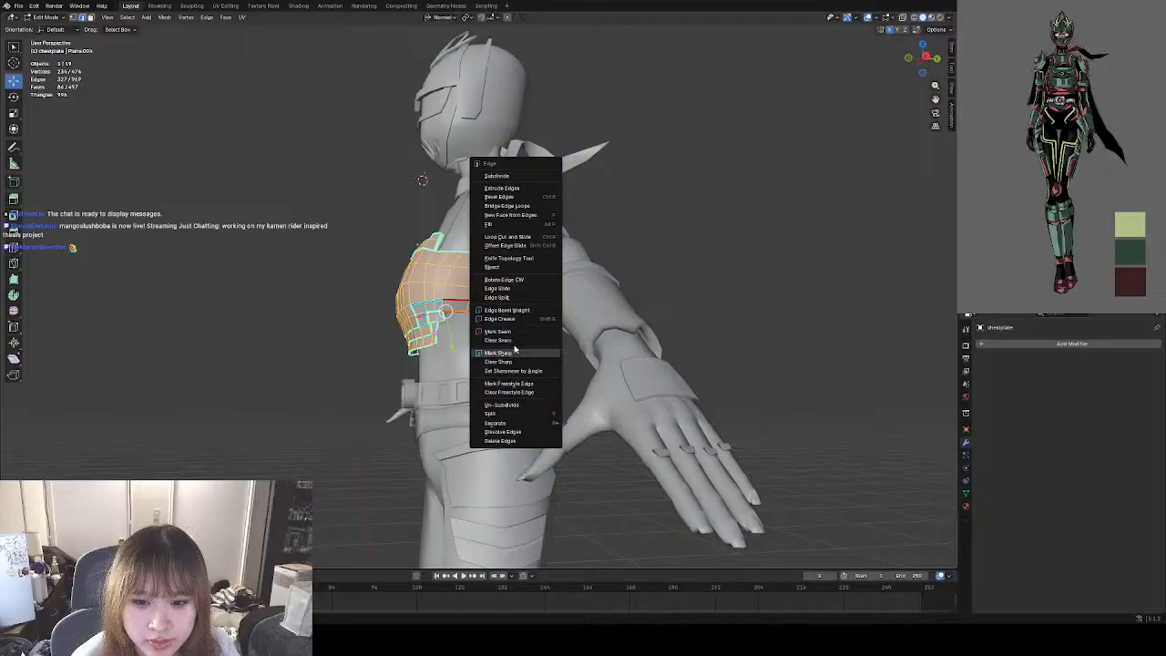
{"action": "left_click", "coordinate": [515, 341]}
{"action": "left_click", "coordinate": [699, 299]}
{"action": "middle_click_drag", "start_coordinate": [697, 300], "coordinate": [597, 396]}
In vertex select mode, scale the two outermost vertices of the first row below the chestplate's upper band slightly outward.
{"action": "scroll", "coordinate": [438, 310], "scroll_direction": "up", "scroll_amount": 5}
{"action": "scroll", "coordinate": [549, 373], "scroll_direction": "down", "scroll_amount": 7}
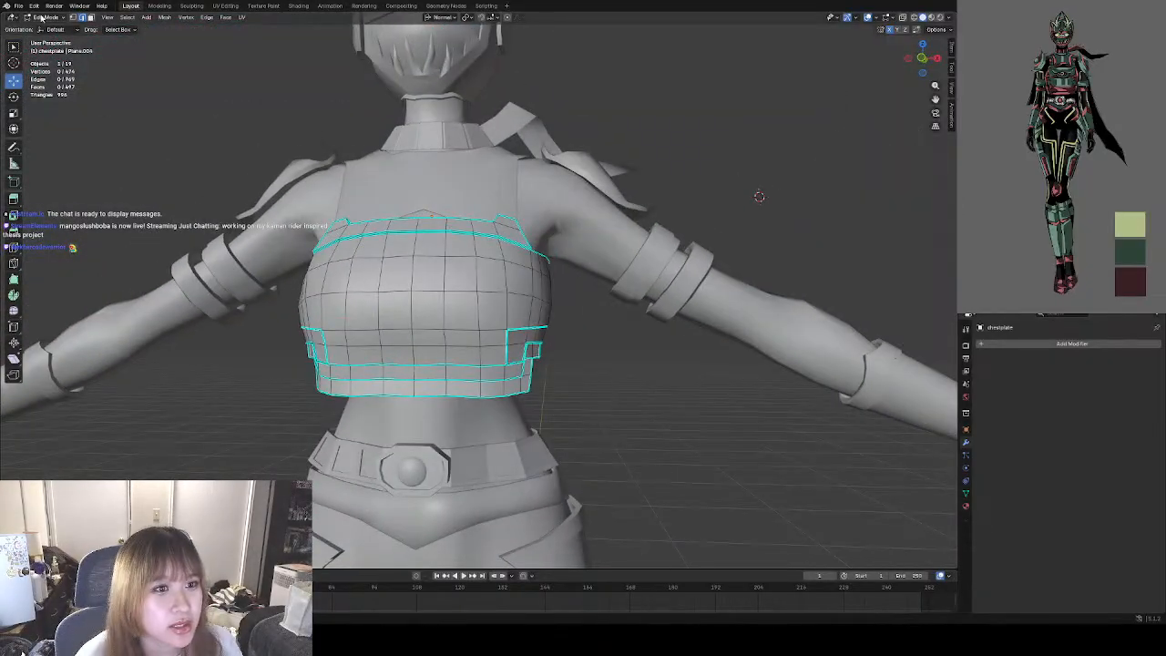
{"action": "middle_click_drag", "start_coordinate": [421, 267], "coordinate": [396, 280]}
{"action": "scroll", "coordinate": [392, 281], "scroll_direction": "up", "scroll_amount": 2}
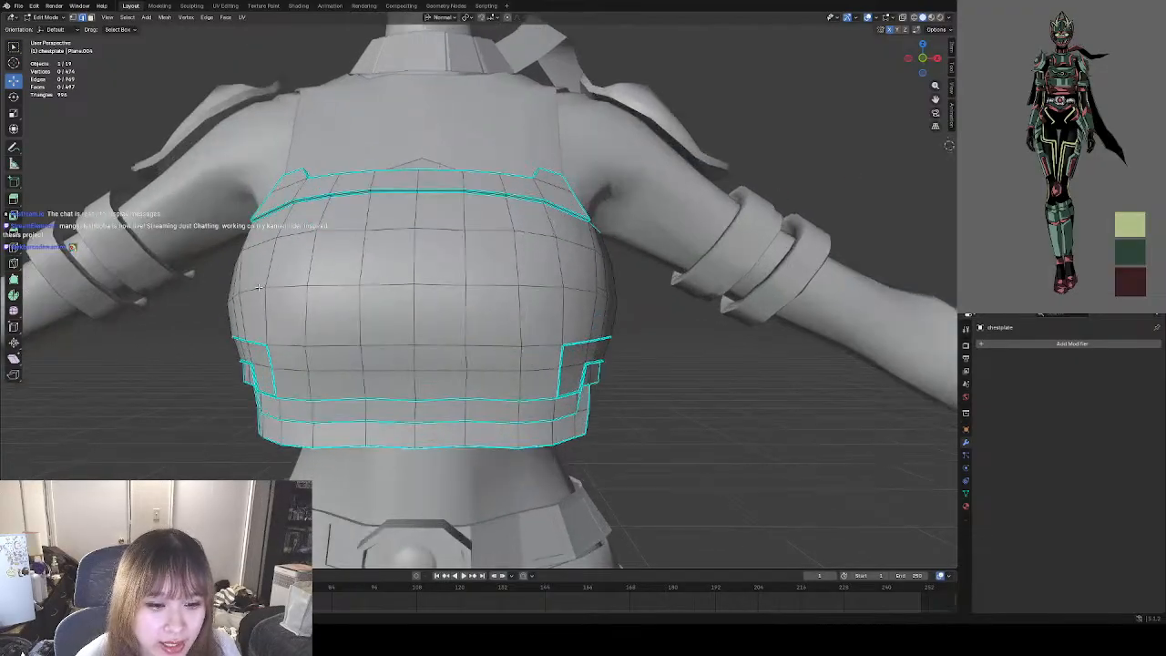
{"action": "middle_click_drag", "start_coordinate": [258, 288], "coordinate": [287, 295]}
{"action": "middle_click_drag", "start_coordinate": [358, 262], "coordinate": [357, 265]}
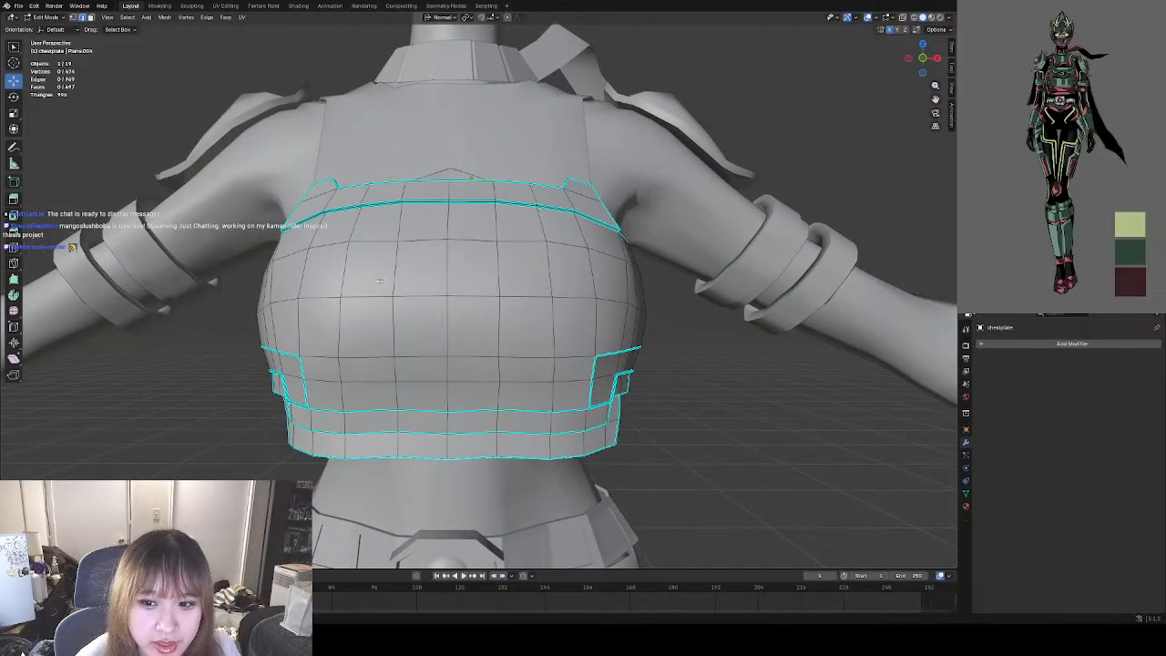
{"action": "left_click", "coordinate": [73, 17]}
{"action": "left_click", "coordinate": [272, 261]}
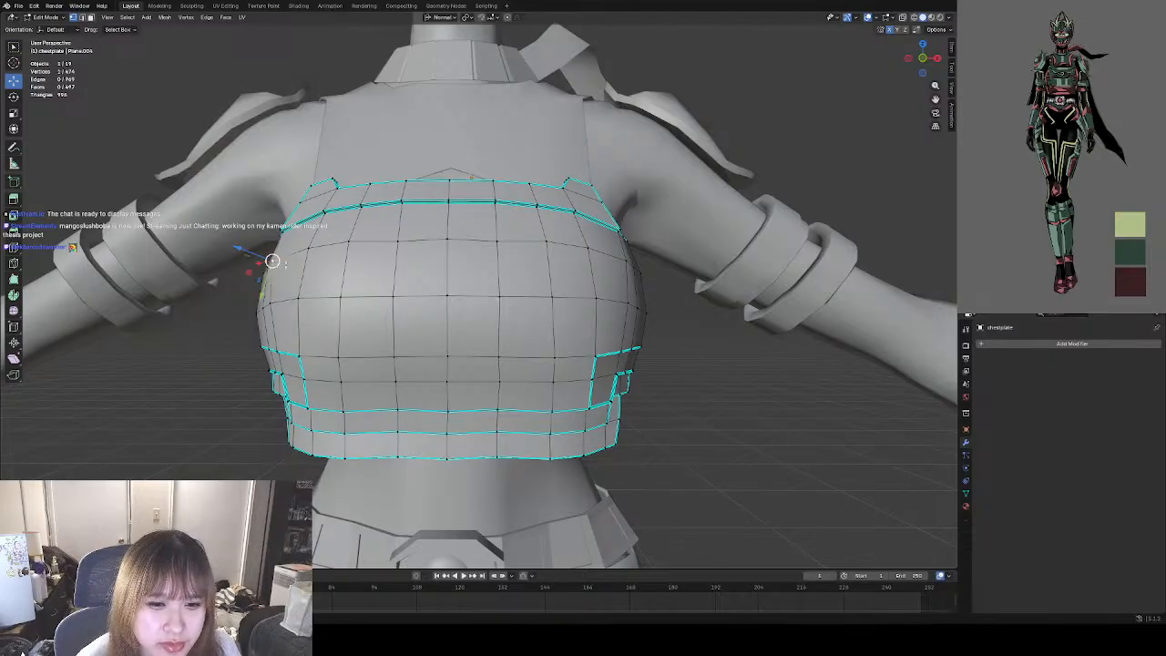
{"action": "left_click", "coordinate": [626, 261], "text": "shift"}
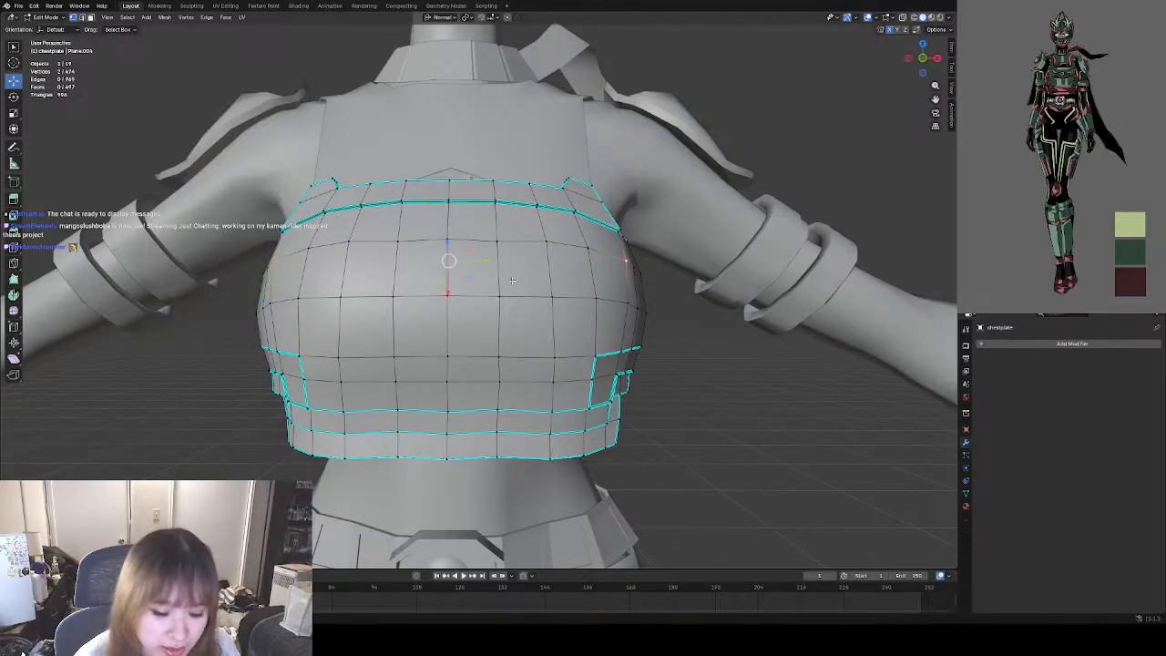
{"action": "key", "text": "s"}
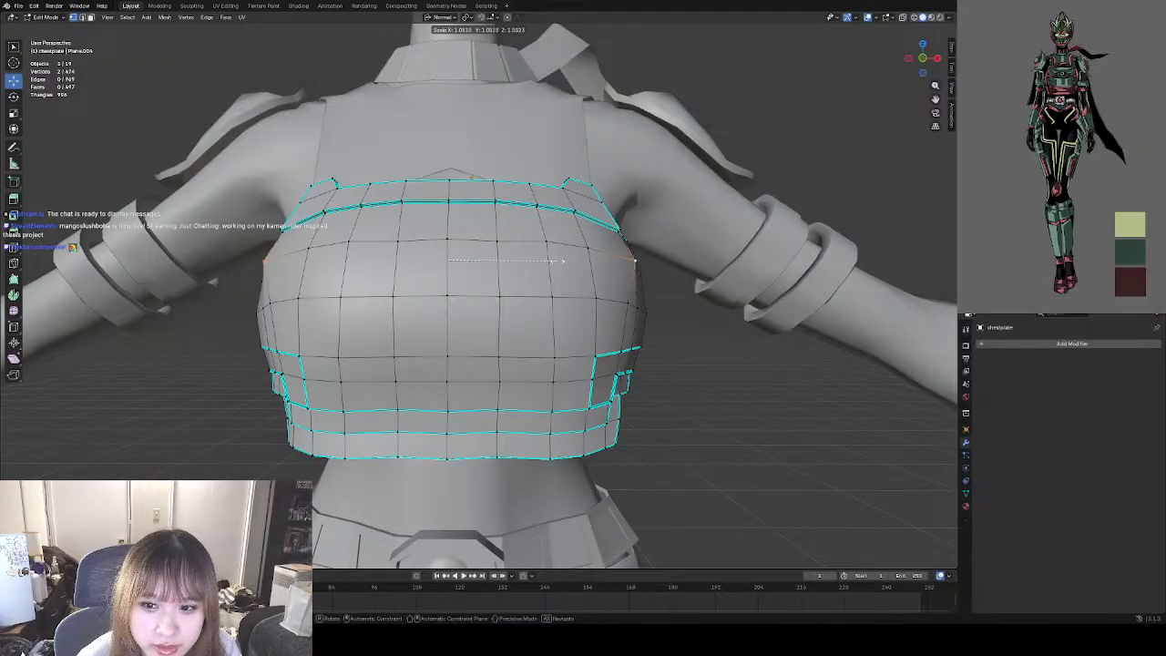
{"action": "left_click", "coordinate": [559, 261]}
Scale the opposite outer vertices of the bust's middle row slightly outward, by about 1.04.
{"action": "left_click", "coordinate": [269, 303]}
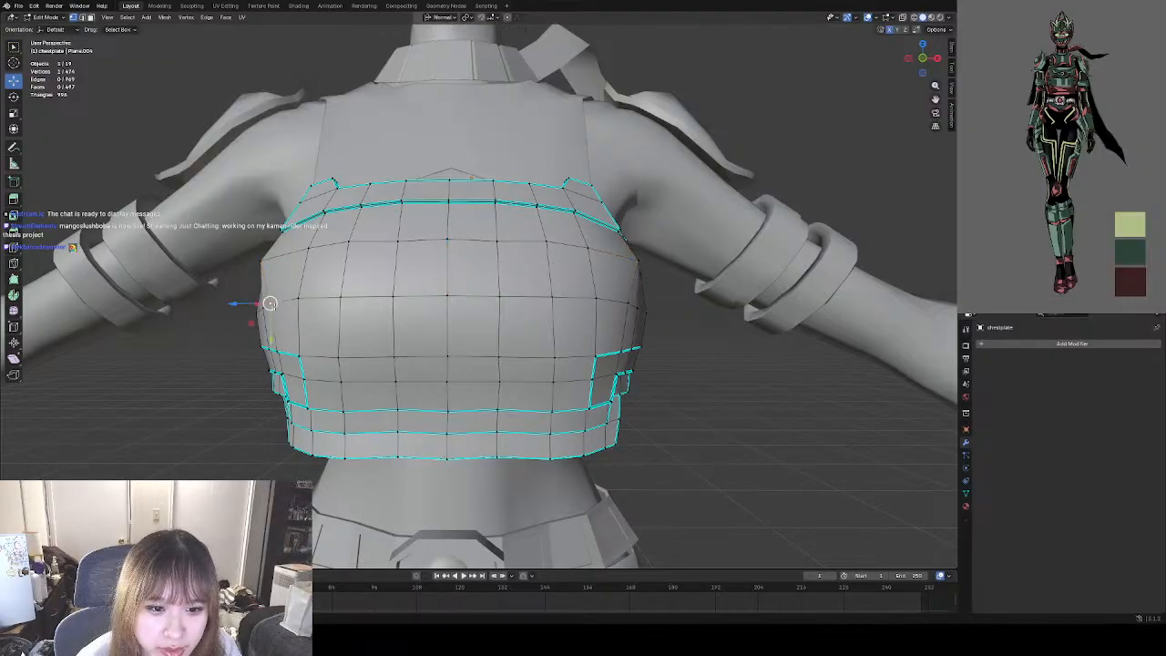
{"action": "left_click", "coordinate": [625, 304], "text": "shift"}
{"action": "key", "text": "s"}
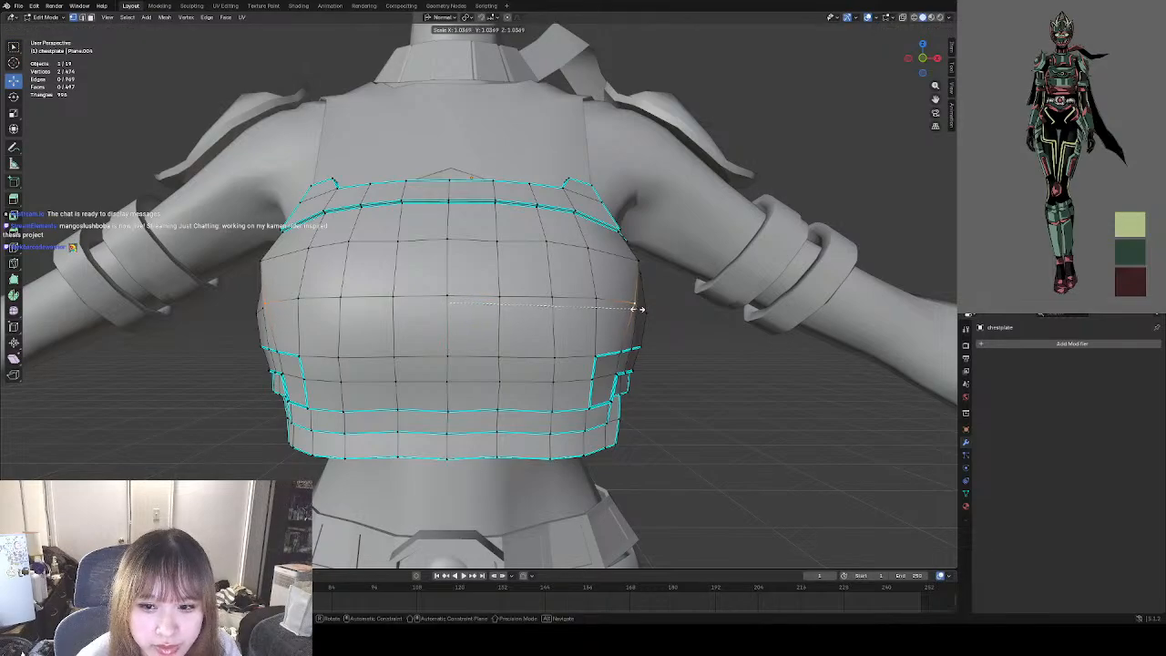
{"action": "left_click", "coordinate": [635, 308]}
{"action": "left_click", "coordinate": [703, 357]}
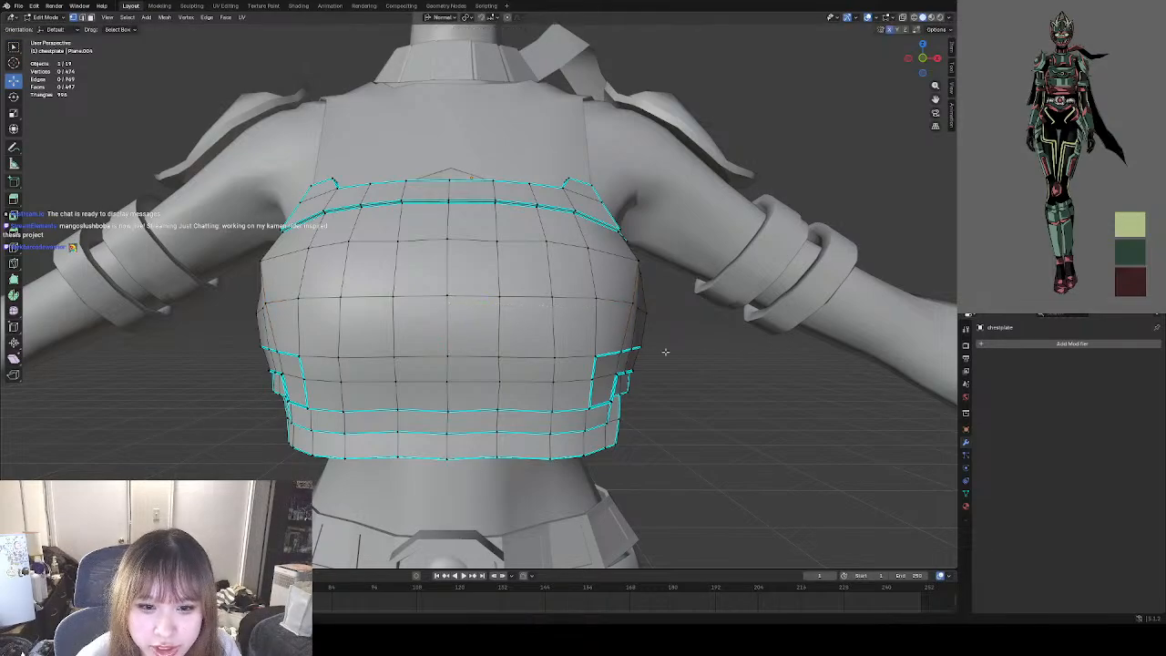
Clear the selection and scale the opposite side vertices just below the armholes outward by about 1.04.
{"action": "middle_click_drag", "start_coordinate": [666, 353], "coordinate": [477, 335]}
{"action": "middle_click_drag", "start_coordinate": [330, 290], "coordinate": [508, 321]}
{"action": "key", "text": "a"}
{"action": "key", "text": "alt+a"}
{"action": "left_click", "coordinate": [613, 313]}
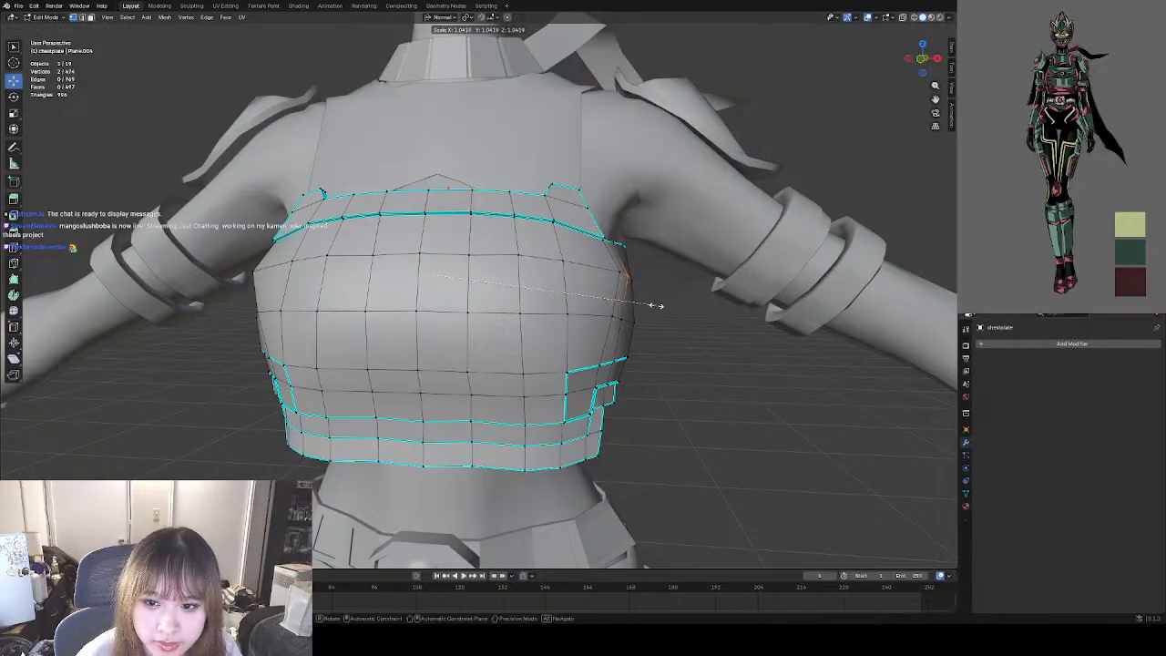
{"action": "middle_click_drag", "start_coordinate": [658, 326], "coordinate": [666, 362]}
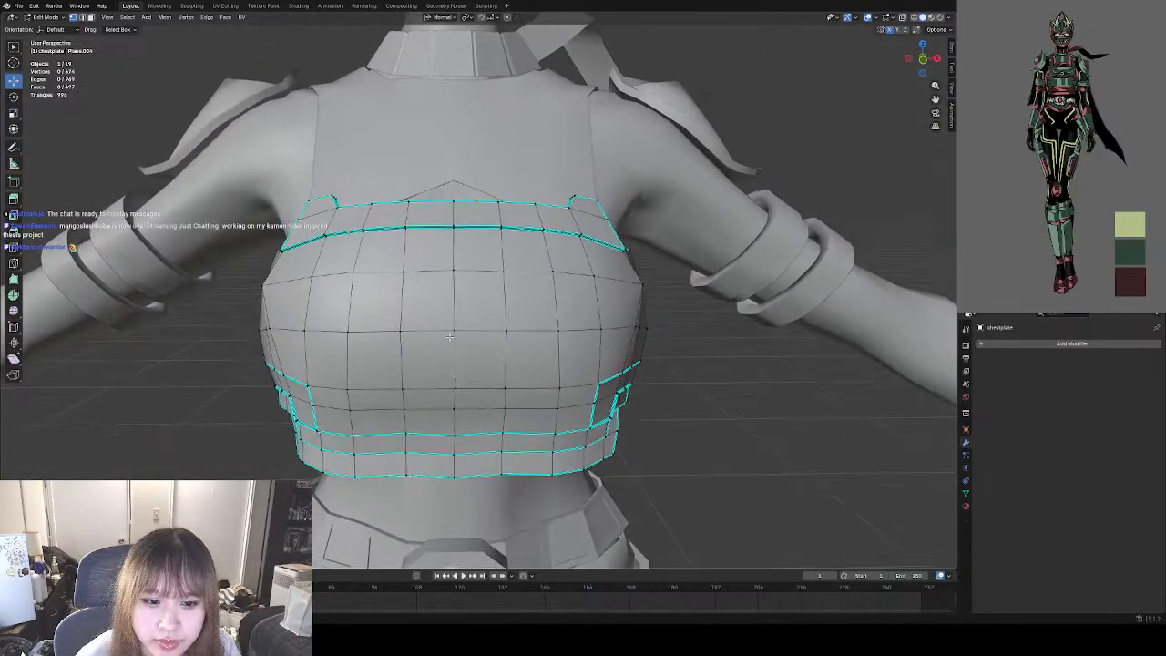
Scale the pair of front side vertices on the bust's middle row inward to about 0.98.
{"action": "left_click", "coordinate": [275, 330]}
{"action": "left_click", "coordinate": [635, 325], "text": "shift"}
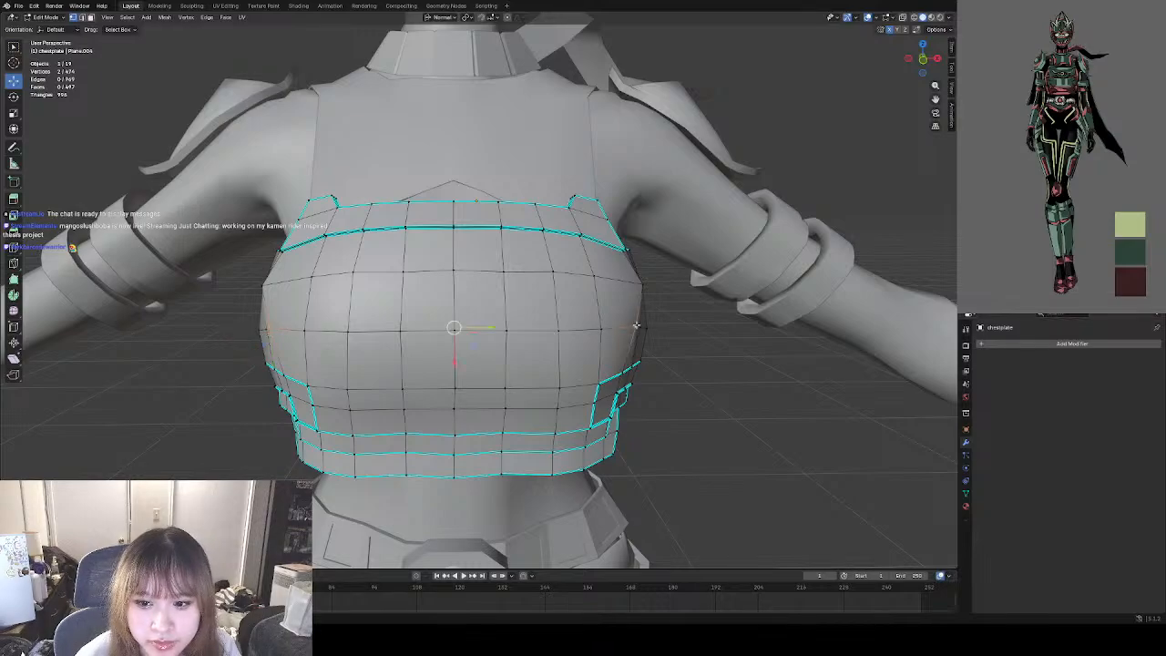
{"action": "key", "text": "s"}
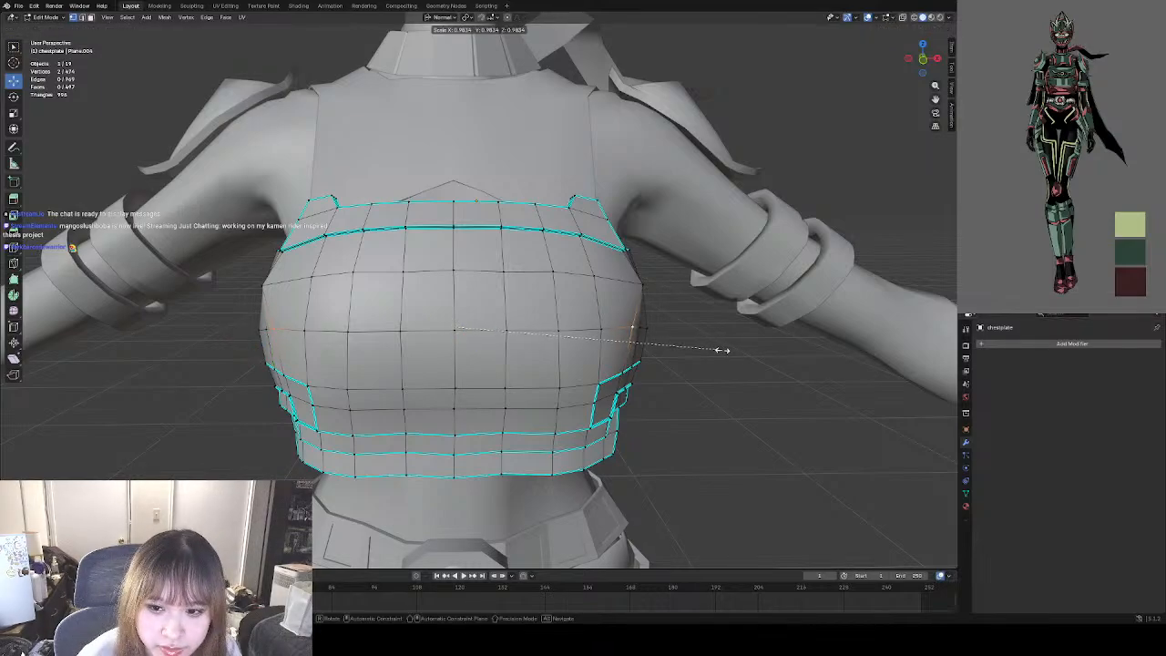
{"action": "left_click", "coordinate": [723, 350]}
Select the outermost pair of silhouette vertices on the bust's middle row and scale them slightly outward.
{"action": "left_click", "coordinate": [266, 329]}
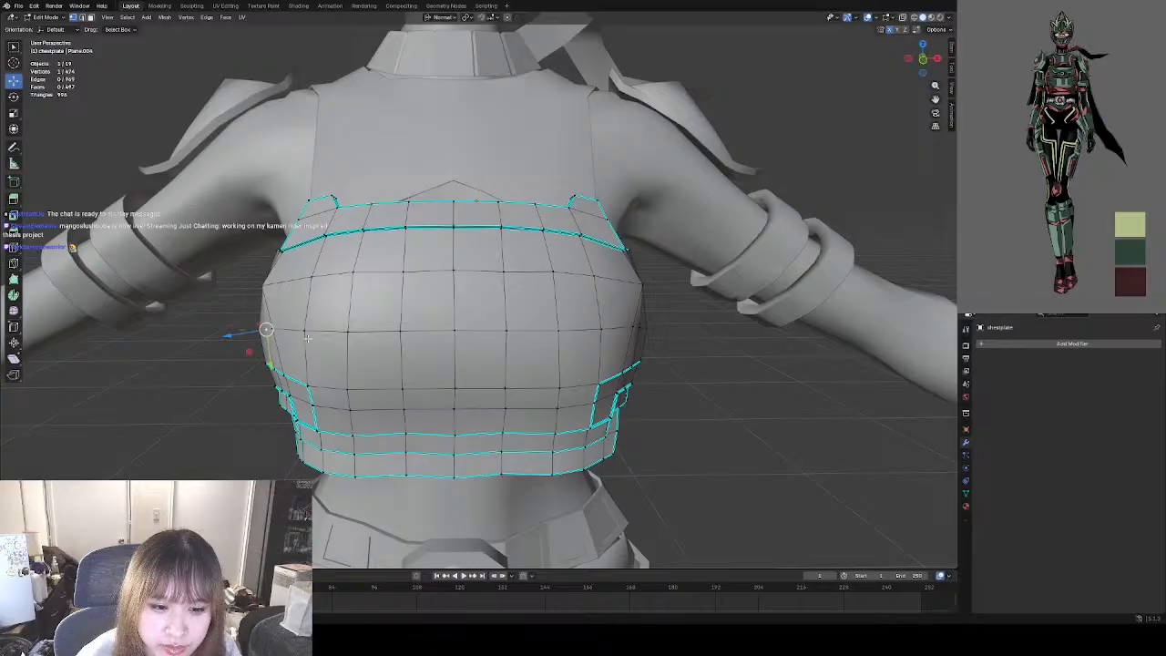
{"action": "left_click", "coordinate": [642, 329], "text": "shift"}
{"action": "key", "text": "s"}
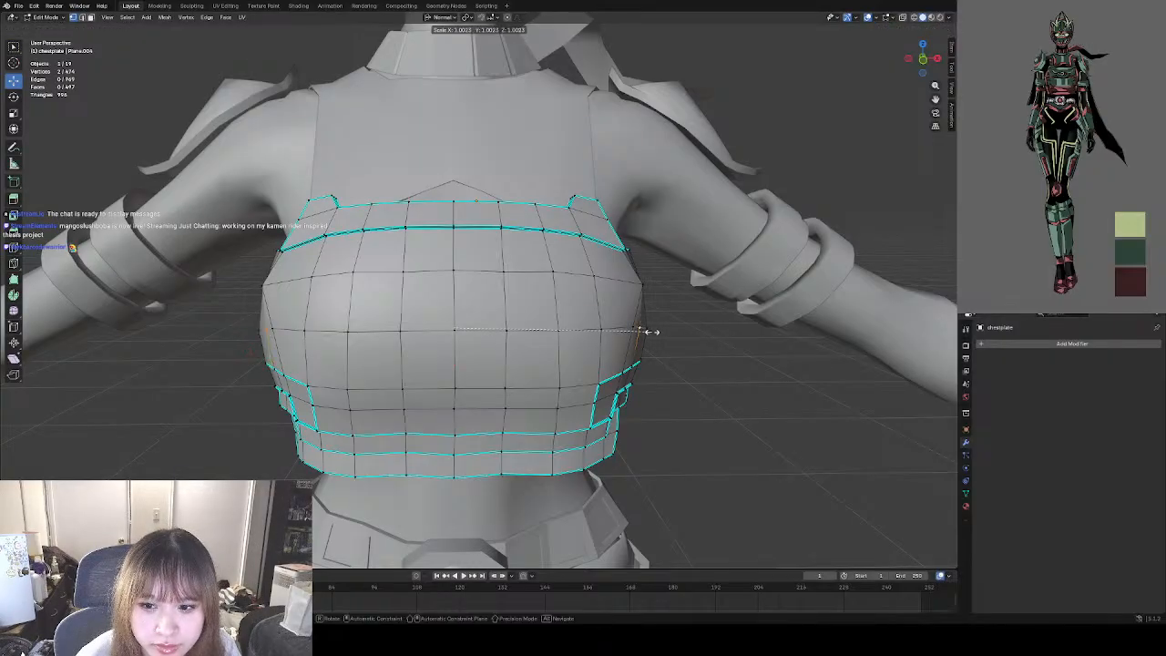
{"action": "left_click", "coordinate": [649, 331]}
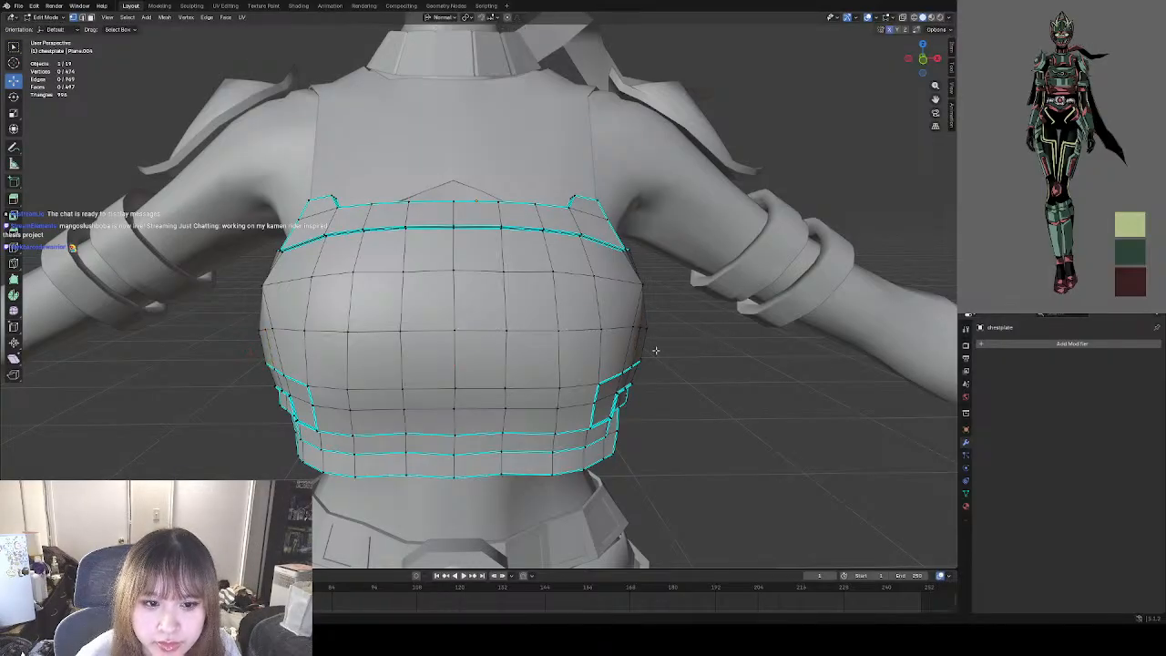
Return to Object Mode and deselect the chestplate to examine its shading and side silhouette.
{"action": "scroll", "coordinate": [562, 317], "scroll_direction": "down", "scroll_amount": 3}
{"action": "left_click", "coordinate": [46, 17]}
{"action": "left_click", "coordinate": [47, 27]}
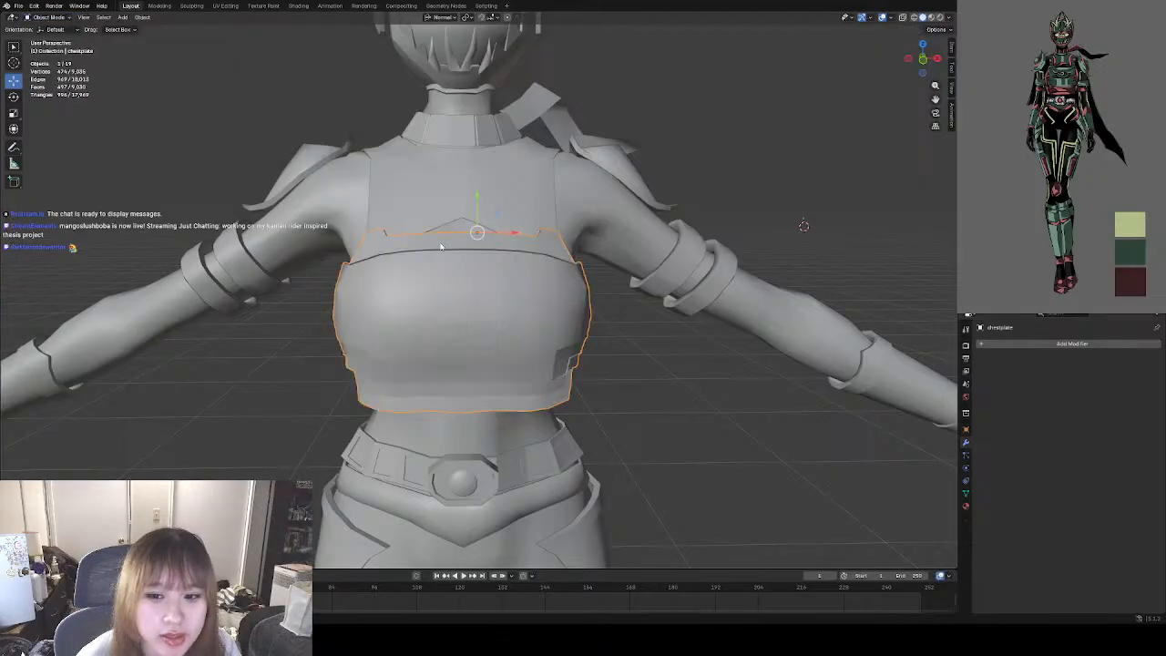
{"action": "left_click", "coordinate": [626, 342]}
{"action": "mouse_move", "coordinate": [609, 326]}
{"action": "middle_mouse_down"}
{"action": "mouse_move", "coordinate": [595, 307]}
{"action": "mouse_move", "coordinate": [602, 322]}
{"action": "middle_mouse_up"}
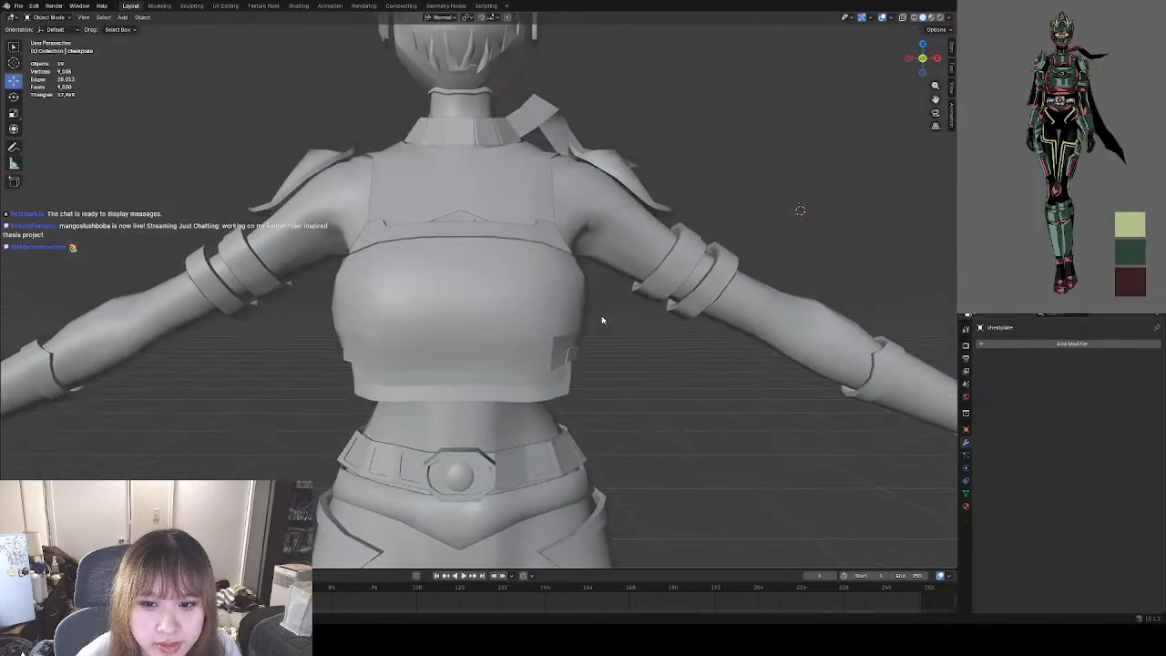
{"action": "scroll", "coordinate": [489, 281], "scroll_direction": "up", "scroll_amount": 3}
Re-enter Edit Mode on the chestplate and mark the vertical edges down both sides of the bust, from upper band to side panels, as sharp.
{"action": "left_click", "coordinate": [490, 281]}
{"action": "left_click", "coordinate": [46, 18]}
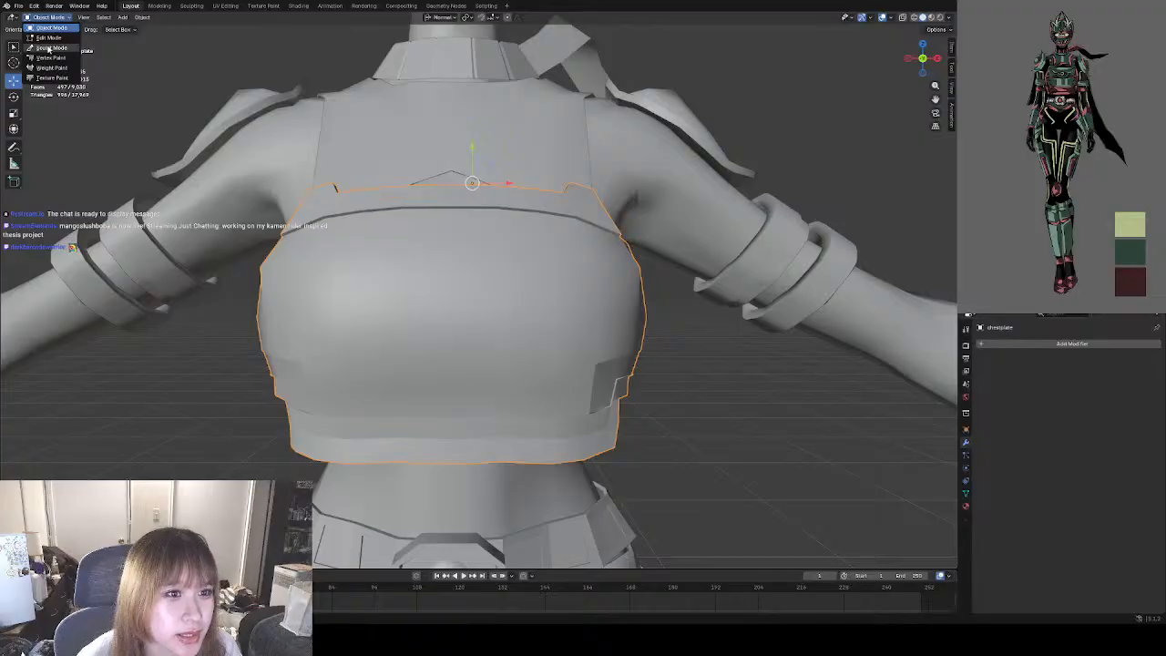
{"action": "left_click", "coordinate": [47, 37]}
{"action": "middle_click_drag", "start_coordinate": [358, 238], "coordinate": [415, 242]}
{"action": "left_click", "coordinate": [381, 270]}
{"action": "left_click", "coordinate": [383, 325], "text": "shift"}
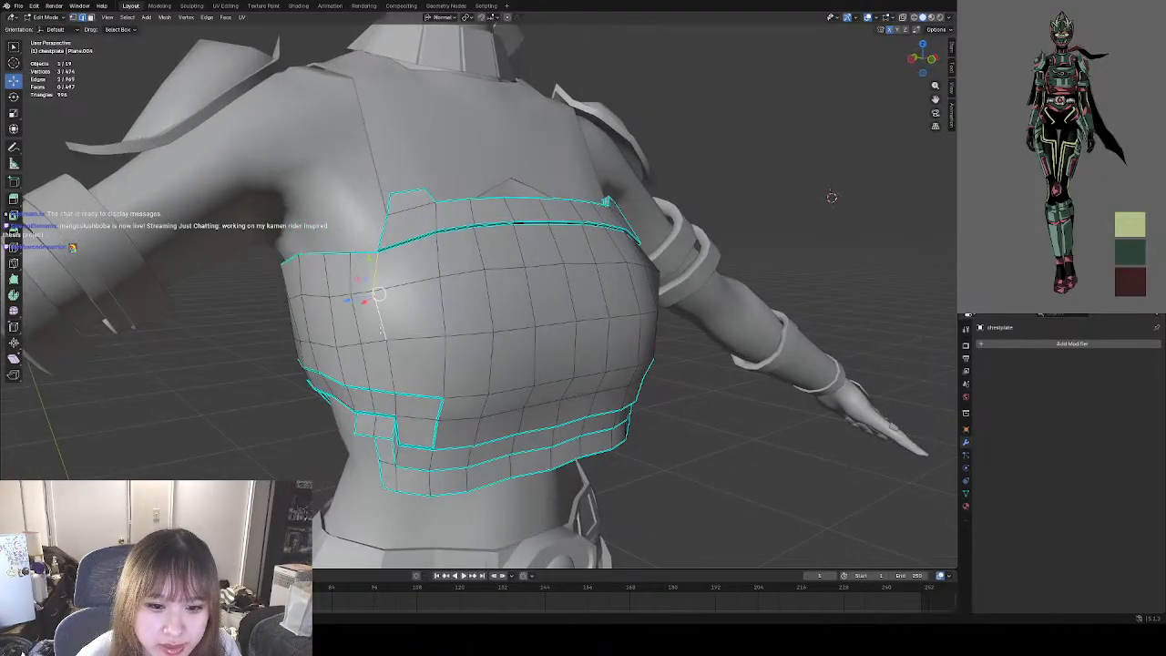
{"action": "left_click", "coordinate": [393, 366], "text": "shift"}
{"action": "middle_click_drag", "start_coordinate": [533, 320], "coordinate": [407, 308]}
{"action": "left_click", "coordinate": [498, 272], "text": "shift"}
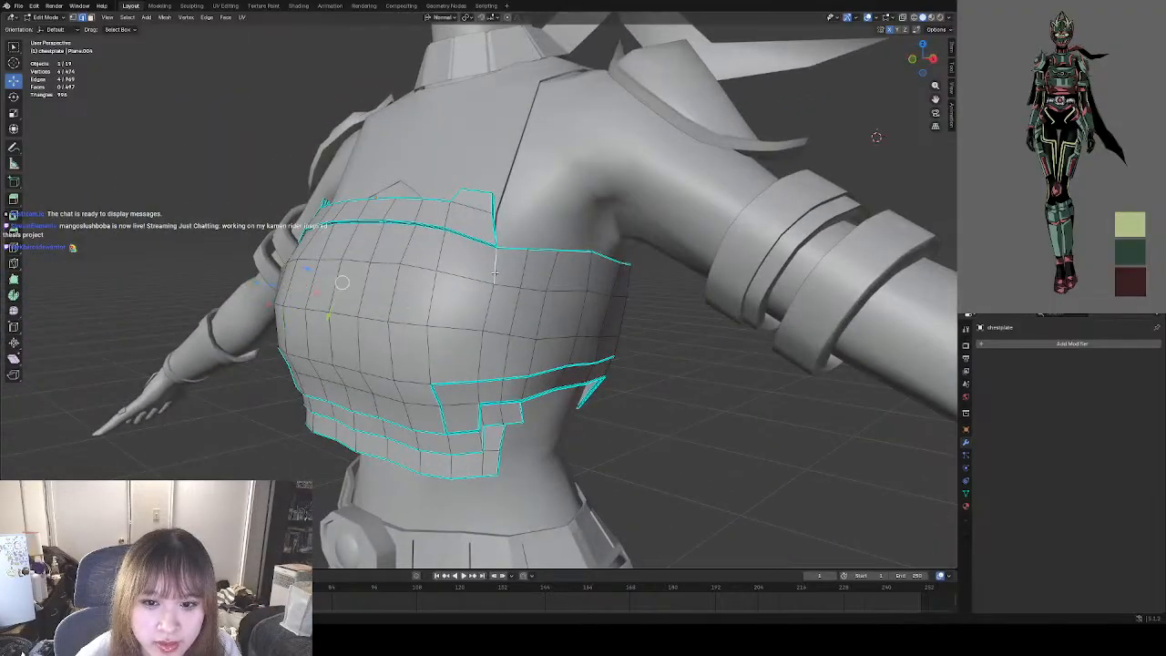
{"action": "left_click", "coordinate": [494, 303], "text": "shift"}
{"action": "left_click", "coordinate": [482, 346], "text": "shift"}
{"action": "right_click", "coordinate": [468, 345]}
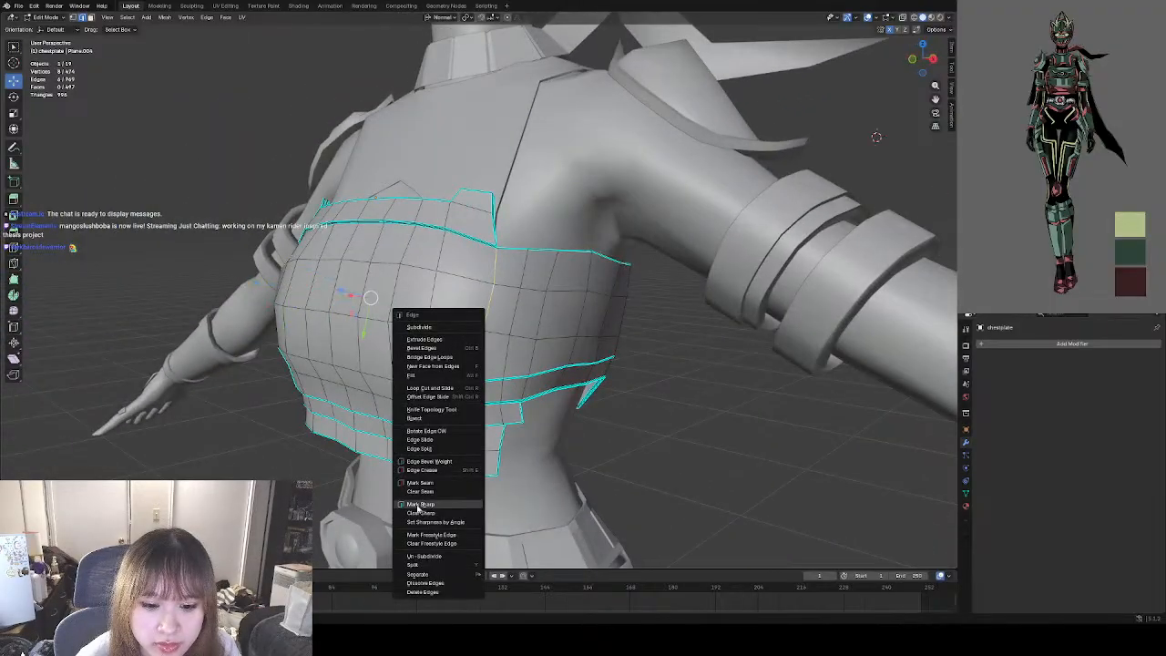
{"action": "left_click", "coordinate": [417, 506]}
{"action": "left_click", "coordinate": [648, 420]}
Switch to Object Mode and examine the chestplate's shading along the new sharp side edges.
{"action": "middle_click_drag", "start_coordinate": [426, 430], "coordinate": [493, 444]}
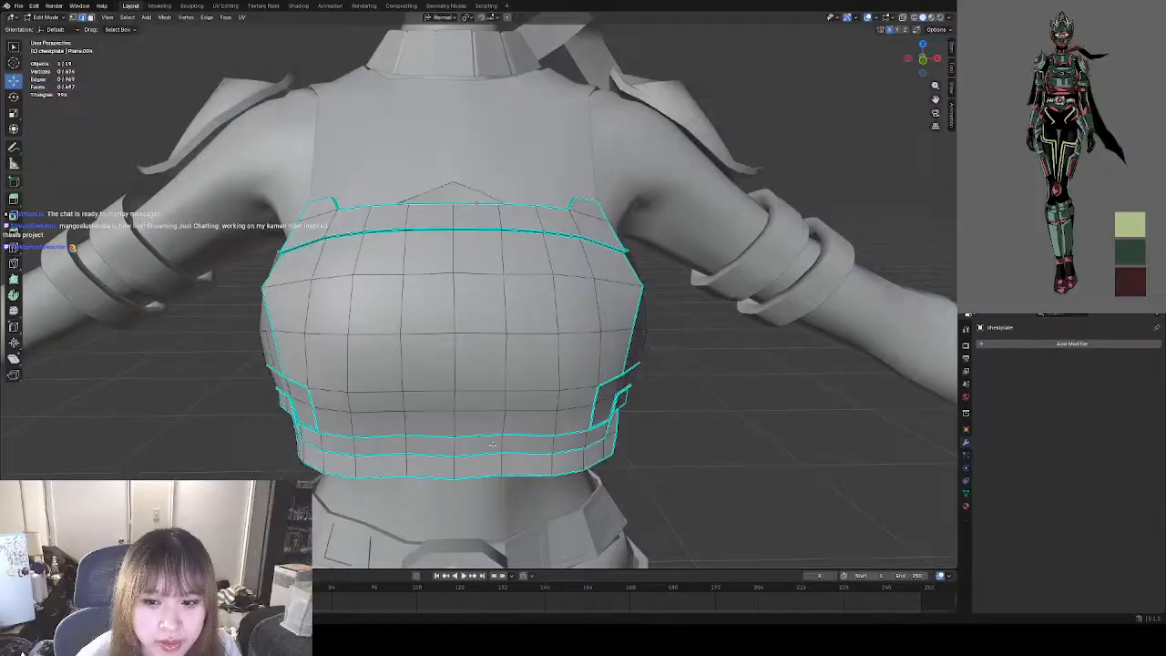
{"action": "left_click", "coordinate": [46, 17]}
{"action": "left_click", "coordinate": [50, 28]}
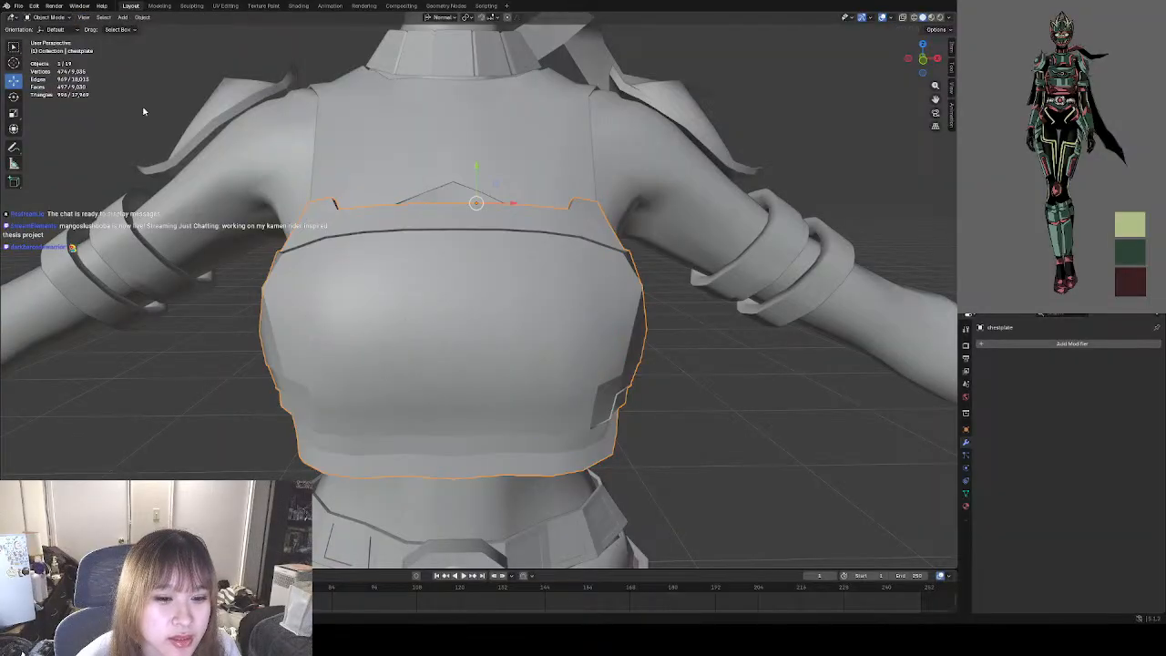
{"action": "middle_click_drag", "start_coordinate": [192, 411], "coordinate": [255, 372]}
{"action": "left_click", "coordinate": [357, 354]}
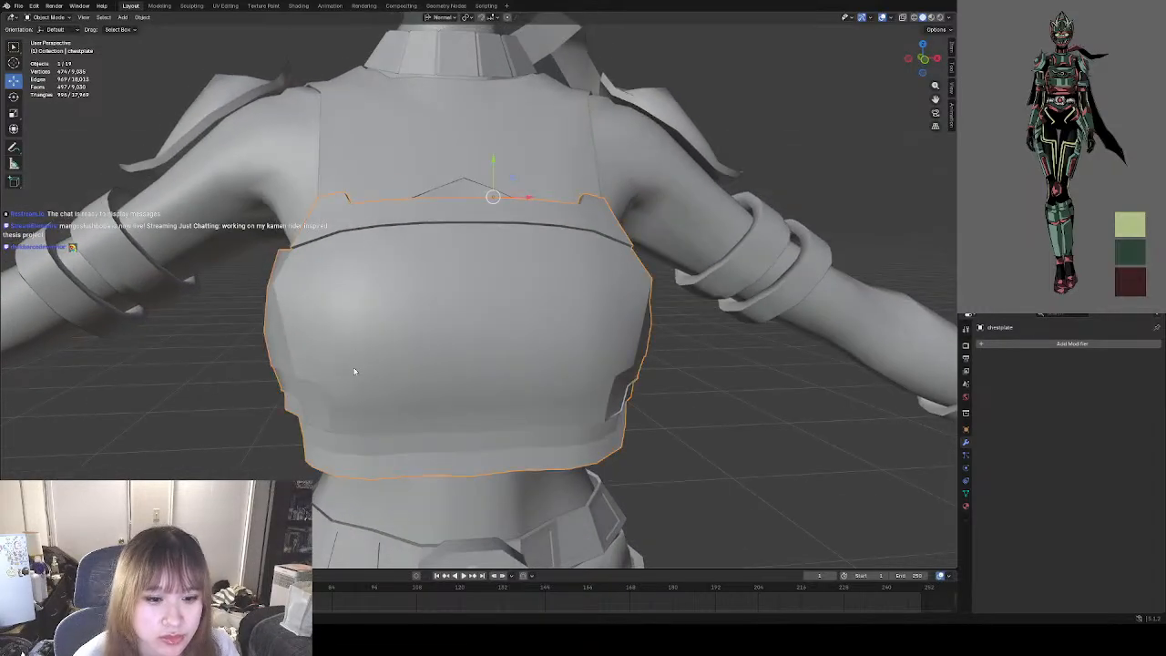
Enter Edit Mode on the chestplate and nudge the outermost middle-row silhouette vertex on one side of the bust.
{"action": "left_click", "coordinate": [46, 17]}
{"action": "left_click", "coordinate": [49, 37]}
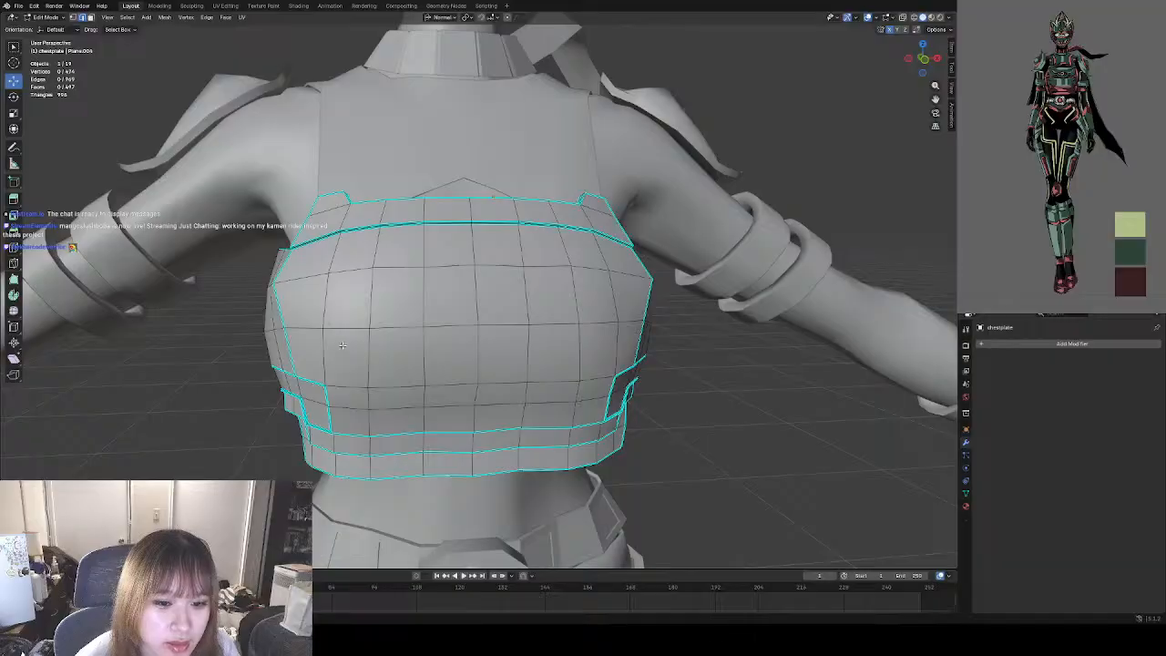
{"action": "middle_click_drag", "start_coordinate": [343, 345], "coordinate": [364, 339]}
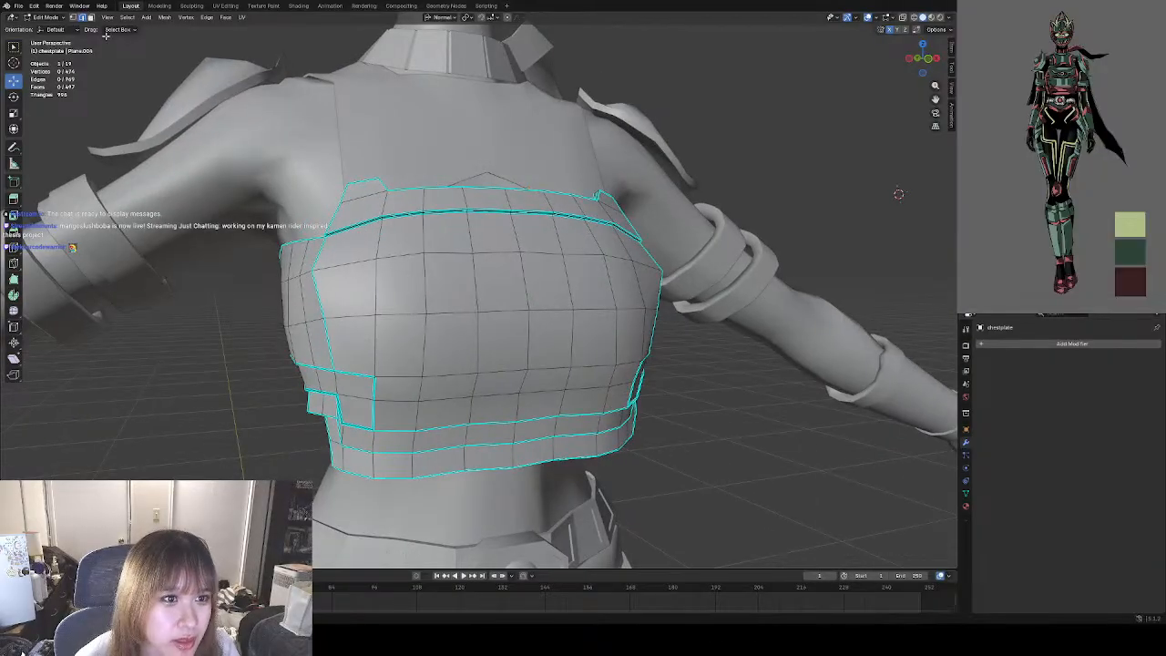
{"action": "left_click", "coordinate": [73, 18]}
{"action": "middle_click_drag", "start_coordinate": [236, 202], "coordinate": [215, 207]}
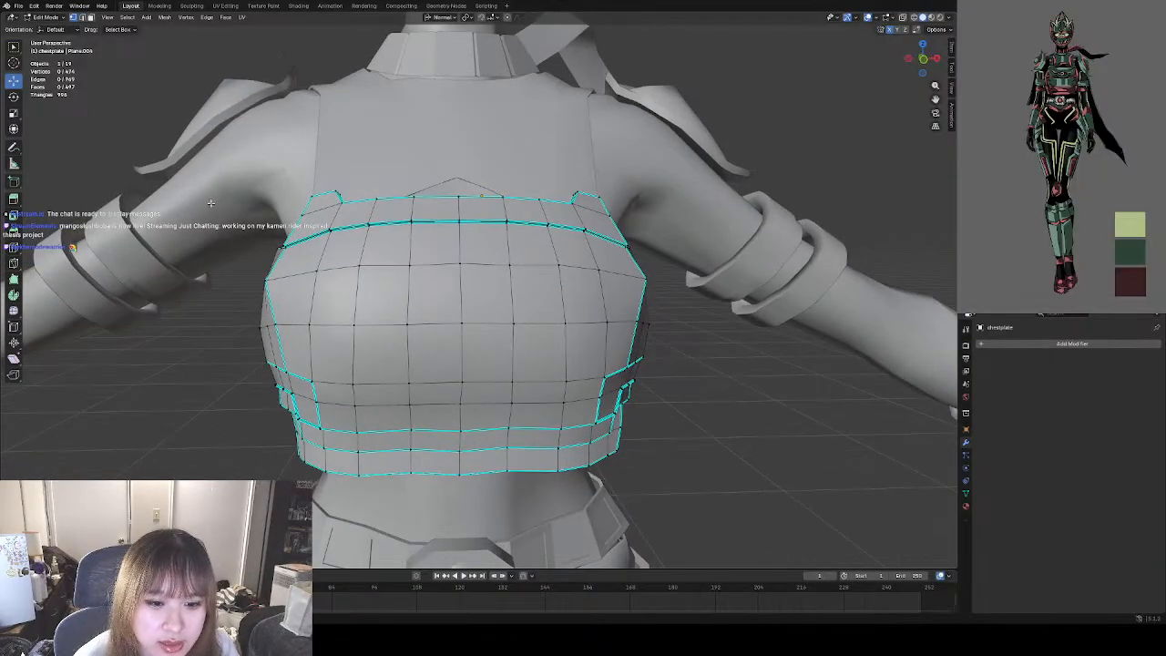
{"action": "left_click", "coordinate": [259, 328]}
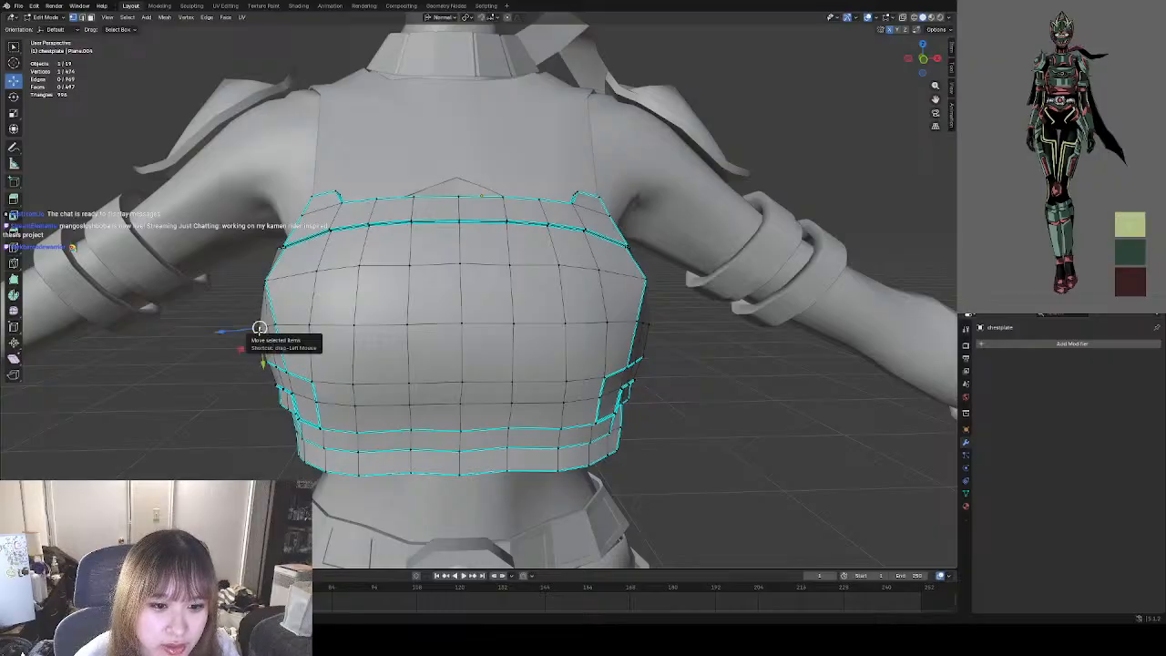
{"action": "left_click_drag", "start_coordinate": [259, 328], "coordinate": [262, 332]}
{"action": "middle_click_drag", "start_coordinate": [261, 332], "coordinate": [875, 195]}
{"action": "left_click", "coordinate": [312, 342]}
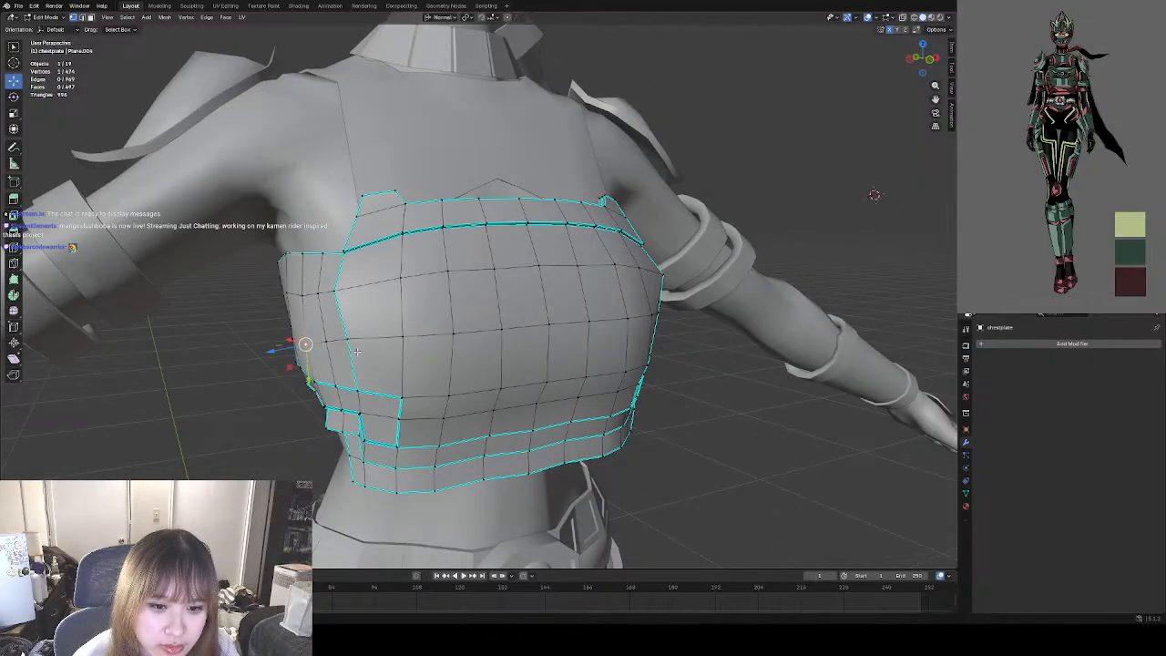
{"action": "middle_click_drag", "start_coordinate": [357, 351], "coordinate": [330, 346]}
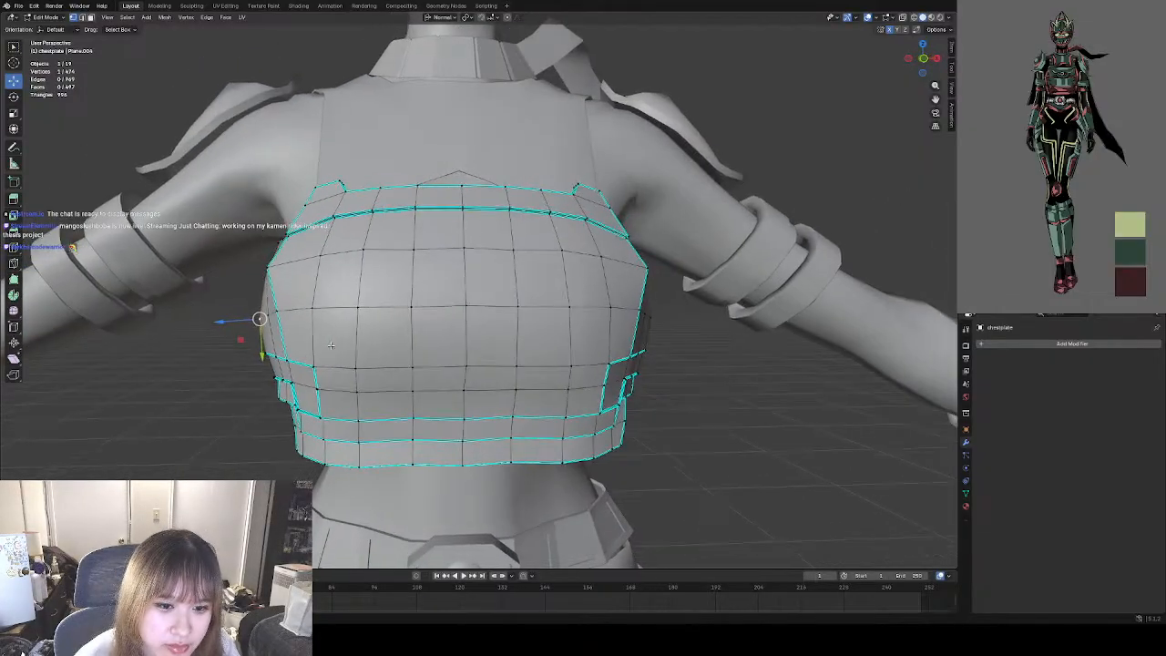
Try to shift the three vertices along the bust's sharp side edge, undoing the move.
{"action": "left_click", "coordinate": [287, 355]}
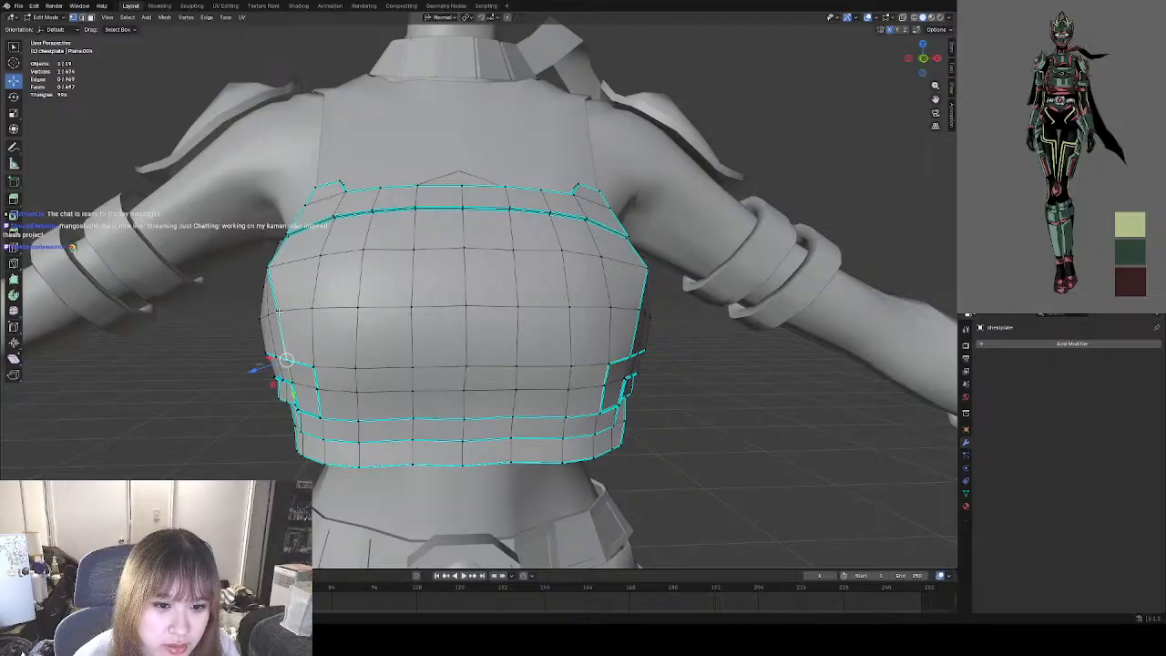
{"action": "left_click", "coordinate": [279, 312], "text": "shift"}
{"action": "left_click", "coordinate": [270, 273], "text": "shift"}
{"action": "left_click", "coordinate": [268, 266]}
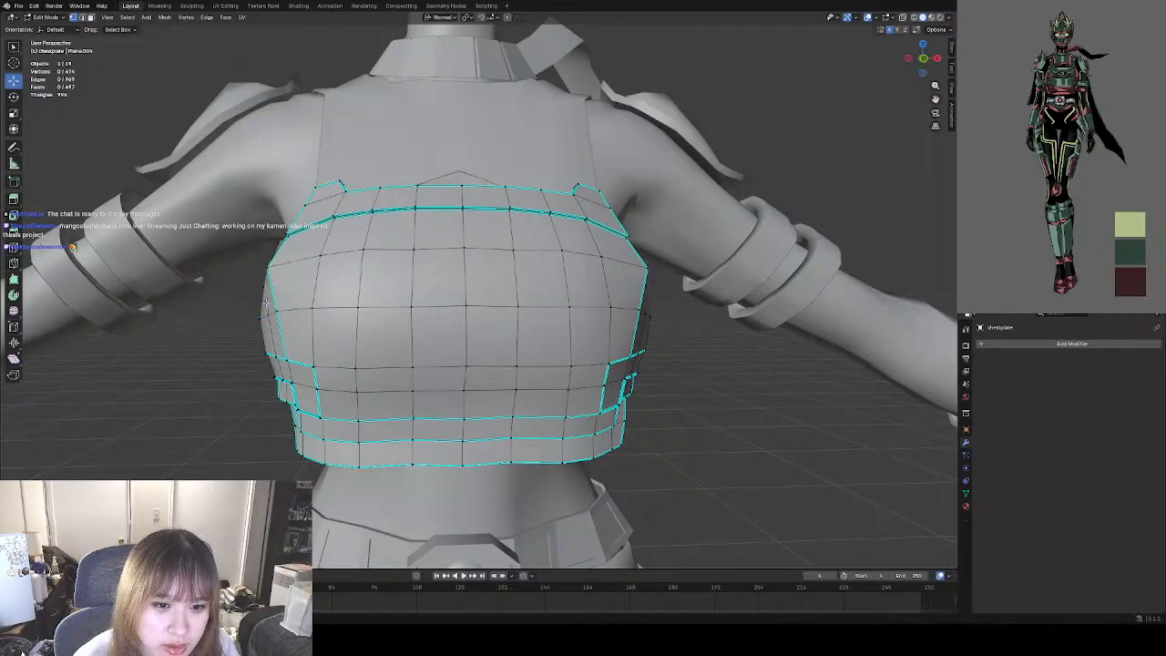
{"action": "left_click", "coordinate": [287, 356], "text": "shift"}
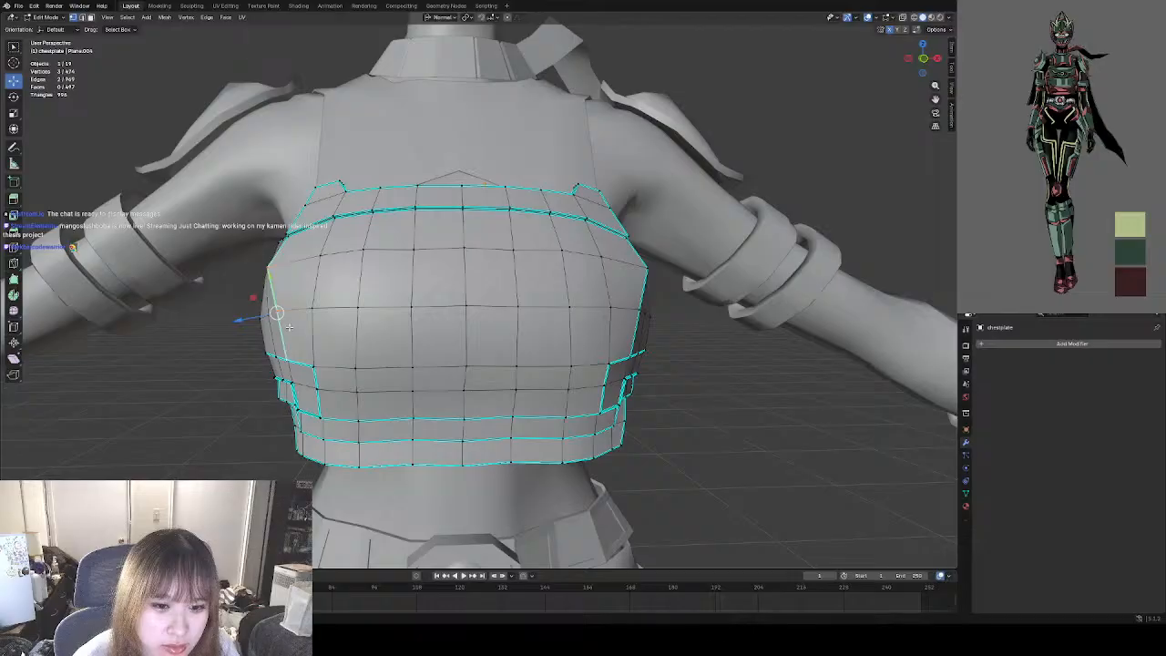
{"action": "left_click_drag", "start_coordinate": [282, 315], "coordinate": [278, 315]}
{"action": "key", "text": "ctrl+z"}
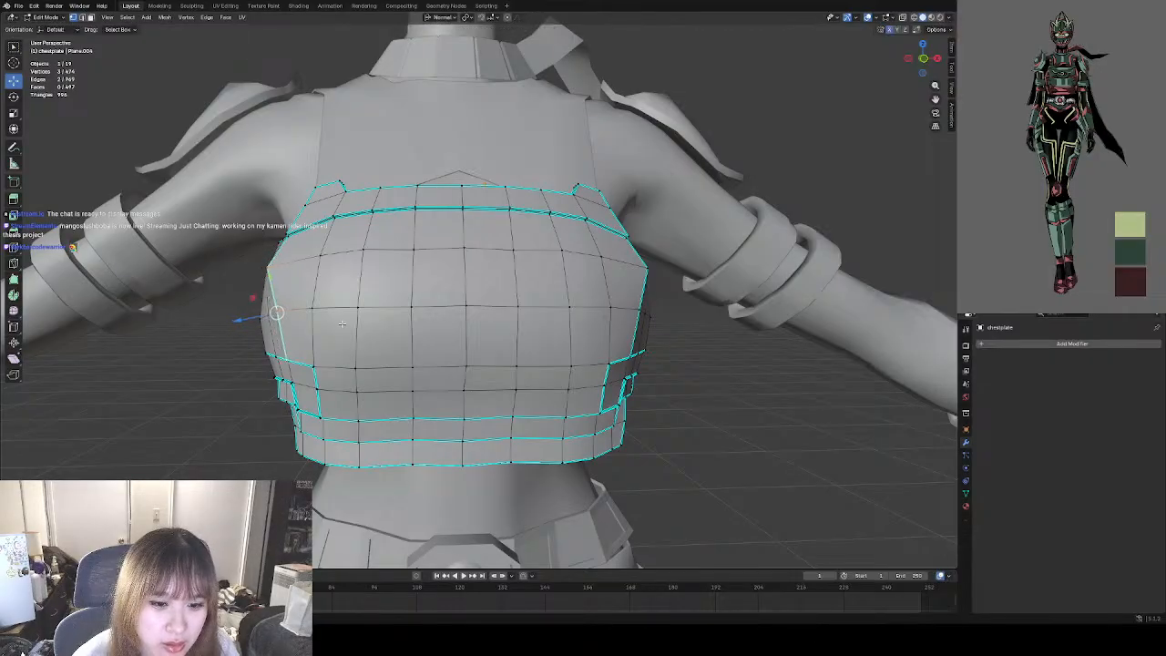
Select the middle-row vertex on the bust's sharp side edge, nudge it slightly, and return to Object Mode.
{"action": "key", "text": "alt+a"}
{"action": "middle_click_drag", "start_coordinate": [568, 310], "coordinate": [540, 381]}
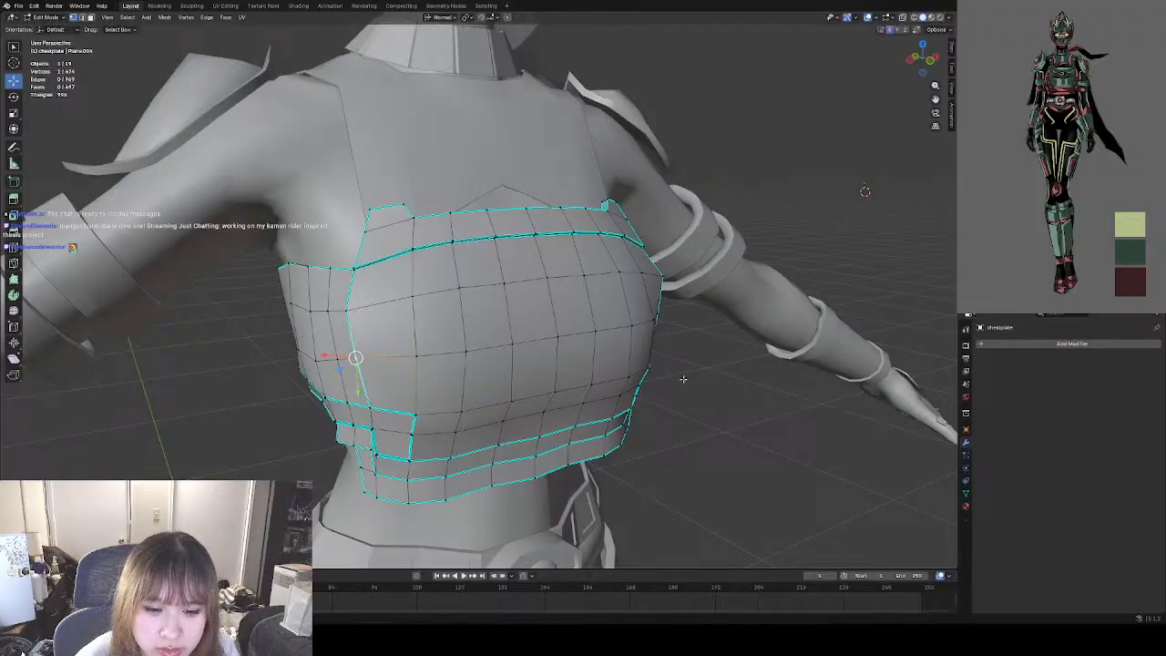
{"action": "middle_click_drag", "start_coordinate": [350, 356], "coordinate": [805, 203]}
{"action": "middle_click_drag", "start_coordinate": [735, 444], "coordinate": [687, 445]}
{"action": "key", "text": "Tab"}
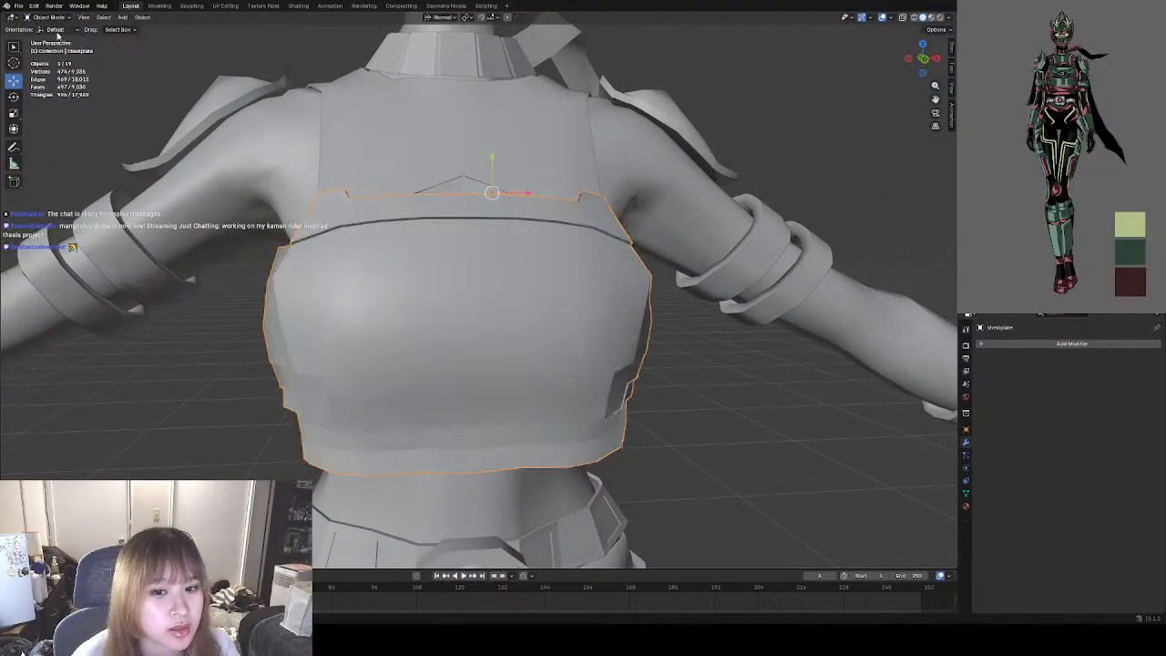
Examine the chestplate's silhouette against the whole character, including from the front orthographic view.
{"action": "scroll", "coordinate": [199, 363], "scroll_direction": "down", "scroll_amount": 5}
{"action": "scroll", "coordinate": [199, 363], "scroll_direction": "down", "scroll_amount": 2}
{"action": "middle_click_drag", "start_coordinate": [456, 364], "coordinate": [446, 363]}
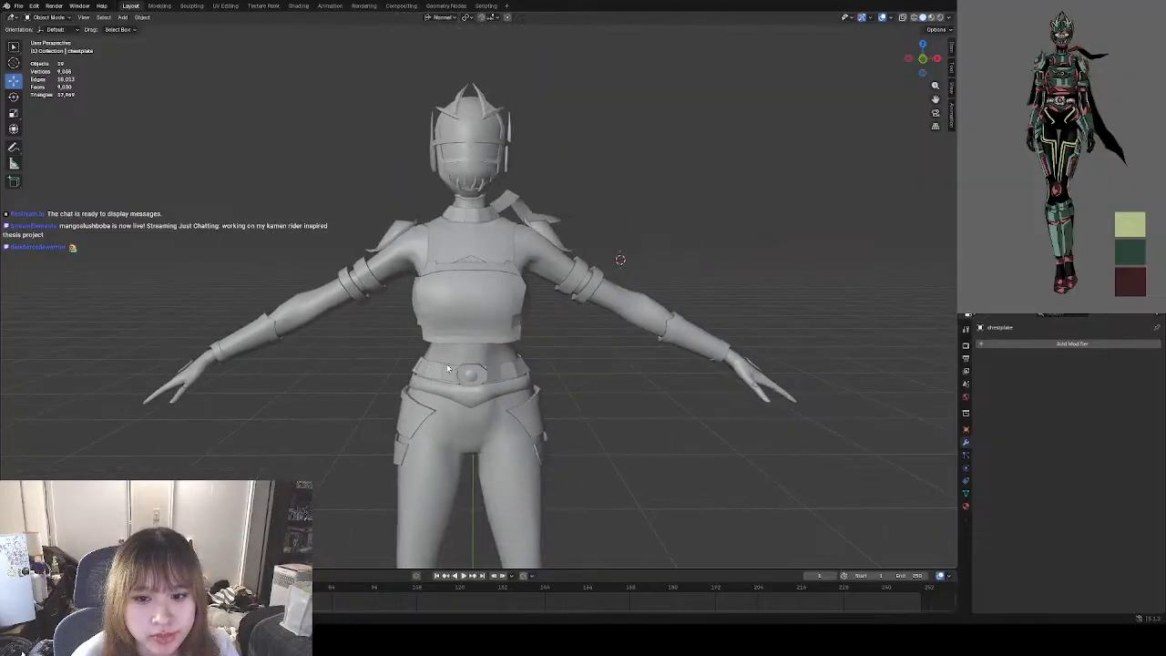
{"action": "middle_click_drag", "start_coordinate": [550, 318], "coordinate": [500, 330], "text": "shift"}
{"action": "scroll", "coordinate": [449, 301], "scroll_direction": "up", "scroll_amount": 3}
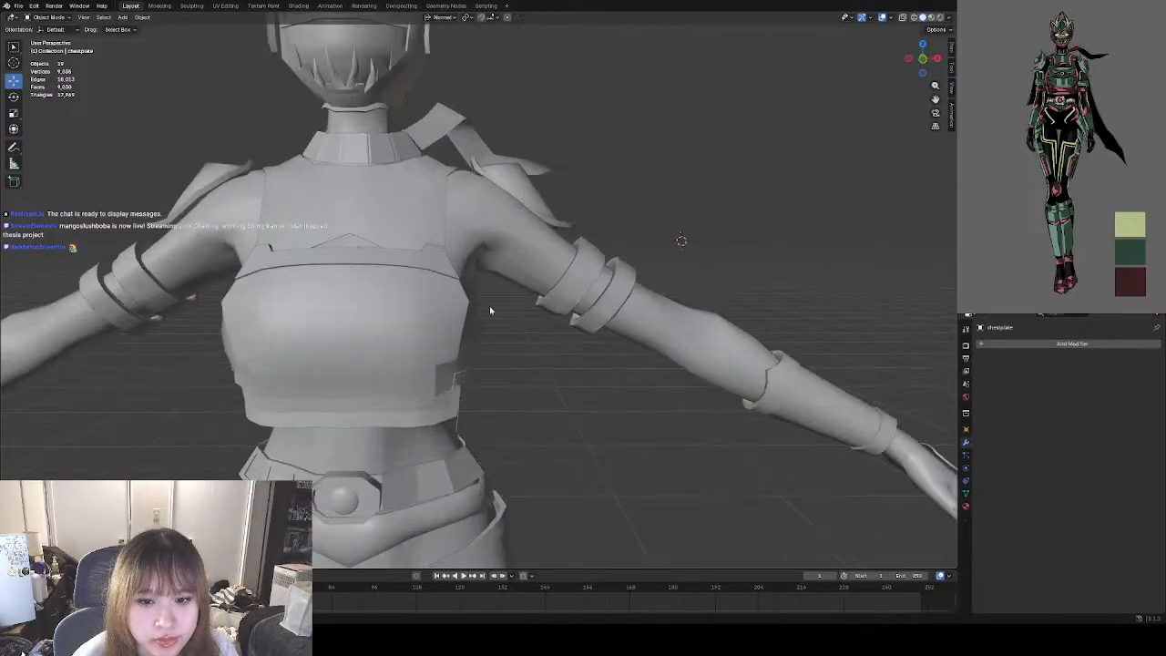
{"action": "left_click", "coordinate": [923, 60]}
Try to nudge the upper corner vertex of the chestplate's opposite sharp side edge in Edit Mode, returning to Object Mode.
{"action": "left_click", "coordinate": [426, 319]}
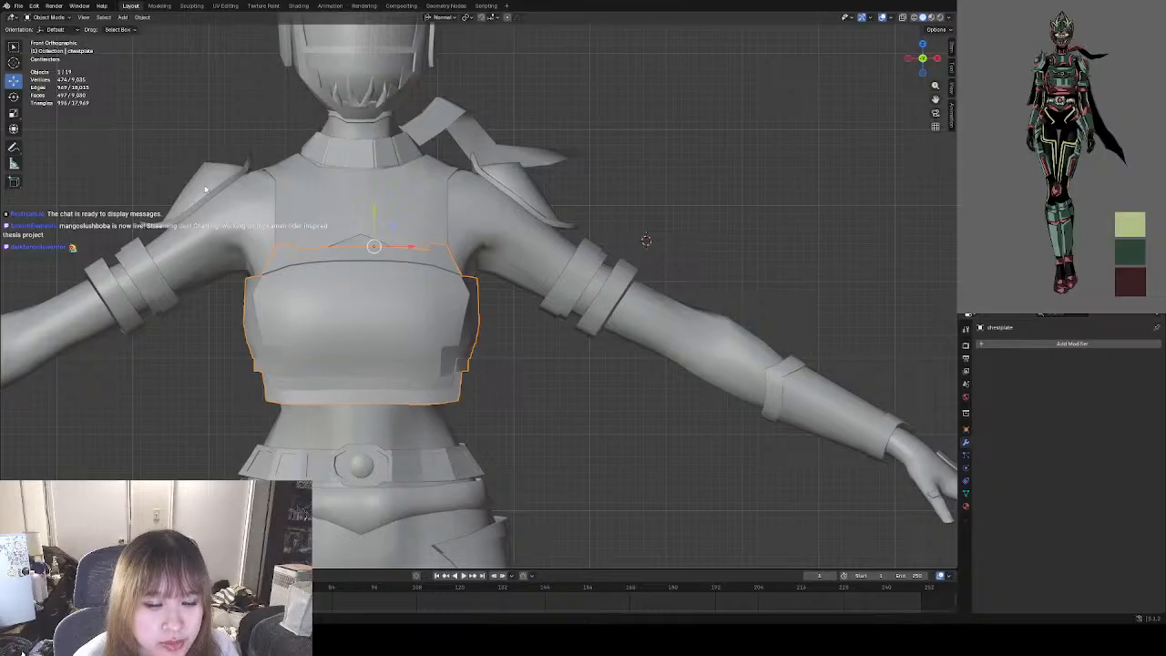
{"action": "left_click", "coordinate": [46, 16]}
{"action": "left_click", "coordinate": [50, 38]}
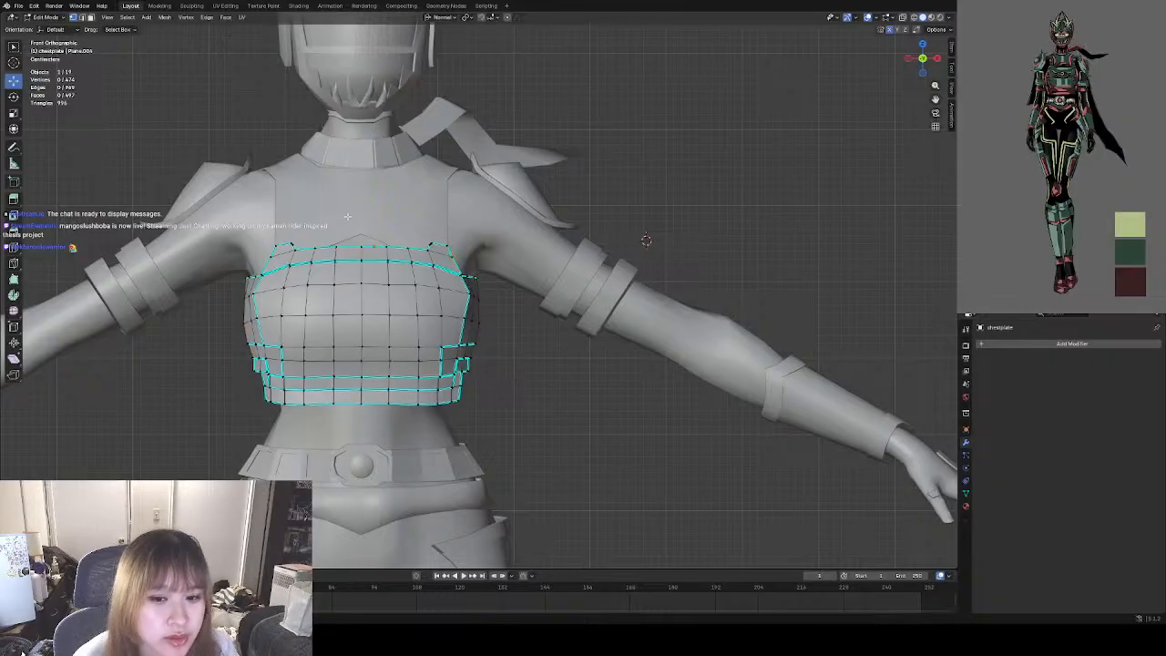
{"action": "left_click", "coordinate": [469, 295]}
{"action": "left_click_drag", "start_coordinate": [470, 296], "coordinate": [469, 296]}
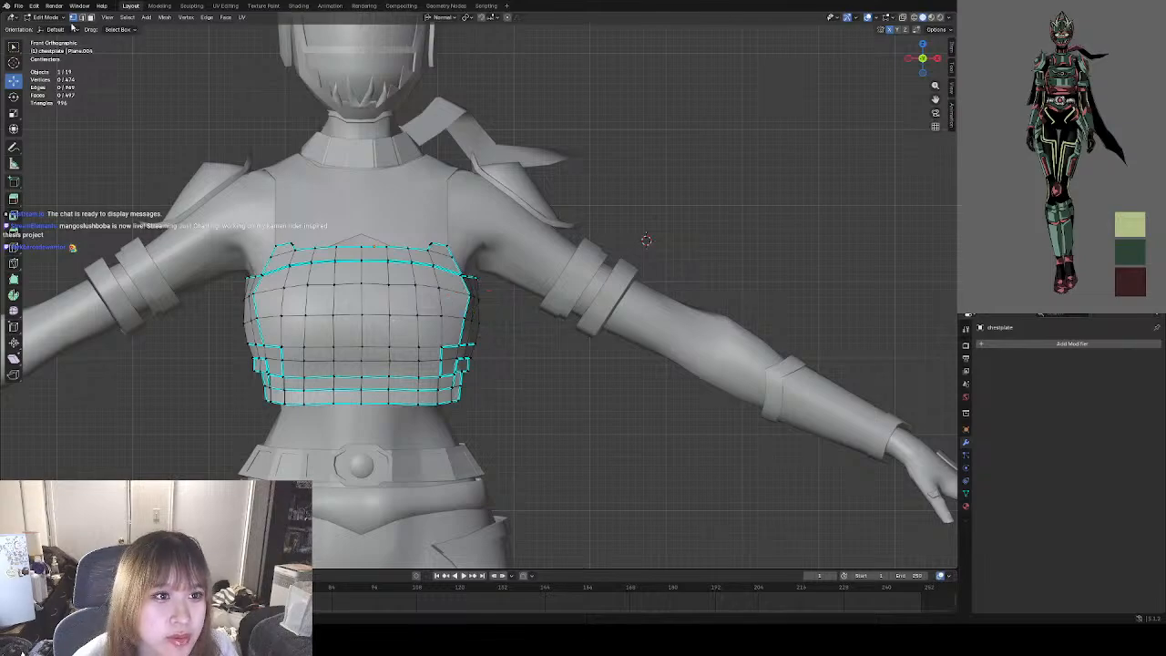
{"action": "left_click", "coordinate": [45, 16]}
{"action": "left_click", "coordinate": [52, 28]}
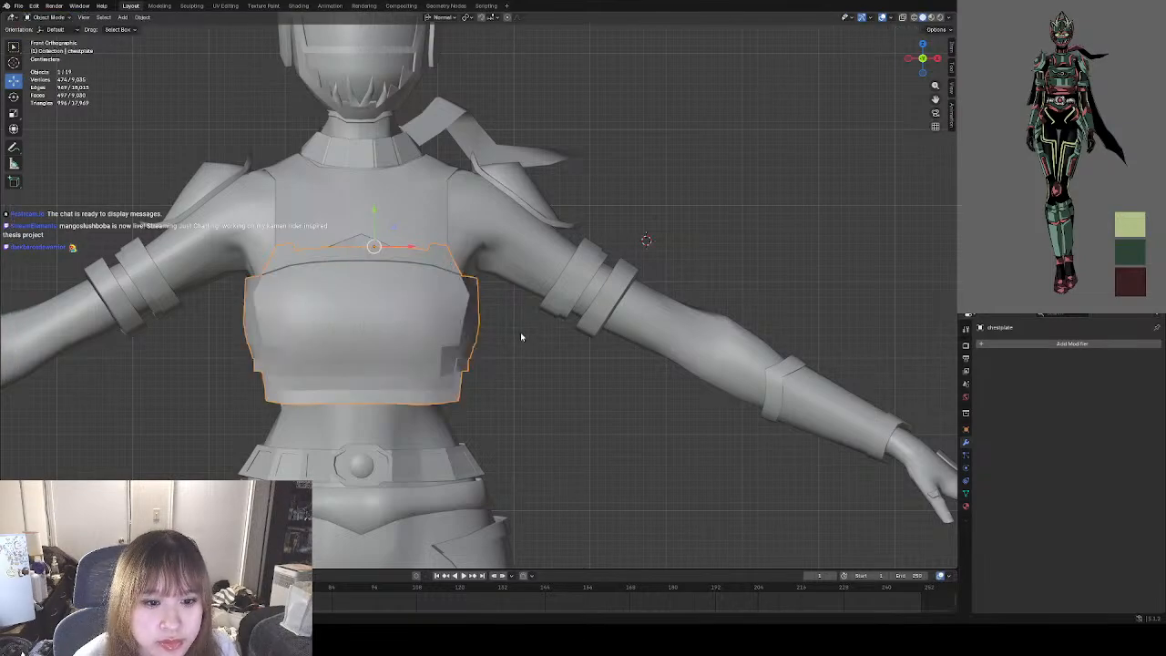
{"action": "key", "text": "Tab"}
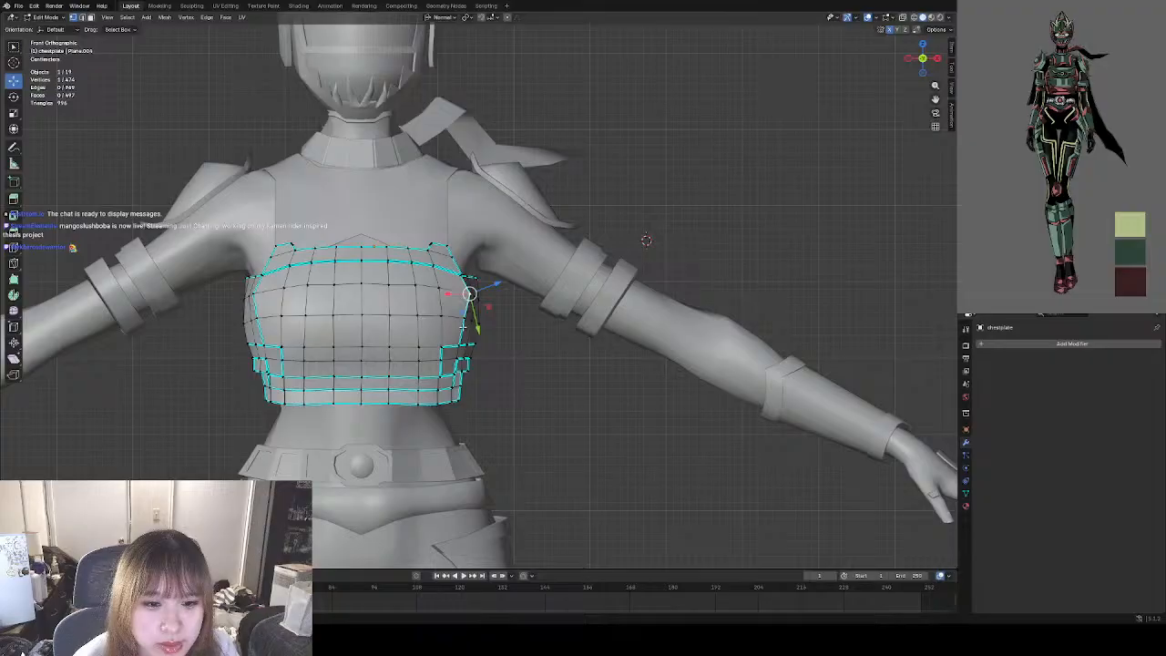
{"action": "left_click", "coordinate": [46, 17]}
{"action": "left_click", "coordinate": [52, 28]}
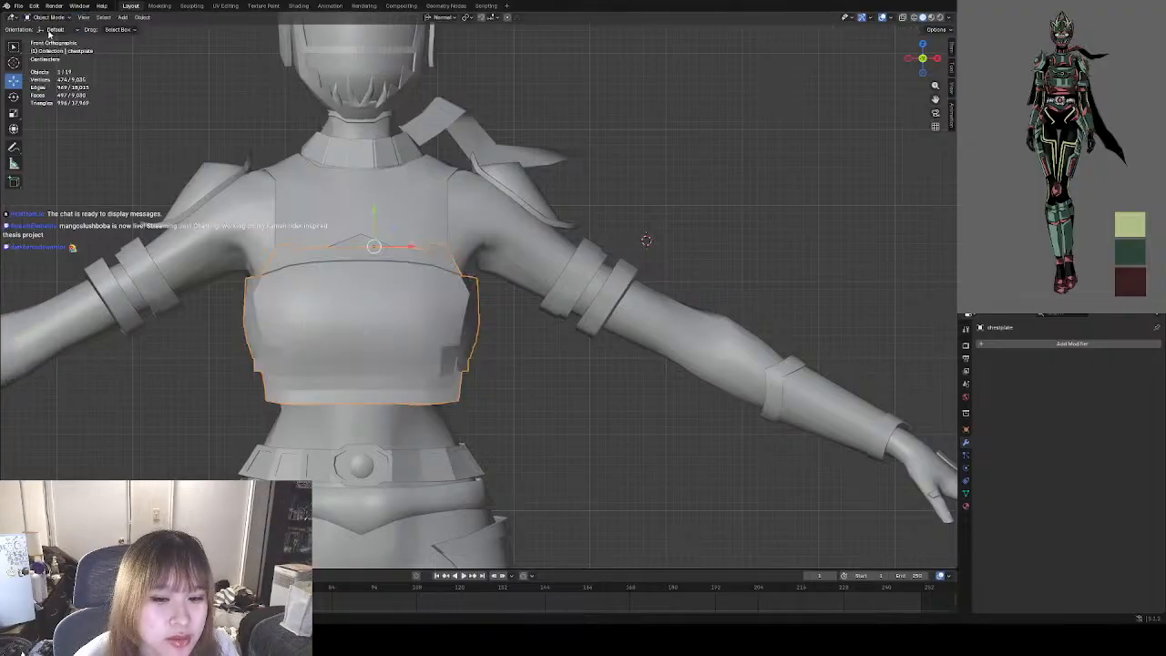
Examine the chestplate's side shading in Object Mode and its side topology in Edit Mode, ending in Object Mode.
{"action": "scroll", "coordinate": [362, 227], "scroll_direction": "down", "scroll_amount": 6}
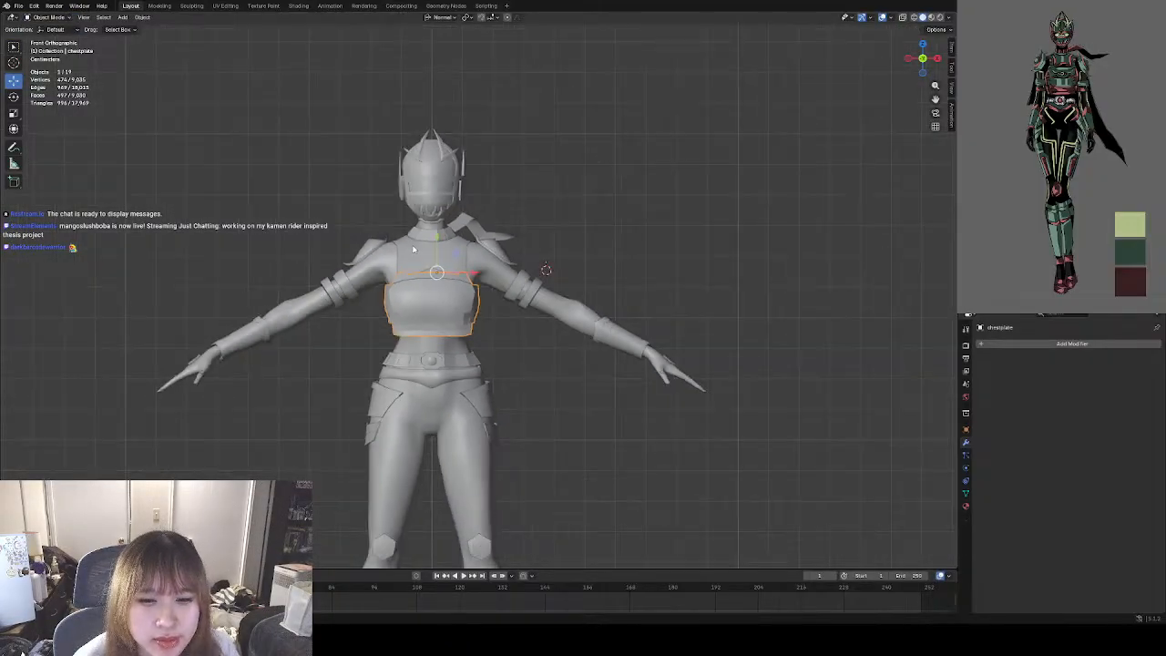
{"action": "left_click", "coordinate": [507, 333]}
{"action": "middle_click_drag", "start_coordinate": [512, 322], "coordinate": [402, 330]}
{"action": "scroll", "coordinate": [434, 309], "scroll_direction": "up", "scroll_amount": 8}
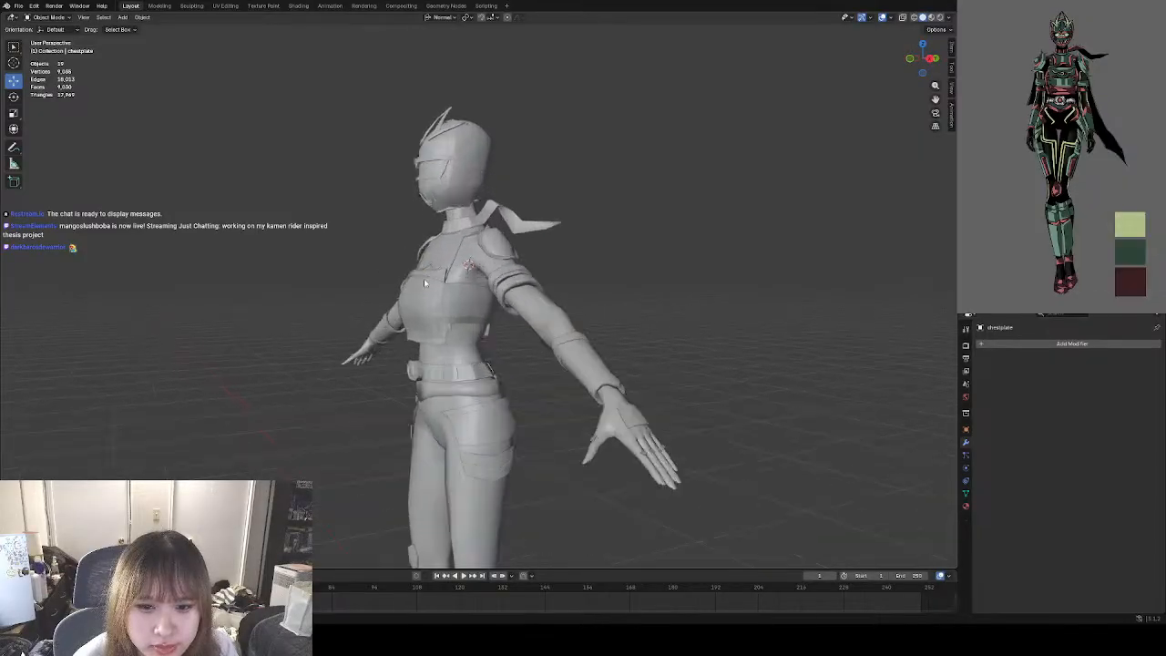
{"action": "scroll", "coordinate": [470, 331], "scroll_direction": "up", "scroll_amount": 2}
{"action": "left_click", "coordinate": [467, 332]}
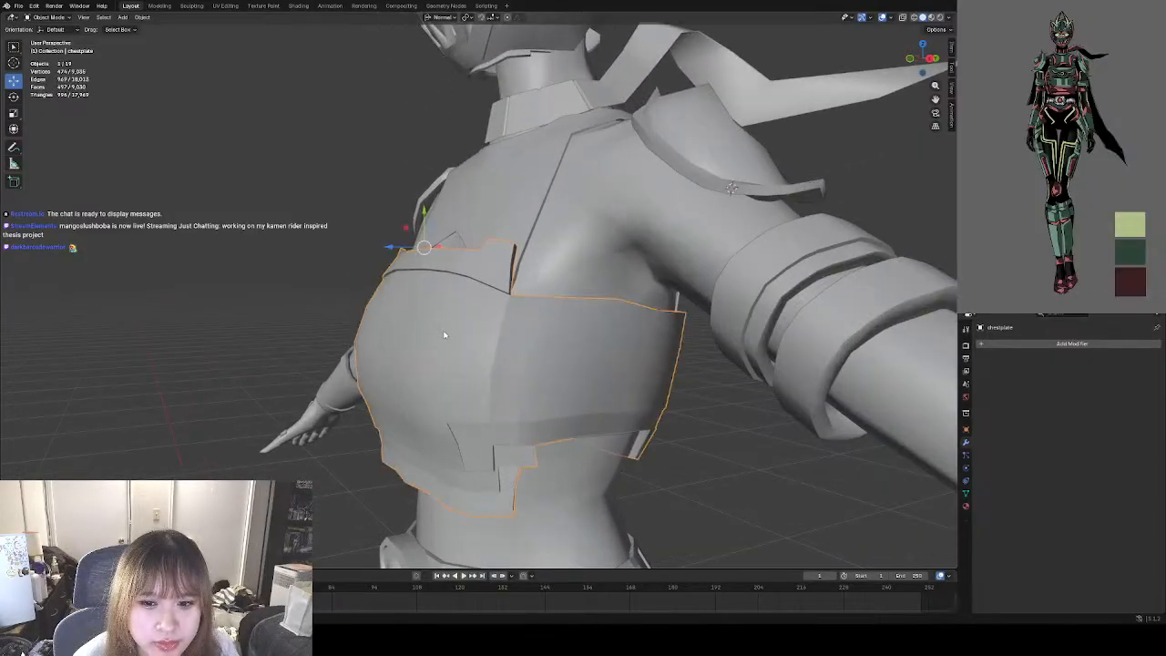
{"action": "left_click", "coordinate": [49, 18]}
{"action": "left_click", "coordinate": [51, 27]}
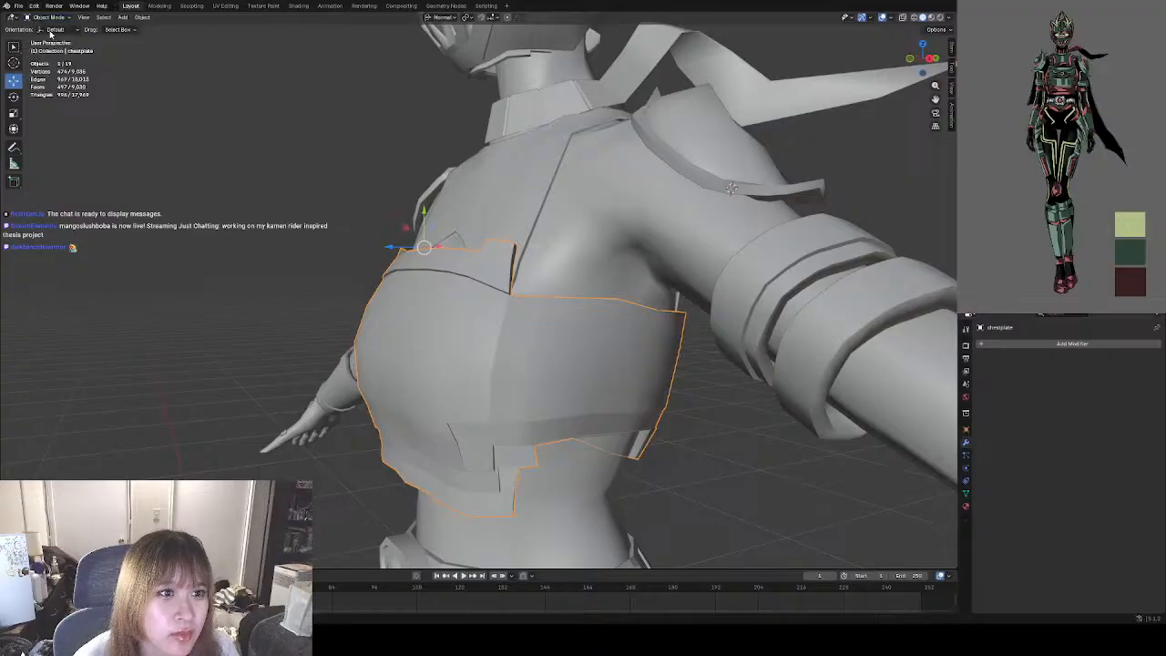
{"action": "left_click", "coordinate": [50, 18]}
{"action": "left_click", "coordinate": [48, 38]}
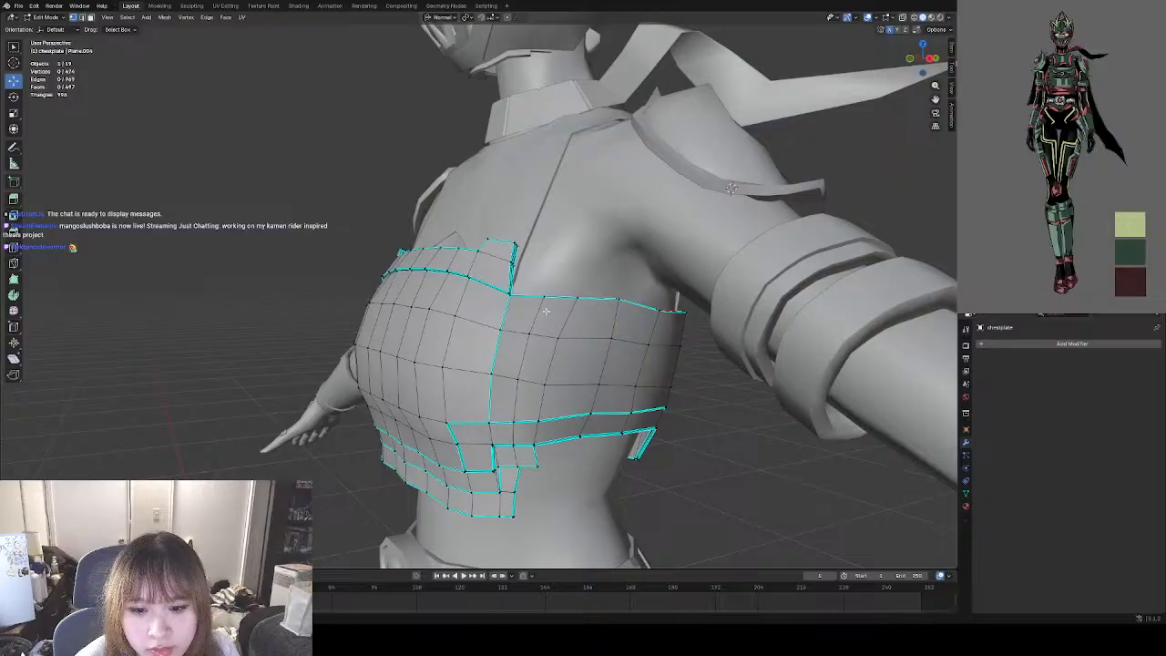
{"action": "middle_click_drag", "start_coordinate": [504, 387], "coordinate": [573, 394]}
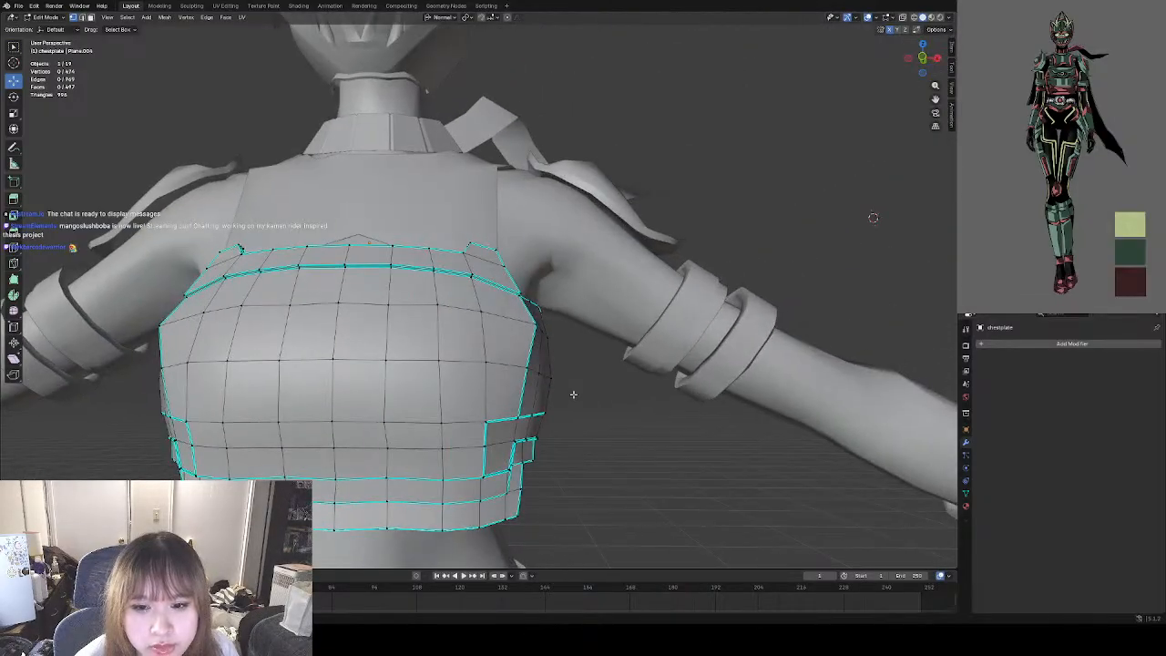
{"action": "middle_click_drag", "start_coordinate": [480, 382], "coordinate": [317, 194]}
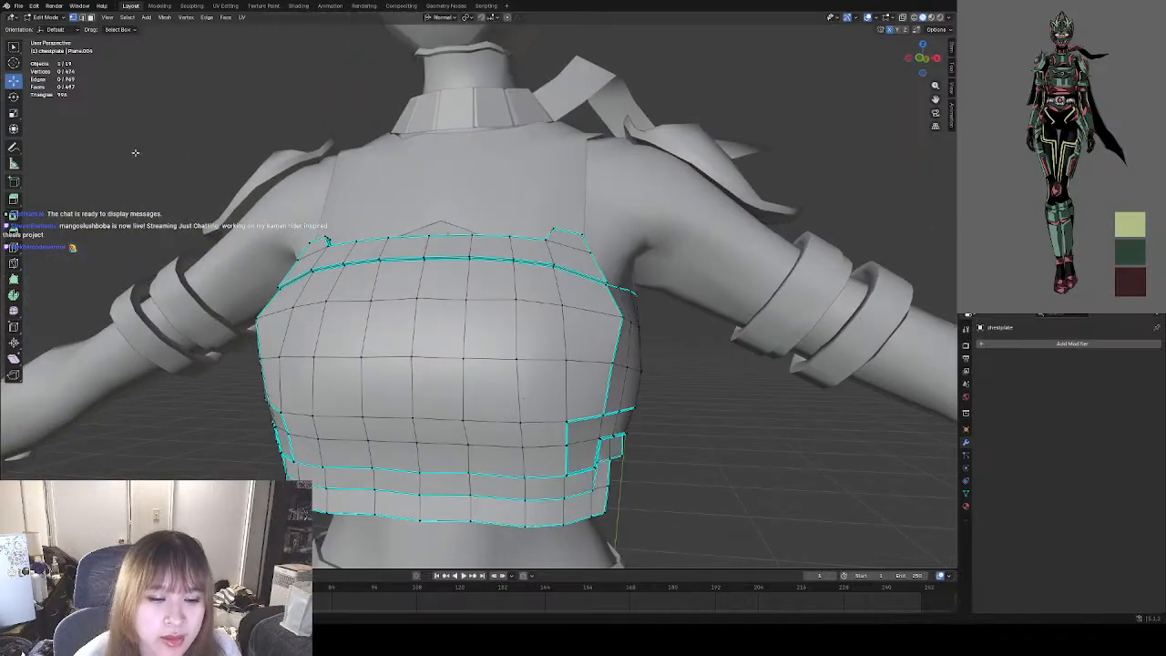
{"action": "left_click", "coordinate": [30, 18]}
{"action": "left_click", "coordinate": [45, 31]}
Deselect the chestplate and examine its front silhouette on the full figure and its upper band up close.
{"action": "scroll", "coordinate": [347, 222], "scroll_direction": "down", "scroll_amount": 4}
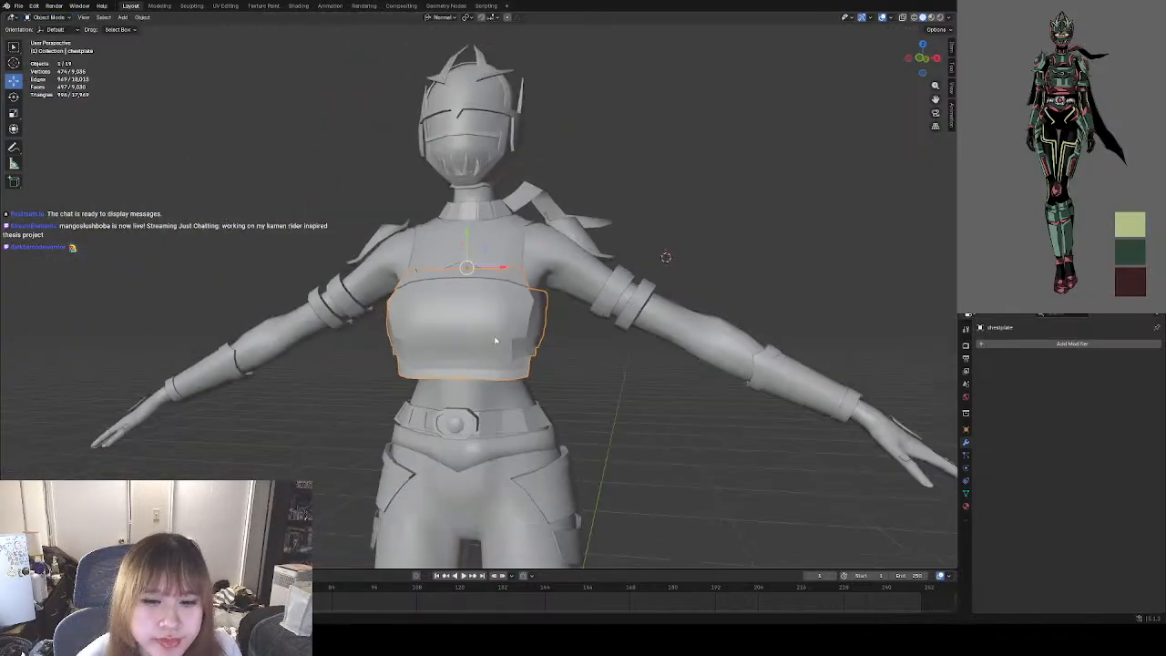
{"action": "scroll", "coordinate": [554, 358], "scroll_direction": "down", "scroll_amount": 3}
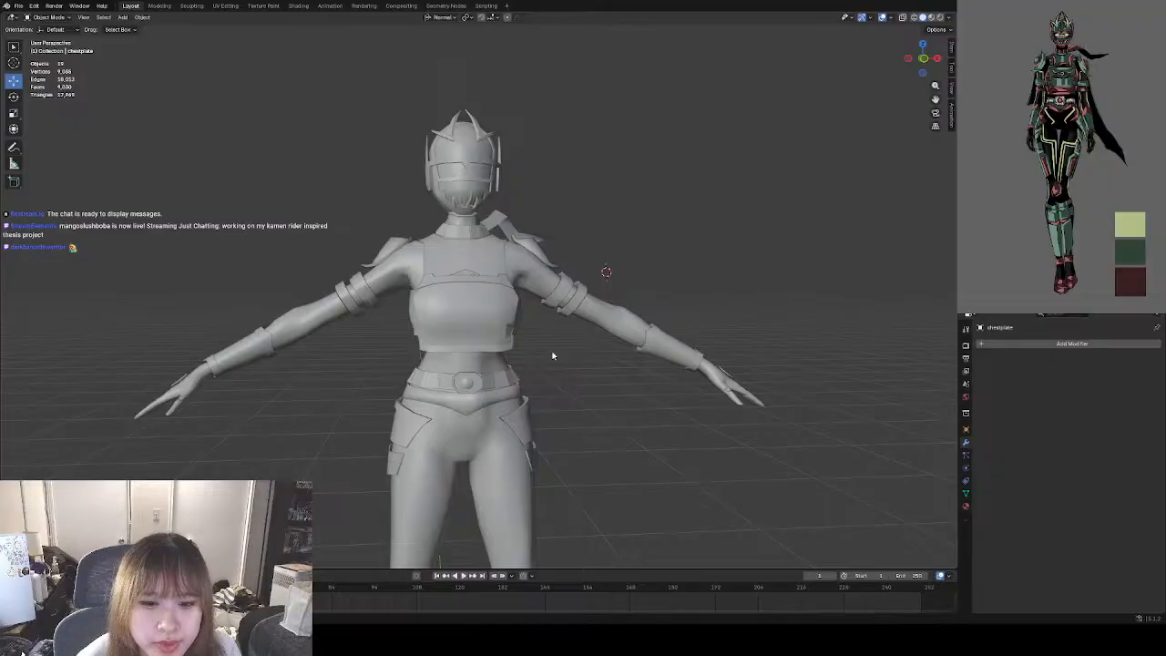
{"action": "middle_click_drag", "start_coordinate": [527, 311], "coordinate": [503, 334], "text": "shift"}
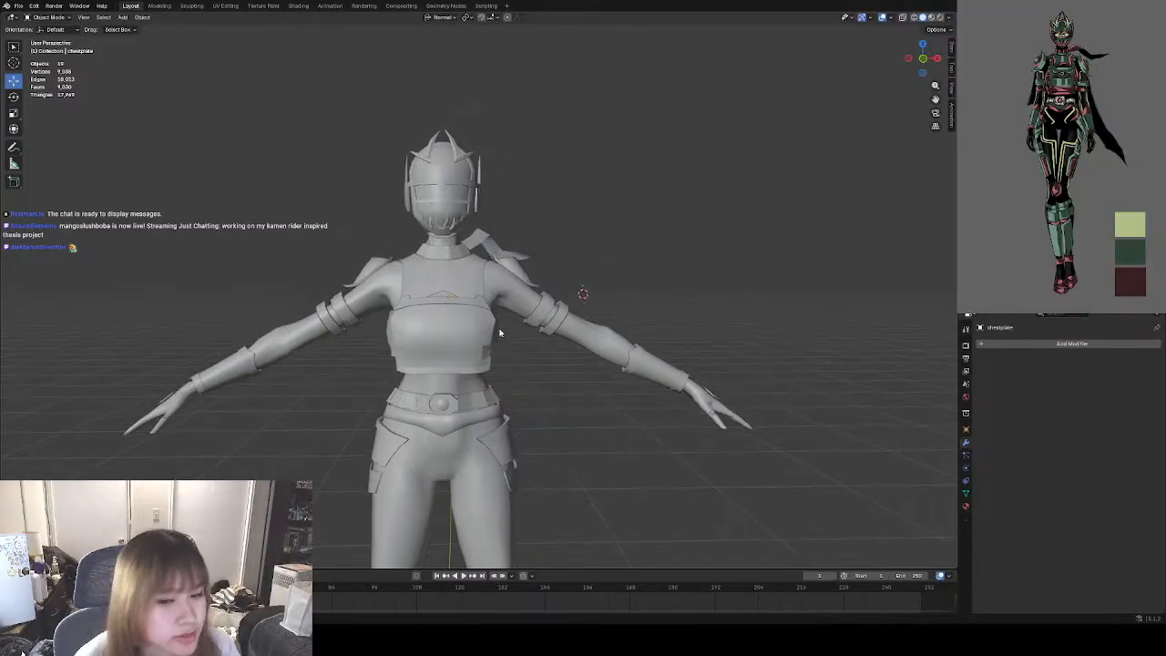
{"action": "scroll", "coordinate": [507, 350], "scroll_direction": "down", "scroll_amount": 1}
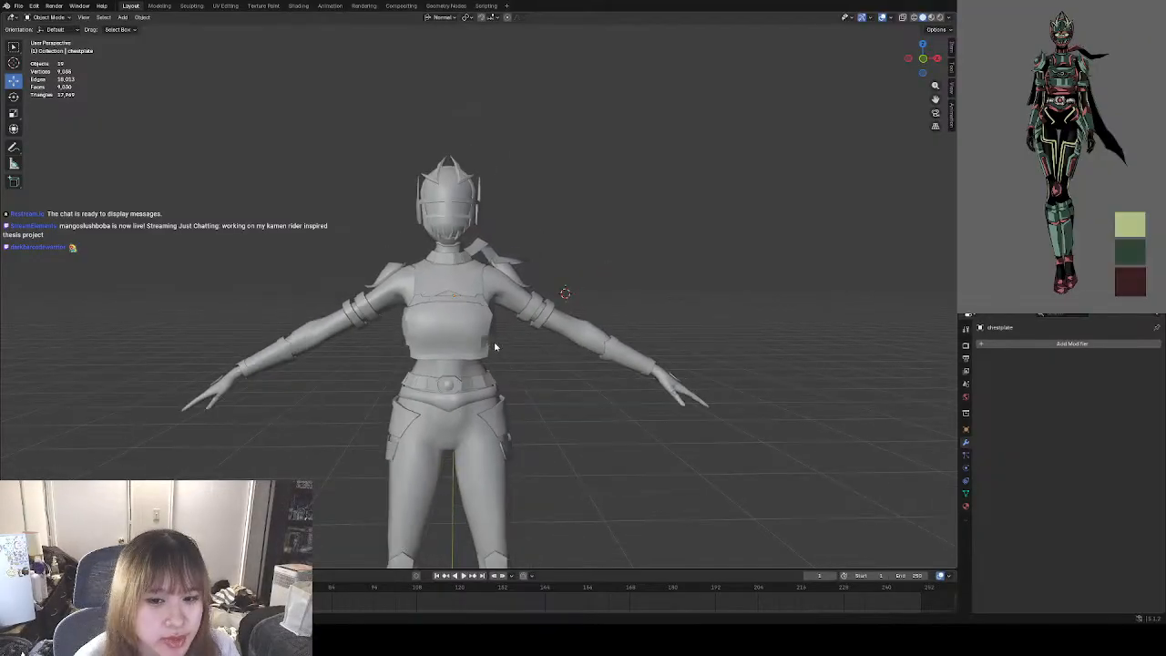
{"action": "scroll", "coordinate": [455, 330], "scroll_direction": "up", "scroll_amount": 5}
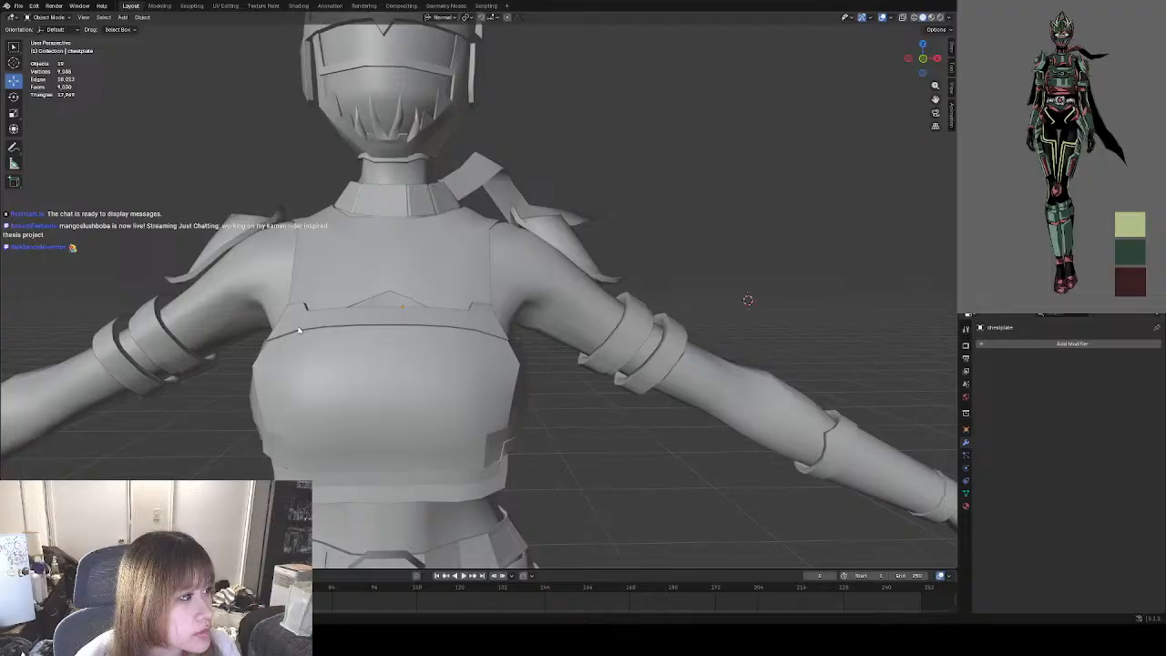
{"action": "middle_click_drag", "start_coordinate": [337, 345], "coordinate": [360, 339], "text": "shift"}
{"action": "scroll", "coordinate": [343, 311], "scroll_direction": "up", "scroll_amount": 4}
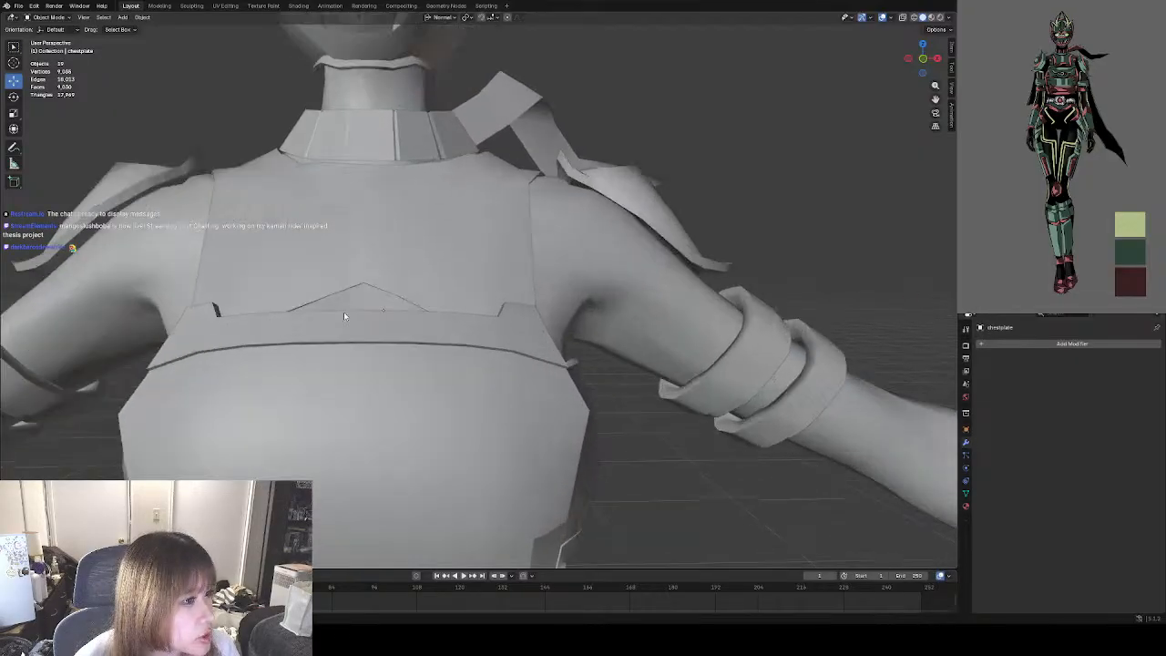
{"action": "scroll", "coordinate": [397, 329], "scroll_direction": "down", "scroll_amount": 2}
Make the chestplate the only selected object and save the file.
{"action": "left_click", "coordinate": [319, 310]}
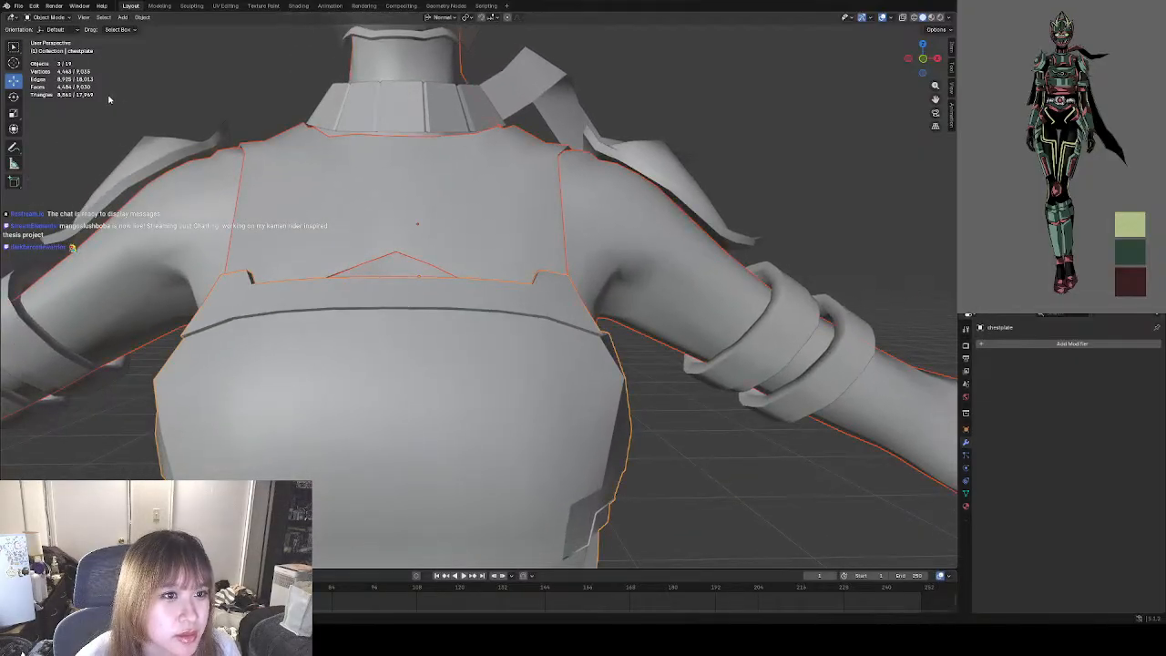
{"action": "left_click", "coordinate": [506, 460]}
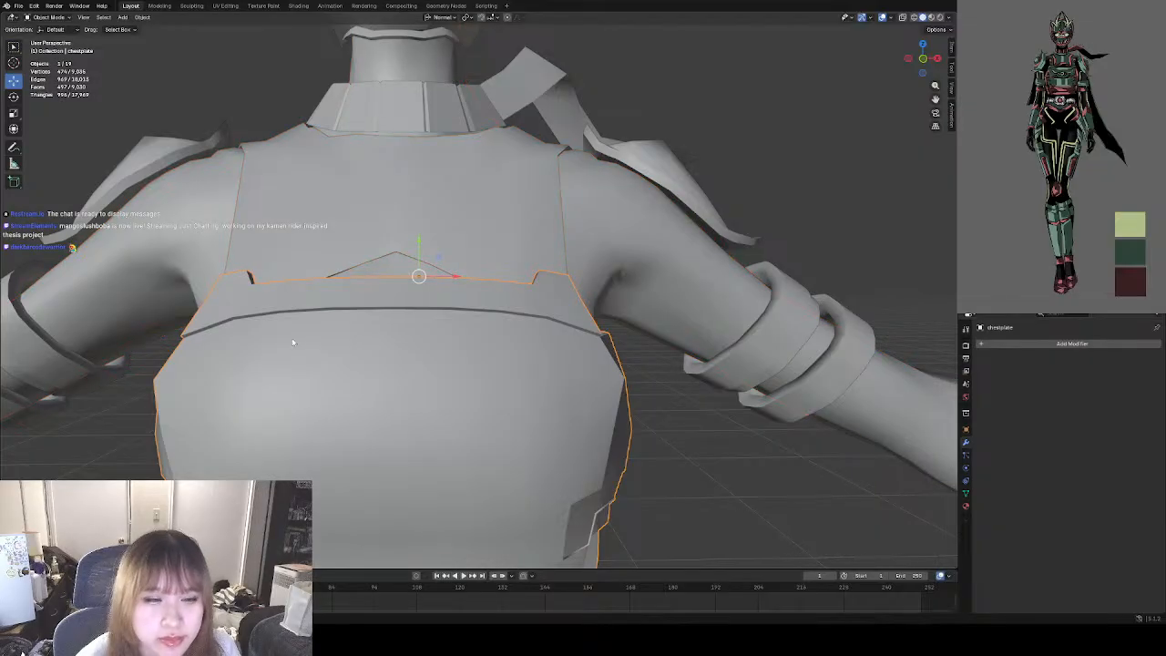
{"action": "left_click", "coordinate": [18, 6]}
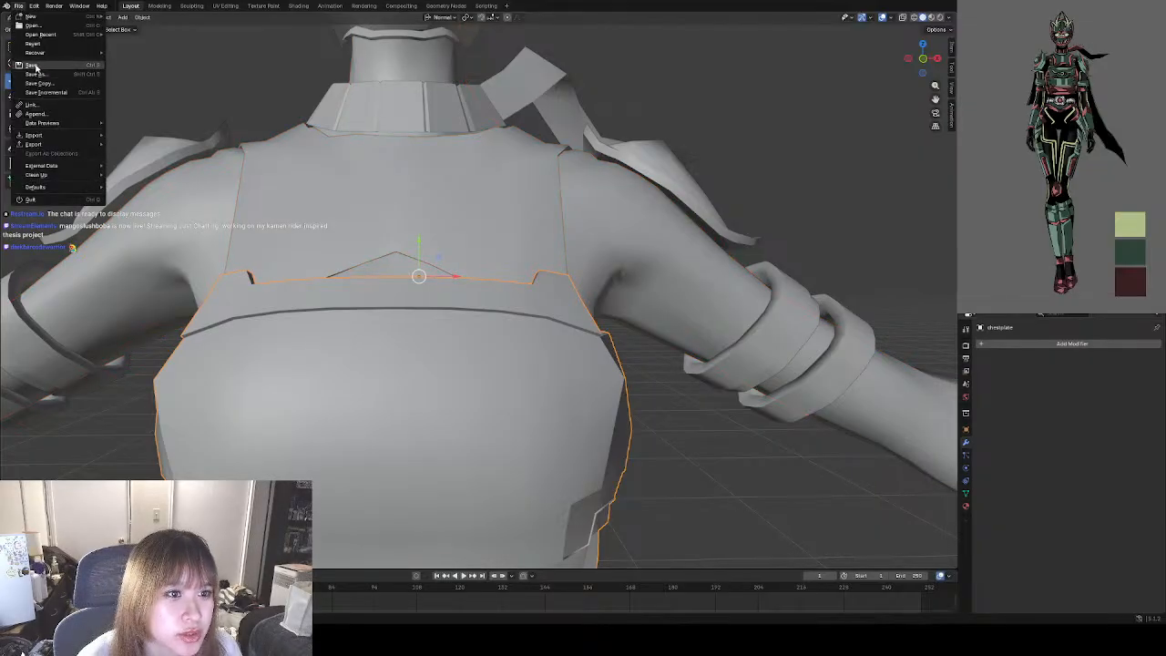
{"action": "left_click", "coordinate": [35, 65]}
Enter Edit Mode on the chestplate with its upper band and top edge in close view.
{"action": "key", "text": "Tab"}
{"action": "mouse_move", "coordinate": [415, 288]}
{"action": "middle_mouse_down"}
{"action": "mouse_move", "coordinate": [437, 278]}
{"action": "mouse_move", "coordinate": [421, 272]}
{"action": "middle_mouse_up"}
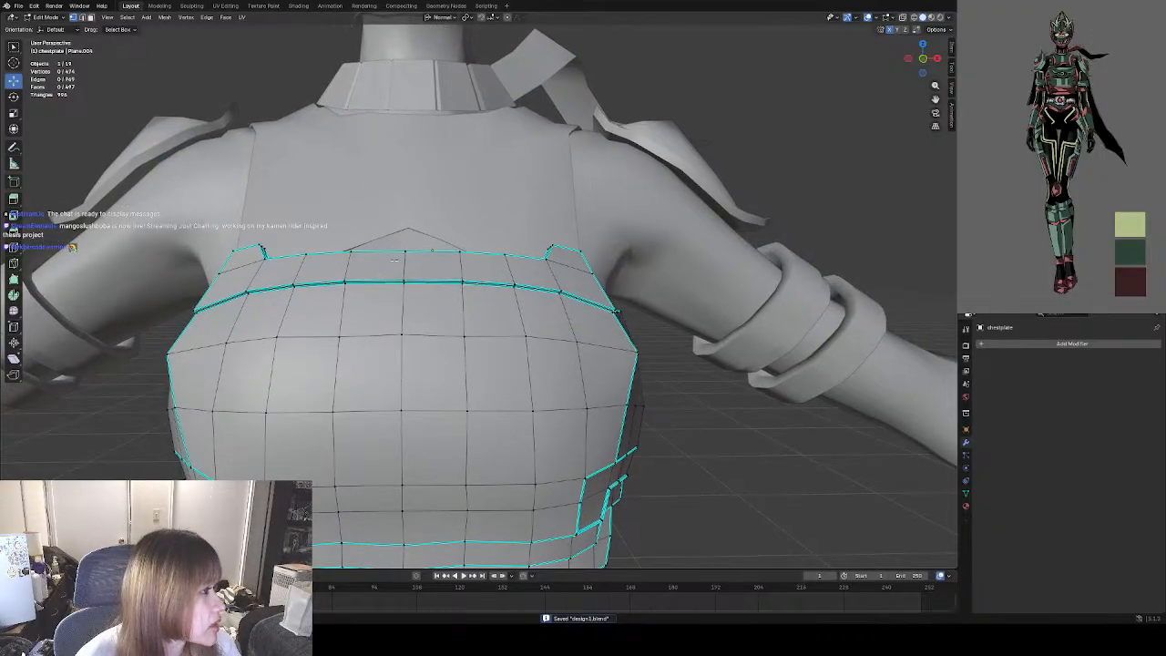
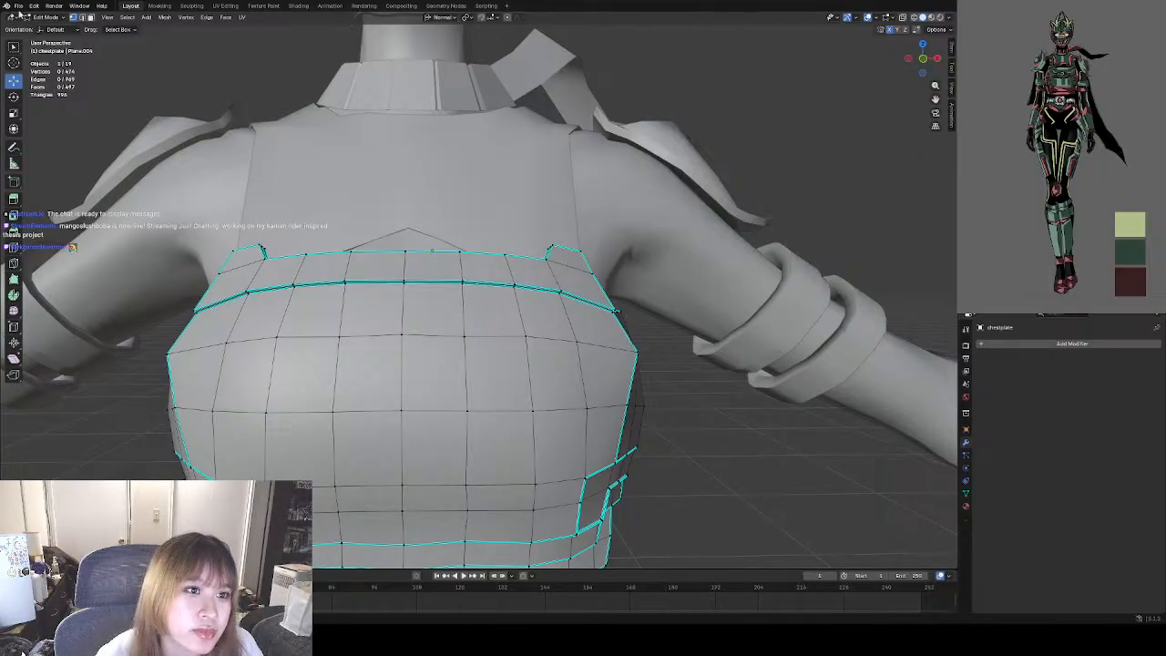
Save the file with the chestplate's upper band in view.
{"action": "left_click", "coordinate": [18, 5]}
{"action": "left_click", "coordinate": [36, 70]}
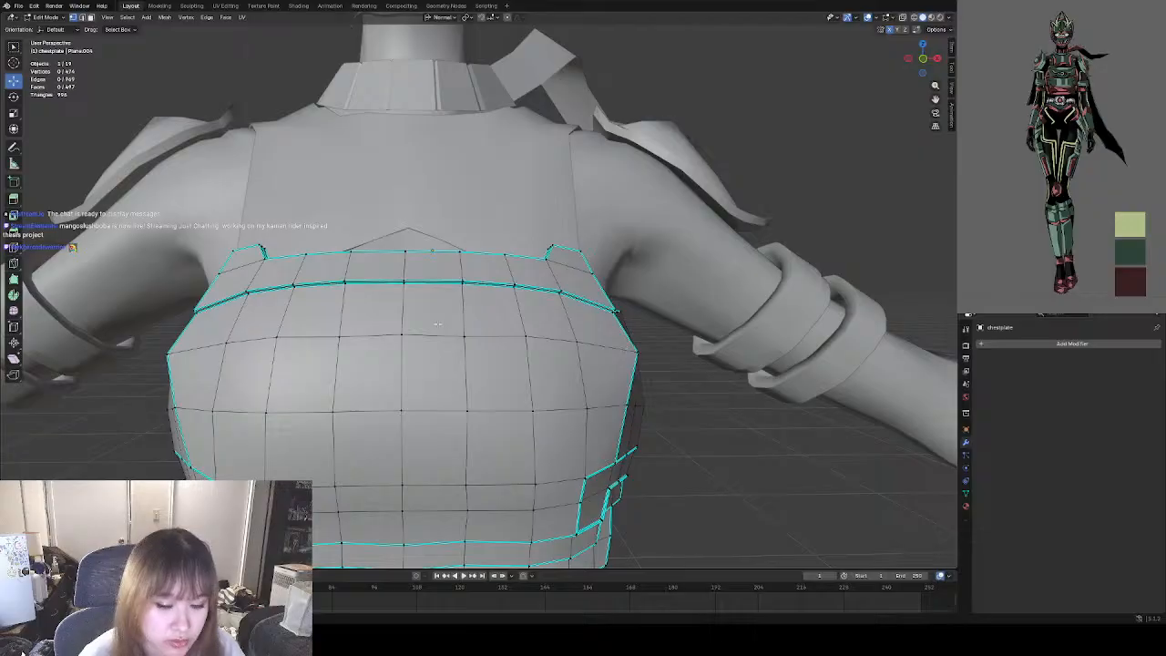
{"action": "middle_click_drag", "start_coordinate": [561, 293], "coordinate": [560, 256]}
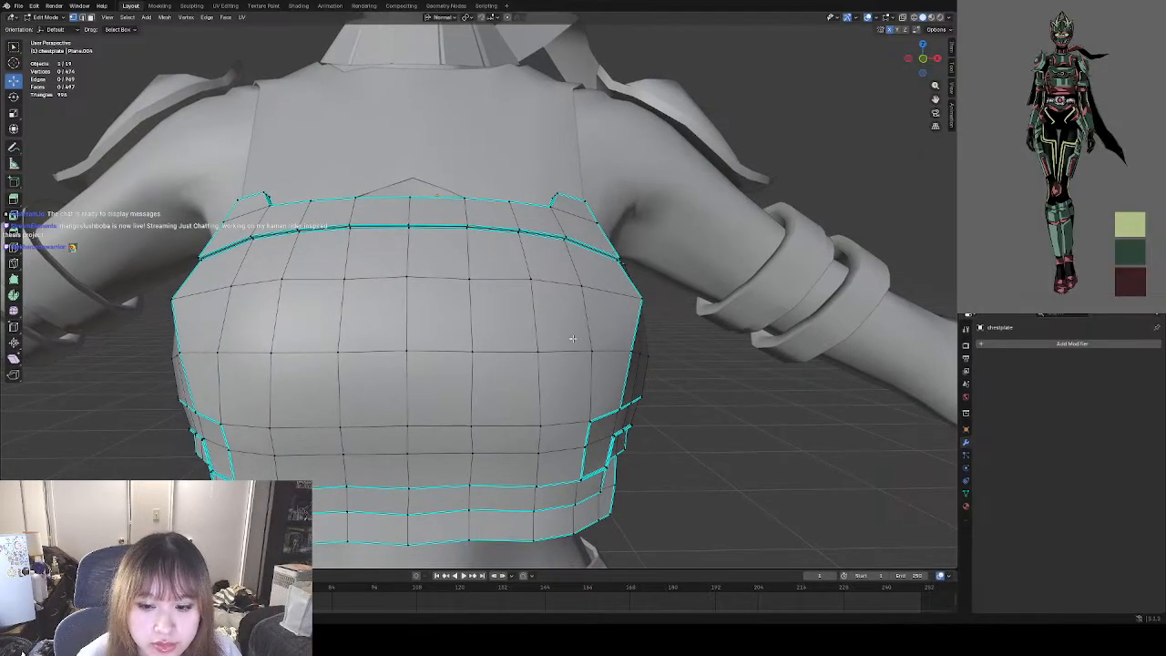
{"action": "middle_click_drag", "start_coordinate": [572, 337], "coordinate": [491, 353]}
{"action": "scroll", "coordinate": [335, 296], "scroll_direction": "up", "scroll_amount": 3}
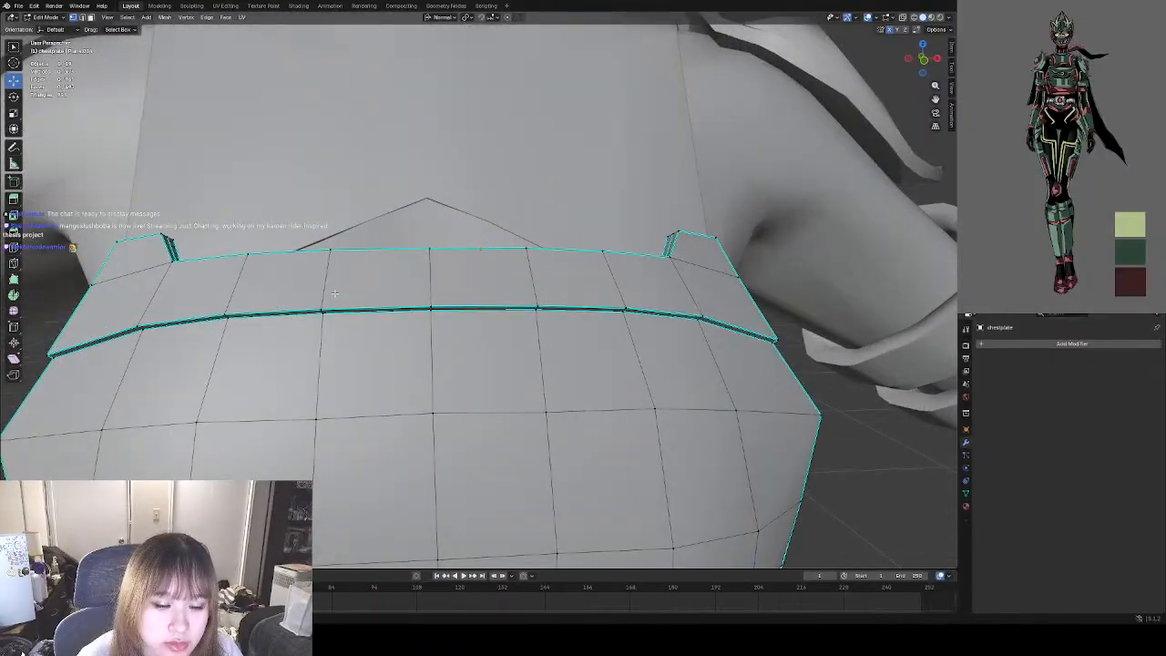
{"action": "middle_click_drag", "start_coordinate": [335, 296], "coordinate": [392, 303], "text": "shift"}
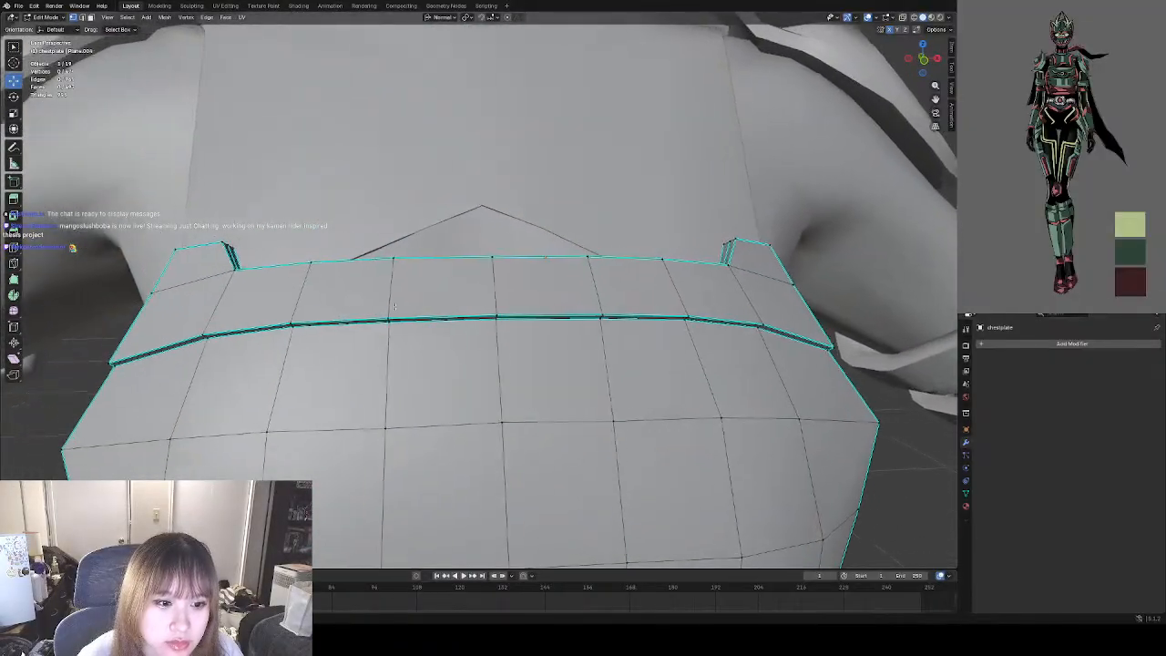
Lower the middle section of the seam beneath the chestplate's upper band by moving its five central vertex pairs down along the chest.
{"action": "right_click", "coordinate": [303, 329], "text": "shift"}
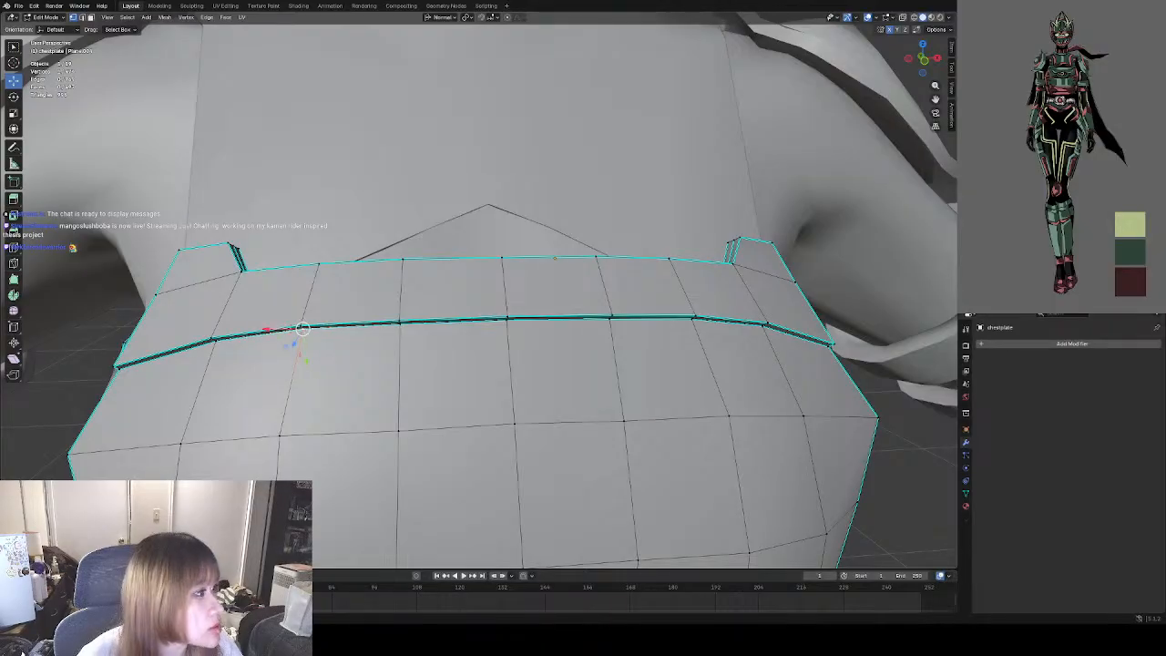
{"action": "middle_click_drag", "start_coordinate": [284, 312], "coordinate": [330, 300]}
{"action": "right_click", "coordinate": [305, 315], "text": "shift"}
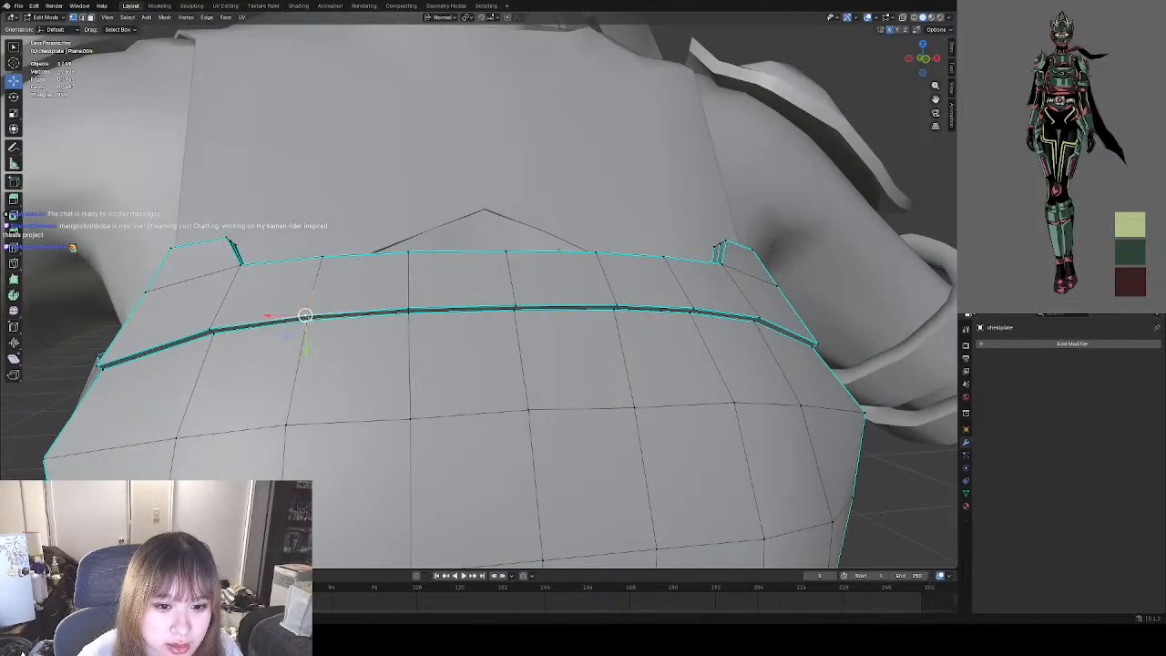
{"action": "left_click", "coordinate": [306, 318], "text": "shift"}
{"action": "left_click", "coordinate": [410, 313], "text": "shift"}
{"action": "left_click", "coordinate": [410, 309], "text": "shift"}
{"action": "left_click", "coordinate": [516, 308], "text": "shift"}
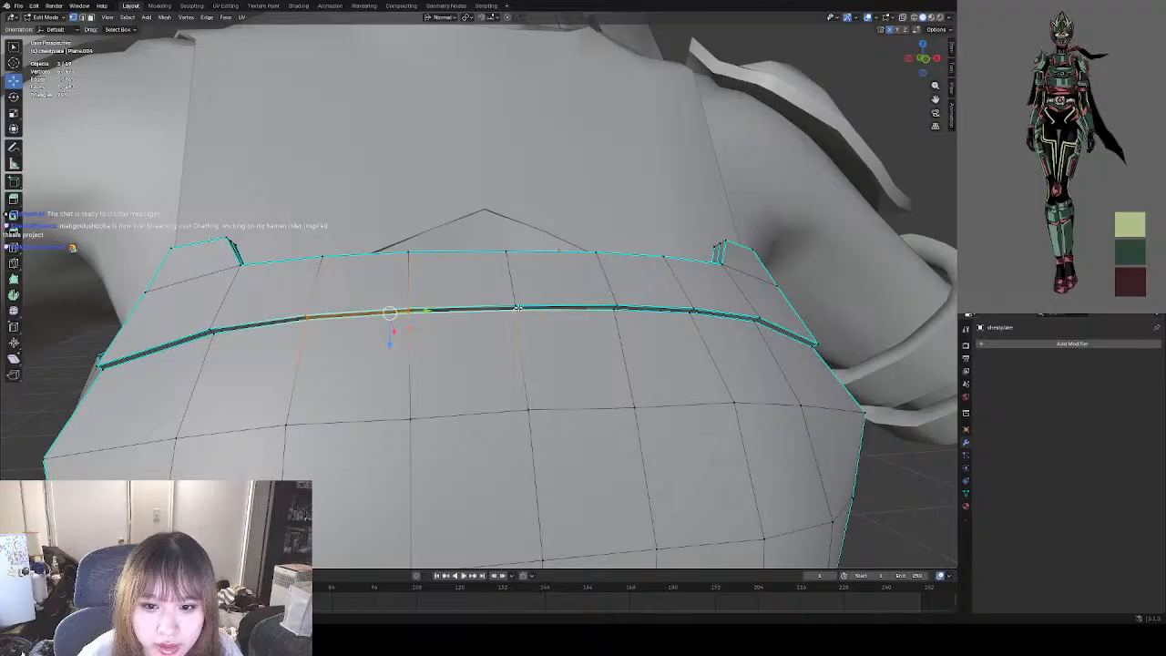
{"action": "left_click", "coordinate": [616, 308], "text": "shift"}
{"action": "left_click", "coordinate": [694, 310], "text": "shift"}
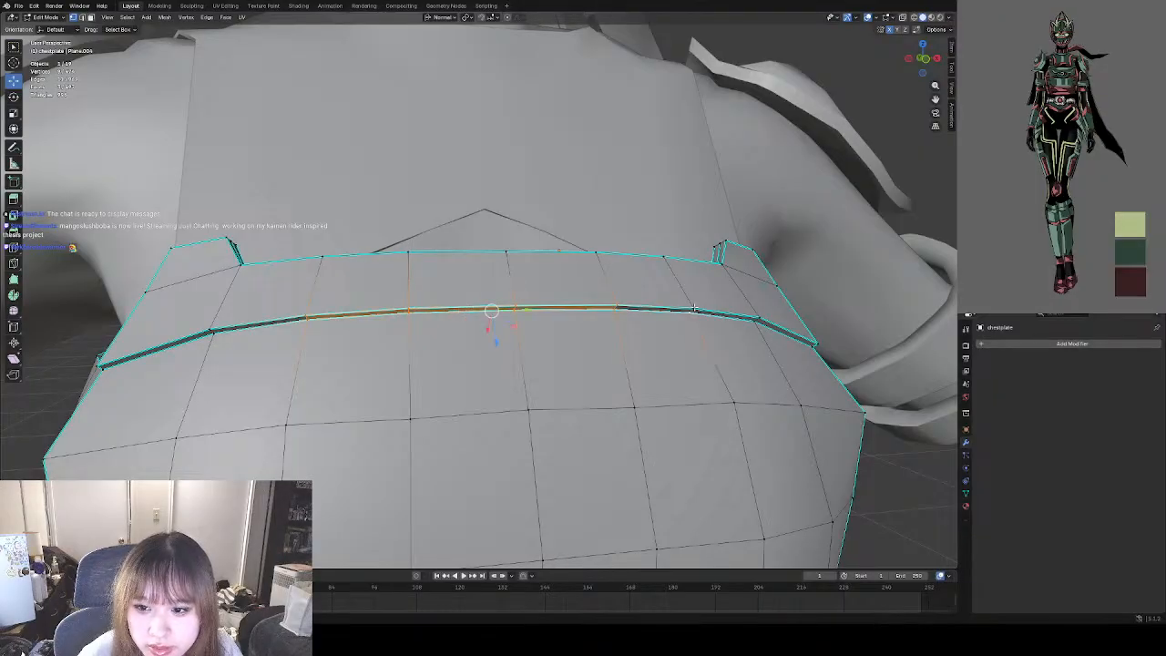
{"action": "left_click", "coordinate": [694, 310], "text": "shift"}
{"action": "middle_click_drag", "start_coordinate": [608, 330], "coordinate": [578, 340]}
{"action": "left_click_drag", "start_coordinate": [465, 328], "coordinate": [463, 339]}
{"action": "middle_click_drag", "start_coordinate": [466, 350], "coordinate": [401, 308]}
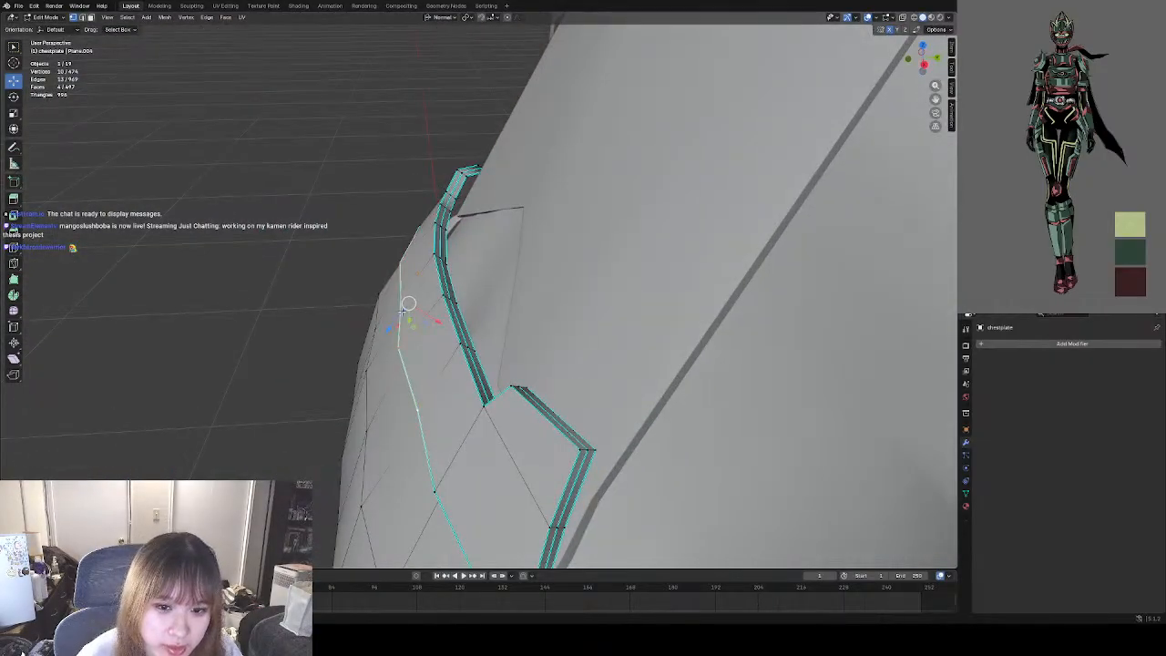
{"action": "left_click_drag", "start_coordinate": [401, 308], "coordinate": [392, 313]}
{"action": "mouse_move", "coordinate": [392, 314]}
{"action": "middle_mouse_down"}
{"action": "mouse_move", "coordinate": [346, 327]}
{"action": "mouse_move", "coordinate": [456, 338]}
{"action": "mouse_move", "coordinate": [385, 325]}
{"action": "middle_mouse_up"}
{"action": "left_click_drag", "start_coordinate": [393, 319], "coordinate": [378, 338]}
{"action": "middle_click_drag", "start_coordinate": [378, 339], "coordinate": [371, 378]}
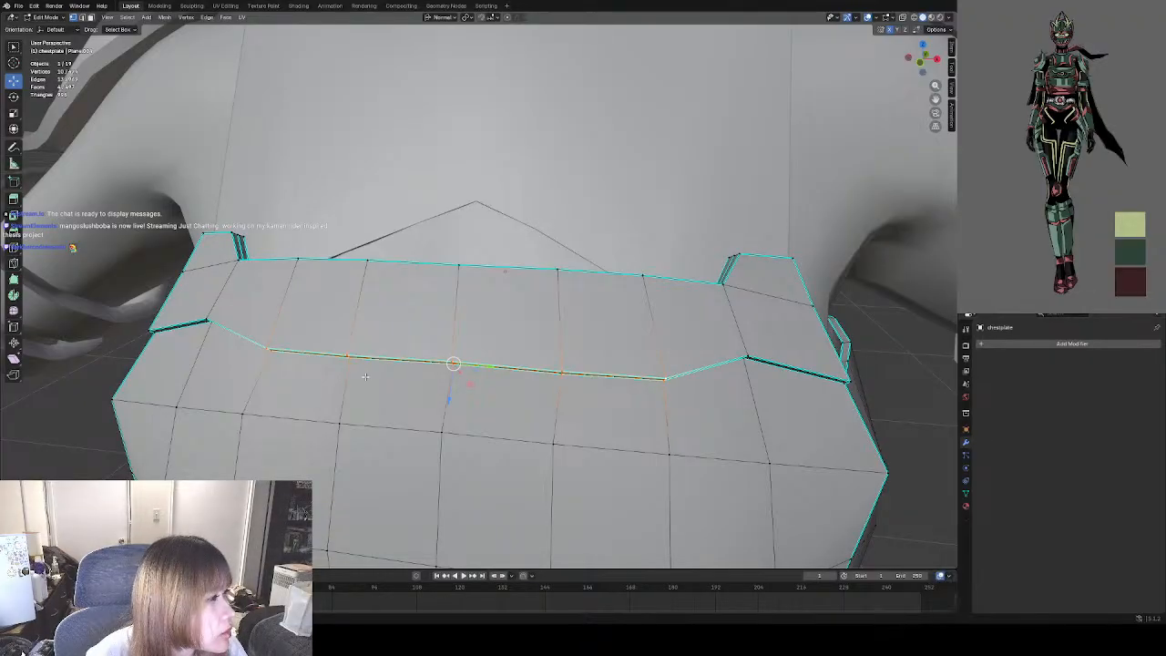
{"action": "middle_click_drag", "start_coordinate": [338, 367], "coordinate": [341, 364]}
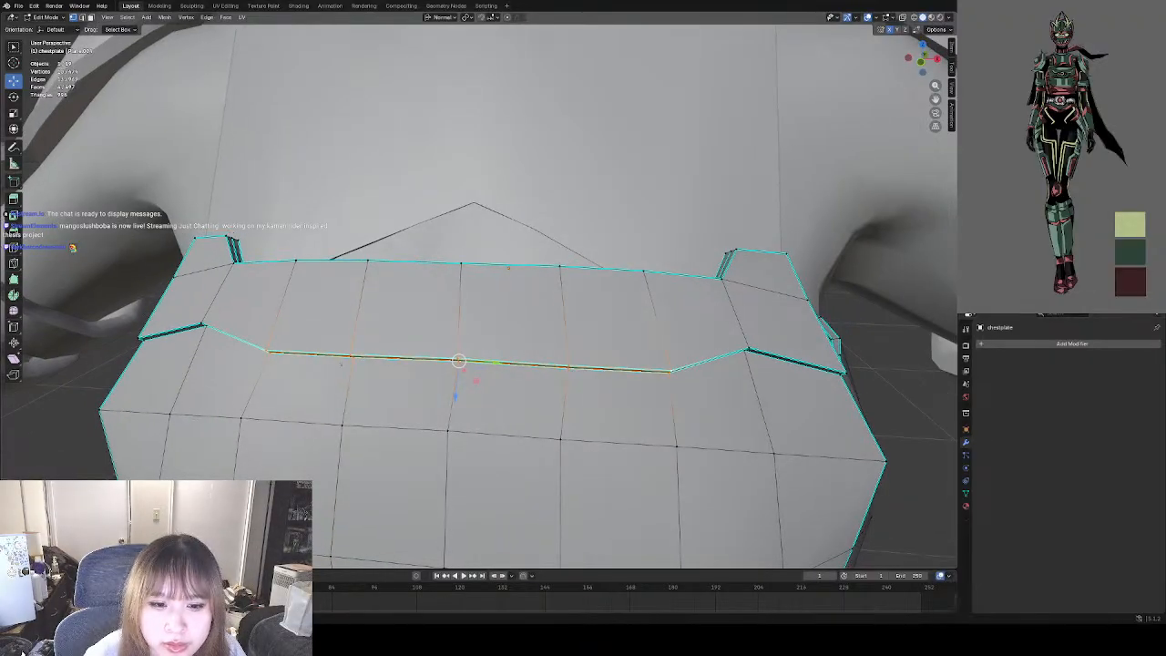
{"action": "middle_click_drag", "start_coordinate": [238, 368], "coordinate": [259, 368]}
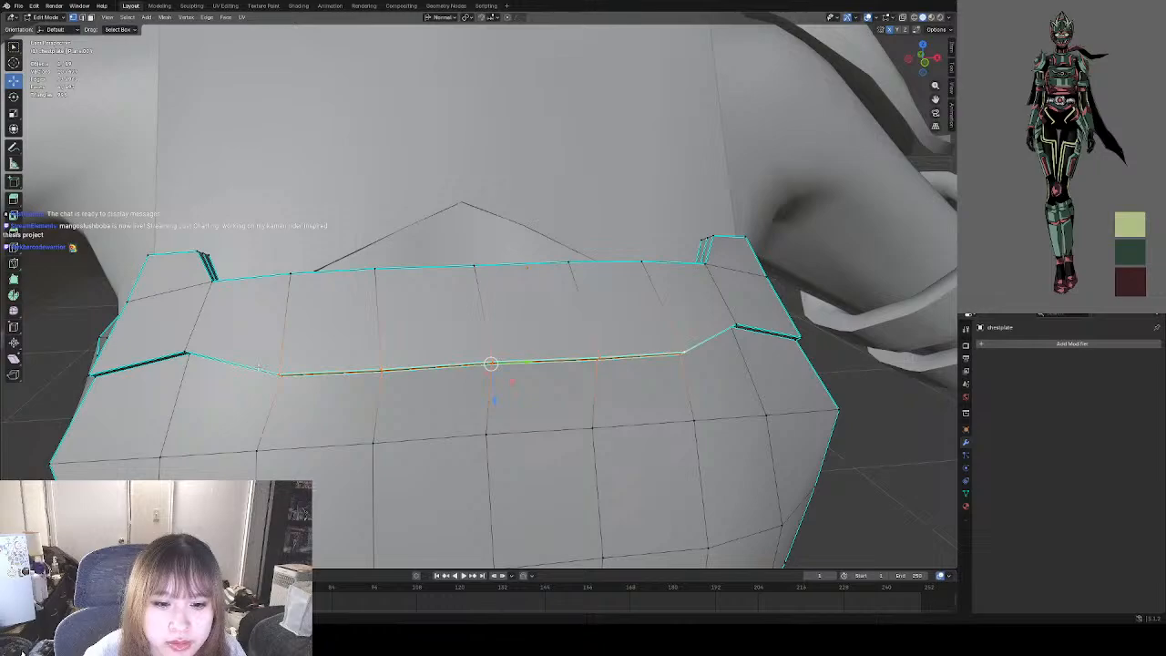
{"action": "left_click", "coordinate": [863, 402]}
Scale the seam's two raised vertex pairs flanking the lowered middle section inward to about 0.92.
{"action": "middle_click_drag", "start_coordinate": [169, 310], "coordinate": [408, 299]}
{"action": "left_click", "coordinate": [207, 274]}
{"action": "left_click", "coordinate": [215, 290], "text": "shift"}
{"action": "left_click", "coordinate": [745, 296], "text": "shift"}
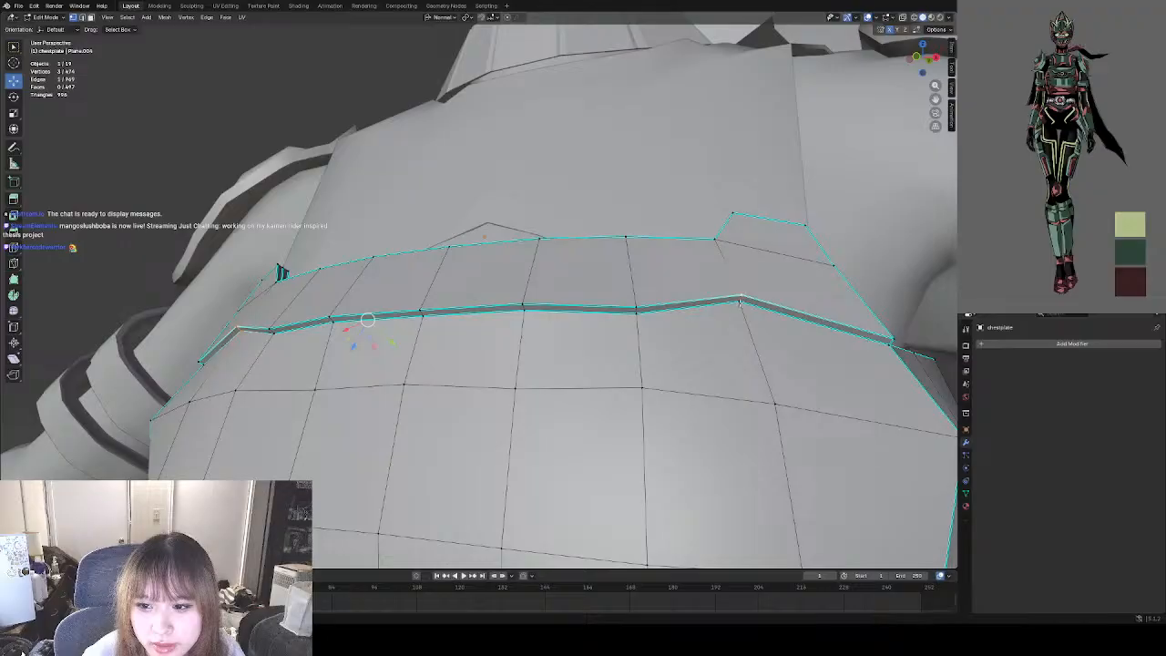
{"action": "left_click", "coordinate": [742, 303], "text": "shift"}
{"action": "middle_click_drag", "start_coordinate": [493, 308], "coordinate": [477, 351]}
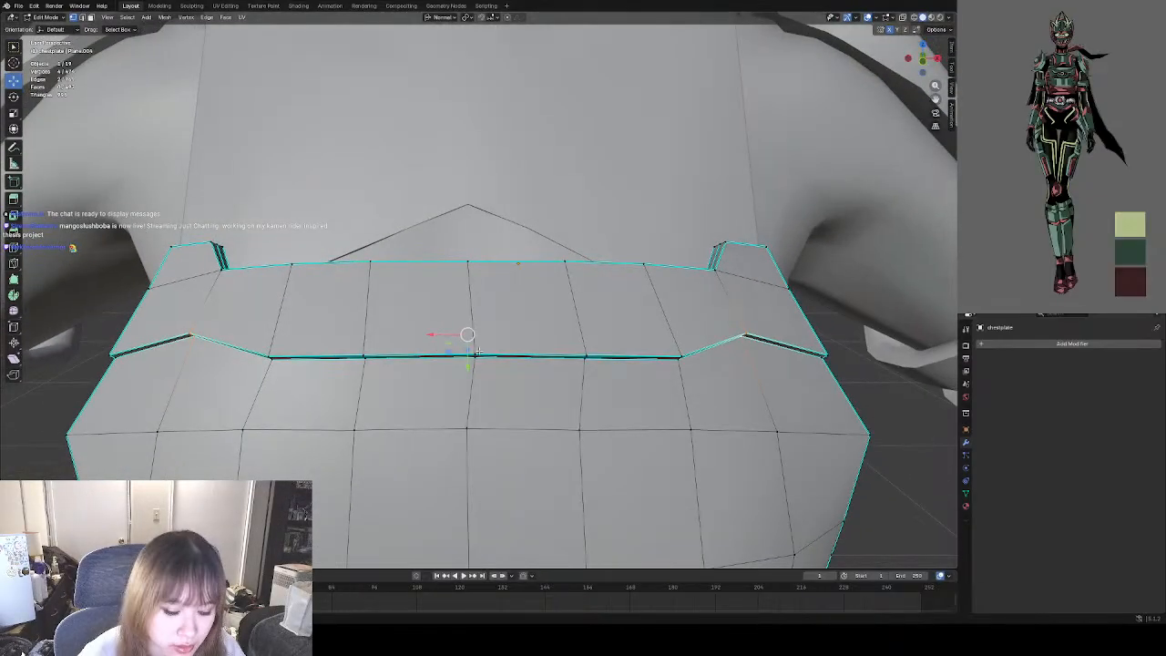
{"action": "key", "text": "s"}
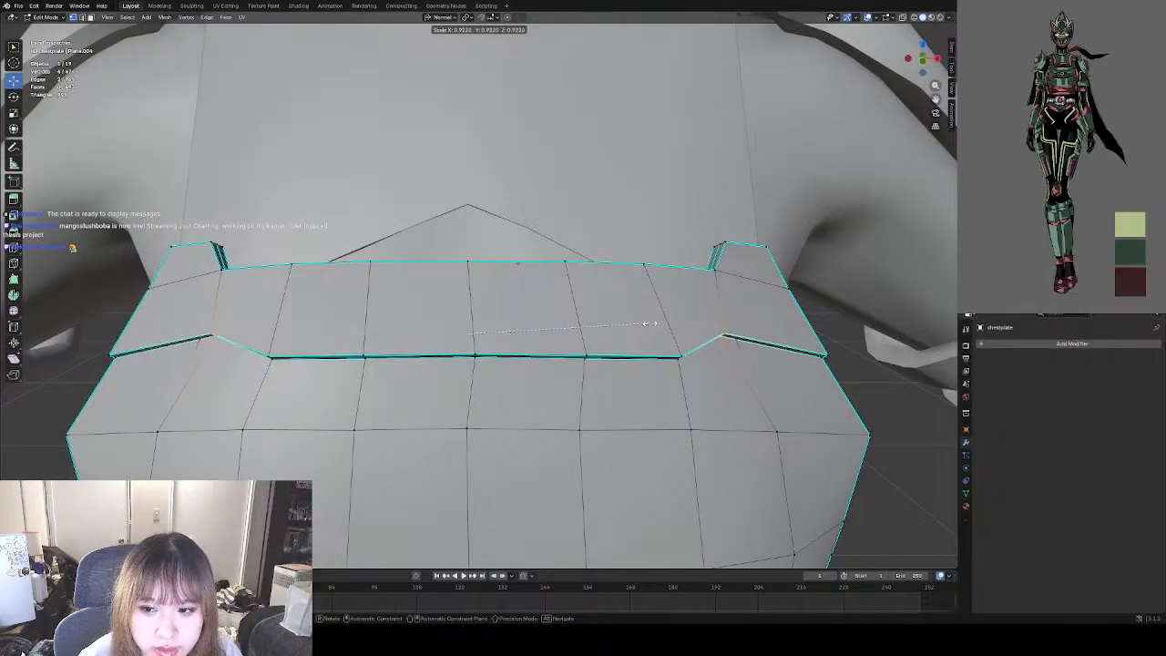
{"action": "left_click", "coordinate": [653, 322]}
Nudge the same flanking seam vertex pairs to fit the chest's curvature, and clear the selection.
{"action": "middle_click_drag", "start_coordinate": [558, 338], "coordinate": [542, 284]}
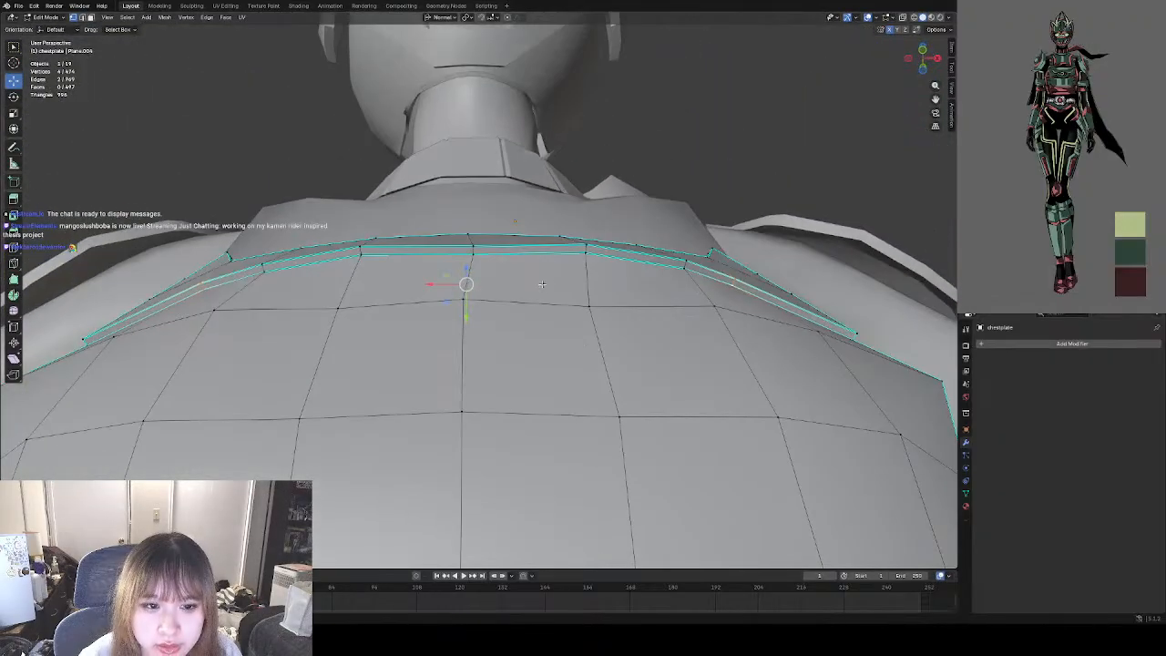
{"action": "key", "text": "g"}
{"action": "left_click_drag", "start_coordinate": [468, 281], "coordinate": [469, 280]}
{"action": "middle_click_drag", "start_coordinate": [523, 242], "coordinate": [527, 319]}
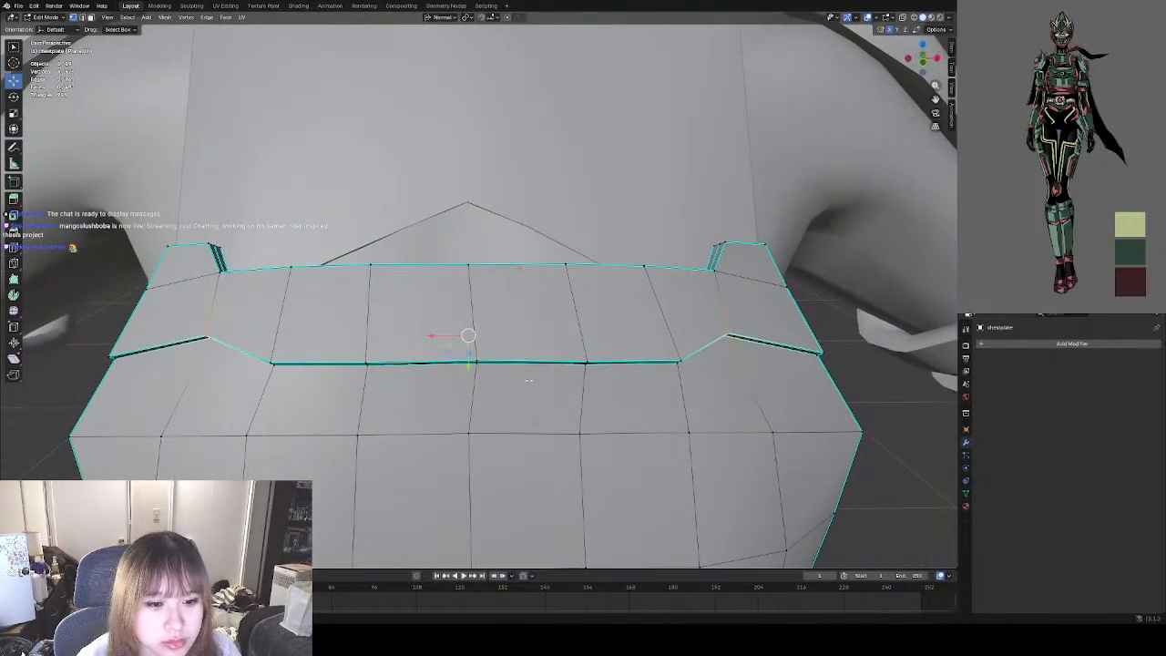
{"action": "middle_click_drag", "start_coordinate": [528, 380], "coordinate": [394, 375]}
{"action": "left_click_drag", "start_coordinate": [424, 312], "coordinate": [417, 315]}
{"action": "middle_click_drag", "start_coordinate": [372, 350], "coordinate": [466, 333]}
{"action": "left_click", "coordinate": [857, 359]}
Raise the seam's outermost vertex pairs on both sides of the chestplate to level the seam's end segments, and clear the selection.
{"action": "middle_click_drag", "start_coordinate": [443, 371], "coordinate": [512, 364]}
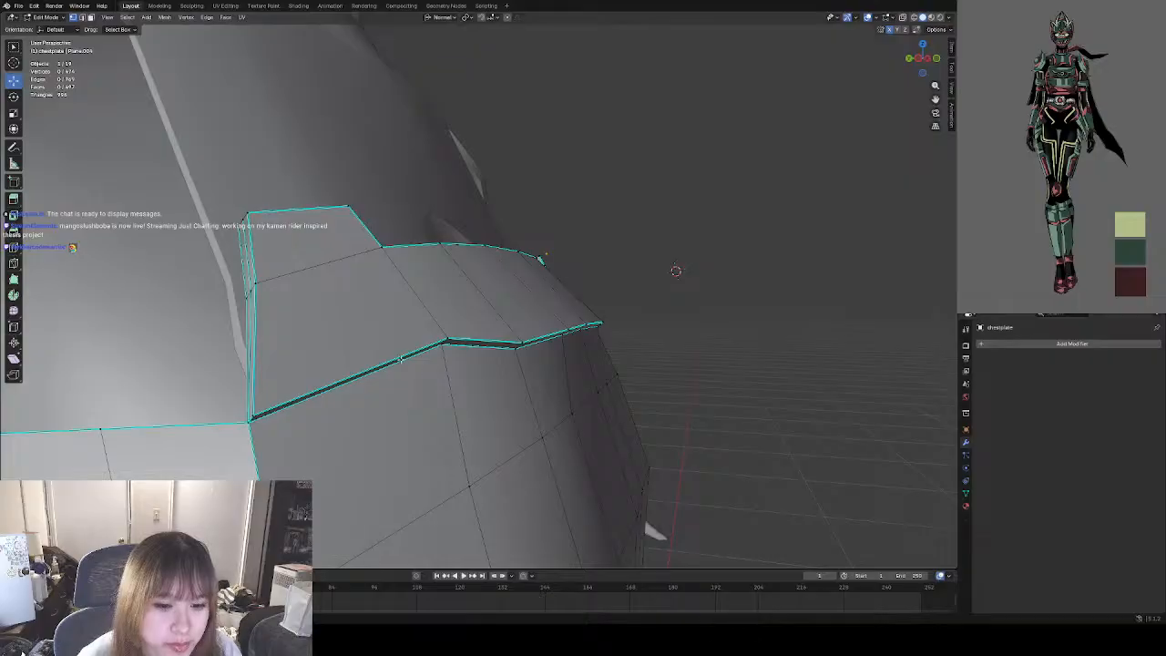
{"action": "middle_click_drag", "start_coordinate": [371, 364], "coordinate": [409, 345]}
{"action": "left_click", "coordinate": [313, 358]}
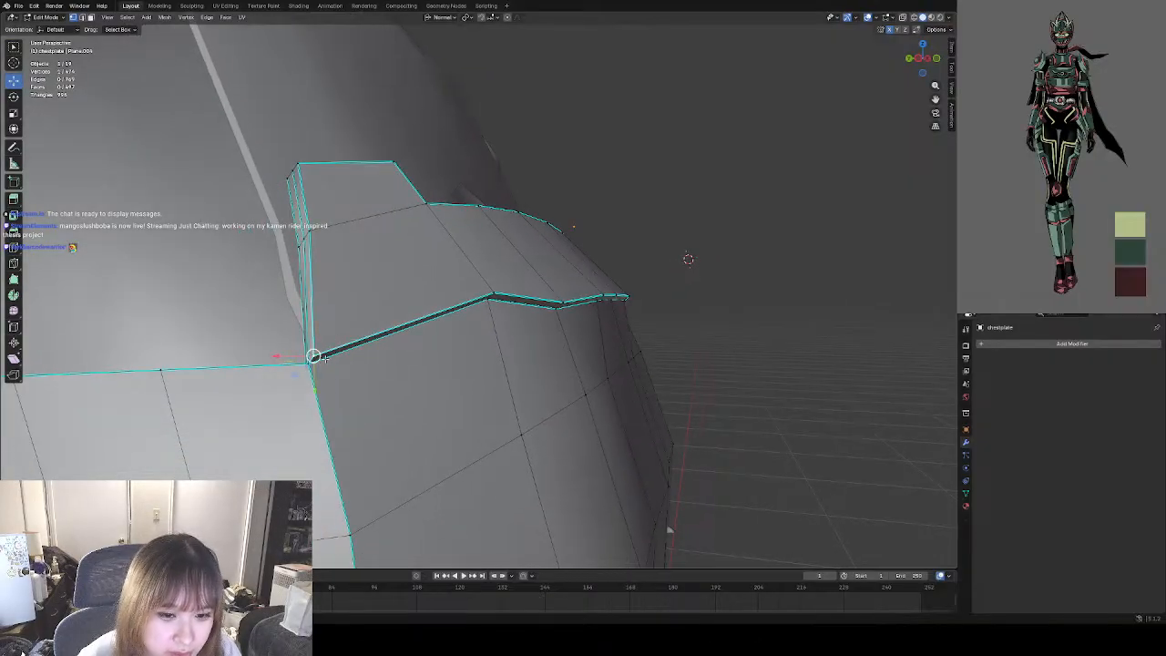
{"action": "left_click", "coordinate": [310, 360]}
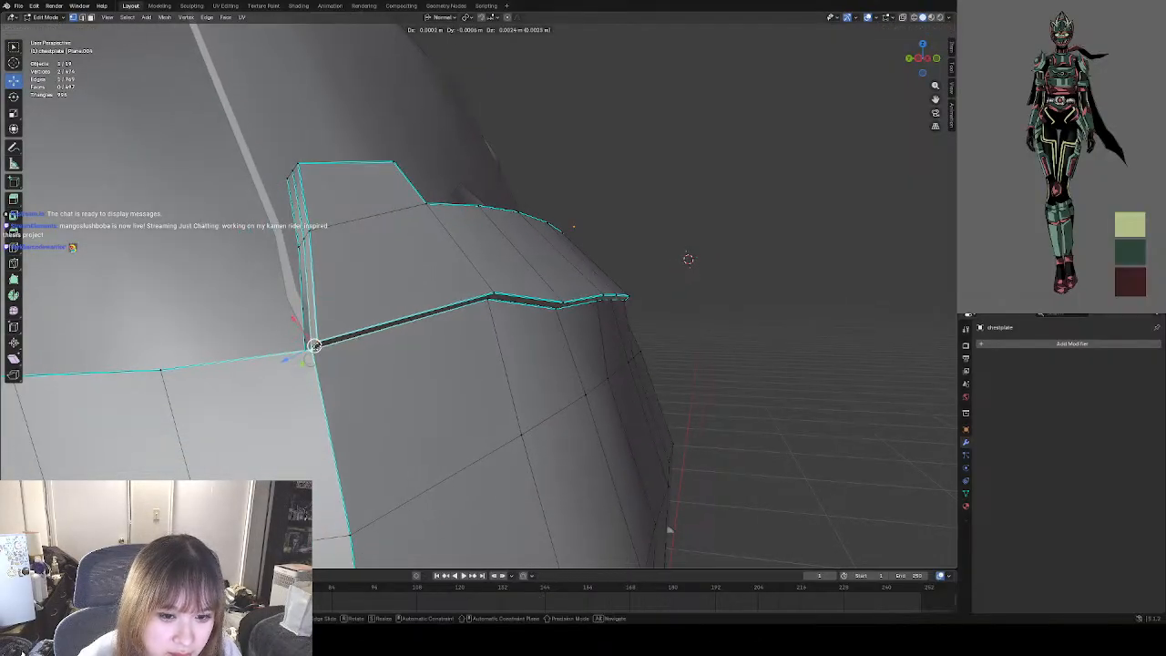
{"action": "middle_click_drag", "start_coordinate": [310, 360], "coordinate": [316, 353]}
{"action": "key", "text": "ctrl+z"}
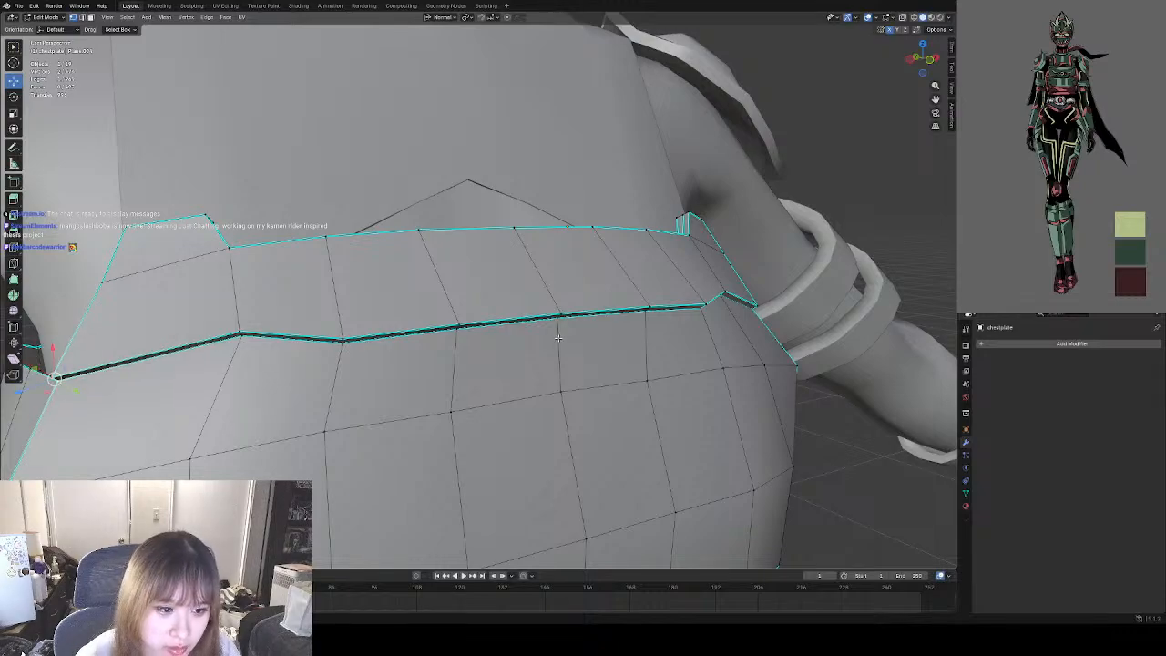
{"action": "middle_click_drag", "start_coordinate": [590, 338], "coordinate": [522, 364]}
{"action": "left_click", "coordinate": [600, 358], "text": "shift"}
{"action": "left_click", "coordinate": [597, 353], "text": "shift"}
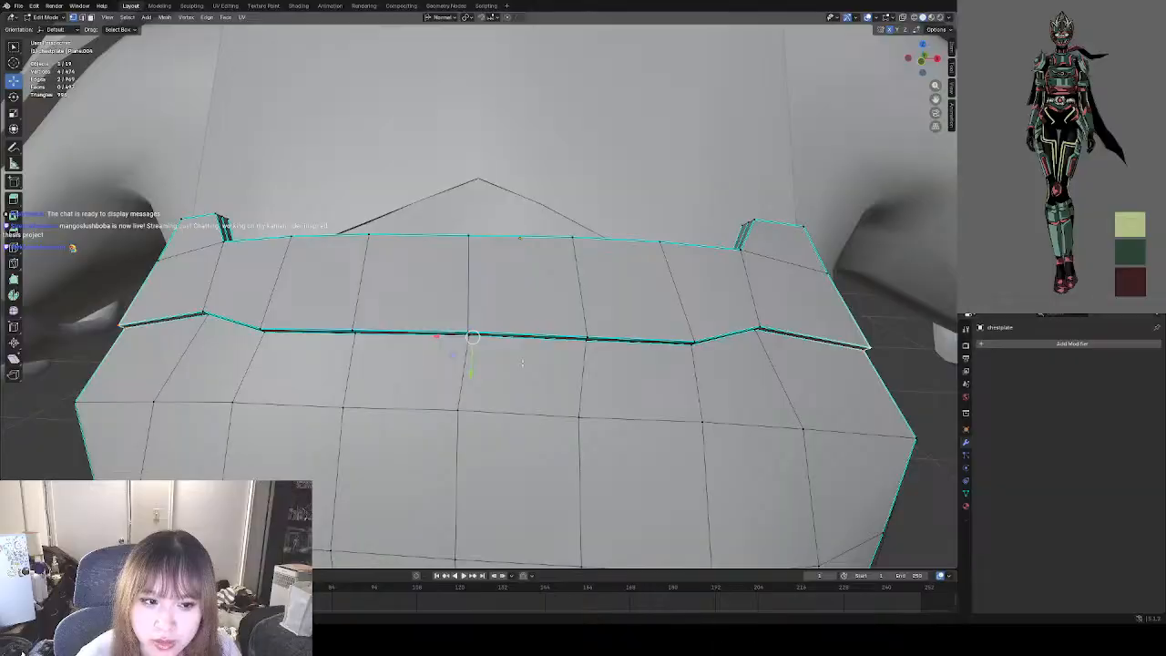
{"action": "key", "text": "g"}
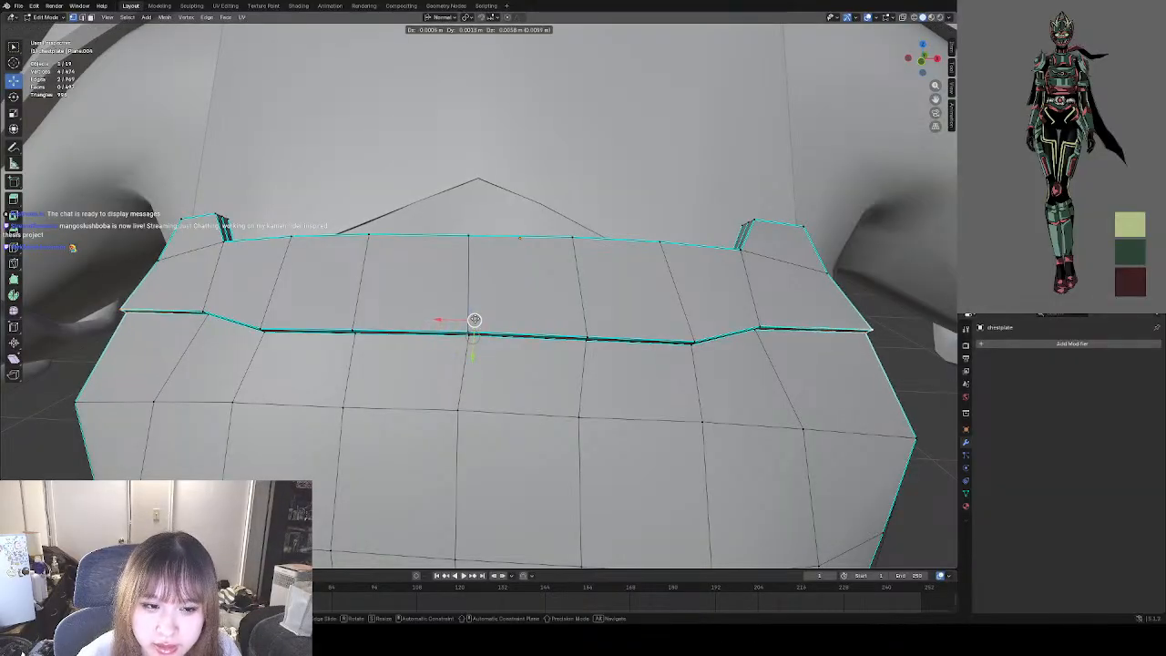
{"action": "left_click_drag", "start_coordinate": [474, 323], "coordinate": [474, 322]}
{"action": "scroll", "coordinate": [475, 322], "scroll_direction": "down", "scroll_amount": 6}
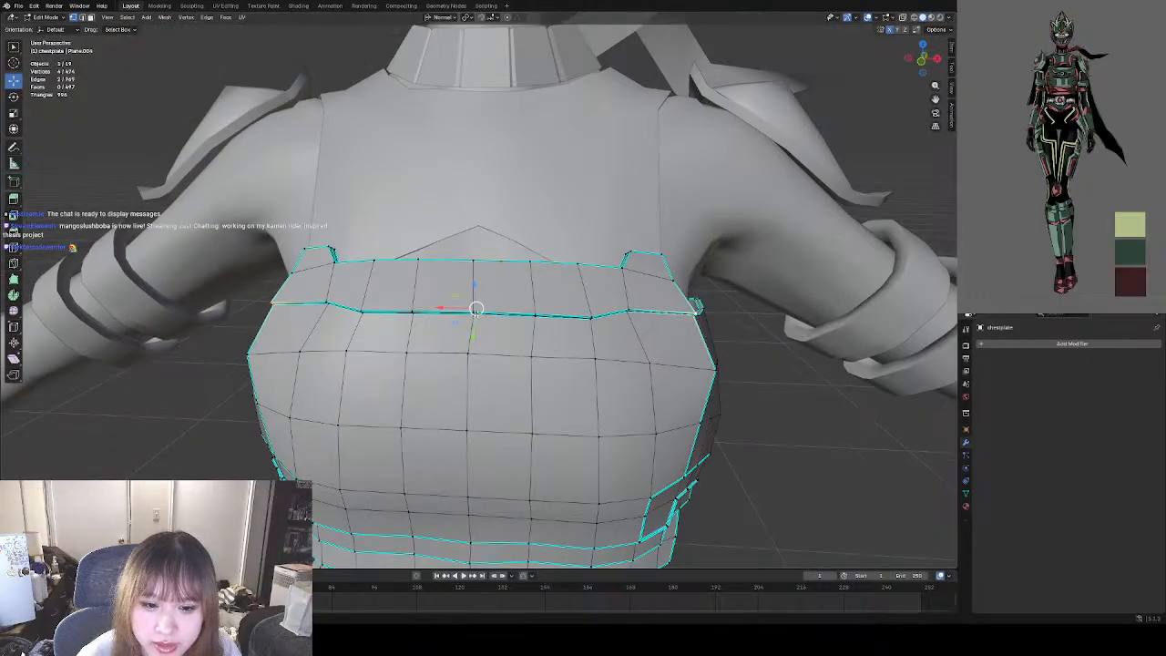
{"action": "middle_click_drag", "start_coordinate": [656, 393], "coordinate": [672, 390]}
{"action": "left_click", "coordinate": [673, 390]}
{"action": "scroll", "coordinate": [568, 361], "scroll_direction": "up", "scroll_amount": 1}
{"action": "scroll", "coordinate": [567, 362], "scroll_direction": "up", "scroll_amount": 2}
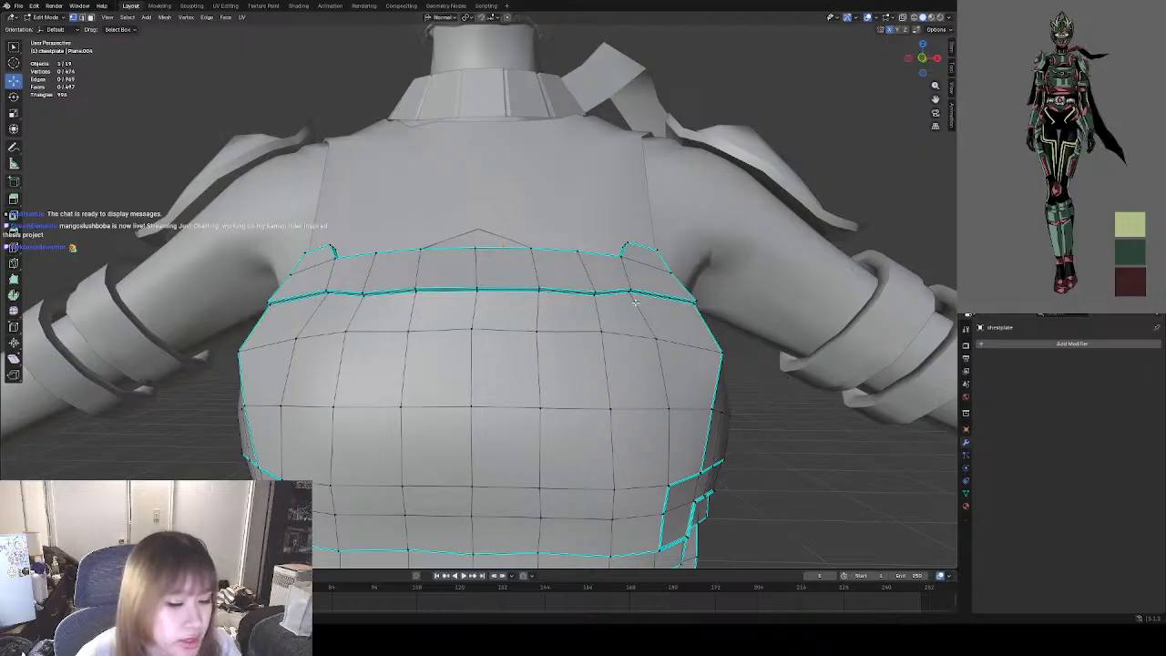
Examine the reshaped chestplate seam in Object Mode with and without selection, ending in Edit Mode.
{"action": "left_click", "coordinate": [41, 17]}
{"action": "left_click", "coordinate": [49, 33]}
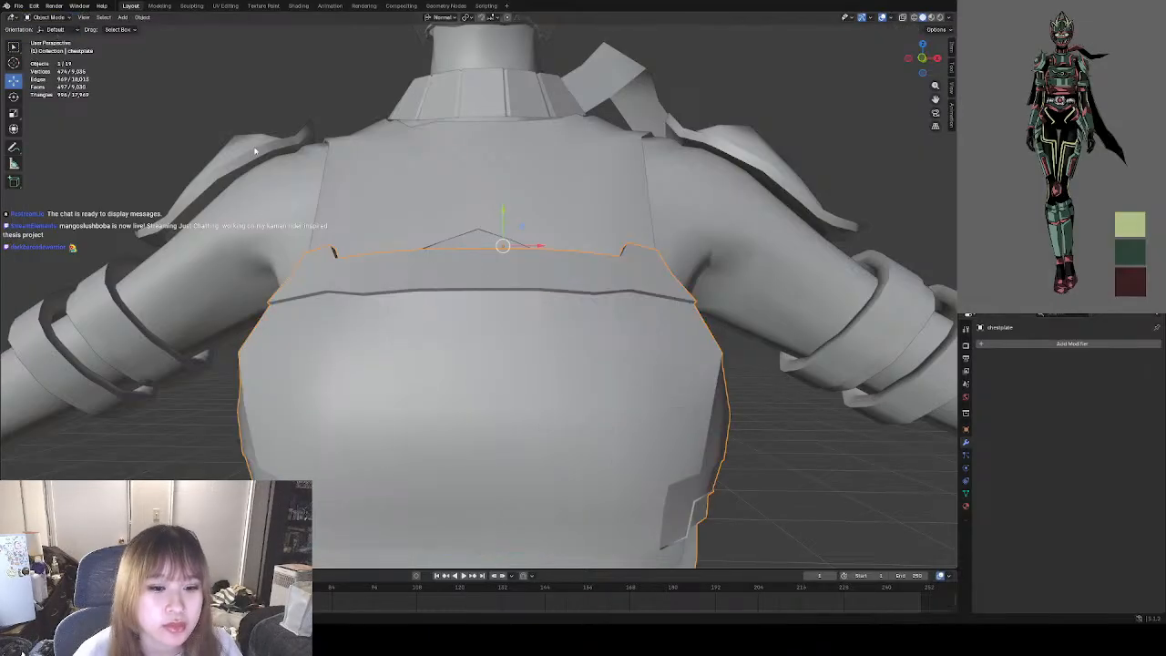
{"action": "left_click", "coordinate": [758, 391]}
{"action": "scroll", "coordinate": [449, 289], "scroll_direction": "down", "scroll_amount": 3}
{"action": "middle_click_drag", "start_coordinate": [451, 290], "coordinate": [505, 317]}
{"action": "scroll", "coordinate": [577, 330], "scroll_direction": "up", "scroll_amount": 8}
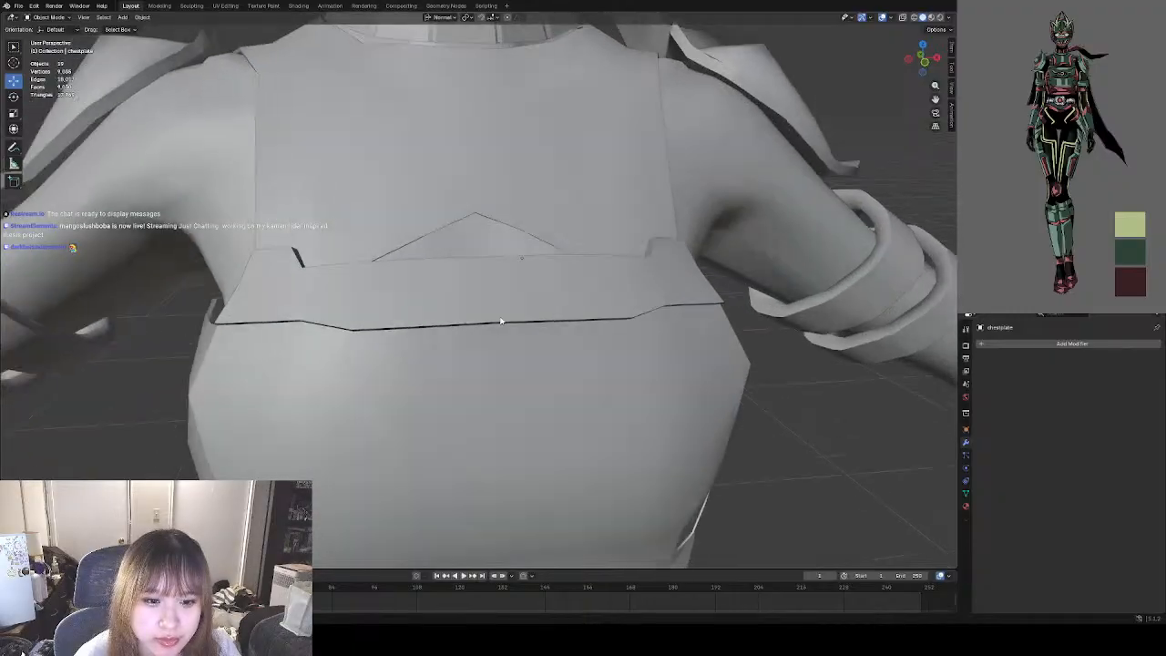
{"action": "left_click", "coordinate": [397, 288]}
{"action": "middle_click_drag", "start_coordinate": [397, 288], "coordinate": [430, 284]}
{"action": "left_click", "coordinate": [44, 18]}
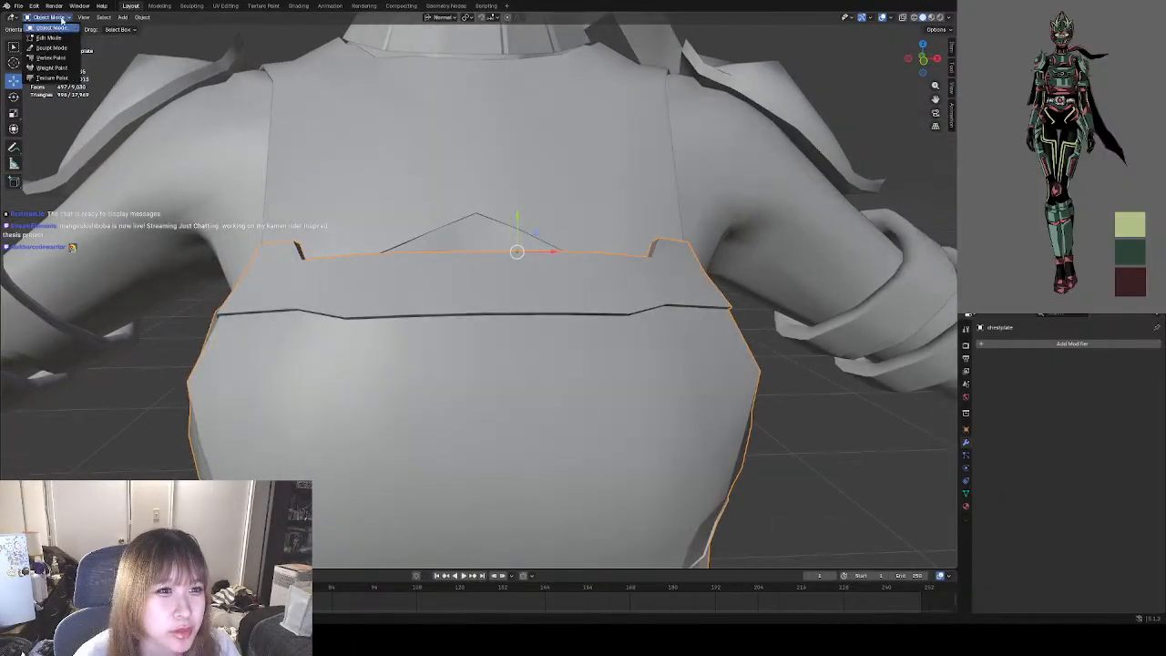
{"action": "left_click", "coordinate": [49, 38]}
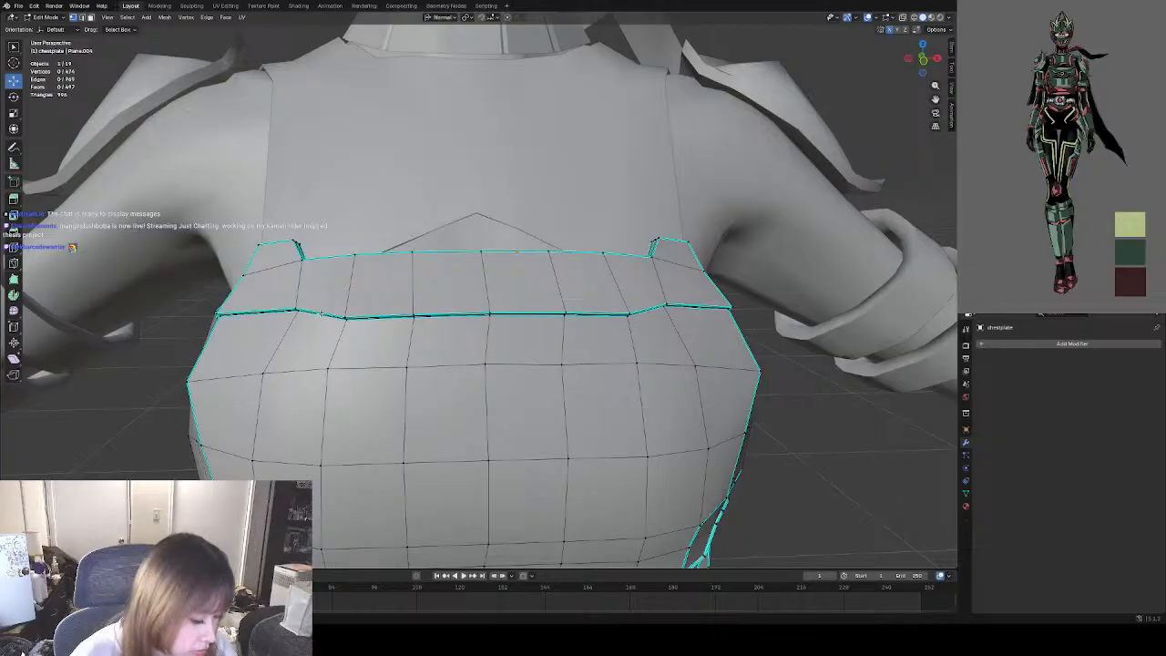
Scale the vertex pairs at both ends of the seam's lowered middle section outward to about 1.22, and clear the selection.
{"action": "scroll", "coordinate": [361, 306], "scroll_direction": "up", "scroll_amount": 6}
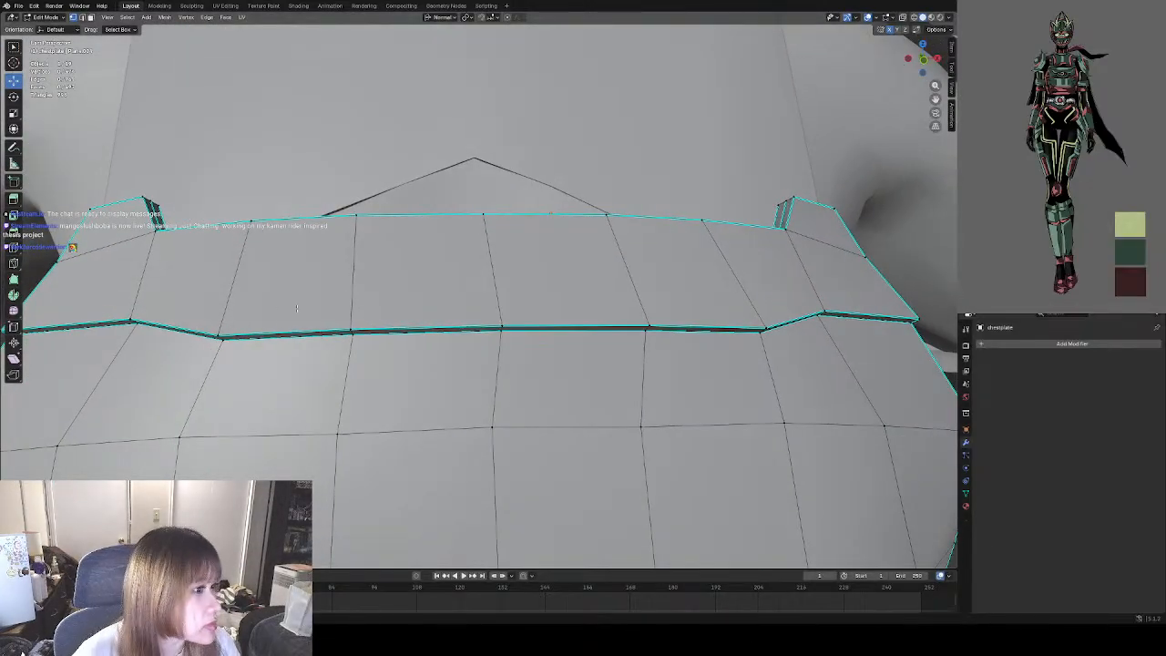
{"action": "middle_click_drag", "start_coordinate": [288, 319], "coordinate": [213, 287]}
{"action": "right_click", "coordinate": [213, 287], "text": "shift"}
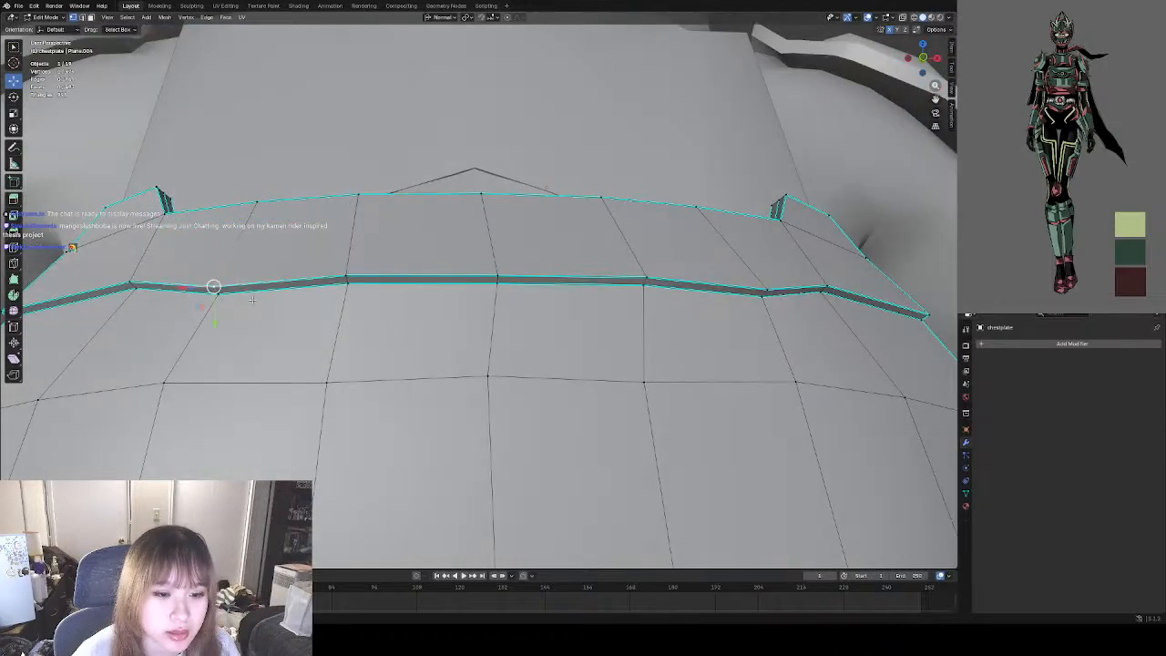
{"action": "left_click", "coordinate": [224, 294], "text": "shift"}
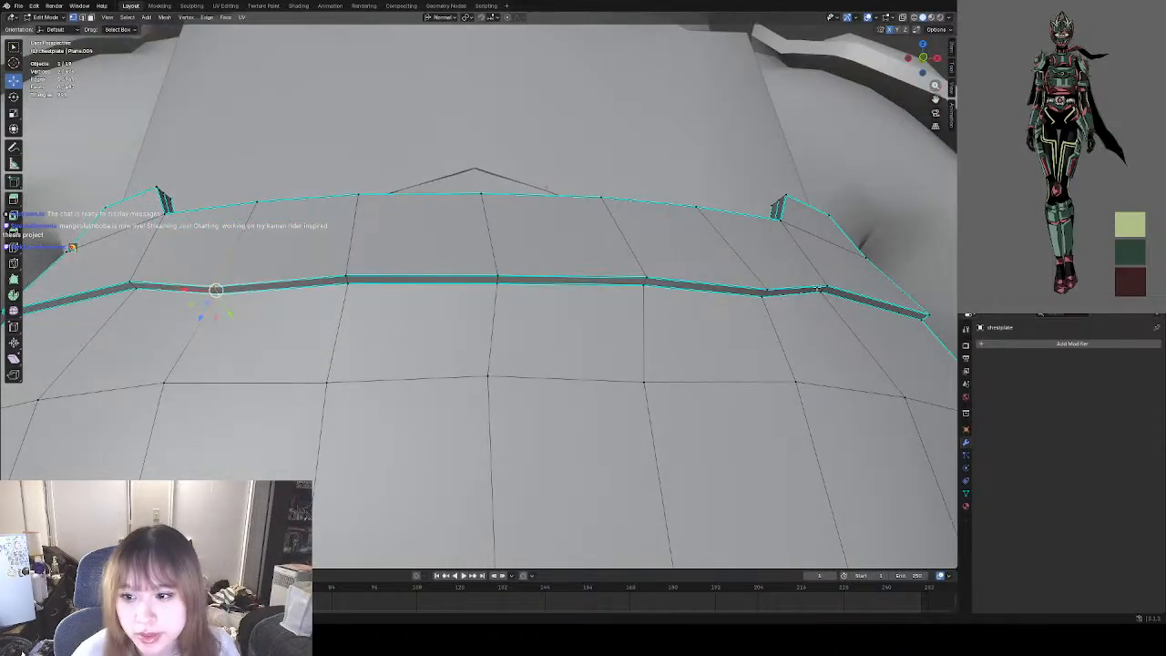
{"action": "left_click", "coordinate": [775, 291], "text": "shift"}
{"action": "left_click", "coordinate": [763, 298], "text": "shift"}
{"action": "scroll", "coordinate": [543, 319], "scroll_direction": "down", "scroll_amount": 3}
{"action": "middle_click_drag", "start_coordinate": [538, 323], "coordinate": [605, 339]}
{"action": "key", "text": "s"}
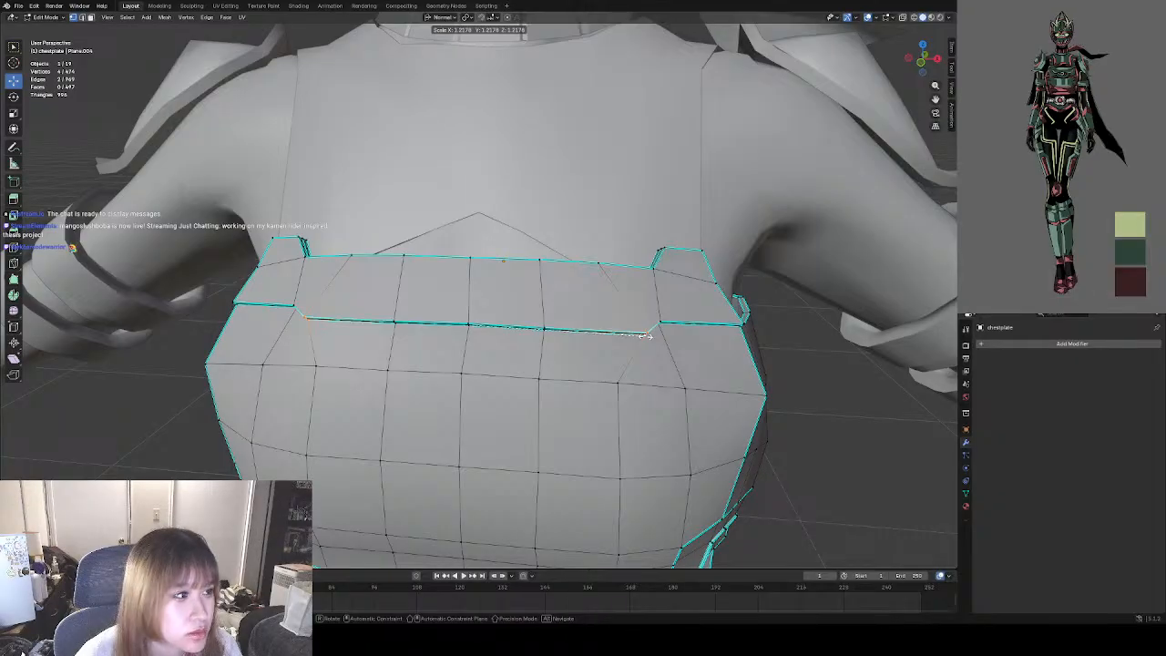
{"action": "left_click", "coordinate": [643, 335]}
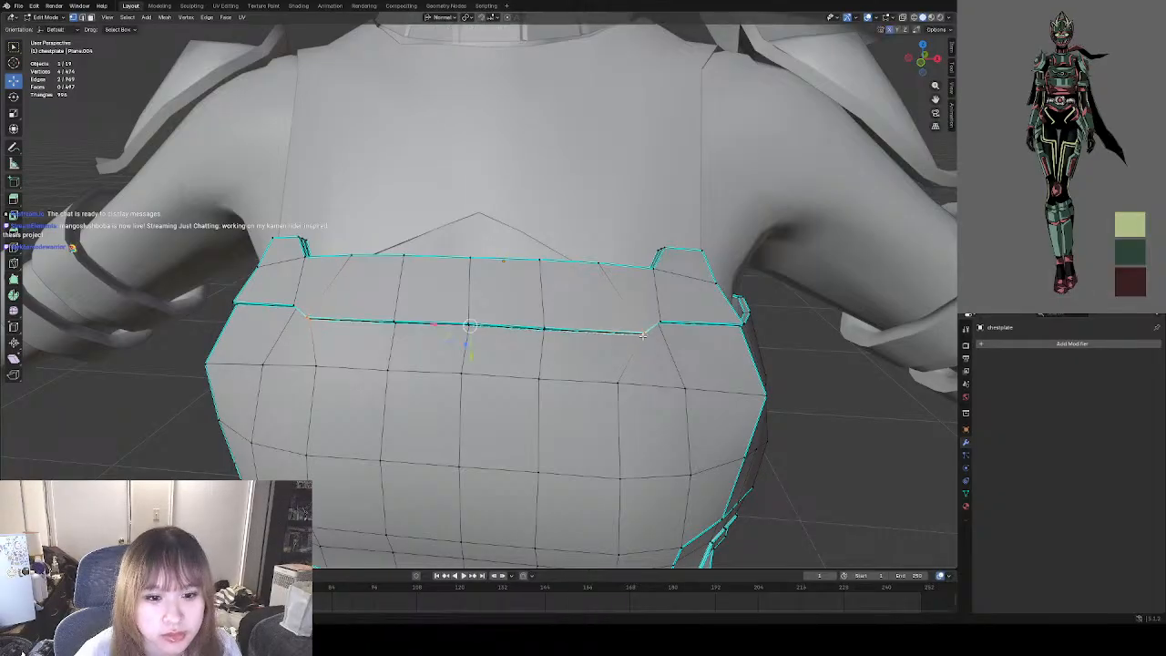
{"action": "middle_click_drag", "start_coordinate": [795, 354], "coordinate": [826, 353]}
{"action": "middle_click_drag", "start_coordinate": [640, 263], "coordinate": [617, 258]}
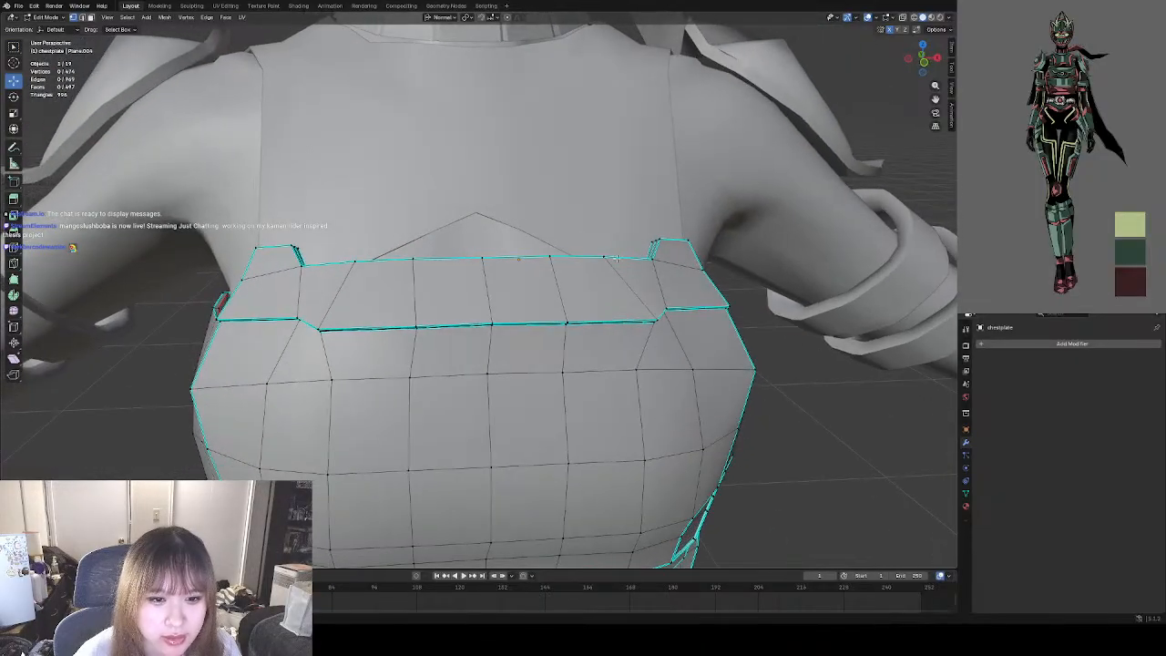
Examine the chestplate's stepped seam in Object Mode with the selection cleared, both close up and against the whole torso.
{"action": "scroll", "coordinate": [463, 234], "scroll_direction": "down", "scroll_amount": 3}
{"action": "key", "text": "Tab"}
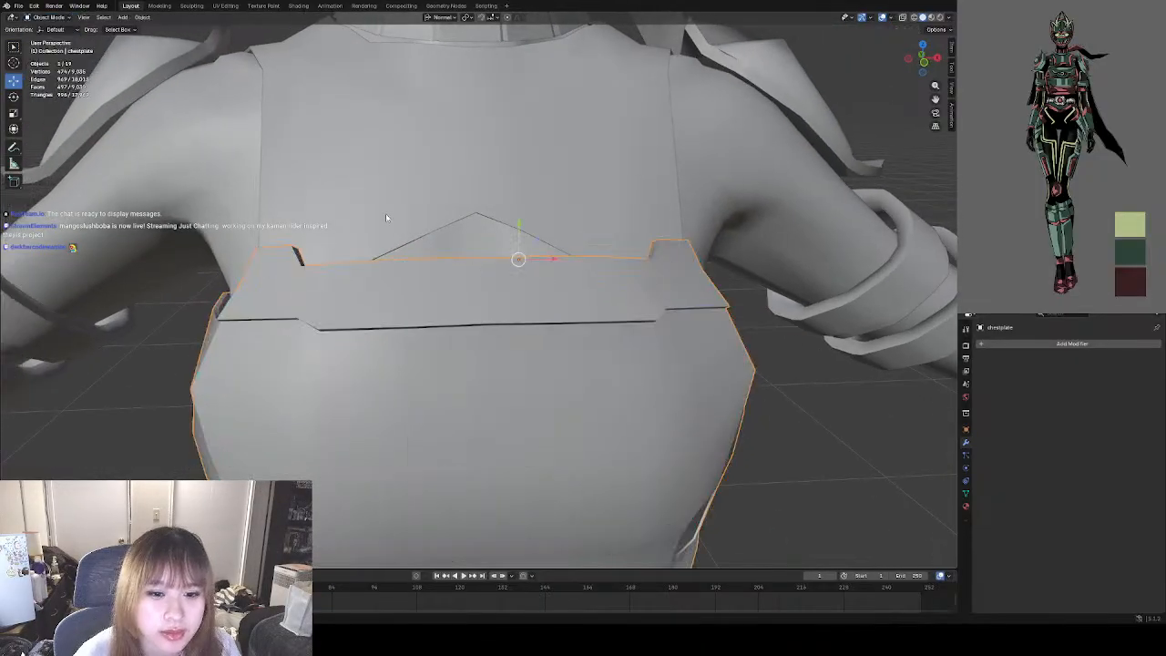
{"action": "scroll", "coordinate": [463, 234], "scroll_direction": "down", "scroll_amount": 2}
{"action": "middle_click_drag", "start_coordinate": [463, 234], "coordinate": [466, 224]}
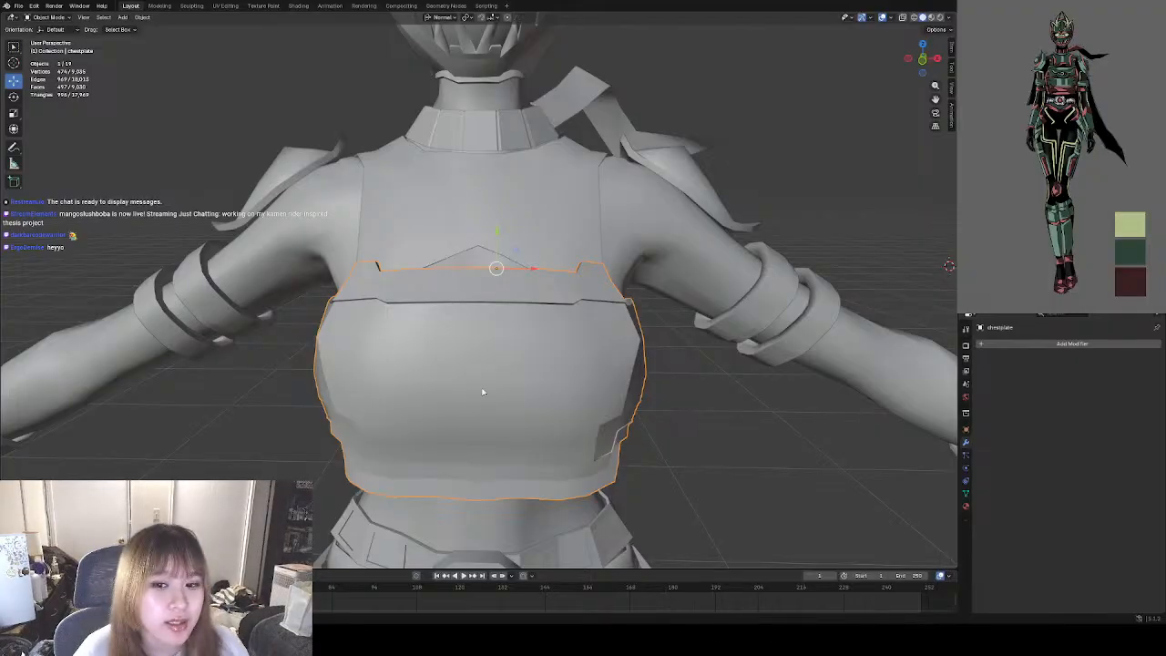
{"action": "left_click", "coordinate": [727, 410]}
{"action": "scroll", "coordinate": [520, 345], "scroll_direction": "down", "scroll_amount": 3}
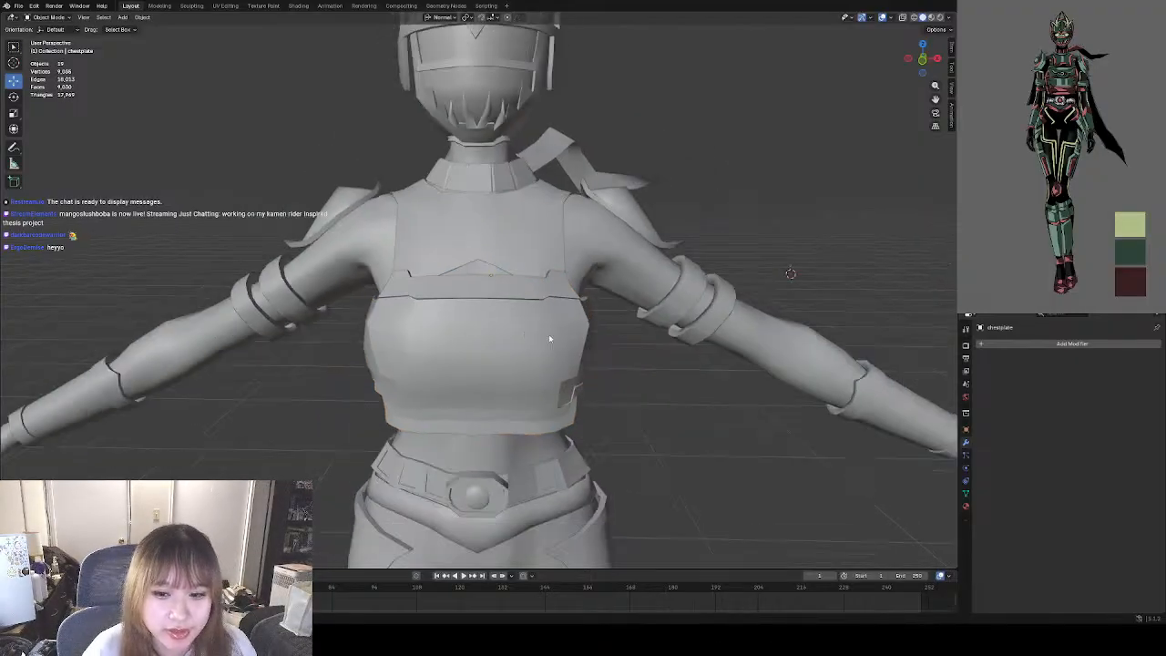
{"action": "scroll", "coordinate": [552, 338], "scroll_direction": "up", "scroll_amount": 5}
{"action": "middle_click_drag", "start_coordinate": [508, 347], "coordinate": [588, 365]}
{"action": "scroll", "coordinate": [520, 292], "scroll_direction": "down", "scroll_amount": 10}
{"action": "scroll", "coordinate": [557, 350], "scroll_direction": "up", "scroll_amount": 6}
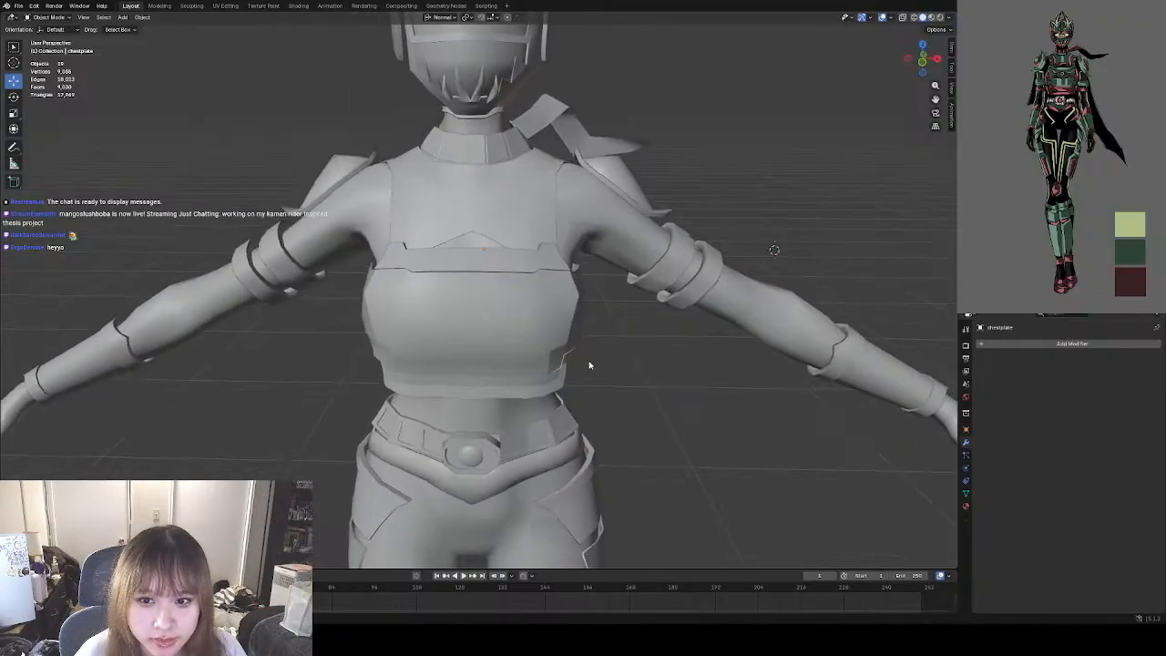
{"action": "scroll", "coordinate": [588, 364], "scroll_direction": "up", "scroll_amount": 5}
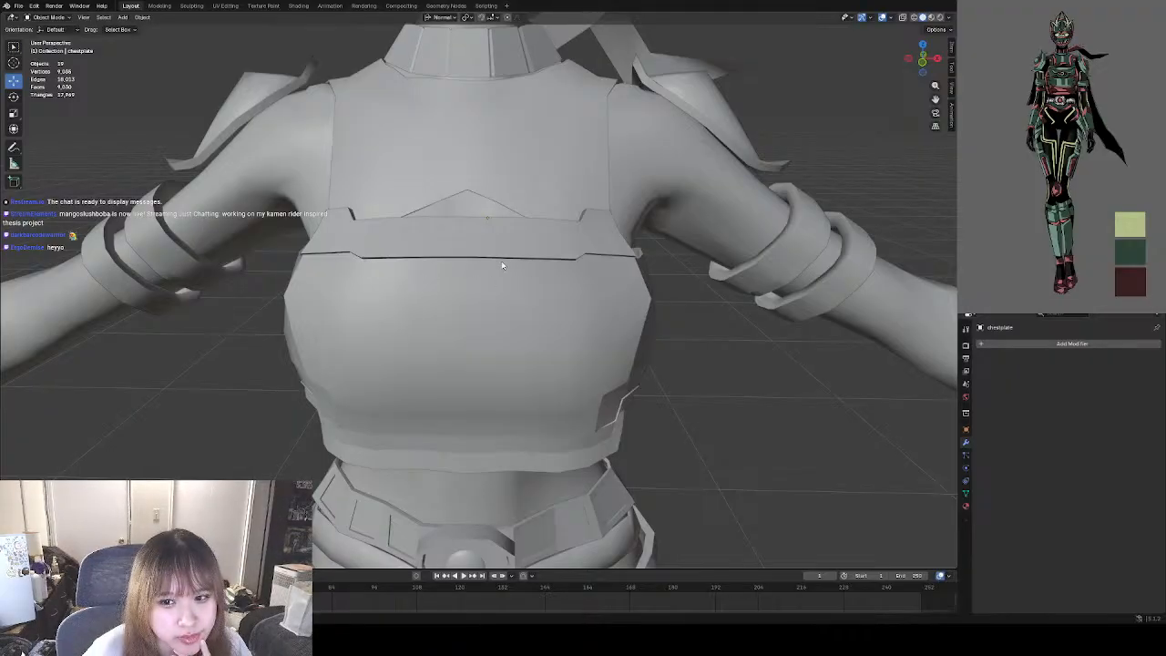
{"action": "scroll", "coordinate": [502, 265], "scroll_direction": "up", "scroll_amount": 2}
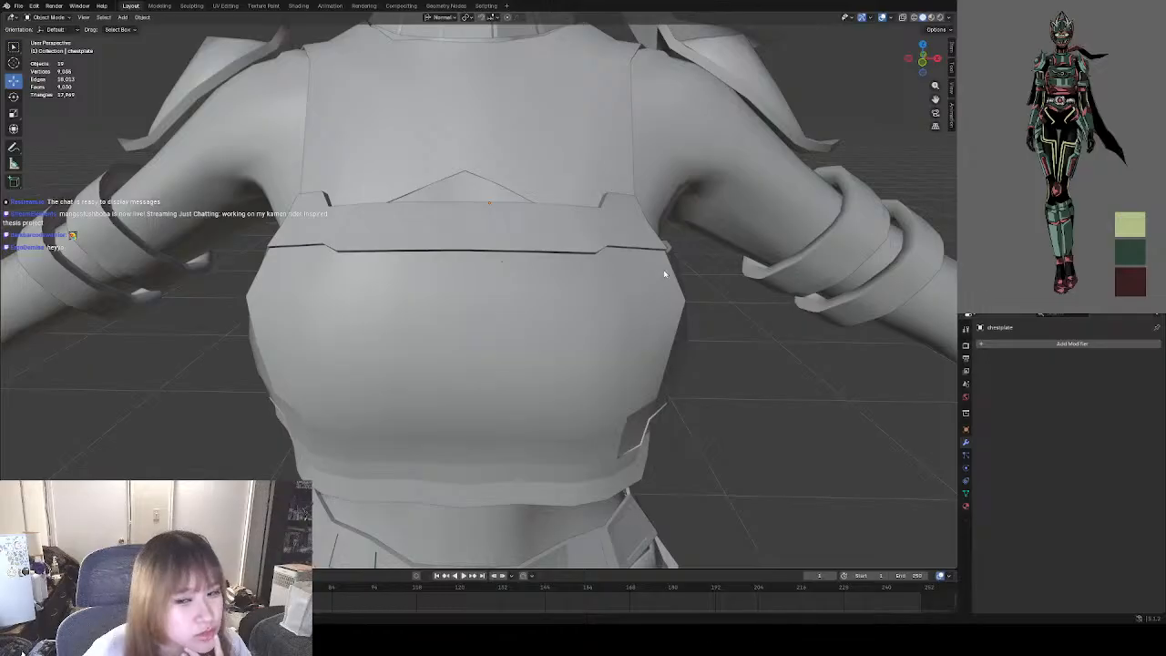
Raise the narrow seam faces at both outer ends of the chestplate's upper band in Edit Mode, and clear the selection.
{"action": "left_click", "coordinate": [399, 250]}
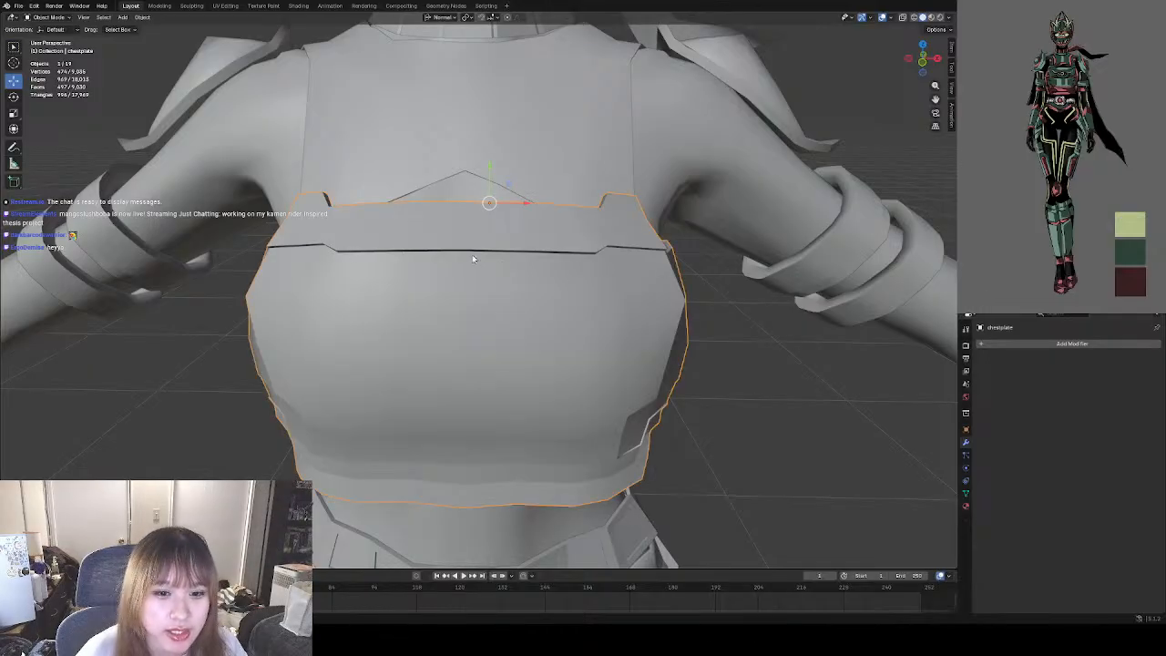
{"action": "left_click", "coordinate": [51, 18]}
{"action": "left_click", "coordinate": [53, 36]}
{"action": "scroll", "coordinate": [443, 279], "scroll_direction": "up", "scroll_amount": 5}
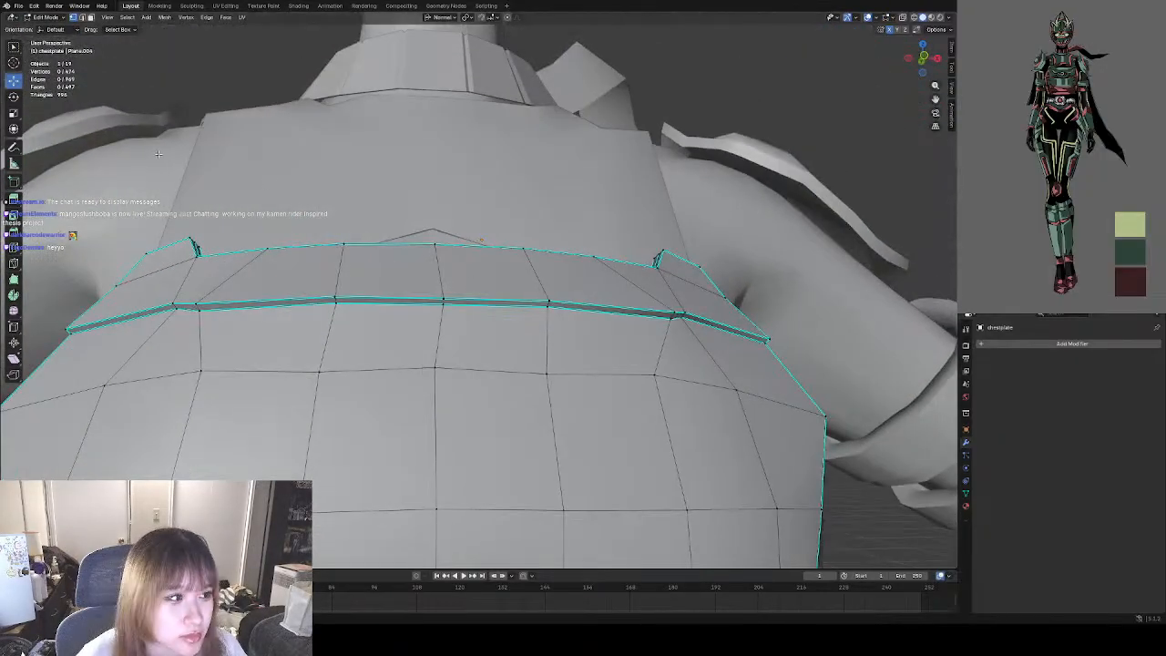
{"action": "left_click", "coordinate": [90, 18]}
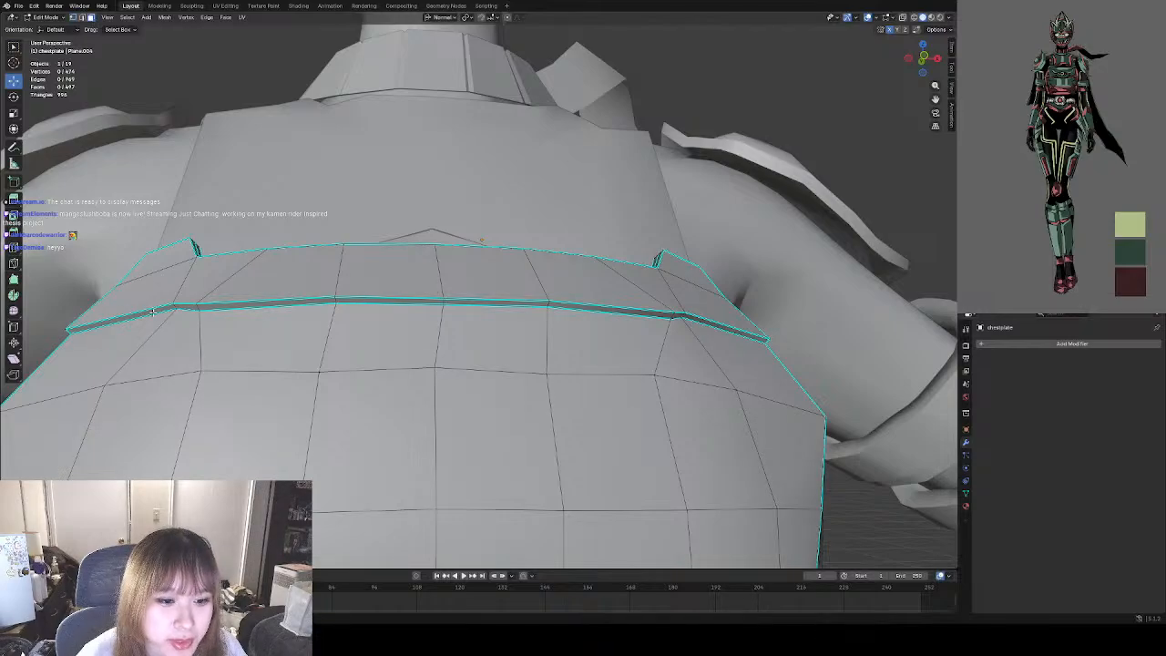
{"action": "left_click", "coordinate": [153, 312]}
{"action": "left_click", "coordinate": [720, 329], "text": "shift"}
{"action": "middle_click_drag", "start_coordinate": [720, 329], "coordinate": [681, 356]}
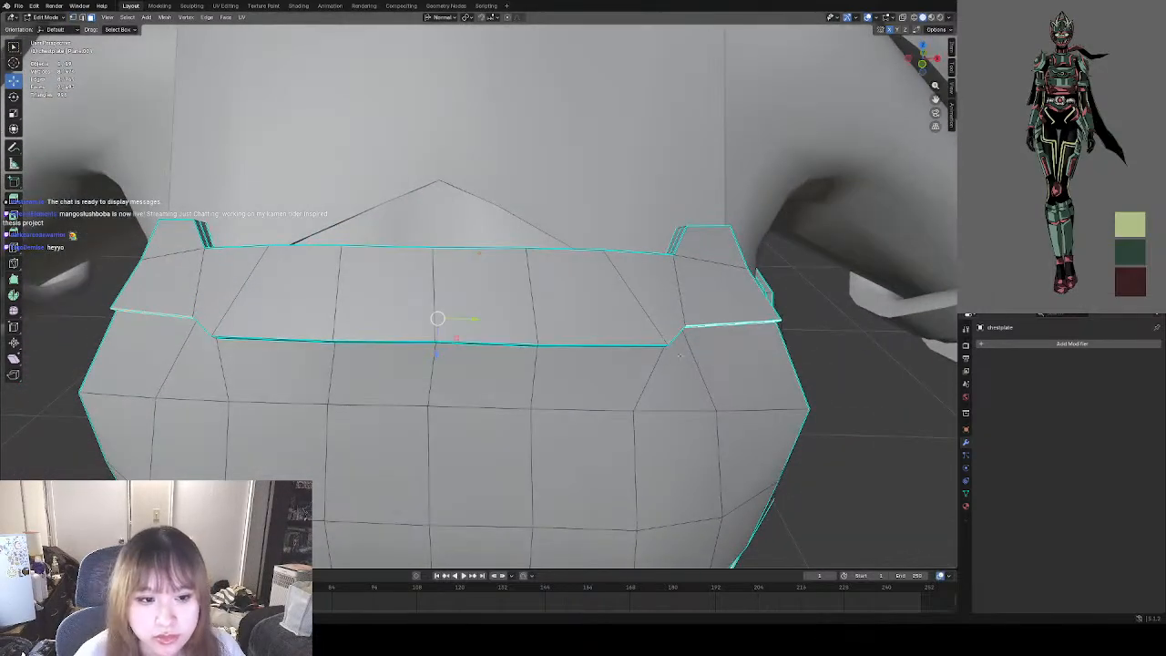
{"action": "key", "text": "g"}
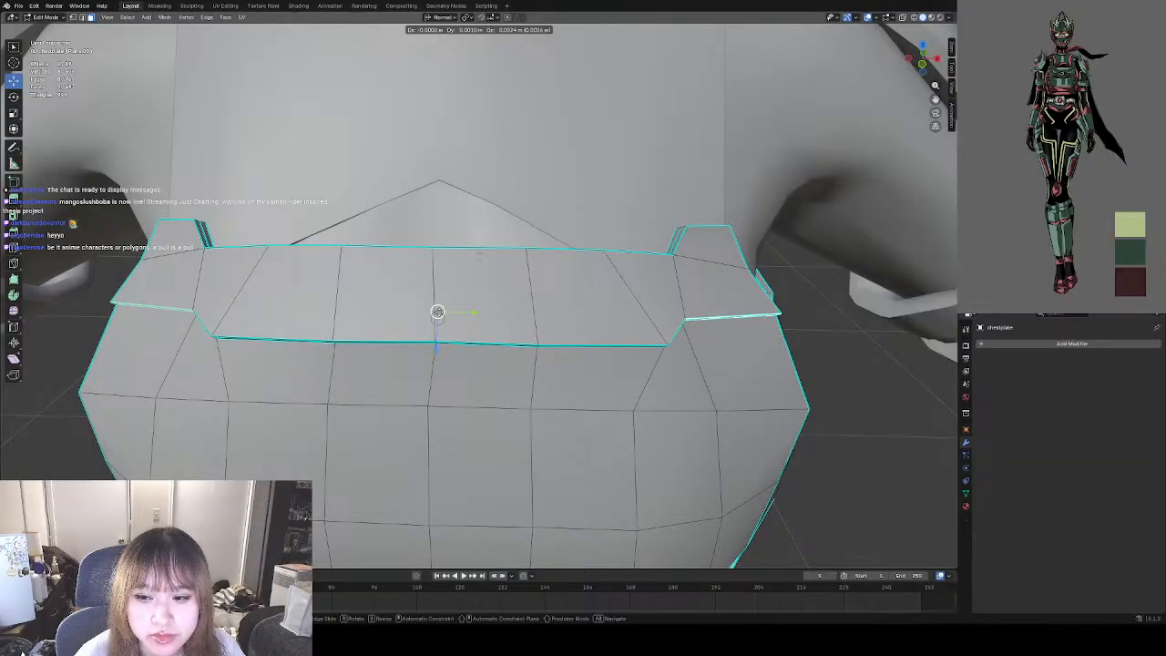
{"action": "left_click", "coordinate": [439, 312]}
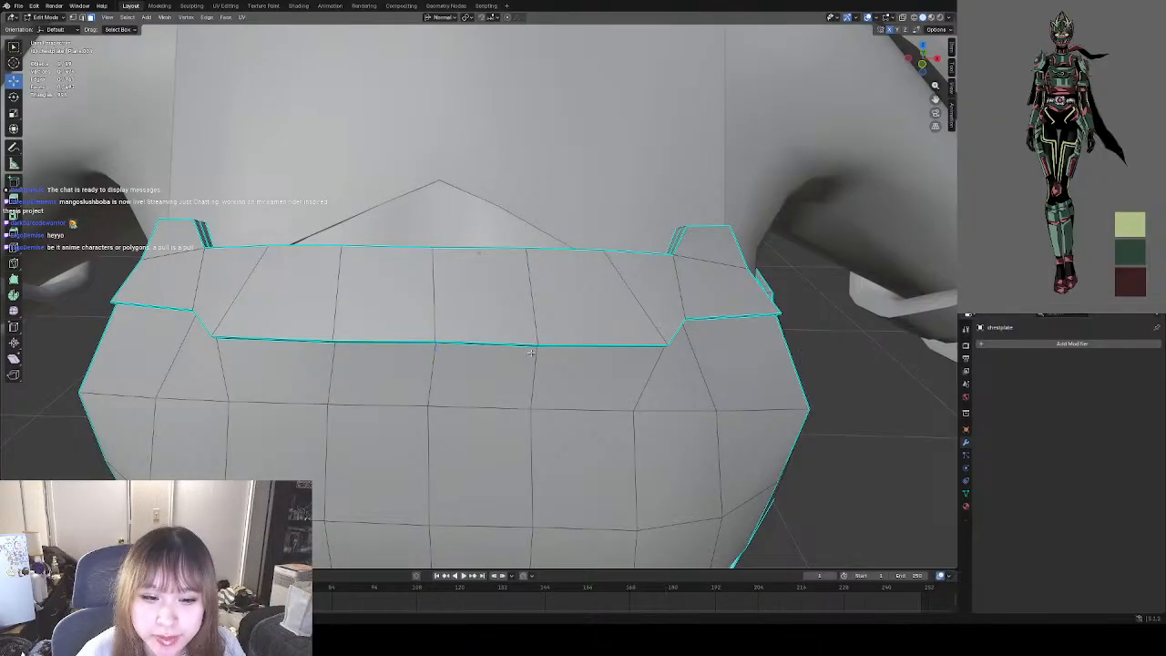
{"action": "mouse_move", "coordinate": [531, 353]}
{"action": "middle_mouse_down"}
{"action": "mouse_move", "coordinate": [511, 328]}
{"action": "mouse_move", "coordinate": [555, 306]}
{"action": "mouse_move", "coordinate": [560, 338]}
{"action": "mouse_move", "coordinate": [546, 371]}
{"action": "mouse_move", "coordinate": [527, 355]}
{"action": "middle_mouse_up"}
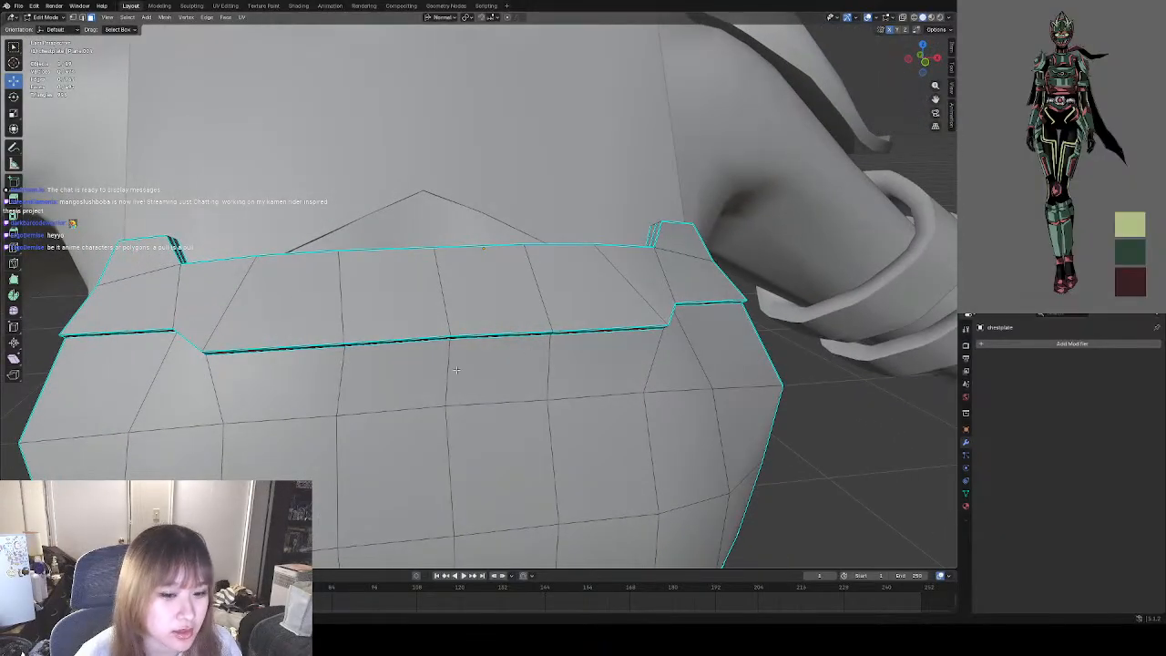
Scale the vertex pairs at both ends of the seam's lowered middle section outward to about 1.07, and clear the selection.
{"action": "middle_click_drag", "start_coordinate": [456, 369], "coordinate": [319, 303]}
{"action": "left_click", "coordinate": [75, 18]}
{"action": "left_click", "coordinate": [200, 309]}
{"action": "left_click", "coordinate": [199, 298], "text": "shift"}
{"action": "middle_click_drag", "start_coordinate": [556, 301], "coordinate": [641, 305]}
{"action": "left_click", "coordinate": [678, 308], "text": "shift"}
{"action": "left_click", "coordinate": [677, 315], "text": "shift"}
{"action": "middle_click_drag", "start_coordinate": [603, 346], "coordinate": [588, 366]}
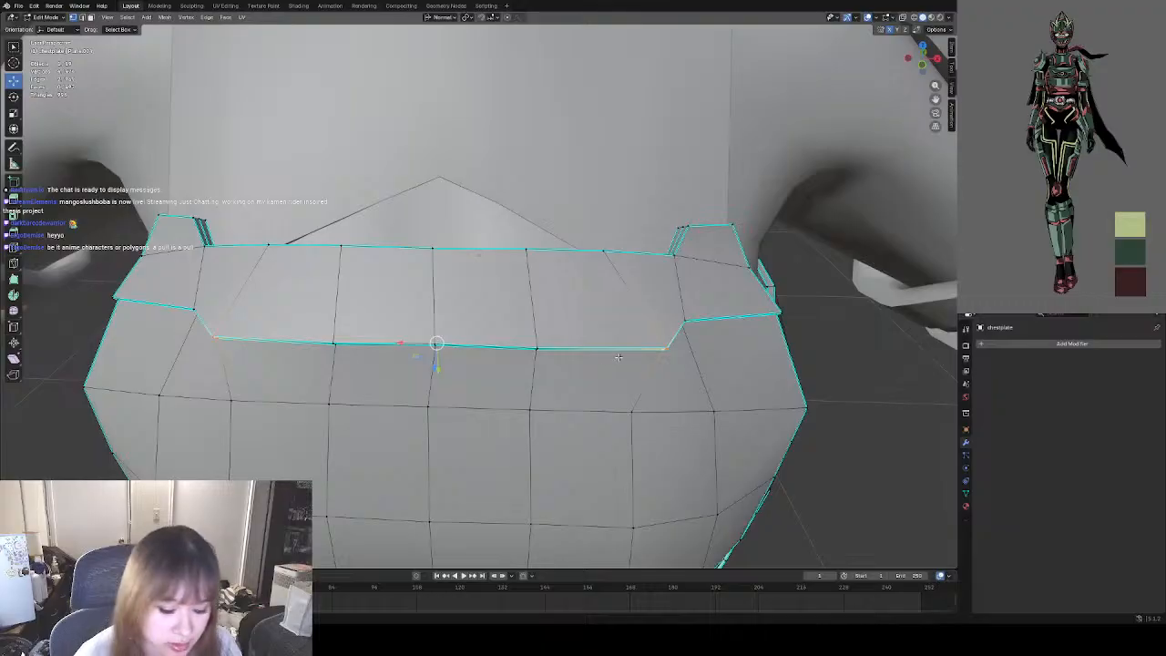
{"action": "key", "text": "s"}
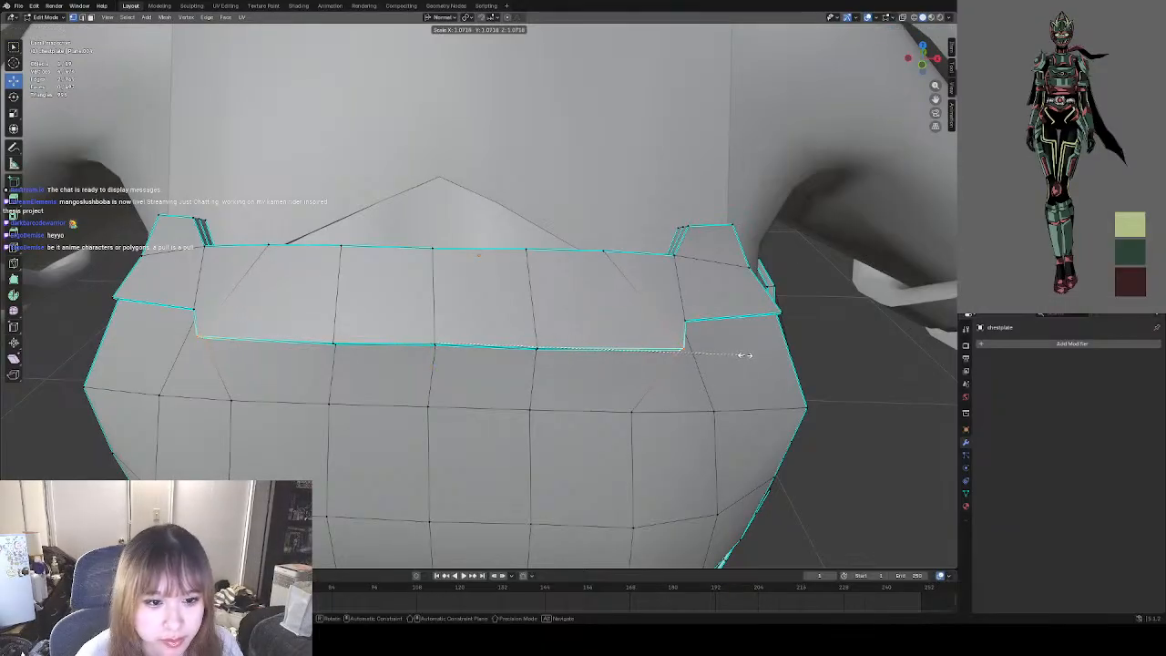
{"action": "left_click", "coordinate": [745, 355]}
{"action": "middle_click_drag", "start_coordinate": [745, 355], "coordinate": [571, 336]}
Examine the widened seam in Object Mode without selection, and inspect its edge thickness and corners up close in Edit Mode.
{"action": "scroll", "coordinate": [720, 340], "scroll_direction": "down", "scroll_amount": 4}
{"action": "middle_click_drag", "start_coordinate": [362, 337], "coordinate": [660, 356]}
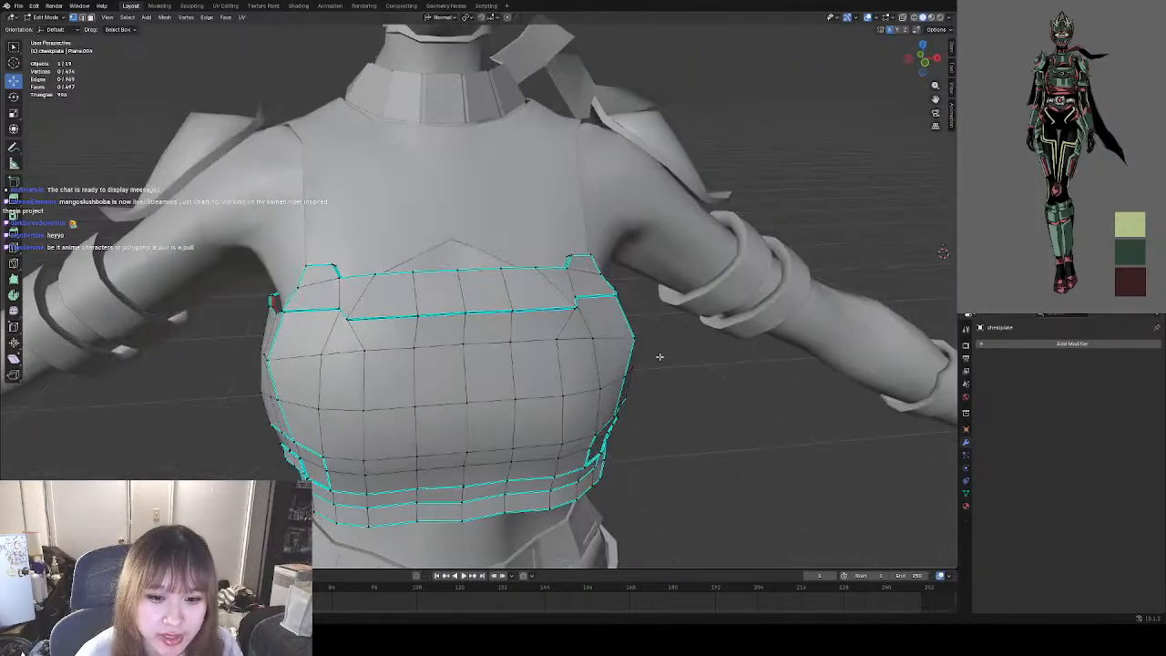
{"action": "left_click", "coordinate": [53, 18]}
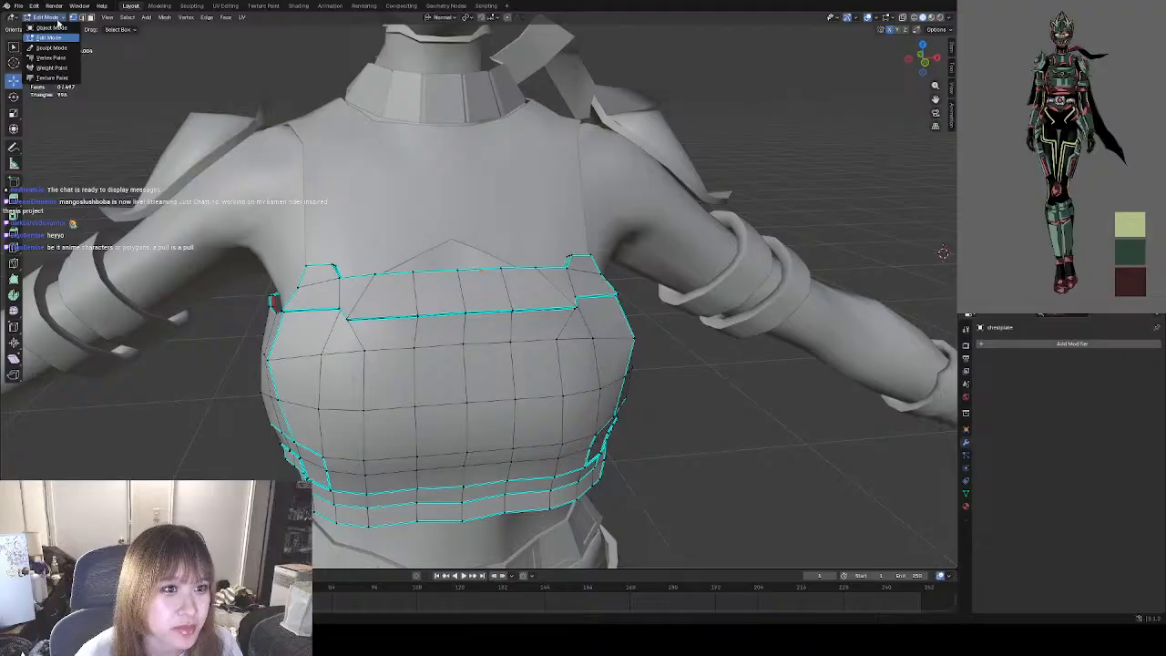
{"action": "left_click", "coordinate": [51, 29]}
{"action": "left_click", "coordinate": [719, 360]}
{"action": "middle_click_drag", "start_coordinate": [719, 360], "coordinate": [666, 339]}
{"action": "scroll", "coordinate": [411, 355], "scroll_direction": "up", "scroll_amount": 2}
{"action": "left_click", "coordinate": [411, 351]}
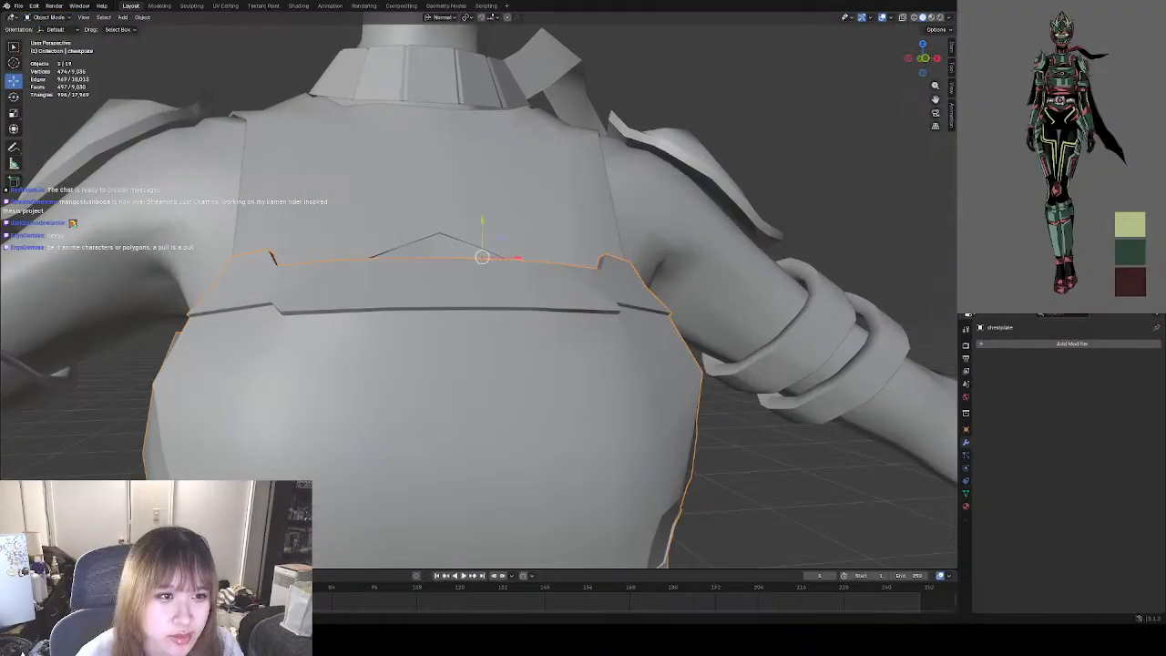
{"action": "left_click", "coordinate": [50, 17]}
{"action": "left_click", "coordinate": [55, 37]}
{"action": "scroll", "coordinate": [191, 336], "scroll_direction": "up", "scroll_amount": 3}
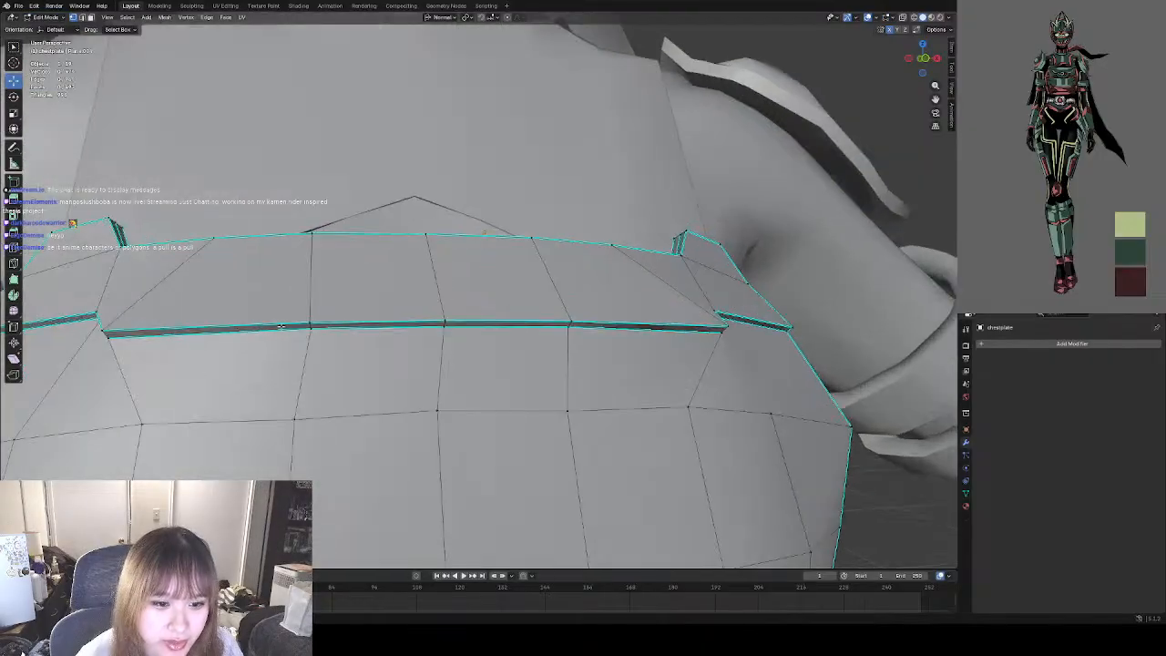
{"action": "middle_click_drag", "start_coordinate": [191, 335], "coordinate": [340, 310], "text": "shift"}
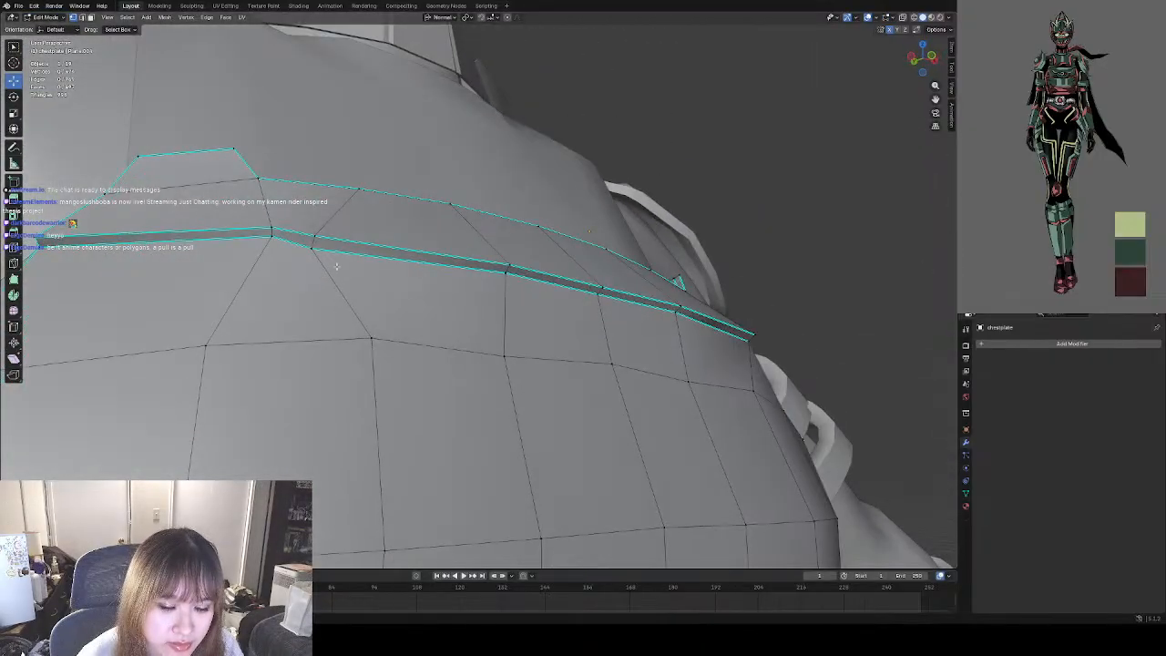
{"action": "middle_click_drag", "start_coordinate": [323, 244], "coordinate": [361, 319]}
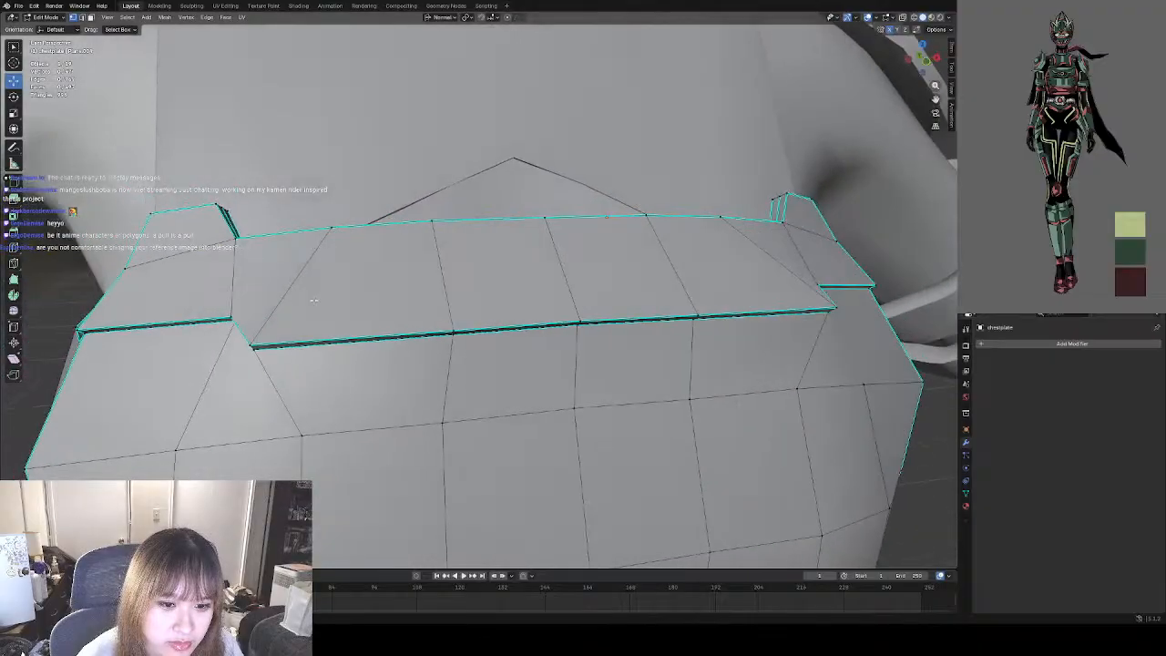
{"action": "scroll", "coordinate": [256, 304], "scroll_direction": "down", "scroll_amount": 8}
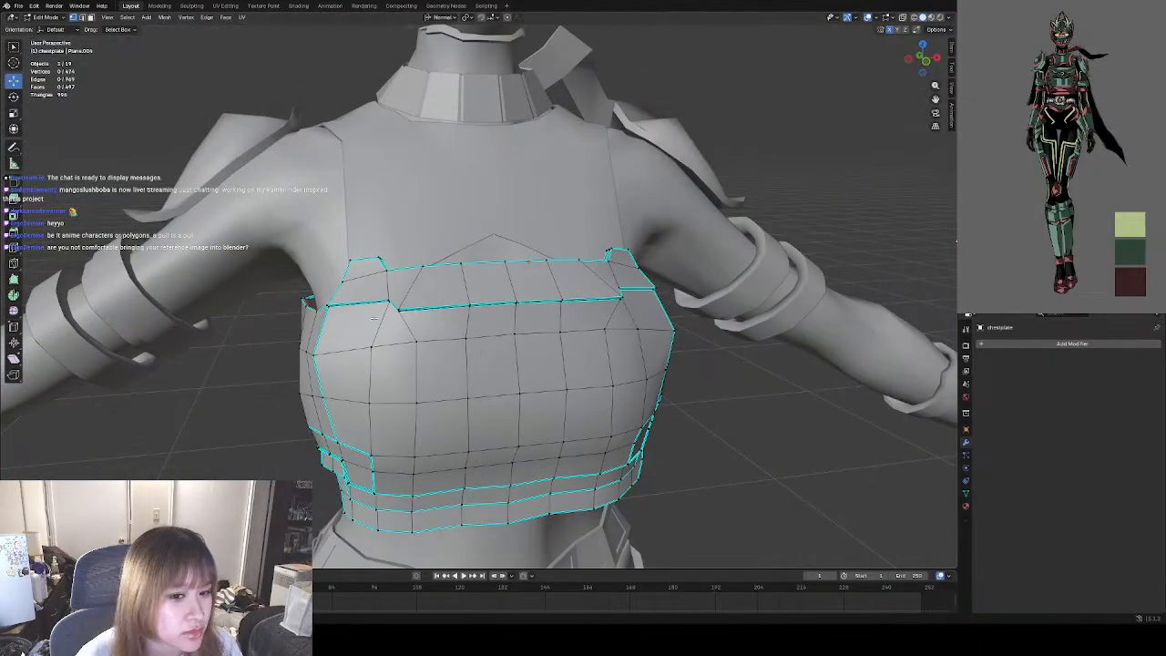
{"action": "middle_click_drag", "start_coordinate": [274, 302], "coordinate": [510, 292]}
{"action": "scroll", "coordinate": [419, 280], "scroll_direction": "down", "scroll_amount": 5}
{"action": "scroll", "coordinate": [495, 291], "scroll_direction": "down", "scroll_amount": 6}
{"action": "key", "text": "shift+a"}
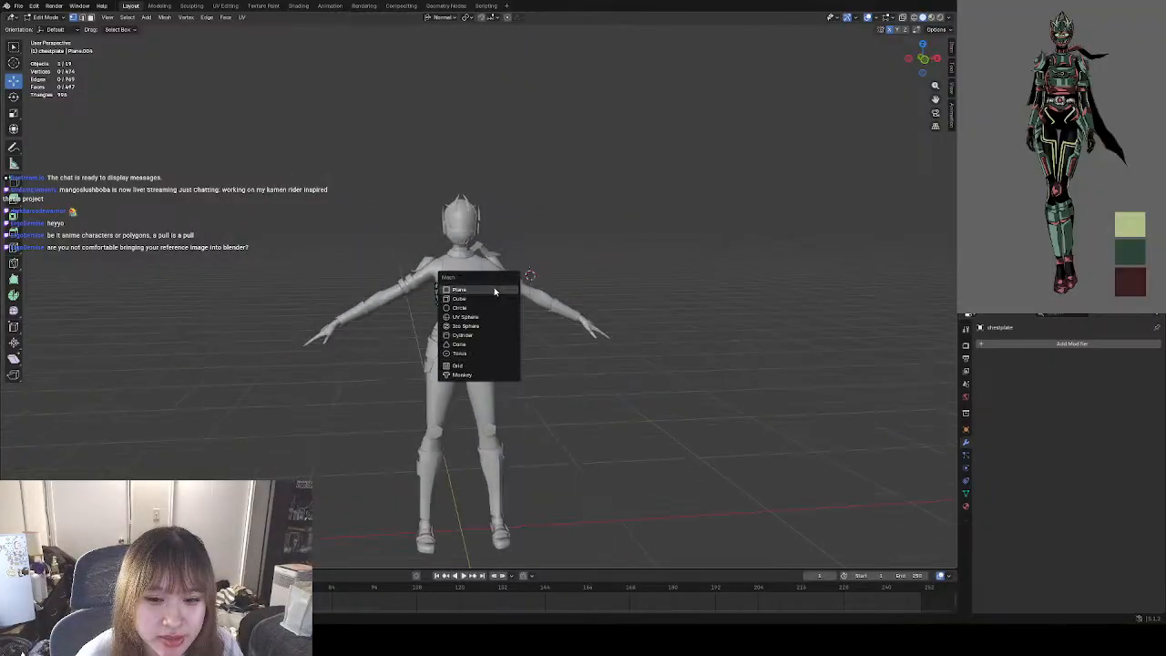
{"action": "key", "text": "Escape"}
{"action": "scroll", "coordinate": [492, 295], "scroll_direction": "up", "scroll_amount": 5}
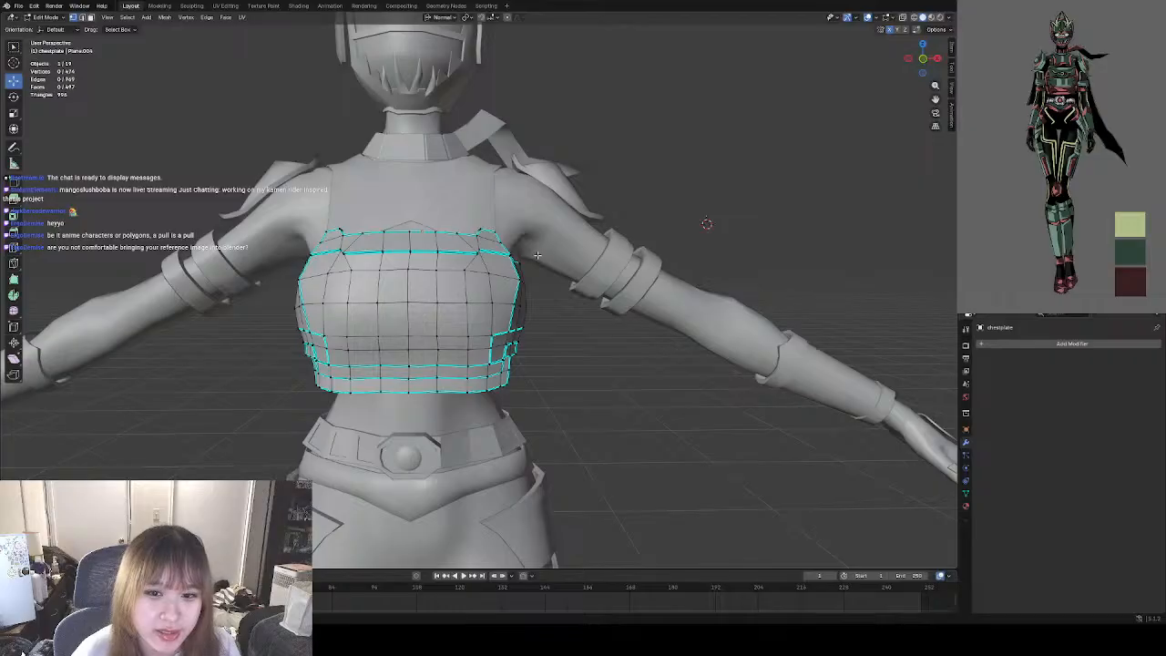
{"action": "scroll", "coordinate": [538, 254], "scroll_direction": "down", "scroll_amount": 5}
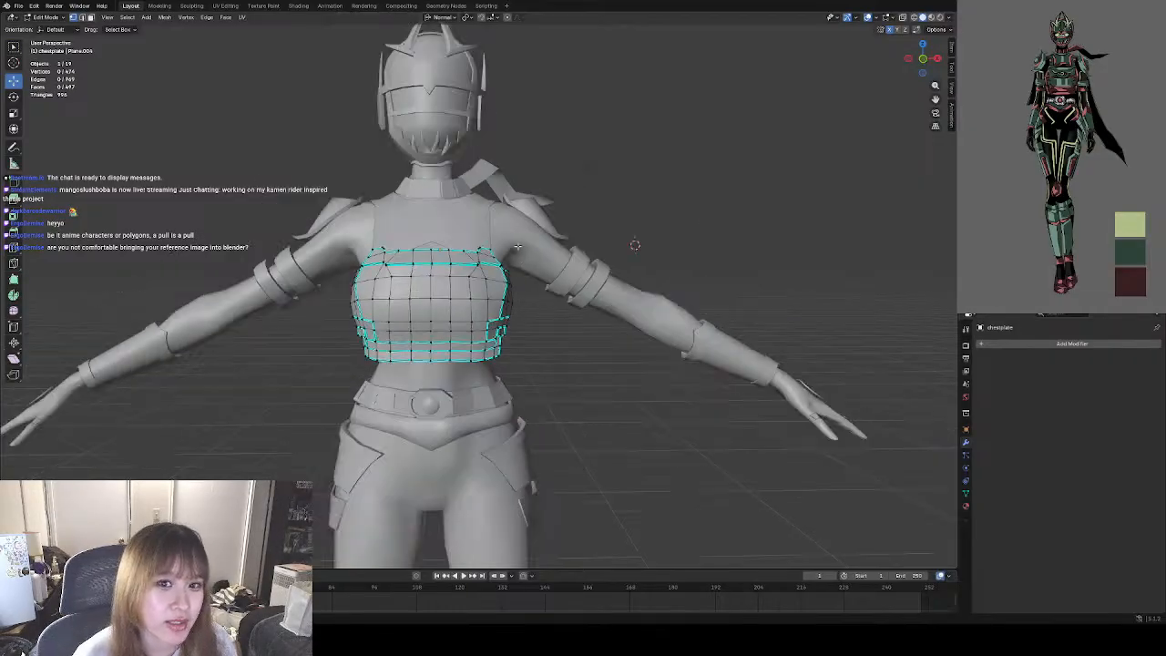
{"action": "middle_click_drag", "start_coordinate": [565, 260], "coordinate": [558, 347]}
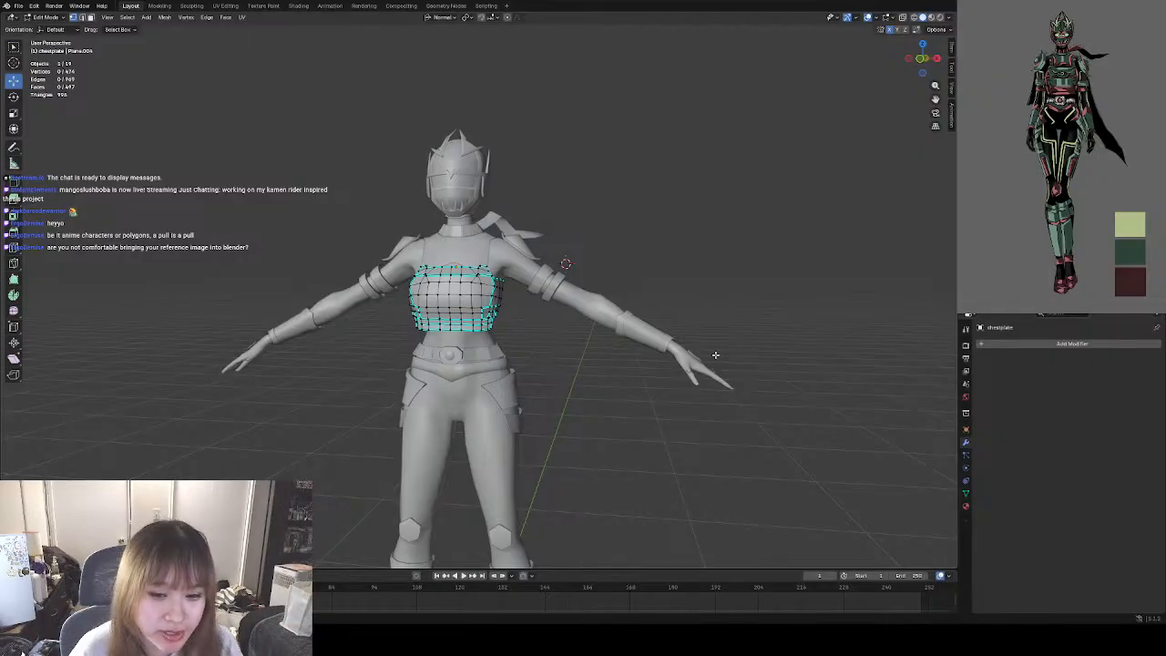
{"action": "middle_click_drag", "start_coordinate": [557, 367], "coordinate": [581, 357]}
{"action": "scroll", "coordinate": [534, 366], "scroll_direction": "up", "scroll_amount": 5}
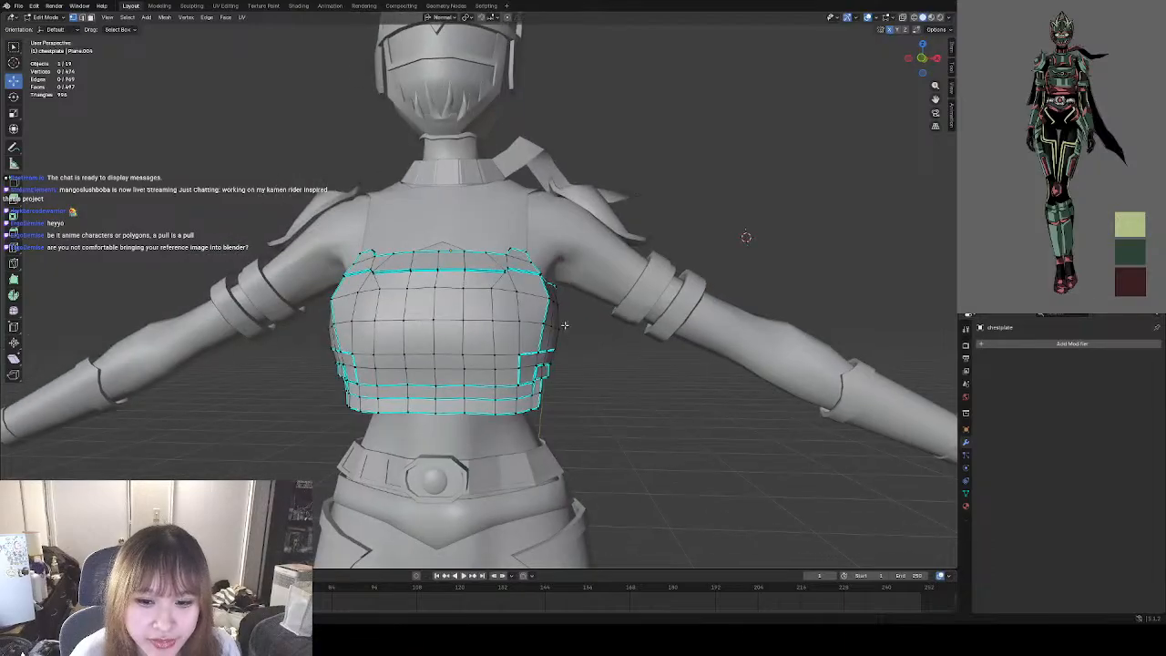
{"action": "scroll", "coordinate": [550, 321], "scroll_direction": "up", "scroll_amount": 4}
{"action": "middle_click_drag", "start_coordinate": [698, 357], "coordinate": [673, 390]}
{"action": "middle_click_drag", "start_coordinate": [585, 361], "coordinate": [654, 401]}
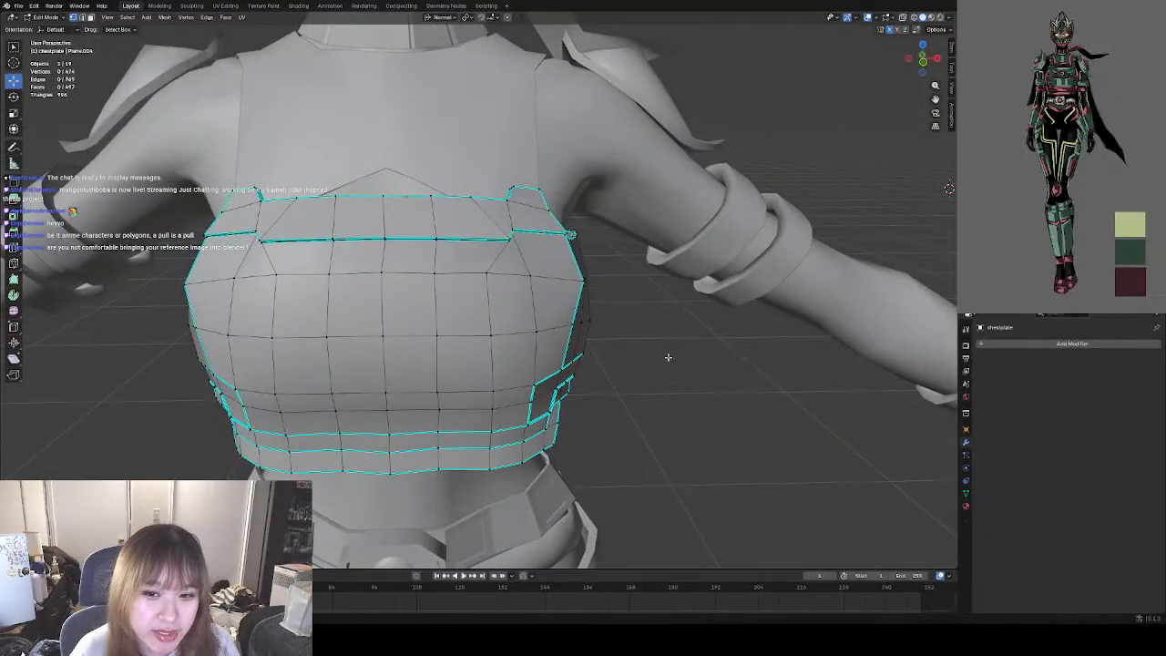
{"action": "mouse_move", "coordinate": [668, 357]}
{"action": "middle_mouse_down"}
{"action": "mouse_move", "coordinate": [679, 360]}
{"action": "mouse_move", "coordinate": [657, 349]}
{"action": "middle_mouse_up"}
{"action": "middle_click_drag", "start_coordinate": [660, 390], "coordinate": [686, 352]}
{"action": "scroll", "coordinate": [686, 352], "scroll_direction": "down", "scroll_amount": 5}
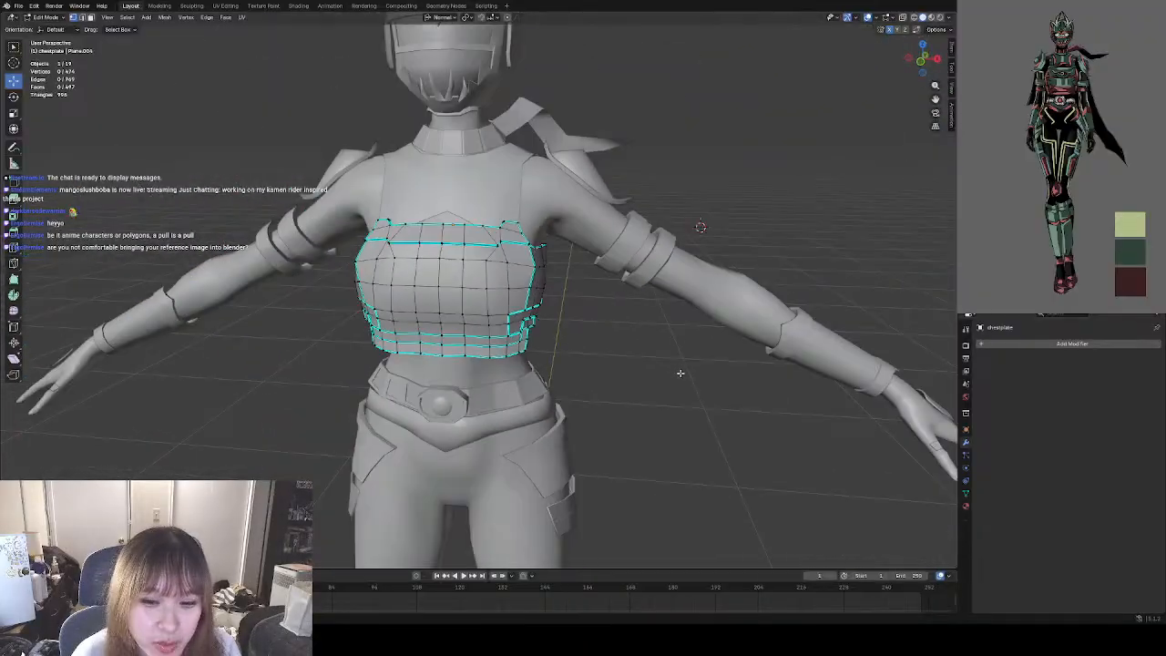
{"action": "middle_click_drag", "start_coordinate": [605, 366], "coordinate": [572, 328]}
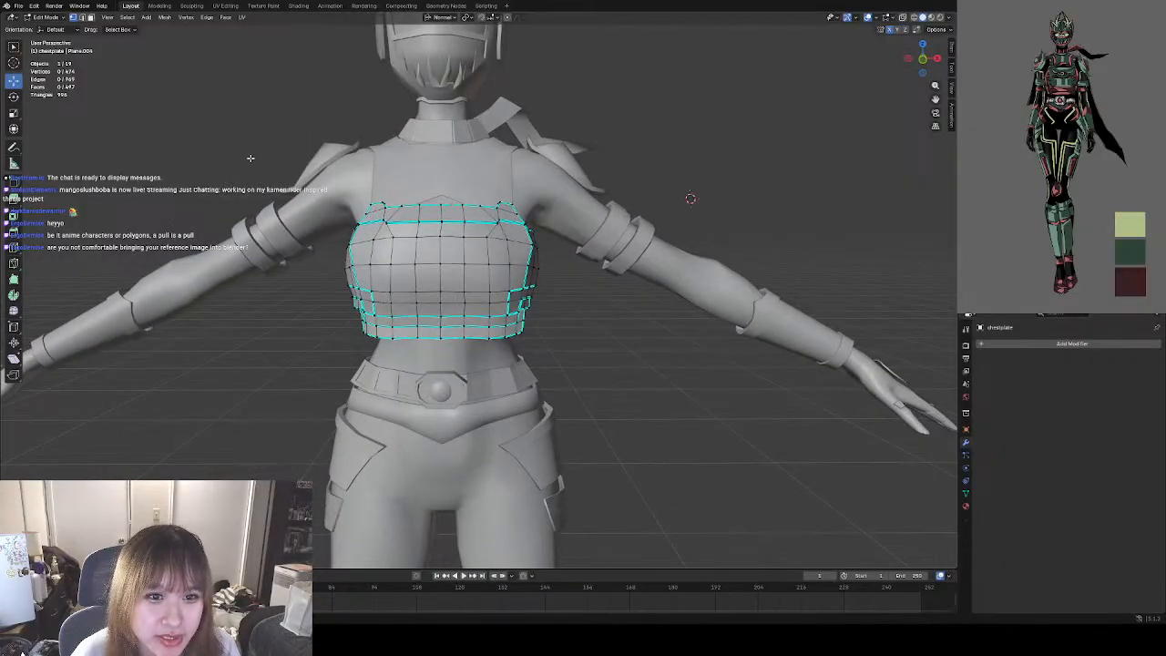
{"action": "middle_click_drag", "start_coordinate": [623, 276], "coordinate": [629, 383], "text": "shift"}
{"action": "scroll", "coordinate": [625, 393], "scroll_direction": "down", "scroll_amount": 1}
{"action": "scroll", "coordinate": [623, 386], "scroll_direction": "up", "scroll_amount": 4}
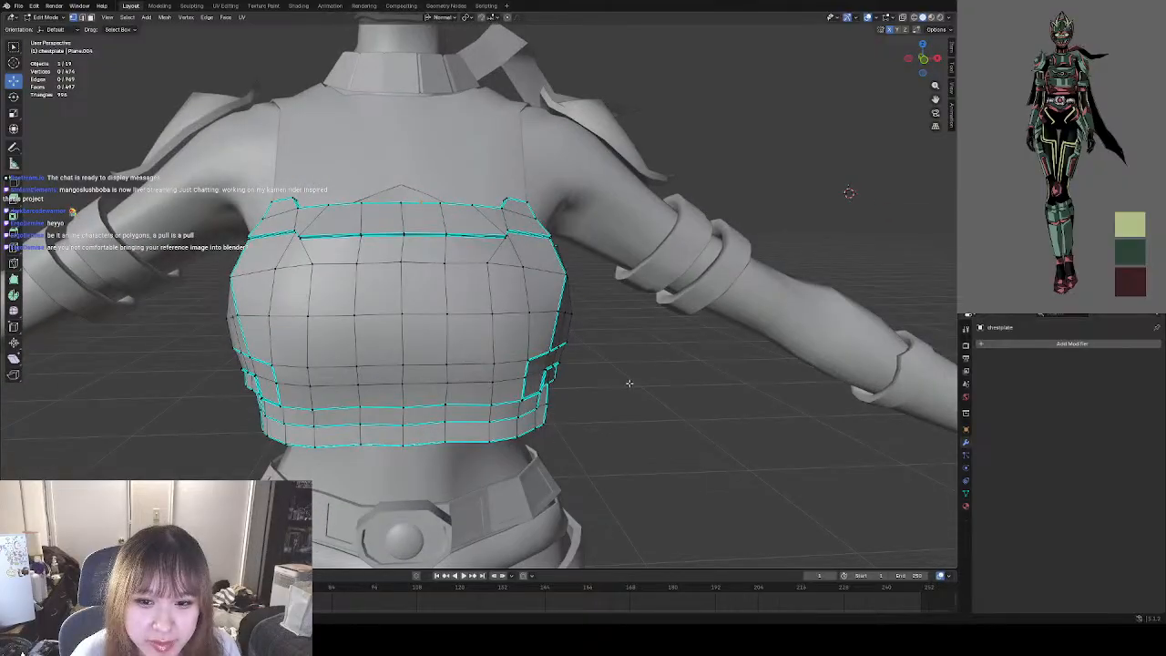
{"action": "scroll", "coordinate": [593, 292], "scroll_direction": "up", "scroll_amount": 1}
{"action": "scroll", "coordinate": [597, 296], "scroll_direction": "down", "scroll_amount": 3}
{"action": "mouse_move", "coordinate": [581, 336]}
{"action": "middle_mouse_down", "text": "shift"}
{"action": "mouse_move", "coordinate": [604, 318]}
{"action": "mouse_move", "coordinate": [593, 318]}
{"action": "middle_mouse_up", "text": "shift"}
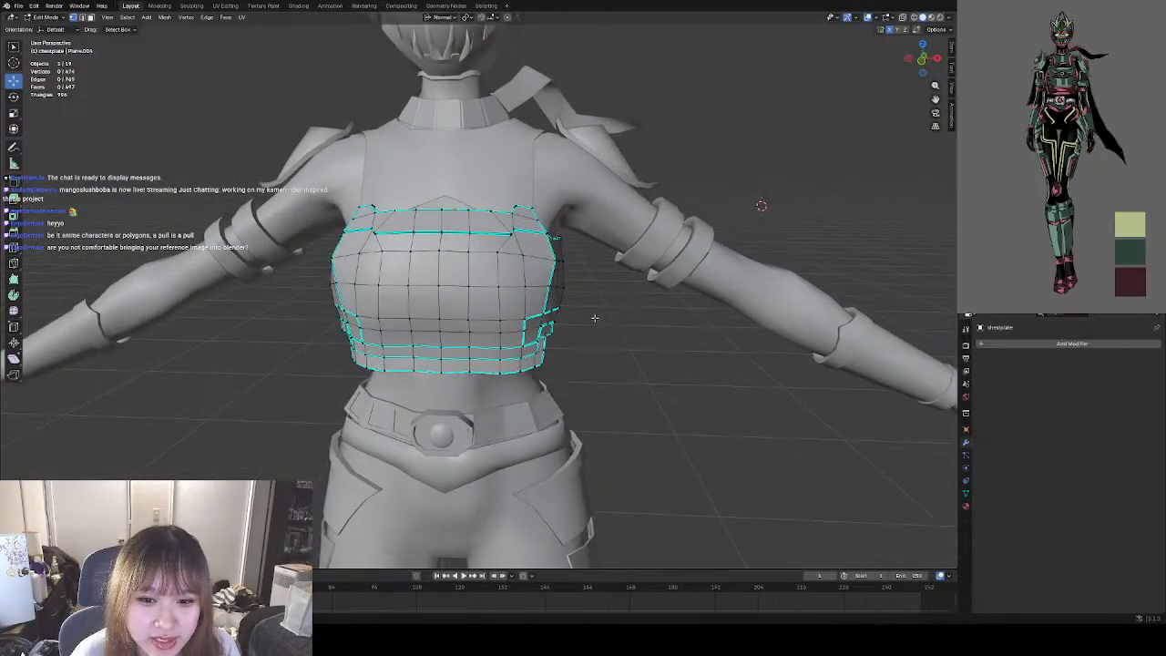
Return the chestplate to Object Mode and clear the selection to review its finished seam.
{"action": "scroll", "coordinate": [546, 292], "scroll_direction": "up", "scroll_amount": 2}
{"action": "left_click", "coordinate": [46, 18]}
{"action": "left_click", "coordinate": [57, 29]}
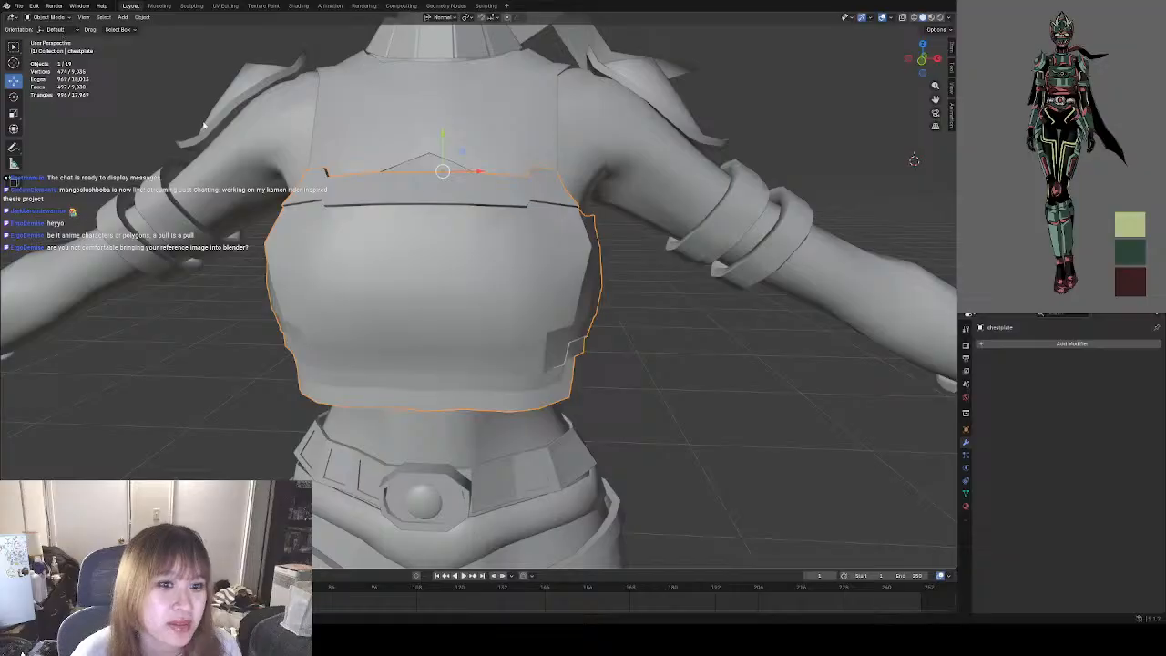
{"action": "left_click", "coordinate": [717, 344]}
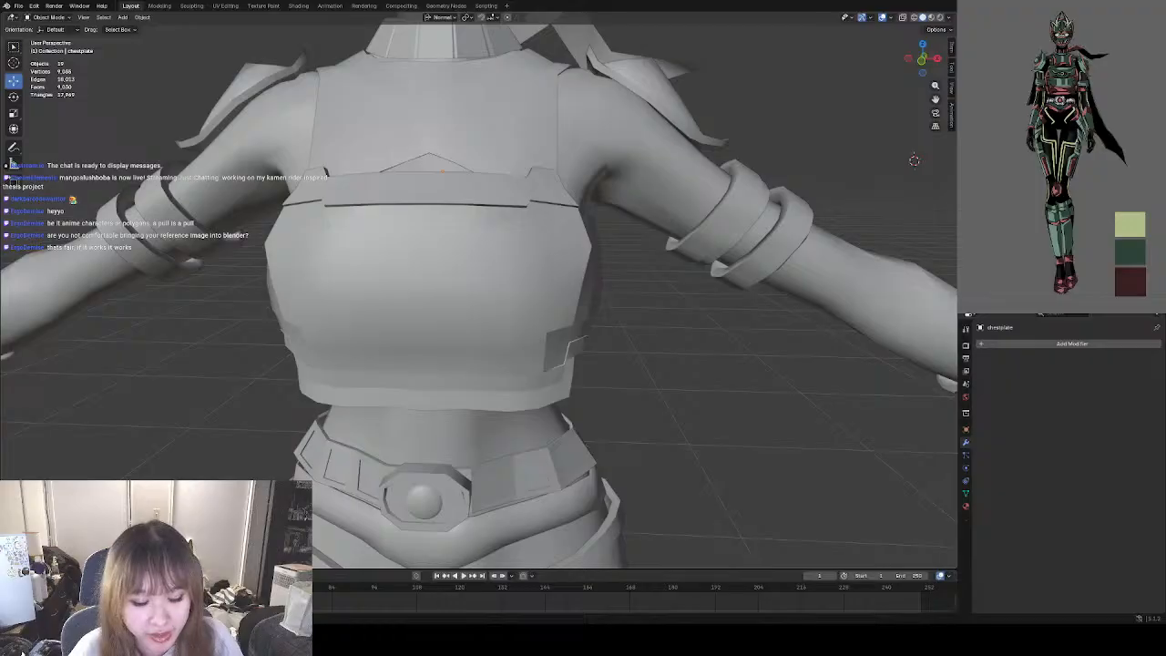
{"action": "scroll", "coordinate": [638, 396], "scroll_direction": "down", "scroll_amount": 5}
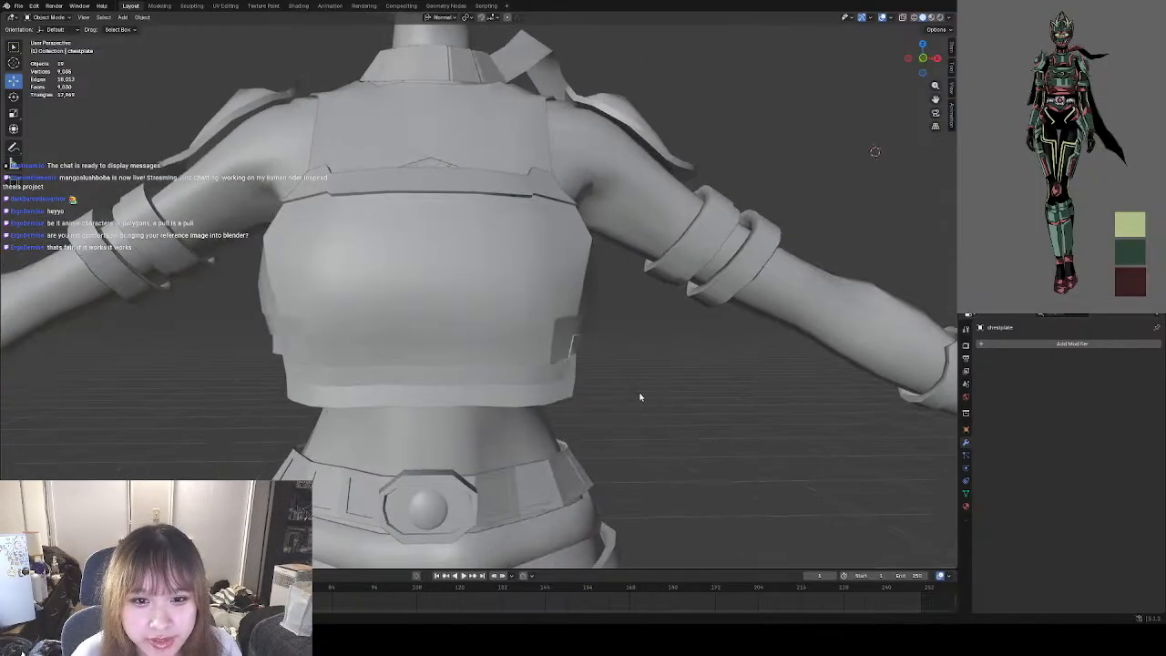
Inspect the chestplate's stepped seam and its corners up close in Edit Mode.
{"action": "scroll", "coordinate": [528, 294], "scroll_direction": "up", "scroll_amount": 6}
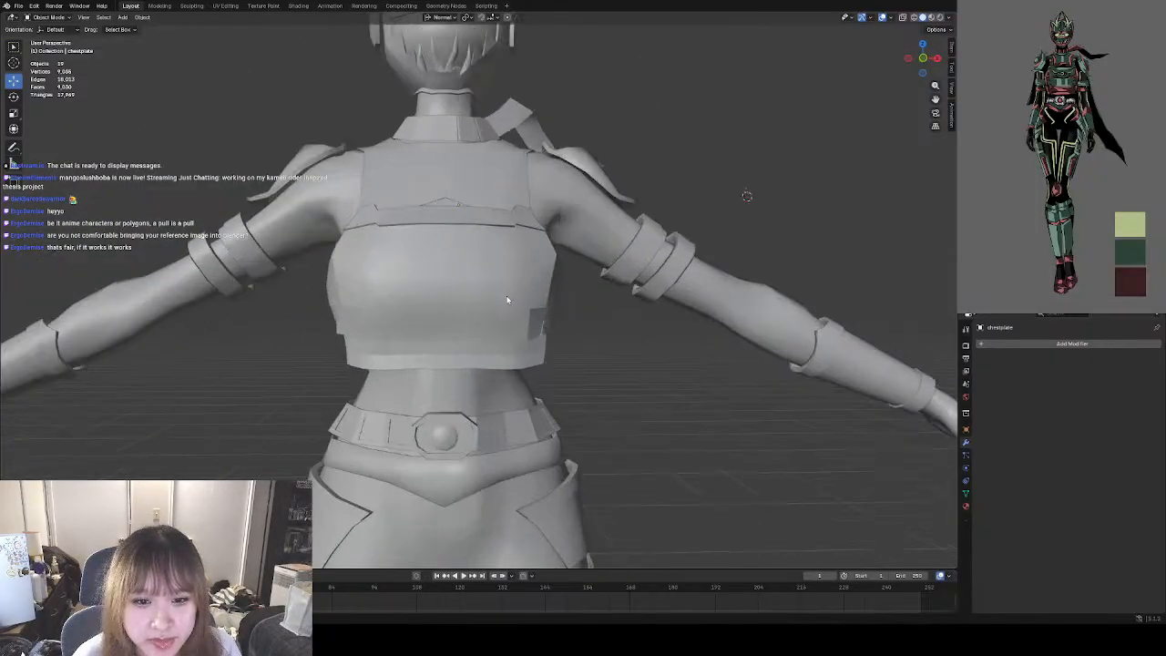
{"action": "left_click", "coordinate": [438, 290]}
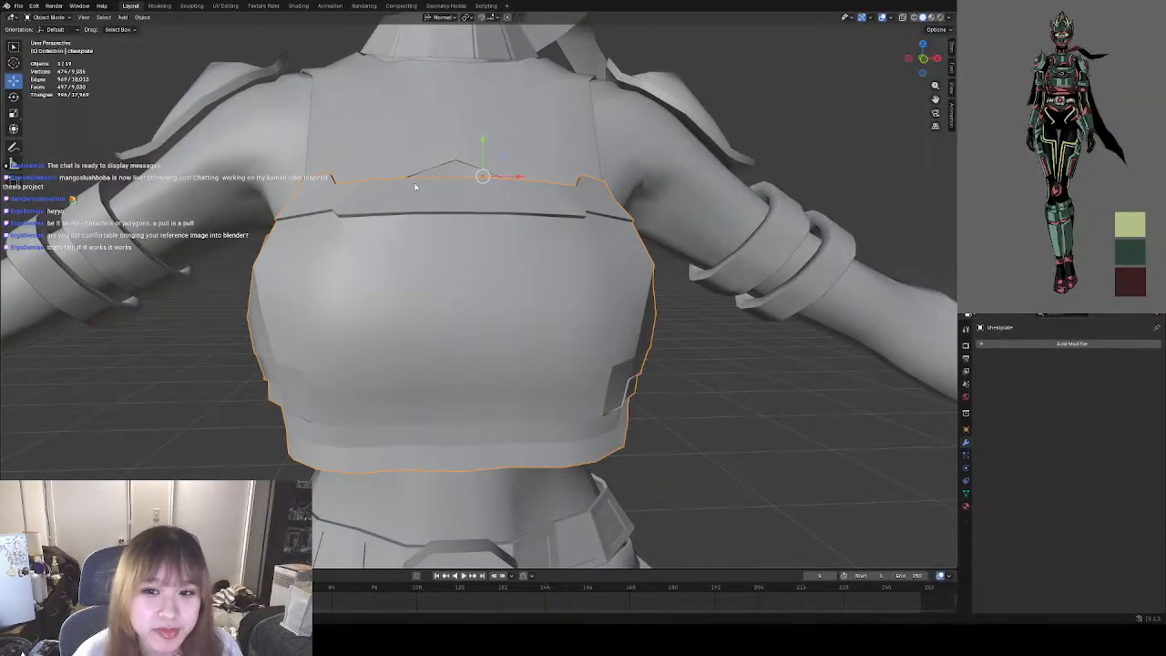
{"action": "left_click", "coordinate": [45, 17]}
{"action": "left_click", "coordinate": [46, 40]}
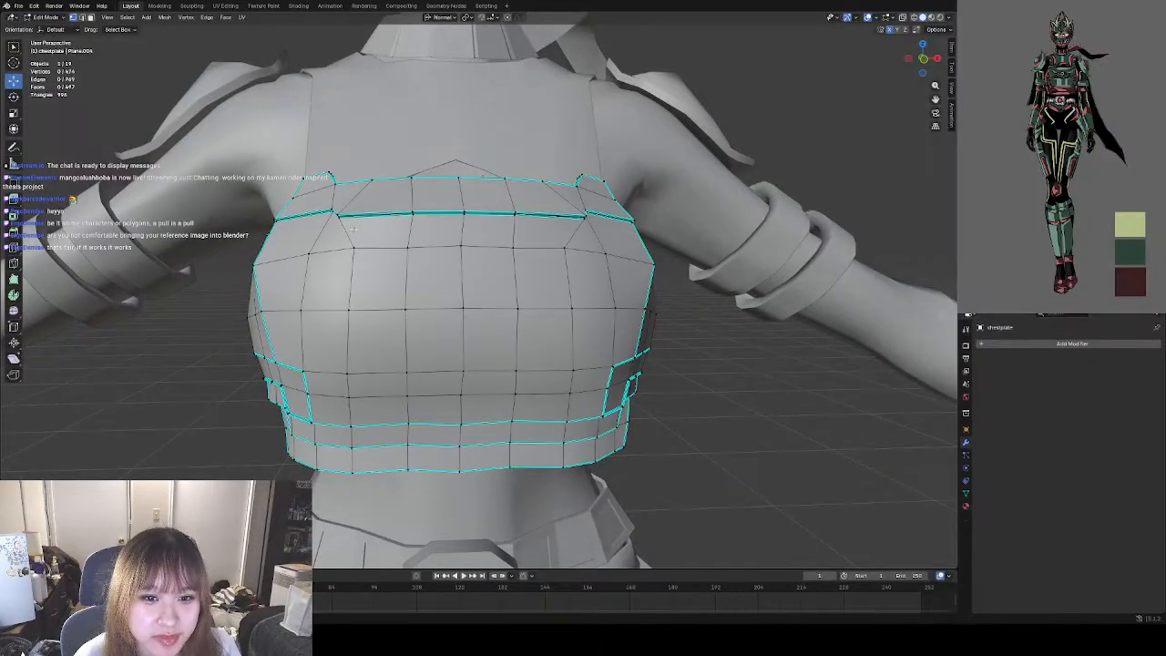
{"action": "middle_click_drag", "start_coordinate": [354, 228], "coordinate": [398, 240]}
{"action": "scroll", "coordinate": [398, 241], "scroll_direction": "up", "scroll_amount": 5}
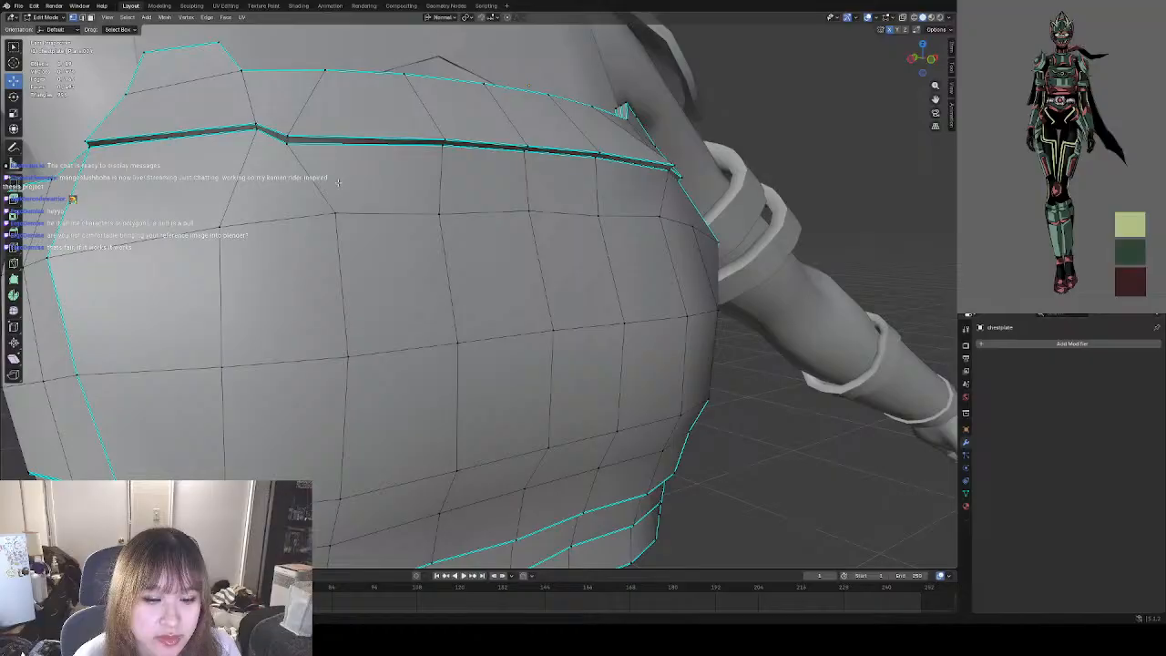
{"action": "middle_click_drag", "start_coordinate": [281, 151], "coordinate": [523, 244]}
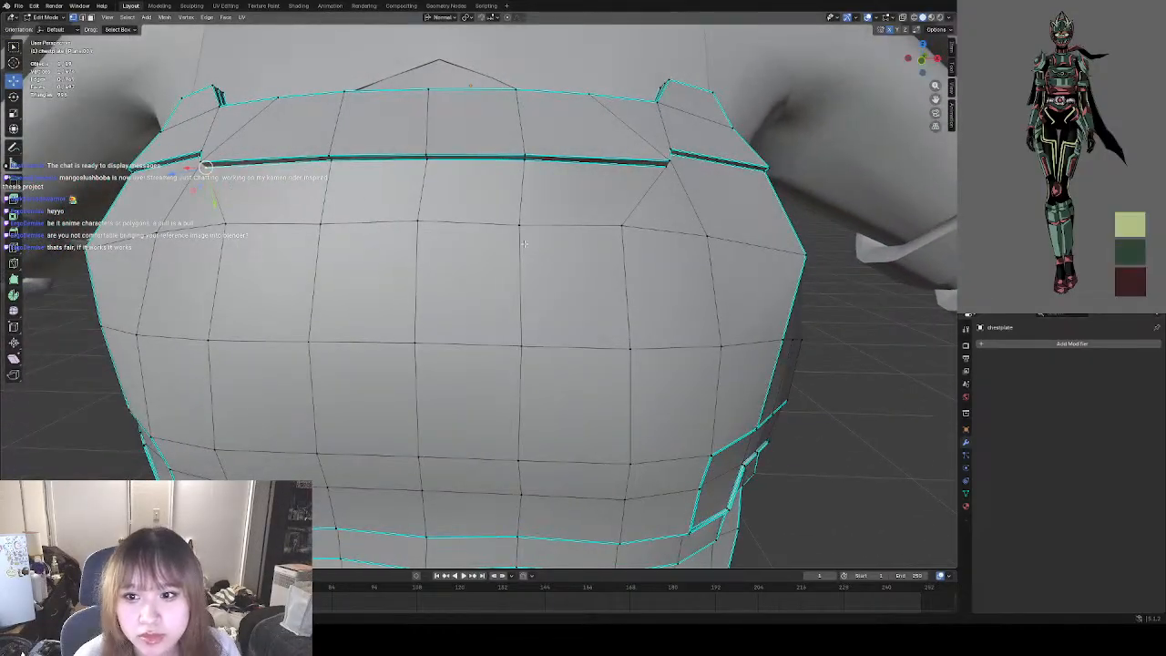
{"action": "right_click", "coordinate": [429, 166], "text": "shift"}
{"action": "middle_click_drag", "start_coordinate": [451, 234], "coordinate": [473, 244]}
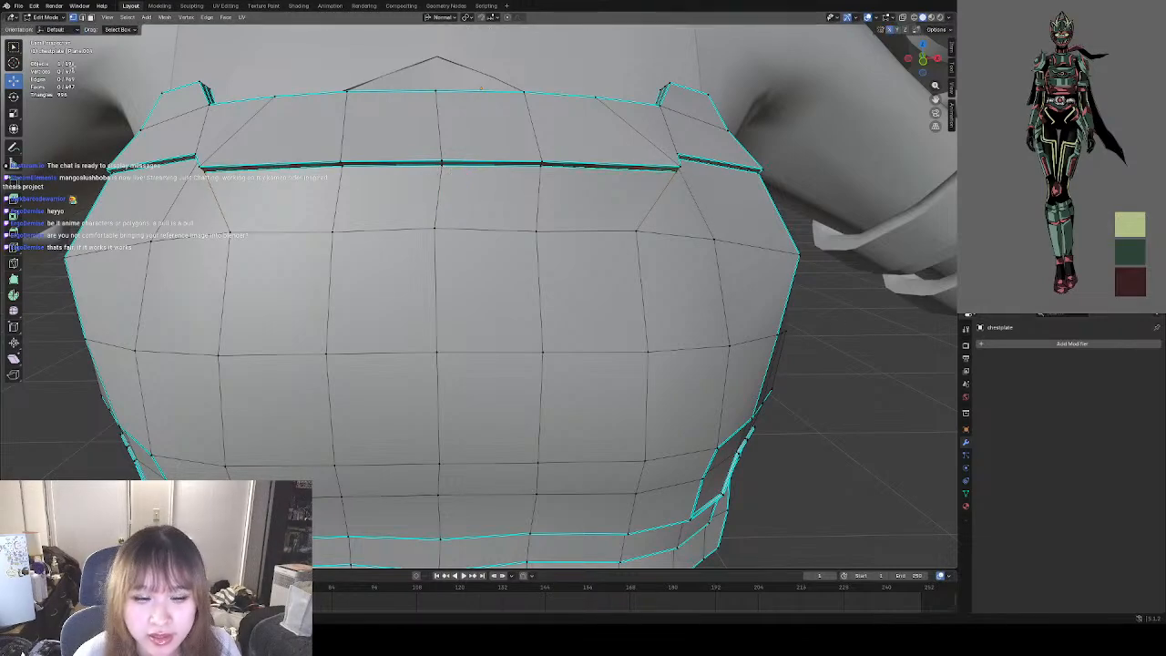
Return the chestplate to Object Mode and clear the selection to review the seam against the whole figure.
{"action": "left_click", "coordinate": [45, 16]}
{"action": "left_click", "coordinate": [48, 27]}
{"action": "scroll", "coordinate": [423, 246], "scroll_direction": "down", "scroll_amount": 6}
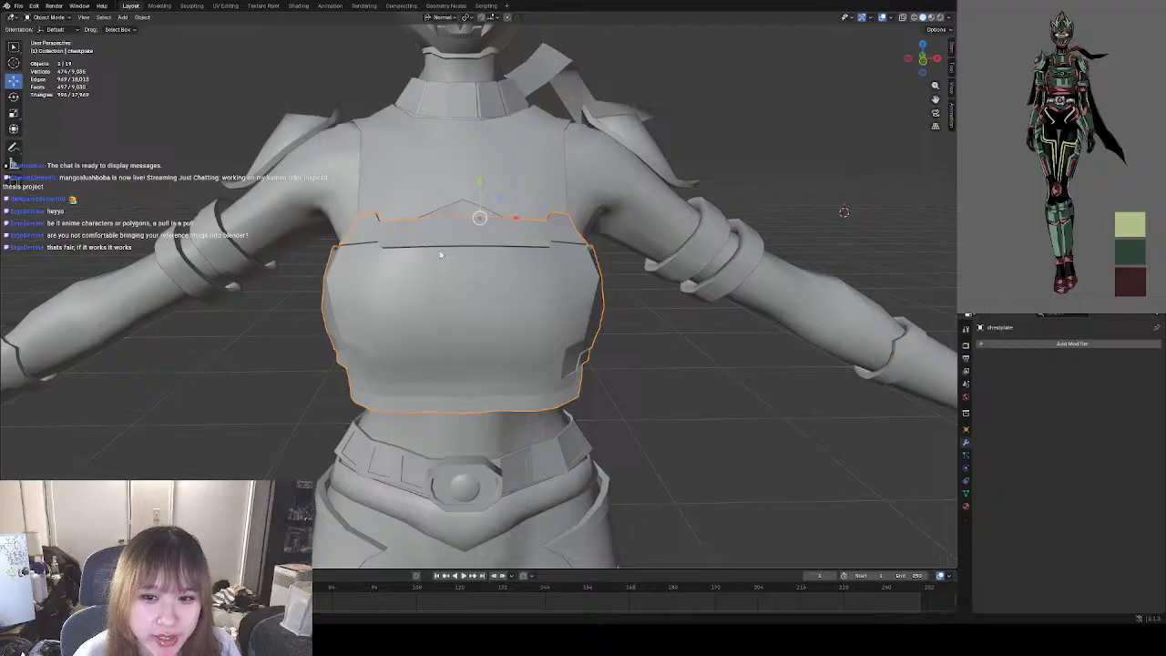
{"action": "middle_click_drag", "start_coordinate": [423, 246], "coordinate": [584, 311]}
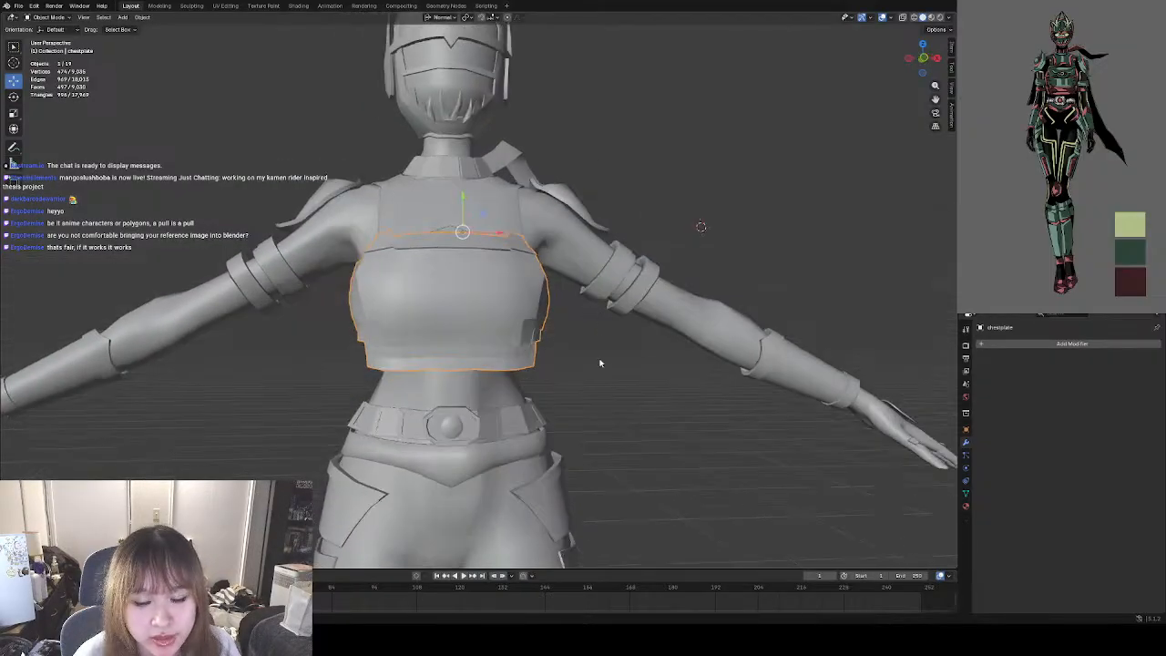
{"action": "left_click", "coordinate": [575, 360]}
{"action": "scroll", "coordinate": [583, 351], "scroll_direction": "down", "scroll_amount": 4}
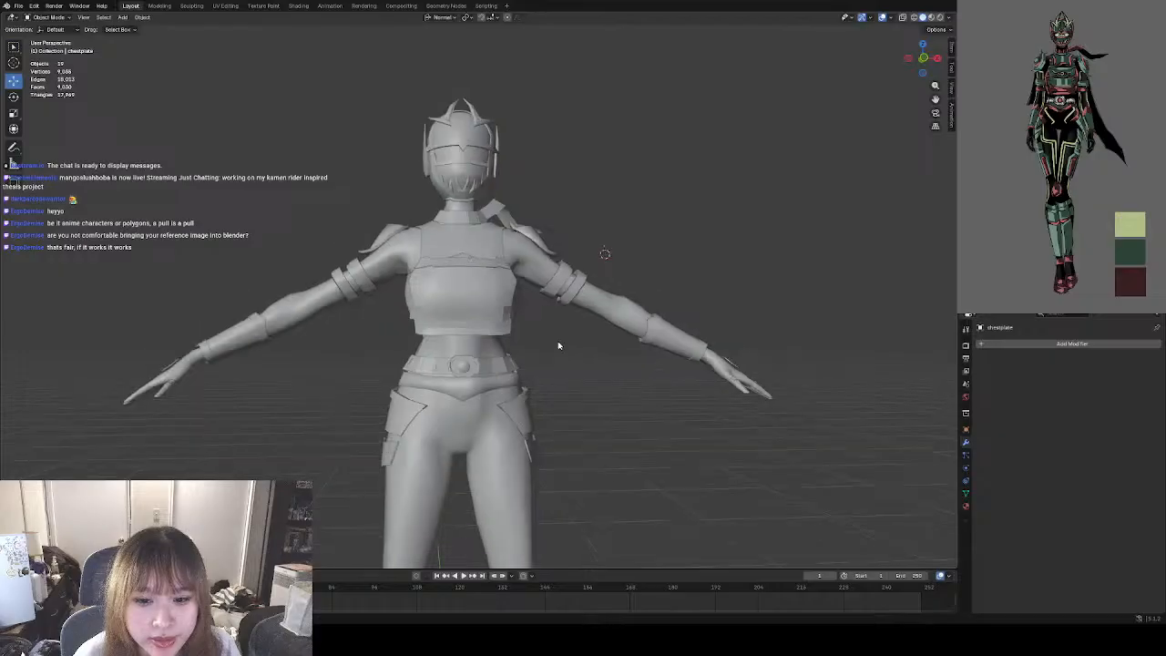
Open the chestplate in Edit Mode with vertex selection active and nothing selected.
{"action": "scroll", "coordinate": [556, 341], "scroll_direction": "up", "scroll_amount": 6}
{"action": "left_click", "coordinate": [427, 315]}
{"action": "left_click", "coordinate": [47, 18]}
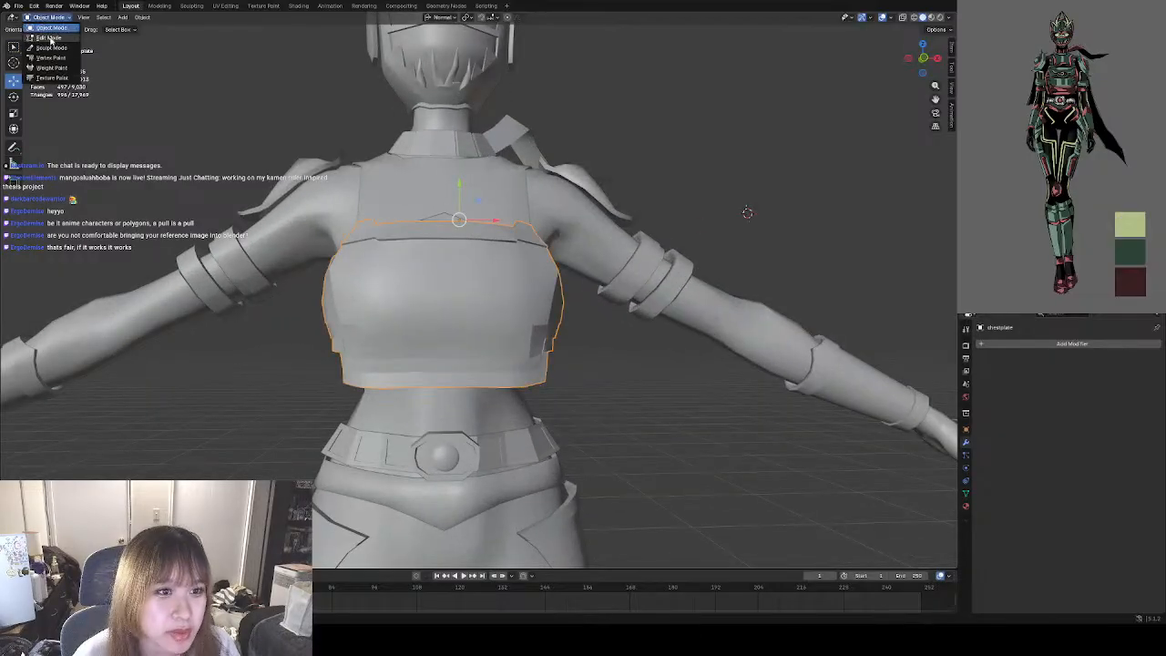
{"action": "left_click", "coordinate": [47, 46]}
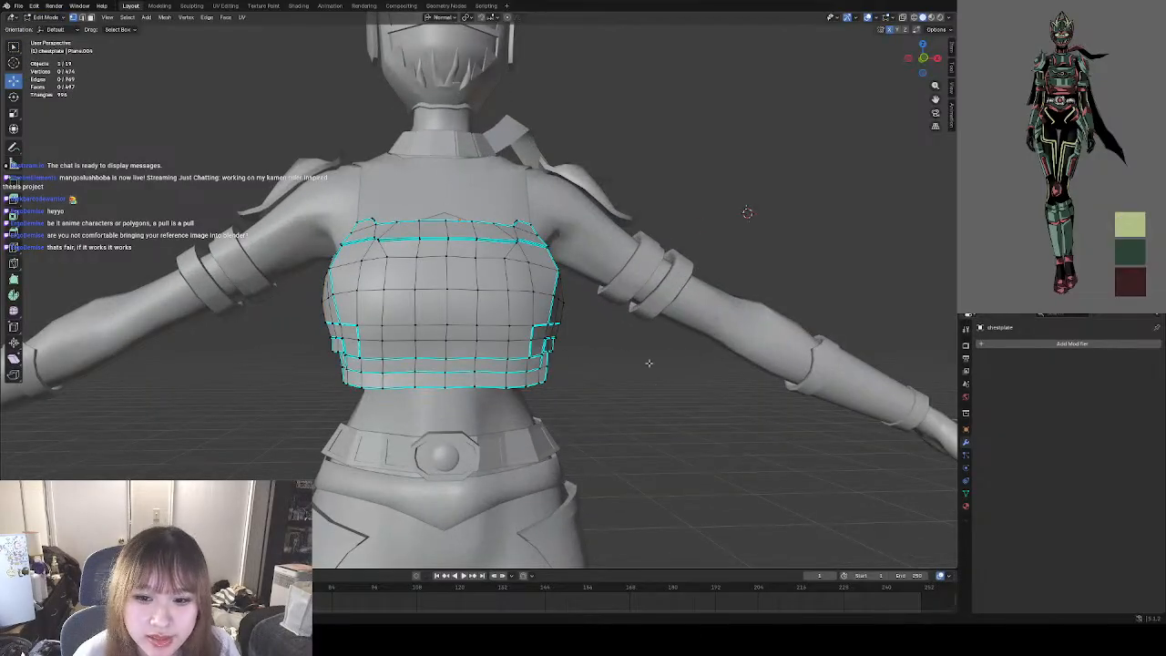
{"action": "middle_click_drag", "start_coordinate": [649, 363], "coordinate": [609, 385]}
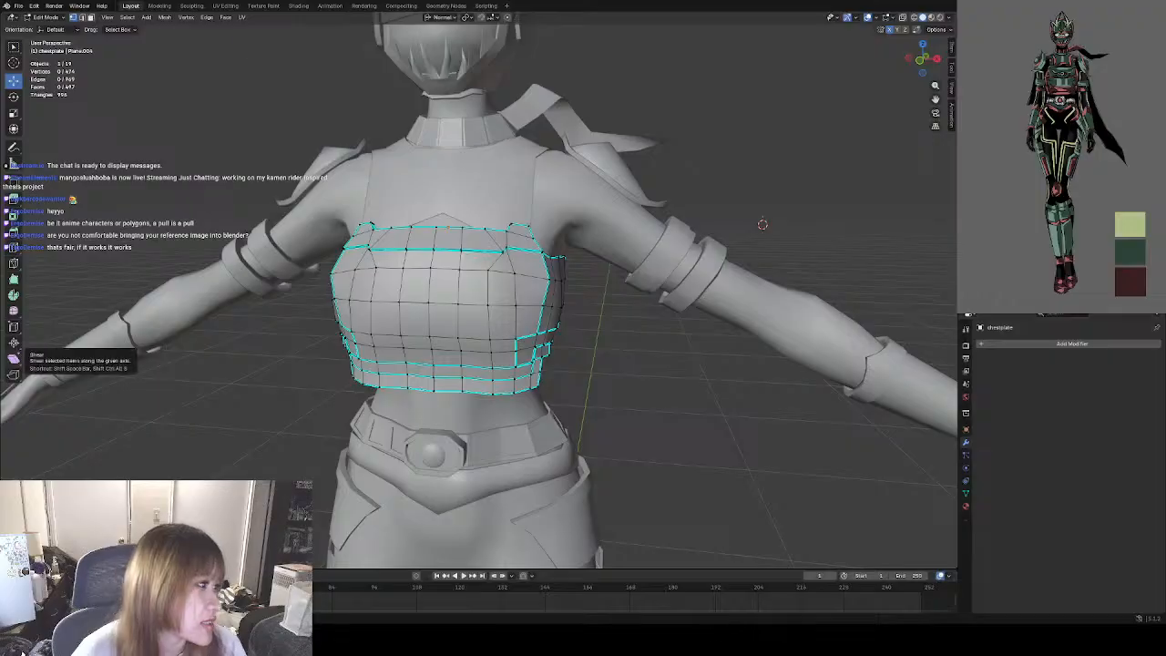
{"action": "scroll", "coordinate": [443, 292], "scroll_direction": "up", "scroll_amount": 6}
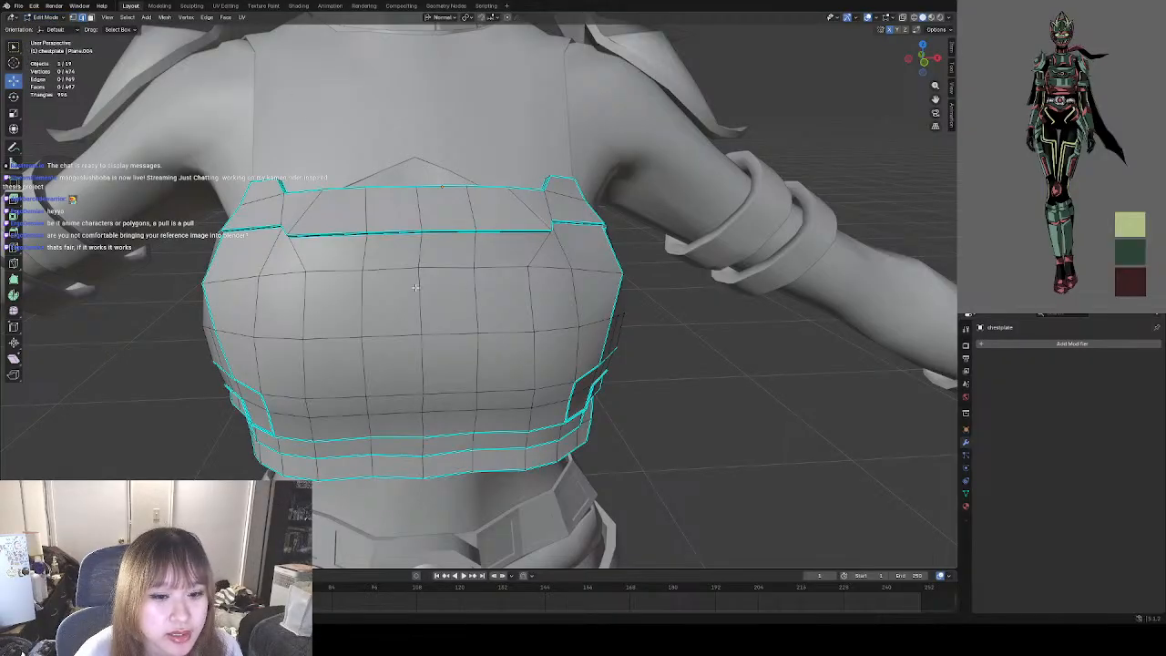
{"action": "mouse_move", "coordinate": [414, 287]}
{"action": "middle_mouse_down"}
{"action": "mouse_move", "coordinate": [300, 278]}
{"action": "mouse_move", "coordinate": [414, 285]}
{"action": "middle_mouse_up"}
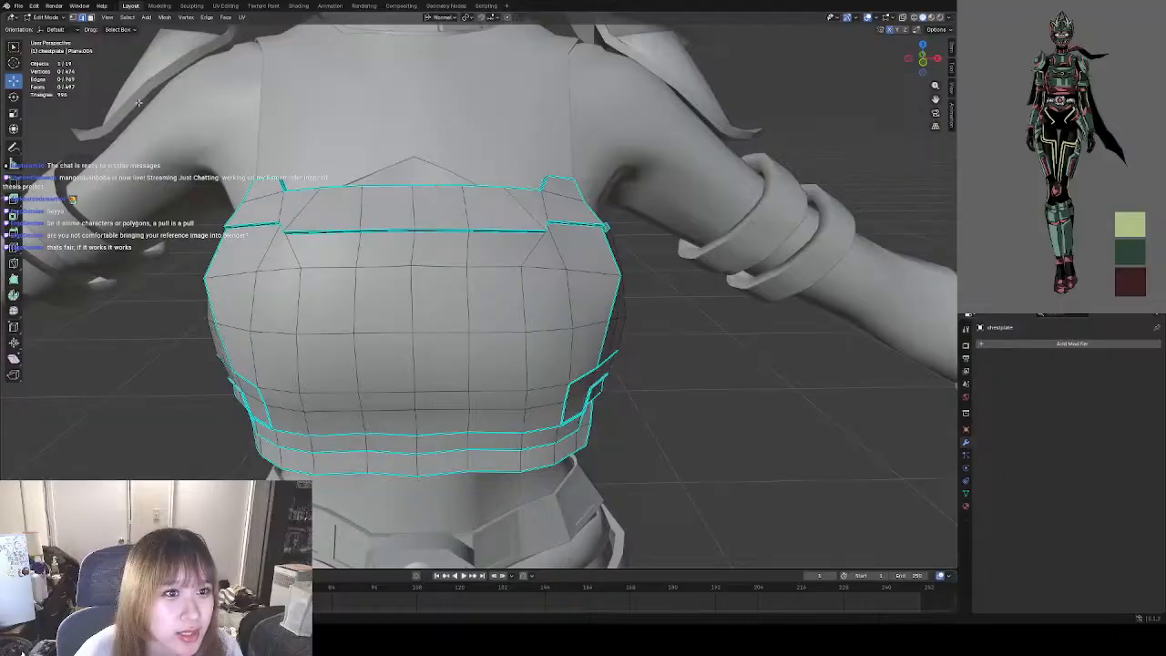
{"action": "middle_click_drag", "start_coordinate": [330, 277], "coordinate": [248, 304]}
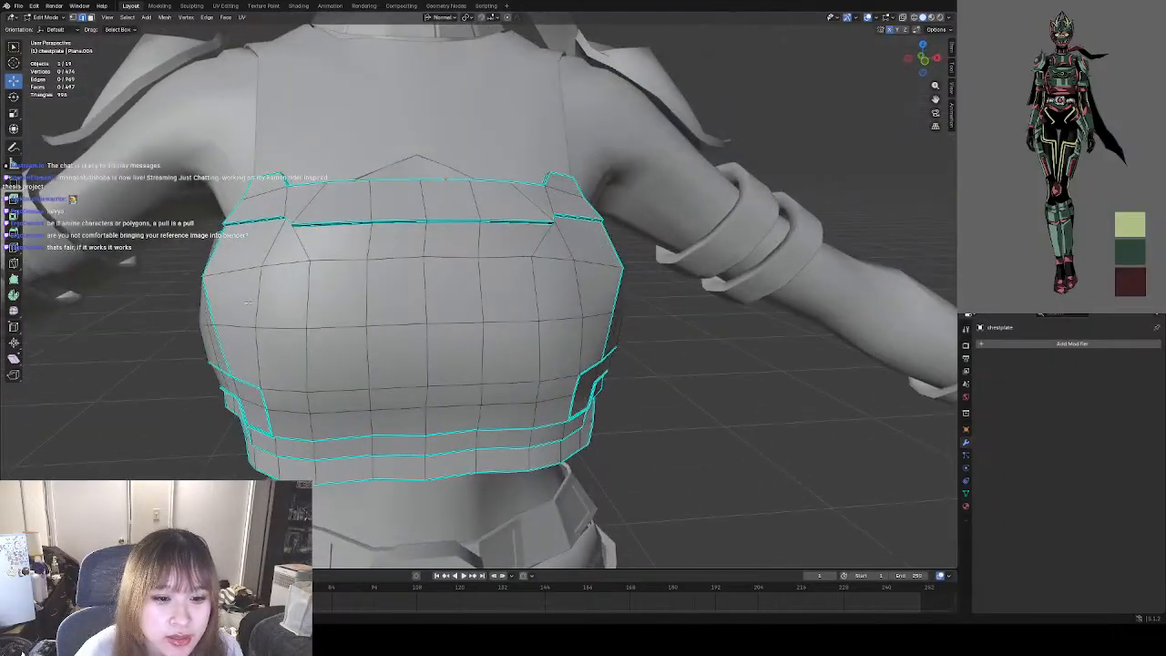
{"action": "left_click", "coordinate": [235, 325]}
{"action": "key", "text": "1"}
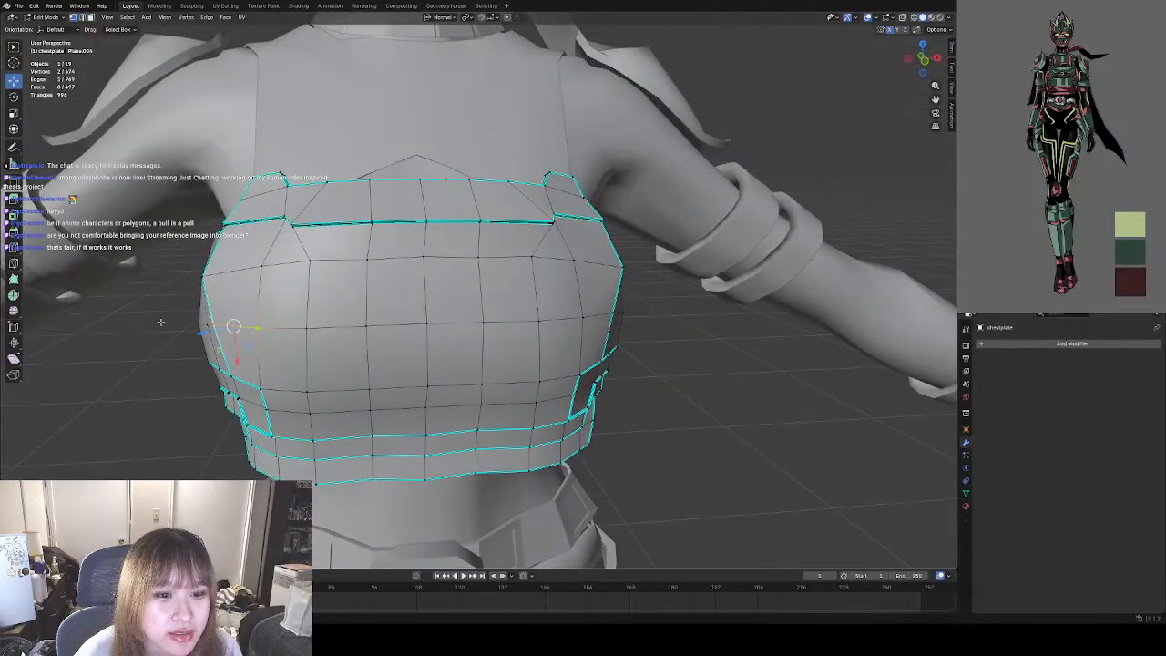
{"action": "left_click", "coordinate": [160, 322]}
{"action": "middle_click_drag", "start_coordinate": [161, 322], "coordinate": [205, 332]}
Select the horizontal row of front vertices just below the chestplate's seam, push it forward, and clear the selection.
{"action": "left_click", "coordinate": [272, 286]}
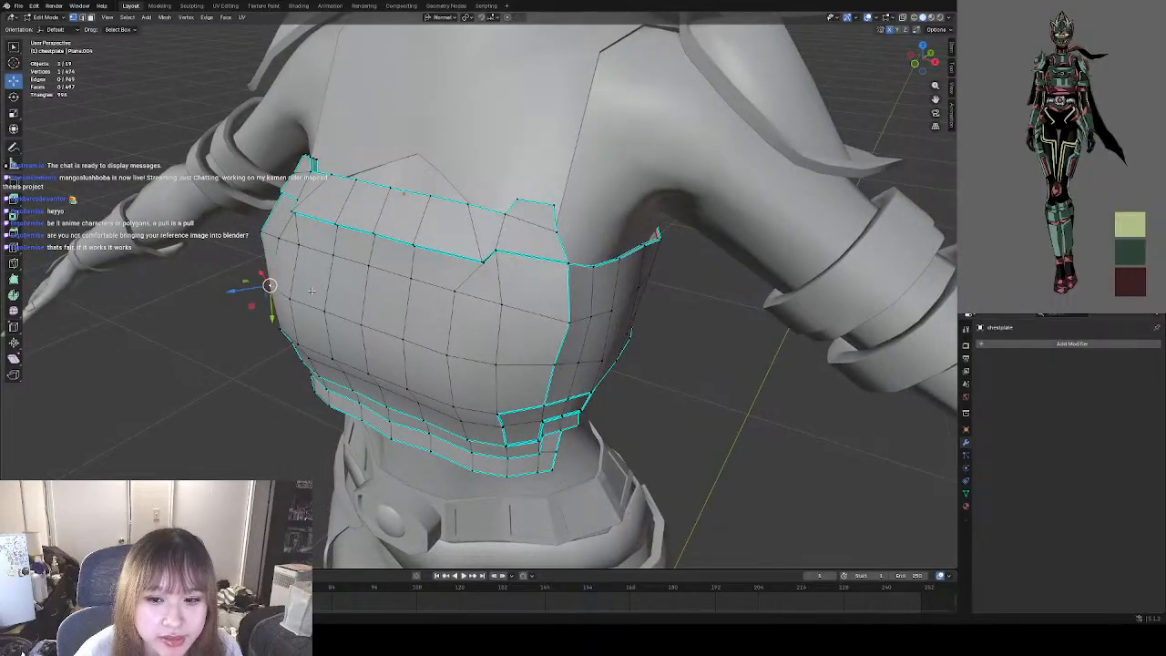
{"action": "middle_click_drag", "start_coordinate": [285, 245], "coordinate": [307, 275]}
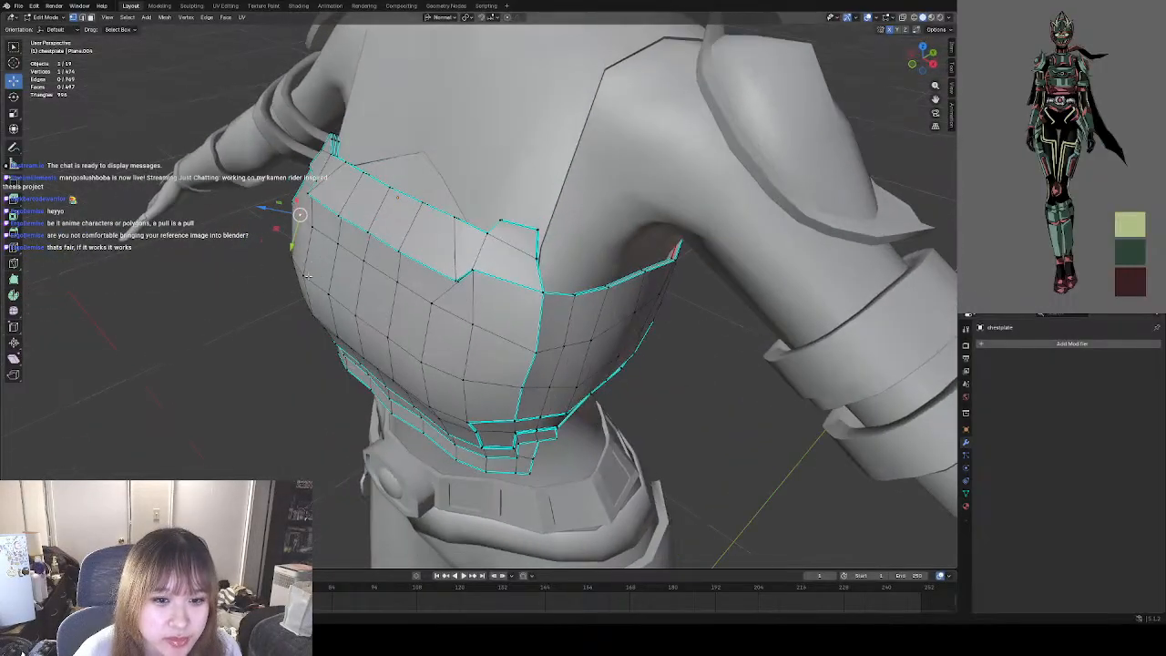
{"action": "left_click", "coordinate": [311, 226], "text": "shift"}
{"action": "left_click", "coordinate": [338, 245], "text": "shift"}
{"action": "left_click", "coordinate": [365, 261], "text": "shift"}
{"action": "left_click", "coordinate": [398, 283], "text": "shift"}
{"action": "left_click", "coordinate": [433, 304], "text": "shift"}
{"action": "left_click", "coordinate": [474, 323], "text": "shift"}
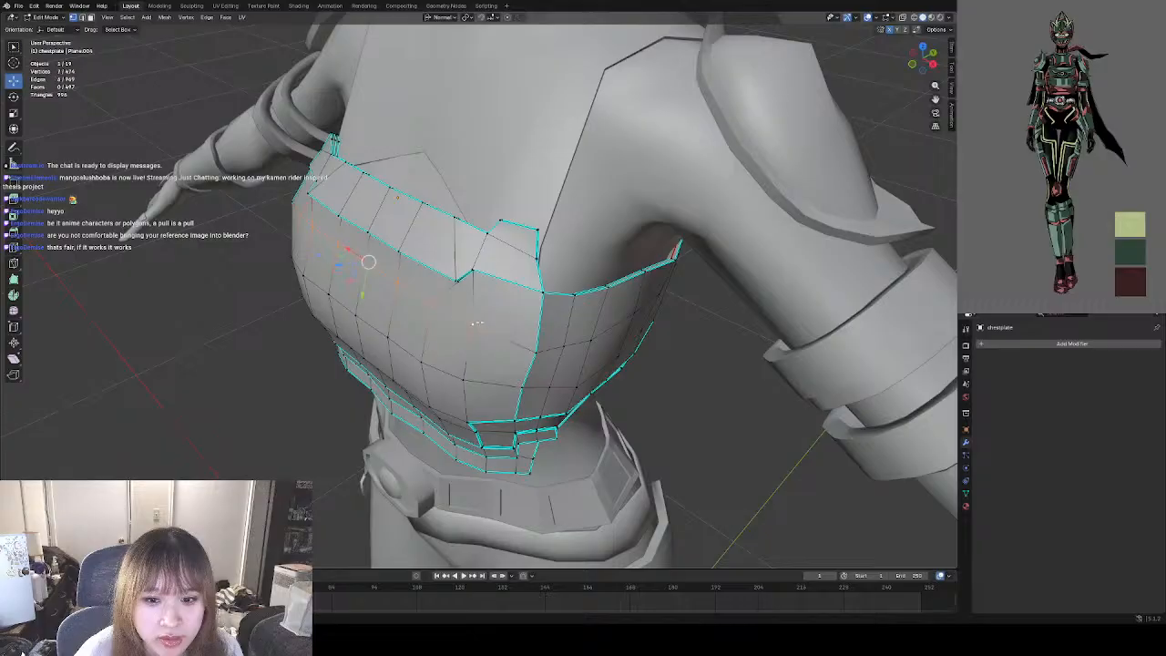
{"action": "middle_click_drag", "start_coordinate": [475, 323], "coordinate": [364, 244]}
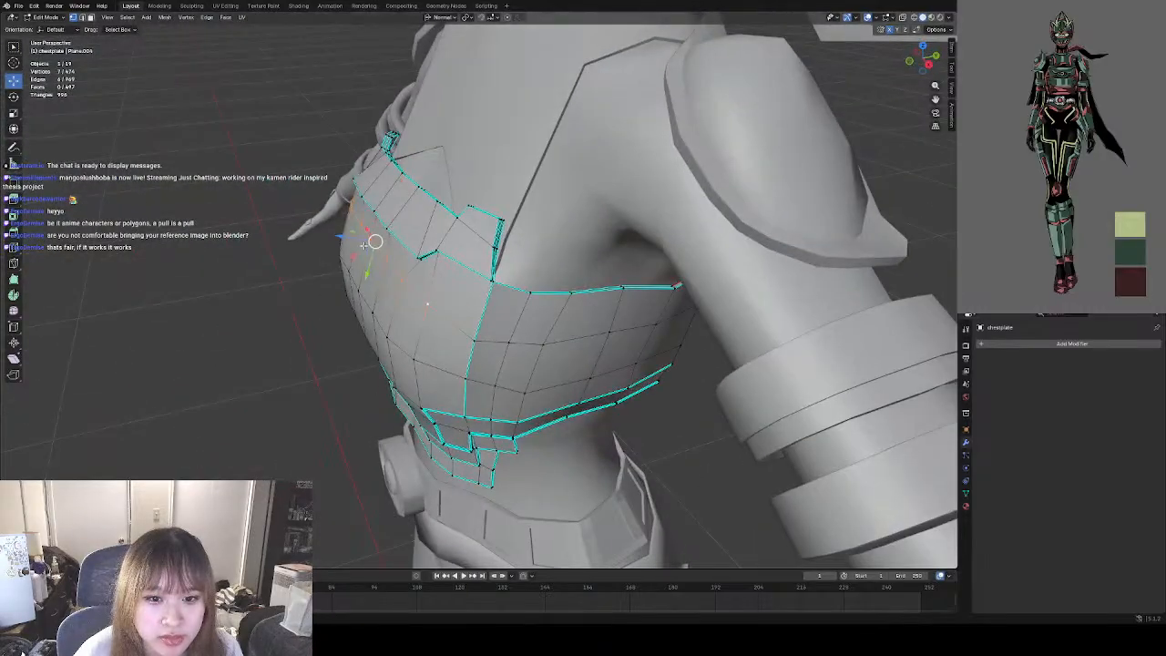
{"action": "left_click_drag", "start_coordinate": [374, 241], "coordinate": [349, 246]}
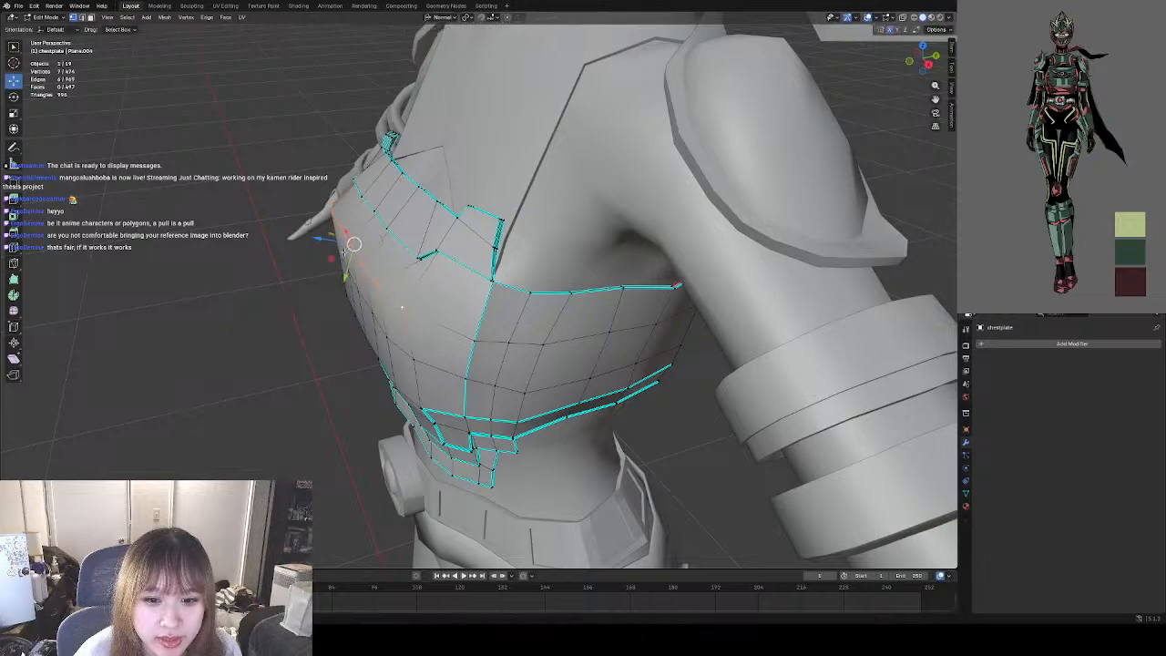
{"action": "left_click", "coordinate": [240, 307]}
Nudge individual vertices of the pushed-out row below the seam to even out its curve across the chest.
{"action": "mouse_move", "coordinate": [310, 294]}
{"action": "middle_mouse_down"}
{"action": "mouse_move", "coordinate": [403, 278]}
{"action": "mouse_move", "coordinate": [309, 316]}
{"action": "middle_mouse_up"}
{"action": "left_click", "coordinate": [336, 222]}
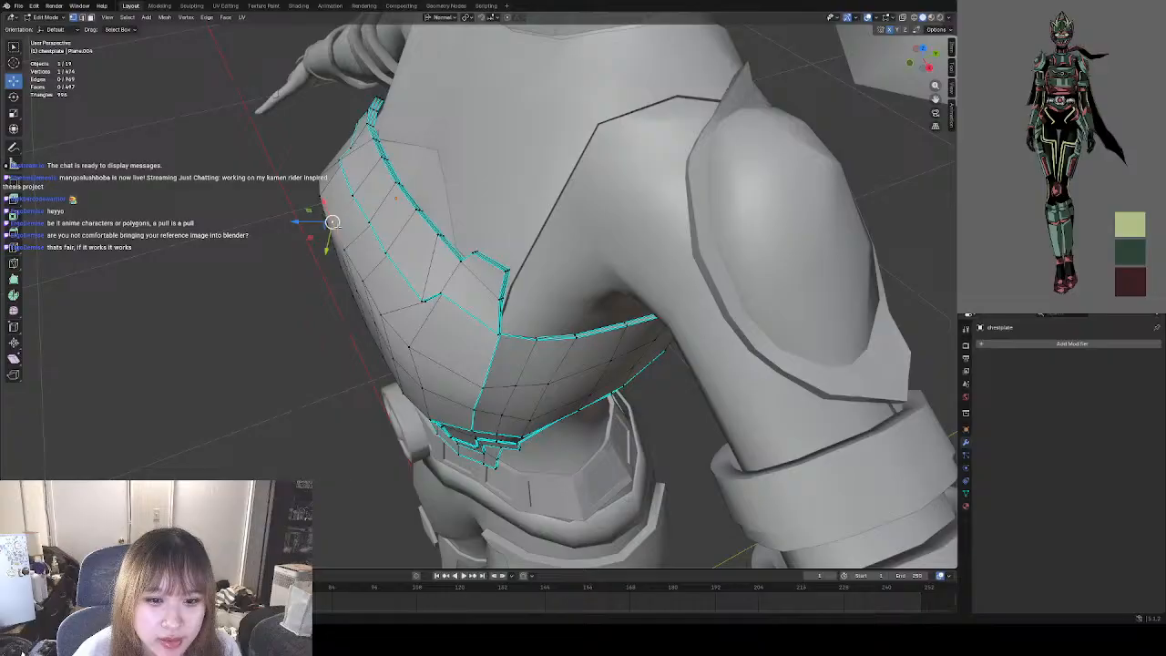
{"action": "left_click_drag", "start_coordinate": [334, 223], "coordinate": [330, 224]}
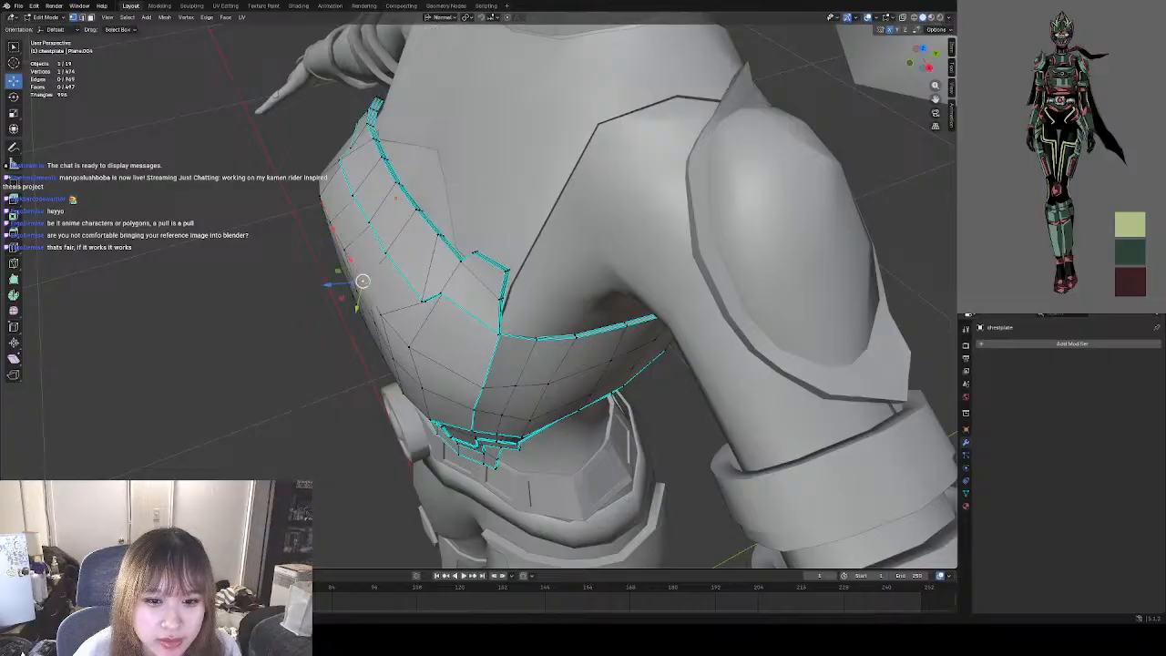
{"action": "left_click", "coordinate": [378, 314]}
{"action": "left_click", "coordinate": [365, 282]}
{"action": "left_click_drag", "start_coordinate": [365, 281], "coordinate": [344, 250]}
{"action": "left_click", "coordinate": [344, 250]}
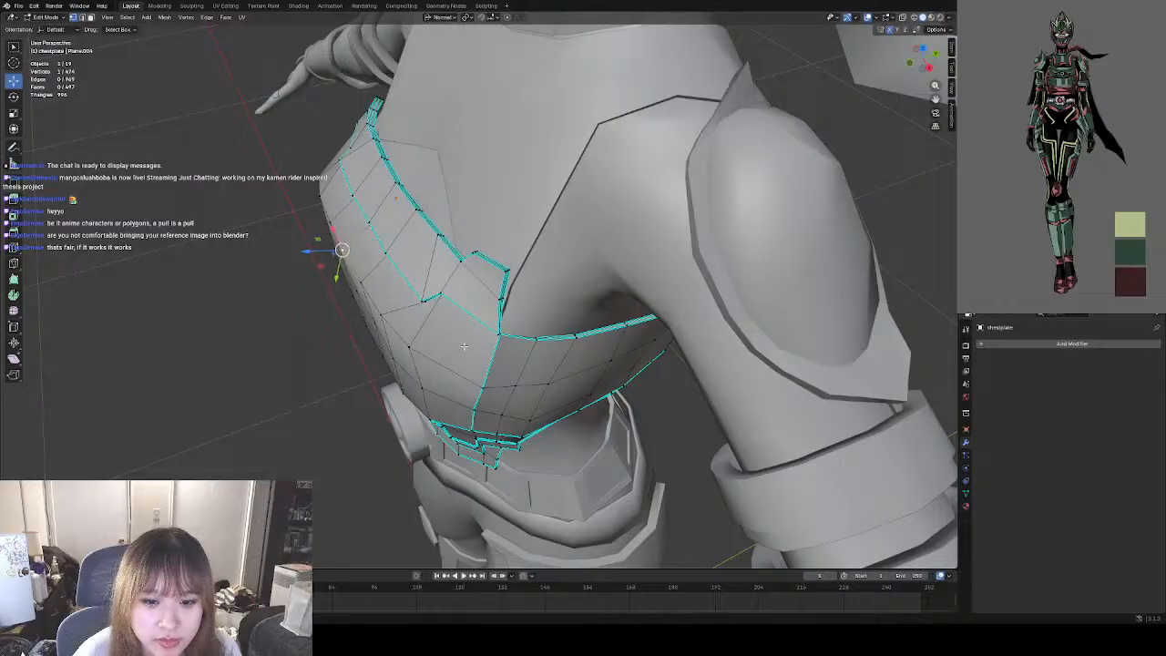
{"action": "middle_click_drag", "start_coordinate": [343, 250], "coordinate": [301, 283]}
{"action": "left_click", "coordinate": [239, 277]}
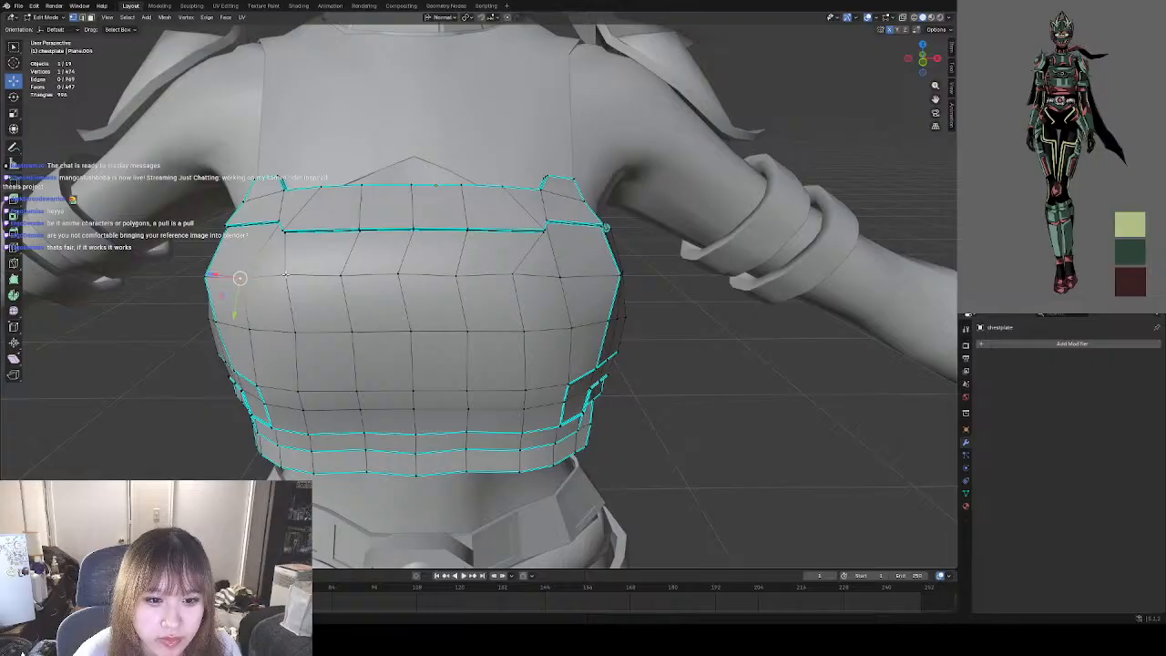
{"action": "left_click", "coordinate": [285, 273]}
Mark the full row of front edges below the seam as sharp, and clear the selection.
{"action": "left_click", "coordinate": [84, 19]}
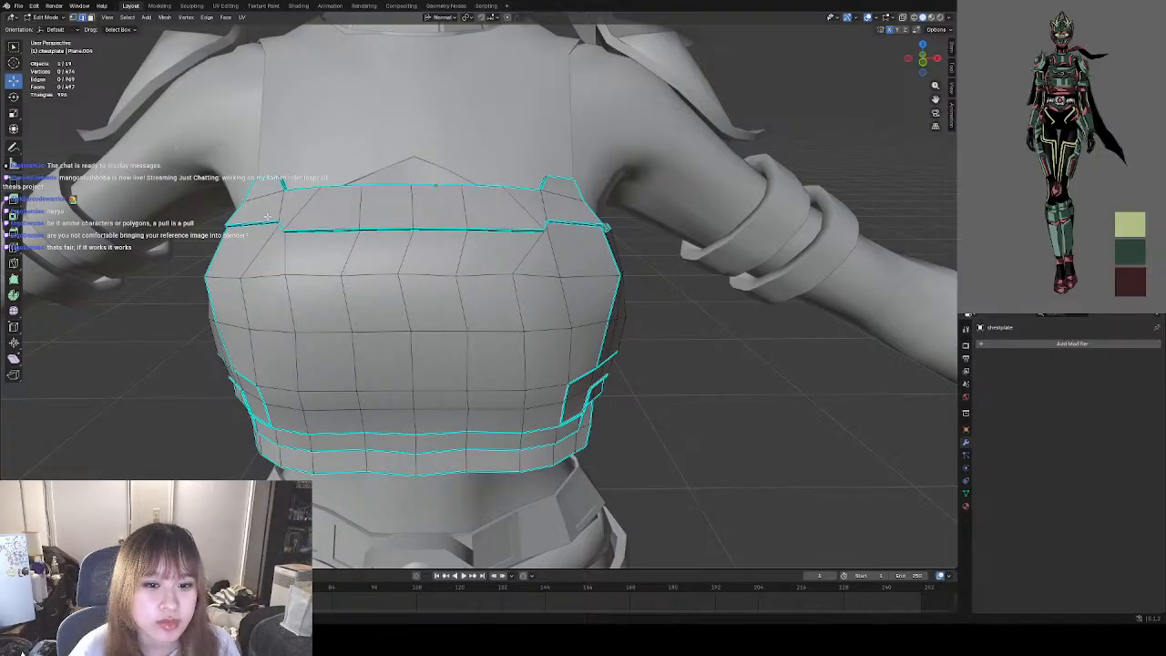
{"action": "left_click", "coordinate": [220, 277]}
{"action": "left_click", "coordinate": [262, 277], "text": "shift"}
{"action": "left_click", "coordinate": [312, 275], "text": "shift"}
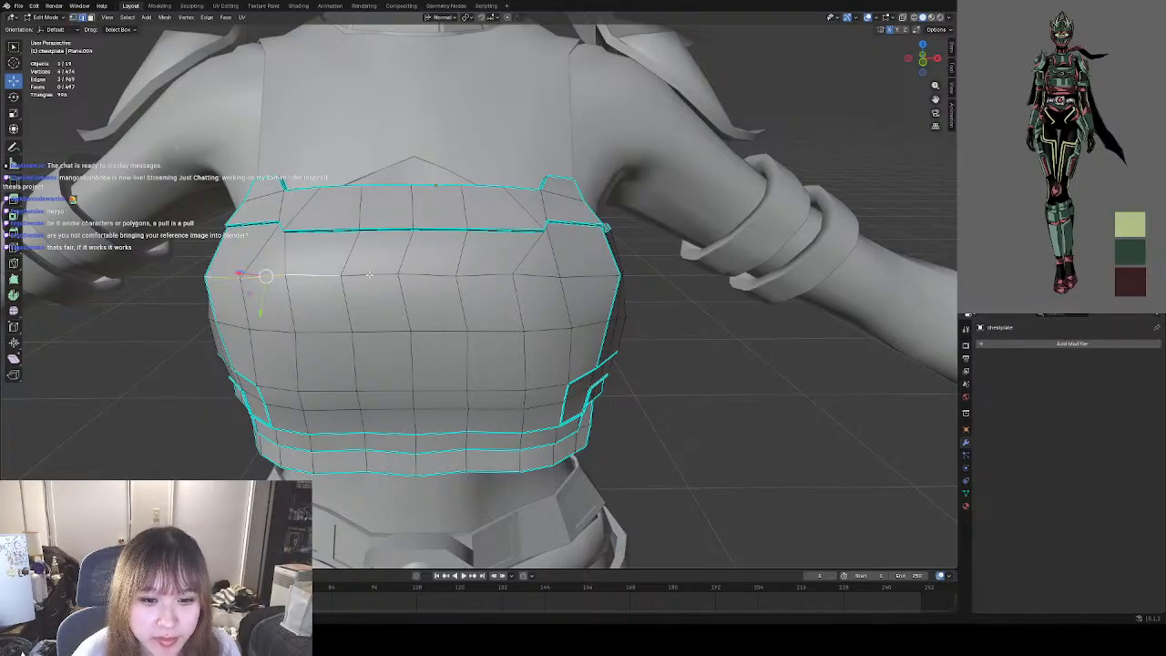
{"action": "left_click", "coordinate": [372, 275], "text": "shift"}
{"action": "left_click", "coordinate": [430, 275], "text": "shift"}
{"action": "left_click", "coordinate": [481, 277], "text": "shift"}
{"action": "left_click", "coordinate": [534, 278], "text": "shift"}
{"action": "left_click", "coordinate": [592, 277]}
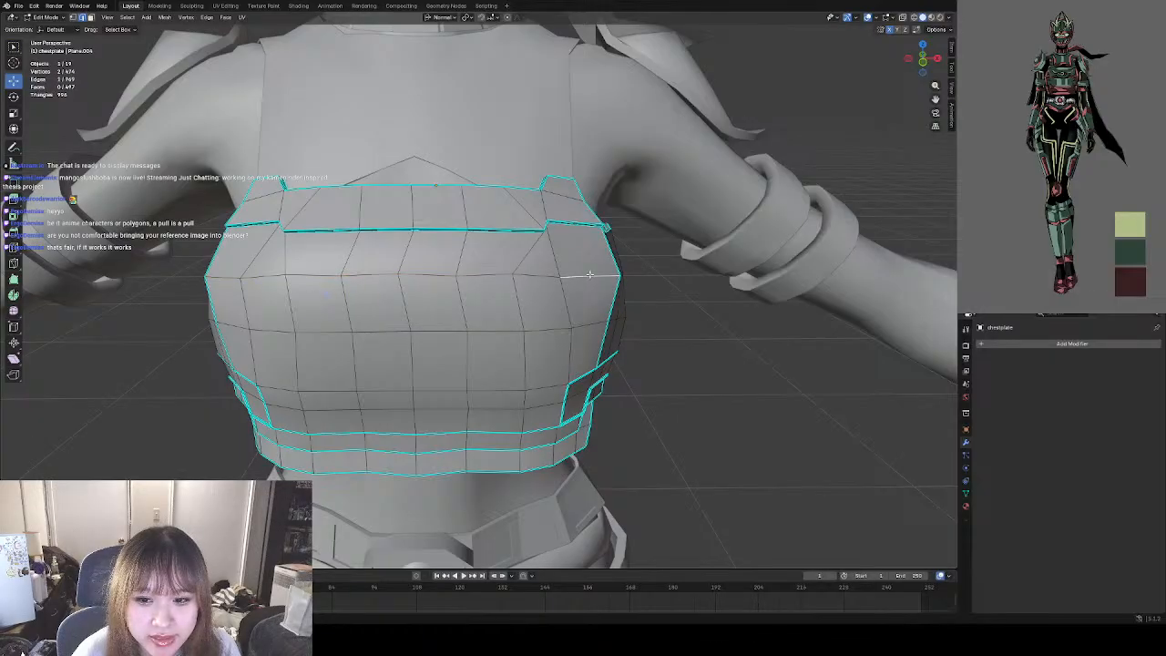
{"action": "left_click", "coordinate": [548, 278], "text": "alt"}
{"action": "right_click", "coordinate": [535, 273]}
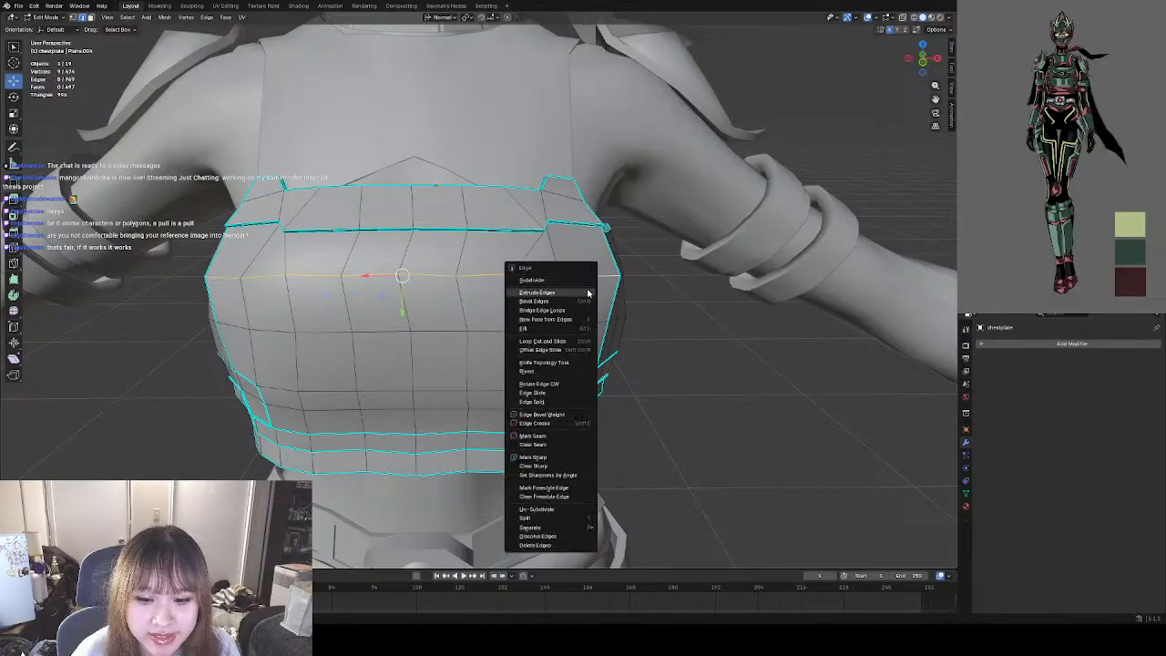
{"action": "left_click", "coordinate": [556, 458]}
{"action": "key", "text": "alt+a"}
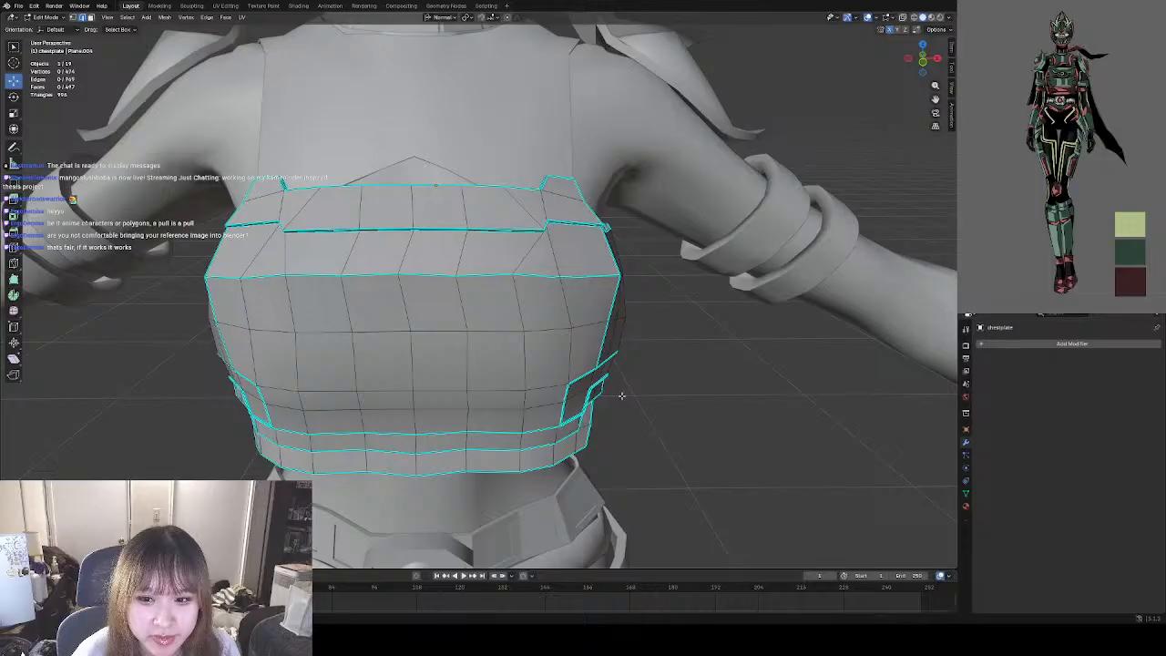
Review the new sharp ridge across the chestplate's front in Object Mode.
{"action": "left_click", "coordinate": [49, 16]}
{"action": "left_click", "coordinate": [47, 29]}
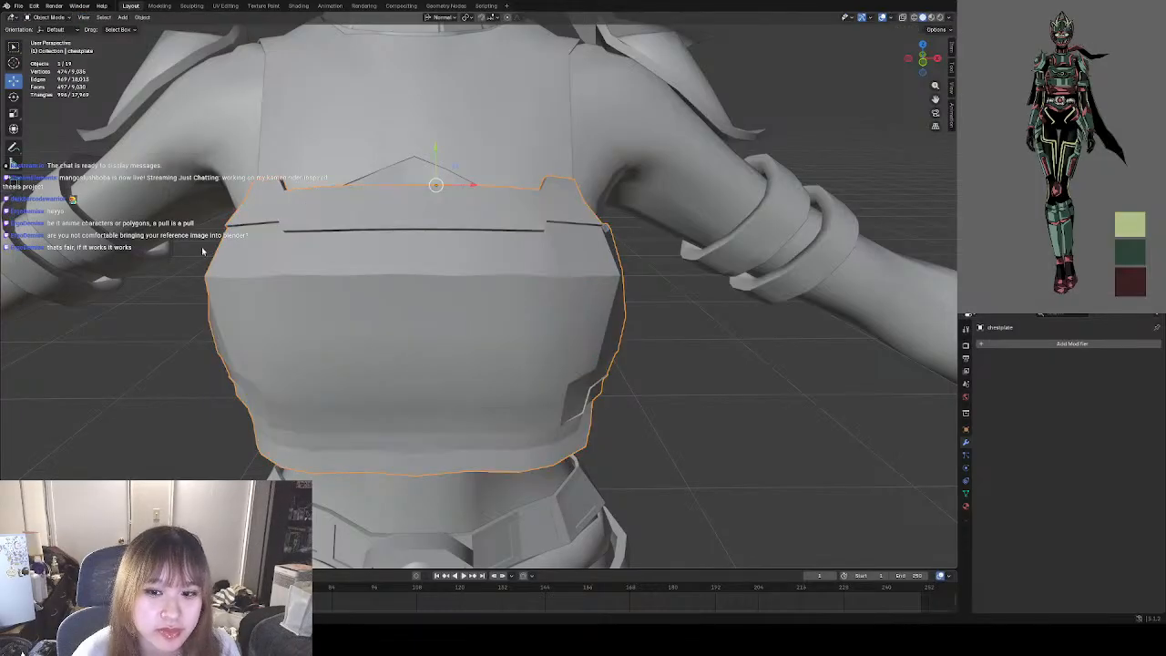
{"action": "middle_click_drag", "start_coordinate": [410, 321], "coordinate": [379, 306]}
{"action": "middle_click_drag", "start_coordinate": [467, 301], "coordinate": [465, 296]}
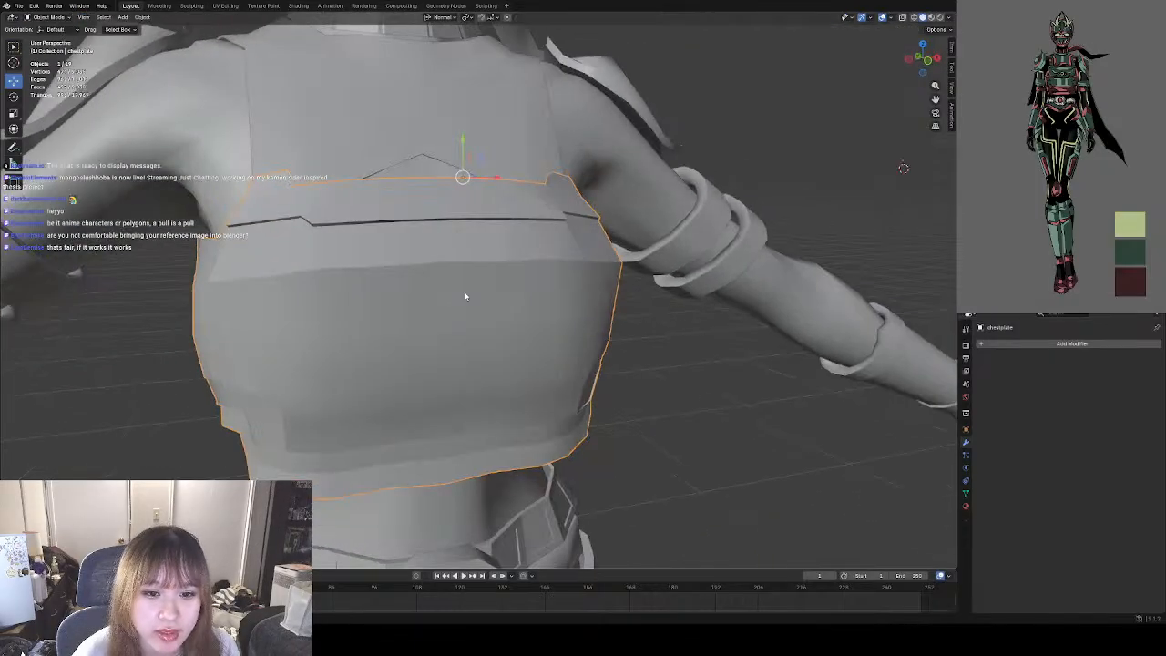
Nudge individual vertices from one side to the center of the chestplate's sharp ridge to straighten its line.
{"action": "left_click", "coordinate": [49, 16]}
{"action": "left_click", "coordinate": [47, 40]}
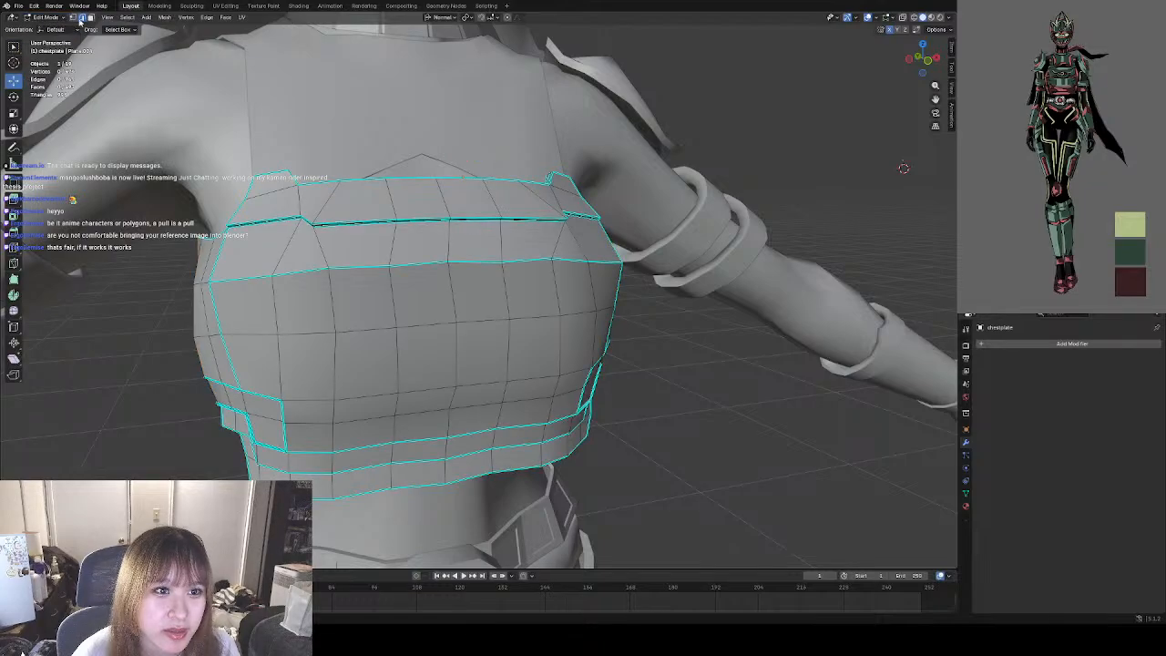
{"action": "middle_click_drag", "start_coordinate": [217, 136], "coordinate": [319, 271]}
{"action": "left_click", "coordinate": [325, 276]}
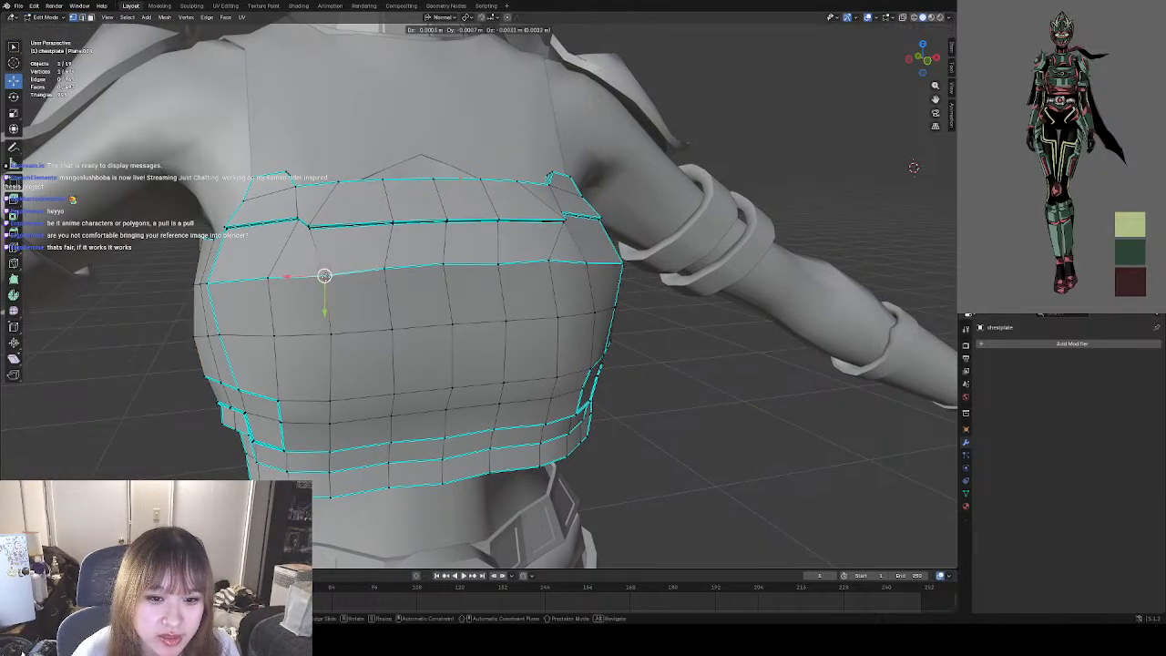
{"action": "left_click", "coordinate": [390, 270]}
{"action": "left_click", "coordinate": [443, 264]}
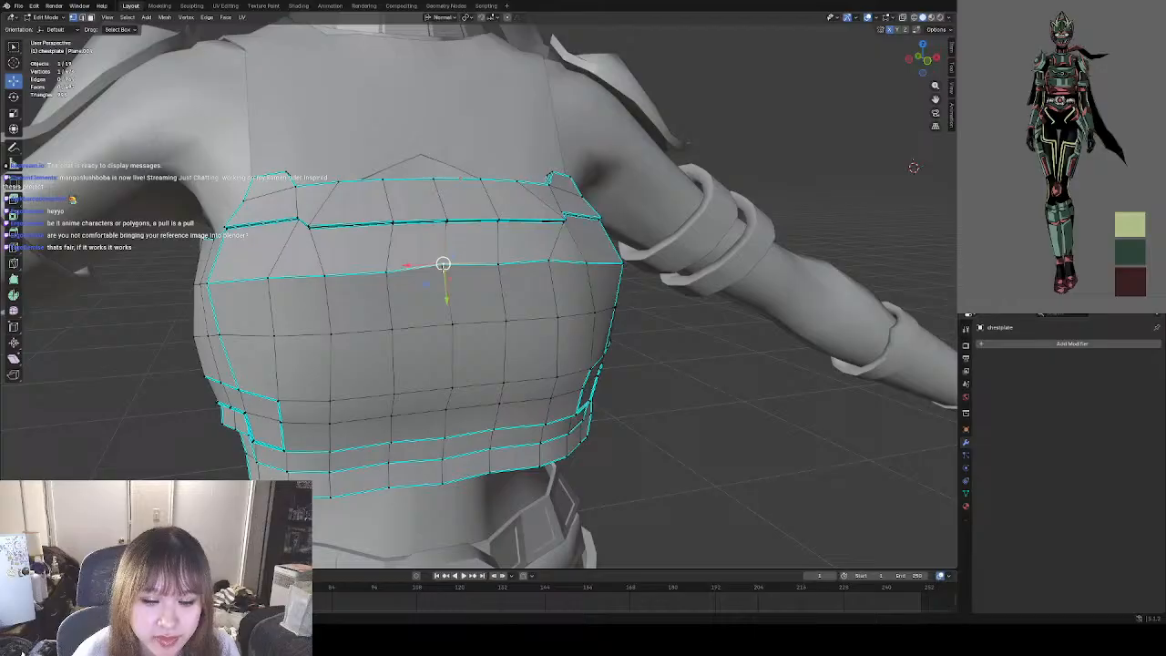
Level the ridge's central and opposite-side vertices in front view so the line runs evenly across the chest.
{"action": "left_click", "coordinate": [927, 62]}
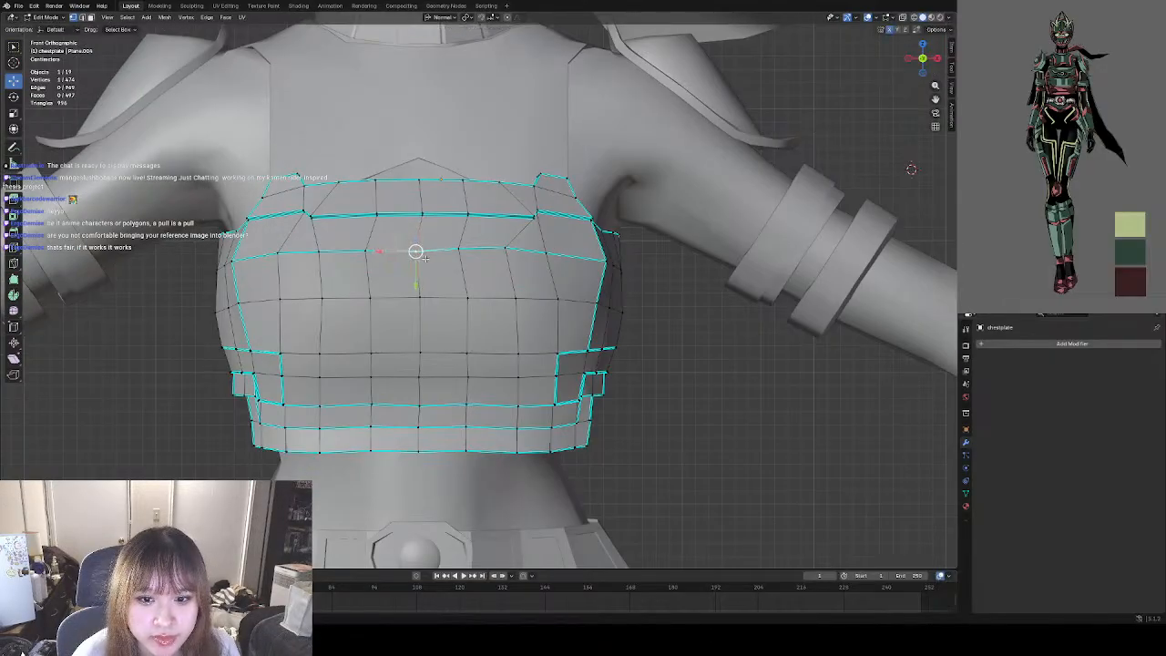
{"action": "left_click", "coordinate": [458, 249]}
{"action": "left_click_drag", "start_coordinate": [467, 251], "coordinate": [547, 255]}
{"action": "left_click", "coordinate": [508, 250]}
{"action": "left_click", "coordinate": [546, 254]}
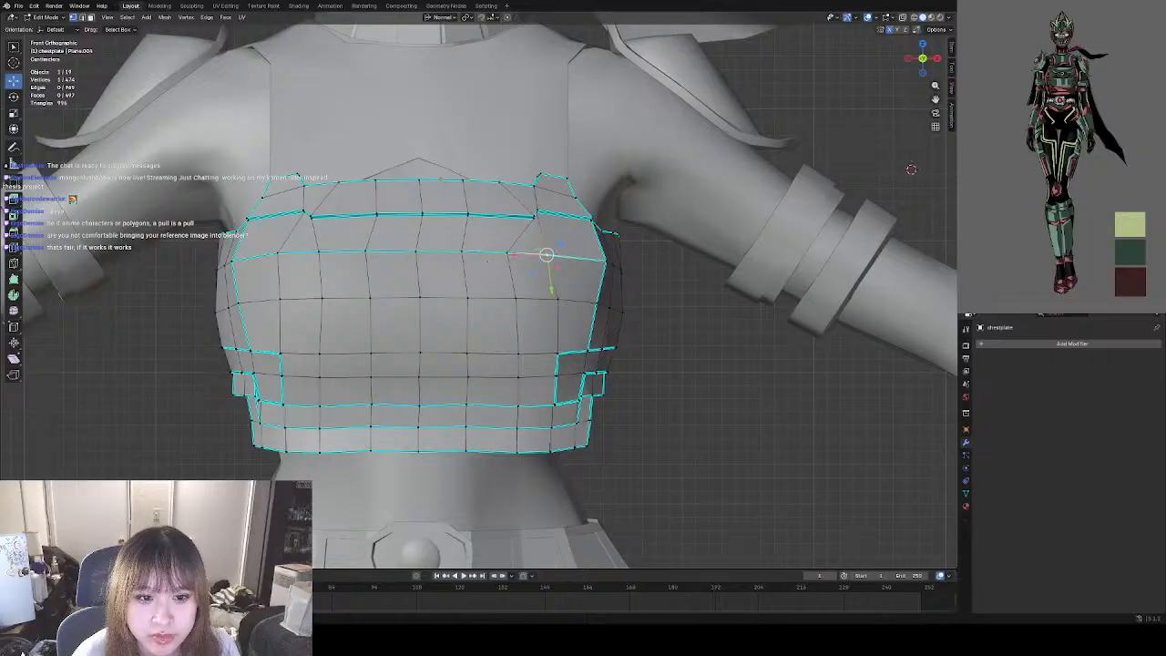
Reposition the ridge's vertices near its outer corner from the side and above to smooth its curve.
{"action": "middle_click_drag", "start_coordinate": [542, 252], "coordinate": [390, 319]}
{"action": "left_click_drag", "start_coordinate": [390, 319], "coordinate": [383, 323]}
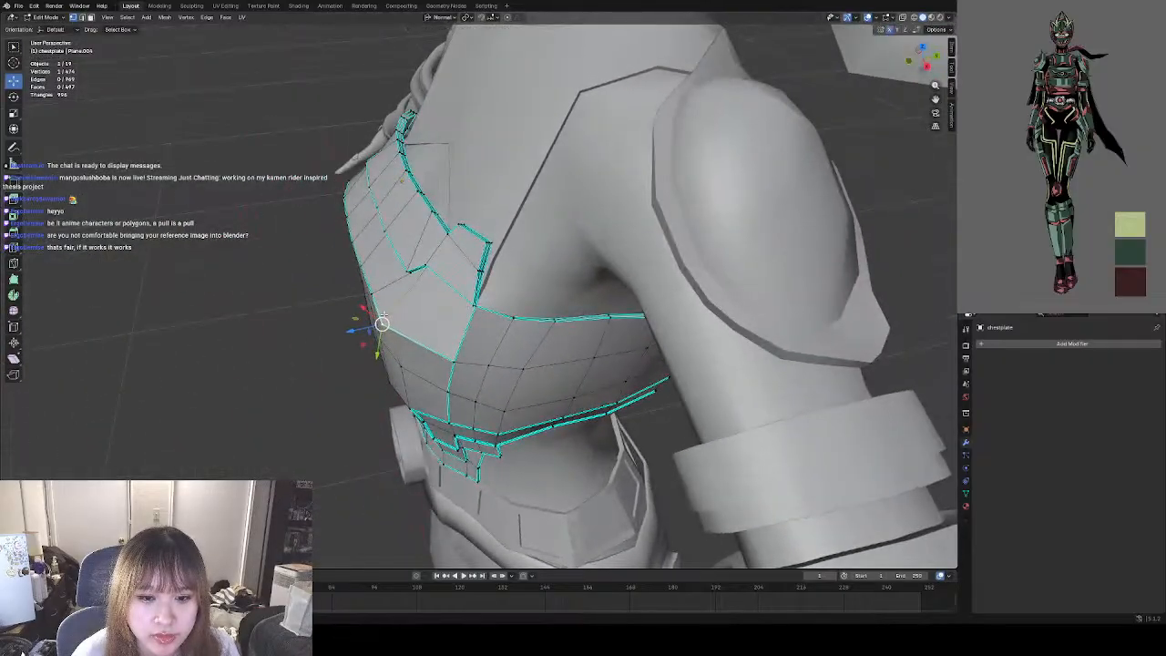
{"action": "middle_click_drag", "start_coordinate": [415, 285], "coordinate": [380, 347]}
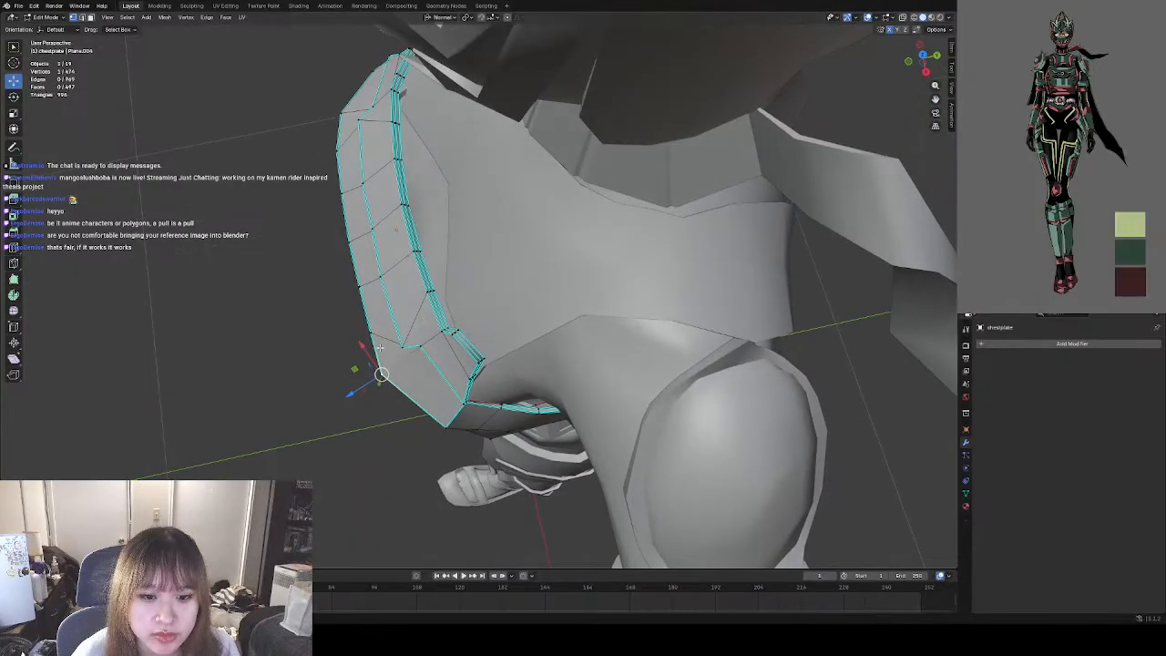
{"action": "left_click_drag", "start_coordinate": [382, 374], "coordinate": [368, 333]}
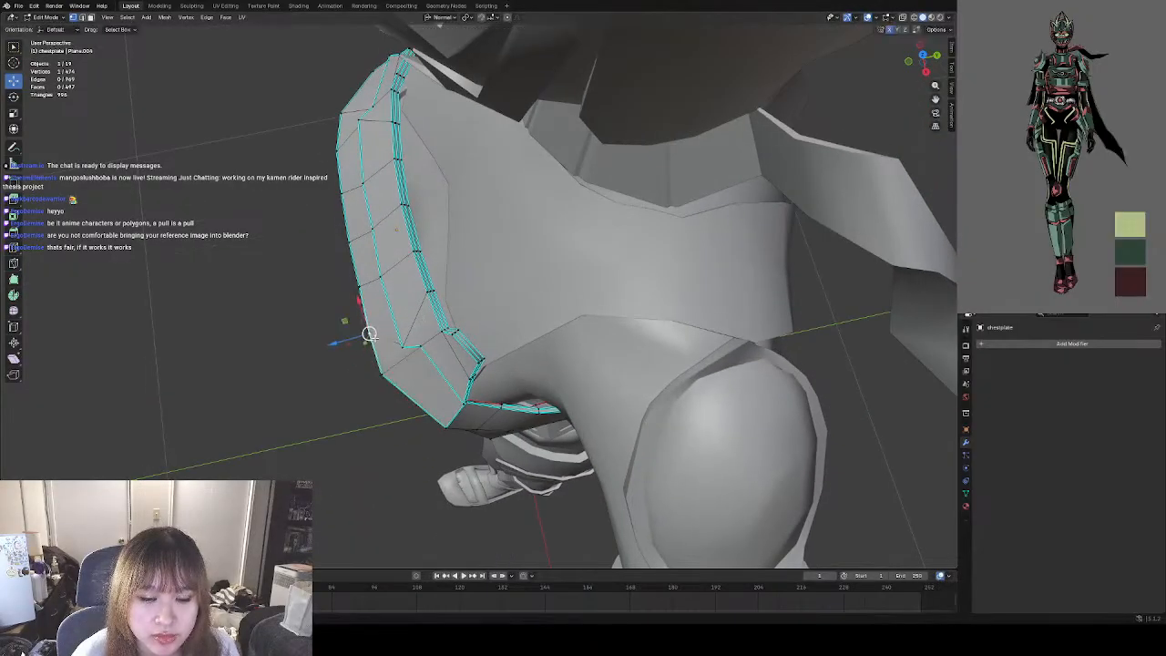
{"action": "left_click", "coordinate": [376, 310]}
Select the row of front vertices across the chestplate's lower bulge, nudge it in depth, and clear the selection.
{"action": "middle_click_drag", "start_coordinate": [353, 239], "coordinate": [269, 300]}
{"action": "left_click", "coordinate": [303, 345]}
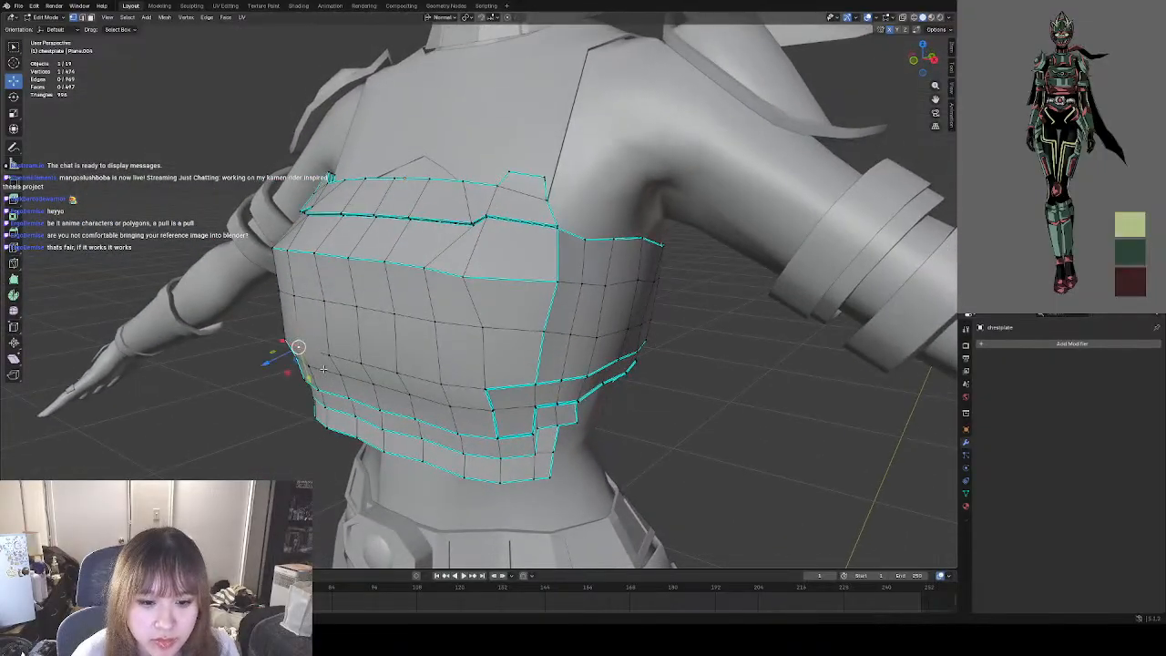
{"action": "left_click", "coordinate": [331, 355], "text": "shift"}
{"action": "left_click", "coordinate": [362, 363], "text": "shift"}
{"action": "left_click", "coordinate": [398, 372], "text": "shift"}
{"action": "left_click", "coordinate": [447, 379], "text": "shift"}
{"action": "middle_click_drag", "start_coordinate": [447, 379], "coordinate": [738, 305]}
{"action": "key", "text": "g"}
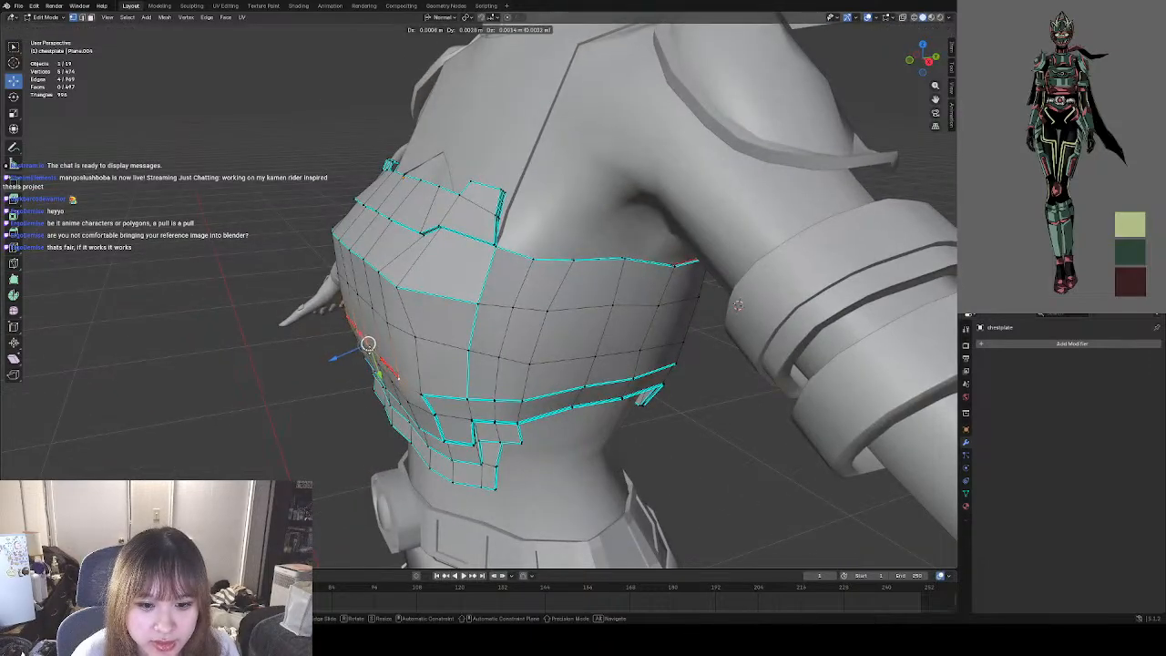
{"action": "left_click_drag", "start_coordinate": [366, 346], "coordinate": [365, 347]}
{"action": "left_click", "coordinate": [279, 385]}
Select the row of front vertices directly below the sharp ridge, pull it slightly forward, and clear the selection.
{"action": "middle_click_drag", "start_coordinate": [279, 384], "coordinate": [911, 317]}
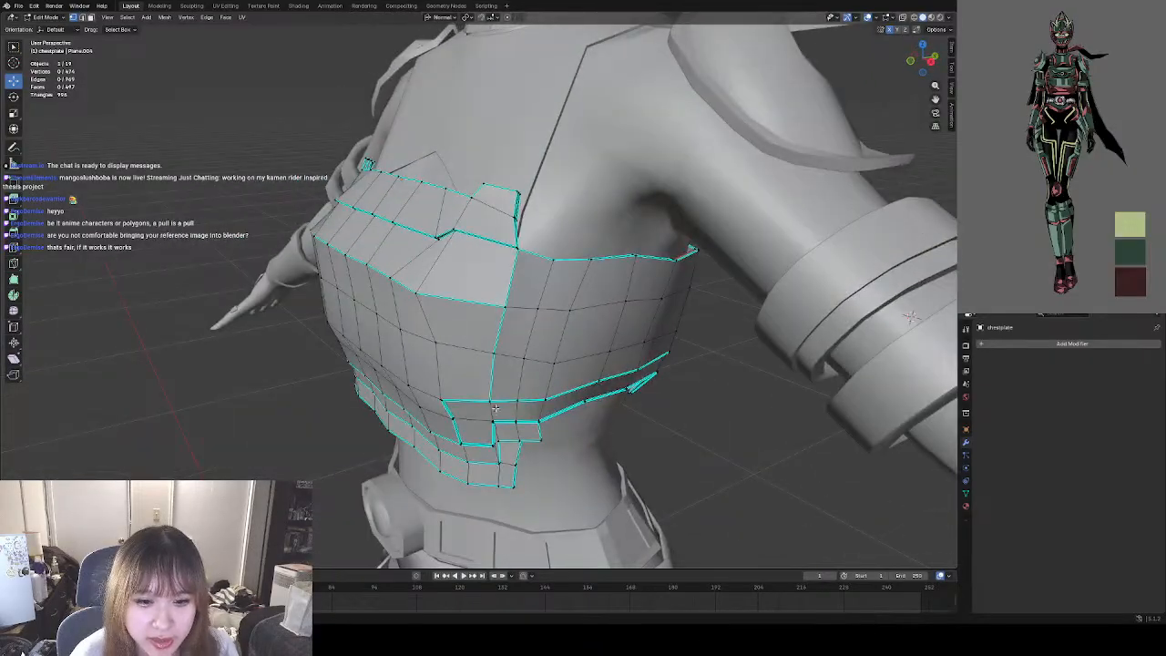
{"action": "middle_click_drag", "start_coordinate": [495, 408], "coordinate": [496, 359]}
{"action": "left_click", "coordinate": [284, 359]}
{"action": "left_click", "coordinate": [342, 355], "text": "shift"}
{"action": "left_click", "coordinate": [401, 348], "text": "shift"}
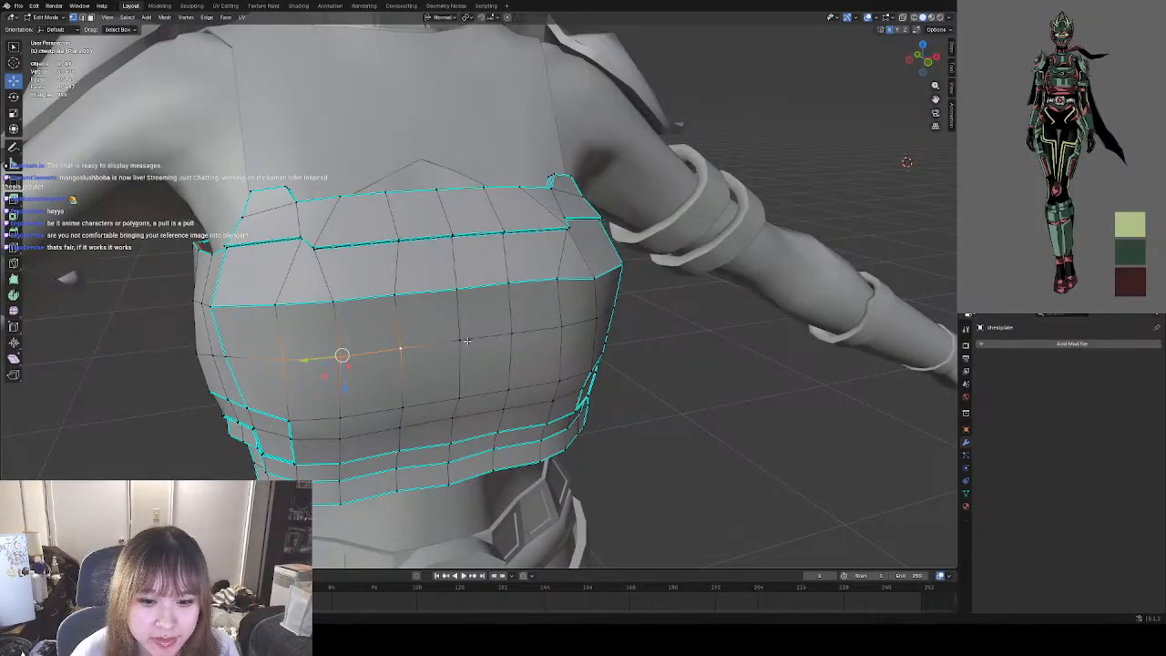
{"action": "left_click", "coordinate": [459, 341], "text": "shift"}
{"action": "left_click", "coordinate": [511, 333], "text": "shift"}
{"action": "left_click", "coordinate": [559, 327], "text": "shift"}
{"action": "left_click", "coordinate": [596, 321], "text": "shift"}
{"action": "middle_click_drag", "start_coordinate": [596, 320], "coordinate": [354, 354]}
{"action": "left_click_drag", "start_coordinate": [334, 293], "coordinate": [330, 296]}
{"action": "middle_click_drag", "start_coordinate": [330, 296], "coordinate": [377, 402]}
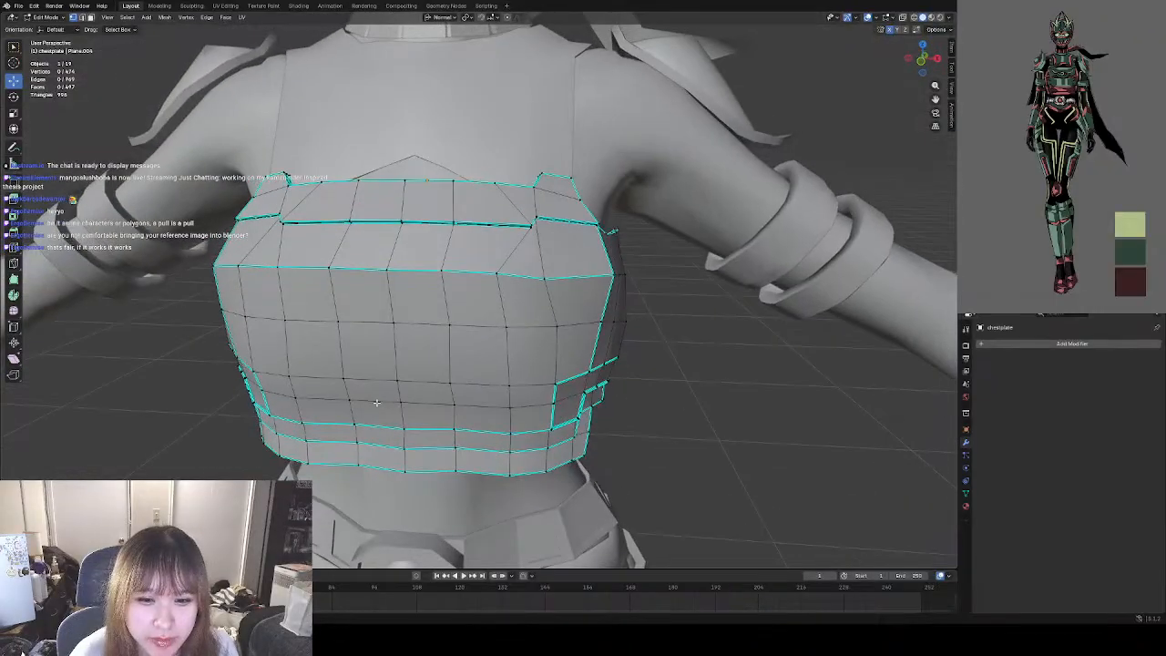
Raise the ridge vertex beside the chestplate's outer corner into line with its neighbors, and clear the selection.
{"action": "left_click", "coordinate": [547, 278]}
{"action": "key", "text": "g"}
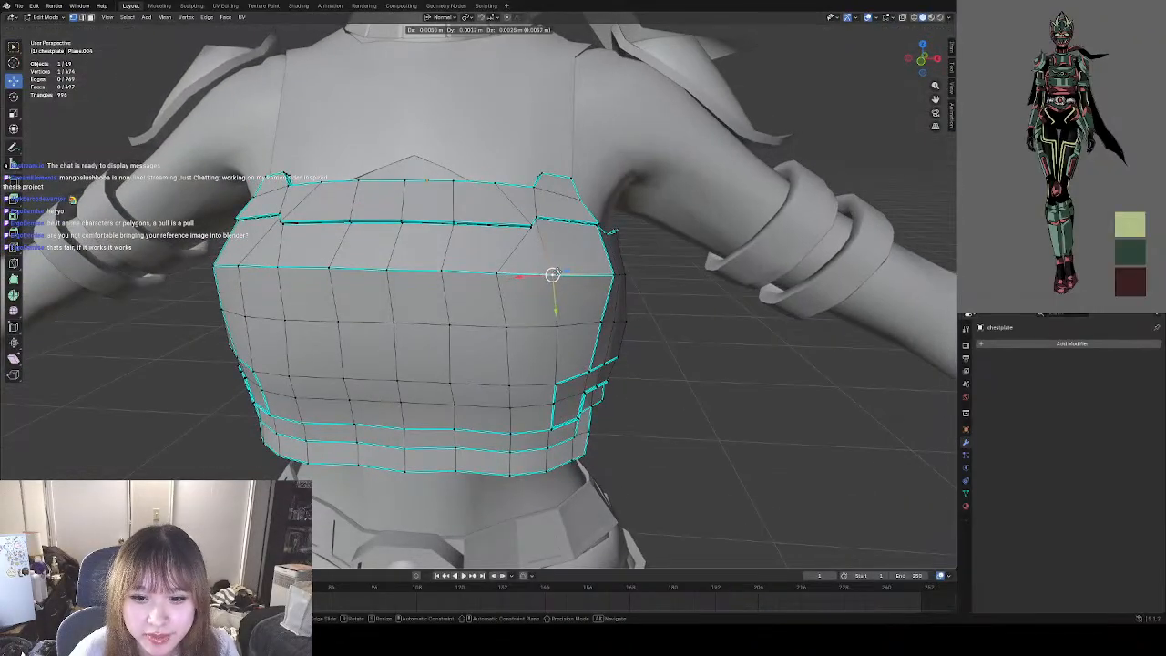
{"action": "left_click", "coordinate": [575, 280]}
{"action": "left_click", "coordinate": [697, 326]}
{"action": "middle_click_drag", "start_coordinate": [535, 304], "coordinate": [552, 302]}
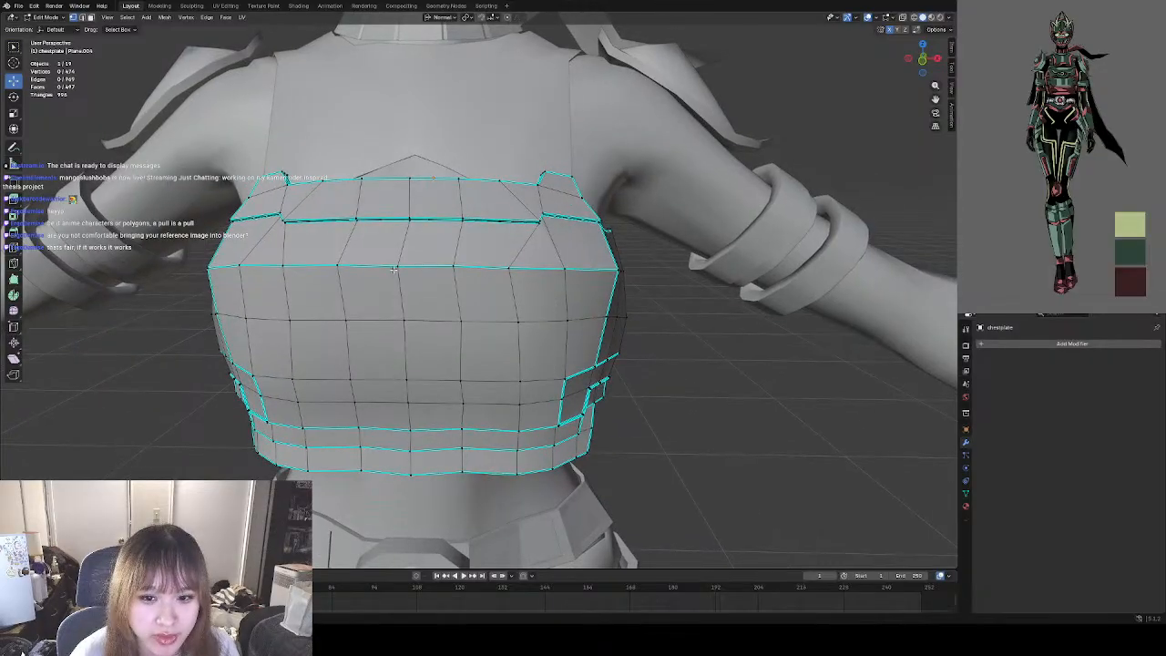
Inspect the chestplate's straightened ridge and side shape in Object Mode from several distances and angles.
{"action": "left_click", "coordinate": [40, 18]}
{"action": "left_click", "coordinate": [46, 30]}
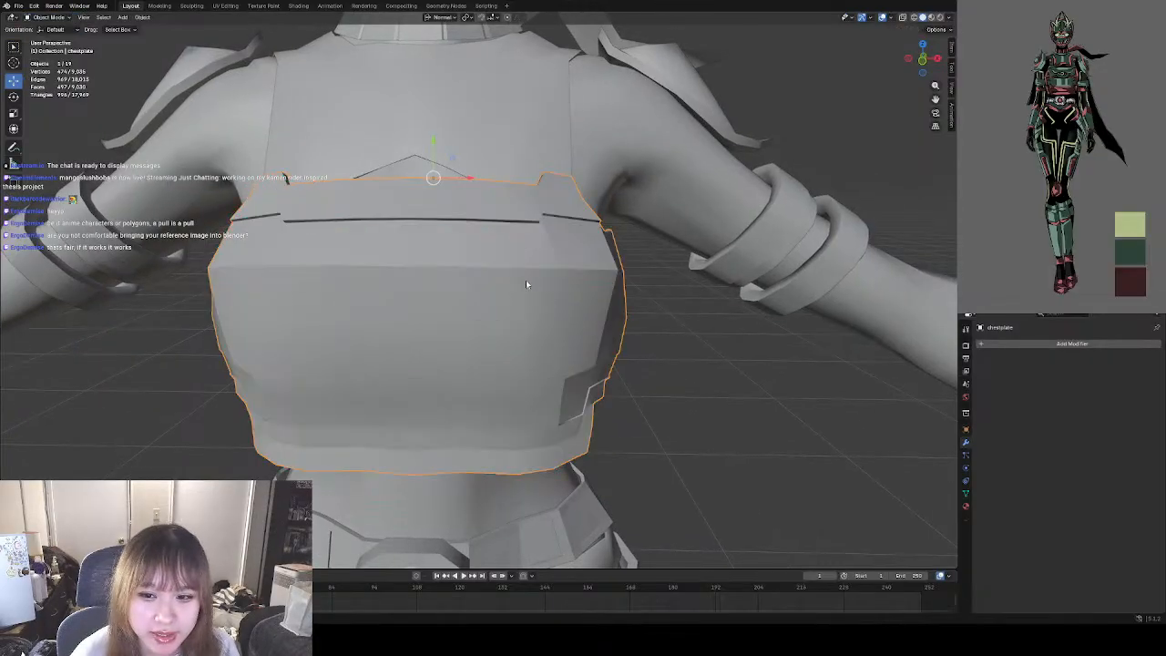
{"action": "scroll", "coordinate": [526, 279], "scroll_direction": "down", "scroll_amount": 4}
{"action": "scroll", "coordinate": [564, 308], "scroll_direction": "up", "scroll_amount": 6}
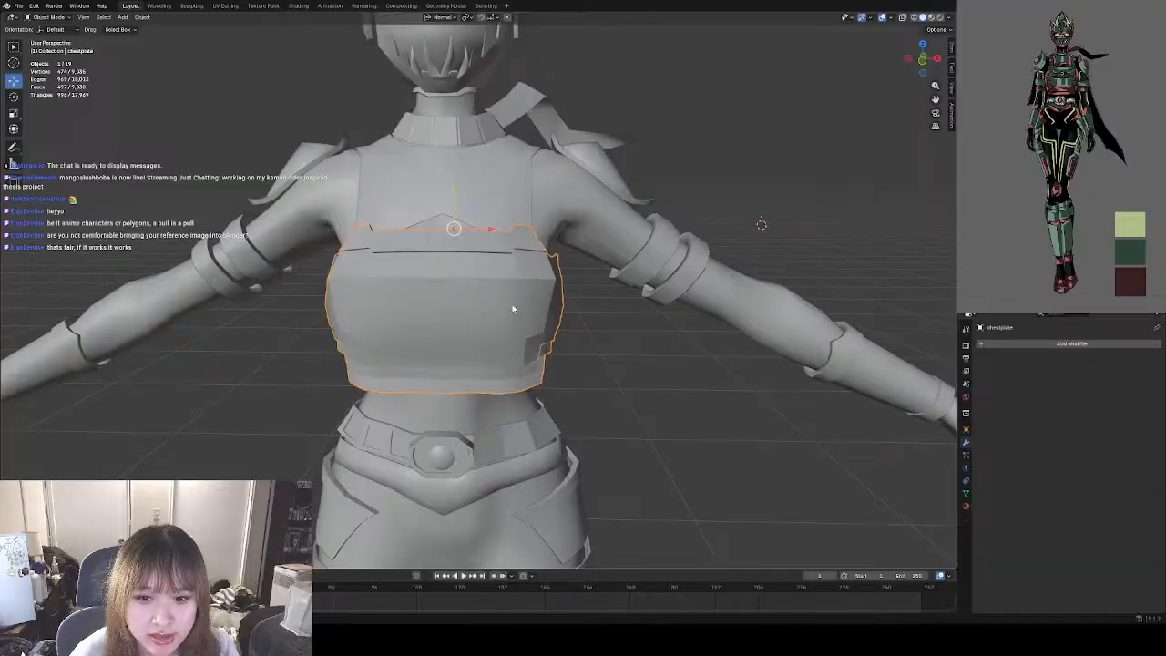
{"action": "mouse_move", "coordinate": [596, 310]}
{"action": "middle_mouse_down"}
{"action": "mouse_move", "coordinate": [642, 281]}
{"action": "mouse_move", "coordinate": [573, 312]}
{"action": "mouse_move", "coordinate": [609, 304]}
{"action": "mouse_move", "coordinate": [612, 328]}
{"action": "mouse_move", "coordinate": [580, 319]}
{"action": "middle_mouse_up"}
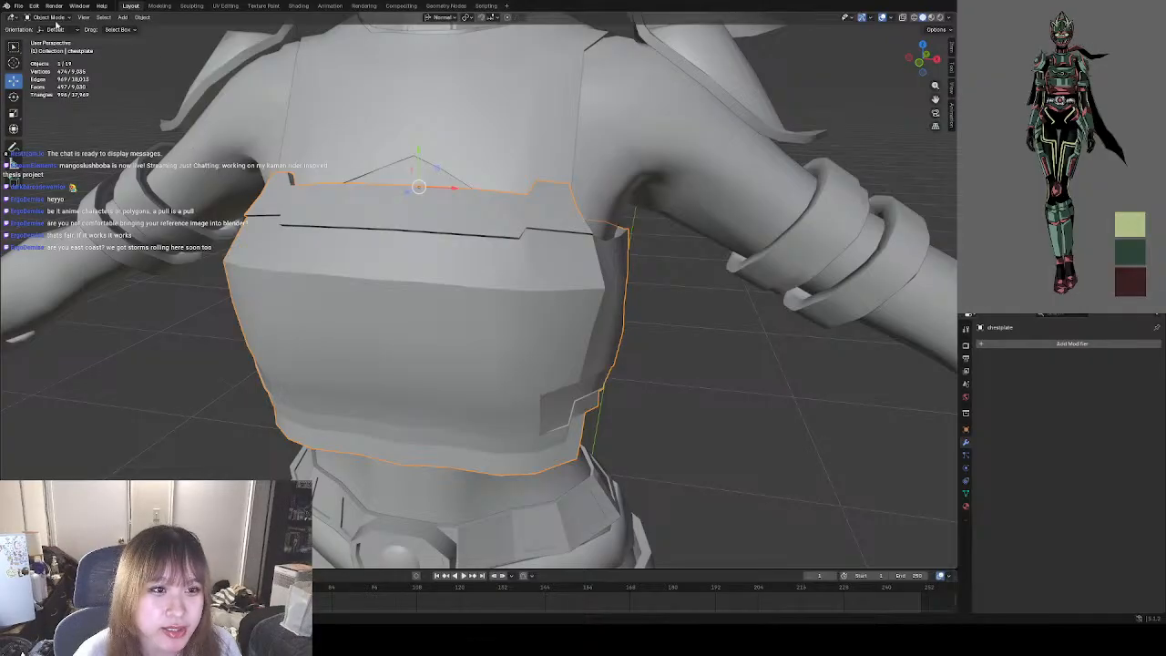
{"action": "left_click", "coordinate": [53, 19]}
{"action": "left_click", "coordinate": [54, 36]}
{"action": "middle_click_drag", "start_coordinate": [428, 188], "coordinate": [540, 299]}
{"action": "middle_click_drag", "start_coordinate": [728, 328], "coordinate": [552, 327]}
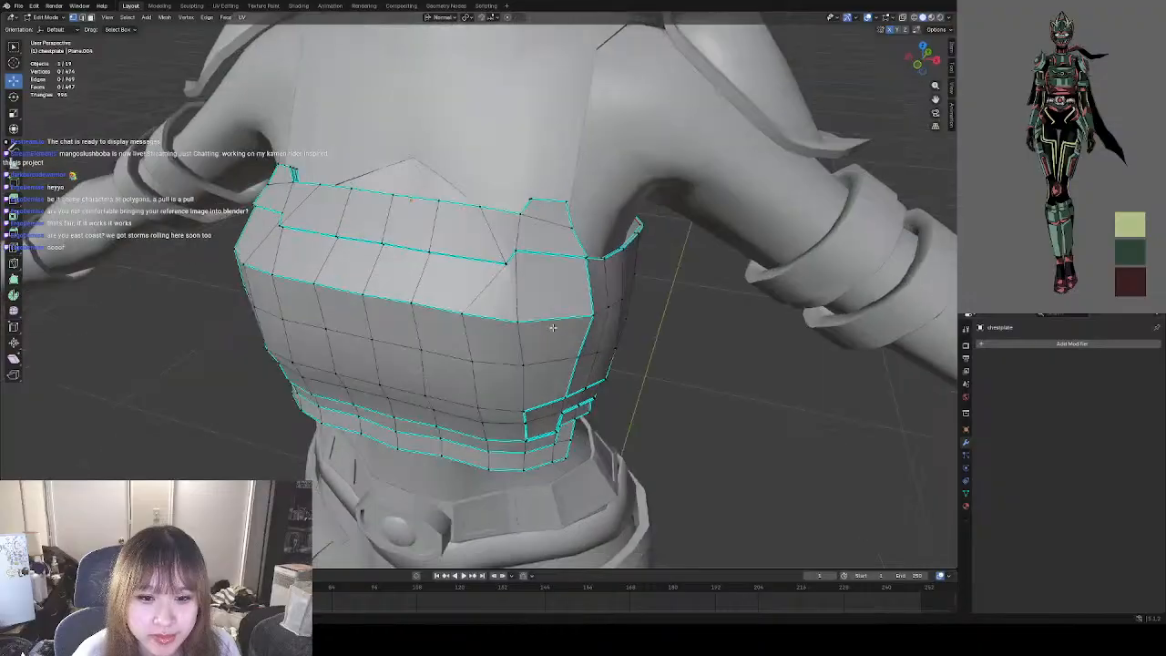
{"action": "left_click", "coordinate": [52, 18]}
{"action": "left_click", "coordinate": [53, 27]}
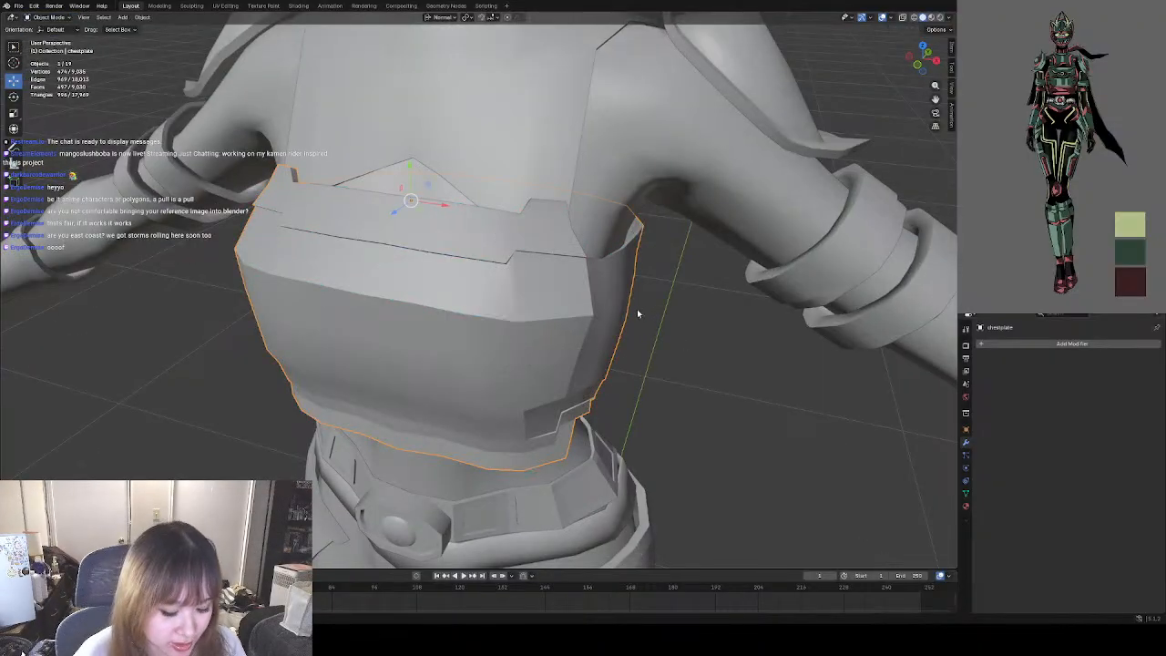
{"action": "middle_click_drag", "start_coordinate": [432, 349], "coordinate": [462, 337]}
{"action": "middle_click_drag", "start_coordinate": [537, 325], "coordinate": [515, 336]}
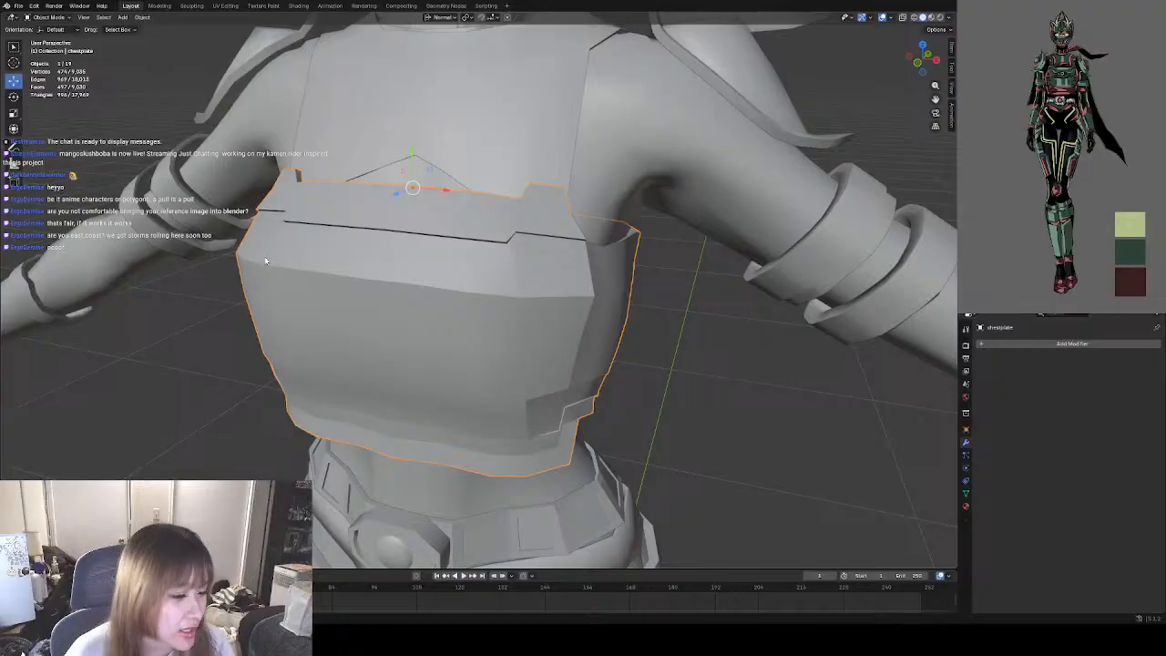
{"action": "middle_click_drag", "start_coordinate": [469, 286], "coordinate": [474, 341]}
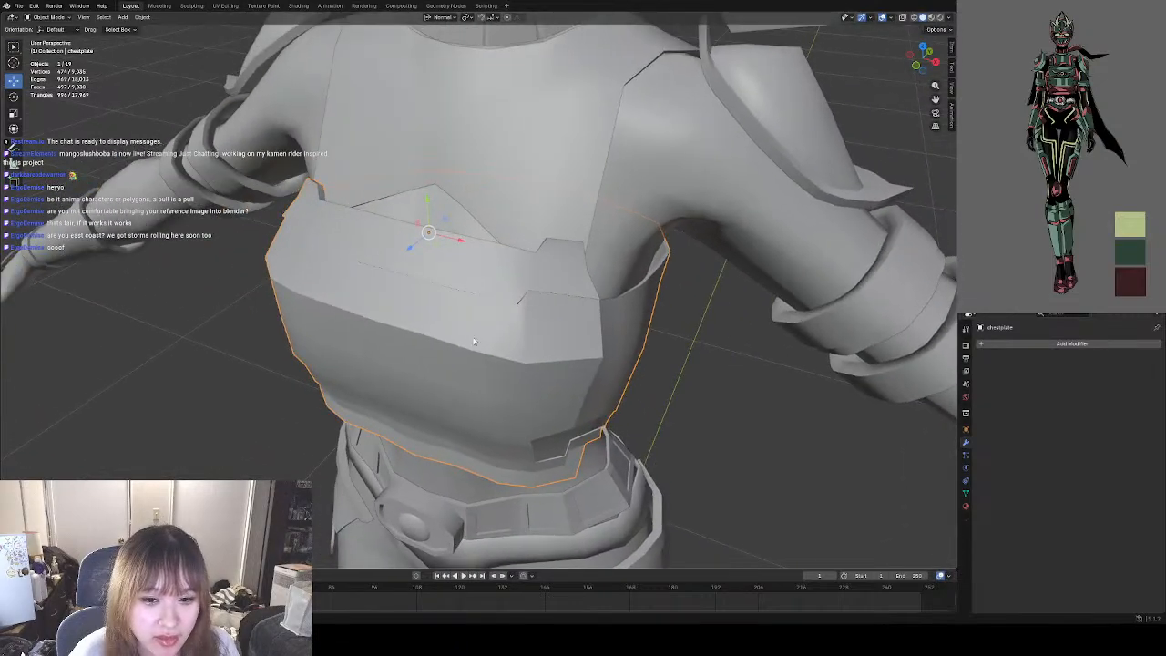
Nudge the vertex at the stepped seam's side corner and check the chestplate's shape in Object Mode.
{"action": "left_click", "coordinate": [47, 17]}
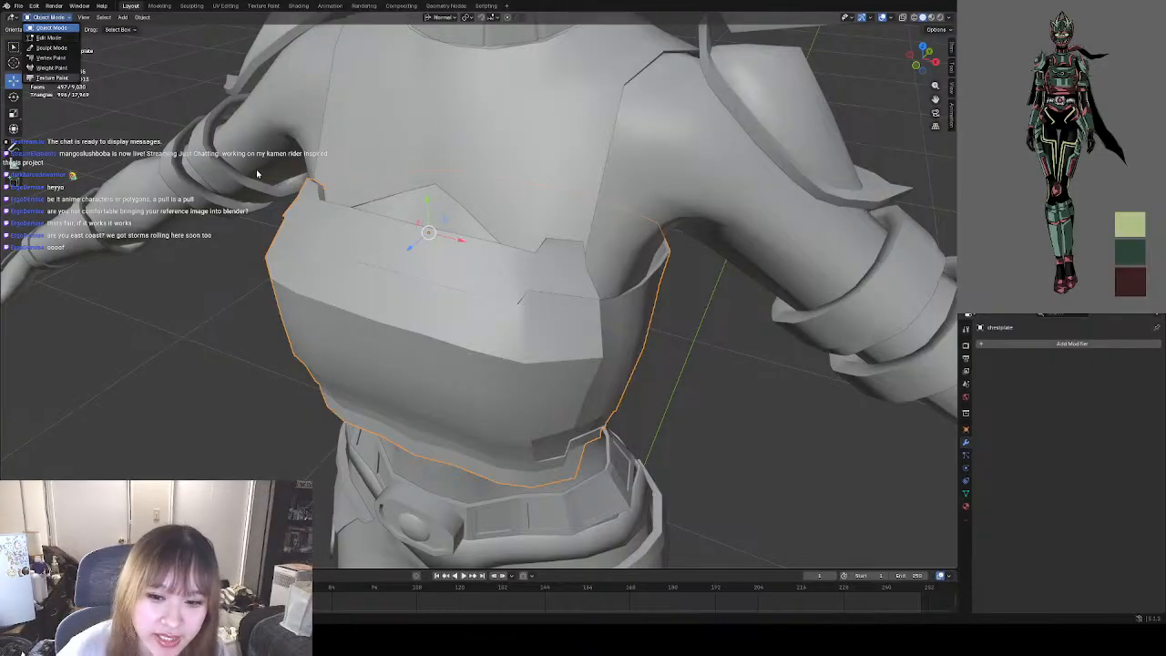
{"action": "left_click", "coordinate": [49, 38]}
{"action": "middle_click_drag", "start_coordinate": [546, 310], "coordinate": [412, 242]}
{"action": "scroll", "coordinate": [579, 300], "scroll_direction": "up", "scroll_amount": 3}
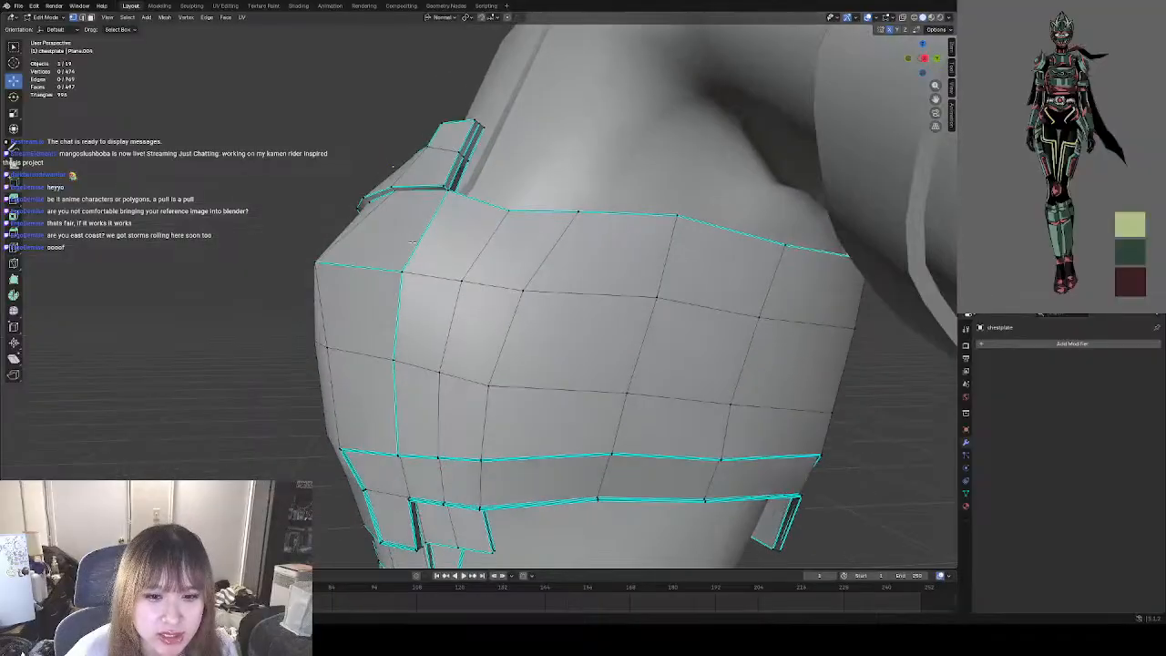
{"action": "left_click_drag", "start_coordinate": [394, 191], "coordinate": [391, 192]}
{"action": "left_click", "coordinate": [191, 236]}
{"action": "middle_click_drag", "start_coordinate": [191, 236], "coordinate": [535, 290]}
{"action": "left_click", "coordinate": [46, 17]}
{"action": "left_click", "coordinate": [51, 29]}
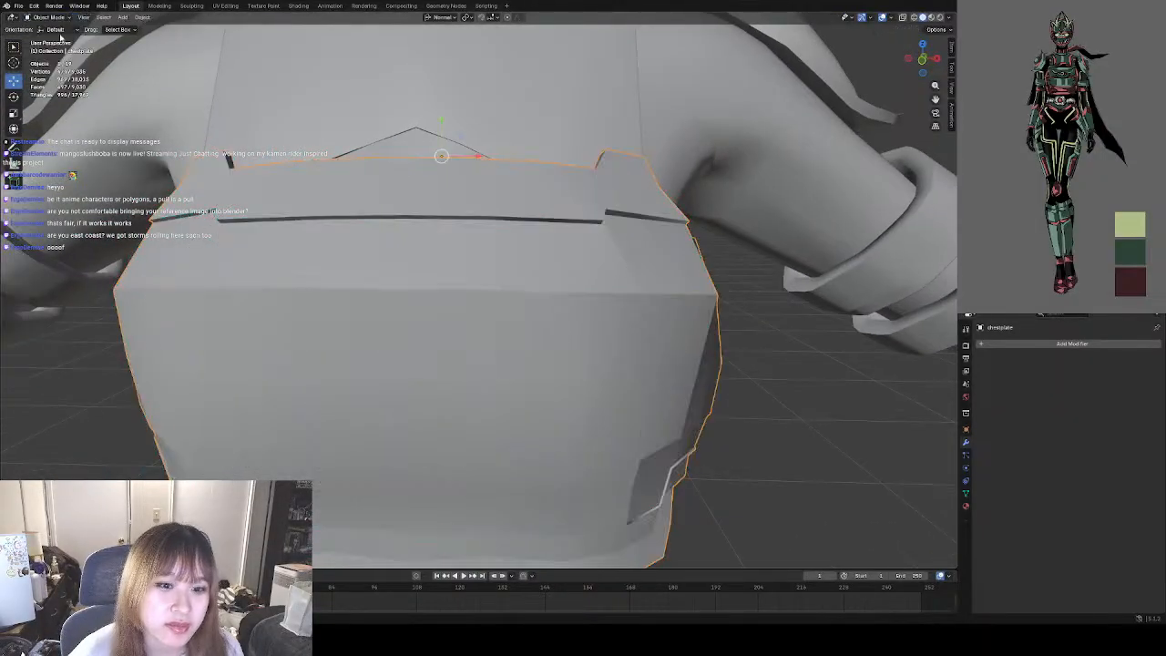
{"action": "scroll", "coordinate": [365, 237], "scroll_direction": "down", "scroll_amount": 10}
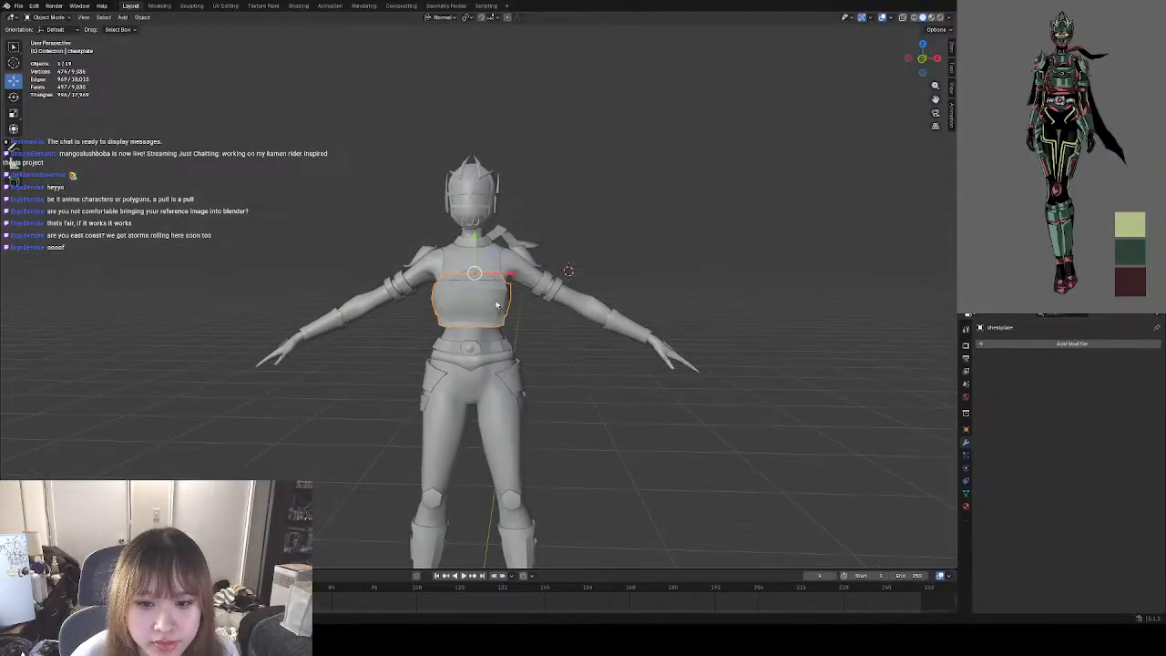
{"action": "scroll", "coordinate": [521, 314], "scroll_direction": "up", "scroll_amount": 10}
{"action": "middle_click_drag", "start_coordinate": [545, 303], "coordinate": [445, 327]}
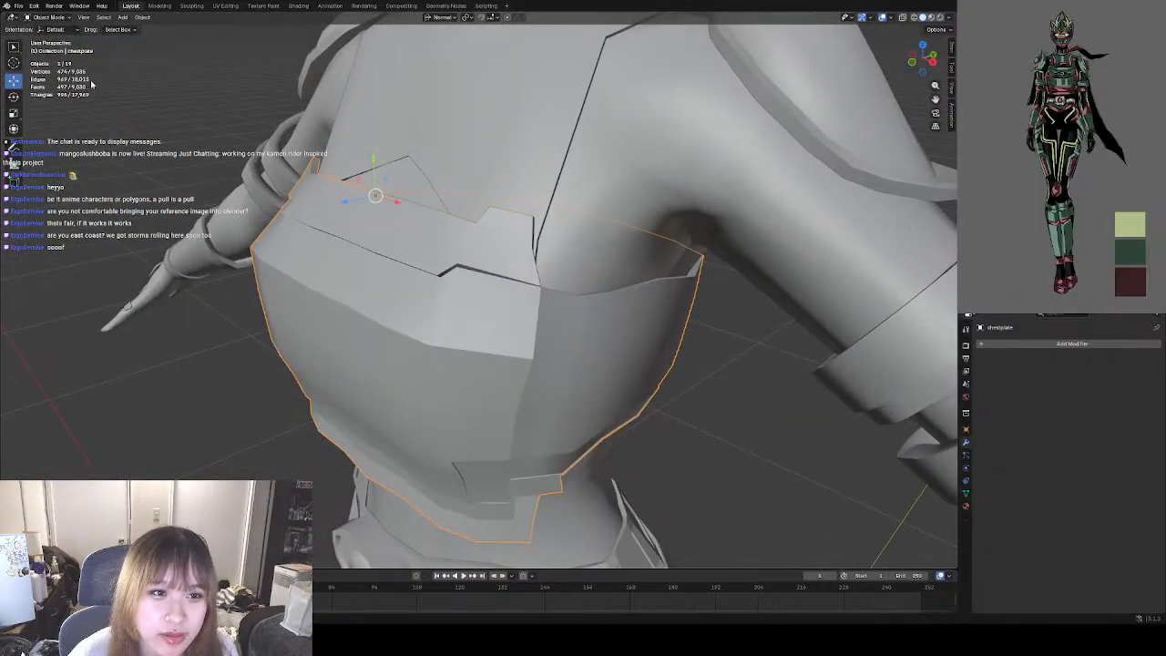
Select the row of front edges along the sharp ridge, pull it slightly forward, and clear the selection.
{"action": "left_click", "coordinate": [46, 17]}
{"action": "left_click", "coordinate": [50, 38]}
{"action": "middle_click_drag", "start_coordinate": [137, 91], "coordinate": [207, 134]}
{"action": "middle_click_drag", "start_coordinate": [303, 276], "coordinate": [335, 273]}
{"action": "left_click", "coordinate": [238, 321]}
{"action": "left_click", "coordinate": [290, 324], "text": "shift"}
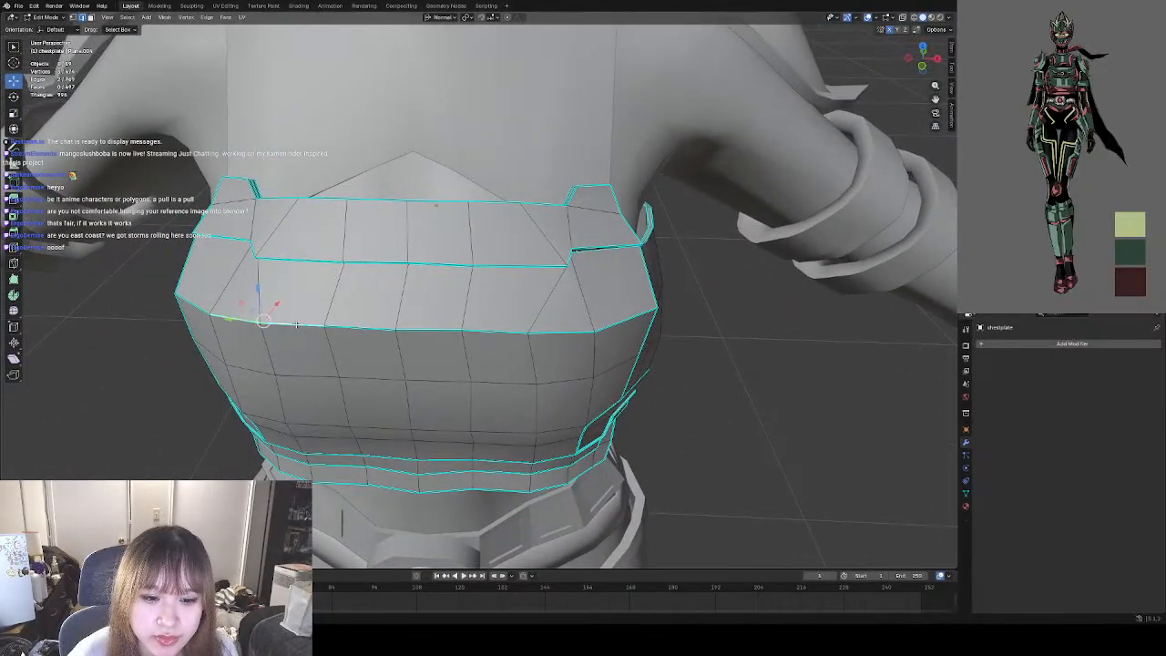
{"action": "left_click", "coordinate": [358, 328], "text": "shift"}
{"action": "left_click", "coordinate": [426, 330], "text": "shift"}
{"action": "left_click", "coordinate": [495, 332], "text": "shift"}
{"action": "left_click", "coordinate": [553, 334], "text": "shift"}
{"action": "middle_click_drag", "start_coordinate": [553, 334], "coordinate": [515, 323]}
{"action": "left_click_drag", "start_coordinate": [354, 249], "coordinate": [342, 251]}
{"action": "left_click", "coordinate": [190, 335]}
{"action": "middle_click_drag", "start_coordinate": [190, 335], "coordinate": [285, 289]}
Review the chestplate's silhouette against the full body in Object Mode, and select the chestplate.
{"action": "scroll", "coordinate": [326, 284], "scroll_direction": "down", "scroll_amount": 4}
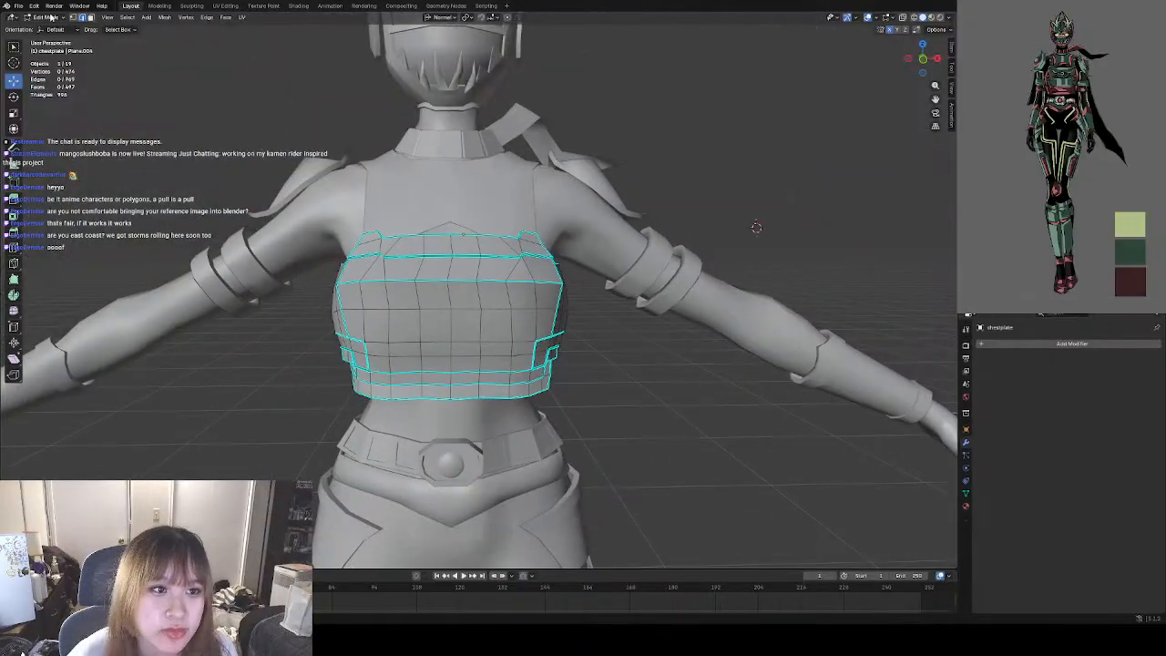
{"action": "left_click", "coordinate": [51, 17]}
{"action": "left_click", "coordinate": [51, 27]}
{"action": "left_click", "coordinate": [608, 322]}
{"action": "scroll", "coordinate": [536, 310], "scroll_direction": "down", "scroll_amount": 6}
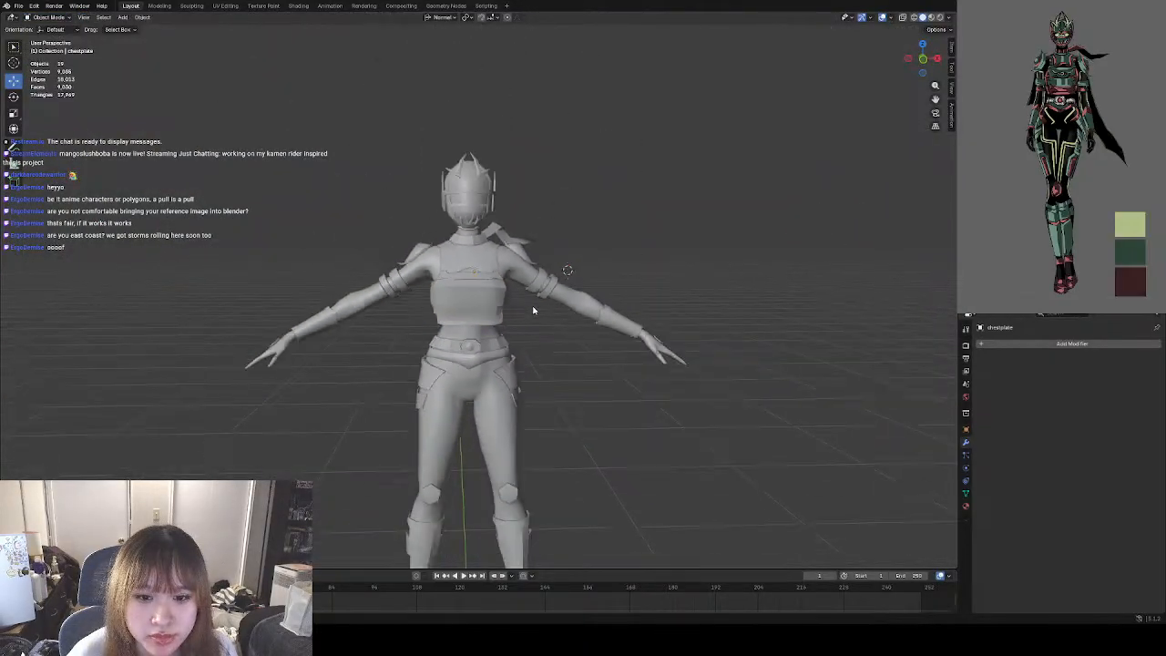
{"action": "scroll", "coordinate": [534, 310], "scroll_direction": "down", "scroll_amount": 5}
{"action": "scroll", "coordinate": [515, 310], "scroll_direction": "up", "scroll_amount": 6}
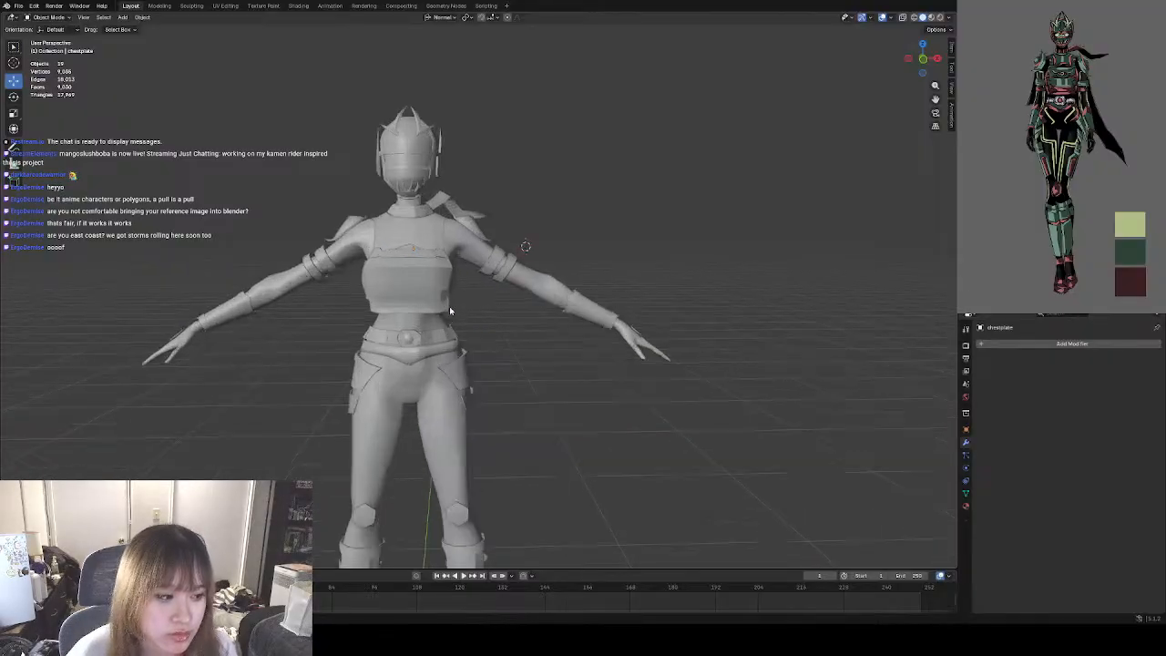
{"action": "scroll", "coordinate": [449, 310], "scroll_direction": "up", "scroll_amount": 4}
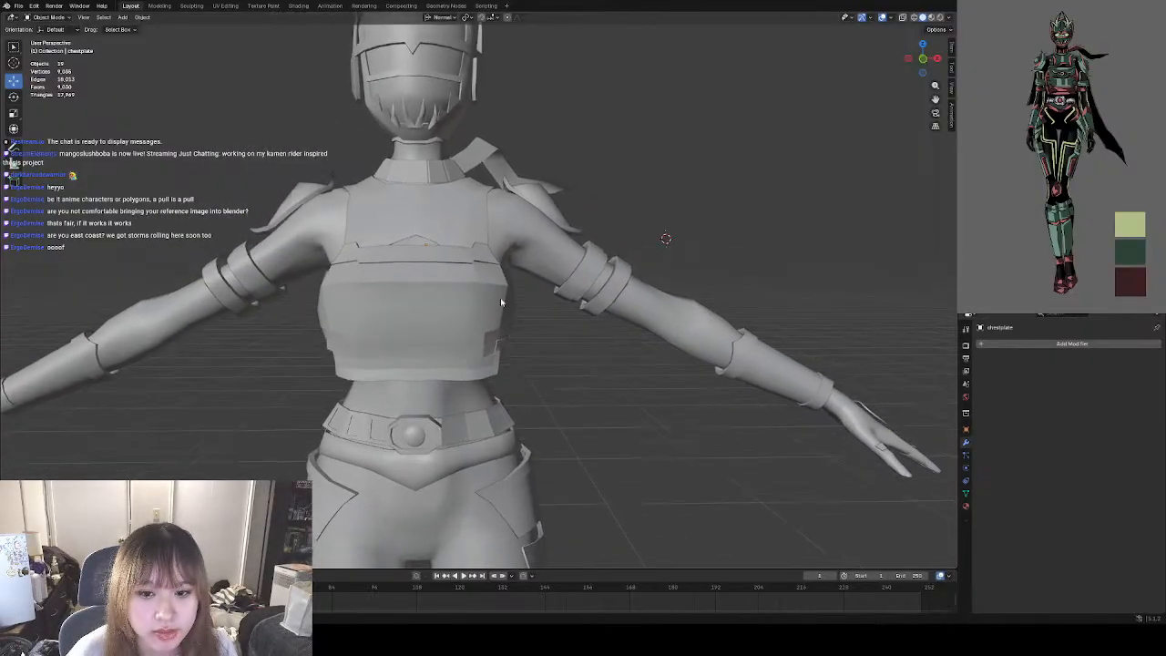
{"action": "scroll", "coordinate": [514, 302], "scroll_direction": "down", "scroll_amount": 3}
{"action": "scroll", "coordinate": [537, 325], "scroll_direction": "down", "scroll_amount": 2}
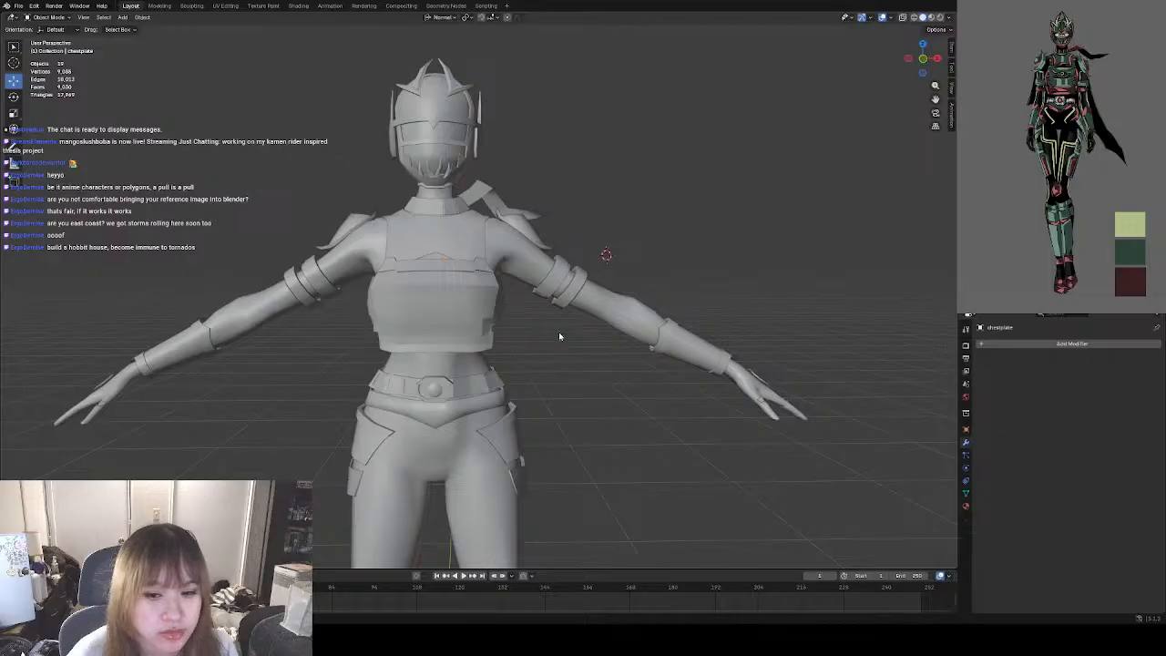
{"action": "mouse_move", "coordinate": [560, 336]}
{"action": "middle_mouse_down"}
{"action": "mouse_move", "coordinate": [533, 347]}
{"action": "mouse_move", "coordinate": [545, 350]}
{"action": "middle_mouse_up"}
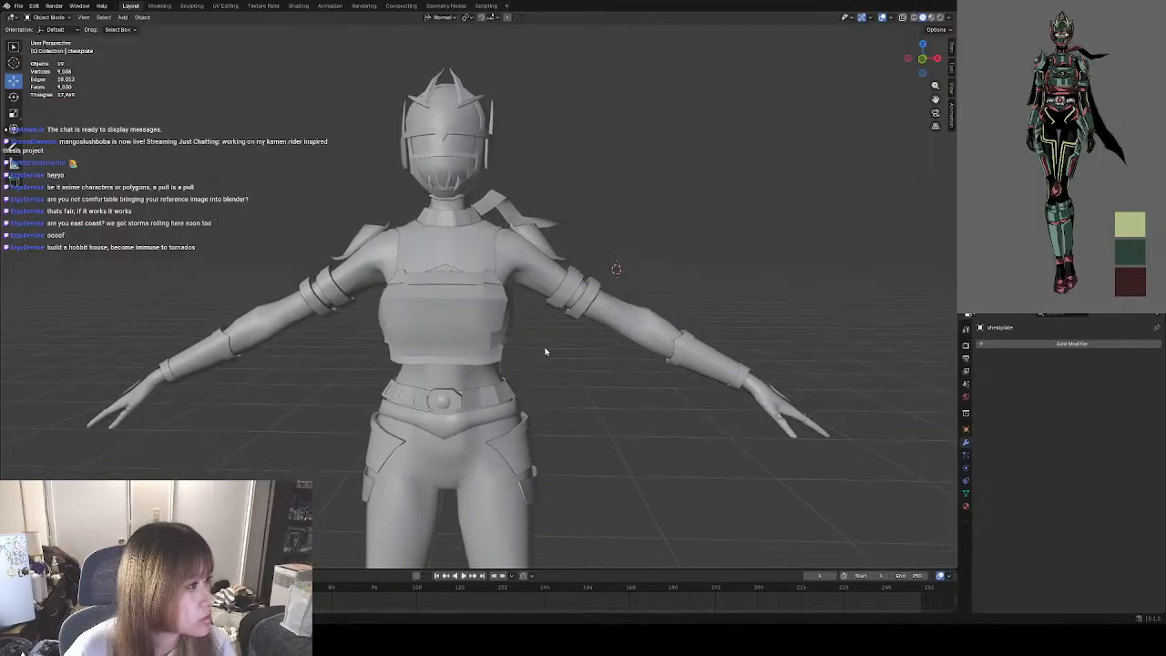
{"action": "left_click", "coordinate": [500, 315]}
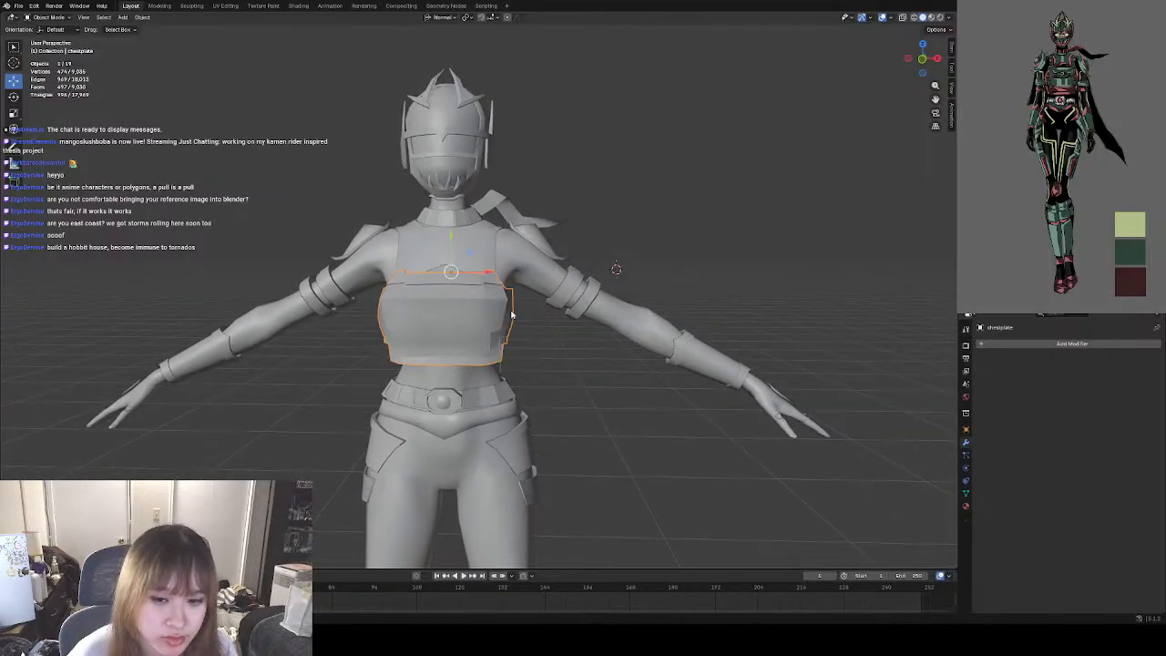
Undo the most recent ridge and vertex edits on the chestplate's front in Edit Mode, and clear the selection.
{"action": "key", "text": "Tab"}
{"action": "left_click", "coordinate": [479, 299], "text": "alt"}
{"action": "left_click", "coordinate": [480, 299], "text": "shift"}
{"action": "left_click", "coordinate": [466, 298], "text": "shift"}
{"action": "scroll", "coordinate": [476, 293], "scroll_direction": "up", "scroll_amount": 5}
{"action": "key", "text": "ctrl+z"}
{"action": "key", "text": "ctrl+z"}
{"action": "key", "text": "ctrl+z"}
{"action": "key", "text": "ctrl+z"}
{"action": "key", "text": "ctrl+z"}
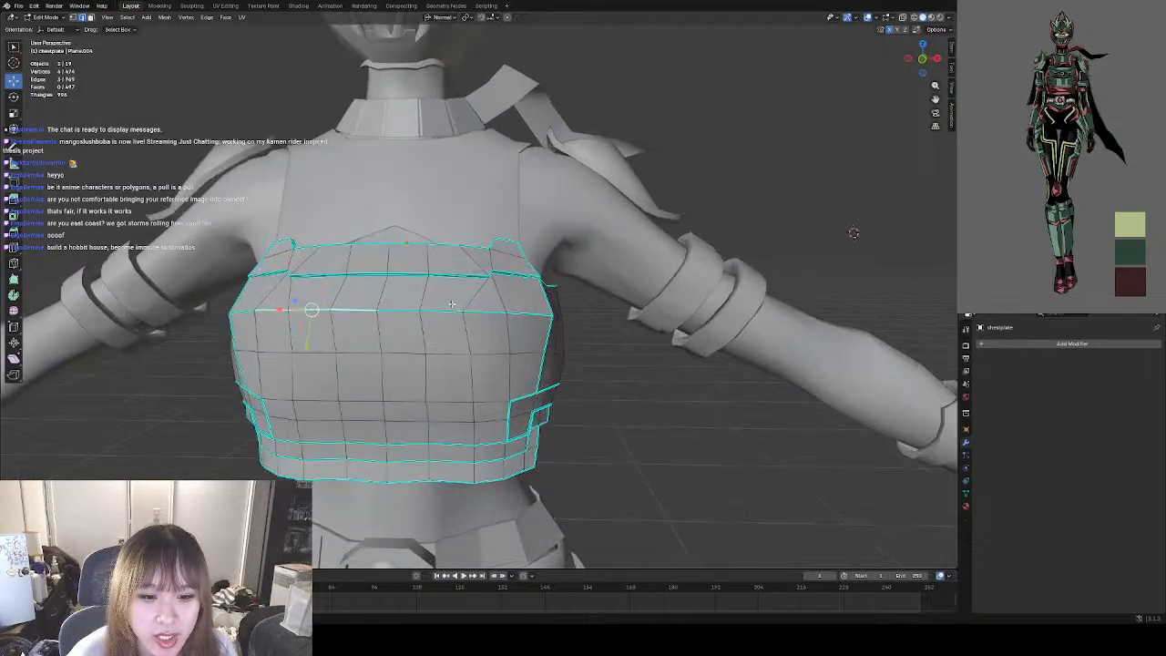
{"action": "key", "text": "ctrl+z"}
{"action": "key", "text": "ctrl+z"}
{"action": "key", "text": "ctrl+z"}
{"action": "key", "text": "ctrl+z"}
{"action": "key", "text": "ctrl+z"}
{"action": "key", "text": "ctrl+z"}
{"action": "key", "text": "ctrl+z"}
{"action": "key", "text": "ctrl+z"}
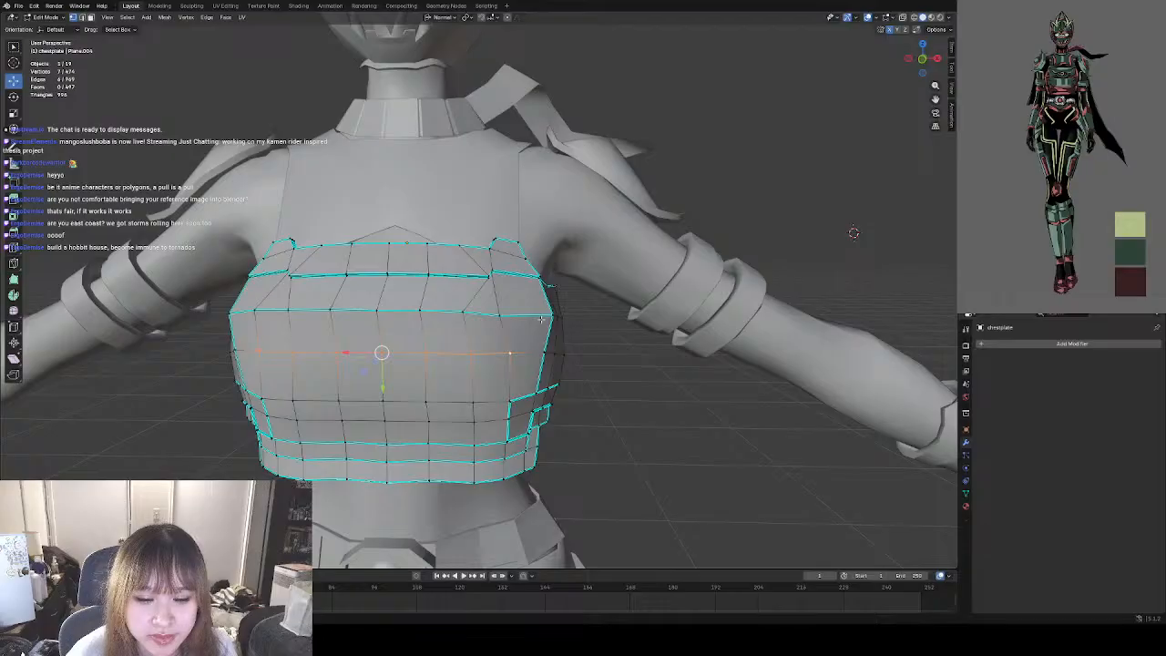
{"action": "key", "text": "ctrl+z"}
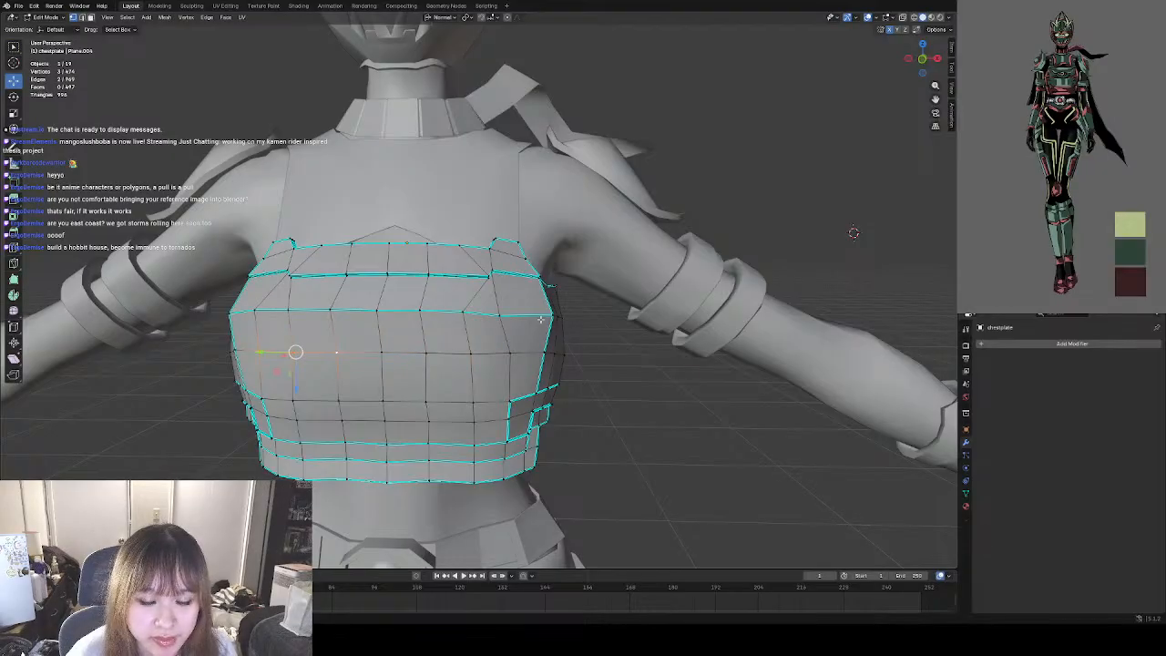
{"action": "left_click", "coordinate": [664, 388]}
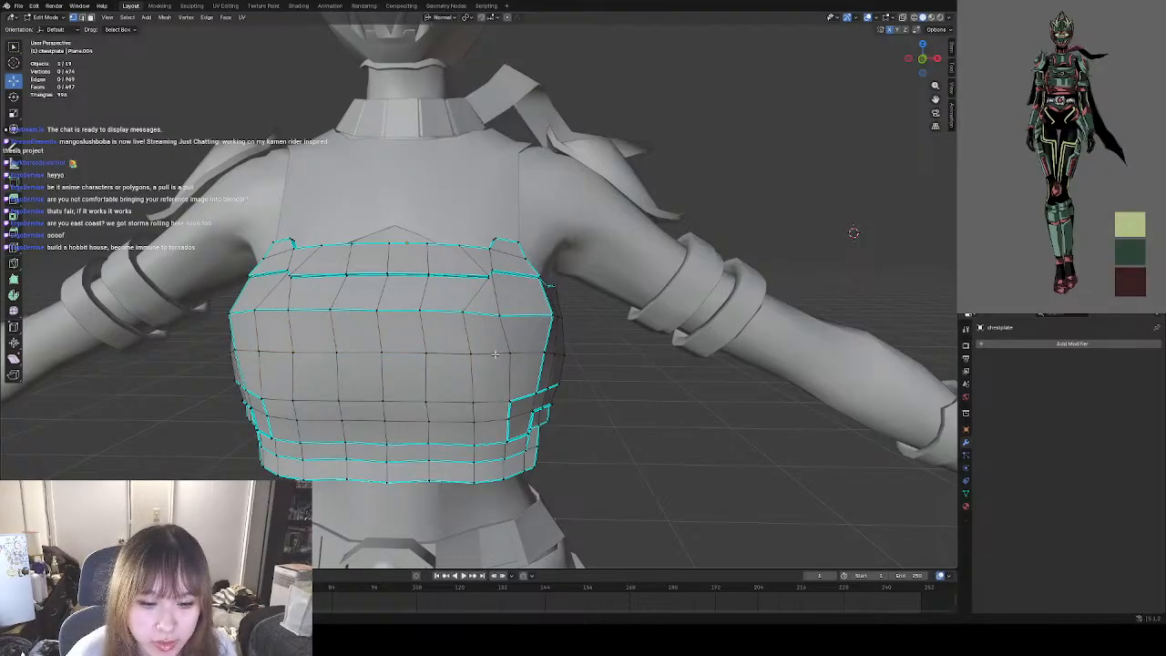
Select the row of vertices along the sharp ridge across the chestplate's front, shift it slightly, and clear the selection.
{"action": "middle_click_drag", "start_coordinate": [496, 355], "coordinate": [461, 388]}
{"action": "left_click", "coordinate": [270, 301]}
{"action": "left_click", "coordinate": [294, 307], "text": "shift"}
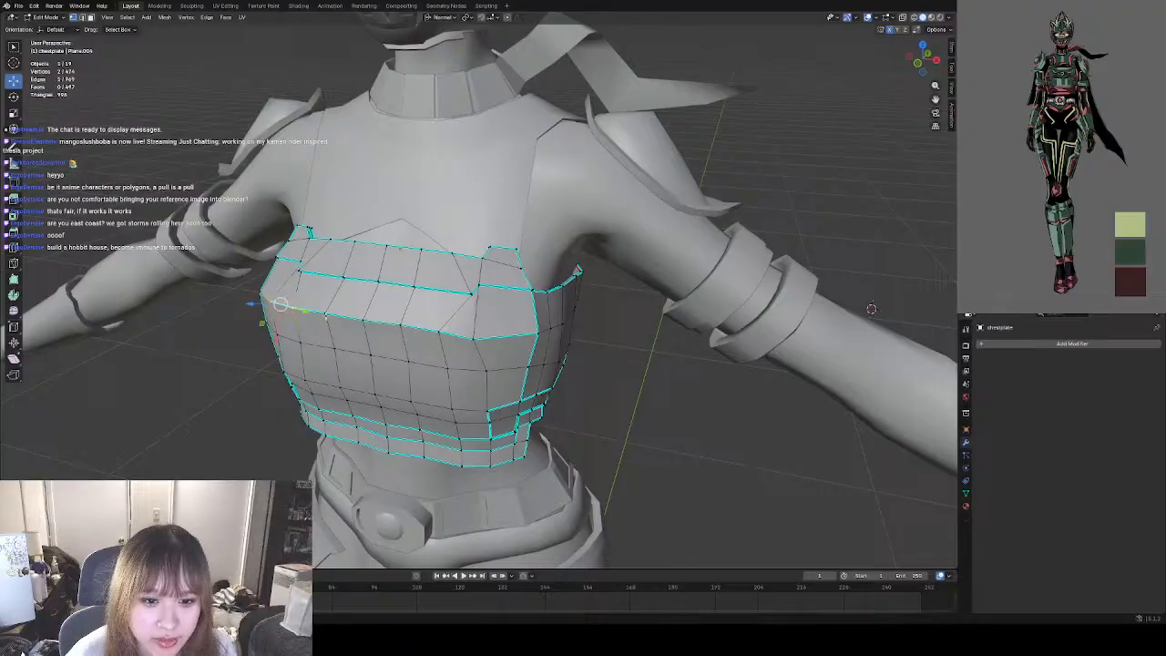
{"action": "left_click", "coordinate": [326, 314], "text": "shift"}
{"action": "left_click", "coordinate": [364, 319], "text": "shift"}
{"action": "left_click", "coordinate": [401, 325], "text": "shift"}
{"action": "left_click", "coordinate": [442, 332], "text": "shift"}
{"action": "left_click", "coordinate": [474, 340], "text": "shift"}
{"action": "middle_click_drag", "start_coordinate": [493, 341], "coordinate": [351, 332]}
{"action": "left_click_drag", "start_coordinate": [359, 268], "coordinate": [373, 266]}
{"action": "middle_click_drag", "start_coordinate": [279, 340], "coordinate": [524, 323]}
{"action": "scroll", "coordinate": [542, 319], "scroll_direction": "up", "scroll_amount": 2}
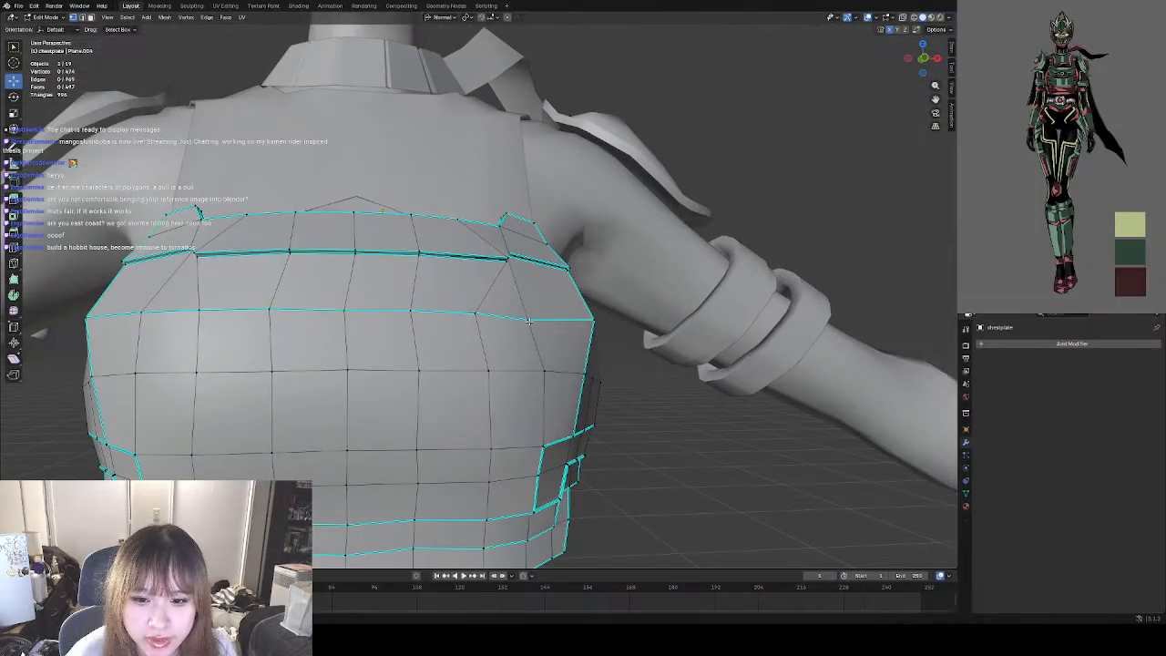
Nudge the individual ridge vertices near the chestplate's side corner to even out the line, and clear the selection.
{"action": "left_click", "coordinate": [528, 320]}
{"action": "left_click_drag", "start_coordinate": [532, 318], "coordinate": [415, 311]}
{"action": "left_click", "coordinate": [414, 311]}
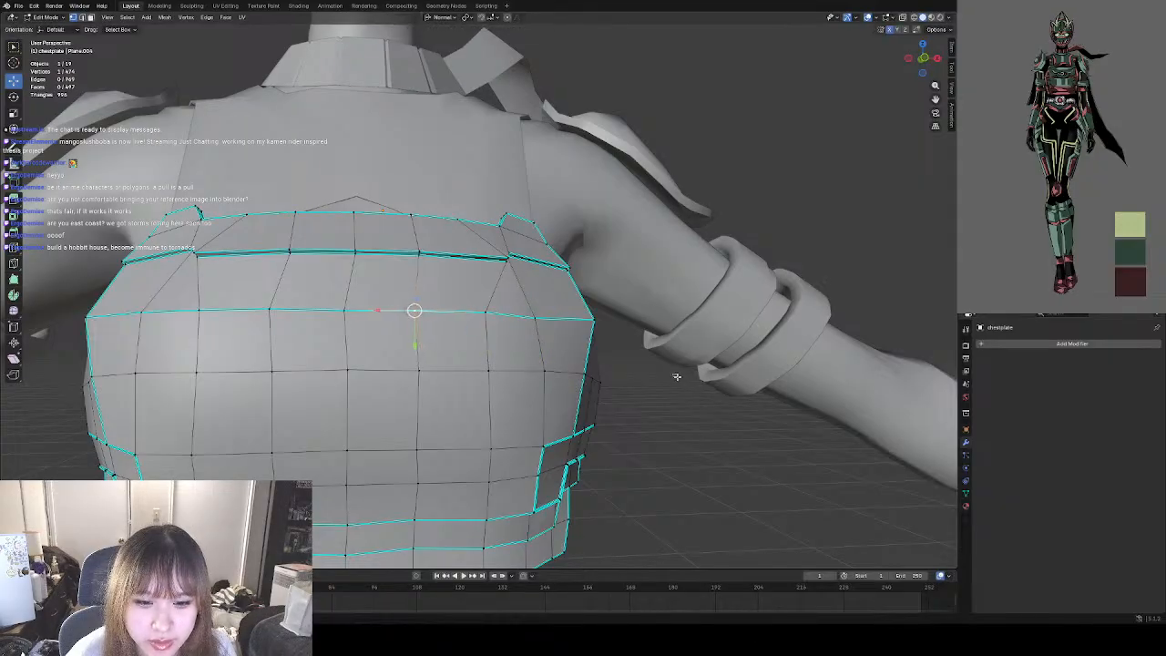
{"action": "middle_click_drag", "start_coordinate": [677, 376], "coordinate": [834, 224]}
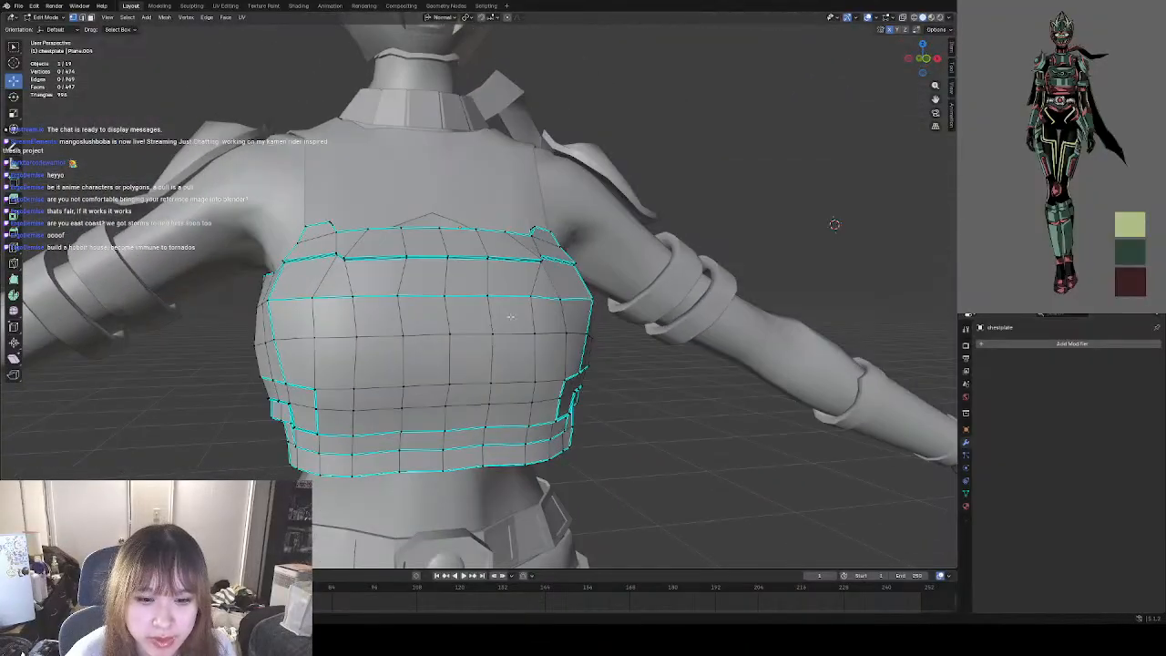
Examine the chestplate's adjusted ridge in Object Mode from frontal and angled close-up views.
{"action": "left_click", "coordinate": [47, 16]}
{"action": "left_click", "coordinate": [53, 27]}
{"action": "left_click", "coordinate": [633, 342]}
{"action": "middle_click_drag", "start_coordinate": [665, 382], "coordinate": [622, 409]}
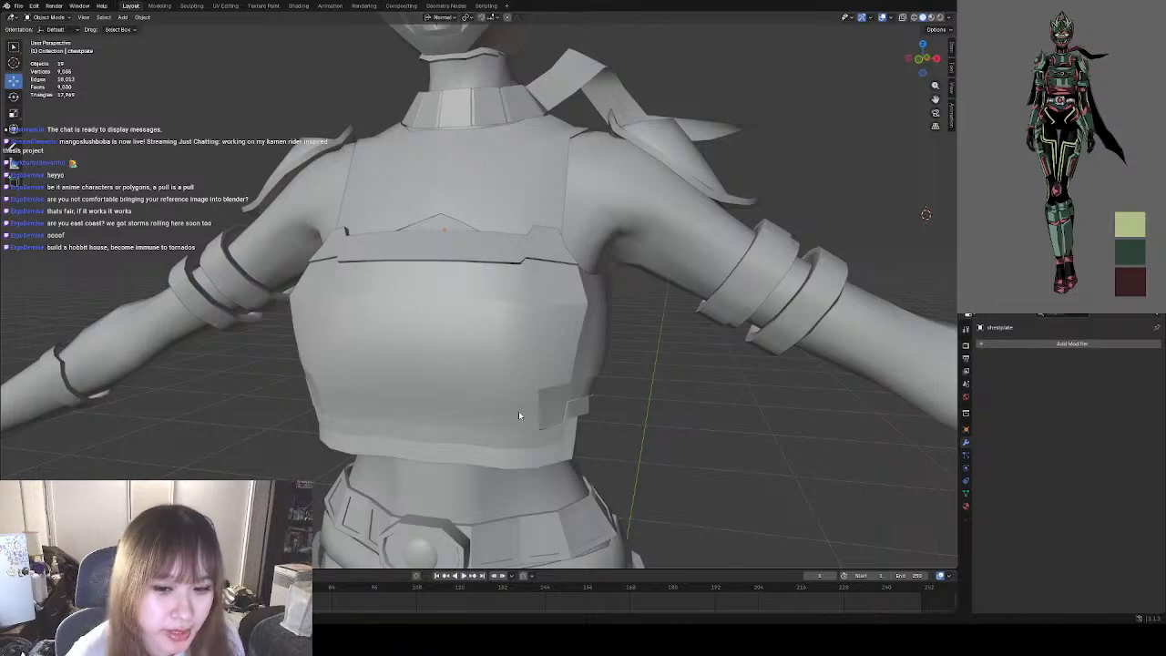
{"action": "left_click", "coordinate": [513, 341]}
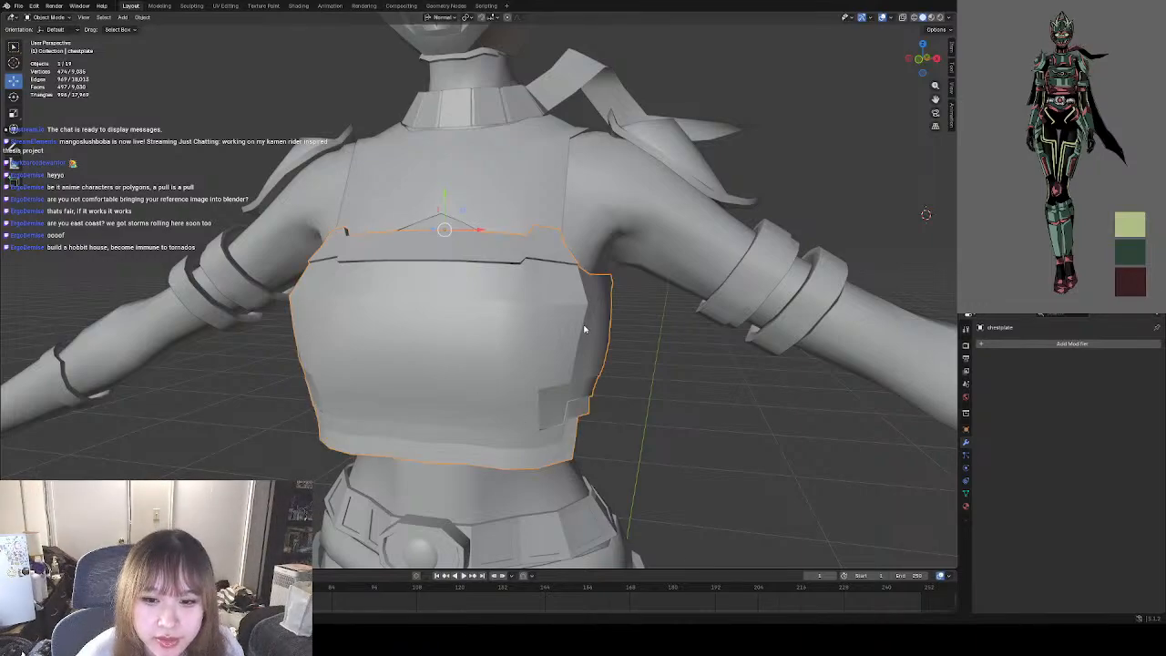
{"action": "middle_click_drag", "start_coordinate": [585, 329], "coordinate": [434, 335]}
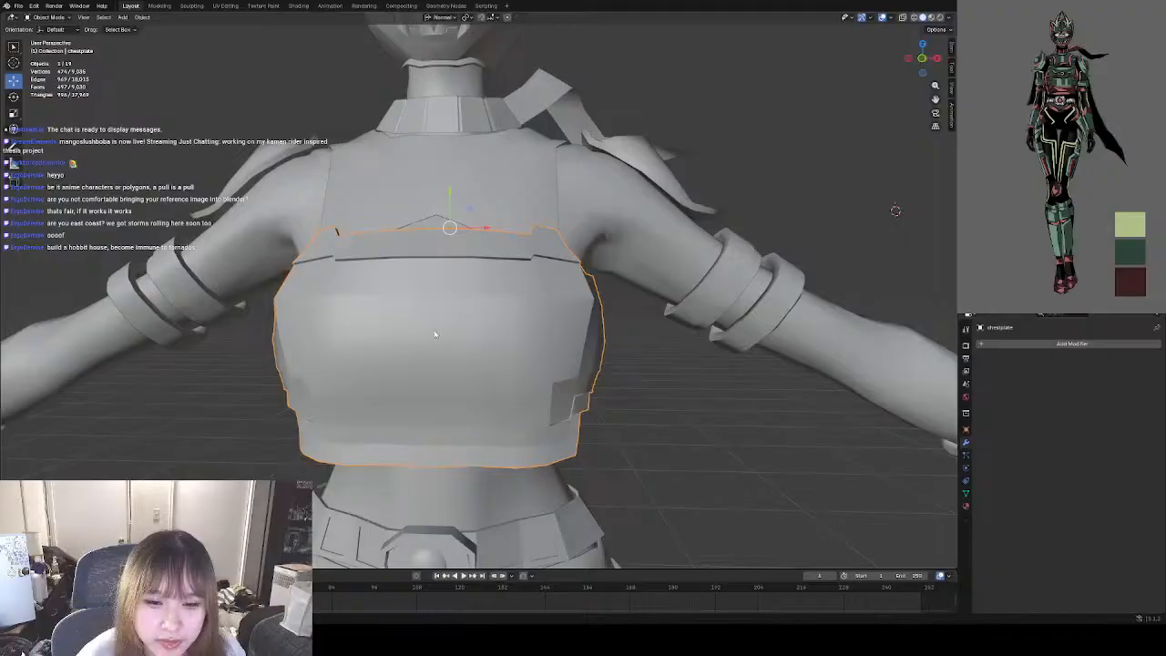
{"action": "scroll", "coordinate": [556, 332], "scroll_direction": "down", "scroll_amount": 4}
{"action": "scroll", "coordinate": [551, 333], "scroll_direction": "up", "scroll_amount": 4}
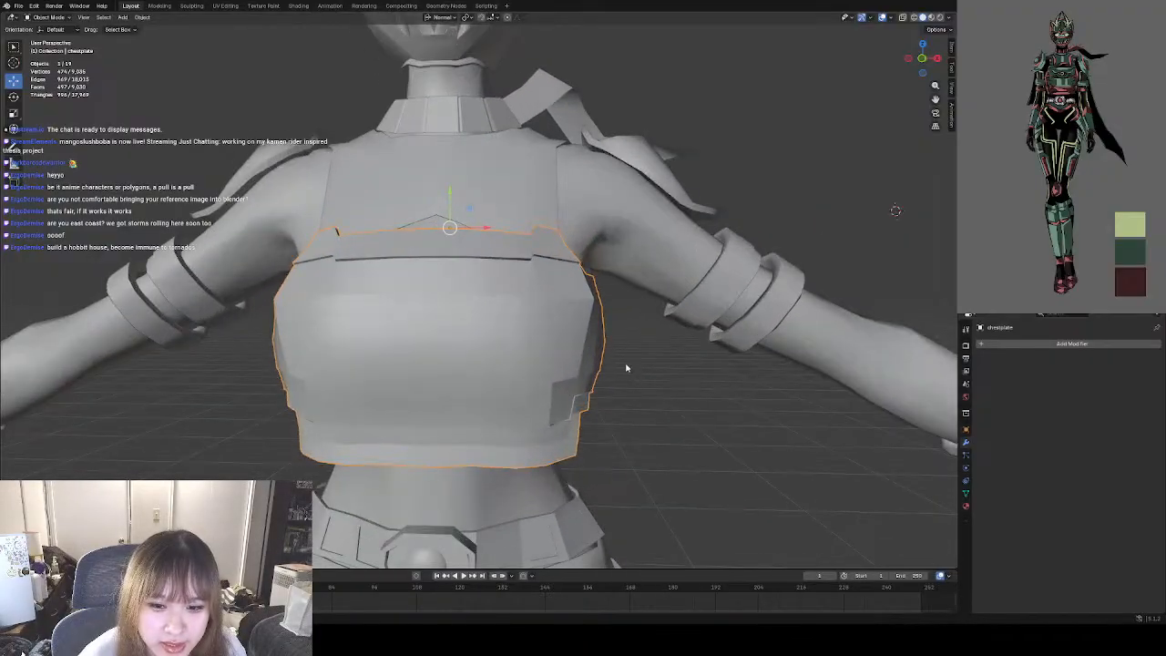
{"action": "middle_click_drag", "start_coordinate": [626, 368], "coordinate": [641, 368]}
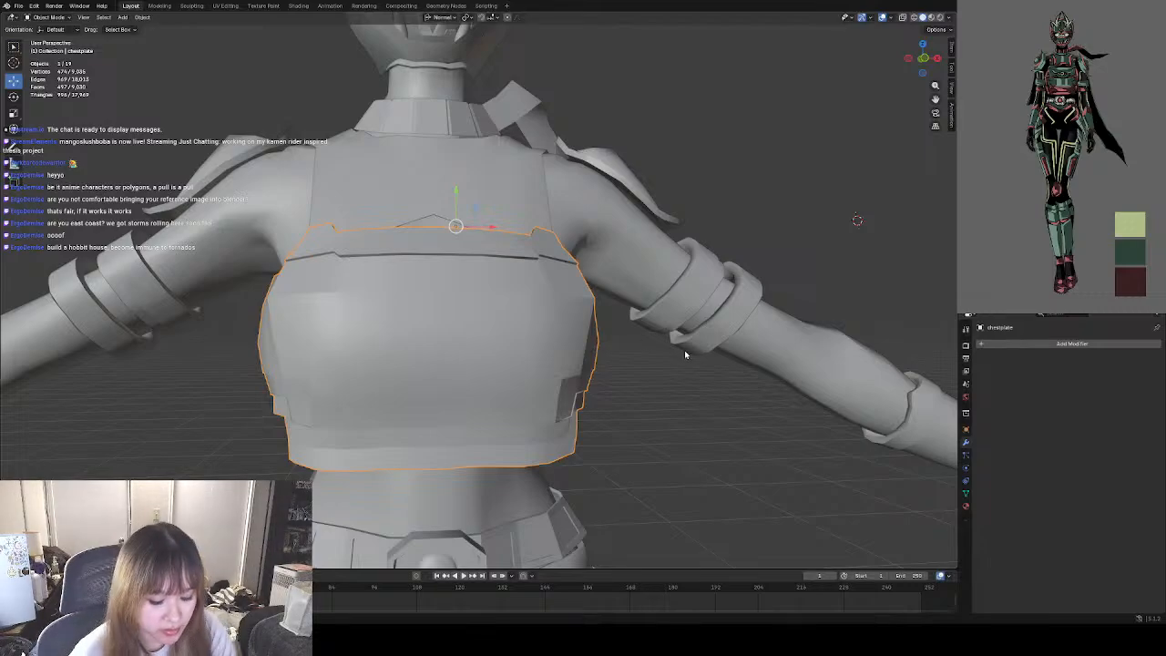
Examine the chestplate's shape in proportion to the full body from a distance.
{"action": "middle_click_drag", "start_coordinate": [588, 452], "coordinate": [580, 424]}
{"action": "scroll", "coordinate": [554, 383], "scroll_direction": "down", "scroll_amount": 4}
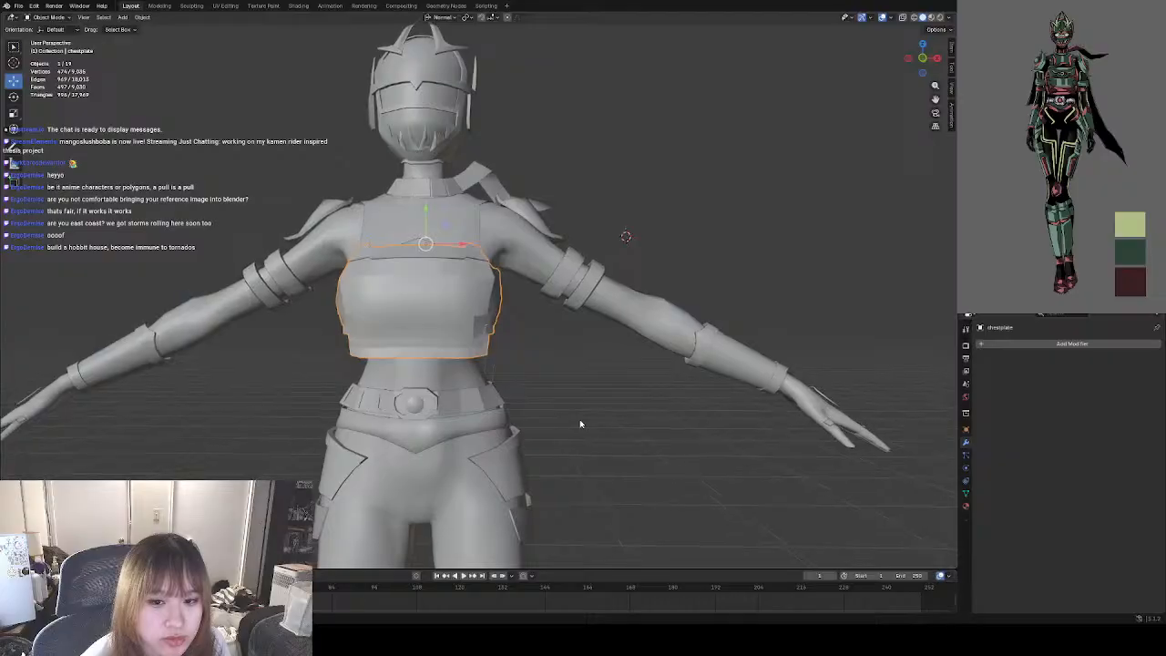
{"action": "left_click", "coordinate": [546, 377]}
{"action": "scroll", "coordinate": [547, 371], "scroll_direction": "down", "scroll_amount": 3}
{"action": "scroll", "coordinate": [528, 366], "scroll_direction": "down", "scroll_amount": 3}
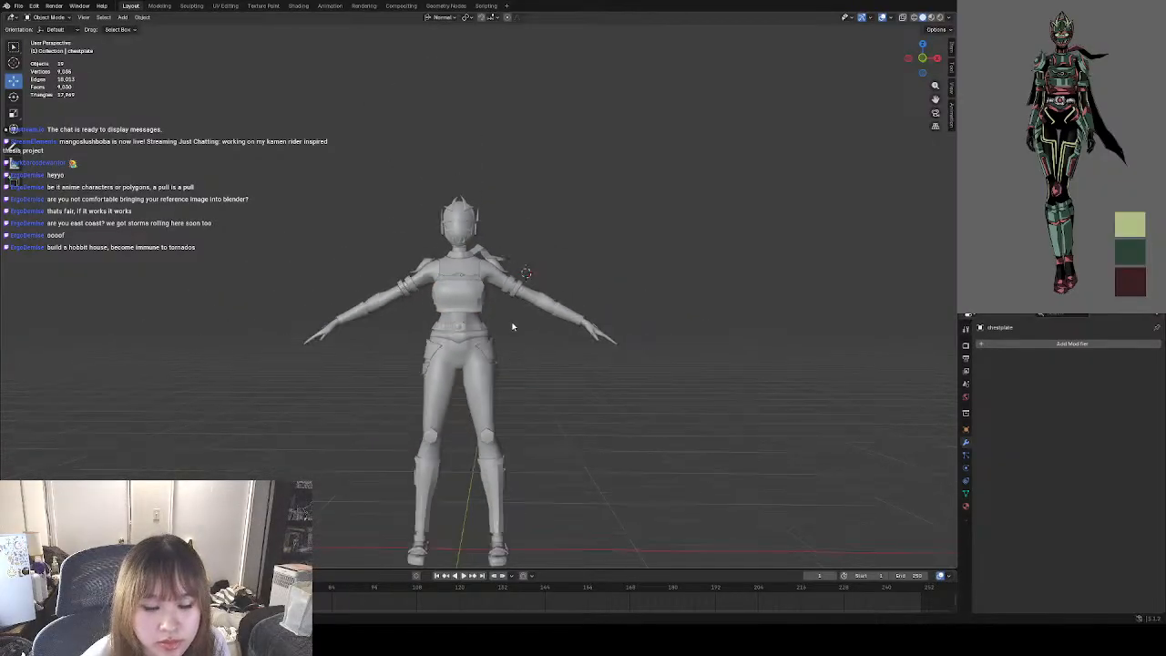
{"action": "left_click", "coordinate": [491, 297]}
{"action": "key", "text": "Tab"}
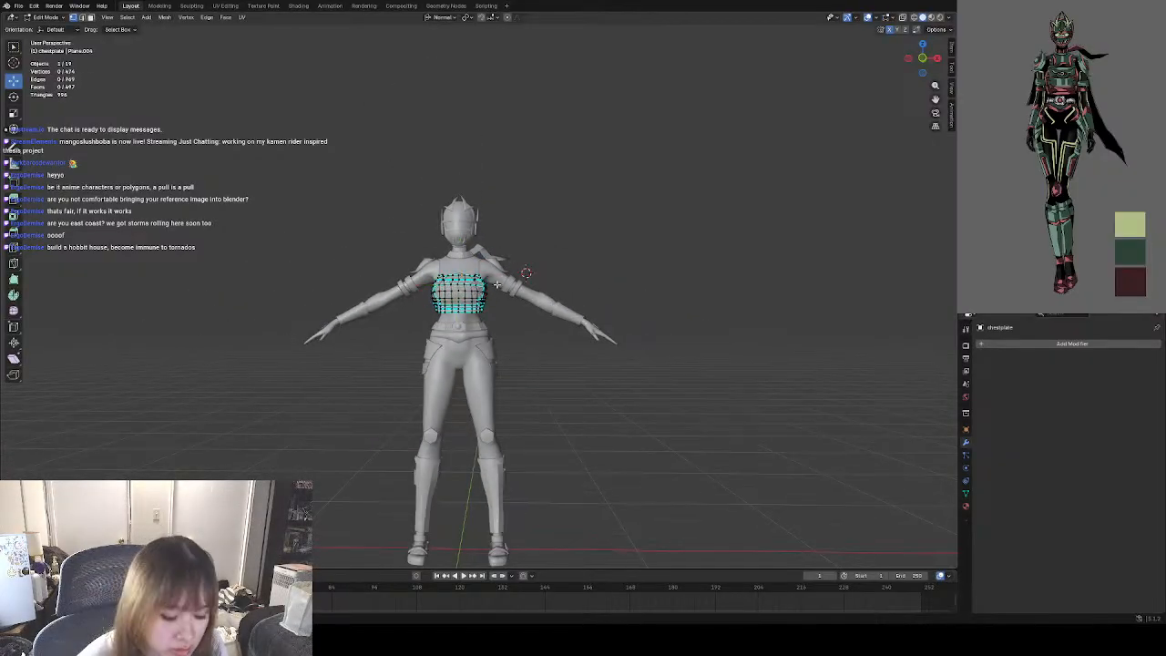
{"action": "key", "text": "Tab"}
{"action": "scroll", "coordinate": [468, 289], "scroll_direction": "up", "scroll_amount": 2}
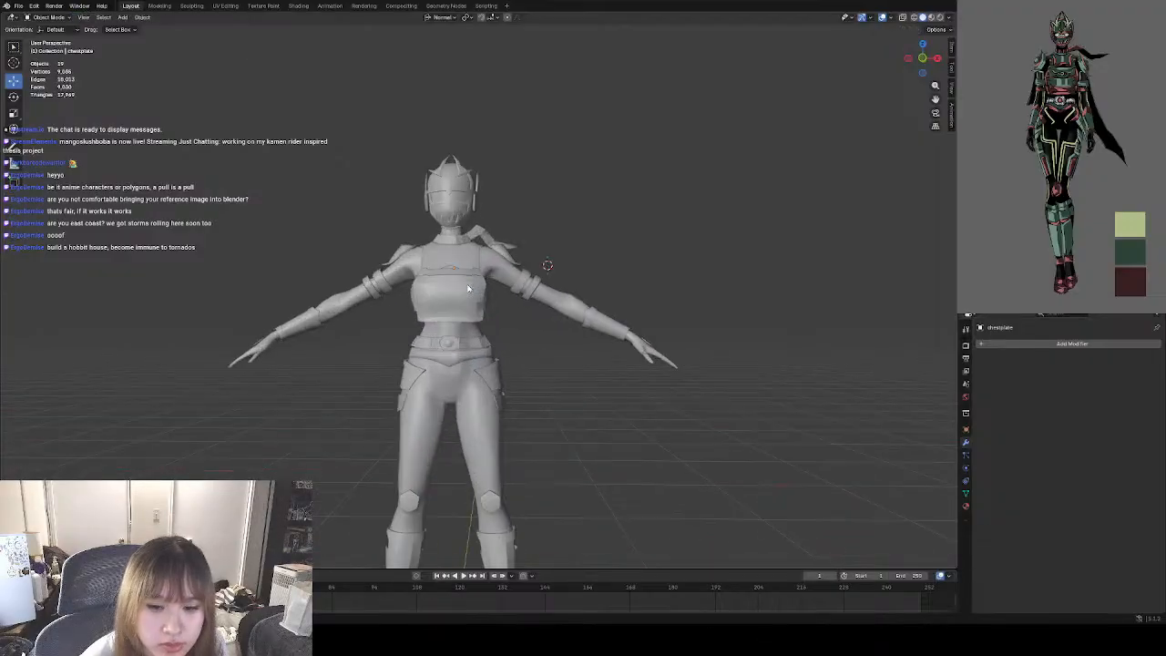
{"action": "scroll", "coordinate": [469, 289], "scroll_direction": "up", "scroll_amount": 5}
{"action": "scroll", "coordinate": [469, 286], "scroll_direction": "down", "scroll_amount": 3}
Open the chestplate in Edit Mode and adjust the ridge vertices on its upper front.
{"action": "left_click", "coordinate": [495, 314]}
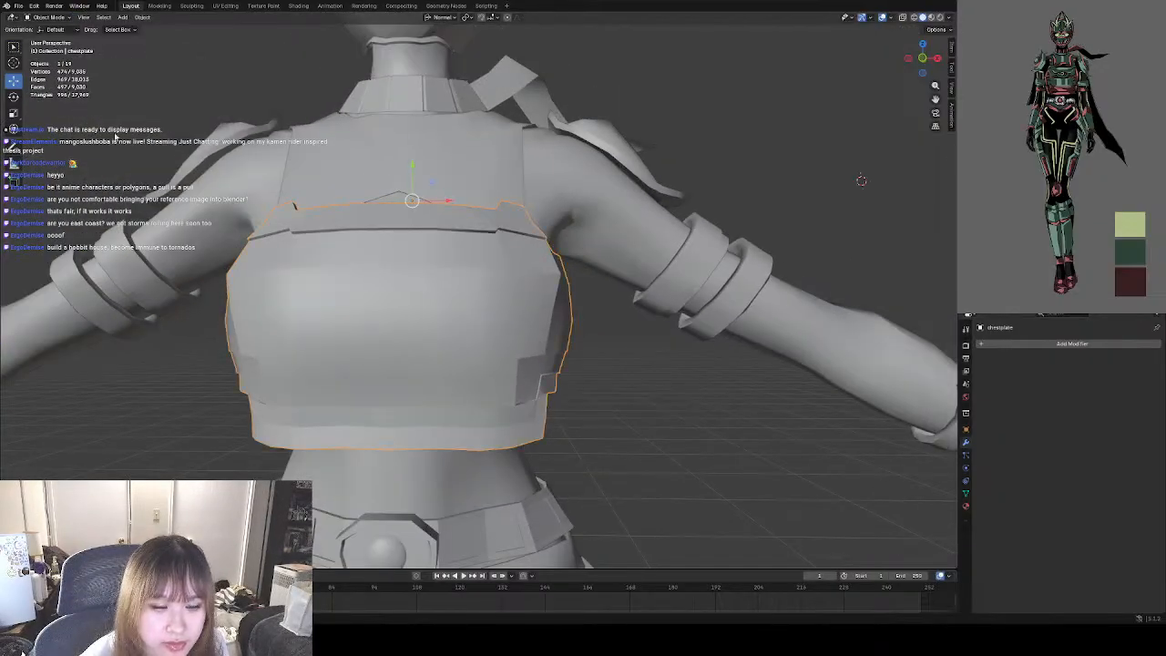
{"action": "left_click", "coordinate": [50, 19]}
{"action": "left_click", "coordinate": [56, 38]}
{"action": "middle_click_drag", "start_coordinate": [424, 253], "coordinate": [327, 289]}
{"action": "scroll", "coordinate": [429, 324], "scroll_direction": "up", "scroll_amount": 3}
{"action": "middle_click_drag", "start_coordinate": [434, 325], "coordinate": [393, 275]}
{"action": "left_click", "coordinate": [351, 248]}
{"action": "left_click_drag", "start_coordinate": [351, 248], "coordinate": [352, 247]}
{"action": "left_click", "coordinate": [295, 264]}
{"action": "middle_click_drag", "start_coordinate": [294, 265], "coordinate": [516, 318]}
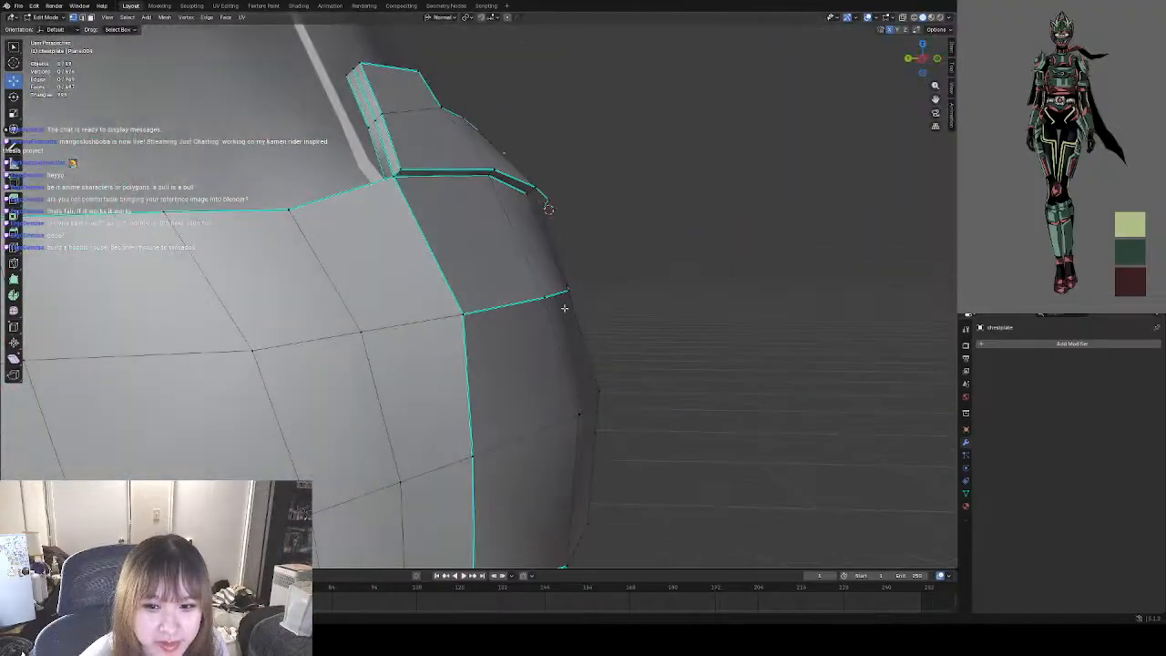
Nudge the vertices near both ends of the chestplate's front ridge so that the ridge runs level.
{"action": "left_click", "coordinate": [550, 300]}
{"action": "middle_click_drag", "start_coordinate": [579, 291], "coordinate": [470, 386]}
{"action": "middle_click_drag", "start_coordinate": [234, 346], "coordinate": [199, 293]}
{"action": "left_click", "coordinate": [64, 293]}
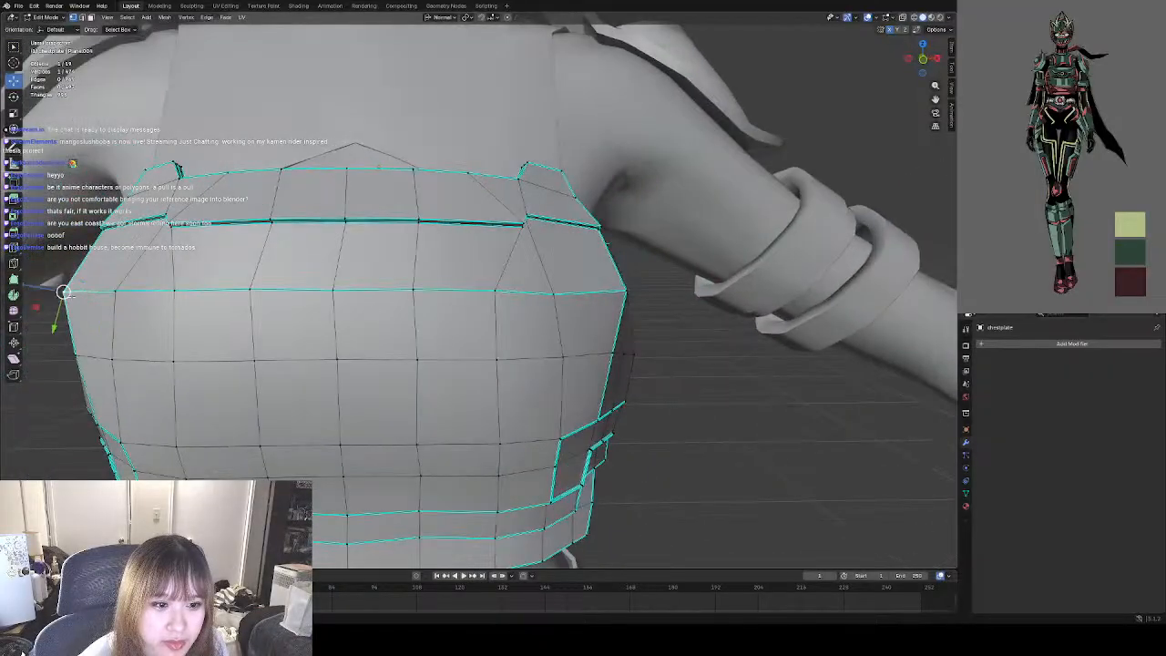
{"action": "left_click", "coordinate": [552, 296], "text": "shift"}
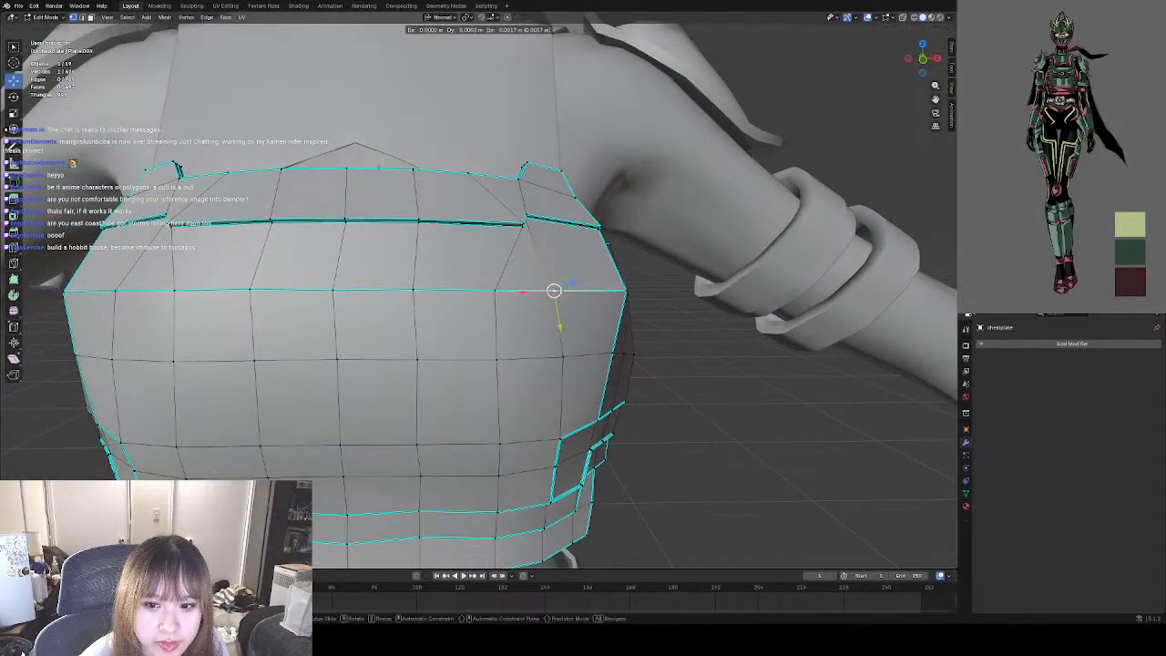
Select the row of edges along the chestplate's front ridge and clear their sharp marking.
{"action": "left_click", "coordinate": [82, 17]}
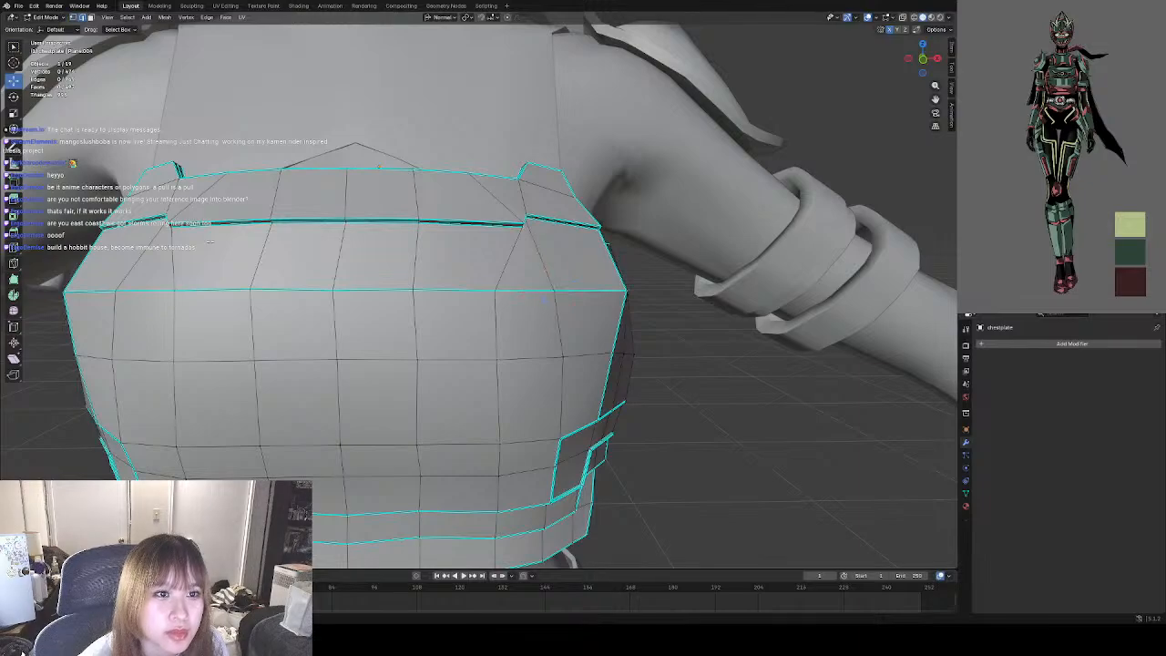
{"action": "left_click", "coordinate": [97, 293]}
{"action": "left_click", "coordinate": [146, 292], "text": "shift"}
{"action": "left_click", "coordinate": [213, 291], "text": "shift"}
{"action": "left_click", "coordinate": [291, 290], "text": "shift"}
{"action": "left_click", "coordinate": [372, 290], "text": "shift"}
{"action": "left_click", "coordinate": [453, 290], "text": "shift"}
{"action": "left_click", "coordinate": [522, 290], "text": "shift"}
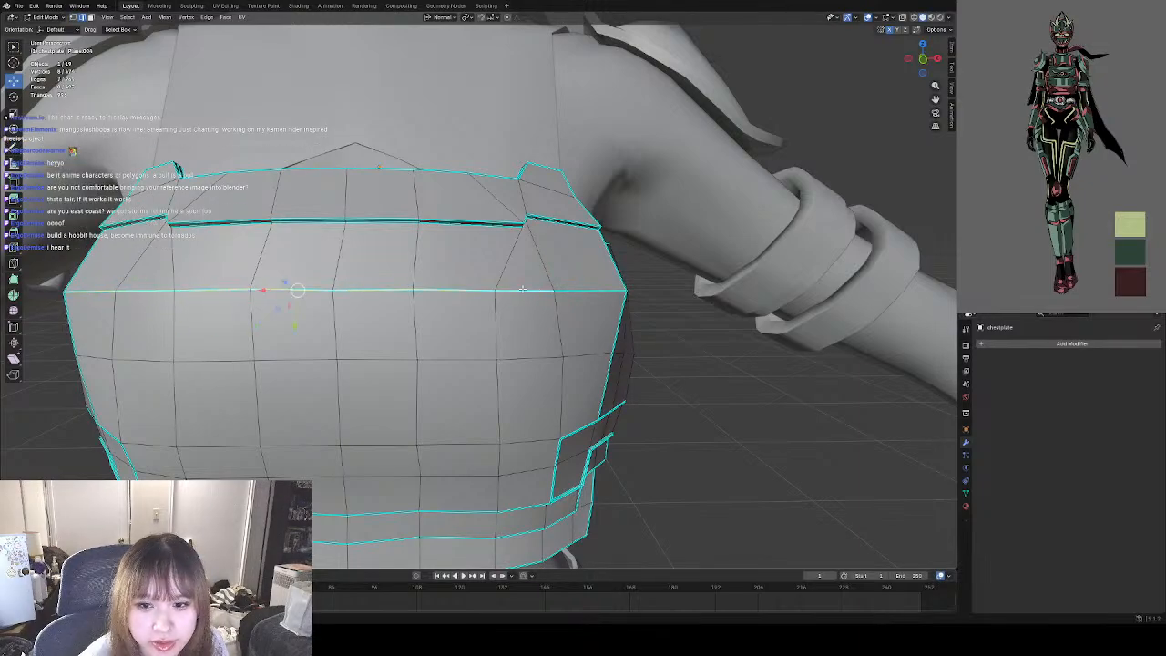
{"action": "right_click", "coordinate": [412, 290]}
{"action": "left_click", "coordinate": [414, 490]}
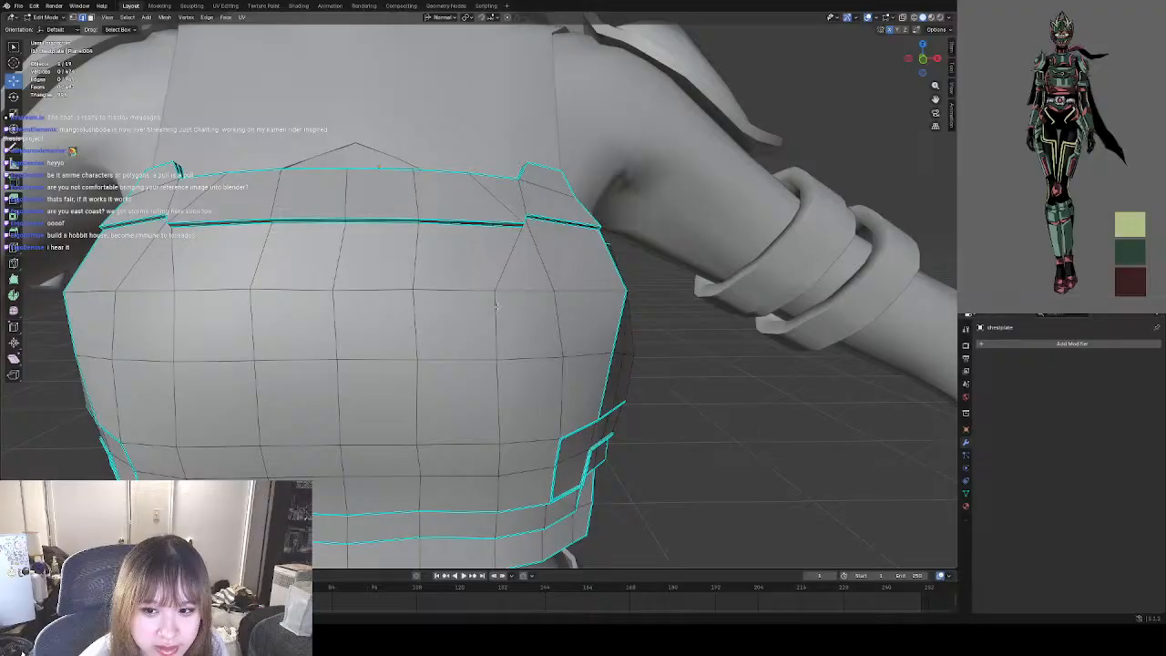
Inspect the chestplate's softened front ridge in Object Mode from near and far, and select the chestplate.
{"action": "left_click", "coordinate": [47, 18]}
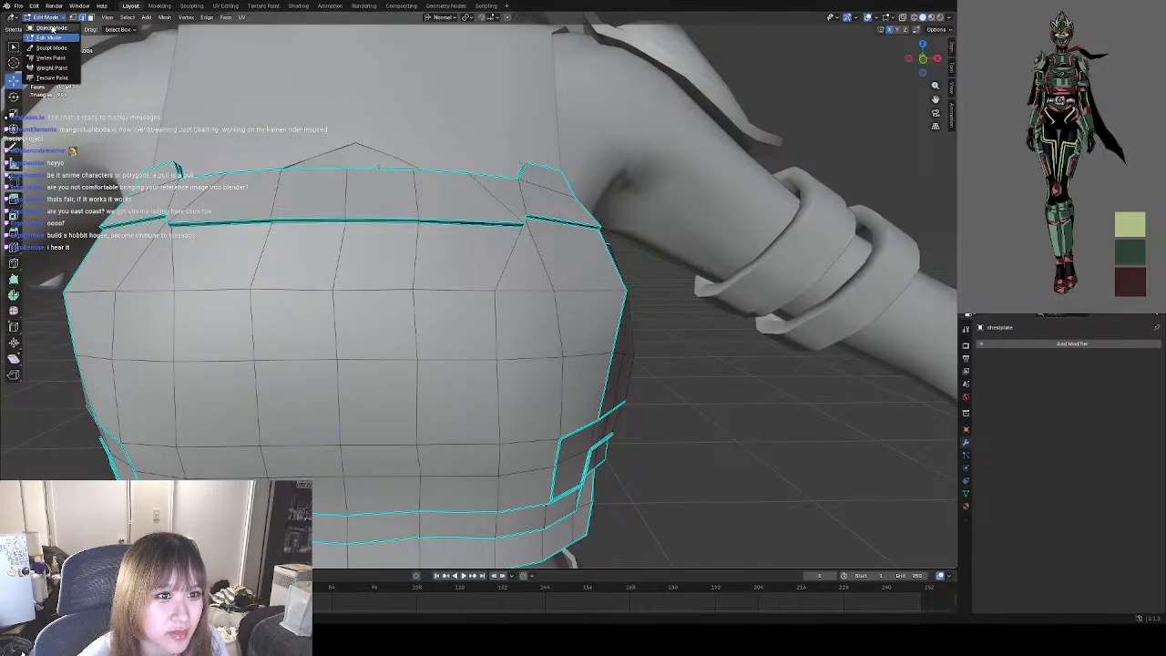
{"action": "left_click", "coordinate": [49, 28]}
{"action": "key", "text": "alt+a"}
{"action": "scroll", "coordinate": [565, 336], "scroll_direction": "down", "scroll_amount": 4}
{"action": "scroll", "coordinate": [557, 329], "scroll_direction": "down", "scroll_amount": 4}
{"action": "mouse_move", "coordinate": [557, 347]}
{"action": "middle_mouse_down"}
{"action": "mouse_move", "coordinate": [553, 336]}
{"action": "mouse_move", "coordinate": [578, 367]}
{"action": "mouse_move", "coordinate": [552, 347]}
{"action": "middle_mouse_up"}
{"action": "scroll", "coordinate": [492, 324], "scroll_direction": "up", "scroll_amount": 3}
{"action": "mouse_move", "coordinate": [483, 322]}
{"action": "middle_mouse_down"}
{"action": "mouse_move", "coordinate": [460, 353]}
{"action": "mouse_move", "coordinate": [474, 338]}
{"action": "mouse_move", "coordinate": [518, 368]}
{"action": "mouse_move", "coordinate": [552, 346]}
{"action": "mouse_move", "coordinate": [502, 335]}
{"action": "middle_mouse_up"}
{"action": "scroll", "coordinate": [459, 338], "scroll_direction": "up", "scroll_amount": 4}
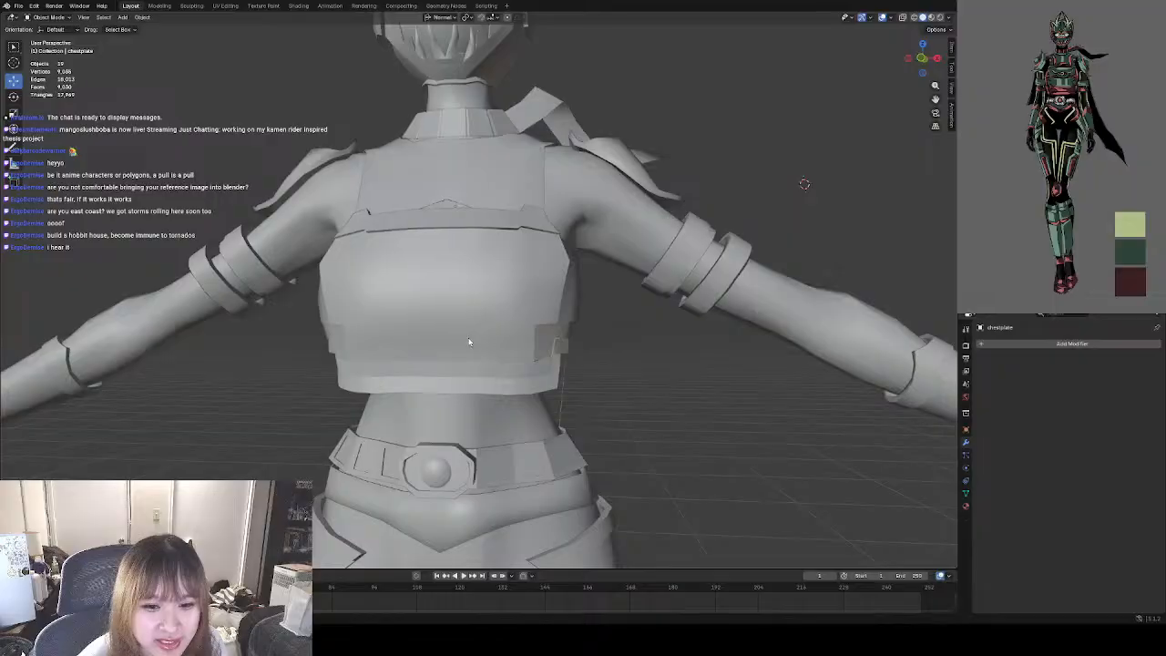
{"action": "left_click", "coordinate": [434, 318]}
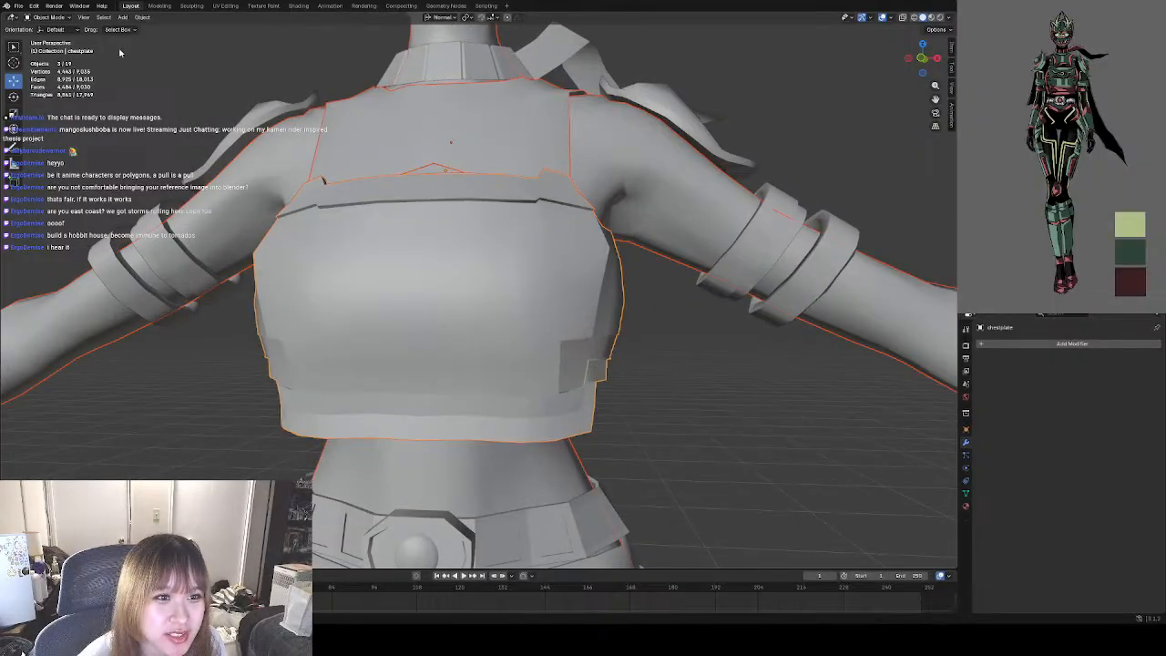
{"action": "left_click", "coordinate": [459, 304]}
{"action": "mouse_move", "coordinate": [472, 317]}
{"action": "middle_mouse_down"}
{"action": "mouse_move", "coordinate": [519, 334]}
{"action": "mouse_move", "coordinate": [578, 323]}
{"action": "mouse_move", "coordinate": [478, 337]}
{"action": "middle_mouse_up"}
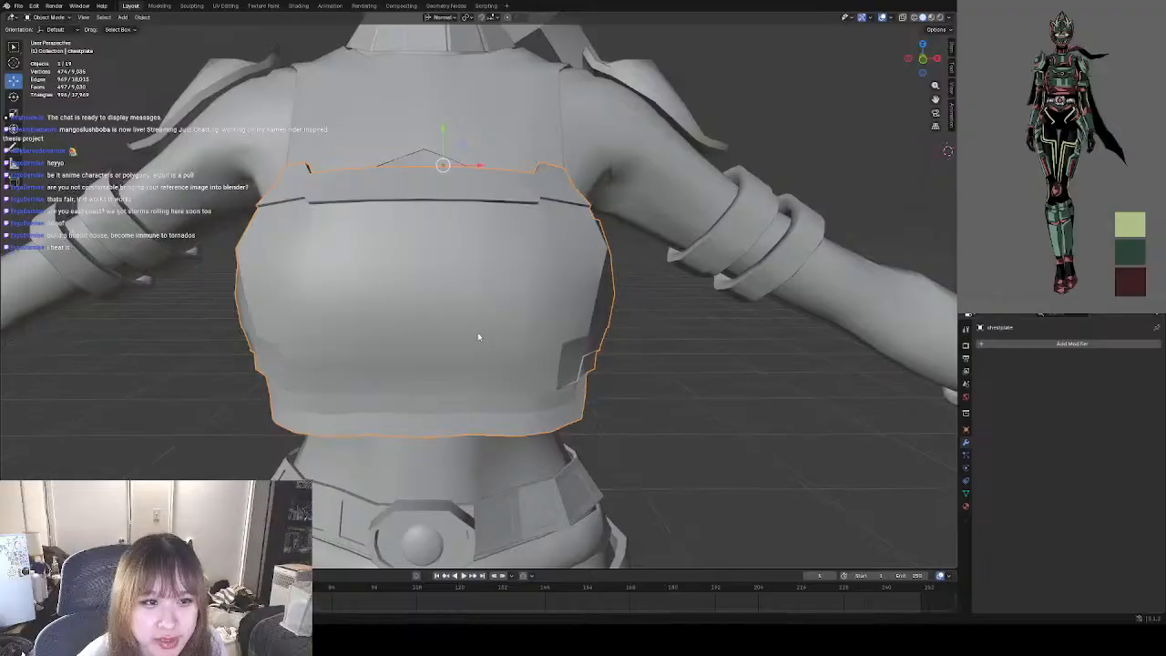
Save the project file and deselect the chestplate.
{"action": "left_click", "coordinate": [18, 5]}
{"action": "left_click", "coordinate": [54, 77]}
{"action": "middle_click_drag", "start_coordinate": [454, 307], "coordinate": [430, 315]}
{"action": "scroll", "coordinate": [430, 316], "scroll_direction": "down", "scroll_amount": 3}
{"action": "left_click", "coordinate": [628, 367]}
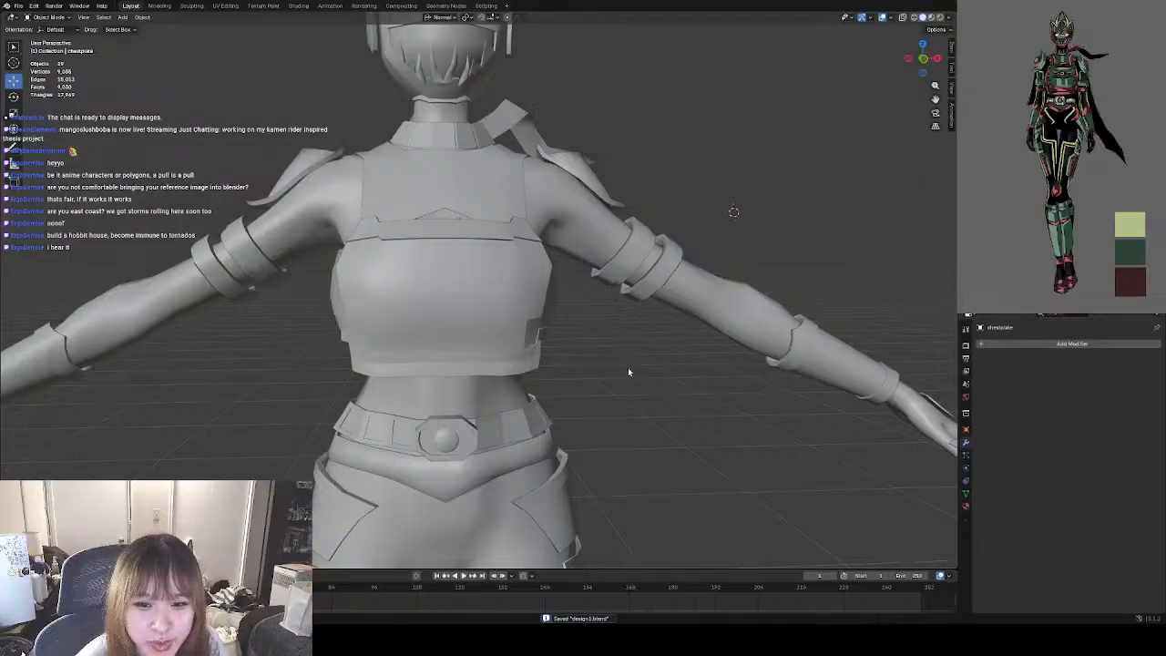
Examine the smooth-shaded chestplate from several angles and distances to compare its shape with the reference.
{"action": "middle_click_drag", "start_coordinate": [627, 367], "coordinate": [523, 328]}
{"action": "middle_click_drag", "start_coordinate": [599, 353], "coordinate": [602, 361]}
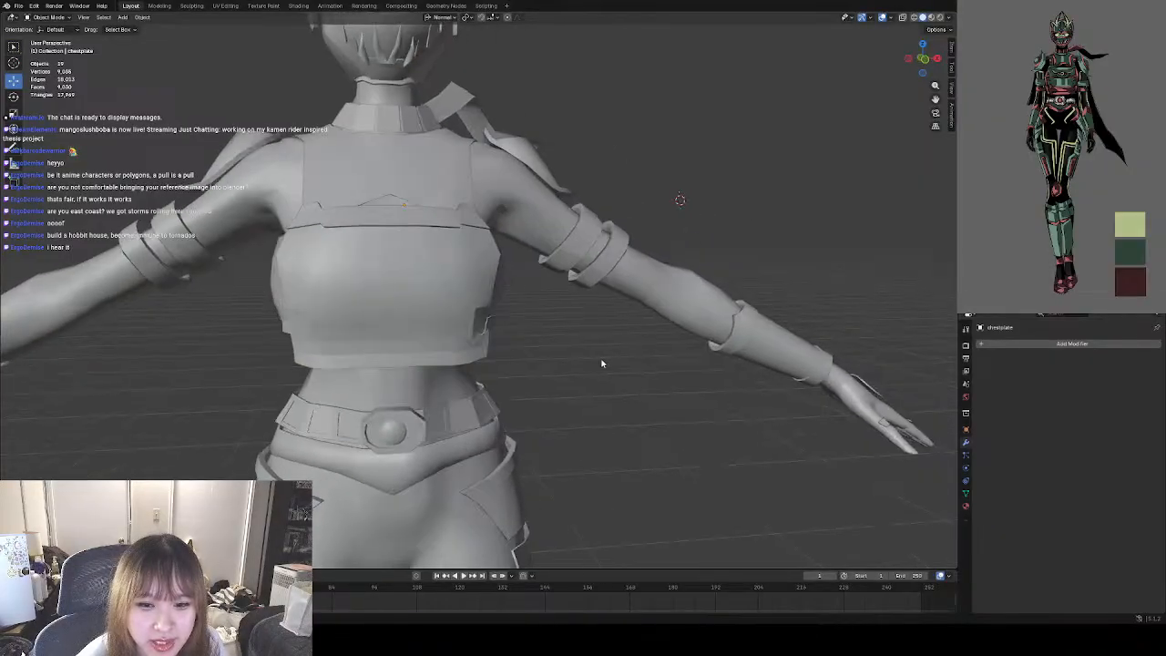
{"action": "scroll", "coordinate": [435, 302], "scroll_direction": "up", "scroll_amount": 2}
{"action": "middle_click_drag", "start_coordinate": [435, 302], "coordinate": [535, 330]}
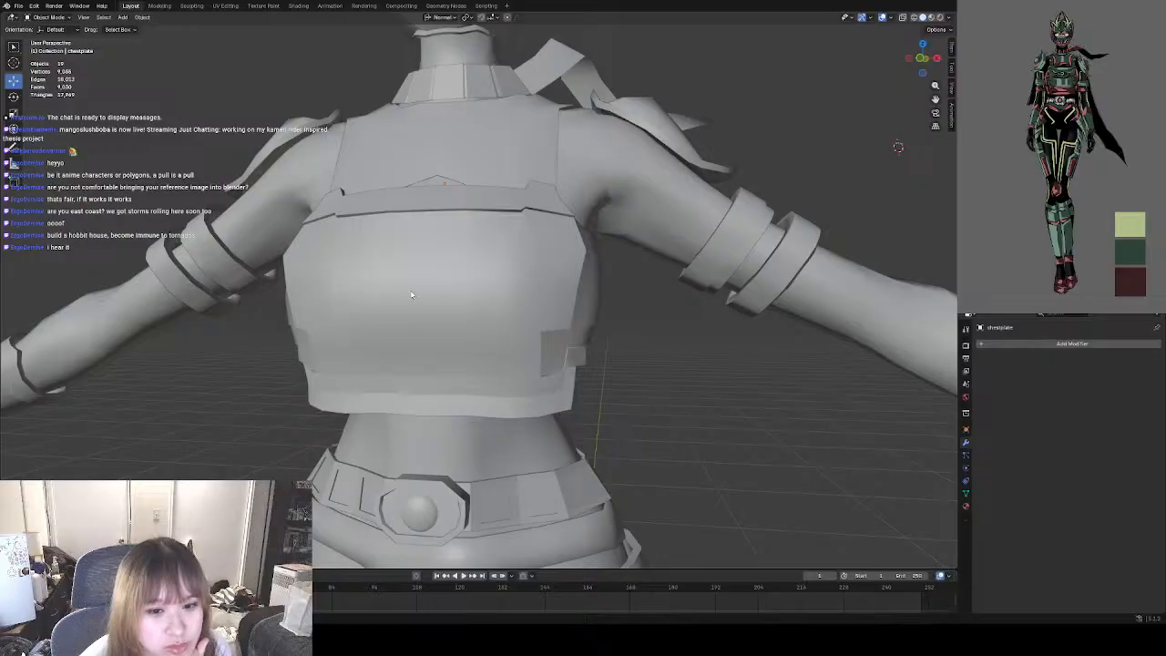
{"action": "scroll", "coordinate": [448, 378], "scroll_direction": "down", "scroll_amount": 1}
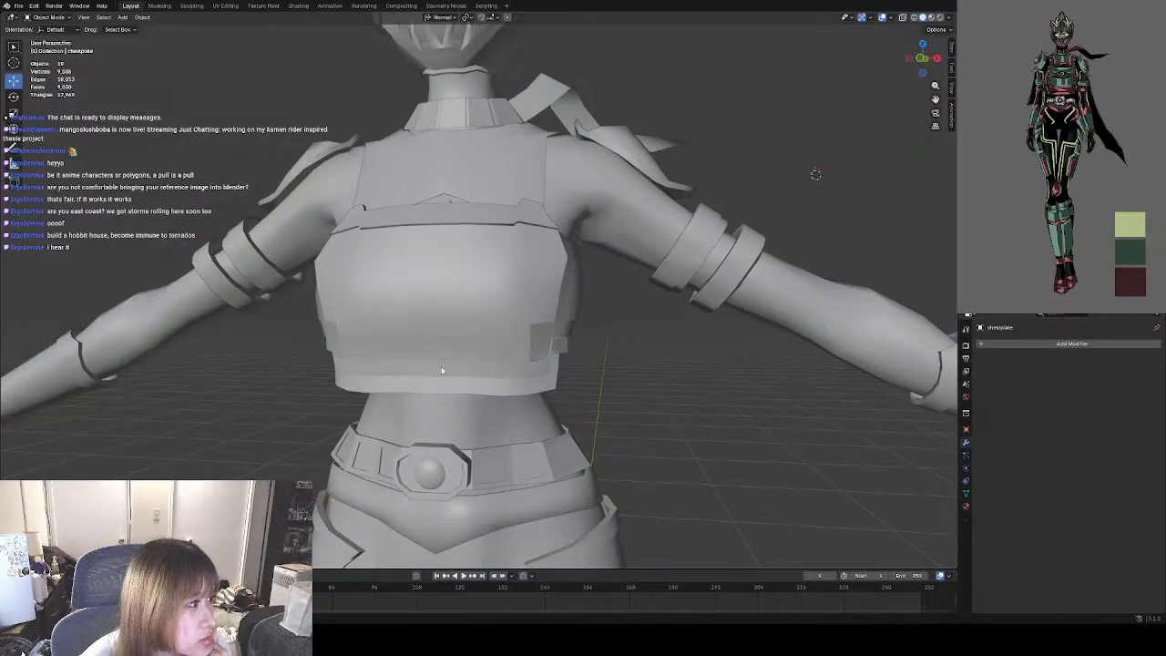
{"action": "scroll", "coordinate": [493, 367], "scroll_direction": "down", "scroll_amount": 5}
{"action": "left_click", "coordinate": [475, 321]}
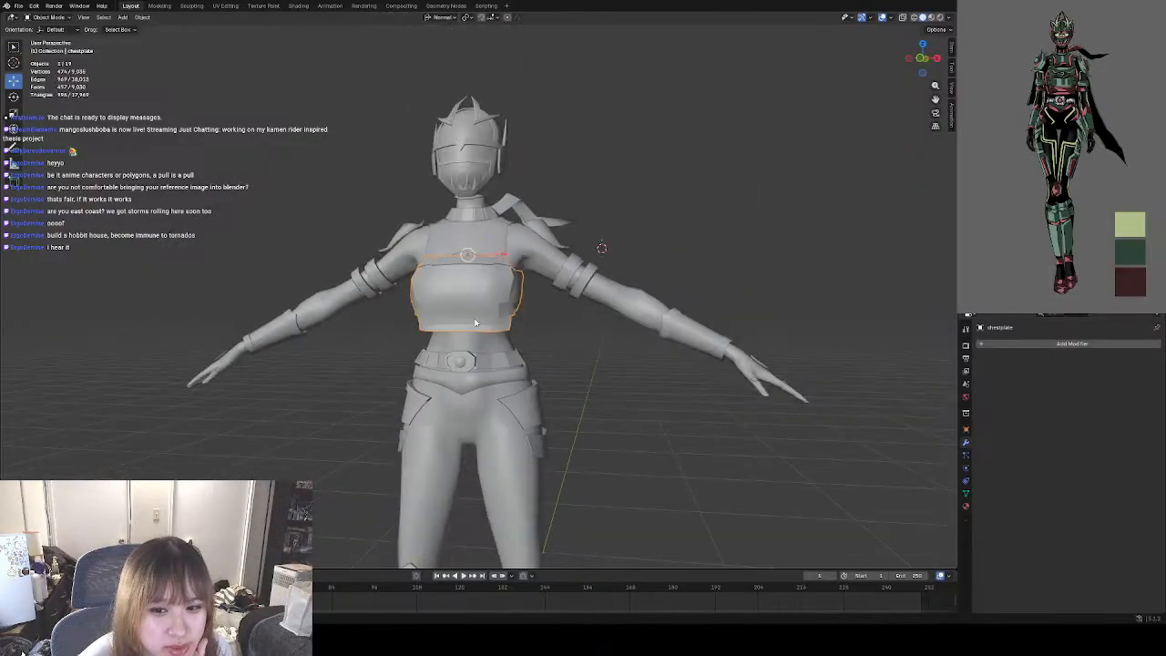
{"action": "left_click", "coordinate": [575, 341]}
{"action": "middle_click_drag", "start_coordinate": [575, 342], "coordinate": [515, 346]}
{"action": "scroll", "coordinate": [489, 279], "scroll_direction": "up", "scroll_amount": 6}
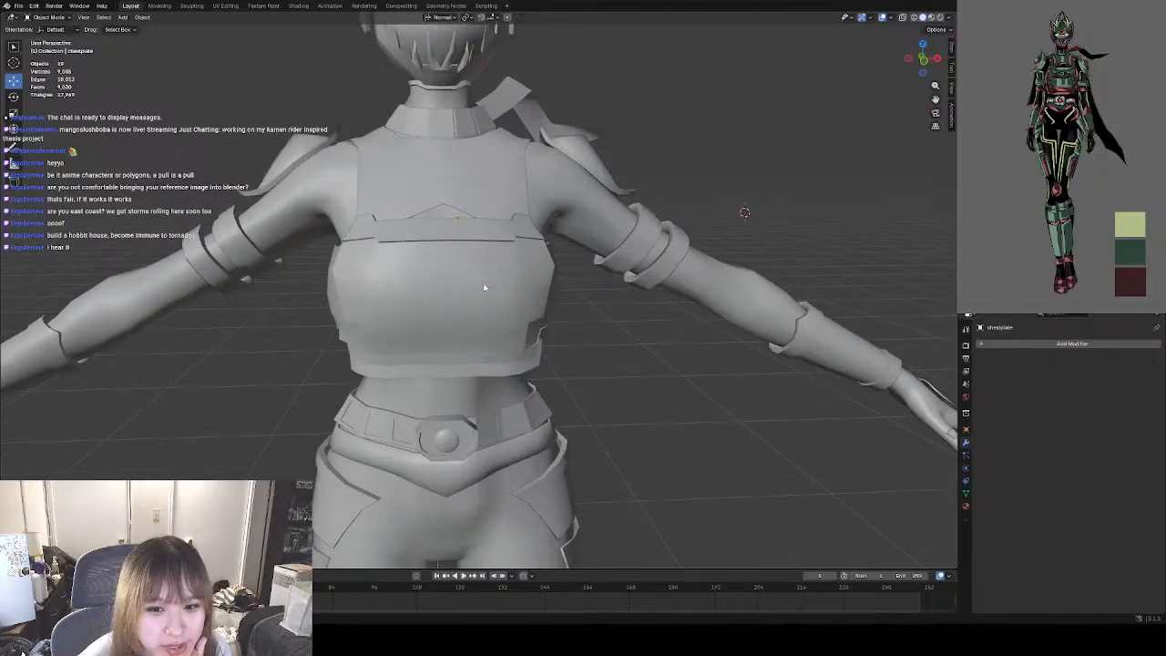
{"action": "middle_click_drag", "start_coordinate": [513, 293], "coordinate": [410, 282]}
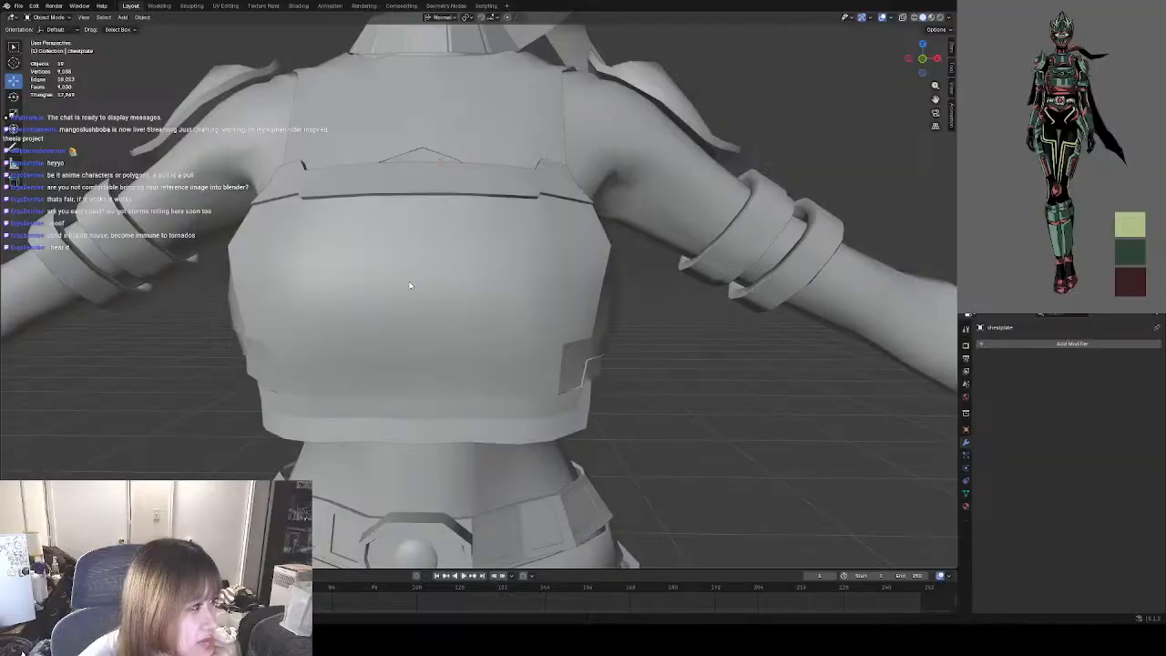
Examine the character's torso armor and belt from near and far, selecting and deselecting the belt to check its shape.
{"action": "scroll", "coordinate": [409, 286], "scroll_direction": "down", "scroll_amount": 3}
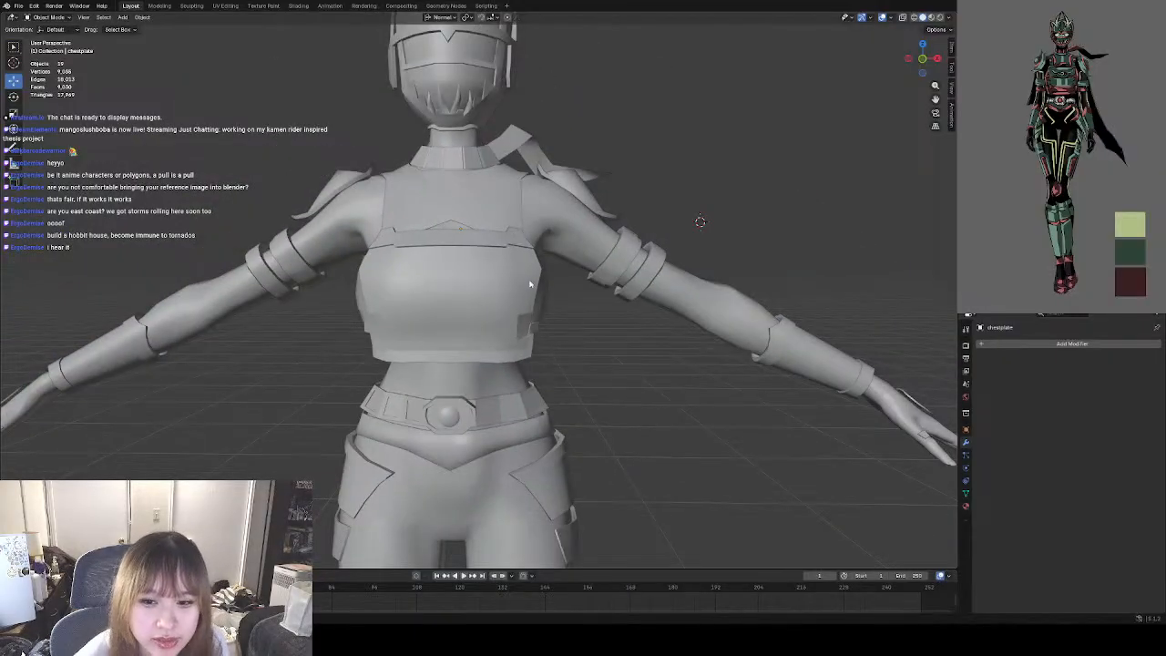
{"action": "scroll", "coordinate": [529, 283], "scroll_direction": "down", "scroll_amount": 4}
{"action": "mouse_move", "coordinate": [545, 332]}
{"action": "middle_mouse_down"}
{"action": "mouse_move", "coordinate": [565, 319]}
{"action": "mouse_move", "coordinate": [564, 330]}
{"action": "middle_mouse_up"}
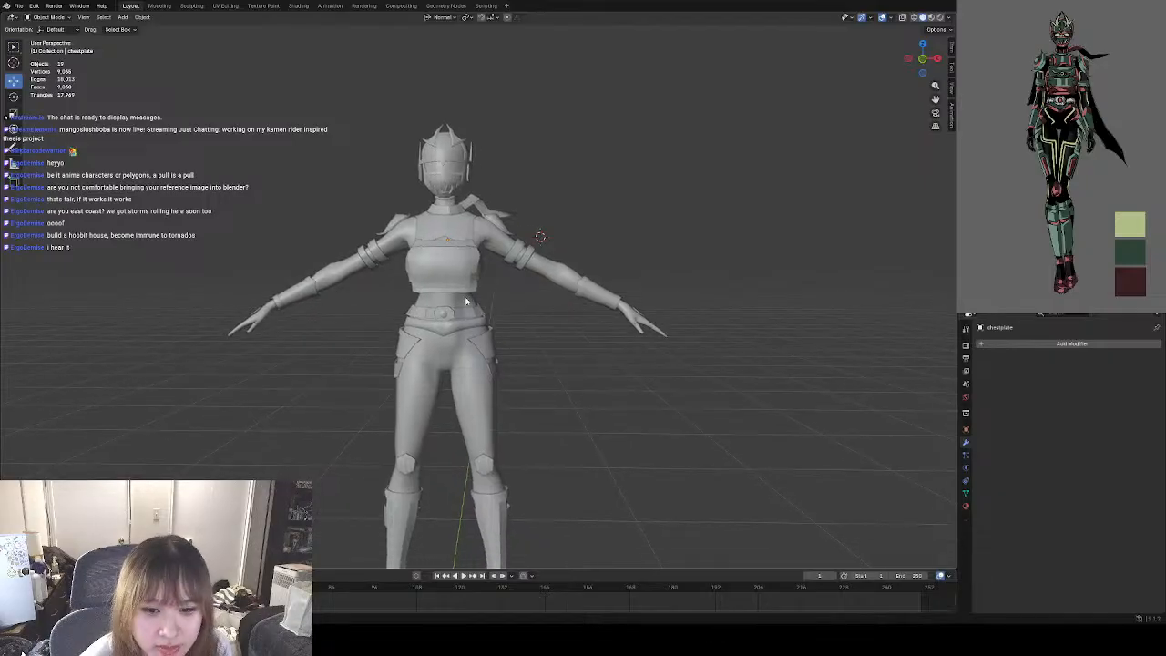
{"action": "scroll", "coordinate": [470, 321], "scroll_direction": "up", "scroll_amount": 4}
{"action": "scroll", "coordinate": [469, 322], "scroll_direction": "up", "scroll_amount": 3}
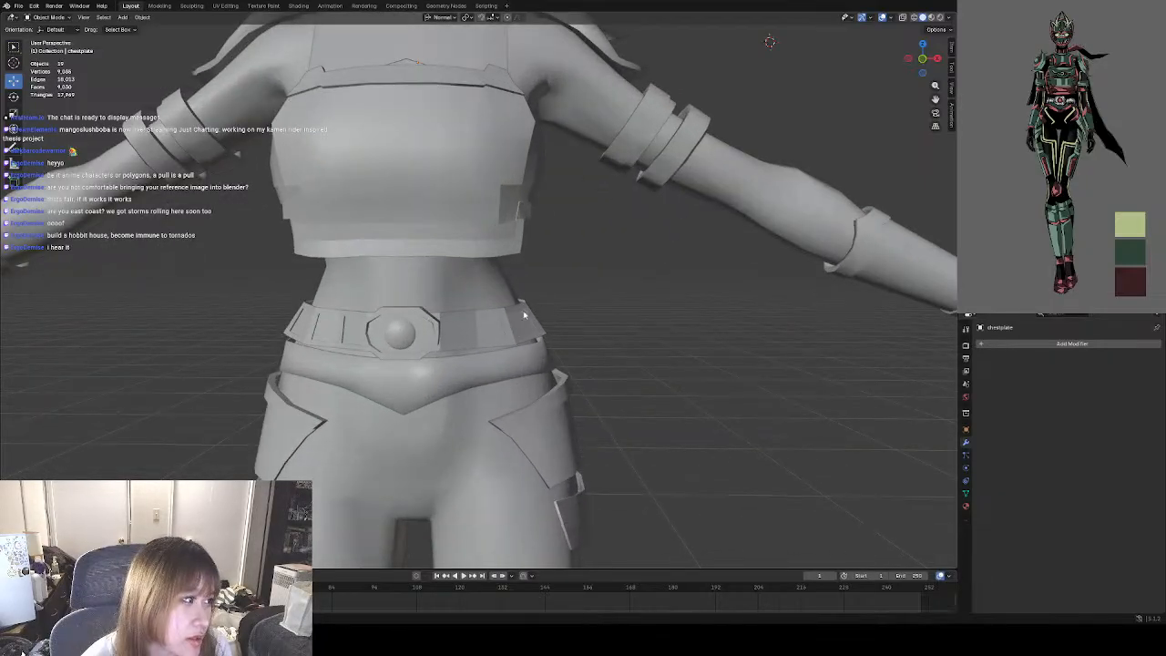
{"action": "left_click", "coordinate": [401, 334]}
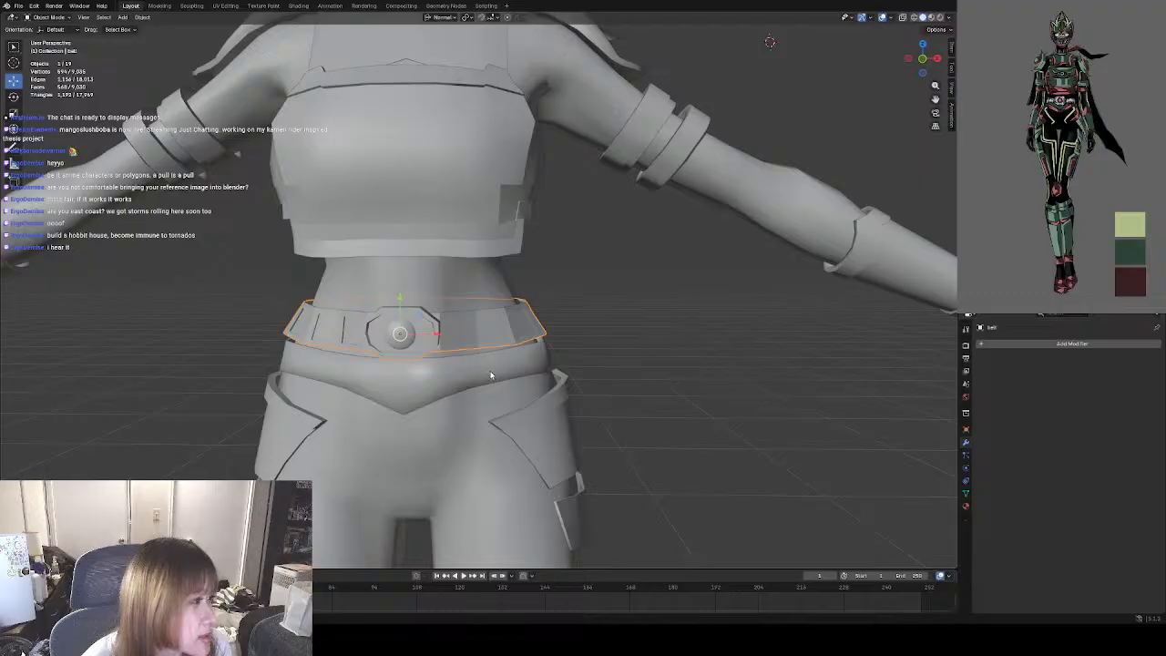
{"action": "middle_click_drag", "start_coordinate": [490, 375], "coordinate": [535, 343], "text": "shift"}
{"action": "left_click", "coordinate": [722, 374]}
{"action": "scroll", "coordinate": [627, 340], "scroll_direction": "down", "scroll_amount": 2}
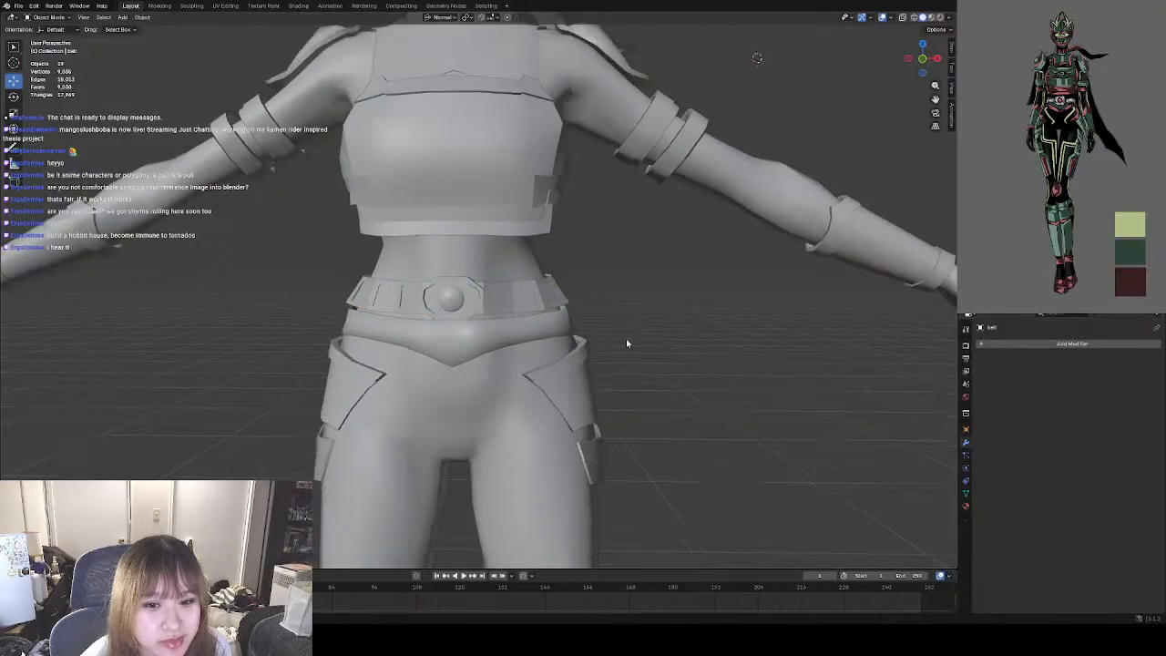
{"action": "middle_click_drag", "start_coordinate": [703, 396], "coordinate": [687, 362], "text": "shift"}
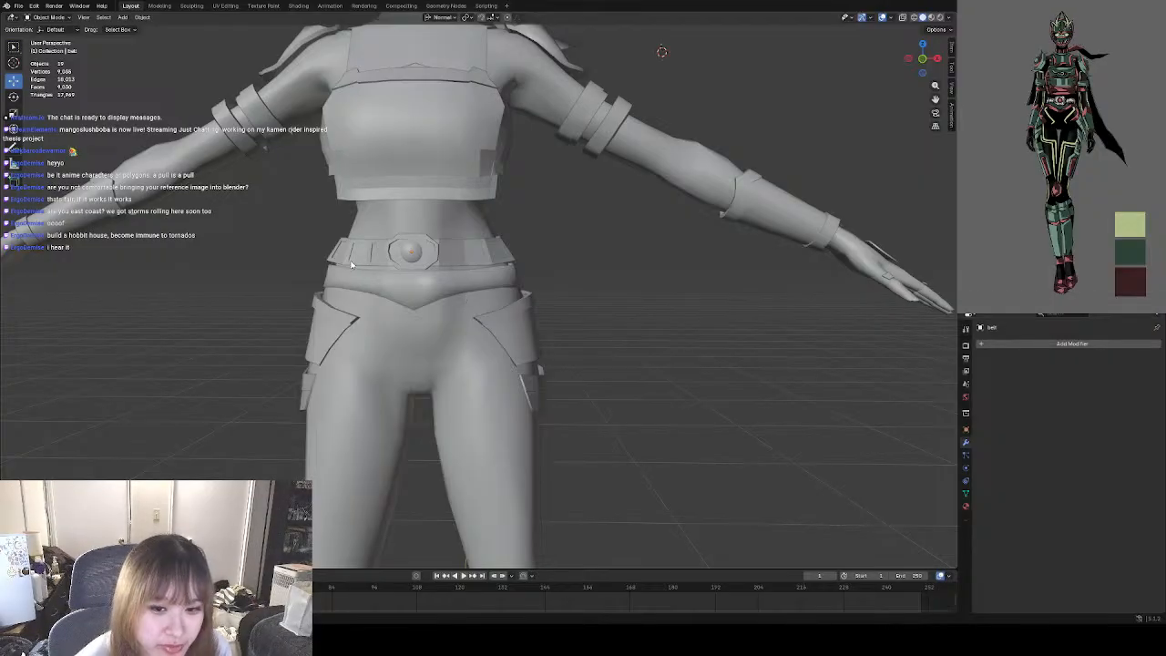
{"action": "middle_click_drag", "start_coordinate": [516, 295], "coordinate": [550, 243], "text": "shift"}
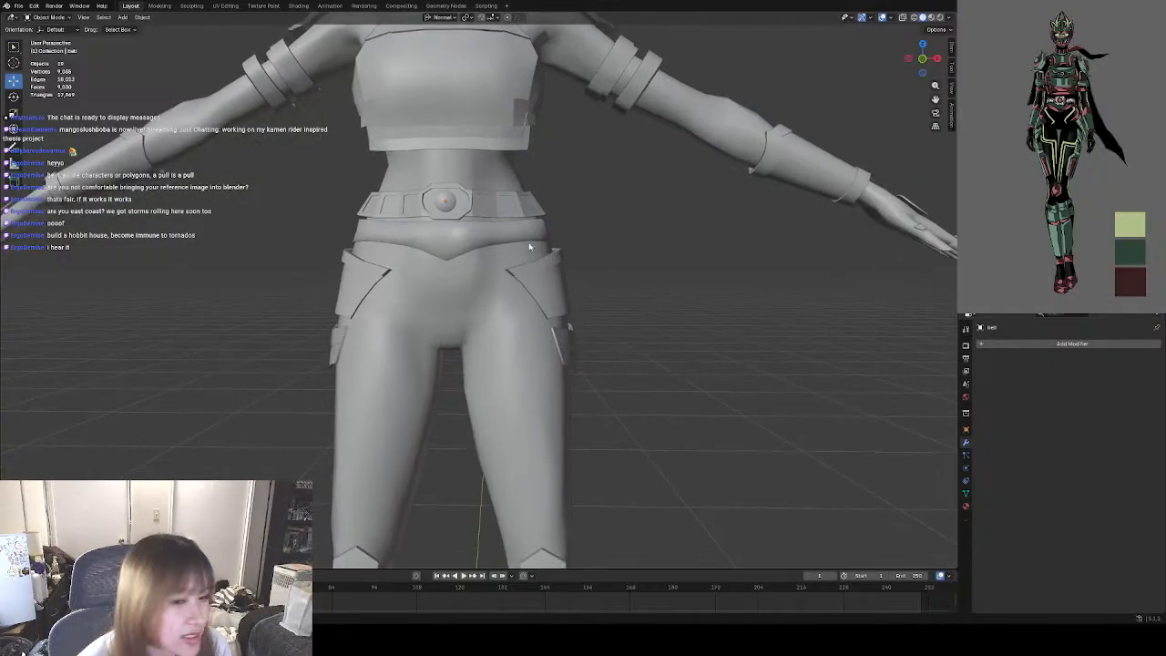
Examine the waist belt, hip pads and legs against the reference, selecting and deselecting the waist belt and hip pads.
{"action": "left_click", "coordinate": [480, 242]}
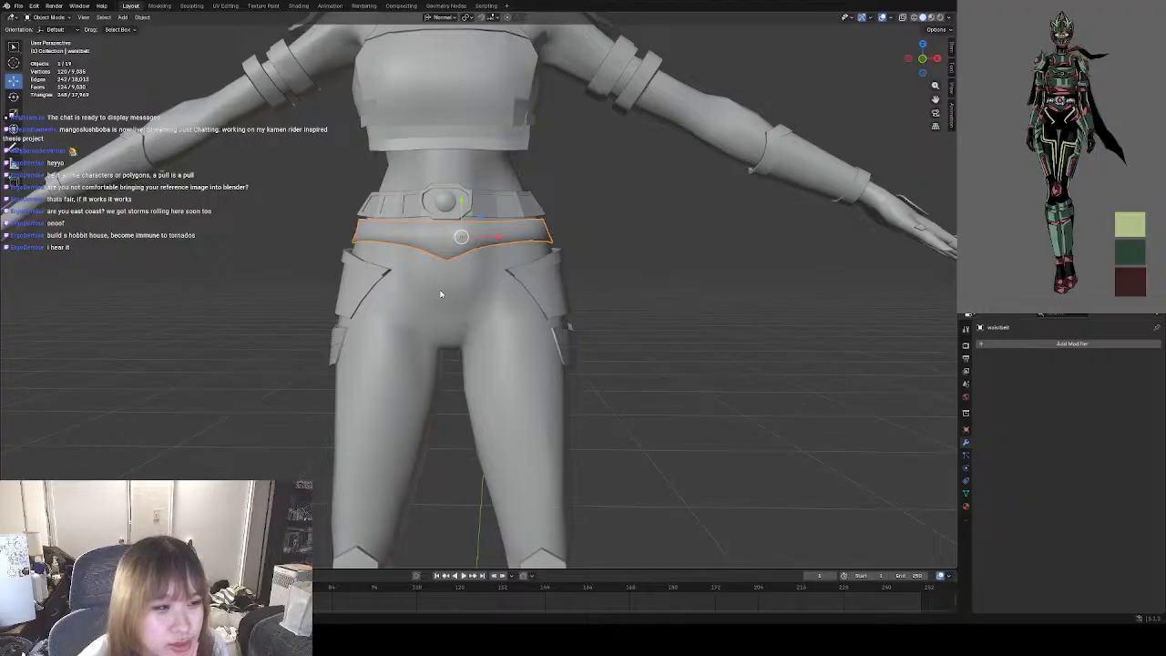
{"action": "middle_click_drag", "start_coordinate": [704, 365], "coordinate": [708, 297], "text": "shift"}
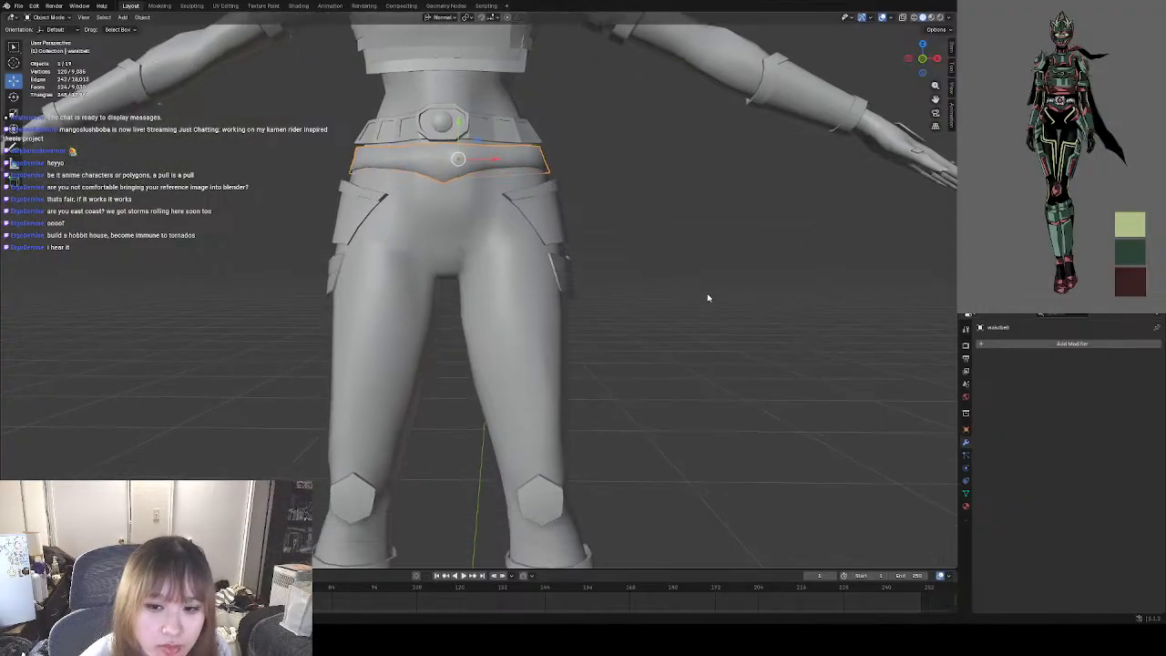
{"action": "left_click", "coordinate": [655, 324]}
{"action": "middle_click_drag", "start_coordinate": [654, 264], "coordinate": [623, 317], "text": "shift"}
{"action": "scroll", "coordinate": [612, 304], "scroll_direction": "down", "scroll_amount": 2}
{"action": "scroll", "coordinate": [611, 304], "scroll_direction": "down", "scroll_amount": 3}
{"action": "scroll", "coordinate": [566, 297], "scroll_direction": "up", "scroll_amount": 5}
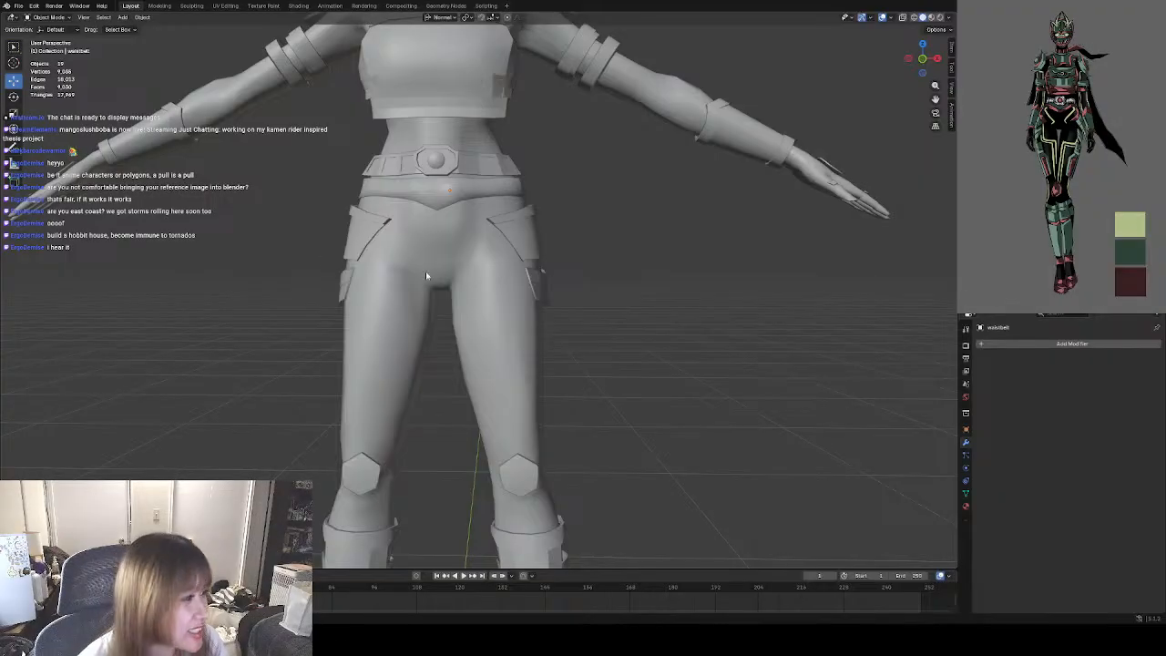
{"action": "middle_click_drag", "start_coordinate": [572, 398], "coordinate": [583, 380], "text": "shift"}
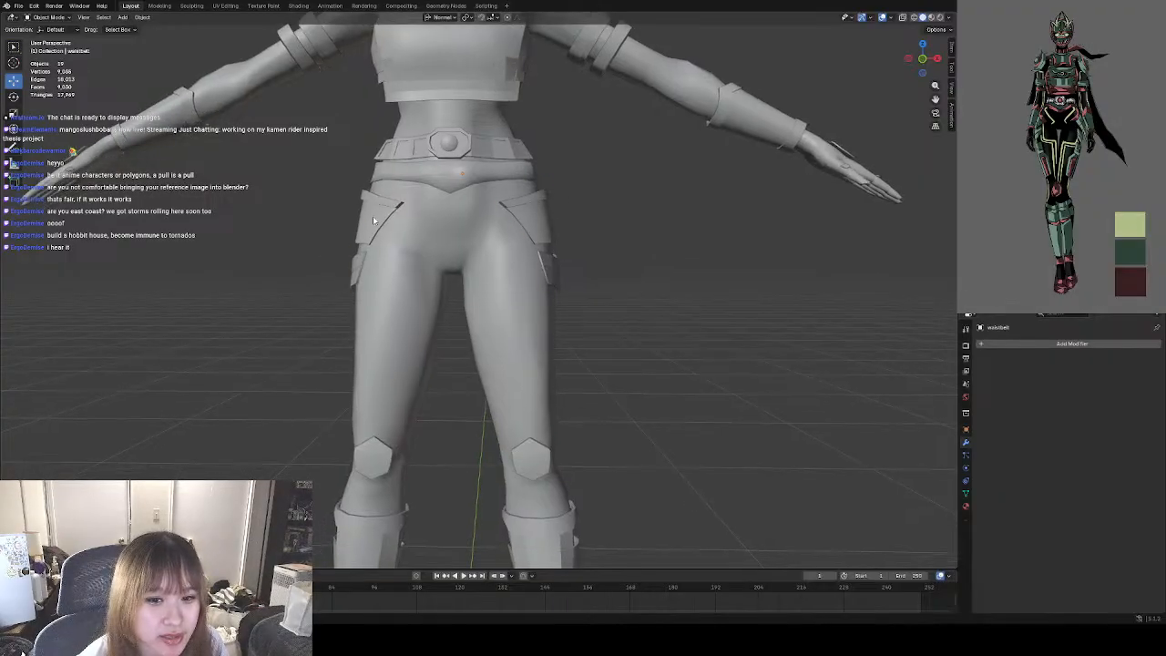
{"action": "left_click", "coordinate": [543, 244]}
{"action": "left_click", "coordinate": [276, 334]}
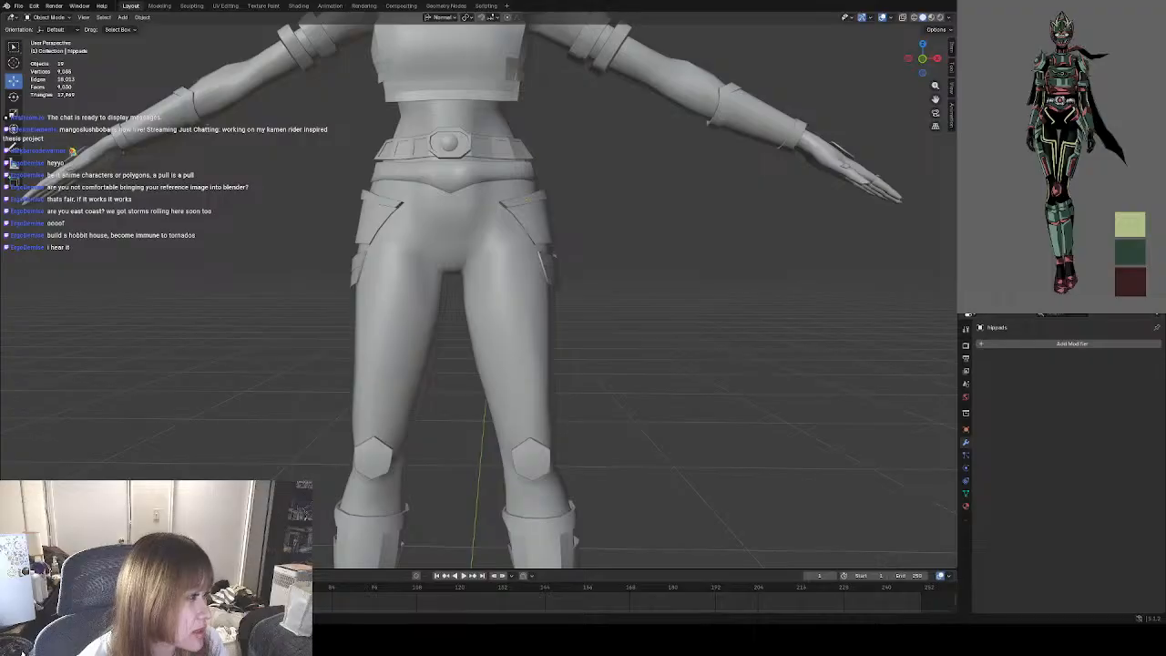
{"action": "scroll", "coordinate": [451, 291], "scroll_direction": "up", "scroll_amount": 3}
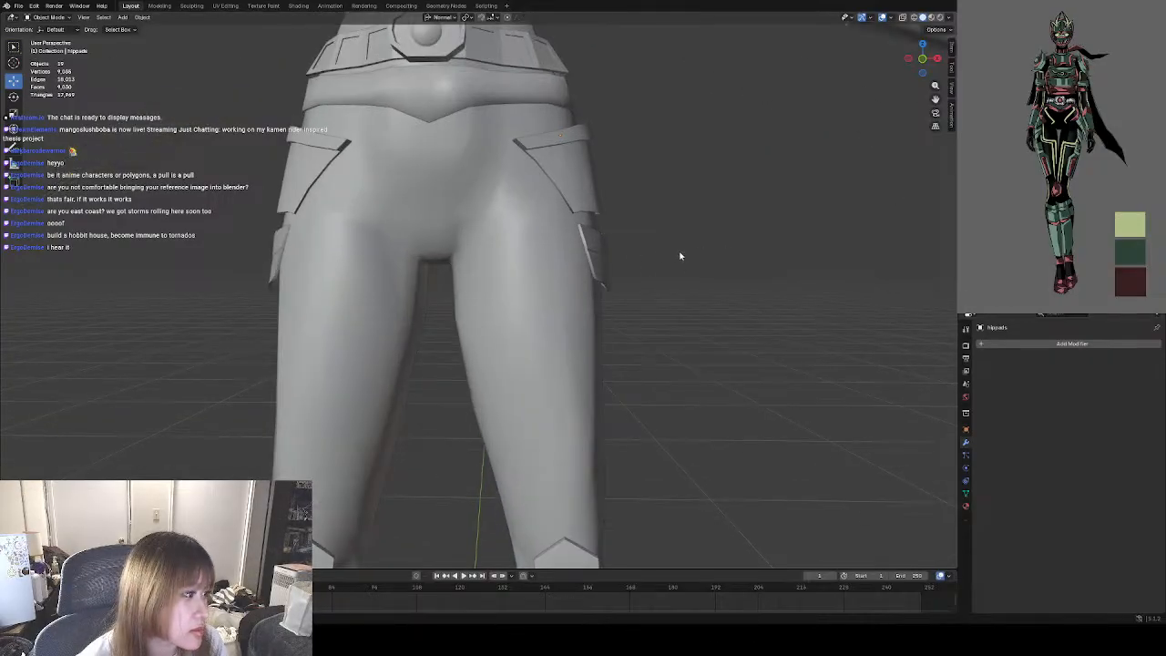
Edit the hip pads mesh, select its faces from the front, apply the sharp-edge marking to them, and deselect.
{"action": "left_click", "coordinate": [625, 261]}
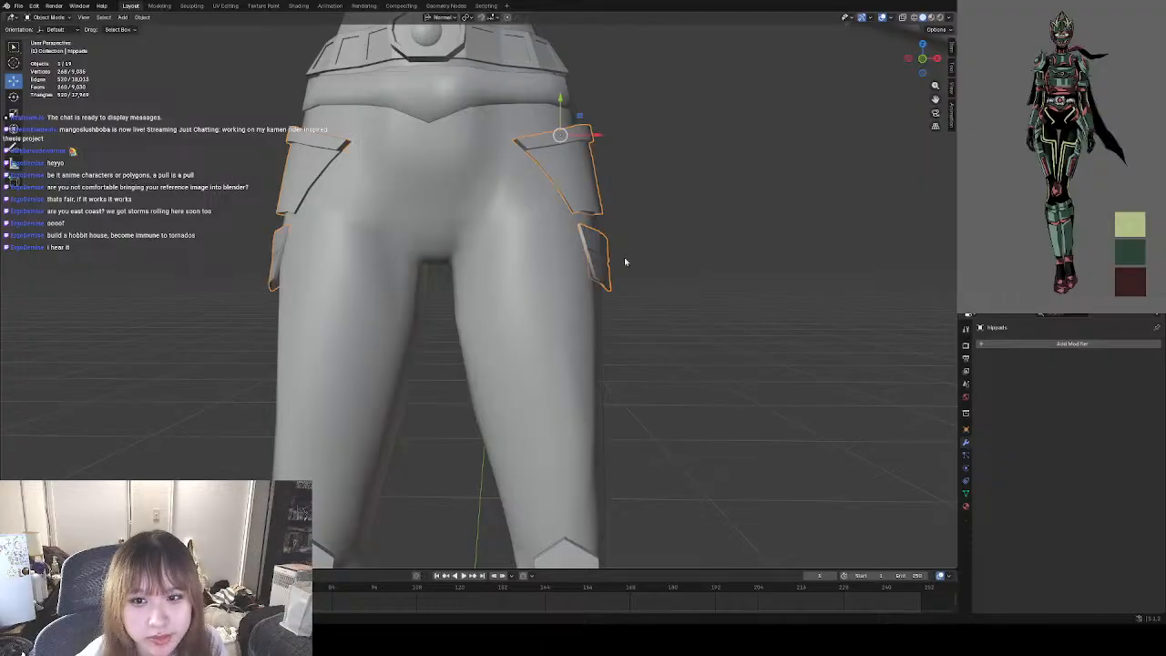
{"action": "left_click", "coordinate": [47, 18]}
{"action": "left_click", "coordinate": [50, 37]}
{"action": "middle_click_drag", "start_coordinate": [739, 263], "coordinate": [702, 258]}
{"action": "scroll", "coordinate": [702, 258], "scroll_direction": "down", "scroll_amount": 3}
{"action": "key", "text": "a"}
{"action": "key", "text": "ctrl+e"}
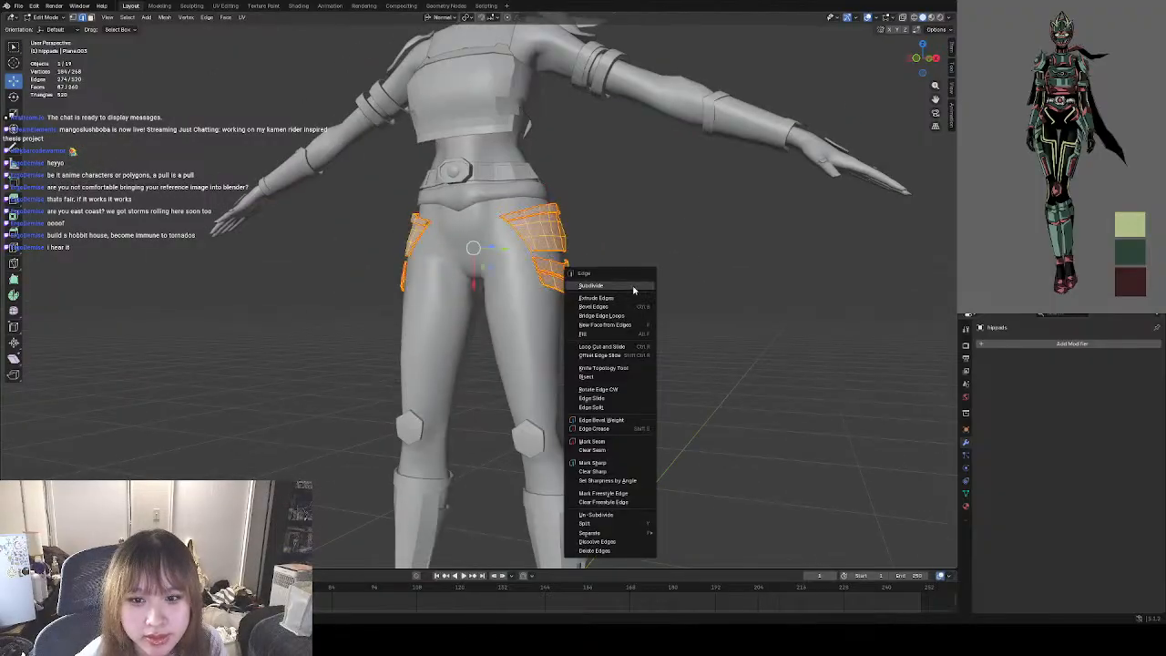
{"action": "left_click", "coordinate": [616, 441]}
{"action": "key", "text": "ctrl+e"}
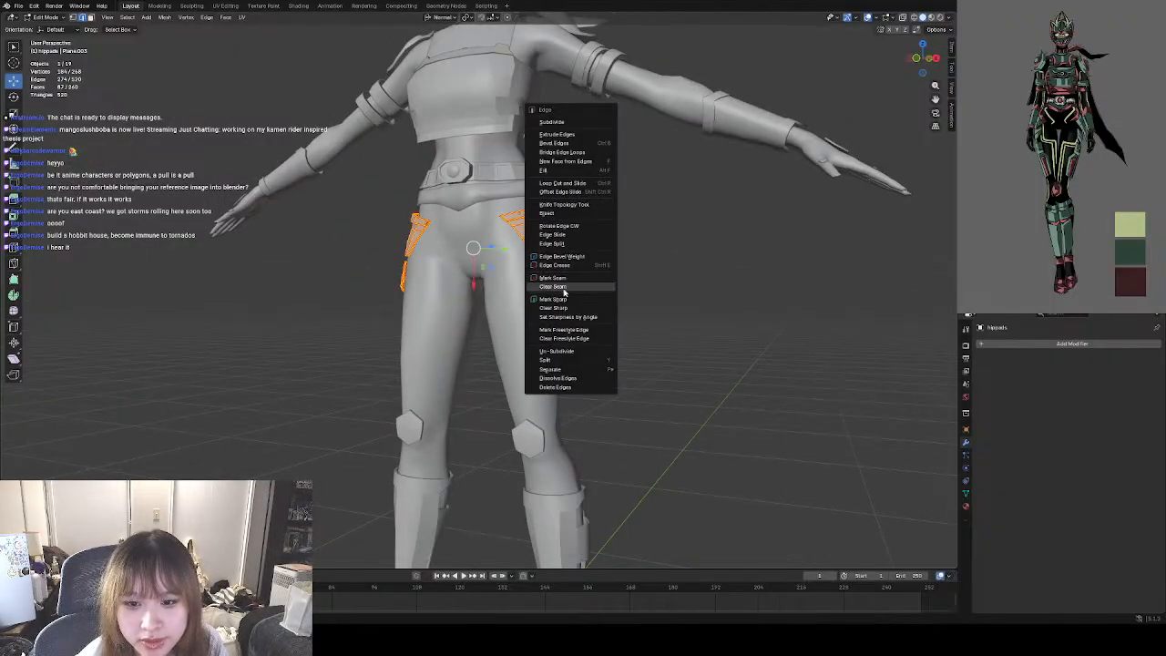
{"action": "left_click", "coordinate": [553, 298]}
{"action": "key", "text": "alt+a"}
Select the hip pad faces from behind, set their edge sharpness by angle, and clear the selection.
{"action": "middle_click_drag", "start_coordinate": [705, 341], "coordinate": [509, 335]}
{"action": "middle_click_drag", "start_coordinate": [663, 188], "coordinate": [644, 230]}
{"action": "key", "text": "a"}
{"action": "key", "text": "ctrl+e"}
{"action": "left_click", "coordinate": [648, 308]}
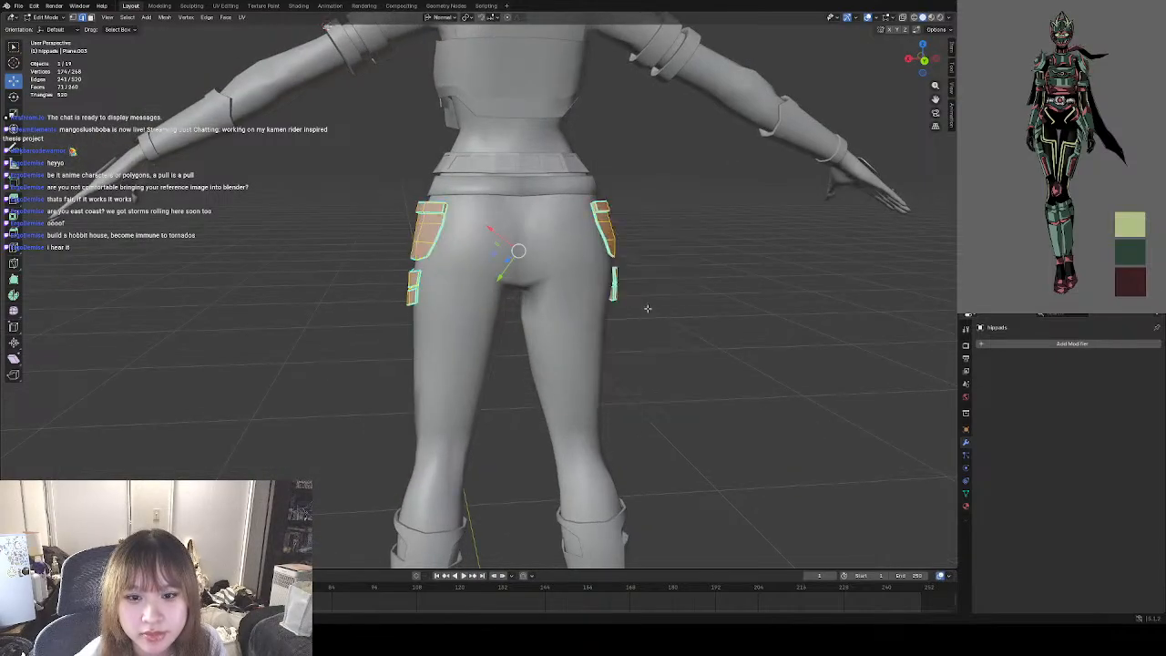
{"action": "key", "text": "alt+a"}
Box-select the hip pad faces from the side, set their edge sharpness by angle, and deselect them.
{"action": "middle_click_drag", "start_coordinate": [703, 320], "coordinate": [606, 300]}
{"action": "left_click_drag", "start_coordinate": [559, 212], "coordinate": [404, 317]}
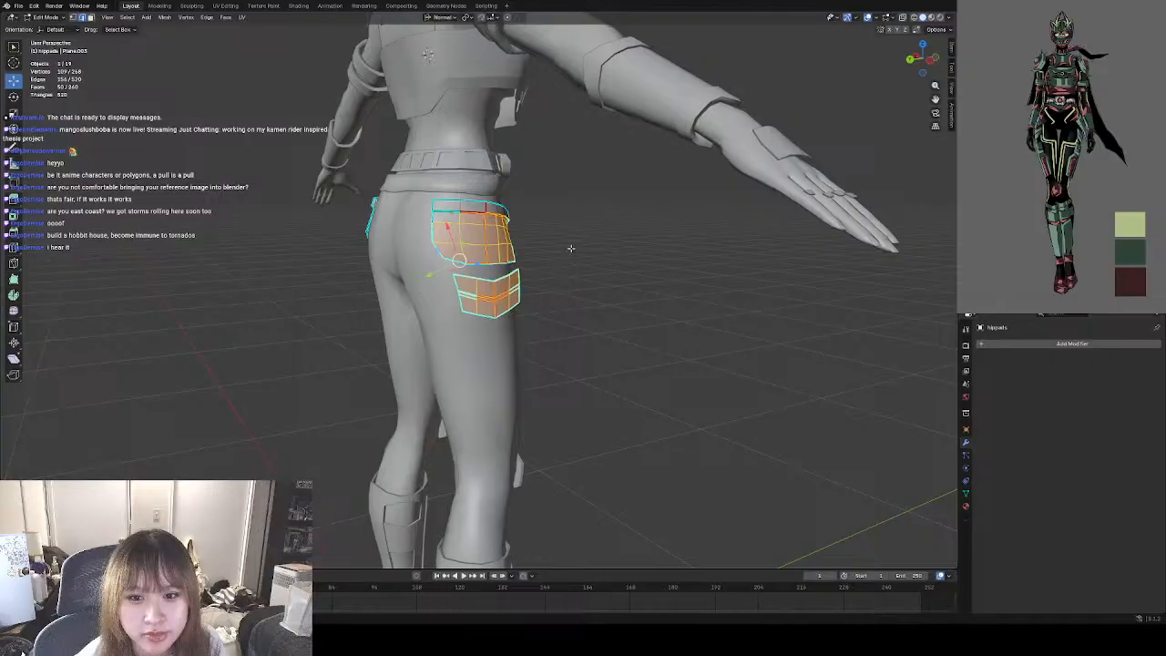
{"action": "left_click_drag", "start_coordinate": [560, 176], "coordinate": [369, 357]}
{"action": "right_click", "coordinate": [570, 345]}
{"action": "left_click", "coordinate": [547, 334]}
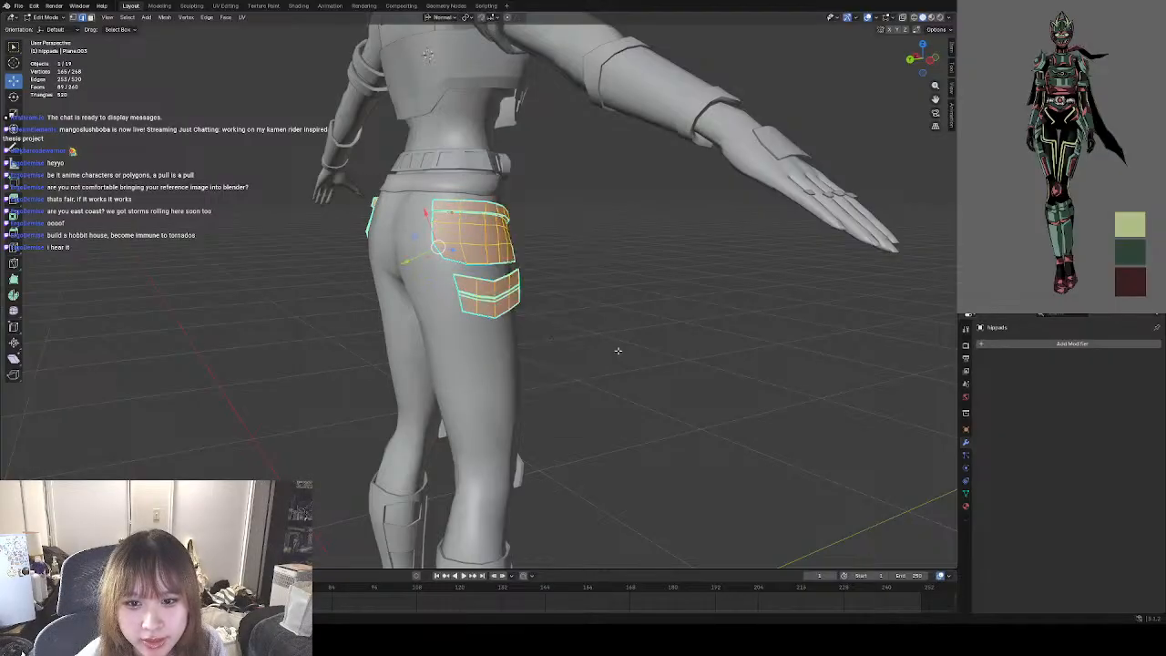
{"action": "left_click", "coordinate": [618, 350]}
Select the outer faces of the lower hip pad on the character's left thigh, covering both of its strips.
{"action": "middle_click_drag", "start_coordinate": [679, 352], "coordinate": [405, 340]}
{"action": "middle_click_drag", "start_coordinate": [571, 293], "coordinate": [531, 341]}
{"action": "scroll", "coordinate": [528, 370], "scroll_direction": "down", "scroll_amount": 3}
{"action": "scroll", "coordinate": [468, 324], "scroll_direction": "up", "scroll_amount": 2}
{"action": "middle_click_drag", "start_coordinate": [467, 322], "coordinate": [491, 329]}
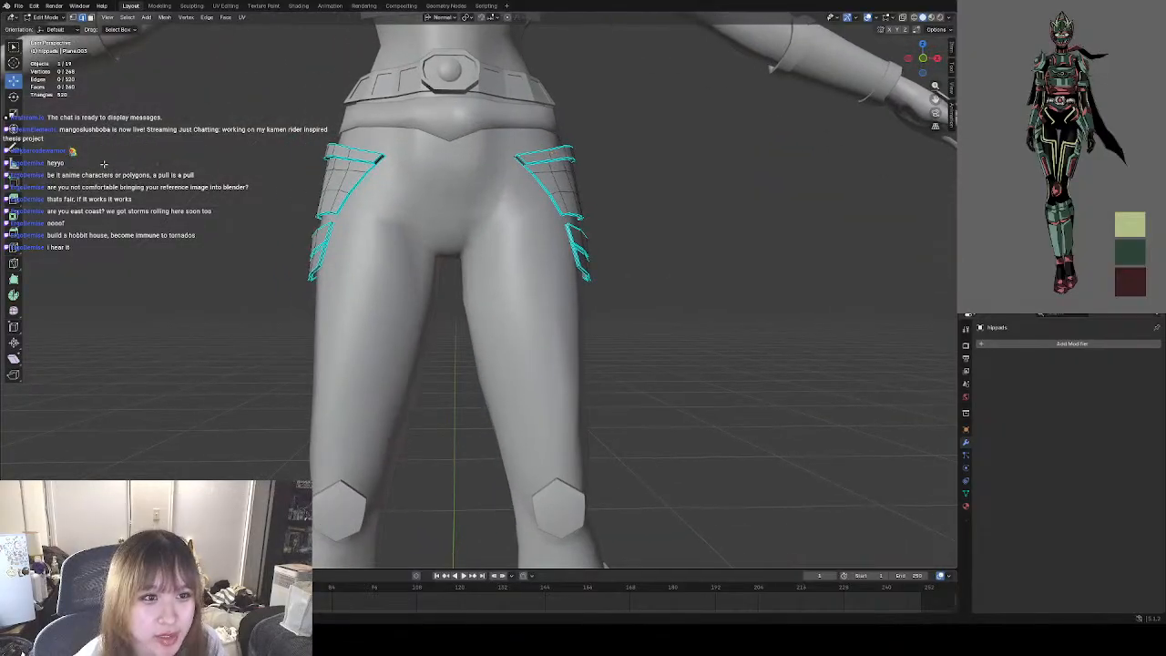
{"action": "left_click", "coordinate": [42, 18]}
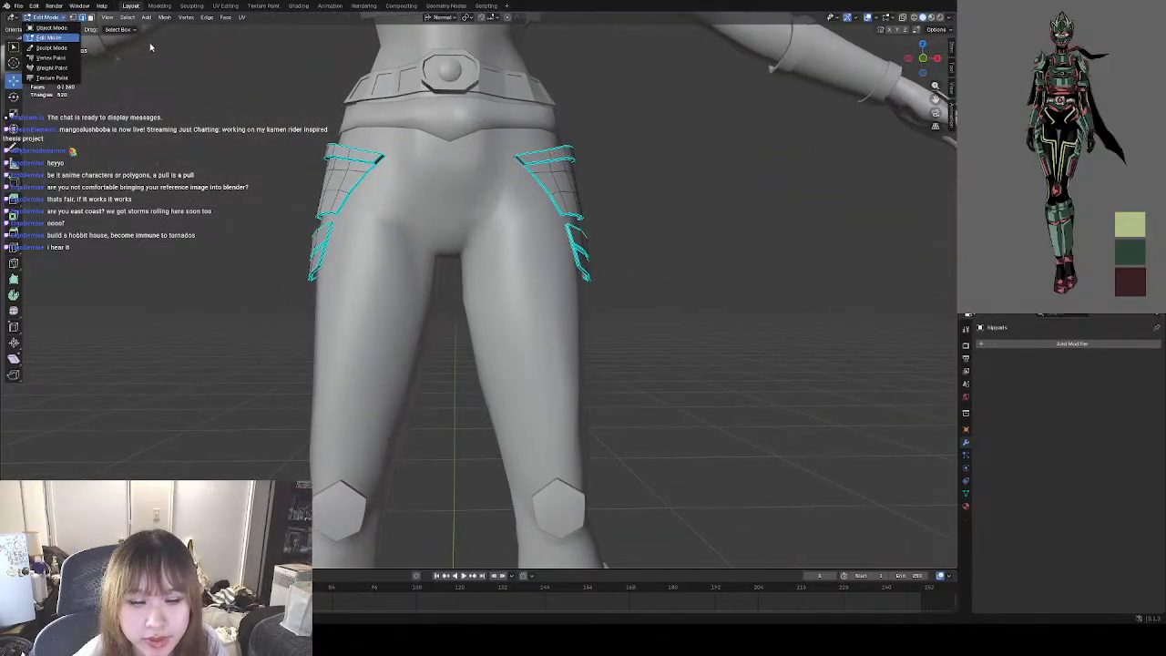
{"action": "middle_click_drag", "start_coordinate": [600, 199], "coordinate": [487, 224]}
{"action": "key", "text": "l"}
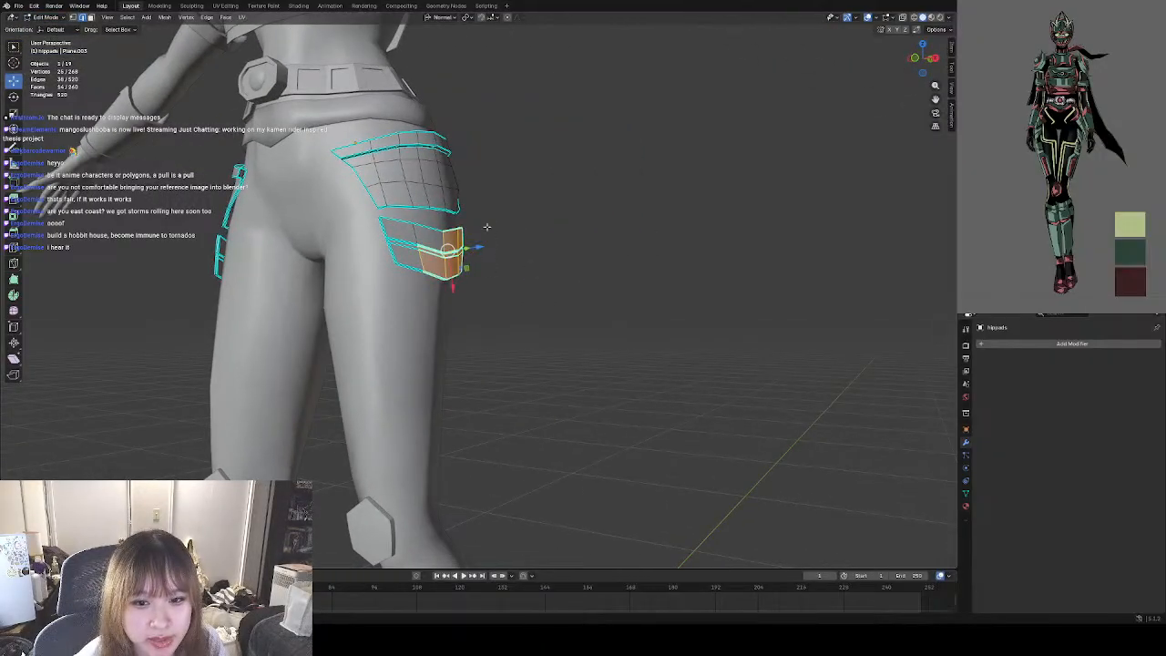
{"action": "left_click_drag", "start_coordinate": [487, 227], "coordinate": [405, 270], "text": "shift"}
{"action": "left_click_drag", "start_coordinate": [492, 310], "coordinate": [404, 221], "text": "shift"}
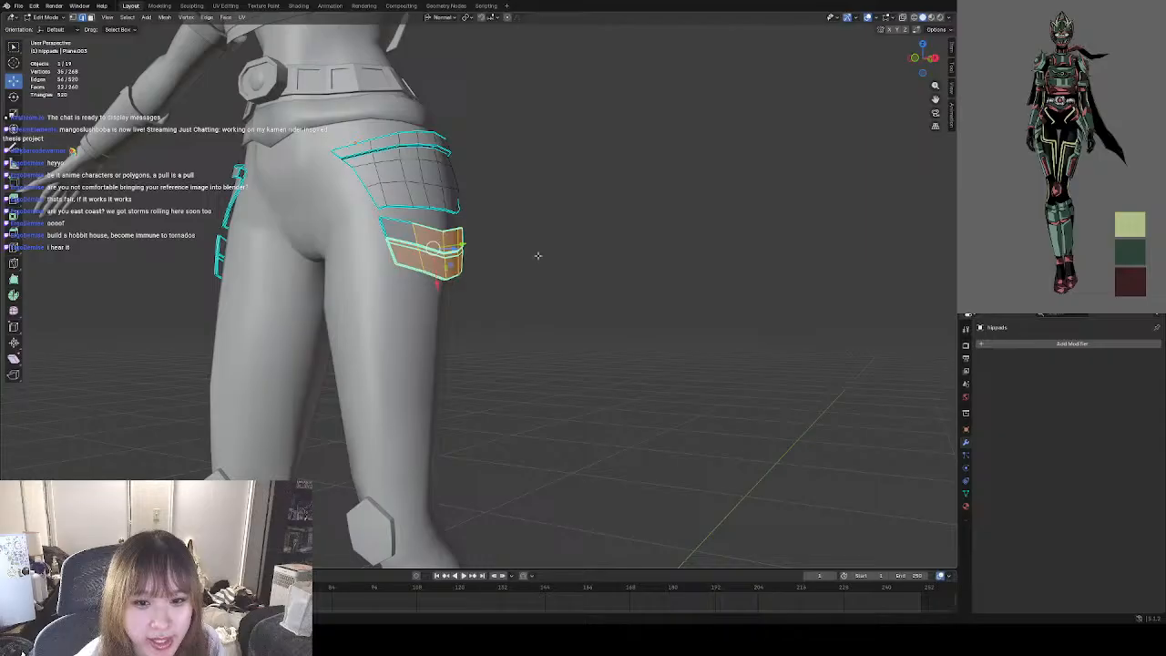
{"action": "middle_click_drag", "start_coordinate": [537, 260], "coordinate": [616, 284]}
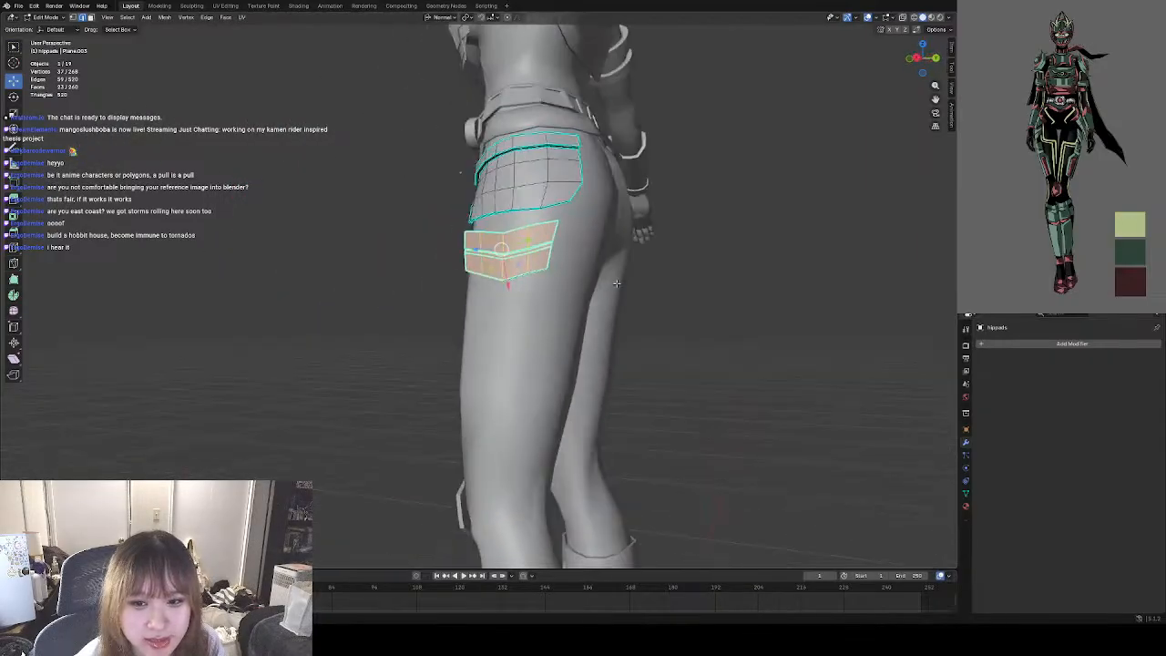
Add more of the lower hip pad's faces to the selection from below and above, and undo the stray geometry change.
{"action": "mouse_move", "coordinate": [460, 173]}
{"action": "middle_mouse_down"}
{"action": "mouse_move", "coordinate": [441, 195]}
{"action": "mouse_move", "coordinate": [565, 261]}
{"action": "mouse_move", "coordinate": [563, 230]}
{"action": "middle_mouse_up"}
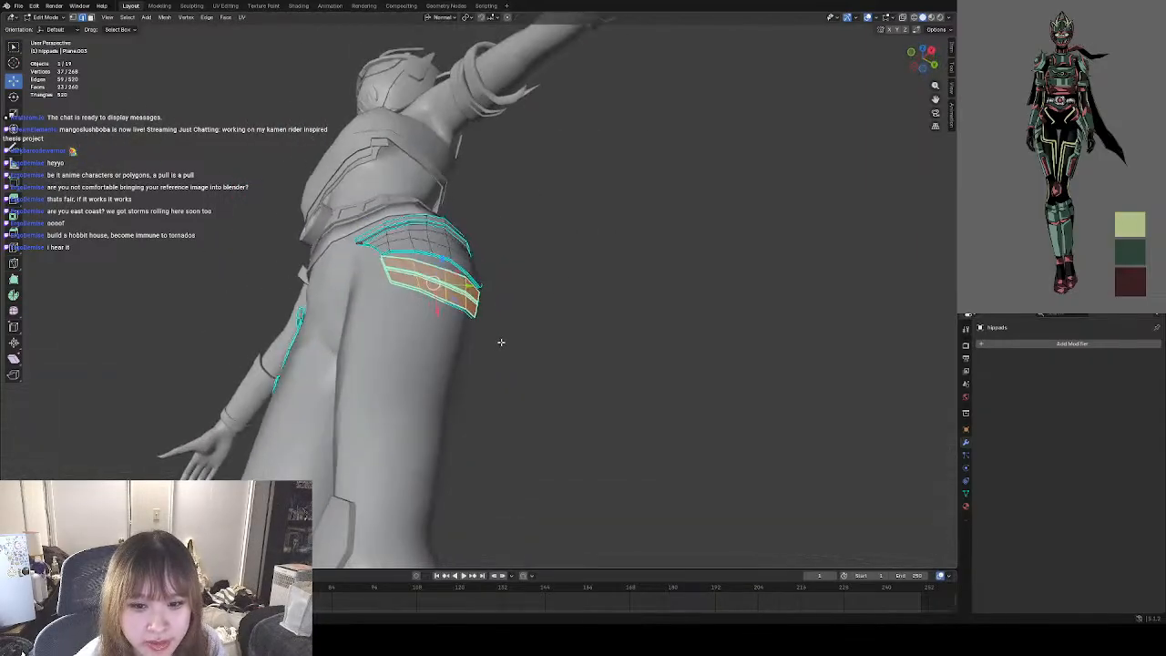
{"action": "left_click_drag", "start_coordinate": [481, 343], "coordinate": [413, 291]}
{"action": "middle_click_drag", "start_coordinate": [413, 291], "coordinate": [522, 326]}
{"action": "left_click_drag", "start_coordinate": [465, 290], "coordinate": [466, 315]}
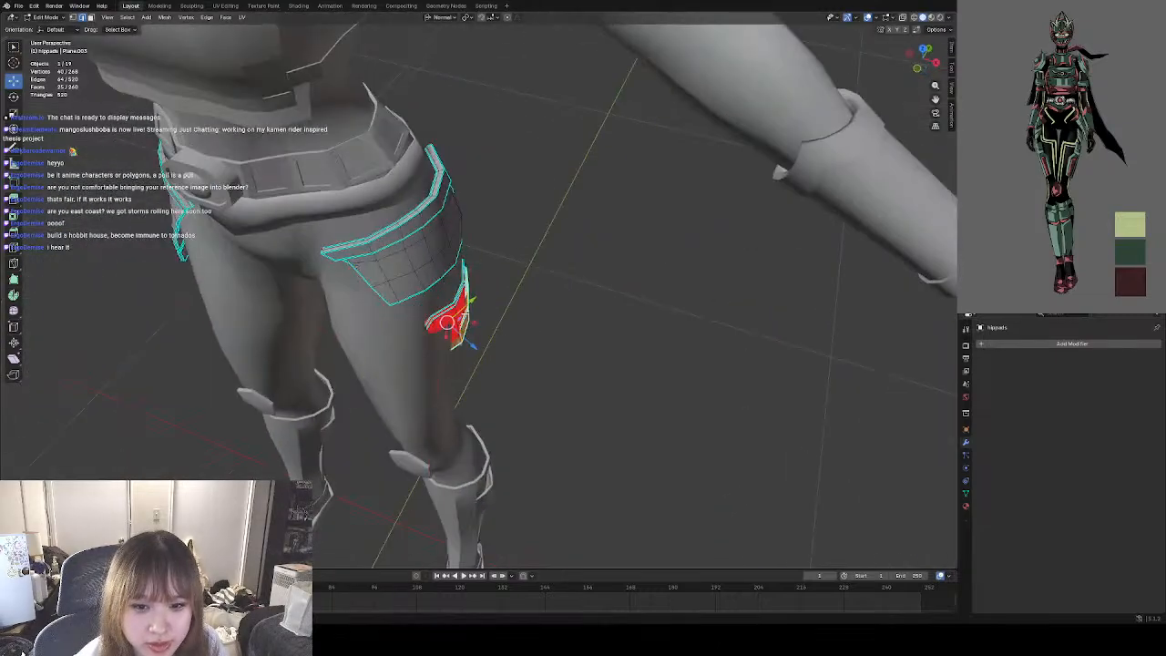
{"action": "key", "text": "ctrl+z"}
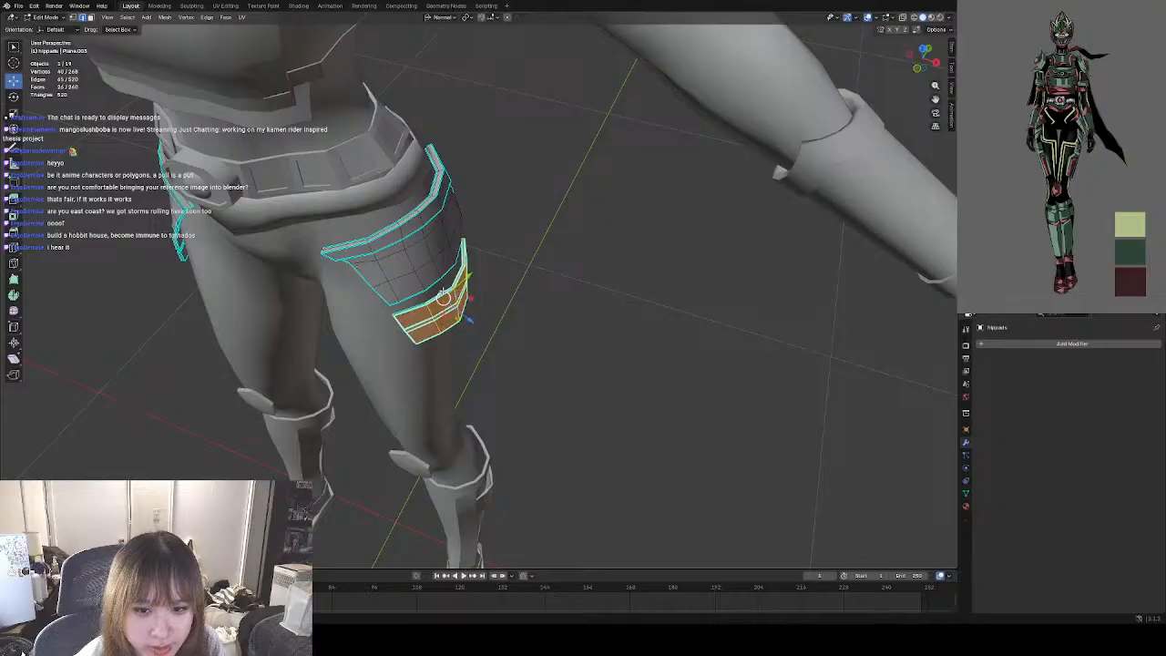
Extend the selection to the rear and front end faces of the left lower hip pad.
{"action": "middle_click_drag", "start_coordinate": [515, 339], "coordinate": [401, 317]}
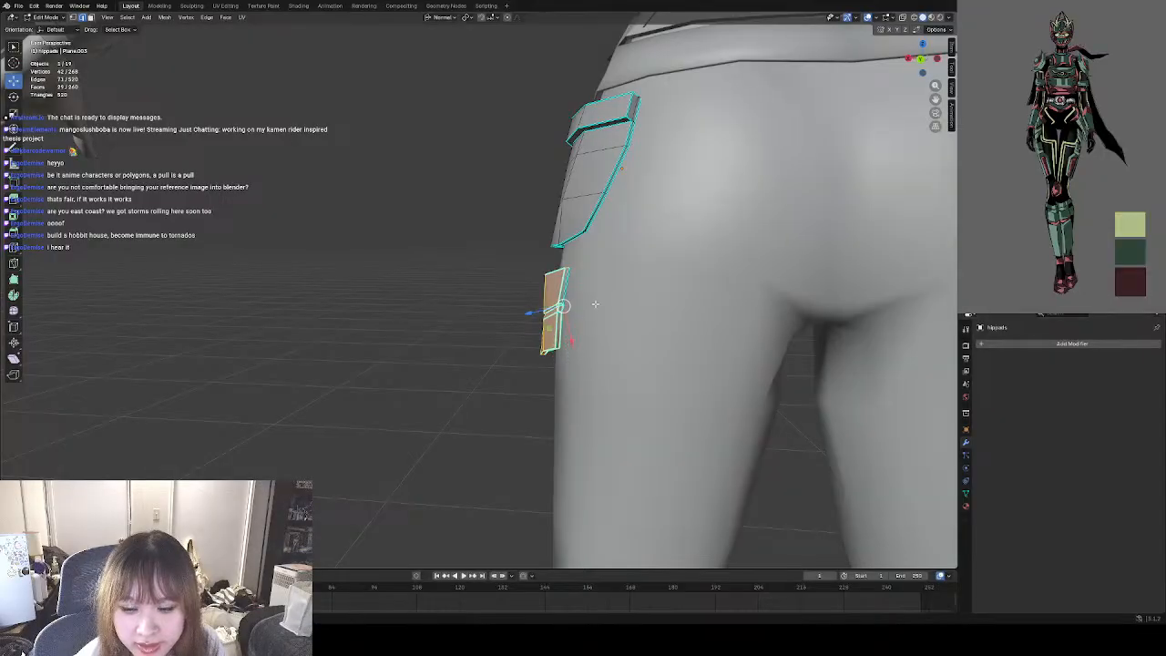
{"action": "left_click_drag", "start_coordinate": [581, 341], "coordinate": [546, 253]}
{"action": "middle_click_drag", "start_coordinate": [546, 253], "coordinate": [730, 339]}
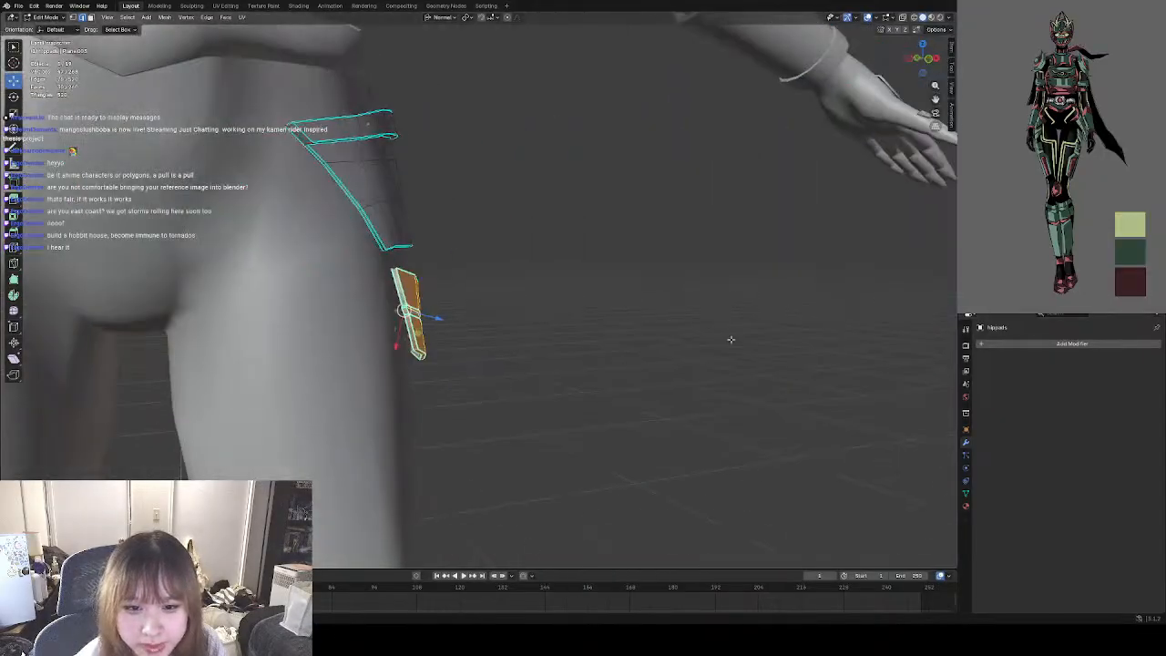
{"action": "left_click_drag", "start_coordinate": [451, 393], "coordinate": [382, 268], "text": "shift"}
{"action": "middle_click_drag", "start_coordinate": [452, 285], "coordinate": [429, 311]}
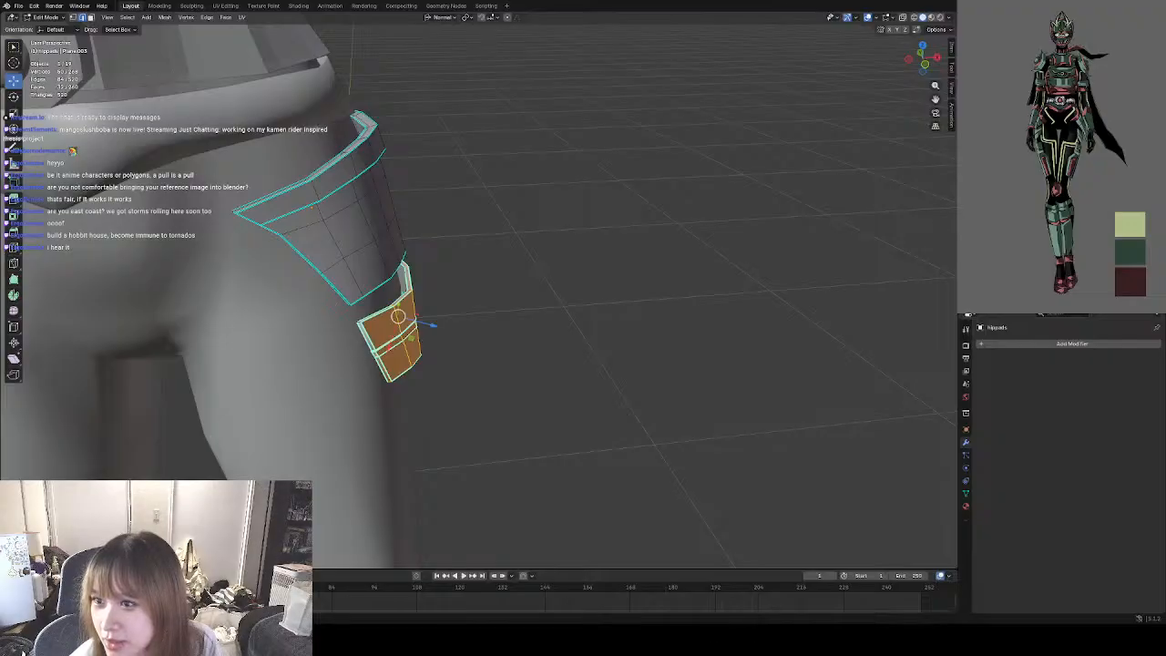
Add the remaining outer faces across both strips of the left lower hip pad to the selection.
{"action": "middle_click_drag", "start_coordinate": [551, 295], "coordinate": [633, 269]}
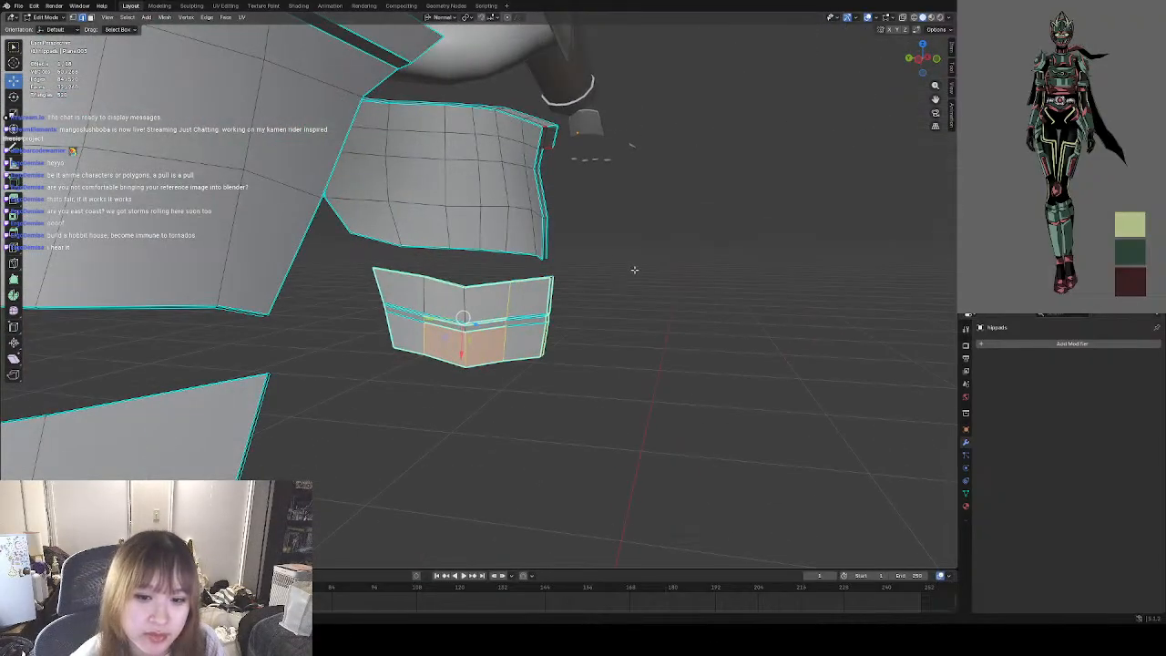
{"action": "left_click_drag", "start_coordinate": [426, 393], "coordinate": [386, 326], "text": "shift"}
{"action": "left_click_drag", "start_coordinate": [590, 323], "coordinate": [537, 275], "text": "shift"}
{"action": "left_click_drag", "start_coordinate": [602, 297], "coordinate": [357, 339], "text": "shift"}
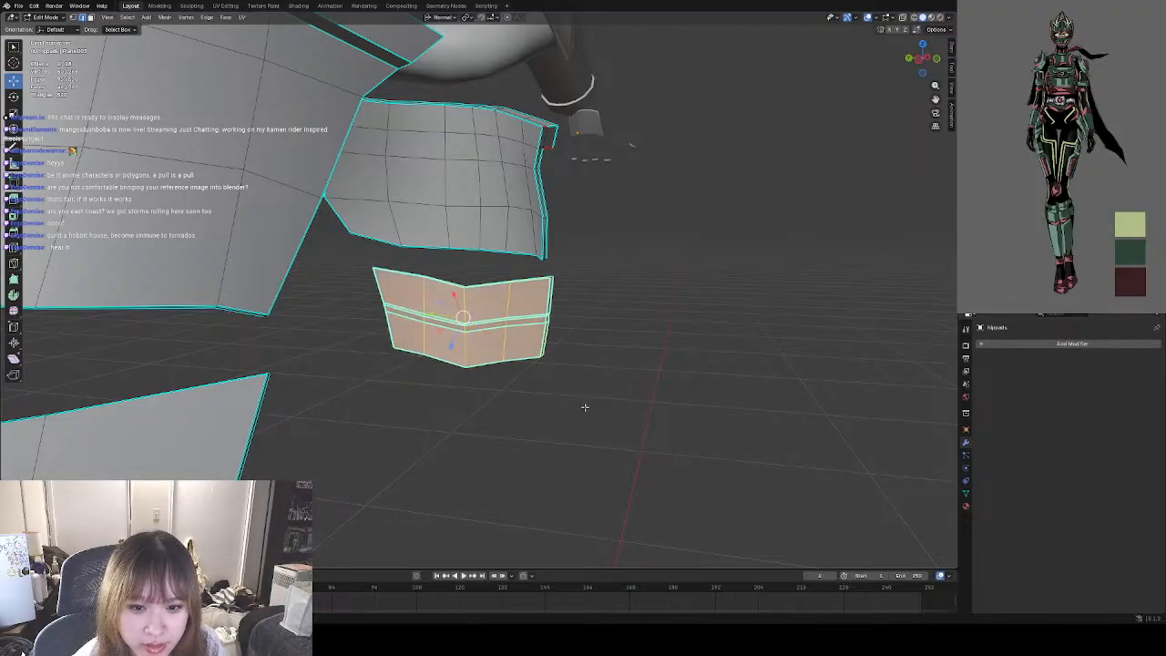
{"action": "middle_click_drag", "start_coordinate": [584, 403], "coordinate": [411, 420]}
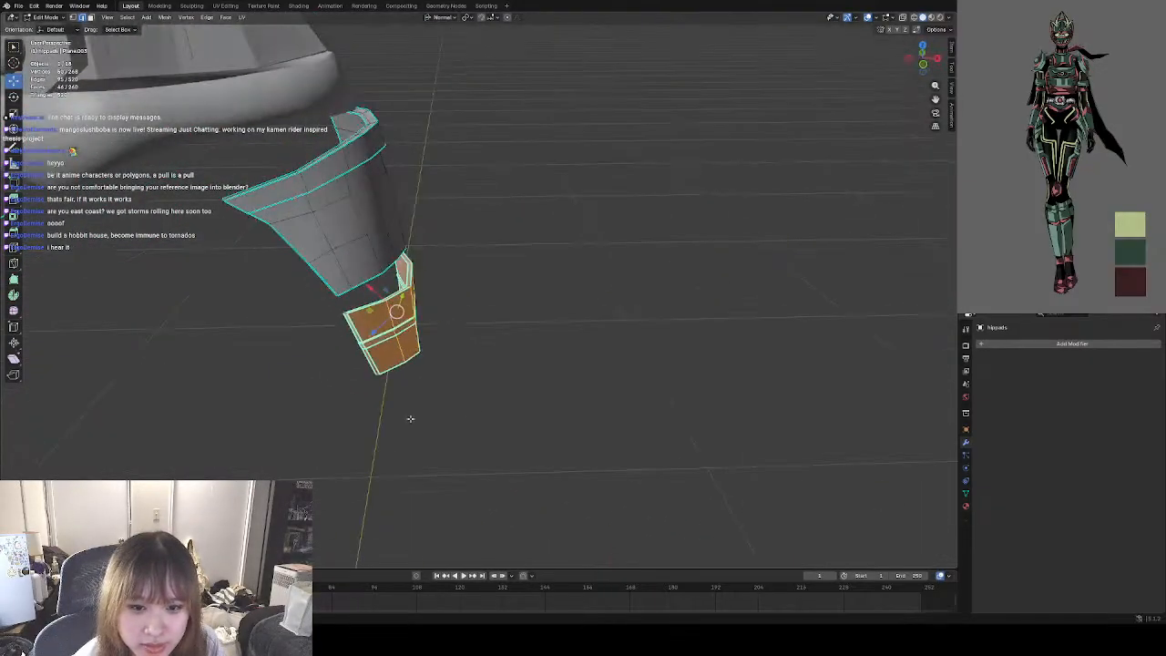
{"action": "left_click_drag", "start_coordinate": [411, 420], "coordinate": [351, 317], "text": "shift"}
{"action": "middle_click_drag", "start_coordinate": [452, 383], "coordinate": [539, 326]}
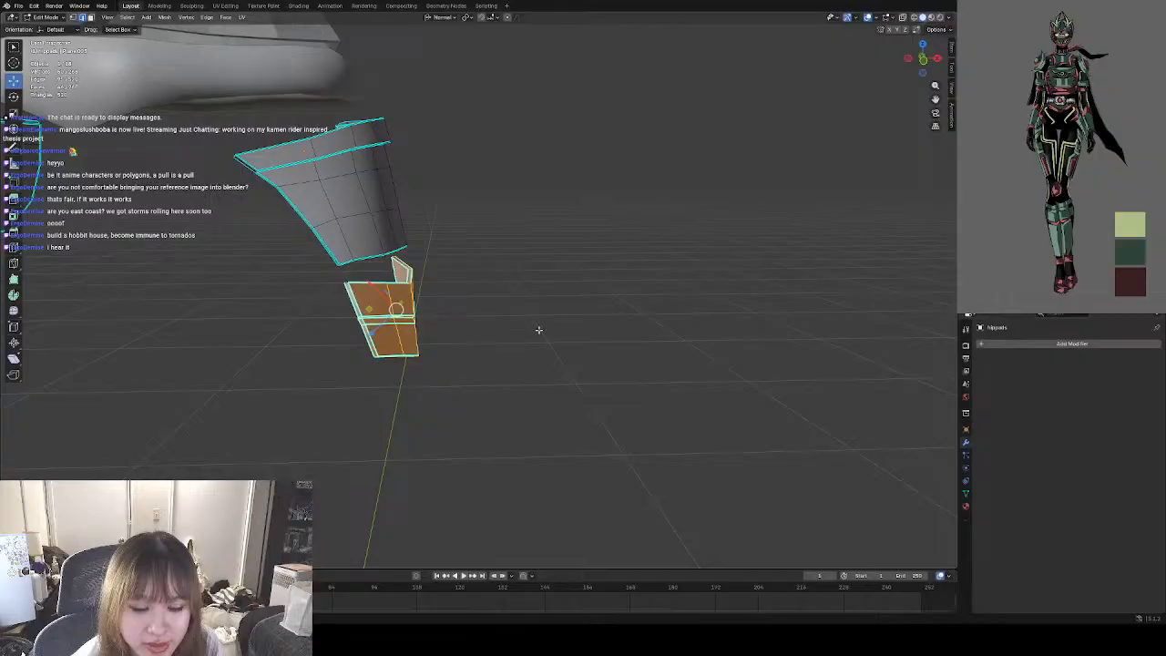
Try to copy and paste the selected faces of the left lower hip pad.
{"action": "right_click", "coordinate": [539, 327]}
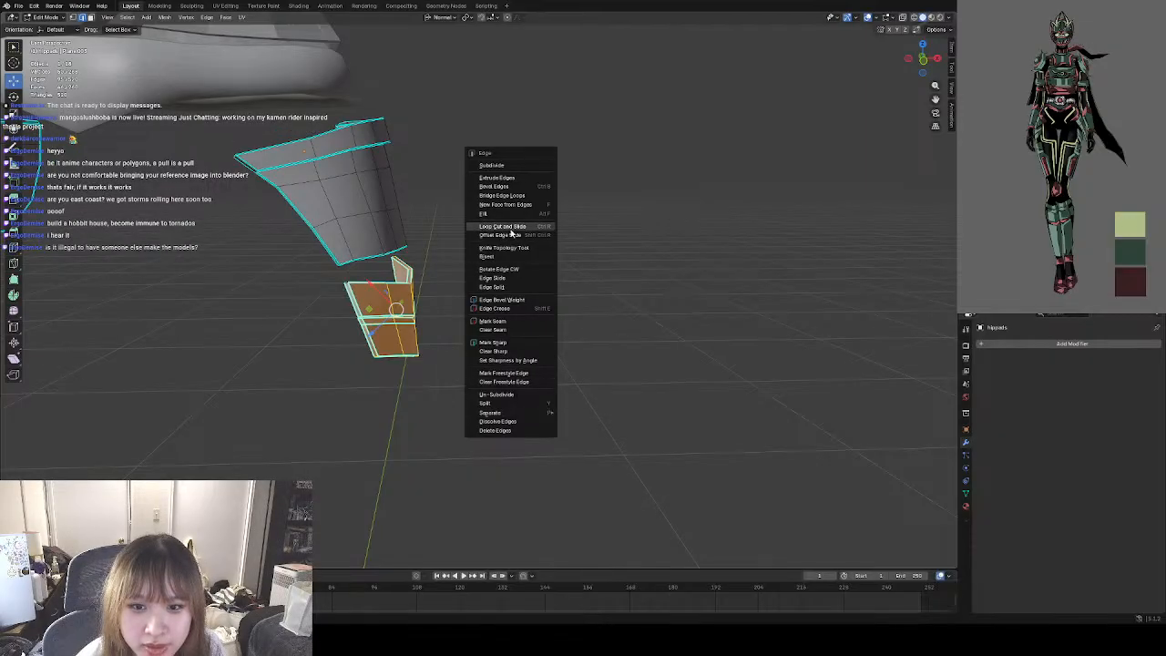
{"action": "left_click", "coordinate": [625, 301]}
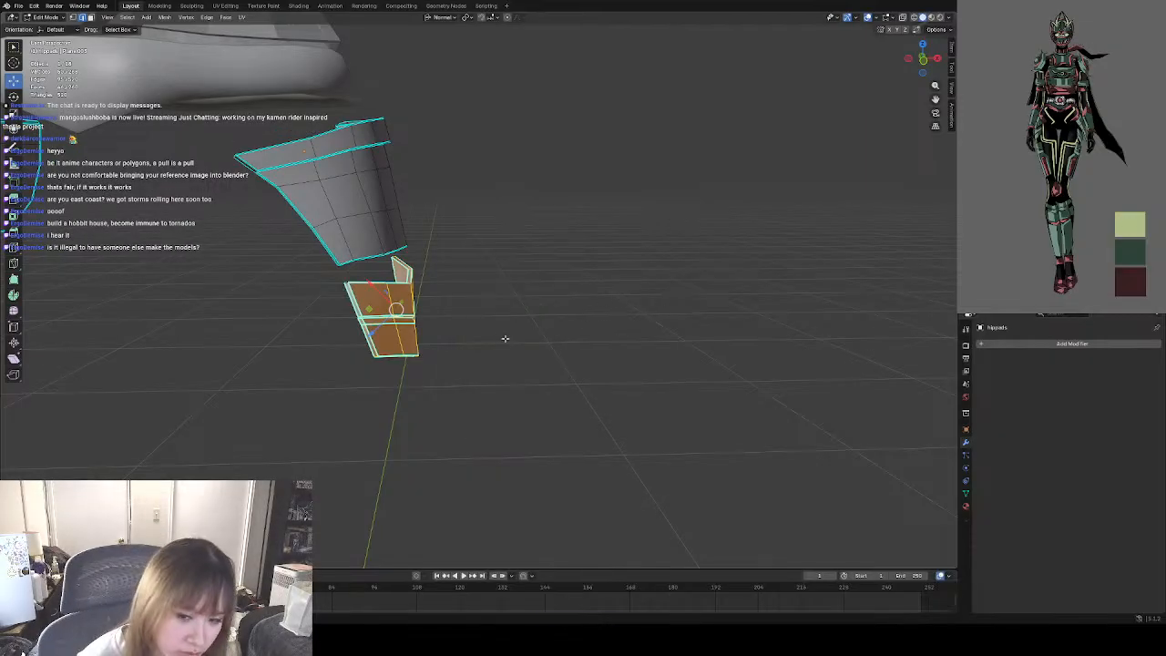
{"action": "key", "text": "ctrl+c"}
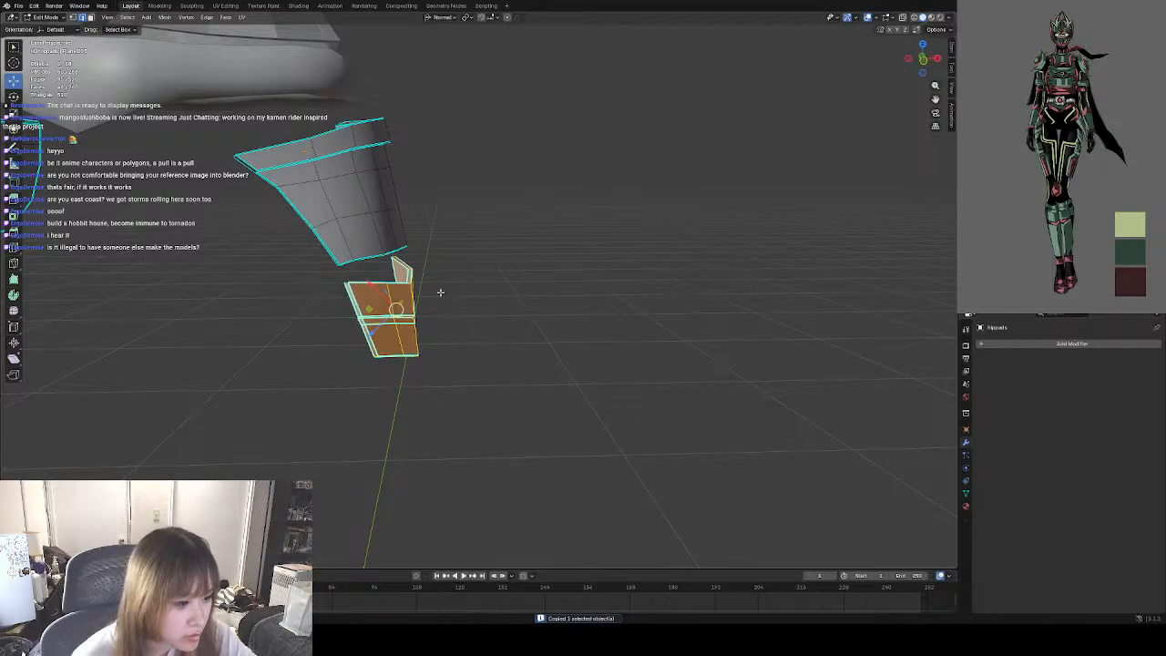
{"action": "key", "text": "ctrl+v"}
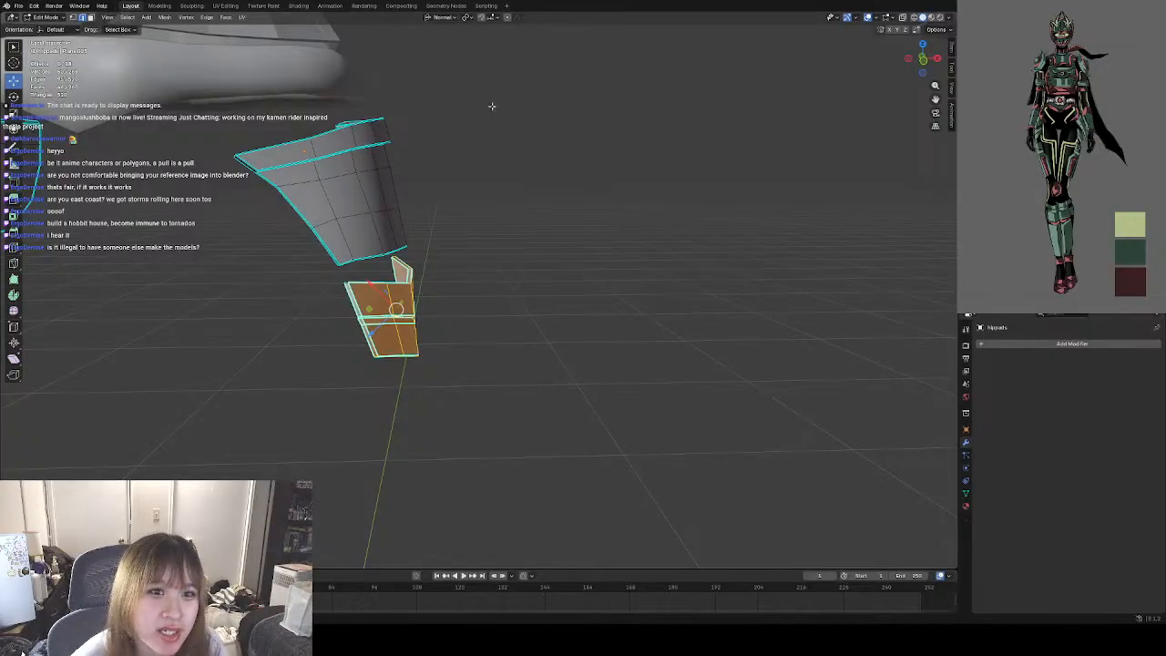
{"action": "mouse_move", "coordinate": [551, 326]}
{"action": "middle_mouse_down"}
{"action": "mouse_move", "coordinate": [469, 319]}
{"action": "mouse_move", "coordinate": [562, 325]}
{"action": "mouse_move", "coordinate": [552, 311]}
{"action": "mouse_move", "coordinate": [520, 320]}
{"action": "mouse_move", "coordinate": [538, 334]}
{"action": "mouse_move", "coordinate": [552, 313]}
{"action": "mouse_move", "coordinate": [533, 318]}
{"action": "mouse_move", "coordinate": [547, 304]}
{"action": "mouse_move", "coordinate": [579, 336]}
{"action": "mouse_move", "coordinate": [578, 307]}
{"action": "mouse_move", "coordinate": [528, 338]}
{"action": "mouse_move", "coordinate": [537, 312]}
{"action": "mouse_move", "coordinate": [540, 325]}
{"action": "middle_mouse_up"}
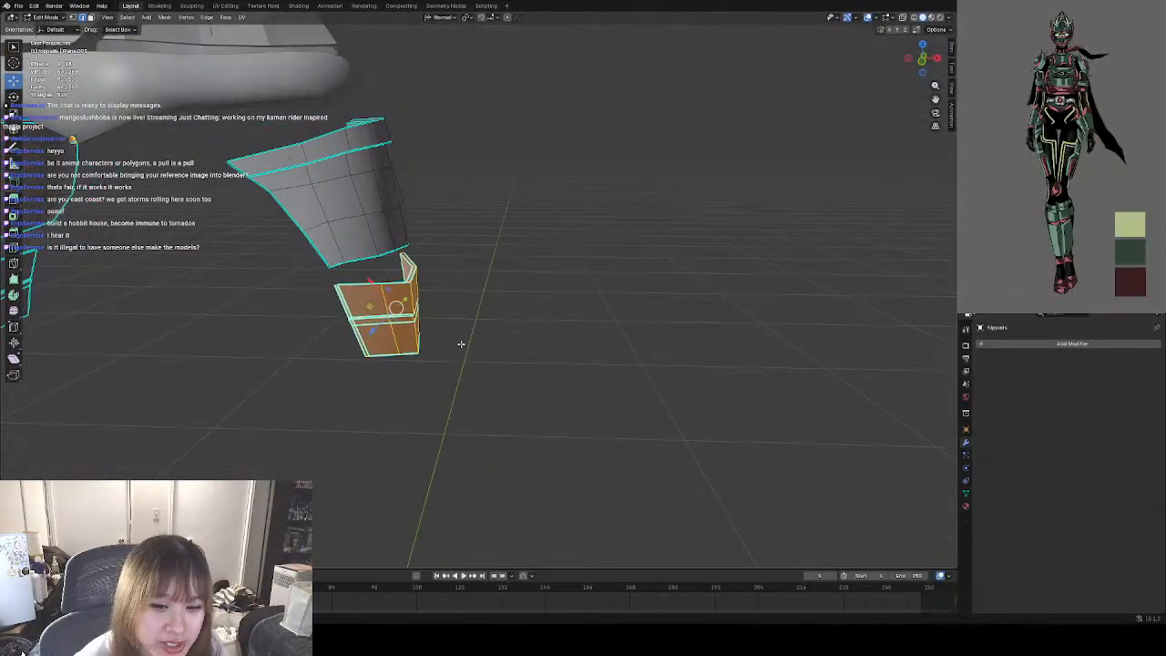
{"action": "mouse_move", "coordinate": [429, 336]}
{"action": "middle_mouse_down"}
{"action": "mouse_move", "coordinate": [486, 347]}
{"action": "mouse_move", "coordinate": [406, 376]}
{"action": "mouse_move", "coordinate": [443, 373]}
{"action": "mouse_move", "coordinate": [438, 341]}
{"action": "middle_mouse_up"}
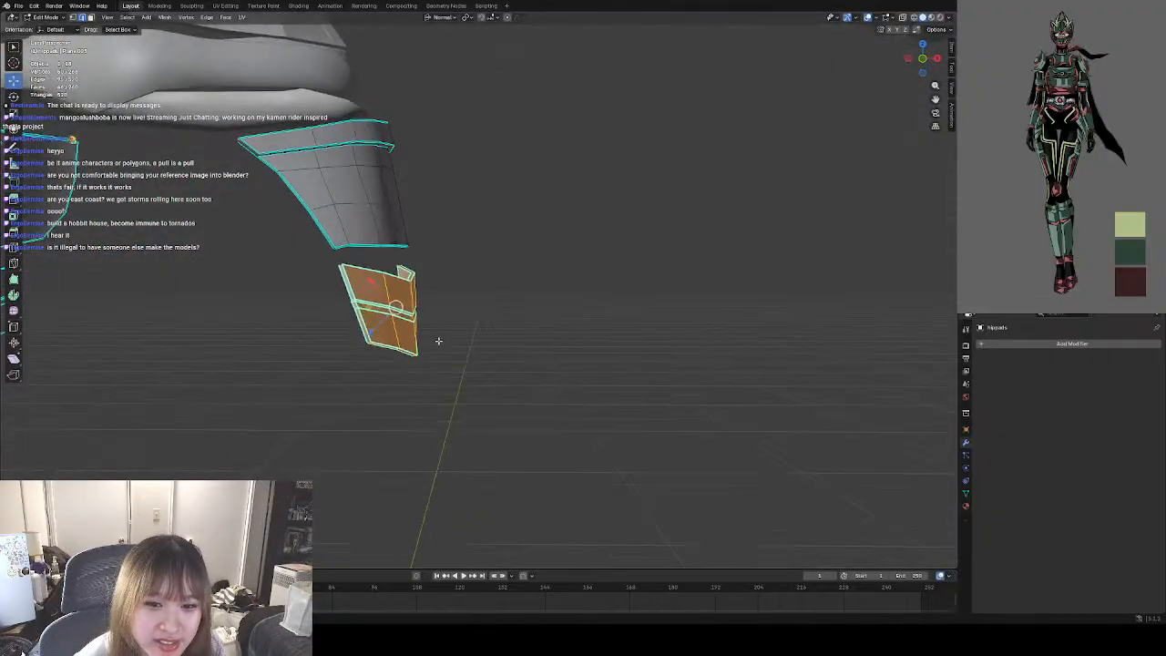
{"action": "right_click", "coordinate": [395, 314]}
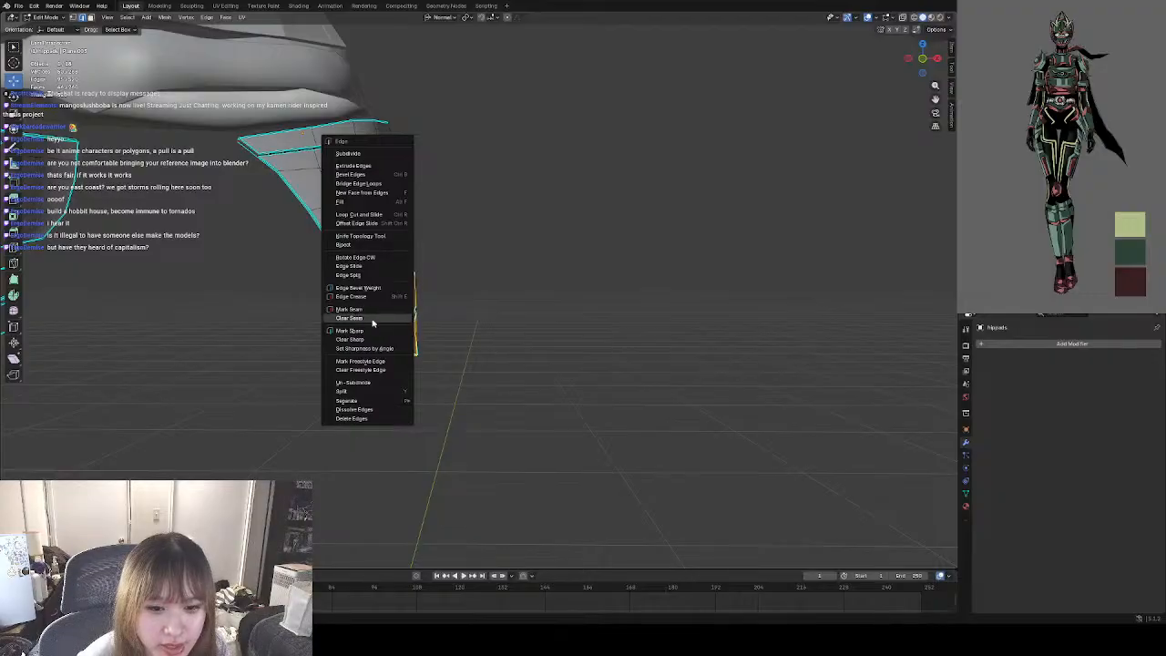
{"action": "left_click", "coordinate": [373, 236]}
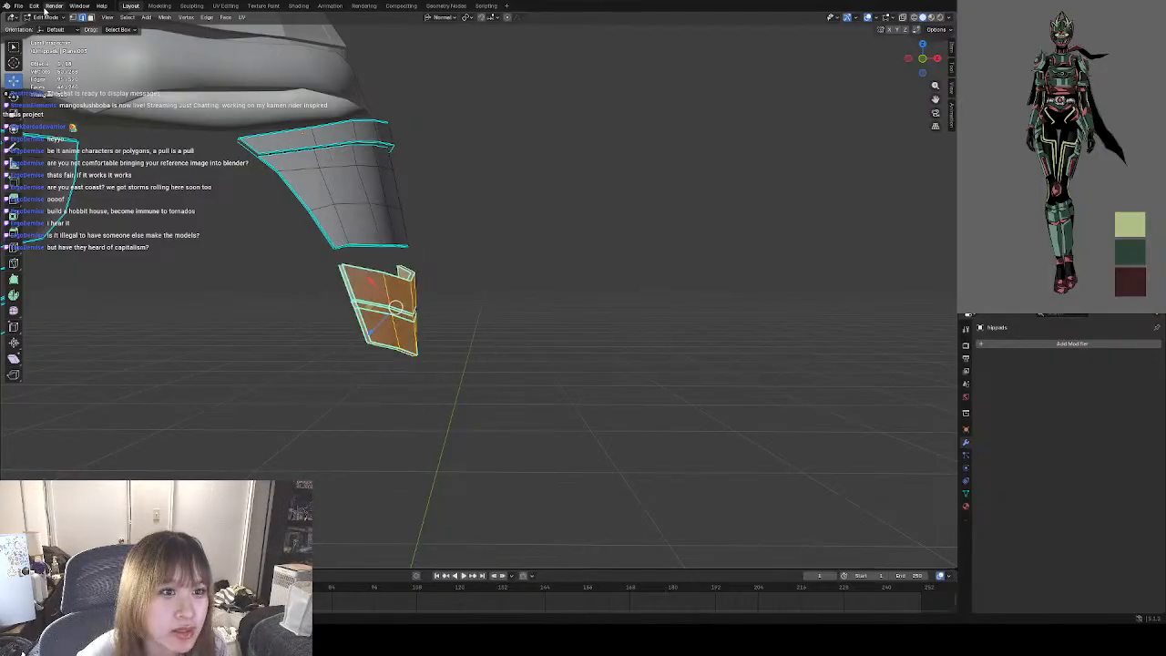
{"action": "left_click", "coordinate": [37, 6]}
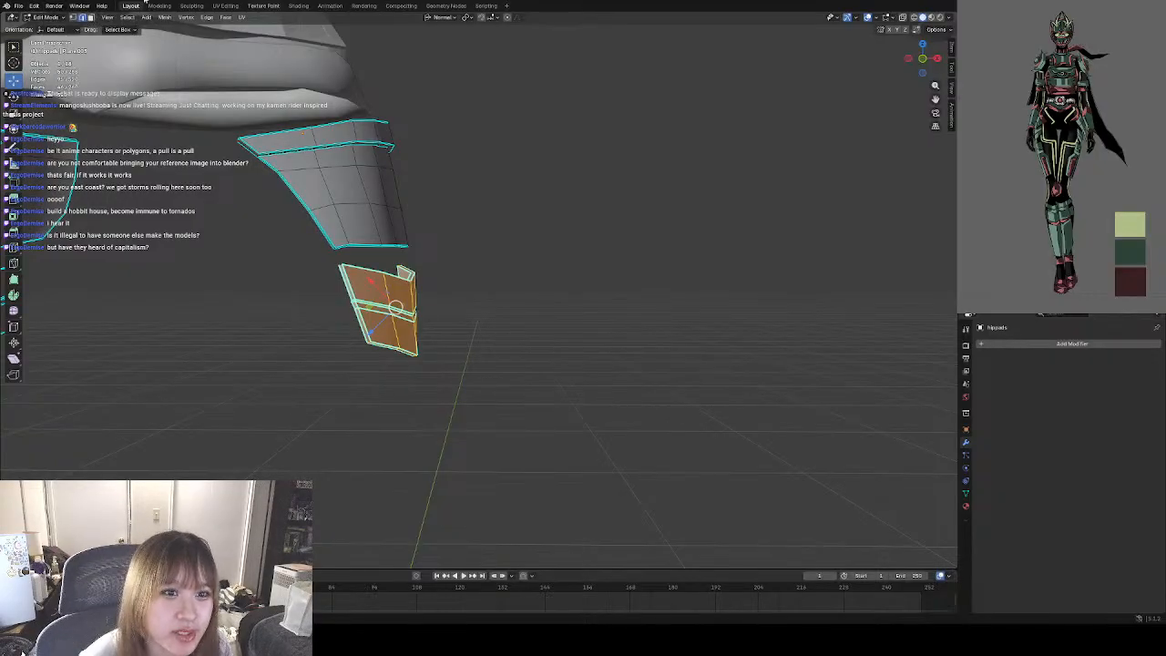
{"action": "left_click", "coordinate": [41, 17]}
{"action": "left_click", "coordinate": [45, 27]}
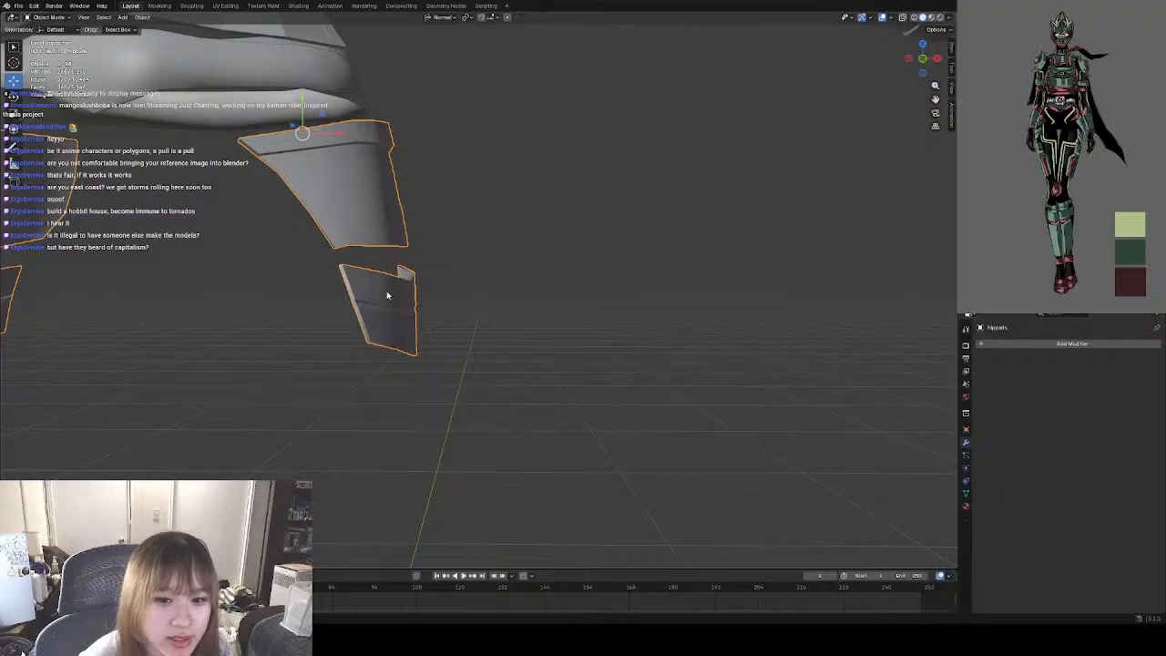
{"action": "key", "text": "Tab"}
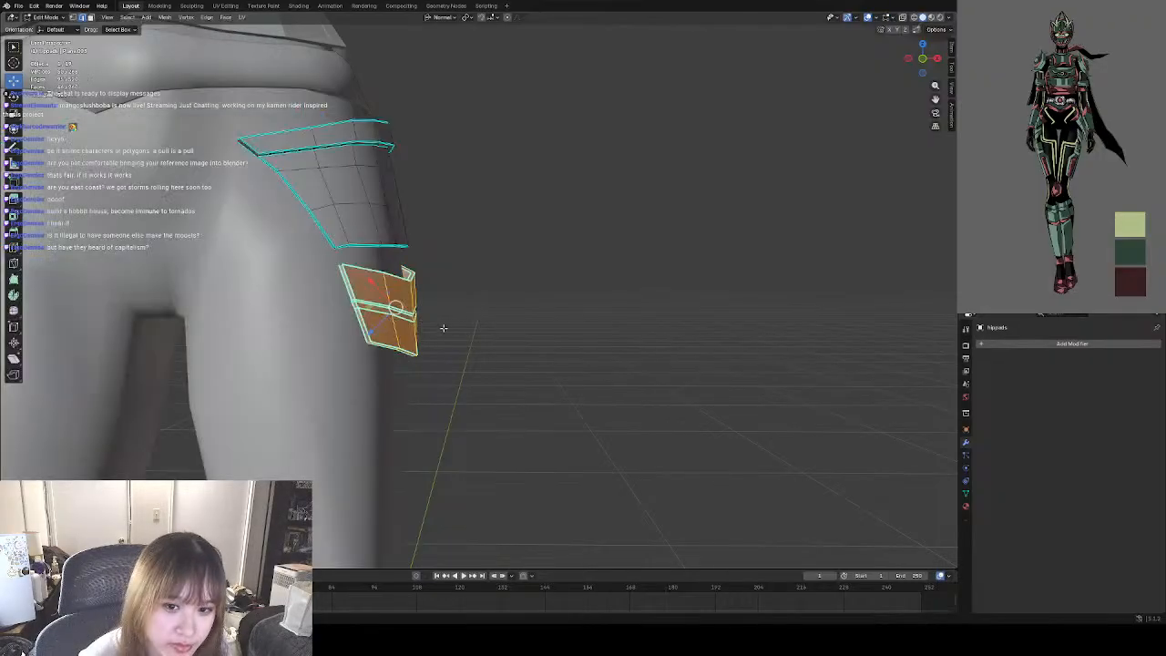
{"action": "key", "text": "ctrl+e"}
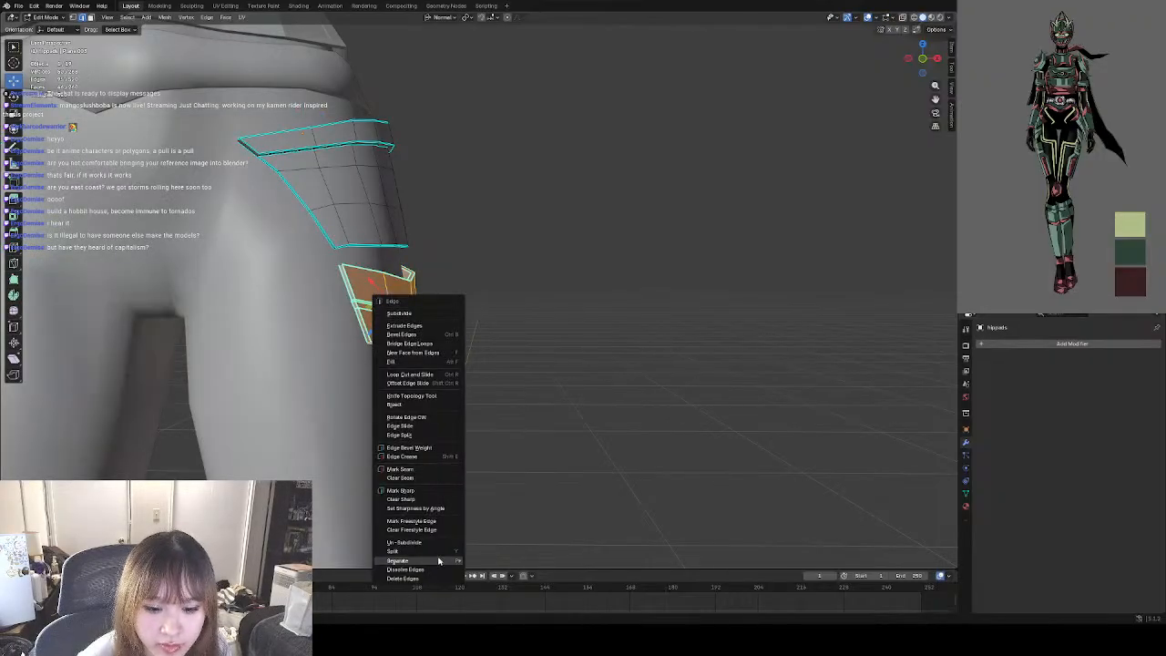
{"action": "mouse_move", "coordinate": [422, 563]}
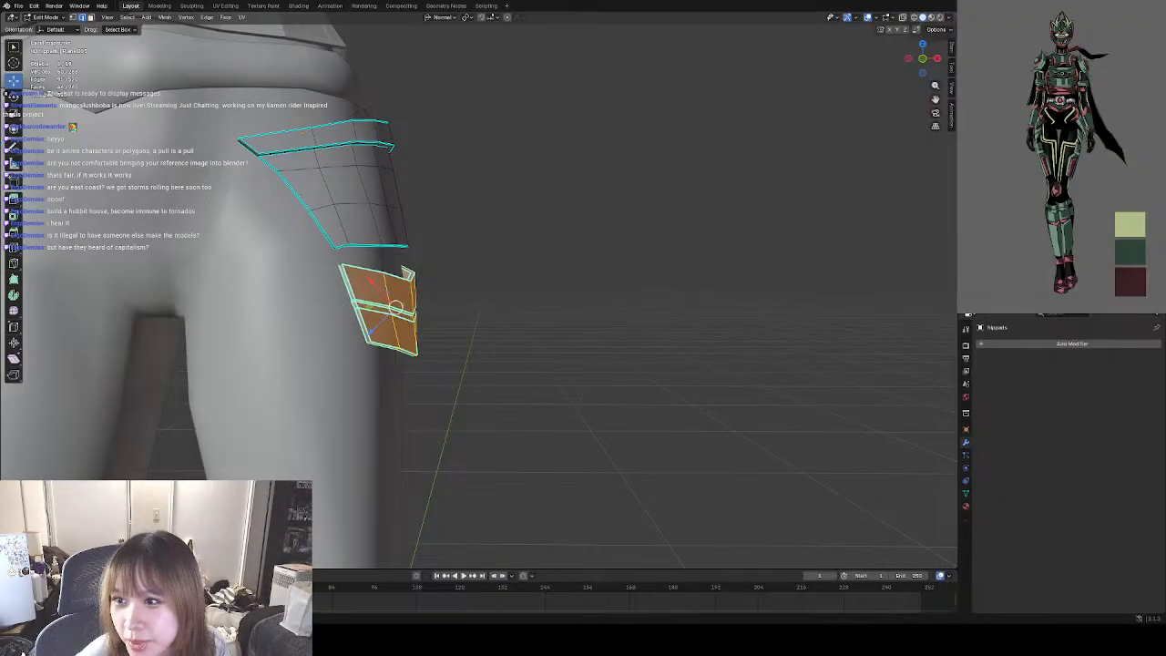
{"action": "left_click", "coordinate": [1145, 137]}
Complete the left lower hip pad's selection by adding its missing faces and edges from the inner and outer sides.
{"action": "middle_click_drag", "start_coordinate": [556, 271], "coordinate": [518, 224]}
{"action": "left_click", "coordinate": [437, 334], "text": "shift"}
{"action": "middle_click_drag", "start_coordinate": [533, 286], "coordinate": [494, 279]}
{"action": "left_click_drag", "start_coordinate": [469, 215], "coordinate": [421, 344]}
{"action": "middle_click_drag", "start_coordinate": [437, 342], "coordinate": [556, 260]}
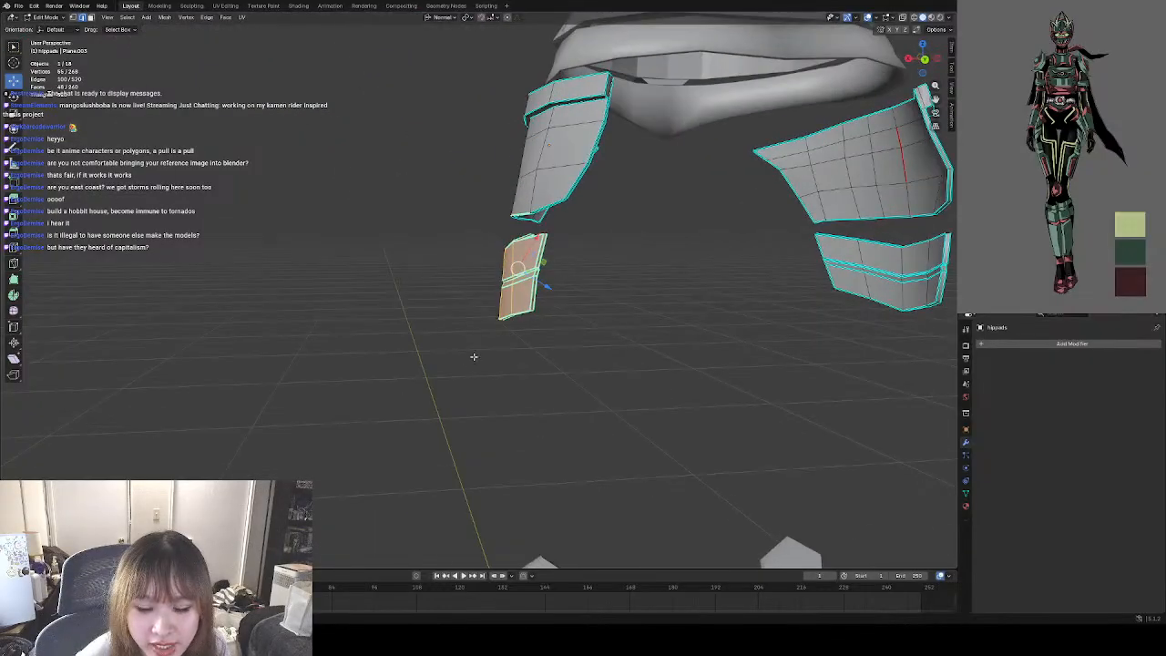
{"action": "middle_click_drag", "start_coordinate": [474, 355], "coordinate": [516, 334]}
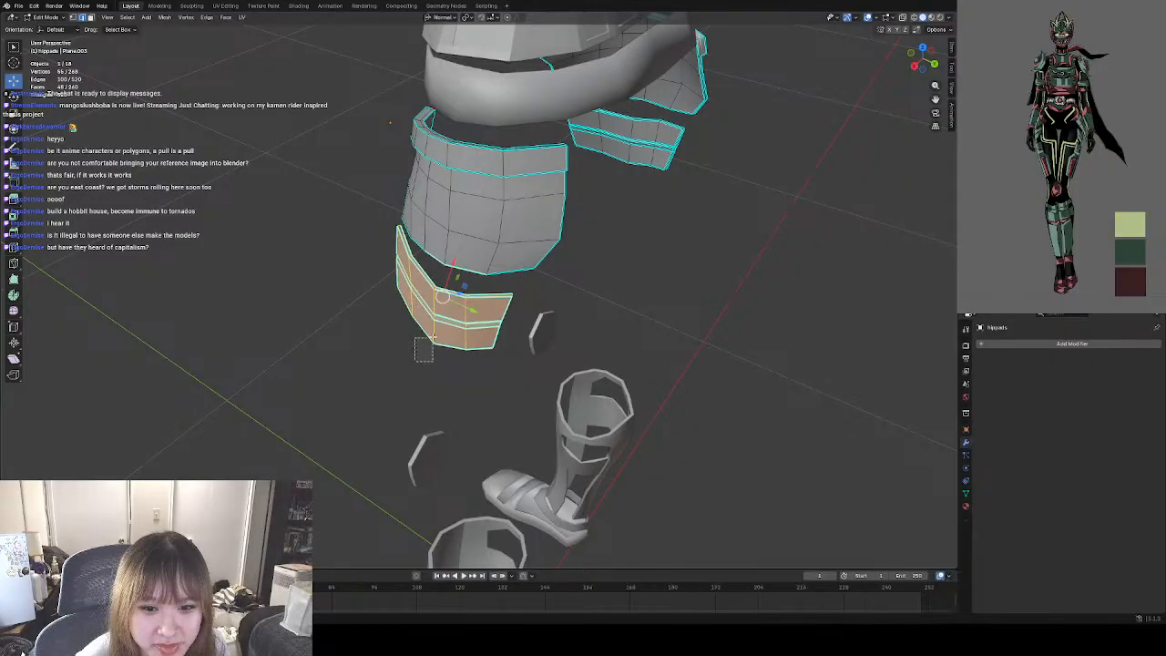
{"action": "middle_click_drag", "start_coordinate": [451, 350], "coordinate": [555, 343]}
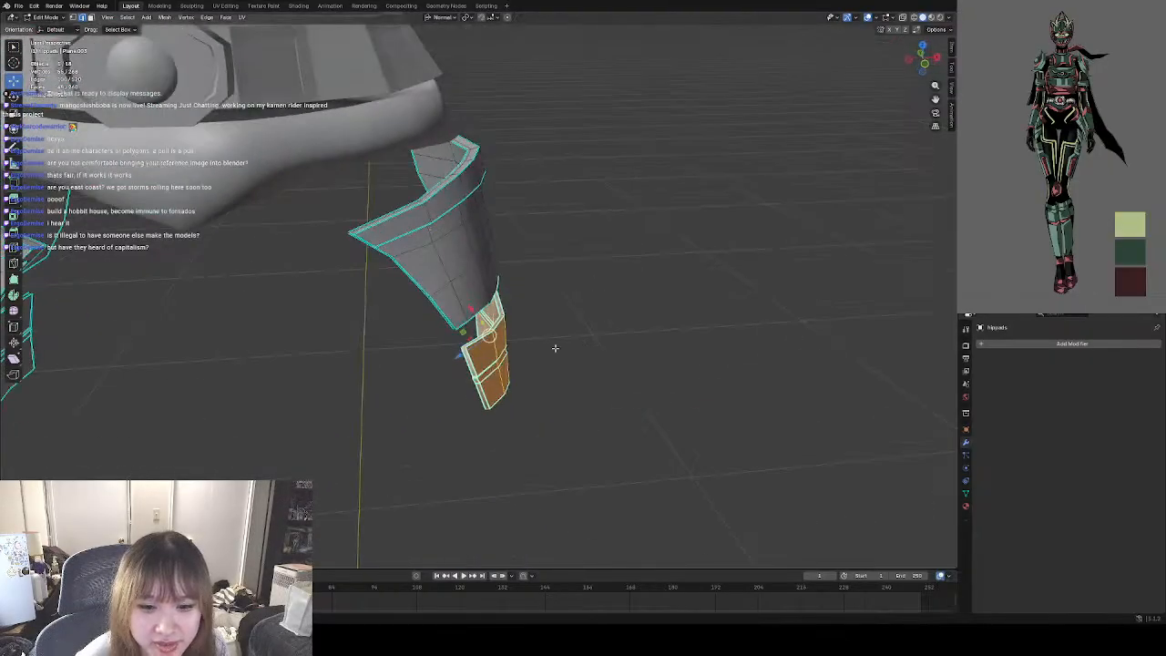
Separate the selected lower hip pad geometry from the hip pads mesh into its own object.
{"action": "key", "text": "ctrl+e"}
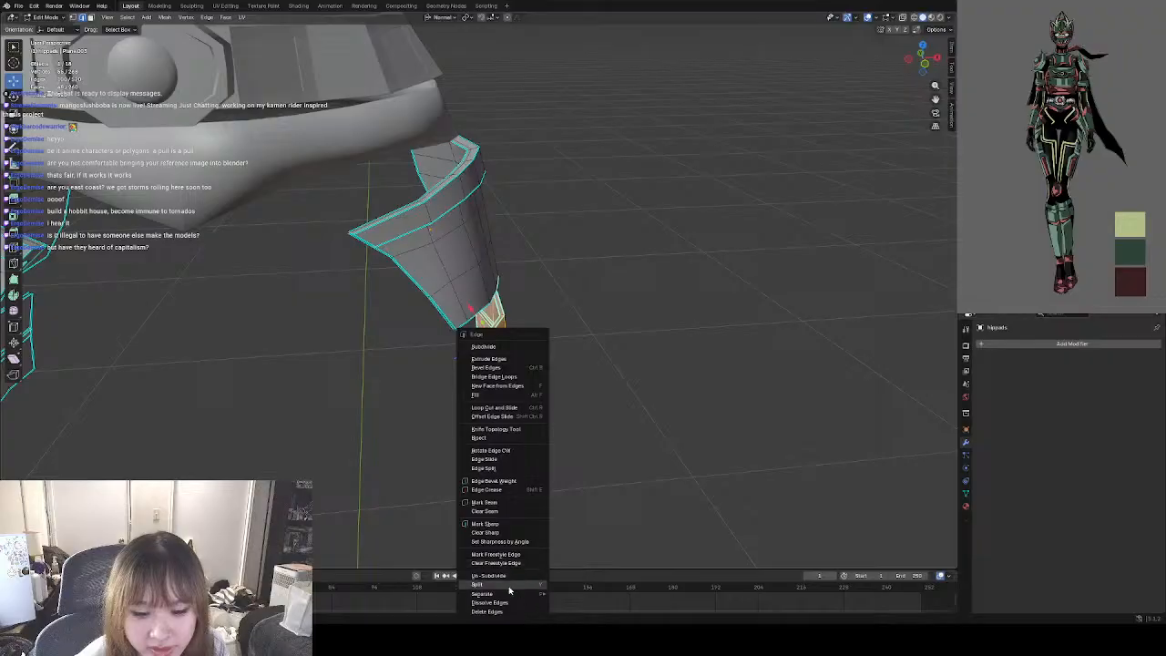
{"action": "mouse_move", "coordinate": [483, 594]}
{"action": "left_click", "coordinate": [583, 576]}
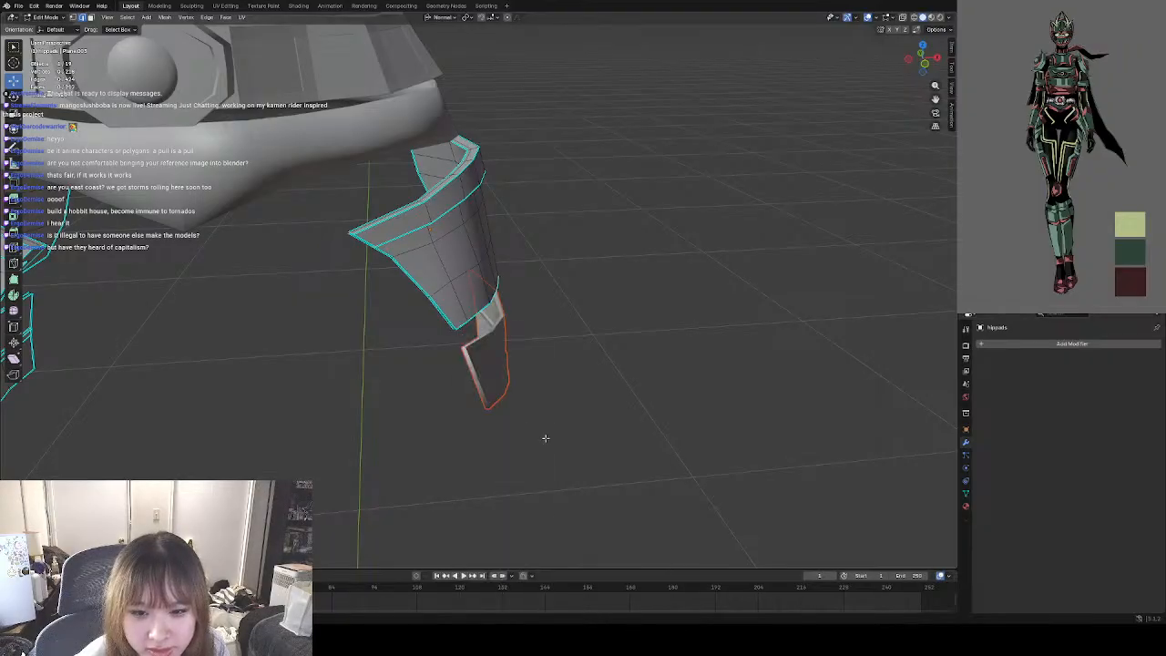
{"action": "middle_click_drag", "start_coordinate": [516, 420], "coordinate": [509, 401]}
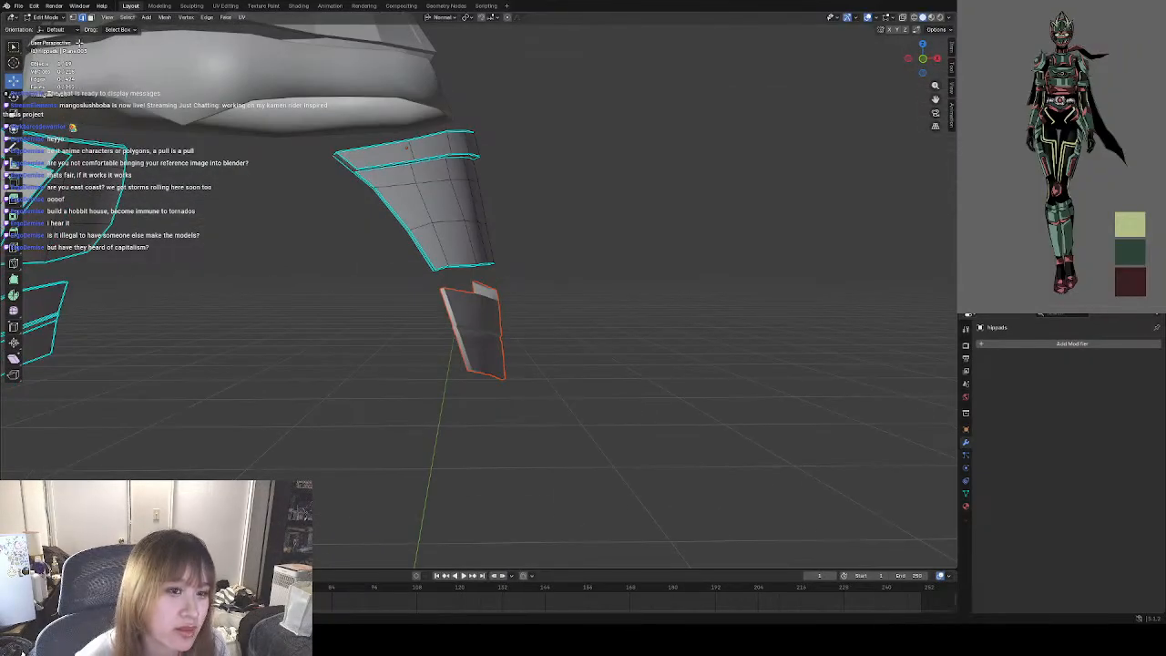
Switch to Object Mode, select only the separated left lower hip pad, and bring up its mirror options.
{"action": "left_click", "coordinate": [46, 18]}
{"action": "left_click", "coordinate": [61, 33]}
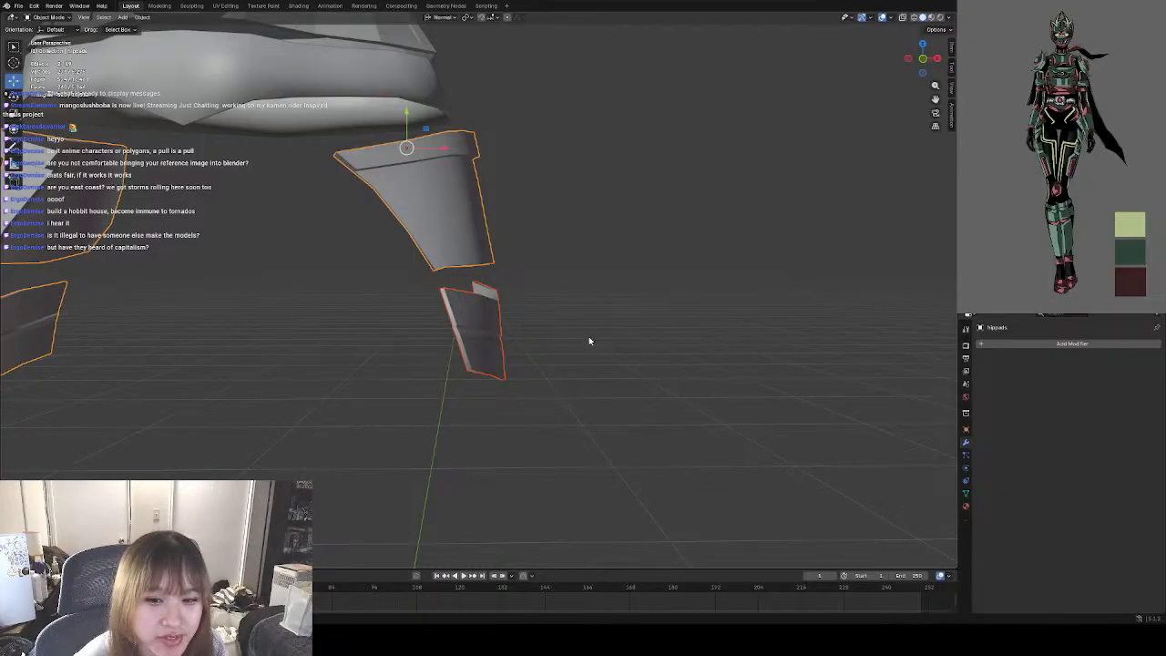
{"action": "left_click", "coordinate": [488, 345]}
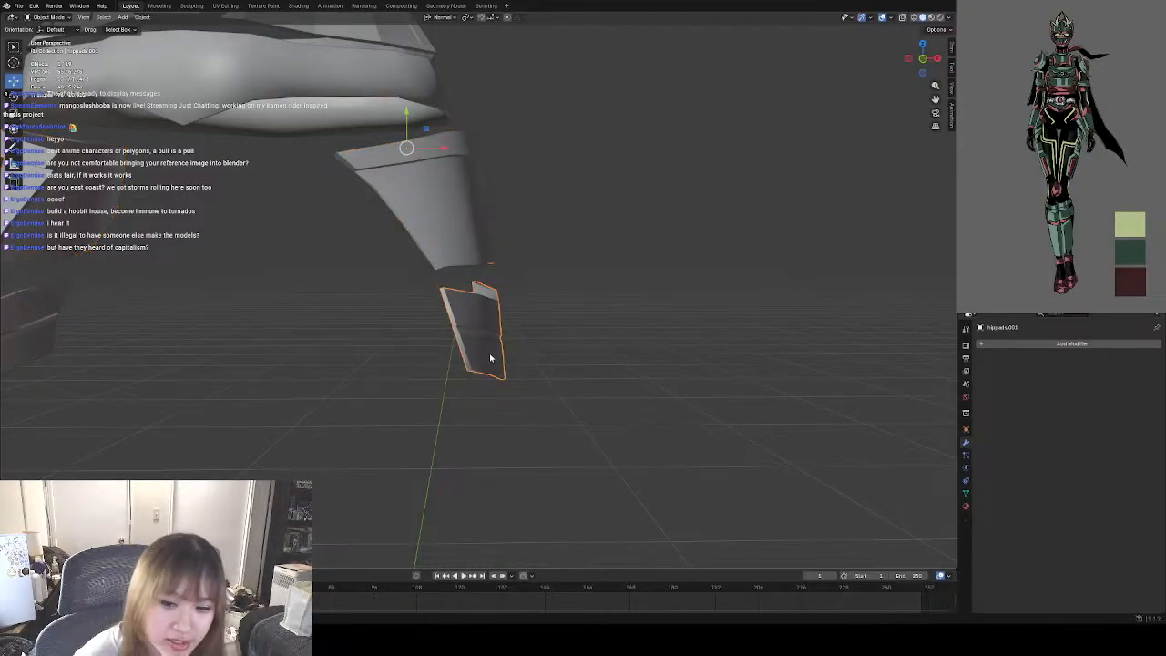
{"action": "right_click", "coordinate": [490, 357]}
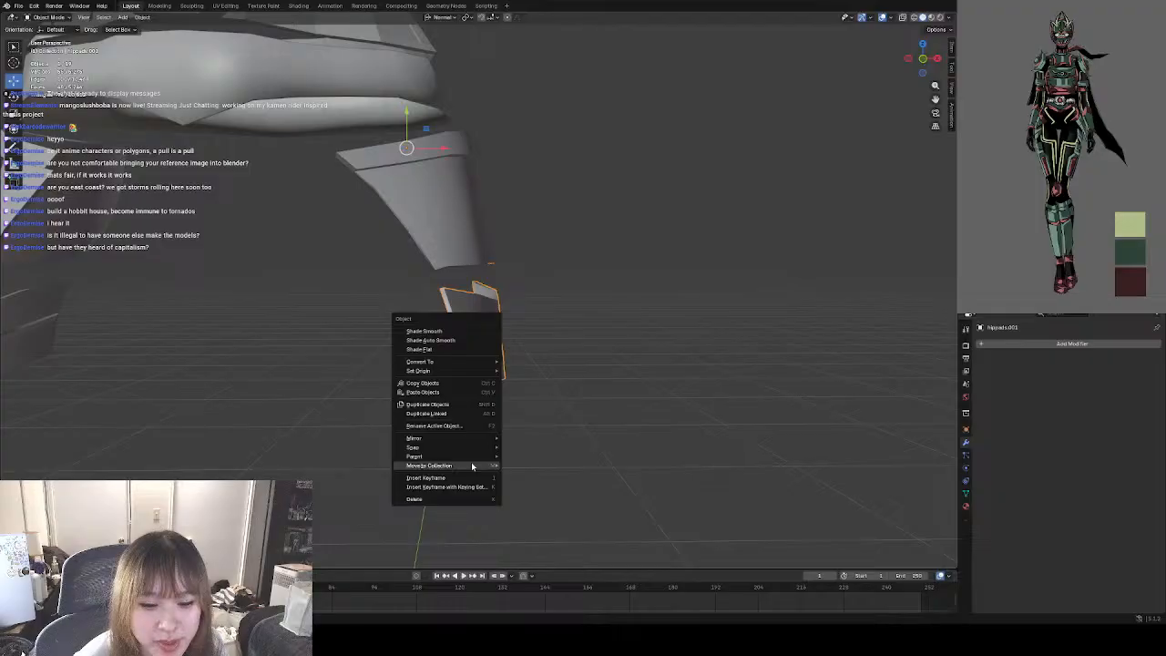
{"action": "mouse_move", "coordinate": [470, 441]}
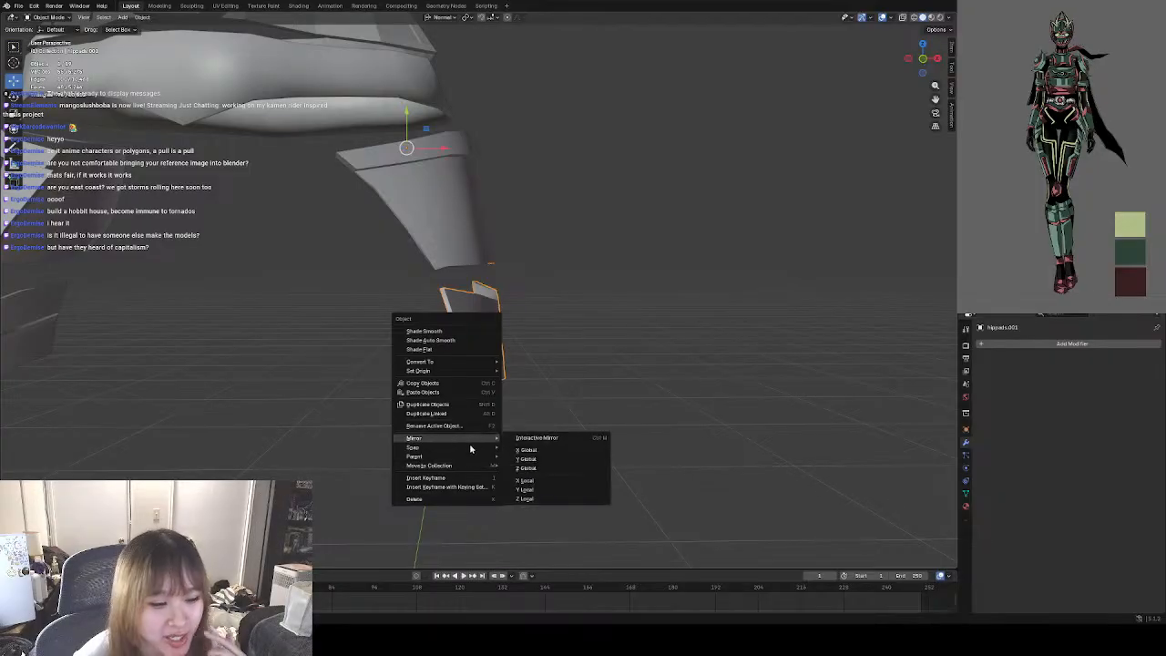
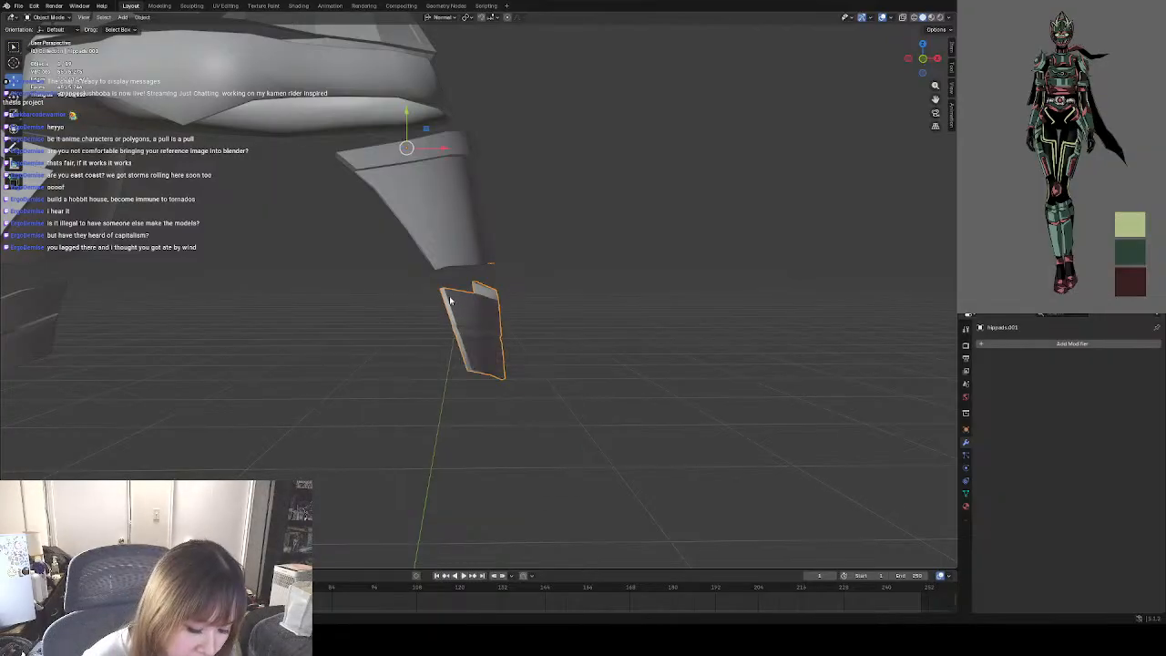
Duplicate the separated left lower hip pad and place the copy below the original, further down the thigh.
{"action": "key", "text": "shift+d"}
{"action": "left_click", "coordinate": [480, 407]}
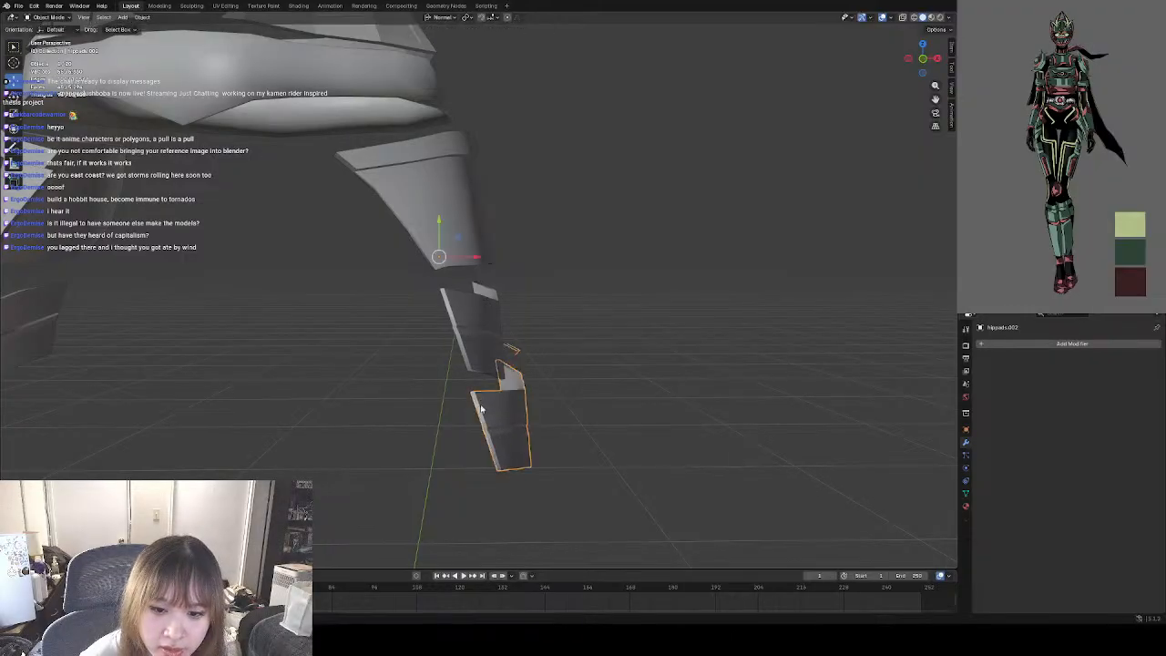
{"action": "middle_click_drag", "start_coordinate": [539, 383], "coordinate": [601, 342]}
{"action": "left_click", "coordinate": [425, 319]}
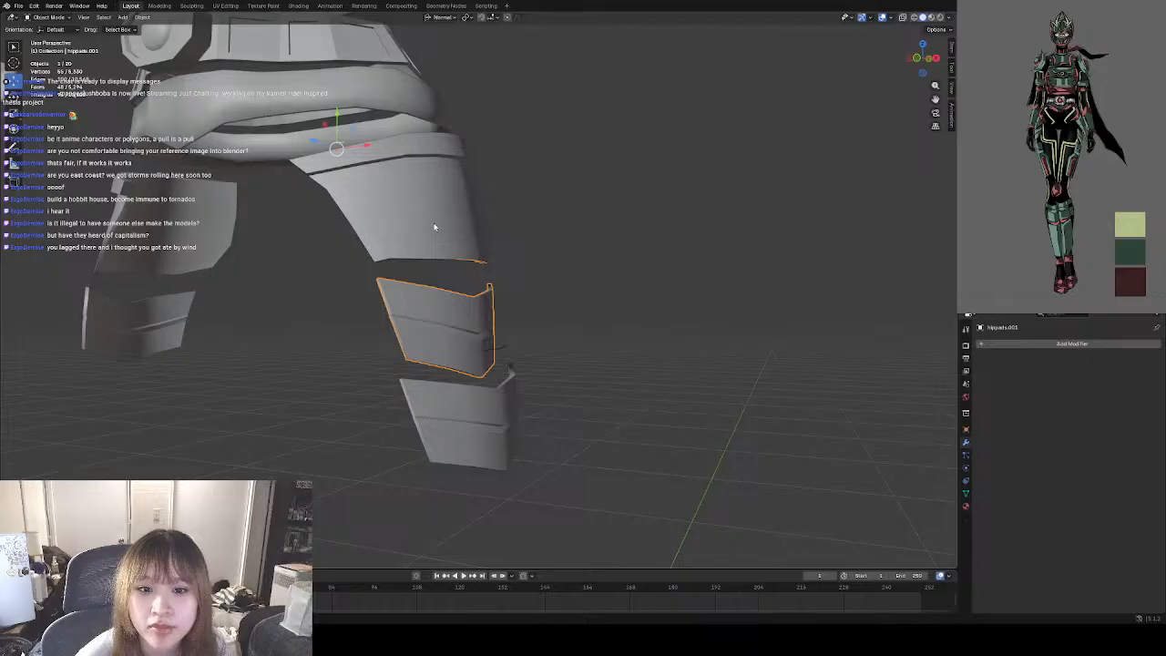
{"action": "left_click", "coordinate": [435, 227], "text": "shift"}
{"action": "right_click", "coordinate": [419, 300]}
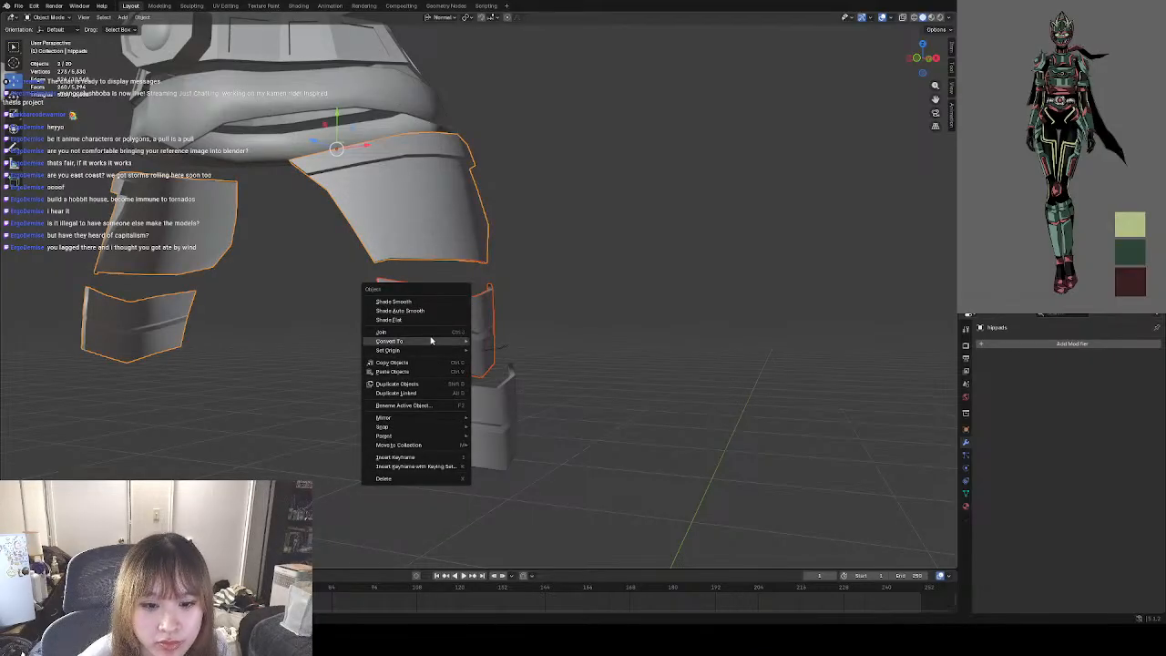
{"action": "left_click", "coordinate": [657, 333]}
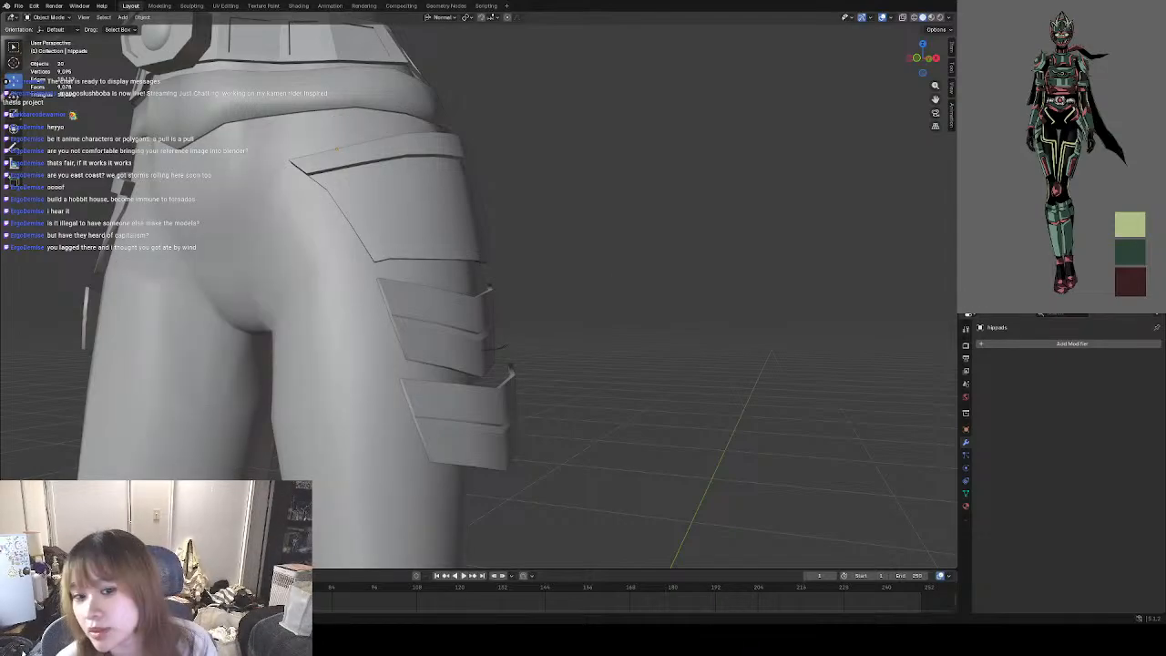
Edit the duplicated lowest hip pad's mesh and delete the stray edges floating above it.
{"action": "left_click", "coordinate": [513, 424]}
{"action": "middle_click_drag", "start_coordinate": [513, 424], "coordinate": [601, 419]}
{"action": "left_click", "coordinate": [708, 290]}
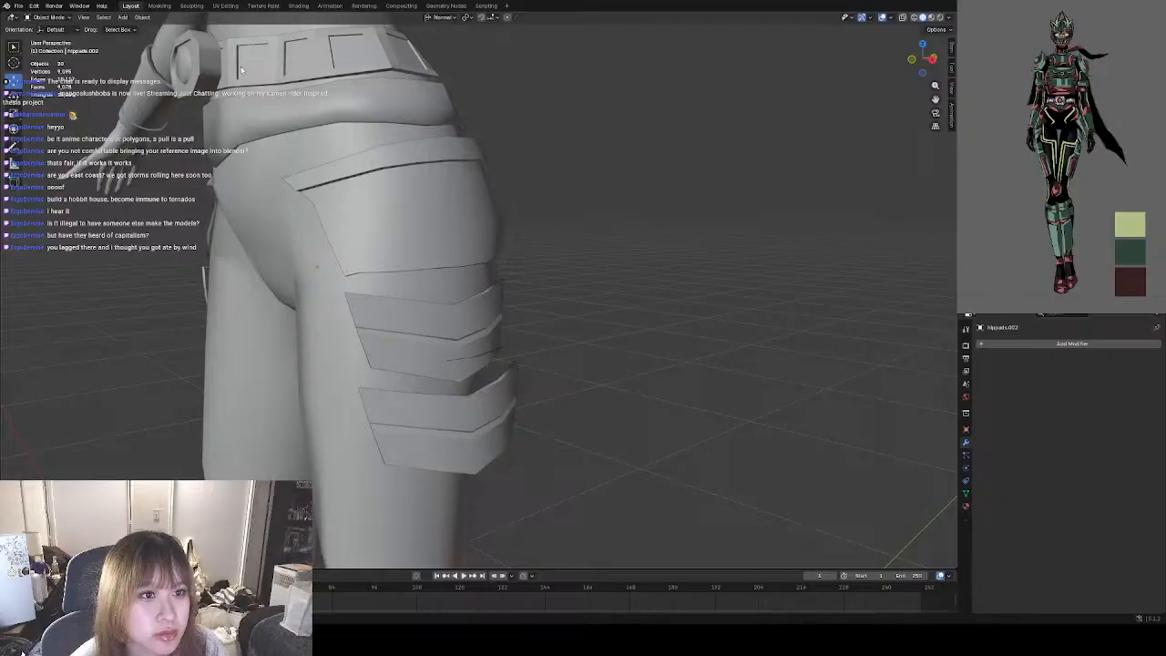
{"action": "left_click", "coordinate": [463, 400]}
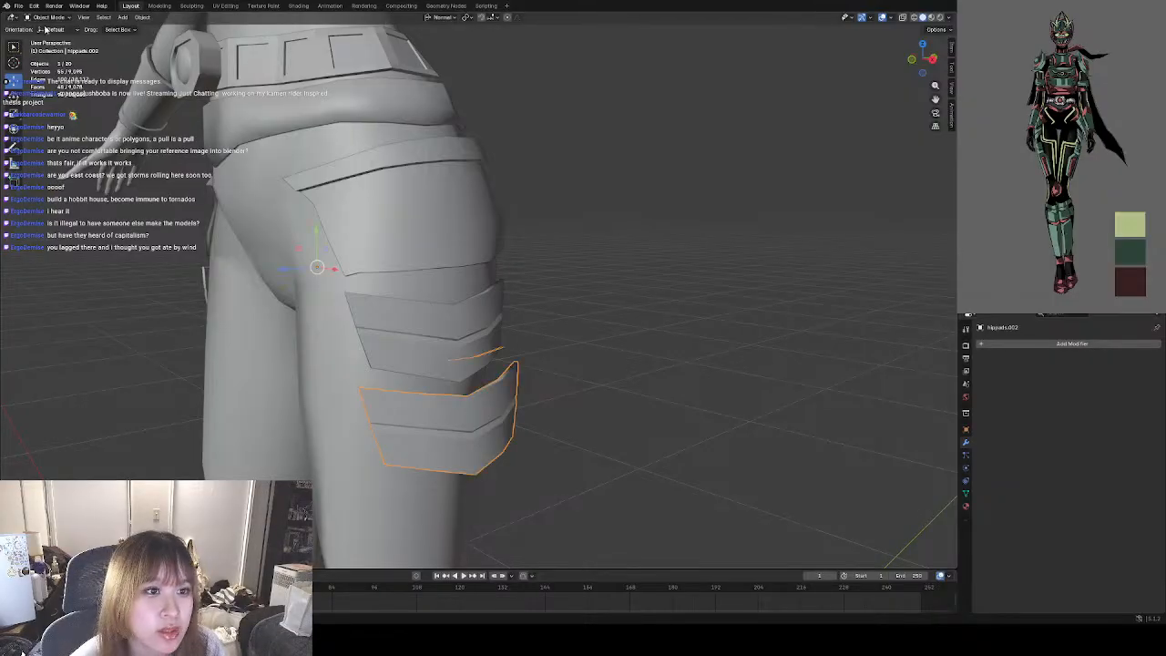
{"action": "left_click", "coordinate": [48, 17]}
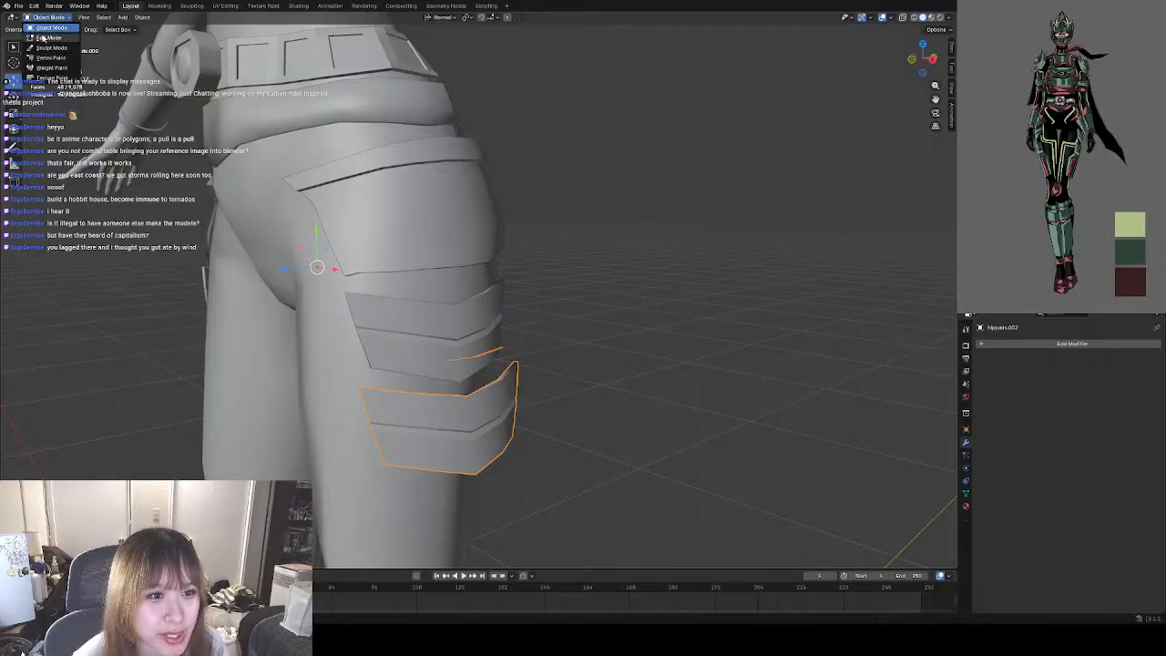
{"action": "left_click", "coordinate": [50, 37]}
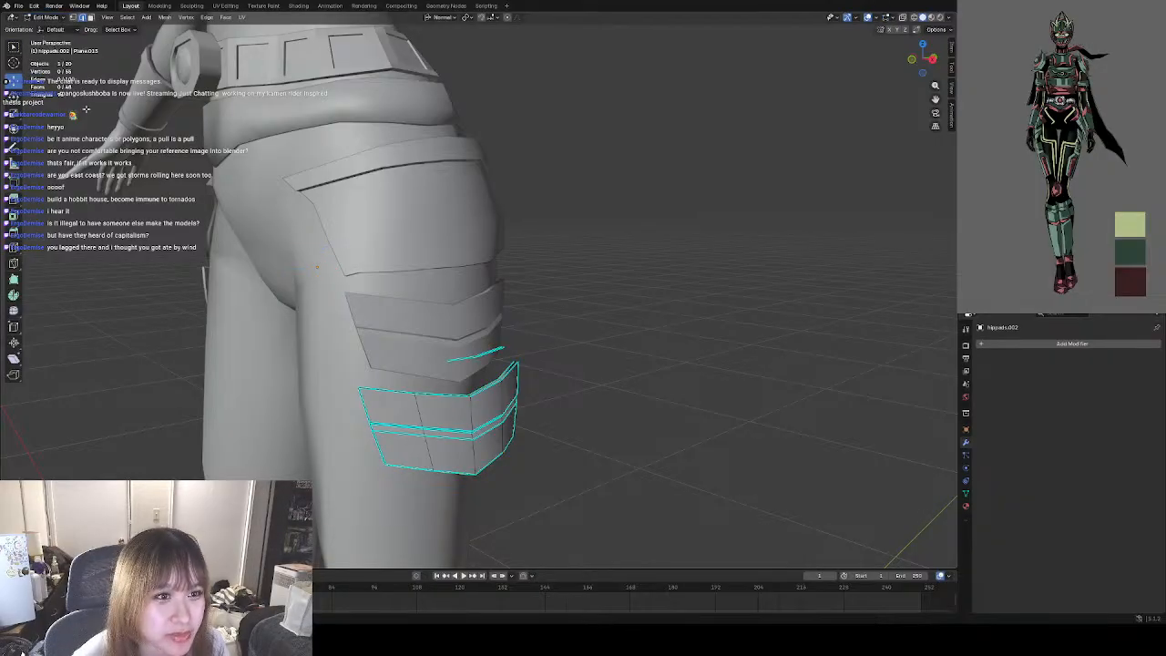
{"action": "left_click", "coordinate": [446, 358]}
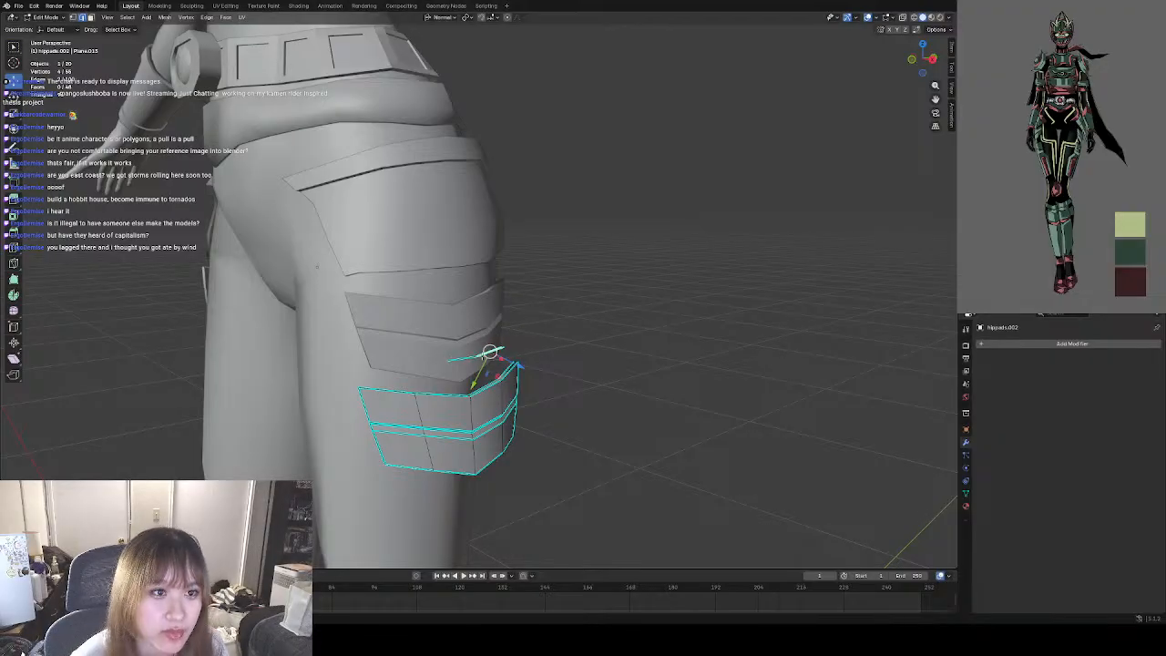
{"action": "right_click", "coordinate": [491, 355]}
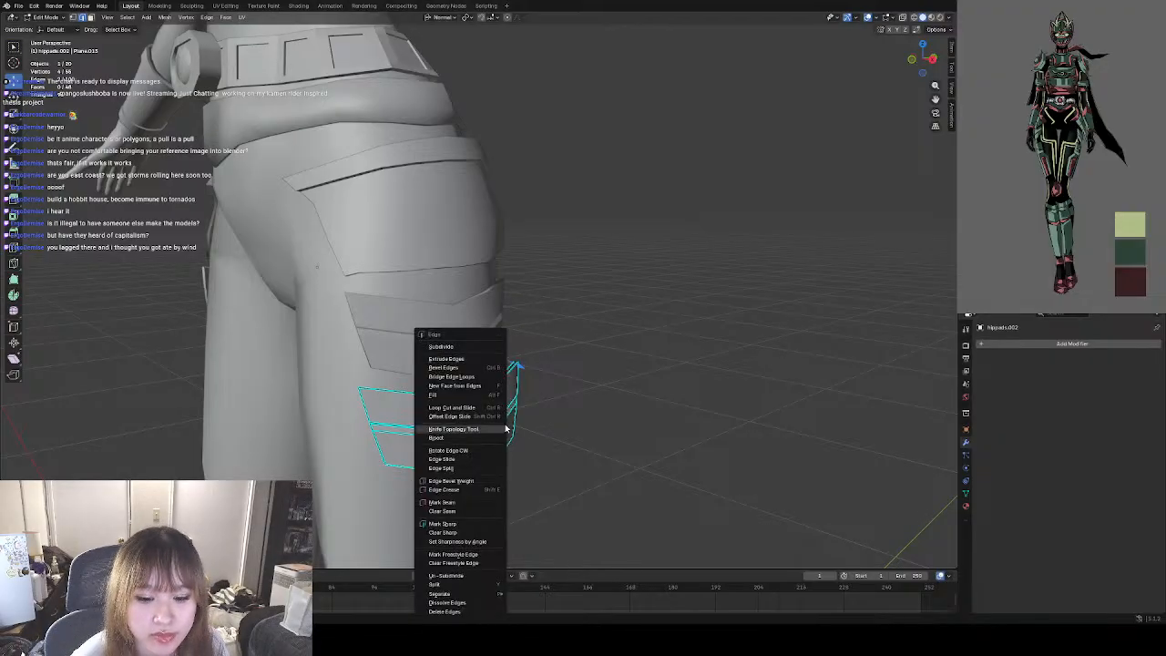
{"action": "left_click", "coordinate": [459, 611]}
{"action": "left_click_drag", "start_coordinate": [454, 368], "coordinate": [453, 368]}
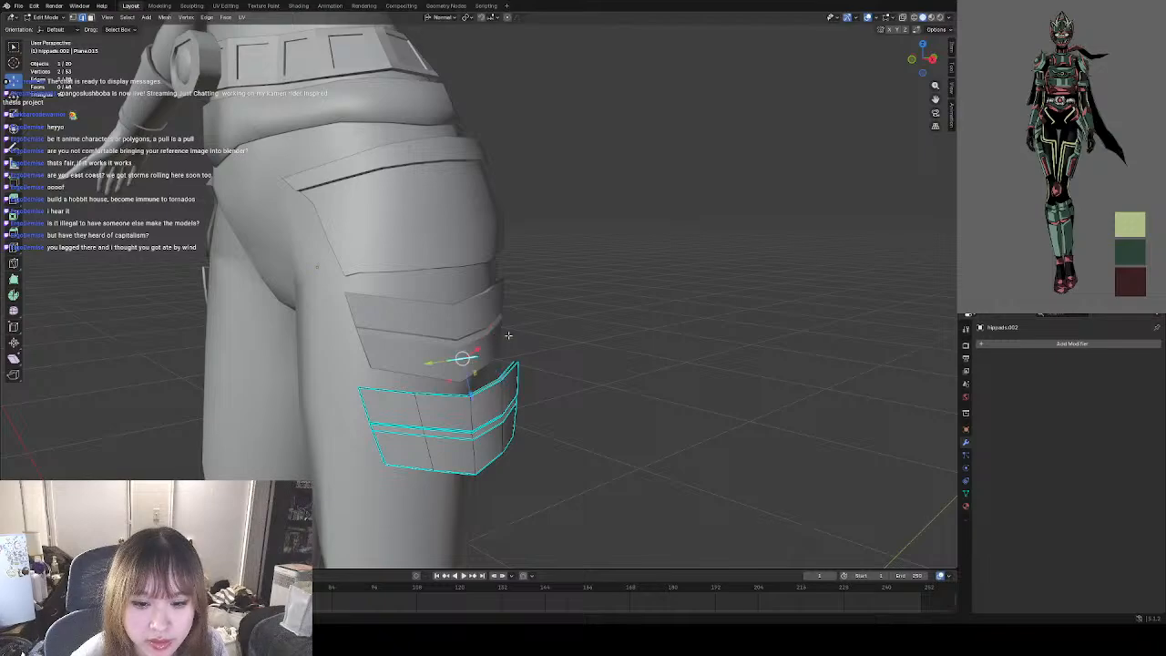
{"action": "key", "text": "ctrl+e"}
{"action": "left_click", "coordinate": [471, 337]}
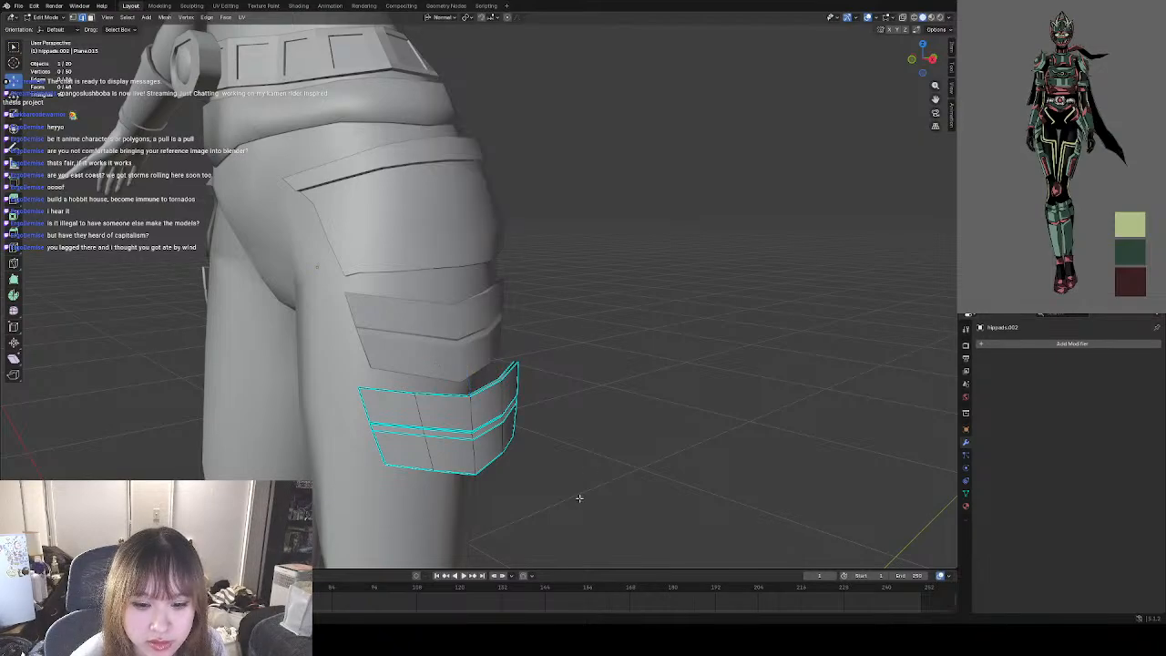
Return to Object Mode and shift the duplicated hip pad slightly outward from the thigh along X.
{"action": "middle_click_drag", "start_coordinate": [578, 497], "coordinate": [638, 498]}
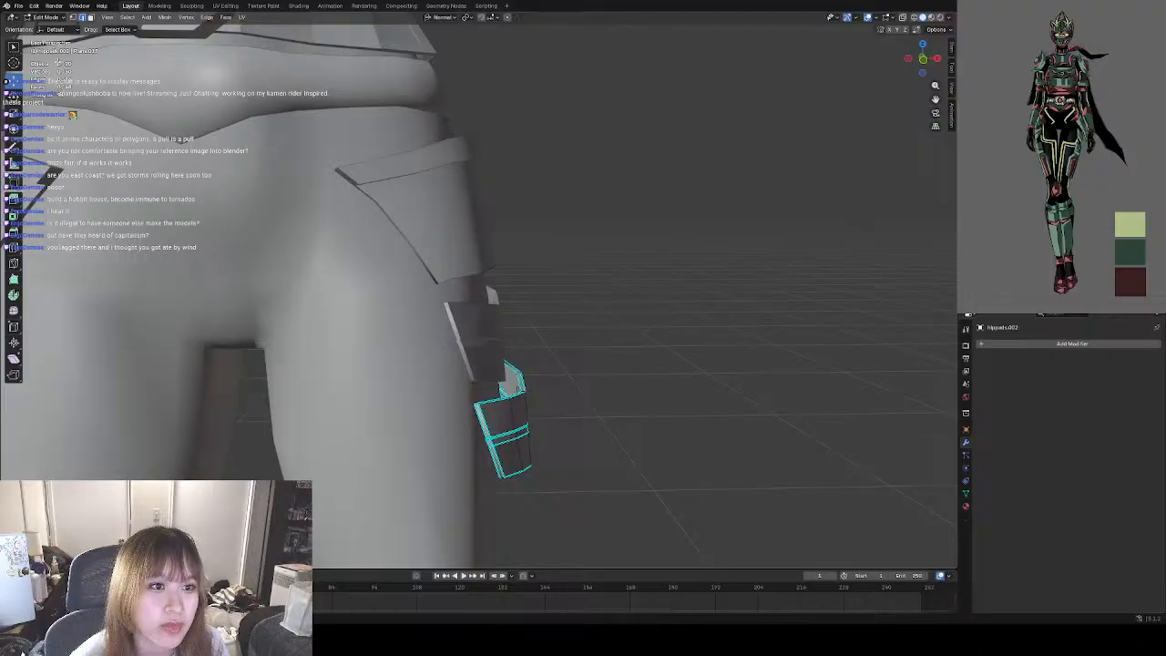
{"action": "left_click", "coordinate": [50, 16]}
{"action": "left_click", "coordinate": [78, 26]}
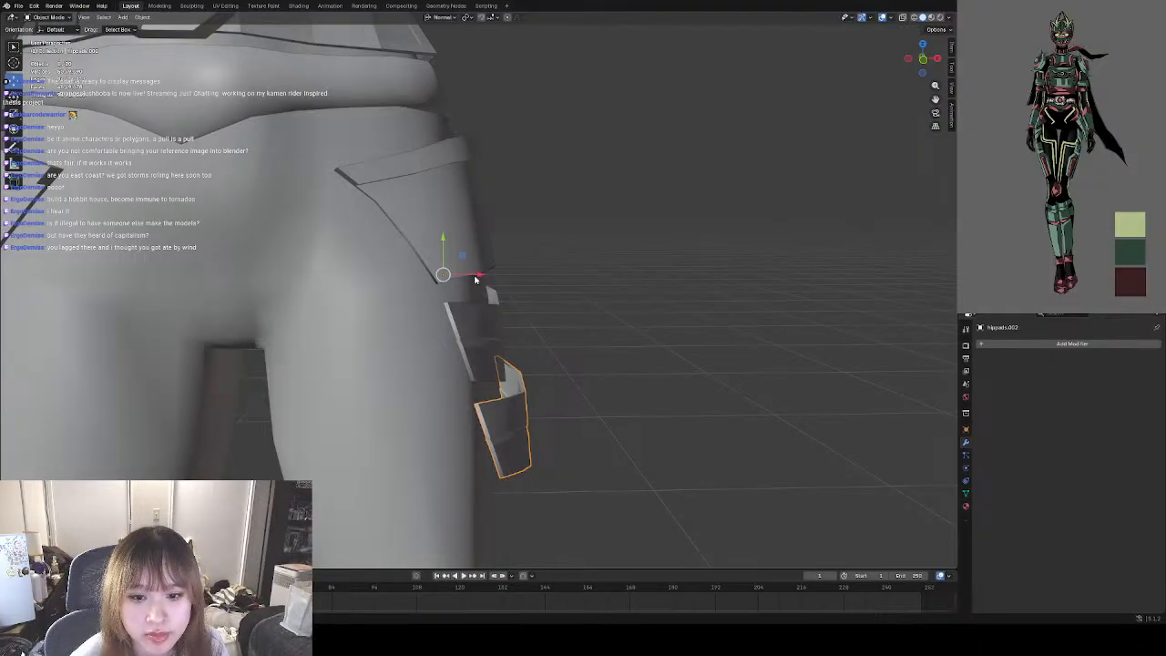
{"action": "left_click_drag", "start_coordinate": [475, 280], "coordinate": [495, 292]}
{"action": "scroll", "coordinate": [501, 359], "scroll_direction": "down", "scroll_amount": 5}
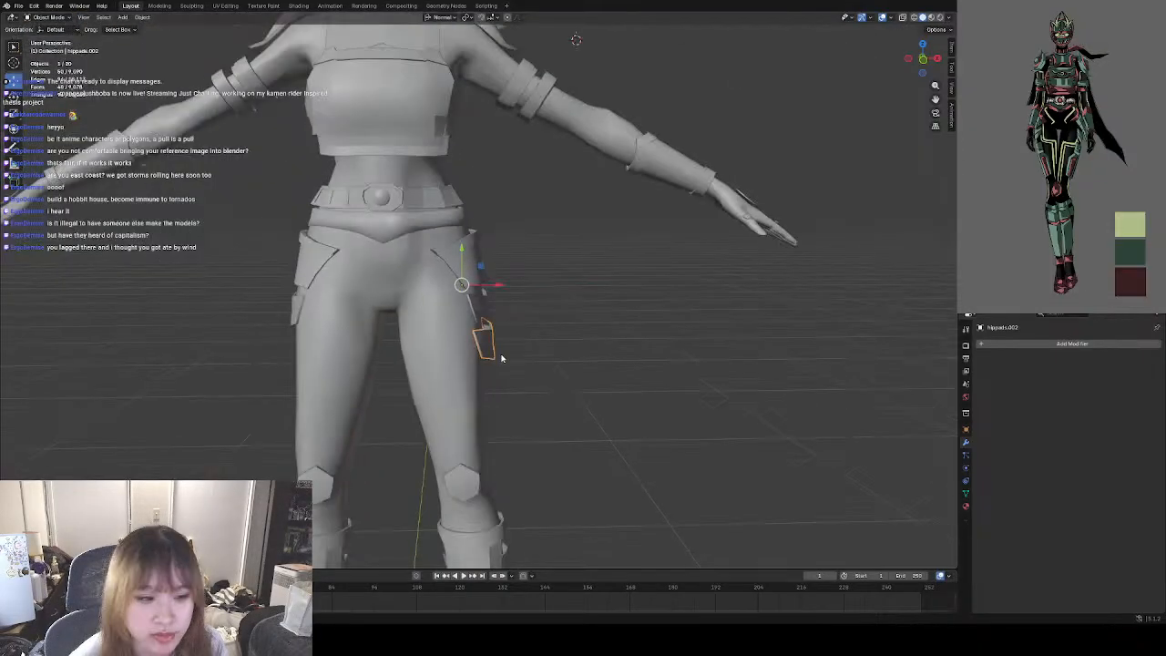
{"action": "left_click", "coordinate": [546, 381]}
{"action": "middle_click_drag", "start_coordinate": [547, 381], "coordinate": [506, 382]}
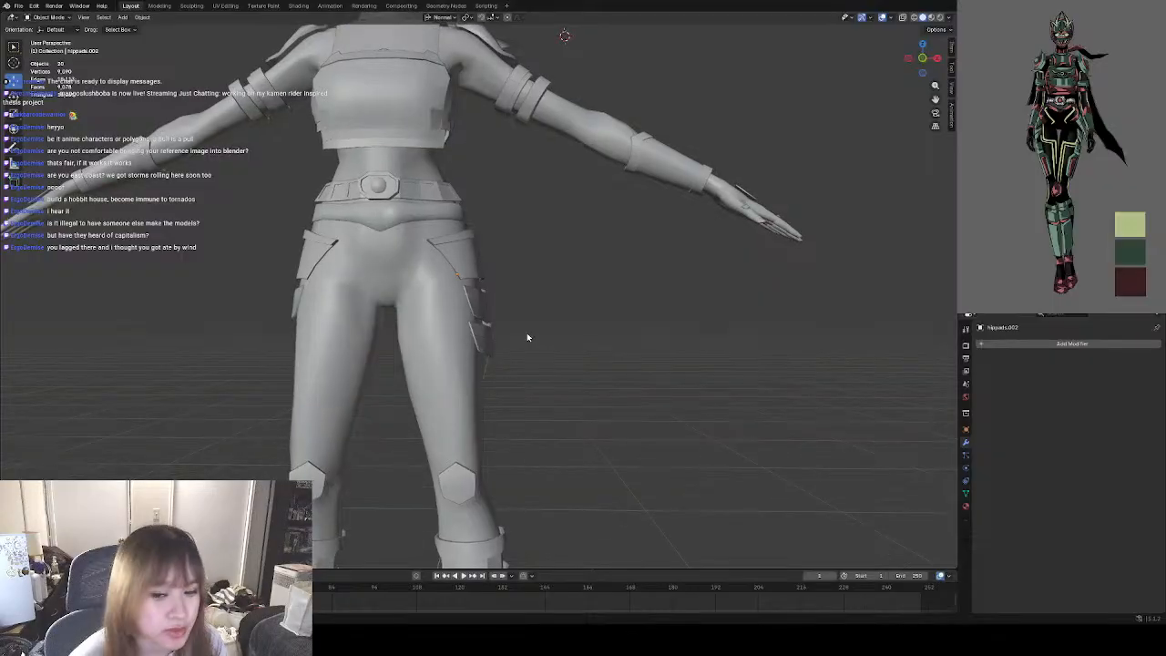
Adjust the duplicated hip pad's height and tilt it slightly from the front so it follows the outer thigh.
{"action": "left_click", "coordinate": [487, 337]}
{"action": "left_click_drag", "start_coordinate": [483, 276], "coordinate": [459, 255]}
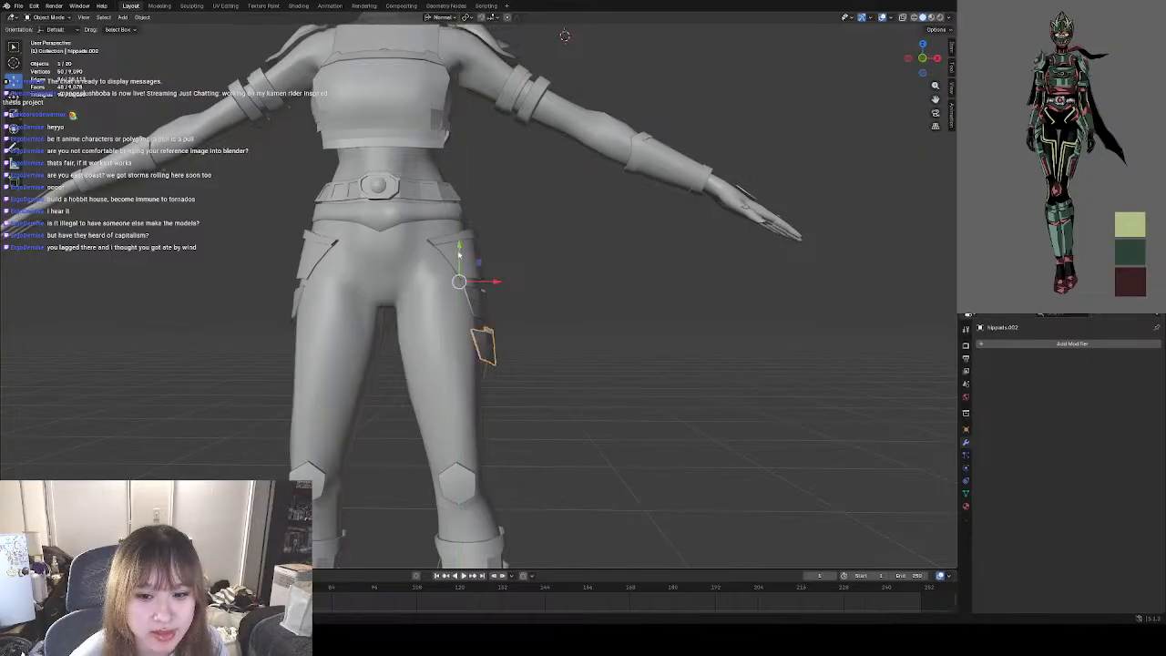
{"action": "left_click", "coordinate": [18, 98]}
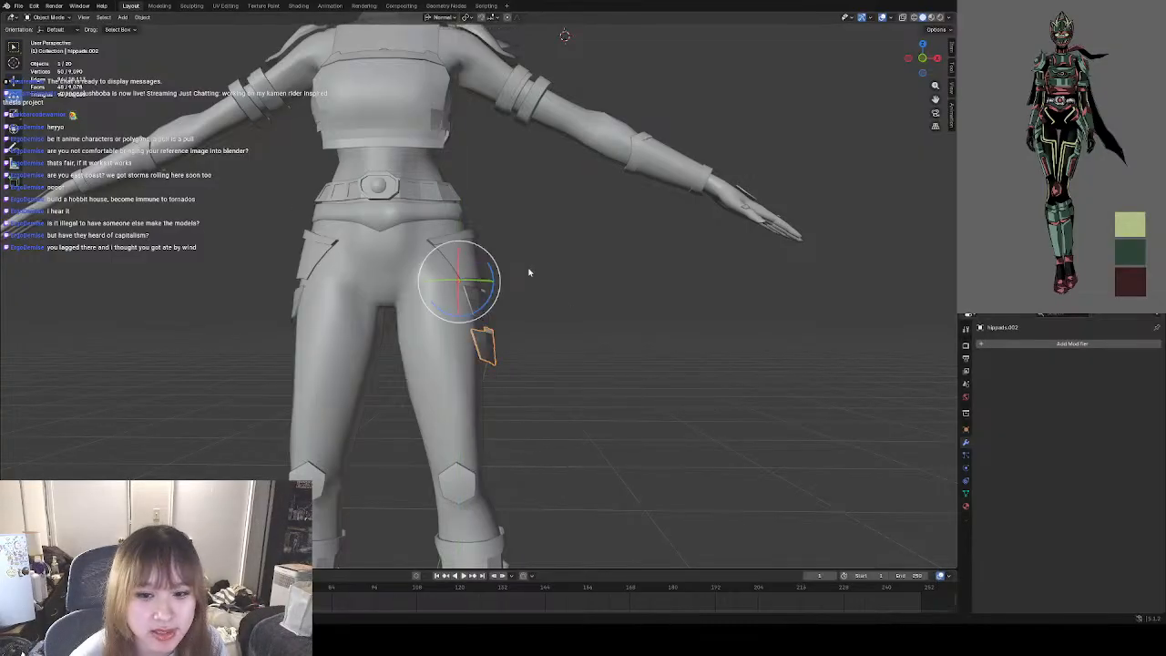
{"action": "left_click_drag", "start_coordinate": [489, 298], "coordinate": [492, 284]}
{"action": "left_click", "coordinate": [15, 82]}
{"action": "left_click", "coordinate": [542, 356]}
{"action": "middle_click_drag", "start_coordinate": [475, 374], "coordinate": [558, 369]}
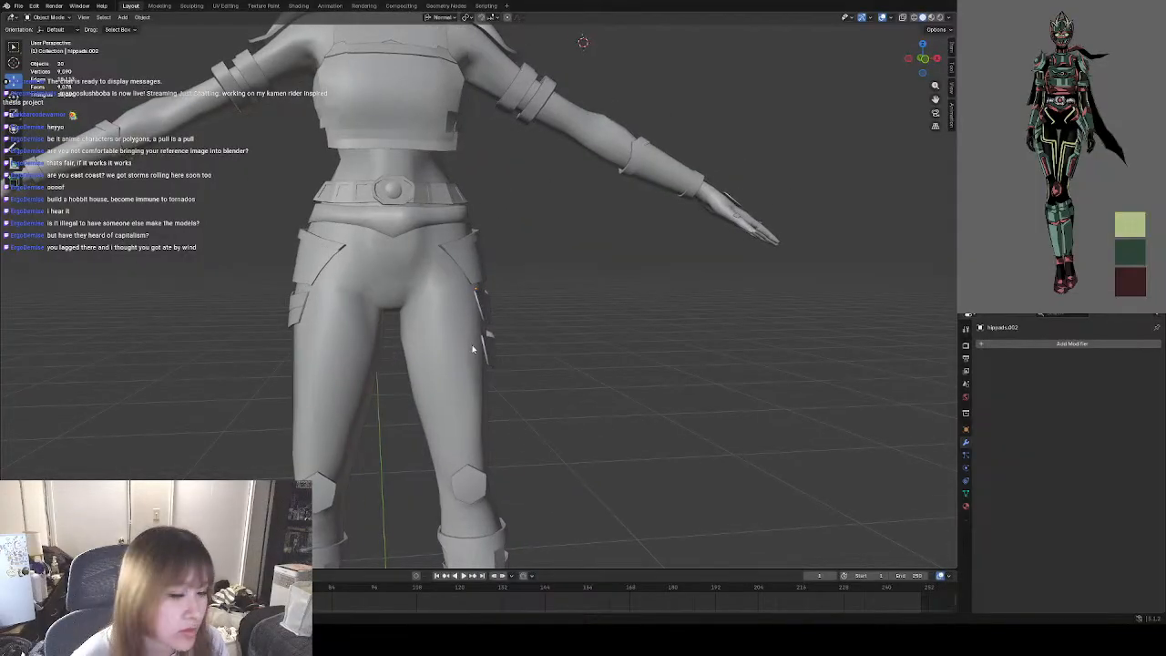
Rotate the duplicated hip pad slightly as seen from above so it wraps around the side of the thigh.
{"action": "middle_click_drag", "start_coordinate": [473, 349], "coordinate": [551, 344]}
{"action": "scroll", "coordinate": [476, 357], "scroll_direction": "up", "scroll_amount": 5}
{"action": "left_click", "coordinate": [478, 426]}
{"action": "scroll", "coordinate": [565, 405], "scroll_direction": "down", "scroll_amount": 3}
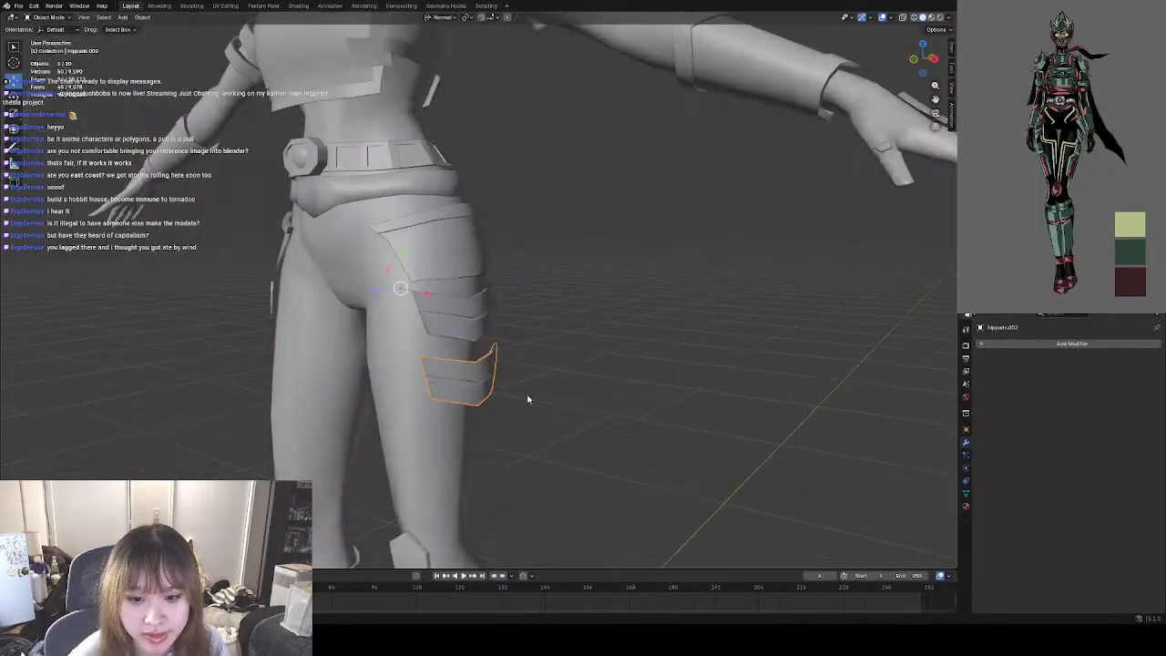
{"action": "mouse_move", "coordinate": [527, 399]}
{"action": "middle_mouse_down"}
{"action": "mouse_move", "coordinate": [539, 438]}
{"action": "mouse_move", "coordinate": [515, 383]}
{"action": "middle_mouse_up"}
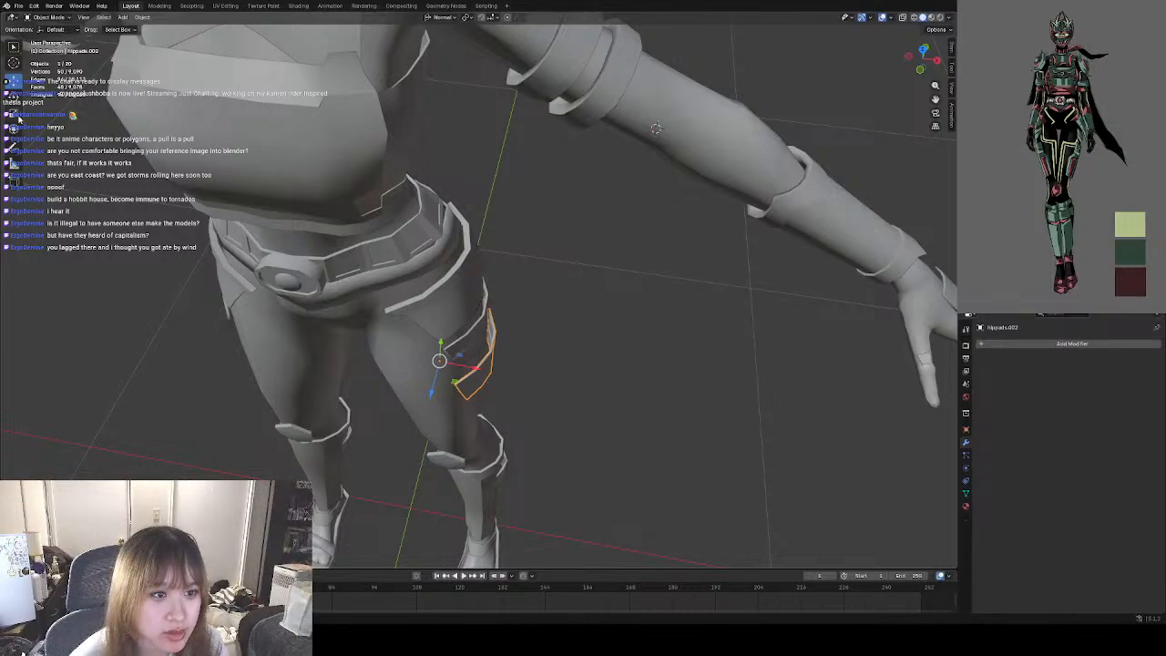
{"action": "left_click", "coordinate": [14, 99]}
{"action": "left_click_drag", "start_coordinate": [455, 388], "coordinate": [460, 386]}
Nudge the duplicated hip pad slightly outward along X while checking its clearance from the back of the leg.
{"action": "middle_click_drag", "start_coordinate": [504, 386], "coordinate": [426, 289]}
{"action": "left_click", "coordinate": [14, 81]}
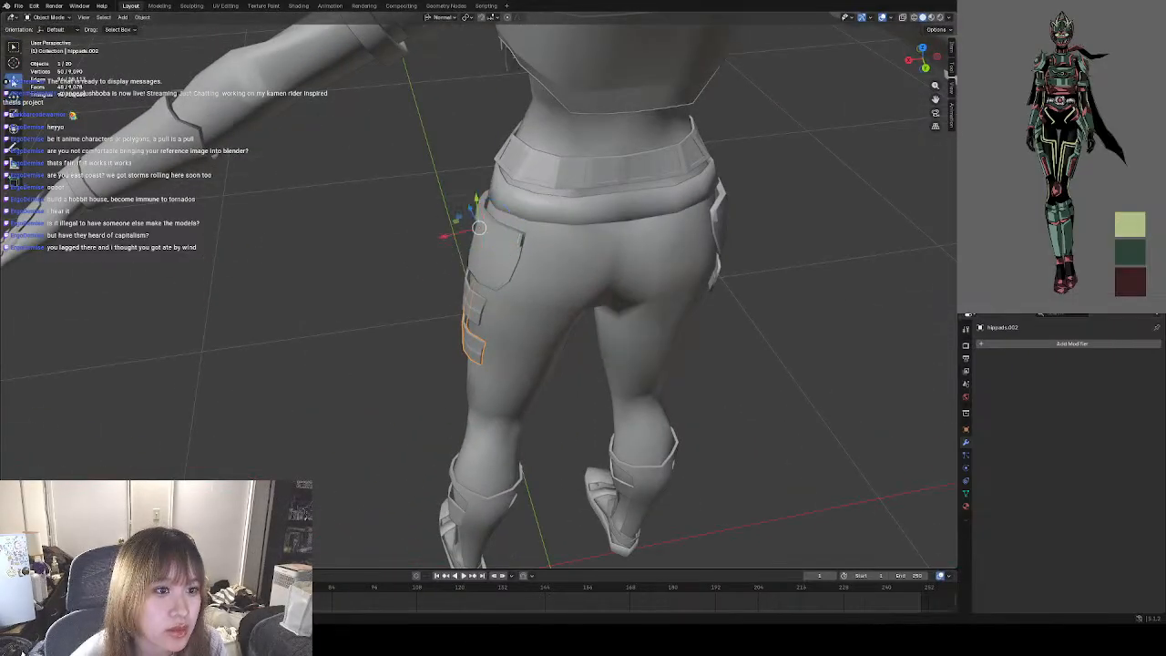
{"action": "left_click_drag", "start_coordinate": [448, 238], "coordinate": [442, 239]}
{"action": "left_click", "coordinate": [383, 353]}
{"action": "middle_click_drag", "start_coordinate": [382, 354], "coordinate": [562, 310]}
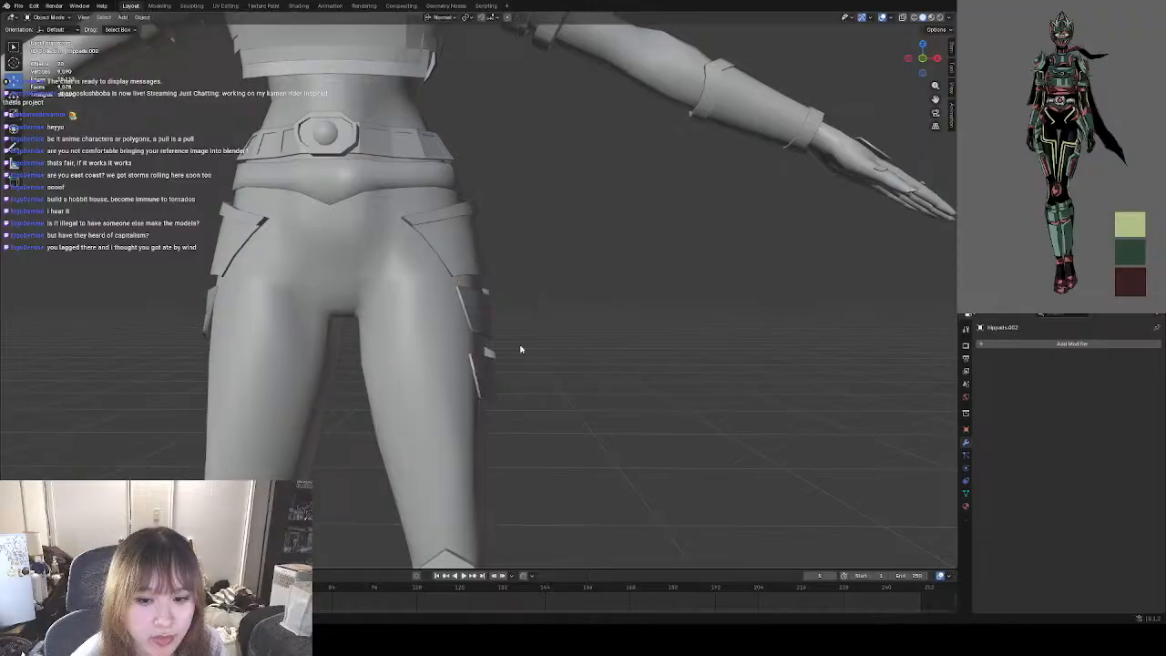
{"action": "left_click", "coordinate": [482, 364]}
{"action": "left_click", "coordinate": [581, 388]}
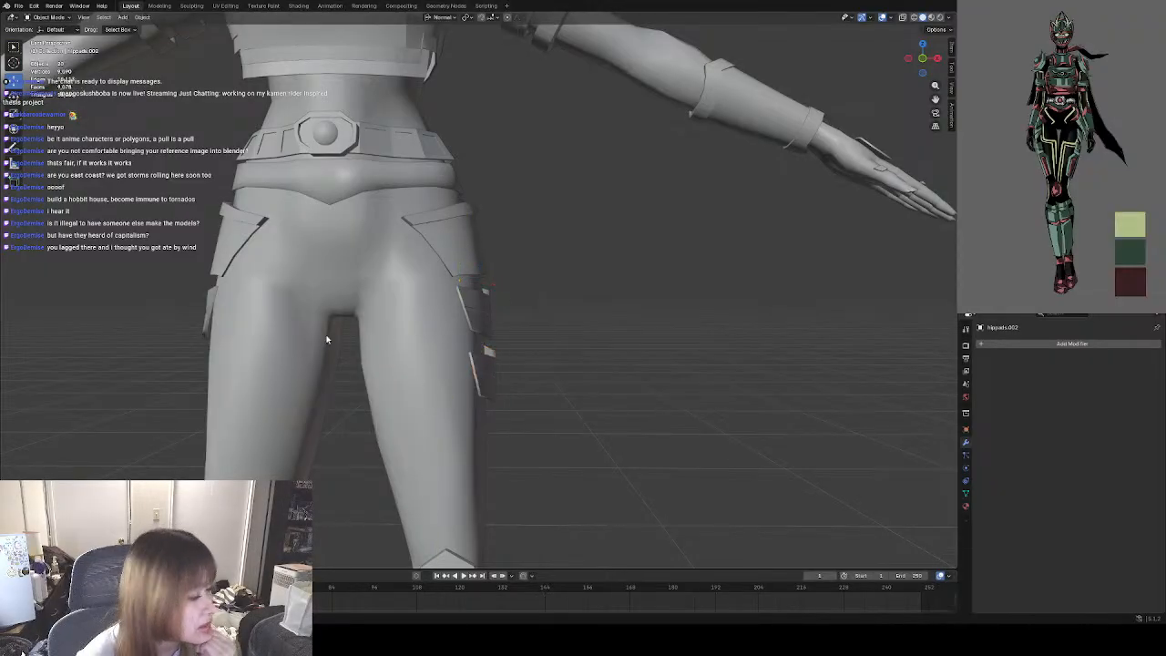
Open the duplicated hip pad in Edit Mode and examine its shape against the thigh from the front and side.
{"action": "left_click", "coordinate": [490, 391]}
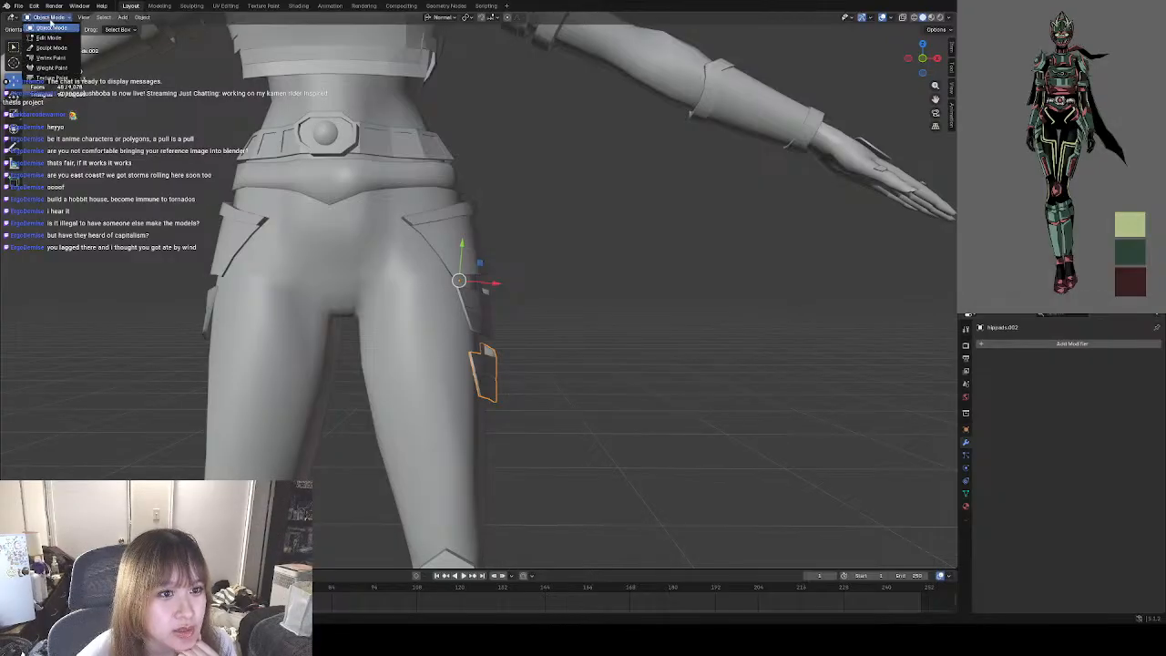
{"action": "key", "text": "Tab"}
{"action": "middle_click_drag", "start_coordinate": [595, 388], "coordinate": [465, 381]}
{"action": "scroll", "coordinate": [465, 381], "scroll_direction": "up", "scroll_amount": 4}
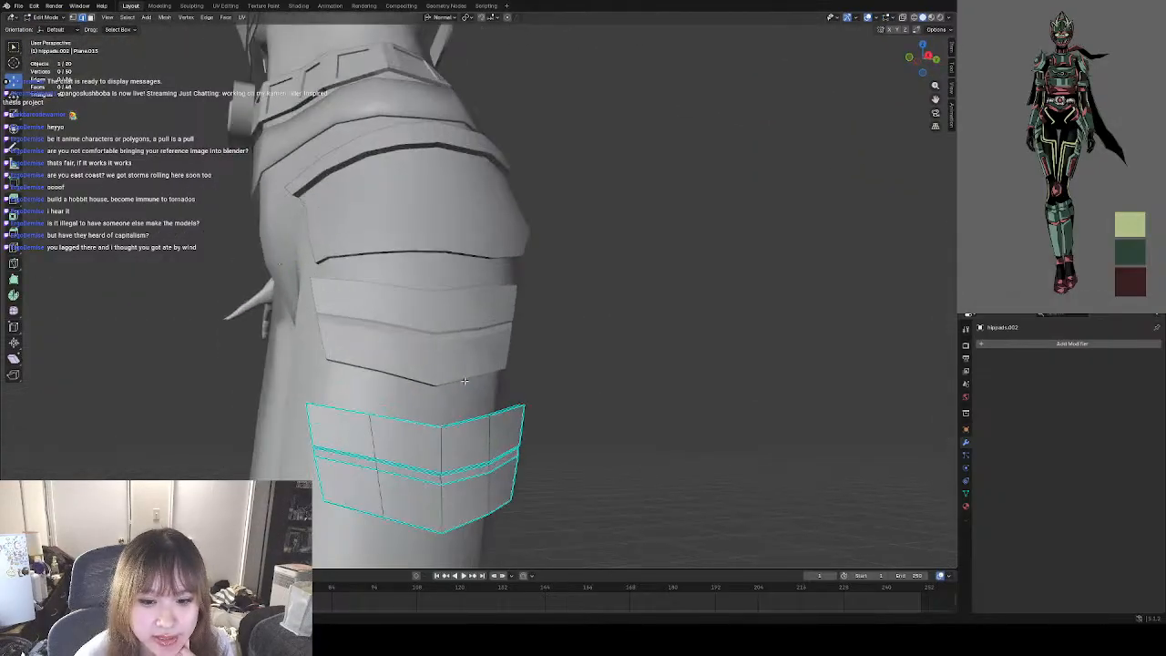
{"action": "middle_click_drag", "start_coordinate": [679, 424], "coordinate": [610, 369]}
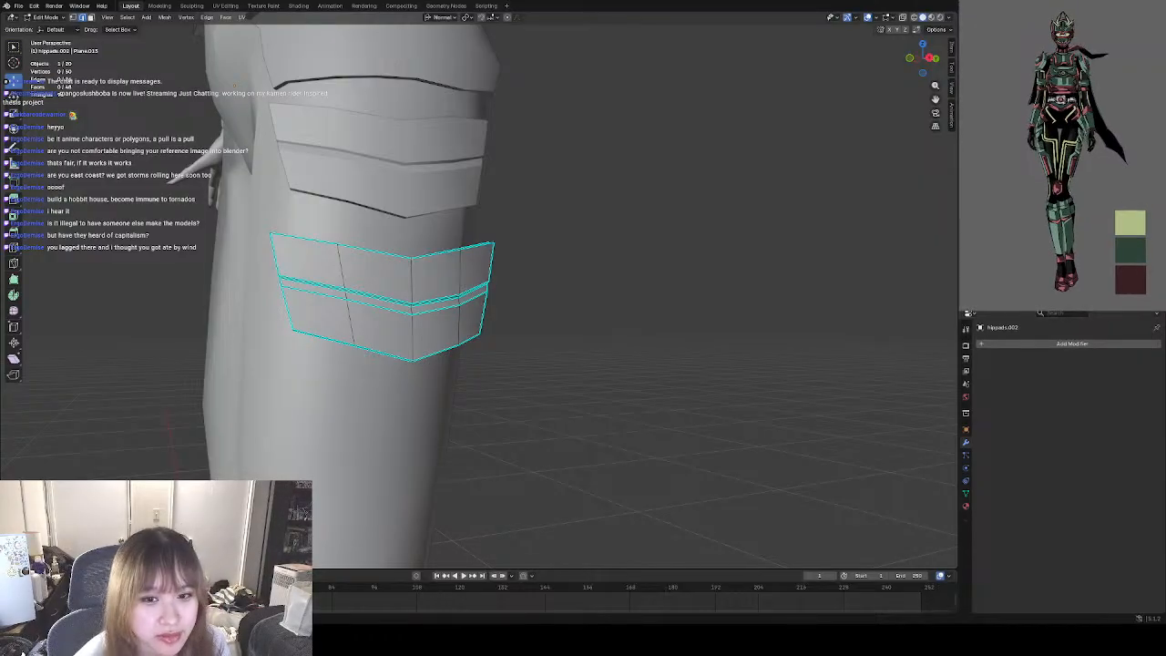
{"action": "scroll", "coordinate": [504, 321], "scroll_direction": "down", "scroll_amount": 4}
{"action": "middle_click_drag", "start_coordinate": [504, 321], "coordinate": [582, 356]}
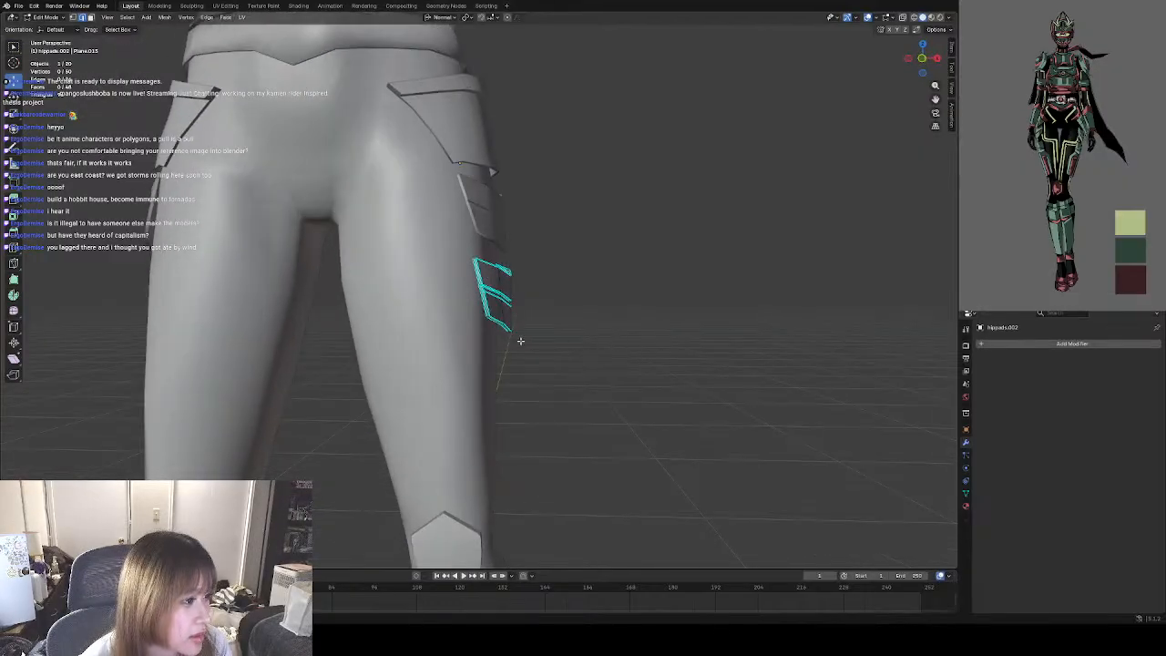
{"action": "scroll", "coordinate": [568, 318], "scroll_direction": "up", "scroll_amount": 5}
{"action": "middle_click_drag", "start_coordinate": [548, 337], "coordinate": [536, 358]}
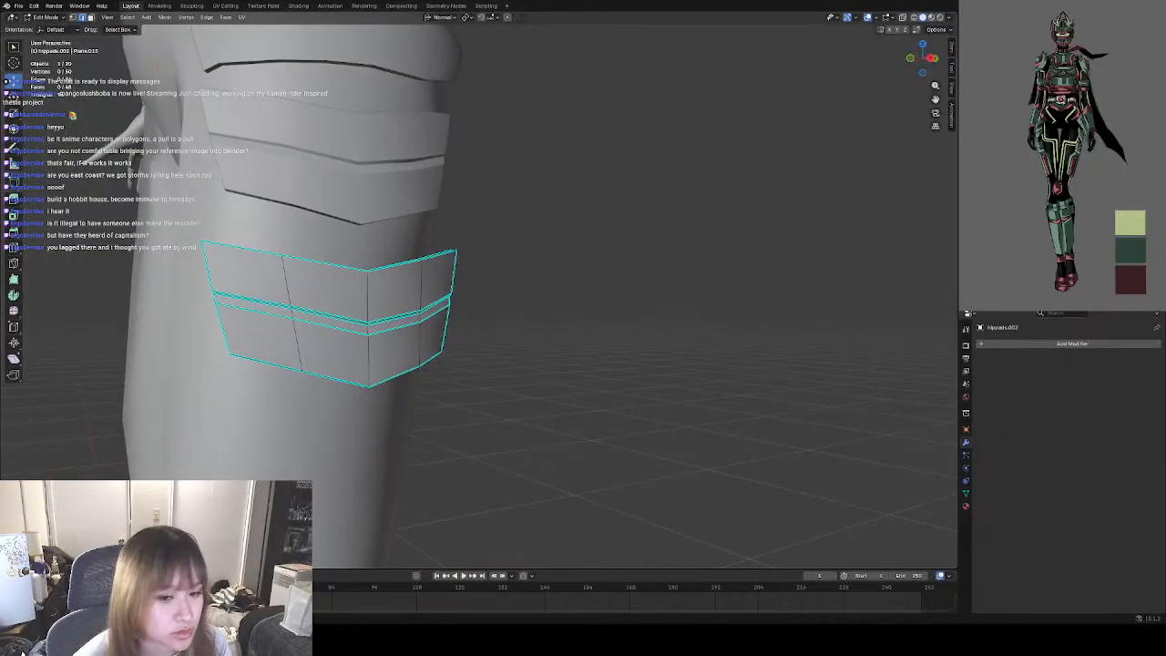
{"action": "scroll", "coordinate": [454, 352], "scroll_direction": "up", "scroll_amount": 2}
{"action": "middle_click_drag", "start_coordinate": [455, 352], "coordinate": [588, 330], "text": "shift"}
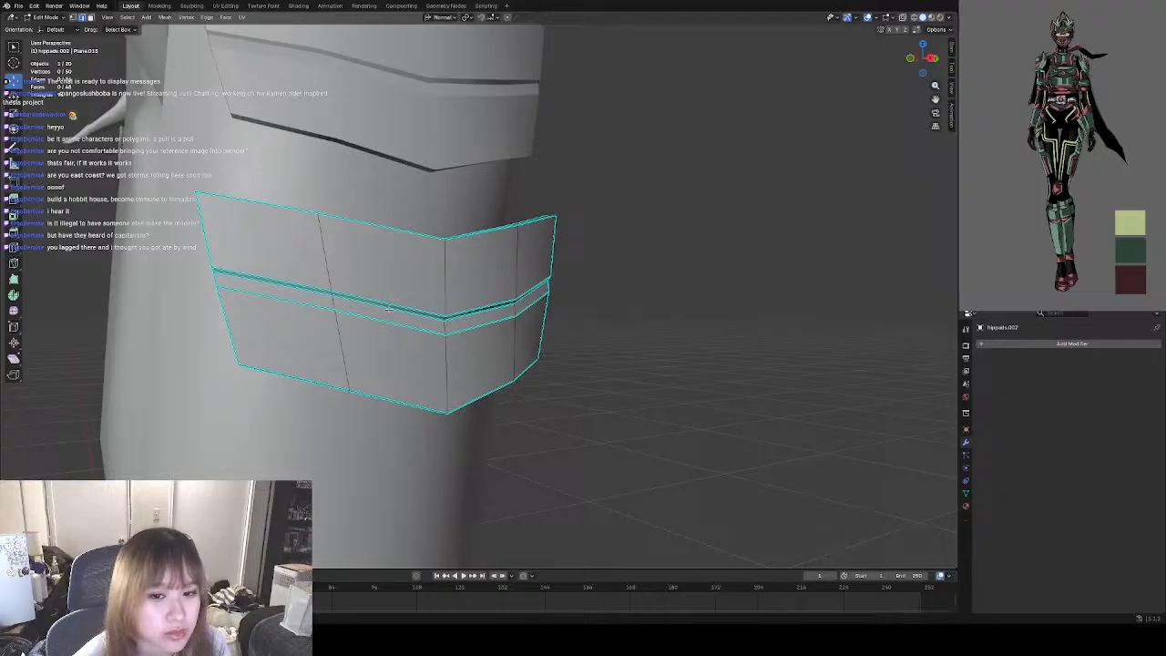
Select the ridge edges of the panel just in front of the duplicated pad's central peak and move them up about 0.004 m.
{"action": "left_click", "coordinate": [390, 309]}
{"action": "middle_click_drag", "start_coordinate": [390, 308], "coordinate": [385, 270]}
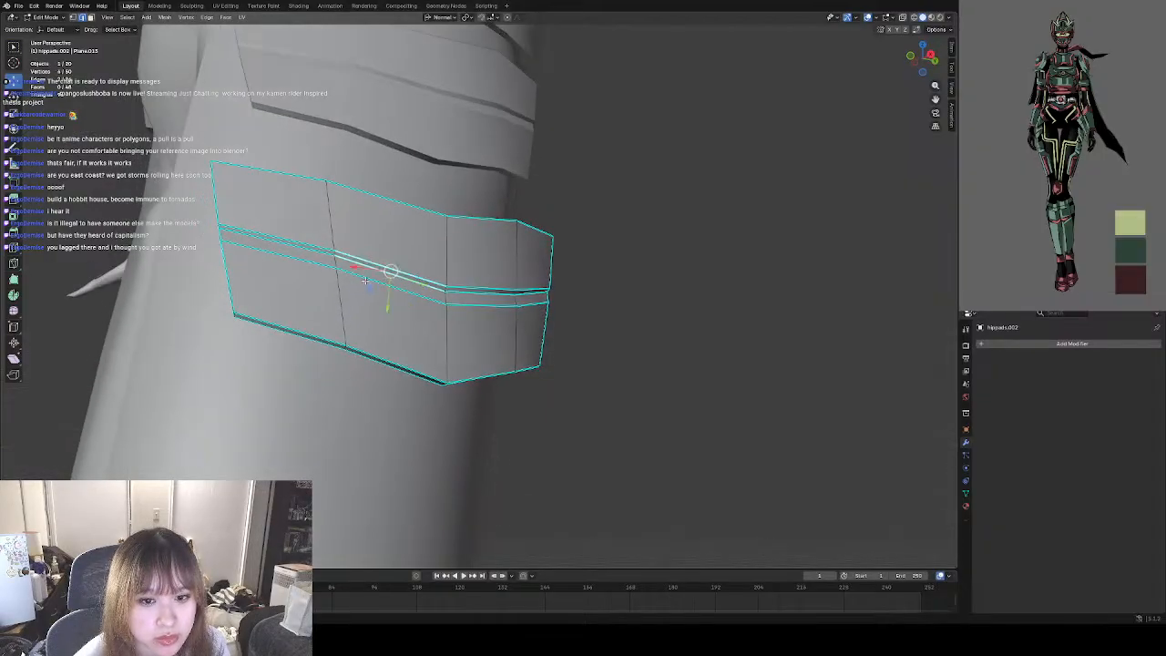
{"action": "left_click", "coordinate": [465, 290], "text": "shift"}
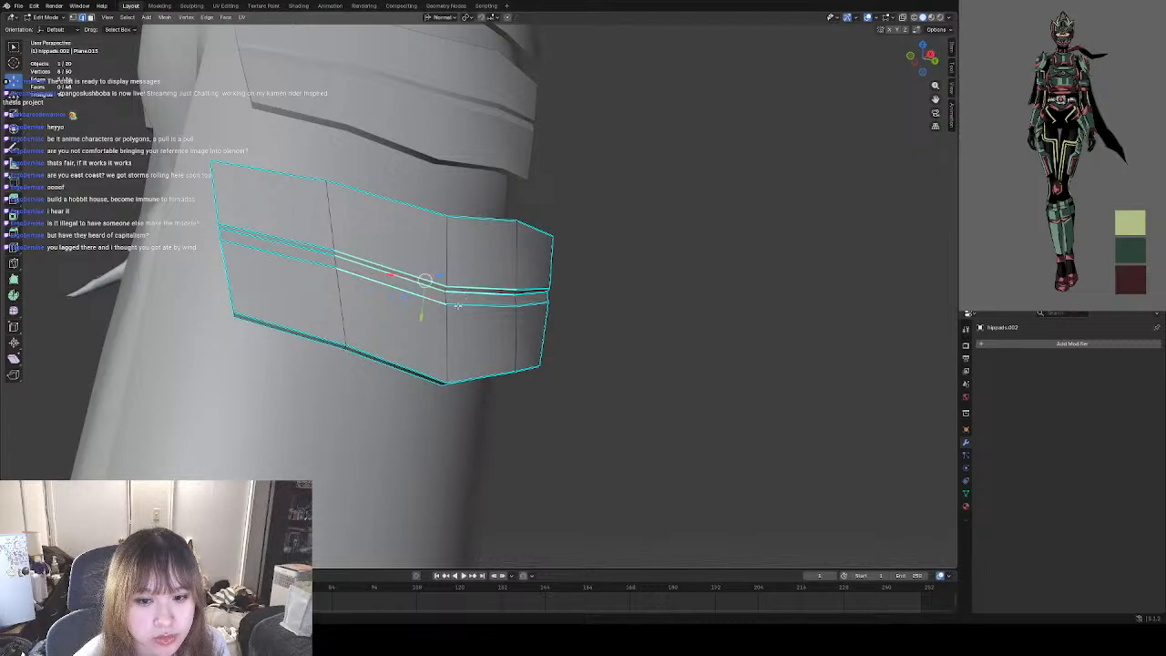
{"action": "left_click", "coordinate": [414, 280]}
{"action": "left_click", "coordinate": [401, 272], "text": "shift"}
{"action": "left_click", "coordinate": [396, 285], "text": "shift"}
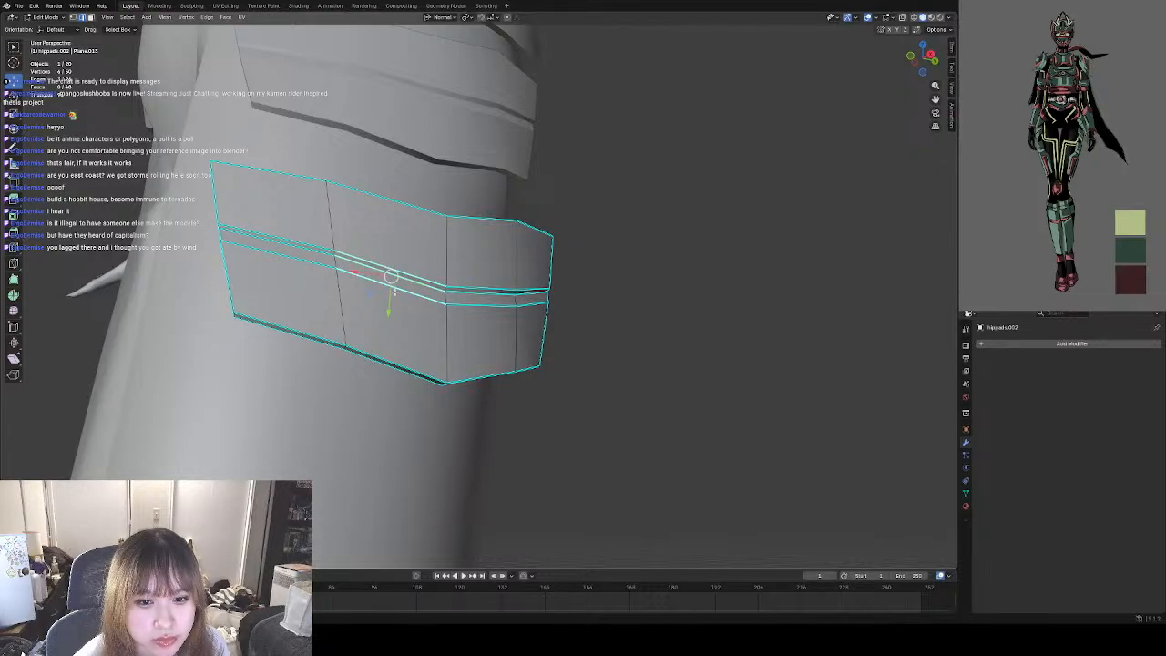
{"action": "key", "text": "g"}
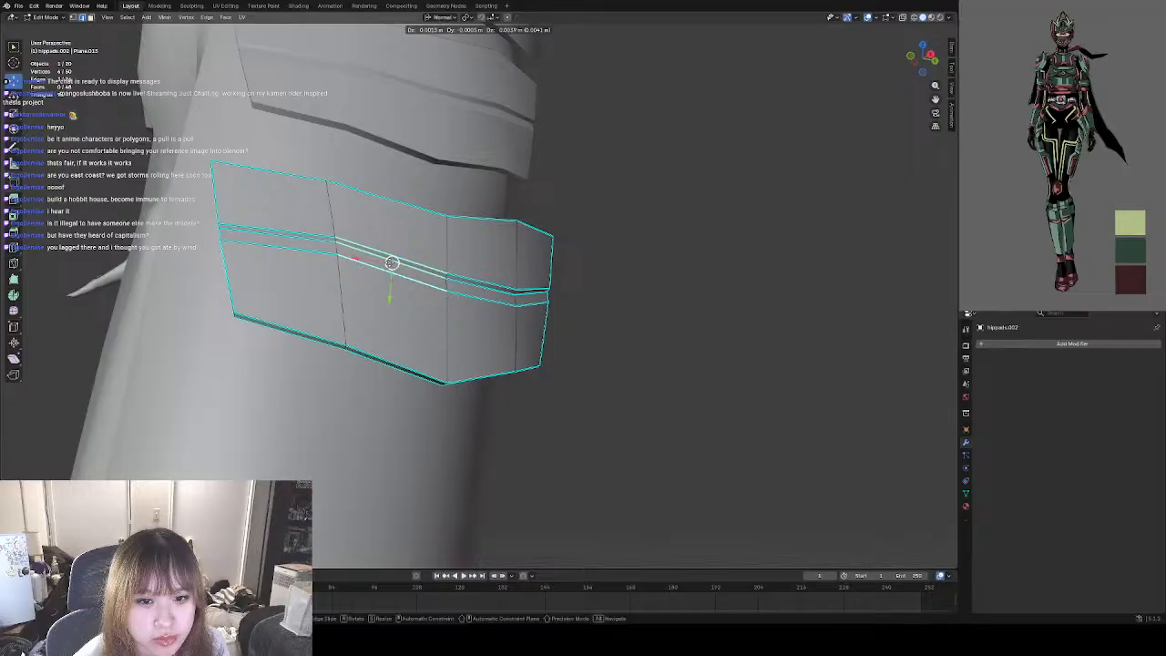
{"action": "left_click", "coordinate": [449, 270]}
{"action": "middle_click_drag", "start_coordinate": [449, 269], "coordinate": [407, 276], "text": "shift"}
{"action": "middle_click_drag", "start_coordinate": [550, 286], "coordinate": [594, 330]}
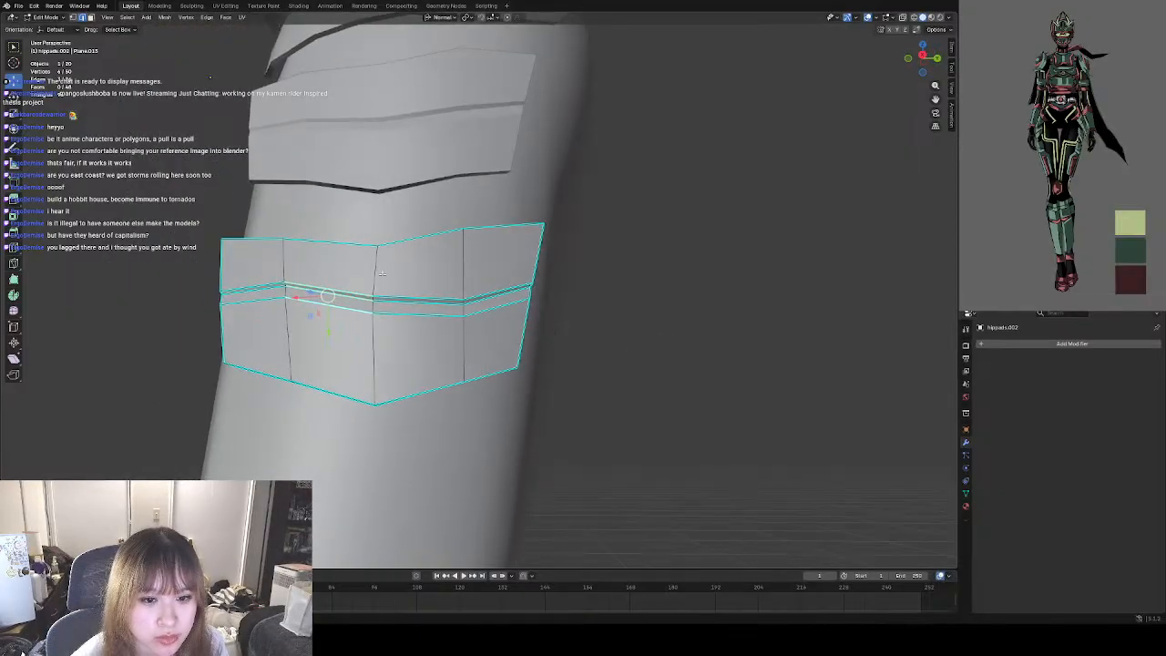
Raise the ridge vertices on the duplicated pad's central column about 0.004 m, and raise those on the column behind to match.
{"action": "key", "text": "1"}
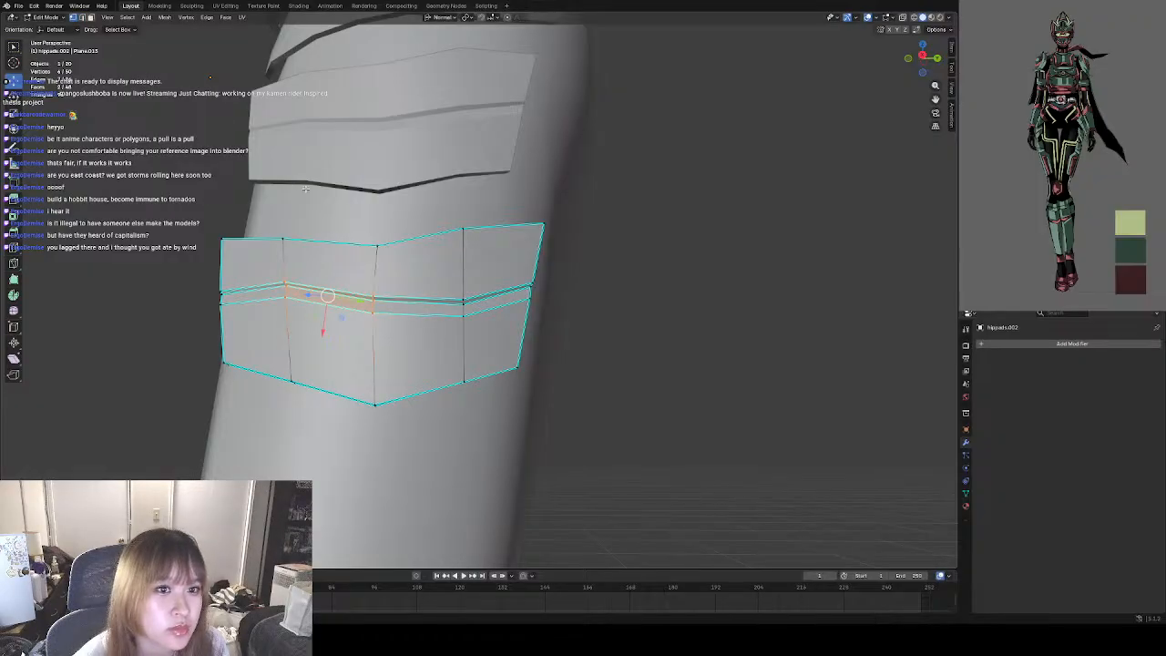
{"action": "left_click", "coordinate": [374, 293]}
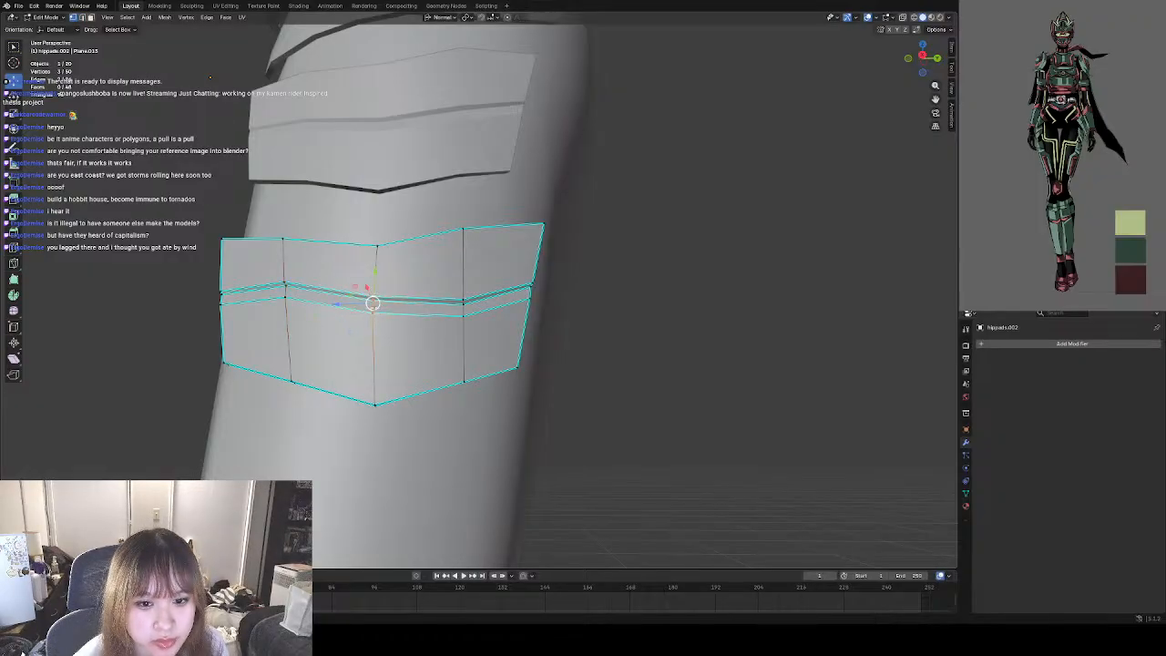
{"action": "key", "text": "g"}
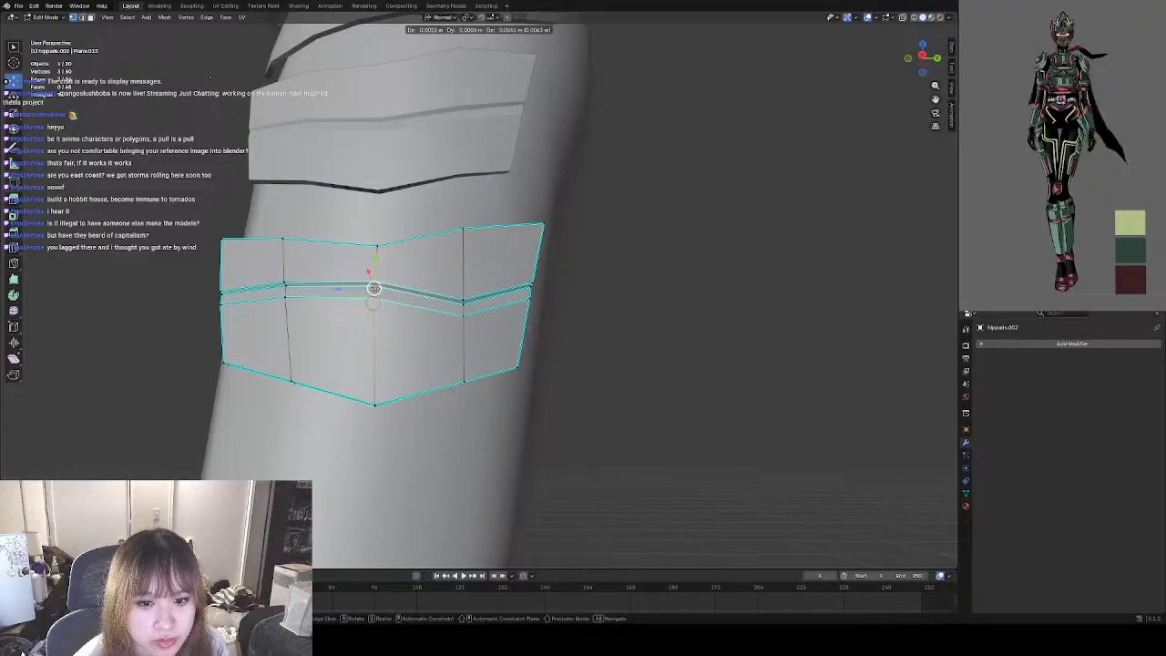
{"action": "left_click", "coordinate": [469, 318]}
{"action": "left_click", "coordinate": [463, 315]}
{"action": "key", "text": "g"}
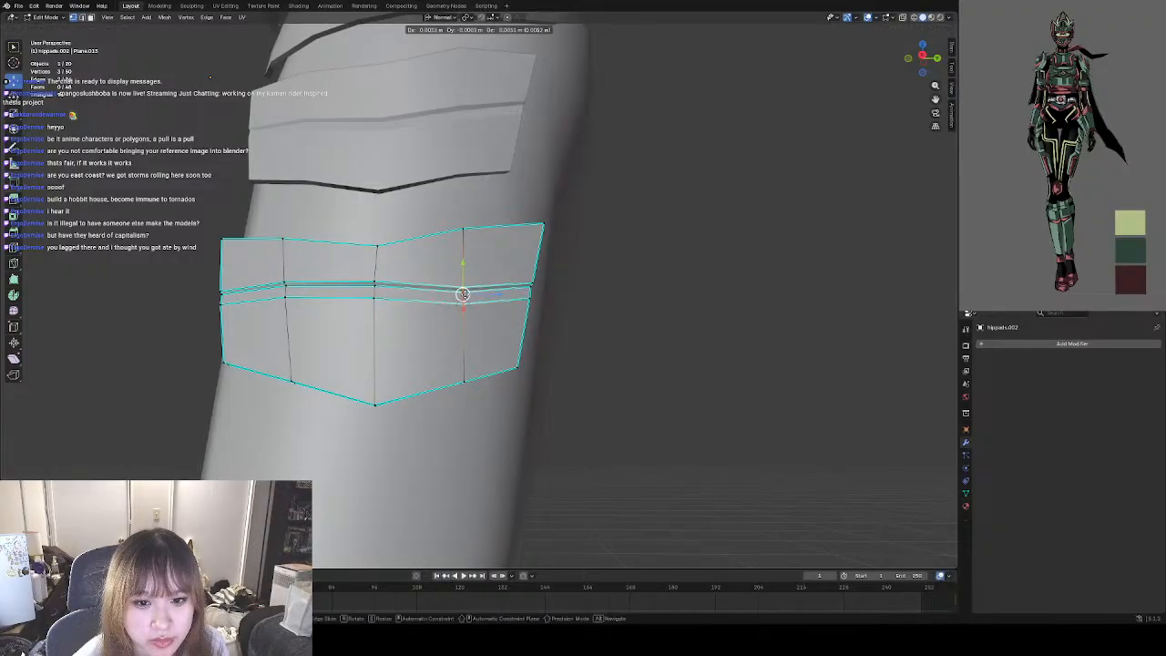
{"action": "left_click", "coordinate": [463, 290]}
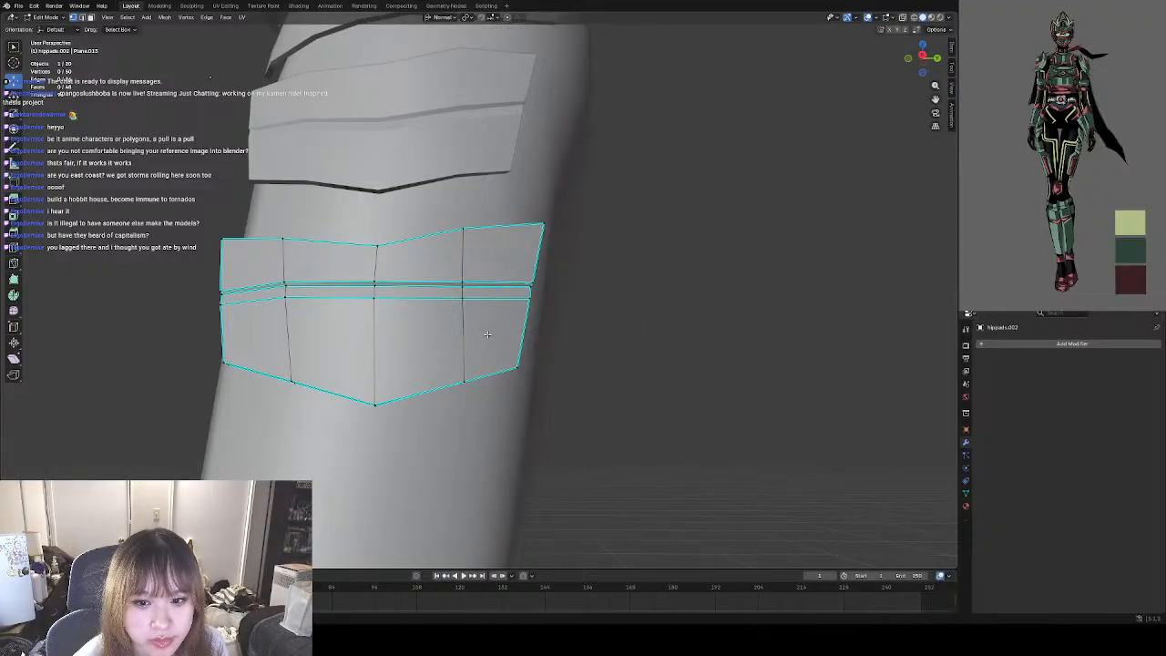
Select the three ridge vertices on the pad's central column and lower them slightly as seen from behind the thigh.
{"action": "middle_click_drag", "start_coordinate": [487, 334], "coordinate": [430, 363]}
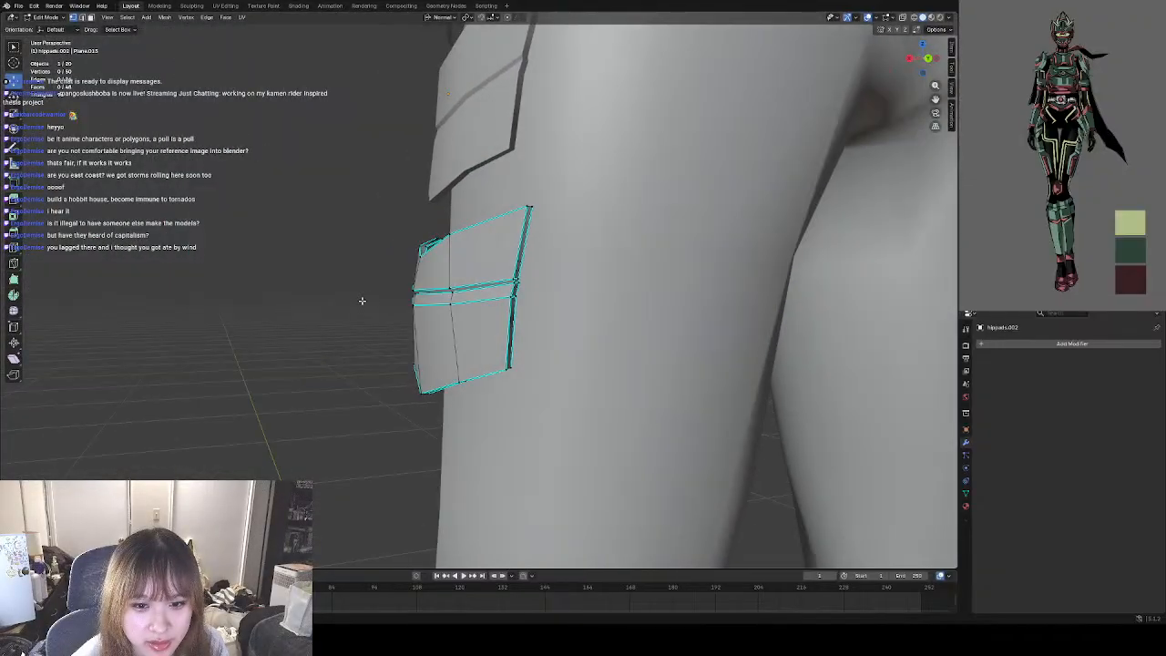
{"action": "scroll", "coordinate": [336, 308], "scroll_direction": "up", "scroll_amount": 3}
{"action": "middle_click_drag", "start_coordinate": [334, 310], "coordinate": [392, 345]}
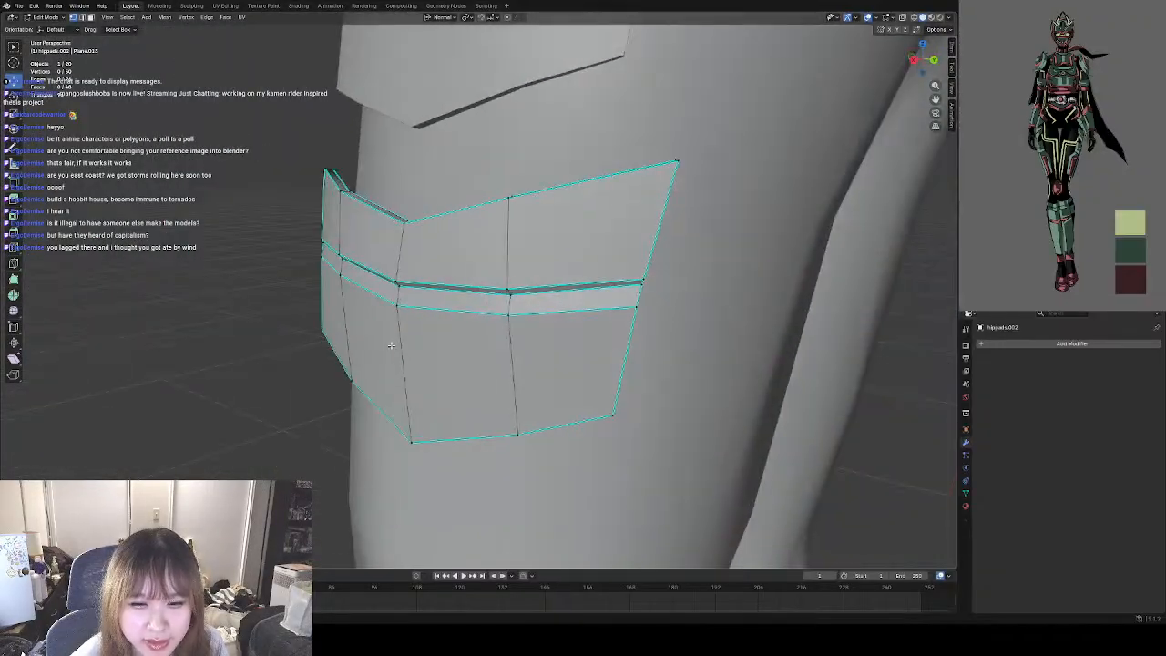
{"action": "left_click", "coordinate": [400, 285]}
{"action": "left_click", "coordinate": [398, 282], "text": "shift"}
{"action": "left_click", "coordinate": [397, 304], "text": "shift"}
{"action": "middle_click_drag", "start_coordinate": [398, 304], "coordinate": [372, 305]}
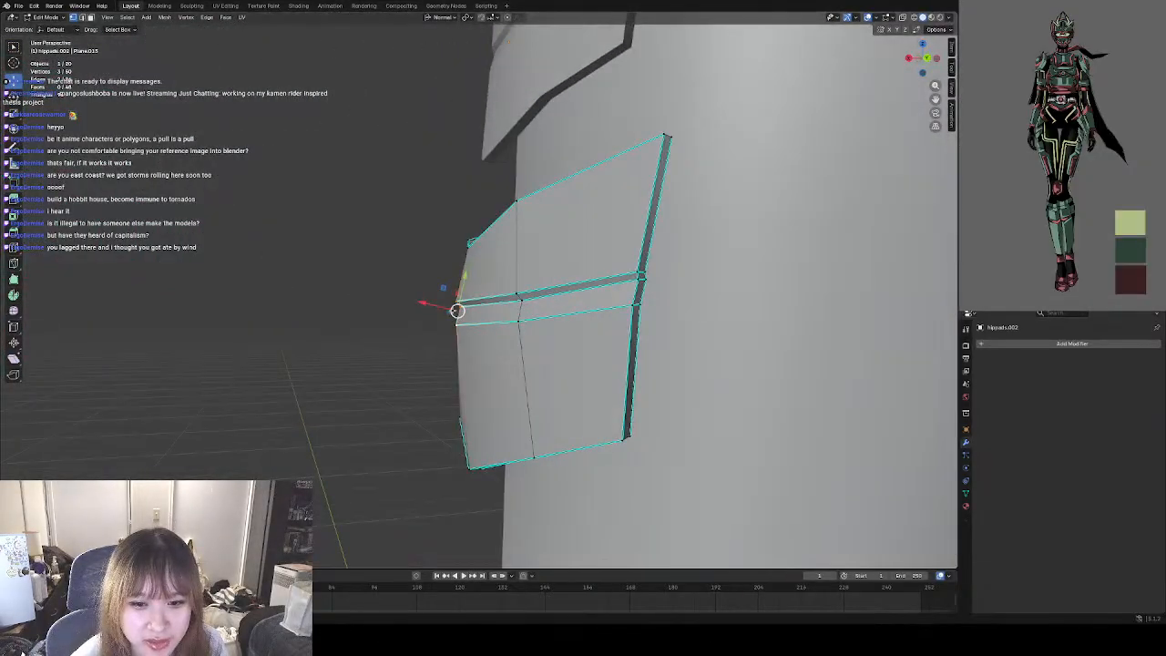
{"action": "left_click_drag", "start_coordinate": [458, 311], "coordinate": [458, 314]}
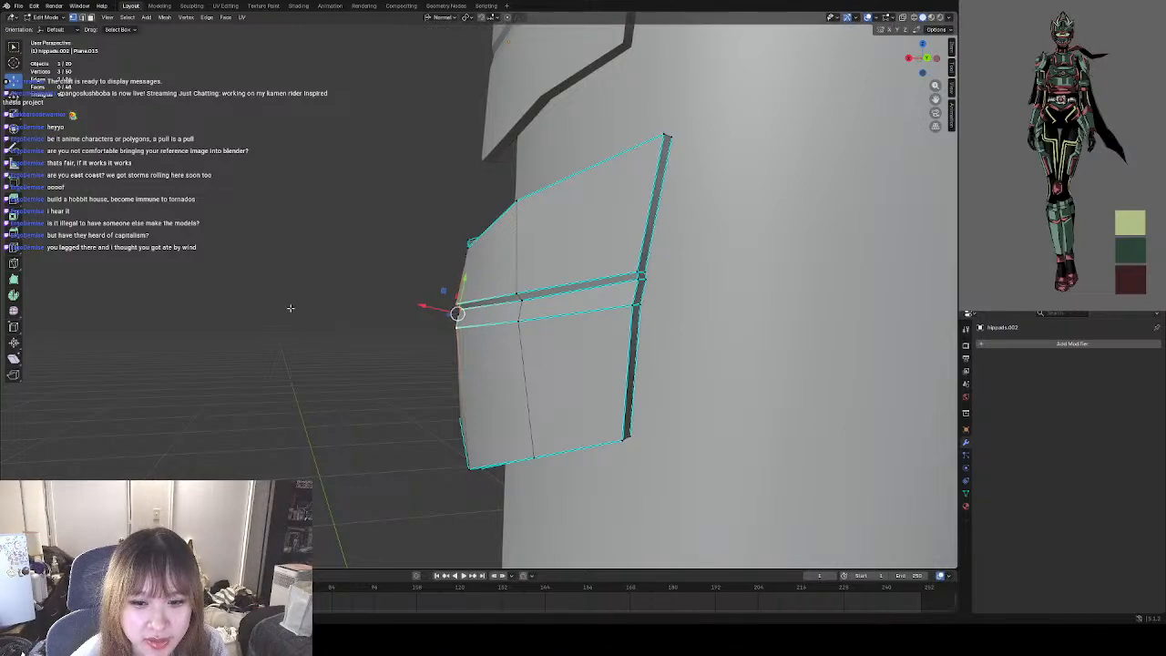
Raise the ridge vertices on the pad's central column and the column behind it, the latter about 0.003 m, to level the ridge.
{"action": "mouse_move", "coordinate": [290, 308]}
{"action": "middle_mouse_down"}
{"action": "mouse_move", "coordinate": [516, 316]}
{"action": "mouse_move", "coordinate": [308, 312]}
{"action": "middle_mouse_up"}
{"action": "scroll", "coordinate": [307, 312], "scroll_direction": "up", "scroll_amount": 4}
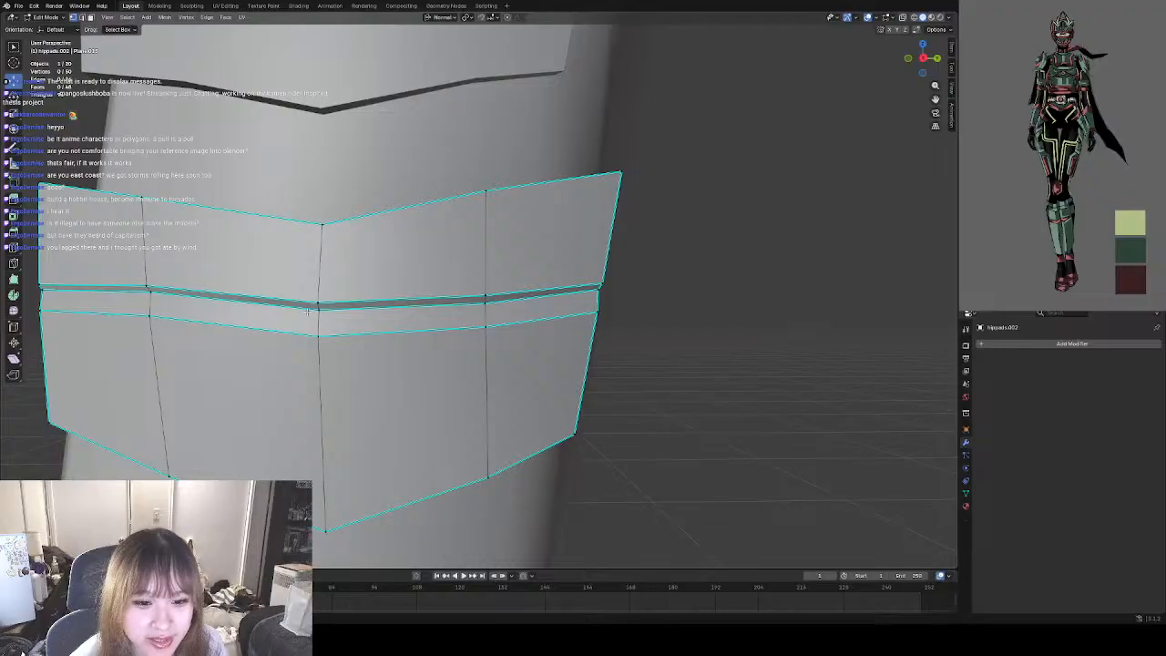
{"action": "left_click", "coordinate": [310, 310]}
{"action": "left_click_drag", "start_coordinate": [318, 315], "coordinate": [318, 300]}
{"action": "left_click", "coordinate": [486, 325]}
{"action": "left_click_drag", "start_coordinate": [486, 325], "coordinate": [486, 279]}
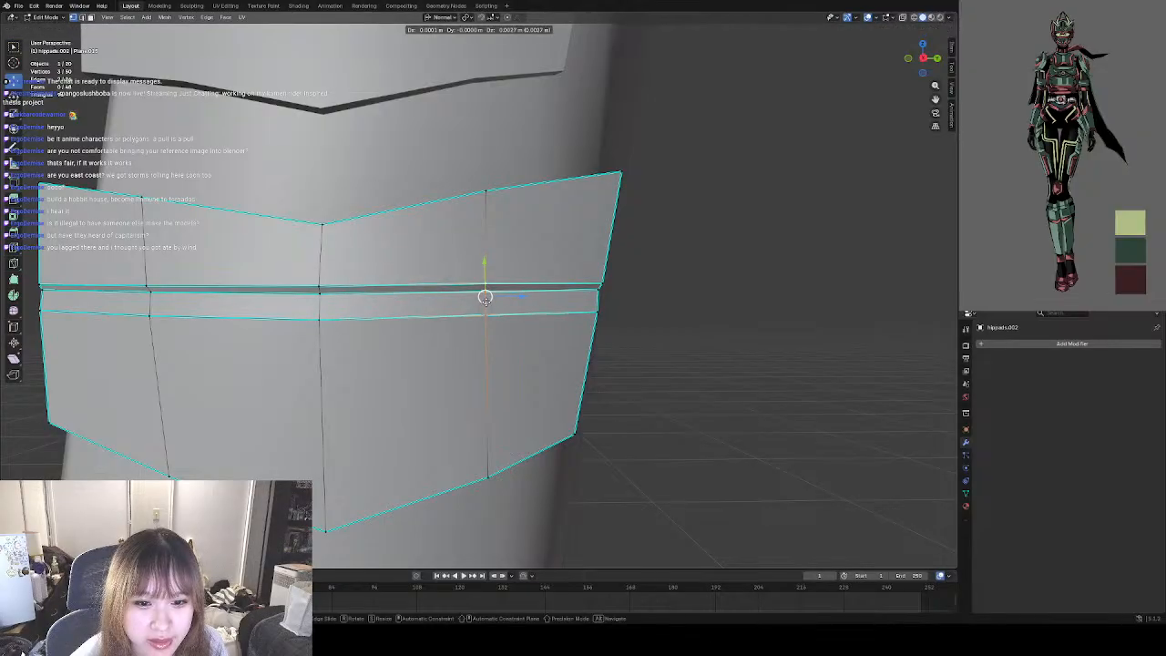
{"action": "left_click", "coordinate": [687, 331]}
{"action": "scroll", "coordinate": [210, 296], "scroll_direction": "down", "scroll_amount": 3}
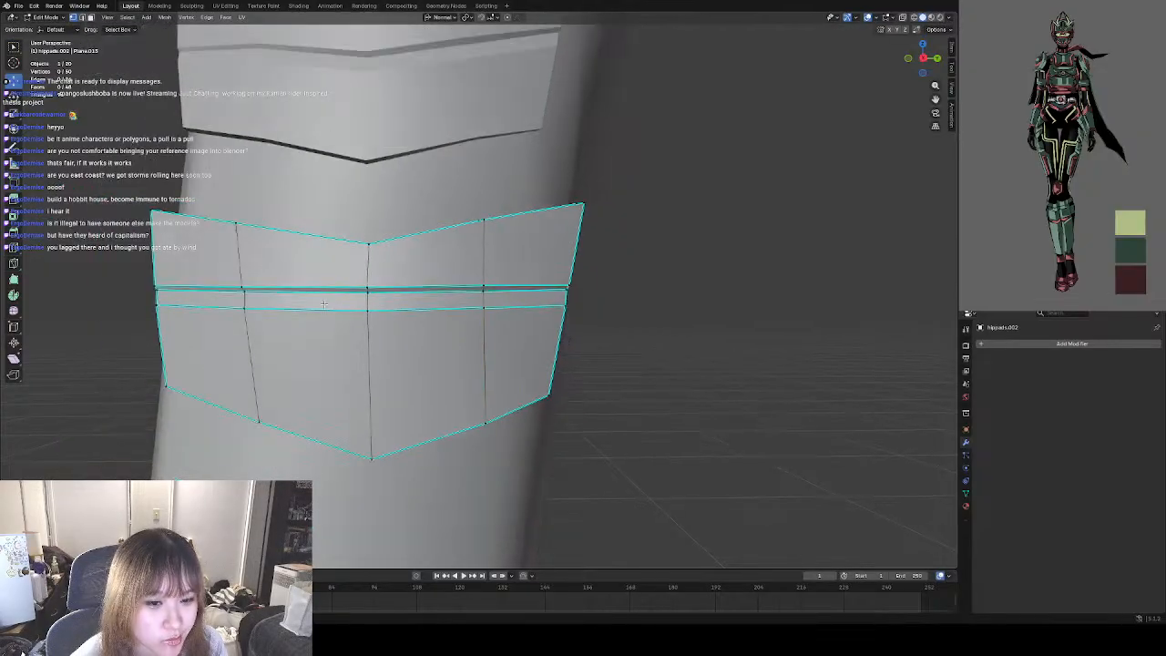
Select the ridge vertices at the pad's front end and lower them slightly in line with the neighbouring column's ridge.
{"action": "middle_click_drag", "start_coordinate": [211, 297], "coordinate": [370, 296]}
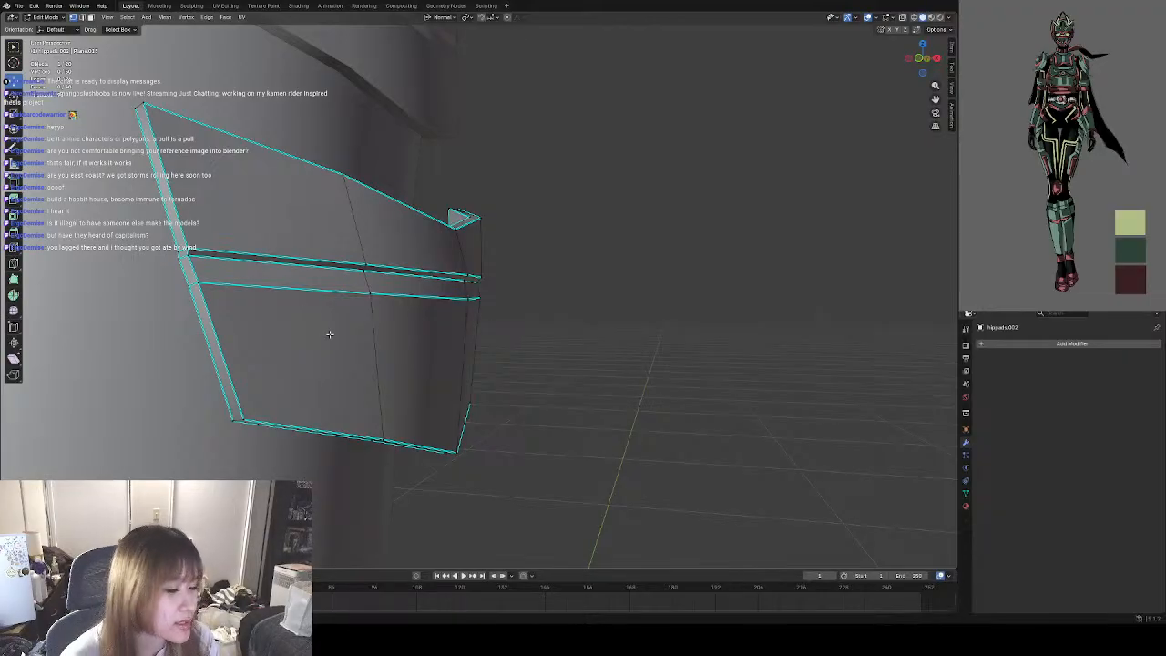
{"action": "middle_click_drag", "start_coordinate": [383, 337], "coordinate": [311, 347]}
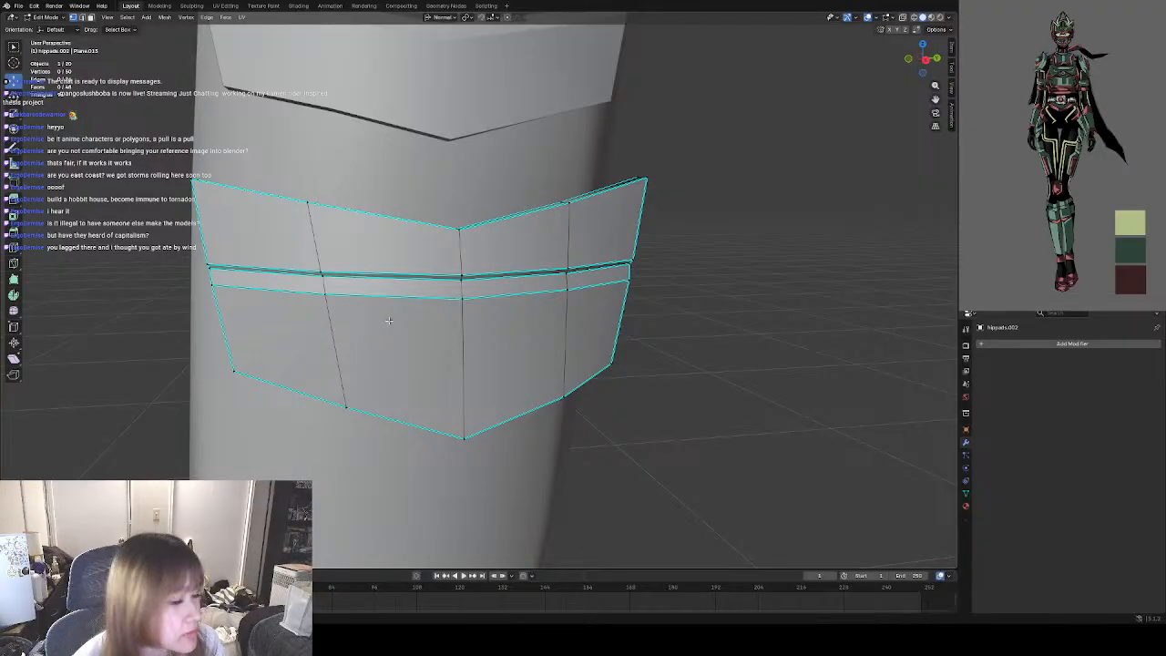
{"action": "mouse_move", "coordinate": [389, 321]}
{"action": "middle_mouse_down"}
{"action": "mouse_move", "coordinate": [347, 318]}
{"action": "mouse_move", "coordinate": [389, 308]}
{"action": "middle_mouse_up"}
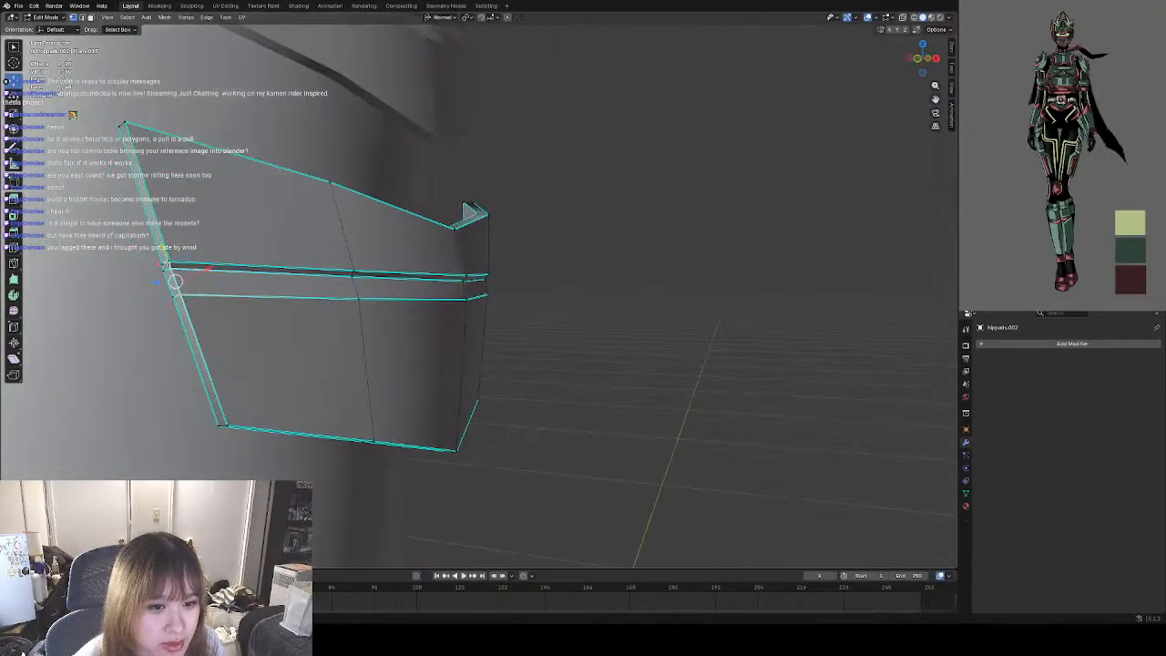
{"action": "left_click", "coordinate": [168, 263], "text": "shift"}
{"action": "left_click", "coordinate": [171, 262]}
{"action": "left_click", "coordinate": [636, 323]}
{"action": "left_click", "coordinate": [175, 264]}
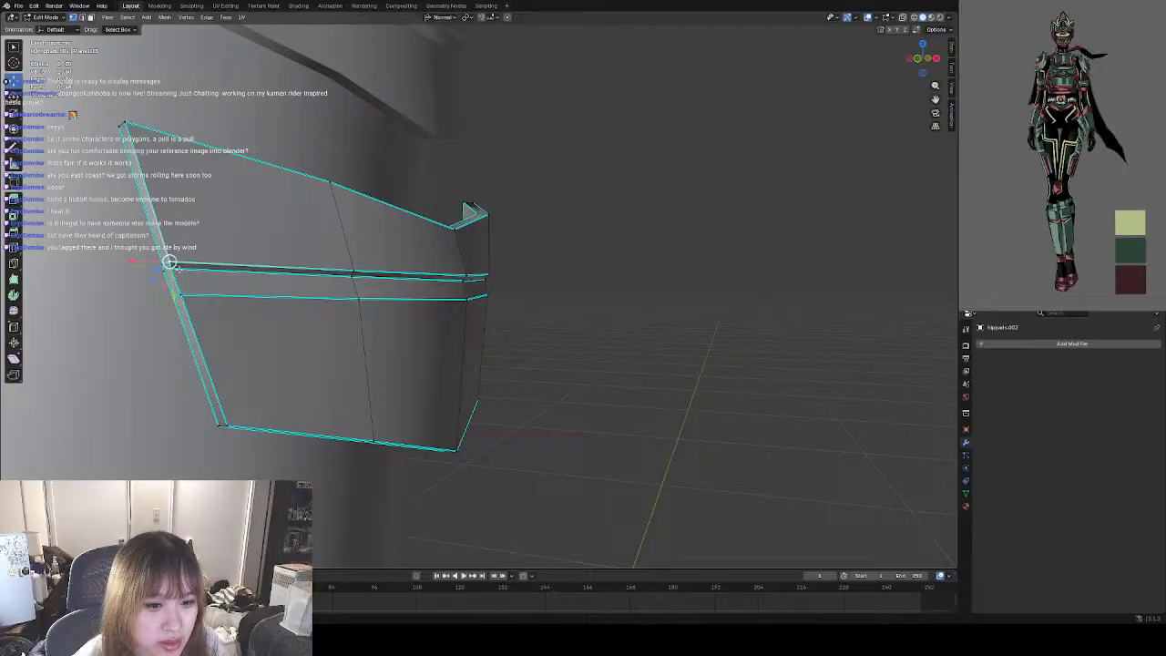
{"action": "left_click", "coordinate": [174, 270]}
{"action": "left_click", "coordinate": [177, 284], "text": "shift"}
{"action": "mouse_move", "coordinate": [335, 334]}
{"action": "middle_mouse_down"}
{"action": "mouse_move", "coordinate": [255, 332]}
{"action": "mouse_move", "coordinate": [341, 338]}
{"action": "mouse_move", "coordinate": [300, 338]}
{"action": "mouse_move", "coordinate": [331, 338]}
{"action": "middle_mouse_up"}
{"action": "middle_click_drag", "start_coordinate": [417, 345], "coordinate": [390, 274]}
Select the ridge vertices along the pad's front-most panel and move them down so the ridge slopes toward the central column.
{"action": "scroll", "coordinate": [390, 275], "scroll_direction": "up", "scroll_amount": 4}
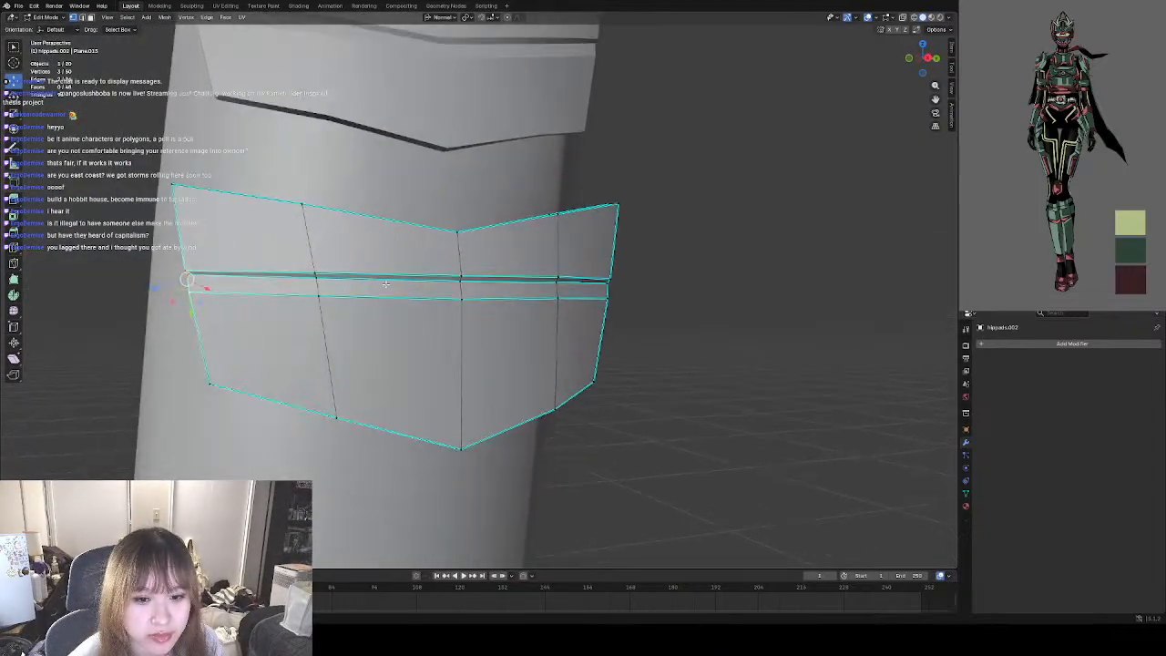
{"action": "middle_click_drag", "start_coordinate": [292, 280], "coordinate": [408, 303]}
{"action": "scroll", "coordinate": [376, 302], "scroll_direction": "up", "scroll_amount": 2}
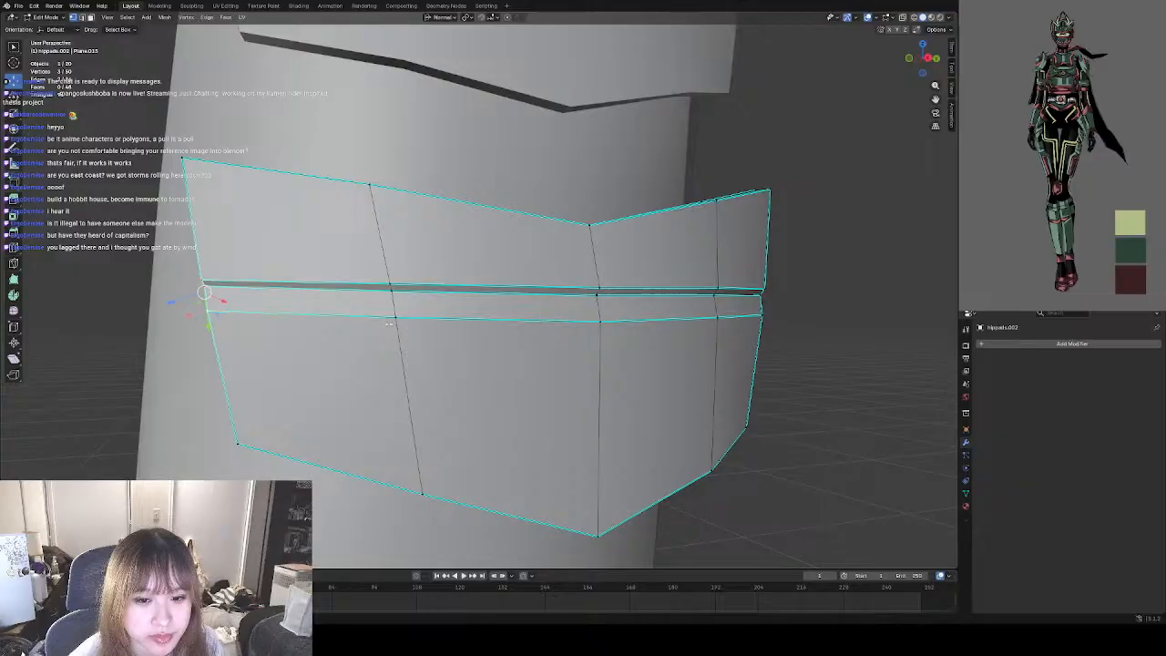
{"action": "left_click", "coordinate": [397, 318]}
{"action": "left_click", "coordinate": [210, 313], "text": "shift"}
{"action": "left_click", "coordinate": [207, 288], "text": "shift"}
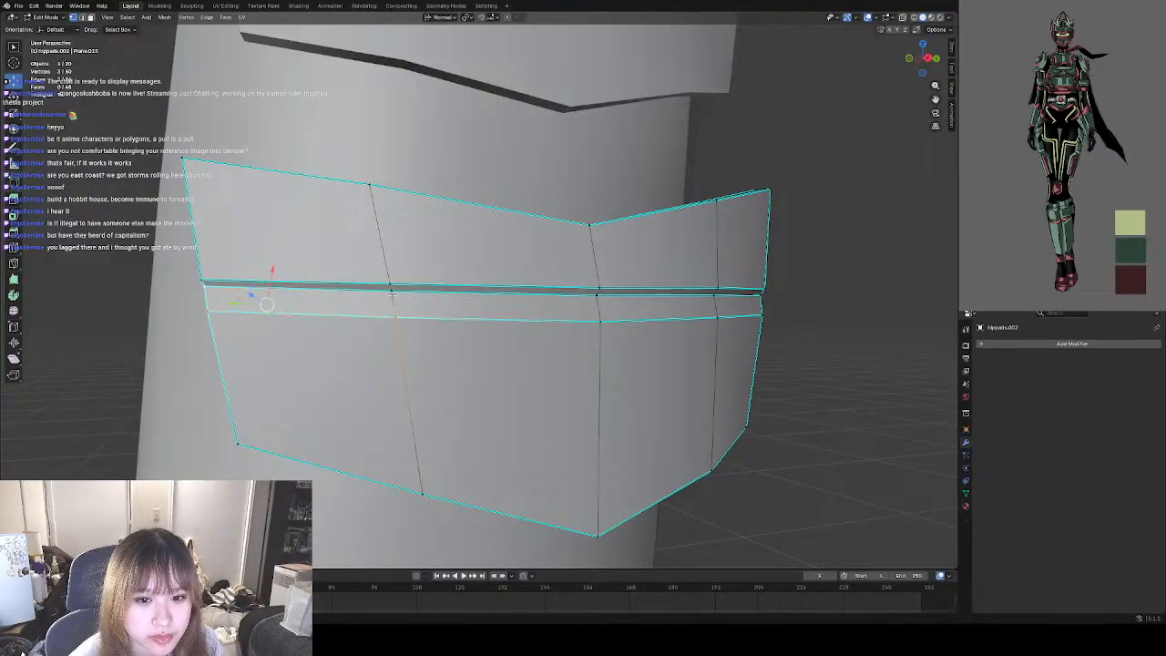
{"action": "left_click", "coordinate": [391, 292], "text": "shift"}
{"action": "left_click_drag", "start_coordinate": [296, 295], "coordinate": [298, 339]}
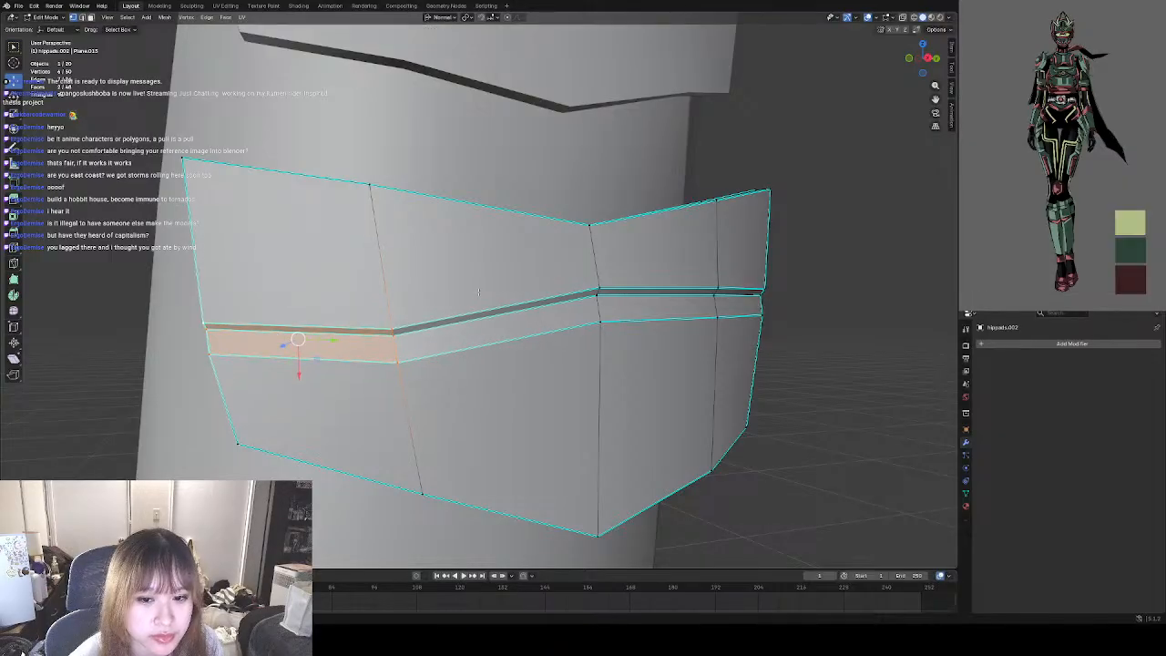
Try to reposition the three ridge vertices on the pad's central column, and undo the move.
{"action": "left_click", "coordinate": [594, 288]}
{"action": "left_click", "coordinate": [597, 296], "text": "shift"}
{"action": "left_click", "coordinate": [598, 319], "text": "shift"}
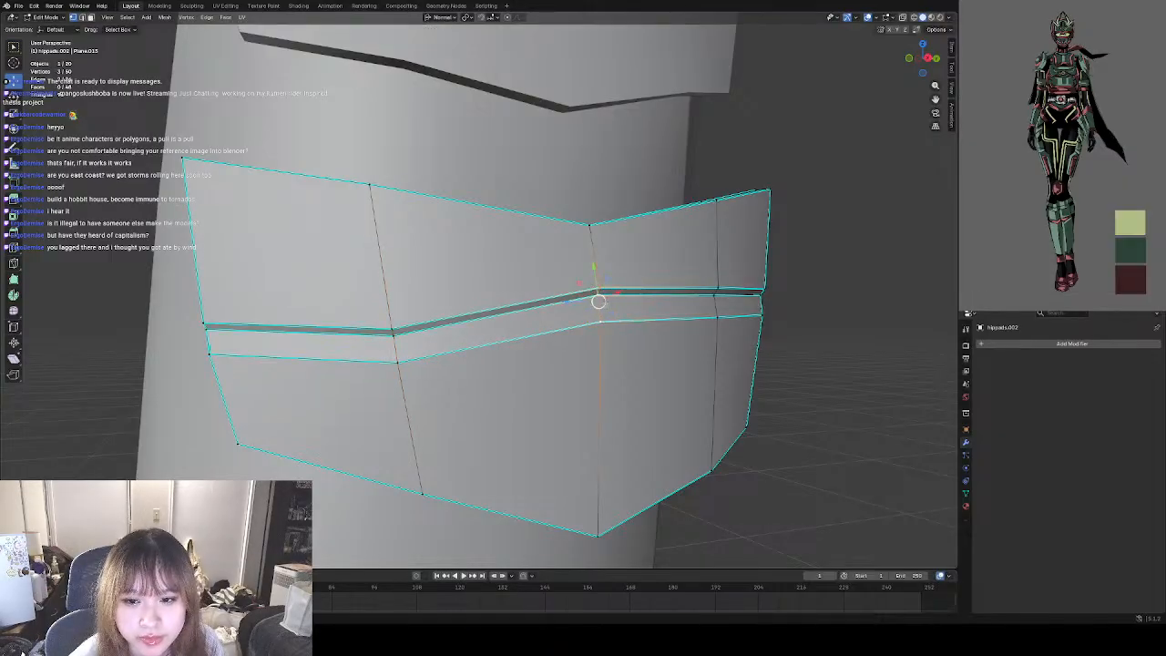
{"action": "middle_click_drag", "start_coordinate": [598, 314], "coordinate": [570, 315]}
{"action": "left_click_drag", "start_coordinate": [599, 300], "coordinate": [565, 295]}
{"action": "key", "text": "ctrl+z"}
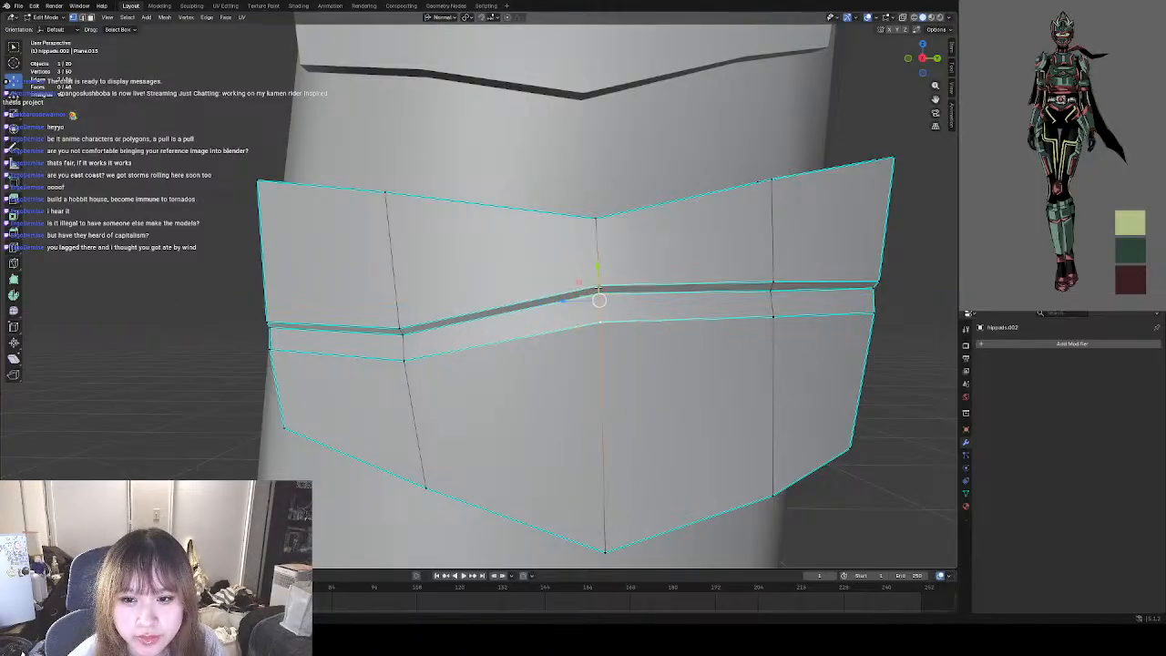
Raise the two top-edge vertices of the pad's central column about 0.004 m to flatten the upper edge.
{"action": "middle_click_drag", "start_coordinate": [566, 274], "coordinate": [573, 224]}
{"action": "key", "text": "g"}
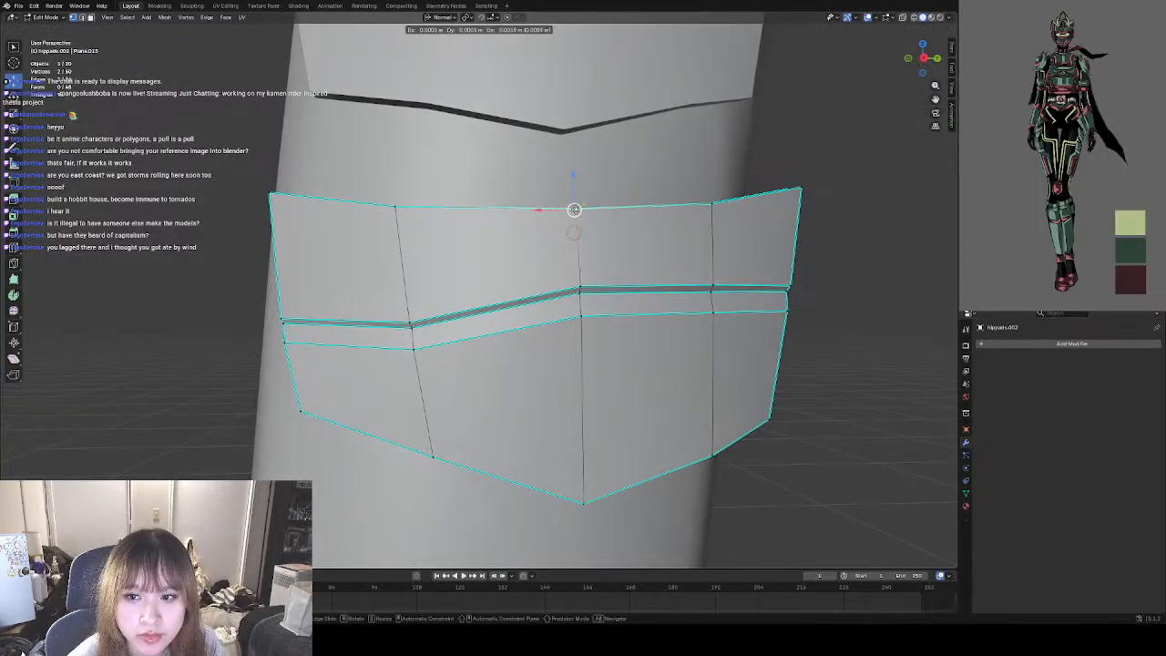
{"action": "left_click", "coordinate": [574, 210]}
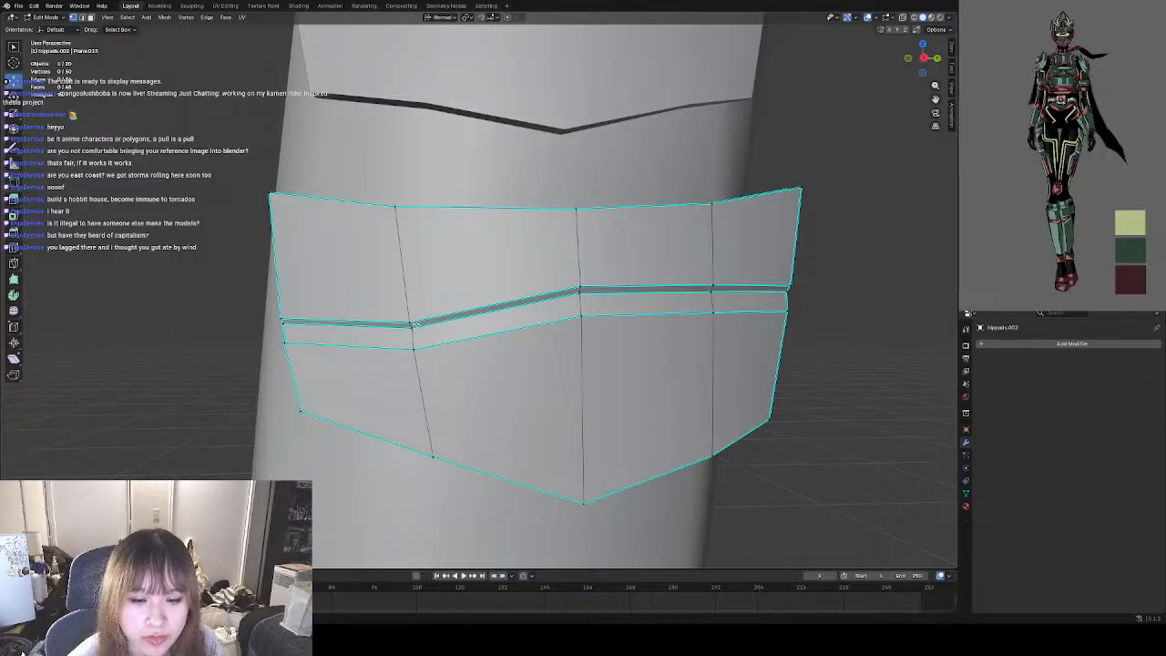
{"action": "right_click", "coordinate": [581, 286], "text": "shift"}
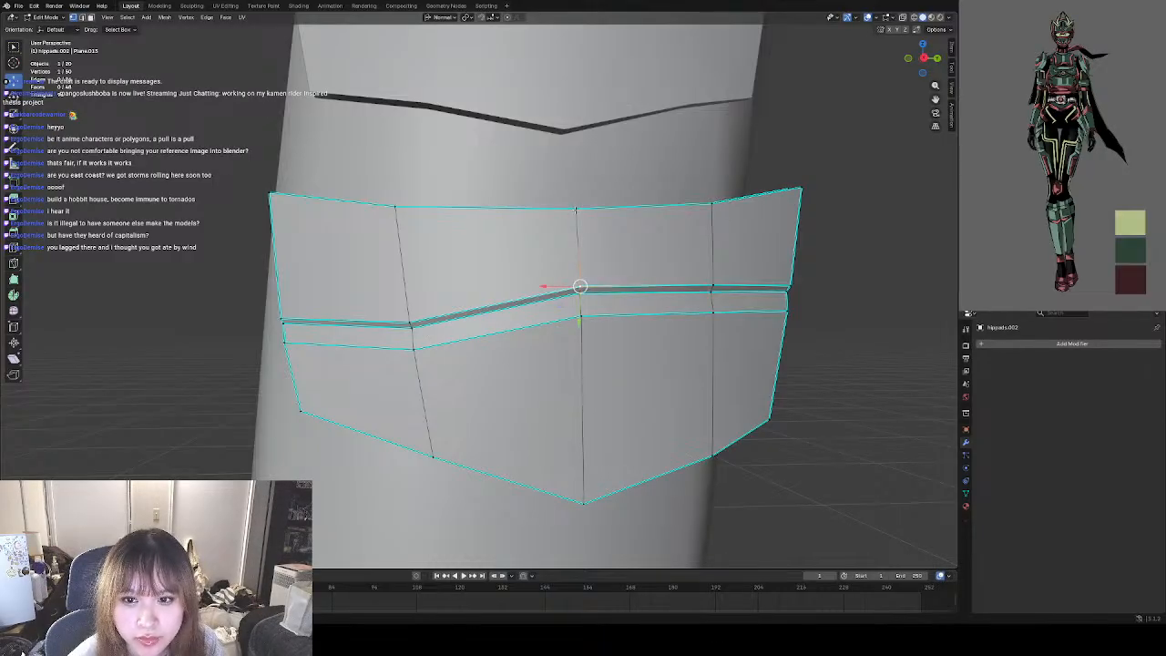
{"action": "left_click", "coordinate": [576, 211]}
{"action": "middle_click_drag", "start_coordinate": [576, 210], "coordinate": [577, 285]}
{"action": "left_click", "coordinate": [582, 221], "text": "shift"}
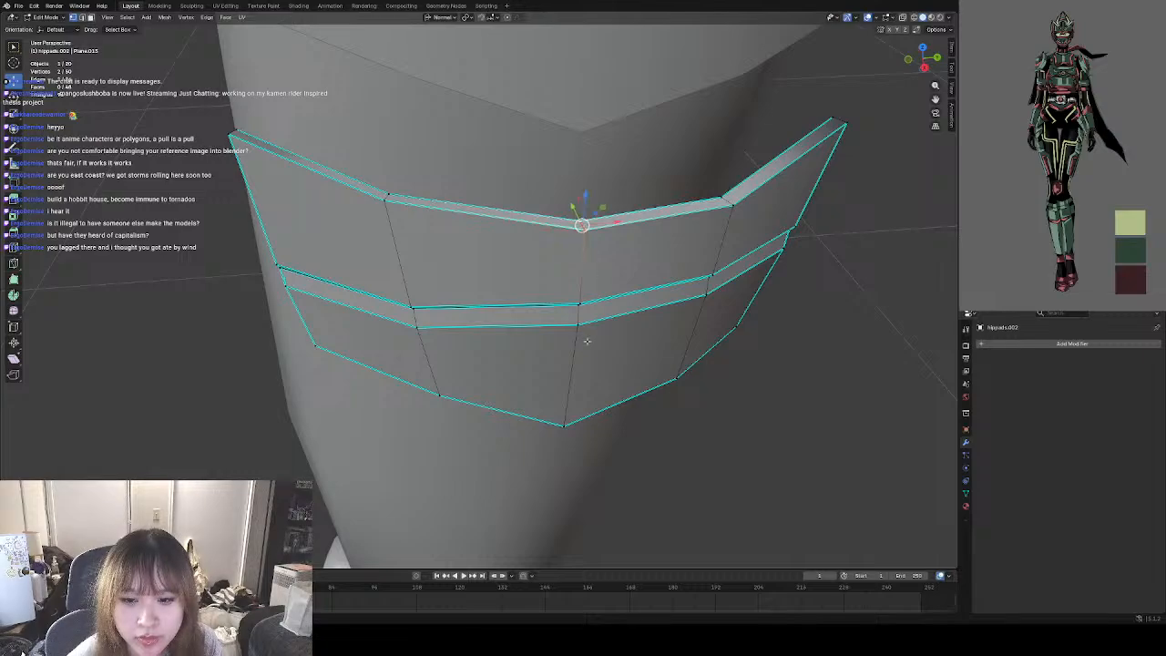
{"action": "middle_click_drag", "start_coordinate": [581, 364], "coordinate": [586, 318]}
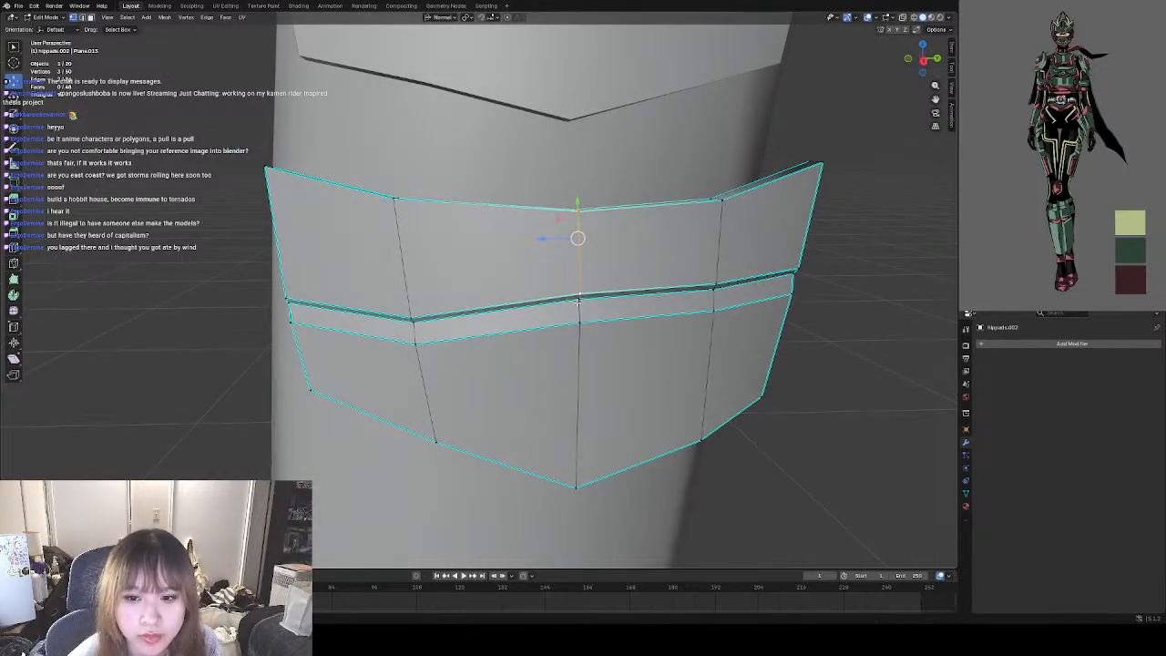
{"action": "left_click", "coordinate": [578, 300], "text": "shift"}
{"action": "left_click", "coordinate": [576, 483], "text": "shift"}
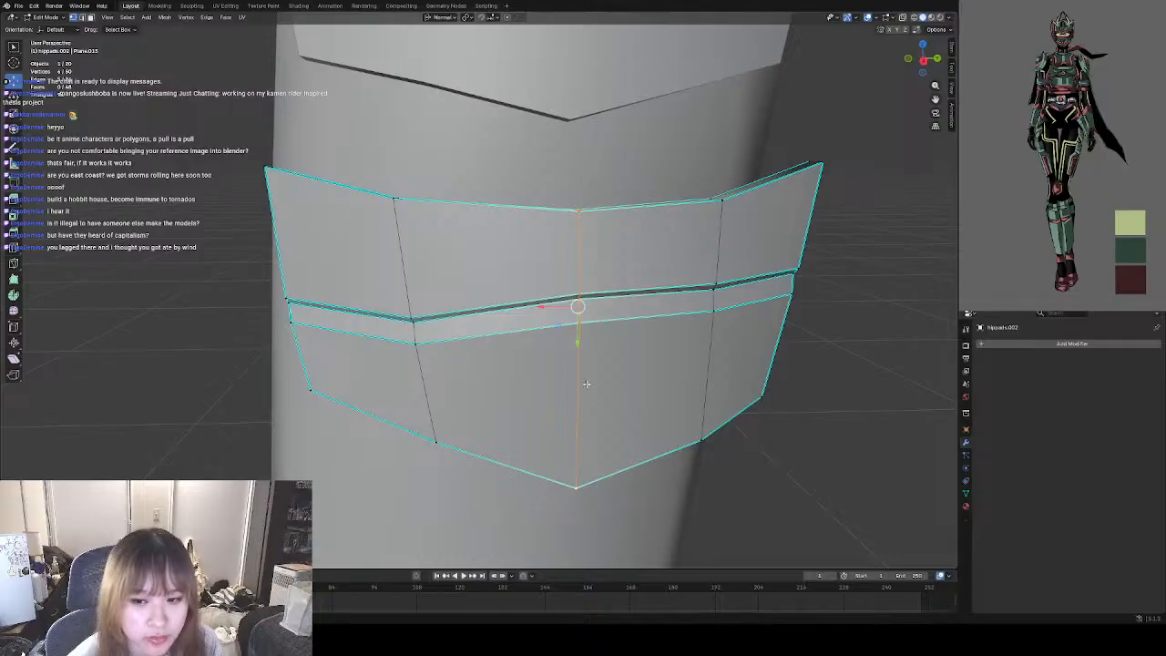
{"action": "mouse_move", "coordinate": [578, 308]}
{"action": "left_mouse_down"}
{"action": "mouse_move", "coordinate": [530, 308]}
{"action": "mouse_move", "coordinate": [574, 308]}
{"action": "left_mouse_up"}
{"action": "right_click", "coordinate": [574, 308]}
{"action": "left_click", "coordinate": [800, 432]}
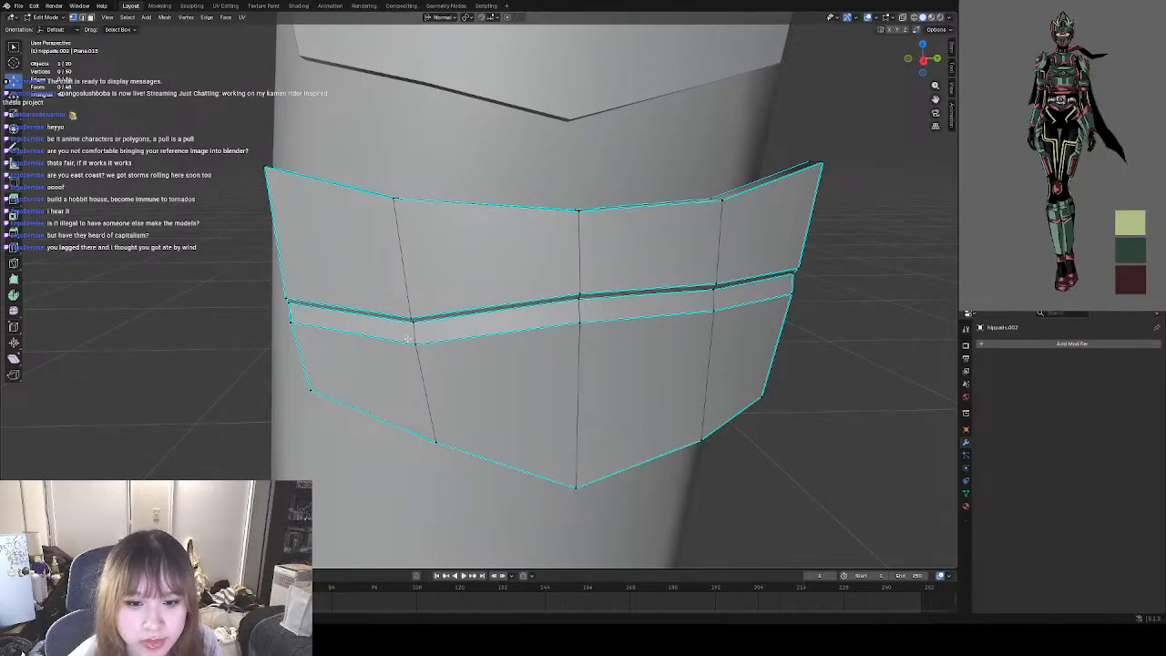
Select the ridge vertices at the pad's front end and raise them slightly so the front panel's ridge angles upward.
{"action": "middle_click_drag", "start_coordinate": [408, 339], "coordinate": [478, 305]}
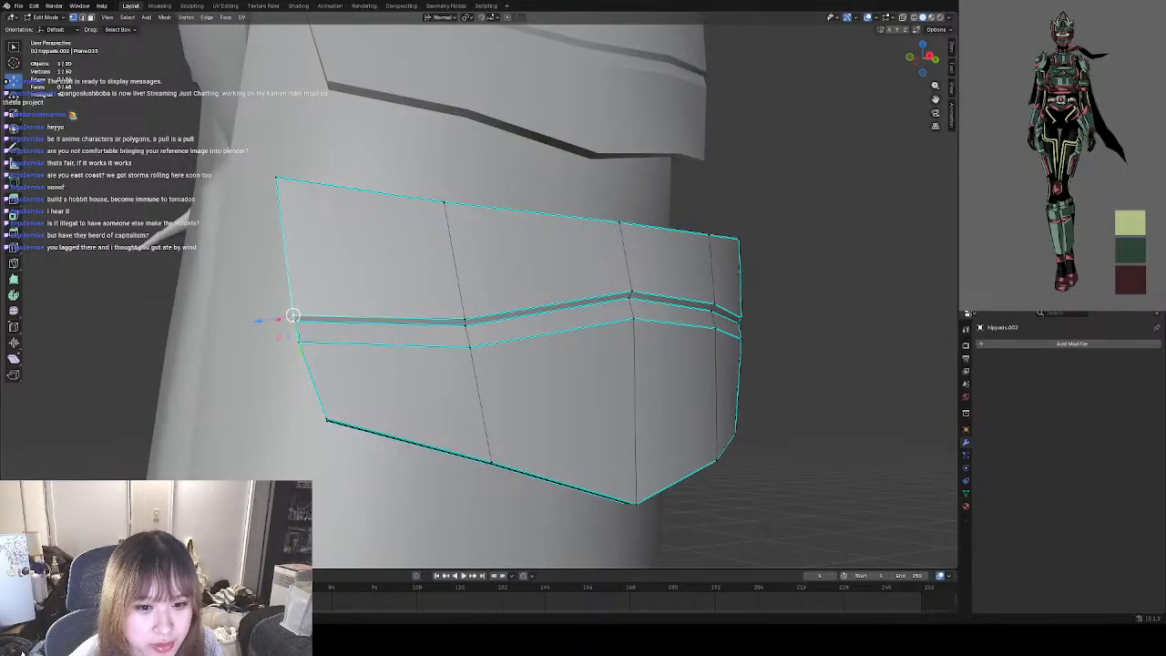
{"action": "middle_click_drag", "start_coordinate": [301, 320], "coordinate": [409, 345]}
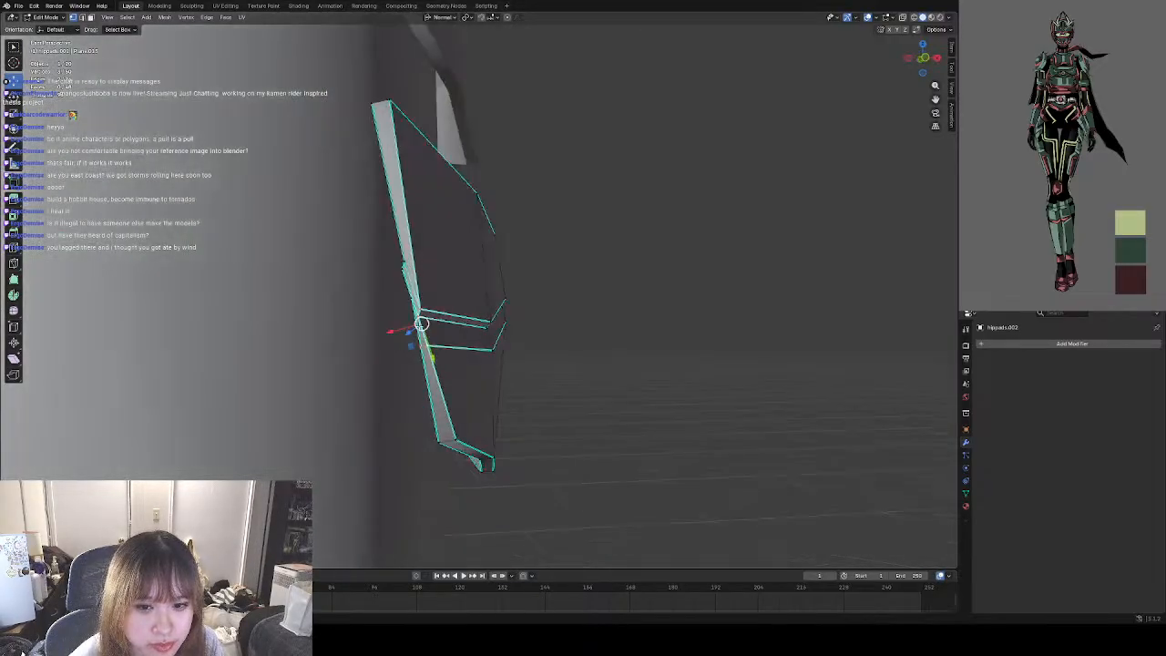
{"action": "left_click_drag", "start_coordinate": [423, 325], "coordinate": [429, 313]}
{"action": "left_click", "coordinate": [622, 365]}
{"action": "middle_click_drag", "start_coordinate": [622, 364], "coordinate": [477, 358]}
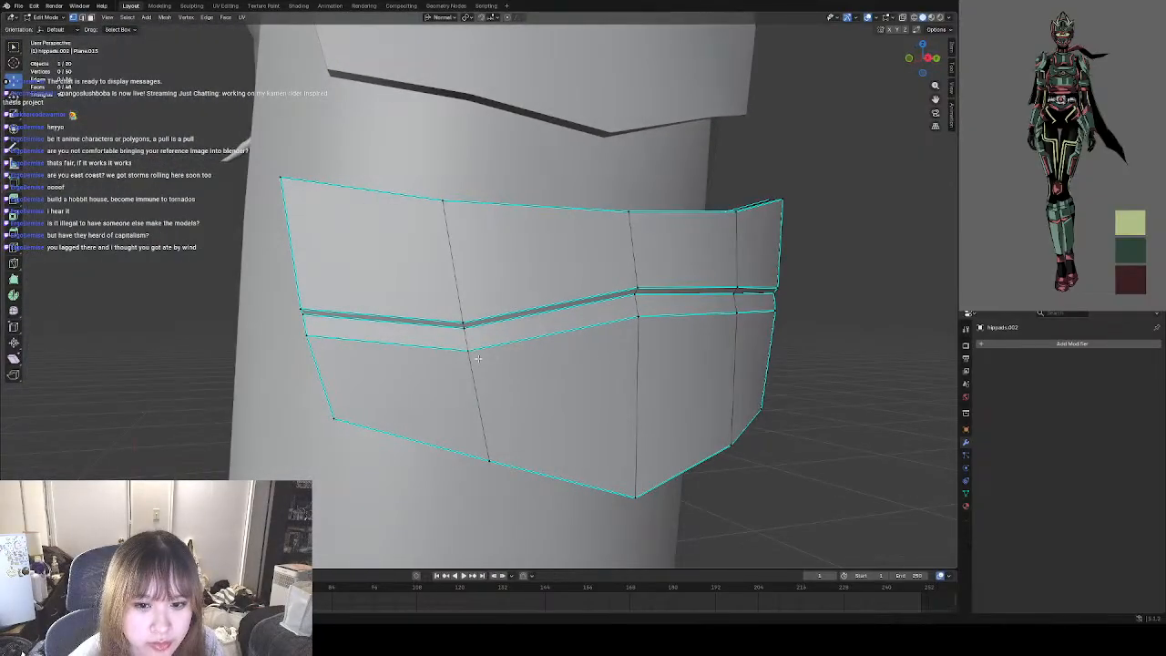
Switch to Object Mode and examine the reshaped lowest thigh pad against the pads above it from several angles.
{"action": "scroll", "coordinate": [729, 357], "scroll_direction": "down", "scroll_amount": 7}
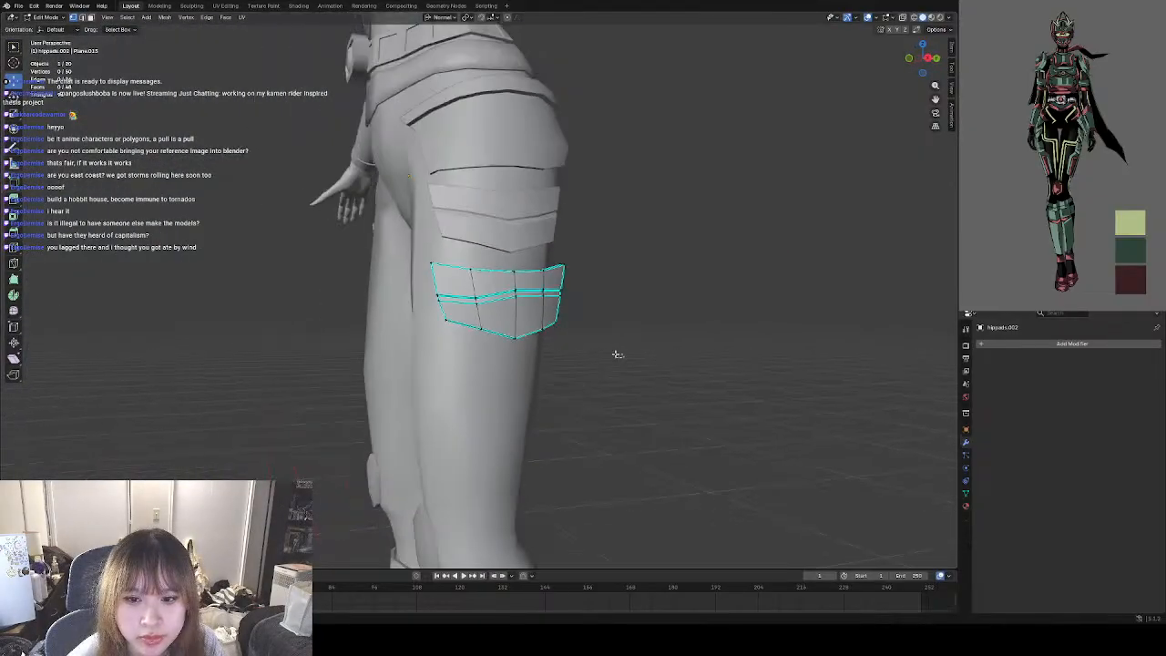
{"action": "middle_click_drag", "start_coordinate": [617, 355], "coordinate": [465, 264]}
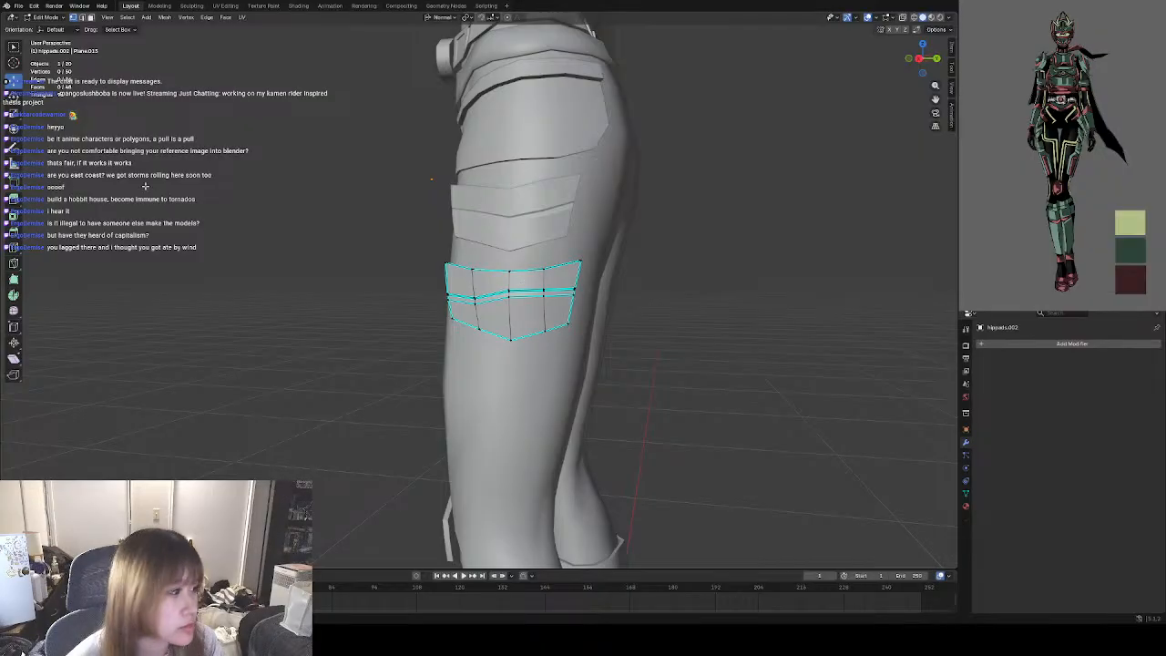
{"action": "middle_click_drag", "start_coordinate": [323, 223], "coordinate": [433, 219]}
{"action": "left_click", "coordinate": [49, 18]}
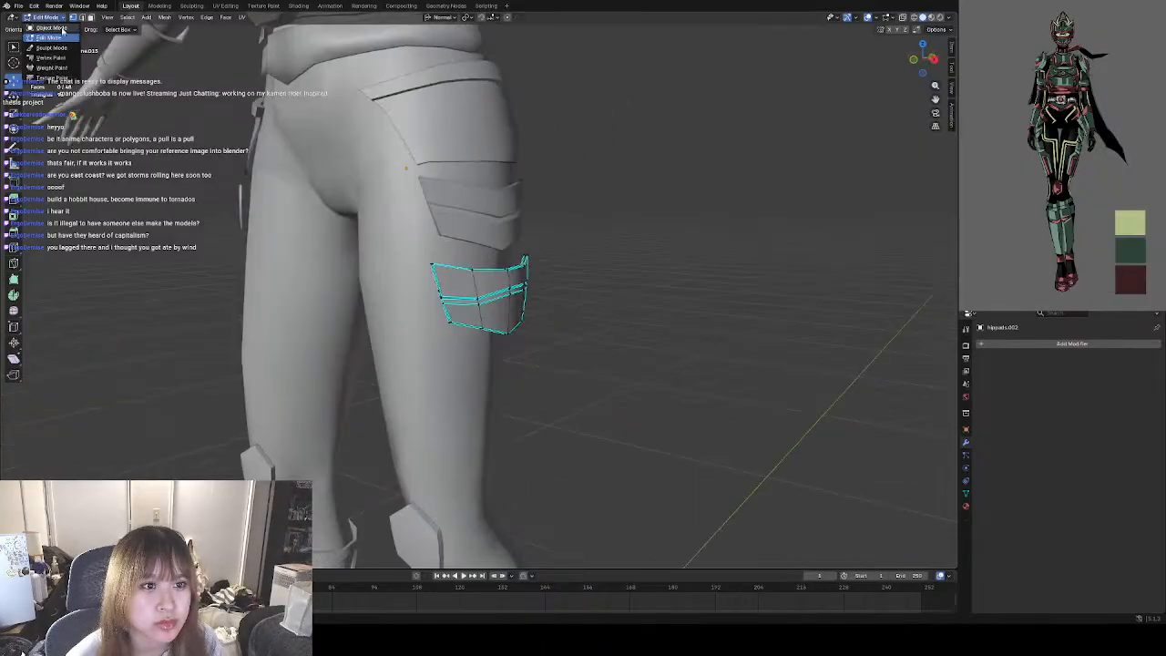
{"action": "left_click", "coordinate": [57, 29]}
{"action": "middle_click_drag", "start_coordinate": [538, 272], "coordinate": [467, 268]}
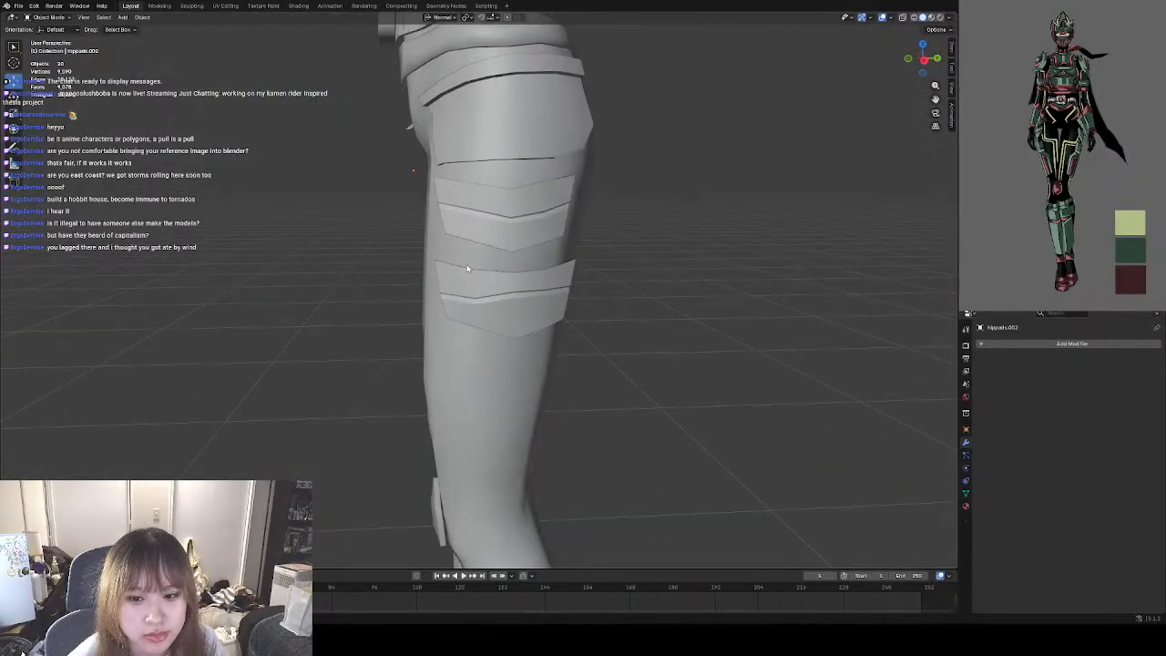
{"action": "scroll", "coordinate": [528, 308], "scroll_direction": "up", "scroll_amount": 3}
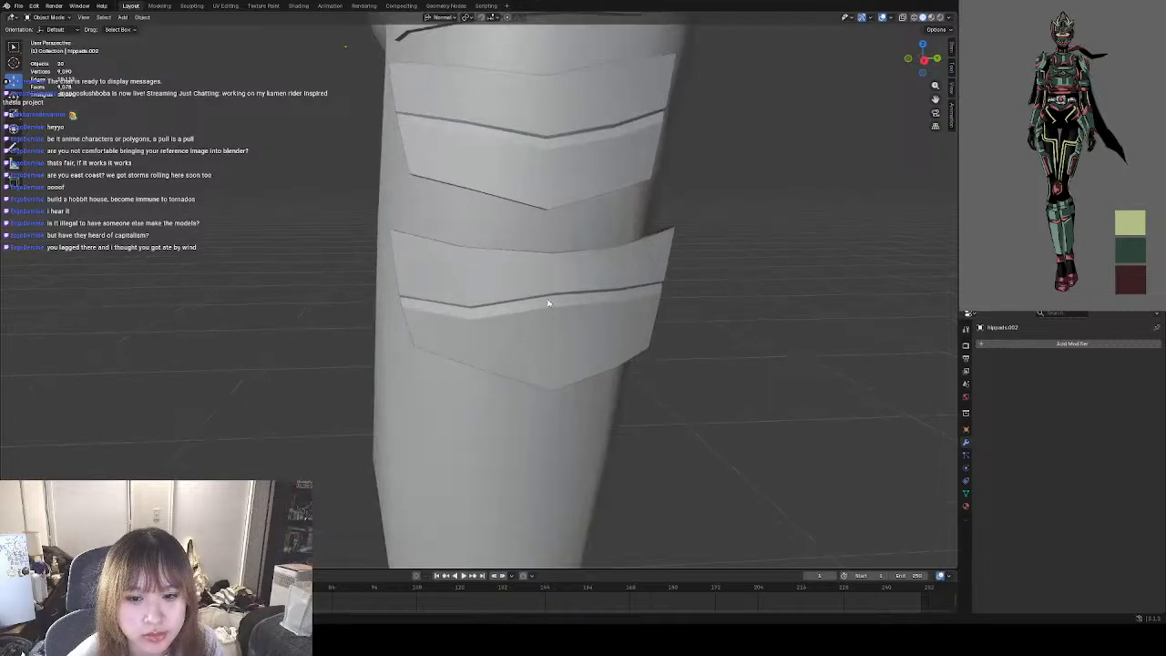
Reopen the lowest pad in Edit Mode and raise the two bottom vertices of its central column level with the neighbouring columns.
{"action": "middle_click_drag", "start_coordinate": [547, 305], "coordinate": [508, 318]}
{"action": "left_click", "coordinate": [508, 318]}
{"action": "key", "text": "Tab"}
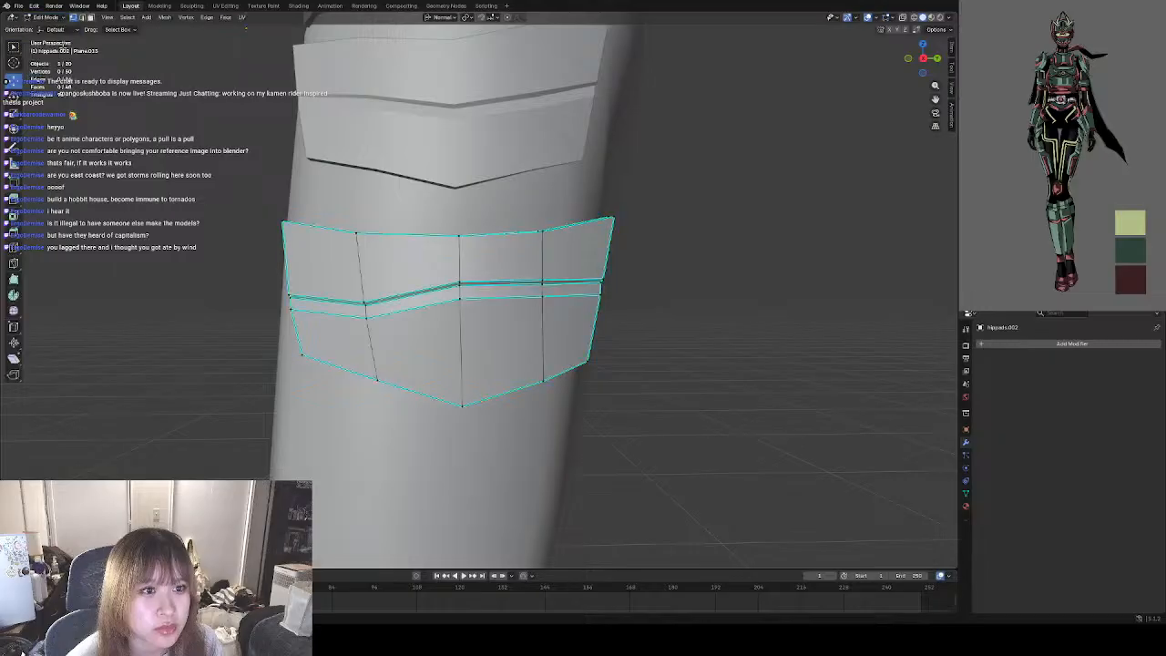
{"action": "middle_click_drag", "start_coordinate": [401, 273], "coordinate": [293, 207]}
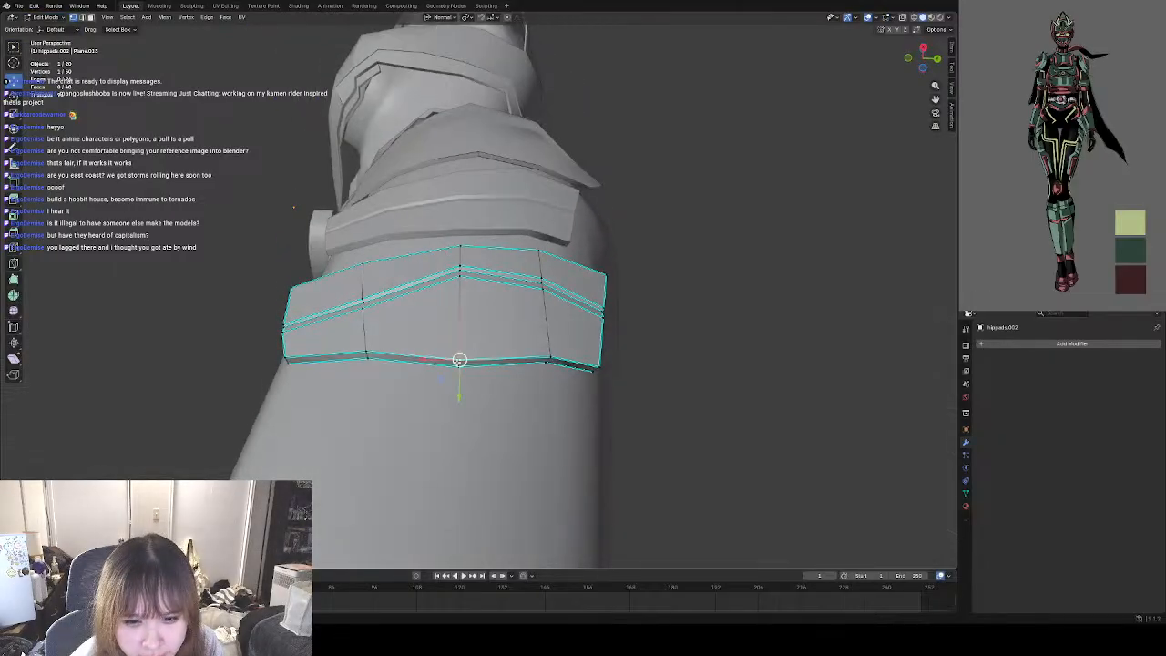
{"action": "middle_click_drag", "start_coordinate": [460, 365], "coordinate": [460, 392]}
{"action": "key", "text": "g"}
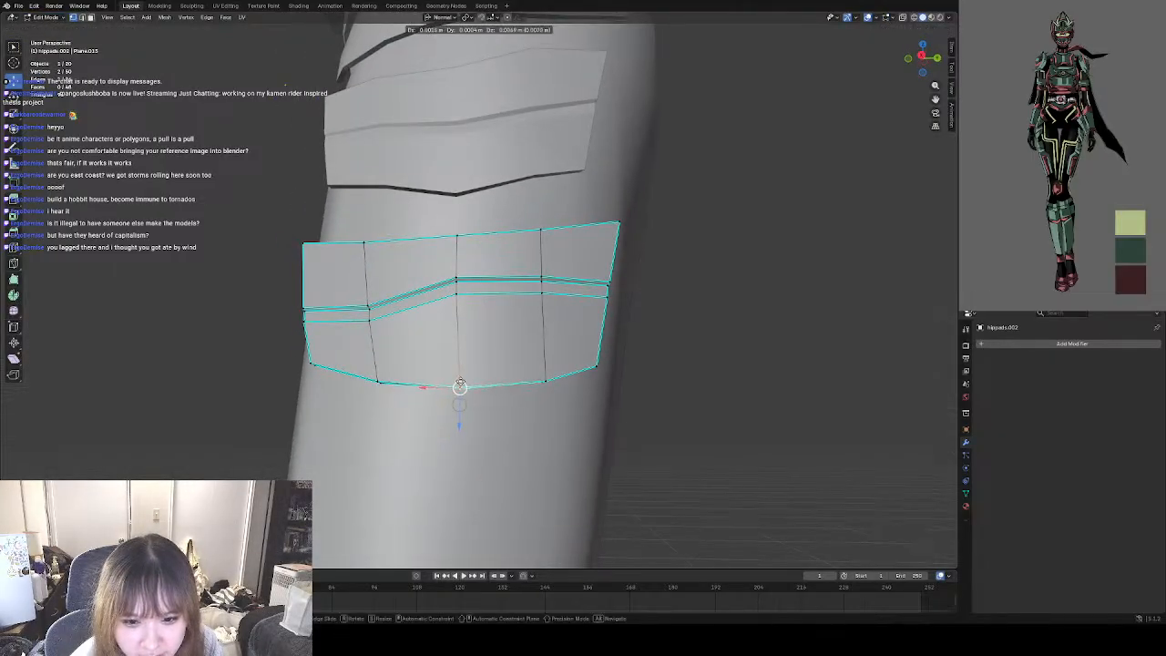
{"action": "left_click", "coordinate": [459, 378]}
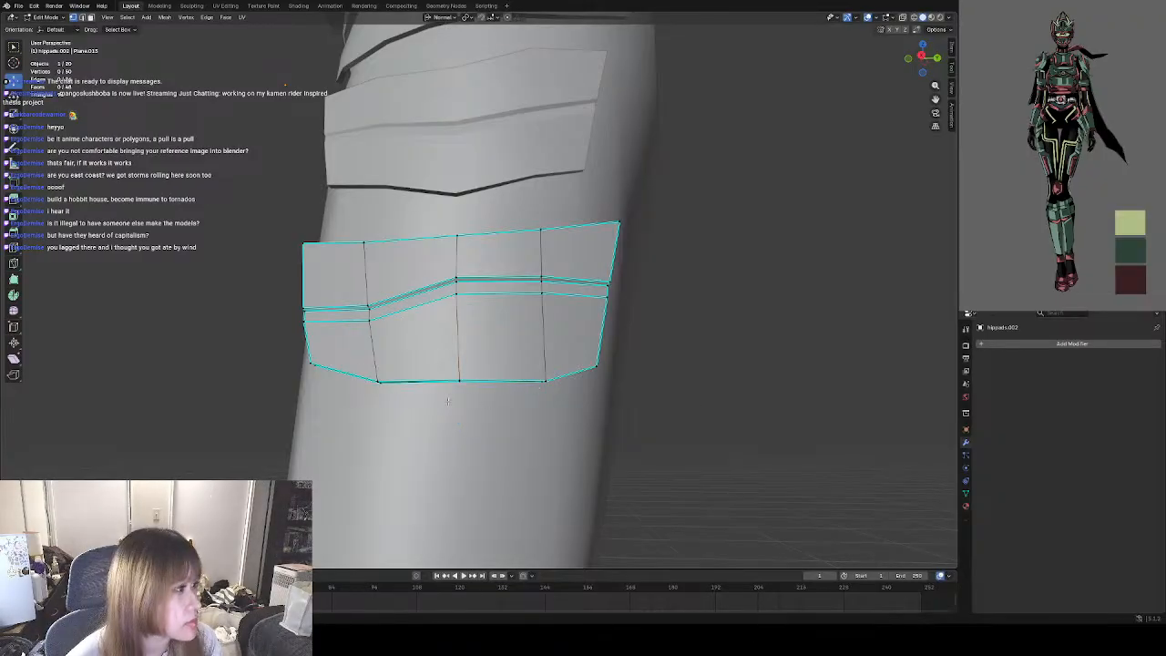
Select the six bottom-edge vertices of the pad's three middle columns and raise them about 0.008 m to straighten the lower edge.
{"action": "scroll", "coordinate": [400, 363], "scroll_direction": "up", "scroll_amount": 5}
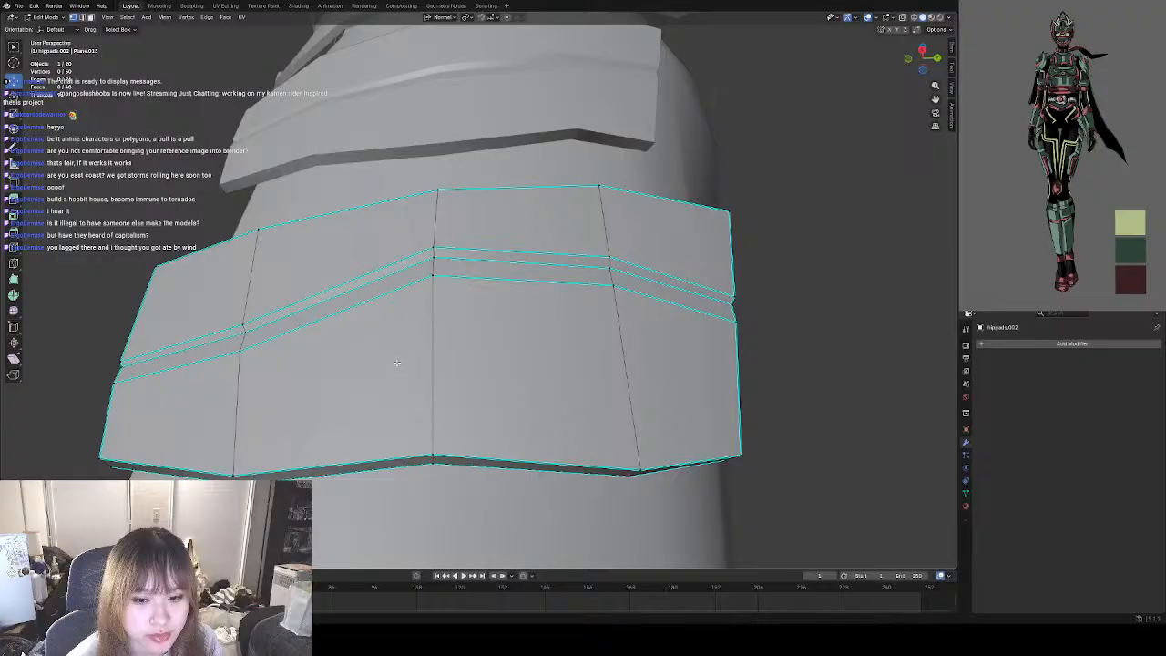
{"action": "scroll", "coordinate": [466, 432], "scroll_direction": "down", "scroll_amount": 3}
{"action": "middle_click_drag", "start_coordinate": [449, 396], "coordinate": [373, 382]}
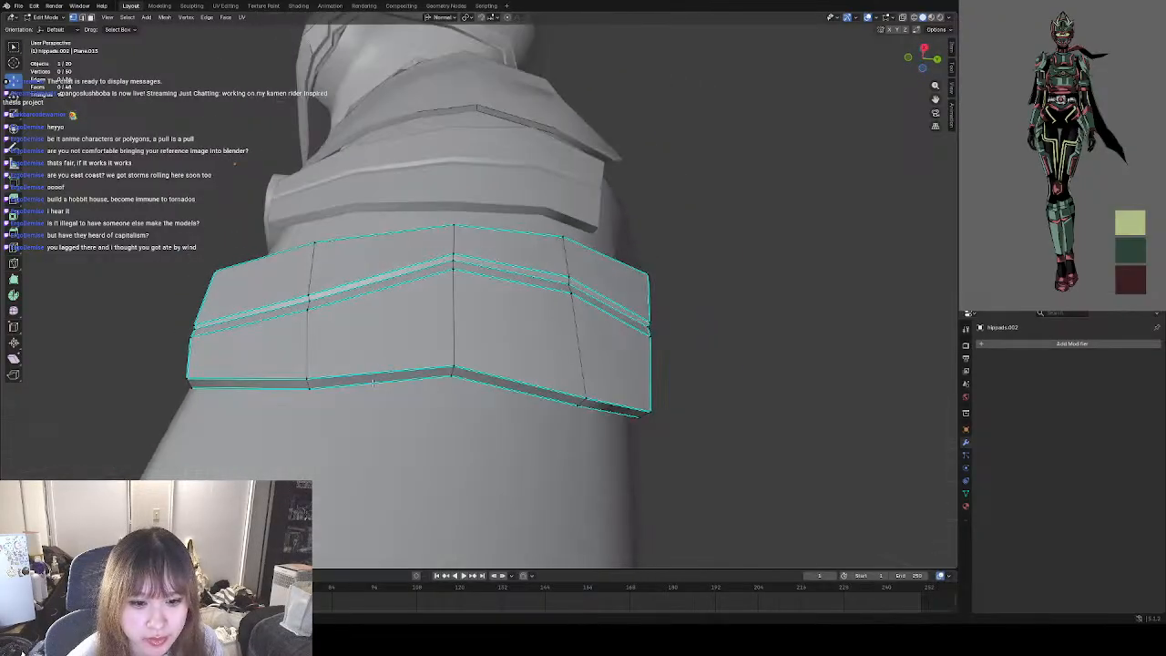
{"action": "left_click", "coordinate": [456, 367], "text": "shift"}
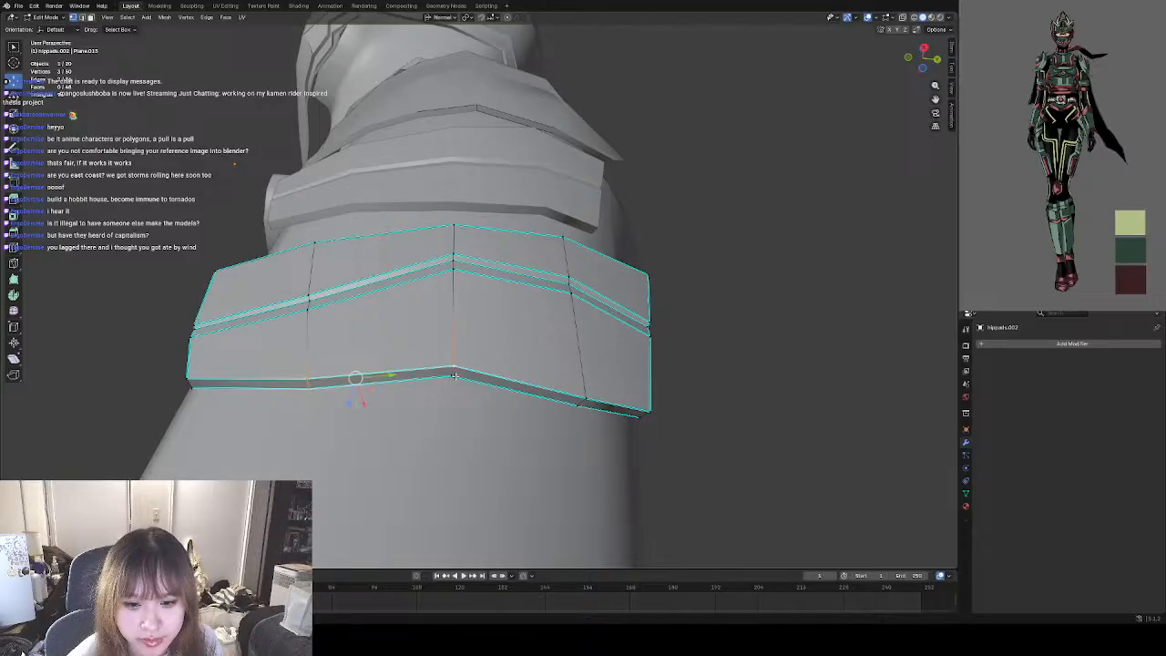
{"action": "left_click", "coordinate": [454, 376], "text": "shift"}
{"action": "left_click", "coordinate": [582, 398], "text": "shift"}
{"action": "left_click", "coordinate": [580, 407], "text": "shift"}
{"action": "middle_click_drag", "start_coordinate": [512, 388], "coordinate": [449, 401]}
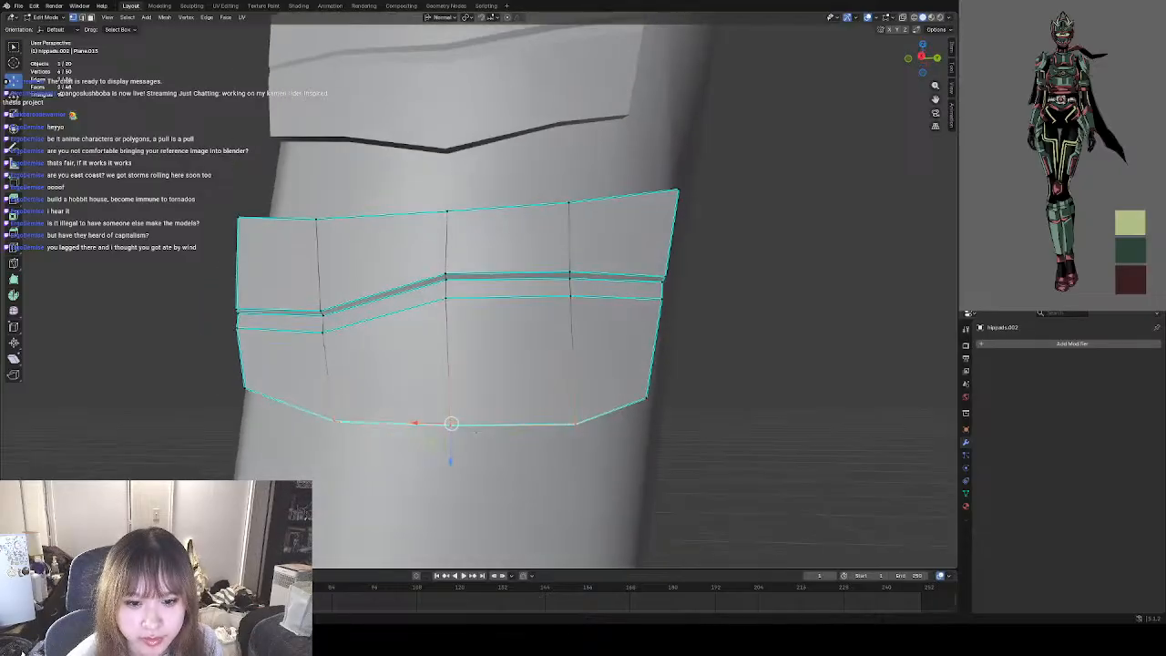
{"action": "key", "text": "g"}
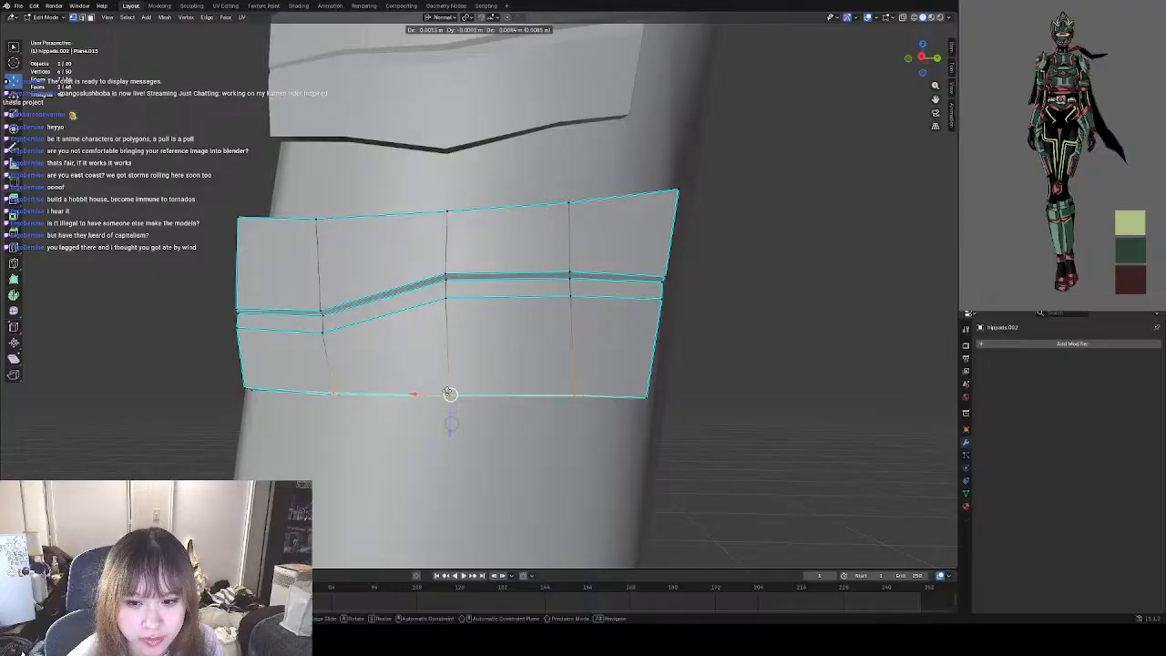
{"action": "left_click", "coordinate": [448, 395]}
{"action": "left_click", "coordinate": [711, 412]}
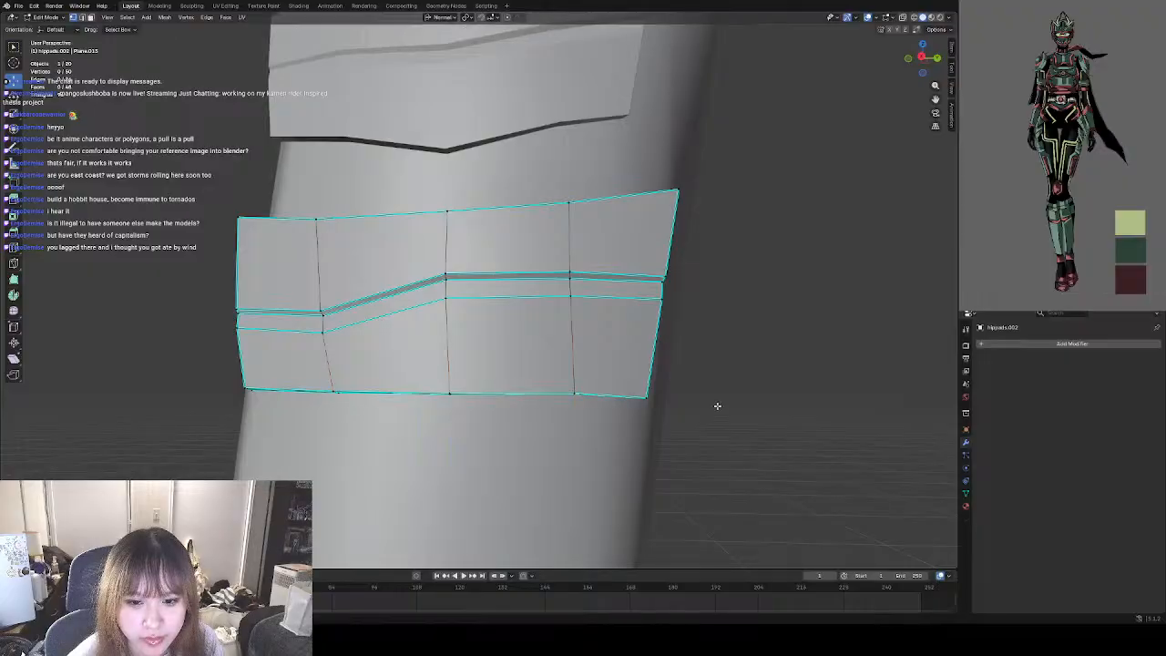
{"action": "middle_click_drag", "start_coordinate": [716, 404], "coordinate": [684, 395]}
{"action": "scroll", "coordinate": [638, 419], "scroll_direction": "down", "scroll_amount": 3}
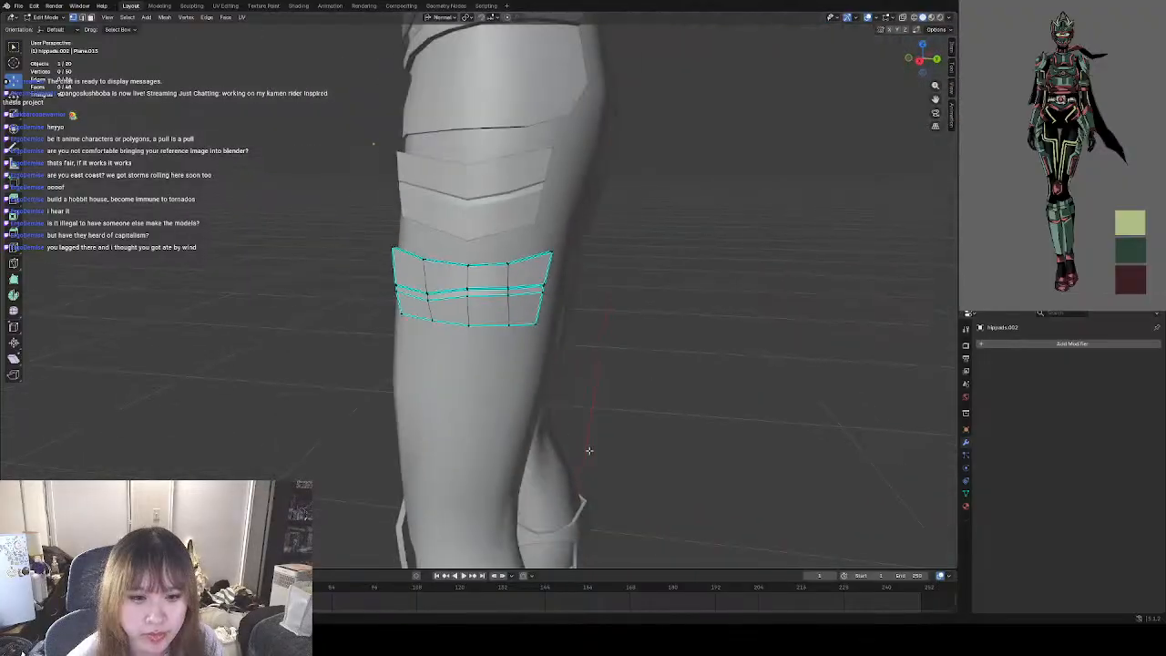
Switch to Object Mode and shift the lowest pad slightly inward toward the outer thigh.
{"action": "left_click", "coordinate": [44, 18]}
{"action": "left_click", "coordinate": [44, 28]}
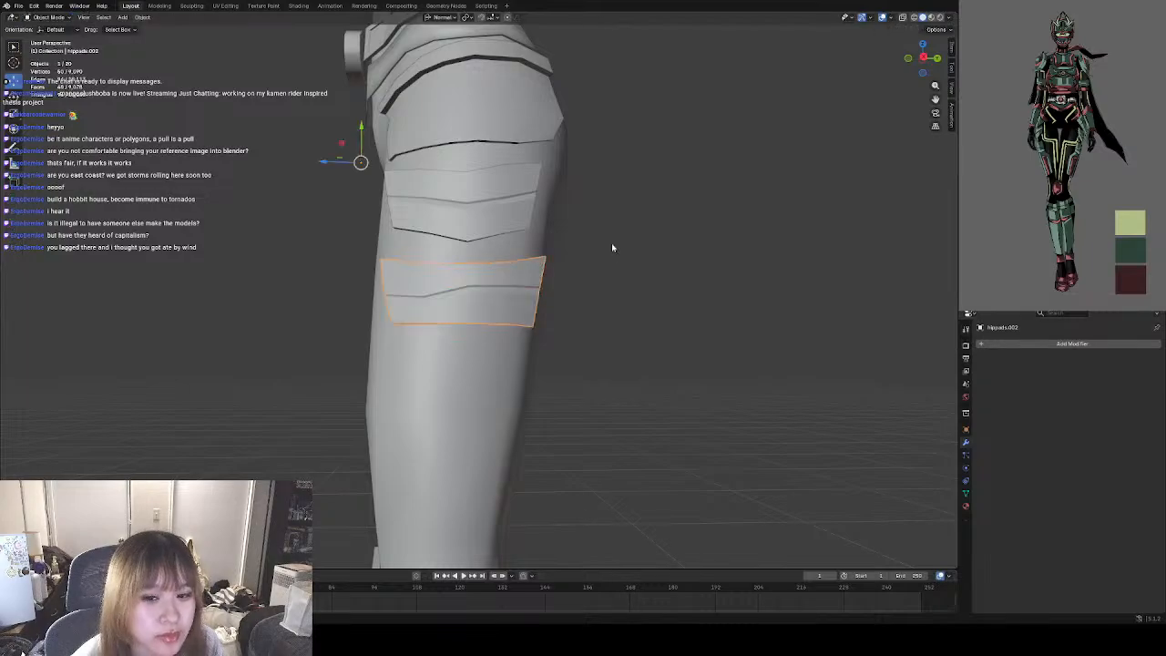
{"action": "left_click", "coordinate": [656, 326]}
{"action": "middle_click_drag", "start_coordinate": [656, 325], "coordinate": [424, 307]}
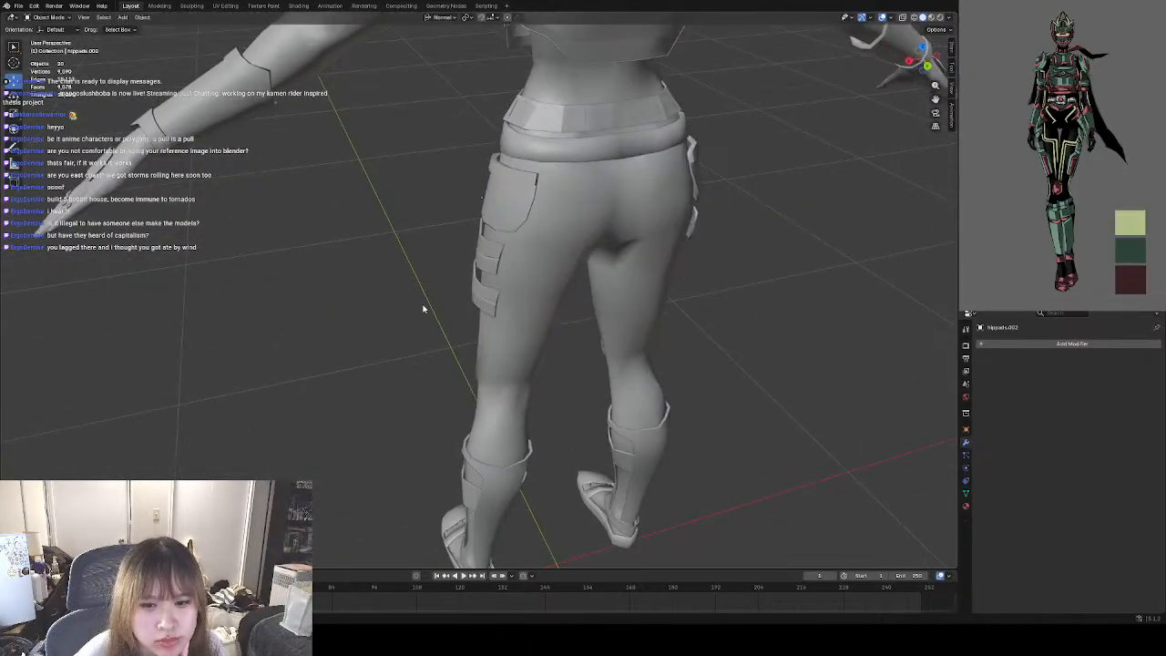
{"action": "scroll", "coordinate": [470, 288], "scroll_direction": "up", "scroll_amount": 5}
{"action": "left_click", "coordinate": [470, 288]}
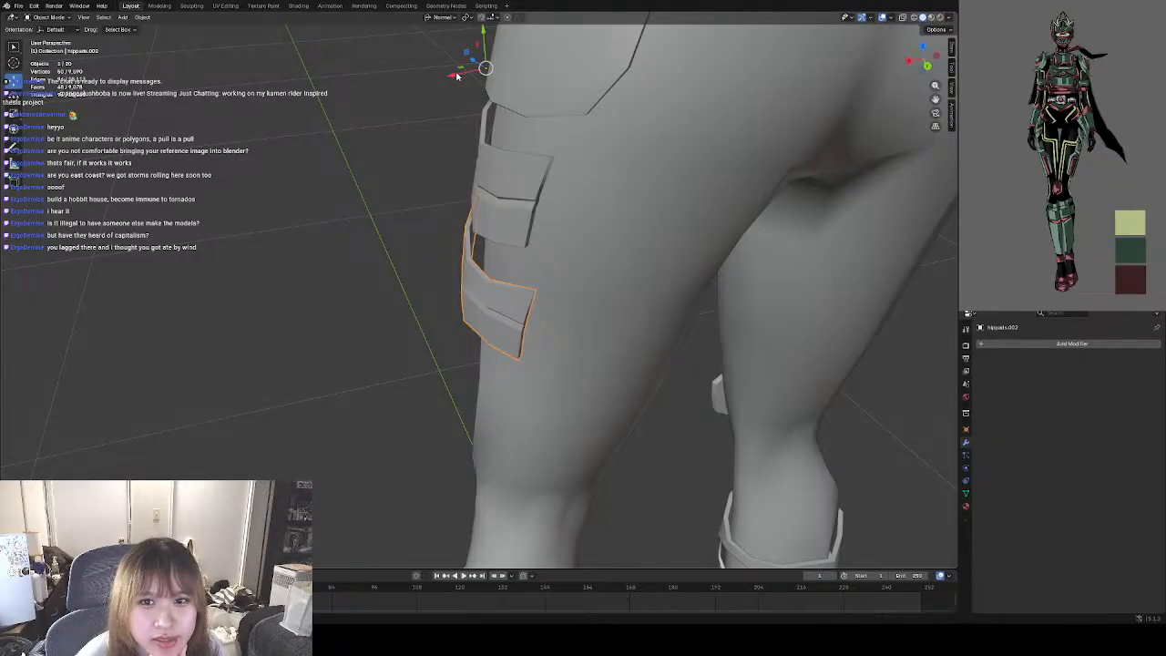
{"action": "left_click_drag", "start_coordinate": [457, 77], "coordinate": [470, 73]}
{"action": "left_click", "coordinate": [380, 194]}
Check how the lowest pad sits on the thigh from the front and reopen it in Edit Mode.
{"action": "middle_click_drag", "start_coordinate": [376, 202], "coordinate": [544, 234]}
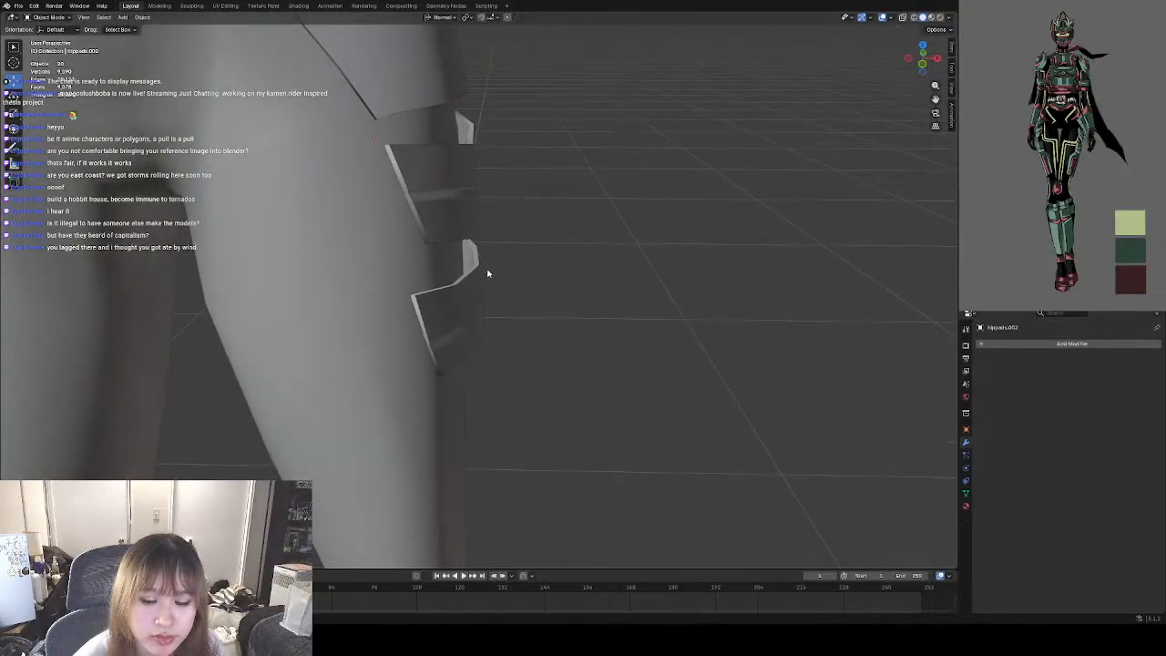
{"action": "scroll", "coordinate": [488, 273], "scroll_direction": "down", "scroll_amount": 9}
{"action": "middle_click_drag", "start_coordinate": [479, 276], "coordinate": [497, 266]}
{"action": "scroll", "coordinate": [482, 284], "scroll_direction": "up", "scroll_amount": 12}
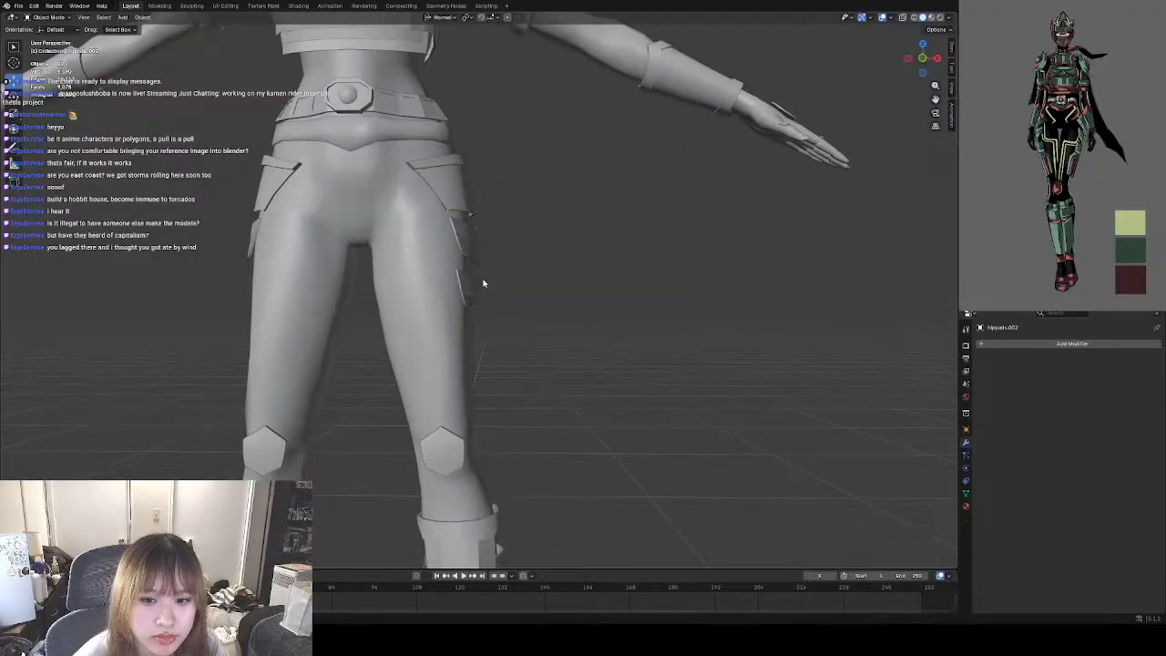
{"action": "left_click", "coordinate": [459, 301]}
{"action": "left_click", "coordinate": [51, 17]}
{"action": "left_click", "coordinate": [50, 37]}
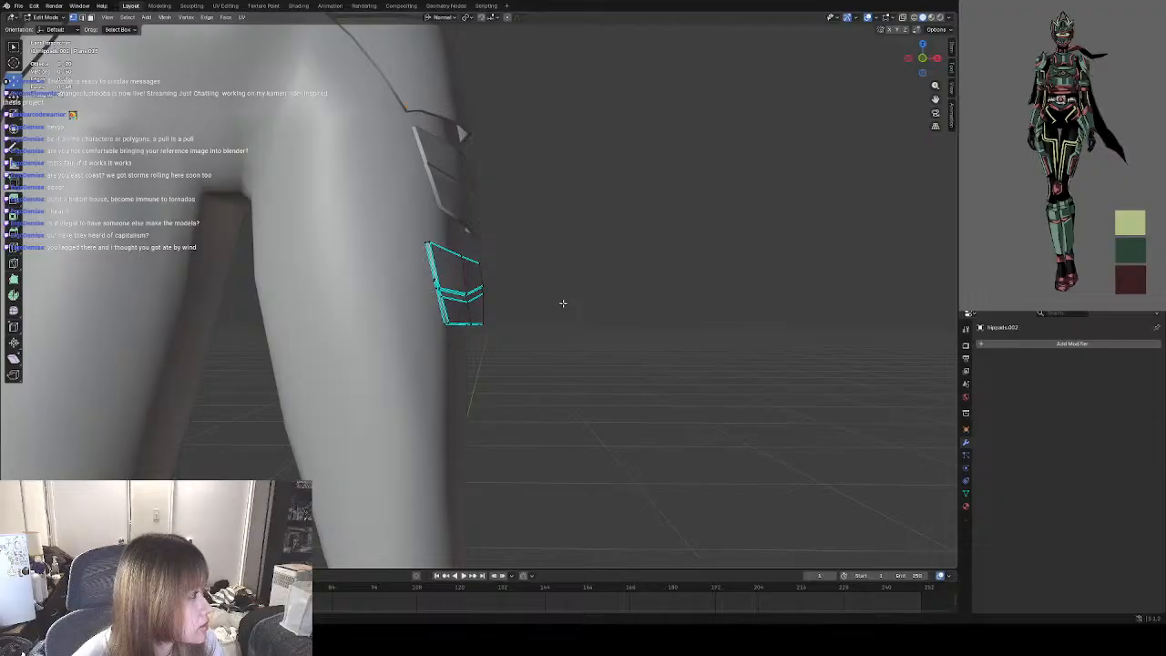
In face selection, select the four faces on the pad's underside and extrude them down the thigh as a short section.
{"action": "middle_click_drag", "start_coordinate": [574, 354], "coordinate": [534, 264]}
{"action": "middle_click_drag", "start_coordinate": [555, 302], "coordinate": [477, 238]}
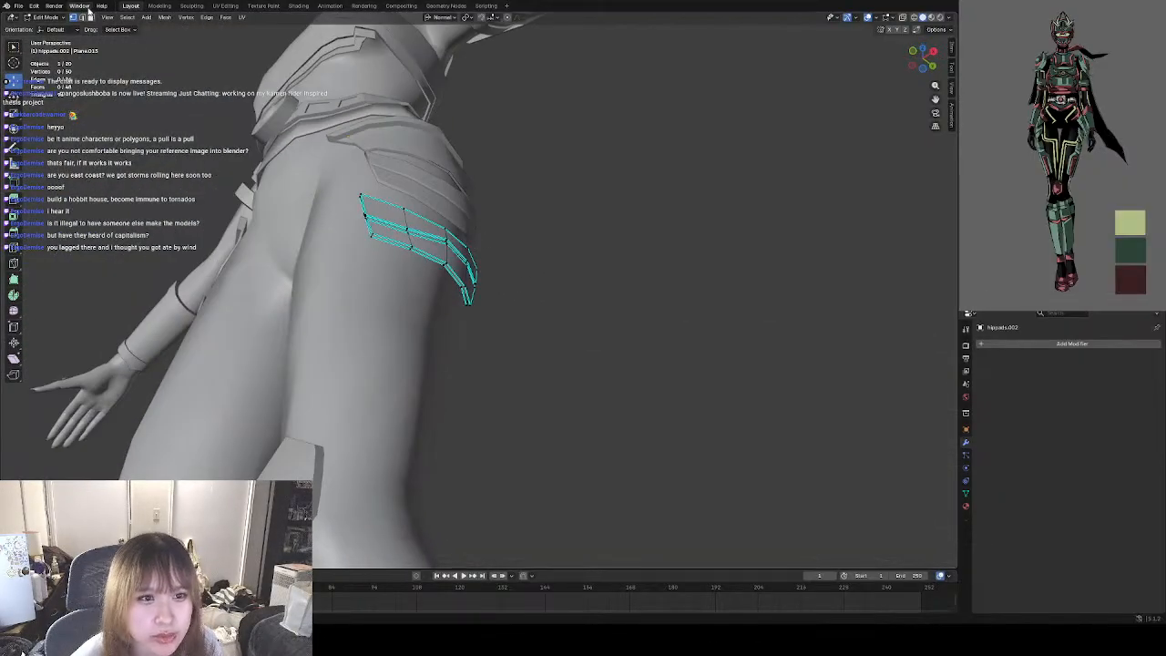
{"action": "middle_click_drag", "start_coordinate": [407, 244], "coordinate": [360, 226]}
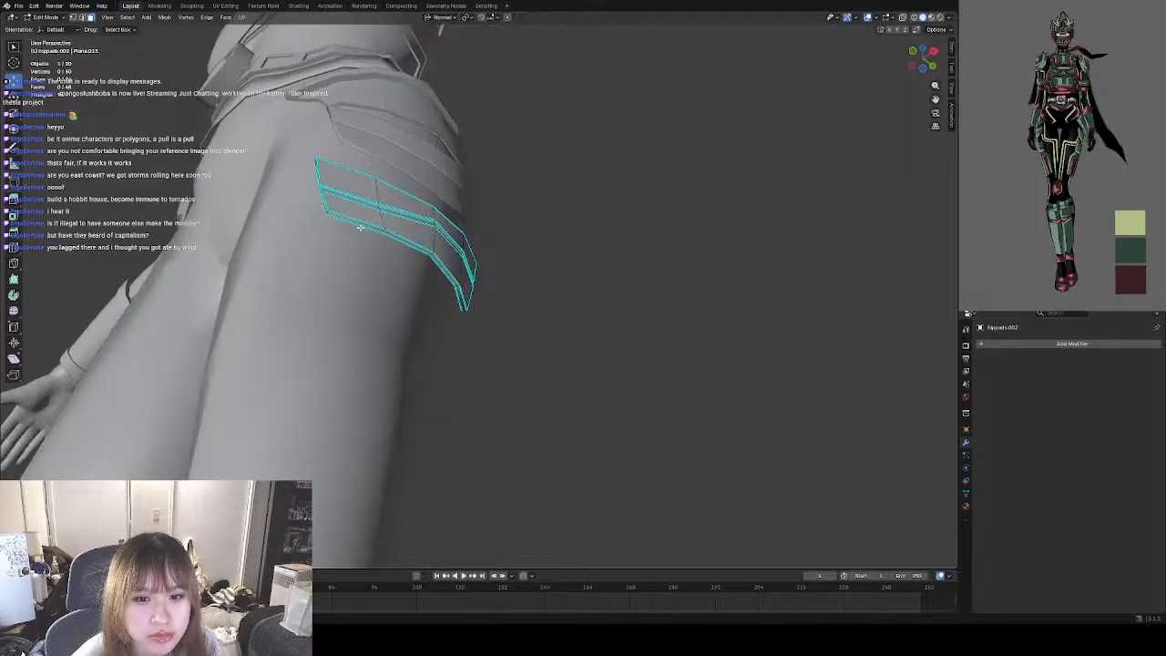
{"action": "left_click", "coordinate": [405, 240], "text": "shift"}
{"action": "left_click", "coordinate": [446, 271], "text": "shift"}
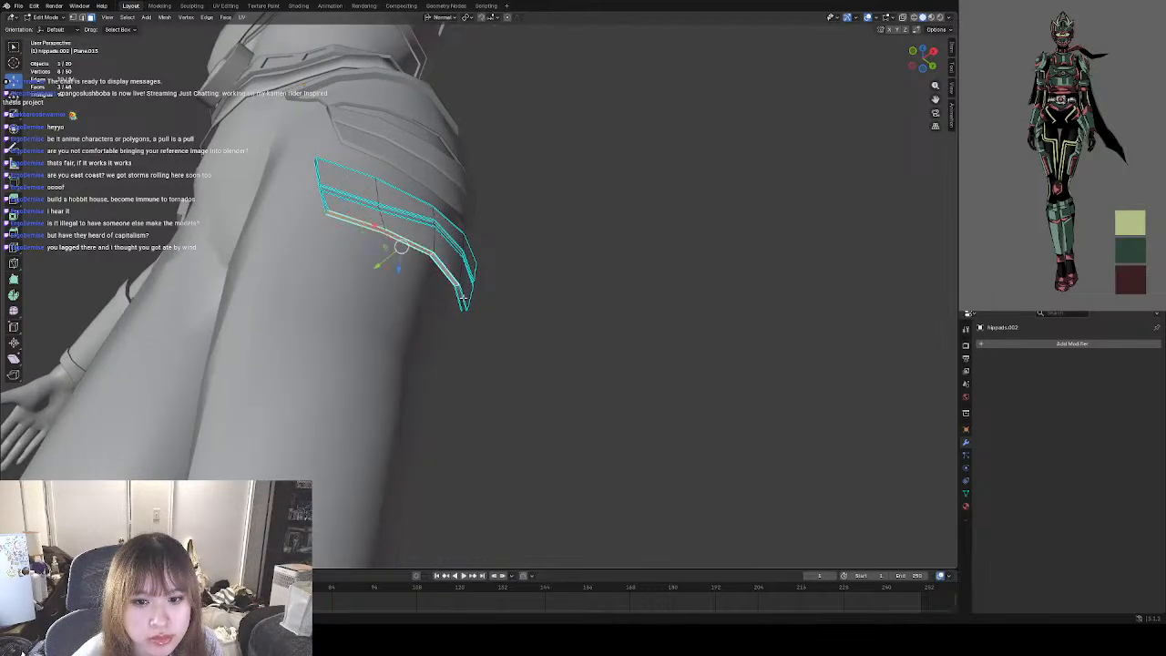
{"action": "left_click", "coordinate": [463, 298], "text": "shift"}
{"action": "middle_click_drag", "start_coordinate": [484, 291], "coordinate": [447, 327]}
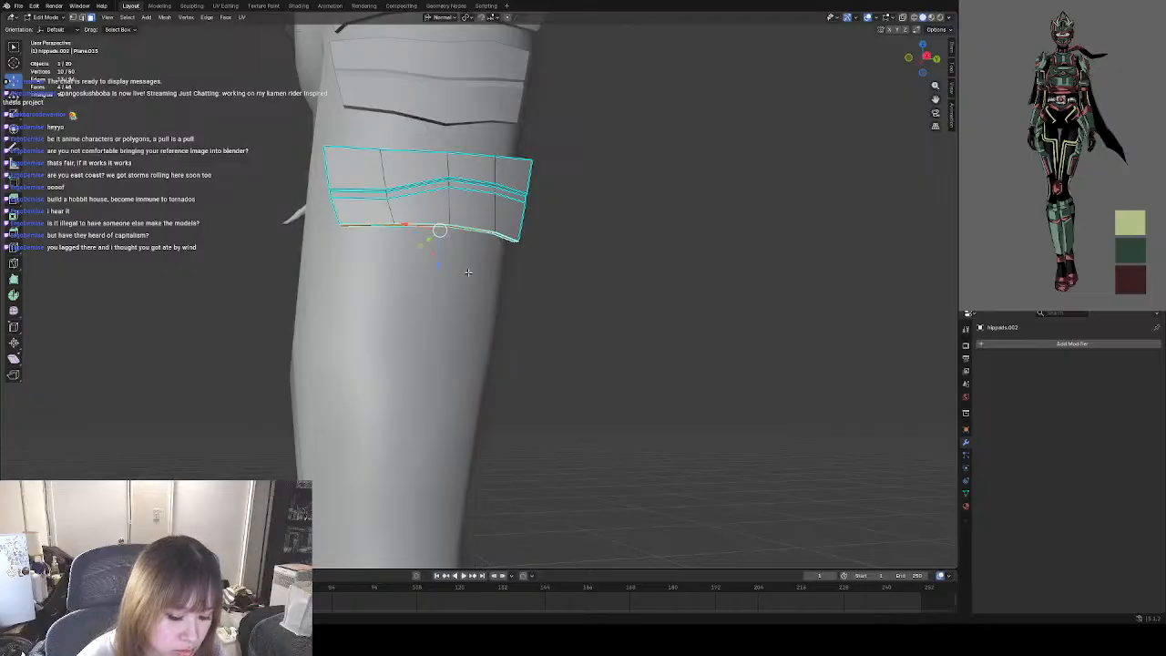
{"action": "key", "text": "e"}
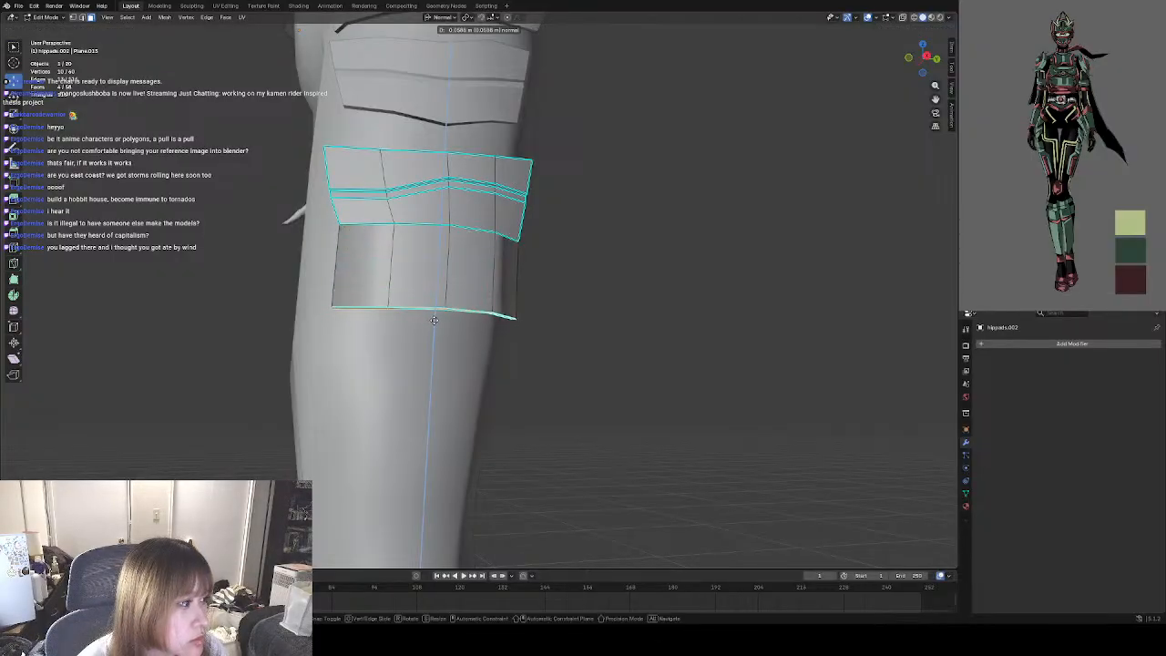
{"action": "left_click", "coordinate": [437, 271]}
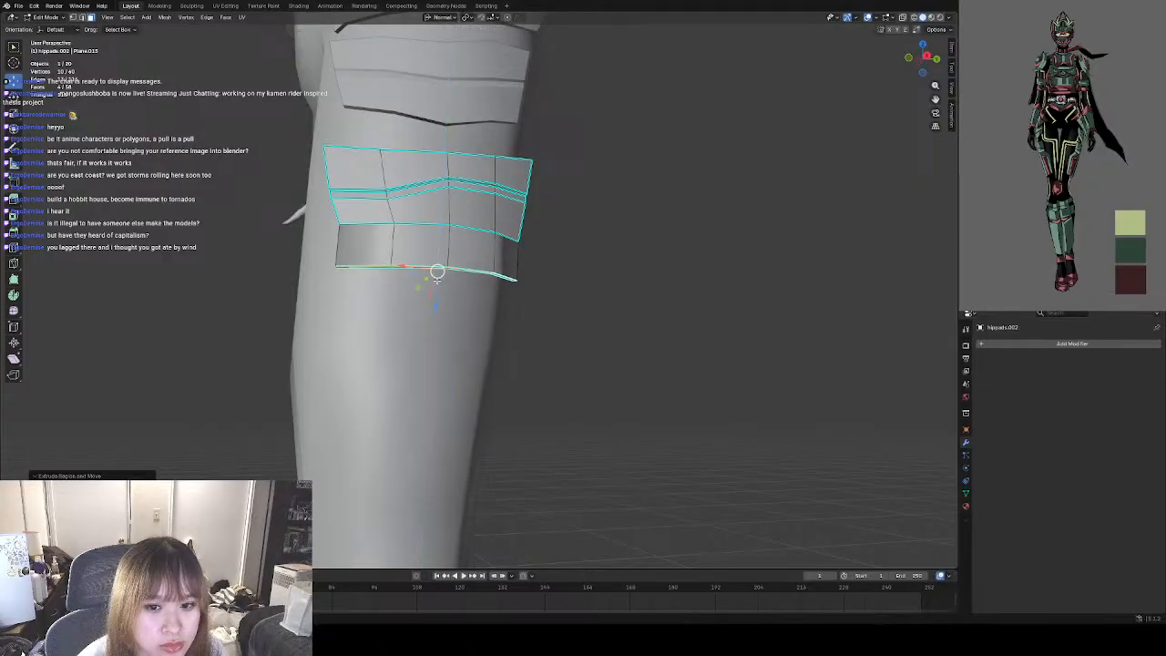
Extrude the same bottom faces a second time, about 0.11 m farther down toward the knee.
{"action": "key", "text": "e"}
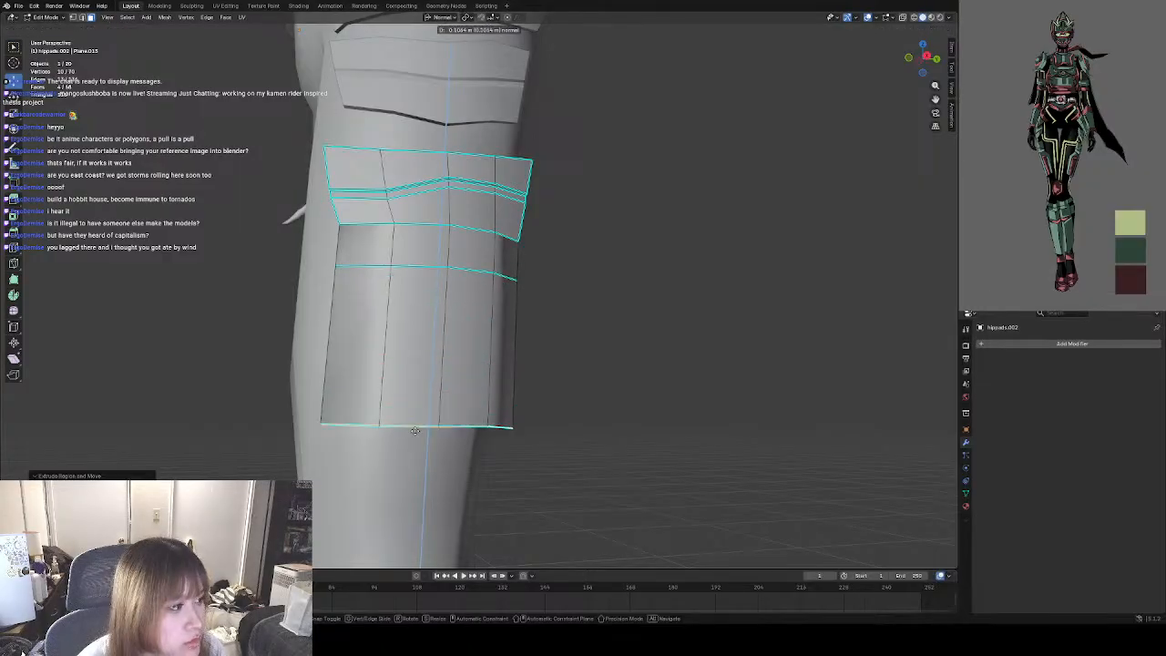
{"action": "left_click", "coordinate": [416, 431]}
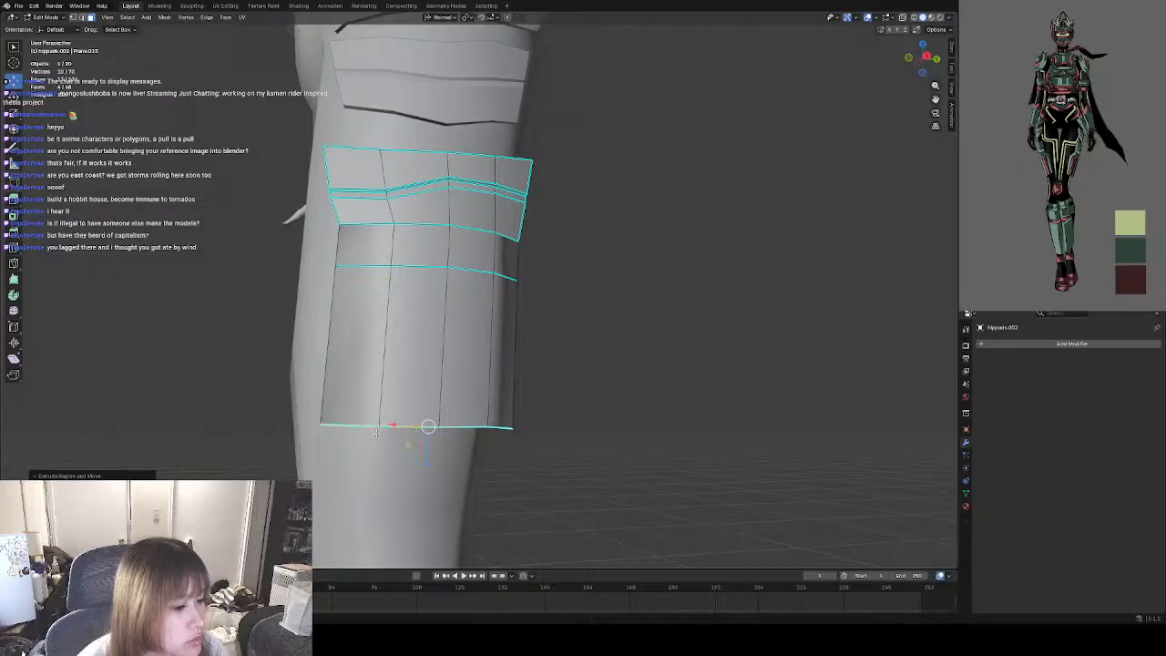
{"action": "middle_click_drag", "start_coordinate": [407, 441], "coordinate": [448, 430]}
{"action": "scroll", "coordinate": [461, 402], "scroll_direction": "down", "scroll_amount": 7}
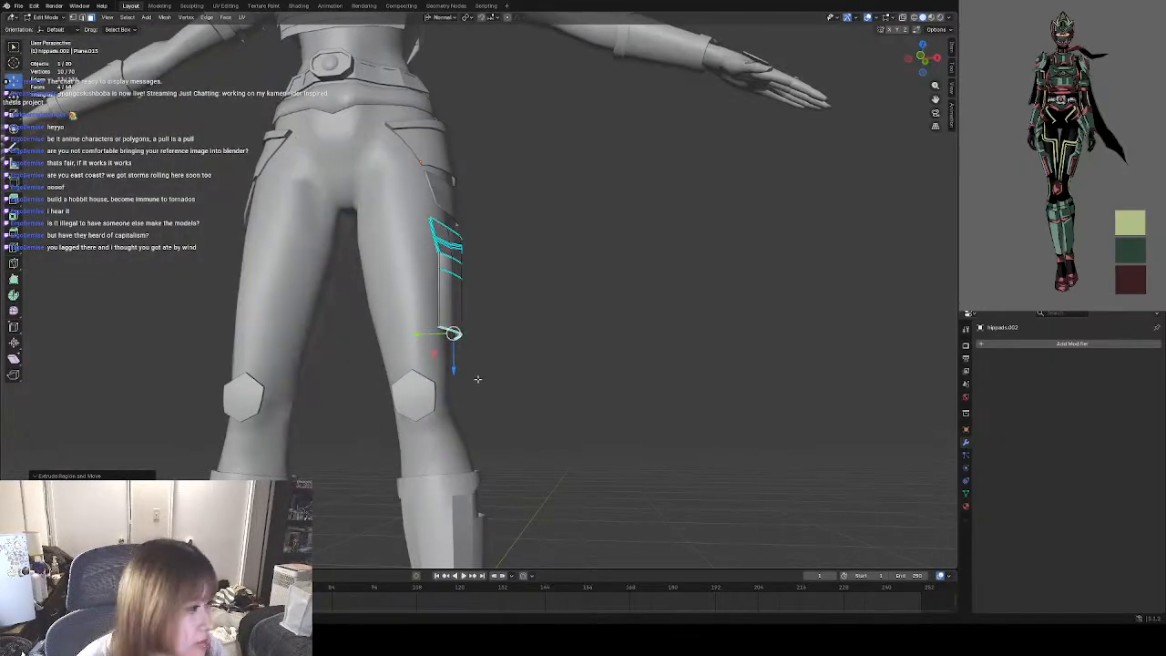
{"action": "middle_click_drag", "start_coordinate": [477, 378], "coordinate": [478, 332]}
{"action": "scroll", "coordinate": [479, 329], "scroll_direction": "up", "scroll_amount": 5}
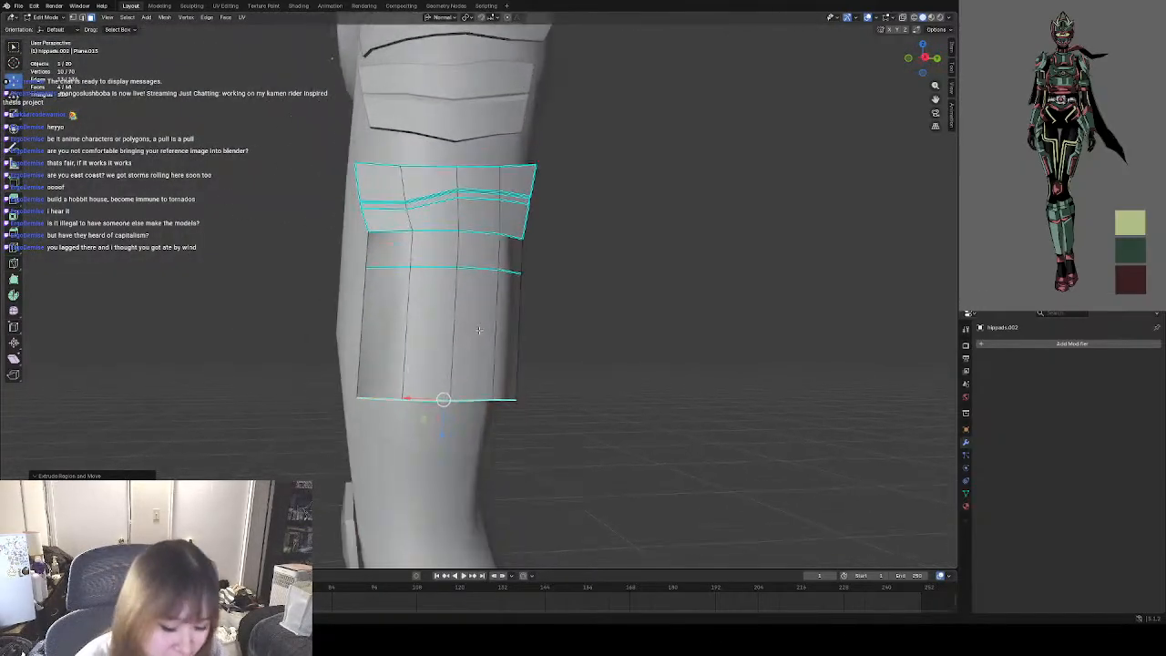
Scale the extruded section's bottom faces to about 0.86 to taper the lower end, and deselect them.
{"action": "key", "text": "s"}
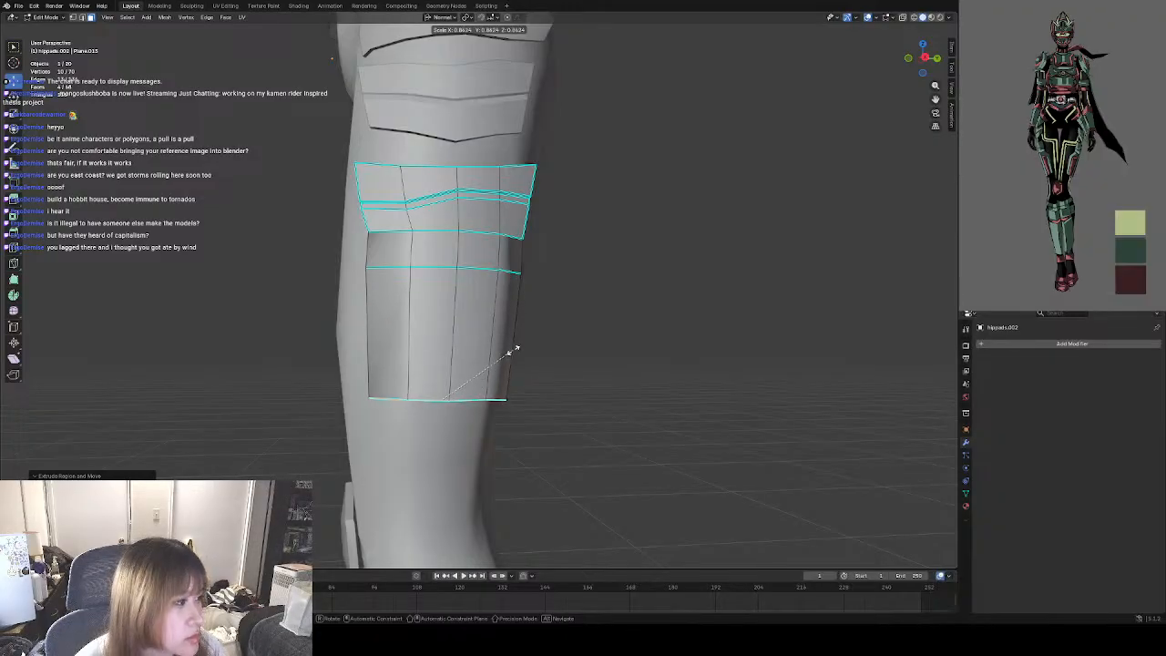
{"action": "left_click", "coordinate": [515, 349]}
{"action": "left_click", "coordinate": [537, 247]}
{"action": "scroll", "coordinate": [538, 247], "scroll_direction": "up", "scroll_amount": 3}
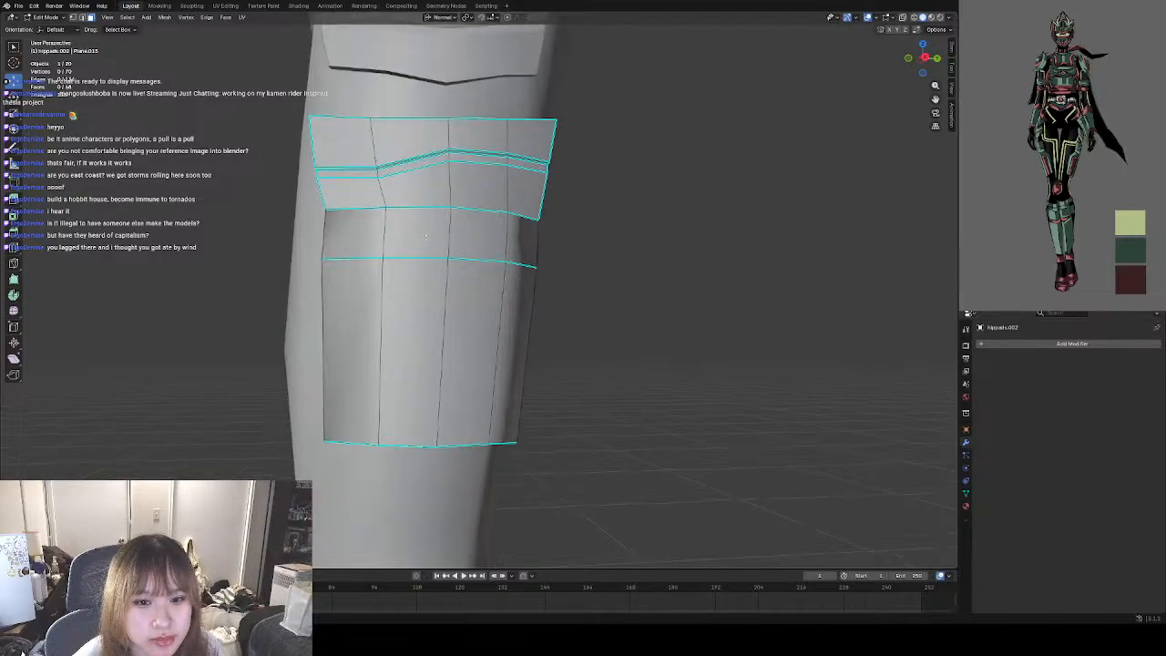
{"action": "middle_click_drag", "start_coordinate": [438, 239], "coordinate": [509, 247]}
{"action": "left_click", "coordinate": [47, 17]}
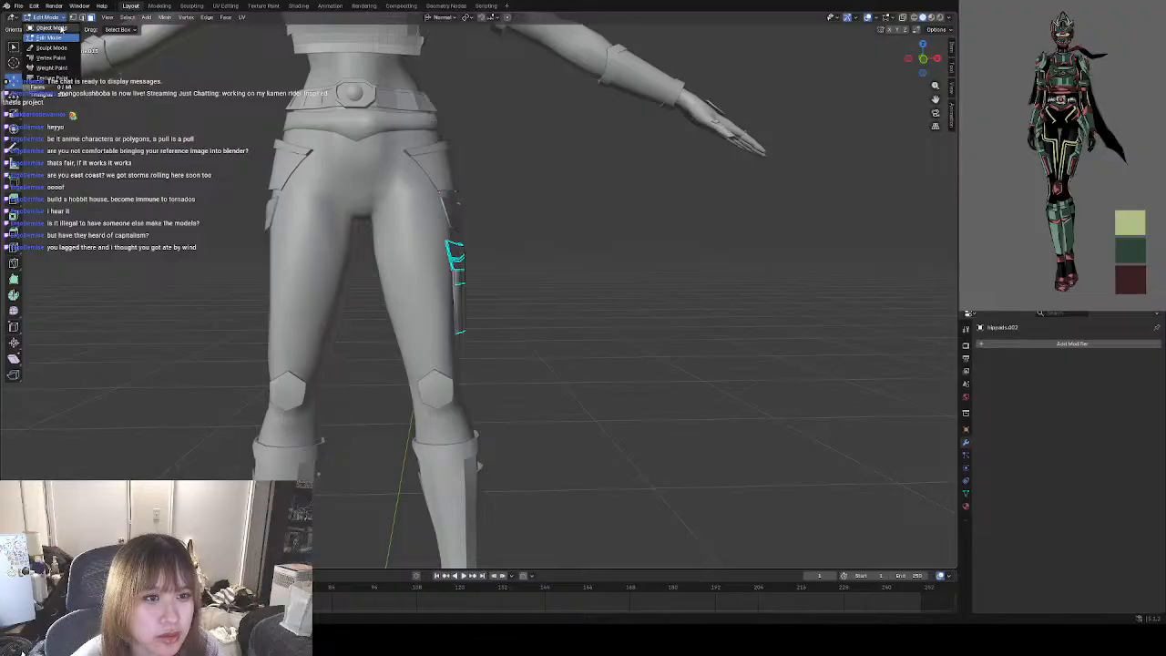
Leave Edit Mode to check the extended pad against the leg, and reopen the pad in Edit Mode.
{"action": "left_click", "coordinate": [49, 28]}
{"action": "left_click", "coordinate": [555, 274]}
{"action": "middle_click_drag", "start_coordinate": [565, 283], "coordinate": [387, 261]}
{"action": "scroll", "coordinate": [464, 287], "scroll_direction": "up", "scroll_amount": 5}
{"action": "left_click", "coordinate": [381, 272]}
{"action": "left_click", "coordinate": [46, 17]}
{"action": "left_click", "coordinate": [50, 39]}
In edge selection, select the horizontal edge loop between the pad's two extruded sections and clear its sharp marking.
{"action": "scroll", "coordinate": [469, 262], "scroll_direction": "down", "scroll_amount": 3}
{"action": "scroll", "coordinate": [472, 264], "scroll_direction": "up", "scroll_amount": 3}
{"action": "scroll", "coordinate": [473, 265], "scroll_direction": "up", "scroll_amount": 3}
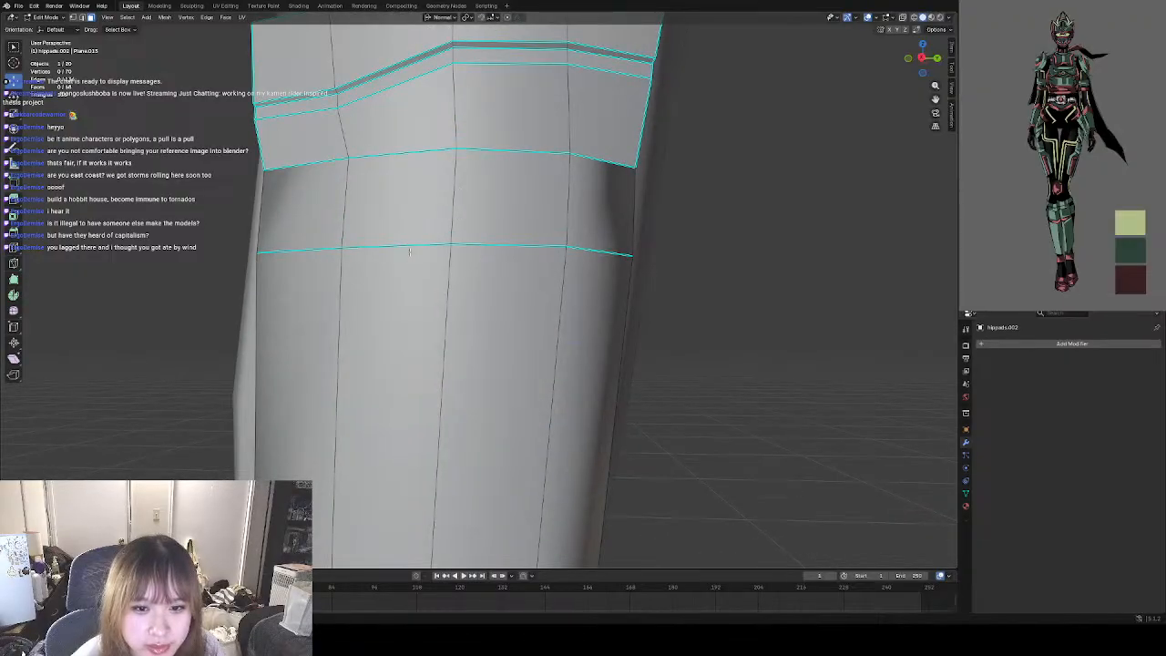
{"action": "left_click", "coordinate": [424, 246], "text": "alt"}
{"action": "key", "text": "2"}
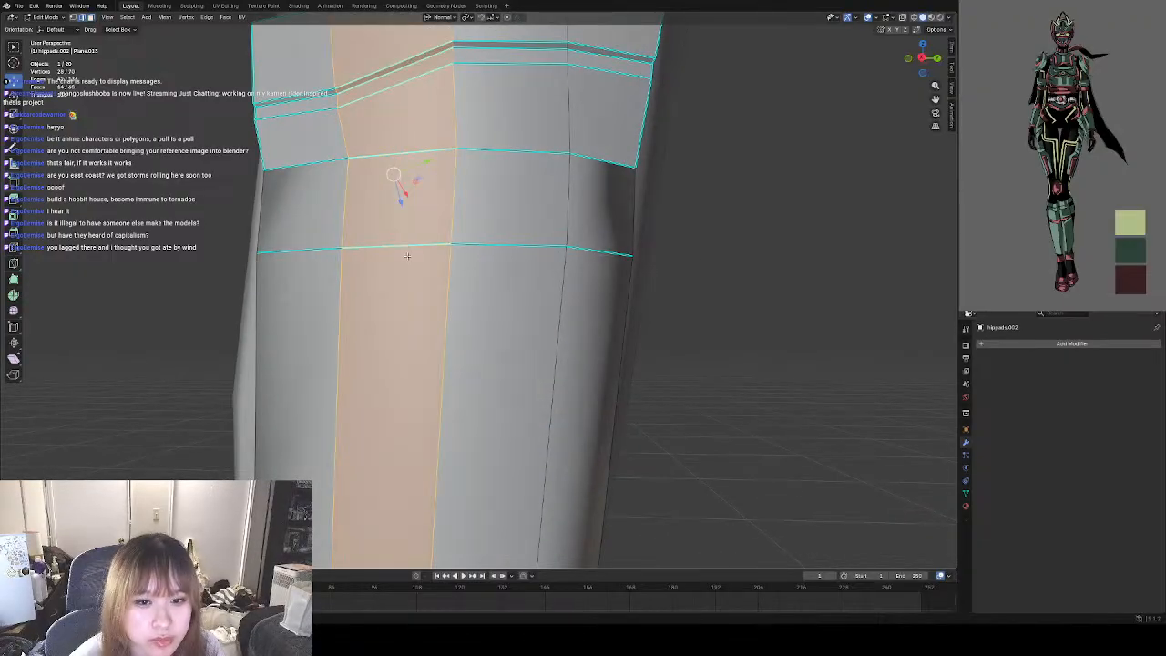
{"action": "left_click", "coordinate": [407, 254]}
{"action": "left_click", "coordinate": [424, 247], "text": "alt"}
{"action": "key", "text": "ctrl+e"}
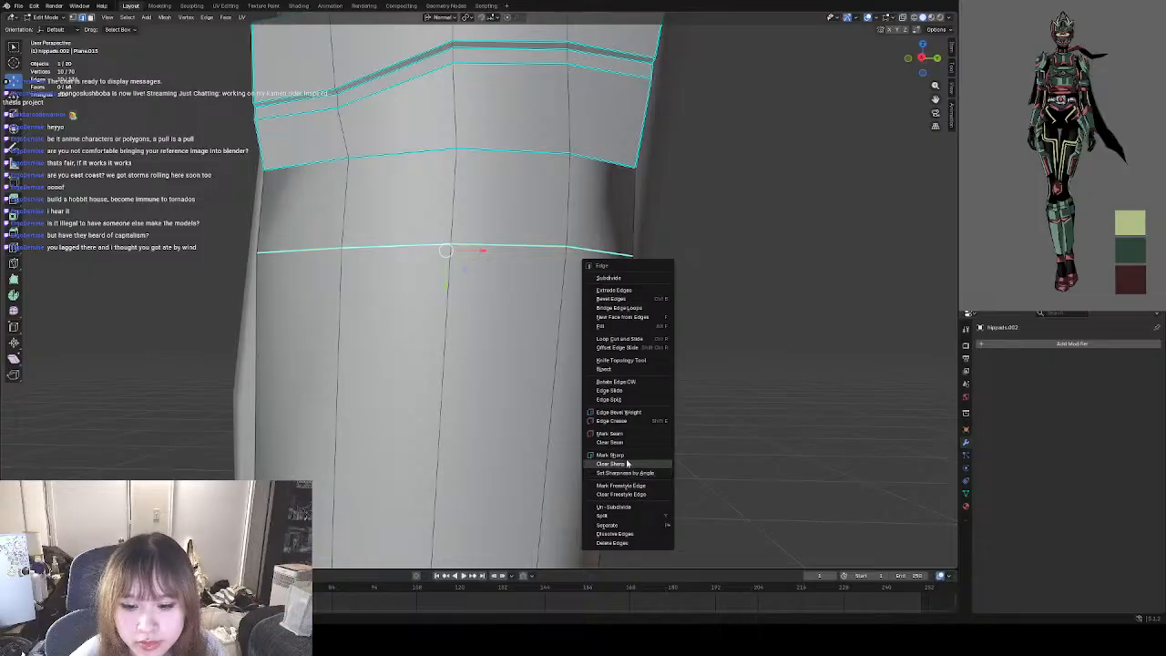
{"action": "left_click", "coordinate": [626, 463]}
{"action": "scroll", "coordinate": [553, 360], "scroll_direction": "down", "scroll_amount": 4}
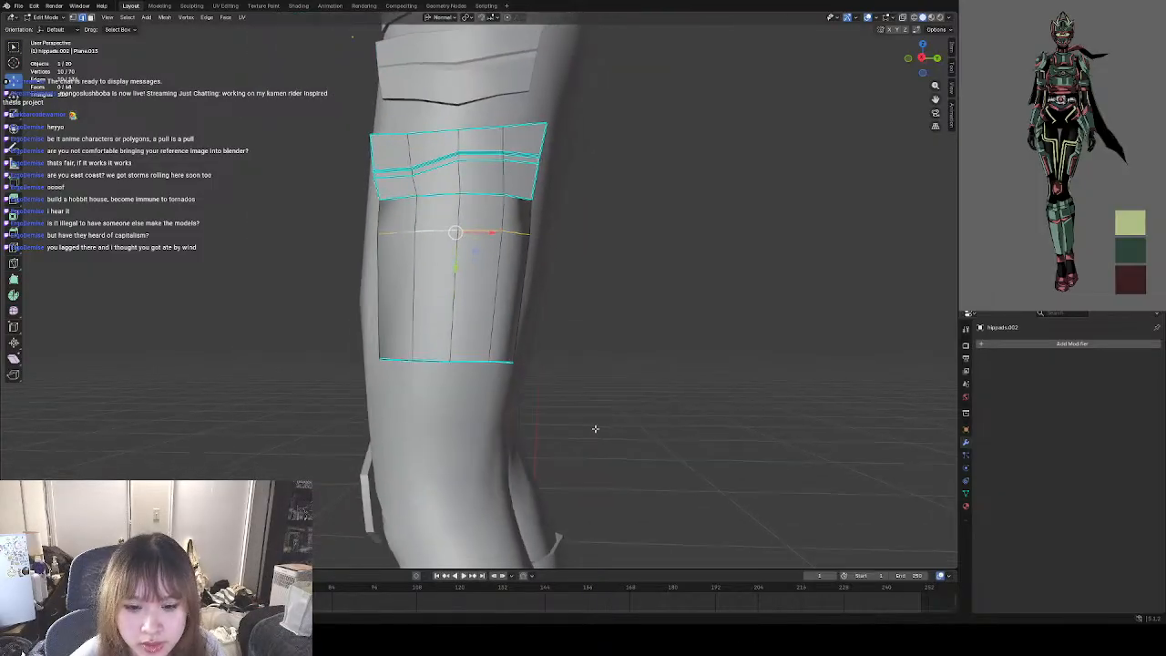
In vertex selection, move the front-end vertices of the loop between the extruded sections about 0.0095 m toward the front of the thigh.
{"action": "scroll", "coordinate": [590, 421], "scroll_direction": "up", "scroll_amount": 4}
{"action": "left_click", "coordinate": [695, 463]}
{"action": "middle_click_drag", "start_coordinate": [694, 464], "coordinate": [626, 442]}
{"action": "middle_click_drag", "start_coordinate": [547, 432], "coordinate": [704, 367]}
{"action": "scroll", "coordinate": [627, 427], "scroll_direction": "down", "scroll_amount": 4}
{"action": "middle_click_drag", "start_coordinate": [448, 280], "coordinate": [306, 229]}
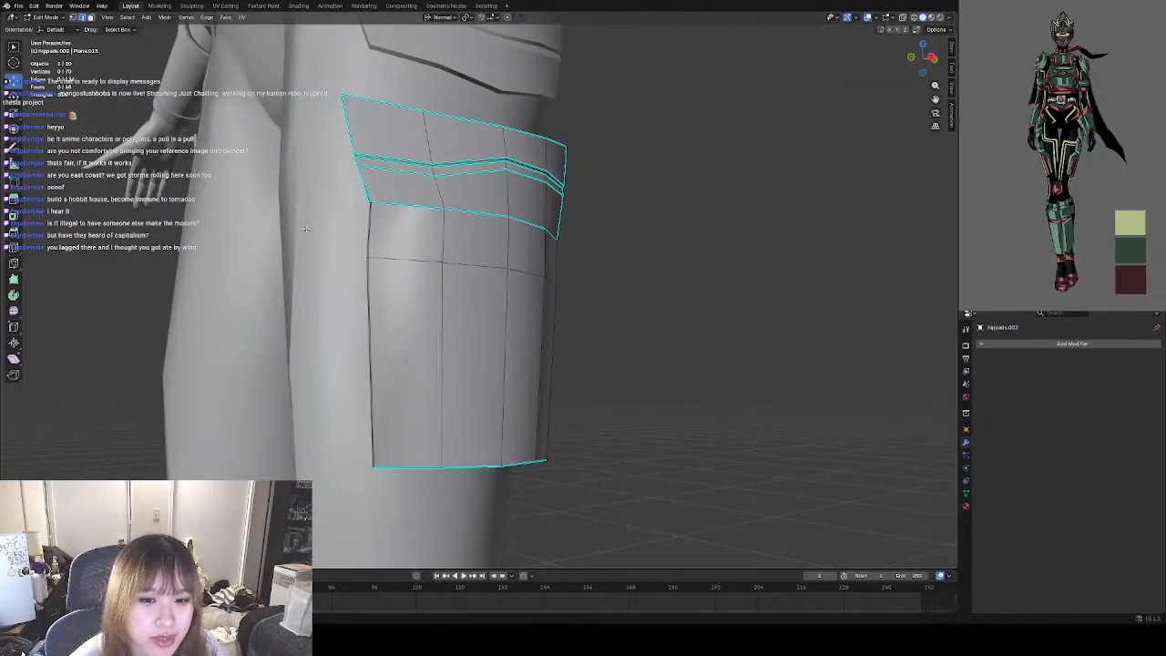
{"action": "middle_click_drag", "start_coordinate": [453, 293], "coordinate": [427, 301]}
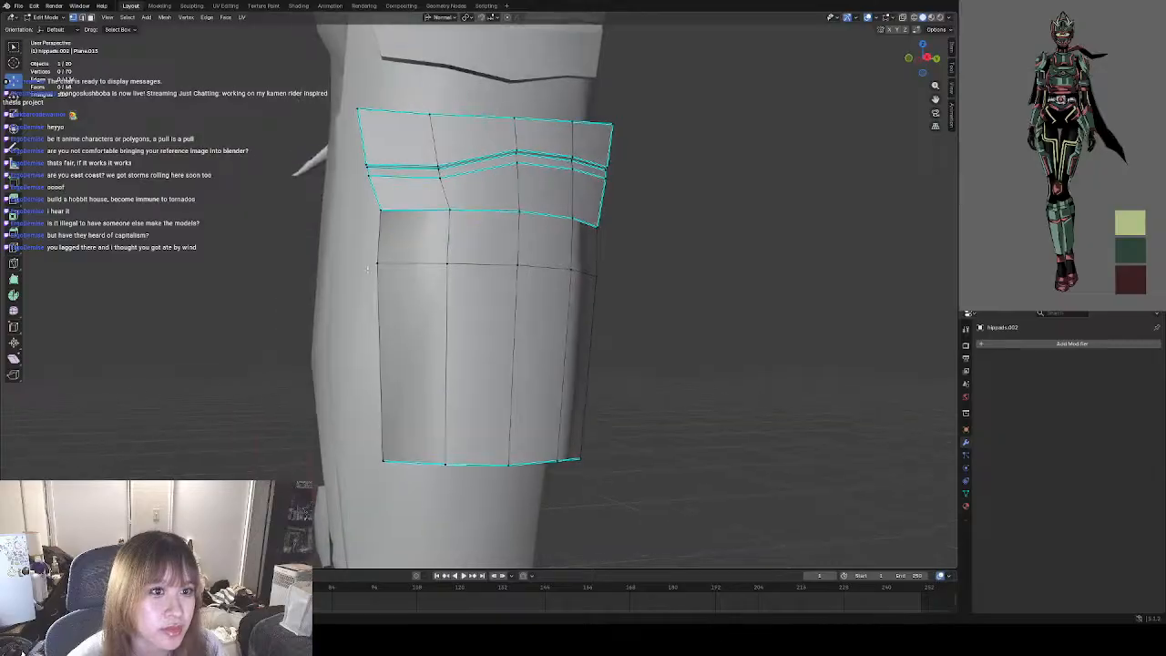
{"action": "scroll", "coordinate": [426, 301], "scroll_direction": "up", "scroll_amount": 4}
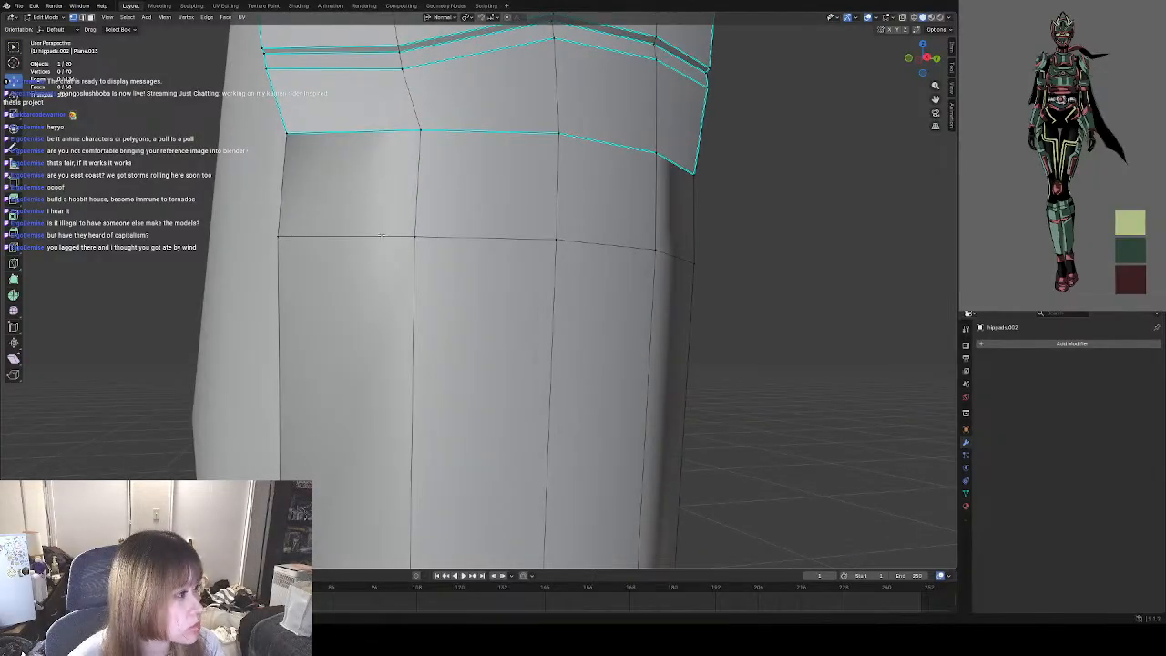
{"action": "middle_click_drag", "start_coordinate": [384, 192], "coordinate": [425, 235], "text": "shift"}
{"action": "middle_click_drag", "start_coordinate": [410, 246], "coordinate": [366, 309]}
{"action": "left_click", "coordinate": [294, 258]}
{"action": "left_click", "coordinate": [285, 264], "text": "shift"}
{"action": "scroll", "coordinate": [333, 257], "scroll_direction": "down", "scroll_amount": 6}
{"action": "key", "text": "g"}
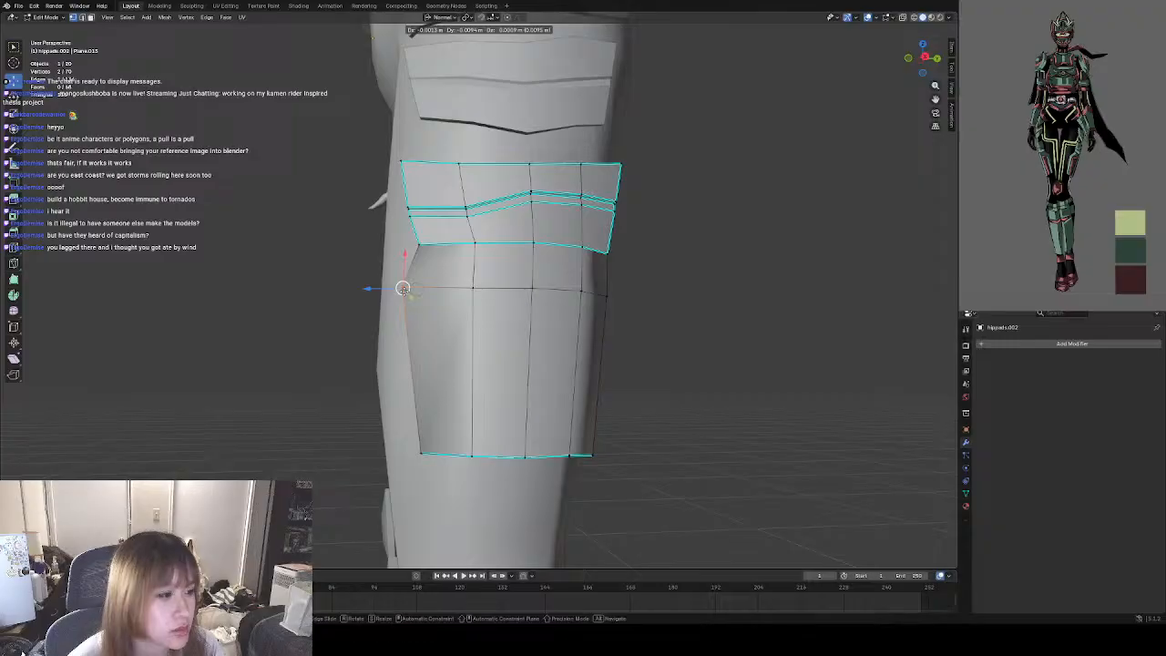
{"action": "left_click", "coordinate": [404, 291]}
Select the two vertices at the pad's upper front corner and move them about 0.008 m inward from the front edge.
{"action": "scroll", "coordinate": [421, 237], "scroll_direction": "up", "scroll_amount": 4}
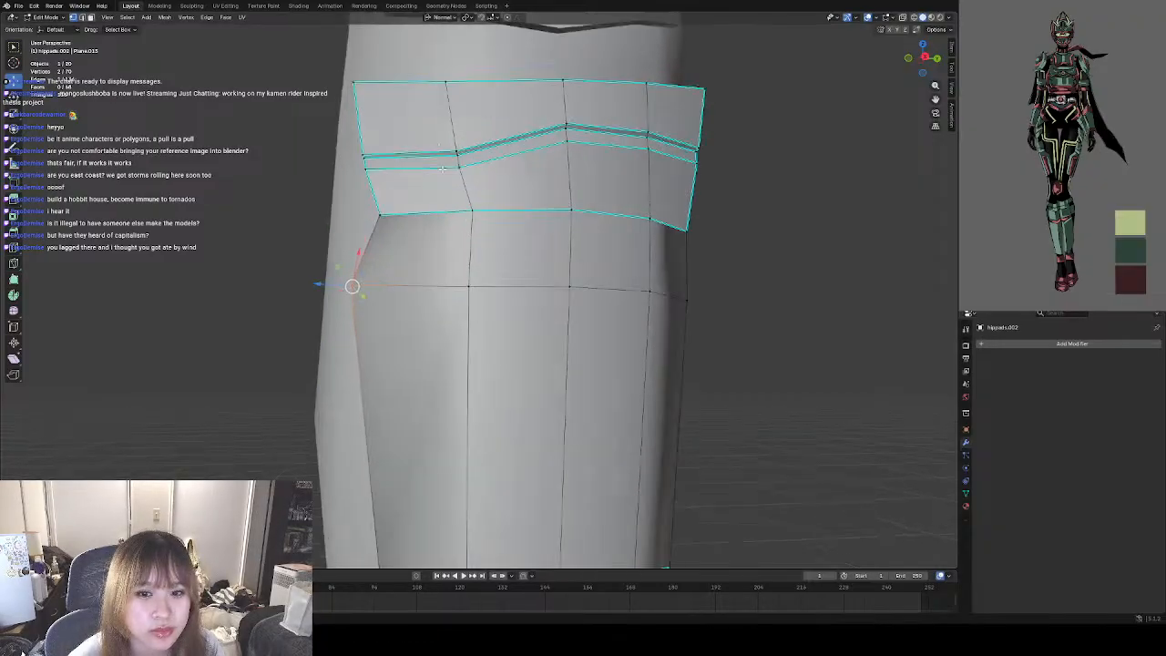
{"action": "middle_click_drag", "start_coordinate": [435, 166], "coordinate": [470, 277], "text": "shift"}
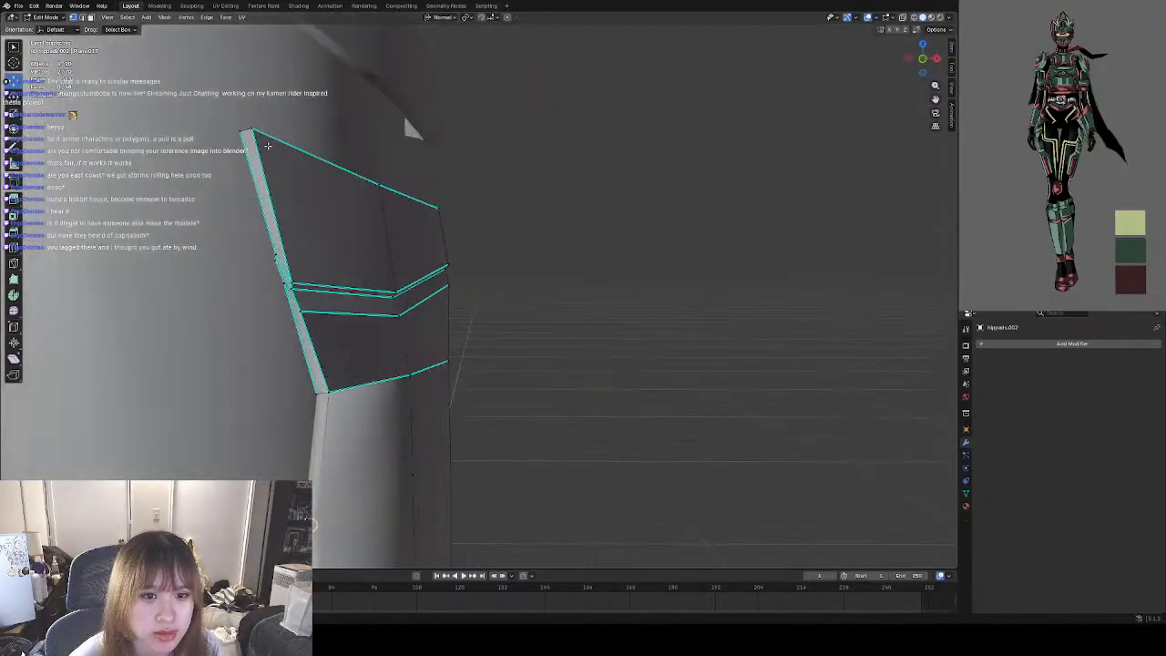
{"action": "middle_click_drag", "start_coordinate": [394, 140], "coordinate": [284, 146]}
{"action": "middle_click_drag", "start_coordinate": [284, 145], "coordinate": [346, 214], "text": "shift"}
{"action": "middle_click_drag", "start_coordinate": [347, 214], "coordinate": [319, 218]}
{"action": "key", "text": "g"}
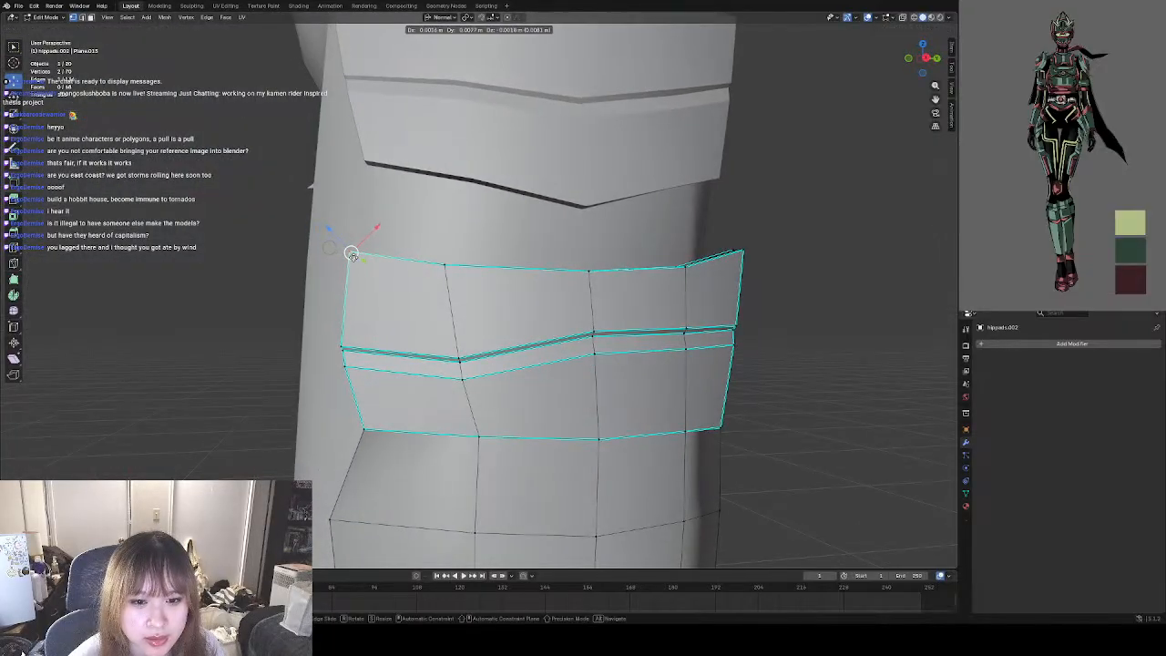
{"action": "left_click", "coordinate": [348, 255]}
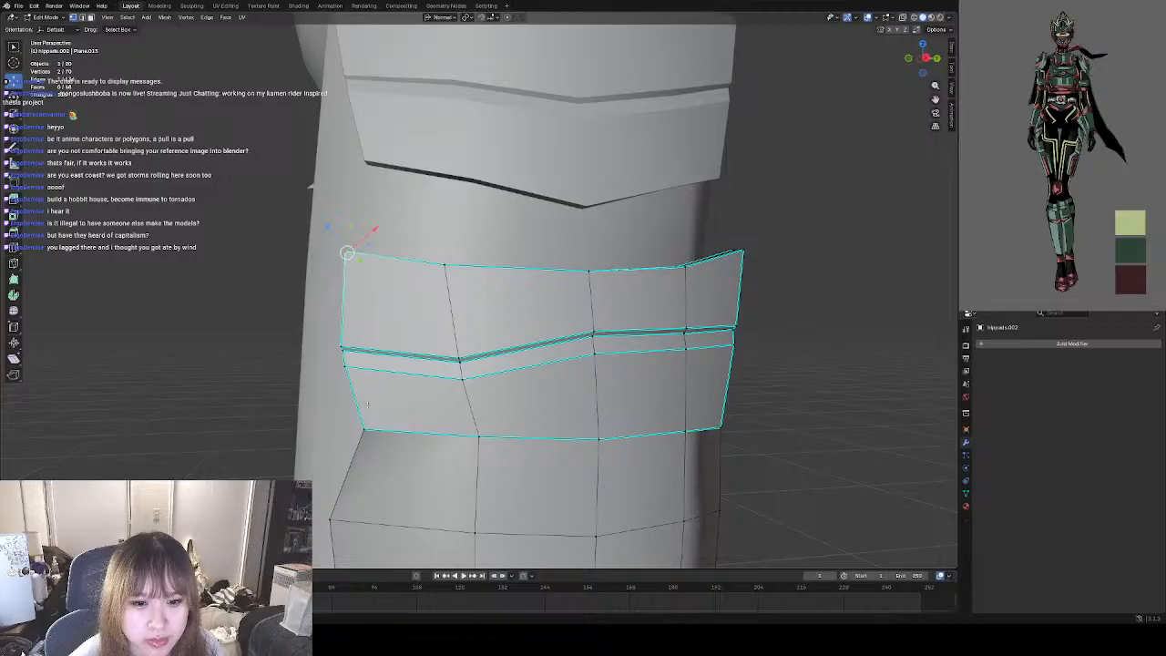
Select the vertices at the front end of the pad's angled ridge and move them about 0.0074 m toward the rear.
{"action": "middle_click_drag", "start_coordinate": [344, 378], "coordinate": [276, 358]}
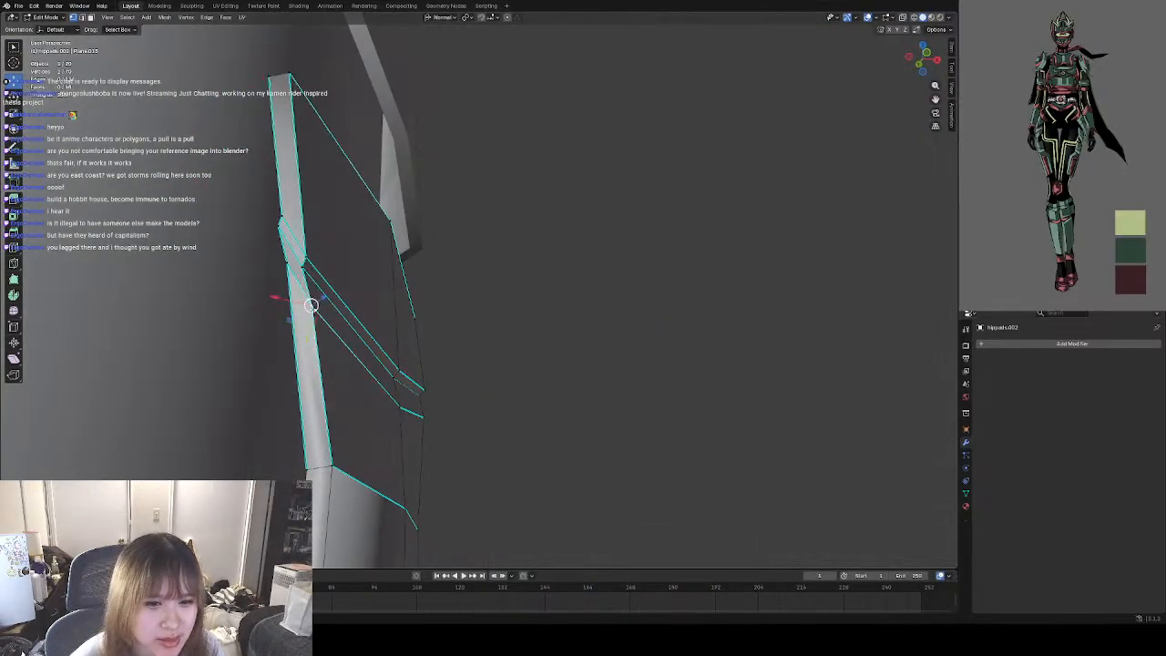
{"action": "left_click", "coordinate": [287, 260]}
{"action": "left_click", "coordinate": [278, 226], "text": "shift"}
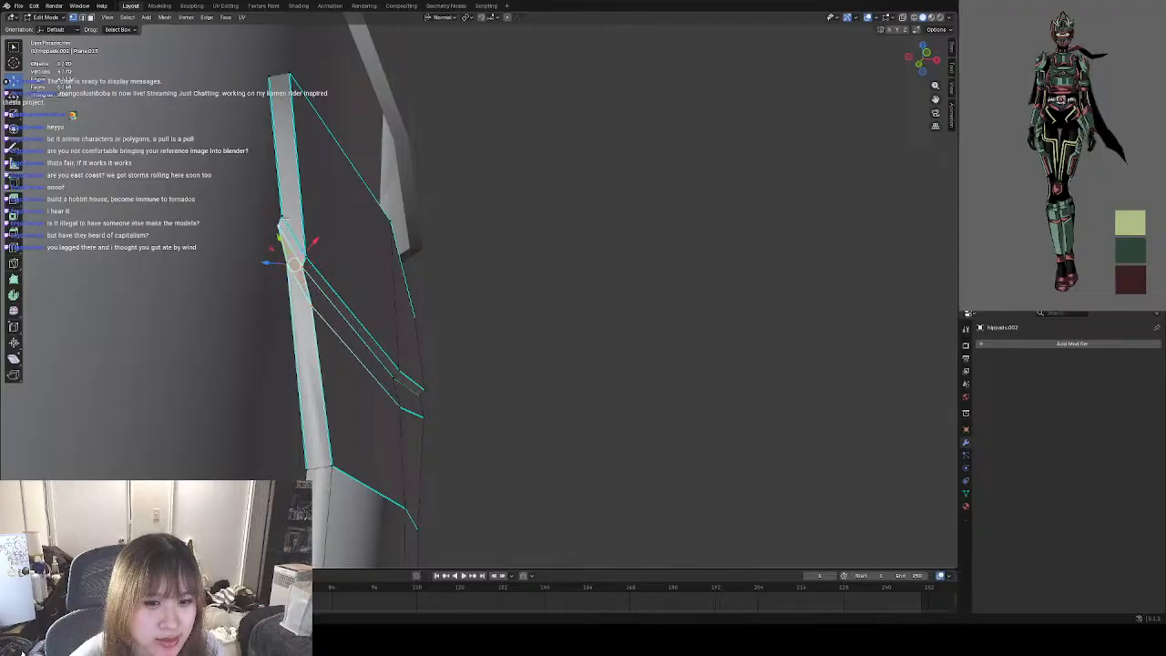
{"action": "left_click", "coordinate": [282, 219], "text": "shift"}
{"action": "left_click", "coordinate": [307, 258], "text": "shift"}
{"action": "middle_click_drag", "start_coordinate": [358, 281], "coordinate": [271, 306]}
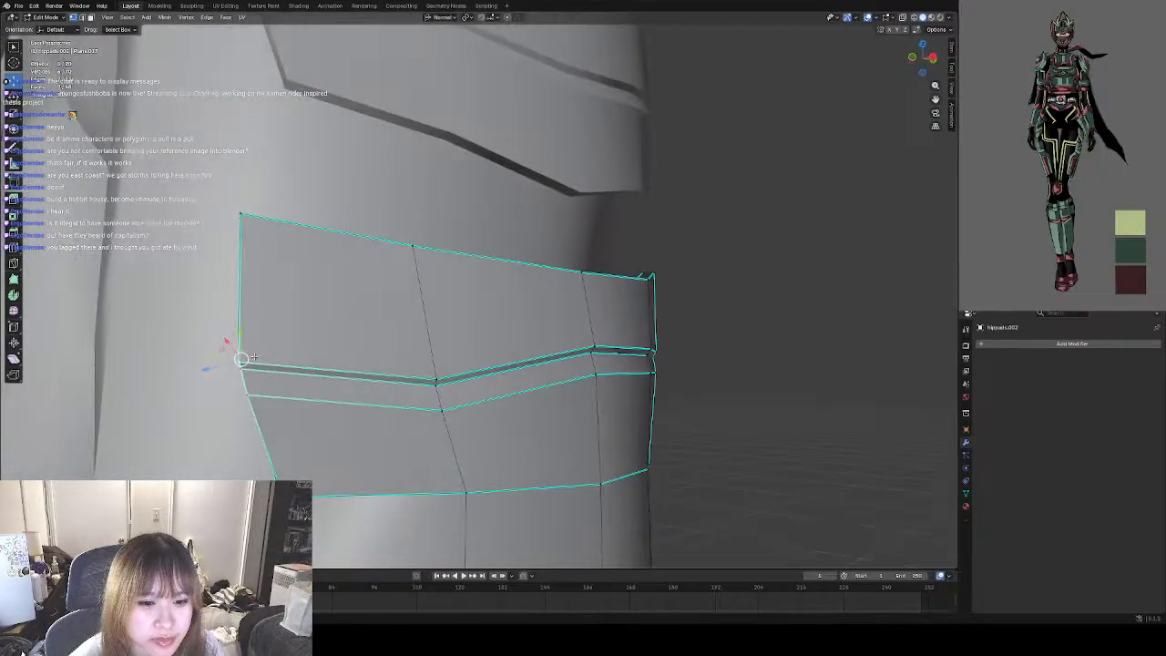
{"action": "key", "text": "g"}
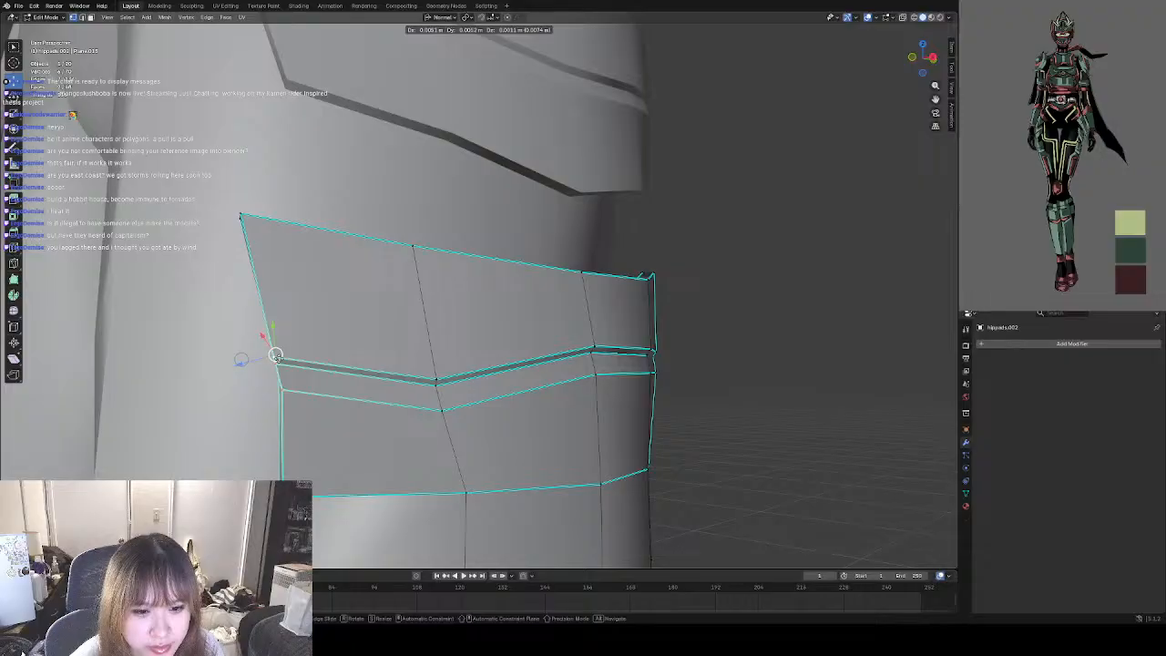
{"action": "left_click", "coordinate": [274, 355]}
{"action": "middle_click_drag", "start_coordinate": [273, 354], "coordinate": [311, 355]}
Reselect the pad's upper front corner vertices and adjust them to line up with the front end of the ridge.
{"action": "left_click", "coordinate": [281, 278]}
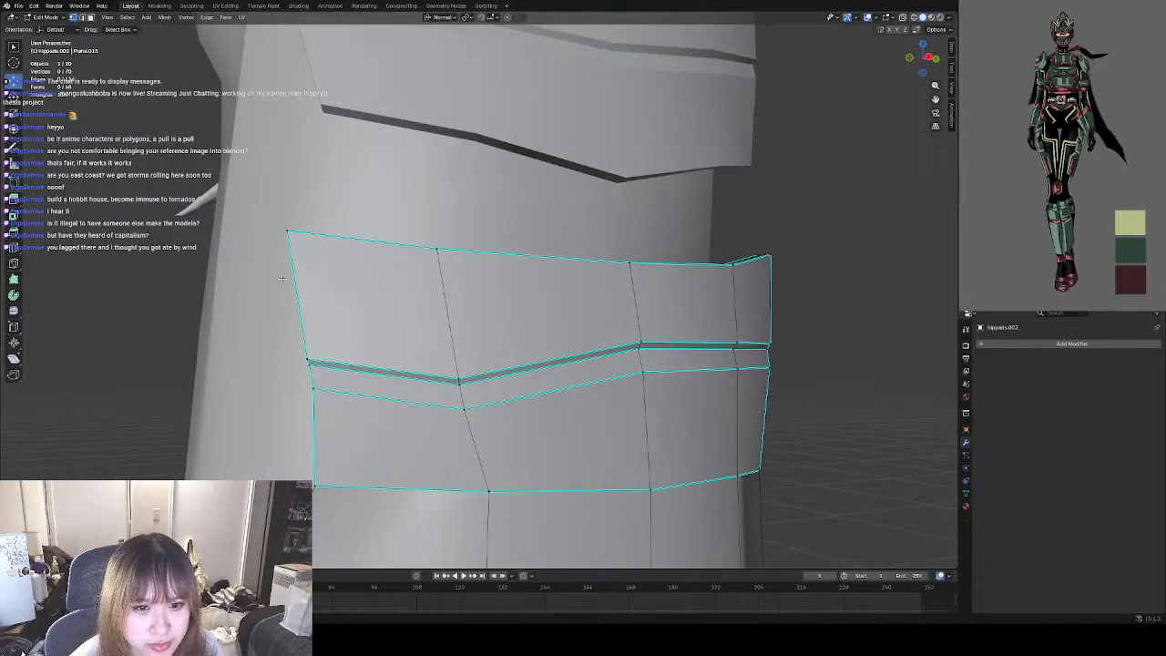
{"action": "mouse_move", "coordinate": [282, 278]}
{"action": "middle_mouse_down"}
{"action": "mouse_move", "coordinate": [325, 244]}
{"action": "mouse_move", "coordinate": [265, 264]}
{"action": "middle_mouse_up"}
{"action": "left_click_drag", "start_coordinate": [256, 211], "coordinate": [291, 215]}
{"action": "mouse_move", "coordinate": [409, 281]}
{"action": "middle_mouse_down"}
{"action": "mouse_move", "coordinate": [451, 283]}
{"action": "mouse_move", "coordinate": [404, 277]}
{"action": "middle_mouse_up"}
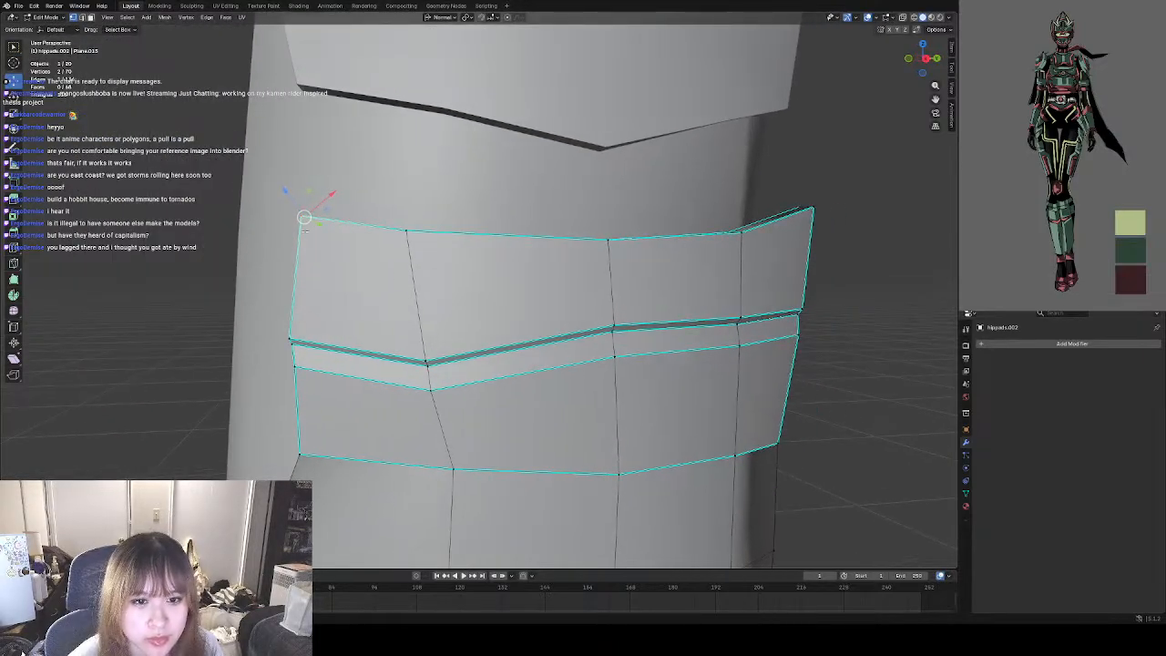
{"action": "left_click_drag", "start_coordinate": [299, 217], "coordinate": [293, 218]}
Select the pad's upper rear corner vertices and move them inward and down to reduce the corner's flare.
{"action": "middle_click_drag", "start_coordinate": [519, 331], "coordinate": [422, 326], "text": "shift"}
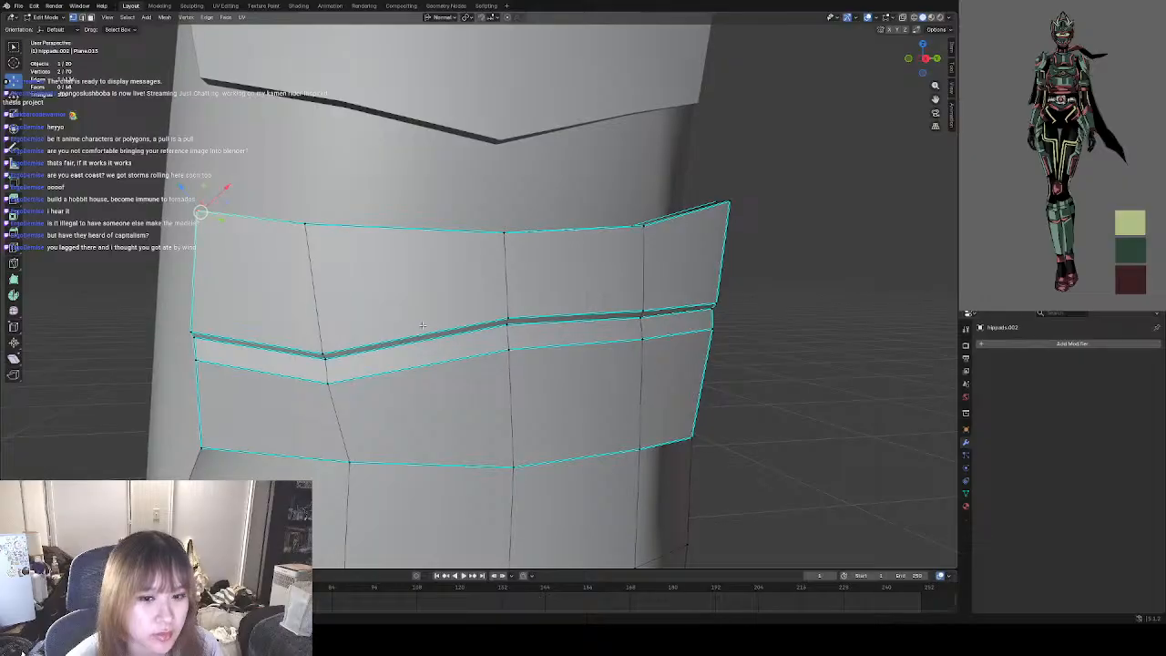
{"action": "middle_click_drag", "start_coordinate": [772, 358], "coordinate": [460, 387], "text": "shift"}
{"action": "middle_click_drag", "start_coordinate": [820, 428], "coordinate": [531, 394], "text": "shift"}
{"action": "left_click", "coordinate": [573, 185], "text": "shift"}
{"action": "middle_click_drag", "start_coordinate": [377, 385], "coordinate": [592, 369]}
{"action": "left_click_drag", "start_coordinate": [540, 192], "coordinate": [516, 221]}
{"action": "scroll", "coordinate": [484, 320], "scroll_direction": "down", "scroll_amount": 4}
{"action": "middle_click_drag", "start_coordinate": [329, 252], "coordinate": [381, 262], "text": "shift"}
{"action": "scroll", "coordinate": [381, 262], "scroll_direction": "up", "scroll_amount": 4}
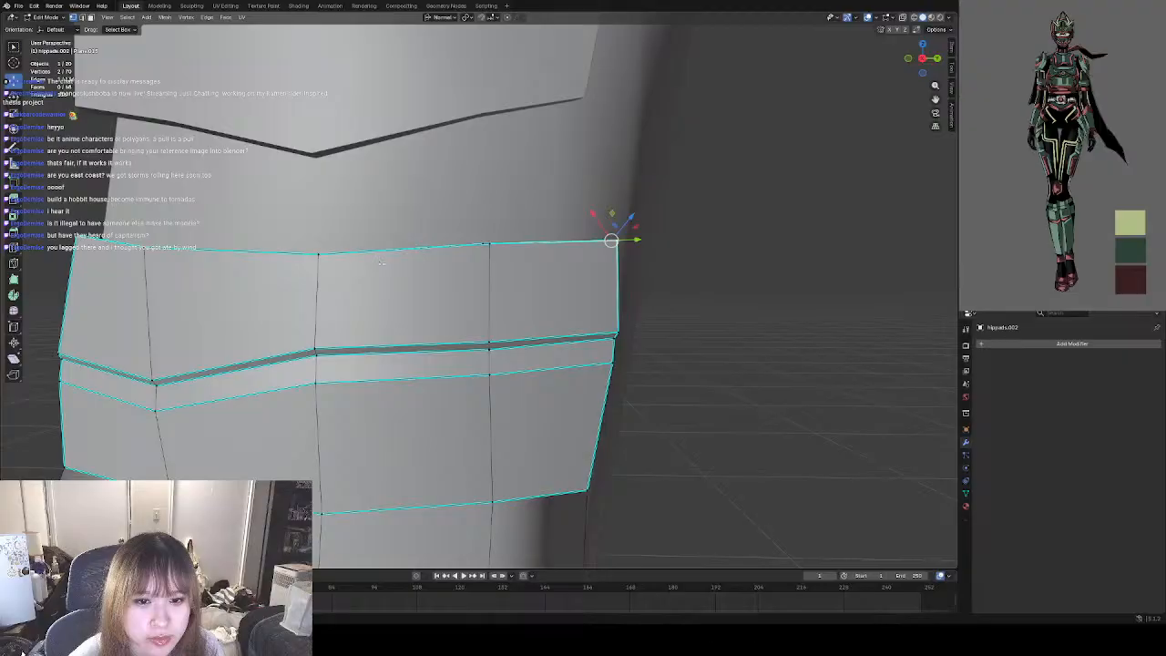
Raise the vertices at the middle of the pad's upper edge slightly to even out its line.
{"action": "scroll", "coordinate": [382, 262], "scroll_direction": "down", "scroll_amount": 4}
{"action": "left_click", "coordinate": [310, 262]}
{"action": "scroll", "coordinate": [338, 272], "scroll_direction": "up", "scroll_amount": 4}
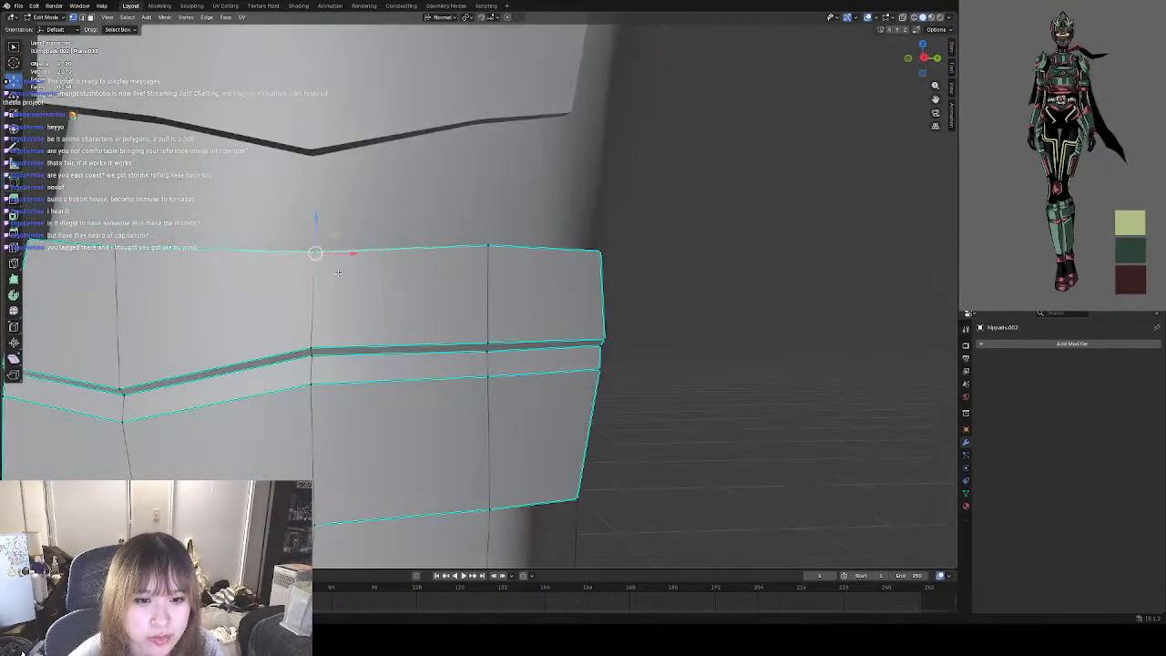
{"action": "left_click_drag", "start_coordinate": [314, 253], "coordinate": [425, 270]}
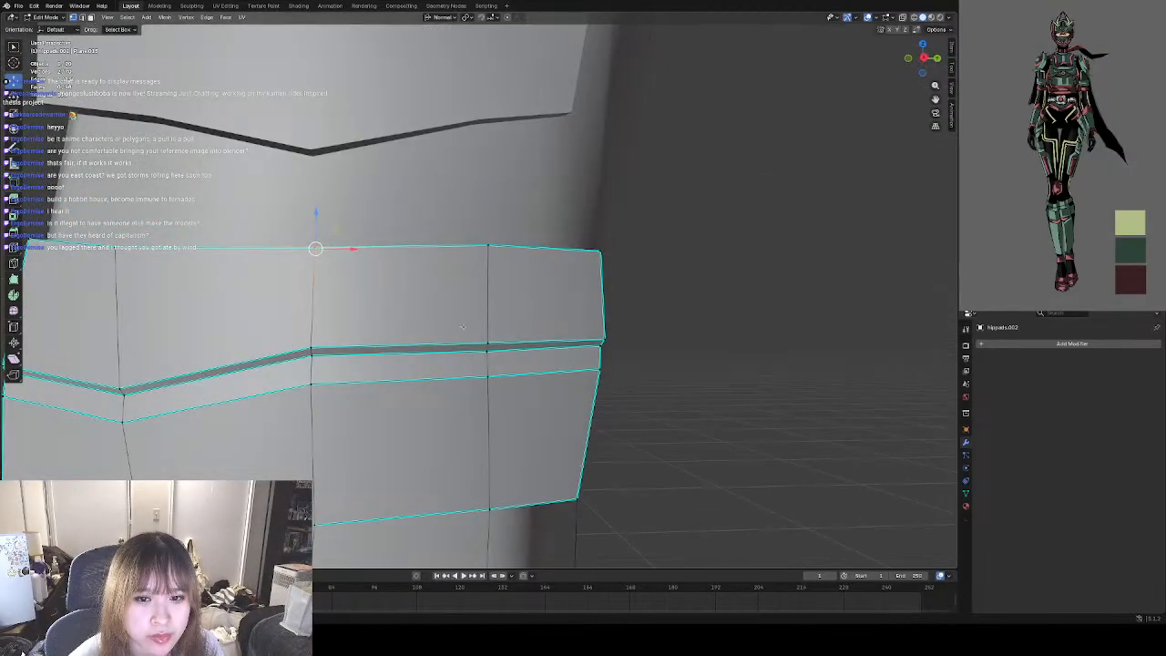
Select the two vertices at the extension's lower front corner and nudge them slightly to refine the bottom edge.
{"action": "scroll", "coordinate": [450, 282], "scroll_direction": "down", "scroll_amount": 6}
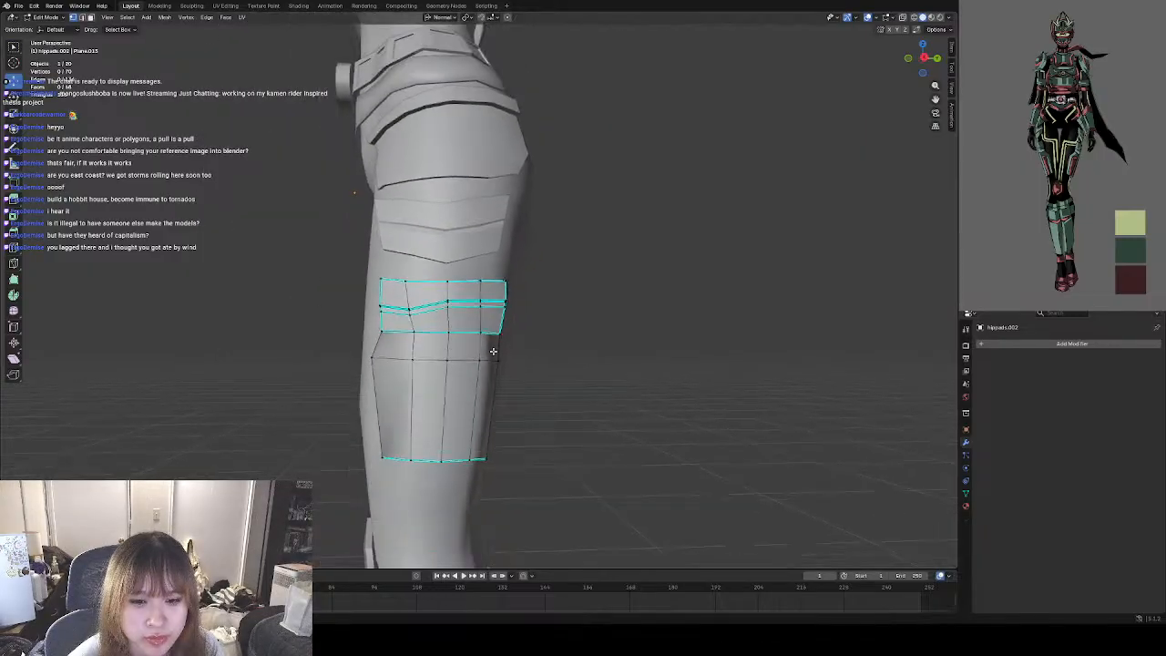
{"action": "scroll", "coordinate": [392, 278], "scroll_direction": "up", "scroll_amount": 4}
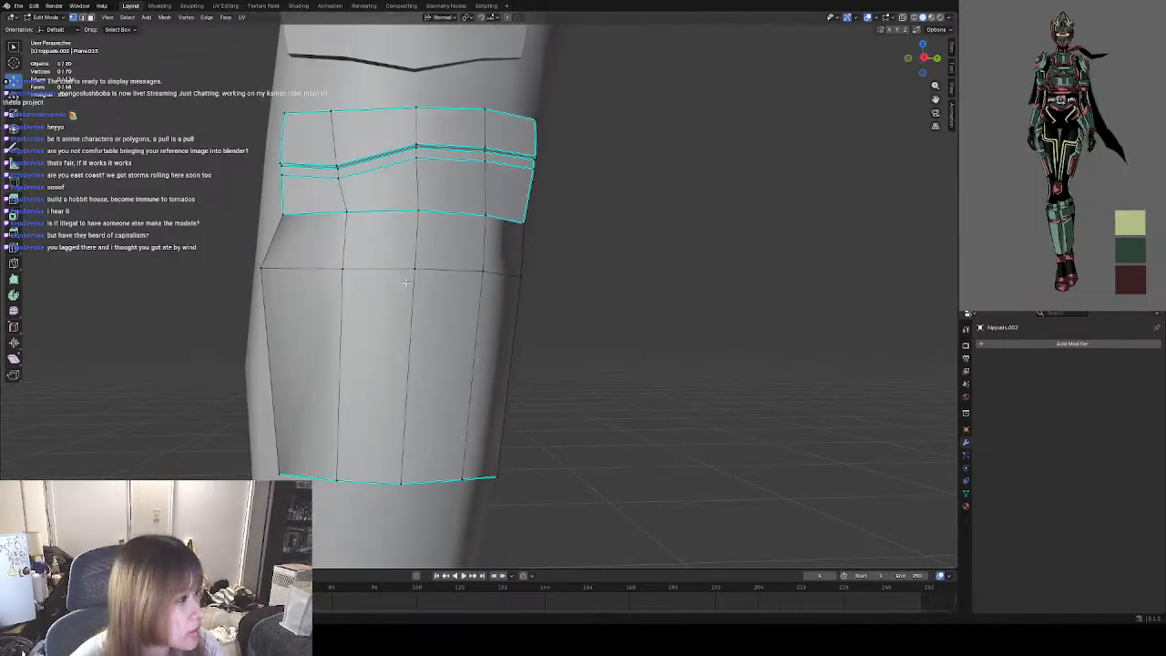
{"action": "middle_click_drag", "start_coordinate": [362, 328], "coordinate": [369, 310], "text": "shift"}
{"action": "scroll", "coordinate": [362, 337], "scroll_direction": "up", "scroll_amount": 3}
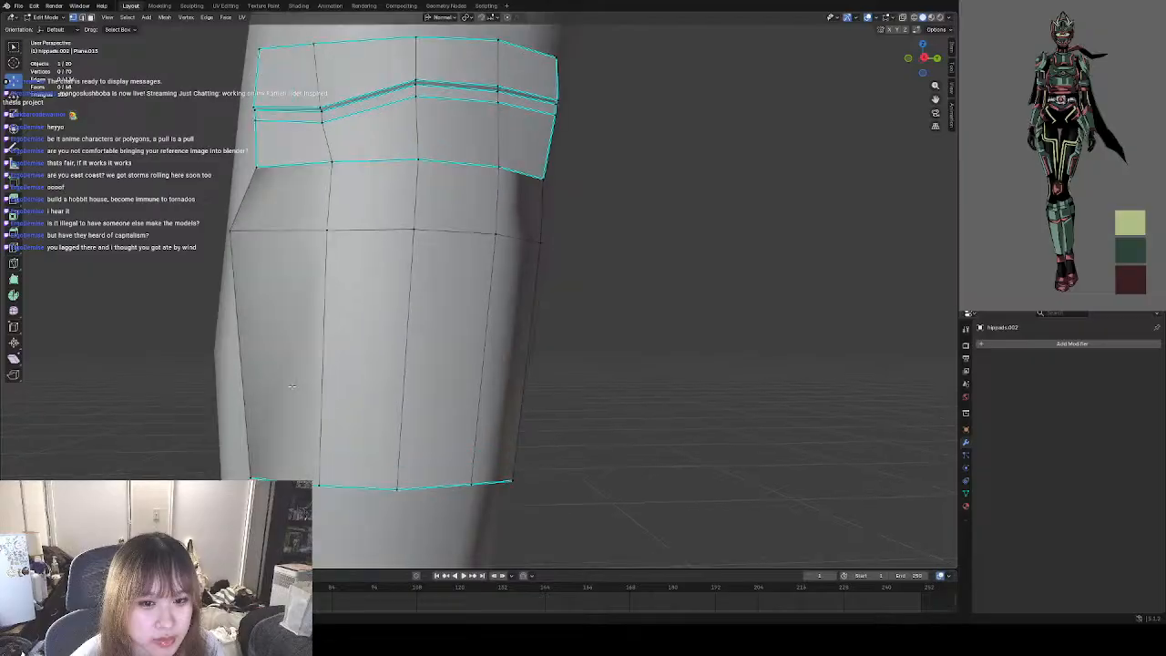
{"action": "middle_click_drag", "start_coordinate": [341, 381], "coordinate": [372, 301], "text": "shift"}
{"action": "middle_click_drag", "start_coordinate": [264, 401], "coordinate": [355, 419]}
{"action": "left_click", "coordinate": [362, 433]}
{"action": "left_click", "coordinate": [347, 438], "text": "shift"}
{"action": "scroll", "coordinate": [355, 419], "scroll_direction": "down", "scroll_amount": 3}
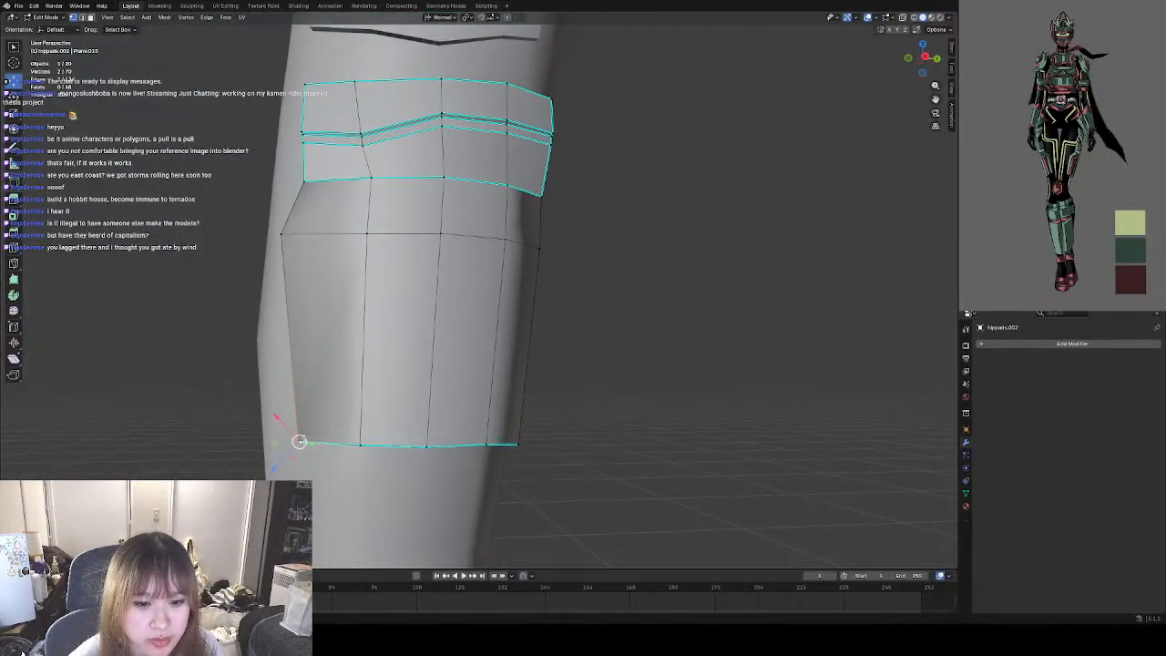
{"action": "key", "text": "g"}
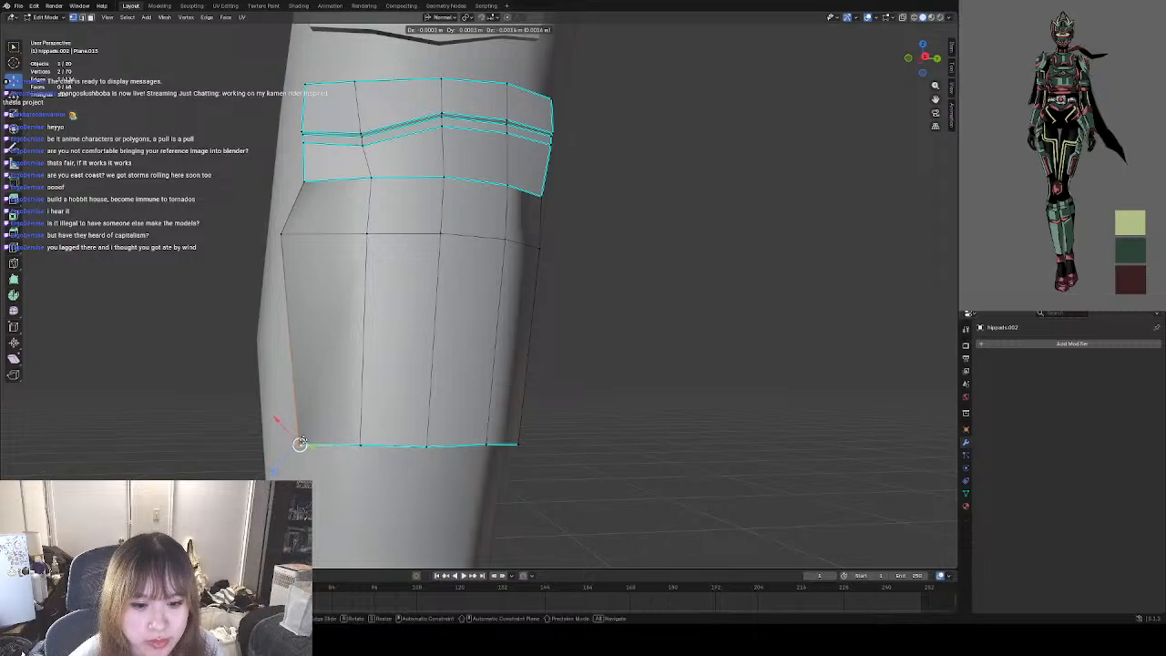
{"action": "left_click", "coordinate": [300, 441]}
Select the middle vertices on the extension's bottom edge and nudge them upward about 0.0004 m.
{"action": "middle_click_drag", "start_coordinate": [535, 417], "coordinate": [513, 422]}
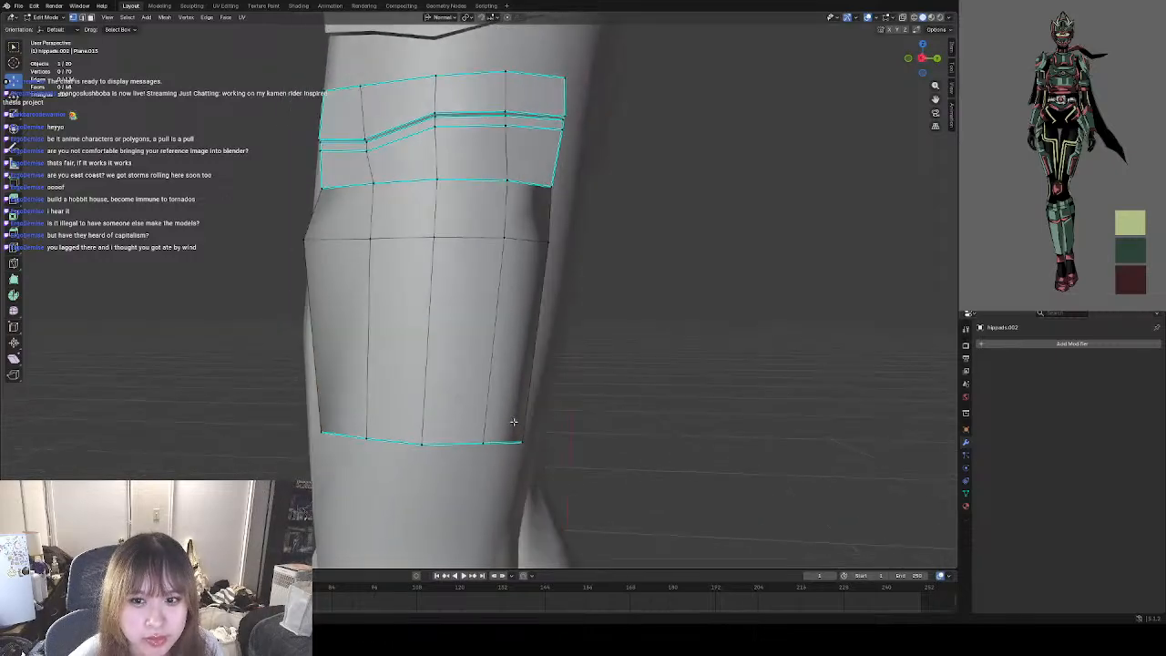
{"action": "middle_click_drag", "start_coordinate": [506, 312], "coordinate": [425, 385]}
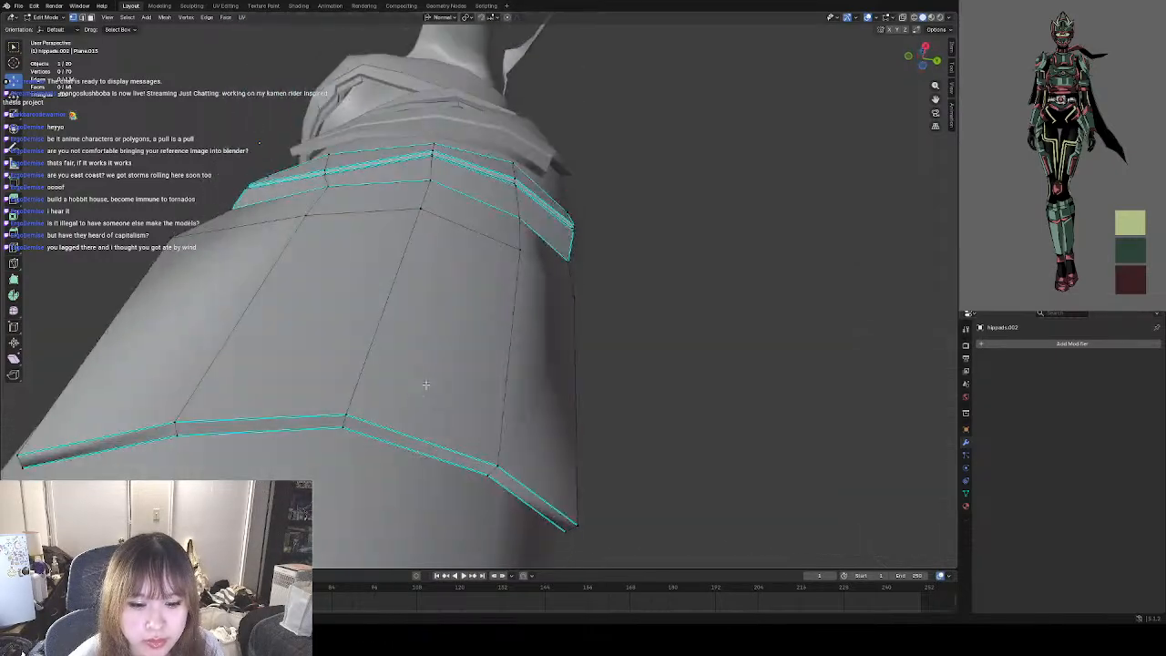
{"action": "left_click", "coordinate": [359, 418]}
{"action": "left_click", "coordinate": [348, 429], "text": "shift"}
{"action": "middle_click_drag", "start_coordinate": [363, 432], "coordinate": [423, 417]}
{"action": "scroll", "coordinate": [411, 403], "scroll_direction": "down", "scroll_amount": 2}
{"action": "key", "text": "g"}
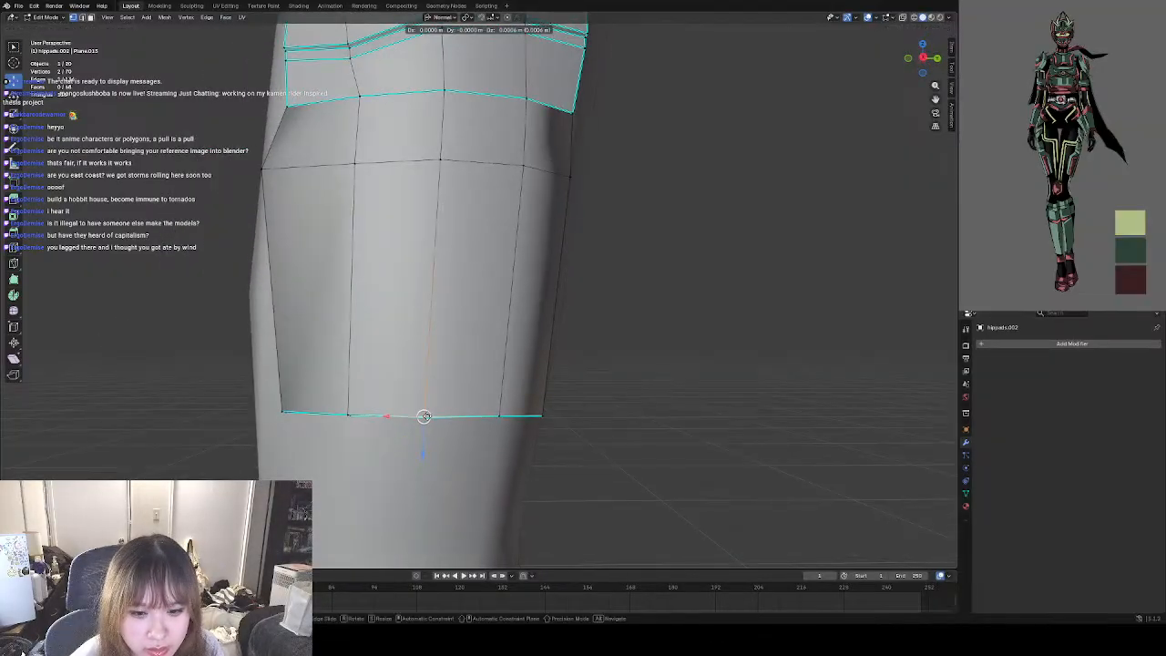
{"action": "left_click_drag", "start_coordinate": [425, 416], "coordinate": [425, 415]}
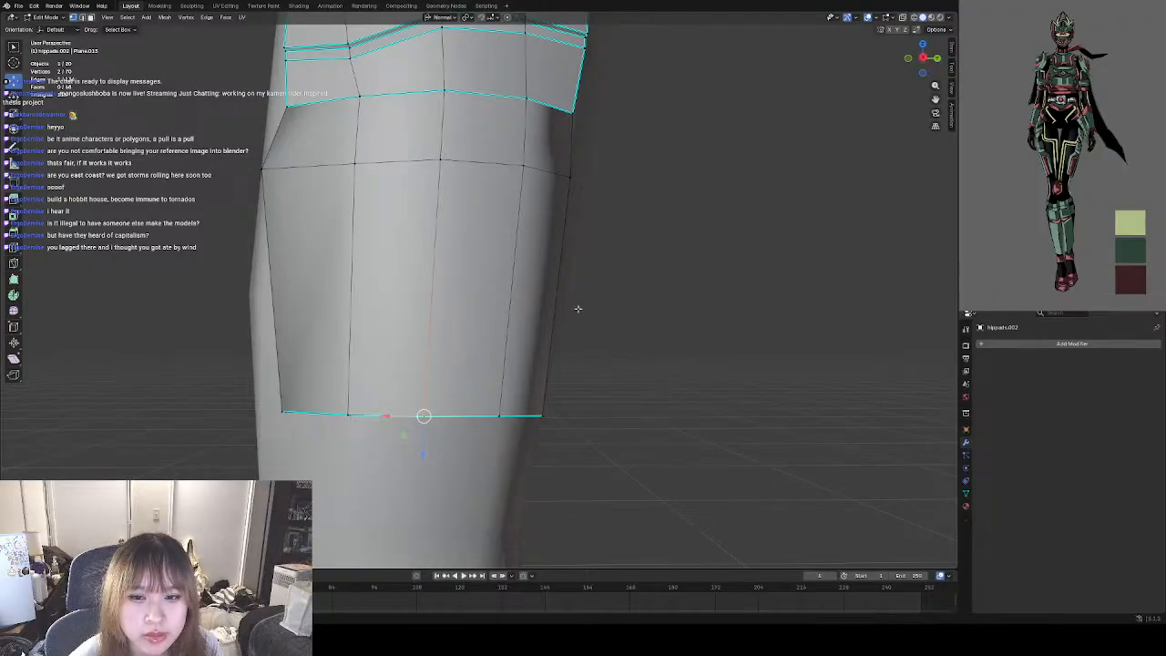
Mark the front and rear side edges of the pad's lower extension as sharp, including both edges of the pad's thickness.
{"action": "middle_click_drag", "start_coordinate": [602, 312], "coordinate": [511, 361]}
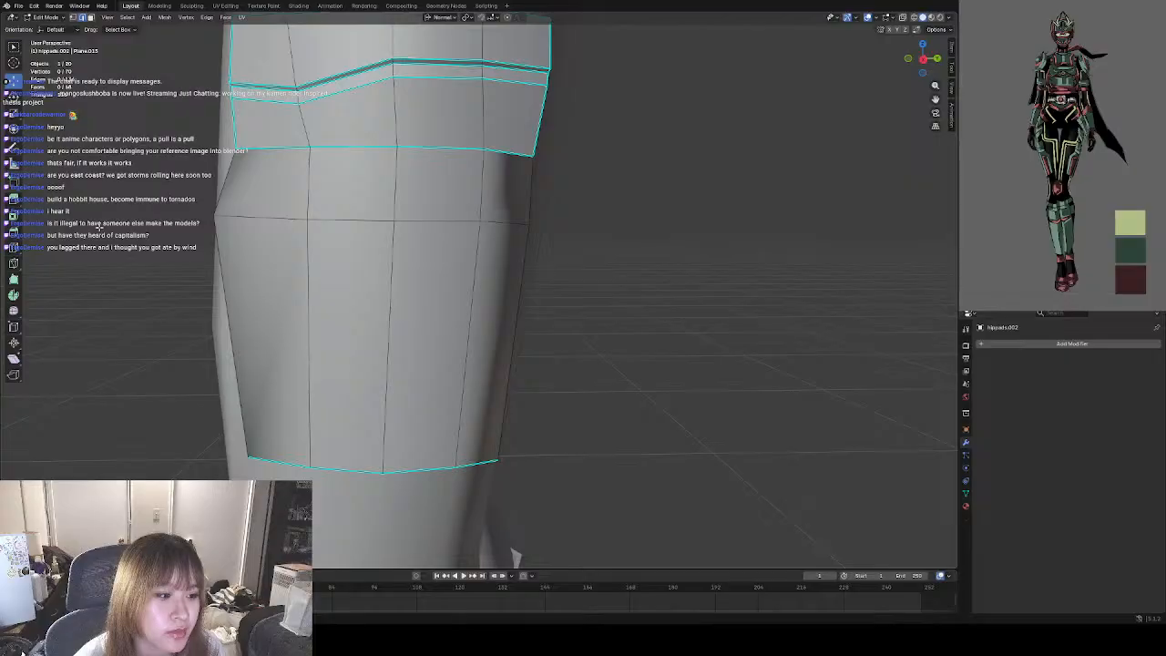
{"action": "middle_click_drag", "start_coordinate": [514, 558], "coordinate": [365, 127]}
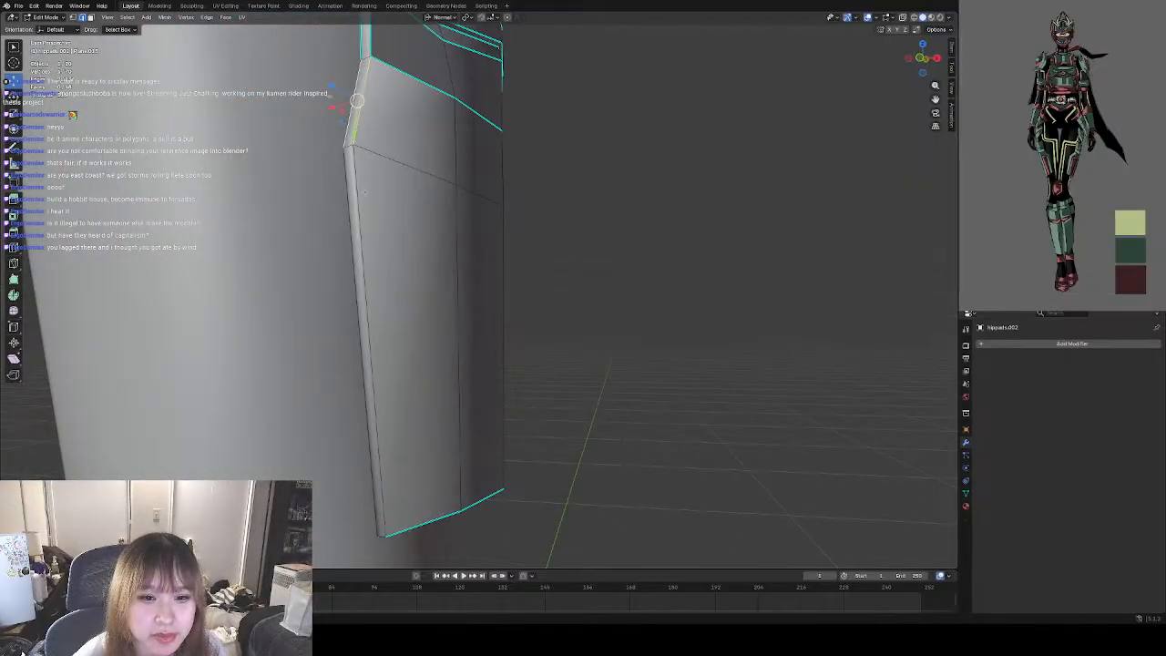
{"action": "left_click", "coordinate": [365, 192], "text": "shift"}
{"action": "left_click", "coordinate": [353, 222], "text": "shift"}
{"action": "middle_click_drag", "start_coordinate": [389, 450], "coordinate": [443, 199]}
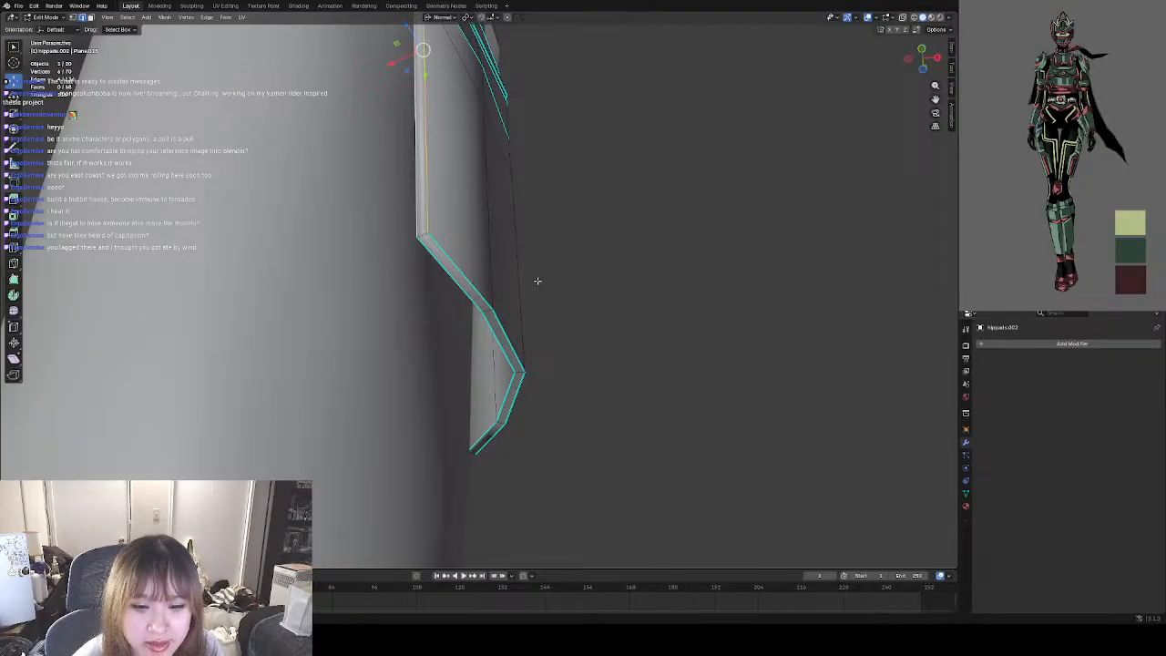
{"action": "middle_click_drag", "start_coordinate": [538, 281], "coordinate": [504, 158]}
{"action": "left_click", "coordinate": [496, 172], "text": "shift"}
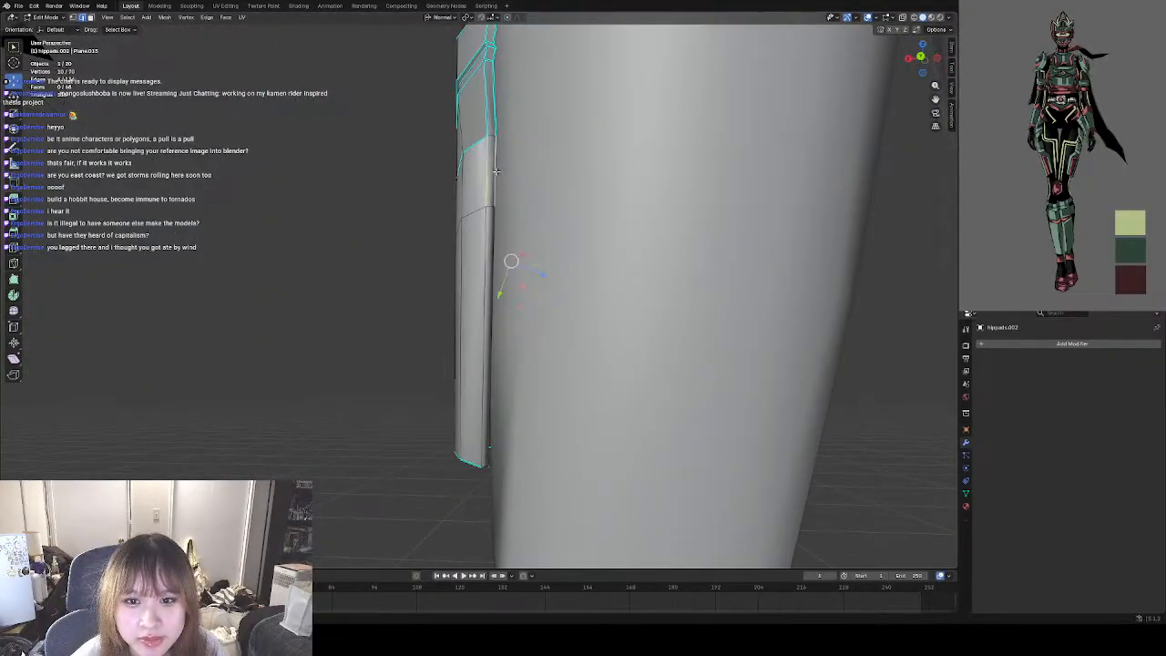
{"action": "left_click", "coordinate": [491, 252], "text": "shift"}
{"action": "left_click", "coordinate": [485, 268], "text": "shift"}
{"action": "right_click", "coordinate": [496, 284]}
{"action": "left_click", "coordinate": [488, 283]}
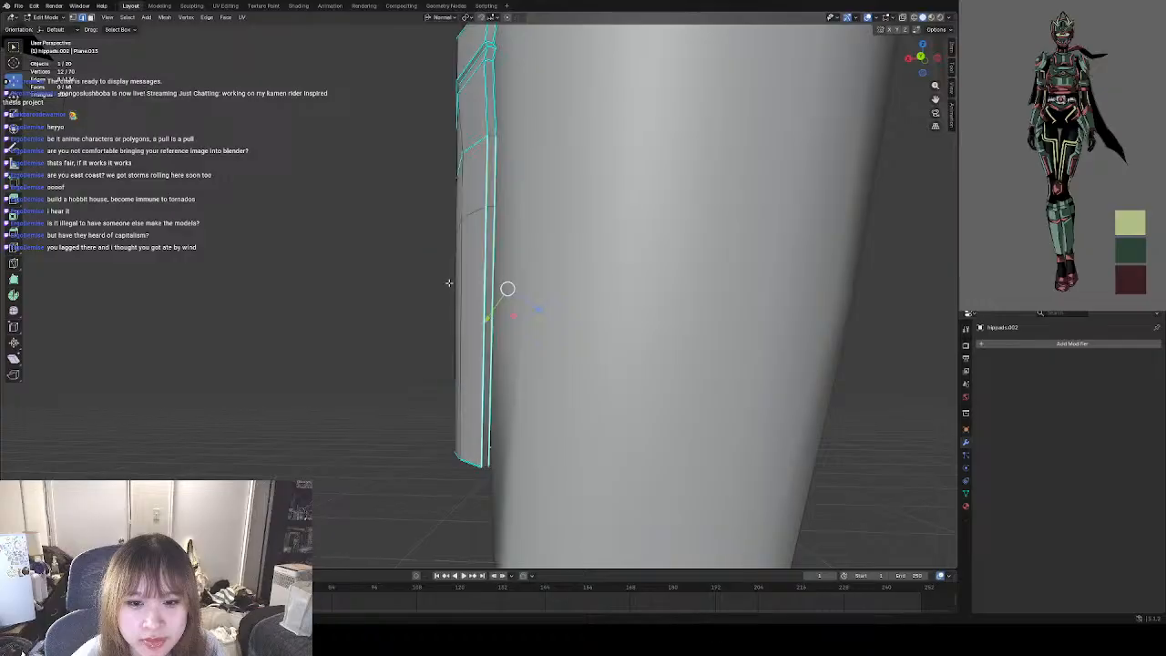
{"action": "left_click", "coordinate": [310, 408]}
Switch to Object Mode and examine the extended thigh pad's shading and outline from the side and front.
{"action": "middle_click_drag", "start_coordinate": [306, 408], "coordinate": [433, 404]}
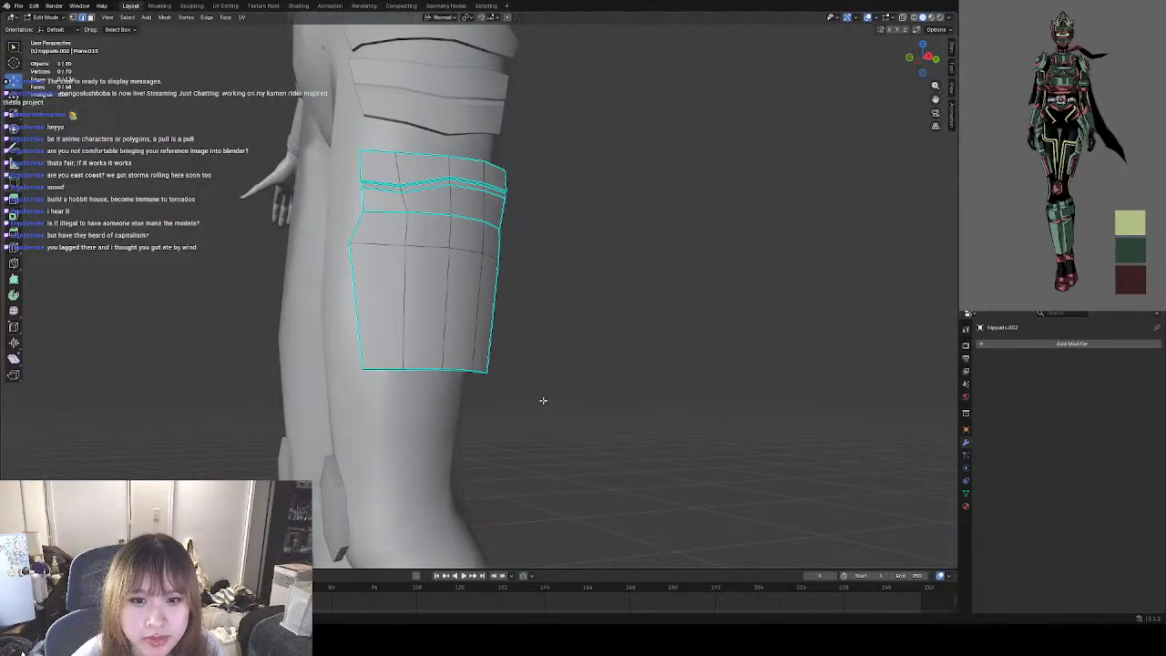
{"action": "middle_click_drag", "start_coordinate": [579, 395], "coordinate": [570, 443]}
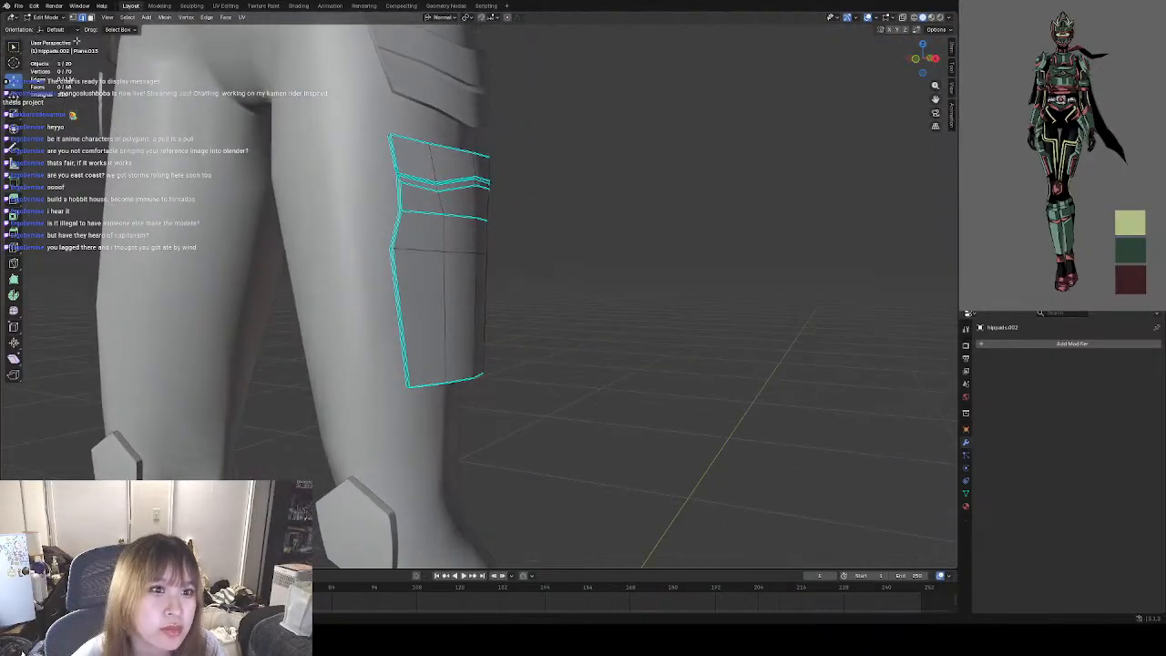
{"action": "left_click", "coordinate": [46, 18]}
{"action": "left_click", "coordinate": [43, 30]}
{"action": "left_click", "coordinate": [635, 337]}
{"action": "middle_click_drag", "start_coordinate": [635, 337], "coordinate": [512, 348]}
{"action": "scroll", "coordinate": [450, 261], "scroll_direction": "up", "scroll_amount": 3}
{"action": "middle_click_drag", "start_coordinate": [446, 217], "coordinate": [490, 276], "text": "shift"}
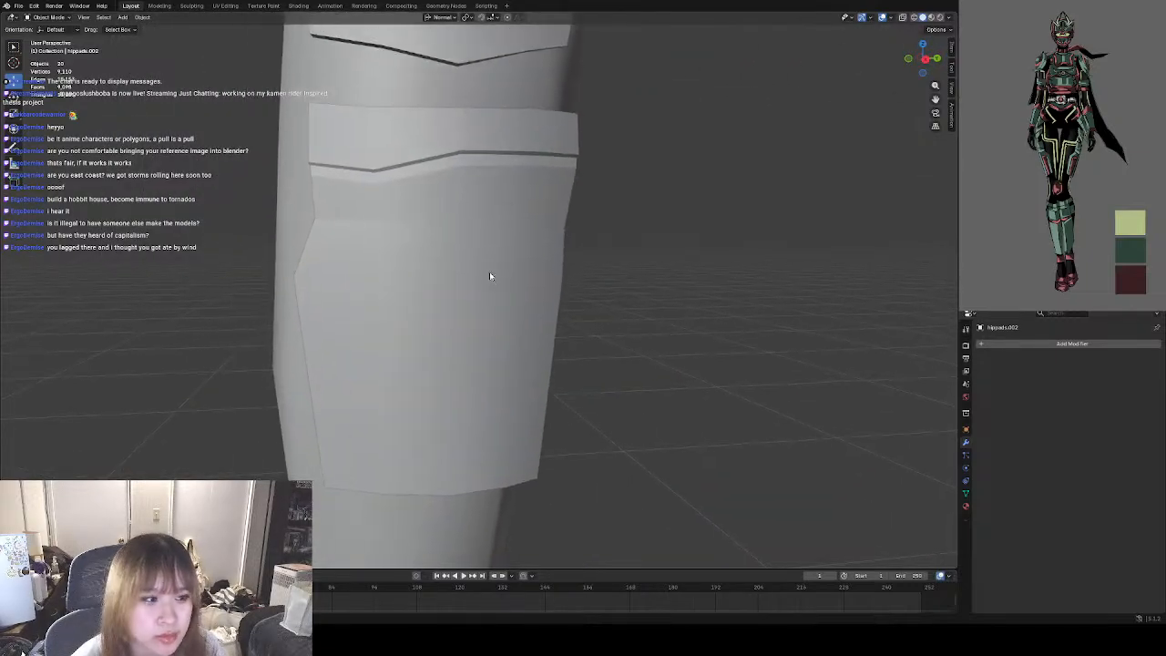
Select the thigh pad again and reopen its mesh in Edit Mode.
{"action": "left_click", "coordinate": [400, 211]}
{"action": "left_click", "coordinate": [53, 18]}
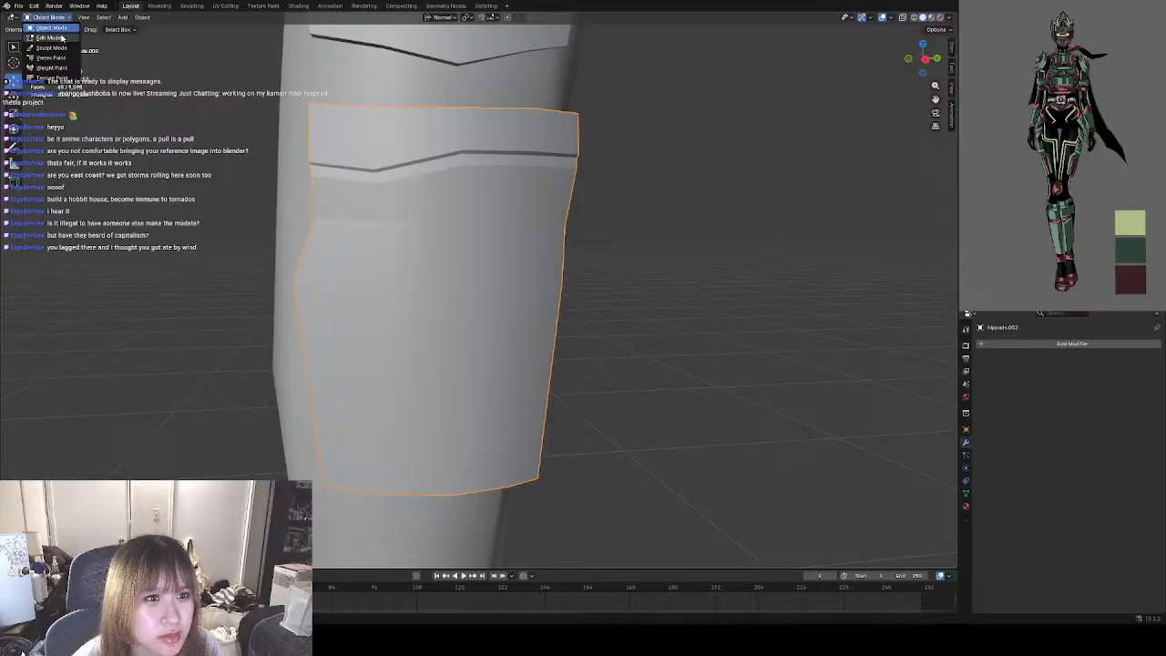
{"action": "left_click", "coordinate": [47, 37]}
{"action": "middle_click_drag", "start_coordinate": [440, 206], "coordinate": [431, 209]}
{"action": "scroll", "coordinate": [513, 541], "scroll_direction": "up", "scroll_amount": 1}
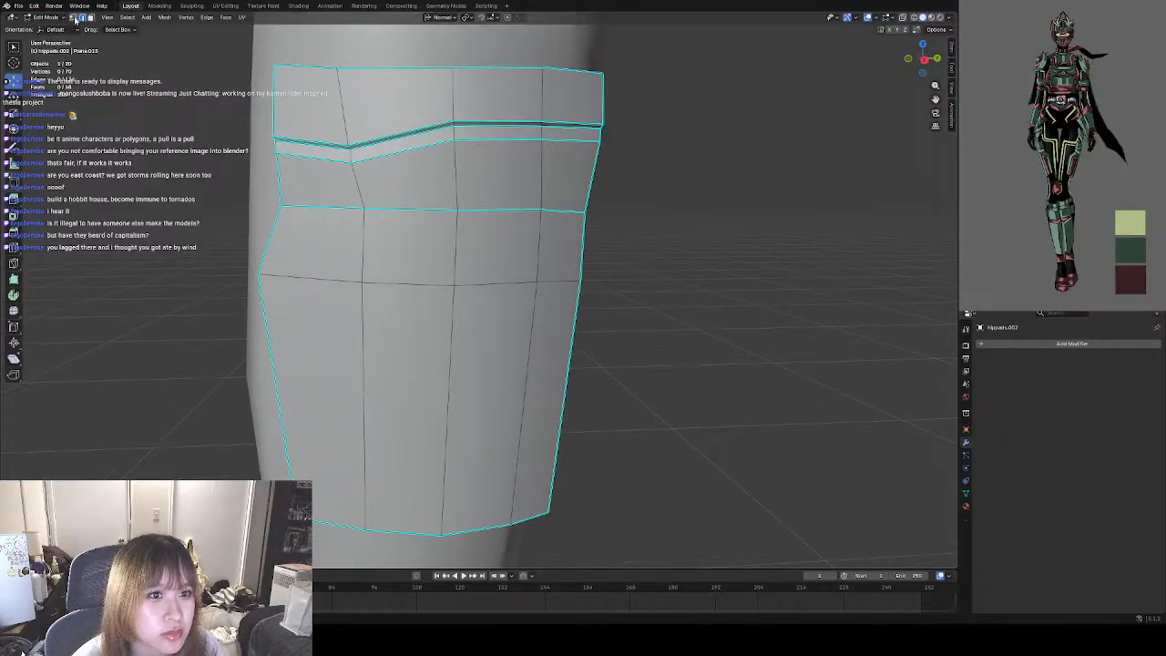
{"action": "left_click", "coordinate": [360, 209], "text": "alt"}
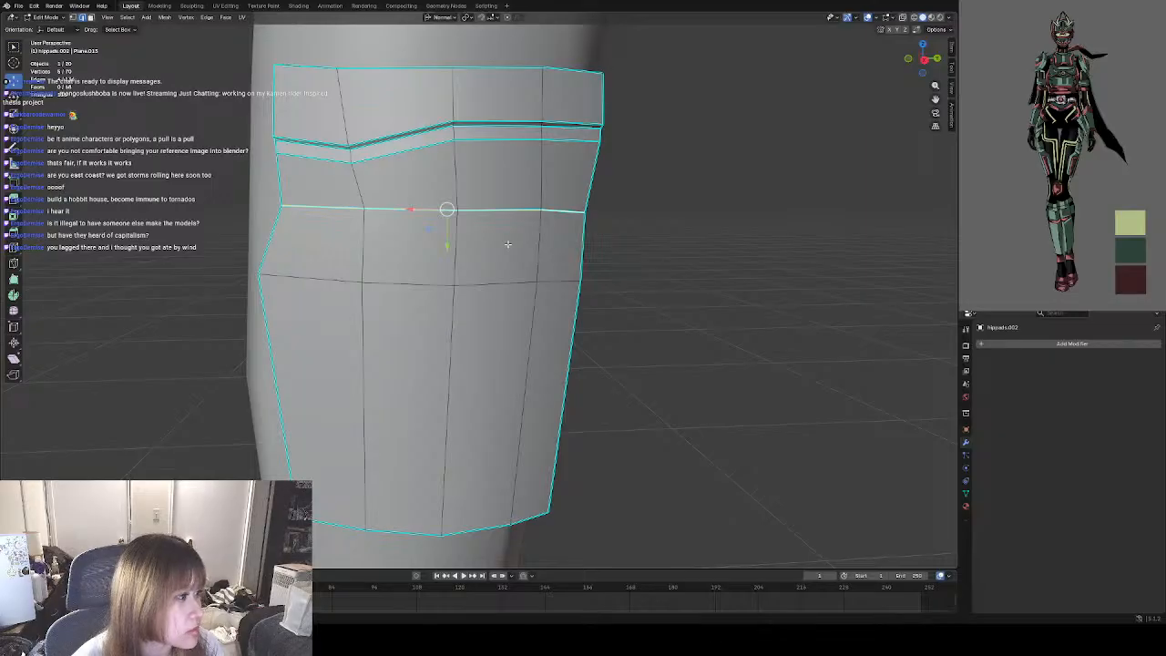
{"action": "middle_click_drag", "start_coordinate": [532, 261], "coordinate": [447, 209]}
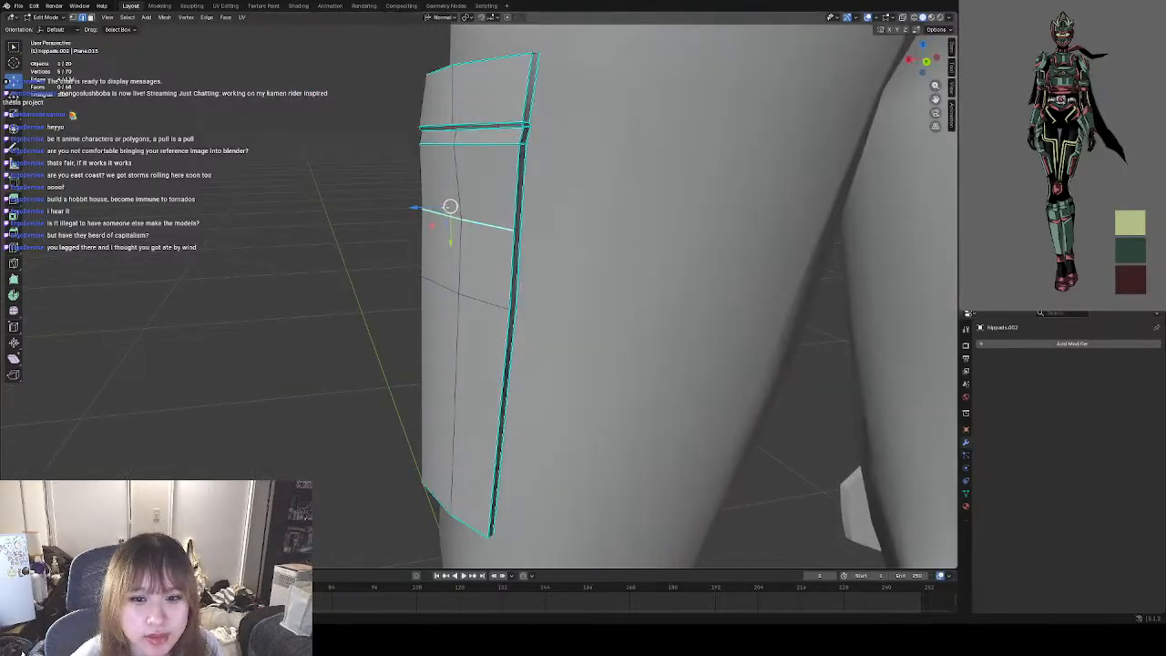
{"action": "key", "text": "g"}
{"action": "right_click", "coordinate": [443, 208]}
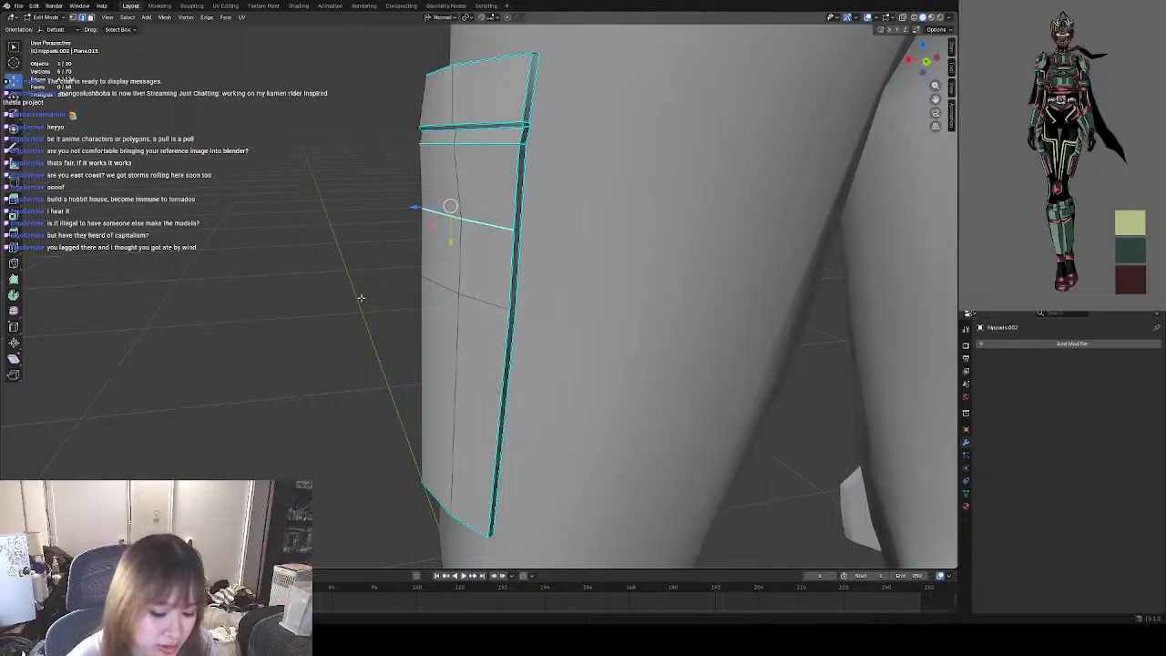
{"action": "middle_click_drag", "start_coordinate": [447, 209], "coordinate": [383, 311]}
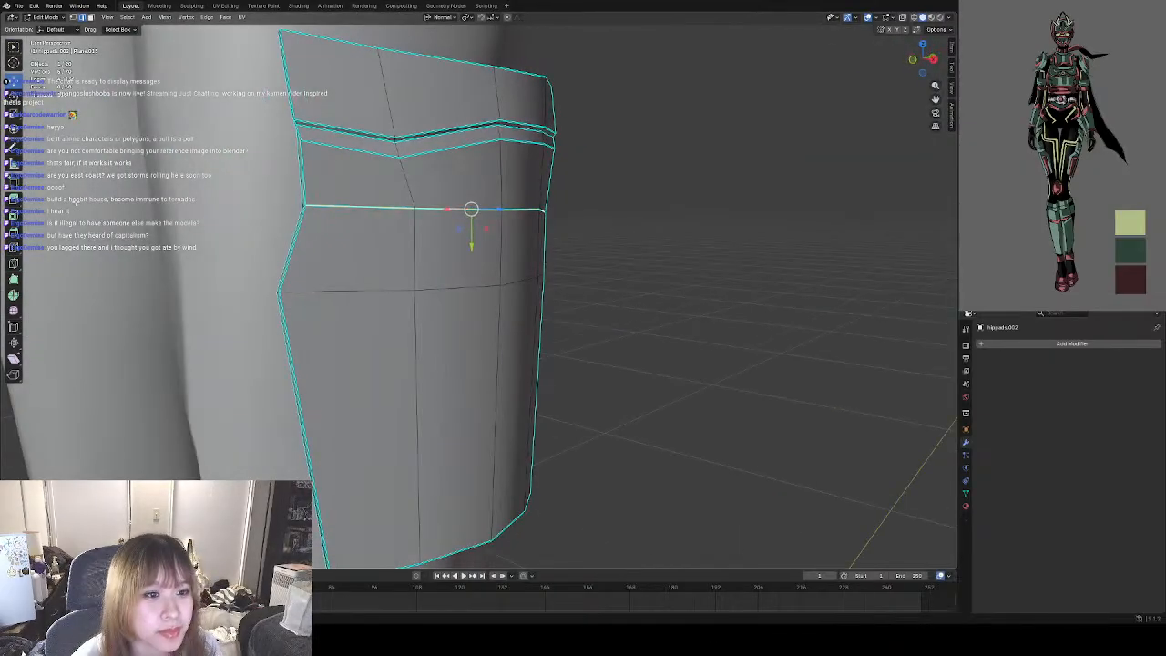
Add edge loops closely below and above the horizontal sharp line where the extension begins, and mark the upper loop as sharp.
{"action": "left_click", "coordinate": [15, 247]}
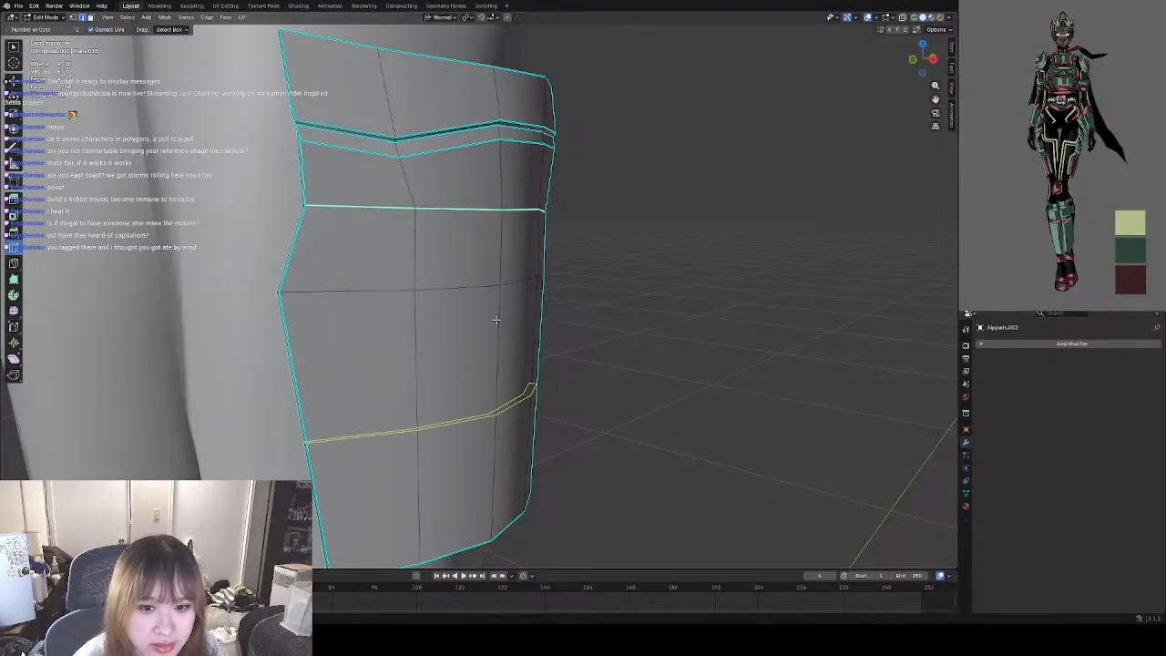
{"action": "middle_click_drag", "start_coordinate": [496, 320], "coordinate": [447, 323]}
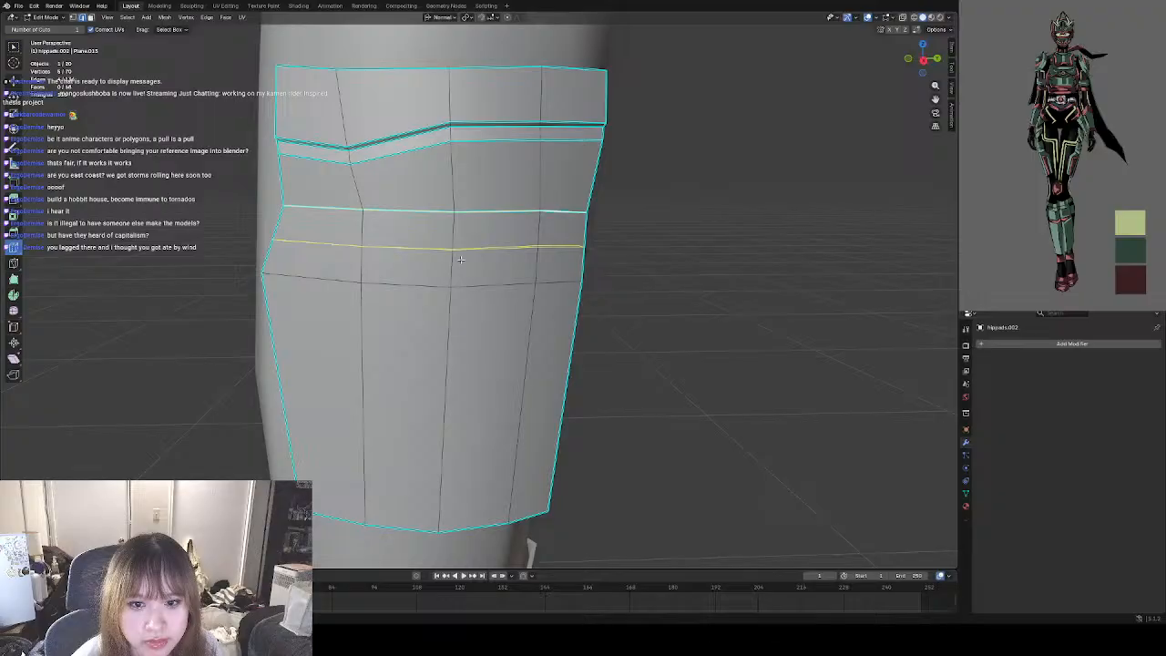
{"action": "left_click_drag", "start_coordinate": [458, 255], "coordinate": [465, 219]}
{"action": "right_click", "coordinate": [721, 267]}
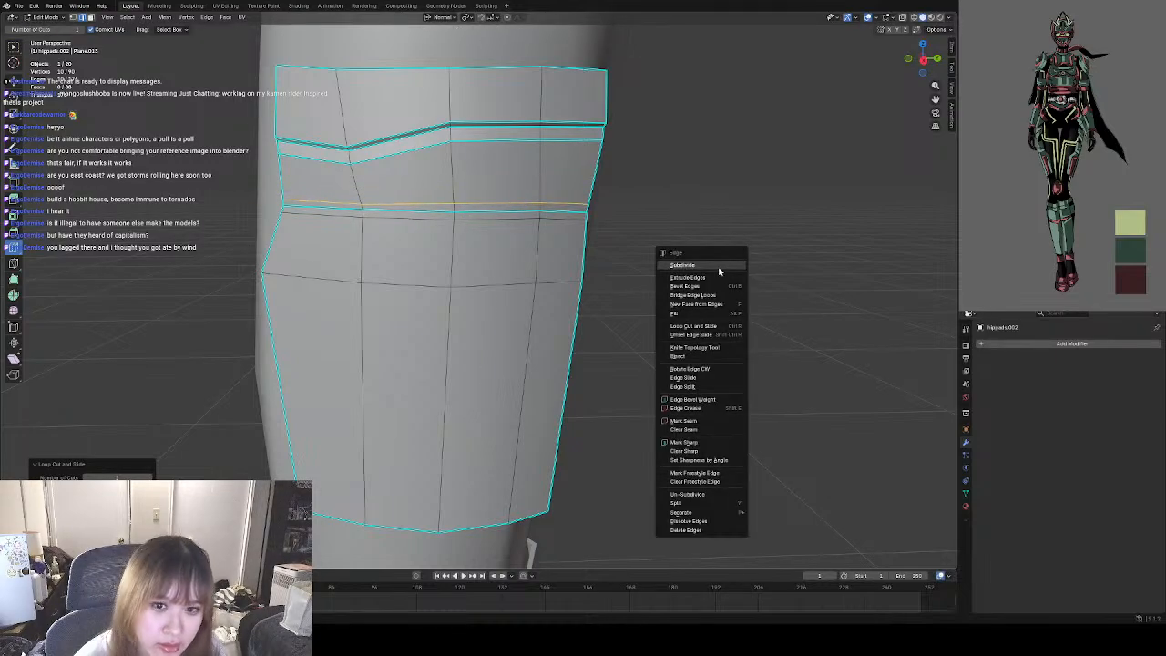
{"action": "left_click", "coordinate": [693, 443]}
Select the new edge loop just below the horizontal sharp line and mark it as sharp.
{"action": "left_click", "coordinate": [91, 18]}
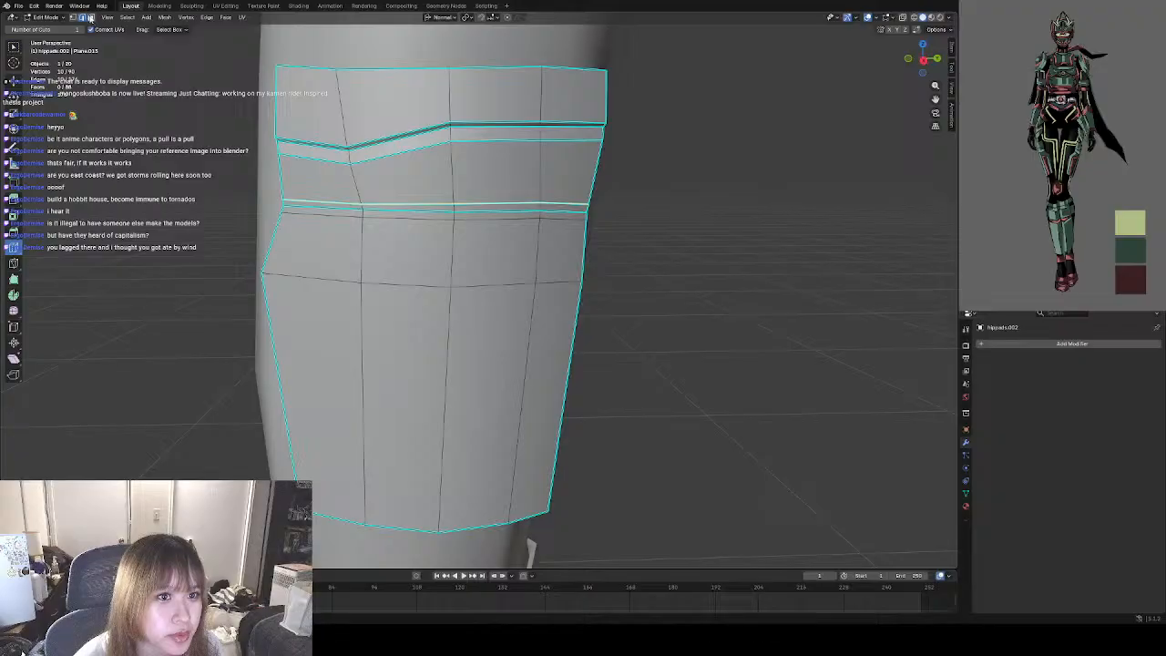
{"action": "left_click", "coordinate": [15, 48]}
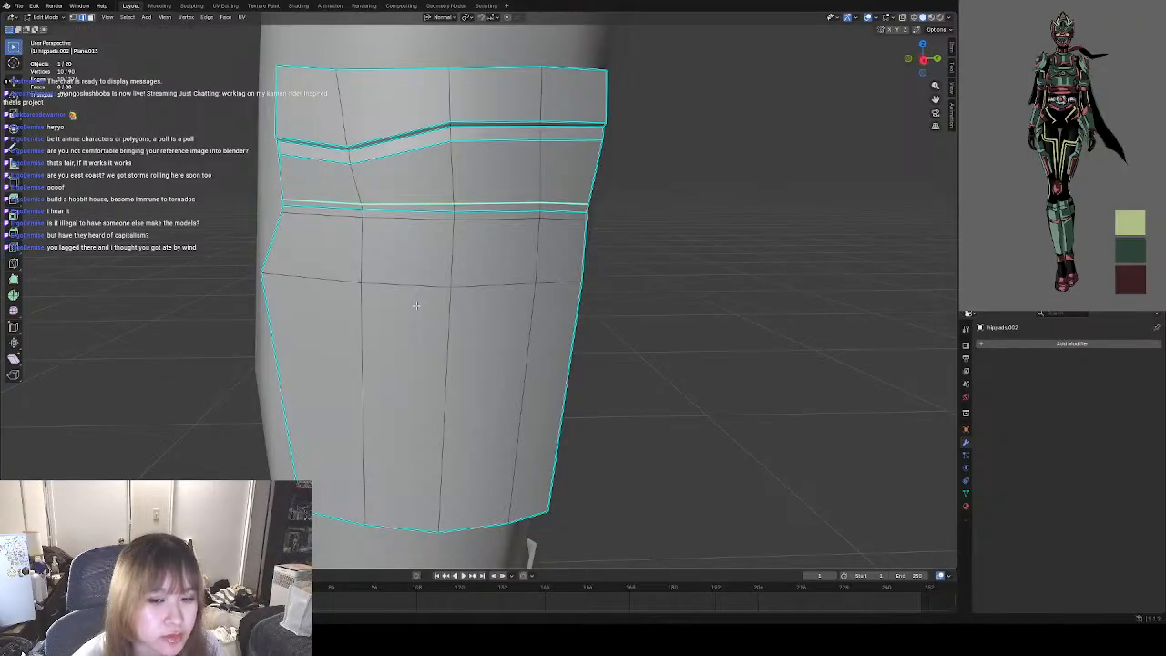
{"action": "left_click", "coordinate": [403, 217], "text": "alt"}
{"action": "right_click", "coordinate": [546, 258]}
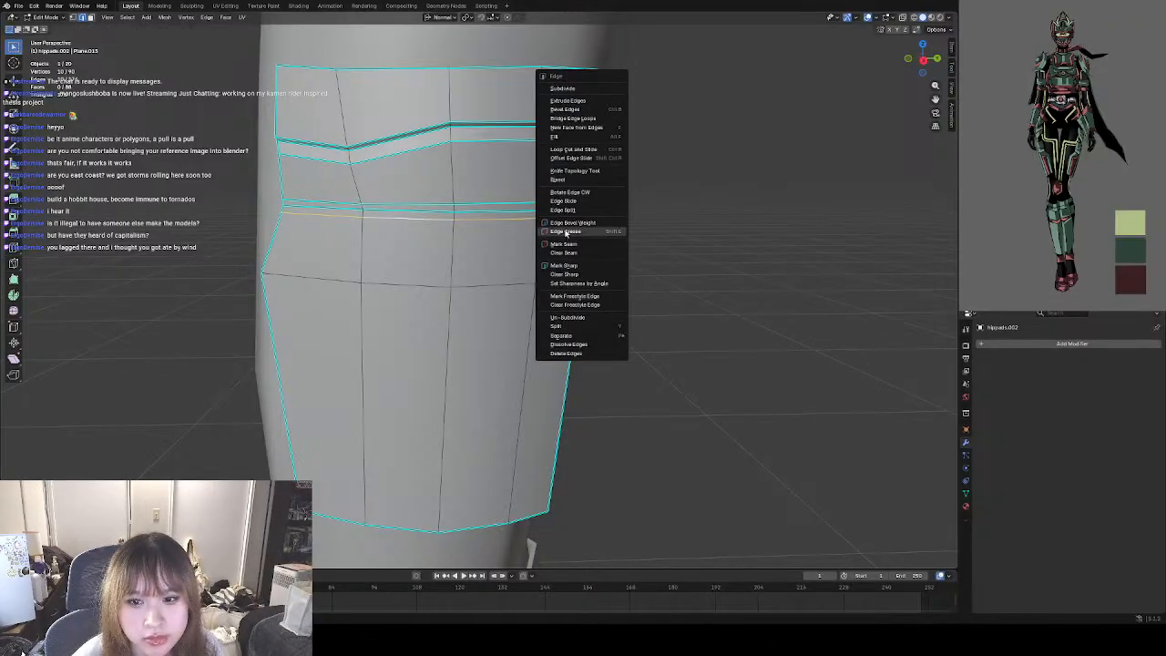
{"action": "left_click", "coordinate": [565, 265]}
Select the outer edges of the horizontal line between the two new loops and move them inward to form a groove.
{"action": "middle_click_drag", "start_coordinate": [565, 265], "coordinate": [513, 363]}
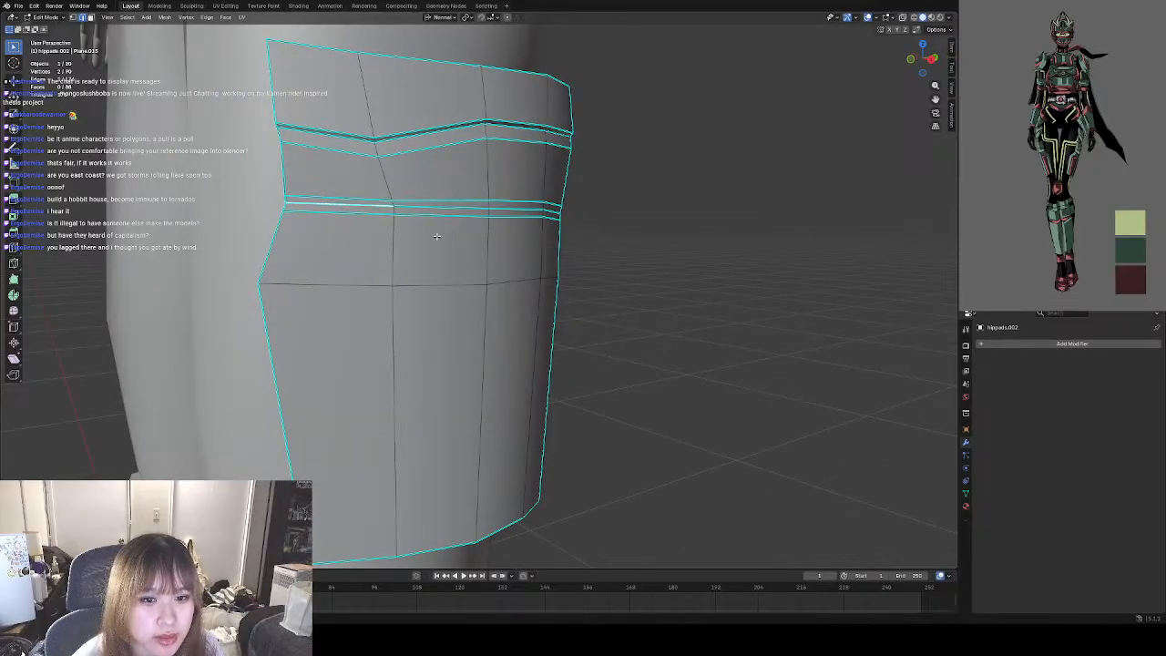
{"action": "middle_click_drag", "start_coordinate": [328, 211], "coordinate": [403, 211]}
{"action": "middle_click_drag", "start_coordinate": [519, 212], "coordinate": [379, 183]}
{"action": "left_click", "coordinate": [14, 83]}
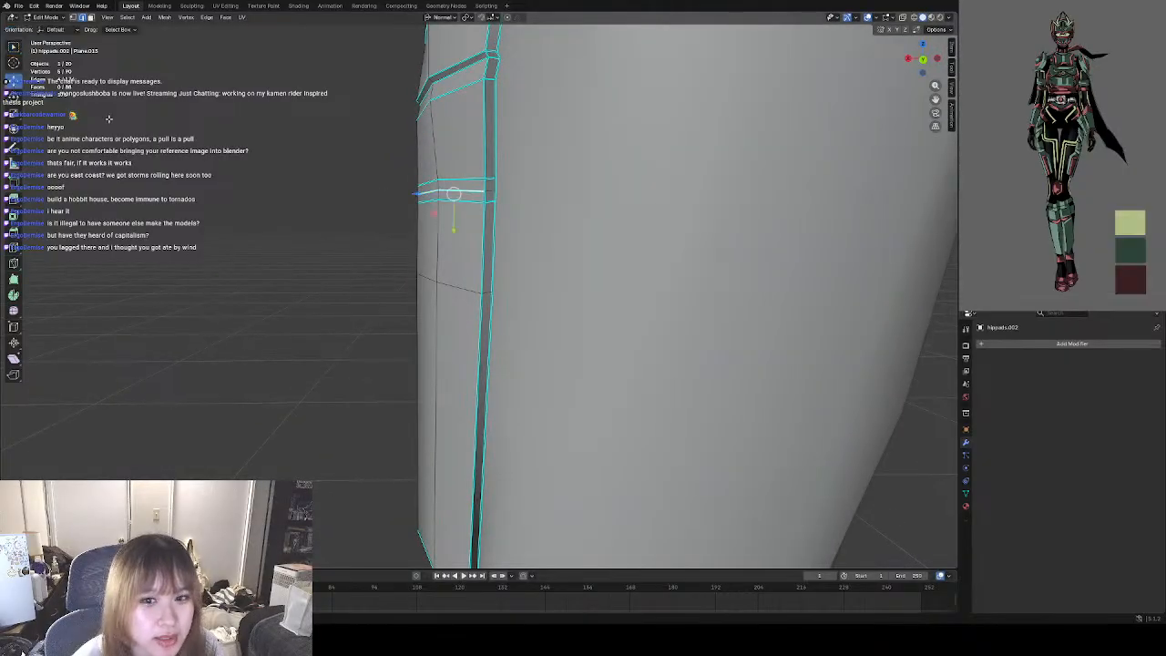
{"action": "left_click_drag", "start_coordinate": [418, 193], "coordinate": [427, 193]}
Return to Object Mode and examine the new horizontal groove and the pad's overall shape from several sides.
{"action": "left_click", "coordinate": [209, 280]}
{"action": "middle_click_drag", "start_coordinate": [210, 280], "coordinate": [364, 281]}
{"action": "scroll", "coordinate": [390, 280], "scroll_direction": "down", "scroll_amount": 7}
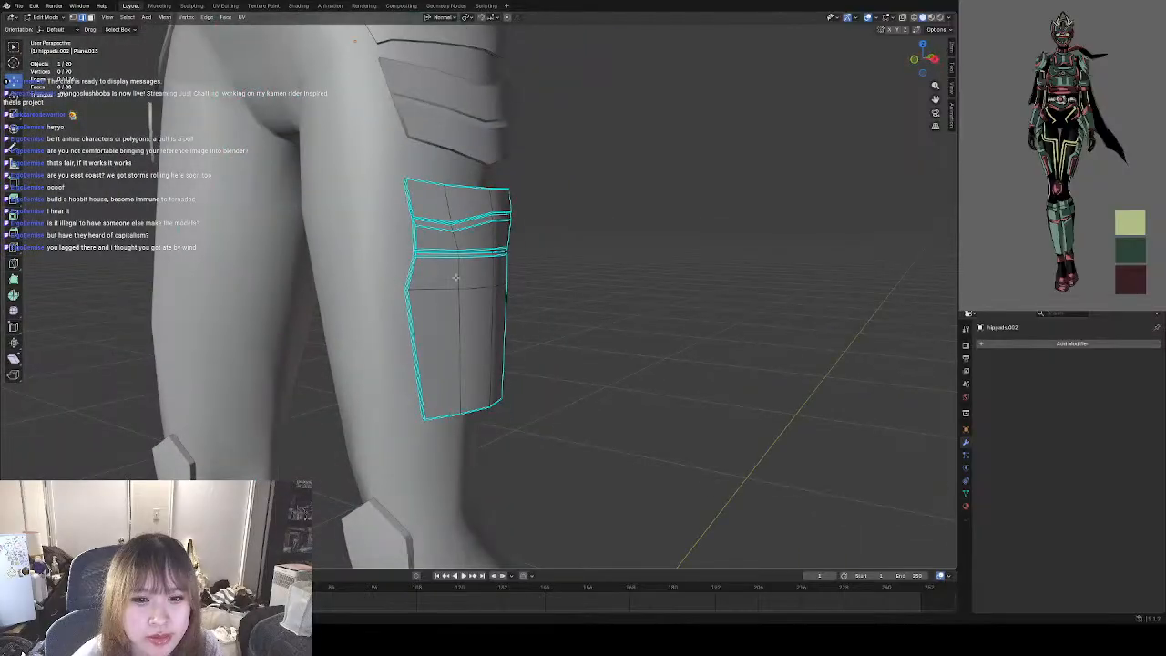
{"action": "middle_click_drag", "start_coordinate": [455, 279], "coordinate": [524, 278]}
{"action": "left_click", "coordinate": [48, 17]}
{"action": "left_click", "coordinate": [51, 28]}
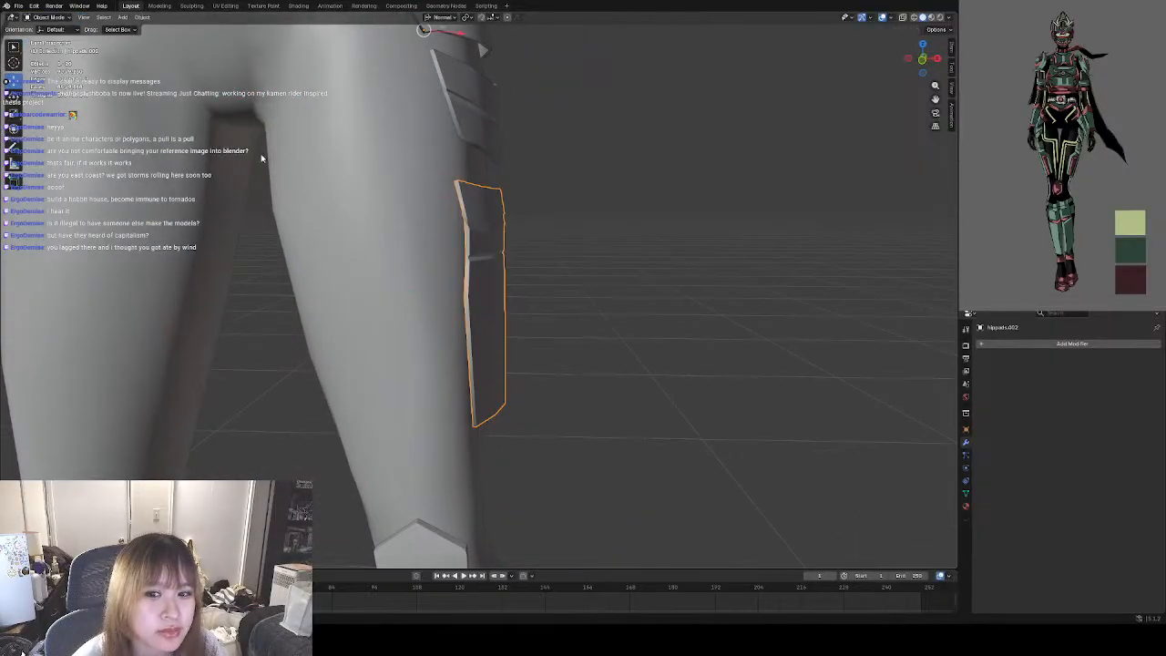
{"action": "middle_click_drag", "start_coordinate": [603, 264], "coordinate": [646, 279]}
{"action": "left_click", "coordinate": [646, 279]}
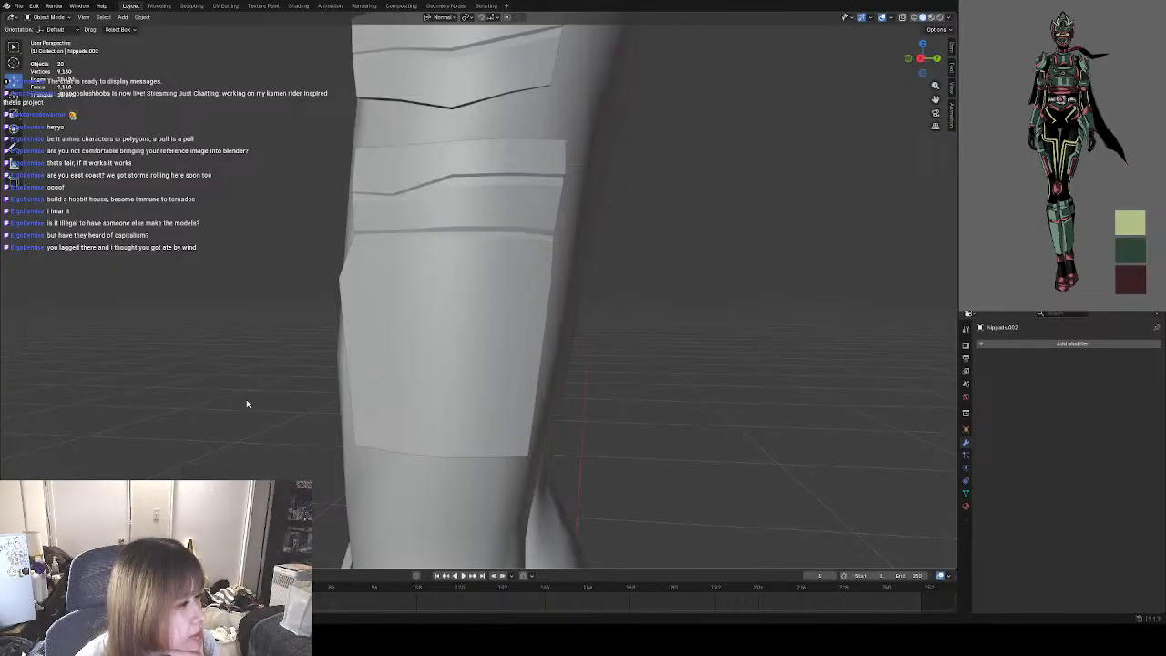
{"action": "middle_click_drag", "start_coordinate": [264, 401], "coordinate": [443, 349]}
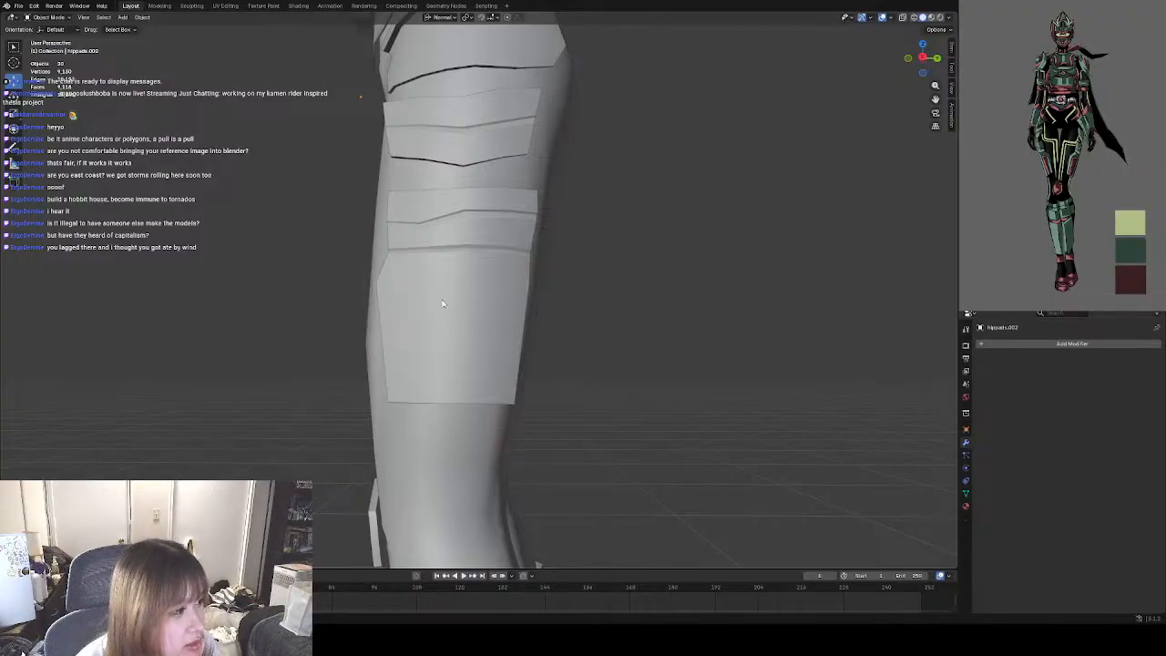
Reopen the thigh pad in Edit Mode and activate the Loop Cut tool.
{"action": "scroll", "coordinate": [448, 286], "scroll_direction": "up", "scroll_amount": 3}
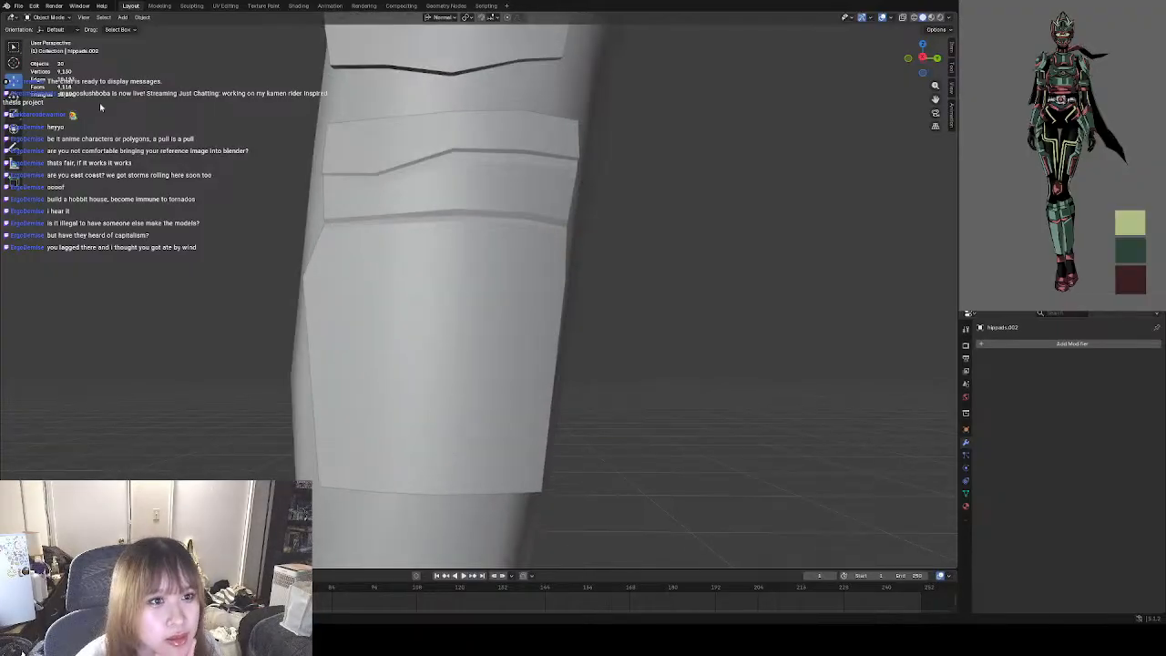
{"action": "left_click", "coordinate": [51, 17]}
{"action": "left_click", "coordinate": [47, 41]}
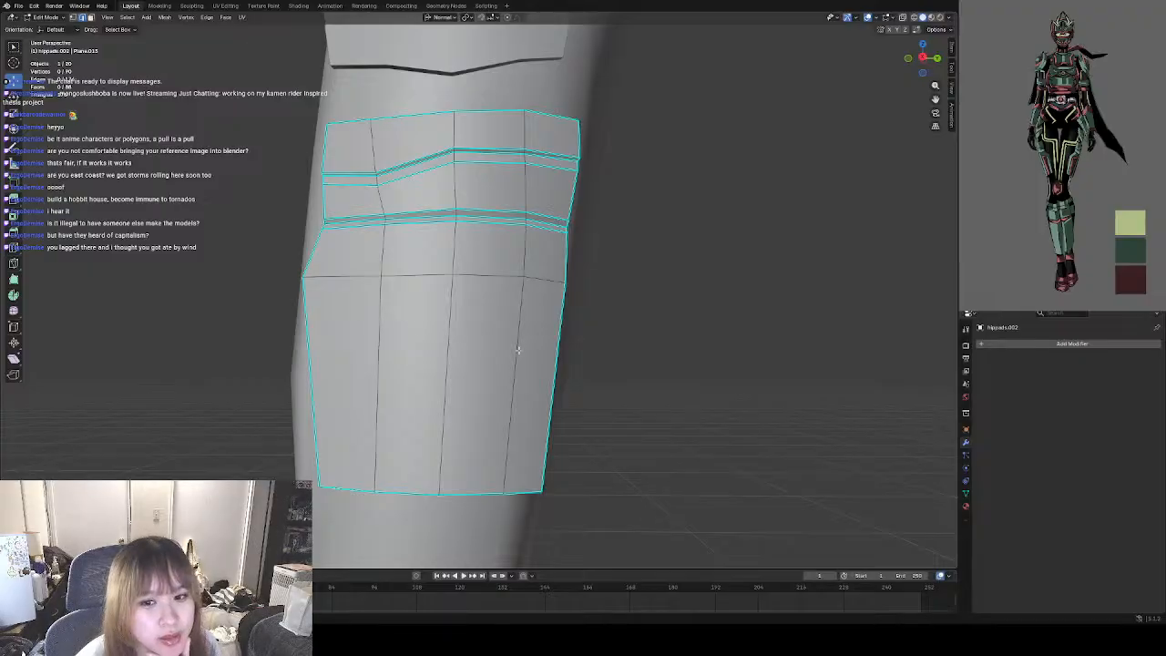
{"action": "left_click", "coordinate": [14, 247]}
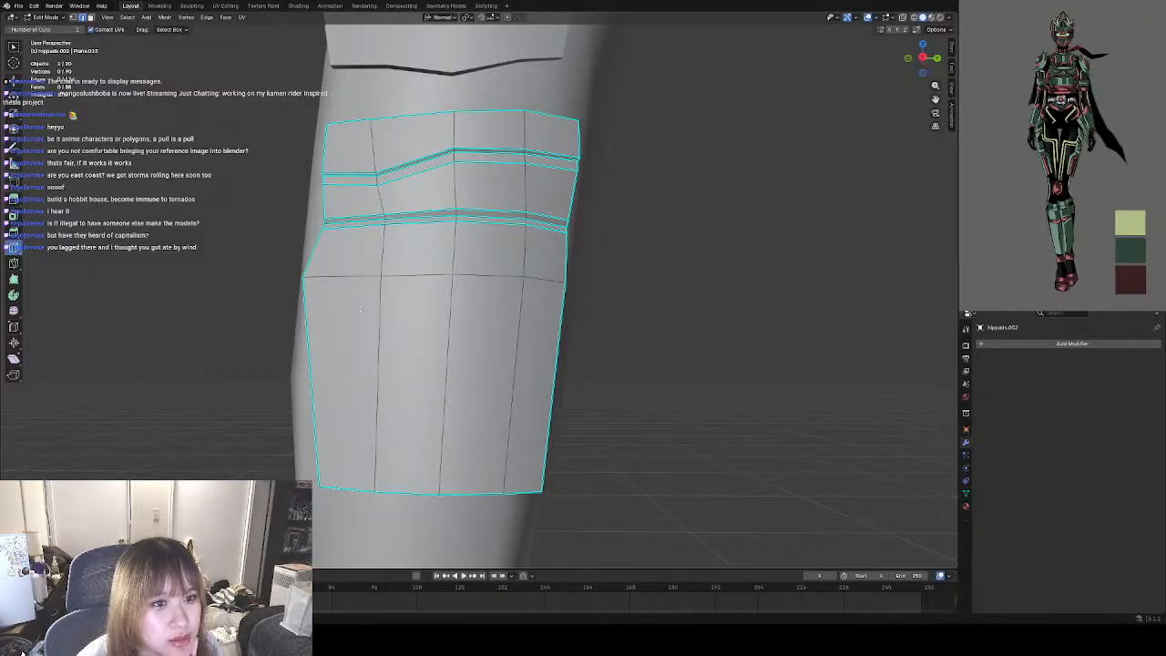
{"action": "mouse_move", "coordinate": [417, 234]}
{"action": "left_mouse_down"}
{"action": "mouse_move", "coordinate": [382, 226]}
{"action": "mouse_move", "coordinate": [367, 236]}
{"action": "mouse_move", "coordinate": [396, 237]}
{"action": "left_mouse_up"}
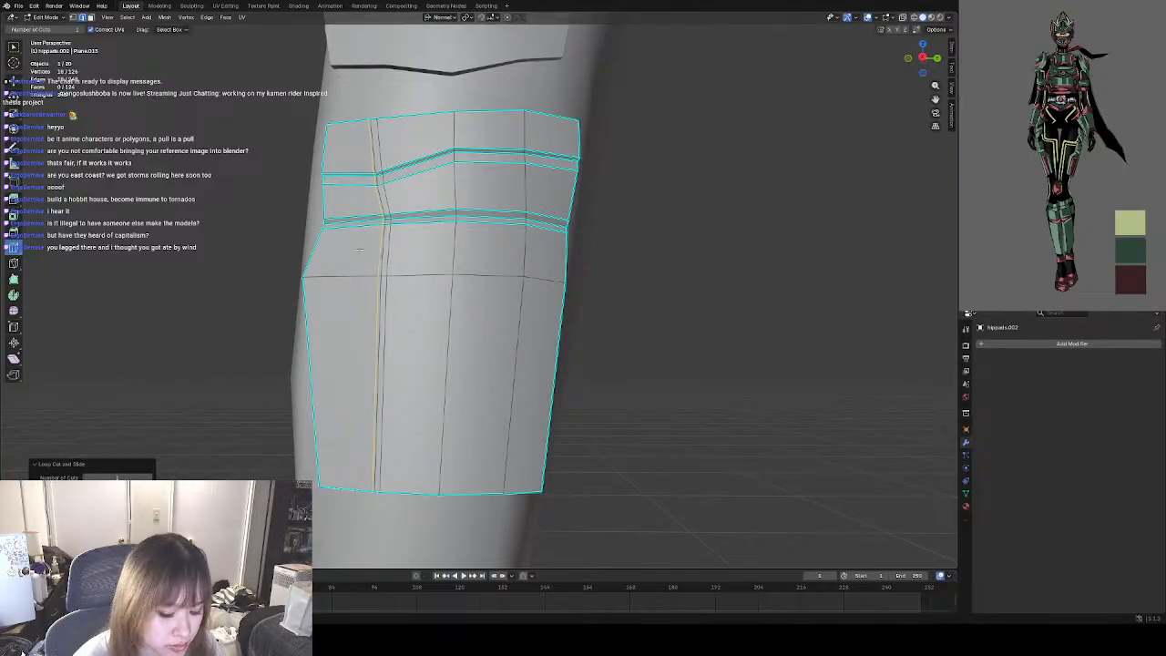
{"action": "key", "text": "ctrl+z"}
{"action": "key", "text": "ctrl+z"}
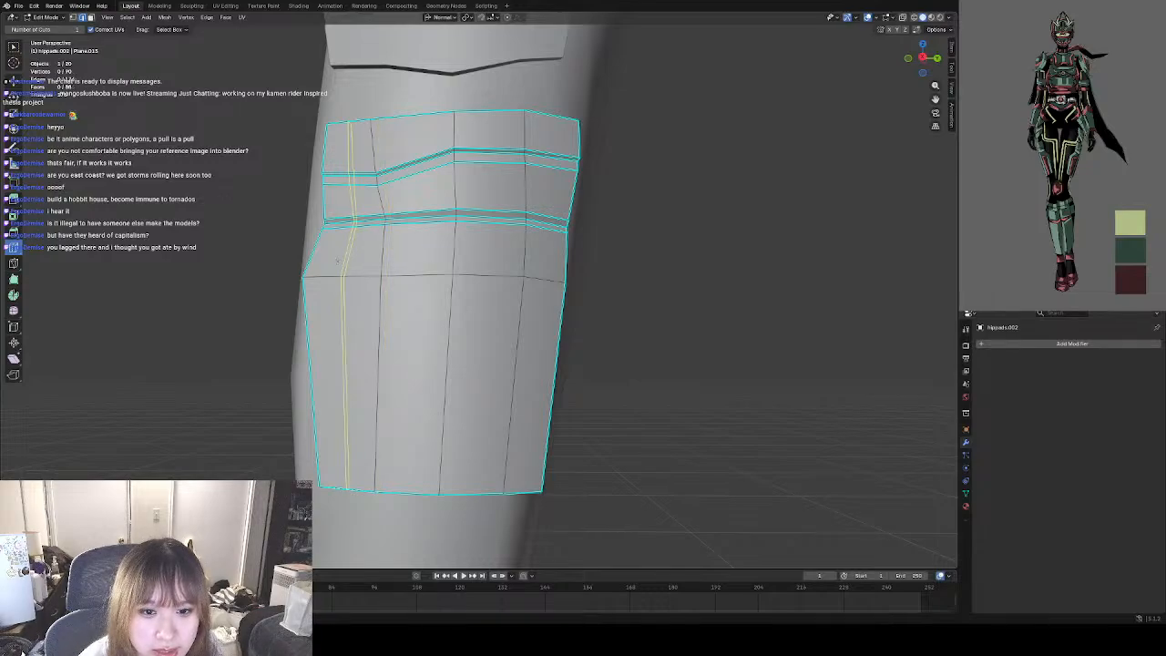
Add vertical edge loops closely on both sides of the pad's front vertical edge line and mark the rearmost new loop as sharp.
{"action": "left_click_drag", "start_coordinate": [362, 256], "coordinate": [389, 256]}
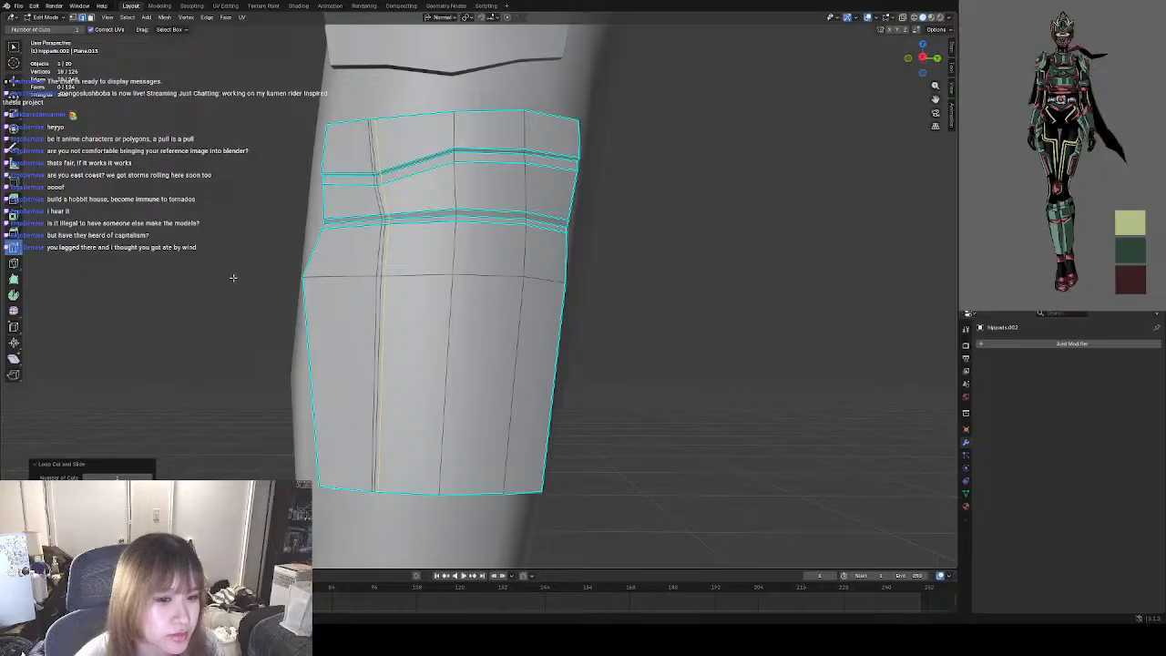
{"action": "right_click", "coordinate": [141, 266]}
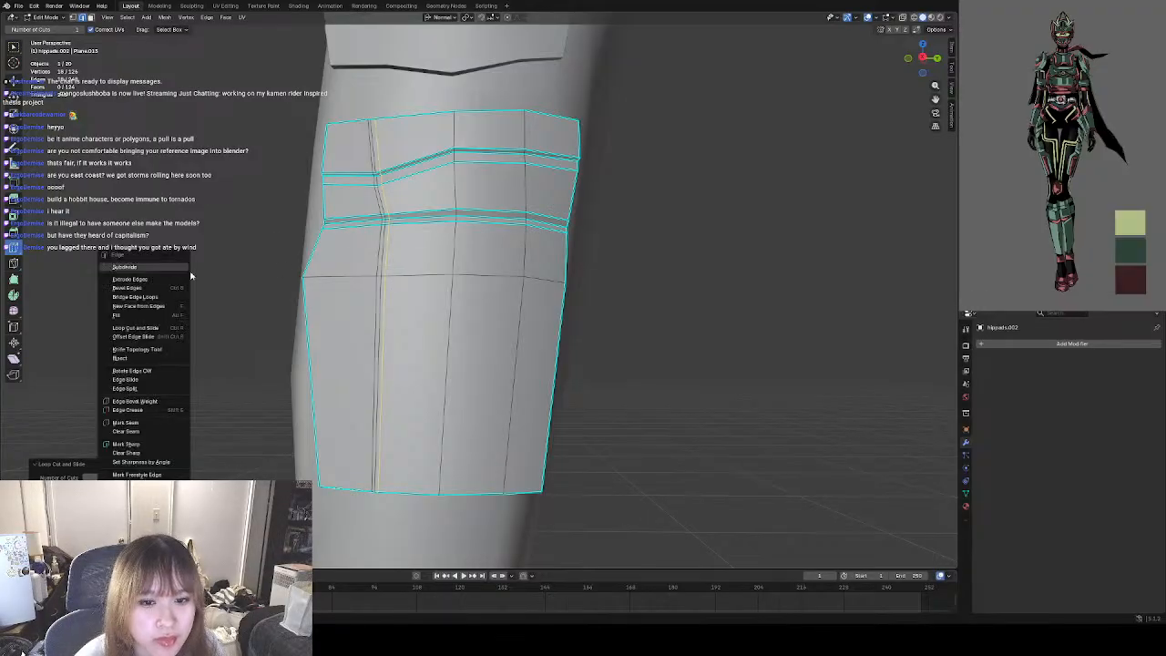
{"action": "left_click", "coordinate": [129, 444]}
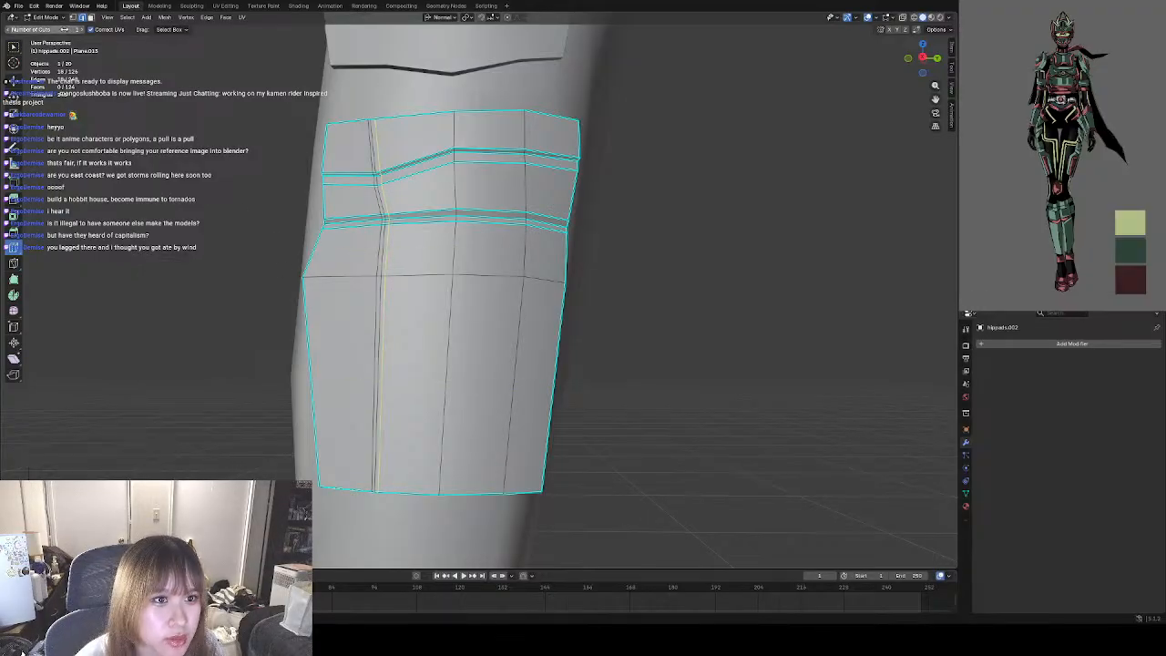
{"action": "left_click", "coordinate": [20, 49]}
{"action": "scroll", "coordinate": [368, 362], "scroll_direction": "up", "scroll_amount": 2}
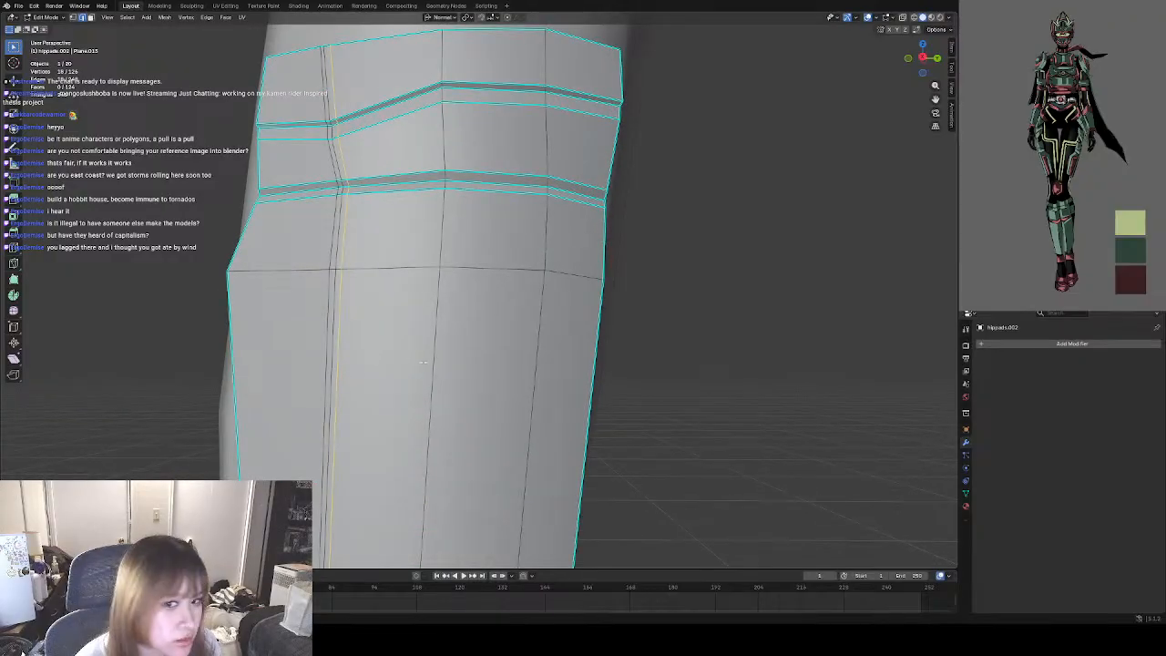
Mark the edge lines on both sides of the pad's front vertical line, below the lower horizontal groove, as sharp.
{"action": "middle_click_drag", "start_coordinate": [427, 353], "coordinate": [438, 292], "text": "shift"}
{"action": "left_click", "coordinate": [741, 216]}
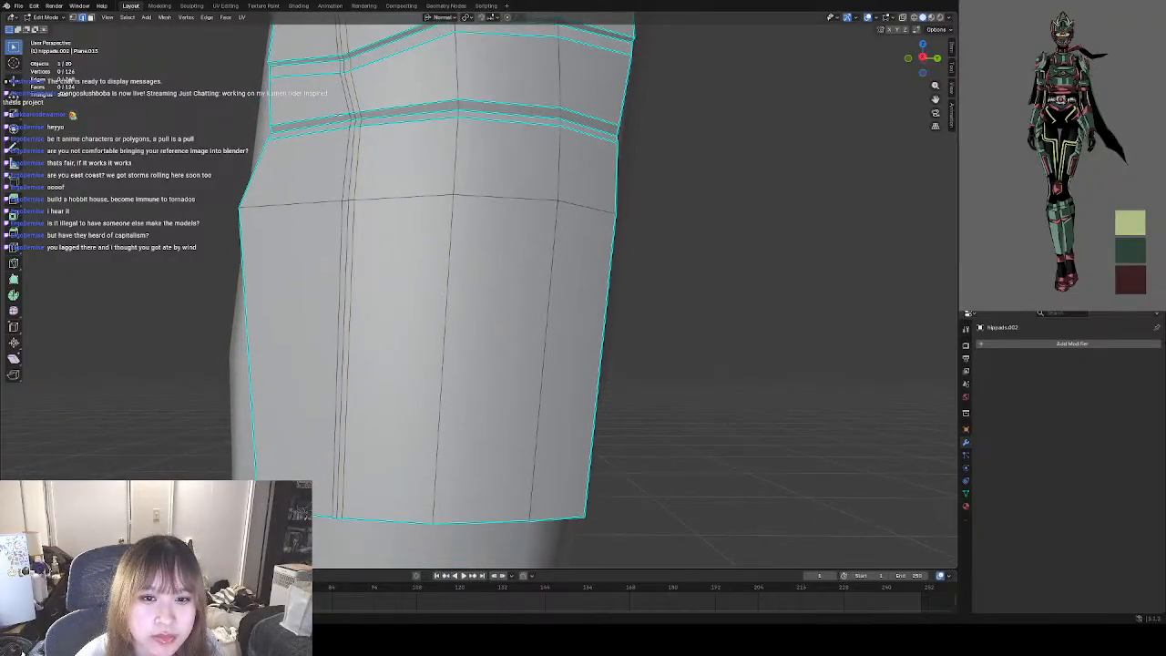
{"action": "left_click", "coordinate": [339, 239], "text": "shift"}
{"action": "left_click", "coordinate": [357, 246], "text": "shift"}
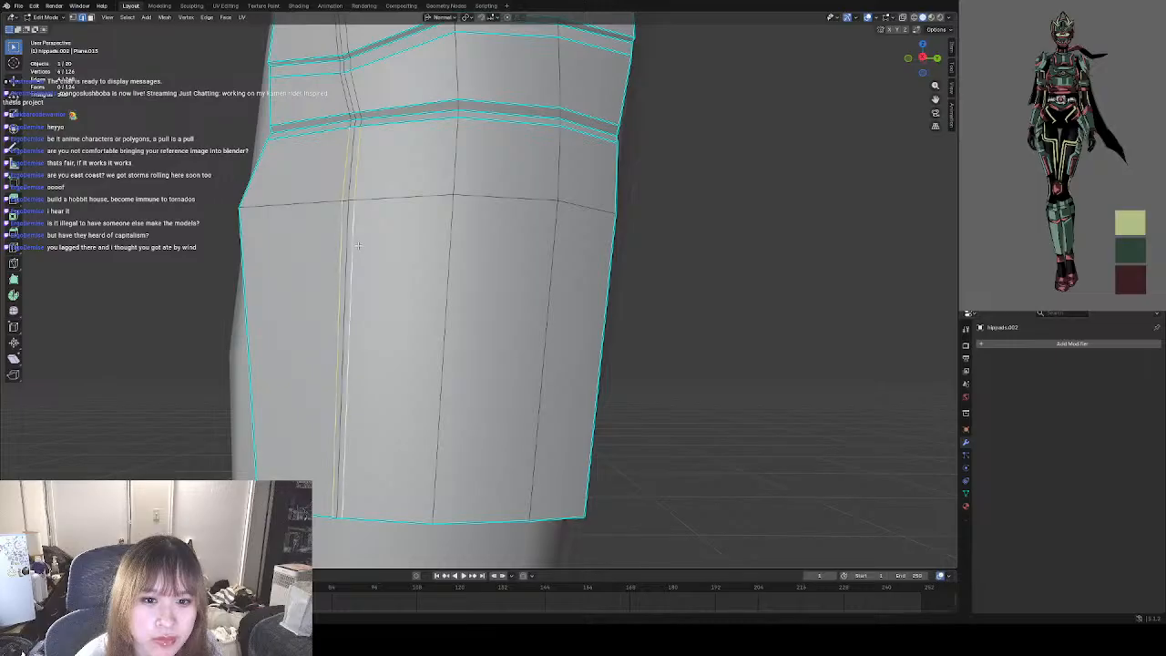
{"action": "right_click", "coordinate": [353, 252]}
{"action": "left_click", "coordinate": [335, 244]}
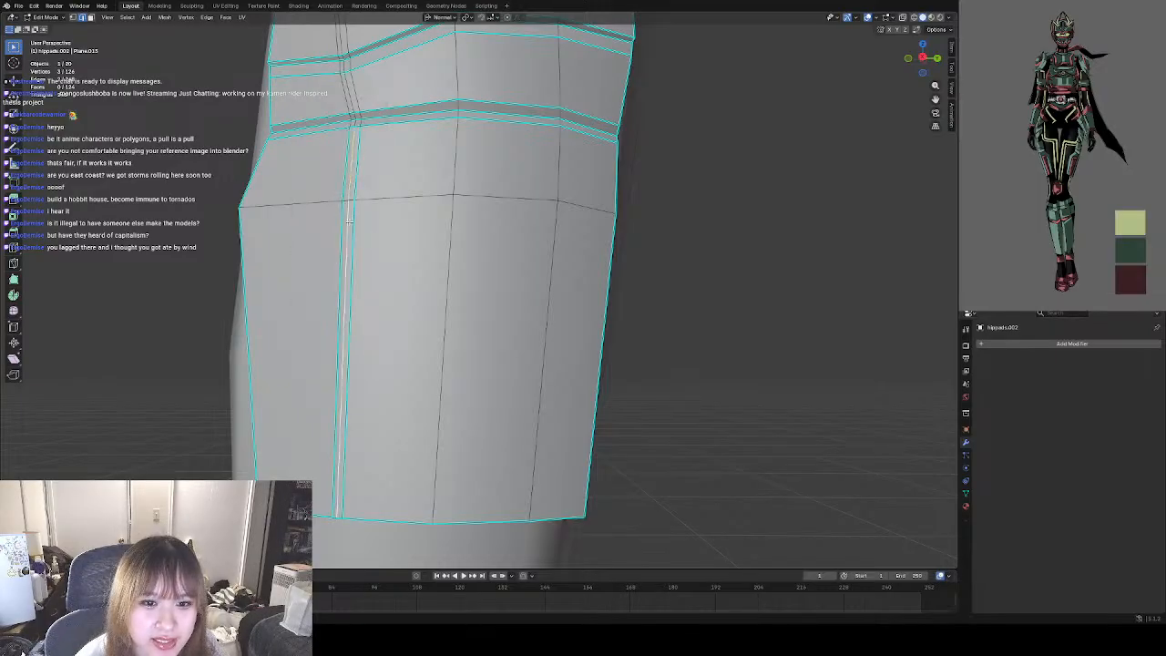
Move the middle line between the two sharp vertical edges inward to form a groove, and return to Object Mode.
{"action": "right_click", "coordinate": [347, 247]}
{"action": "left_click", "coordinate": [347, 248]}
{"action": "middle_click_drag", "start_coordinate": [346, 248], "coordinate": [376, 303]}
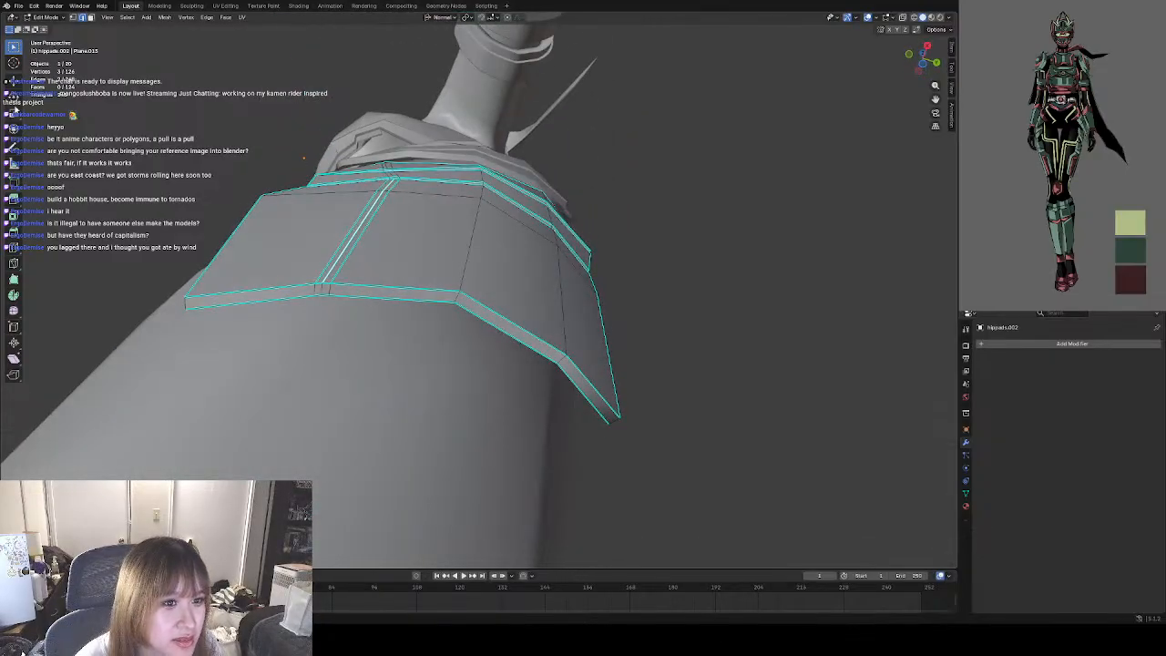
{"action": "left_click", "coordinate": [14, 83]}
{"action": "left_click_drag", "start_coordinate": [389, 176], "coordinate": [387, 181]}
{"action": "left_click", "coordinate": [671, 258]}
{"action": "middle_click_drag", "start_coordinate": [600, 242], "coordinate": [558, 314]}
{"action": "scroll", "coordinate": [557, 314], "scroll_direction": "down", "scroll_amount": 2}
{"action": "left_click", "coordinate": [57, 18]}
{"action": "left_click", "coordinate": [56, 28]}
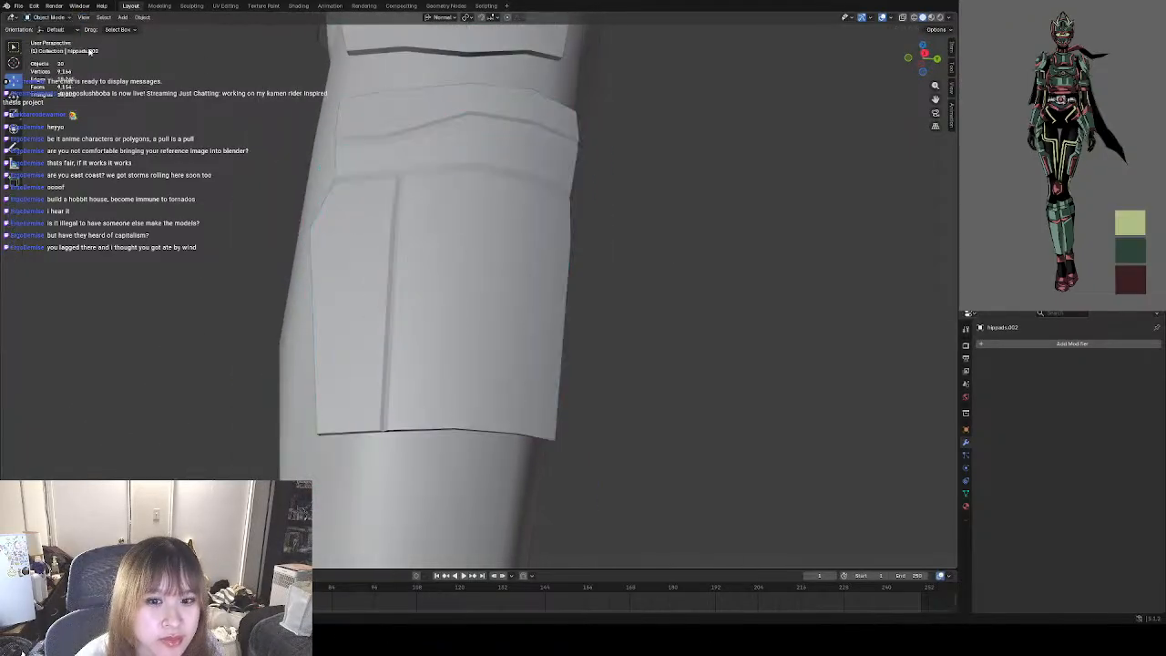
Add a Mirror modifier on the X axis to the thigh pad, using bodybase as the mirror object.
{"action": "scroll", "coordinate": [444, 274], "scroll_direction": "down", "scroll_amount": 3}
{"action": "middle_click_drag", "start_coordinate": [600, 310], "coordinate": [533, 323]}
{"action": "scroll", "coordinate": [523, 310], "scroll_direction": "down", "scroll_amount": 4}
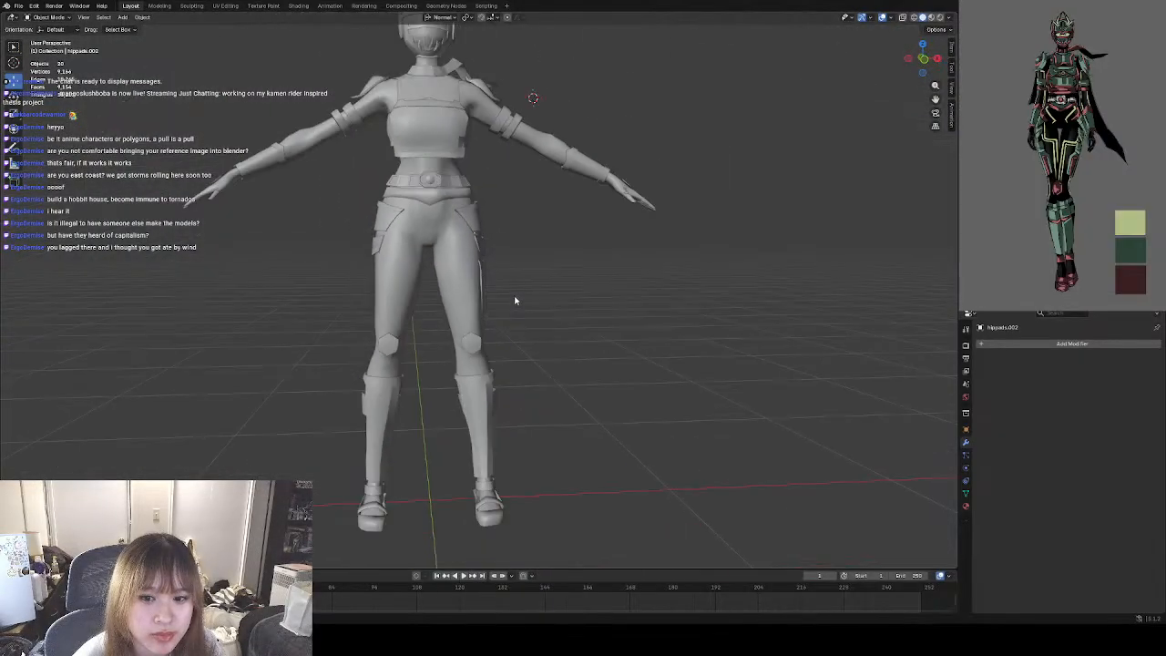
{"action": "scroll", "coordinate": [492, 300], "scroll_direction": "up", "scroll_amount": 6}
{"action": "middle_click_drag", "start_coordinate": [473, 298], "coordinate": [553, 308]}
{"action": "middle_click_drag", "start_coordinate": [442, 306], "coordinate": [507, 289]}
{"action": "left_click", "coordinate": [502, 288]}
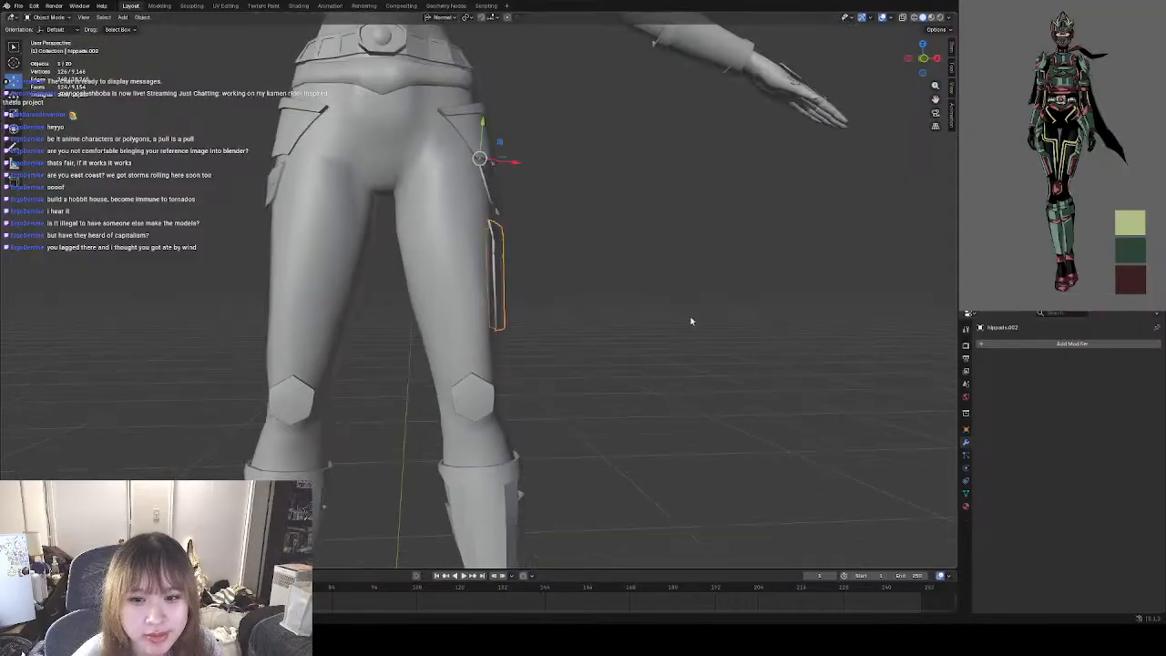
{"action": "left_click", "coordinate": [1075, 344]}
{"action": "left_click", "coordinate": [1000, 367]}
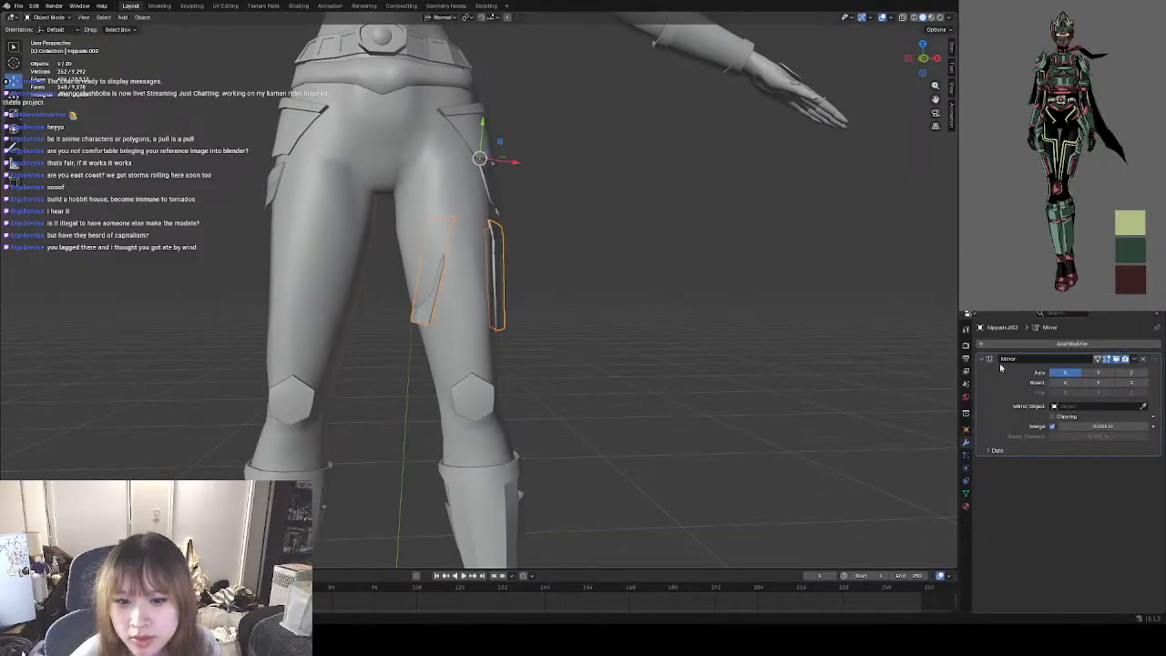
{"action": "left_click", "coordinate": [1082, 407]}
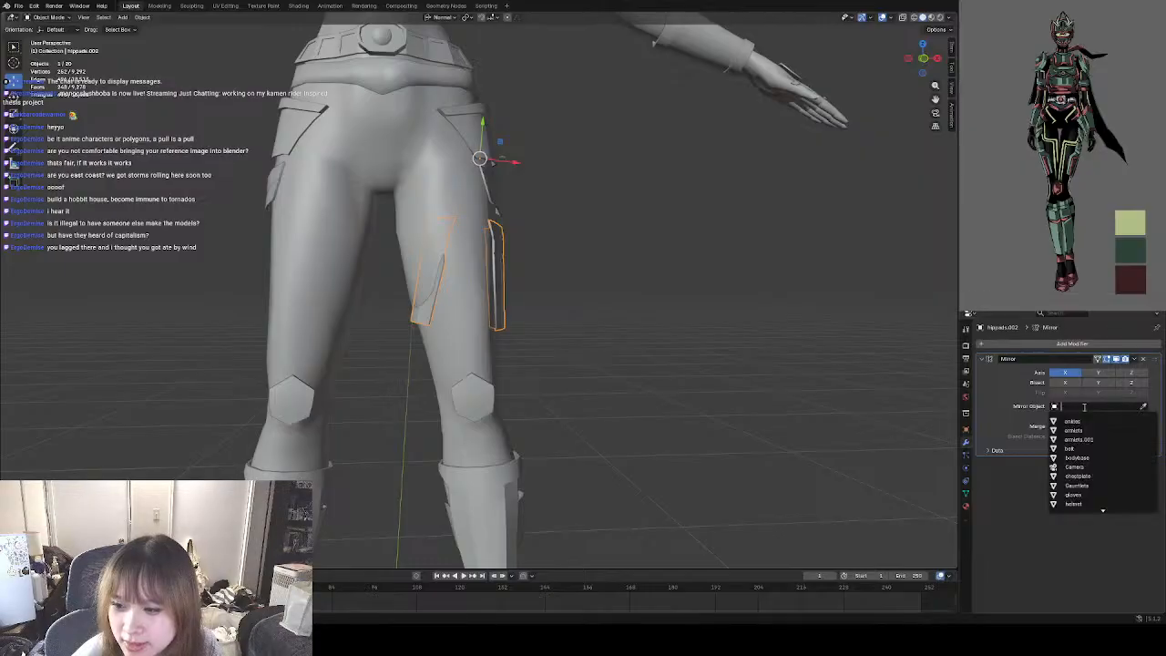
{"action": "left_click", "coordinate": [1086, 457]}
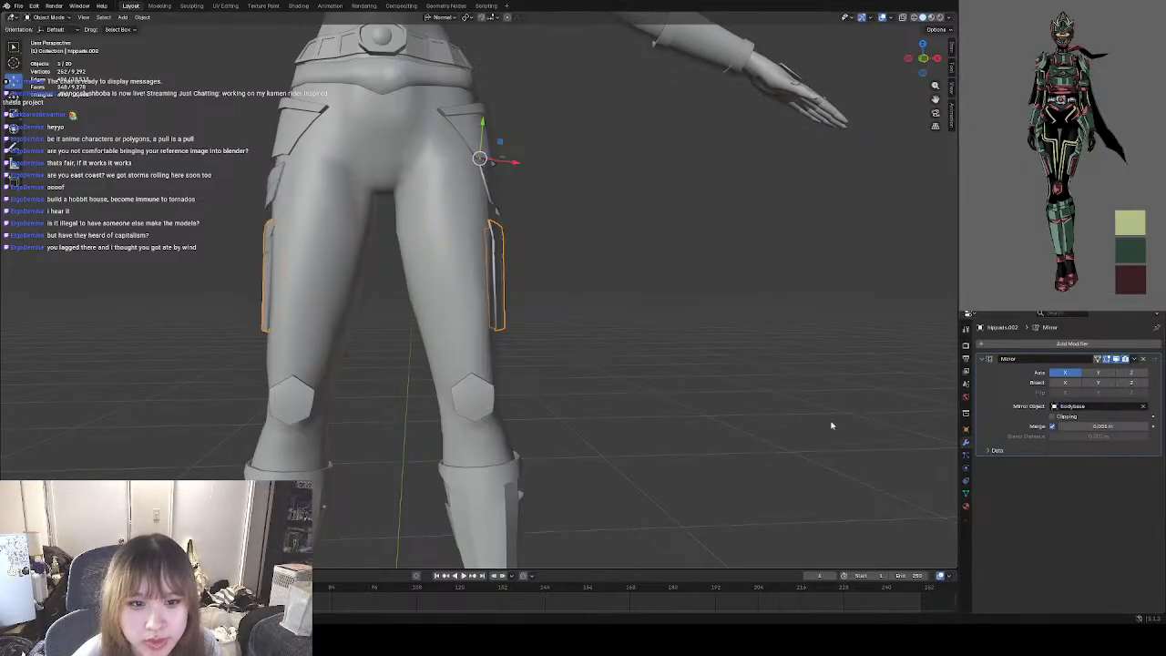
Apply the thigh pad's Mirror modifier and deselect the pads.
{"action": "middle_click_drag", "start_coordinate": [831, 425], "coordinate": [460, 369]}
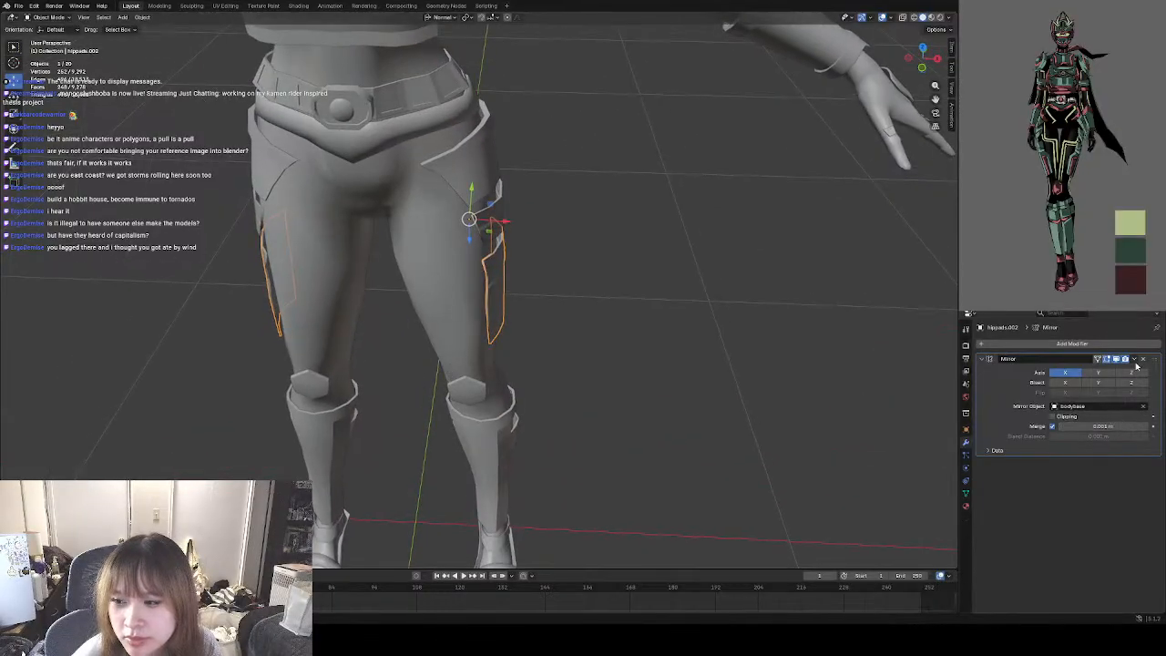
{"action": "left_click", "coordinate": [1136, 360]}
{"action": "left_click", "coordinate": [1123, 371]}
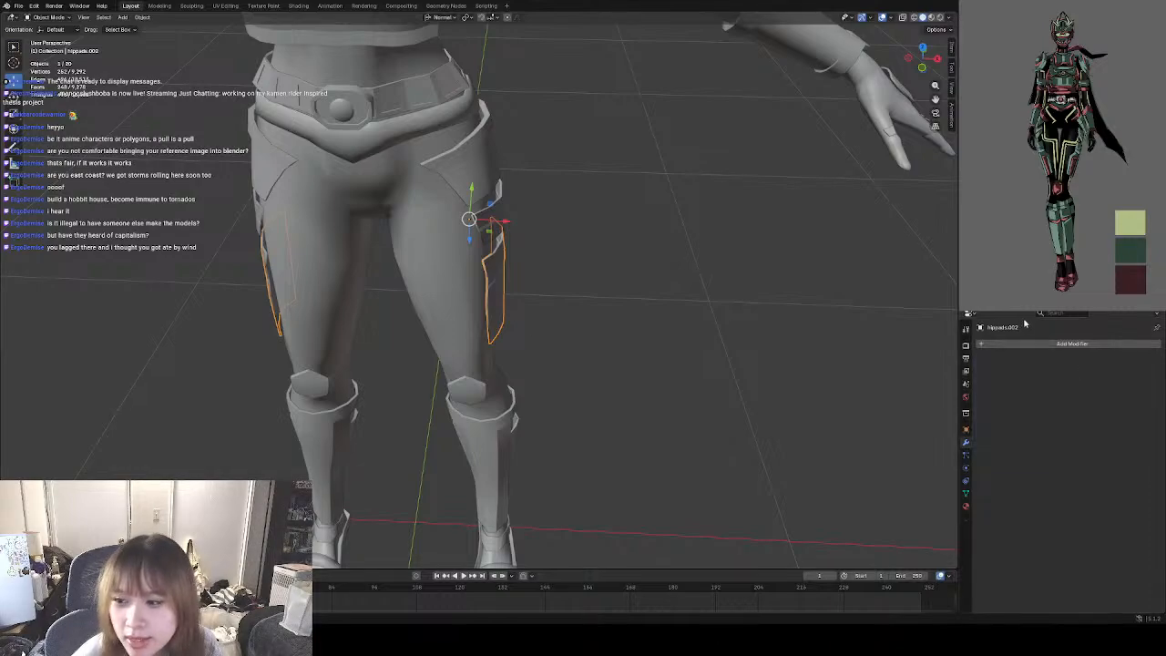
{"action": "middle_click_drag", "start_coordinate": [433, 289], "coordinate": [424, 222]}
{"action": "scroll", "coordinate": [409, 284], "scroll_direction": "up", "scroll_amount": 3}
{"action": "scroll", "coordinate": [596, 274], "scroll_direction": "down", "scroll_amount": 5}
{"action": "left_click", "coordinate": [596, 274]}
Save the Blender file.
{"action": "middle_click_drag", "start_coordinate": [596, 273], "coordinate": [652, 293]}
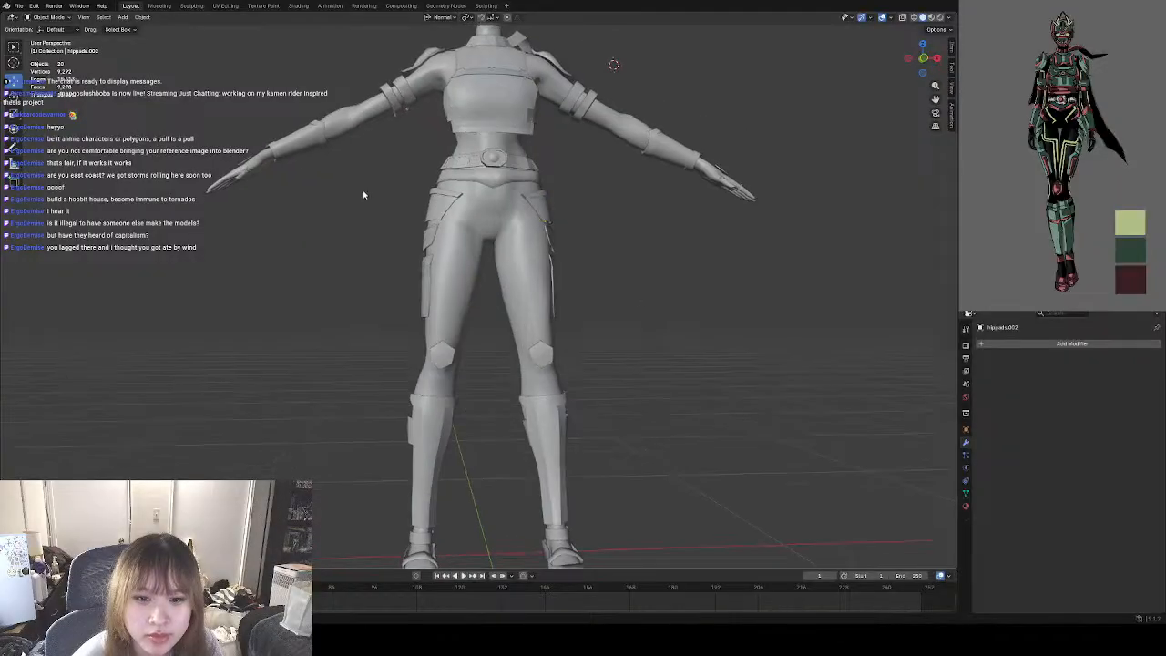
{"action": "left_click", "coordinate": [18, 6]}
{"action": "left_click", "coordinate": [42, 66]}
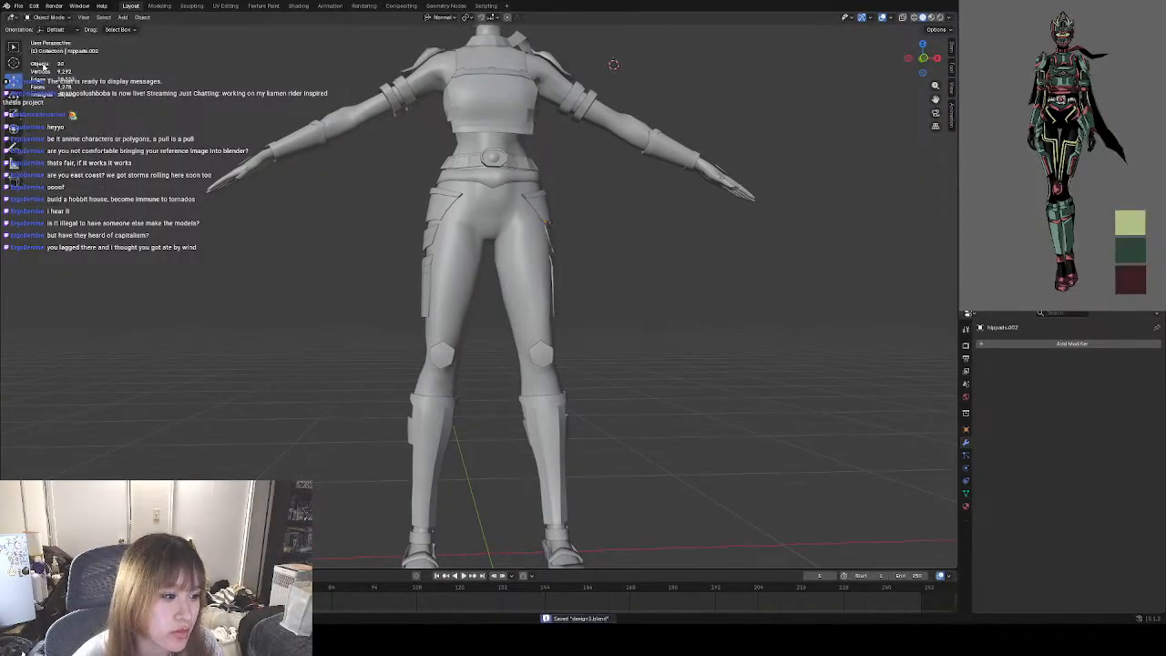
Examine the mirrored thigh pads, the belt area and the lower-leg armor, close up and across the whole figure.
{"action": "scroll", "coordinate": [601, 255], "scroll_direction": "up", "scroll_amount": 4}
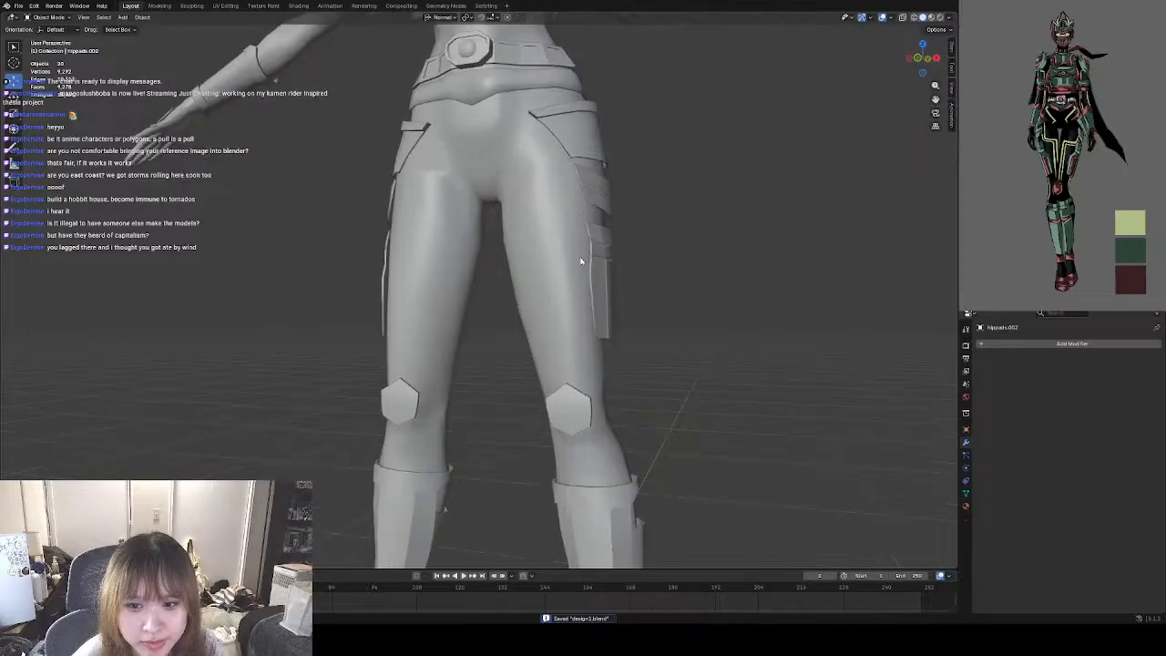
{"action": "middle_click_drag", "start_coordinate": [584, 258], "coordinate": [563, 244]}
{"action": "scroll", "coordinate": [692, 279], "scroll_direction": "down", "scroll_amount": 4}
{"action": "scroll", "coordinate": [650, 289], "scroll_direction": "up", "scroll_amount": 3}
{"action": "middle_click_drag", "start_coordinate": [611, 284], "coordinate": [615, 282]}
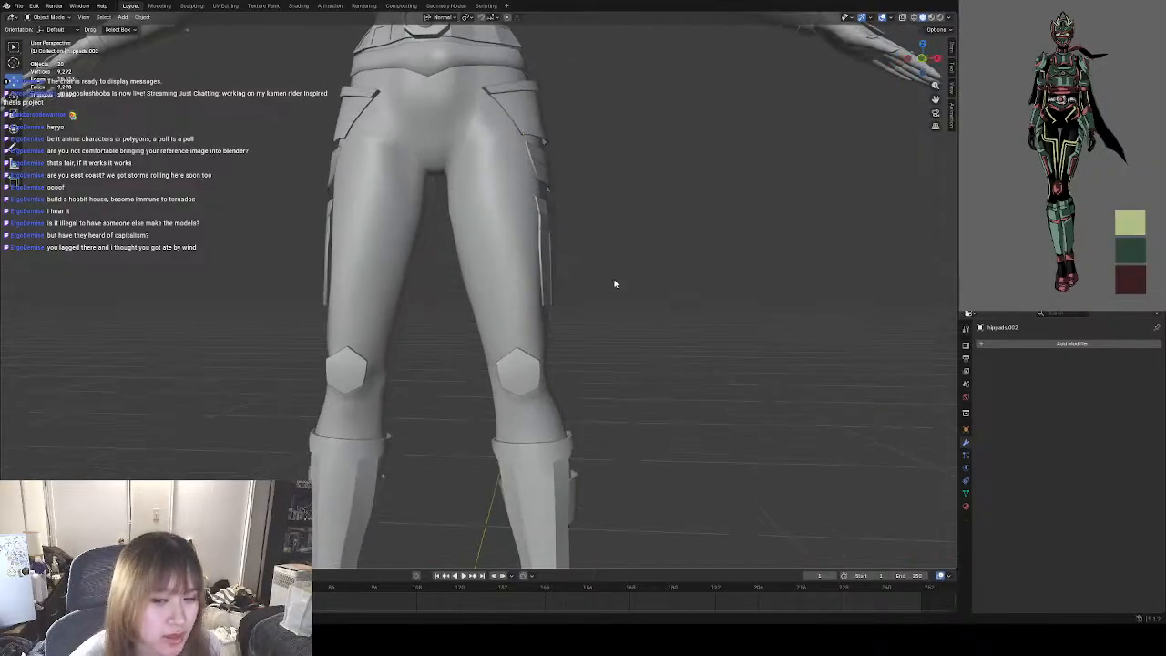
{"action": "scroll", "coordinate": [546, 284], "scroll_direction": "down", "scroll_amount": 3}
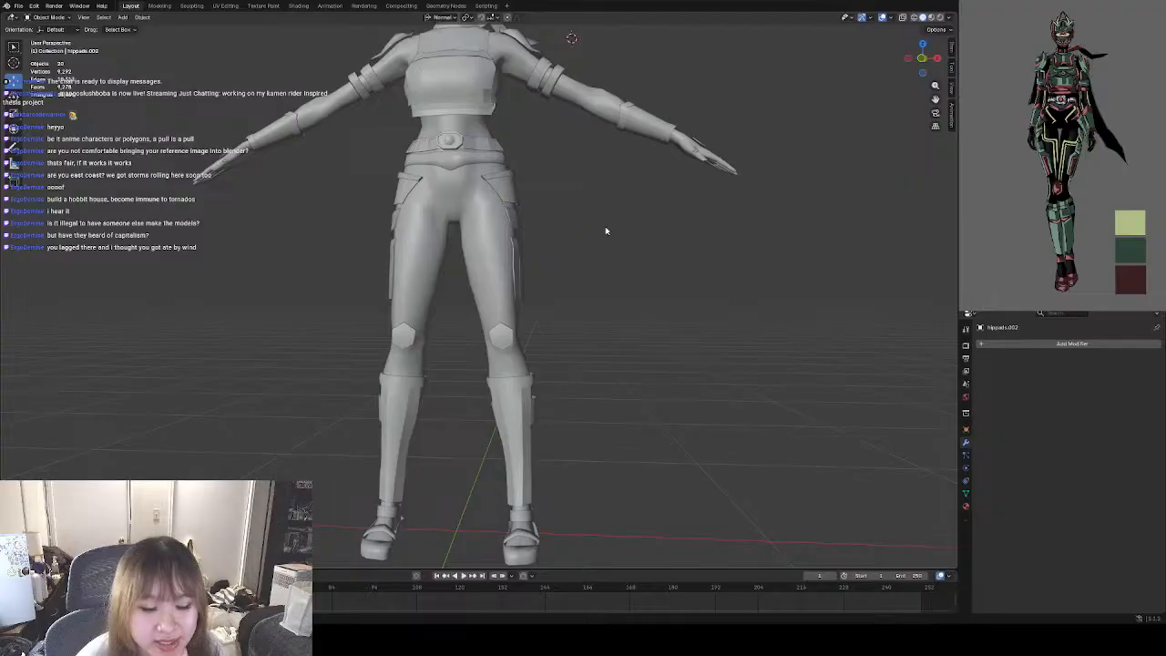
{"action": "middle_click_drag", "start_coordinate": [640, 240], "coordinate": [531, 284]}
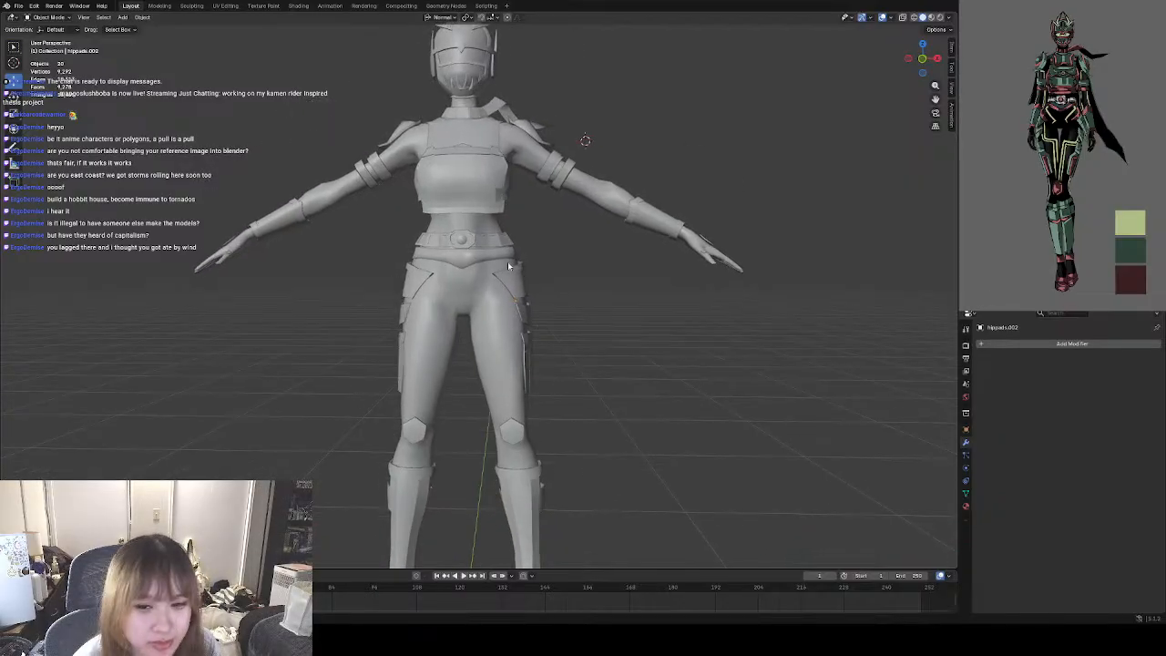
{"action": "scroll", "coordinate": [492, 264], "scroll_direction": "up", "scroll_amount": 5}
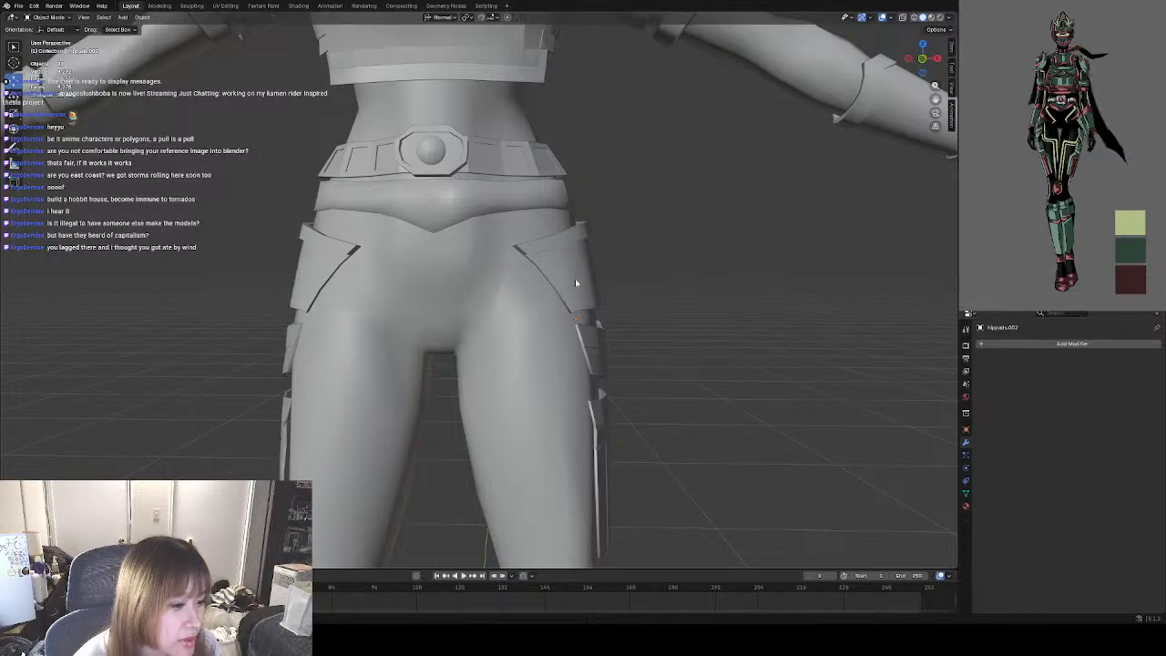
{"action": "scroll", "coordinate": [575, 278], "scroll_direction": "down", "scroll_amount": 5}
{"action": "mouse_move", "coordinate": [578, 268]}
{"action": "middle_mouse_down"}
{"action": "mouse_move", "coordinate": [601, 249]}
{"action": "mouse_move", "coordinate": [547, 312]}
{"action": "mouse_move", "coordinate": [561, 277]}
{"action": "middle_mouse_up"}
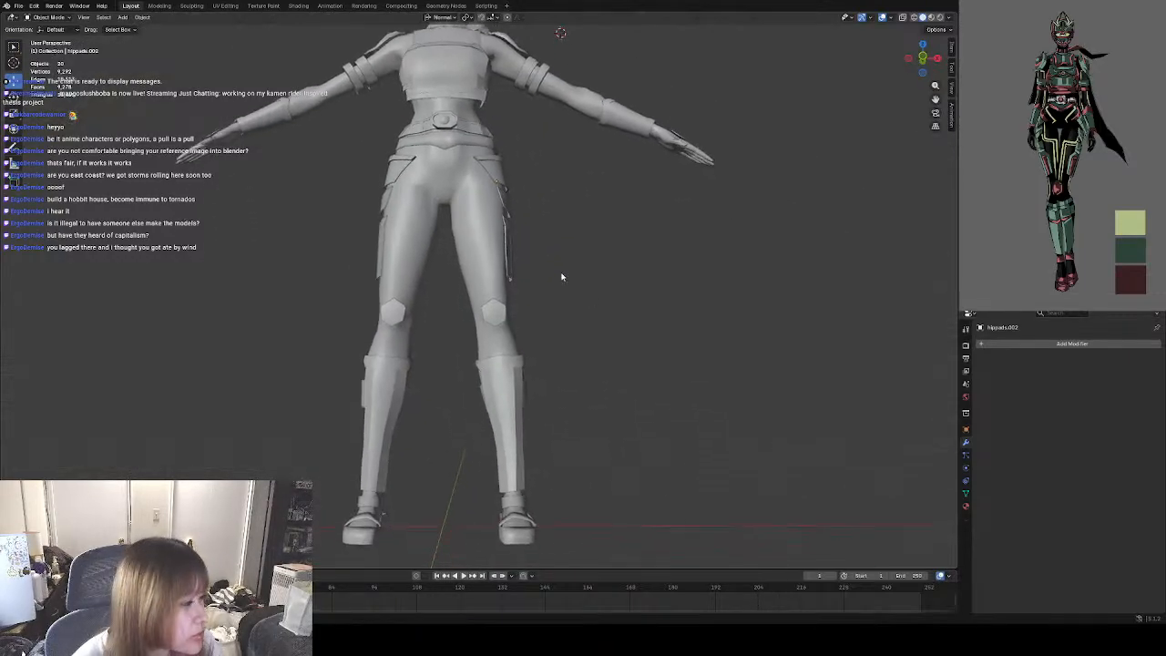
{"action": "mouse_move", "coordinate": [576, 352]}
{"action": "middle_mouse_down", "text": "shift"}
{"action": "mouse_move", "coordinate": [575, 311]}
{"action": "mouse_move", "coordinate": [562, 347]}
{"action": "mouse_move", "coordinate": [571, 340]}
{"action": "middle_mouse_up", "text": "shift"}
{"action": "scroll", "coordinate": [431, 323], "scroll_direction": "up", "scroll_amount": 4}
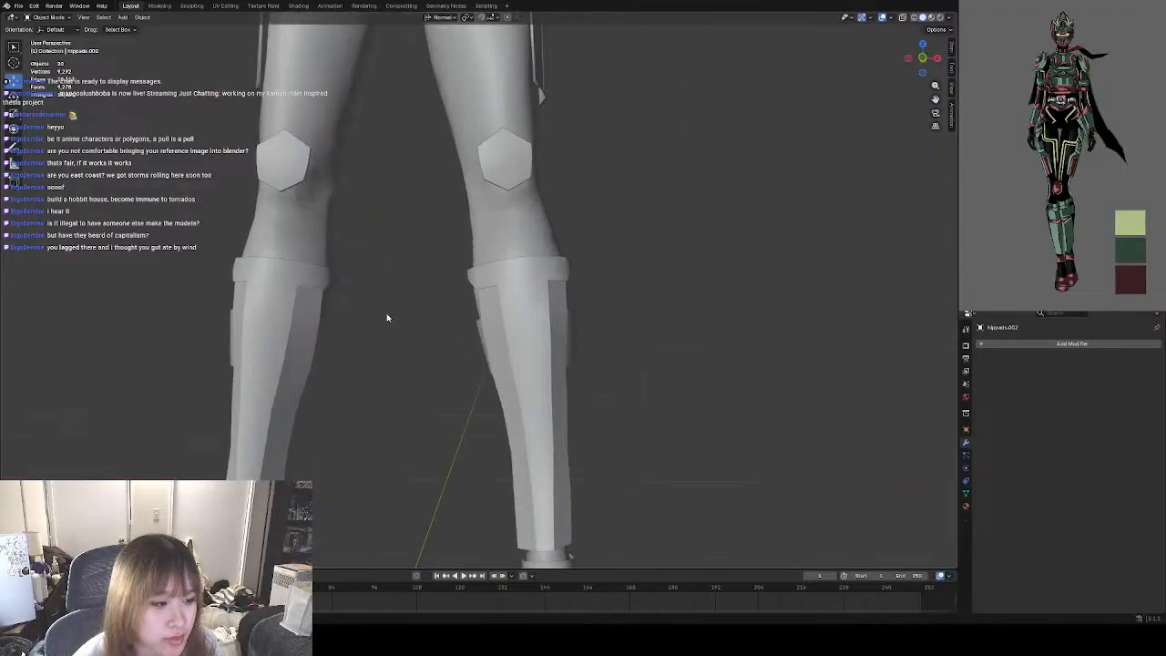
{"action": "scroll", "coordinate": [456, 325], "scroll_direction": "up", "scroll_amount": 2}
{"action": "scroll", "coordinate": [446, 318], "scroll_direction": "down", "scroll_amount": 2}
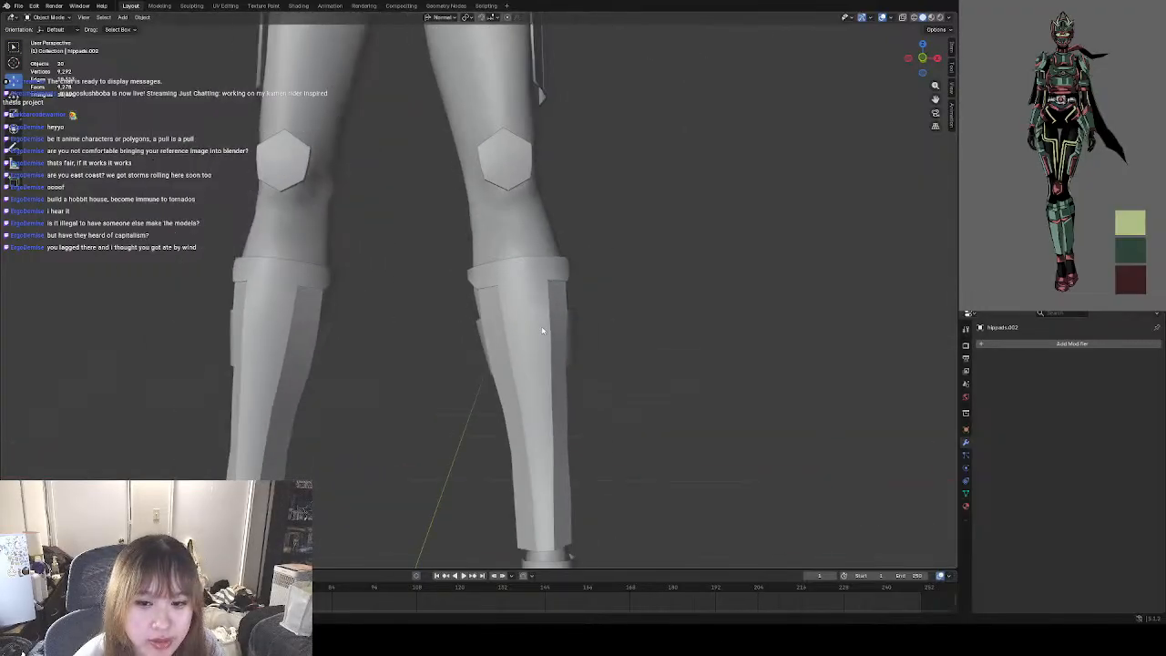
Open the lower-leg armor in Edit Mode and clear the seams from its edges as selected from the front.
{"action": "left_click", "coordinate": [541, 315]}
{"action": "left_click", "coordinate": [41, 17]}
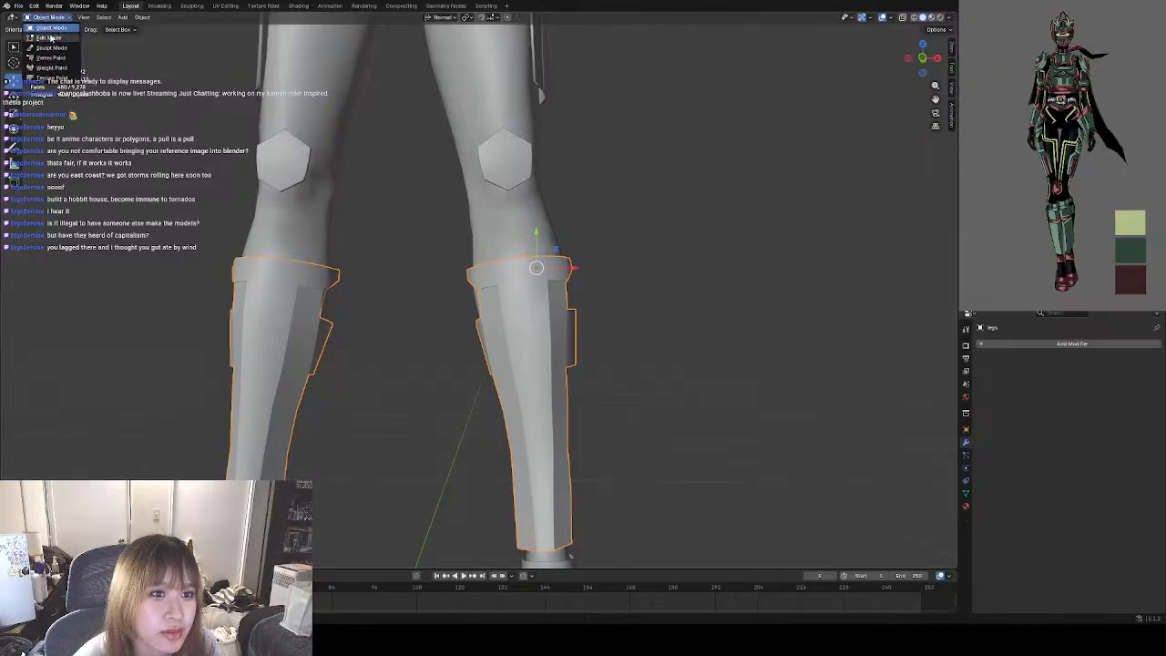
{"action": "left_click", "coordinate": [50, 39]}
{"action": "scroll", "coordinate": [369, 258], "scroll_direction": "down", "scroll_amount": 4}
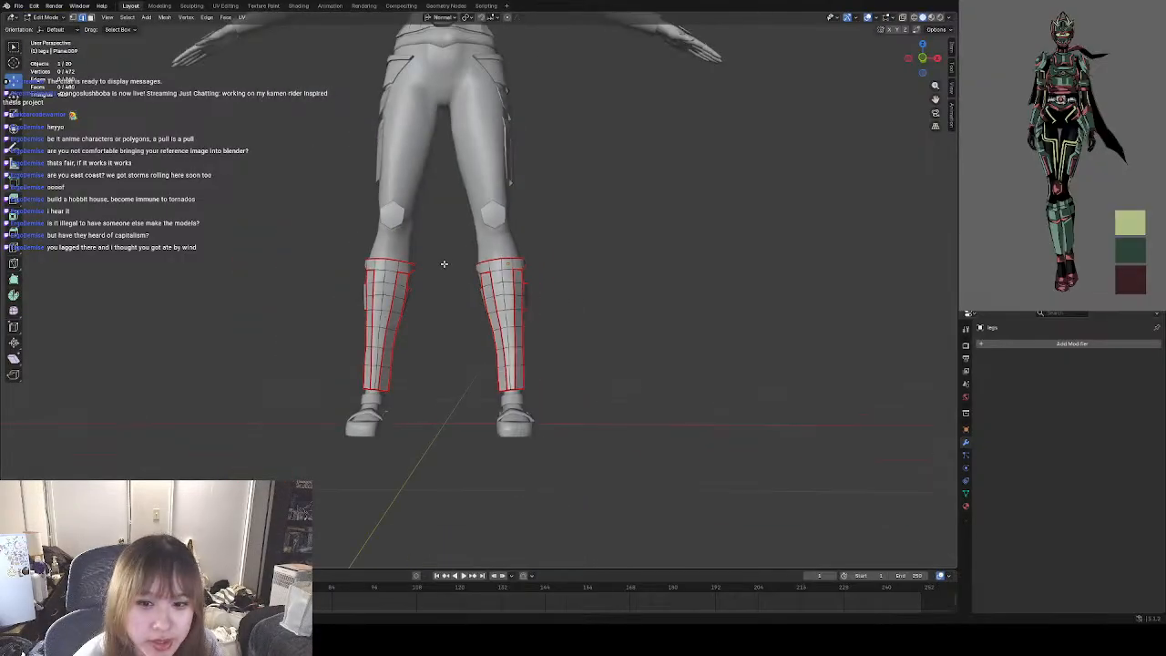
{"action": "left_click_drag", "start_coordinate": [307, 223], "coordinate": [678, 434]}
{"action": "right_click", "coordinate": [638, 334]}
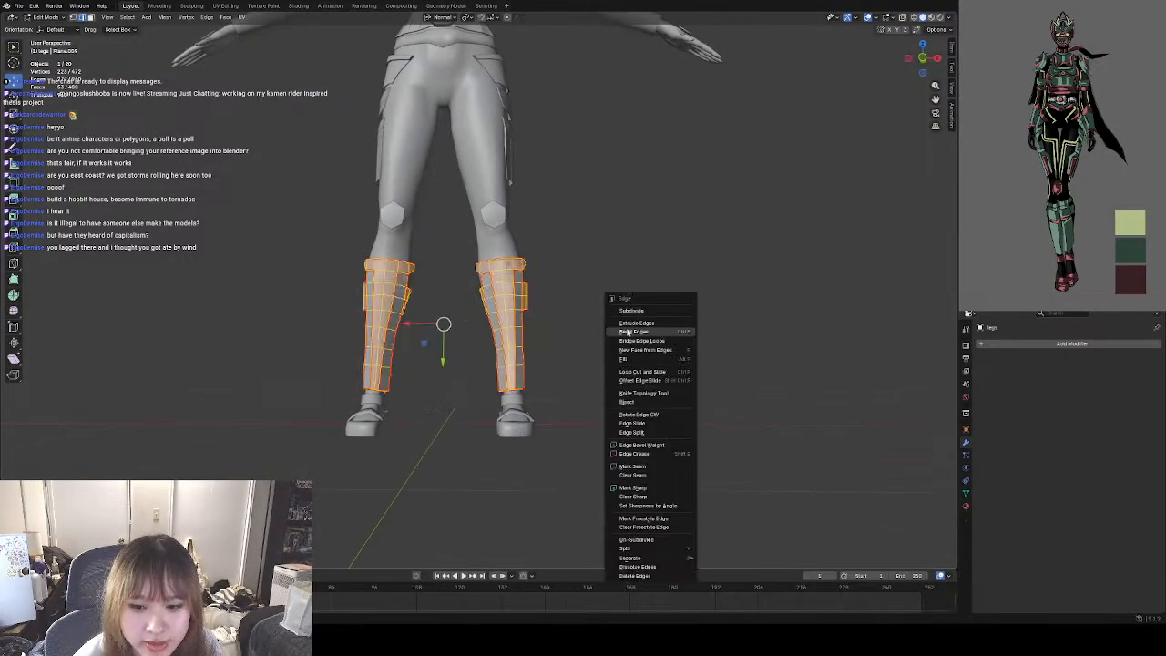
{"action": "left_click", "coordinate": [643, 463]}
{"action": "key", "text": "a"}
{"action": "right_click", "coordinate": [644, 407]}
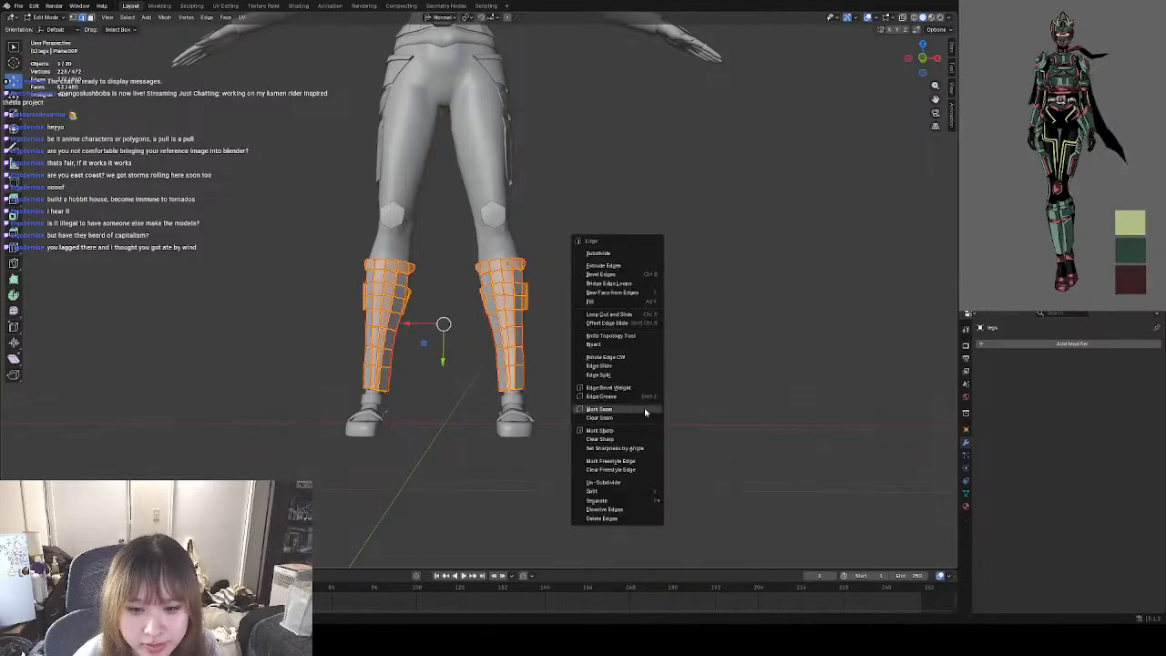
{"action": "left_click", "coordinate": [618, 422]}
{"action": "left_click", "coordinate": [610, 330]}
Box-select both lower-leg guards from behind and clear the seams on the selected edges.
{"action": "middle_click_drag", "start_coordinate": [678, 329], "coordinate": [401, 234]}
{"action": "left_click_drag", "start_coordinate": [397, 227], "coordinate": [658, 403]}
{"action": "right_click", "coordinate": [646, 351]}
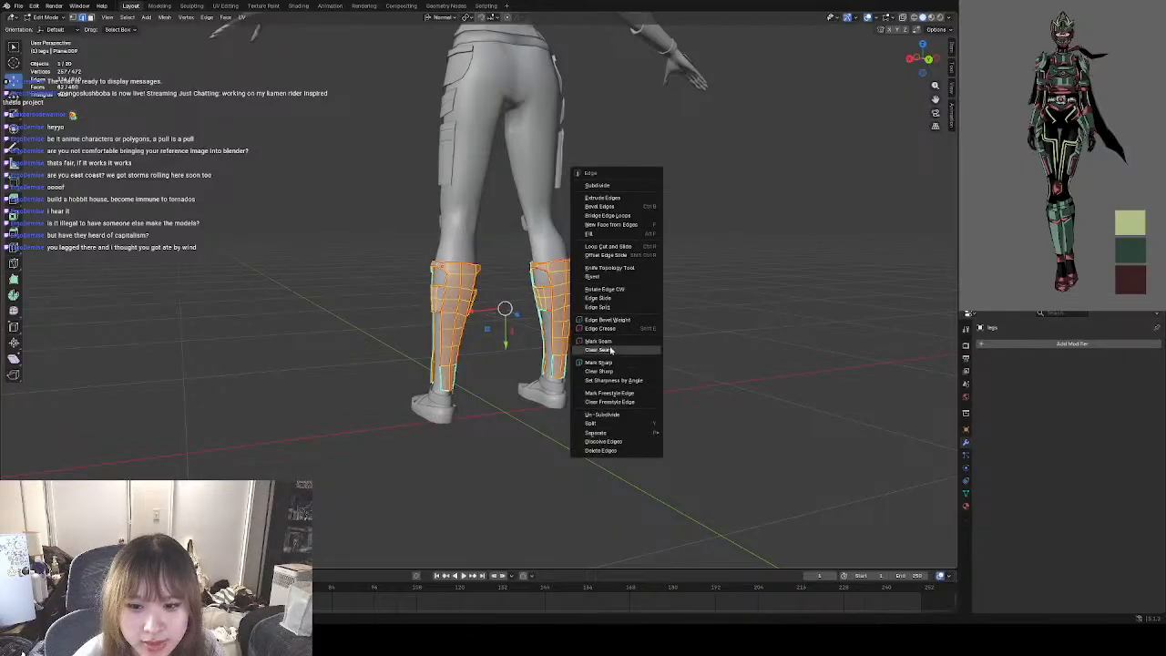
{"action": "left_click", "coordinate": [610, 350]}
{"action": "left_click", "coordinate": [633, 359]}
Clear the remaining seams on both lower-leg guards from the side and return to Object Mode.
{"action": "middle_click_drag", "start_coordinate": [692, 356], "coordinate": [499, 286]}
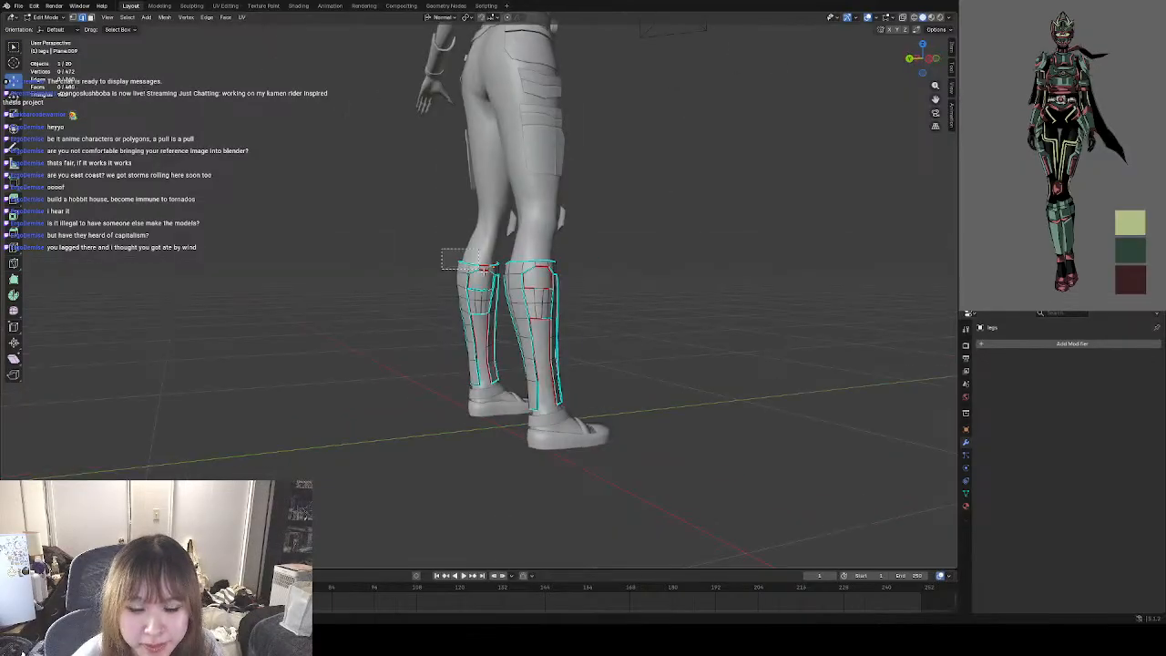
{"action": "left_click_drag", "start_coordinate": [444, 250], "coordinate": [699, 437]}
{"action": "right_click", "coordinate": [638, 363]}
{"action": "left_click", "coordinate": [616, 361]}
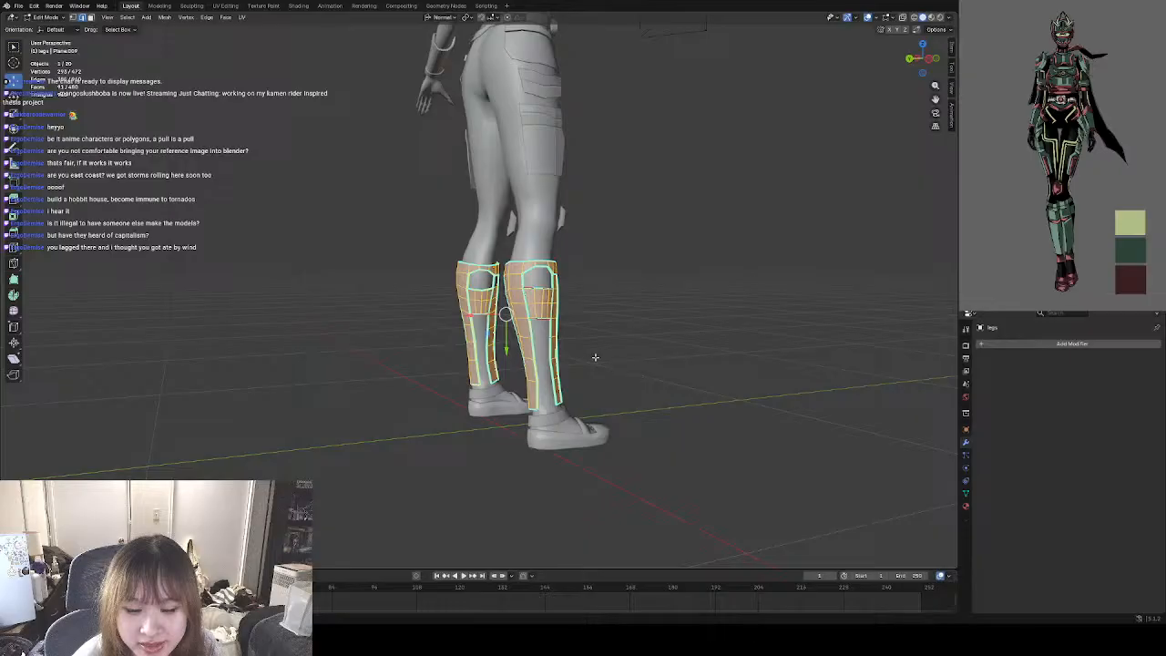
{"action": "left_click", "coordinate": [630, 381]}
{"action": "middle_click_drag", "start_coordinate": [678, 380], "coordinate": [526, 333]}
{"action": "scroll", "coordinate": [563, 350], "scroll_direction": "up", "scroll_amount": 3}
{"action": "left_click", "coordinate": [45, 17]}
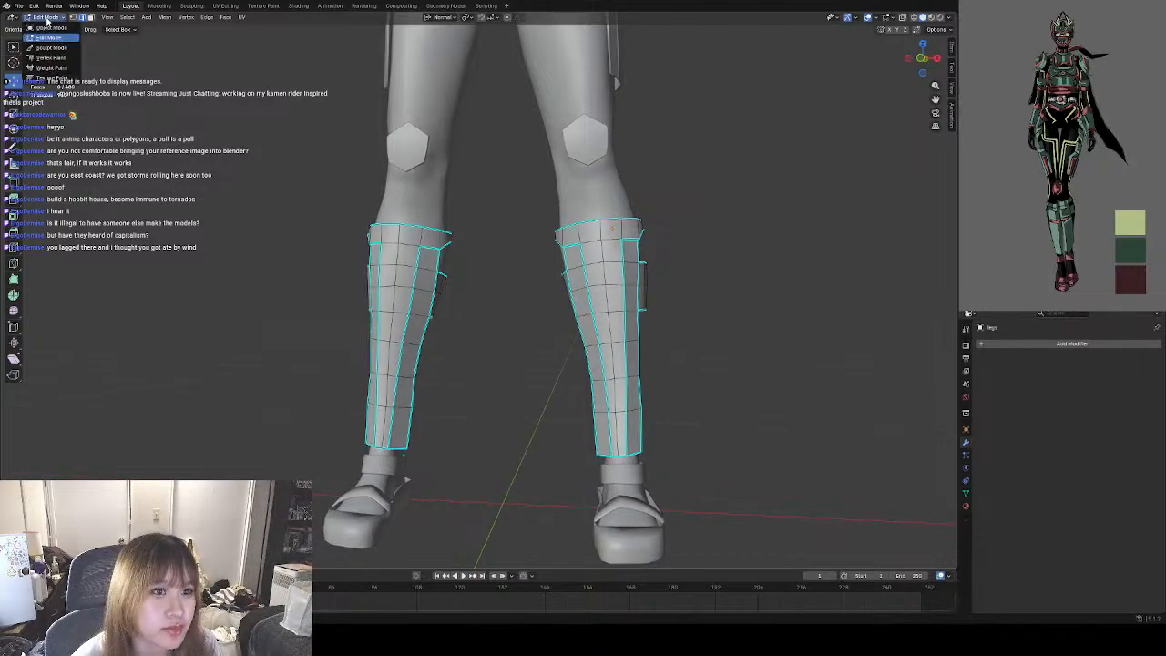
{"action": "left_click", "coordinate": [50, 28]}
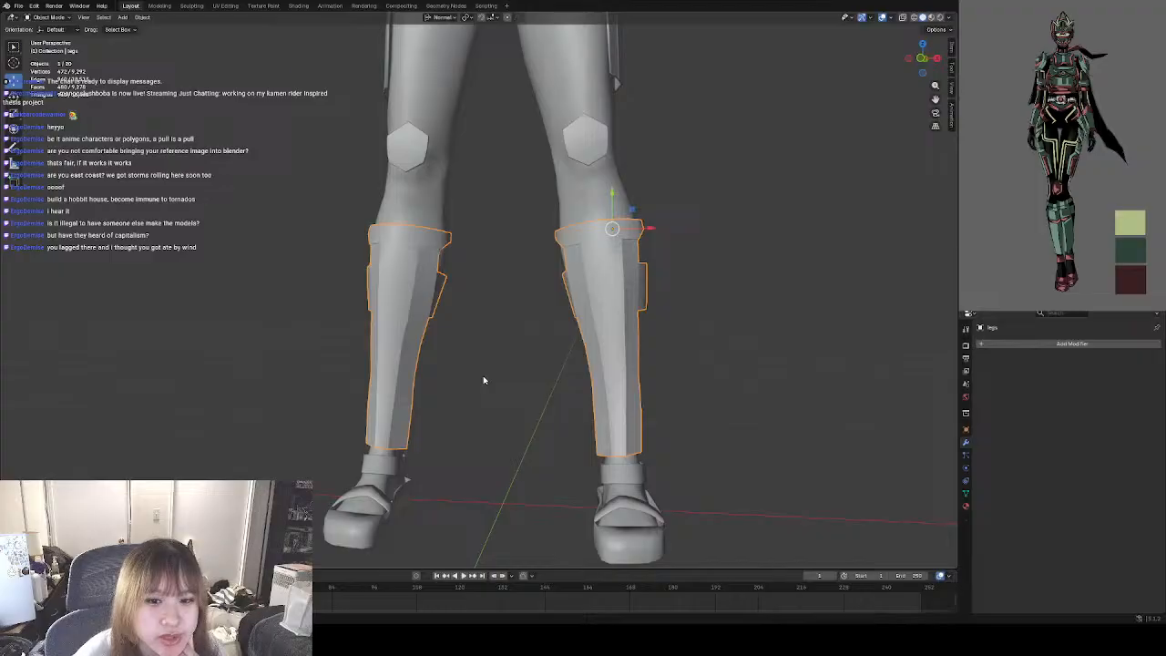
Open the lower-leg armor in Edit Mode and mark the two front edges directly below the guard's top cuff as sharp.
{"action": "middle_click_drag", "start_coordinate": [484, 377], "coordinate": [491, 380]}
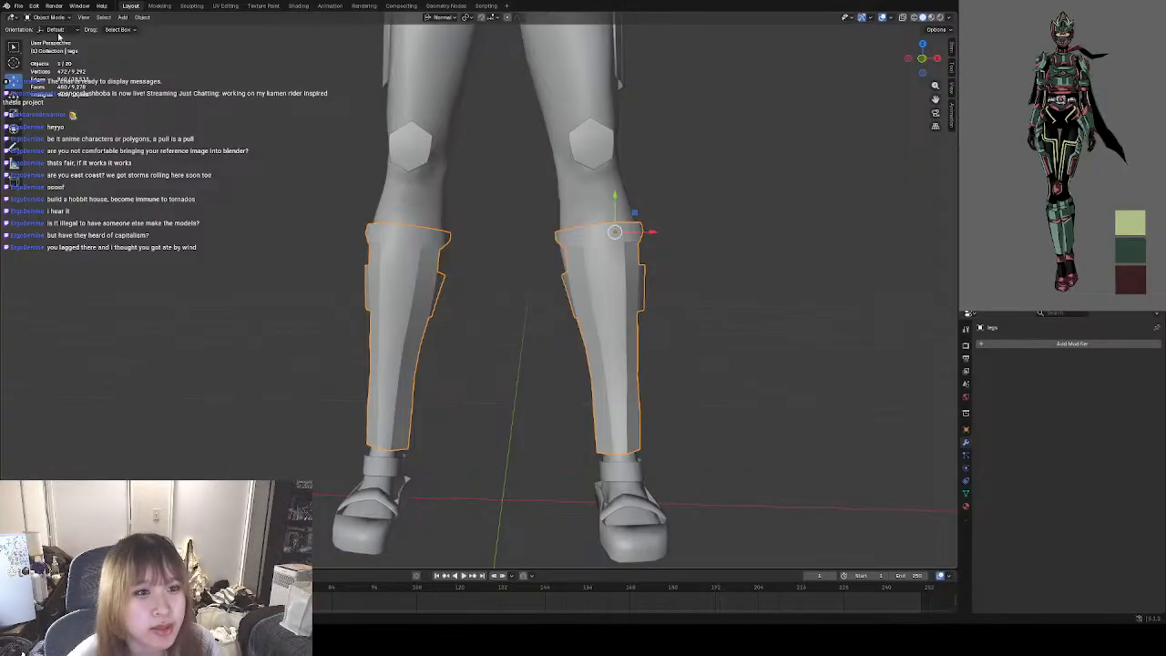
{"action": "left_click", "coordinate": [50, 18]}
{"action": "left_click", "coordinate": [50, 33]}
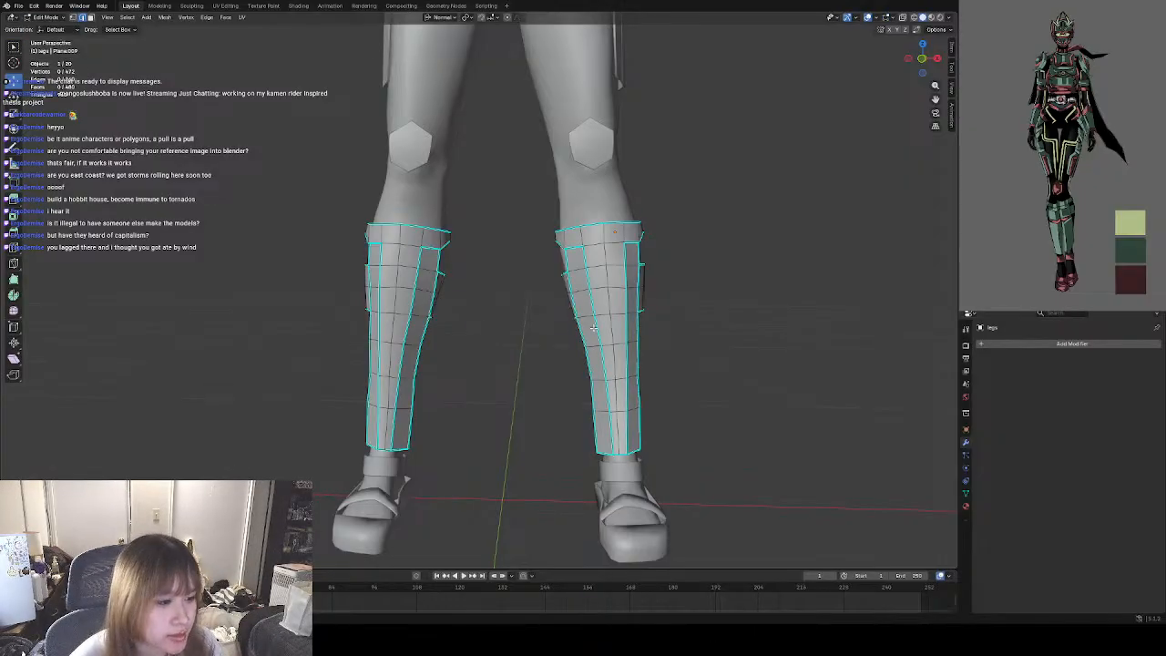
{"action": "middle_click_drag", "start_coordinate": [569, 270], "coordinate": [467, 306], "text": "shift"}
{"action": "scroll", "coordinate": [528, 306], "scroll_direction": "up", "scroll_amount": 5}
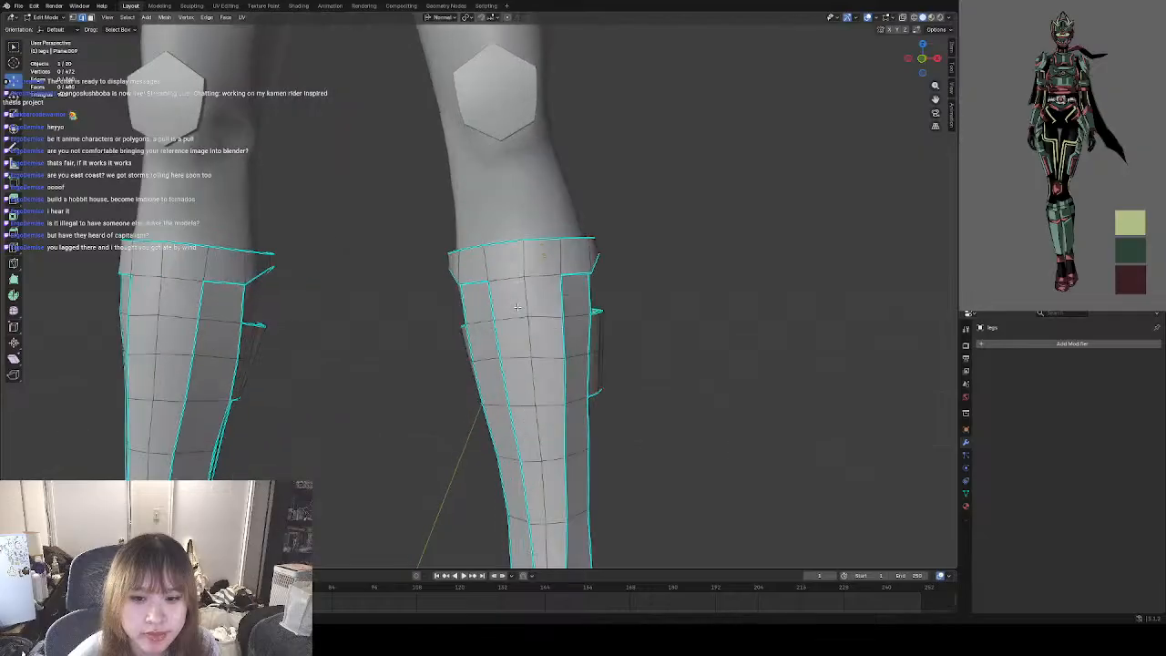
{"action": "middle_click_drag", "start_coordinate": [568, 310], "coordinate": [471, 286], "text": "shift"}
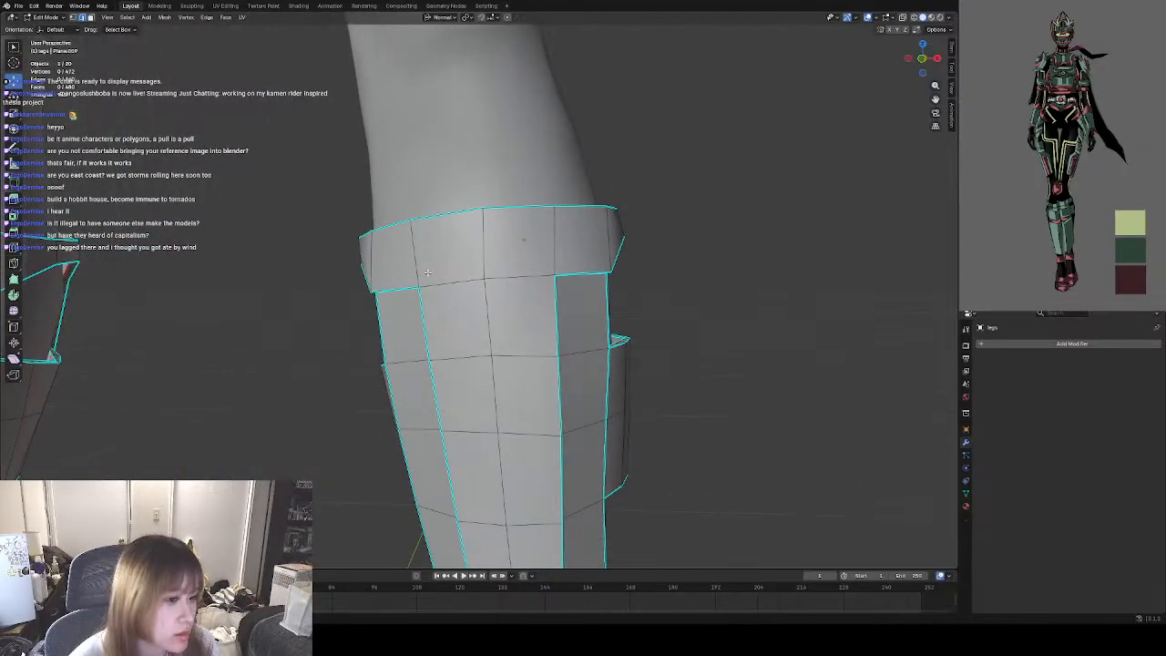
{"action": "left_click", "coordinate": [450, 284]}
{"action": "left_click", "coordinate": [536, 276], "text": "shift"}
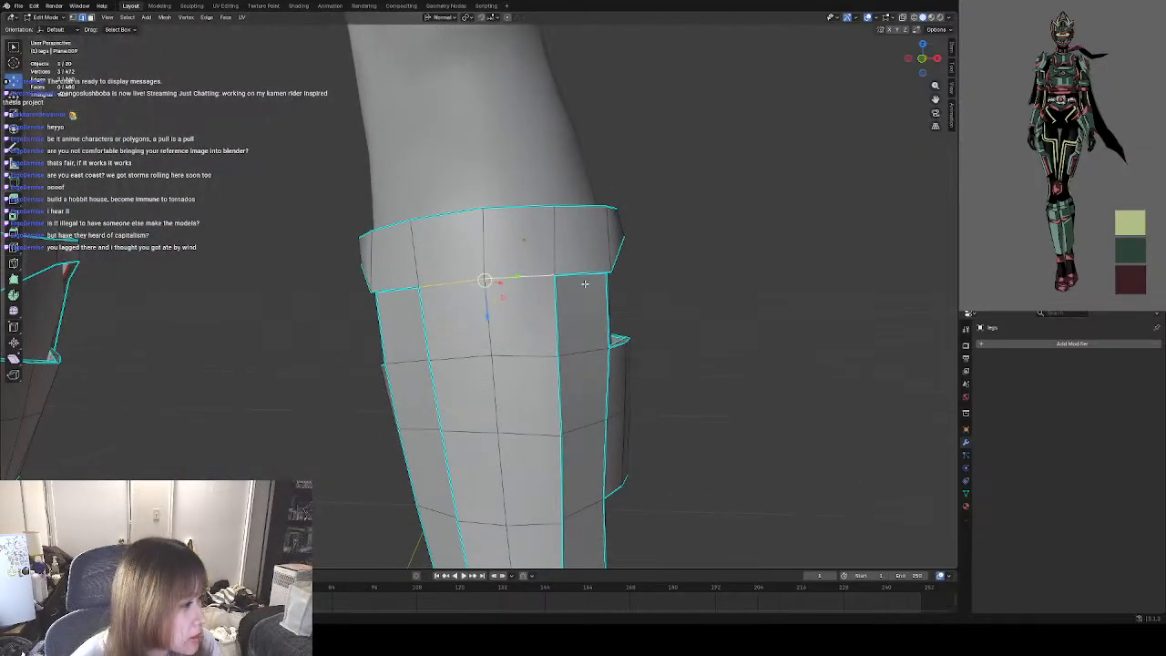
{"action": "key", "text": "ctrl+e"}
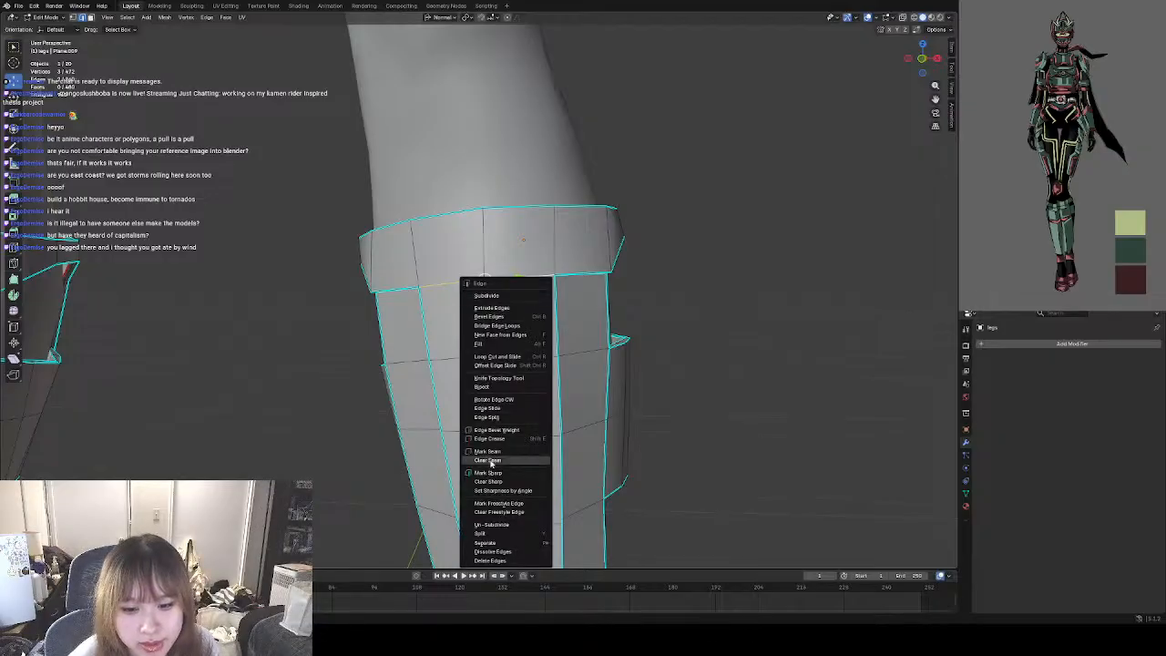
{"action": "left_click", "coordinate": [490, 474]}
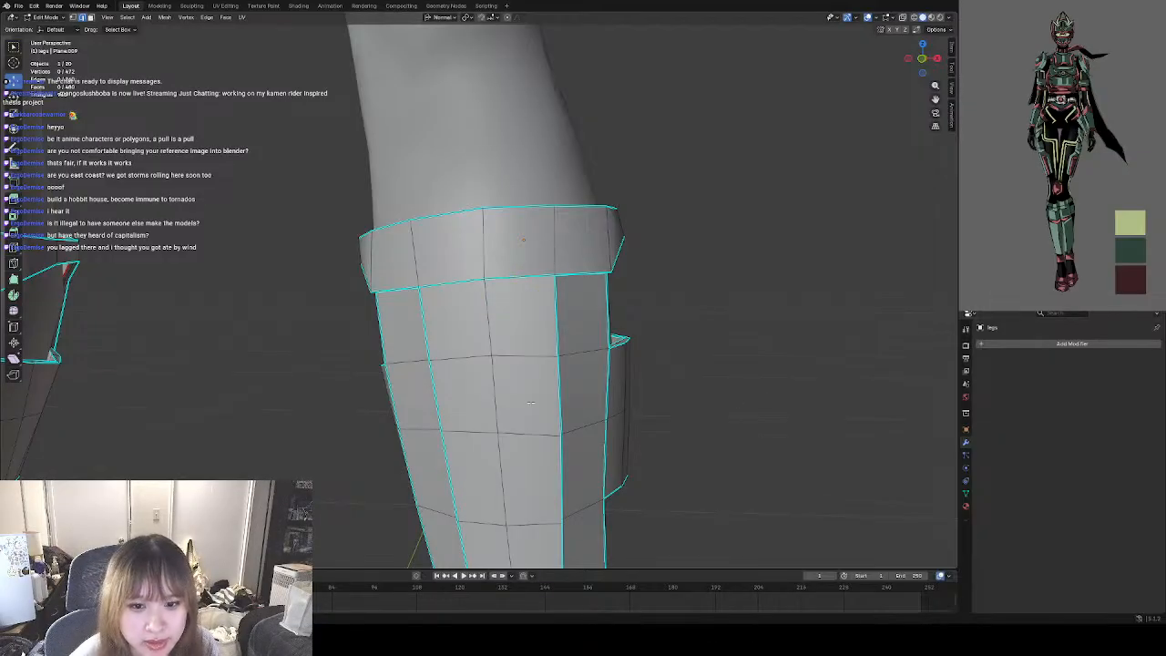
Clear the sharp marks from the two vertical edges flanking the front panel in the row directly below the cuff.
{"action": "middle_click_drag", "start_coordinate": [610, 408], "coordinate": [452, 294]}
{"action": "left_click", "coordinate": [430, 234]}
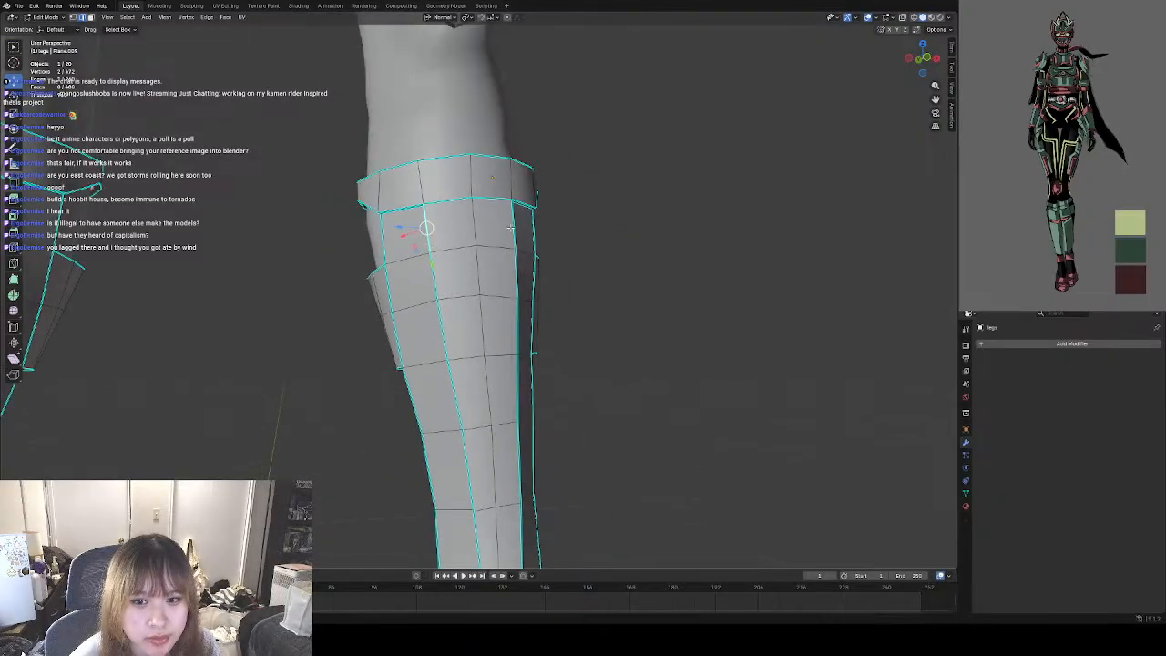
{"action": "left_click", "coordinate": [513, 228], "text": "shift"}
{"action": "middle_click_drag", "start_coordinate": [511, 228], "coordinate": [482, 245]}
{"action": "right_click", "coordinate": [481, 245]}
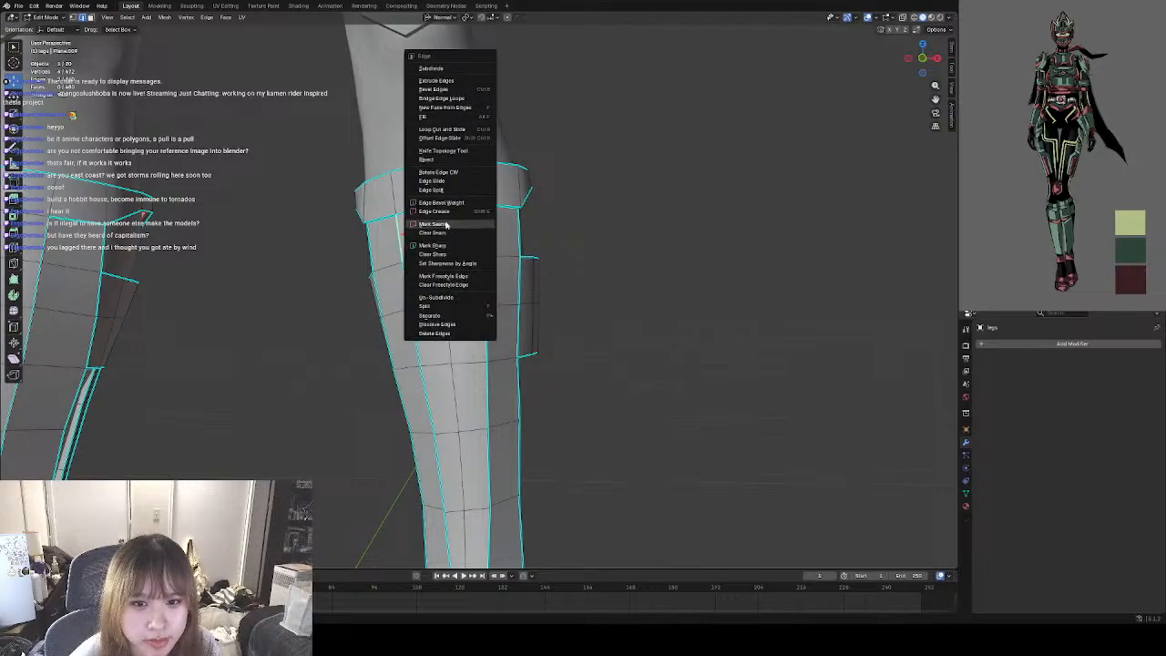
{"action": "left_click", "coordinate": [446, 254]}
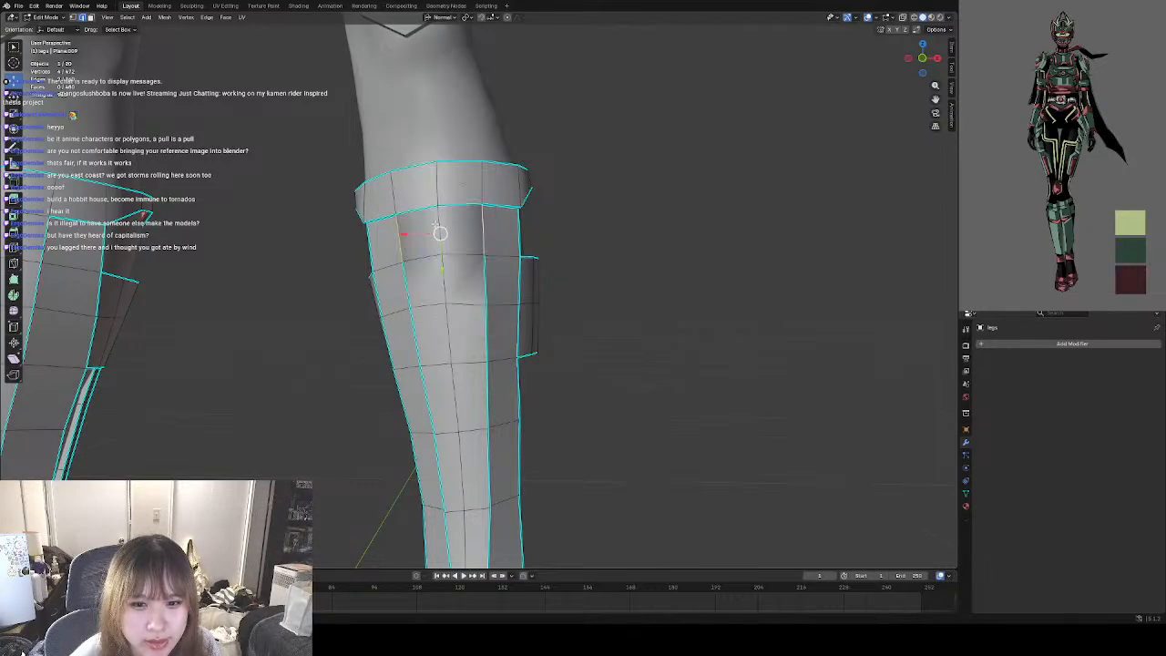
{"action": "scroll", "coordinate": [436, 226], "scroll_direction": "up", "scroll_amount": 2}
{"action": "middle_click_drag", "start_coordinate": [484, 221], "coordinate": [581, 262], "text": "shift"}
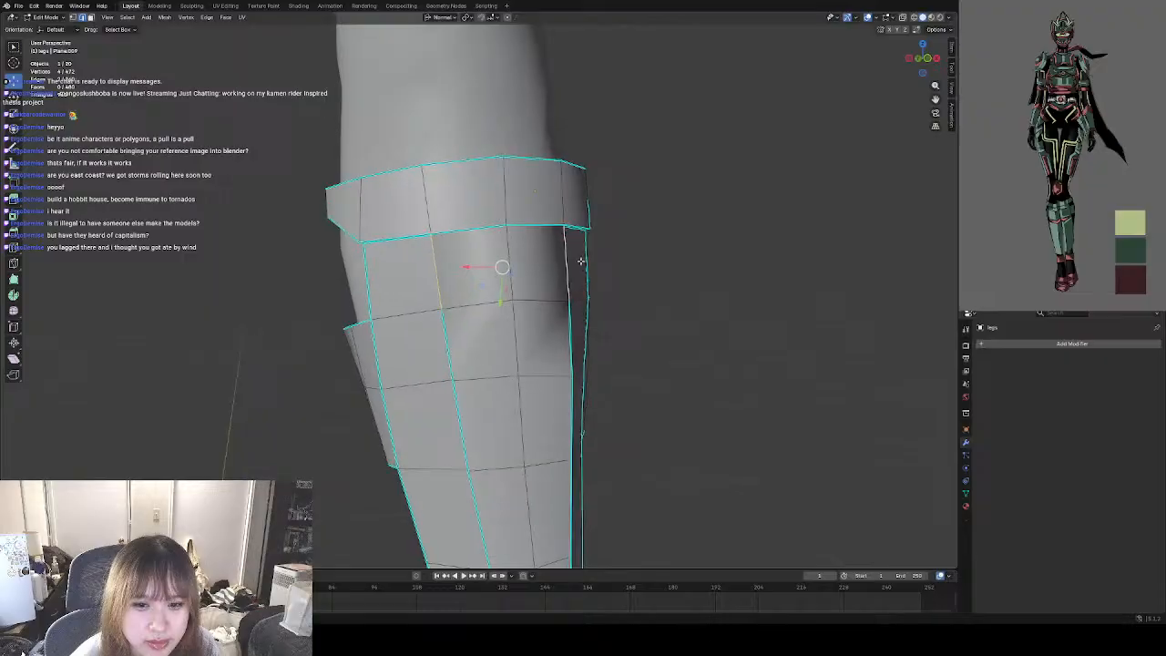
Mark the front horizontal edges one row below the cuff line as sharp and check the shading in Object Mode.
{"action": "scroll", "coordinate": [499, 262], "scroll_direction": "down", "scroll_amount": 2}
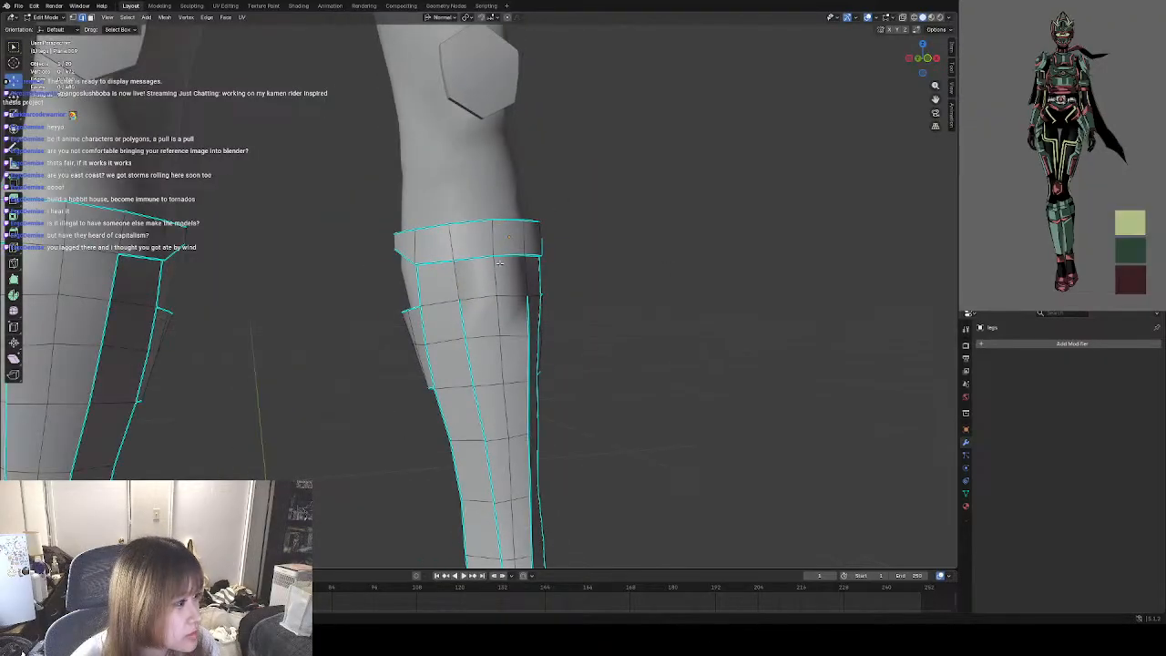
{"action": "scroll", "coordinate": [500, 263], "scroll_direction": "up", "scroll_amount": 1}
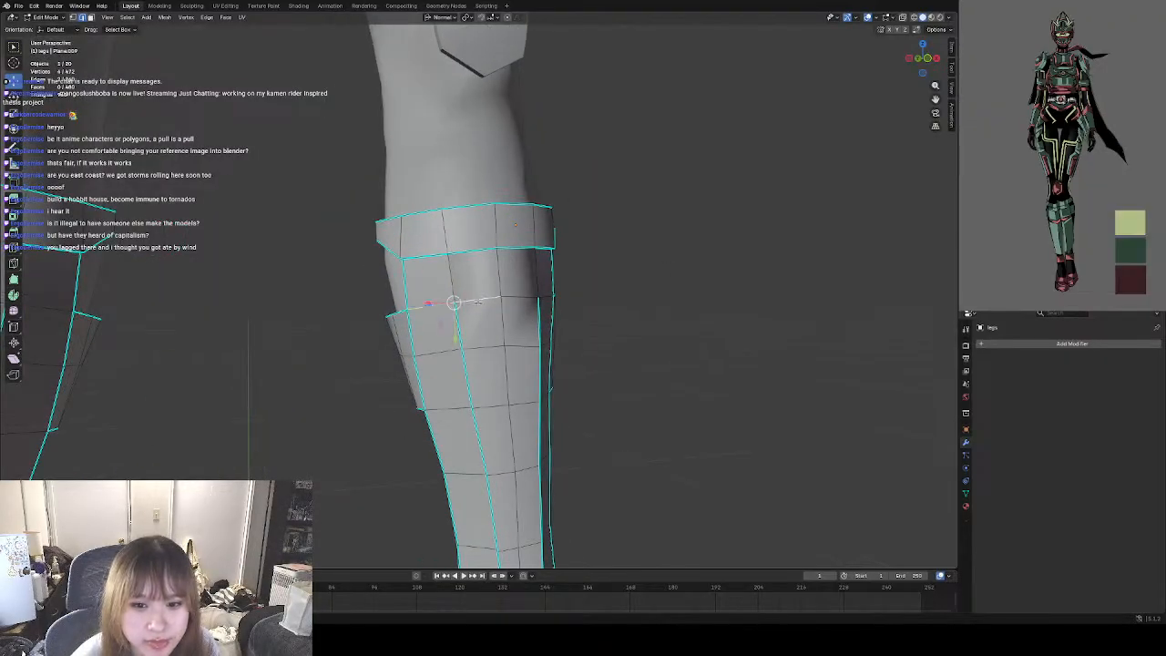
{"action": "right_click", "coordinate": [481, 300]}
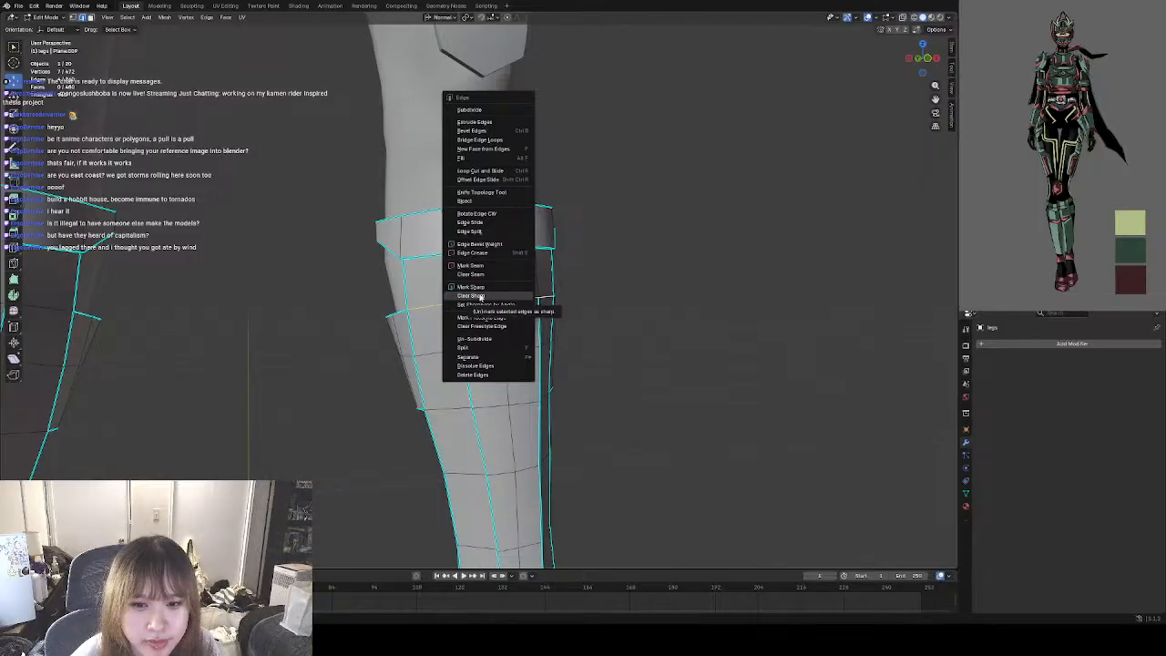
{"action": "left_click", "coordinate": [481, 300]}
{"action": "middle_click_drag", "start_coordinate": [625, 301], "coordinate": [495, 307]}
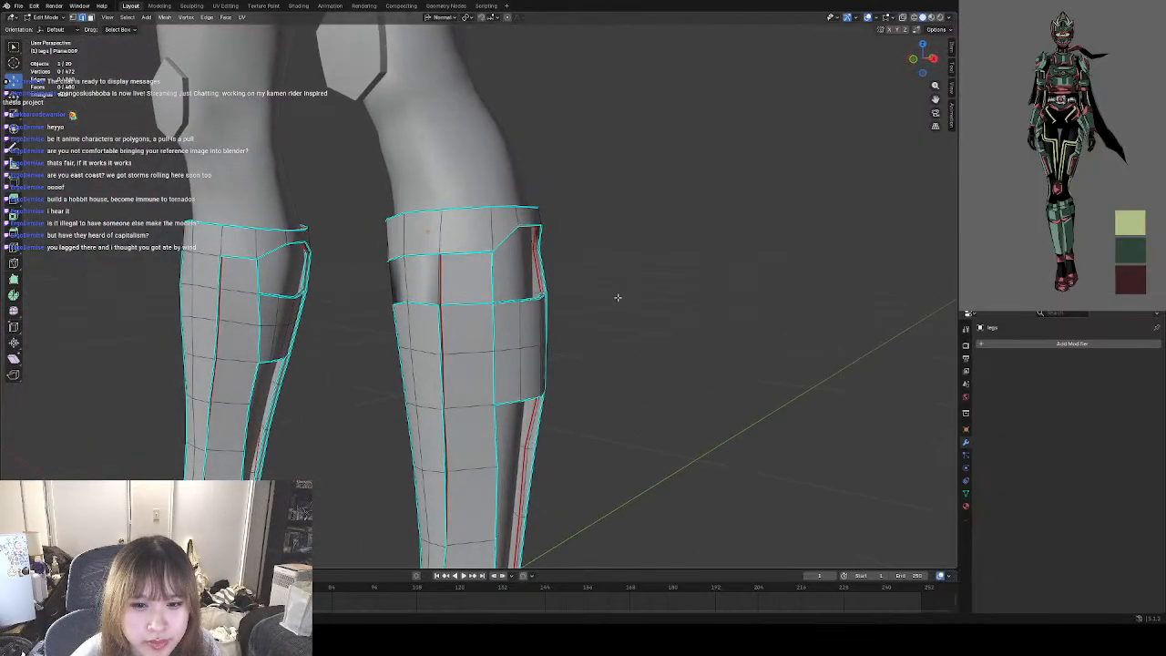
{"action": "scroll", "coordinate": [510, 274], "scroll_direction": "up", "scroll_amount": 4}
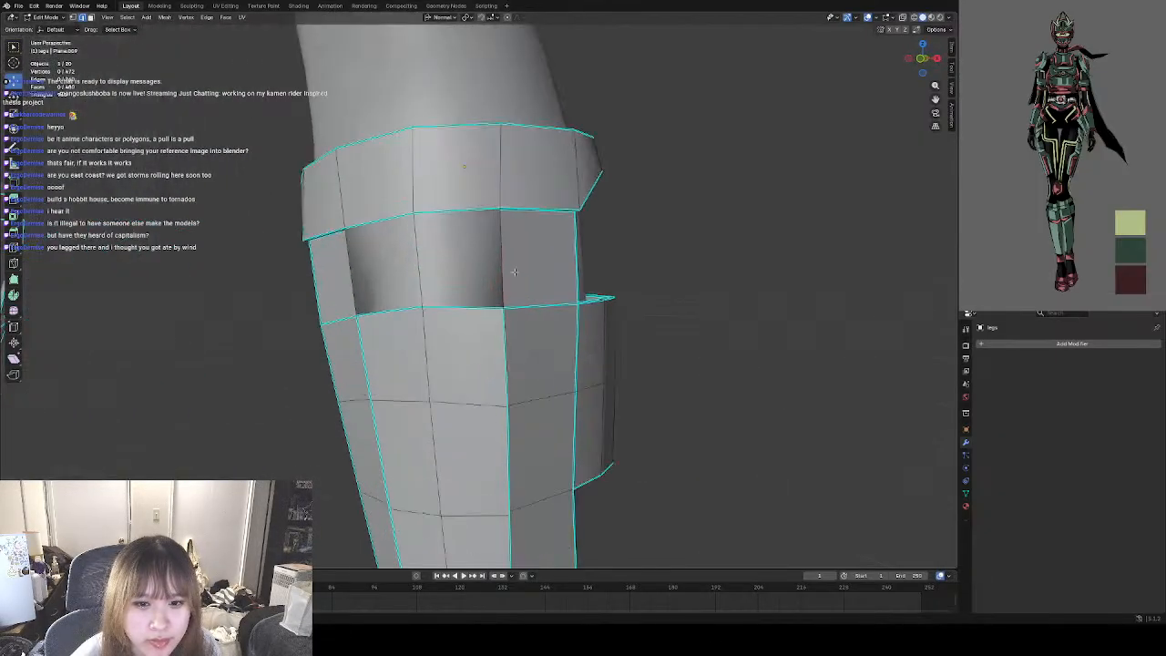
{"action": "left_click", "coordinate": [46, 17]}
{"action": "left_click", "coordinate": [47, 27]}
{"action": "middle_click_drag", "start_coordinate": [617, 318], "coordinate": [643, 320]}
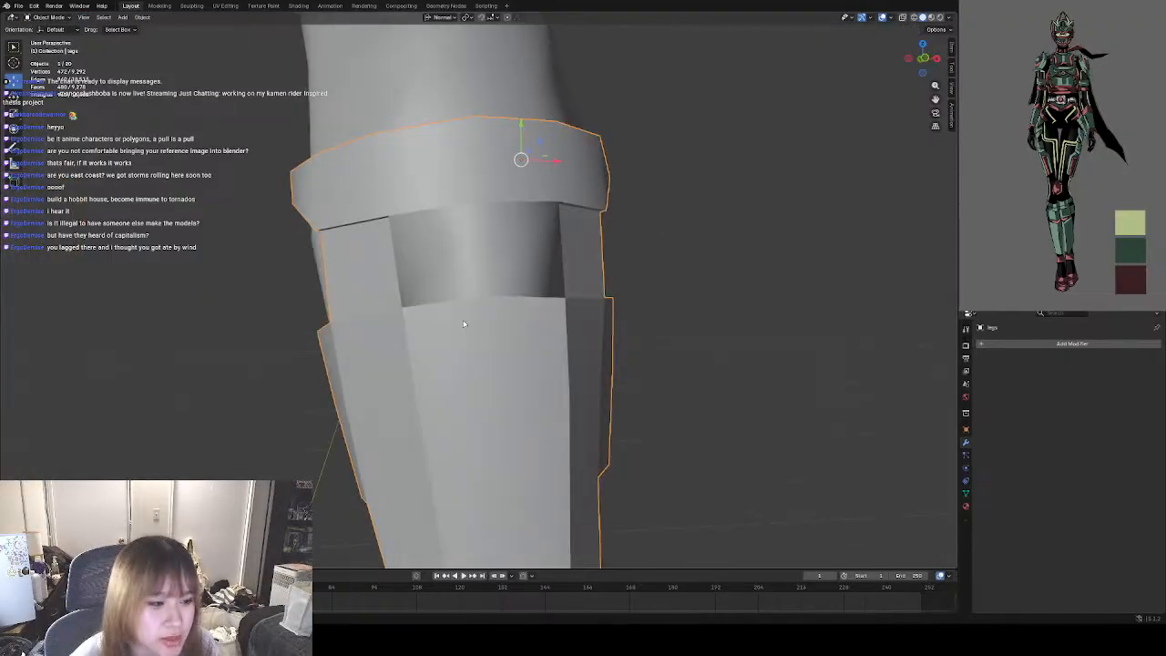
Reopen the guard in Edit Mode and mark the short horizontal edge at the groove beside the front panel as sharp.
{"action": "left_click", "coordinate": [45, 17]}
{"action": "left_click", "coordinate": [50, 40]}
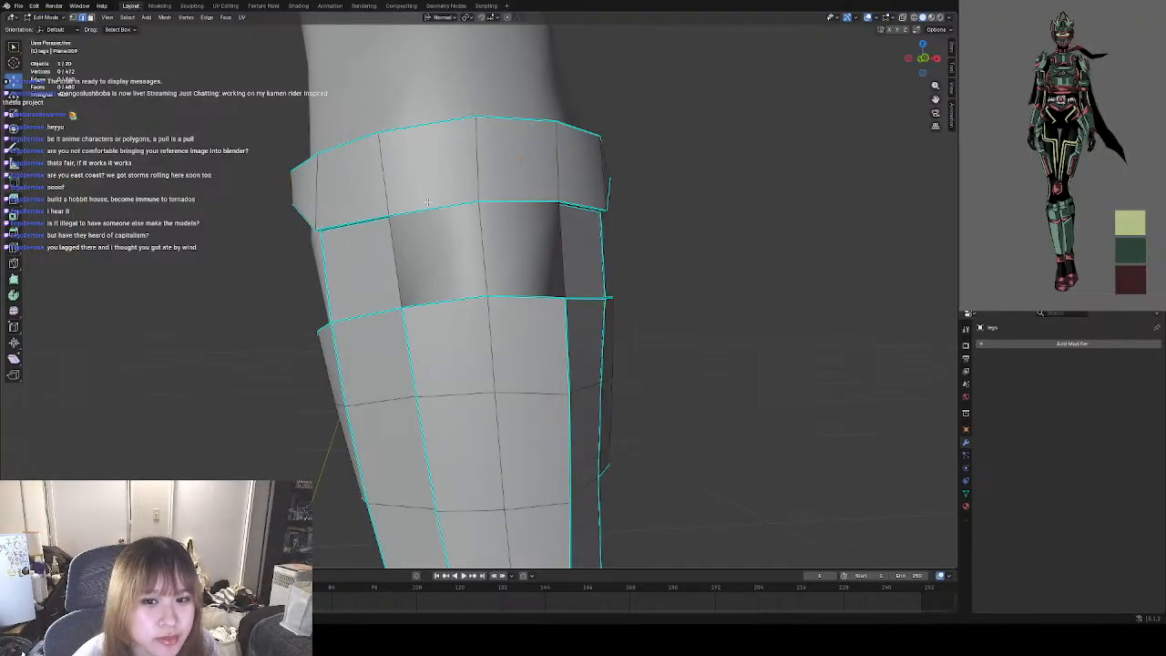
{"action": "middle_click_drag", "start_coordinate": [438, 246], "coordinate": [372, 310]}
{"action": "left_click", "coordinate": [372, 312]}
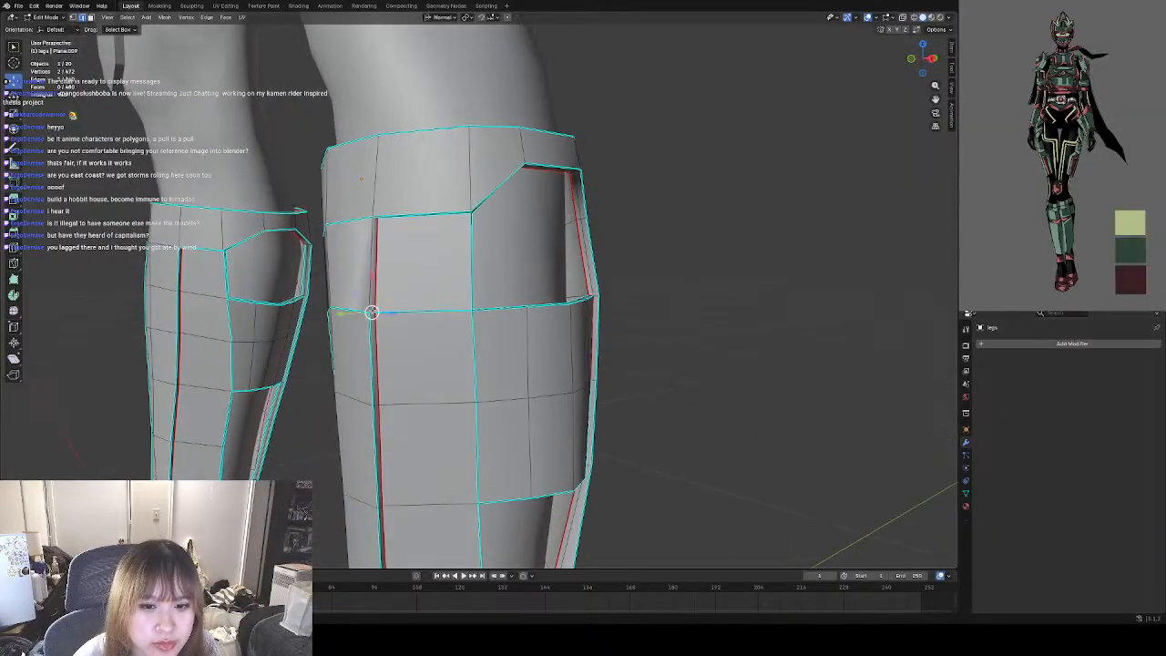
{"action": "right_click", "coordinate": [372, 312]}
{"action": "left_click", "coordinate": [346, 474]}
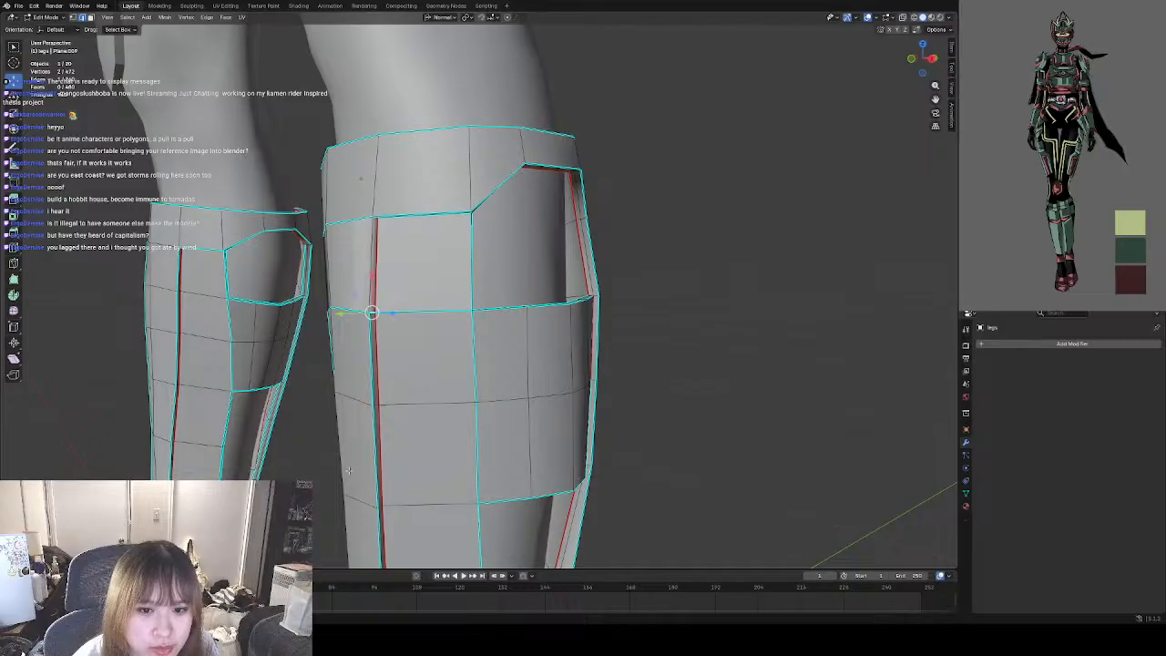
Mark the matching short groove edge on the opposite side of the front panel as sharp.
{"action": "middle_click_drag", "start_coordinate": [290, 401], "coordinate": [535, 344]}
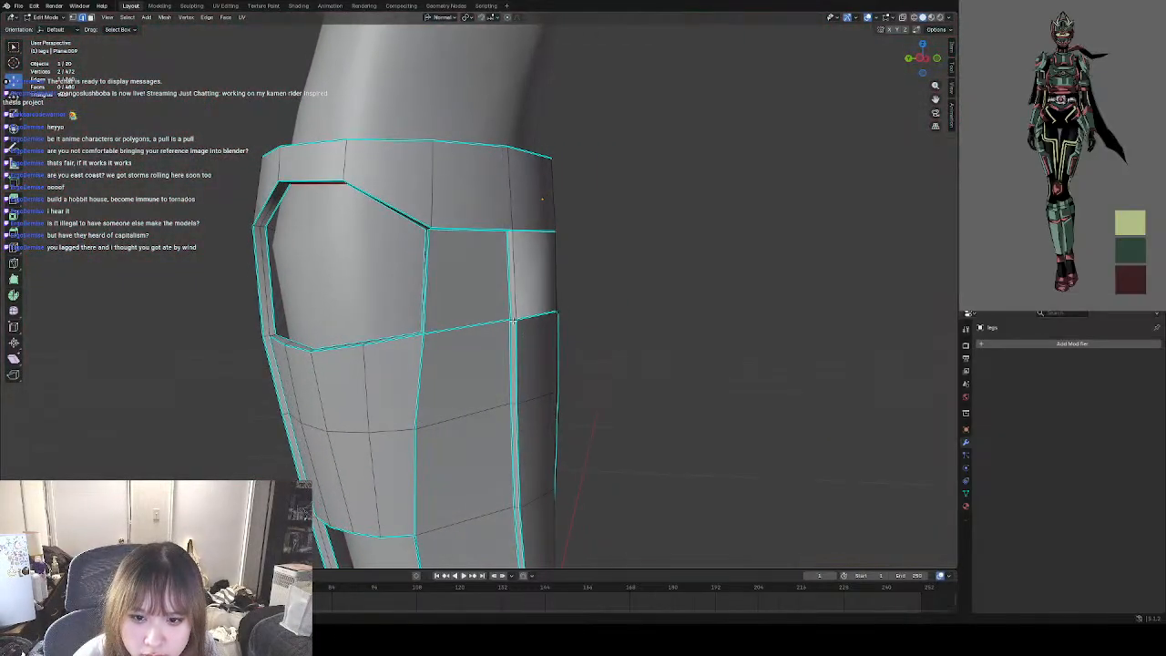
{"action": "left_click", "coordinate": [513, 319]}
{"action": "right_click", "coordinate": [597, 316]}
{"action": "left_click", "coordinate": [590, 313]}
{"action": "left_click", "coordinate": [648, 314]}
{"action": "middle_click_drag", "start_coordinate": [648, 314], "coordinate": [401, 303]}
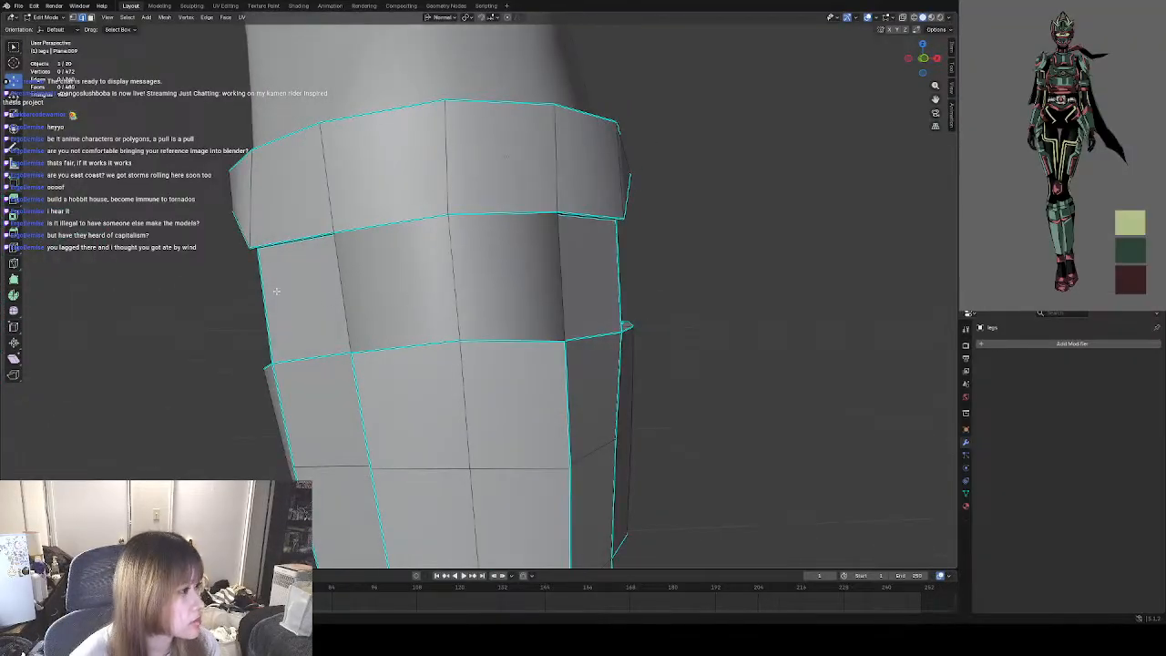
Examine the shading of the row below the cuff from the front and side in Object Mode.
{"action": "scroll", "coordinate": [392, 304], "scroll_direction": "down", "scroll_amount": 4}
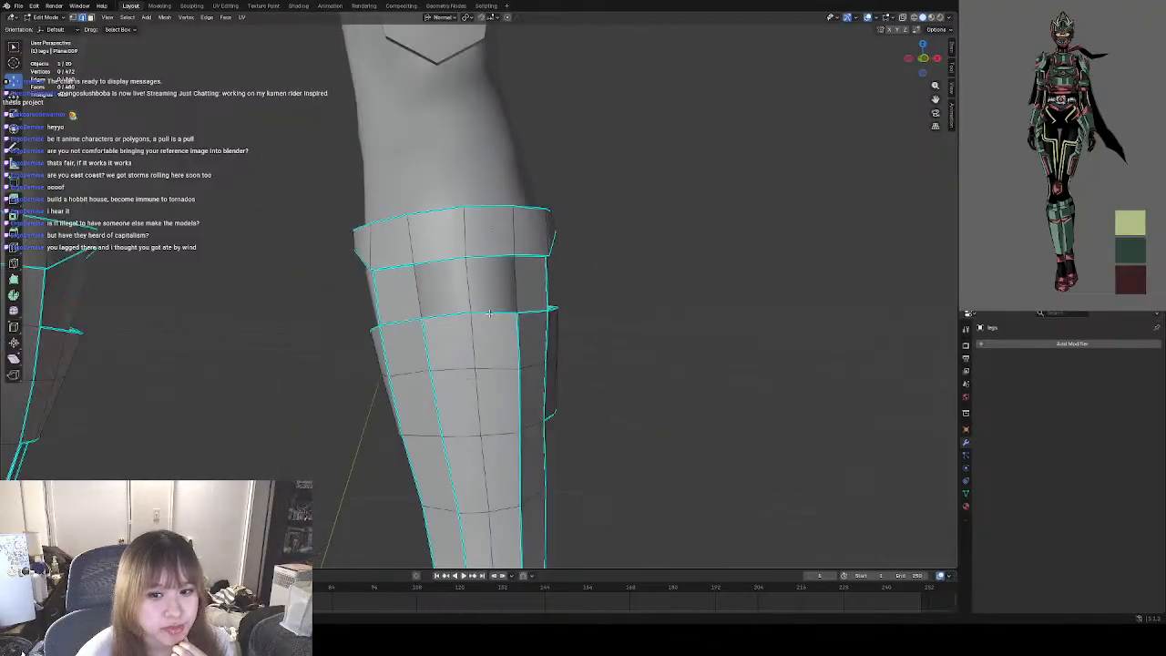
{"action": "middle_click_drag", "start_coordinate": [492, 314], "coordinate": [488, 273]}
{"action": "scroll", "coordinate": [461, 276], "scroll_direction": "up", "scroll_amount": 3}
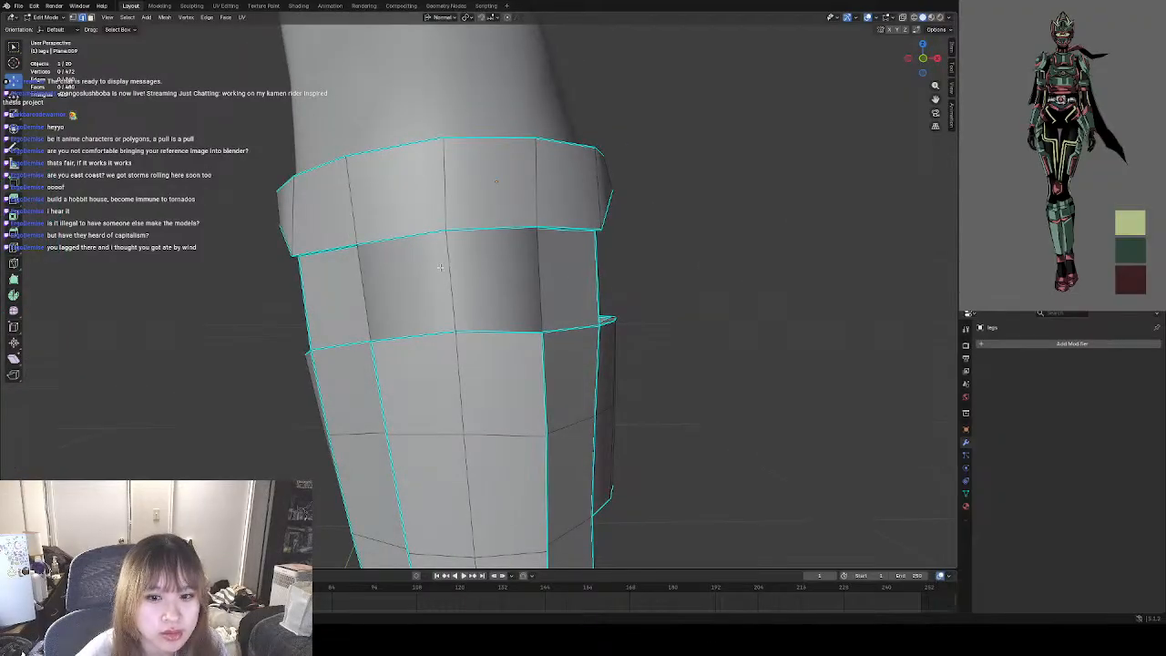
{"action": "left_click", "coordinate": [50, 17]}
{"action": "left_click", "coordinate": [58, 27]}
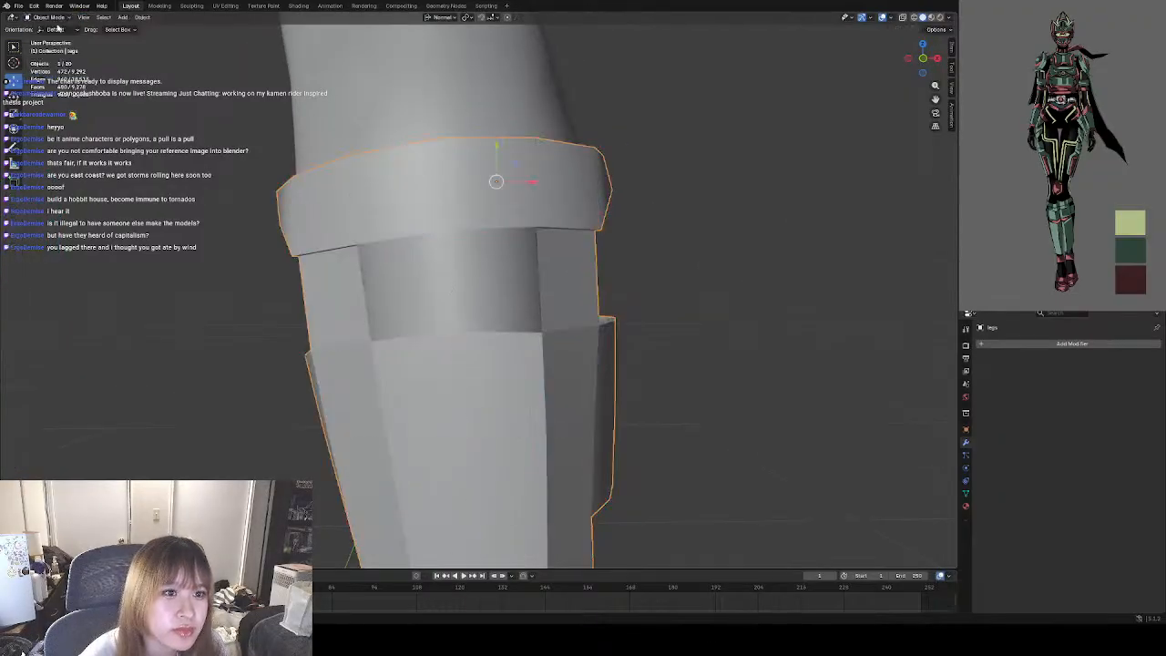
{"action": "left_click", "coordinate": [694, 306]}
{"action": "mouse_move", "coordinate": [679, 312]}
{"action": "middle_mouse_down"}
{"action": "mouse_move", "coordinate": [632, 320]}
{"action": "mouse_move", "coordinate": [600, 303]}
{"action": "mouse_move", "coordinate": [591, 282]}
{"action": "mouse_move", "coordinate": [587, 307]}
{"action": "mouse_move", "coordinate": [561, 316]}
{"action": "mouse_move", "coordinate": [682, 326]}
{"action": "middle_mouse_up"}
{"action": "left_click", "coordinate": [323, 199]}
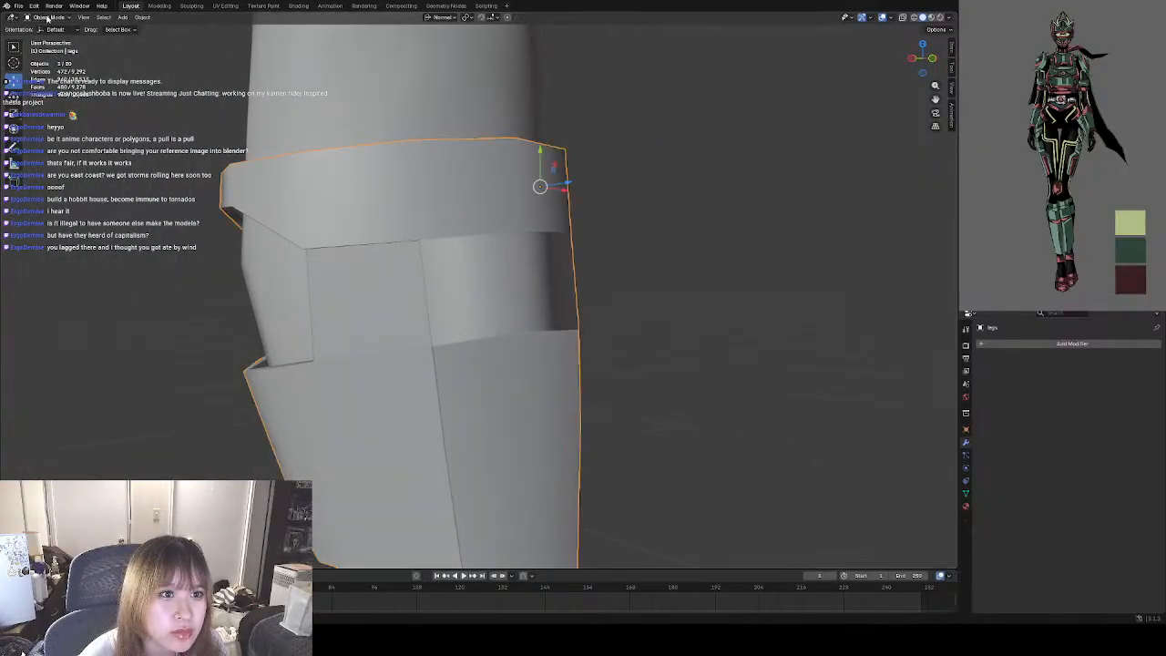
Return to Edit Mode and clear the sharp mark from the outer vertical groove edge in the row below the cuff.
{"action": "left_click", "coordinate": [50, 17]}
{"action": "left_click", "coordinate": [51, 38]}
{"action": "middle_click_drag", "start_coordinate": [426, 255], "coordinate": [478, 264]}
{"action": "scroll", "coordinate": [477, 273], "scroll_direction": "up", "scroll_amount": 1}
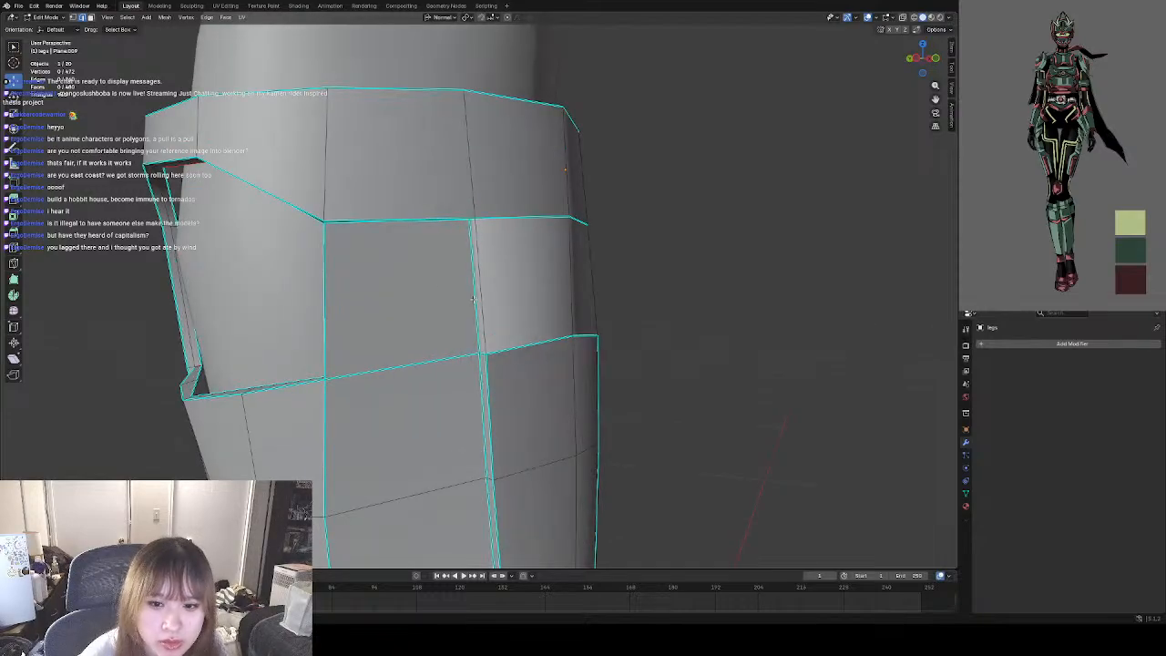
{"action": "left_click", "coordinate": [478, 300]}
{"action": "right_click", "coordinate": [479, 302]}
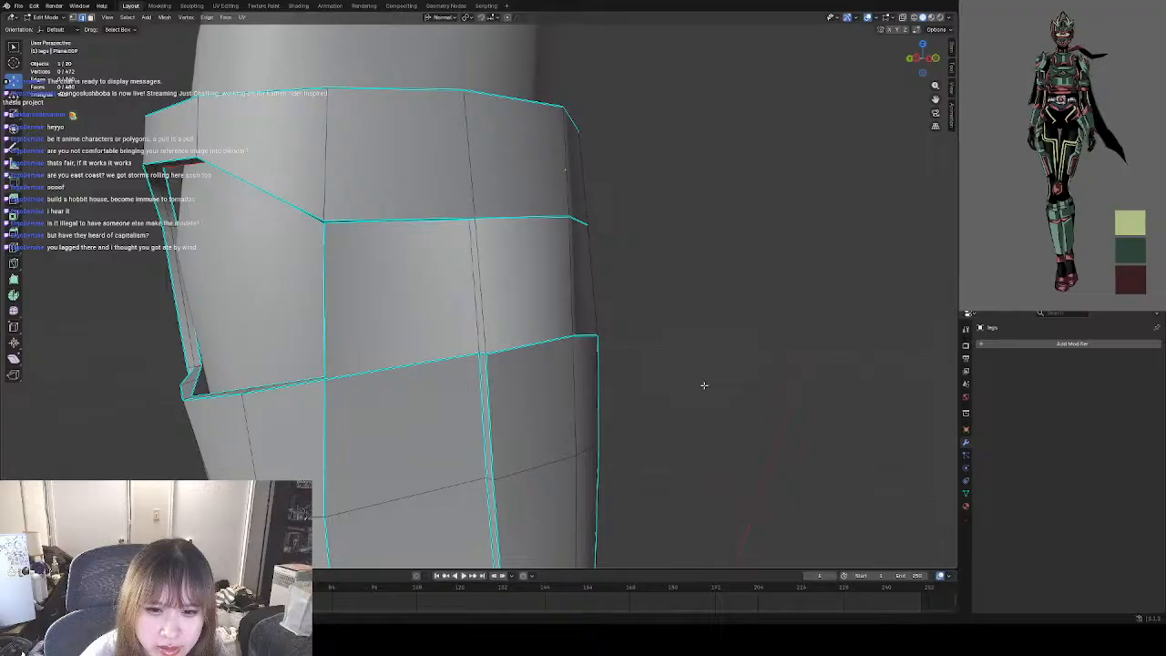
Clear the seam and sharp marks from the vertical groove edge on the other side of the row below the cuff.
{"action": "middle_click_drag", "start_coordinate": [703, 386], "coordinate": [602, 394]}
{"action": "left_click", "coordinate": [387, 301]}
{"action": "right_click", "coordinate": [386, 300]}
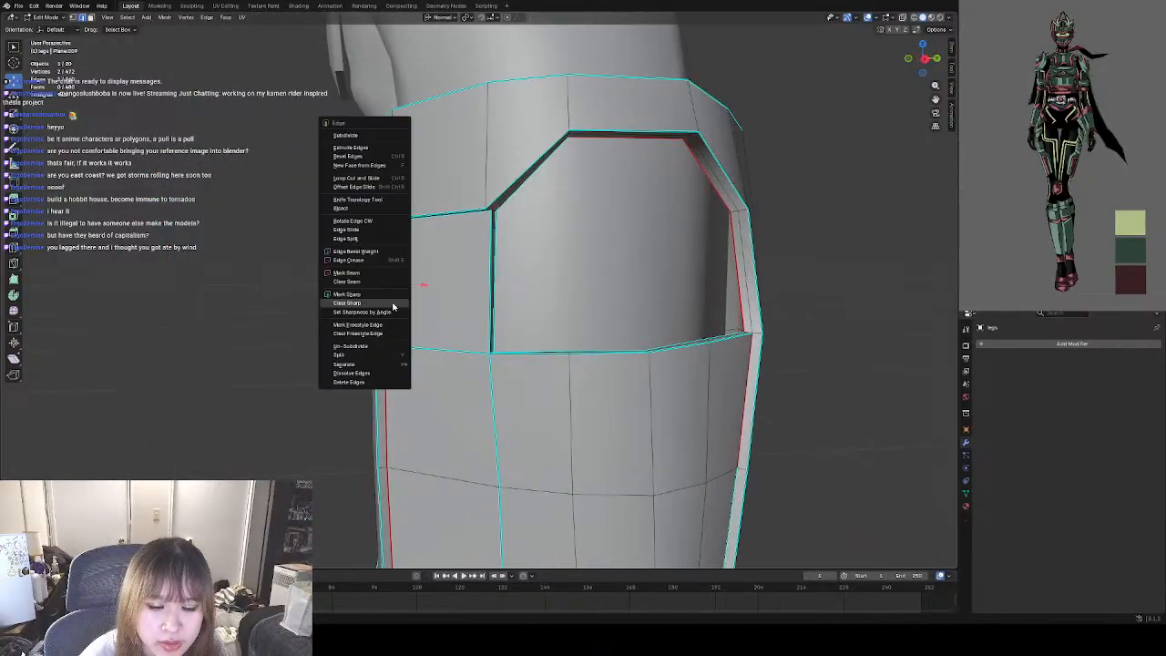
{"action": "left_click", "coordinate": [369, 277]}
{"action": "right_click", "coordinate": [393, 307]}
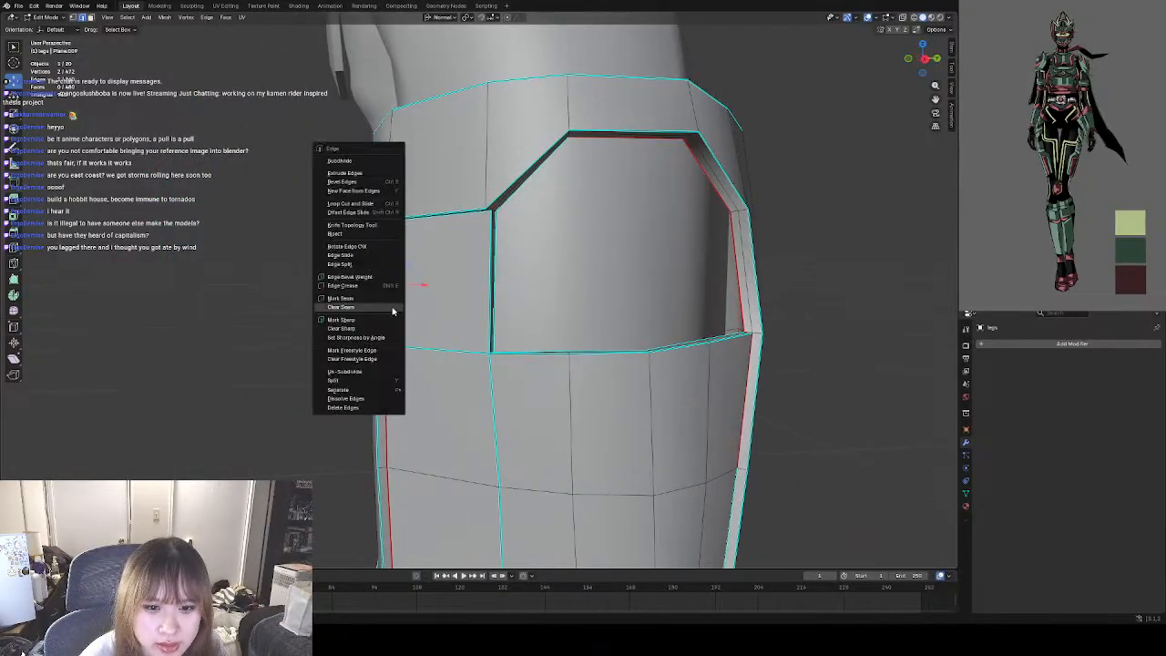
{"action": "left_click", "coordinate": [369, 311]}
{"action": "right_click", "coordinate": [398, 305]}
{"action": "left_click", "coordinate": [358, 329]}
{"action": "key", "text": "alt+a"}
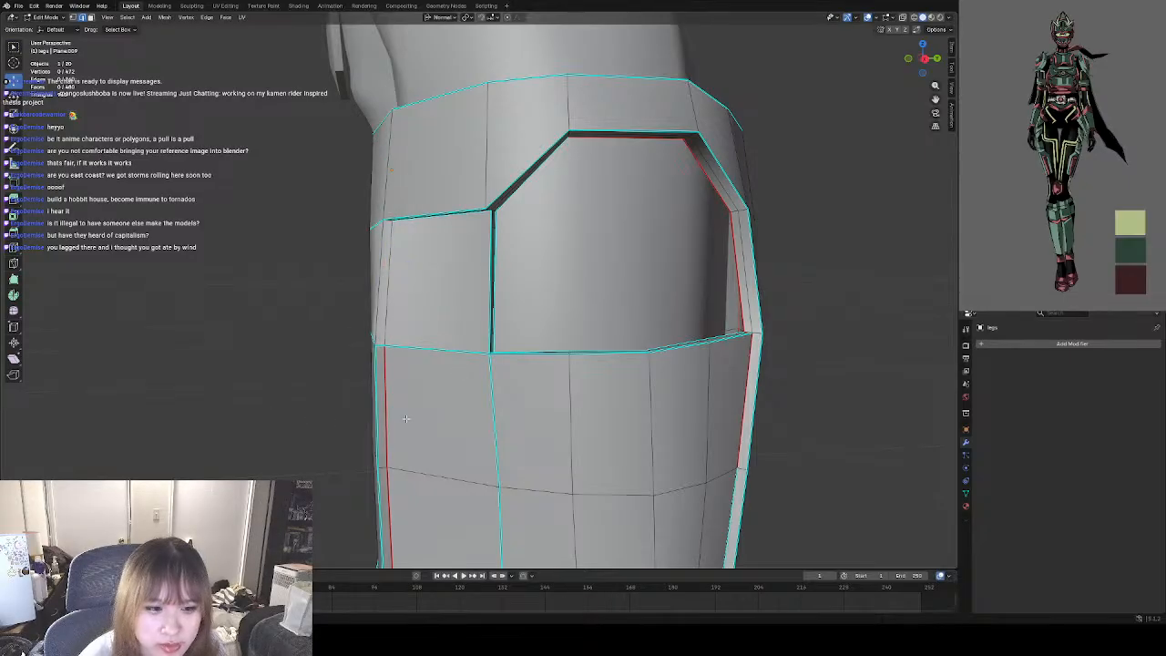
Examine the edge marks around the row below the cuff from both sides and the front of the guard.
{"action": "middle_click_drag", "start_coordinate": [220, 410], "coordinate": [462, 355]}
{"action": "left_click", "coordinate": [742, 359]}
{"action": "middle_click_drag", "start_coordinate": [757, 353], "coordinate": [824, 350]}
{"action": "left_click", "coordinate": [794, 352]}
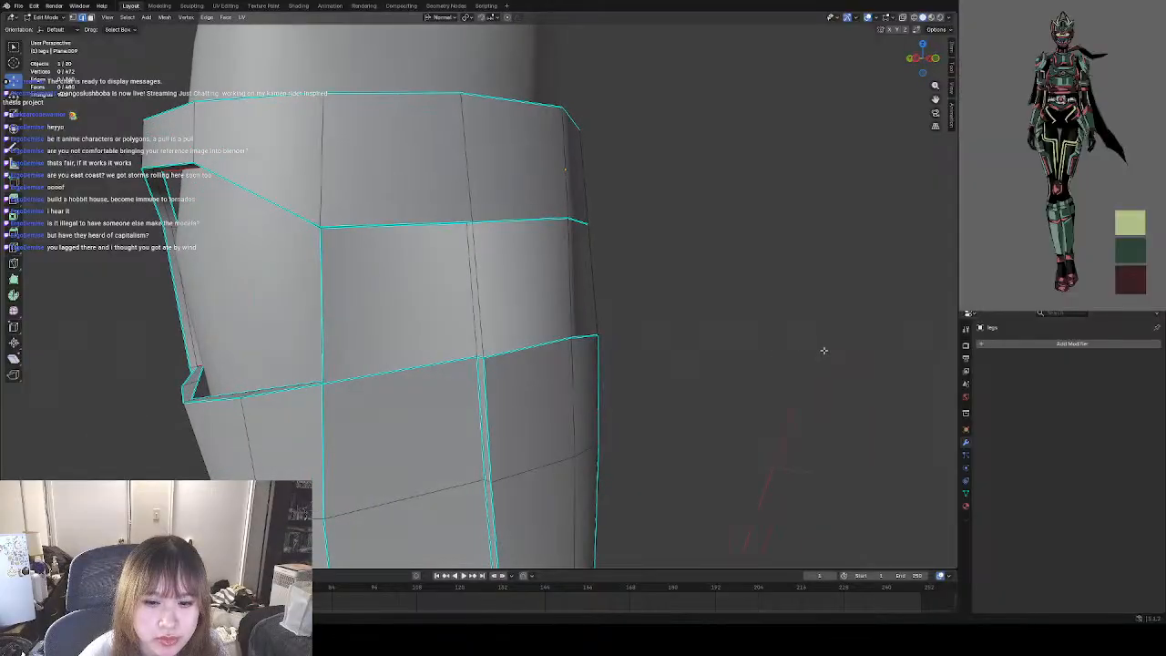
{"action": "middle_click_drag", "start_coordinate": [750, 351], "coordinate": [668, 359]}
{"action": "middle_click_drag", "start_coordinate": [585, 360], "coordinate": [456, 347]}
{"action": "scroll", "coordinate": [459, 351], "scroll_direction": "down", "scroll_amount": 4}
{"action": "scroll", "coordinate": [439, 258], "scroll_direction": "up", "scroll_amount": 2}
{"action": "scroll", "coordinate": [507, 307], "scroll_direction": "up", "scroll_amount": 3}
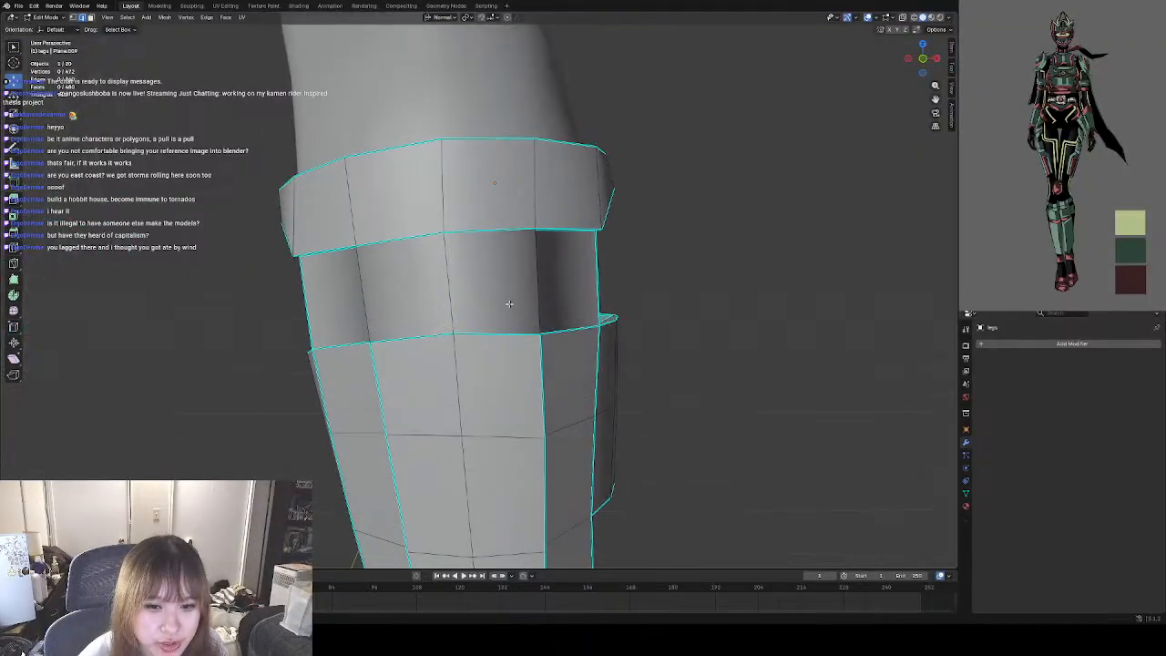
{"action": "scroll", "coordinate": [502, 316], "scroll_direction": "down", "scroll_amount": 2}
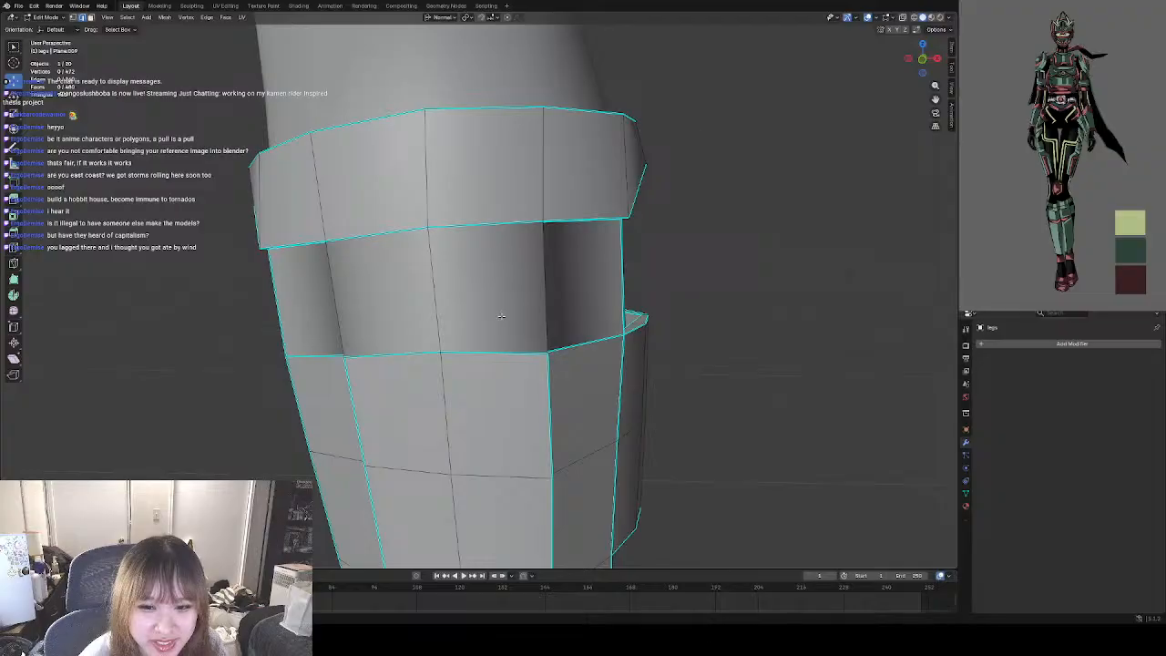
{"action": "scroll", "coordinate": [505, 317], "scroll_direction": "up", "scroll_amount": 3}
{"action": "scroll", "coordinate": [508, 318], "scroll_direction": "down", "scroll_amount": 3}
{"action": "scroll", "coordinate": [510, 318], "scroll_direction": "up", "scroll_amount": 1}
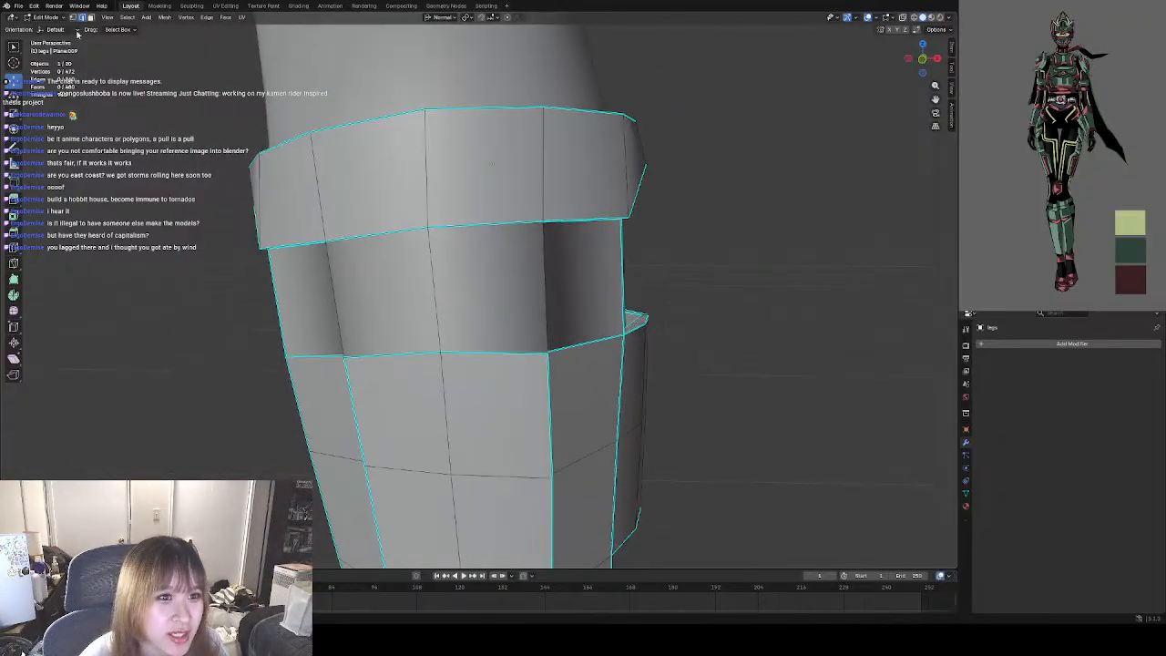
Switch to Object Mode and inspect the smoothed shading of the band below the cuff.
{"action": "left_click", "coordinate": [49, 19]}
{"action": "left_click", "coordinate": [50, 26]}
{"action": "middle_click_drag", "start_coordinate": [449, 228], "coordinate": [494, 292]}
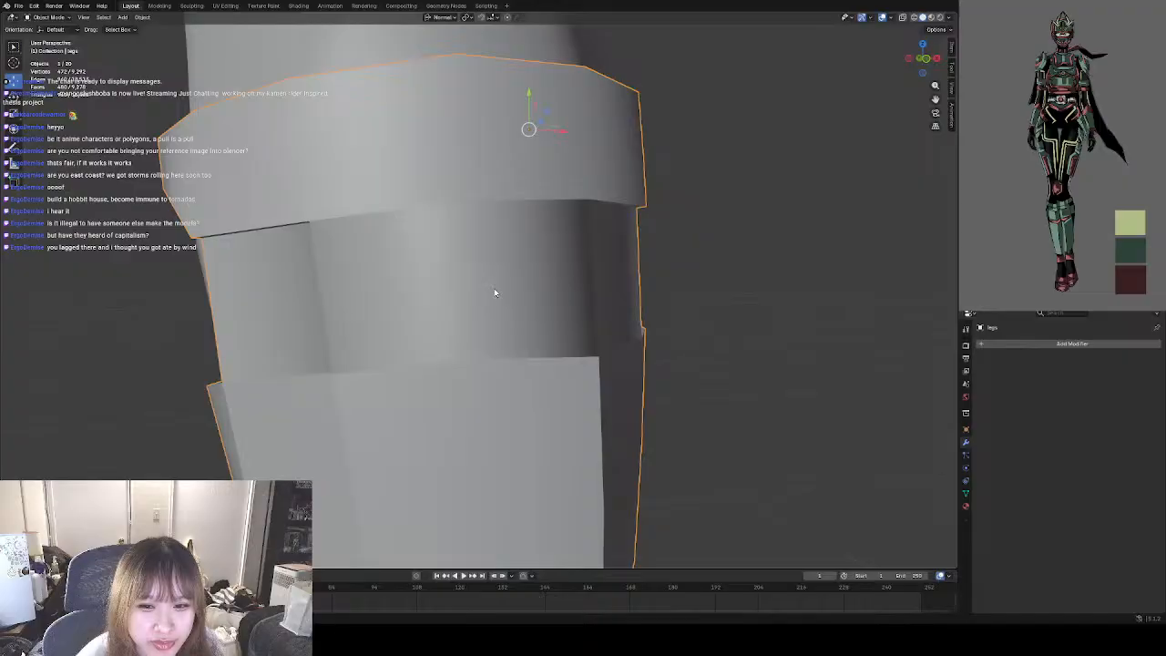
{"action": "middle_click_drag", "start_coordinate": [356, 283], "coordinate": [493, 296]}
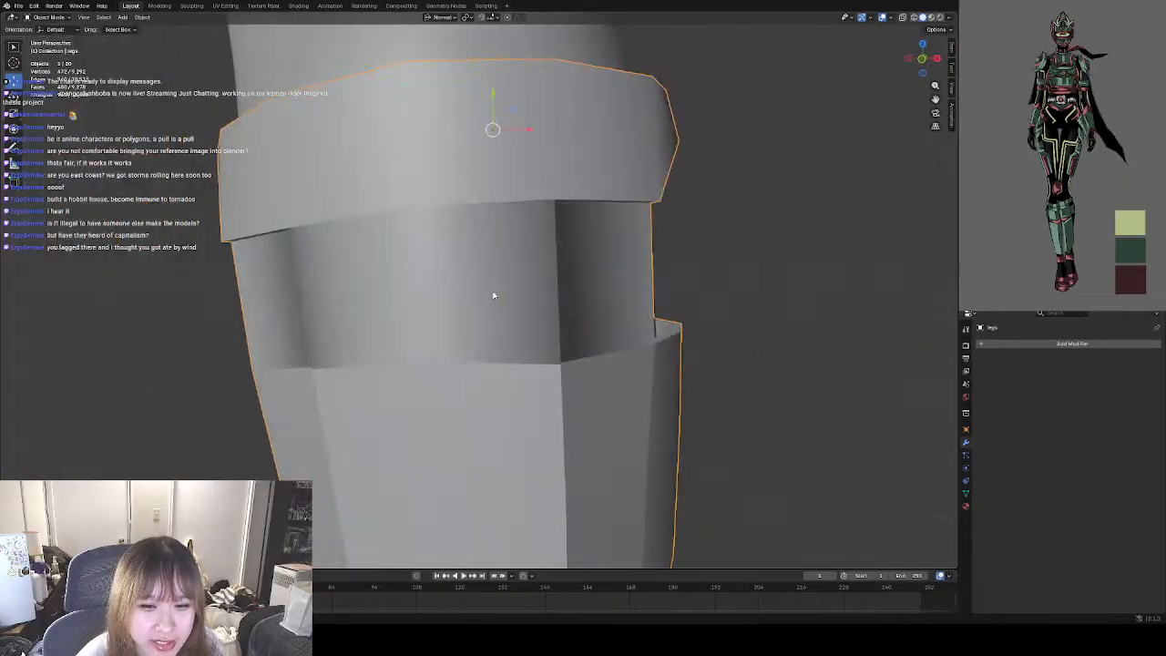
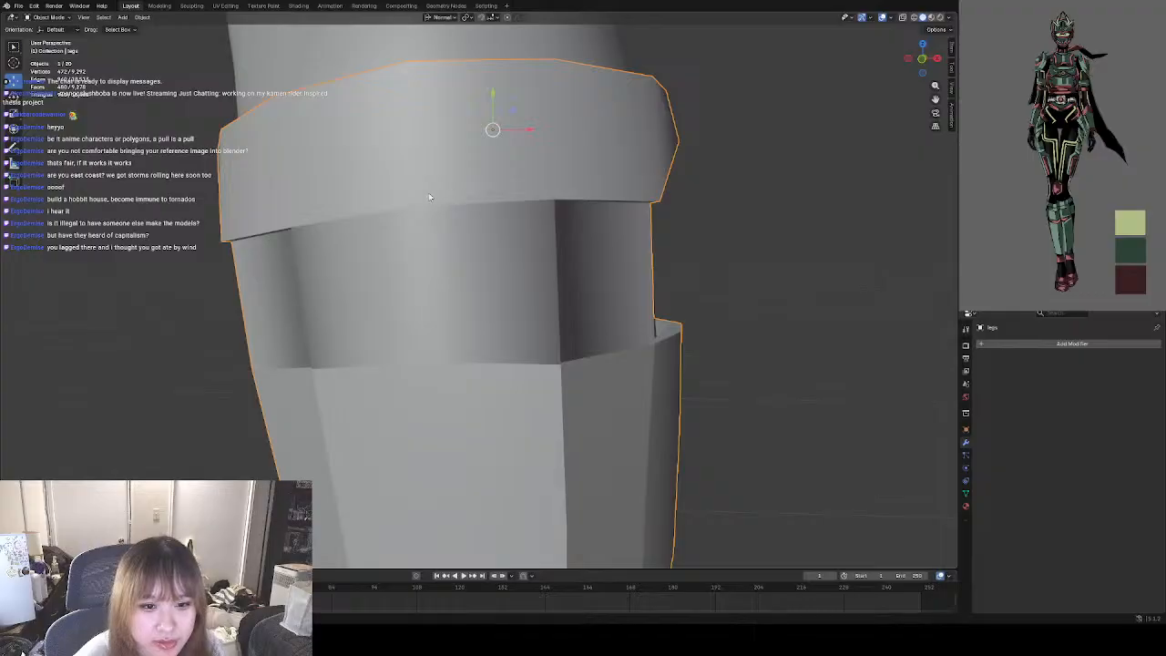
Check the shading of the band below the cuff and save the project file.
{"action": "scroll", "coordinate": [459, 247], "scroll_direction": "down", "scroll_amount": 3}
{"action": "scroll", "coordinate": [461, 250], "scroll_direction": "up", "scroll_amount": 2}
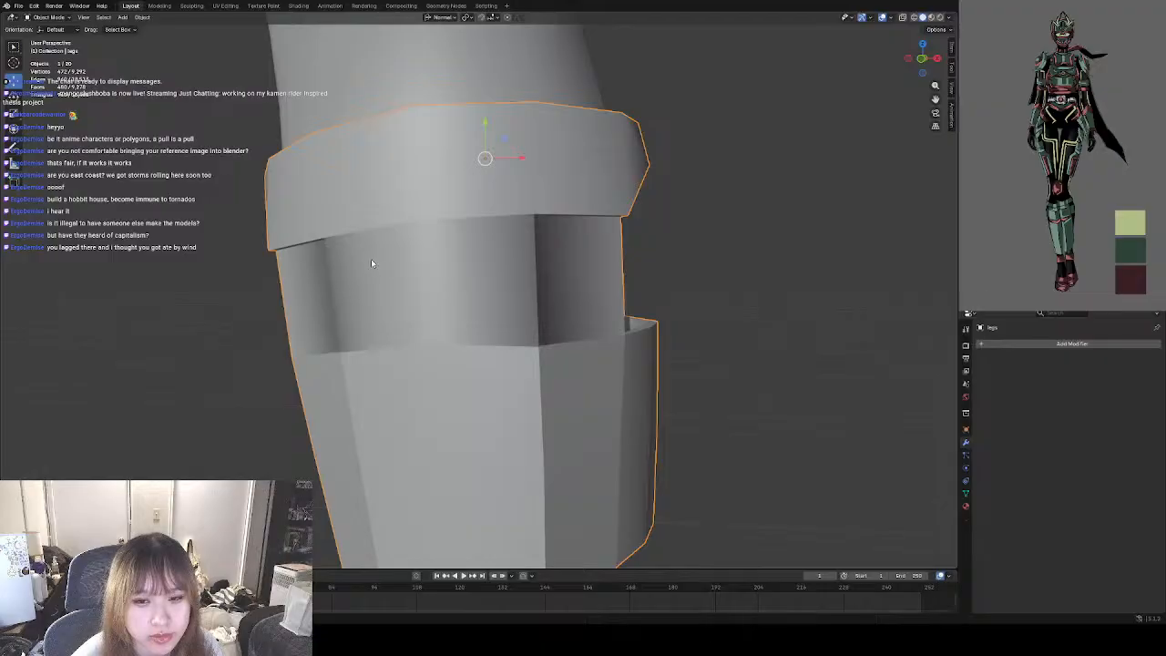
{"action": "middle_click_drag", "start_coordinate": [372, 264], "coordinate": [447, 277]}
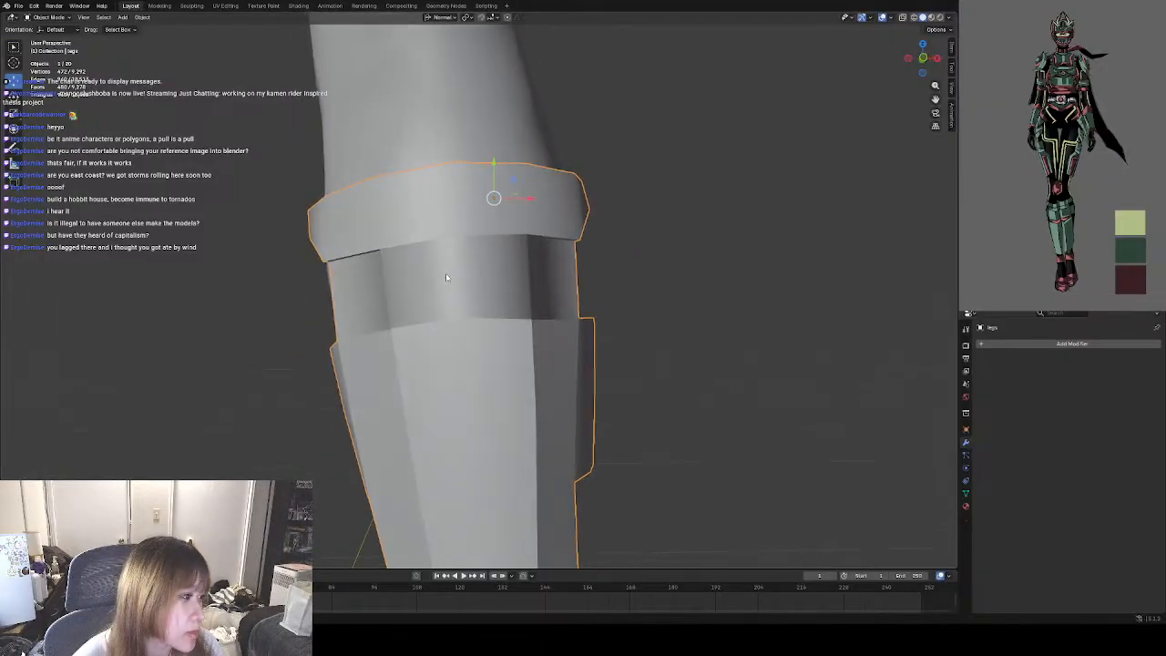
{"action": "key", "text": "x"}
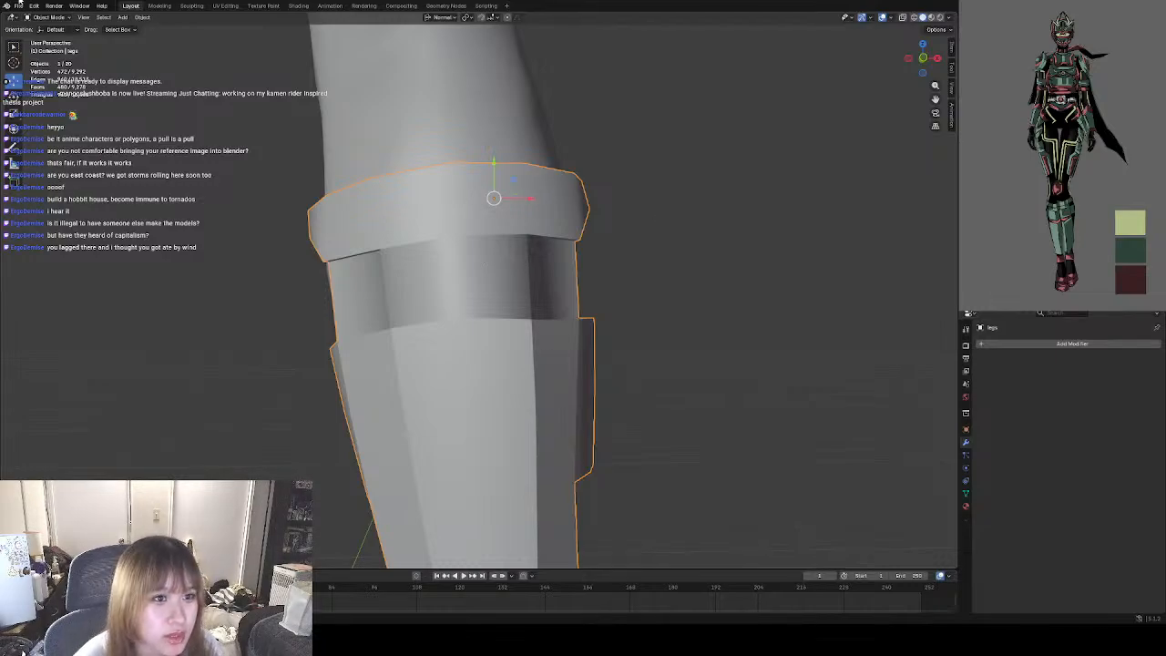
{"action": "left_click", "coordinate": [18, 6]}
{"action": "left_click", "coordinate": [33, 65]}
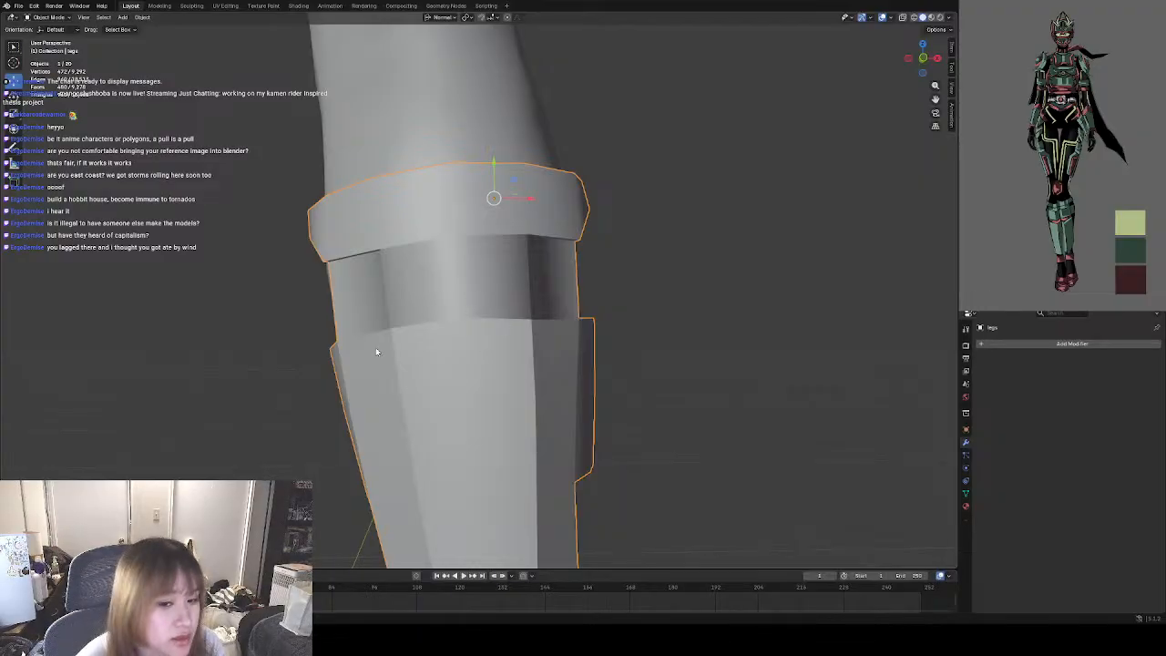
Examine the guard's band shading in Object Mode and its edge marks from the front and side in Edit Mode.
{"action": "middle_click_drag", "start_coordinate": [560, 456], "coordinate": [493, 488]}
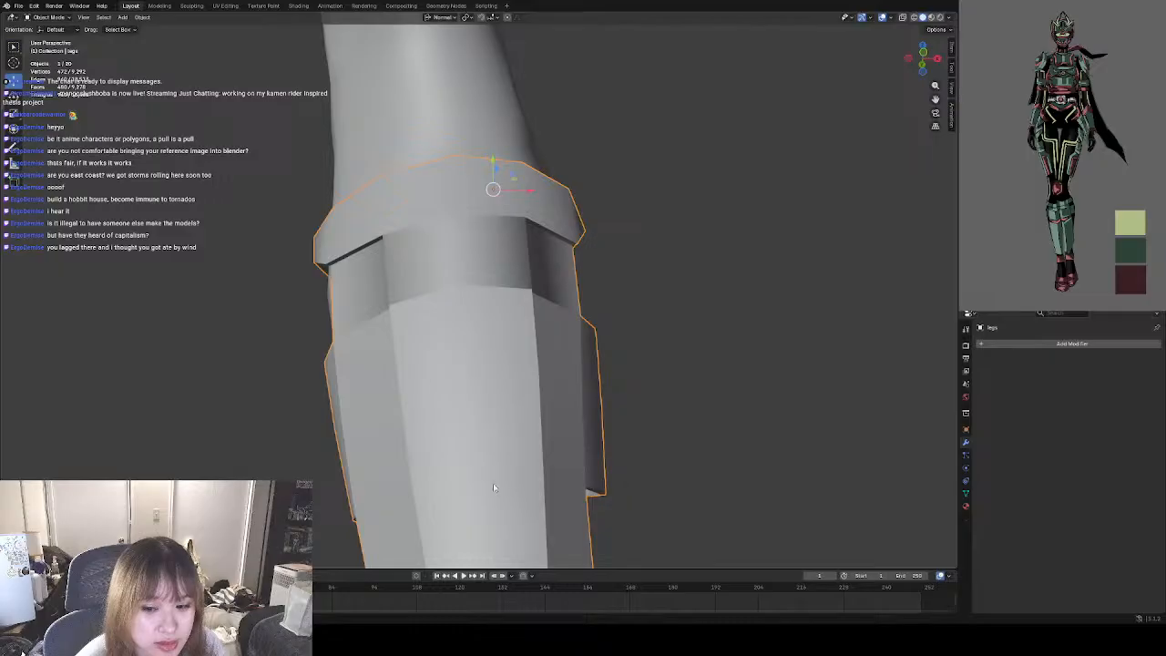
{"action": "scroll", "coordinate": [425, 444], "scroll_direction": "down", "scroll_amount": 5}
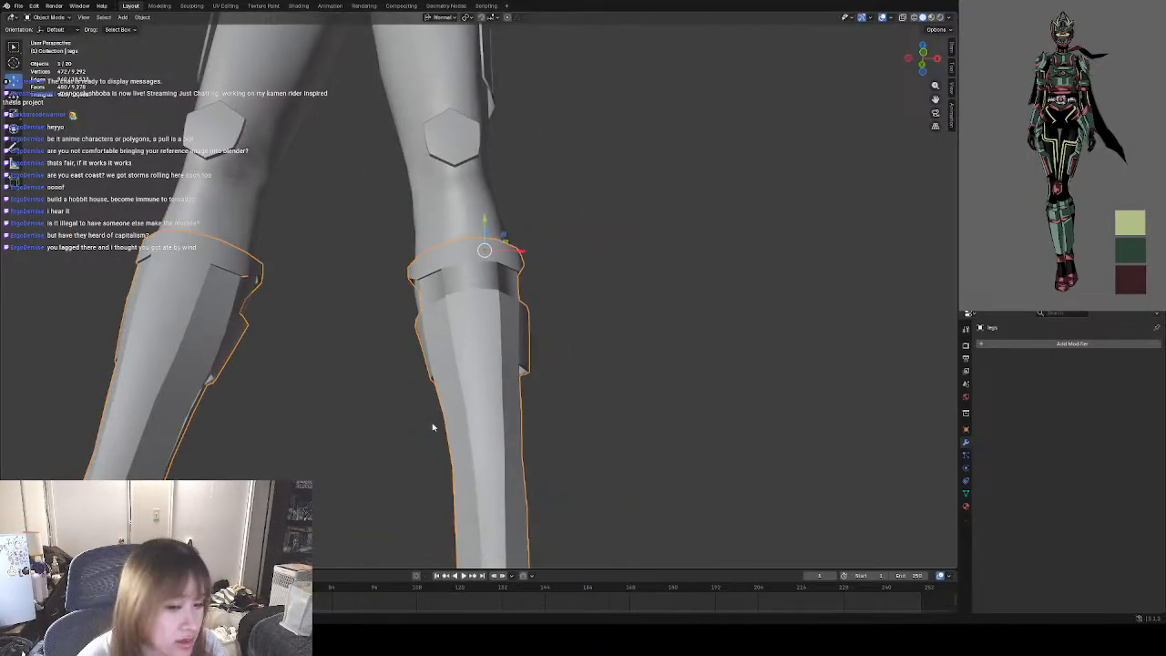
{"action": "scroll", "coordinate": [505, 403], "scroll_direction": "down", "scroll_amount": 4}
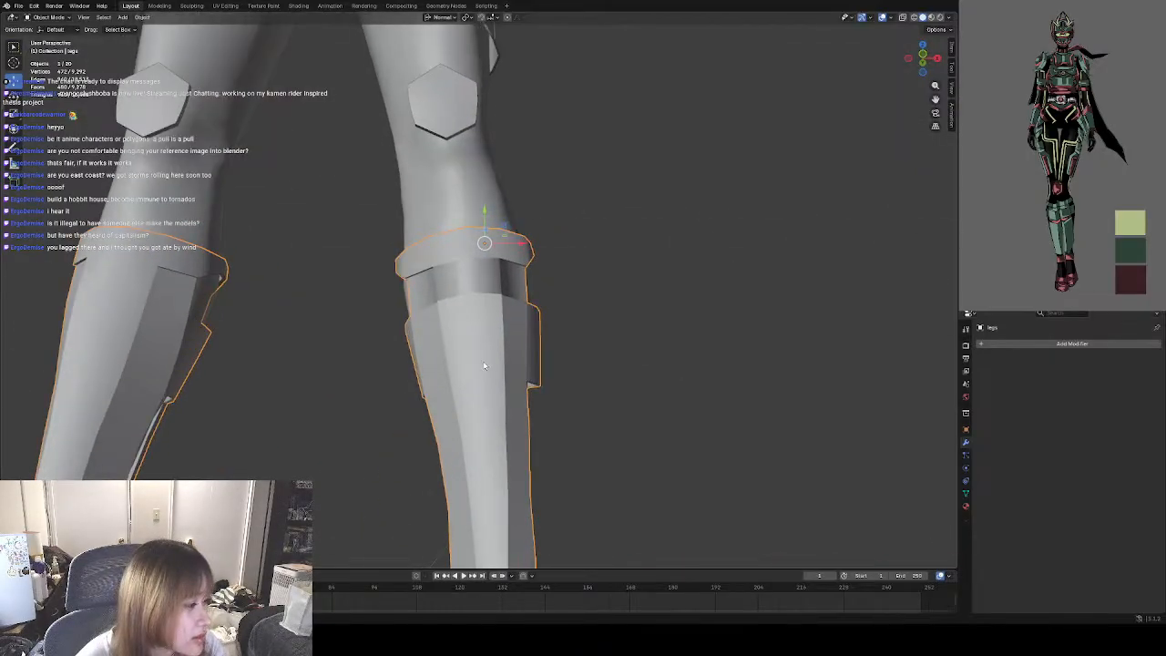
{"action": "scroll", "coordinate": [484, 366], "scroll_direction": "up", "scroll_amount": 5}
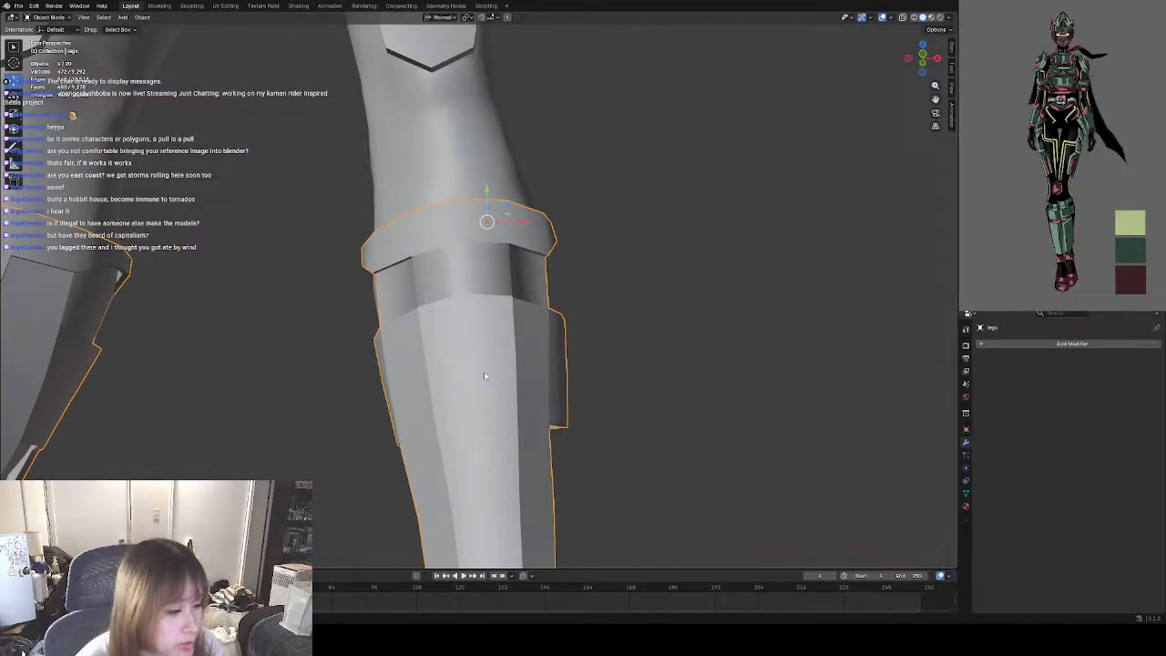
{"action": "middle_click_drag", "start_coordinate": [488, 379], "coordinate": [348, 332]}
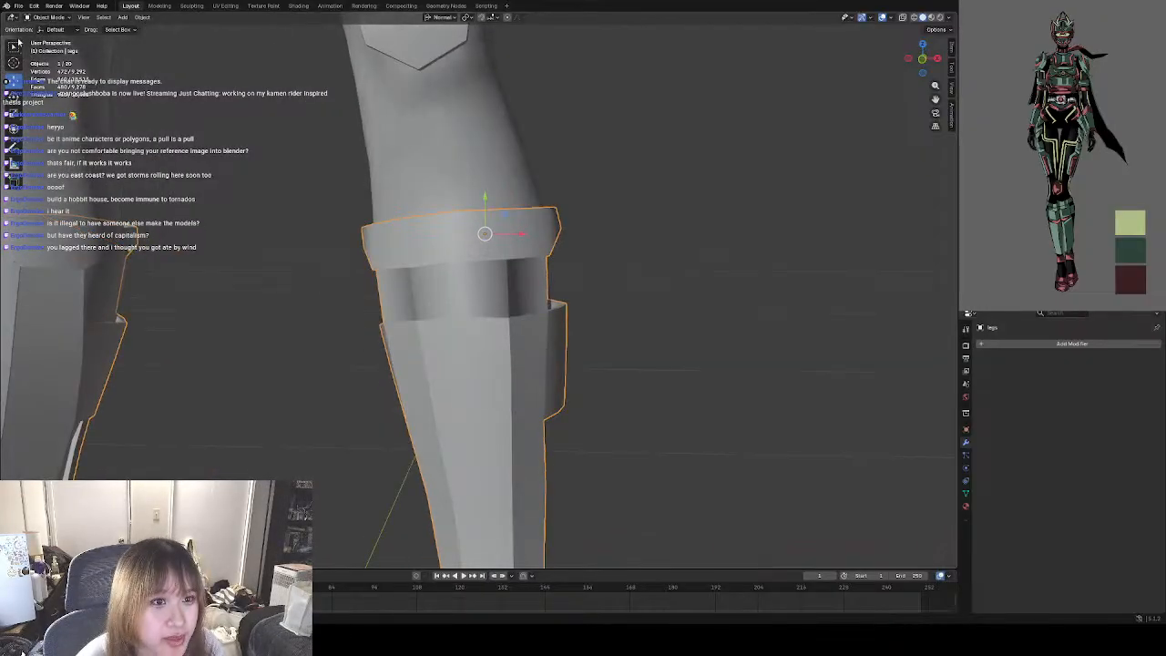
{"action": "left_click", "coordinate": [51, 18]}
{"action": "left_click", "coordinate": [62, 36]}
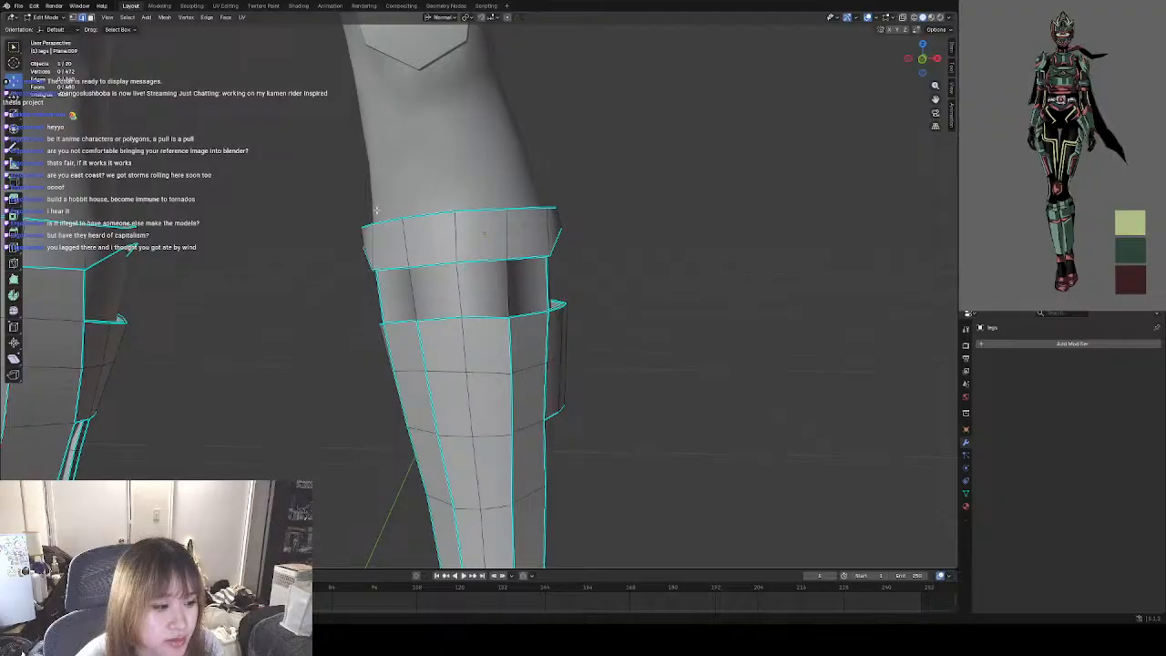
{"action": "right_click", "coordinate": [497, 270]}
{"action": "middle_click_drag", "start_coordinate": [615, 308], "coordinate": [529, 302]}
{"action": "left_click", "coordinate": [415, 364]}
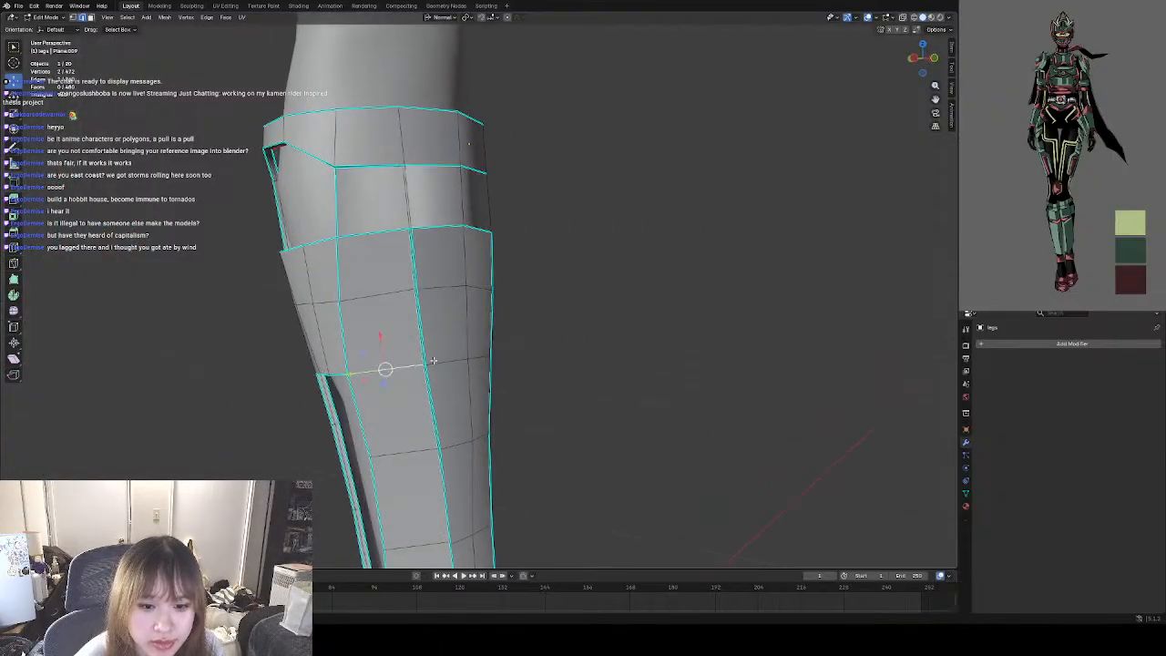
{"action": "middle_click_drag", "start_coordinate": [463, 355], "coordinate": [270, 137]}
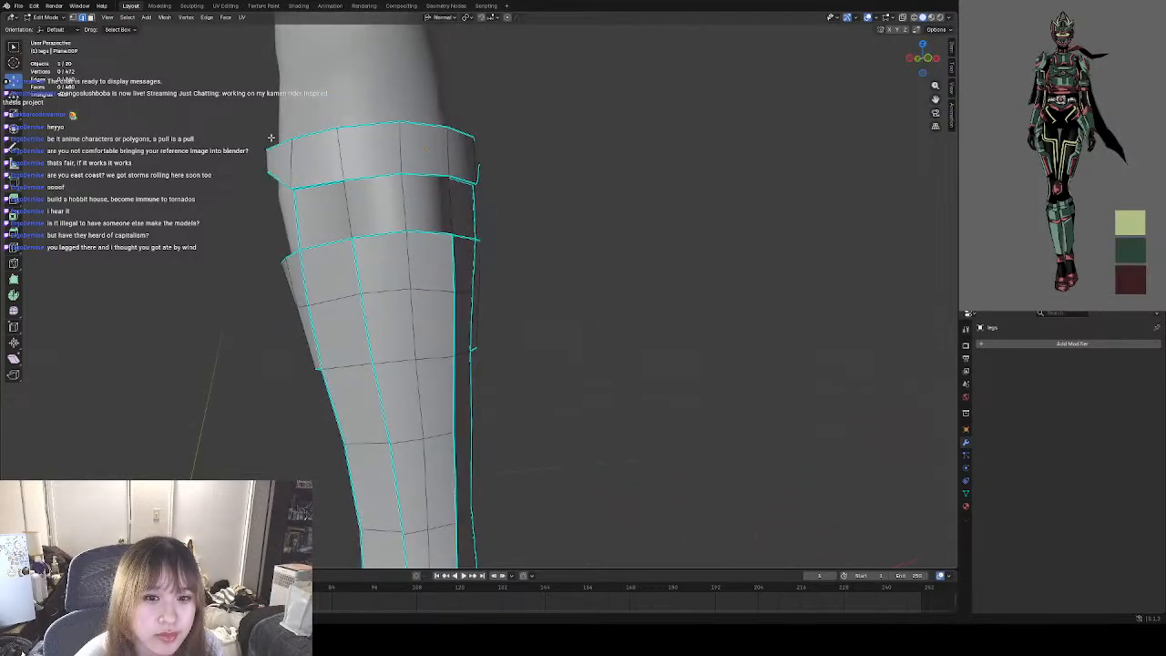
Try deleting the front faces of the band below the cuff in face selection mode, and undo the deletion.
{"action": "left_click", "coordinate": [92, 17]}
{"action": "middle_click_drag", "start_coordinate": [390, 212], "coordinate": [487, 214]}
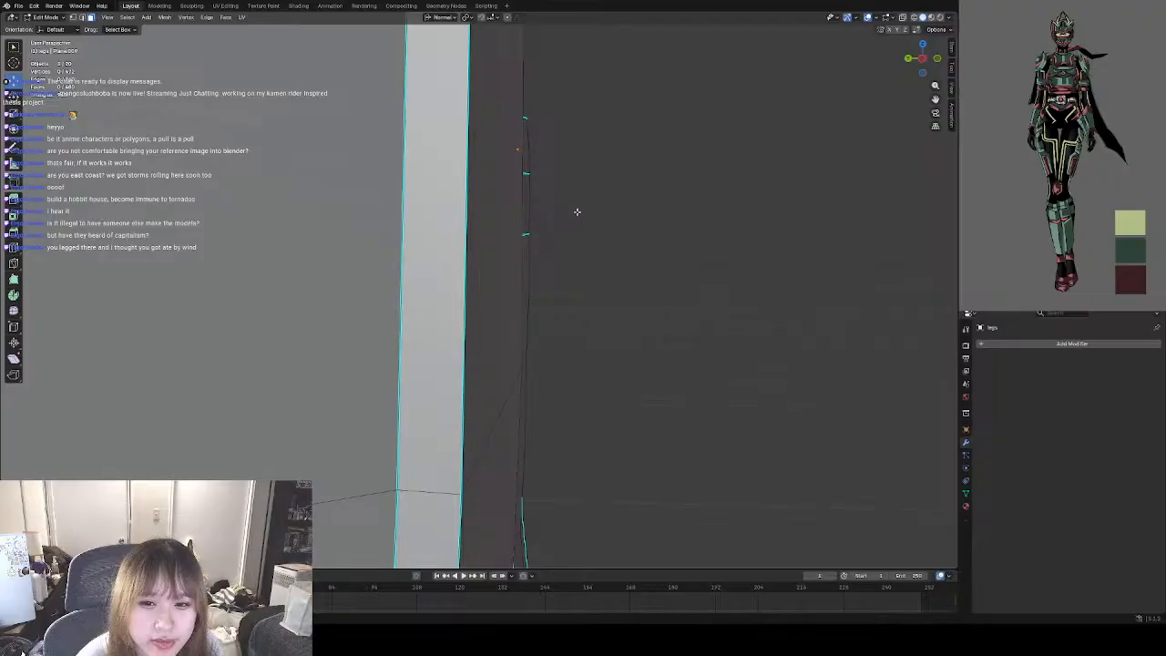
{"action": "scroll", "coordinate": [577, 213], "scroll_direction": "down", "scroll_amount": 8}
{"action": "scroll", "coordinate": [458, 174], "scroll_direction": "up", "scroll_amount": 4}
{"action": "middle_click_drag", "start_coordinate": [489, 142], "coordinate": [355, 215]}
{"action": "left_click", "coordinate": [412, 207]}
{"action": "left_click", "coordinate": [334, 215], "text": "shift"}
{"action": "right_click", "coordinate": [330, 208]}
{"action": "middle_click_drag", "start_coordinate": [456, 220], "coordinate": [490, 216]}
{"action": "right_click", "coordinate": [489, 219]}
{"action": "left_click", "coordinate": [444, 380]}
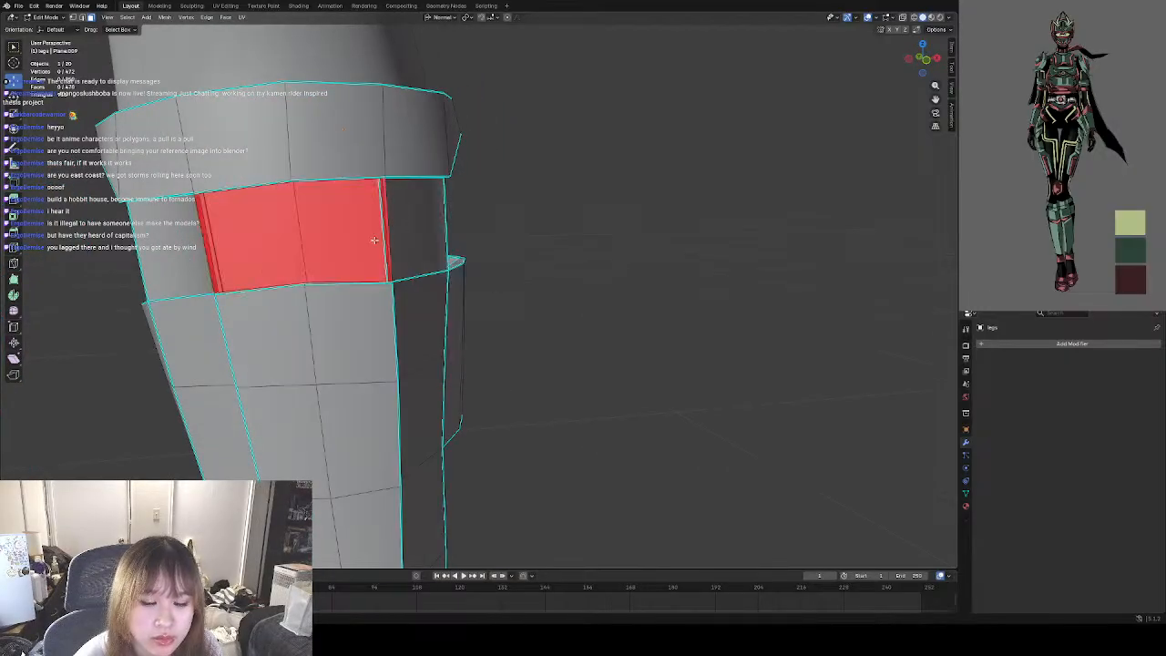
{"action": "middle_click_drag", "start_coordinate": [301, 260], "coordinate": [287, 262]}
{"action": "middle_click_drag", "start_coordinate": [330, 245], "coordinate": [335, 279]}
{"action": "key", "text": "ctrl+z"}
Try deleting the narrow groove faces along the vertical edges of the band below the cuff.
{"action": "middle_click_drag", "start_coordinate": [559, 294], "coordinate": [664, 271]}
{"action": "left_click", "coordinate": [694, 277]}
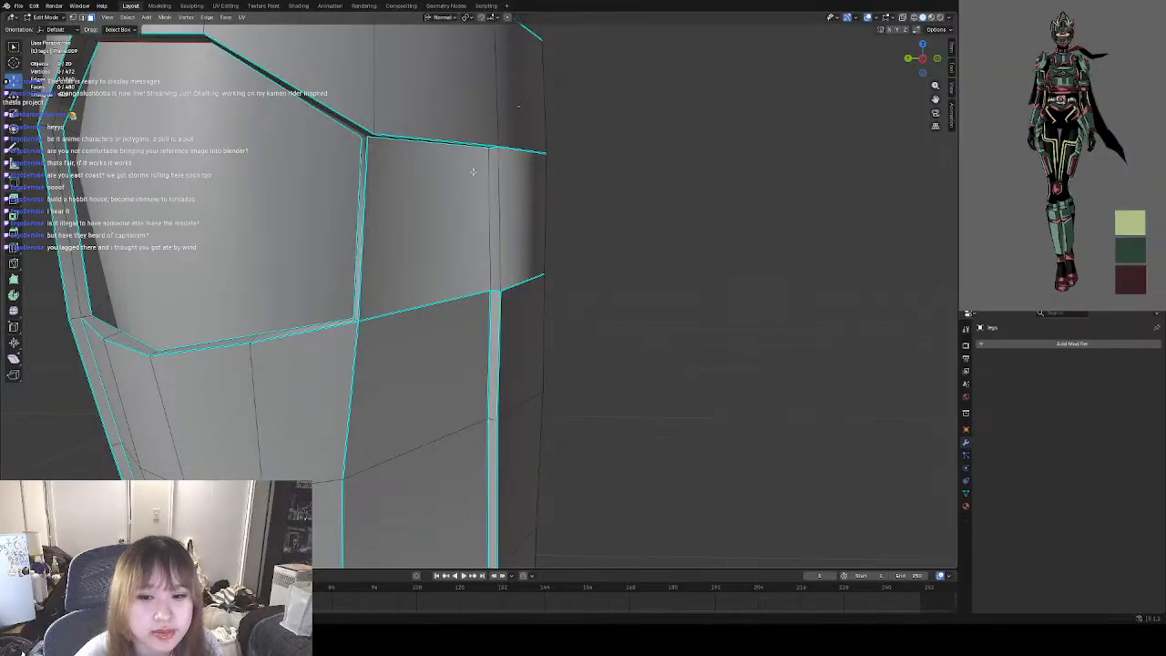
{"action": "middle_click_drag", "start_coordinate": [513, 210], "coordinate": [489, 229]}
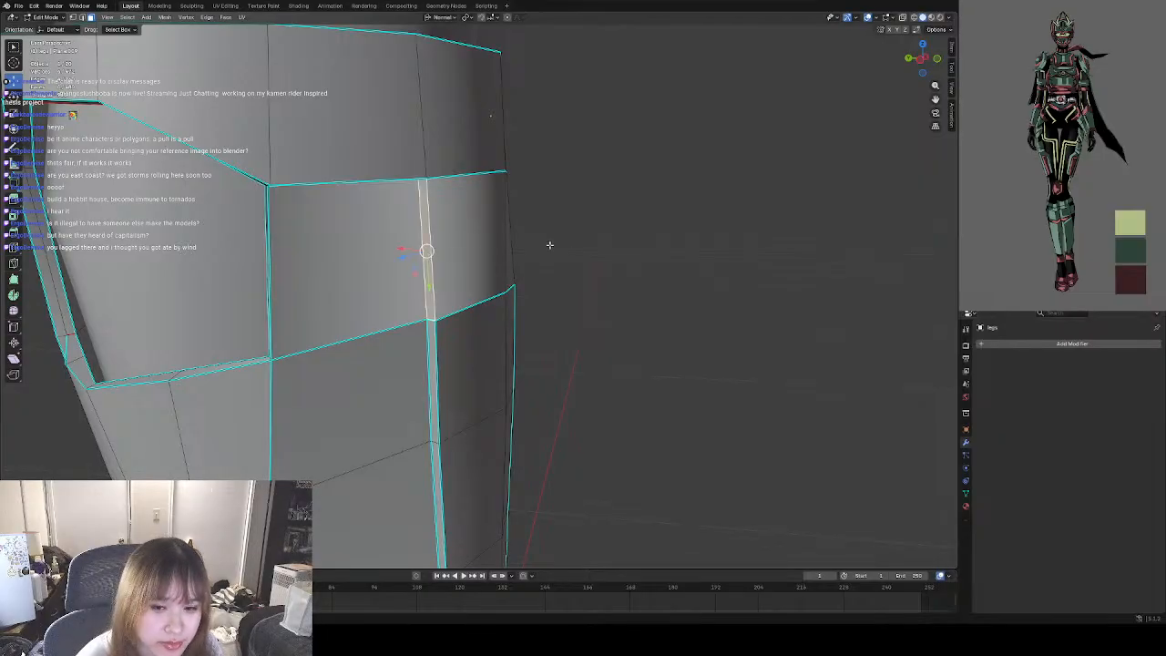
{"action": "middle_click_drag", "start_coordinate": [550, 244], "coordinate": [313, 247]}
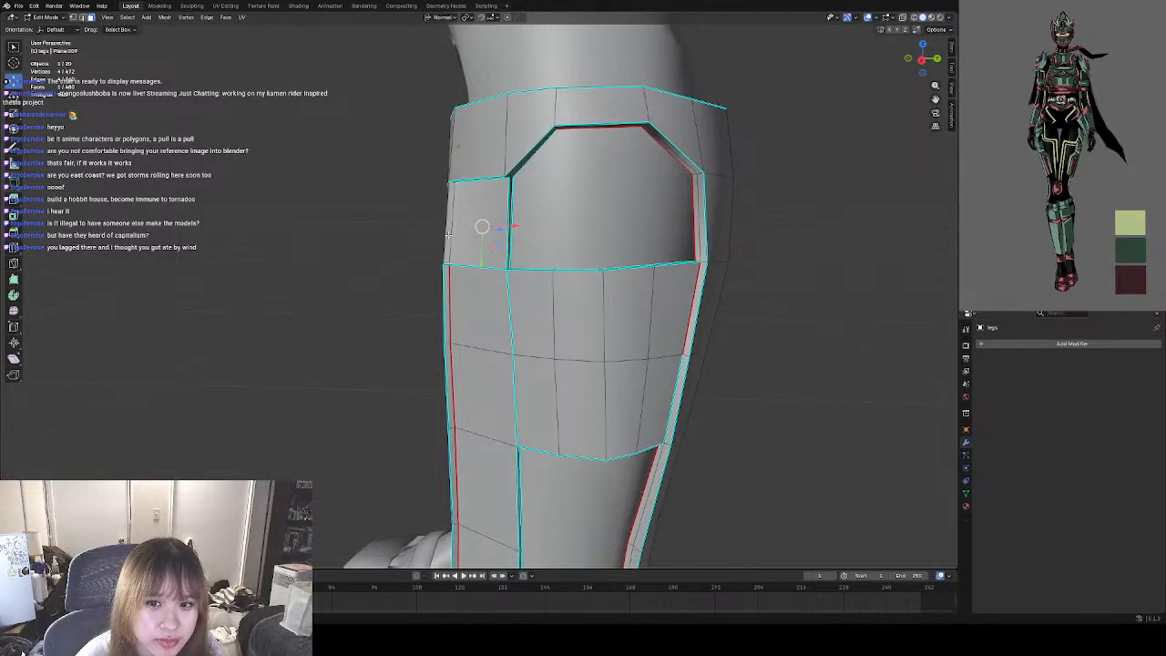
{"action": "left_click", "coordinate": [447, 235], "text": "shift"}
{"action": "middle_click_drag", "start_coordinate": [412, 235], "coordinate": [536, 227]}
{"action": "scroll", "coordinate": [373, 218], "scroll_direction": "up", "scroll_amount": 3}
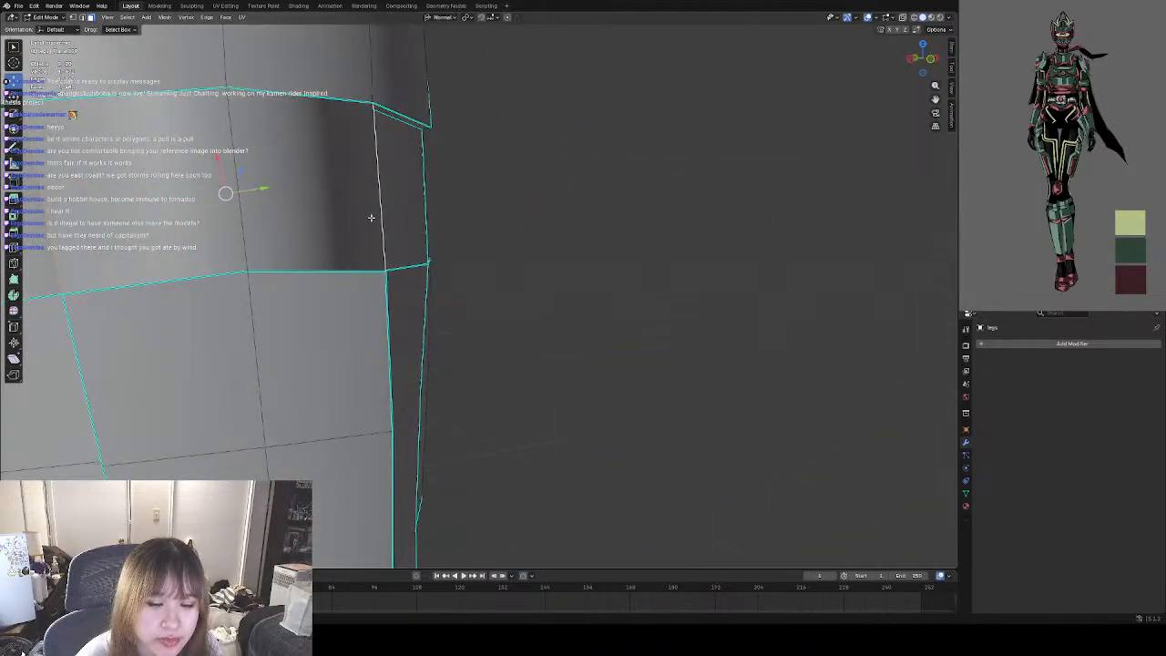
{"action": "scroll", "coordinate": [370, 218], "scroll_direction": "down", "scroll_amount": 4}
{"action": "right_click", "coordinate": [360, 225]}
{"action": "left_click", "coordinate": [355, 222]}
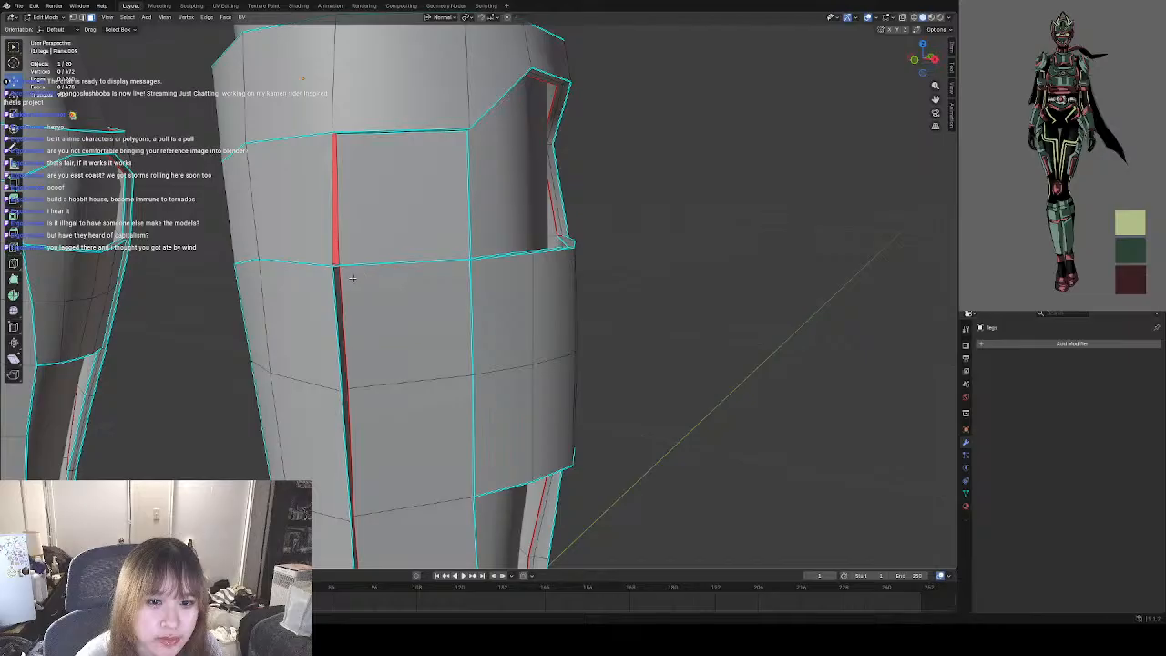
Try deleting the wider side face beside the groove in the band, and undo the face deletions.
{"action": "middle_click_drag", "start_coordinate": [353, 278], "coordinate": [503, 198]}
{"action": "left_click", "coordinate": [351, 273]}
{"action": "scroll", "coordinate": [415, 280], "scroll_direction": "down", "scroll_amount": 3}
{"action": "right_click", "coordinate": [489, 245]}
{"action": "left_click", "coordinate": [469, 244]}
{"action": "scroll", "coordinate": [458, 254], "scroll_direction": "down", "scroll_amount": 5}
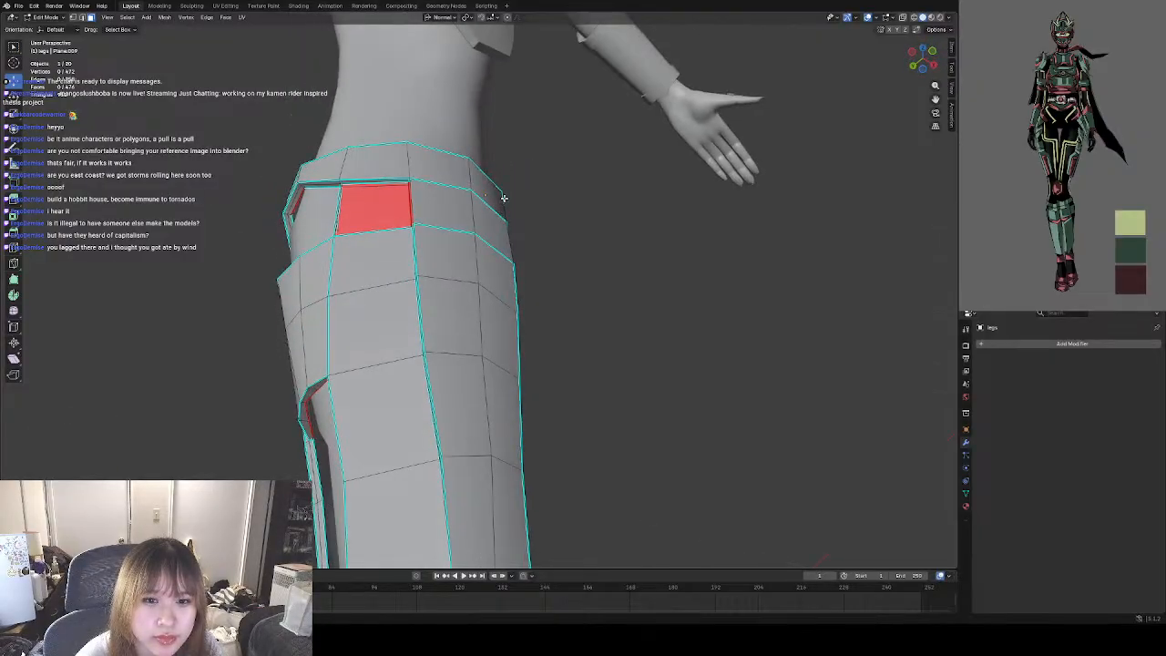
{"action": "scroll", "coordinate": [439, 181], "scroll_direction": "up", "scroll_amount": 2}
{"action": "key", "text": "ctrl+z"}
{"action": "key", "text": "ctrl+z"}
{"action": "key", "text": "ctrl+z"}
{"action": "key", "text": "ctrl+z"}
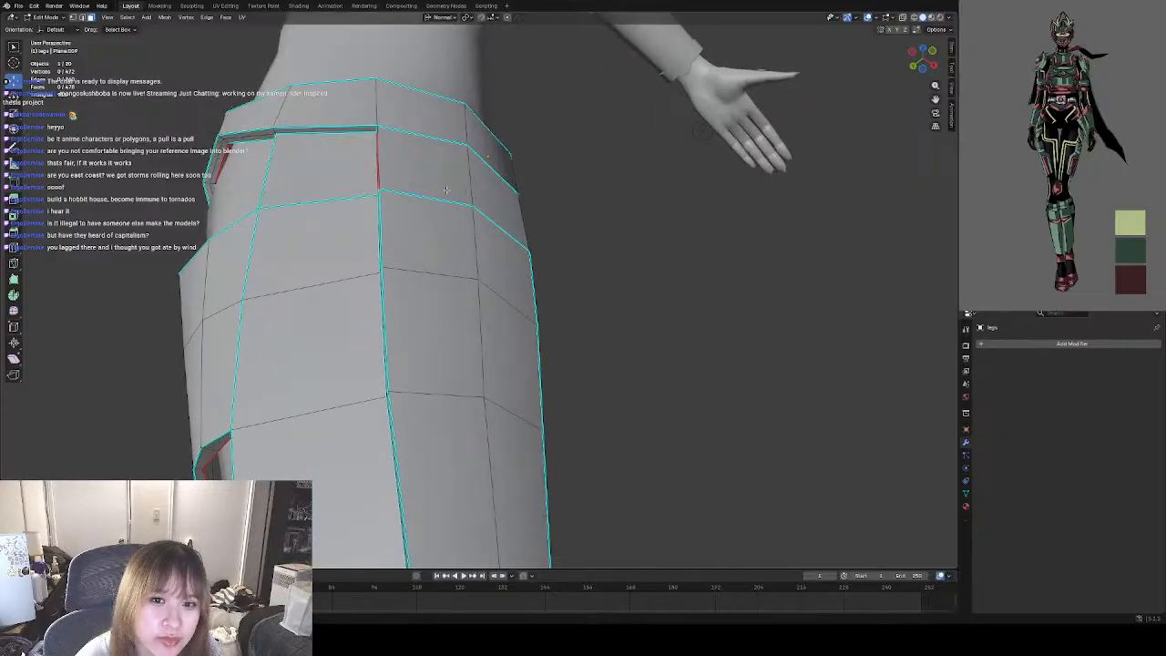
Recheck the band's front faces, and inspect the shading of the lower-leg guards in Object Mode from near and far.
{"action": "middle_click_drag", "start_coordinate": [479, 196], "coordinate": [519, 249]}
{"action": "left_click", "coordinate": [377, 247]}
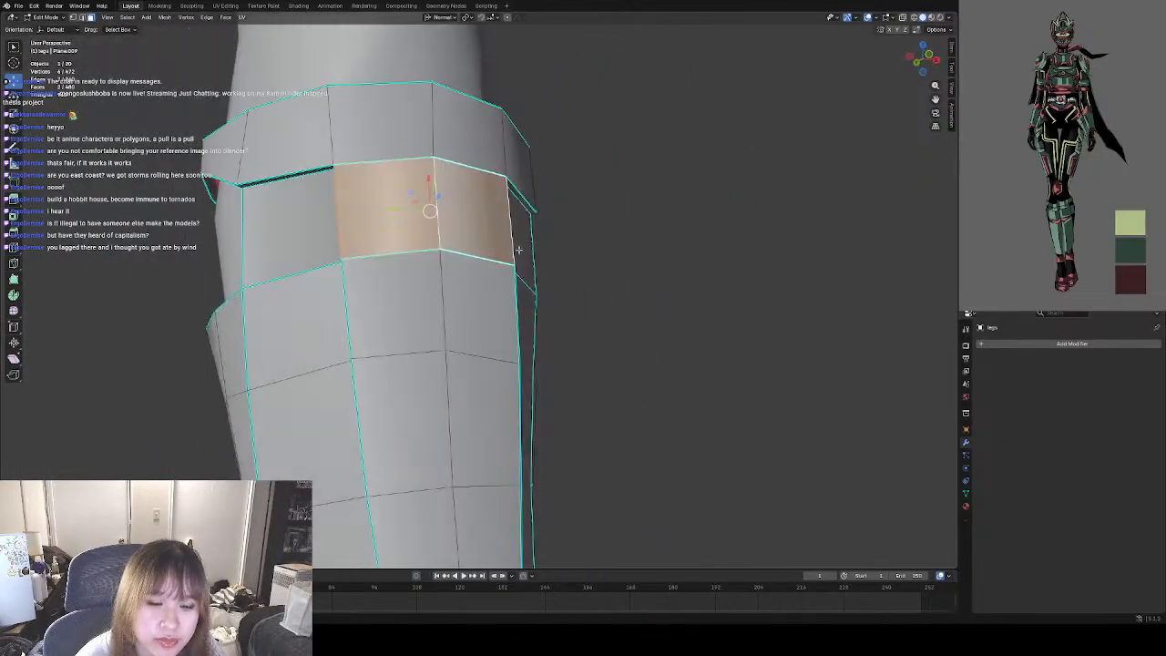
{"action": "left_click", "coordinate": [622, 263]}
{"action": "middle_click_drag", "start_coordinate": [606, 259], "coordinate": [561, 281]}
{"action": "scroll", "coordinate": [455, 253], "scroll_direction": "down", "scroll_amount": 3}
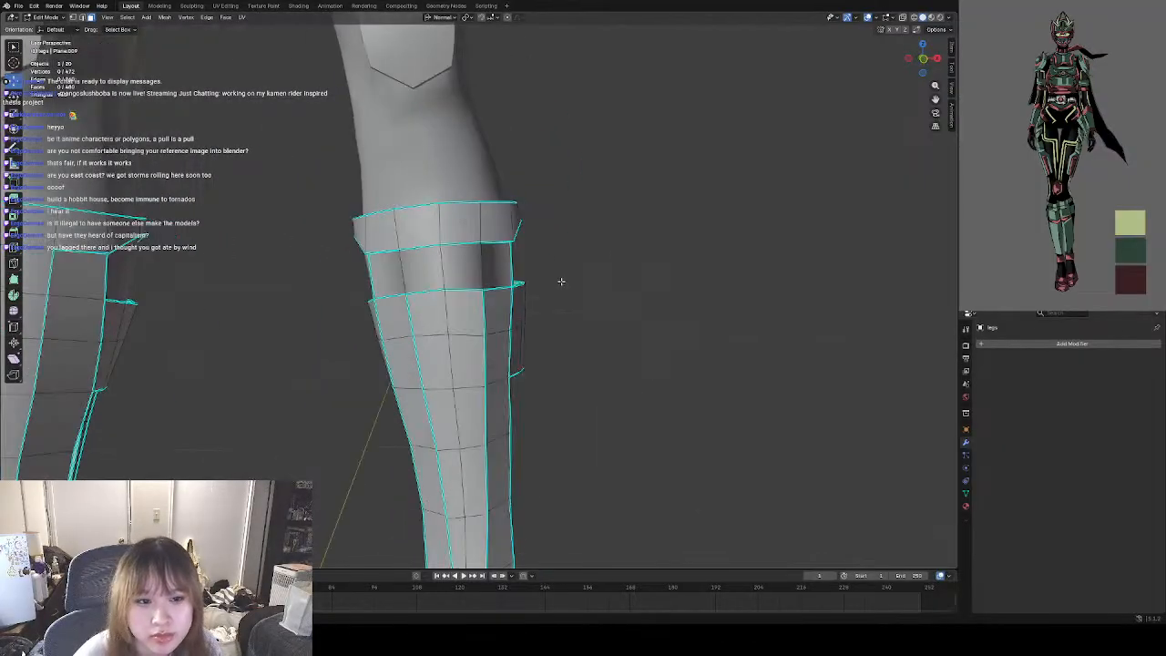
{"action": "scroll", "coordinate": [541, 274], "scroll_direction": "down", "scroll_amount": 2}
{"action": "left_click", "coordinate": [36, 18]}
{"action": "left_click", "coordinate": [46, 33]}
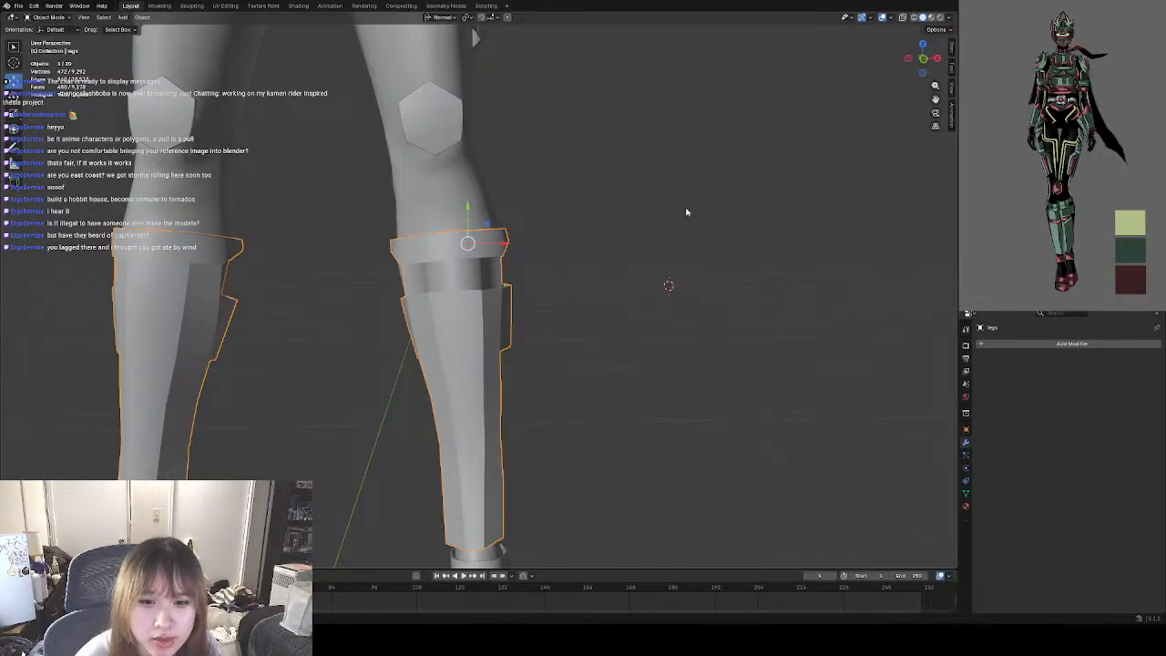
{"action": "scroll", "coordinate": [463, 246], "scroll_direction": "down", "scroll_amount": 4}
{"action": "left_click", "coordinate": [608, 221]}
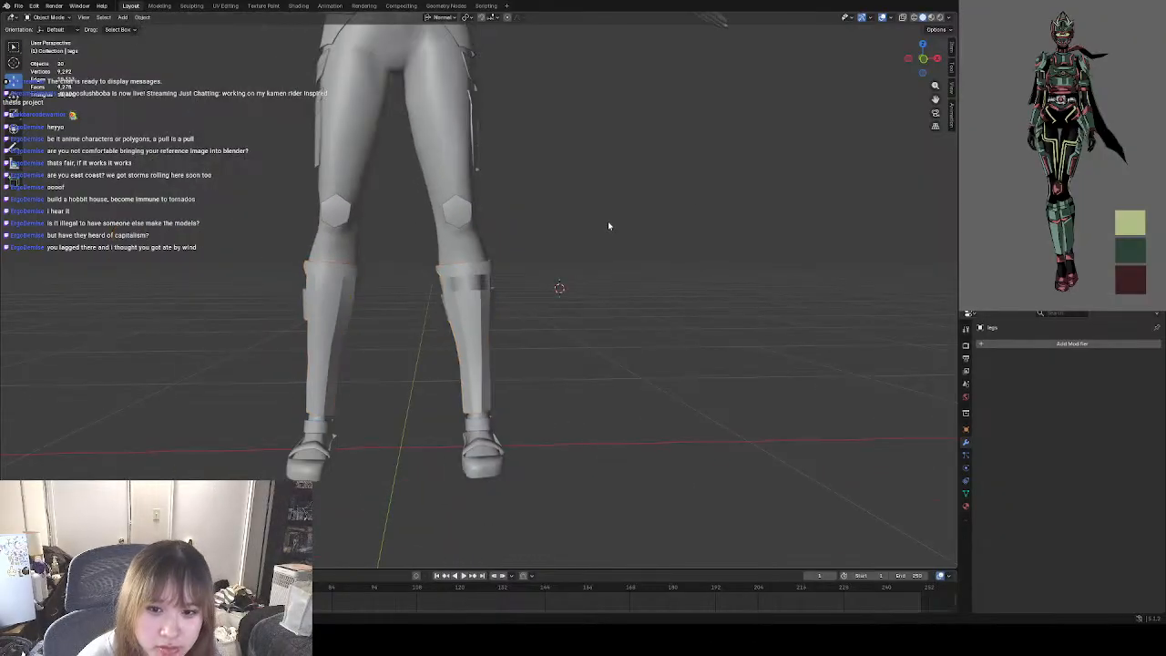
{"action": "scroll", "coordinate": [607, 221], "scroll_direction": "up", "scroll_amount": 6}
{"action": "left_click", "coordinate": [483, 310]}
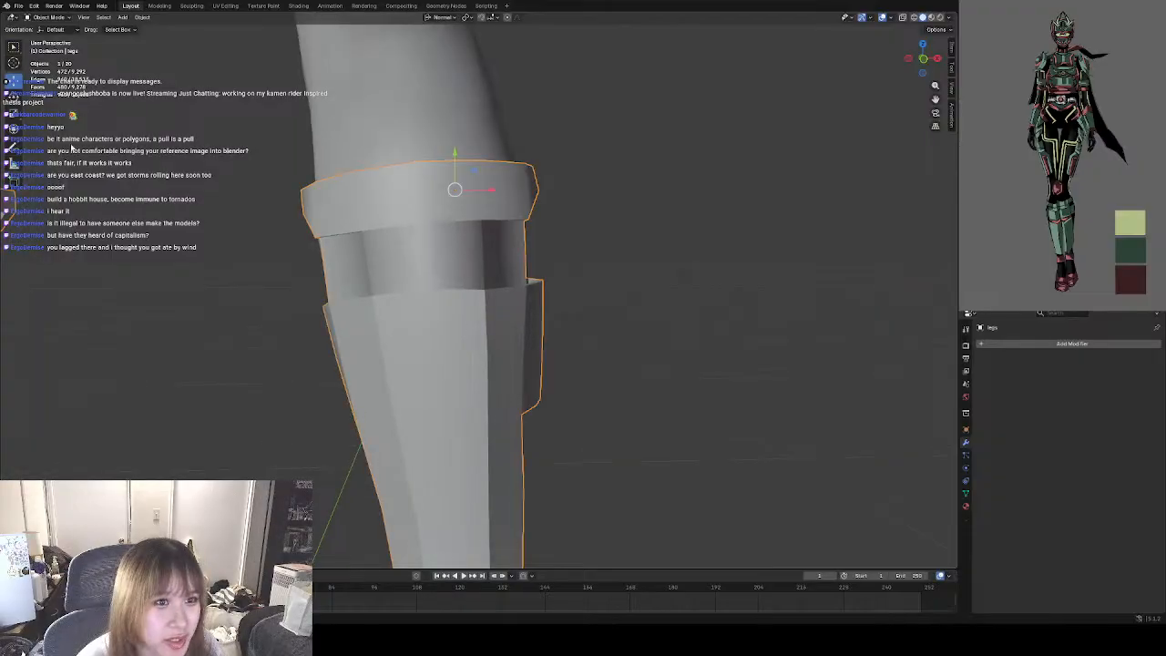
{"action": "scroll", "coordinate": [601, 190], "scroll_direction": "down", "scroll_amount": 3}
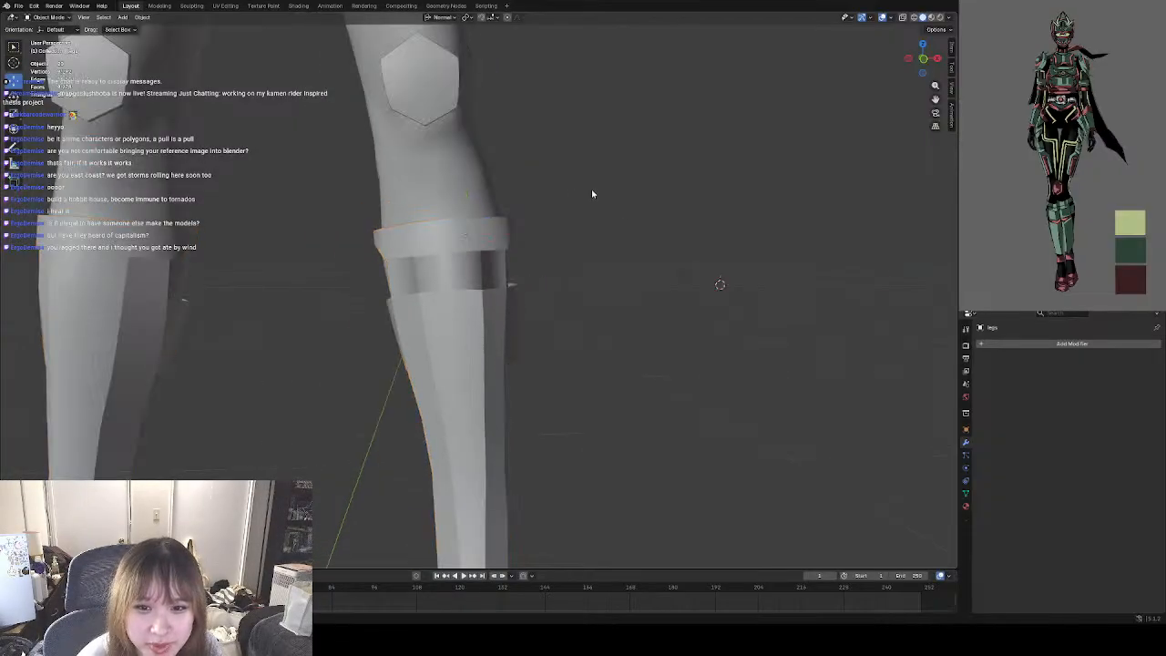
{"action": "scroll", "coordinate": [583, 200], "scroll_direction": "up", "scroll_amount": 4}
Return to Edit Mode and clear the sharp marks from both front vertical edges in the two rows below the band.
{"action": "left_click", "coordinate": [49, 17]}
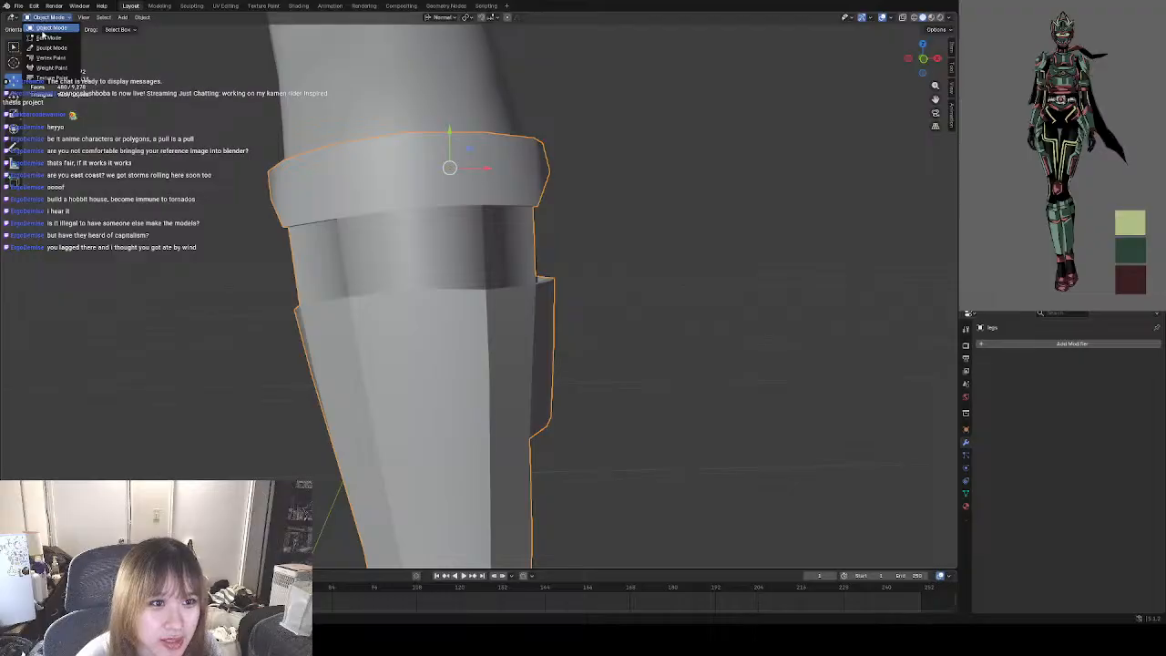
{"action": "left_click", "coordinate": [50, 38]}
{"action": "middle_click_drag", "start_coordinate": [396, 246], "coordinate": [342, 237]}
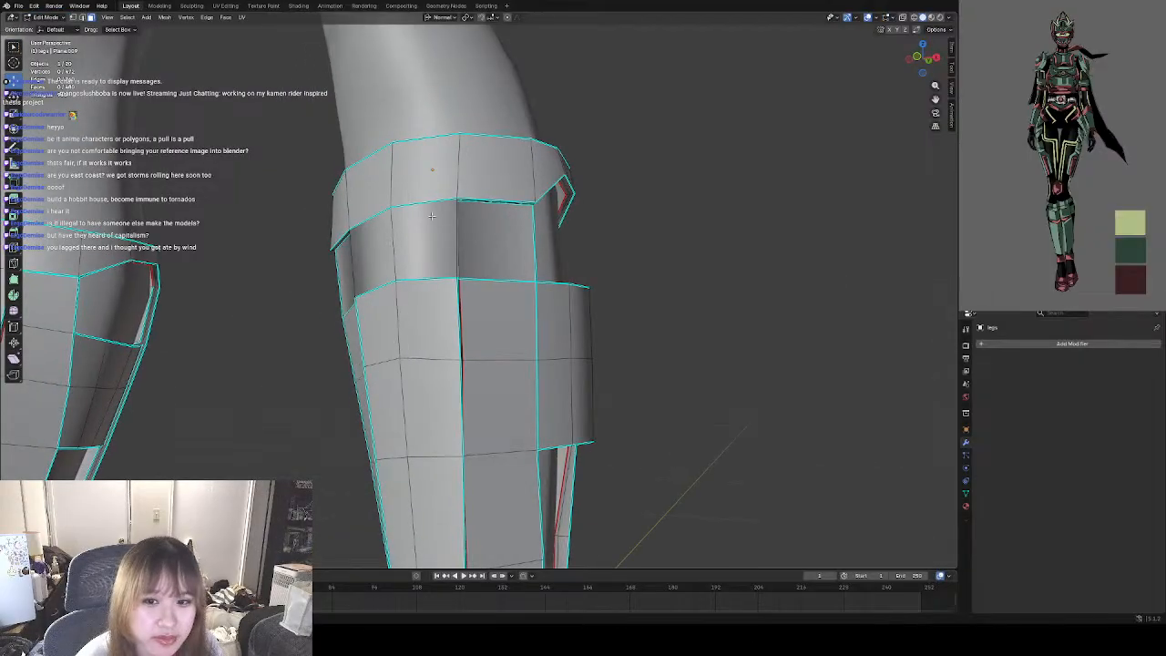
{"action": "scroll", "coordinate": [432, 215], "scroll_direction": "up", "scroll_amount": 3}
{"action": "middle_click_drag", "start_coordinate": [448, 210], "coordinate": [376, 261]}
{"action": "scroll", "coordinate": [421, 223], "scroll_direction": "down", "scroll_amount": 2}
{"action": "scroll", "coordinate": [376, 261], "scroll_direction": "up", "scroll_amount": 3}
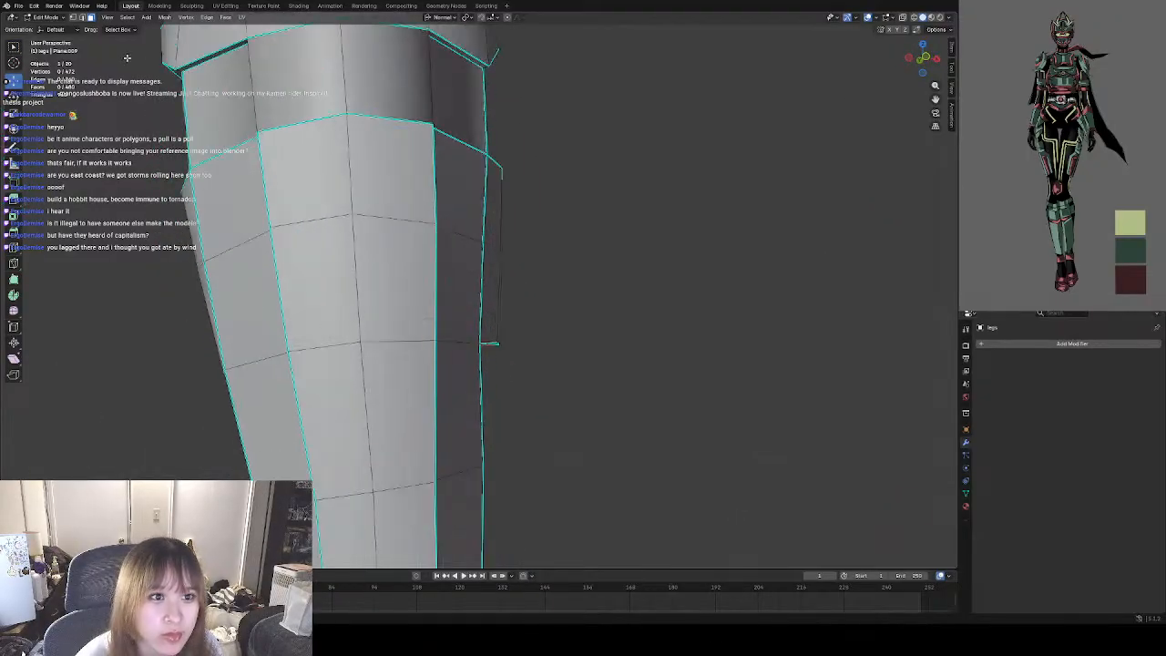
{"action": "left_click", "coordinate": [262, 176]}
{"action": "left_click", "coordinate": [431, 189], "text": "shift"}
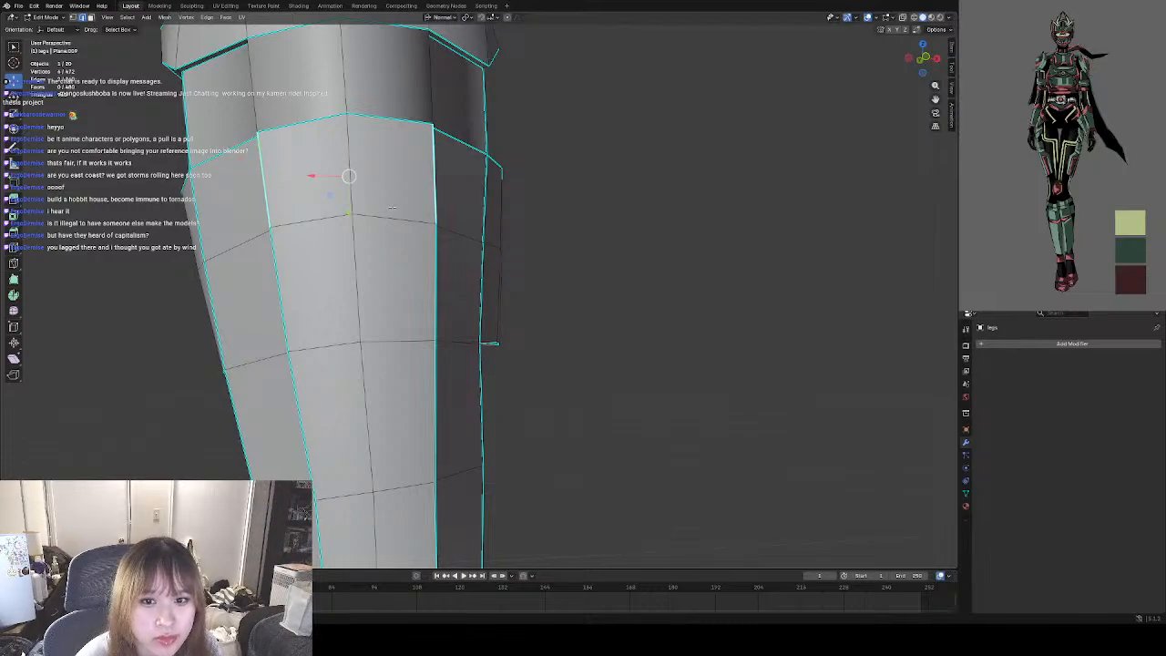
{"action": "left_click", "coordinate": [284, 269], "text": "shift"}
{"action": "left_click", "coordinate": [441, 281], "text": "shift"}
{"action": "right_click", "coordinate": [396, 283]}
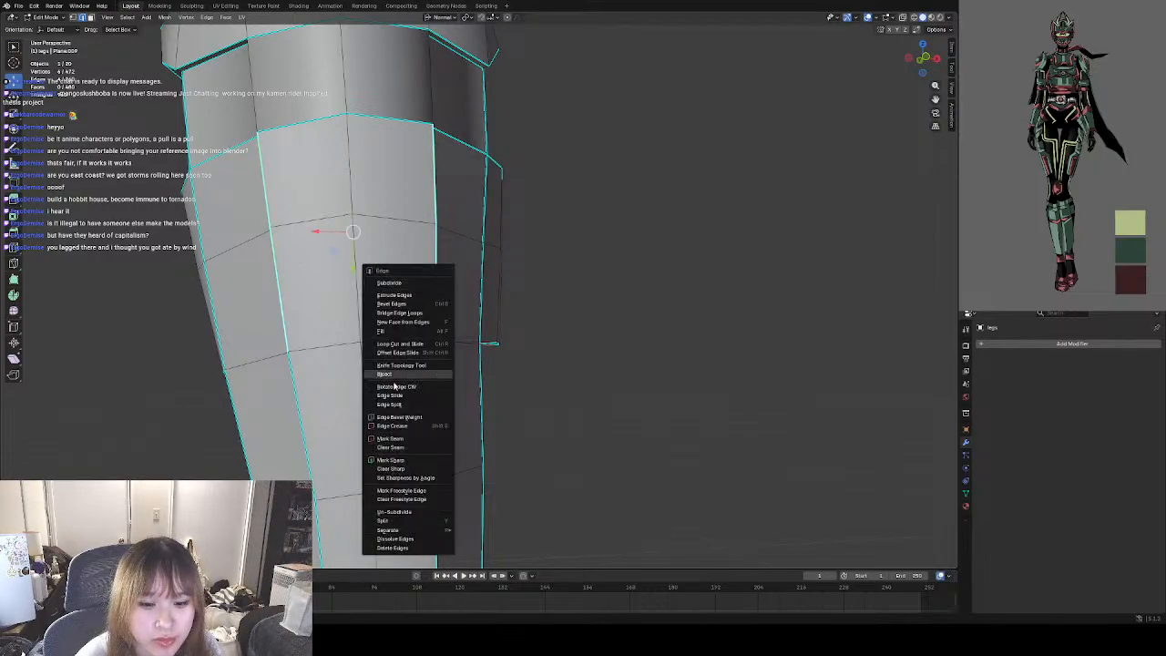
{"action": "left_click", "coordinate": [398, 472]}
{"action": "left_click", "coordinate": [581, 407]}
Mark the horizontal edges across the guard's front and sides, two rows below the band, as sharp.
{"action": "mouse_move", "coordinate": [536, 414]}
{"action": "middle_mouse_down"}
{"action": "mouse_move", "coordinate": [521, 417]}
{"action": "mouse_move", "coordinate": [525, 438]}
{"action": "mouse_move", "coordinate": [547, 410]}
{"action": "mouse_move", "coordinate": [537, 396]}
{"action": "middle_mouse_up"}
{"action": "left_click", "coordinate": [295, 346]}
{"action": "left_click", "coordinate": [365, 336], "text": "shift"}
{"action": "left_click", "coordinate": [432, 334], "text": "shift"}
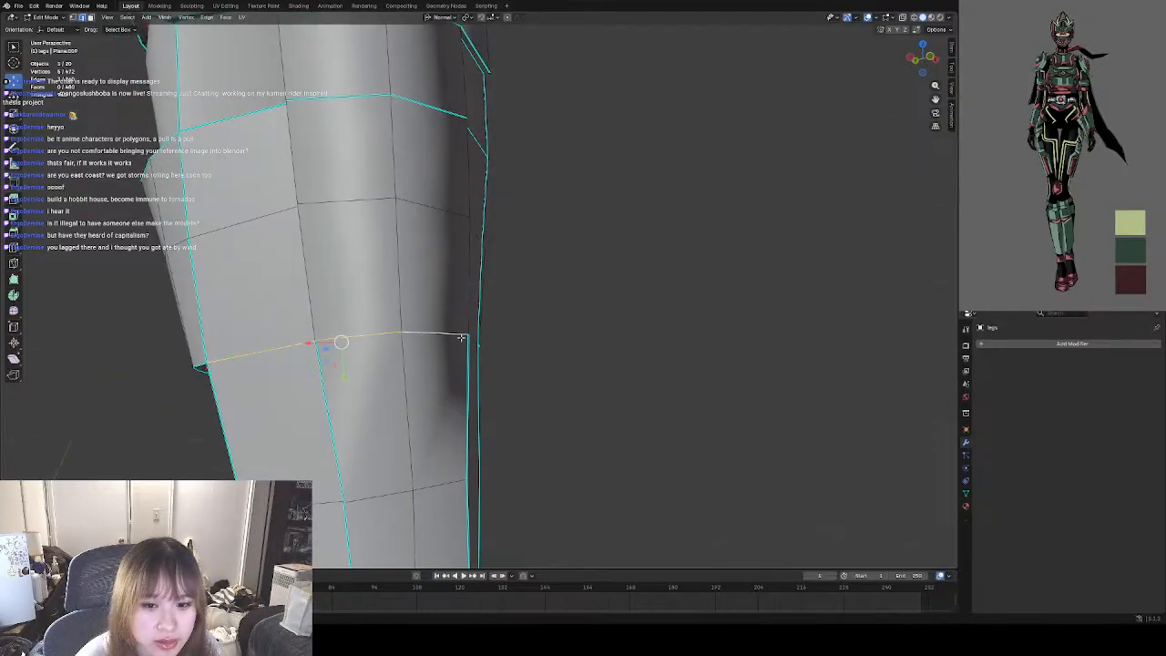
{"action": "middle_click_drag", "start_coordinate": [438, 335], "coordinate": [406, 331]}
{"action": "key", "text": "ctrl+e"}
{"action": "left_click", "coordinate": [413, 341]}
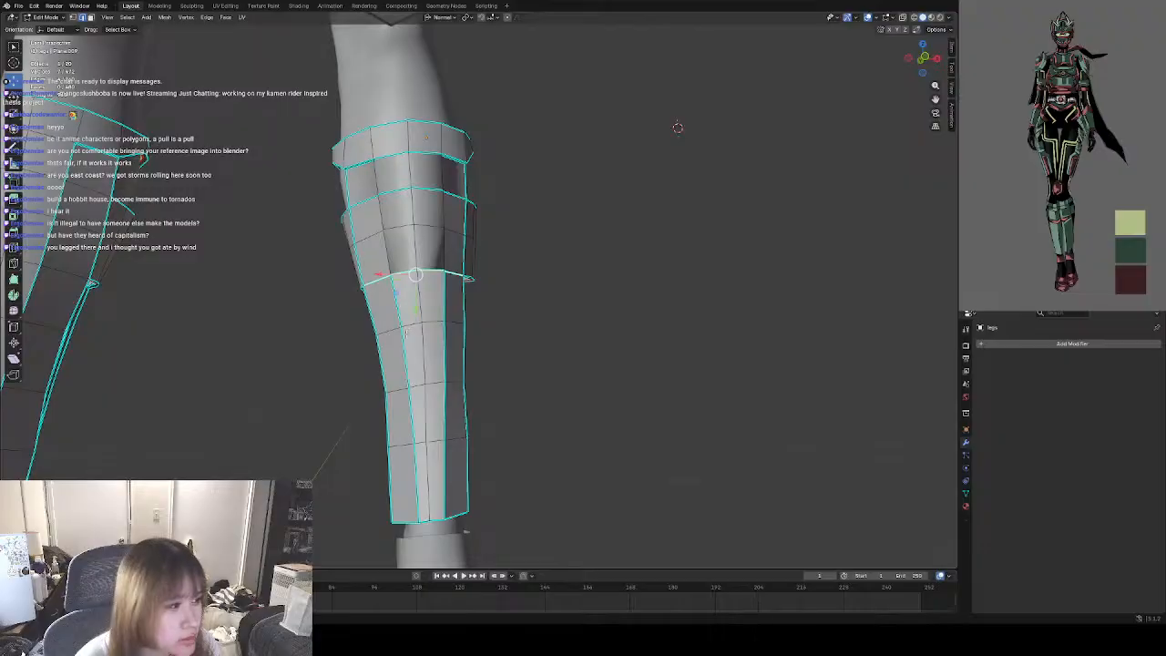
Clear the sharp marks from both front vertical edges in the guard's lower four rows.
{"action": "left_click", "coordinate": [444, 311]}
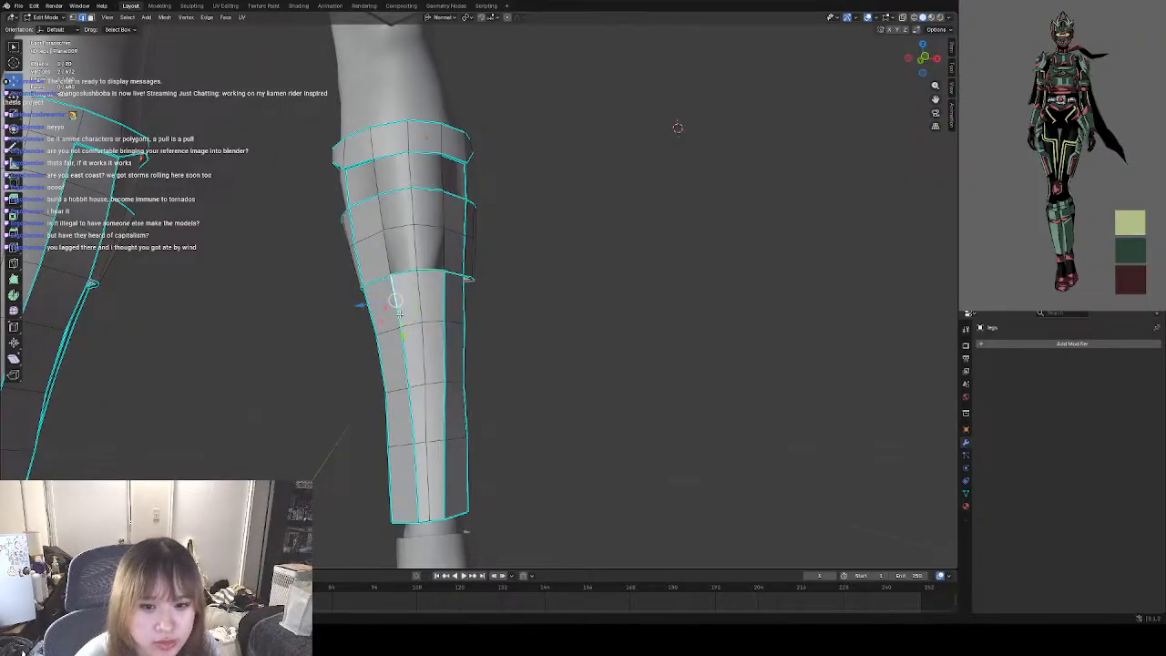
{"action": "left_click", "coordinate": [449, 363], "text": "shift"}
{"action": "left_click", "coordinate": [413, 417], "text": "shift"}
{"action": "left_click", "coordinate": [452, 418], "text": "shift"}
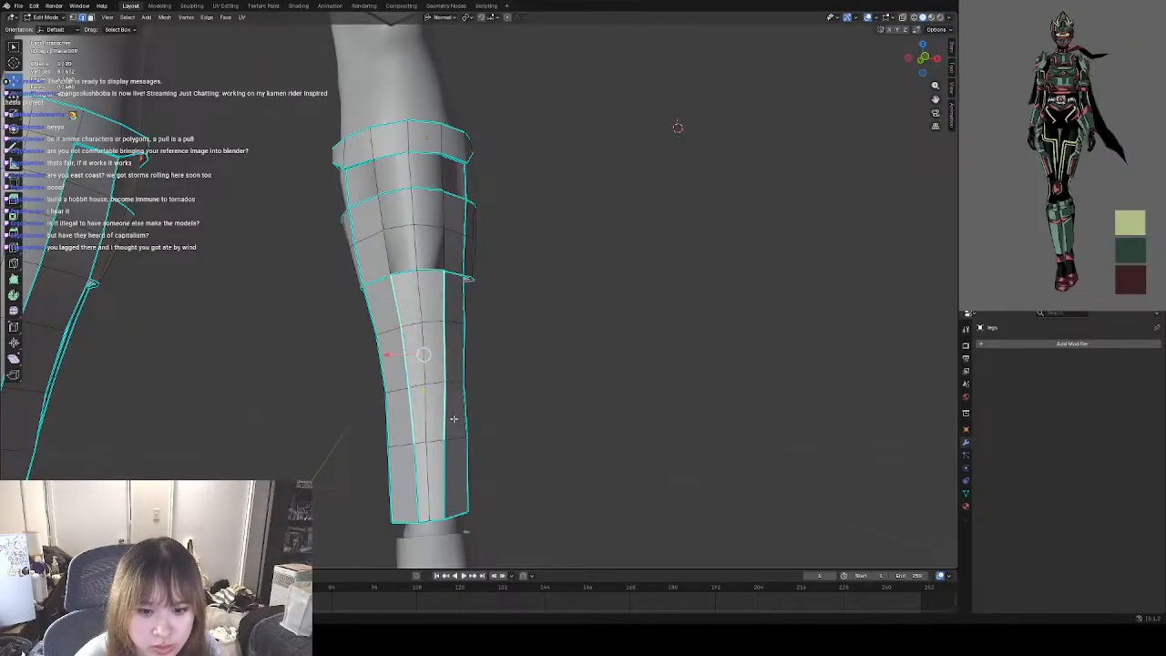
{"action": "left_click", "coordinate": [420, 476], "text": "shift"}
{"action": "left_click", "coordinate": [446, 481], "text": "shift"}
{"action": "right_click", "coordinate": [450, 466]}
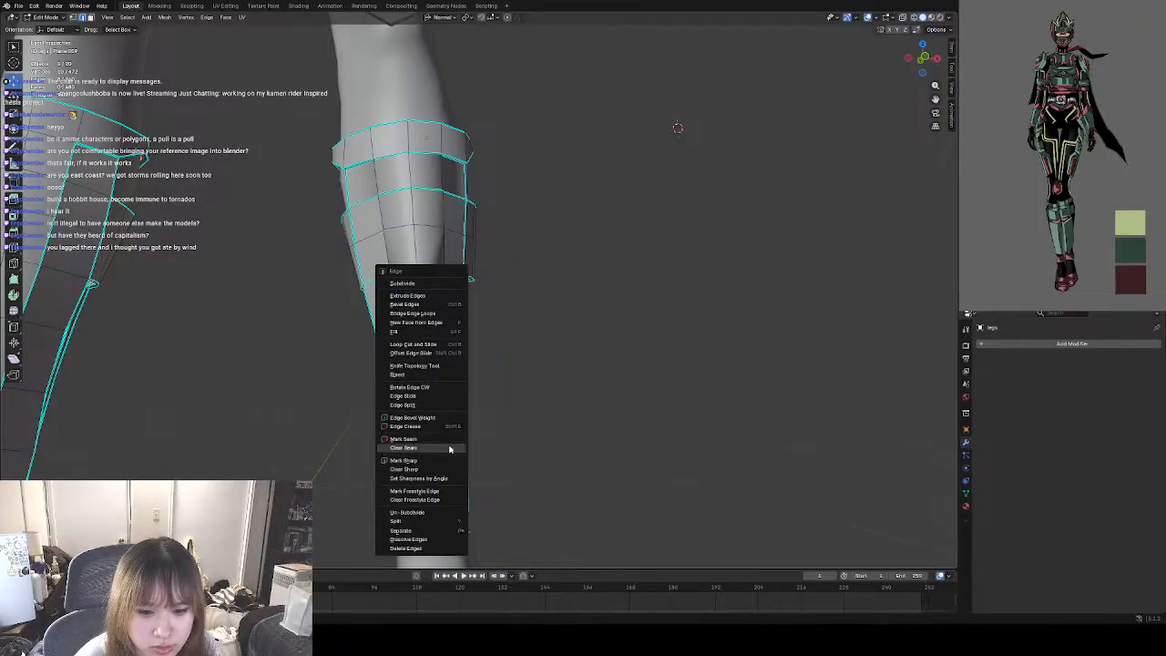
{"action": "left_click", "coordinate": [442, 463]}
{"action": "right_click", "coordinate": [514, 429]}
{"action": "left_click", "coordinate": [512, 440]}
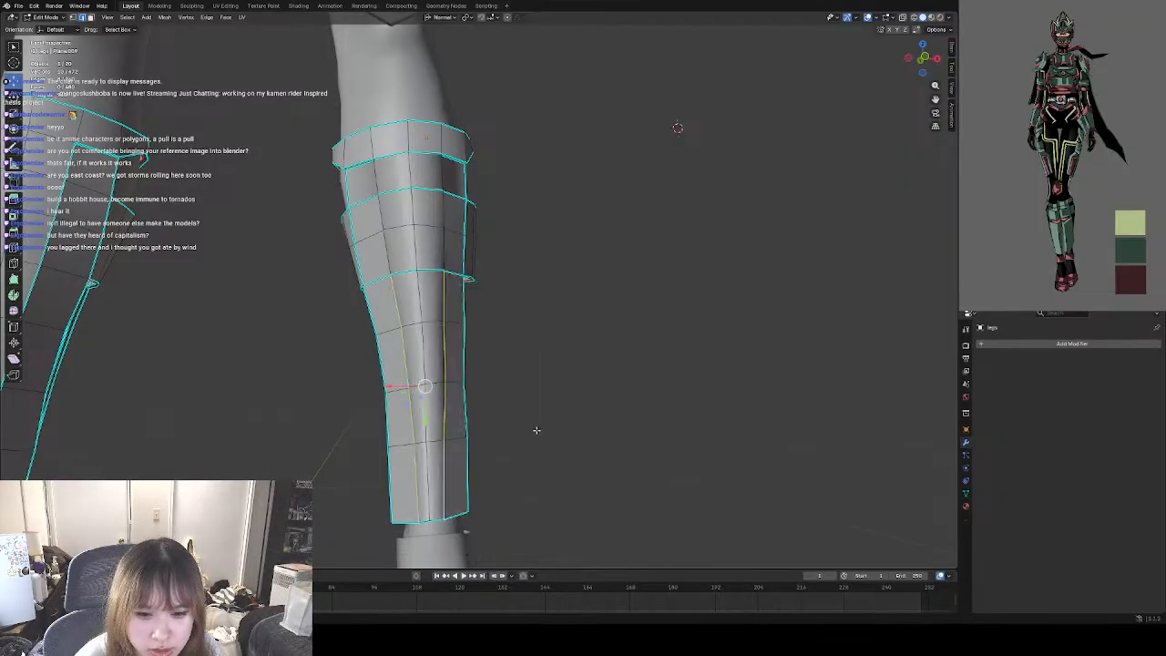
Mark the central vertical edges down the guard's lower four rows as sharp.
{"action": "mouse_move", "coordinate": [520, 411]}
{"action": "middle_mouse_down"}
{"action": "mouse_move", "coordinate": [492, 407]}
{"action": "mouse_move", "coordinate": [510, 424]}
{"action": "middle_mouse_up"}
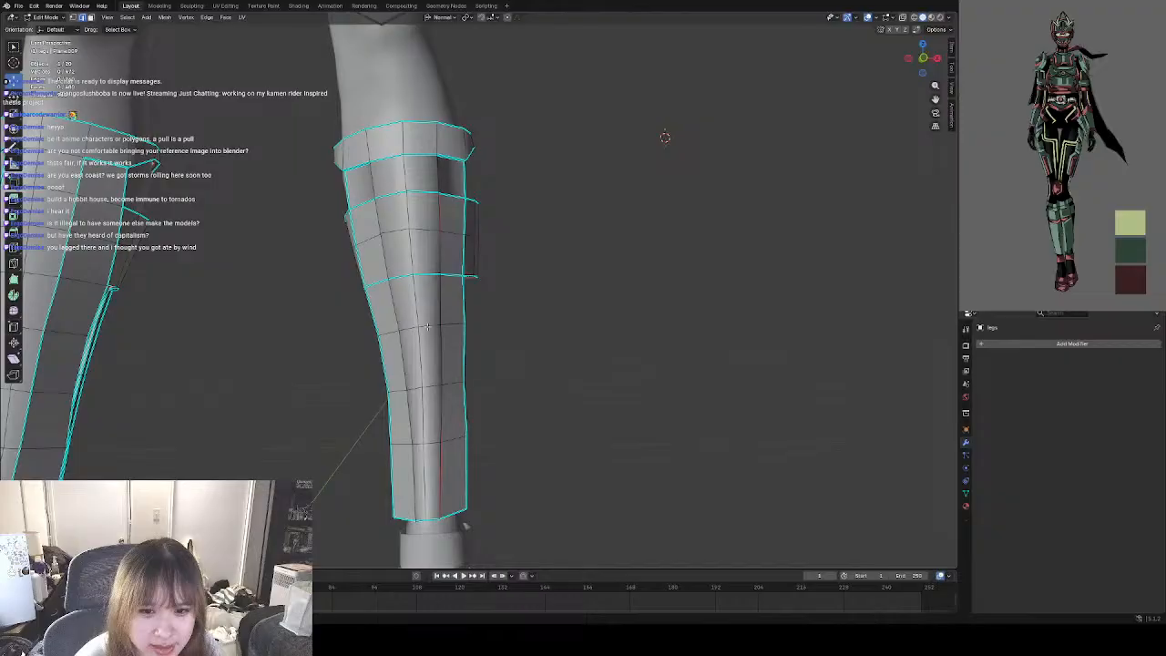
{"action": "left_click", "coordinate": [420, 354], "text": "shift"}
{"action": "left_click", "coordinate": [423, 414], "text": "shift"}
{"action": "left_click", "coordinate": [424, 464], "text": "shift"}
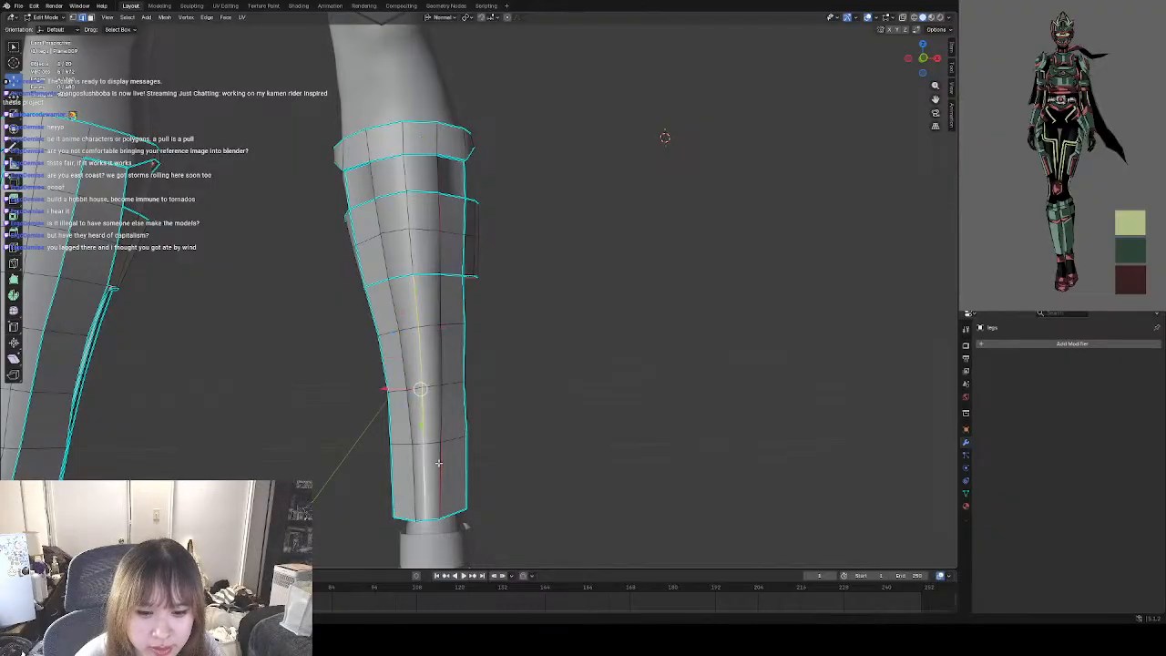
{"action": "right_click", "coordinate": [450, 415]}
{"action": "left_click", "coordinate": [483, 398]}
Save the file design1.blend.
{"action": "middle_click_drag", "start_coordinate": [508, 404], "coordinate": [440, 330]}
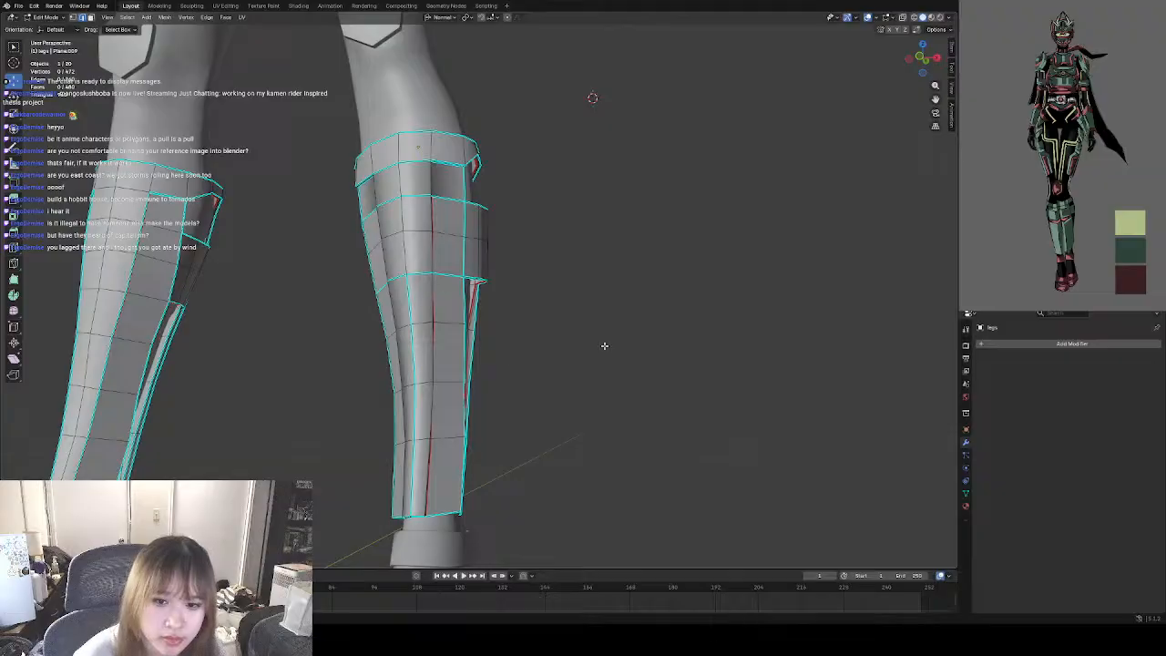
{"action": "middle_click_drag", "start_coordinate": [453, 333], "coordinate": [494, 362]}
{"action": "scroll", "coordinate": [416, 244], "scroll_direction": "up", "scroll_amount": 4}
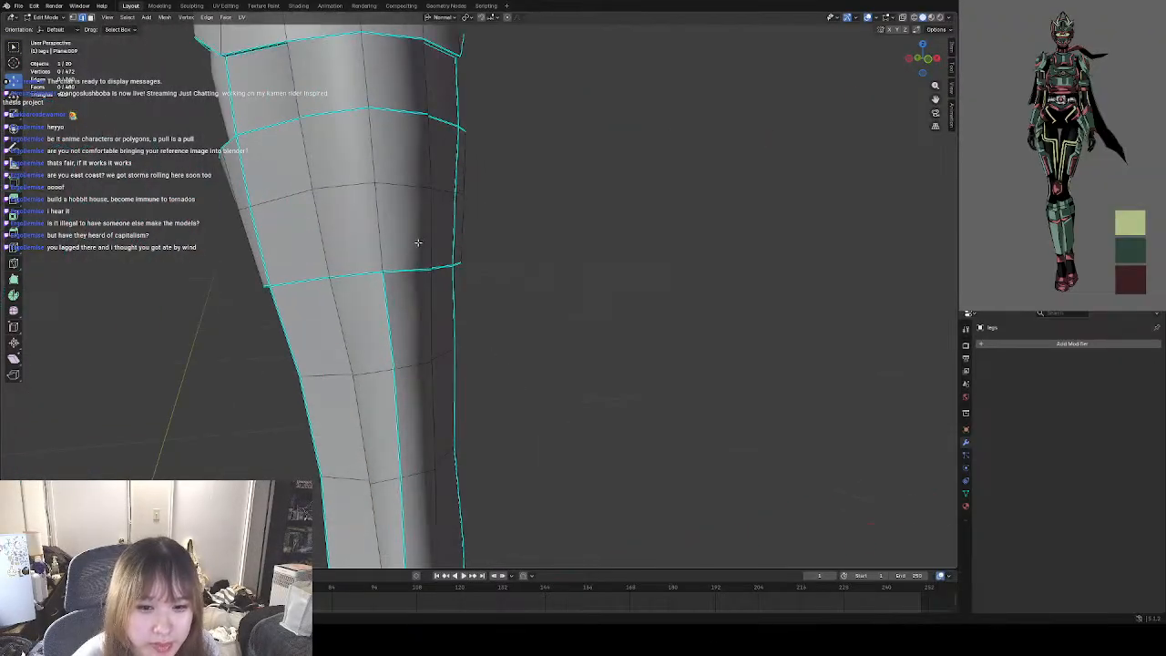
{"action": "mouse_move", "coordinate": [438, 246]}
{"action": "middle_mouse_down", "text": "shift"}
{"action": "mouse_move", "coordinate": [495, 323]}
{"action": "mouse_move", "coordinate": [461, 274]}
{"action": "mouse_move", "coordinate": [428, 255]}
{"action": "middle_mouse_up", "text": "shift"}
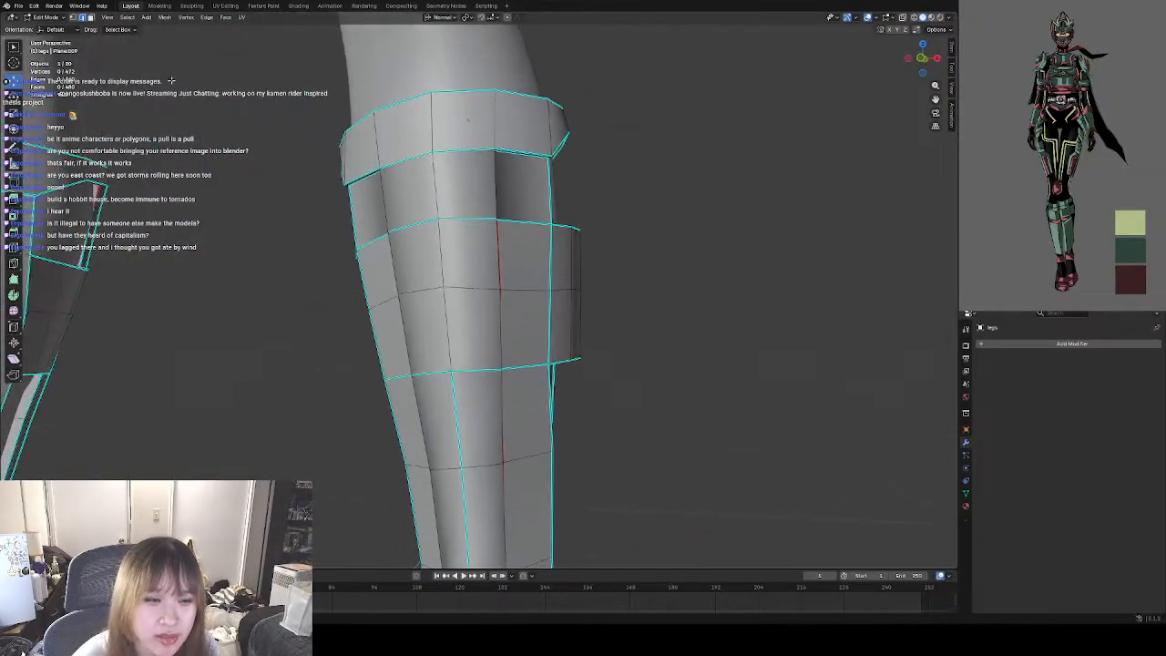
{"action": "left_click", "coordinate": [18, 6]}
{"action": "left_click", "coordinate": [31, 65]}
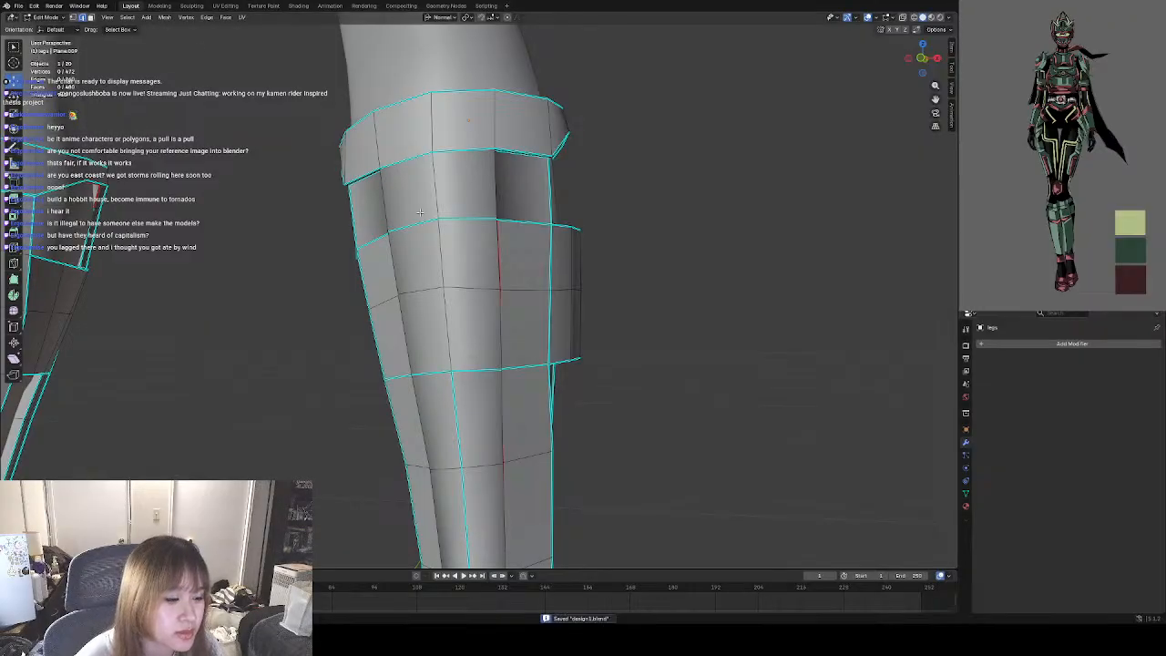
Examine the lower-leg guards' shading and sharp edges from the front and sides, near and far.
{"action": "middle_click_drag", "start_coordinate": [517, 309], "coordinate": [574, 293]}
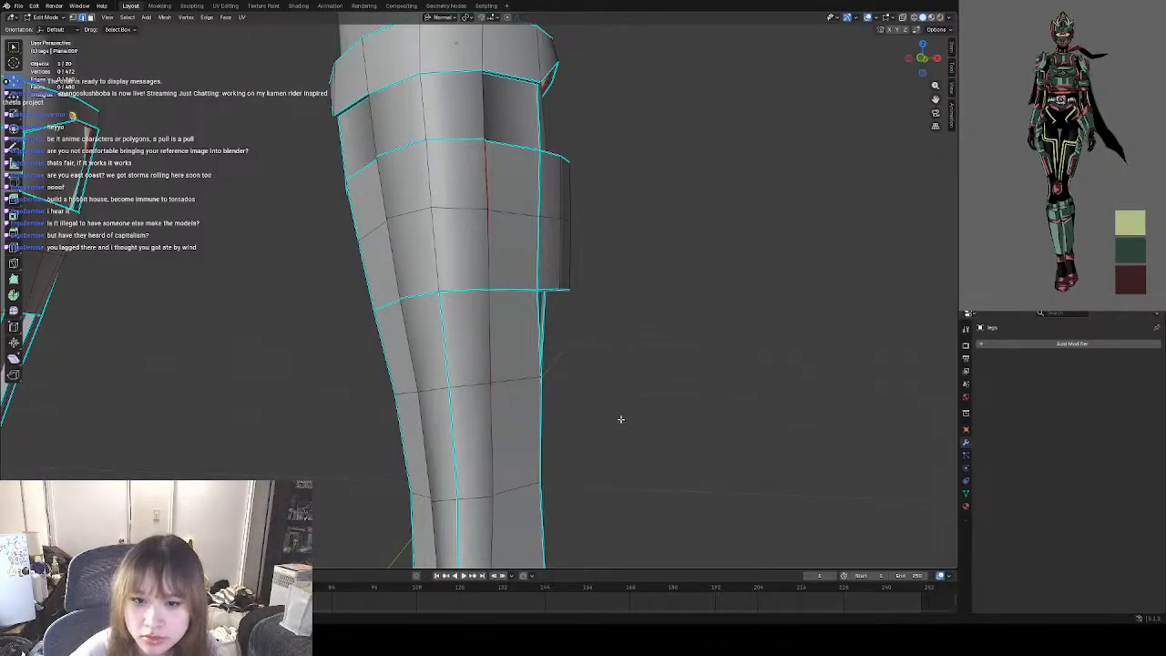
{"action": "middle_click_drag", "start_coordinate": [615, 289], "coordinate": [496, 352]}
{"action": "scroll", "coordinate": [519, 354], "scroll_direction": "down", "scroll_amount": 6}
{"action": "scroll", "coordinate": [483, 348], "scroll_direction": "up", "scroll_amount": 2}
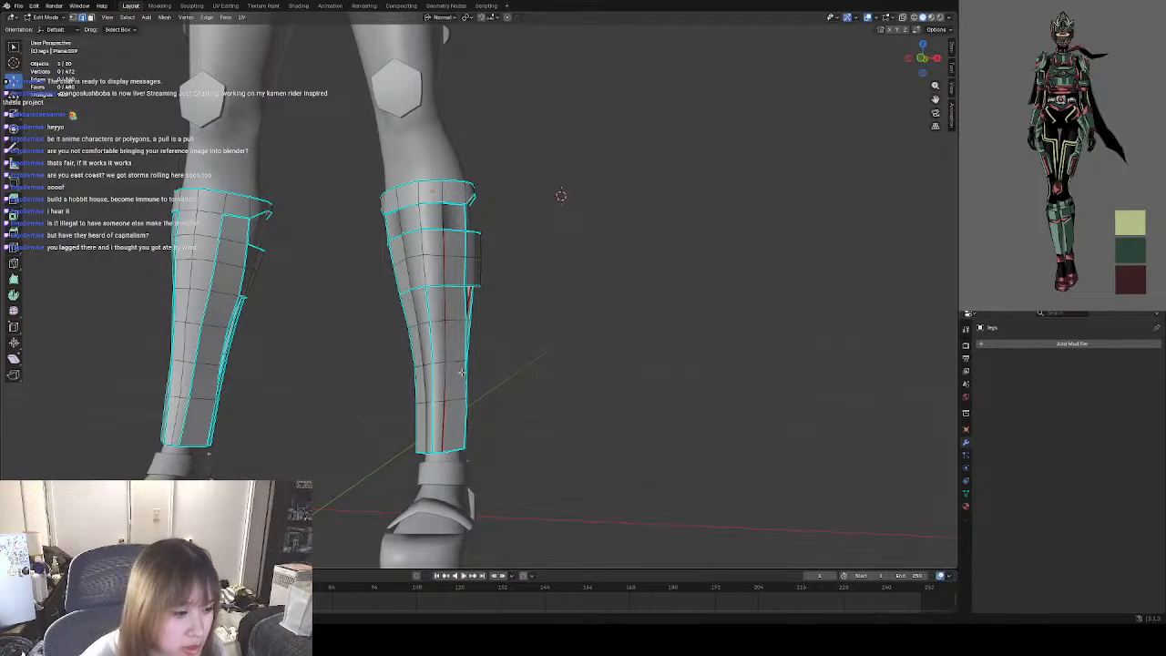
{"action": "scroll", "coordinate": [461, 371], "scroll_direction": "up", "scroll_amount": 5}
{"action": "scroll", "coordinate": [513, 364], "scroll_direction": "down", "scroll_amount": 5}
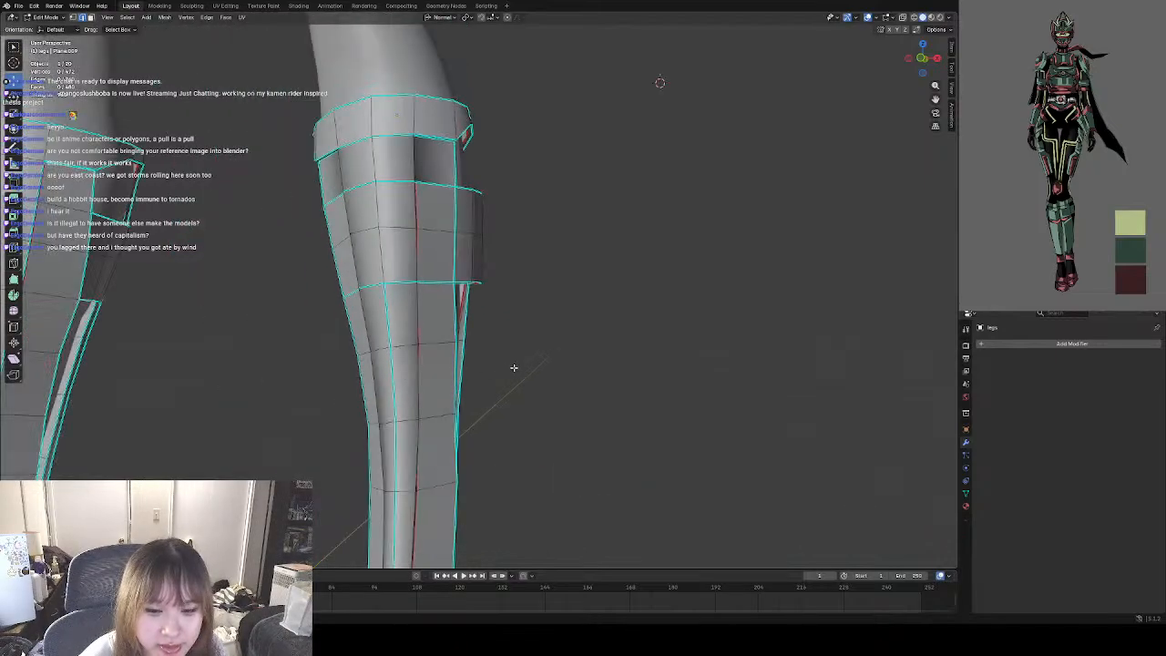
{"action": "middle_click_drag", "start_coordinate": [513, 364], "coordinate": [567, 363]}
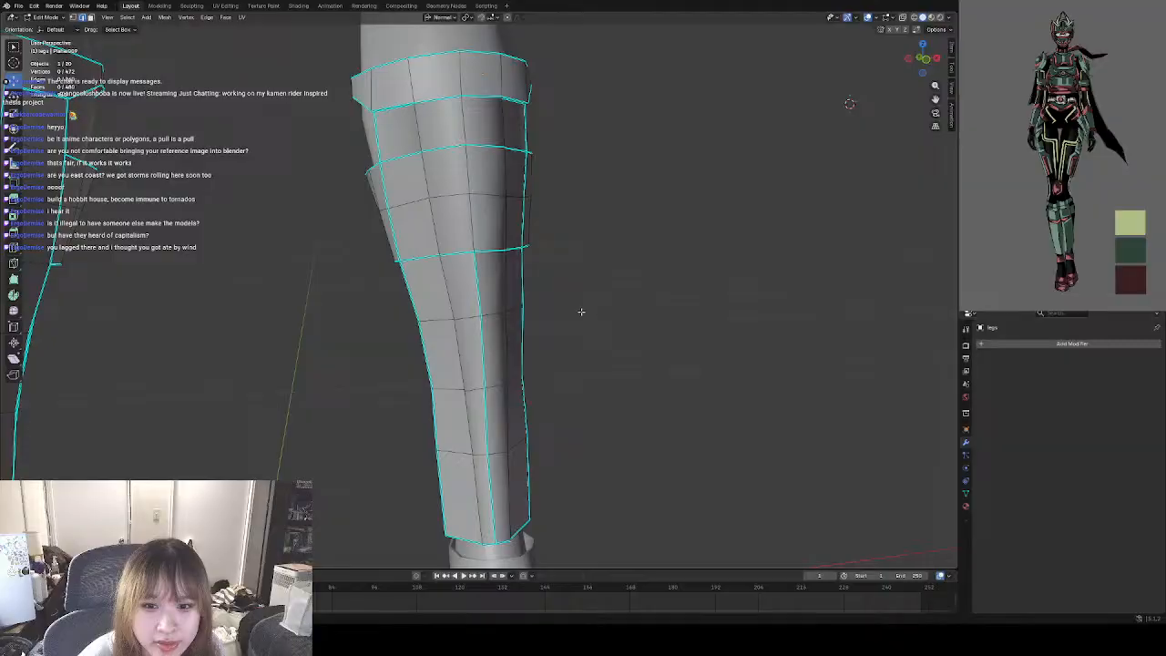
{"action": "middle_click_drag", "start_coordinate": [581, 312], "coordinate": [599, 361], "text": "shift"}
{"action": "scroll", "coordinate": [505, 282], "scroll_direction": "up", "scroll_amount": 3}
Clear the sharp marks from the vertical edges on both sides of the guard in the two rows below the band.
{"action": "middle_click_drag", "start_coordinate": [622, 307], "coordinate": [624, 366], "text": "shift"}
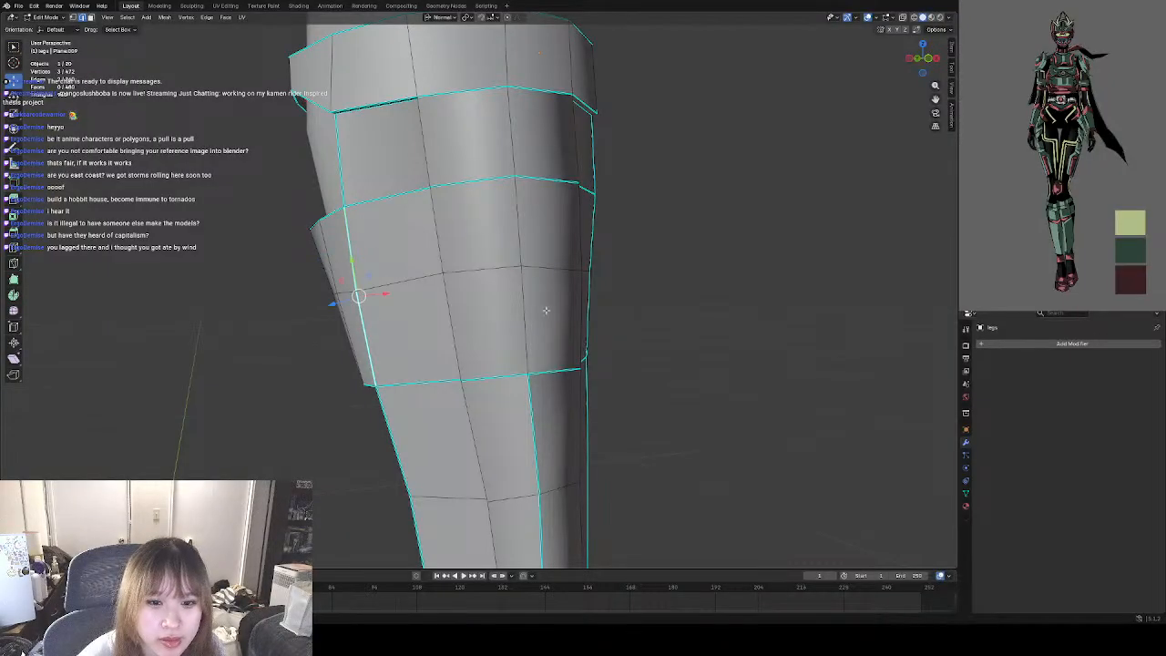
{"action": "middle_click_drag", "start_coordinate": [546, 310], "coordinate": [525, 237]}
{"action": "right_click", "coordinate": [439, 384]}
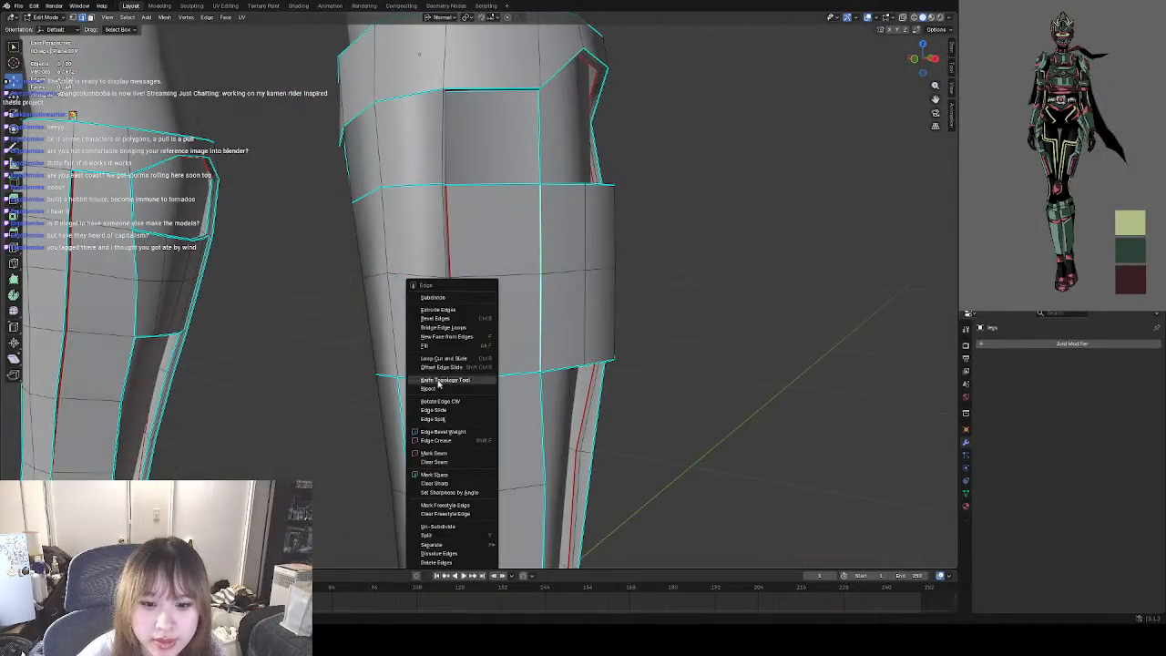
{"action": "left_click", "coordinate": [444, 478]}
{"action": "middle_click_drag", "start_coordinate": [656, 422], "coordinate": [734, 425]}
{"action": "scroll", "coordinate": [523, 408], "scroll_direction": "down", "scroll_amount": 2}
{"action": "middle_click_drag", "start_coordinate": [422, 211], "coordinate": [539, 244]}
{"action": "key", "text": "ctrl+e"}
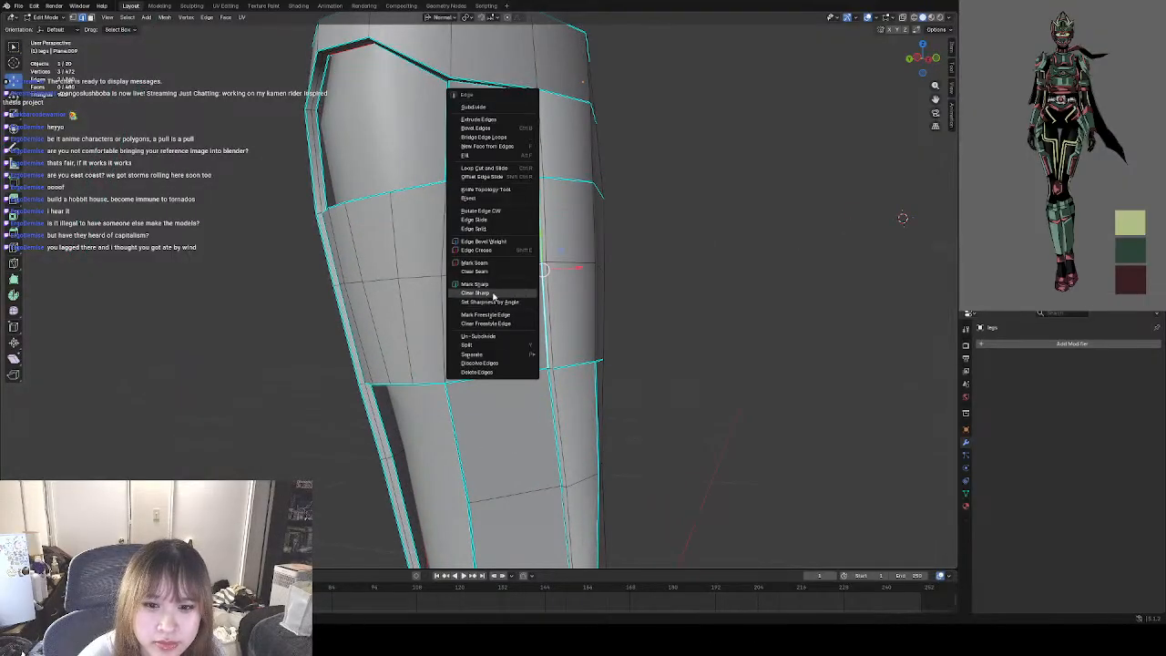
{"action": "left_click", "coordinate": [492, 292]}
Clear the seam and sharp marks from the vertical red-marked edge on the guard's side in the two rows below the band.
{"action": "middle_click_drag", "start_coordinate": [680, 315], "coordinate": [441, 318]}
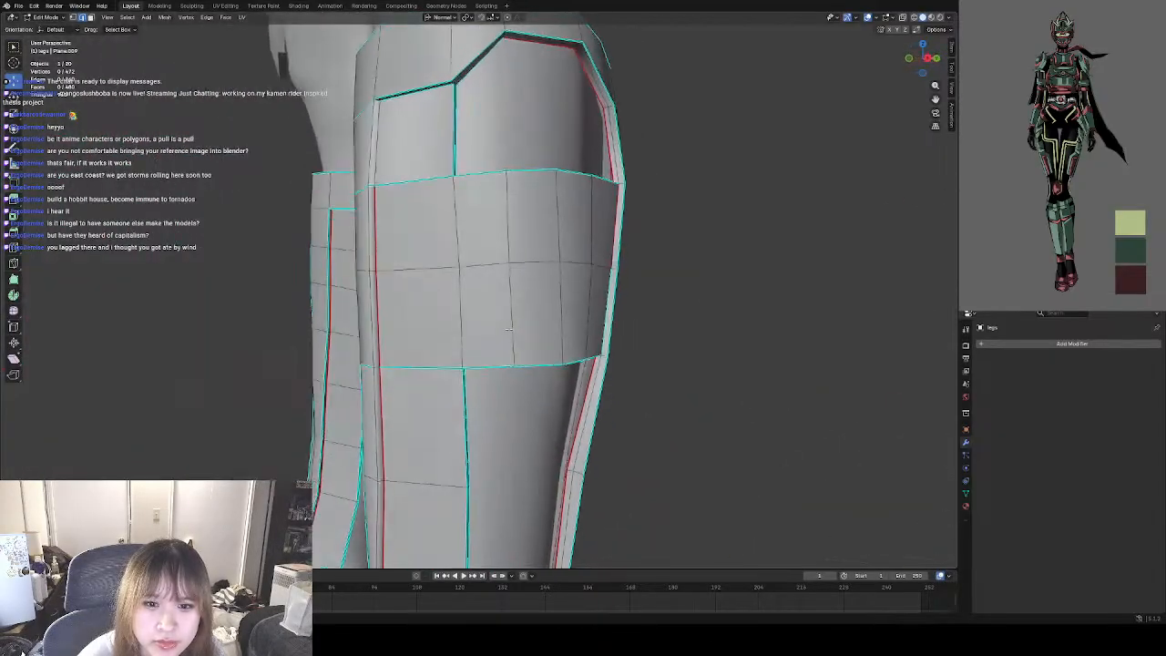
{"action": "right_click", "coordinate": [382, 292]}
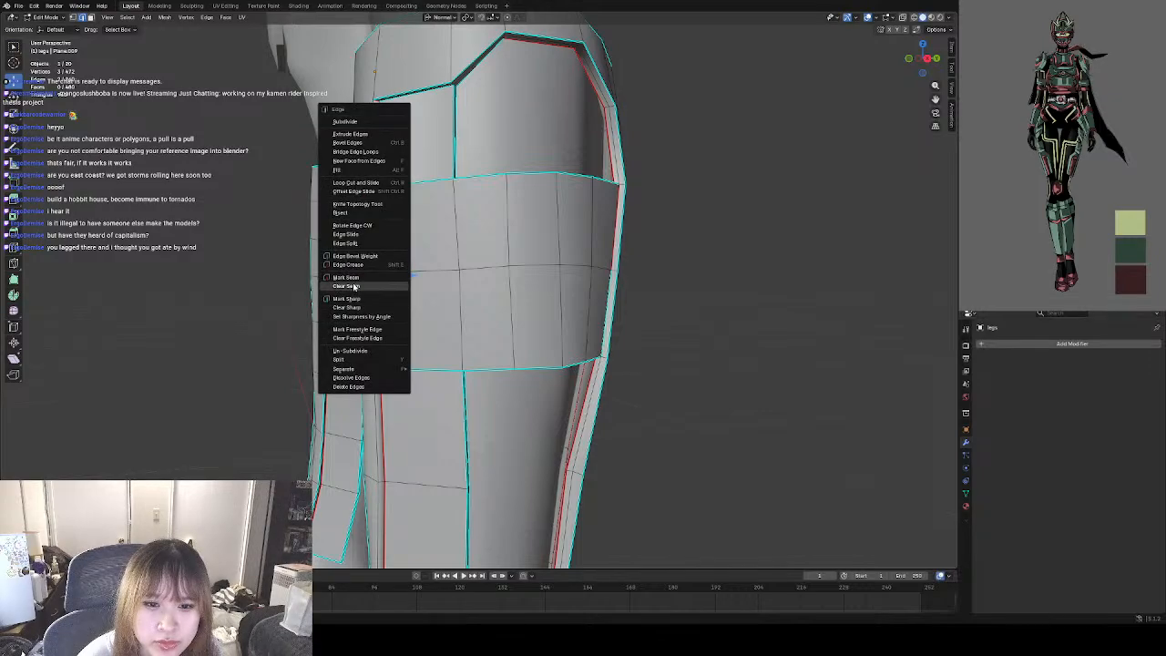
{"action": "left_click", "coordinate": [354, 288]}
{"action": "right_click", "coordinate": [378, 288]}
{"action": "left_click", "coordinate": [364, 311]}
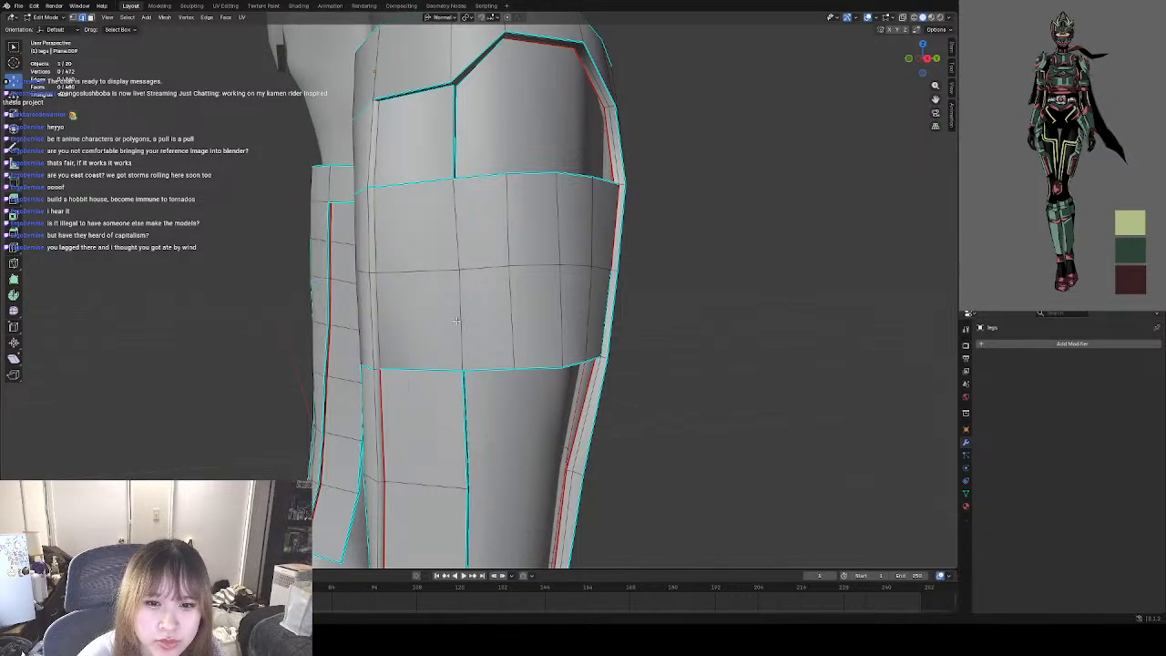
Inspect the shading of the lower-leg guards in Object Mode, and return to Edit Mode.
{"action": "middle_click_drag", "start_coordinate": [457, 321], "coordinate": [529, 290]}
{"action": "scroll", "coordinate": [515, 319], "scroll_direction": "down", "scroll_amount": 3}
{"action": "scroll", "coordinate": [549, 317], "scroll_direction": "up", "scroll_amount": 6}
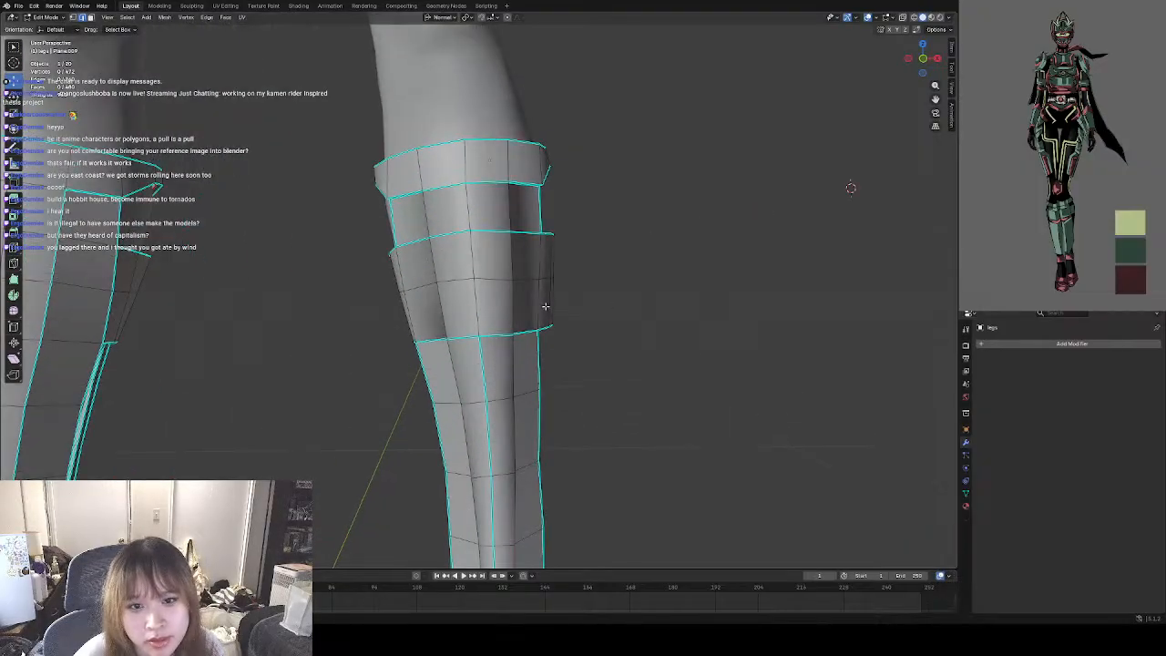
{"action": "scroll", "coordinate": [439, 256], "scroll_direction": "down", "scroll_amount": 5}
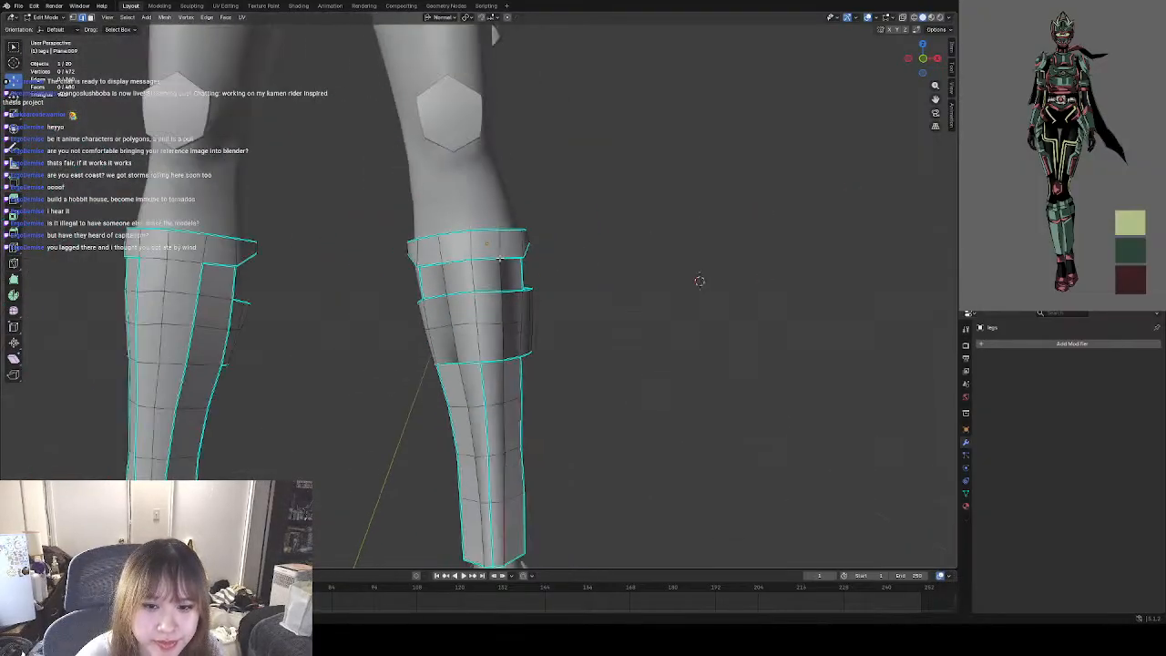
{"action": "middle_click_drag", "start_coordinate": [519, 360], "coordinate": [552, 382]}
{"action": "left_click", "coordinate": [45, 16]}
{"action": "left_click", "coordinate": [44, 28]}
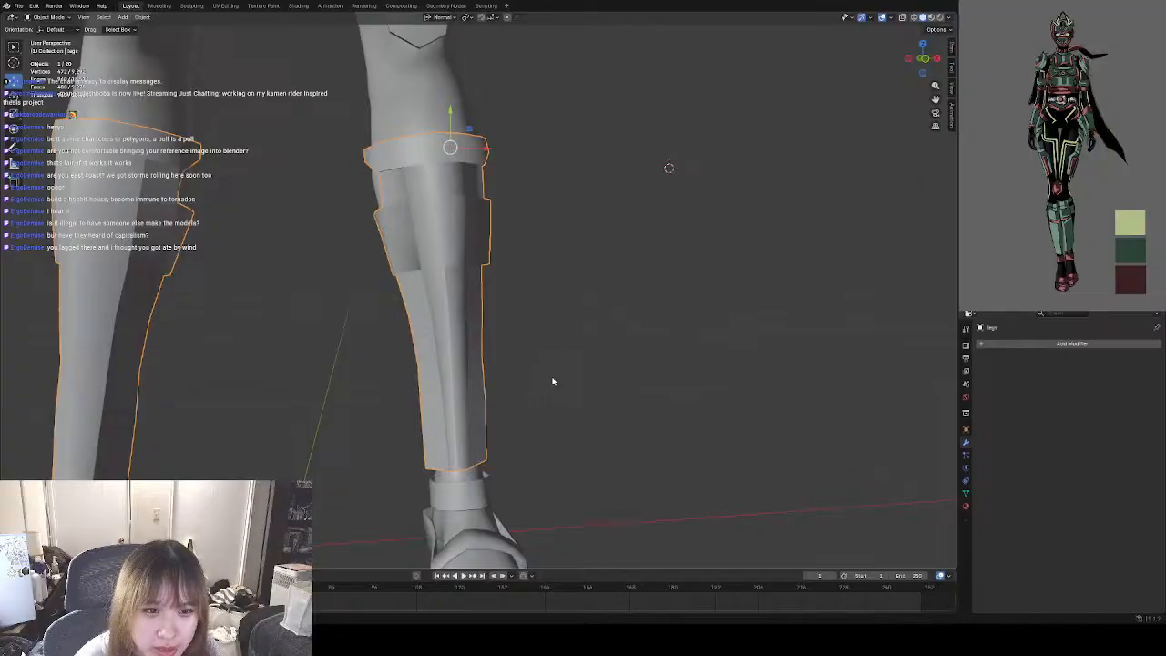
{"action": "middle_click_drag", "start_coordinate": [473, 357], "coordinate": [537, 372]}
{"action": "left_click", "coordinate": [41, 19]}
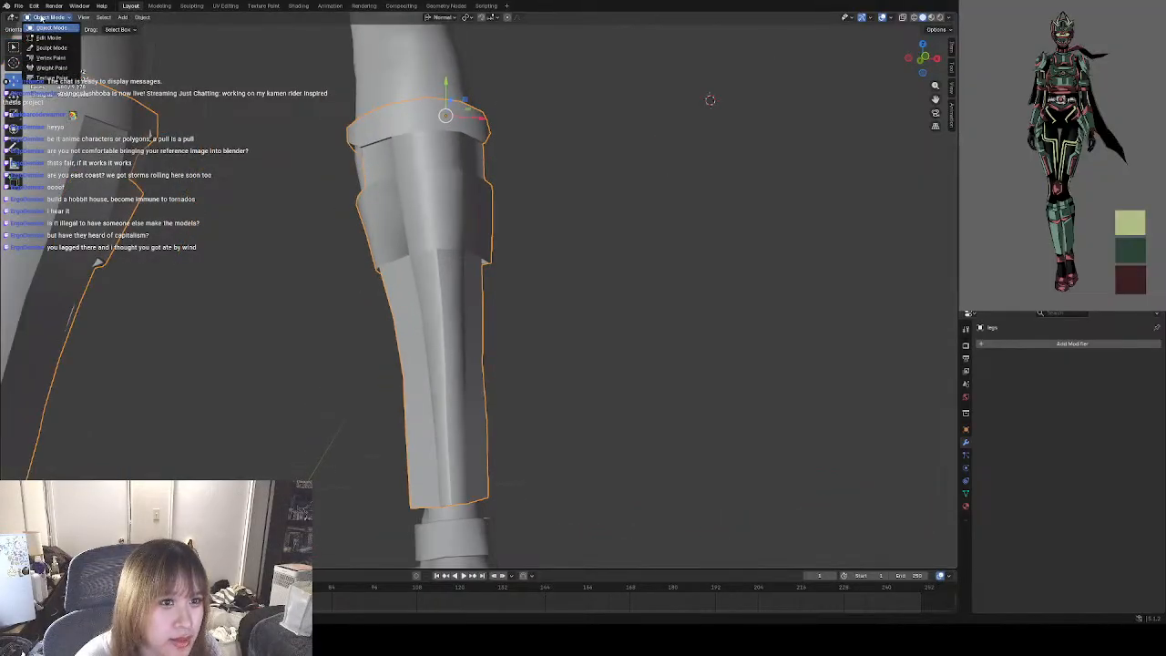
{"action": "left_click", "coordinate": [55, 42]}
{"action": "scroll", "coordinate": [414, 267], "scroll_direction": "down", "scroll_amount": 5}
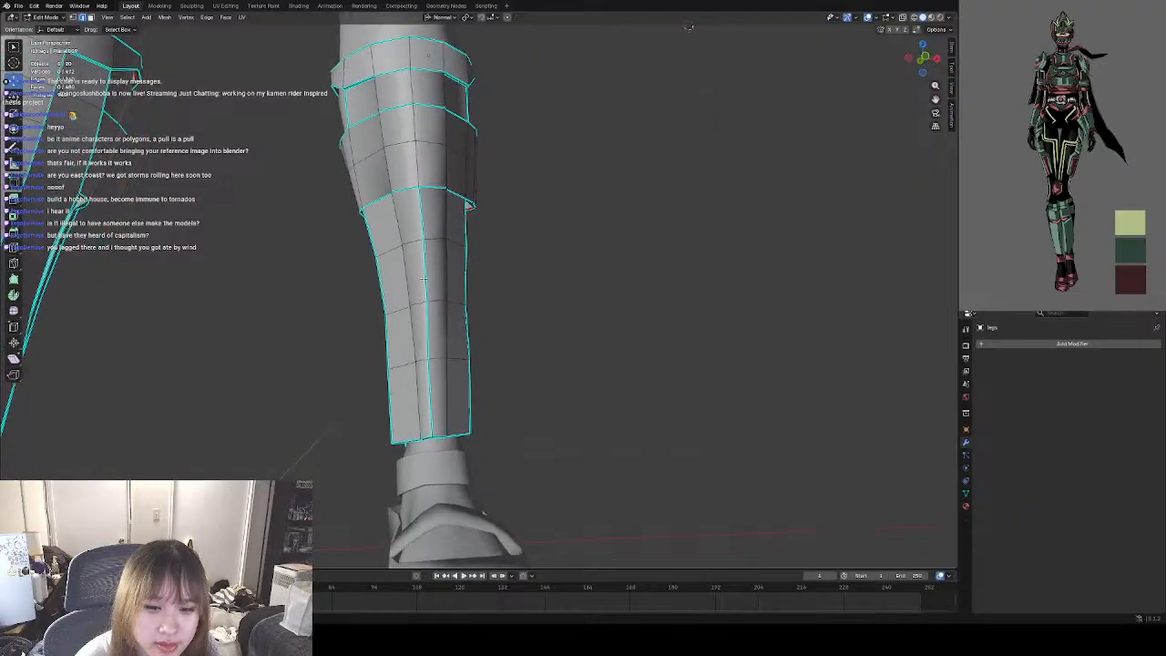
{"action": "scroll", "coordinate": [415, 275], "scroll_direction": "up", "scroll_amount": 5}
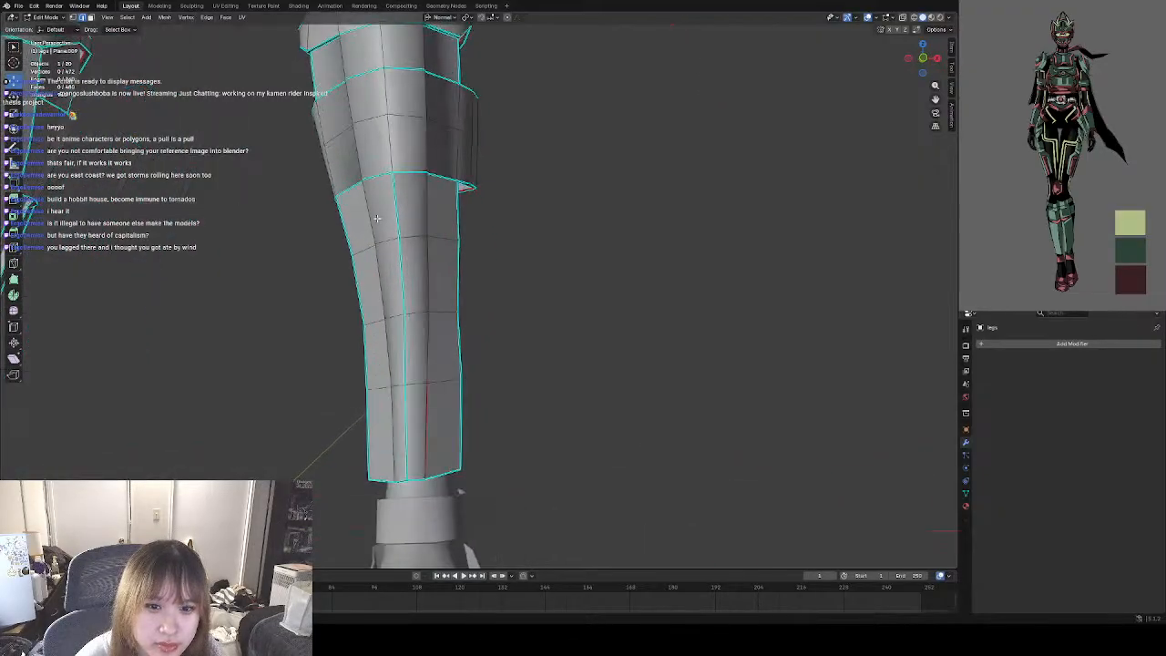
{"action": "left_click", "coordinate": [430, 220], "text": "shift"}
{"action": "left_click", "coordinate": [430, 270], "text": "shift"}
{"action": "left_click", "coordinate": [383, 287], "text": "shift"}
{"action": "left_click", "coordinate": [424, 339], "text": "shift"}
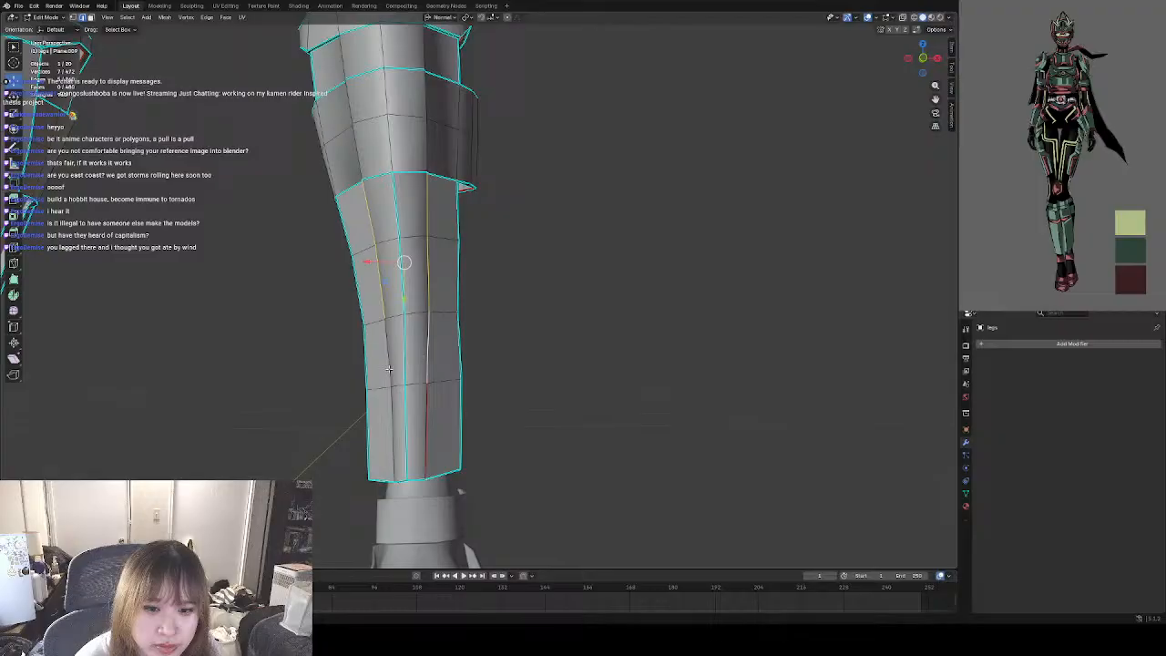
{"action": "left_click", "coordinate": [393, 364], "text": "shift"}
{"action": "left_click", "coordinate": [386, 432], "text": "shift"}
{"action": "left_click", "coordinate": [428, 427], "text": "shift"}
{"action": "middle_click_drag", "start_coordinate": [444, 423], "coordinate": [343, 428]}
{"action": "scroll", "coordinate": [394, 314], "scroll_direction": "up", "scroll_amount": 3}
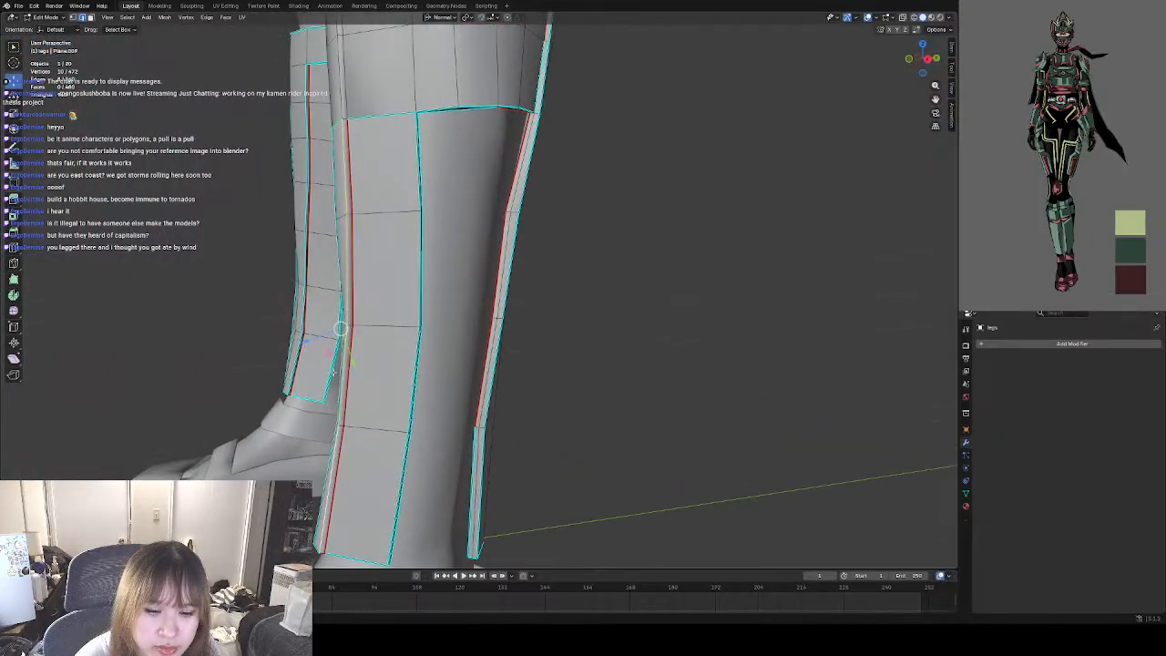
Clear the seam and sharp marks from the vertical red-marked edges along one side of the guard's lower four rows.
{"action": "mouse_move", "coordinate": [334, 371]}
{"action": "middle_mouse_down"}
{"action": "mouse_move", "coordinate": [418, 364]}
{"action": "mouse_move", "coordinate": [355, 368]}
{"action": "middle_mouse_up"}
{"action": "left_click", "coordinate": [377, 170]}
{"action": "left_click", "coordinate": [376, 253], "text": "shift"}
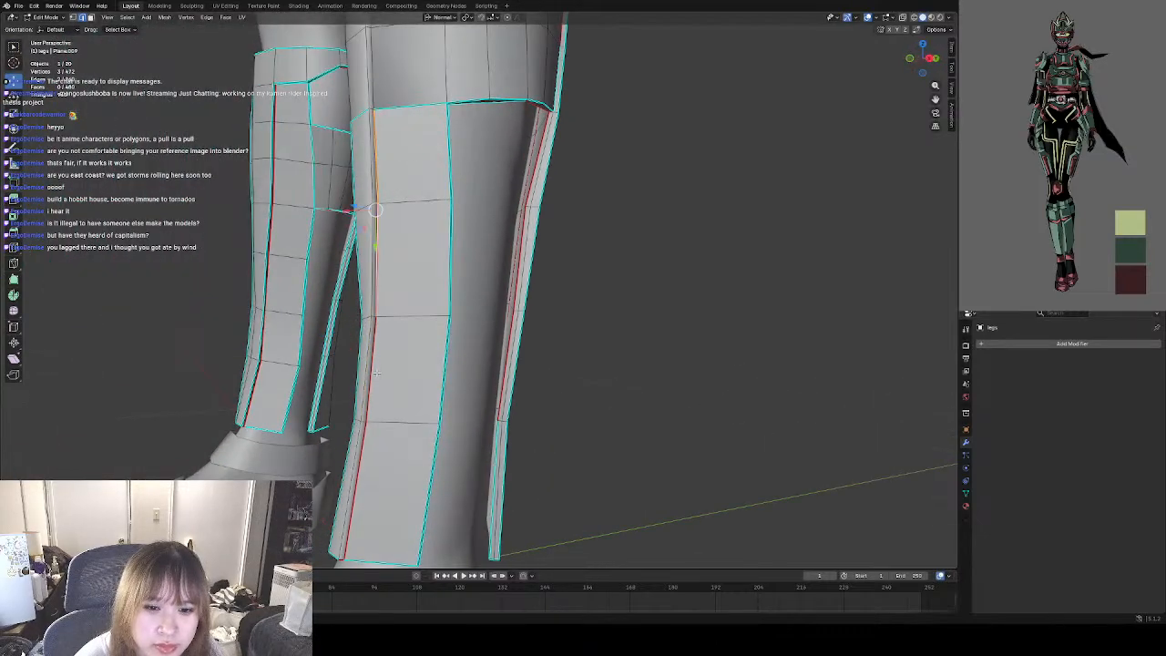
{"action": "left_click", "coordinate": [373, 360], "text": "shift"}
{"action": "left_click", "coordinate": [364, 463], "text": "shift"}
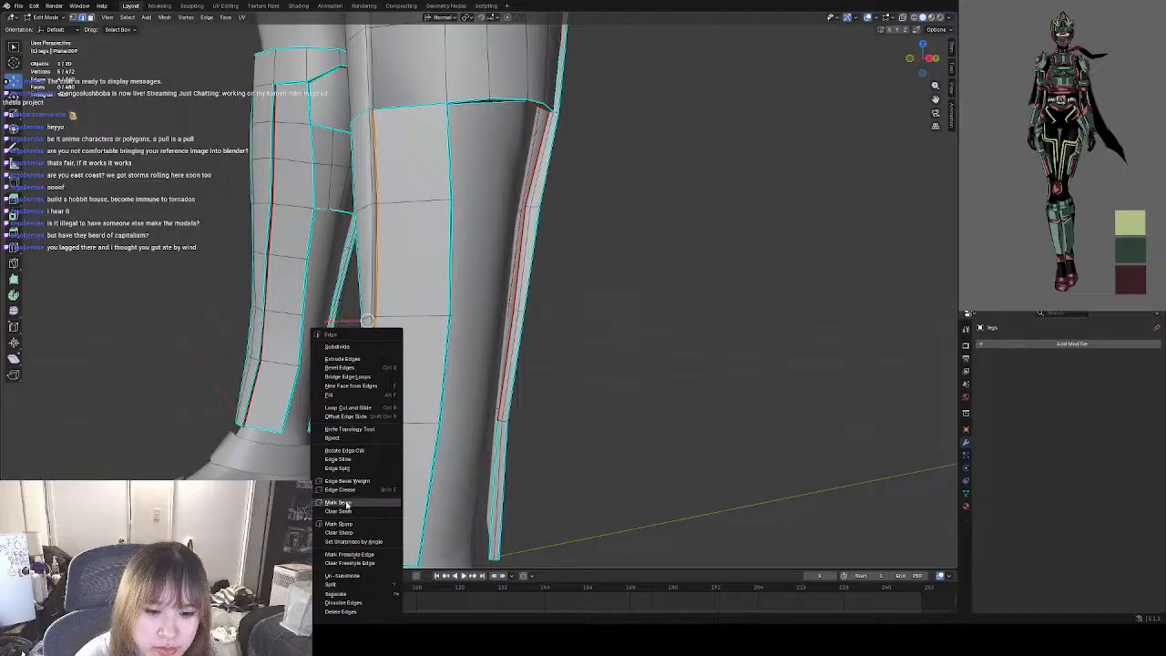
{"action": "left_click", "coordinate": [339, 524]}
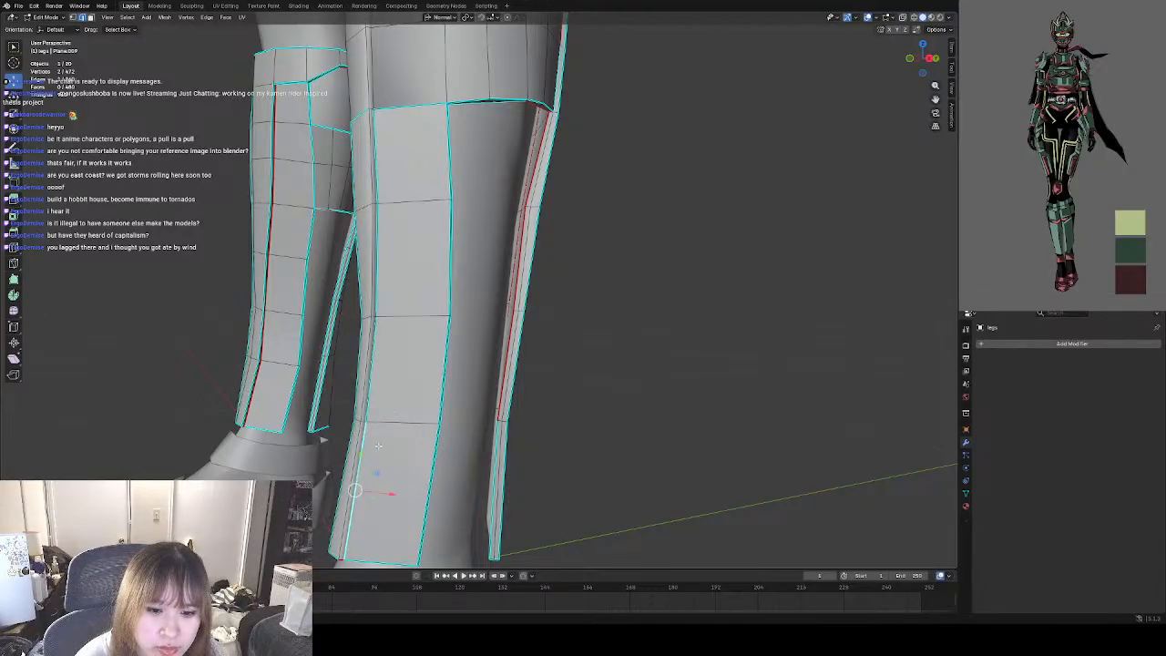
{"action": "right_click", "coordinate": [380, 190]}
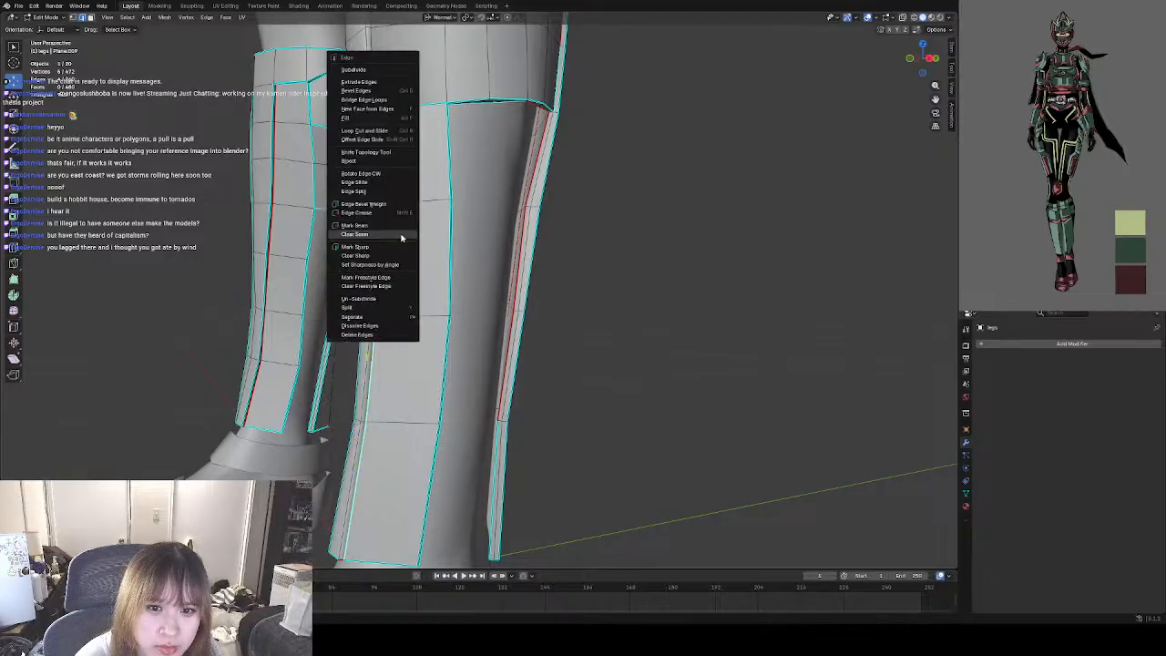
{"action": "left_click", "coordinate": [369, 256]}
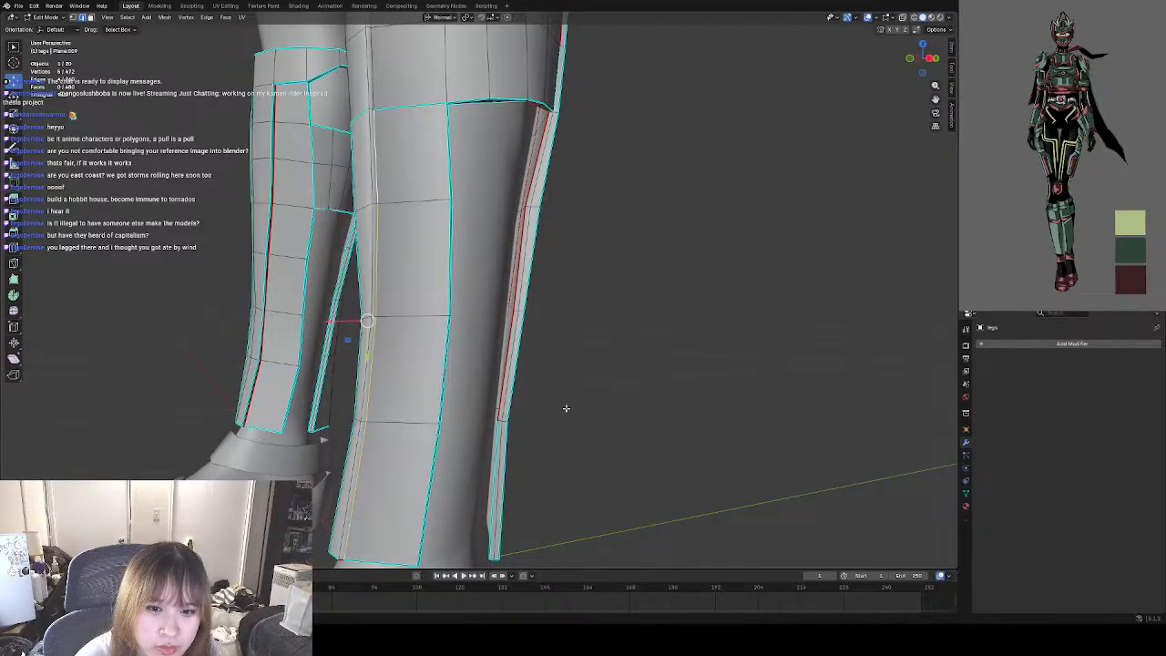
Clear the sharp marks from the vertical edges along the guard's opposite side in its lower four rows.
{"action": "middle_click_drag", "start_coordinate": [362, 381], "coordinate": [537, 391]}
{"action": "scroll", "coordinate": [484, 353], "scroll_direction": "down", "scroll_amount": 2}
{"action": "scroll", "coordinate": [537, 391], "scroll_direction": "up", "scroll_amount": 5}
{"action": "scroll", "coordinate": [524, 357], "scroll_direction": "down", "scroll_amount": 5}
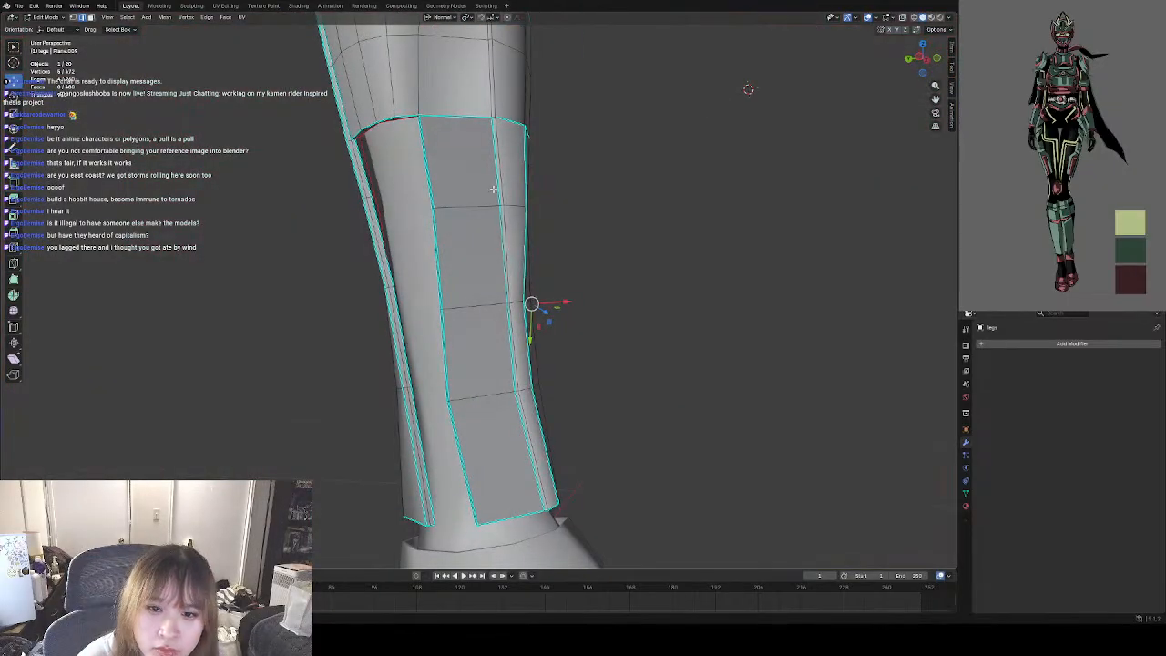
{"action": "right_click", "coordinate": [516, 416]}
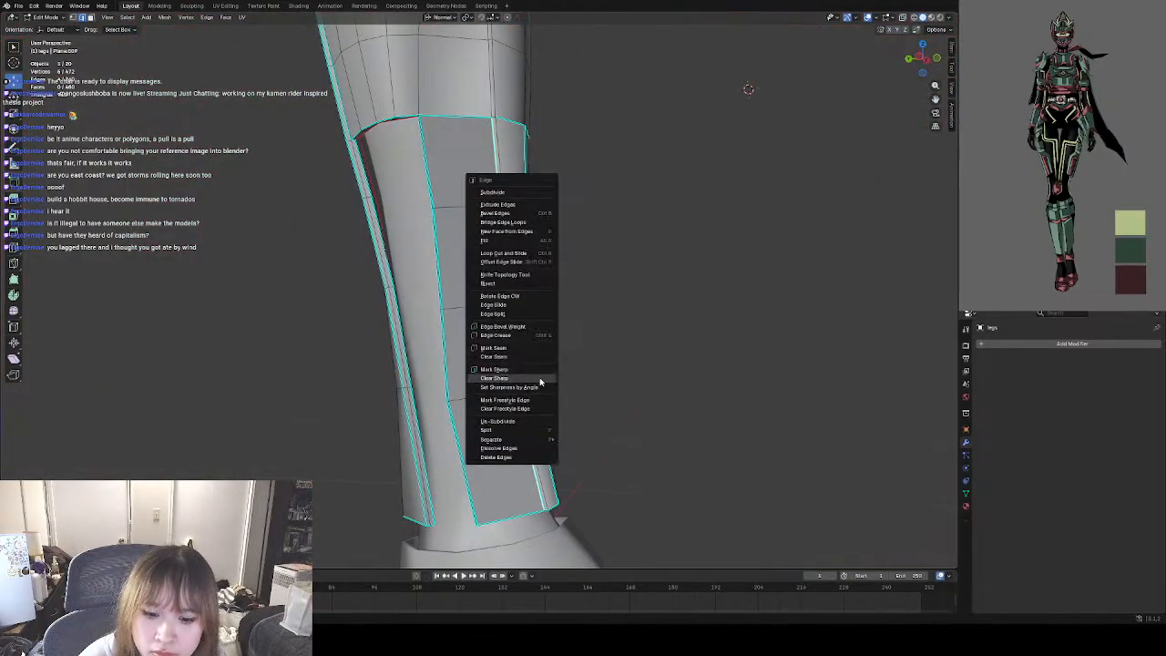
{"action": "left_click", "coordinate": [542, 392]}
Try shifting the side face beside the opening just below the band outward along its normal, and undo the shift.
{"action": "middle_click_drag", "start_coordinate": [611, 380], "coordinate": [355, 289]}
{"action": "scroll", "coordinate": [342, 211], "scroll_direction": "up", "scroll_amount": 4}
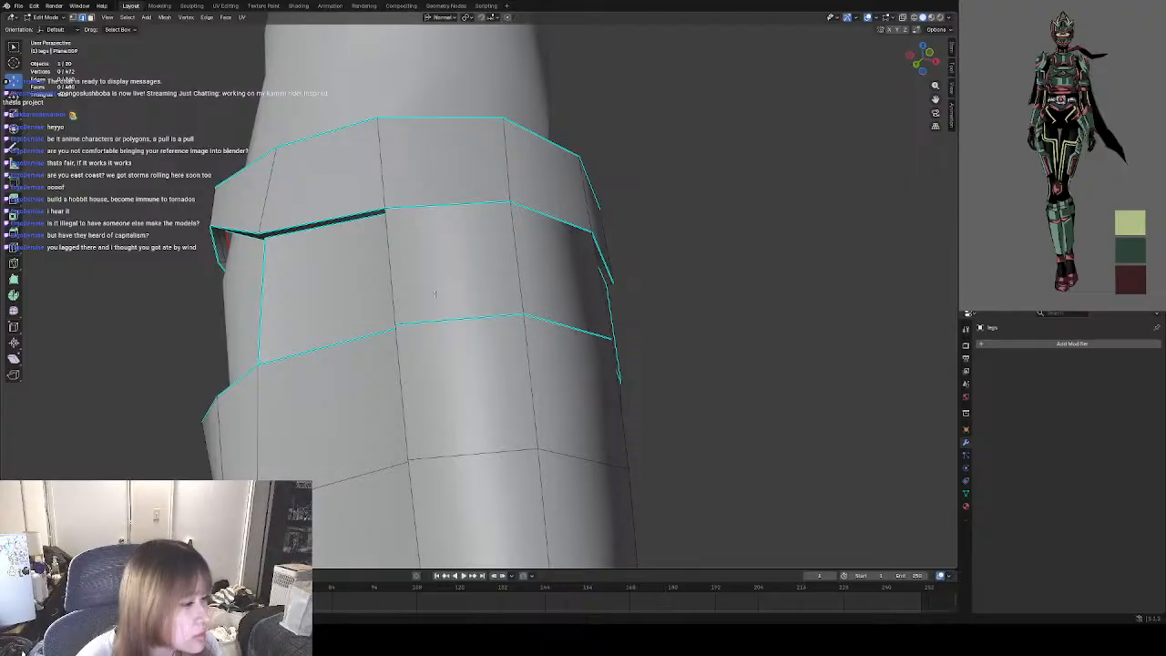
{"action": "mouse_move", "coordinate": [435, 294]}
{"action": "middle_mouse_down"}
{"action": "mouse_move", "coordinate": [477, 292]}
{"action": "mouse_move", "coordinate": [438, 302]}
{"action": "middle_mouse_up"}
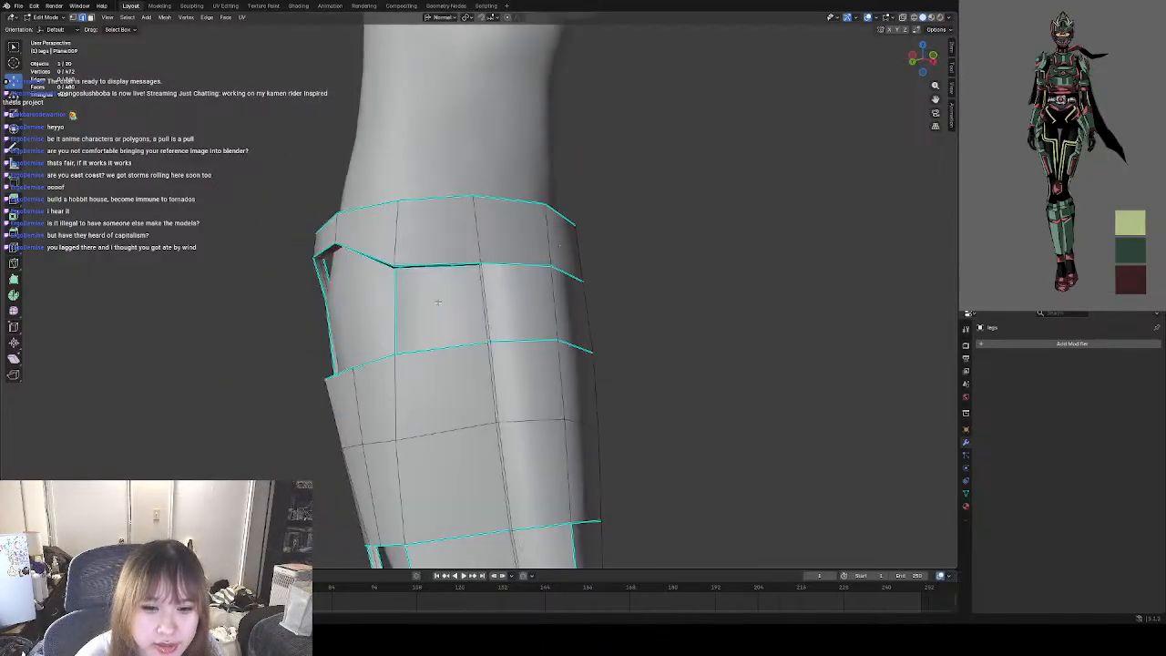
{"action": "scroll", "coordinate": [438, 302], "scroll_direction": "up", "scroll_amount": 5}
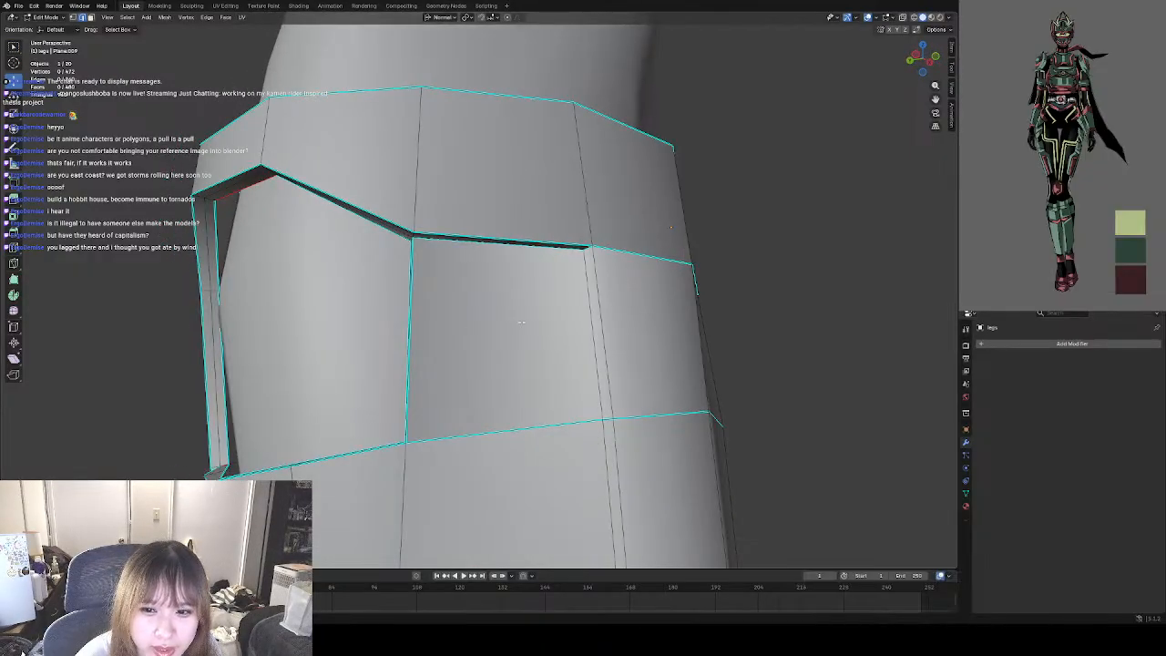
{"action": "middle_click_drag", "start_coordinate": [521, 322], "coordinate": [430, 311]}
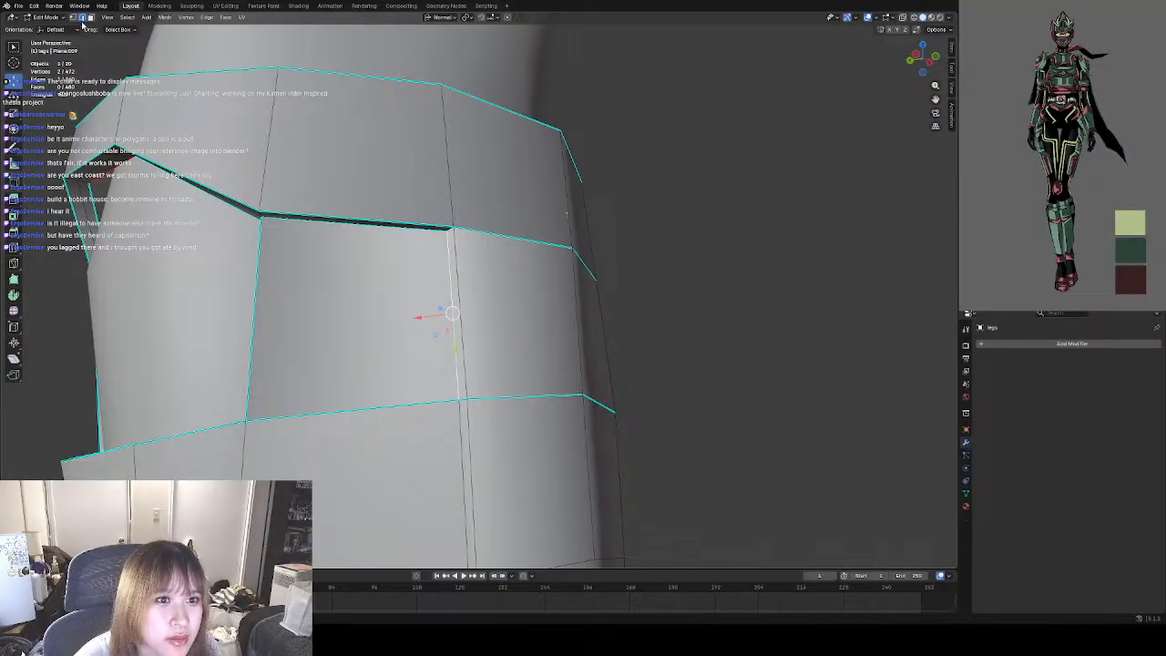
{"action": "left_click", "coordinate": [354, 289]}
{"action": "middle_click_drag", "start_coordinate": [353, 289], "coordinate": [454, 326]}
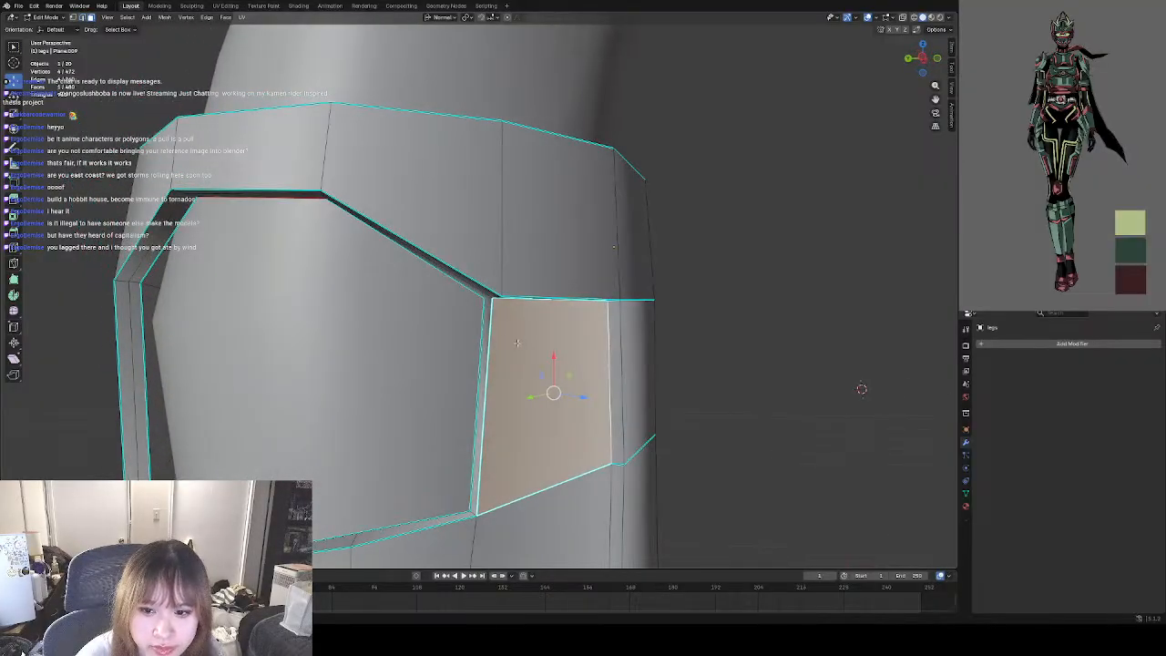
{"action": "middle_click_drag", "start_coordinate": [529, 369], "coordinate": [484, 337], "text": "shift"}
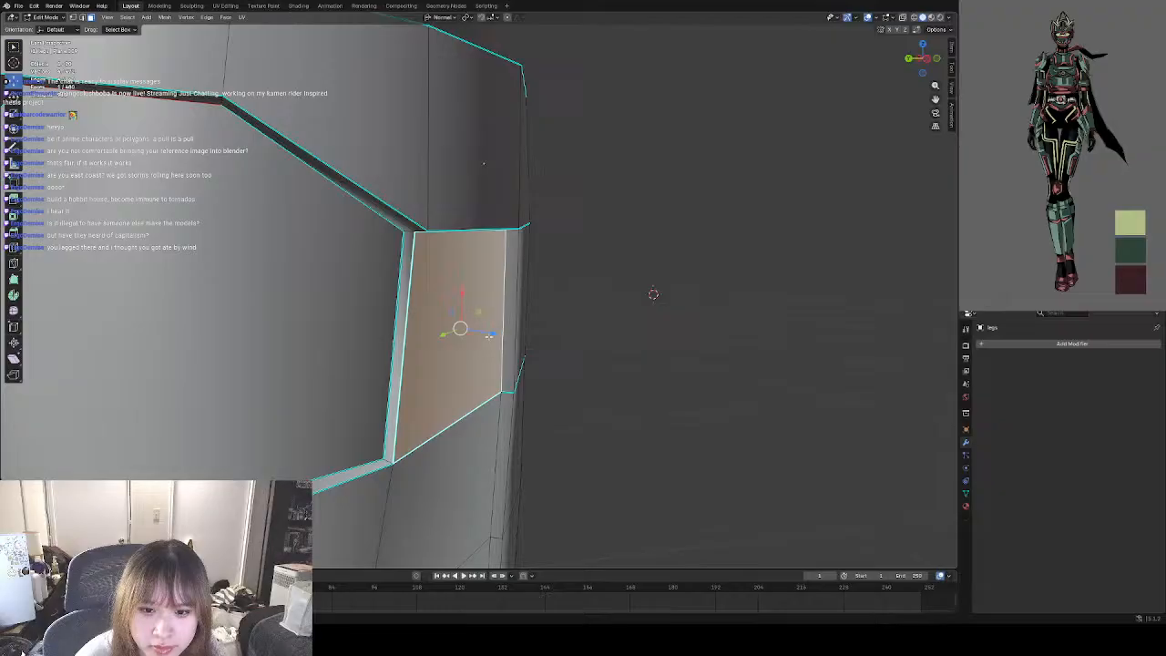
{"action": "key", "text": "g"}
{"action": "key", "text": "z"}
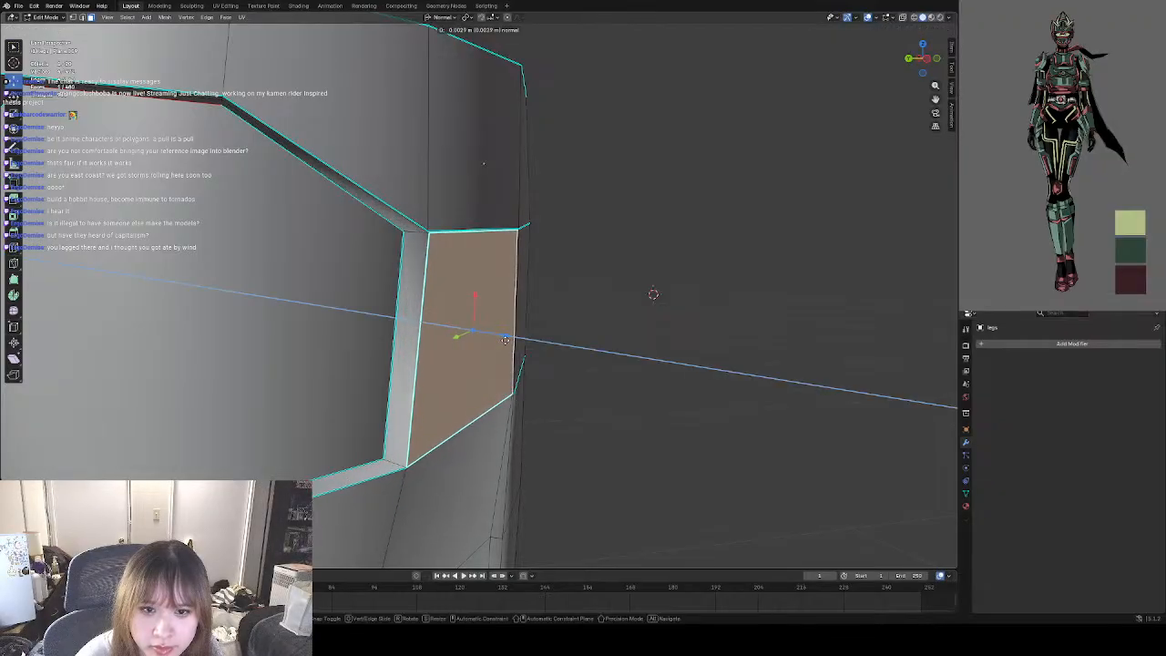
{"action": "left_click", "coordinate": [507, 340]}
{"action": "left_click", "coordinate": [615, 349]}
{"action": "middle_click_drag", "start_coordinate": [640, 348], "coordinate": [553, 346]}
{"action": "key", "text": "ctrl+z"}
Inspect the lower-leg guards' panels and side openings, and examine their shading in Object Mode.
{"action": "middle_click_drag", "start_coordinate": [376, 334], "coordinate": [422, 325]}
{"action": "left_click", "coordinate": [371, 305]}
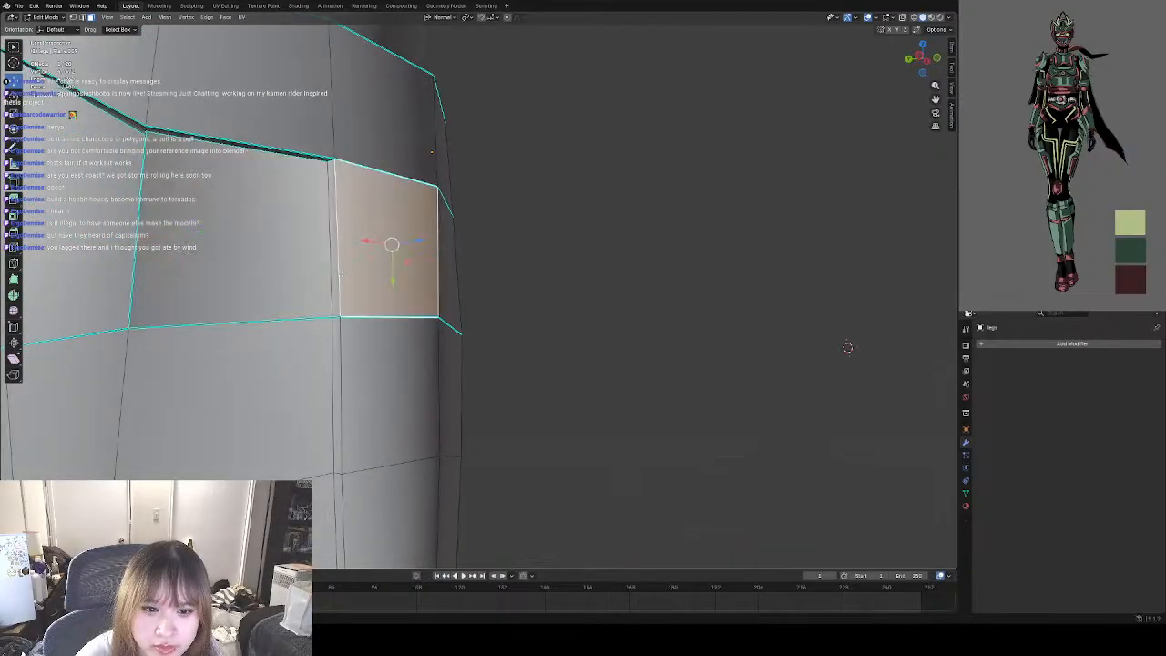
{"action": "middle_click_drag", "start_coordinate": [669, 285], "coordinate": [499, 294]}
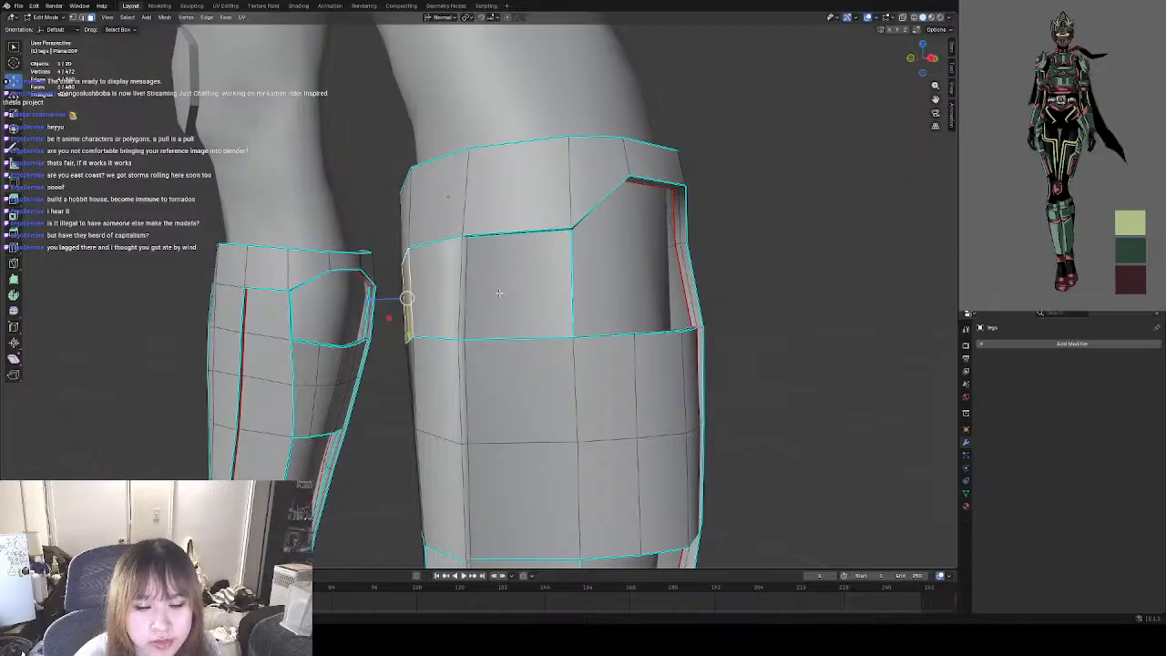
{"action": "scroll", "coordinate": [500, 293], "scroll_direction": "up", "scroll_amount": 1}
{"action": "left_click", "coordinate": [797, 299]}
{"action": "scroll", "coordinate": [614, 286], "scroll_direction": "down", "scroll_amount": 3}
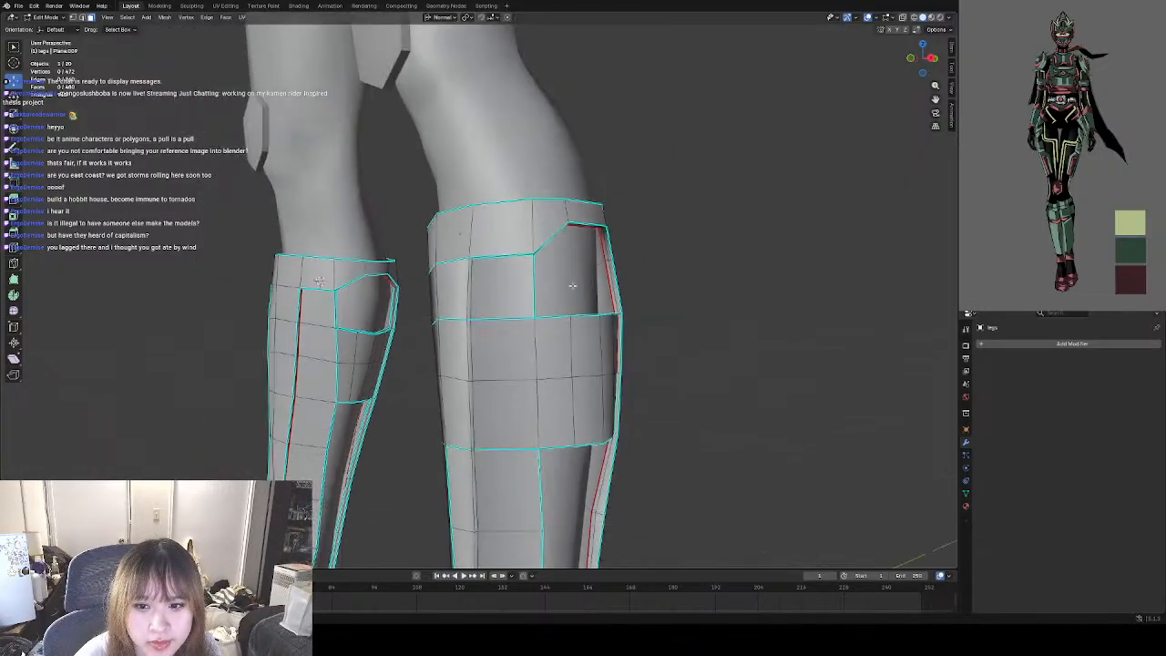
{"action": "mouse_move", "coordinate": [572, 283]}
{"action": "middle_mouse_down"}
{"action": "mouse_move", "coordinate": [555, 302]}
{"action": "mouse_move", "coordinate": [629, 311]}
{"action": "mouse_move", "coordinate": [584, 303]}
{"action": "middle_mouse_up"}
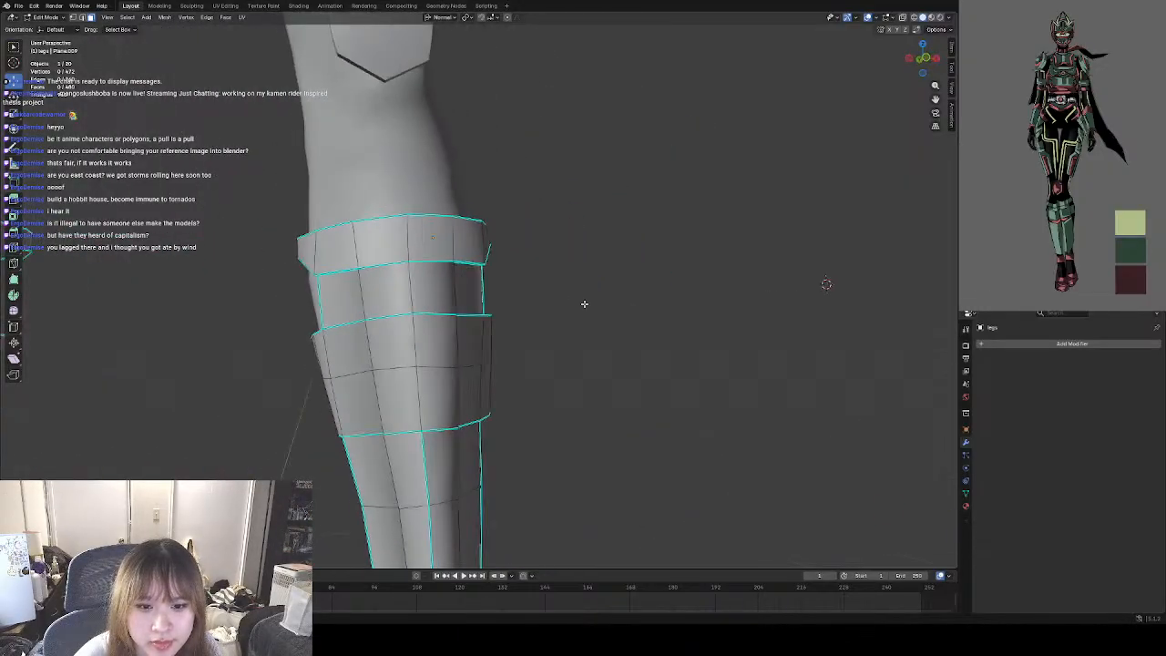
{"action": "left_click", "coordinate": [42, 19]}
{"action": "left_click", "coordinate": [52, 28]}
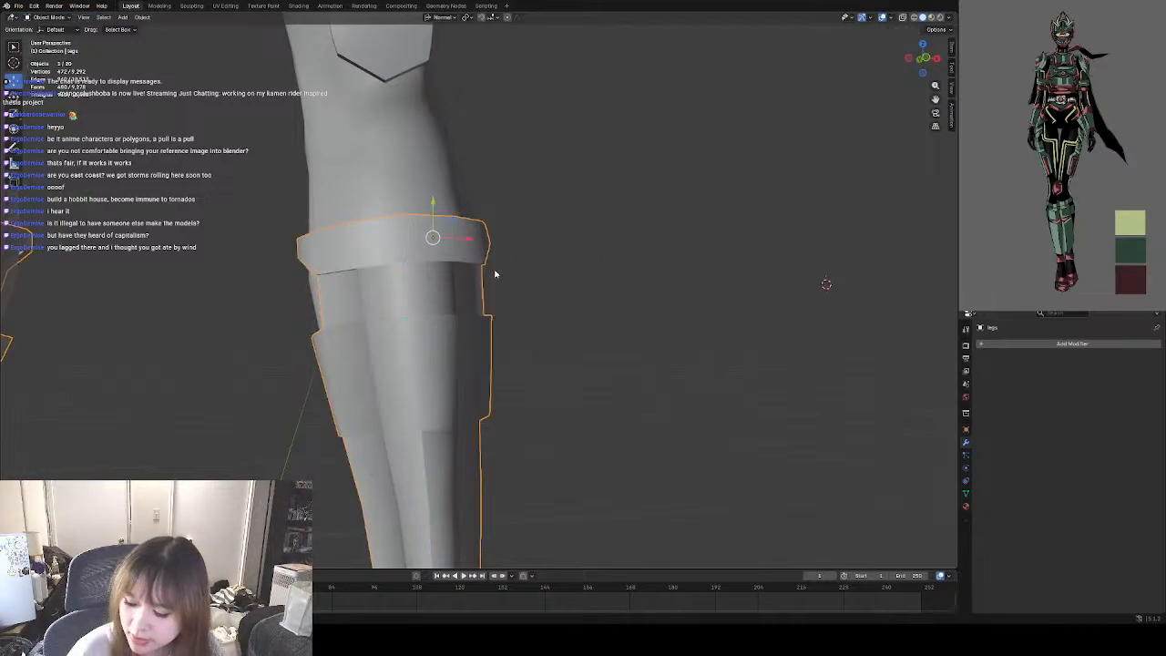
{"action": "scroll", "coordinate": [495, 274], "scroll_direction": "down", "scroll_amount": 4}
{"action": "middle_click_drag", "start_coordinate": [583, 252], "coordinate": [529, 261]}
{"action": "scroll", "coordinate": [546, 293], "scroll_direction": "down", "scroll_amount": 1}
{"action": "scroll", "coordinate": [492, 294], "scroll_direction": "up", "scroll_amount": 6}
{"action": "middle_click_drag", "start_coordinate": [602, 296], "coordinate": [539, 282]}
{"action": "middle_click_drag", "start_coordinate": [481, 246], "coordinate": [540, 327]}
{"action": "middle_click_drag", "start_coordinate": [466, 230], "coordinate": [488, 270]}
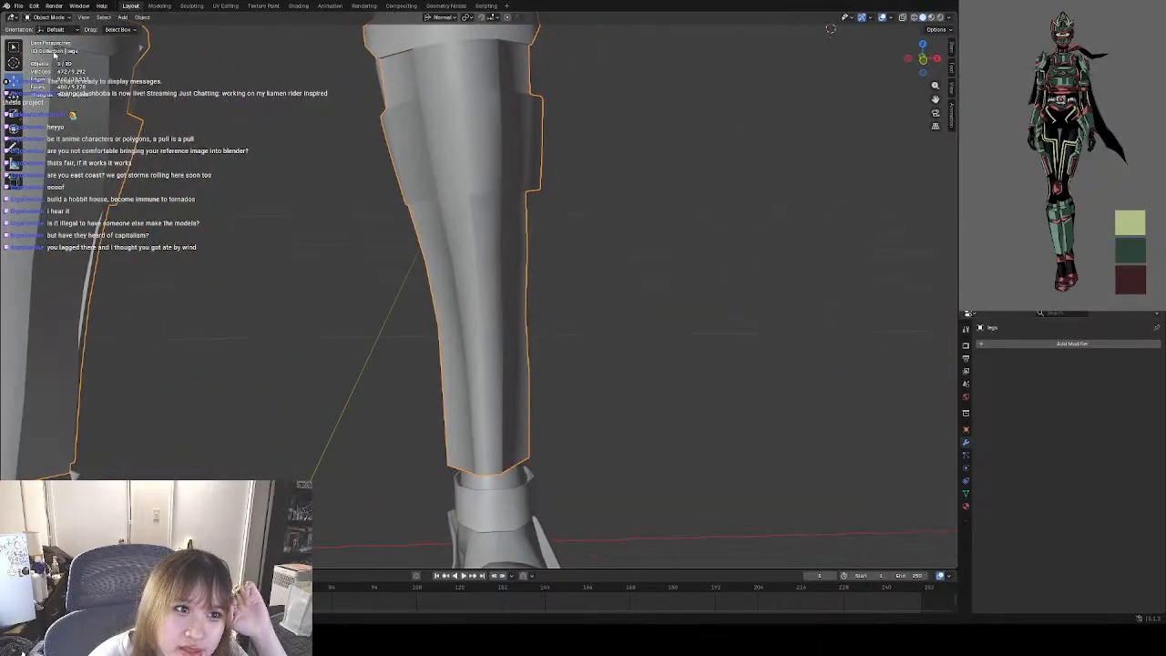
Return to Edit Mode on the guards and save the file.
{"action": "left_click", "coordinate": [52, 17]}
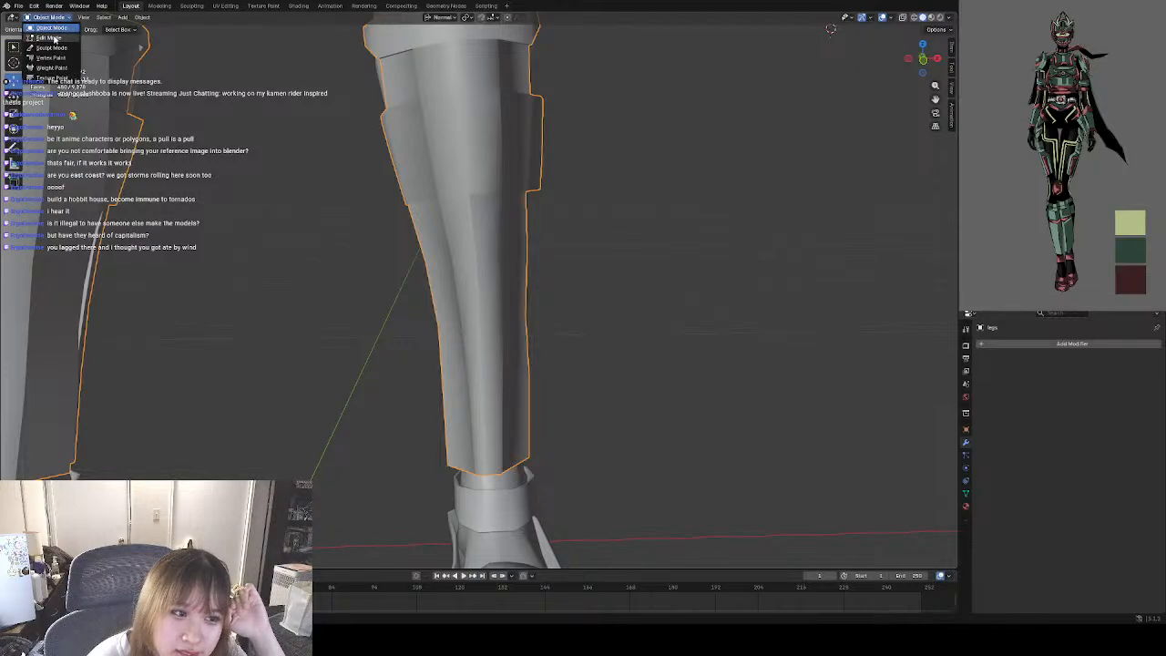
{"action": "left_click", "coordinate": [50, 38]}
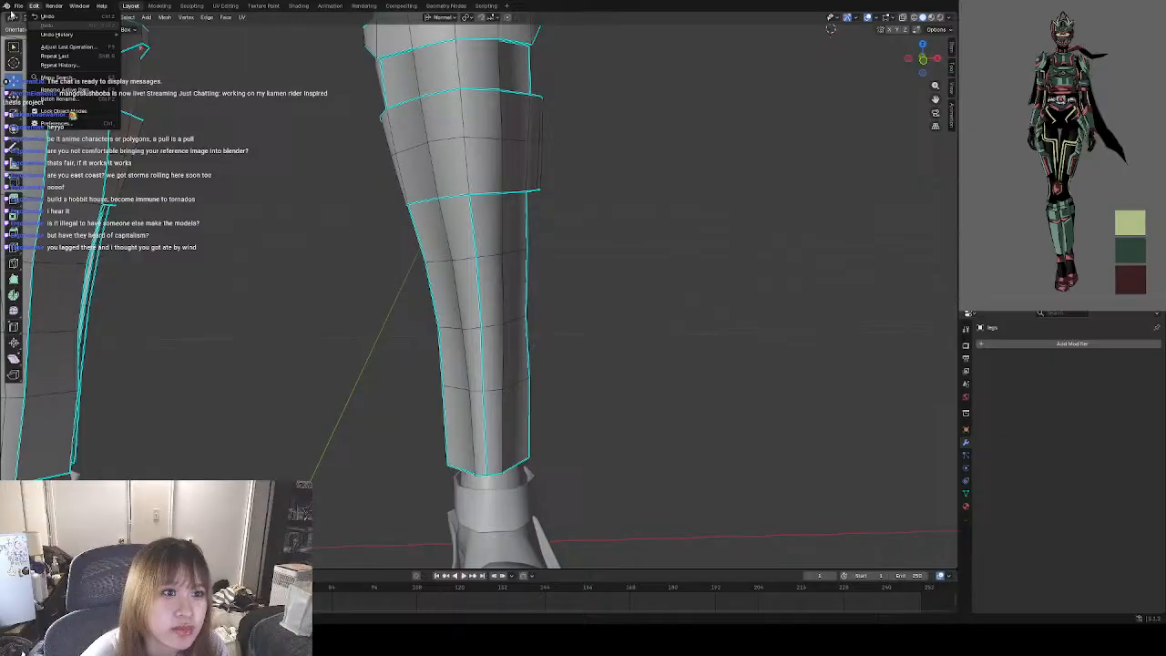
{"action": "left_click", "coordinate": [17, 7]}
{"action": "left_click", "coordinate": [37, 65]}
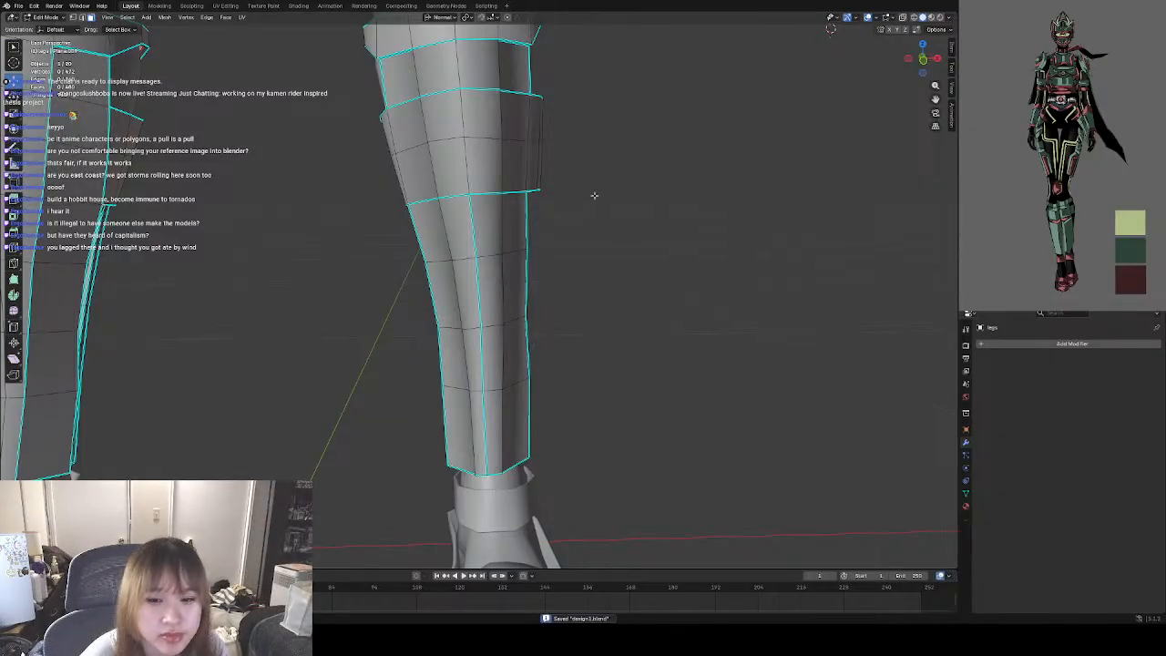
Delete the two central front faces in the bottom row of the lower-leg guard.
{"action": "middle_click_drag", "start_coordinate": [574, 252], "coordinate": [613, 297]}
{"action": "middle_click_drag", "start_coordinate": [542, 307], "coordinate": [516, 308]}
{"action": "scroll", "coordinate": [489, 213], "scroll_direction": "up", "scroll_amount": 8}
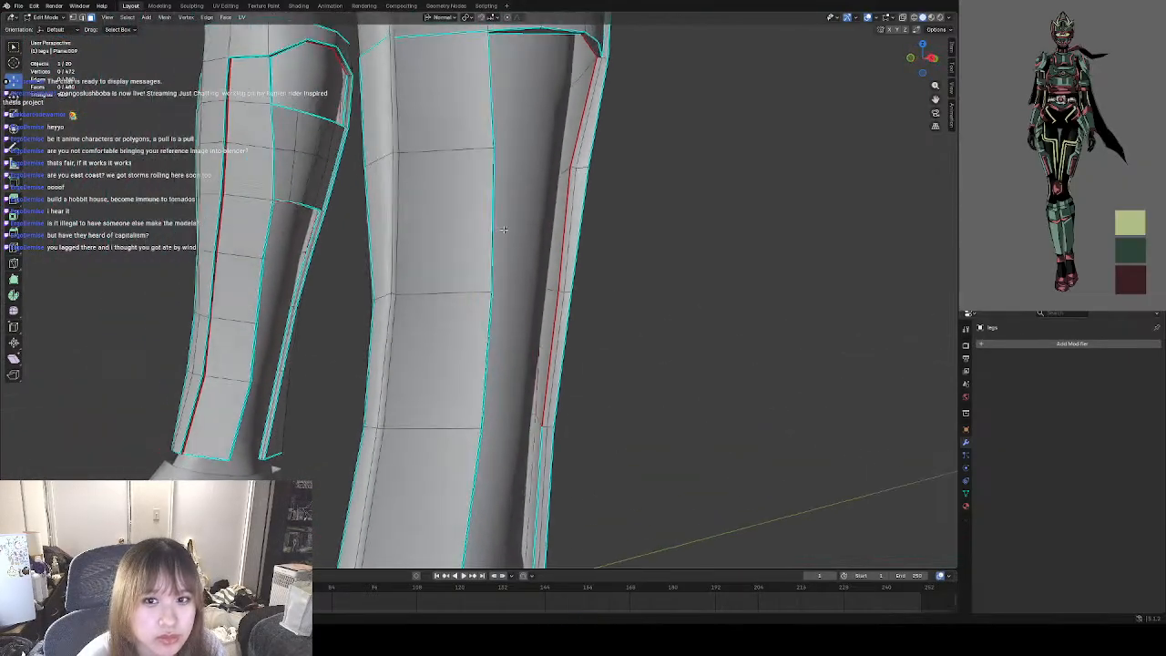
{"action": "middle_click_drag", "start_coordinate": [464, 210], "coordinate": [562, 216]}
{"action": "scroll", "coordinate": [510, 280], "scroll_direction": "down", "scroll_amount": 3}
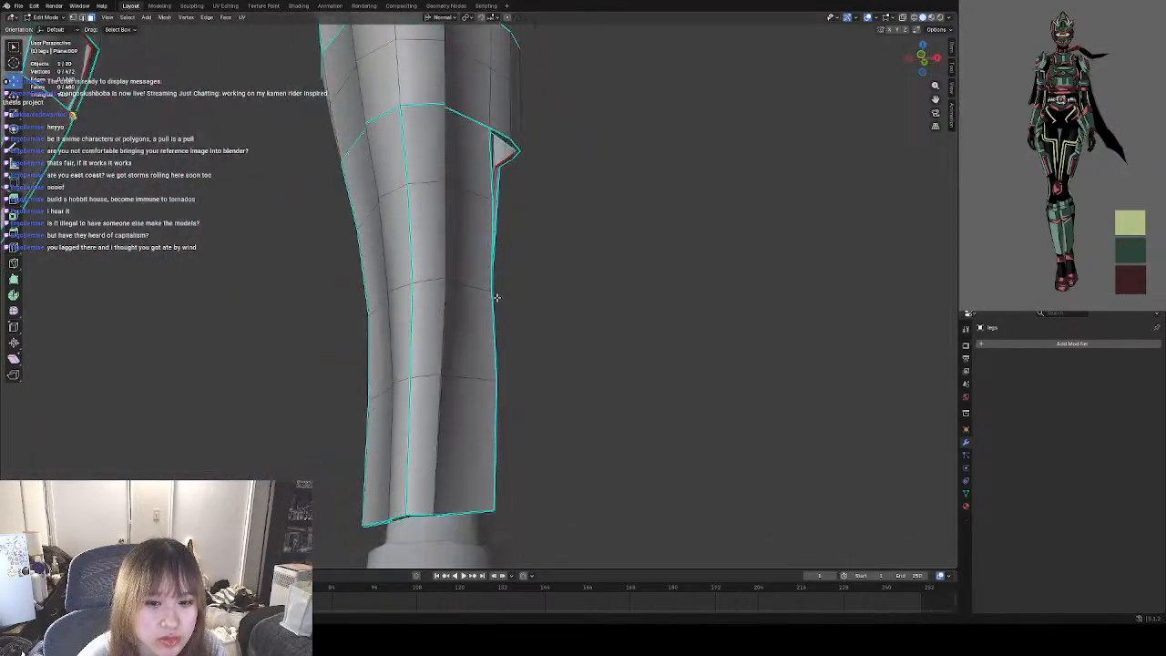
{"action": "middle_click_drag", "start_coordinate": [487, 290], "coordinate": [493, 267]}
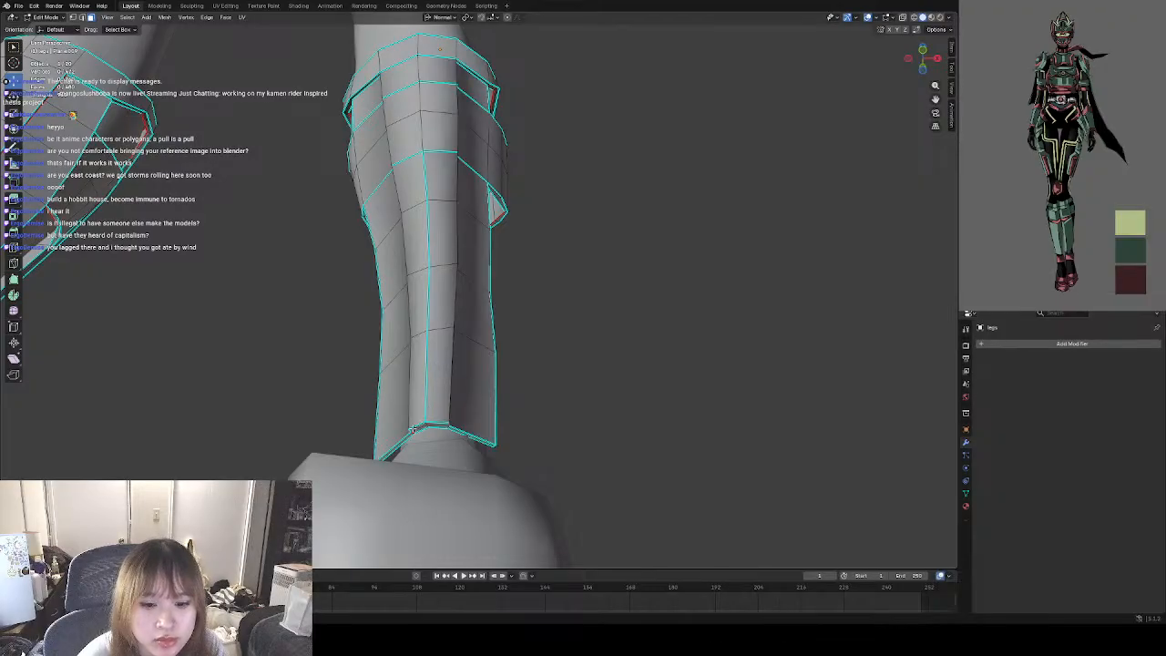
{"action": "left_click", "coordinate": [437, 404], "text": "shift"}
{"action": "left_click", "coordinate": [419, 392], "text": "shift"}
{"action": "right_click", "coordinate": [526, 361]}
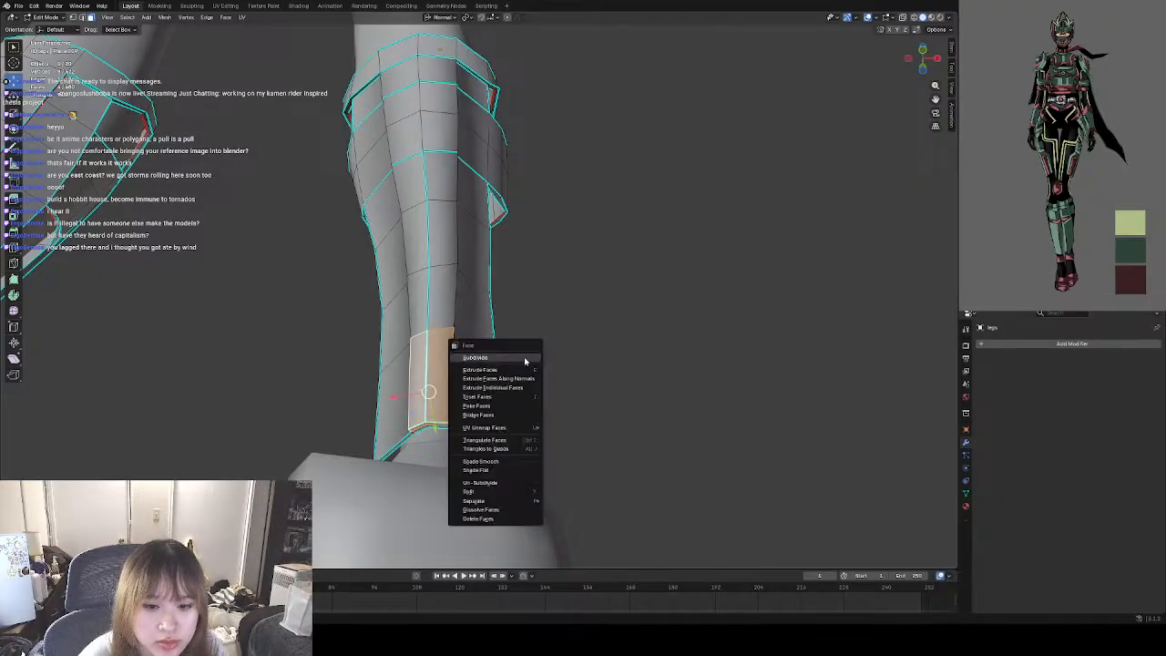
{"action": "left_click", "coordinate": [494, 516]}
Delete the bottom row's remaining narrow side strips together with the front and side-strip faces of the row above.
{"action": "middle_click_drag", "start_coordinate": [479, 369], "coordinate": [388, 419]}
{"action": "scroll", "coordinate": [520, 429], "scroll_direction": "up", "scroll_amount": 2}
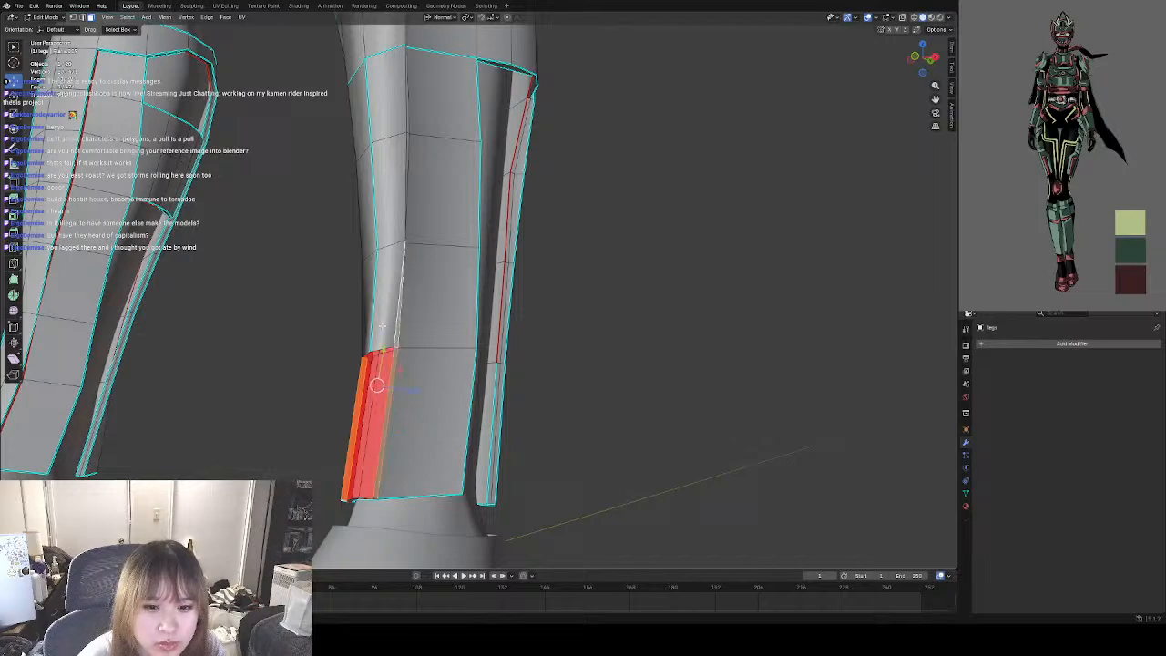
{"action": "middle_click_drag", "start_coordinate": [399, 322], "coordinate": [486, 342]}
{"action": "left_click", "coordinate": [417, 346], "text": "shift"}
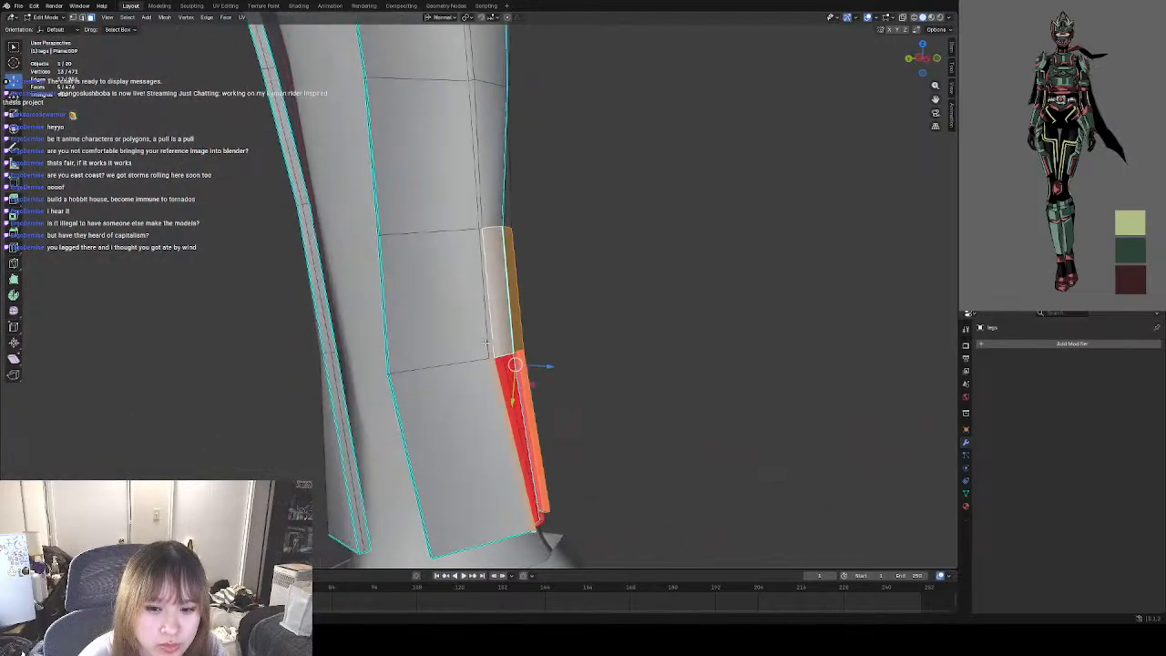
{"action": "right_click", "coordinate": [492, 350]}
{"action": "left_click", "coordinate": [533, 295]}
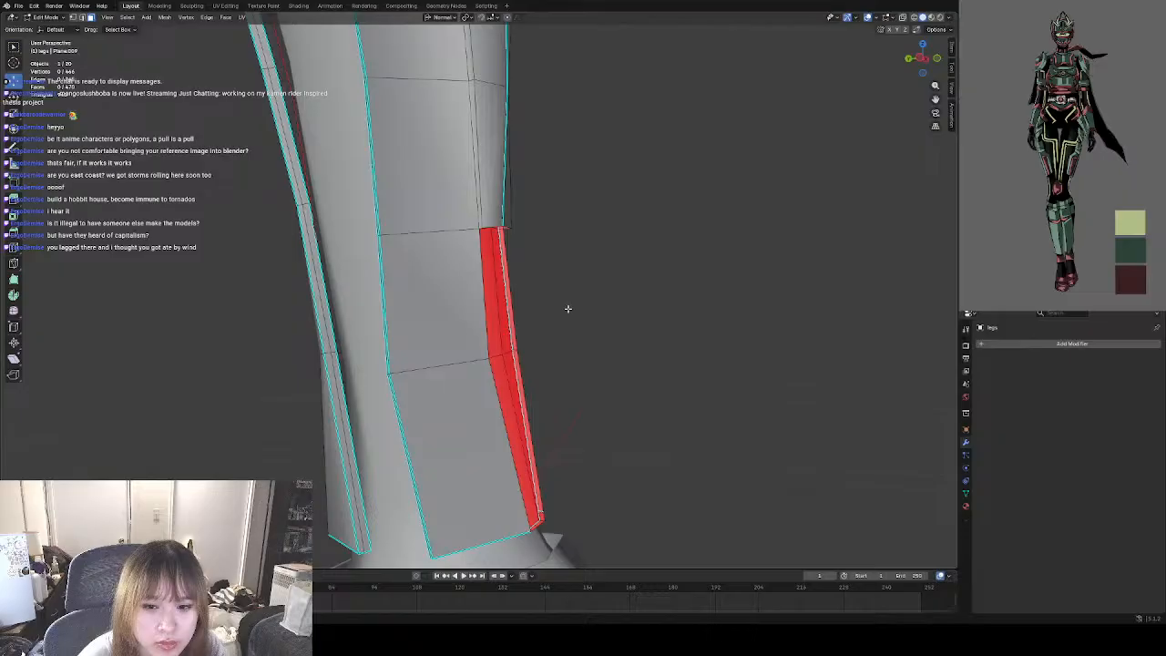
Delete the narrow vertical strip faces on both sides of the guard's front in the remaining rows up to the band.
{"action": "middle_click_drag", "start_coordinate": [567, 307], "coordinate": [469, 320]}
{"action": "middle_click_drag", "start_coordinate": [426, 266], "coordinate": [466, 442], "text": "shift"}
{"action": "middle_click_drag", "start_coordinate": [444, 339], "coordinate": [382, 400], "text": "shift"}
{"action": "left_click", "coordinate": [413, 442]}
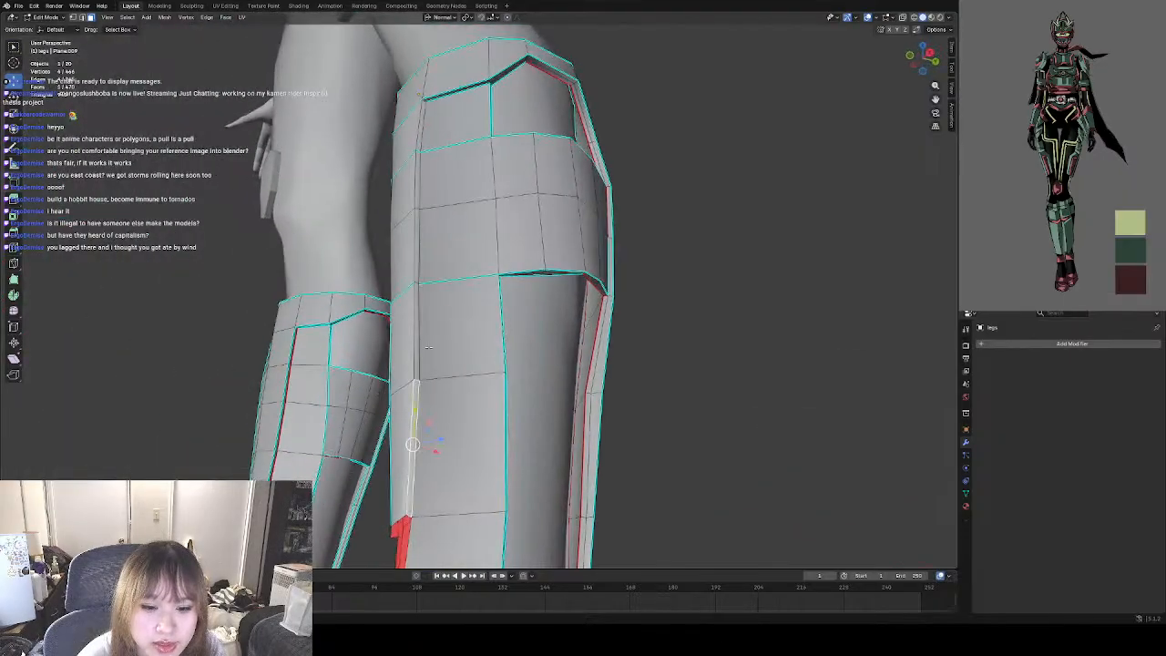
{"action": "left_click", "coordinate": [419, 341], "text": "shift"}
{"action": "left_click", "coordinate": [416, 244], "text": "shift"}
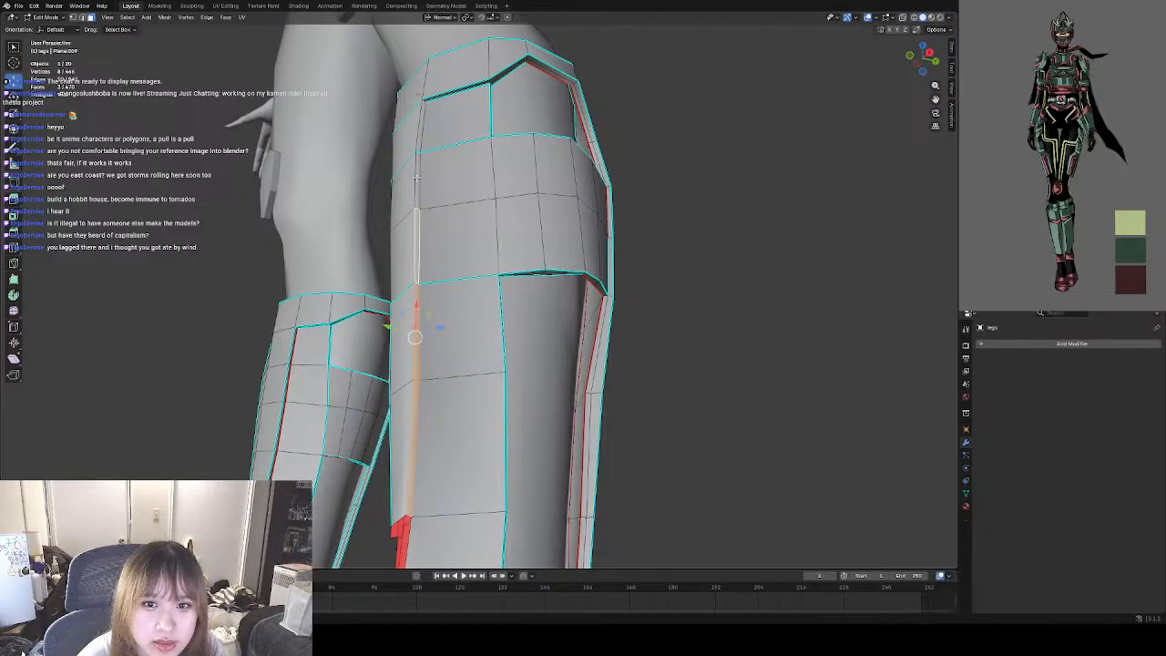
{"action": "left_click", "coordinate": [417, 179], "text": "shift"}
{"action": "left_click", "coordinate": [421, 127], "text": "shift"}
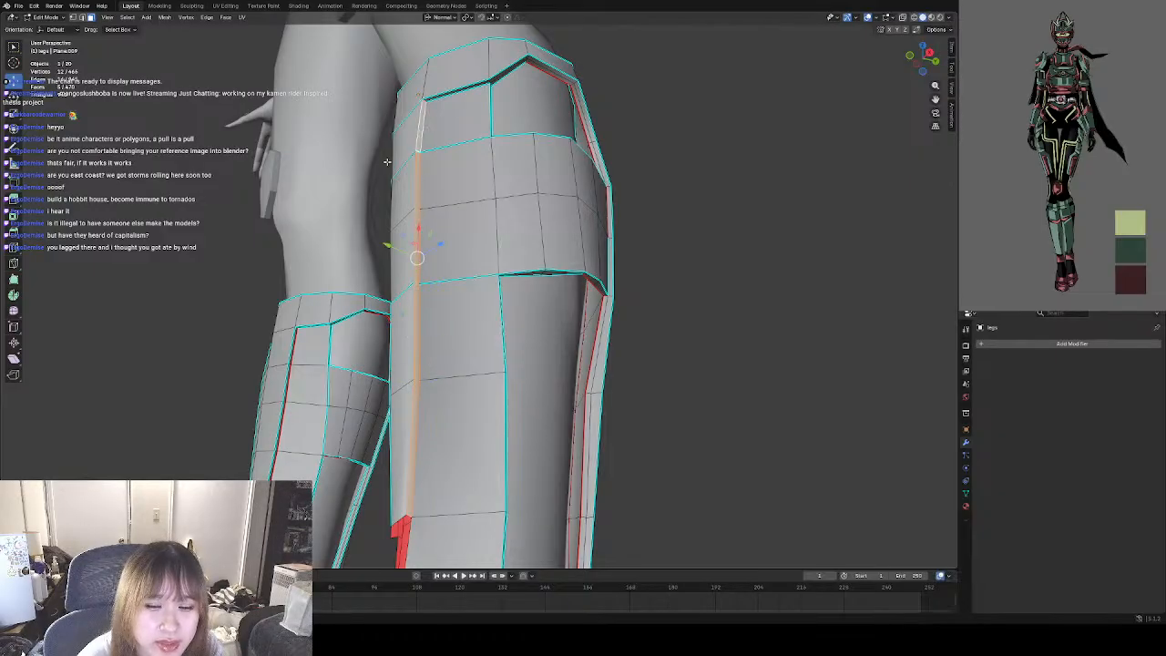
{"action": "middle_click_drag", "start_coordinate": [388, 161], "coordinate": [462, 158]}
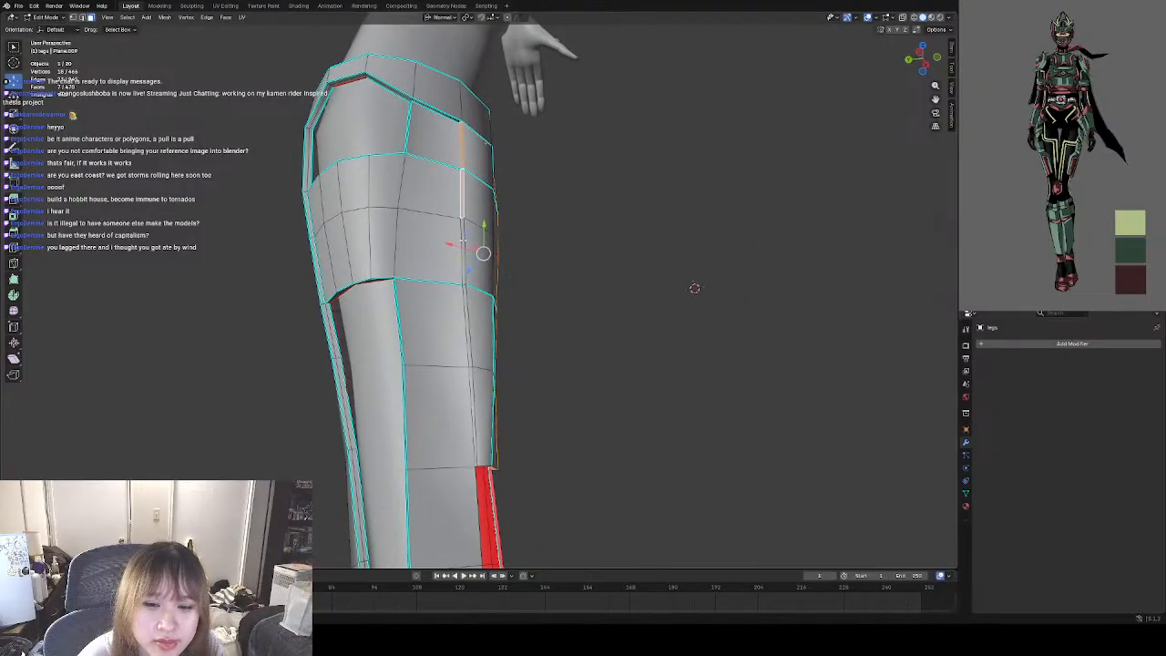
{"action": "left_click", "coordinate": [465, 255], "text": "shift"}
{"action": "left_click", "coordinate": [468, 316], "text": "shift"}
{"action": "left_click", "coordinate": [473, 402], "text": "shift"}
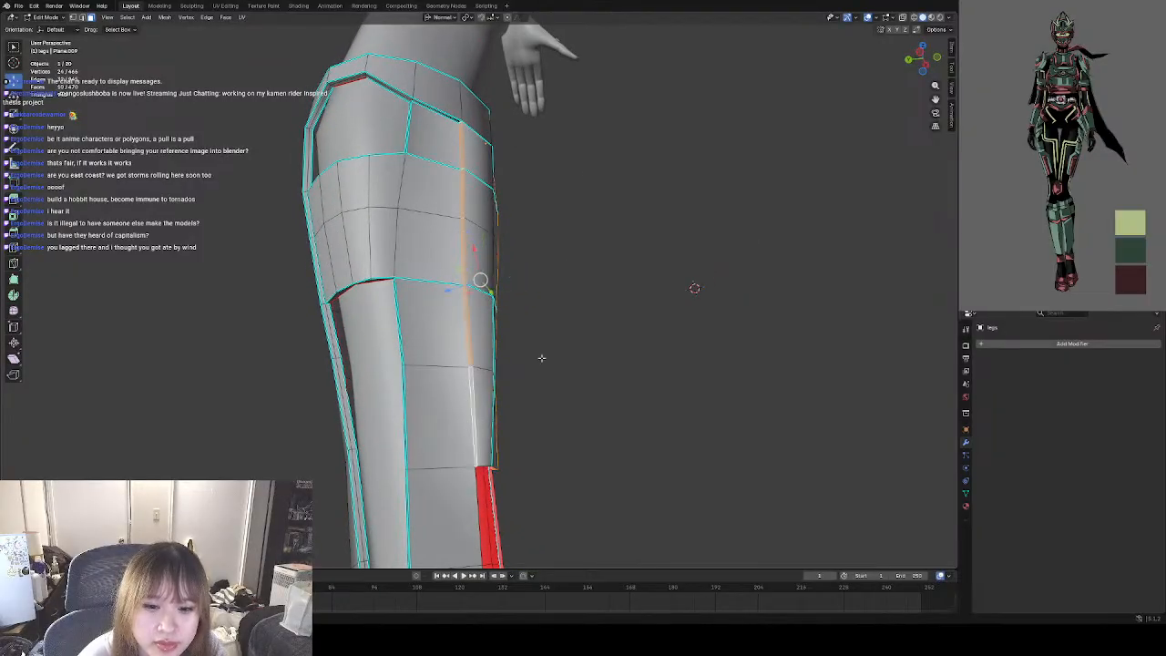
{"action": "right_click", "coordinate": [542, 357]}
{"action": "left_click", "coordinate": [551, 356]}
Delete the ten remaining central front faces of the guard between the band and the opened lower rows.
{"action": "middle_click_drag", "start_coordinate": [584, 360], "coordinate": [476, 386]}
{"action": "left_click", "coordinate": [462, 418]}
{"action": "left_click", "coordinate": [426, 372], "text": "shift"}
{"action": "left_click", "coordinate": [464, 353], "text": "shift"}
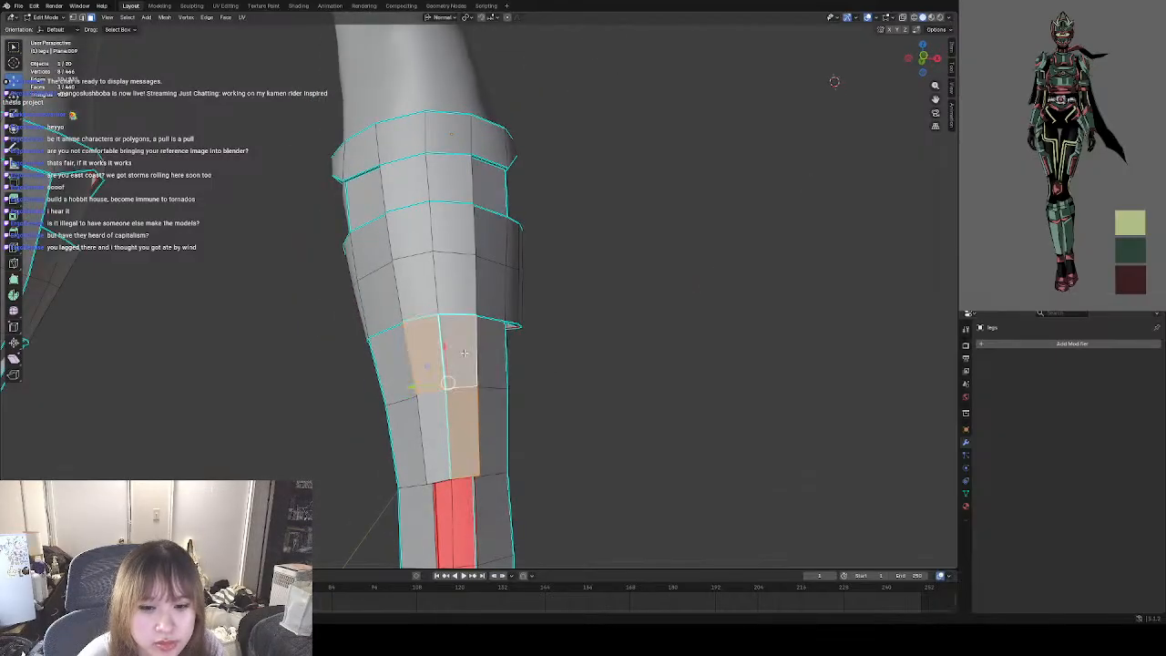
{"action": "left_click", "coordinate": [426, 420], "text": "shift"}
{"action": "left_click", "coordinate": [418, 289], "text": "shift"}
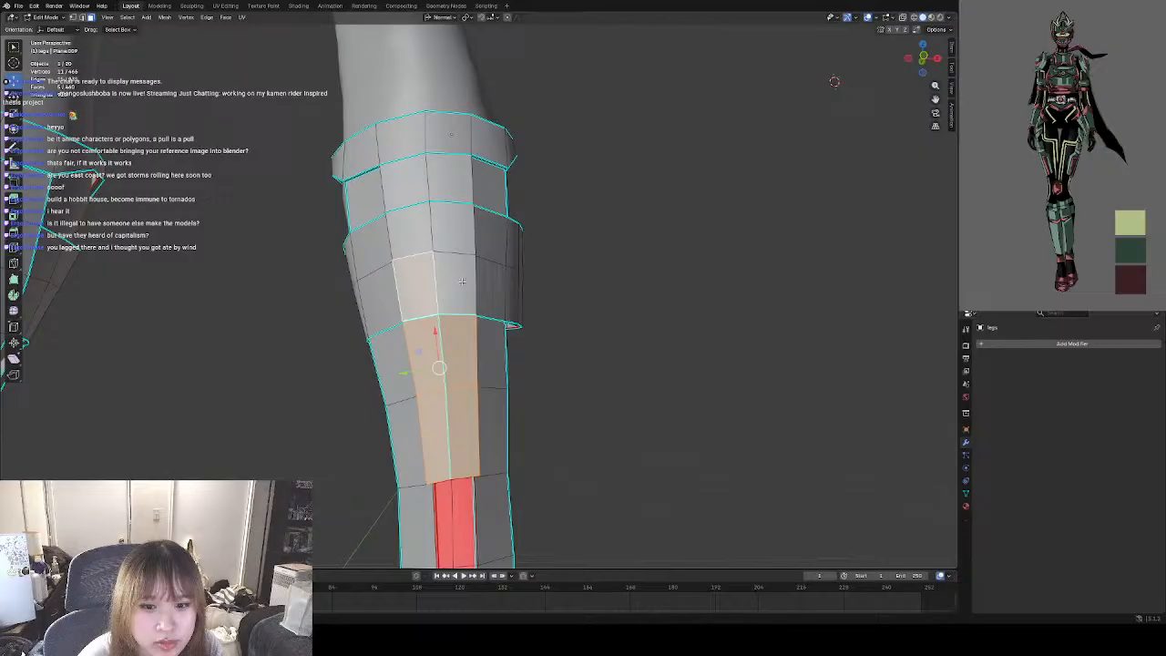
{"action": "left_click", "coordinate": [455, 272], "text": "shift"}
{"action": "left_click", "coordinate": [409, 233], "text": "shift"}
{"action": "left_click", "coordinate": [444, 225], "text": "shift"}
{"action": "left_click", "coordinate": [448, 182], "text": "shift"}
{"action": "left_click", "coordinate": [406, 182], "text": "shift"}
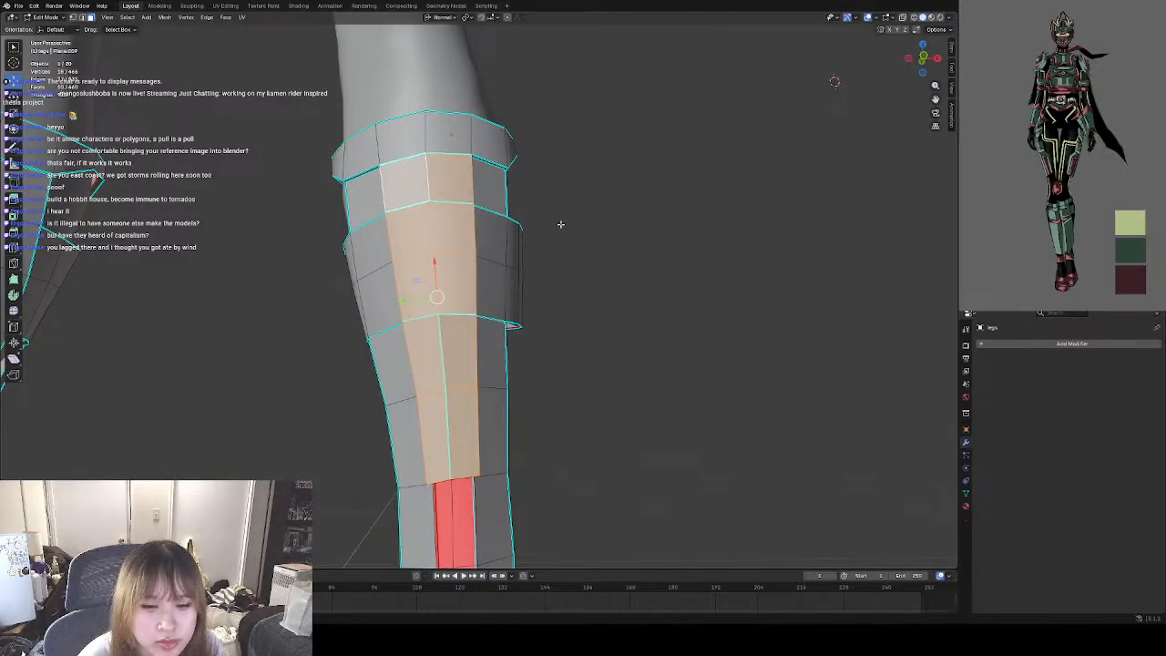
{"action": "key", "text": "ctrl+f"}
{"action": "left_click", "coordinate": [582, 239]}
Inspect the exposed inner faces and the border of the opened front just below the band.
{"action": "middle_click_drag", "start_coordinate": [593, 310], "coordinate": [497, 261]}
{"action": "scroll", "coordinate": [426, 169], "scroll_direction": "up", "scroll_amount": 3}
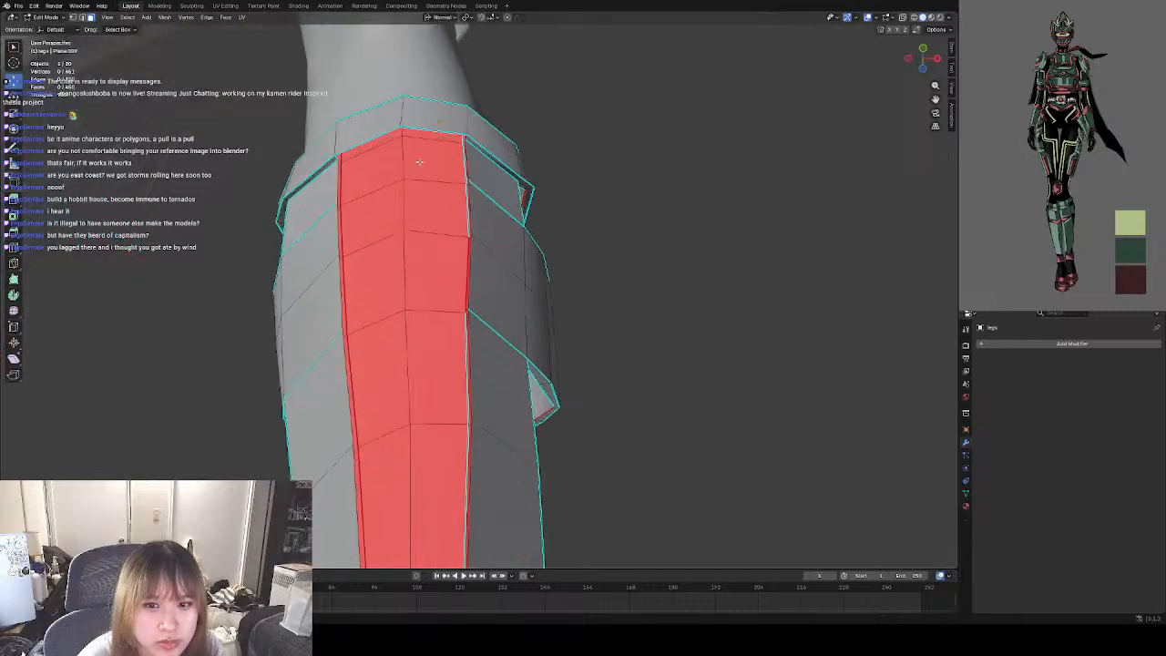
{"action": "middle_click_drag", "start_coordinate": [419, 161], "coordinate": [424, 304], "text": "shift"}
{"action": "scroll", "coordinate": [401, 289], "scroll_direction": "up", "scroll_amount": 3}
{"action": "middle_click_drag", "start_coordinate": [368, 276], "coordinate": [333, 273]}
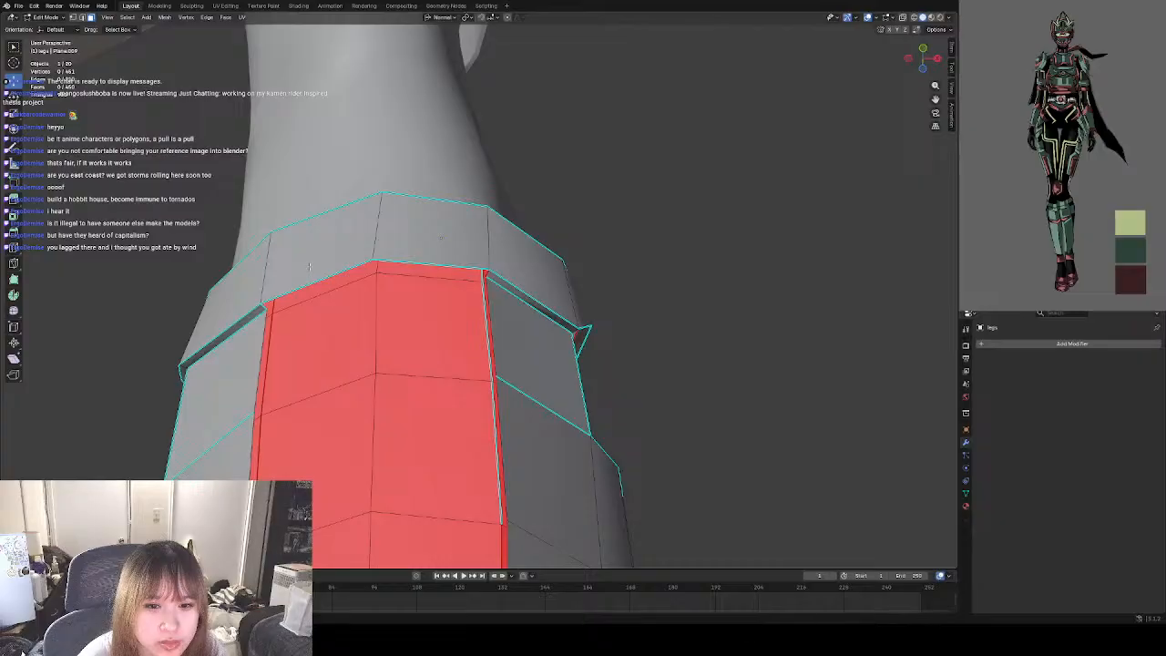
Try to span the guard's open bottom row with one face between its two vertical side edges, then undo it.
{"action": "scroll", "coordinate": [310, 266], "scroll_direction": "down", "scroll_amount": 6}
{"action": "middle_click_drag", "start_coordinate": [453, 325], "coordinate": [434, 351], "text": "shift"}
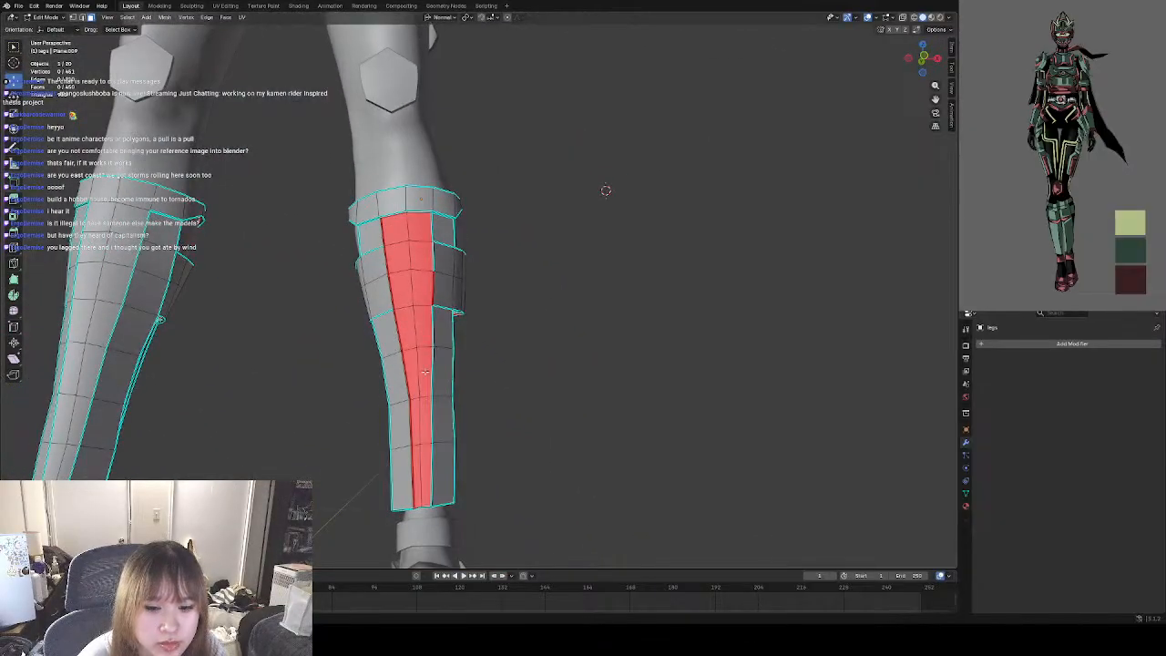
{"action": "scroll", "coordinate": [425, 372], "scroll_direction": "up", "scroll_amount": 8}
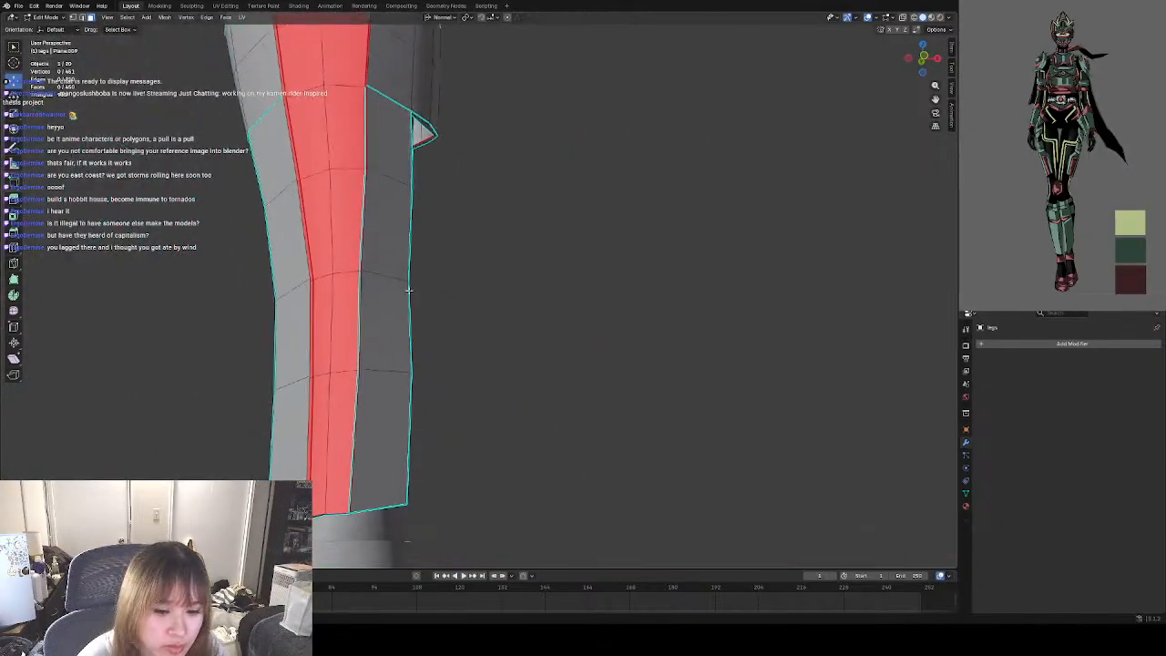
{"action": "middle_click_drag", "start_coordinate": [409, 290], "coordinate": [409, 534]}
{"action": "left_click", "coordinate": [306, 426]}
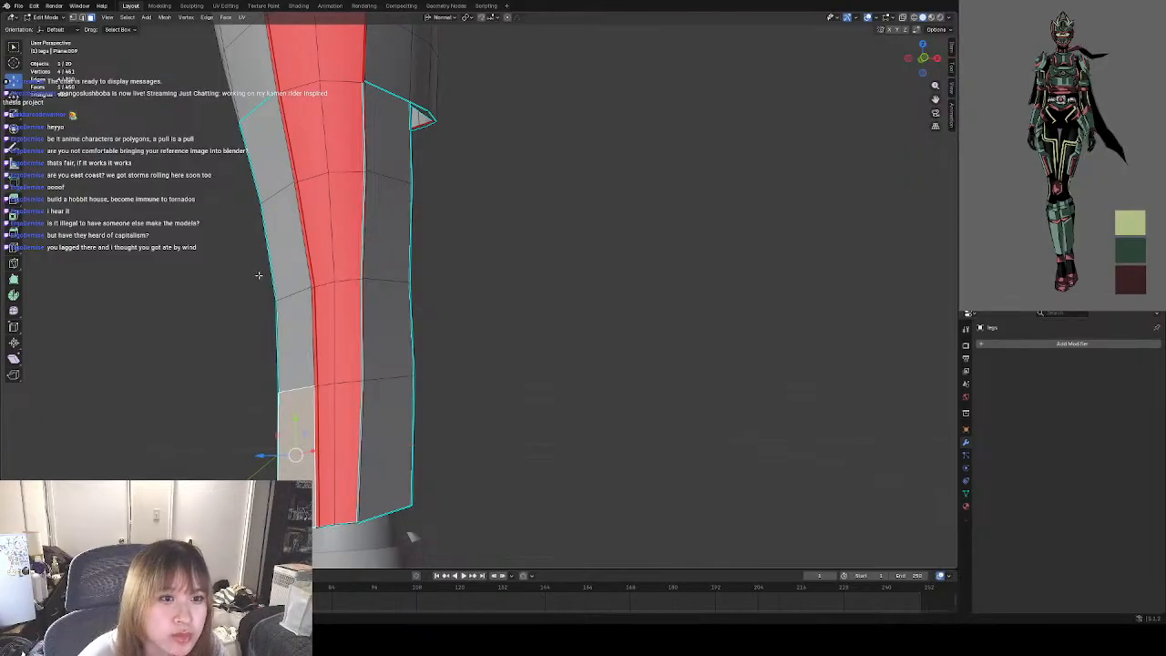
{"action": "left_click", "coordinate": [84, 19]}
{"action": "middle_click_drag", "start_coordinate": [381, 482], "coordinate": [402, 425], "text": "shift"}
{"action": "scroll", "coordinate": [409, 401], "scroll_direction": "up", "scroll_amount": 2}
{"action": "left_click", "coordinate": [347, 379]}
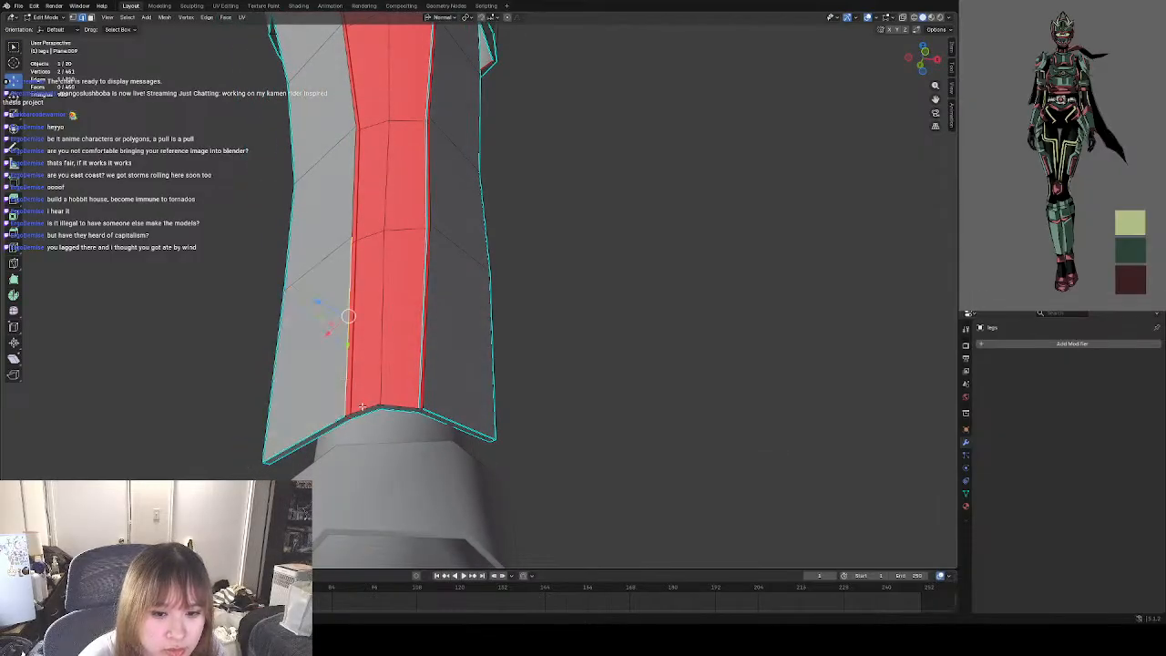
{"action": "left_click", "coordinate": [424, 379], "text": "shift"}
{"action": "middle_click_drag", "start_coordinate": [425, 377], "coordinate": [446, 393]}
{"action": "key", "text": "f"}
{"action": "key", "text": "ctrl+z"}
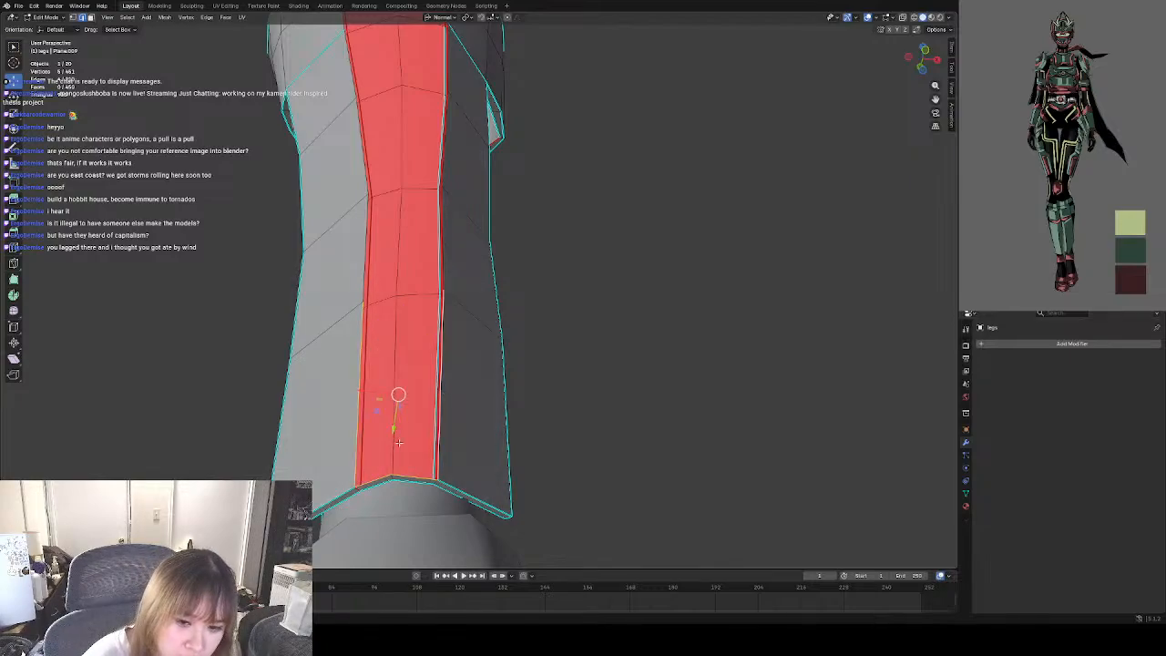
Try to fill a face between the bottom row's left side edge and the adjoining lower edge, then undo it.
{"action": "left_click", "coordinate": [375, 478]}
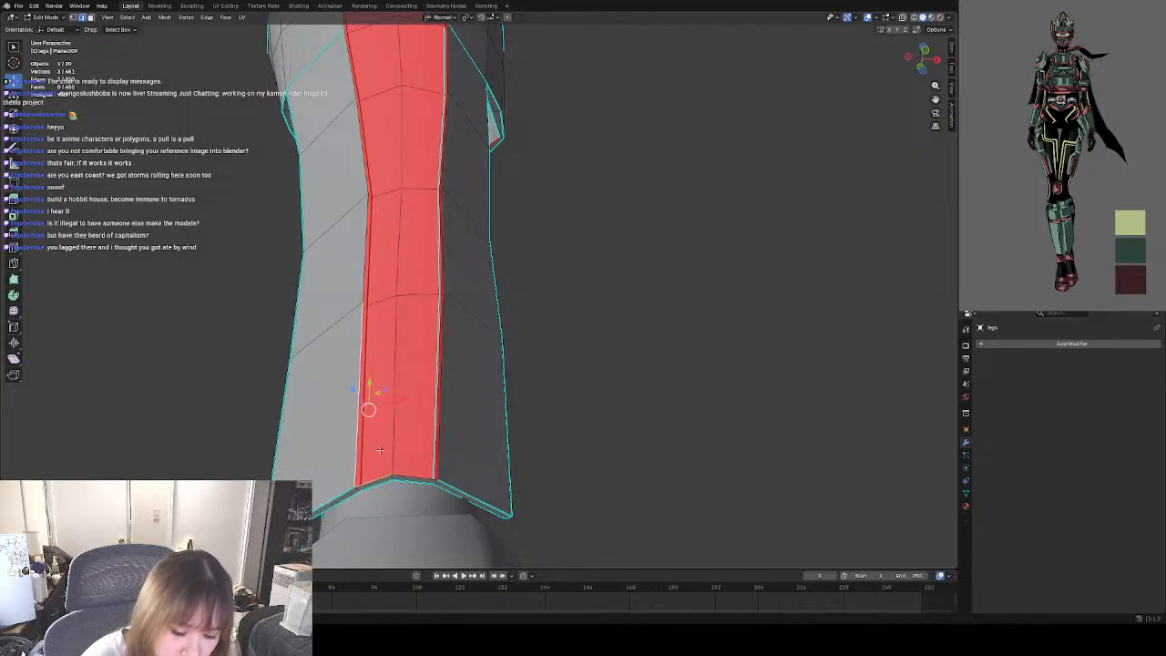
{"action": "key", "text": "f"}
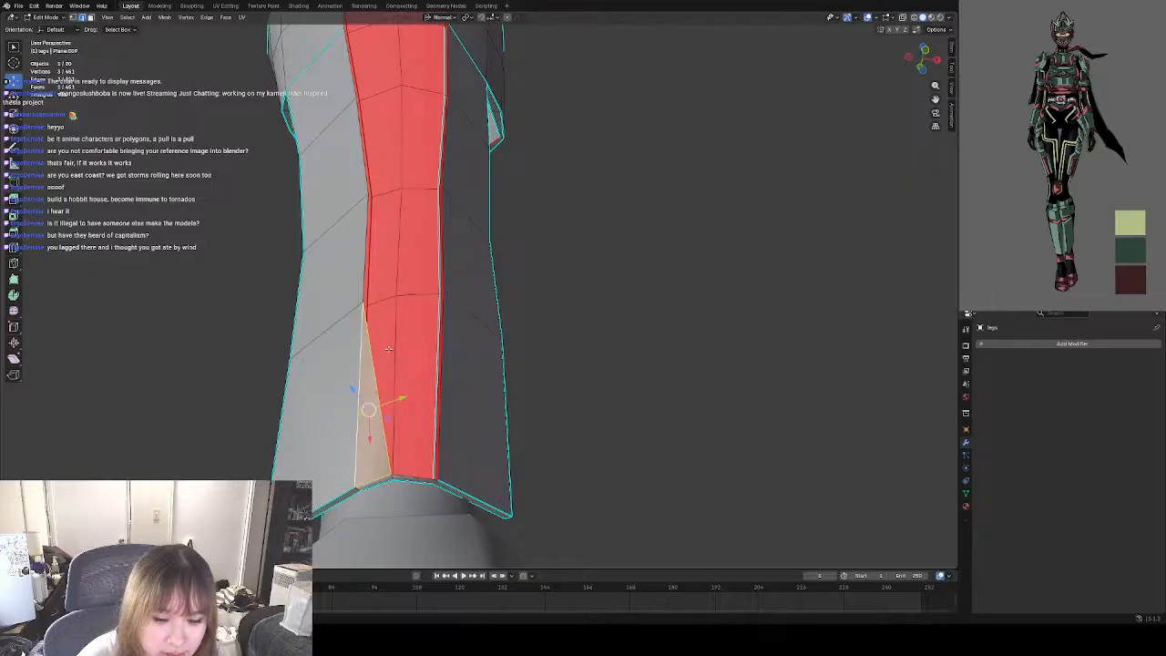
{"action": "key", "text": "ctrl+z"}
{"action": "middle_click_drag", "start_coordinate": [429, 256], "coordinate": [471, 307], "text": "shift"}
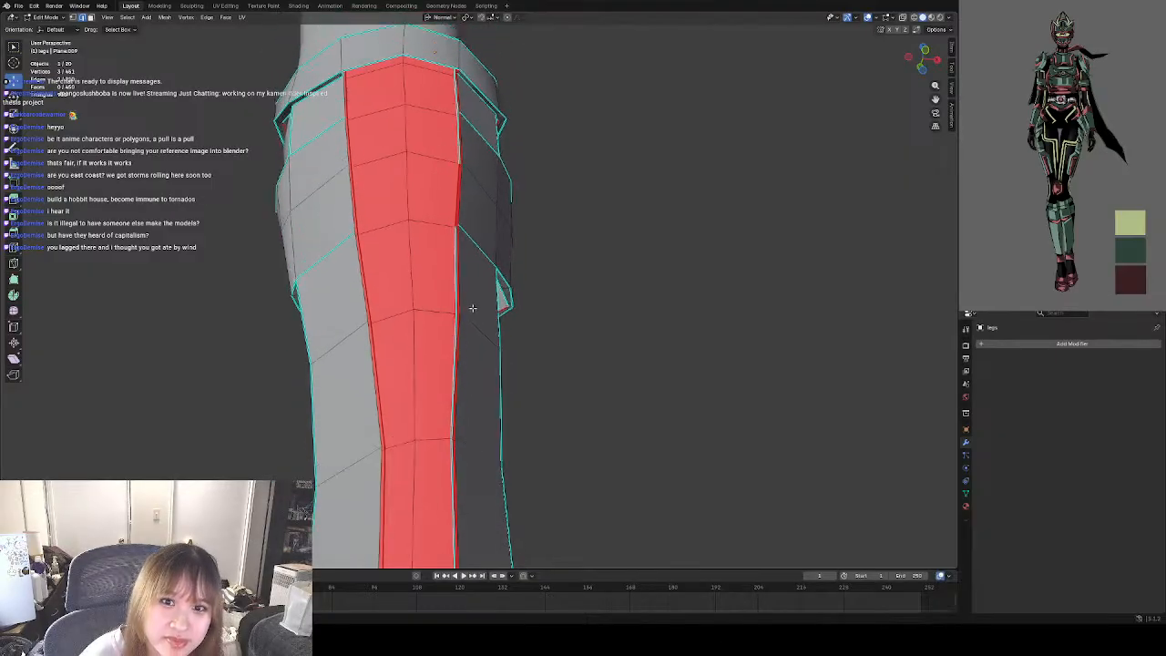
Extrude the centre vertex of the band's lower edge down to the first row line and adjust its position.
{"action": "middle_click_drag", "start_coordinate": [466, 237], "coordinate": [483, 383], "text": "shift"}
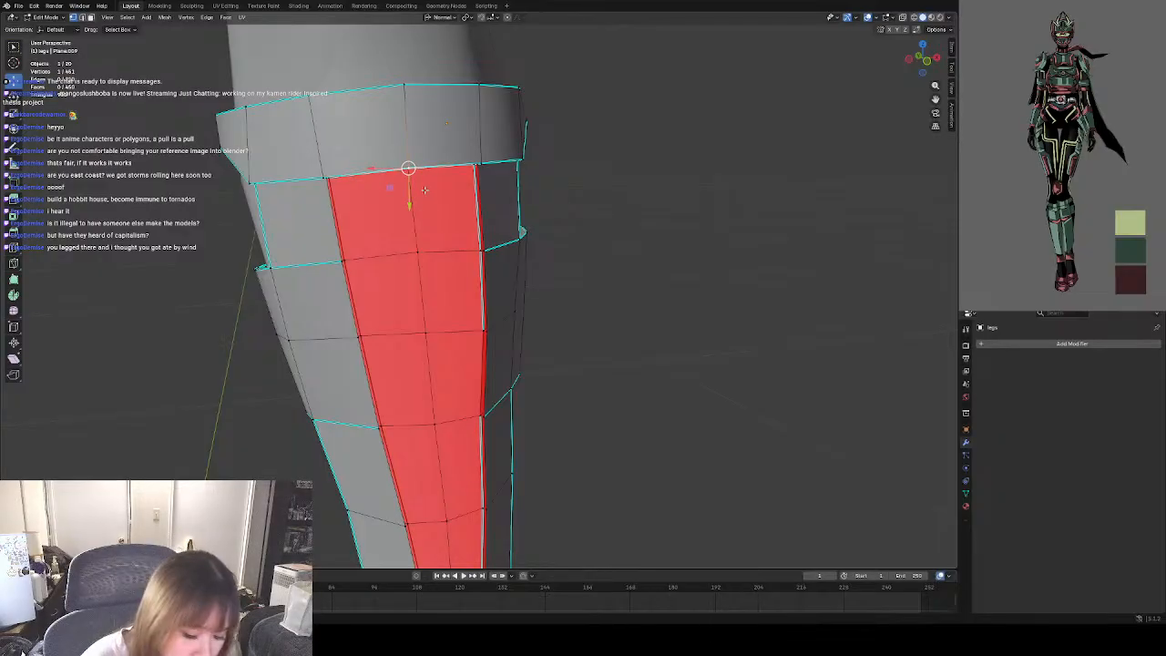
{"action": "key", "text": "e"}
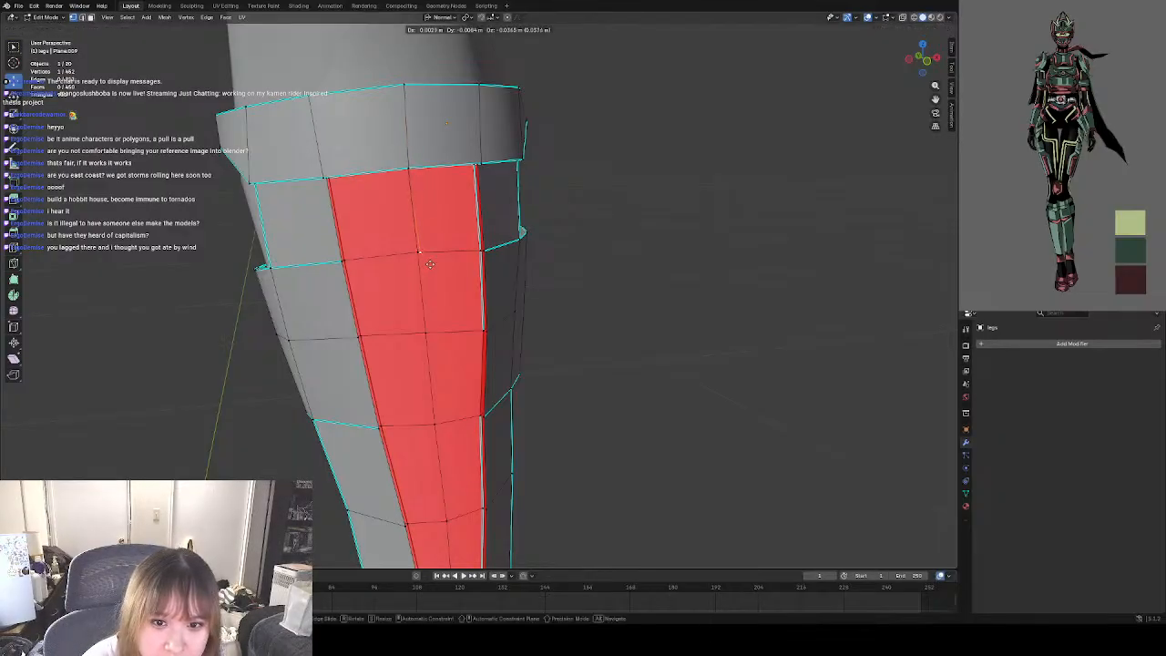
{"action": "left_click", "coordinate": [429, 262]}
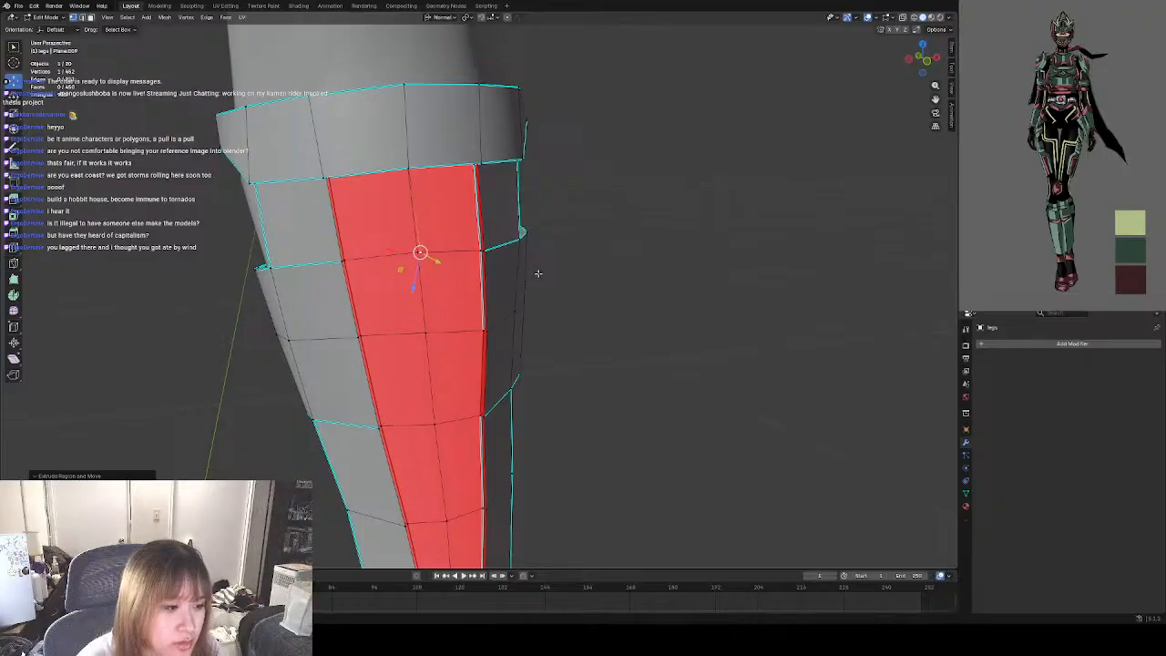
{"action": "middle_click_drag", "start_coordinate": [534, 274], "coordinate": [557, 243]}
{"action": "key", "text": "g"}
{"action": "left_click", "coordinate": [522, 246]}
{"action": "scroll", "coordinate": [447, 225], "scroll_direction": "up", "scroll_amount": 2}
Fill the left front face below the band from the new centre edge, the band's lower edge and the side edge.
{"action": "middle_click_drag", "start_coordinate": [411, 210], "coordinate": [453, 272], "text": "shift"}
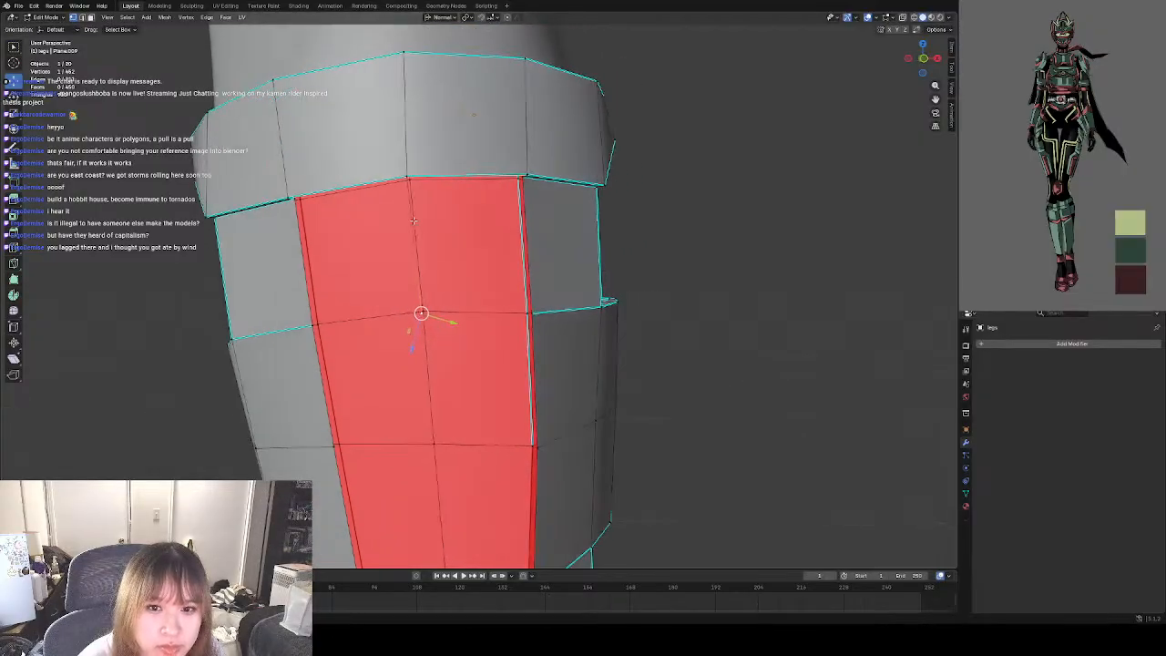
{"action": "middle_click_drag", "start_coordinate": [414, 221], "coordinate": [341, 186]}
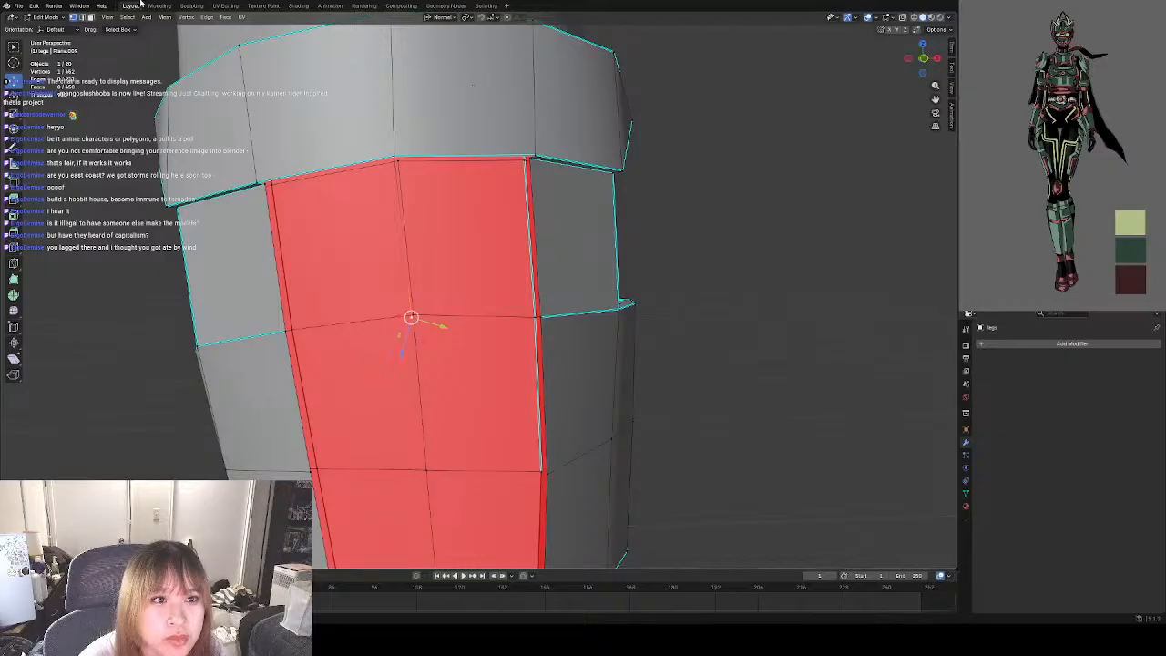
{"action": "left_click", "coordinate": [82, 17]}
{"action": "left_click", "coordinate": [397, 205]}
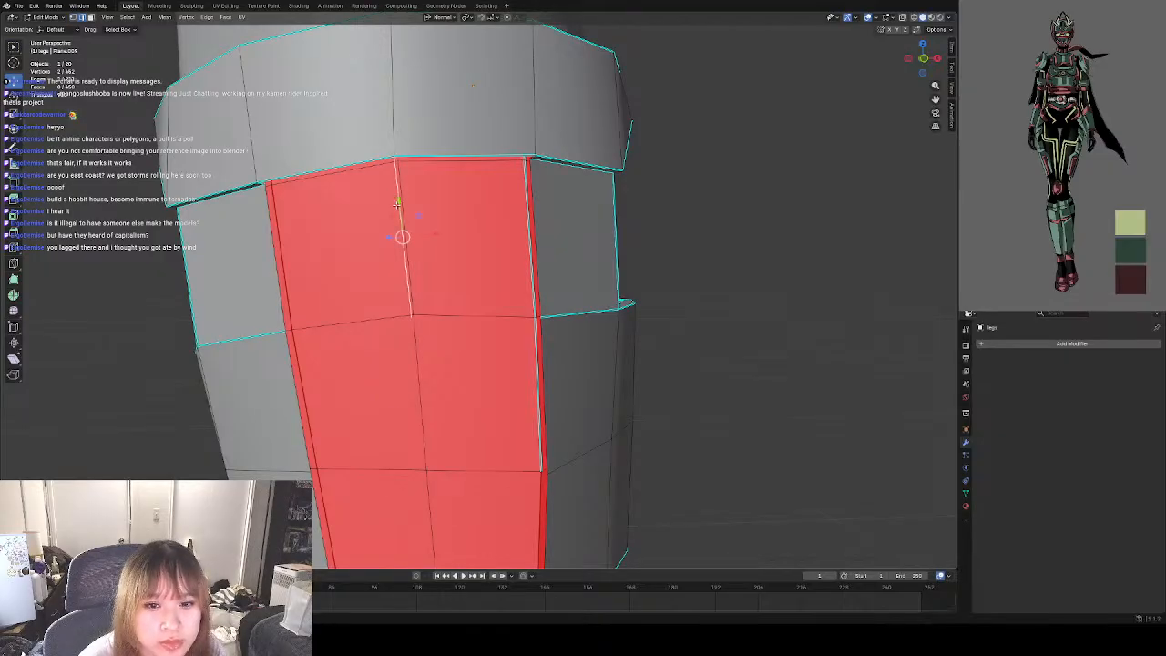
{"action": "left_click", "coordinate": [331, 167], "text": "shift"}
{"action": "left_click", "coordinate": [281, 258], "text": "shift"}
{"action": "key", "text": "f"}
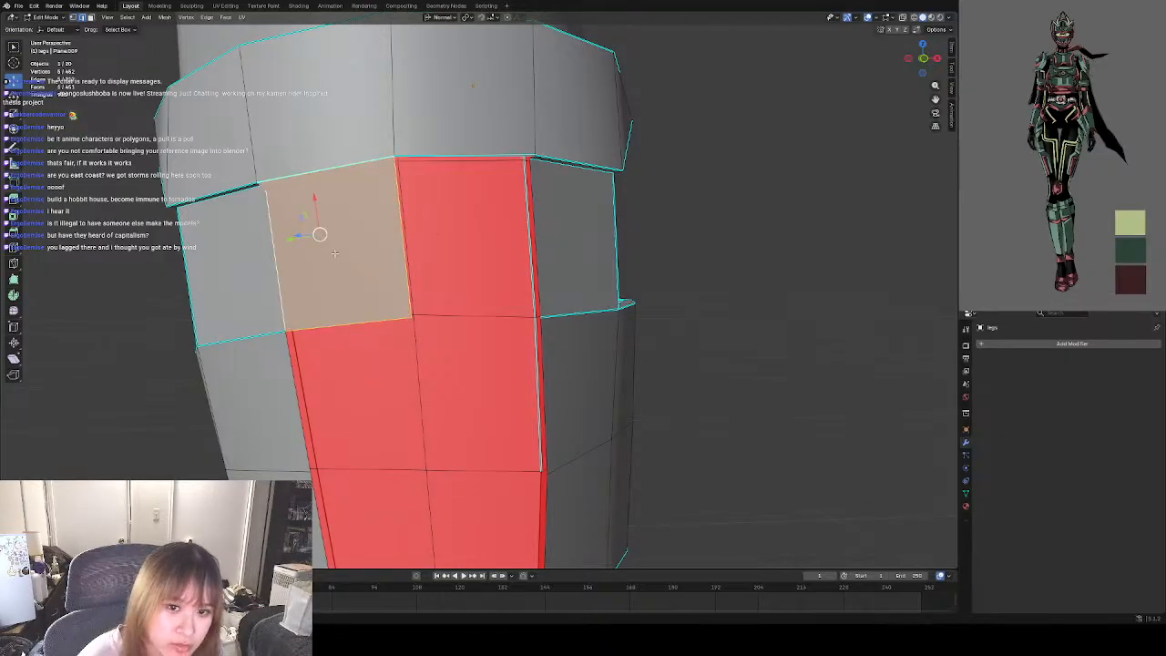
Undo the left front face and the extruded centre edge below the band.
{"action": "middle_click_drag", "start_coordinate": [668, 249], "coordinate": [387, 227]}
{"action": "key", "text": "ctrl+z"}
{"action": "key", "text": "ctrl+z"}
{"action": "key", "text": "ctrl+z"}
{"action": "key", "text": "ctrl+z"}
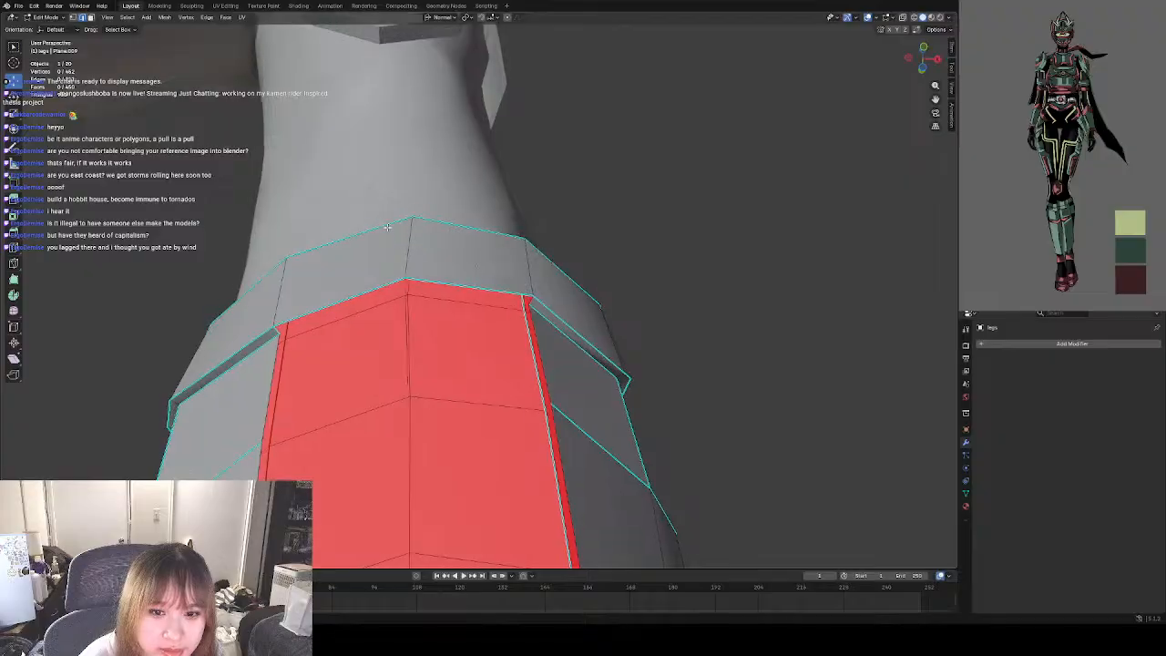
{"action": "key", "text": "ctrl+z"}
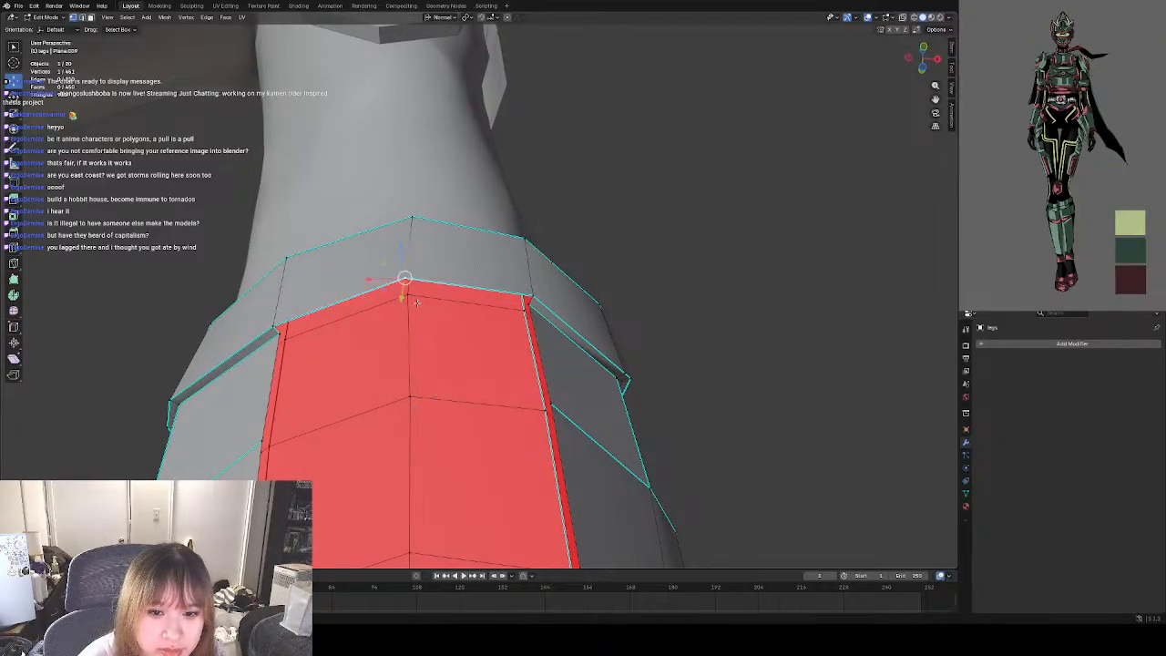
Extrude the band's lower centre vertex a short way inward and fill the left half of the narrow lip under the band.
{"action": "middle_click_drag", "start_coordinate": [392, 296], "coordinate": [612, 176]}
{"action": "key", "text": "e"}
{"action": "left_click", "coordinate": [538, 154]}
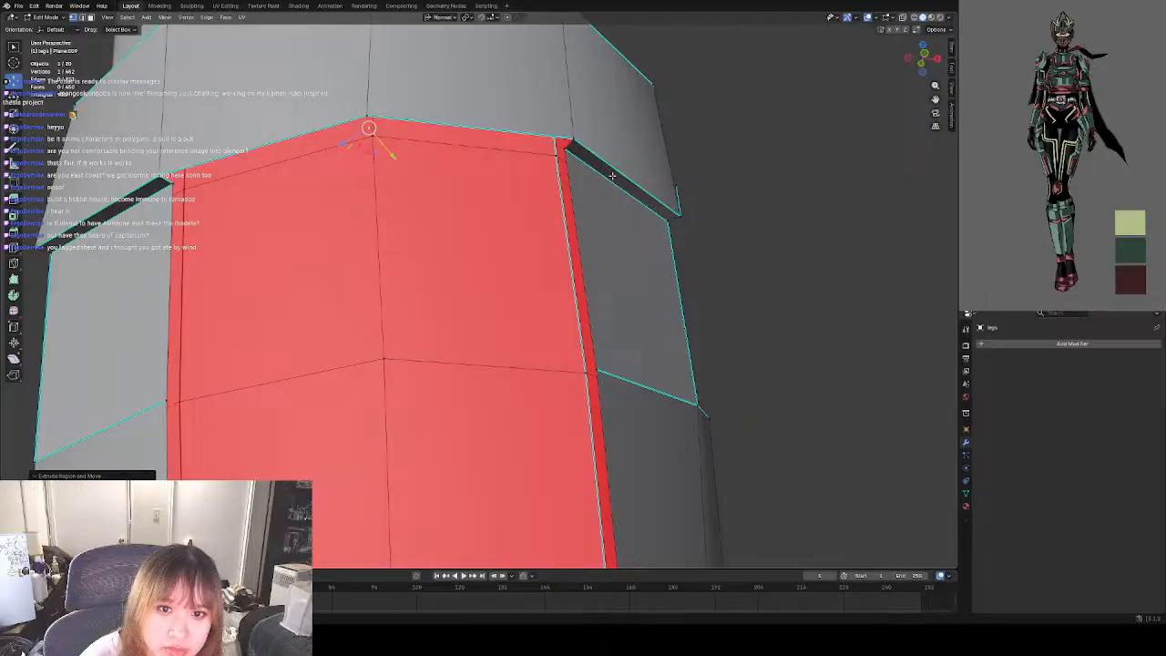
{"action": "left_click", "coordinate": [83, 19]}
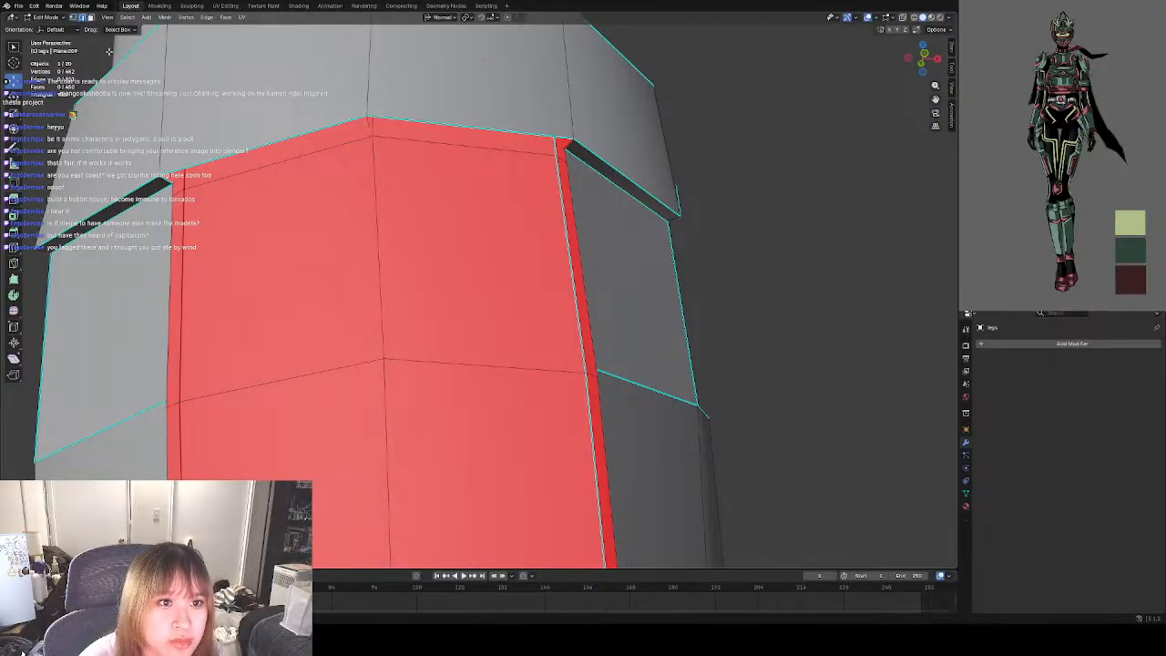
{"action": "left_click", "coordinate": [172, 181]}
{"action": "left_click", "coordinate": [193, 170], "text": "shift"}
{"action": "left_click", "coordinate": [368, 125], "text": "shift"}
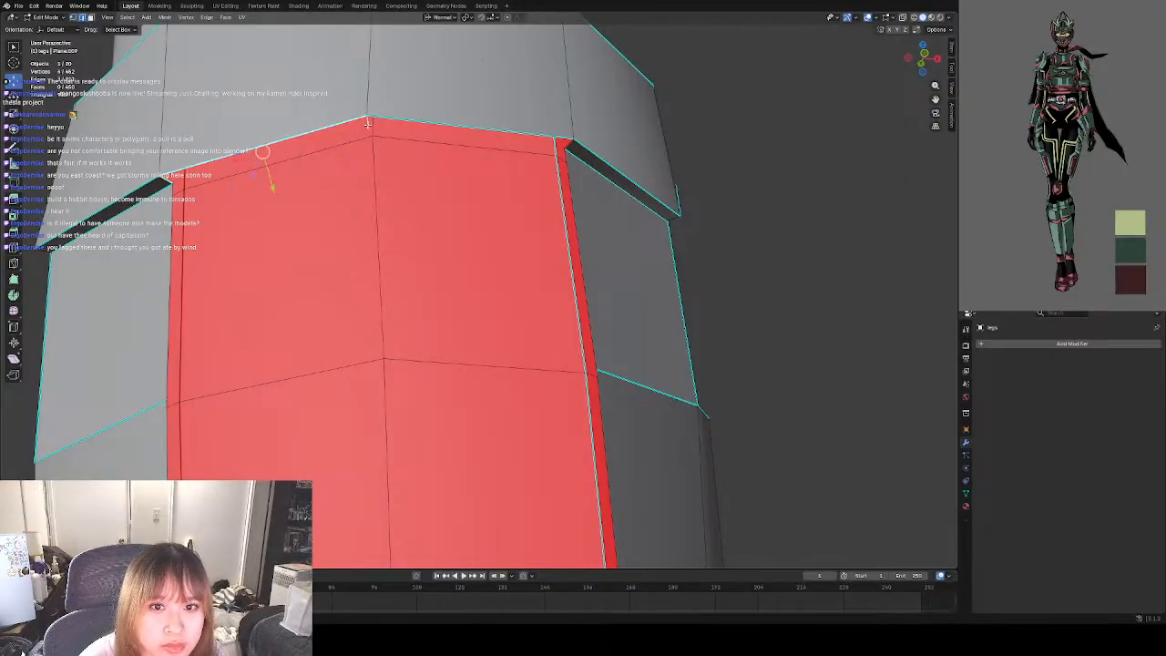
{"action": "key", "text": "f"}
Fill the right half of the narrow lip under the band up to the side panel's corner.
{"action": "left_click", "coordinate": [395, 123]}
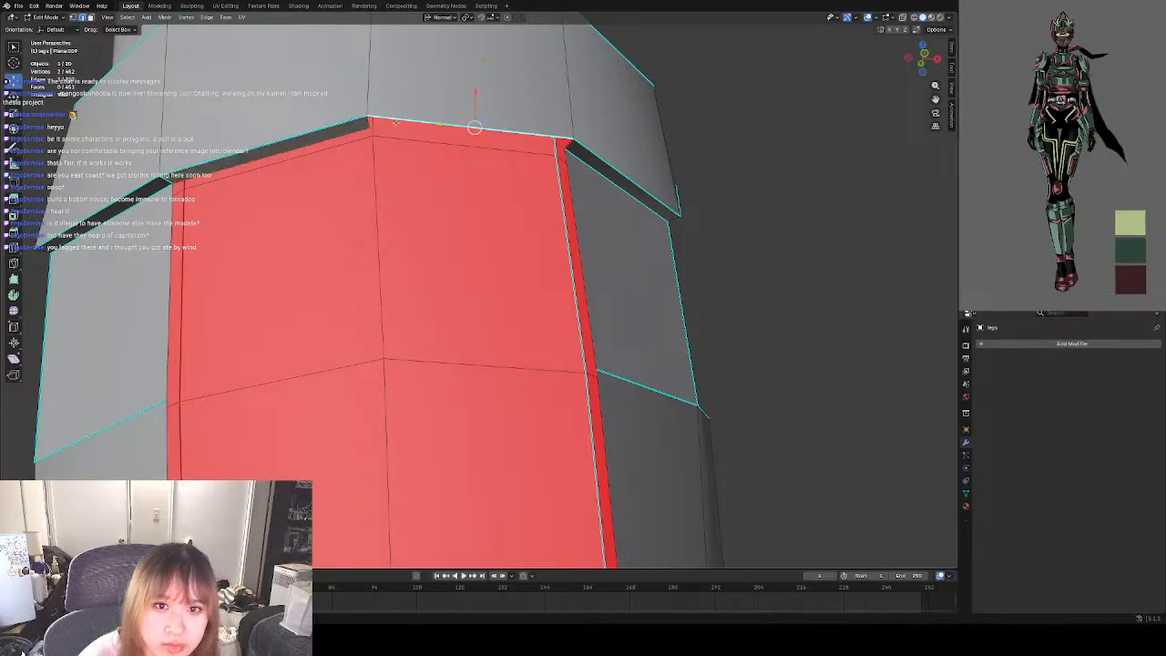
{"action": "left_click", "coordinate": [566, 145], "text": "shift"}
{"action": "left_click", "coordinate": [569, 147], "text": "shift"}
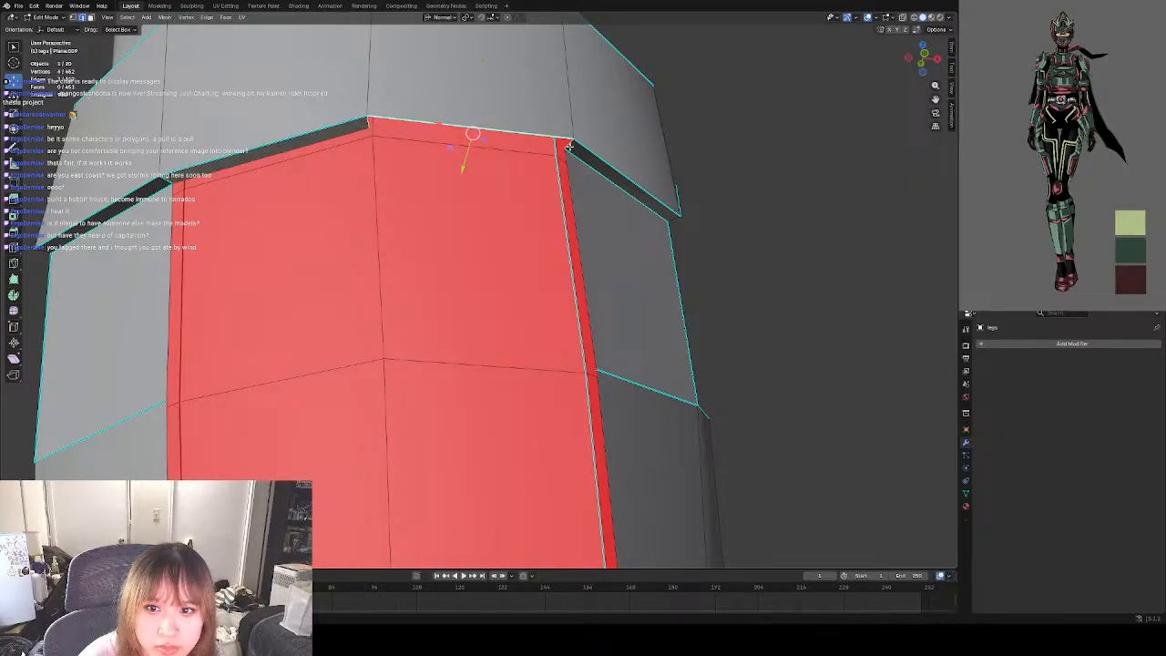
{"action": "key", "text": "f"}
{"action": "left_click", "coordinate": [760, 173]}
Try to fill the left front opening from the lip's inner edge and the side edge, then undo it.
{"action": "scroll", "coordinate": [459, 160], "scroll_direction": "down", "scroll_amount": 8}
{"action": "middle_click_drag", "start_coordinate": [459, 161], "coordinate": [460, 239]}
{"action": "scroll", "coordinate": [460, 238], "scroll_direction": "up", "scroll_amount": 3}
{"action": "scroll", "coordinate": [460, 239], "scroll_direction": "up", "scroll_amount": 3}
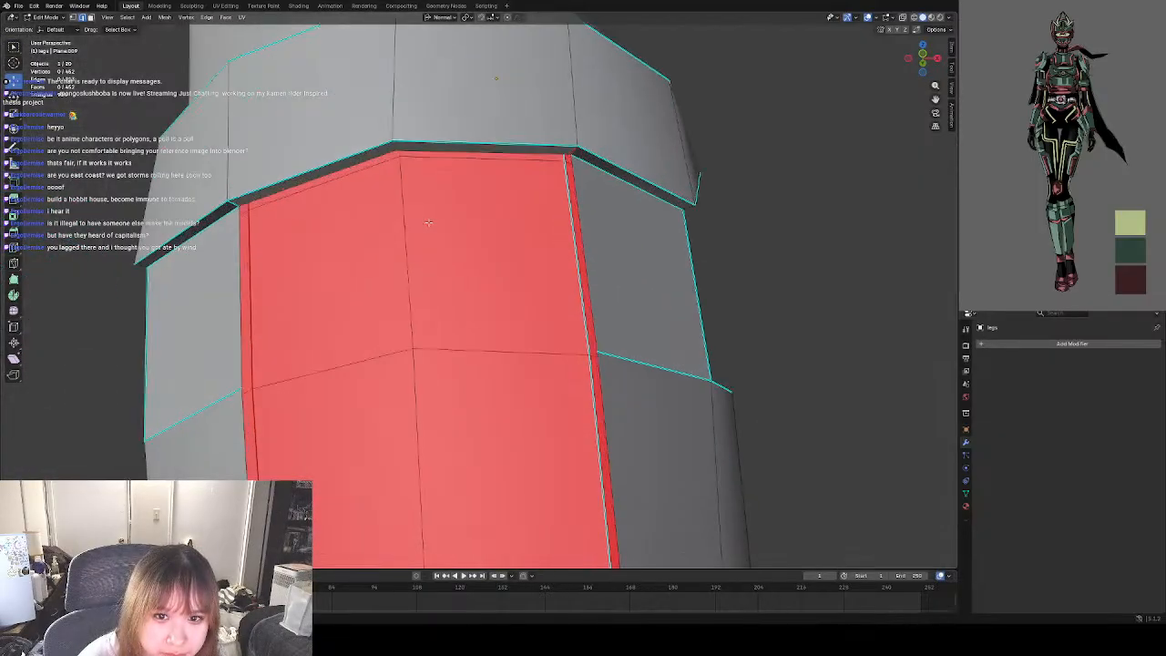
{"action": "left_click", "coordinate": [365, 156]}
{"action": "left_click", "coordinate": [367, 164]}
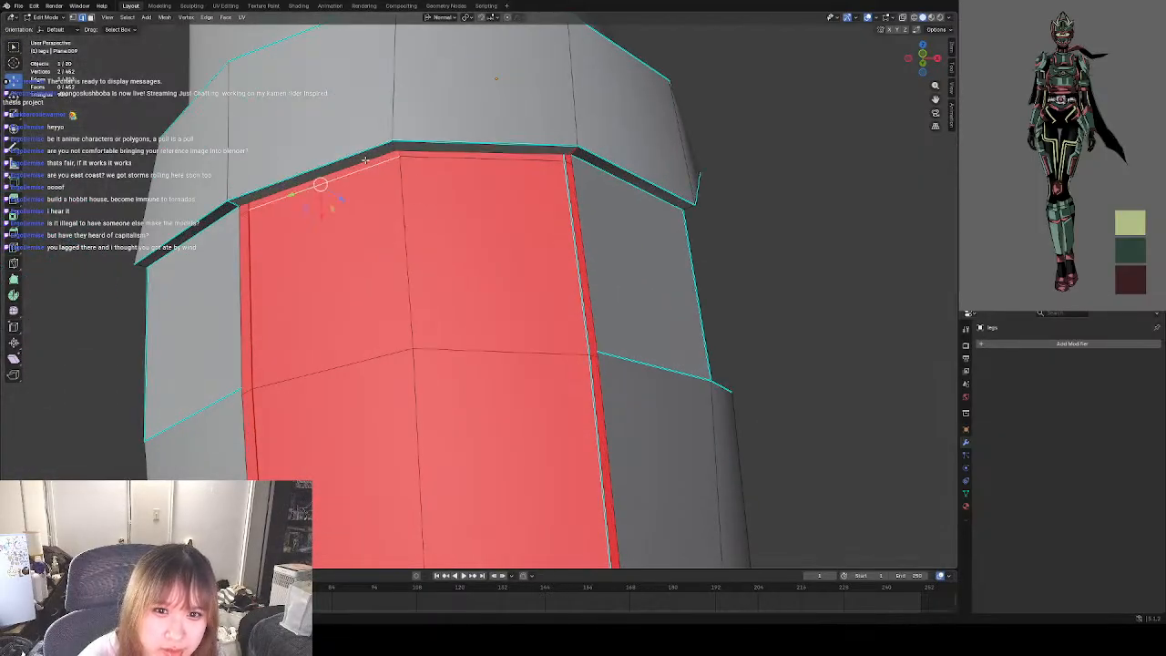
{"action": "left_click", "coordinate": [365, 162]}
{"action": "left_click", "coordinate": [246, 285]}
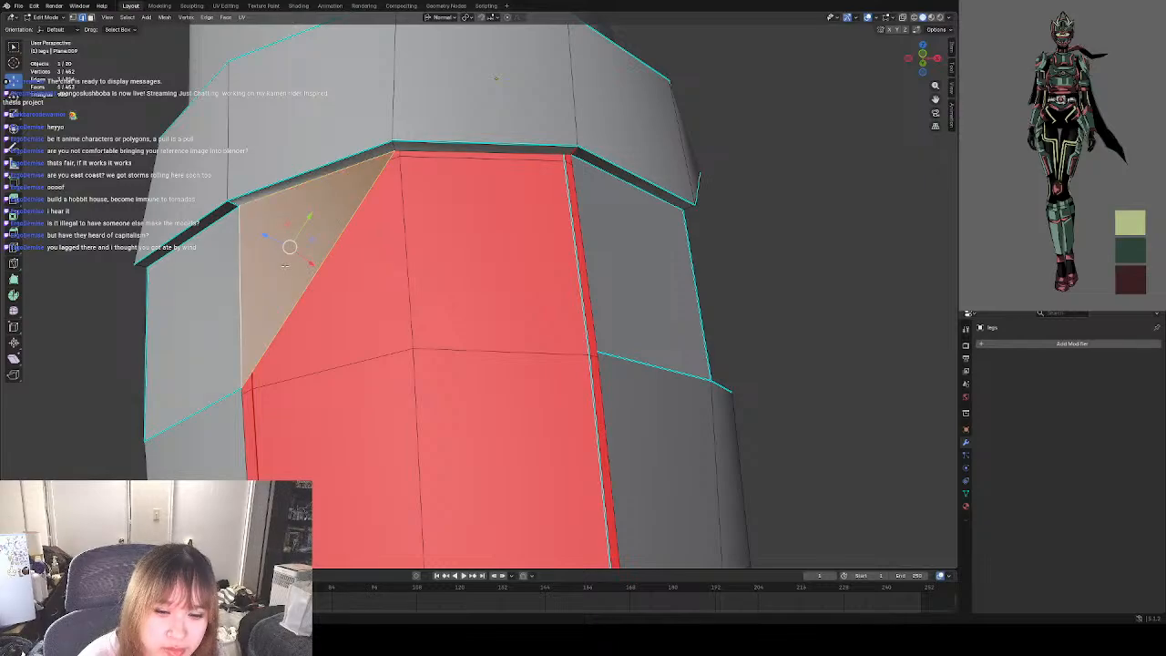
{"action": "key", "text": "ctrl+z"}
Try to extrude the lip's inner centre vertex down to the first row line, then undo it and clear the selection.
{"action": "left_click", "coordinate": [73, 17]}
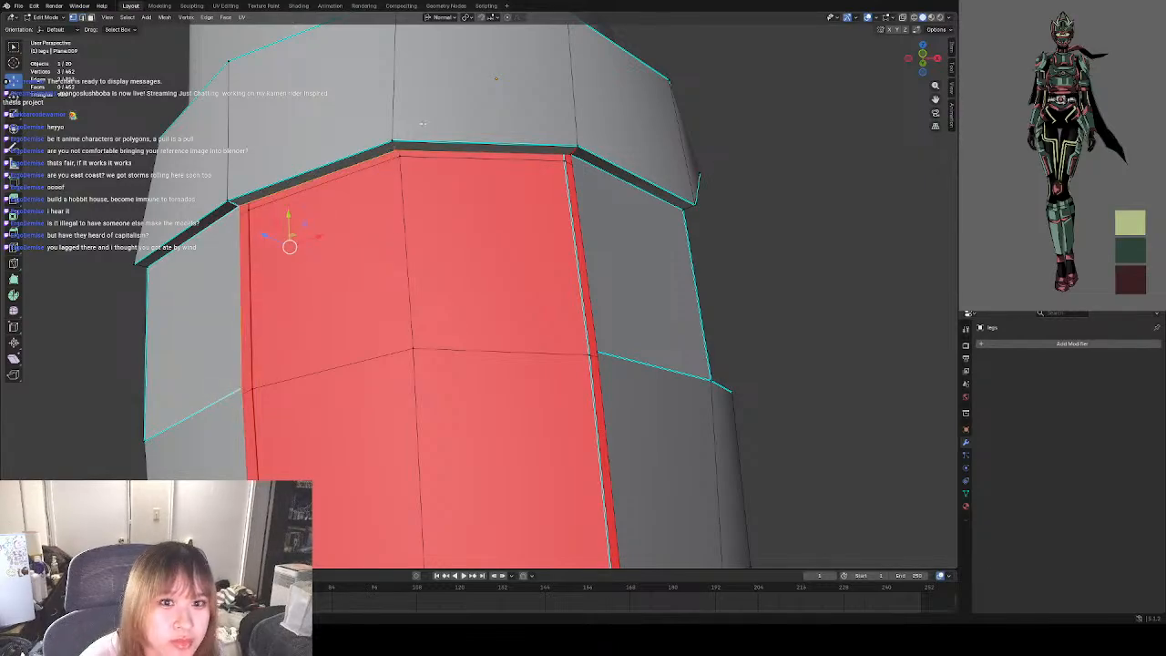
{"action": "left_click", "coordinate": [397, 148]}
{"action": "key", "text": "g"}
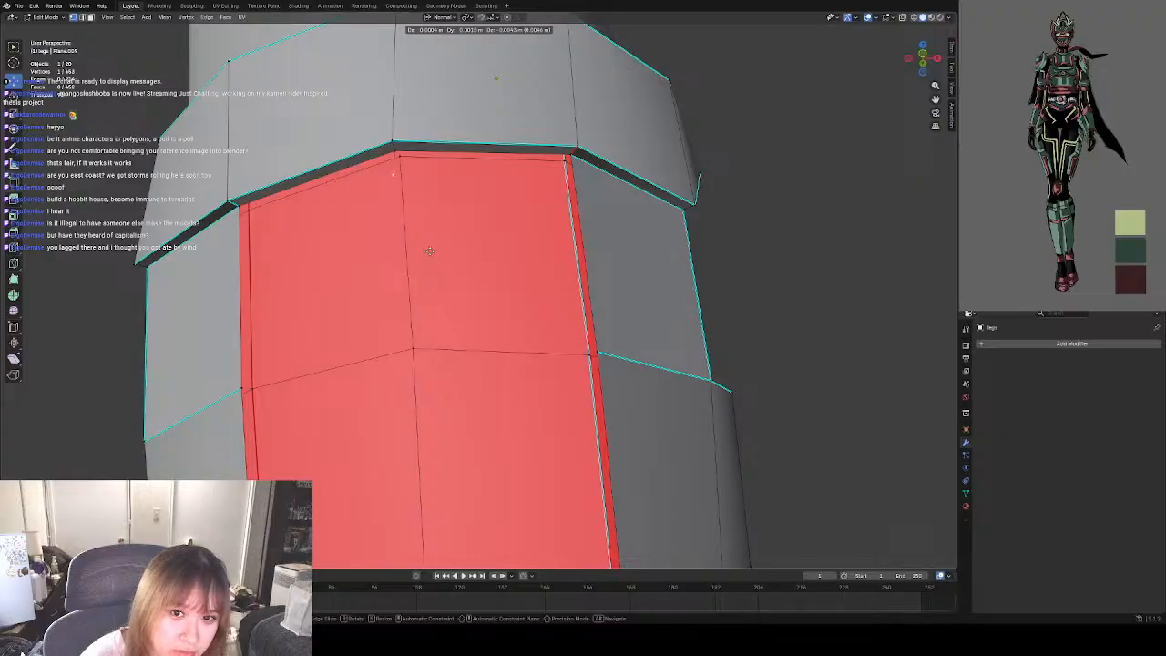
{"action": "mouse_move", "coordinate": [409, 371]}
{"action": "middle_mouse_down"}
{"action": "mouse_move", "coordinate": [410, 354]}
{"action": "mouse_move", "coordinate": [403, 372]}
{"action": "middle_mouse_up"}
{"action": "left_click", "coordinate": [406, 372]}
{"action": "key", "text": "ctrl+z"}
{"action": "key", "text": "ctrl+z"}
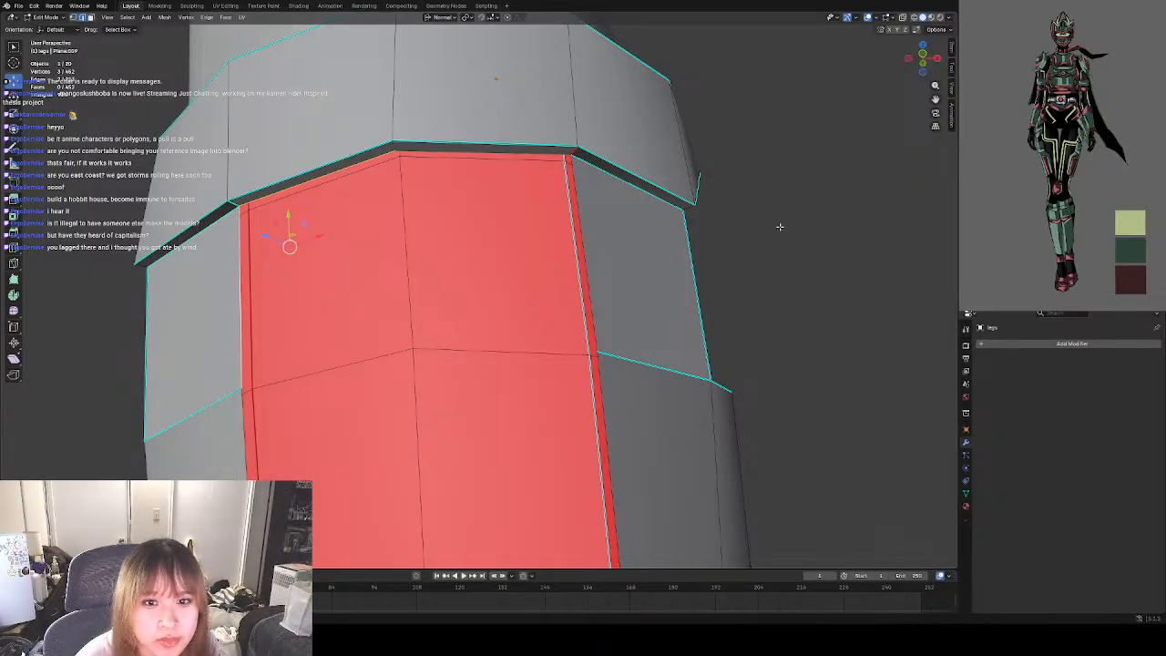
{"action": "left_click", "coordinate": [315, 187]}
{"action": "key", "text": "ctrl+z"}
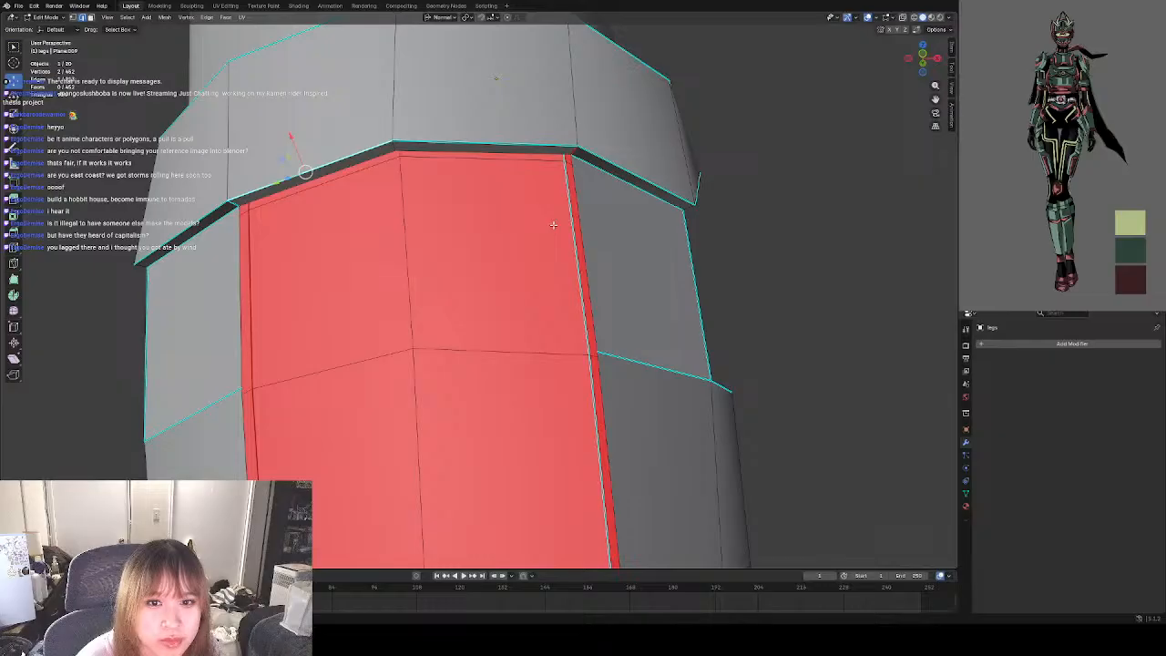
{"action": "key", "text": "alt+a"}
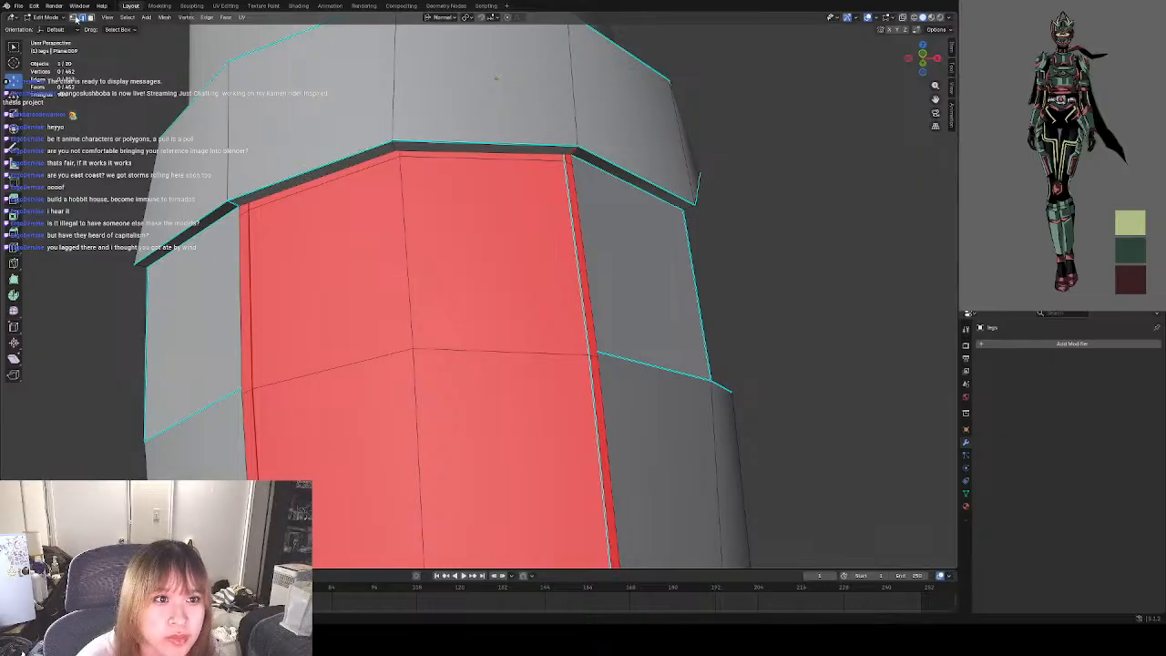
Extrude the lip's inner centre vertex down to the first row line and align it just in front of the inner surface.
{"action": "left_click", "coordinate": [392, 149]}
{"action": "middle_click_drag", "start_coordinate": [398, 209], "coordinate": [473, 182]}
{"action": "key", "text": "g"}
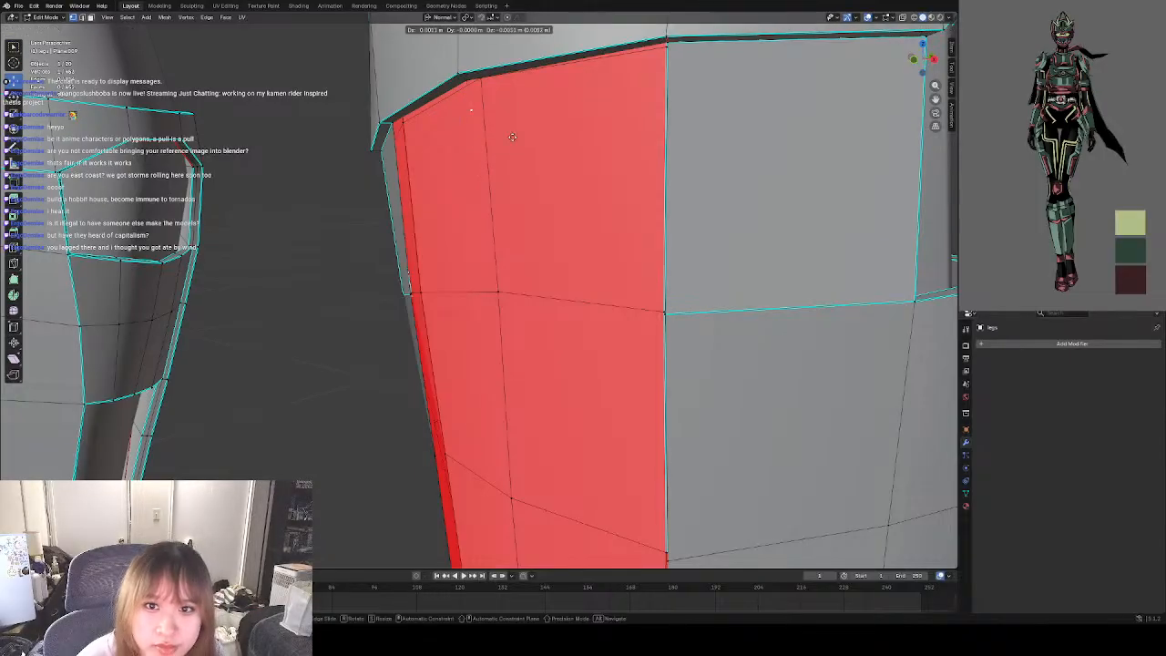
{"action": "left_click", "coordinate": [530, 317]}
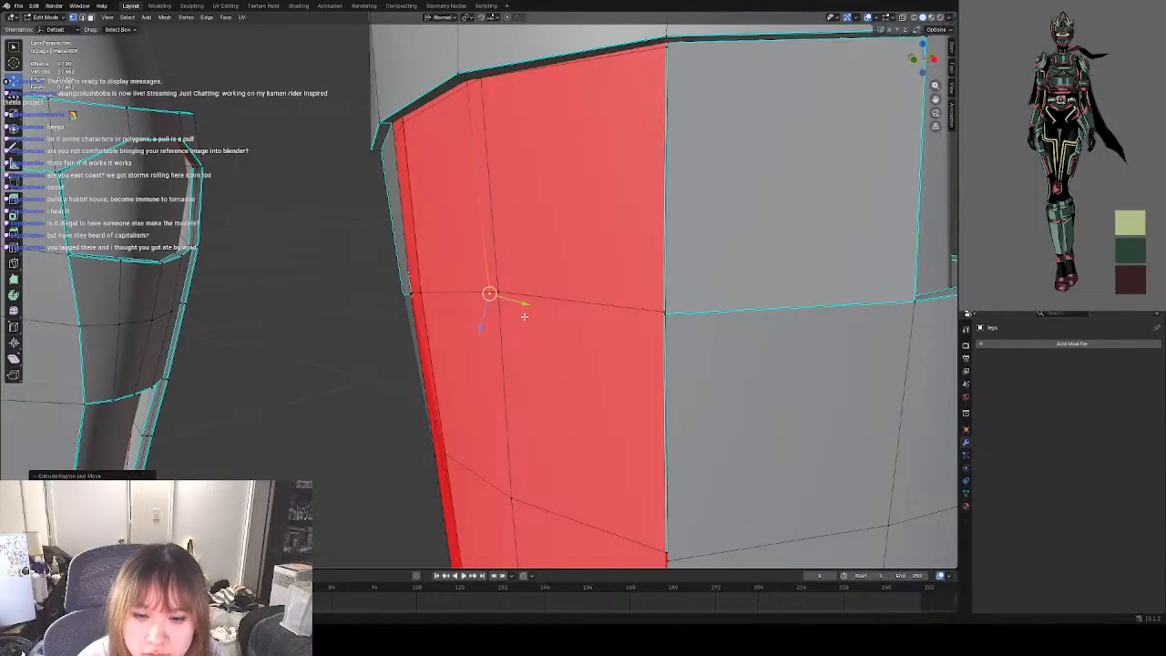
{"action": "middle_click_drag", "start_coordinate": [530, 317], "coordinate": [567, 297]}
{"action": "key", "text": "g"}
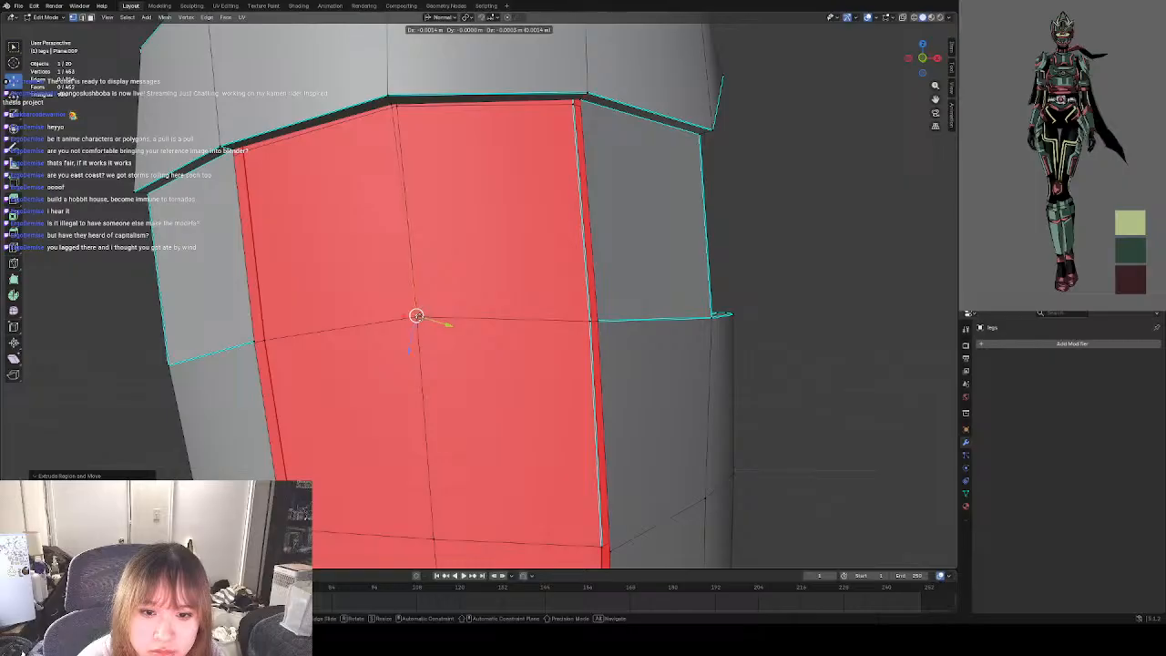
{"action": "left_click", "coordinate": [826, 308]}
Fill the first row's left front face from the lip edge, the new centre edge and the left side edge.
{"action": "middle_click_drag", "start_coordinate": [791, 261], "coordinate": [602, 243]}
{"action": "key", "text": "2"}
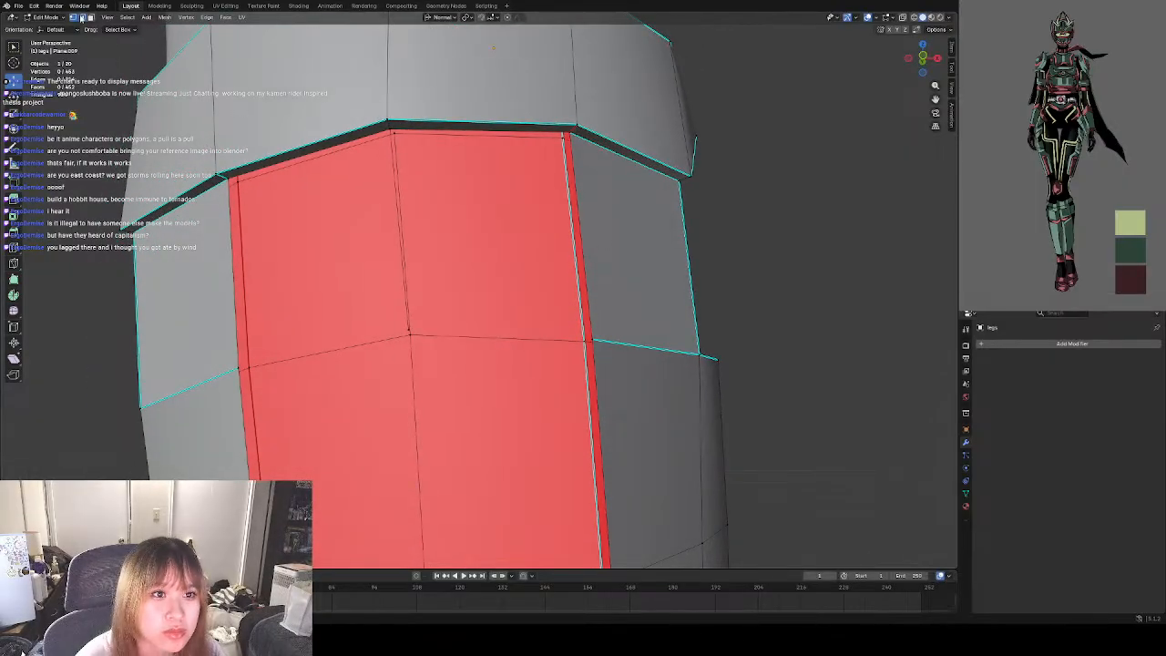
{"action": "left_click", "coordinate": [385, 147]}
{"action": "left_click", "coordinate": [356, 138], "text": "shift"}
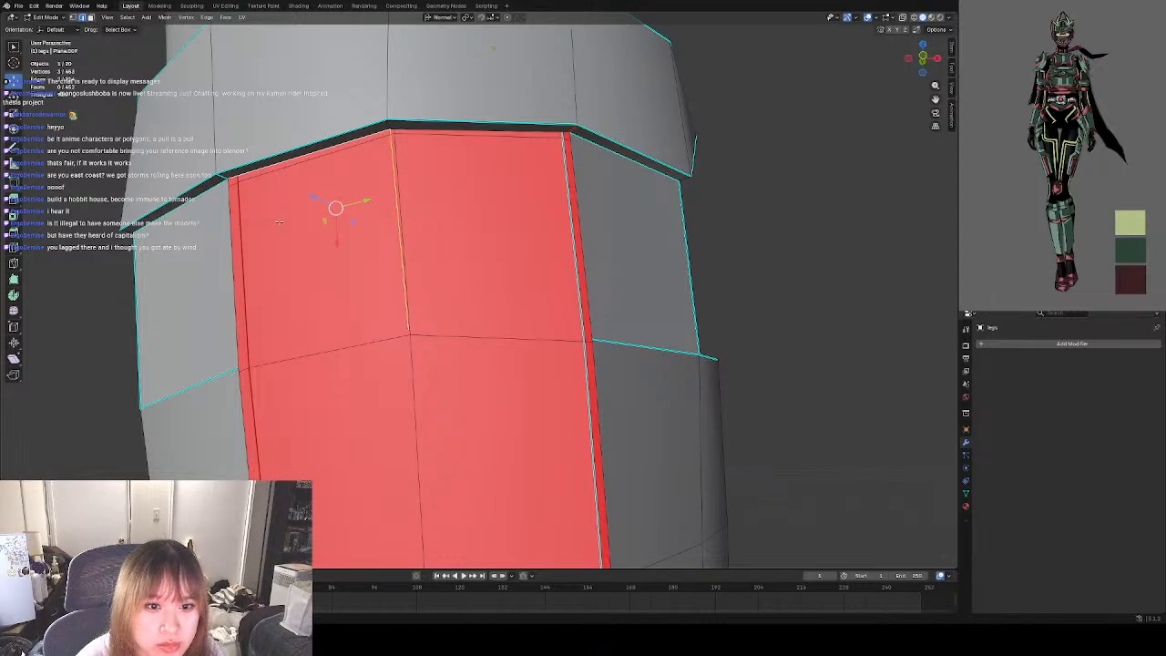
{"action": "left_click", "coordinate": [229, 278], "text": "shift"}
{"action": "key", "text": "f"}
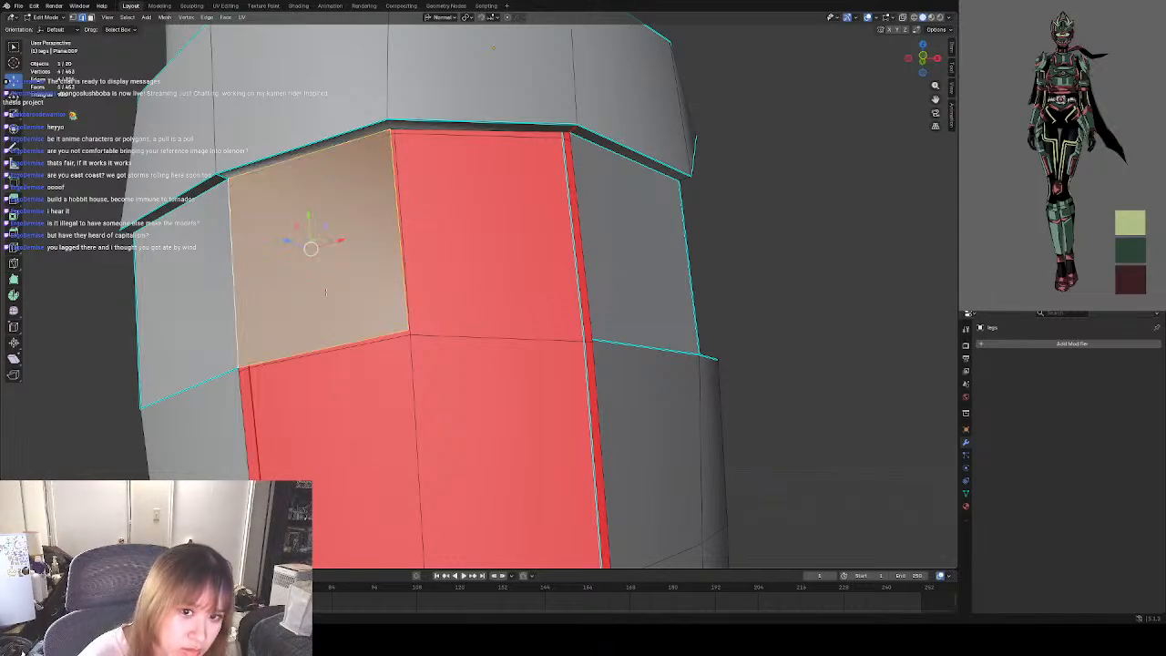
{"action": "left_click", "coordinate": [771, 276]}
Fill the first row's right front face between the lip edge, the centre edge and the right side edge.
{"action": "scroll", "coordinate": [493, 243], "scroll_direction": "down", "scroll_amount": 2}
{"action": "scroll", "coordinate": [493, 243], "scroll_direction": "down", "scroll_amount": 4}
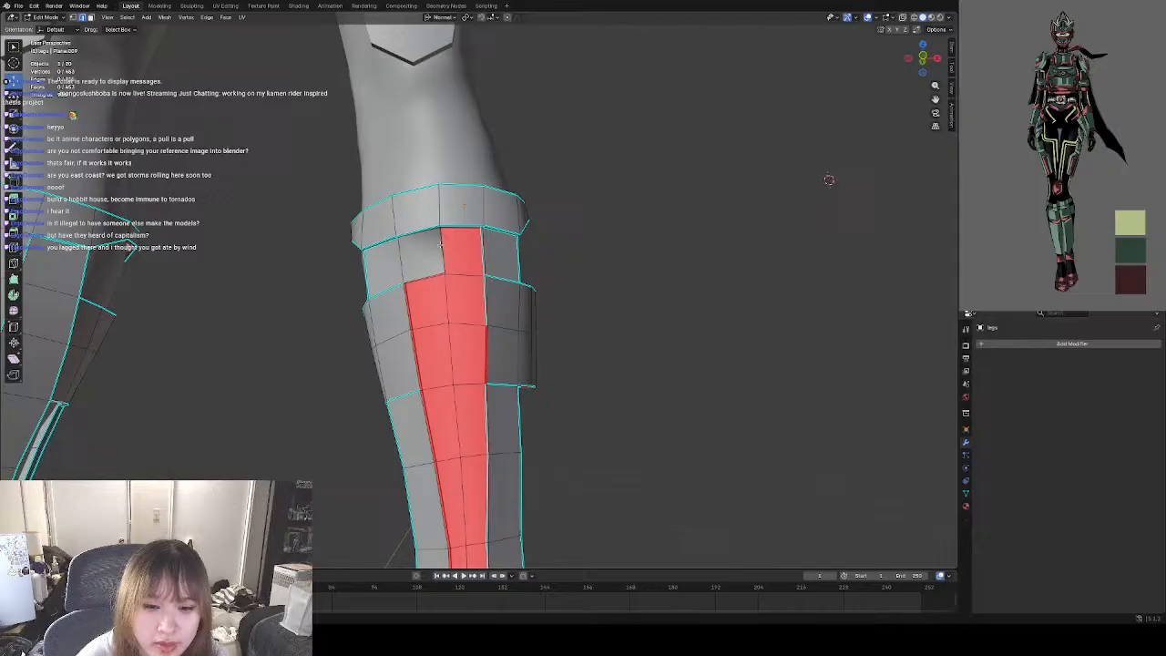
{"action": "scroll", "coordinate": [437, 236], "scroll_direction": "up", "scroll_amount": 6}
{"action": "middle_click_drag", "start_coordinate": [420, 212], "coordinate": [426, 169]}
{"action": "left_click", "coordinate": [301, 267]}
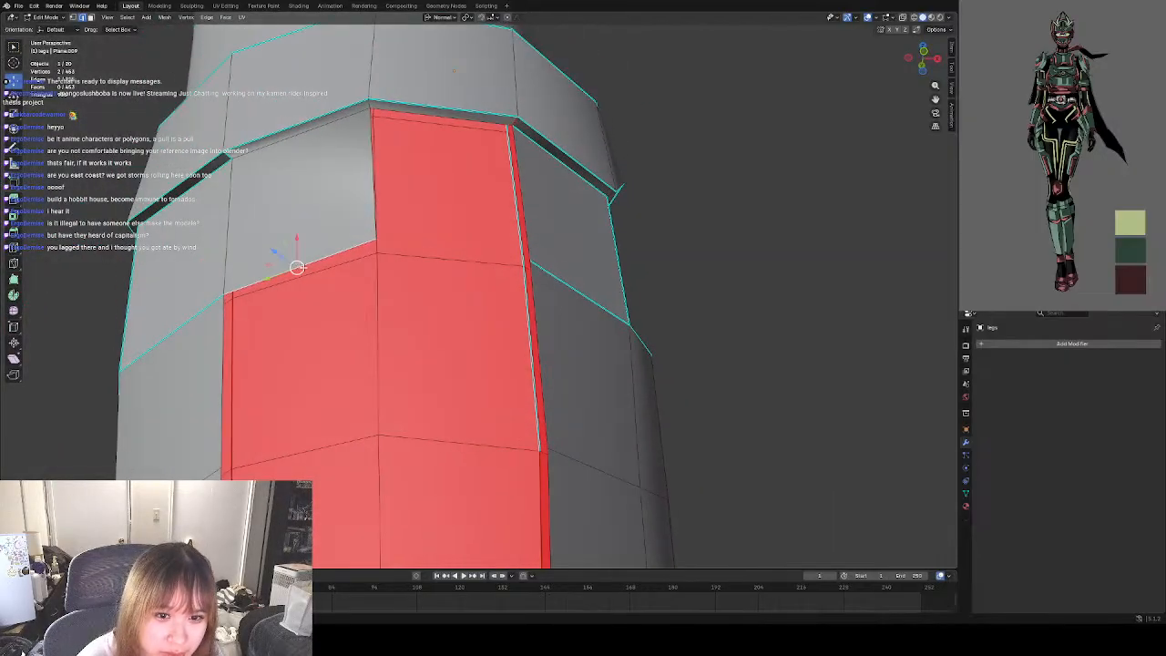
{"action": "scroll", "coordinate": [273, 331], "scroll_direction": "up", "scroll_amount": 1}
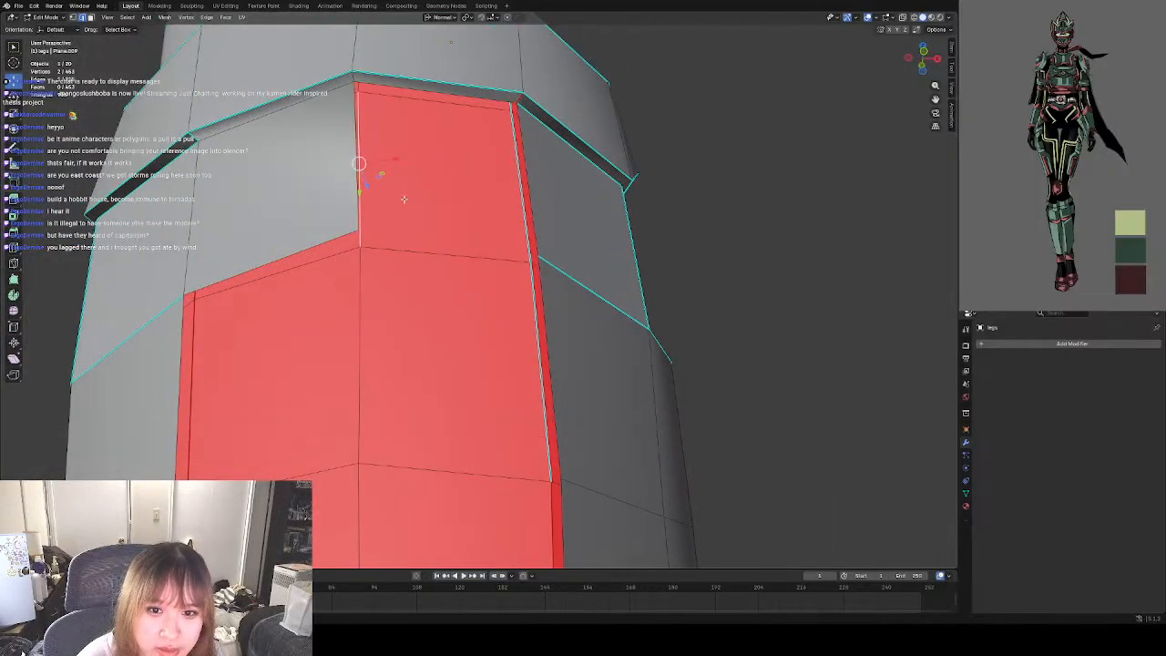
{"action": "left_click", "coordinate": [436, 92]}
{"action": "left_click", "coordinate": [354, 137], "text": "shift"}
{"action": "left_click", "coordinate": [529, 148], "text": "shift"}
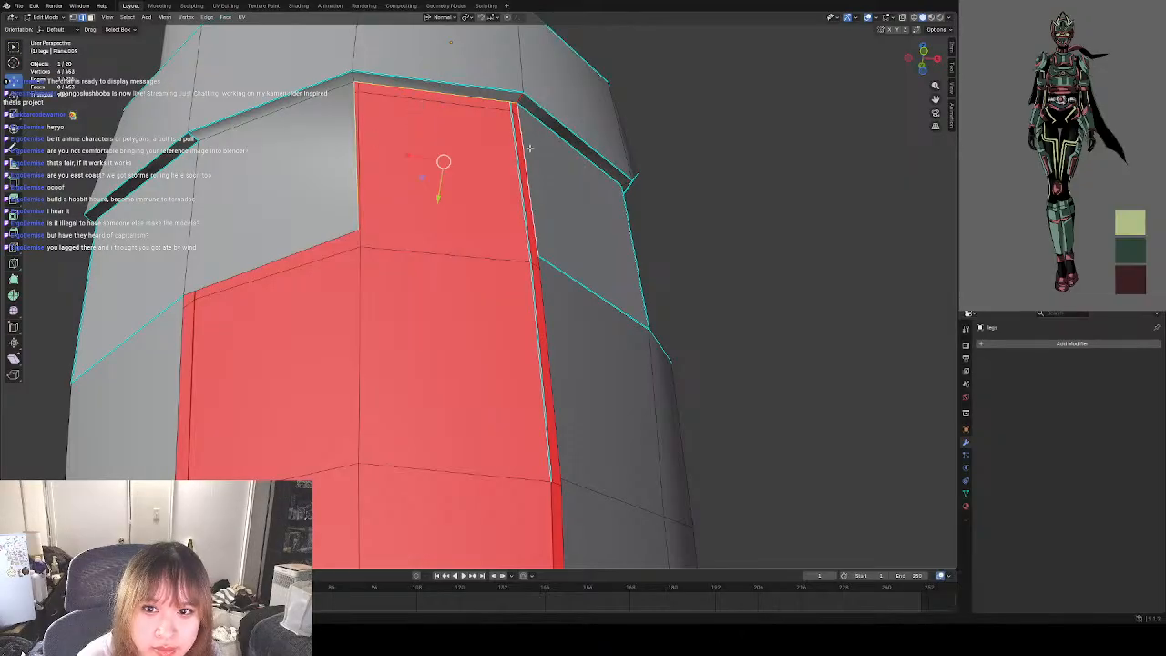
{"action": "key", "text": "f"}
Extrude the lower centre vertex of the new front faces down to the second row line.
{"action": "scroll", "coordinate": [437, 220], "scroll_direction": "down", "scroll_amount": 1}
{"action": "scroll", "coordinate": [437, 220], "scroll_direction": "down", "scroll_amount": 1}
{"action": "middle_click_drag", "start_coordinate": [437, 220], "coordinate": [454, 132], "text": "shift"}
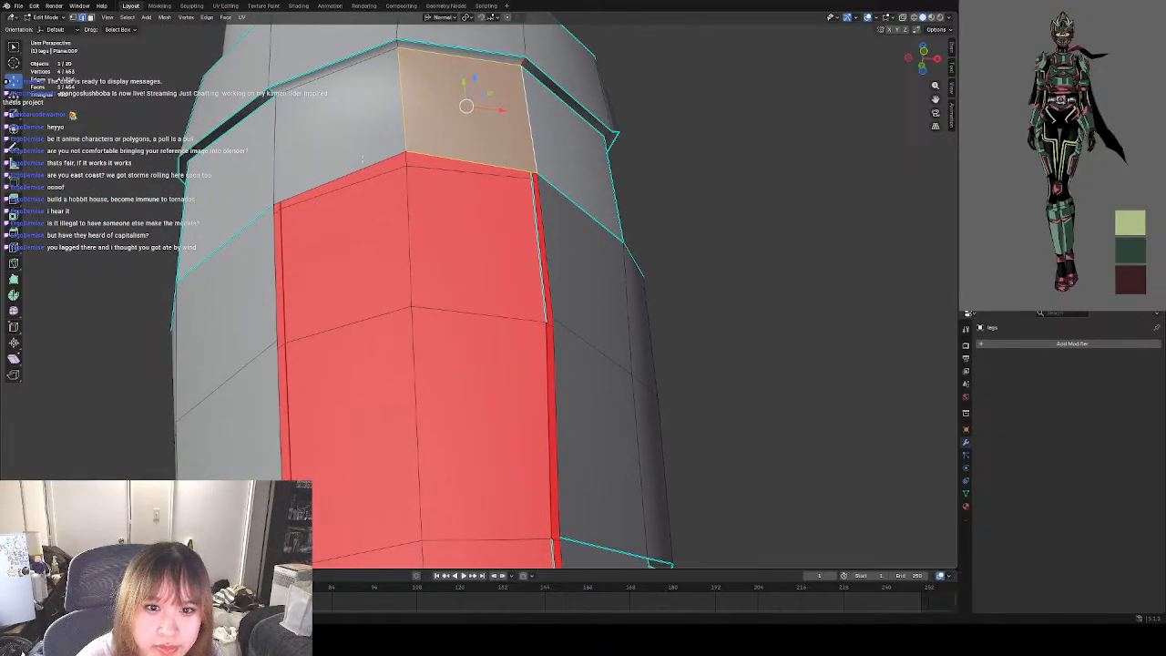
{"action": "left_click", "coordinate": [362, 164]}
{"action": "left_click", "coordinate": [272, 282], "text": "shift"}
{"action": "key", "text": "alt+a"}
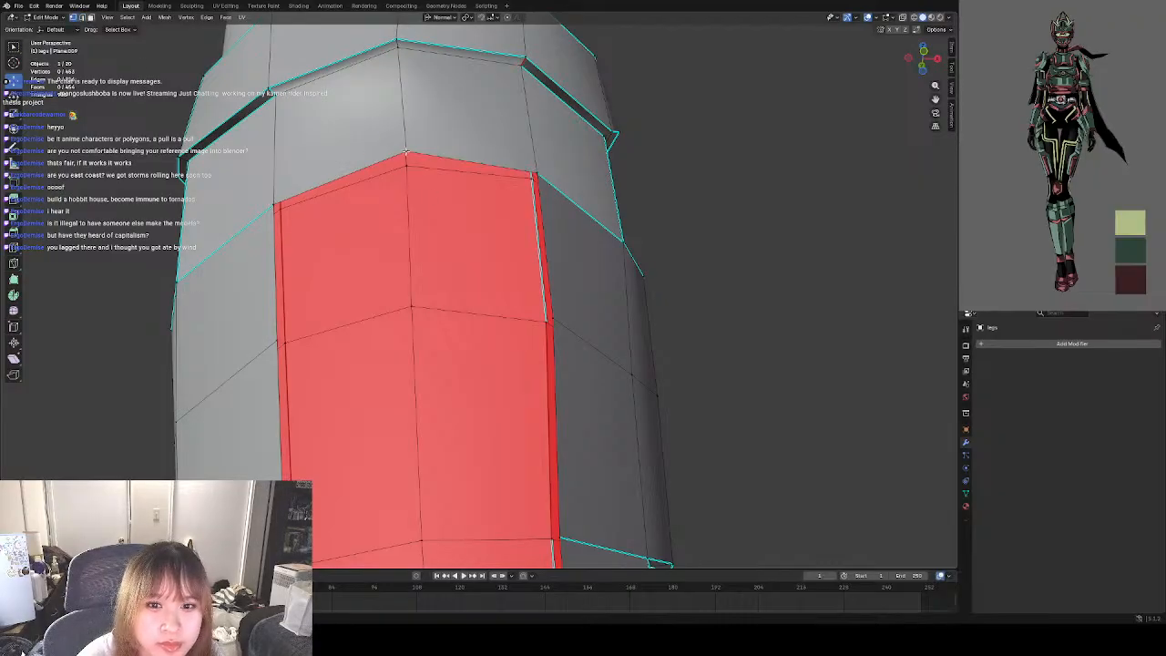
{"action": "left_click", "coordinate": [439, 187]}
{"action": "key", "text": "g"}
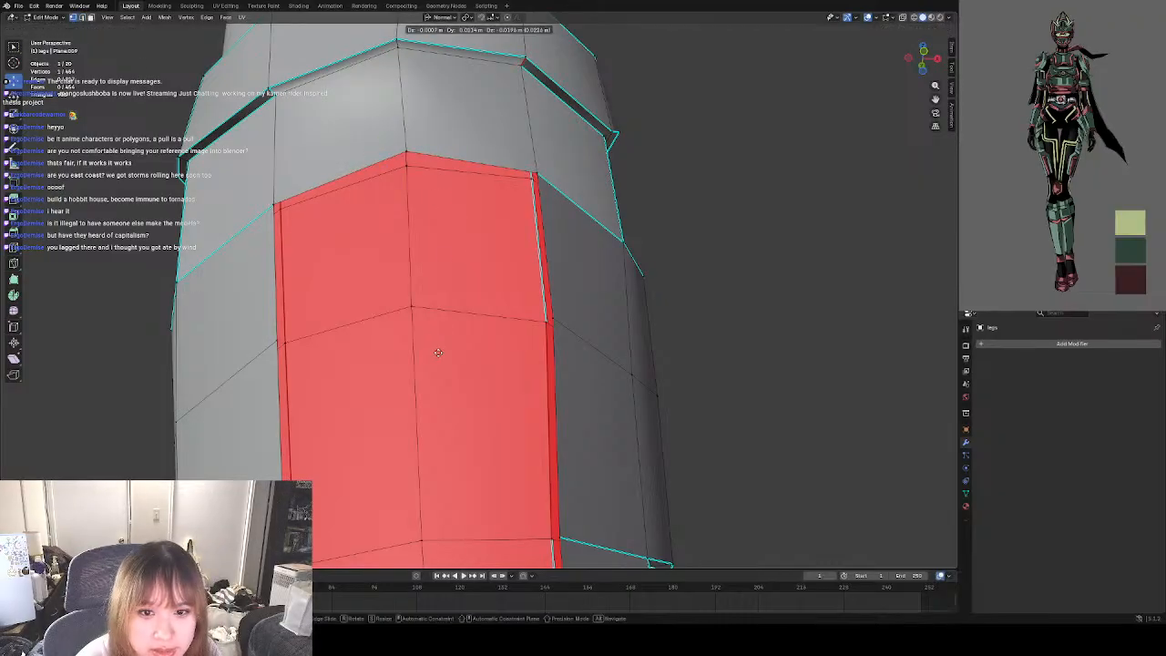
{"action": "left_click", "coordinate": [437, 368]}
Align the extruded centre vertex with the second row line, just in front of the inner surface.
{"action": "middle_click_drag", "start_coordinate": [437, 368], "coordinate": [410, 346]}
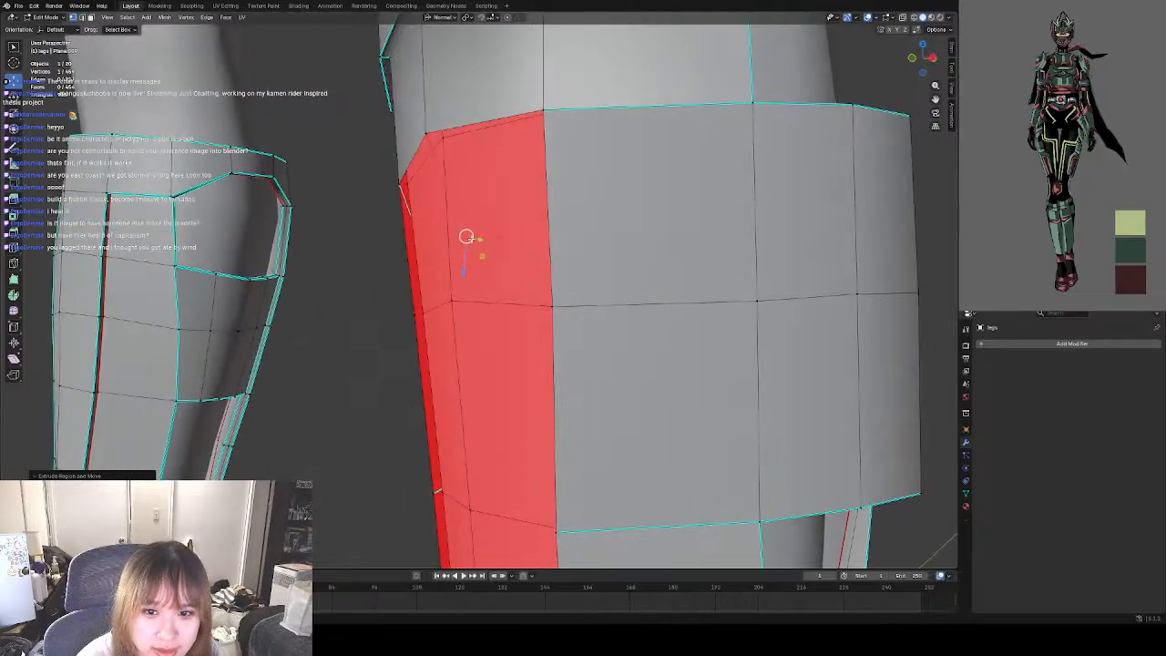
{"action": "left_click_drag", "start_coordinate": [472, 239], "coordinate": [445, 304]}
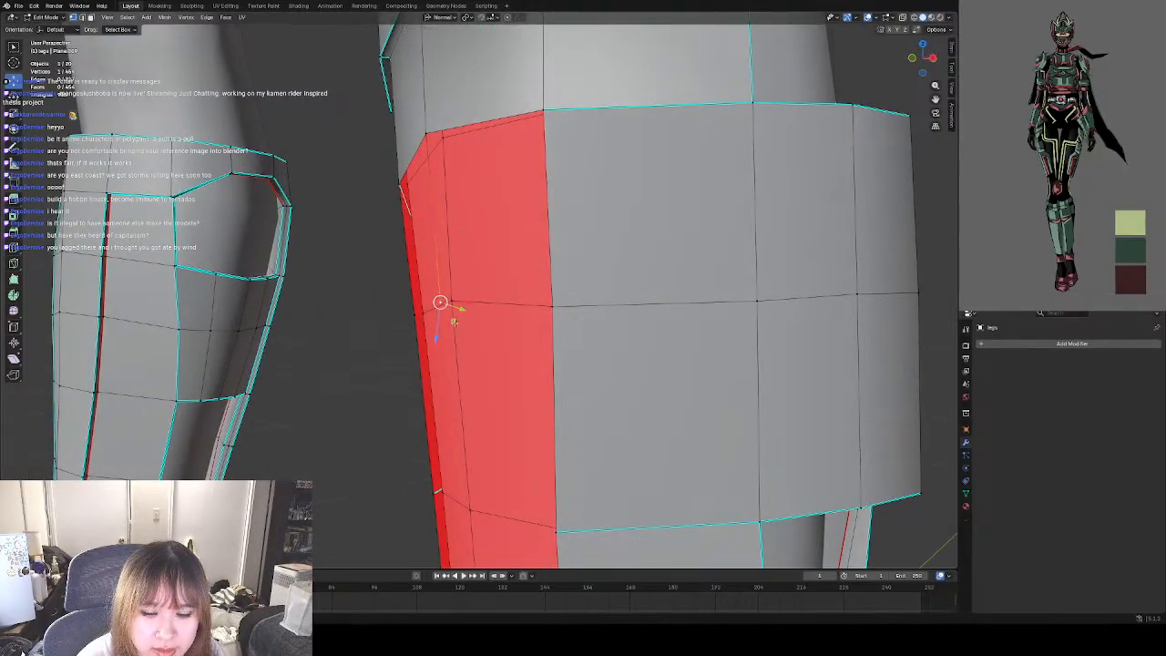
{"action": "middle_click_drag", "start_coordinate": [441, 302], "coordinate": [513, 304]}
{"action": "key", "text": "g"}
{"action": "left_click", "coordinate": [463, 263]}
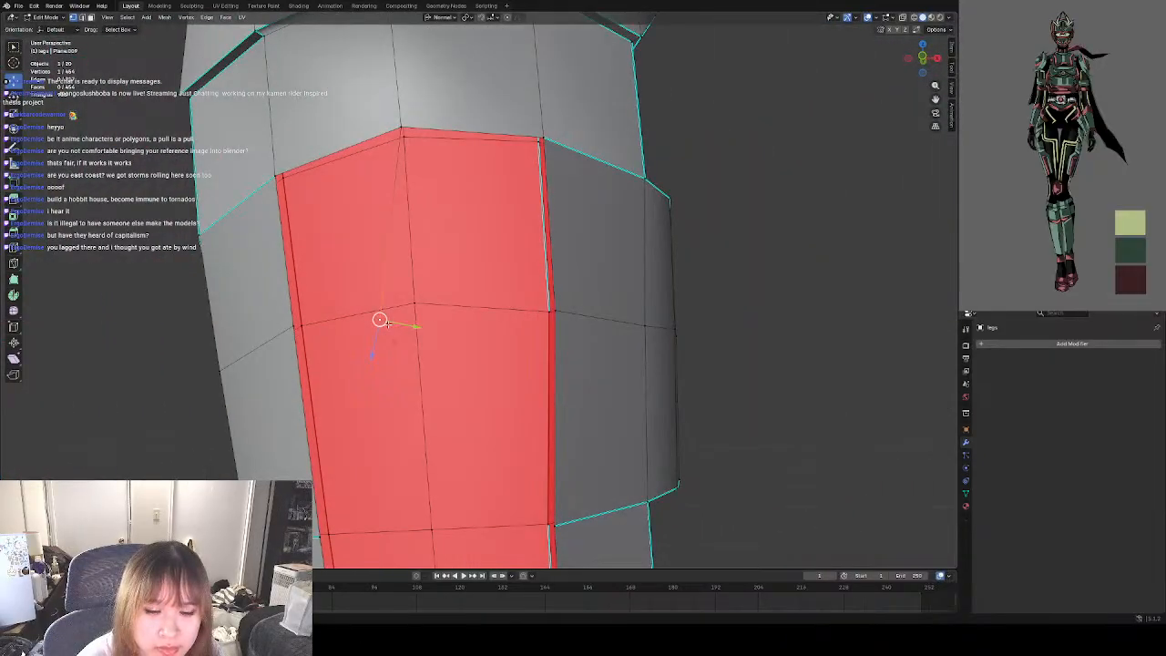
{"action": "left_click_drag", "start_coordinate": [387, 324], "coordinate": [424, 306]}
{"action": "left_click", "coordinate": [702, 374]}
{"action": "middle_click_drag", "start_coordinate": [441, 347], "coordinate": [444, 316]}
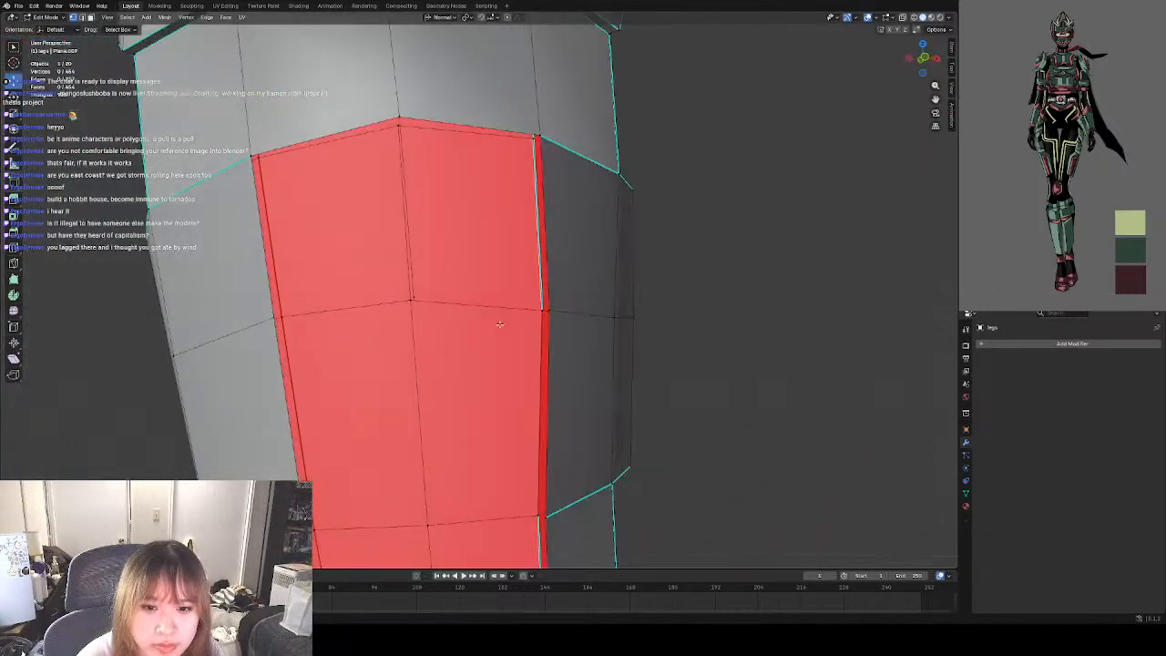
Fill the second row's left and right front faces on both sides of the new centre edge.
{"action": "left_click", "coordinate": [84, 19]}
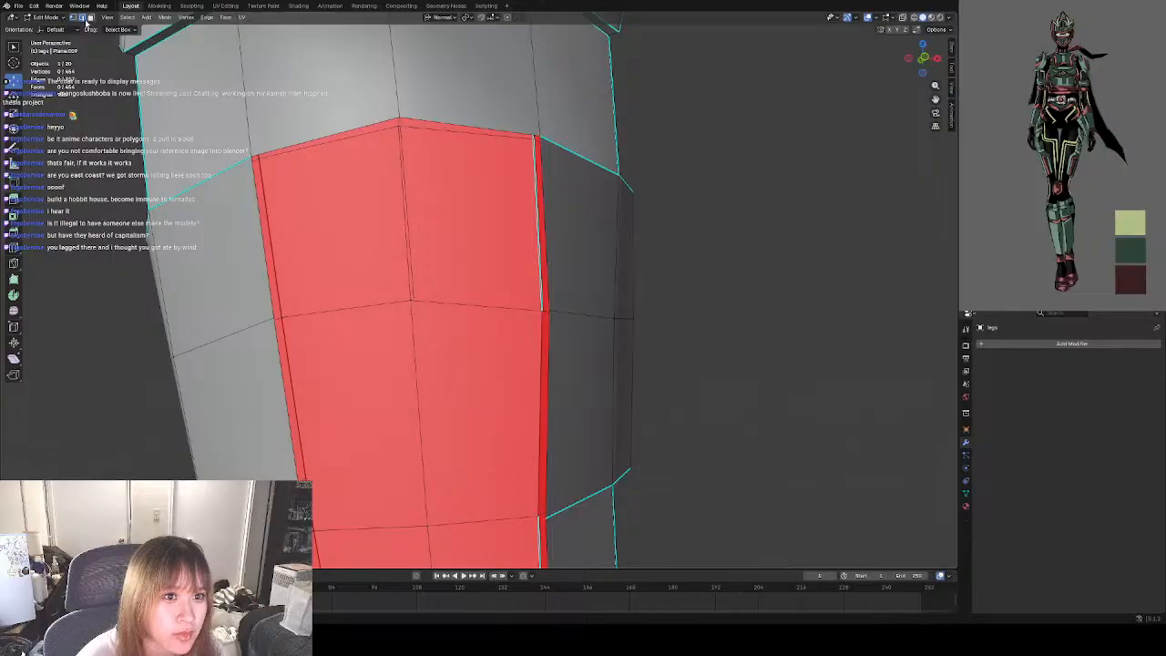
{"action": "left_click", "coordinate": [409, 148]}
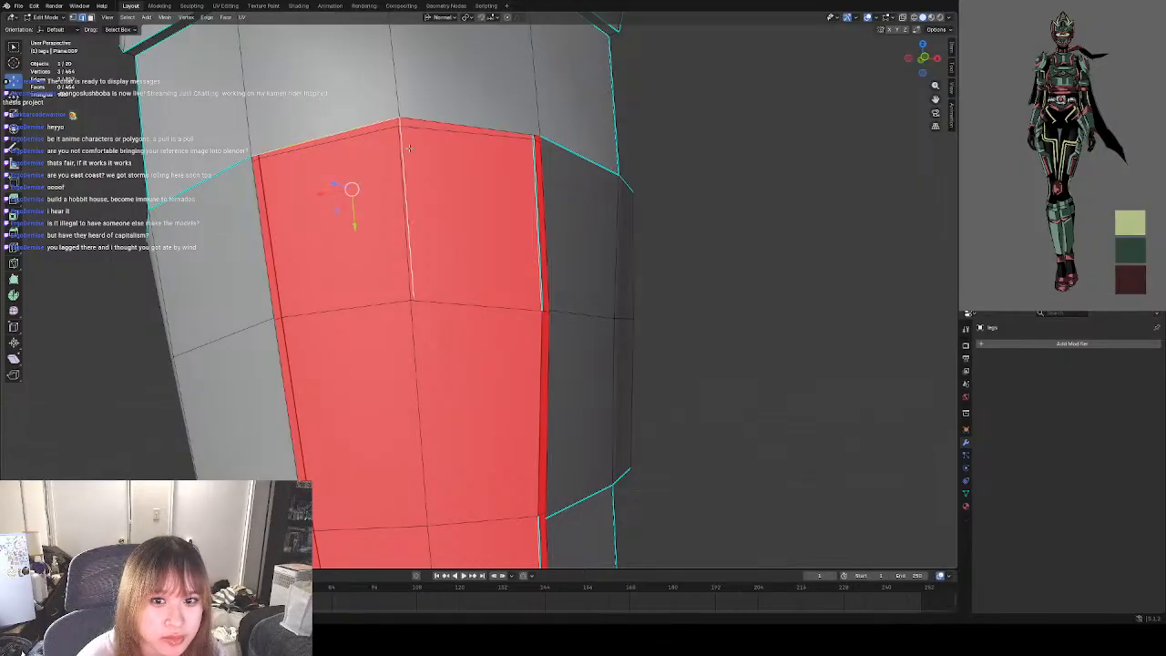
{"action": "left_click", "coordinate": [257, 248], "text": "shift"}
{"action": "key", "text": "f"}
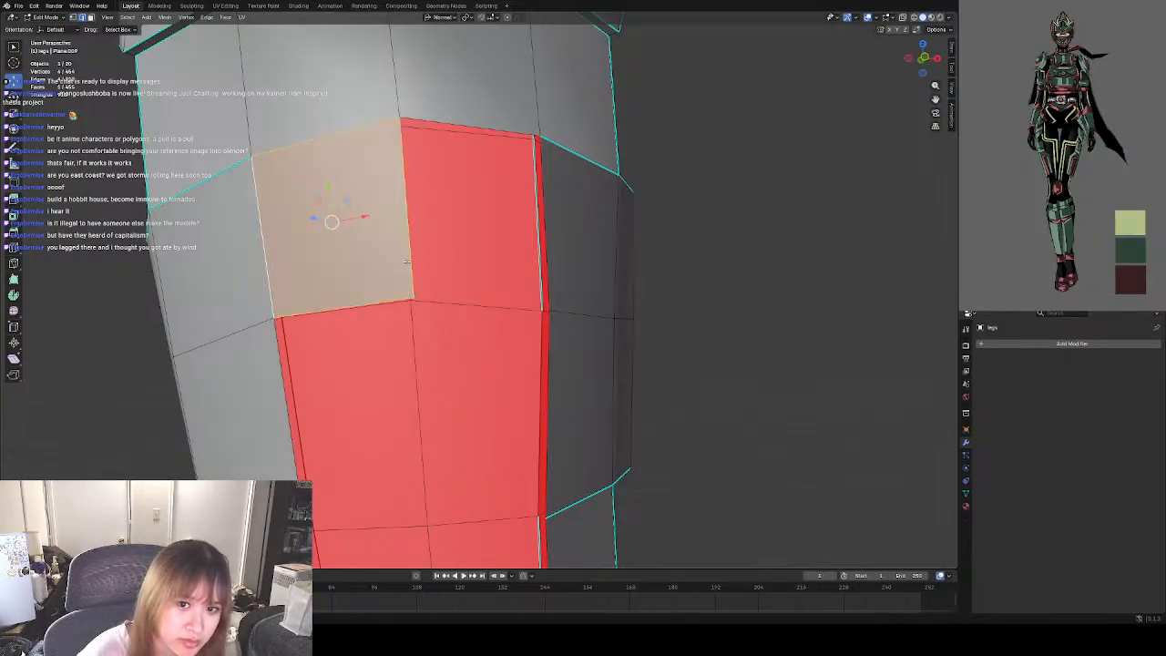
{"action": "left_click", "coordinate": [486, 119]}
{"action": "left_click", "coordinate": [404, 206], "text": "shift"}
{"action": "key", "text": "f"}
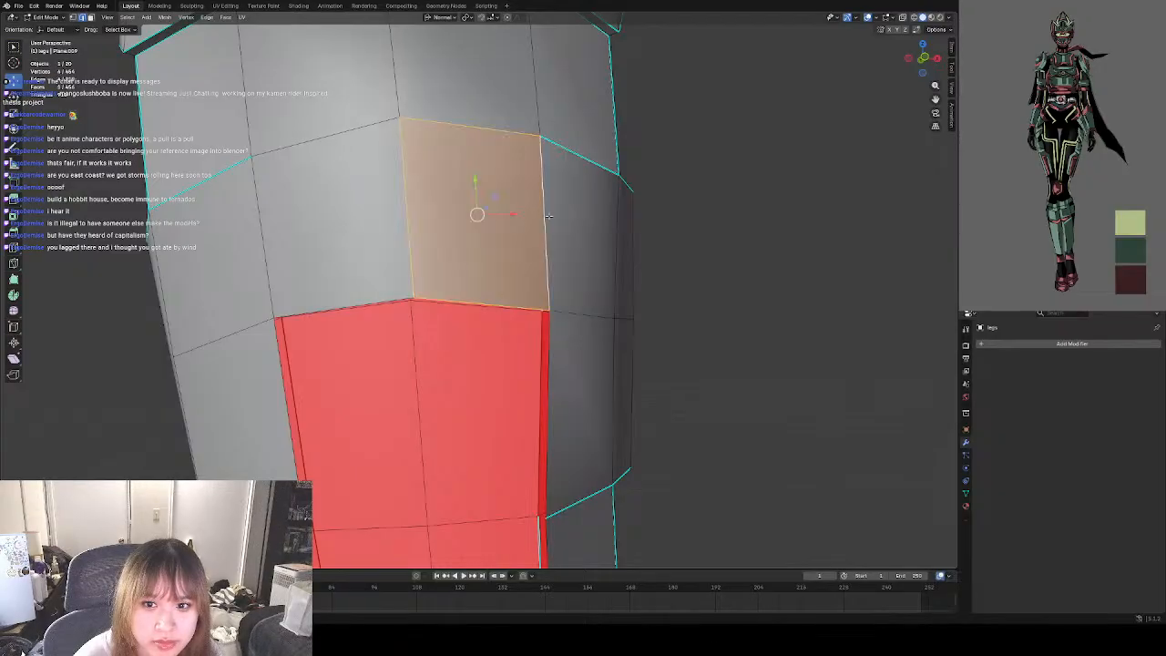
Extrude the second row's lower centre vertex down to the third row line, level with the wide side panel's lower edge.
{"action": "scroll", "coordinate": [402, 207], "scroll_direction": "down", "scroll_amount": 3}
{"action": "middle_click_drag", "start_coordinate": [630, 330], "coordinate": [518, 294]}
{"action": "left_click", "coordinate": [601, 340]}
{"action": "scroll", "coordinate": [428, 272], "scroll_direction": "up", "scroll_amount": 3}
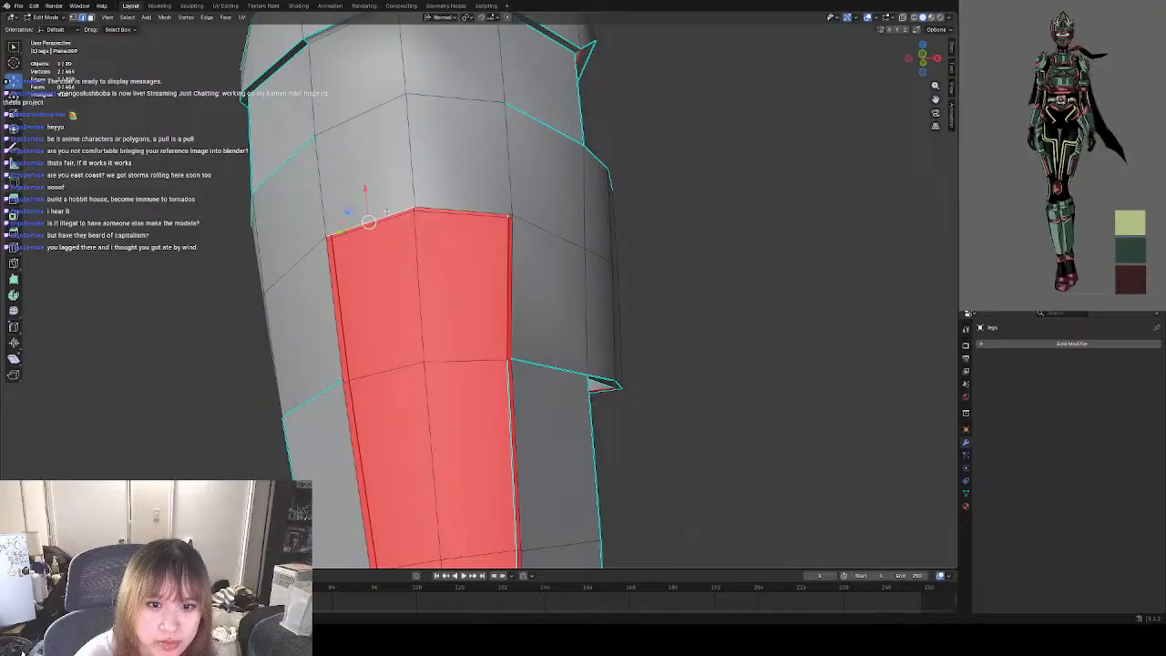
{"action": "left_click", "coordinate": [73, 17]}
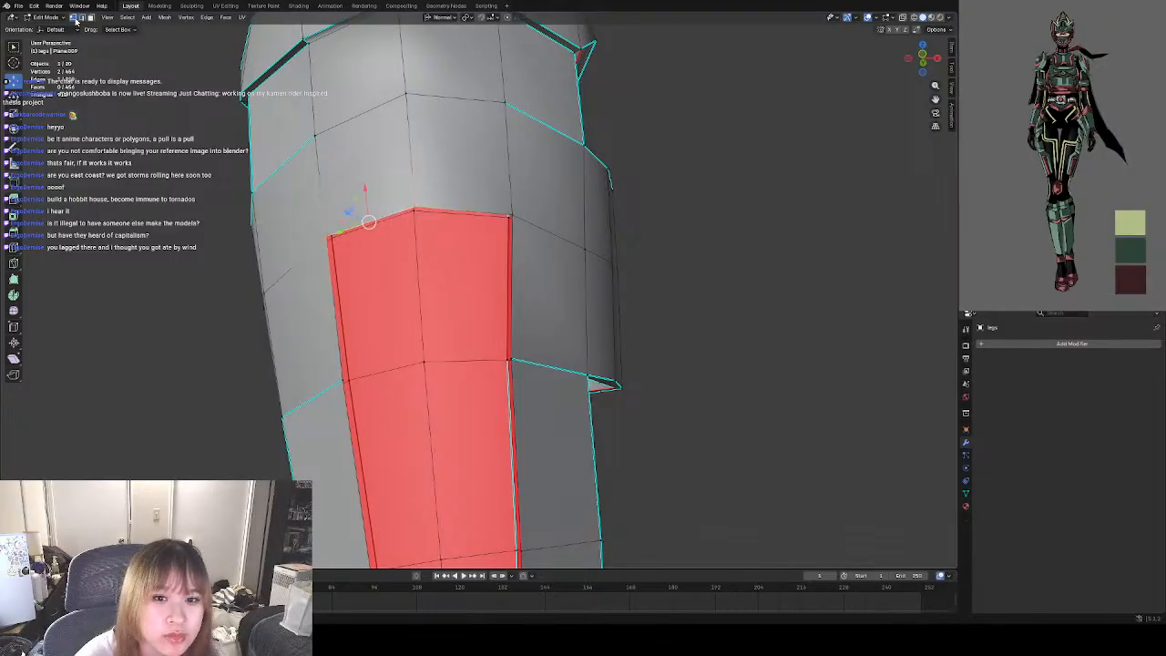
{"action": "left_click", "coordinate": [422, 202]}
{"action": "middle_click_drag", "start_coordinate": [422, 202], "coordinate": [363, 240]}
{"action": "key", "text": "g"}
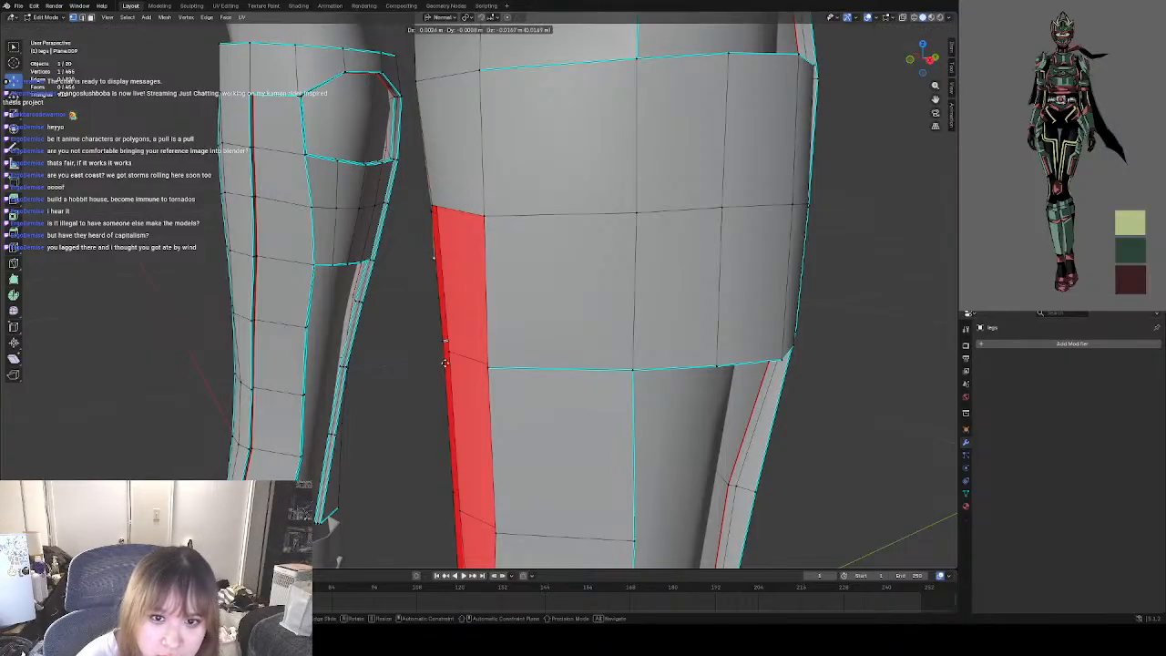
{"action": "left_click", "coordinate": [453, 448]}
Align the new centre vertex with the third row line and keep it slightly in front of the inner surface.
{"action": "middle_click_drag", "start_coordinate": [453, 448], "coordinate": [508, 441]}
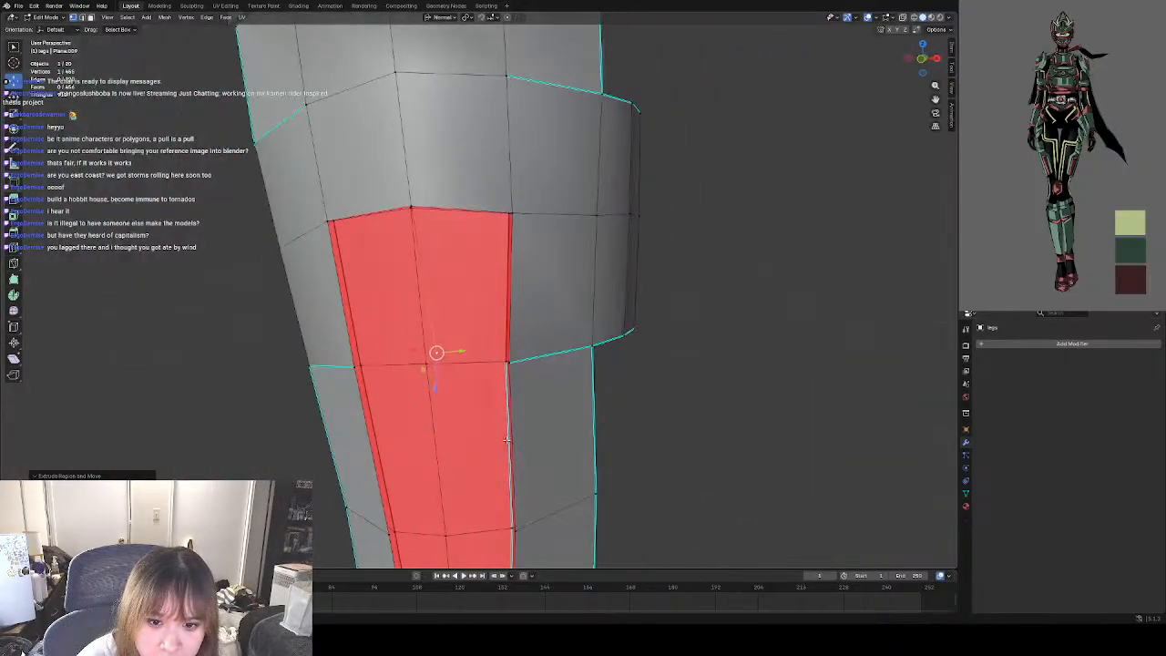
{"action": "left_click_drag", "start_coordinate": [435, 353], "coordinate": [426, 364]}
{"action": "middle_click_drag", "start_coordinate": [425, 364], "coordinate": [329, 359]}
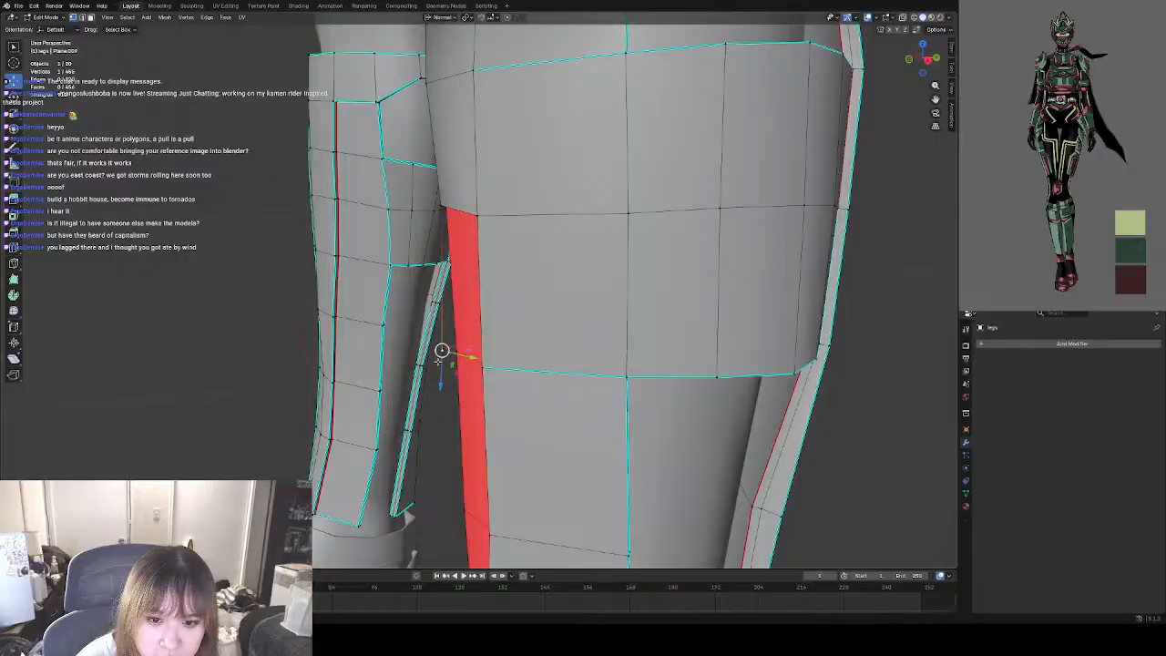
{"action": "left_click_drag", "start_coordinate": [443, 352], "coordinate": [448, 347]}
{"action": "middle_click_drag", "start_coordinate": [447, 347], "coordinate": [515, 416]}
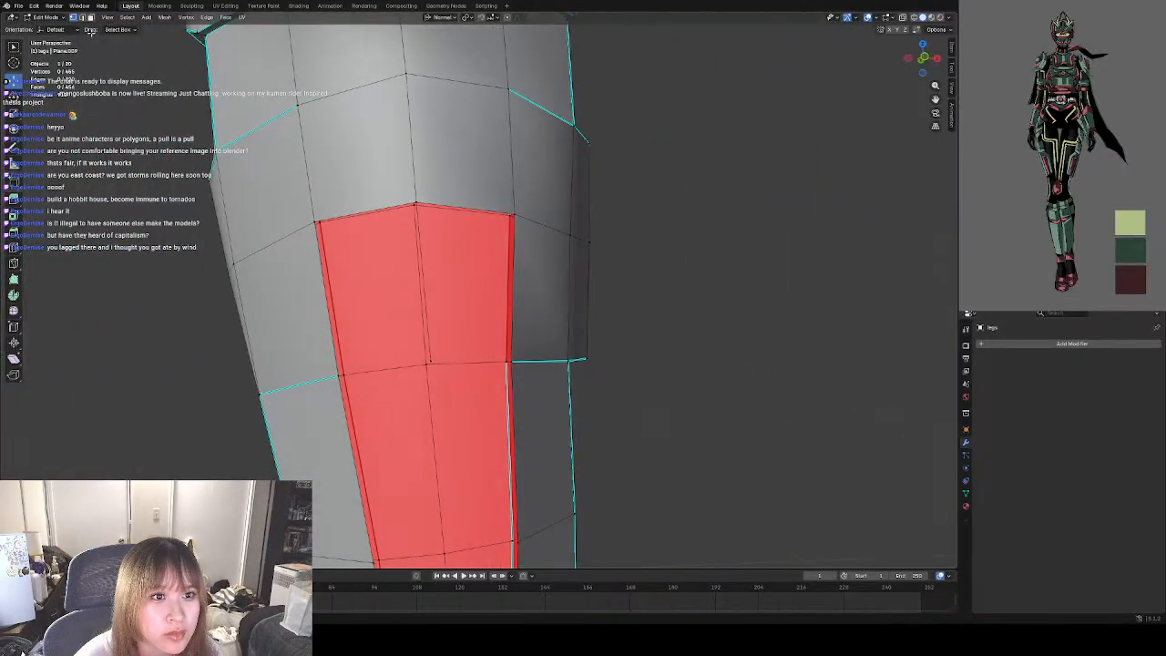
Fill the third row's left and right front faces between the centre edge and the side edges.
{"action": "left_click", "coordinate": [424, 244]}
{"action": "left_click", "coordinate": [379, 204], "text": "shift"}
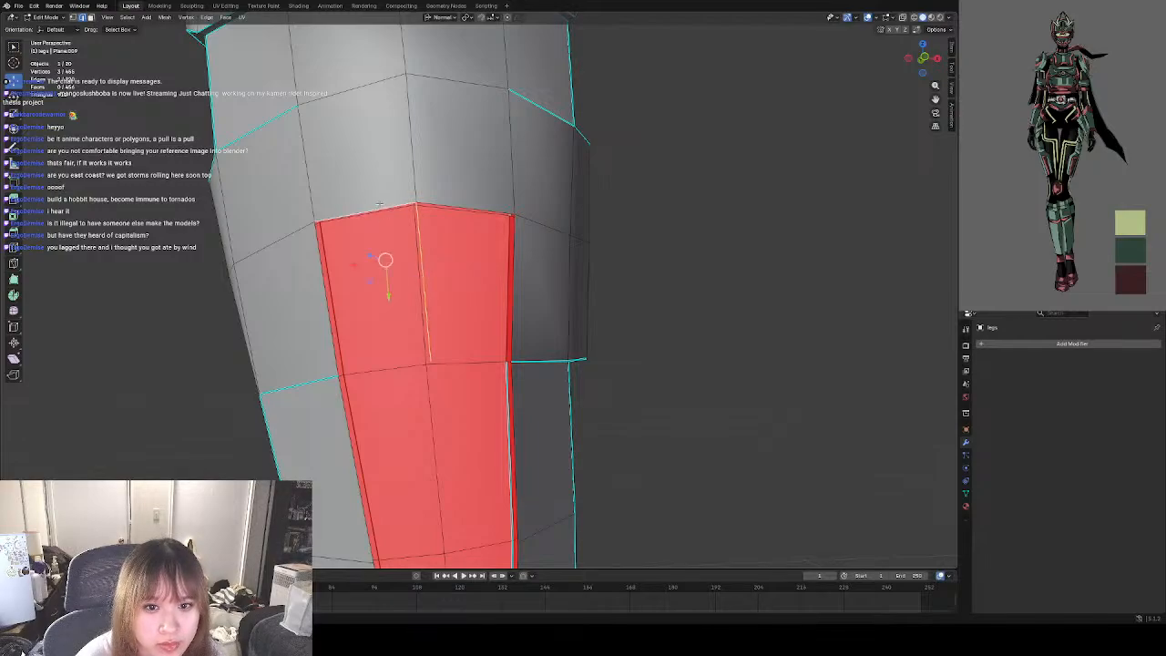
{"action": "left_click", "coordinate": [325, 282], "text": "shift"}
{"action": "key", "text": "f"}
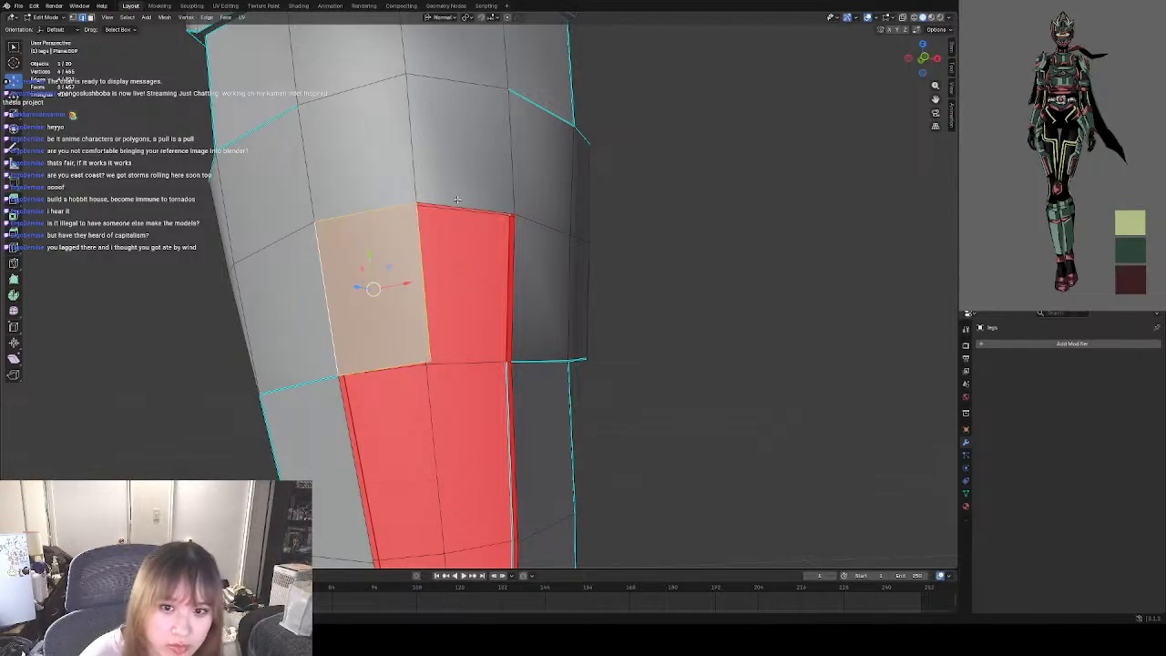
{"action": "left_click", "coordinate": [466, 210]}
{"action": "left_click", "coordinate": [426, 239], "text": "shift"}
{"action": "left_click", "coordinate": [521, 278], "text": "shift"}
{"action": "key", "text": "f"}
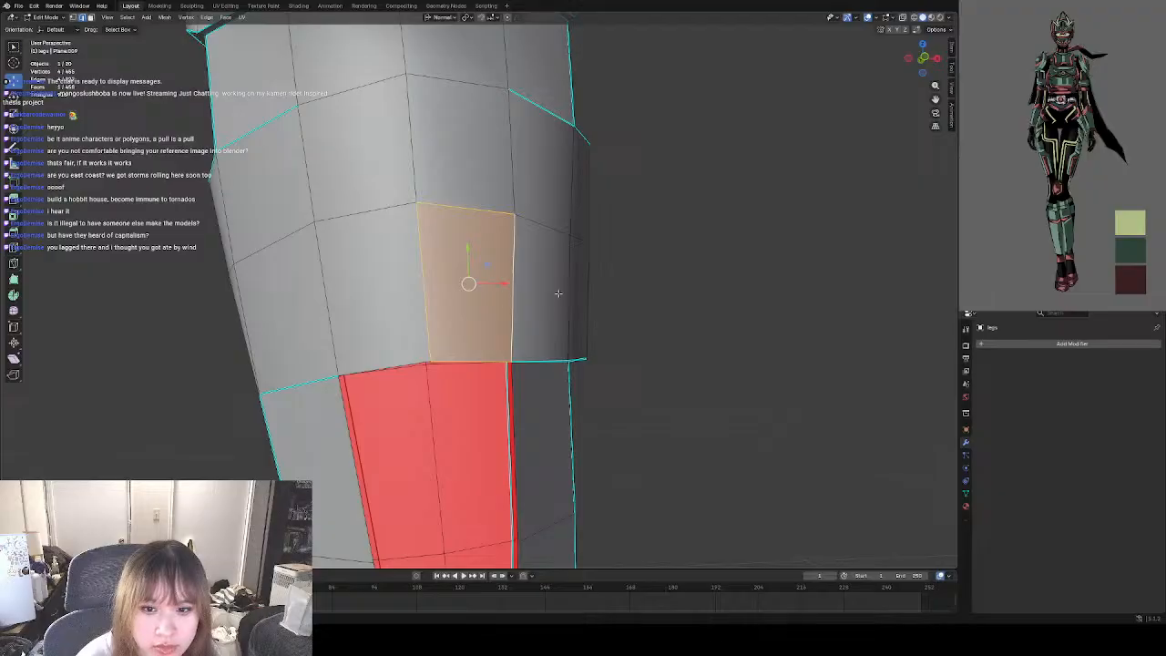
Extrude the third row's lower centre vertex down to the fourth row line.
{"action": "scroll", "coordinate": [557, 297], "scroll_direction": "down", "scroll_amount": 2}
{"action": "middle_click_drag", "start_coordinate": [437, 406], "coordinate": [430, 271], "text": "shift"}
{"action": "scroll", "coordinate": [439, 287], "scroll_direction": "up", "scroll_amount": 3}
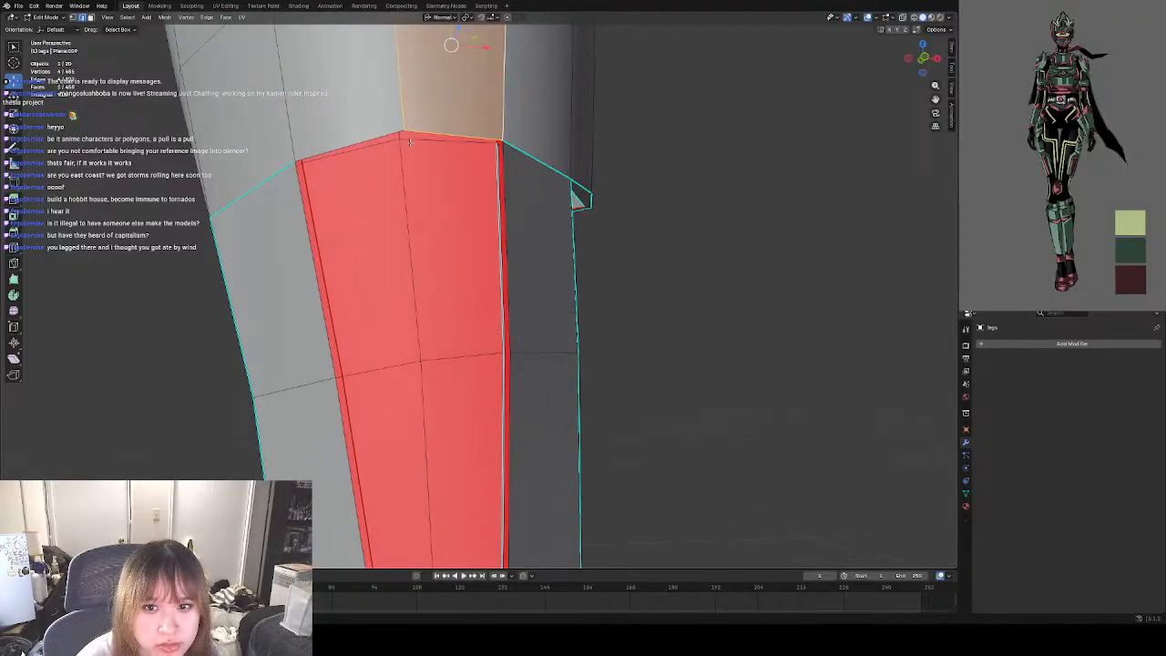
{"action": "left_click", "coordinate": [74, 19]}
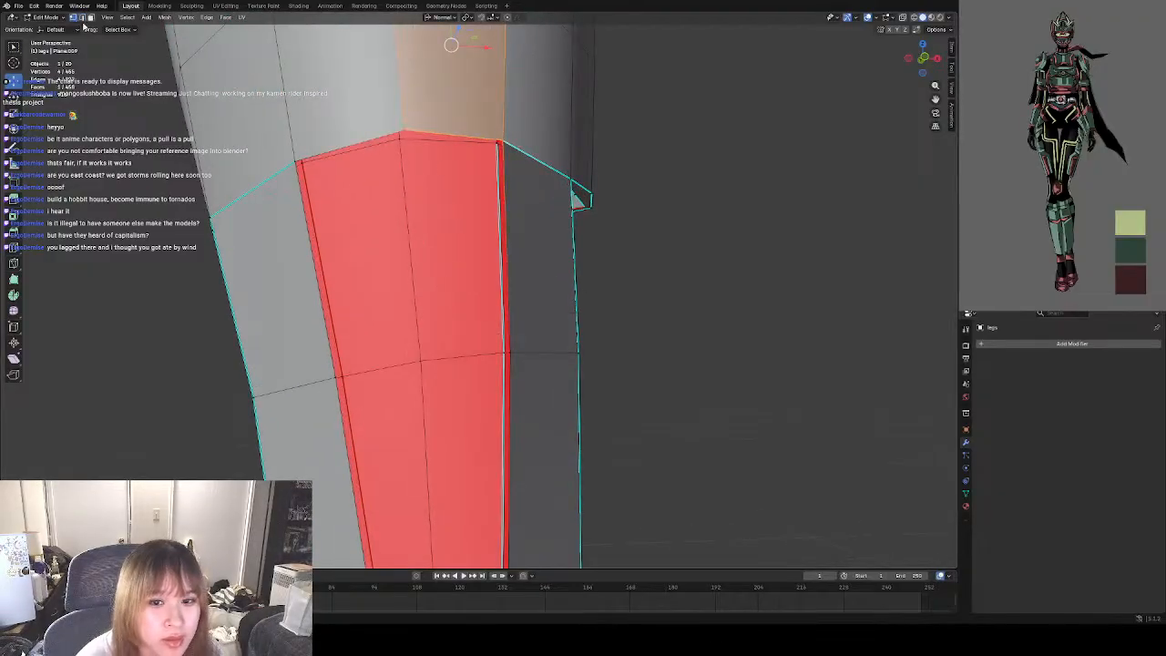
{"action": "left_click", "coordinate": [409, 132]}
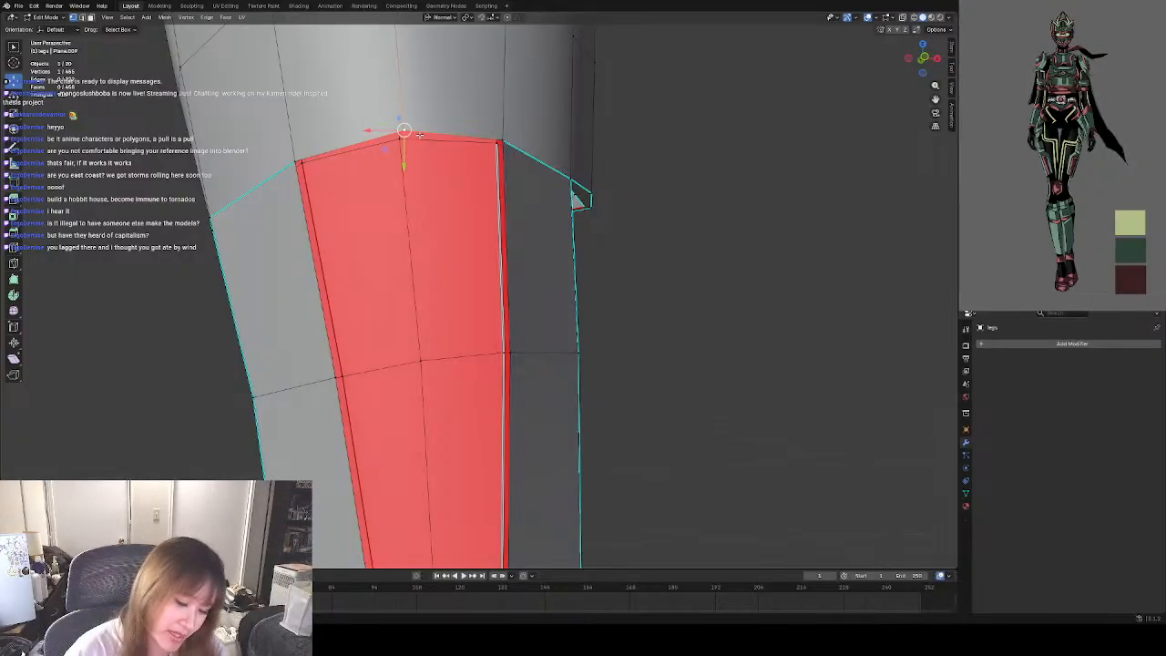
{"action": "key", "text": "e"}
{"action": "left_click", "coordinate": [443, 360]}
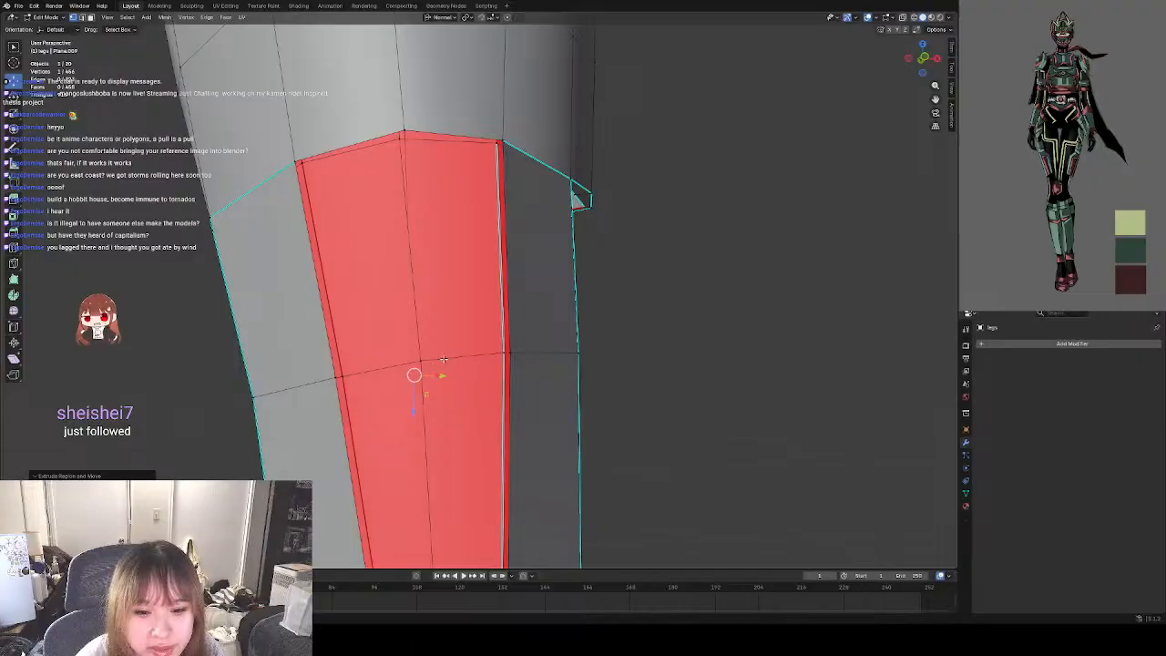
Align the extruded vertex with the fourth row line, just in front of the inner surface, checking from the side and front.
{"action": "middle_click_drag", "start_coordinate": [444, 359], "coordinate": [374, 364]}
{"action": "left_click_drag", "start_coordinate": [415, 371], "coordinate": [394, 366]}
{"action": "middle_click_drag", "start_coordinate": [395, 367], "coordinate": [342, 359]}
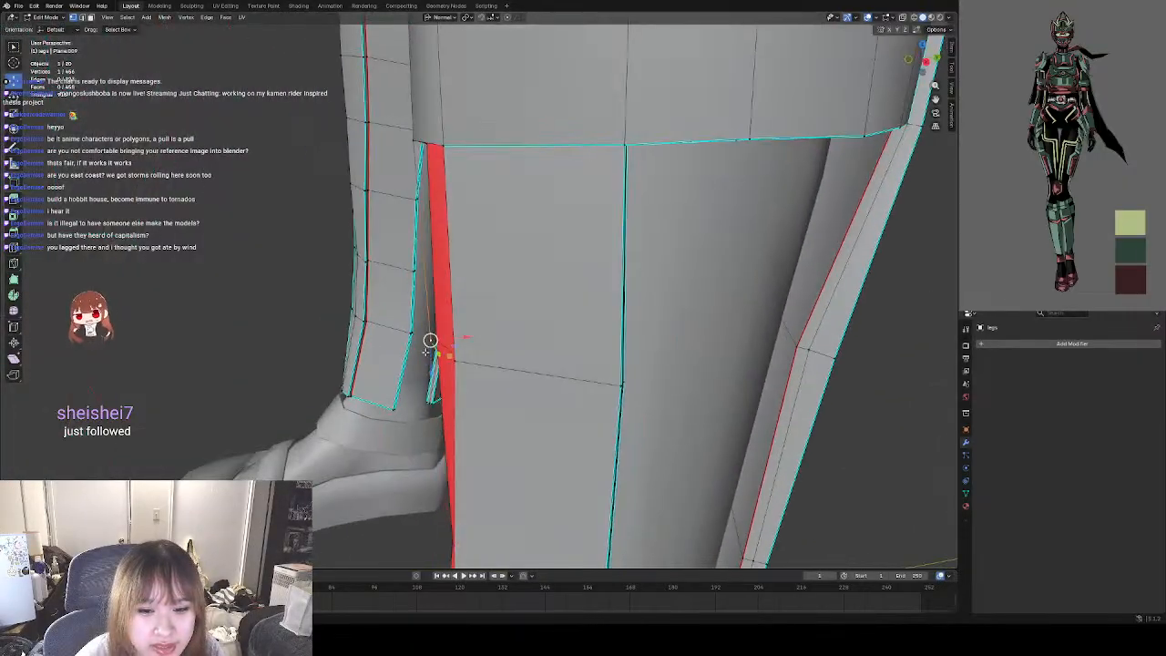
{"action": "mouse_move", "coordinate": [427, 350]}
{"action": "middle_mouse_down"}
{"action": "mouse_move", "coordinate": [424, 340]}
{"action": "mouse_move", "coordinate": [475, 369]}
{"action": "mouse_move", "coordinate": [437, 372]}
{"action": "middle_mouse_up"}
{"action": "key", "text": "g"}
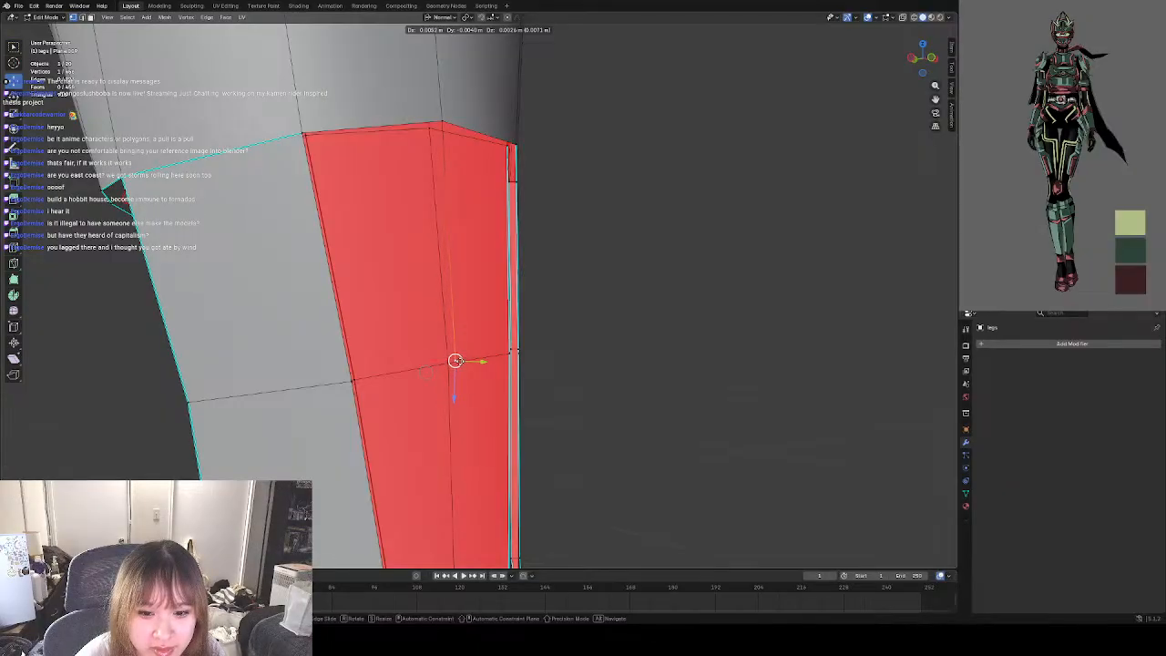
{"action": "left_click", "coordinate": [456, 361]}
{"action": "middle_click_drag", "start_coordinate": [619, 365], "coordinate": [566, 374]}
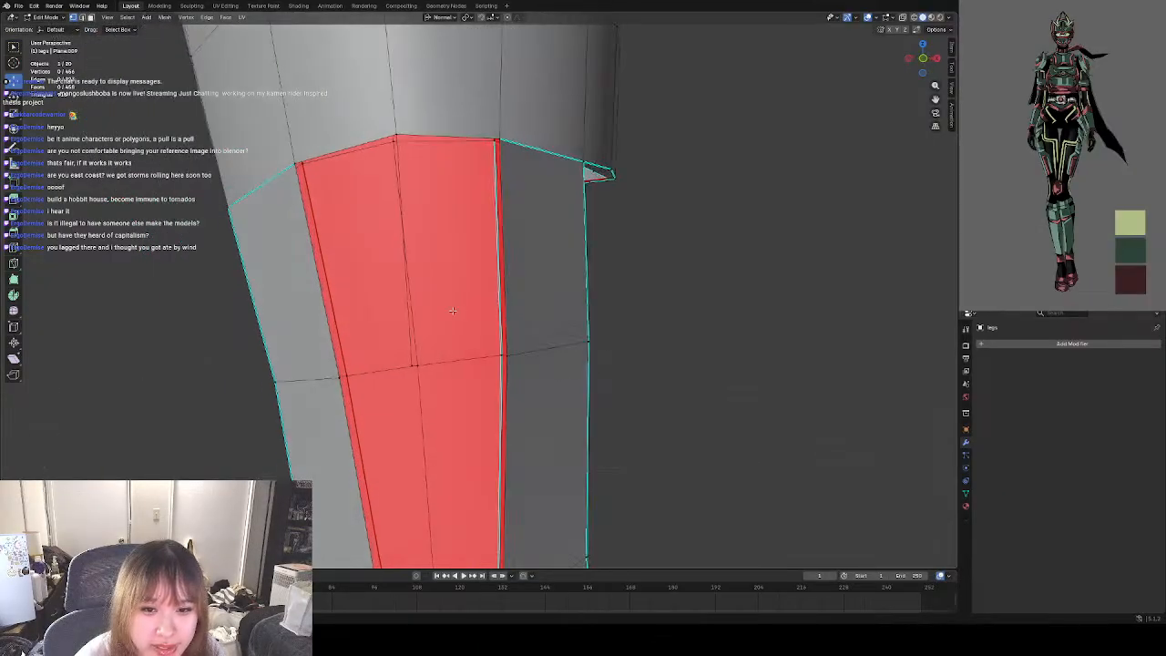
Fill the fourth row's left front face between the centre edge, the row's upper edge and the left side edge.
{"action": "left_click", "coordinate": [82, 17]}
{"action": "left_click", "coordinate": [407, 145]}
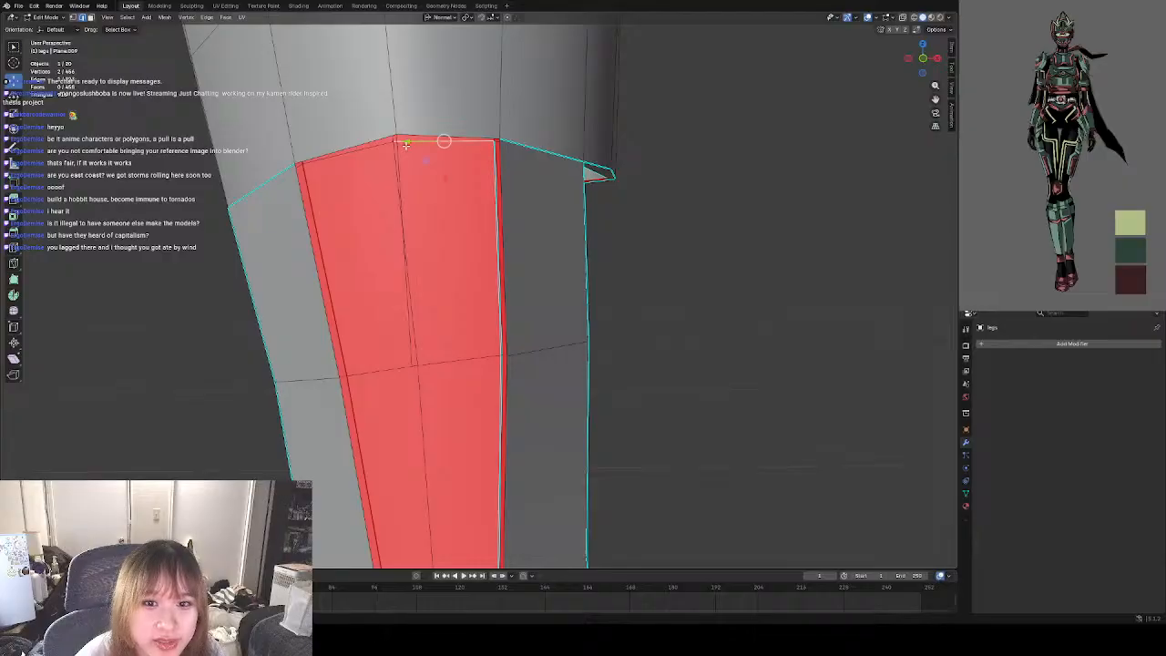
{"action": "left_click", "coordinate": [400, 157]}
{"action": "left_click", "coordinate": [369, 147], "text": "shift"}
{"action": "left_click", "coordinate": [406, 155]}
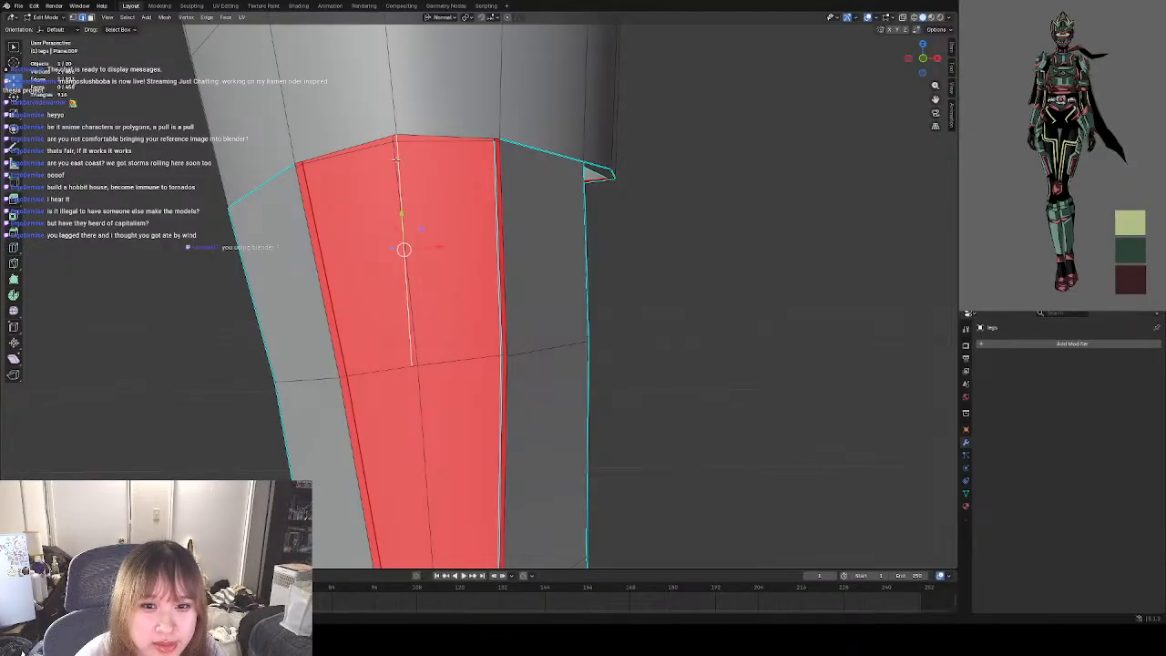
{"action": "left_click", "coordinate": [355, 148], "text": "shift"}
{"action": "left_click", "coordinate": [311, 238], "text": "shift"}
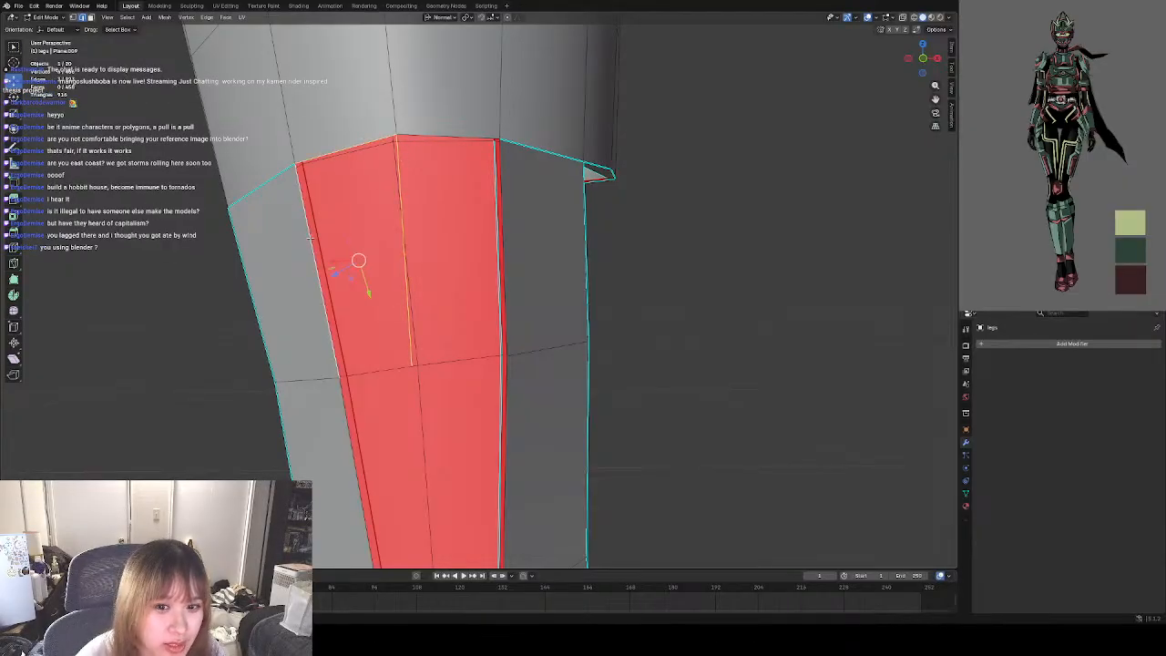
{"action": "key", "text": "f"}
{"action": "key", "text": "alt+a"}
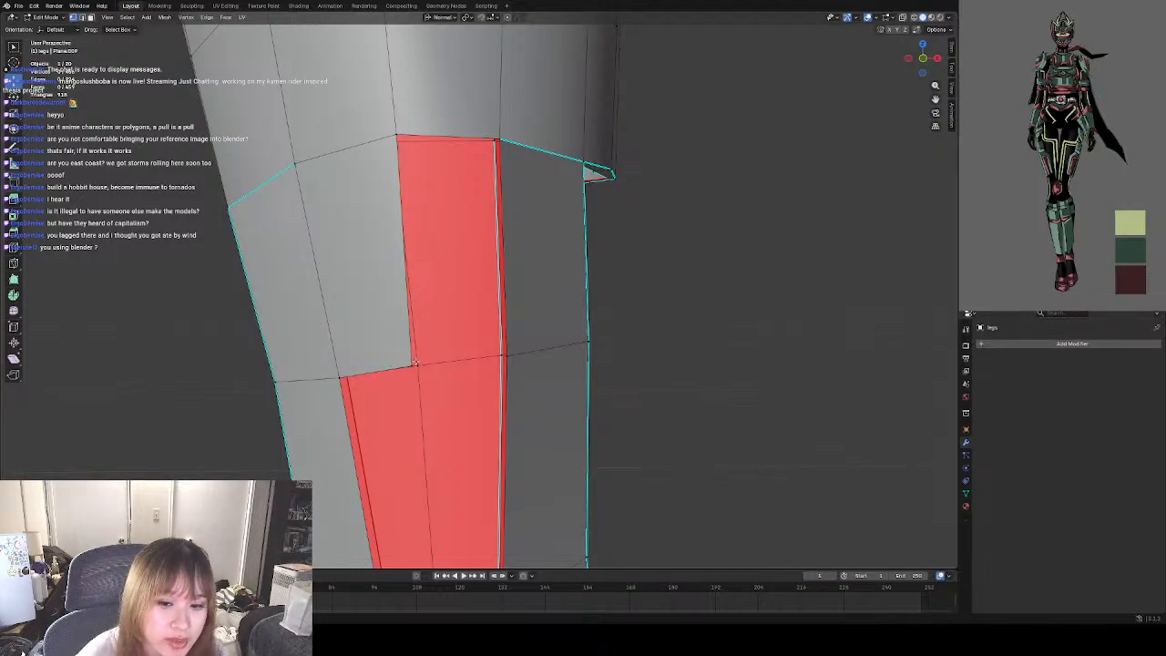
Fill the fourth row's right front face between its upper edge, the right side edge and the centre edge.
{"action": "middle_click_drag", "start_coordinate": [672, 369], "coordinate": [504, 330]}
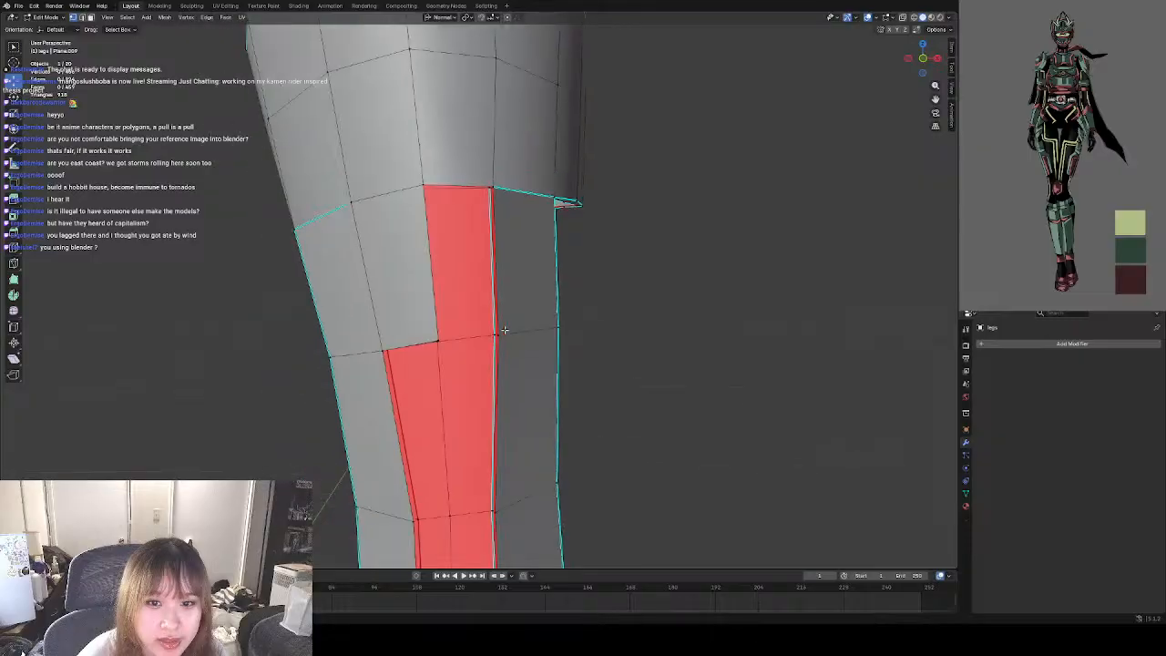
{"action": "scroll", "coordinate": [506, 330], "scroll_direction": "down", "scroll_amount": 2}
{"action": "scroll", "coordinate": [453, 300], "scroll_direction": "up", "scroll_amount": 4}
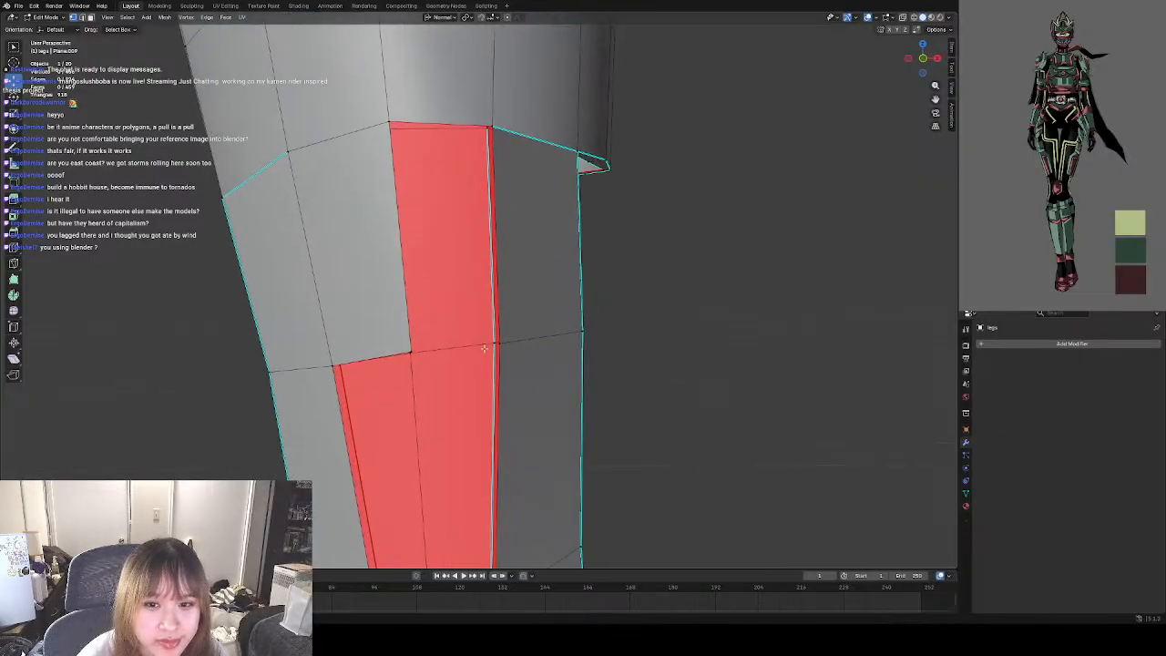
{"action": "middle_click_drag", "start_coordinate": [453, 261], "coordinate": [439, 302]}
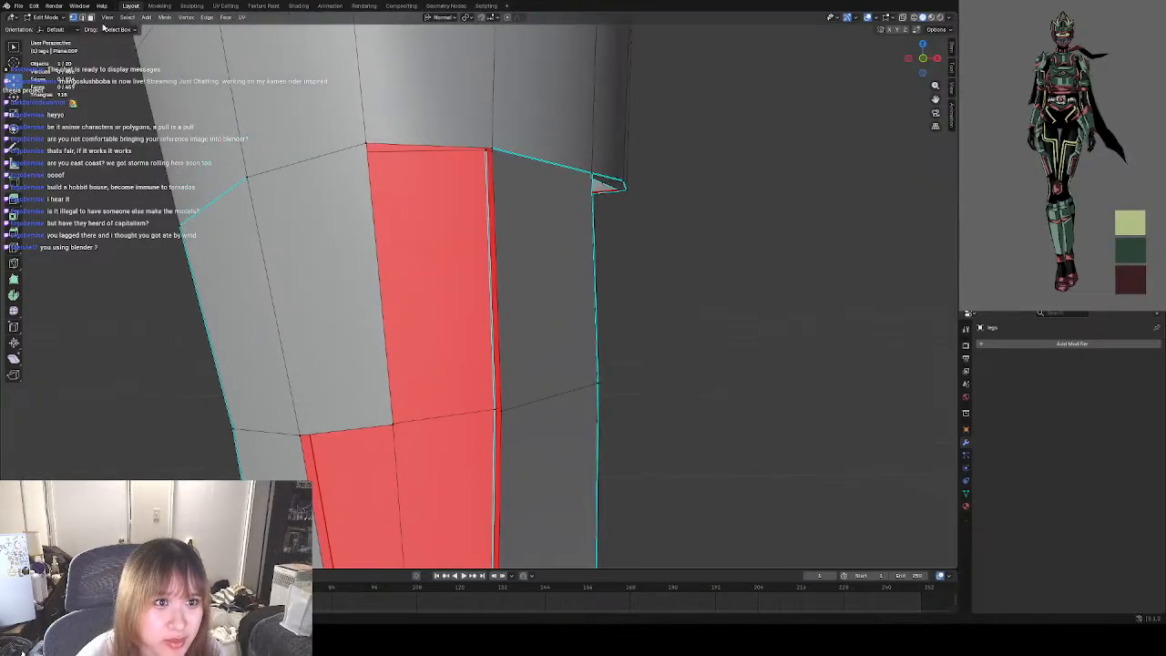
{"action": "left_click", "coordinate": [84, 18]}
{"action": "left_click", "coordinate": [428, 149]}
{"action": "left_click", "coordinate": [495, 229], "text": "shift"}
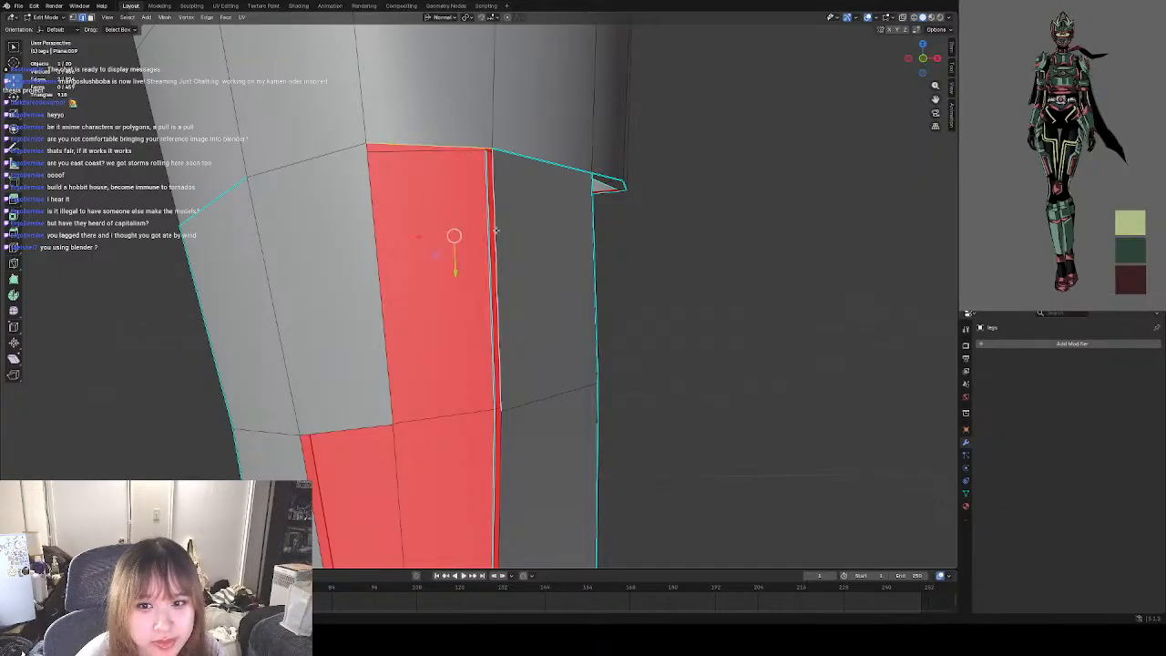
{"action": "left_click", "coordinate": [383, 259], "text": "shift"}
{"action": "key", "text": "f"}
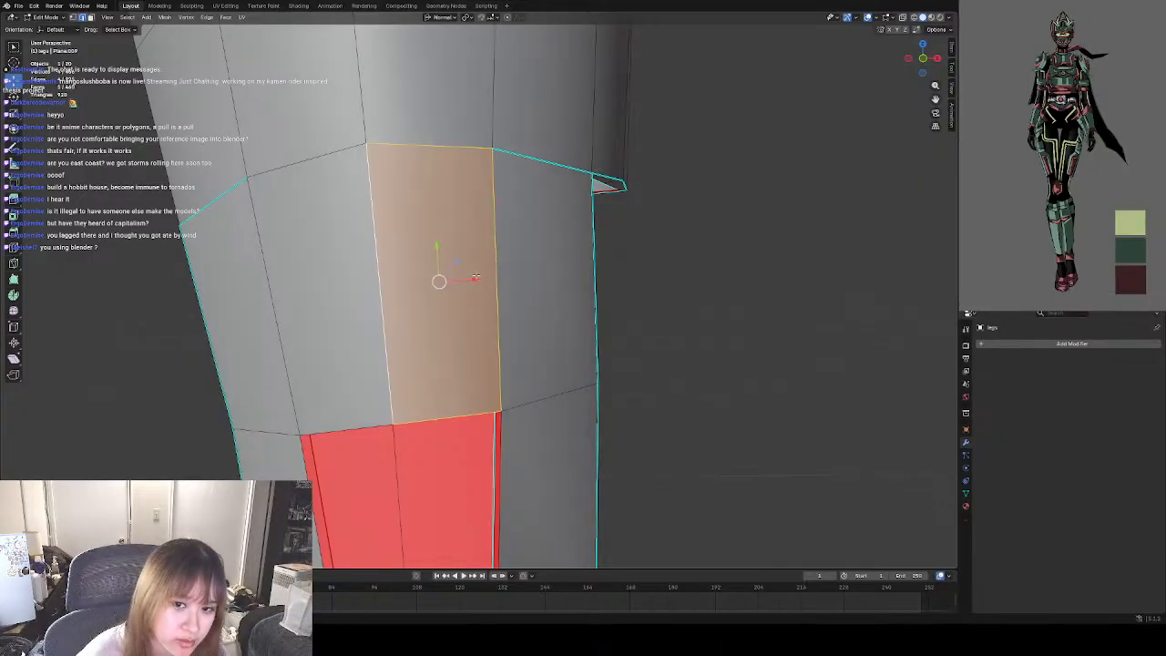
Extrude the fourth row's lower centre vertex down to the fifth row line.
{"action": "middle_click_drag", "start_coordinate": [402, 368], "coordinate": [421, 308], "text": "shift"}
{"action": "scroll", "coordinate": [447, 365], "scroll_direction": "down", "scroll_amount": 3}
{"action": "middle_click_drag", "start_coordinate": [460, 383], "coordinate": [465, 262], "text": "shift"}
{"action": "left_click", "coordinate": [635, 323]}
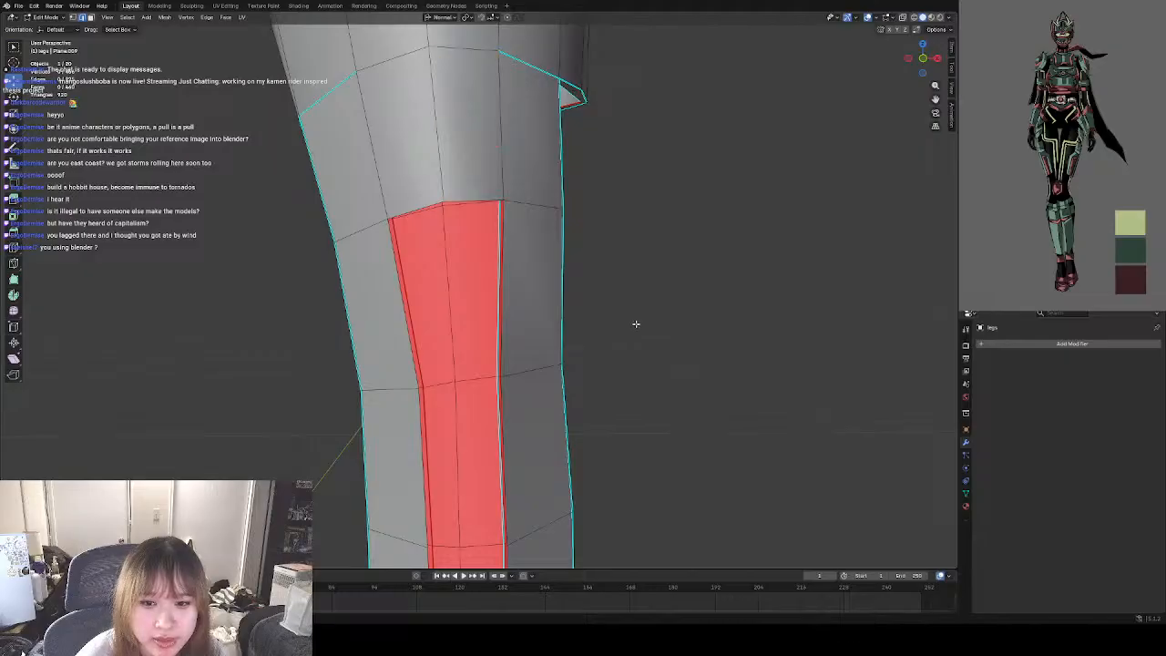
{"action": "scroll", "coordinate": [473, 297], "scroll_direction": "down", "scroll_amount": 2}
{"action": "scroll", "coordinate": [473, 297], "scroll_direction": "up", "scroll_amount": 4}
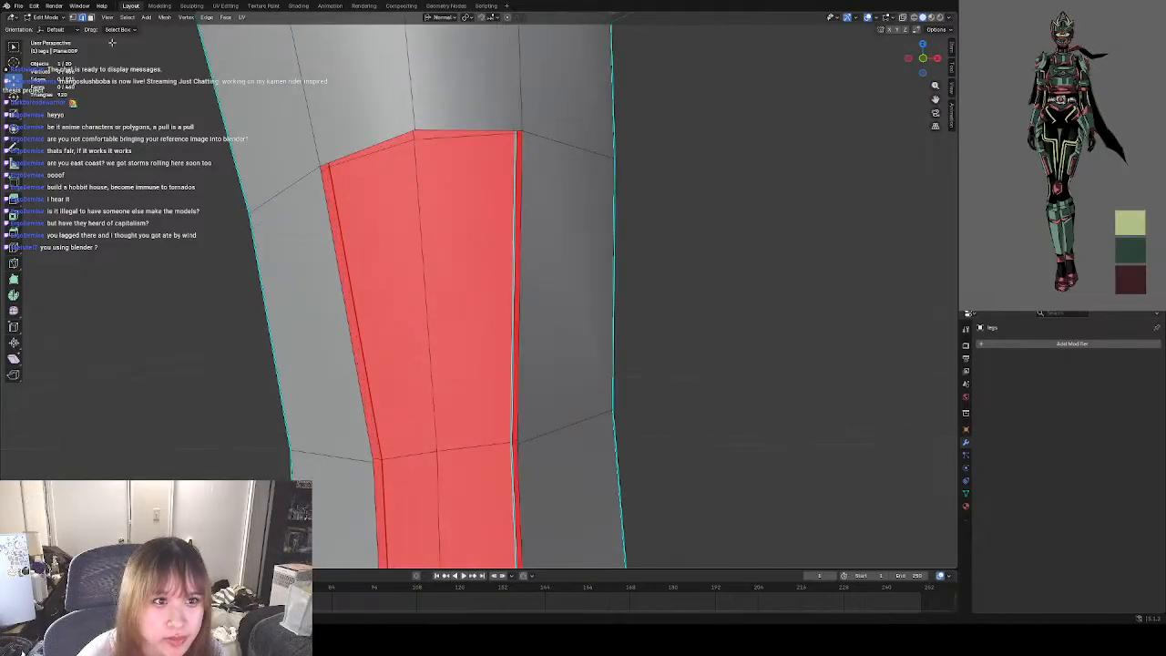
{"action": "left_click", "coordinate": [73, 18]}
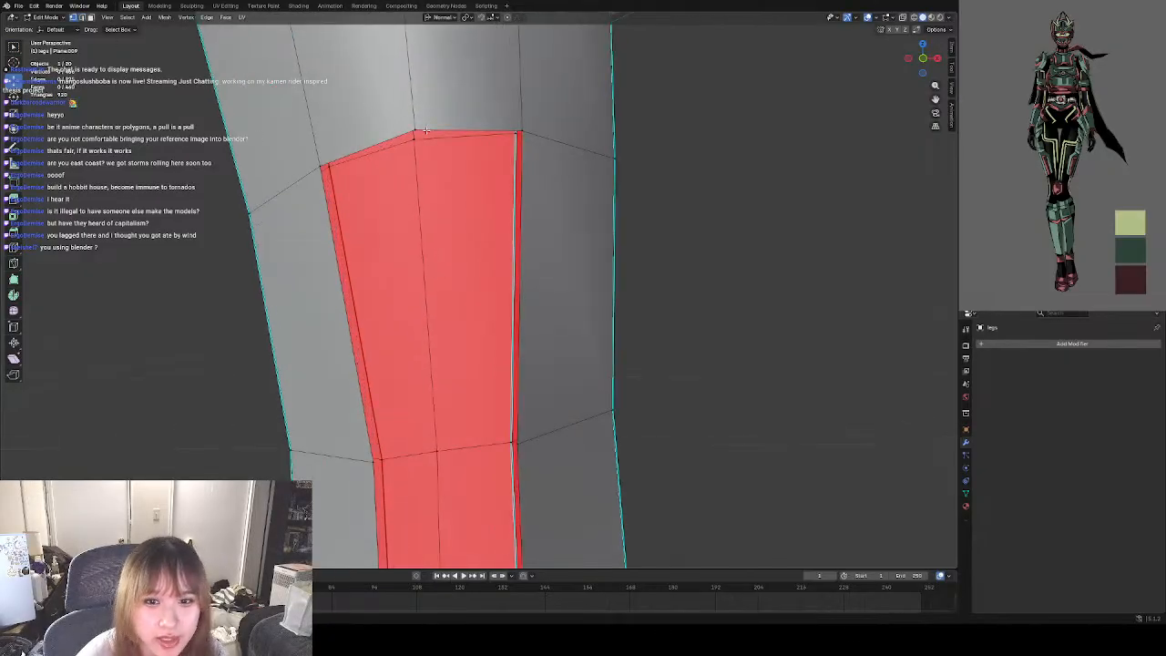
{"action": "key", "text": "g"}
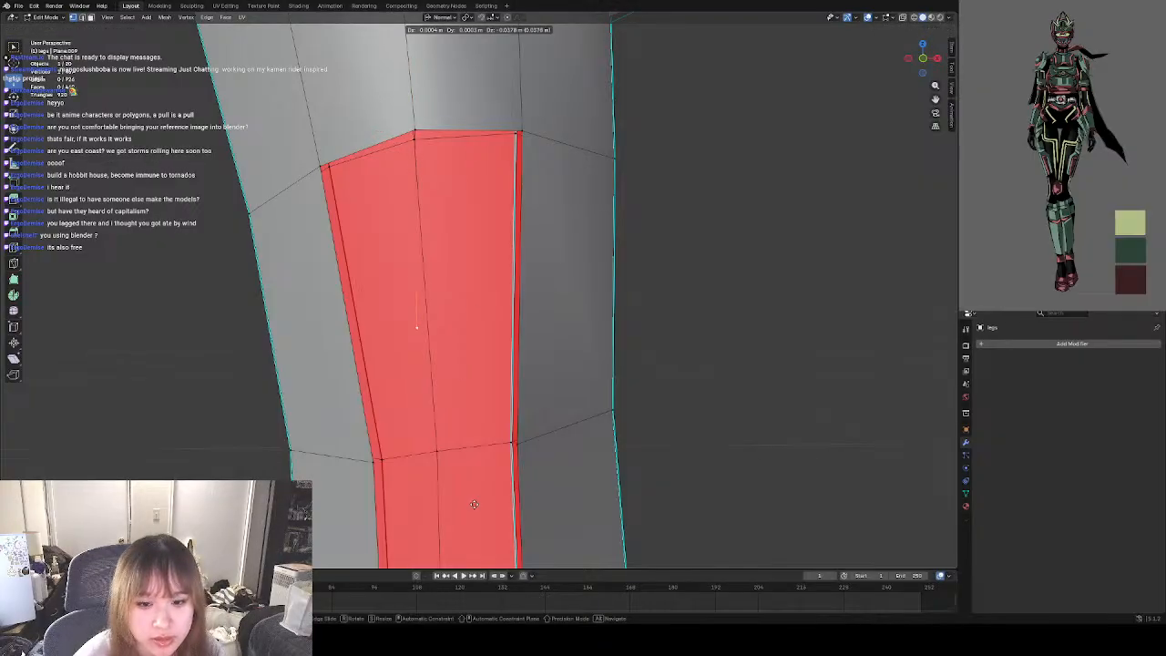
{"action": "left_click", "coordinate": [492, 64]}
{"action": "key", "text": "e"}
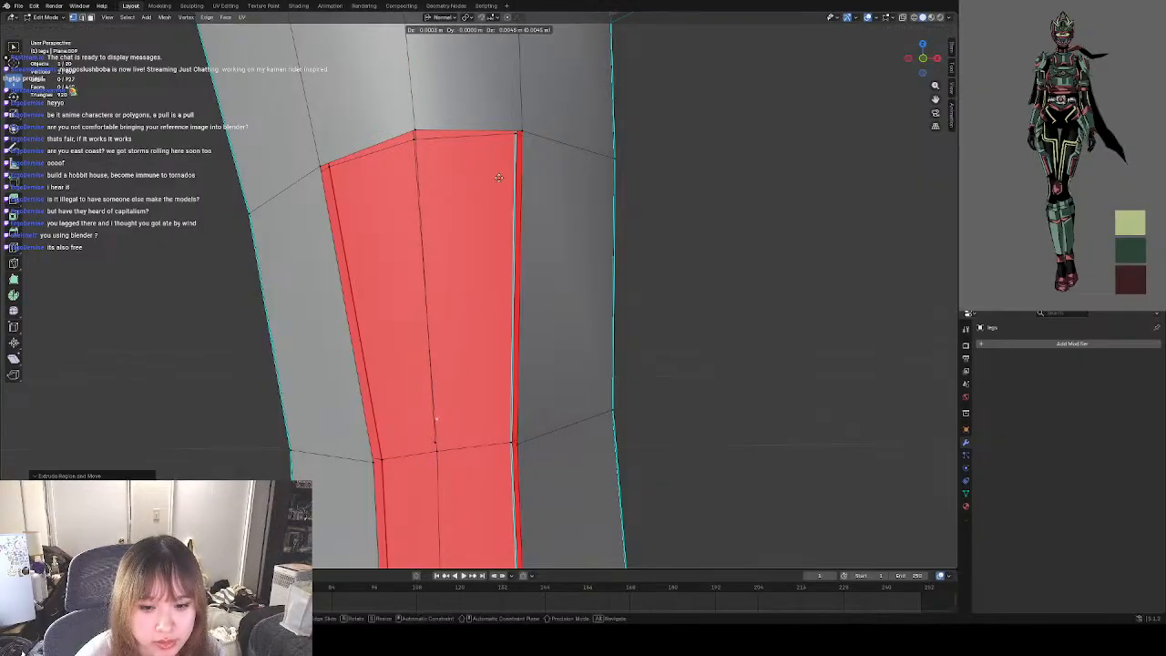
{"action": "left_click", "coordinate": [500, 244]}
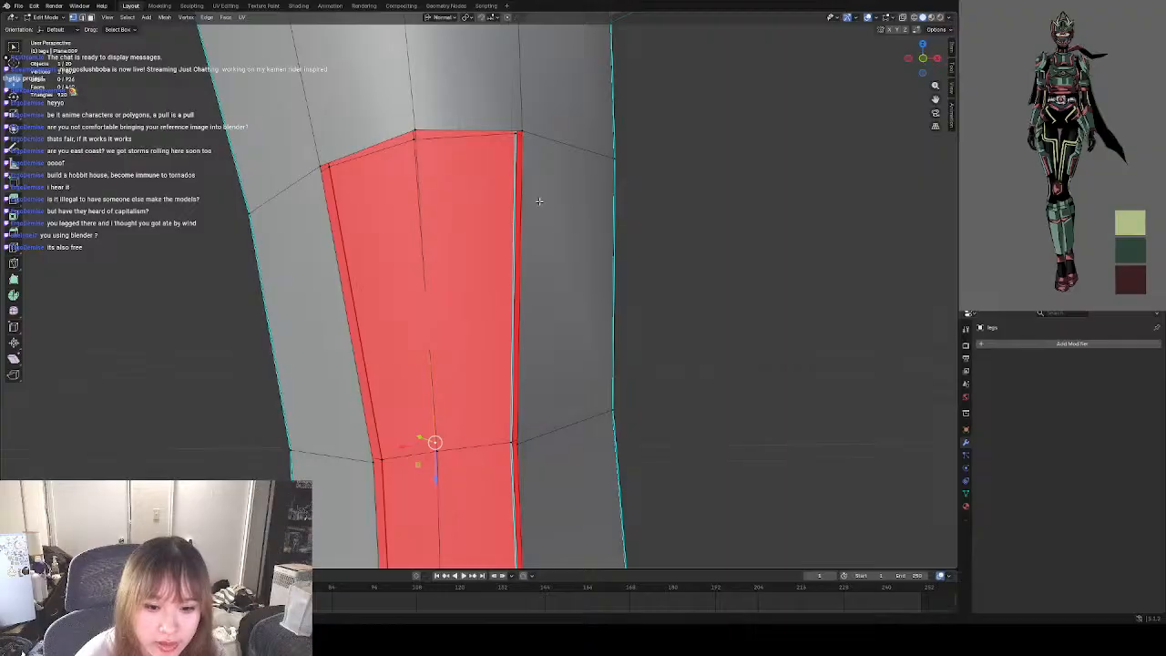
Align the extruded centre vertex with the fifth row line, checking it from another angle.
{"action": "middle_click_drag", "start_coordinate": [539, 200], "coordinate": [418, 371]}
{"action": "left_click_drag", "start_coordinate": [405, 427], "coordinate": [426, 433]}
{"action": "left_click", "coordinate": [342, 420]}
{"action": "middle_click_drag", "start_coordinate": [321, 412], "coordinate": [392, 400]}
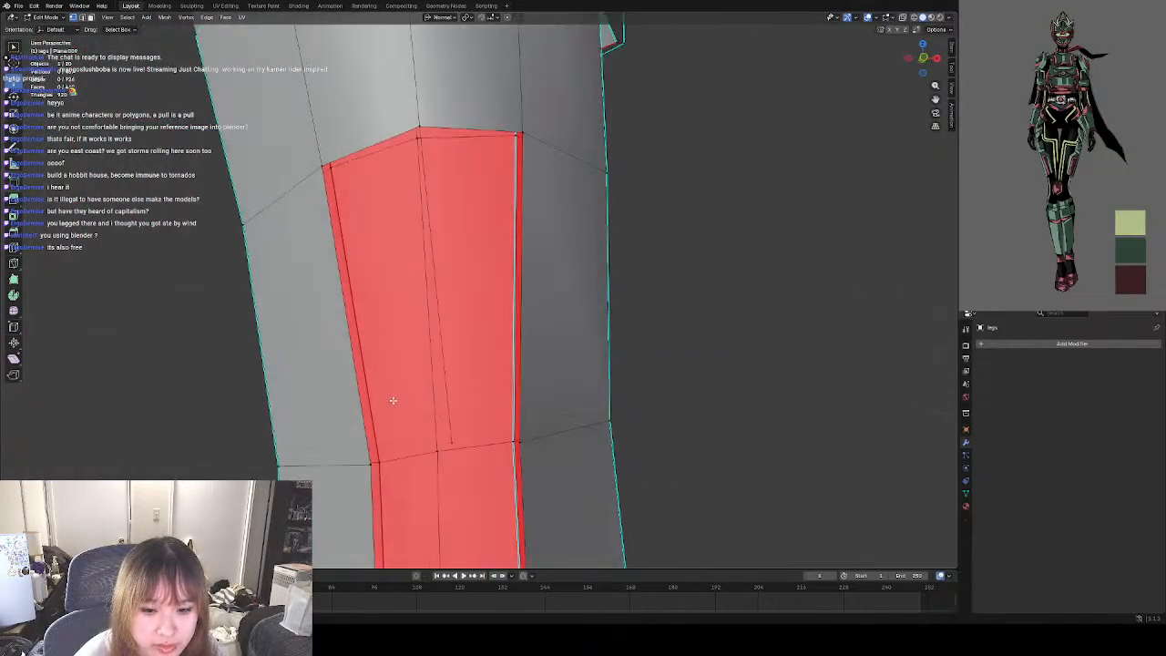
{"action": "left_click", "coordinate": [457, 442]}
{"action": "left_click_drag", "start_coordinate": [453, 443], "coordinate": [437, 450]}
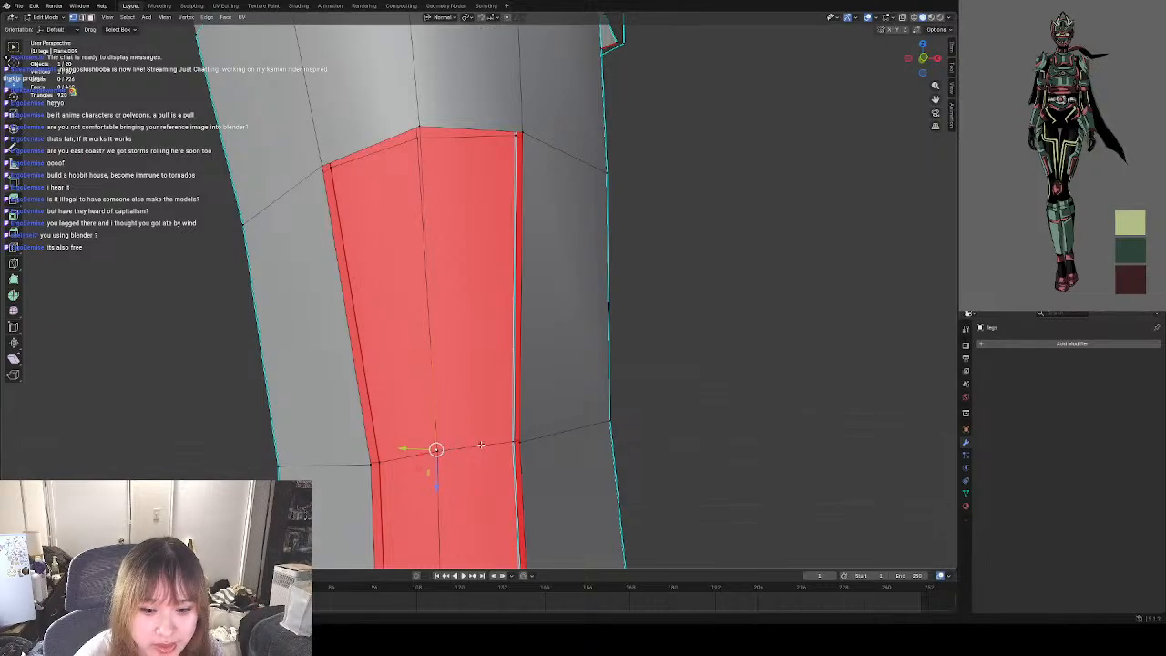
{"action": "left_click", "coordinate": [687, 417]}
Fill the fifth row's left and right front faces between the centre edge and the side edges.
{"action": "middle_click_drag", "start_coordinate": [546, 417], "coordinate": [563, 399]}
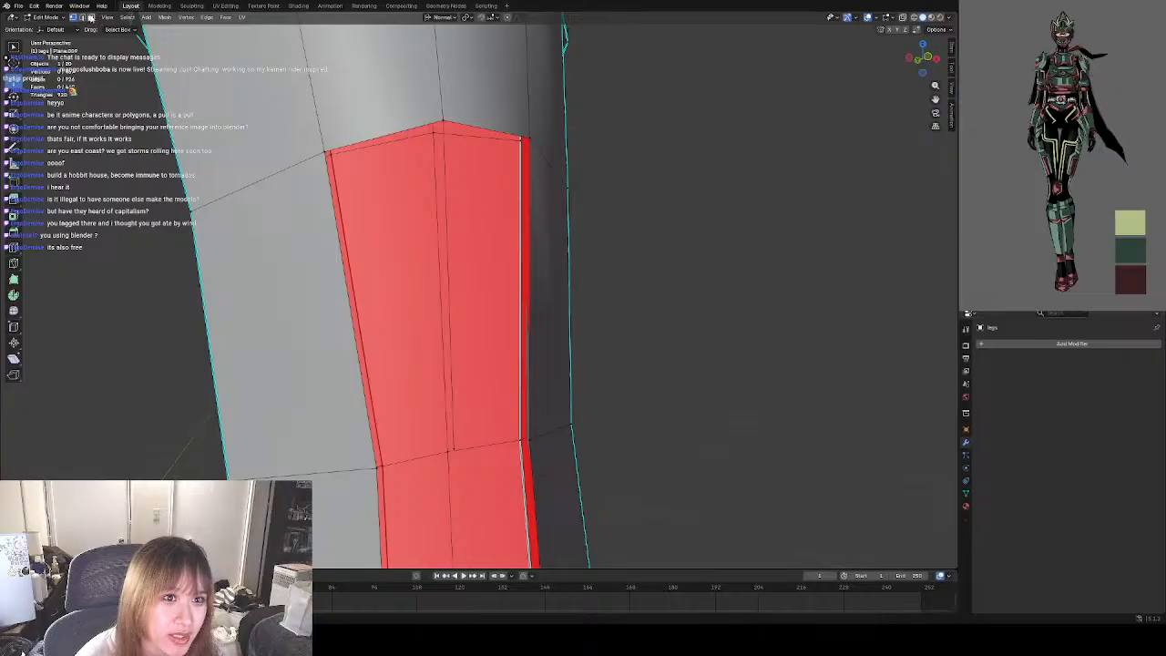
{"action": "left_click", "coordinate": [445, 175]}
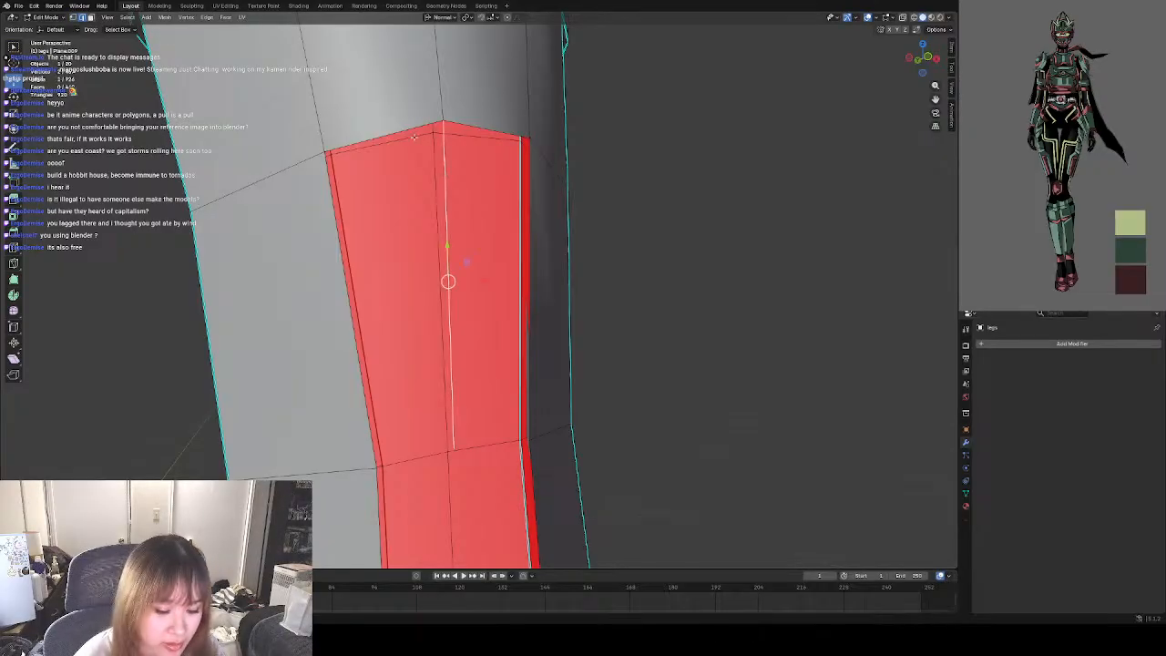
{"action": "left_click", "coordinate": [410, 128], "text": "shift"}
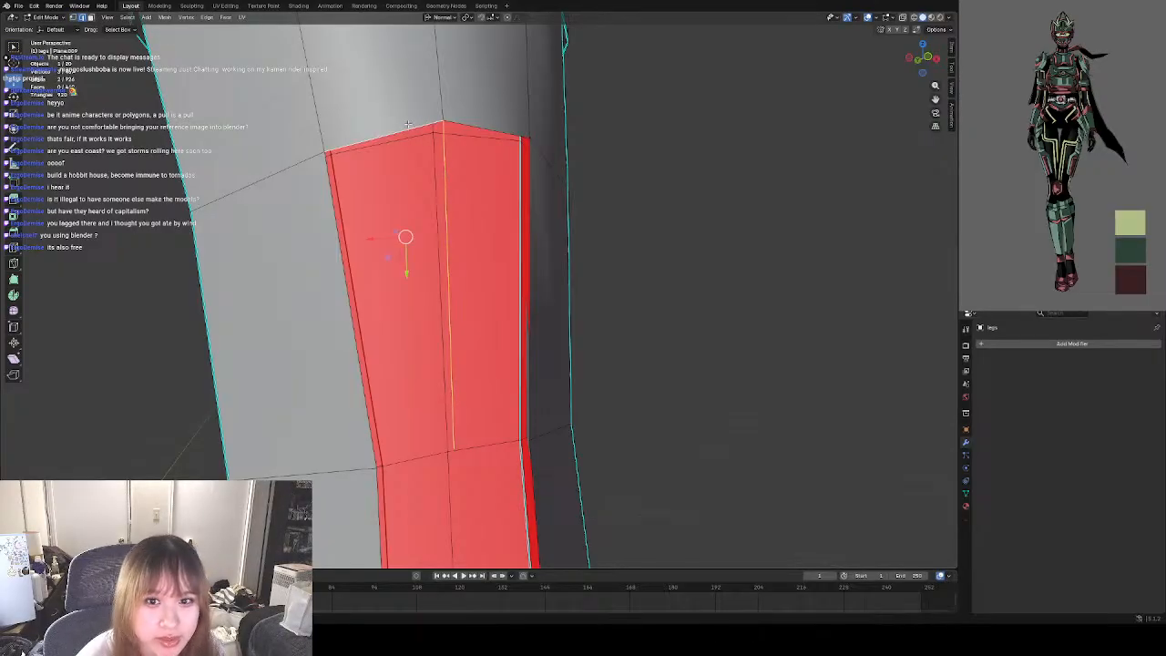
{"action": "left_click", "coordinate": [341, 252], "text": "shift"}
{"action": "left_click", "coordinate": [489, 126]}
{"action": "left_click", "coordinate": [443, 172], "text": "shift"}
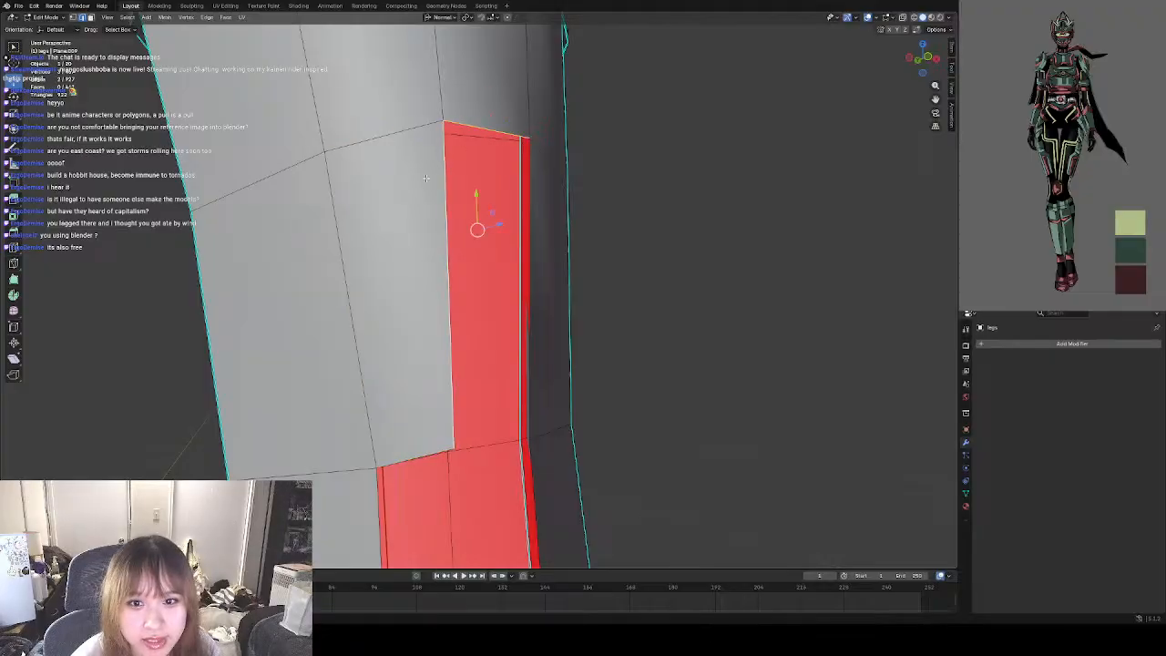
{"action": "left_click", "coordinate": [535, 215], "text": "shift"}
{"action": "key", "text": "f"}
Extrude the fifth row's lower centre vertex down to just above the sixth row line.
{"action": "middle_click_drag", "start_coordinate": [486, 487], "coordinate": [463, 269], "text": "shift"}
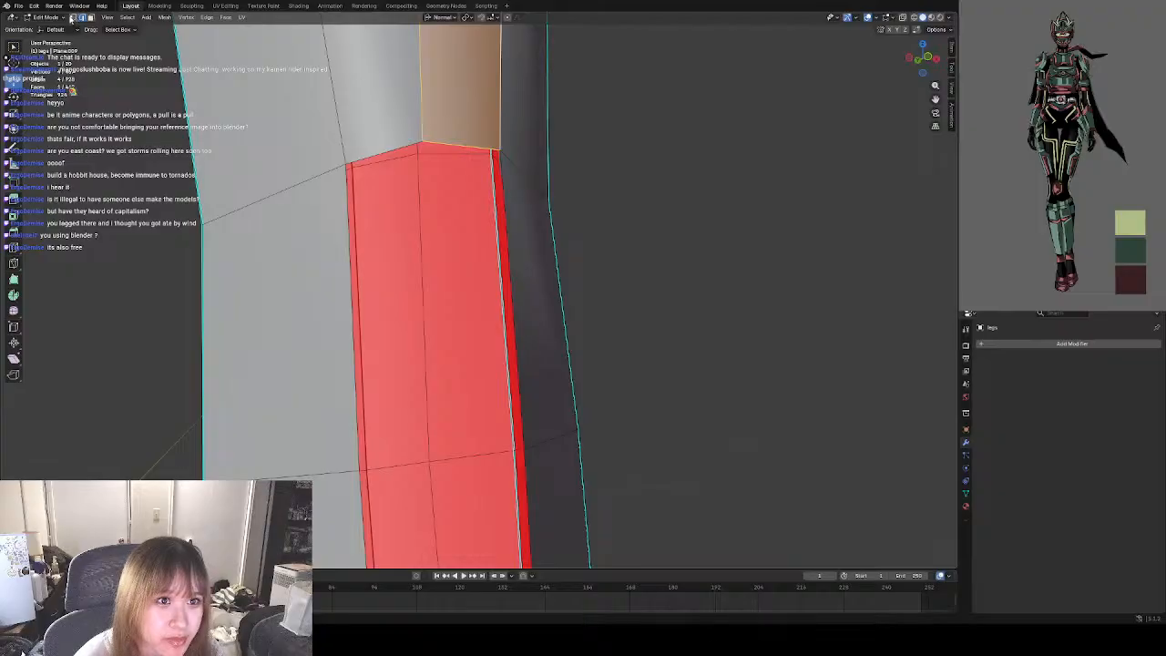
{"action": "left_click", "coordinate": [72, 18]}
{"action": "left_click", "coordinate": [438, 151]}
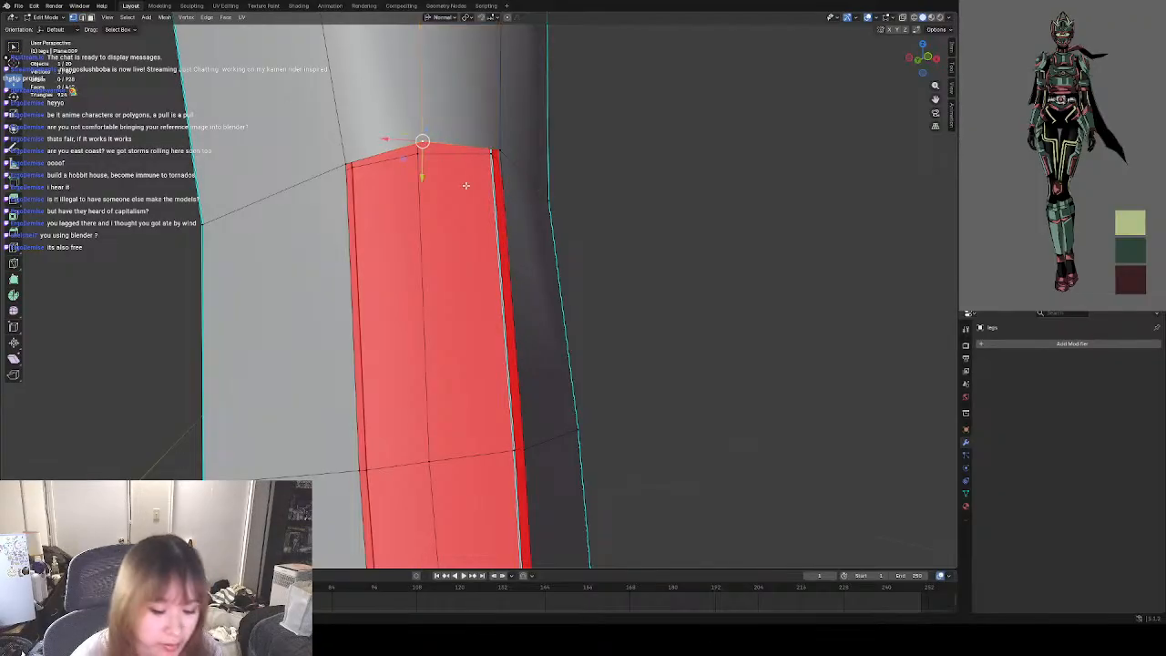
{"action": "key", "text": "e"}
{"action": "left_click", "coordinate": [456, 448]}
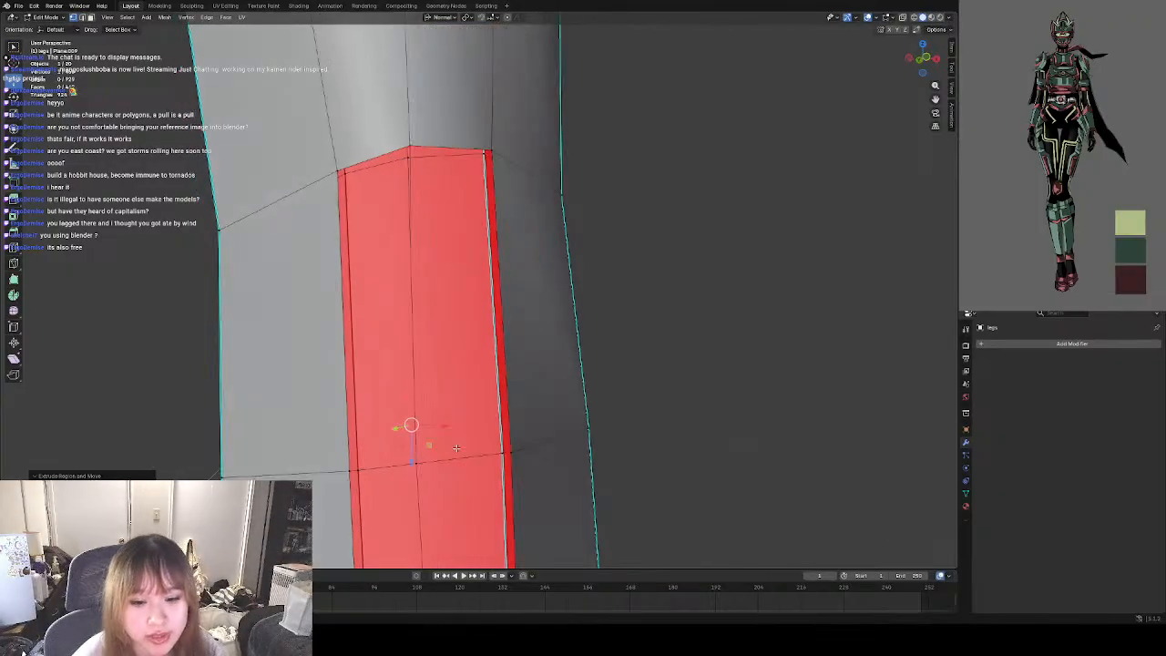
Move the extruded vertex onto the sixth row line at the centre, slightly in front of the inner surface.
{"action": "middle_click_drag", "start_coordinate": [457, 447], "coordinate": [403, 431]}
{"action": "key", "text": "g"}
{"action": "left_click", "coordinate": [414, 440]}
{"action": "key", "text": "g"}
{"action": "left_click", "coordinate": [372, 434]}
{"action": "key", "text": "g"}
{"action": "left_click", "coordinate": [353, 427]}
{"action": "left_click", "coordinate": [353, 426]}
{"action": "left_click", "coordinate": [374, 494]}
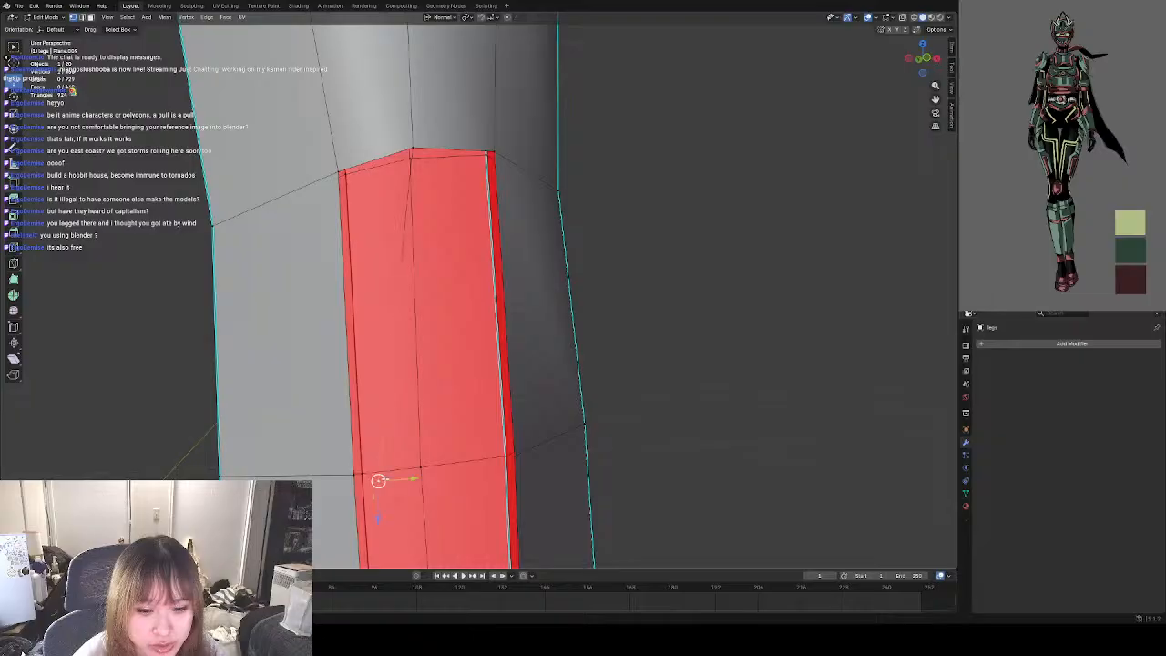
{"action": "key", "text": "g"}
{"action": "left_click", "coordinate": [439, 469]}
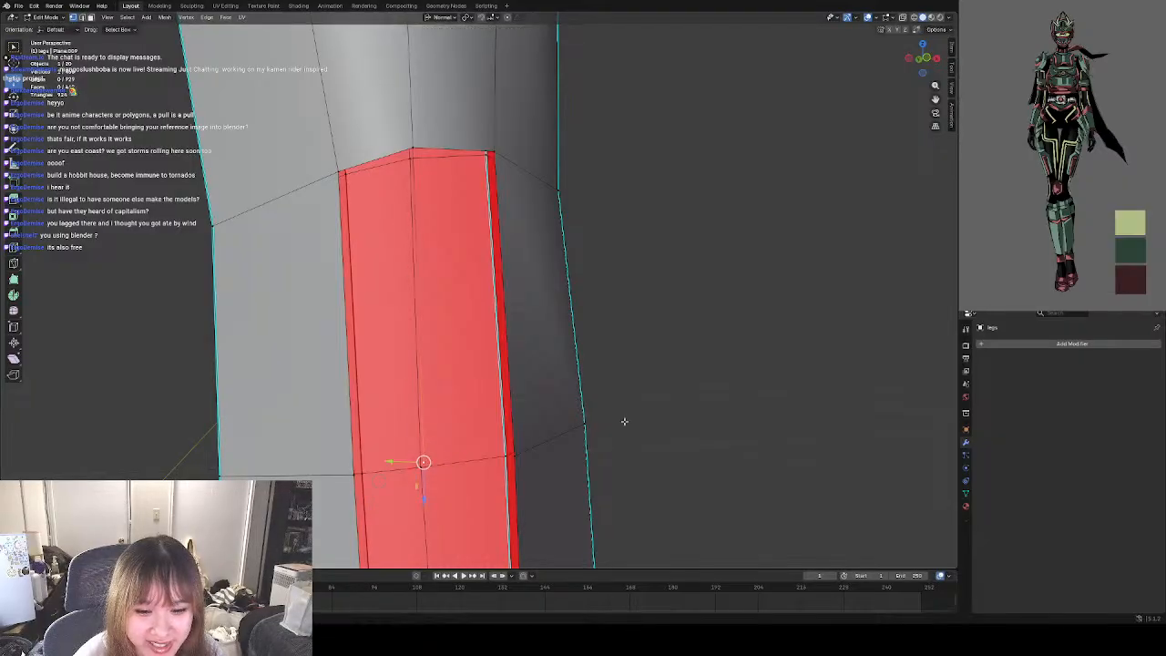
{"action": "left_click", "coordinate": [584, 424]}
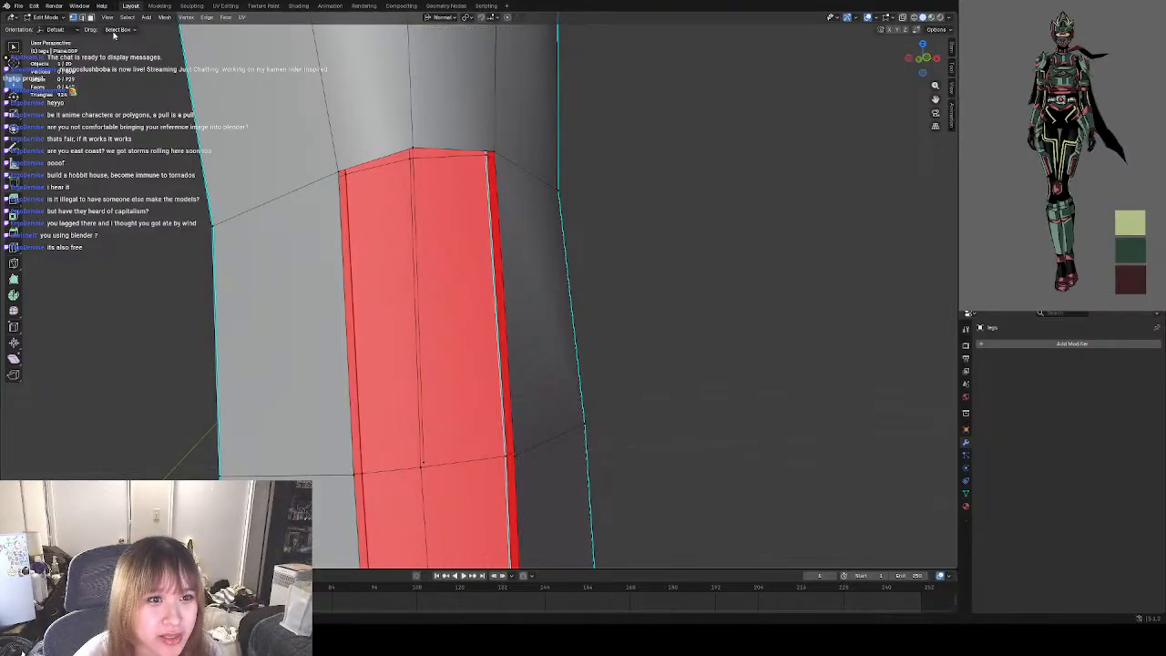
Fill the sixth row's left and right front faces between the centre edge and the side edges.
{"action": "left_click", "coordinate": [421, 180]}
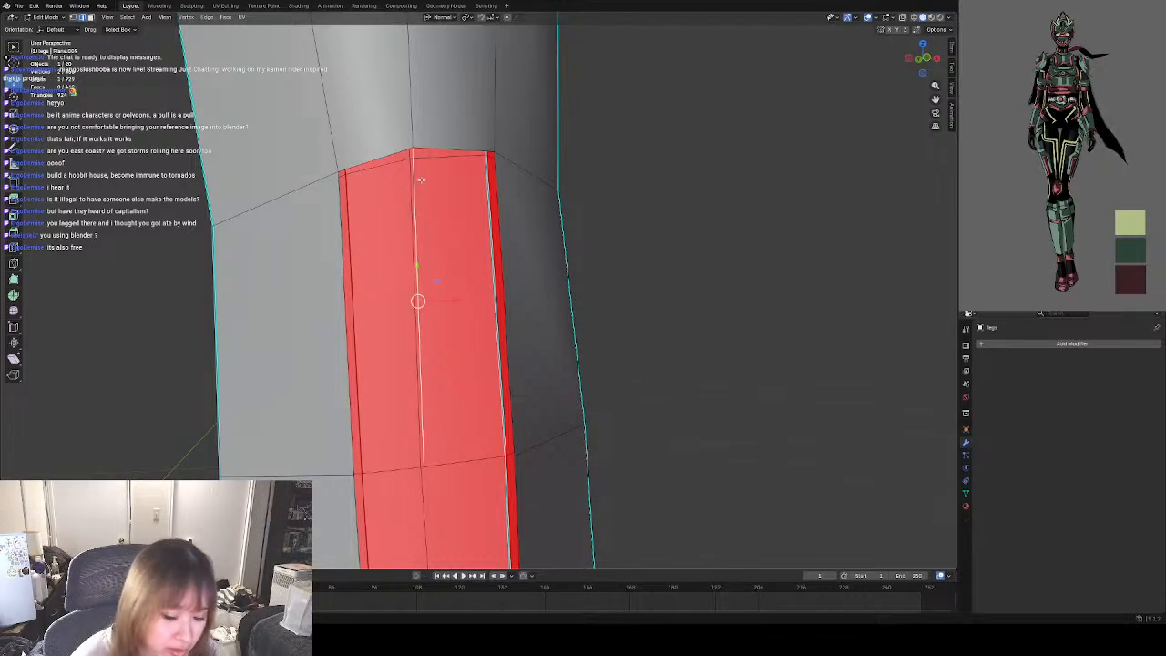
{"action": "left_click", "coordinate": [339, 235], "text": "shift"}
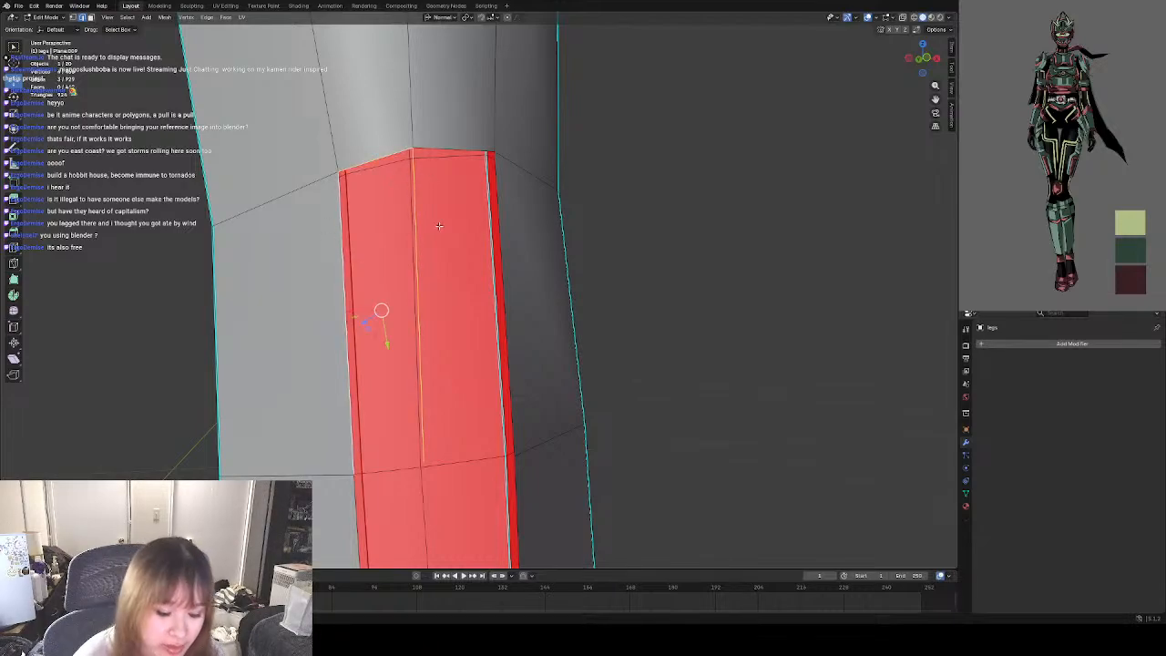
{"action": "left_click", "coordinate": [374, 230]}
{"action": "left_click", "coordinate": [459, 142]}
{"action": "left_click", "coordinate": [413, 203], "text": "shift"}
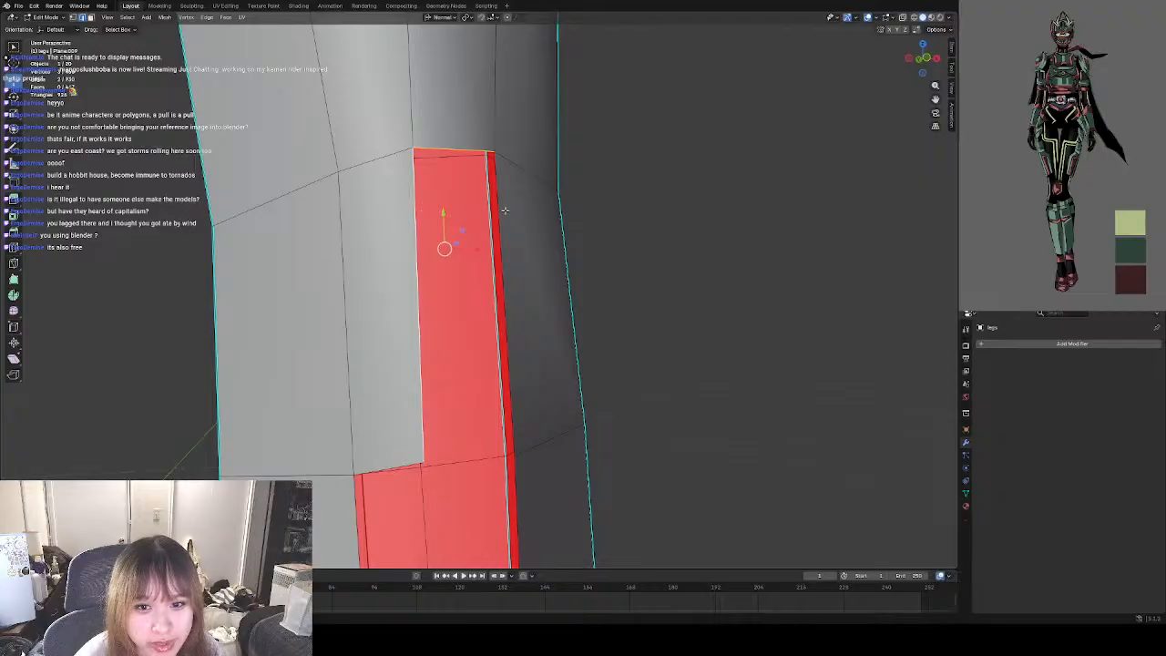
{"action": "left_click", "coordinate": [518, 230], "text": "shift"}
{"action": "key", "text": "f"}
Extrude the front centre vertex at the sixth row line down to the guard's bottom edge.
{"action": "scroll", "coordinate": [511, 250], "scroll_direction": "down", "scroll_amount": 3}
{"action": "middle_click_drag", "start_coordinate": [468, 454], "coordinate": [440, 294], "text": "shift"}
{"action": "scroll", "coordinate": [439, 295], "scroll_direction": "up", "scroll_amount": 2}
{"action": "left_click", "coordinate": [375, 189]}
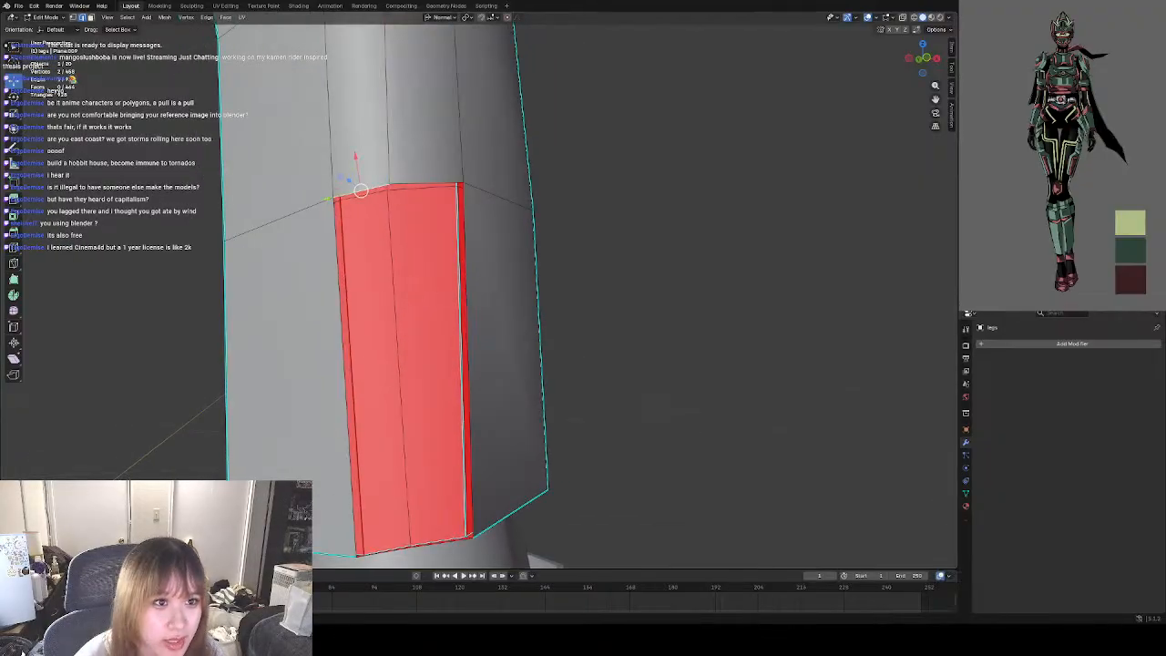
{"action": "left_click", "coordinate": [75, 18]}
{"action": "left_click", "coordinate": [391, 185]}
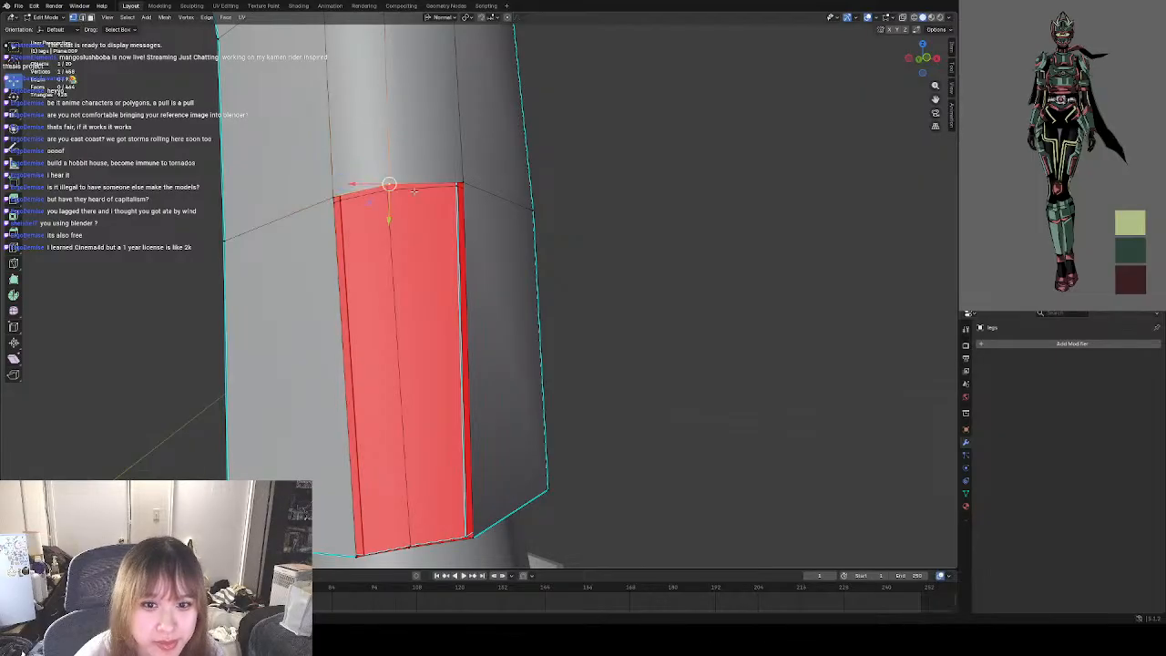
{"action": "middle_click_drag", "start_coordinate": [474, 296], "coordinate": [468, 257], "text": "shift"}
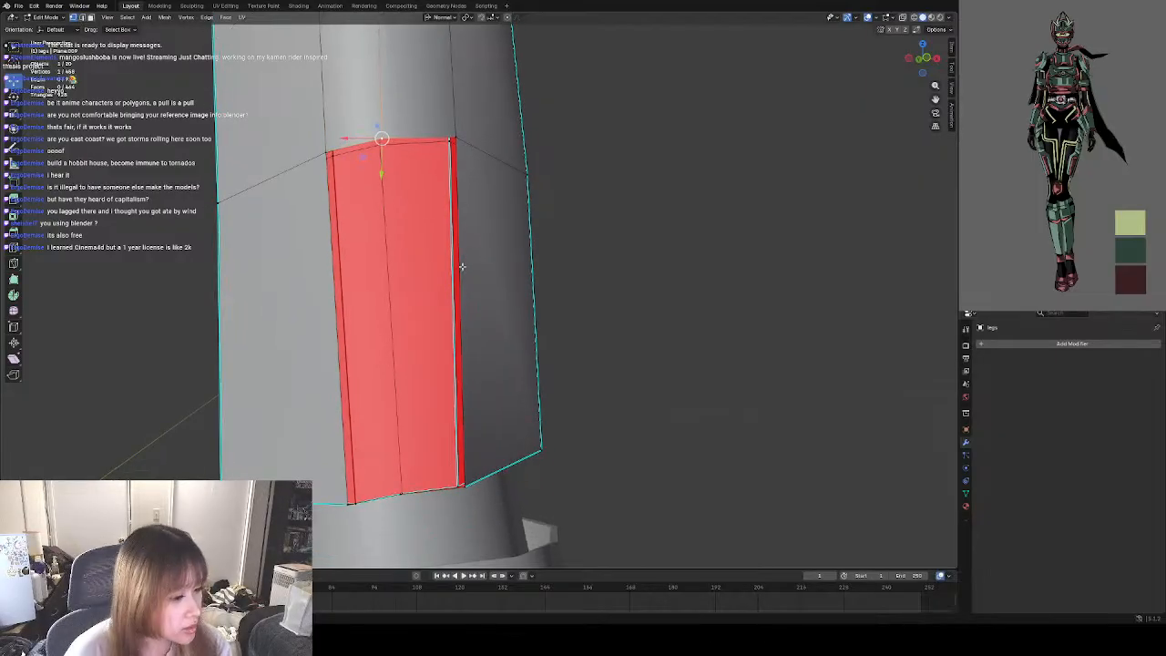
{"action": "middle_click_drag", "start_coordinate": [386, 277], "coordinate": [356, 299]}
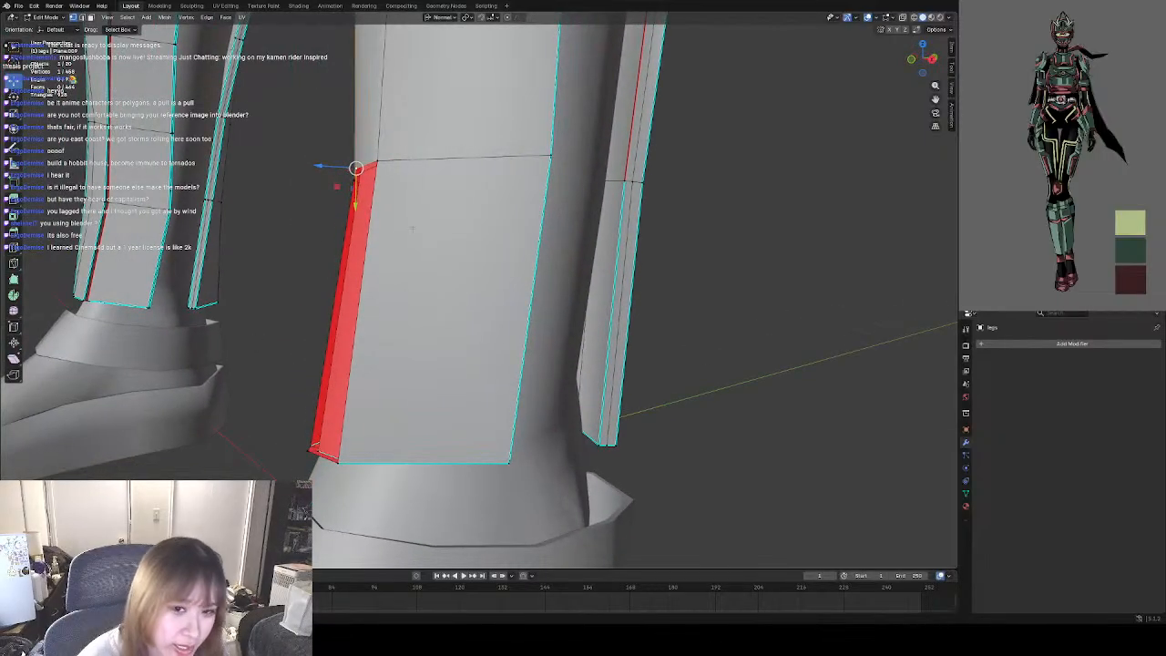
{"action": "key", "text": "g"}
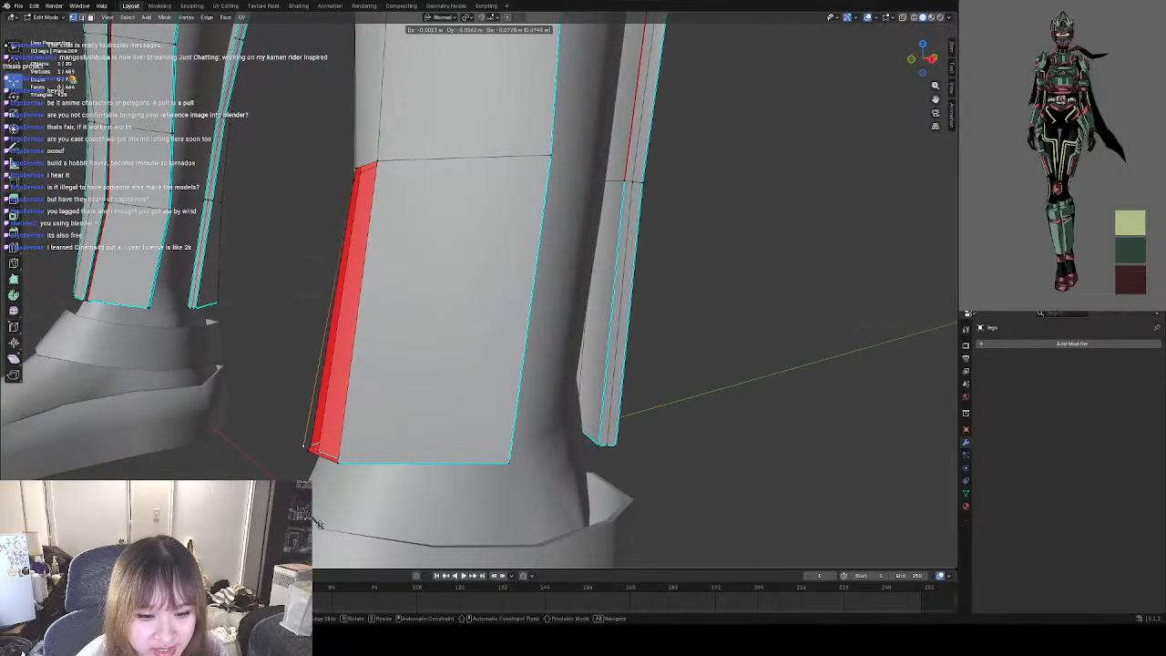
{"action": "left_click", "coordinate": [318, 527]}
Move the extruded vertex to the centre of the bottom edge, slightly in front of the inner surface.
{"action": "middle_click_drag", "start_coordinate": [318, 527], "coordinate": [387, 432]}
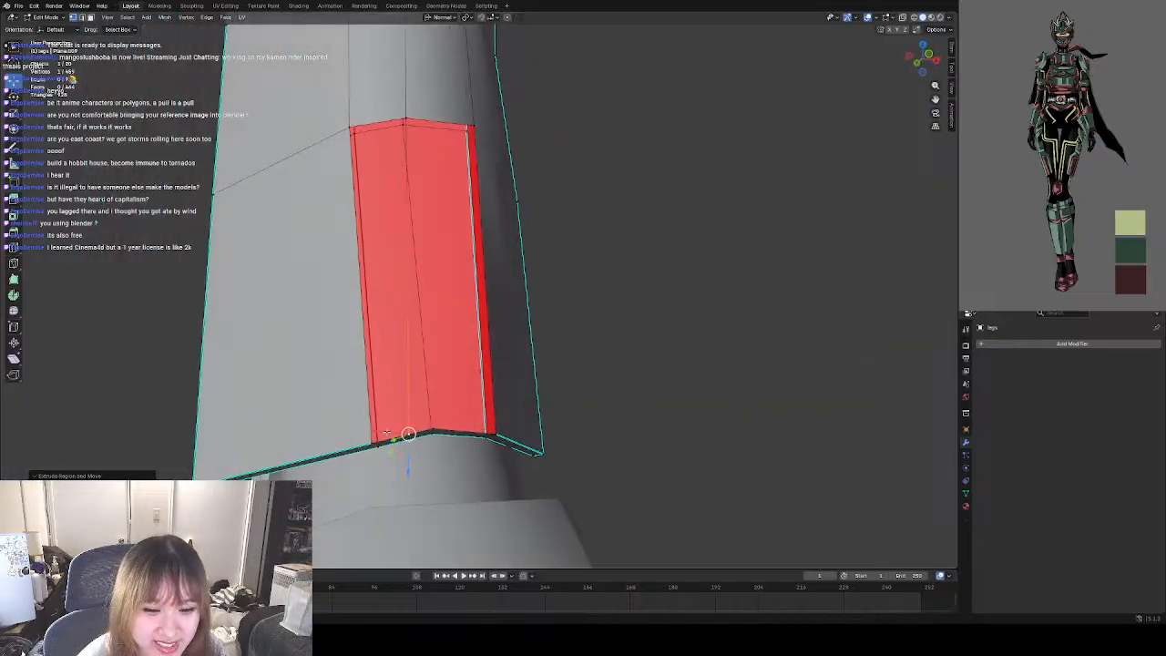
{"action": "left_click_drag", "start_coordinate": [408, 434], "coordinate": [437, 420]}
{"action": "left_click", "coordinate": [497, 393]}
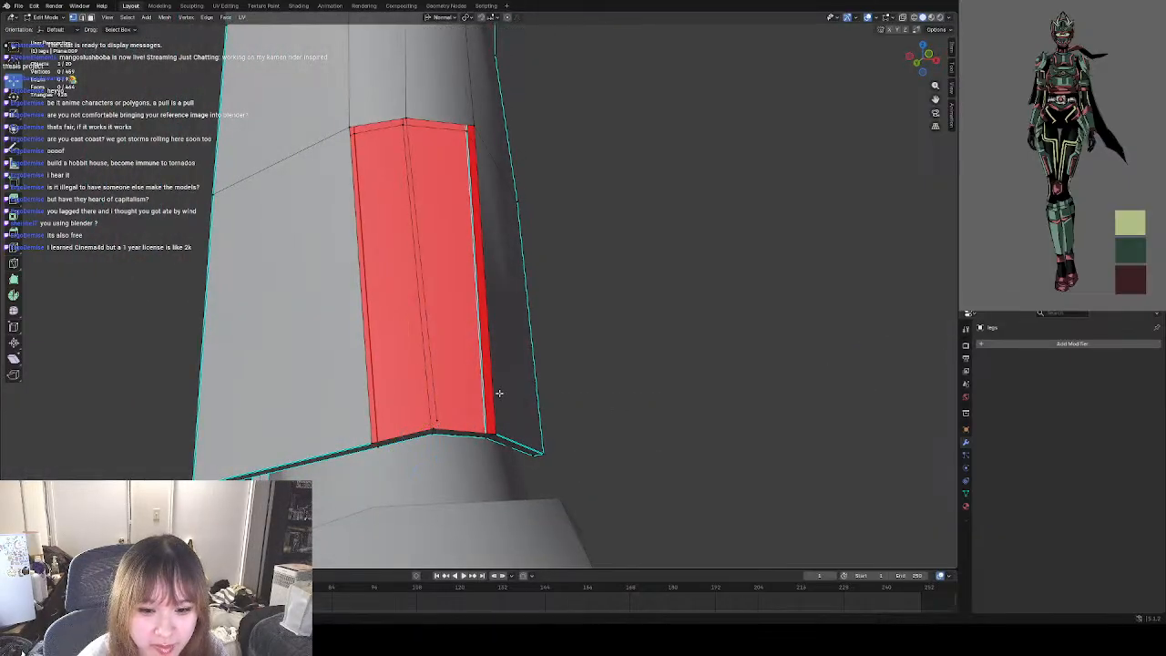
{"action": "middle_click_drag", "start_coordinate": [498, 393], "coordinate": [488, 414]}
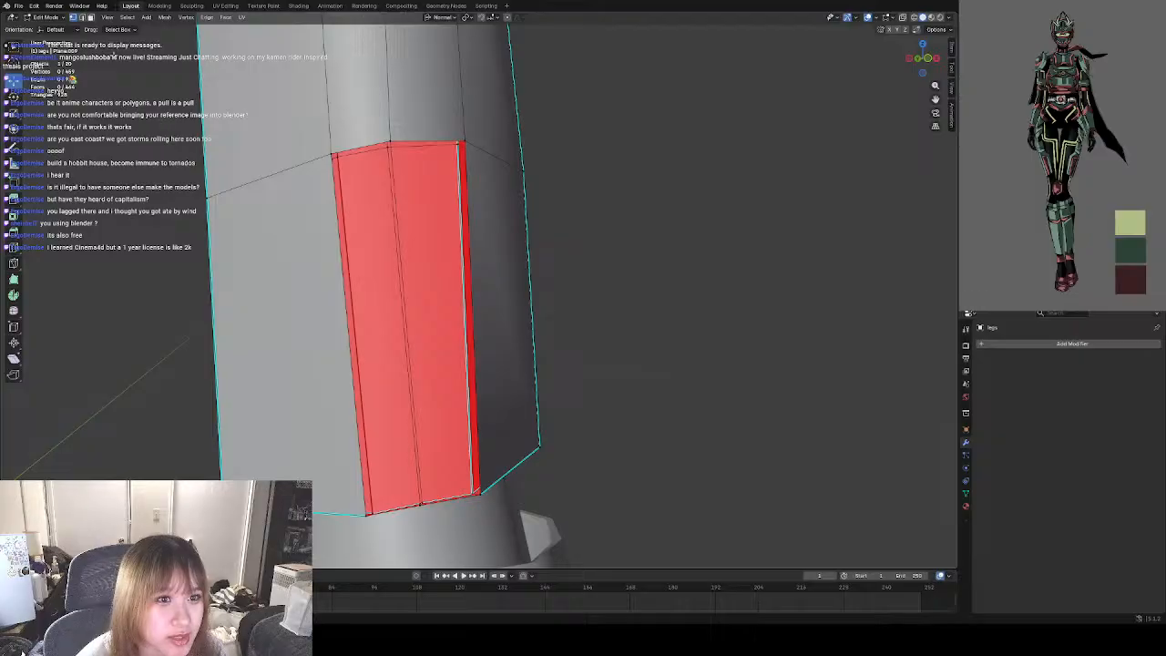
Fill the bottom row's left and right front faces between the centre edge and the side edges.
{"action": "left_click", "coordinate": [363, 147]}
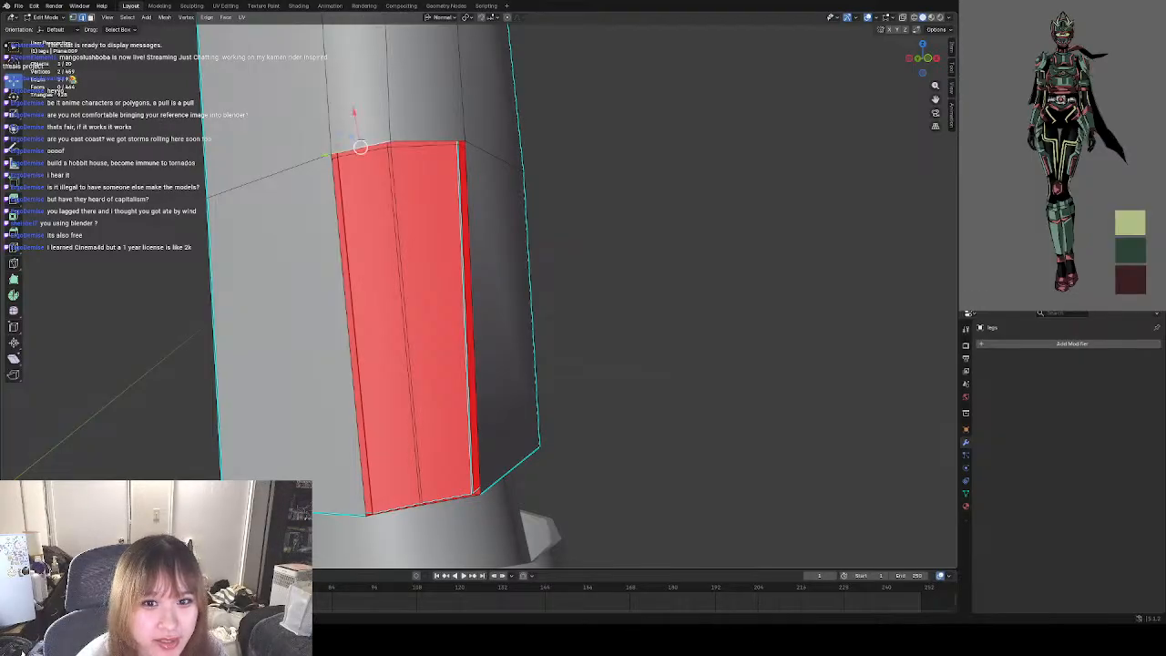
{"action": "left_click", "coordinate": [340, 214], "text": "shift"}
{"action": "left_click", "coordinate": [399, 211], "text": "shift"}
{"action": "key", "text": "f"}
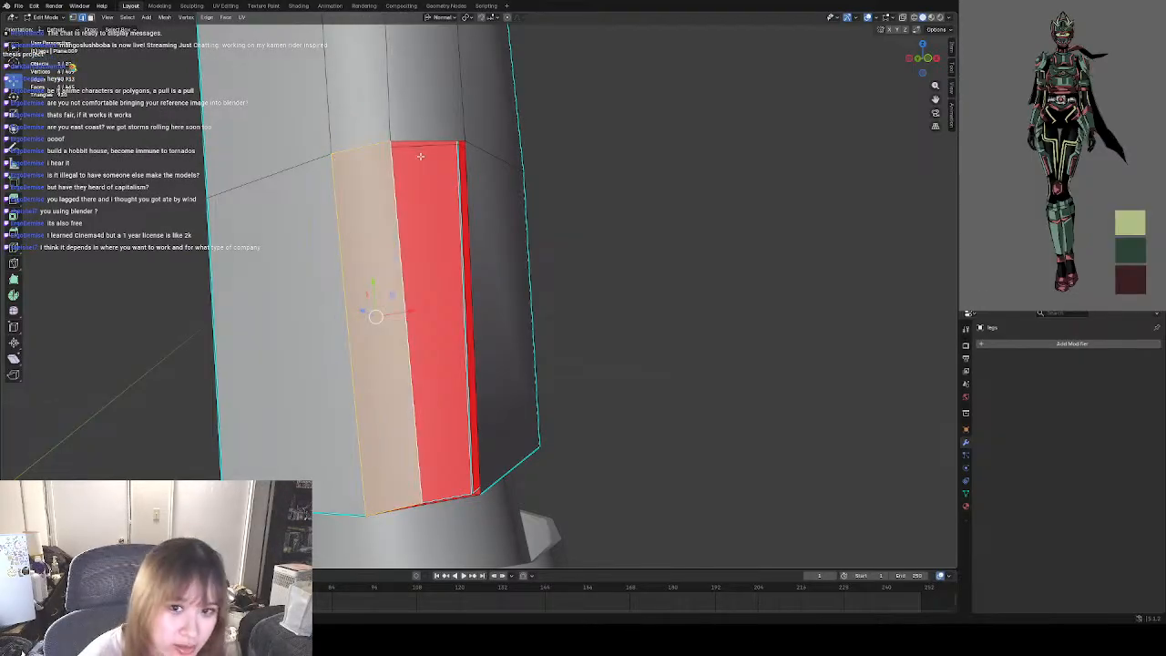
{"action": "left_click", "coordinate": [425, 146]}
{"action": "left_click", "coordinate": [402, 181], "text": "shift"}
{"action": "left_click", "coordinate": [478, 199], "text": "shift"}
{"action": "key", "text": "f"}
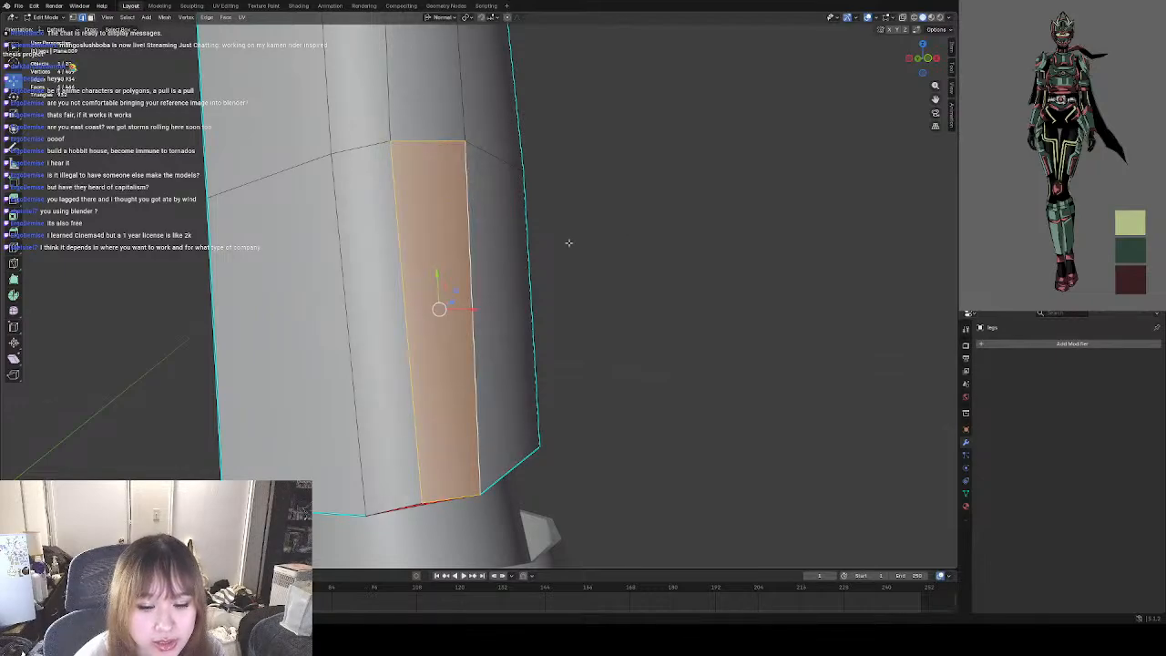
Move the front centre vertex at the guard's bottom rim closer to the rim vertex behind it.
{"action": "middle_click_drag", "start_coordinate": [568, 243], "coordinate": [389, 267]}
{"action": "scroll", "coordinate": [345, 305], "scroll_direction": "up", "scroll_amount": 2}
{"action": "scroll", "coordinate": [432, 216], "scroll_direction": "up", "scroll_amount": 2}
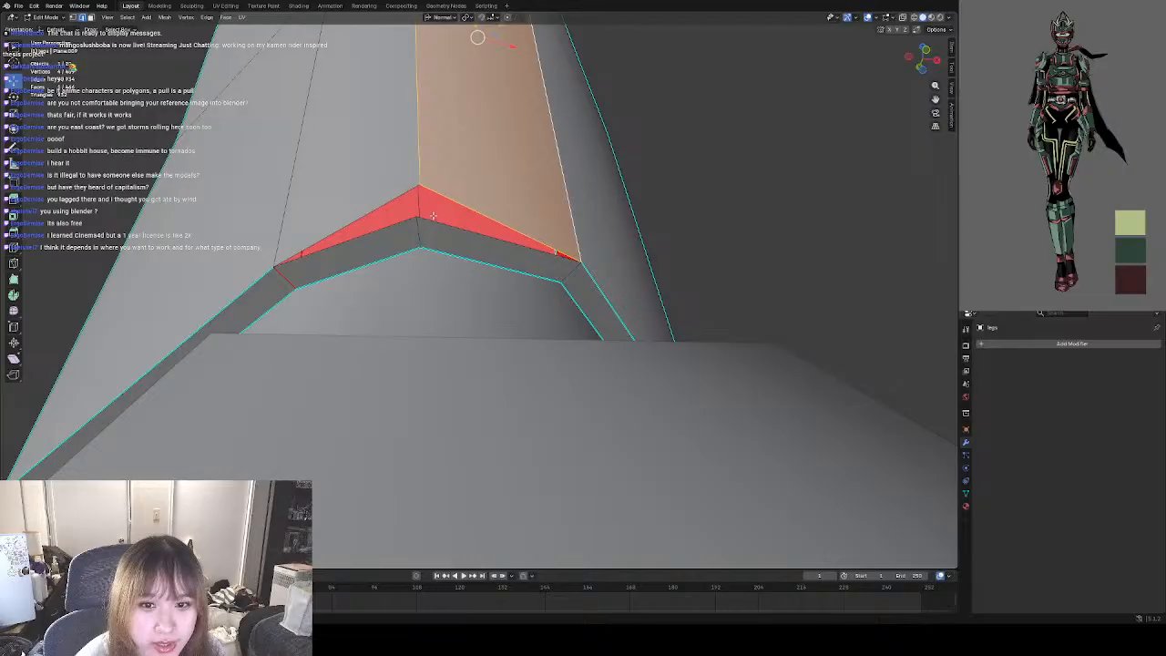
{"action": "scroll", "coordinate": [433, 205], "scroll_direction": "up", "scroll_amount": 2}
{"action": "scroll", "coordinate": [436, 173], "scroll_direction": "down", "scroll_amount": 2}
{"action": "middle_click_drag", "start_coordinate": [436, 171], "coordinate": [441, 236], "text": "shift"}
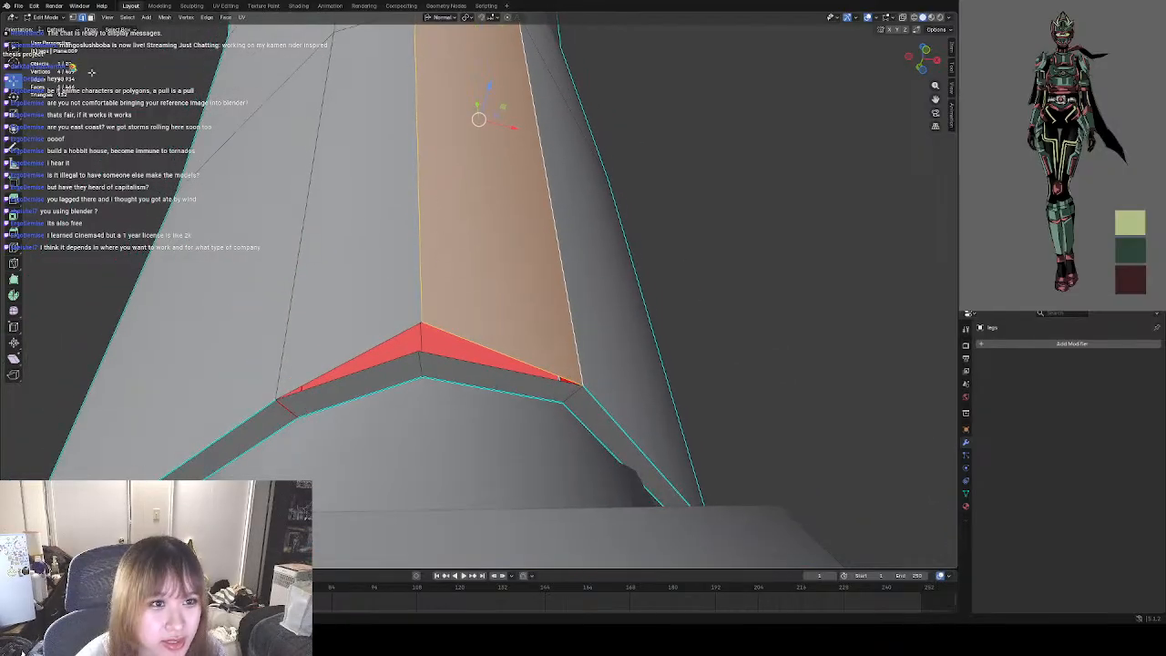
{"action": "left_click", "coordinate": [76, 19]}
{"action": "left_click", "coordinate": [424, 323]}
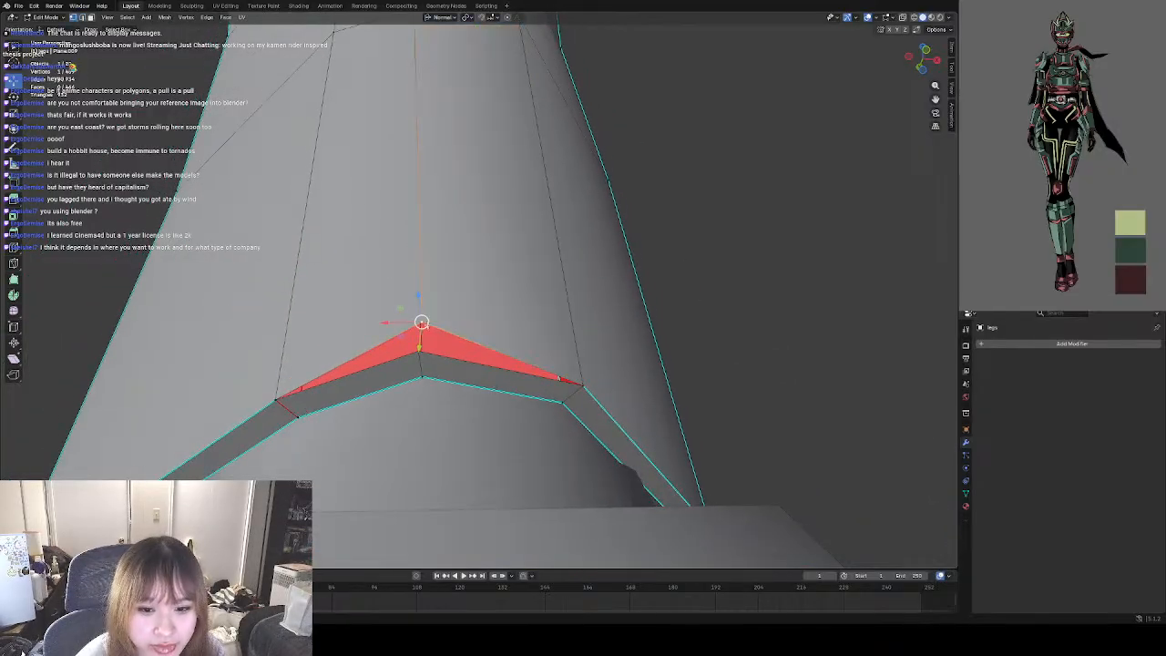
{"action": "middle_click_drag", "start_coordinate": [421, 325], "coordinate": [333, 398]}
{"action": "key", "text": "g"}
{"action": "left_click_drag", "start_coordinate": [334, 409], "coordinate": [332, 414]}
{"action": "middle_click_drag", "start_coordinate": [331, 413], "coordinate": [369, 351]}
Merge the two centre vertices on the guard's bottom rim at their center.
{"action": "left_click", "coordinate": [374, 344], "text": "shift"}
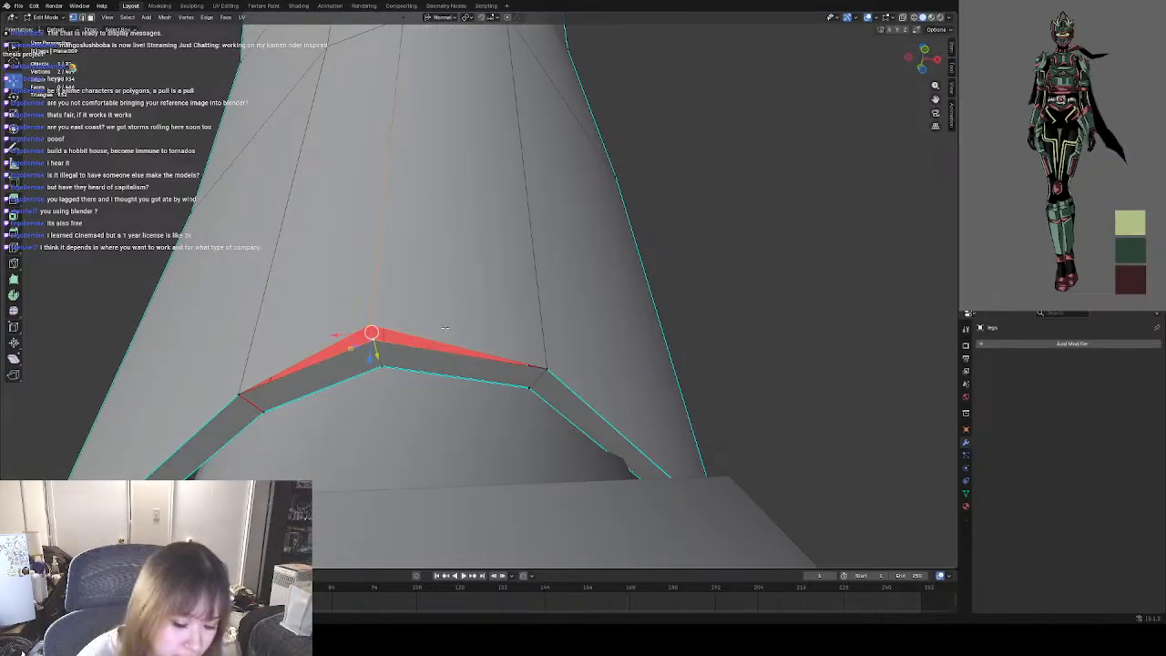
{"action": "key", "text": "m"}
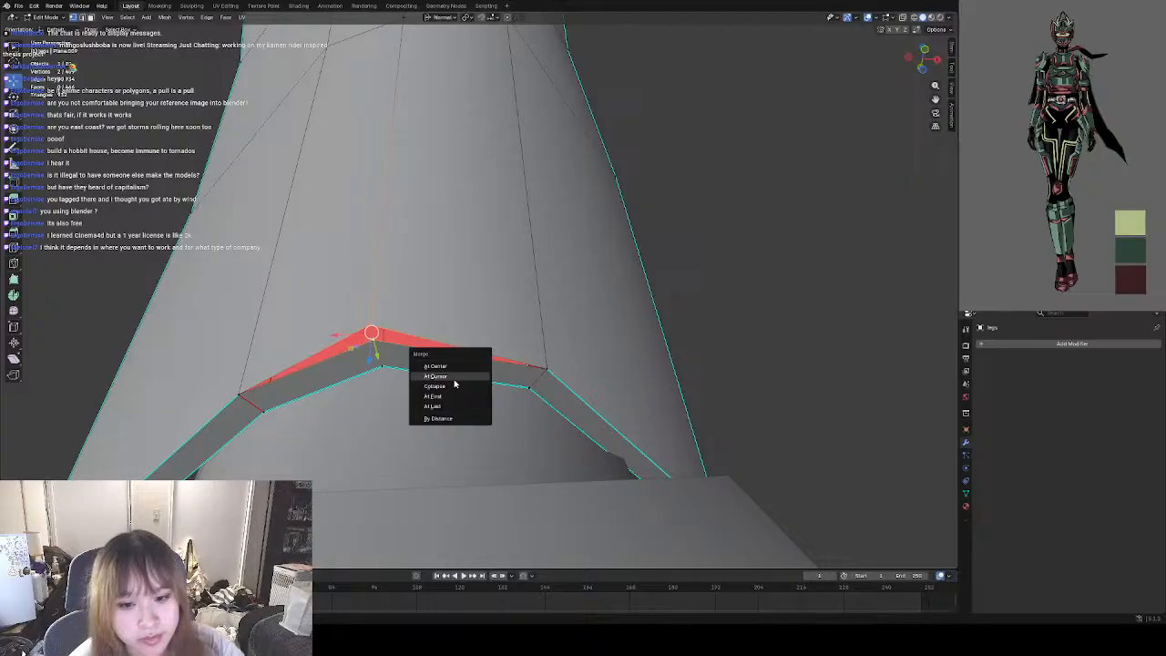
{"action": "left_click", "coordinate": [455, 365]}
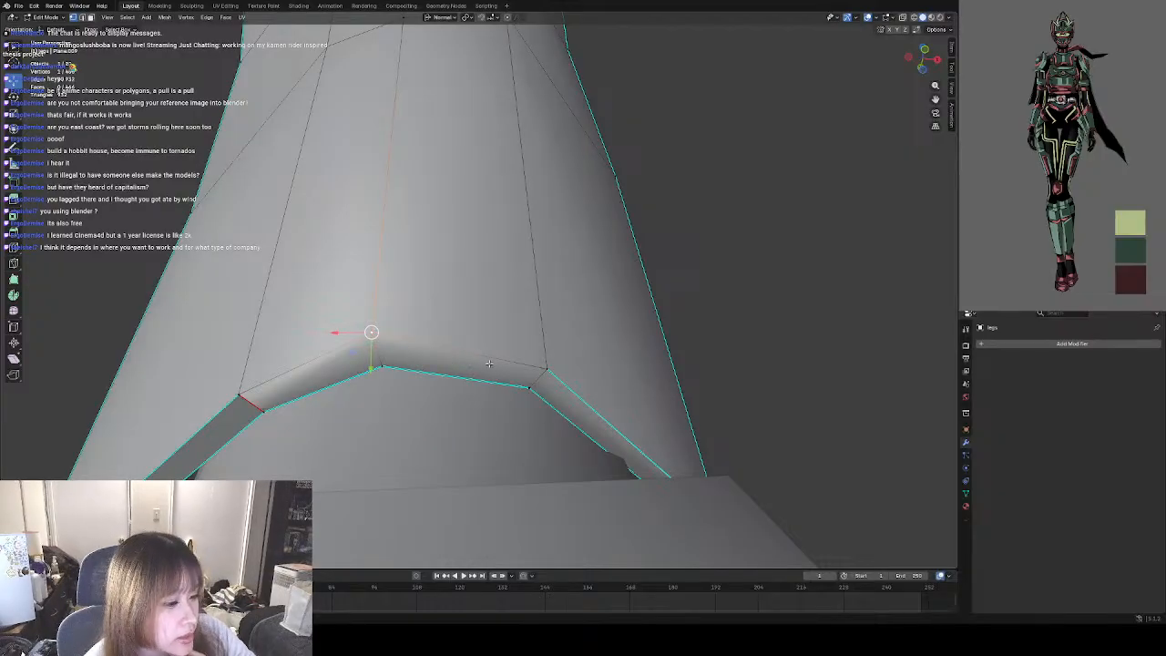
{"action": "left_click", "coordinate": [399, 357]}
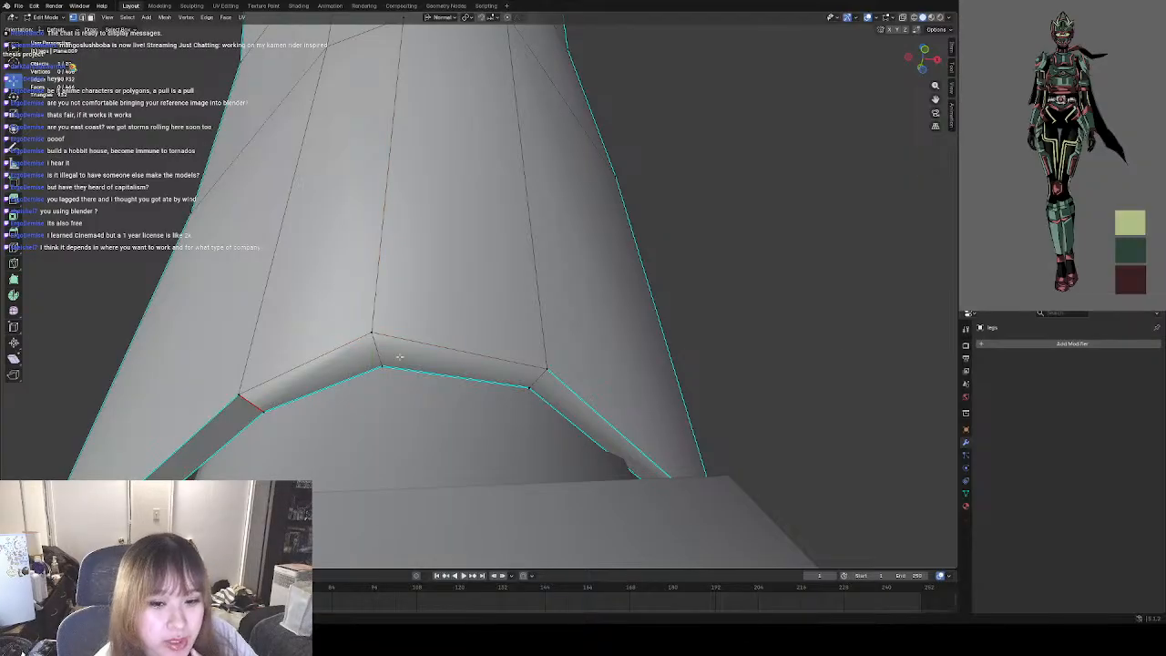
Move the merged vertex slightly down and sideways to line up with the inner rim's centre vertex.
{"action": "left_click", "coordinate": [372, 334]}
{"action": "key", "text": "g"}
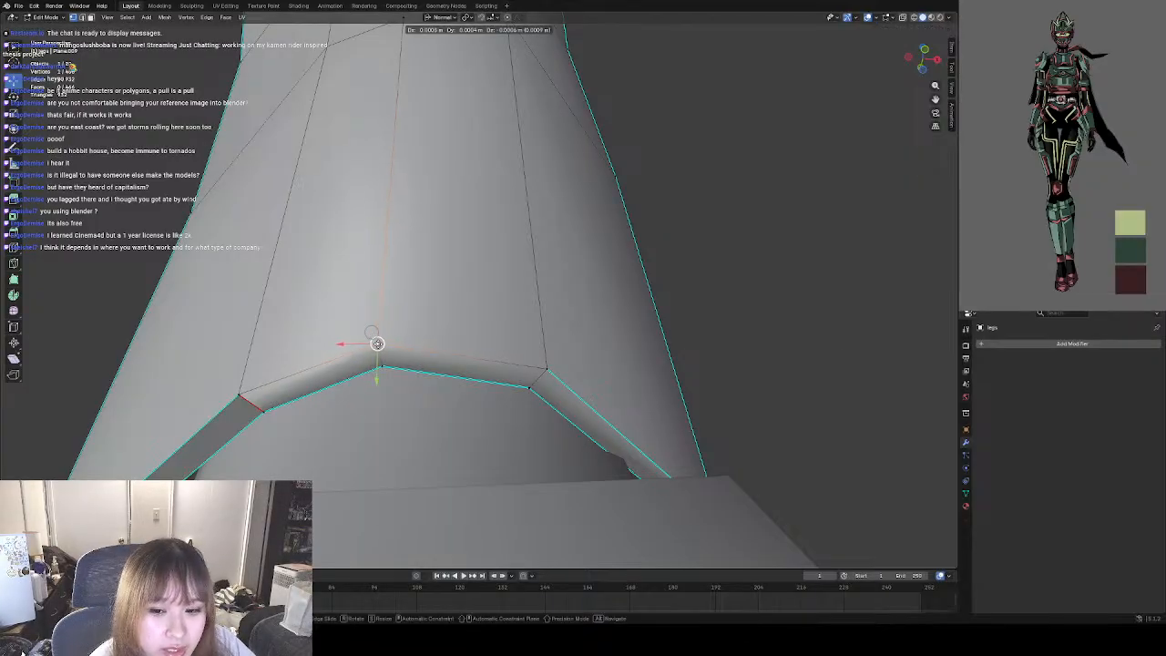
{"action": "left_click", "coordinate": [382, 348]}
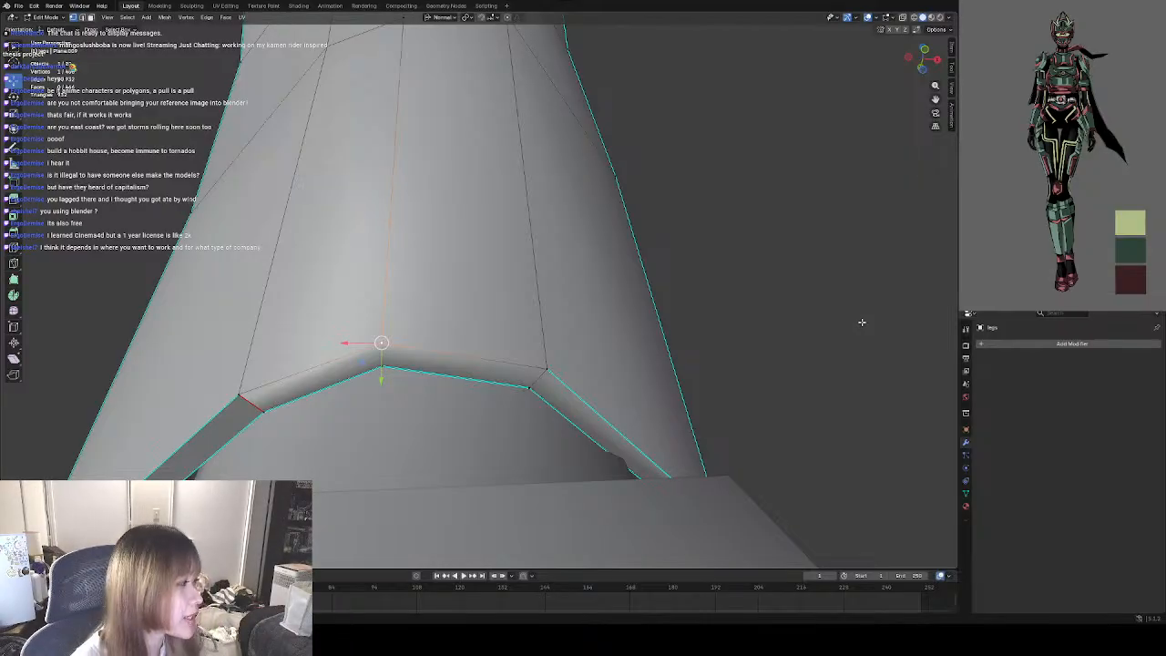
{"action": "left_click", "coordinate": [819, 318]}
Mark as sharp the two central edges along the line between the guard's second and third bands.
{"action": "scroll", "coordinate": [516, 380], "scroll_direction": "up", "scroll_amount": 2}
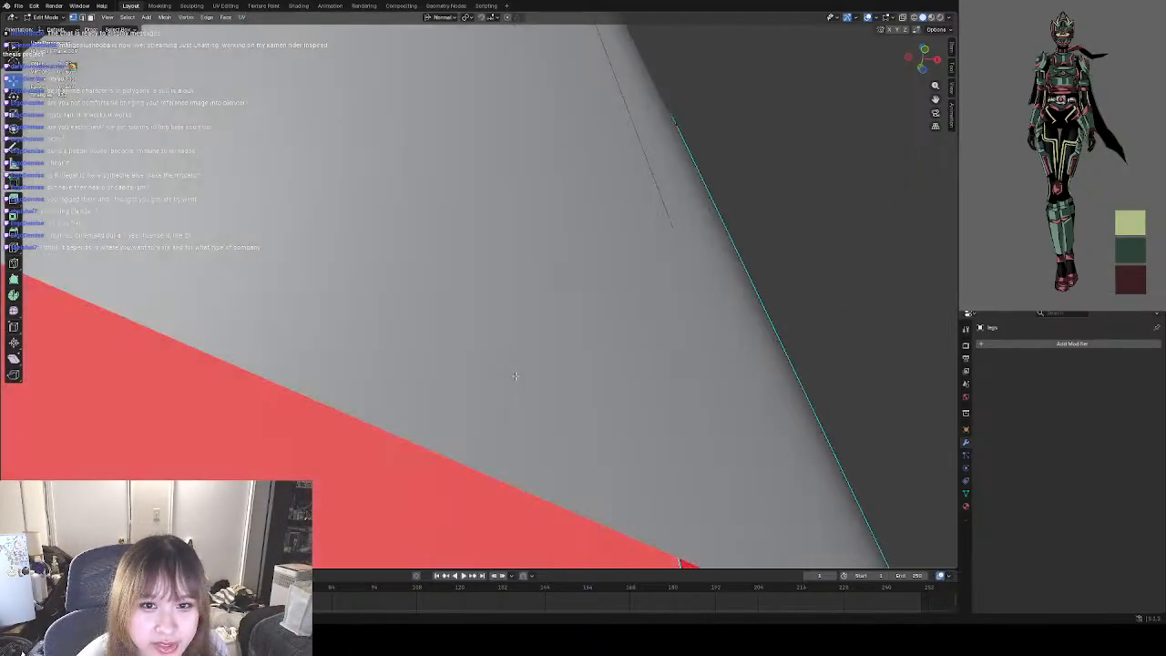
{"action": "scroll", "coordinate": [517, 374], "scroll_direction": "down", "scroll_amount": 8}
{"action": "scroll", "coordinate": [525, 360], "scroll_direction": "down", "scroll_amount": 10}
{"action": "middle_click_drag", "start_coordinate": [537, 266], "coordinate": [514, 349], "text": "shift"}
{"action": "scroll", "coordinate": [520, 291], "scroll_direction": "up", "scroll_amount": 6}
{"action": "middle_click_drag", "start_coordinate": [520, 291], "coordinate": [494, 356], "text": "shift"}
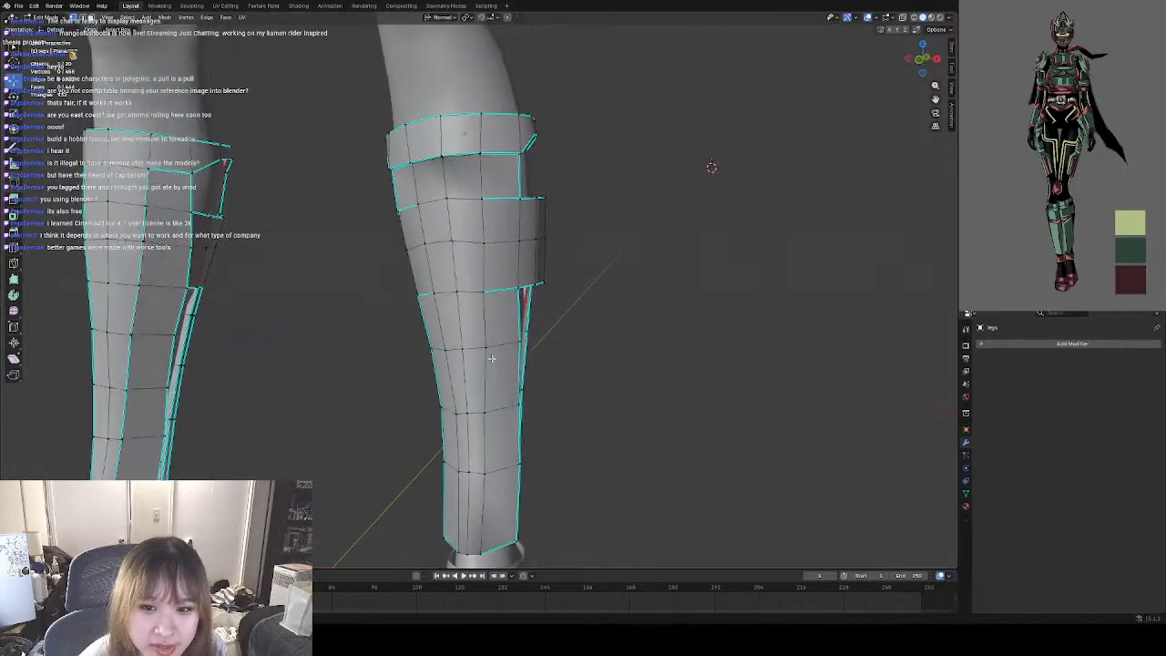
{"action": "scroll", "coordinate": [494, 356], "scroll_direction": "up", "scroll_amount": 3}
{"action": "middle_click_drag", "start_coordinate": [476, 263], "coordinate": [337, 273], "text": "shift"}
{"action": "scroll", "coordinate": [336, 274], "scroll_direction": "up", "scroll_amount": 2}
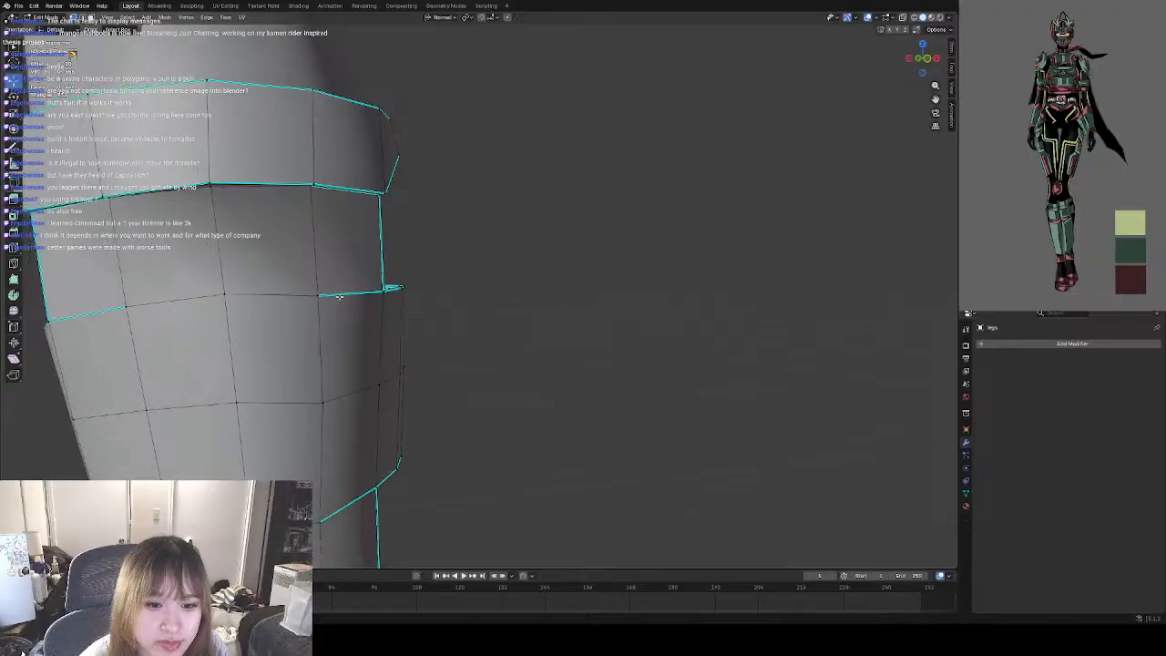
{"action": "middle_click_drag", "start_coordinate": [244, 298], "coordinate": [392, 310], "text": "shift"}
{"action": "scroll", "coordinate": [392, 311], "scroll_direction": "up", "scroll_amount": 1}
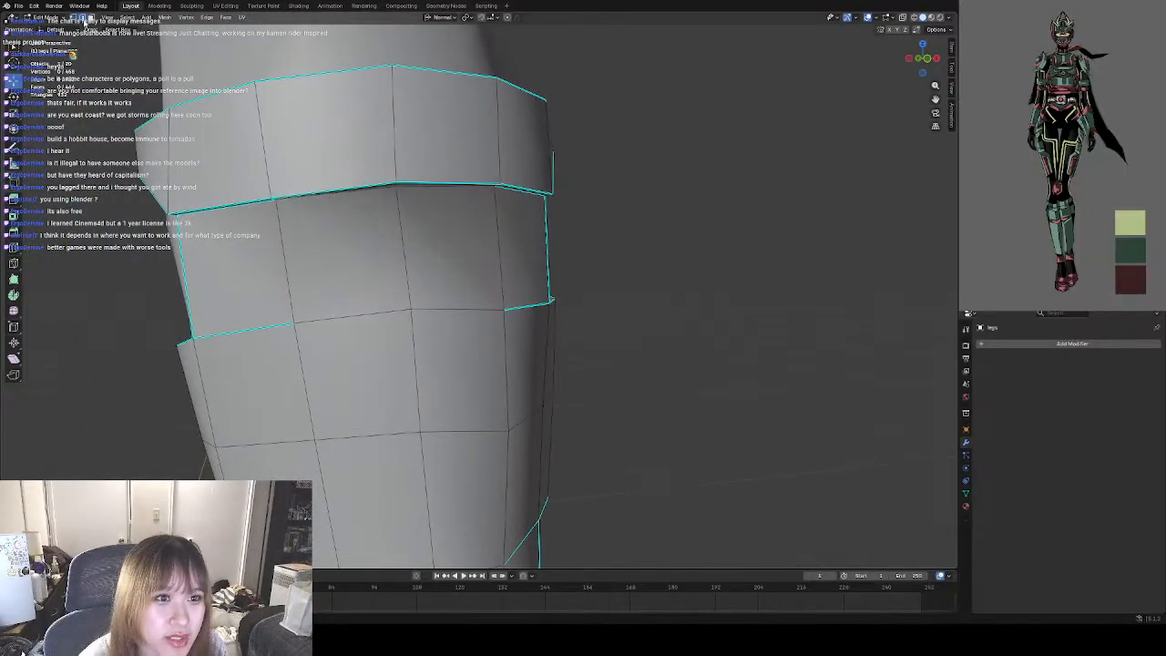
{"action": "middle_click_drag", "start_coordinate": [499, 232], "coordinate": [566, 259]}
{"action": "left_click", "coordinate": [463, 300]}
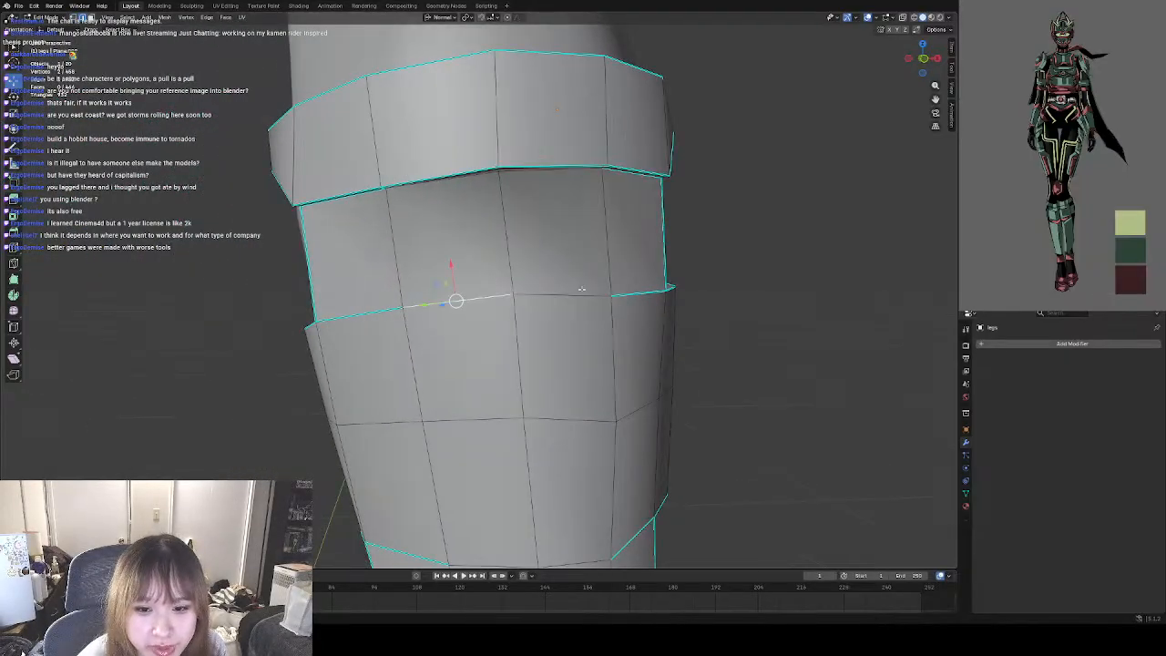
{"action": "left_click", "coordinate": [560, 294], "text": "shift"}
{"action": "right_click", "coordinate": [531, 302]}
{"action": "left_click", "coordinate": [495, 481]}
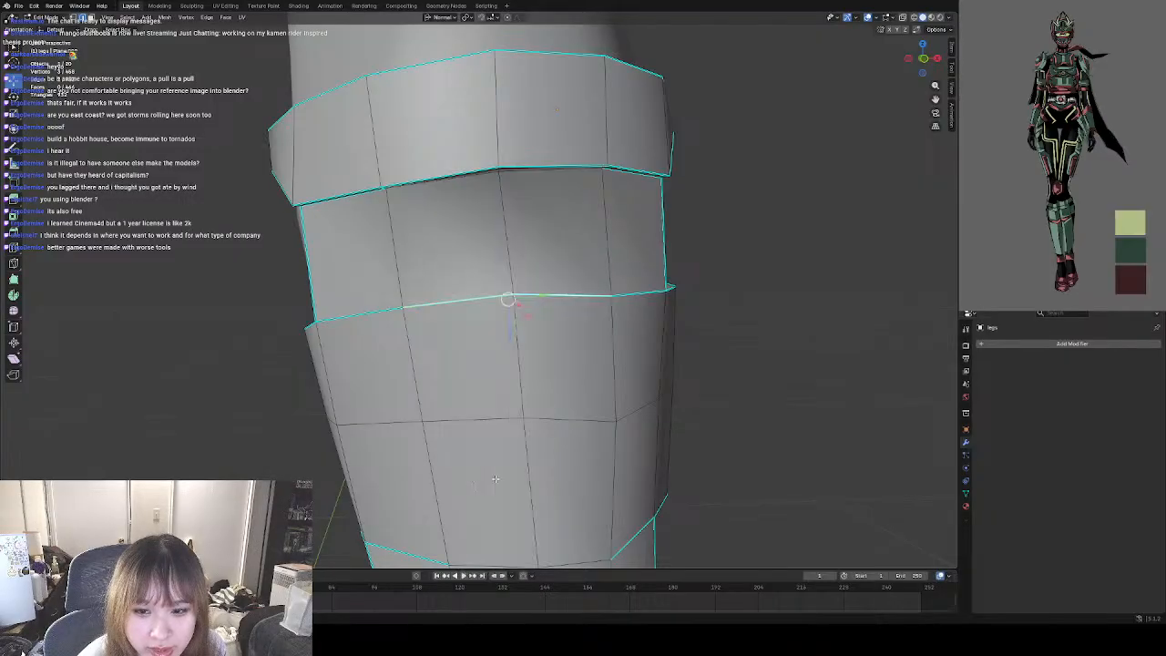
{"action": "left_click", "coordinate": [752, 348]}
Mark as sharp the two central edges along the second band's upper edge, just beneath the top band.
{"action": "middle_click_drag", "start_coordinate": [457, 206], "coordinate": [464, 227]}
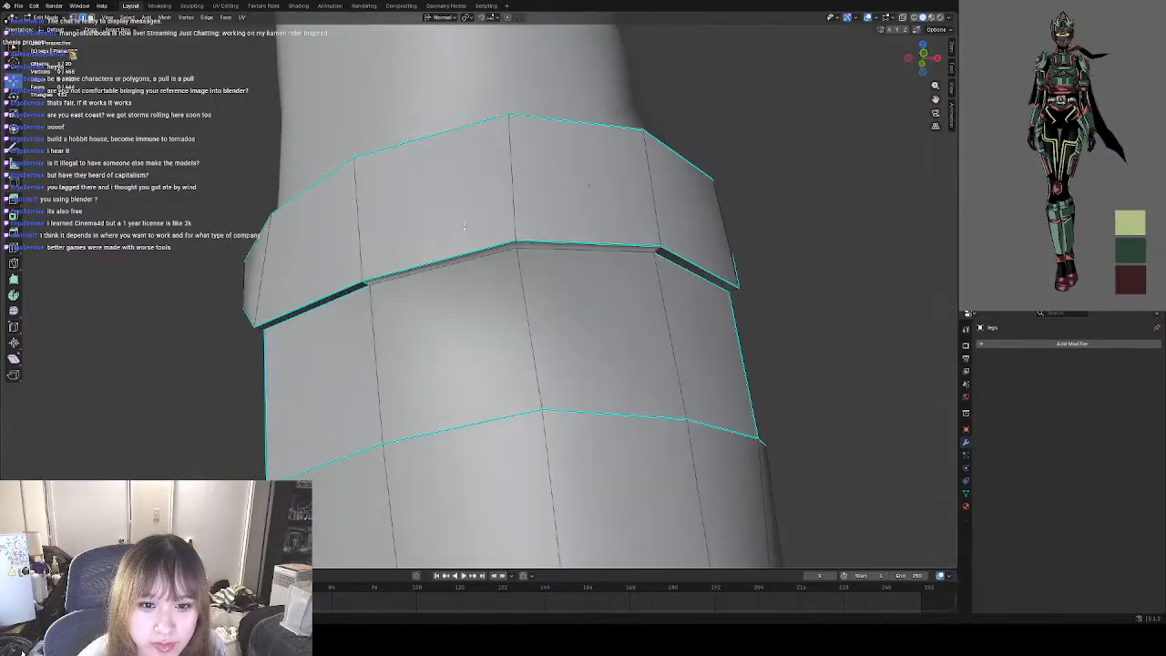
{"action": "left_click", "coordinate": [470, 263]}
{"action": "left_click", "coordinate": [587, 256], "text": "shift"}
{"action": "right_click", "coordinate": [559, 321]}
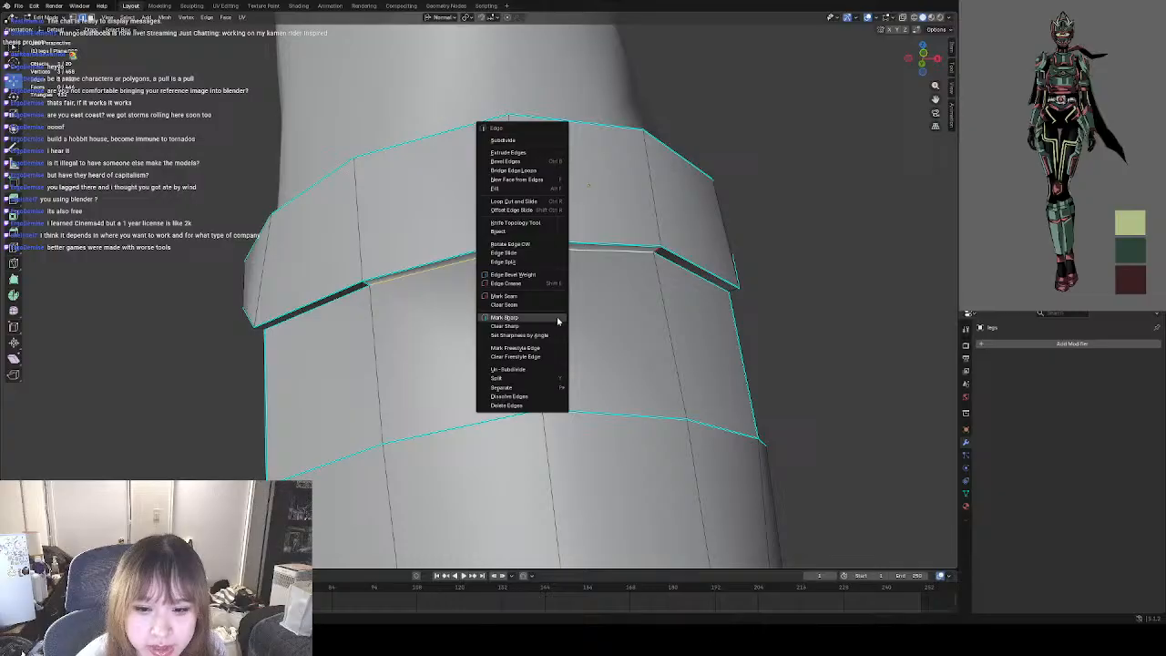
{"action": "left_click", "coordinate": [500, 319]}
{"action": "key", "text": "alt+a"}
Mark as sharp the two central edges along the third band's lower edge.
{"action": "middle_click_drag", "start_coordinate": [500, 319], "coordinate": [521, 292]}
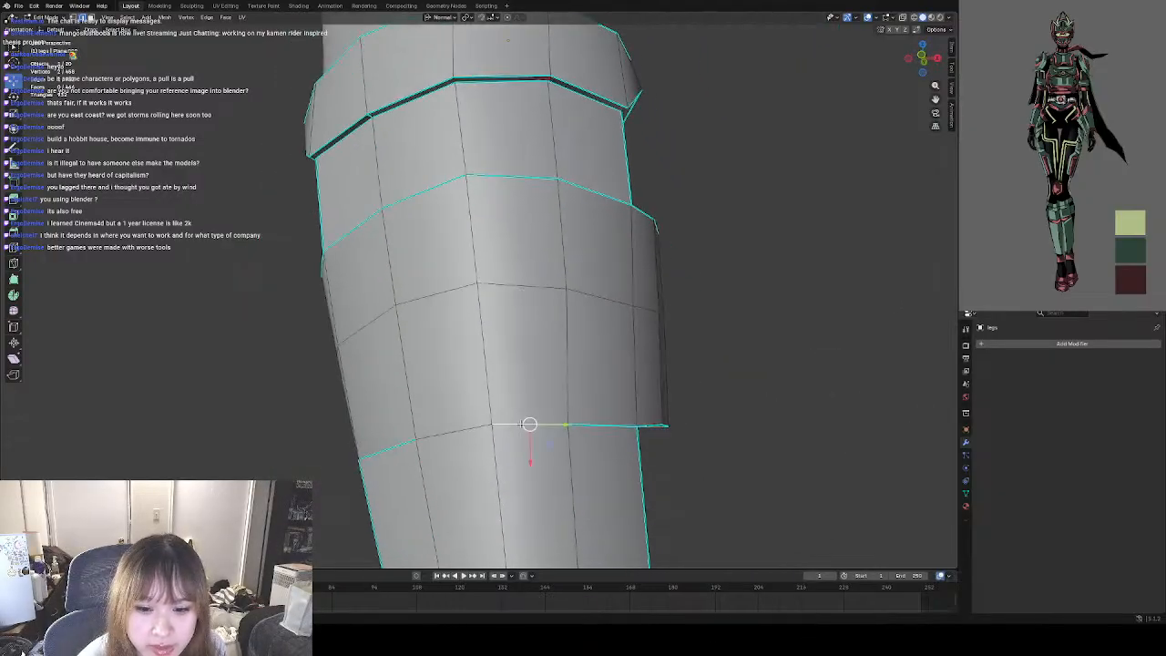
{"action": "left_click", "coordinate": [466, 429], "text": "shift"}
{"action": "right_click", "coordinate": [589, 377]}
{"action": "left_click", "coordinate": [484, 378]}
{"action": "left_click", "coordinate": [736, 378]}
Lower the three middle front vertices slightly on the sharp line between the second and third bands to even out its curve.
{"action": "scroll", "coordinate": [521, 349], "scroll_direction": "down", "scroll_amount": 3}
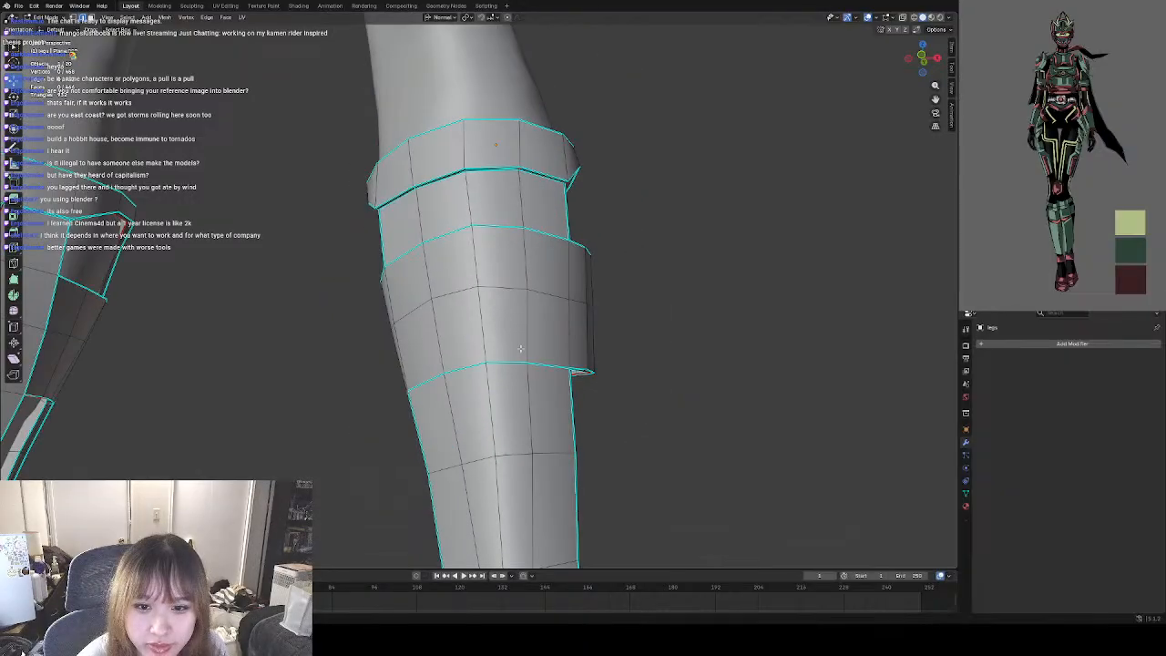
{"action": "middle_click_drag", "start_coordinate": [521, 349], "coordinate": [555, 387]}
{"action": "mouse_move", "coordinate": [669, 341]}
{"action": "middle_mouse_down", "text": "shift"}
{"action": "mouse_move", "coordinate": [569, 368]}
{"action": "mouse_move", "coordinate": [668, 340]}
{"action": "middle_mouse_up", "text": "shift"}
{"action": "middle_click_drag", "start_coordinate": [491, 323], "coordinate": [652, 323], "text": "shift"}
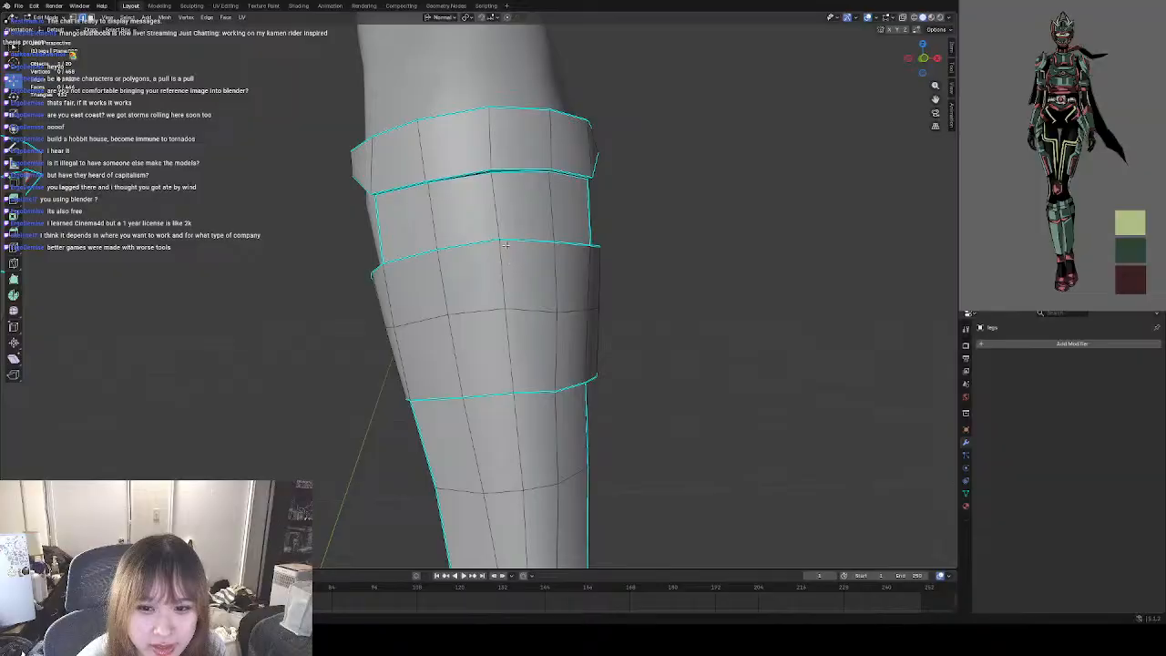
{"action": "scroll", "coordinate": [506, 245], "scroll_direction": "up", "scroll_amount": 3}
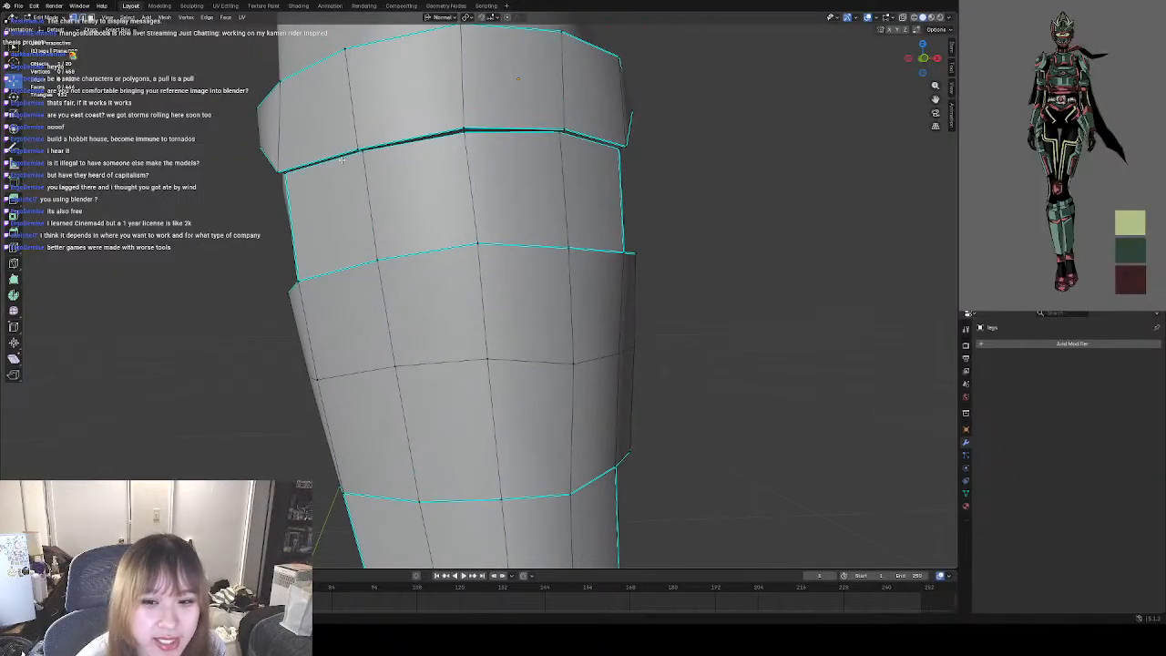
{"action": "left_click", "coordinate": [478, 247]}
{"action": "left_click_drag", "start_coordinate": [478, 245], "coordinate": [478, 254]}
{"action": "left_click", "coordinate": [378, 261]}
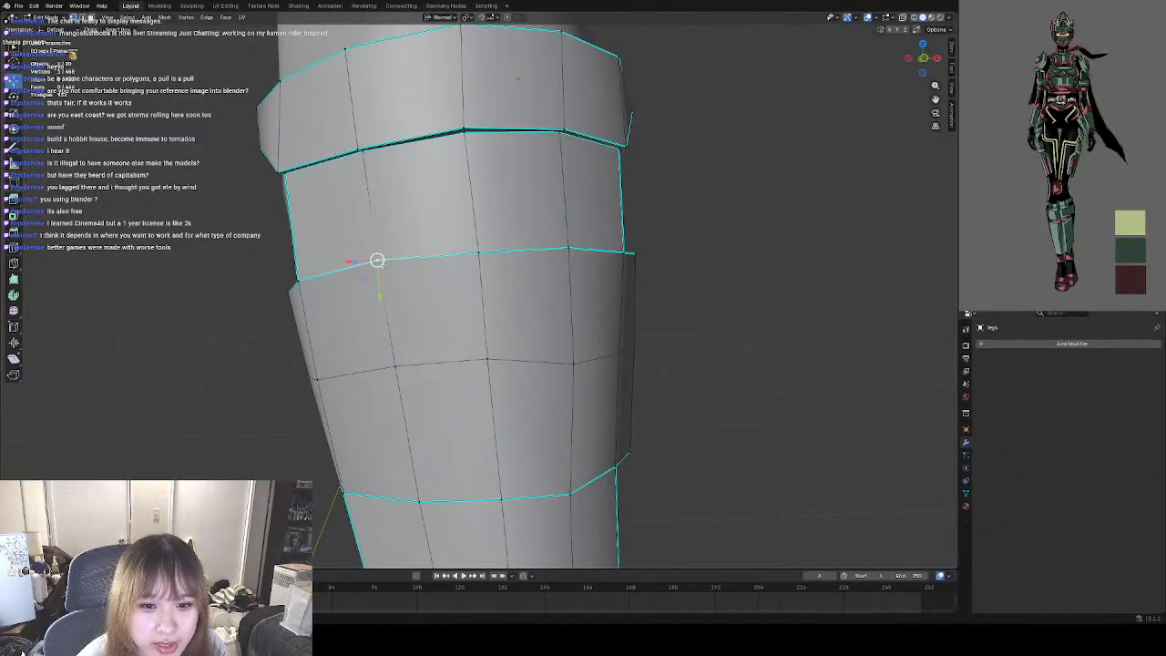
{"action": "left_click_drag", "start_coordinate": [378, 262], "coordinate": [379, 266]}
{"action": "left_click", "coordinate": [476, 253]}
{"action": "left_click_drag", "start_coordinate": [477, 252], "coordinate": [481, 255]}
{"action": "left_click", "coordinate": [567, 249]}
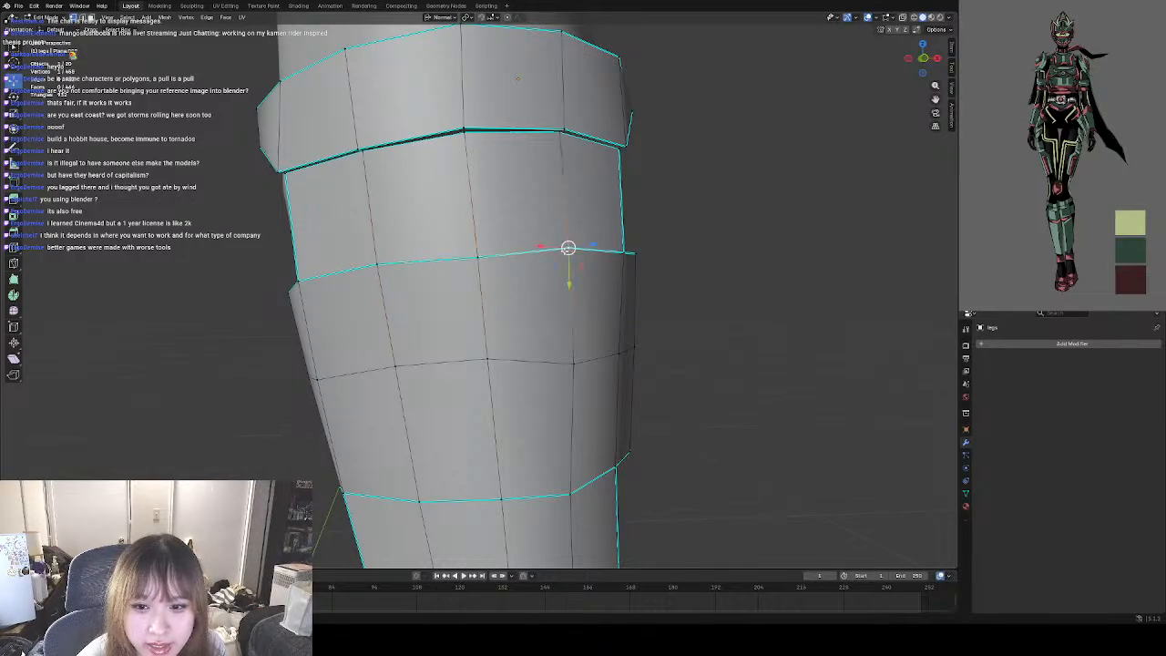
{"action": "left_click_drag", "start_coordinate": [567, 250], "coordinate": [568, 255]}
{"action": "left_click", "coordinate": [694, 261]}
{"action": "middle_click_drag", "start_coordinate": [562, 238], "coordinate": [566, 252]}
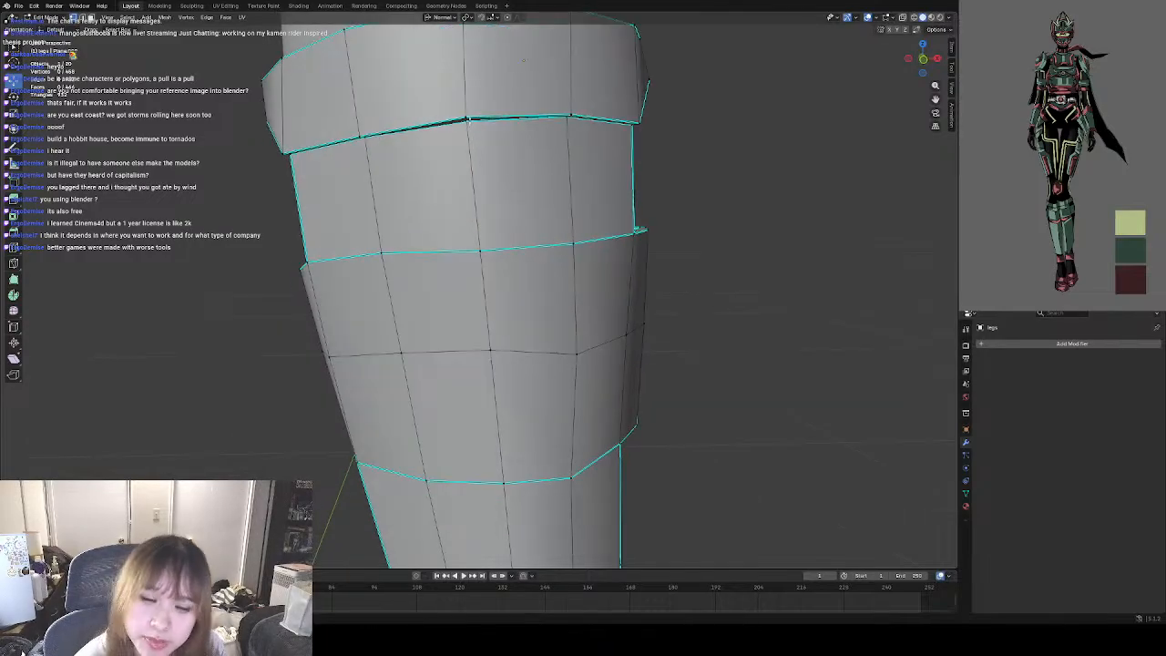
Lower the middle front vertices slightly along the top band's lower edge to even out its curve.
{"action": "left_click", "coordinate": [469, 119]}
{"action": "left_click_drag", "start_coordinate": [468, 119], "coordinate": [467, 121]}
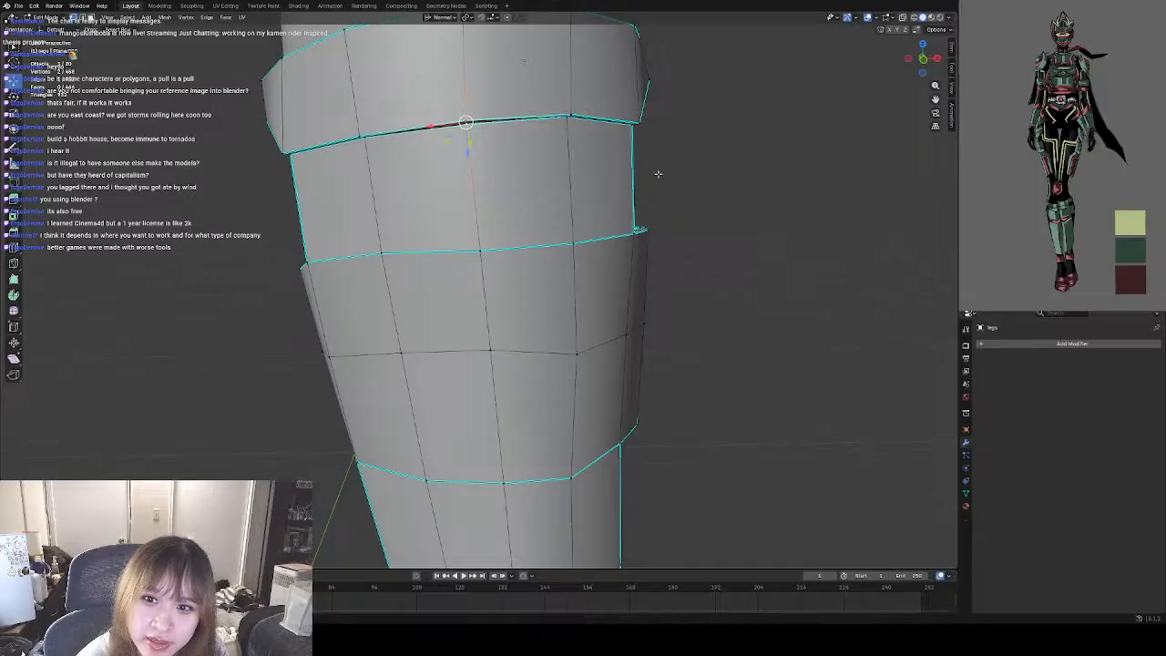
{"action": "left_click", "coordinate": [713, 217]}
{"action": "middle_click_drag", "start_coordinate": [614, 169], "coordinate": [528, 182]}
{"action": "left_click", "coordinate": [529, 182]}
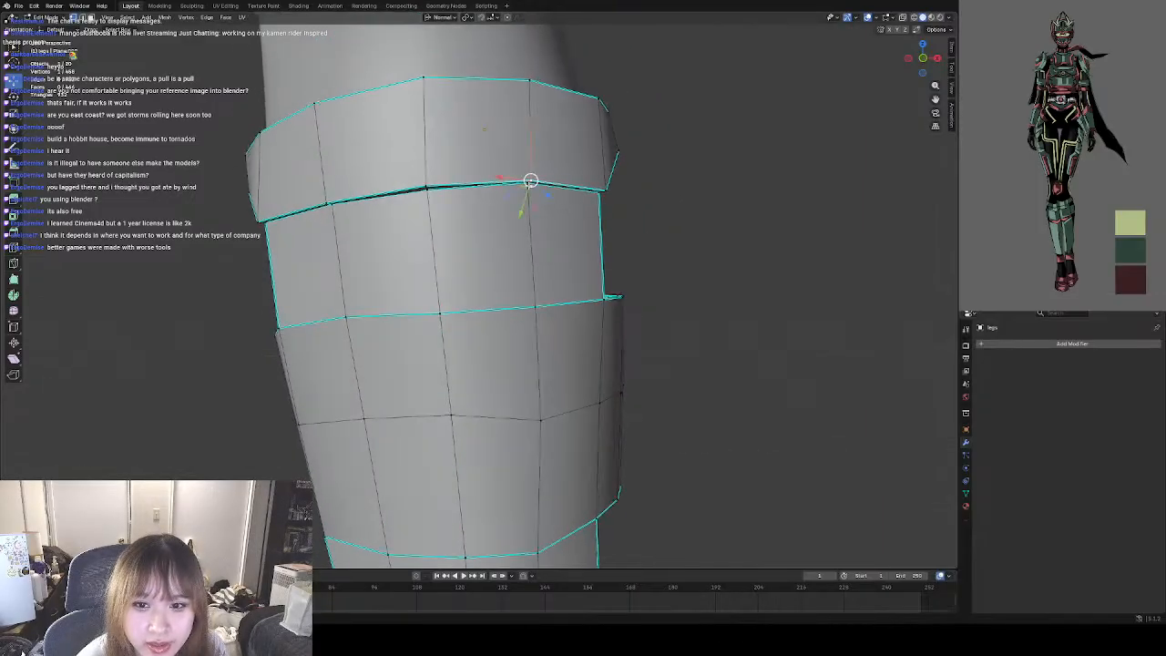
{"action": "left_click_drag", "start_coordinate": [528, 183], "coordinate": [529, 186]}
{"action": "left_click", "coordinate": [646, 218]}
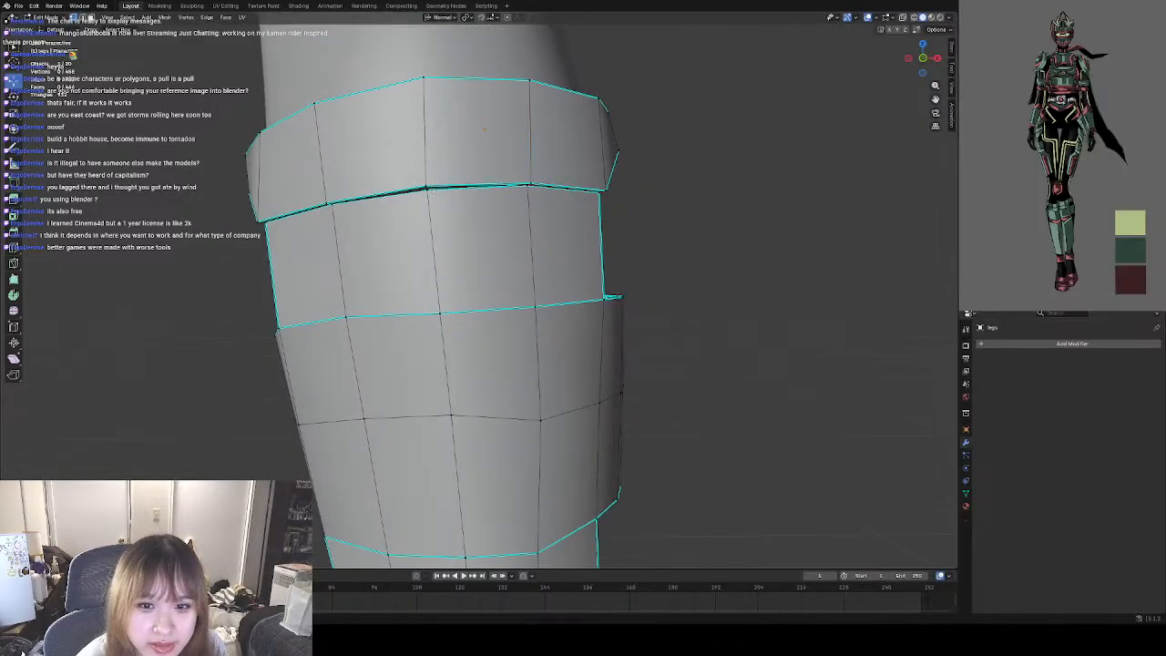
{"action": "left_click", "coordinate": [326, 203]}
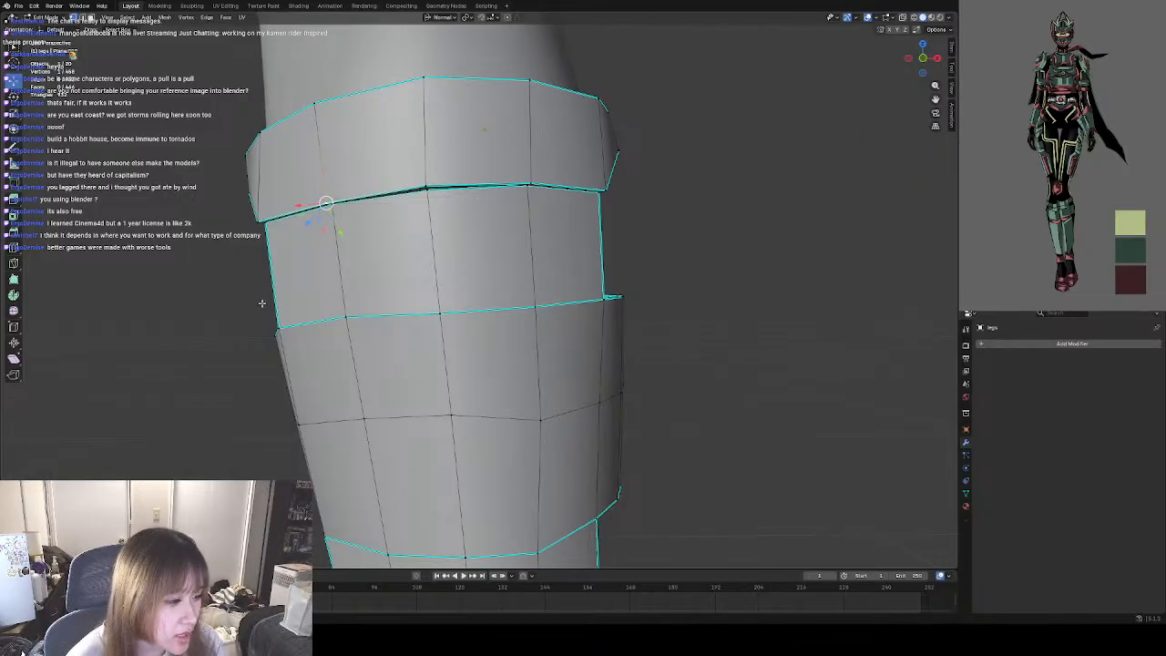
{"action": "left_click", "coordinate": [701, 297]}
Examine the lower-leg guard's overall shape and shading in Object Mode and reopen its mesh for editing.
{"action": "middle_click_drag", "start_coordinate": [702, 313], "coordinate": [517, 319]}
{"action": "scroll", "coordinate": [684, 311], "scroll_direction": "down", "scroll_amount": 3}
{"action": "scroll", "coordinate": [510, 326], "scroll_direction": "down", "scroll_amount": 3}
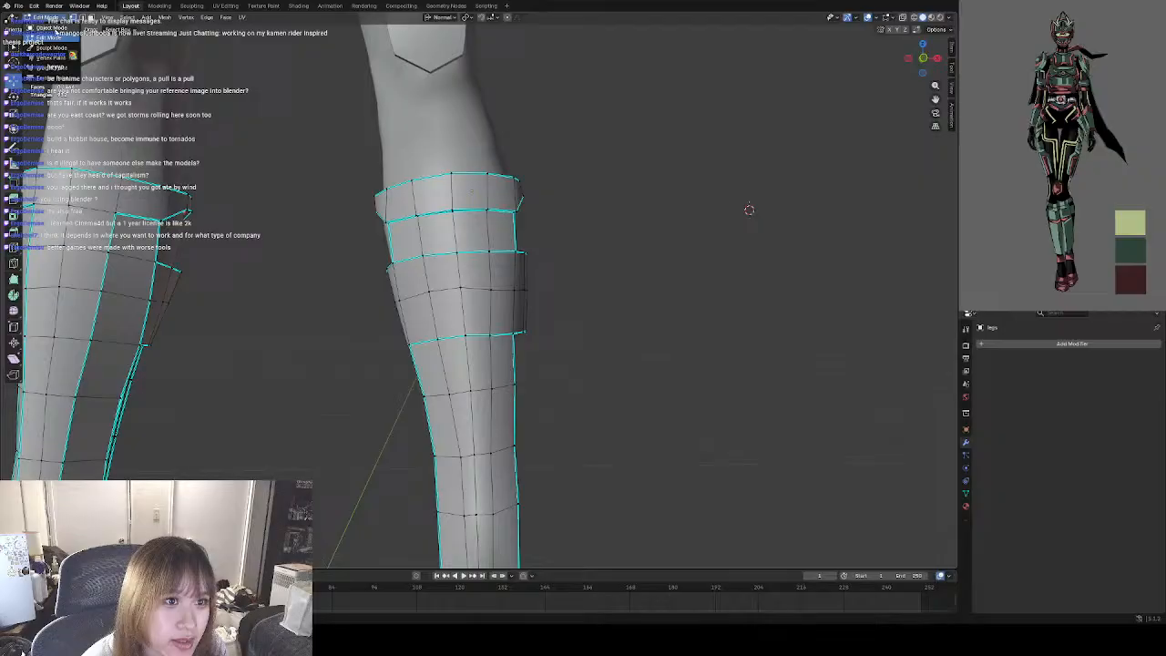
{"action": "key", "text": "Tab"}
{"action": "scroll", "coordinate": [564, 263], "scroll_direction": "down", "scroll_amount": 3}
{"action": "scroll", "coordinate": [494, 286], "scroll_direction": "up", "scroll_amount": 3}
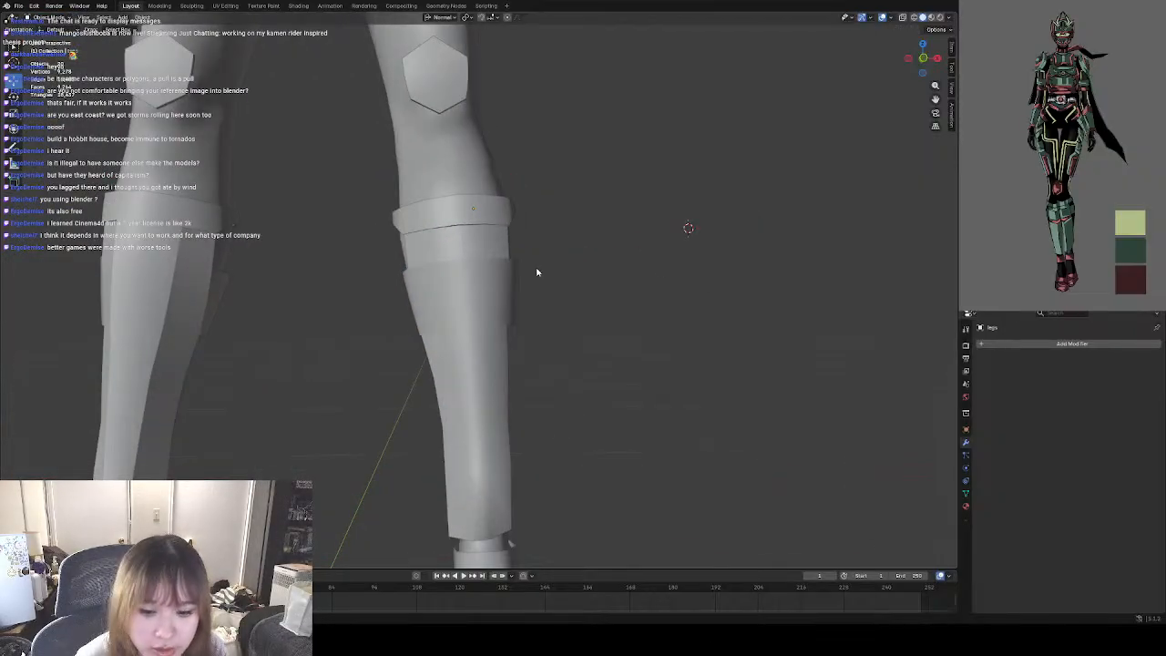
{"action": "left_click", "coordinate": [441, 319]}
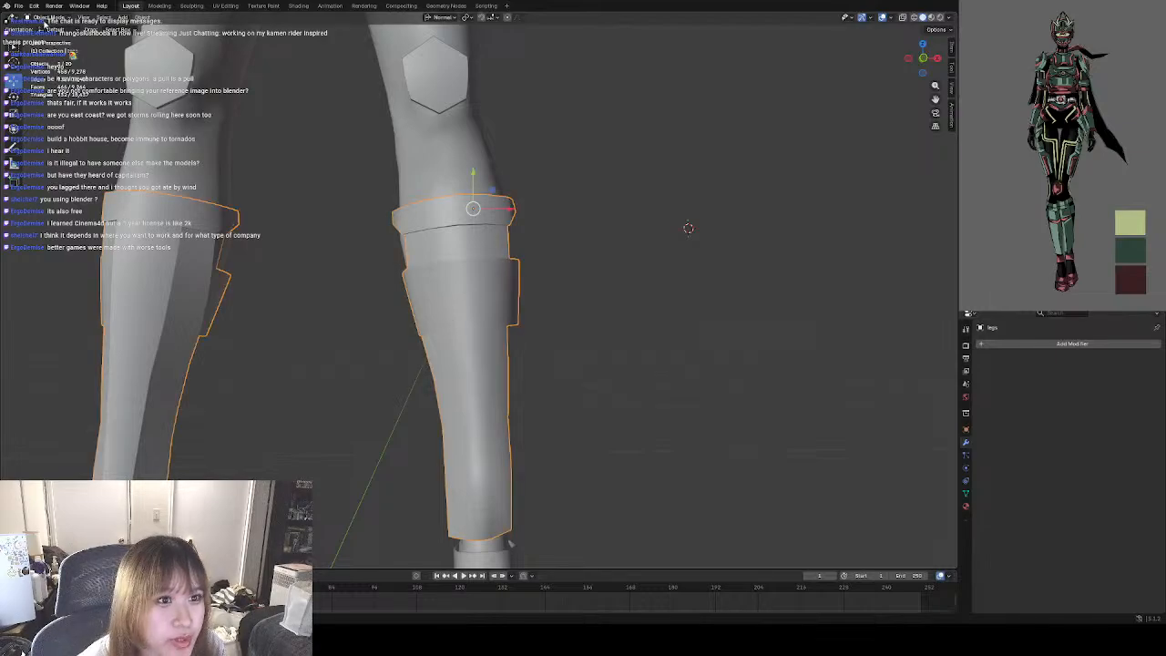
{"action": "left_click", "coordinate": [47, 19]}
{"action": "left_click", "coordinate": [49, 38]}
Pull the vertices along the shin section's front centre line outward about 0.003 m along their normal to form a ridge.
{"action": "middle_click_drag", "start_coordinate": [535, 375], "coordinate": [456, 289], "text": "shift"}
{"action": "scroll", "coordinate": [369, 296], "scroll_direction": "up", "scroll_amount": 4}
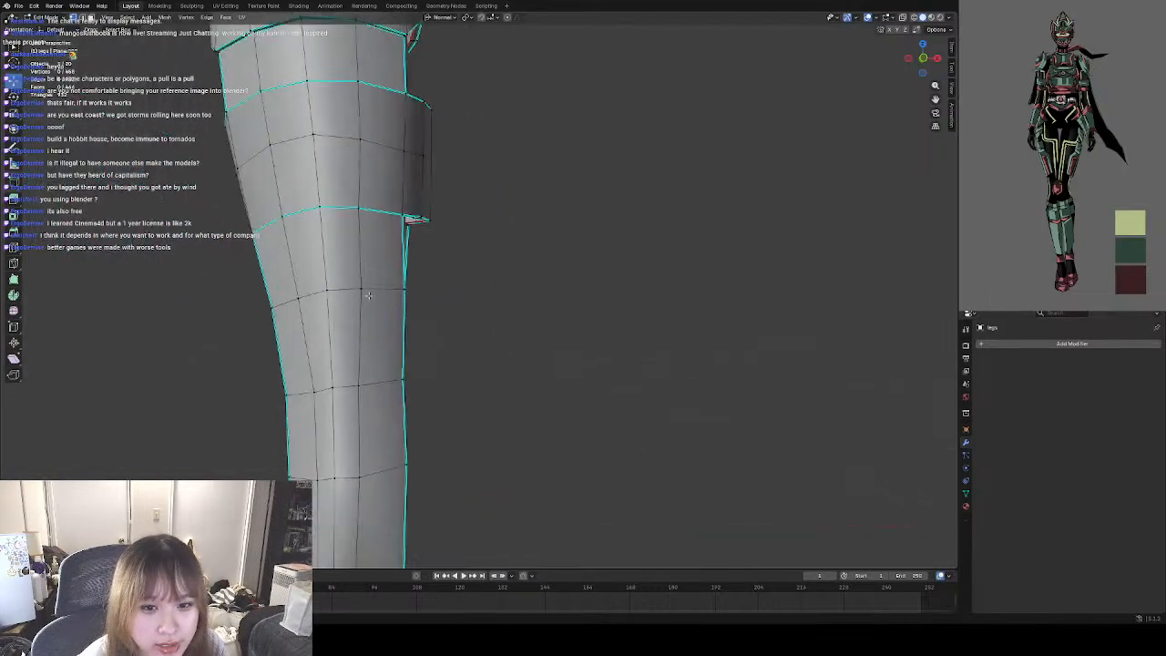
{"action": "middle_click_drag", "start_coordinate": [369, 296], "coordinate": [442, 239], "text": "shift"}
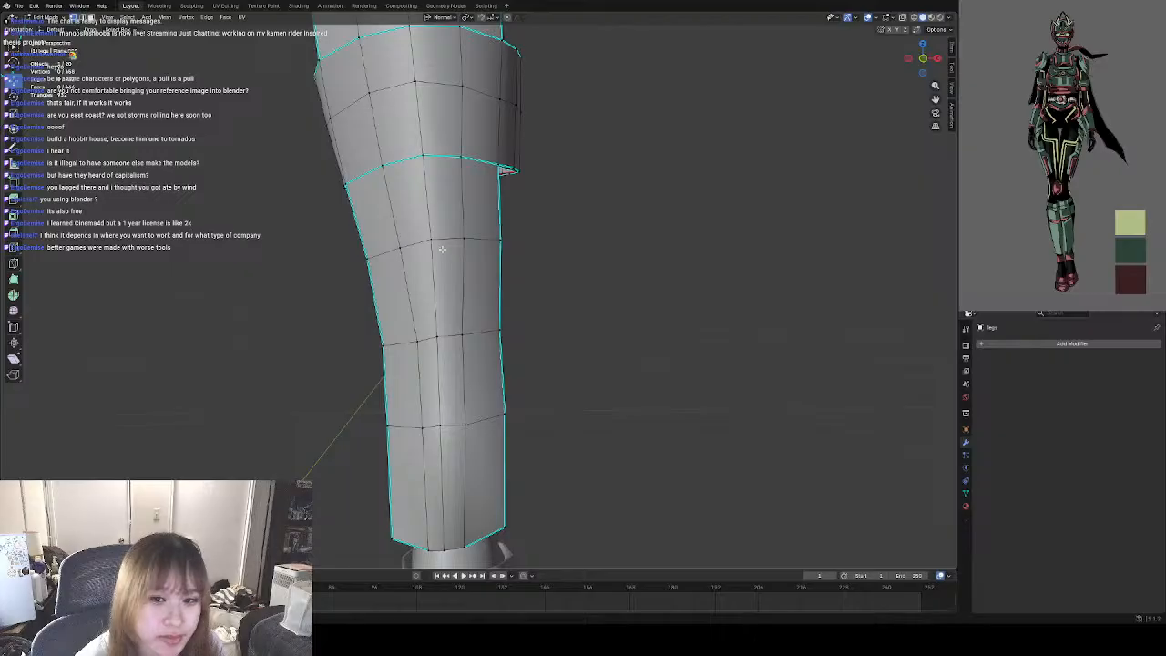
{"action": "left_click", "coordinate": [438, 246]}
{"action": "mouse_move", "coordinate": [438, 291]}
{"action": "middle_mouse_down"}
{"action": "mouse_move", "coordinate": [433, 257]}
{"action": "mouse_move", "coordinate": [456, 303]}
{"action": "mouse_move", "coordinate": [443, 314]}
{"action": "middle_mouse_up"}
{"action": "left_click", "coordinate": [433, 281], "text": "shift"}
{"action": "middle_click_drag", "start_coordinate": [402, 405], "coordinate": [441, 394]}
{"action": "middle_click_drag", "start_coordinate": [466, 538], "coordinate": [355, 419]}
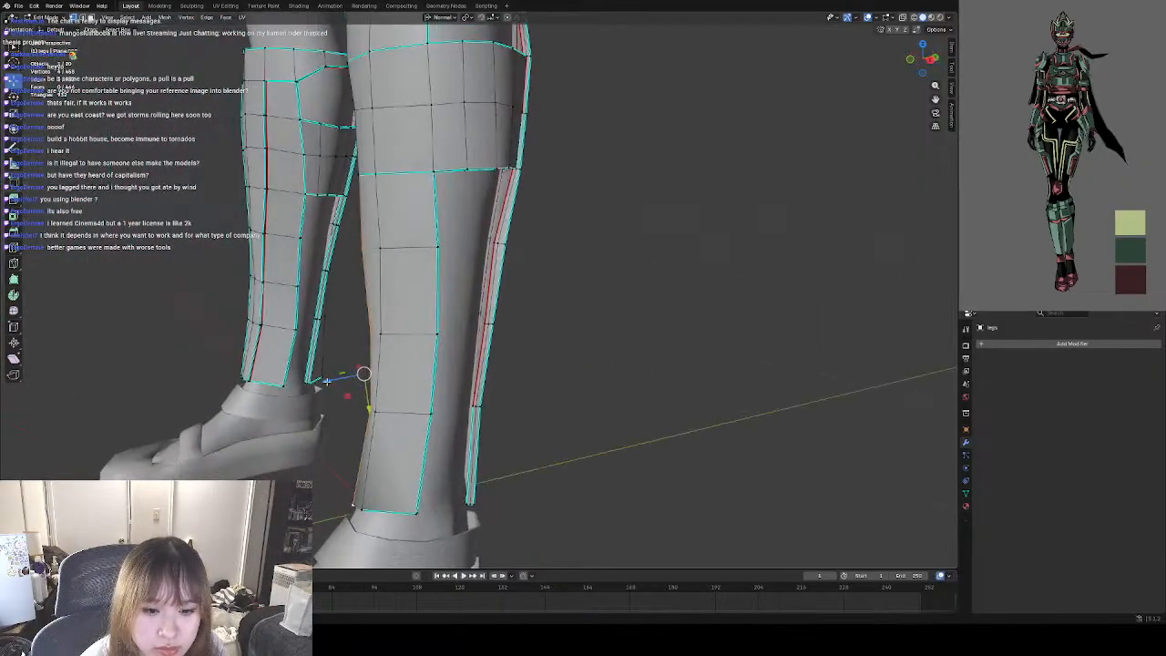
{"action": "key", "text": "g"}
{"action": "key", "text": "z"}
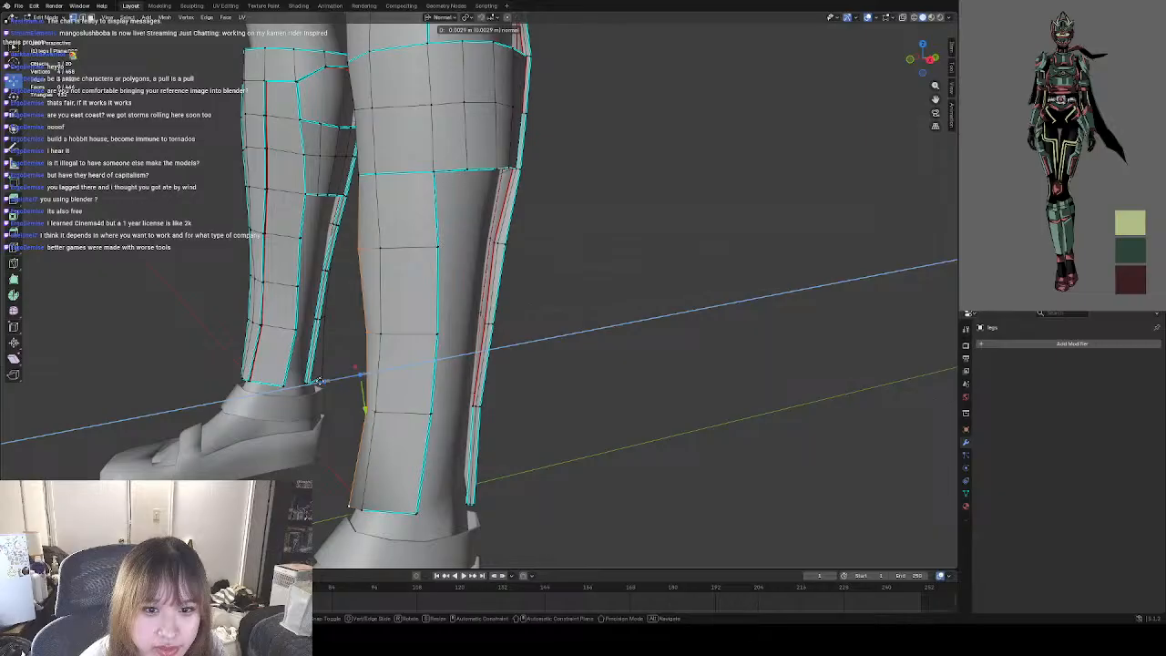
{"action": "left_click", "coordinate": [319, 380]}
Mark as sharp the edges of the shin's central front ridge, from the third band's lower edge down to the bottom rim.
{"action": "right_click", "coordinate": [345, 335]}
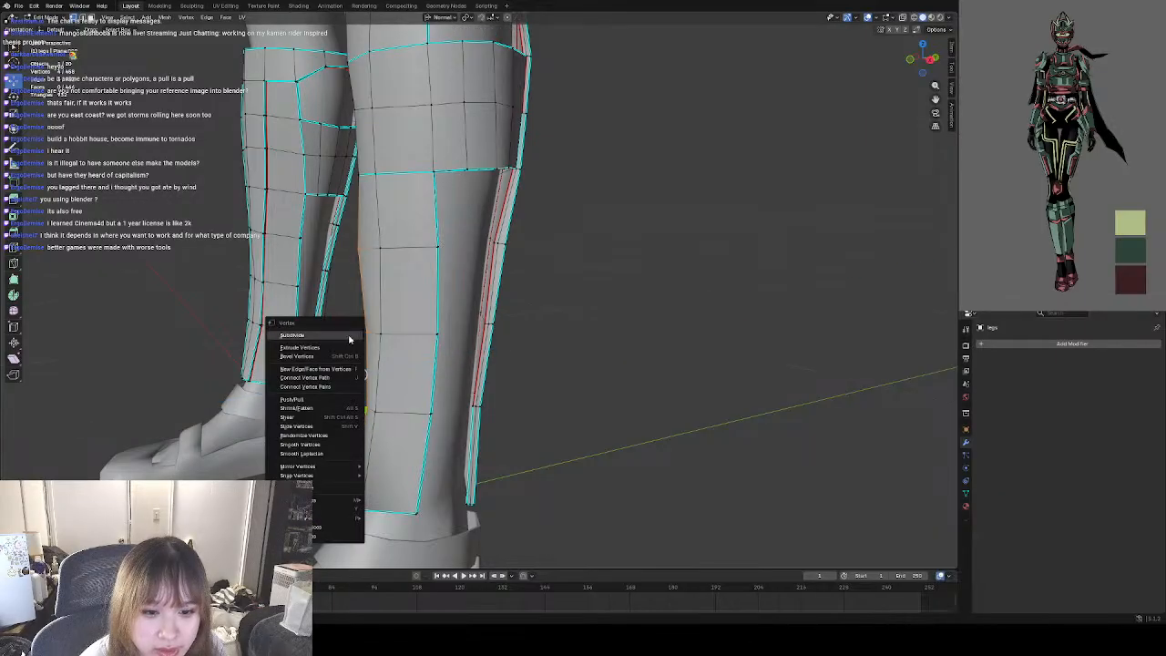
{"action": "right_click", "coordinate": [360, 316]}
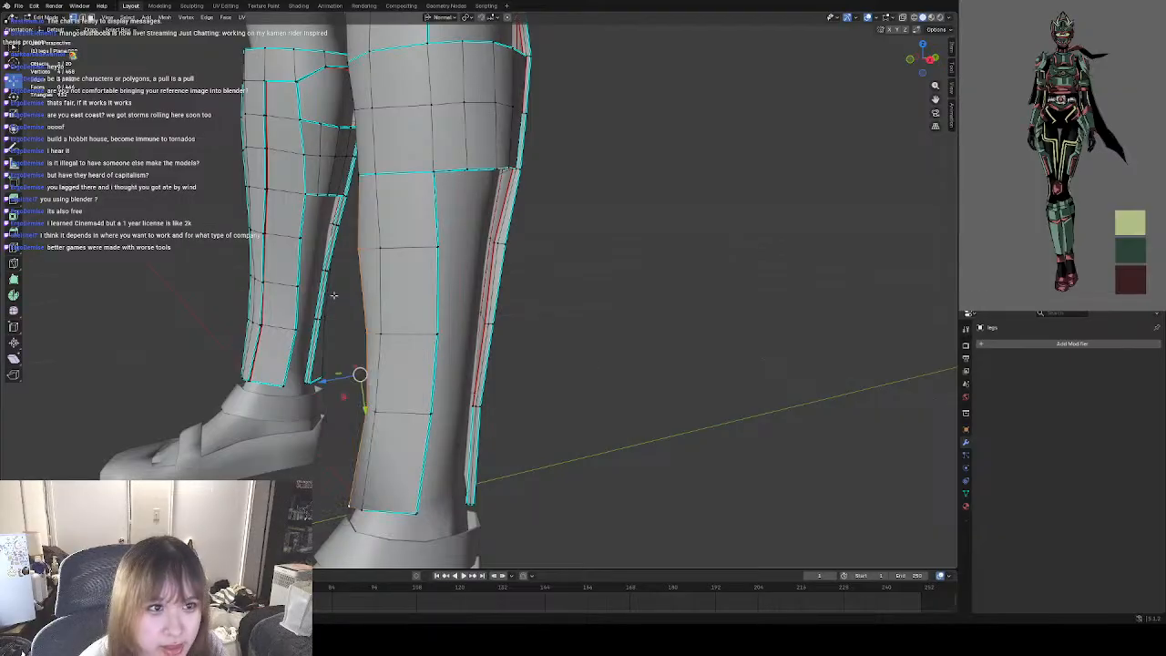
{"action": "key", "text": "ctrl+e"}
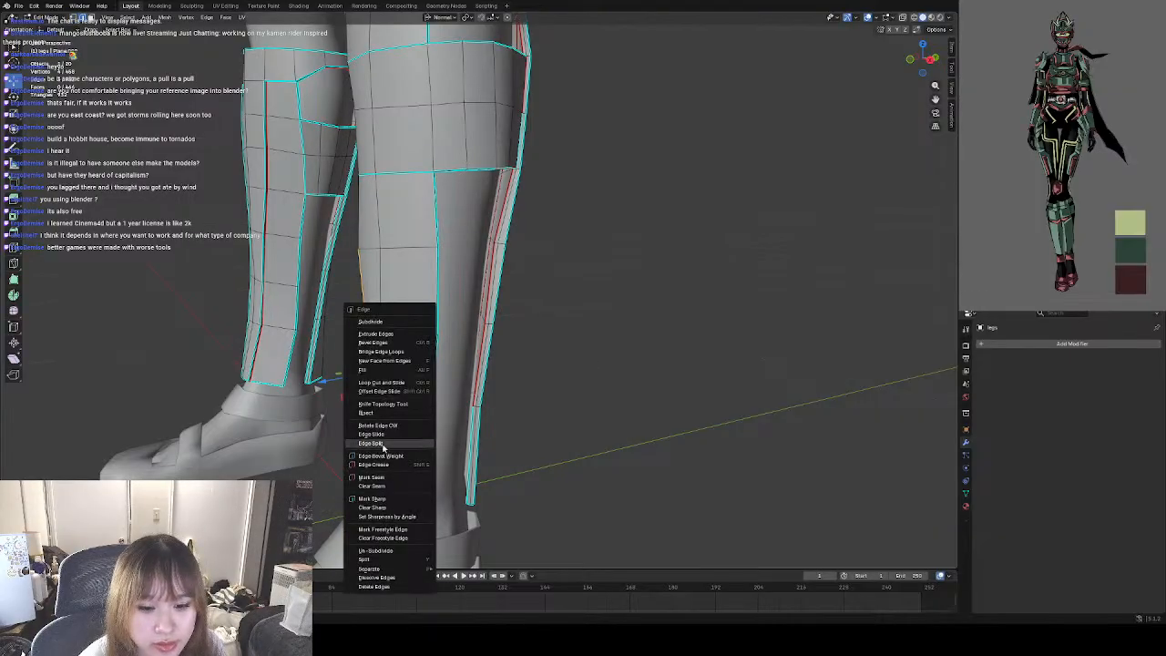
{"action": "left_click", "coordinate": [372, 498]}
{"action": "middle_click_drag", "start_coordinate": [430, 364], "coordinate": [485, 357]}
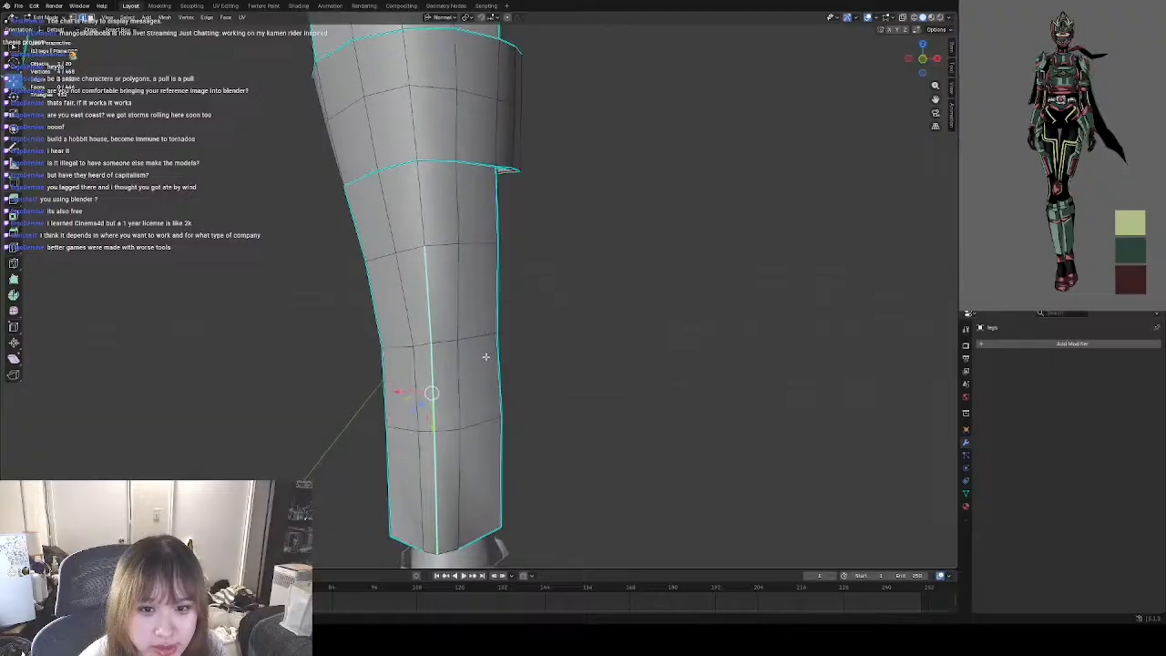
{"action": "left_click", "coordinate": [432, 210]}
{"action": "key", "text": "ctrl+e"}
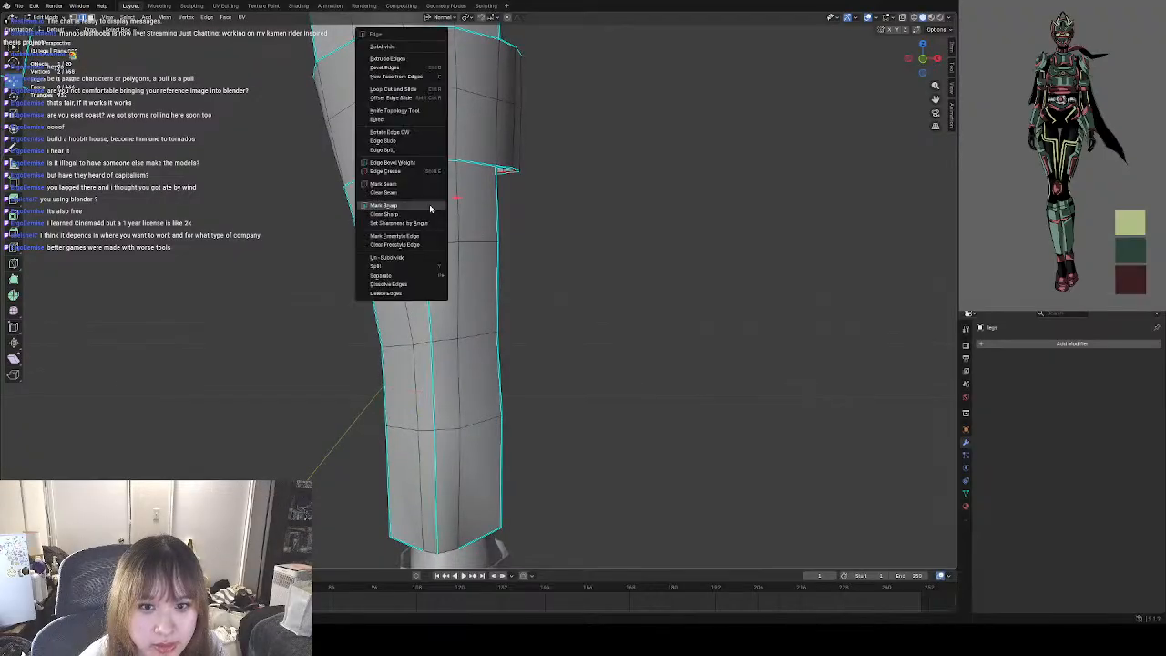
{"action": "left_click", "coordinate": [384, 205]}
Nudge the two uppermost vertices of the shin ridge slightly forward to smooth its side profile.
{"action": "middle_click_drag", "start_coordinate": [370, 211], "coordinate": [318, 244]}
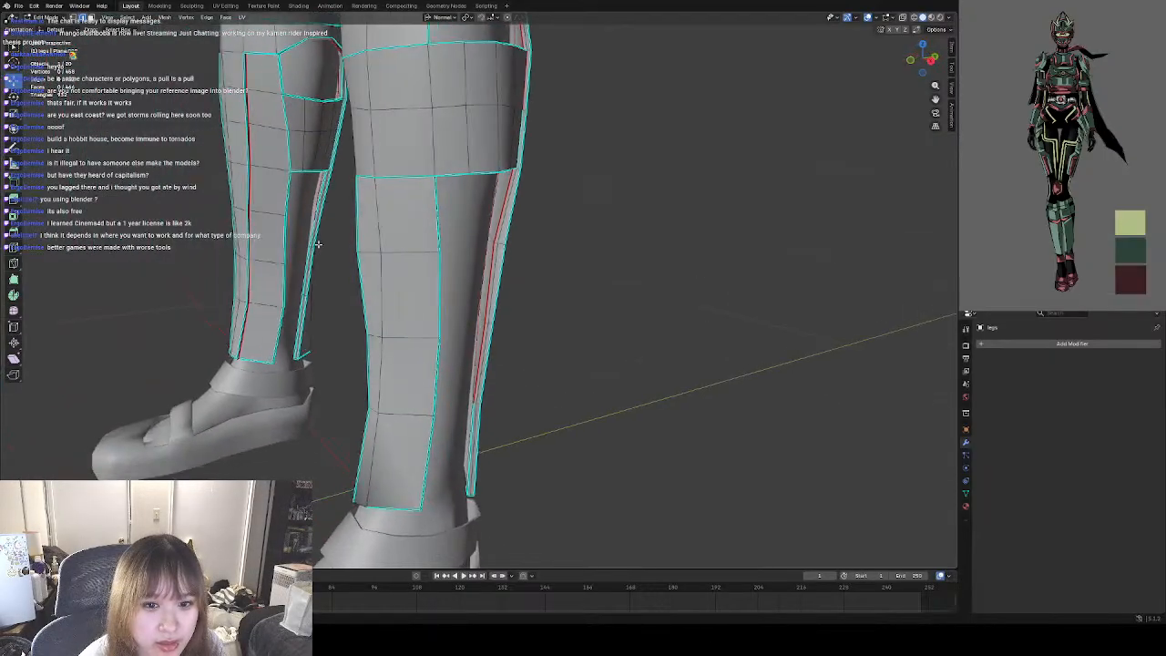
{"action": "key", "text": "1"}
{"action": "left_click", "coordinate": [365, 192]}
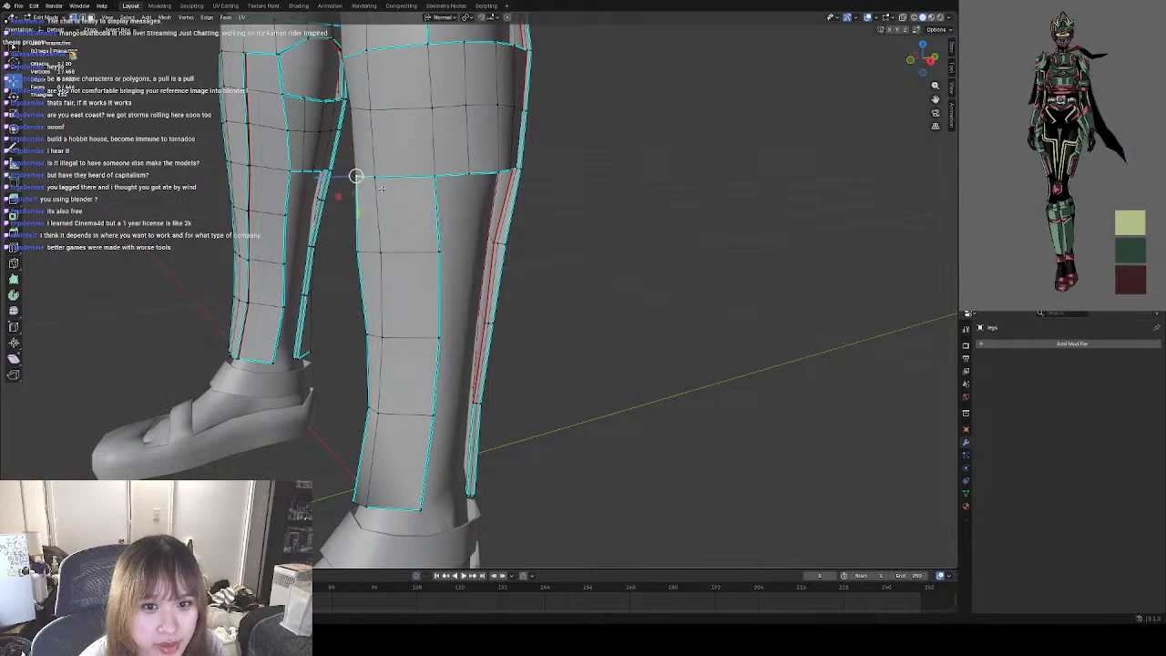
{"action": "mouse_move", "coordinate": [372, 187]}
{"action": "middle_mouse_down"}
{"action": "mouse_move", "coordinate": [388, 222]}
{"action": "mouse_move", "coordinate": [373, 199]}
{"action": "middle_mouse_up"}
{"action": "left_click_drag", "start_coordinate": [364, 177], "coordinate": [362, 177]}
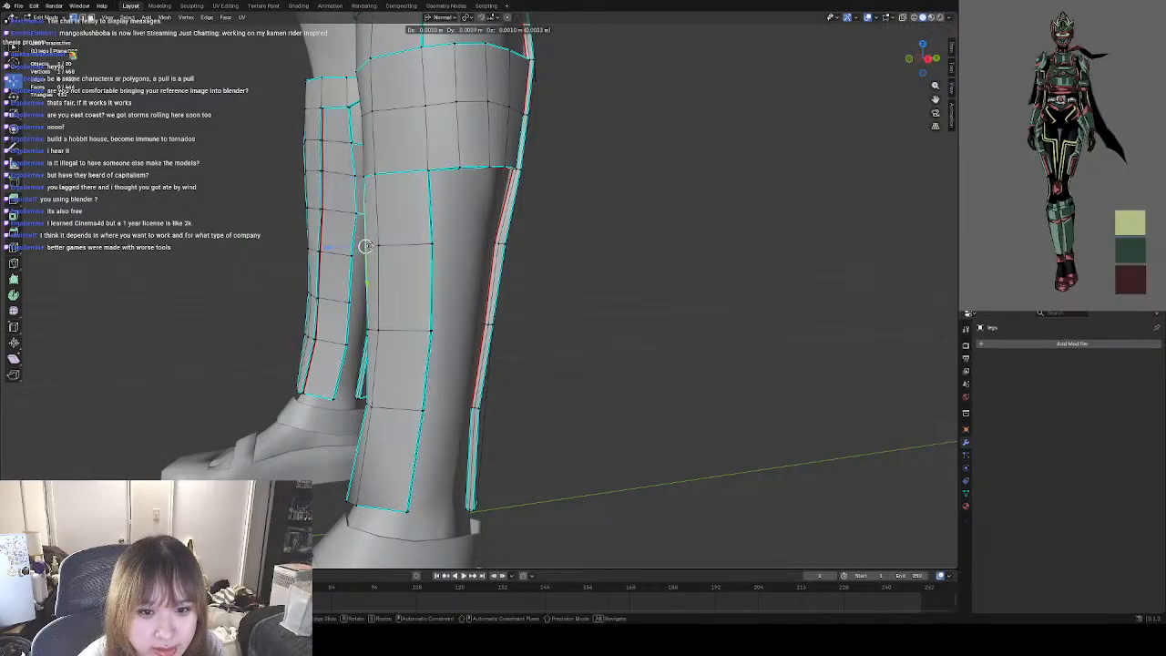
{"action": "middle_click_drag", "start_coordinate": [578, 286], "coordinate": [458, 281]}
Shift the ridge's lowest vertex at the bottom rim slightly sideways to straighten the ridge line.
{"action": "middle_click_drag", "start_coordinate": [471, 387], "coordinate": [485, 369]}
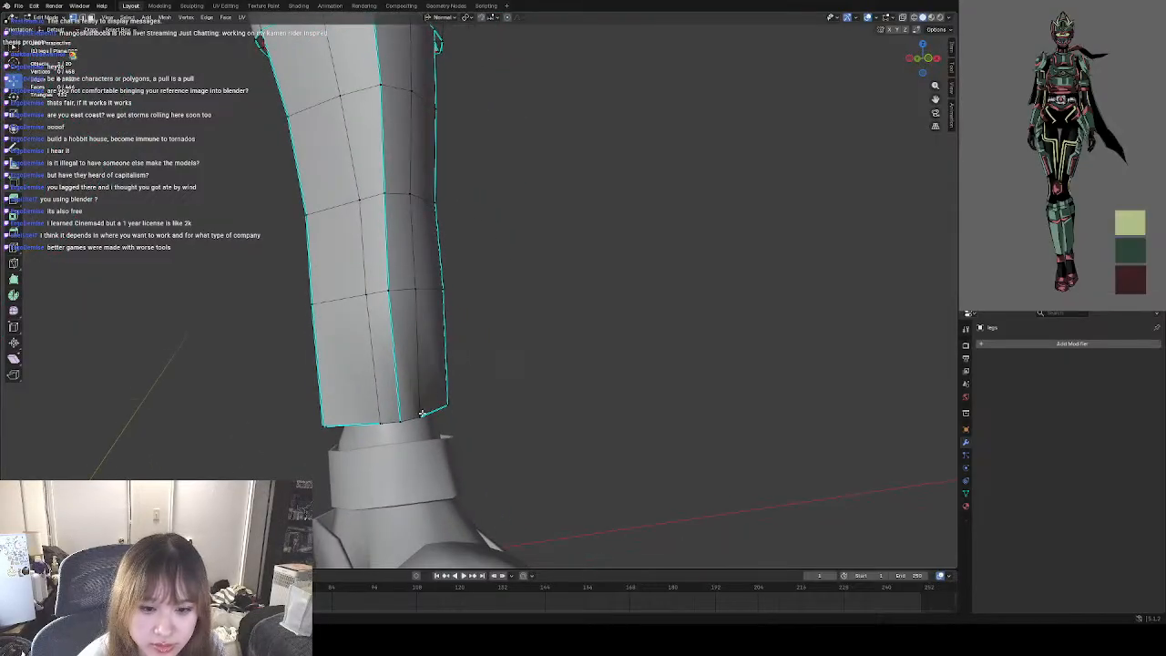
{"action": "middle_click_drag", "start_coordinate": [422, 414], "coordinate": [521, 390]}
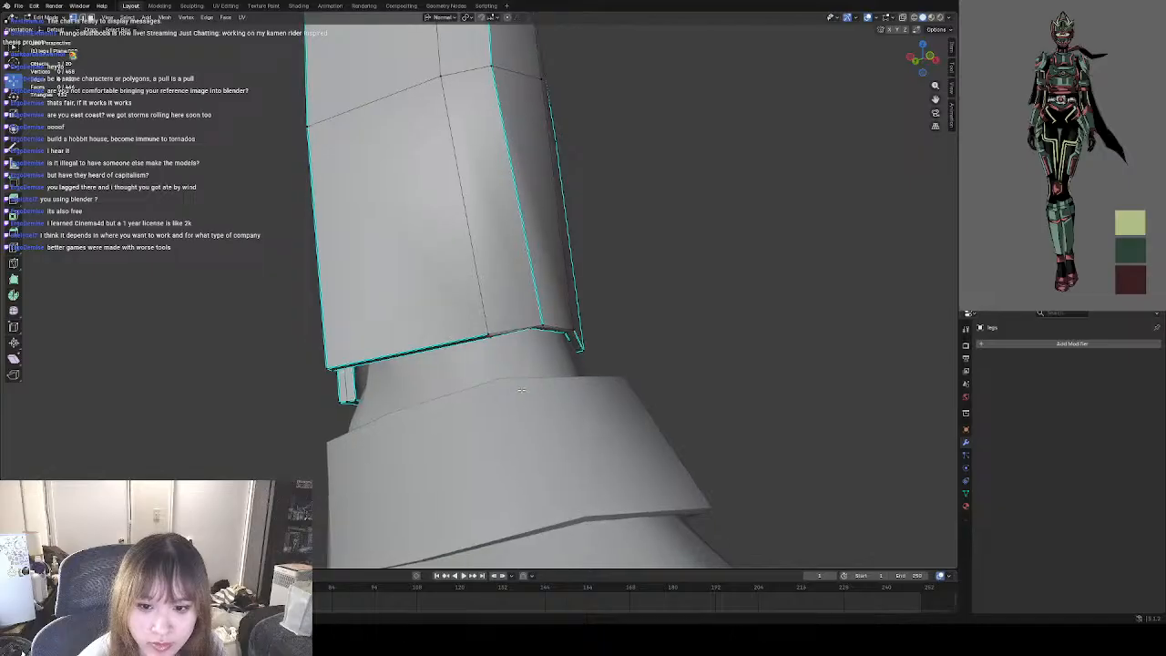
{"action": "middle_click_drag", "start_coordinate": [541, 325], "coordinate": [541, 246]}
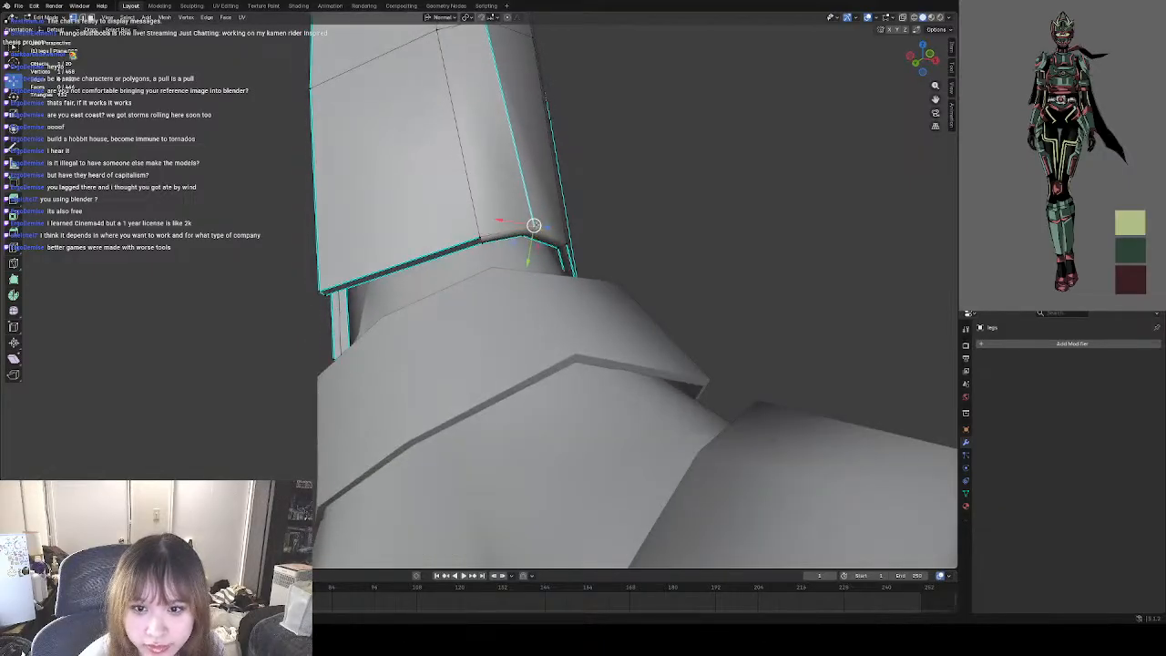
{"action": "left_click_drag", "start_coordinate": [535, 225], "coordinate": [530, 227]}
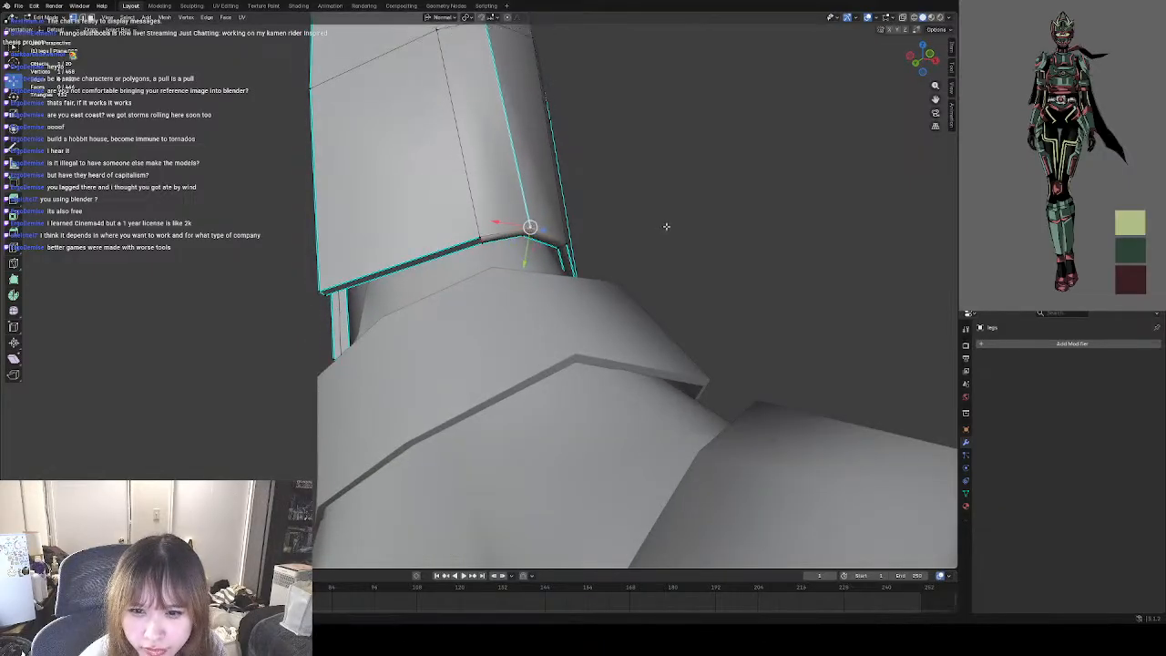
{"action": "left_click", "coordinate": [666, 227]}
Mark as sharp the two central front edges of the guard's bottom rim.
{"action": "middle_click_drag", "start_coordinate": [658, 227], "coordinate": [526, 339]}
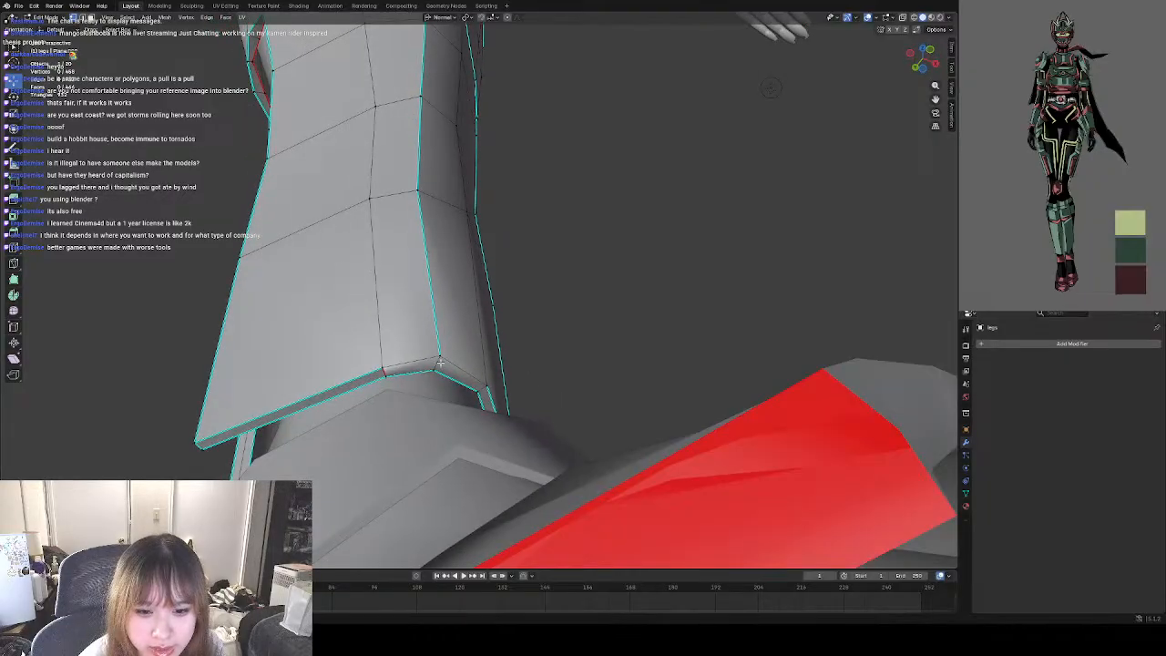
{"action": "middle_click_drag", "start_coordinate": [440, 362], "coordinate": [462, 376]}
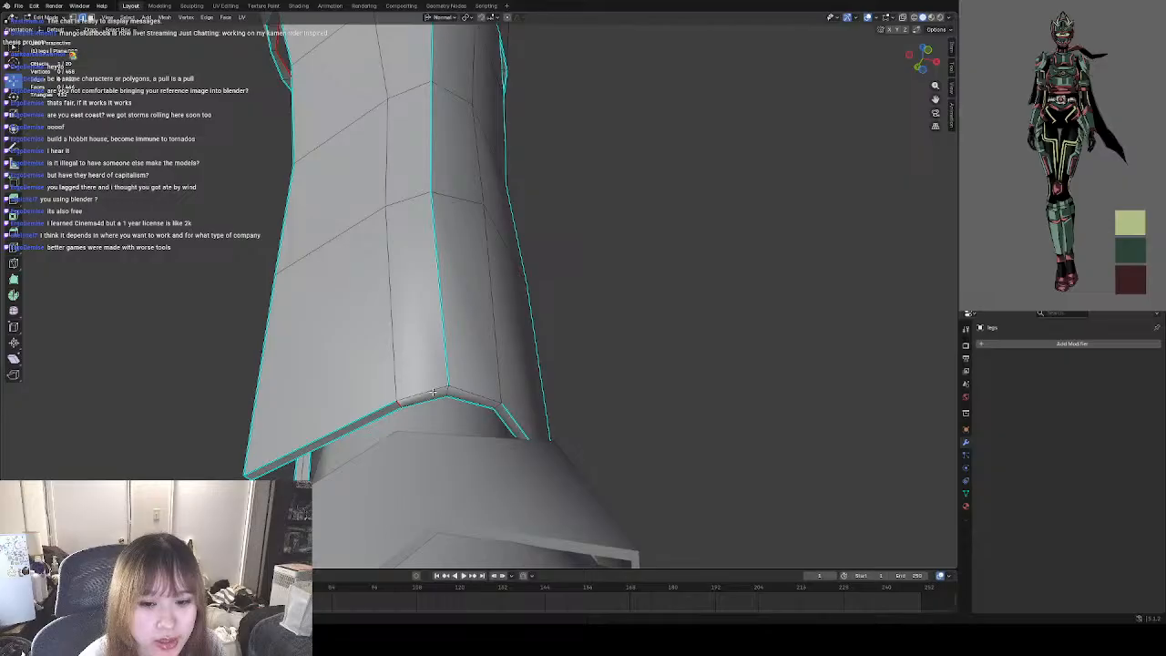
{"action": "key", "text": "ctrl+e"}
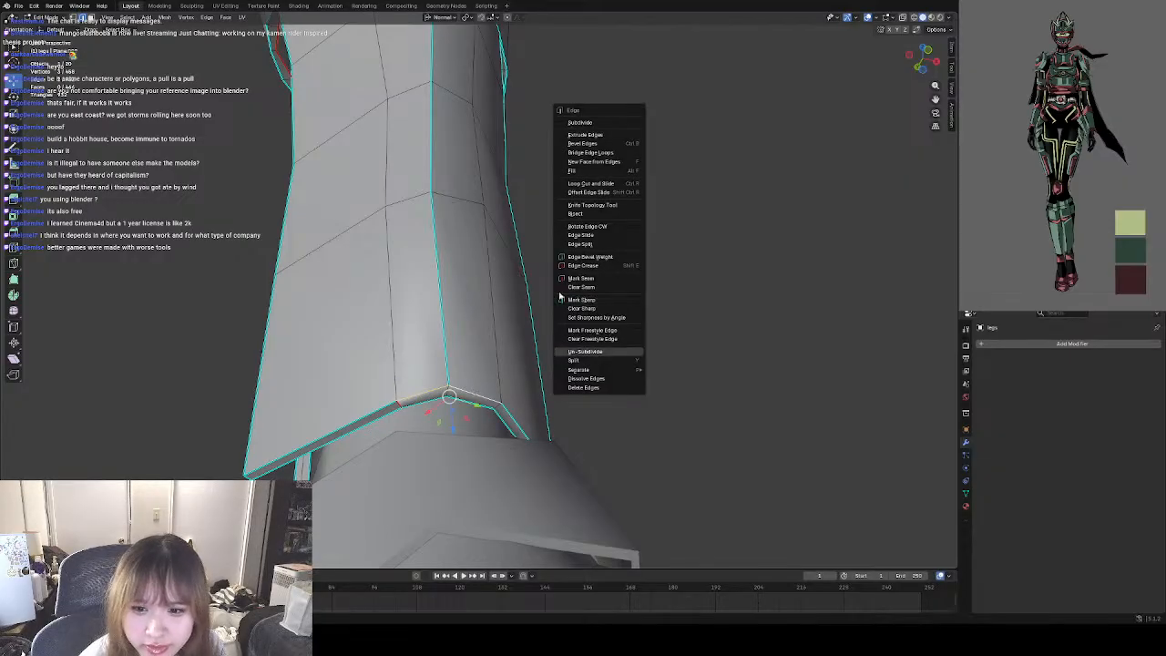
{"action": "left_click", "coordinate": [607, 303]}
Examine the guard's front bands, shin ridge and inner side from several angles for remaining edge problems.
{"action": "middle_click_drag", "start_coordinate": [614, 373], "coordinate": [538, 373]}
{"action": "middle_click_drag", "start_coordinate": [451, 367], "coordinate": [558, 397]}
{"action": "middle_click_drag", "start_coordinate": [414, 338], "coordinate": [466, 344]}
{"action": "scroll", "coordinate": [460, 333], "scroll_direction": "up", "scroll_amount": 1}
{"action": "key", "text": "z"}
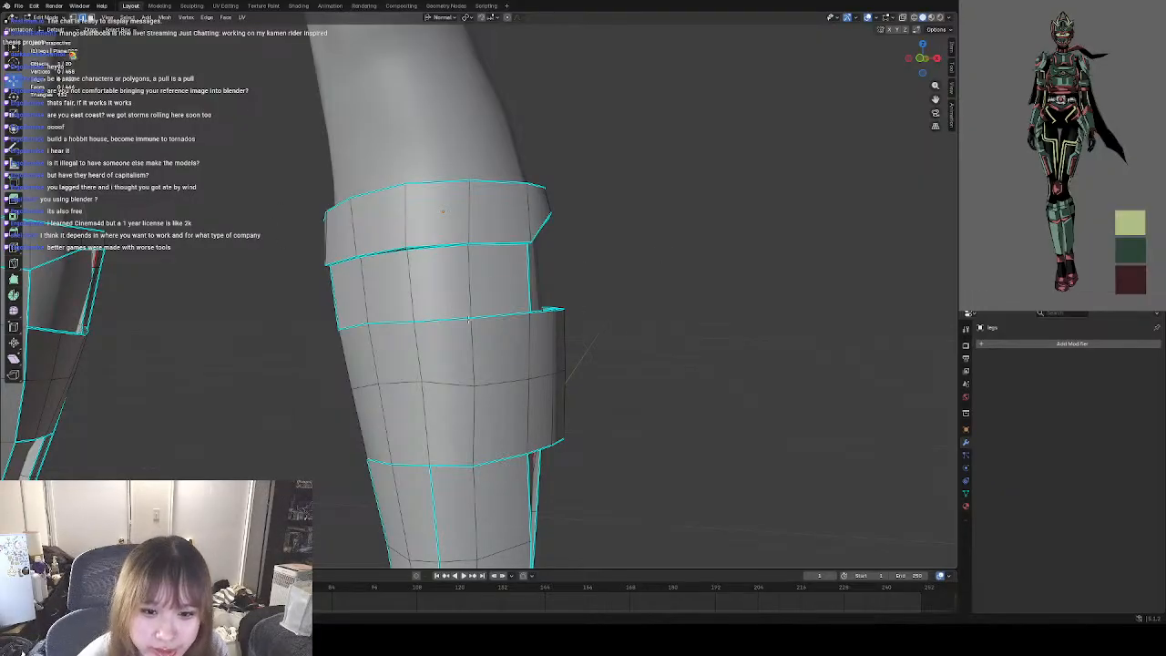
{"action": "mouse_move", "coordinate": [469, 319]}
{"action": "middle_mouse_down"}
{"action": "mouse_move", "coordinate": [513, 332]}
{"action": "mouse_move", "coordinate": [385, 331]}
{"action": "mouse_move", "coordinate": [449, 329]}
{"action": "middle_mouse_up"}
{"action": "middle_click_drag", "start_coordinate": [578, 277], "coordinate": [534, 319]}
{"action": "scroll", "coordinate": [525, 290], "scroll_direction": "down", "scroll_amount": 5}
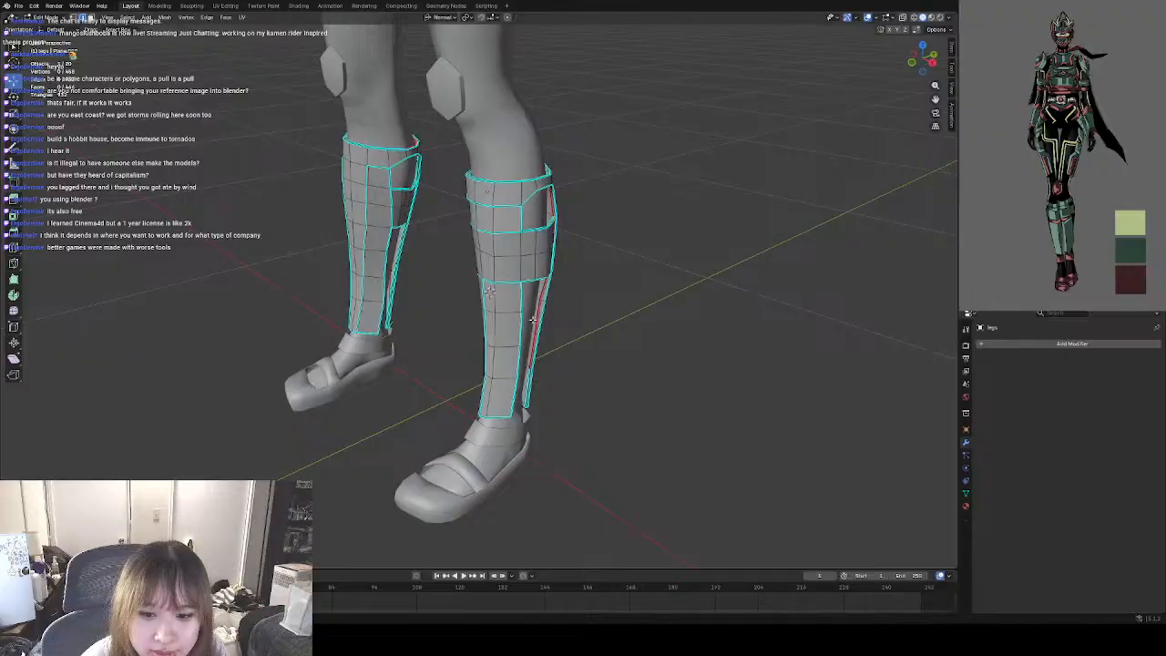
Clear the seam from the edges running down the rear plate's narrow side rim below the third band.
{"action": "scroll", "coordinate": [513, 349], "scroll_direction": "up", "scroll_amount": 4}
{"action": "middle_click_drag", "start_coordinate": [545, 360], "coordinate": [519, 307], "text": "shift"}
{"action": "scroll", "coordinate": [567, 362], "scroll_direction": "up", "scroll_amount": 2}
{"action": "middle_click_drag", "start_coordinate": [556, 376], "coordinate": [552, 226]}
{"action": "left_click", "coordinate": [552, 180]}
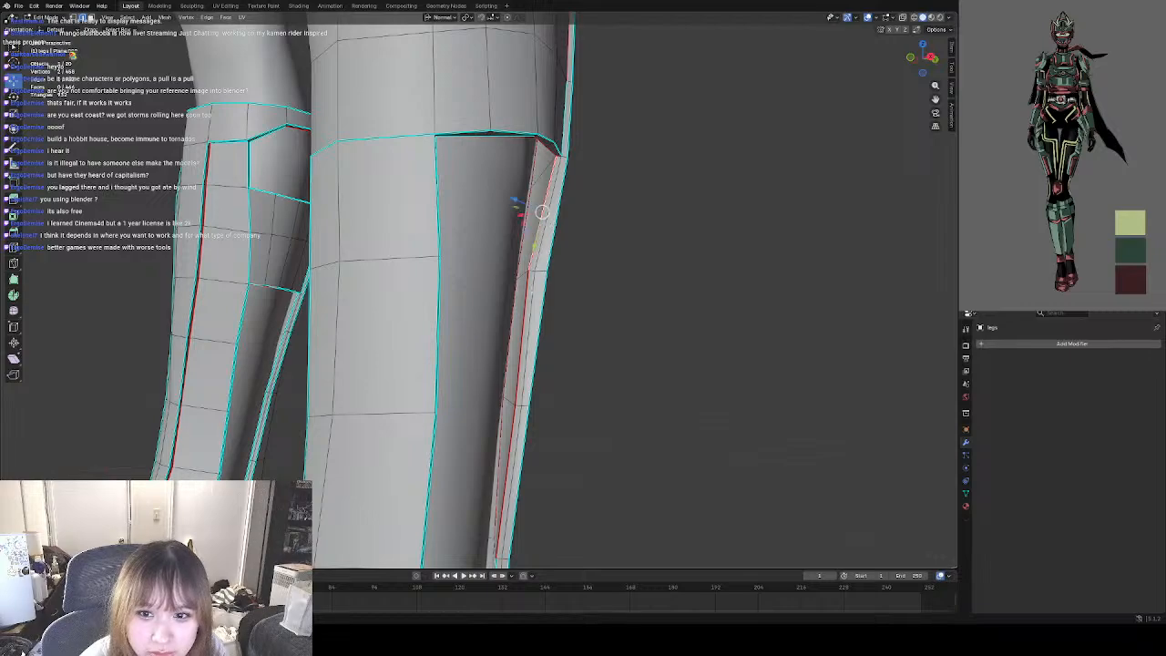
{"action": "left_click", "coordinate": [526, 328], "text": "shift"}
{"action": "left_click", "coordinate": [505, 450], "text": "shift"}
{"action": "right_click", "coordinate": [502, 368]}
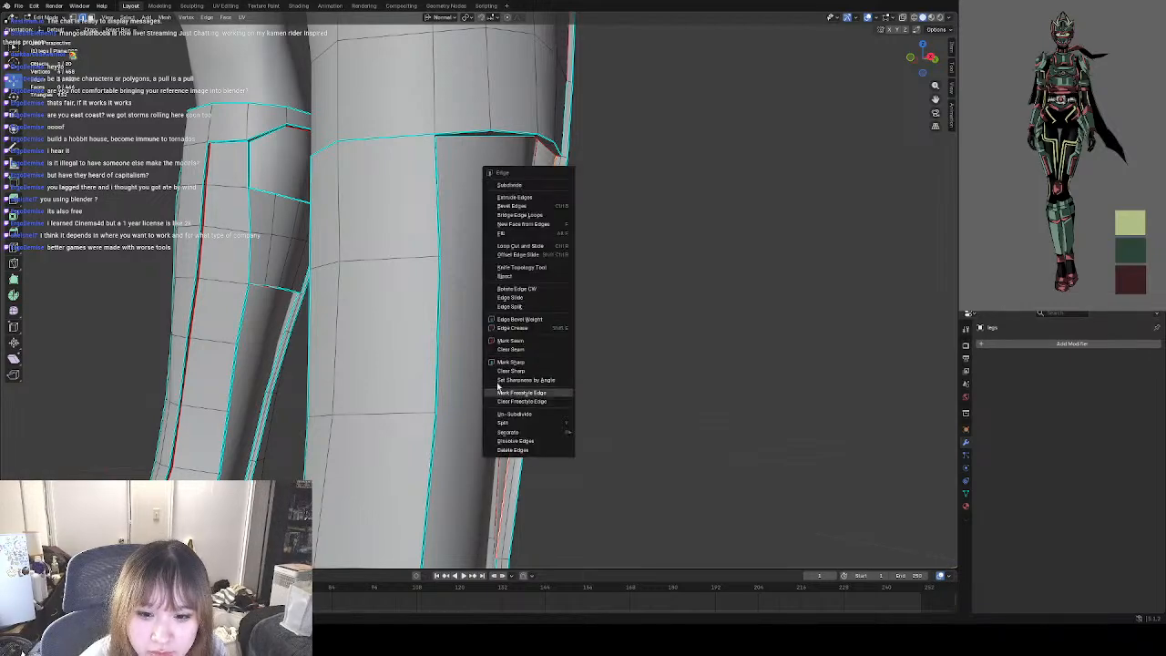
{"action": "left_click", "coordinate": [519, 352]}
Clear the leftover seams at the upper corner of the rear plate's side rim, just beneath the third band.
{"action": "middle_click_drag", "start_coordinate": [578, 349], "coordinate": [515, 252]}
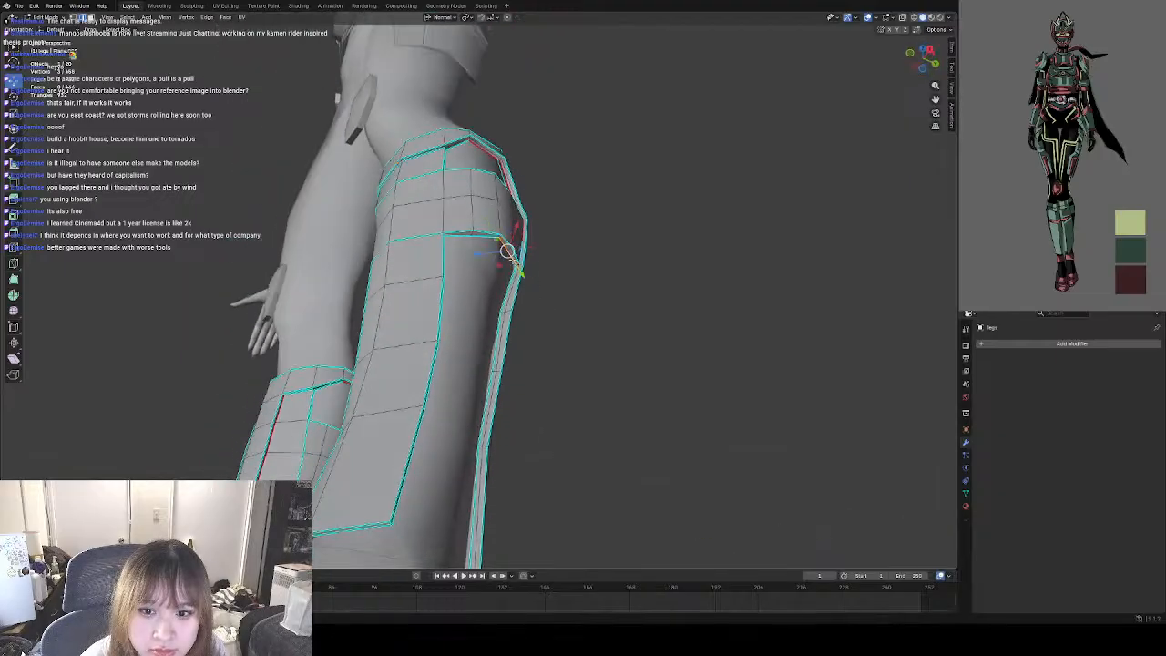
{"action": "right_click", "coordinate": [518, 265]}
{"action": "left_click", "coordinate": [479, 272]}
{"action": "scroll", "coordinate": [552, 320], "scroll_direction": "up", "scroll_amount": 6}
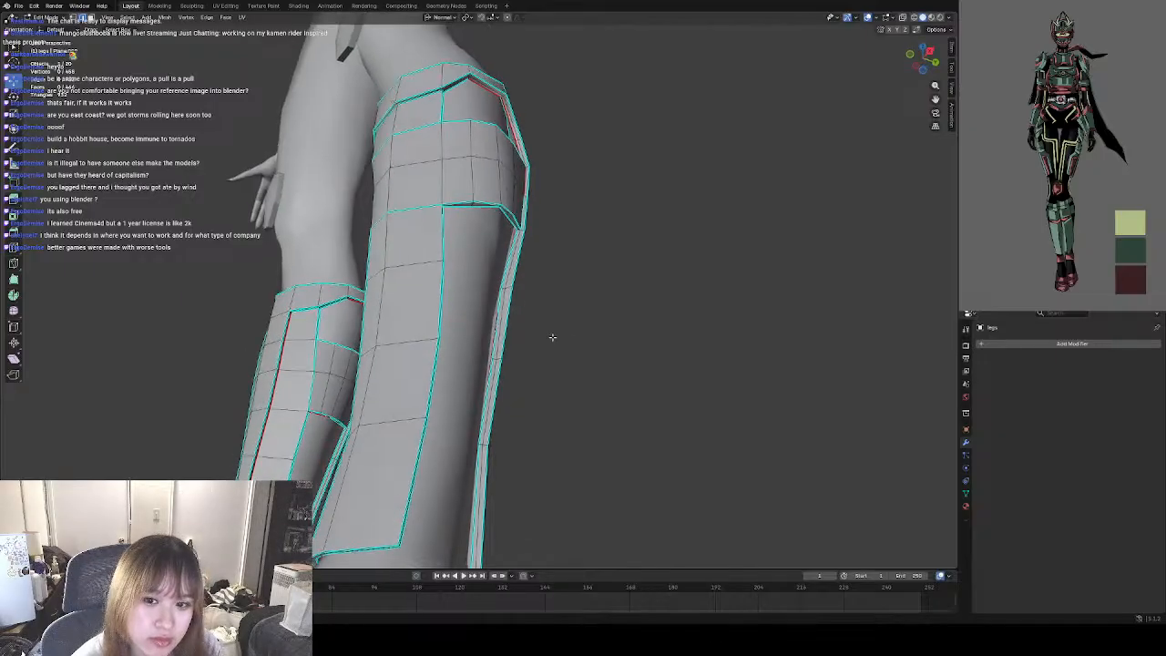
{"action": "left_click", "coordinate": [558, 174]}
{"action": "right_click", "coordinate": [558, 173]}
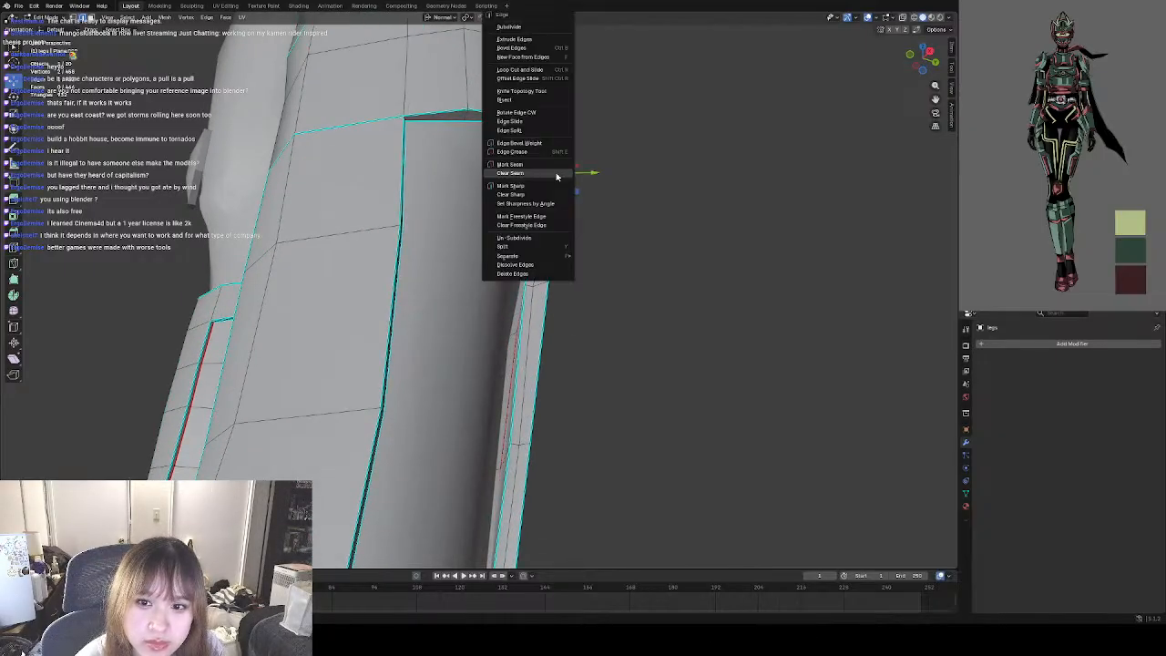
{"action": "left_click", "coordinate": [557, 174]}
{"action": "left_click", "coordinate": [612, 226]}
Examine both lower-leg guards from the side, inner and front views, comparing the reworked guard with the other leg's.
{"action": "scroll", "coordinate": [577, 289], "scroll_direction": "down", "scroll_amount": 3}
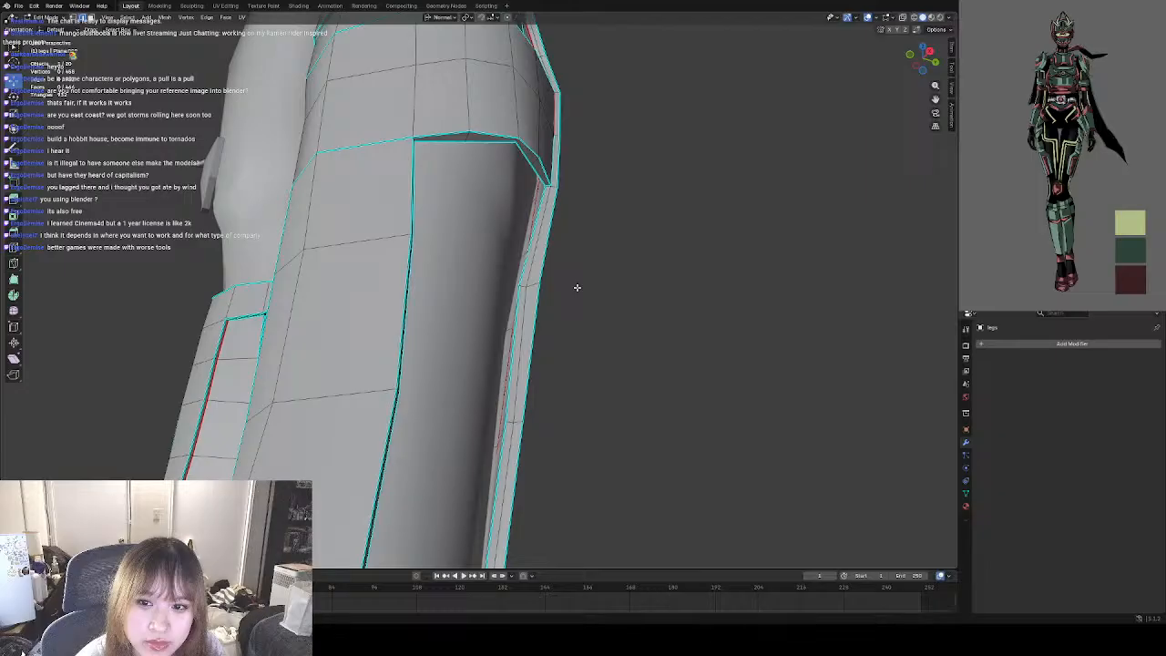
{"action": "middle_click_drag", "start_coordinate": [564, 252], "coordinate": [526, 228]}
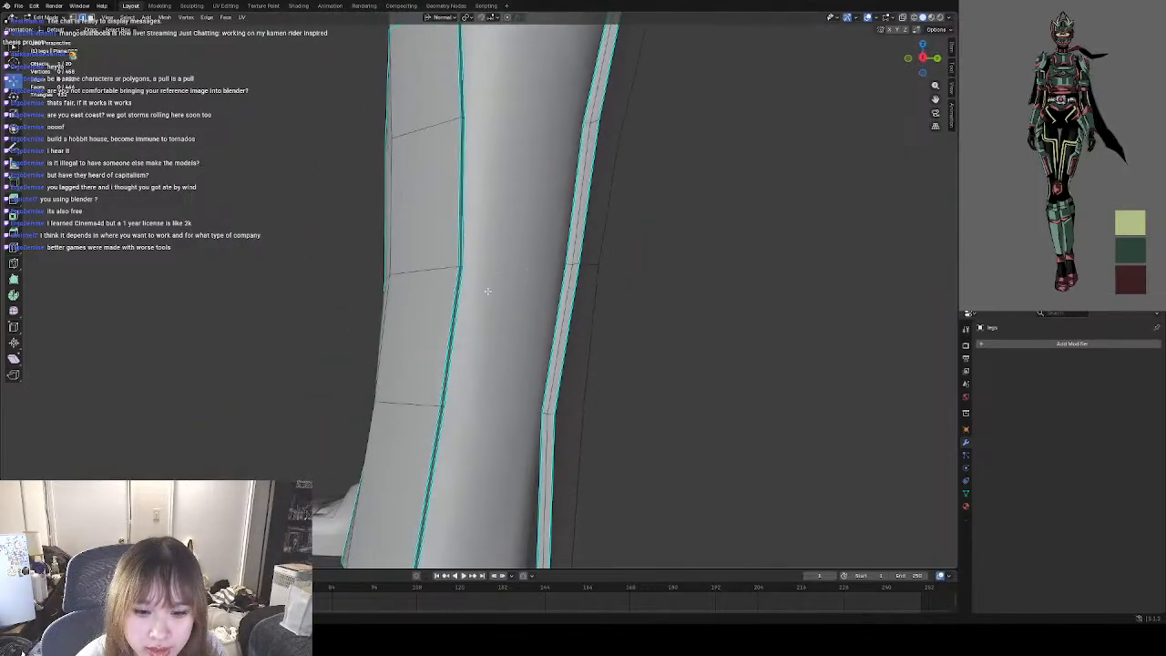
{"action": "scroll", "coordinate": [511, 273], "scroll_direction": "down", "scroll_amount": 5}
{"action": "middle_click_drag", "start_coordinate": [378, 342], "coordinate": [535, 367]}
{"action": "scroll", "coordinate": [410, 334], "scroll_direction": "up", "scroll_amount": 2}
{"action": "middle_click_drag", "start_coordinate": [388, 345], "coordinate": [494, 182]}
{"action": "scroll", "coordinate": [582, 320], "scroll_direction": "up", "scroll_amount": 3}
{"action": "scroll", "coordinate": [464, 320], "scroll_direction": "down", "scroll_amount": 7}
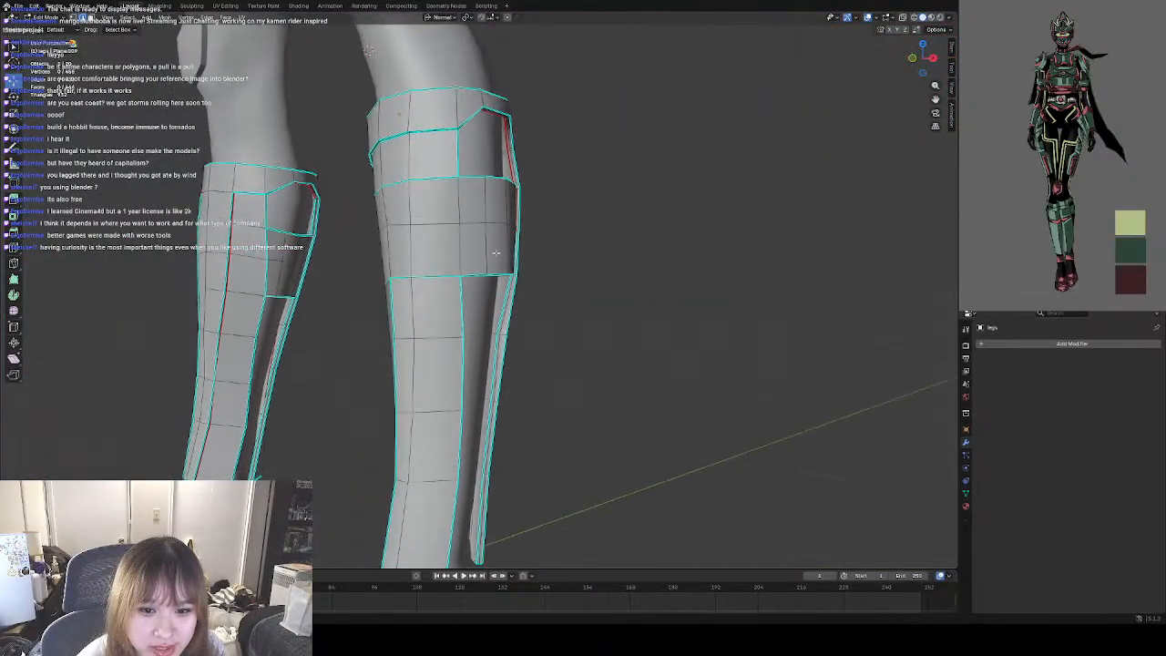
{"action": "middle_click_drag", "start_coordinate": [439, 315], "coordinate": [533, 303]}
{"action": "scroll", "coordinate": [465, 289], "scroll_direction": "down", "scroll_amount": 4}
{"action": "scroll", "coordinate": [453, 325], "scroll_direction": "up", "scroll_amount": 3}
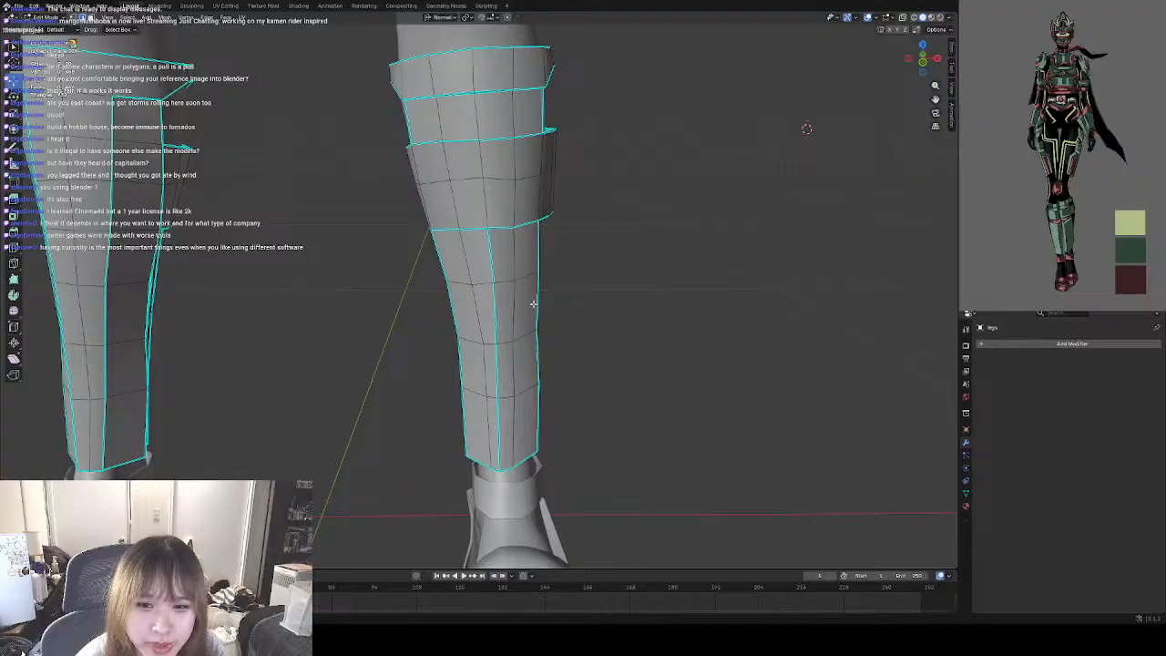
{"action": "scroll", "coordinate": [538, 308], "scroll_direction": "down", "scroll_amount": 4}
{"action": "left_click", "coordinate": [511, 297]}
{"action": "left_click", "coordinate": [344, 224]}
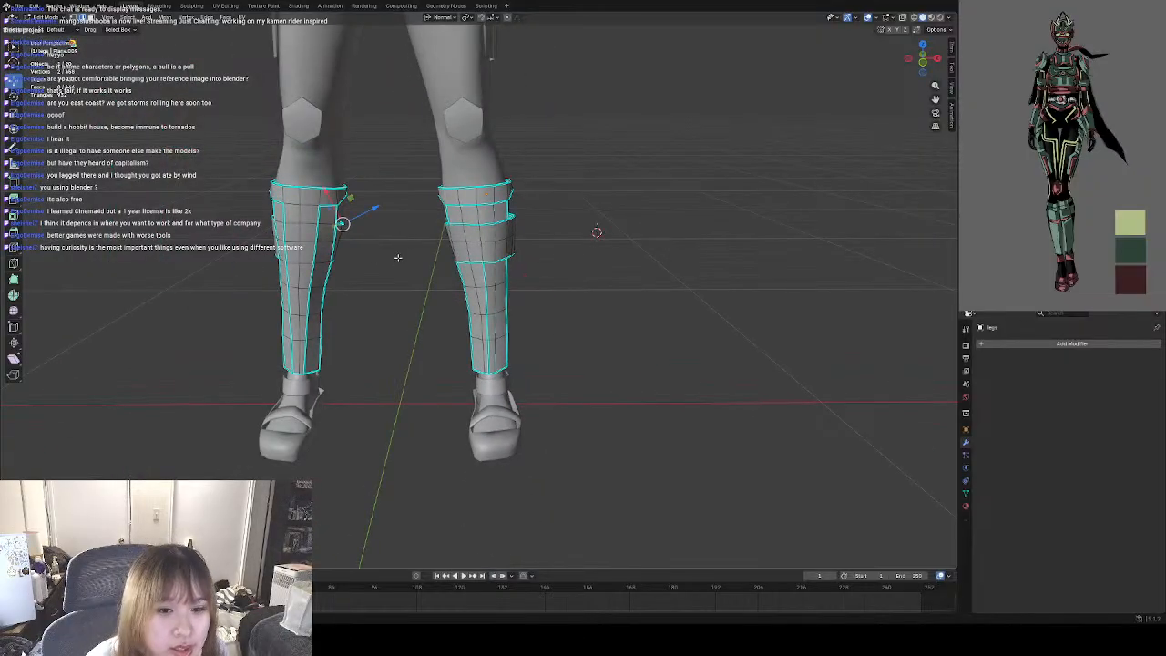
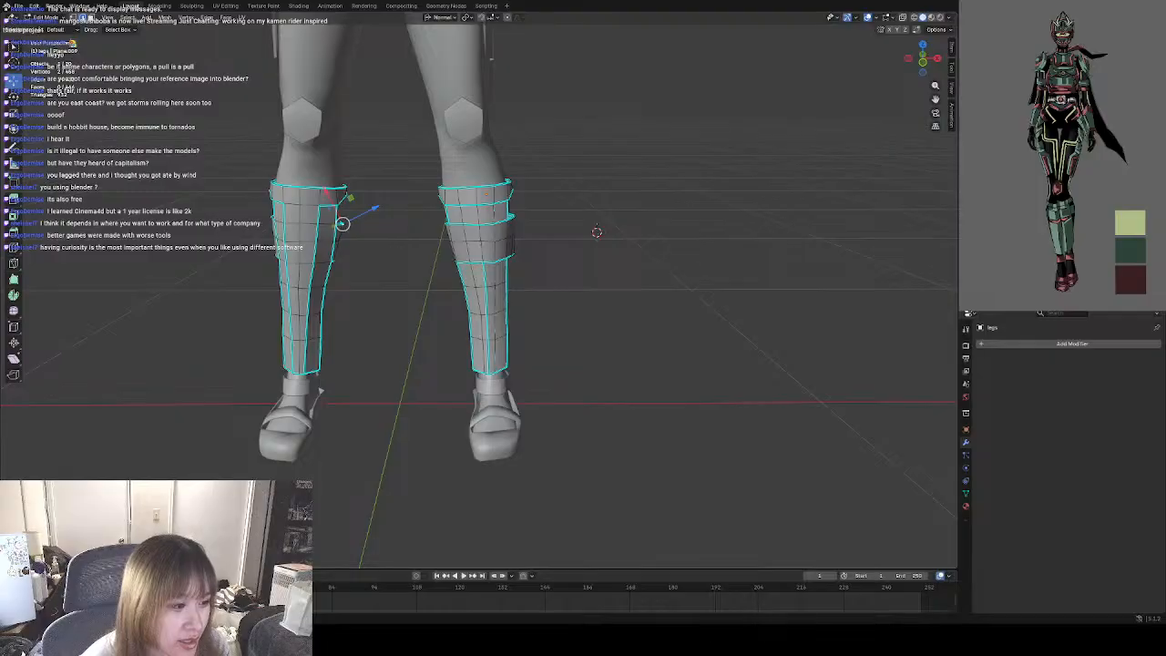
Examine the character model from helmet to shoes, comparing the armour pieces and shin guards with the reference image.
{"action": "middle_click_drag", "start_coordinate": [592, 330], "coordinate": [571, 468], "text": "shift"}
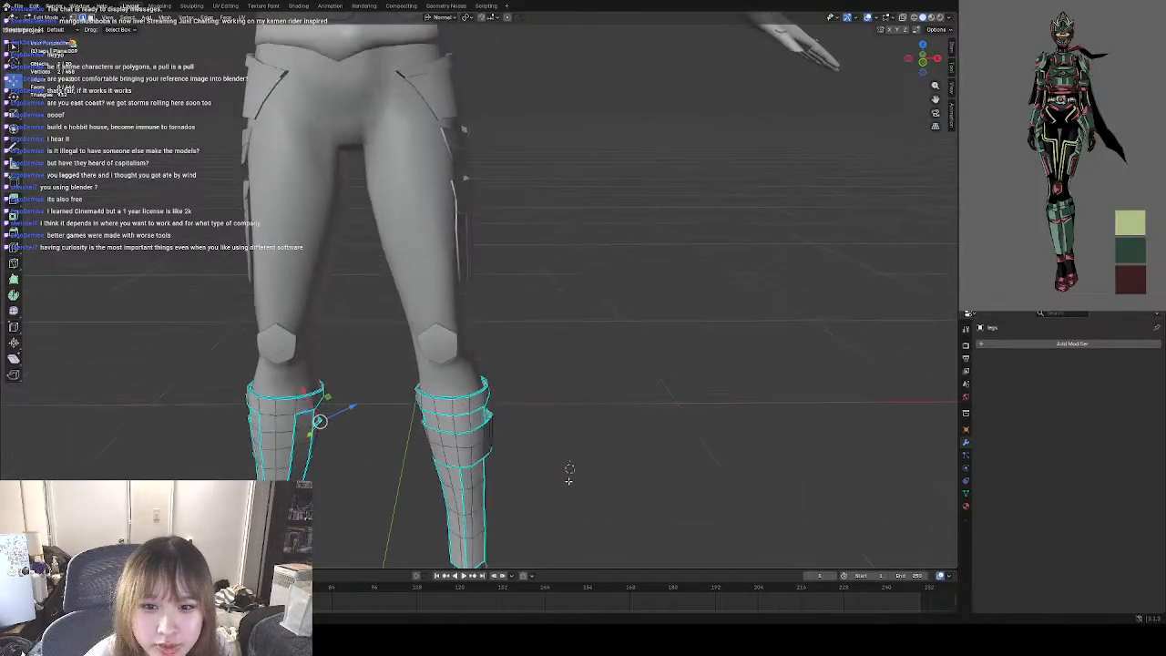
{"action": "middle_click_drag", "start_coordinate": [602, 305], "coordinate": [643, 435], "text": "shift"}
{"action": "middle_click_drag", "start_coordinate": [628, 339], "coordinate": [637, 464], "text": "shift"}
{"action": "scroll", "coordinate": [637, 464], "scroll_direction": "down", "scroll_amount": 5}
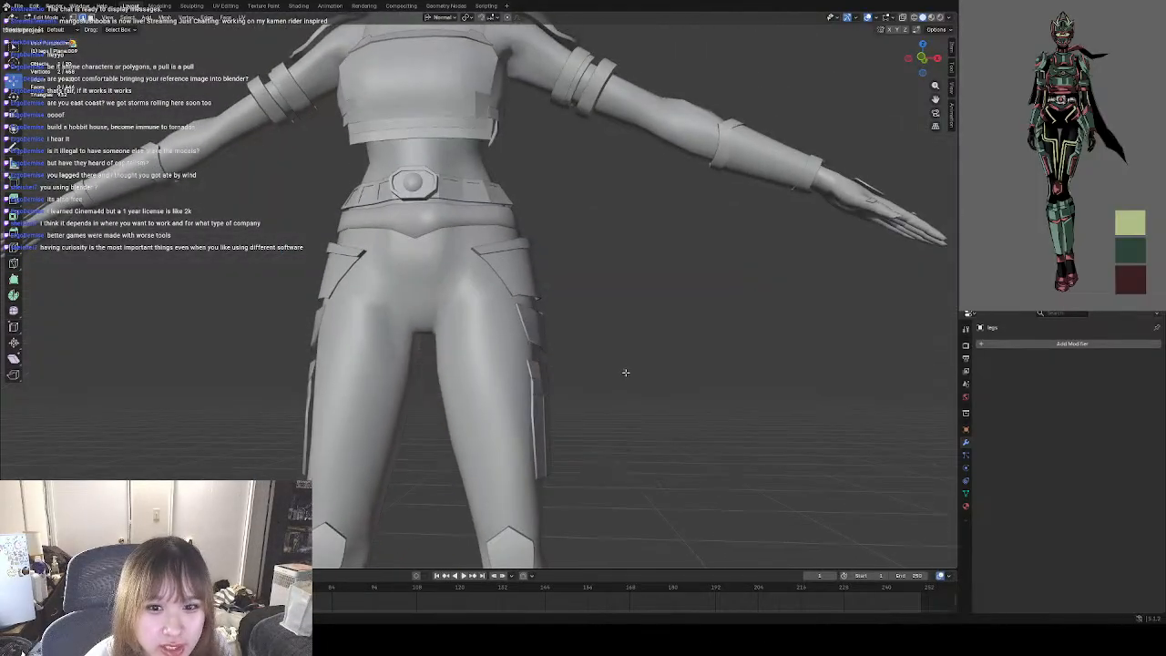
{"action": "middle_click_drag", "start_coordinate": [579, 355], "coordinate": [637, 418]}
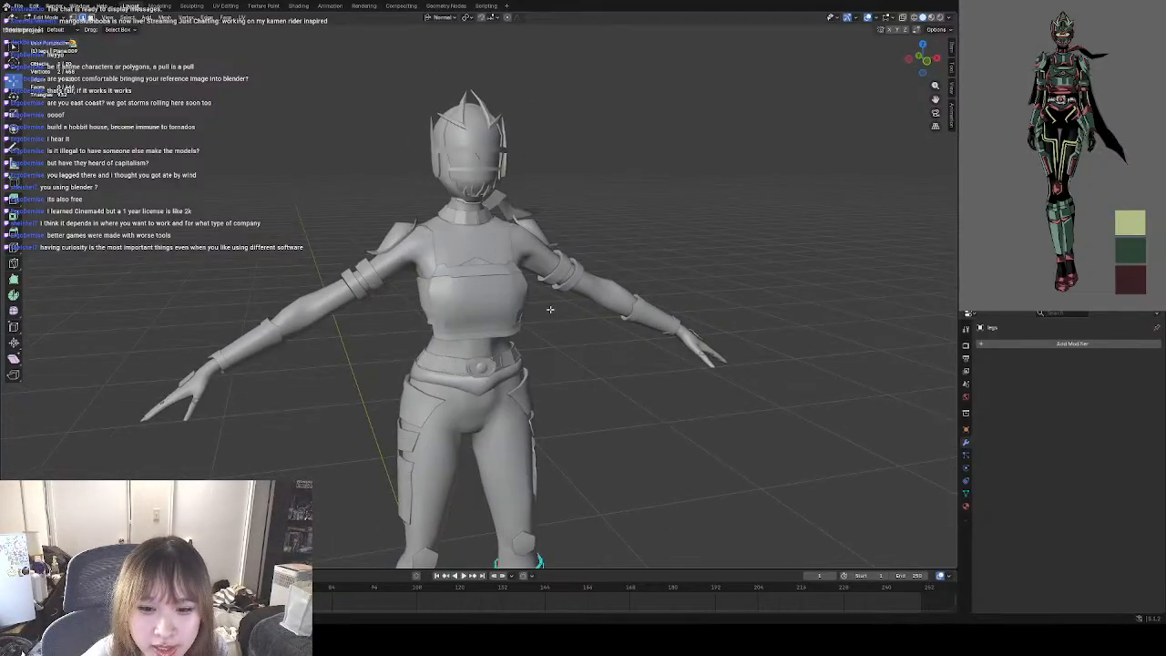
{"action": "scroll", "coordinate": [550, 310], "scroll_direction": "up", "scroll_amount": 5}
{"action": "middle_click_drag", "start_coordinate": [572, 322], "coordinate": [556, 365]}
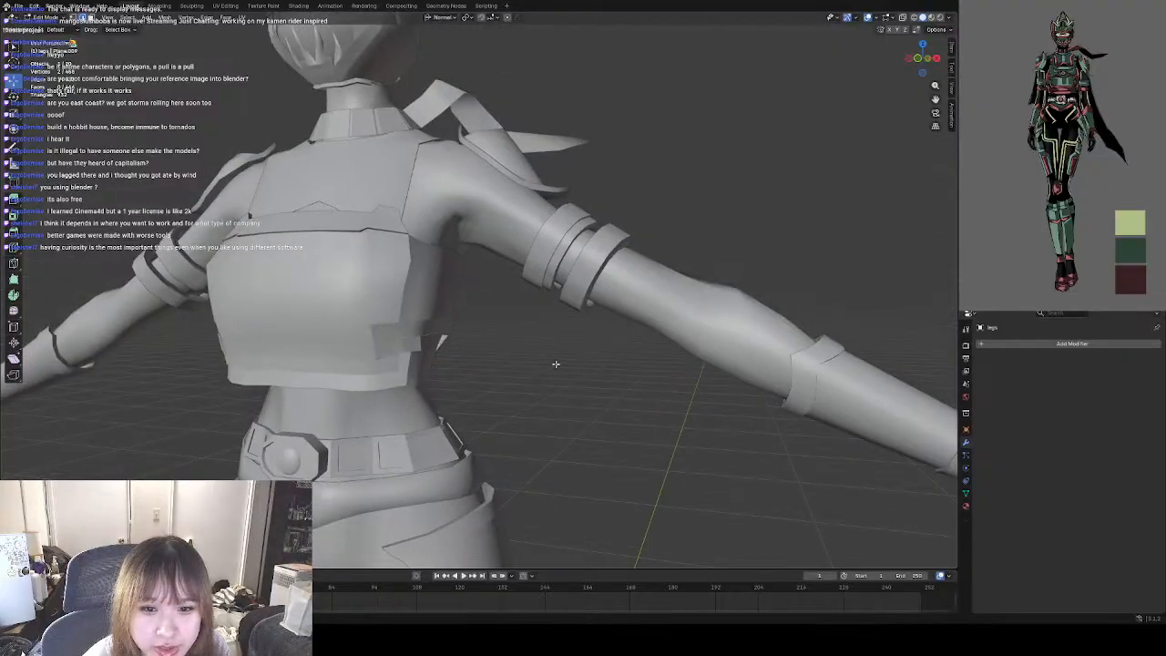
{"action": "key", "text": "KP_1"}
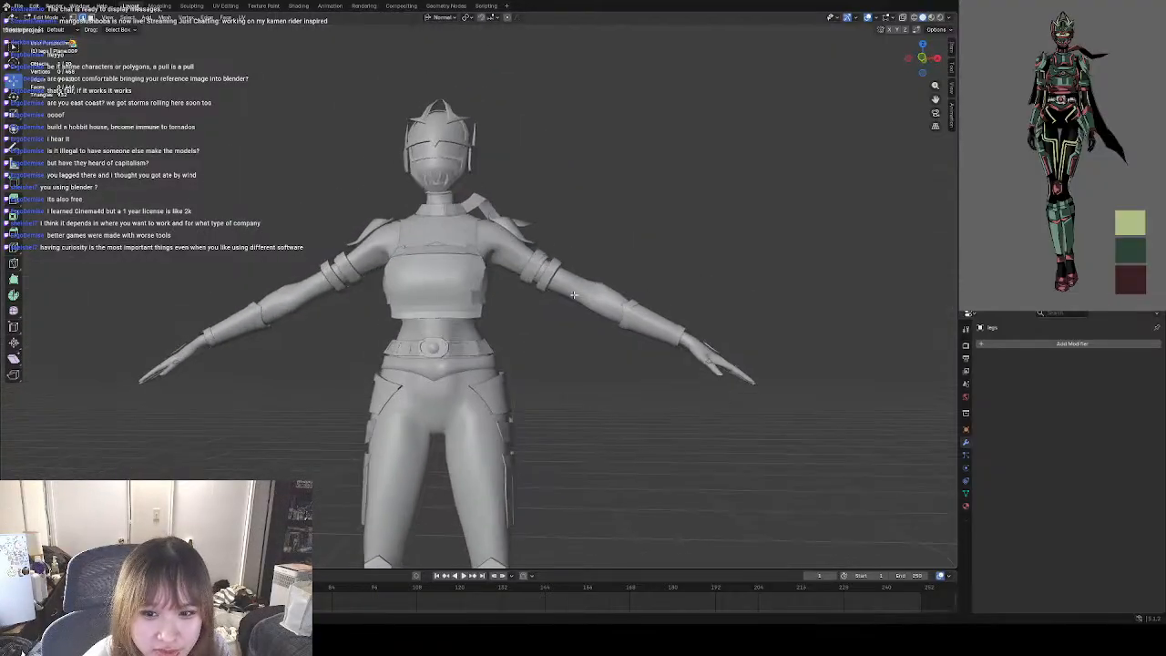
{"action": "middle_click_drag", "start_coordinate": [577, 361], "coordinate": [554, 260], "text": "shift"}
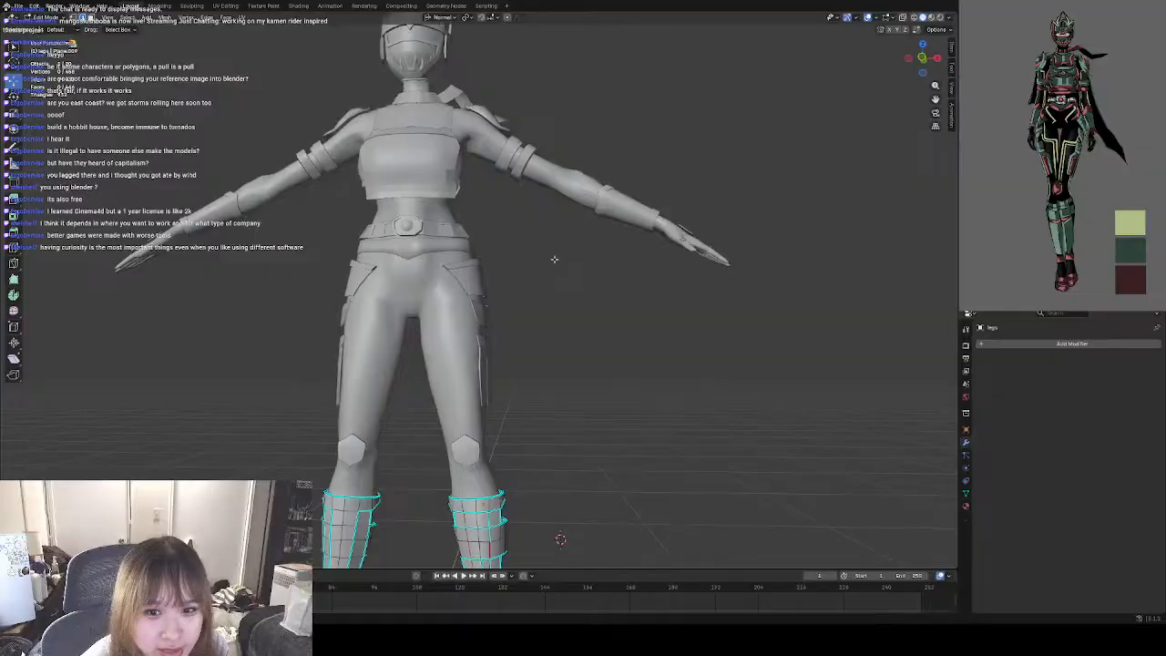
{"action": "middle_click_drag", "start_coordinate": [557, 316], "coordinate": [643, 291]}
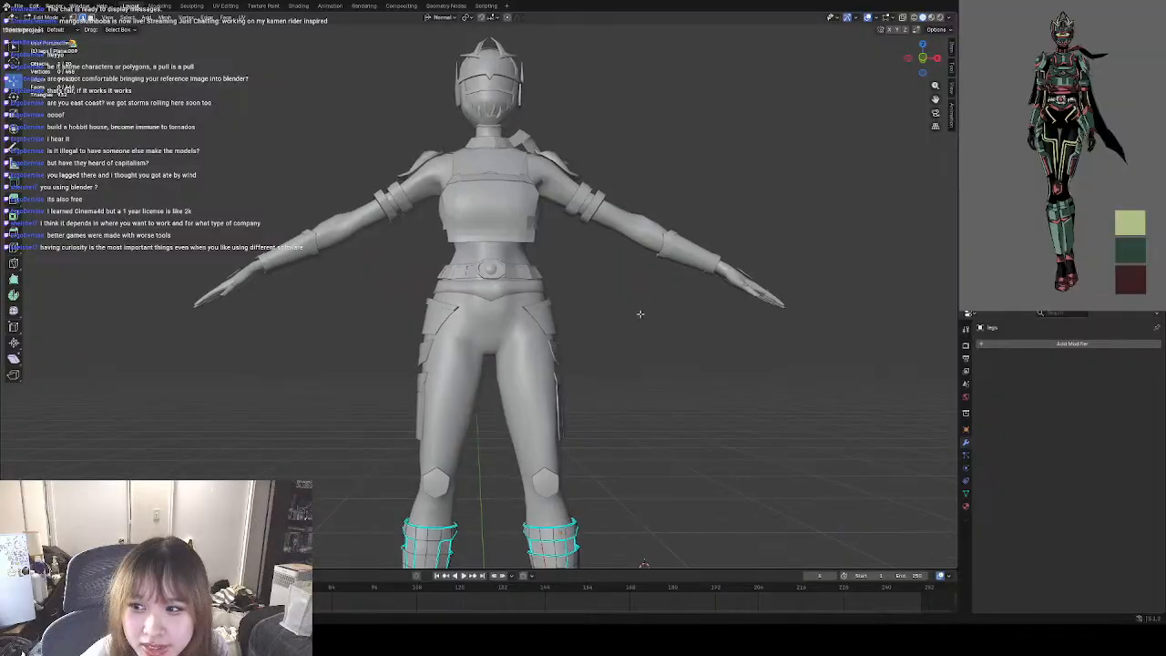
{"action": "middle_click_drag", "start_coordinate": [559, 261], "coordinate": [568, 211]}
{"action": "scroll", "coordinate": [578, 280], "scroll_direction": "down", "scroll_amount": 1}
{"action": "scroll", "coordinate": [510, 321], "scroll_direction": "up", "scroll_amount": 3}
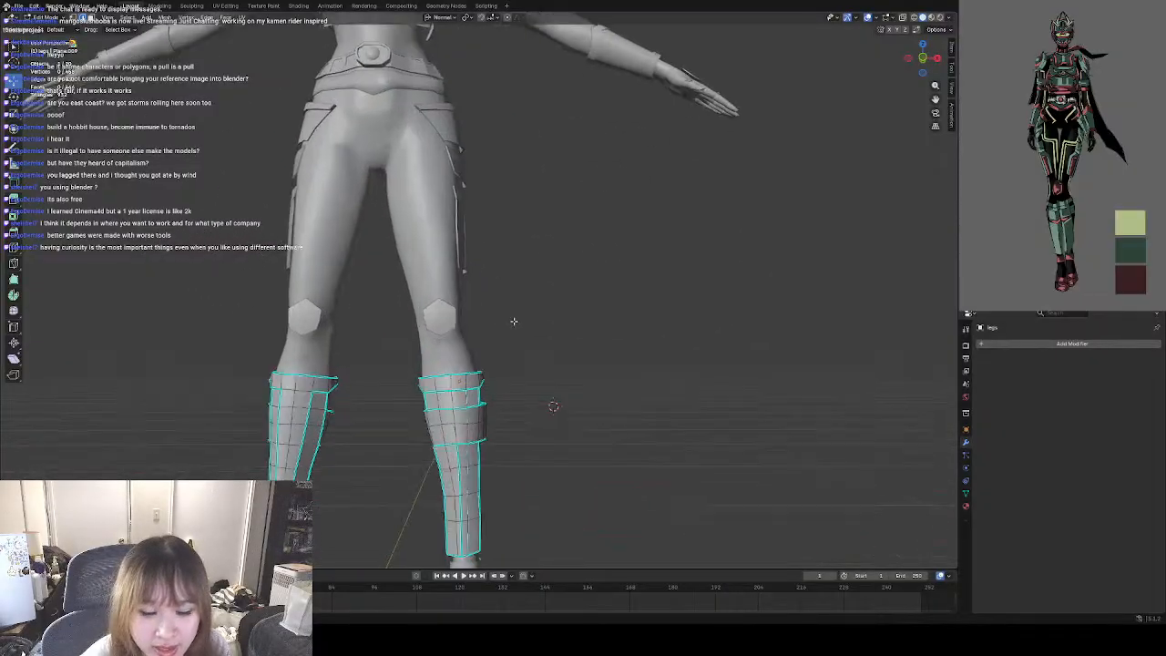
{"action": "middle_click_drag", "start_coordinate": [513, 323], "coordinate": [542, 206], "text": "shift"}
{"action": "scroll", "coordinate": [547, 290], "scroll_direction": "up", "scroll_amount": 4}
{"action": "middle_click_drag", "start_coordinate": [601, 287], "coordinate": [576, 202]}
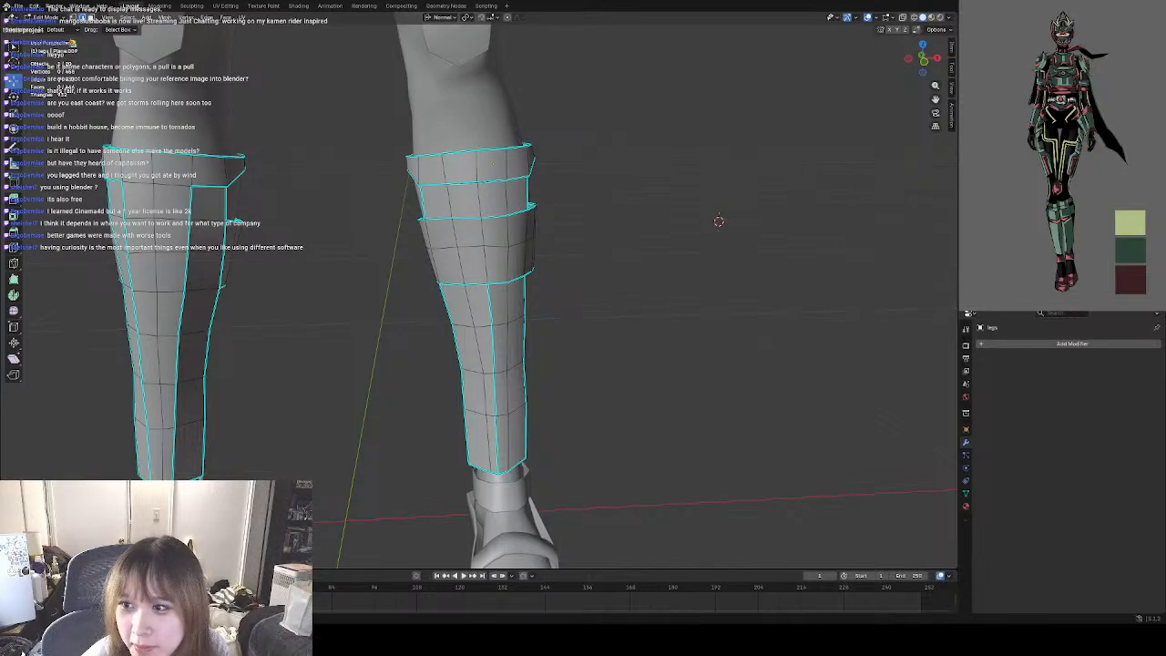
Hide the character's body so the shin guards stand free of the legs.
{"action": "left_click", "coordinate": [1148, 182]}
{"action": "middle_click_drag", "start_coordinate": [628, 296], "coordinate": [745, 285]}
{"action": "scroll", "coordinate": [499, 313], "scroll_direction": "down", "scroll_amount": 3}
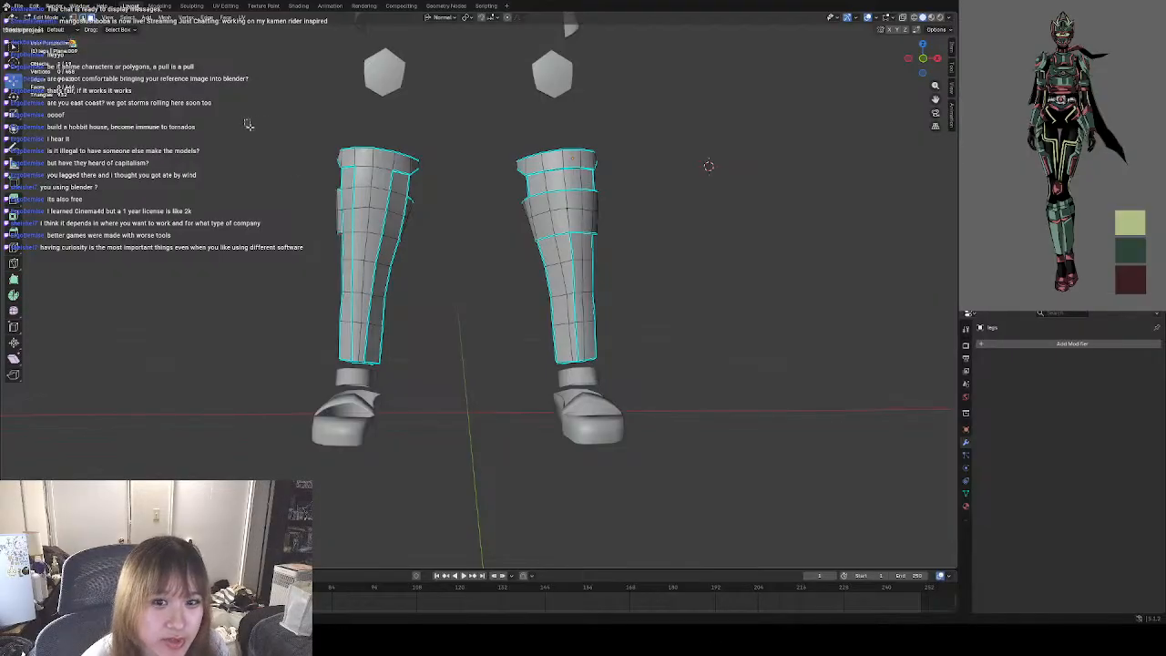
Delete the front and outer faces of the shin guard on the character's right leg.
{"action": "left_click_drag", "start_coordinate": [242, 119], "coordinate": [443, 401]}
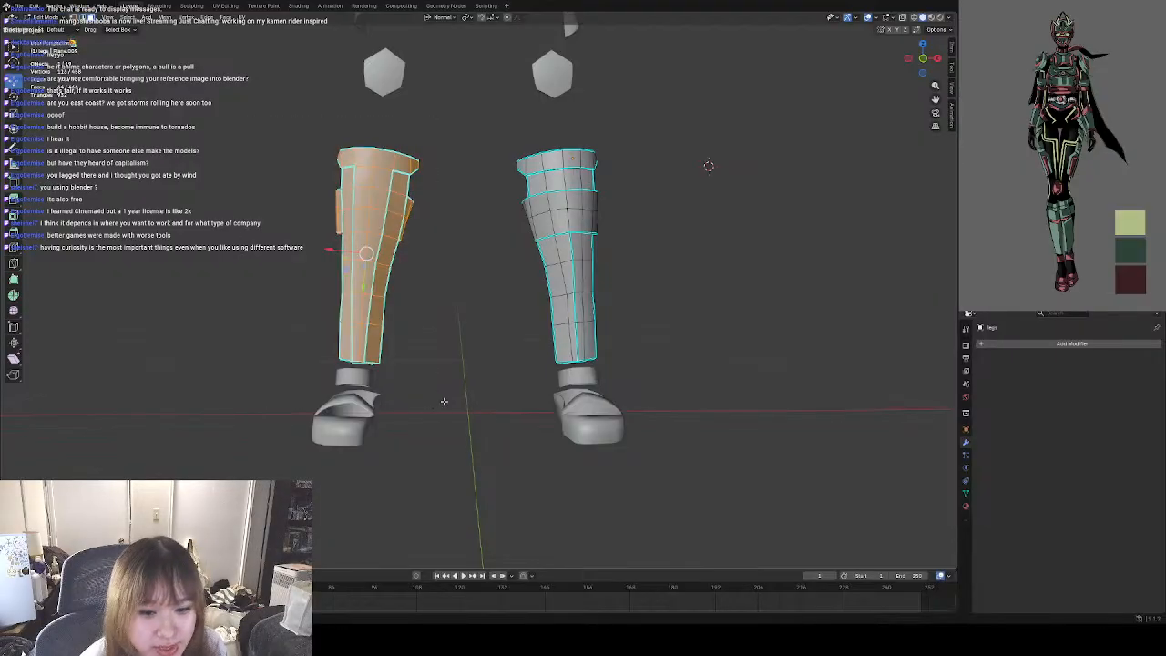
{"action": "right_click", "coordinate": [459, 299]}
{"action": "left_click", "coordinate": [451, 453]}
{"action": "middle_click_drag", "start_coordinate": [397, 340], "coordinate": [469, 338]}
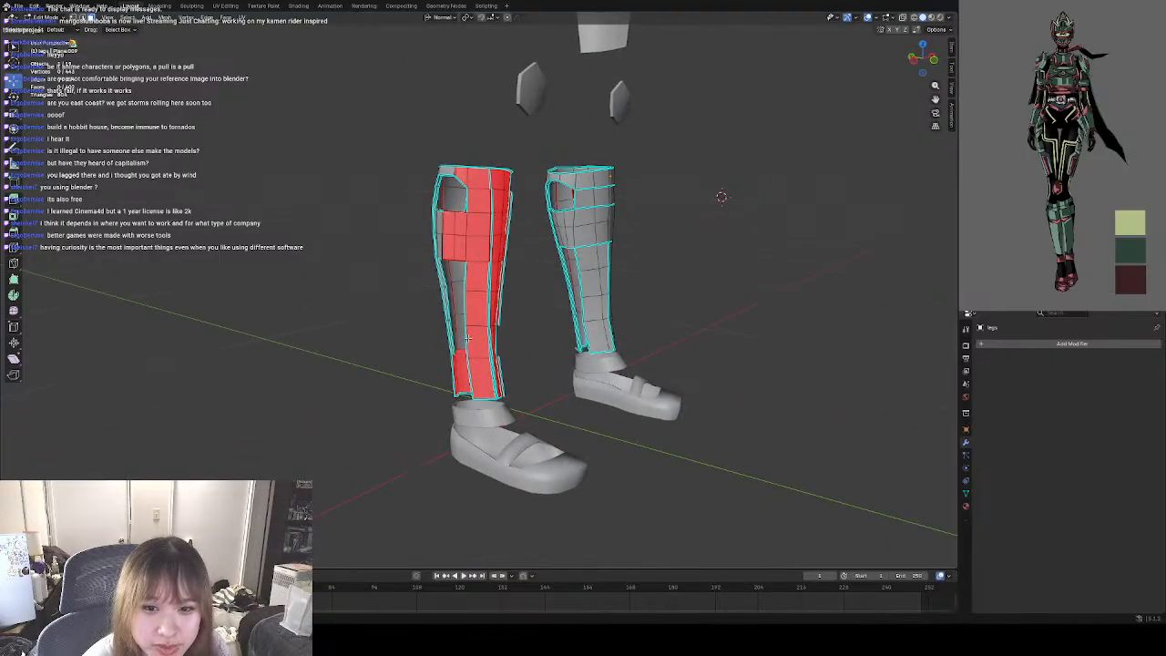
{"action": "left_click_drag", "start_coordinate": [404, 143], "coordinate": [535, 396]}
{"action": "right_click", "coordinate": [350, 369]}
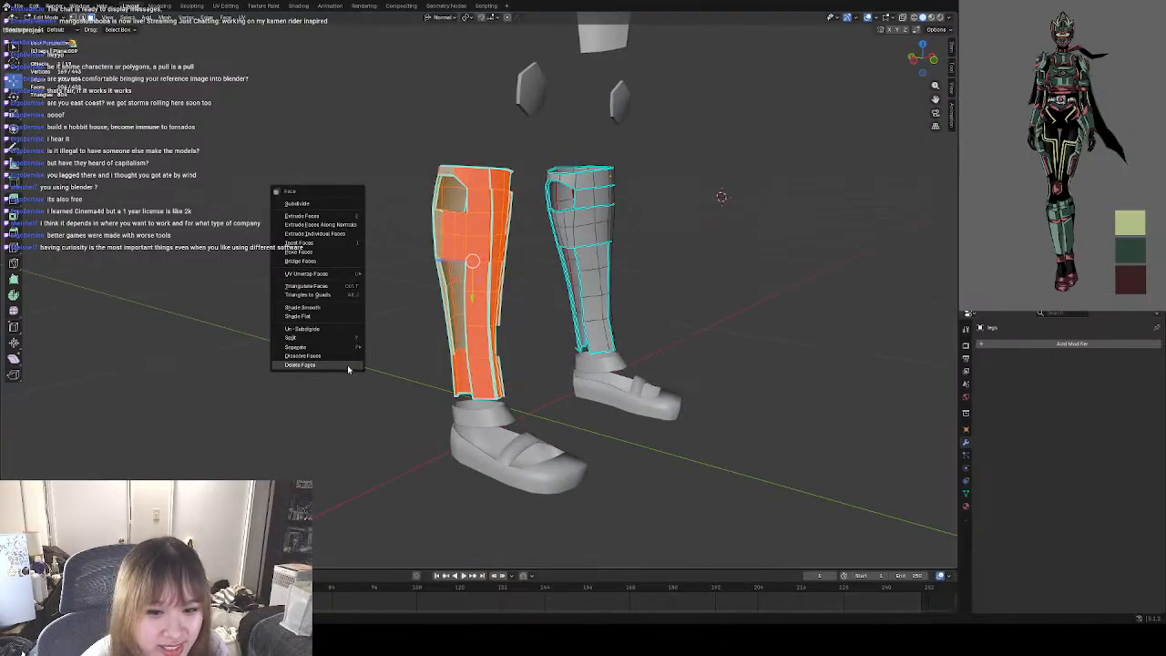
{"action": "left_click", "coordinate": [329, 364]}
Delete the remaining large groups of faces from the right leg's shin guard, including the inner strip.
{"action": "middle_click_drag", "start_coordinate": [398, 353], "coordinate": [326, 352]}
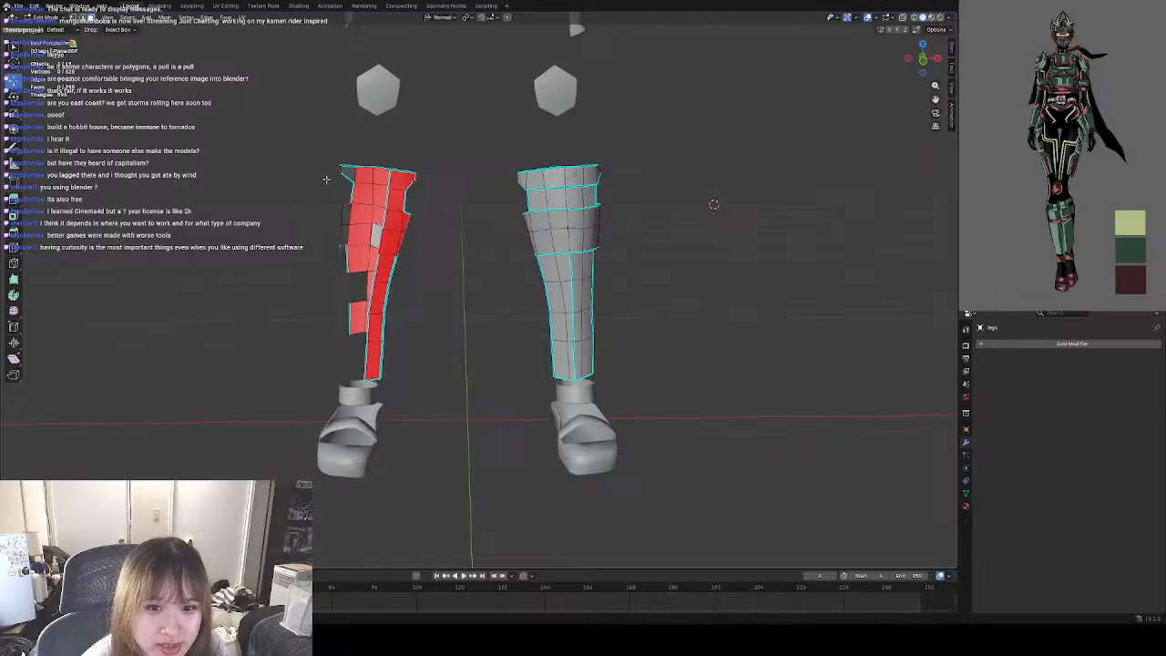
{"action": "left_click_drag", "start_coordinate": [324, 162], "coordinate": [447, 386]}
{"action": "right_click", "coordinate": [433, 336]}
{"action": "left_click", "coordinate": [430, 335]}
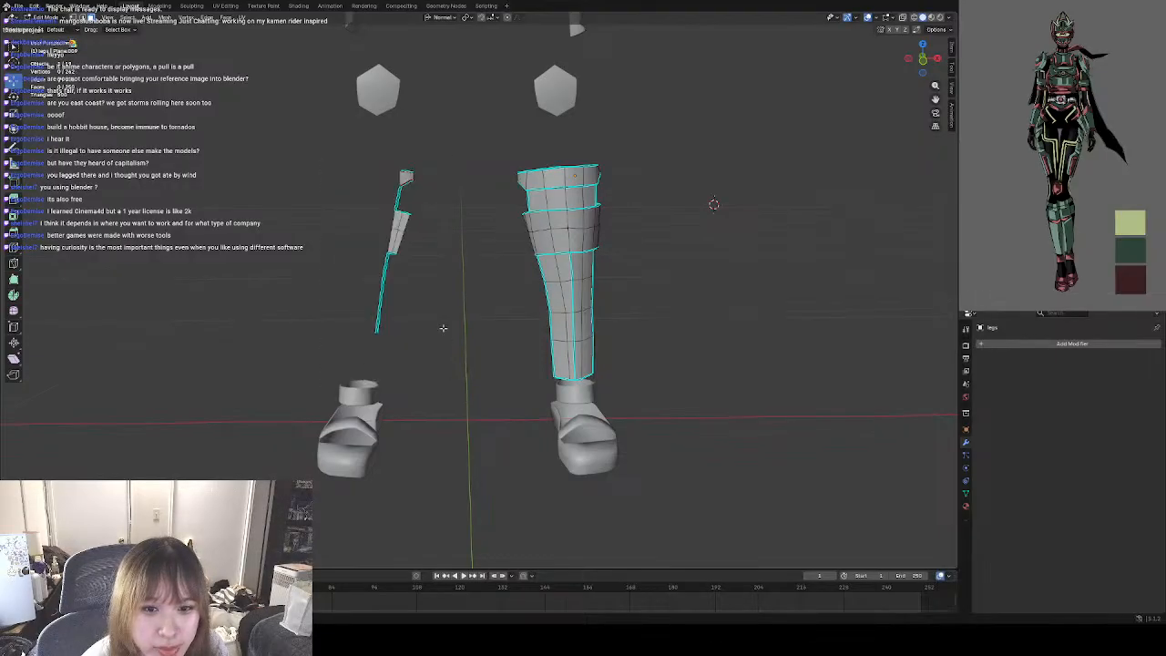
{"action": "left_click_drag", "start_coordinate": [366, 165], "coordinate": [445, 372]}
{"action": "right_click", "coordinate": [415, 273]}
{"action": "left_click", "coordinate": [415, 273]}
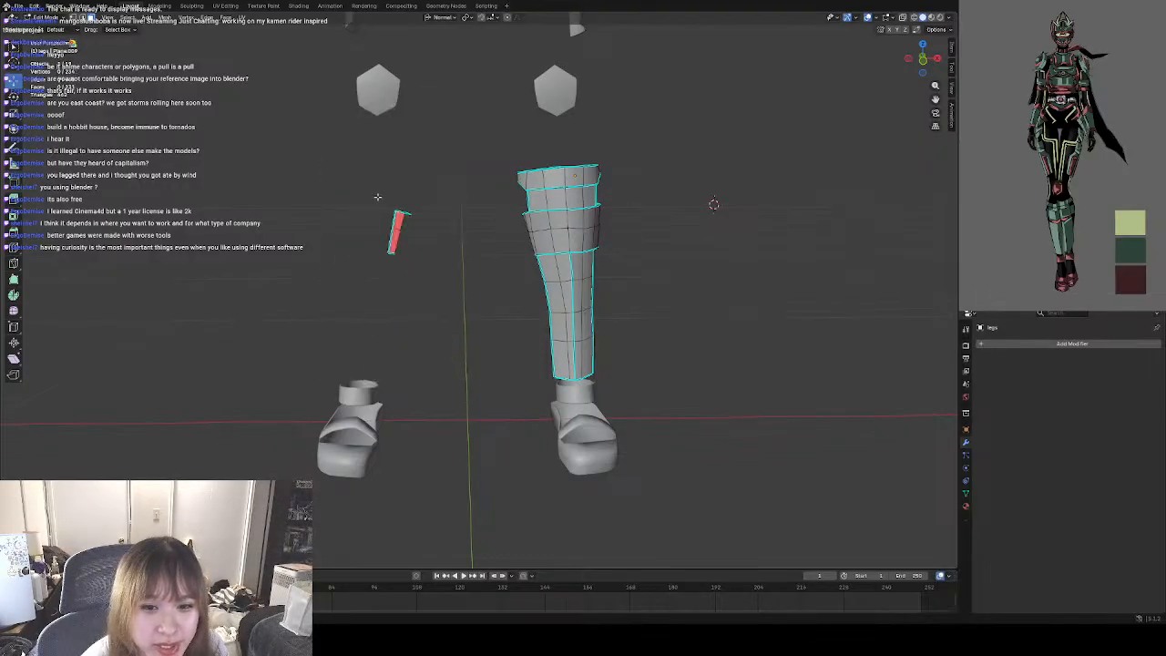
{"action": "left_click_drag", "start_coordinate": [373, 193], "coordinate": [425, 255]}
{"action": "right_click", "coordinate": [427, 255]}
{"action": "left_click", "coordinate": [427, 256]}
Delete the last small leftover faces of the right leg's shin guard.
{"action": "left_click_drag", "start_coordinate": [385, 205], "coordinate": [448, 257]}
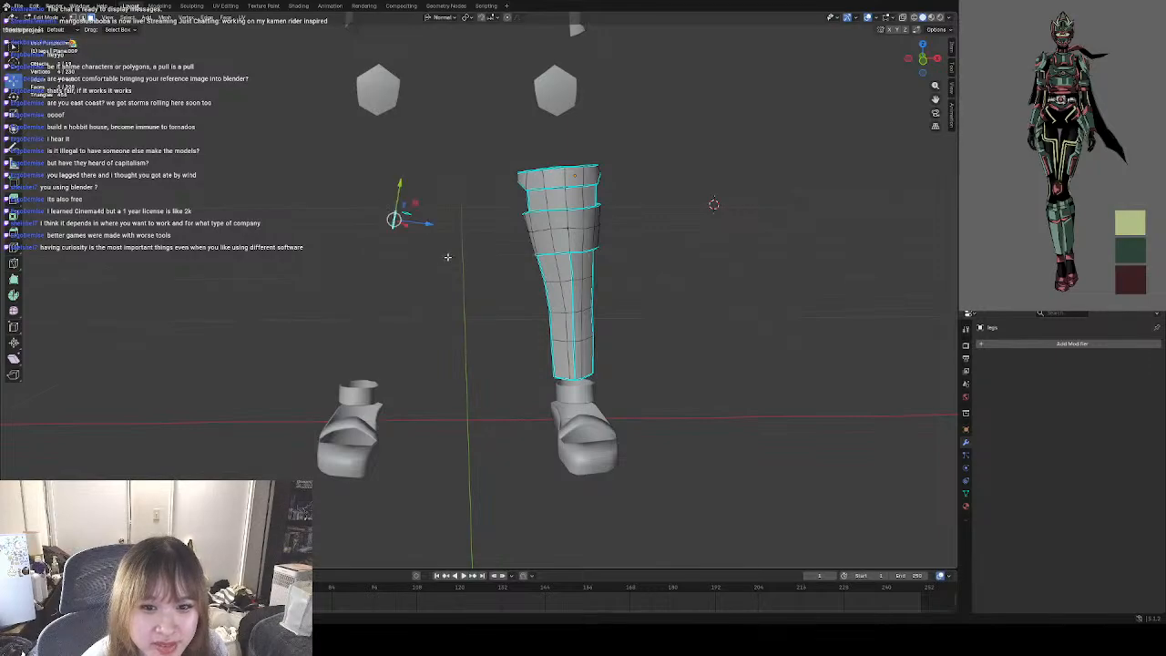
{"action": "right_click", "coordinate": [437, 241]}
{"action": "left_click", "coordinate": [438, 243]}
{"action": "left_click_drag", "start_coordinate": [394, 198], "coordinate": [417, 226]}
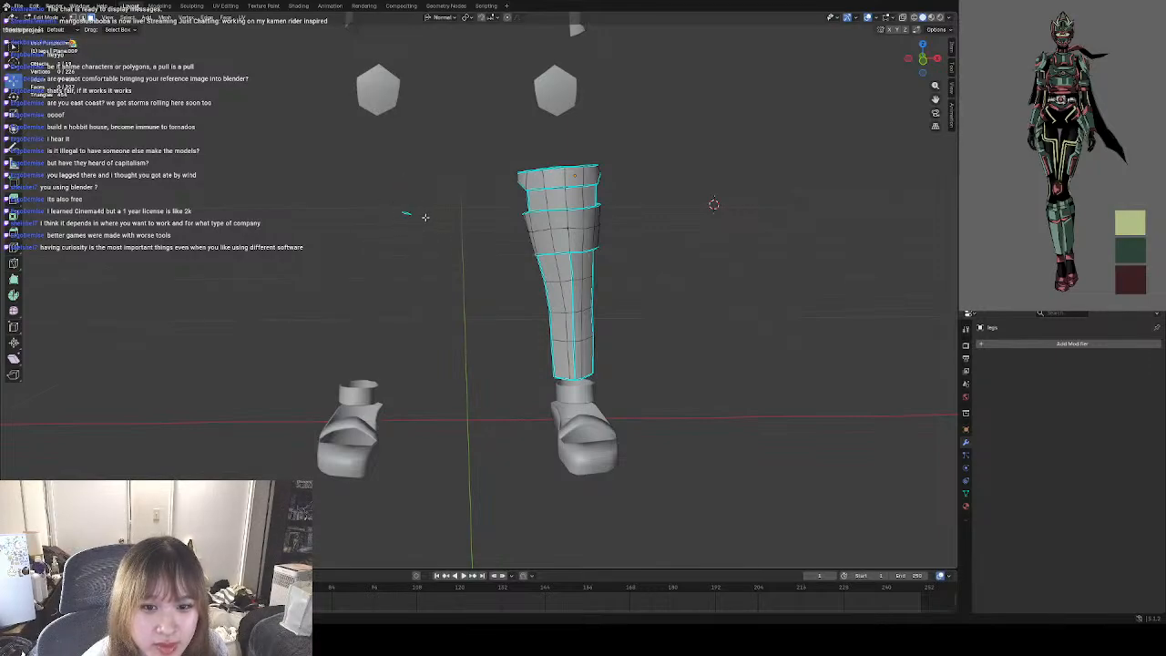
{"action": "scroll", "coordinate": [428, 237], "scroll_direction": "up", "scroll_amount": 6}
{"action": "scroll", "coordinate": [410, 346], "scroll_direction": "up", "scroll_amount": 5}
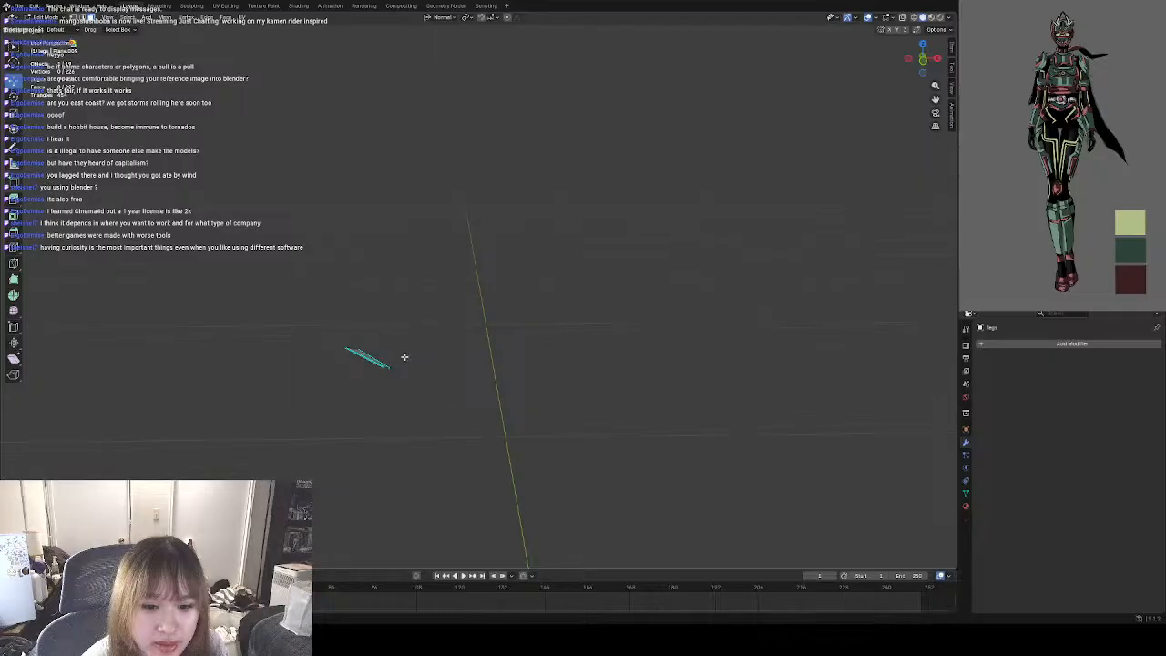
{"action": "left_click", "coordinate": [373, 340]}
{"action": "right_click", "coordinate": [368, 291]}
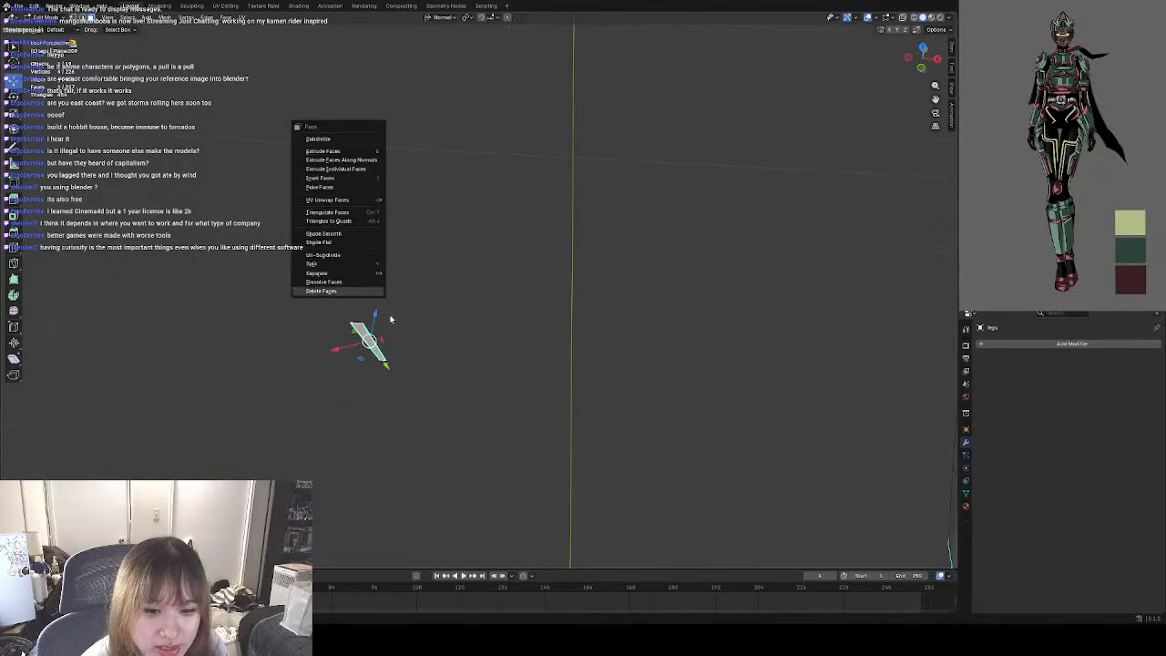
{"action": "left_click", "coordinate": [364, 292]}
{"action": "scroll", "coordinate": [385, 304], "scroll_direction": "down", "scroll_amount": 10}
{"action": "middle_click_drag", "start_coordinate": [432, 312], "coordinate": [520, 338]}
Return to Object Mode and make the character's body visible again.
{"action": "left_click", "coordinate": [57, 29]}
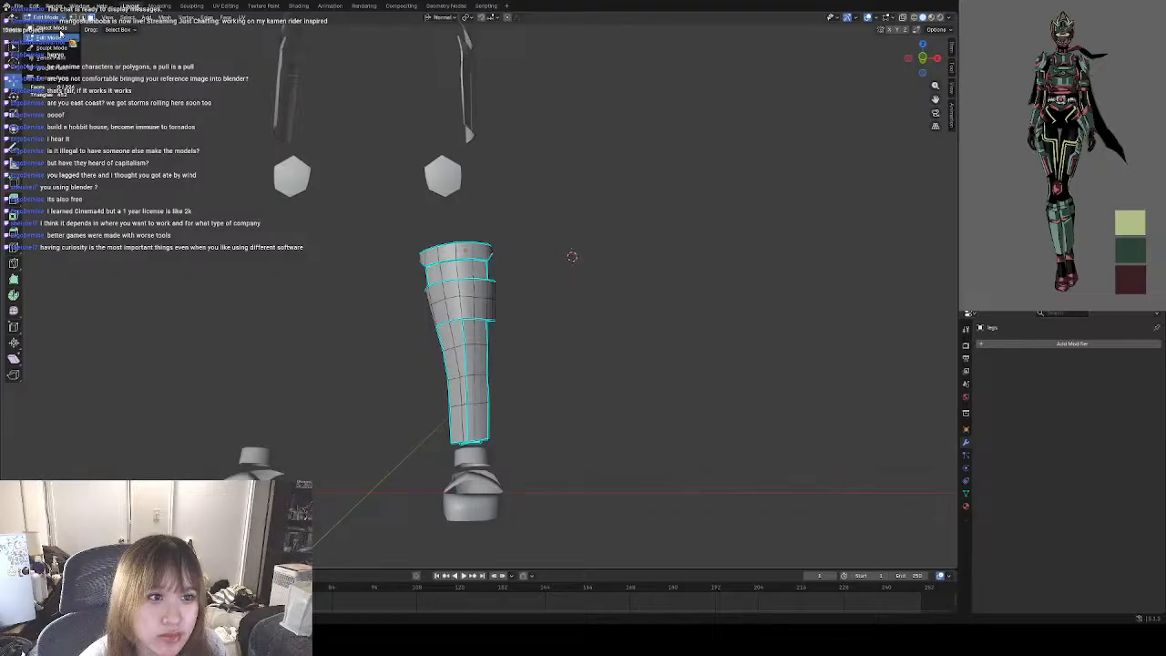
{"action": "key", "text": "Tab"}
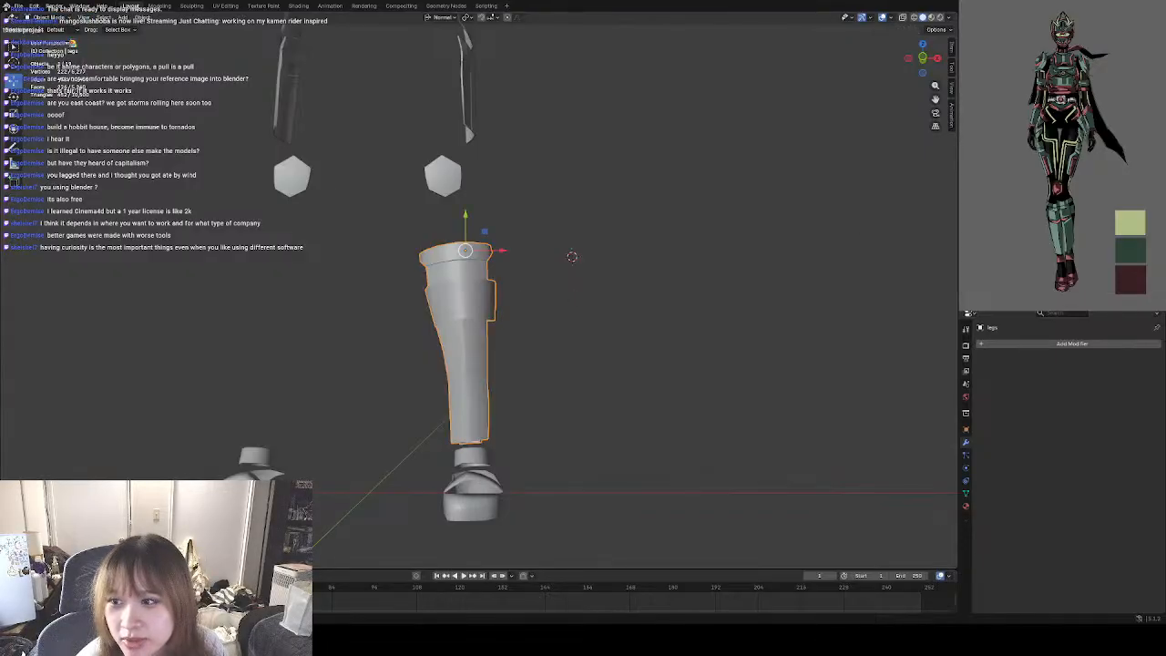
{"action": "left_click", "coordinate": [1147, 91]}
{"action": "scroll", "coordinate": [678, 296], "scroll_direction": "up", "scroll_amount": 5}
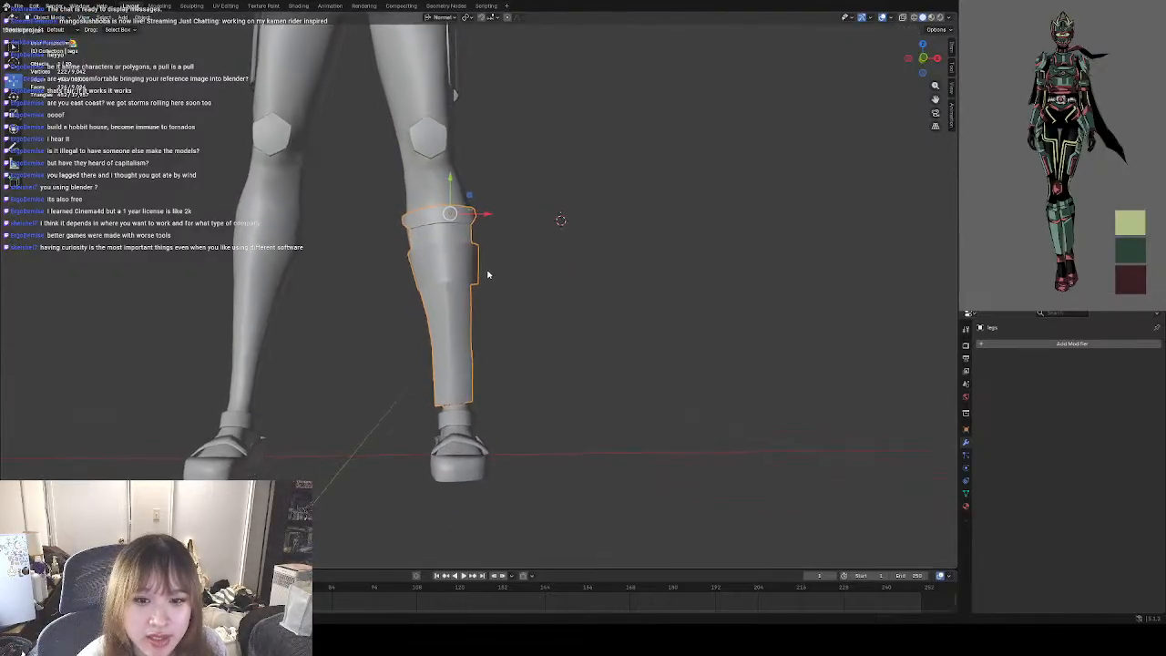
{"action": "mouse_move", "coordinate": [531, 306]}
{"action": "middle_mouse_down"}
{"action": "mouse_move", "coordinate": [577, 302]}
{"action": "mouse_move", "coordinate": [545, 307]}
{"action": "middle_mouse_up"}
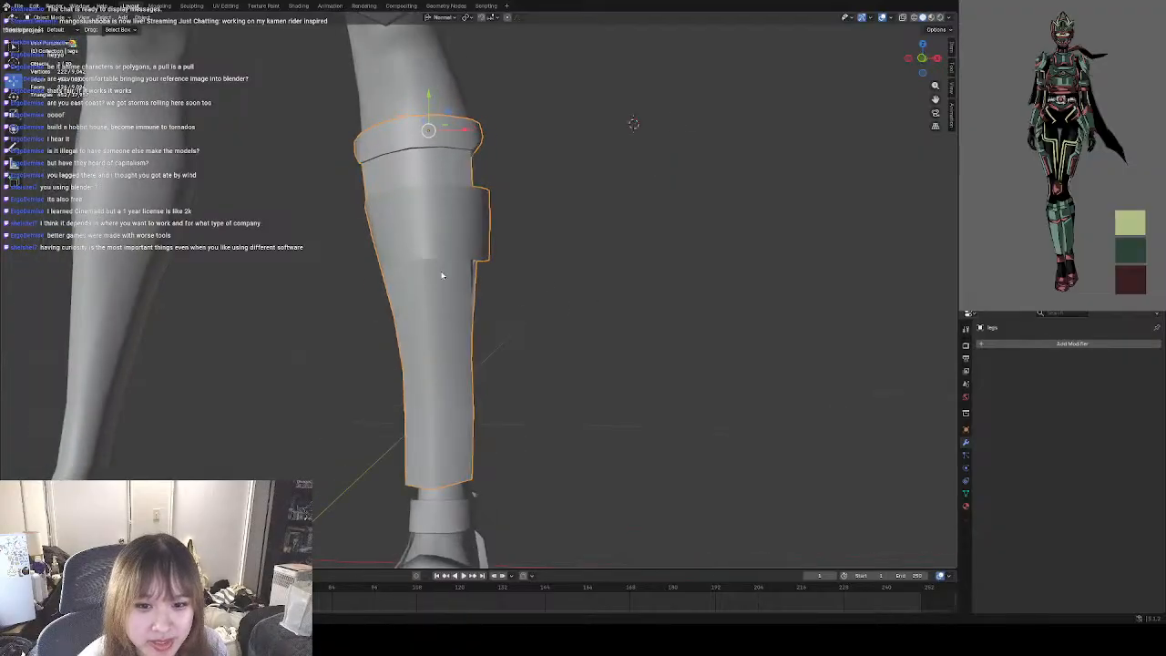
Examine the left leg's shin guard around the calf band and its lower edge in both Edit Mode and Object Mode.
{"action": "left_click", "coordinate": [55, 18]}
{"action": "left_click", "coordinate": [59, 37]}
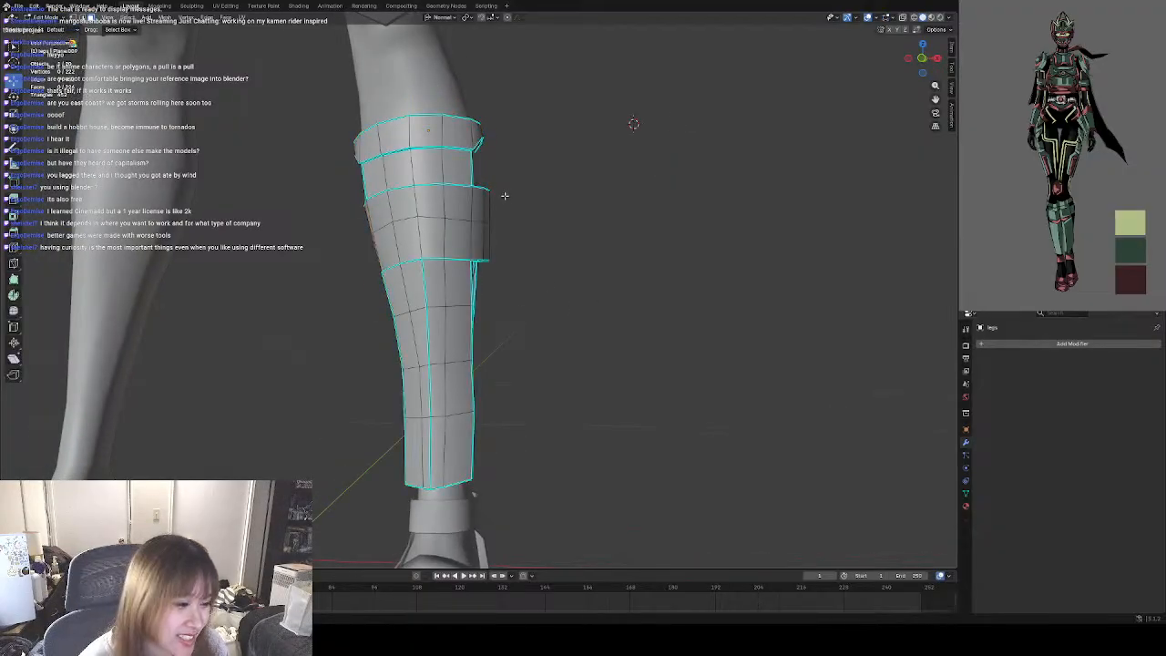
{"action": "scroll", "coordinate": [501, 246], "scroll_direction": "up", "scroll_amount": 5}
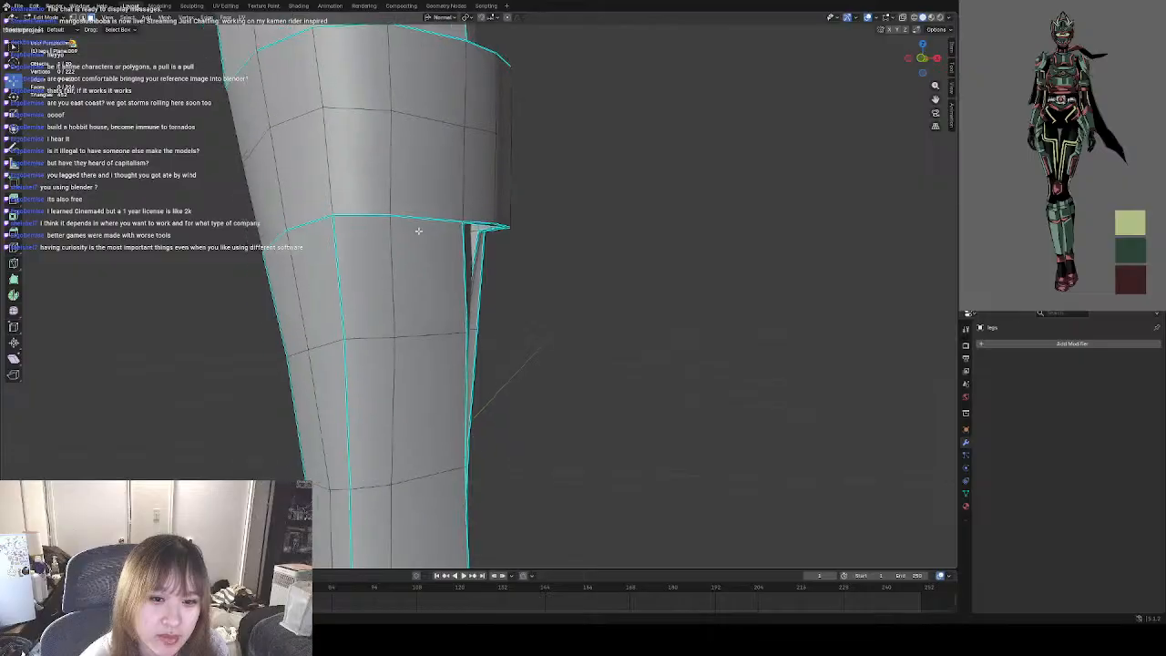
{"action": "middle_click_drag", "start_coordinate": [409, 228], "coordinate": [486, 288]}
{"action": "scroll", "coordinate": [485, 284], "scroll_direction": "up", "scroll_amount": 4}
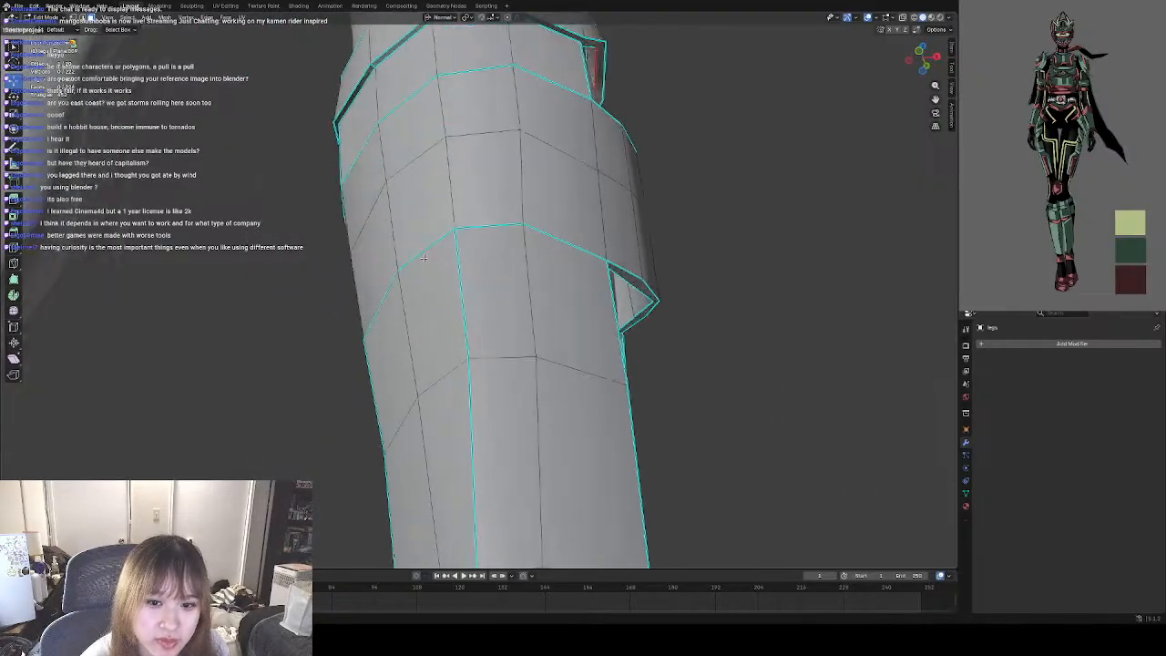
{"action": "middle_click_drag", "start_coordinate": [436, 258], "coordinate": [486, 255]}
{"action": "scroll", "coordinate": [425, 299], "scroll_direction": "down", "scroll_amount": 5}
{"action": "scroll", "coordinate": [401, 263], "scroll_direction": "down", "scroll_amount": 4}
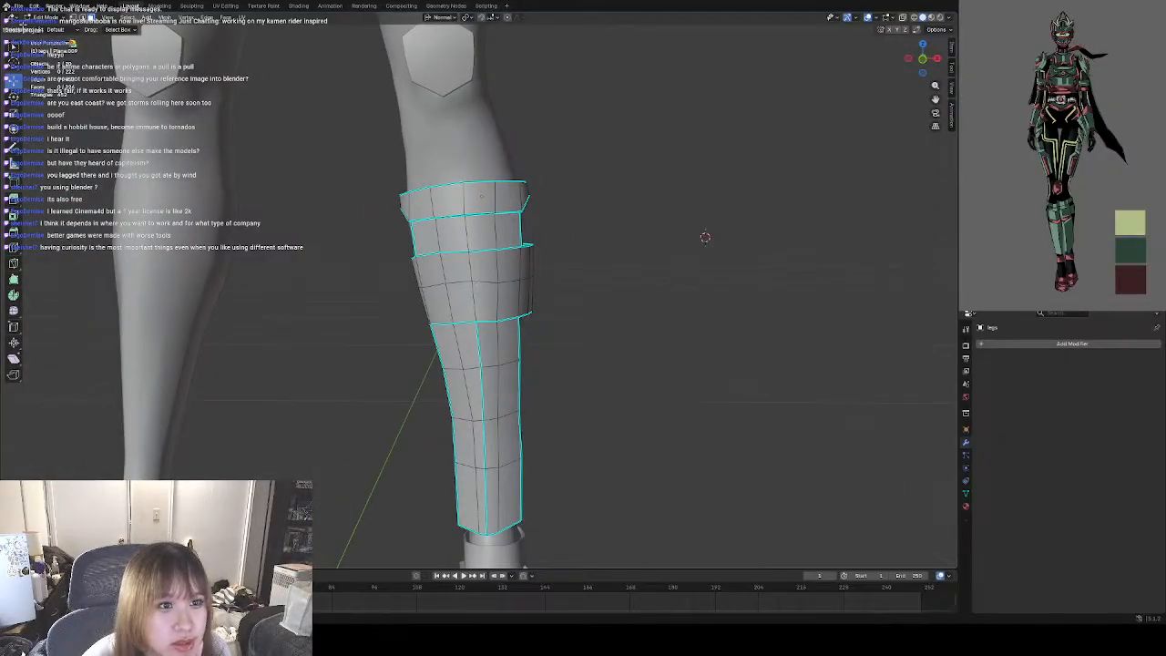
{"action": "key", "text": "Tab"}
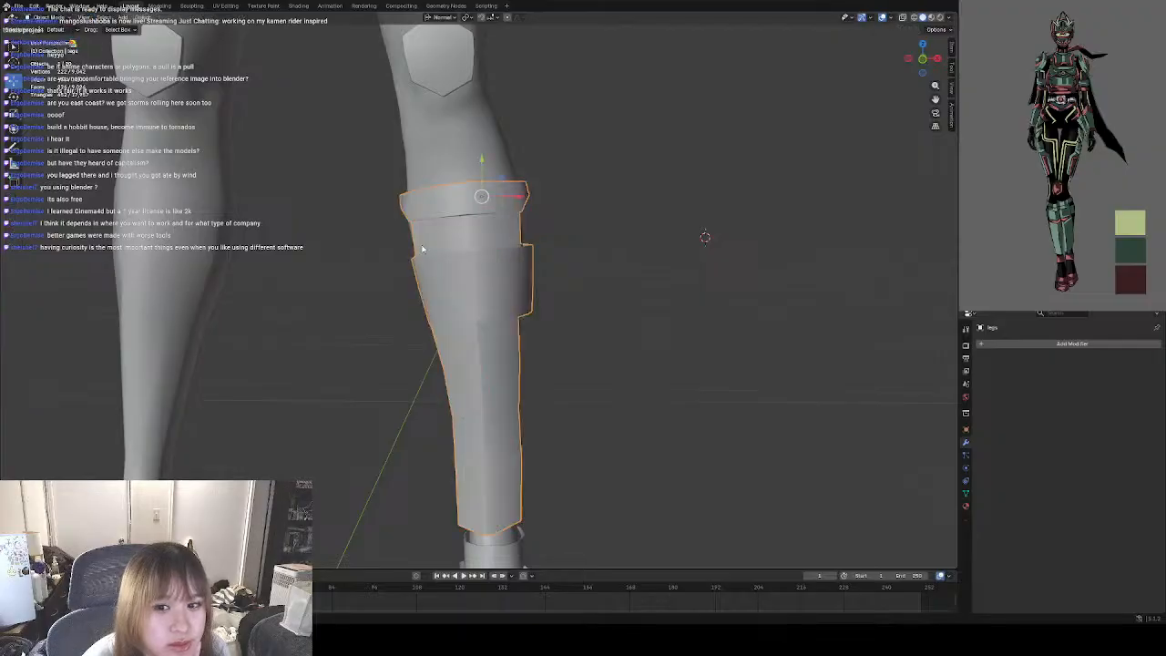
{"action": "middle_click_drag", "start_coordinate": [513, 295], "coordinate": [511, 336]}
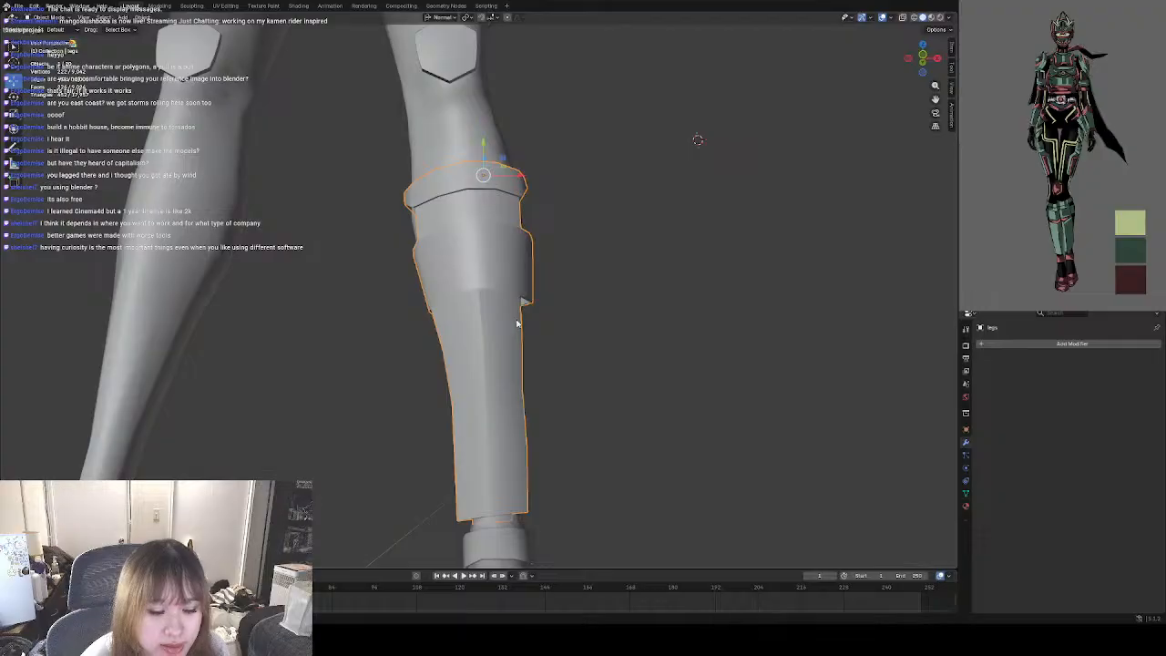
{"action": "middle_click_drag", "start_coordinate": [588, 355], "coordinate": [492, 325]}
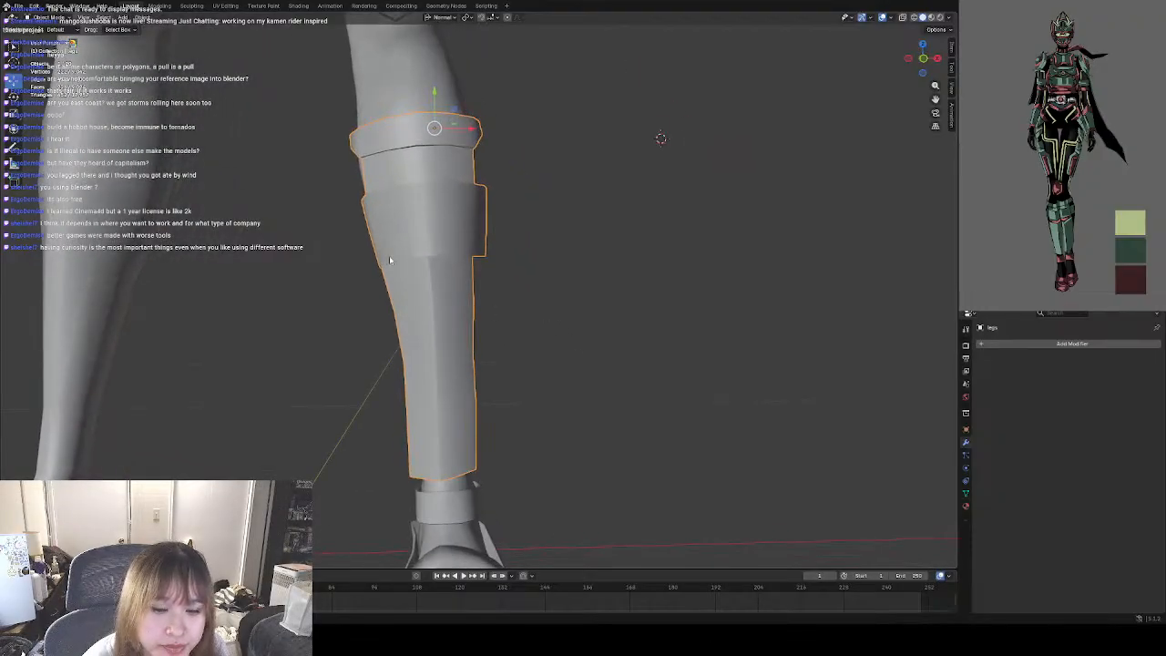
{"action": "scroll", "coordinate": [390, 259], "scroll_direction": "up", "scroll_amount": 2}
{"action": "middle_click_drag", "start_coordinate": [414, 254], "coordinate": [437, 289], "text": "shift"}
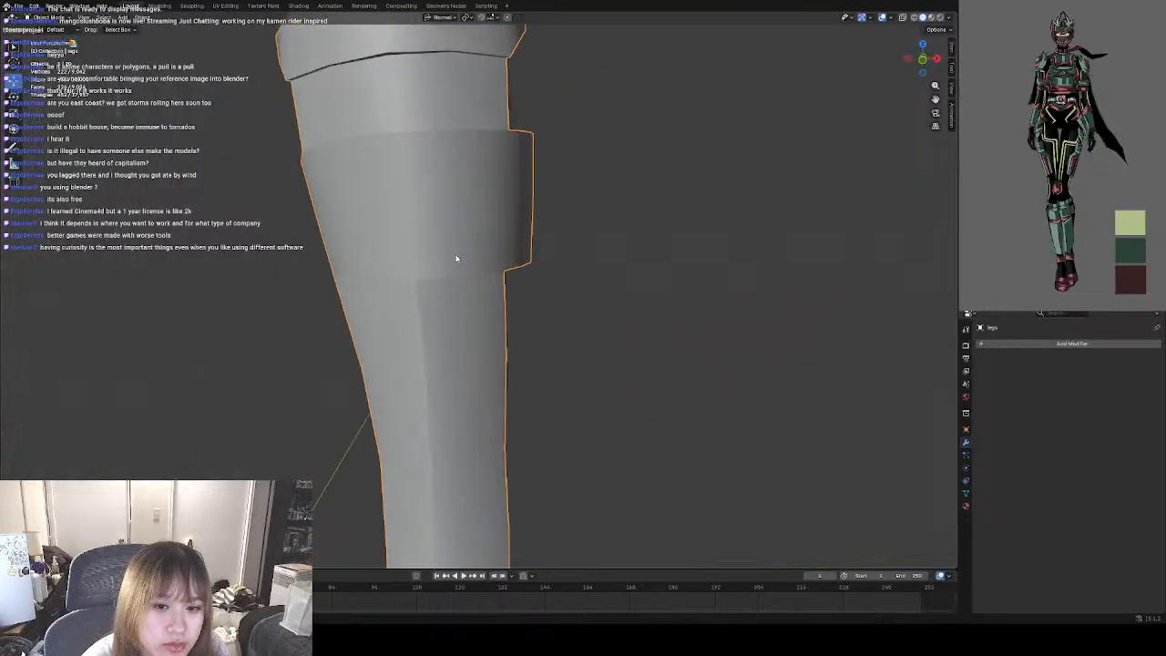
In Edit Mode, add loop cuts close above and below the upper and lower borders of the left shin guard's calf band.
{"action": "left_click", "coordinate": [48, 37]}
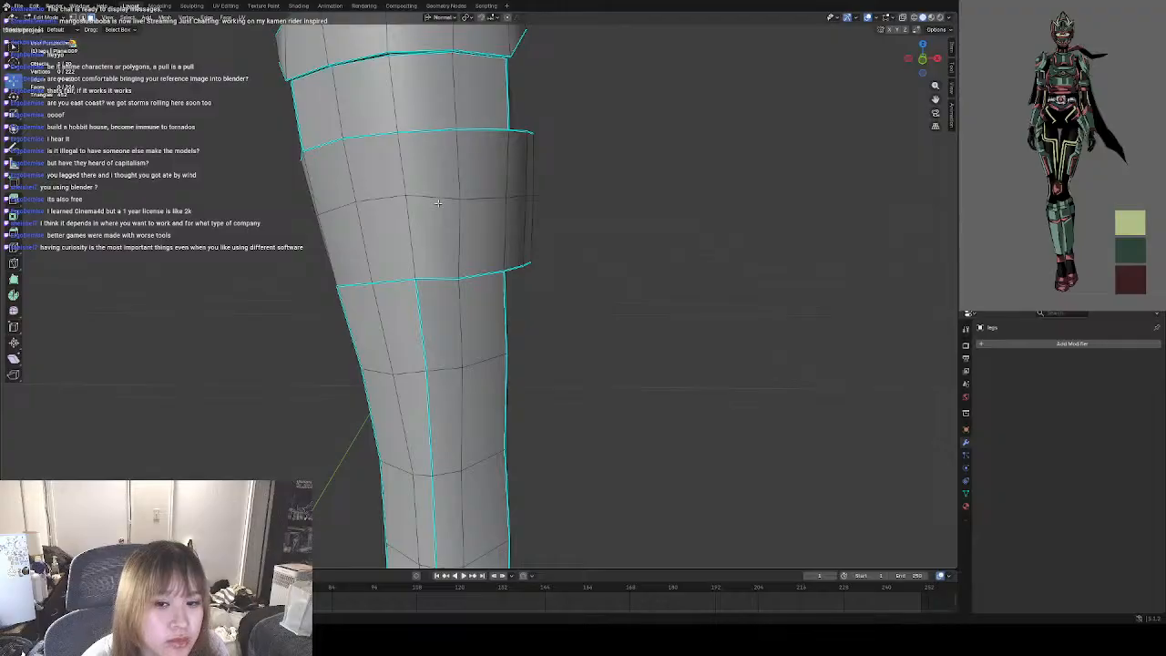
{"action": "scroll", "coordinate": [374, 269], "scroll_direction": "up", "scroll_amount": 3}
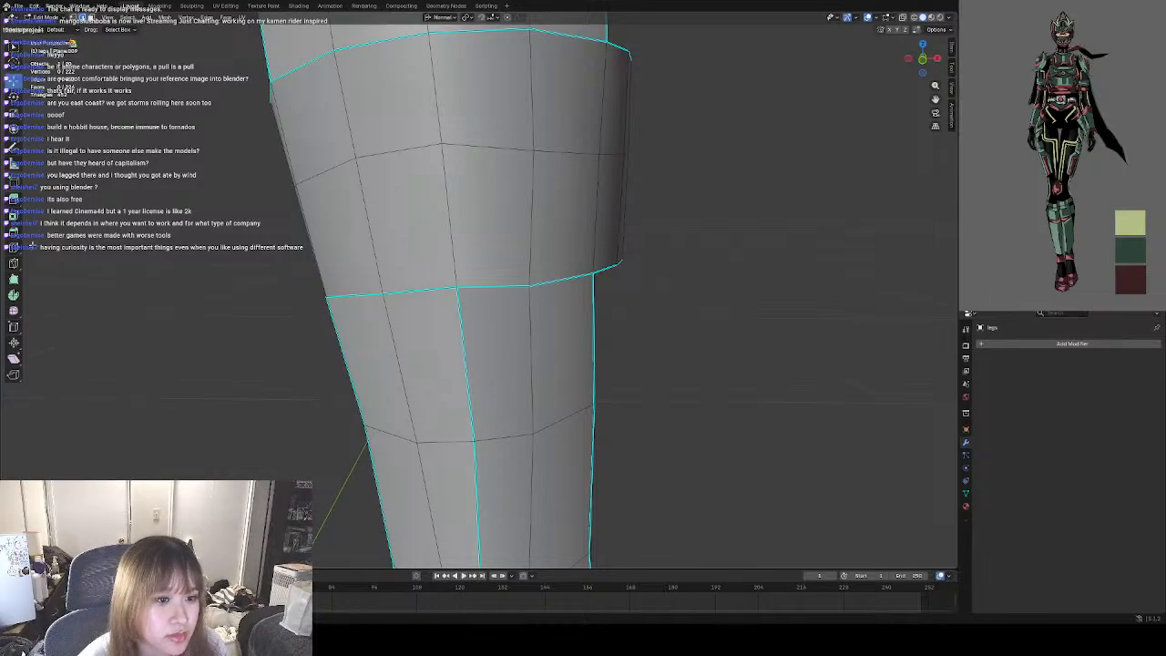
{"action": "left_click", "coordinate": [14, 247]}
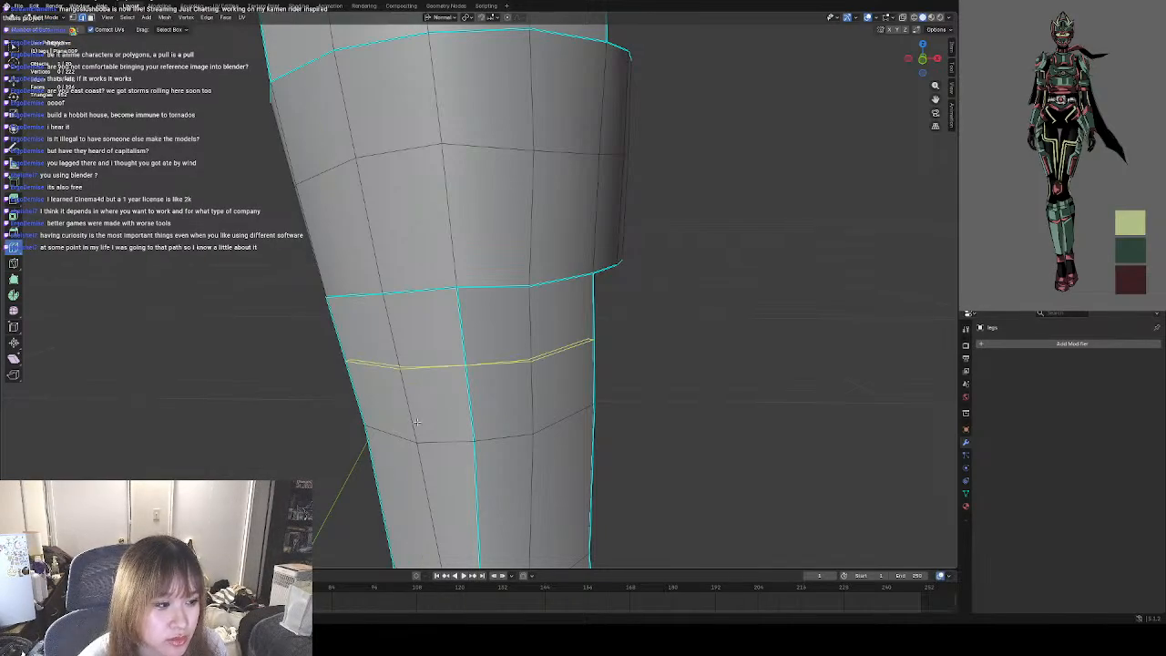
{"action": "left_click_drag", "start_coordinate": [501, 383], "coordinate": [522, 293]}
{"action": "middle_click_drag", "start_coordinate": [522, 293], "coordinate": [448, 247]}
{"action": "left_click_drag", "start_coordinate": [447, 247], "coordinate": [441, 281]}
{"action": "left_click_drag", "start_coordinate": [482, 437], "coordinate": [484, 526]}
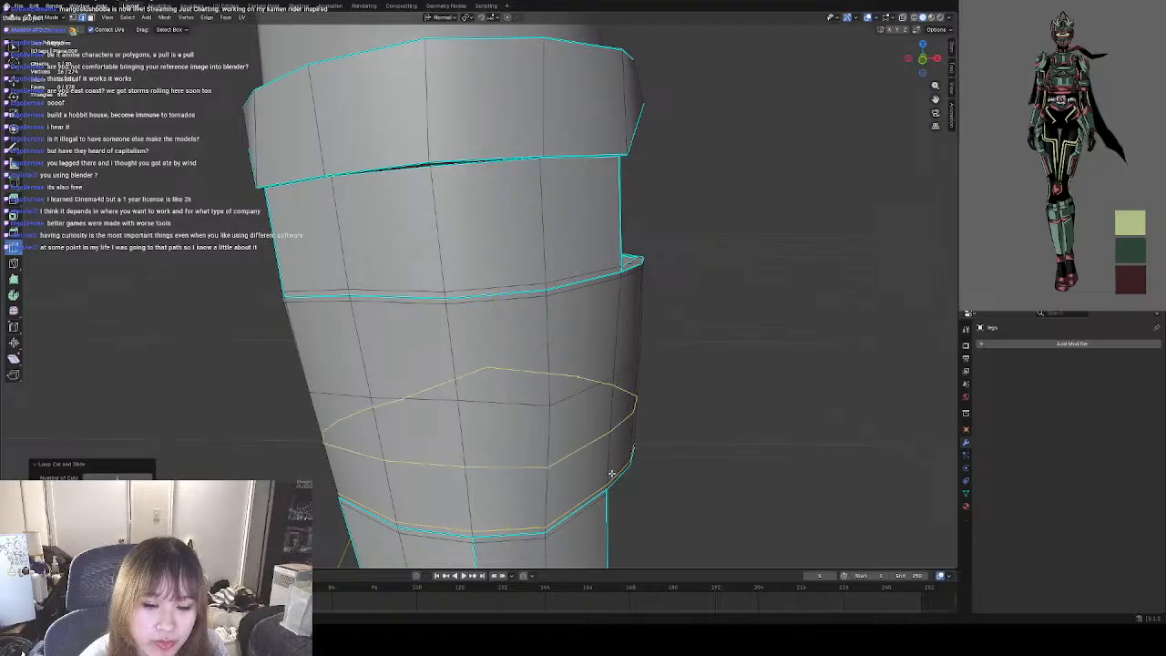
{"action": "scroll", "coordinate": [672, 458], "scroll_direction": "down", "scroll_amount": 1}
{"action": "middle_click_drag", "start_coordinate": [674, 458], "coordinate": [689, 437]}
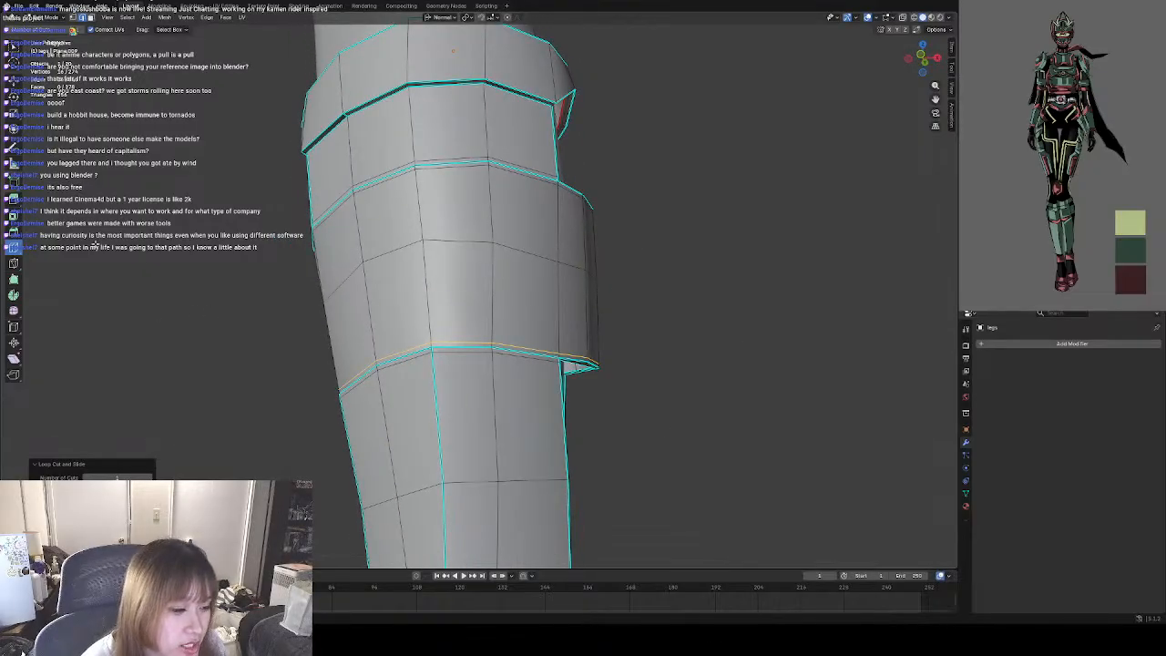
{"action": "middle_click_drag", "start_coordinate": [198, 273], "coordinate": [256, 294]}
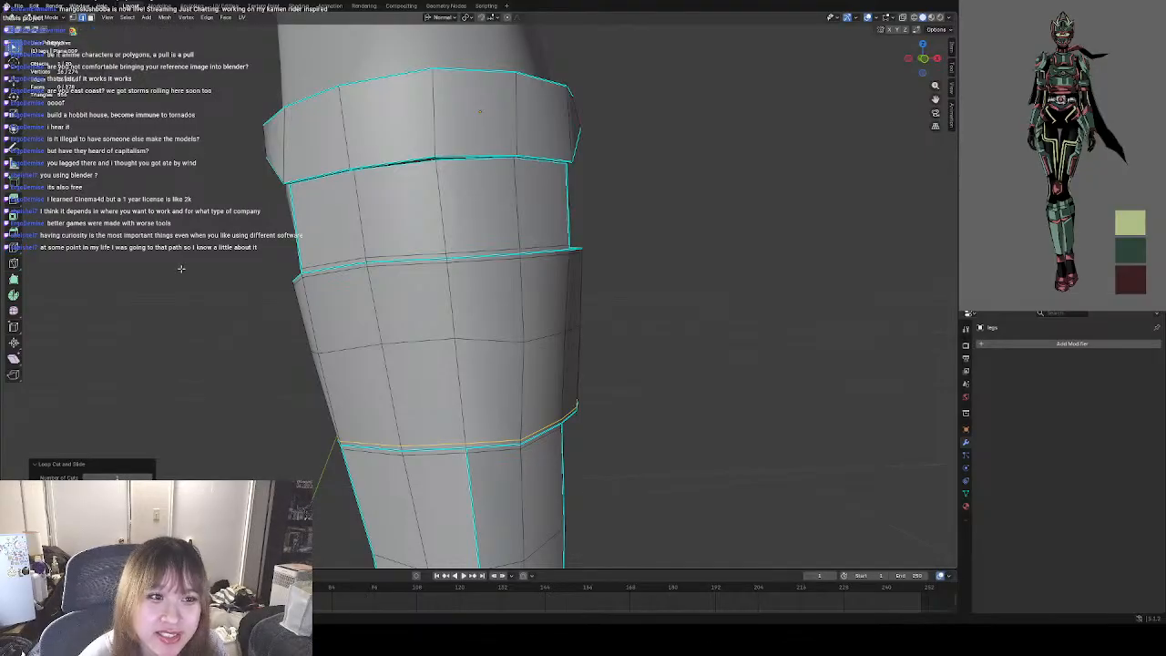
Mark the new edge loops on both sides of the calf band's upper border as sharp.
{"action": "left_click", "coordinate": [274, 269]}
{"action": "left_click", "coordinate": [396, 255], "text": "alt"}
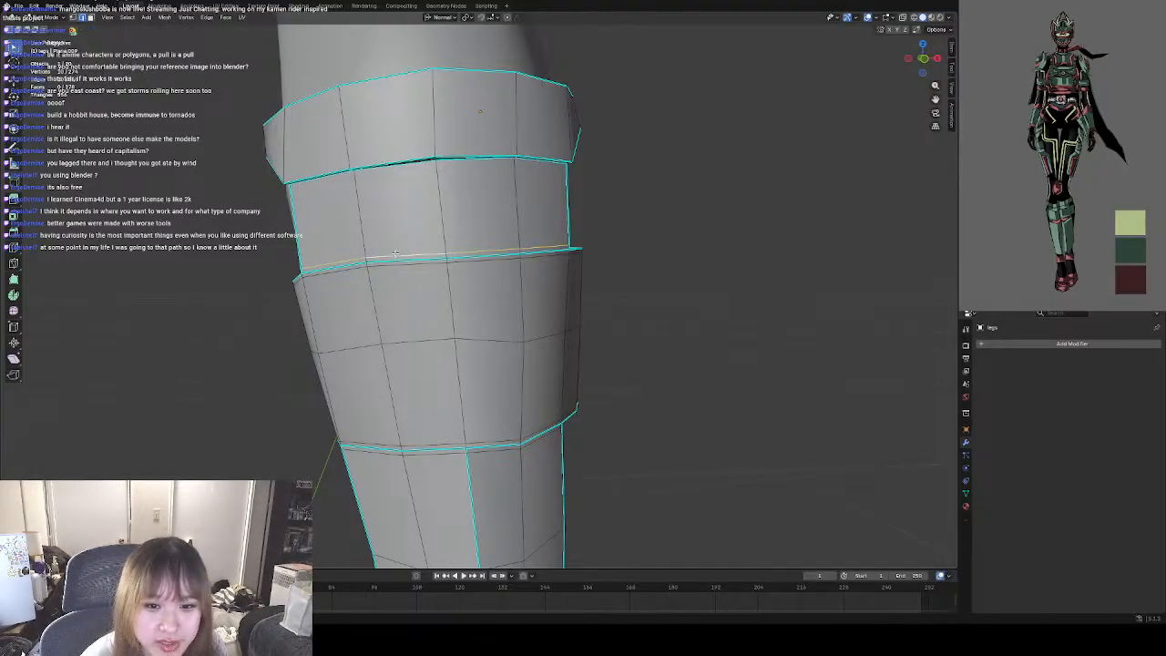
{"action": "right_click", "coordinate": [395, 256]}
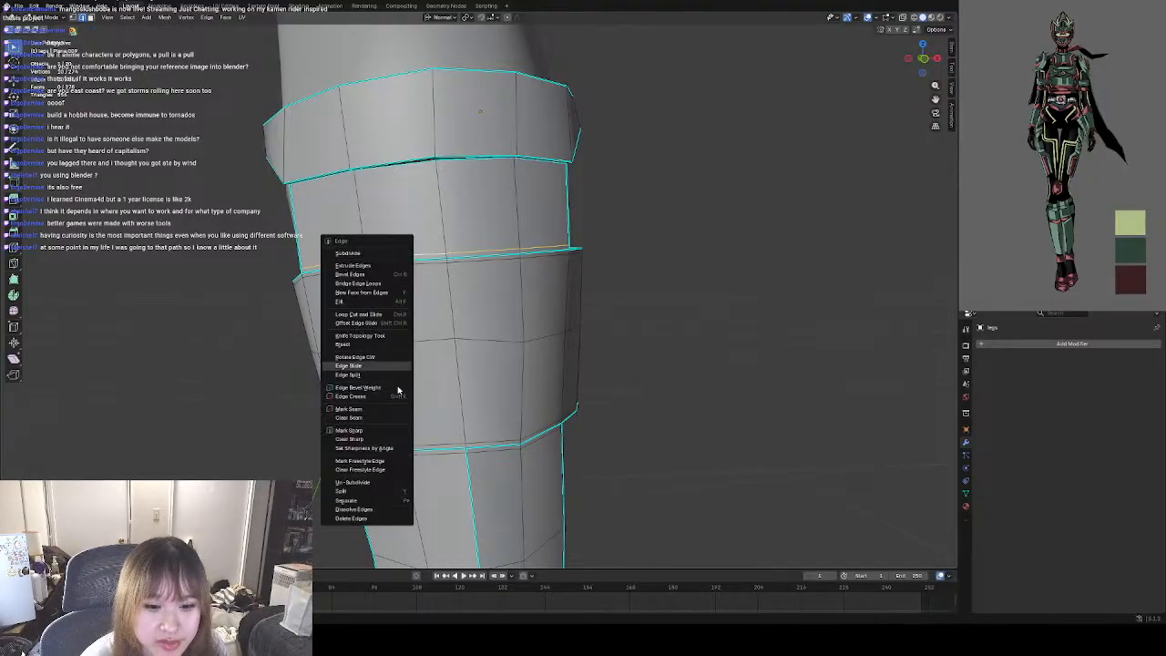
{"action": "left_click", "coordinate": [364, 430]}
{"action": "left_click", "coordinate": [403, 265], "text": "alt"}
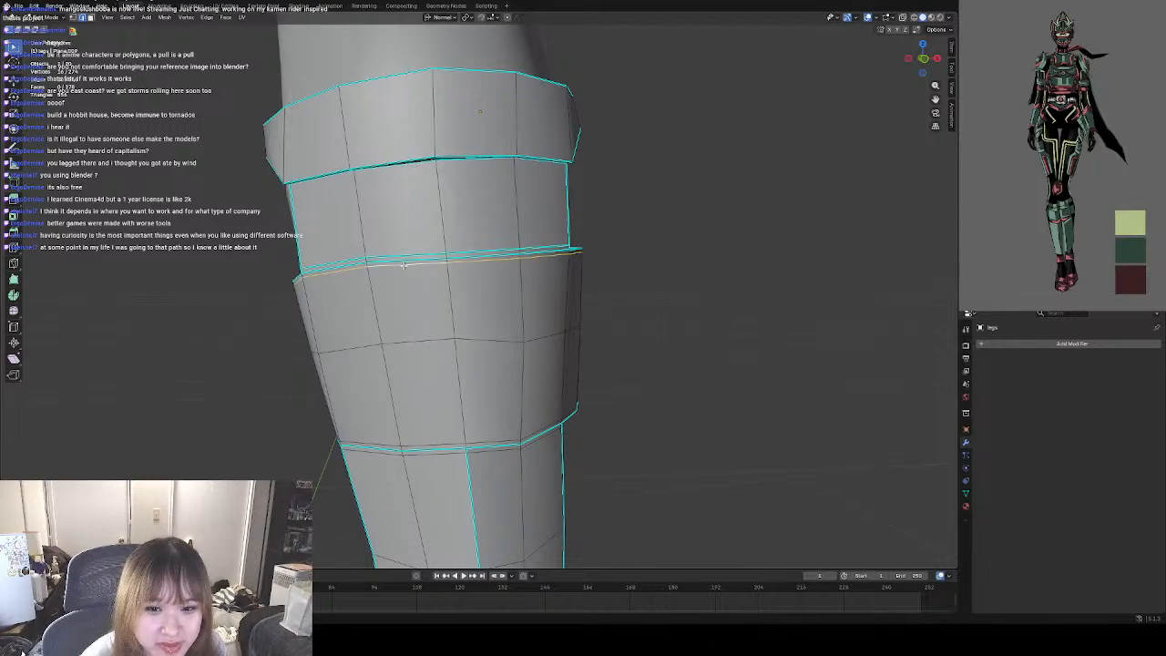
{"action": "right_click", "coordinate": [403, 266]}
{"action": "left_click", "coordinate": [387, 269]}
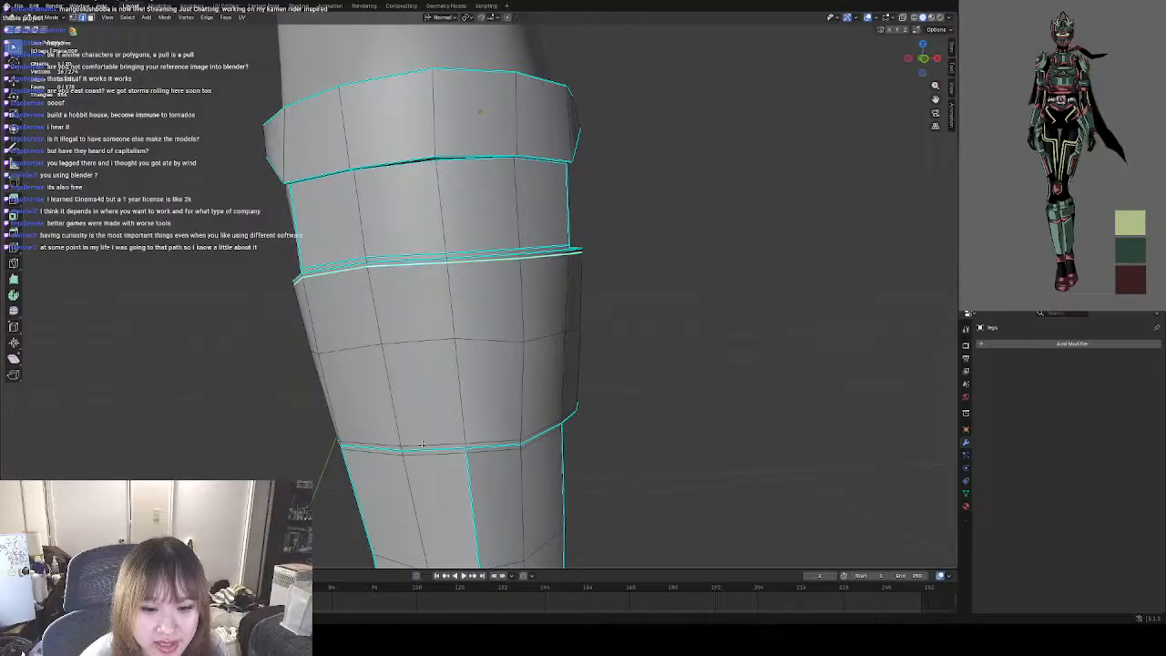
Mark the new edge loops on both sides of the calf band's lower border as sharp and clear the selection.
{"action": "left_click", "coordinate": [422, 444], "text": "alt"}
{"action": "right_click", "coordinate": [421, 443]}
{"action": "left_click", "coordinate": [424, 444]}
{"action": "left_click", "coordinate": [444, 450], "text": "alt"}
{"action": "right_click", "coordinate": [443, 456]}
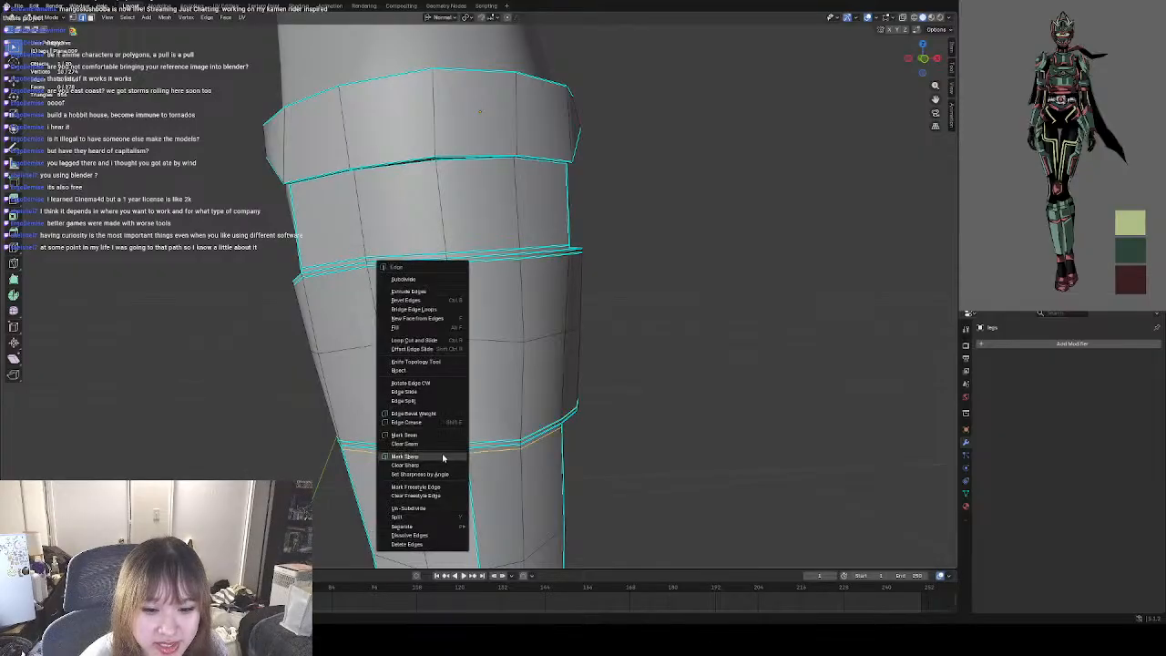
{"action": "left_click", "coordinate": [443, 456]}
{"action": "left_click", "coordinate": [652, 364]}
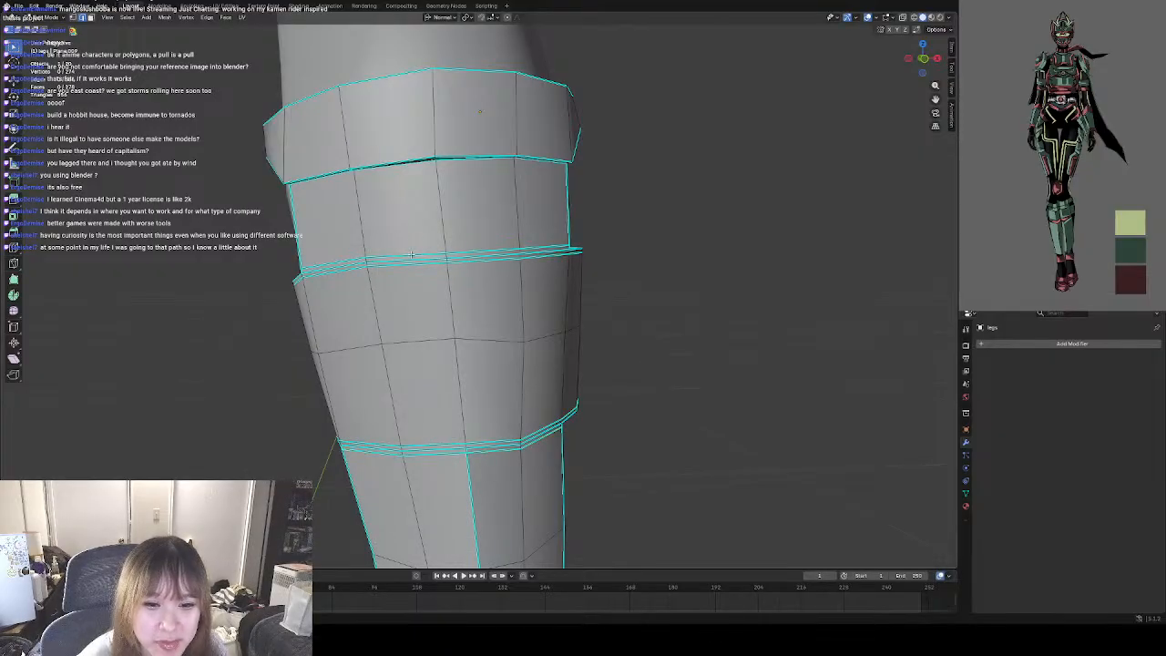
Select the middle edges of the calf band's upper border across the front and move them slightly inward to form a groove.
{"action": "middle_click_drag", "start_coordinate": [524, 261], "coordinate": [494, 267]}
{"action": "middle_click_drag", "start_coordinate": [387, 287], "coordinate": [304, 273]}
{"action": "left_click", "coordinate": [295, 260]}
{"action": "left_click", "coordinate": [289, 289]}
{"action": "left_click", "coordinate": [361, 295], "text": "alt"}
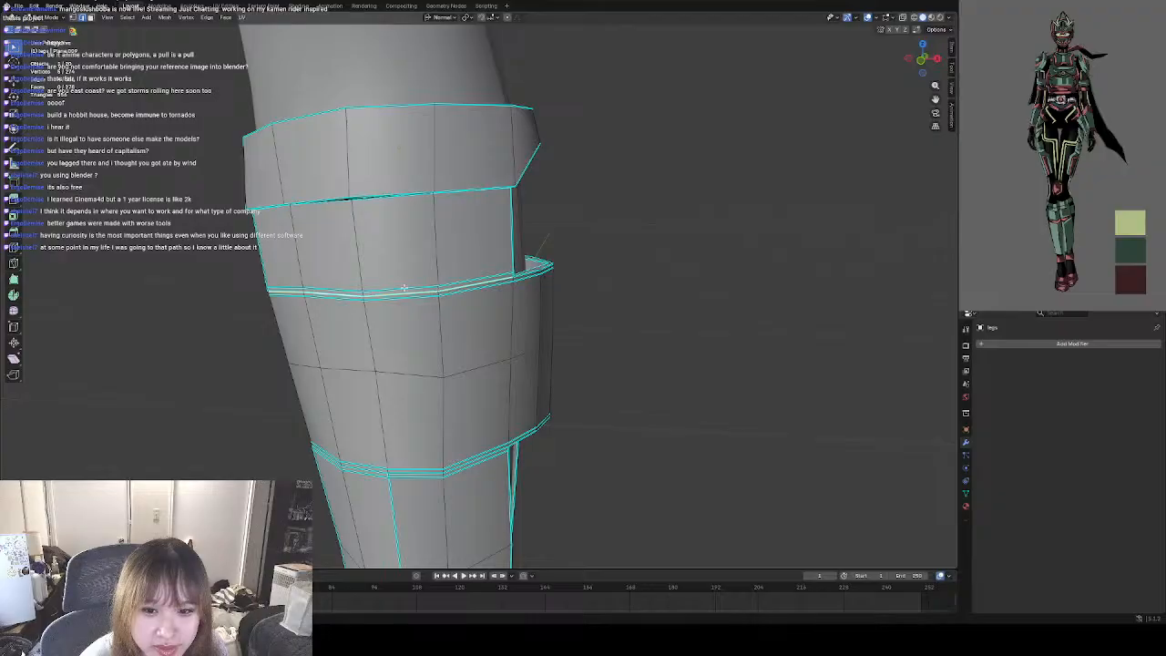
{"action": "left_click", "coordinate": [630, 267]}
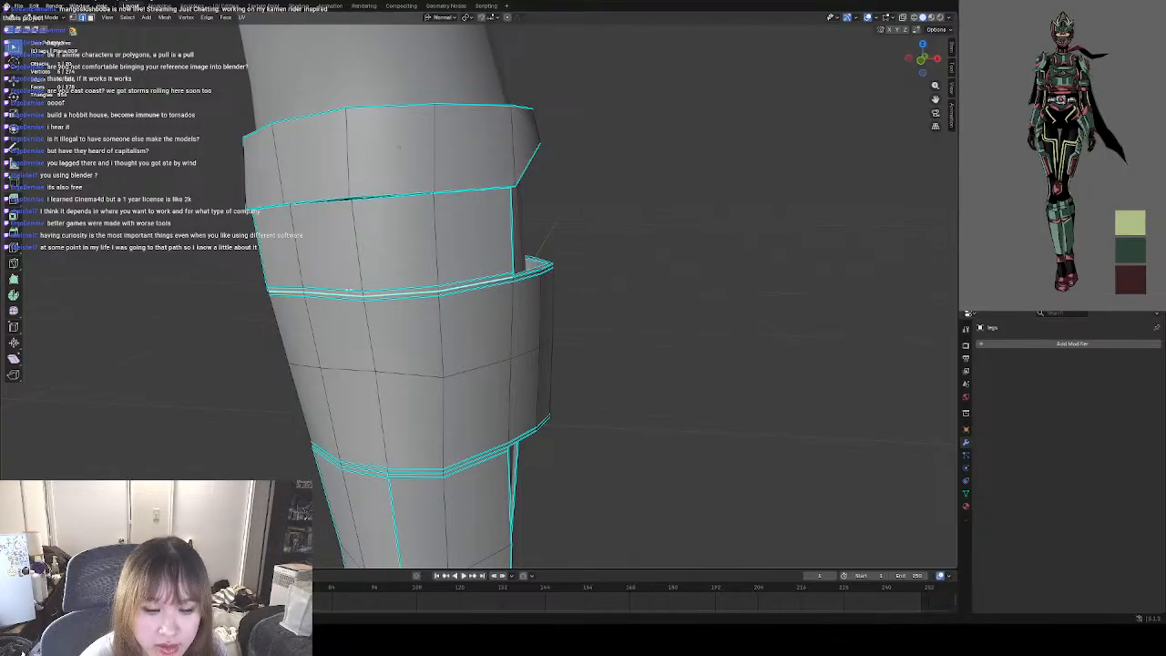
{"action": "scroll", "coordinate": [397, 294], "scroll_direction": "up", "scroll_amount": 3}
{"action": "middle_click_drag", "start_coordinate": [381, 333], "coordinate": [181, 255]}
{"action": "left_click", "coordinate": [14, 82]}
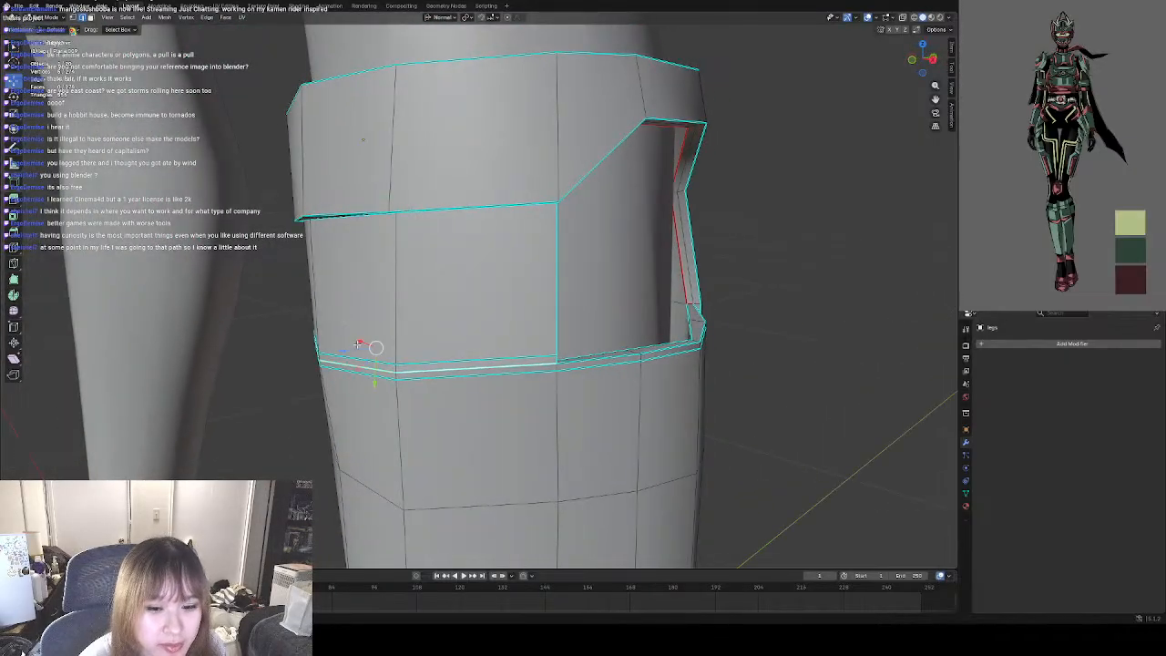
{"action": "left_click_drag", "start_coordinate": [347, 350], "coordinate": [351, 349]}
{"action": "left_click", "coordinate": [787, 388]}
{"action": "middle_click_drag", "start_coordinate": [786, 388], "coordinate": [866, 375]}
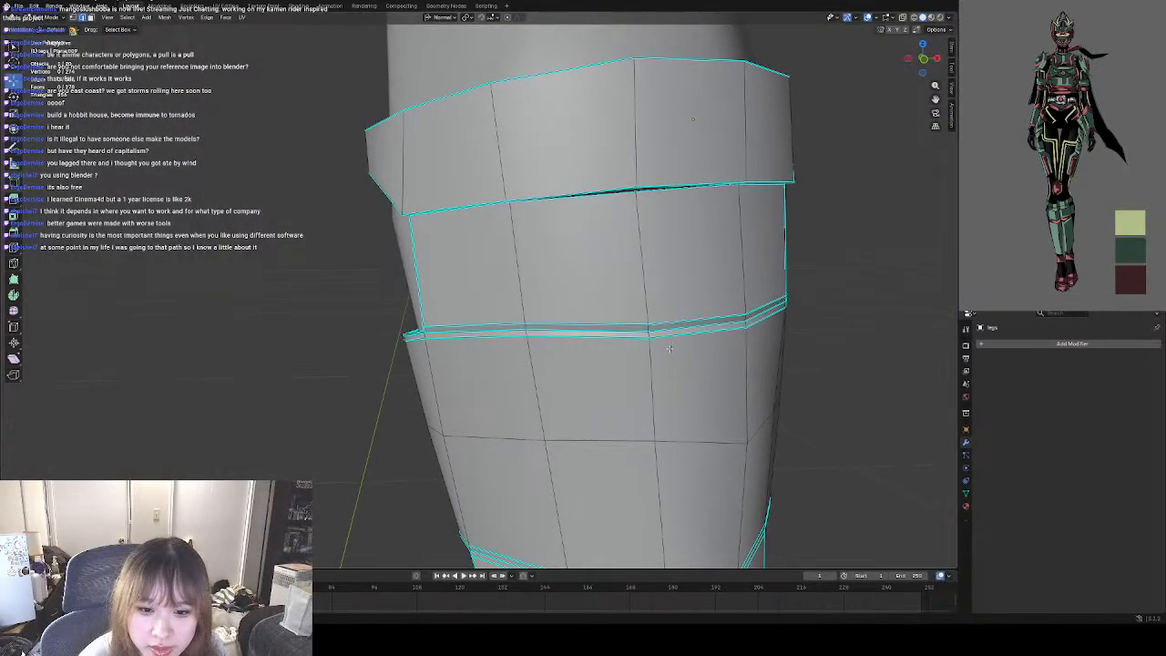
Select the middle edges of the calf band's lower border across the front and move them slightly inward as a matching groove.
{"action": "middle_click_drag", "start_coordinate": [704, 336], "coordinate": [437, 403], "text": "shift"}
{"action": "scroll", "coordinate": [438, 402], "scroll_direction": "up", "scroll_amount": 2}
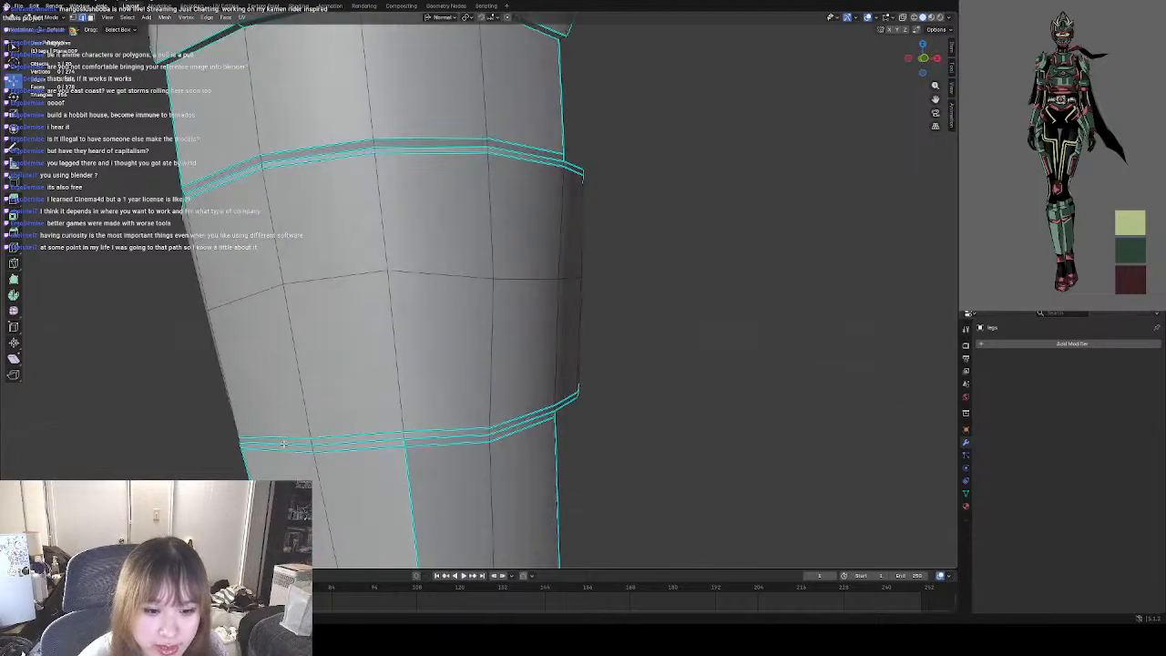
{"action": "left_click", "coordinate": [285, 445]}
{"action": "left_click", "coordinate": [365, 445], "text": "shift"}
{"action": "left_click", "coordinate": [449, 438], "text": "shift"}
{"action": "left_click", "coordinate": [513, 427], "text": "shift"}
{"action": "middle_click_drag", "start_coordinate": [521, 425], "coordinate": [413, 424]}
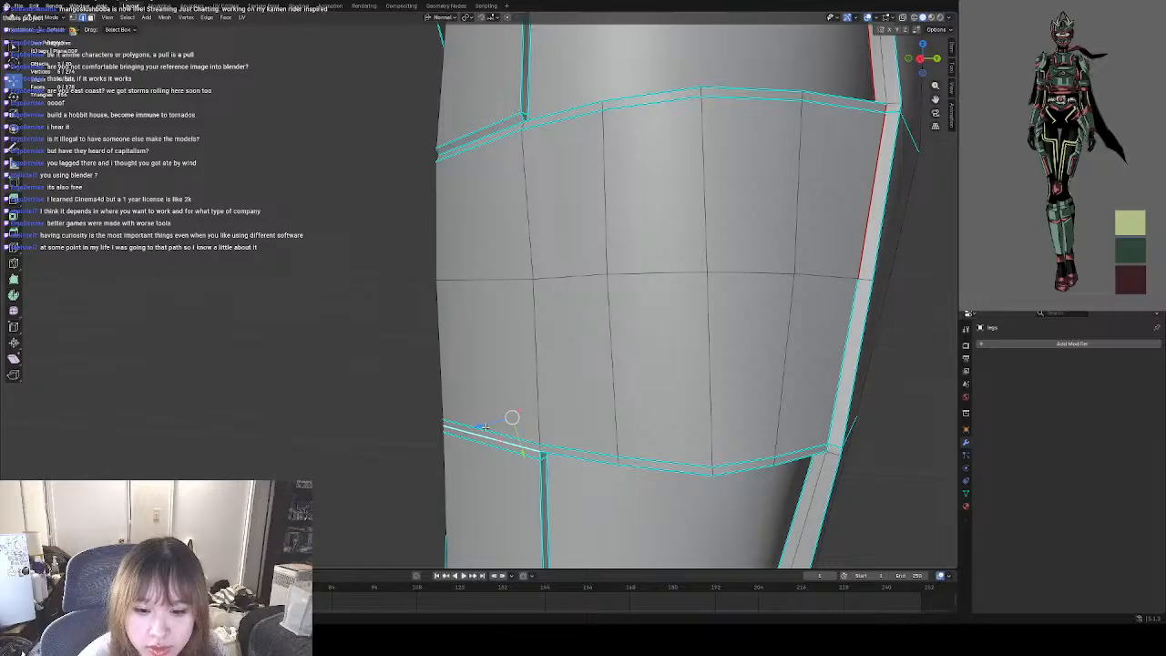
{"action": "left_click_drag", "start_coordinate": [484, 427], "coordinate": [489, 431]}
{"action": "left_click", "coordinate": [373, 432]}
{"action": "middle_click_drag", "start_coordinate": [371, 431], "coordinate": [388, 427]}
{"action": "scroll", "coordinate": [387, 427], "scroll_direction": "down", "scroll_amount": 5}
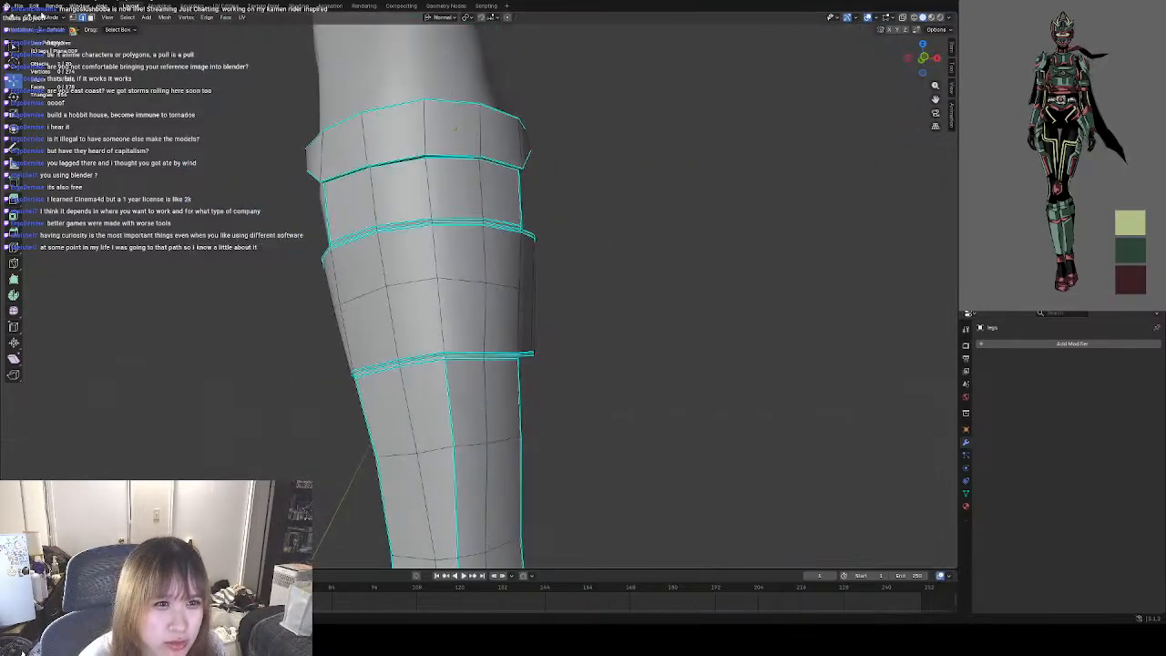
Check the grooves in Object Mode, then clear the sharp marking from the upper border's edges across the back of the guard.
{"action": "key", "text": "Tab"}
{"action": "left_click", "coordinate": [624, 246]}
{"action": "scroll", "coordinate": [602, 256], "scroll_direction": "down", "scroll_amount": 3}
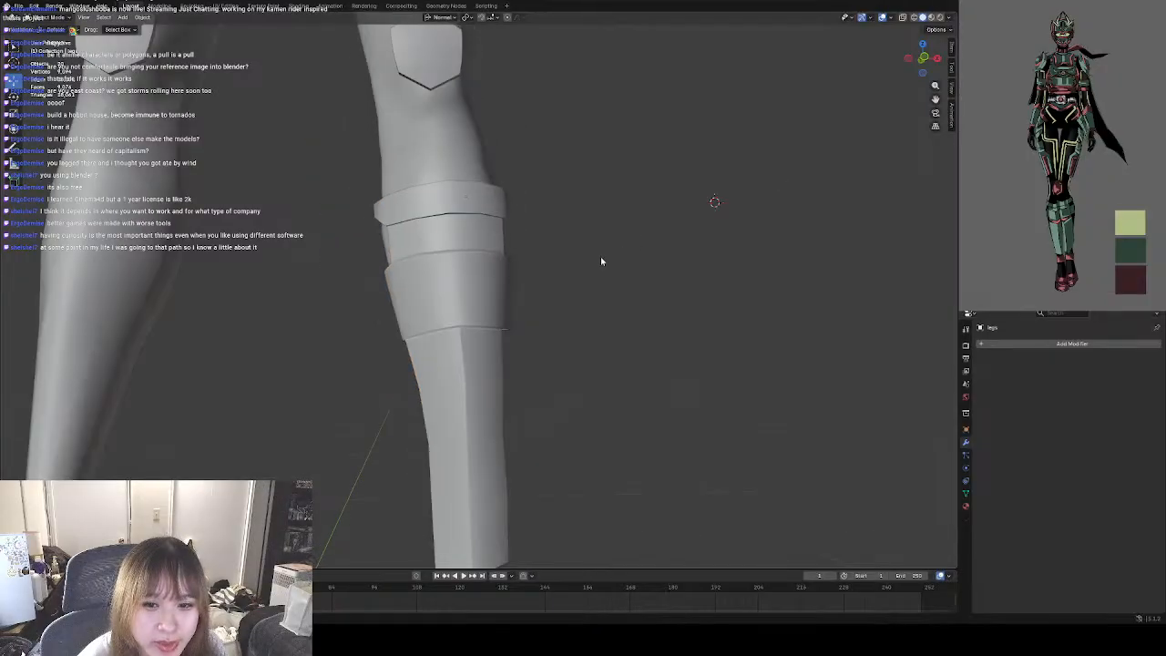
{"action": "middle_click_drag", "start_coordinate": [600, 256], "coordinate": [566, 278]}
{"action": "left_click", "coordinate": [566, 281]}
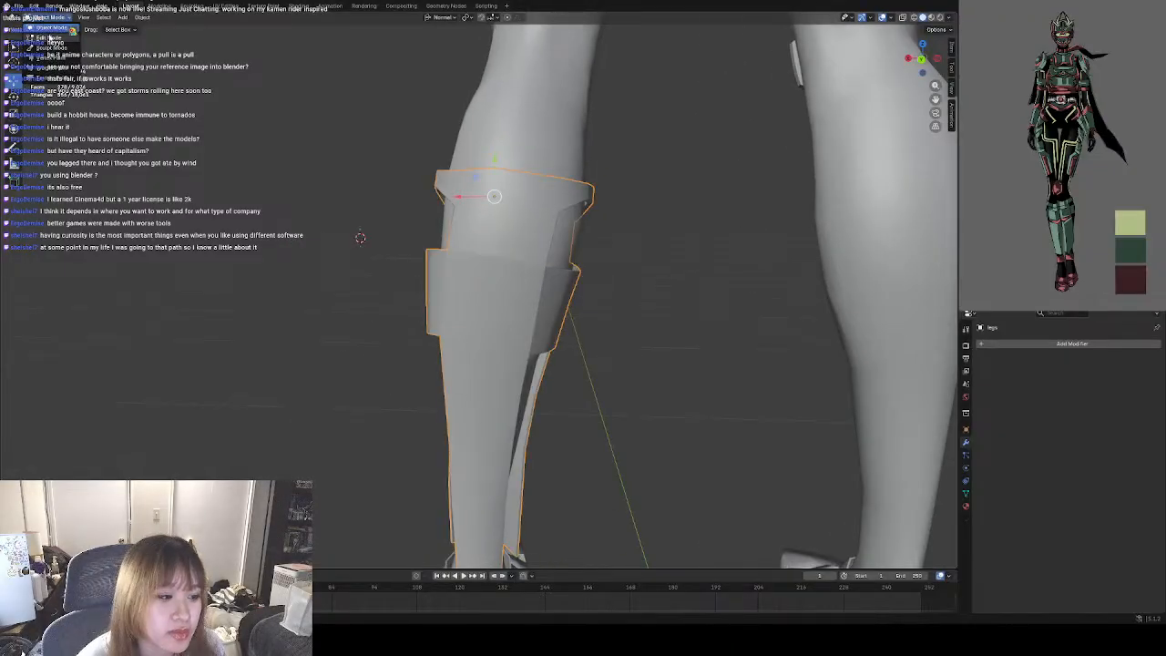
{"action": "key", "text": "Tab"}
{"action": "scroll", "coordinate": [466, 267], "scroll_direction": "up", "scroll_amount": 4}
{"action": "left_click", "coordinate": [453, 218], "text": "alt"}
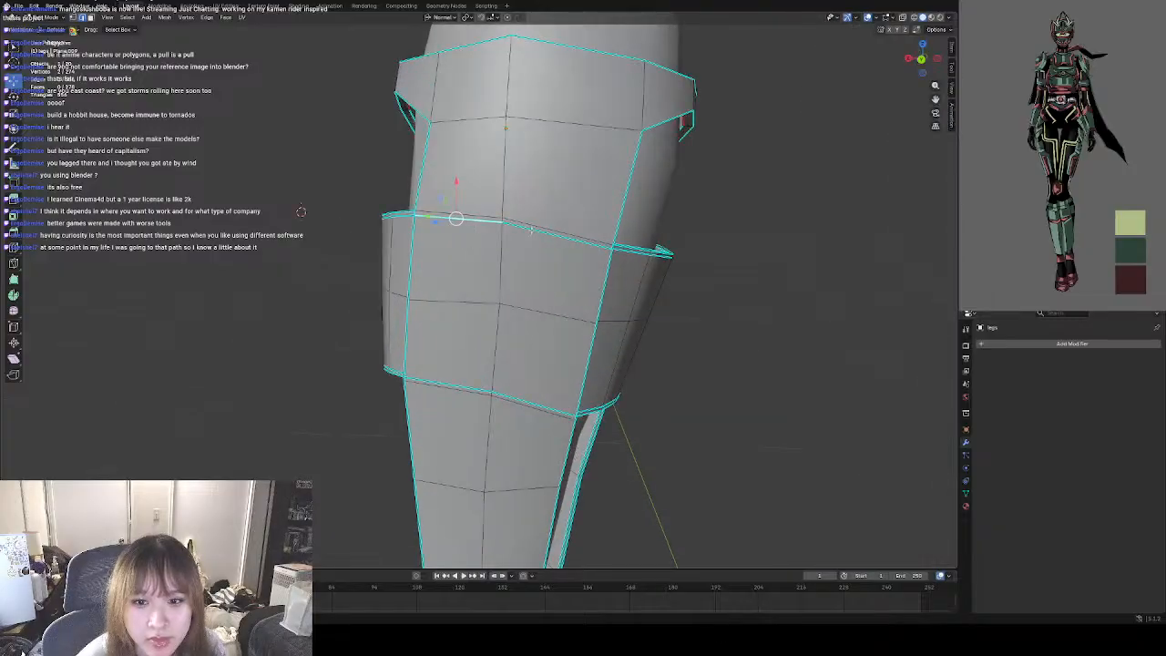
{"action": "right_click", "coordinate": [519, 245]}
{"action": "left_click", "coordinate": [525, 426]}
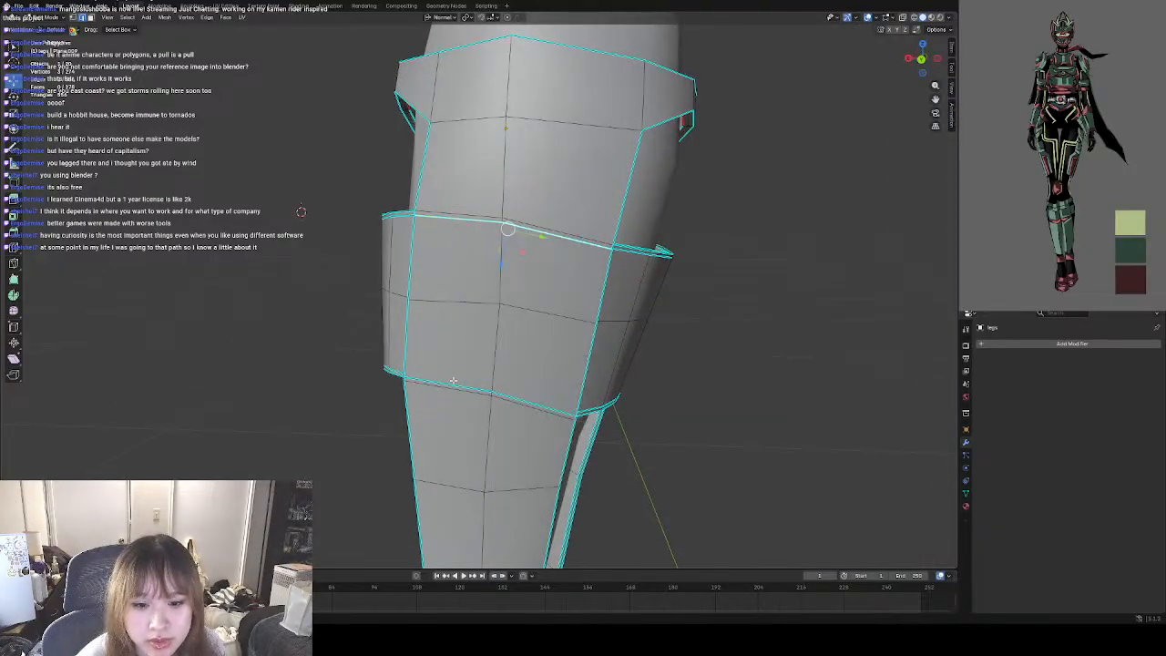
Clear the sharp marking from the lower border's edges and the remaining upper border edges across the back of the guard.
{"action": "right_click", "coordinate": [483, 390]}
{"action": "left_click", "coordinate": [494, 400]}
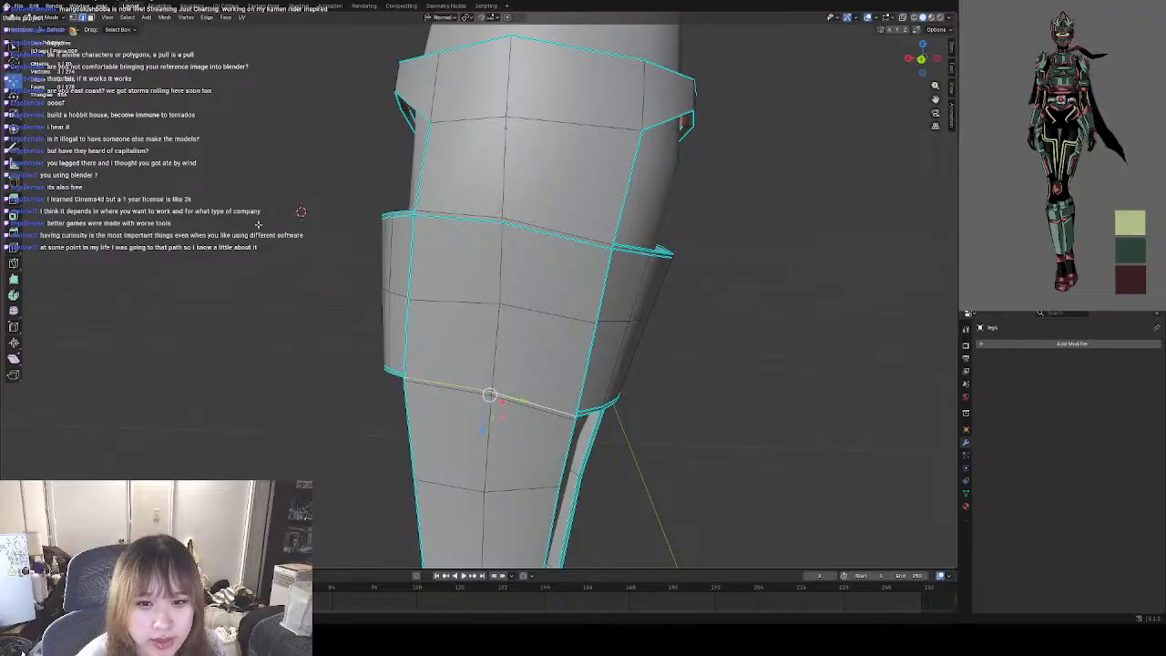
{"action": "left_click", "coordinate": [457, 223], "text": "alt"}
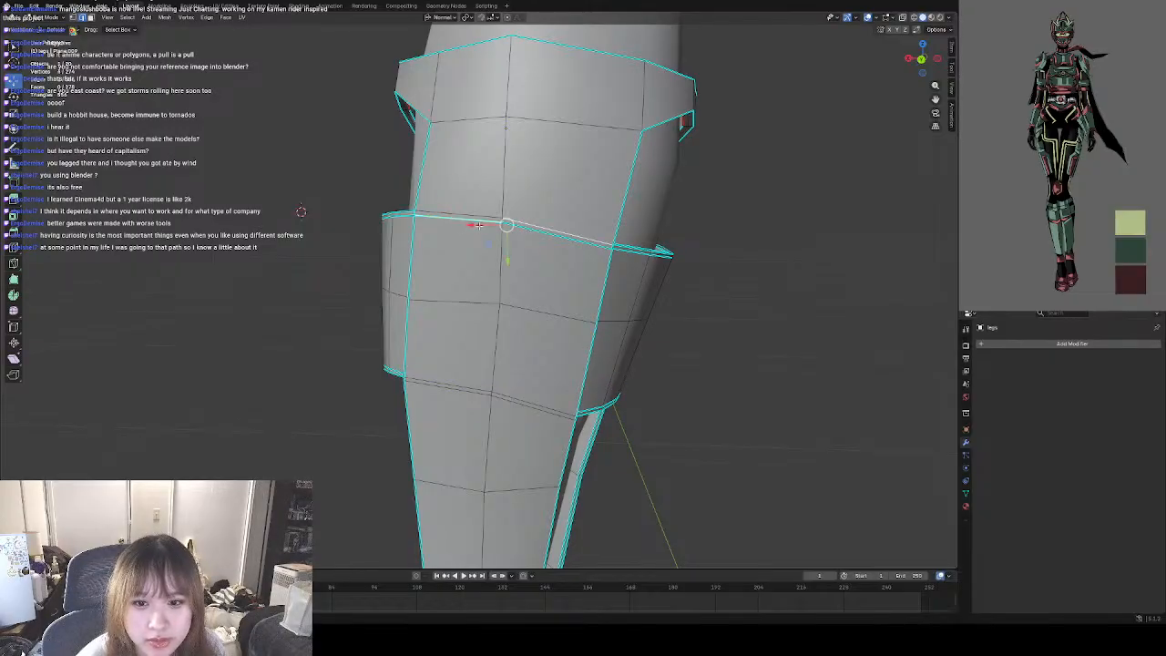
{"action": "right_click", "coordinate": [510, 278]}
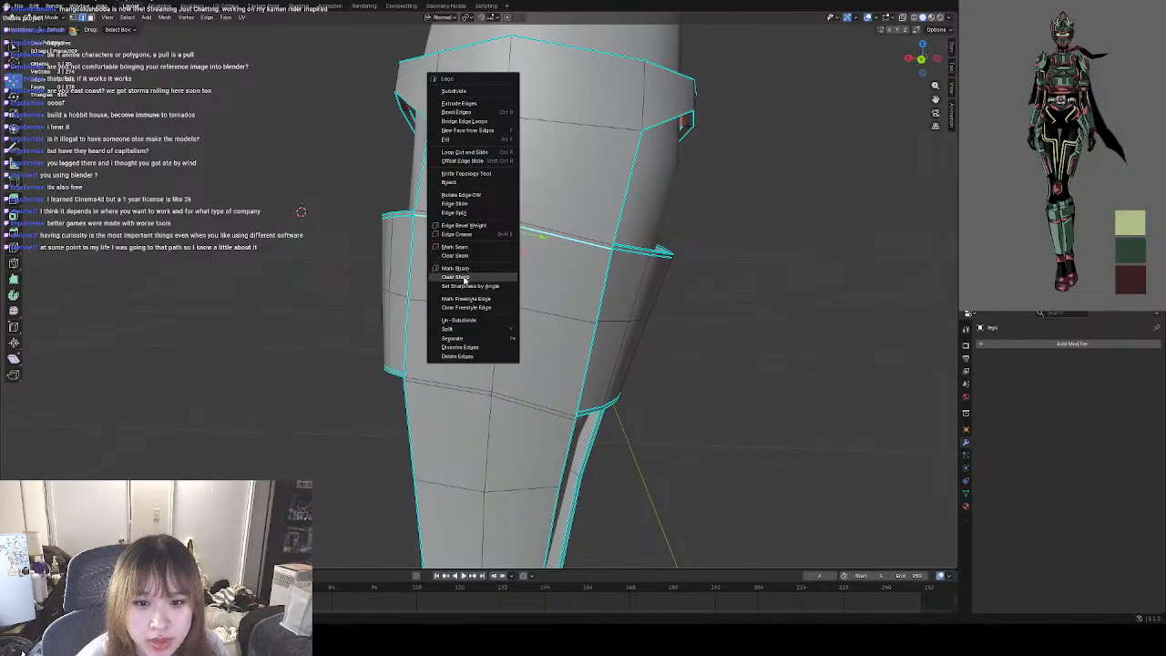
{"action": "left_click", "coordinate": [513, 280]}
{"action": "left_click", "coordinate": [194, 276]}
Examine the shading and topology of the guard's back, inner side and front in both Object Mode and Edit Mode.
{"action": "middle_click_drag", "start_coordinate": [201, 275], "coordinate": [332, 278]}
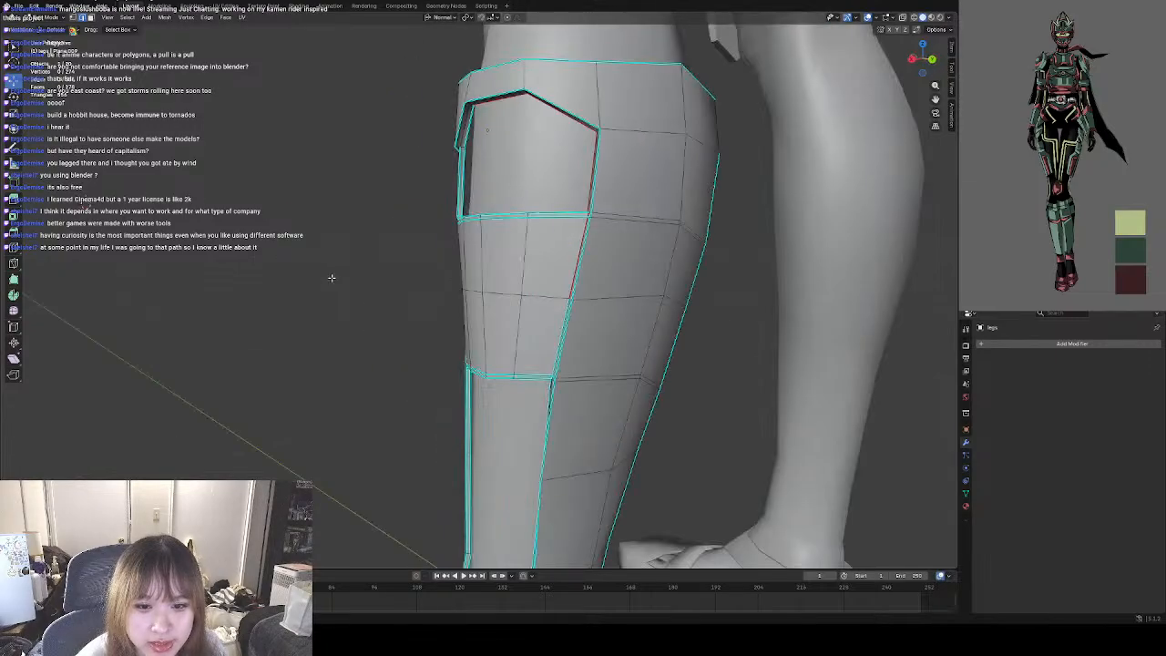
{"action": "middle_click_drag", "start_coordinate": [332, 237], "coordinate": [331, 181]}
{"action": "key", "text": "Tab"}
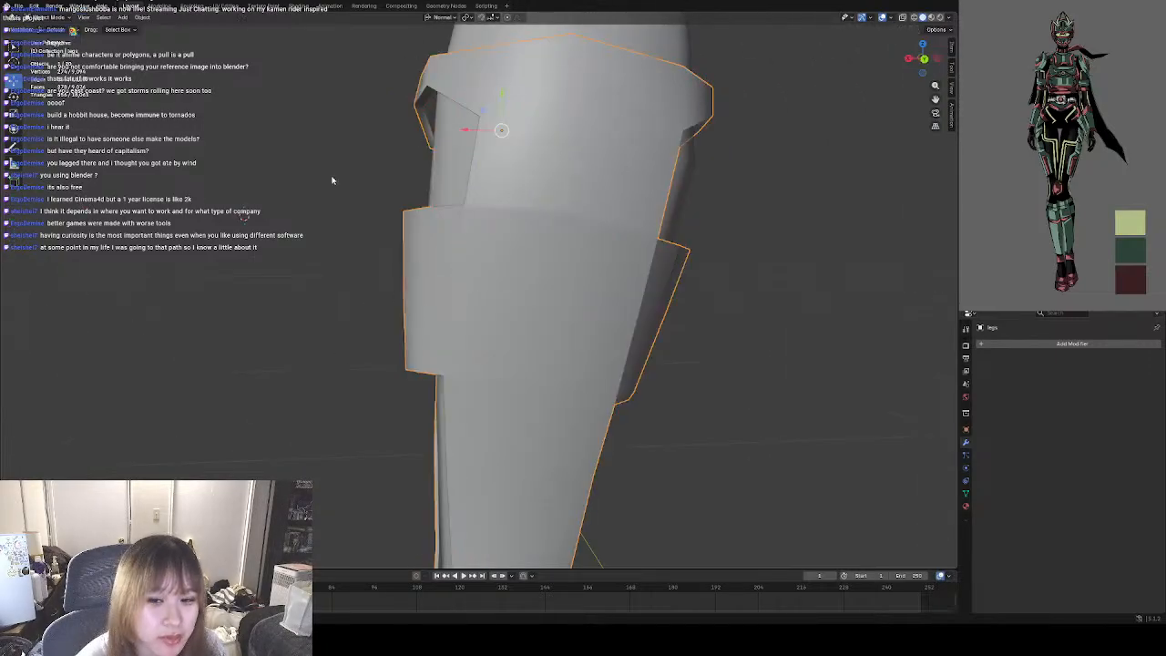
{"action": "scroll", "coordinate": [285, 289], "scroll_direction": "down", "scroll_amount": 6}
{"action": "middle_click_drag", "start_coordinate": [398, 289], "coordinate": [361, 293]}
{"action": "scroll", "coordinate": [359, 228], "scroll_direction": "up", "scroll_amount": 4}
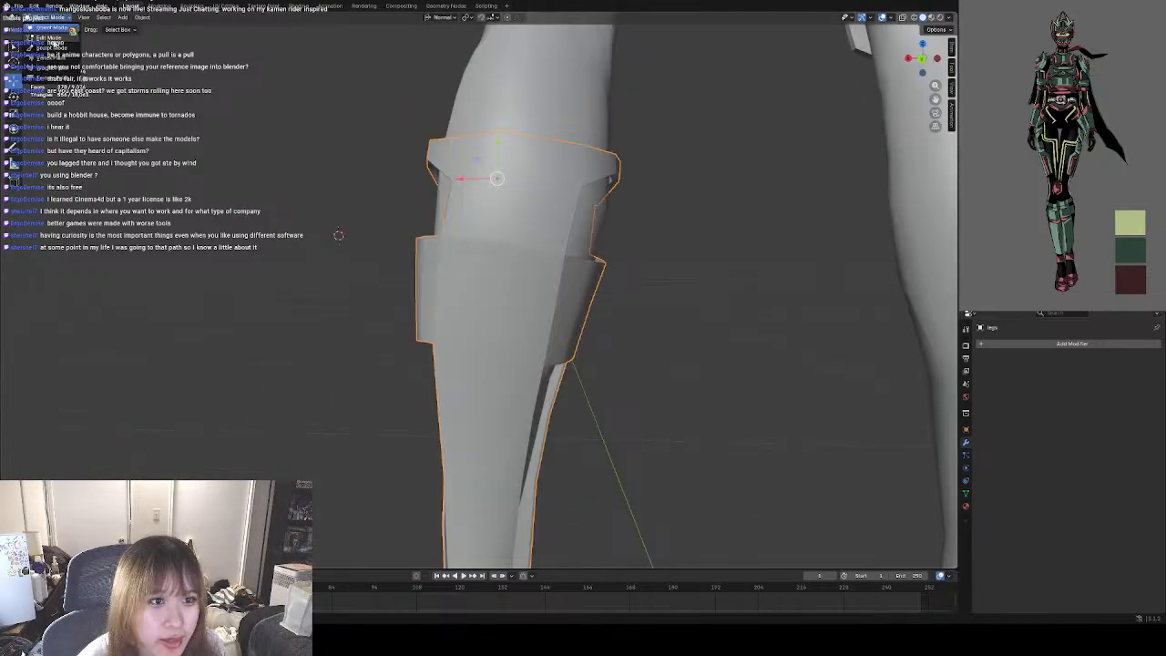
{"action": "key", "text": "Tab"}
{"action": "middle_click_drag", "start_coordinate": [344, 210], "coordinate": [511, 265]}
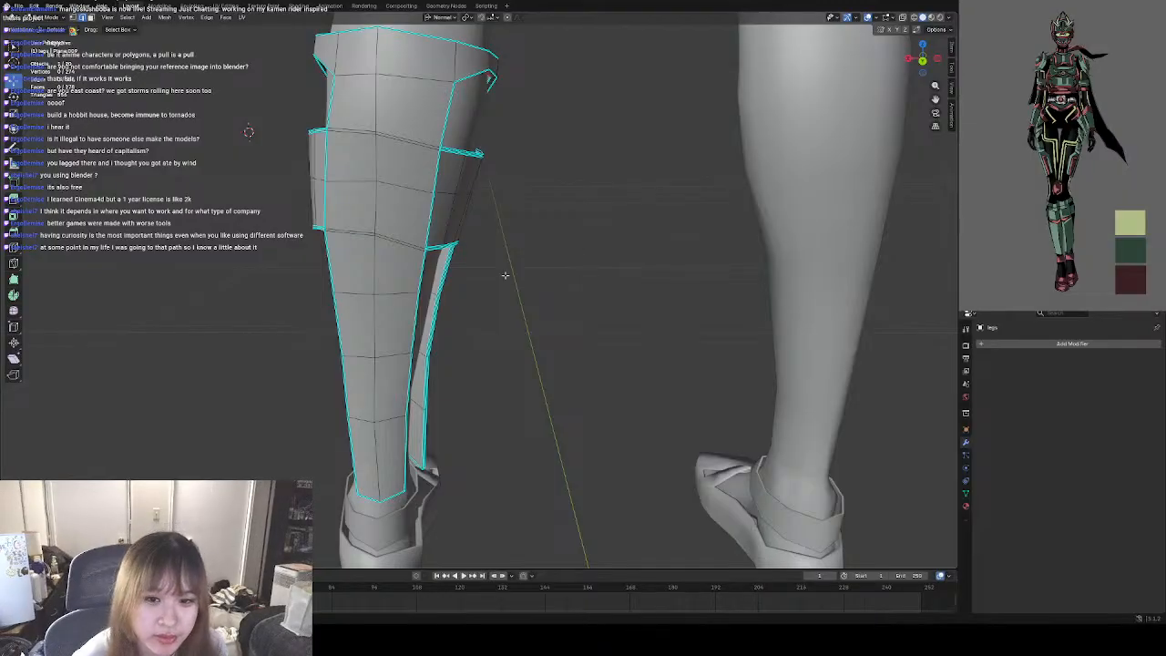
{"action": "scroll", "coordinate": [490, 288], "scroll_direction": "down", "scroll_amount": 3}
{"action": "scroll", "coordinate": [490, 288], "scroll_direction": "up", "scroll_amount": 3}
{"action": "middle_click_drag", "start_coordinate": [502, 298], "coordinate": [583, 323]}
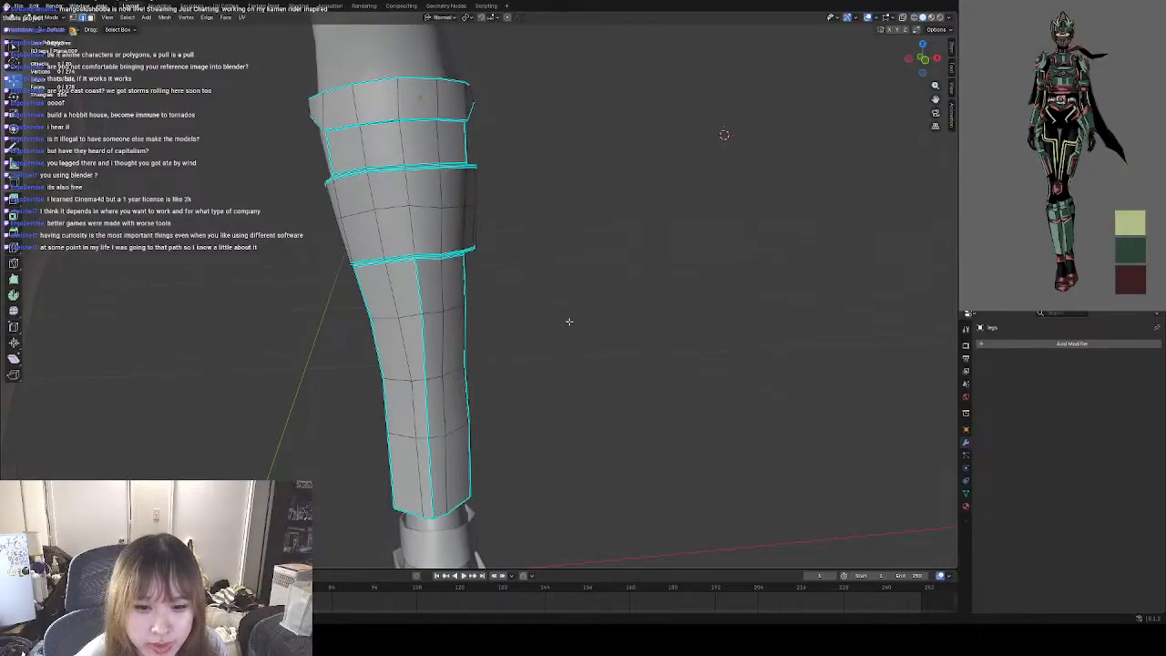
Return to Object Mode and review the left shin guard from the front, both deselected and selected, against the bare right leg.
{"action": "scroll", "coordinate": [566, 320], "scroll_direction": "down", "scroll_amount": 2}
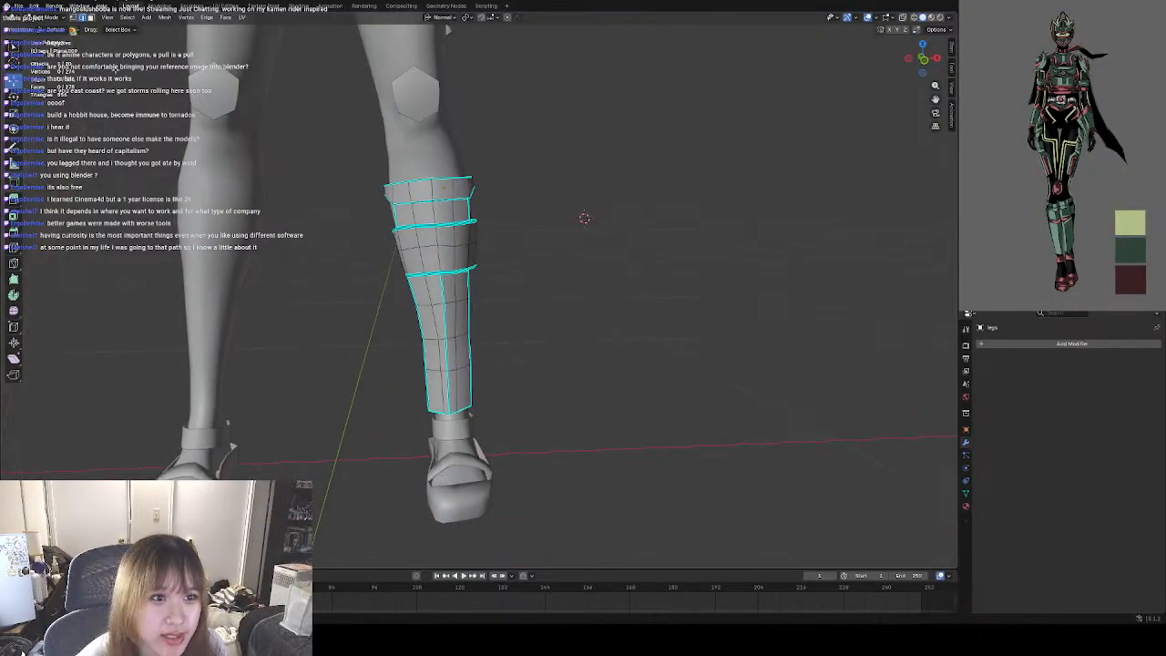
{"action": "key", "text": "Tab"}
{"action": "left_click", "coordinate": [499, 309]}
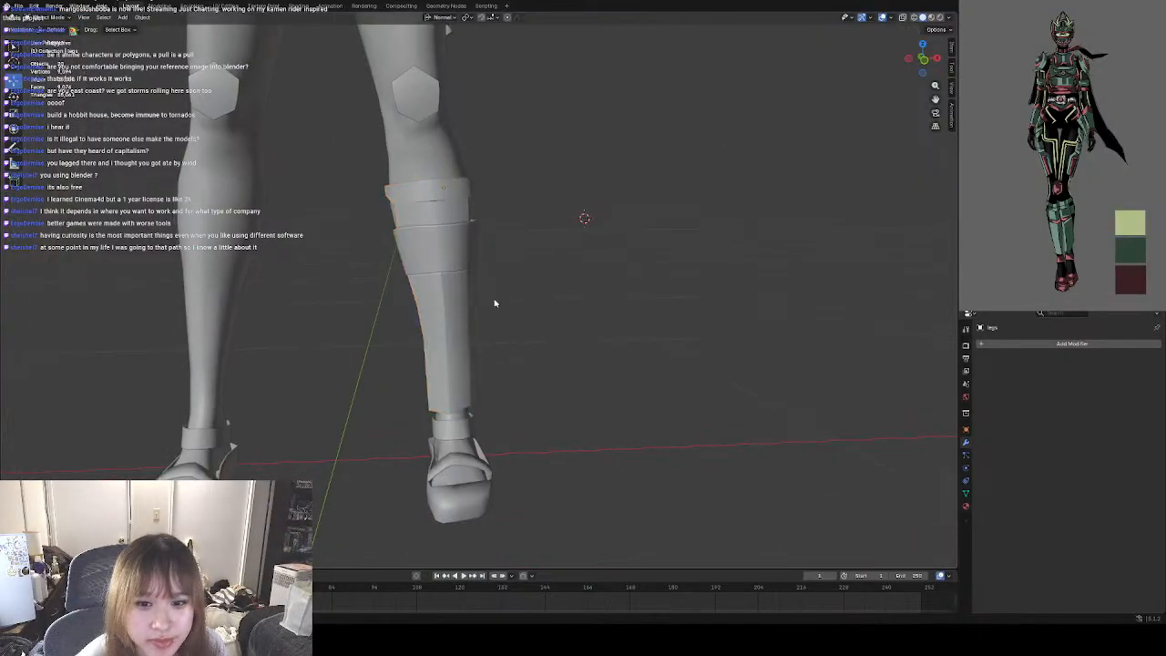
{"action": "scroll", "coordinate": [488, 291], "scroll_direction": "down", "scroll_amount": 3}
{"action": "scroll", "coordinate": [487, 289], "scroll_direction": "up", "scroll_amount": 6}
{"action": "middle_click_drag", "start_coordinate": [486, 289], "coordinate": [456, 228]}
{"action": "left_click", "coordinate": [451, 223]}
{"action": "scroll", "coordinate": [571, 257], "scroll_direction": "down", "scroll_amount": 5}
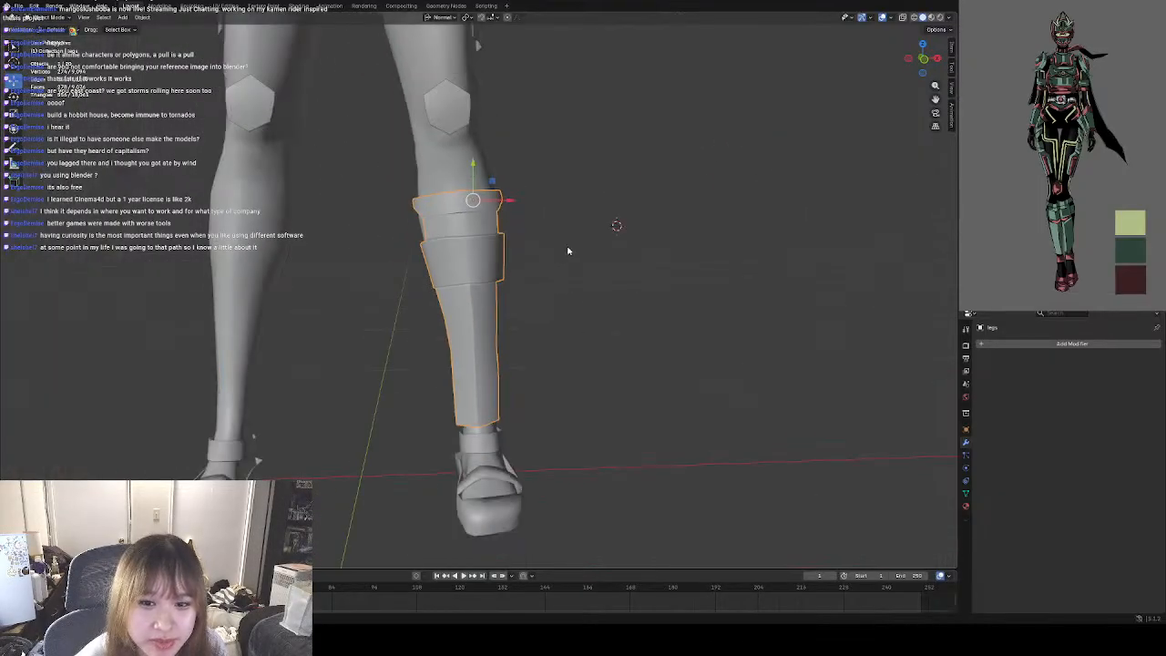
{"action": "middle_click_drag", "start_coordinate": [567, 252], "coordinate": [520, 262]}
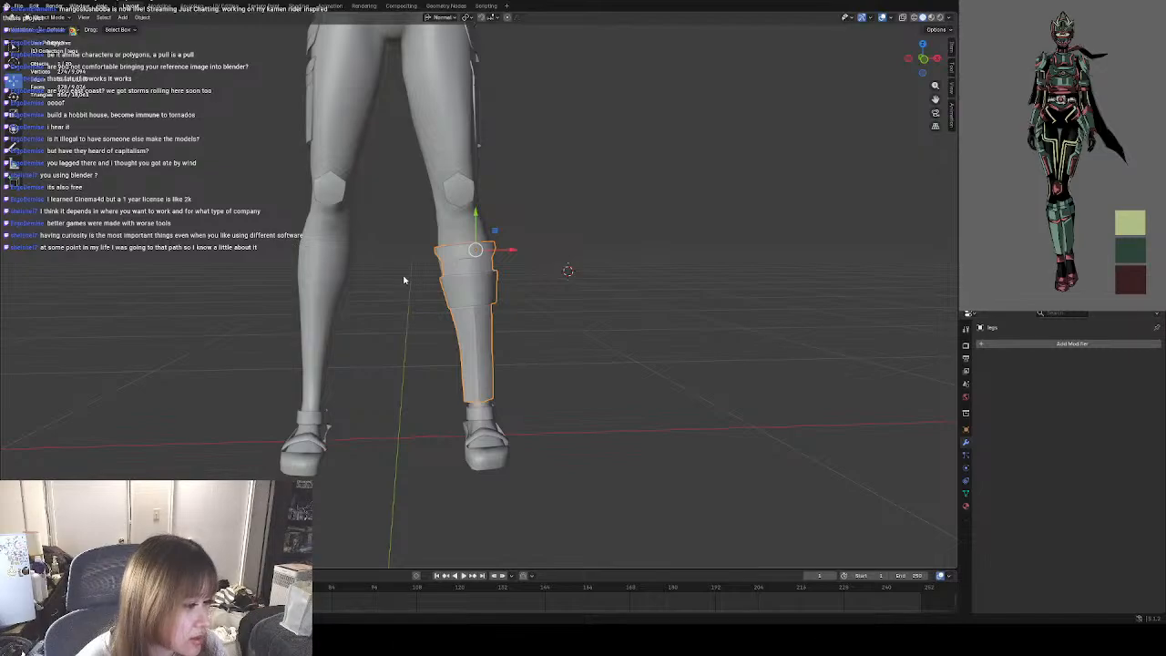
Try adding an X-axis Mirror modifier to the left shin guard, and undo it.
{"action": "left_click", "coordinate": [1072, 343]}
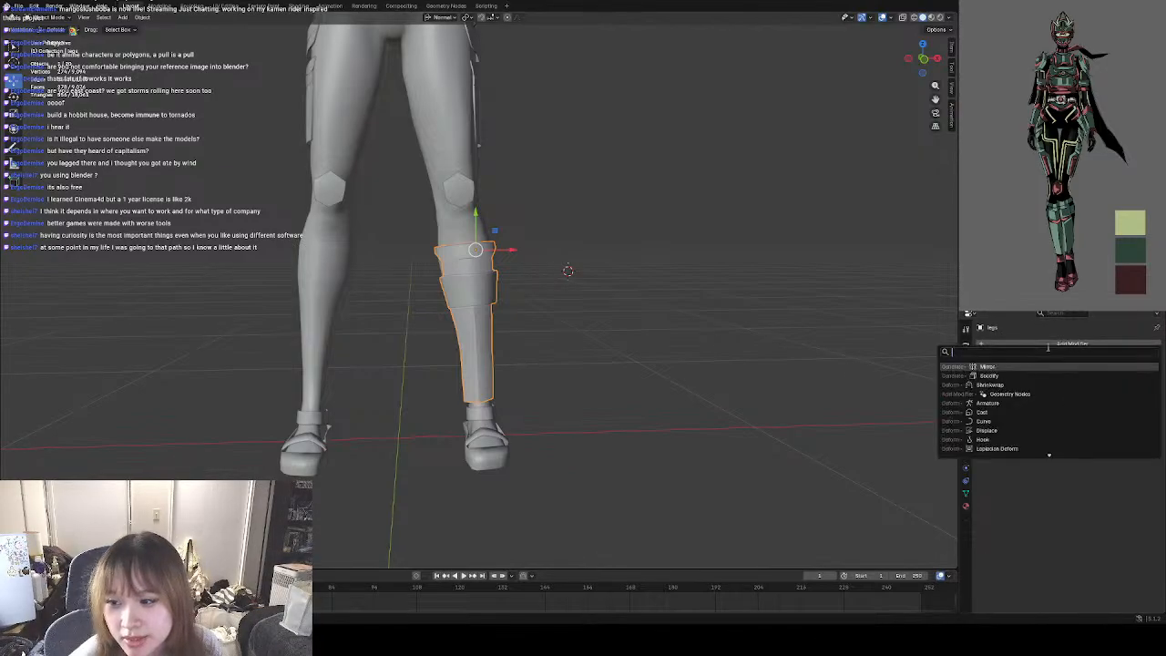
{"action": "left_click", "coordinate": [1028, 372]}
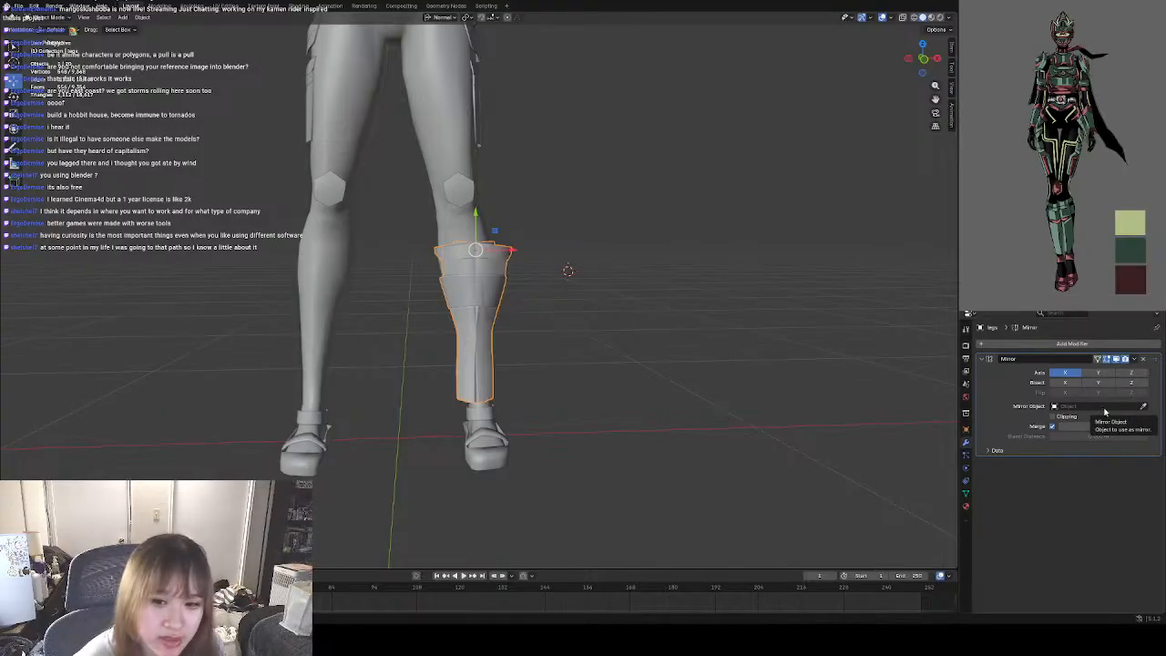
{"action": "left_click", "coordinate": [728, 436]}
{"action": "key", "text": "ctrl+z"}
{"action": "key", "text": "ctrl+z"}
{"action": "left_click", "coordinate": [734, 409]}
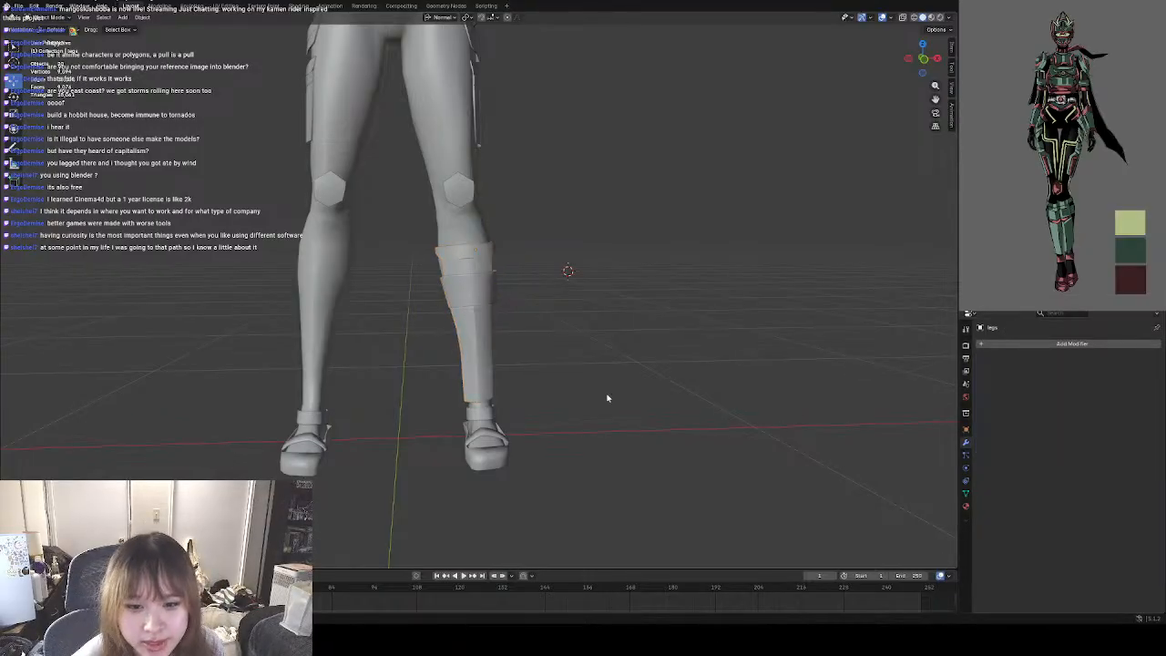
Enter Edit Mode on the left shin guard and cut a new horizontal edge loop just below the uppermost loop of the lower panel.
{"action": "scroll", "coordinate": [494, 307], "scroll_direction": "up", "scroll_amount": 6}
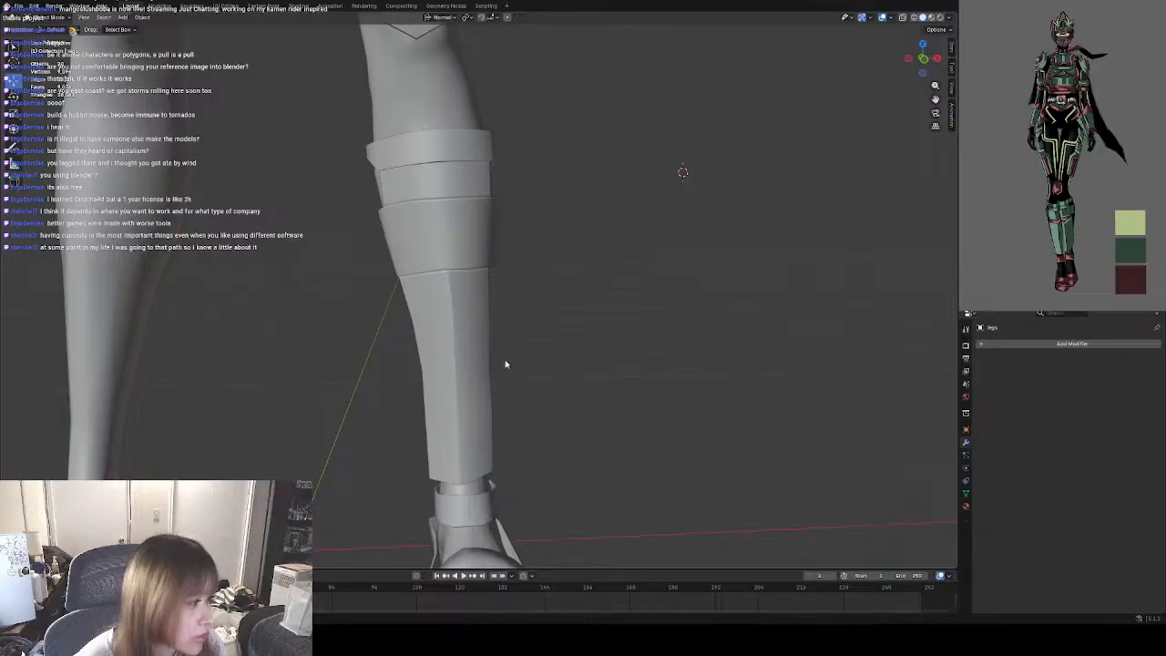
{"action": "scroll", "coordinate": [442, 255], "scroll_direction": "up", "scroll_amount": 4}
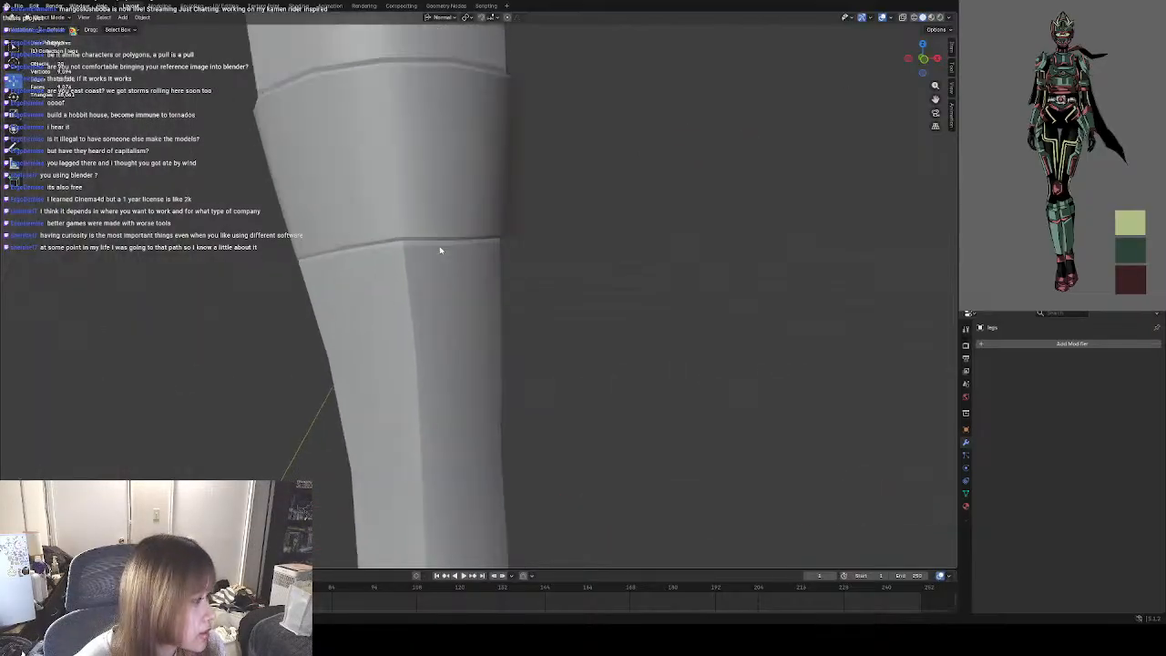
{"action": "left_click", "coordinate": [452, 275]}
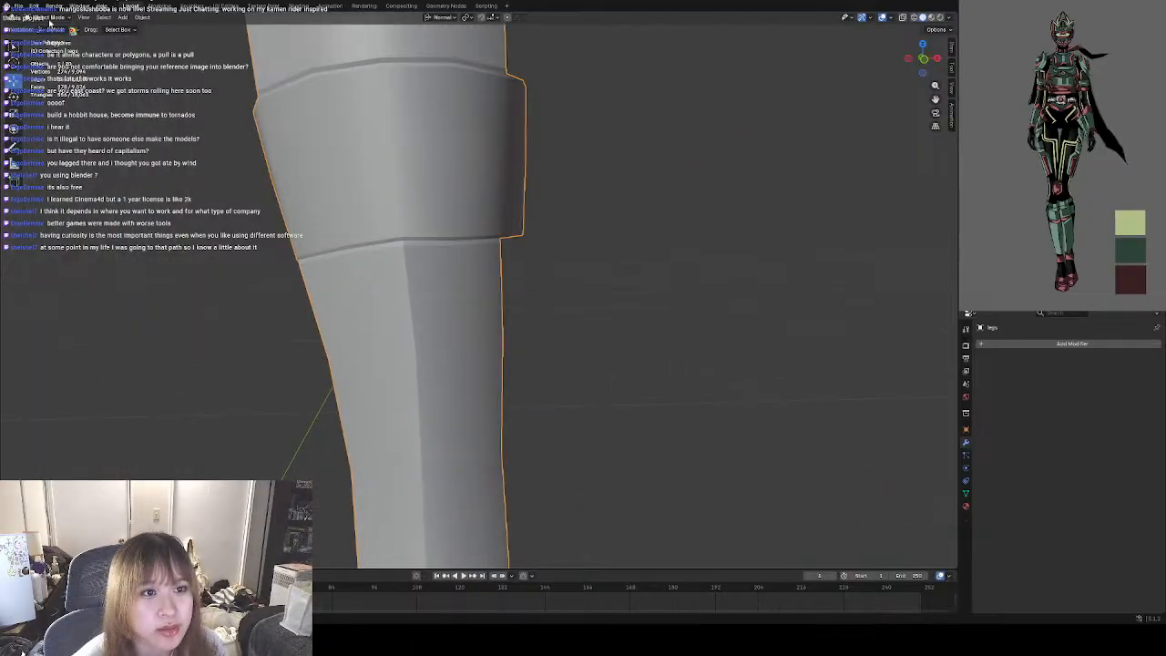
{"action": "key", "text": "Tab"}
{"action": "scroll", "coordinate": [446, 267], "scroll_direction": "down", "scroll_amount": 1}
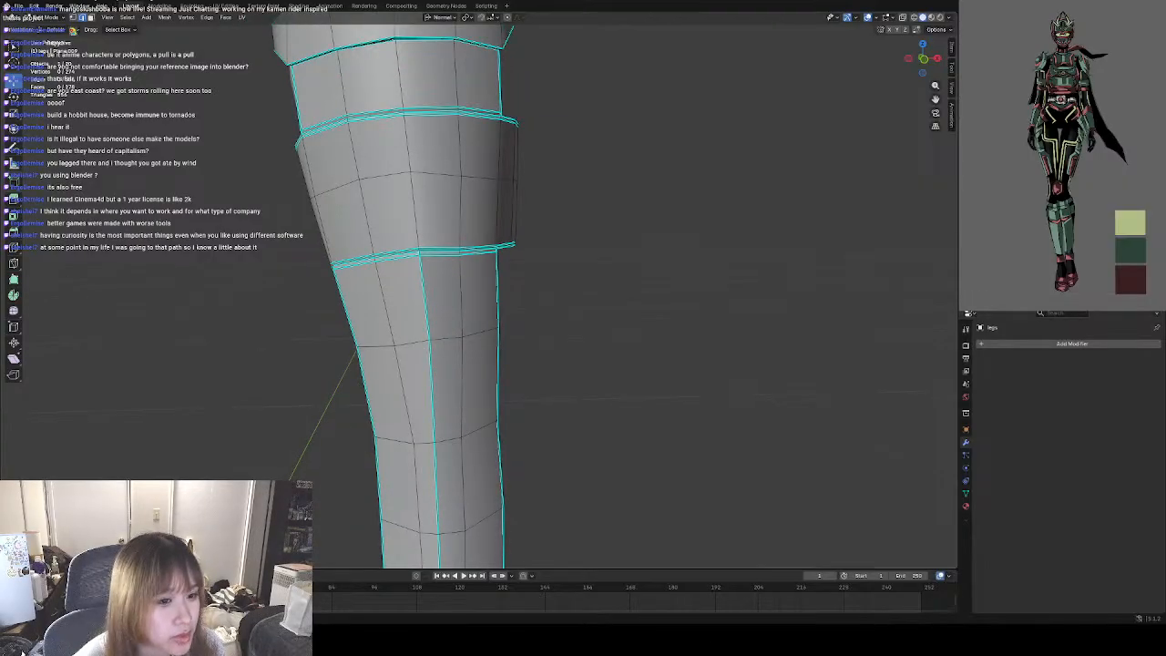
{"action": "left_click", "coordinate": [17, 252]}
{"action": "middle_click_drag", "start_coordinate": [448, 397], "coordinate": [418, 332], "text": "shift"}
{"action": "left_click_drag", "start_coordinate": [451, 345], "coordinate": [453, 294]}
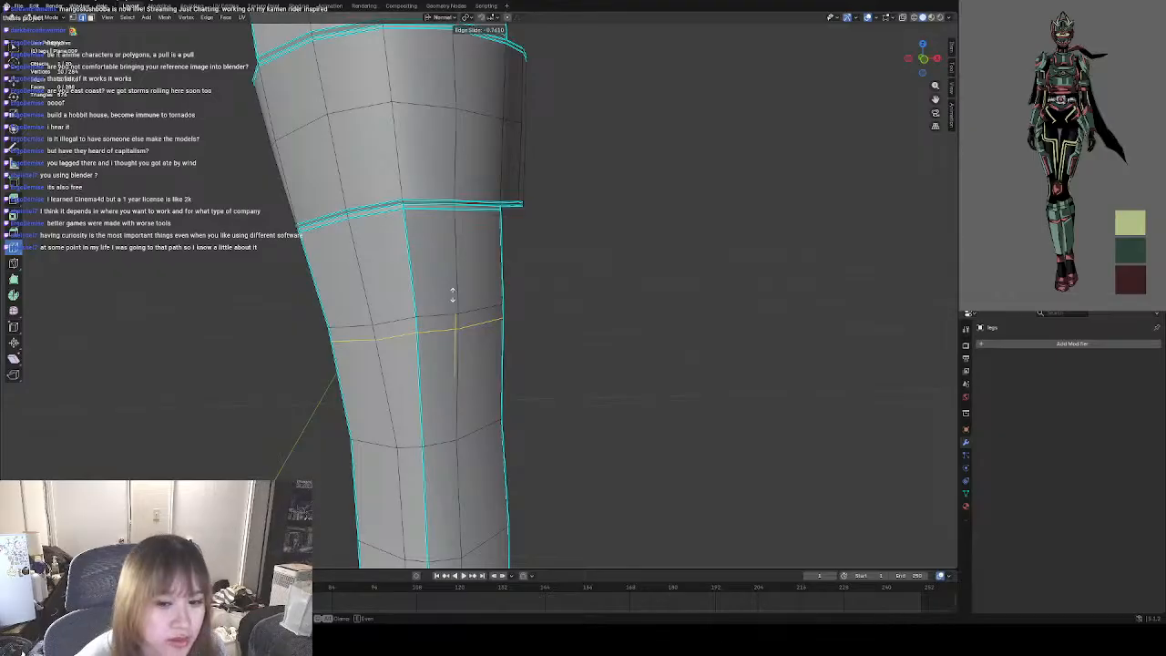
{"action": "left_click_drag", "start_coordinate": [453, 293], "coordinate": [447, 304]}
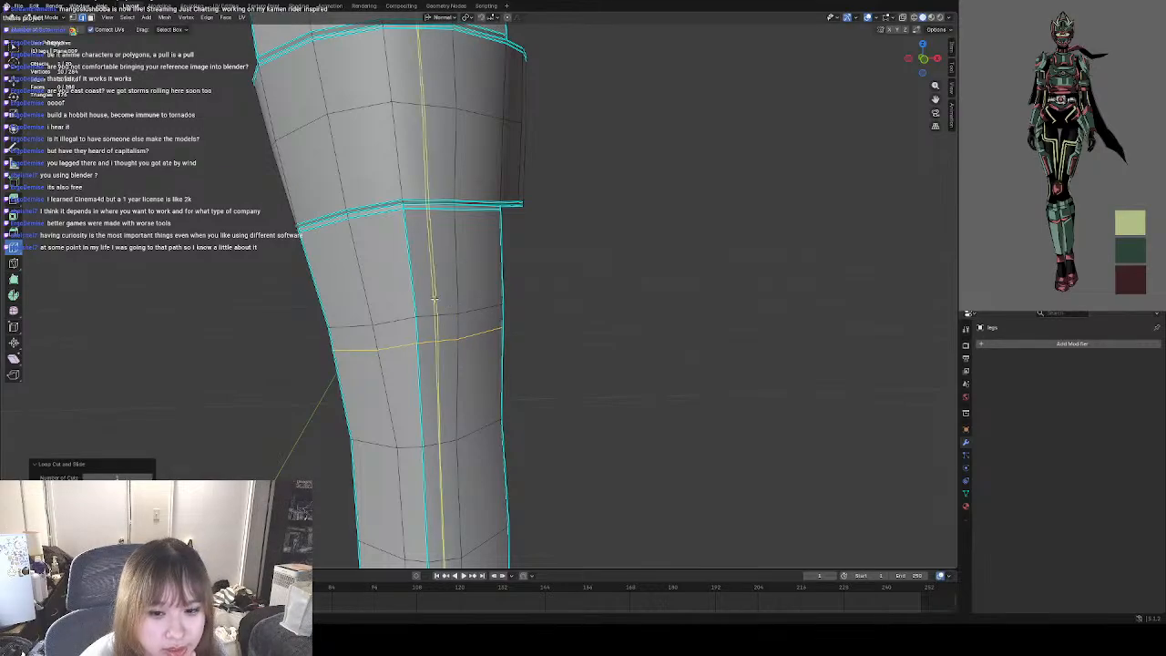
Lower the vertices of the two close horizontal loops around the guard's central ridge so both loops dip towards the middle.
{"action": "left_click", "coordinate": [73, 18]}
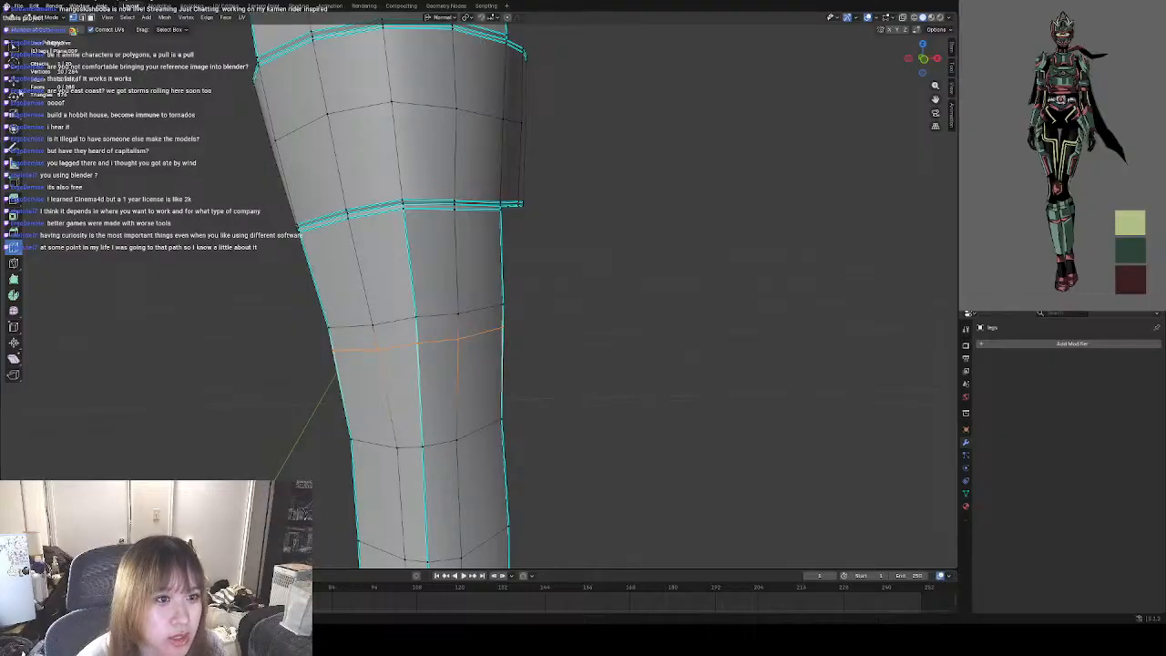
{"action": "left_click", "coordinate": [14, 81]}
{"action": "left_click", "coordinate": [417, 343]}
{"action": "mouse_move", "coordinate": [418, 345]}
{"action": "left_mouse_down"}
{"action": "mouse_move", "coordinate": [418, 362]}
{"action": "mouse_move", "coordinate": [415, 325]}
{"action": "left_mouse_up"}
{"action": "left_click", "coordinate": [378, 350]}
{"action": "left_click", "coordinate": [457, 341], "text": "shift"}
{"action": "left_click", "coordinate": [416, 317]}
{"action": "left_click", "coordinate": [400, 325]}
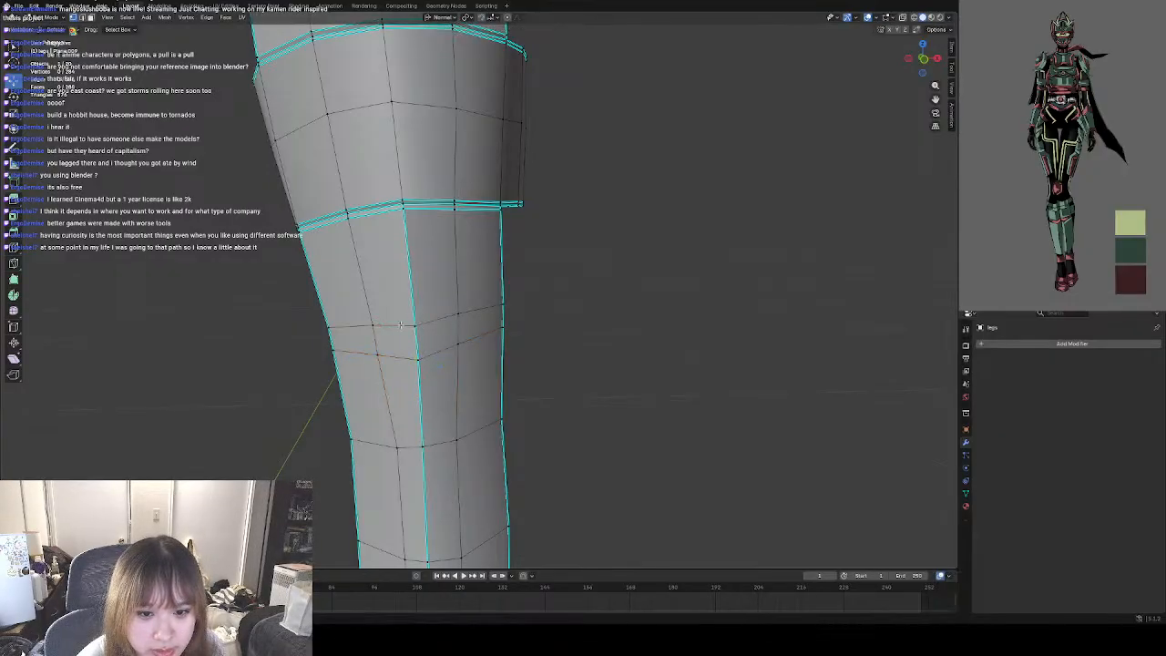
Raise the upper loop's vertices slightly at both side borders of the guard.
{"action": "left_click", "coordinate": [330, 326]}
{"action": "left_click_drag", "start_coordinate": [328, 327], "coordinate": [325, 328]}
{"action": "left_click", "coordinate": [502, 304]}
{"action": "left_click_drag", "start_coordinate": [502, 304], "coordinate": [502, 299]}
{"action": "left_click", "coordinate": [328, 323]}
{"action": "left_click_drag", "start_coordinate": [328, 323], "coordinate": [327, 319]}
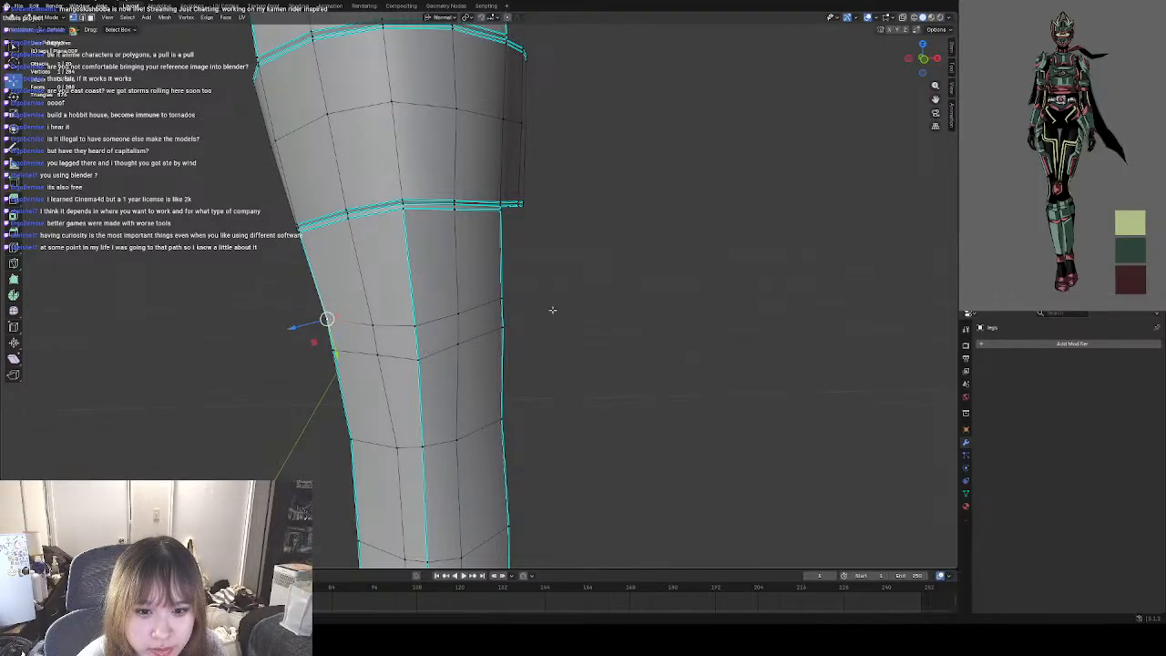
Select the four side-border vertices of the two close horizontal loops and nudge them slightly as a group.
{"action": "left_click", "coordinate": [565, 342]}
{"action": "middle_click_drag", "start_coordinate": [568, 338], "coordinate": [537, 338]}
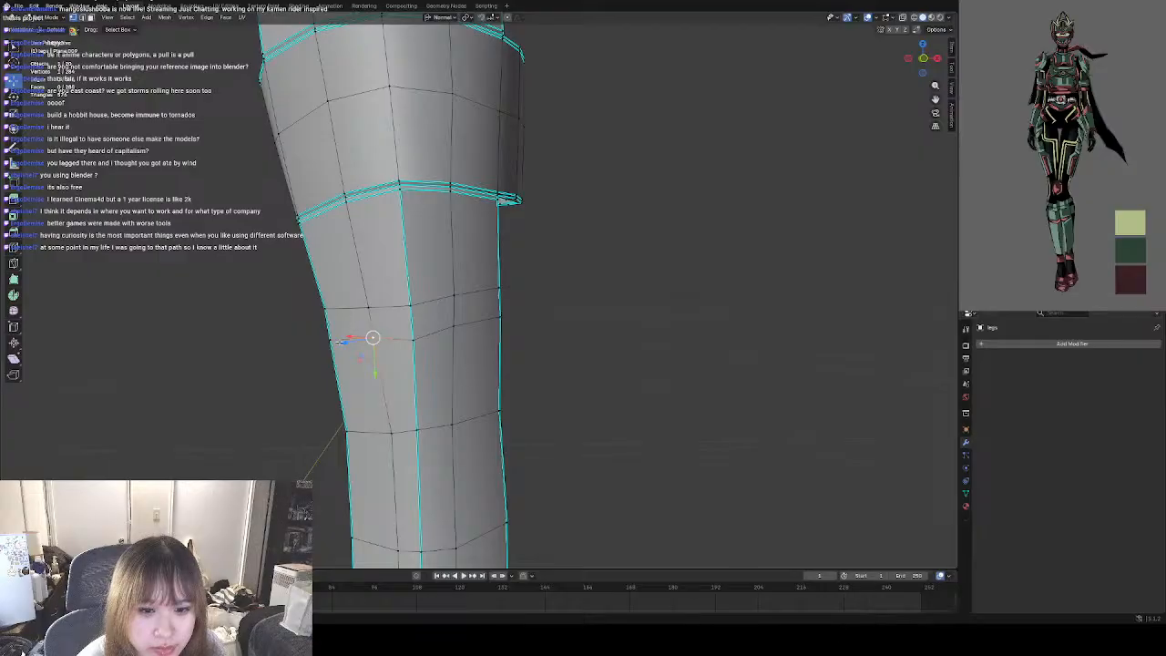
{"action": "left_click", "coordinate": [327, 324]}
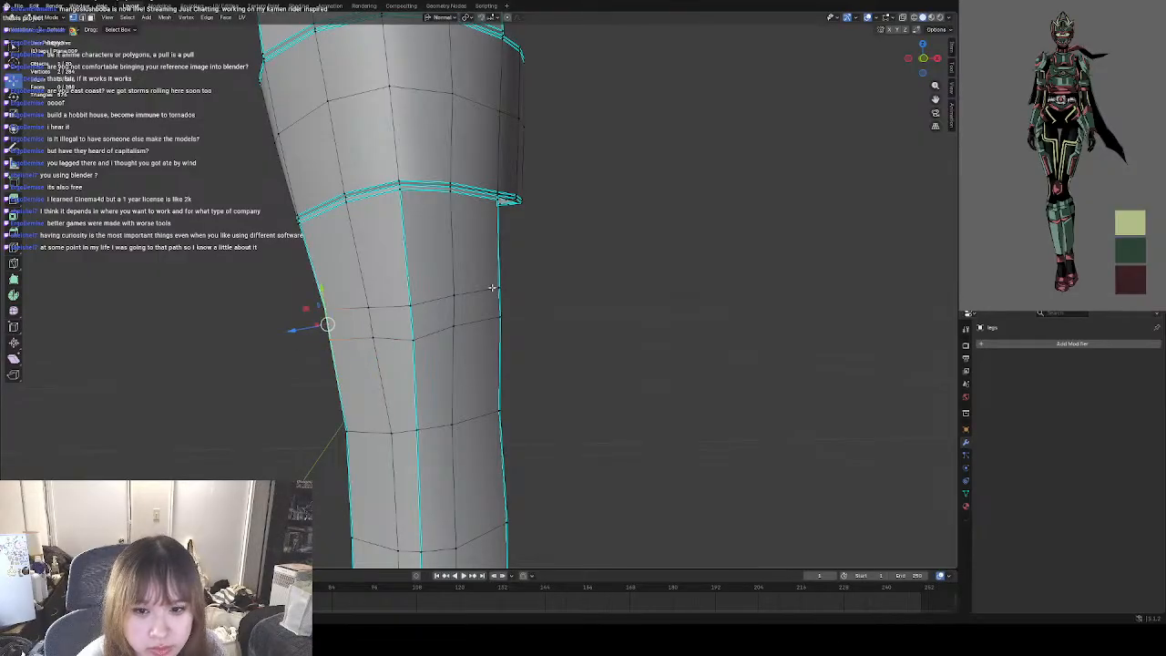
{"action": "left_click", "coordinate": [412, 311]}
{"action": "key", "text": "g"}
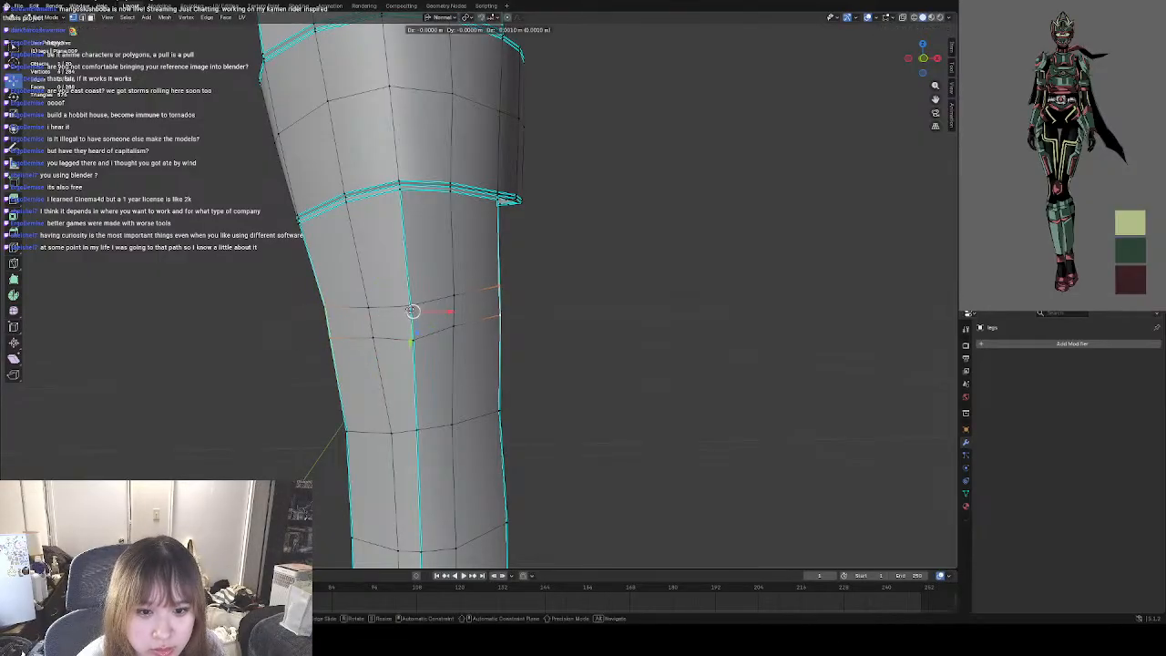
{"action": "left_click_drag", "start_coordinate": [410, 311], "coordinate": [413, 310]}
{"action": "left_click", "coordinate": [591, 321]}
Cut supporting edge loops closely above and below each of the two horizontal loops on the lower panel.
{"action": "scroll", "coordinate": [486, 323], "scroll_direction": "down", "scroll_amount": 4}
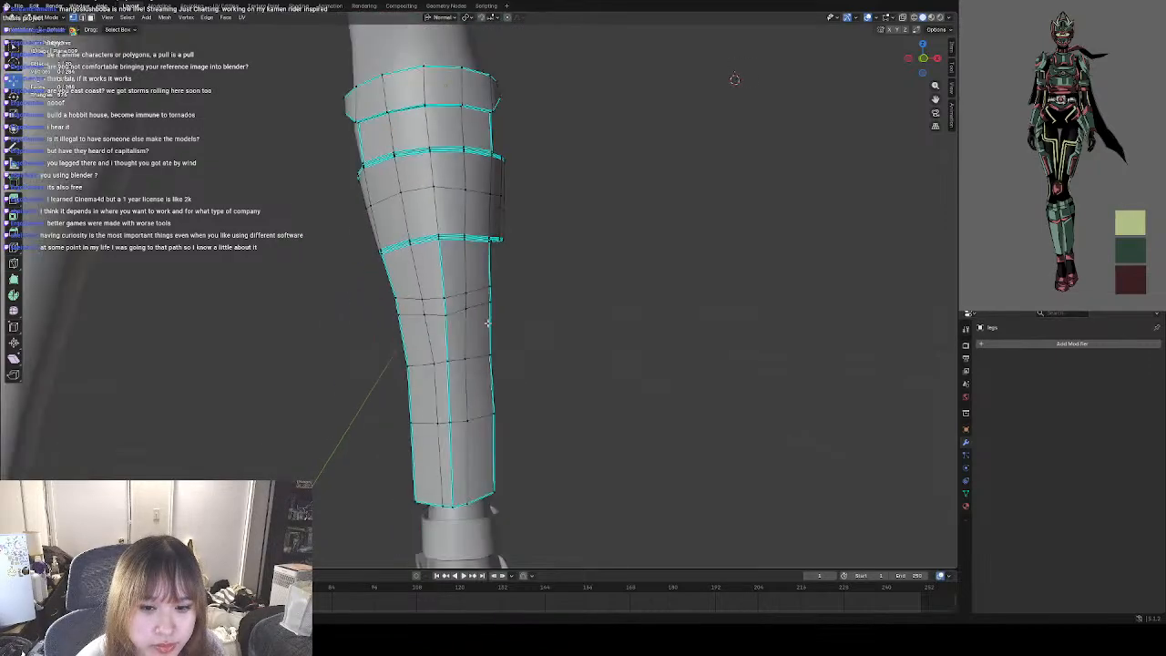
{"action": "scroll", "coordinate": [488, 323], "scroll_direction": "up", "scroll_amount": 4}
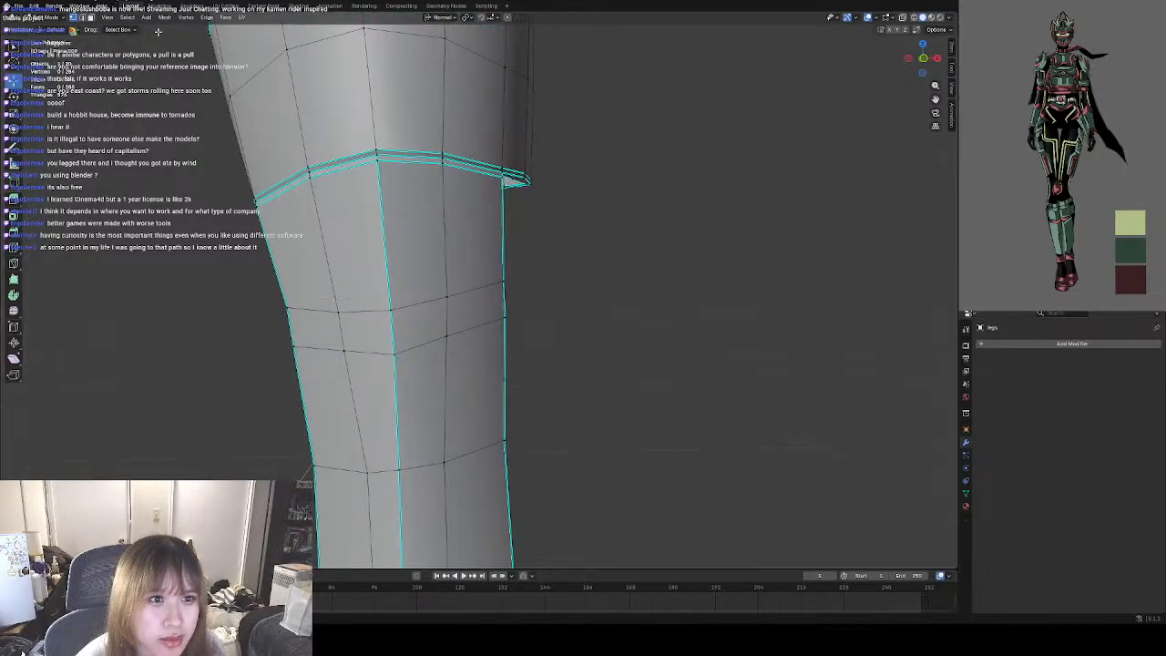
{"action": "left_click", "coordinate": [89, 18]}
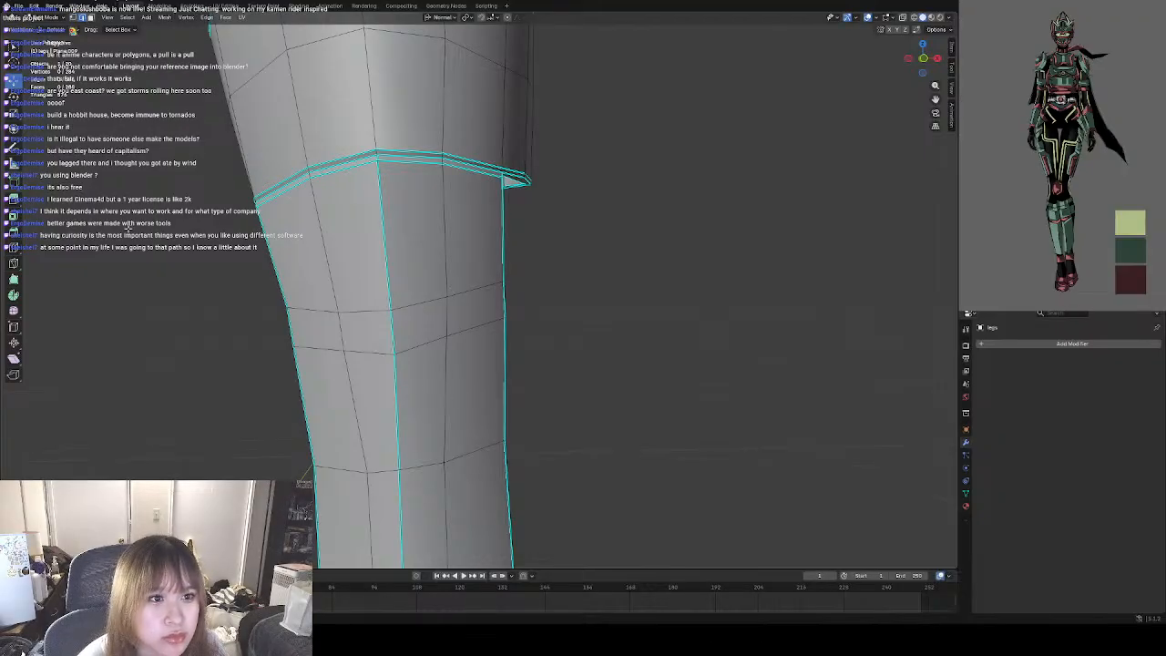
{"action": "left_click", "coordinate": [20, 248]}
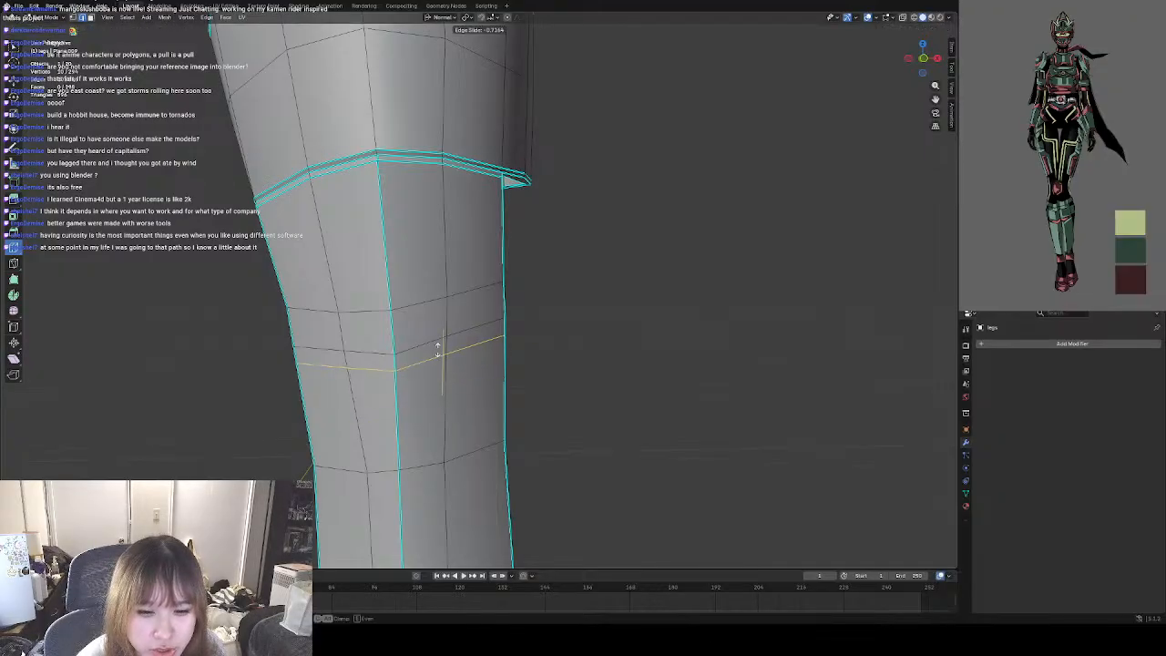
{"action": "left_click_drag", "start_coordinate": [441, 340], "coordinate": [441, 334]}
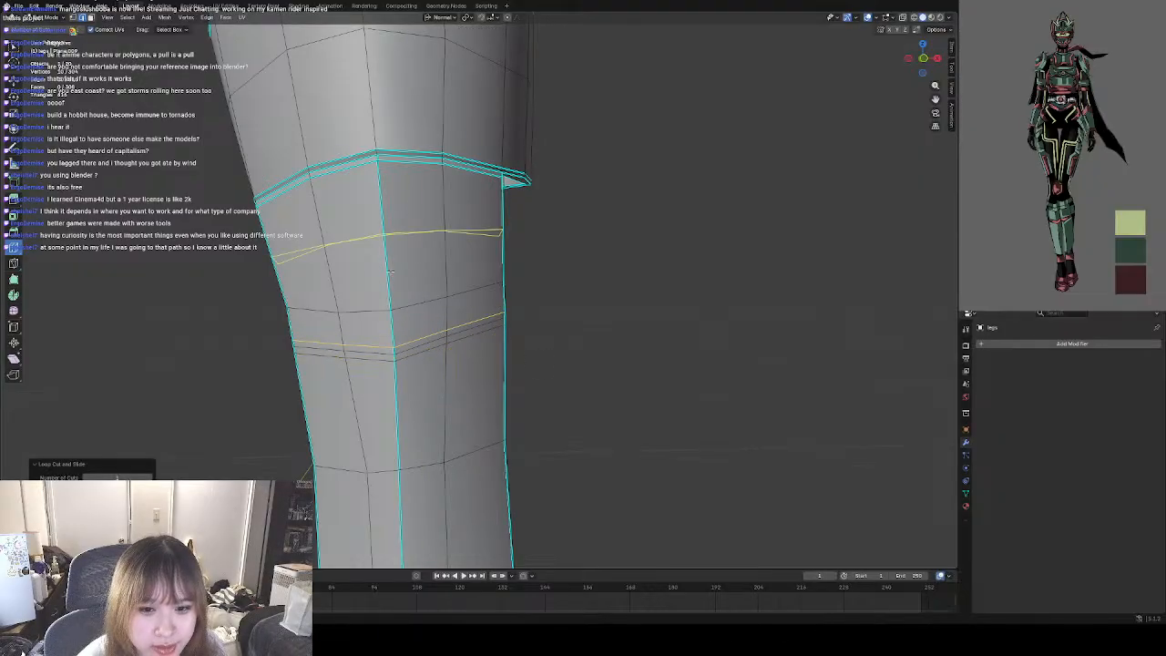
{"action": "left_click_drag", "start_coordinate": [393, 271], "coordinate": [397, 318]}
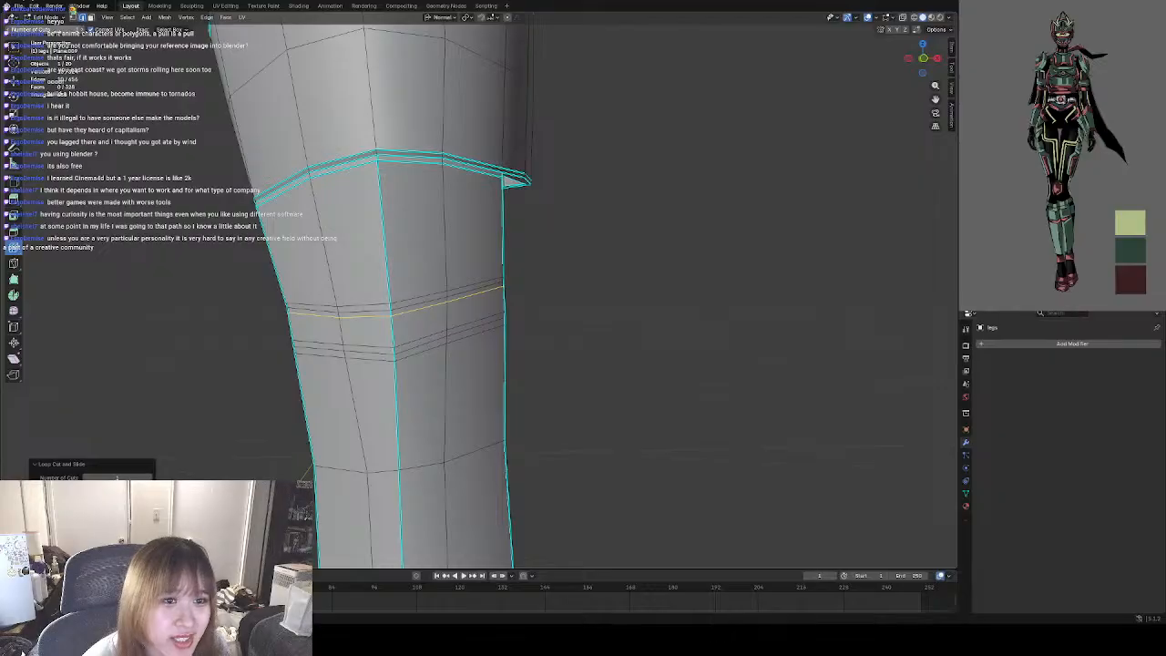
Select all six edge loops of the two horizontal bands and mark them sharp.
{"action": "left_click", "coordinate": [694, 300]}
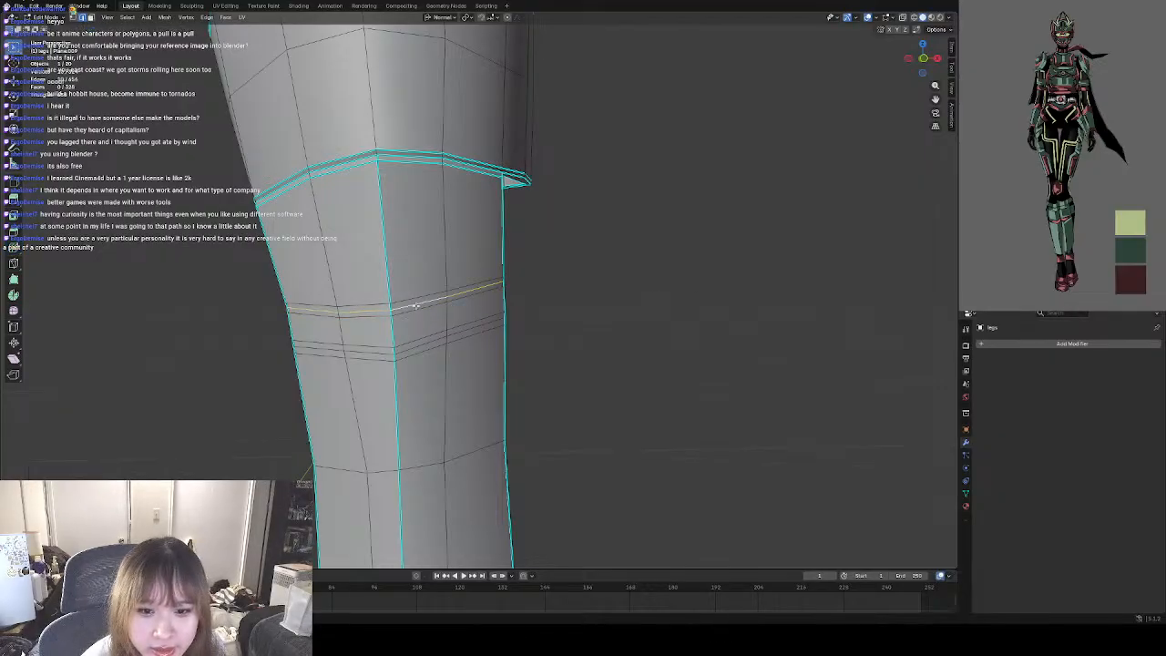
{"action": "key", "text": "ctrl+e"}
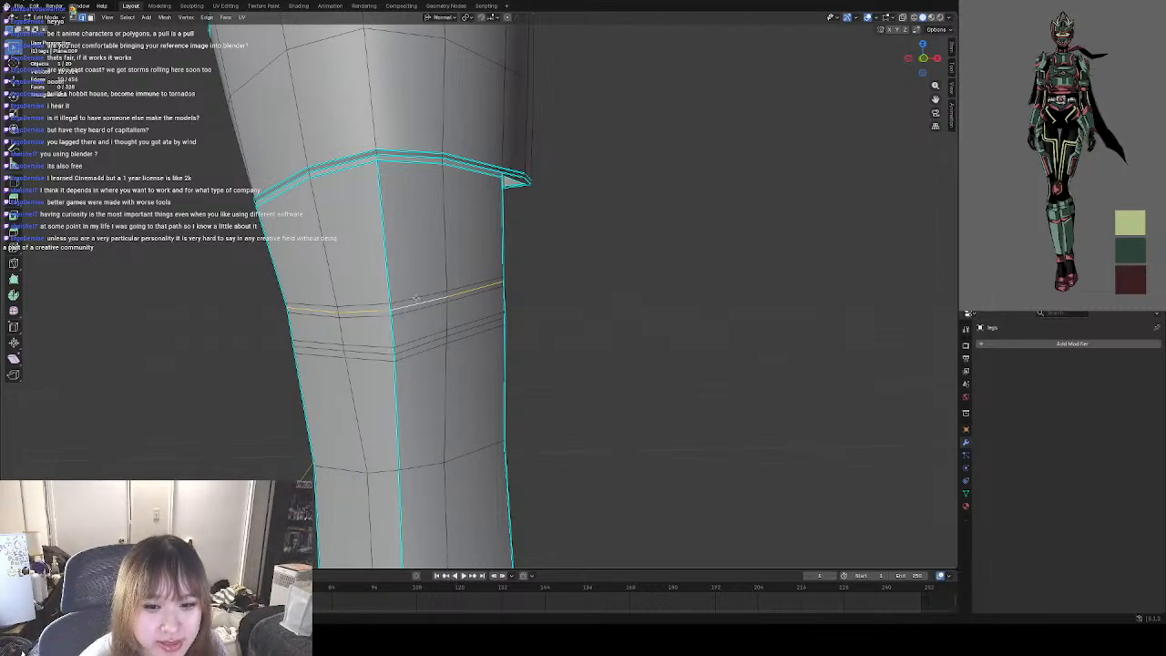
{"action": "scroll", "coordinate": [418, 305], "scroll_direction": "up", "scroll_amount": 2}
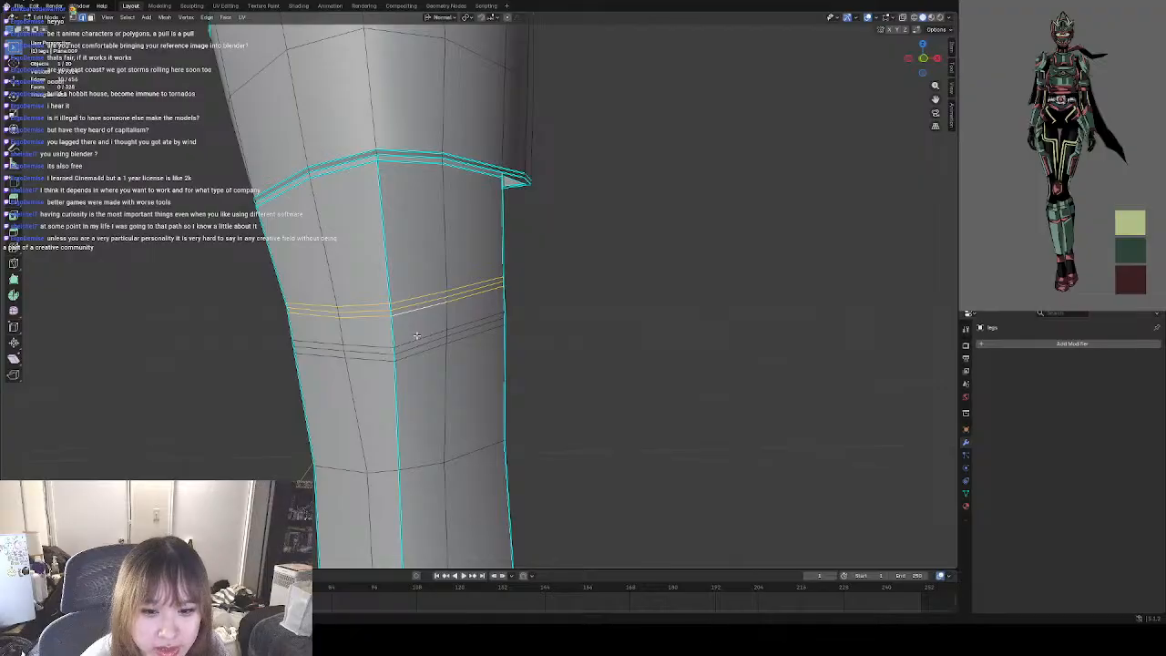
{"action": "left_click", "coordinate": [418, 339], "text": "alt+shift"}
{"action": "left_click", "coordinate": [419, 346], "text": "alt+shift"}
{"action": "left_click", "coordinate": [420, 352], "text": "alt+shift"}
{"action": "right_click", "coordinate": [423, 348]}
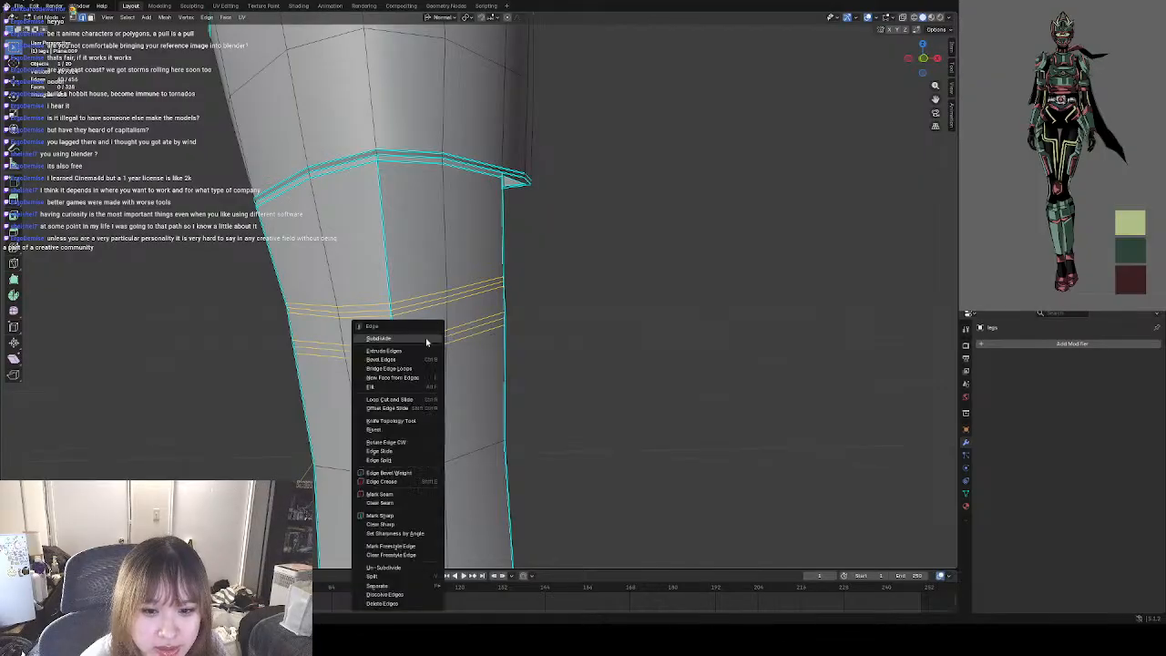
{"action": "left_click", "coordinate": [403, 516]}
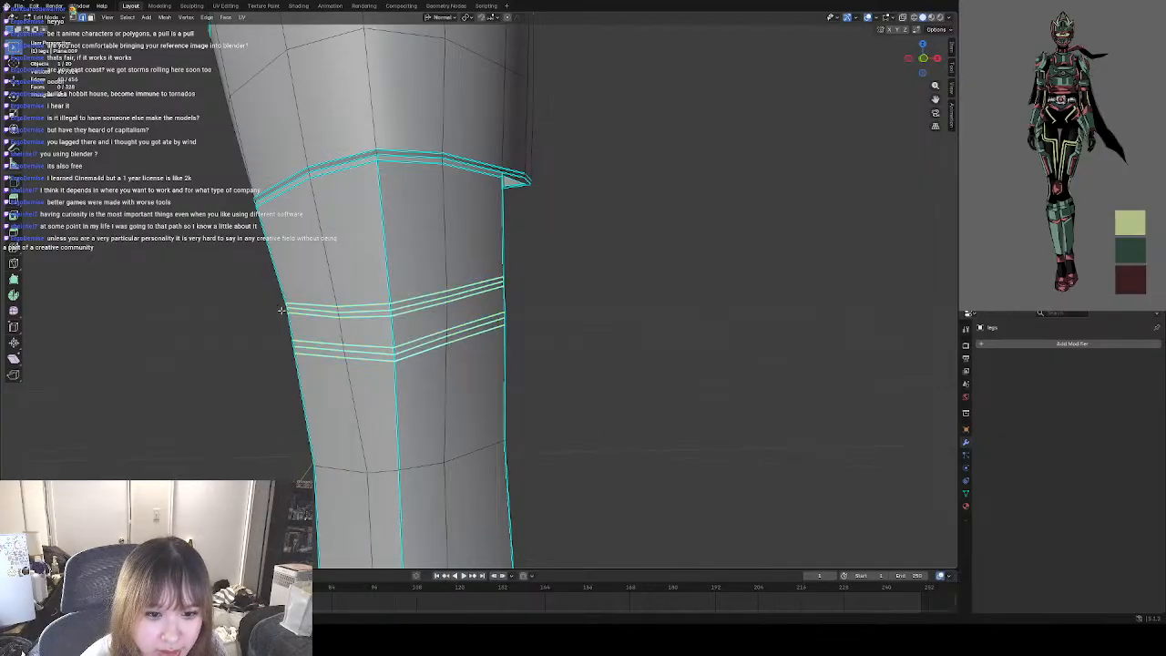
Select the middle edge loop of each horizontal band on the shin guard's lower panel and move both slightly inward to form grooves.
{"action": "left_click", "coordinate": [315, 315]}
{"action": "left_click", "coordinate": [321, 311]}
{"action": "left_click", "coordinate": [373, 311], "text": "shift"}
{"action": "left_click", "coordinate": [405, 306], "text": "shift"}
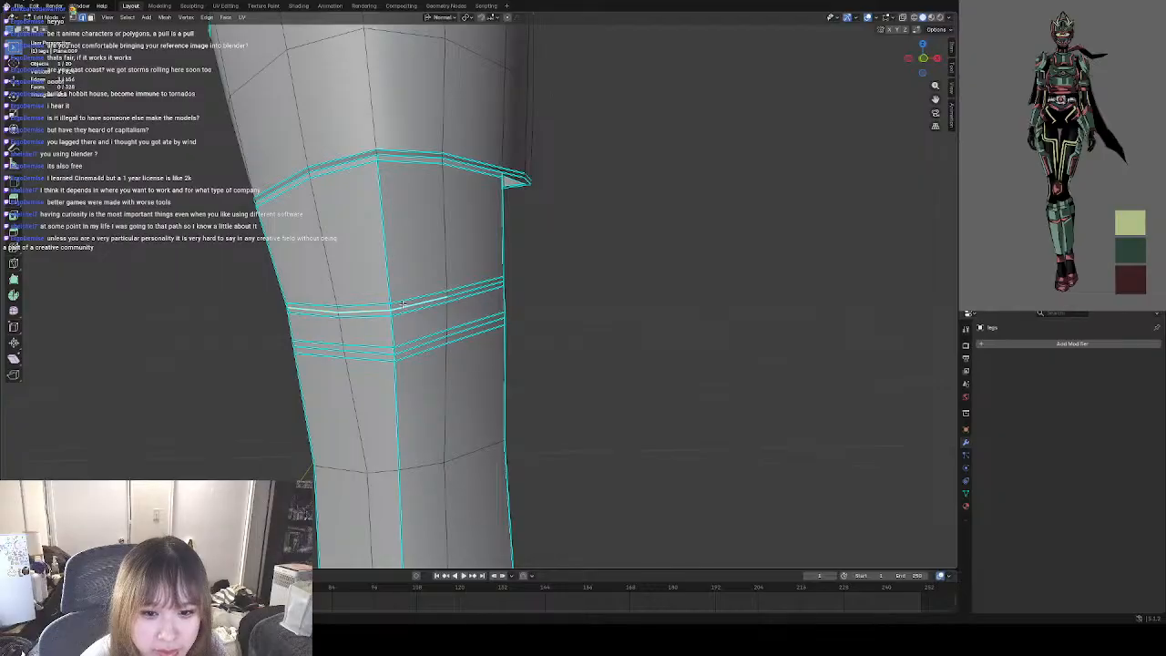
{"action": "left_click", "coordinate": [462, 293], "text": "shift"}
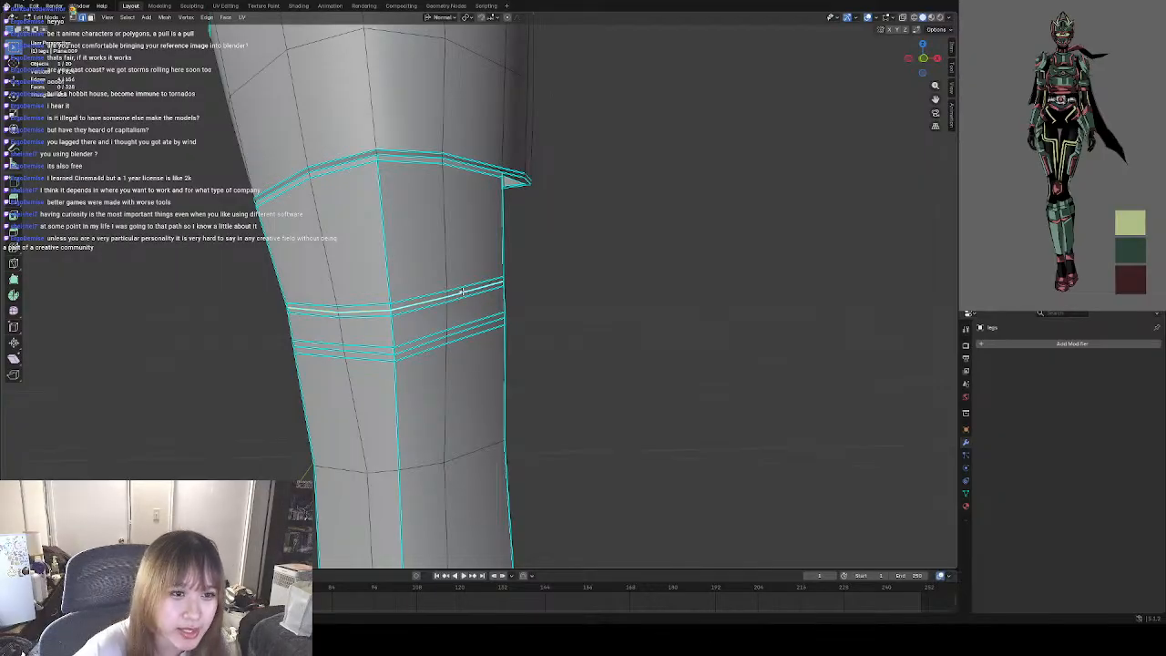
{"action": "left_click", "coordinate": [321, 348], "text": "shift"}
{"action": "left_click", "coordinate": [360, 351], "text": "shift"}
{"action": "left_click", "coordinate": [420, 345], "text": "shift"}
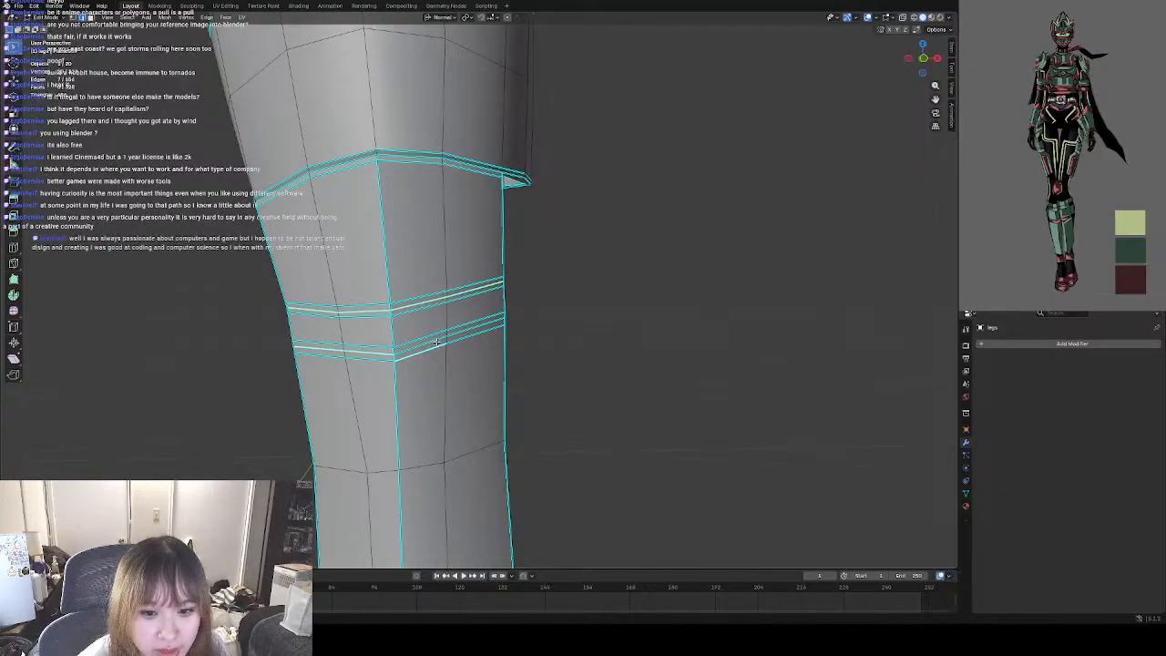
{"action": "left_click", "coordinate": [430, 340], "text": "shift"}
{"action": "middle_click_drag", "start_coordinate": [433, 337], "coordinate": [378, 322]}
{"action": "scroll", "coordinate": [378, 322], "scroll_direction": "up", "scroll_amount": 3}
{"action": "scroll", "coordinate": [328, 351], "scroll_direction": "up", "scroll_amount": 1}
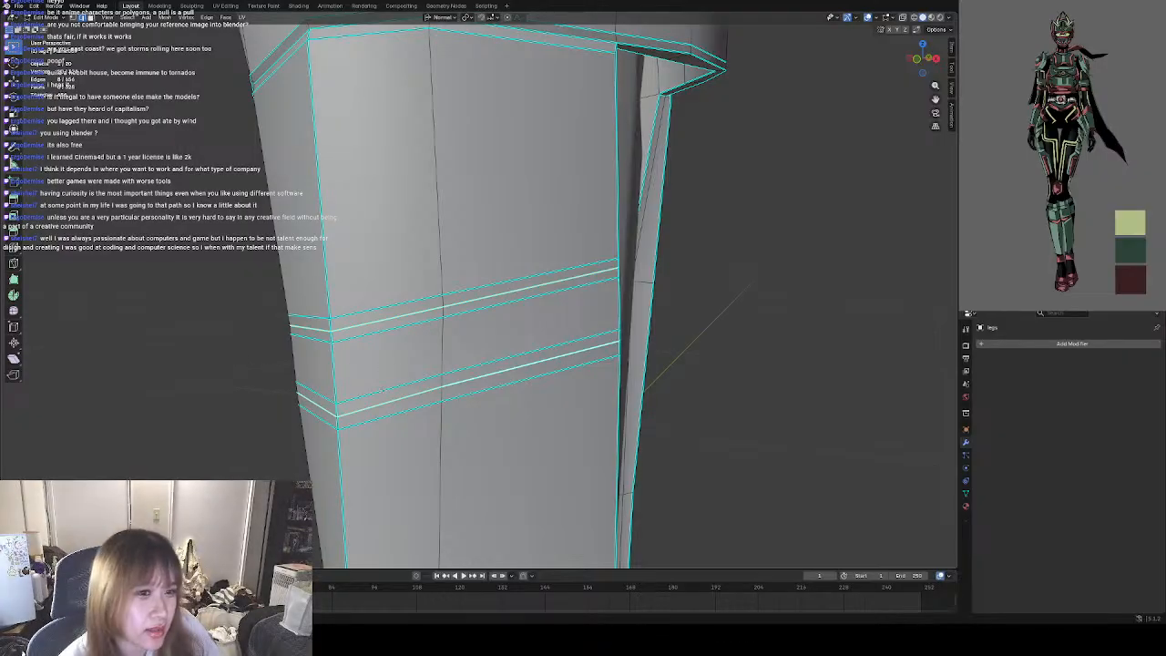
{"action": "middle_click_drag", "start_coordinate": [371, 356], "coordinate": [368, 331]}
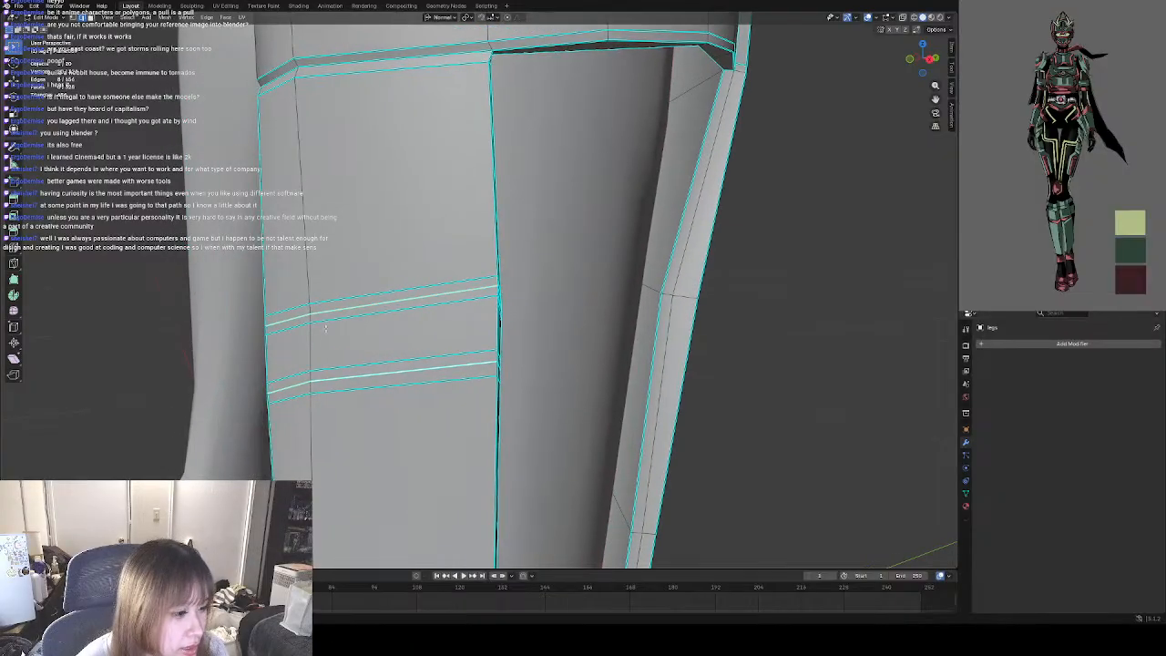
{"action": "scroll", "coordinate": [330, 328], "scroll_direction": "down", "scroll_amount": 1}
{"action": "scroll", "coordinate": [350, 328], "scroll_direction": "down", "scroll_amount": 1}
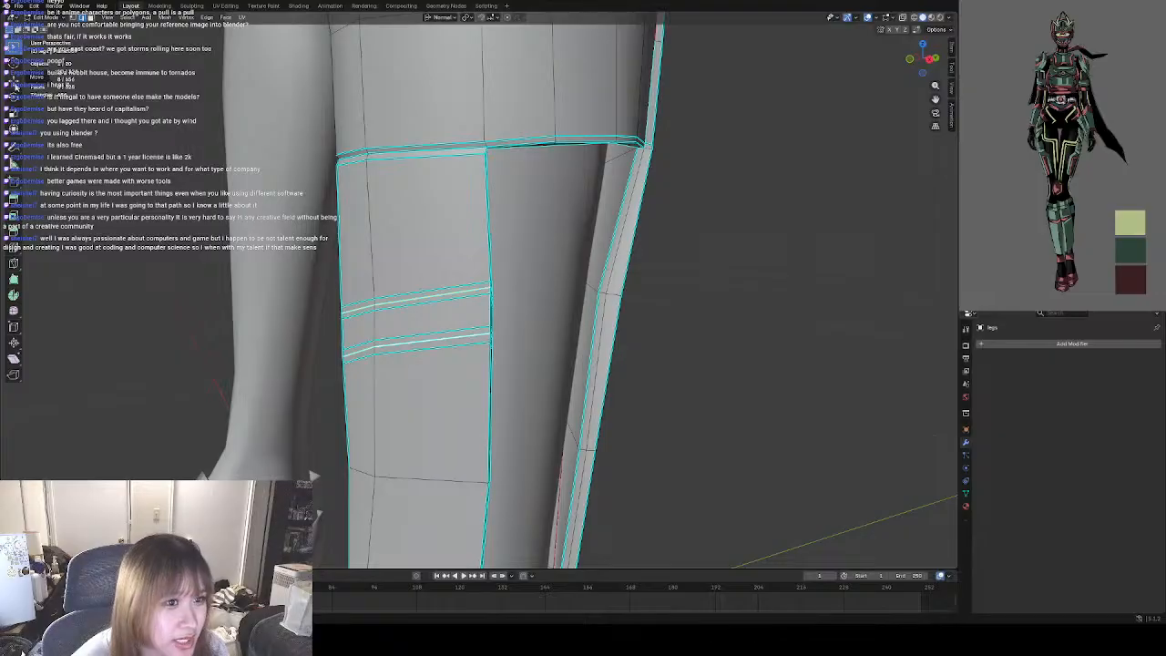
{"action": "left_click", "coordinate": [15, 82]}
{"action": "scroll", "coordinate": [362, 328], "scroll_direction": "up", "scroll_amount": 5}
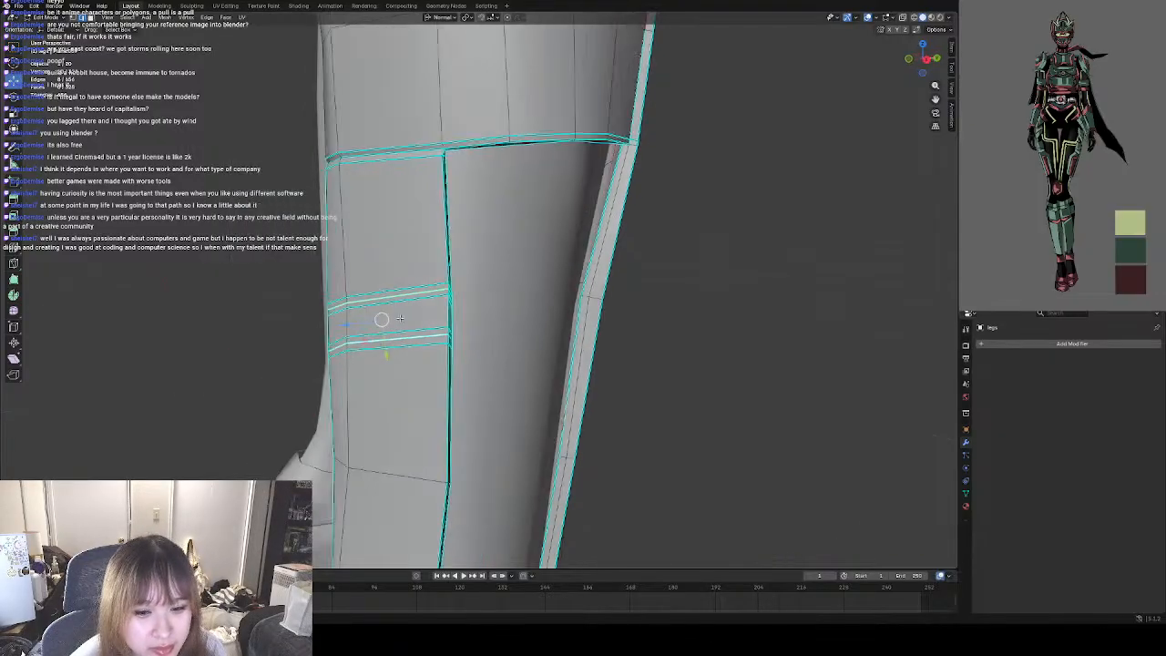
{"action": "left_click_drag", "start_coordinate": [291, 333], "coordinate": [292, 333]}
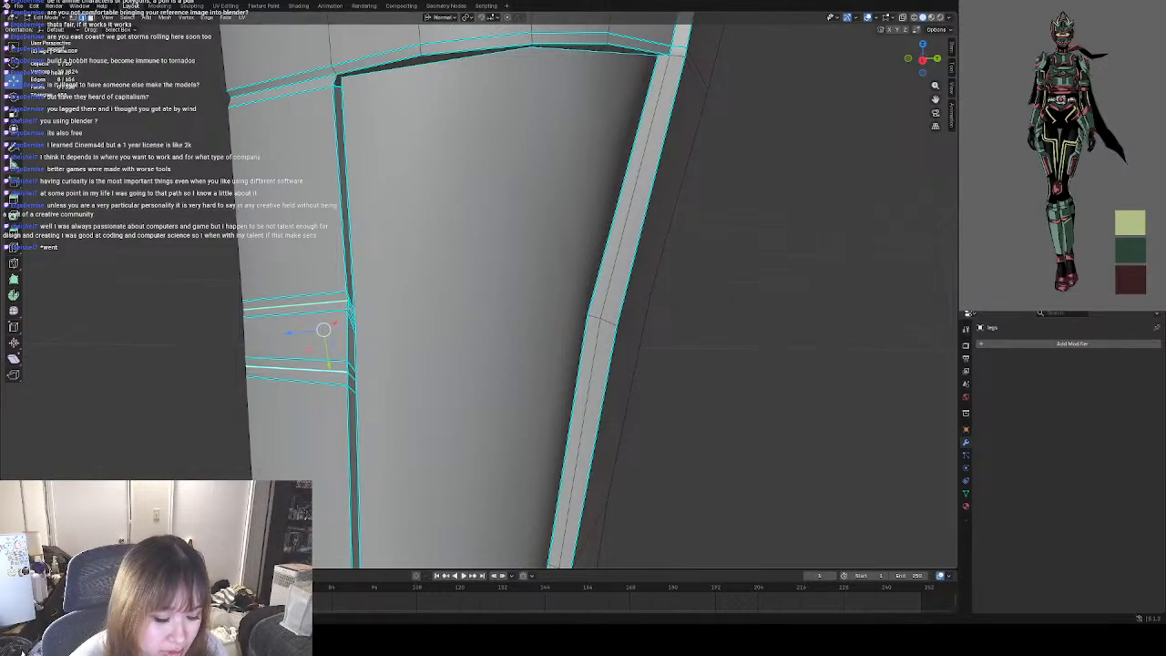
{"action": "middle_click_drag", "start_coordinate": [292, 328], "coordinate": [339, 324], "text": "shift"}
{"action": "scroll", "coordinate": [329, 309], "scroll_direction": "up", "scroll_amount": 2}
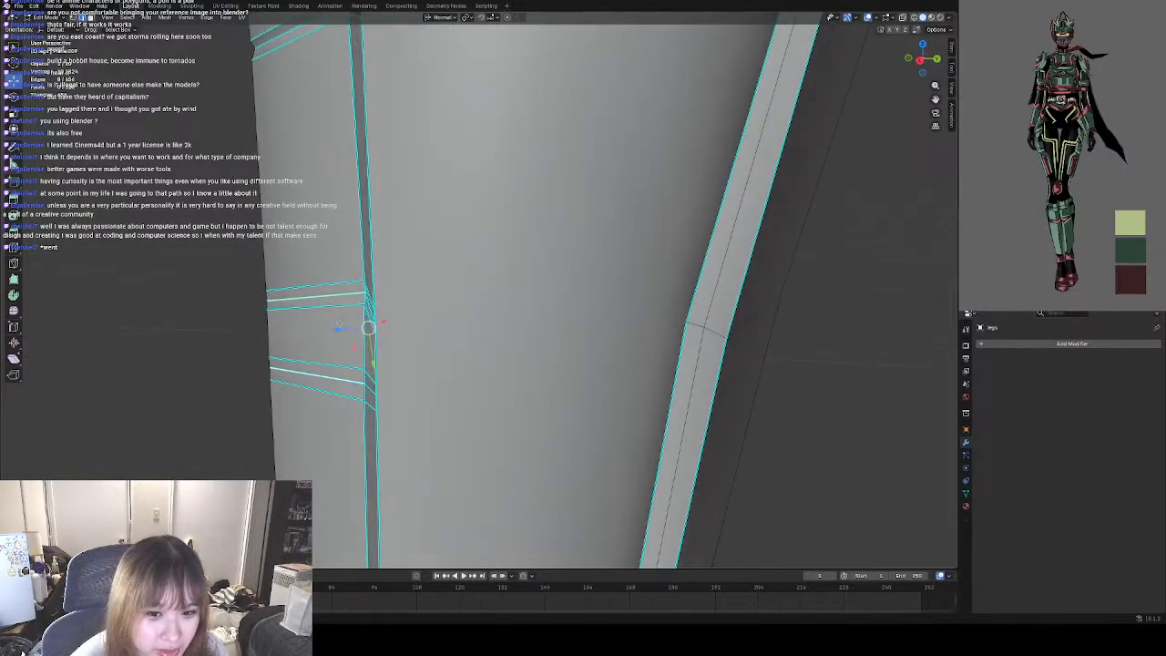
{"action": "left_click_drag", "start_coordinate": [366, 327], "coordinate": [369, 332]}
{"action": "left_click", "coordinate": [260, 345]}
{"action": "middle_click_drag", "start_coordinate": [254, 345], "coordinate": [354, 336]}
{"action": "scroll", "coordinate": [429, 339], "scroll_direction": "down", "scroll_amount": 2}
Return to Object Mode and examine the grooved shin guard on the leg from several angles.
{"action": "left_click", "coordinate": [53, 17]}
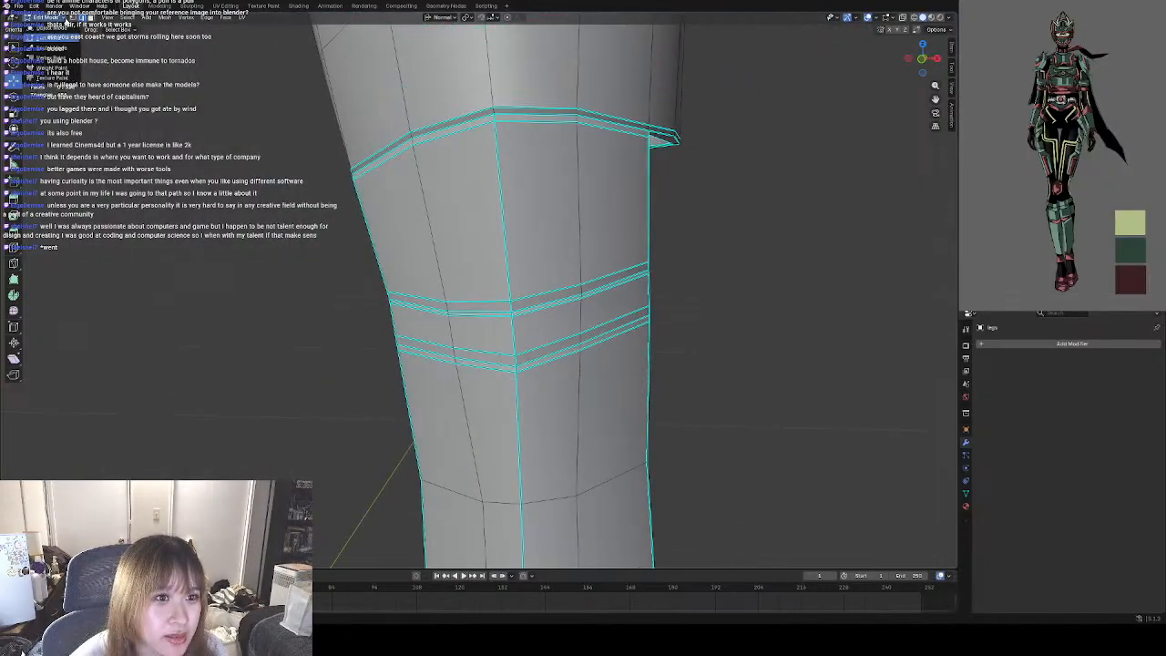
{"action": "left_click", "coordinate": [53, 30]}
{"action": "left_click", "coordinate": [292, 318]}
{"action": "scroll", "coordinate": [334, 321], "scroll_direction": "down", "scroll_amount": 4}
{"action": "scroll", "coordinate": [451, 327], "scroll_direction": "down", "scroll_amount": 4}
{"action": "scroll", "coordinate": [451, 328], "scroll_direction": "down", "scroll_amount": 2}
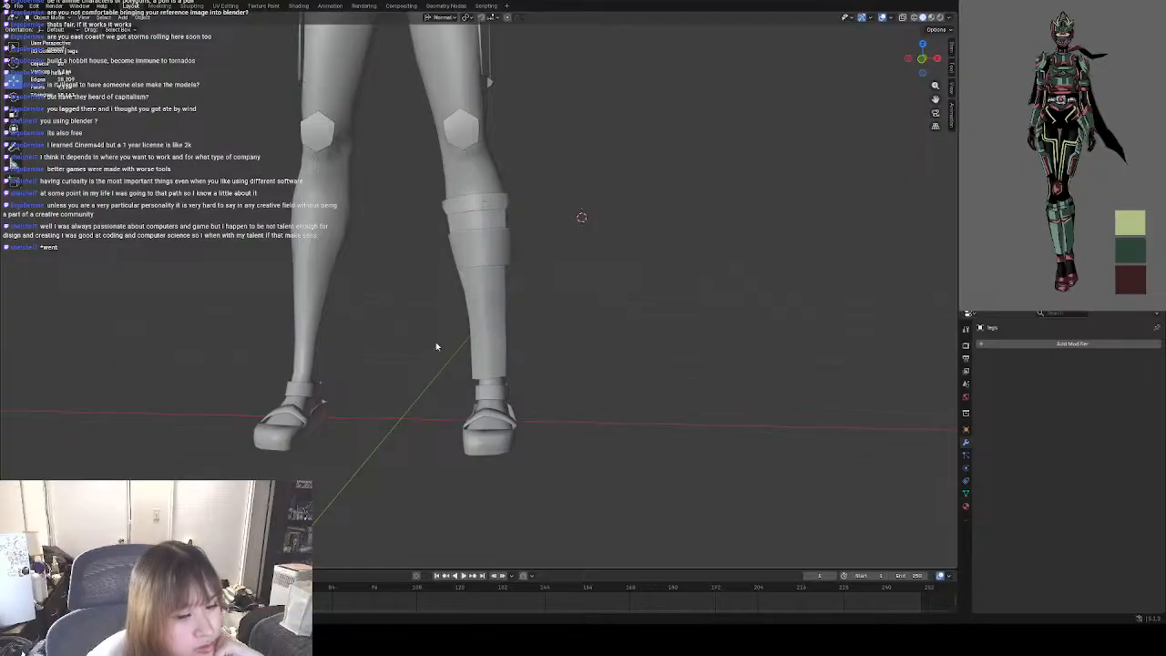
{"action": "middle_click_drag", "start_coordinate": [435, 346], "coordinate": [528, 364]}
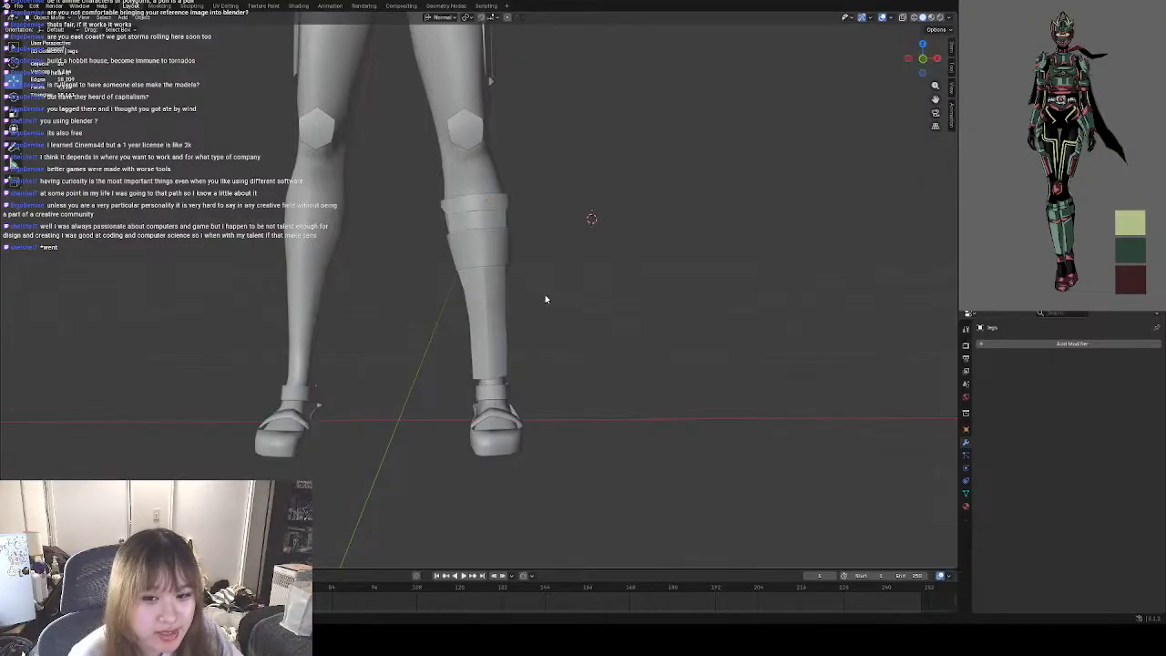
{"action": "middle_click_drag", "start_coordinate": [589, 312], "coordinate": [520, 364]}
{"action": "left_click", "coordinate": [425, 316]}
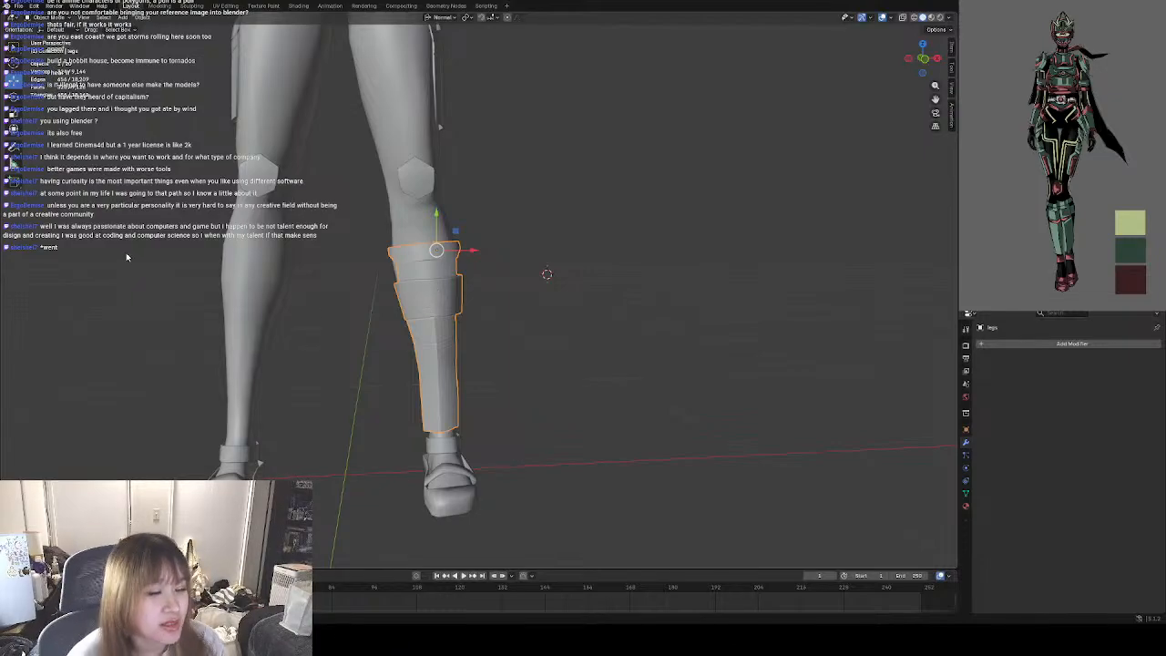
{"action": "left_click", "coordinate": [38, 18]}
{"action": "left_click", "coordinate": [69, 36]}
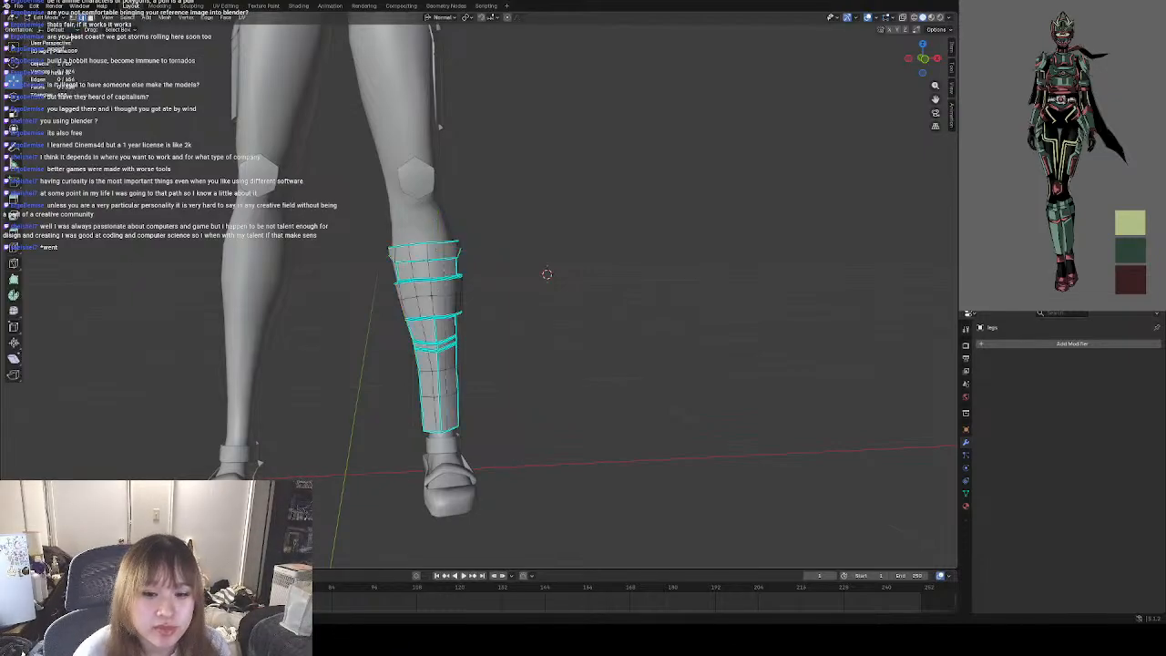
{"action": "left_click", "coordinate": [38, 17]}
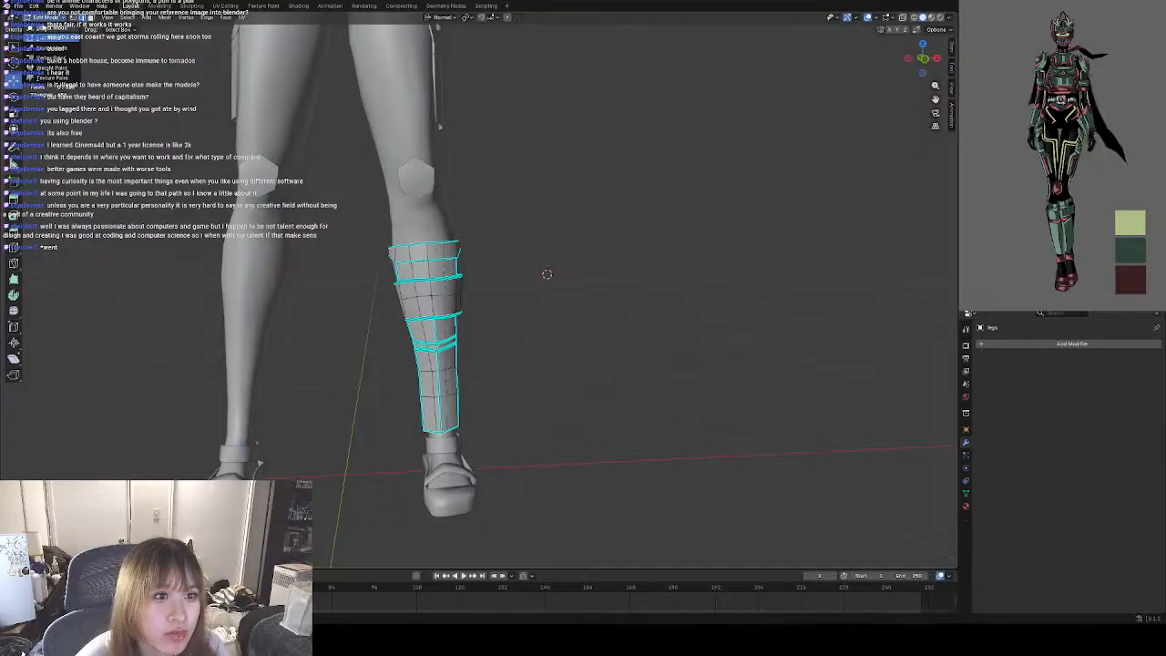
{"action": "left_click", "coordinate": [51, 28]}
{"action": "left_click", "coordinate": [530, 310]}
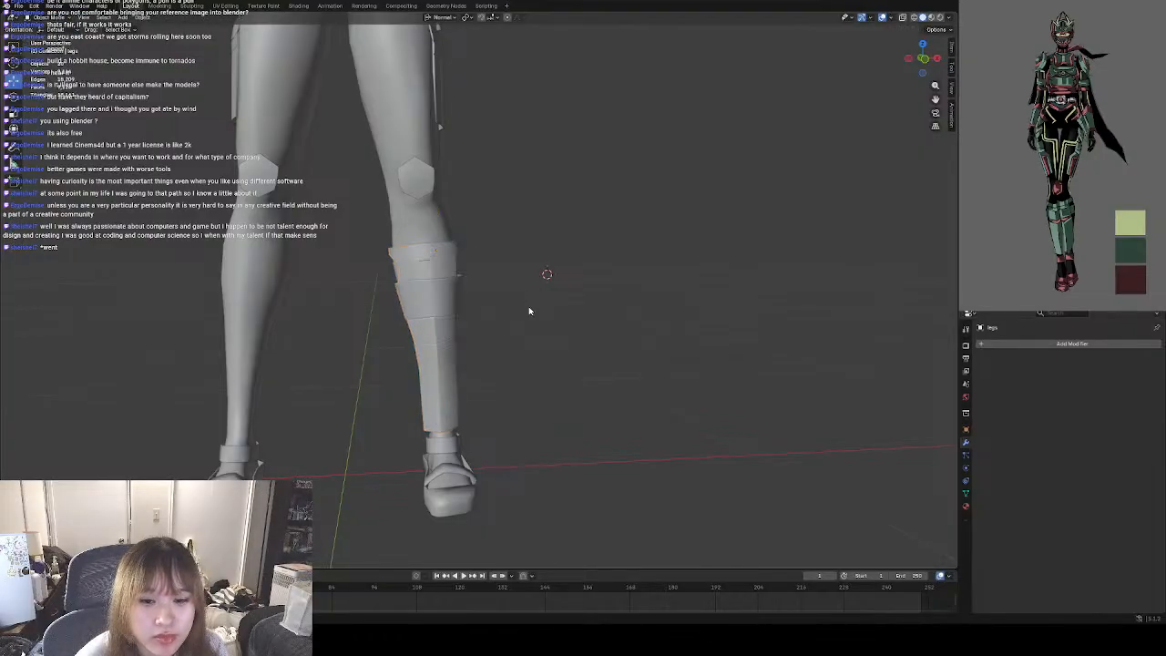
Check the shin guard against the full character and save the file.
{"action": "scroll", "coordinate": [529, 312], "scroll_direction": "down", "scroll_amount": 4}
{"action": "middle_click_drag", "start_coordinate": [502, 232], "coordinate": [524, 342], "text": "shift"}
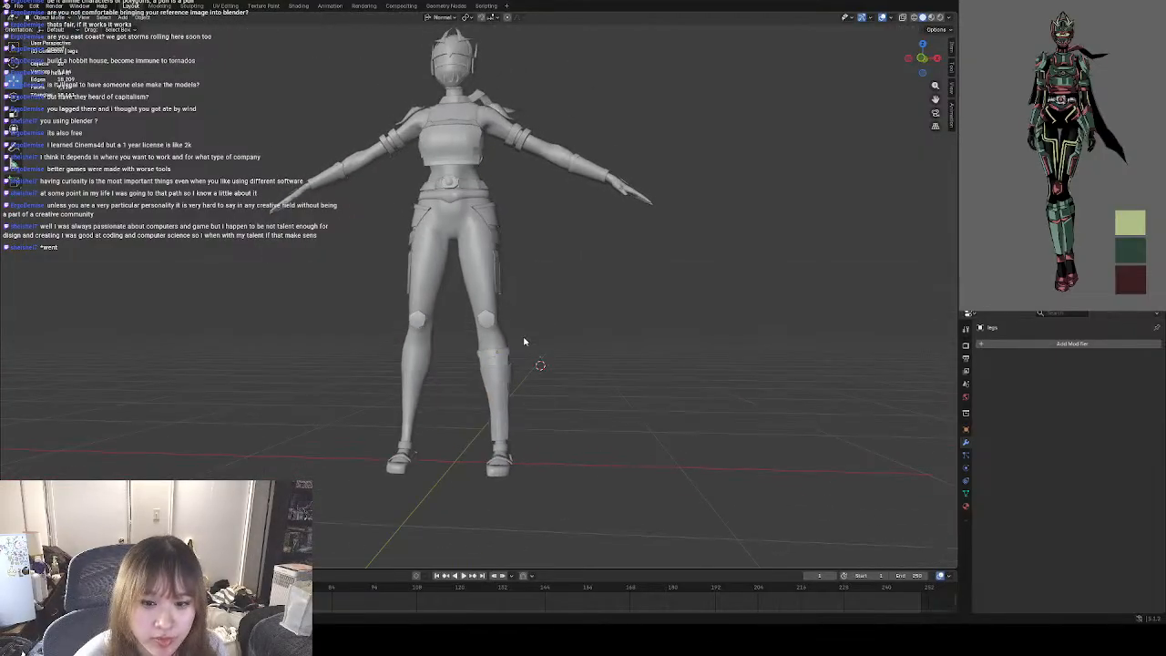
{"action": "scroll", "coordinate": [545, 435], "scroll_direction": "up", "scroll_amount": 2}
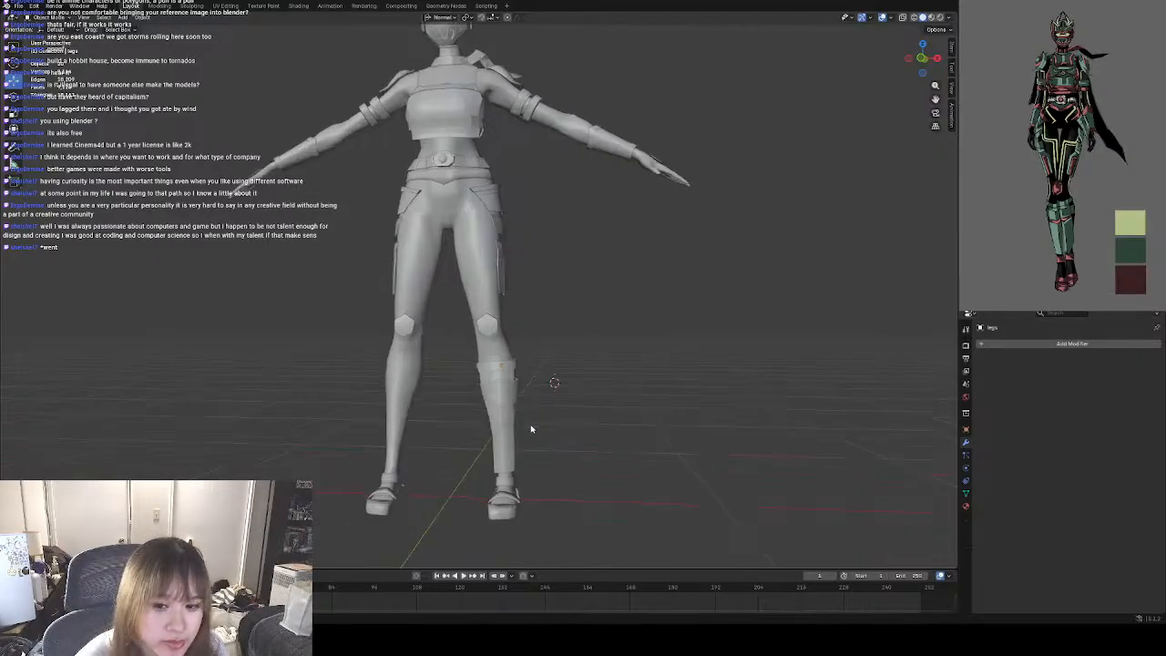
{"action": "left_click", "coordinate": [18, 6]}
{"action": "left_click", "coordinate": [27, 65]}
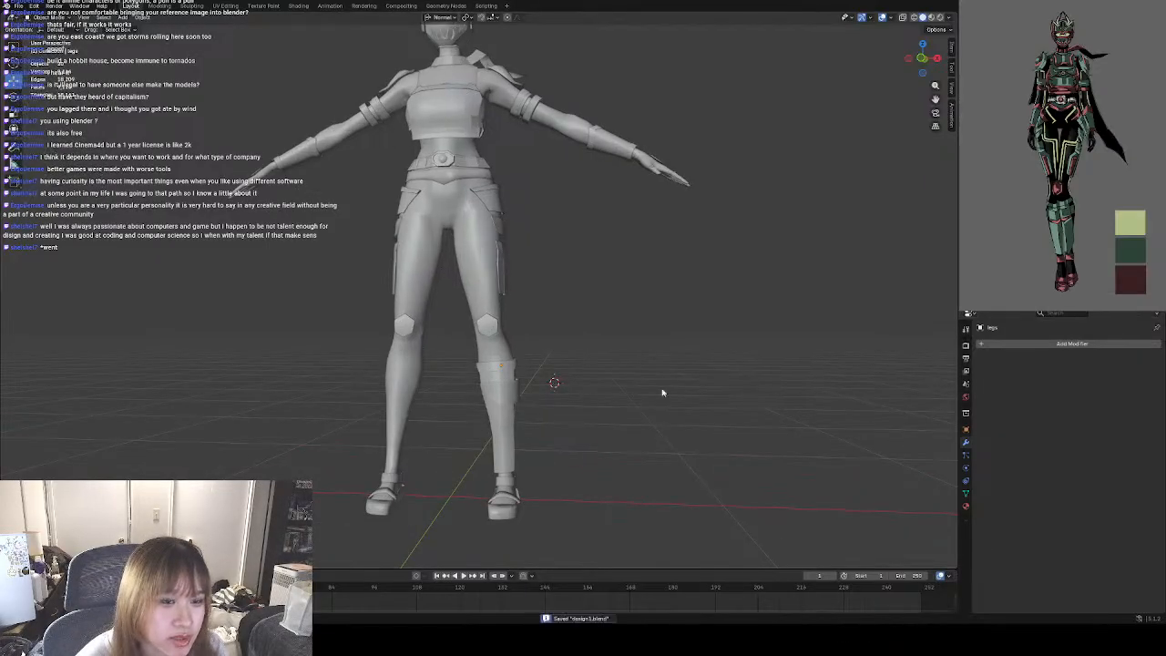
Clear the sharp mark from the shin guard's central vertical edge between the wide middle band and the upper groove, and return to Object Mode.
{"action": "middle_click_drag", "start_coordinate": [662, 391], "coordinate": [471, 398], "text": "shift"}
{"action": "scroll", "coordinate": [451, 387], "scroll_direction": "up", "scroll_amount": 5}
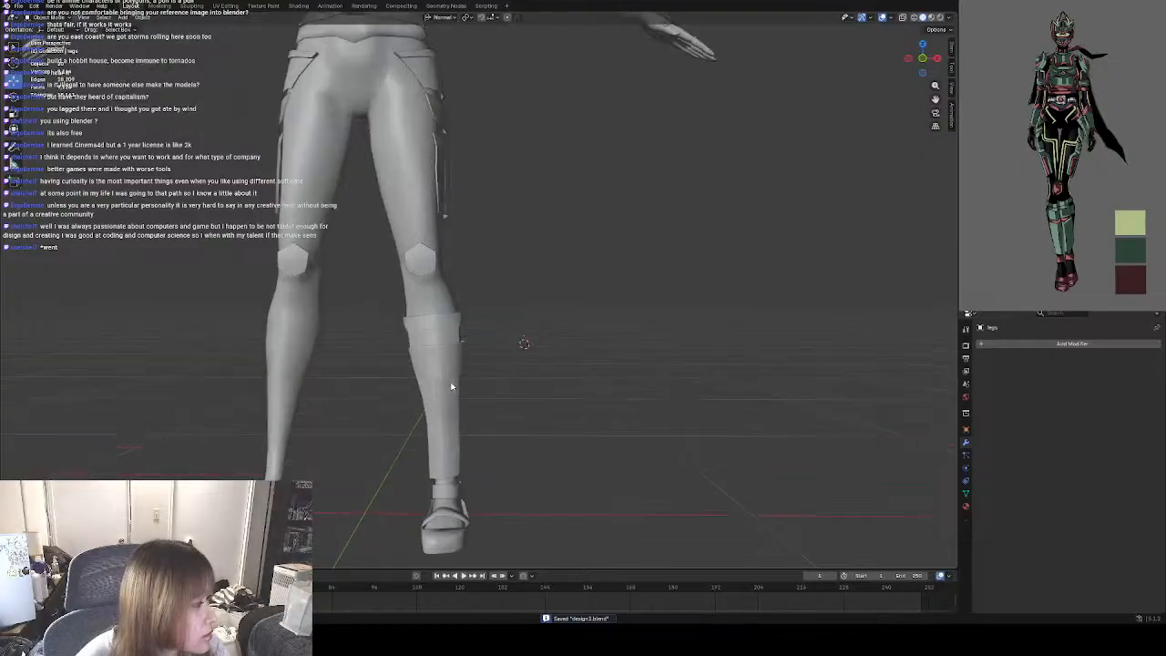
{"action": "scroll", "coordinate": [456, 388], "scroll_direction": "down", "scroll_amount": 1}
{"action": "scroll", "coordinate": [521, 402], "scroll_direction": "down", "scroll_amount": 1}
{"action": "scroll", "coordinate": [519, 403], "scroll_direction": "up", "scroll_amount": 5}
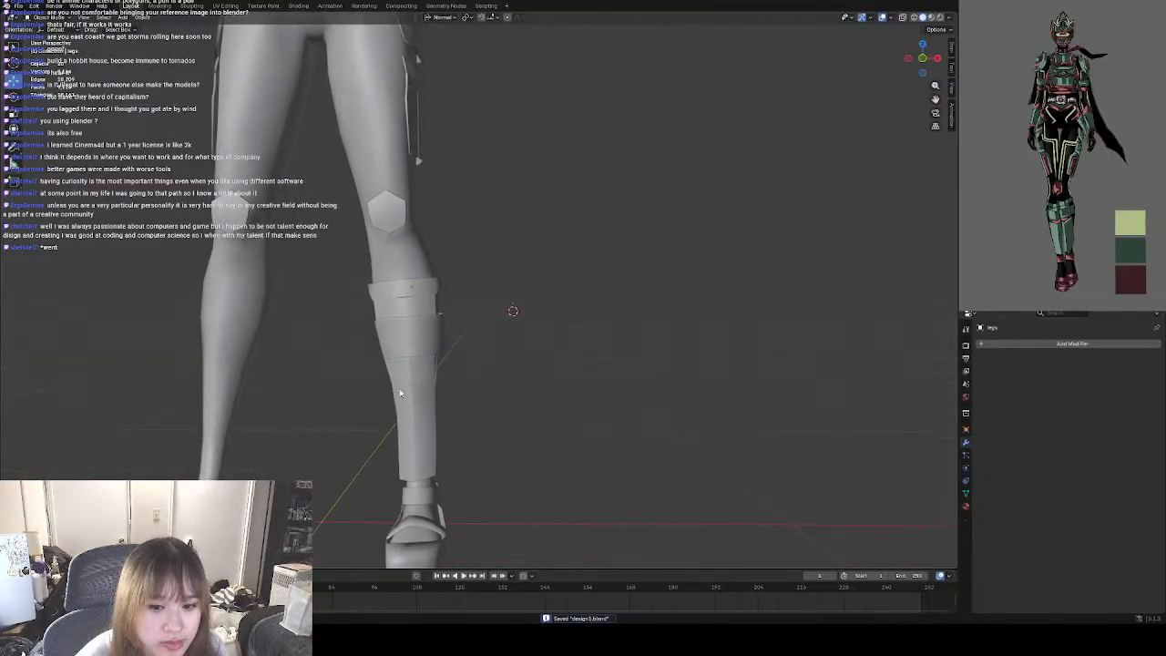
{"action": "scroll", "coordinate": [446, 402], "scroll_direction": "up", "scroll_amount": 2}
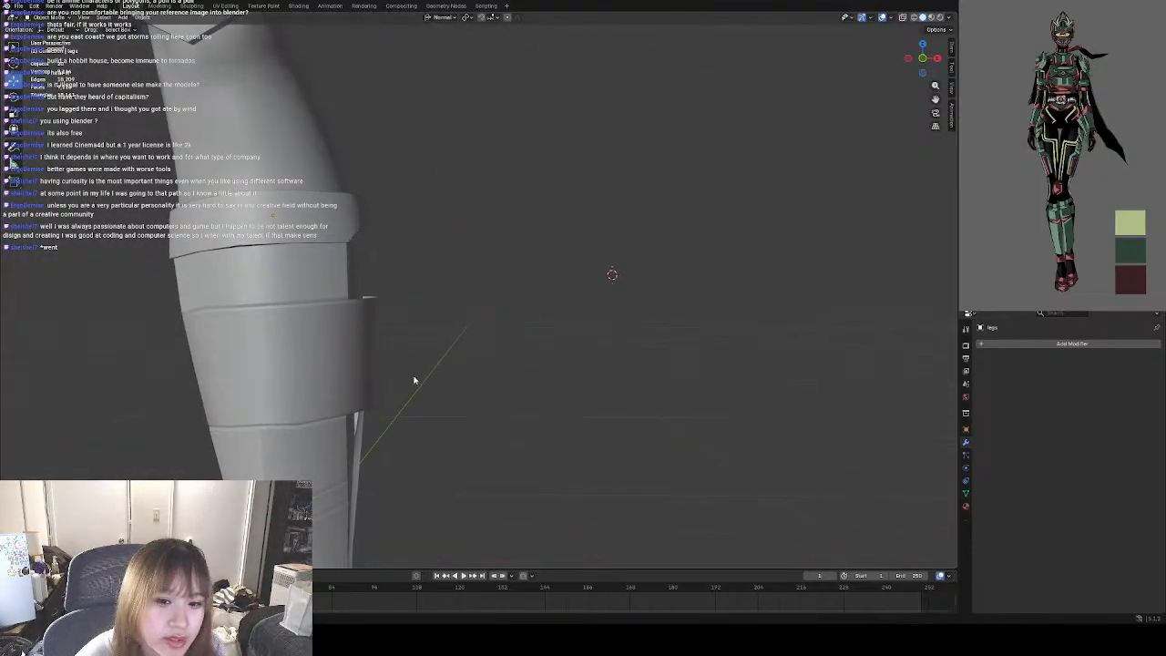
{"action": "middle_click_drag", "start_coordinate": [413, 380], "coordinate": [395, 357], "text": "shift"}
{"action": "left_click", "coordinate": [395, 357]}
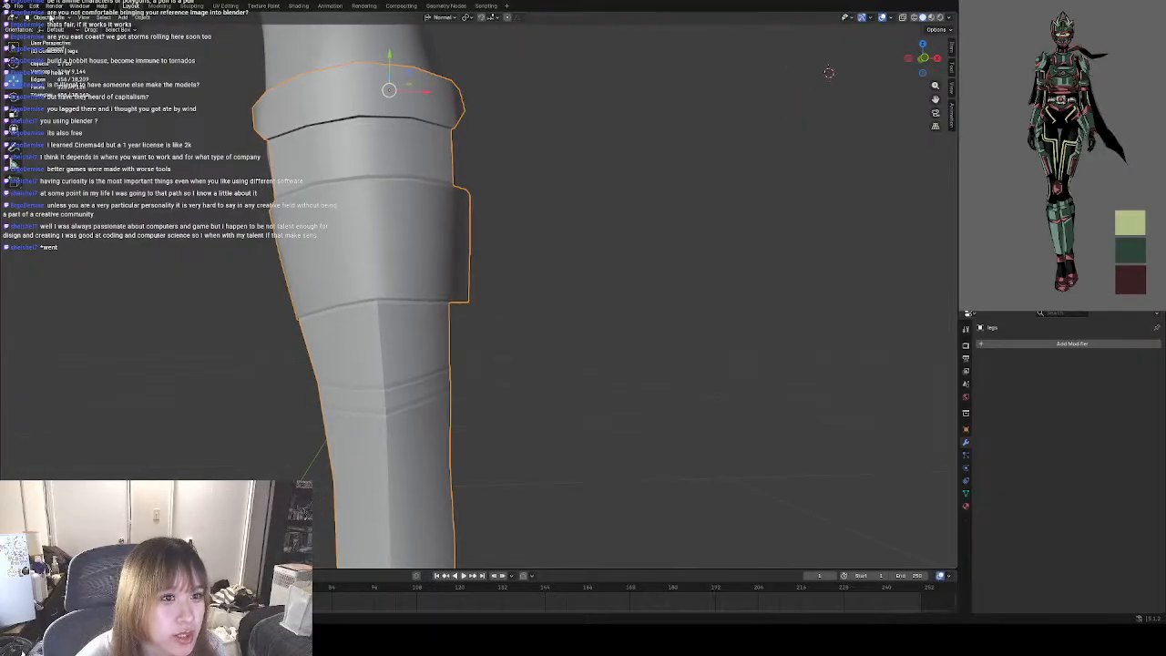
{"action": "key", "text": "Tab"}
{"action": "key", "text": "ctrl+e"}
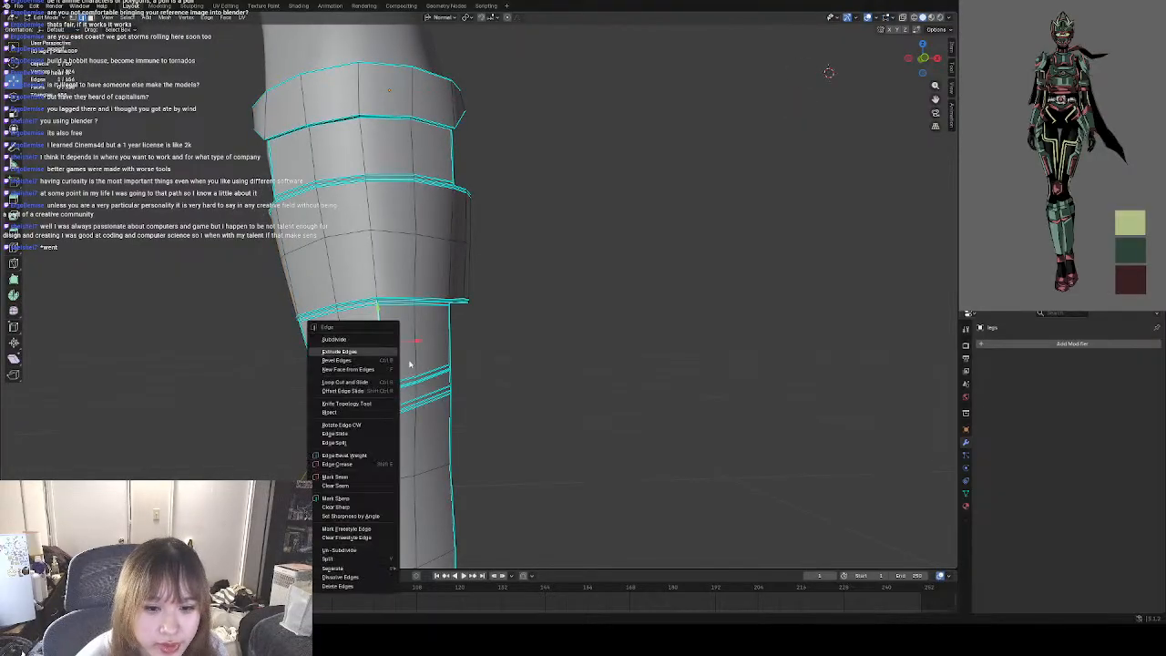
{"action": "left_click", "coordinate": [349, 507]}
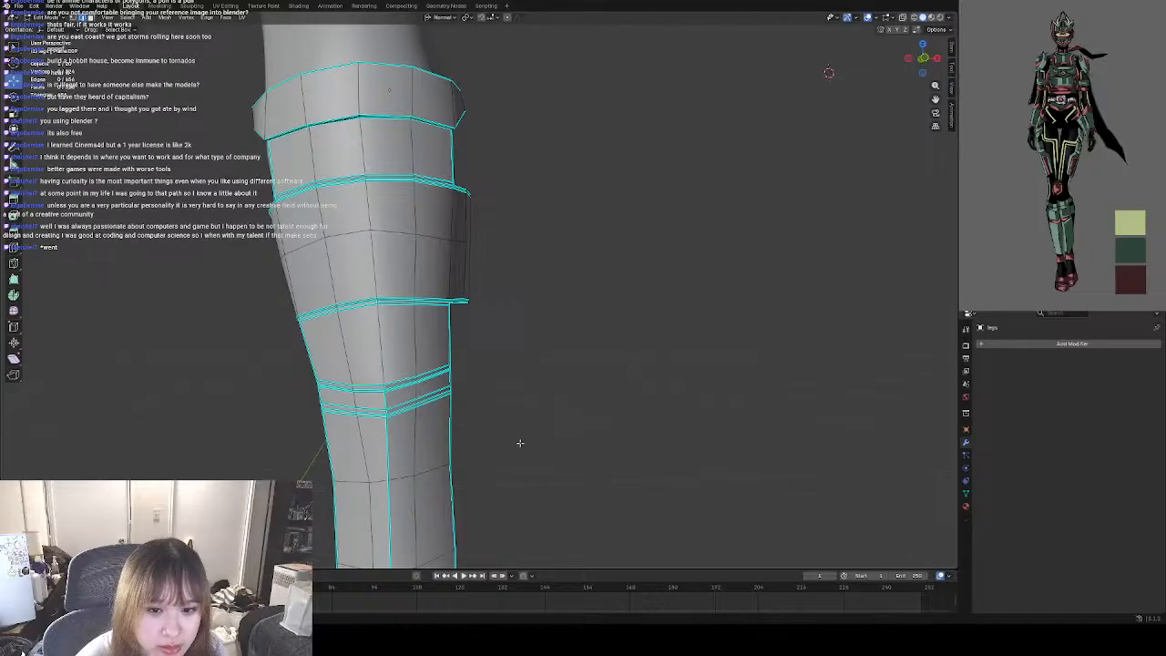
{"action": "left_click", "coordinate": [37, 17]}
{"action": "left_click", "coordinate": [43, 30]}
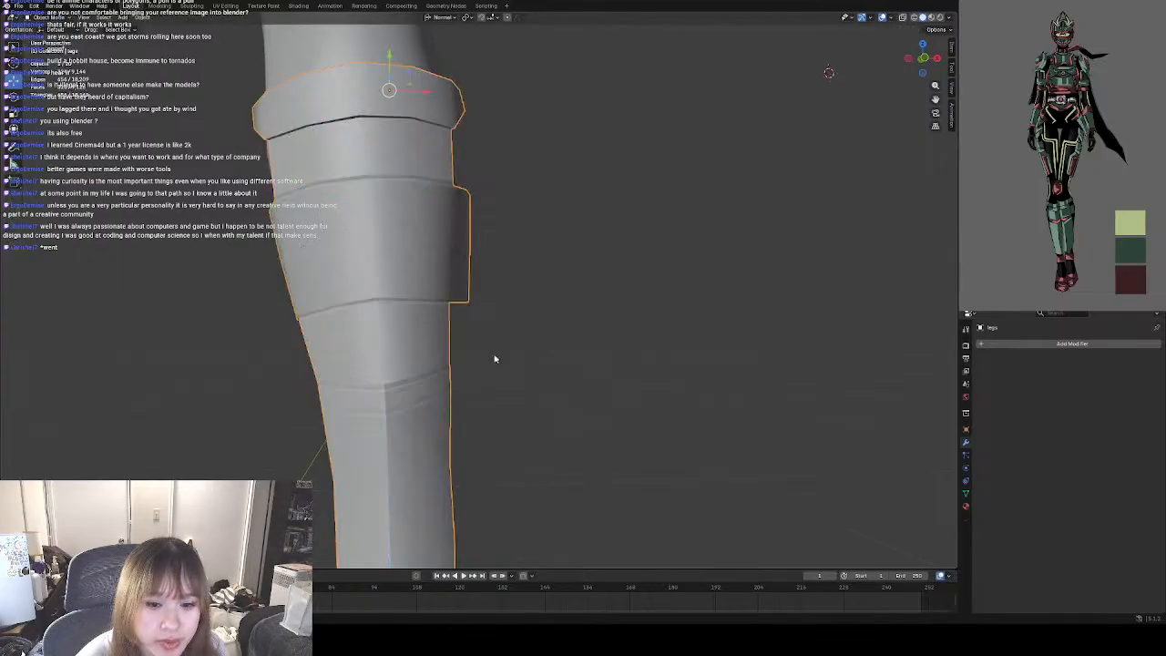
Clear the sharp mark from the central vertical edge between the two grooves and return to Object Mode.
{"action": "scroll", "coordinate": [417, 331], "scroll_direction": "down", "scroll_amount": 4}
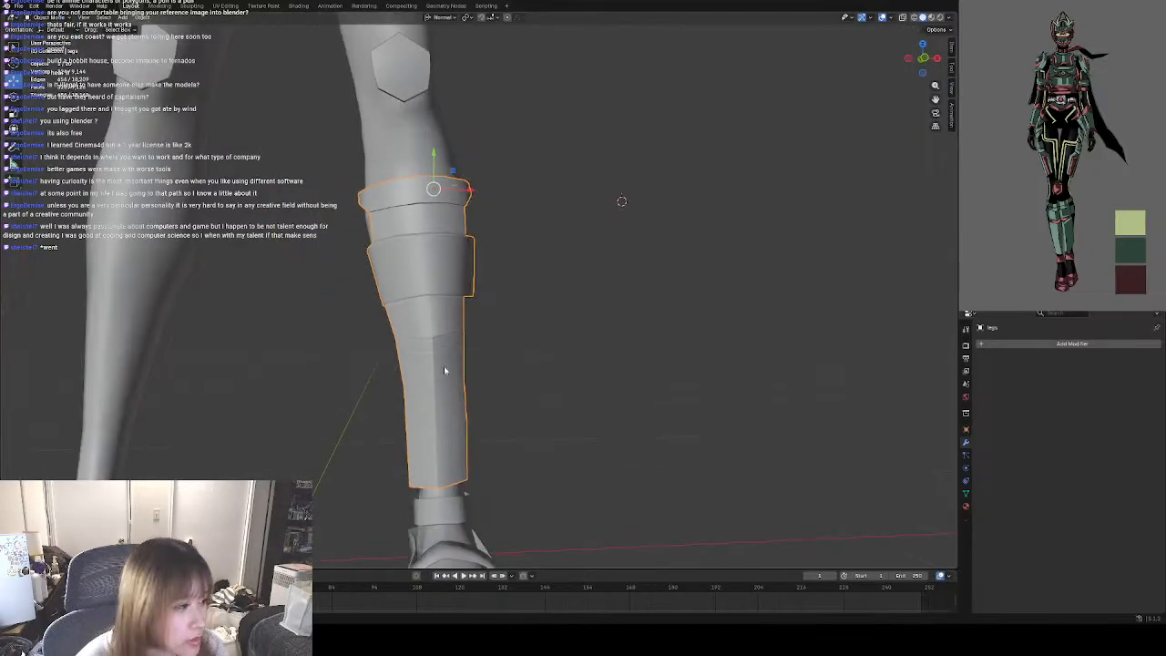
{"action": "scroll", "coordinate": [444, 371], "scroll_direction": "up", "scroll_amount": 3}
{"action": "left_click", "coordinate": [45, 19]}
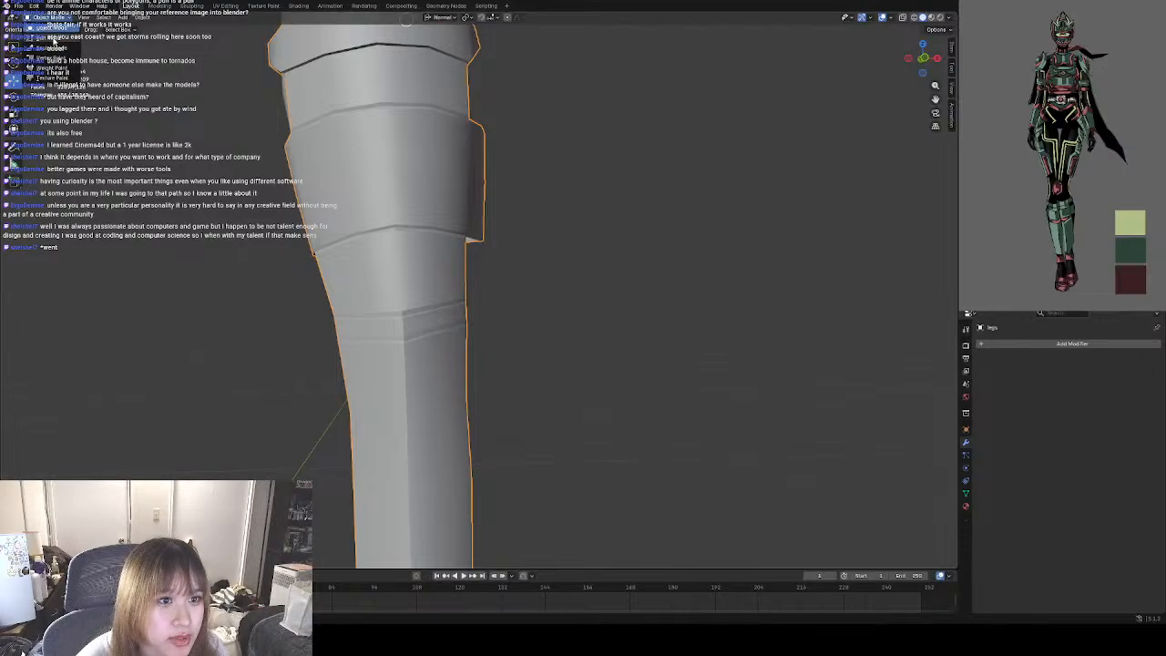
{"action": "left_click", "coordinate": [46, 40]}
{"action": "left_click", "coordinate": [404, 325]}
{"action": "right_click", "coordinate": [405, 325]}
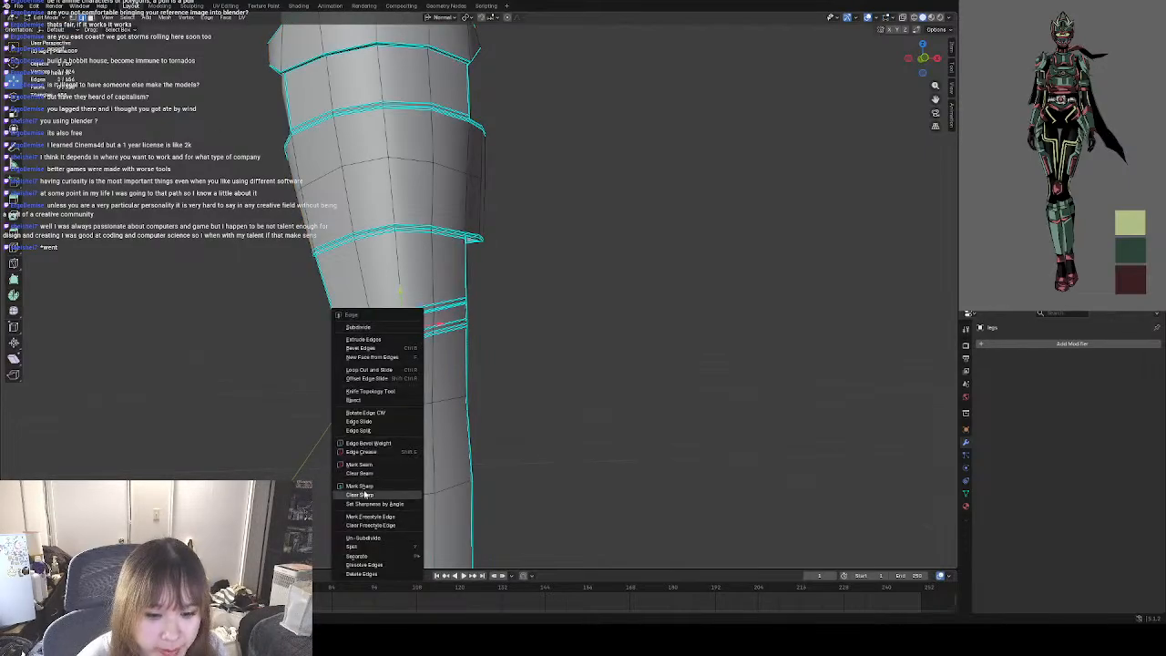
{"action": "left_click", "coordinate": [367, 494]}
{"action": "left_click", "coordinate": [561, 422]}
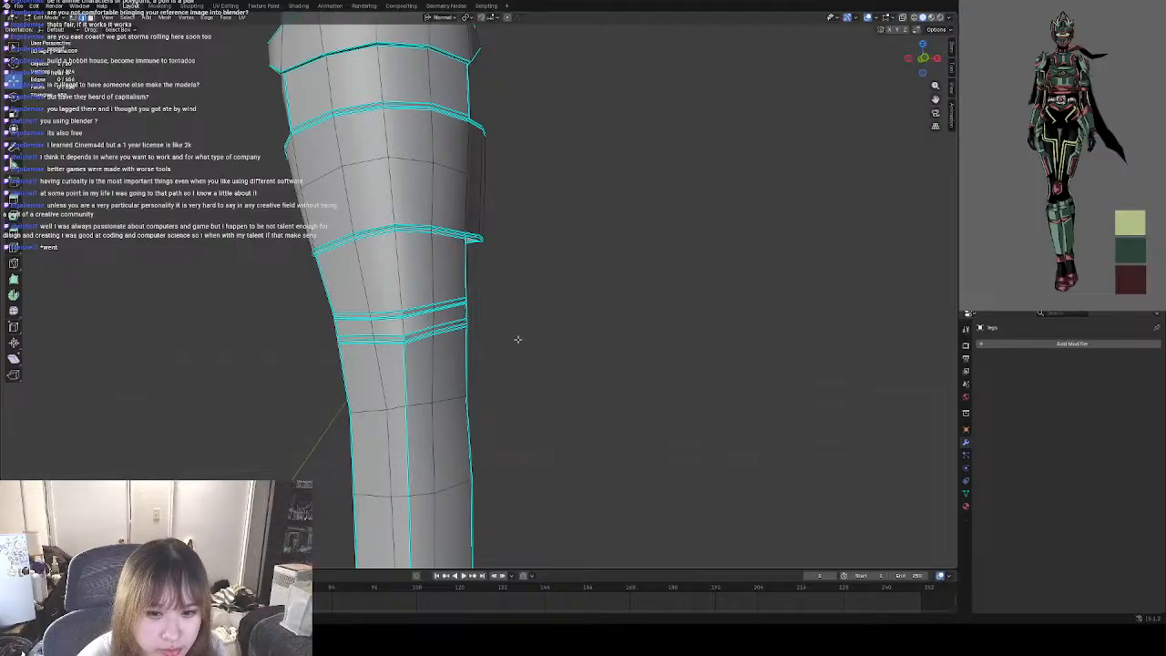
{"action": "key", "text": "Tab"}
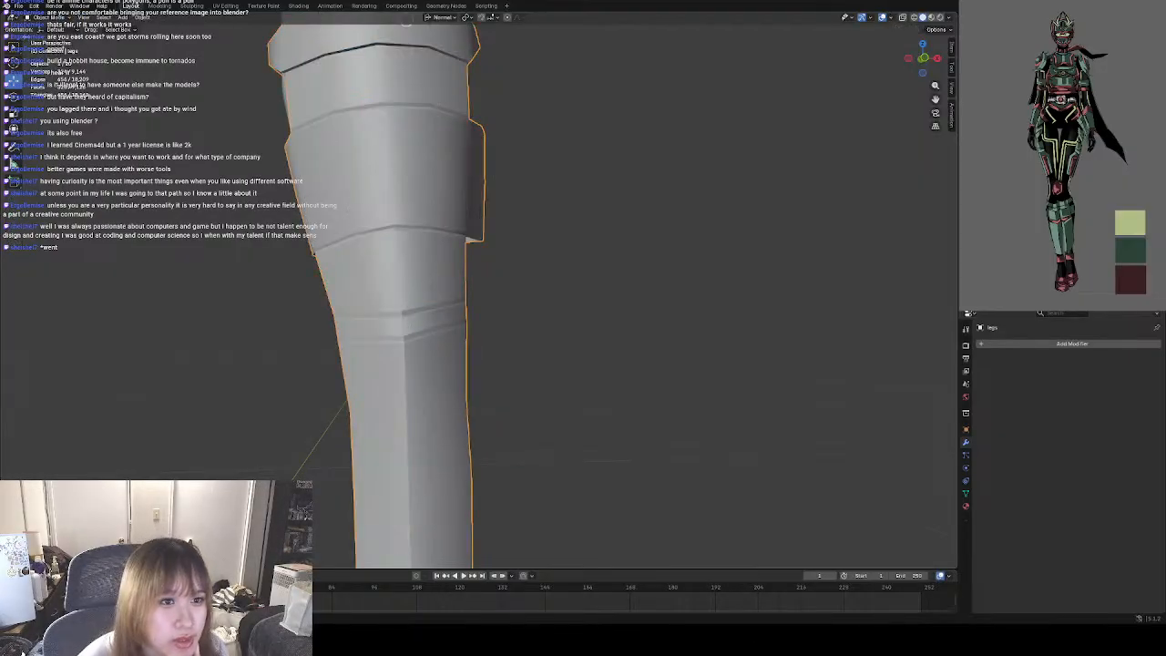
Clear the sharp marks from the short central vertical edges inside the two shin guard grooves and return to Object Mode.
{"action": "key", "text": "Tab"}
{"action": "scroll", "coordinate": [390, 327], "scroll_direction": "up", "scroll_amount": 3}
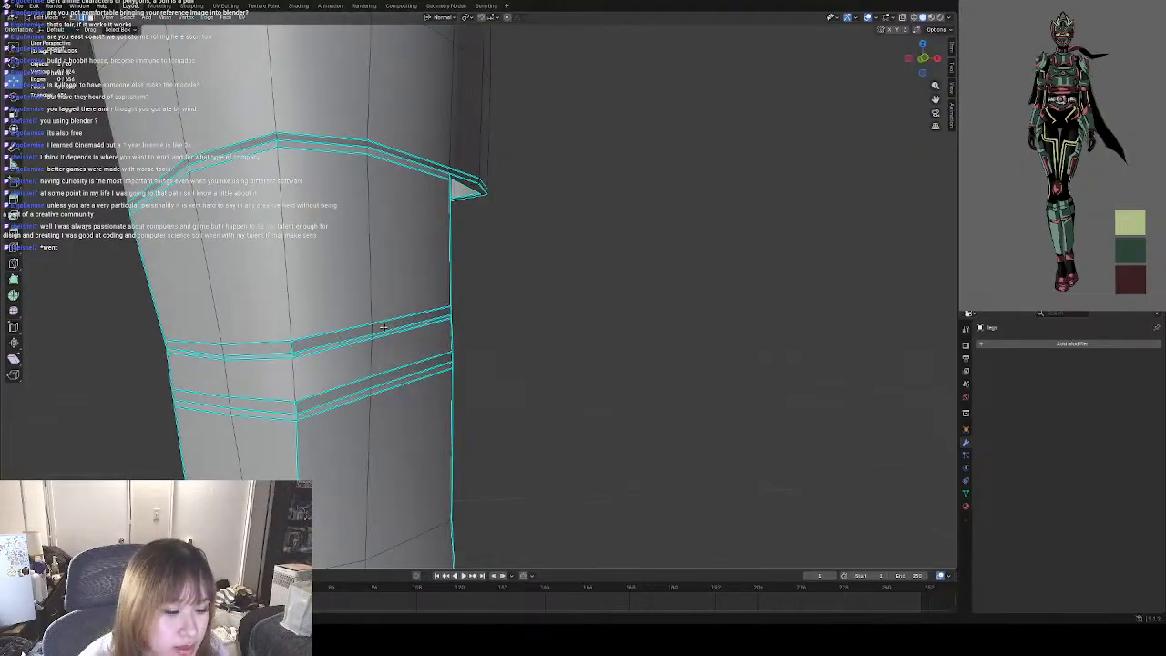
{"action": "middle_click_drag", "start_coordinate": [380, 331], "coordinate": [430, 279]}
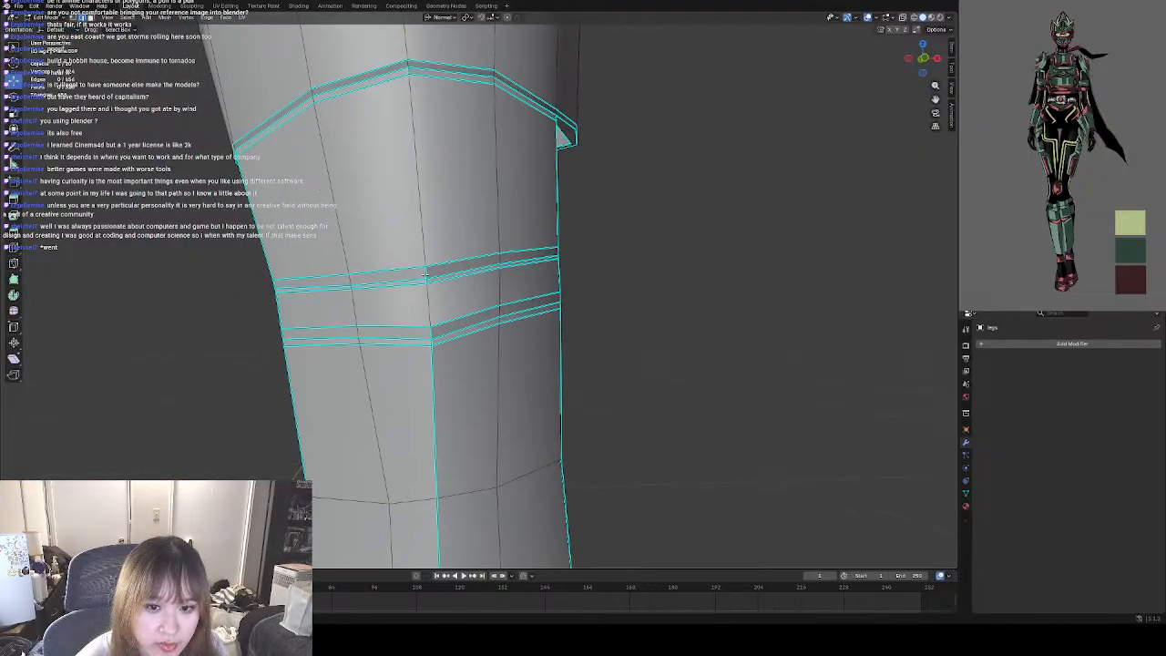
{"action": "right_click", "coordinate": [425, 275], "text": "shift"}
{"action": "right_click", "coordinate": [428, 307], "text": "shift"}
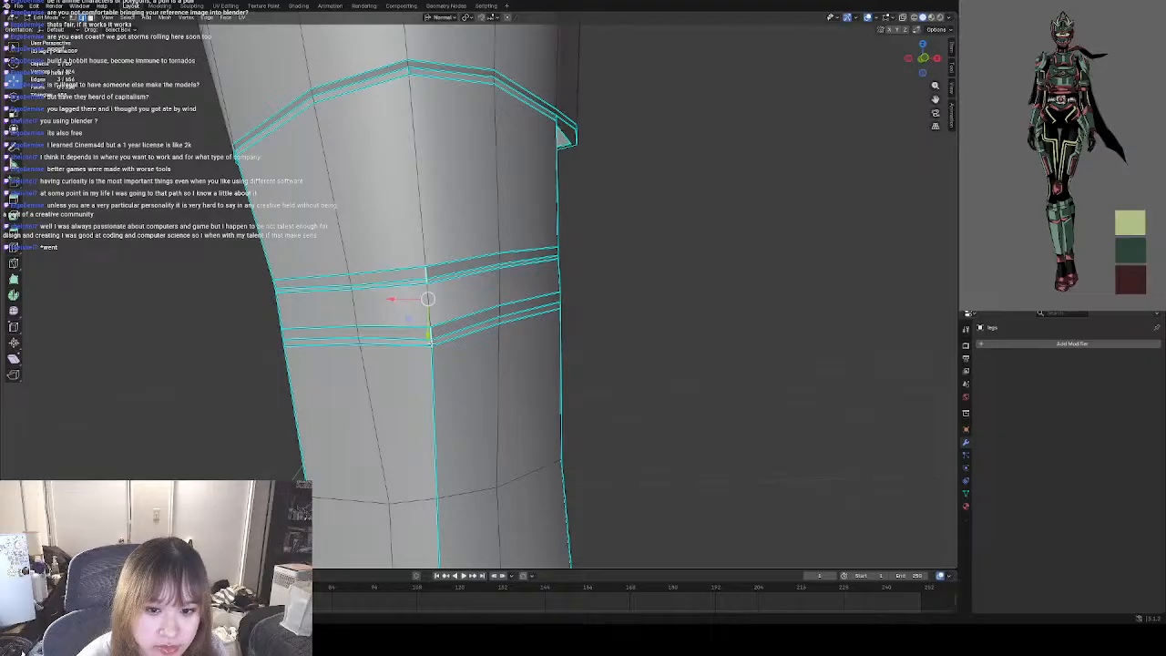
{"action": "right_click", "coordinate": [438, 342]}
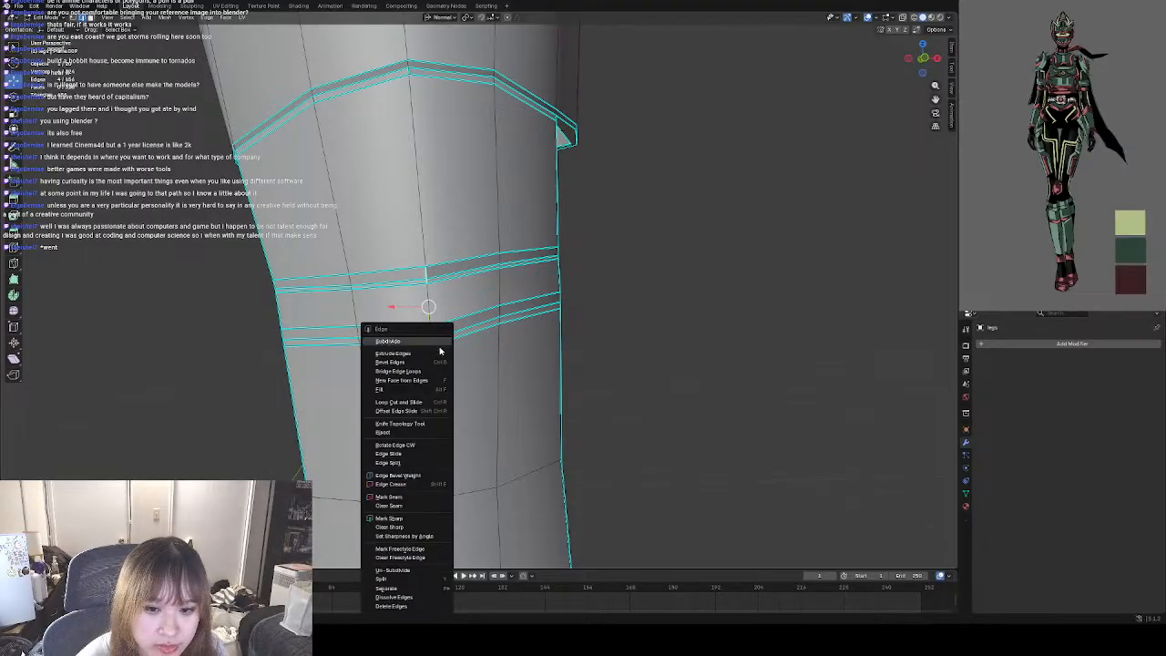
{"action": "left_click", "coordinate": [389, 518]}
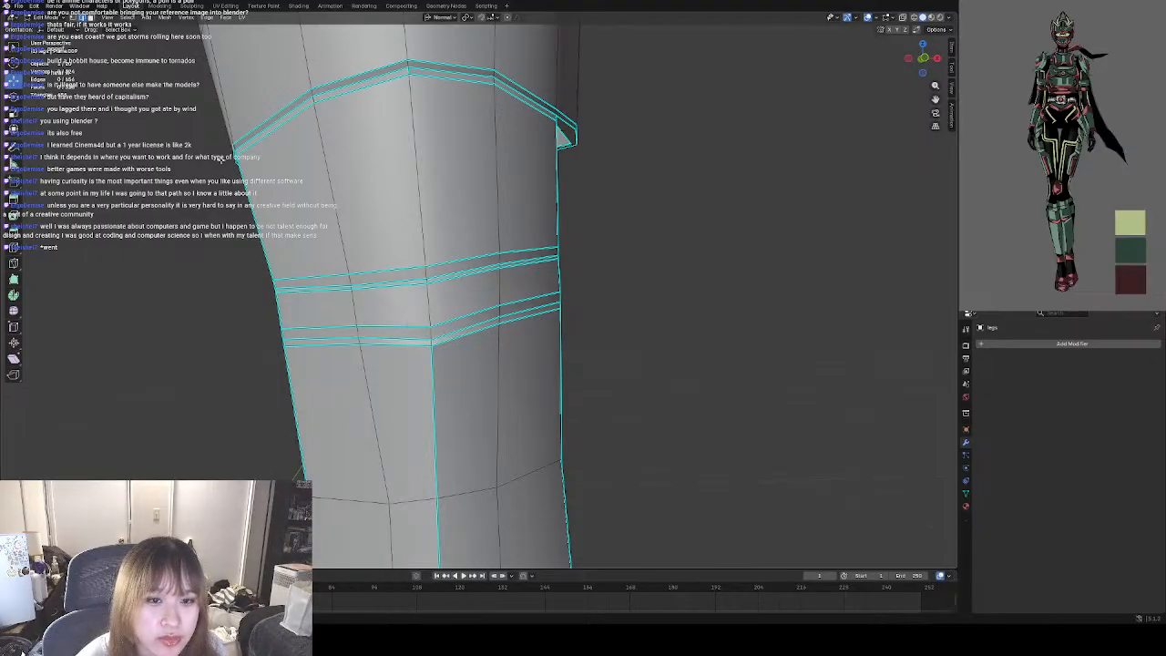
{"action": "left_click", "coordinate": [47, 18]}
{"action": "left_click", "coordinate": [51, 27]}
{"action": "scroll", "coordinate": [418, 278], "scroll_direction": "down", "scroll_amount": 5}
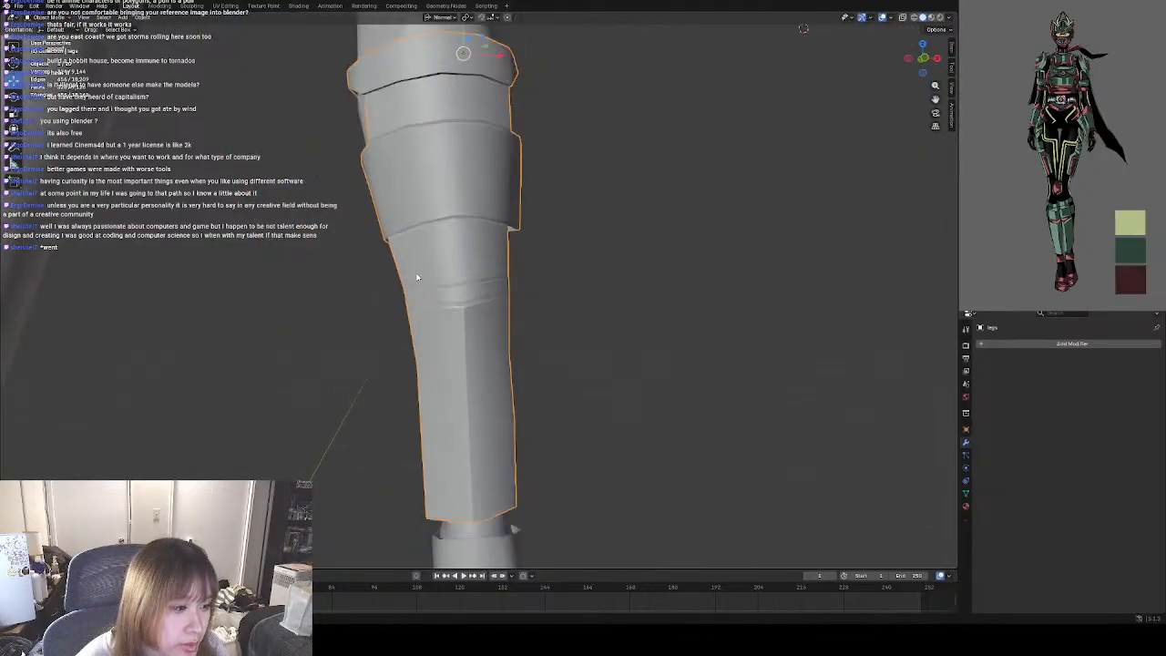
In Edit Mode, clear the sharp mark from the short central vertical edge on the lower rim of the shin guard's wide middle band.
{"action": "scroll", "coordinate": [460, 307], "scroll_direction": "down", "scroll_amount": 5}
{"action": "middle_click_drag", "start_coordinate": [532, 304], "coordinate": [406, 279]}
{"action": "scroll", "coordinate": [406, 279], "scroll_direction": "up", "scroll_amount": 6}
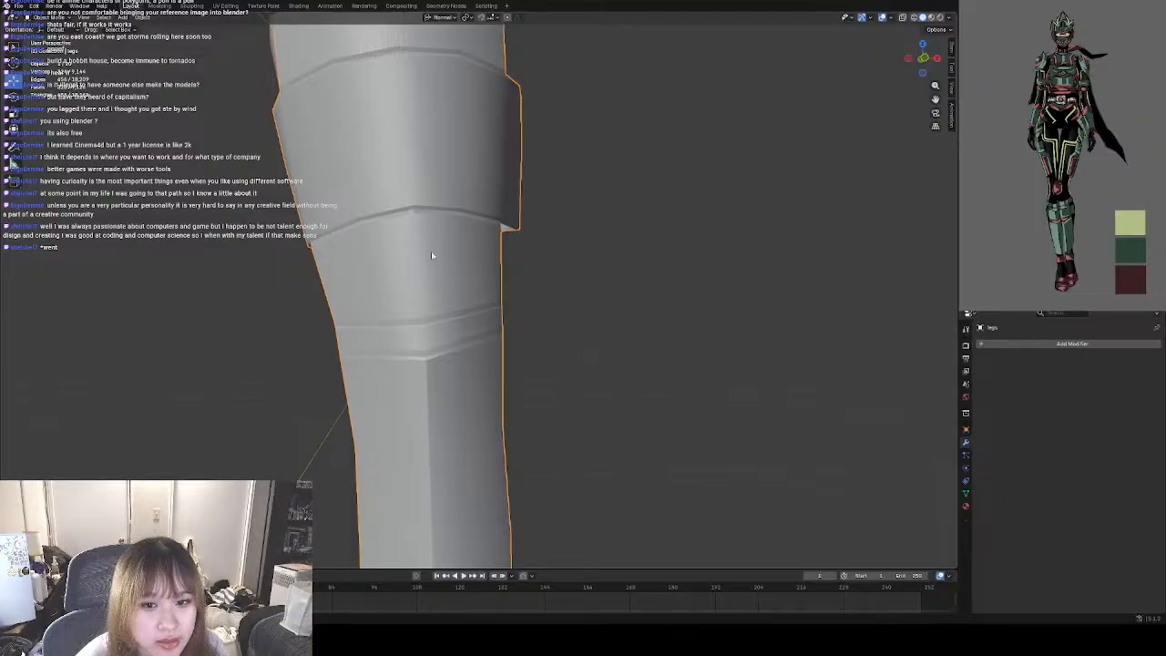
{"action": "left_click", "coordinate": [59, 17]}
{"action": "left_click", "coordinate": [55, 30]}
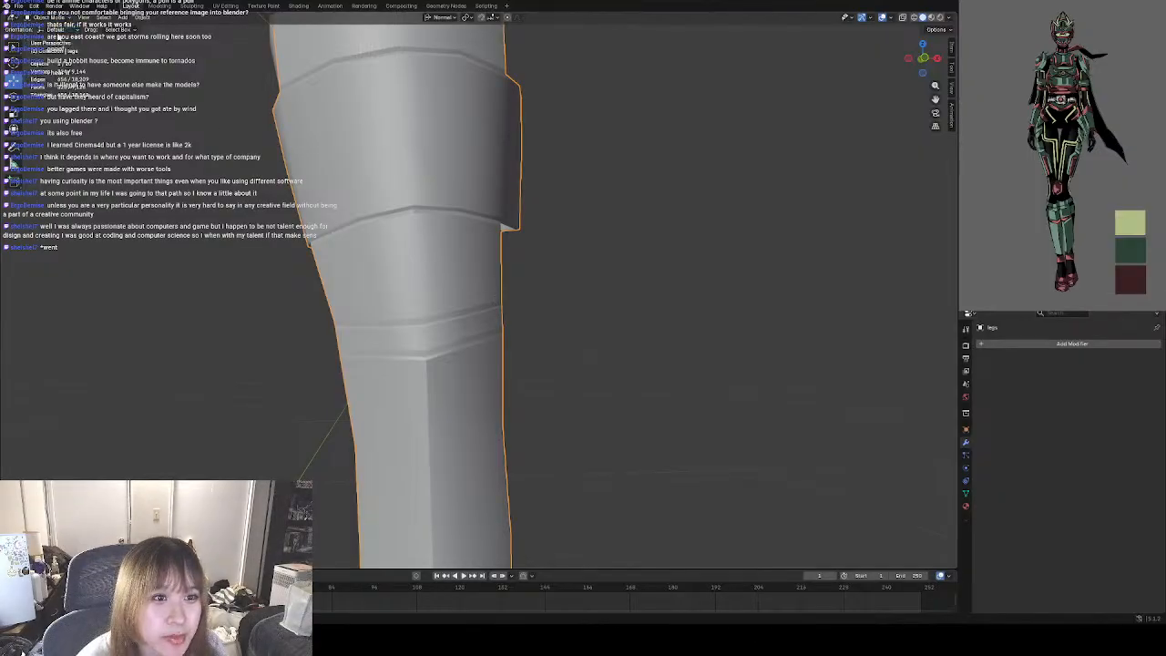
{"action": "left_click", "coordinate": [54, 19]}
{"action": "left_click", "coordinate": [51, 40]}
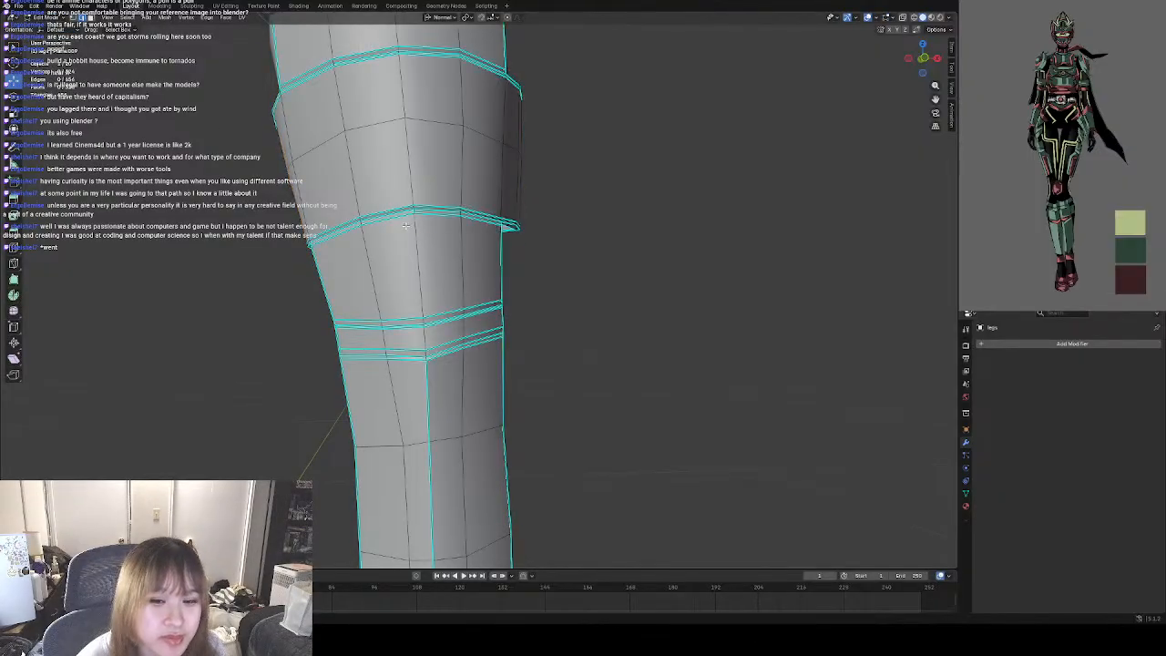
{"action": "scroll", "coordinate": [437, 247], "scroll_direction": "up", "scroll_amount": 3}
{"action": "mouse_move", "coordinate": [437, 247]}
{"action": "middle_mouse_down"}
{"action": "mouse_move", "coordinate": [441, 259]}
{"action": "mouse_move", "coordinate": [439, 228]}
{"action": "middle_mouse_up"}
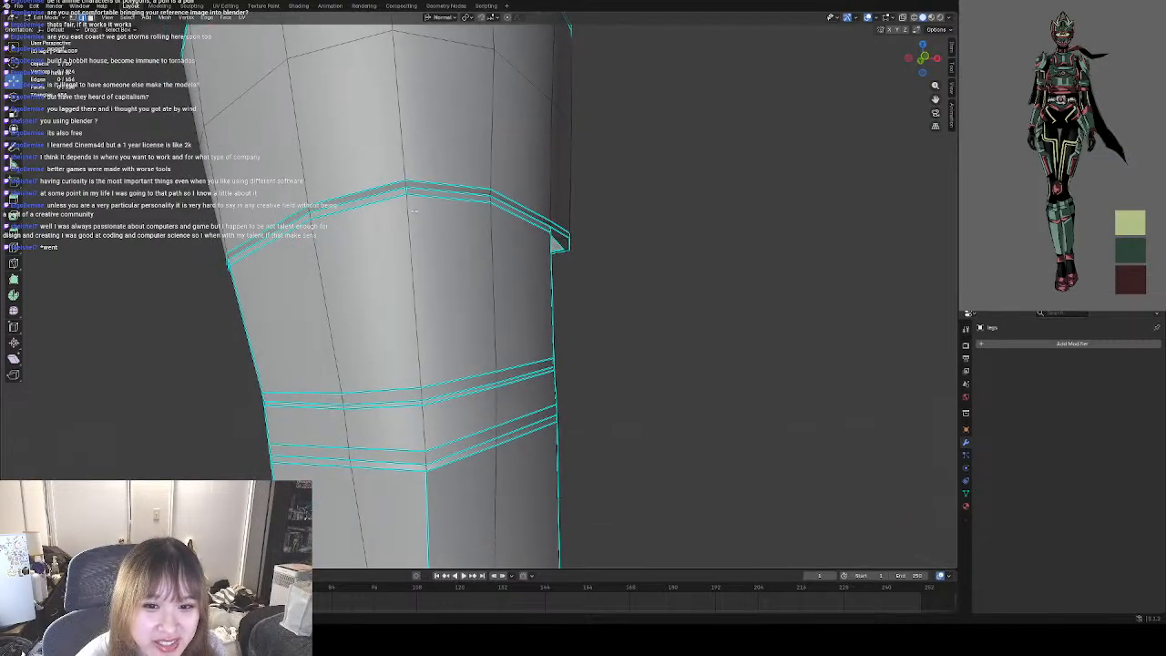
{"action": "left_click", "coordinate": [407, 190]}
{"action": "right_click", "coordinate": [407, 190]}
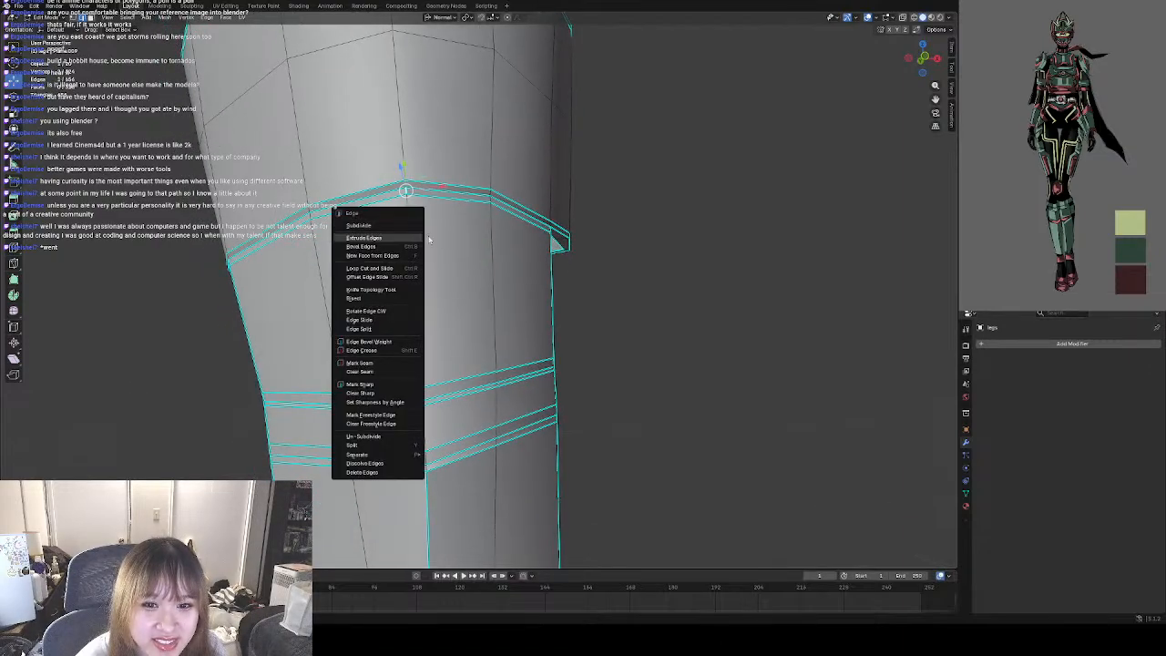
{"action": "left_click", "coordinate": [372, 395]}
{"action": "middle_click_drag", "start_coordinate": [428, 357], "coordinate": [420, 452], "text": "shift"}
{"action": "left_click", "coordinate": [624, 335]}
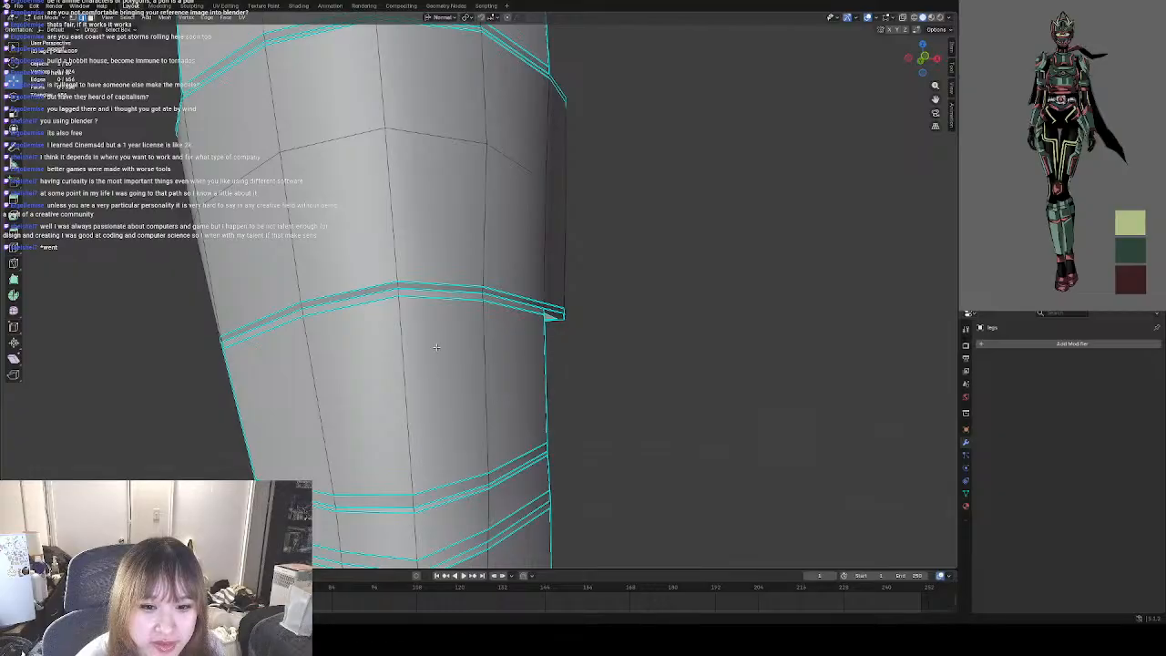
Return the shin guard to Object Mode and save the file.
{"action": "middle_click_drag", "start_coordinate": [413, 317], "coordinate": [487, 224]}
{"action": "scroll", "coordinate": [444, 224], "scroll_direction": "down", "scroll_amount": 5}
{"action": "left_click", "coordinate": [43, 18]}
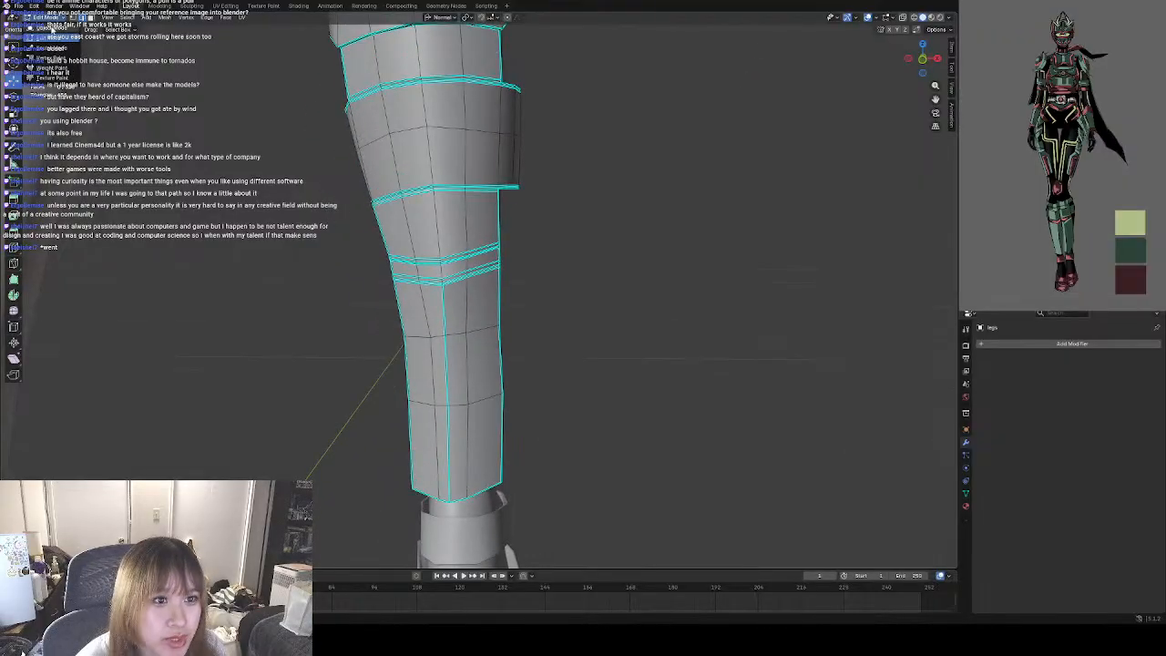
{"action": "left_click", "coordinate": [41, 30]}
{"action": "left_click", "coordinate": [33, 7]}
{"action": "mouse_move", "coordinate": [17, 6]}
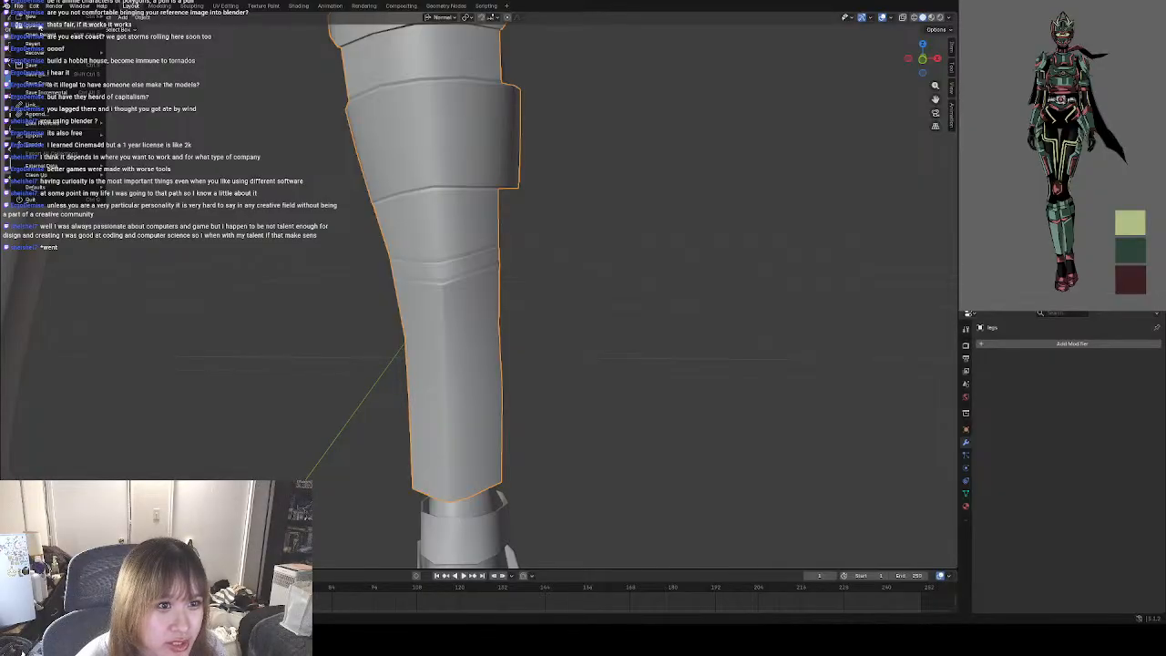
{"action": "left_click", "coordinate": [35, 65]}
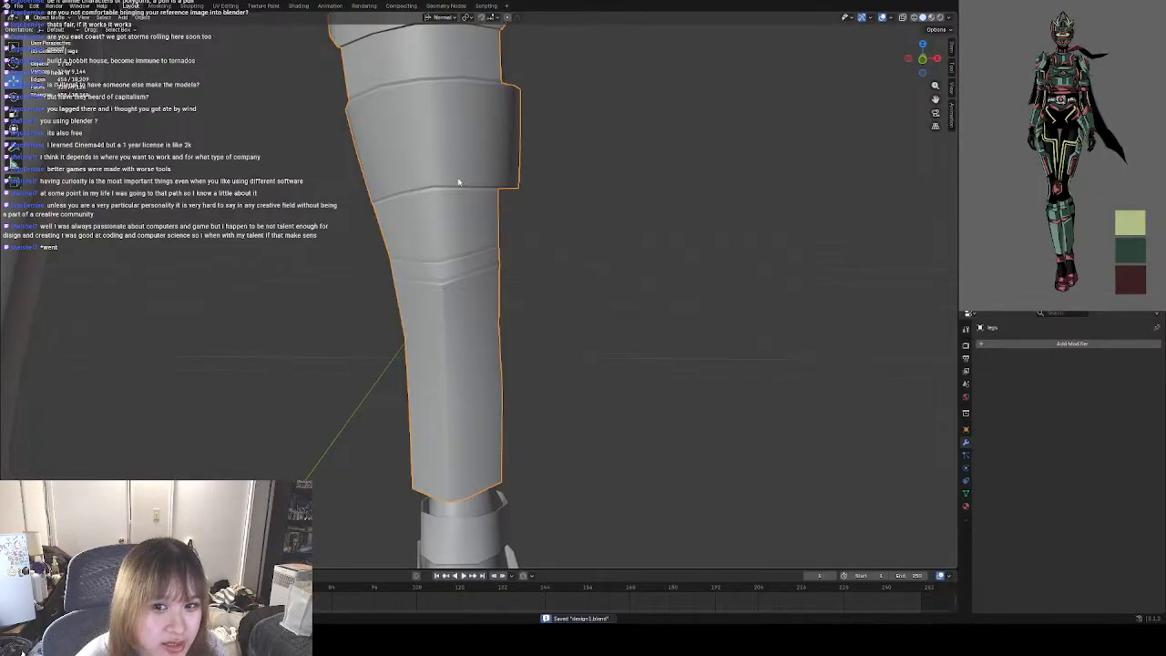
Mirror the shin guard onto the other leg with an X-axis Mirror modifier using bodybase as the mirror object, and apply the modifier.
{"action": "scroll", "coordinate": [455, 265], "scroll_direction": "down", "scroll_amount": 6}
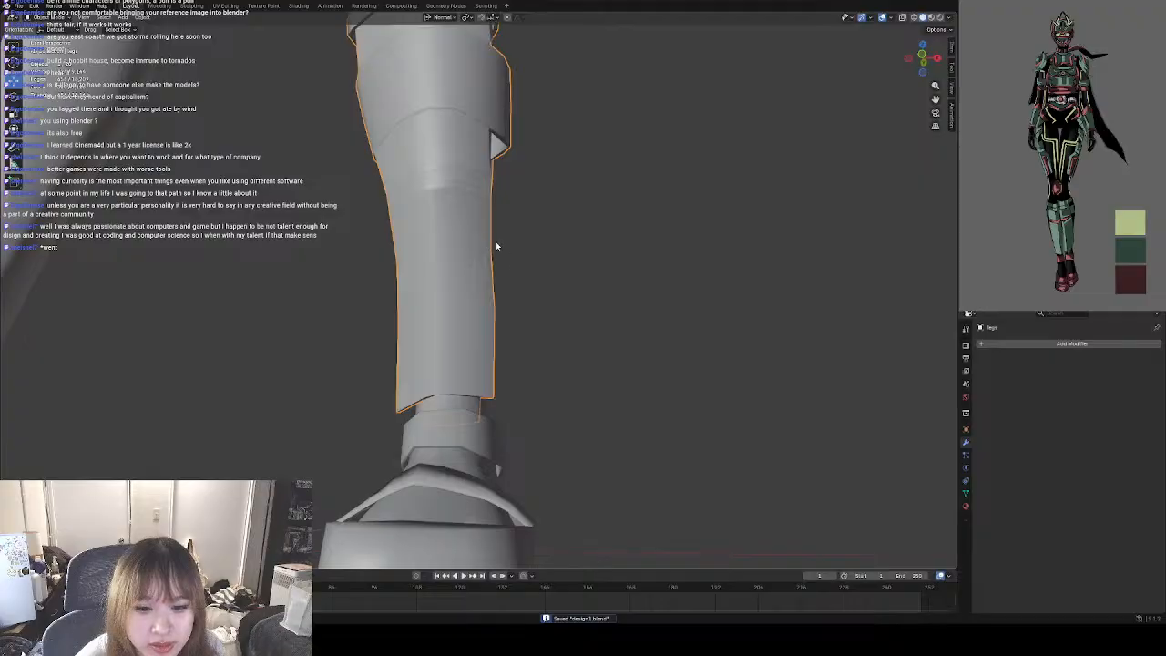
{"action": "scroll", "coordinate": [455, 305], "scroll_direction": "up", "scroll_amount": 2}
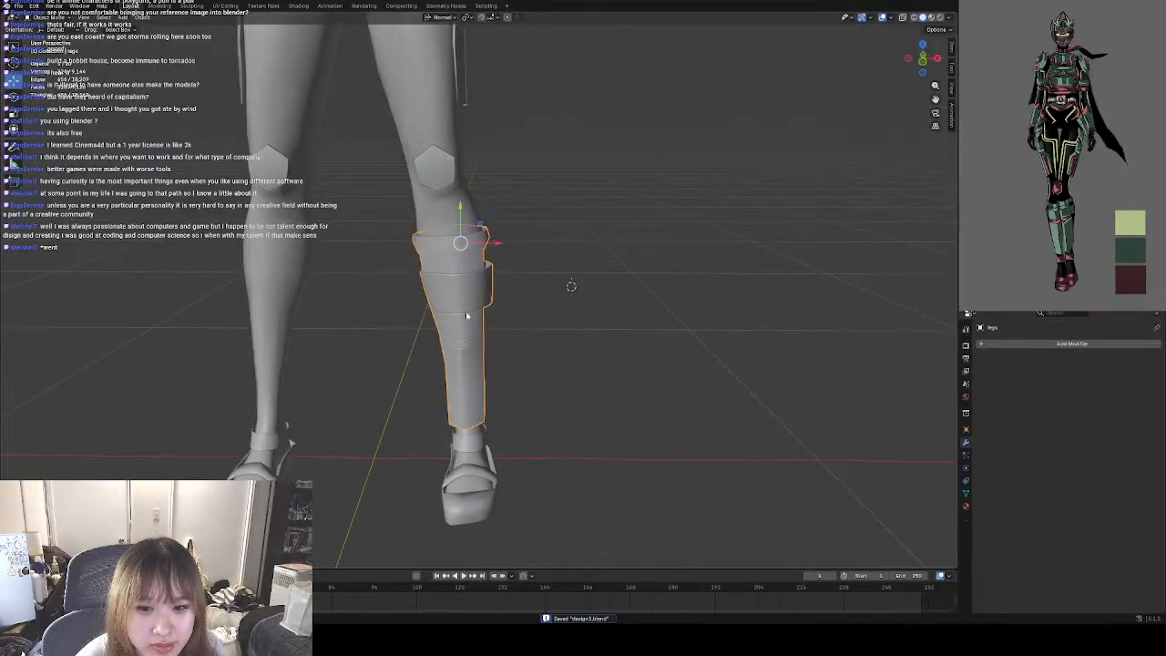
{"action": "scroll", "coordinate": [466, 315], "scroll_direction": "up", "scroll_amount": 4}
{"action": "middle_click_drag", "start_coordinate": [471, 332], "coordinate": [495, 313], "text": "shift"}
{"action": "scroll", "coordinate": [481, 295], "scroll_direction": "down", "scroll_amount": 3}
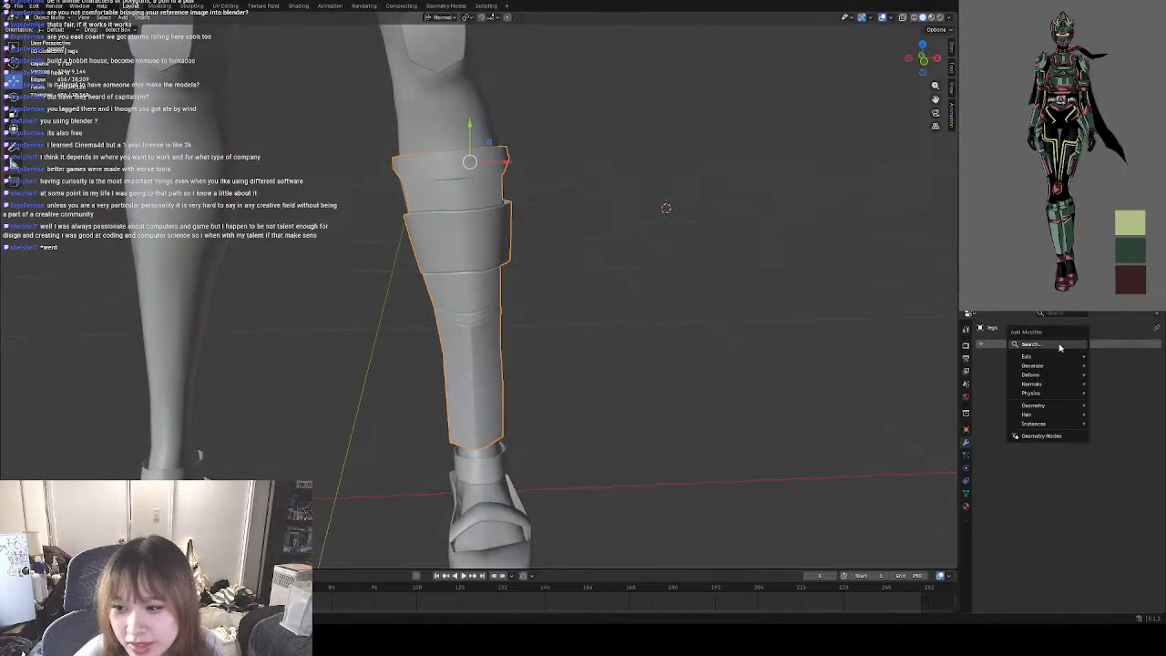
{"action": "left_click", "coordinate": [1060, 346]}
{"action": "left_click", "coordinate": [1004, 364]}
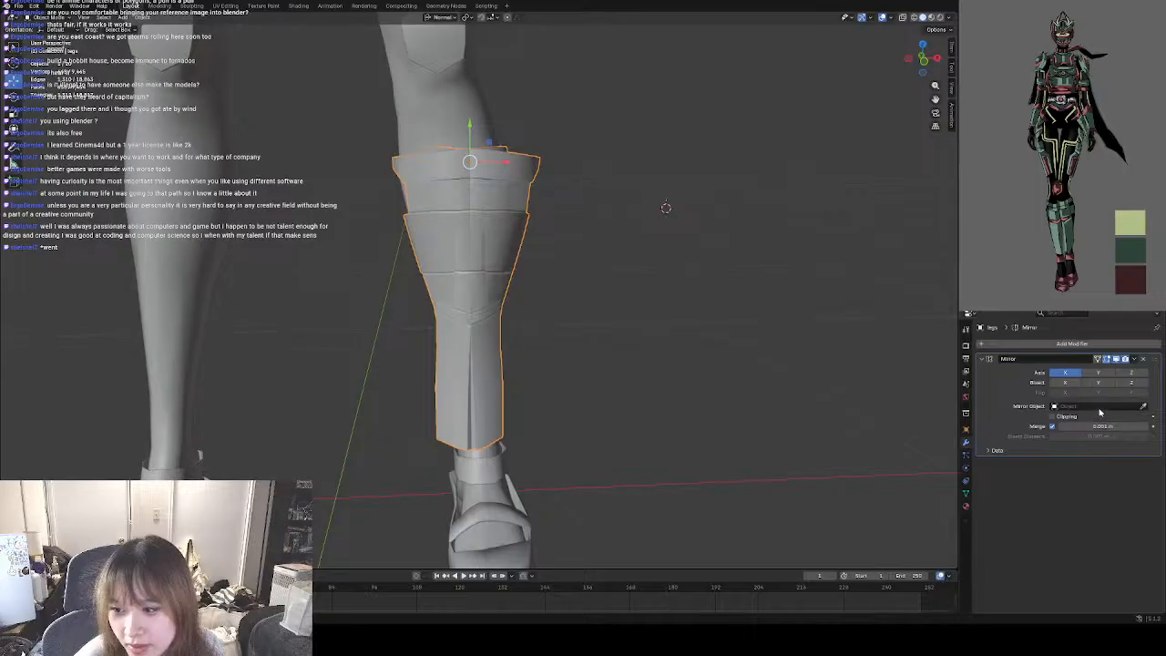
{"action": "left_click", "coordinate": [1101, 406]}
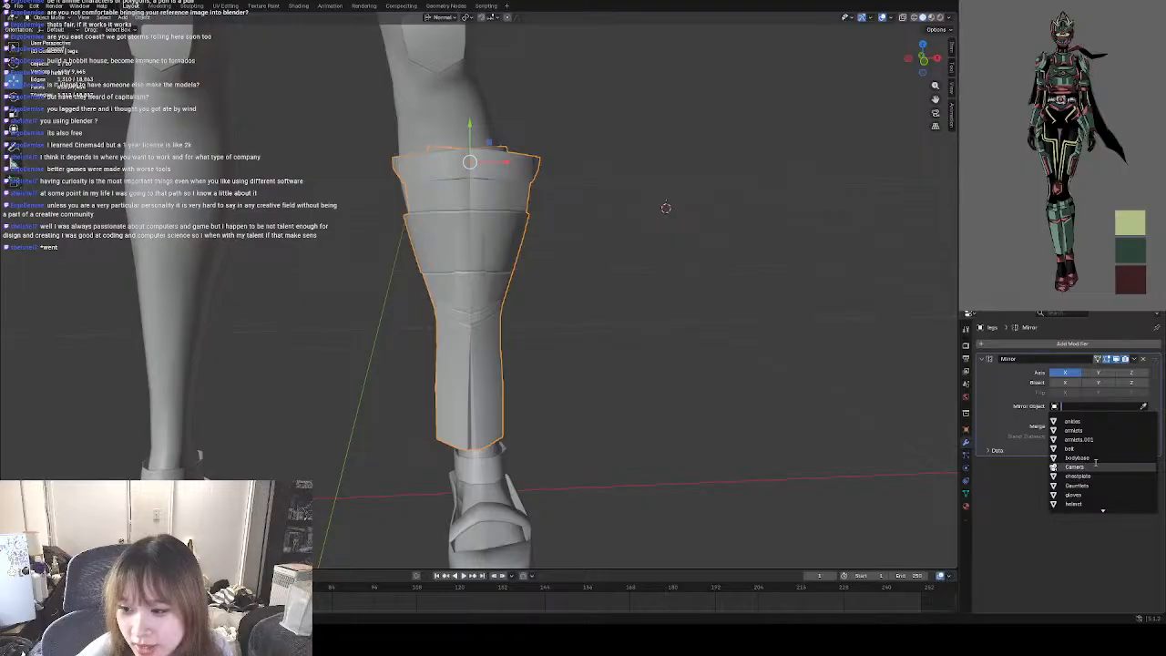
{"action": "left_click", "coordinate": [1096, 458]}
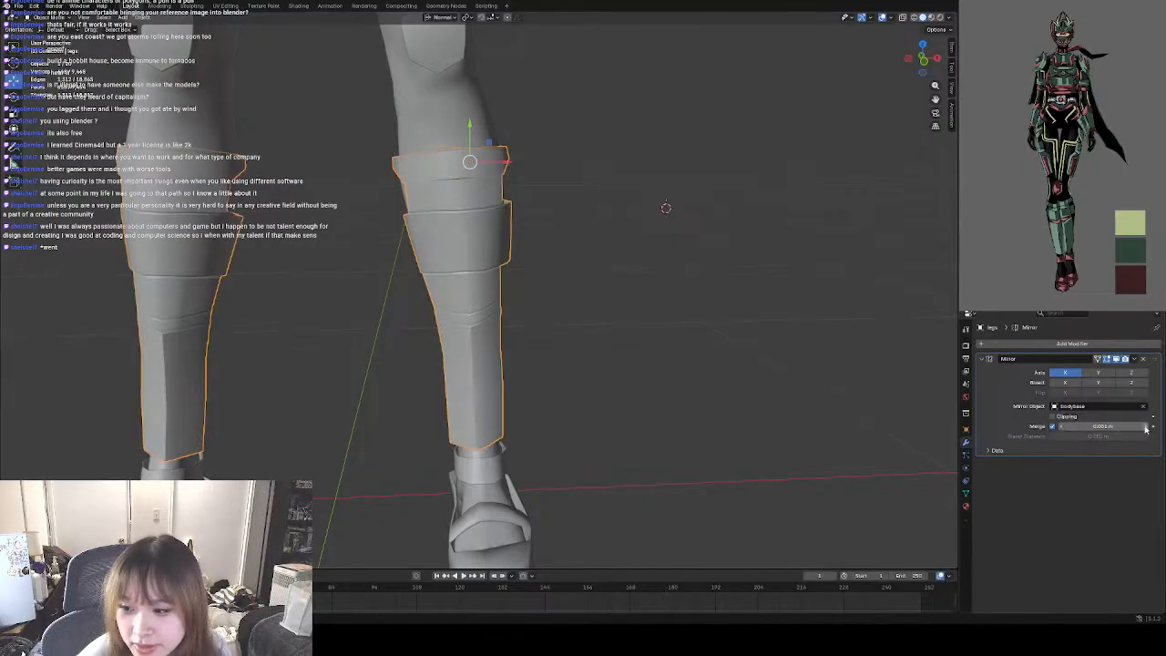
{"action": "left_click", "coordinate": [1134, 359]}
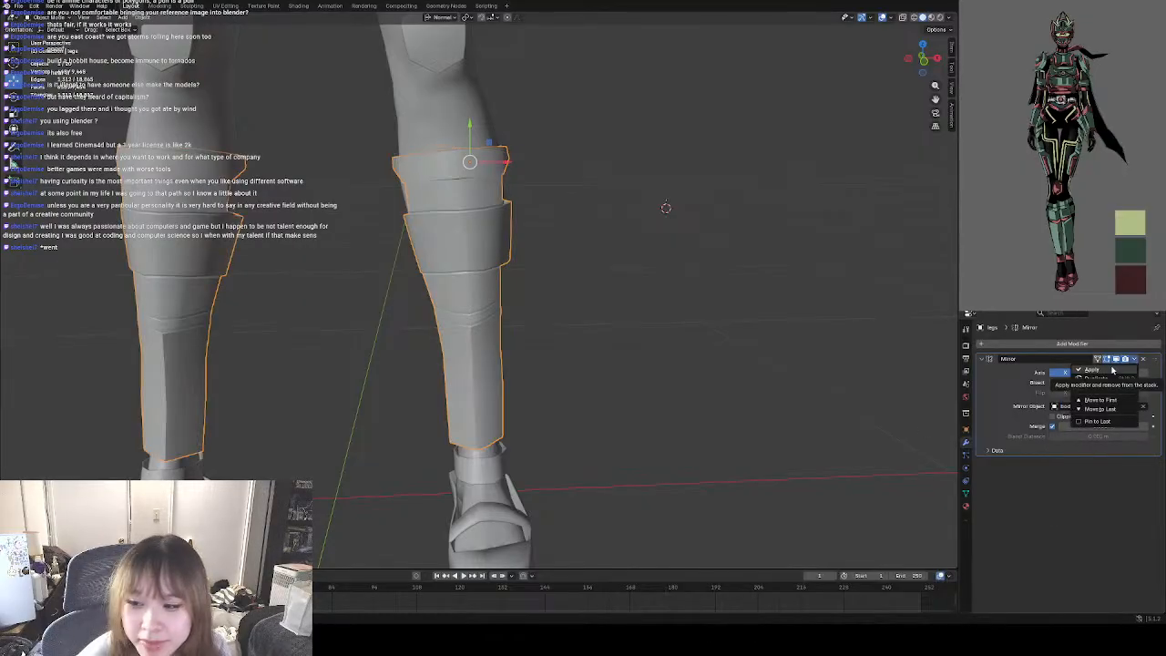
{"action": "left_click", "coordinate": [1112, 370]}
Deselect the shin guards and examine the mirrored pair on both legs and against the full character from several angles.
{"action": "middle_click_drag", "start_coordinate": [399, 336], "coordinate": [488, 334], "text": "shift"}
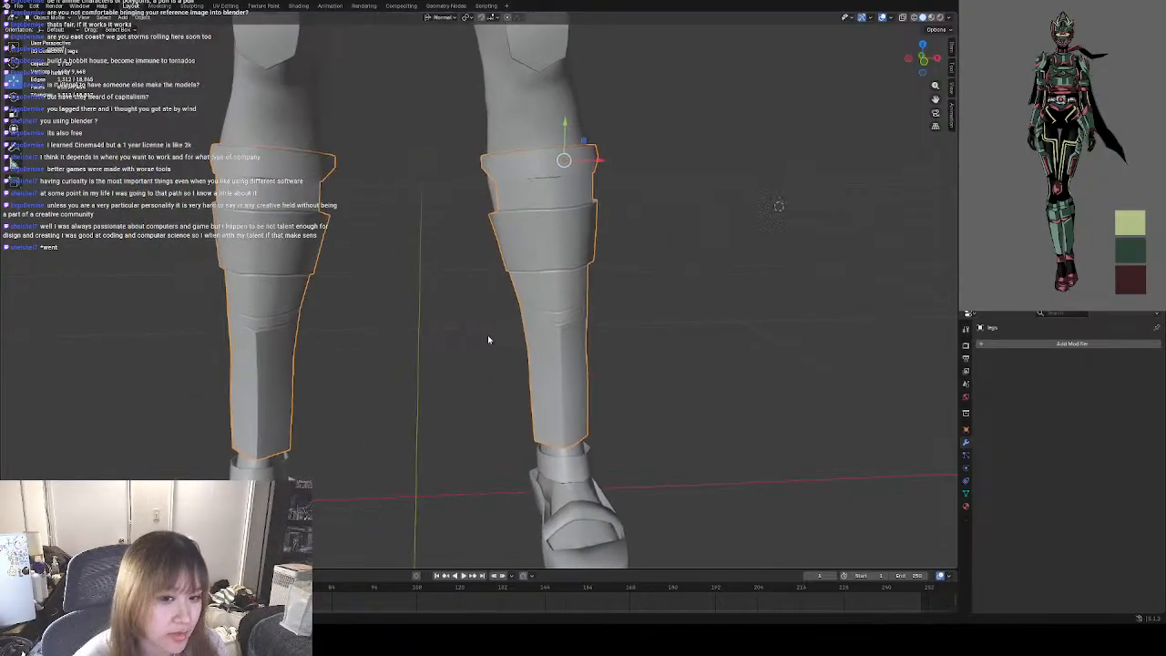
{"action": "left_click", "coordinate": [489, 336]}
{"action": "middle_click_drag", "start_coordinate": [549, 383], "coordinate": [548, 356]}
{"action": "middle_click_drag", "start_coordinate": [643, 362], "coordinate": [405, 352]}
{"action": "middle_click_drag", "start_coordinate": [405, 352], "coordinate": [478, 388], "text": "shift"}
{"action": "scroll", "coordinate": [451, 366], "scroll_direction": "down", "scroll_amount": 4}
{"action": "scroll", "coordinate": [412, 384], "scroll_direction": "up", "scroll_amount": 1}
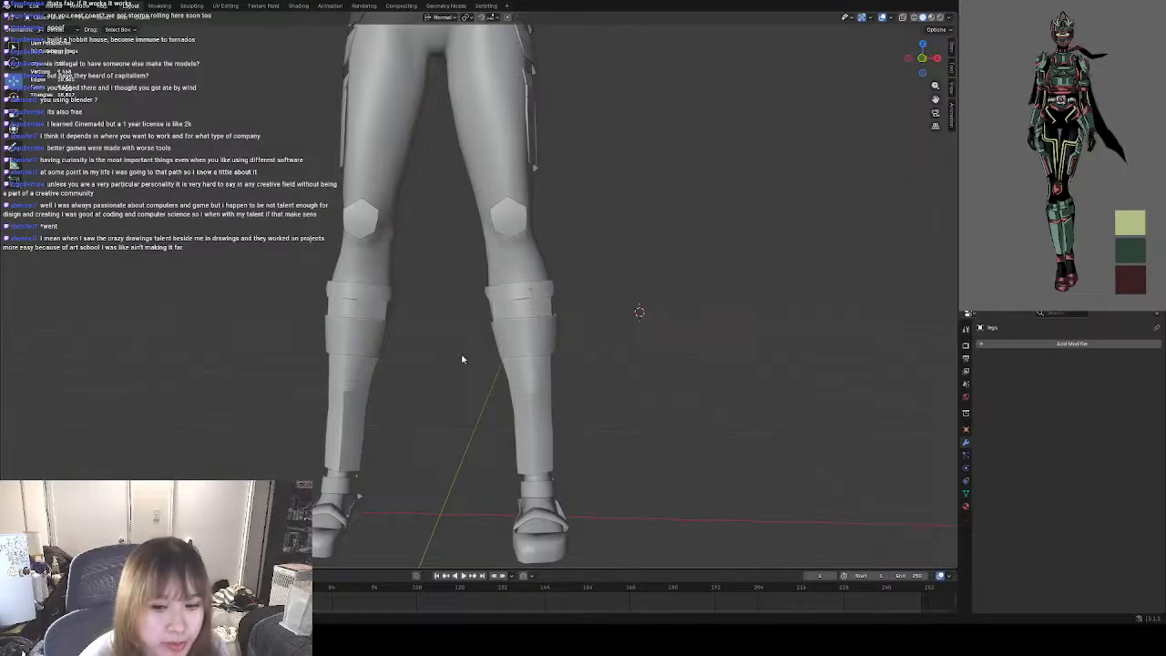
{"action": "middle_click_drag", "start_coordinate": [432, 380], "coordinate": [470, 393]}
{"action": "scroll", "coordinate": [491, 367], "scroll_direction": "down", "scroll_amount": 3}
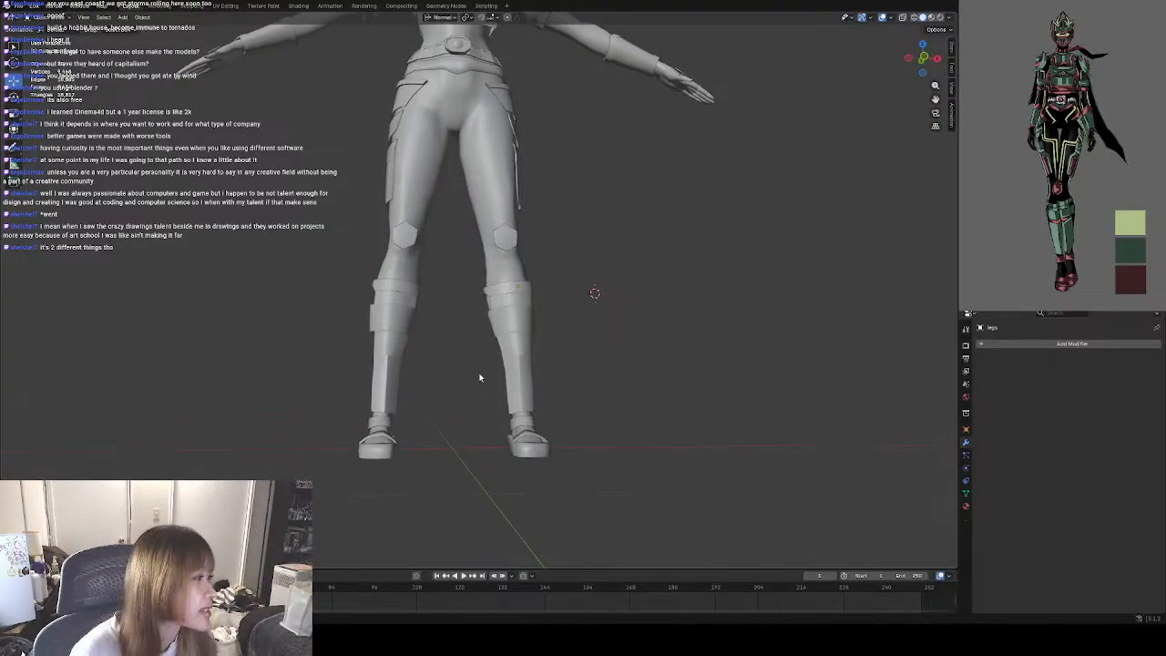
{"action": "scroll", "coordinate": [482, 334], "scroll_direction": "down", "scroll_amount": 3}
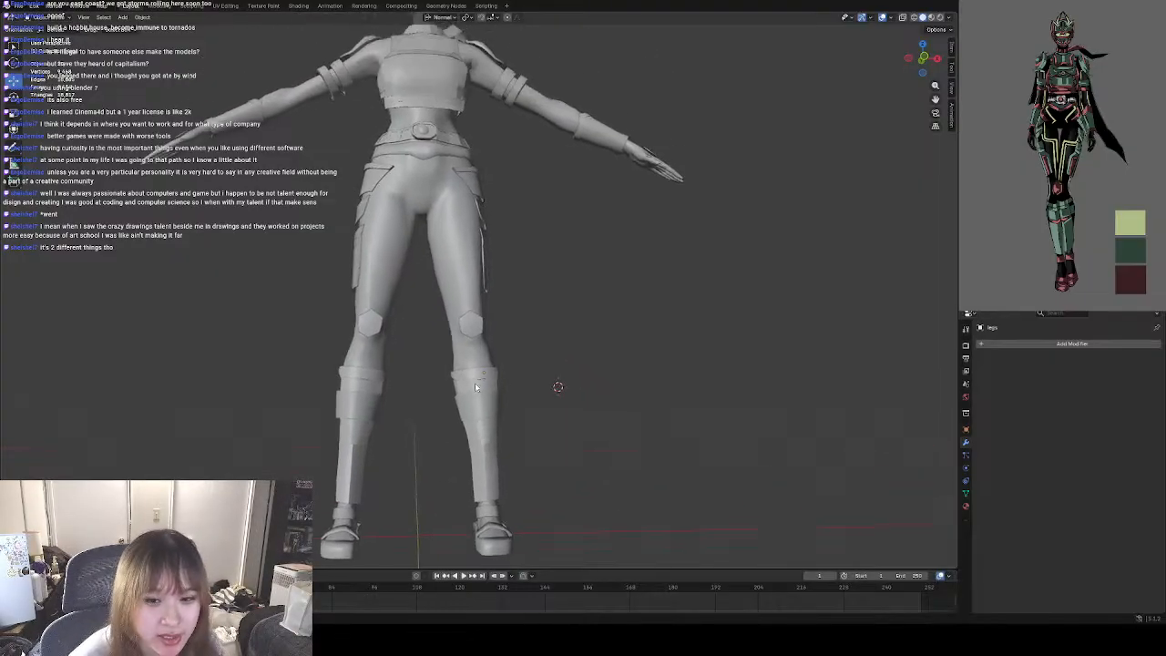
{"action": "middle_click_drag", "start_coordinate": [475, 383], "coordinate": [621, 349]}
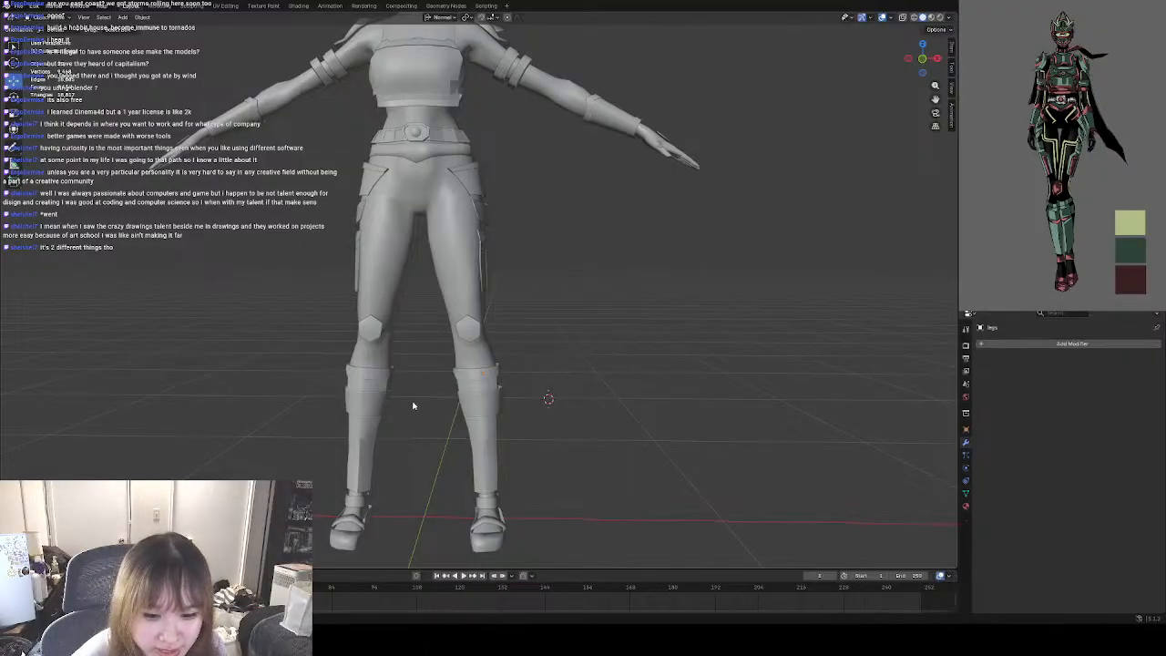
{"action": "scroll", "coordinate": [367, 374], "scroll_direction": "down", "scroll_amount": 3}
{"action": "scroll", "coordinate": [409, 359], "scroll_direction": "up", "scroll_amount": 4}
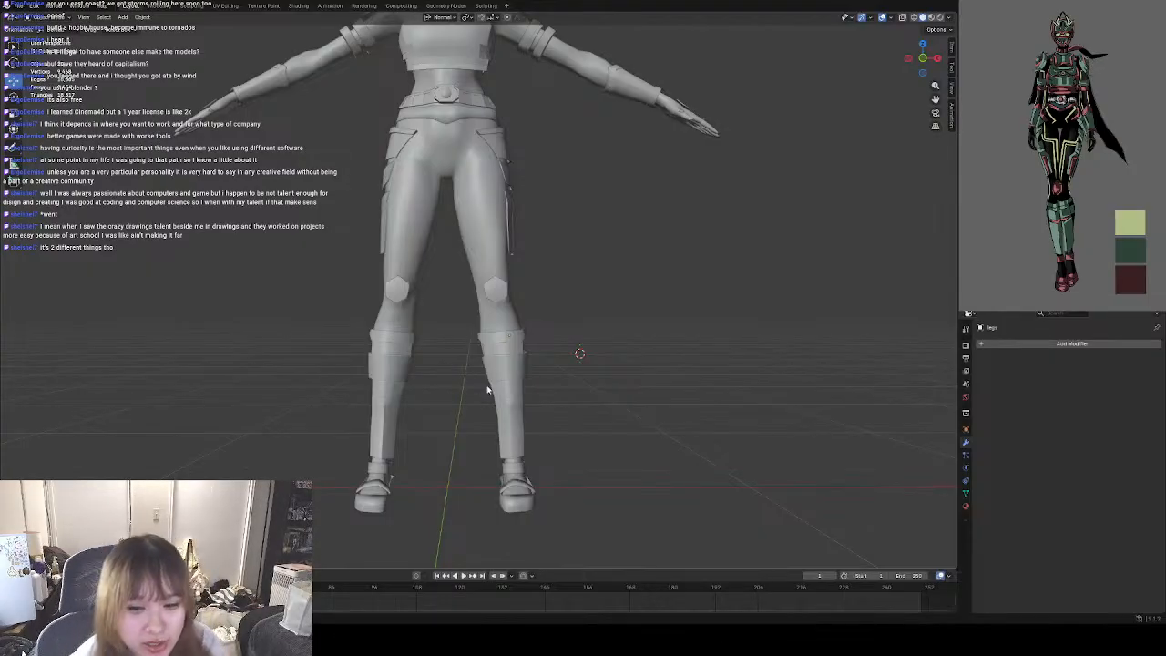
{"action": "middle_click_drag", "start_coordinate": [447, 391], "coordinate": [500, 370]}
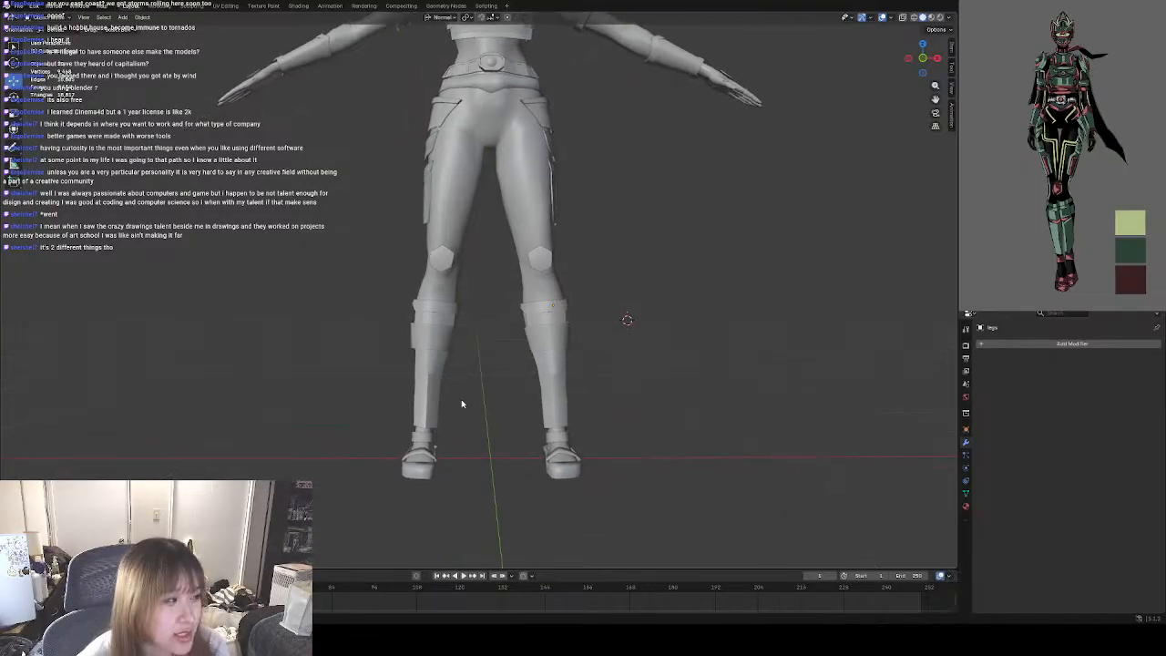
{"action": "middle_click_drag", "start_coordinate": [464, 404], "coordinate": [495, 430]}
Open the shoes object in Edit Mode and clear the mesh selection.
{"action": "left_click", "coordinate": [526, 405]}
{"action": "scroll", "coordinate": [496, 376], "scroll_direction": "up", "scroll_amount": 1}
{"action": "scroll", "coordinate": [495, 375], "scroll_direction": "up", "scroll_amount": 6}
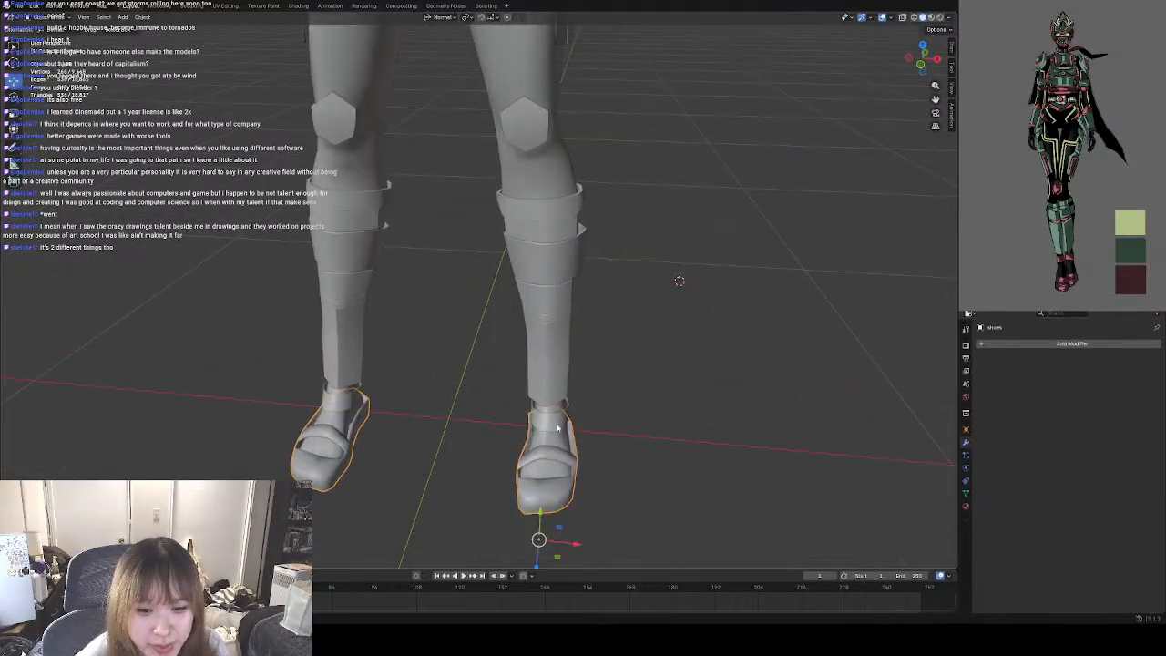
{"action": "middle_click_drag", "start_coordinate": [464, 380], "coordinate": [417, 297], "text": "shift"}
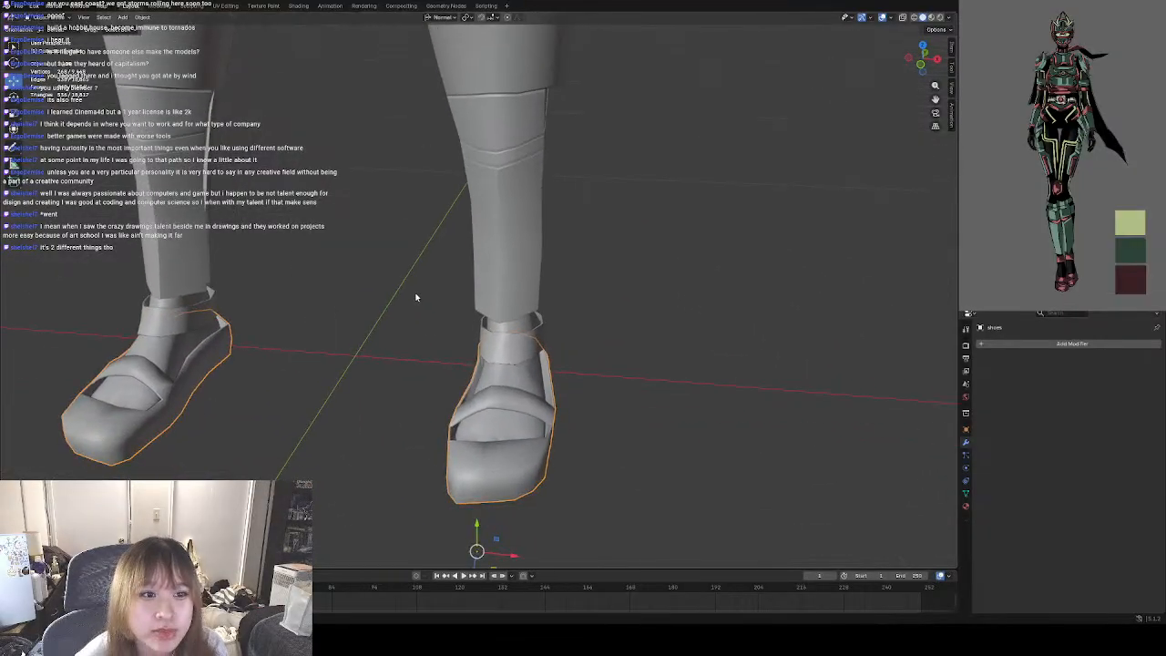
{"action": "middle_click_drag", "start_coordinate": [473, 453], "coordinate": [444, 323], "text": "shift"}
{"action": "middle_click_drag", "start_coordinate": [553, 366], "coordinate": [545, 396]}
{"action": "left_click", "coordinate": [51, 19]}
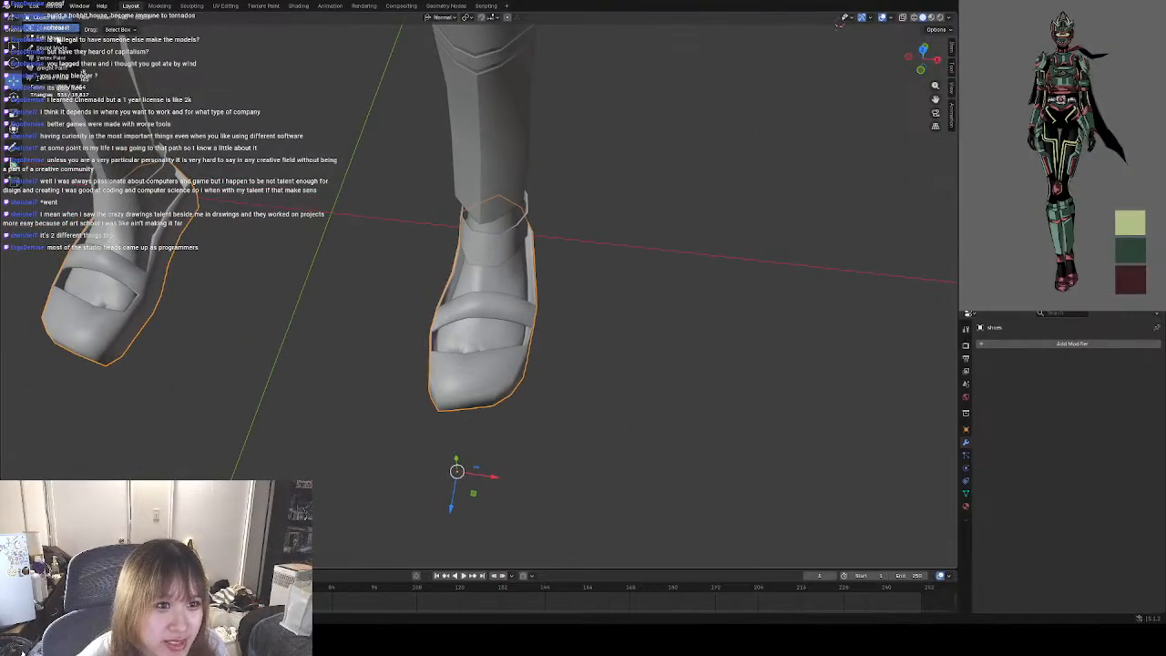
{"action": "left_click", "coordinate": [62, 41]}
{"action": "left_click", "coordinate": [45, 21]}
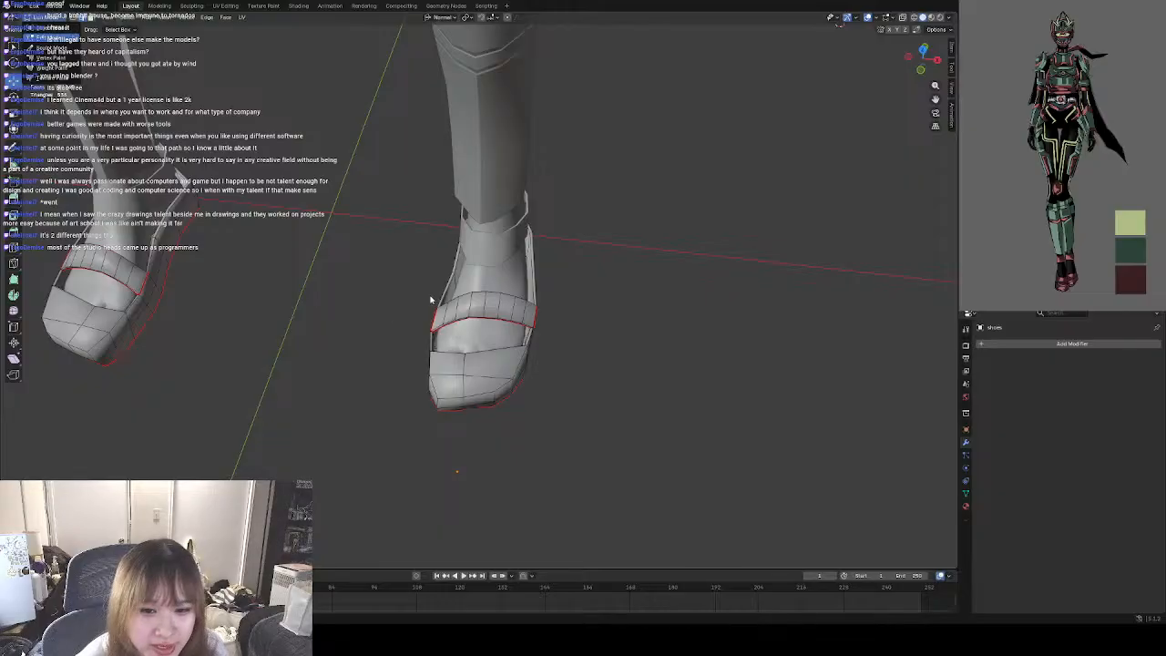
{"action": "left_click", "coordinate": [212, 238]}
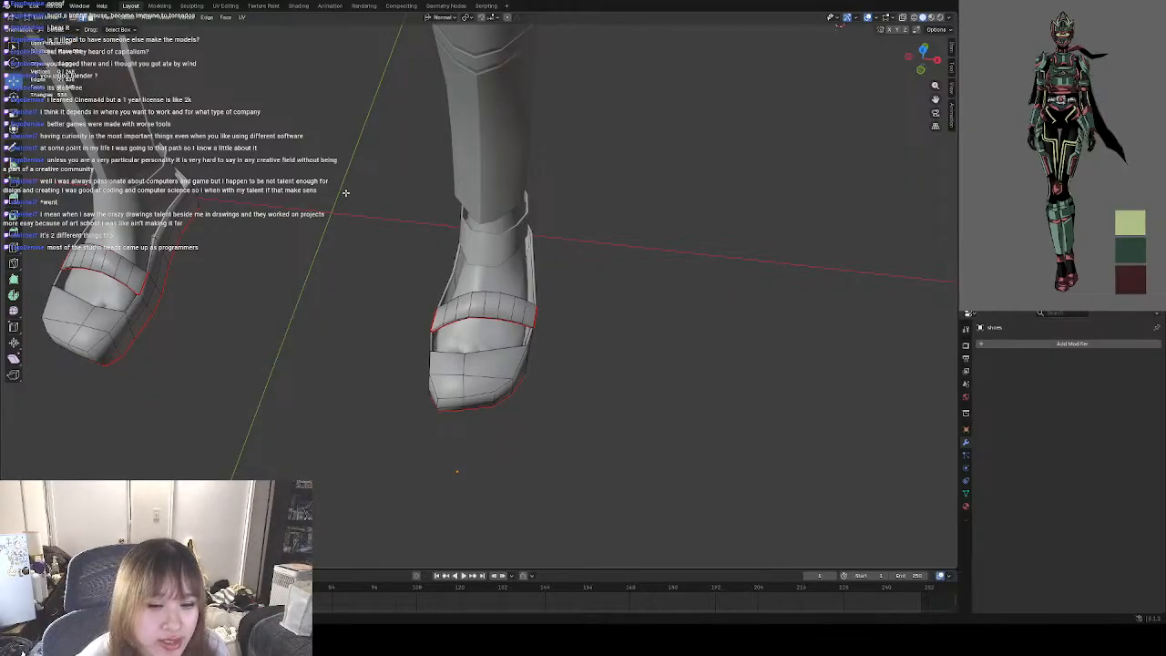
Examine the shoe's strap, toe cap and the opening between them up close from the front and above.
{"action": "middle_click_drag", "start_coordinate": [433, 263], "coordinate": [416, 301], "text": "shift"}
{"action": "scroll", "coordinate": [445, 310], "scroll_direction": "up", "scroll_amount": 3}
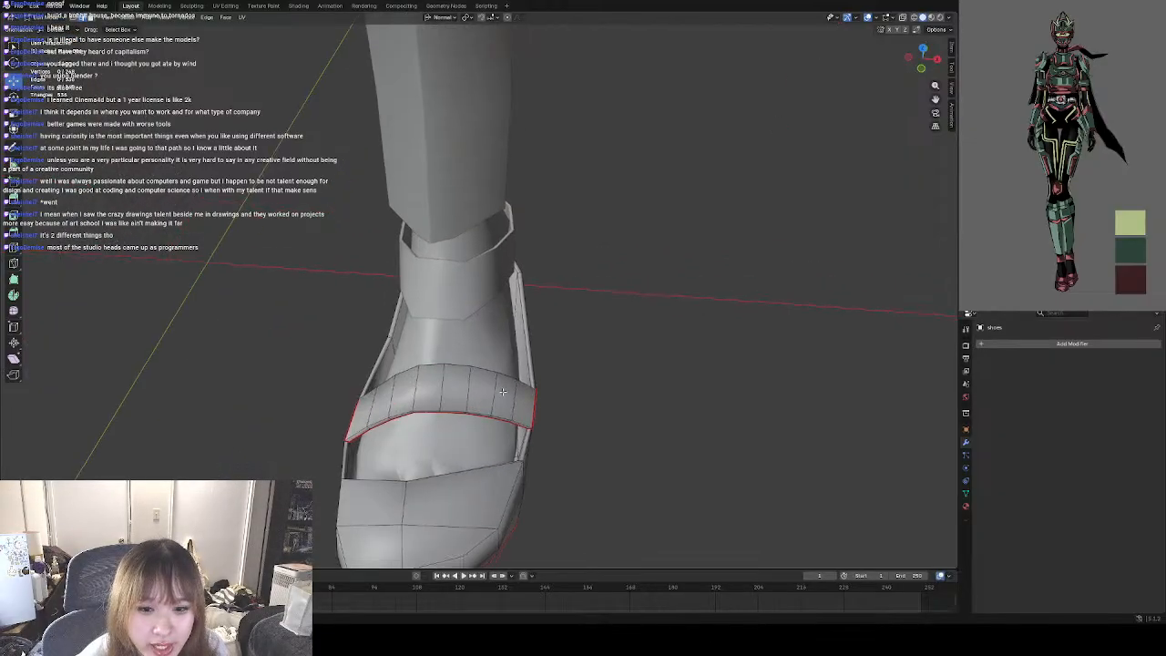
{"action": "middle_click_drag", "start_coordinate": [517, 455], "coordinate": [487, 337], "text": "shift"}
{"action": "scroll", "coordinate": [419, 319], "scroll_direction": "up", "scroll_amount": 2}
{"action": "middle_click_drag", "start_coordinate": [329, 295], "coordinate": [369, 268], "text": "shift"}
{"action": "scroll", "coordinate": [413, 249], "scroll_direction": "up", "scroll_amount": 2}
{"action": "scroll", "coordinate": [412, 248], "scroll_direction": "up", "scroll_amount": 1}
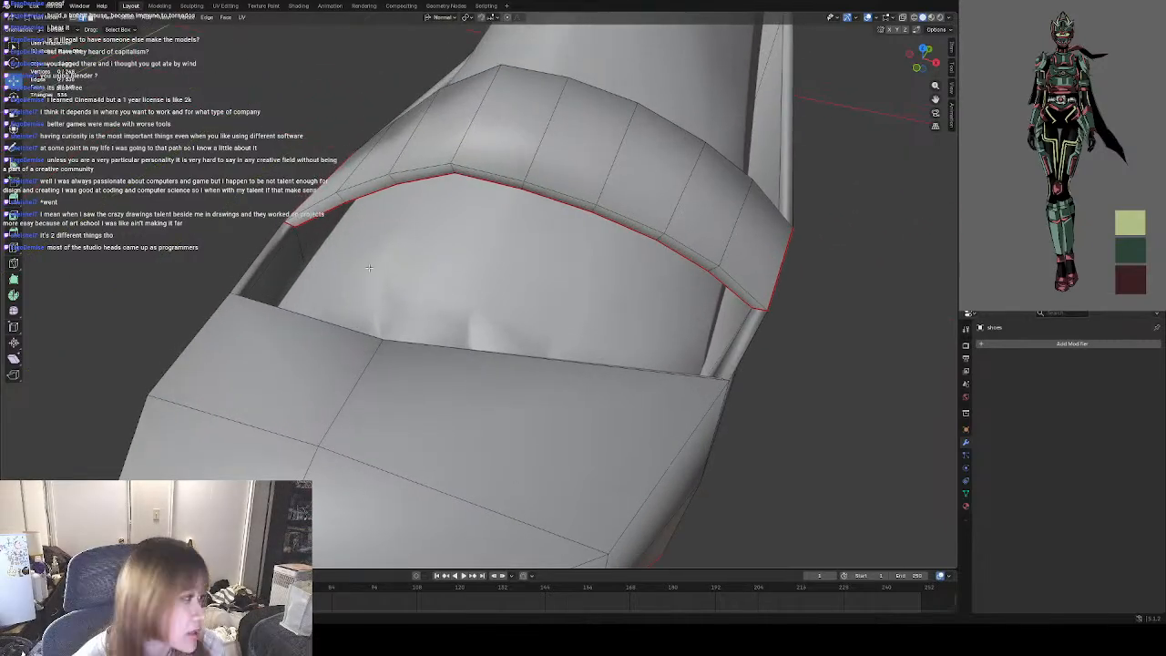
{"action": "middle_click_drag", "start_coordinate": [443, 323], "coordinate": [451, 271], "text": "shift"}
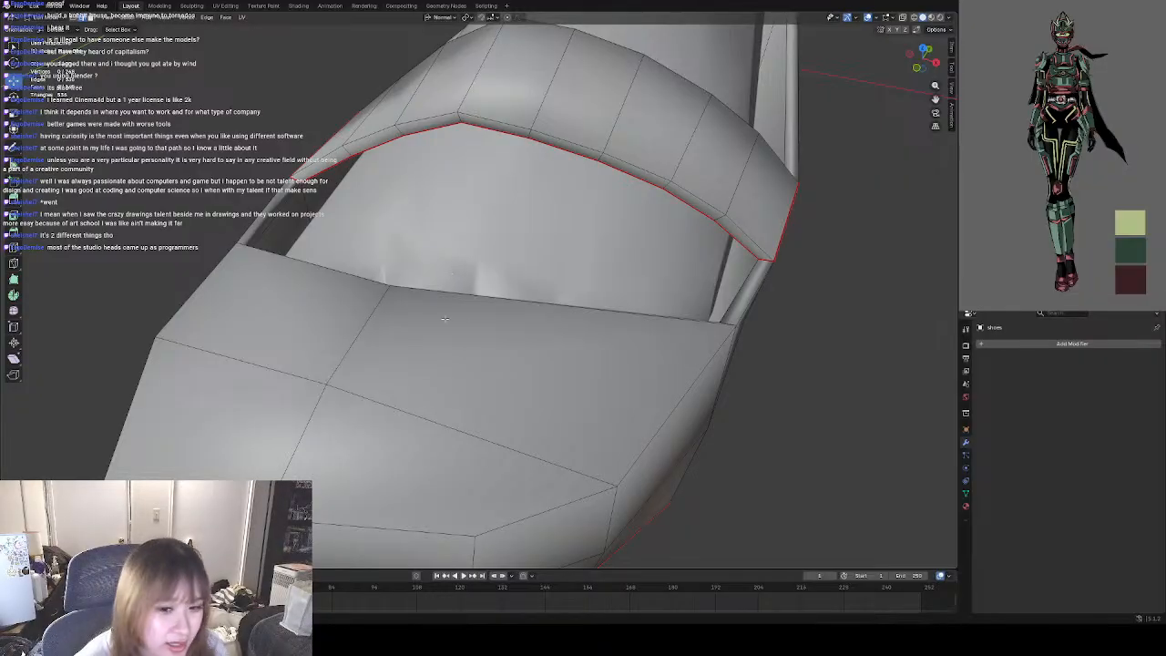
{"action": "scroll", "coordinate": [500, 312], "scroll_direction": "down", "scroll_amount": 4}
{"action": "middle_click_drag", "start_coordinate": [499, 312], "coordinate": [537, 312]}
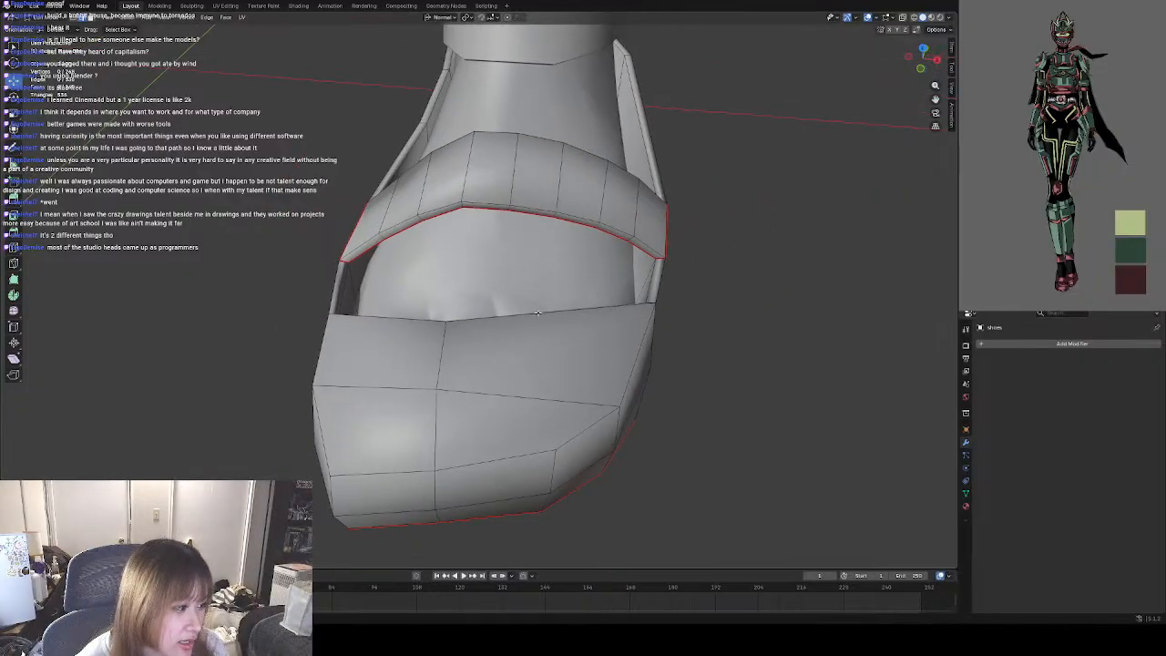
{"action": "scroll", "coordinate": [538, 314], "scroll_direction": "up", "scroll_amount": 4}
{"action": "mouse_move", "coordinate": [456, 295]}
{"action": "middle_mouse_down"}
{"action": "mouse_move", "coordinate": [449, 313]}
{"action": "mouse_move", "coordinate": [407, 295]}
{"action": "mouse_move", "coordinate": [428, 263]}
{"action": "mouse_move", "coordinate": [486, 294]}
{"action": "mouse_move", "coordinate": [484, 321]}
{"action": "mouse_move", "coordinate": [460, 313]}
{"action": "middle_mouse_up"}
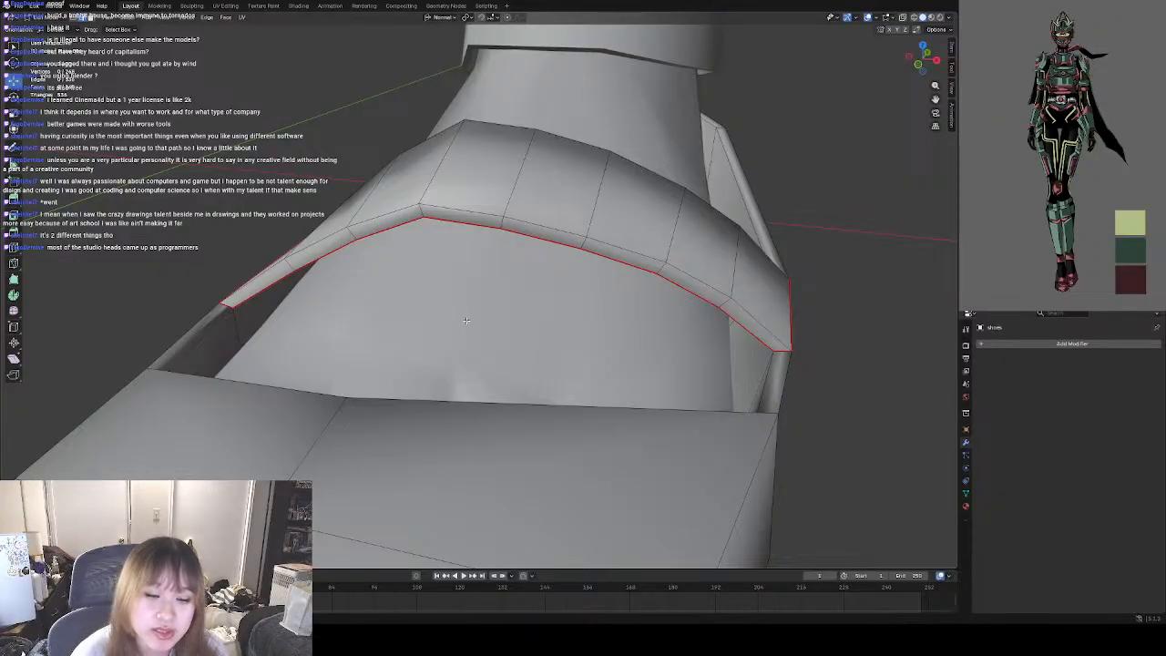
Compare both shoes from a distance and examine the exposed foot between strap and toe cap from several sides.
{"action": "middle_click_drag", "start_coordinate": [323, 317], "coordinate": [566, 382]}
{"action": "scroll", "coordinate": [453, 384], "scroll_direction": "down", "scroll_amount": 9}
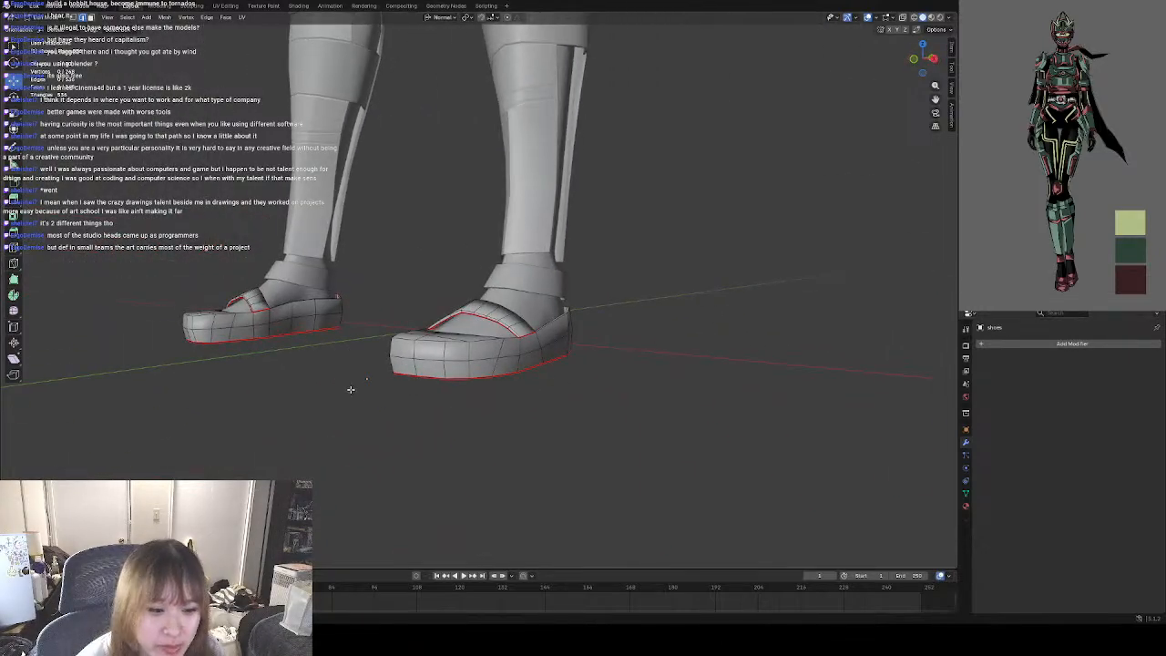
{"action": "middle_click_drag", "start_coordinate": [350, 389], "coordinate": [452, 395]}
{"action": "scroll", "coordinate": [433, 381], "scroll_direction": "up", "scroll_amount": 4}
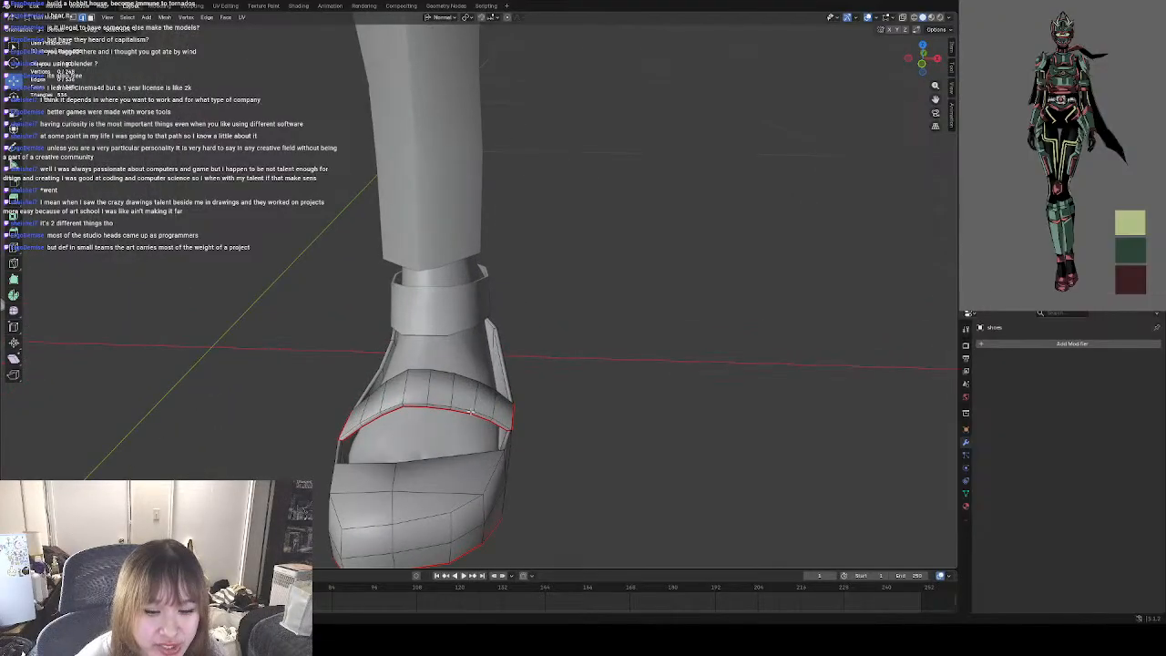
{"action": "middle_click_drag", "start_coordinate": [497, 391], "coordinate": [533, 386]}
{"action": "middle_click_drag", "start_coordinate": [468, 358], "coordinate": [511, 383]}
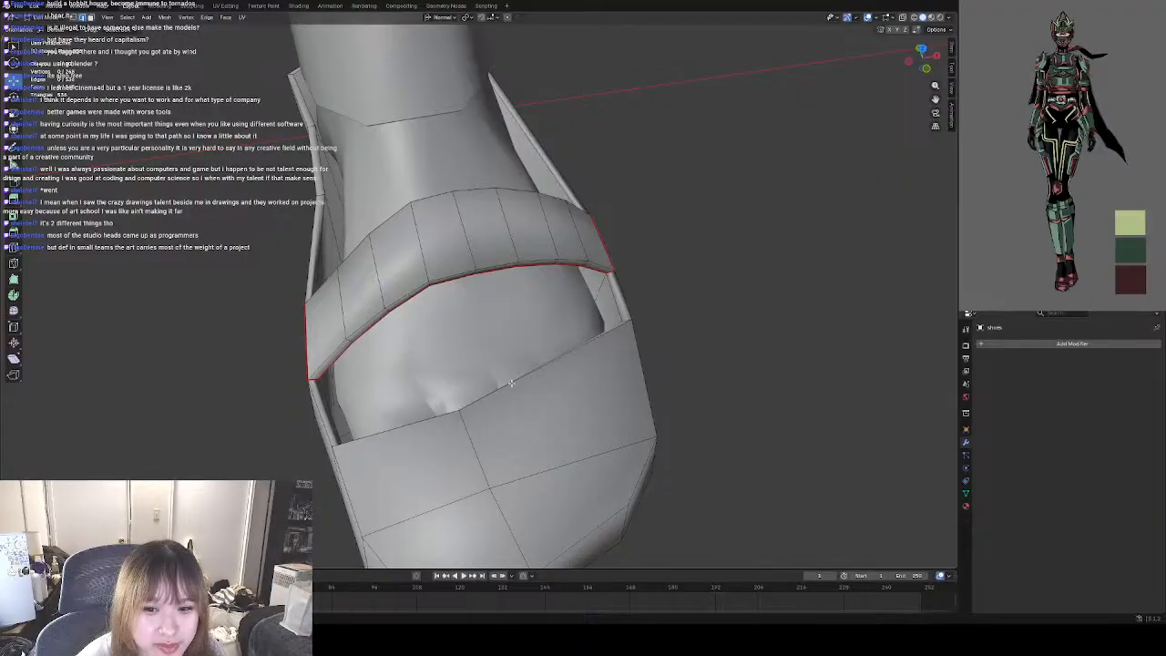
{"action": "middle_click_drag", "start_coordinate": [462, 351], "coordinate": [440, 323]}
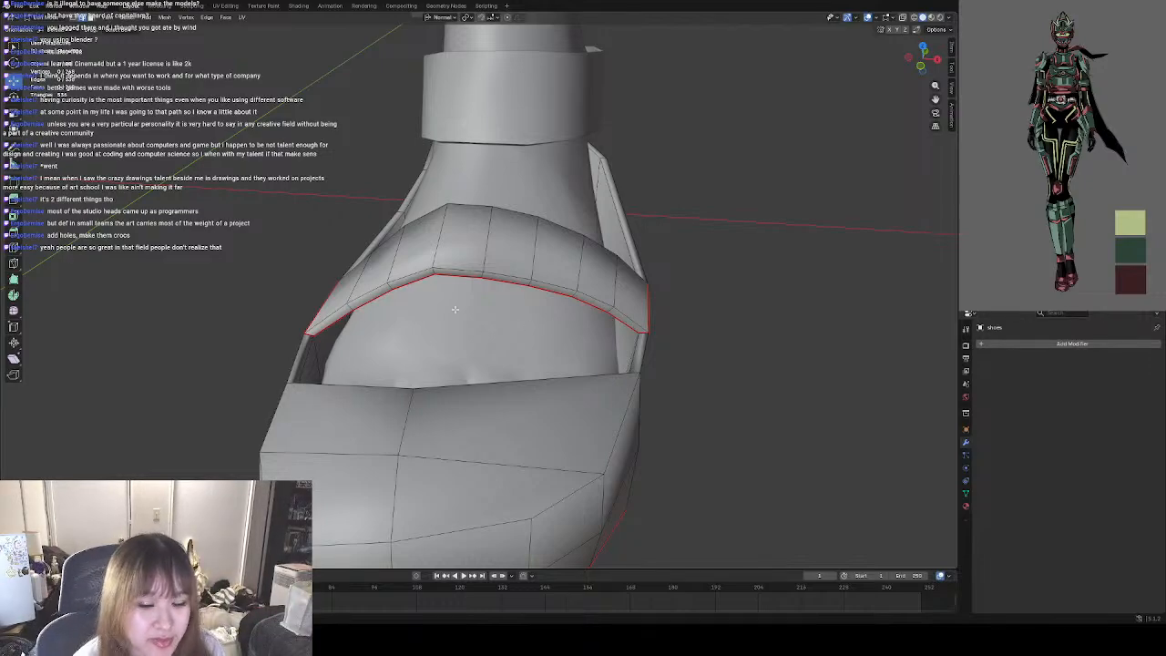
{"action": "scroll", "coordinate": [454, 309], "scroll_direction": "down", "scroll_amount": 3}
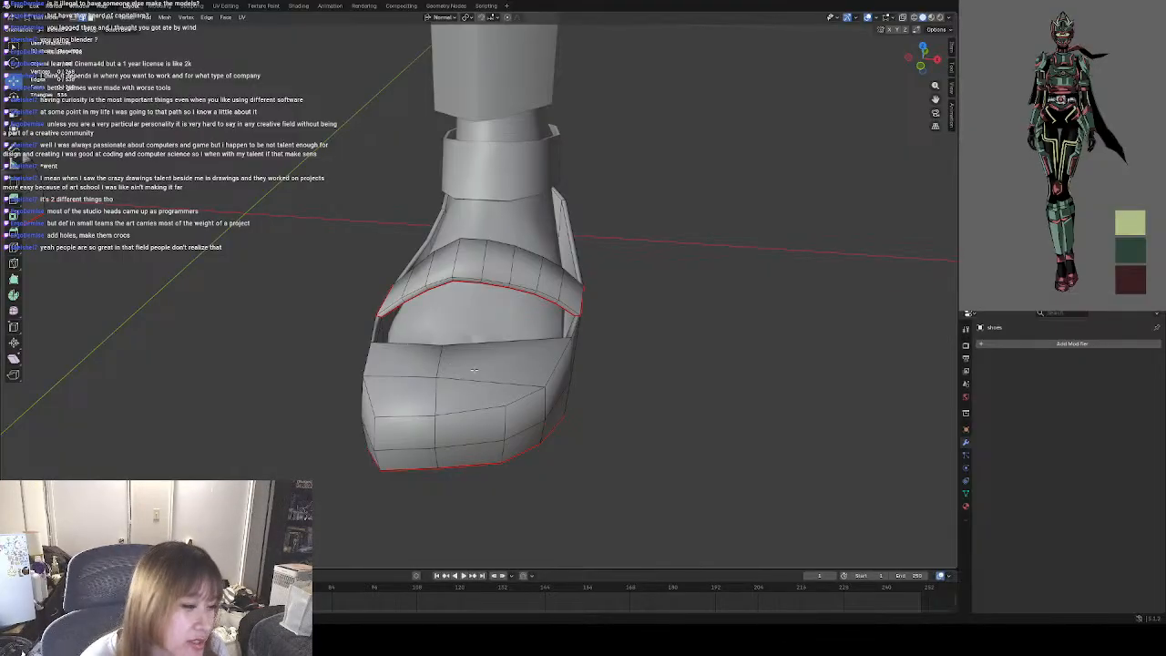
{"action": "middle_click_drag", "start_coordinate": [394, 343], "coordinate": [502, 386]}
{"action": "scroll", "coordinate": [448, 347], "scroll_direction": "up", "scroll_amount": 5}
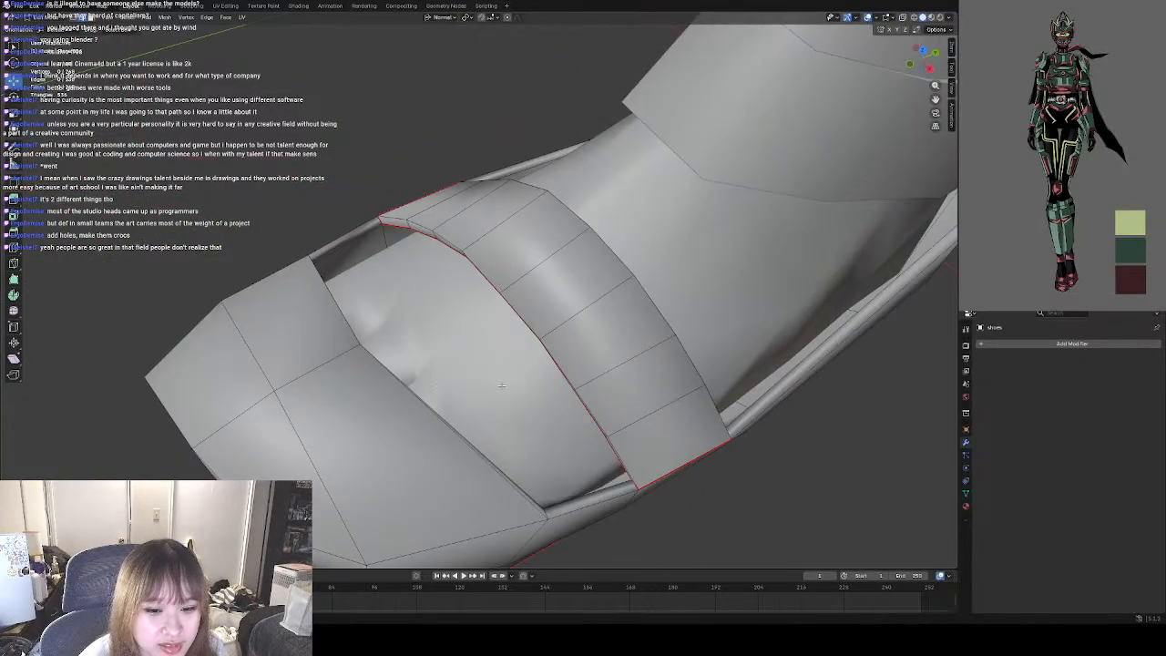
{"action": "middle_click_drag", "start_coordinate": [537, 420], "coordinate": [492, 371]}
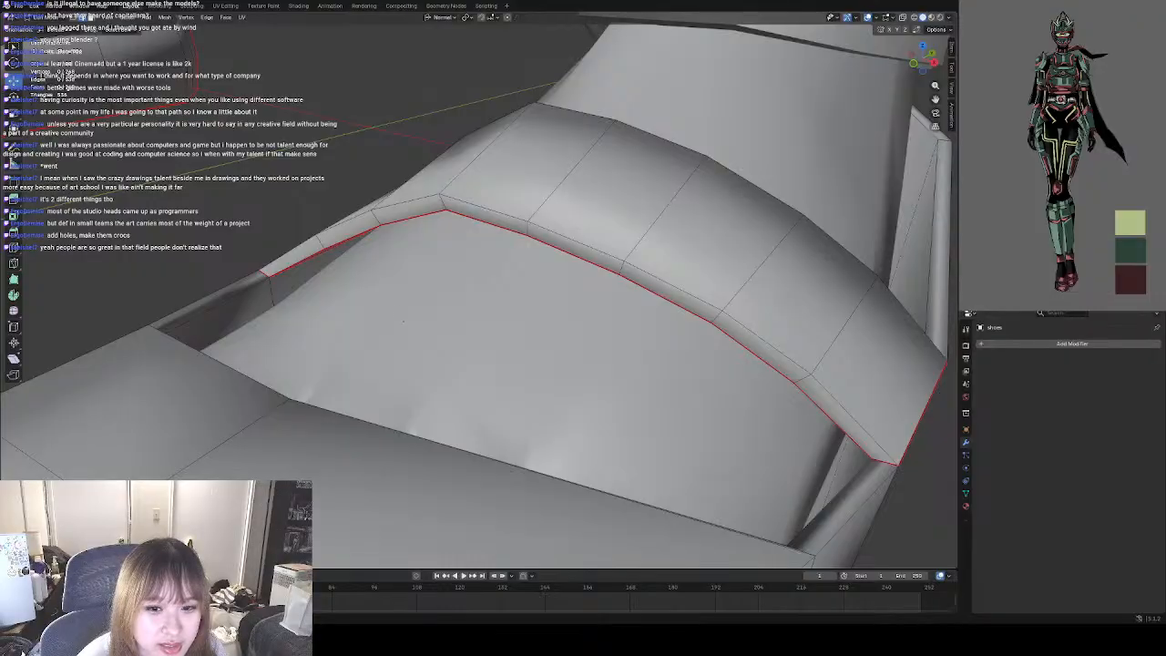
{"action": "middle_click_drag", "start_coordinate": [404, 321], "coordinate": [362, 301]}
Try to fill the side of the gap between strap and toe cap with a face built from the surrounding rim edges.
{"action": "left_click", "coordinate": [306, 258]}
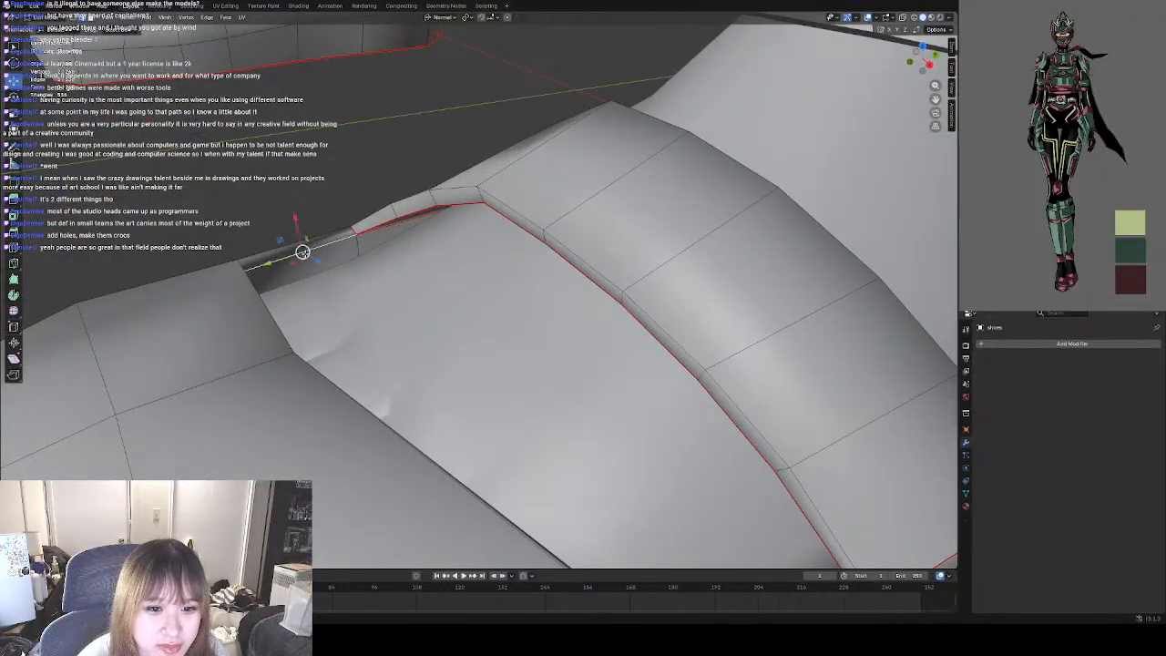
{"action": "middle_click_drag", "start_coordinate": [426, 269], "coordinate": [314, 272]}
{"action": "left_click", "coordinate": [453, 264], "text": "shift"}
{"action": "left_click", "coordinate": [409, 312], "text": "shift"}
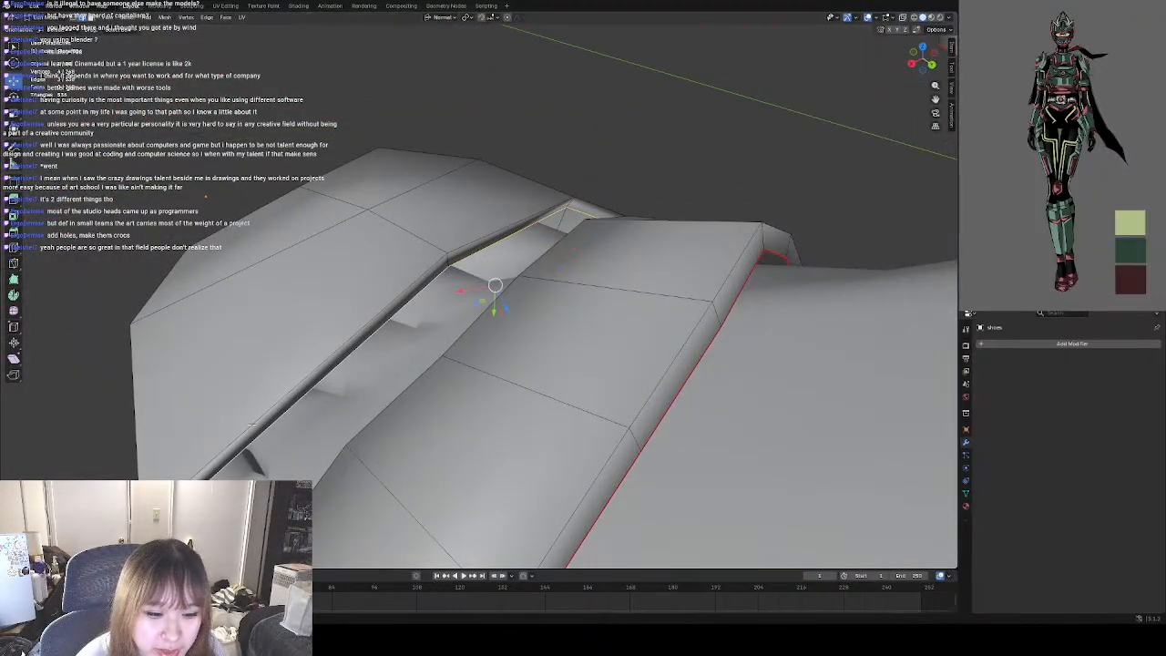
{"action": "middle_click_drag", "start_coordinate": [272, 425], "coordinate": [303, 371], "text": "shift"}
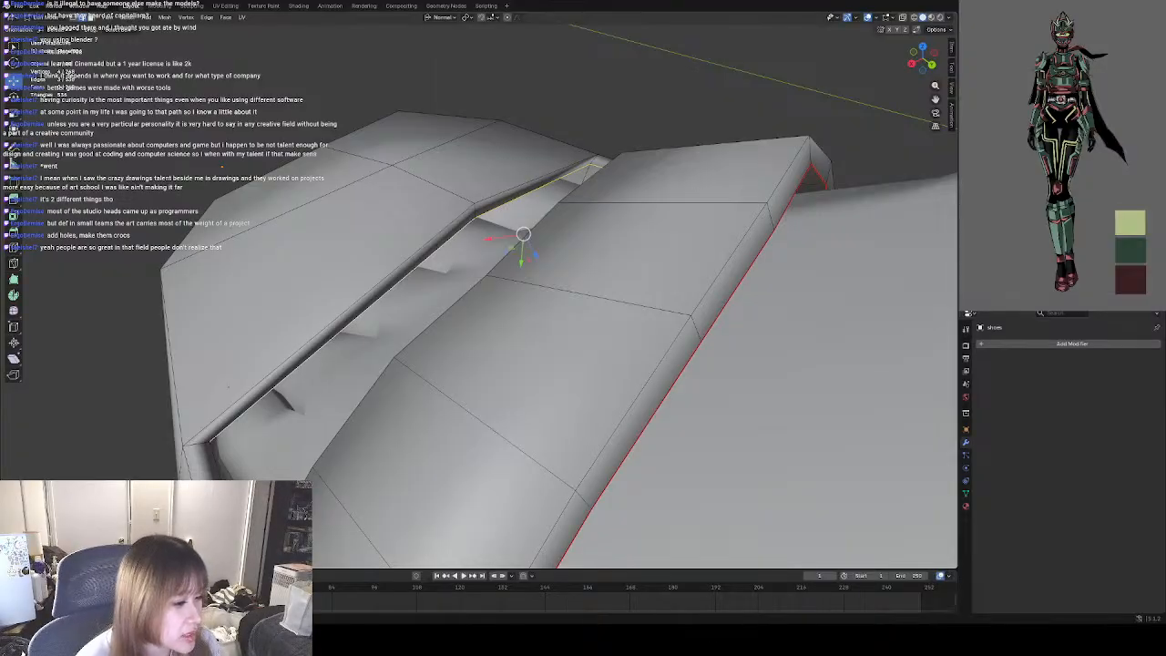
{"action": "middle_click_drag", "start_coordinate": [306, 410], "coordinate": [593, 380]}
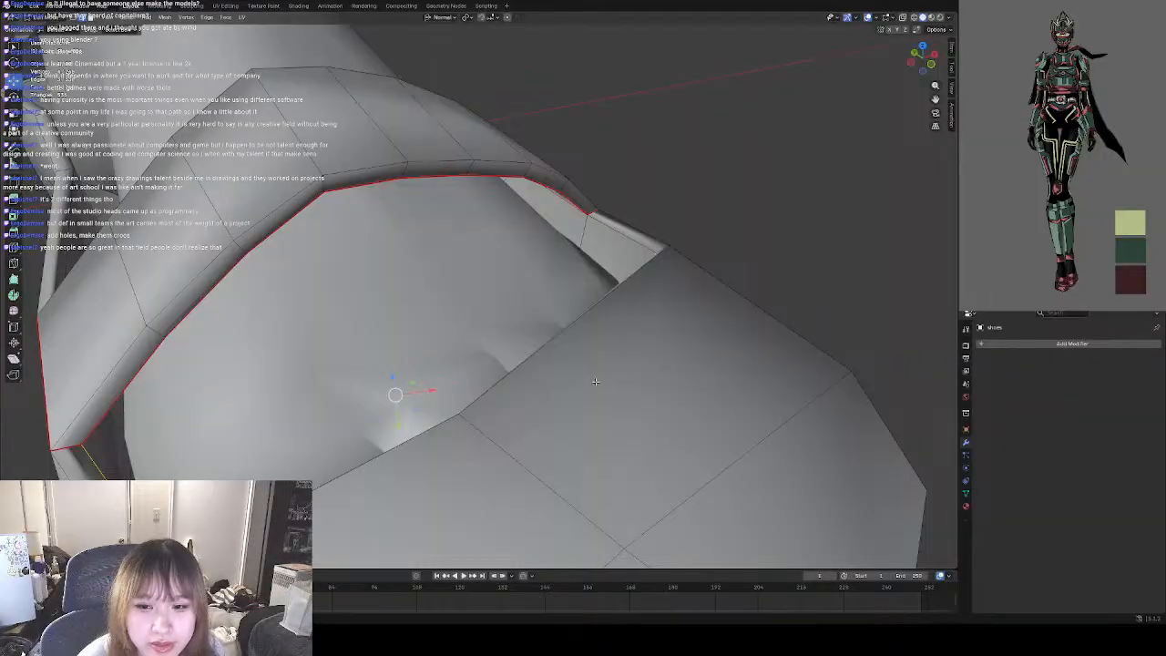
{"action": "left_click", "coordinate": [622, 238], "text": "shift"}
{"action": "middle_click_drag", "start_coordinate": [622, 240], "coordinate": [728, 143]}
{"action": "left_click", "coordinate": [728, 143]}
{"action": "middle_click_drag", "start_coordinate": [489, 264], "coordinate": [343, 336]}
{"action": "middle_click_drag", "start_coordinate": [478, 361], "coordinate": [583, 369]}
{"action": "left_click", "coordinate": [759, 322]}
{"action": "middle_click_drag", "start_coordinate": [758, 323], "coordinate": [641, 318]}
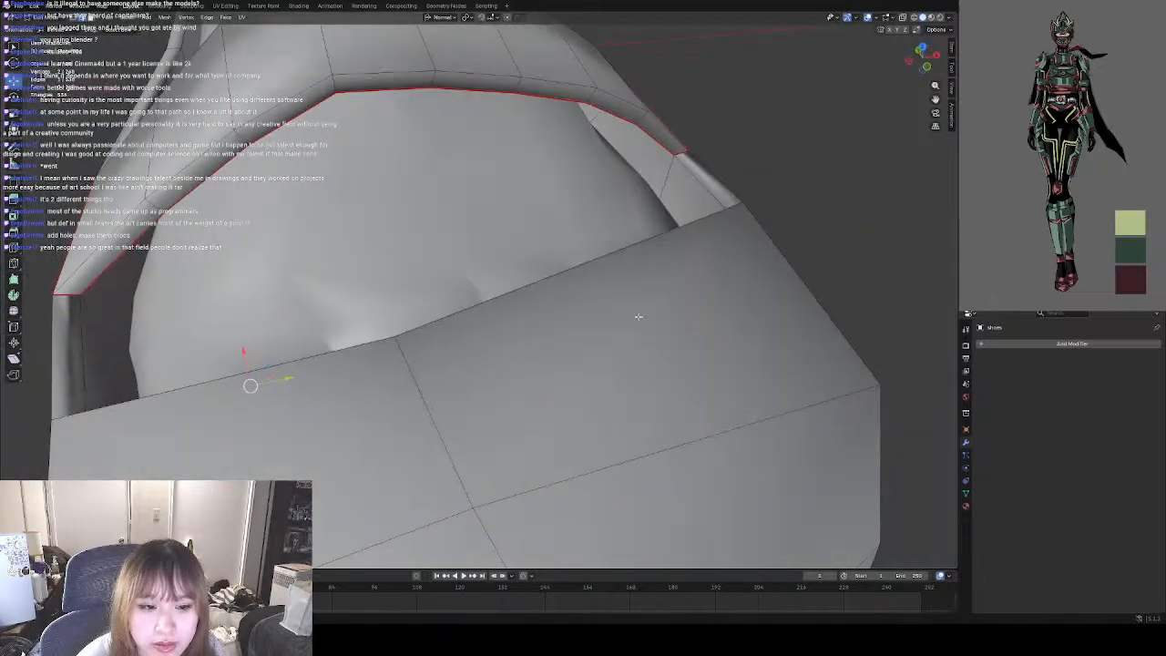
{"action": "left_click", "coordinate": [83, 324], "text": "shift"}
{"action": "left_click", "coordinate": [95, 283], "text": "shift"}
{"action": "mouse_move", "coordinate": [195, 266]}
{"action": "middle_mouse_down"}
{"action": "mouse_move", "coordinate": [198, 283]}
{"action": "mouse_move", "coordinate": [265, 295]}
{"action": "mouse_move", "coordinate": [282, 281]}
{"action": "mouse_move", "coordinate": [200, 270]}
{"action": "middle_mouse_up"}
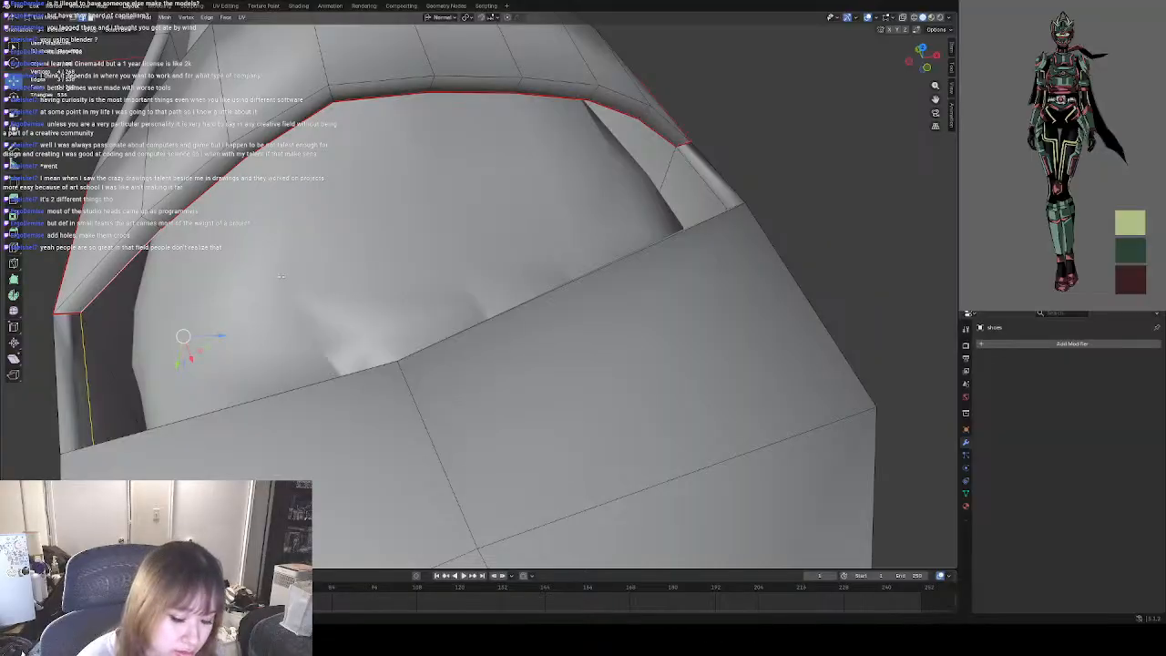
{"action": "key", "text": "f"}
Try selecting the new face's diagonal edge and the strap's front rim edges as the boundary of the remaining opening.
{"action": "middle_click_drag", "start_coordinate": [273, 254], "coordinate": [346, 311]}
{"action": "left_click", "coordinate": [466, 461]}
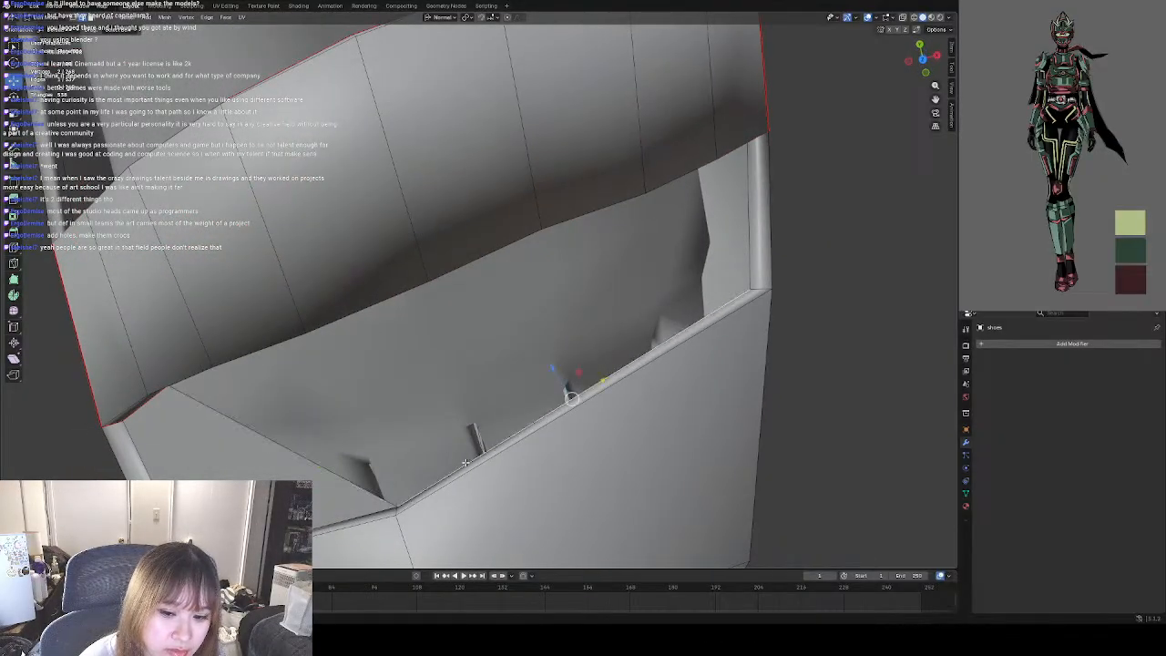
{"action": "left_click", "coordinate": [271, 443], "text": "shift"}
{"action": "middle_click_drag", "start_coordinate": [330, 437], "coordinate": [337, 391]}
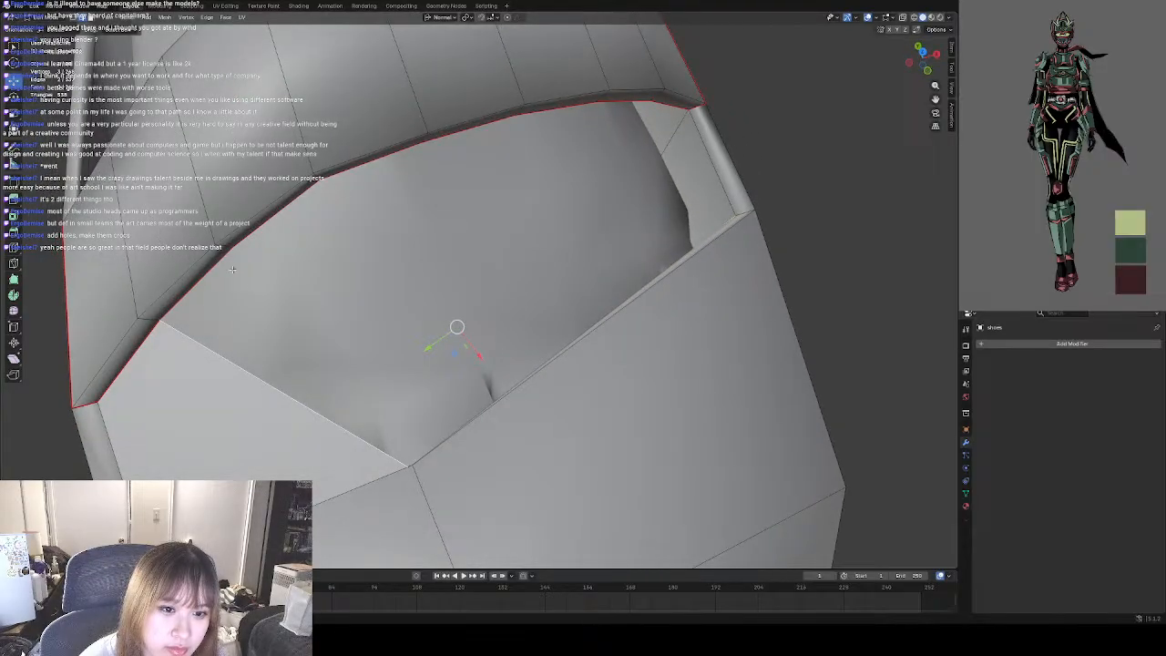
{"action": "left_click", "coordinate": [226, 251], "text": "shift"}
{"action": "left_click", "coordinate": [263, 224], "text": "shift"}
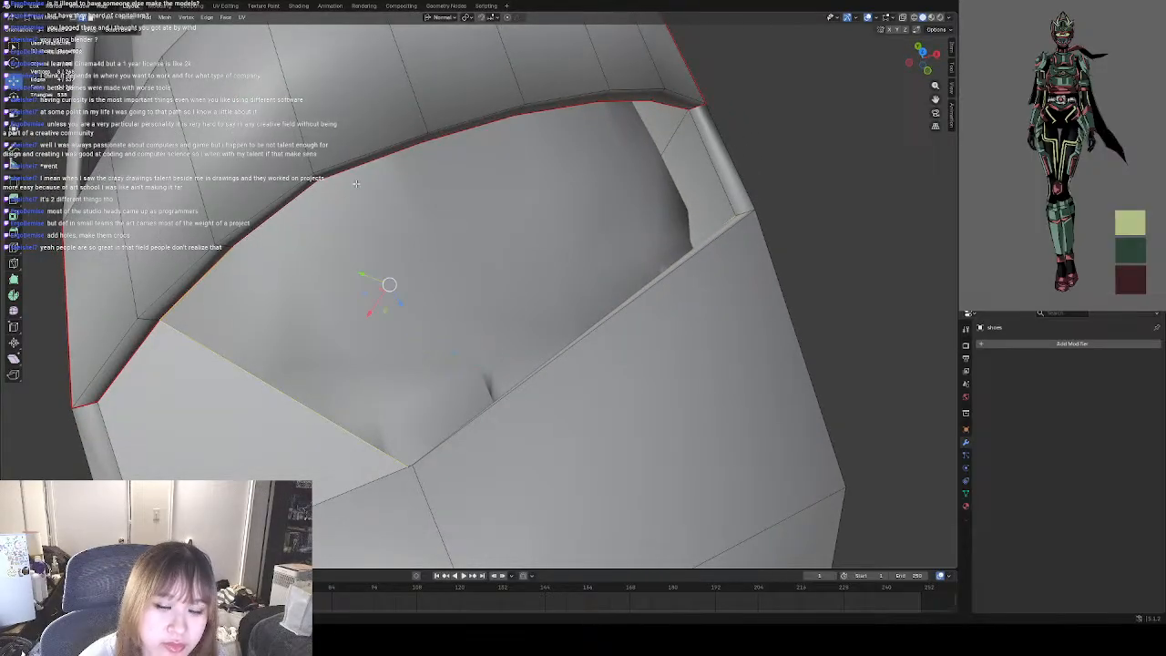
{"action": "left_click", "coordinate": [400, 147], "text": "shift"}
{"action": "left_click", "coordinate": [451, 137], "text": "shift"}
{"action": "left_click", "coordinate": [533, 108], "text": "shift"}
{"action": "left_click", "coordinate": [625, 100], "text": "shift"}
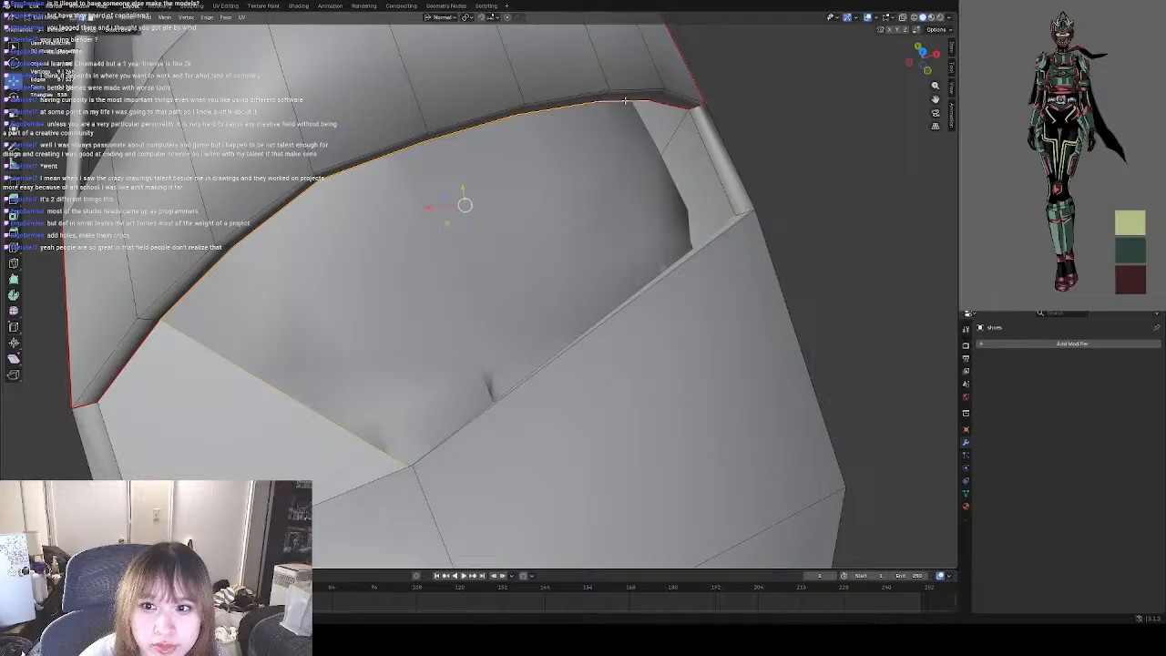
{"action": "left_click", "coordinate": [594, 215]}
Undo the rim edge selections and the face filled between the strap and toe cap.
{"action": "key", "text": "ctrl+z"}
{"action": "key", "text": "ctrl+z"}
{"action": "key", "text": "ctrl+z"}
{"action": "key", "text": "ctrl+z"}
{"action": "key", "text": "ctrl+z"}
{"action": "key", "text": "ctrl+z"}
{"action": "key", "text": "ctrl+z"}
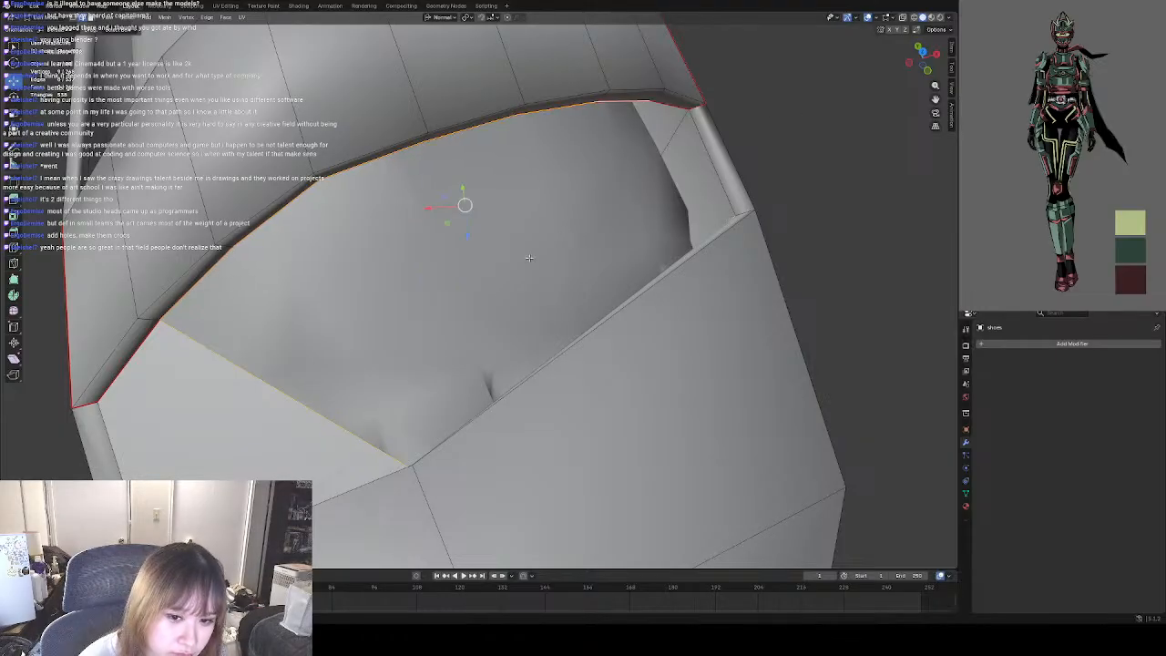
{"action": "key", "text": "ctrl+z"}
{"action": "key", "text": "ctrl+z"}
{"action": "key", "text": "ctrl+z"}
{"action": "key", "text": "ctrl+z"}
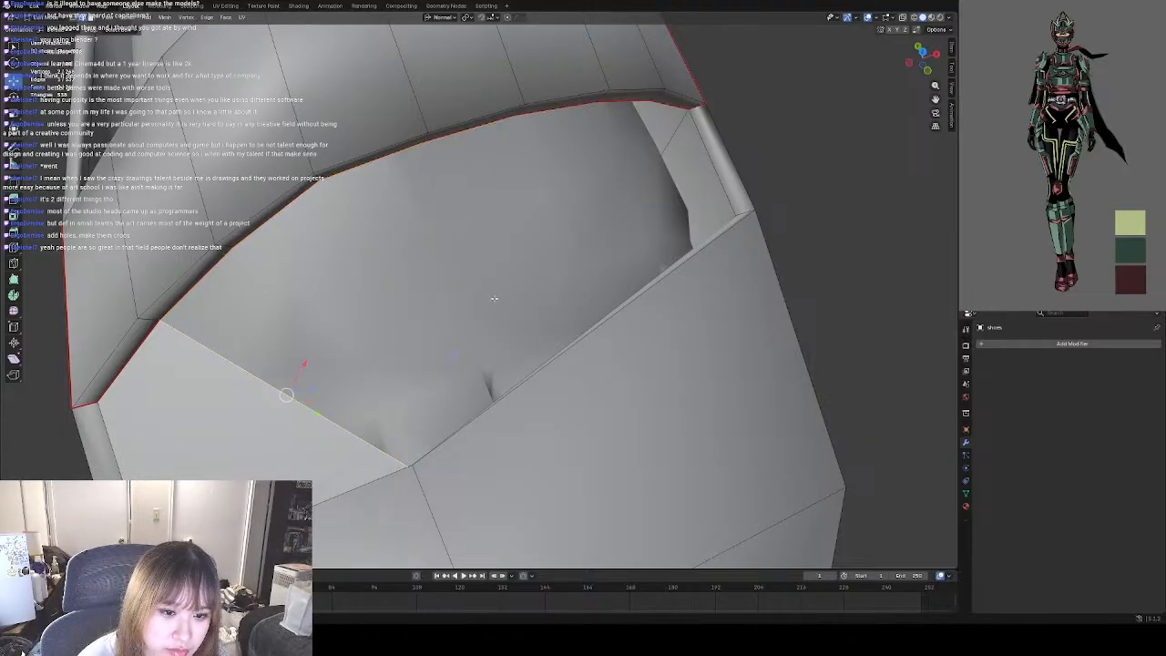
Deselect the shoe's edges and examine the shape of both shoes from the side and front.
{"action": "middle_click_drag", "start_coordinate": [495, 299], "coordinate": [485, 291]}
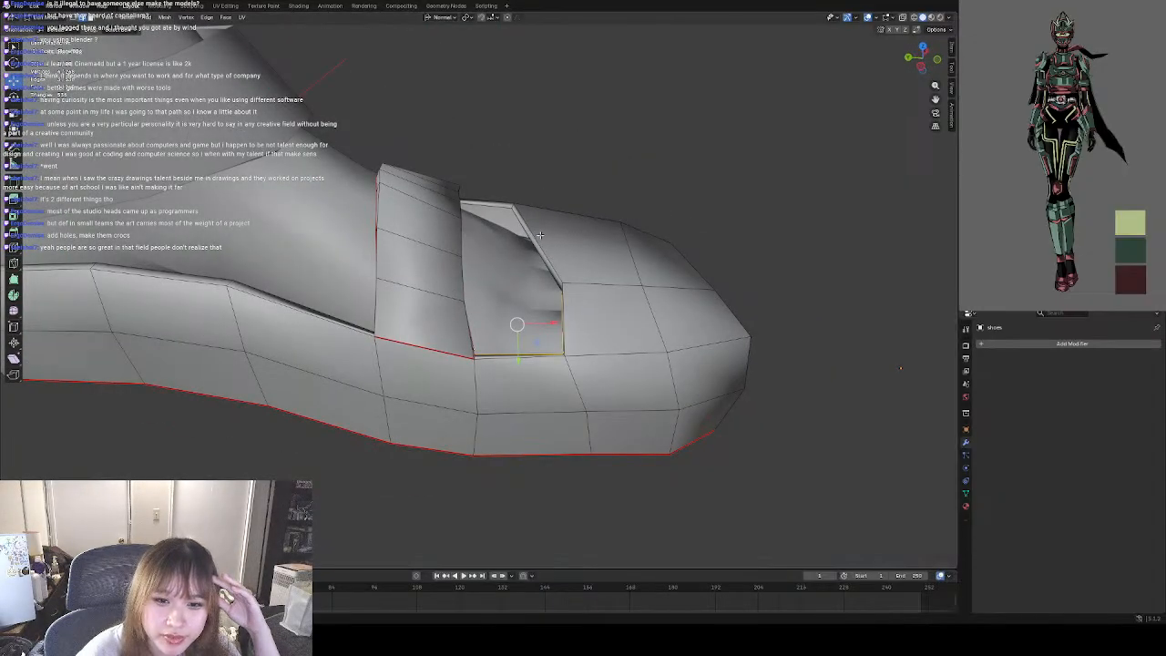
{"action": "middle_click_drag", "start_coordinate": [483, 238], "coordinate": [394, 224]}
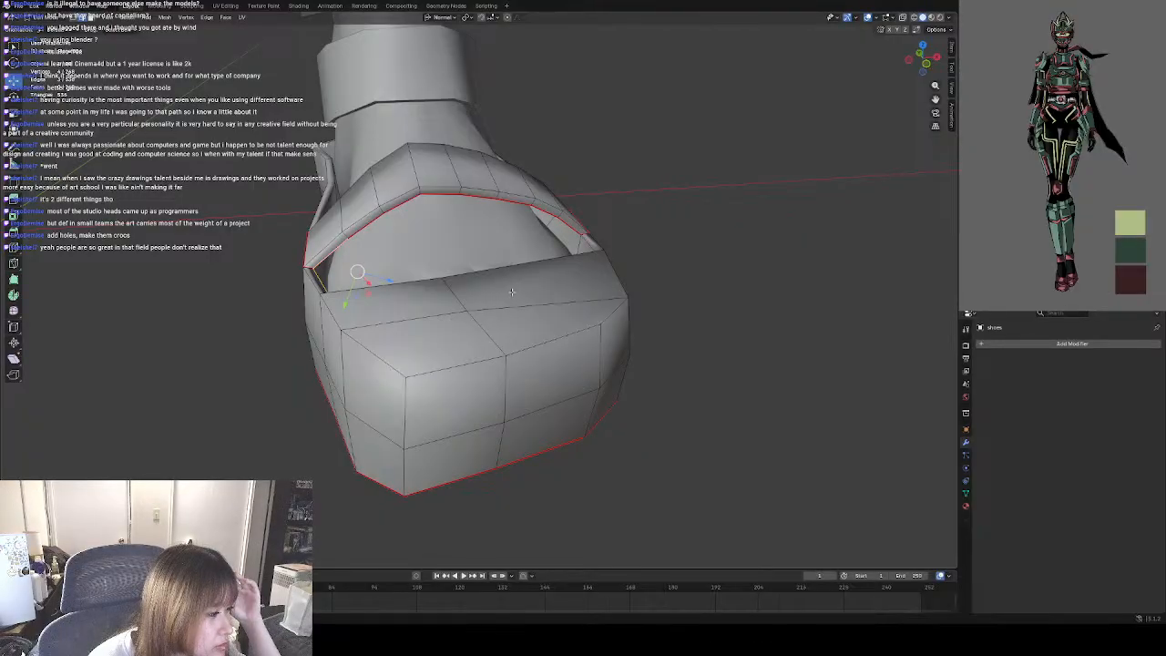
{"action": "scroll", "coordinate": [481, 309], "scroll_direction": "down", "scroll_amount": 5}
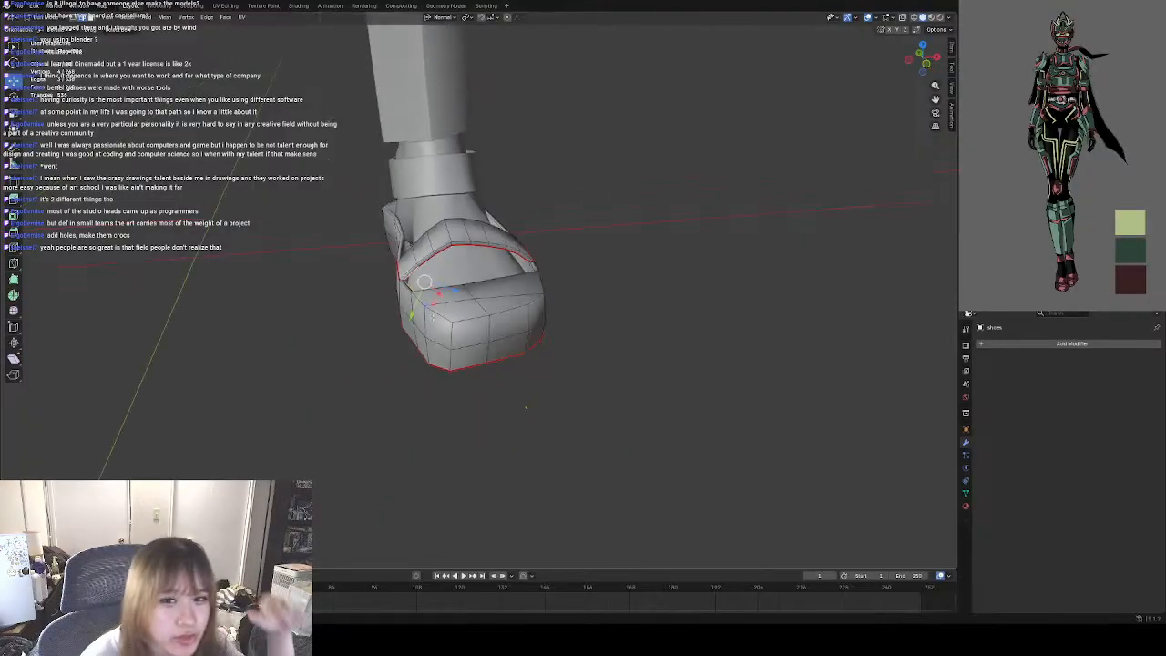
{"action": "middle_click_drag", "start_coordinate": [446, 267], "coordinate": [456, 279]}
{"action": "left_click", "coordinate": [297, 316]}
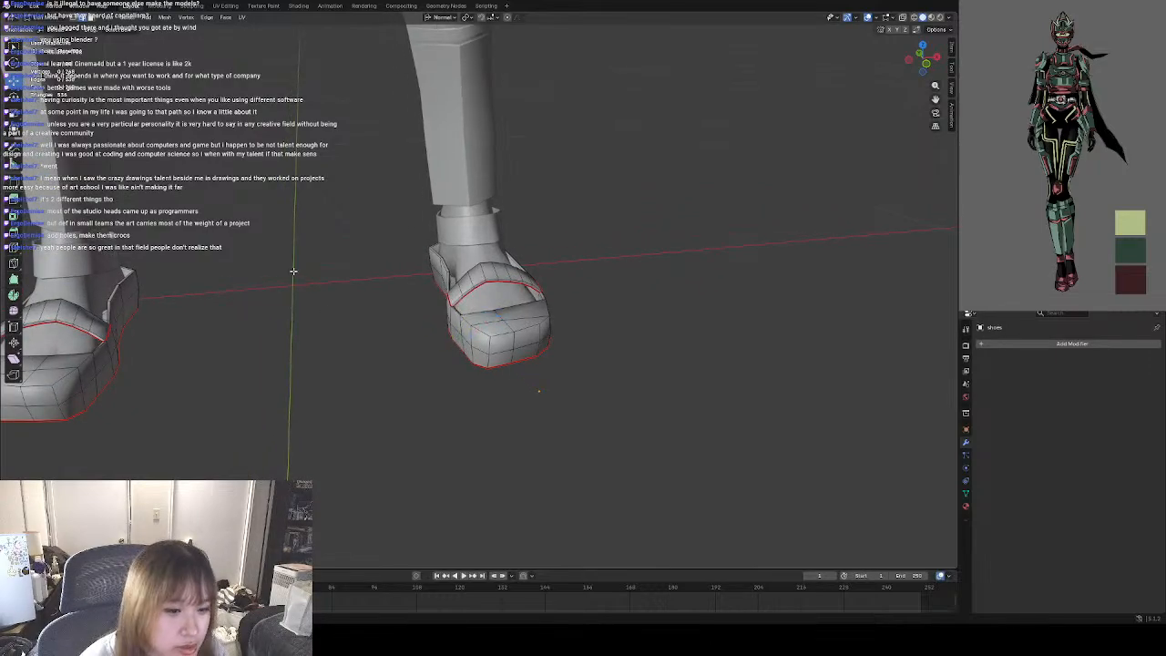
{"action": "middle_click_drag", "start_coordinate": [294, 272], "coordinate": [429, 331]}
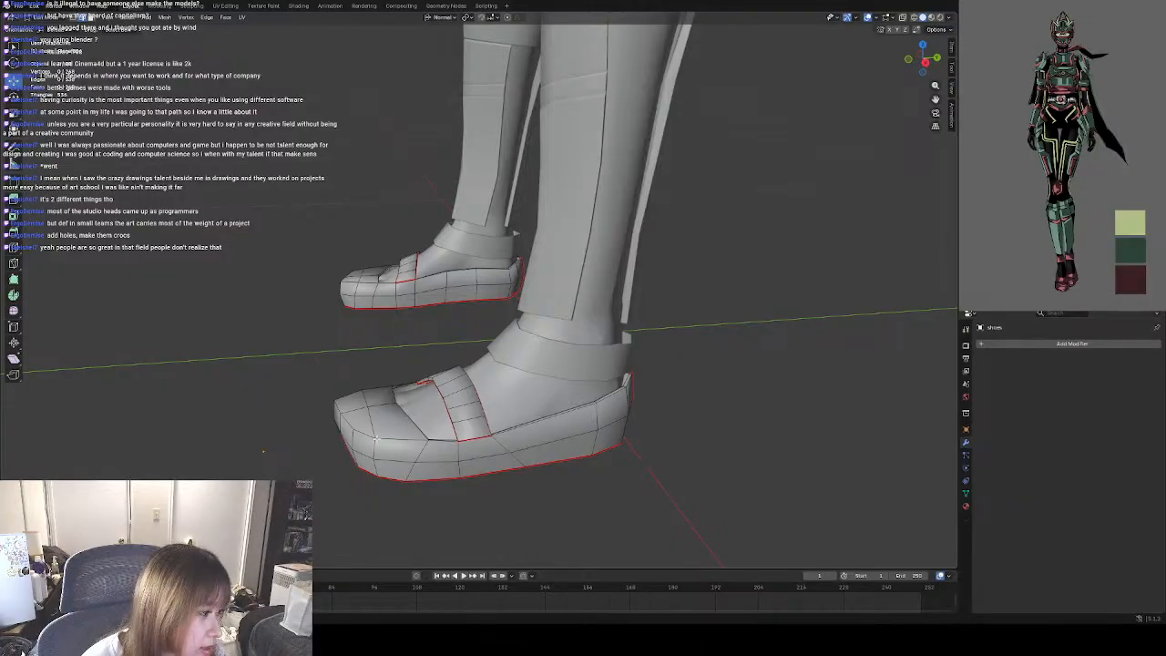
{"action": "middle_click_drag", "start_coordinate": [374, 438], "coordinate": [414, 408]}
{"action": "scroll", "coordinate": [444, 400], "scroll_direction": "up", "scroll_amount": 3}
{"action": "scroll", "coordinate": [442, 437], "scroll_direction": "up", "scroll_amount": 2}
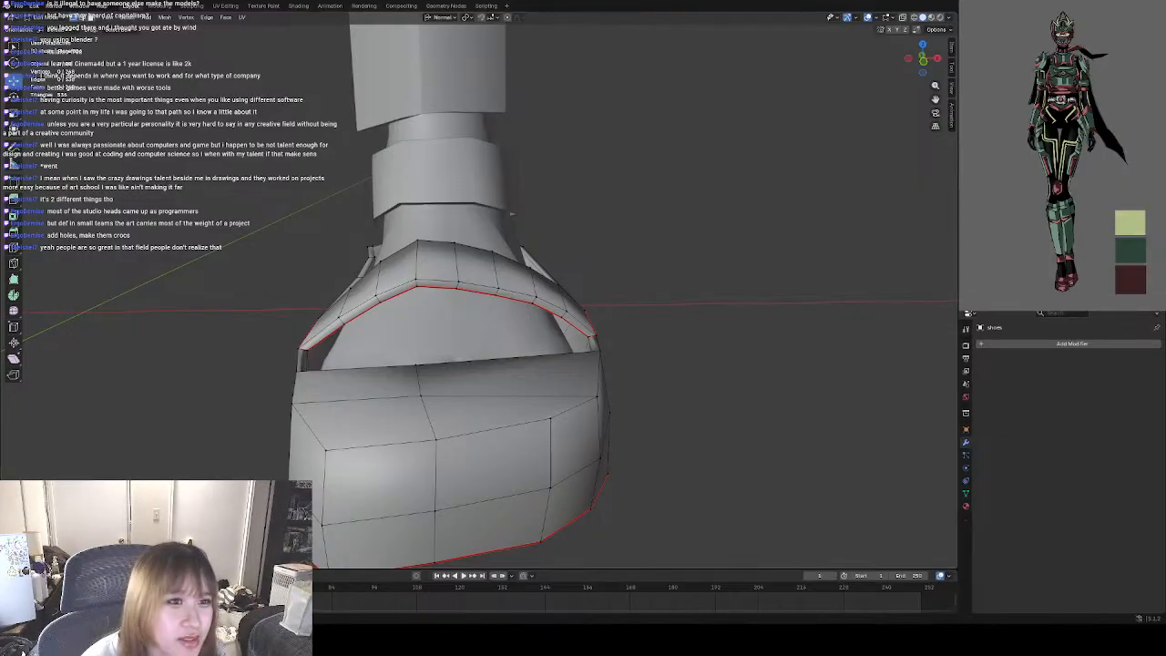
Return the shoes to Object Mode and deselect them.
{"action": "left_click", "coordinate": [28, 18]}
{"action": "left_click", "coordinate": [41, 27]}
{"action": "scroll", "coordinate": [429, 343], "scroll_direction": "down", "scroll_amount": 6}
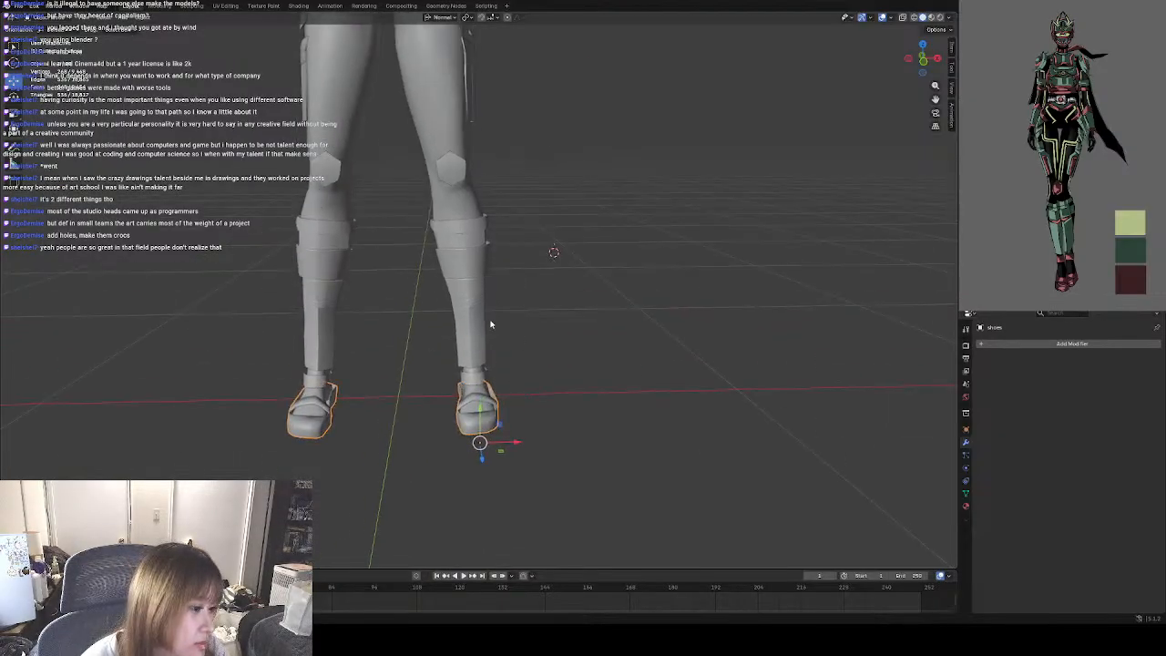
{"action": "middle_click_drag", "start_coordinate": [529, 299], "coordinate": [531, 411], "text": "shift"}
{"action": "left_click", "coordinate": [641, 412]}
Examine the full character from the front, then inspect the lower legs and shoes closely.
{"action": "middle_click_drag", "start_coordinate": [553, 366], "coordinate": [589, 415]}
{"action": "middle_click_drag", "start_coordinate": [535, 340], "coordinate": [537, 432]}
{"action": "scroll", "coordinate": [567, 381], "scroll_direction": "down", "scroll_amount": 5}
{"action": "scroll", "coordinate": [503, 466], "scroll_direction": "up", "scroll_amount": 4}
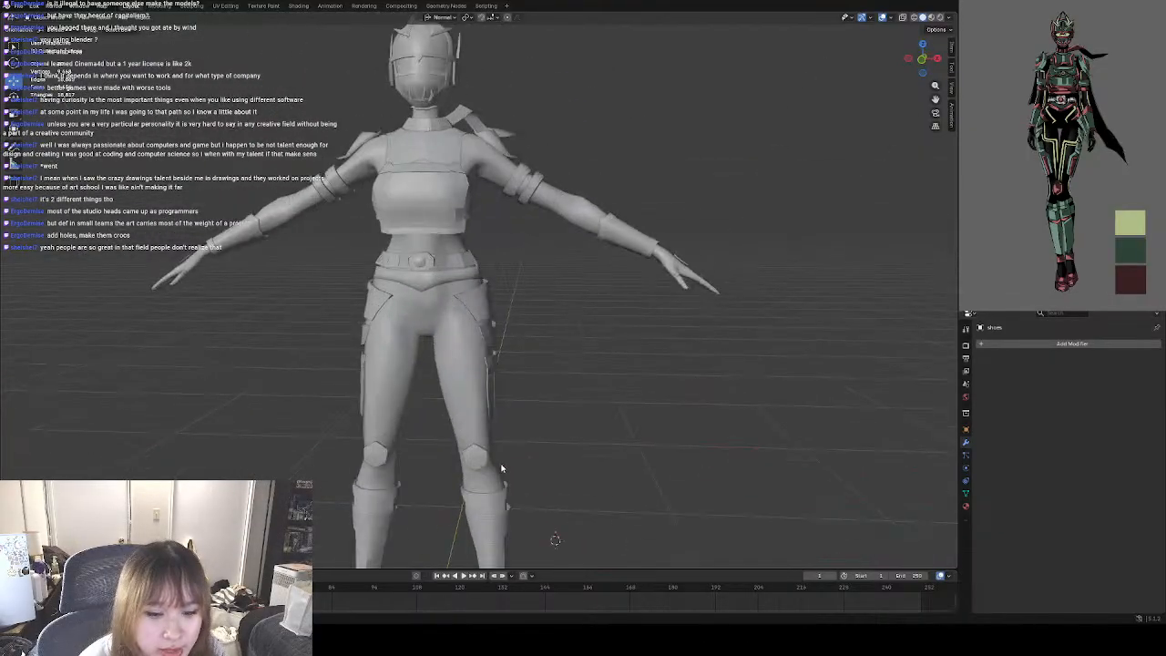
{"action": "middle_click_drag", "start_coordinate": [502, 468], "coordinate": [522, 409], "text": "shift"}
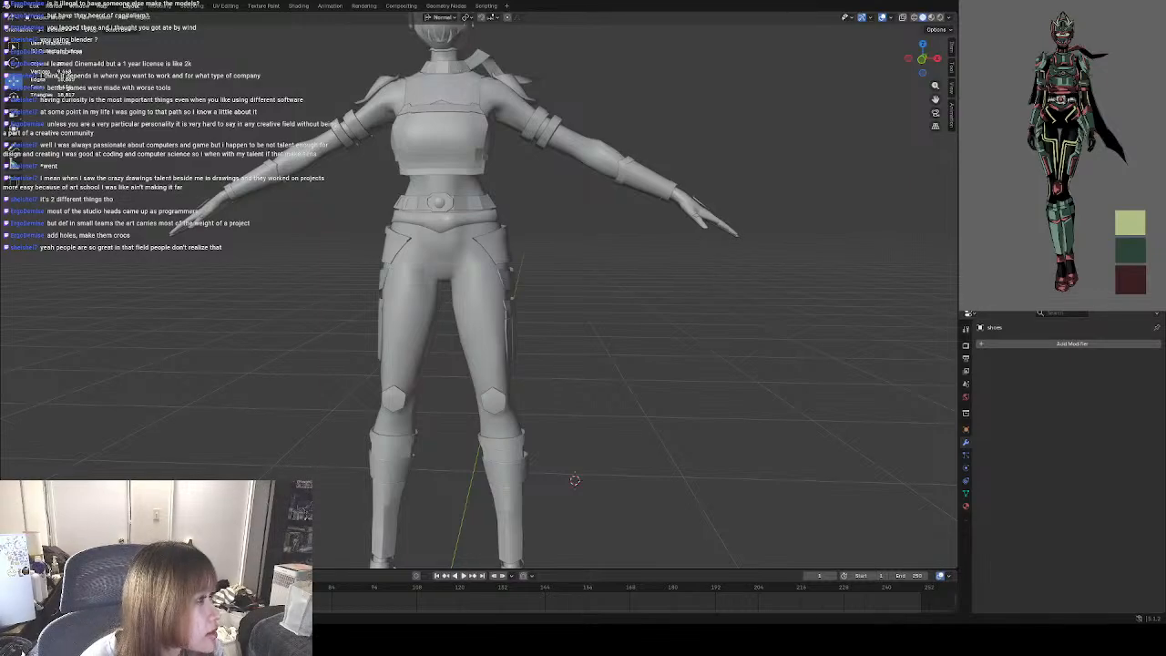
{"action": "middle_click_drag", "start_coordinate": [203, 316], "coordinate": [224, 151], "text": "shift"}
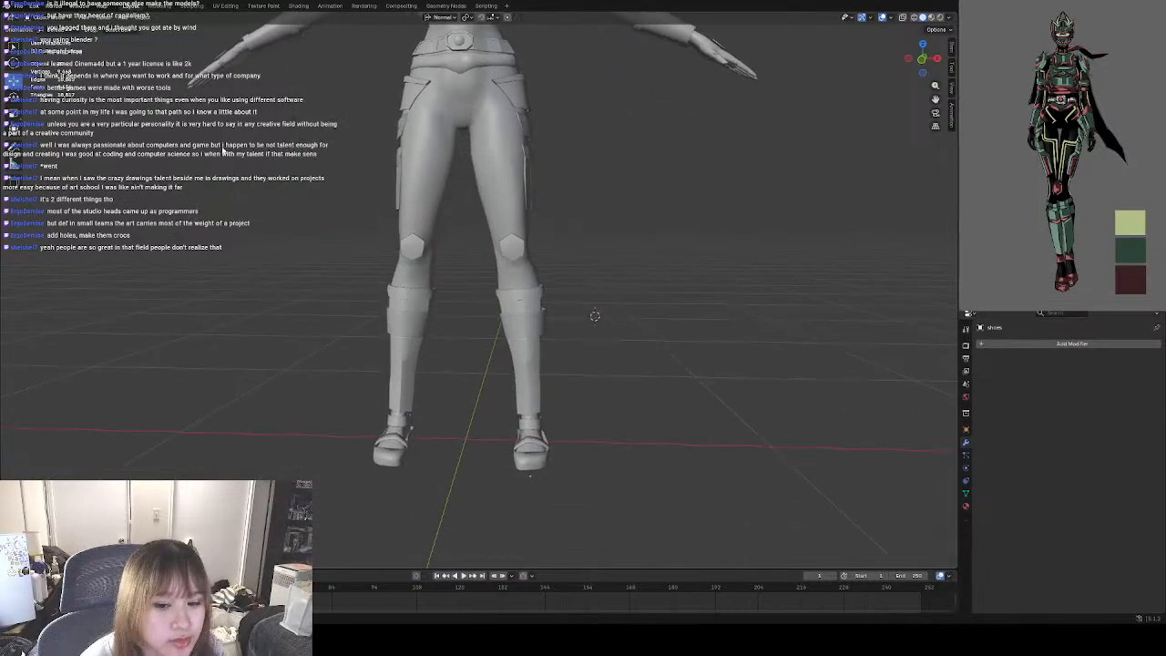
{"action": "scroll", "coordinate": [268, 342], "scroll_direction": "up", "scroll_amount": 2}
{"action": "middle_click_drag", "start_coordinate": [272, 342], "coordinate": [280, 260], "text": "shift"}
{"action": "middle_click_drag", "start_coordinate": [666, 247], "coordinate": [683, 296]}
{"action": "scroll", "coordinate": [1062, 154], "scroll_direction": "up", "scroll_amount": 8}
Enlarge the reference drawing to inspect its lower legs and shoes, then shrink it back beside the viewport.
{"action": "left_click_drag", "start_coordinate": [966, 510], "coordinate": [1028, 115]}
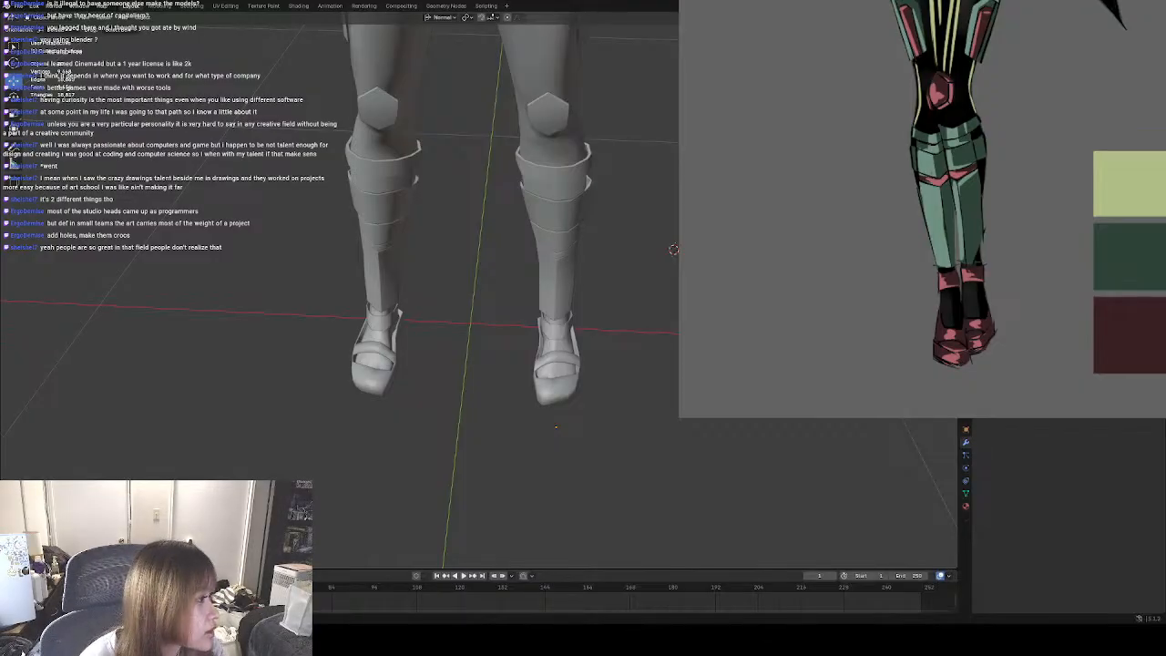
{"action": "left_click_drag", "start_coordinate": [679, 418], "coordinate": [569, 582]}
{"action": "left_click_drag", "start_coordinate": [692, 483], "coordinate": [778, 381]}
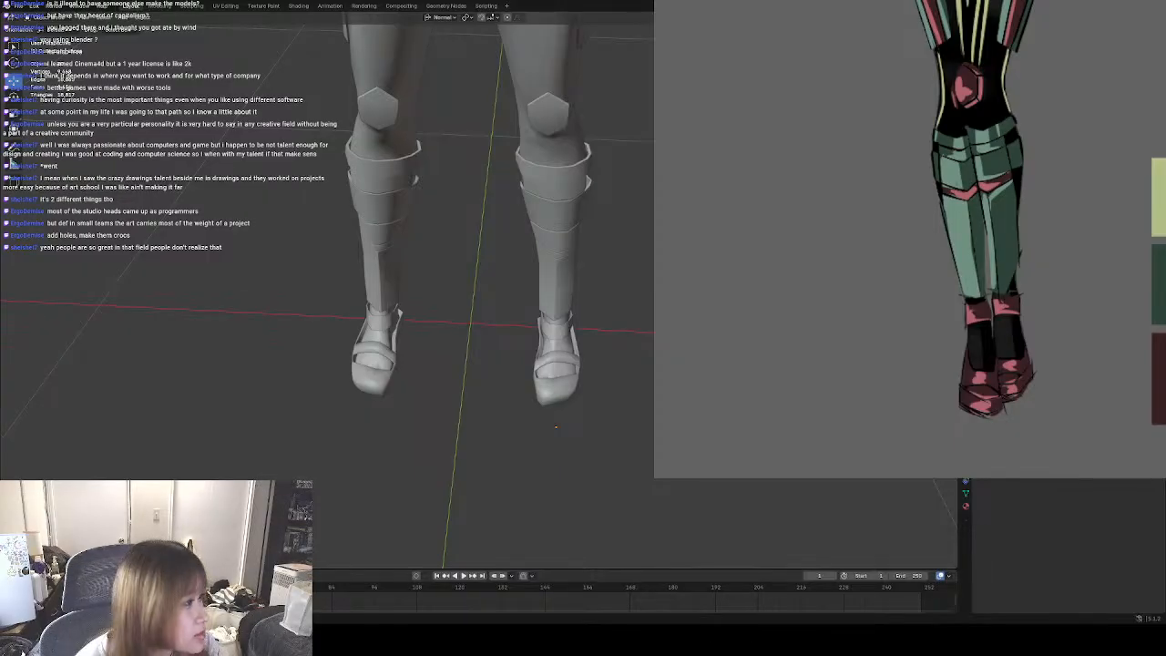
{"action": "left_click_drag", "start_coordinate": [893, 477], "coordinate": [892, 197]}
{"action": "left_click_drag", "start_coordinate": [874, 155], "coordinate": [881, 651]}
{"action": "left_click_drag", "start_coordinate": [898, 364], "coordinate": [825, 417]}
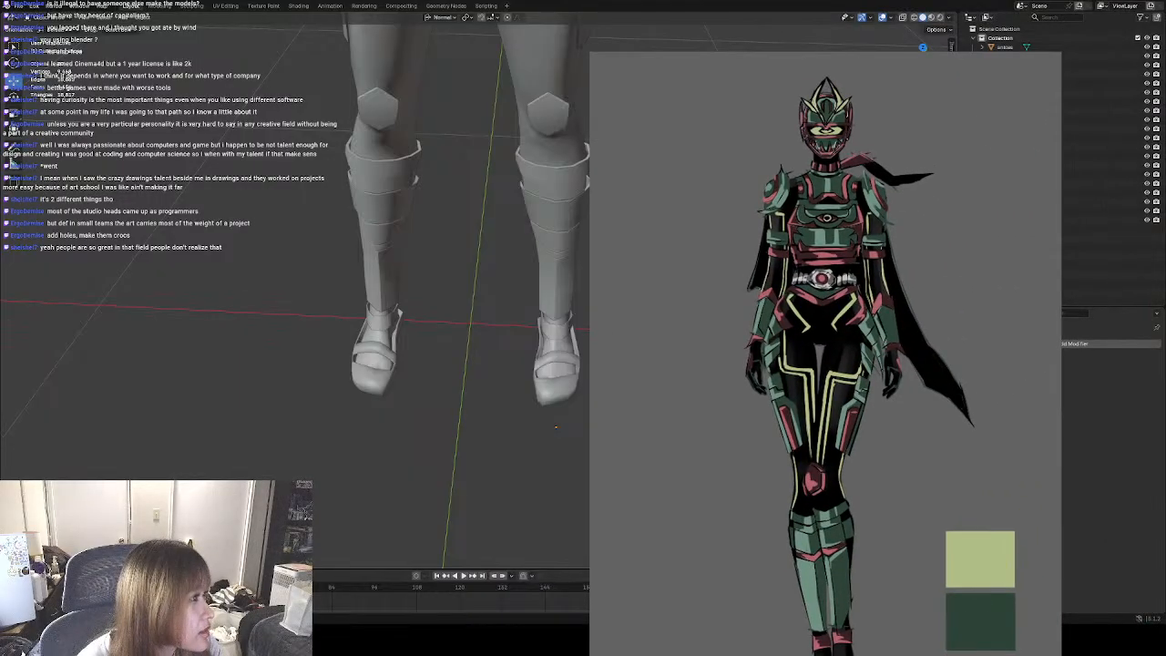
{"action": "left_click_drag", "start_coordinate": [1059, 53], "coordinate": [822, 408]}
{"action": "left_click_drag", "start_coordinate": [729, 528], "coordinate": [1074, 122]}
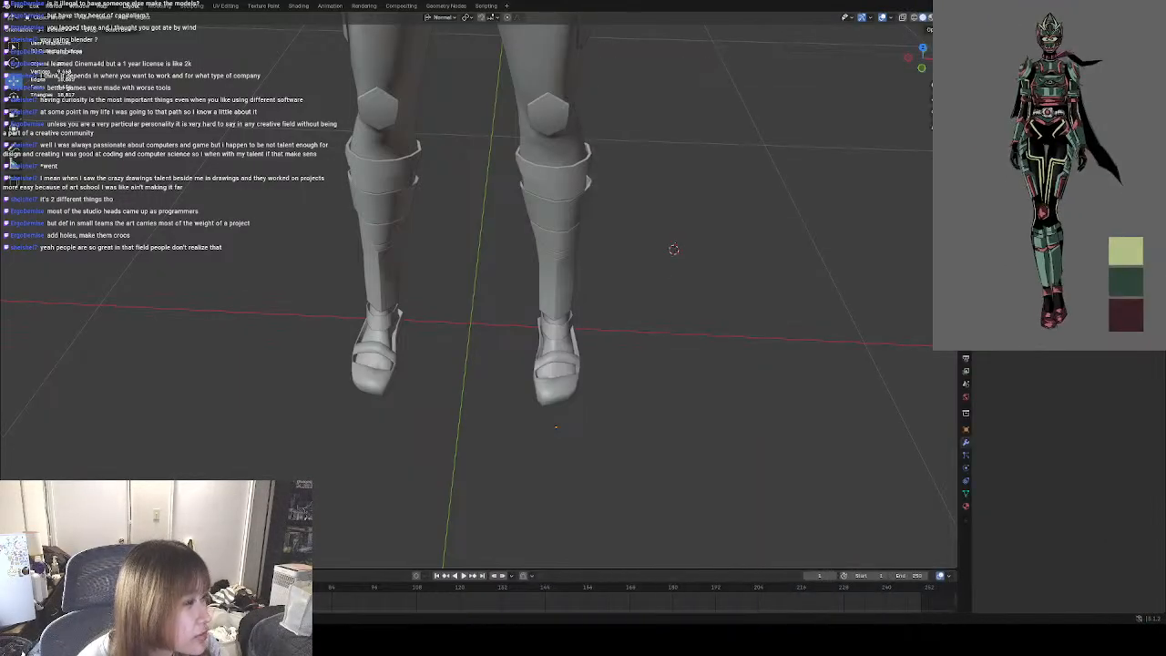
{"action": "left_click_drag", "start_coordinate": [934, 349], "coordinate": [957, 313]}
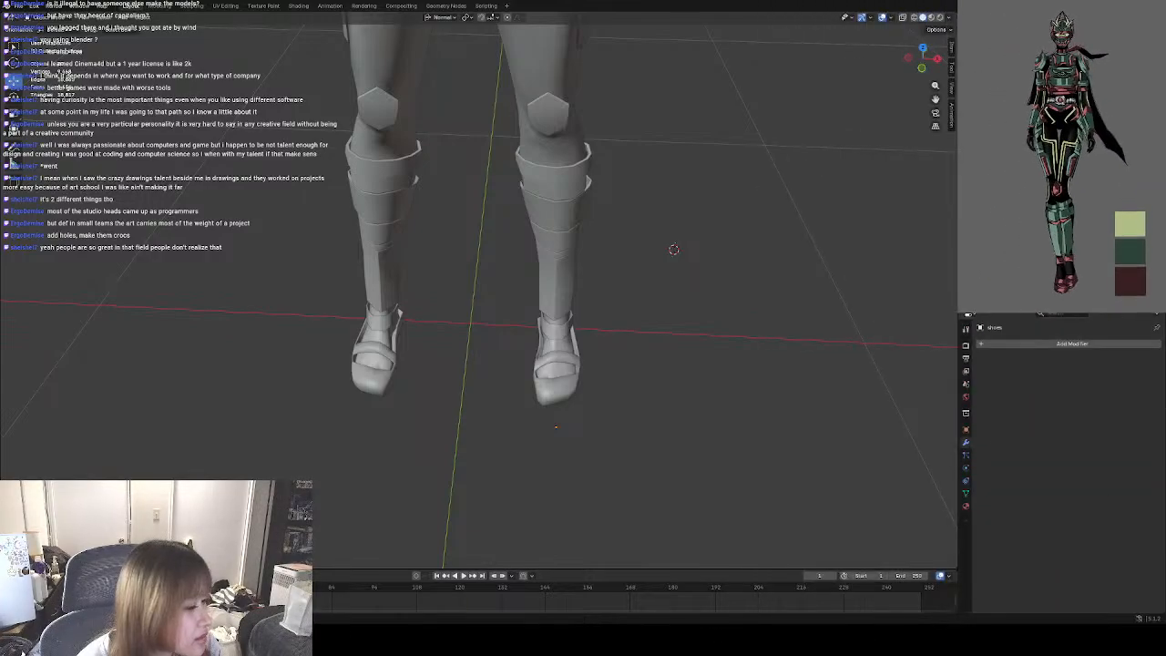
Examine the whole figure from the front, comparing the proportions of the legs and shoes with the reference.
{"action": "scroll", "coordinate": [463, 323], "scroll_direction": "down", "scroll_amount": 3}
{"action": "middle_click_drag", "start_coordinate": [463, 323], "coordinate": [489, 445], "text": "shift"}
{"action": "middle_click_drag", "start_coordinate": [489, 444], "coordinate": [484, 415]}
{"action": "scroll", "coordinate": [488, 412], "scroll_direction": "down", "scroll_amount": 2}
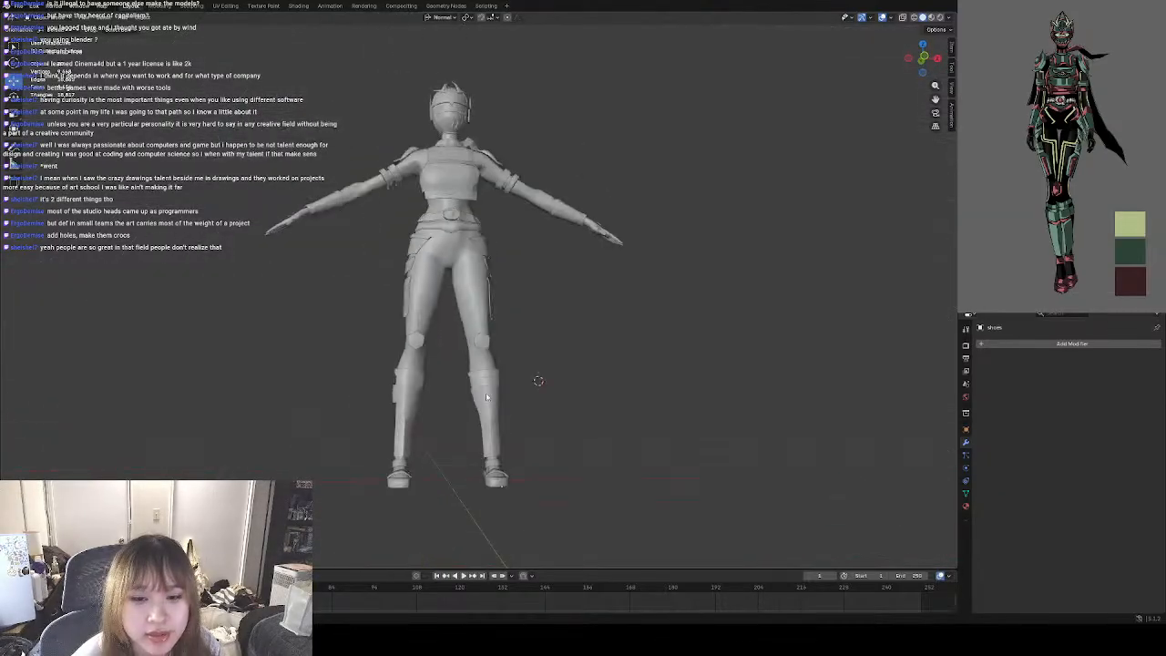
{"action": "middle_click_drag", "start_coordinate": [523, 344], "coordinate": [528, 427], "text": "shift"}
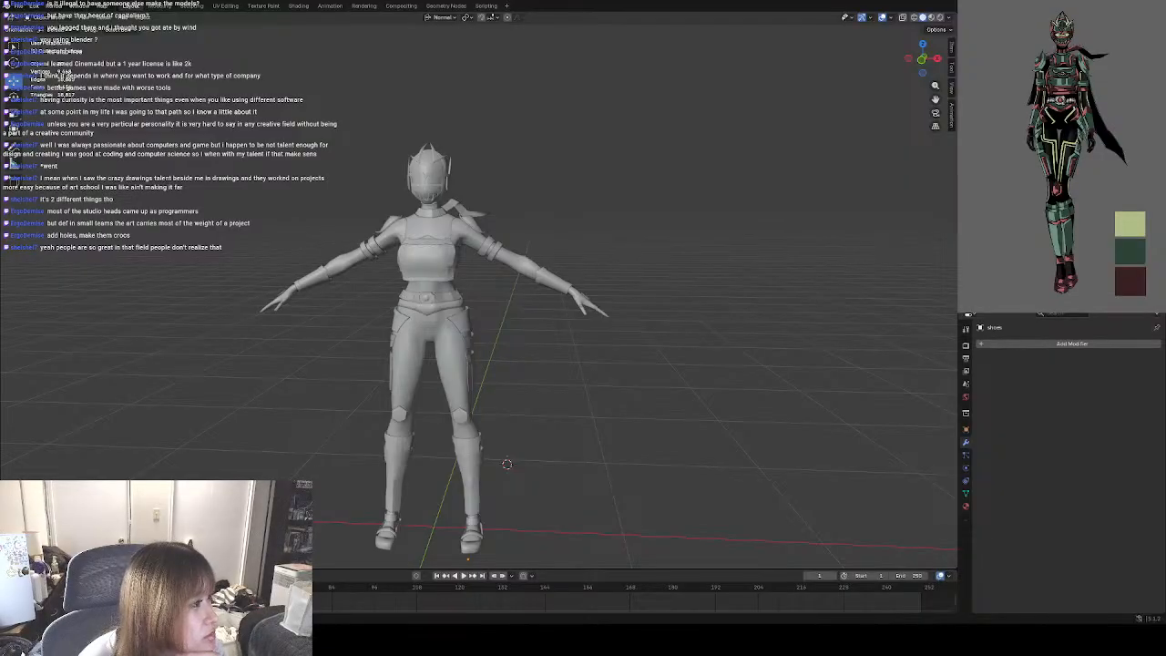
{"action": "scroll", "coordinate": [480, 288], "scroll_direction": "up", "scroll_amount": 4}
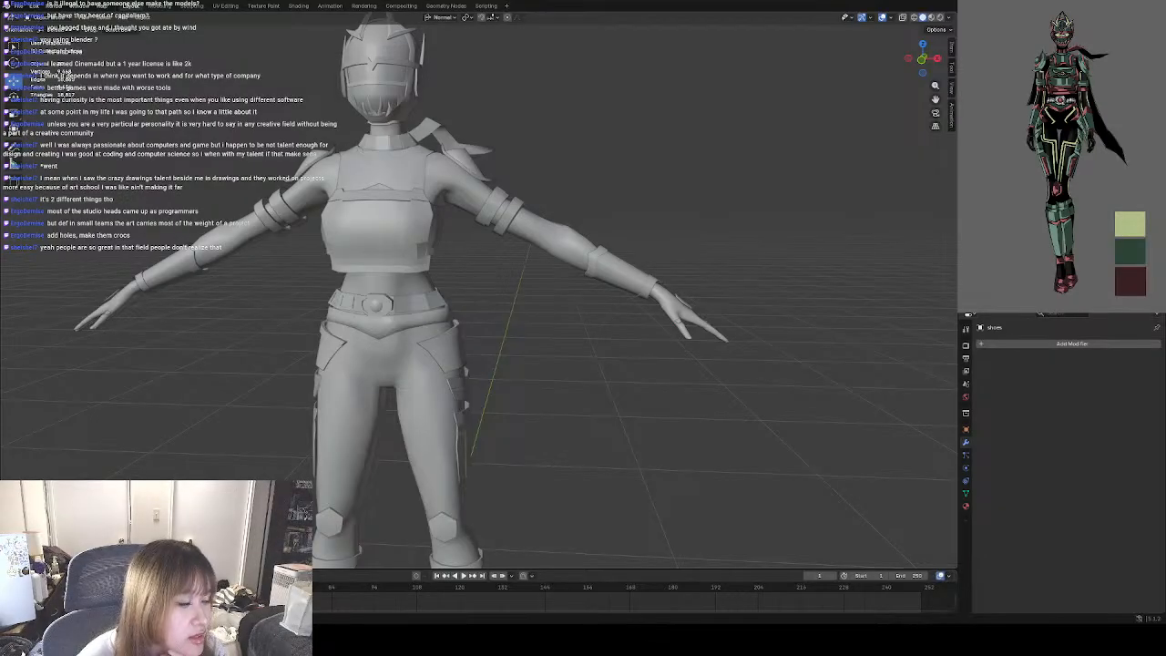
{"action": "middle_click_drag", "start_coordinate": [440, 460], "coordinate": [495, 218], "text": "shift"}
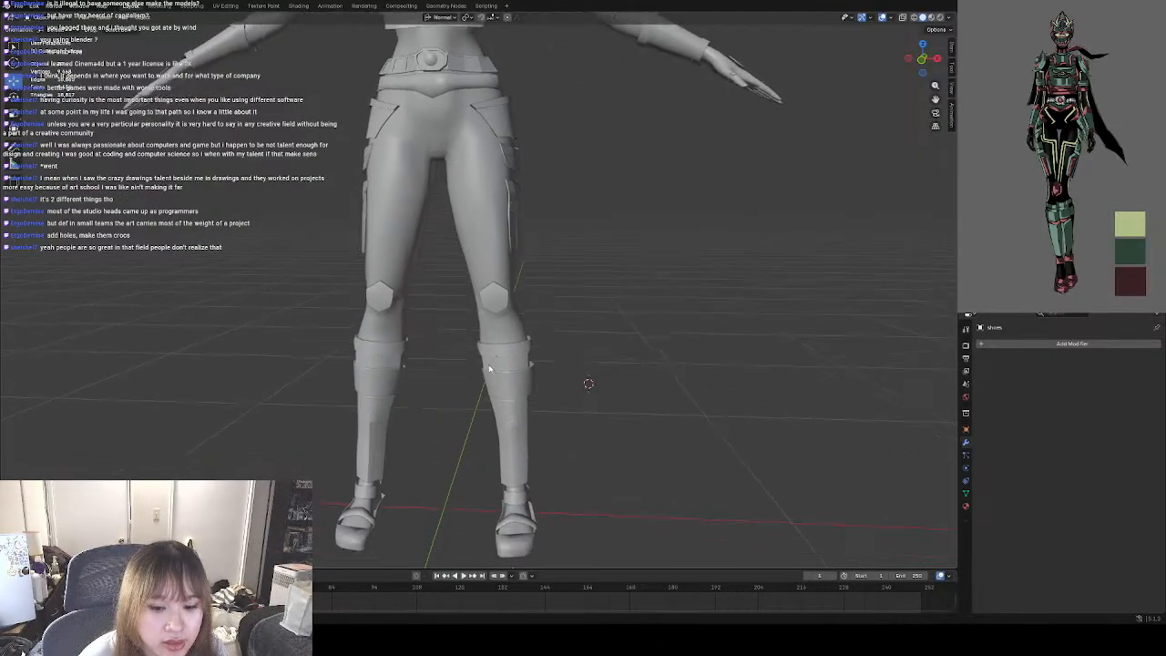
{"action": "middle_click_drag", "start_coordinate": [437, 433], "coordinate": [461, 404]}
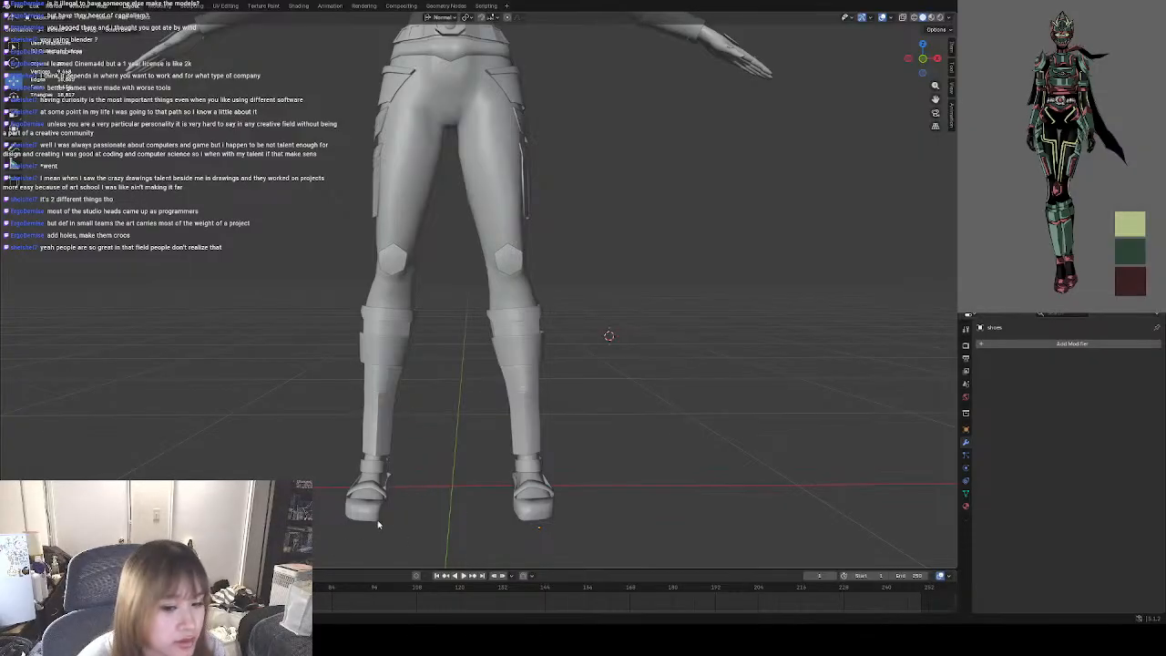
{"action": "middle_click_drag", "start_coordinate": [429, 431], "coordinate": [425, 507], "text": "shift"}
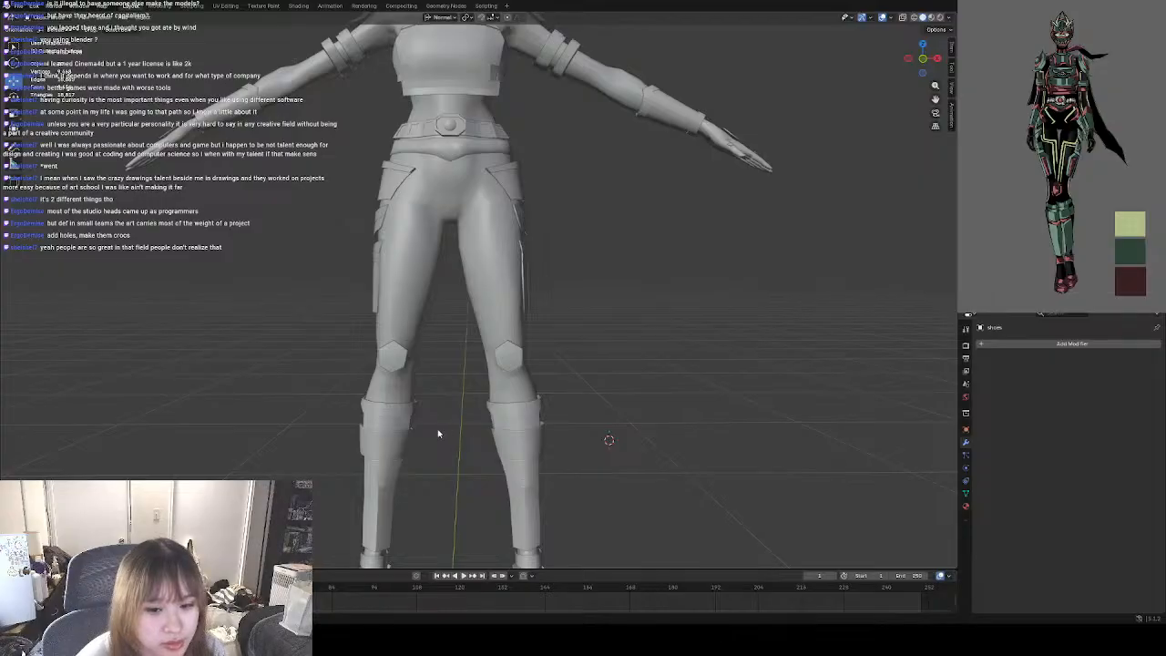
{"action": "middle_click_drag", "start_coordinate": [454, 443], "coordinate": [456, 414], "text": "shift"}
{"action": "middle_click_drag", "start_coordinate": [450, 483], "coordinate": [462, 403], "text": "shift"}
Open the legs armour object in Edit Mode with edge selection active.
{"action": "left_click", "coordinate": [409, 353]}
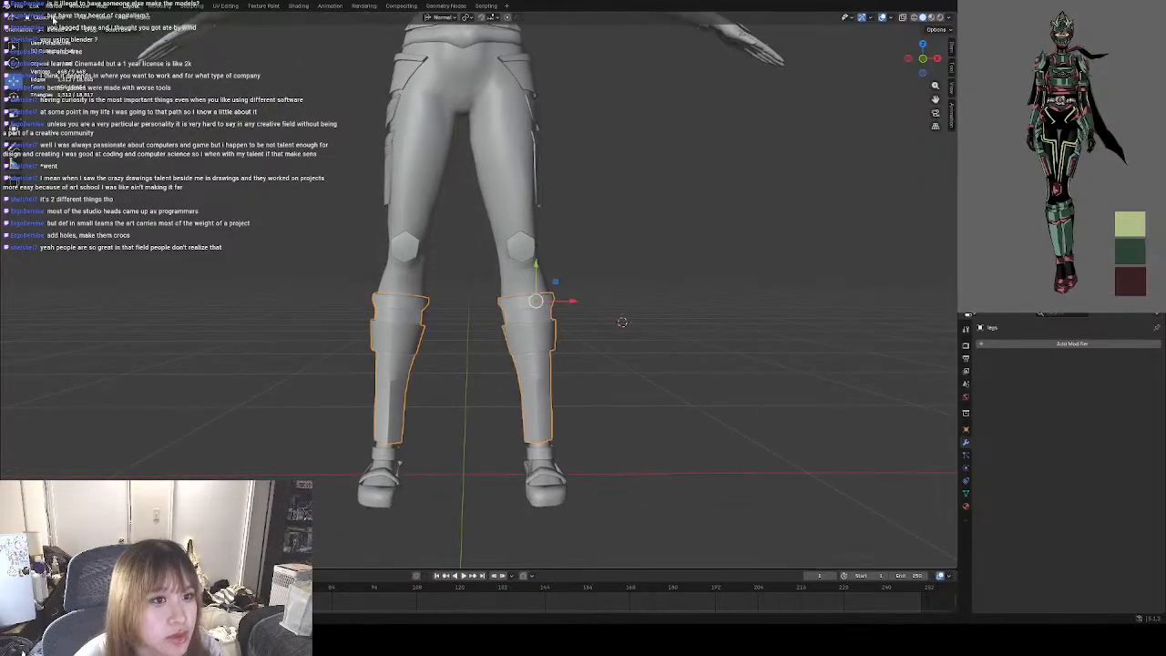
{"action": "key", "text": "Tab"}
{"action": "scroll", "coordinate": [410, 390], "scroll_direction": "up", "scroll_amount": 2}
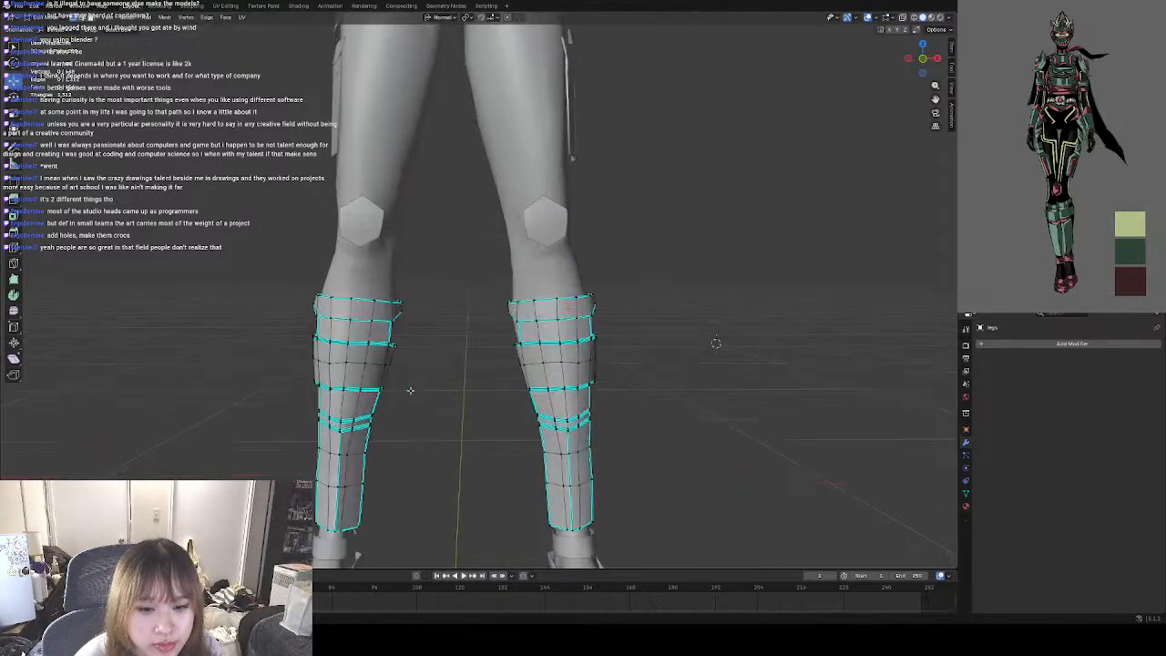
{"action": "scroll", "coordinate": [410, 390], "scroll_direction": "up", "scroll_amount": 1}
{"action": "middle_click_drag", "start_coordinate": [420, 400], "coordinate": [469, 322], "text": "shift"}
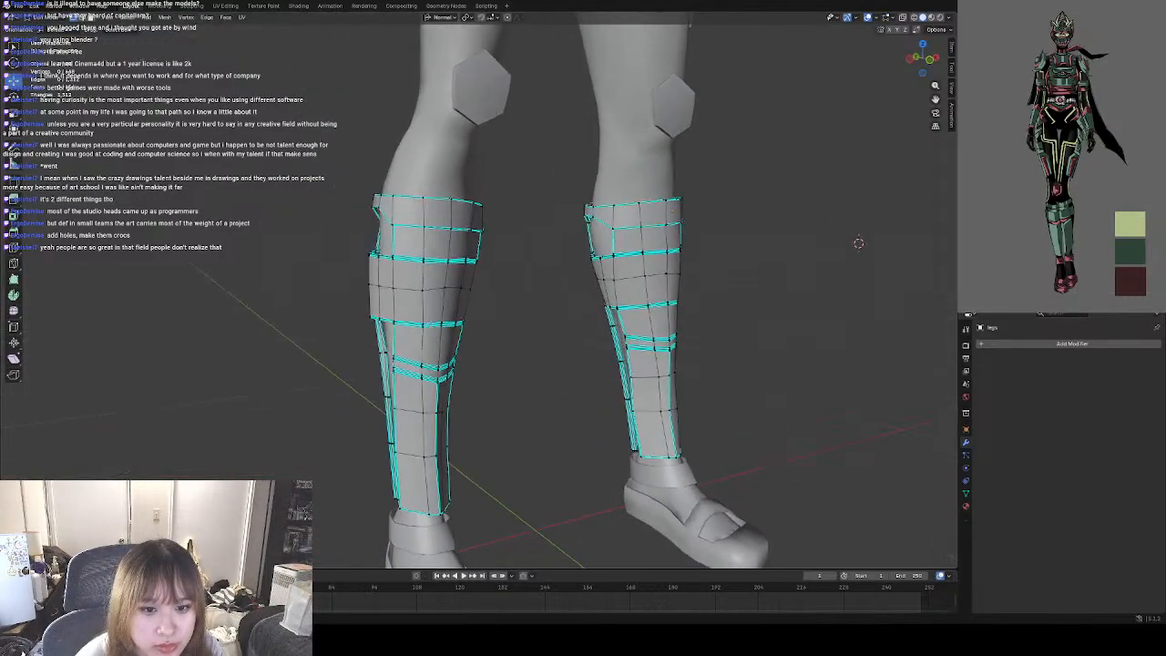
{"action": "scroll", "coordinate": [469, 274], "scroll_direction": "up", "scroll_amount": 3}
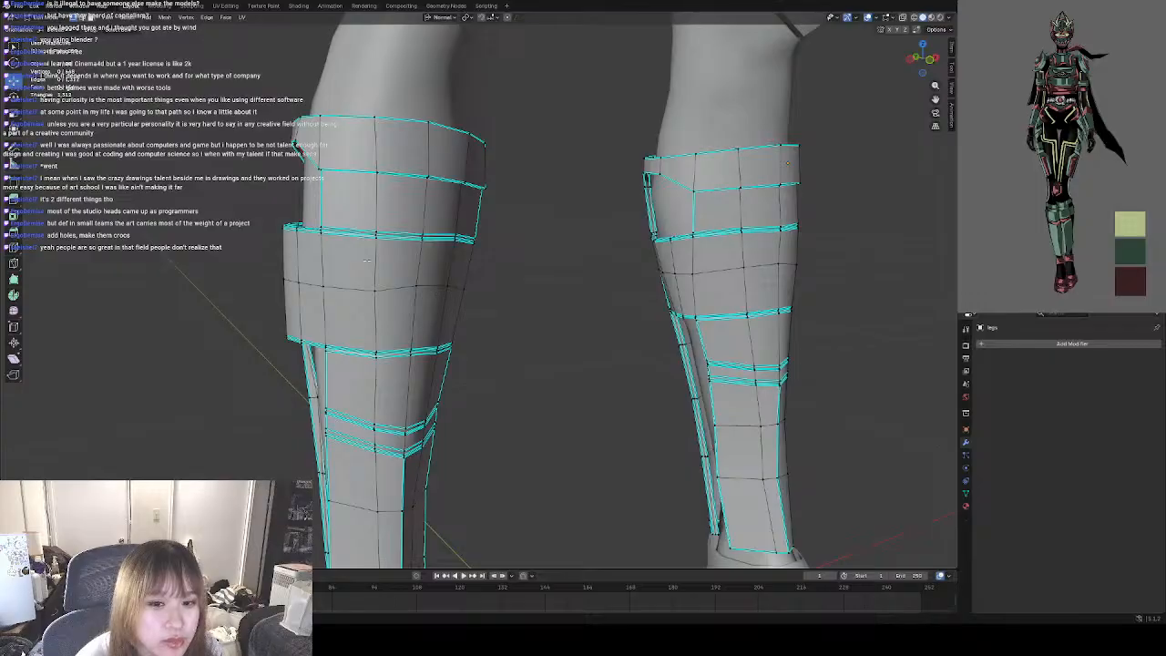
{"action": "middle_click_drag", "start_coordinate": [332, 246], "coordinate": [331, 261]}
{"action": "left_click", "coordinate": [82, 17]}
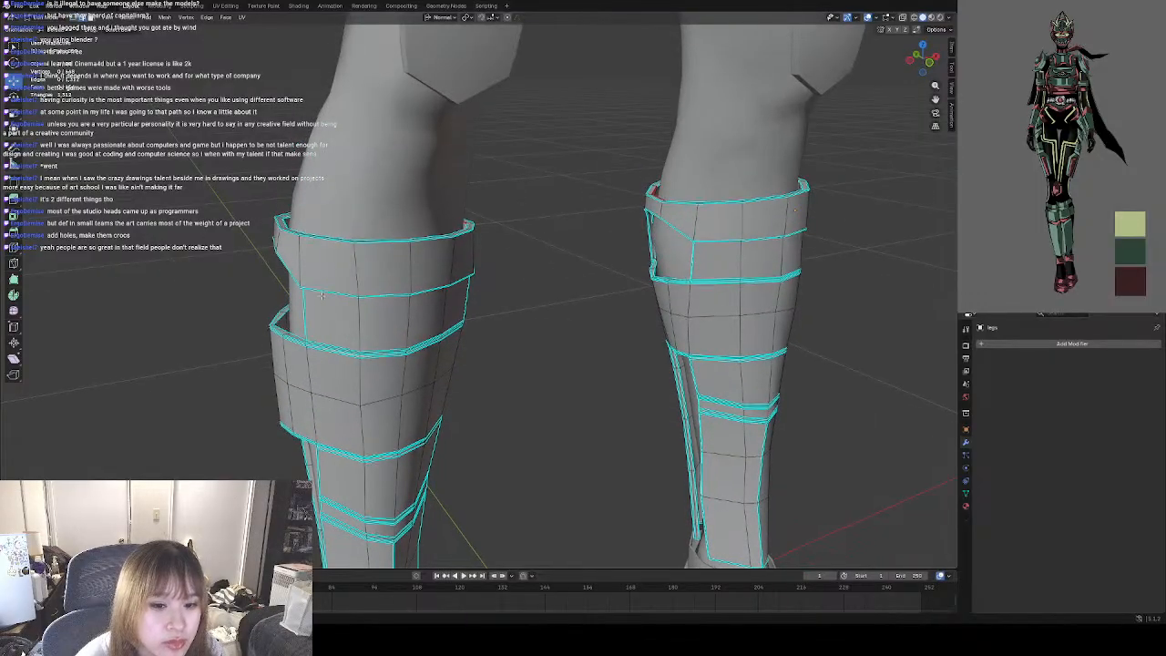
Mark the vertical edges on both sides of the right calf's wide armour band as sharp and check the shading in Object Mode.
{"action": "middle_click_drag", "start_coordinate": [326, 331], "coordinate": [312, 250], "text": "shift"}
{"action": "left_click", "coordinate": [289, 306]}
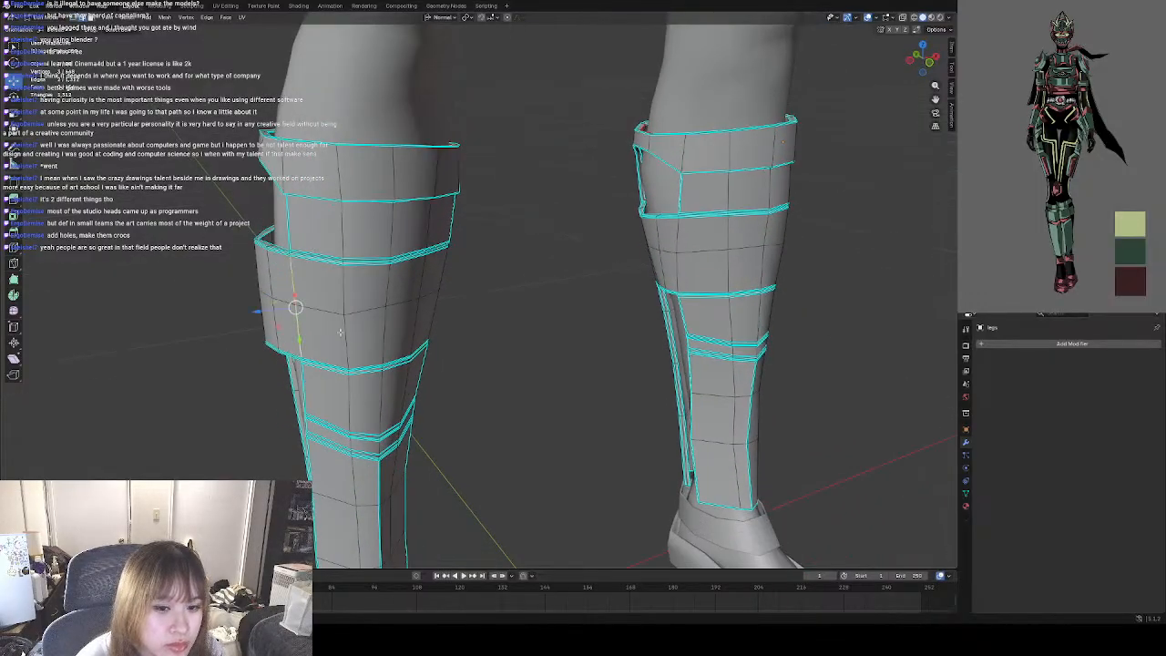
{"action": "middle_click_drag", "start_coordinate": [370, 327], "coordinate": [334, 312]}
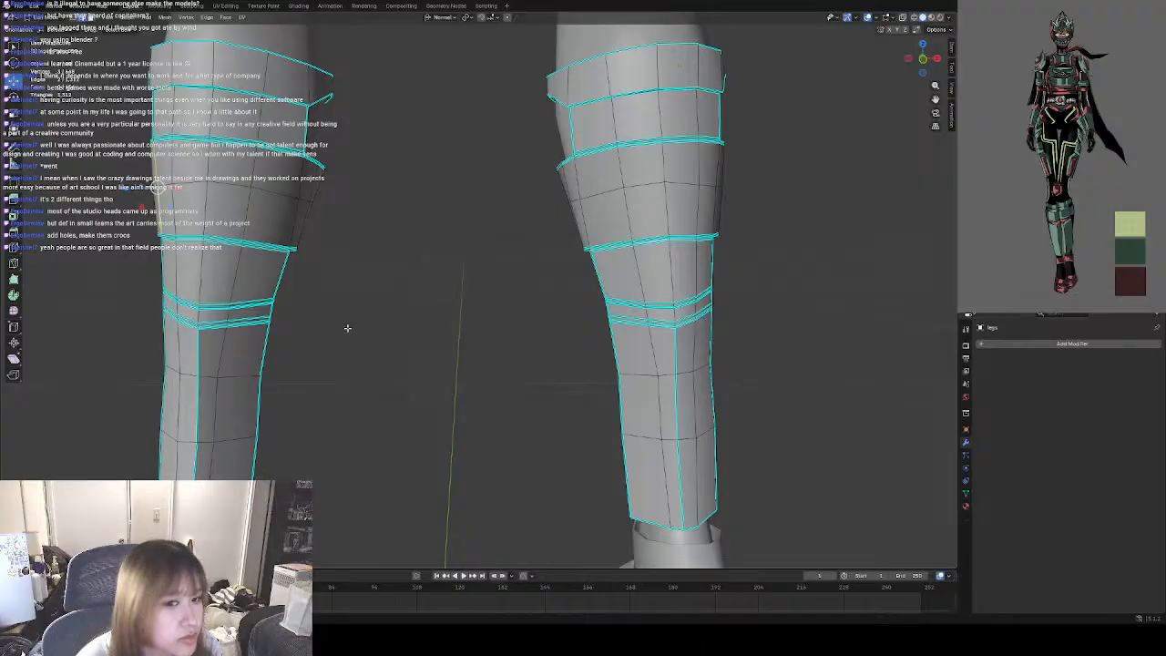
{"action": "left_click", "coordinate": [300, 183]}
{"action": "middle_click_drag", "start_coordinate": [143, 181], "coordinate": [302, 210]}
{"action": "left_click", "coordinate": [349, 200], "text": "shift"}
{"action": "left_click", "coordinate": [350, 238], "text": "shift"}
{"action": "right_click", "coordinate": [377, 255]}
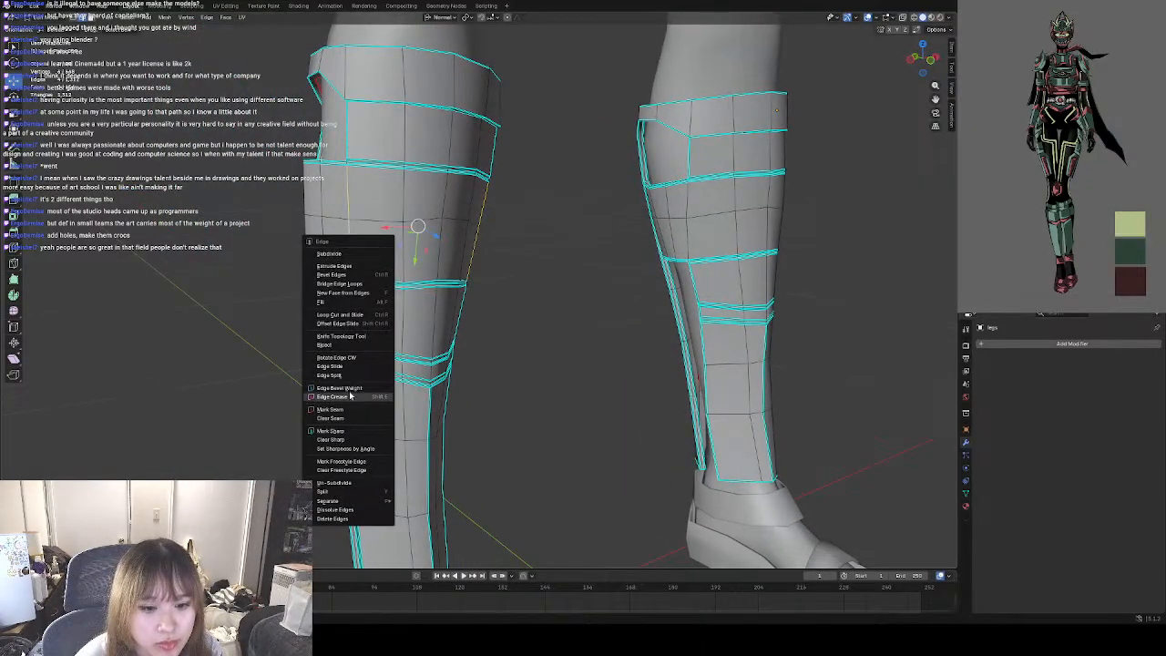
{"action": "left_click", "coordinate": [349, 430]}
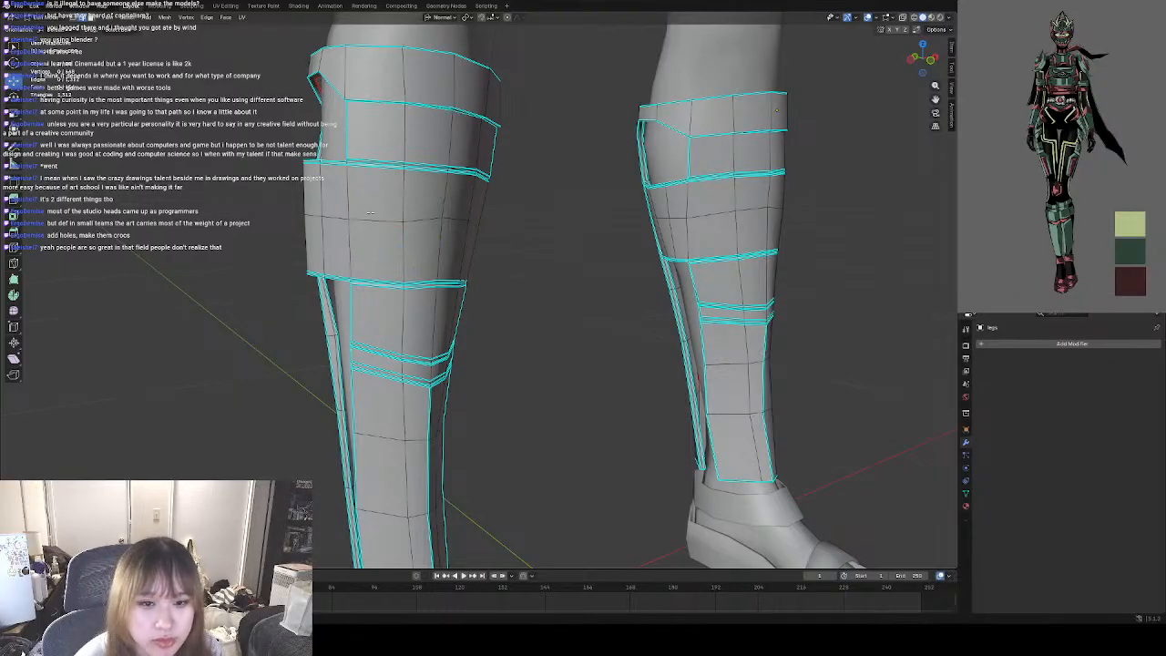
{"action": "key", "text": "ctrl+z"}
{"action": "right_click", "coordinate": [357, 243]}
{"action": "left_click", "coordinate": [337, 233]}
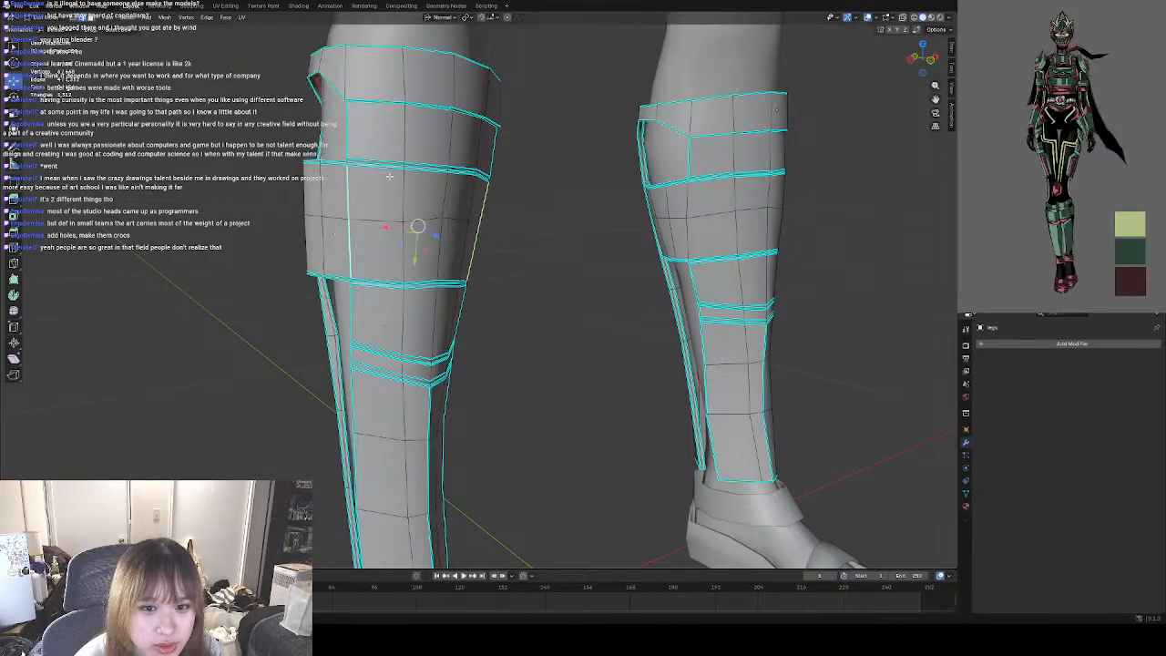
{"action": "key", "text": "Tab"}
{"action": "scroll", "coordinate": [343, 261], "scroll_direction": "up", "scroll_amount": 3}
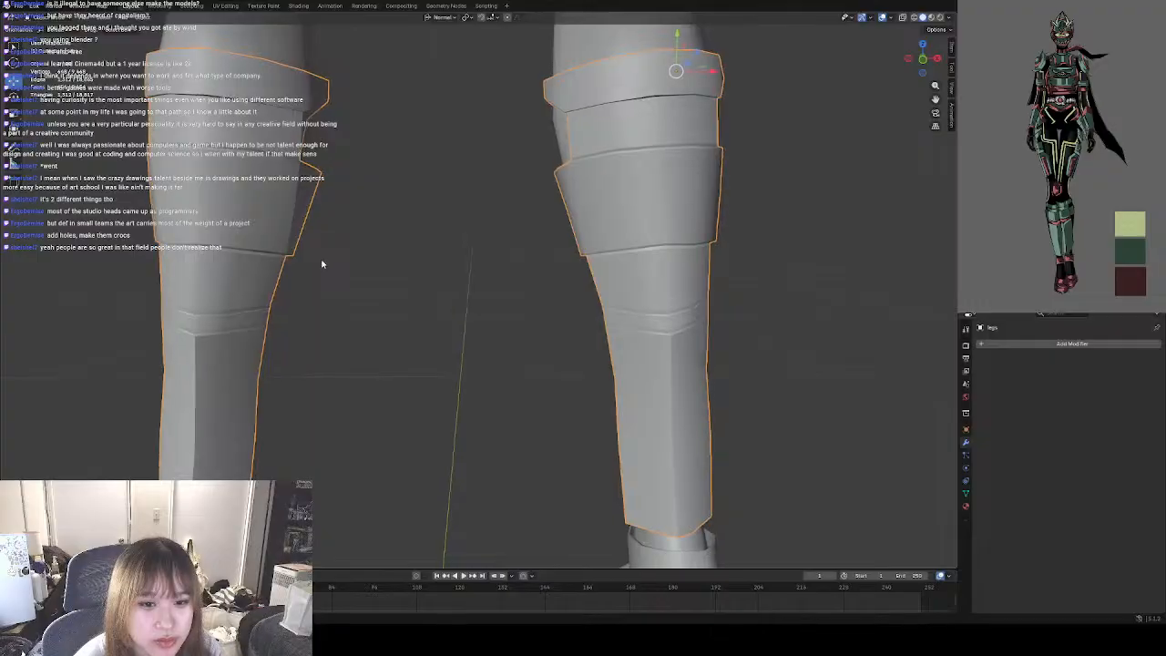
{"action": "middle_click_drag", "start_coordinate": [356, 265], "coordinate": [430, 294]}
{"action": "scroll", "coordinate": [347, 248], "scroll_direction": "down", "scroll_amount": 6}
Mark the matching vertical edges on both sides of the left calf's wide armour band as sharp and return to Object Mode.
{"action": "left_click", "coordinate": [46, 19]}
{"action": "left_click", "coordinate": [51, 38]}
{"action": "scroll", "coordinate": [502, 288], "scroll_direction": "up", "scroll_amount": 4}
{"action": "scroll", "coordinate": [502, 289], "scroll_direction": "up", "scroll_amount": 2}
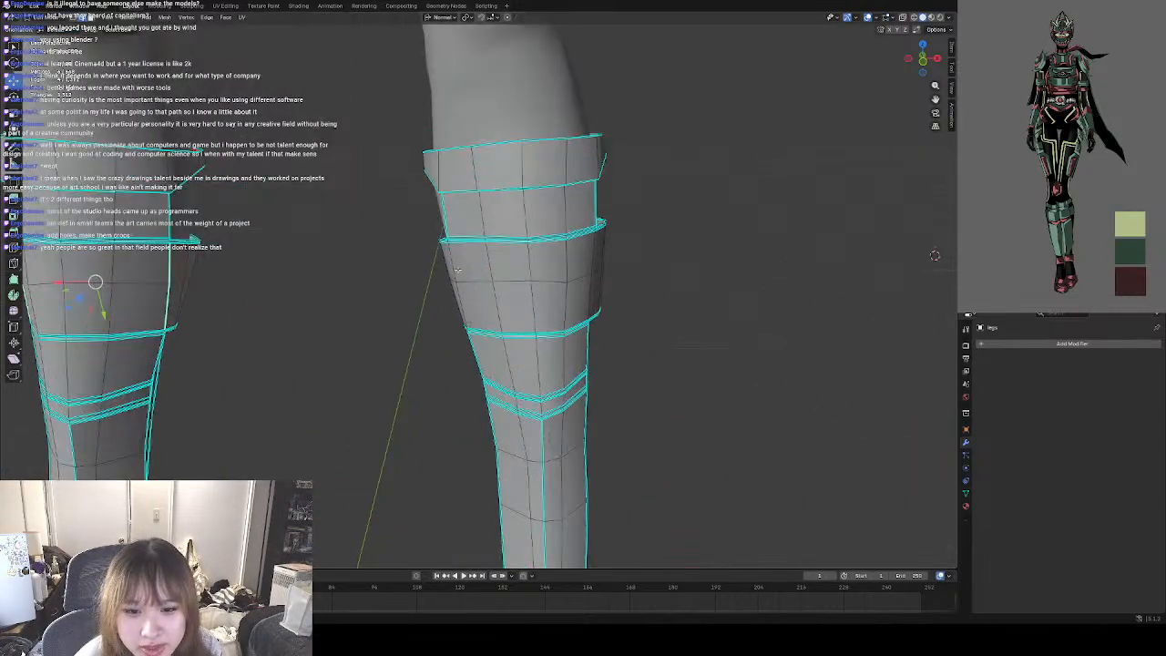
{"action": "left_click", "coordinate": [446, 265]}
{"action": "left_click", "coordinate": [458, 307], "text": "shift"}
{"action": "middle_click_drag", "start_coordinate": [537, 298], "coordinate": [517, 299]}
{"action": "left_click", "coordinate": [503, 277], "text": "shift"}
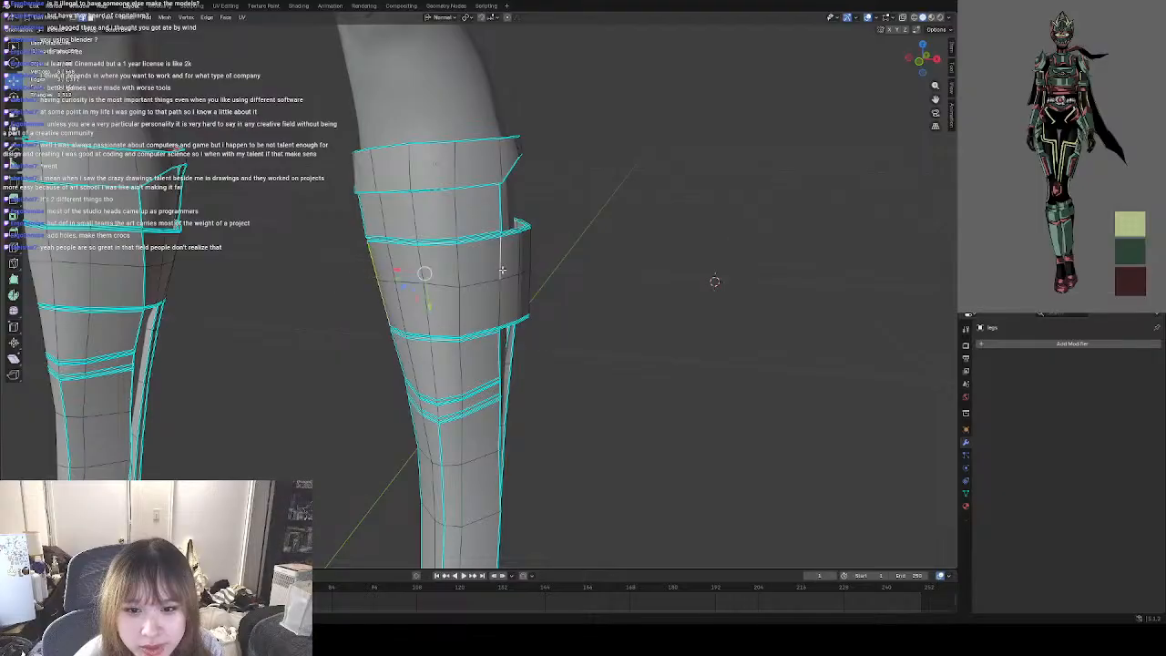
{"action": "left_click", "coordinate": [503, 295], "text": "shift"}
{"action": "right_click", "coordinate": [464, 298]}
{"action": "left_click", "coordinate": [425, 475]}
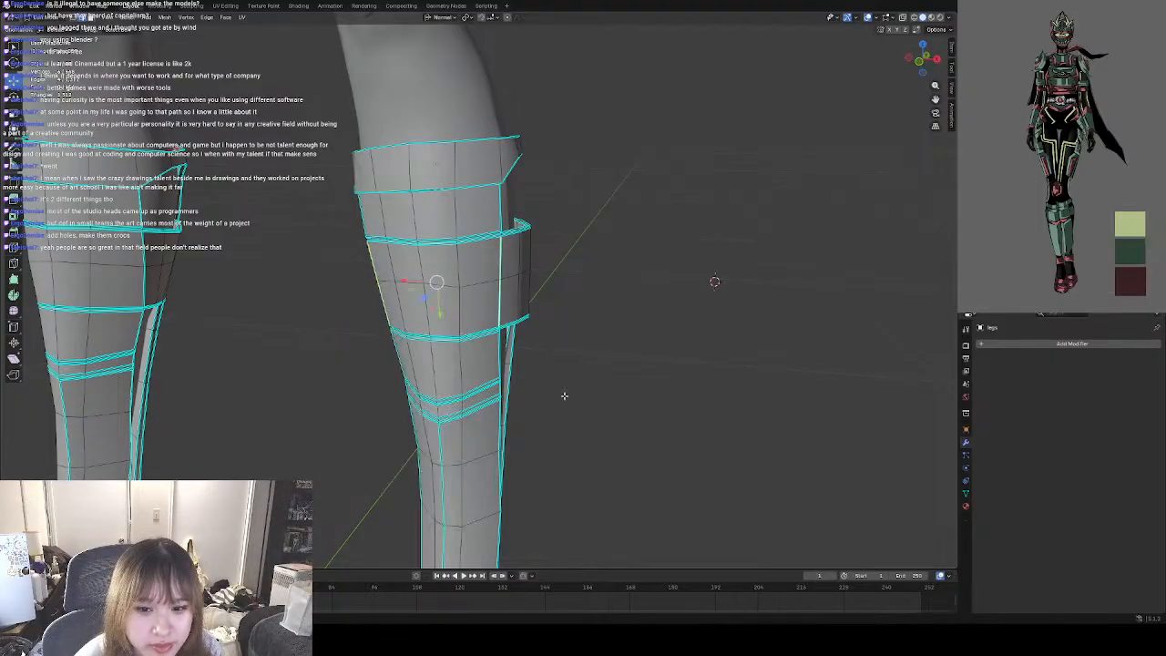
{"action": "key", "text": "Tab"}
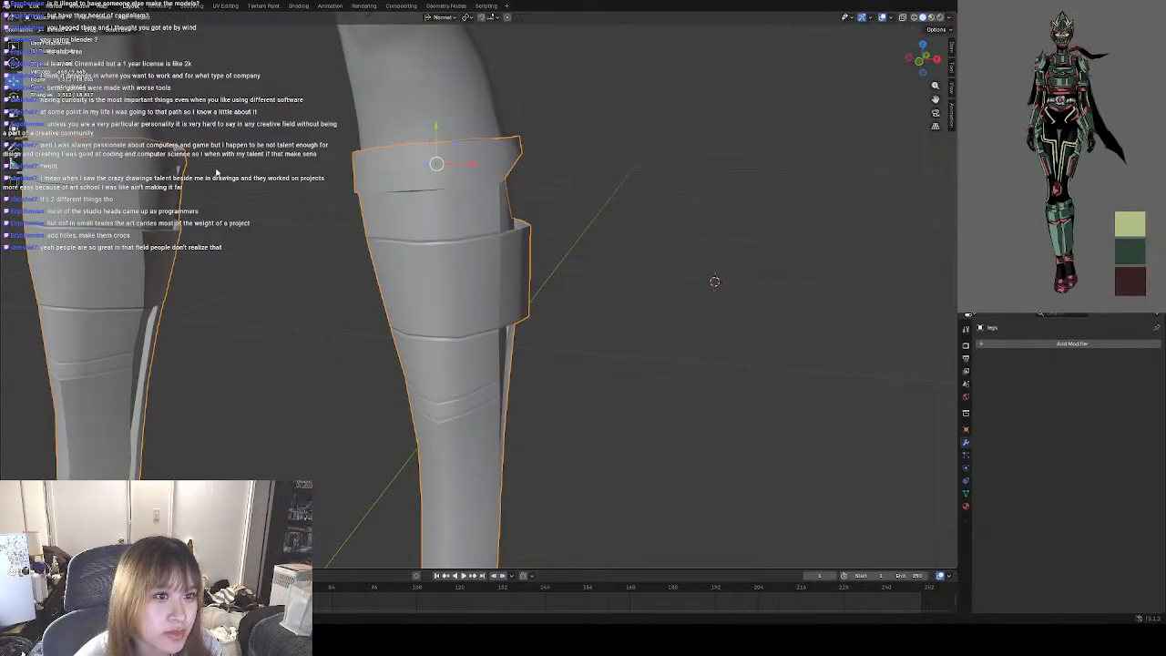
Examine the whole character from the front and select the helmet.
{"action": "scroll", "coordinate": [311, 351], "scroll_direction": "down", "scroll_amount": 10}
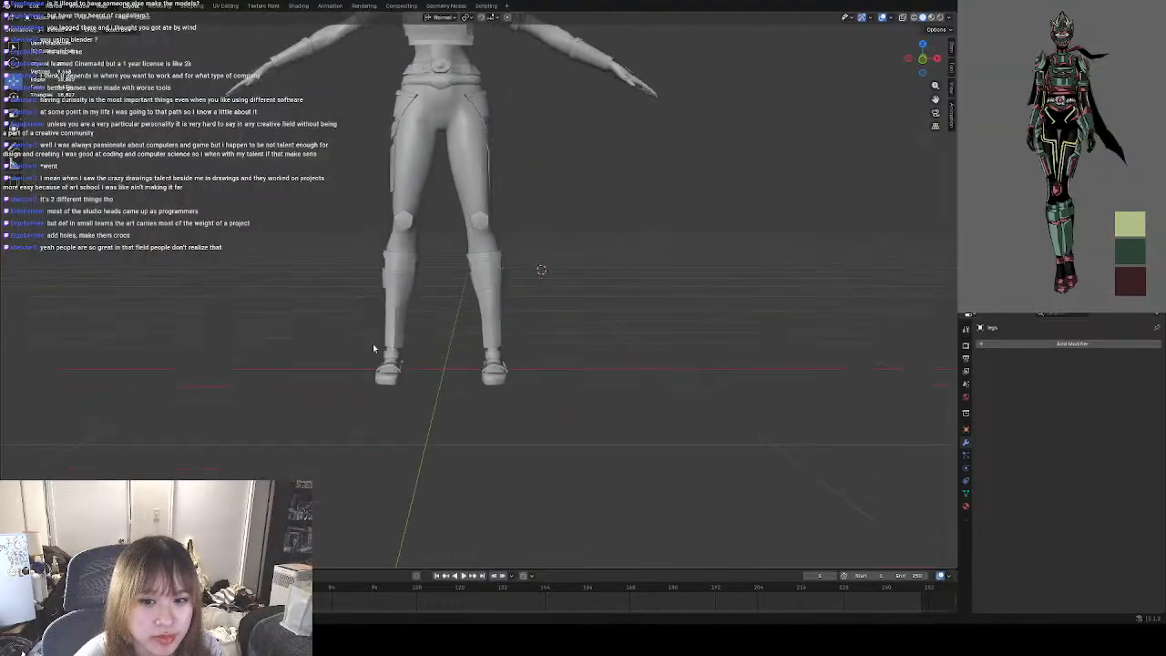
{"action": "middle_click_drag", "start_coordinate": [421, 351], "coordinate": [405, 384]}
{"action": "middle_click_drag", "start_coordinate": [399, 338], "coordinate": [562, 389]}
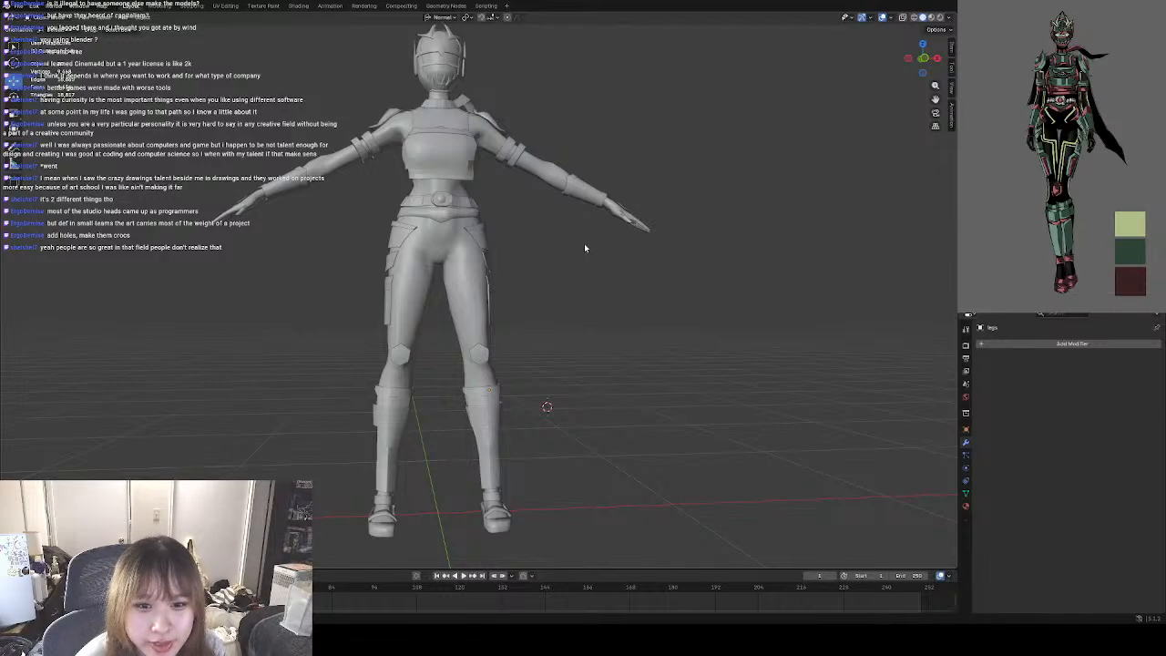
{"action": "middle_click_drag", "start_coordinate": [521, 283], "coordinate": [545, 327]}
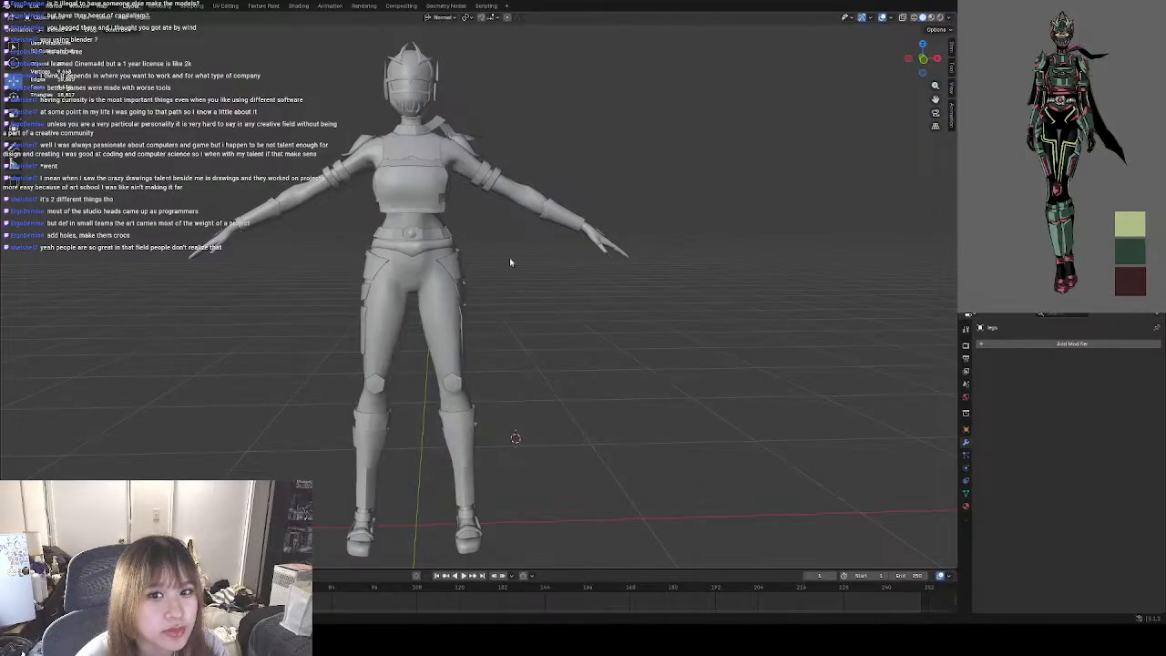
{"action": "middle_click_drag", "start_coordinate": [510, 263], "coordinate": [539, 288]}
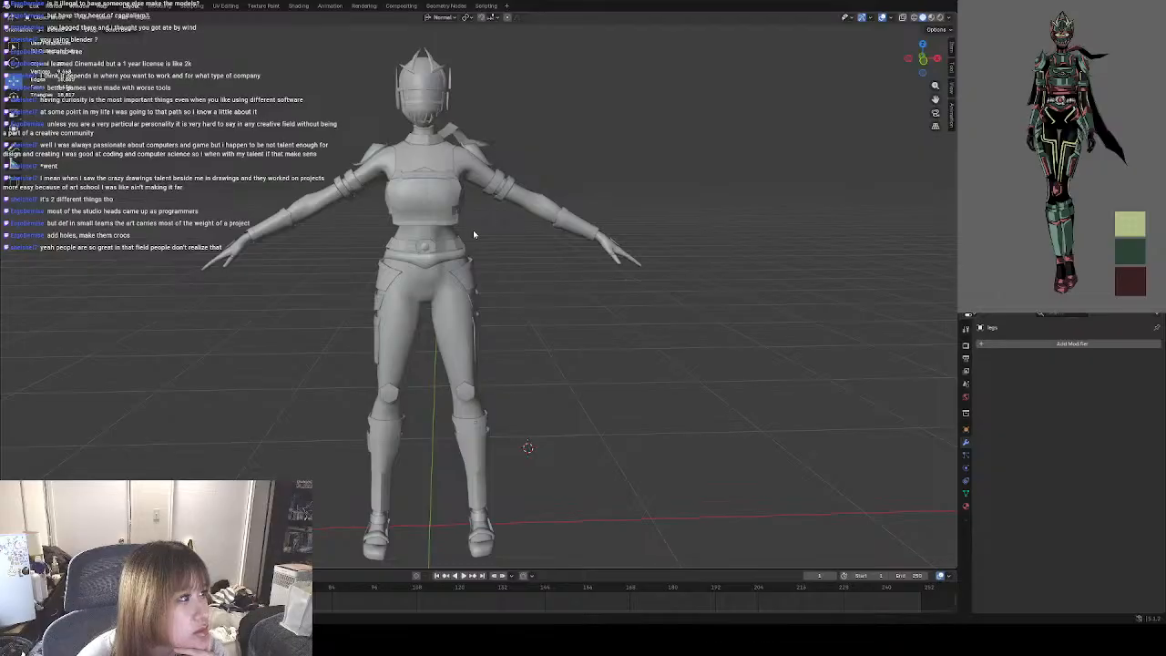
{"action": "left_click", "coordinate": [417, 93]}
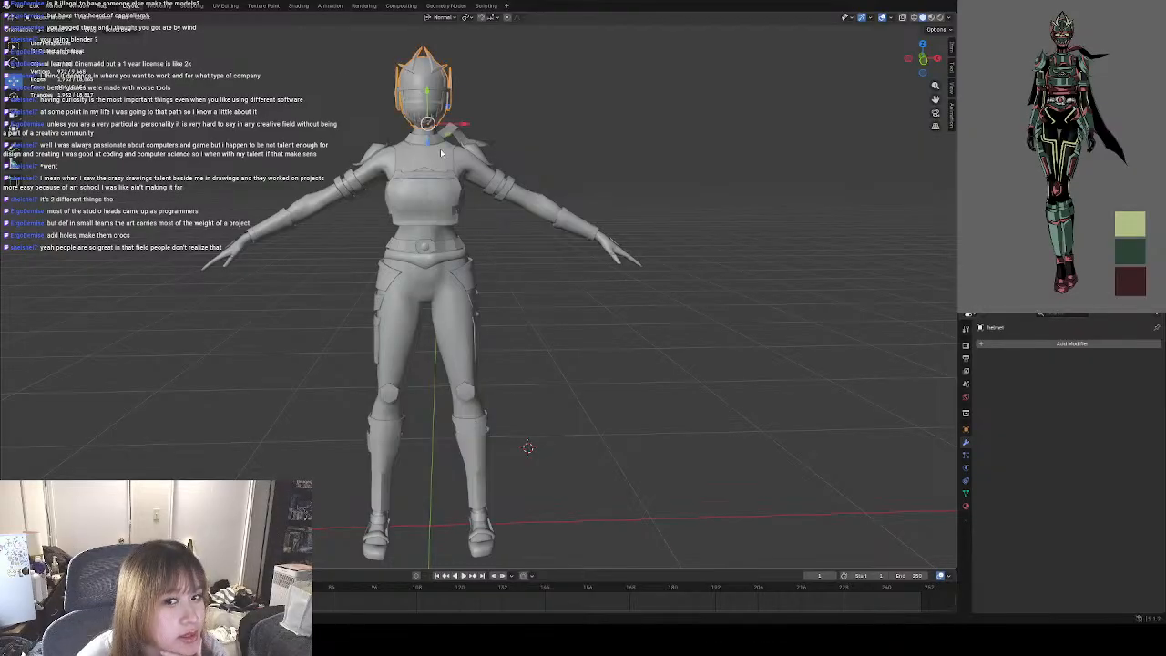
Check the upper-body pieces one by one by selecting the scarf, undershirt, shoulder pads, armlets, gauntlets and gloves.
{"action": "left_click", "coordinate": [418, 141]}
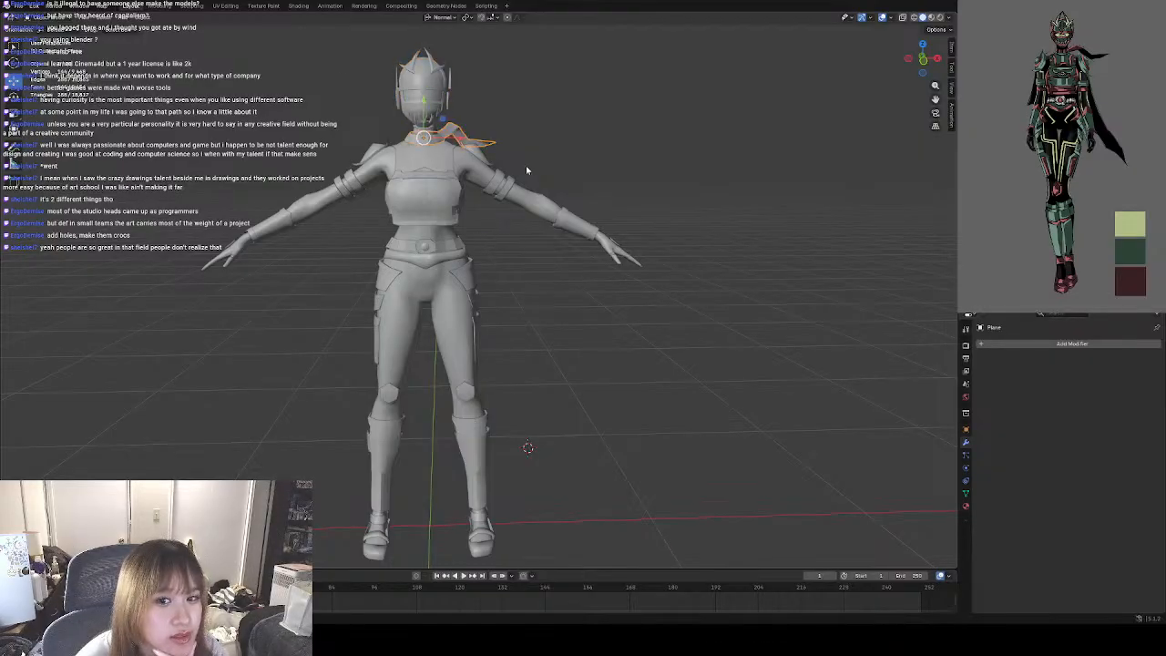
{"action": "left_click", "coordinate": [424, 165]}
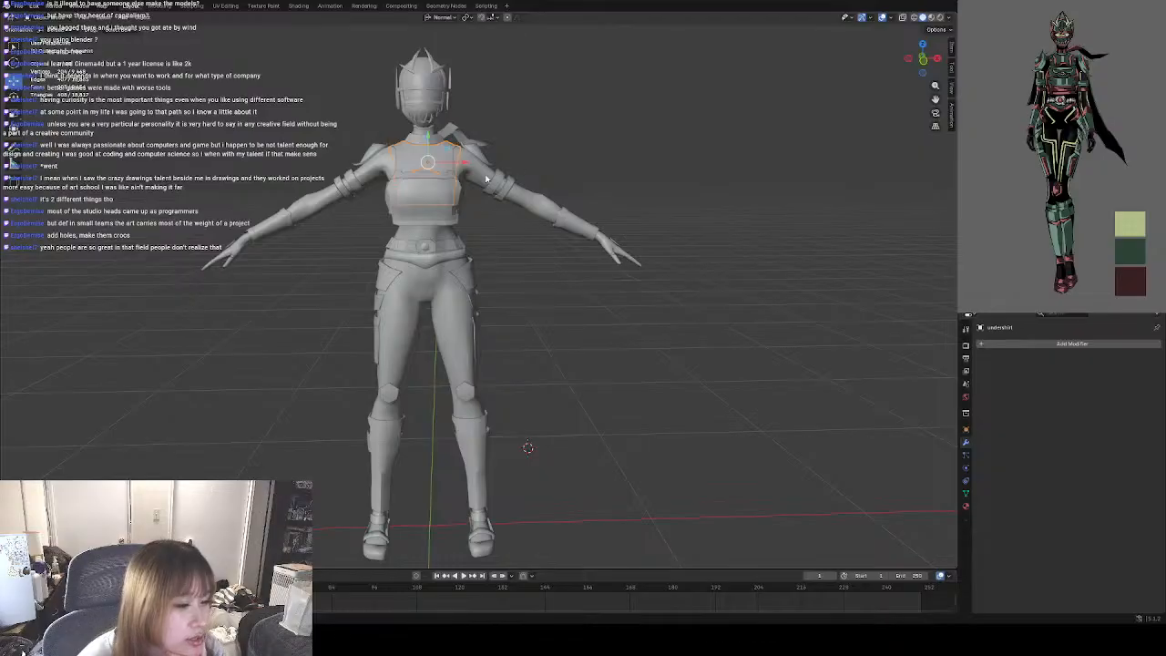
{"action": "left_click", "coordinate": [591, 87]}
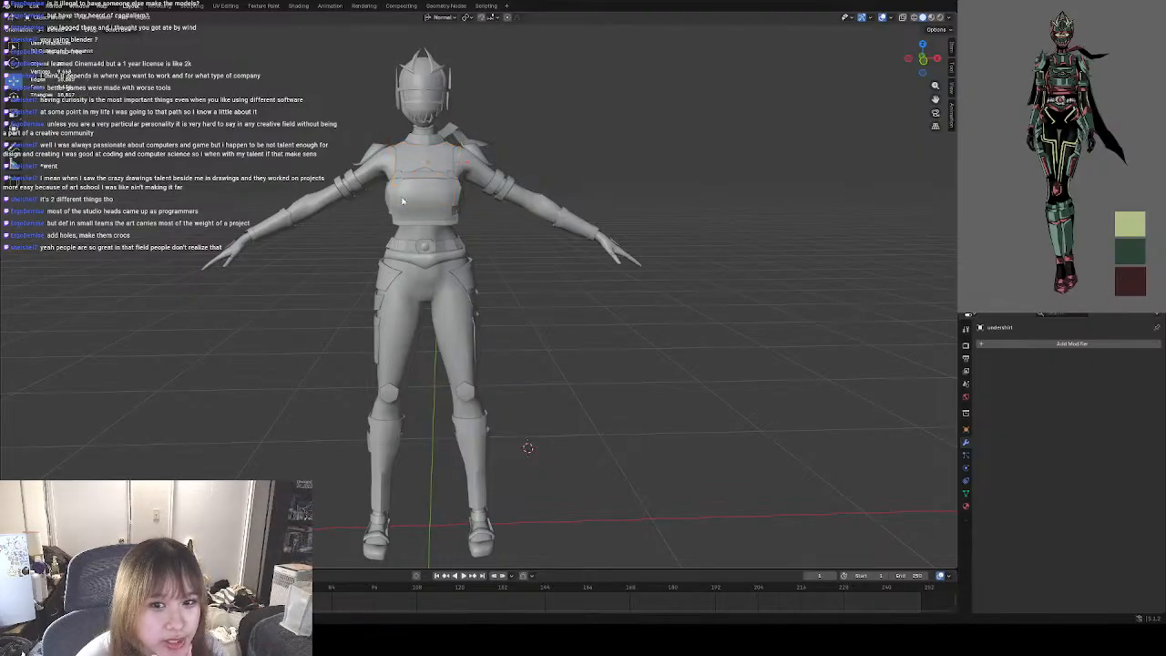
{"action": "left_click", "coordinate": [370, 154]}
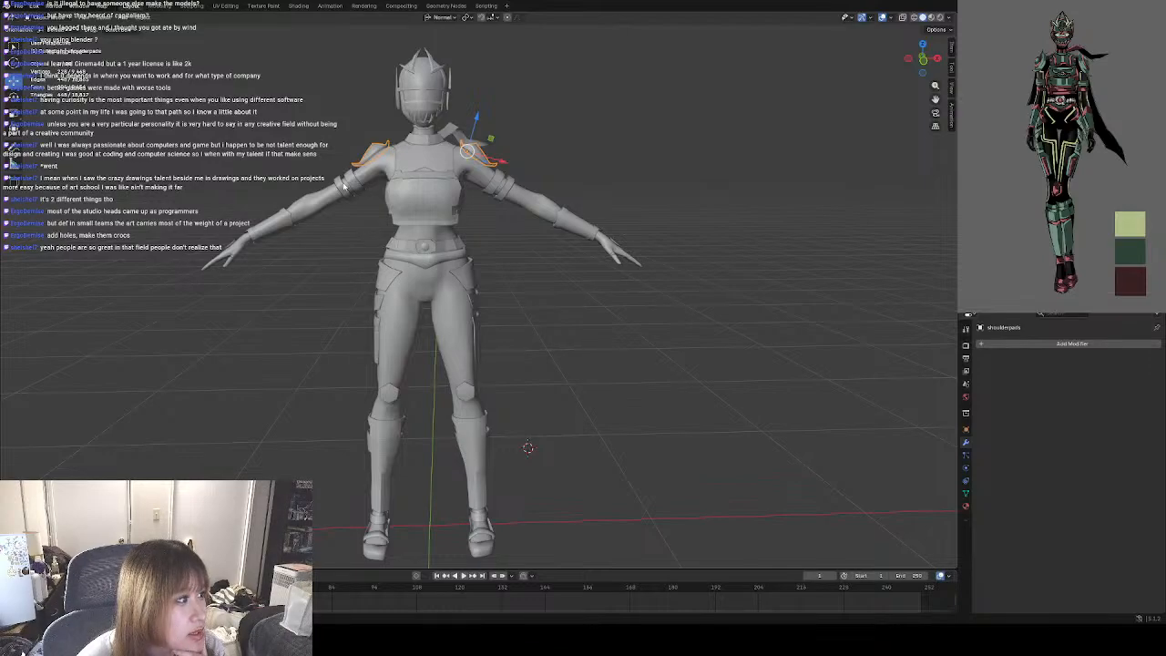
{"action": "left_click", "coordinate": [357, 186]}
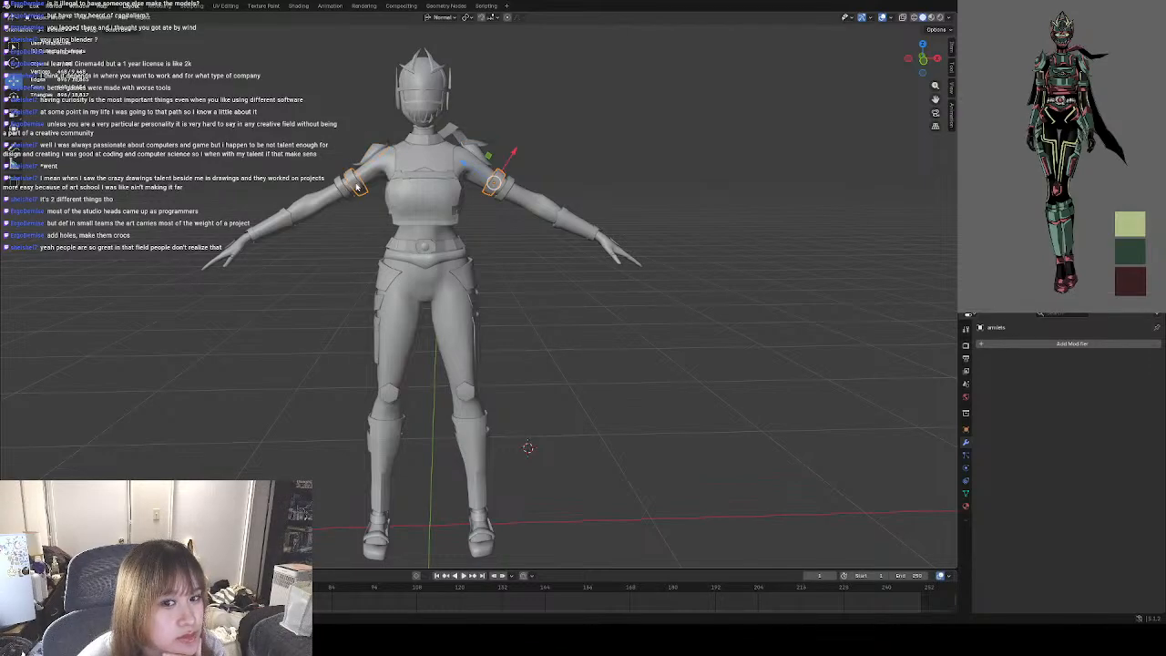
{"action": "left_click", "coordinate": [277, 225]}
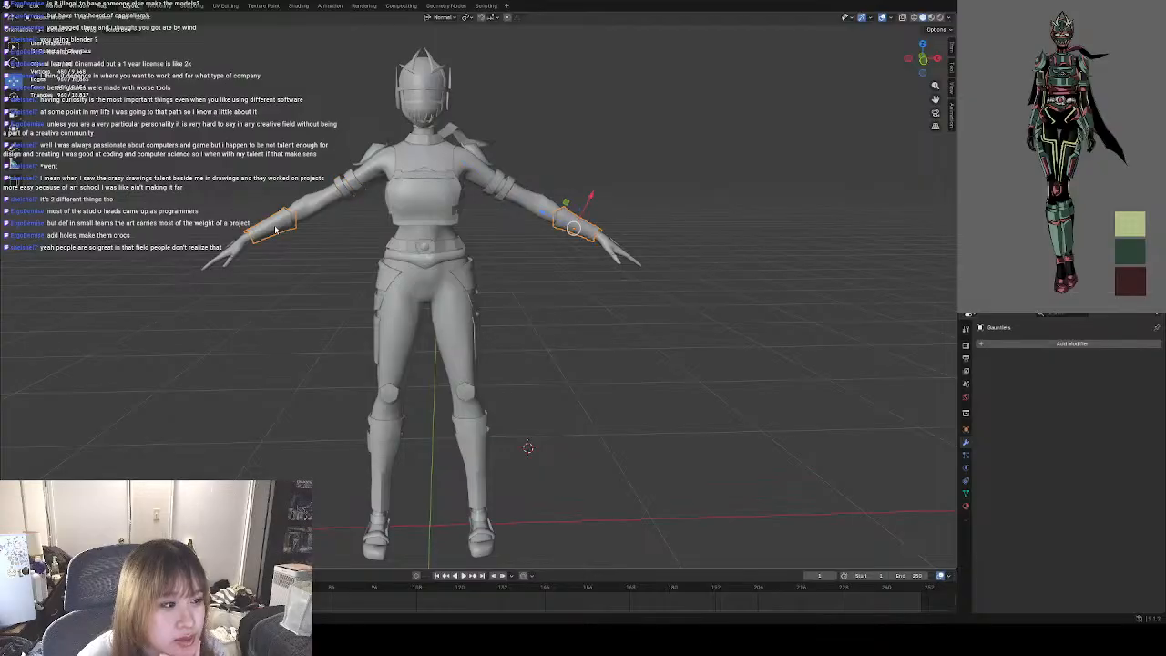
{"action": "left_click", "coordinate": [228, 248]}
{"action": "left_click", "coordinate": [551, 262]}
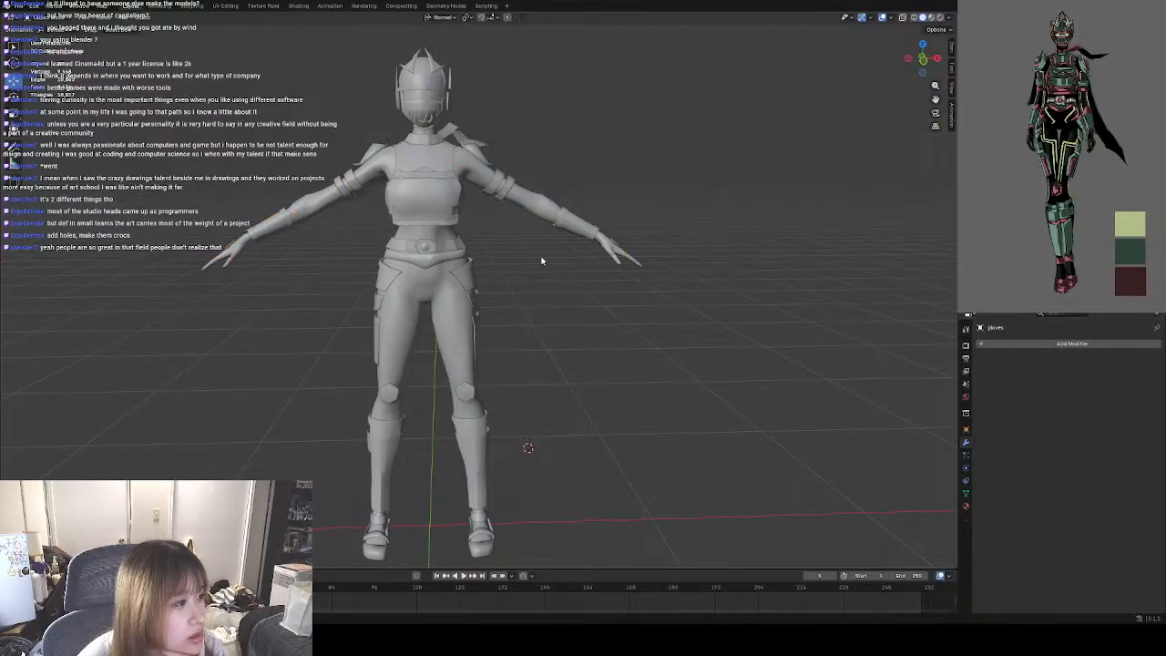
Check the chestplate and lower-body pieces one by one, down through the hip pads, knee pads, ankles and shoes, and clear the selection.
{"action": "left_click", "coordinate": [442, 219]}
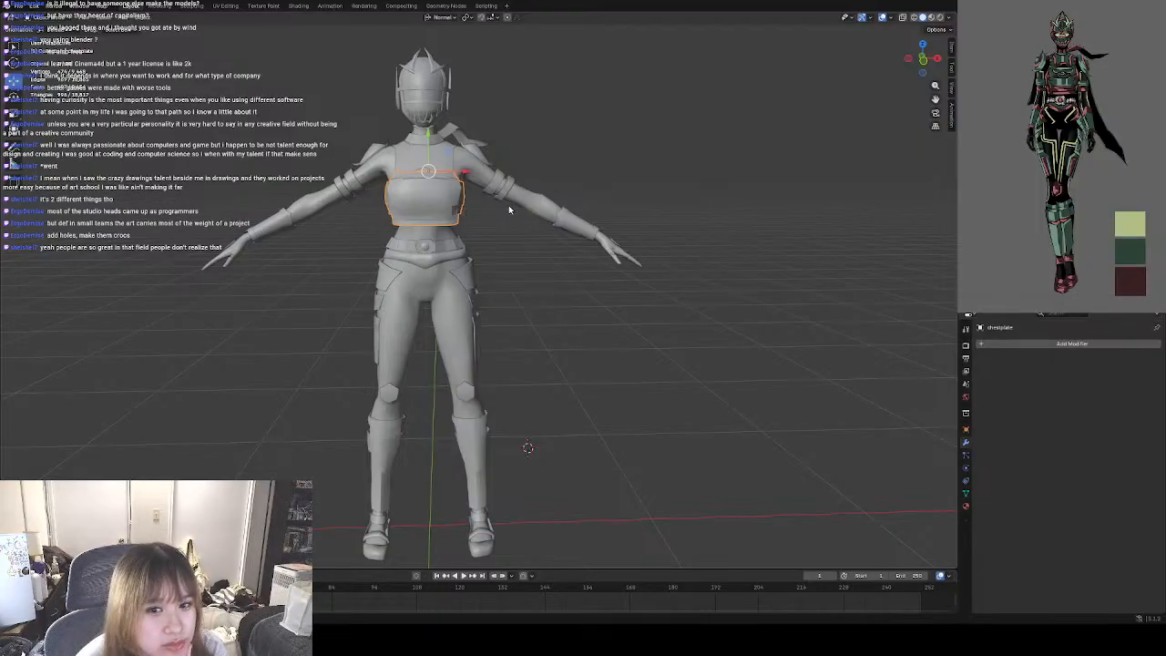
{"action": "left_click", "coordinate": [389, 279]}
{"action": "left_click", "coordinate": [380, 315]}
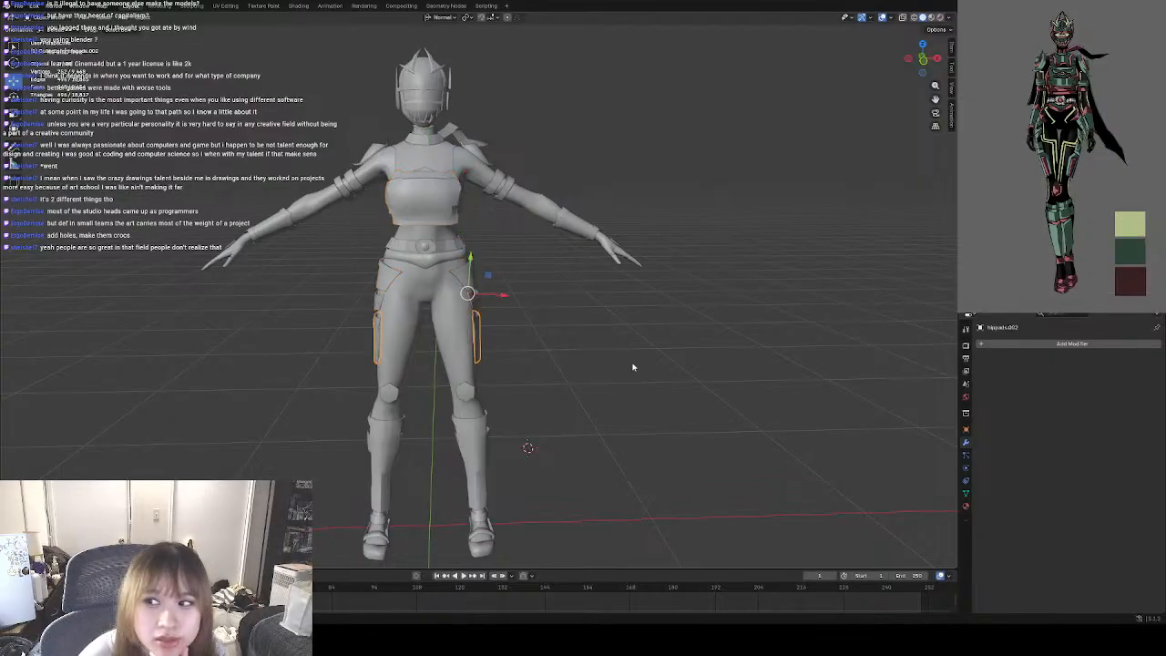
{"action": "left_click", "coordinate": [466, 394]}
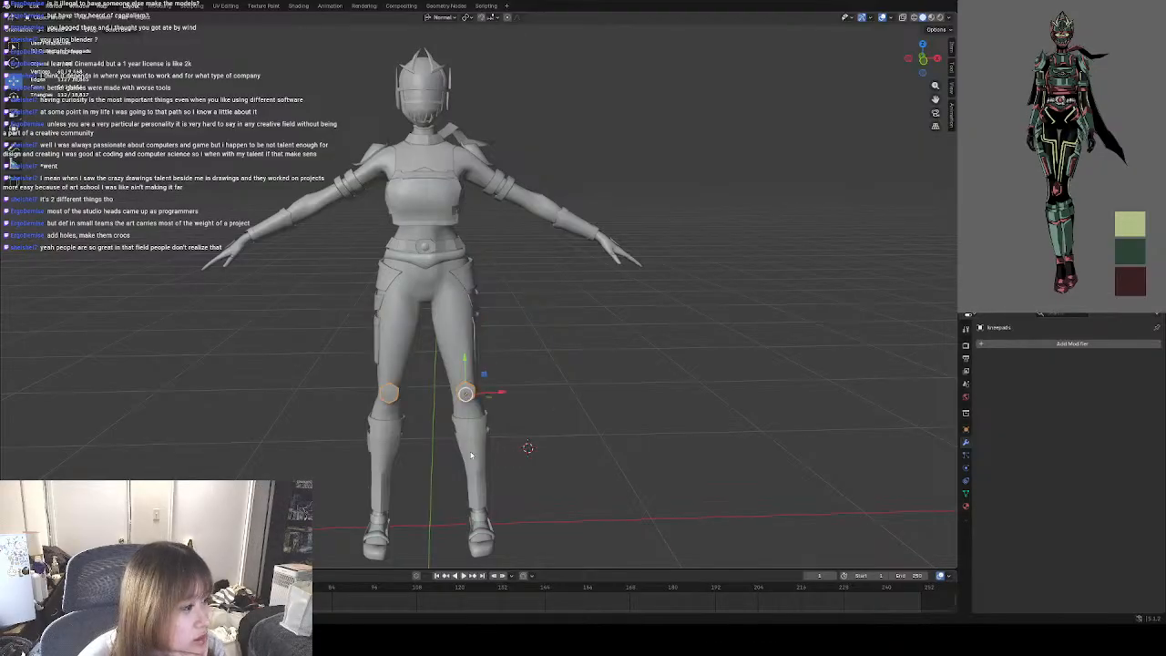
{"action": "left_click", "coordinate": [461, 482]}
{"action": "left_click", "coordinate": [485, 538]}
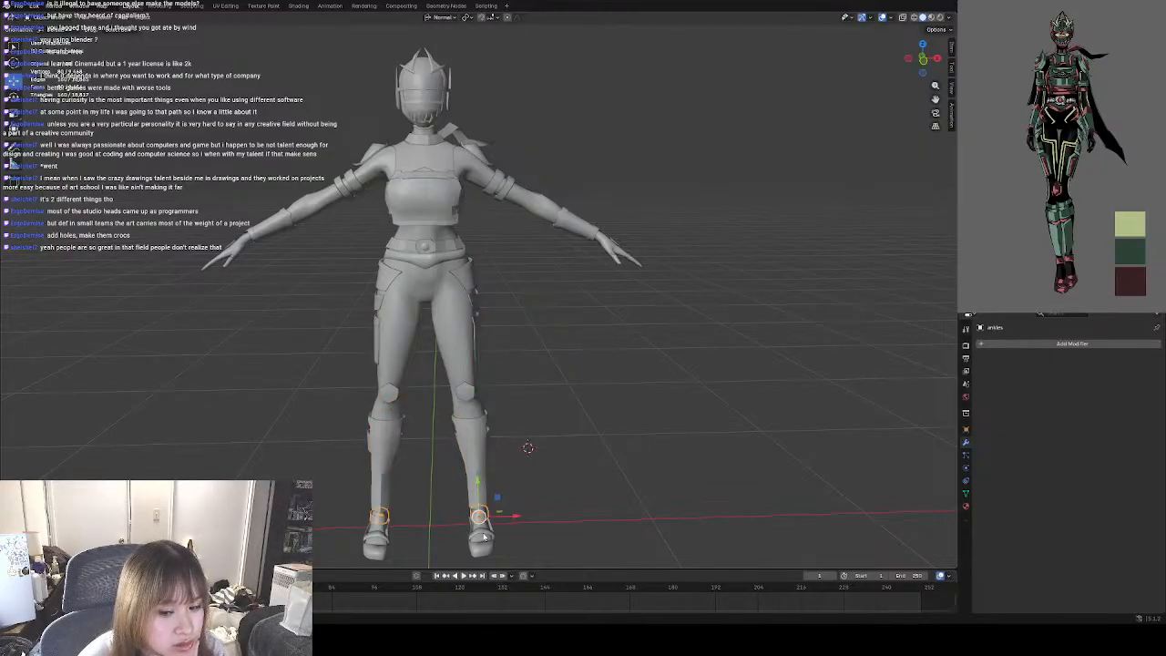
{"action": "left_click", "coordinate": [576, 327]}
Examine the character's back, comparing the neck, undershirt cut-out, chestplate and arm bands up close and from several angles.
{"action": "middle_click_drag", "start_coordinate": [567, 290], "coordinate": [446, 348], "text": "shift"}
{"action": "scroll", "coordinate": [476, 316], "scroll_direction": "up", "scroll_amount": 3}
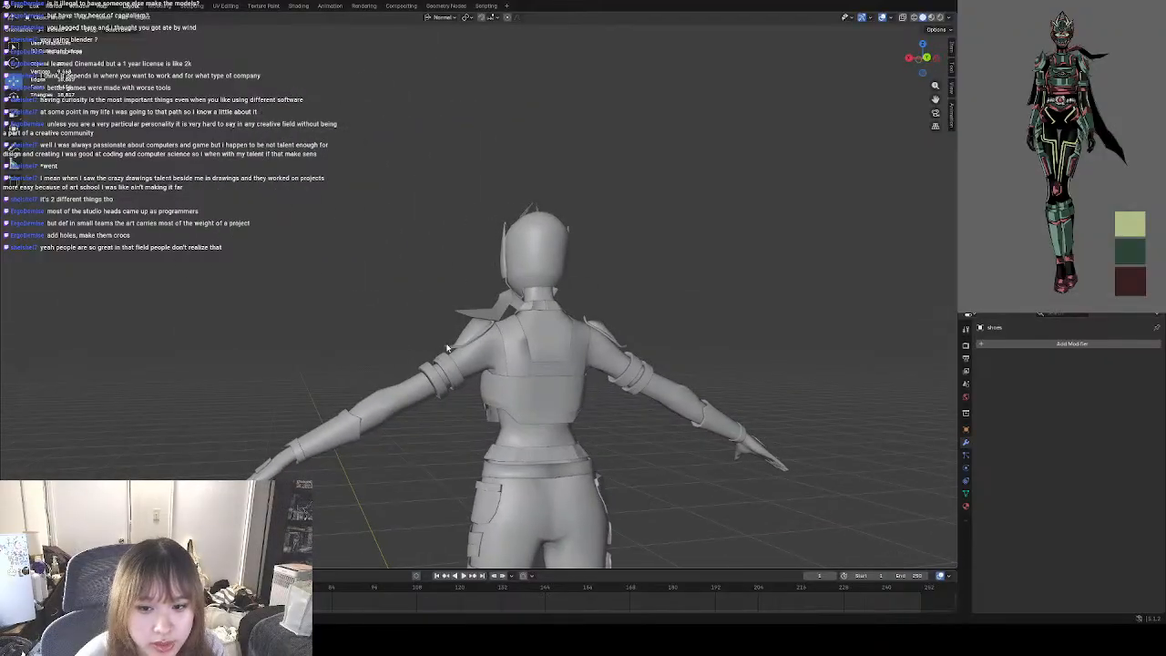
{"action": "middle_click_drag", "start_coordinate": [576, 333], "coordinate": [445, 317], "text": "shift"}
{"action": "scroll", "coordinate": [455, 309], "scroll_direction": "up", "scroll_amount": 2}
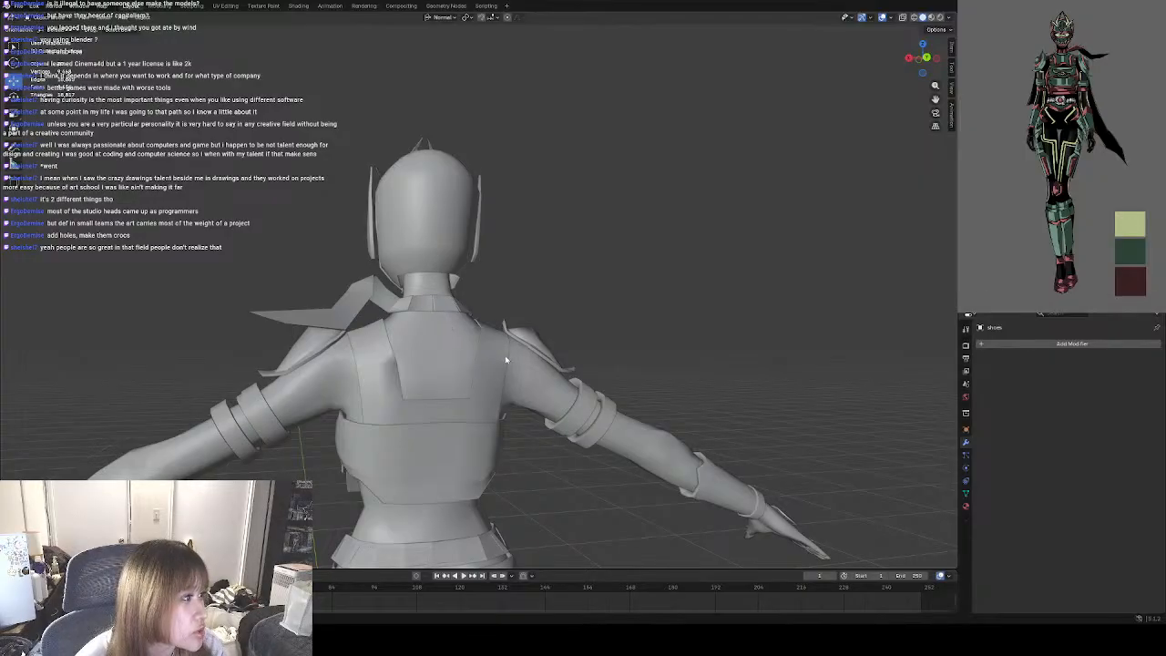
{"action": "middle_click_drag", "start_coordinate": [507, 360], "coordinate": [476, 358]}
{"action": "middle_click_drag", "start_coordinate": [620, 358], "coordinate": [528, 399], "text": "shift"}
{"action": "middle_click_drag", "start_coordinate": [403, 378], "coordinate": [638, 349], "text": "shift"}
{"action": "scroll", "coordinate": [611, 349], "scroll_direction": "down", "scroll_amount": 2}
{"action": "middle_click_drag", "start_coordinate": [556, 343], "coordinate": [505, 323]}
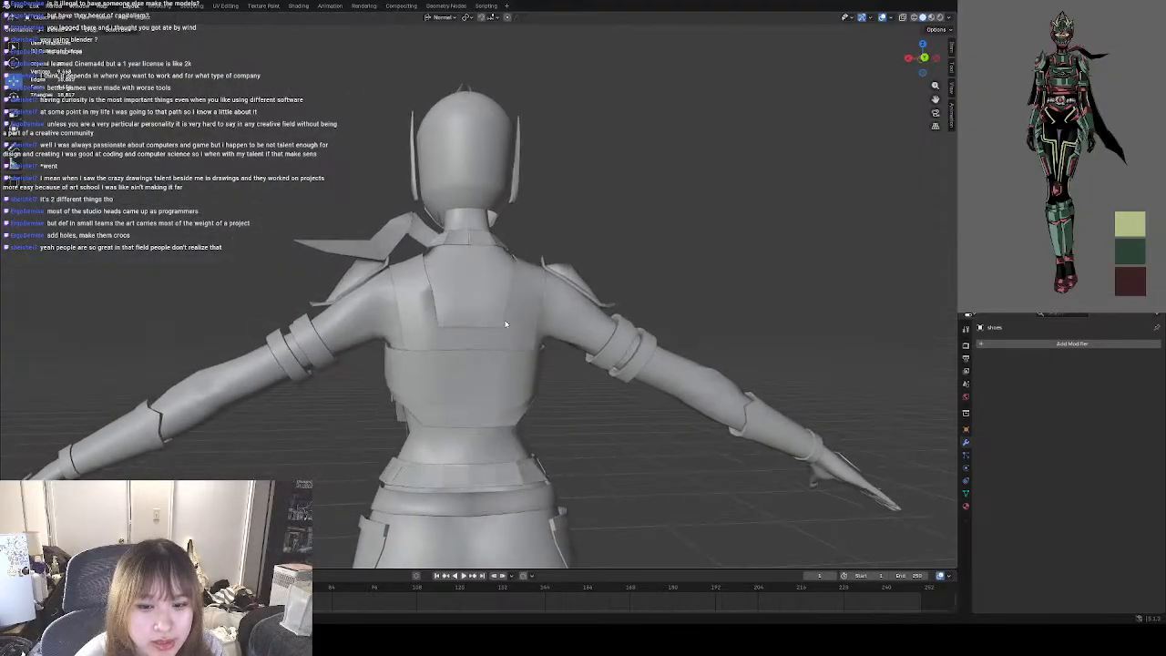
{"action": "scroll", "coordinate": [504, 288], "scroll_direction": "up", "scroll_amount": 6}
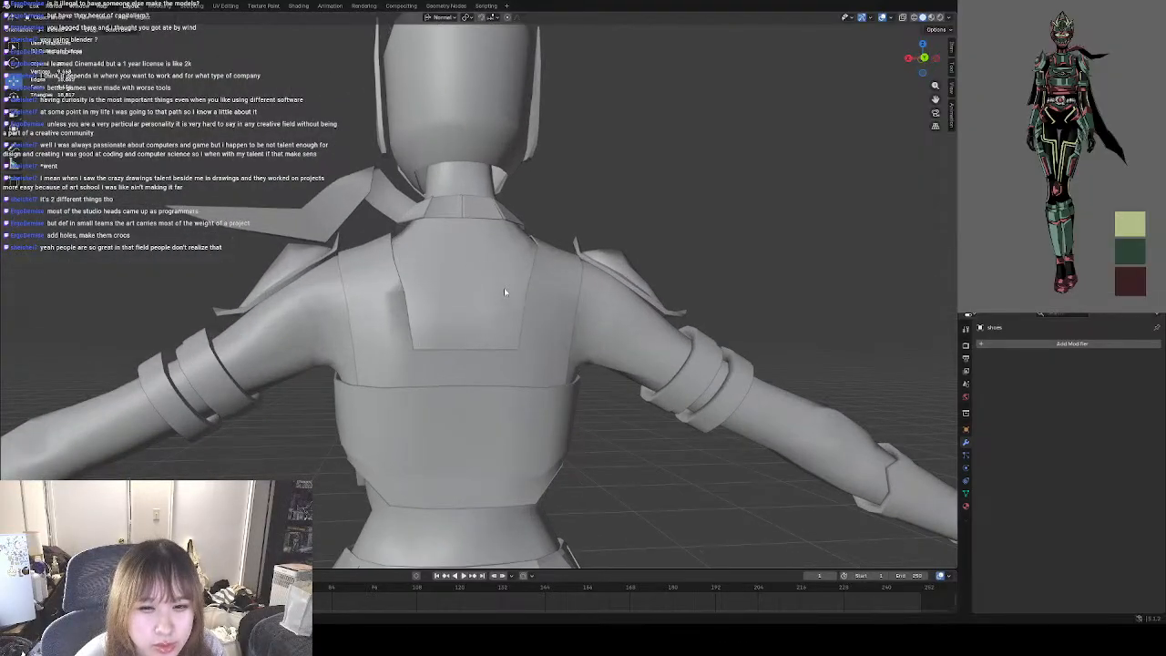
{"action": "scroll", "coordinate": [506, 292], "scroll_direction": "down", "scroll_amount": 2}
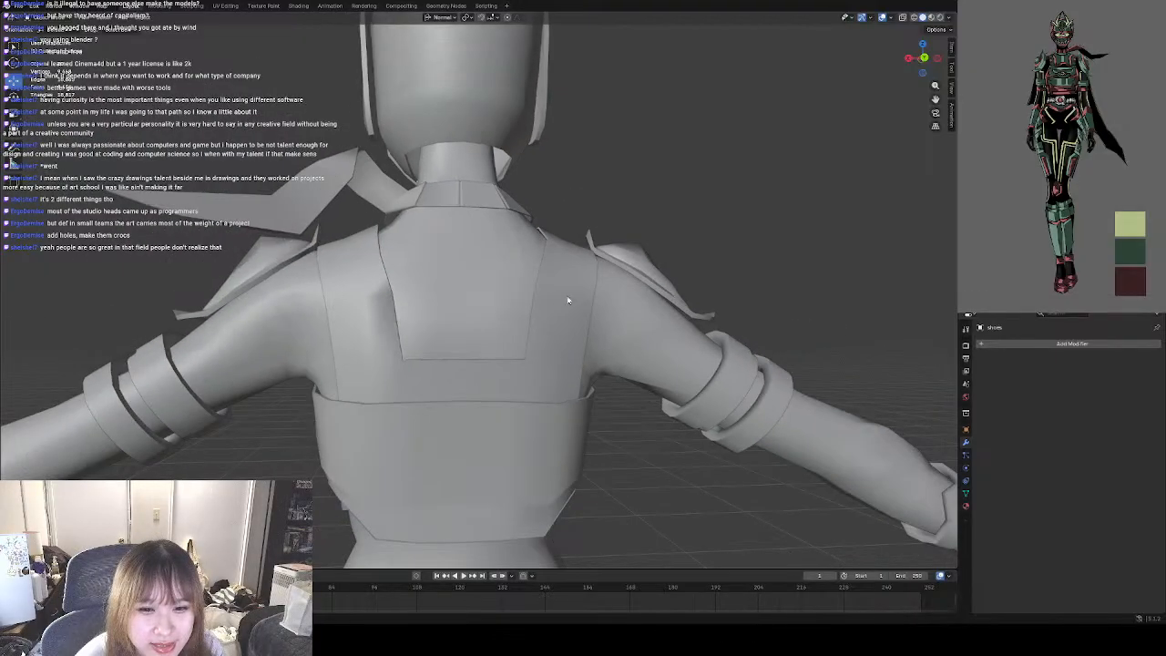
{"action": "middle_click_drag", "start_coordinate": [485, 248], "coordinate": [474, 270]}
Open the body base in Edit Mode, examine its topology across the neck, upper back and arms, and return to Object Mode.
{"action": "left_click", "coordinate": [473, 268]}
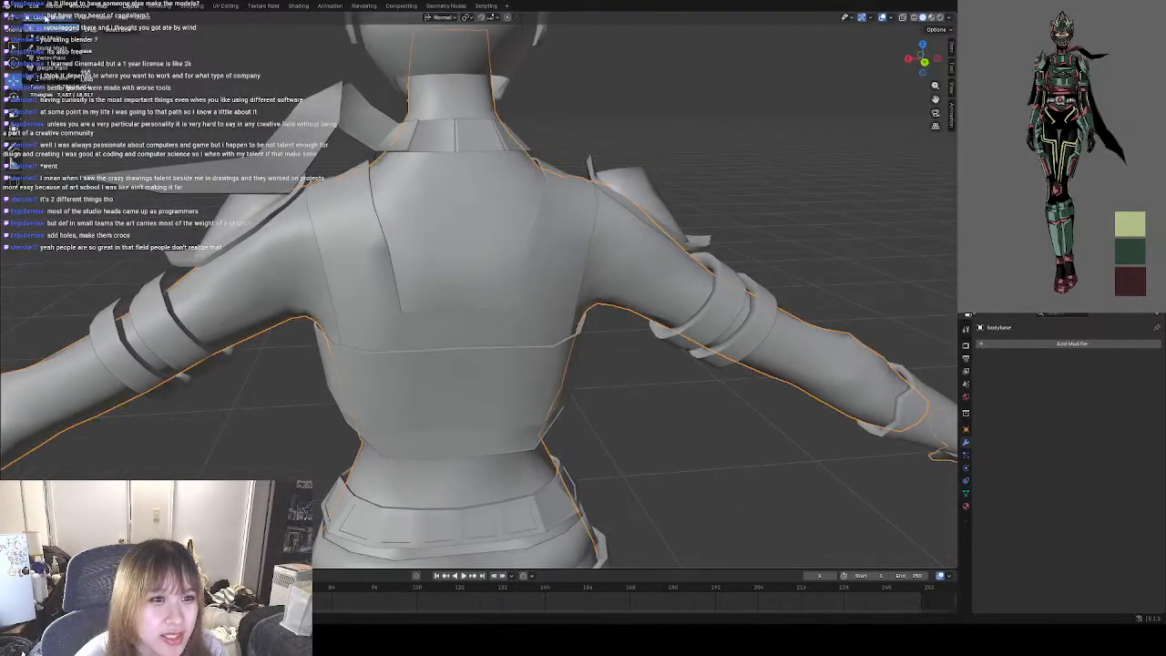
{"action": "key", "text": "Tab"}
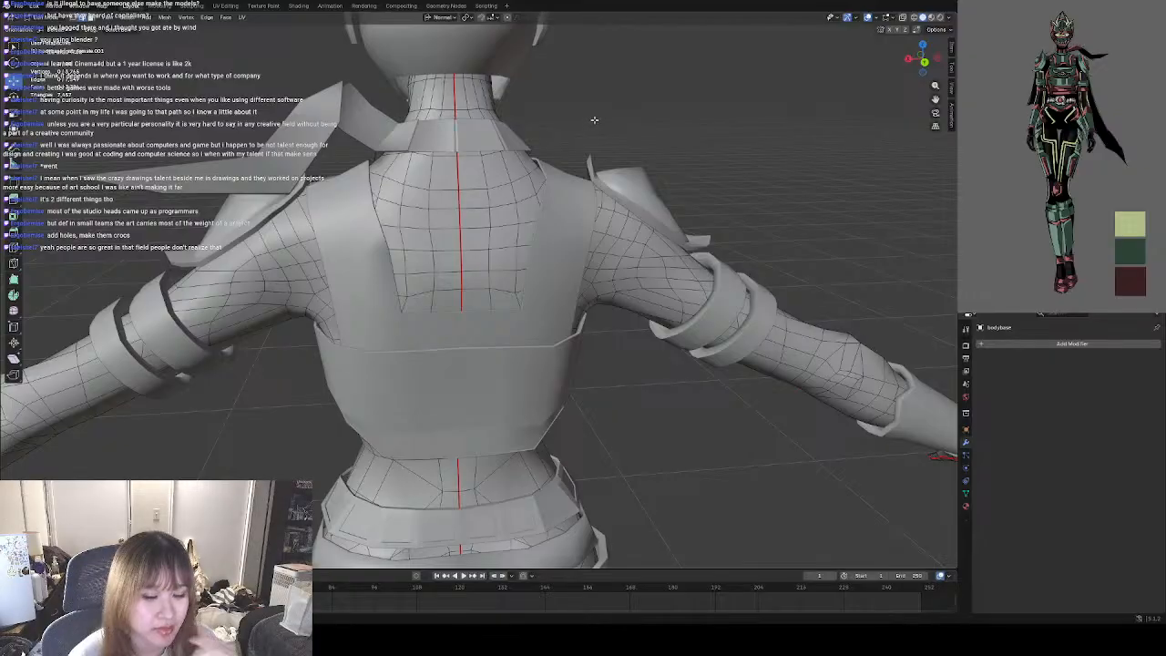
{"action": "scroll", "coordinate": [513, 135], "scroll_direction": "down", "scroll_amount": 2}
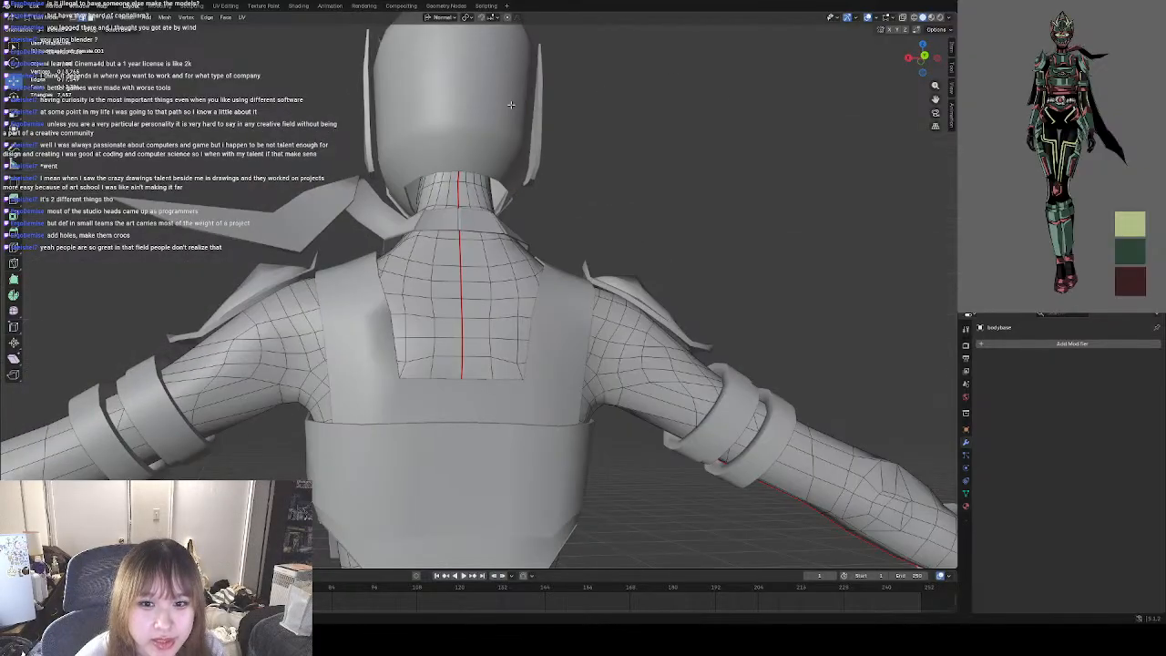
{"action": "middle_click_drag", "start_coordinate": [587, 228], "coordinate": [575, 169]}
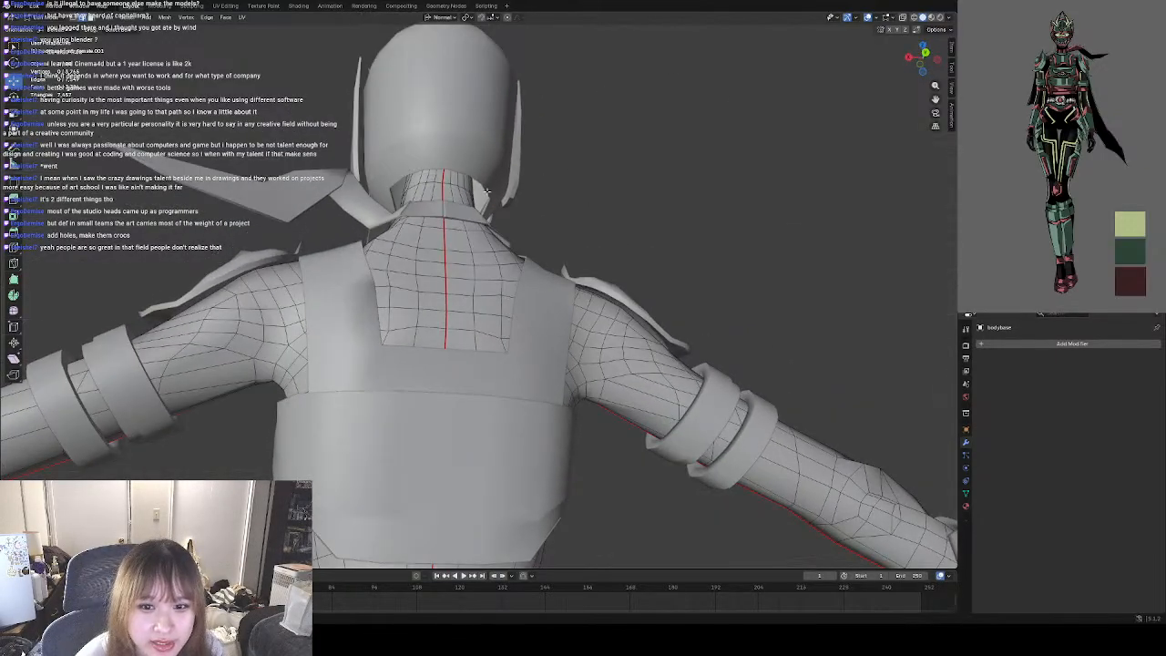
{"action": "scroll", "coordinate": [439, 223], "scroll_direction": "up", "scroll_amount": 3}
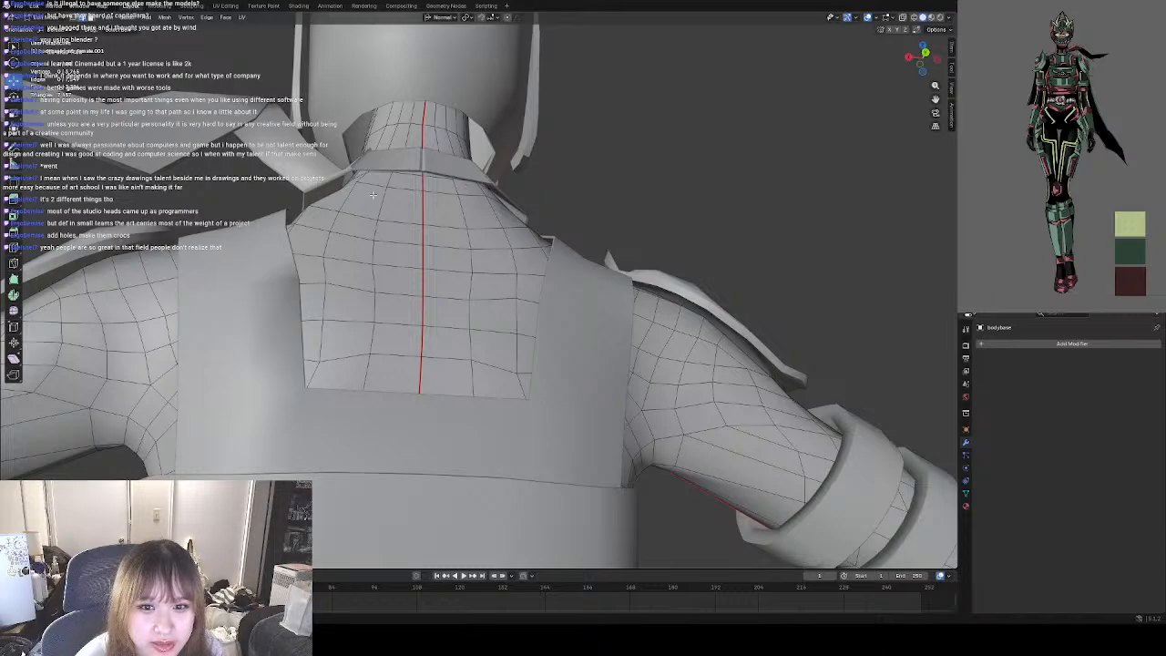
{"action": "middle_click_drag", "start_coordinate": [374, 195], "coordinate": [583, 317]}
{"action": "scroll", "coordinate": [458, 315], "scroll_direction": "down", "scroll_amount": 7}
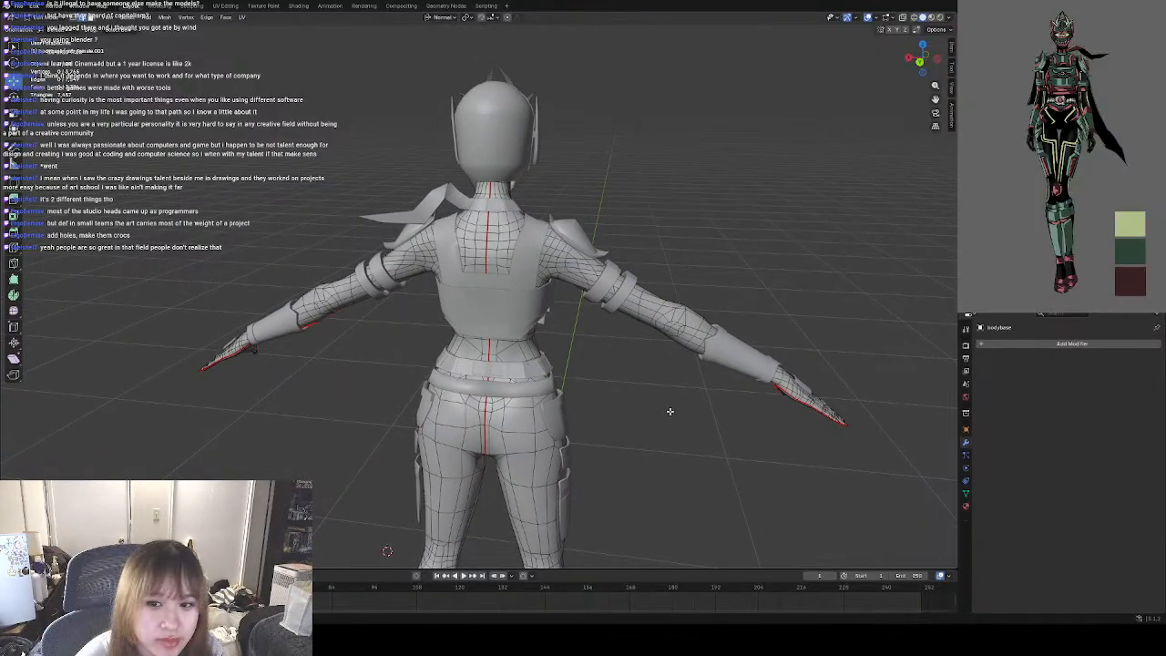
{"action": "scroll", "coordinate": [610, 365], "scroll_direction": "up", "scroll_amount": 2}
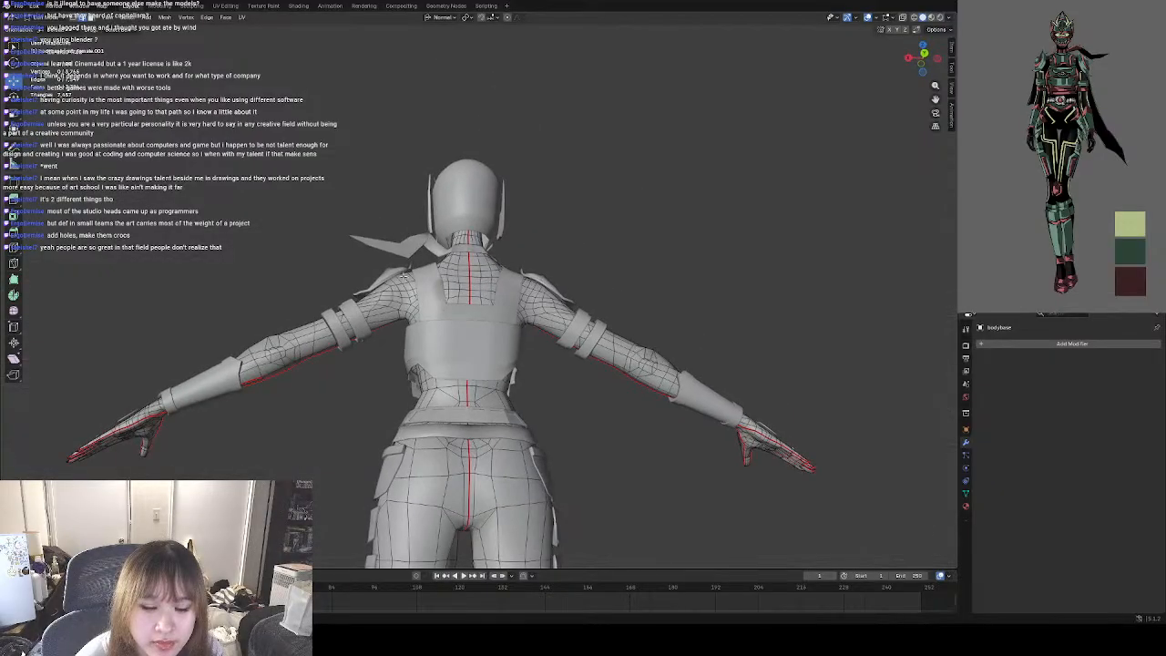
{"action": "scroll", "coordinate": [400, 277], "scroll_direction": "up", "scroll_amount": 3}
{"action": "scroll", "coordinate": [399, 277], "scroll_direction": "up", "scroll_amount": 2}
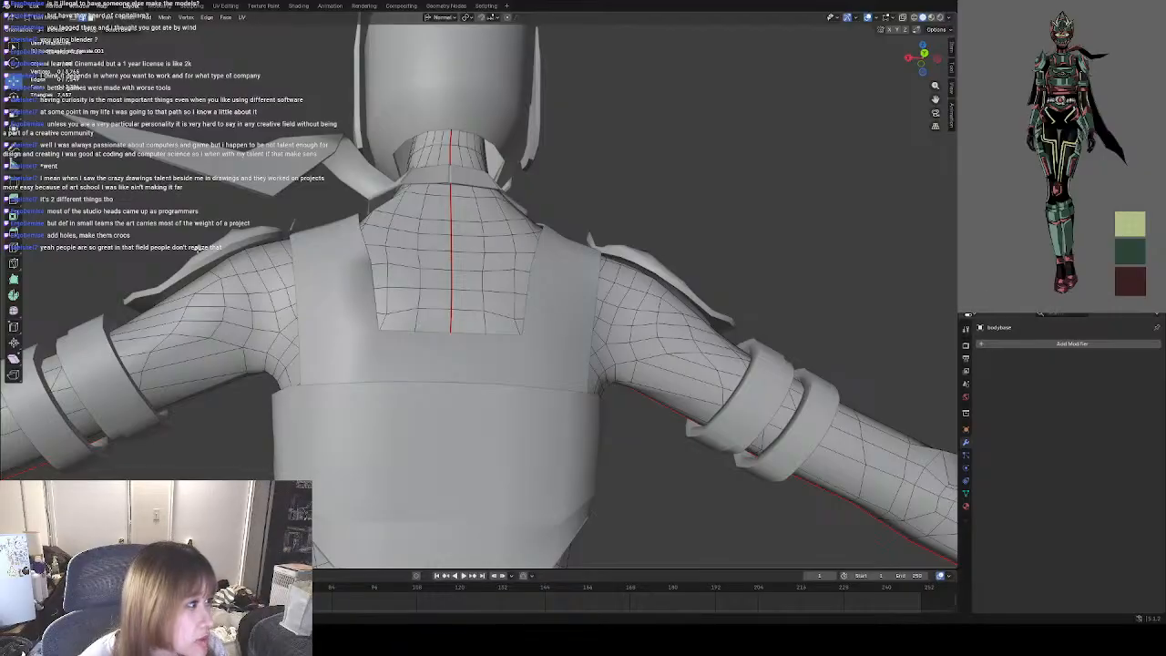
{"action": "left_click", "coordinate": [221, 262]}
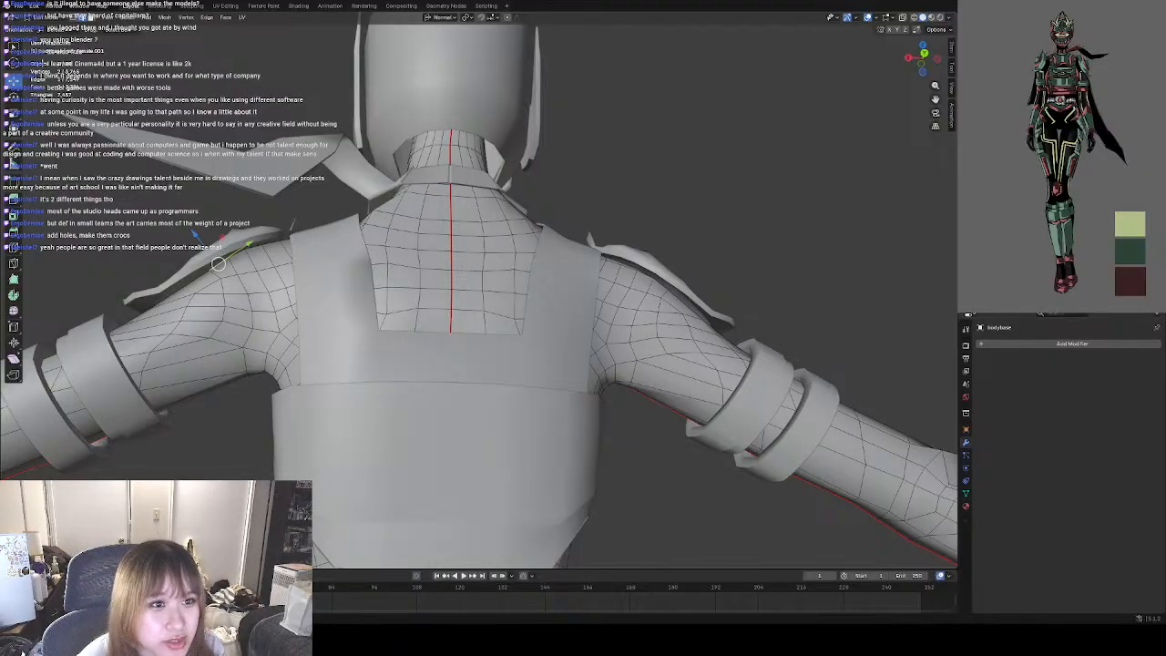
{"action": "left_click", "coordinate": [46, 18]}
{"action": "left_click", "coordinate": [46, 29]}
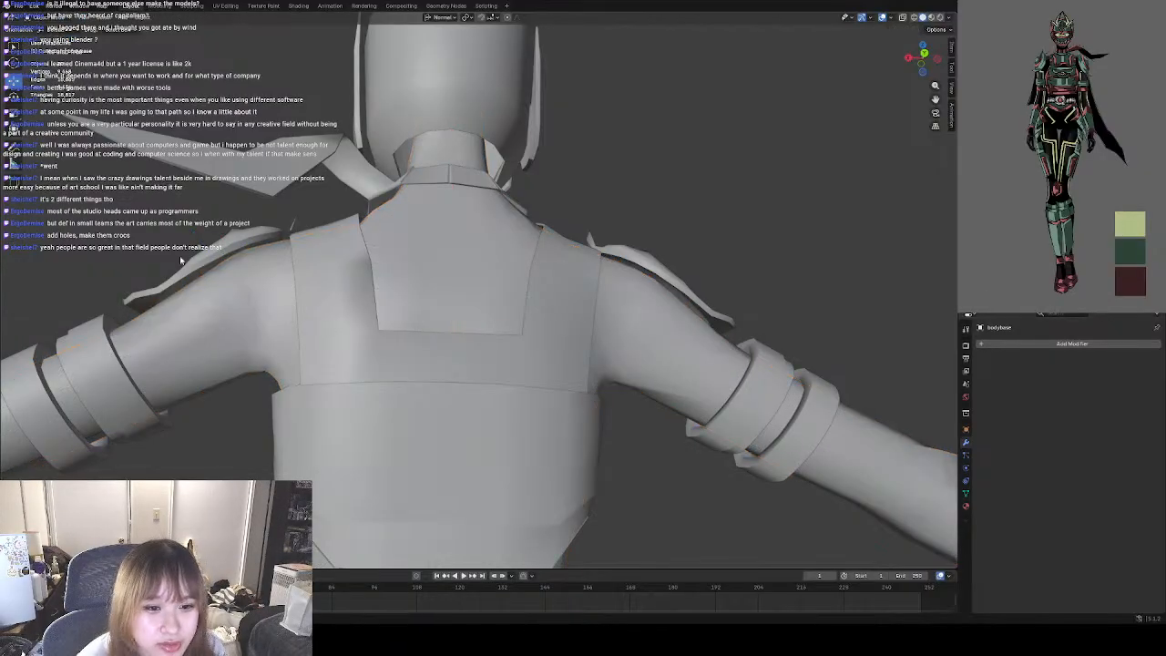
Open the shoulder pads in Edit Mode, inspect their rim edges from behind, and return to Object Mode.
{"action": "left_click", "coordinate": [228, 265]}
{"action": "middle_click_drag", "start_coordinate": [442, 201], "coordinate": [353, 239]}
{"action": "scroll", "coordinate": [427, 305], "scroll_direction": "down", "scroll_amount": 2}
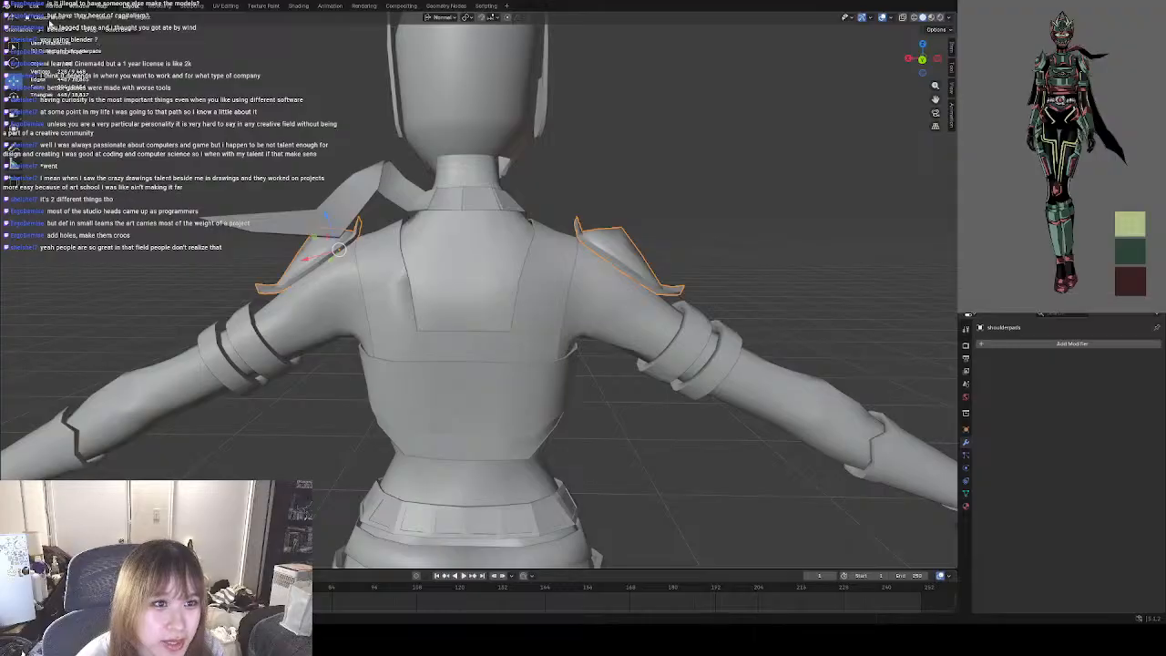
{"action": "left_click", "coordinate": [41, 18]}
{"action": "left_click", "coordinate": [50, 38]}
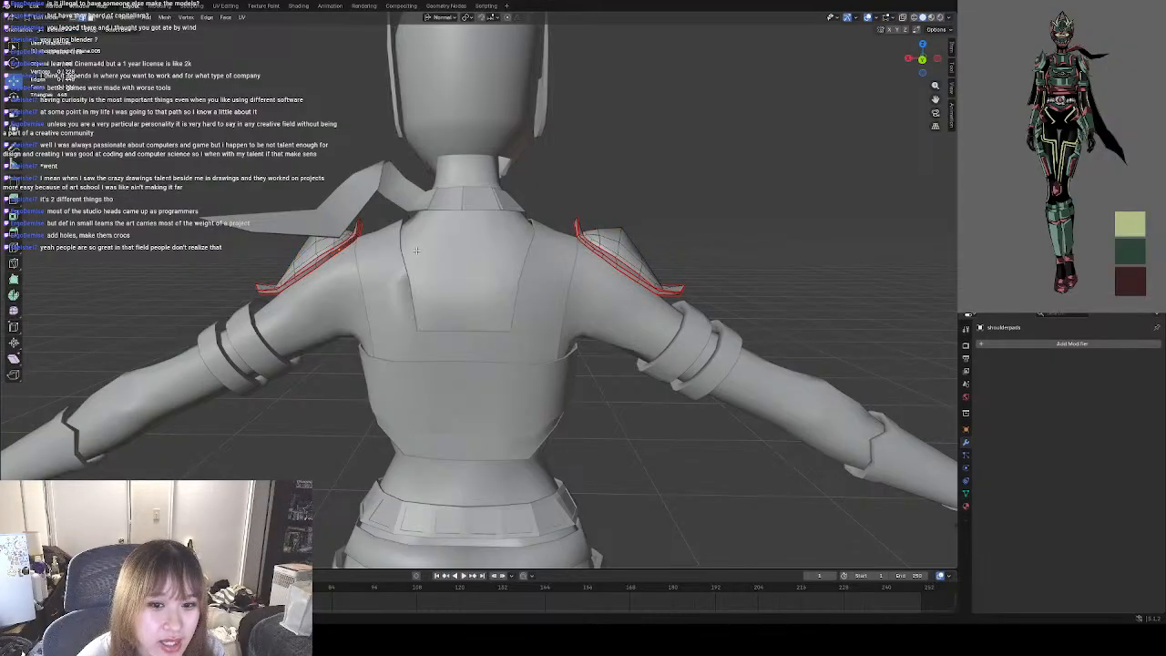
{"action": "left_click", "coordinate": [33, 18]}
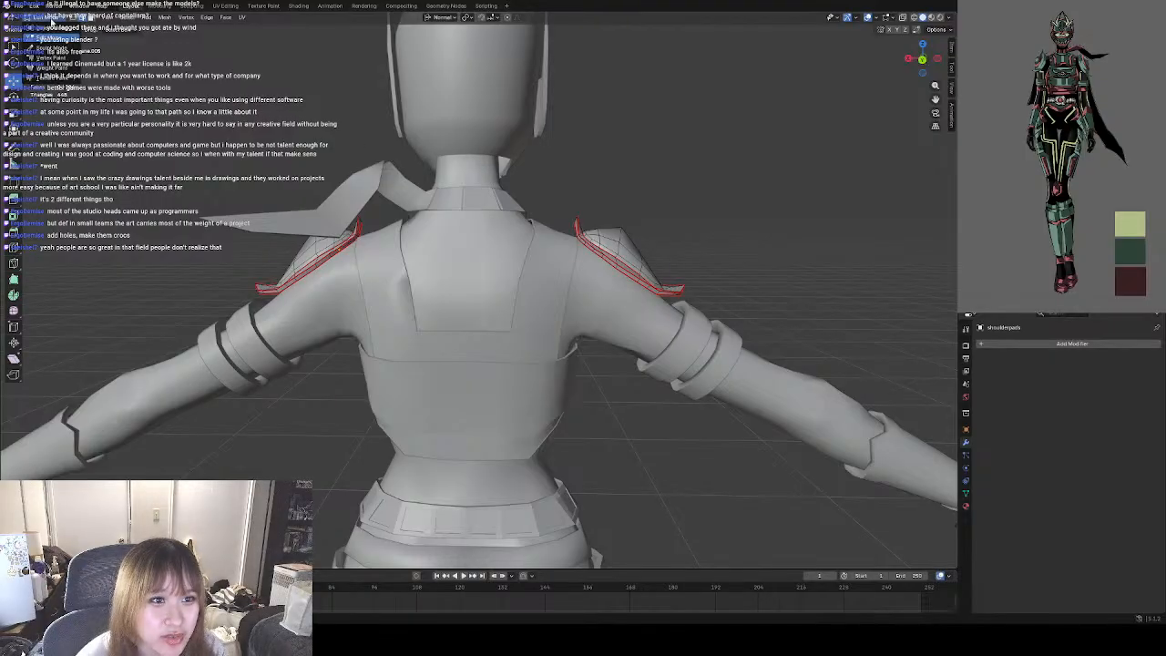
{"action": "key", "text": "Tab"}
Select the scarf and examine how its collar sits around the neck, then review the whole character from front and back.
{"action": "middle_click_drag", "start_coordinate": [476, 247], "coordinate": [482, 224]}
{"action": "scroll", "coordinate": [482, 219], "scroll_direction": "up", "scroll_amount": 2}
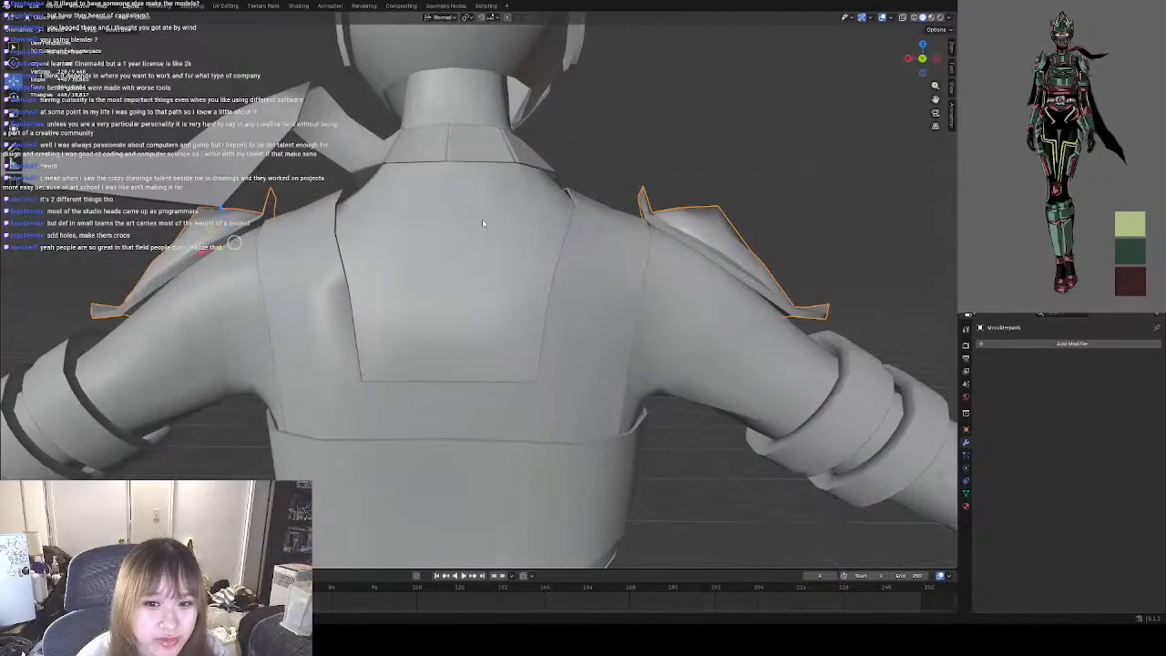
{"action": "mouse_move", "coordinate": [565, 225]}
{"action": "middle_mouse_down", "text": "shift"}
{"action": "mouse_move", "coordinate": [580, 297]}
{"action": "mouse_move", "coordinate": [555, 265]}
{"action": "mouse_move", "coordinate": [568, 227]}
{"action": "middle_mouse_up", "text": "shift"}
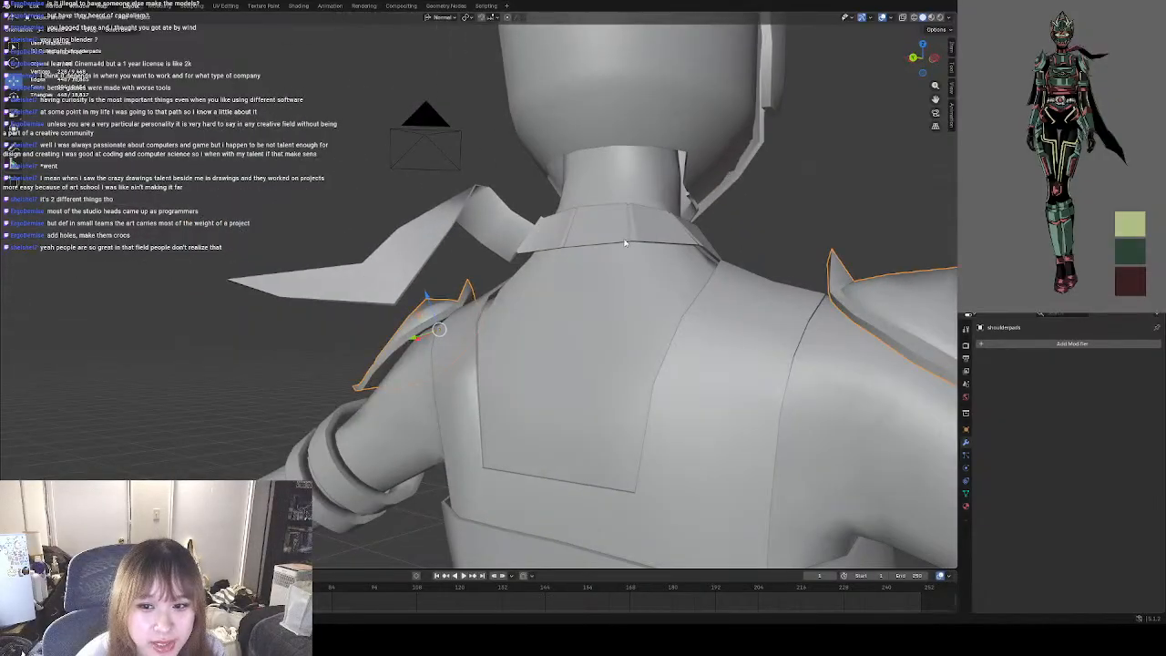
{"action": "left_click", "coordinate": [567, 227]}
{"action": "middle_click_drag", "start_coordinate": [663, 275], "coordinate": [465, 273]}
{"action": "scroll", "coordinate": [471, 287], "scroll_direction": "down", "scroll_amount": 4}
{"action": "scroll", "coordinate": [471, 284], "scroll_direction": "down", "scroll_amount": 3}
{"action": "scroll", "coordinate": [465, 273], "scroll_direction": "down", "scroll_amount": 3}
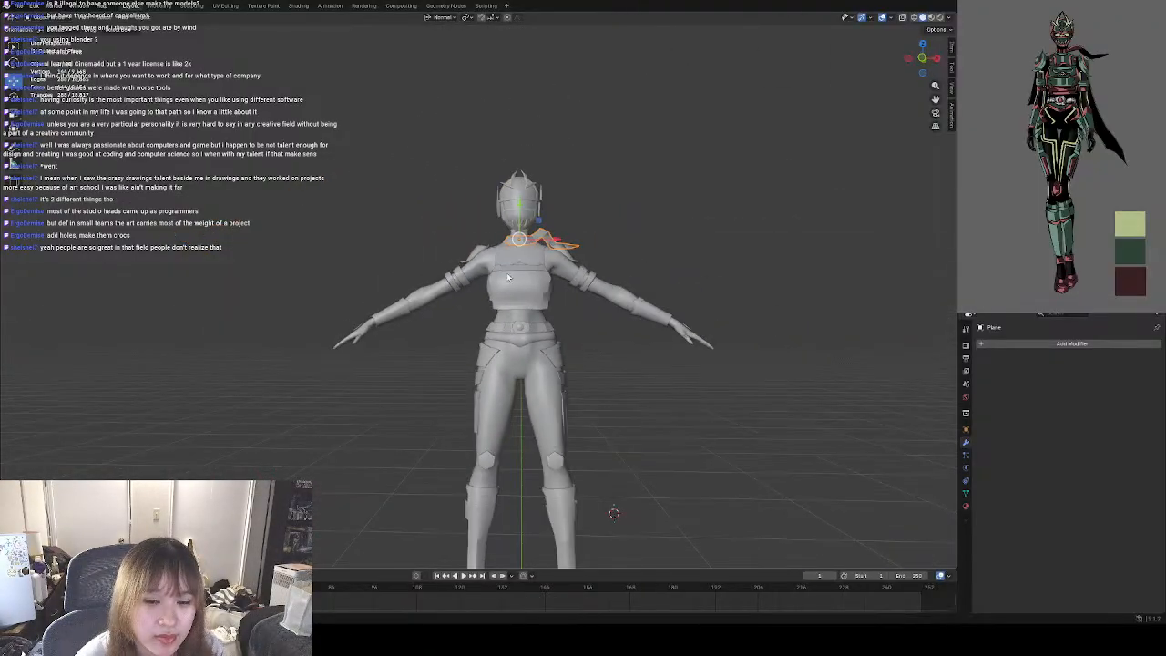
{"action": "middle_click_drag", "start_coordinate": [566, 277], "coordinate": [497, 245], "text": "shift"}
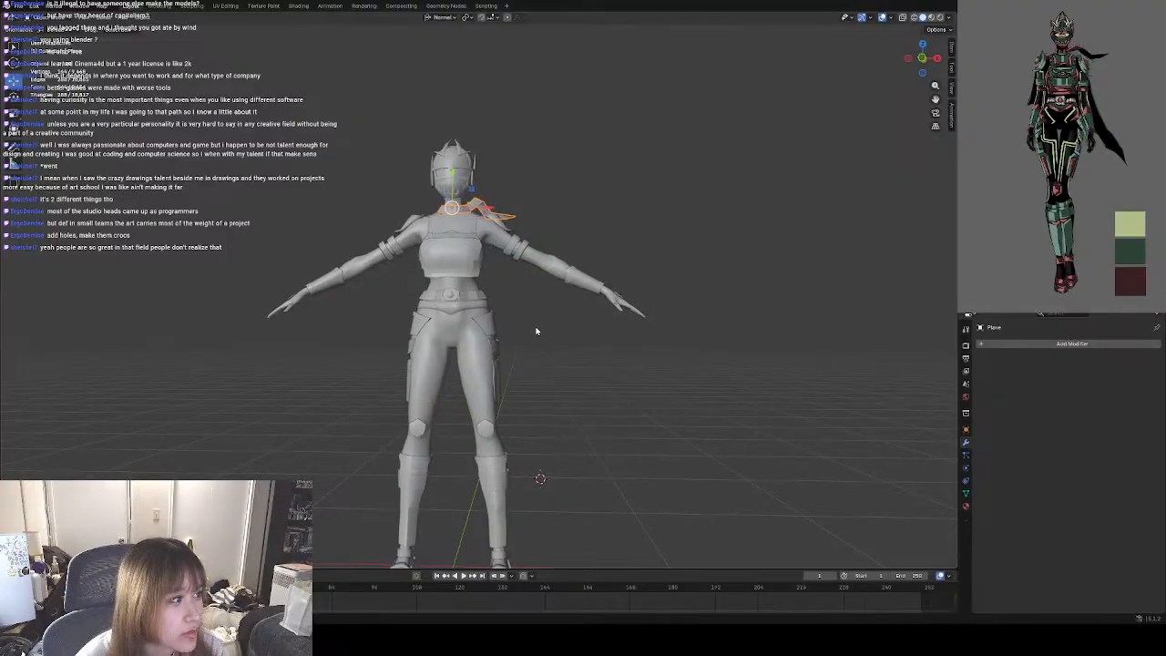
{"action": "middle_click_drag", "start_coordinate": [505, 357], "coordinate": [700, 356]}
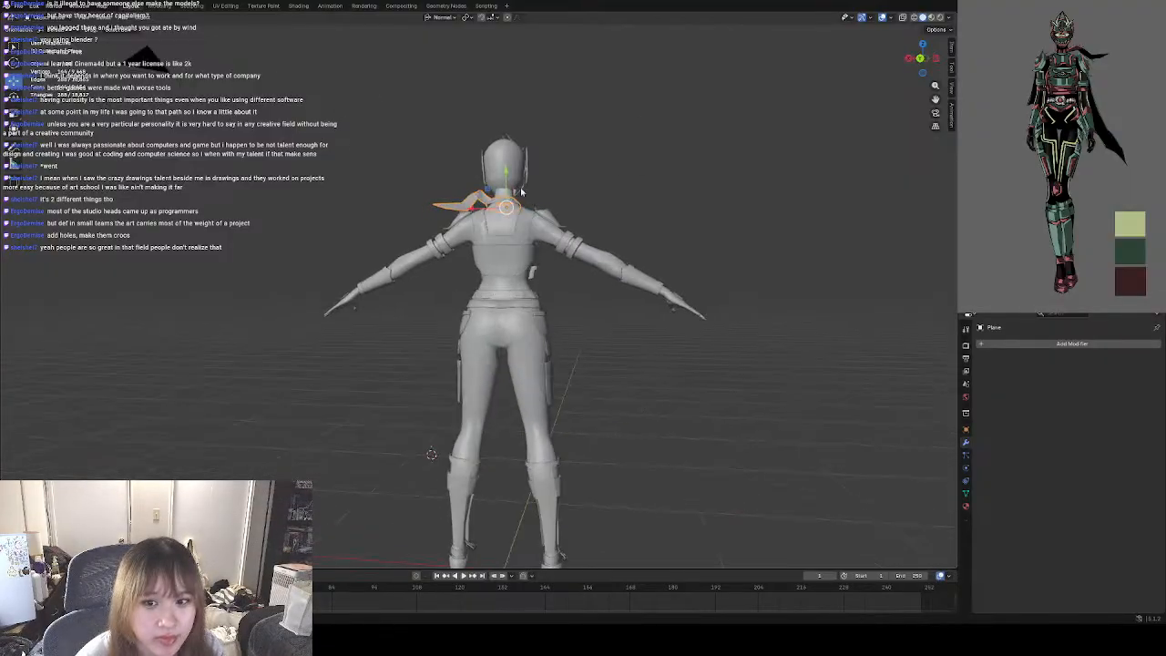
Examine the scarf collar and the undershirt's open back panel up close, and deselect the scarf.
{"action": "scroll", "coordinate": [522, 193], "scroll_direction": "up", "scroll_amount": 5}
{"action": "middle_click_drag", "start_coordinate": [521, 192], "coordinate": [438, 281]}
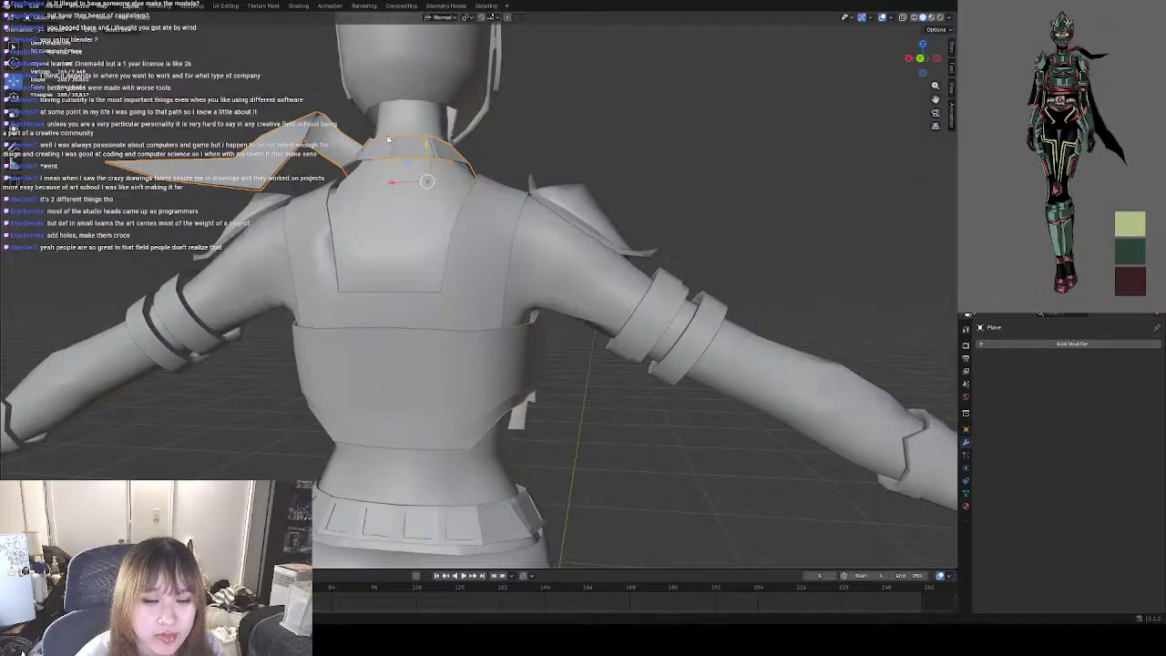
{"action": "middle_click_drag", "start_coordinate": [387, 138], "coordinate": [407, 171], "text": "shift"}
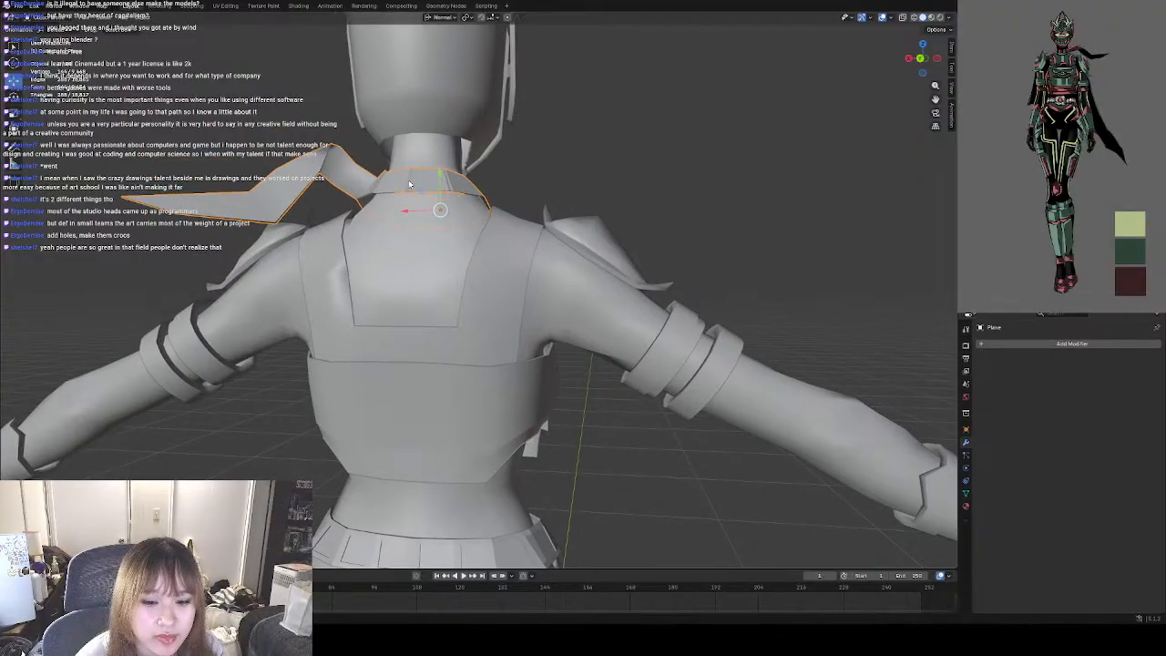
{"action": "middle_click_drag", "start_coordinate": [454, 294], "coordinate": [449, 276], "text": "shift"}
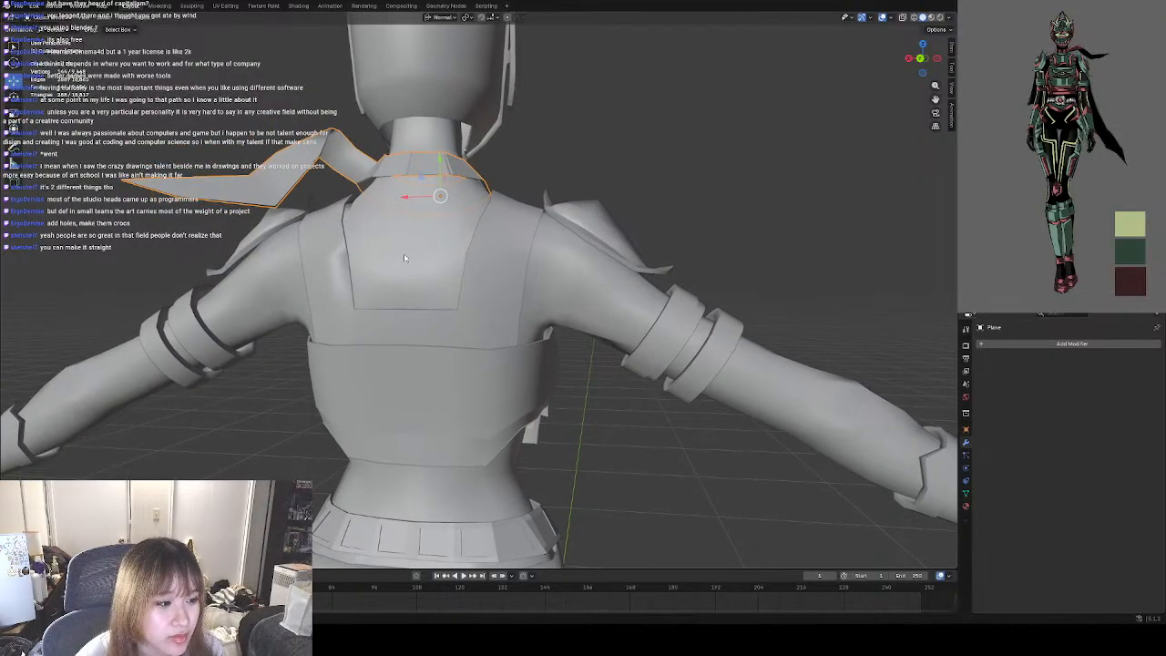
{"action": "left_click", "coordinate": [546, 170]}
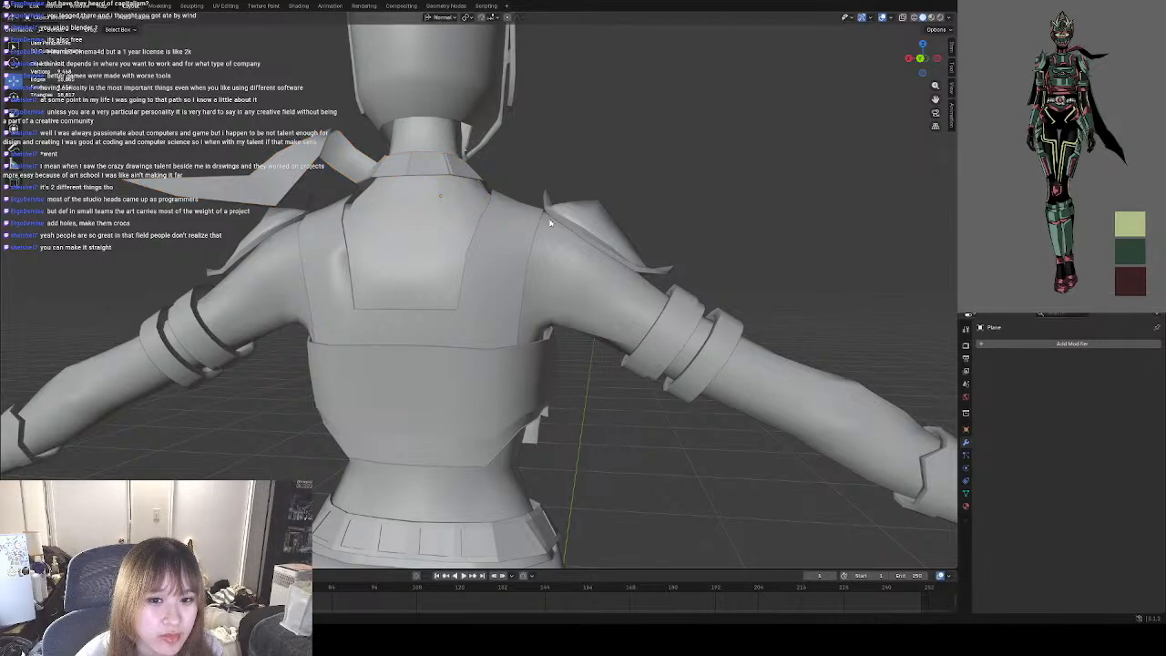
{"action": "mouse_move", "coordinate": [523, 216]}
{"action": "middle_mouse_down"}
{"action": "mouse_move", "coordinate": [353, 235]}
{"action": "mouse_move", "coordinate": [319, 222]}
{"action": "mouse_move", "coordinate": [540, 224]}
{"action": "middle_mouse_up"}
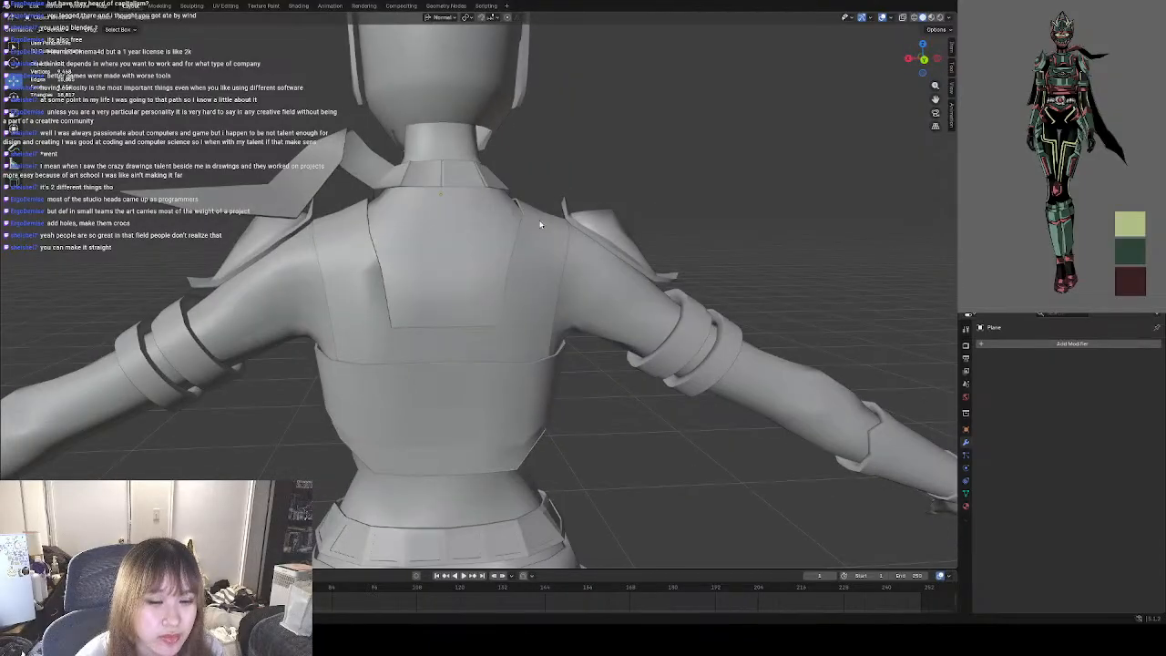
{"action": "middle_click_drag", "start_coordinate": [477, 260], "coordinate": [482, 256]}
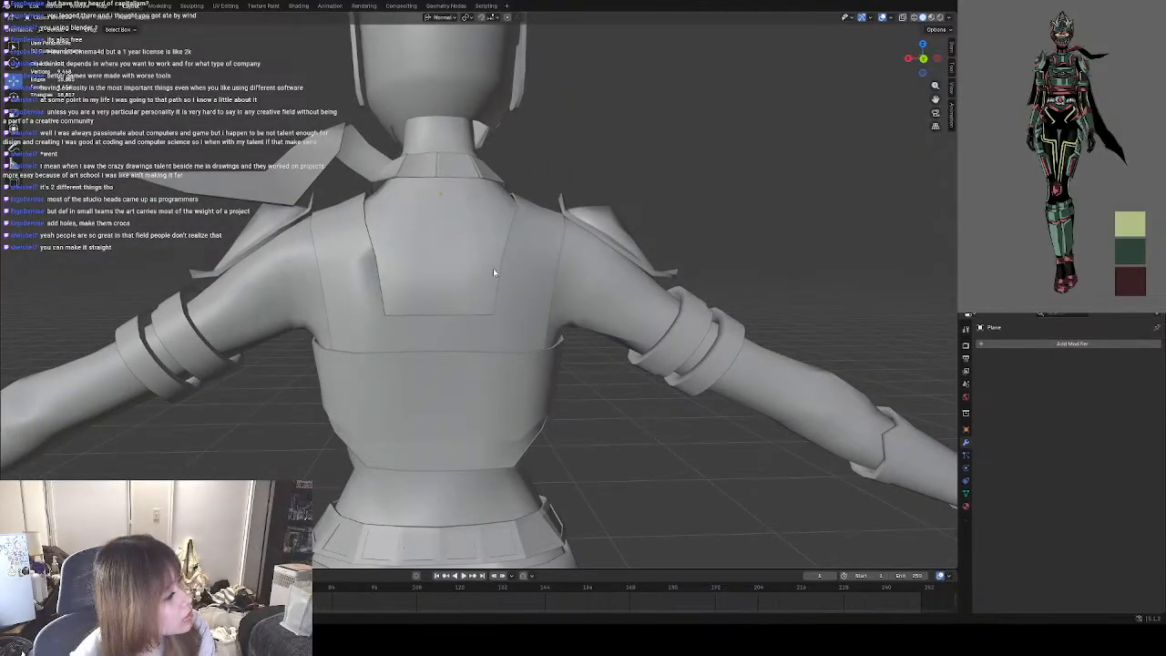
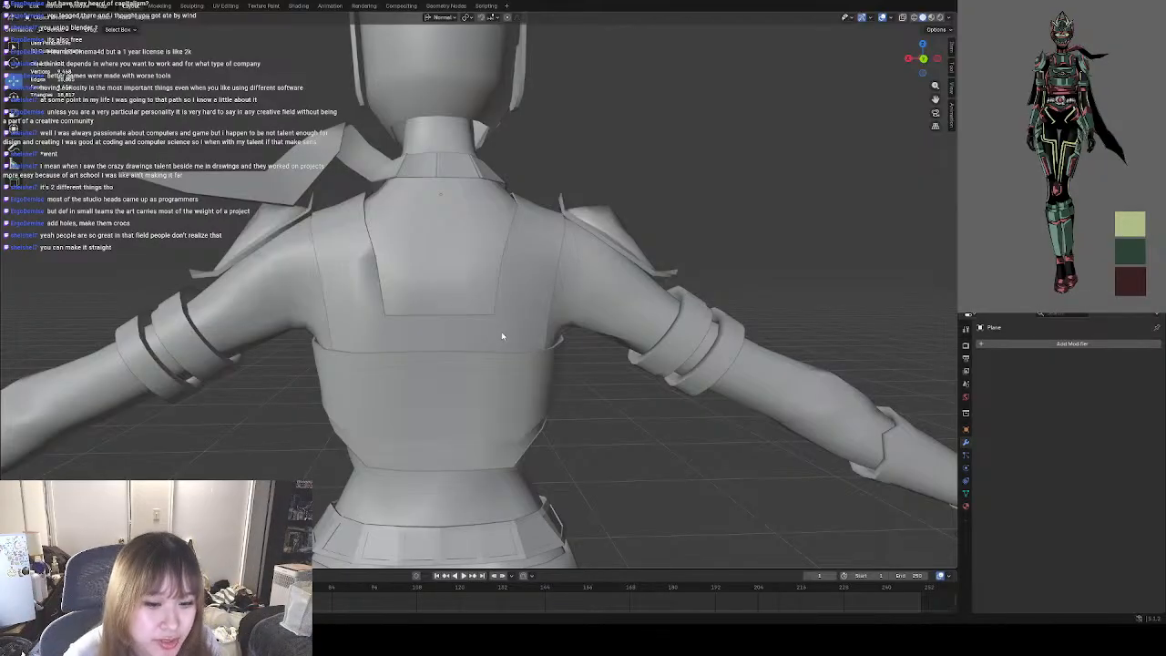
Examine the character's whole outfit from the front, back and sides, concentrating on the bare upper back and waist.
{"action": "middle_click_drag", "start_coordinate": [647, 408], "coordinate": [498, 354]}
{"action": "scroll", "coordinate": [460, 322], "scroll_direction": "down", "scroll_amount": 8}
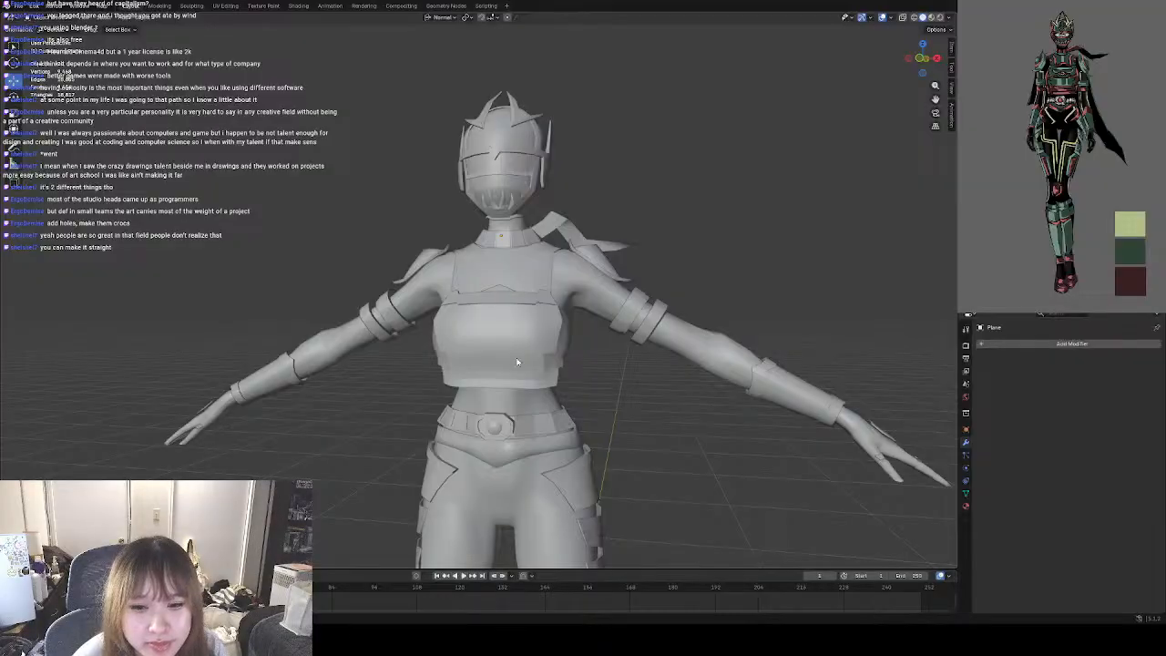
{"action": "mouse_move", "coordinate": [568, 373]}
{"action": "middle_mouse_down"}
{"action": "mouse_move", "coordinate": [431, 303]}
{"action": "mouse_move", "coordinate": [526, 349]}
{"action": "mouse_move", "coordinate": [538, 322]}
{"action": "mouse_move", "coordinate": [559, 356]}
{"action": "middle_mouse_up"}
{"action": "scroll", "coordinate": [432, 314], "scroll_direction": "up", "scroll_amount": 8}
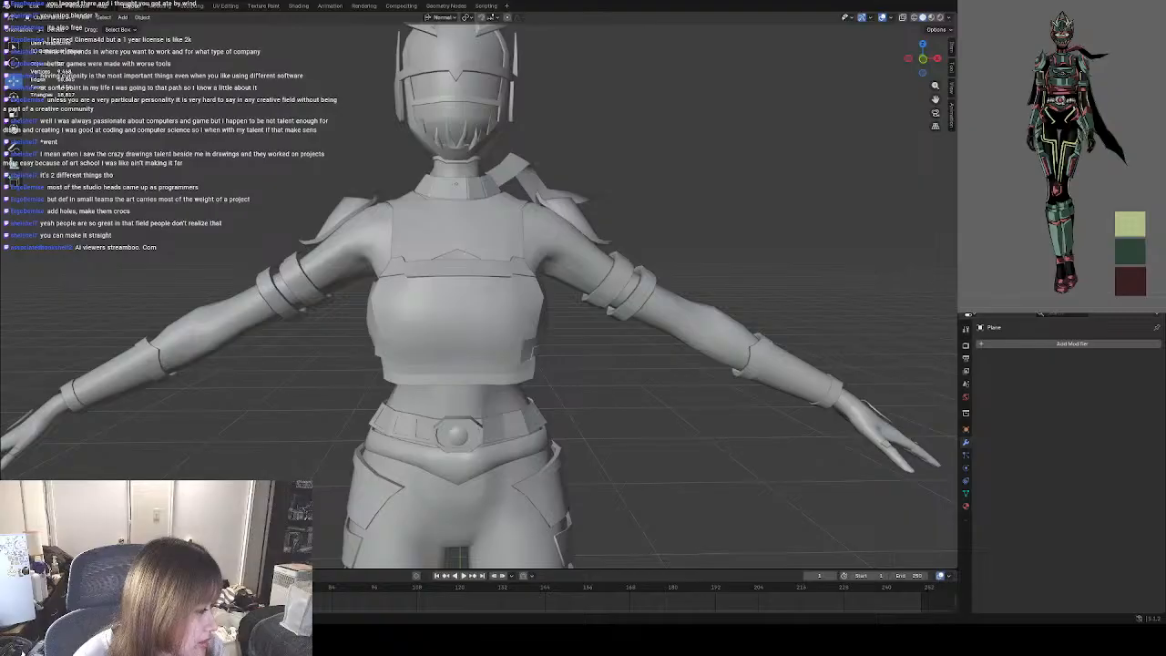
{"action": "middle_click_drag", "start_coordinate": [533, 364], "coordinate": [813, 369]}
{"action": "middle_click_drag", "start_coordinate": [677, 366], "coordinate": [460, 349]}
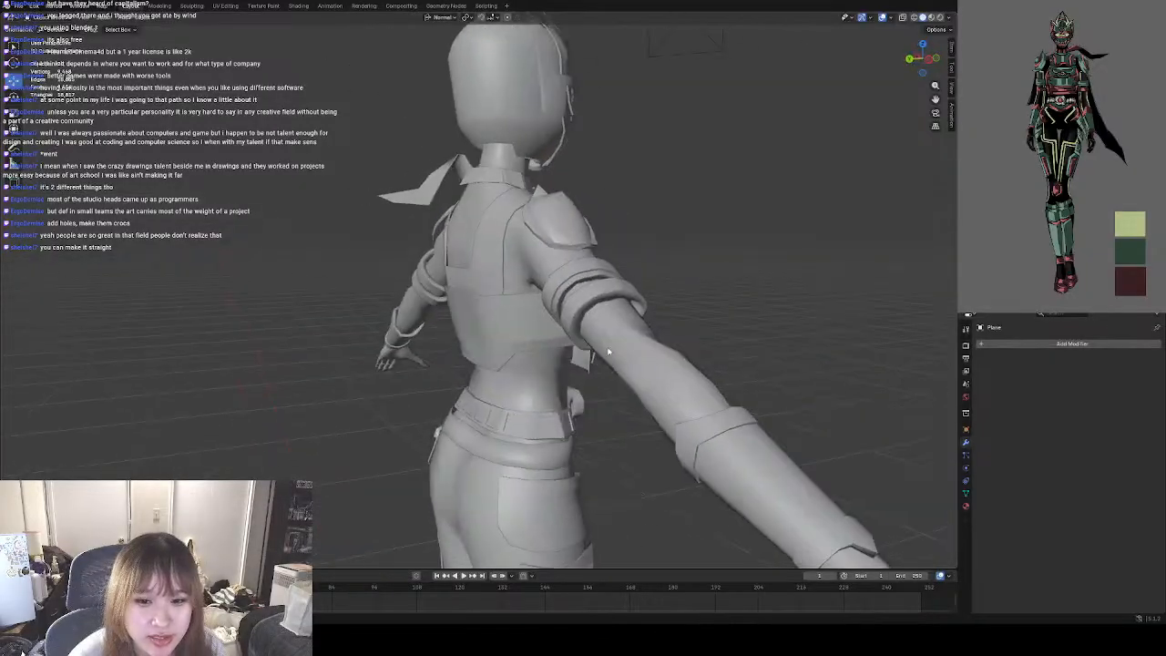
{"action": "middle_click_drag", "start_coordinate": [498, 298], "coordinate": [718, 337]}
{"action": "scroll", "coordinate": [638, 334], "scroll_direction": "down", "scroll_amount": 5}
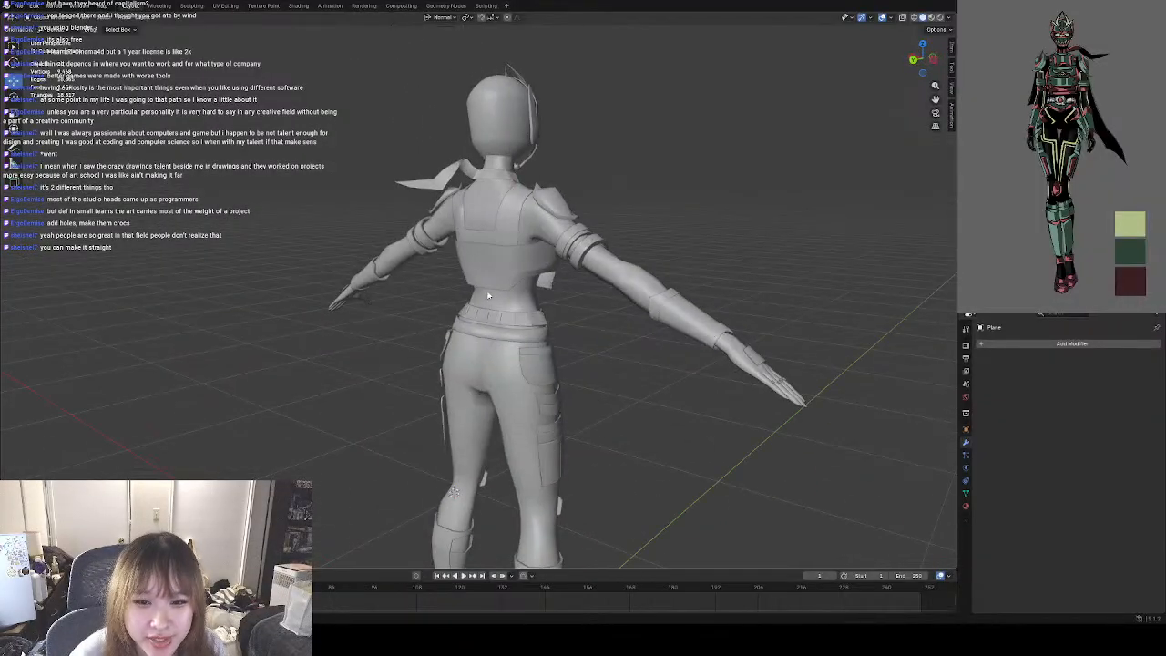
{"action": "middle_click_drag", "start_coordinate": [489, 295], "coordinate": [574, 310]}
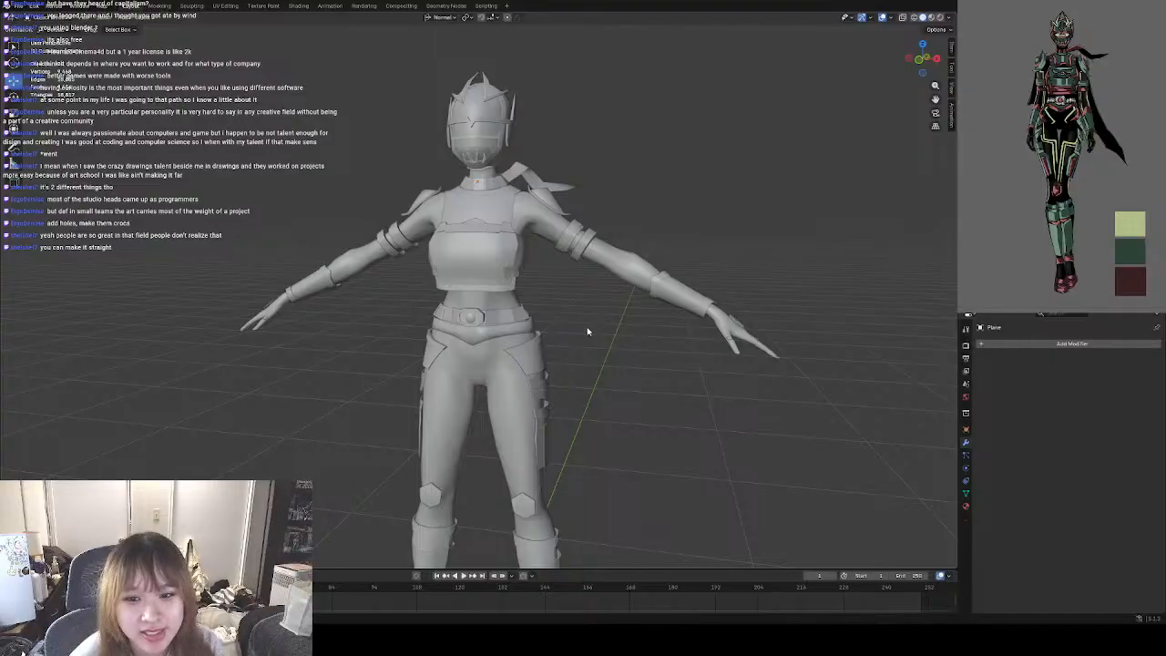
{"action": "middle_click_drag", "start_coordinate": [587, 332], "coordinate": [744, 346]}
{"action": "middle_click_drag", "start_coordinate": [593, 328], "coordinate": [614, 264]}
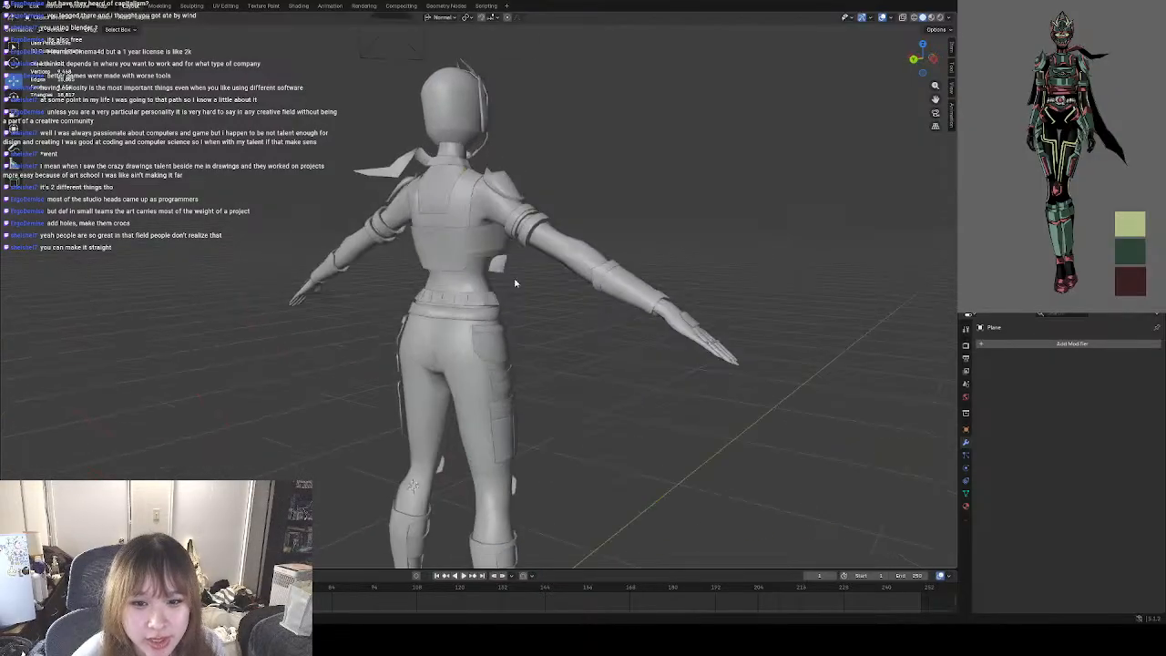
{"action": "scroll", "coordinate": [615, 261], "scroll_direction": "up", "scroll_amount": 4}
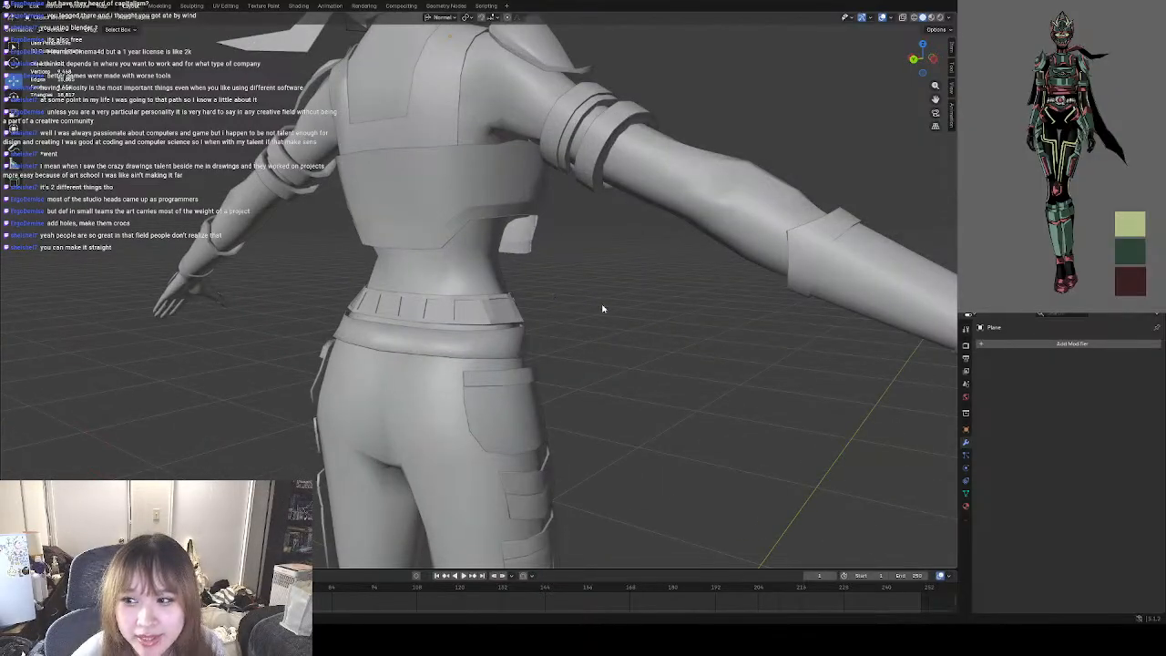
{"action": "middle_click_drag", "start_coordinate": [602, 310], "coordinate": [675, 312]}
{"action": "scroll", "coordinate": [569, 332], "scroll_direction": "down", "scroll_amount": 4}
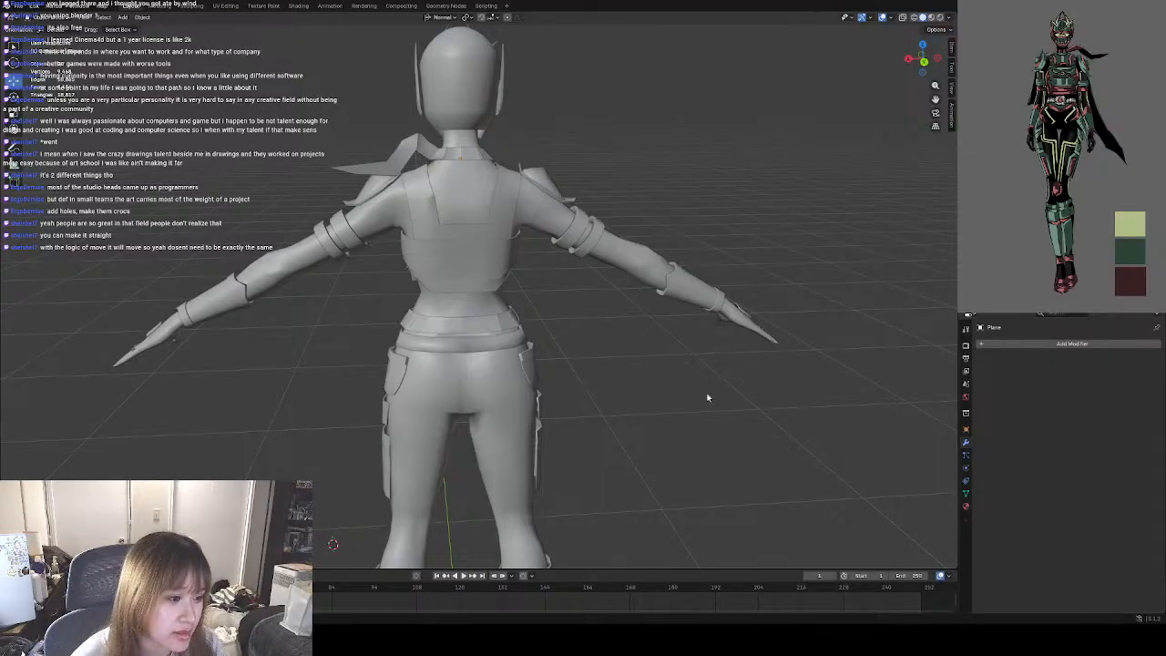
{"action": "middle_click_drag", "start_coordinate": [673, 459], "coordinate": [586, 443]}
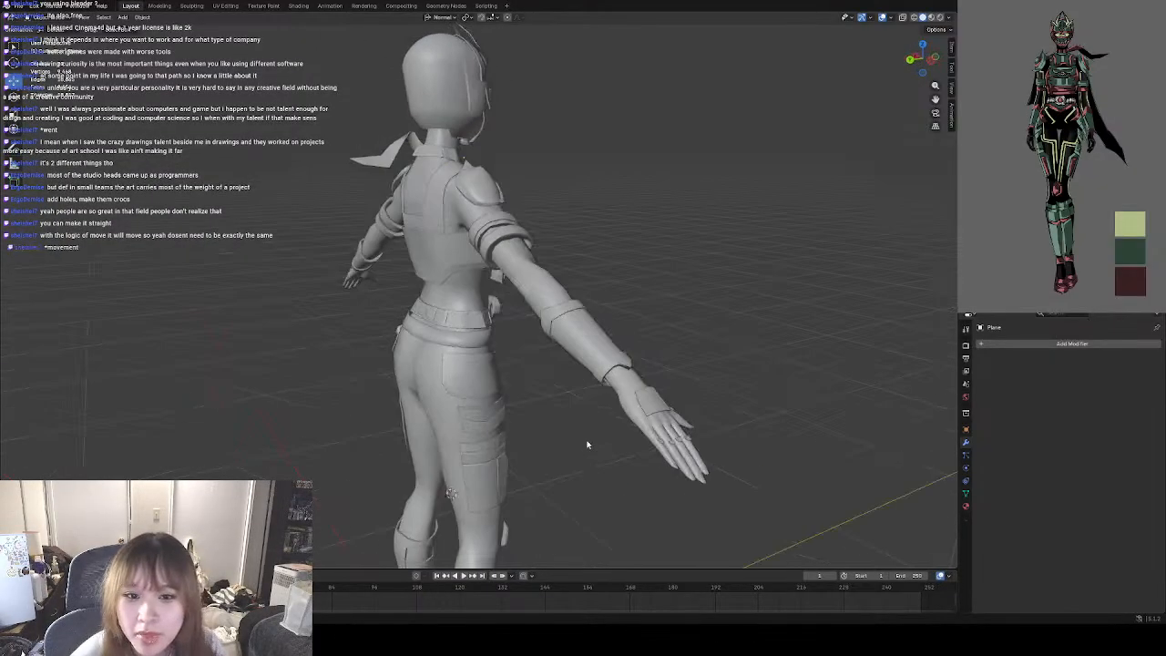
{"action": "left_click", "coordinate": [1085, 344]}
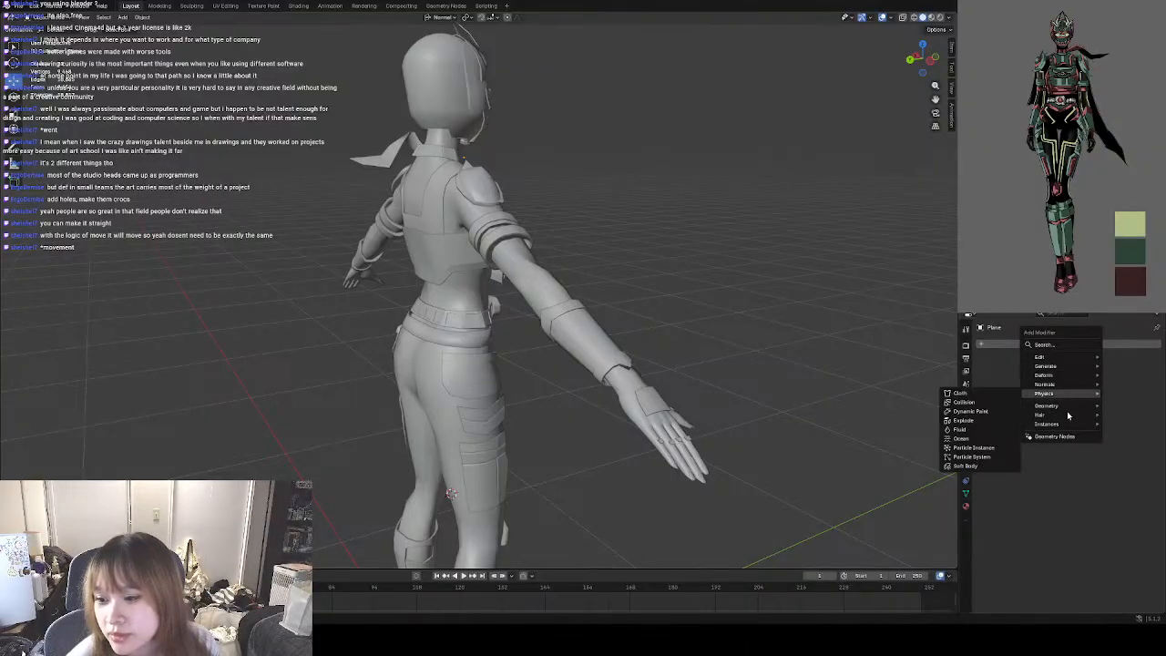
{"action": "left_click", "coordinate": [1135, 362]}
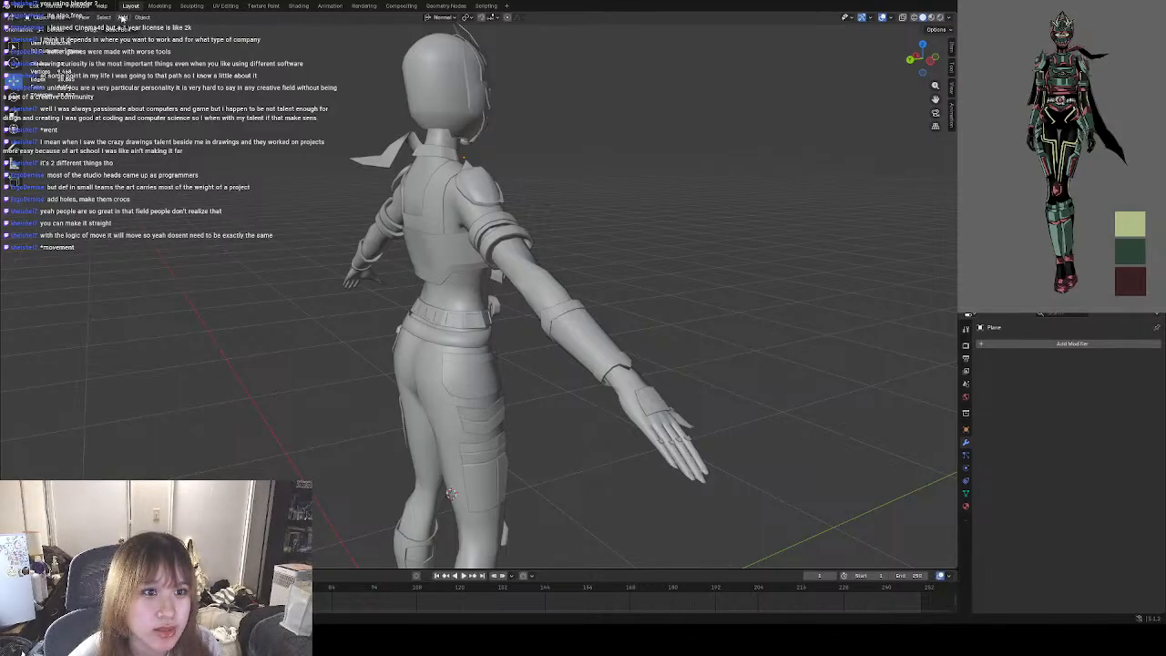
{"action": "left_click", "coordinate": [52, 20]}
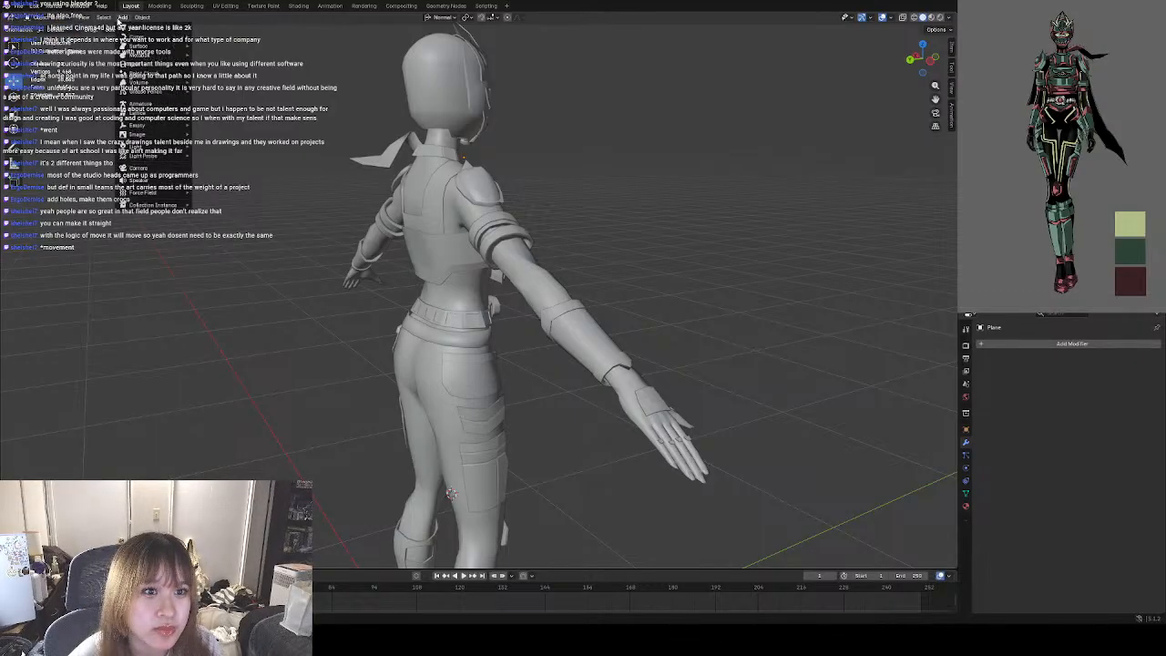
{"action": "middle_click_drag", "start_coordinate": [261, 243], "coordinate": [424, 238]}
{"action": "scroll", "coordinate": [473, 233], "scroll_direction": "up", "scroll_amount": 4}
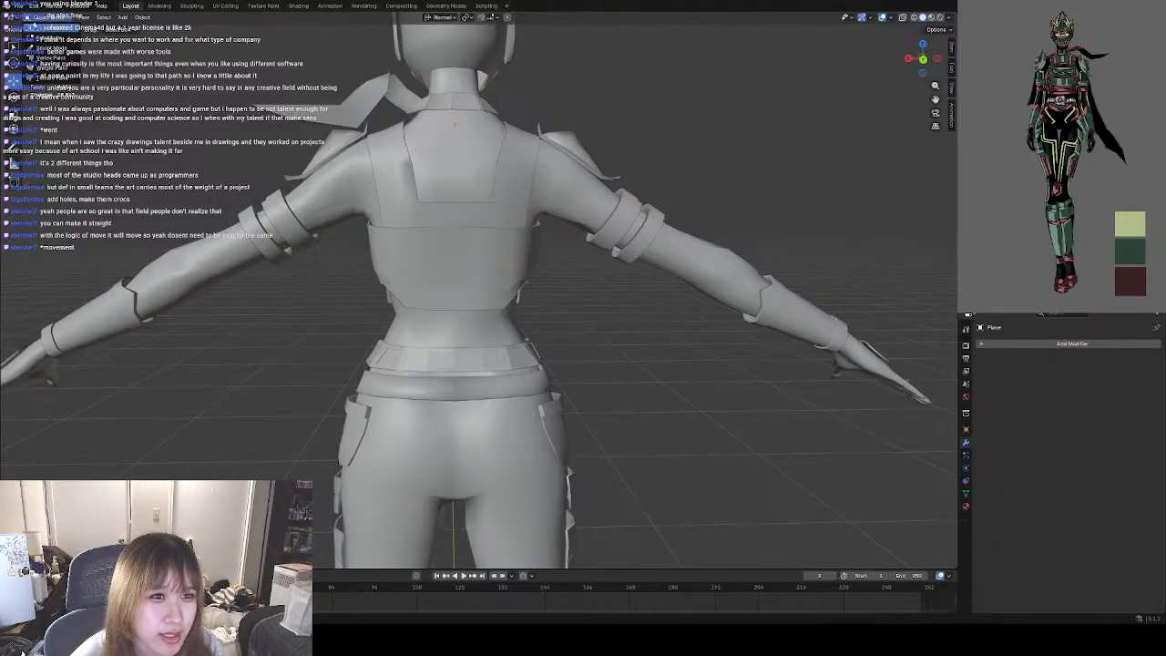
Add a plane mesh and rotate it upright about the X axis so it stands parallel to the character's back.
{"action": "left_click", "coordinate": [121, 18]}
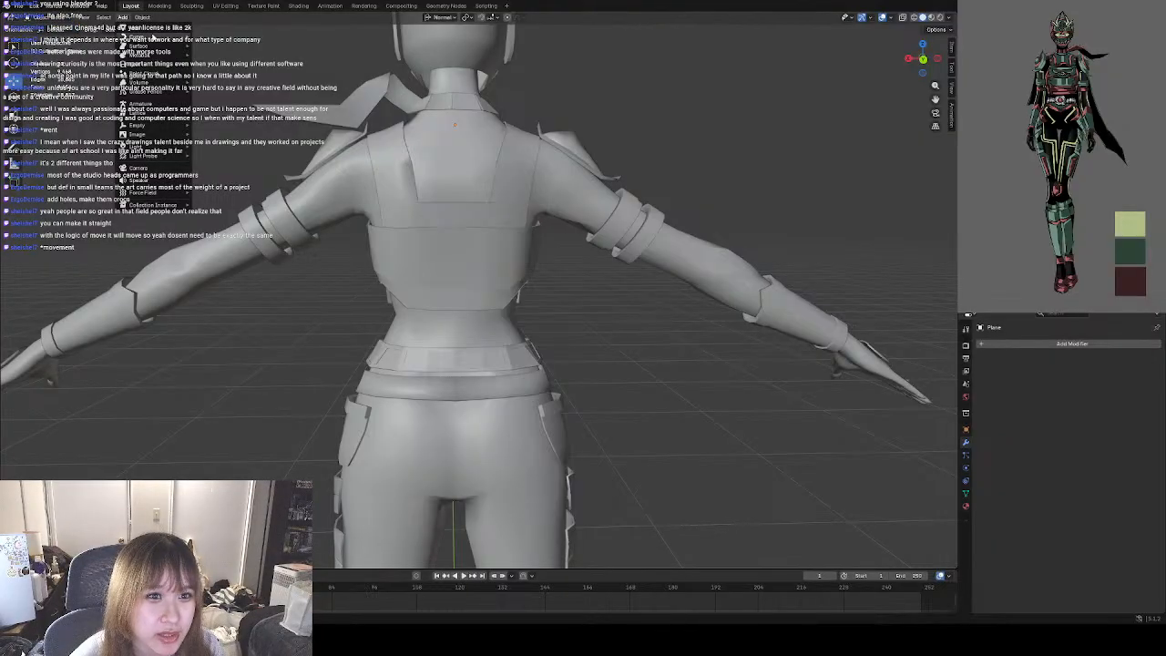
{"action": "mouse_move", "coordinate": [146, 27]}
{"action": "left_click", "coordinate": [228, 27]}
{"action": "scroll", "coordinate": [427, 262], "scroll_direction": "down", "scroll_amount": 6}
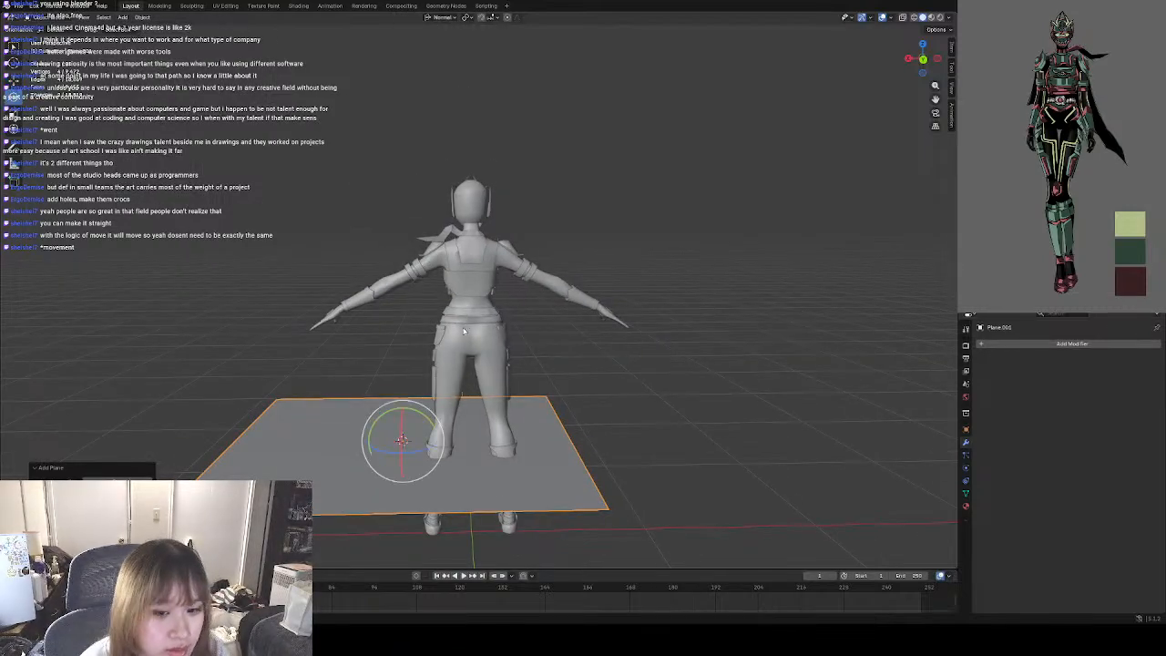
{"action": "key", "text": "r"}
{"action": "key", "text": "x"}
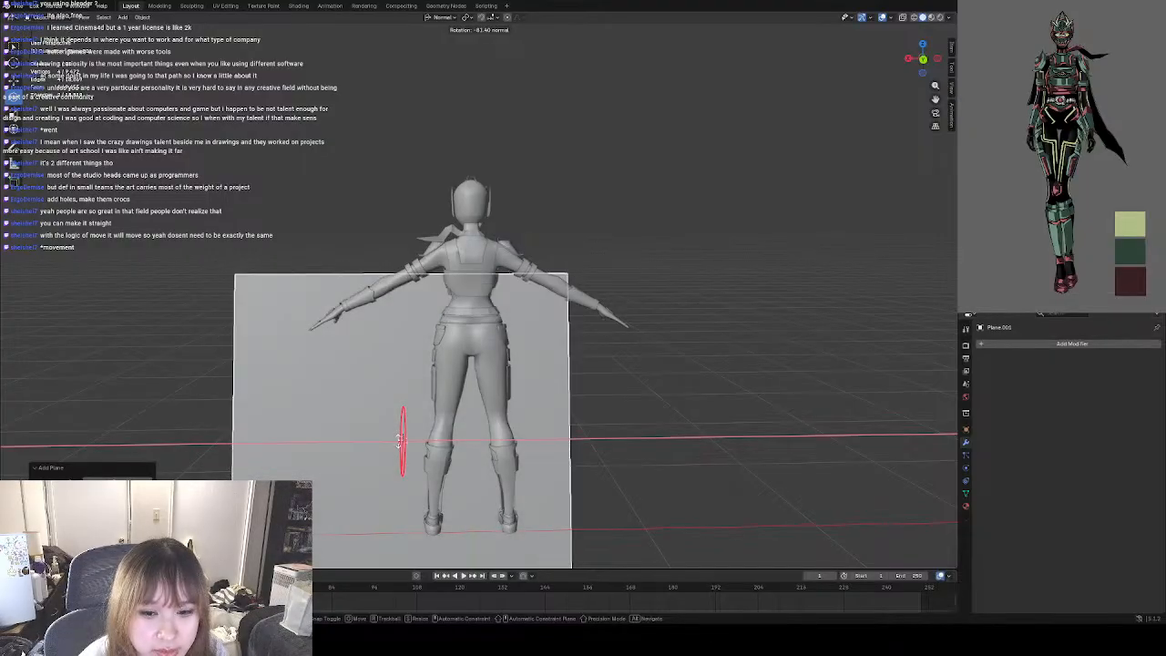
{"action": "left_click", "coordinate": [398, 442]}
{"action": "middle_click_drag", "start_coordinate": [646, 419], "coordinate": [139, 294]}
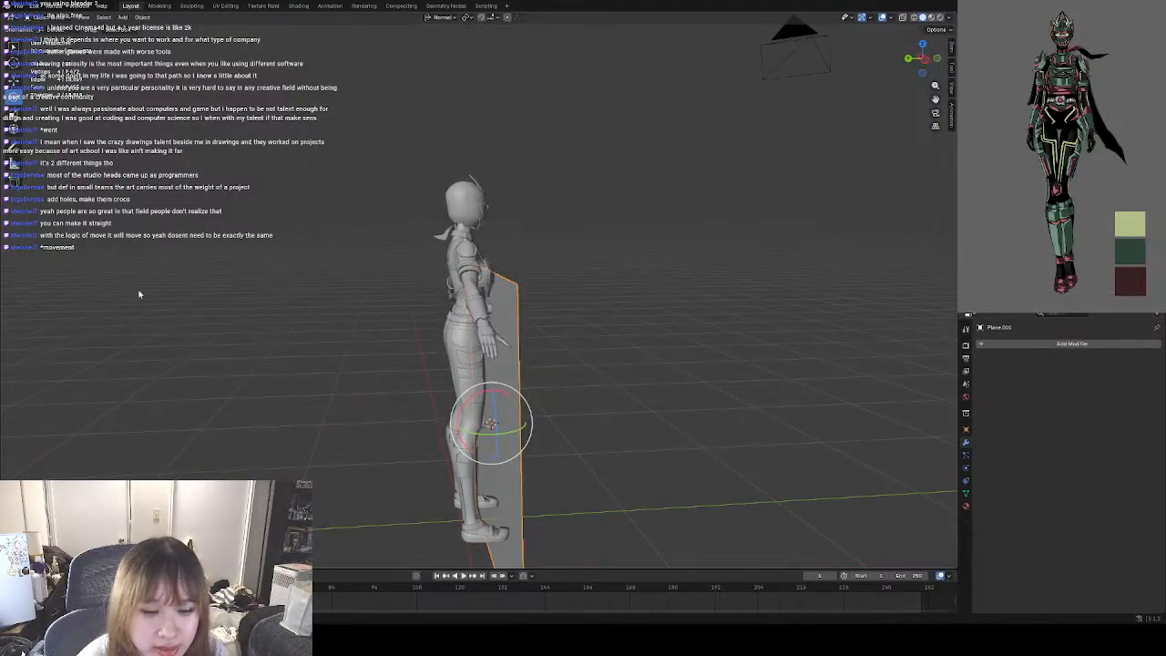
Move the upright plane behind the character and scale it down to a small square.
{"action": "left_click", "coordinate": [11, 82]}
{"action": "left_click_drag", "start_coordinate": [510, 429], "coordinate": [438, 426]}
{"action": "middle_click_drag", "start_coordinate": [440, 425], "coordinate": [592, 389]}
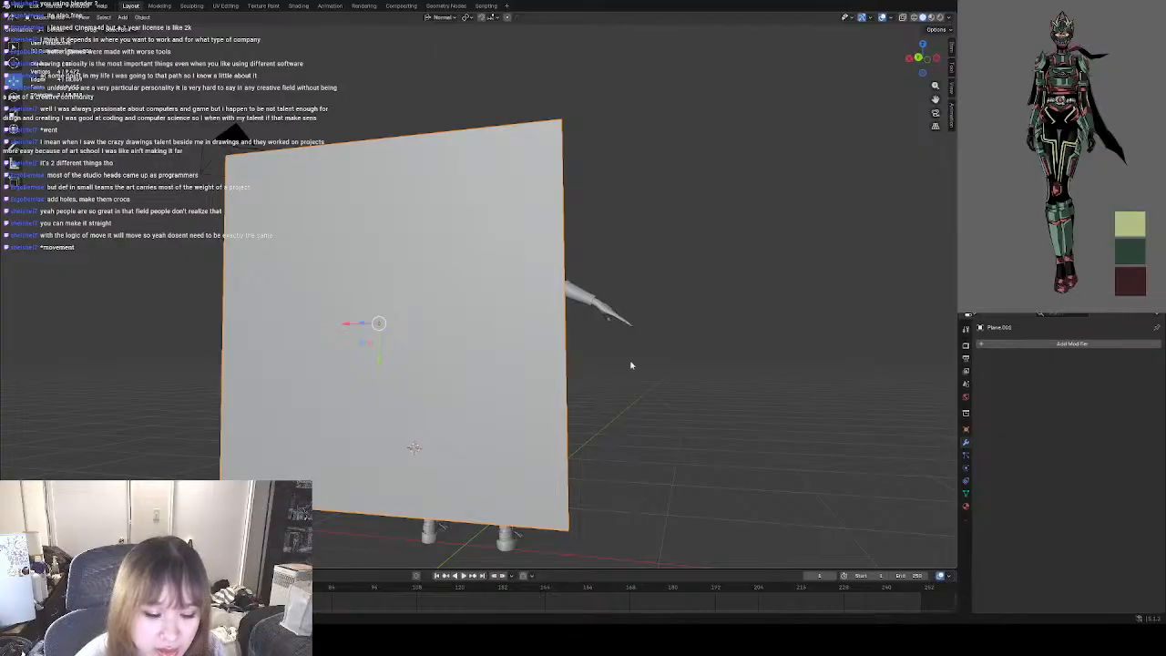
{"action": "key", "text": "s"}
{"action": "left_click", "coordinate": [398, 315]}
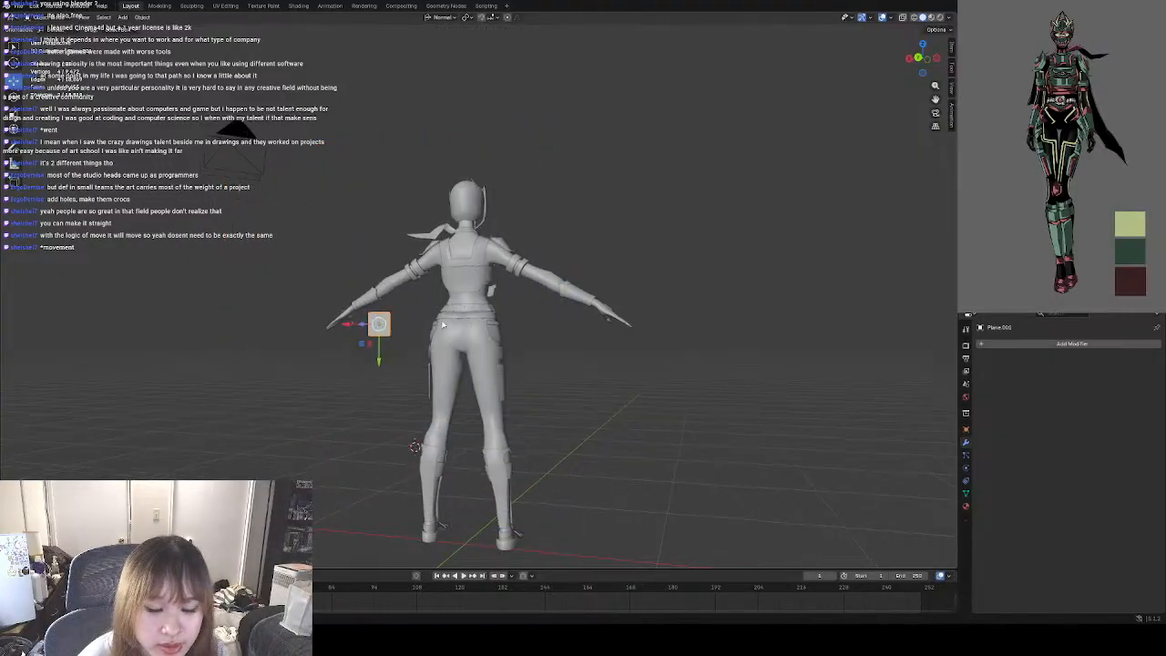
Shift the small plane sideways from beside the hand until it sits behind the character's hips.
{"action": "middle_click_drag", "start_coordinate": [539, 292], "coordinate": [406, 312]}
{"action": "left_click_drag", "start_coordinate": [385, 305], "coordinate": [407, 298]}
{"action": "middle_click_drag", "start_coordinate": [409, 314], "coordinate": [549, 327]}
{"action": "left_click_drag", "start_coordinate": [390, 331], "coordinate": [476, 310]}
{"action": "middle_click_drag", "start_coordinate": [475, 311], "coordinate": [410, 320]}
{"action": "left_click_drag", "start_coordinate": [412, 319], "coordinate": [400, 316]}
{"action": "middle_click_drag", "start_coordinate": [402, 318], "coordinate": [563, 365]}
{"action": "left_click", "coordinate": [617, 377]}
{"action": "left_click", "coordinate": [470, 331]}
{"action": "middle_click_drag", "start_coordinate": [507, 332], "coordinate": [528, 393], "text": "shift"}
Raise the small plane to upper-back height and slide it sideways over the back panel between the shoulder blades.
{"action": "scroll", "coordinate": [530, 393], "scroll_direction": "up", "scroll_amount": 3}
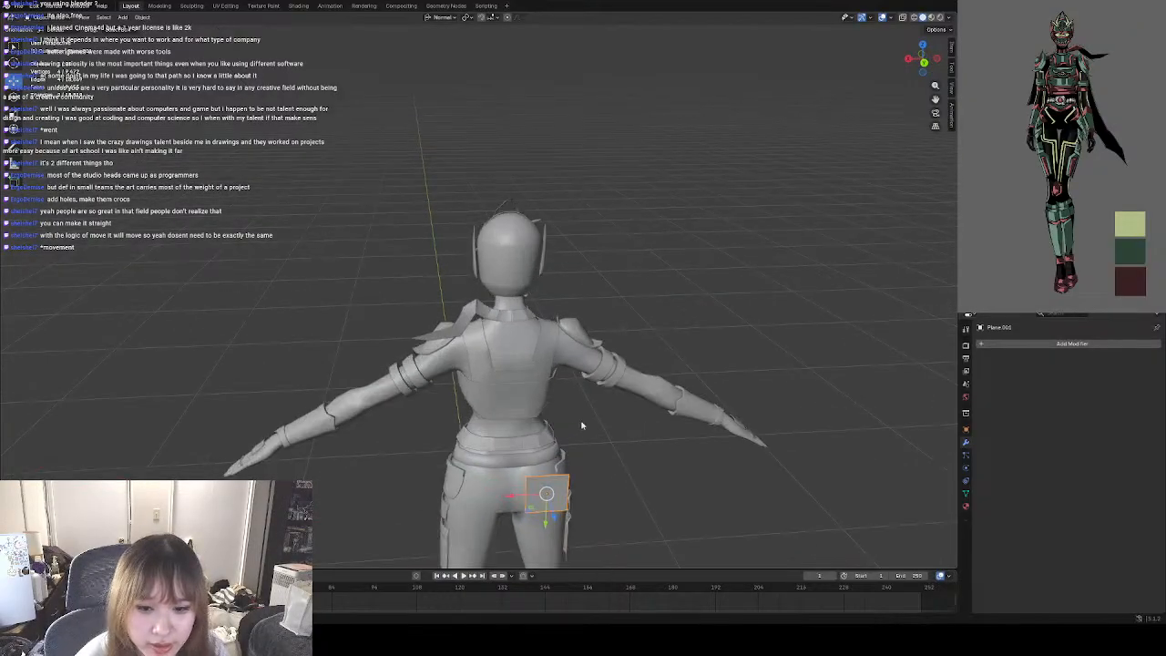
{"action": "middle_click_drag", "start_coordinate": [580, 425], "coordinate": [505, 438]}
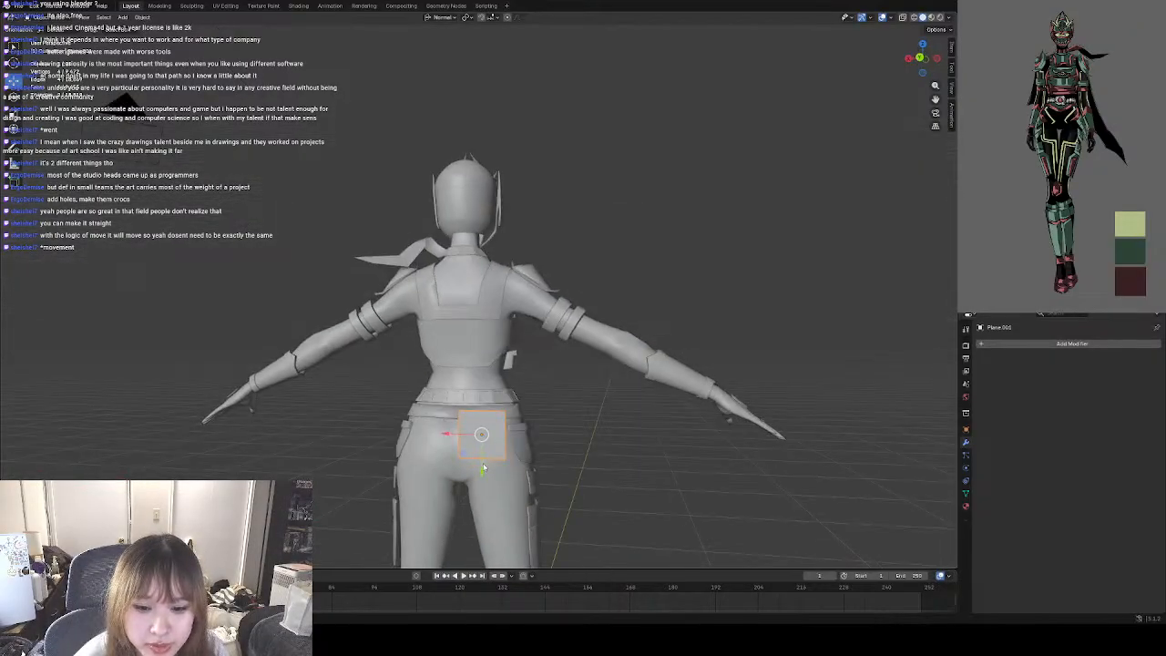
{"action": "left_click_drag", "start_coordinate": [484, 467], "coordinate": [483, 325]}
{"action": "middle_click_drag", "start_coordinate": [531, 359], "coordinate": [588, 355]}
{"action": "left_click_drag", "start_coordinate": [504, 293], "coordinate": [477, 295]}
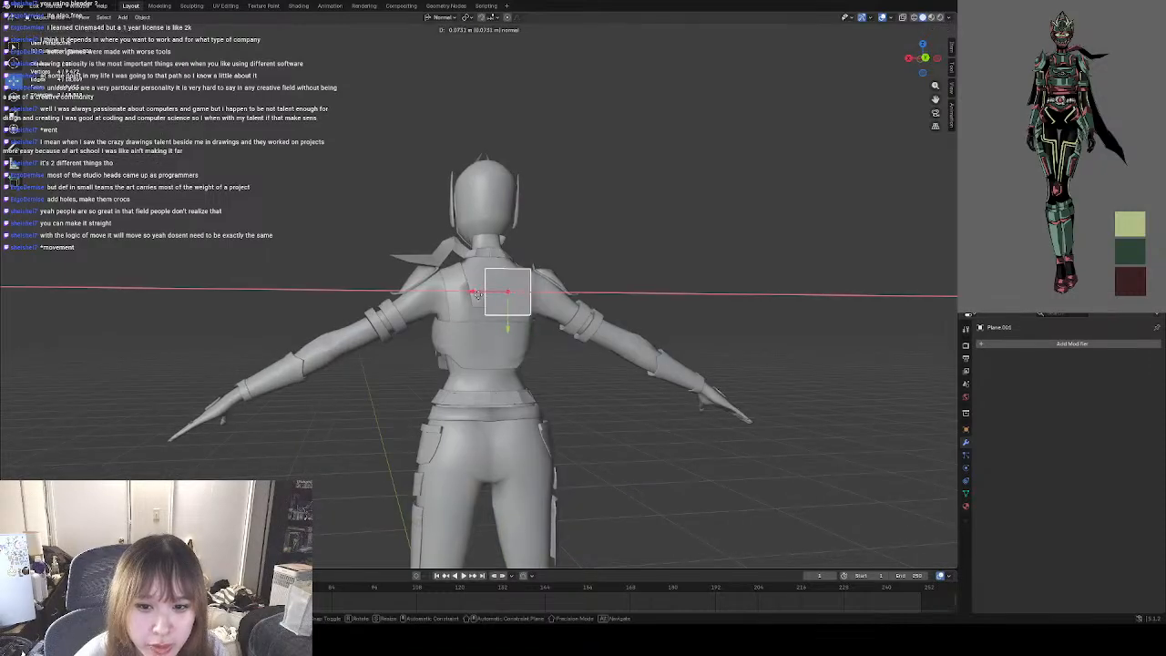
{"action": "left_click", "coordinate": [477, 294]}
{"action": "middle_click_drag", "start_coordinate": [478, 295], "coordinate": [507, 303]}
Move the small plane in depth so it sits close behind the upper back.
{"action": "scroll", "coordinate": [419, 360], "scroll_direction": "up", "scroll_amount": 4}
{"action": "middle_click_drag", "start_coordinate": [419, 360], "coordinate": [306, 364]}
{"action": "key", "text": "g"}
{"action": "key", "text": "y"}
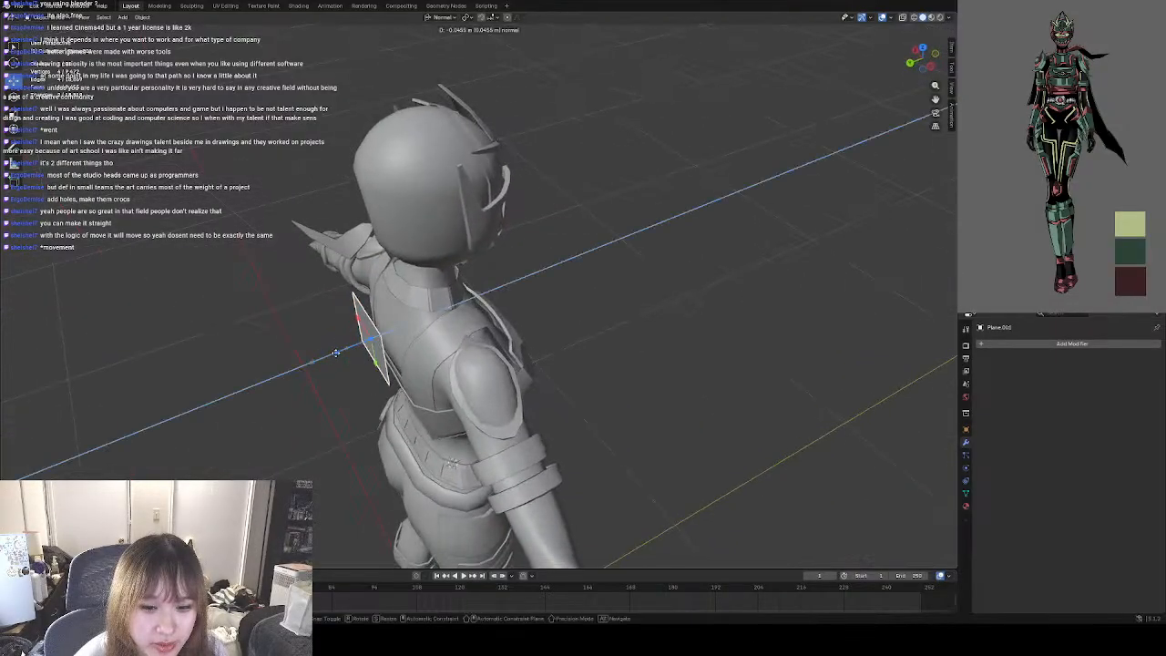
{"action": "left_click", "coordinate": [413, 392]}
Scale the small plane down slightly, slide it over the left shoulder blade, and deselect it.
{"action": "middle_click_drag", "start_coordinate": [413, 392], "coordinate": [635, 350]}
{"action": "key", "text": "s"}
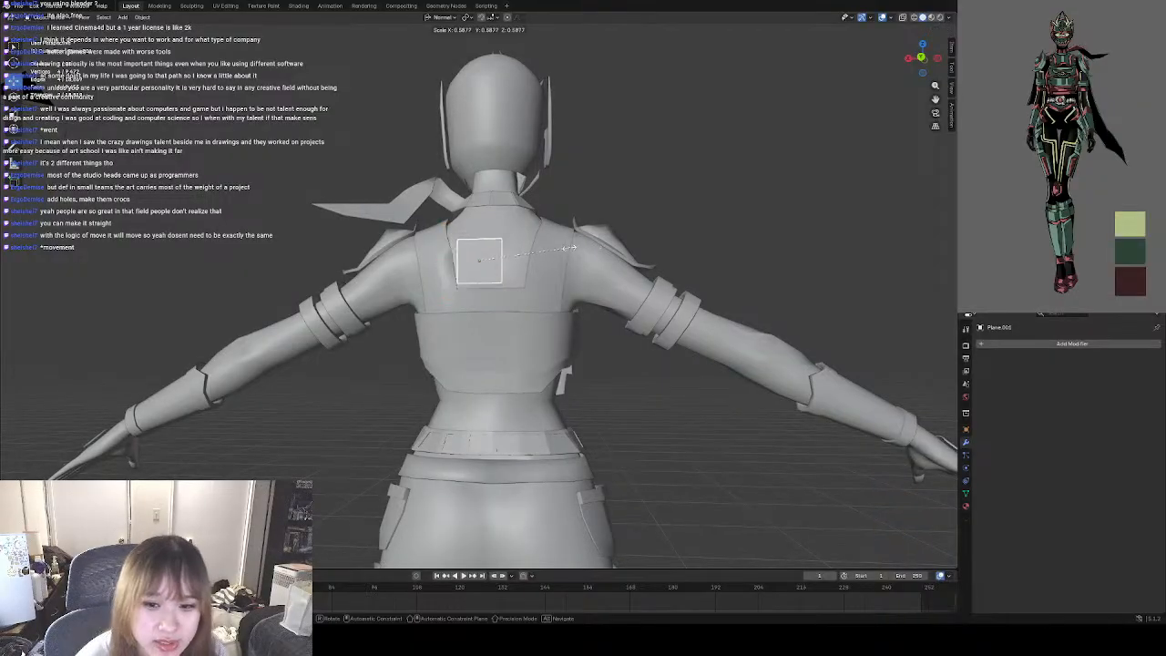
{"action": "left_click", "coordinate": [546, 250]}
{"action": "left_click_drag", "start_coordinate": [444, 262], "coordinate": [358, 263]}
{"action": "scroll", "coordinate": [440, 270], "scroll_direction": "up", "scroll_amount": 4}
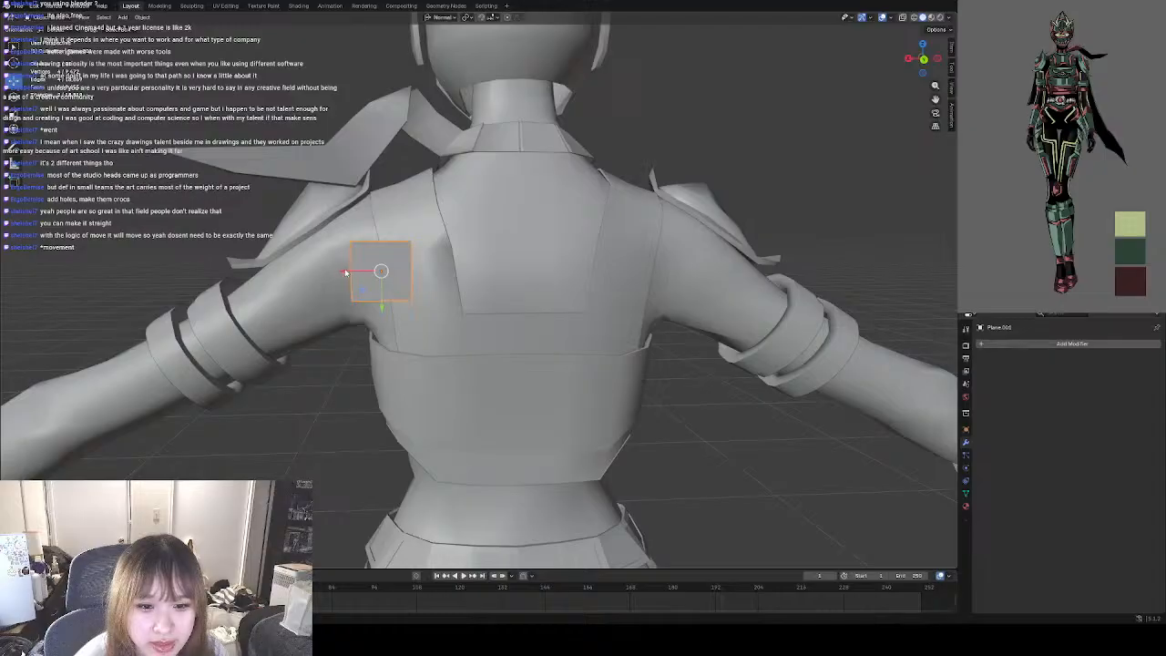
{"action": "middle_click_drag", "start_coordinate": [345, 273], "coordinate": [734, 399]}
{"action": "left_click", "coordinate": [758, 400]}
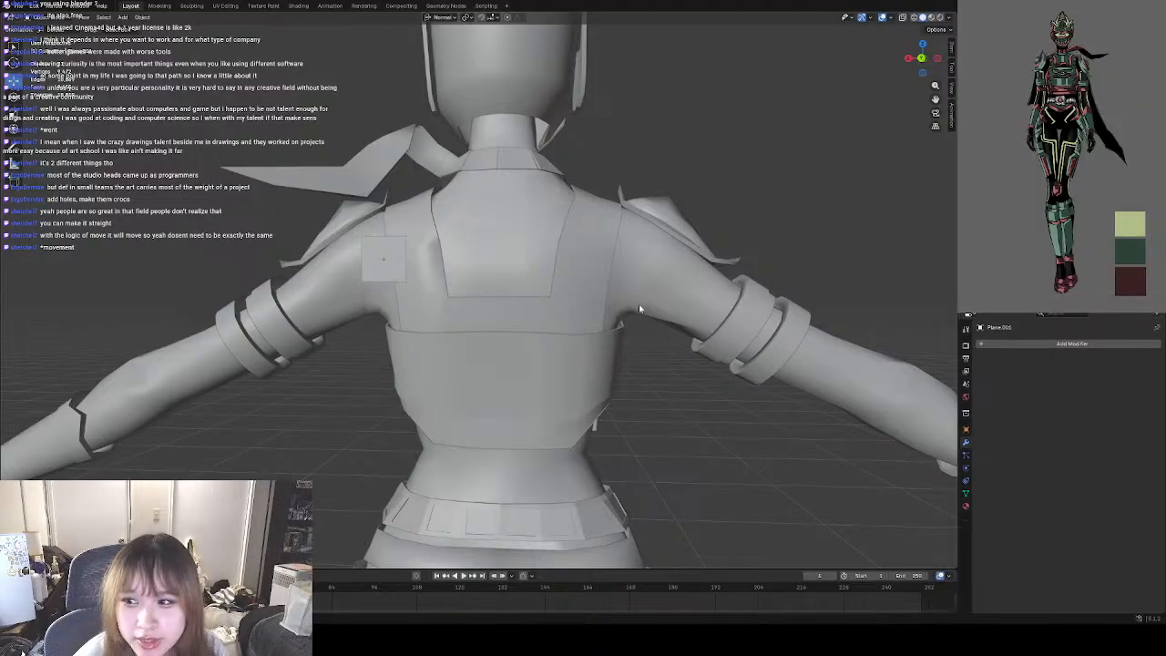
{"action": "left_click", "coordinate": [1046, 344]}
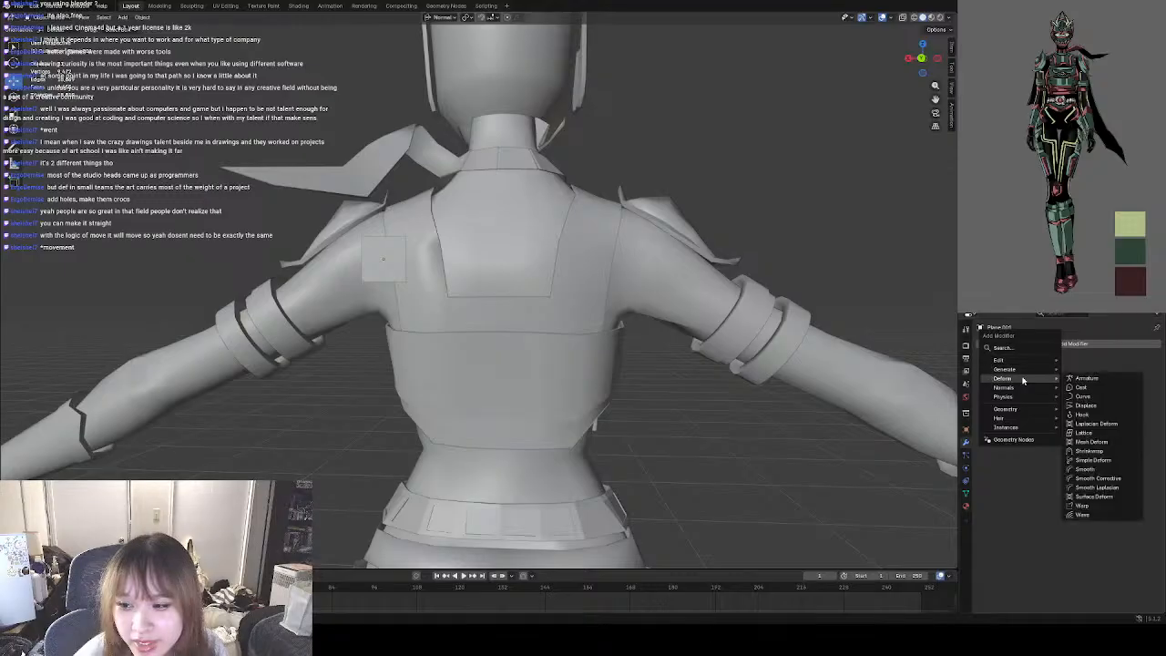
{"action": "mouse_move", "coordinate": [1026, 361]}
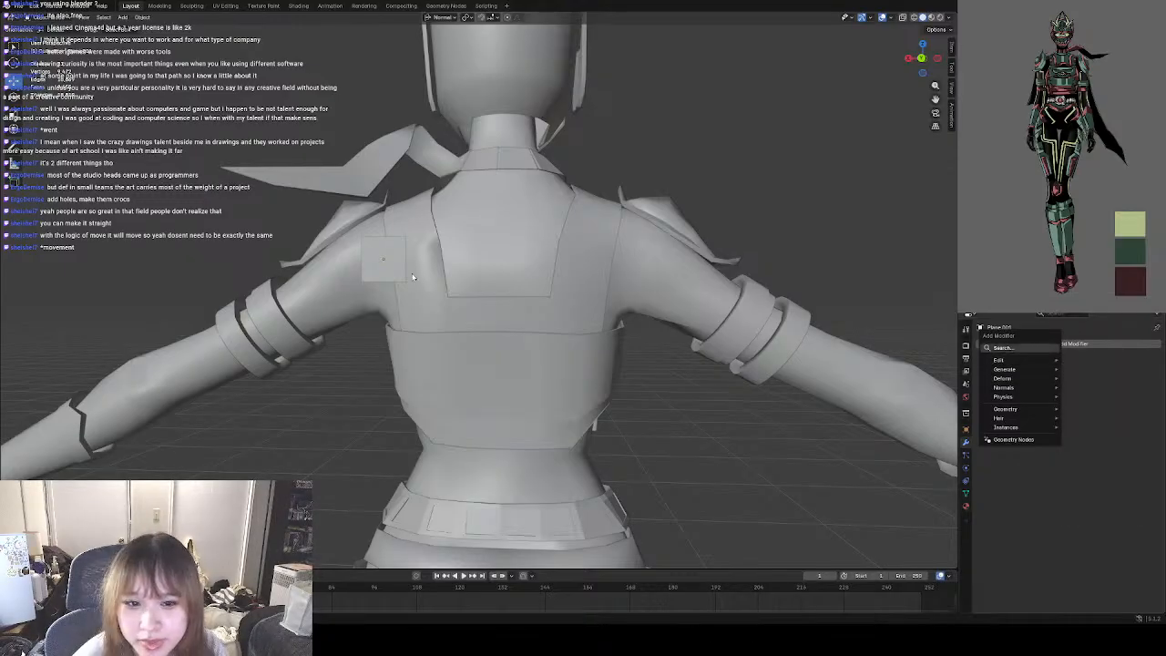
Open the small plane over the left shoulder blade in Edit Mode with edge selection.
{"action": "left_click", "coordinate": [383, 264]}
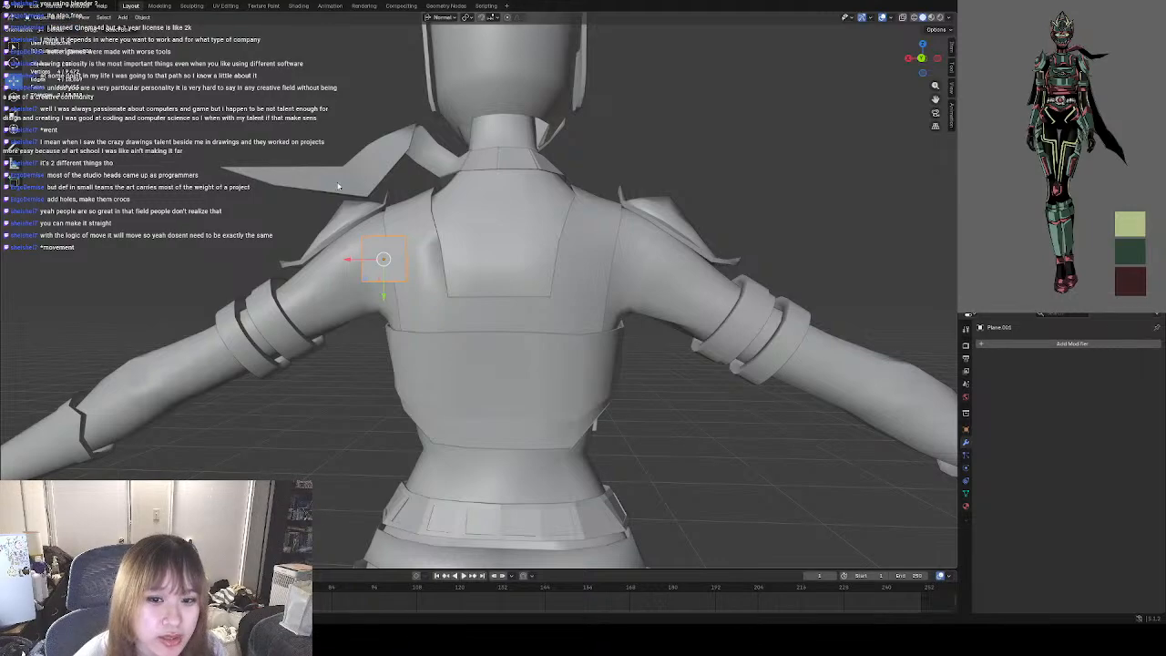
{"action": "middle_click_drag", "start_coordinate": [338, 185], "coordinate": [319, 189]}
{"action": "left_click", "coordinate": [42, 20]}
{"action": "left_click", "coordinate": [45, 37]}
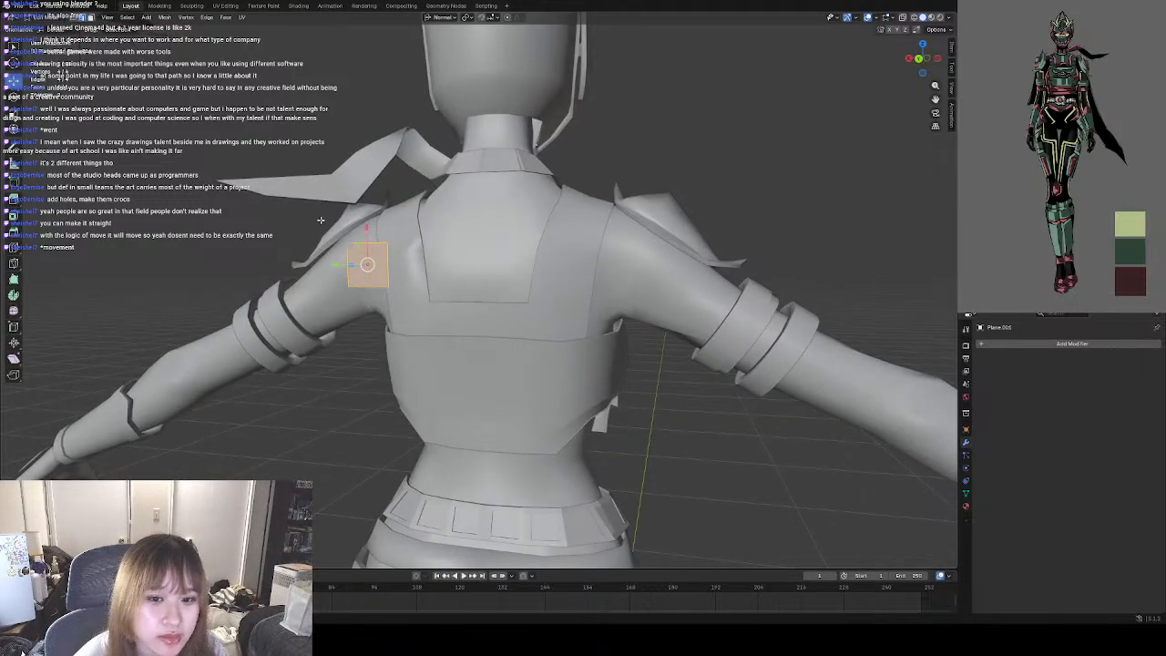
{"action": "left_click", "coordinate": [76, 20]}
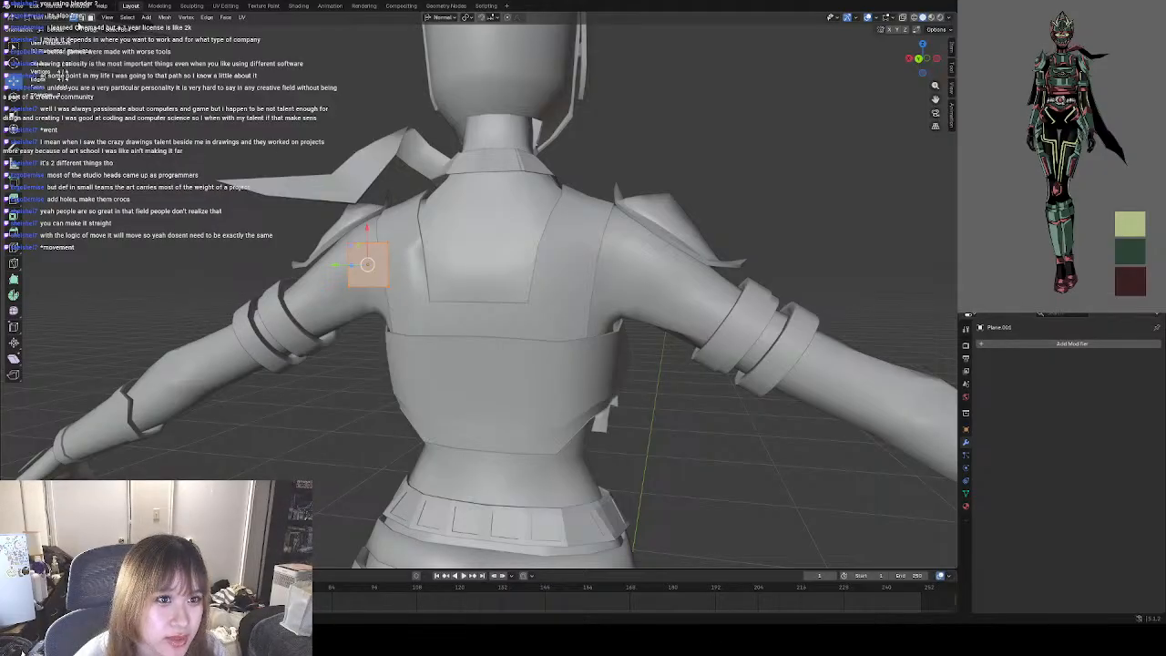
{"action": "scroll", "coordinate": [385, 284], "scroll_direction": "down", "scroll_amount": 2}
{"action": "scroll", "coordinate": [416, 284], "scroll_direction": "up", "scroll_amount": 1}
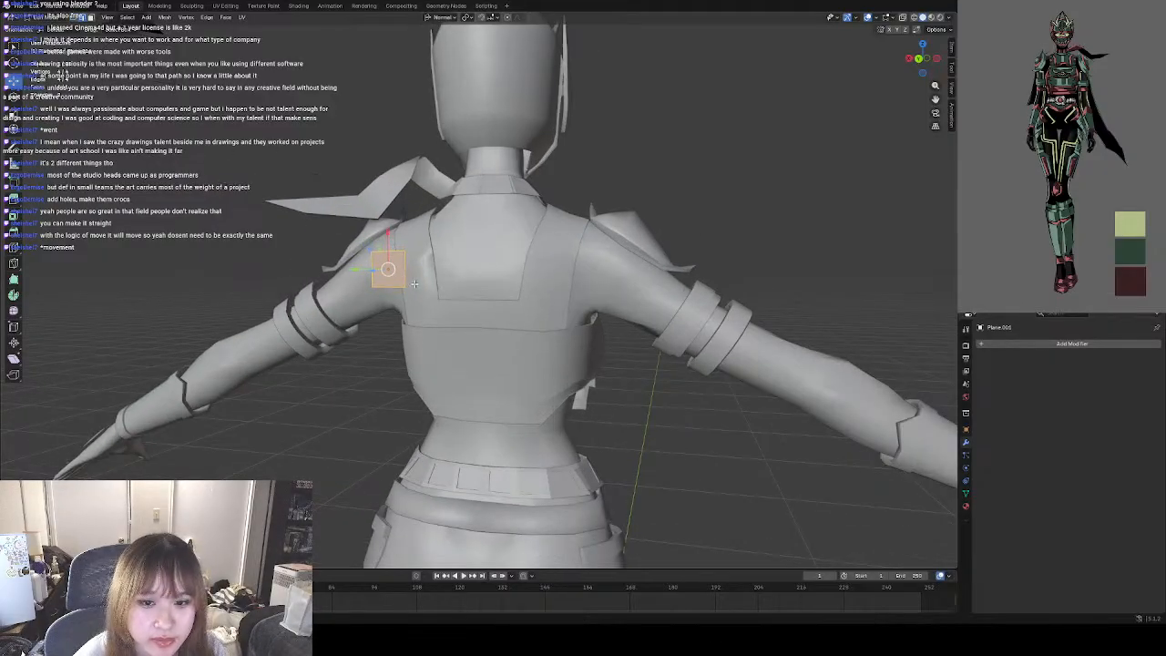
Extrude the plane's inner vertical edge about 0.05 m across the back towards the spine.
{"action": "left_click", "coordinate": [406, 277]}
{"action": "middle_click_drag", "start_coordinate": [400, 282], "coordinate": [420, 288]}
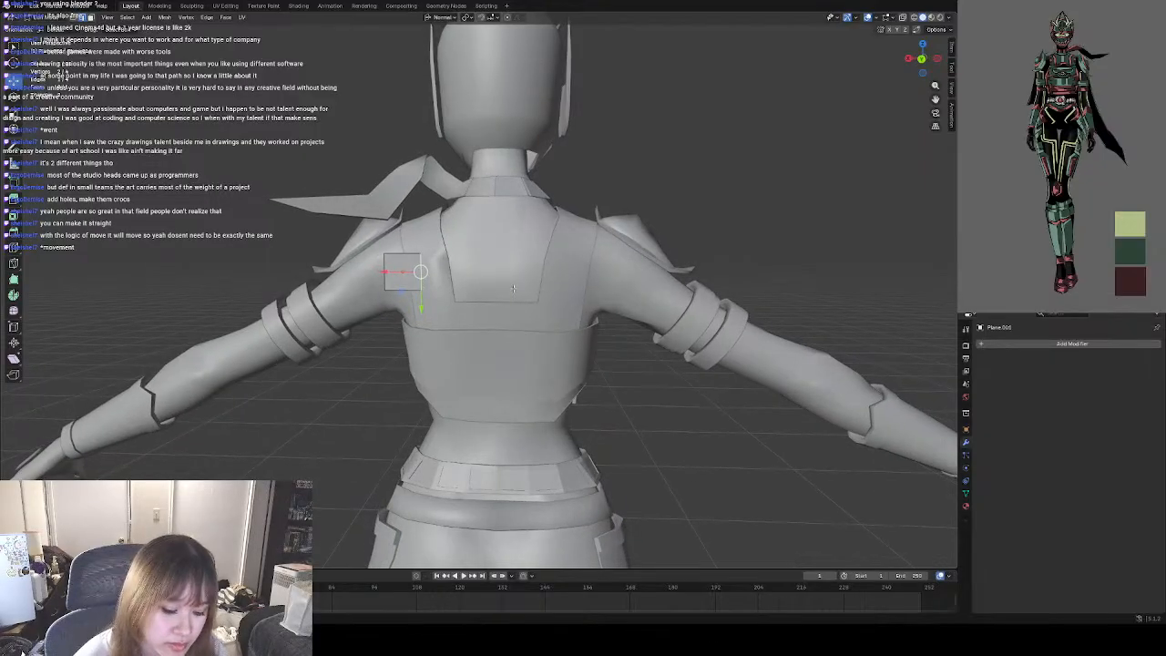
{"action": "key", "text": "e"}
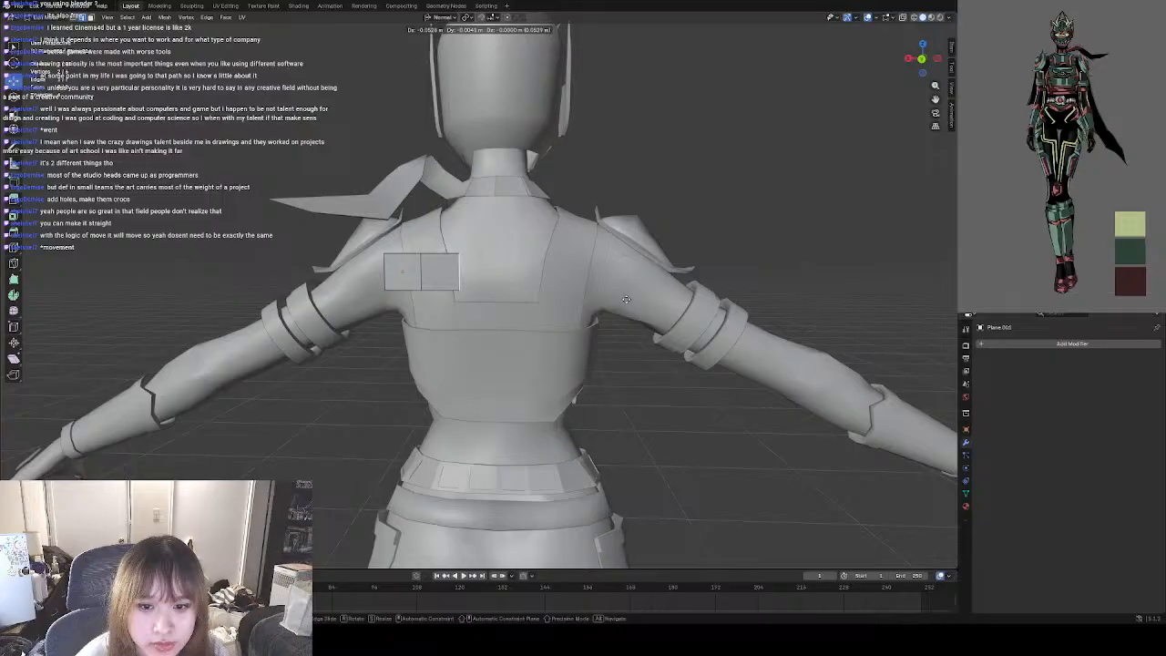
{"action": "left_click", "coordinate": [633, 304]}
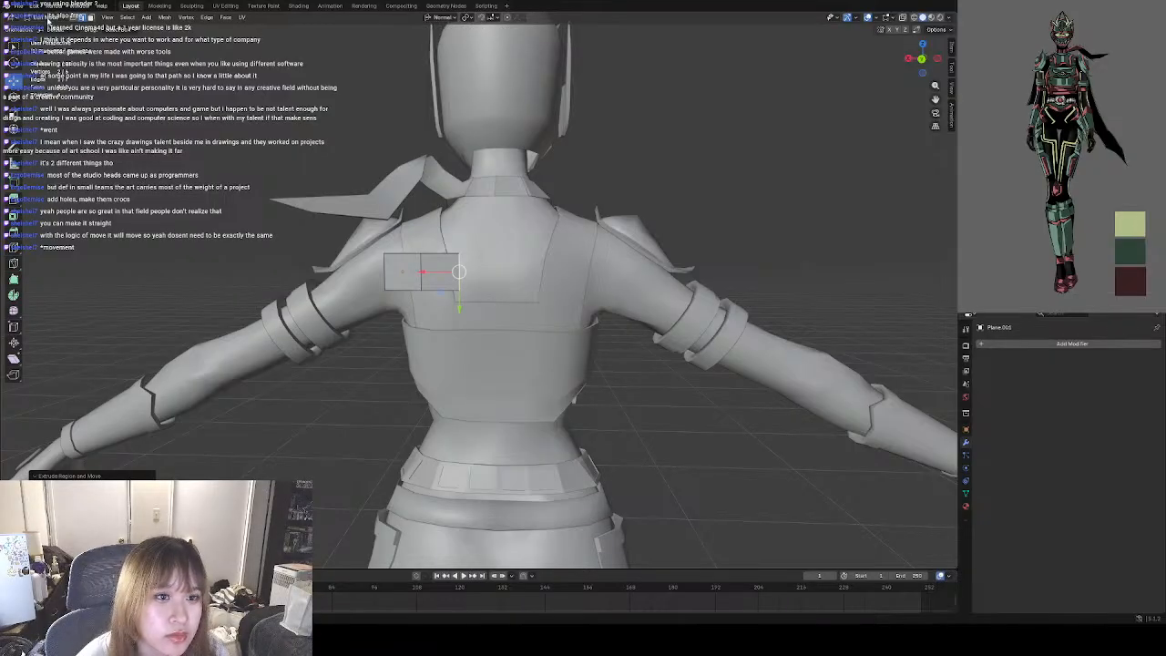
Return to Object Mode and scale the two-face plane up to roughly twice its size across the upper back.
{"action": "left_click", "coordinate": [47, 18]}
{"action": "left_click", "coordinate": [57, 35]}
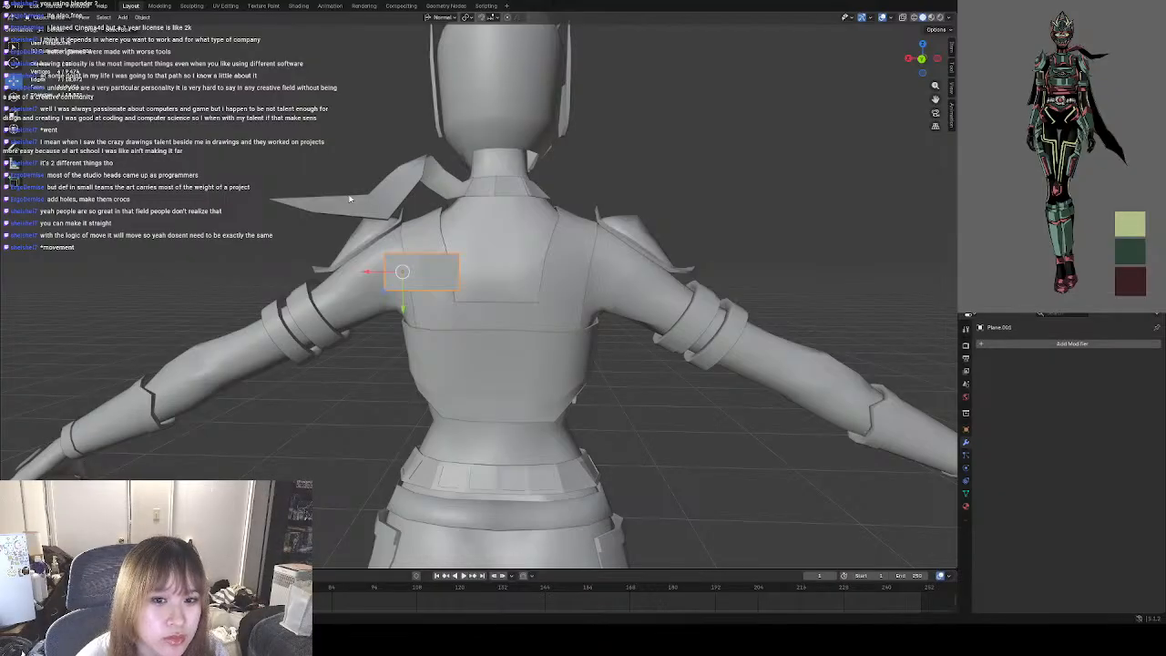
{"action": "left_click", "coordinate": [15, 114]}
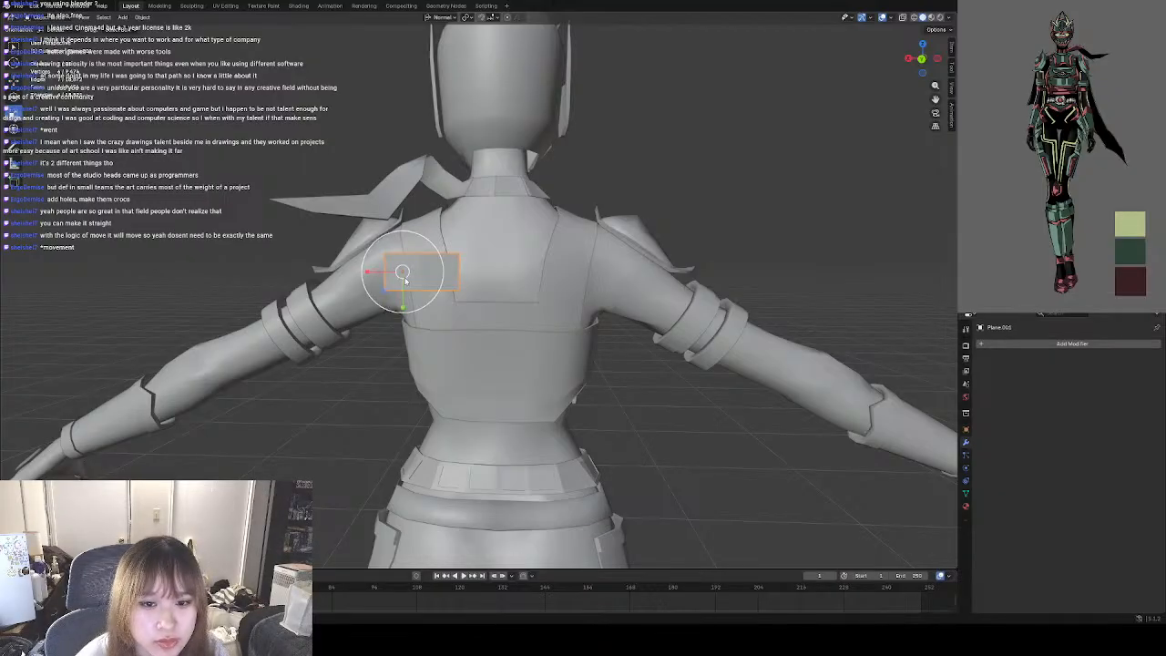
{"action": "left_click_drag", "start_coordinate": [406, 279], "coordinate": [402, 271]}
{"action": "key", "text": "ctrl+z"}
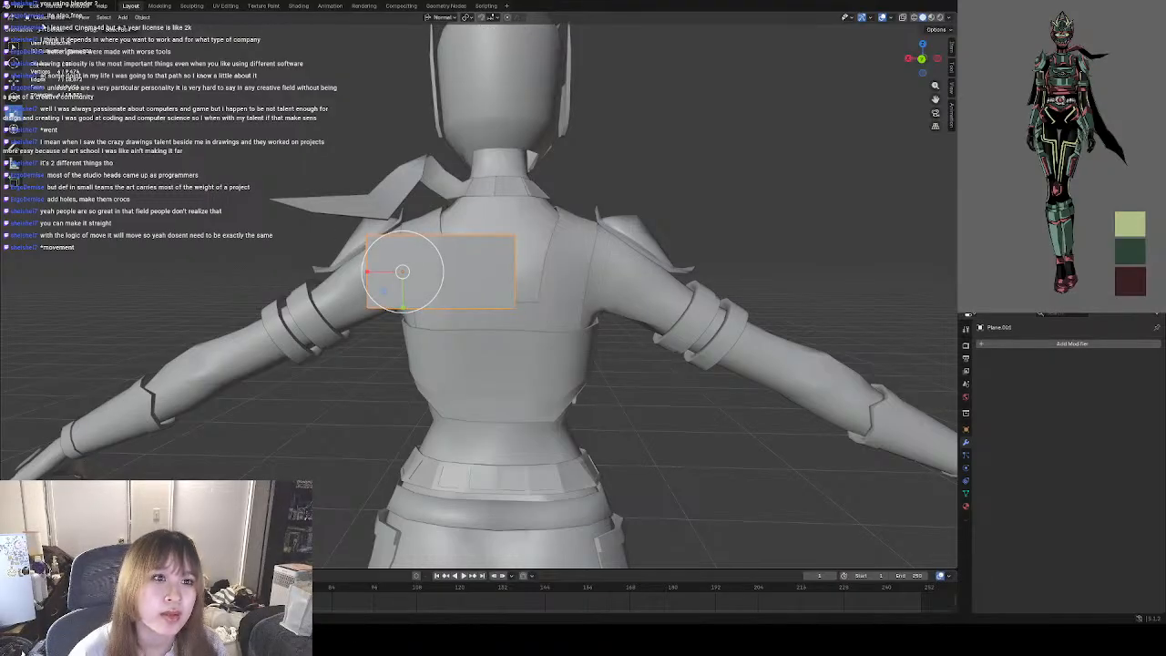
Extrude the plane's inner vertical edge about 0.12 m across to the right shoulder, and return to Object Mode.
{"action": "key", "text": "Tab"}
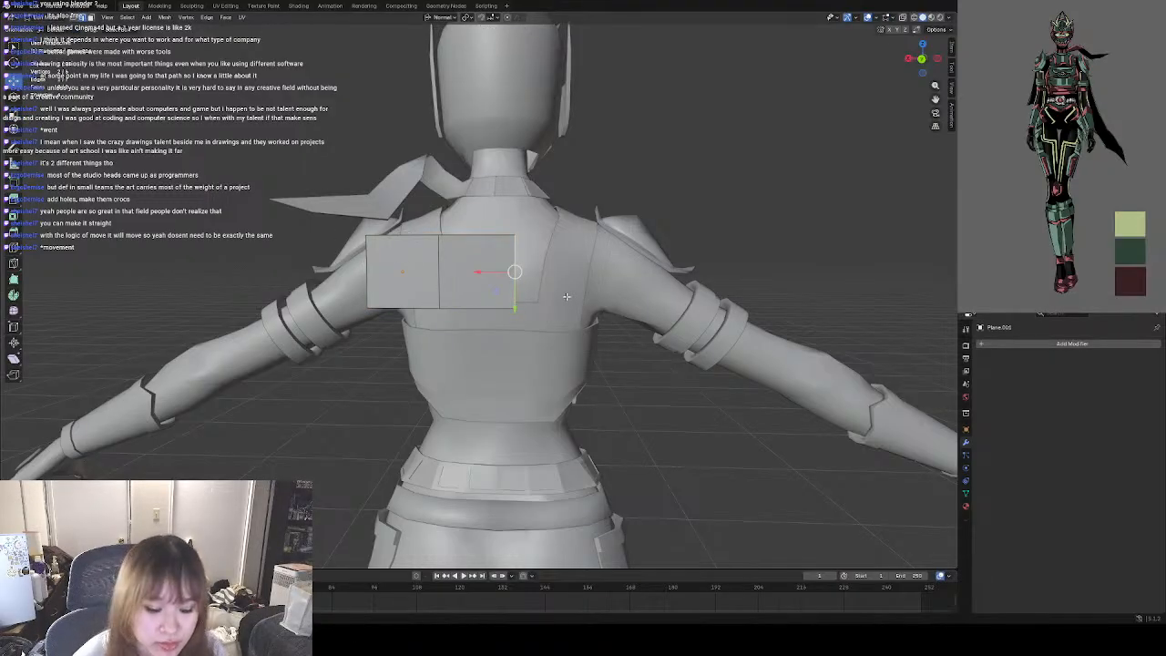
{"action": "key", "text": "e"}
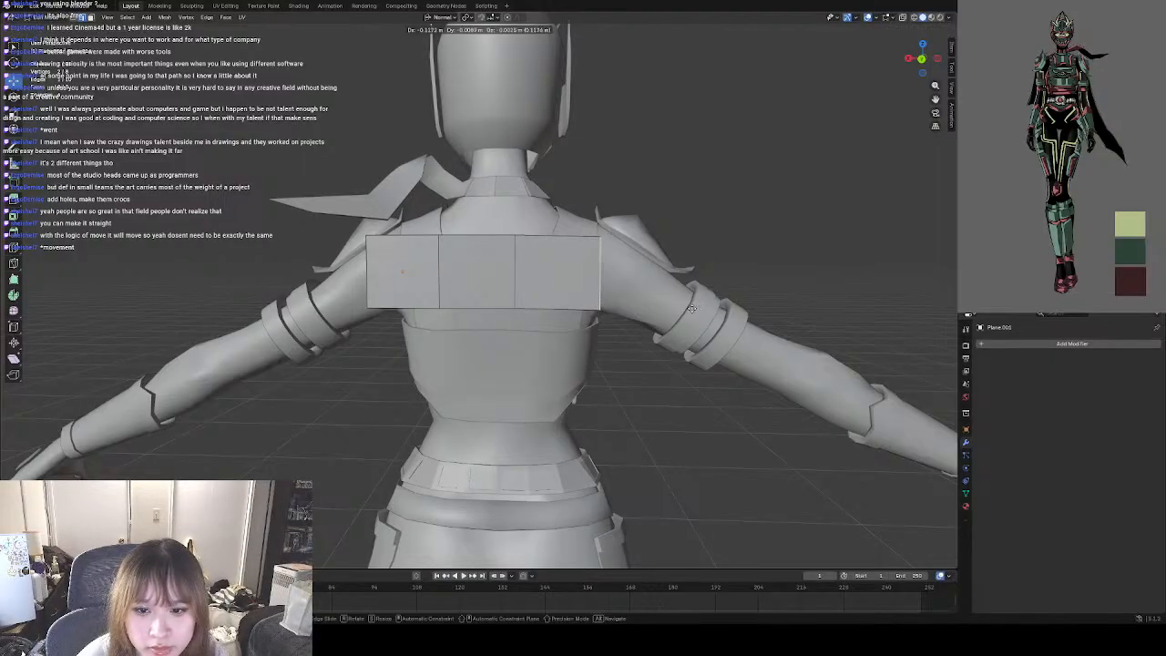
{"action": "left_click", "coordinate": [693, 305]}
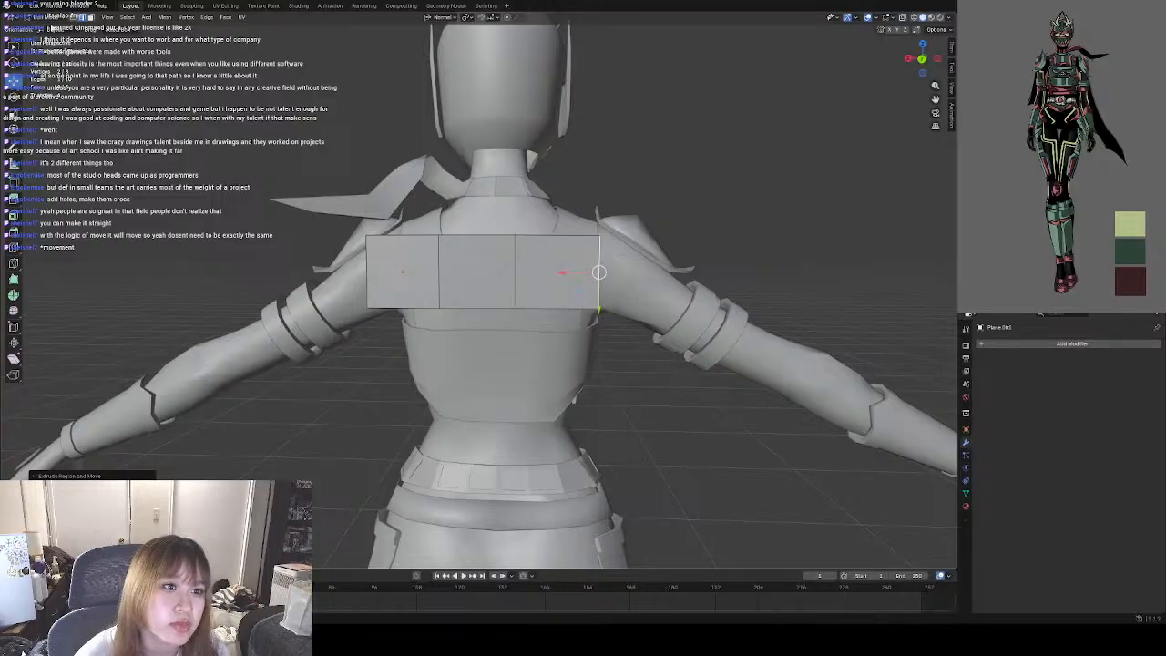
{"action": "key", "text": "Tab"}
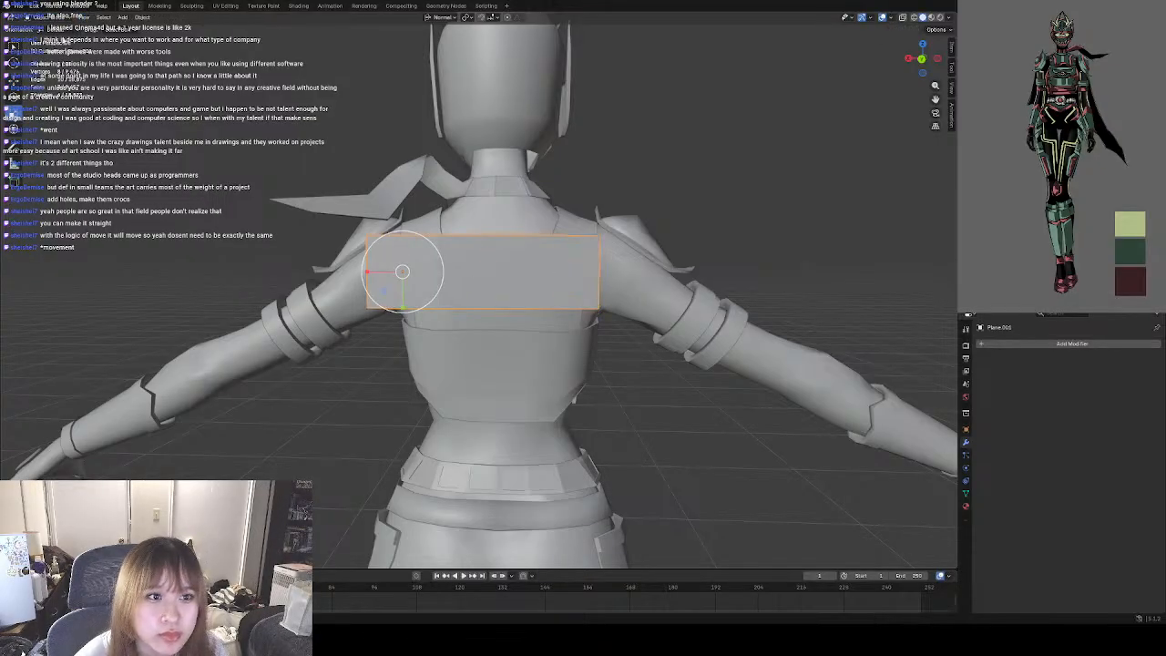
Slide the three-face plane slightly sideways so it is centred across the upper back, and deselect it.
{"action": "left_click", "coordinate": [12, 80]}
{"action": "left_click_drag", "start_coordinate": [366, 272], "coordinate": [383, 273]}
{"action": "left_click", "coordinate": [737, 231]}
{"action": "middle_click_drag", "start_coordinate": [737, 232], "coordinate": [555, 300]}
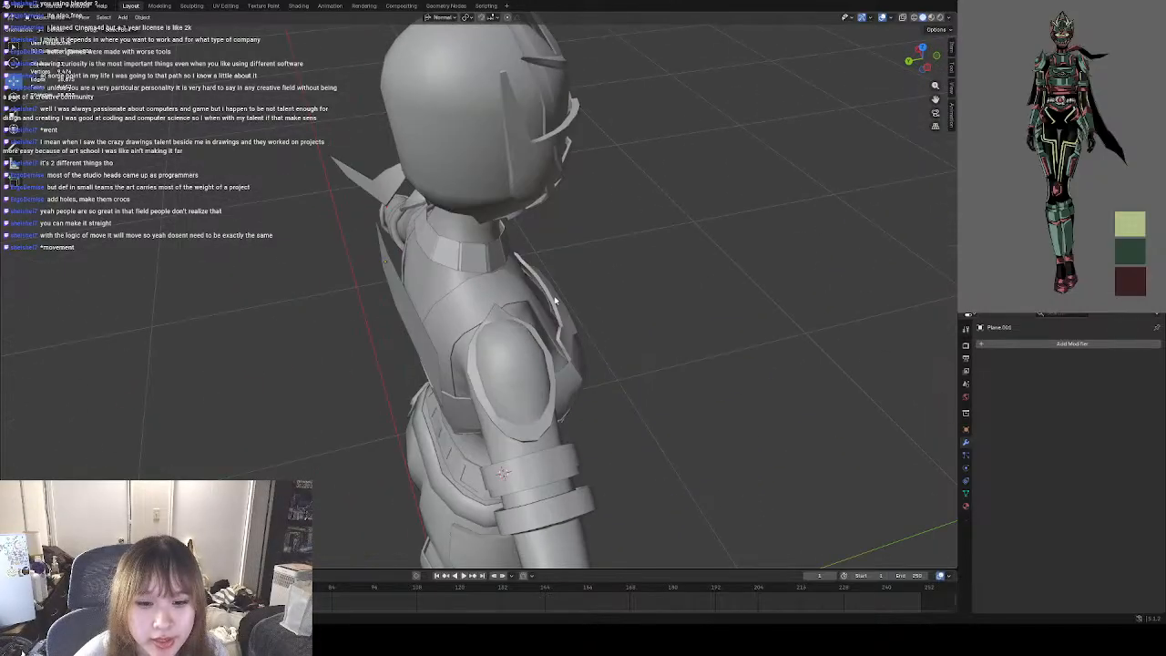
Select the plane behind the back, rotate it slightly, and deselect it.
{"action": "left_click", "coordinate": [402, 336]}
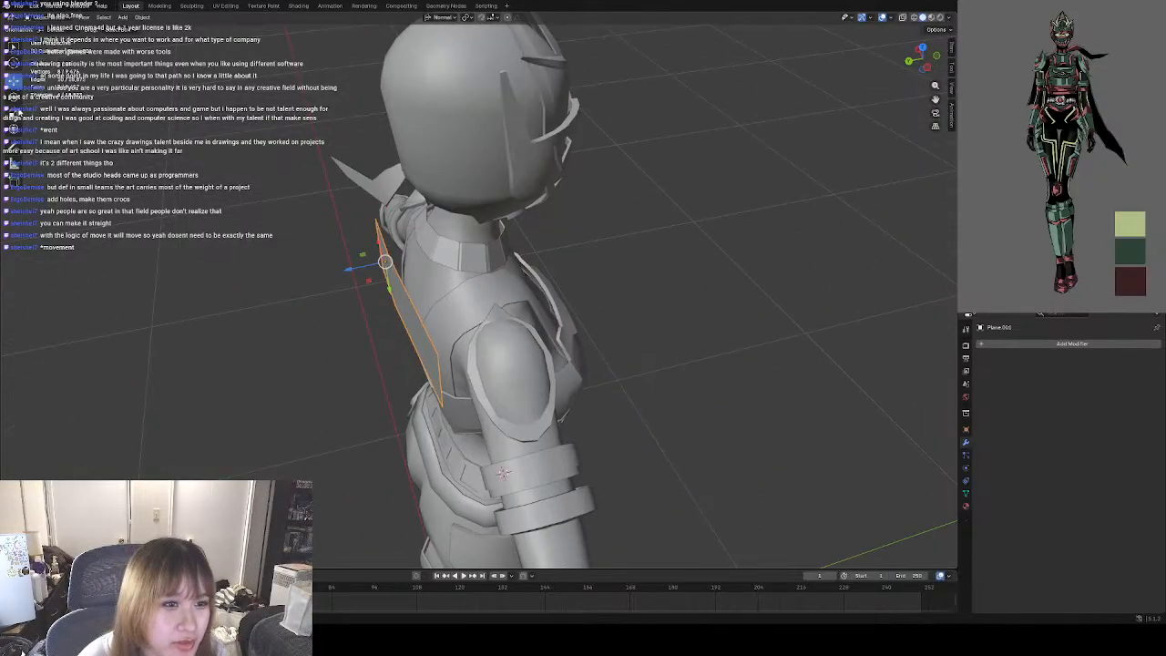
{"action": "left_click", "coordinate": [14, 114]}
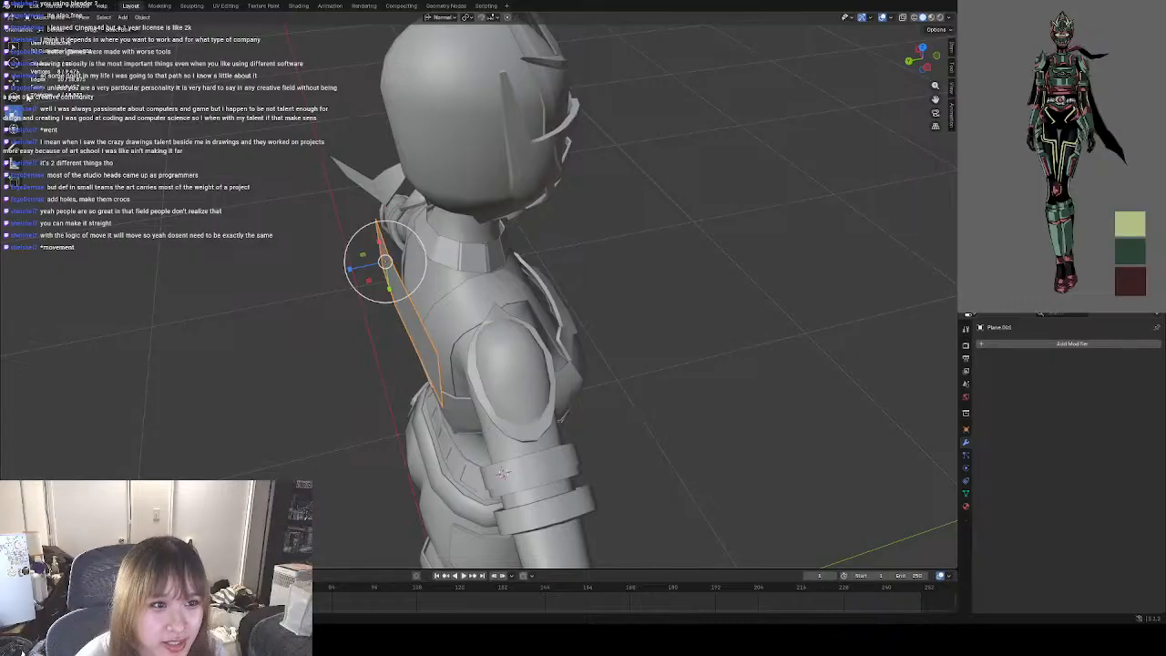
{"action": "left_click", "coordinate": [15, 99]}
{"action": "left_click_drag", "start_coordinate": [410, 280], "coordinate": [406, 277]}
{"action": "key", "text": "alt+a"}
{"action": "middle_click_drag", "start_coordinate": [515, 286], "coordinate": [561, 307]}
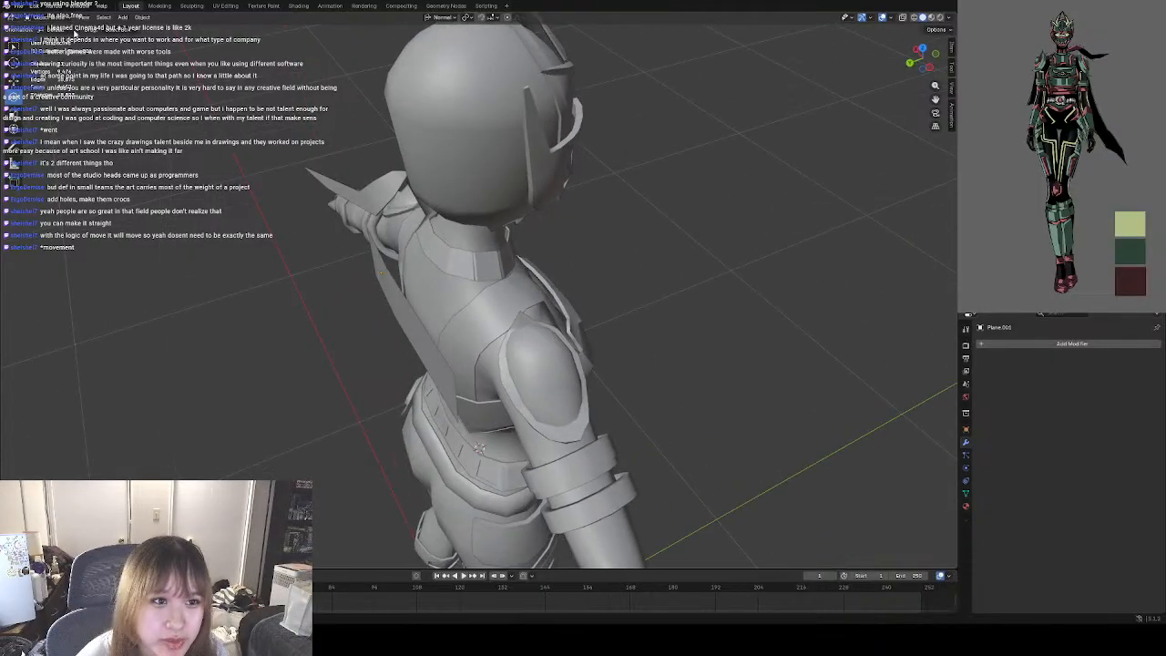
{"action": "left_click", "coordinate": [124, 18]}
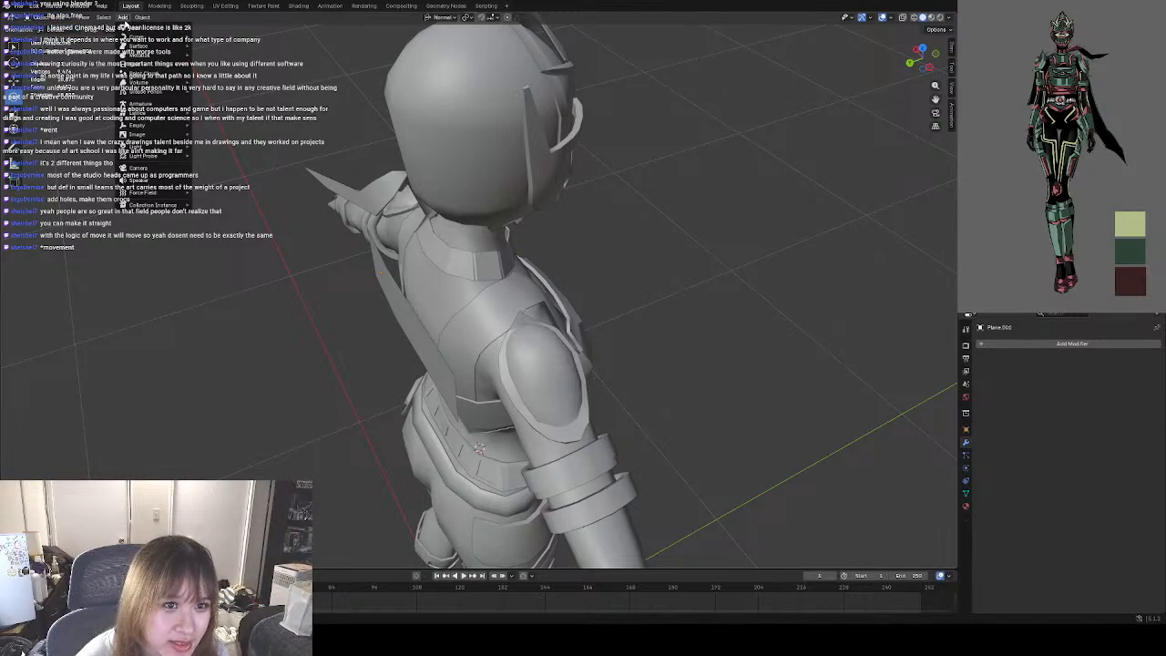
{"action": "mouse_move", "coordinate": [142, 29]}
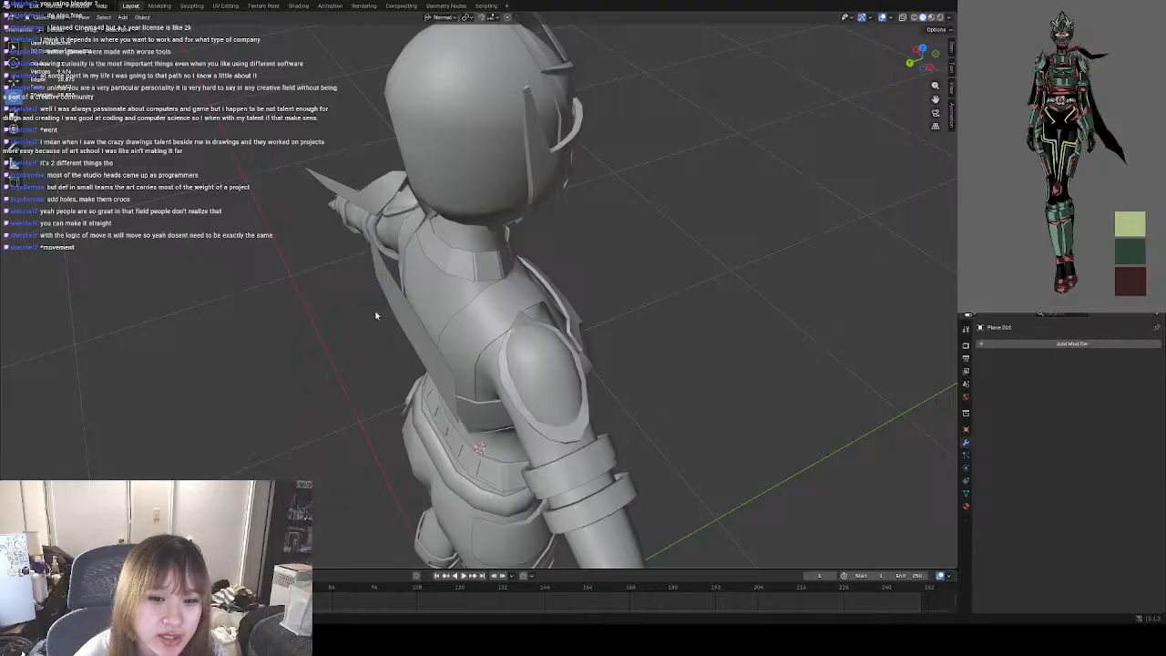
{"action": "middle_click_drag", "start_coordinate": [376, 317], "coordinate": [583, 286]}
{"action": "middle_click_drag", "start_coordinate": [644, 256], "coordinate": [538, 280], "text": "shift"}
{"action": "middle_click_drag", "start_coordinate": [588, 221], "coordinate": [481, 276]}
{"action": "scroll", "coordinate": [471, 245], "scroll_direction": "down", "scroll_amount": 5}
{"action": "scroll", "coordinate": [480, 276], "scroll_direction": "up", "scroll_amount": 4}
{"action": "scroll", "coordinate": [480, 276], "scroll_direction": "up", "scroll_amount": 2}
Try to extrude the lower edge of the plane's leftmost face down the back by about 0.08 m.
{"action": "left_click", "coordinate": [366, 241]}
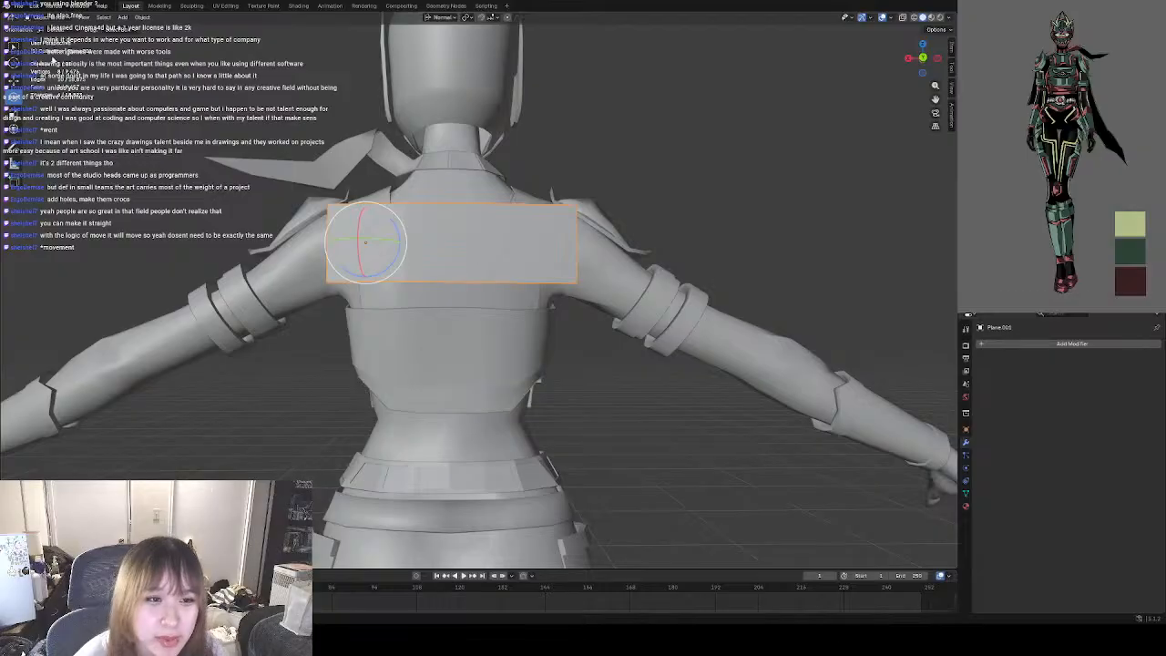
{"action": "key", "text": "Tab"}
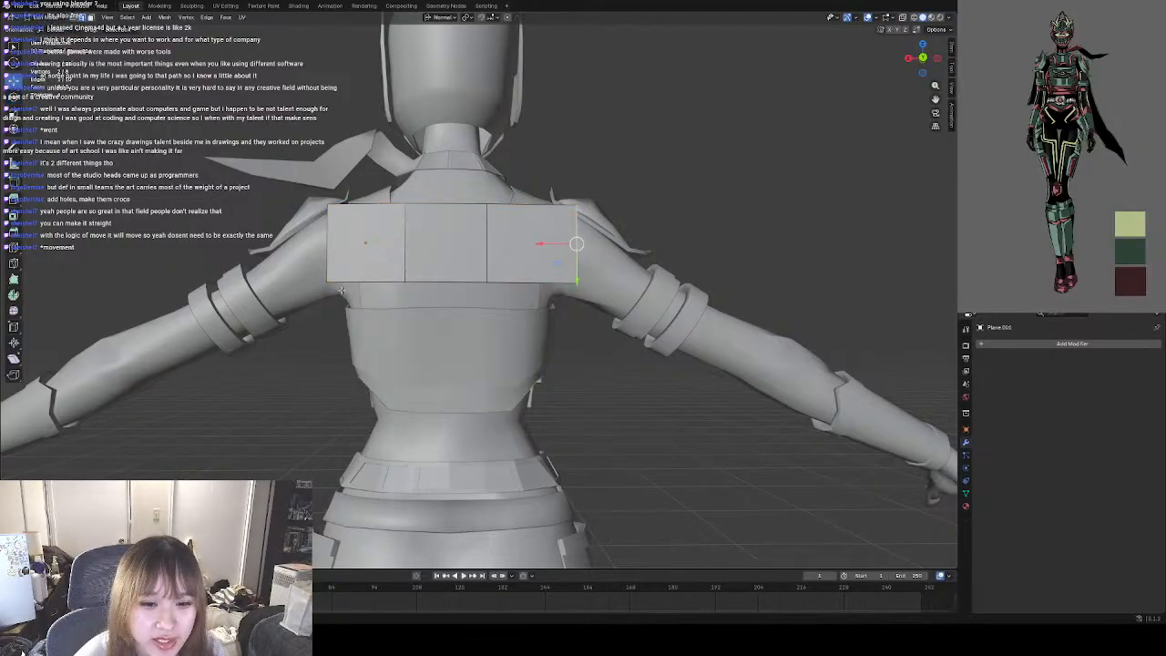
{"action": "left_click", "coordinate": [330, 282]}
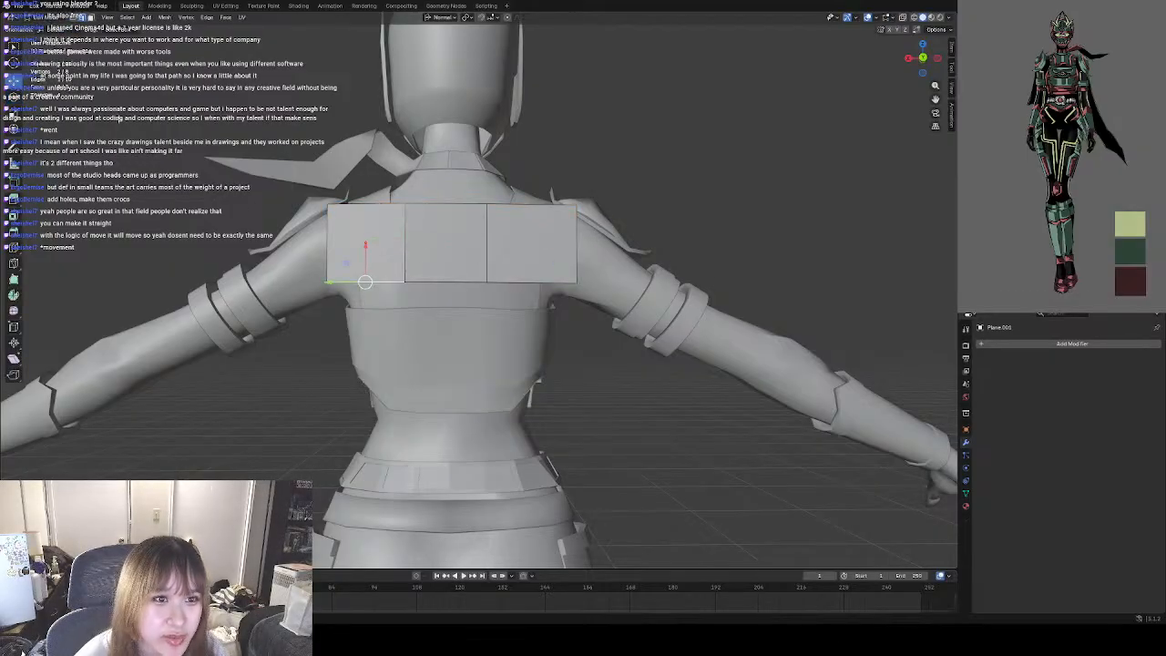
{"action": "left_click", "coordinate": [74, 19]}
{"action": "left_click", "coordinate": [327, 282]}
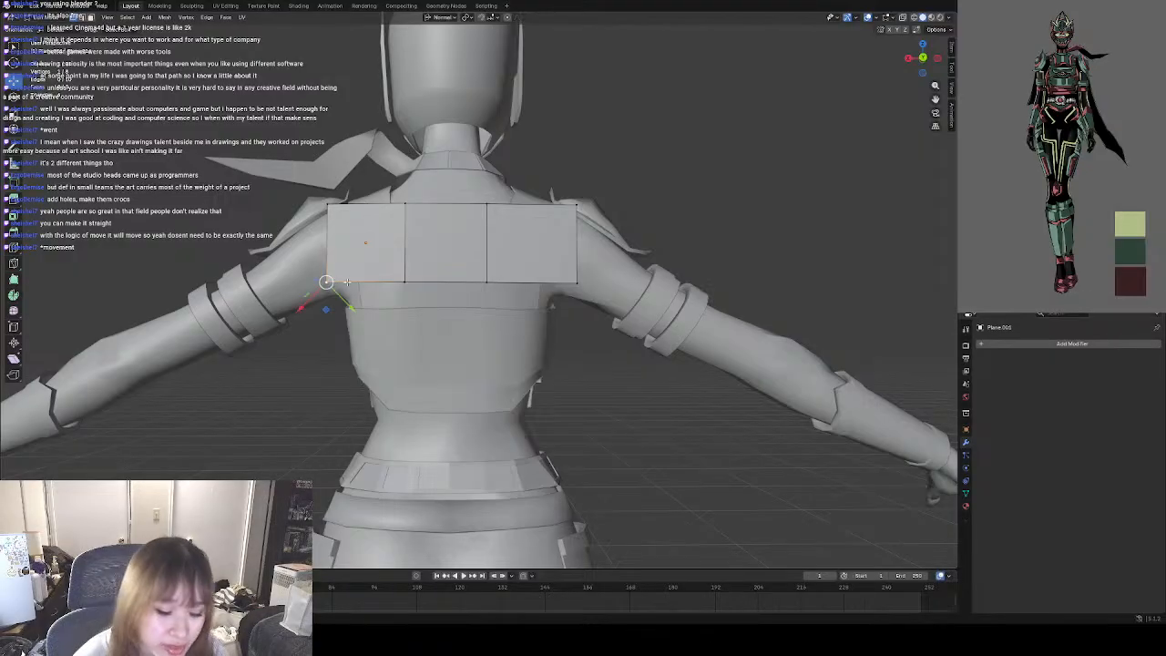
{"action": "left_click", "coordinate": [81, 19]}
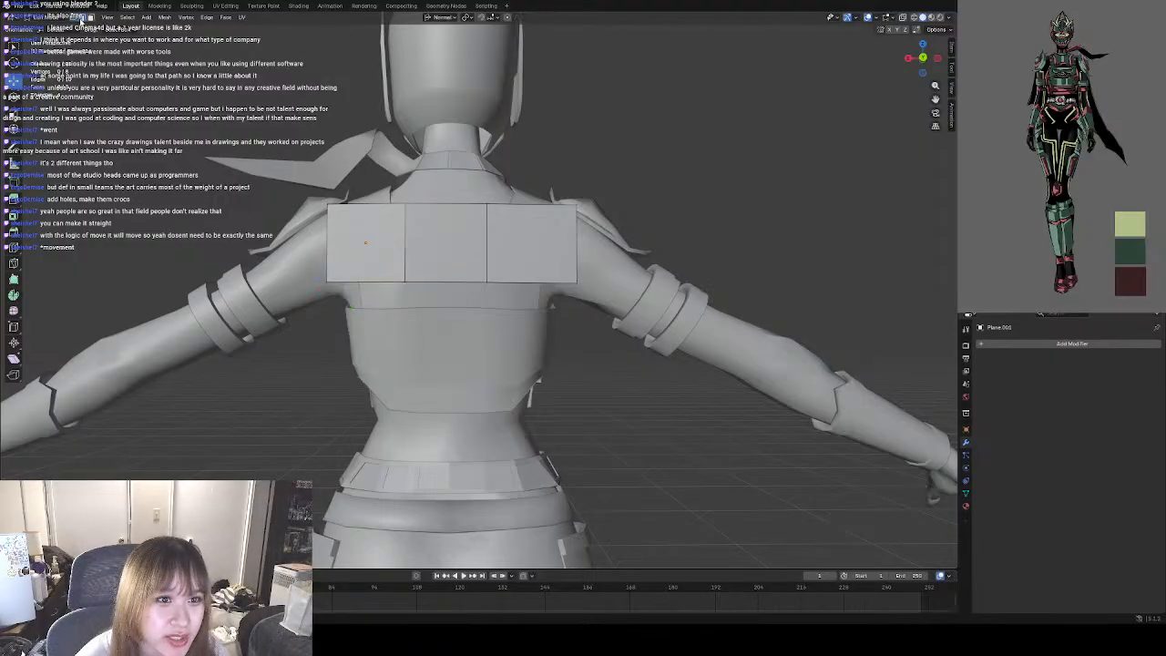
{"action": "left_click", "coordinate": [375, 281]}
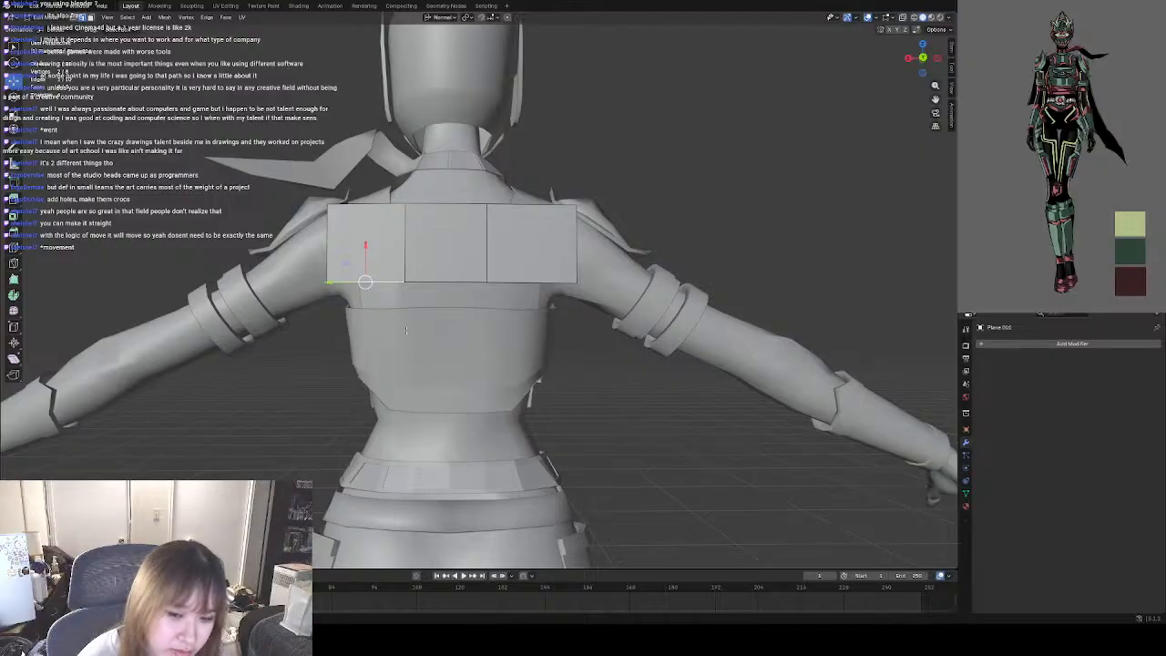
{"action": "key", "text": "e"}
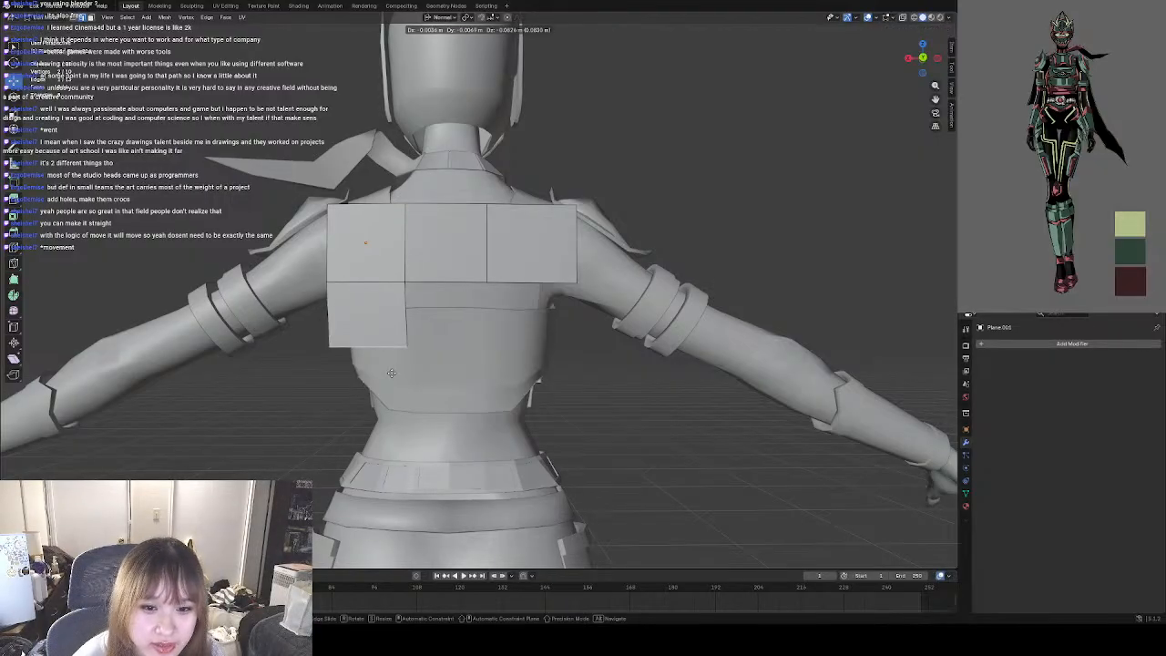
{"action": "left_click", "coordinate": [392, 375]}
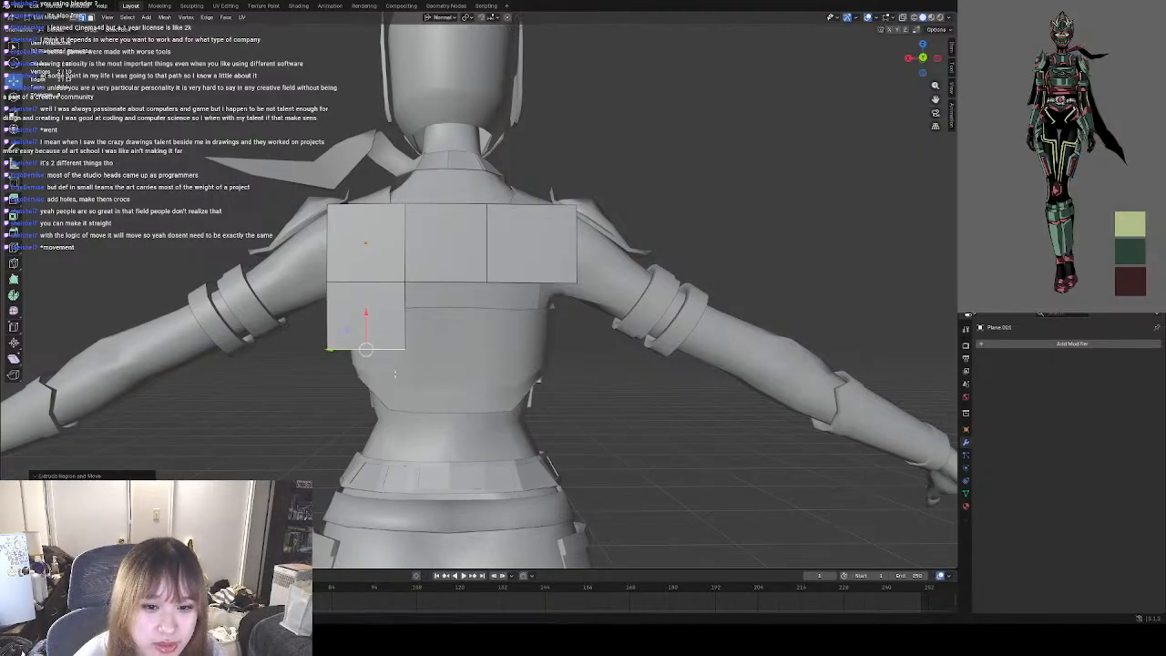
{"action": "key", "text": "ctrl+z"}
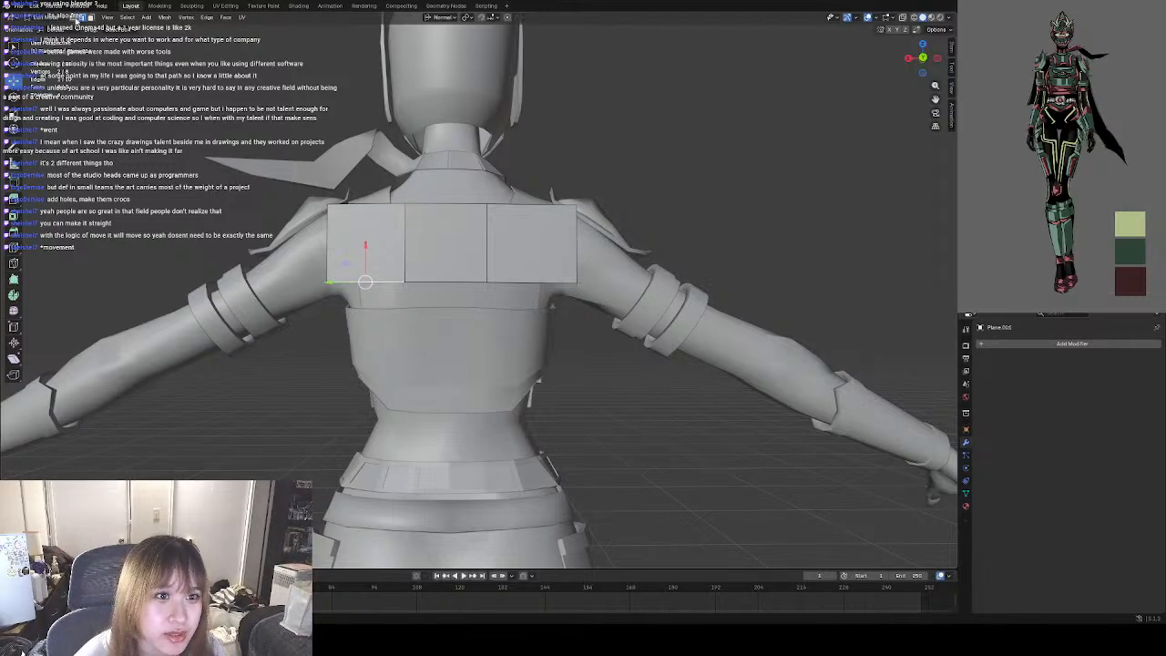
In Object Mode, scale the three-face plane down to about half its size and slide it outward over the left shoulder.
{"action": "left_click", "coordinate": [62, 18]}
{"action": "left_click", "coordinate": [49, 28]}
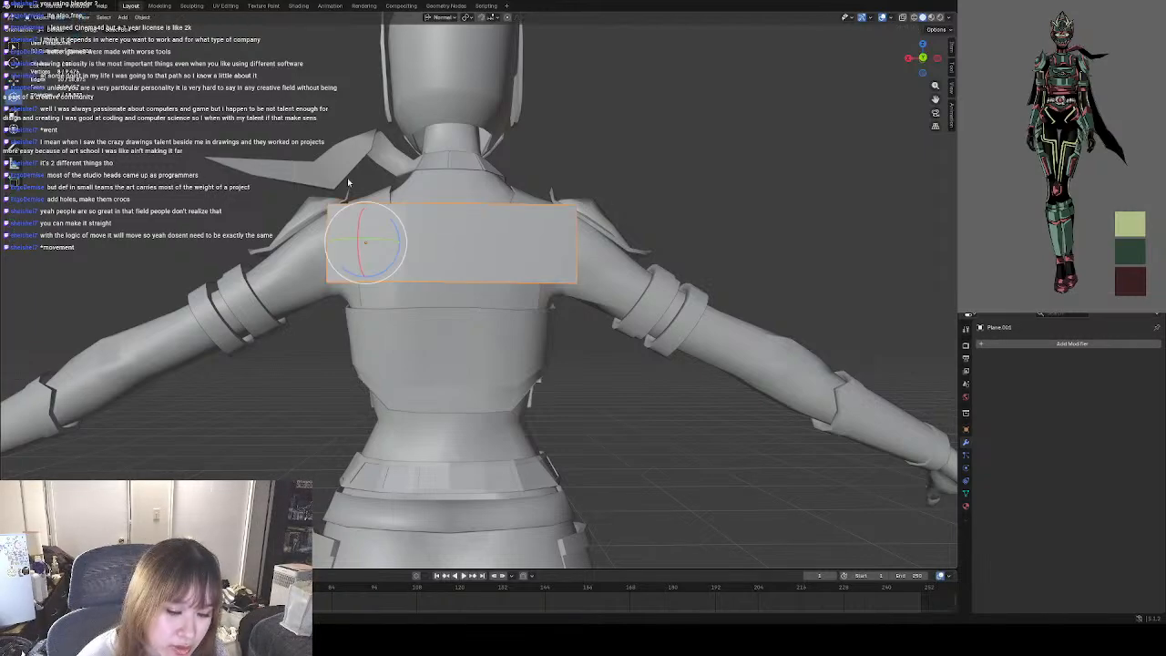
{"action": "left_click", "coordinate": [14, 116]}
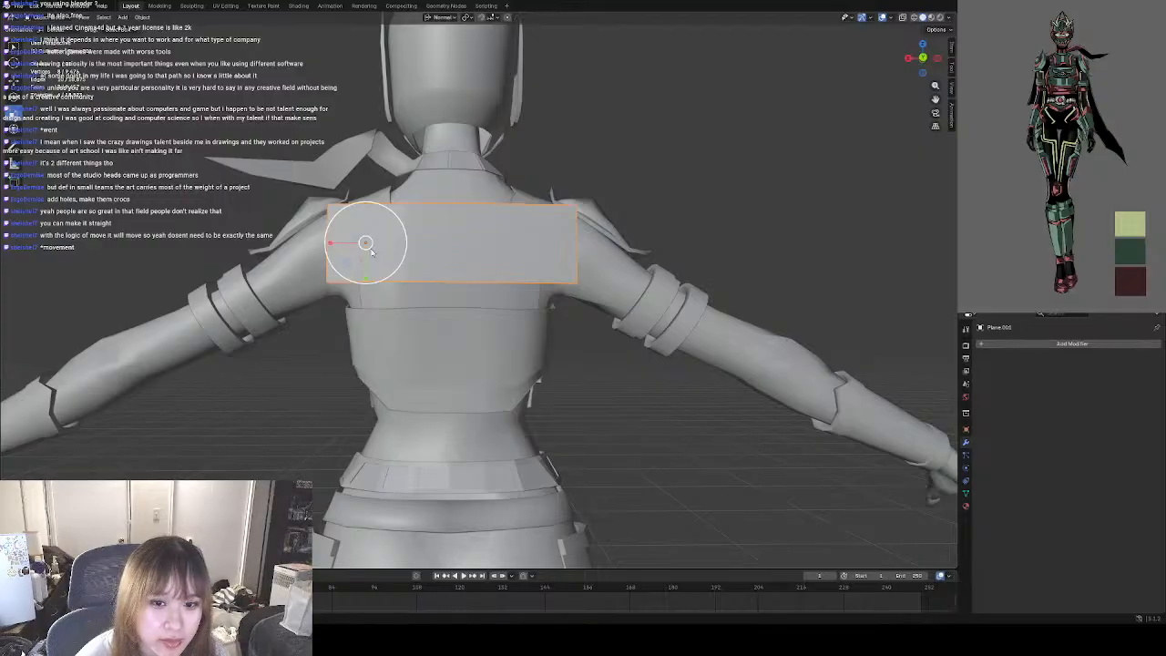
{"action": "mouse_move", "coordinate": [372, 252]}
{"action": "left_mouse_down"}
{"action": "mouse_move", "coordinate": [365, 242]}
{"action": "mouse_move", "coordinate": [379, 248]}
{"action": "left_mouse_up"}
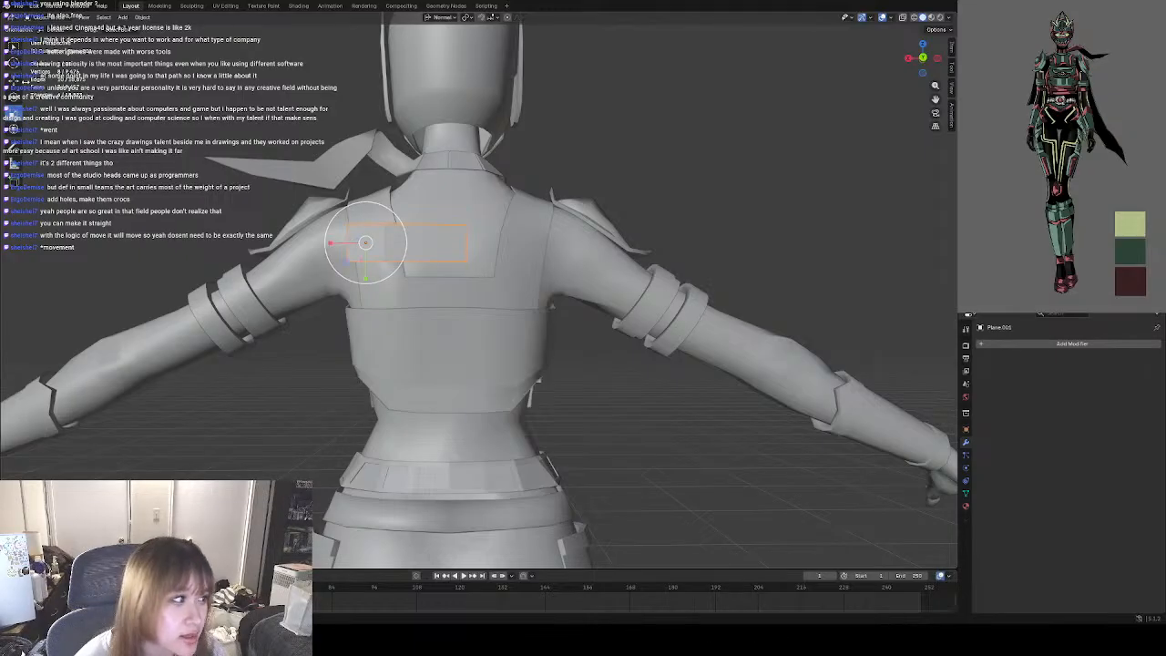
{"action": "left_click", "coordinate": [15, 84]}
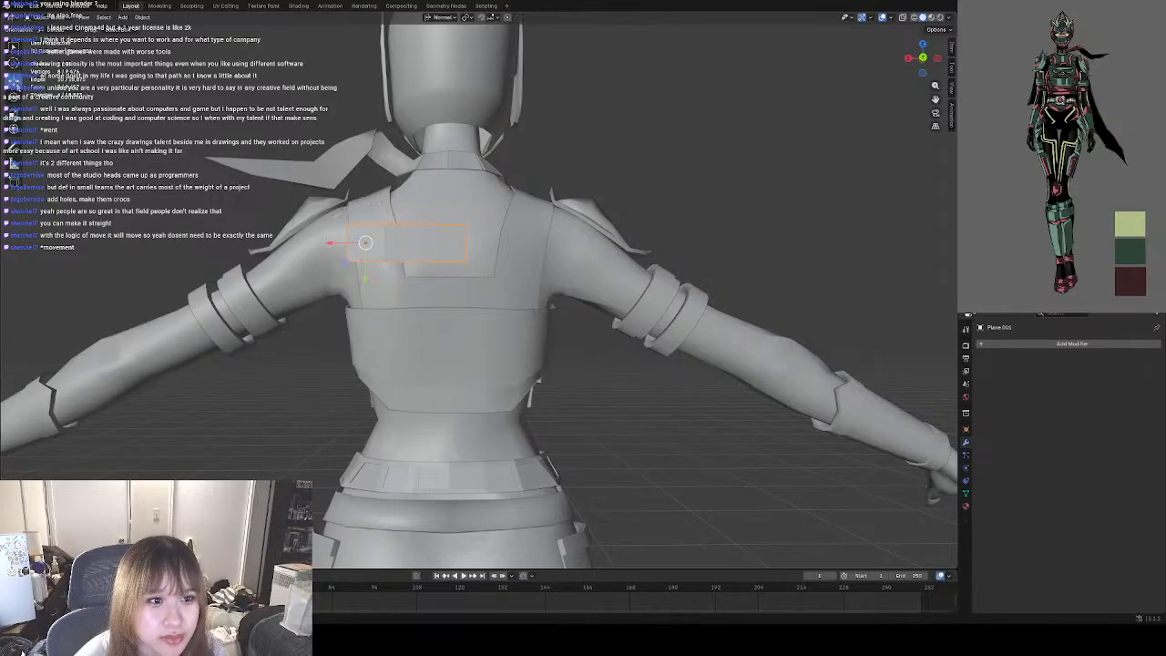
{"action": "left_click_drag", "start_coordinate": [331, 245], "coordinate": [292, 244]}
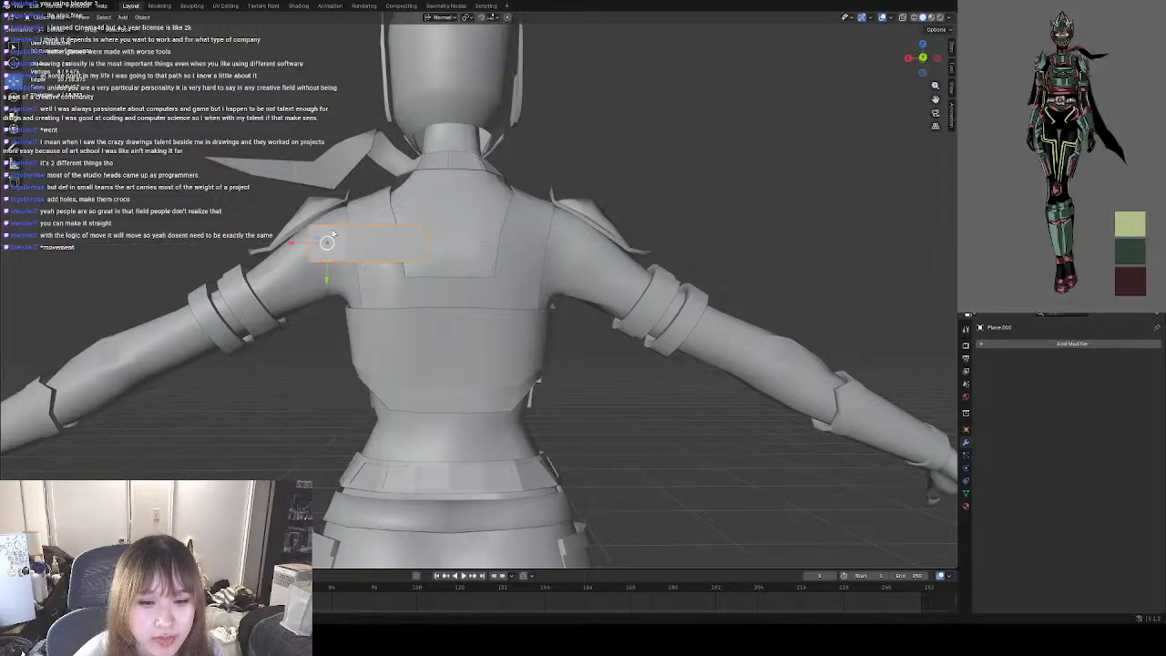
Reselect the small plane over the left shoulder and open it in Edit Mode from the back view.
{"action": "middle_click_drag", "start_coordinate": [433, 211], "coordinate": [551, 207]}
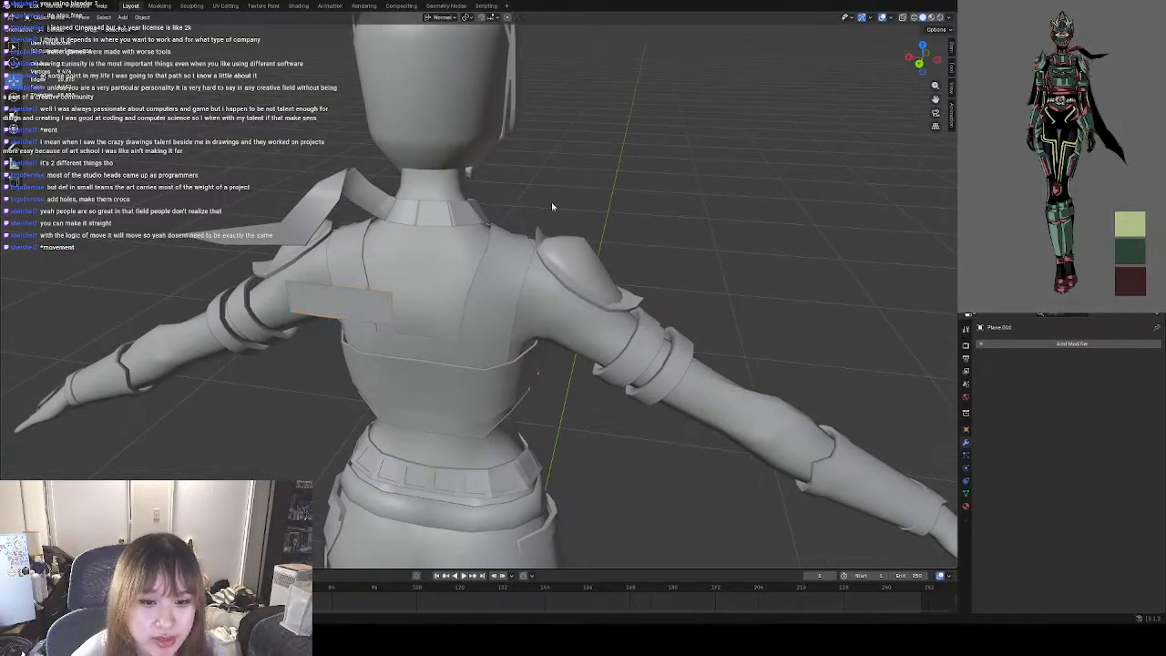
{"action": "left_click", "coordinate": [350, 295]}
{"action": "key", "text": "ctrl+KP_1"}
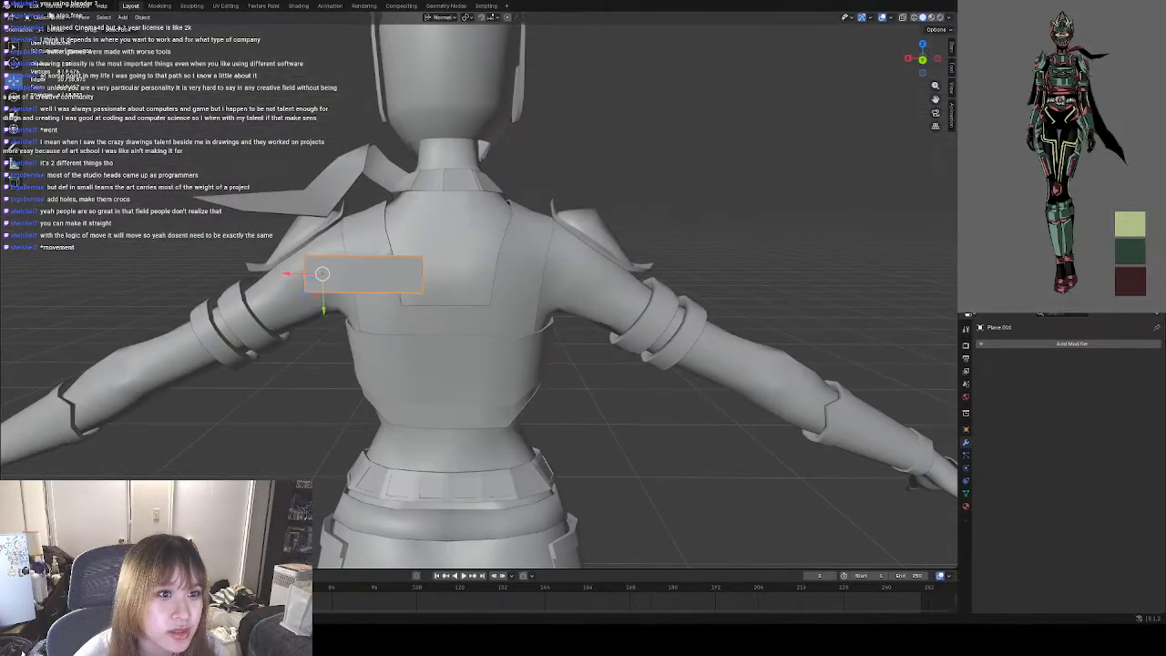
{"action": "left_click", "coordinate": [51, 18]}
{"action": "left_click", "coordinate": [46, 37]}
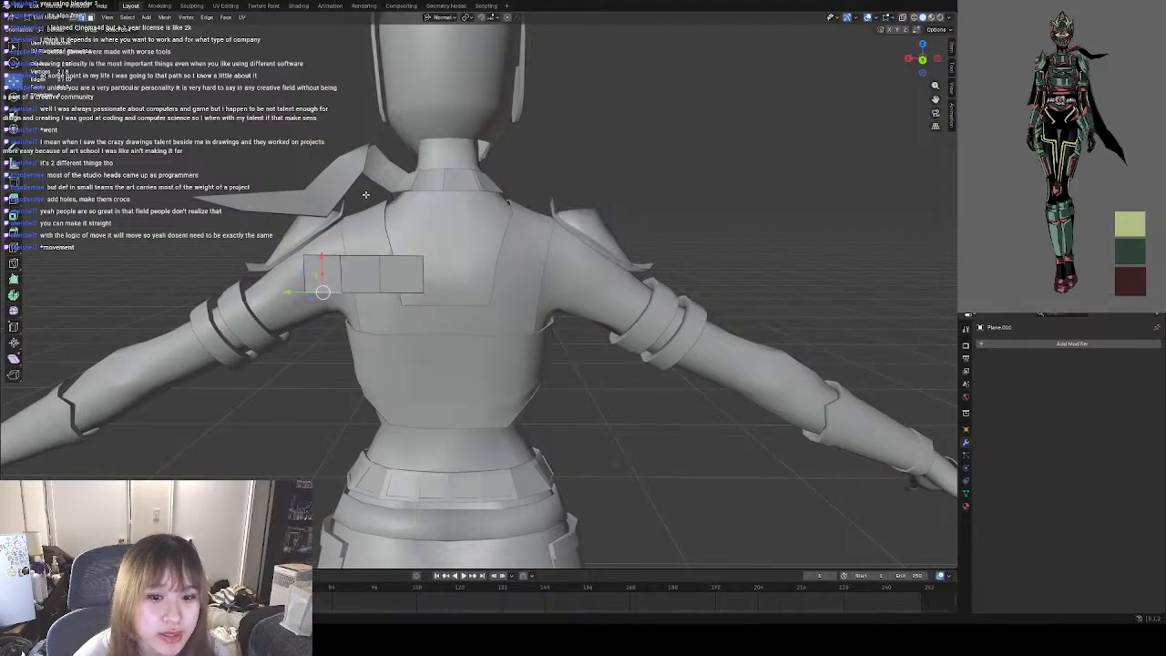
Extrude the plane's inner vertical edge three times across the back to the right shoulder, forming a six-face strip.
{"action": "left_click", "coordinate": [422, 270]}
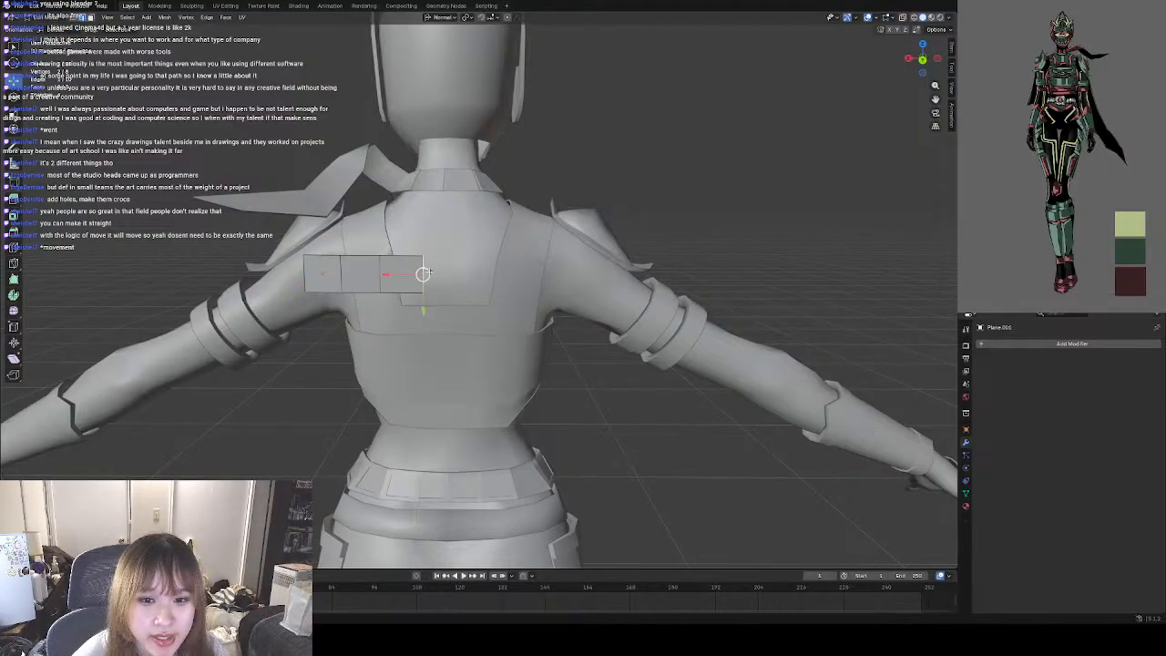
{"action": "middle_click_drag", "start_coordinate": [422, 270], "coordinate": [433, 261]}
{"action": "key", "text": "e"}
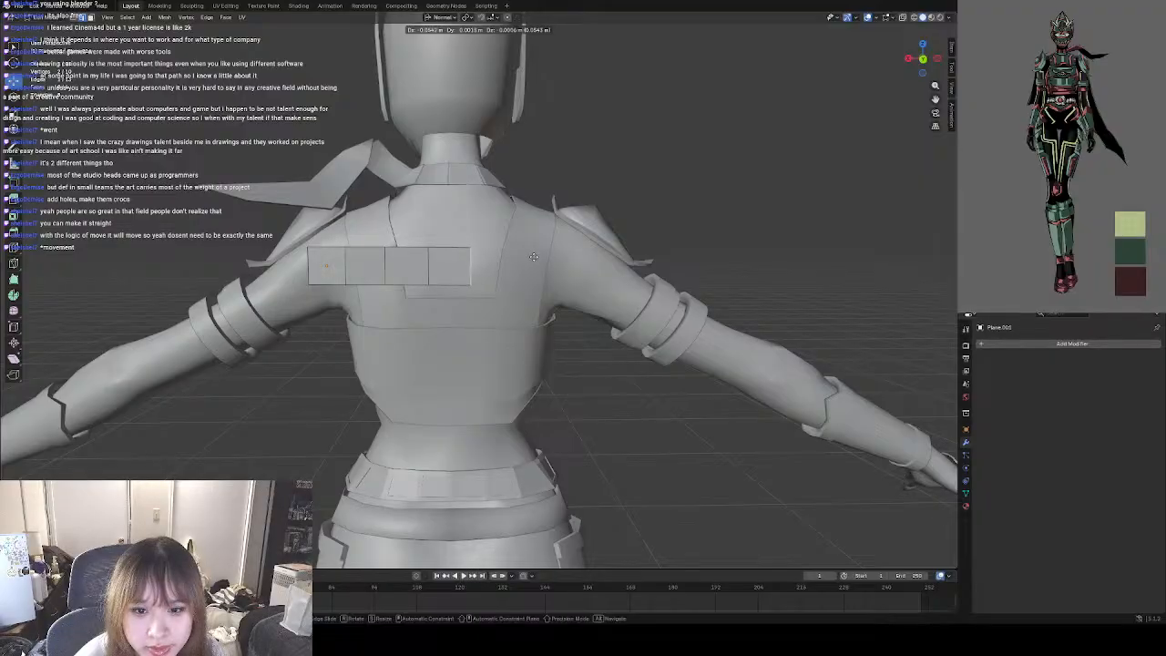
{"action": "left_click", "coordinate": [538, 257]}
{"action": "key", "text": "e"}
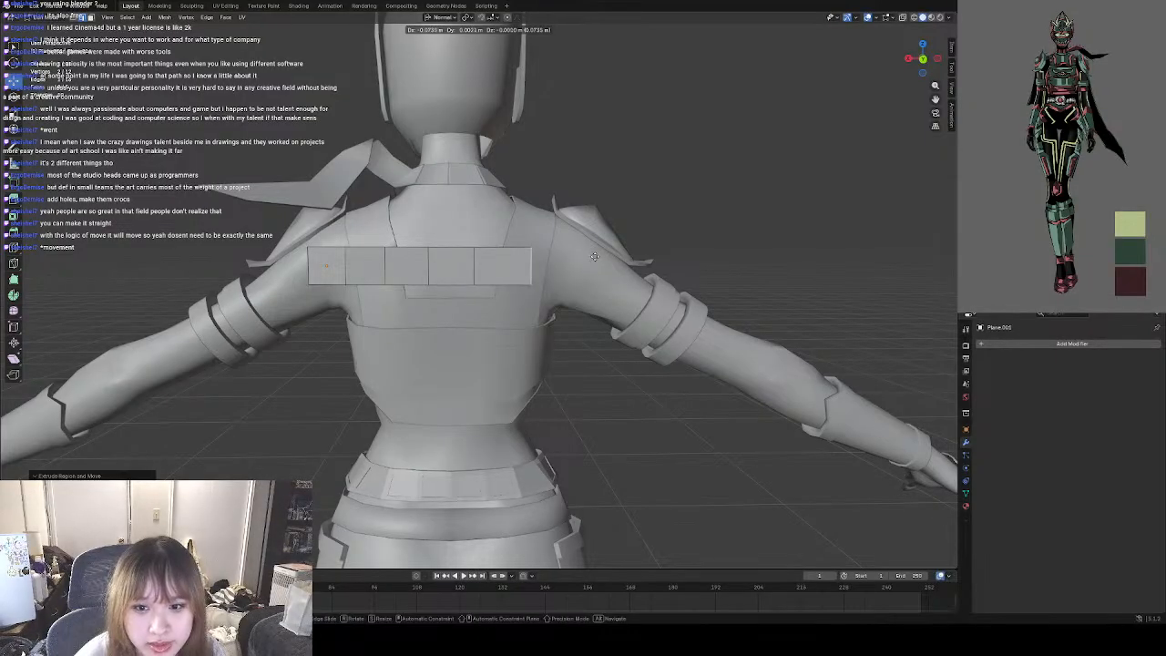
{"action": "left_click", "coordinate": [643, 260]}
{"action": "left_click", "coordinate": [702, 260]}
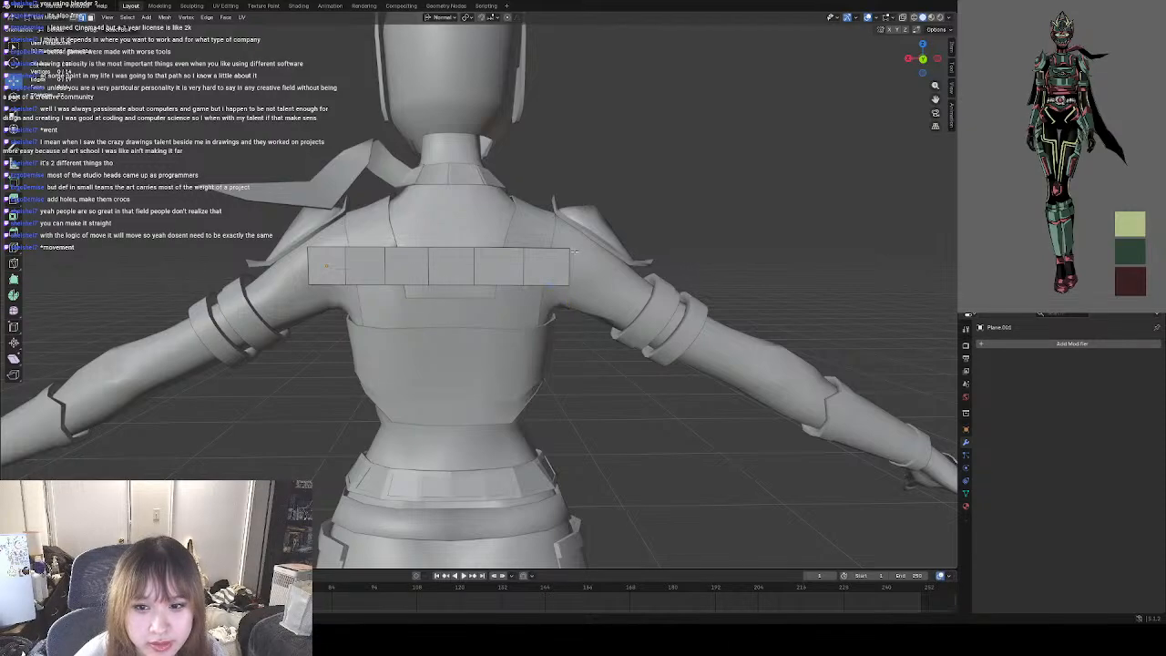
{"action": "mouse_move", "coordinate": [574, 255]}
{"action": "middle_mouse_down"}
{"action": "mouse_move", "coordinate": [531, 251]}
{"action": "mouse_move", "coordinate": [571, 251]}
{"action": "middle_mouse_up"}
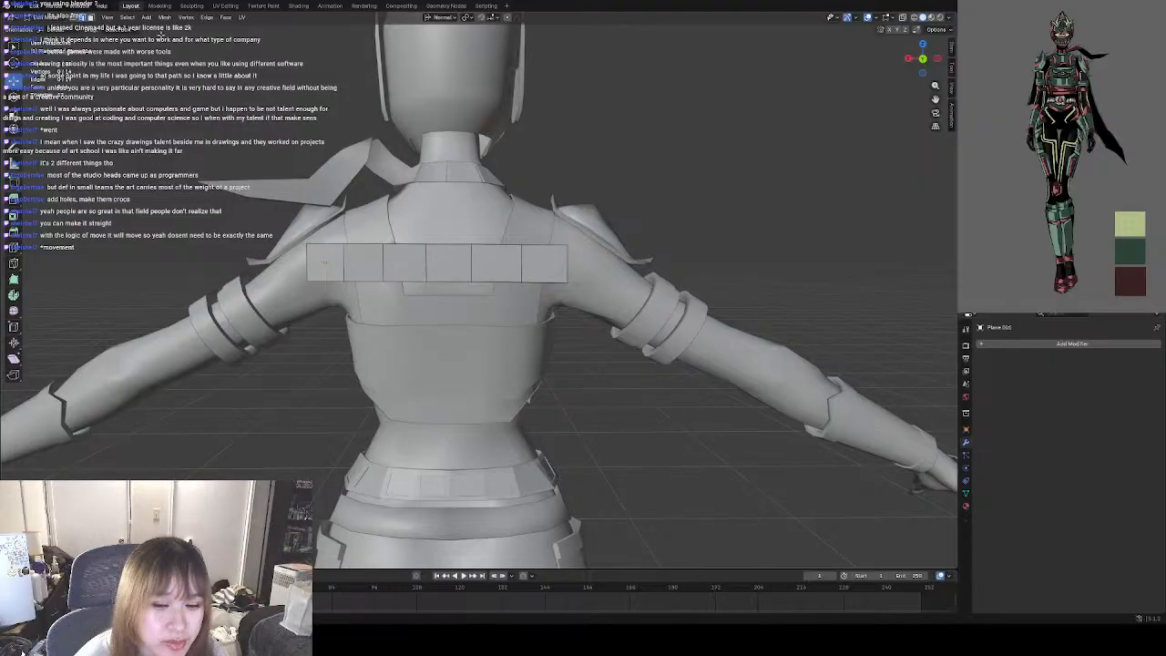
Extrude the strip's end edge once more past the right shoulder to form a seventh face.
{"action": "middle_click_drag", "start_coordinate": [503, 209], "coordinate": [532, 206], "text": "shift"}
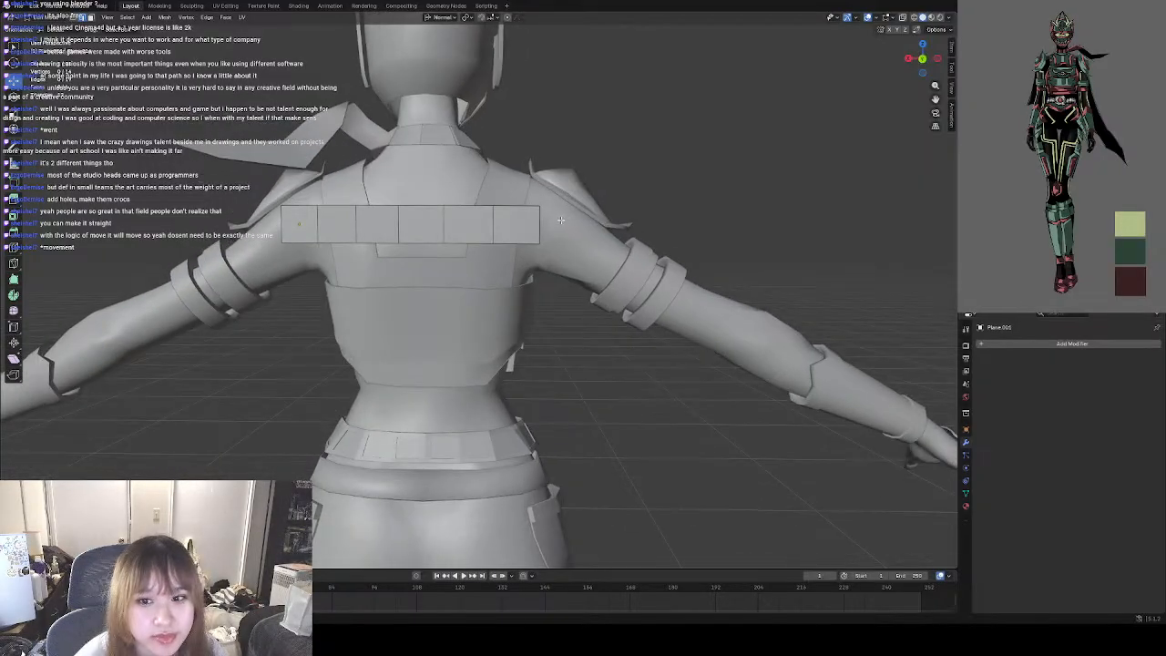
{"action": "key", "text": "e"}
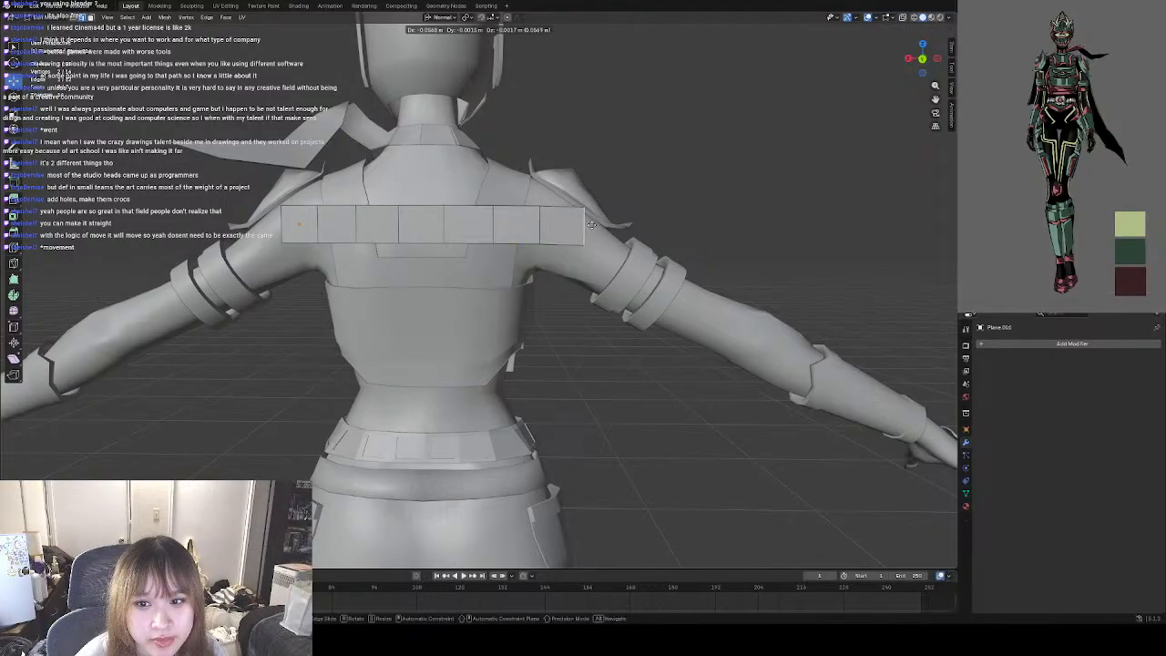
{"action": "left_click", "coordinate": [593, 225]}
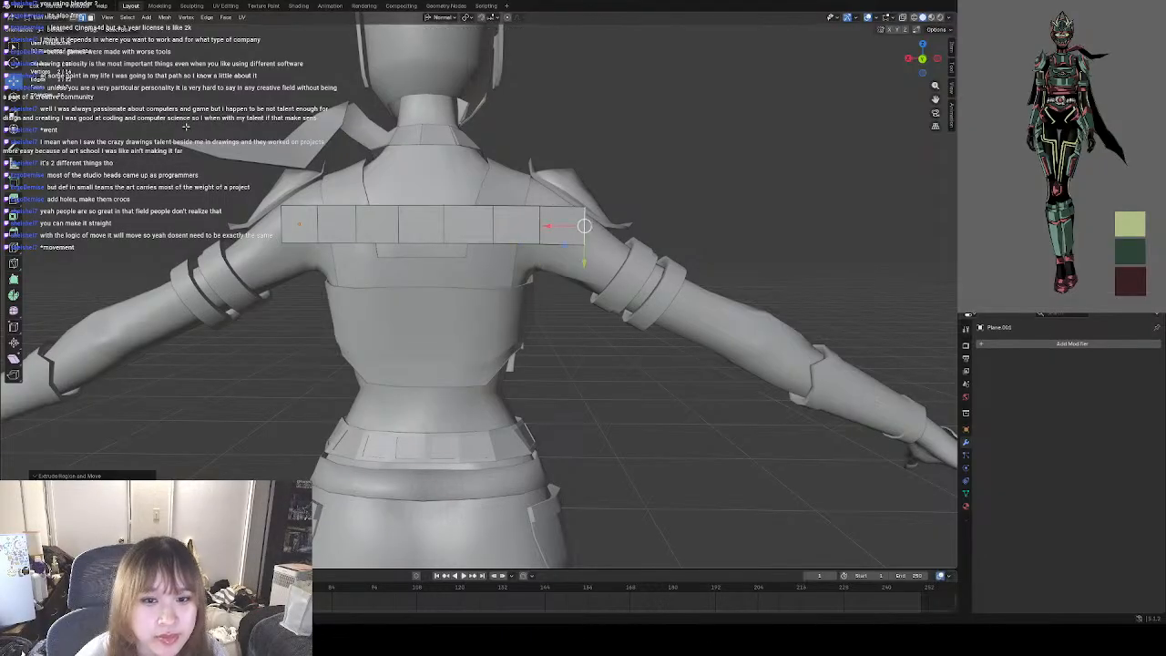
{"action": "left_click", "coordinate": [629, 123]}
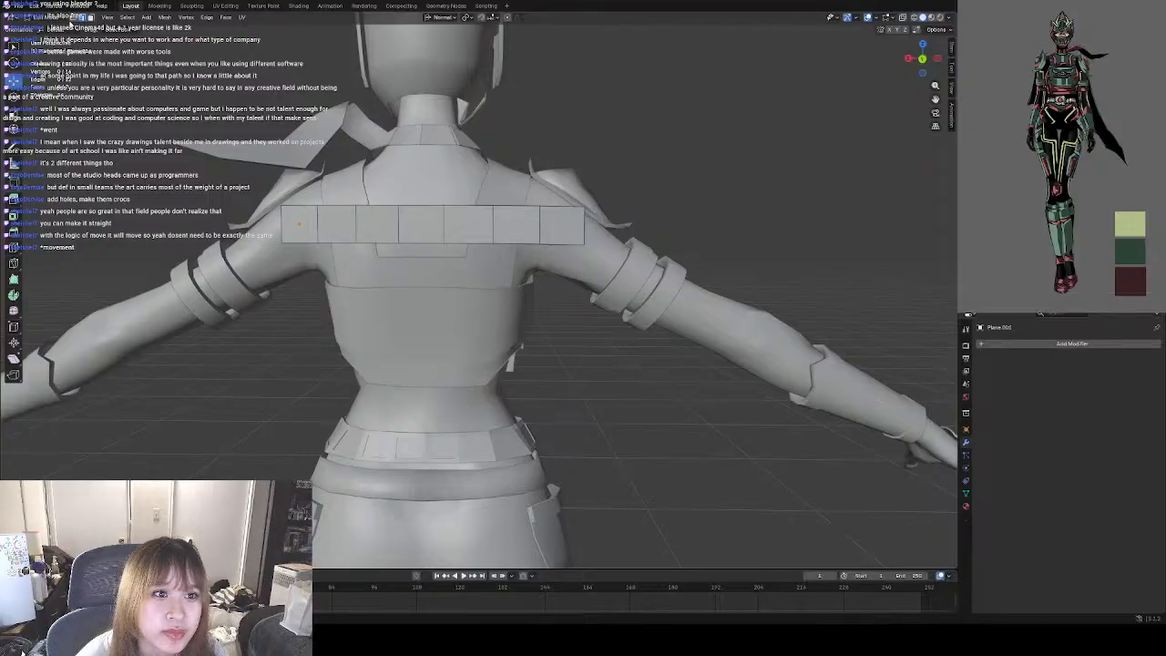
In Object Mode, slide the seven-face strip slightly toward the left shoulder to centre it across the back.
{"action": "left_click", "coordinate": [57, 18]}
{"action": "left_click", "coordinate": [56, 29]}
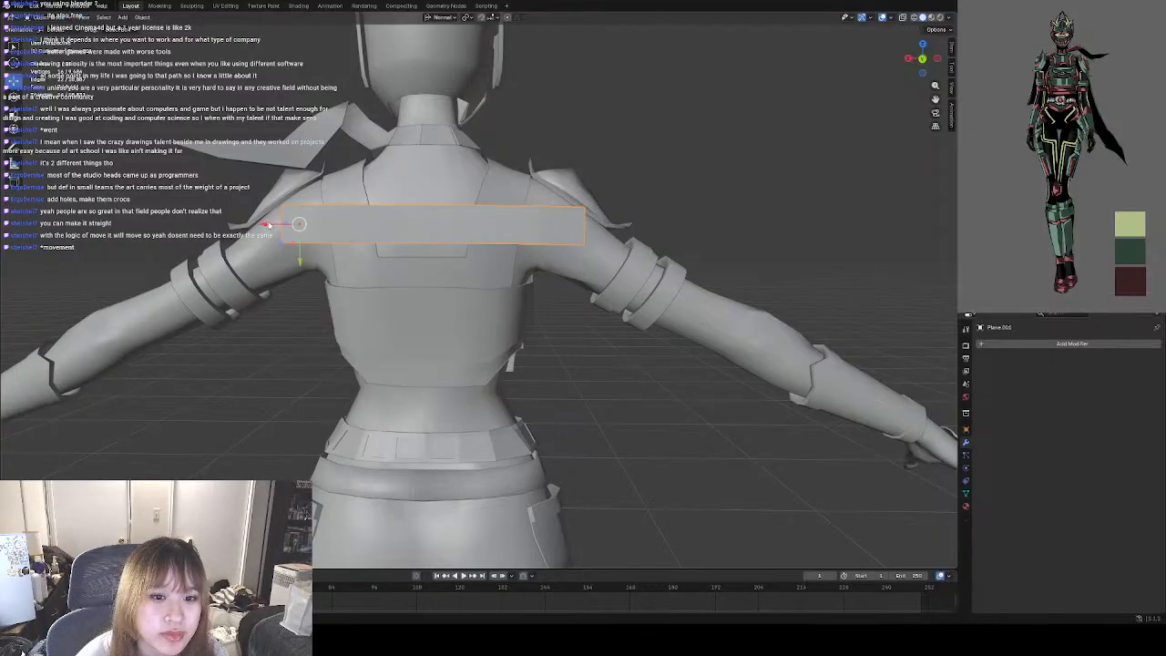
{"action": "left_click_drag", "start_coordinate": [268, 224], "coordinate": [253, 224]}
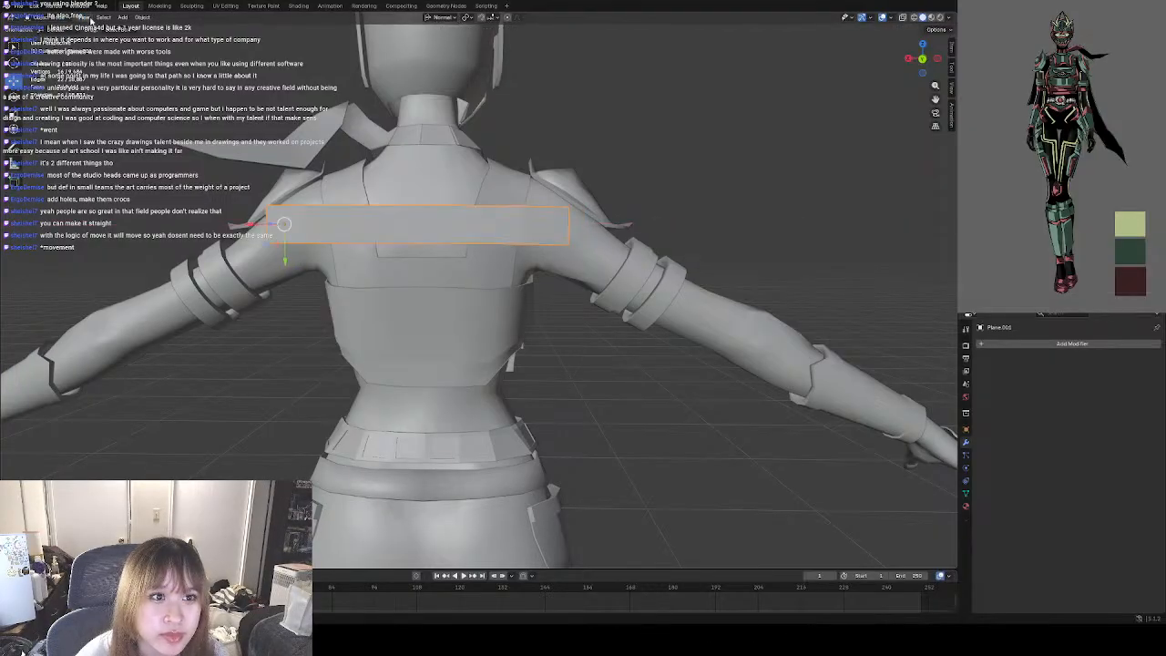
In Edit Mode, extrude the strip's seven lower edges down the back four times to the waist, forming a five-row grid.
{"action": "left_click", "coordinate": [108, 19]}
{"action": "left_click", "coordinate": [45, 20]}
{"action": "left_click", "coordinate": [53, 29]}
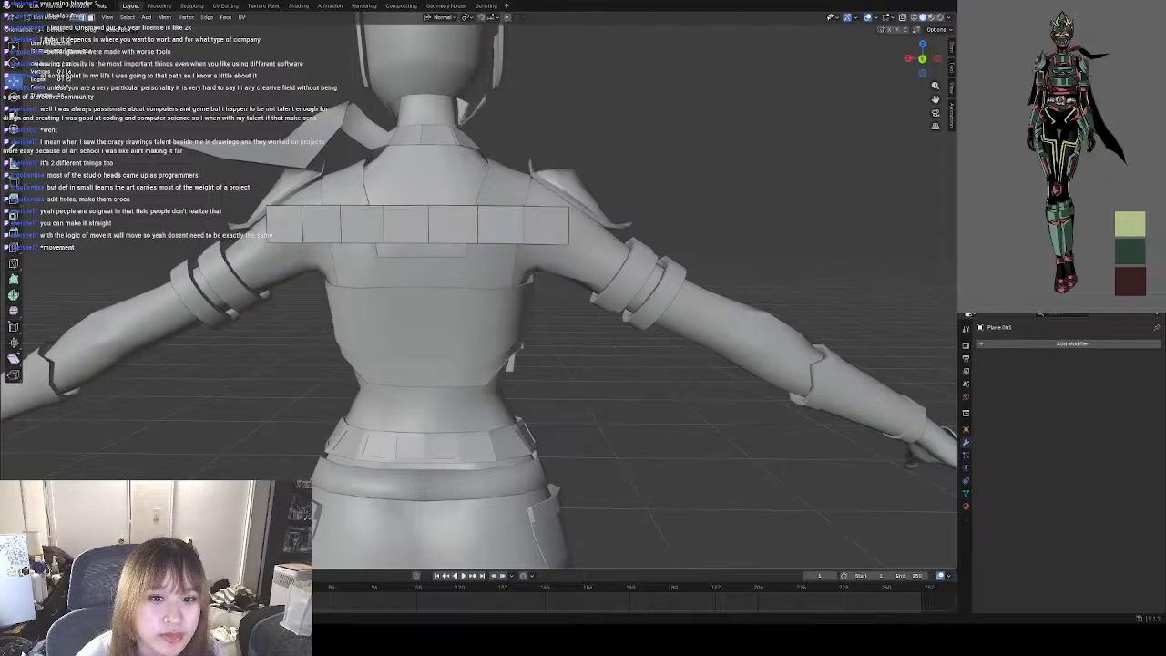
{"action": "left_click", "coordinate": [322, 242], "text": "shift"}
{"action": "left_click", "coordinate": [362, 243], "text": "shift"}
{"action": "left_click", "coordinate": [407, 243], "text": "shift"}
{"action": "left_click", "coordinate": [453, 244], "text": "shift"}
{"action": "left_click", "coordinate": [501, 245], "text": "shift"}
{"action": "left_click", "coordinate": [523, 245], "text": "shift"}
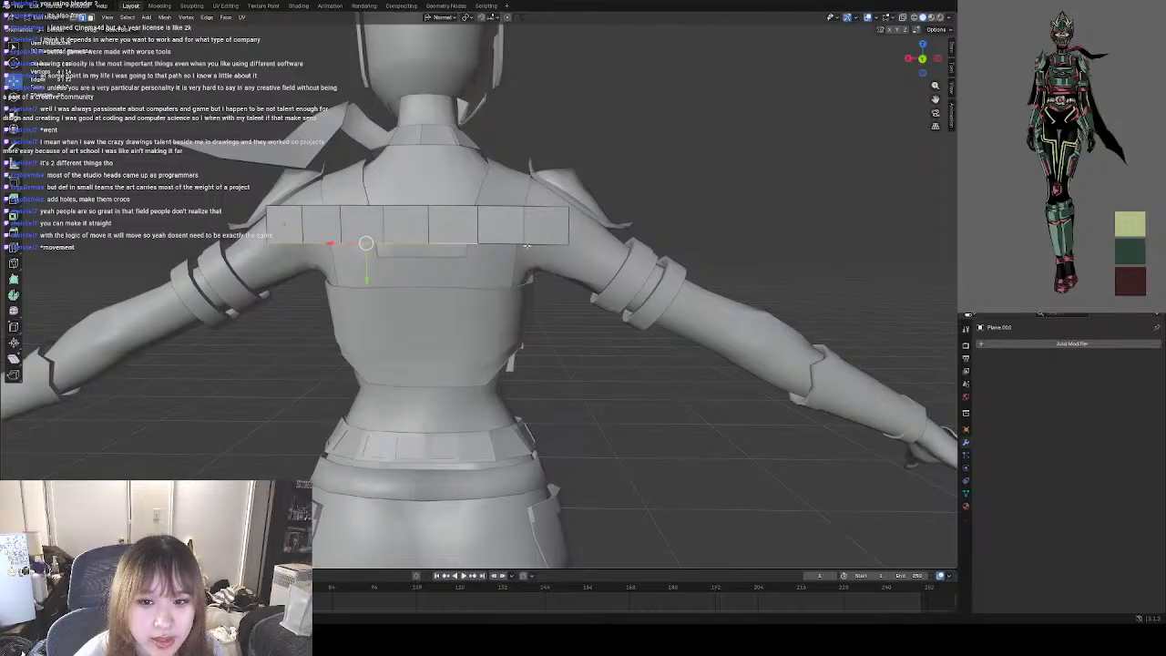
{"action": "left_click", "coordinate": [512, 244], "text": "shift"}
{"action": "left_click", "coordinate": [548, 242], "text": "shift"}
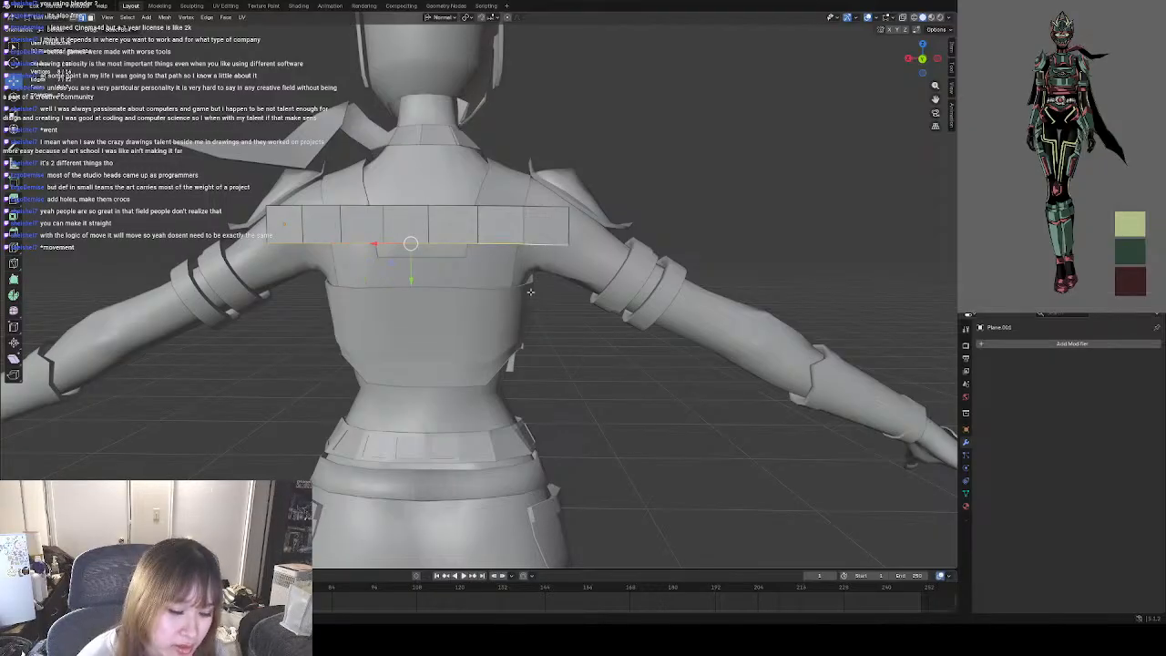
{"action": "key", "text": "e"}
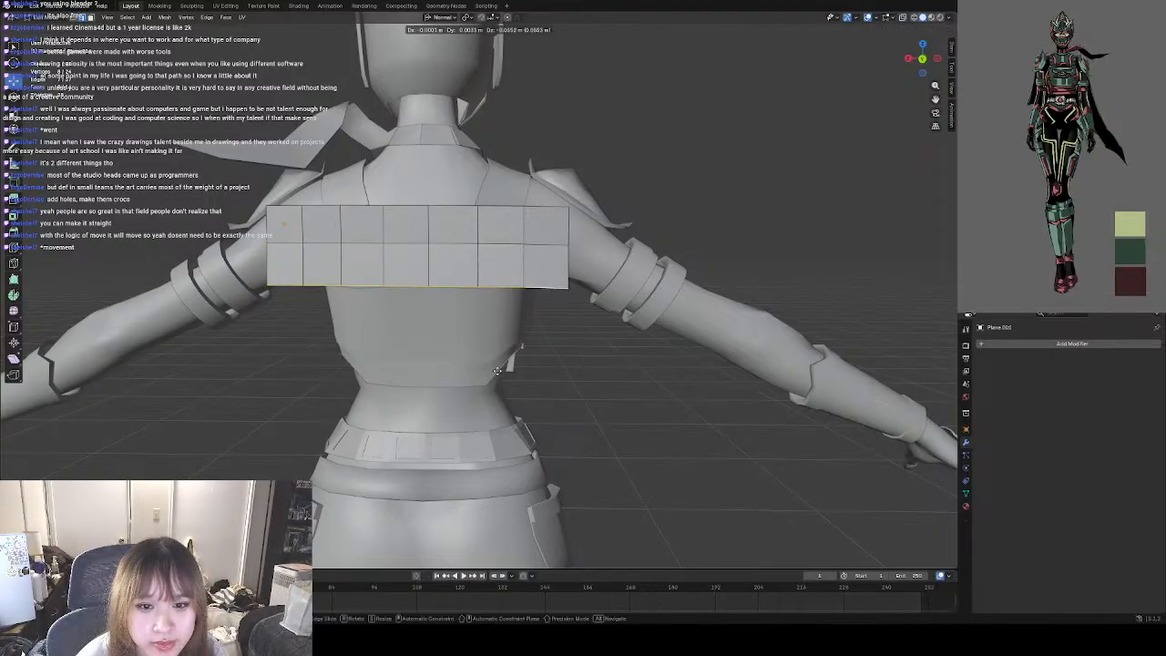
{"action": "left_click", "coordinate": [496, 464]}
{"action": "key", "text": "e"}
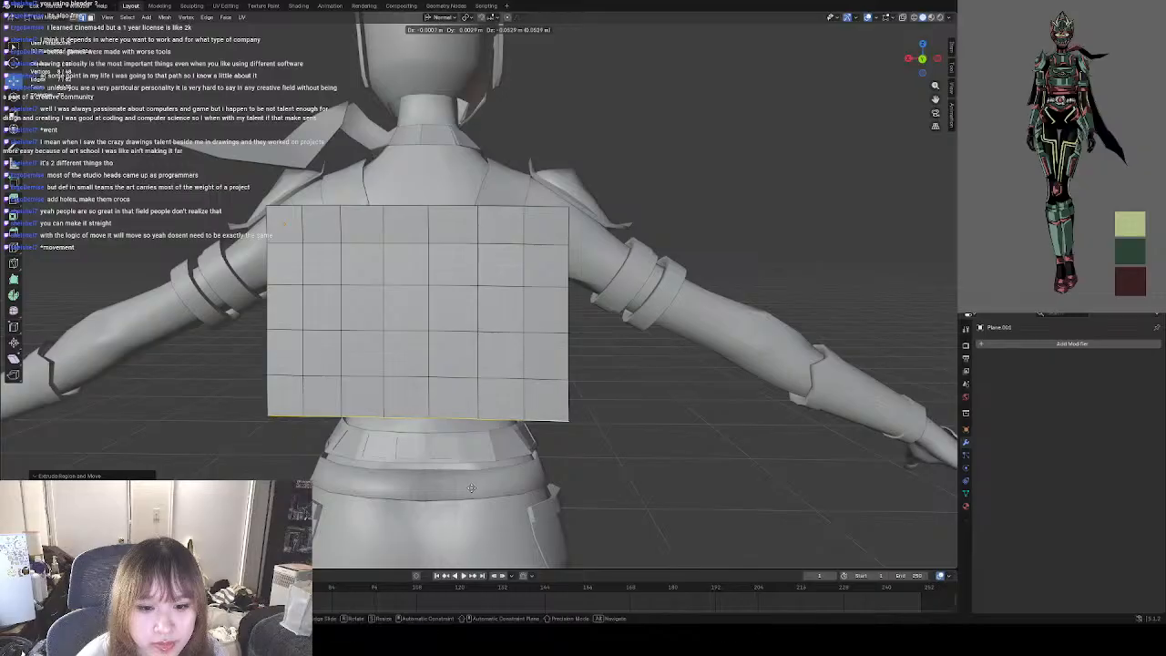
{"action": "left_click", "coordinate": [472, 489]}
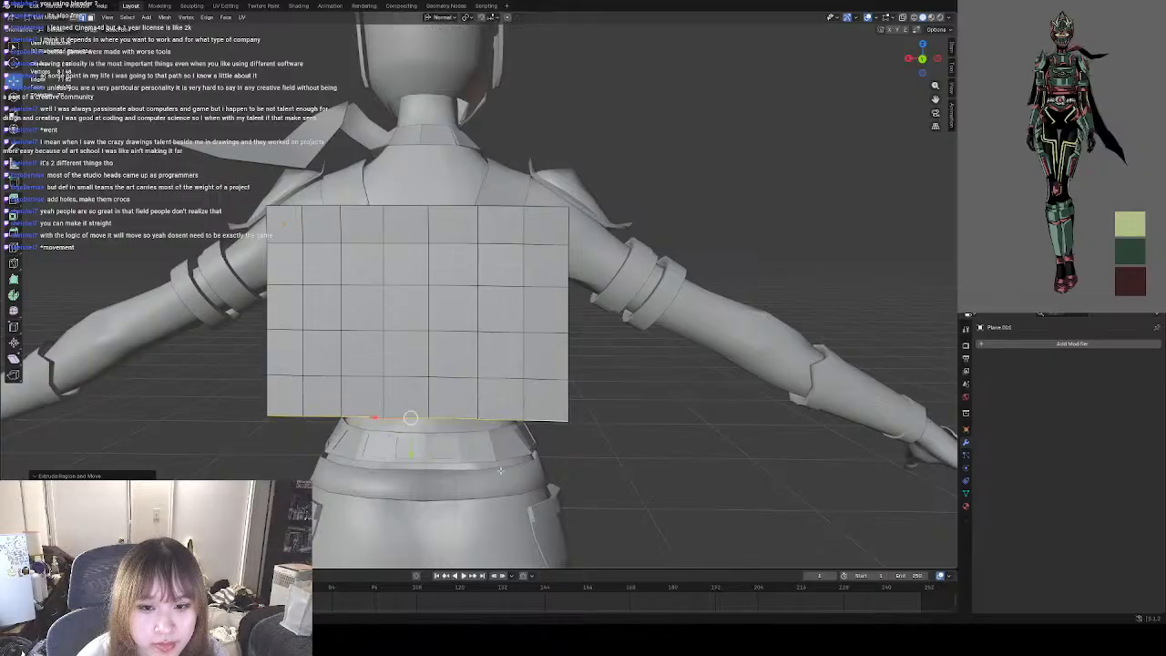
{"action": "left_click", "coordinate": [615, 400]}
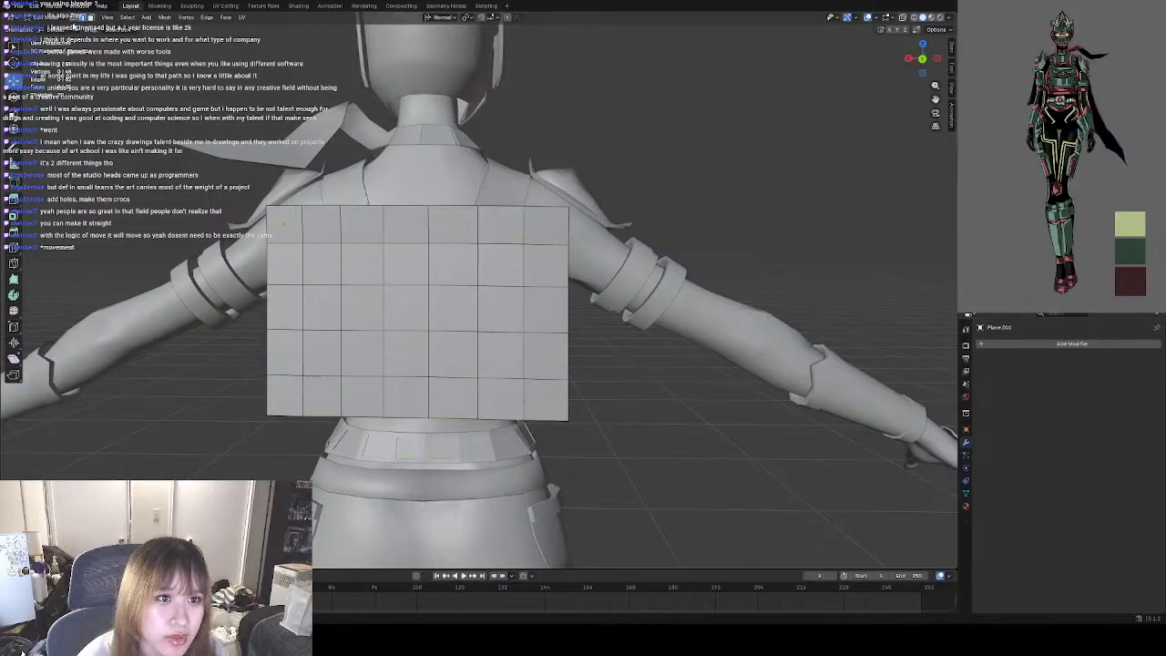
From the front view, try to pull the grid's two lower vertices on the character's left side outward and down beneath the arm.
{"action": "middle_click_drag", "start_coordinate": [519, 339], "coordinate": [403, 320]}
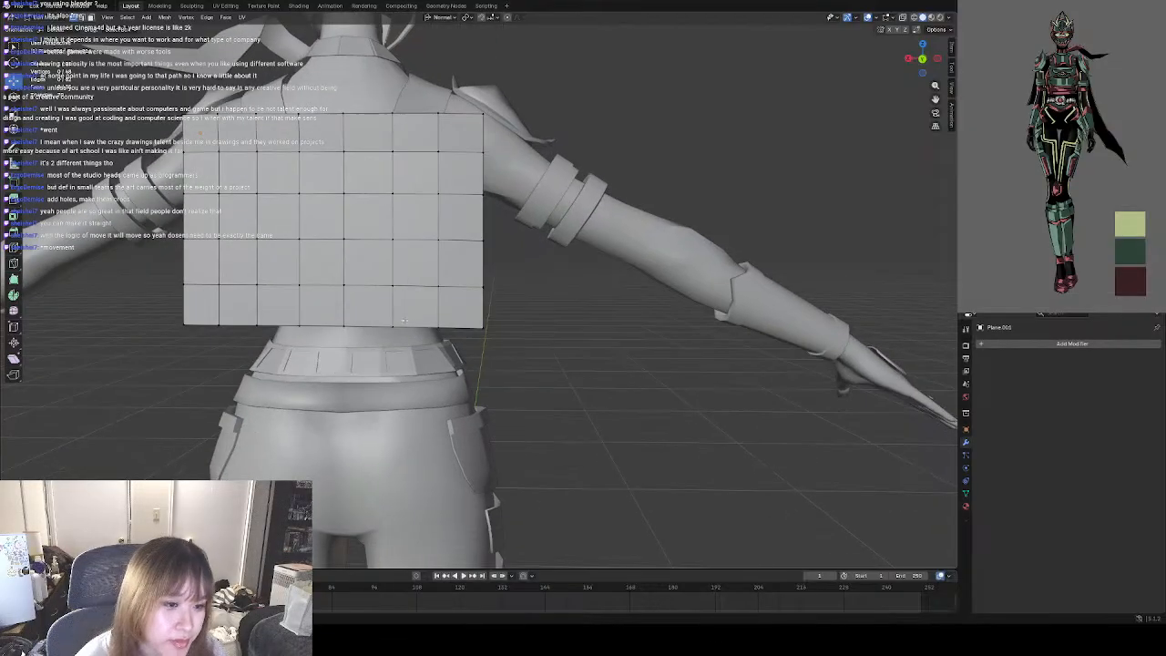
{"action": "mouse_move", "coordinate": [552, 317]}
{"action": "middle_mouse_down"}
{"action": "mouse_move", "coordinate": [481, 321]}
{"action": "mouse_move", "coordinate": [512, 337]}
{"action": "mouse_move", "coordinate": [538, 314]}
{"action": "middle_mouse_up"}
{"action": "scroll", "coordinate": [420, 333], "scroll_direction": "down", "scroll_amount": 2}
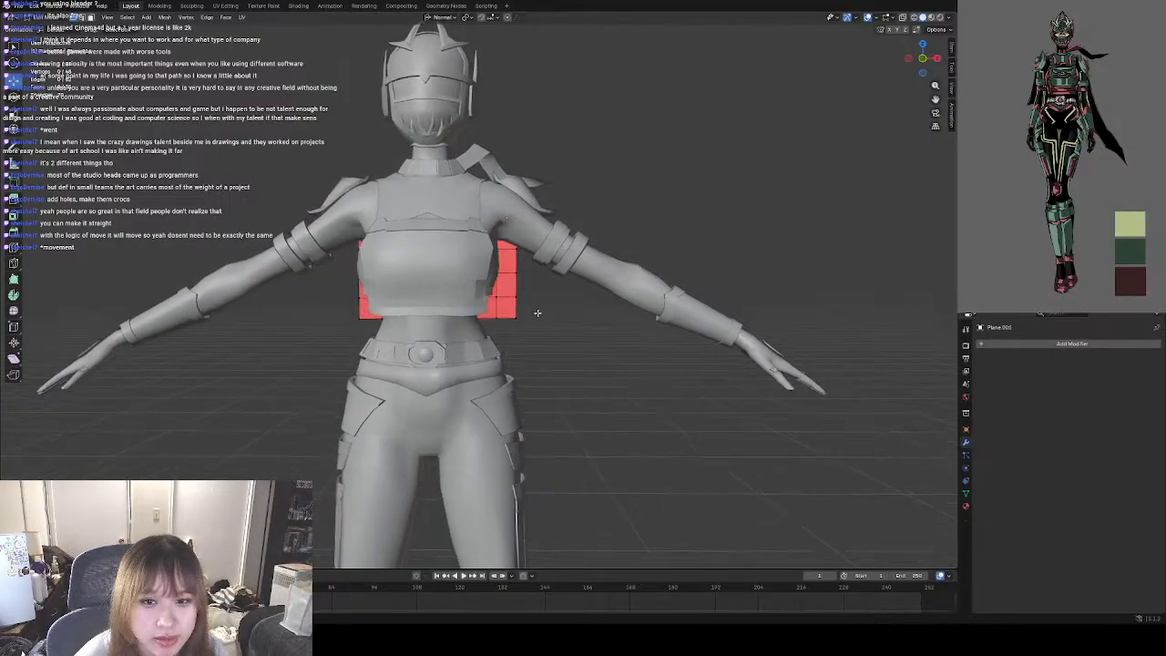
{"action": "left_click", "coordinate": [921, 71]}
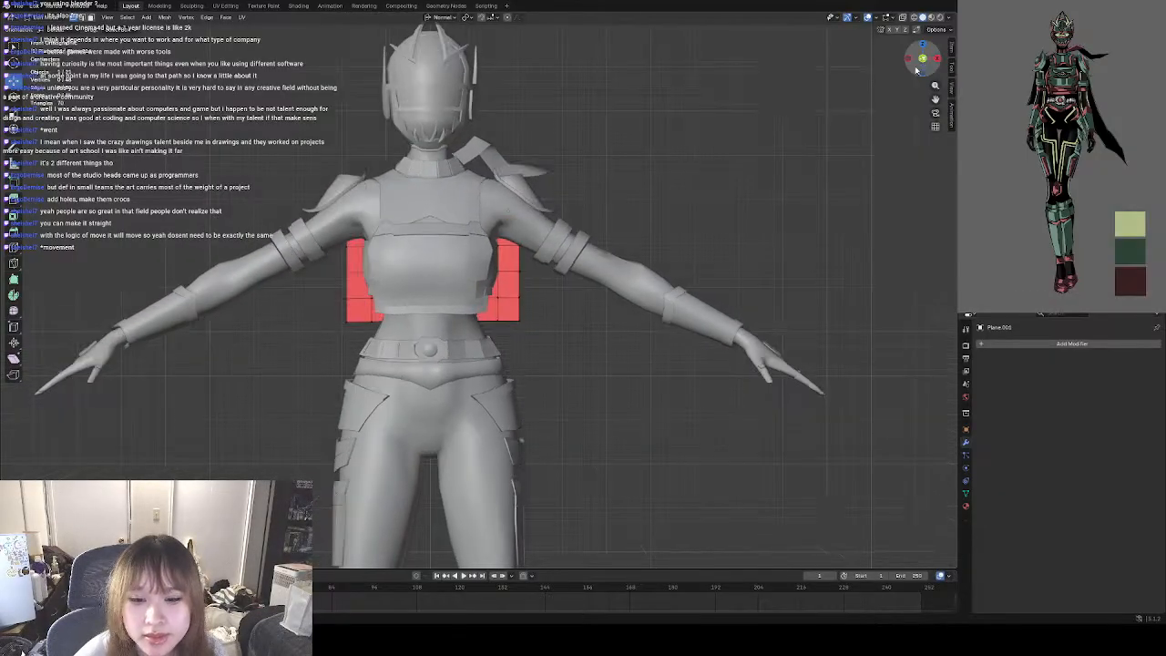
{"action": "left_click_drag", "start_coordinate": [518, 321], "coordinate": [605, 377]}
{"action": "left_click", "coordinate": [498, 321]}
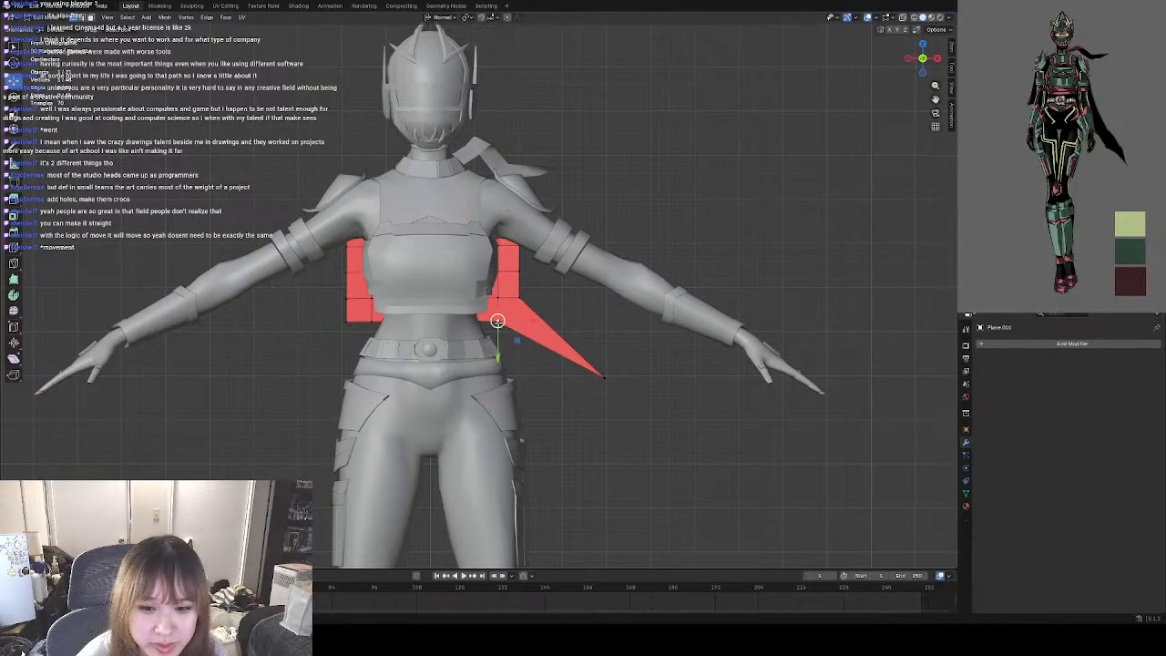
{"action": "left_click_drag", "start_coordinate": [498, 320], "coordinate": [619, 381]}
{"action": "left_click", "coordinate": [606, 378]}
{"action": "left_click", "coordinate": [554, 360]}
{"action": "left_click", "coordinate": [605, 377]}
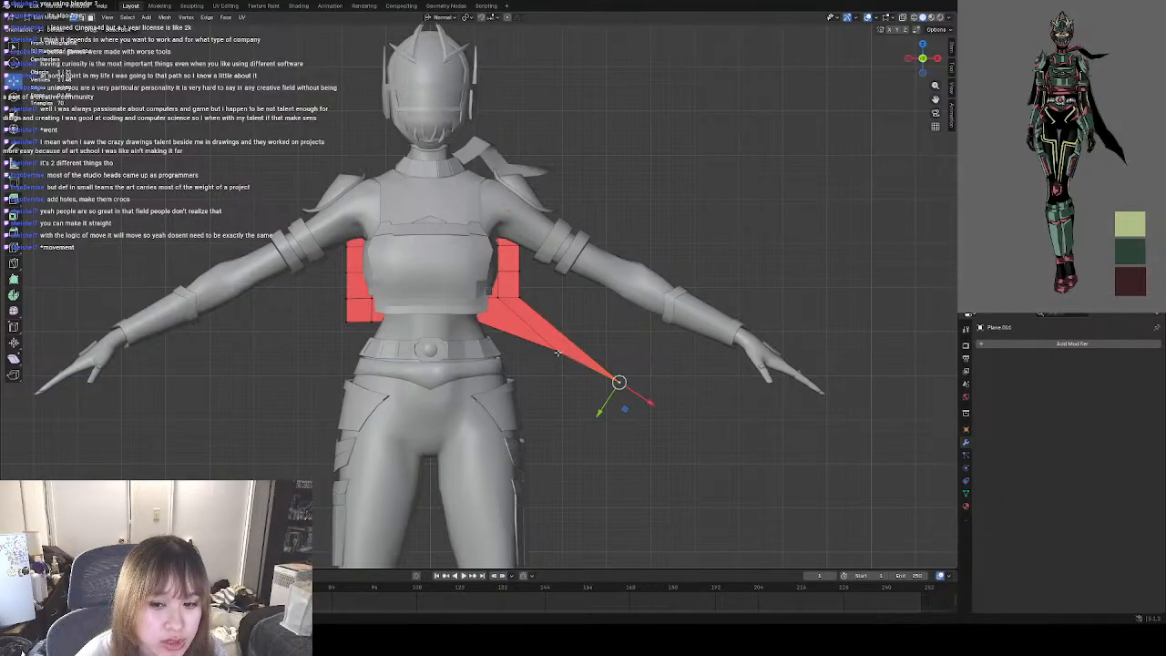
Undo both vertex moves on the grid's lower corner and return to the back view.
{"action": "key", "text": "ctrl+z"}
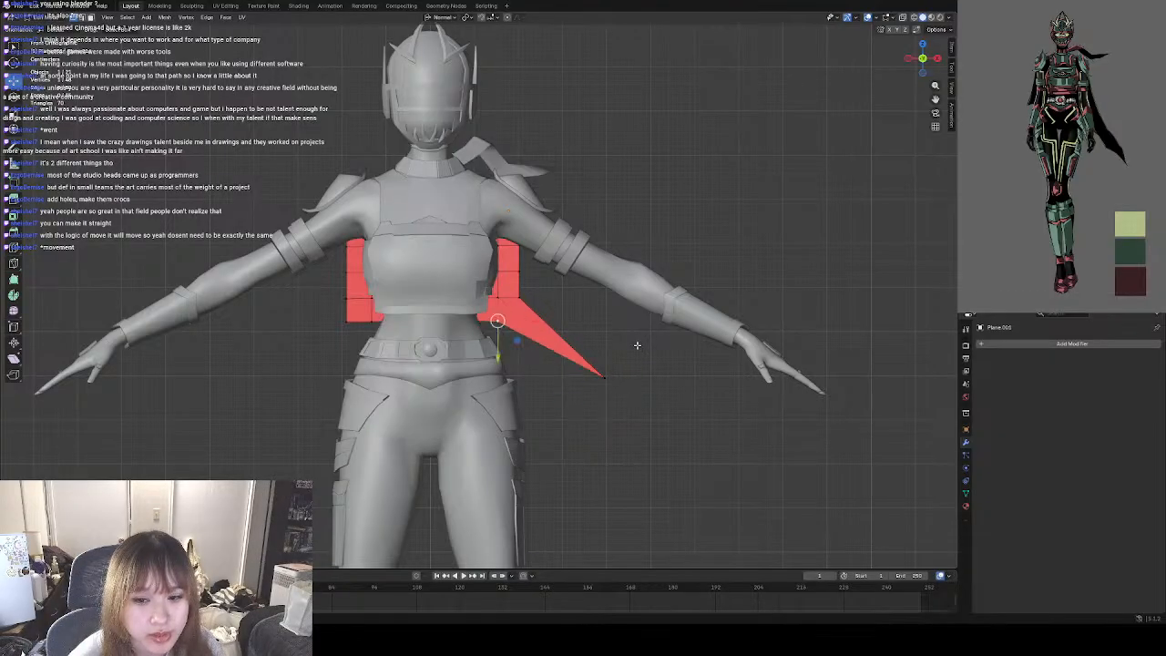
{"action": "key", "text": "ctrl+z"}
{"action": "key", "text": "ctrl+KP_1"}
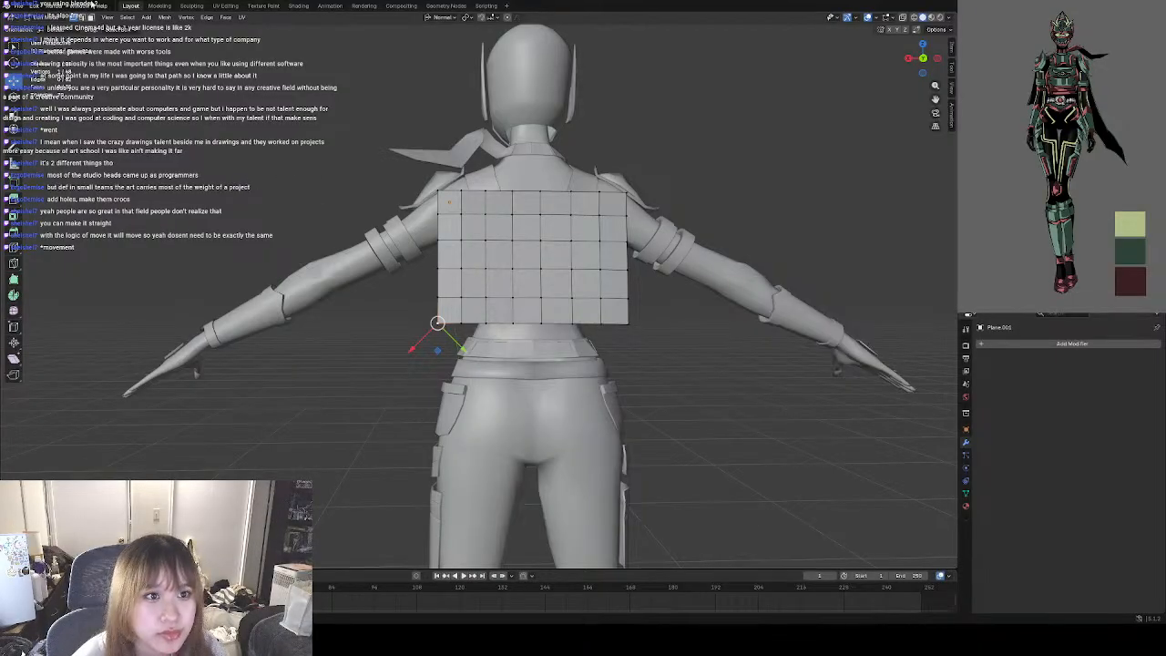
Extrude the grid's seven lower edges down from the waist to the hips as one taller row.
{"action": "left_click", "coordinate": [91, 18]}
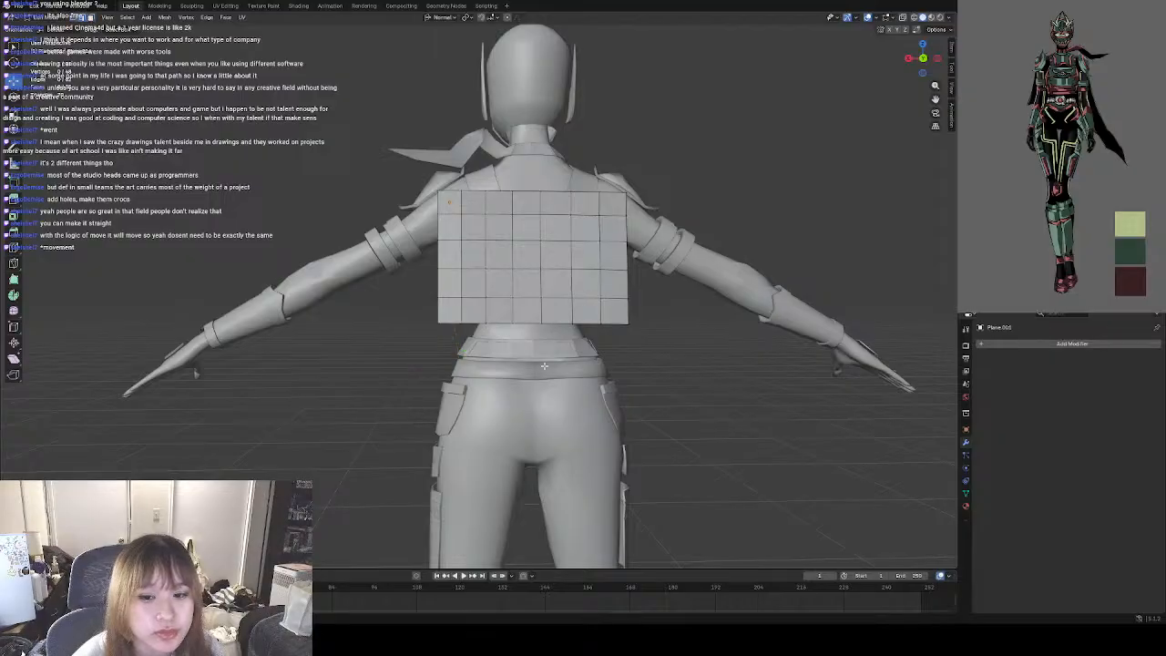
{"action": "left_click", "coordinate": [451, 323]}
{"action": "left_click", "coordinate": [475, 324], "text": "shift"}
{"action": "left_click", "coordinate": [500, 324], "text": "shift"}
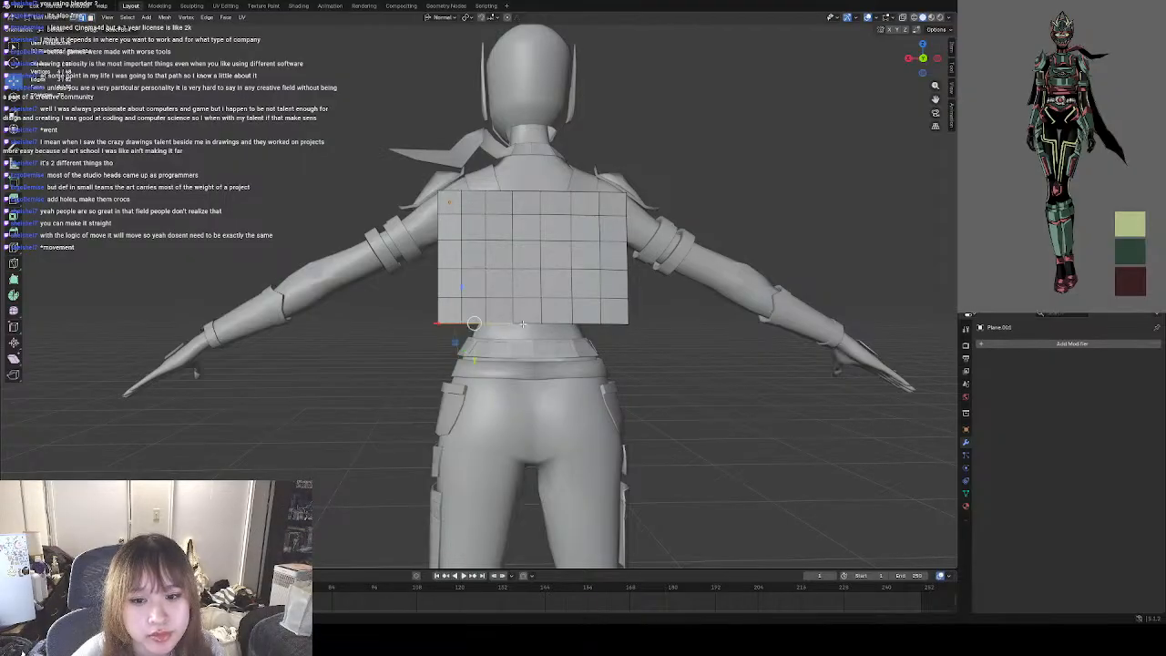
{"action": "left_click", "coordinate": [529, 323], "text": "shift"}
{"action": "left_click", "coordinate": [559, 324], "text": "shift"}
{"action": "left_click", "coordinate": [588, 323], "text": "shift"}
{"action": "left_click", "coordinate": [615, 323], "text": "shift"}
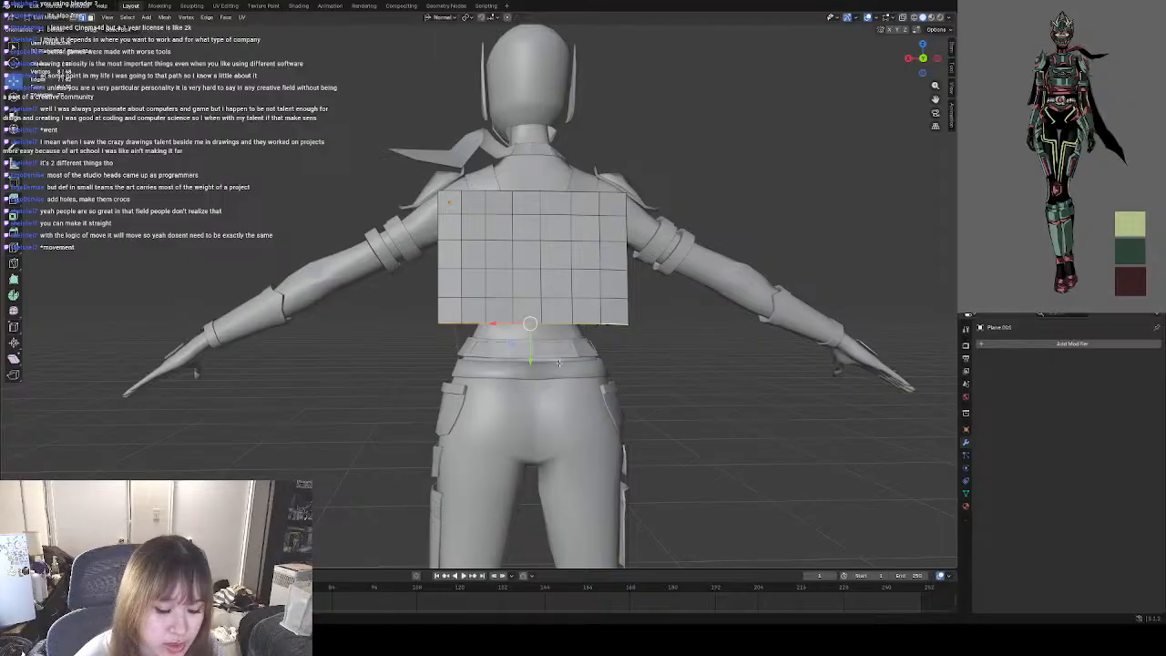
{"action": "key", "text": "e"}
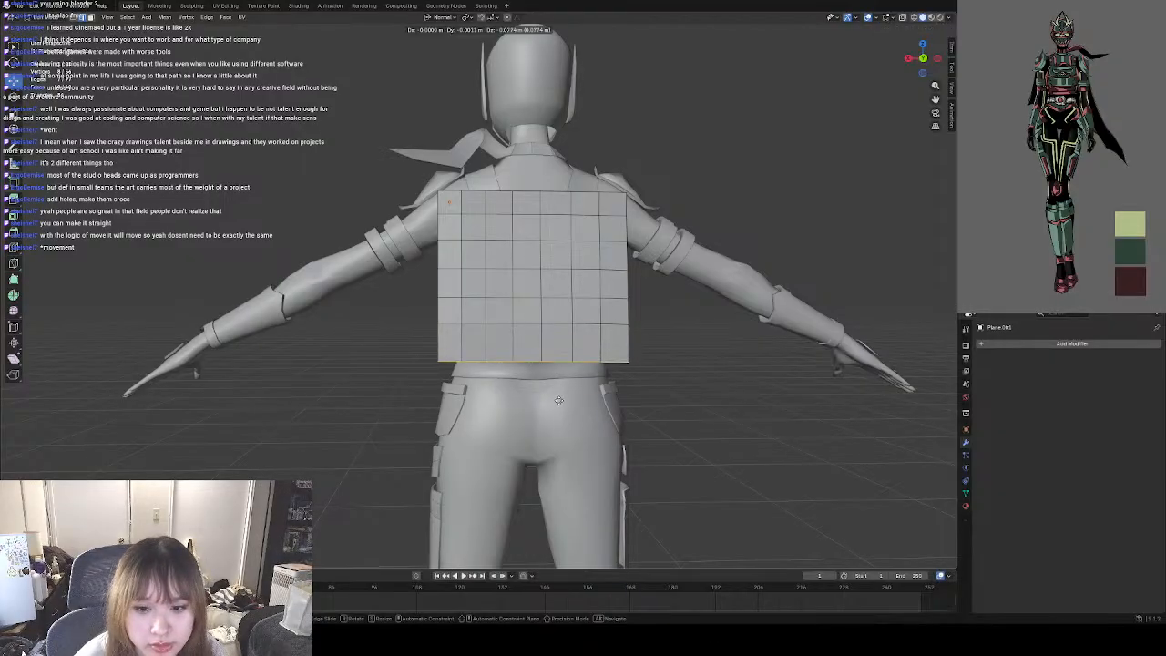
{"action": "left_click", "coordinate": [556, 440]}
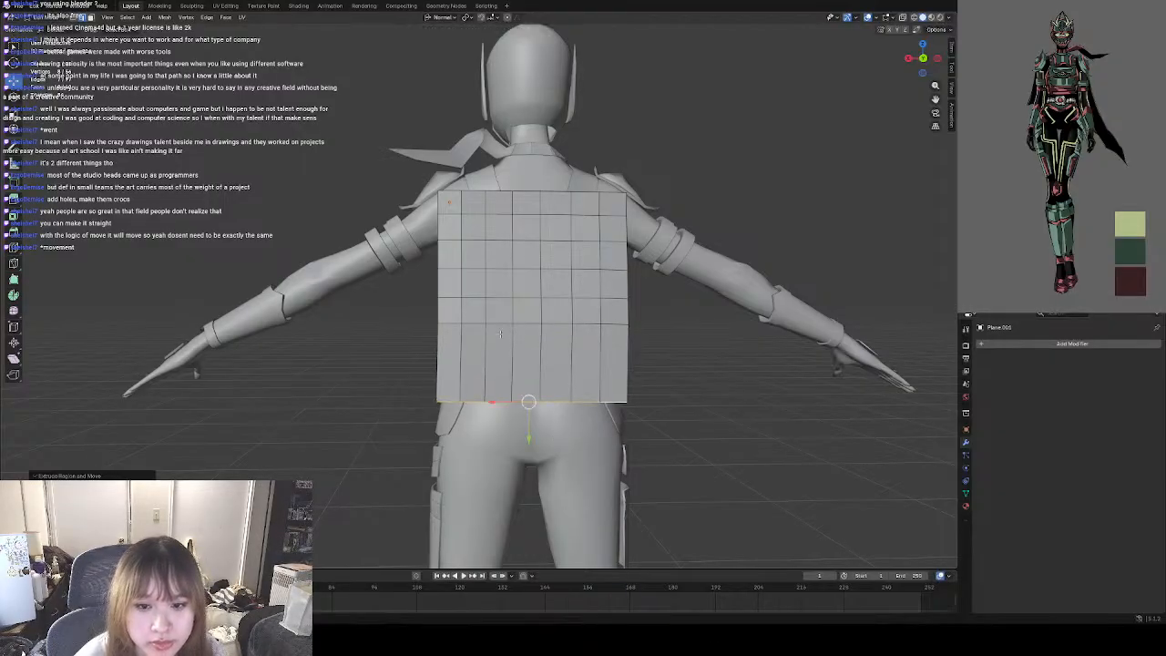
Dissolve two horizontal edge loops in the grid, one near the waist and one at the upper back, leaving four rows.
{"action": "left_click", "coordinate": [492, 297], "text": "alt"}
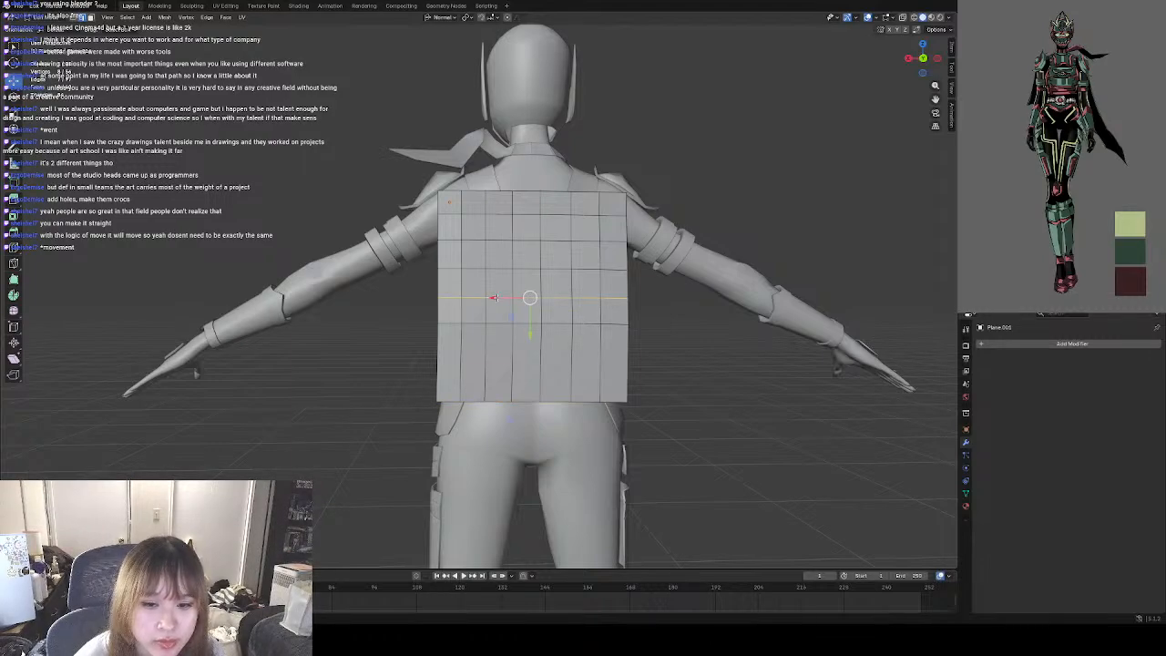
{"action": "key", "text": "ctrl+x"}
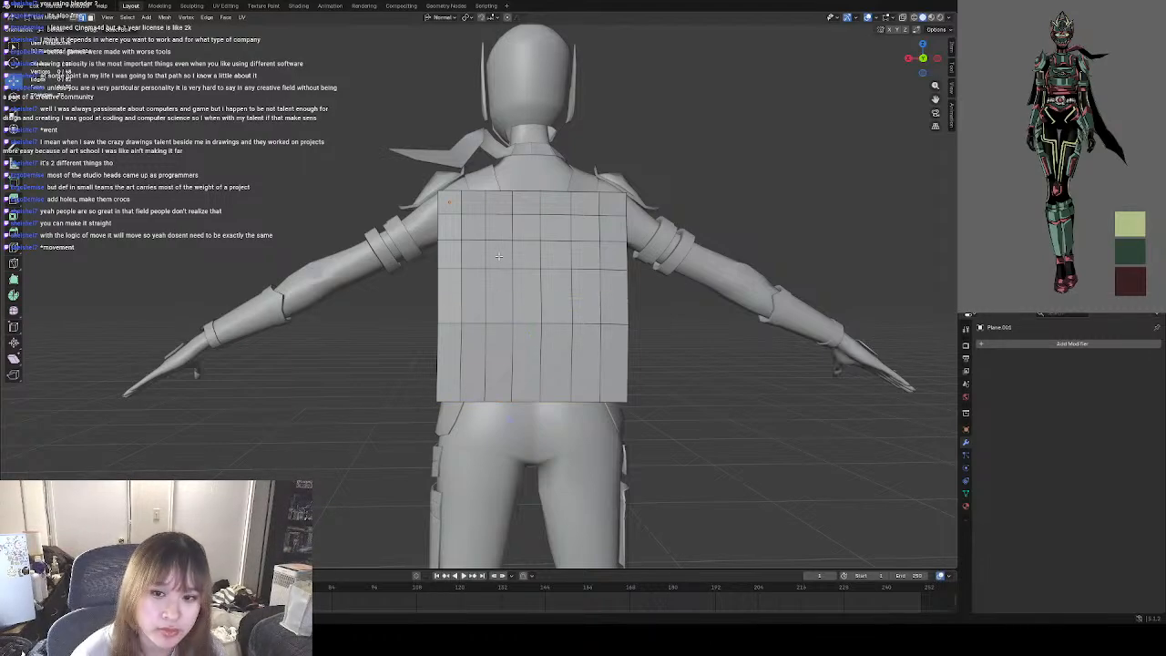
{"action": "left_click", "coordinate": [494, 239], "text": "alt"}
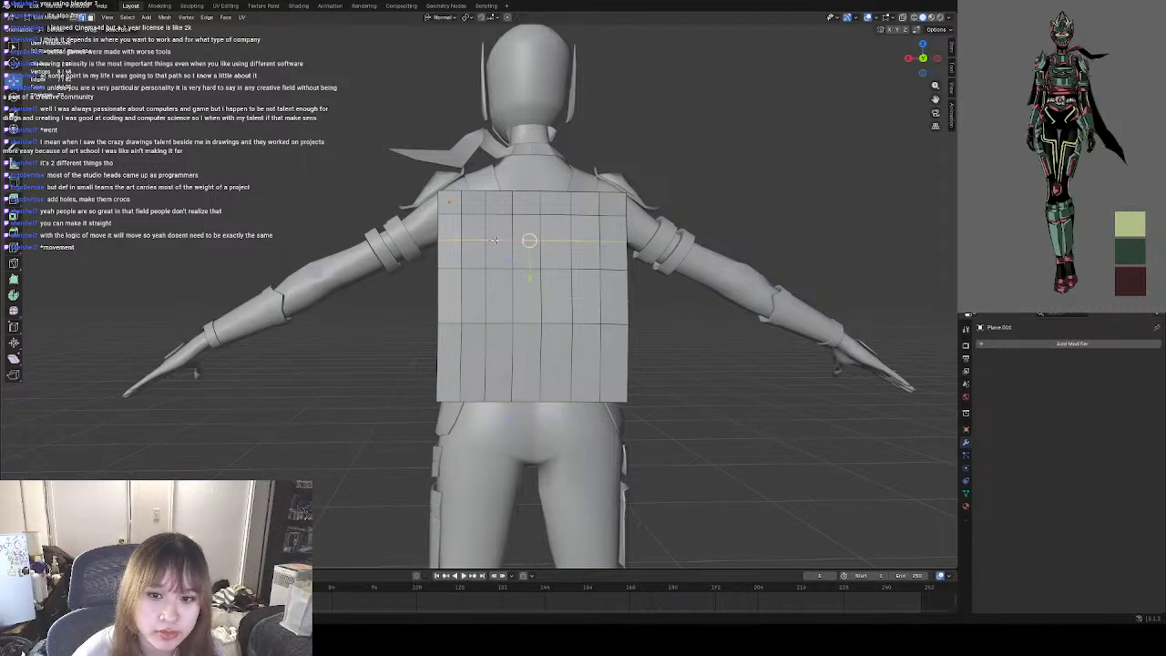
{"action": "key", "text": "ctrl+x"}
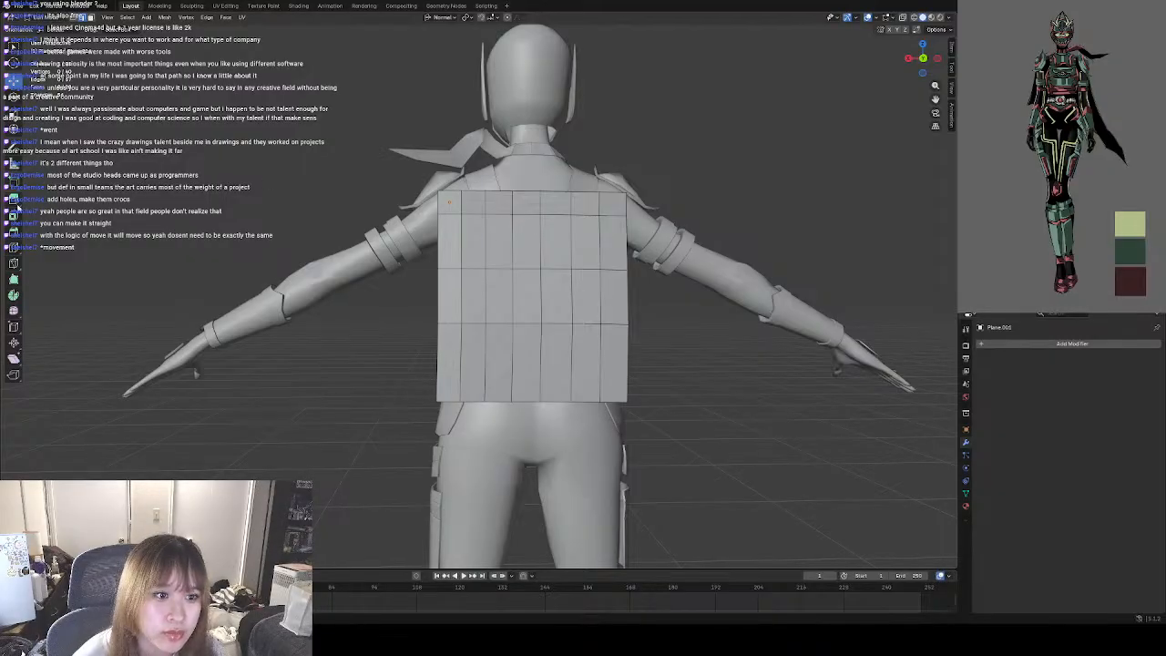
In Object Mode, move the cape panel down so its lower edge reaches the top of the thighs.
{"action": "left_click", "coordinate": [57, 19]}
{"action": "left_click", "coordinate": [59, 30]}
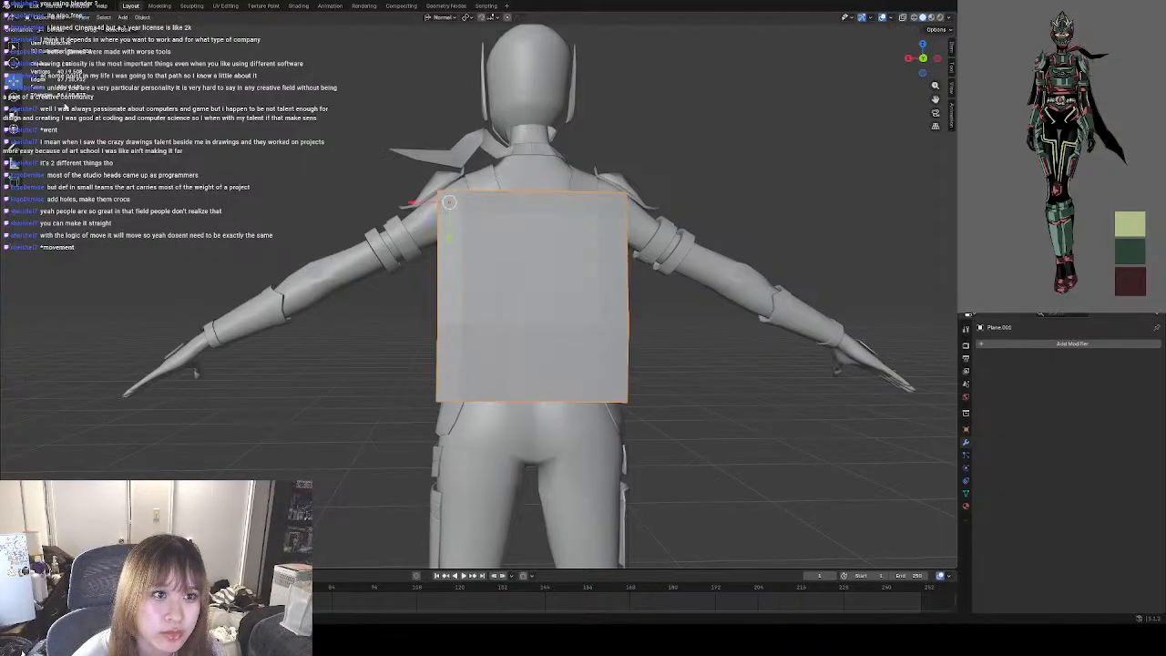
{"action": "left_click_drag", "start_coordinate": [450, 238], "coordinate": [449, 277]}
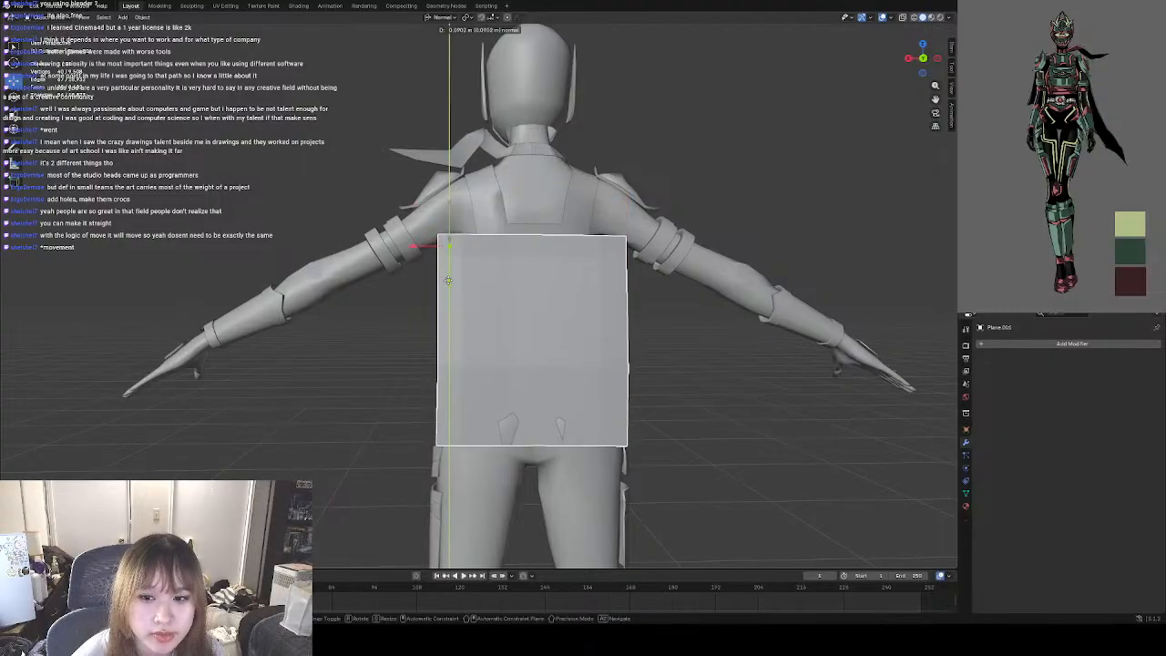
In Edit Mode, raise the panel's seven top edges back up to the shoulders and return to Object Mode.
{"action": "left_click", "coordinate": [57, 20]}
{"action": "left_click", "coordinate": [57, 39]}
{"action": "left_click", "coordinate": [449, 236]}
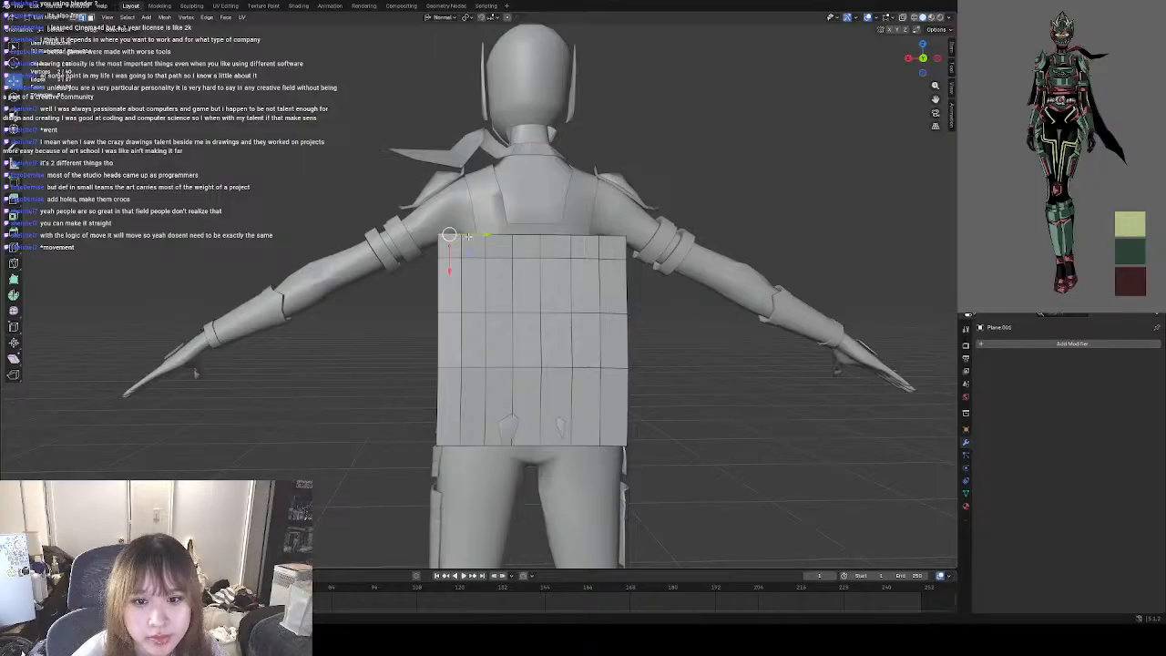
{"action": "left_click", "coordinate": [499, 237], "text": "shift"}
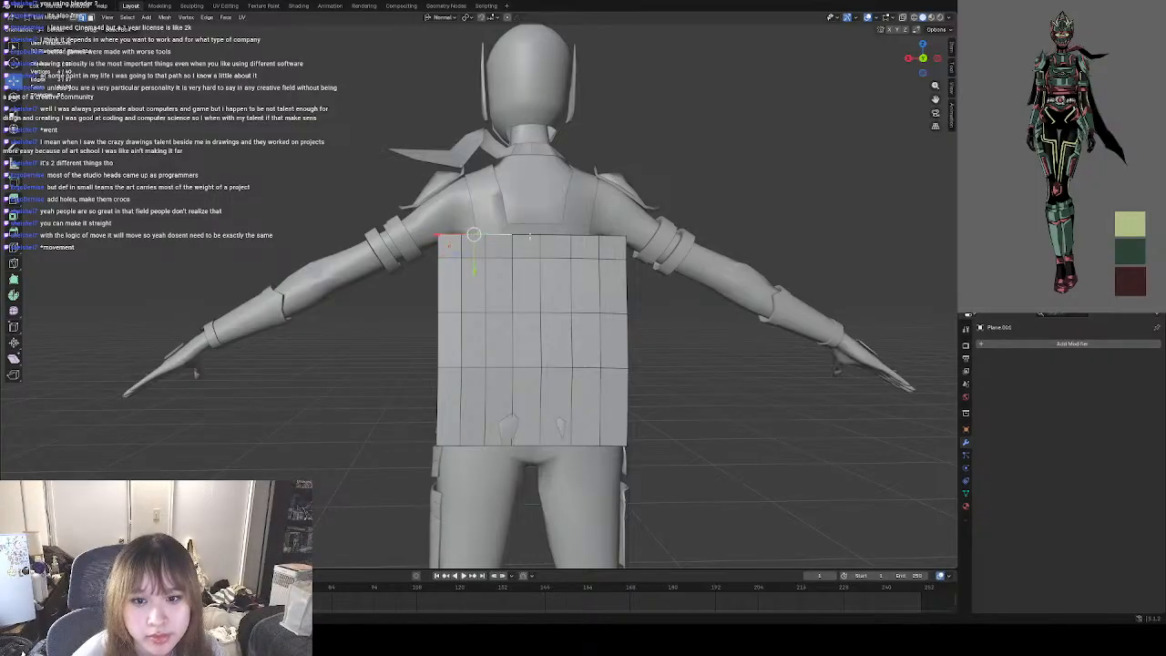
{"action": "left_click", "coordinate": [527, 237], "text": "shift"}
{"action": "left_click", "coordinate": [556, 237], "text": "shift"}
{"action": "left_click", "coordinate": [585, 237], "text": "shift"}
{"action": "left_click", "coordinate": [611, 238], "text": "shift"}
{"action": "left_click_drag", "start_coordinate": [529, 235], "coordinate": [529, 197]}
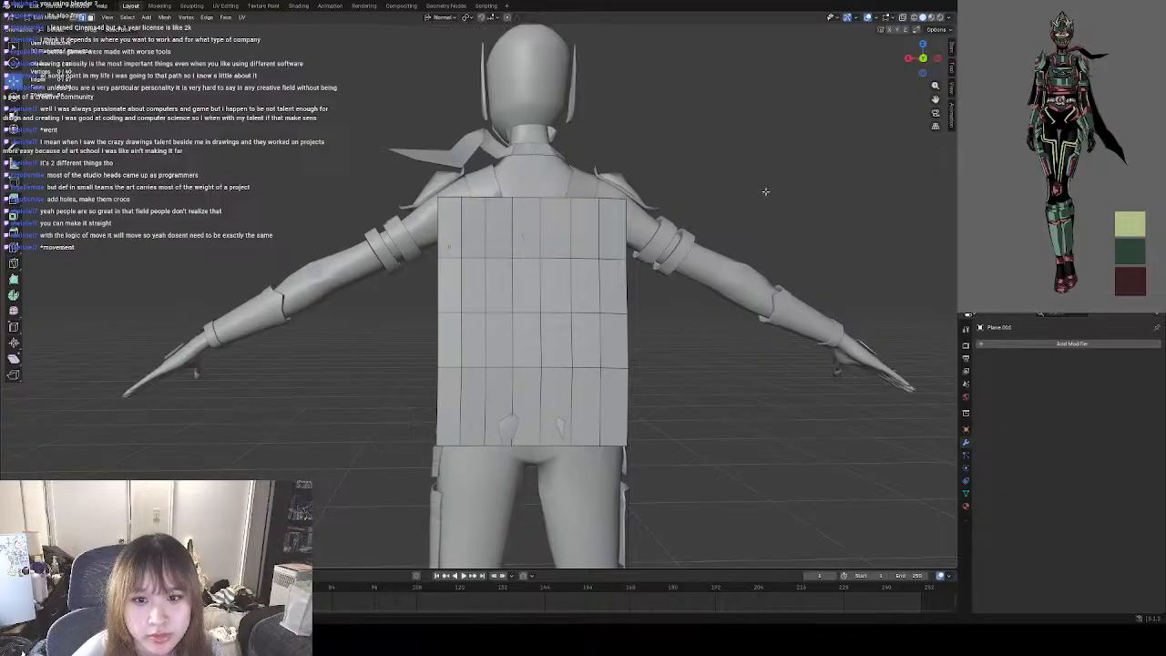
{"action": "middle_click_drag", "start_coordinate": [530, 197], "coordinate": [421, 195]}
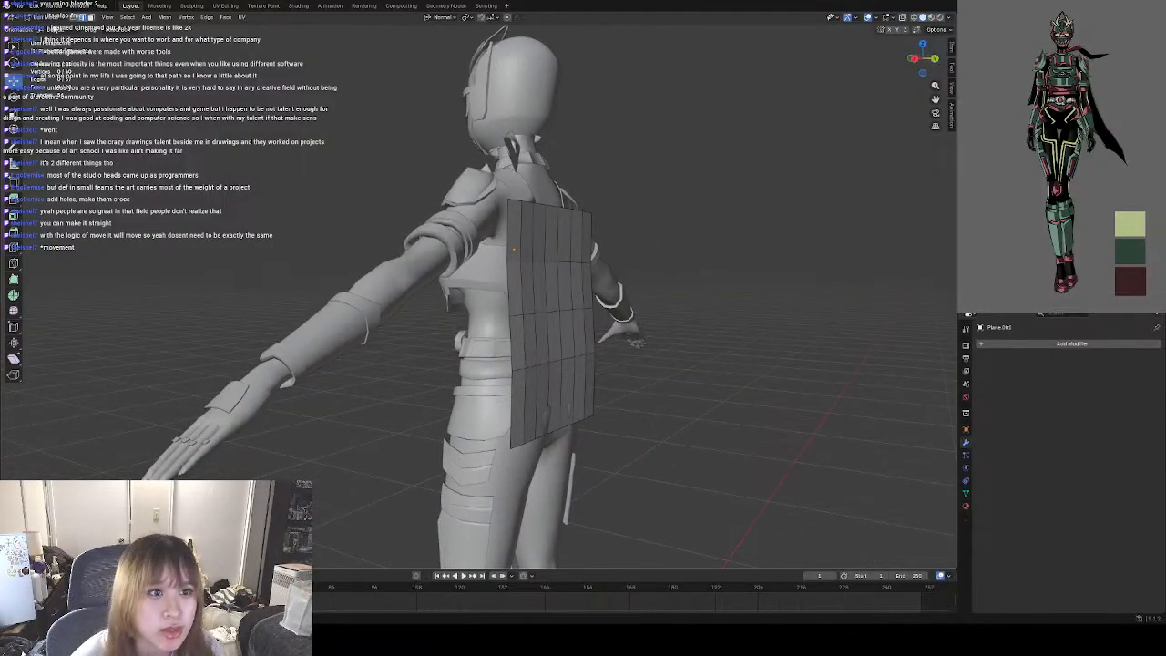
{"action": "key", "text": "Tab"}
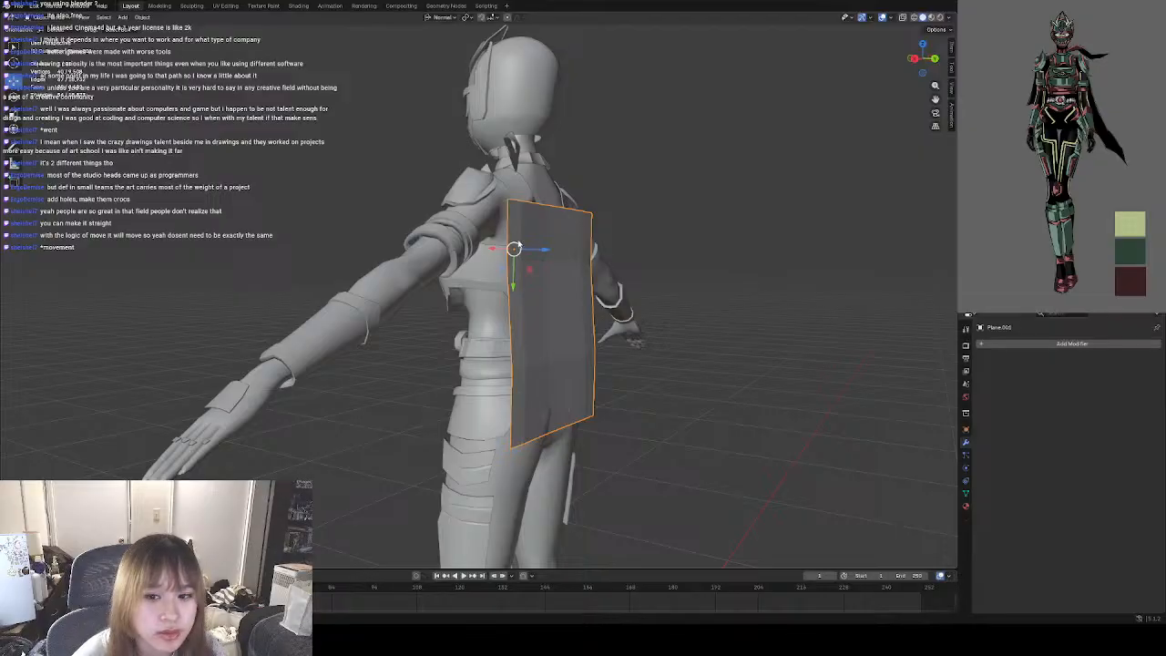
Offset the cape panel slightly away from the back, and in Edit Mode pull one bottom corner vertex outward and down past the hip.
{"action": "left_click_drag", "start_coordinate": [535, 253], "coordinate": [553, 253]}
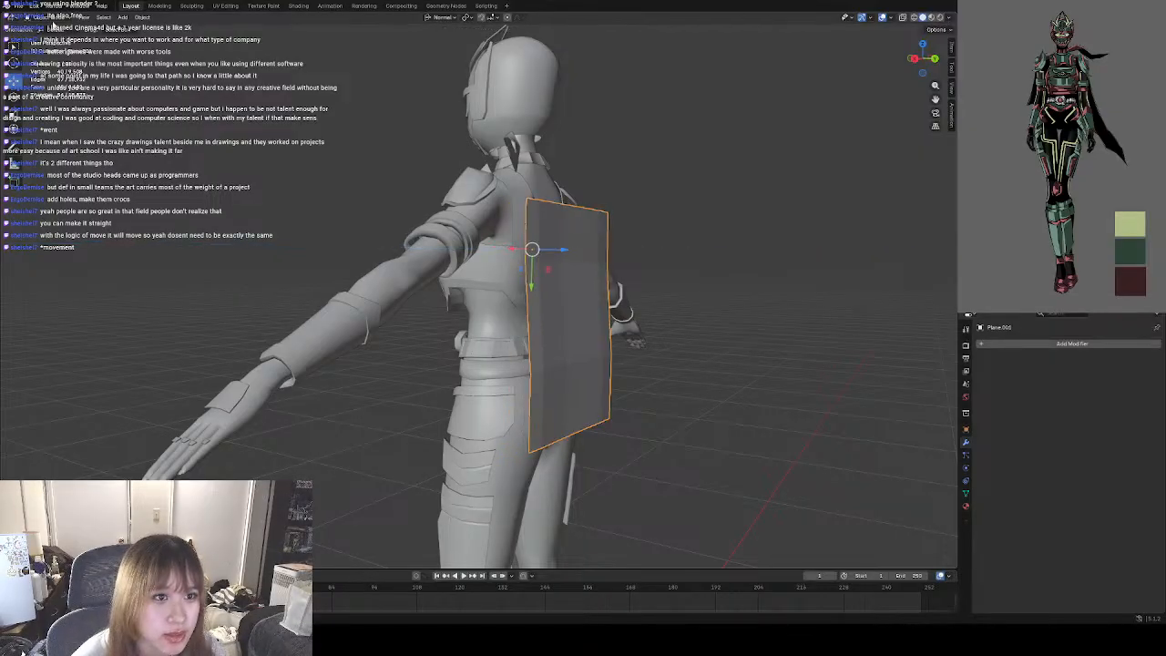
{"action": "key", "text": "Tab"}
{"action": "mouse_move", "coordinate": [553, 265]}
{"action": "middle_mouse_down"}
{"action": "mouse_move", "coordinate": [569, 281]}
{"action": "mouse_move", "coordinate": [552, 264]}
{"action": "mouse_move", "coordinate": [543, 310]}
{"action": "mouse_move", "coordinate": [544, 265]}
{"action": "middle_mouse_up"}
{"action": "left_click", "coordinate": [923, 59]}
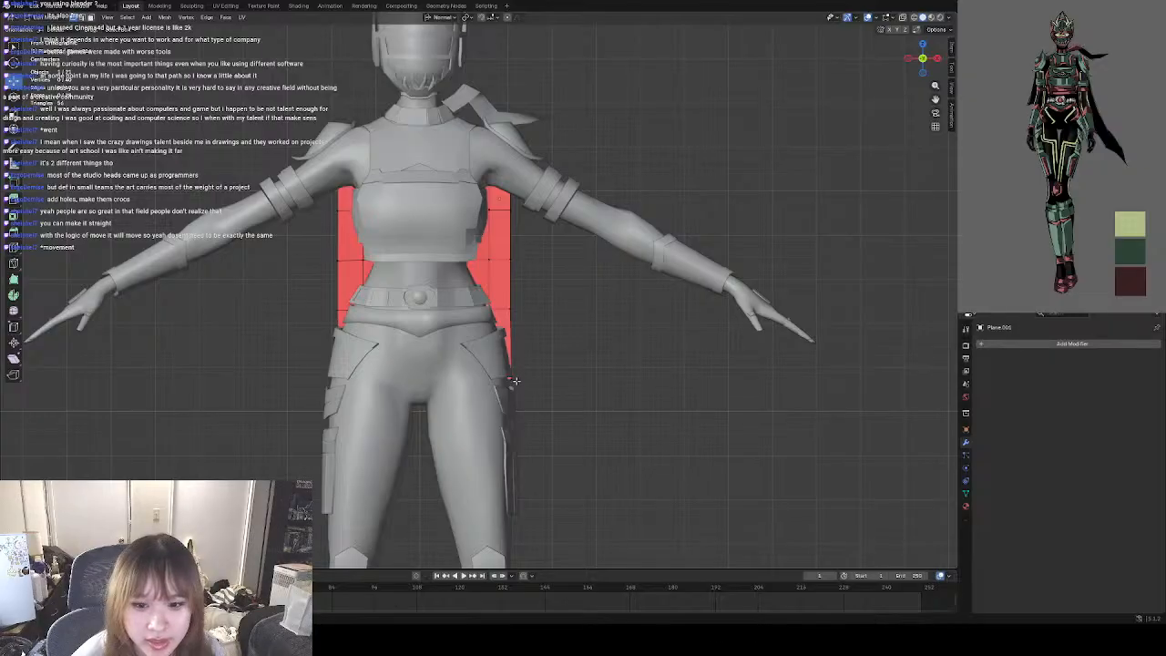
{"action": "key", "text": "g"}
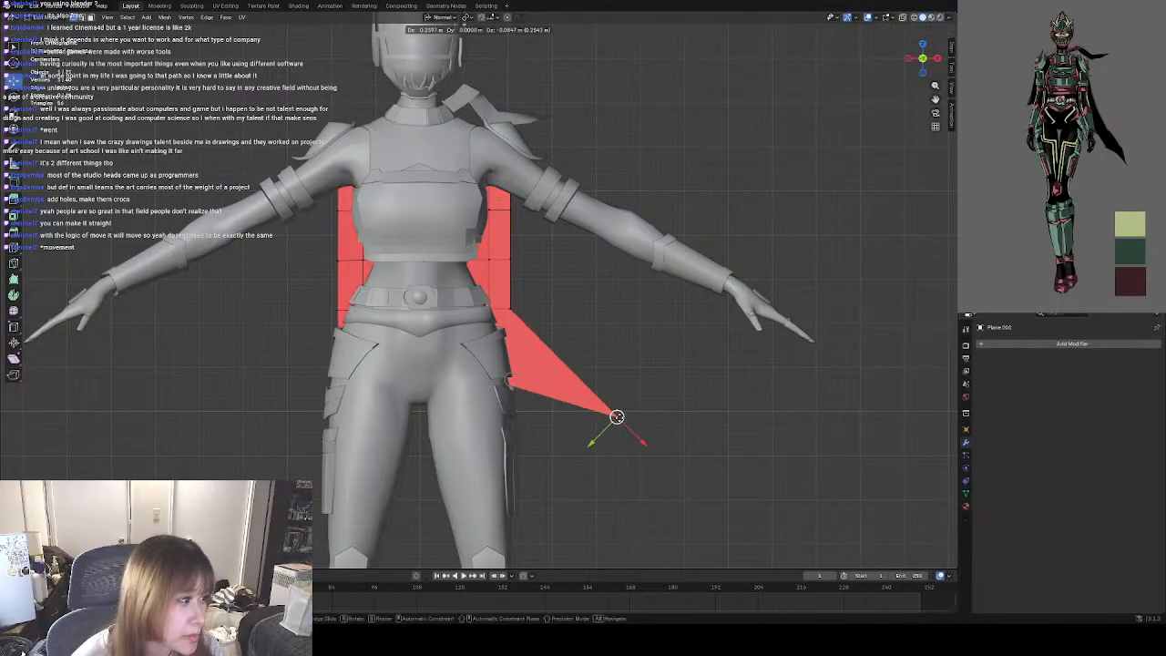
{"action": "left_click", "coordinate": [580, 400]}
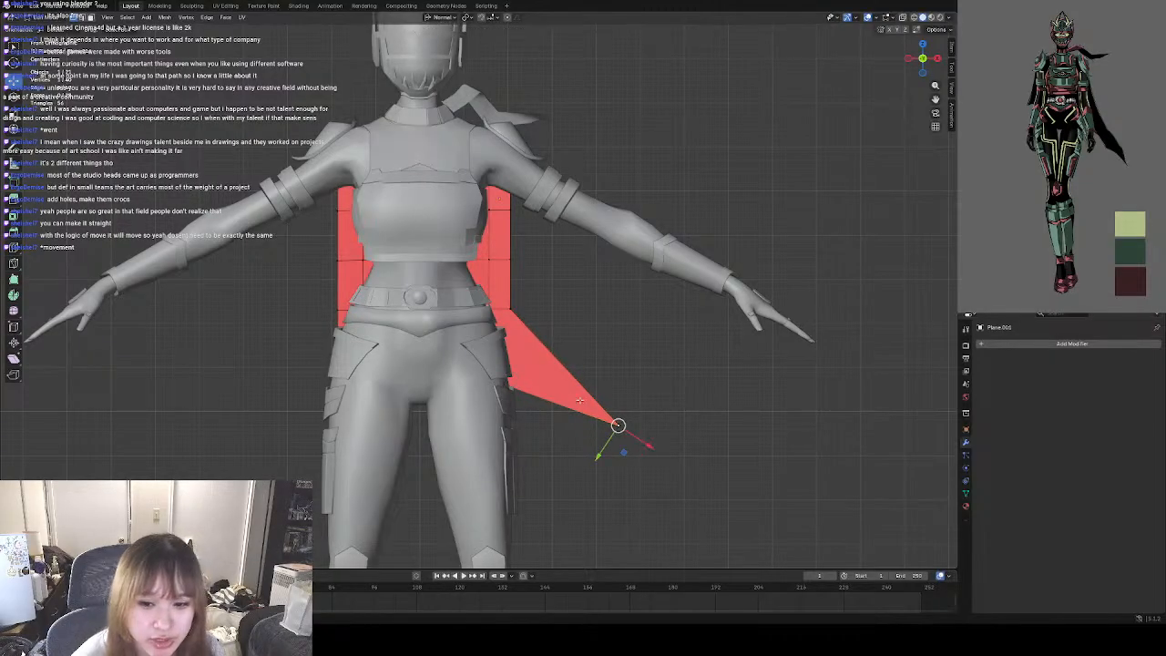
Shift the two hem vertices beside the pulled corner outward so the bottom edge slants toward the flared tip.
{"action": "middle_click_drag", "start_coordinate": [579, 400], "coordinate": [335, 390]}
{"action": "left_click", "coordinate": [482, 383]}
{"action": "key", "text": "g"}
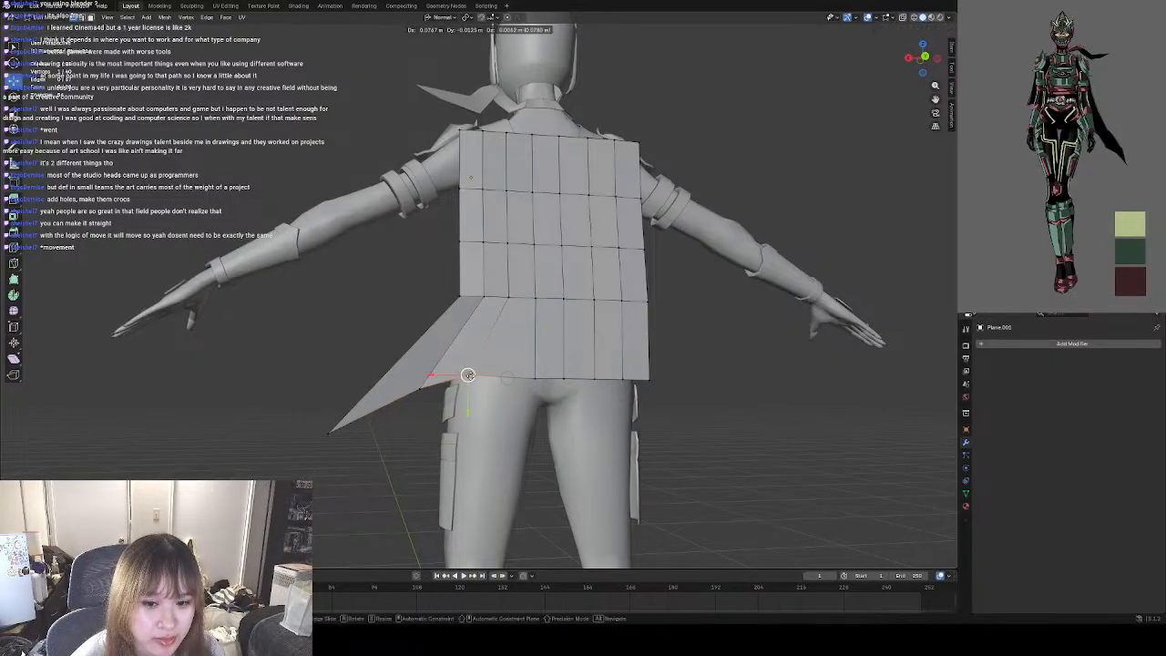
{"action": "left_click", "coordinate": [465, 374]}
{"action": "left_click", "coordinate": [419, 389]}
{"action": "left_click_drag", "start_coordinate": [419, 389], "coordinate": [415, 387]}
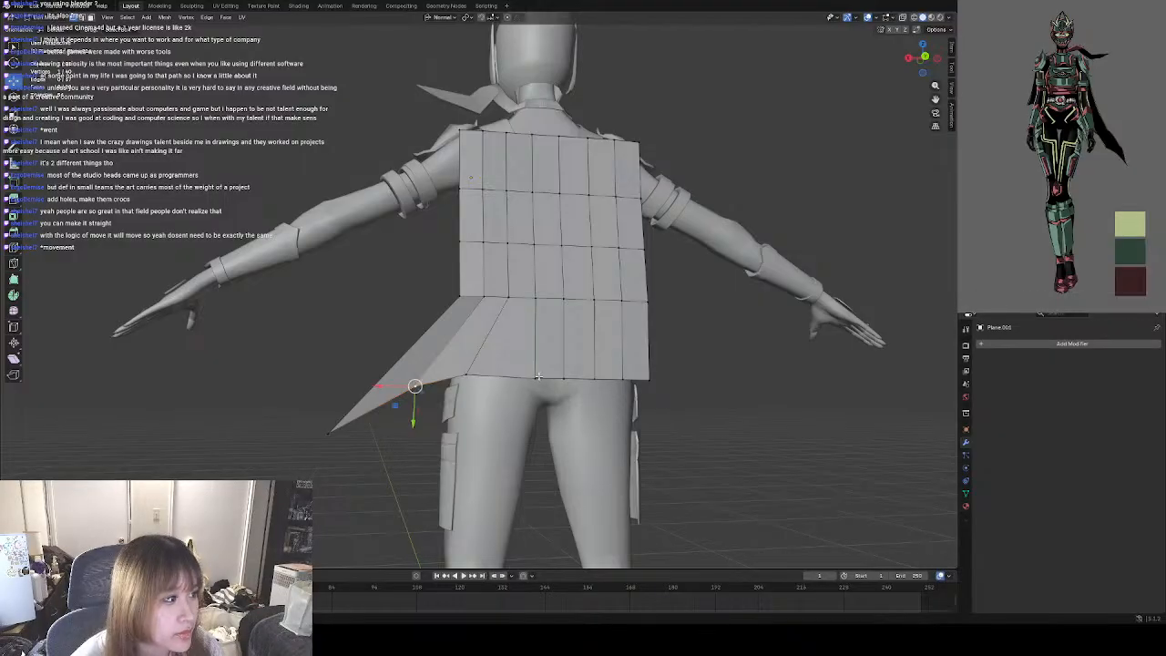
Move the remaining hem vertices to different heights, forming a jagged lower edge that rises toward the corner opposite the flared tip.
{"action": "key", "text": "alt+a"}
{"action": "left_click_drag", "start_coordinate": [526, 374], "coordinate": [647, 353]}
{"action": "key", "text": "alt+a"}
{"action": "left_click", "coordinate": [623, 379]}
{"action": "left_click", "coordinate": [648, 353]}
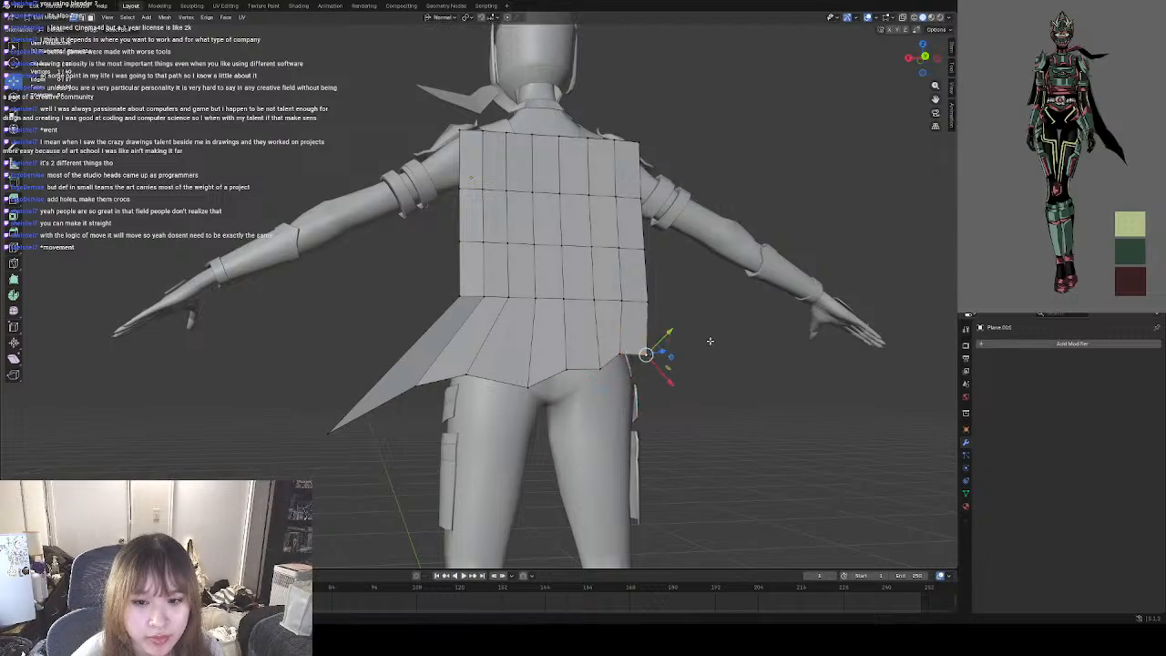
{"action": "left_click", "coordinate": [748, 341]}
{"action": "middle_click_drag", "start_coordinate": [748, 341], "coordinate": [717, 347]}
Pull the vertices nearest the flared side, in the row above the hem, outward and down to follow the tip.
{"action": "middle_click_drag", "start_coordinate": [576, 404], "coordinate": [763, 425]}
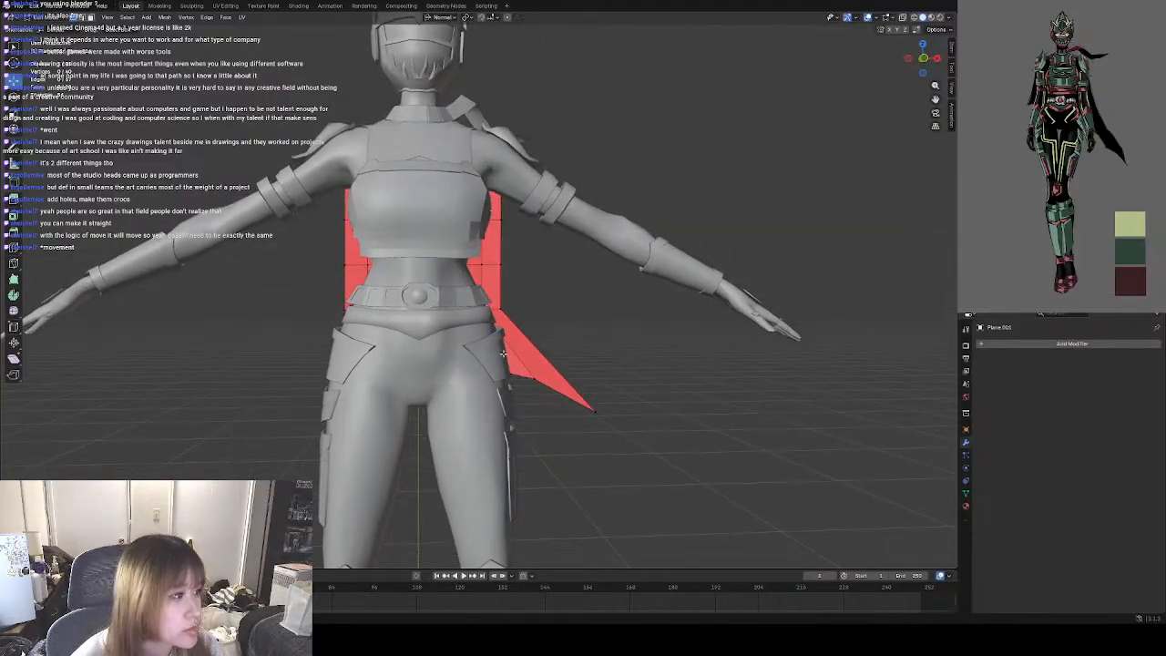
{"action": "left_click", "coordinate": [498, 311]}
{"action": "left_click_drag", "start_coordinate": [502, 307], "coordinate": [539, 341]}
{"action": "middle_click_drag", "start_coordinate": [656, 346], "coordinate": [439, 304]}
{"action": "left_click", "coordinate": [438, 303]}
{"action": "left_click_drag", "start_coordinate": [438, 304], "coordinate": [407, 333]}
{"action": "left_click", "coordinate": [410, 329]}
{"action": "middle_click_drag", "start_coordinate": [410, 332], "coordinate": [463, 329]}
Adjust the remaining vertices of the row above the hem, and raise the unflared bottom corner slightly inward.
{"action": "left_click", "coordinate": [517, 308]}
{"action": "left_click_drag", "start_coordinate": [517, 308], "coordinate": [641, 307]}
{"action": "left_click", "coordinate": [547, 308]}
{"action": "left_click", "coordinate": [579, 308]}
{"action": "left_click", "coordinate": [609, 309]}
{"action": "left_click", "coordinate": [638, 307]}
{"action": "left_click", "coordinate": [635, 363]}
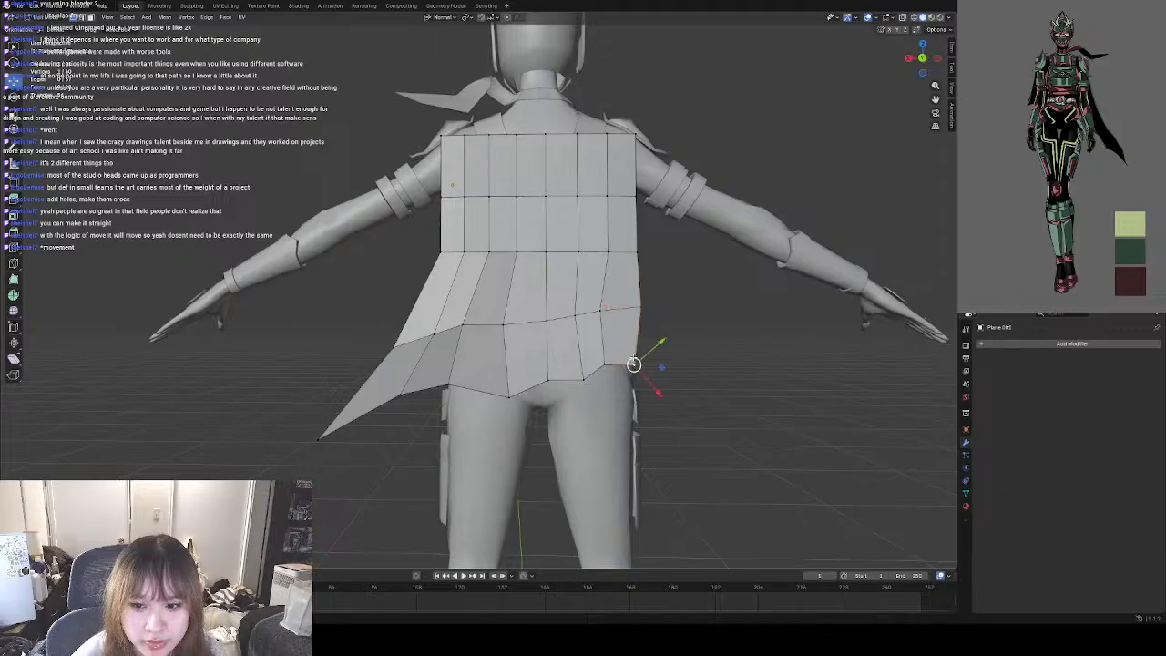
{"action": "left_click_drag", "start_coordinate": [632, 356], "coordinate": [627, 353]}
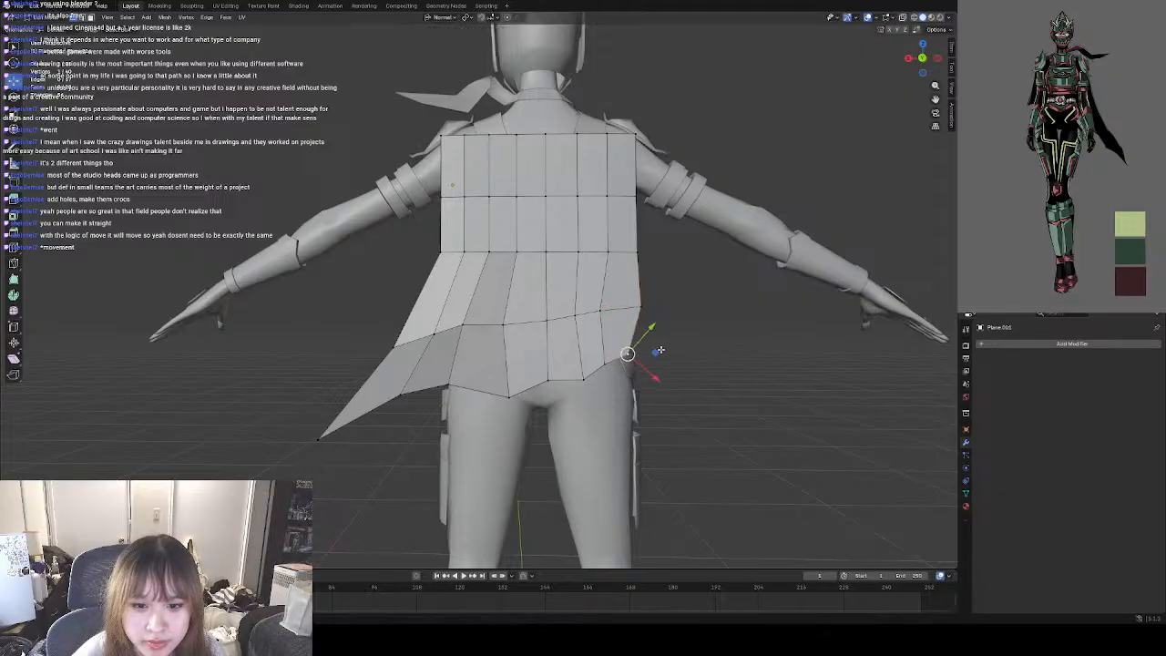
Shift the vertices of the waist-level row toward the flared side and slightly down so the cape curves smoothly.
{"action": "left_click", "coordinate": [424, 334]}
{"action": "left_click_drag", "start_coordinate": [422, 332], "coordinate": [604, 256]}
{"action": "left_click", "coordinate": [396, 349]}
{"action": "left_click", "coordinate": [466, 256]}
{"action": "left_click", "coordinate": [489, 254]}
{"action": "left_click", "coordinate": [516, 252]}
{"action": "left_click", "coordinate": [546, 254]}
{"action": "left_click", "coordinate": [578, 253]}
{"action": "left_click", "coordinate": [609, 254]}
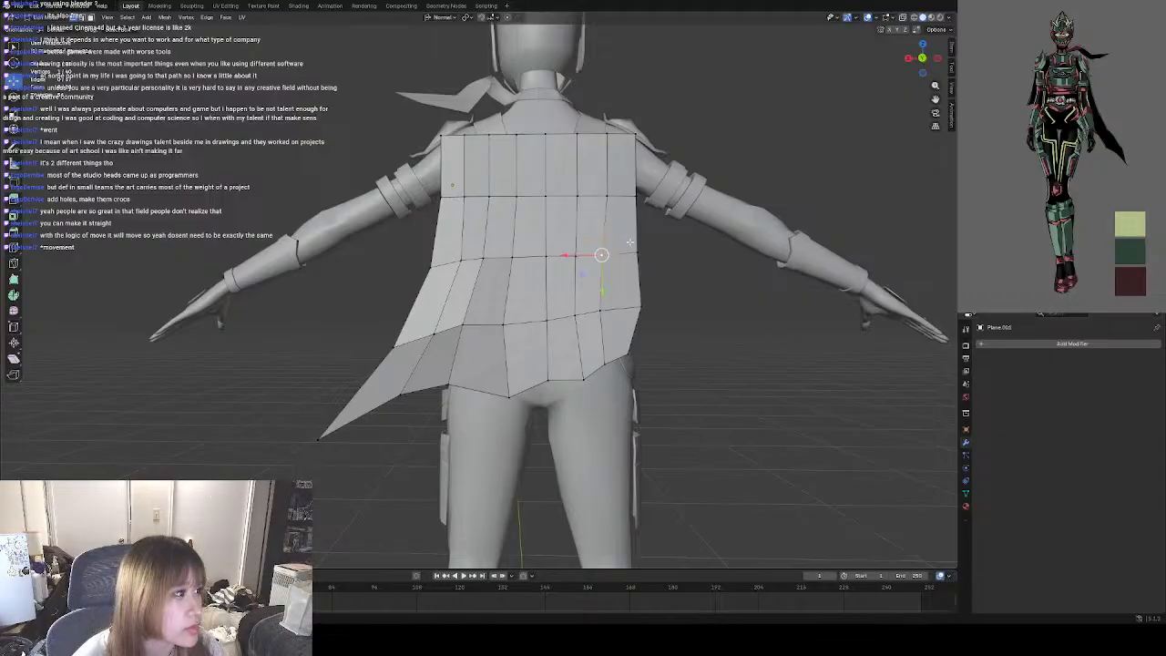
Nudge the side-edge vertices at hip level on the unflared side and below the shoulders on both sides.
{"action": "left_click", "coordinate": [642, 315]}
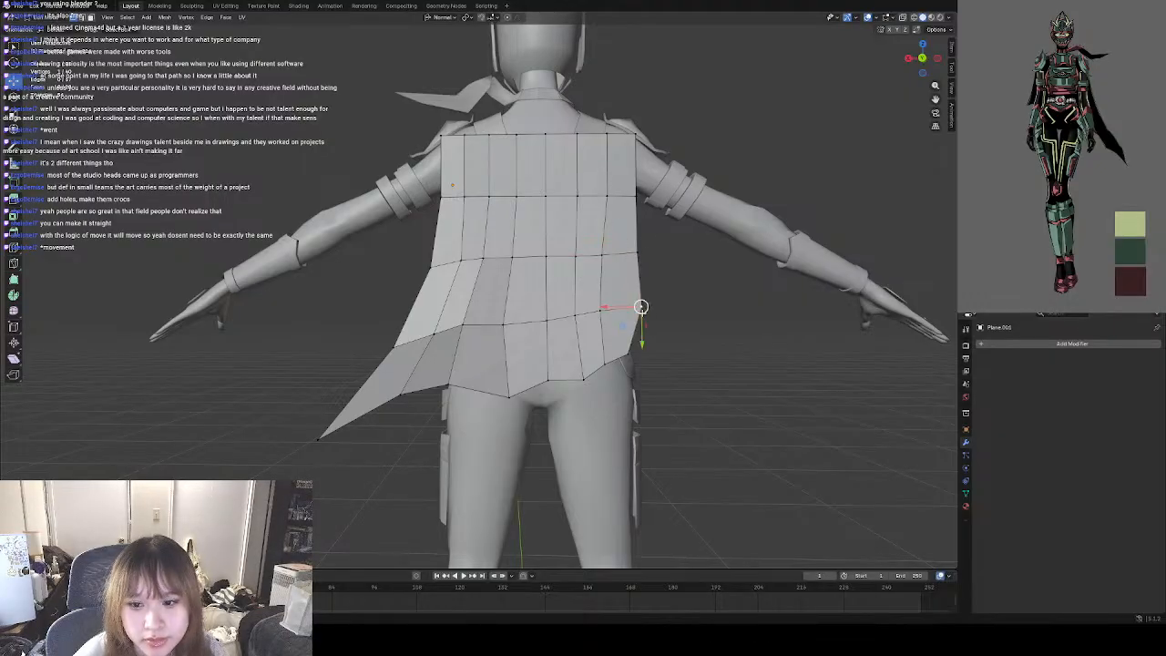
{"action": "left_click_drag", "start_coordinate": [641, 313], "coordinate": [641, 313]}
{"action": "left_click", "coordinate": [635, 198]}
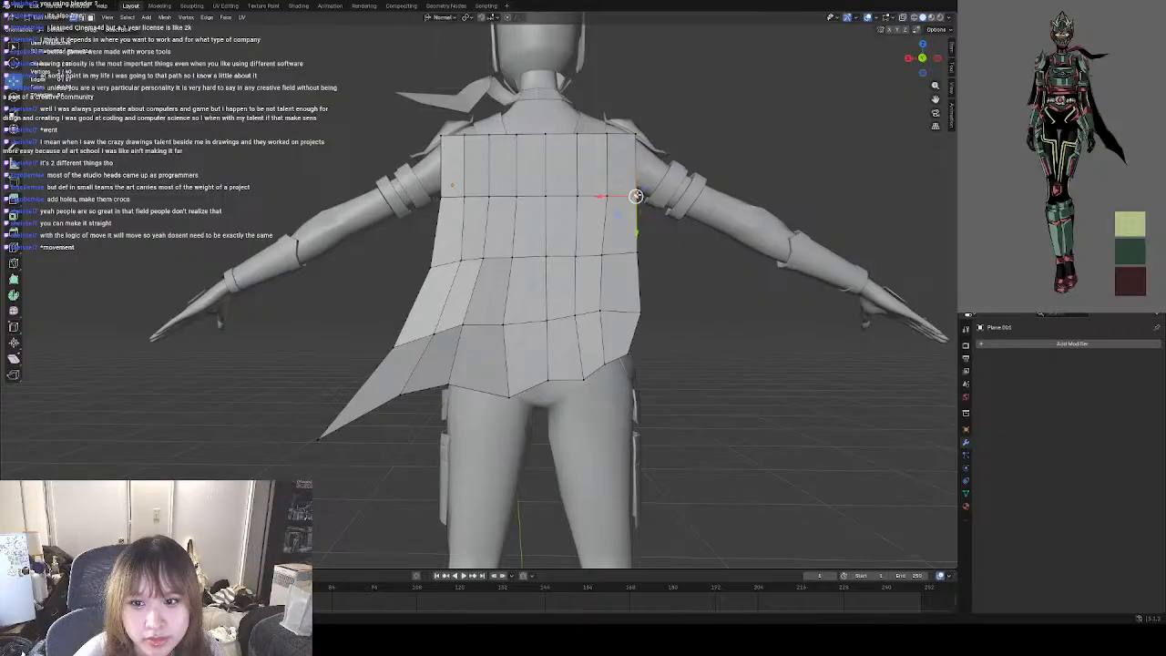
{"action": "left_click_drag", "start_coordinate": [635, 197], "coordinate": [635, 197]}
{"action": "left_click", "coordinate": [441, 202]}
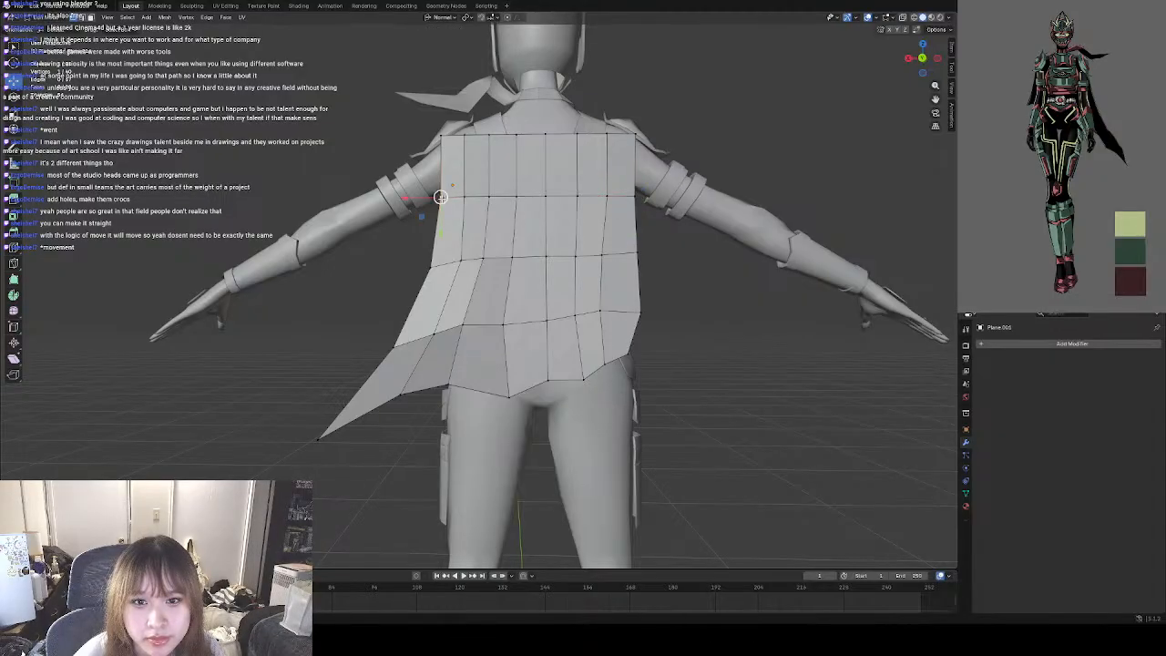
Move the cape's two top corner vertices inward to narrow it at the shoulders.
{"action": "left_click", "coordinate": [445, 137]}
{"action": "left_click_drag", "start_coordinate": [444, 137], "coordinate": [455, 137]}
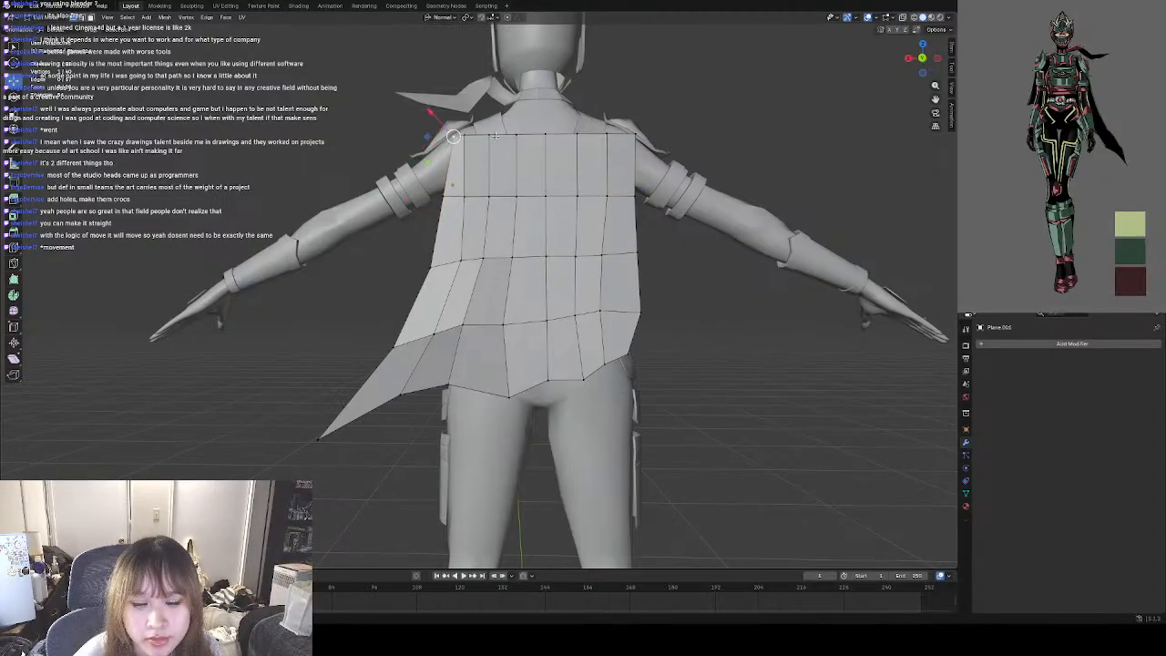
{"action": "left_click", "coordinate": [641, 136]}
{"action": "left_click_drag", "start_coordinate": [640, 135], "coordinate": [622, 134]}
Raise the five vertices between the top corners to curve the cape's top edge into an arch across the upper back.
{"action": "middle_click_drag", "start_coordinate": [491, 133], "coordinate": [471, 232], "text": "shift"}
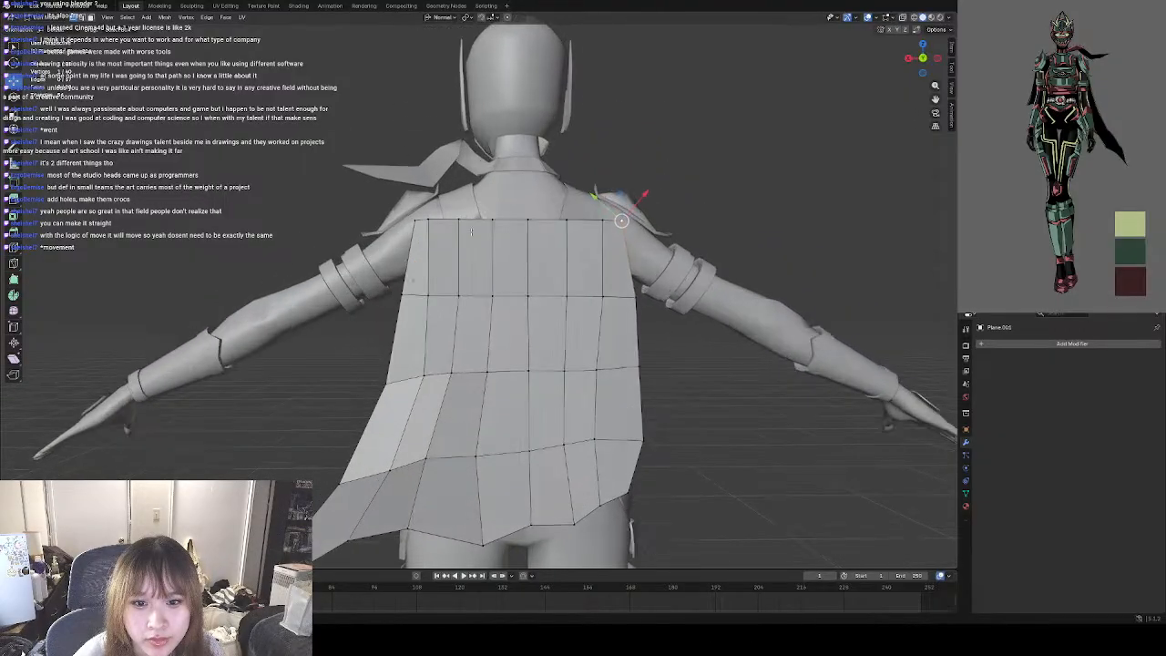
{"action": "left_click", "coordinate": [429, 220]}
{"action": "left_click_drag", "start_coordinate": [429, 220], "coordinate": [598, 213]}
{"action": "left_click", "coordinate": [459, 219]}
{"action": "left_click", "coordinate": [493, 220]}
{"action": "left_click", "coordinate": [528, 219]}
{"action": "left_click", "coordinate": [565, 220]}
{"action": "left_click", "coordinate": [598, 219]}
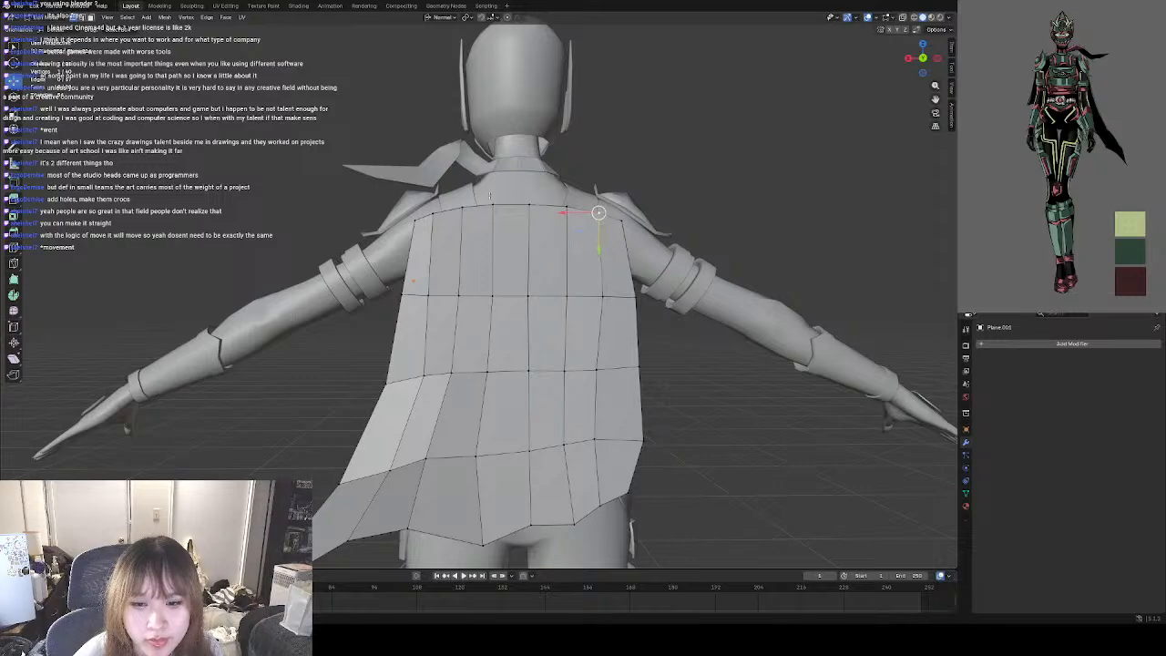
Select the vertices along the cape's top edge and move them forward, closer to the upper back.
{"action": "middle_click_drag", "start_coordinate": [685, 235], "coordinate": [490, 294]}
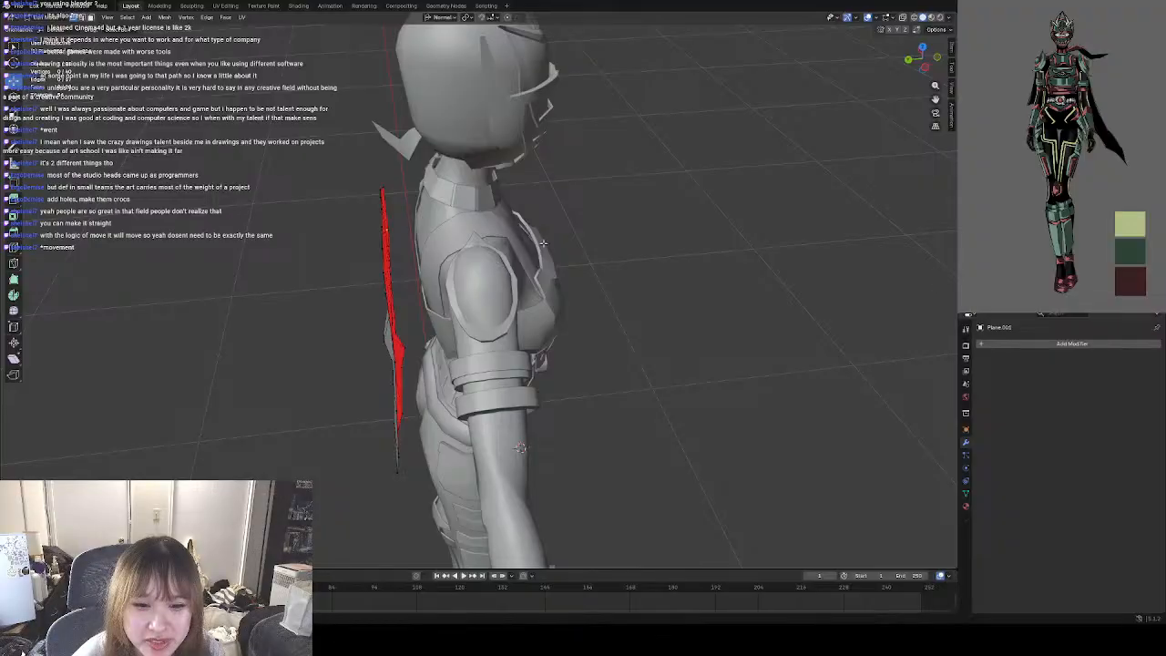
{"action": "middle_click_drag", "start_coordinate": [543, 242], "coordinate": [453, 219]}
{"action": "middle_click_drag", "start_coordinate": [447, 224], "coordinate": [530, 216]}
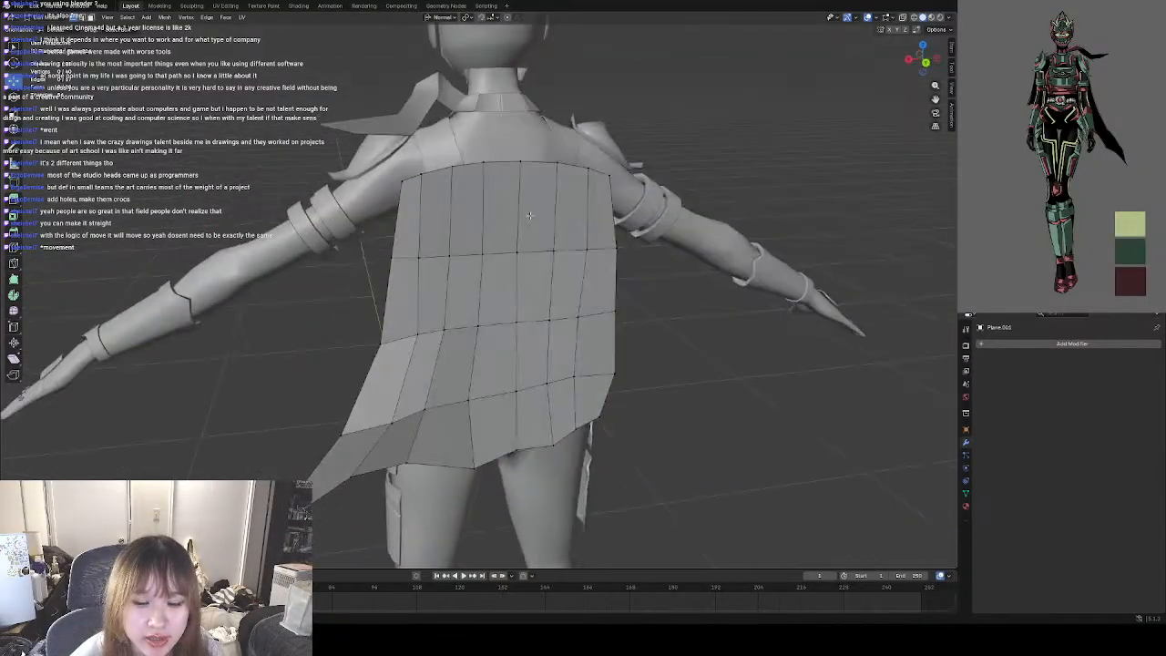
{"action": "left_click_drag", "start_coordinate": [401, 181], "coordinate": [405, 174]}
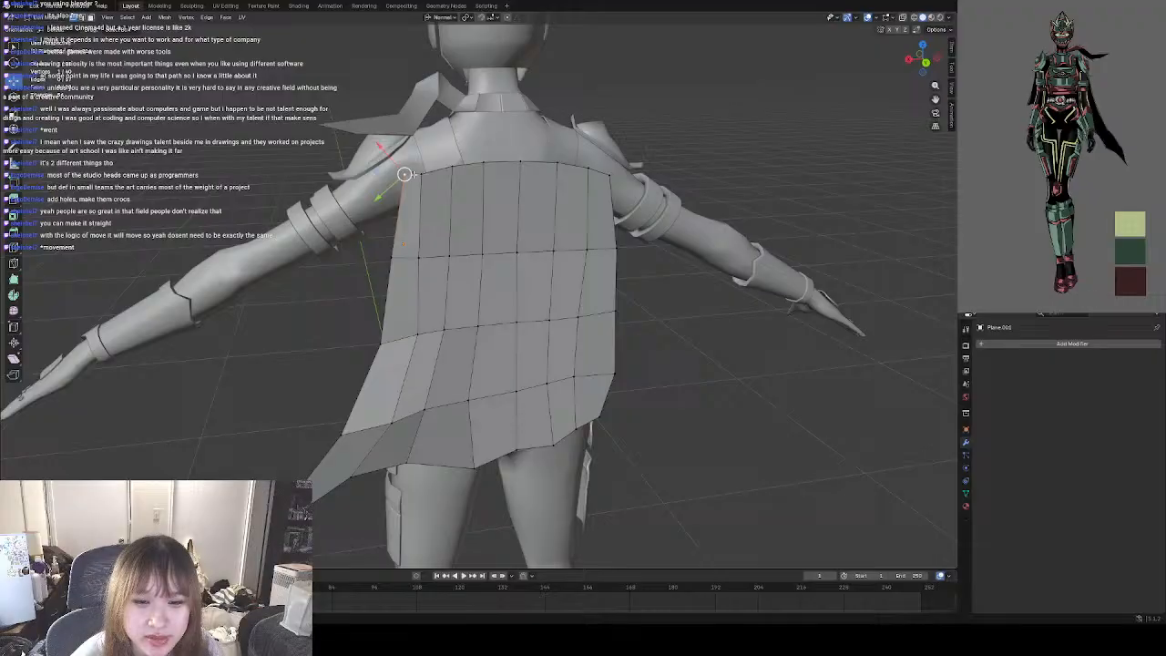
{"action": "left_click", "coordinate": [520, 162], "text": "shift"}
{"action": "left_click", "coordinate": [588, 171], "text": "shift"}
{"action": "left_click", "coordinate": [610, 174], "text": "shift"}
{"action": "middle_click_drag", "start_coordinate": [601, 175], "coordinate": [426, 168]}
{"action": "left_click_drag", "start_coordinate": [405, 167], "coordinate": [411, 165]}
Adjust the cape's unflared side edge from the front, nudging its vertices outward at the waist and upper back.
{"action": "middle_click_drag", "start_coordinate": [487, 170], "coordinate": [729, 160]}
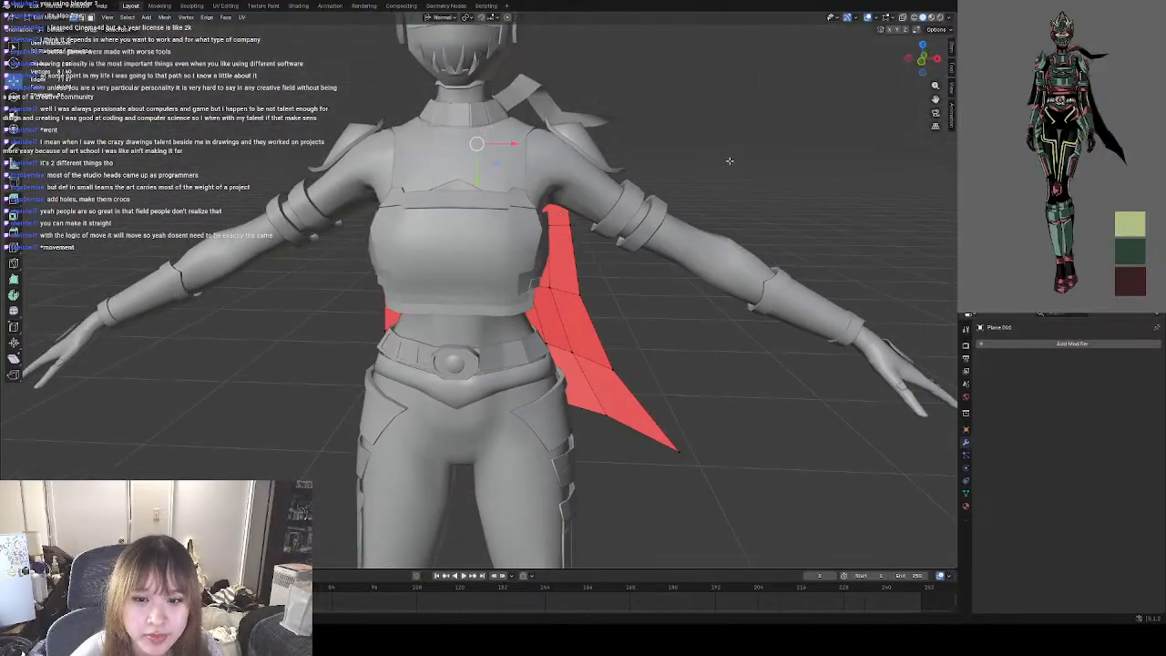
{"action": "scroll", "coordinate": [608, 255], "scroll_direction": "down", "scroll_amount": 3}
{"action": "middle_click_drag", "start_coordinate": [713, 229], "coordinate": [504, 208]}
{"action": "middle_click_drag", "start_coordinate": [465, 344], "coordinate": [637, 393]}
{"action": "middle_click_drag", "start_coordinate": [449, 338], "coordinate": [451, 343]}
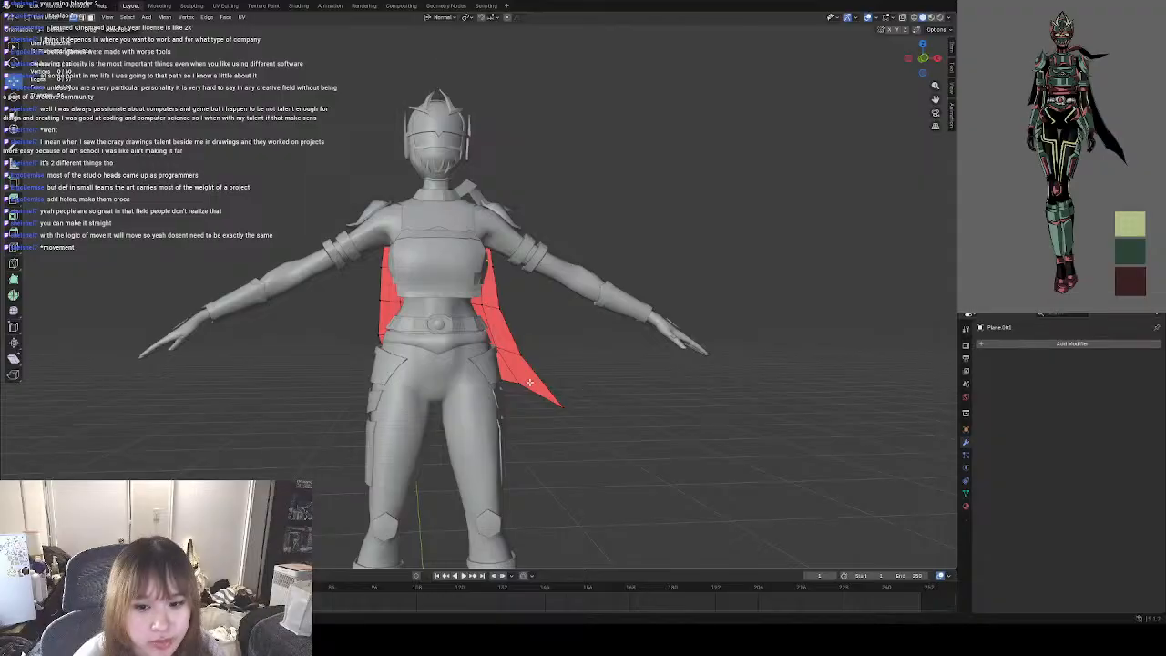
{"action": "scroll", "coordinate": [530, 383], "scroll_direction": "up", "scroll_amount": 3}
{"action": "middle_click_drag", "start_coordinate": [563, 412], "coordinate": [572, 379], "text": "shift"}
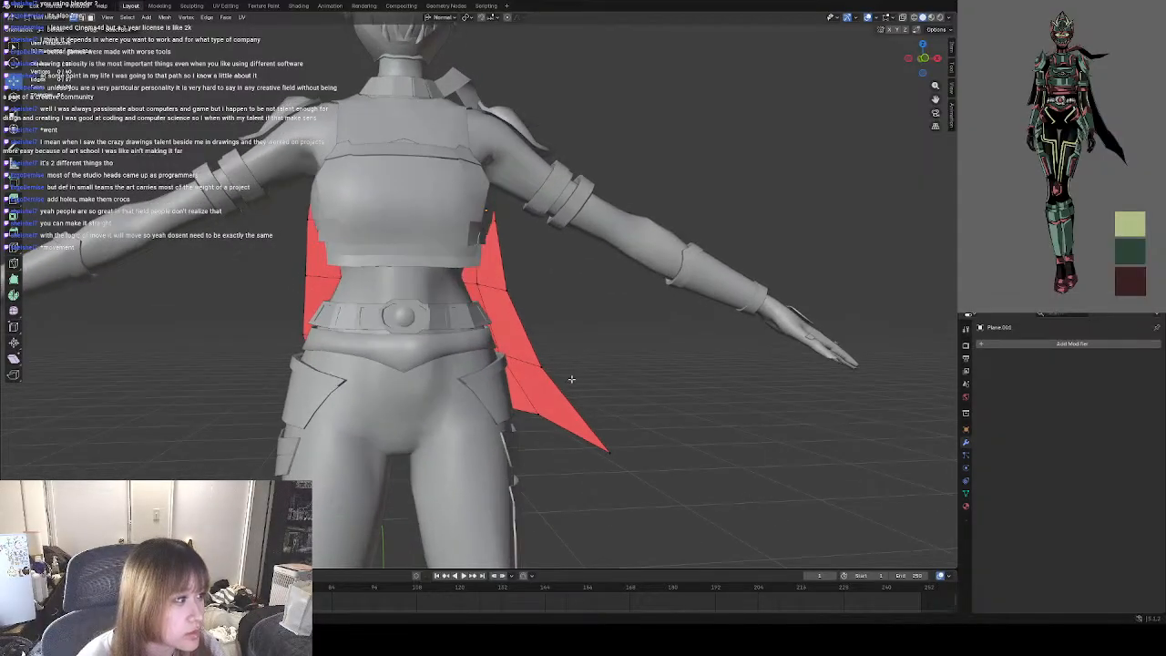
{"action": "left_click", "coordinate": [307, 276]}
{"action": "left_click_drag", "start_coordinate": [305, 276], "coordinate": [301, 276]}
{"action": "left_click", "coordinate": [323, 340]}
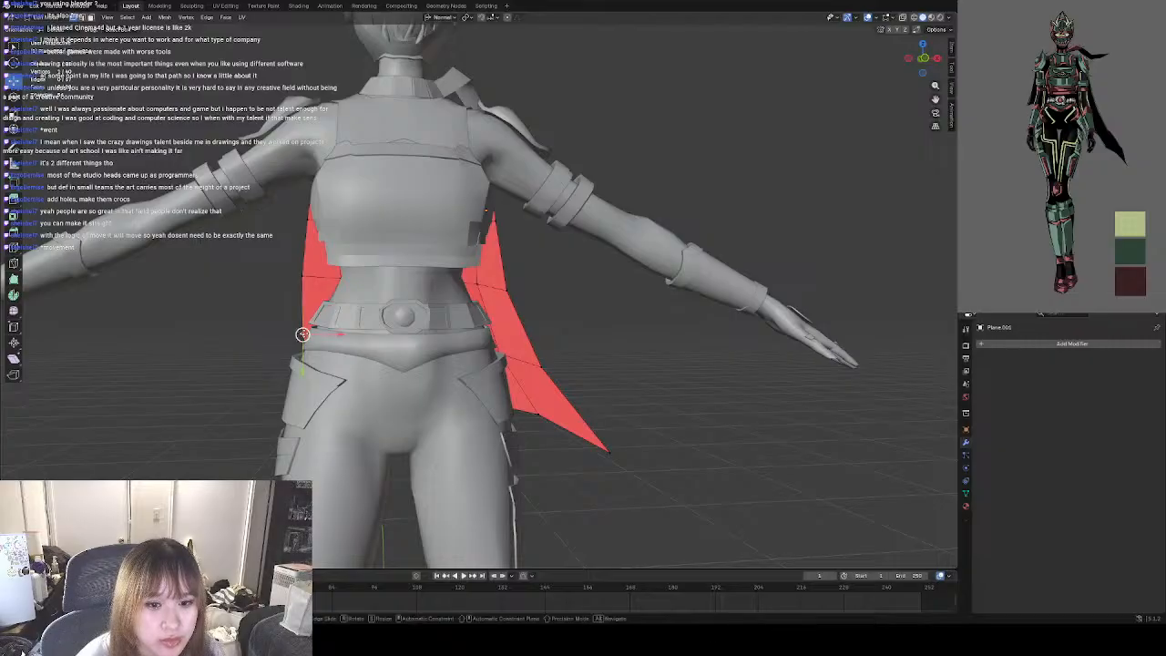
{"action": "left_click", "coordinate": [300, 276]}
{"action": "left_click", "coordinate": [305, 218]}
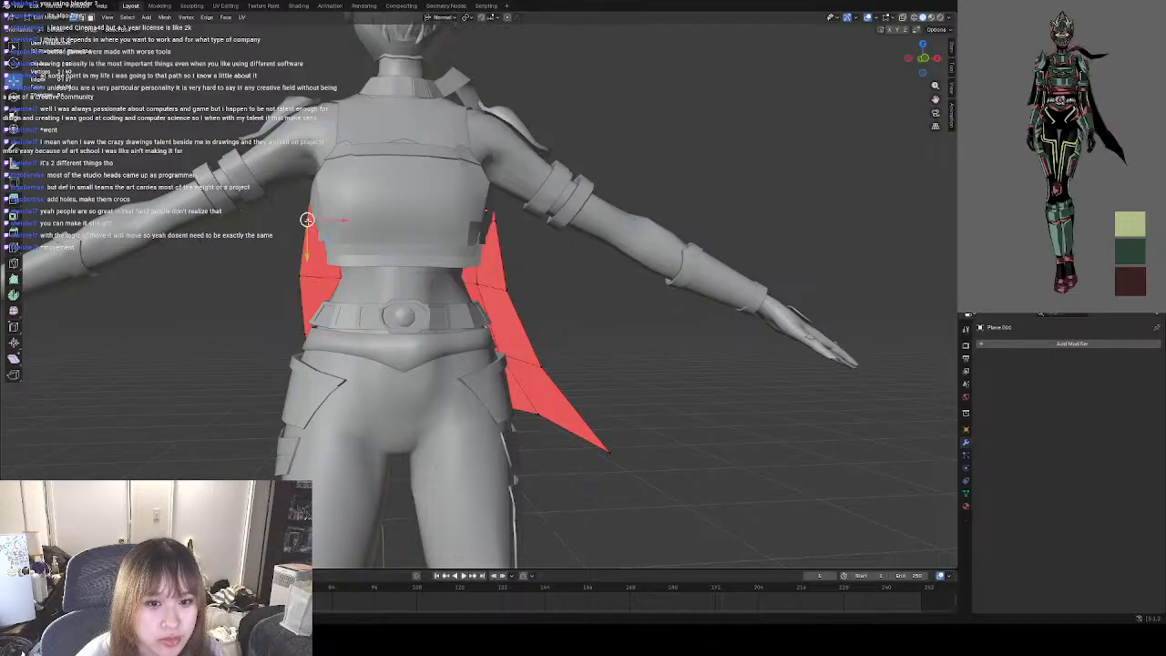
In front view, reposition the hem vertex beside the flared tip and the outer-edge vertex above it.
{"action": "left_click_drag", "start_coordinate": [918, 65], "coordinate": [921, 56]}
{"action": "left_click", "coordinate": [553, 424]}
{"action": "left_click_drag", "start_coordinate": [554, 425], "coordinate": [557, 420]}
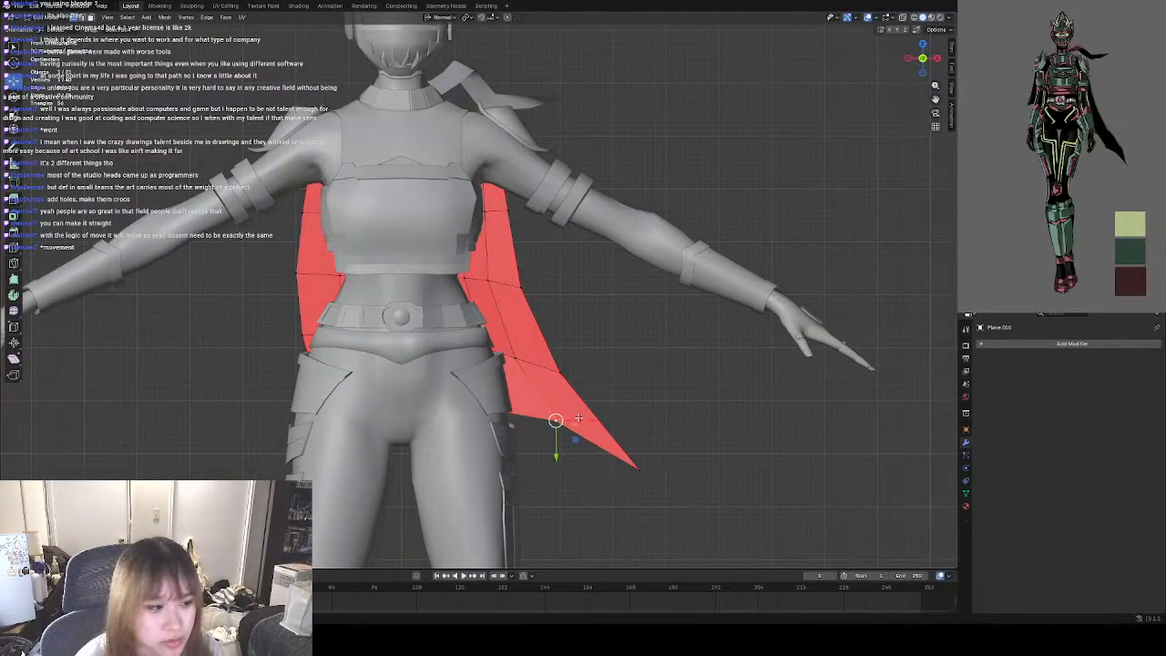
{"action": "left_click", "coordinate": [650, 386]}
{"action": "left_click", "coordinate": [560, 422]}
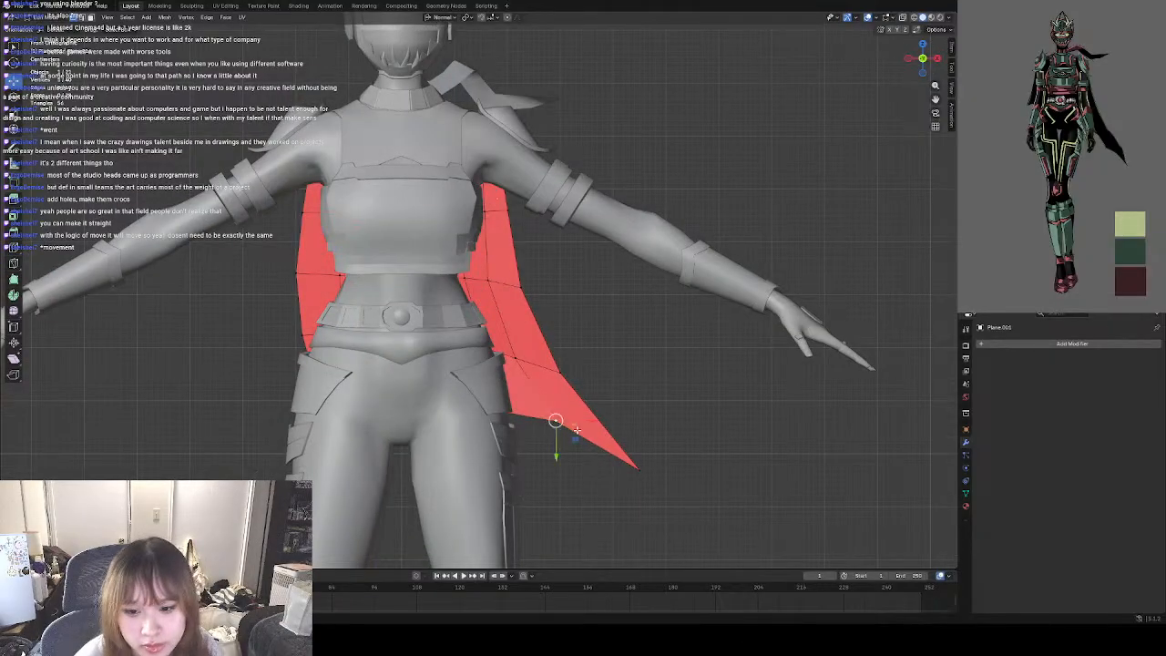
{"action": "left_click", "coordinate": [561, 373]}
{"action": "left_click_drag", "start_coordinate": [560, 373], "coordinate": [556, 372]}
Refine the flared side's silhouette by nudging its outer-edge vertices at the waist and chest and the neighbouring inner vertices.
{"action": "left_click", "coordinate": [523, 288]}
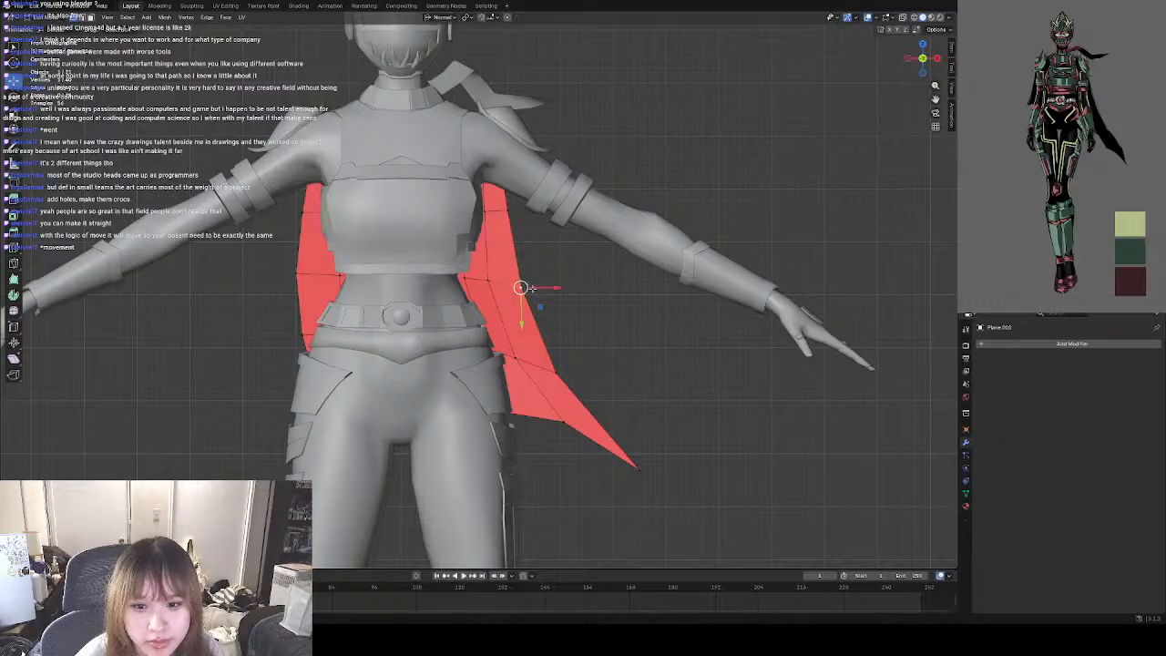
{"action": "left_click_drag", "start_coordinate": [523, 288], "coordinate": [524, 283]}
{"action": "left_click", "coordinate": [508, 211]}
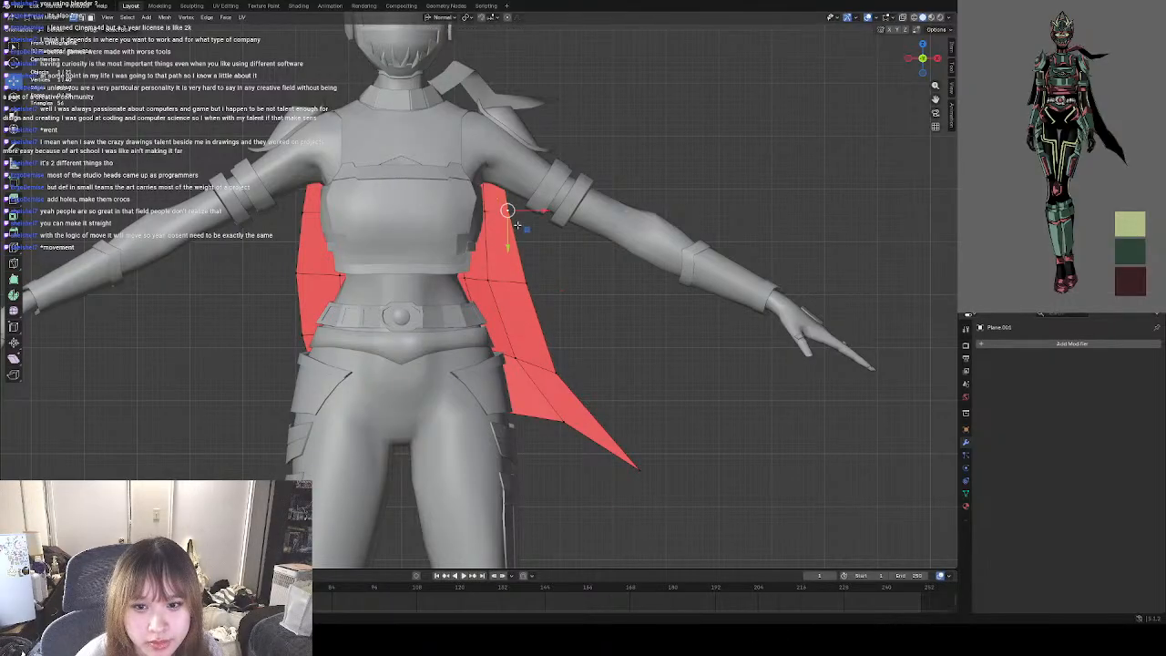
{"action": "left_click_drag", "start_coordinate": [507, 212], "coordinate": [509, 211]}
{"action": "left_click", "coordinate": [487, 281]}
{"action": "left_click_drag", "start_coordinate": [488, 281], "coordinate": [491, 279]}
{"action": "left_click", "coordinate": [517, 358]}
{"action": "left_click", "coordinate": [548, 404]}
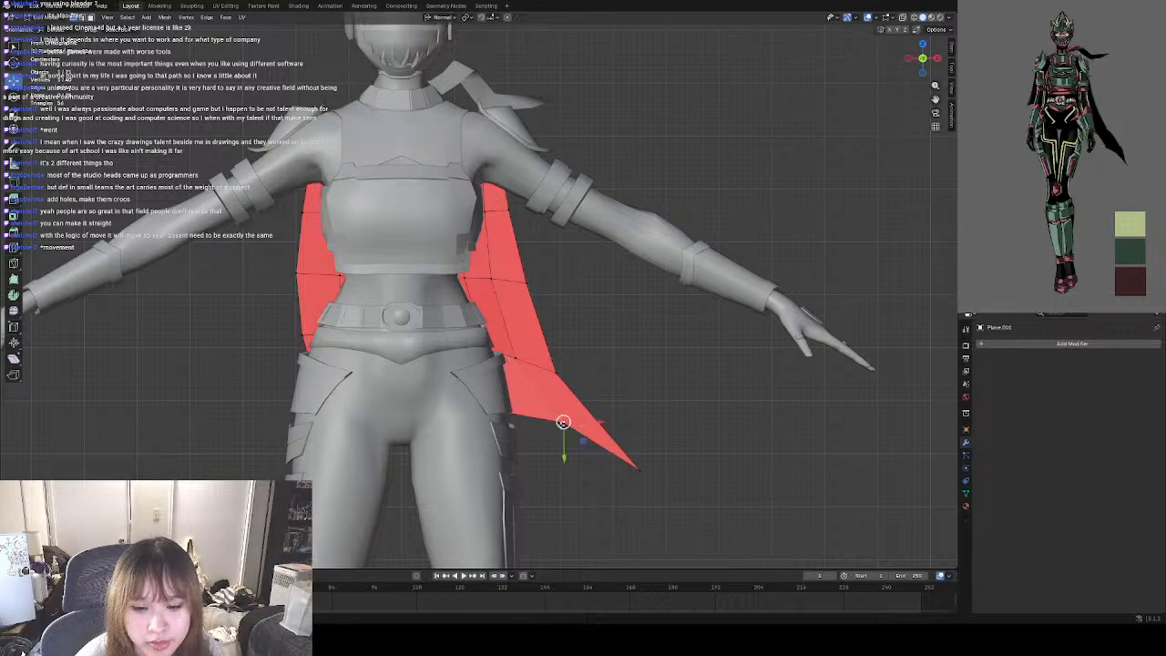
Examine the cape's overall shape and flared tip from the back, above and front.
{"action": "middle_click_drag", "start_coordinate": [622, 406], "coordinate": [440, 387]}
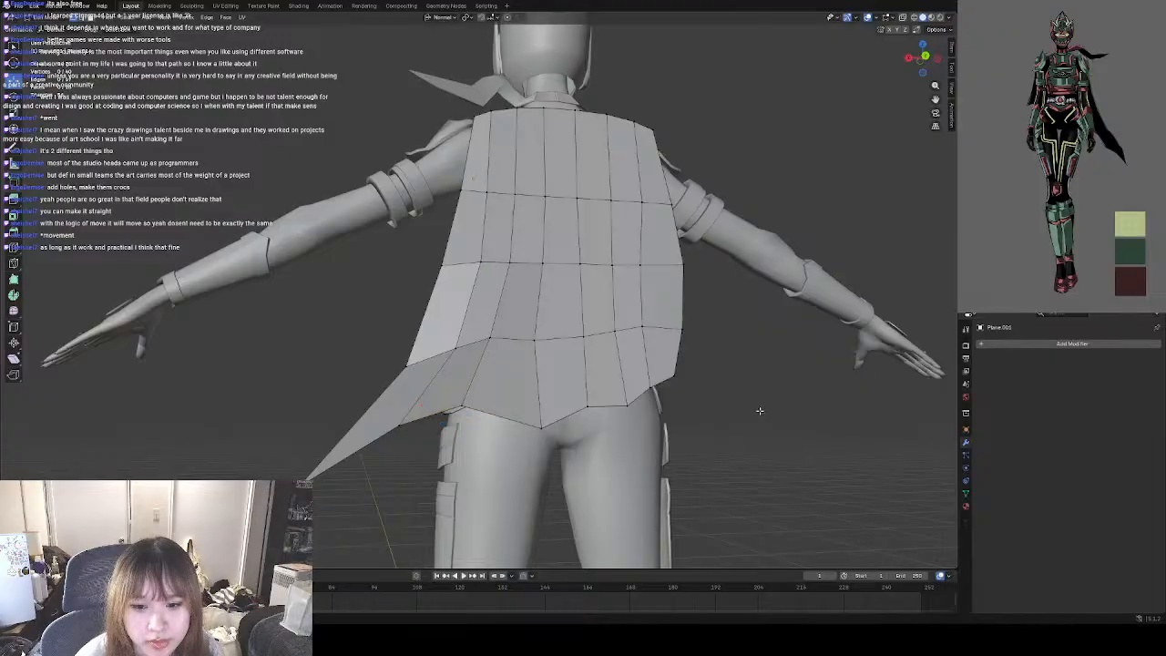
{"action": "middle_click_drag", "start_coordinate": [760, 411], "coordinate": [725, 415]}
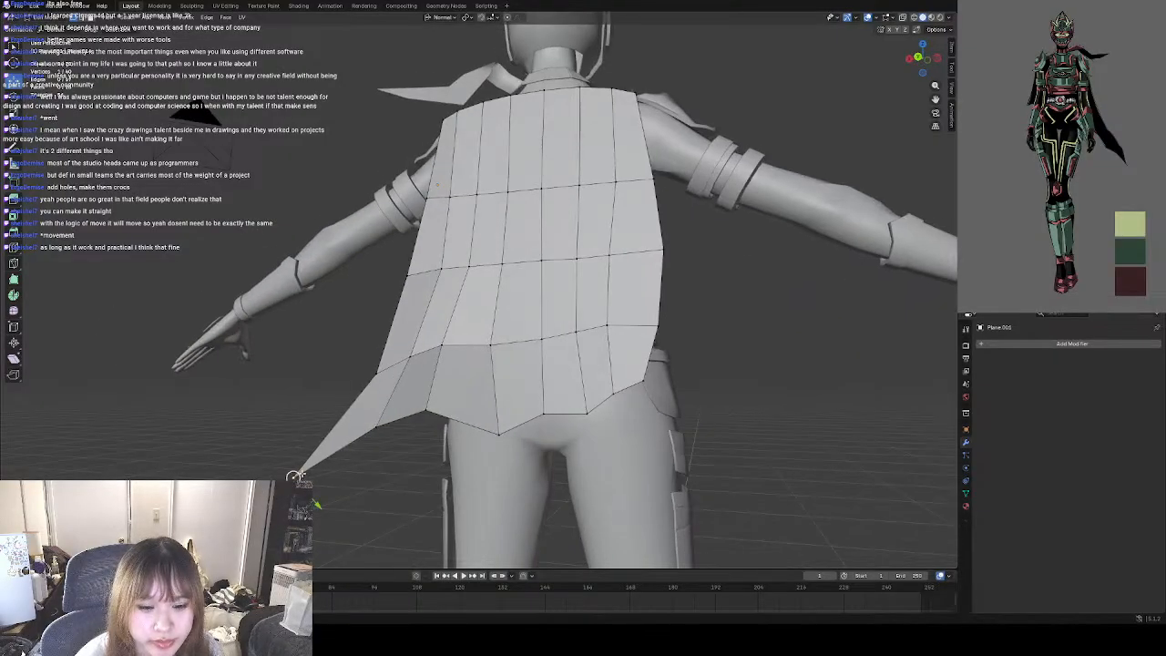
{"action": "middle_click_drag", "start_coordinate": [749, 408], "coordinate": [704, 427]}
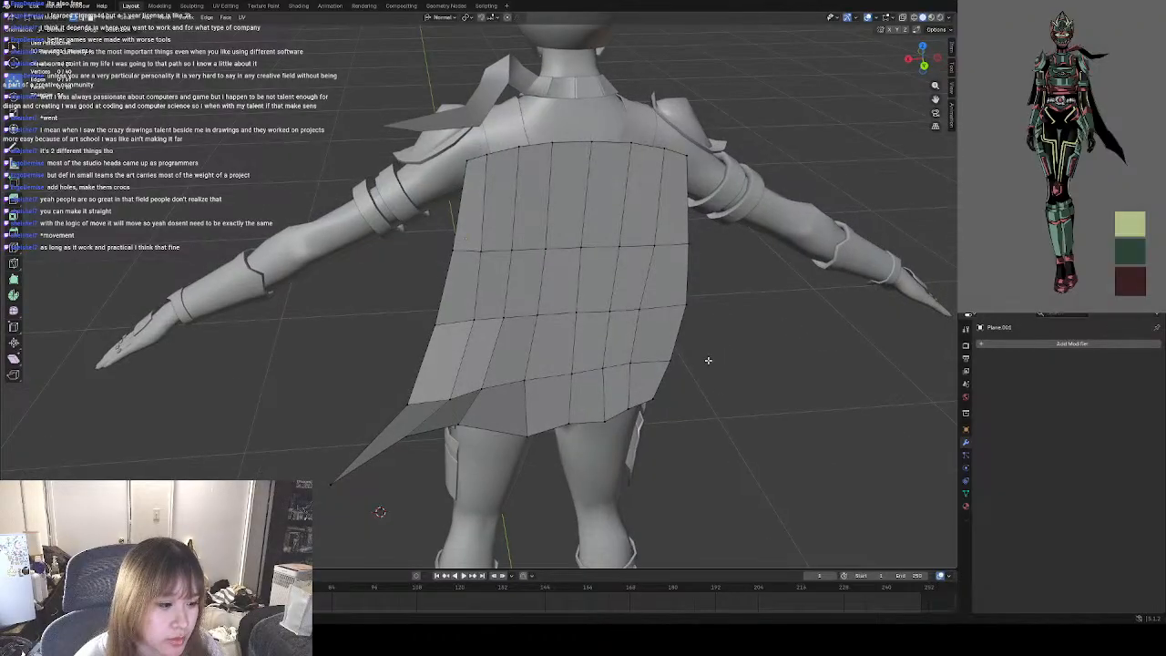
{"action": "middle_click_drag", "start_coordinate": [708, 360], "coordinate": [503, 442]}
{"action": "middle_click_drag", "start_coordinate": [515, 340], "coordinate": [750, 392]}
{"action": "scroll", "coordinate": [662, 369], "scroll_direction": "down", "scroll_amount": 4}
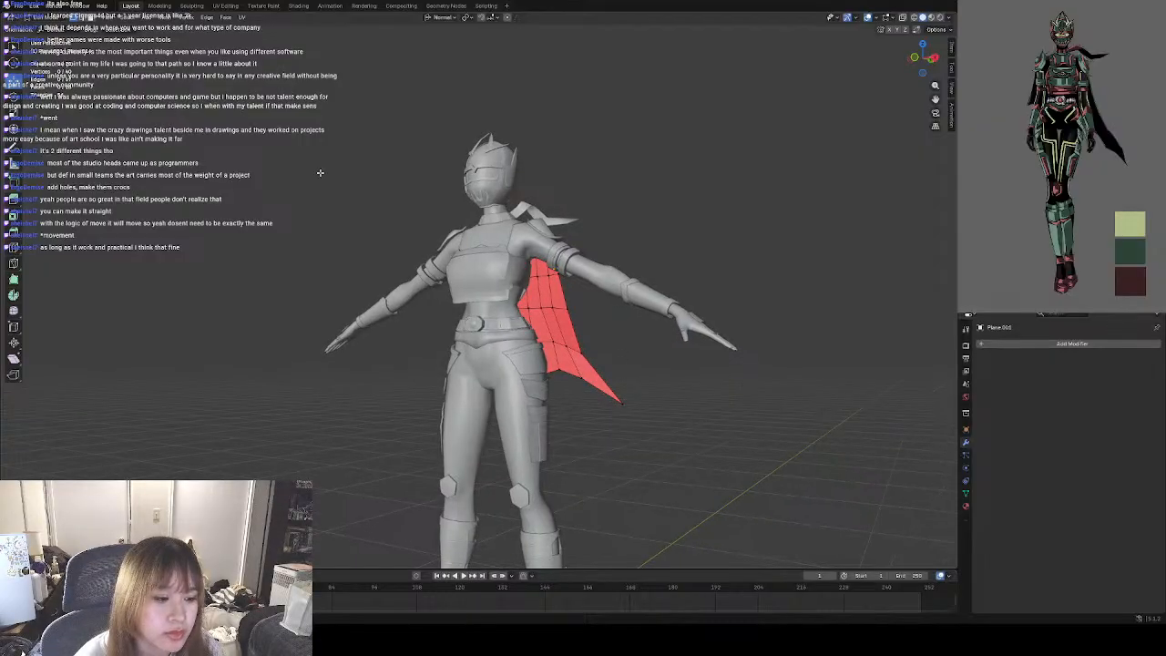
{"action": "middle_click_drag", "start_coordinate": [574, 318], "coordinate": [441, 326]}
{"action": "scroll", "coordinate": [478, 296], "scroll_direction": "up", "scroll_amount": 3}
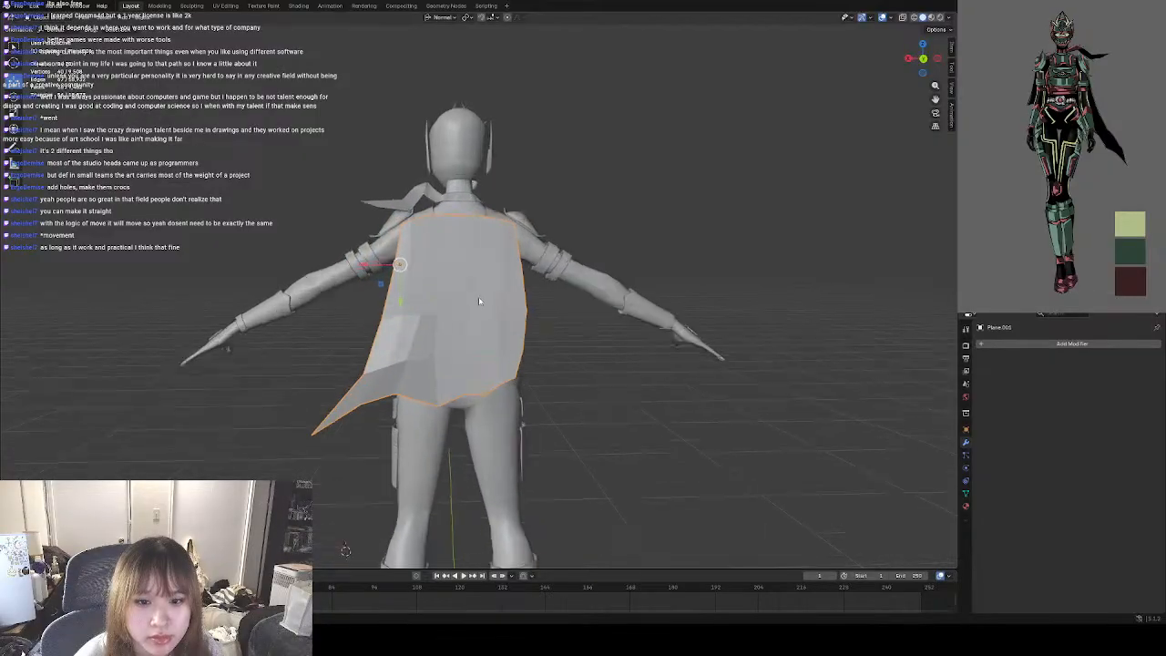
Add a Solidify modifier to the cape panel and check its thickness from the side.
{"action": "middle_click_drag", "start_coordinate": [532, 323], "coordinate": [638, 328]}
{"action": "left_click", "coordinate": [1008, 345]}
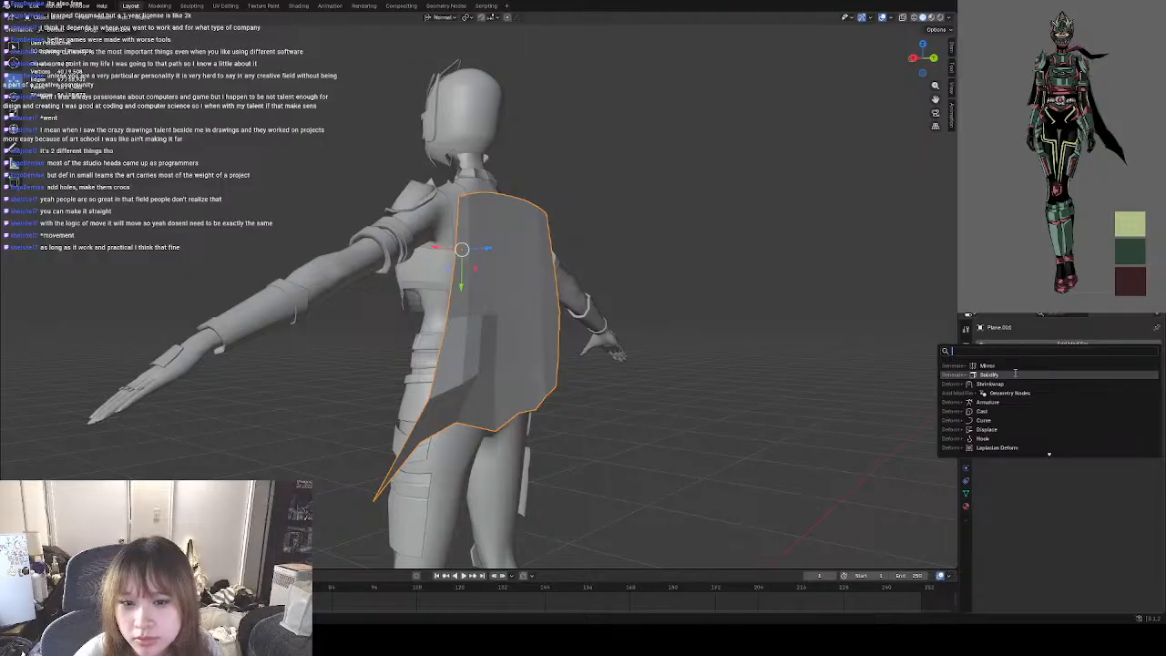
{"action": "left_click", "coordinate": [969, 372]}
{"action": "middle_click_drag", "start_coordinate": [549, 371], "coordinate": [501, 387]}
{"action": "scroll", "coordinate": [523, 385], "scroll_direction": "down", "scroll_amount": 3}
{"action": "scroll", "coordinate": [486, 339], "scroll_direction": "up", "scroll_amount": 5}
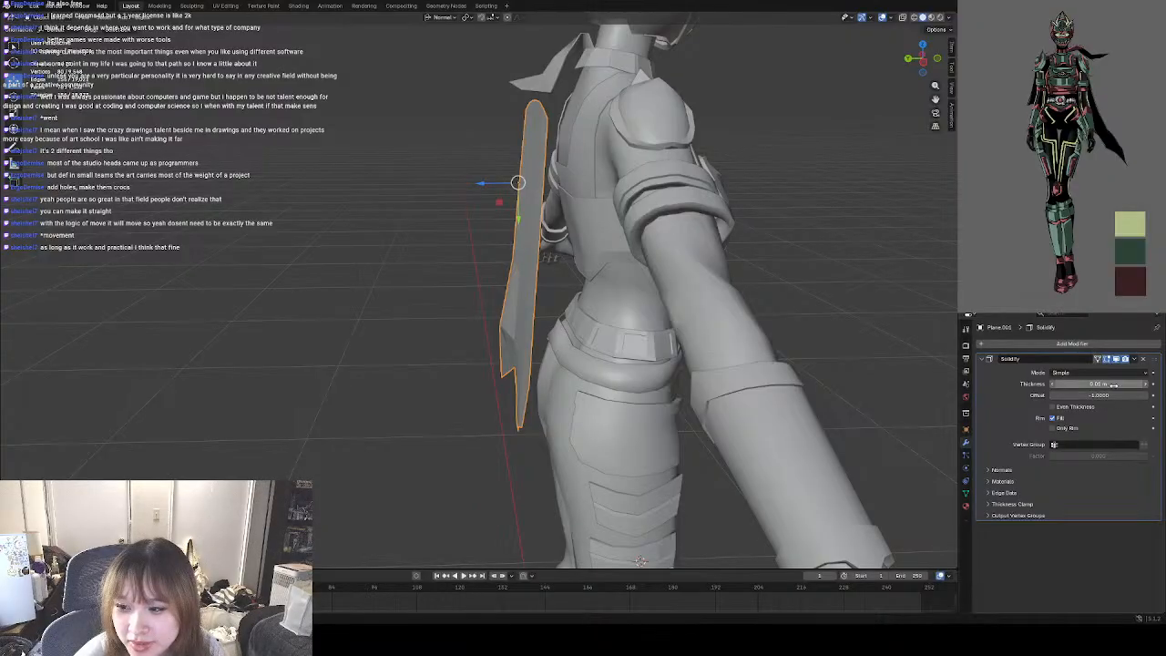
Set the Solidify thickness to a negative value so the cape thickens the other way, and apply the modifier.
{"action": "left_click_drag", "start_coordinate": [1114, 386], "coordinate": [1068, 386]}
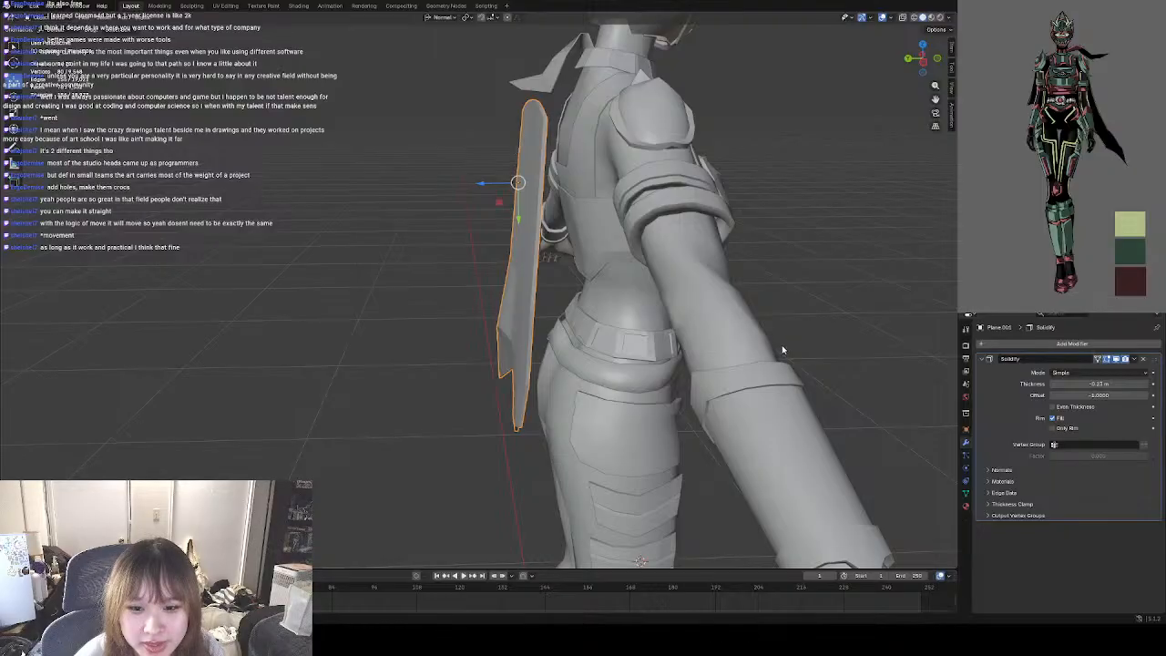
{"action": "middle_click_drag", "start_coordinate": [713, 329], "coordinate": [755, 355]}
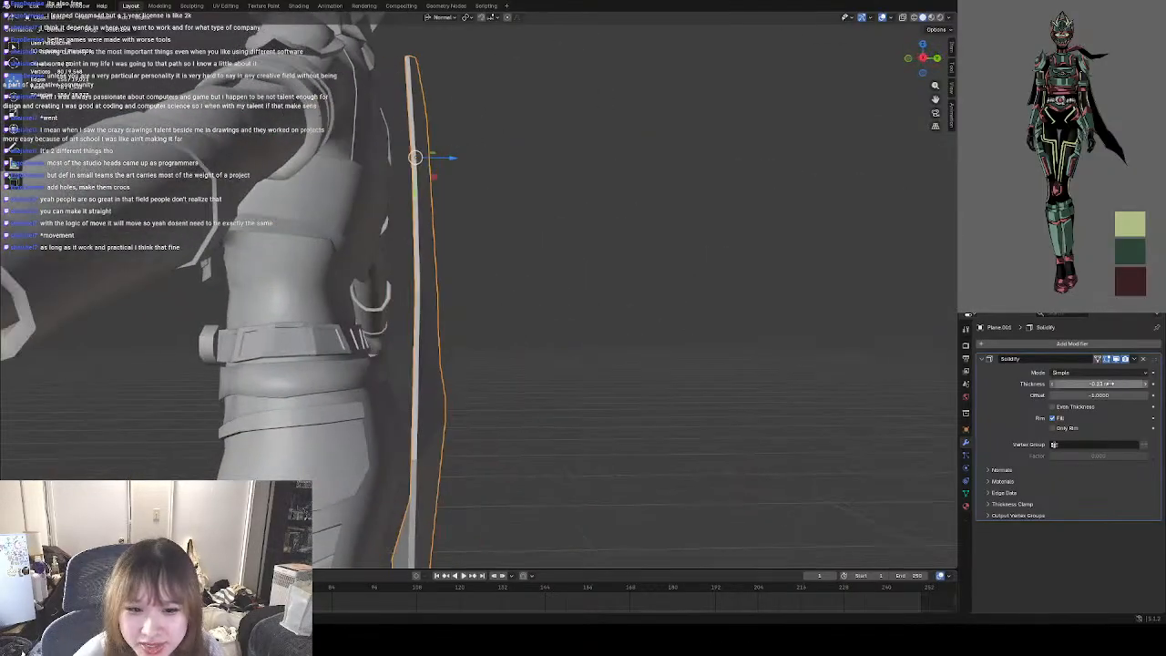
{"action": "left_click", "coordinate": [1134, 359]}
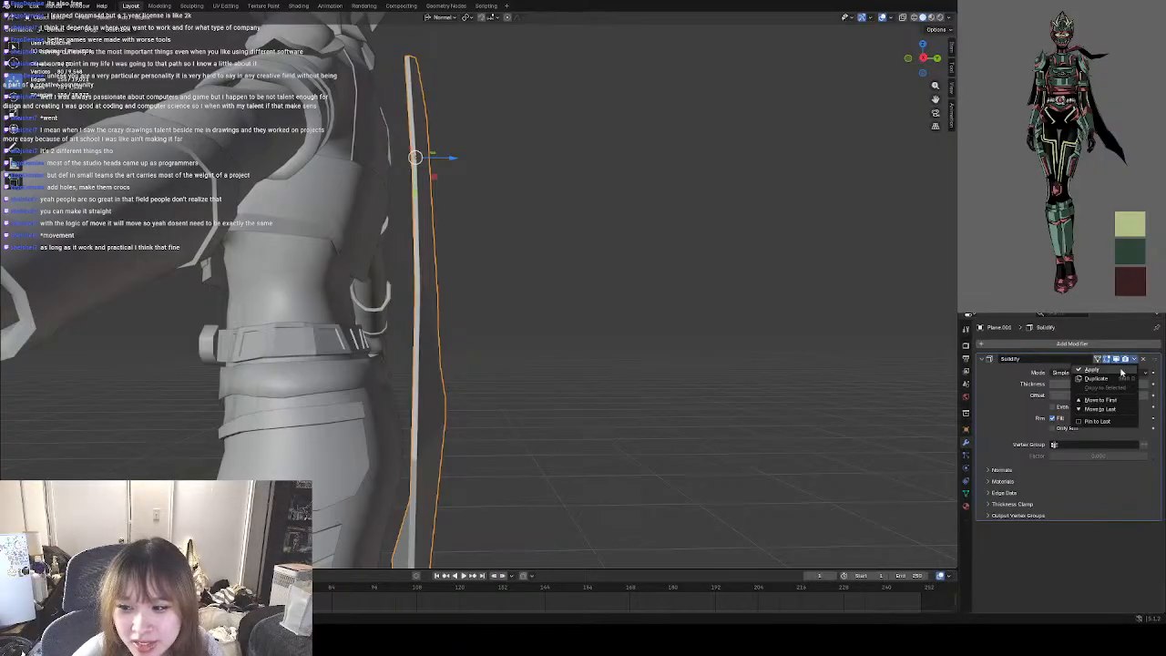
{"action": "left_click", "coordinate": [1111, 373]}
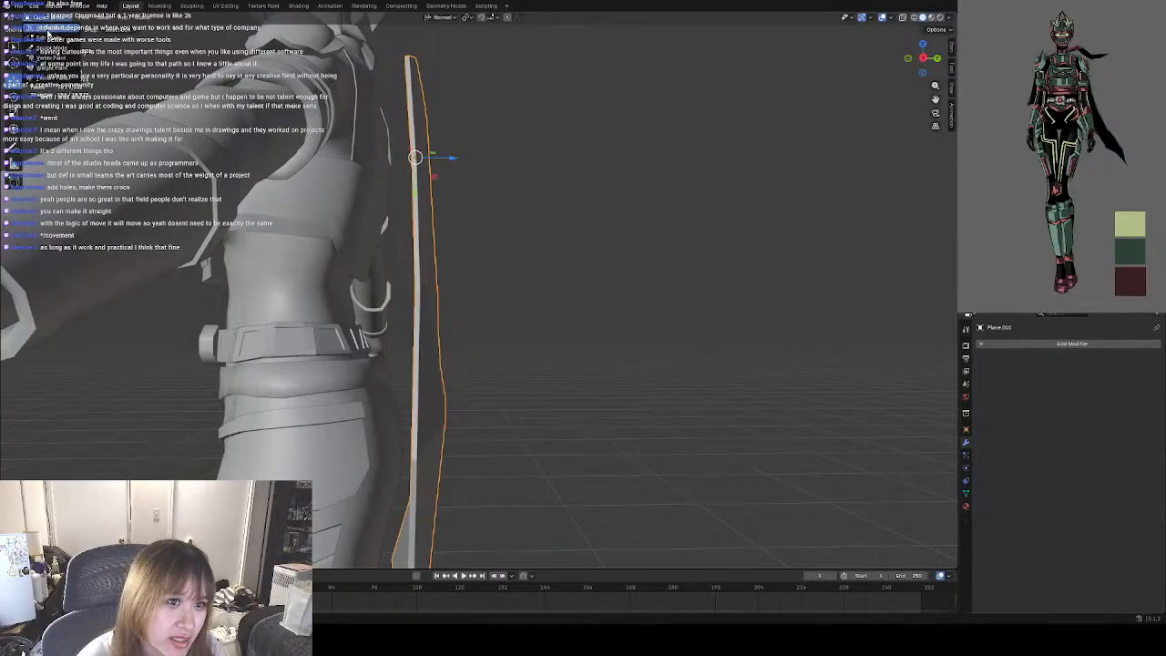
Open the thickened cape for mesh editing, with its grid facing the view from behind.
{"action": "key", "text": "Tab"}
{"action": "middle_click_drag", "start_coordinate": [596, 243], "coordinate": [516, 262]}
{"action": "middle_click_drag", "start_coordinate": [336, 321], "coordinate": [504, 306]}
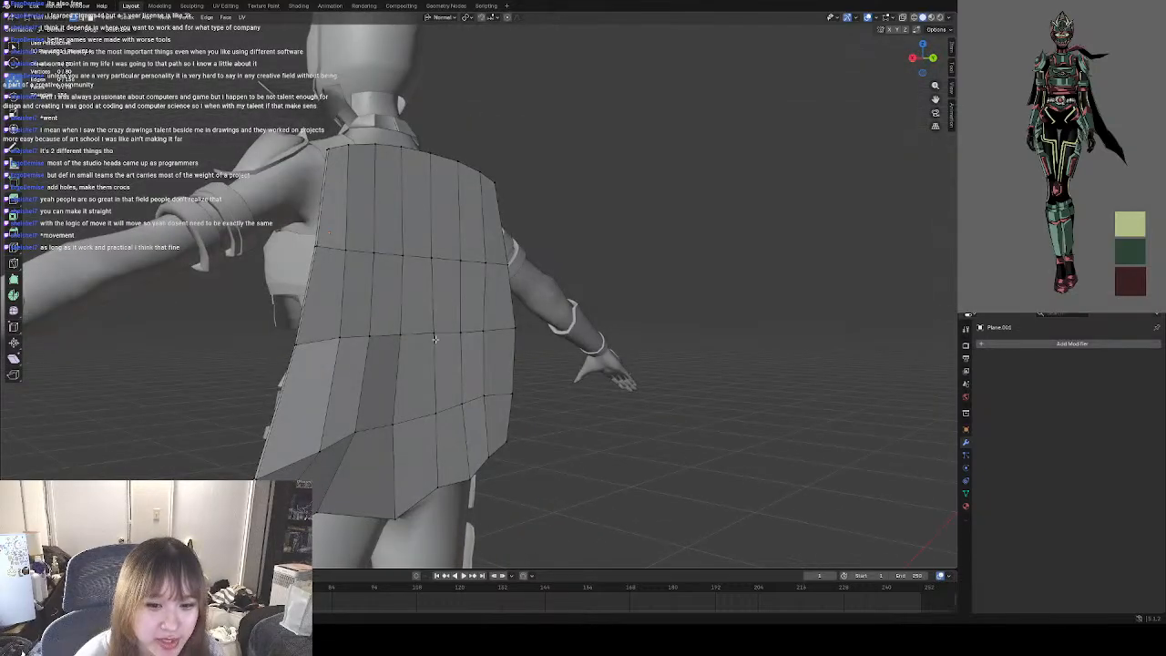
{"action": "middle_click_drag", "start_coordinate": [434, 339], "coordinate": [414, 328]}
{"action": "middle_click_drag", "start_coordinate": [480, 315], "coordinate": [395, 236]}
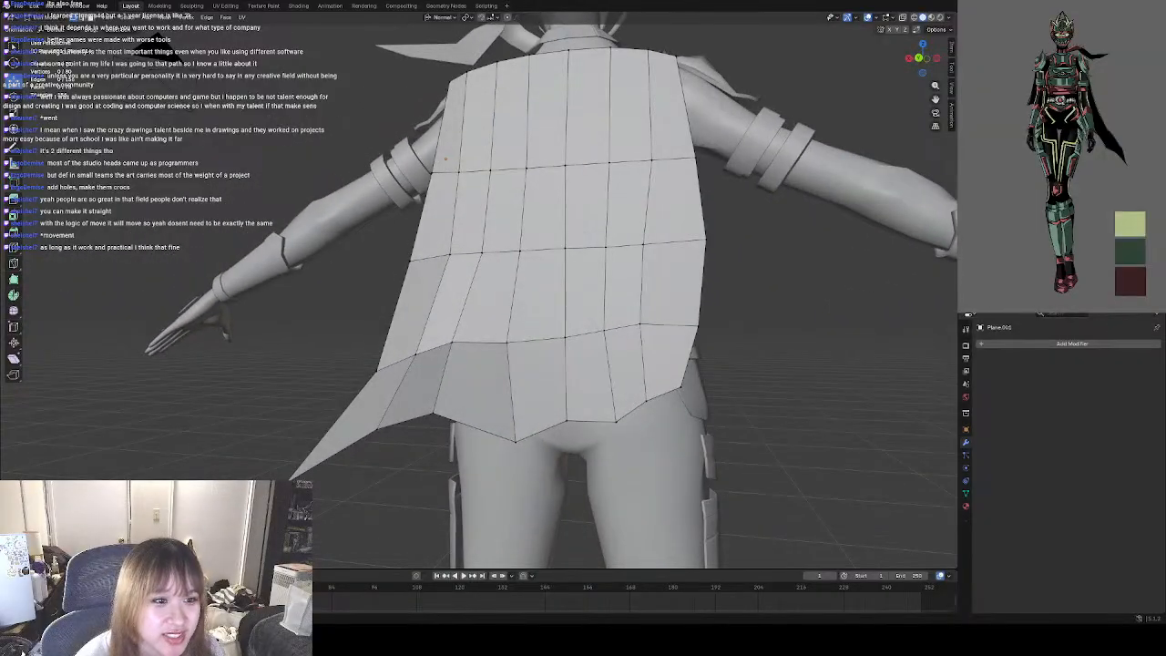
{"action": "key", "text": "ctrl+r"}
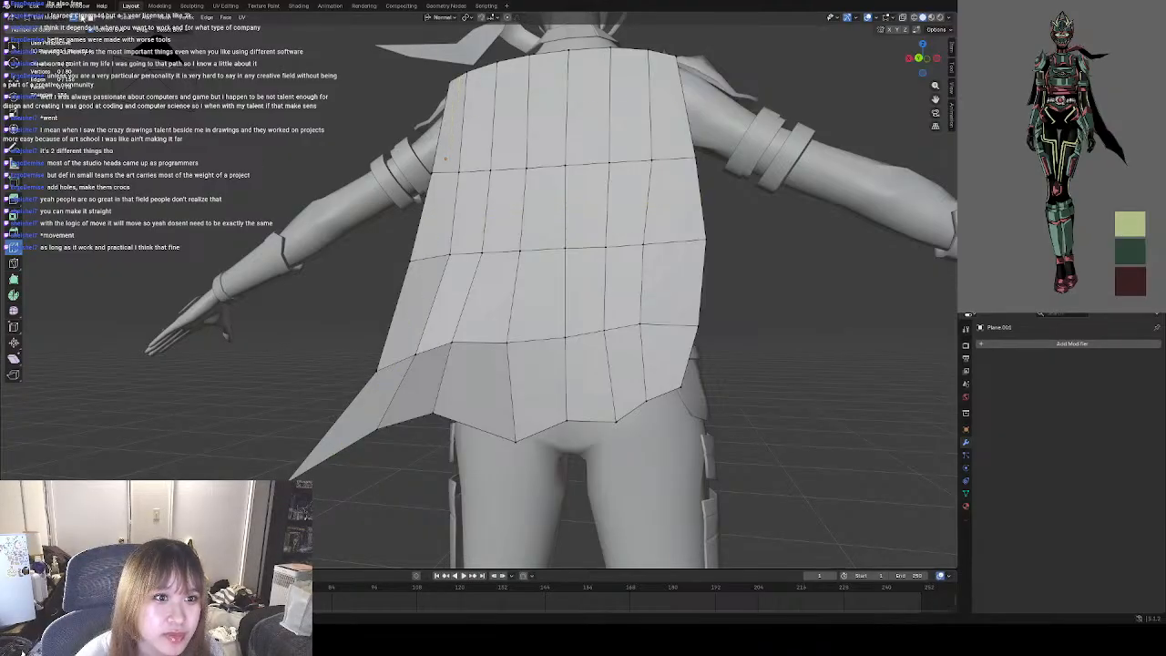
{"action": "left_click", "coordinate": [46, 20]}
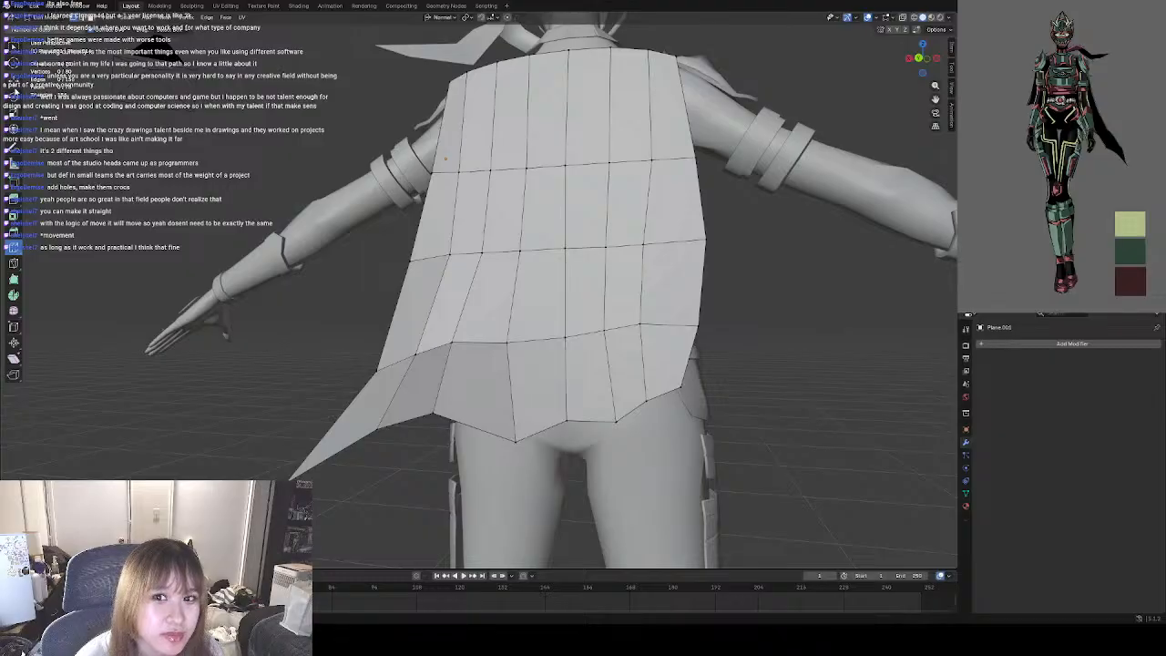
{"action": "middle_click_drag", "start_coordinate": [407, 123], "coordinate": [355, 158], "text": "shift"}
{"action": "scroll", "coordinate": [334, 232], "scroll_direction": "up", "scroll_amount": 2}
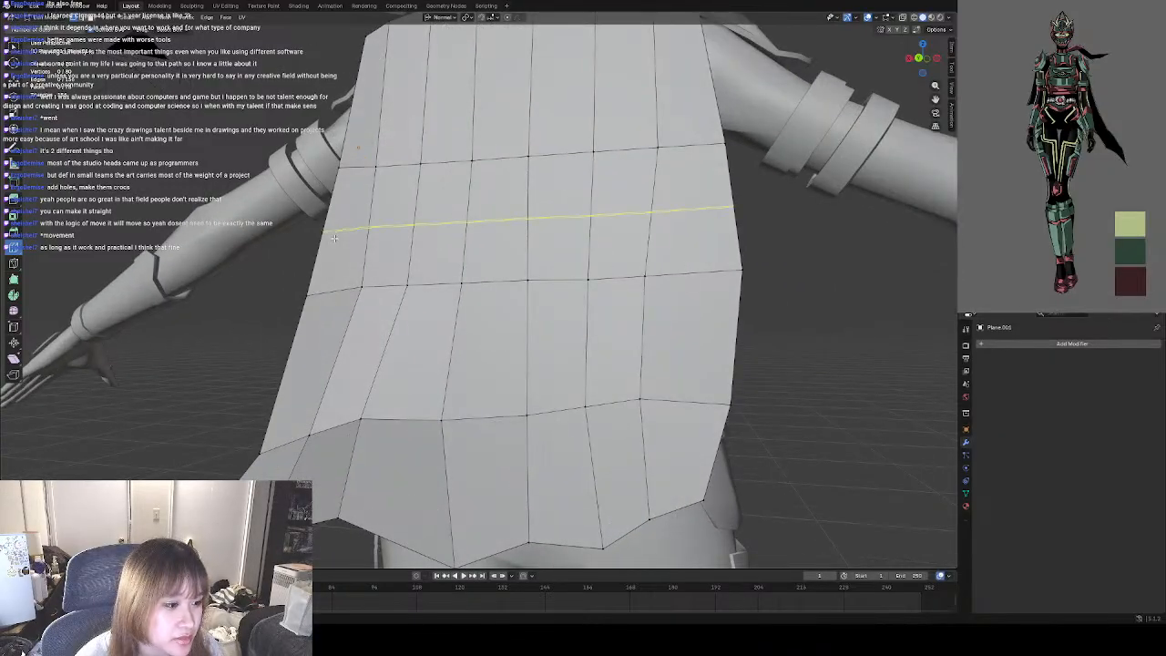
{"action": "scroll", "coordinate": [355, 241], "scroll_direction": "down", "scroll_amount": 1}
{"action": "middle_click_drag", "start_coordinate": [327, 239], "coordinate": [311, 223], "text": "shift"}
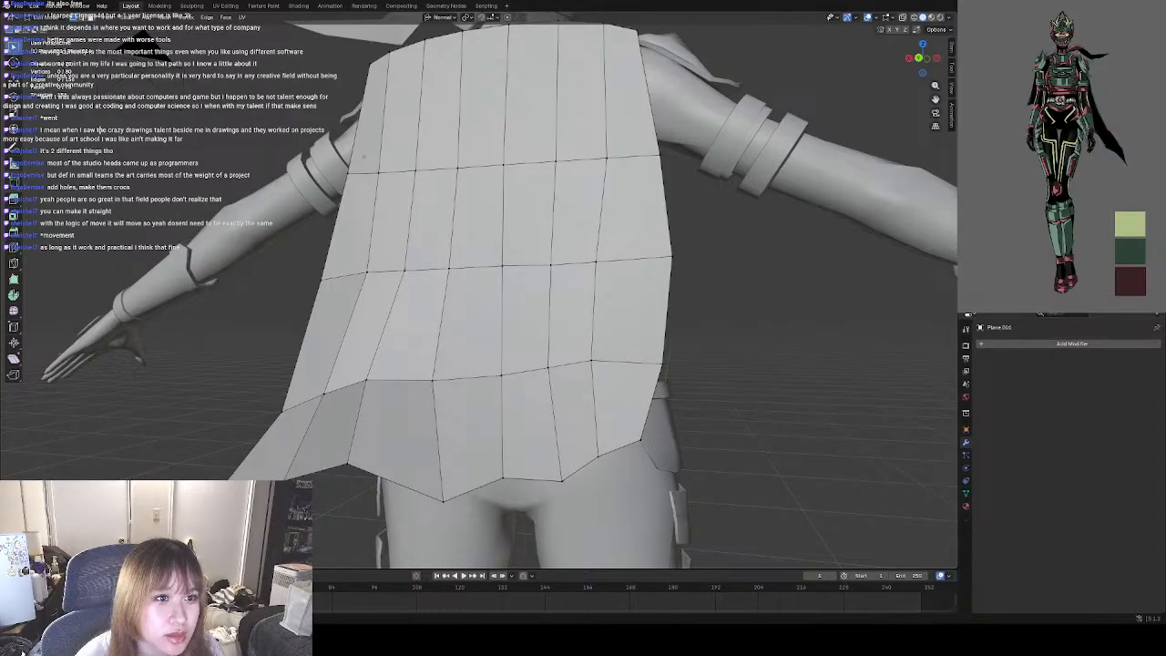
Select scattered inner vertices across the cape's chest, waist and lower rows and push them slightly toward the body to form folds.
{"action": "middle_click_drag", "start_coordinate": [360, 390], "coordinate": [302, 377]}
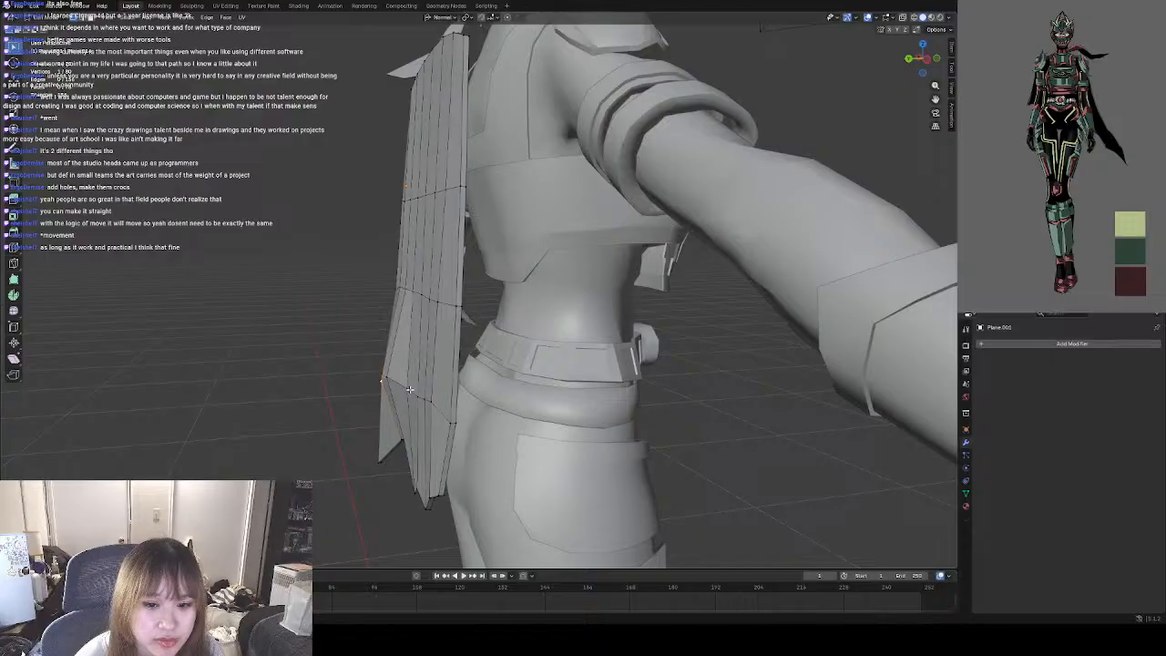
{"action": "middle_click_drag", "start_coordinate": [395, 337], "coordinate": [478, 305]}
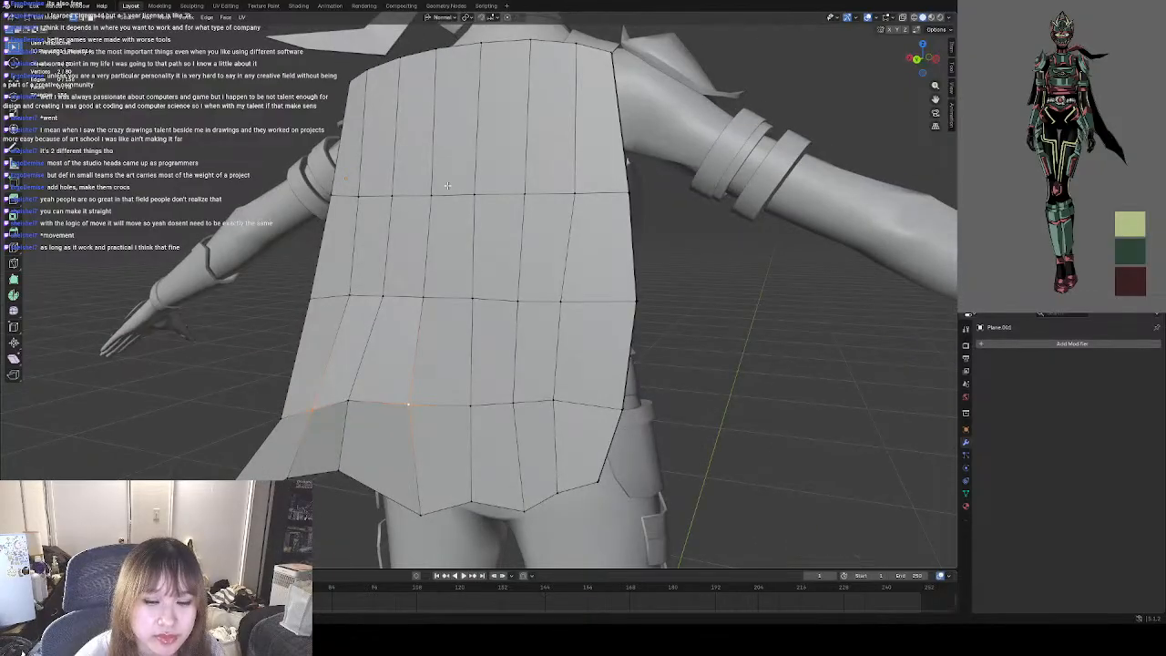
{"action": "left_click", "coordinate": [391, 195], "text": "shift"}
{"action": "left_click", "coordinate": [473, 299], "text": "shift"}
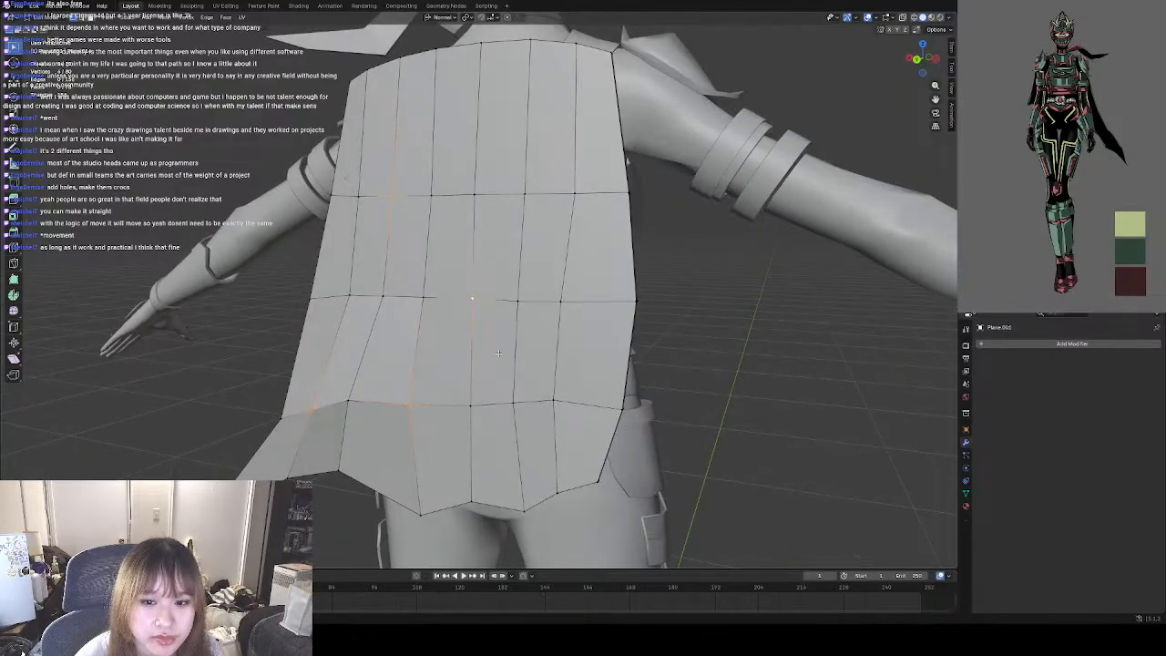
{"action": "left_click", "coordinate": [513, 409], "text": "shift"}
{"action": "left_click", "coordinate": [560, 300], "text": "shift"}
{"action": "left_click", "coordinate": [552, 401], "text": "shift"}
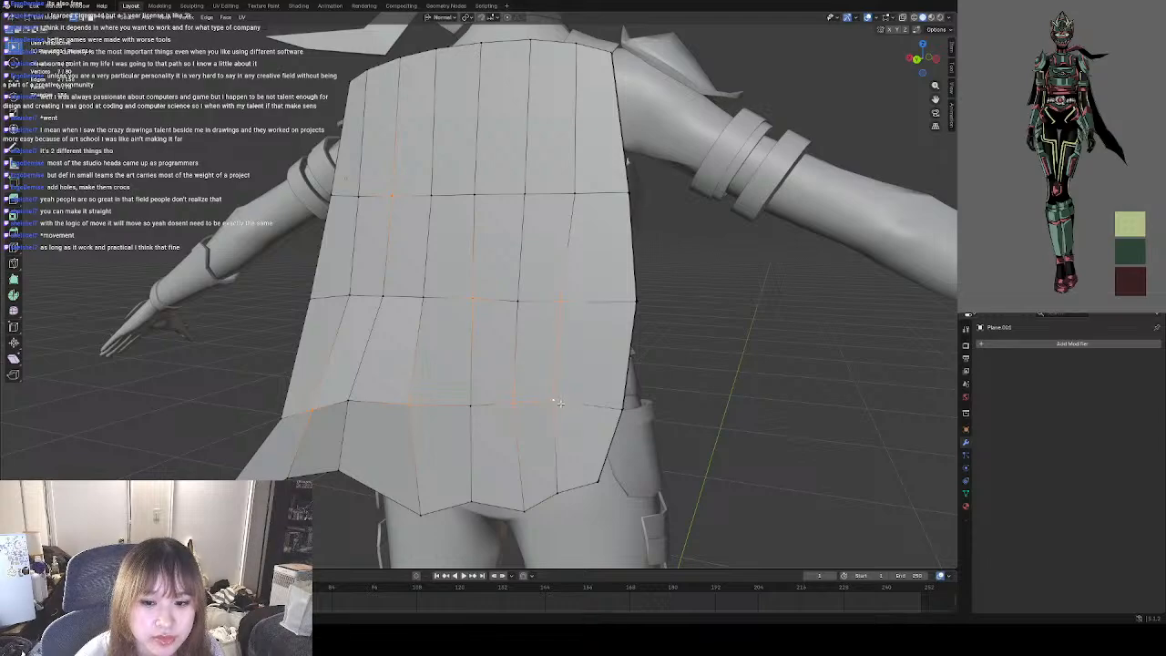
{"action": "middle_click_drag", "start_coordinate": [551, 401], "coordinate": [437, 396]}
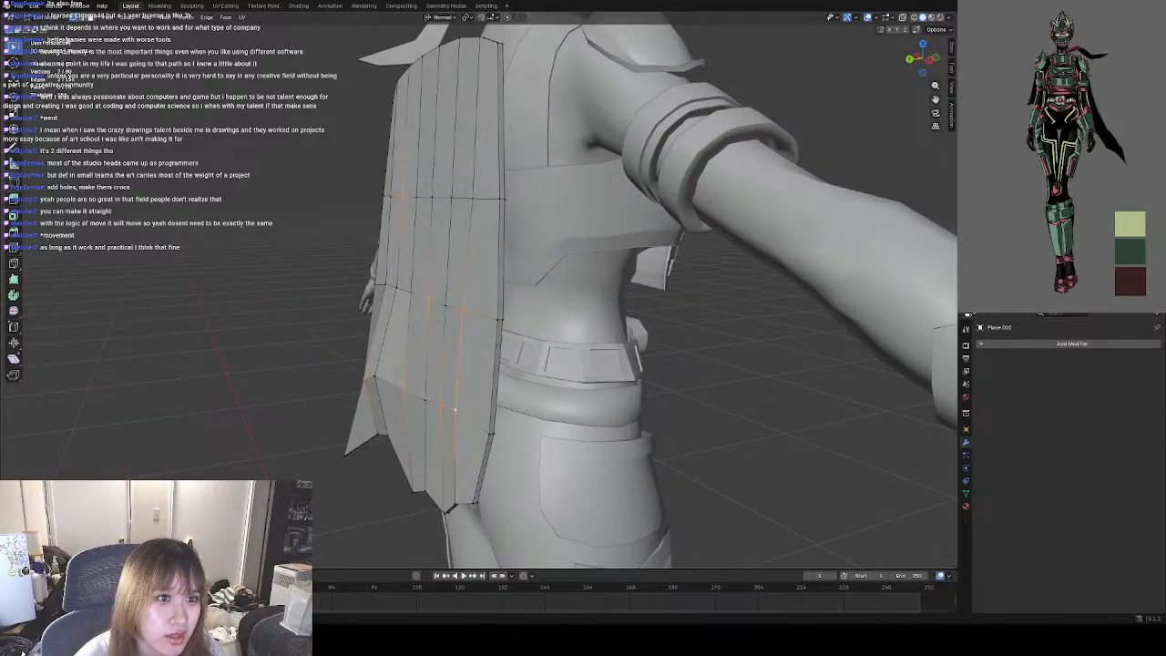
{"action": "left_click", "coordinate": [16, 80]}
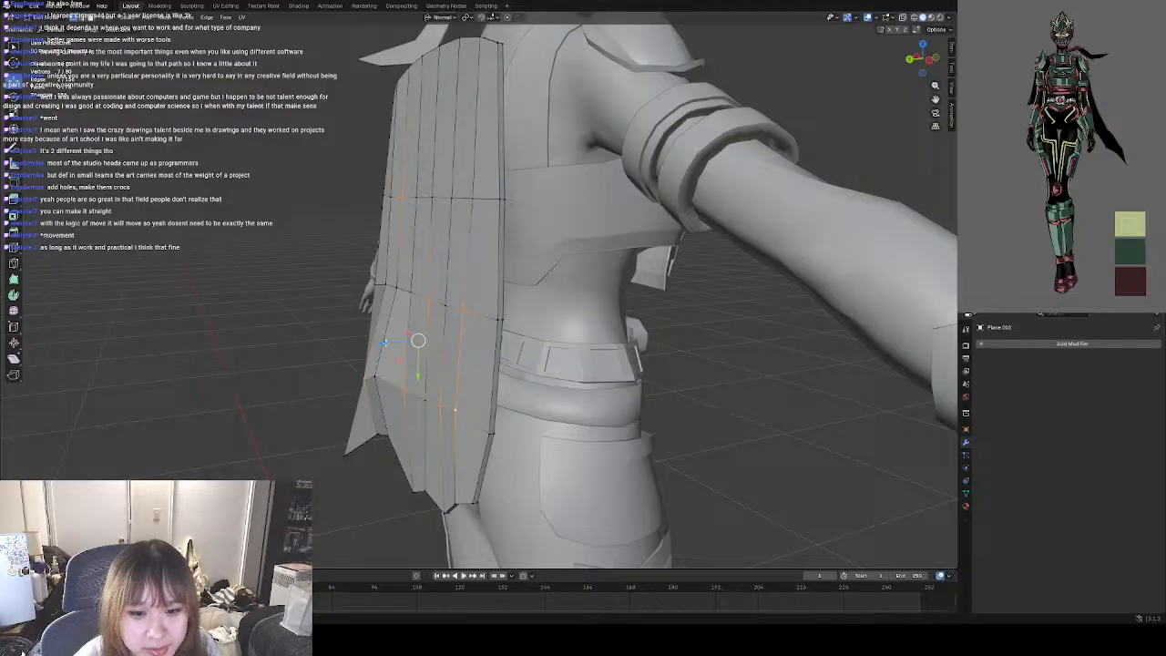
{"action": "left_click_drag", "start_coordinate": [385, 343], "coordinate": [391, 343]}
{"action": "left_click", "coordinate": [331, 468]}
{"action": "middle_click_drag", "start_coordinate": [330, 468], "coordinate": [450, 433]}
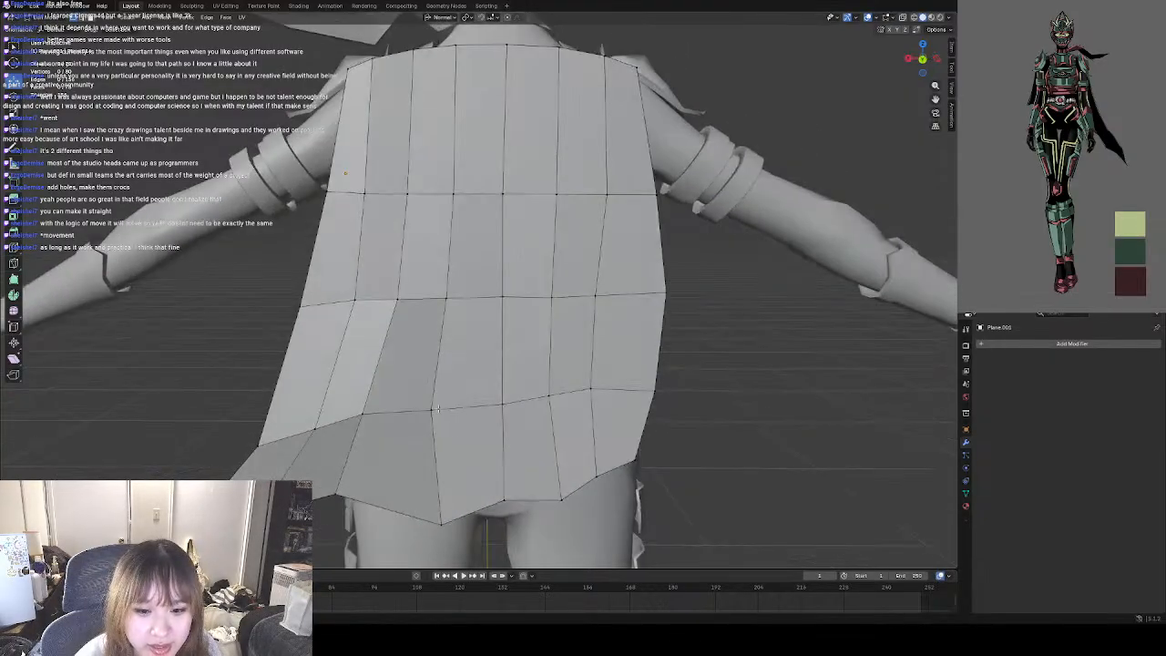
Select alternate inner vertices in the cape's chest, waist and lower rows and pull them slightly away from the body.
{"action": "left_click", "coordinate": [501, 406]}
{"action": "left_click", "coordinate": [453, 243], "text": "alt"}
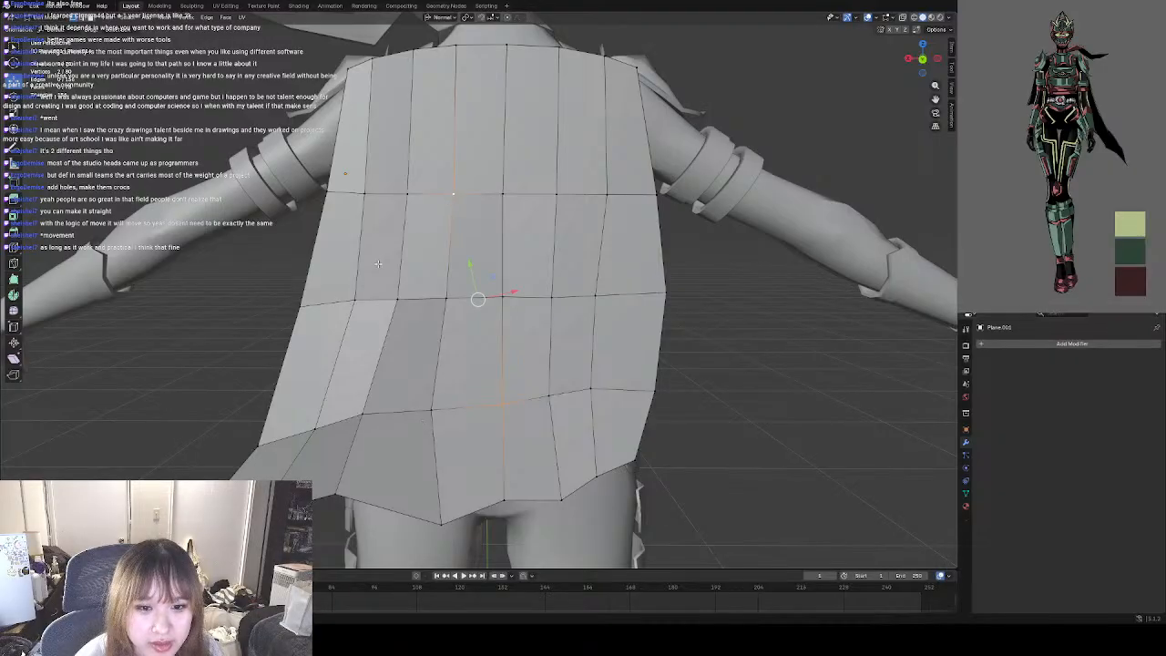
{"action": "left_click", "coordinate": [359, 302], "text": "shift"}
{"action": "left_click", "coordinate": [536, 297], "text": "shift"}
{"action": "left_click", "coordinate": [570, 196], "text": "shift"}
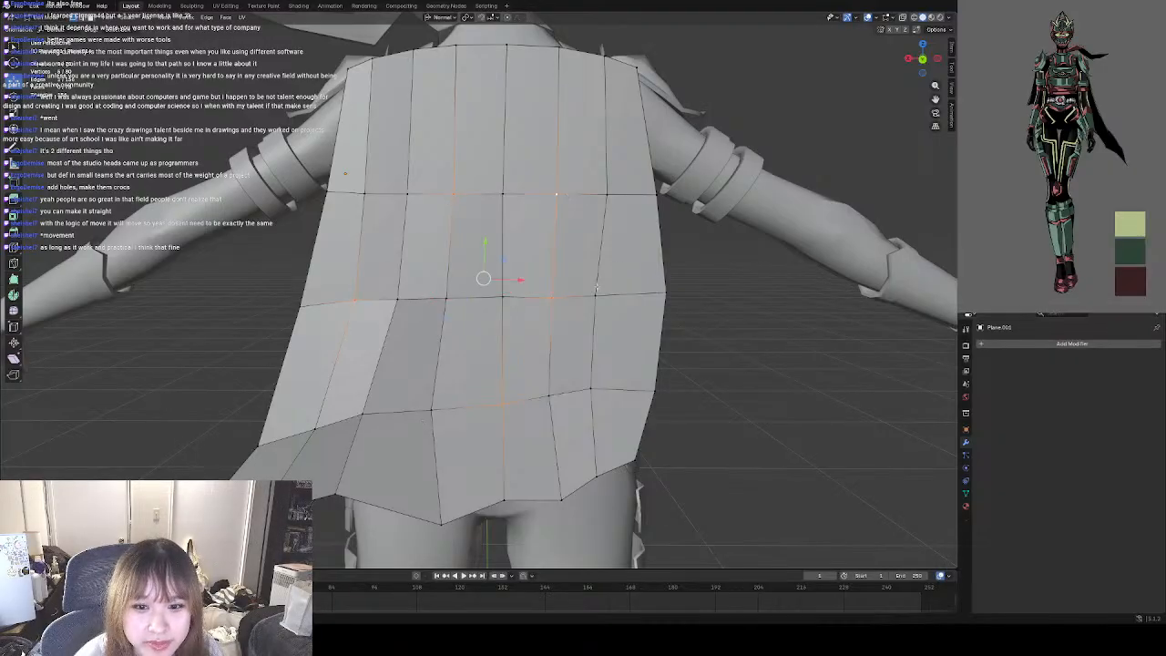
{"action": "middle_click_drag", "start_coordinate": [556, 291], "coordinate": [453, 300]}
{"action": "left_click_drag", "start_coordinate": [390, 273], "coordinate": [381, 270]}
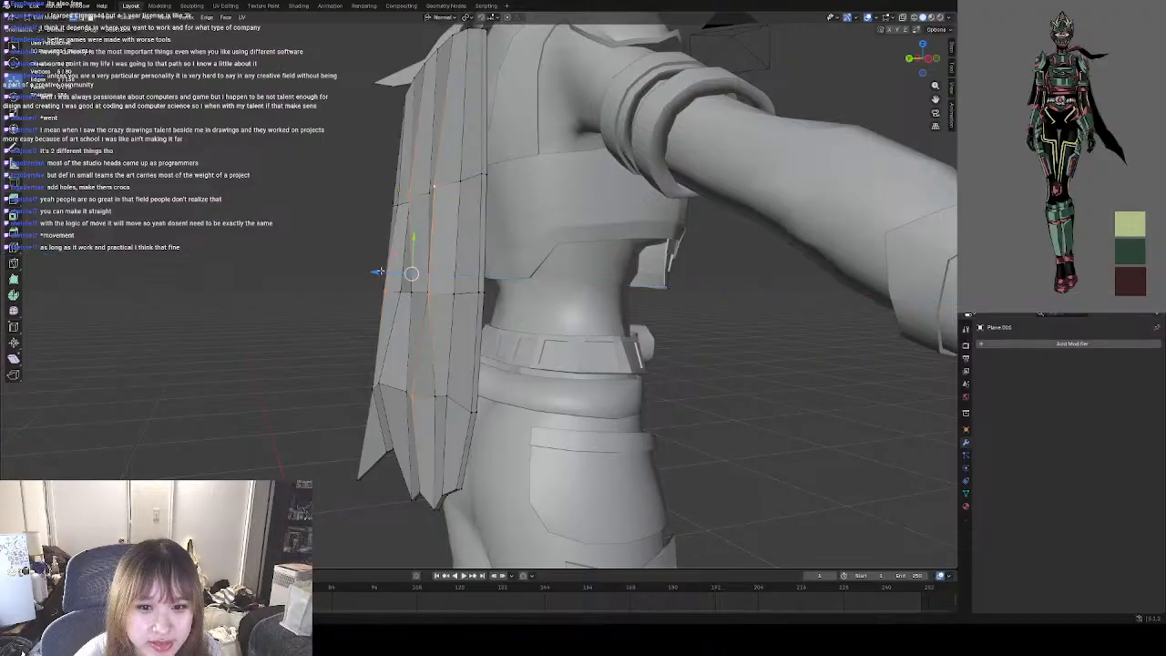
{"action": "left_click", "coordinate": [293, 308]}
{"action": "middle_click_drag", "start_coordinate": [292, 309], "coordinate": [345, 317]}
{"action": "middle_click_drag", "start_coordinate": [362, 381], "coordinate": [478, 378]}
{"action": "scroll", "coordinate": [478, 379], "scroll_direction": "down", "scroll_amount": 3}
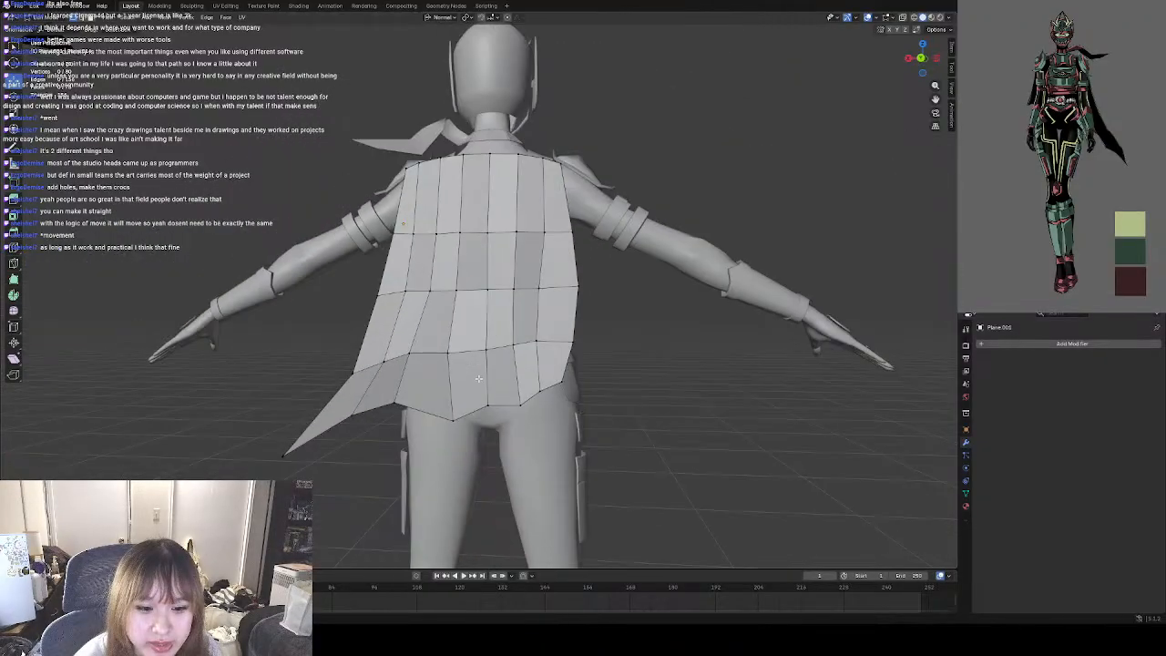
{"action": "middle_click_drag", "start_coordinate": [454, 210], "coordinate": [453, 252]}
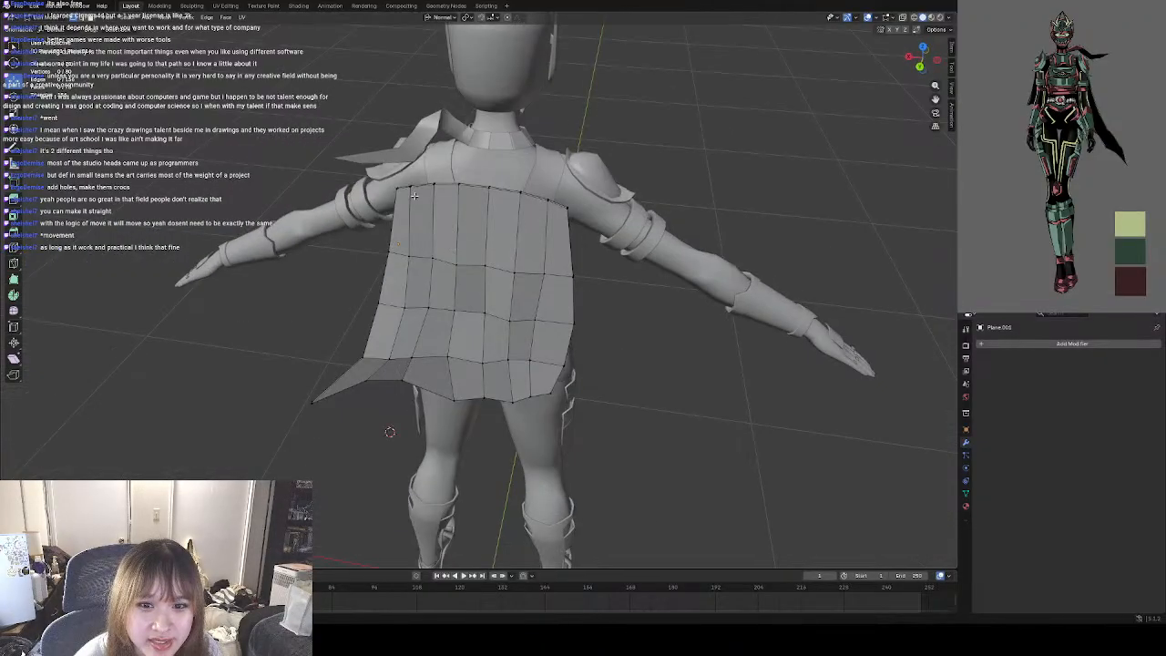
Select all the thin faces along the cape's top rim.
{"action": "scroll", "coordinate": [406, 189], "scroll_direction": "up", "scroll_amount": 3}
{"action": "middle_click_drag", "start_coordinate": [451, 162], "coordinate": [433, 278], "text": "shift"}
{"action": "middle_click_drag", "start_coordinate": [341, 193], "coordinate": [381, 244]}
{"action": "scroll", "coordinate": [272, 217], "scroll_direction": "up", "scroll_amount": 3}
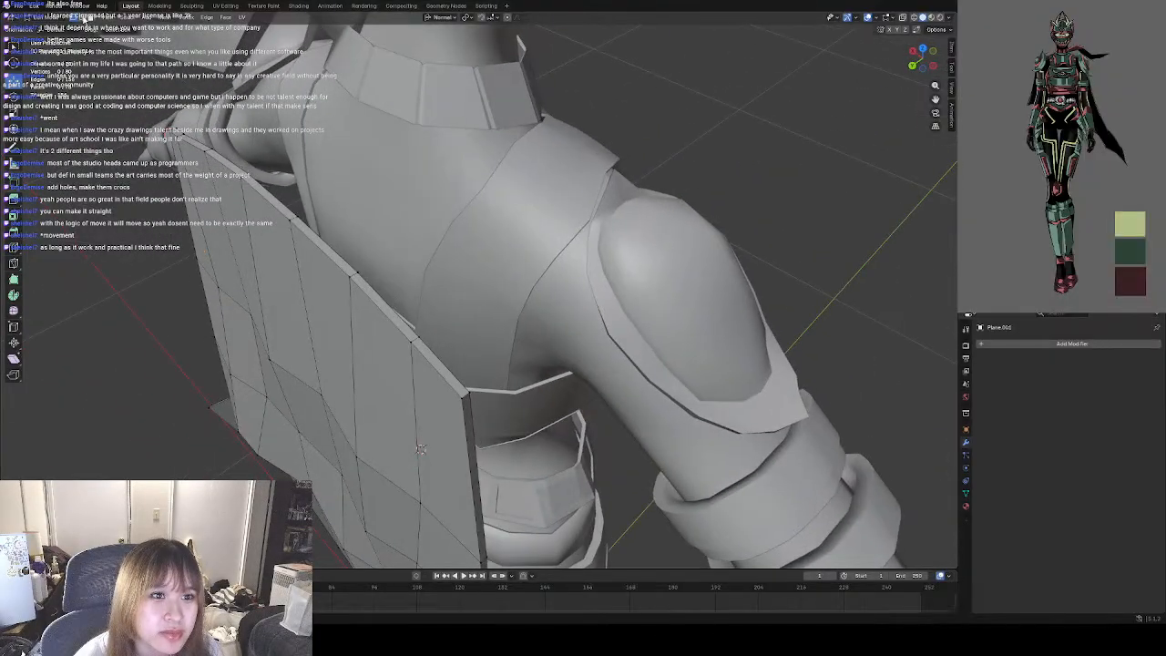
{"action": "left_click", "coordinate": [432, 361]}
{"action": "left_click", "coordinate": [397, 315], "text": "shift"}
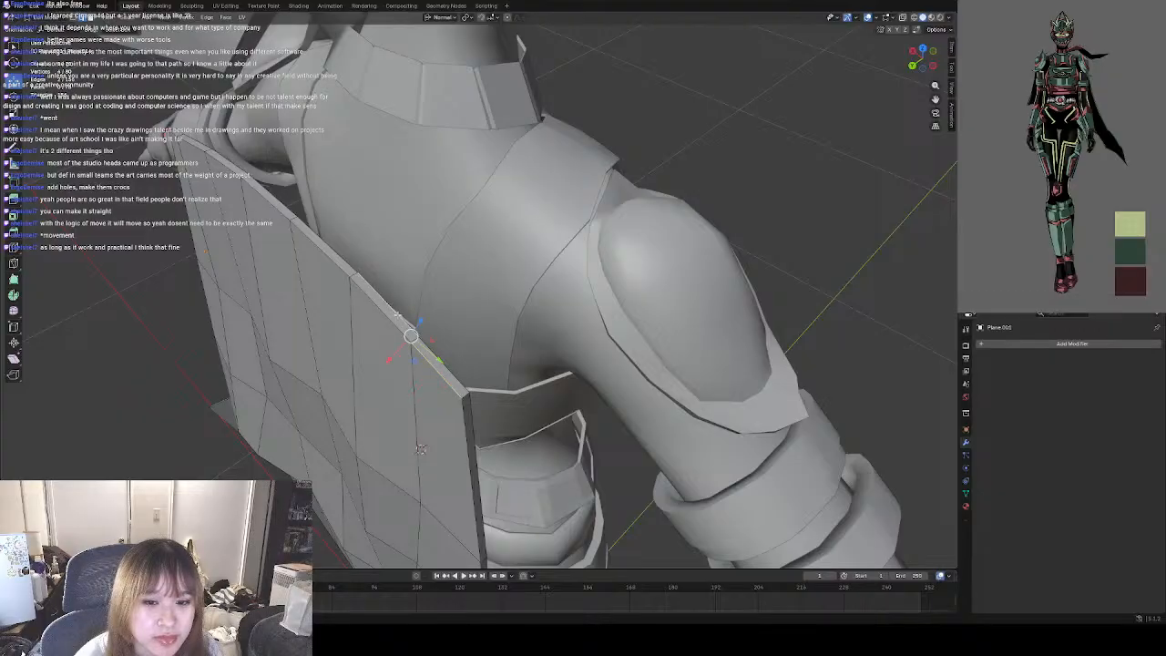
{"action": "key", "text": "alt+a"}
{"action": "left_click", "coordinate": [180, 140]}
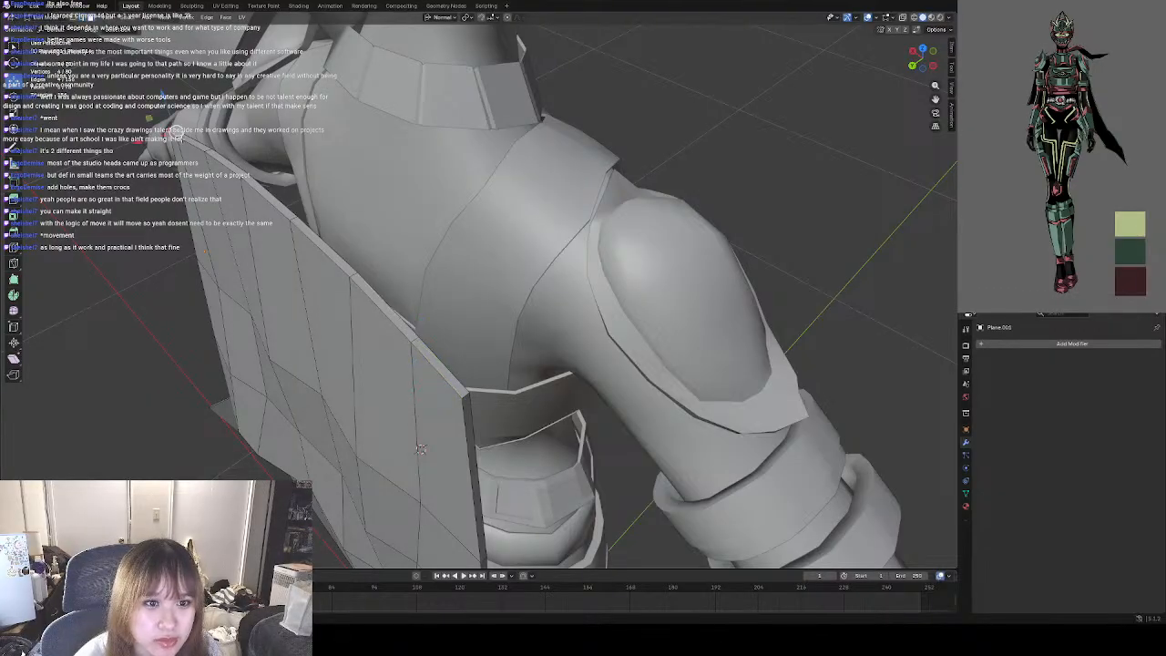
{"action": "left_click", "coordinate": [205, 151], "text": "shift"}
{"action": "left_click", "coordinate": [205, 150], "text": "shift"}
{"action": "left_click", "coordinate": [203, 148], "text": "shift"}
{"action": "left_click", "coordinate": [196, 156], "text": "shift"}
{"action": "left_click", "coordinate": [197, 143], "text": "shift"}
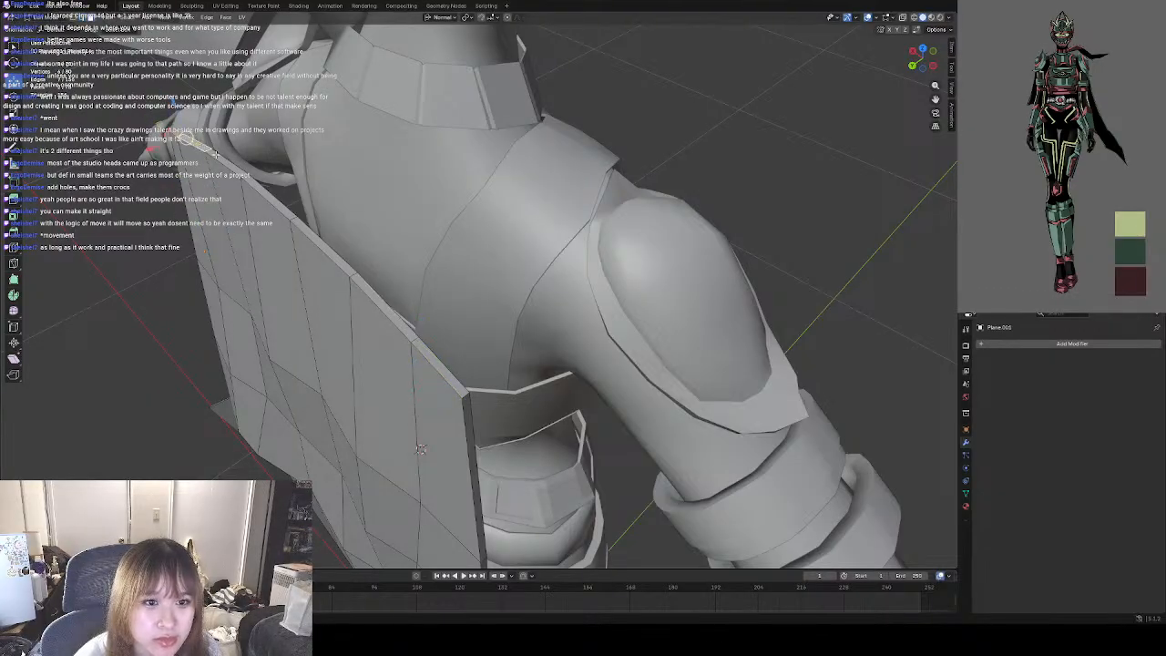
{"action": "left_click", "coordinate": [222, 159], "text": "shift"}
{"action": "left_click", "coordinate": [268, 195], "text": "shift"}
{"action": "left_click", "coordinate": [323, 246], "text": "shift"}
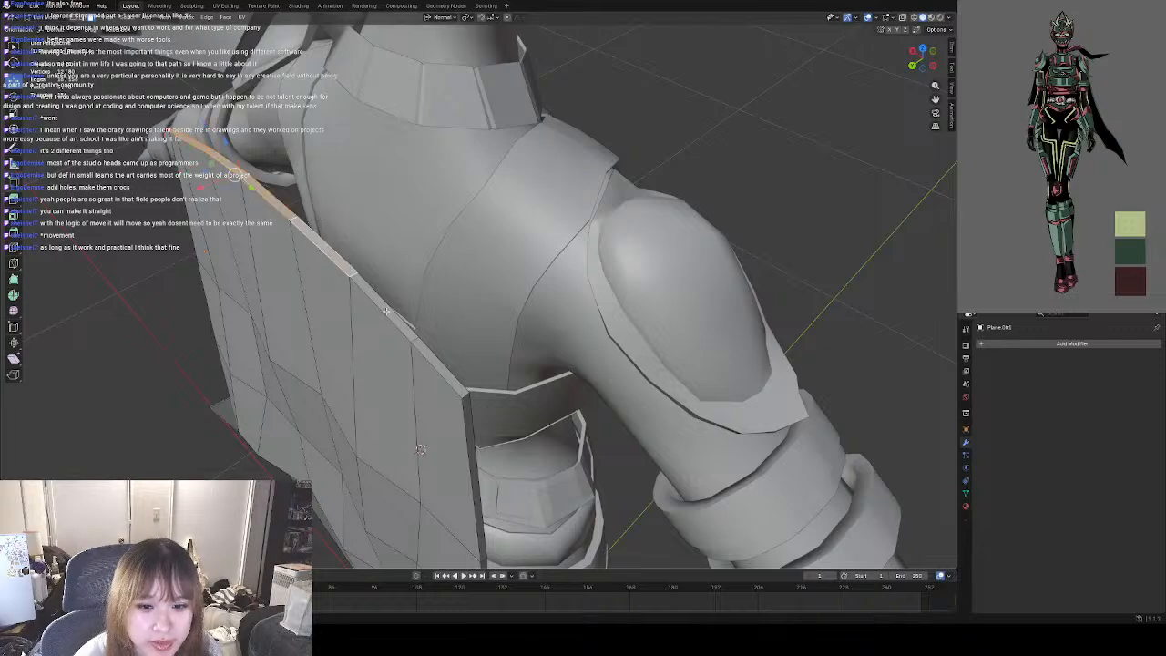
{"action": "left_click", "coordinate": [387, 311], "text": "shift"}
{"action": "left_click", "coordinate": [447, 364], "text": "shift"}
Try rotating the cape's top rim faces relative to the character's back, and undo the rotation.
{"action": "middle_click_drag", "start_coordinate": [454, 219], "coordinate": [421, 289]}
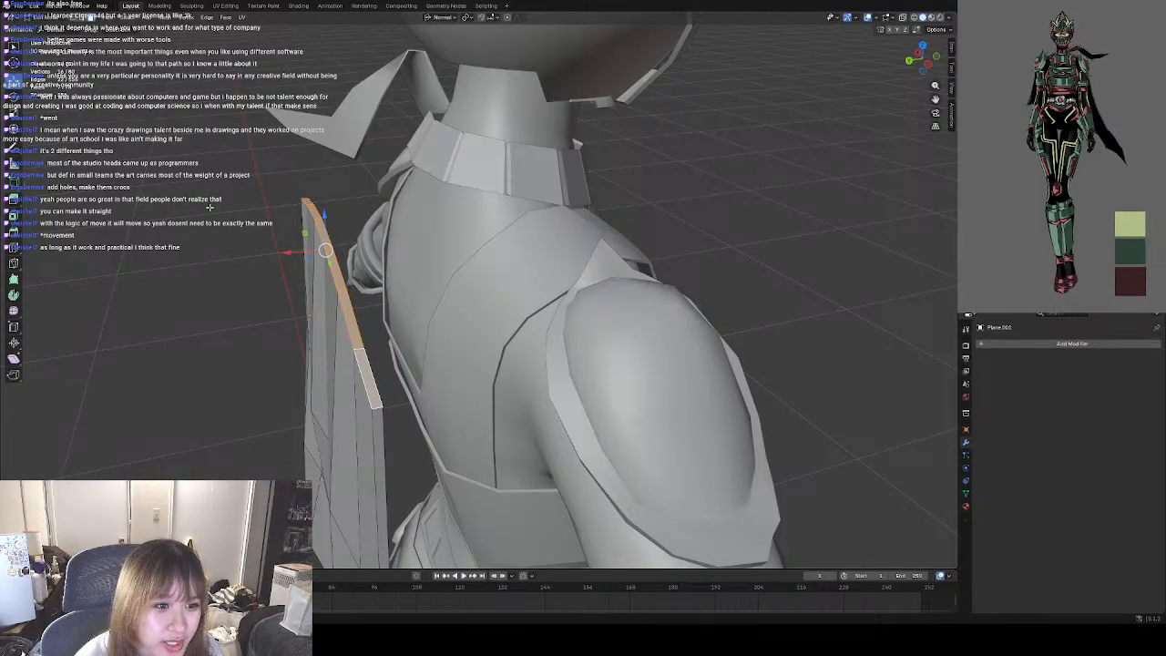
{"action": "key", "text": "r"}
{"action": "key", "text": "z"}
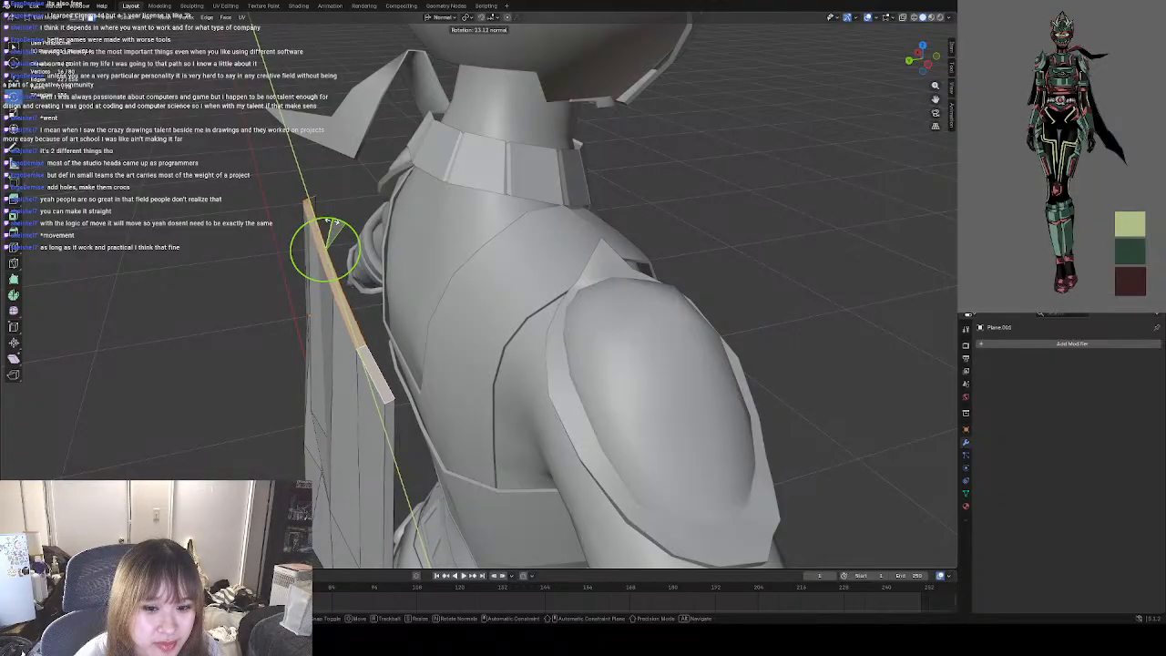
{"action": "left_click_drag", "start_coordinate": [315, 222], "coordinate": [305, 230]}
{"action": "left_click", "coordinate": [240, 288]}
{"action": "mouse_move", "coordinate": [240, 288]}
{"action": "middle_mouse_down"}
{"action": "mouse_move", "coordinate": [329, 290]}
{"action": "mouse_move", "coordinate": [238, 295]}
{"action": "middle_mouse_up"}
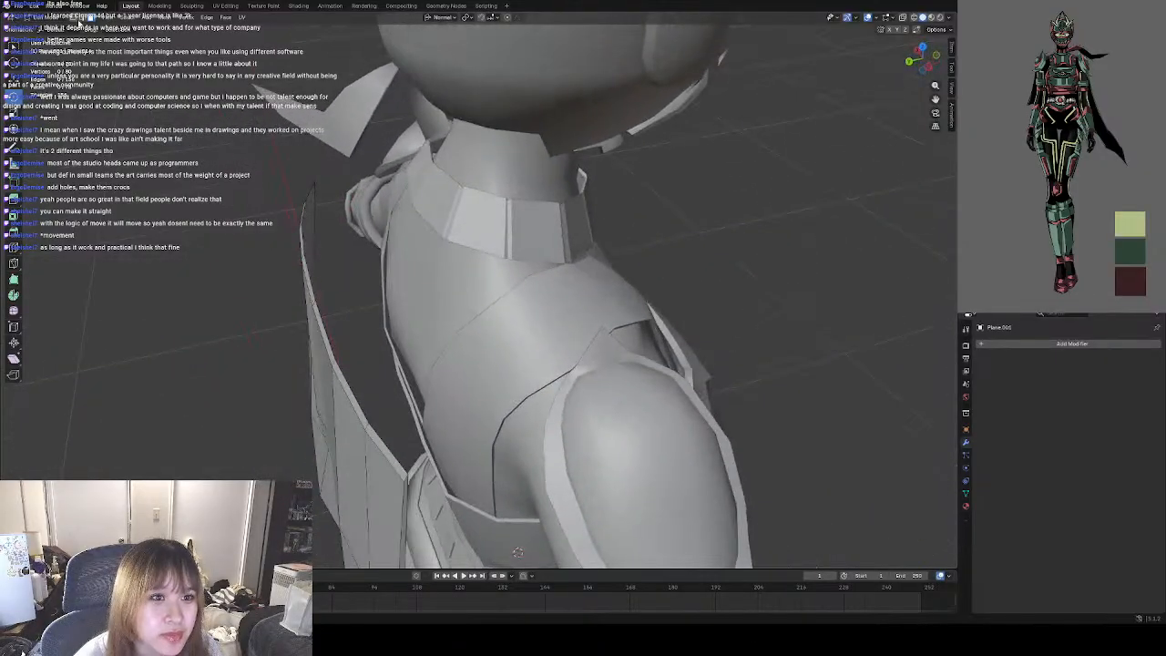
{"action": "middle_click_drag", "start_coordinate": [314, 186], "coordinate": [300, 265]}
{"action": "key", "text": "ctrl+z"}
{"action": "key", "text": "ctrl+z"}
{"action": "key", "text": "ctrl+z"}
{"action": "key", "text": "ctrl+z"}
{"action": "key", "text": "ctrl+z"}
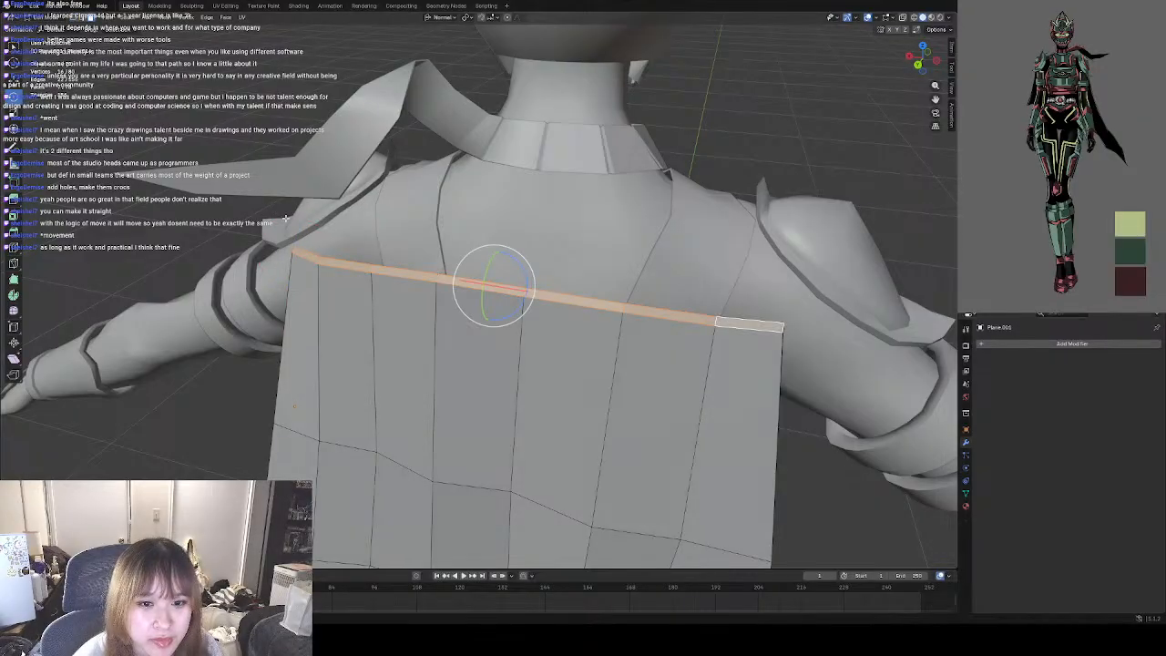
{"action": "middle_click_drag", "start_coordinate": [445, 272], "coordinate": [383, 328]}
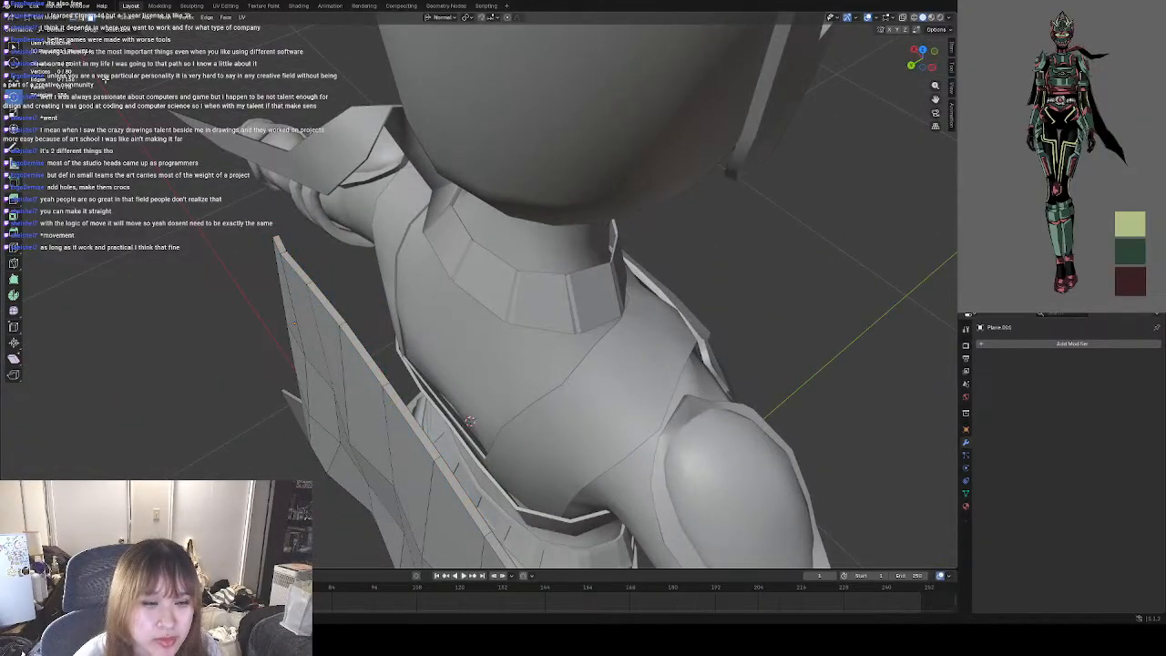
{"action": "left_click", "coordinate": [279, 237]}
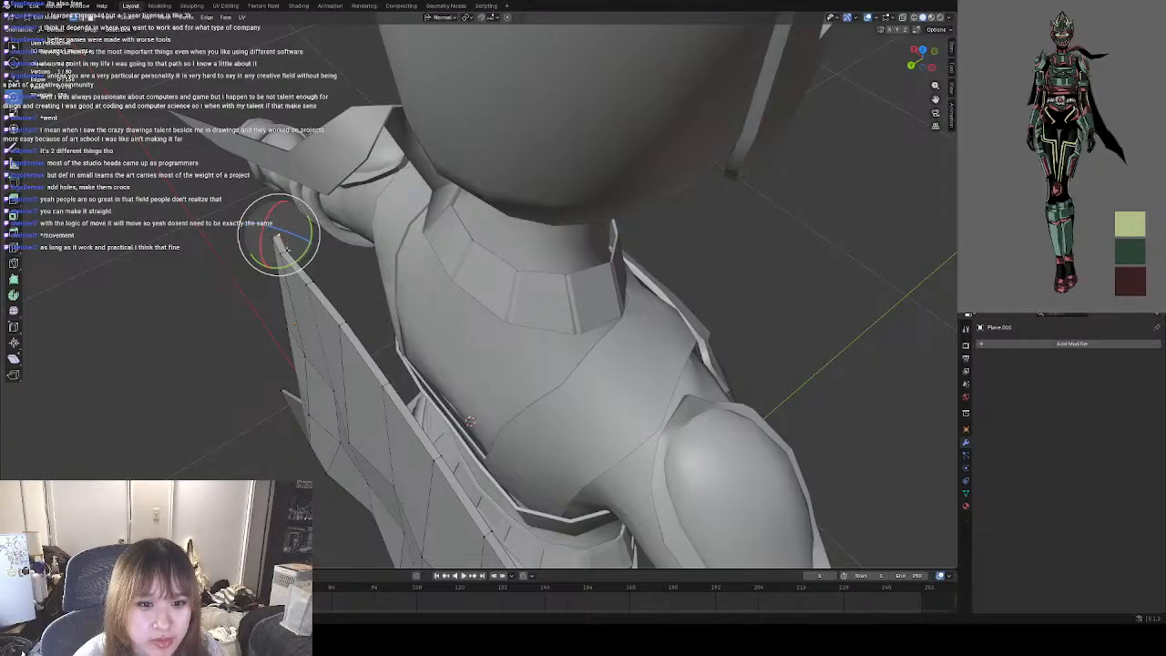
{"action": "left_click", "coordinate": [273, 241]}
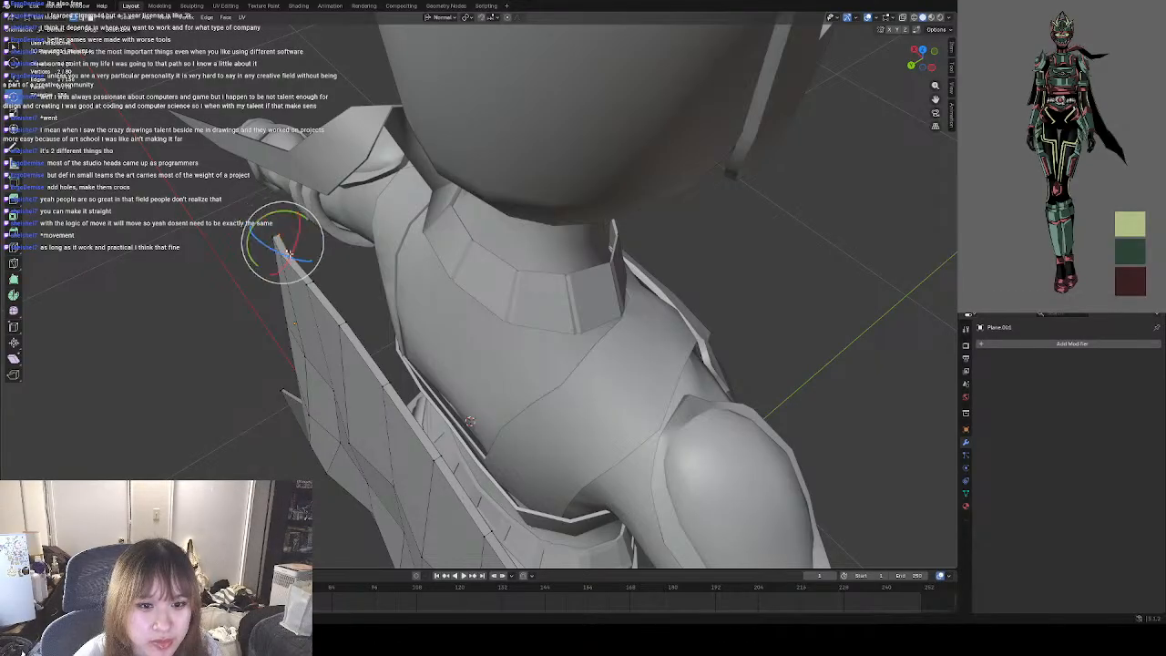
{"action": "scroll", "coordinate": [273, 255], "scroll_direction": "down", "scroll_amount": 5}
{"action": "middle_click_drag", "start_coordinate": [255, 276], "coordinate": [433, 246]}
{"action": "scroll", "coordinate": [432, 247], "scroll_direction": "down", "scroll_amount": 3}
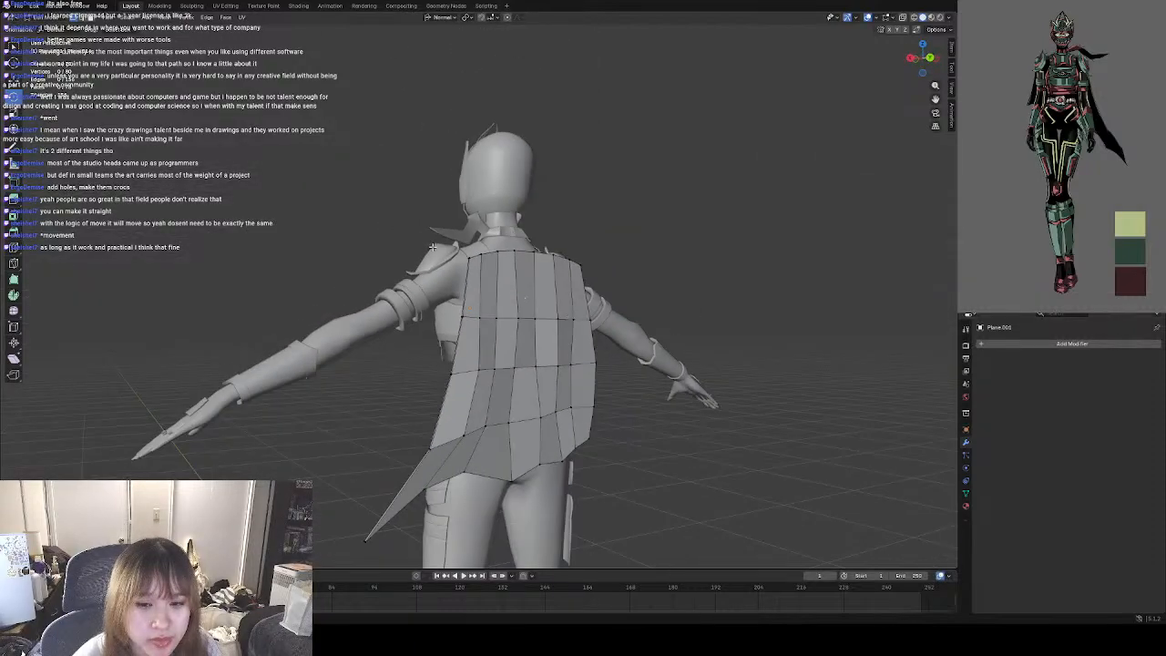
Try smooth shading on the whole cape object, check it from the front, and undo the shading.
{"action": "left_click", "coordinate": [43, 18]}
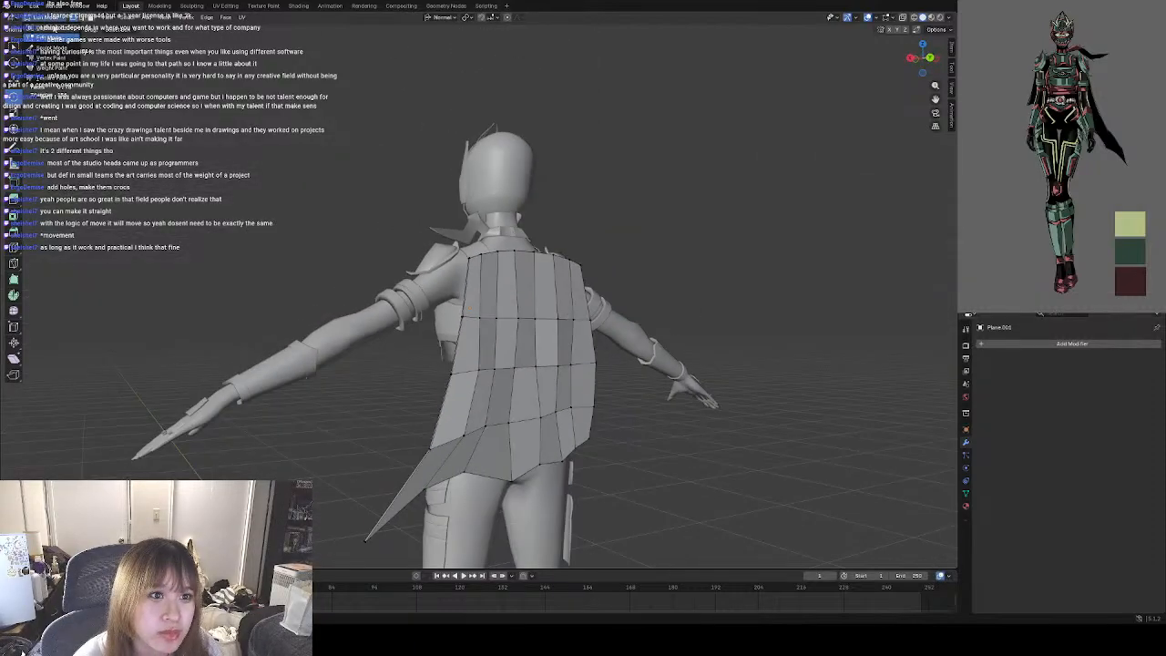
{"action": "right_click", "coordinate": [529, 344]}
{"action": "left_click", "coordinate": [526, 347]}
{"action": "left_click", "coordinate": [685, 431]}
{"action": "mouse_move", "coordinate": [603, 426]}
{"action": "middle_mouse_down"}
{"action": "mouse_move", "coordinate": [562, 425]}
{"action": "mouse_move", "coordinate": [703, 450]}
{"action": "mouse_move", "coordinate": [772, 442]}
{"action": "middle_mouse_up"}
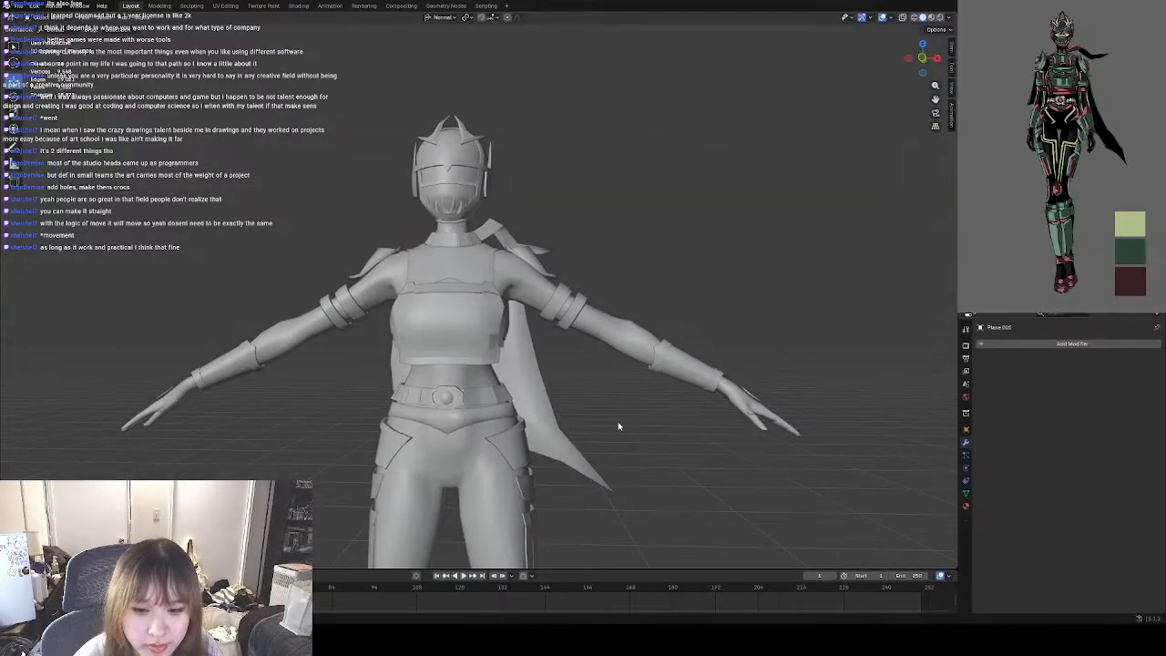
{"action": "key", "text": "ctrl+z"}
{"action": "key", "text": "ctrl+z"}
{"action": "middle_click_drag", "start_coordinate": [641, 425], "coordinate": [478, 435]}
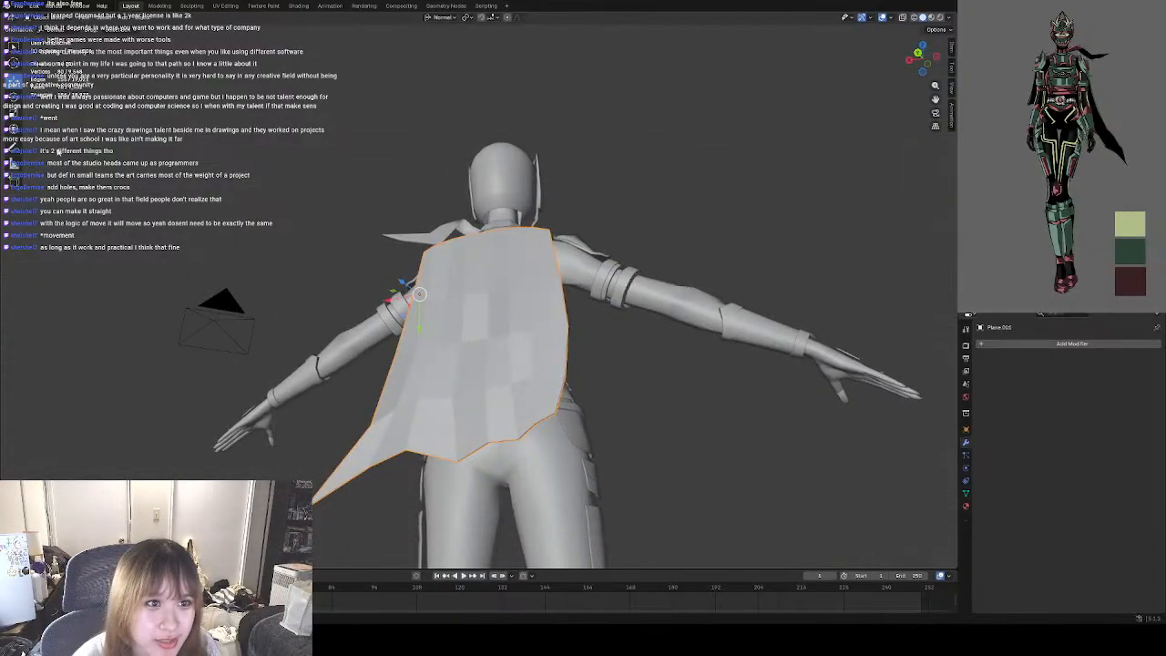
Return to editing the cape's mesh and examine its shape and folds from the back, front and side.
{"action": "left_click", "coordinate": [49, 18]}
{"action": "left_click", "coordinate": [50, 40]}
{"action": "middle_click_drag", "start_coordinate": [345, 249], "coordinate": [383, 553]}
{"action": "scroll", "coordinate": [522, 345], "scroll_direction": "up", "scroll_amount": 6}
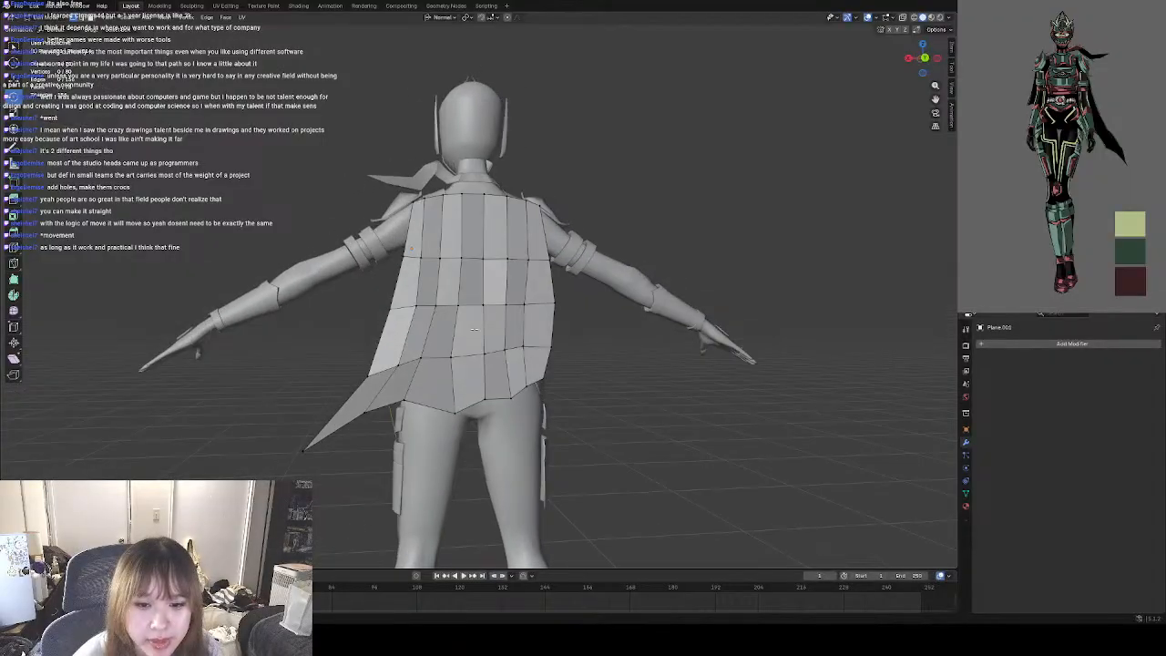
{"action": "scroll", "coordinate": [522, 346], "scroll_direction": "down", "scroll_amount": 3}
{"action": "mouse_move", "coordinate": [522, 345]}
{"action": "middle_mouse_down"}
{"action": "mouse_move", "coordinate": [394, 319]}
{"action": "mouse_move", "coordinate": [386, 328]}
{"action": "mouse_move", "coordinate": [425, 316]}
{"action": "mouse_move", "coordinate": [466, 336]}
{"action": "mouse_move", "coordinate": [386, 346]}
{"action": "mouse_move", "coordinate": [472, 327]}
{"action": "mouse_move", "coordinate": [350, 318]}
{"action": "mouse_move", "coordinate": [349, 298]}
{"action": "mouse_move", "coordinate": [531, 330]}
{"action": "mouse_move", "coordinate": [545, 344]}
{"action": "middle_mouse_up"}
{"action": "scroll", "coordinate": [481, 337], "scroll_direction": "up", "scroll_amount": 3}
{"action": "scroll", "coordinate": [374, 314], "scroll_direction": "down", "scroll_amount": 3}
{"action": "scroll", "coordinate": [432, 334], "scroll_direction": "up", "scroll_amount": 3}
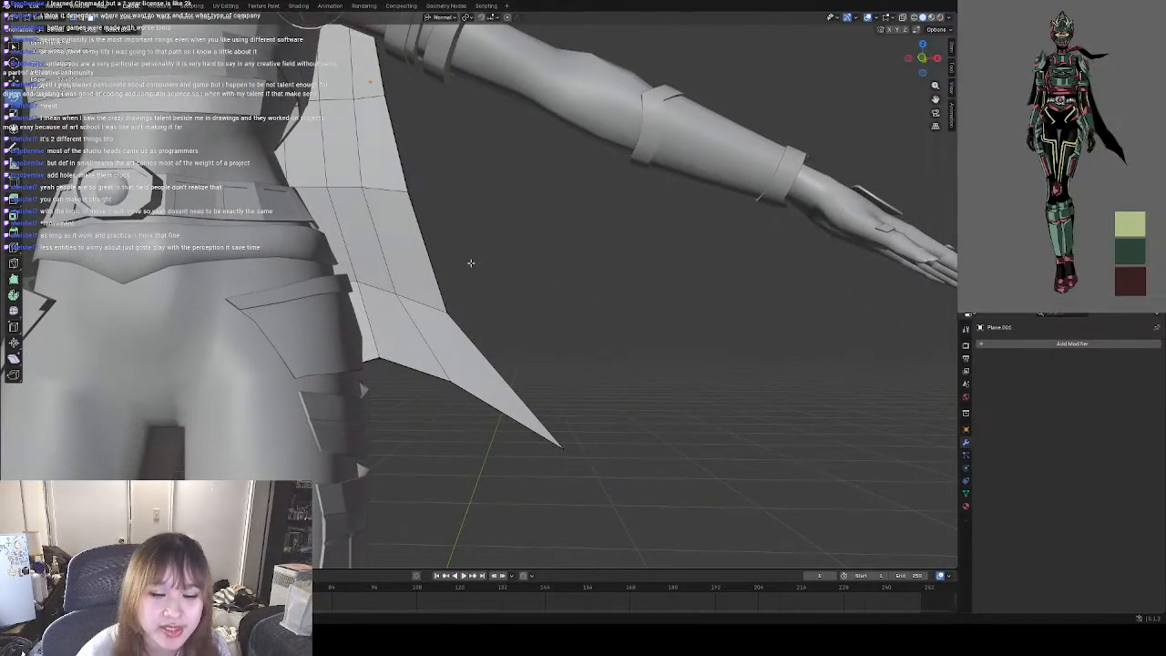
{"action": "scroll", "coordinate": [471, 262], "scroll_direction": "down", "scroll_amount": 3}
{"action": "middle_click_drag", "start_coordinate": [499, 286], "coordinate": [455, 290]}
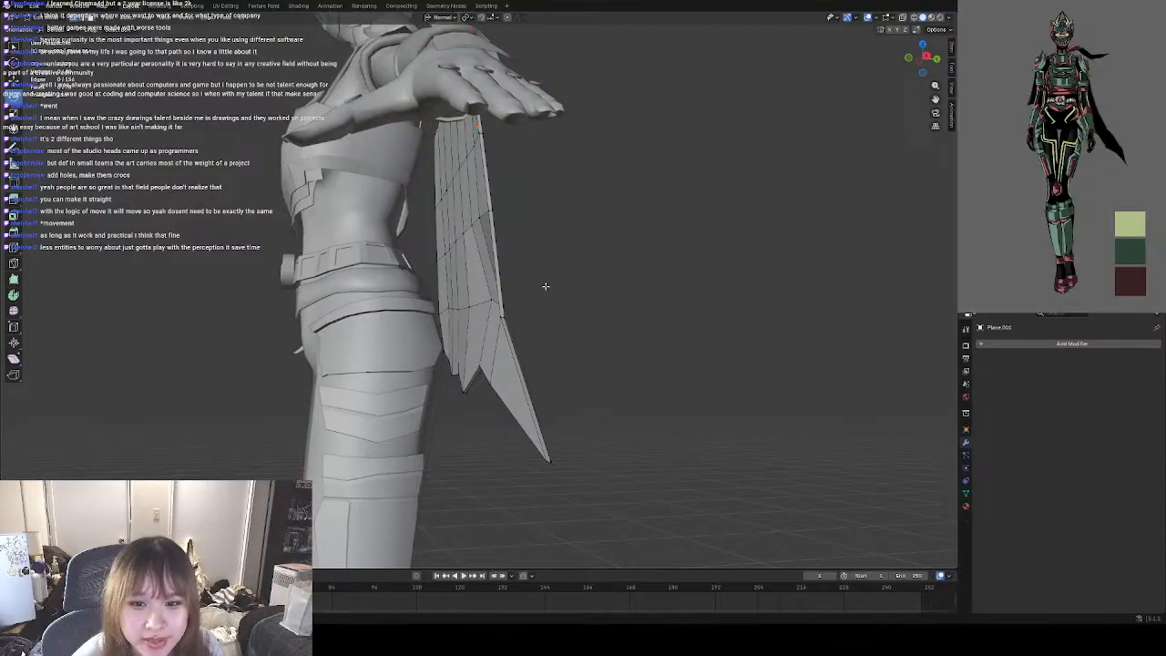
{"action": "middle_click_drag", "start_coordinate": [568, 285], "coordinate": [300, 269]}
{"action": "scroll", "coordinate": [369, 290], "scroll_direction": "down", "scroll_amount": 5}
{"action": "middle_click_drag", "start_coordinate": [509, 291], "coordinate": [401, 328]}
{"action": "scroll", "coordinate": [542, 334], "scroll_direction": "up", "scroll_amount": 2}
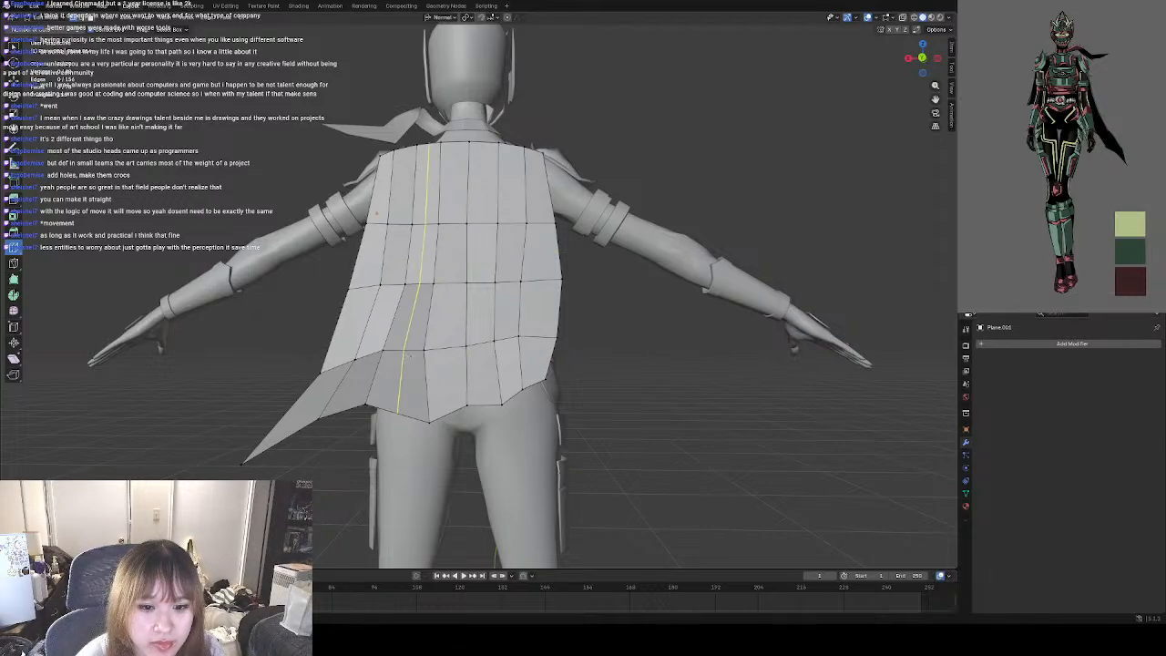
Add four horizontal loop cuts across the cape, one through the middle of each row of faces.
{"action": "left_click", "coordinate": [435, 315]}
{"action": "left_click", "coordinate": [434, 258]}
{"action": "left_click", "coordinate": [439, 201]}
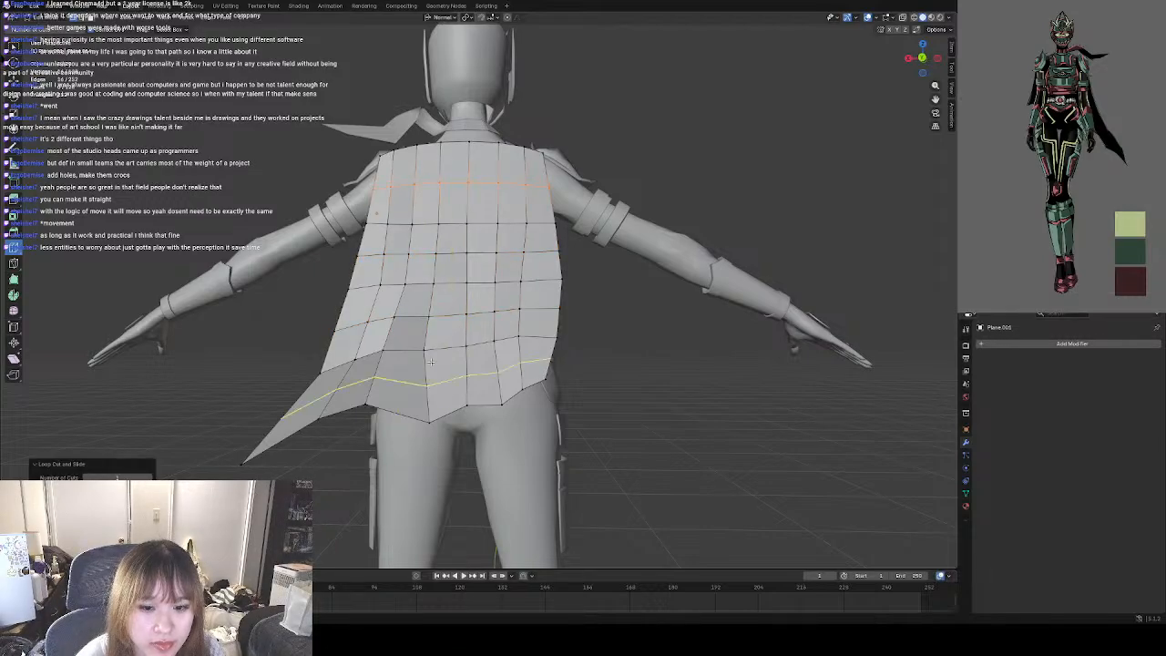
{"action": "left_click", "coordinate": [426, 363]}
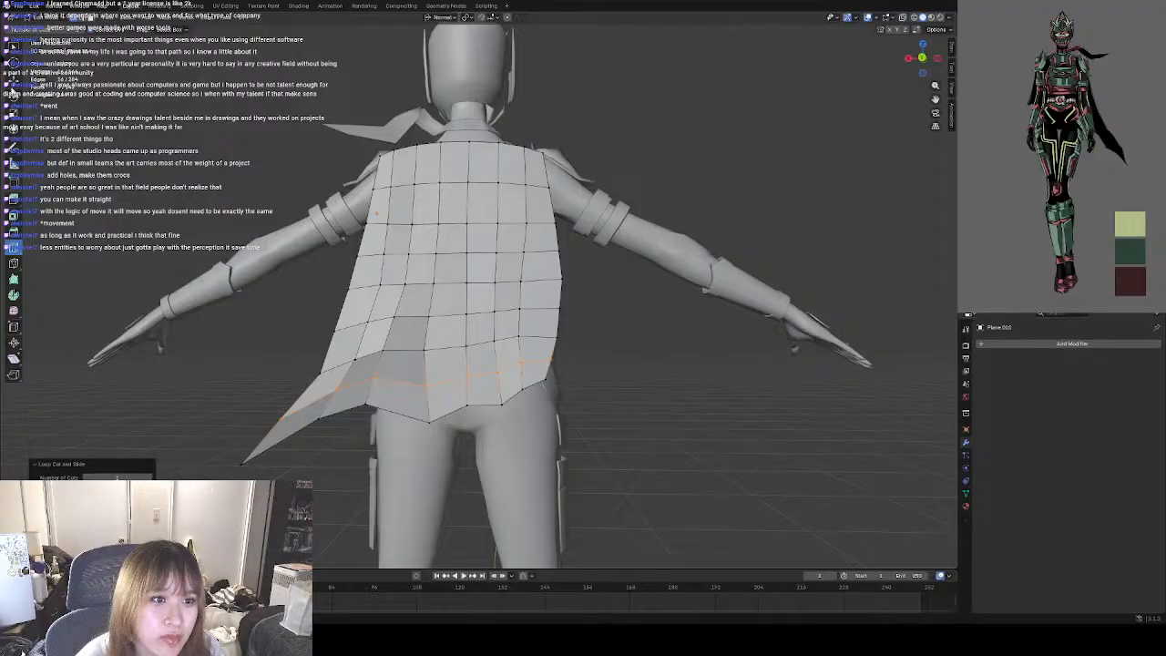
{"action": "left_click", "coordinate": [14, 80]}
{"action": "left_click", "coordinate": [239, 343]}
Try repositioning the lower-edge vertex beside the cape's pointed tip in front view, and undo it together with the horizontal loop cuts.
{"action": "middle_click_drag", "start_coordinate": [293, 366], "coordinate": [285, 312], "text": "shift"}
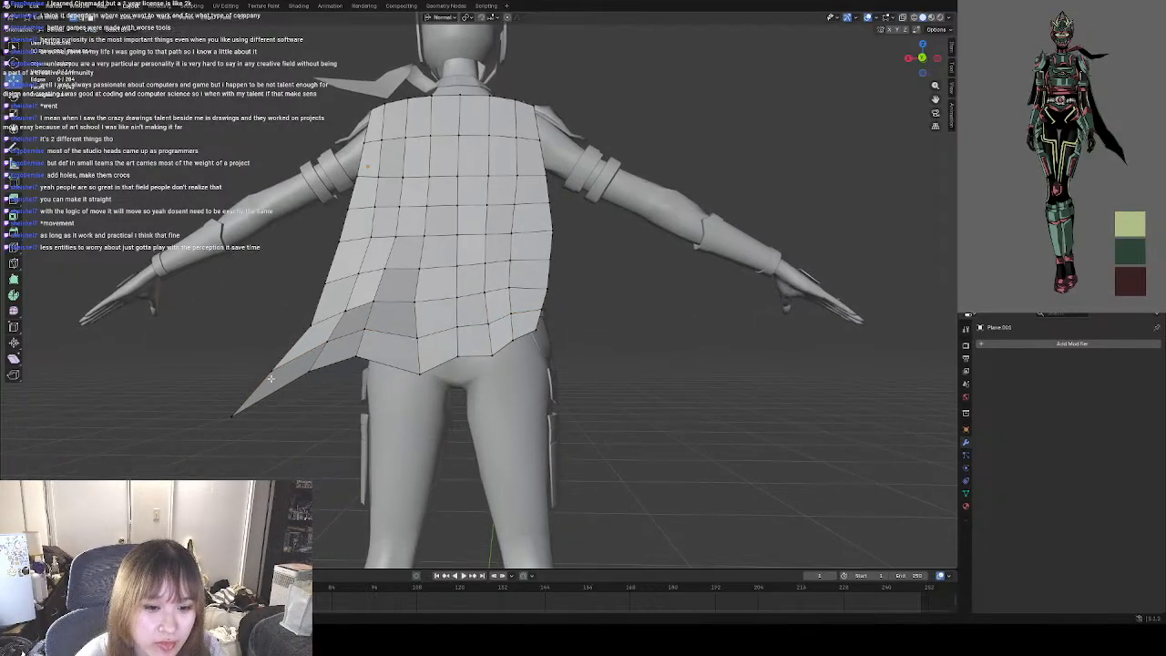
{"action": "scroll", "coordinate": [266, 344], "scroll_direction": "up", "scroll_amount": 2}
{"action": "middle_click_drag", "start_coordinate": [325, 395], "coordinate": [510, 384]}
{"action": "scroll", "coordinate": [474, 363], "scroll_direction": "down", "scroll_amount": 2}
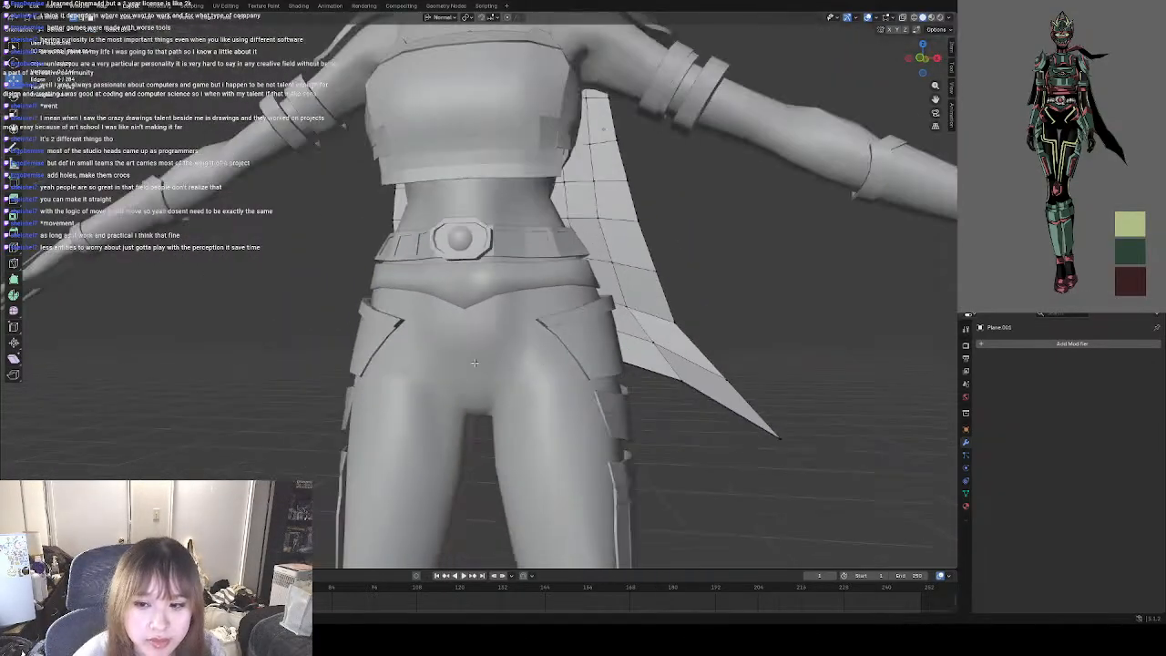
{"action": "middle_click_drag", "start_coordinate": [629, 359], "coordinate": [520, 349], "text": "shift"}
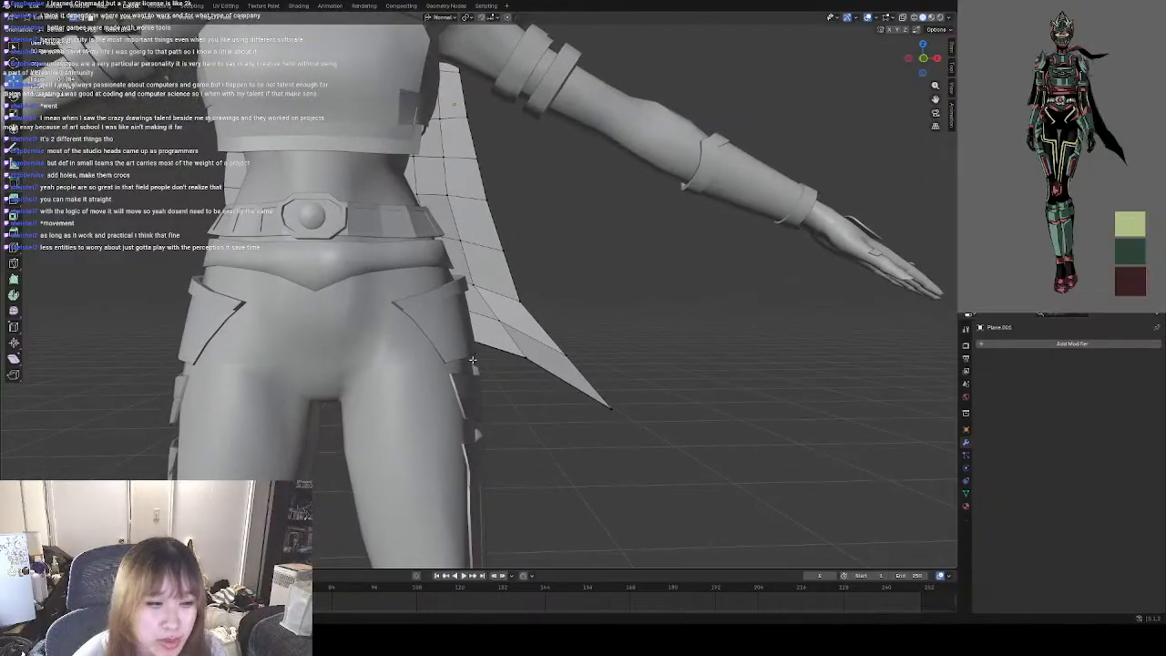
{"action": "scroll", "coordinate": [472, 360], "scroll_direction": "down", "scroll_amount": 1}
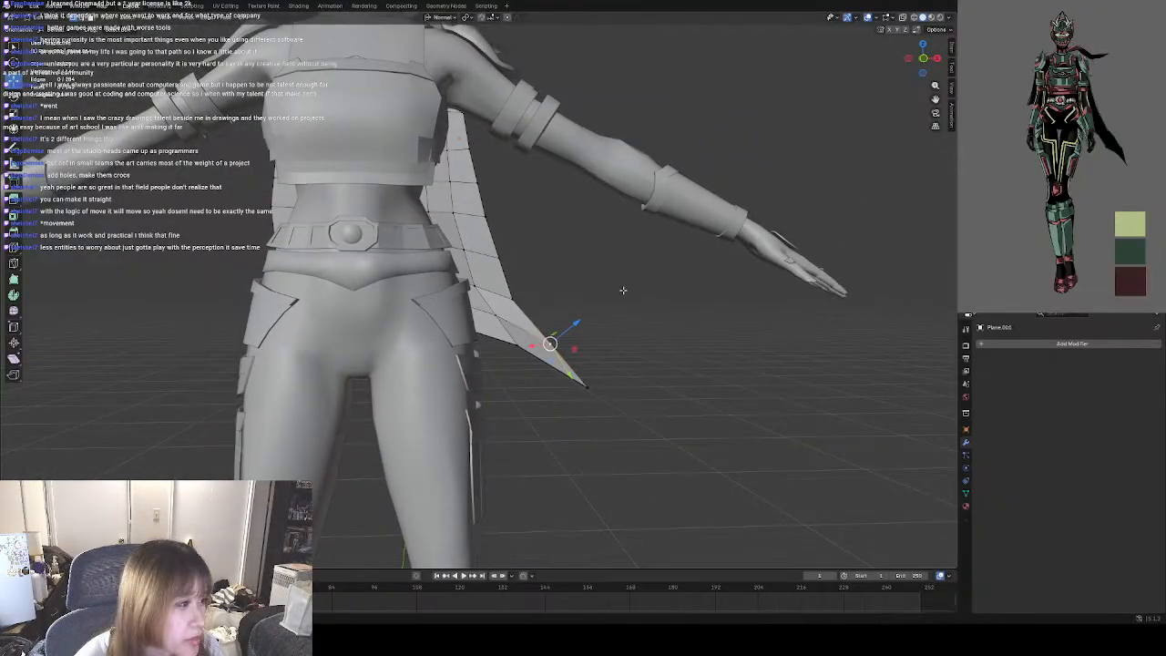
{"action": "left_click", "coordinate": [925, 57]}
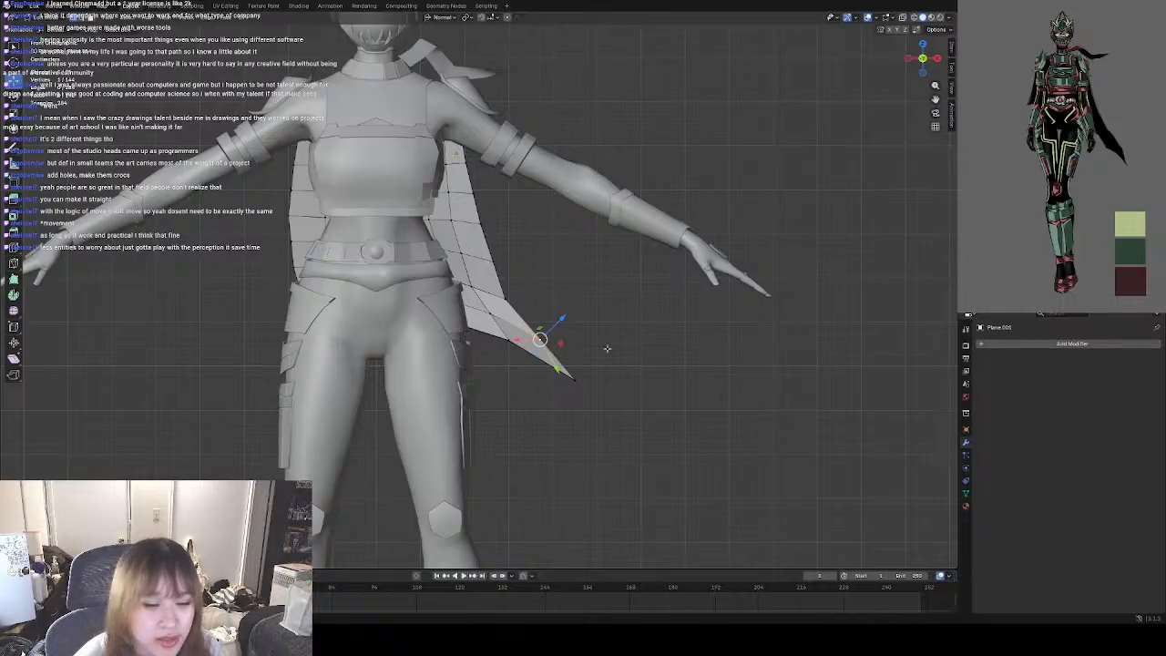
{"action": "left_click_drag", "start_coordinate": [511, 342], "coordinate": [521, 354]}
{"action": "key", "text": "ctrl+z"}
{"action": "scroll", "coordinate": [512, 346], "scroll_direction": "up", "scroll_amount": 1}
{"action": "scroll", "coordinate": [513, 348], "scroll_direction": "up", "scroll_amount": 2}
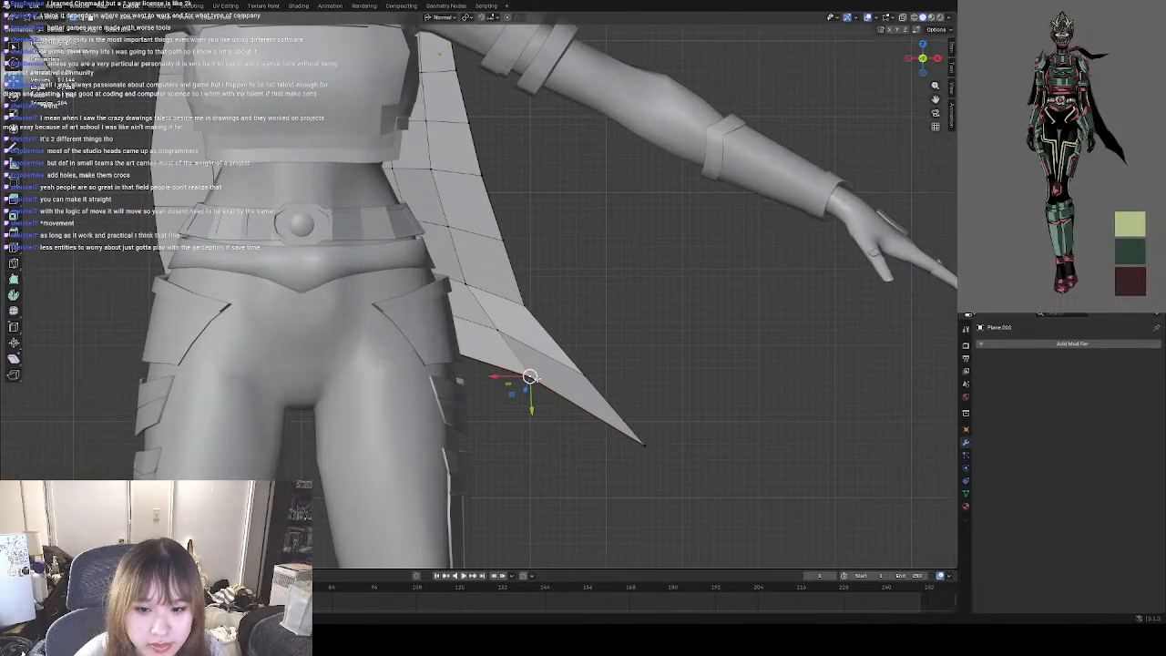
{"action": "scroll", "coordinate": [544, 369], "scroll_direction": "up", "scroll_amount": 1}
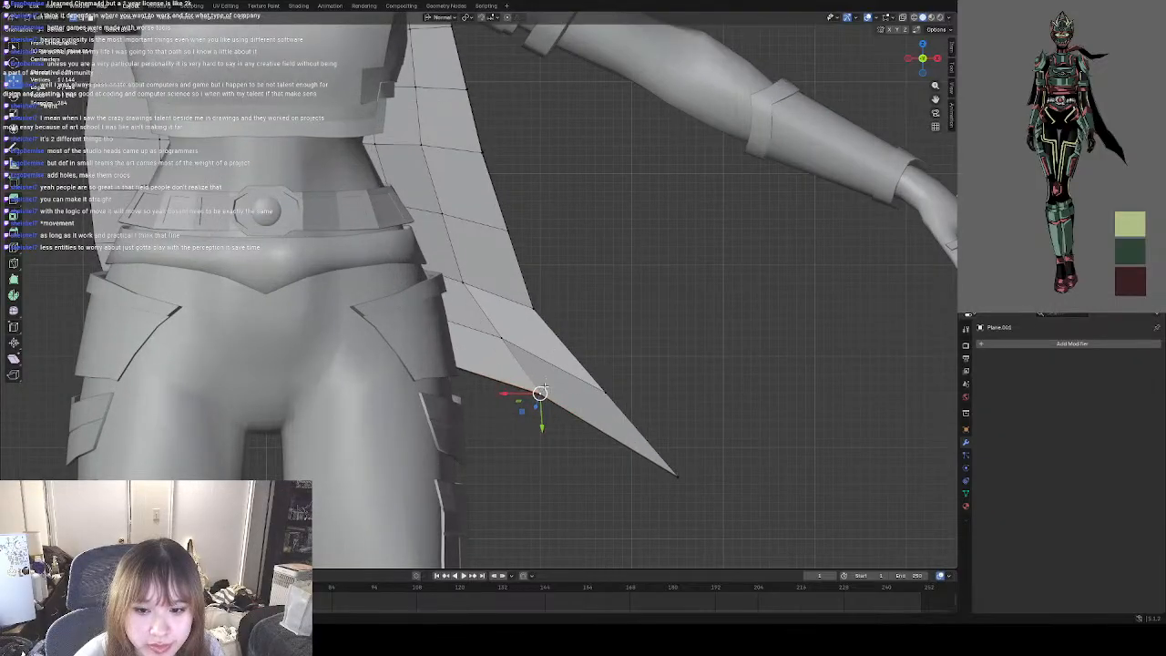
{"action": "scroll", "coordinate": [543, 394], "scroll_direction": "down", "scroll_amount": 2}
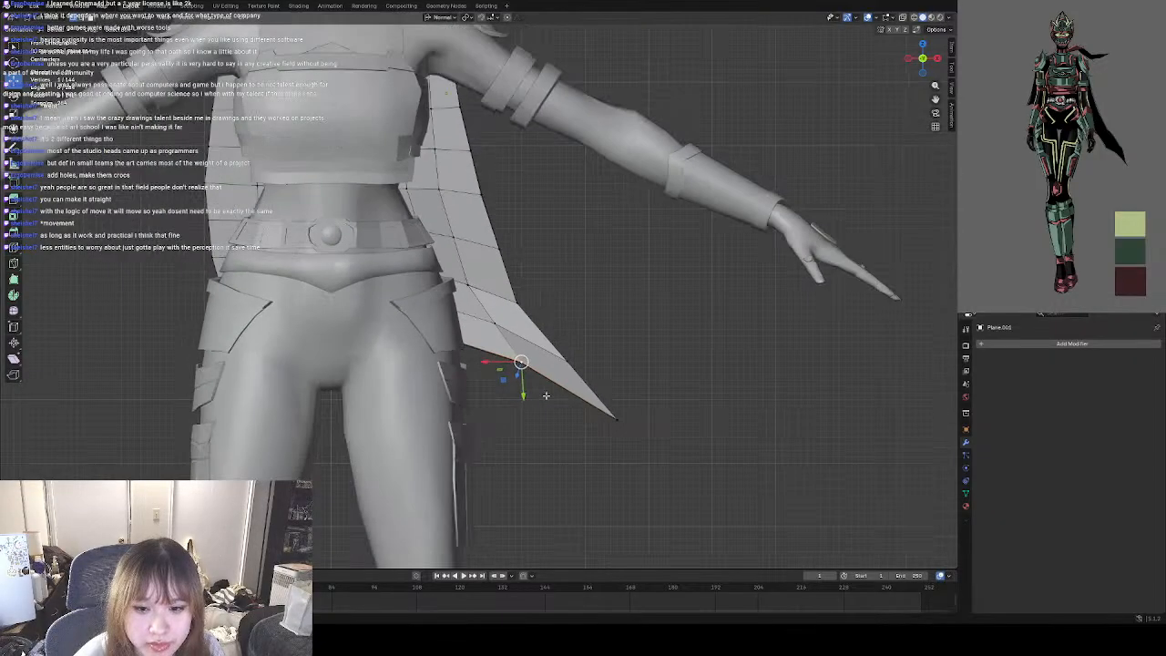
{"action": "key", "text": "ctrl+z"}
{"action": "key", "text": "ctrl+z"}
Move the bottom-edge vertex beside the cape's pointed tip upward and inward toward the hip to slim the flared tail.
{"action": "middle_click_drag", "start_coordinate": [665, 407], "coordinate": [544, 369]}
{"action": "left_click", "coordinate": [514, 275]}
{"action": "left_click", "coordinate": [515, 279], "text": "shift"}
{"action": "scroll", "coordinate": [544, 371], "scroll_direction": "down", "scroll_amount": 3}
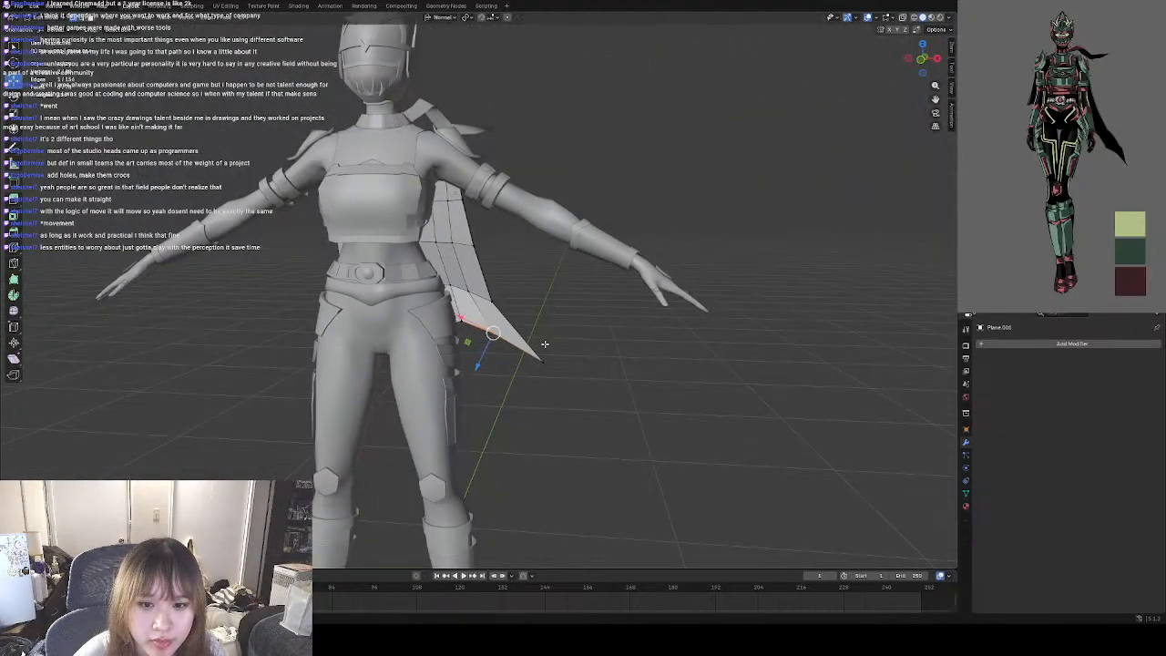
{"action": "middle_click_drag", "start_coordinate": [492, 334], "coordinate": [545, 329]}
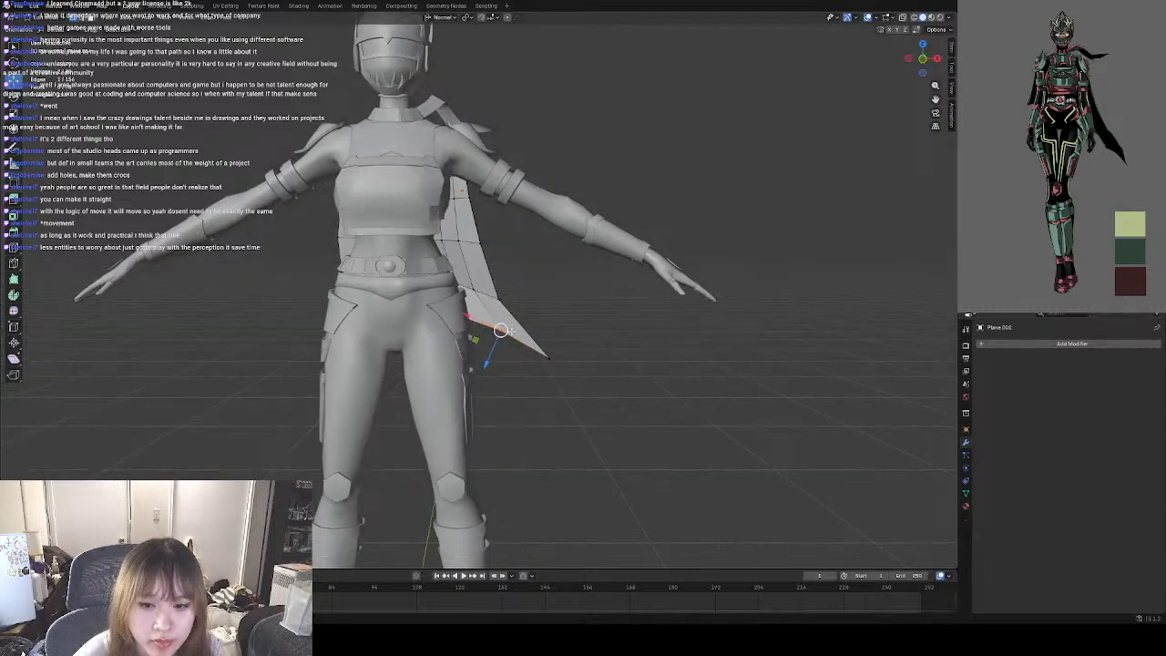
{"action": "key", "text": "g"}
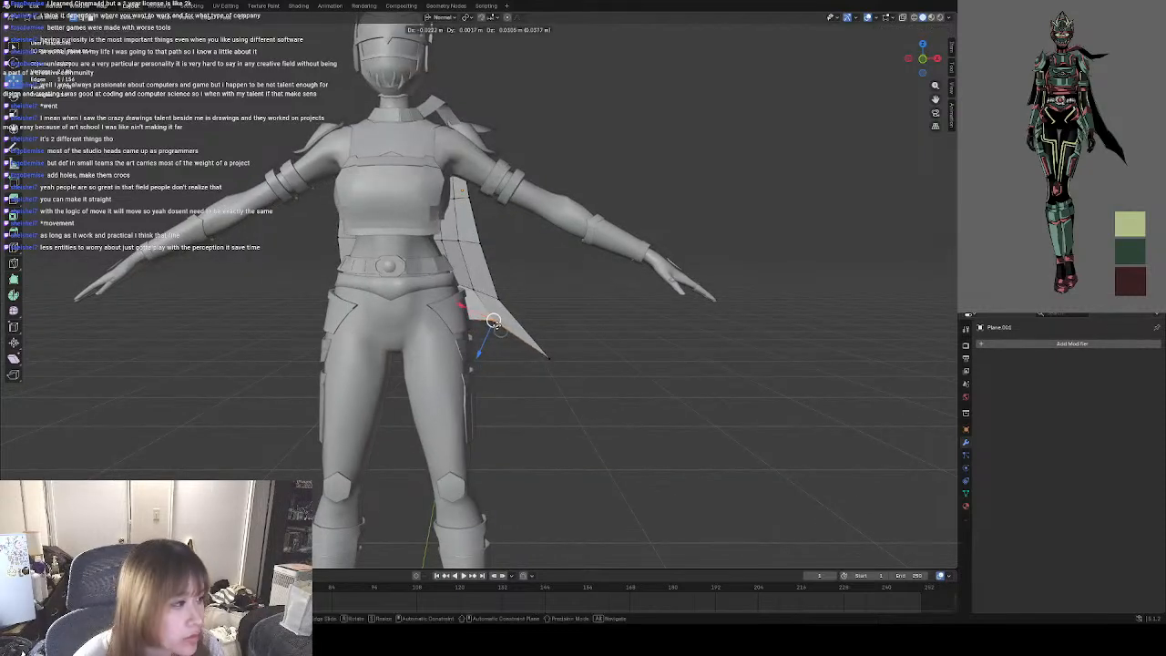
{"action": "left_click_drag", "start_coordinate": [481, 323], "coordinate": [479, 321]}
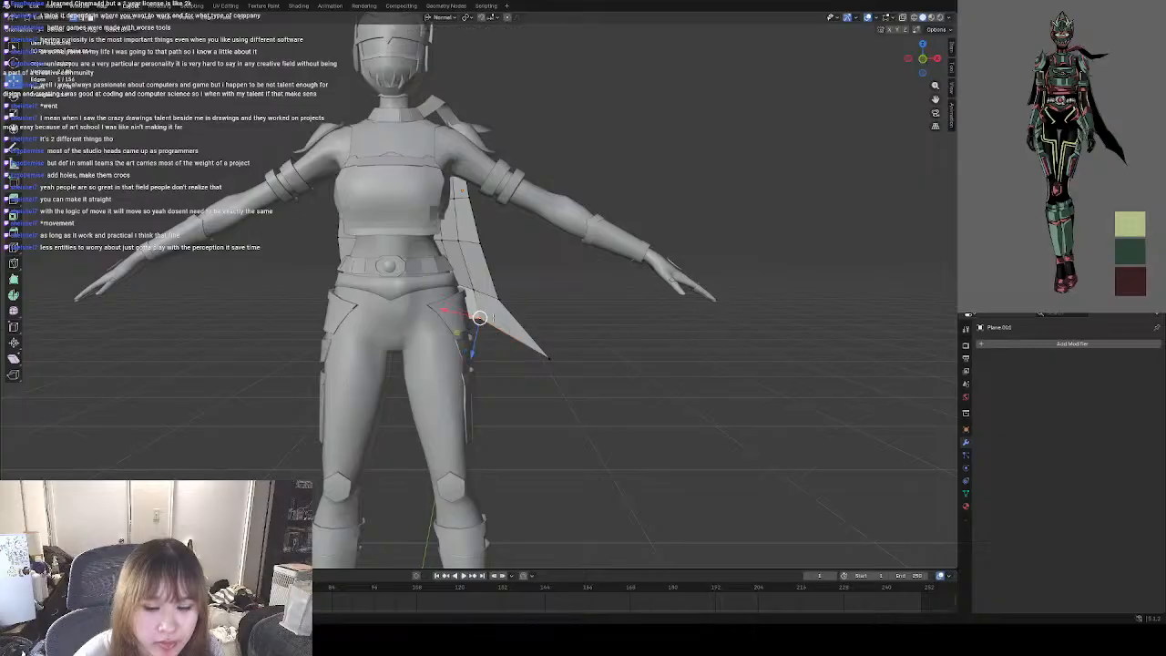
{"action": "scroll", "coordinate": [522, 308], "scroll_direction": "up", "scroll_amount": 3}
{"action": "mouse_move", "coordinate": [582, 376]}
{"action": "middle_mouse_down"}
{"action": "mouse_move", "coordinate": [567, 344]}
{"action": "mouse_move", "coordinate": [548, 371]}
{"action": "mouse_move", "coordinate": [568, 374]}
{"action": "middle_mouse_up"}
{"action": "key", "text": "g"}
{"action": "left_click", "coordinate": [595, 351]}
{"action": "scroll", "coordinate": [547, 371], "scroll_direction": "down", "scroll_amount": 5}
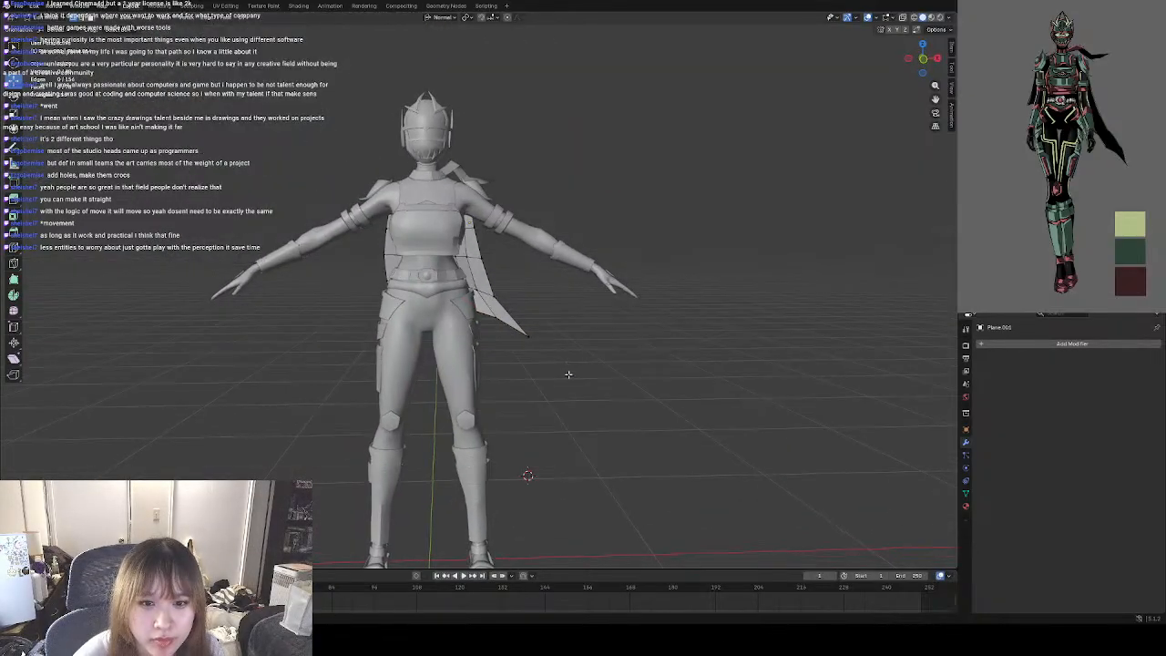
Check the cape's silhouette in Object Mode with nothing selected, viewing the whole character from the front and back.
{"action": "left_click", "coordinate": [48, 18]}
{"action": "left_click", "coordinate": [51, 27]}
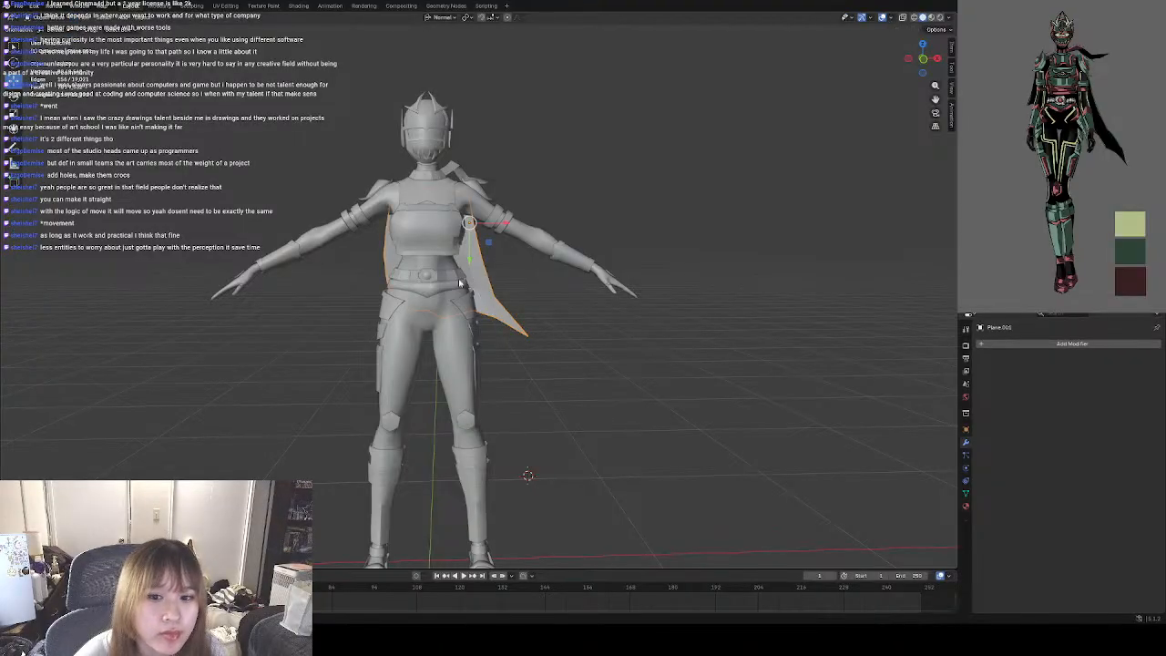
{"action": "left_click", "coordinate": [569, 307]}
{"action": "middle_click_drag", "start_coordinate": [567, 307], "coordinate": [589, 290]}
{"action": "scroll", "coordinate": [546, 310], "scroll_direction": "down", "scroll_amount": 3}
{"action": "left_click", "coordinate": [923, 66]}
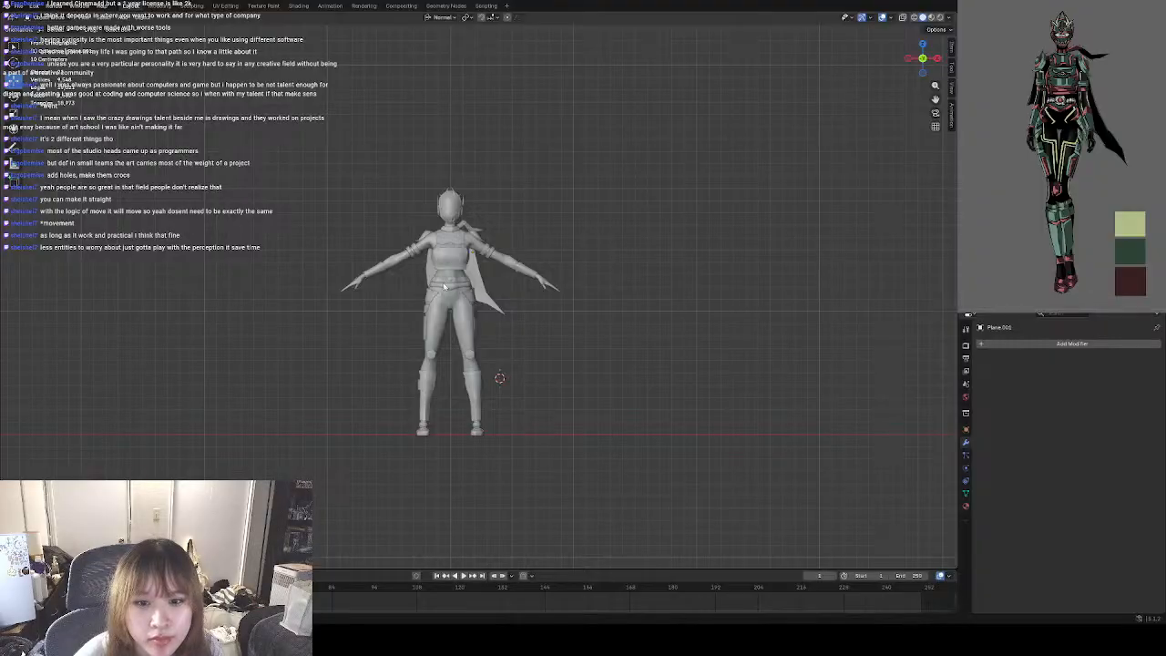
{"action": "scroll", "coordinate": [444, 286], "scroll_direction": "up", "scroll_amount": 4}
{"action": "middle_click_drag", "start_coordinate": [554, 325], "coordinate": [401, 315]}
{"action": "middle_click_drag", "start_coordinate": [489, 297], "coordinate": [440, 307]}
{"action": "middle_click_drag", "start_coordinate": [514, 272], "coordinate": [456, 310], "text": "shift"}
{"action": "scroll", "coordinate": [468, 297], "scroll_direction": "up", "scroll_amount": 3}
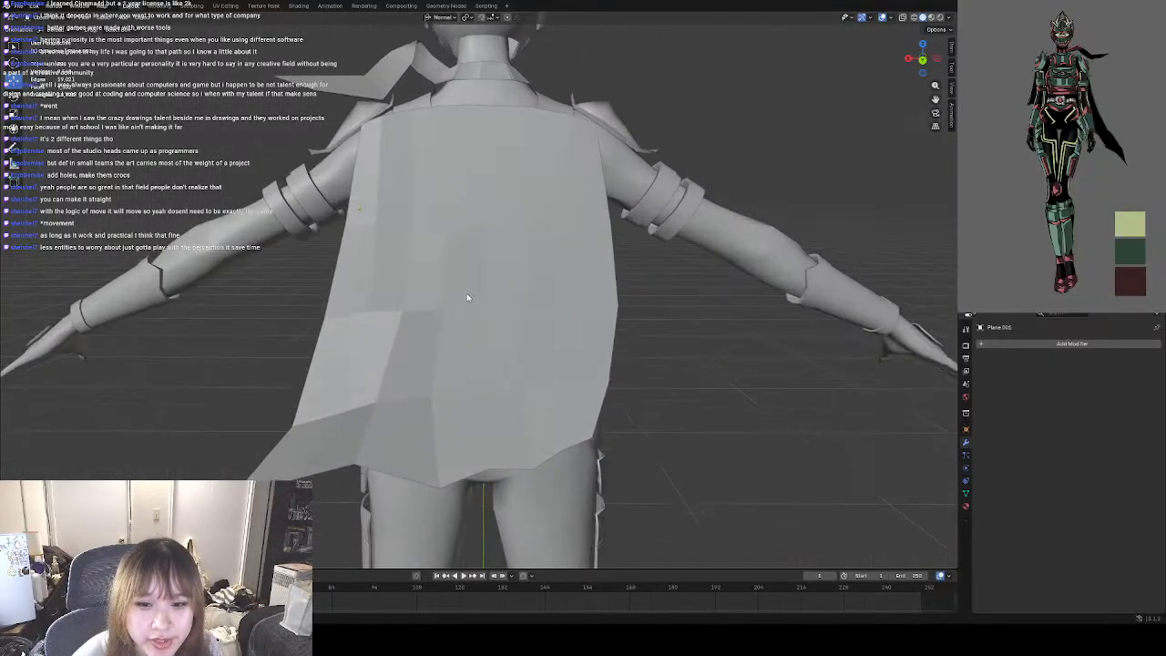
Select alternate vertices along the cape's waist and lower rows in Edit Mode and shift them slightly along their normal axis.
{"action": "left_click", "coordinate": [461, 297]}
{"action": "key", "text": "Tab"}
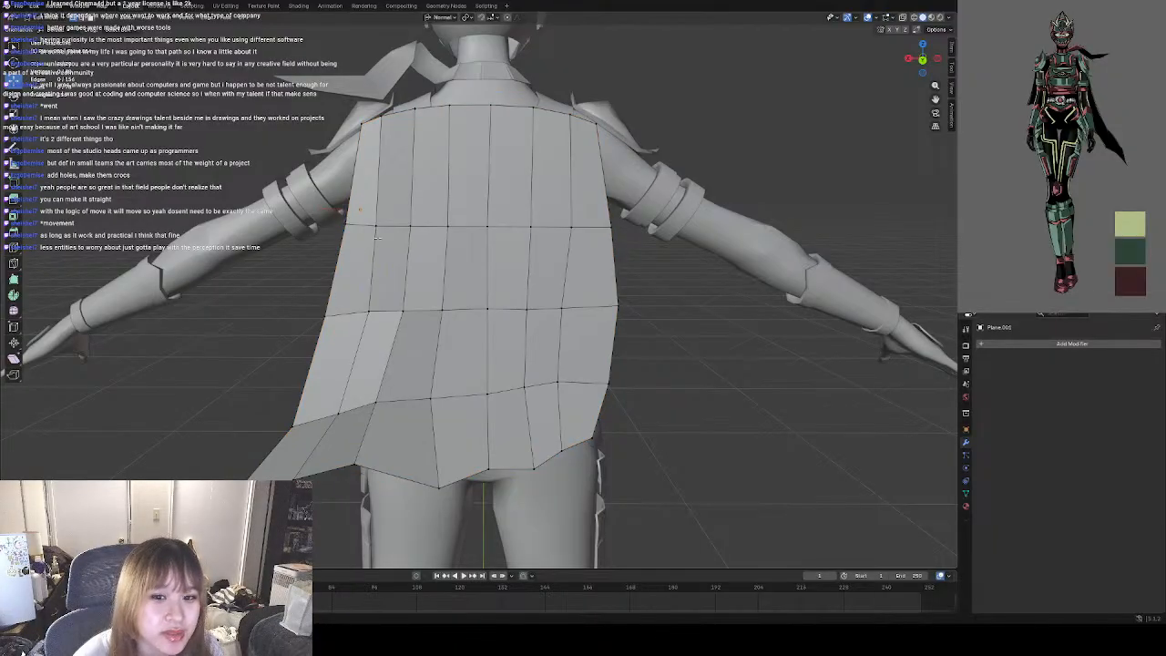
{"action": "middle_click_drag", "start_coordinate": [474, 274], "coordinate": [385, 264]}
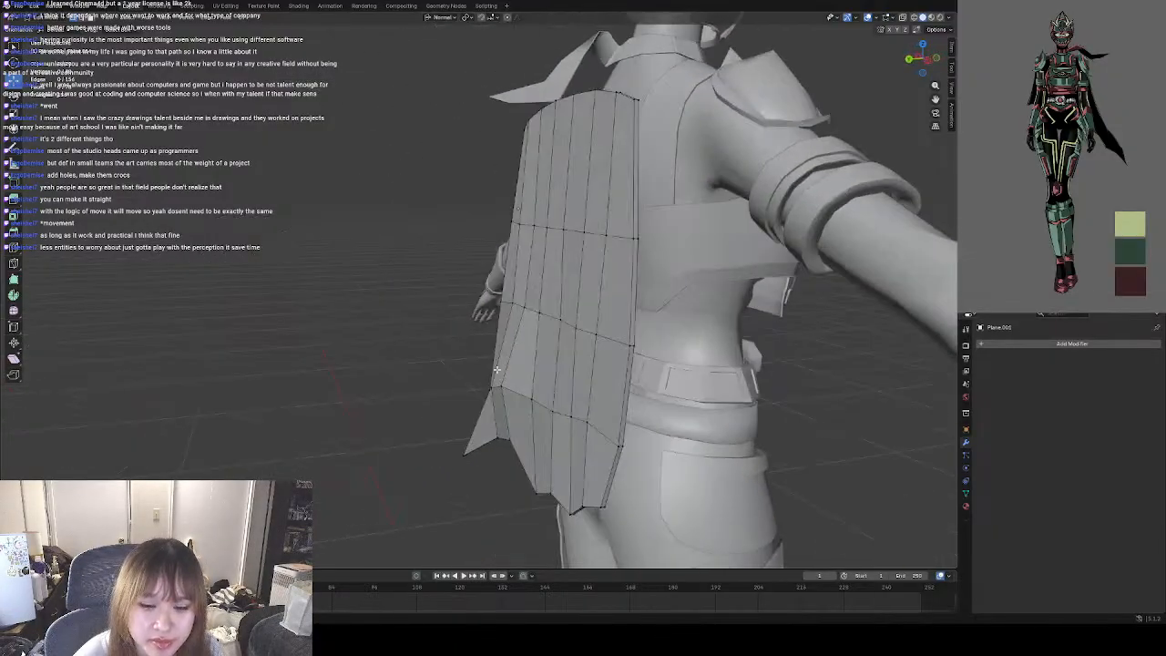
{"action": "middle_click_drag", "start_coordinate": [565, 348], "coordinate": [543, 362]}
{"action": "middle_click_drag", "start_coordinate": [588, 290], "coordinate": [446, 389]}
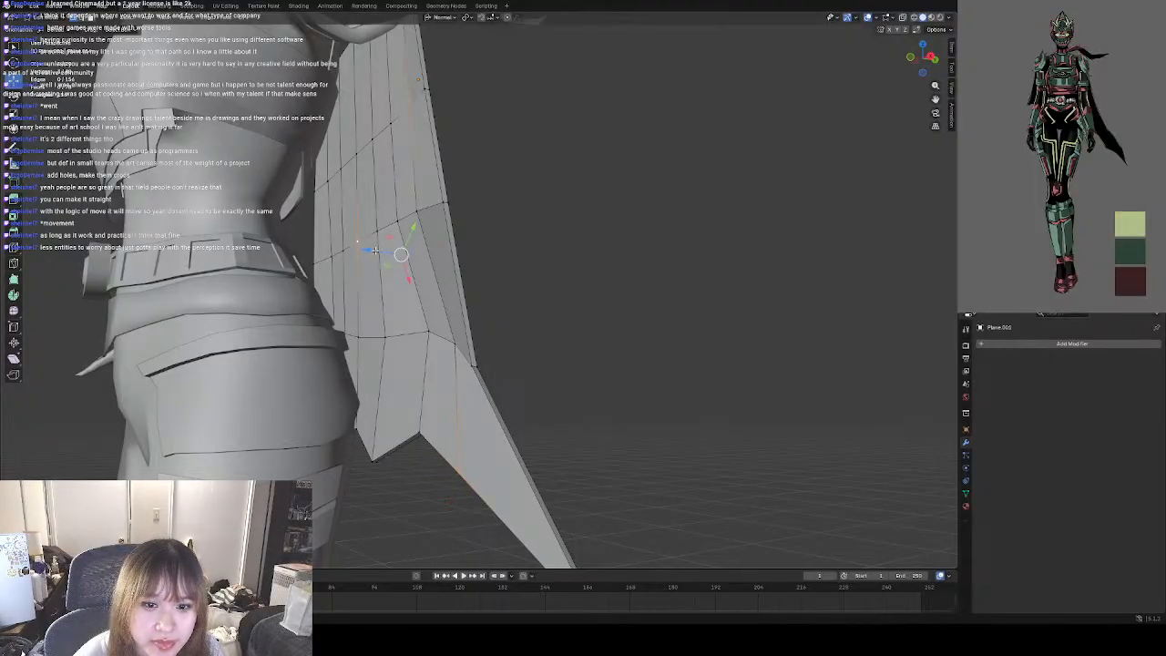
{"action": "key", "text": "g"}
{"action": "key", "text": "z"}
{"action": "left_click_drag", "start_coordinate": [376, 252], "coordinate": [377, 251]}
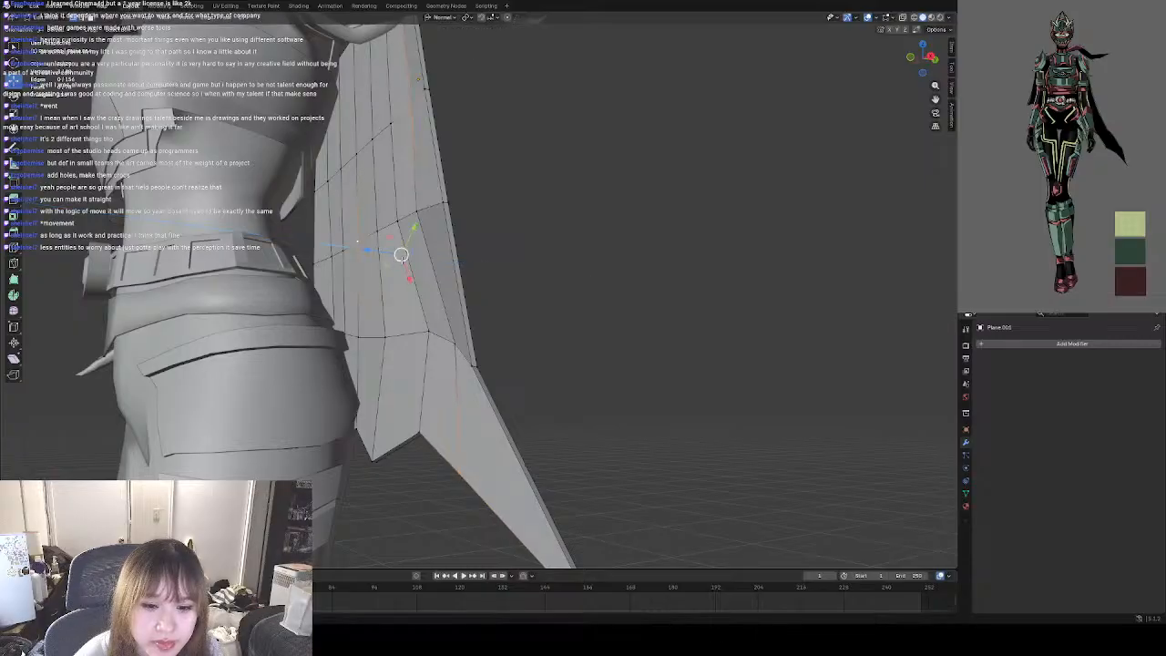
Select the neighbouring fold vertices in the cape's waist and lower rows and push them slightly toward the body.
{"action": "left_click", "coordinate": [385, 337]}
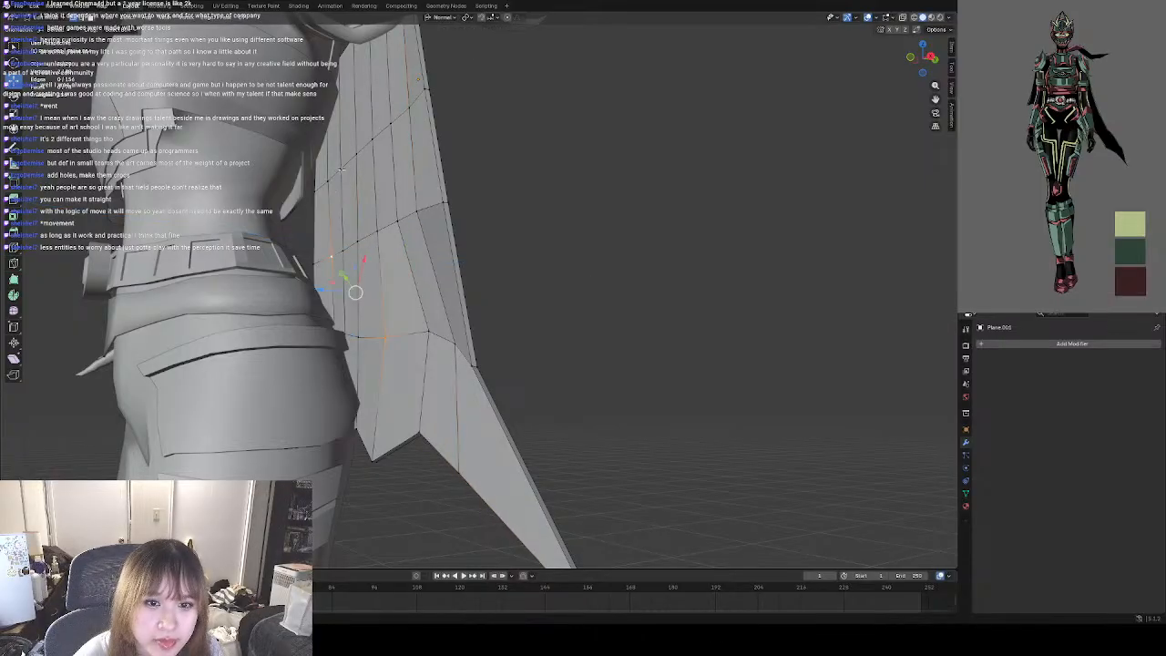
{"action": "left_click_drag", "start_coordinate": [320, 248], "coordinate": [311, 246]}
{"action": "middle_click_drag", "start_coordinate": [518, 181], "coordinate": [612, 272]}
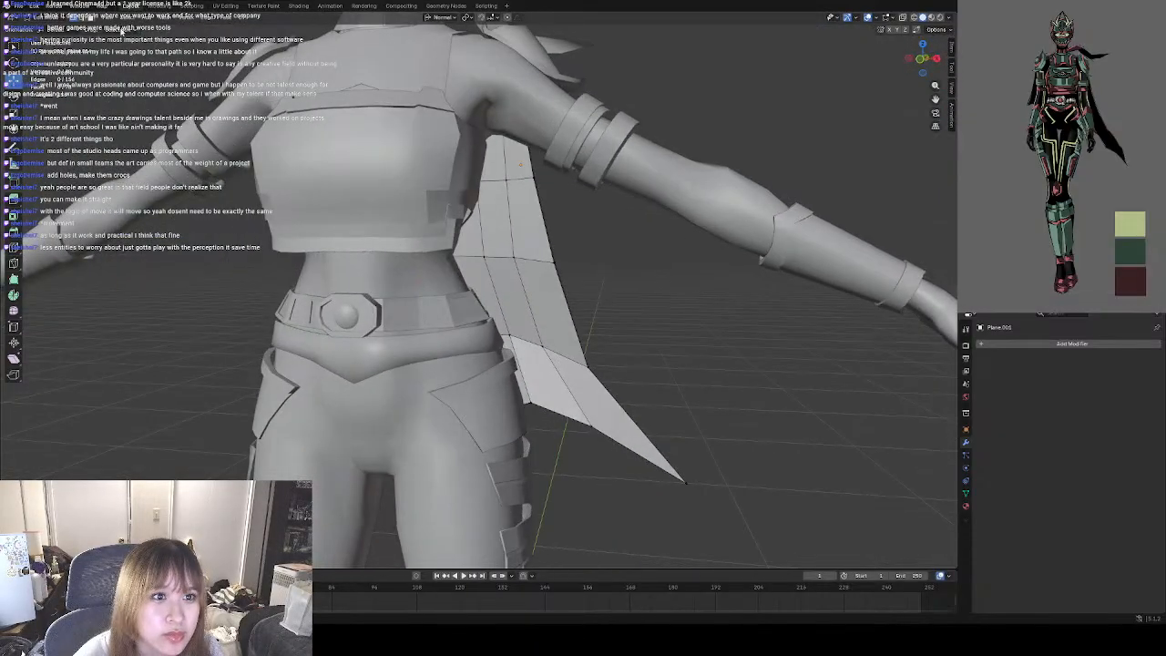
Select alternate vertical fold edges in the cape's upper two rows and shift them slightly along their normal axis.
{"action": "middle_click_drag", "start_coordinate": [570, 246], "coordinate": [472, 293]}
{"action": "scroll", "coordinate": [462, 314], "scroll_direction": "up", "scroll_amount": 2}
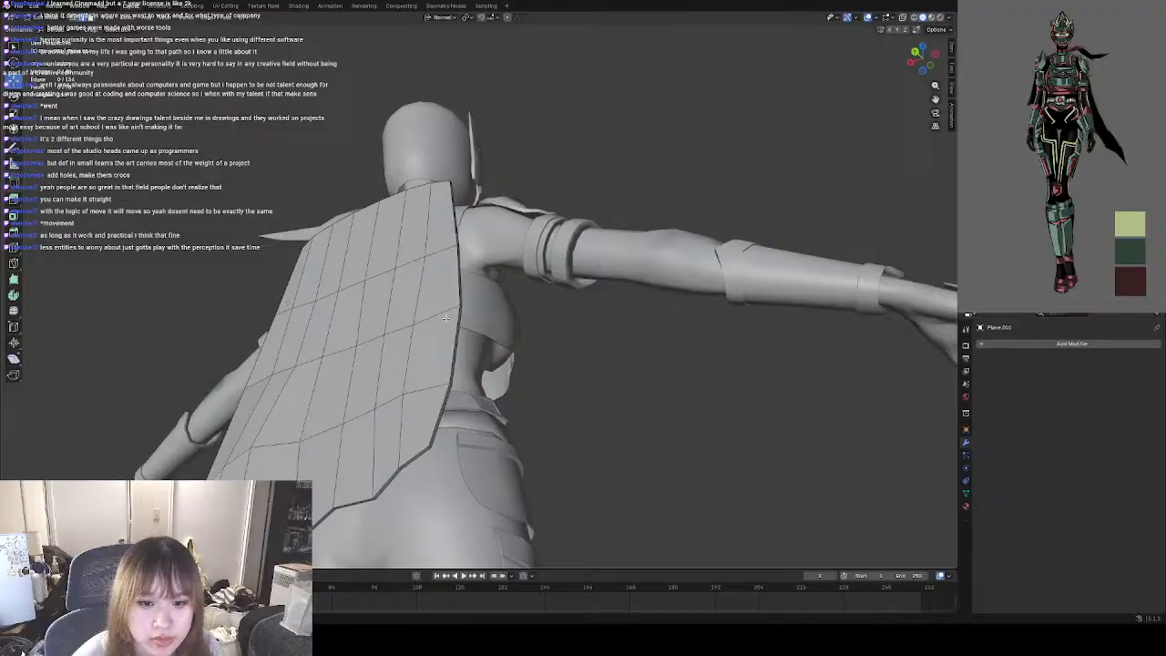
{"action": "middle_click_drag", "start_coordinate": [472, 347], "coordinate": [521, 185], "text": "shift"}
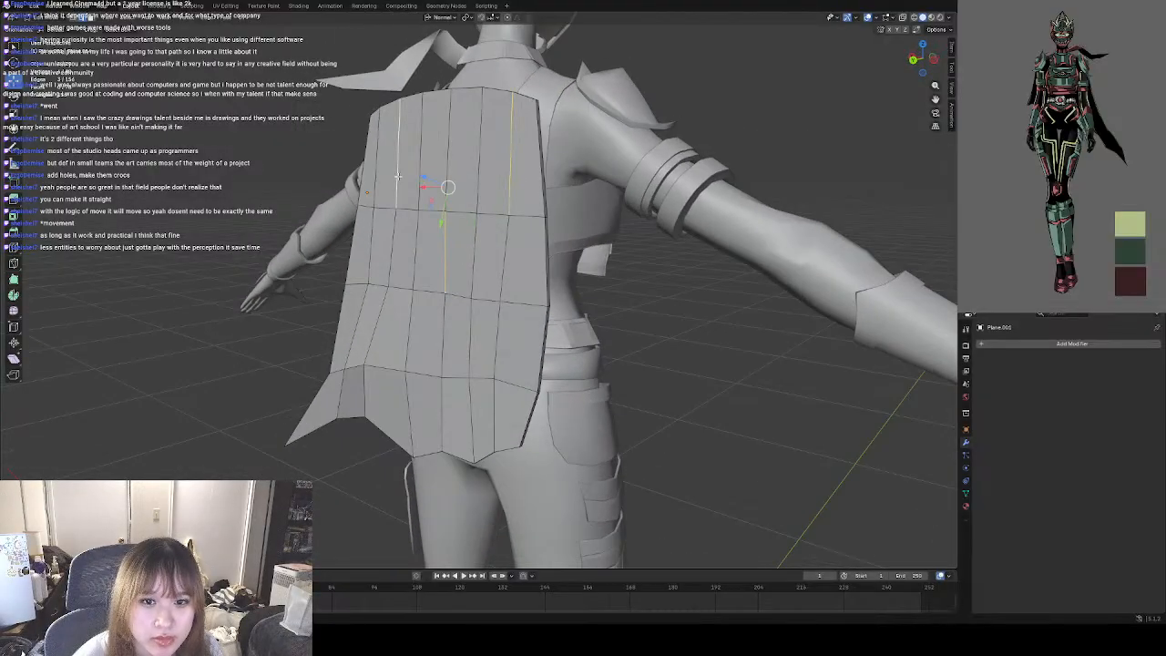
{"action": "middle_click_drag", "start_coordinate": [398, 176], "coordinate": [465, 202]}
{"action": "key", "text": "g"}
{"action": "key", "text": "z"}
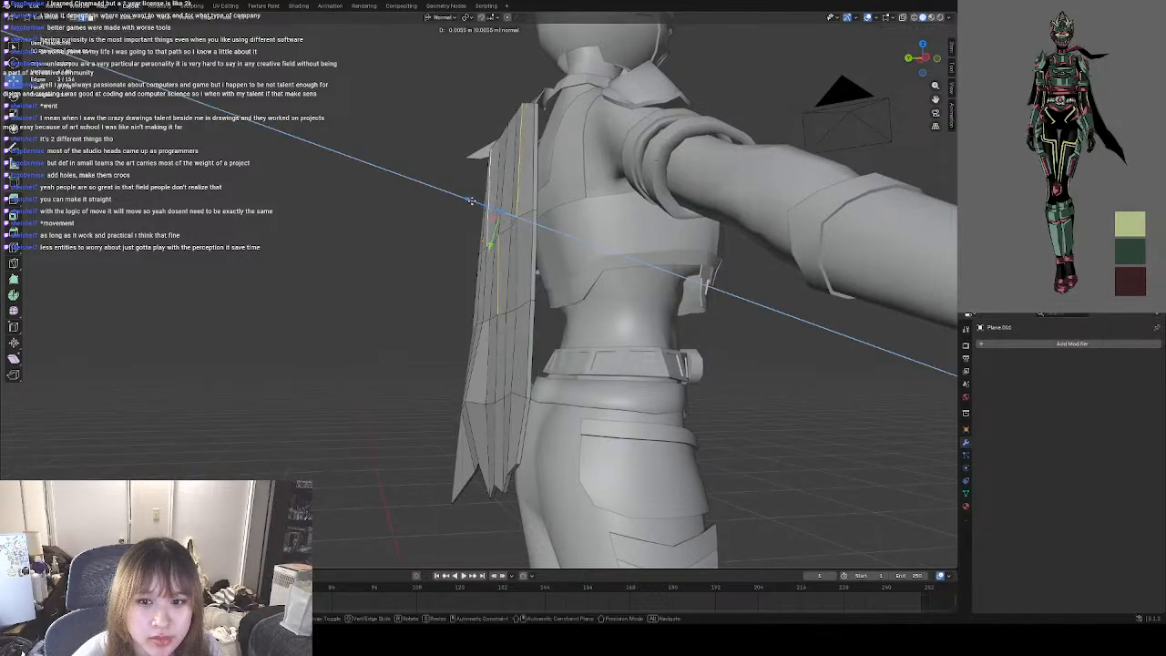
{"action": "left_click", "coordinate": [471, 201]}
Select the outermost upper edge and further fold edges of the cape and move them slightly along their normal axis.
{"action": "middle_click_drag", "start_coordinate": [474, 277], "coordinate": [379, 170]}
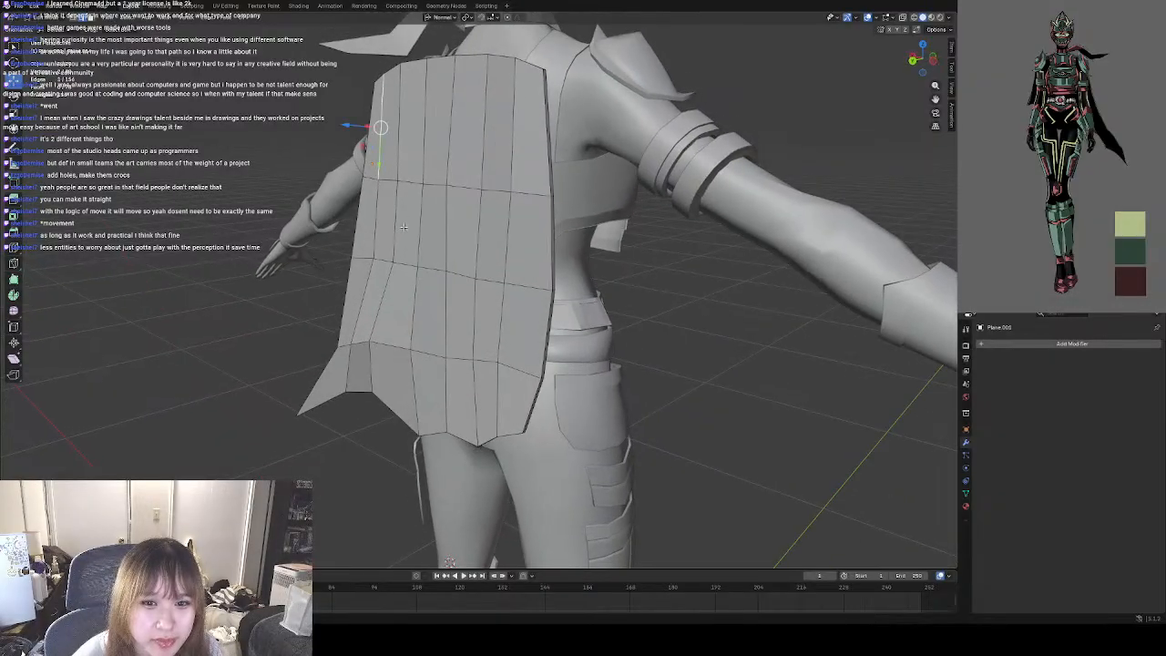
{"action": "middle_click_drag", "start_coordinate": [439, 378], "coordinate": [438, 265]}
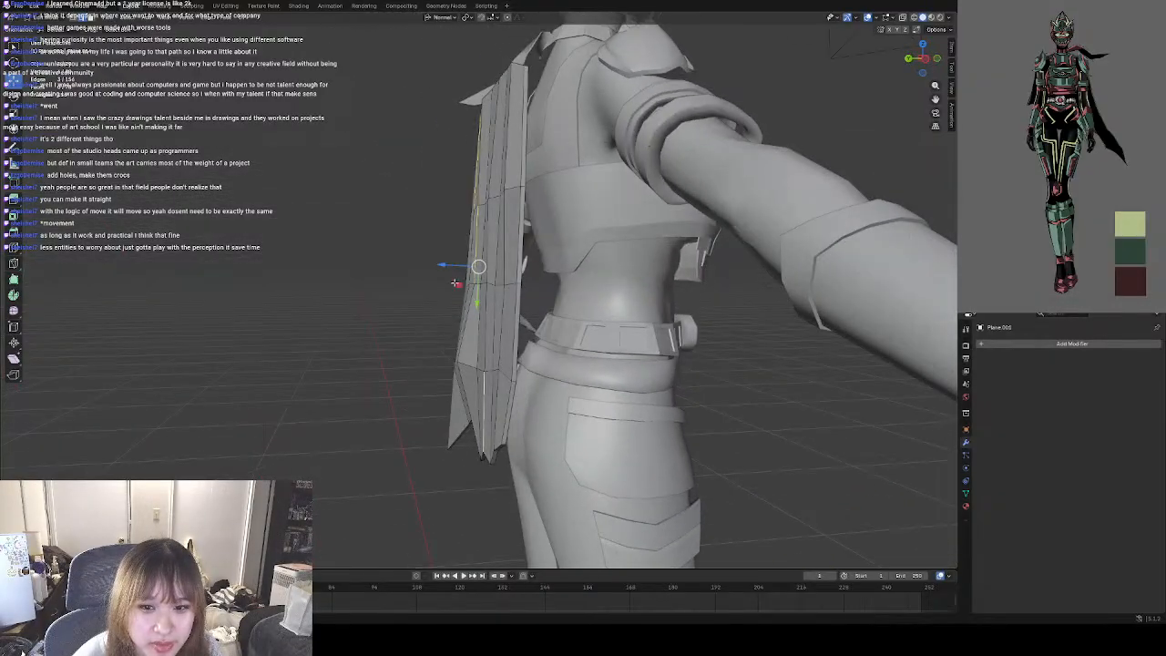
{"action": "key", "text": "g"}
{"action": "key", "text": "z"}
{"action": "key", "text": "z"}
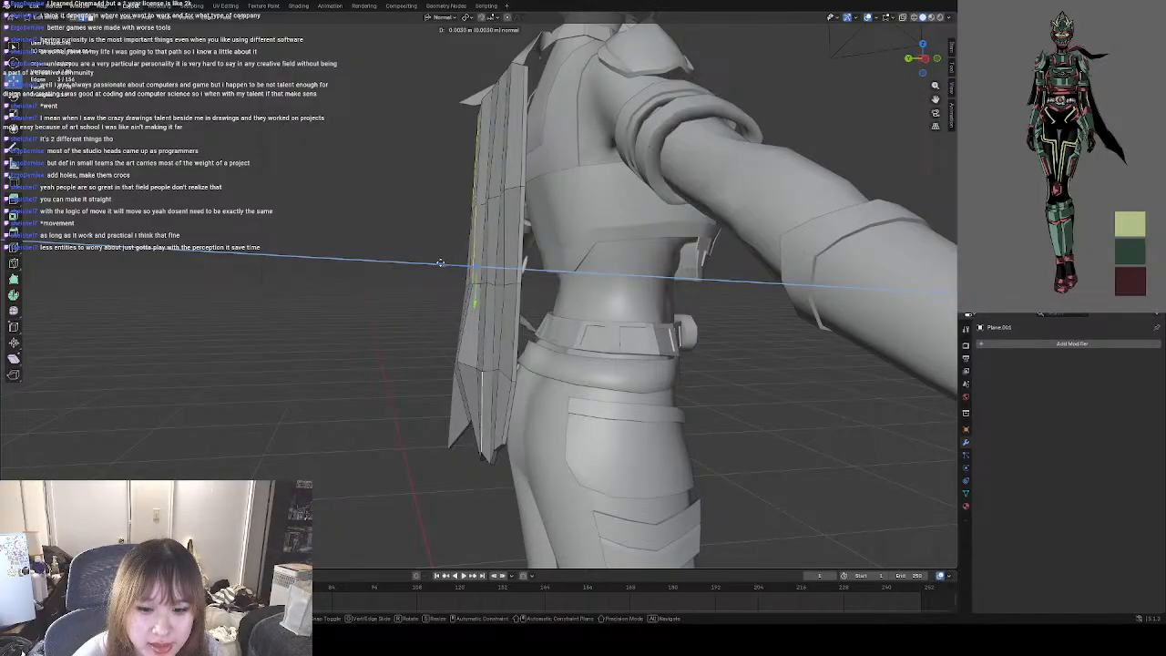
{"action": "left_click", "coordinate": [440, 263]}
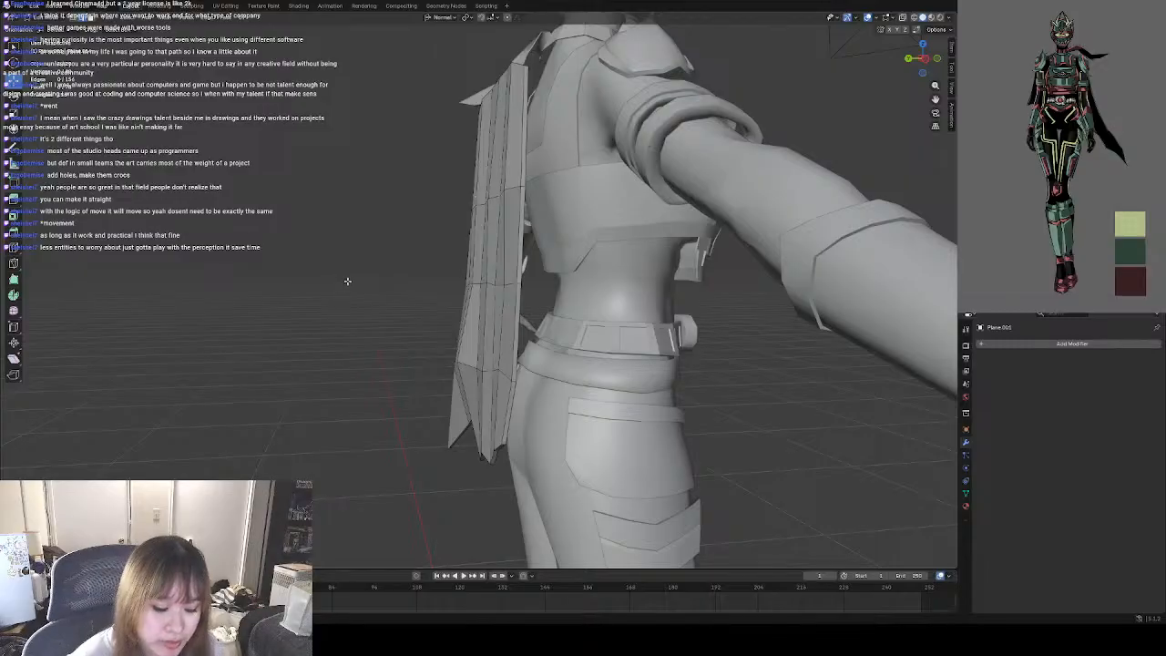
Pull the outer edges in the cape's lower rows on the flared-tail side slightly outward along their normal.
{"action": "middle_click_drag", "start_coordinate": [339, 303], "coordinate": [446, 327]}
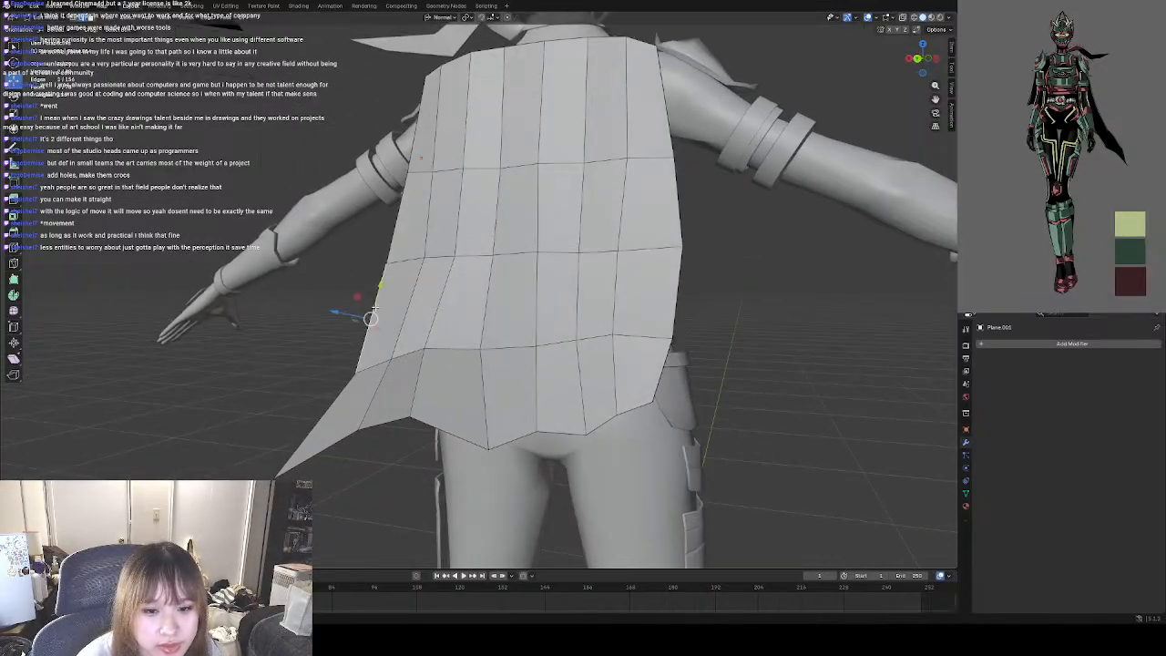
{"action": "middle_click_drag", "start_coordinate": [438, 229], "coordinate": [442, 309]}
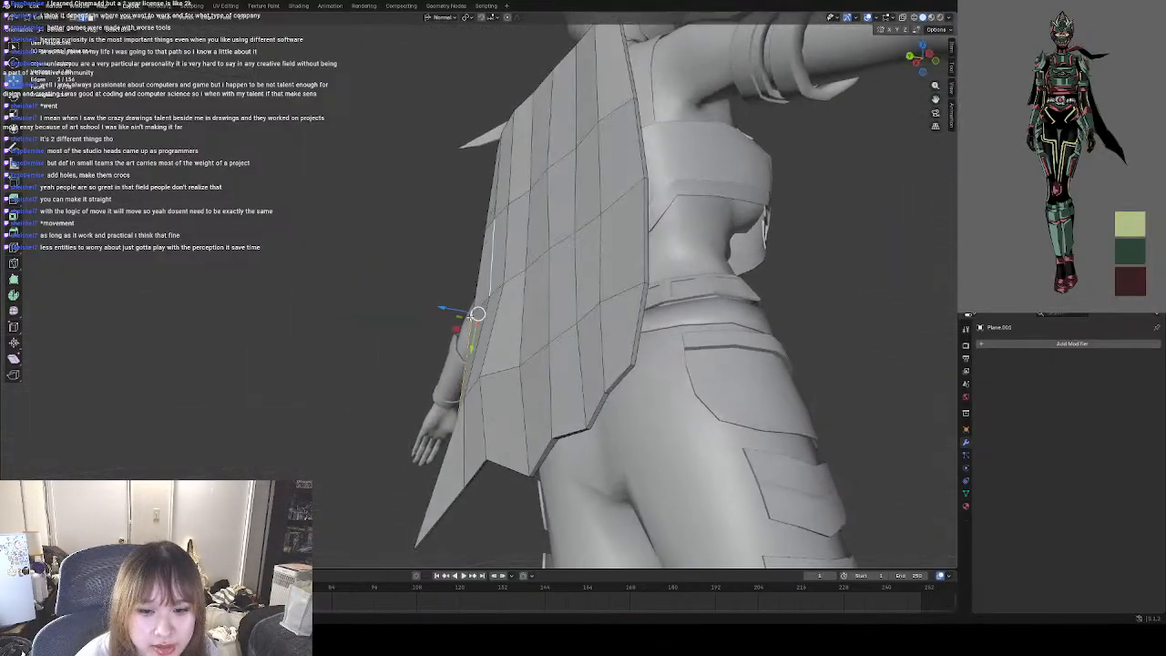
{"action": "left_click_drag", "start_coordinate": [441, 309], "coordinate": [437, 308]}
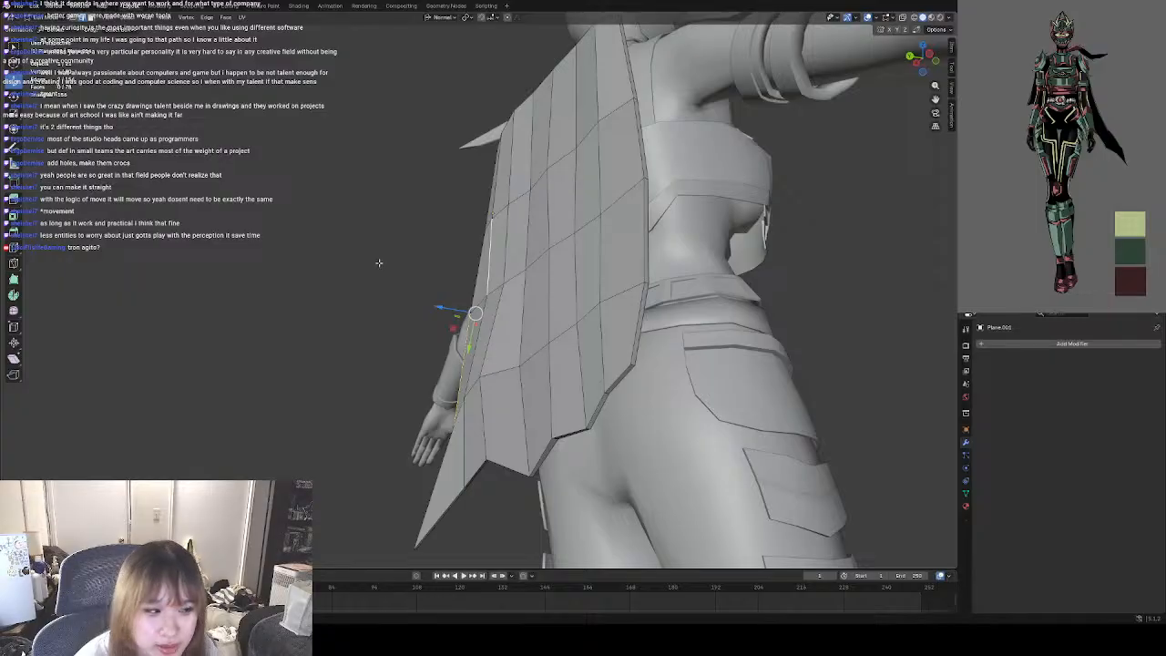
Select the fold edge between chest and waist opposite the flared tail and pull it slightly away from the body.
{"action": "middle_click_drag", "start_coordinate": [407, 246], "coordinate": [594, 242]}
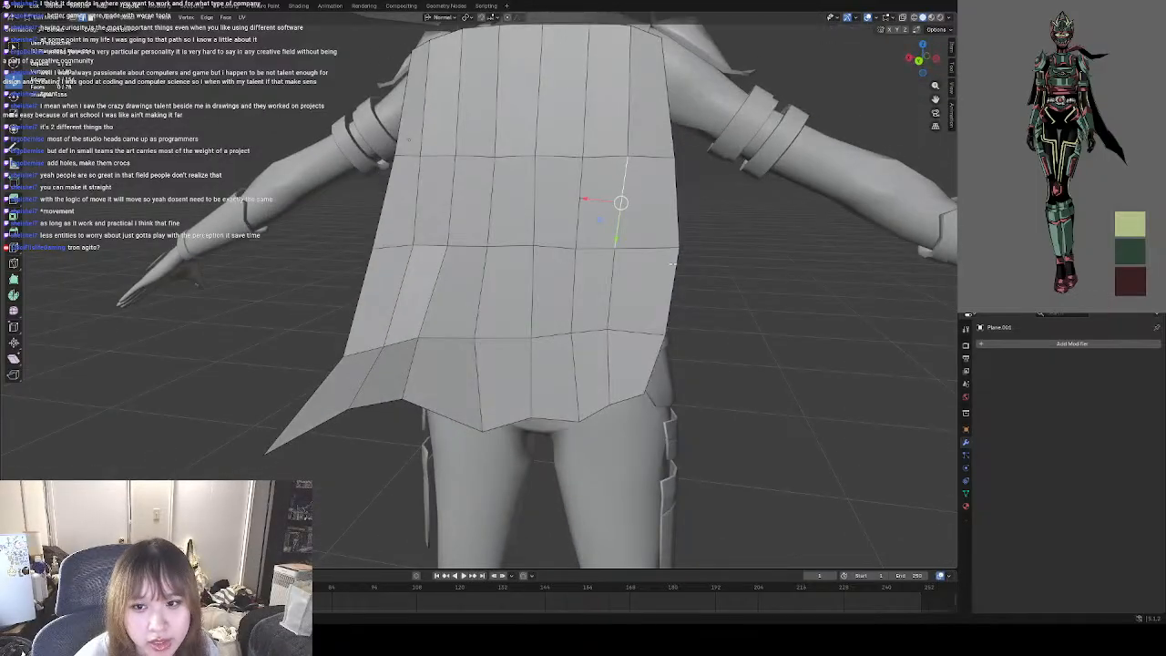
{"action": "middle_click_drag", "start_coordinate": [672, 265], "coordinate": [565, 275]}
{"action": "left_click_drag", "start_coordinate": [500, 244], "coordinate": [492, 240]}
{"action": "key", "text": "ctrl+e"}
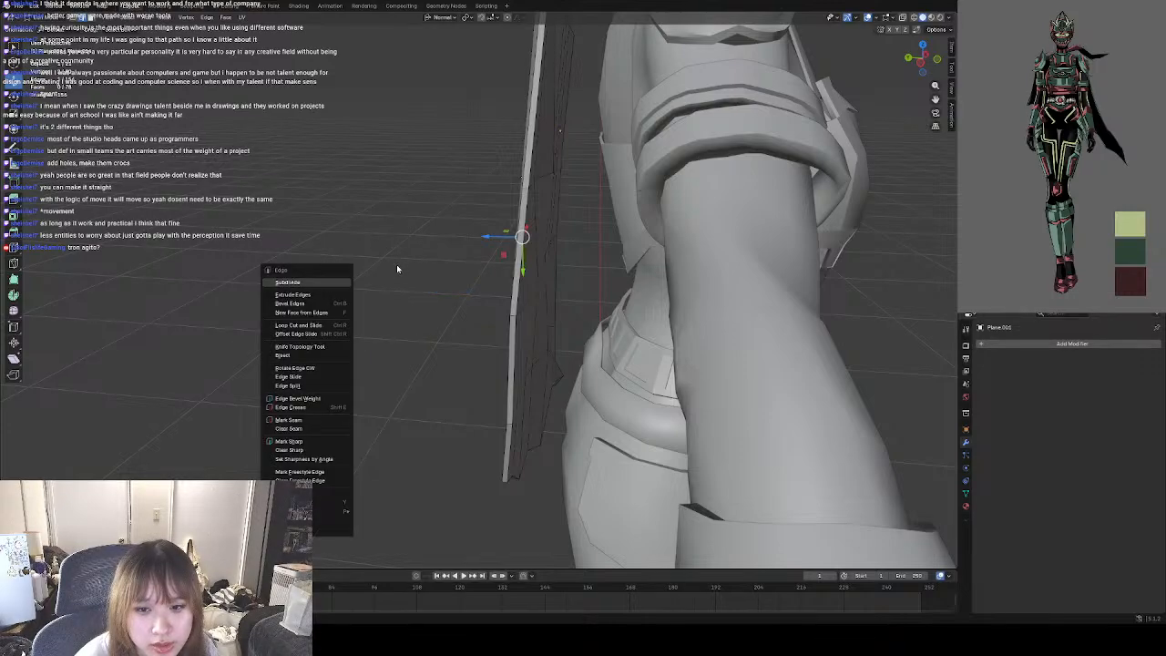
{"action": "middle_click_drag", "start_coordinate": [383, 260], "coordinate": [726, 299]}
{"action": "middle_click_drag", "start_coordinate": [497, 267], "coordinate": [467, 250]}
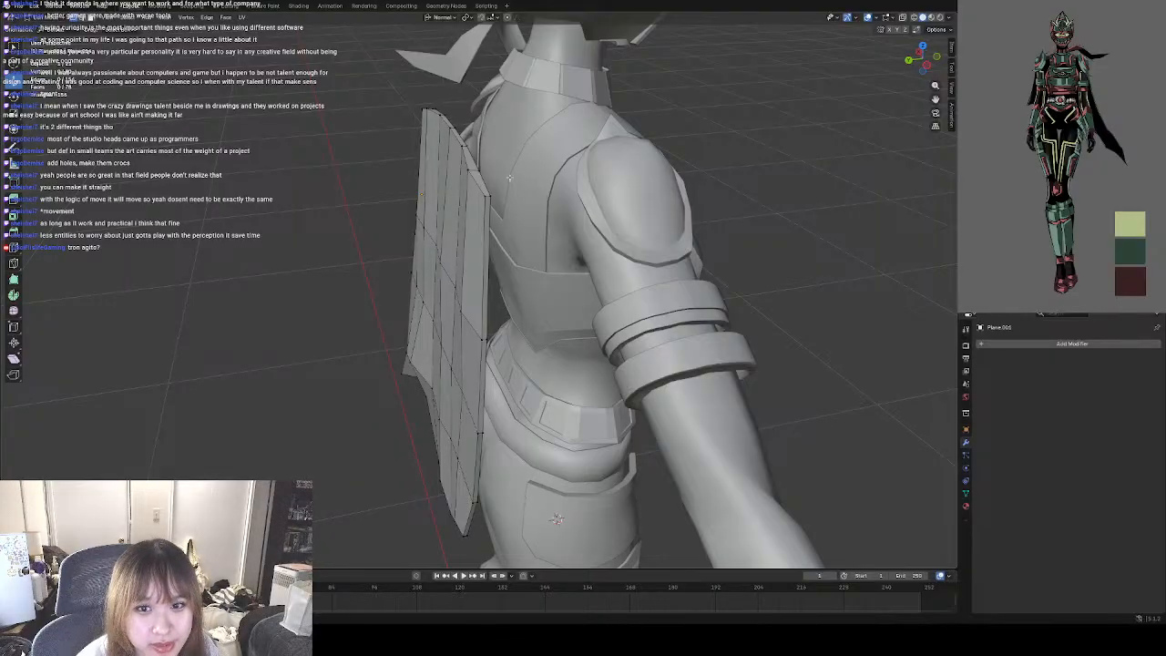
Select vertices on the cape's folds and nudge them along their normal axis from a side view.
{"action": "middle_click_drag", "start_coordinate": [509, 177], "coordinate": [489, 327]}
{"action": "key", "text": "g"}
{"action": "key", "text": "z"}
{"action": "left_click", "coordinate": [453, 286]}
{"action": "left_click", "coordinate": [453, 286]}
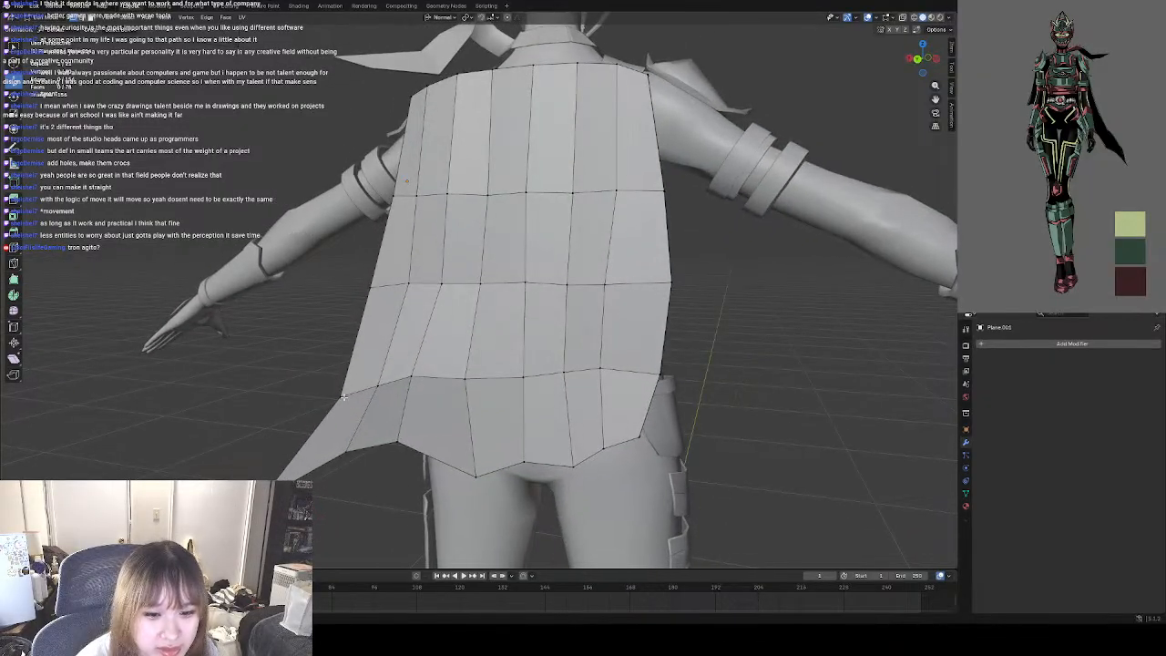
Move the chest-height and hip-height vertices on the cape's flared-side border outward to widen the silhouette.
{"action": "left_click", "coordinate": [344, 397]}
{"action": "left_click", "coordinate": [394, 194], "text": "shift"}
{"action": "left_click_drag", "start_coordinate": [365, 296], "coordinate": [349, 294]}
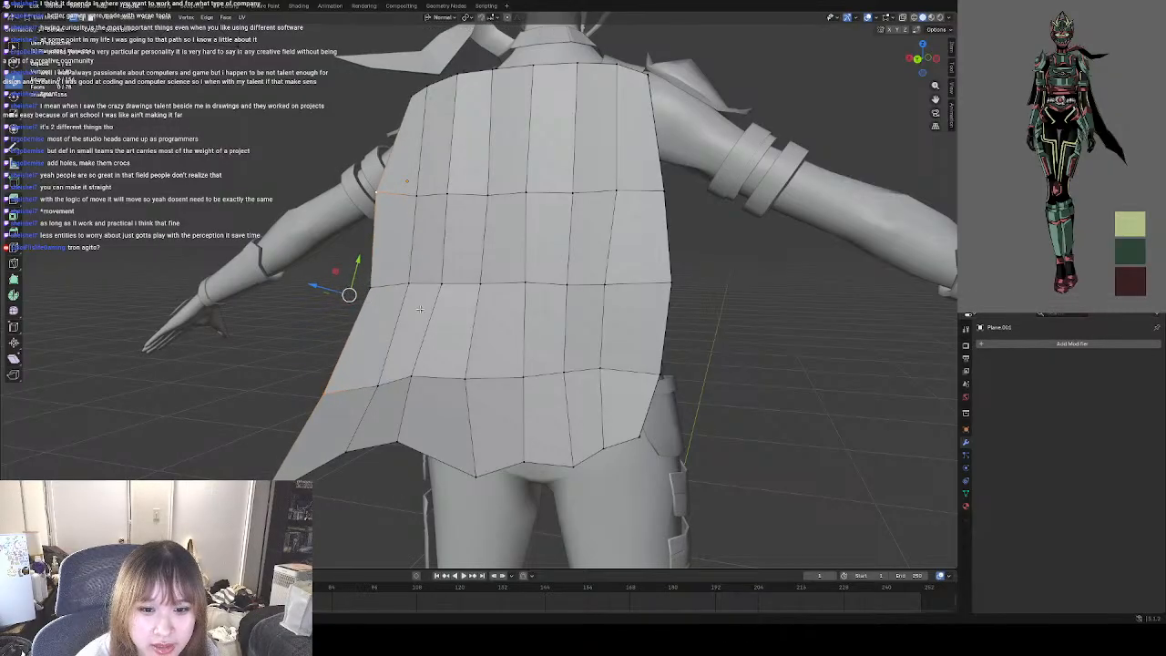
{"action": "left_click", "coordinate": [660, 367]}
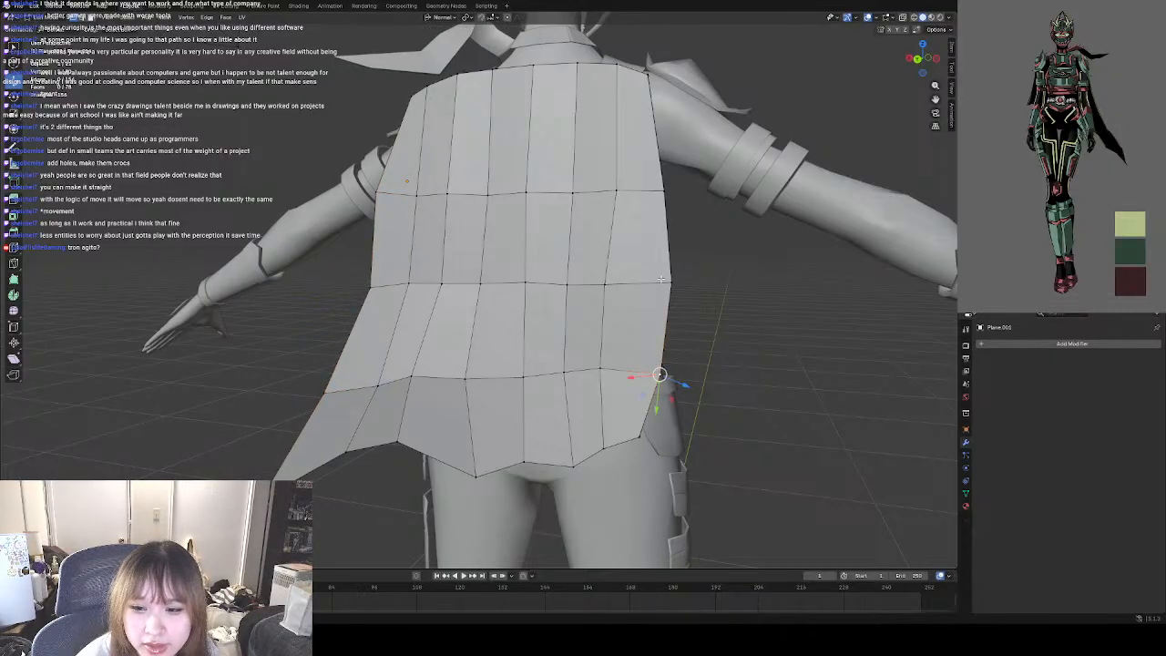
{"action": "left_click_drag", "start_coordinate": [660, 375], "coordinate": [659, 362]}
{"action": "left_click", "coordinate": [738, 355]}
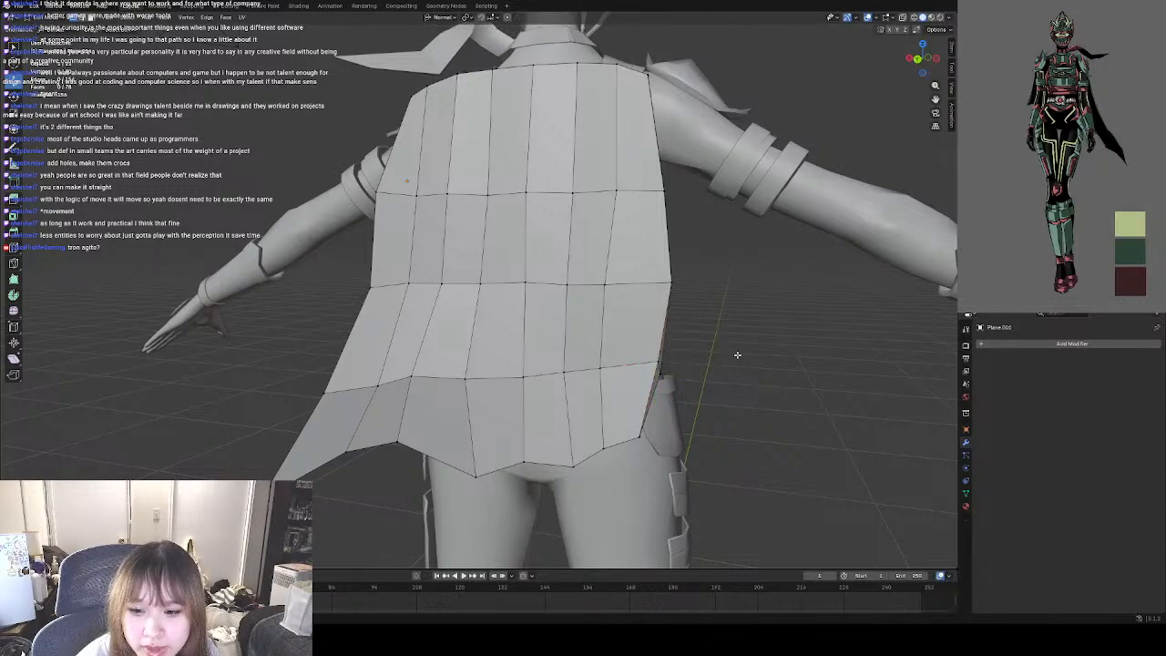
{"action": "key", "text": "ctrl+z"}
{"action": "key", "text": "z"}
{"action": "key", "text": "Escape"}
{"action": "key", "text": "ctrl+z"}
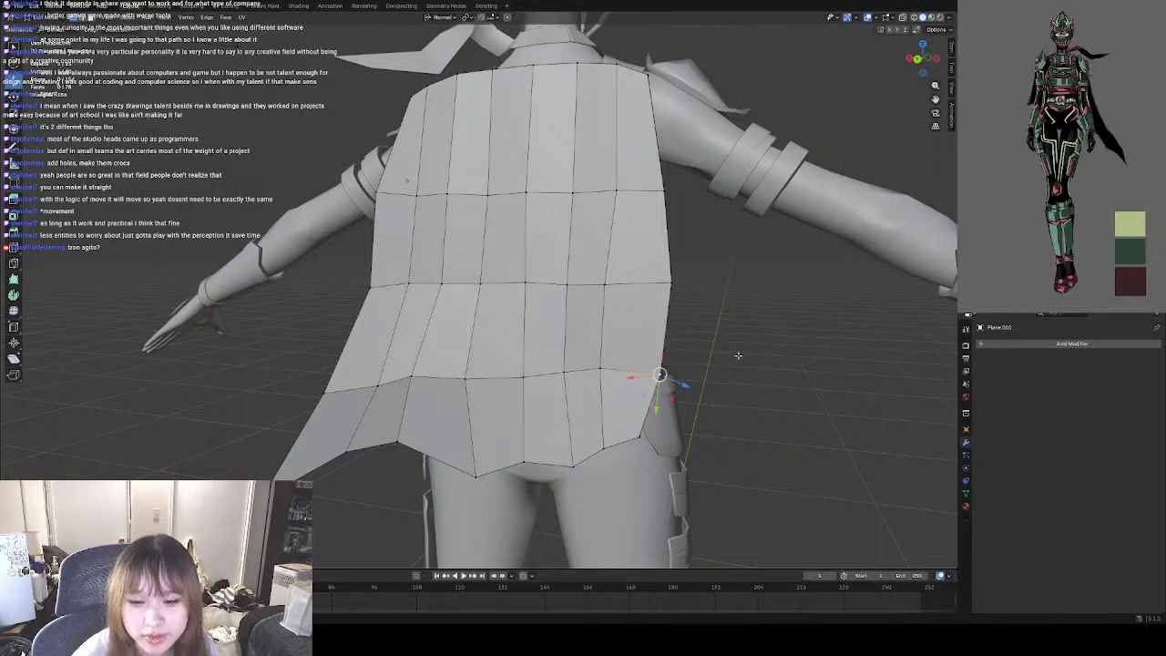
{"action": "left_click", "coordinate": [727, 304]}
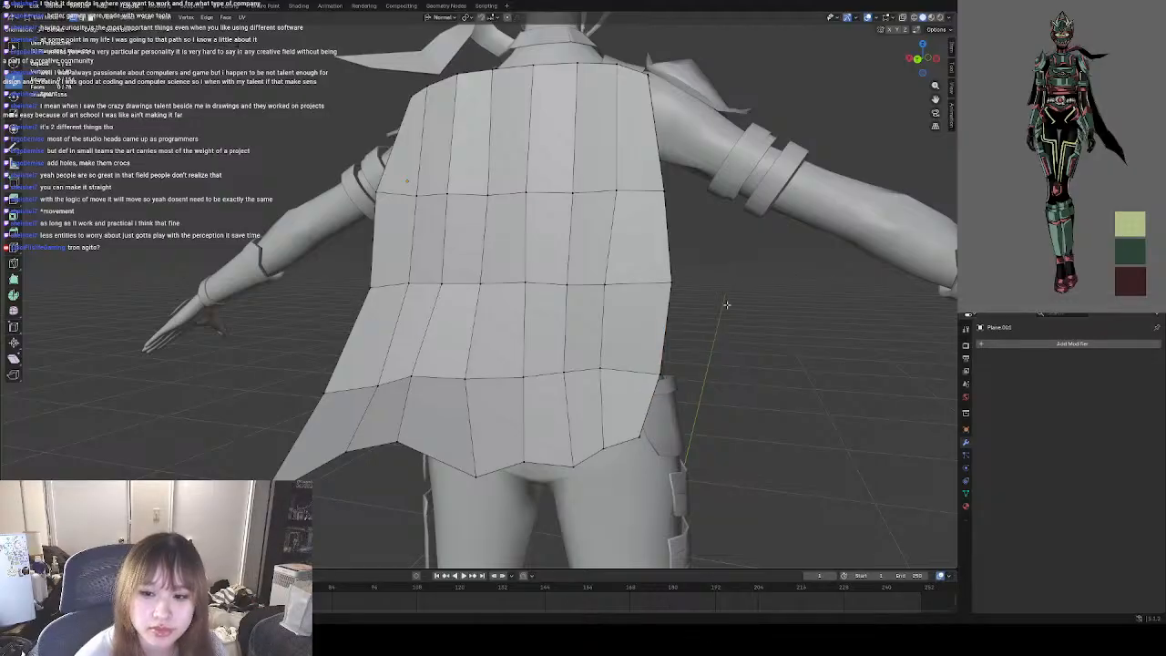
Select the waist-height border vertex opposite the cape's flared tail and nudge it slightly inward toward the body.
{"action": "middle_click_drag", "start_coordinate": [776, 341], "coordinate": [555, 312]}
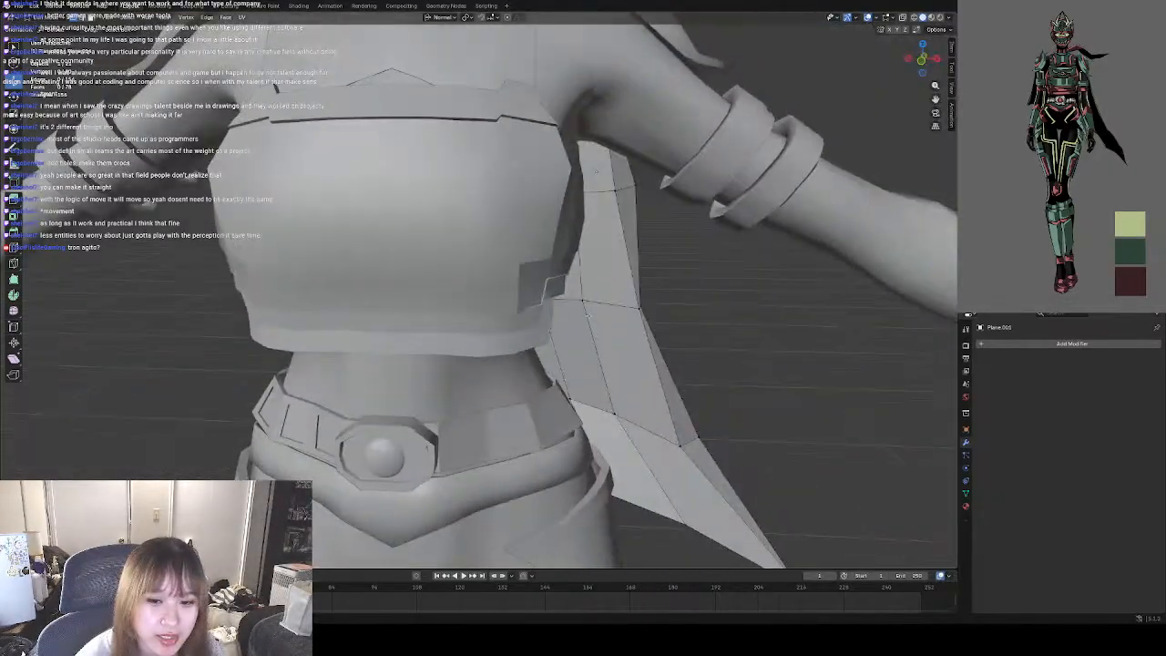
{"action": "scroll", "coordinate": [584, 308], "scroll_direction": "down", "scroll_amount": 6}
{"action": "middle_click_drag", "start_coordinate": [591, 368], "coordinate": [666, 350]}
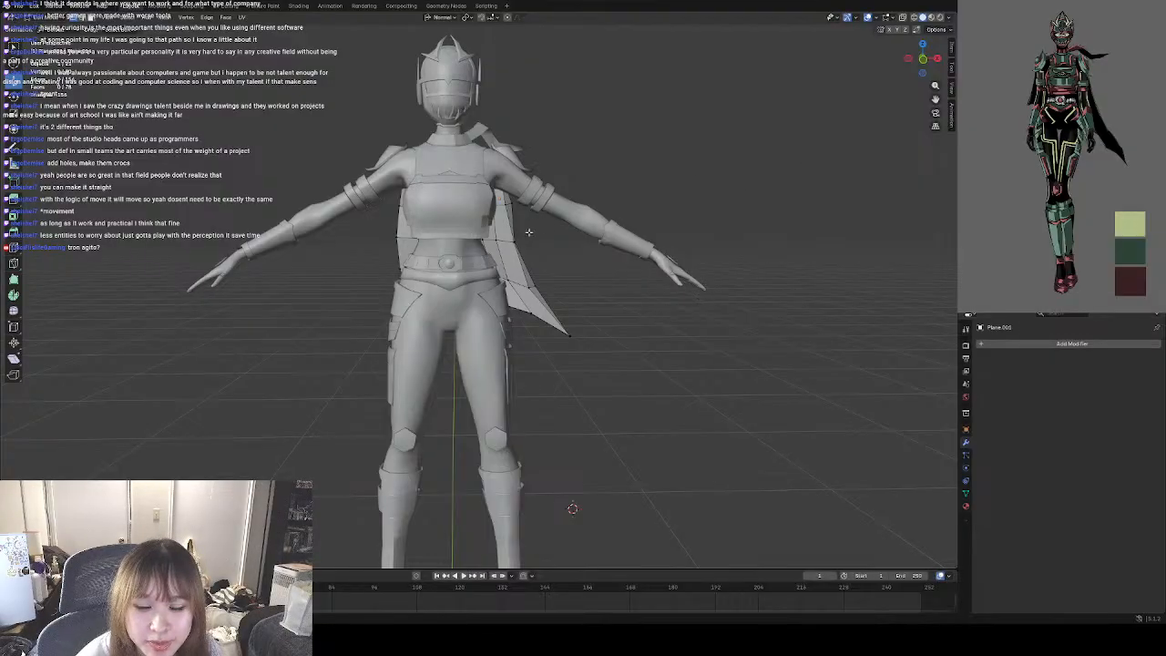
{"action": "scroll", "coordinate": [528, 232], "scroll_direction": "up", "scroll_amount": 10}
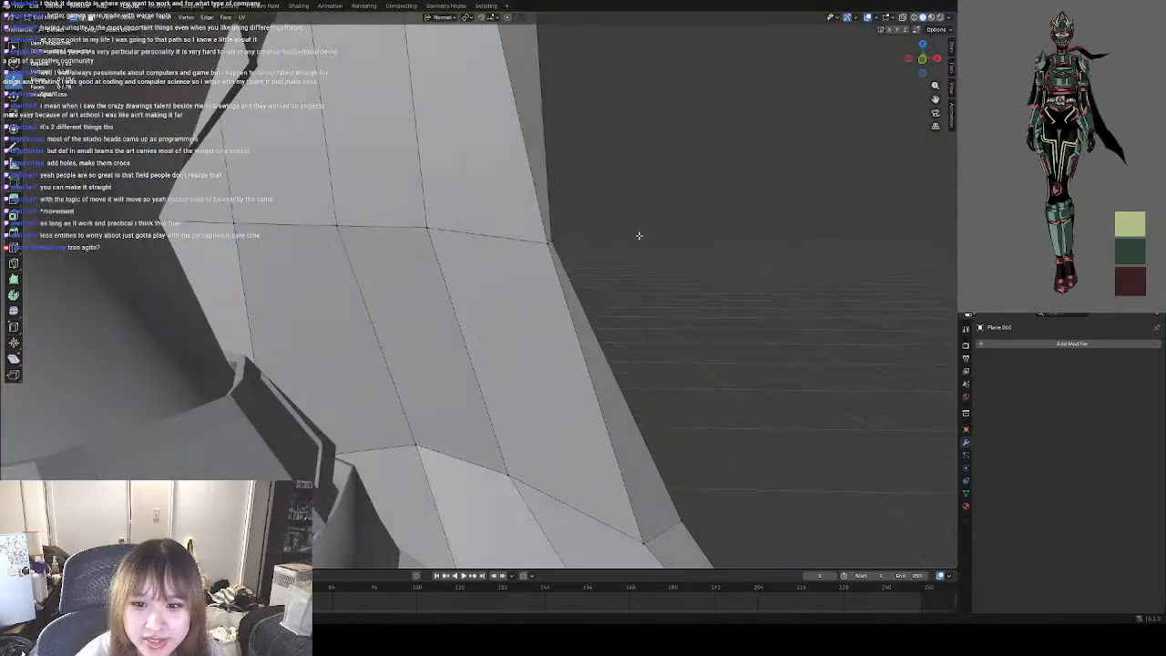
{"action": "scroll", "coordinate": [601, 239], "scroll_direction": "down", "scroll_amount": 5}
{"action": "scroll", "coordinate": [507, 237], "scroll_direction": "down", "scroll_amount": 8}
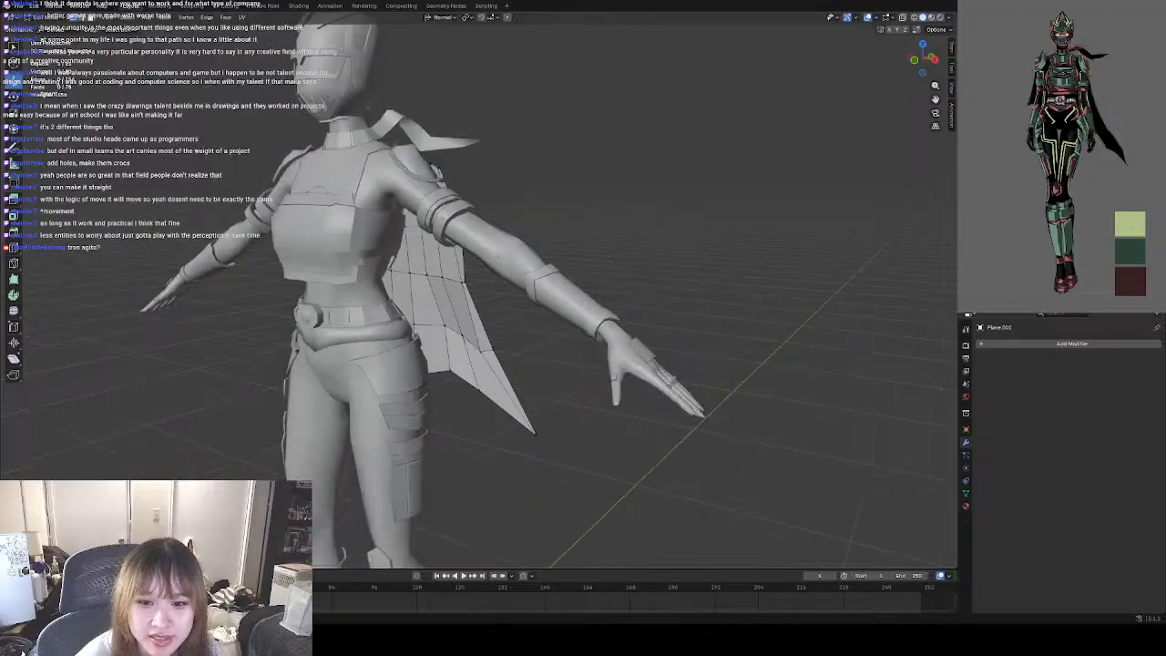
{"action": "mouse_move", "coordinate": [507, 239]}
{"action": "middle_mouse_down"}
{"action": "mouse_move", "coordinate": [564, 241]}
{"action": "mouse_move", "coordinate": [542, 228]}
{"action": "mouse_move", "coordinate": [398, 273]}
{"action": "middle_mouse_up"}
{"action": "key", "text": "shift+z"}
{"action": "left_click", "coordinate": [401, 260]}
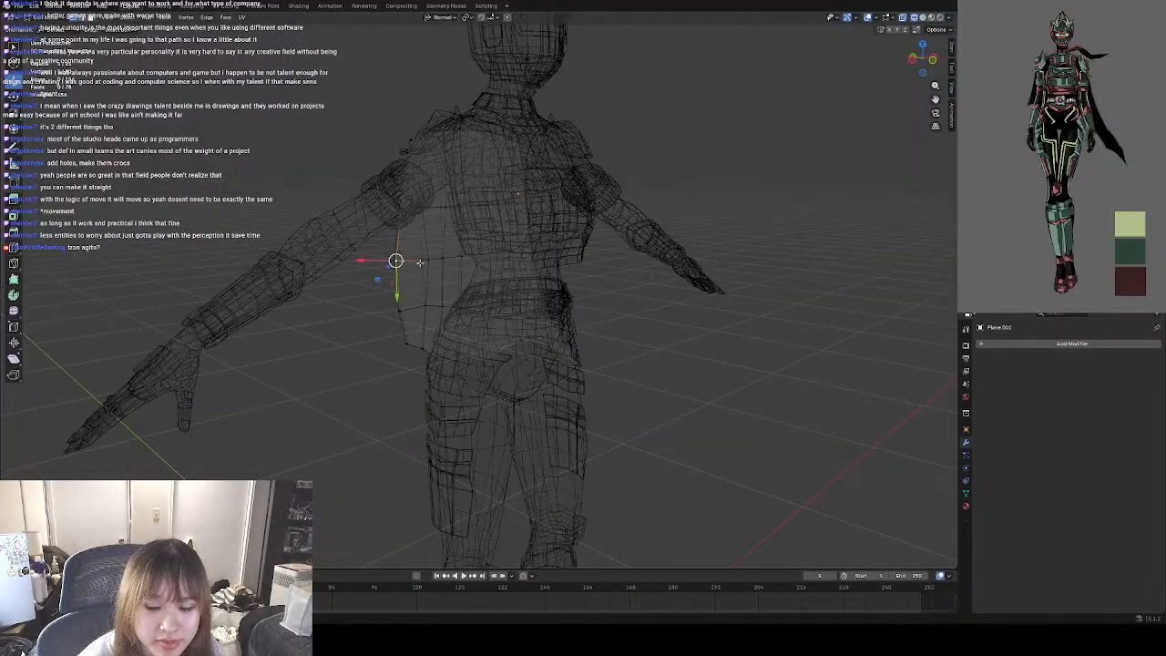
{"action": "key", "text": "shift+z"}
{"action": "middle_click_drag", "start_coordinate": [458, 274], "coordinate": [446, 264]}
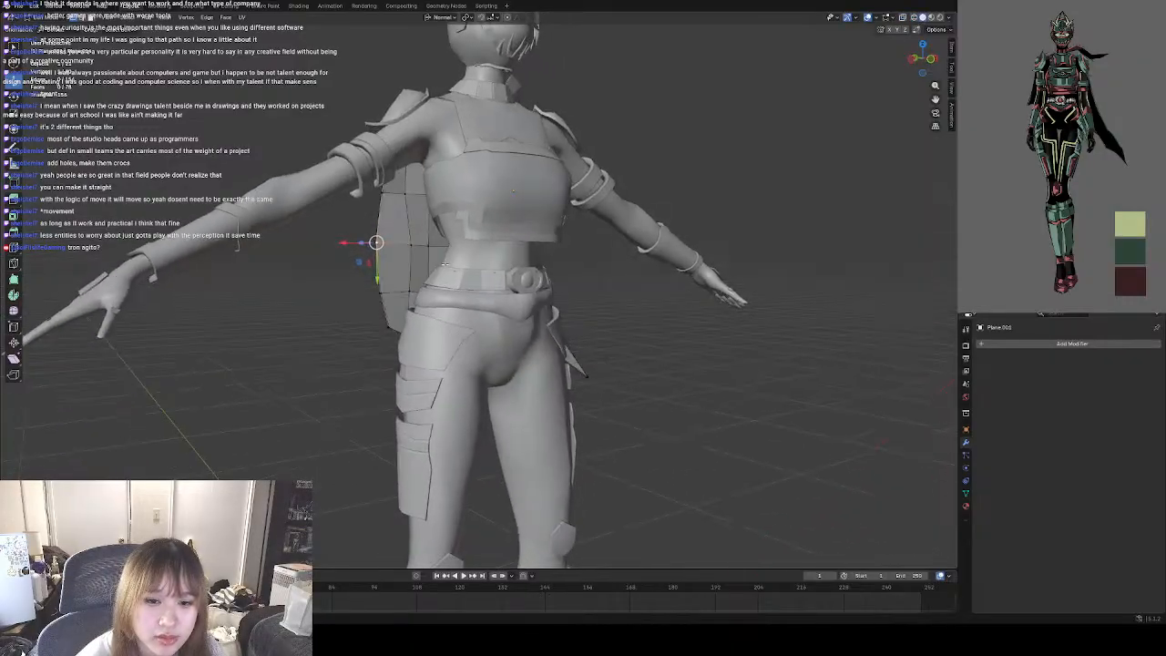
{"action": "scroll", "coordinate": [372, 245], "scroll_direction": "up", "scroll_amount": 4}
{"action": "middle_click_drag", "start_coordinate": [365, 243], "coordinate": [306, 239]}
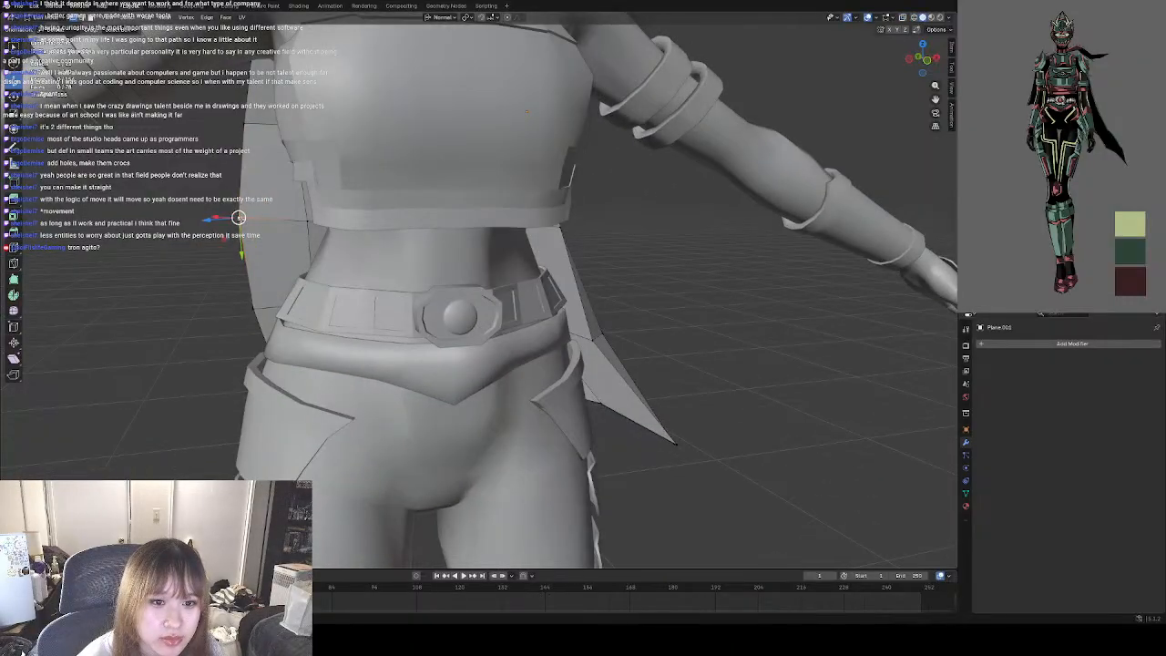
{"action": "left_click_drag", "start_coordinate": [239, 217], "coordinate": [241, 215]}
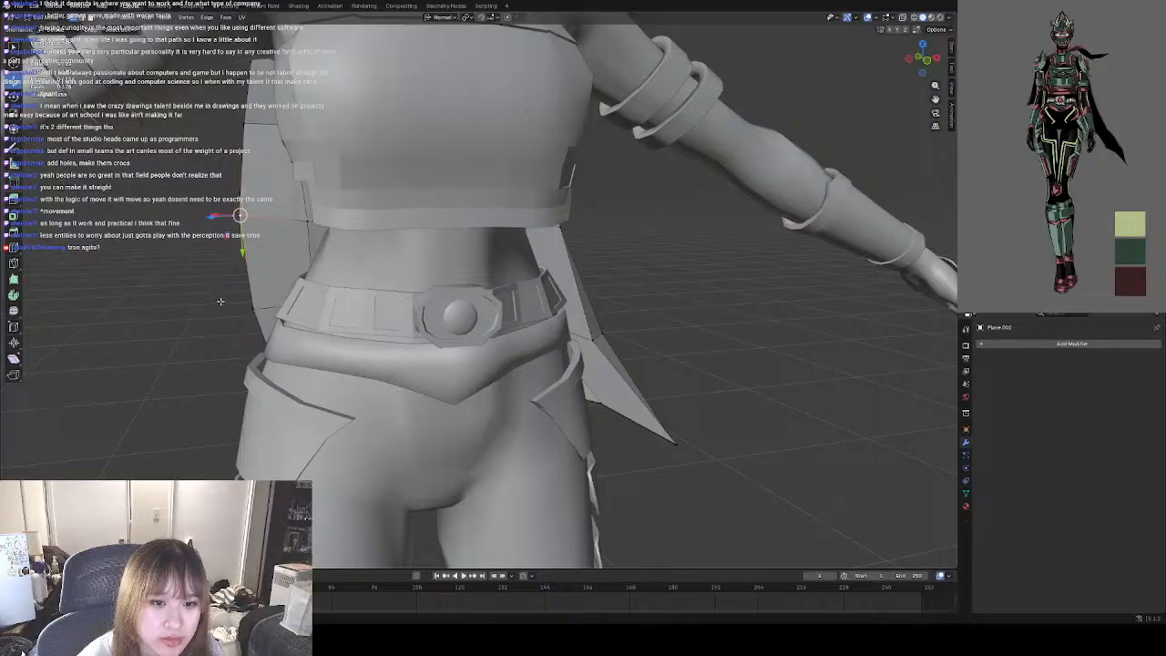
Apply Shade Smooth to the cape in Object Mode and view the shading from behind.
{"action": "middle_click_drag", "start_coordinate": [222, 302], "coordinate": [285, 296]}
{"action": "scroll", "coordinate": [257, 299], "scroll_direction": "down", "scroll_amount": 3}
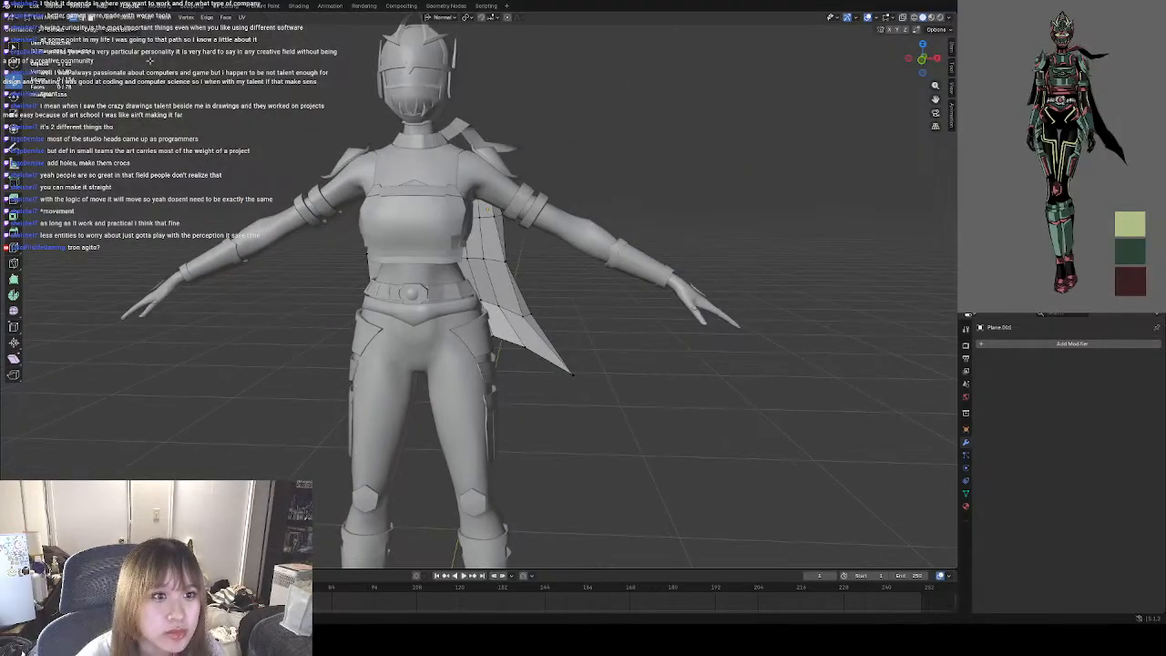
{"action": "key", "text": "Tab"}
{"action": "right_click", "coordinate": [544, 293]}
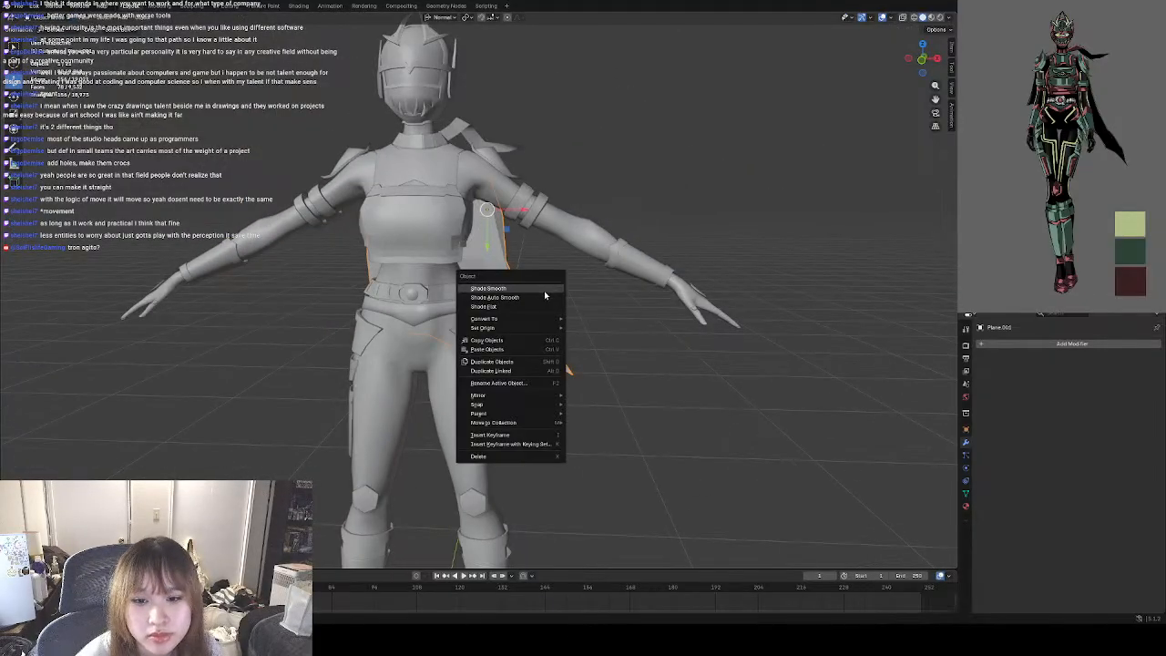
{"action": "left_click", "coordinate": [517, 295]}
{"action": "left_click", "coordinate": [593, 321]}
{"action": "mouse_move", "coordinate": [593, 321]}
{"action": "middle_mouse_down"}
{"action": "mouse_move", "coordinate": [606, 323]}
{"action": "mouse_move", "coordinate": [462, 313]}
{"action": "mouse_move", "coordinate": [471, 349]}
{"action": "middle_mouse_up"}
{"action": "scroll", "coordinate": [462, 312], "scroll_direction": "up", "scroll_amount": 3}
{"action": "left_click", "coordinate": [471, 349]}
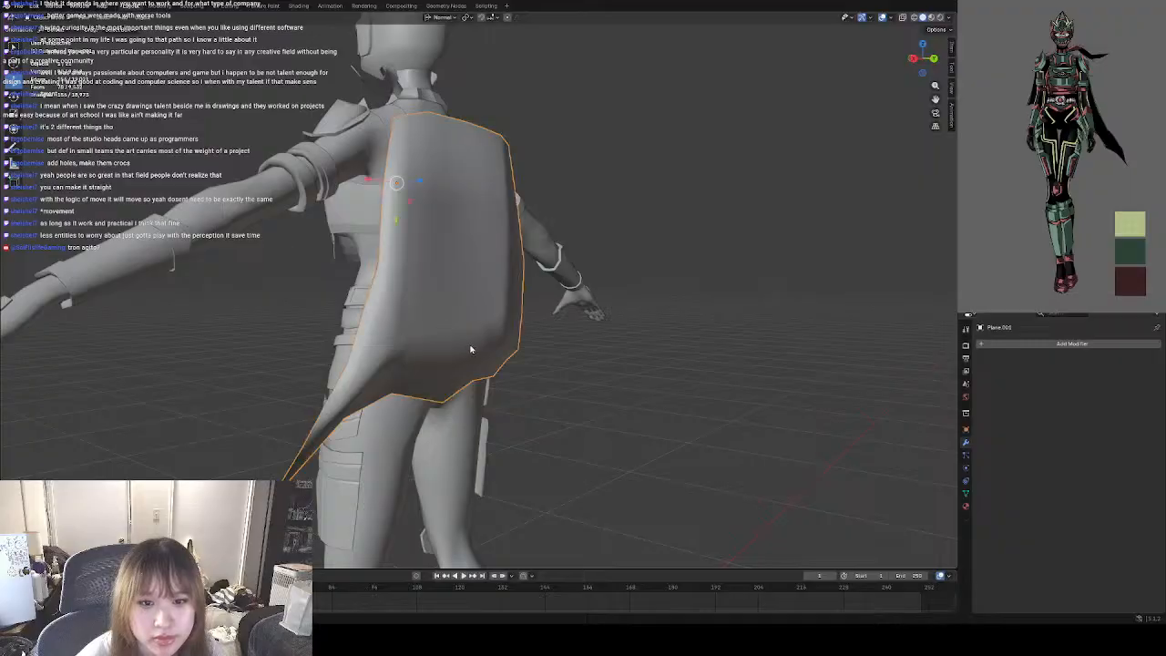
Mark the cape's top border and the side border running down to the pointed tail as sharp in Edit Mode.
{"action": "key", "text": "Tab"}
{"action": "middle_click_drag", "start_coordinate": [434, 203], "coordinate": [393, 180]}
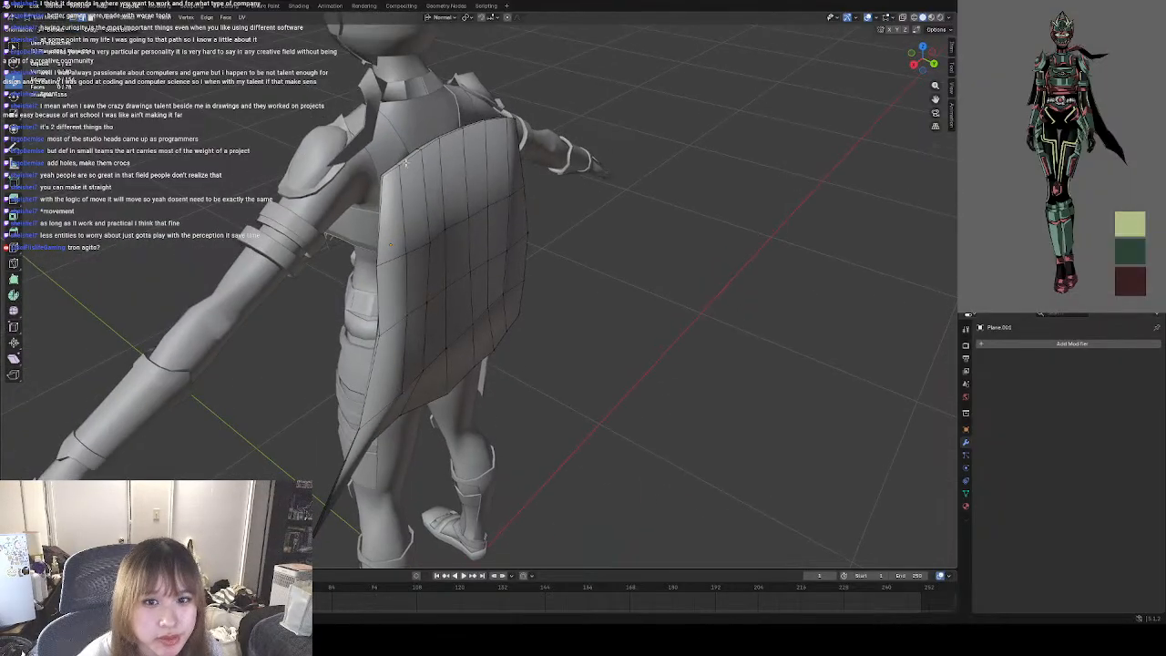
{"action": "left_click", "coordinate": [405, 161], "text": "alt"}
{"action": "right_click", "coordinate": [405, 160]}
{"action": "left_click", "coordinate": [387, 333]}
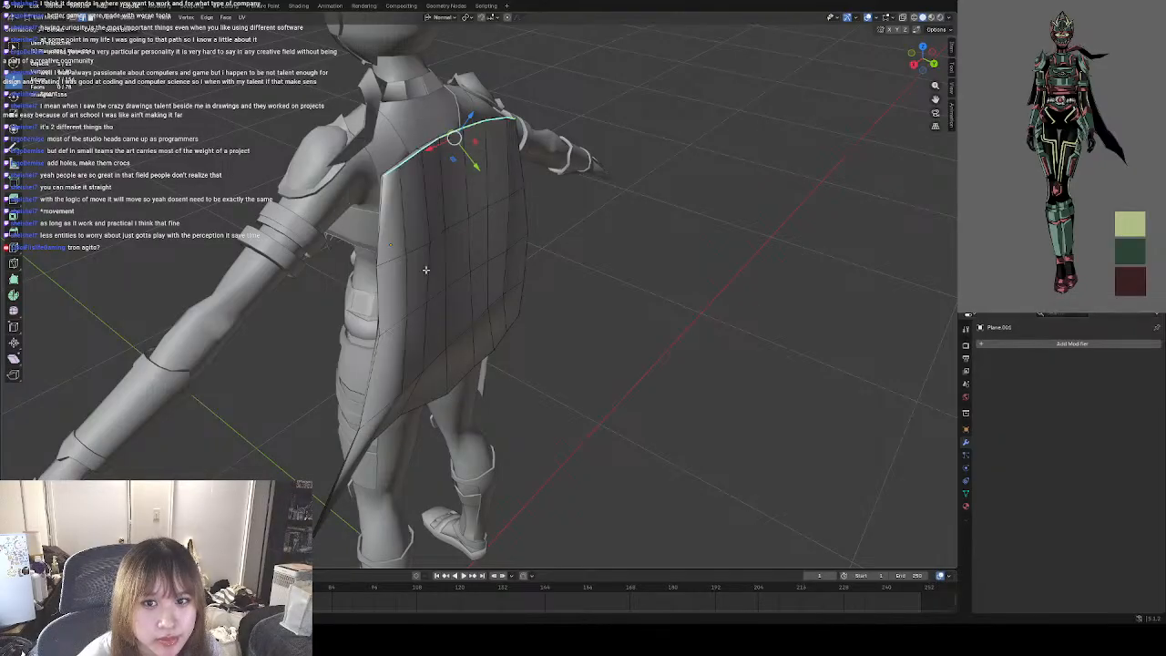
{"action": "left_click", "coordinate": [382, 247], "text": "alt"}
{"action": "right_click", "coordinate": [384, 279]}
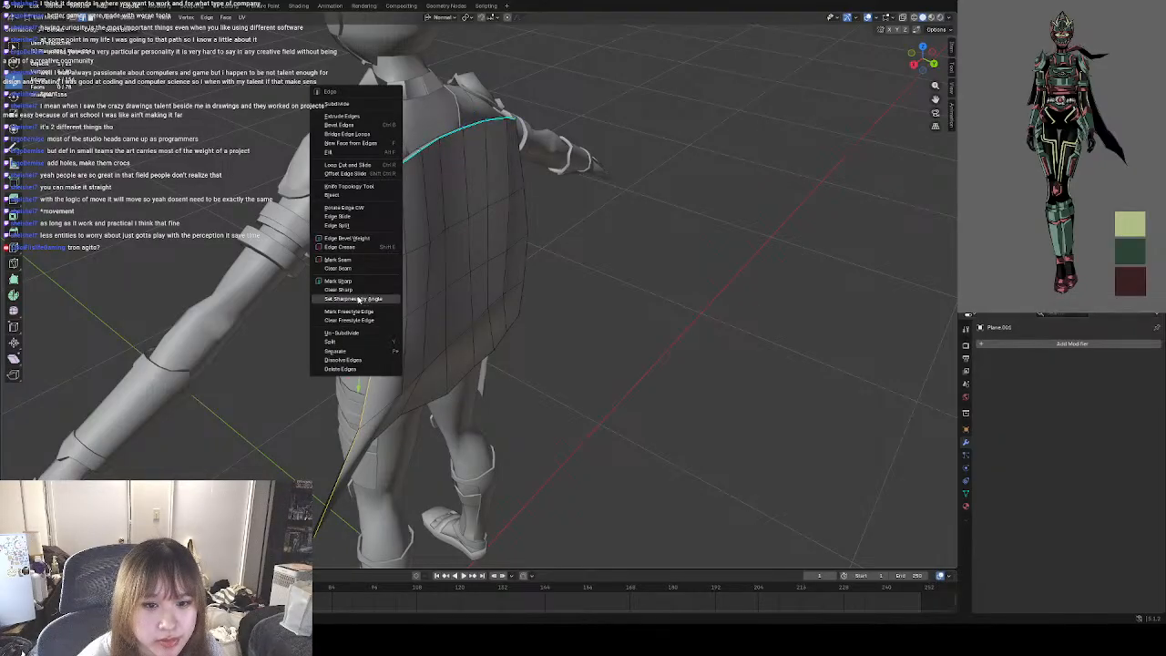
{"action": "left_click", "coordinate": [384, 284]}
Mark the cape's jagged bottom border and the remaining side border as sharp.
{"action": "middle_click_drag", "start_coordinate": [404, 313], "coordinate": [373, 247]}
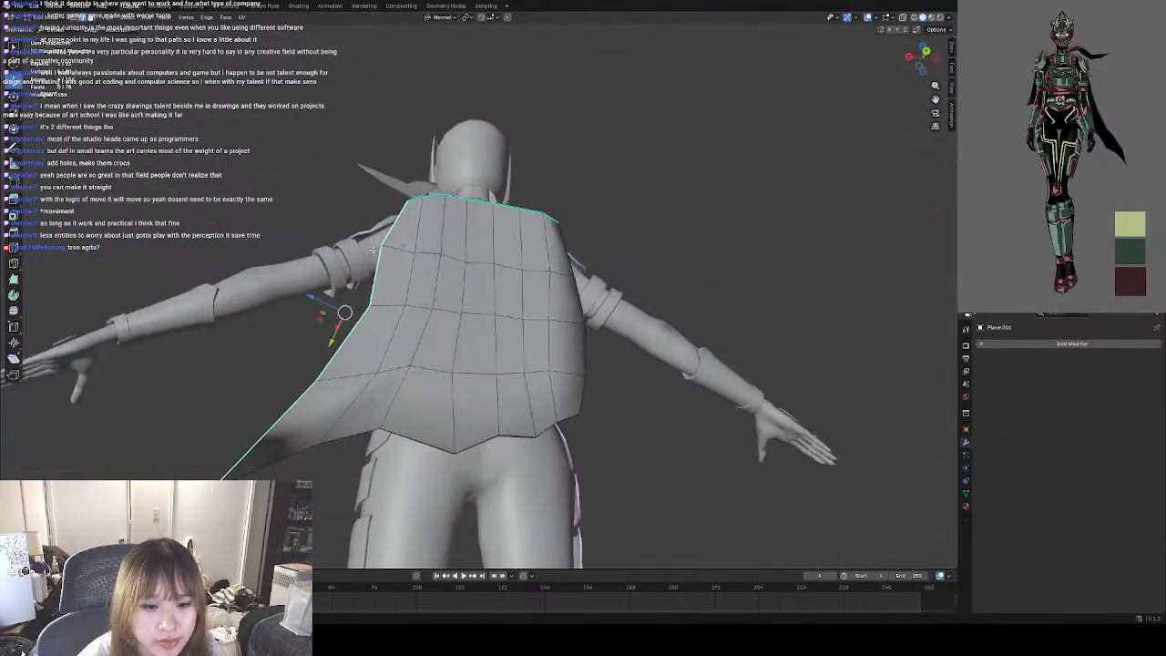
{"action": "left_click", "coordinate": [341, 425], "text": "alt"}
{"action": "right_click", "coordinate": [507, 409]}
{"action": "left_click", "coordinate": [499, 410]}
{"action": "middle_click_drag", "start_coordinate": [500, 409], "coordinate": [498, 334]}
{"action": "right_click", "coordinate": [592, 311]}
{"action": "left_click", "coordinate": [550, 313]}
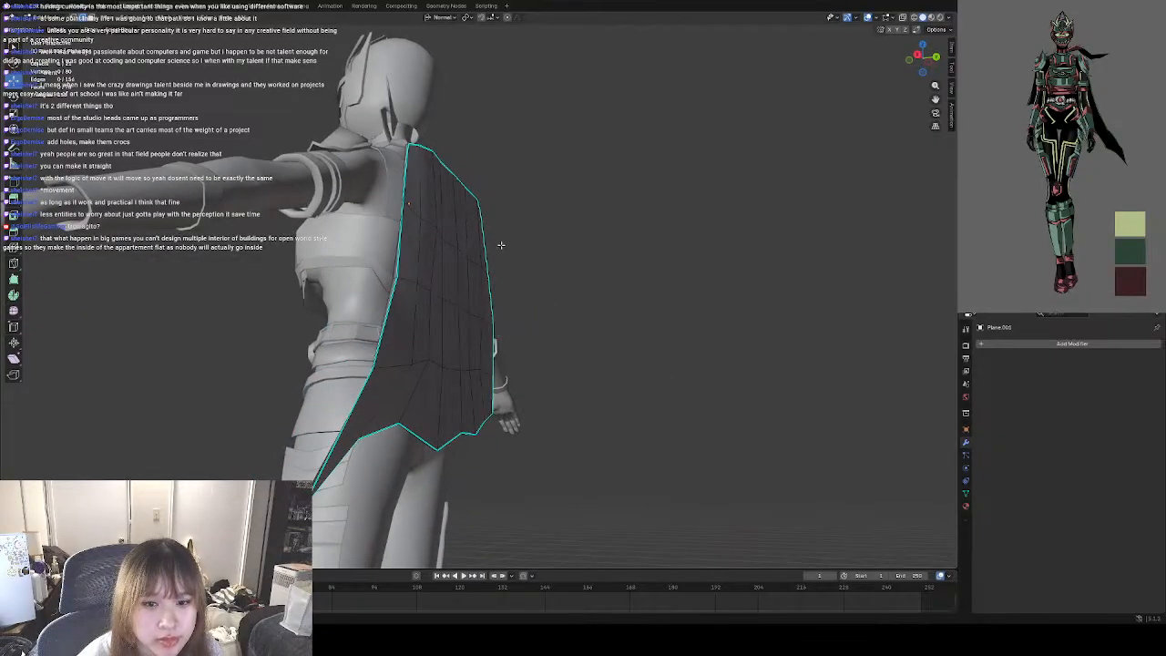
Switch the cape from Edit Mode back to Object Mode and clear the selection.
{"action": "middle_click_drag", "start_coordinate": [500, 245], "coordinate": [127, 46]}
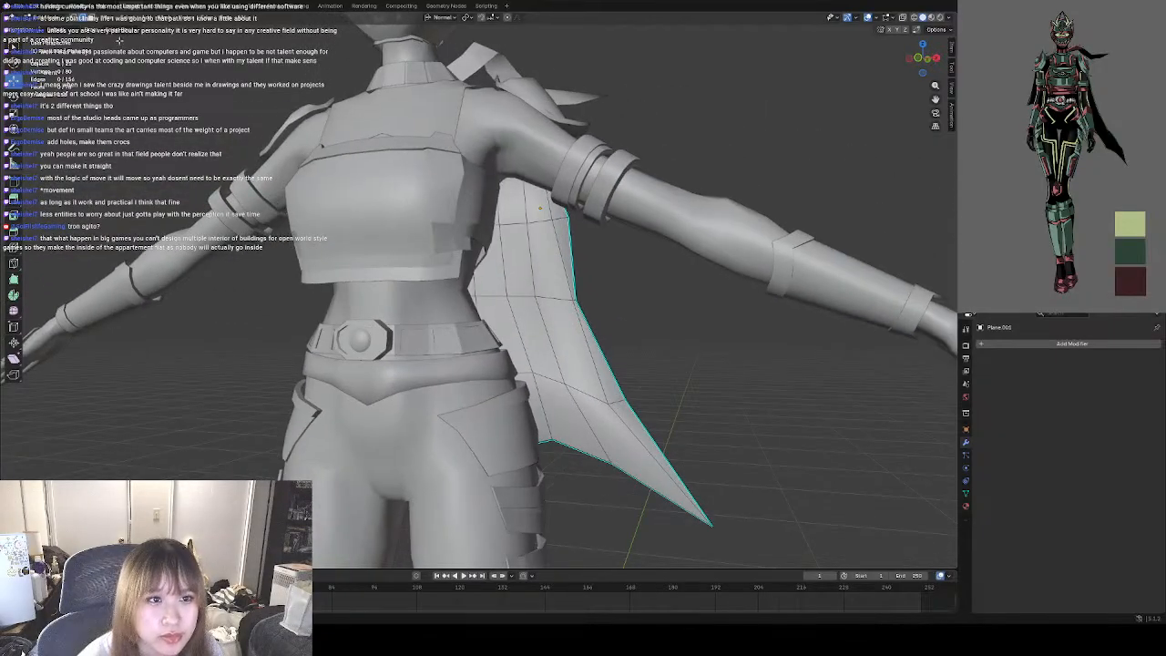
{"action": "left_click", "coordinate": [58, 20]}
{"action": "left_click", "coordinate": [55, 32]}
{"action": "scroll", "coordinate": [530, 333], "scroll_direction": "down", "scroll_amount": 5}
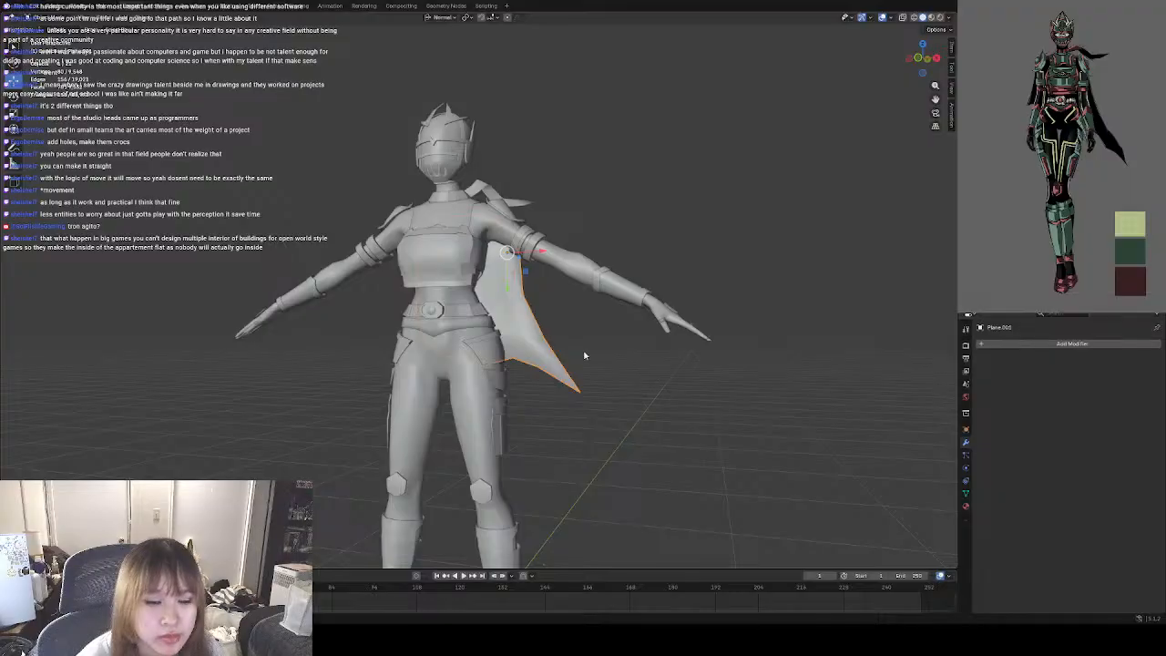
{"action": "left_click", "coordinate": [642, 389]}
Examine the cape's smoothed shading and silhouette on the full figure from behind and in front, leaving the cape selected.
{"action": "middle_click_drag", "start_coordinate": [560, 421], "coordinate": [356, 417]}
{"action": "scroll", "coordinate": [485, 358], "scroll_direction": "up", "scroll_amount": 6}
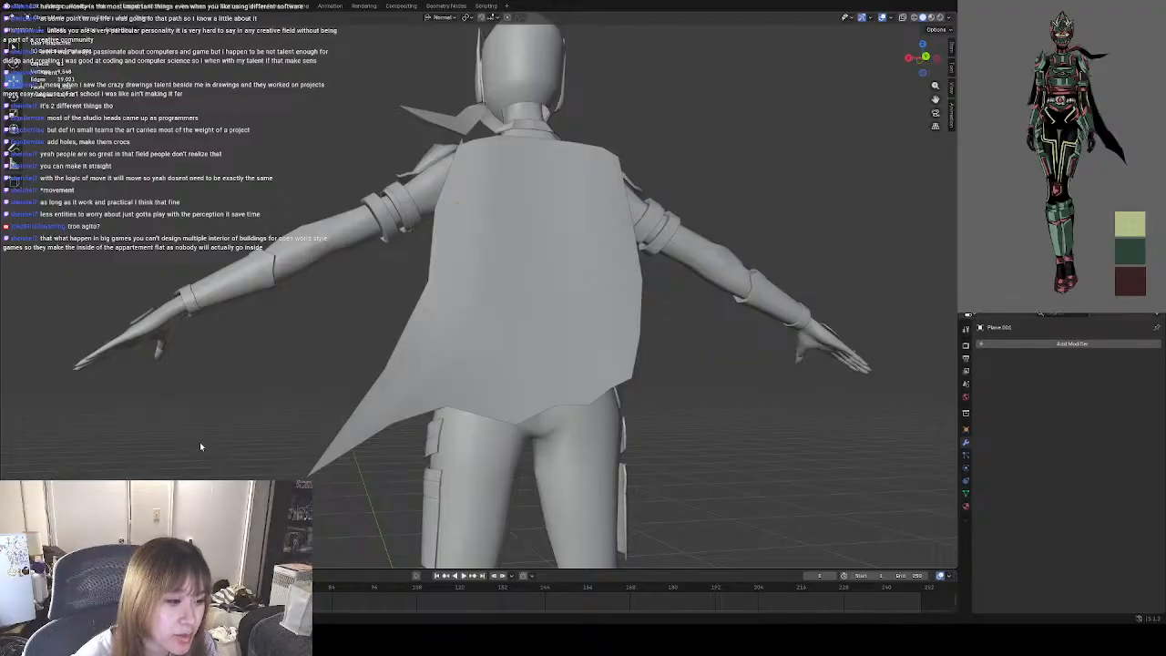
{"action": "middle_click_drag", "start_coordinate": [201, 446], "coordinate": [343, 450]}
{"action": "left_click", "coordinate": [355, 319]}
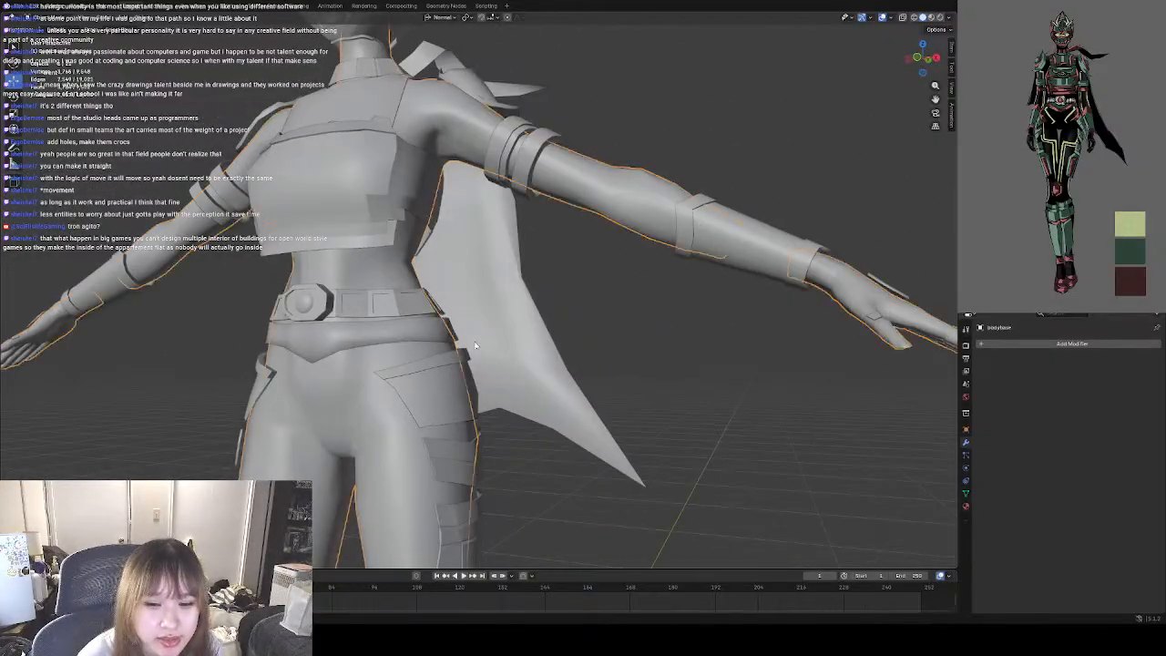
{"action": "left_click", "coordinate": [515, 335]}
{"action": "middle_click_drag", "start_coordinate": [451, 289], "coordinate": [471, 341]}
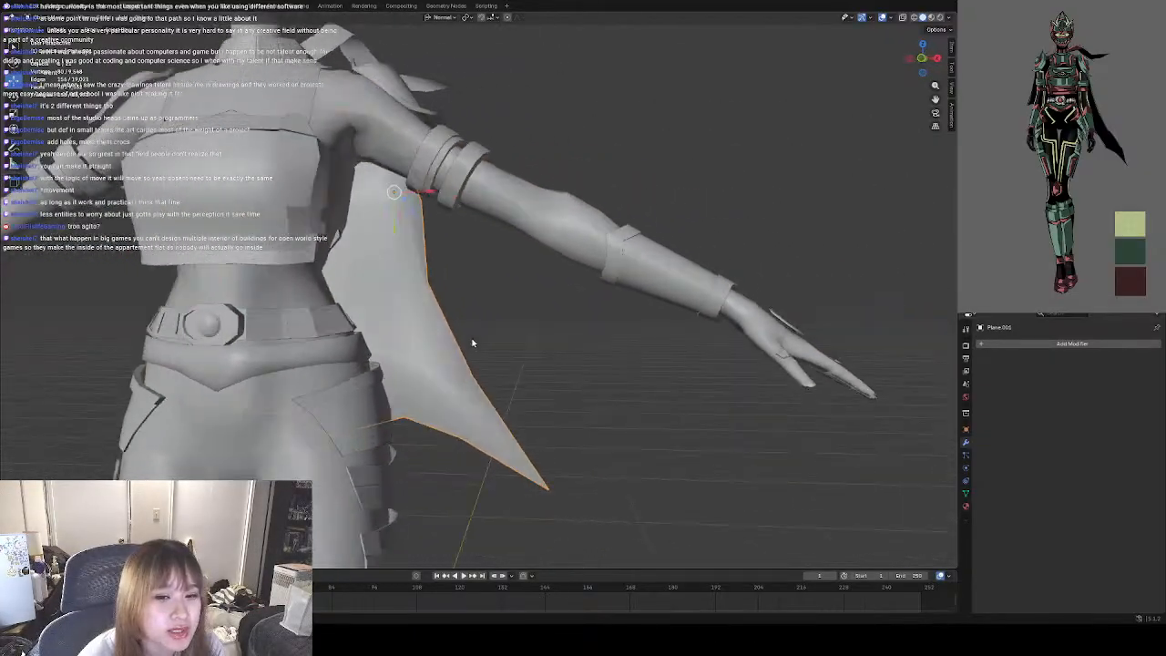
{"action": "scroll", "coordinate": [473, 342], "scroll_direction": "down", "scroll_amount": 4}
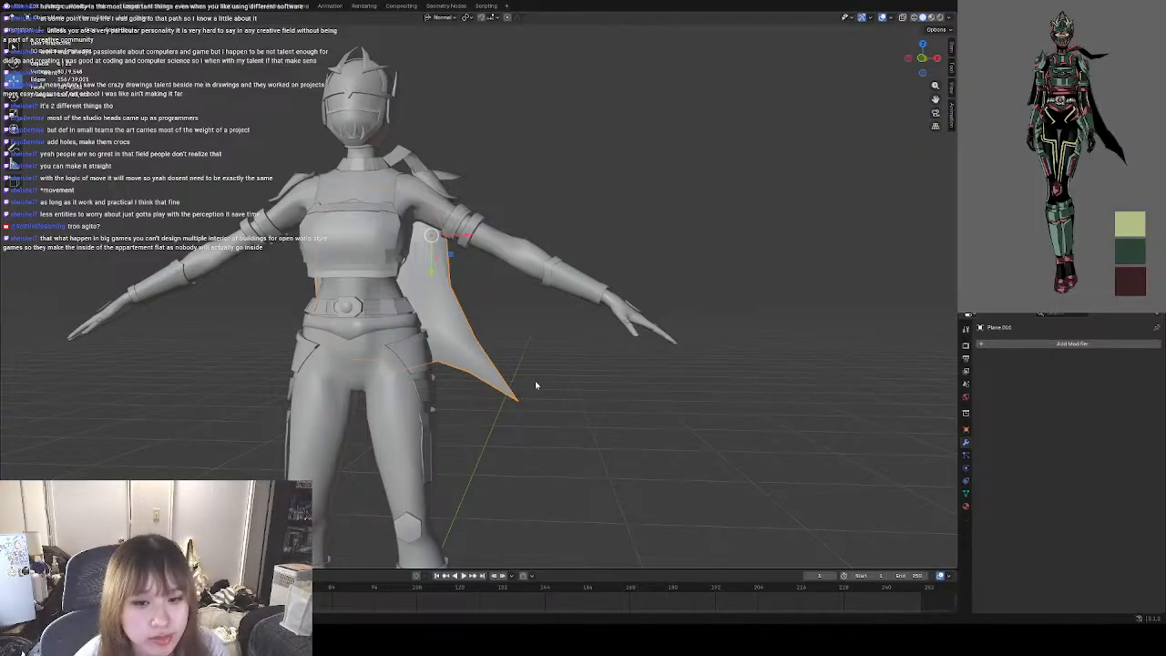
{"action": "middle_click_drag", "start_coordinate": [536, 386], "coordinate": [557, 419]}
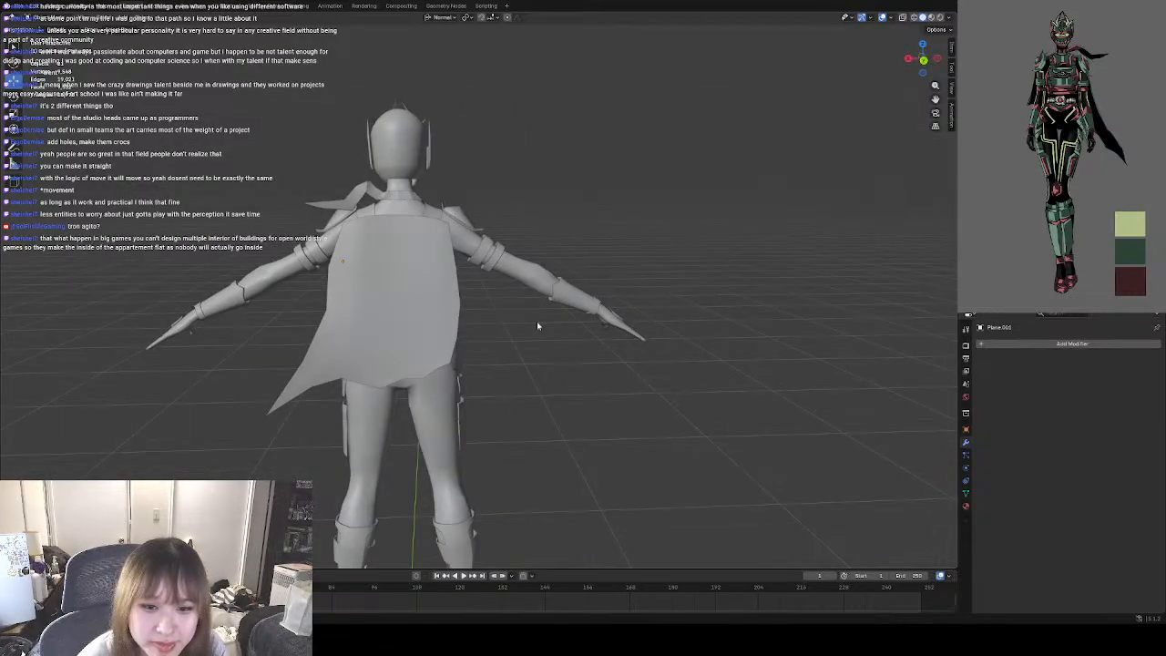
{"action": "scroll", "coordinate": [430, 303], "scroll_direction": "up", "scroll_amount": 3}
{"action": "middle_click_drag", "start_coordinate": [486, 359], "coordinate": [529, 310], "text": "shift"}
{"action": "left_click", "coordinate": [443, 299]}
{"action": "scroll", "coordinate": [440, 292], "scroll_direction": "down", "scroll_amount": 4}
{"action": "middle_click_drag", "start_coordinate": [440, 292], "coordinate": [763, 324]}
{"action": "middle_click_drag", "start_coordinate": [650, 311], "coordinate": [538, 303]}
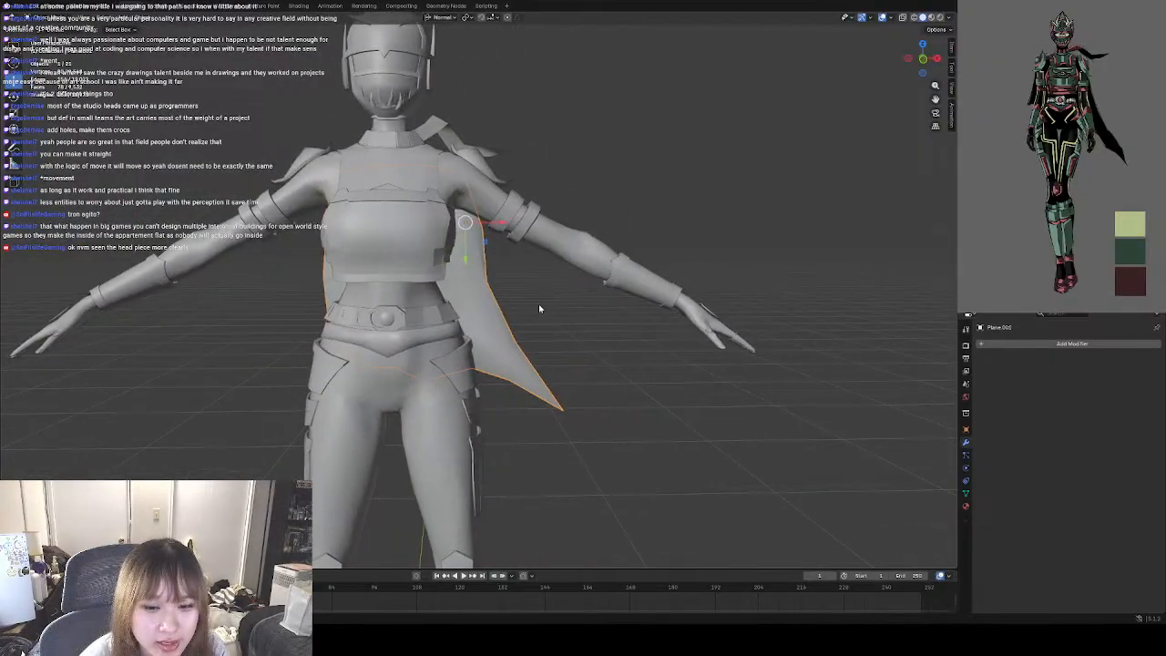
{"action": "scroll", "coordinate": [541, 306], "scroll_direction": "down", "scroll_amount": 1}
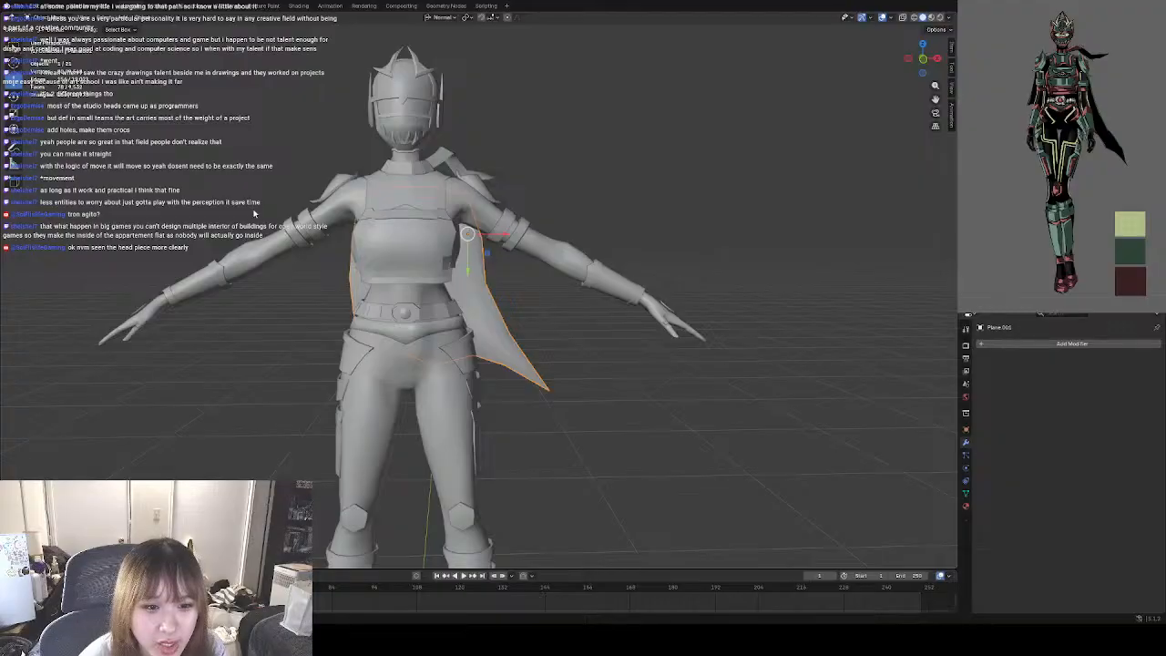
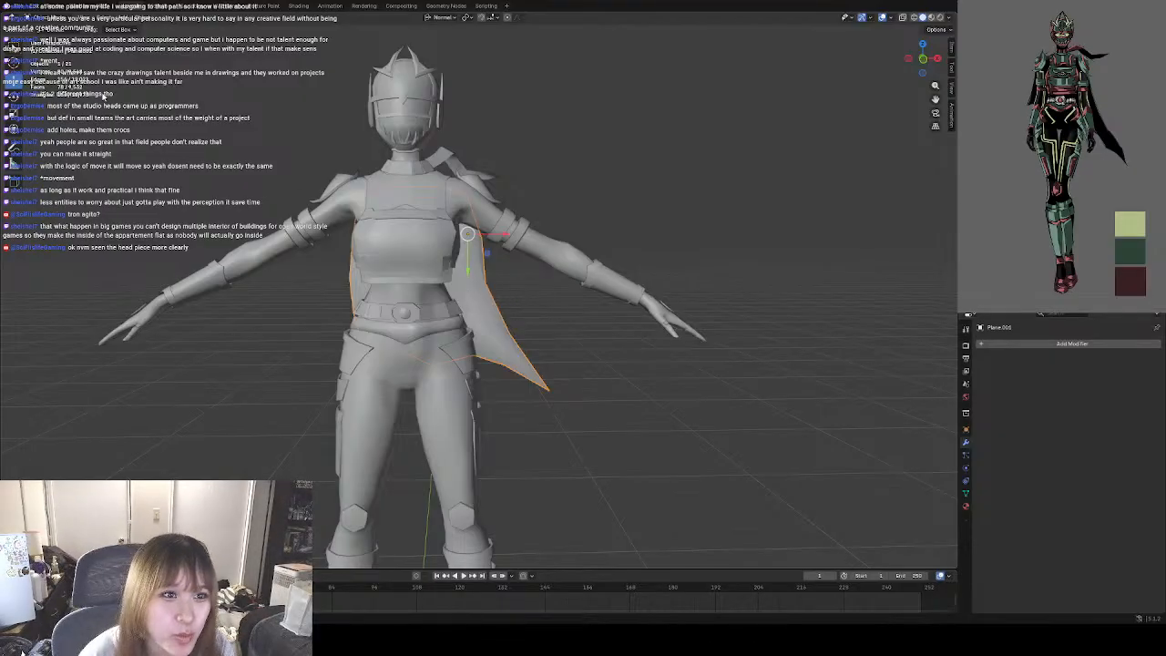
Examine the cape's mesh and sharp side border in Edit Mode from the front, side and behind.
{"action": "key", "text": "Tab"}
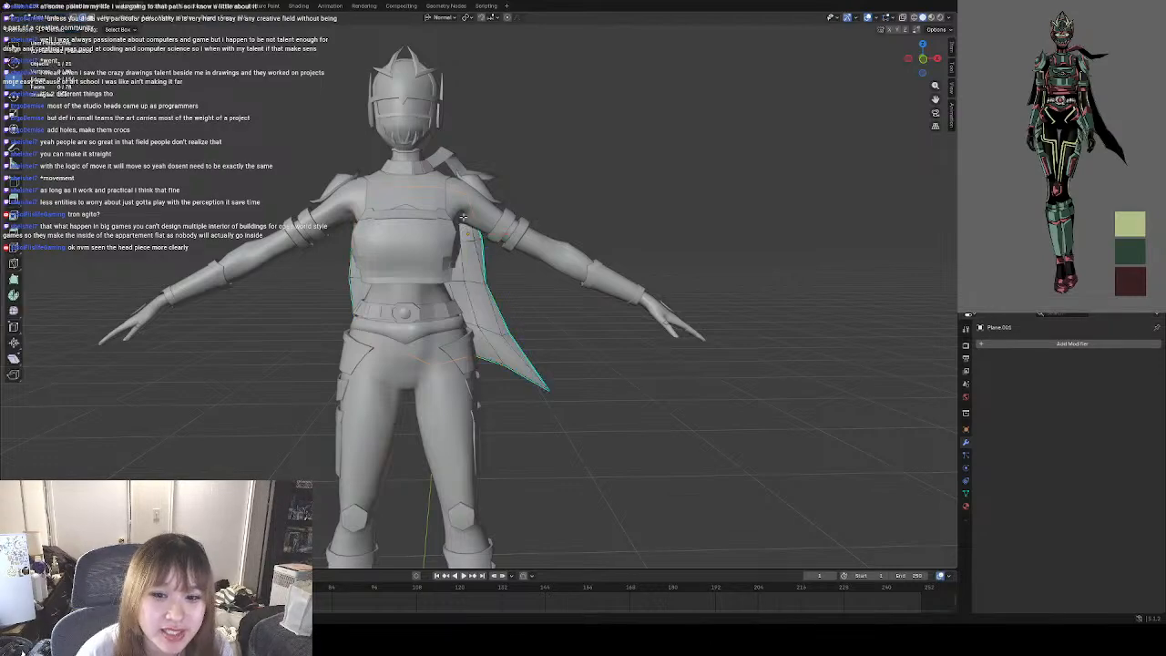
{"action": "scroll", "coordinate": [524, 284], "scroll_direction": "up", "scroll_amount": 10}
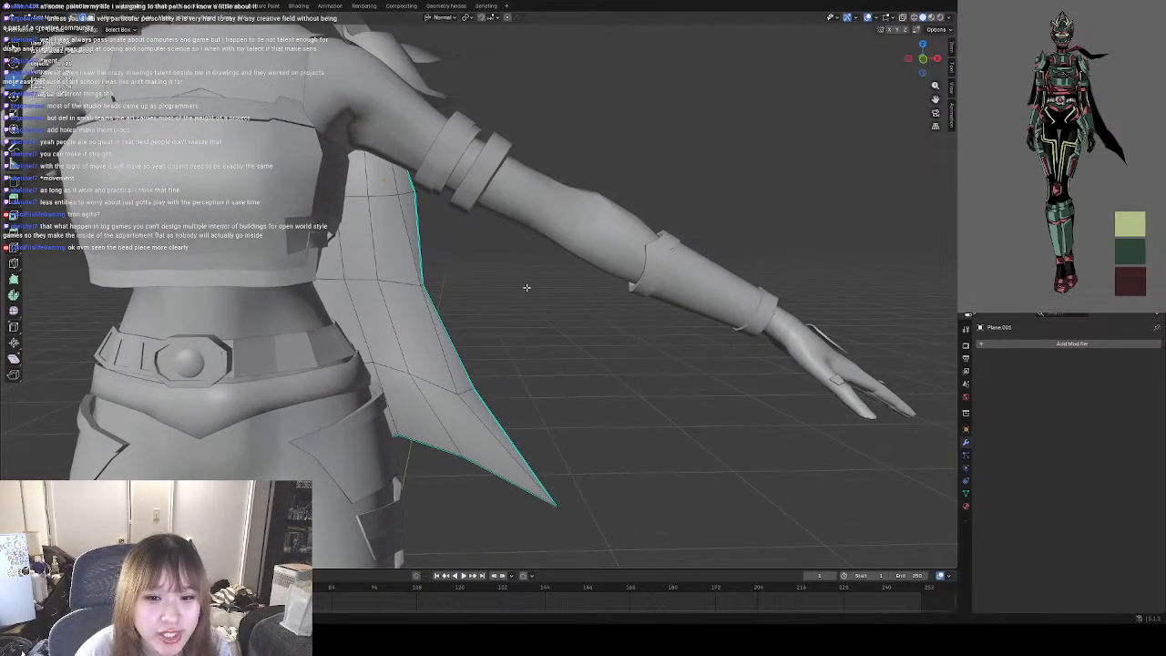
{"action": "scroll", "coordinate": [437, 274], "scroll_direction": "down", "scroll_amount": 5}
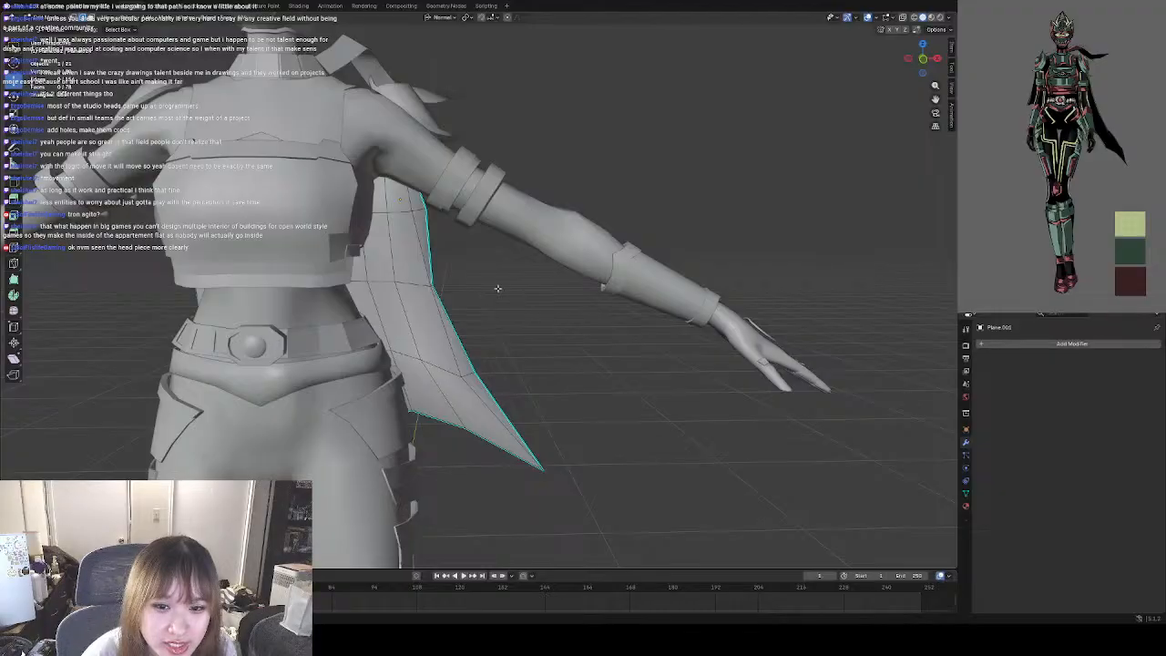
{"action": "middle_click_drag", "start_coordinate": [528, 312], "coordinate": [482, 309], "text": "shift"}
{"action": "scroll", "coordinate": [461, 316], "scroll_direction": "up", "scroll_amount": 3}
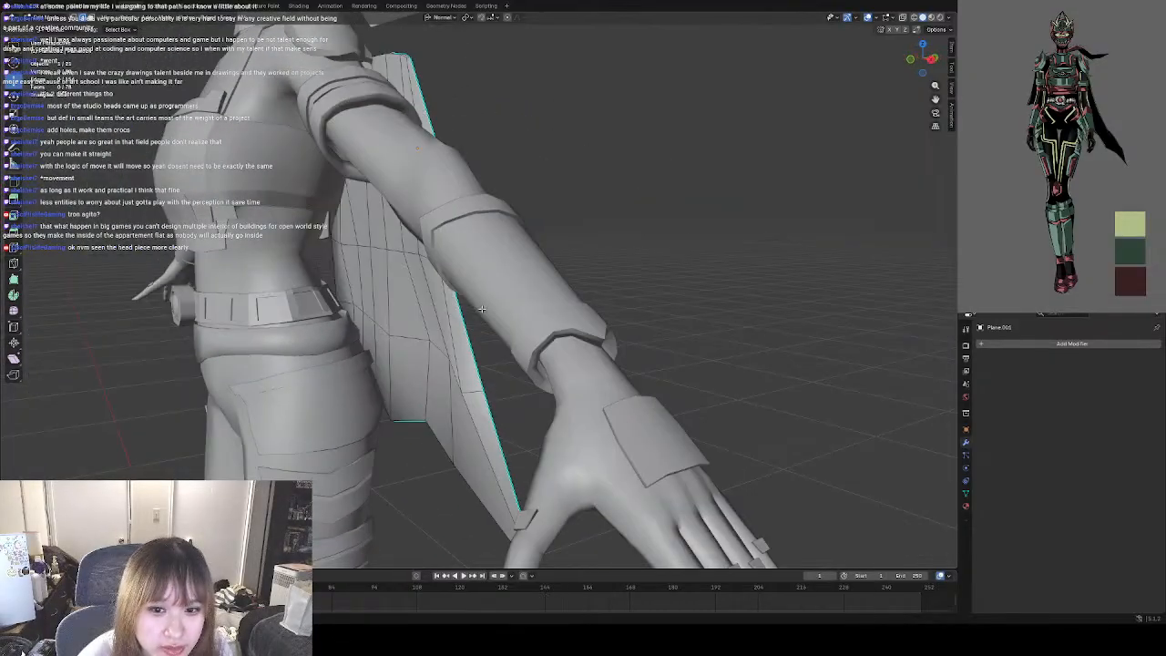
{"action": "middle_click_drag", "start_coordinate": [586, 304], "coordinate": [424, 328]}
{"action": "middle_click_drag", "start_coordinate": [625, 317], "coordinate": [493, 321]}
{"action": "middle_click_drag", "start_coordinate": [614, 320], "coordinate": [428, 320]}
{"action": "middle_click_drag", "start_coordinate": [579, 328], "coordinate": [393, 298]}
{"action": "middle_click_drag", "start_coordinate": [583, 359], "coordinate": [502, 326], "text": "shift"}
{"action": "scroll", "coordinate": [409, 300], "scroll_direction": "up", "scroll_amount": 2}
{"action": "left_click", "coordinate": [453, 319]}
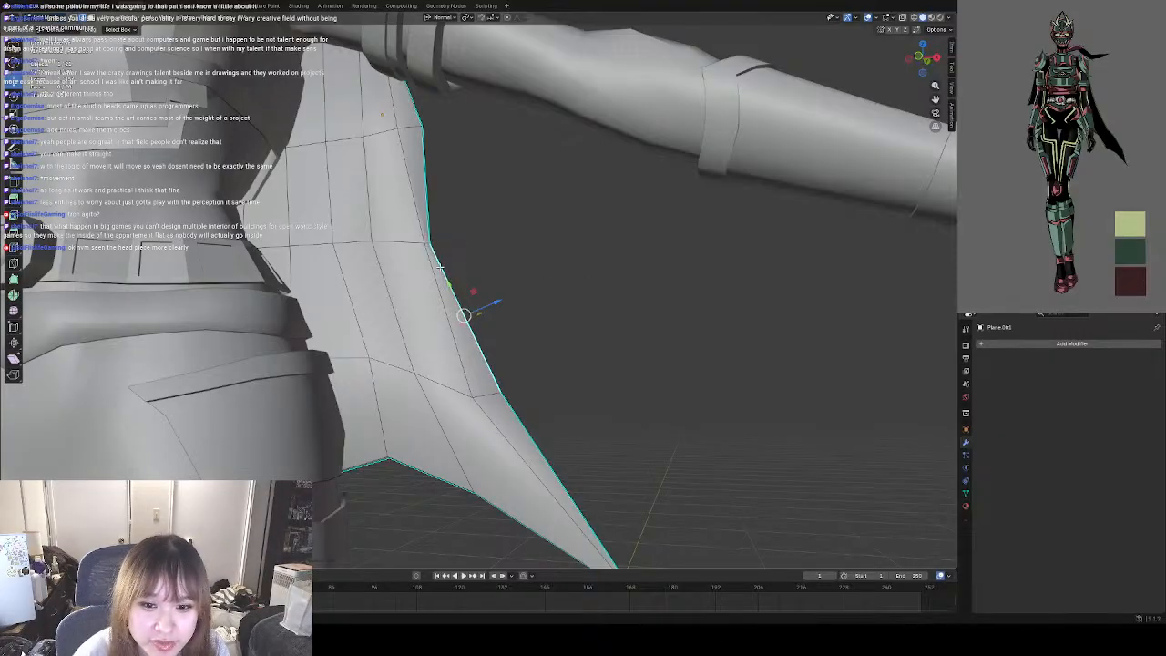
Save the character file with the cape's current edits.
{"action": "scroll", "coordinate": [579, 280], "scroll_direction": "down", "scroll_amount": 5}
{"action": "scroll", "coordinate": [501, 265], "scroll_direction": "up", "scroll_amount": 2}
{"action": "middle_click_drag", "start_coordinate": [428, 254], "coordinate": [536, 306], "text": "shift"}
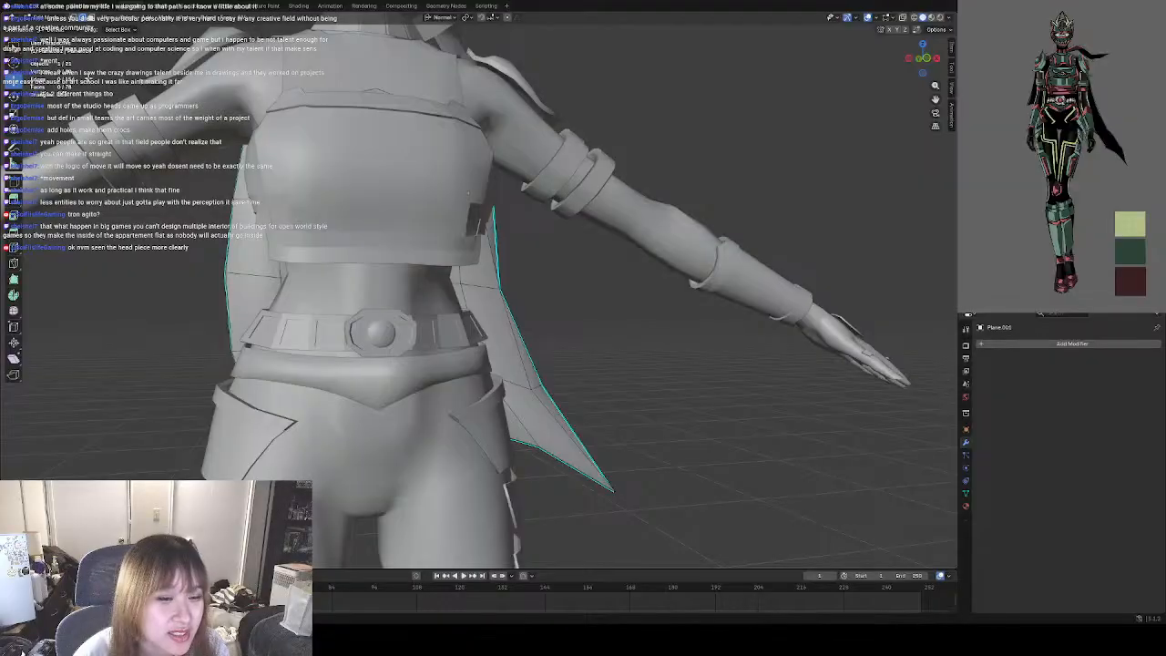
{"action": "left_click", "coordinate": [18, 7]}
{"action": "left_click", "coordinate": [34, 65]}
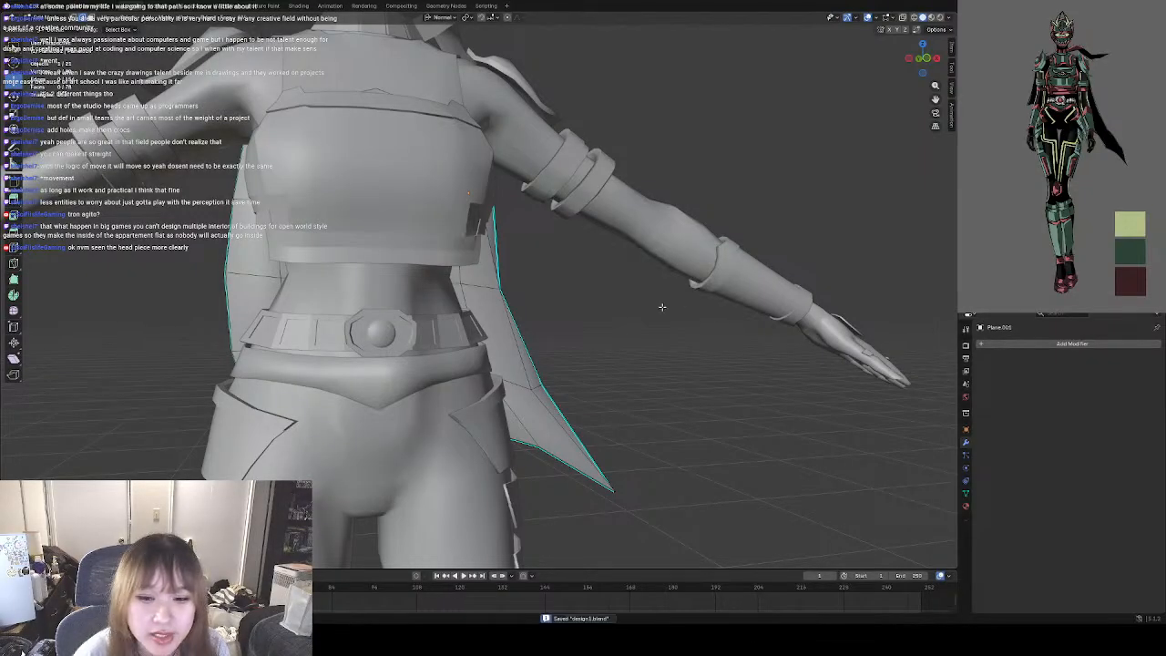
Compare the cape's silhouette on the full figure with the reference, then inspect its mesh from behind.
{"action": "middle_click_drag", "start_coordinate": [659, 305], "coordinate": [568, 328]}
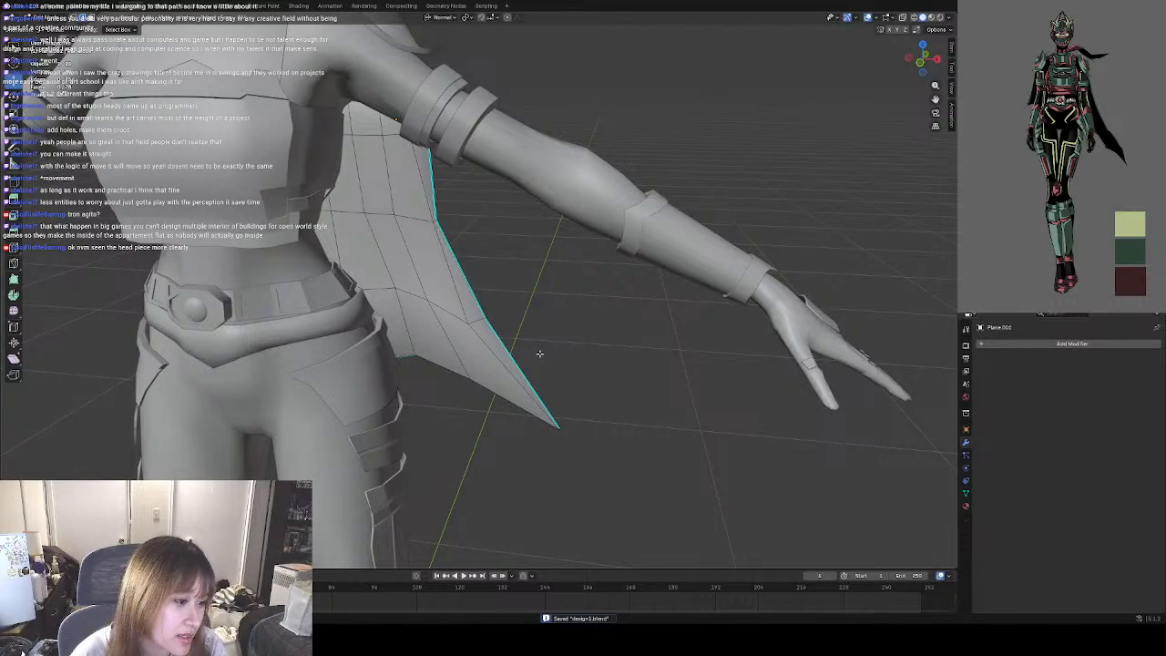
{"action": "scroll", "coordinate": [540, 354], "scroll_direction": "down", "scroll_amount": 3}
{"action": "middle_click_drag", "start_coordinate": [511, 358], "coordinate": [621, 362]}
{"action": "scroll", "coordinate": [534, 350], "scroll_direction": "down", "scroll_amount": 3}
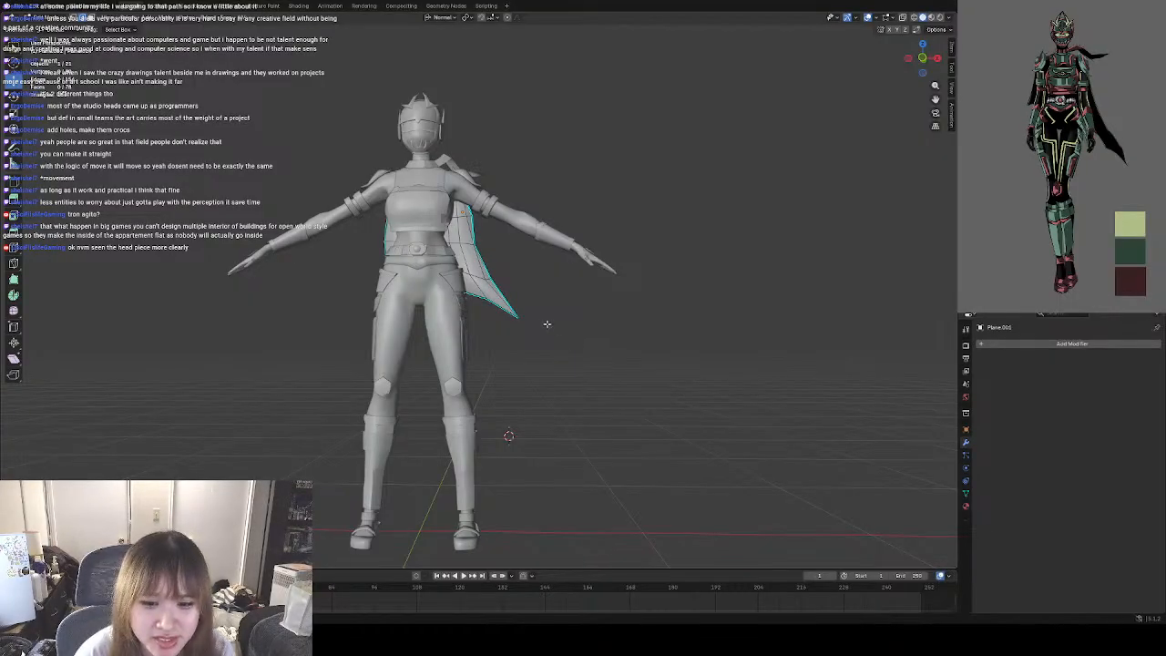
{"action": "mouse_move", "coordinate": [602, 331]}
{"action": "middle_mouse_down"}
{"action": "mouse_move", "coordinate": [550, 321]}
{"action": "mouse_move", "coordinate": [555, 346]}
{"action": "mouse_move", "coordinate": [609, 362]}
{"action": "middle_mouse_up"}
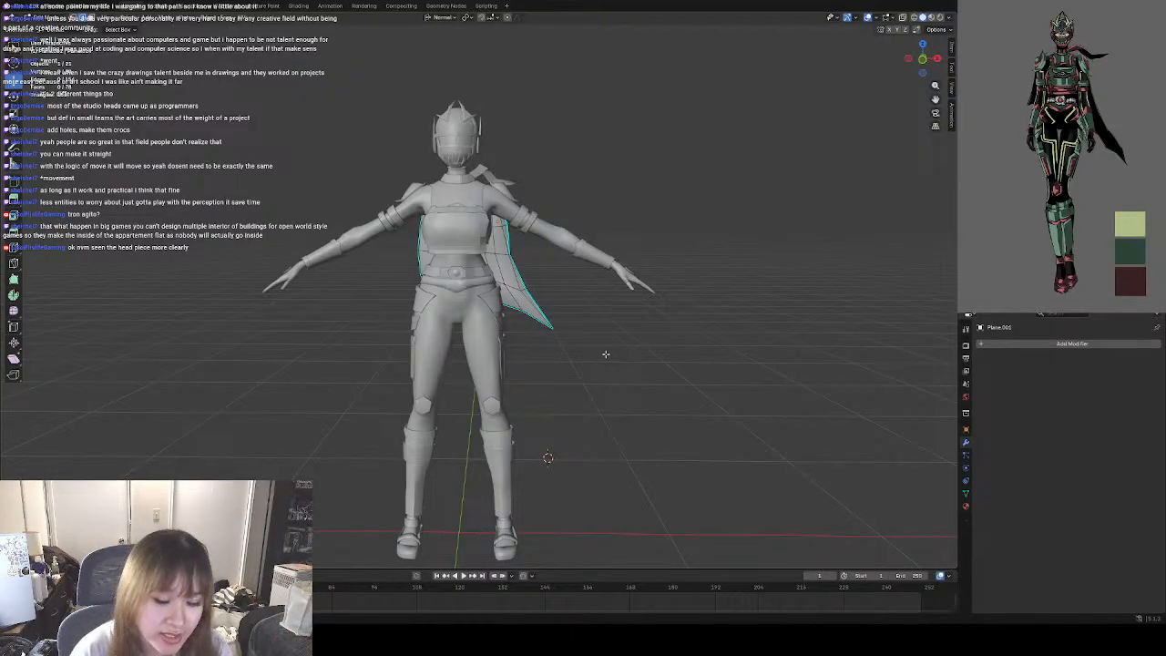
{"action": "scroll", "coordinate": [583, 328], "scroll_direction": "up", "scroll_amount": 5}
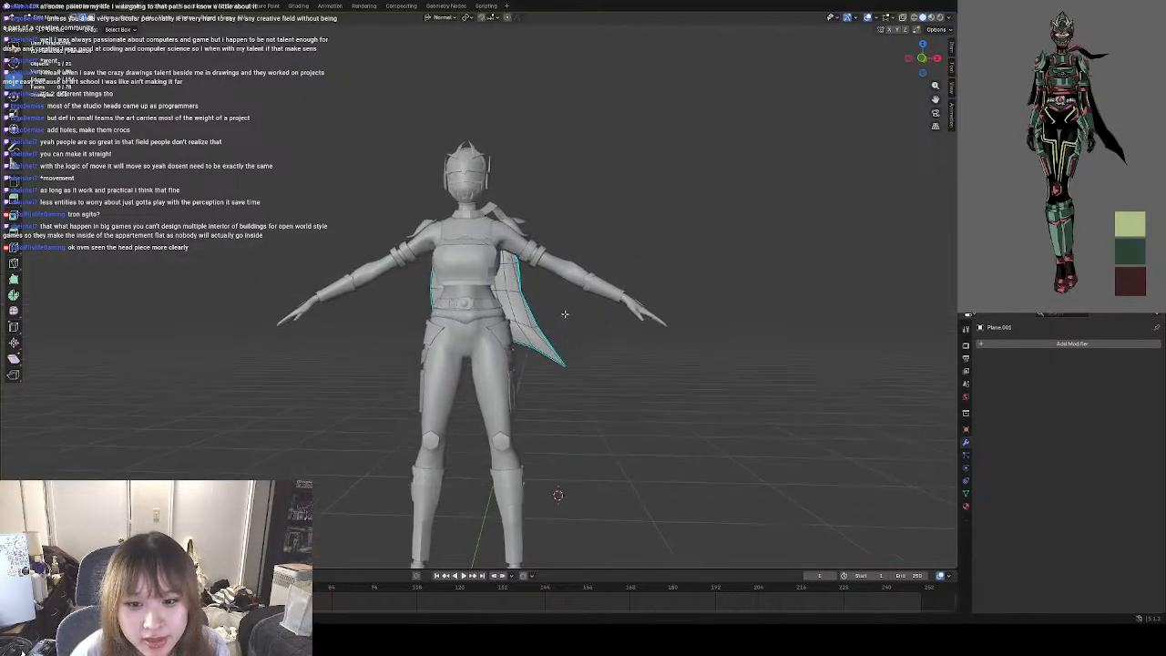
{"action": "scroll", "coordinate": [583, 323], "scroll_direction": "down", "scroll_amount": 4}
{"action": "middle_click_drag", "start_coordinate": [588, 323], "coordinate": [639, 365]}
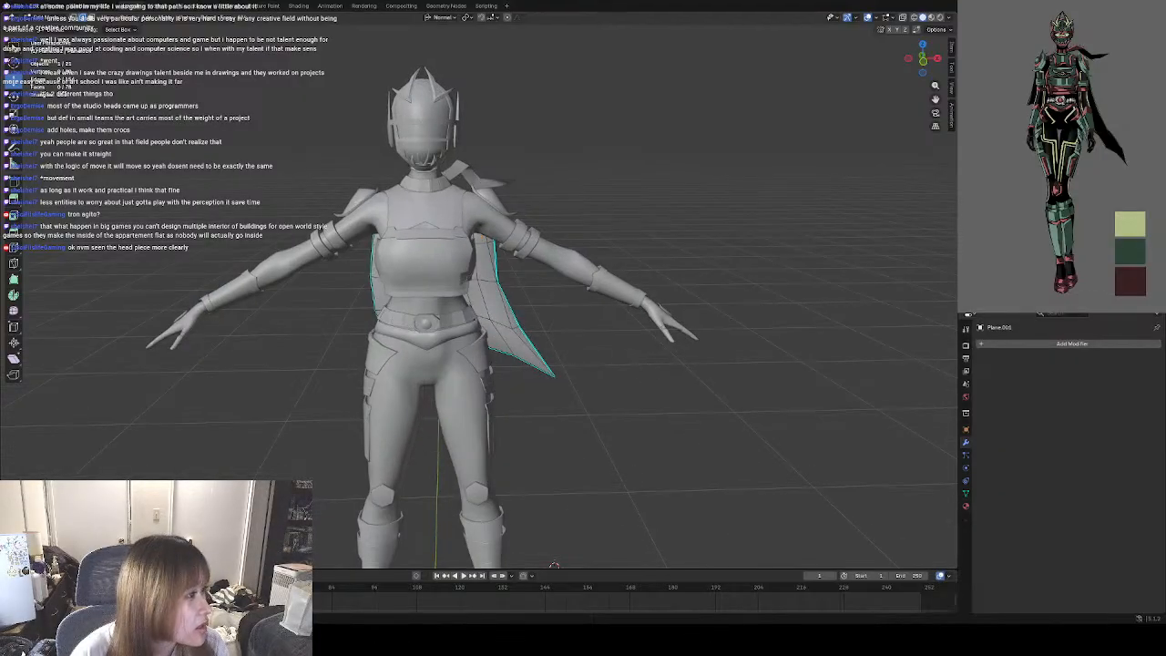
{"action": "mouse_move", "coordinate": [958, 313]}
{"action": "left_mouse_down"}
{"action": "mouse_move", "coordinate": [695, 654]}
{"action": "mouse_move", "coordinate": [749, 627]}
{"action": "mouse_move", "coordinate": [733, 650]}
{"action": "mouse_move", "coordinate": [959, 312]}
{"action": "left_mouse_up"}
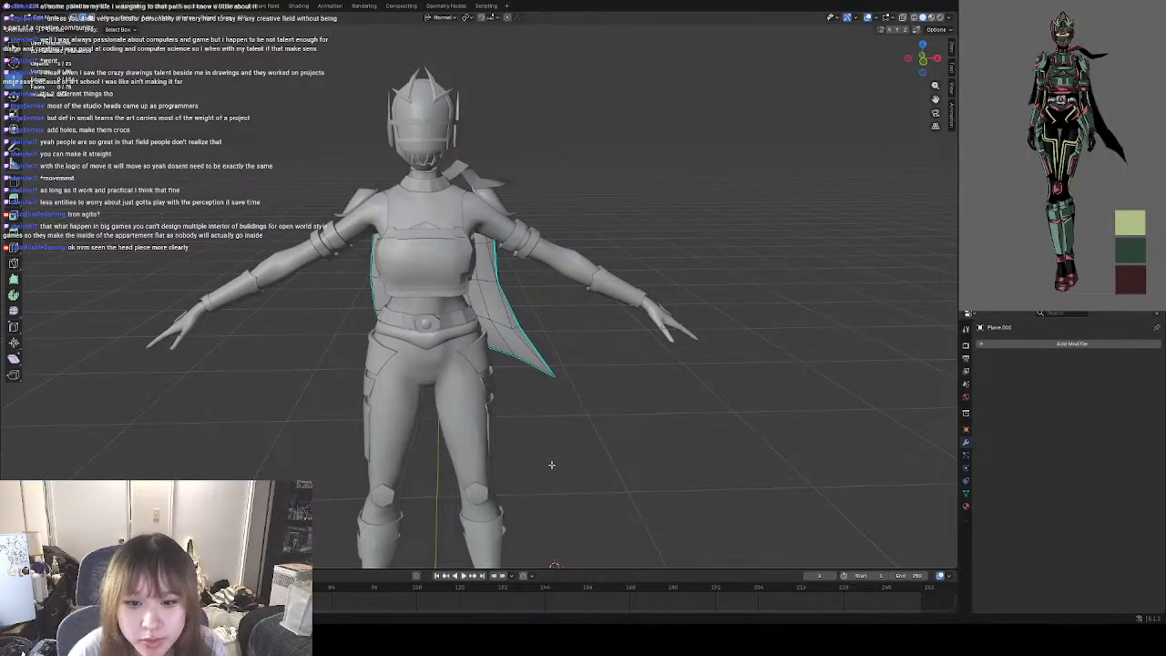
{"action": "middle_click_drag", "start_coordinate": [564, 451], "coordinate": [594, 460]}
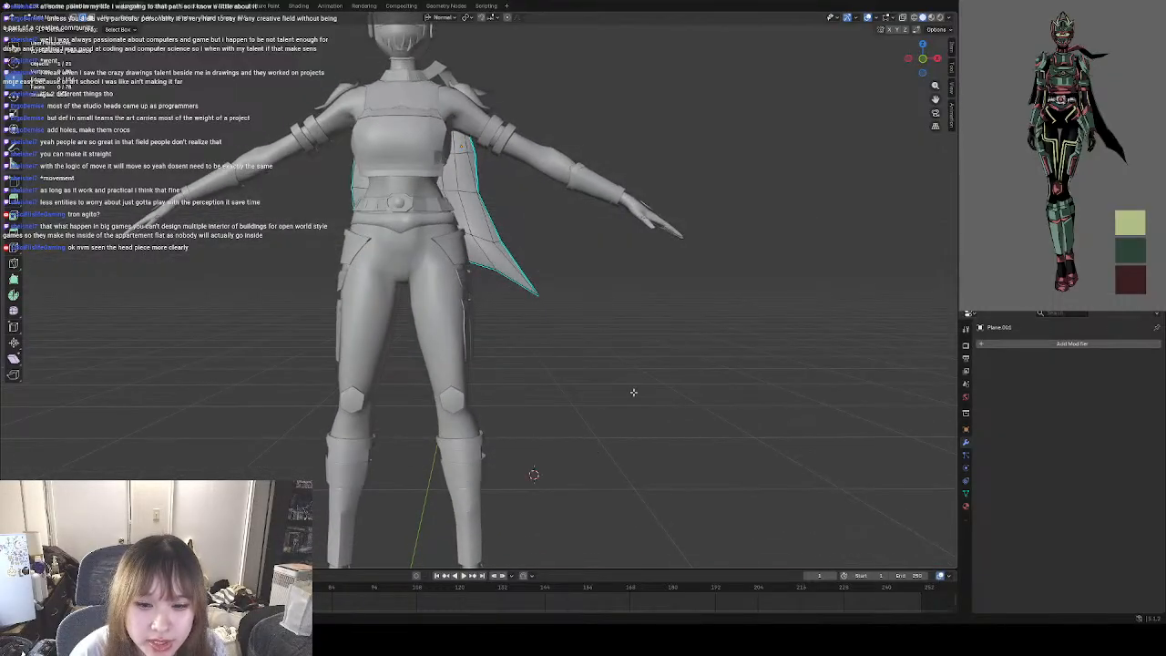
{"action": "mouse_move", "coordinate": [634, 392]}
{"action": "middle_mouse_down"}
{"action": "mouse_move", "coordinate": [651, 406]}
{"action": "mouse_move", "coordinate": [602, 415]}
{"action": "mouse_move", "coordinate": [664, 406]}
{"action": "mouse_move", "coordinate": [651, 408]}
{"action": "middle_mouse_up"}
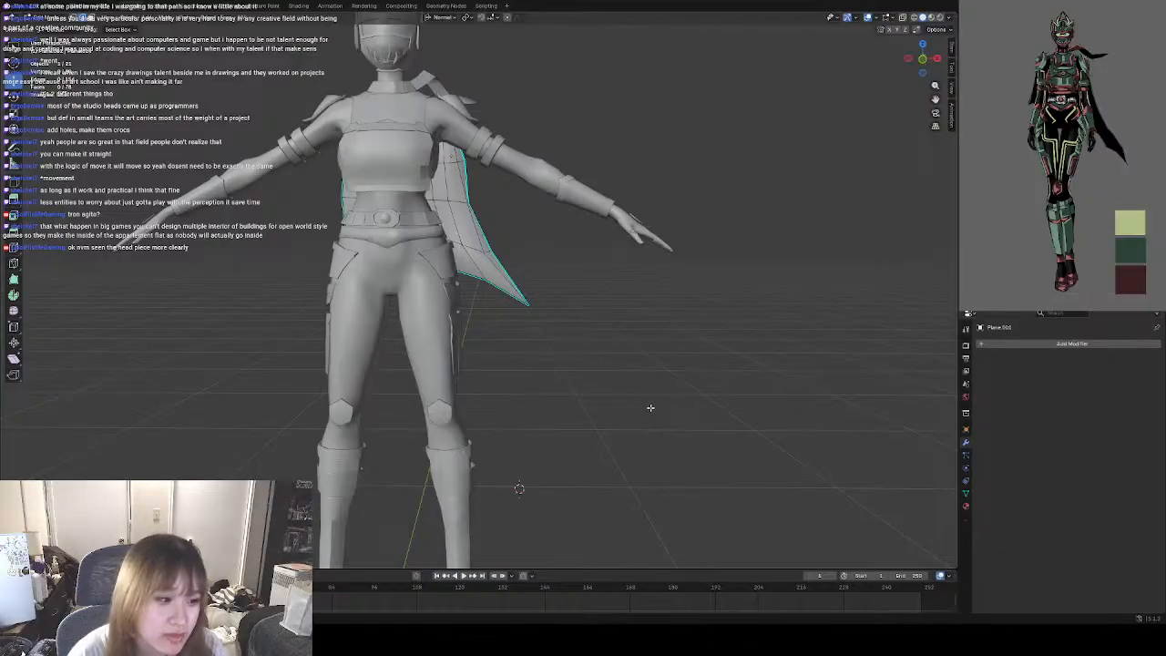
{"action": "middle_click_drag", "start_coordinate": [559, 362], "coordinate": [575, 367]}
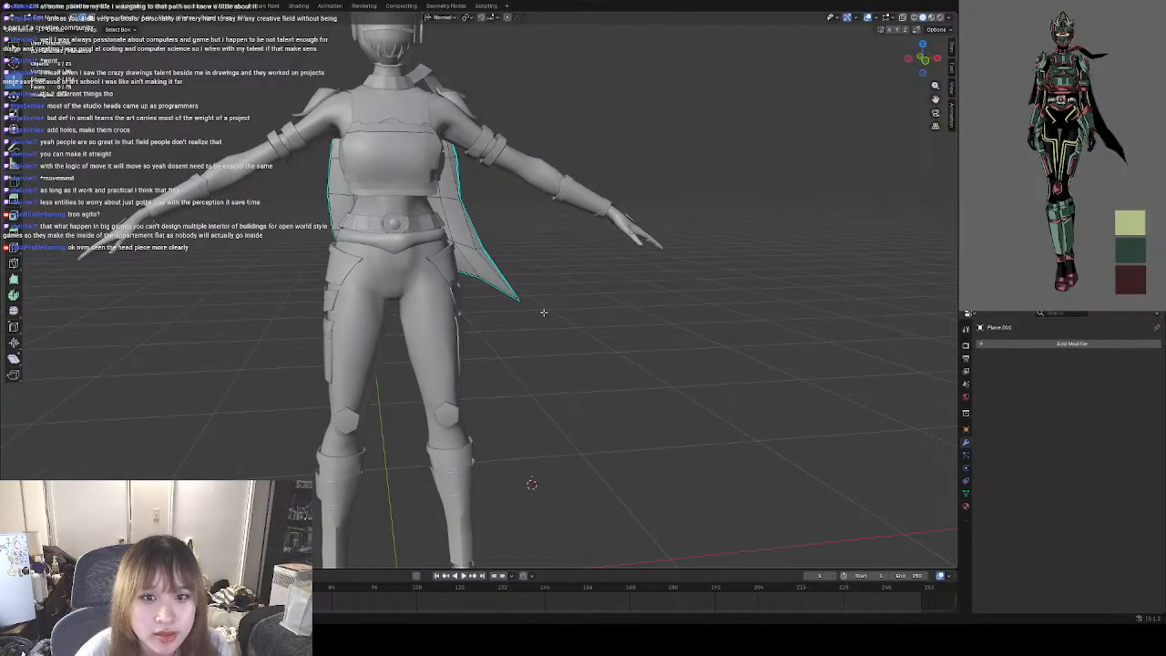
{"action": "middle_click_drag", "start_coordinate": [544, 312], "coordinate": [619, 362]}
{"action": "scroll", "coordinate": [550, 345], "scroll_direction": "up", "scroll_amount": 4}
{"action": "middle_click_drag", "start_coordinate": [604, 297], "coordinate": [363, 311]}
Switch the cape from Edit Mode to Object Mode and reselect it from the front.
{"action": "left_click", "coordinate": [43, 18]}
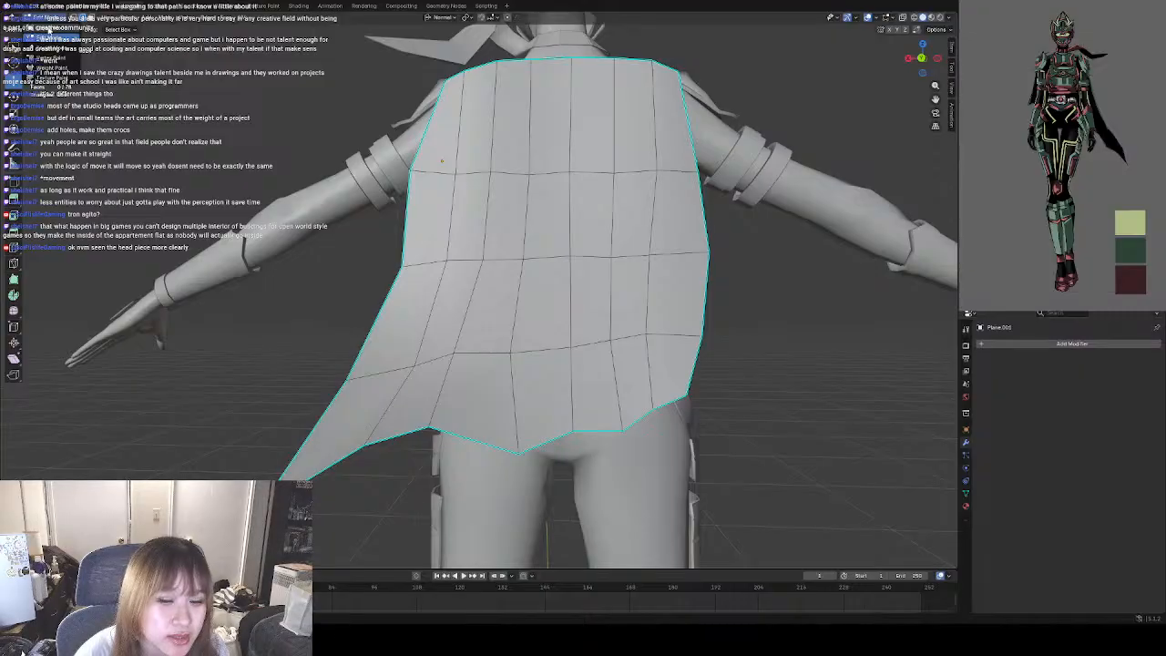
{"action": "left_click", "coordinate": [50, 29]}
{"action": "scroll", "coordinate": [286, 310], "scroll_direction": "down", "scroll_amount": 4}
{"action": "left_click", "coordinate": [744, 361]}
{"action": "middle_click_drag", "start_coordinate": [566, 326], "coordinate": [689, 334]}
{"action": "middle_click_drag", "start_coordinate": [593, 338], "coordinate": [525, 340]}
{"action": "scroll", "coordinate": [561, 337], "scroll_direction": "up", "scroll_amount": 3}
{"action": "left_click", "coordinate": [525, 340]}
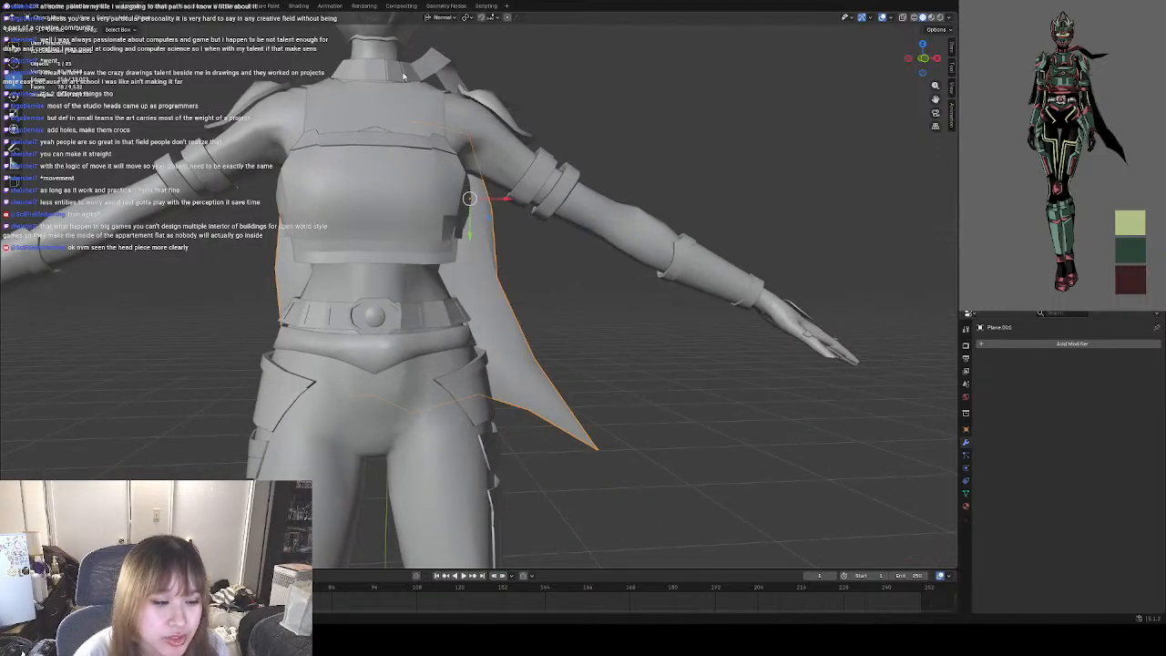
Examine the cape's smooth shading and silhouette on the full figure with the selection cleared.
{"action": "left_click", "coordinate": [52, 18]}
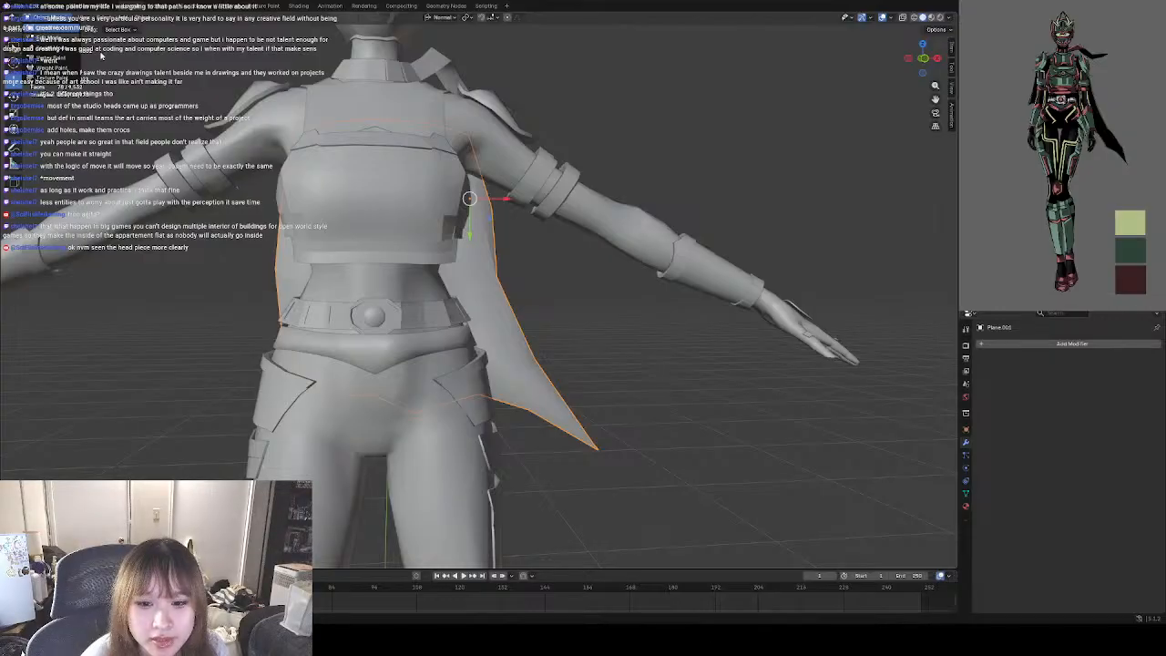
{"action": "left_click", "coordinate": [571, 288]}
{"action": "middle_click_drag", "start_coordinate": [571, 288], "coordinate": [598, 279]}
{"action": "left_click", "coordinate": [482, 278]}
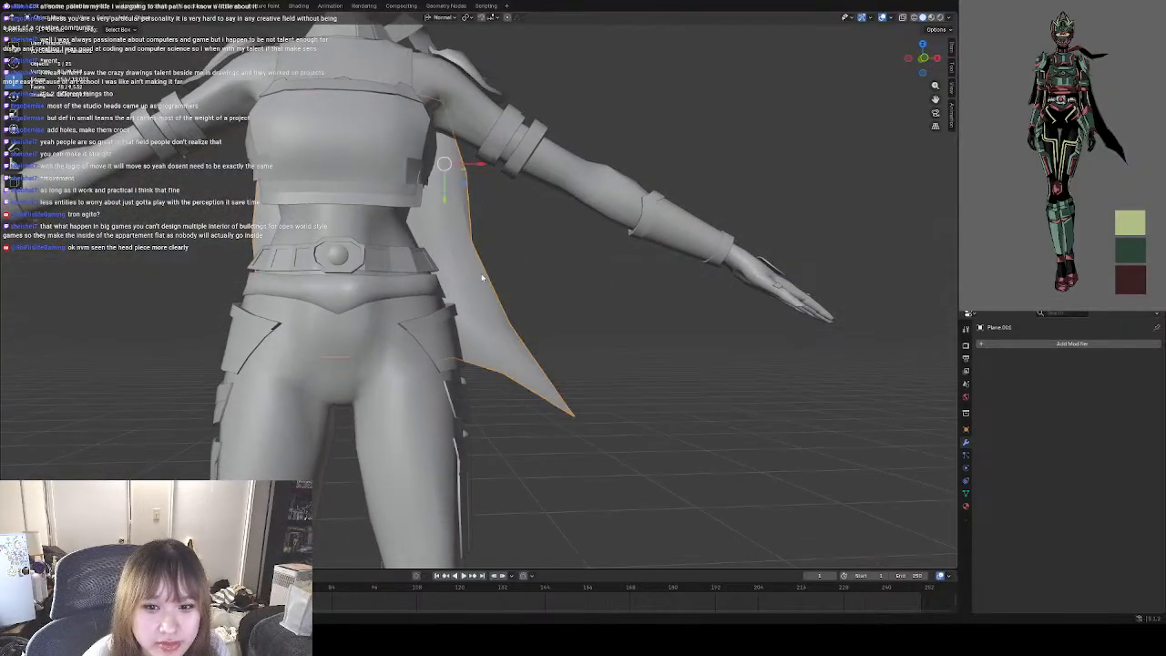
{"action": "left_click", "coordinate": [533, 280]}
{"action": "scroll", "coordinate": [553, 280], "scroll_direction": "down", "scroll_amount": 7}
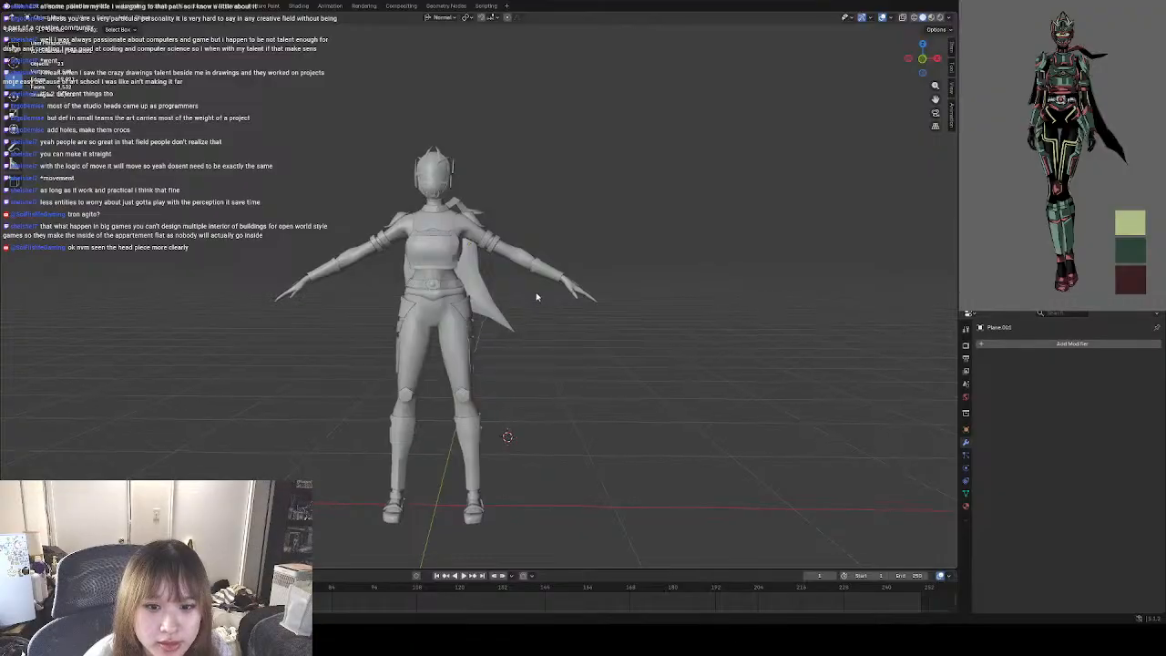
{"action": "scroll", "coordinate": [537, 296], "scroll_direction": "up", "scroll_amount": 6}
In the cape's Edit Mode, select a vertical run of inner edges and move it slightly along its normal towards the body.
{"action": "left_click", "coordinate": [488, 284]}
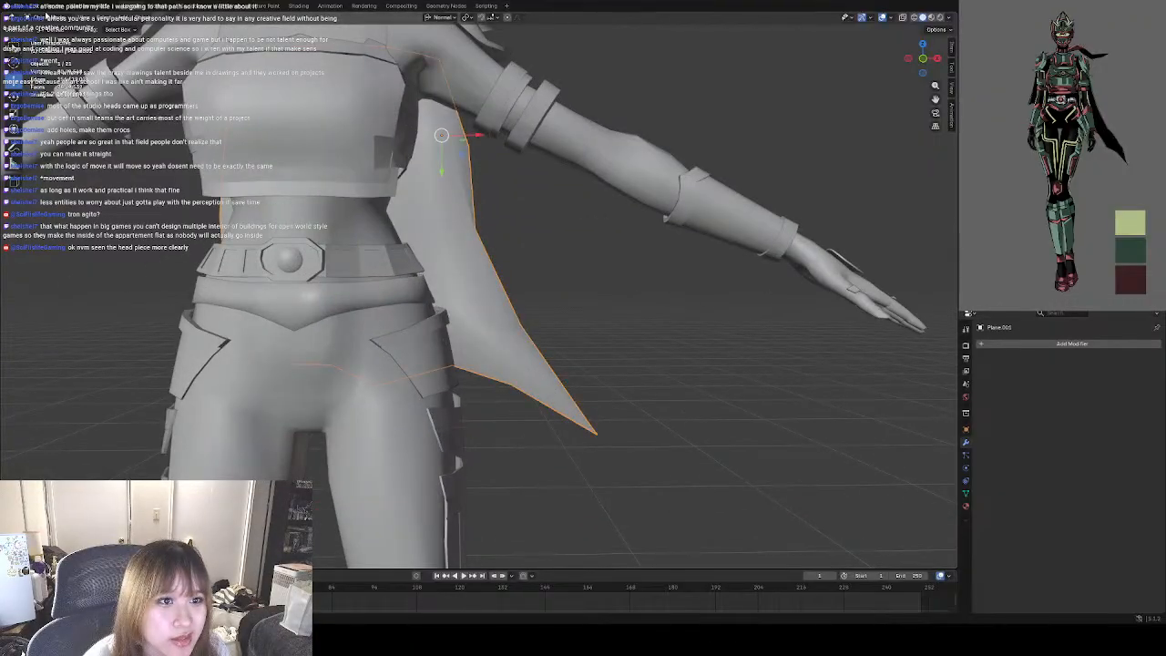
{"action": "key", "text": "Tab"}
{"action": "middle_click_drag", "start_coordinate": [492, 273], "coordinate": [542, 324]}
{"action": "left_click", "coordinate": [502, 323]}
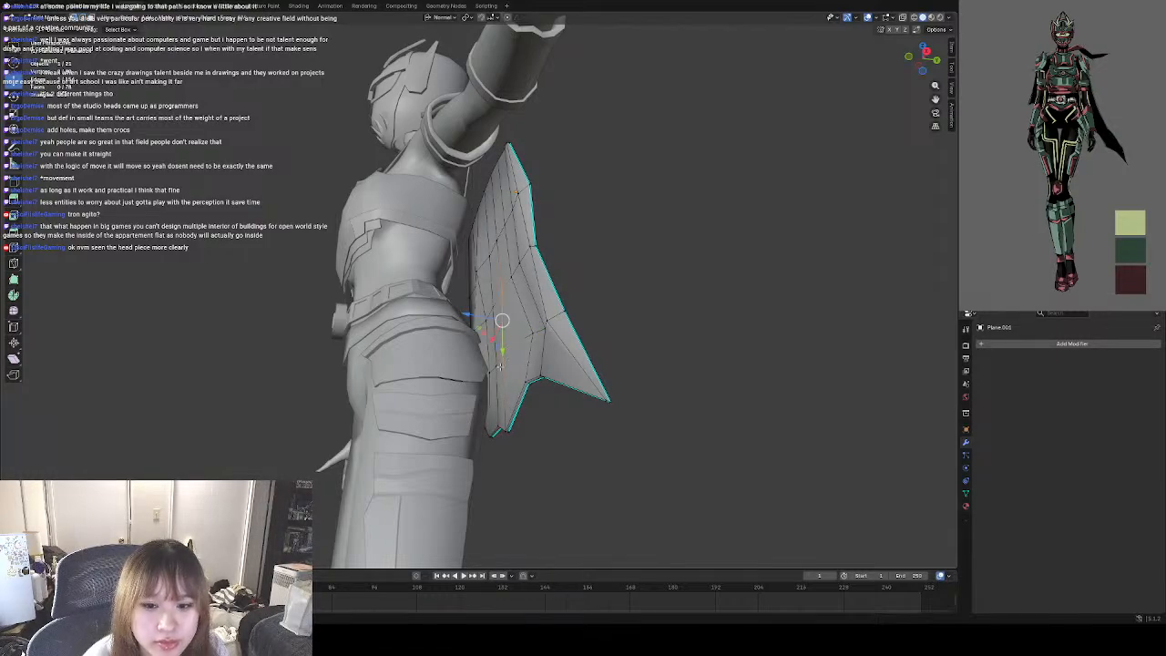
{"action": "left_click", "coordinate": [498, 366]}
{"action": "left_click", "coordinate": [504, 225], "text": "shift"}
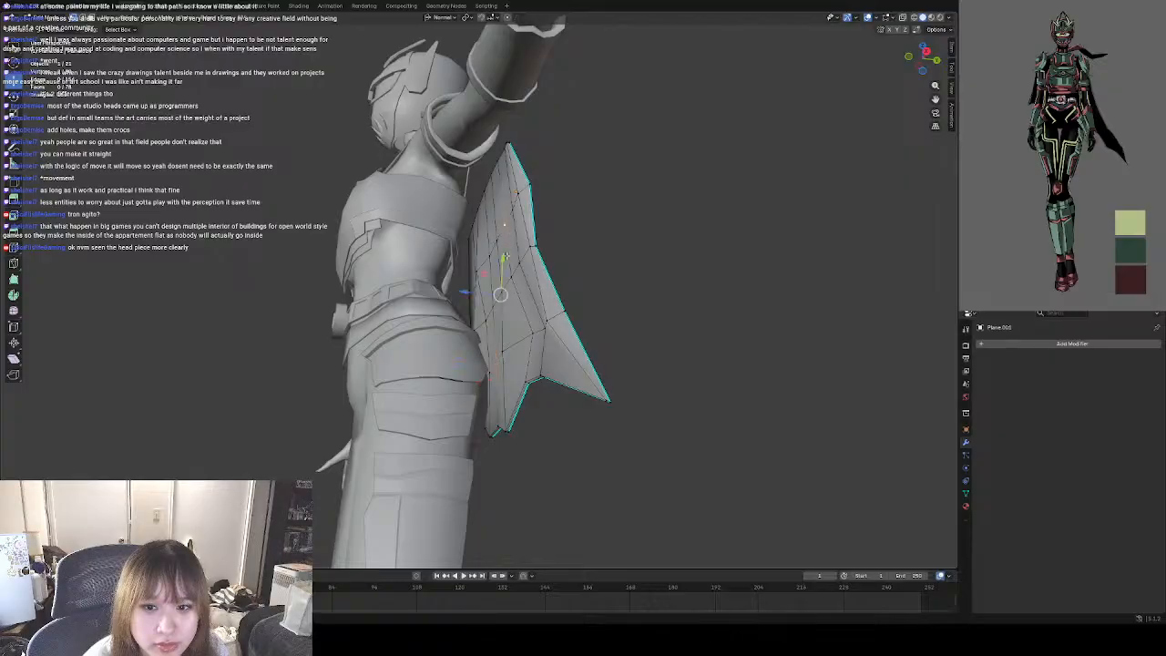
{"action": "middle_click_drag", "start_coordinate": [478, 324], "coordinate": [472, 258]}
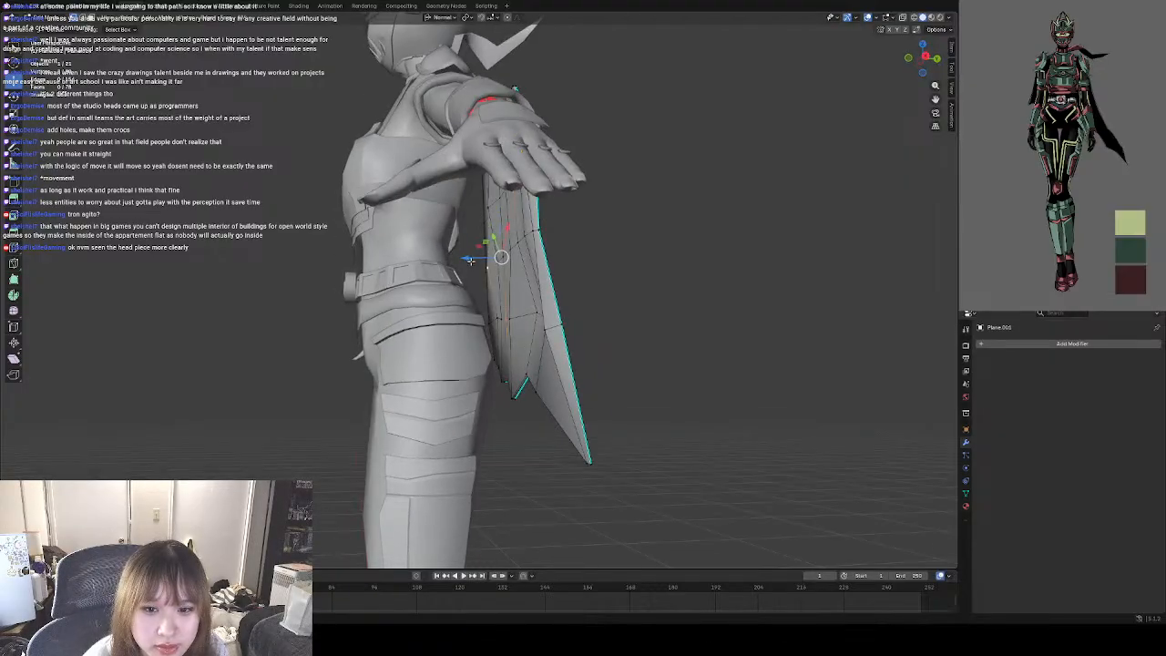
{"action": "key", "text": "g"}
{"action": "key", "text": "z"}
{"action": "left_click_drag", "start_coordinate": [463, 260], "coordinate": [458, 260]}
{"action": "left_click", "coordinate": [577, 279]}
Select the vertical inner edges near the cape's border opposite the pointed tail and move them along their normal towards the body.
{"action": "middle_click_drag", "start_coordinate": [537, 294], "coordinate": [490, 321]}
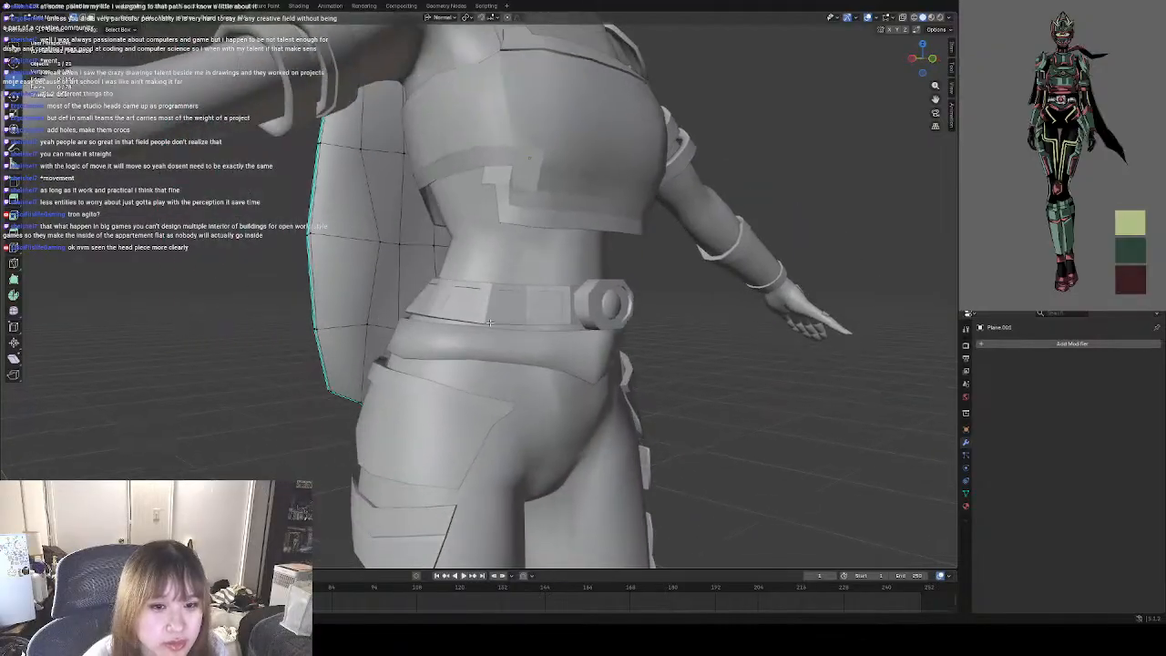
{"action": "left_click", "coordinate": [363, 132]}
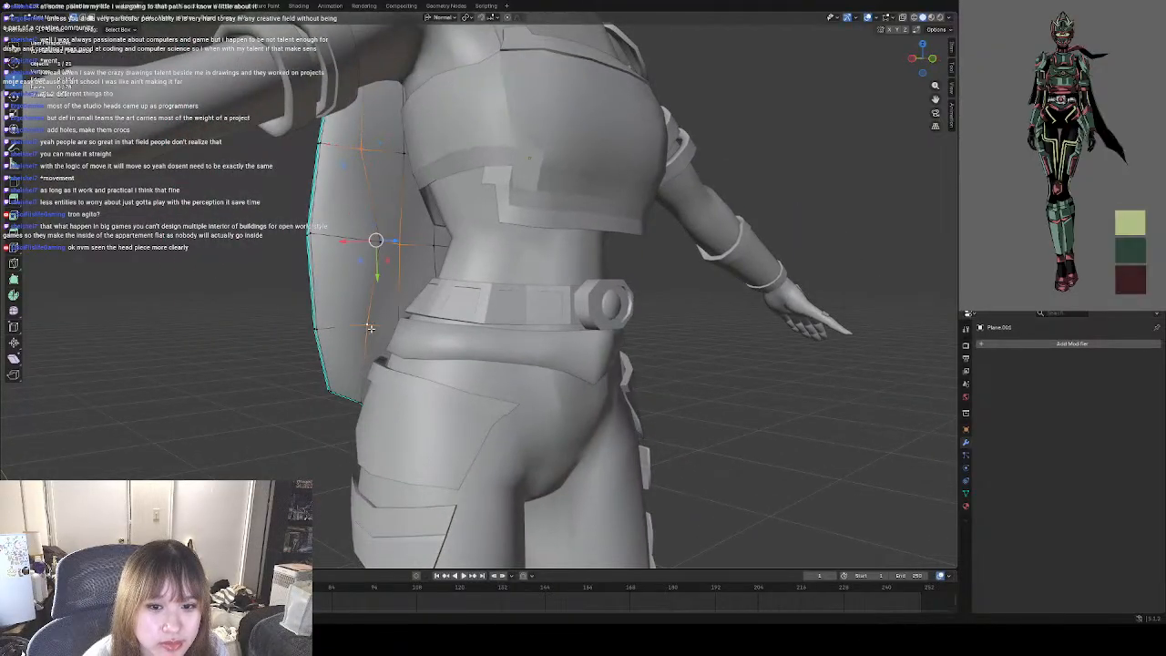
{"action": "middle_click_drag", "start_coordinate": [375, 309], "coordinate": [501, 283]}
{"action": "key", "text": "g"}
{"action": "key", "text": "z"}
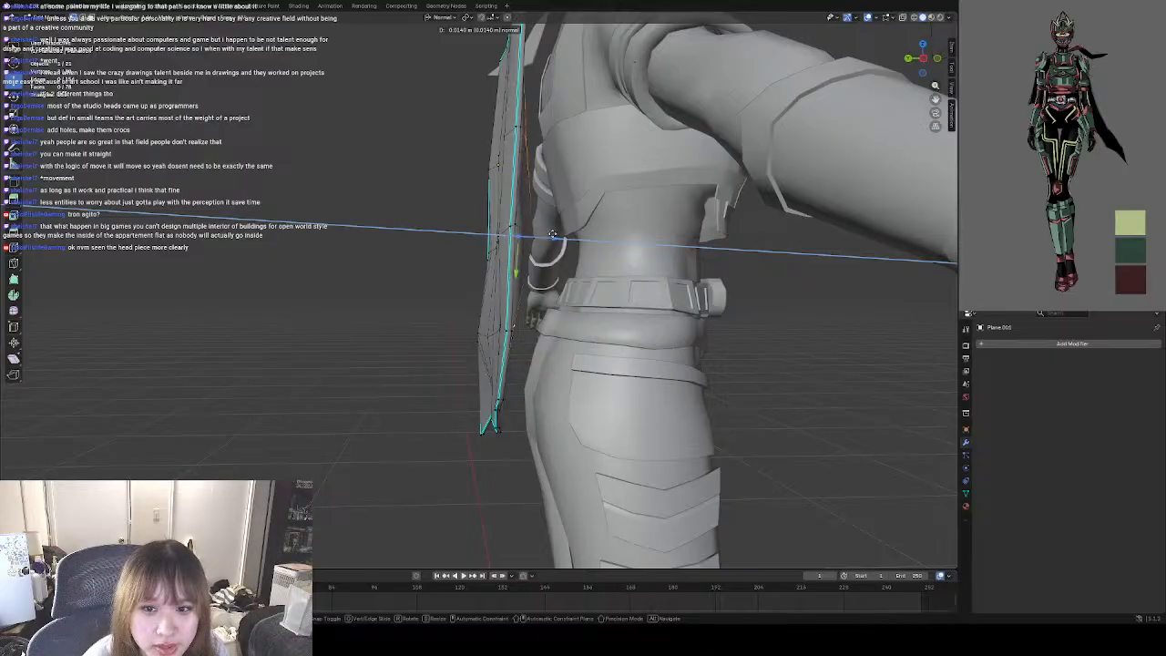
{"action": "left_click", "coordinate": [558, 232]}
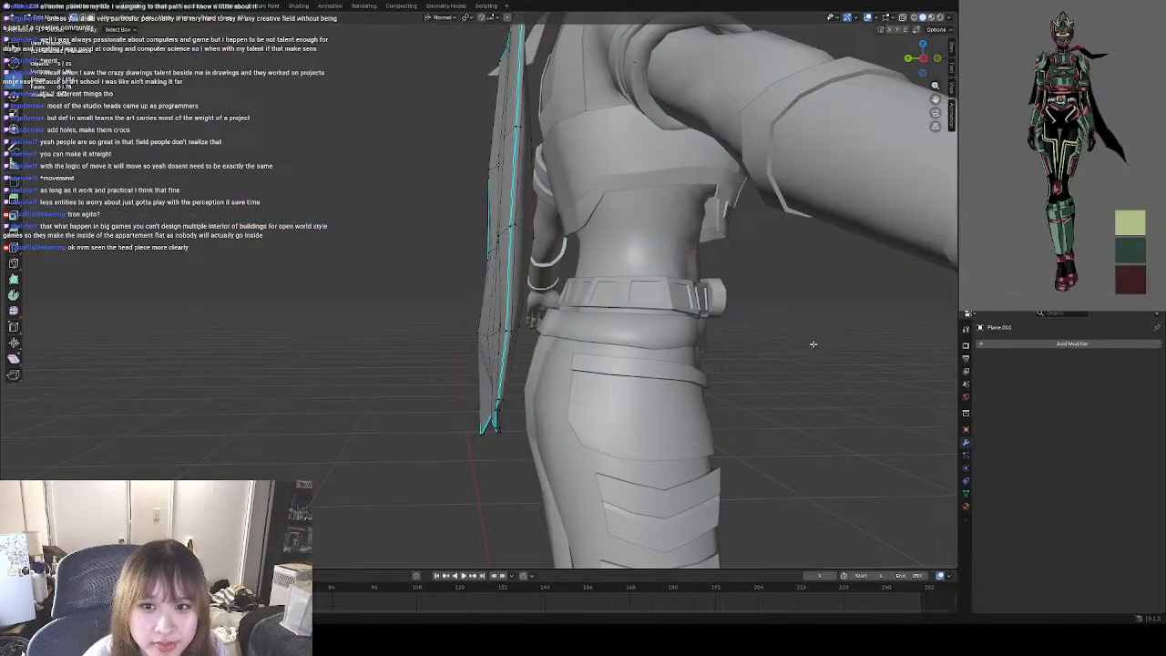
Pull the inner part of the cape mesh behind the waist along its normal towards the body.
{"action": "middle_click_drag", "start_coordinate": [812, 340], "coordinate": [630, 323]}
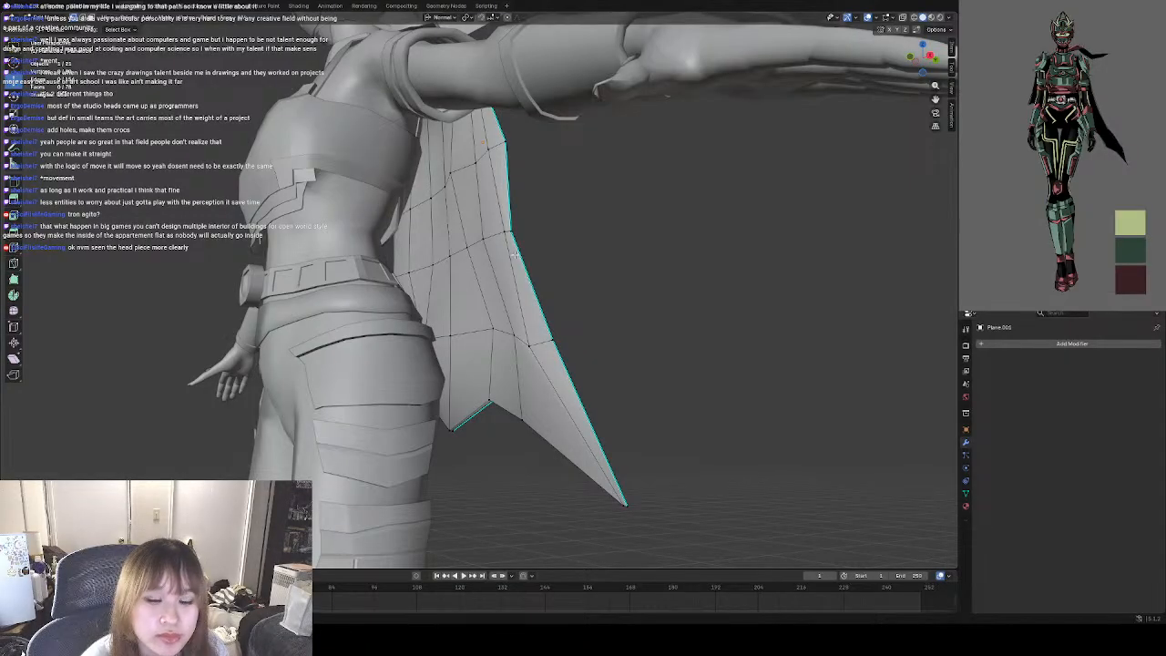
{"action": "middle_click_drag", "start_coordinate": [513, 254], "coordinate": [508, 263]}
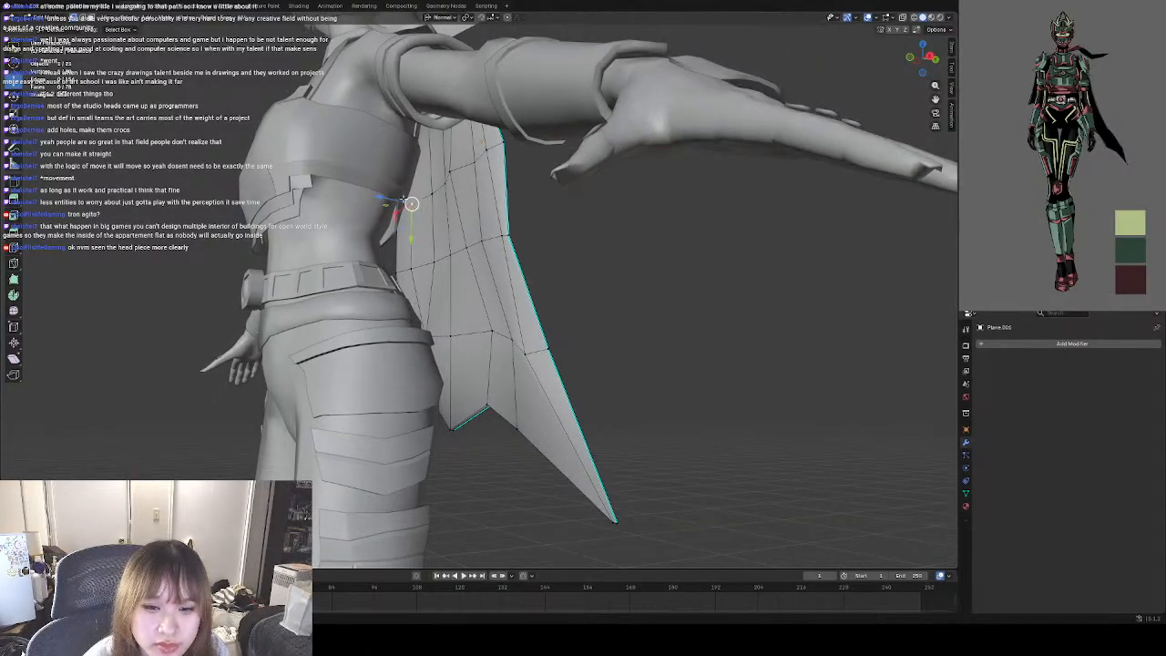
{"action": "left_click_drag", "start_coordinate": [395, 201], "coordinate": [389, 198]}
{"action": "middle_click_drag", "start_coordinate": [389, 198], "coordinate": [339, 204]}
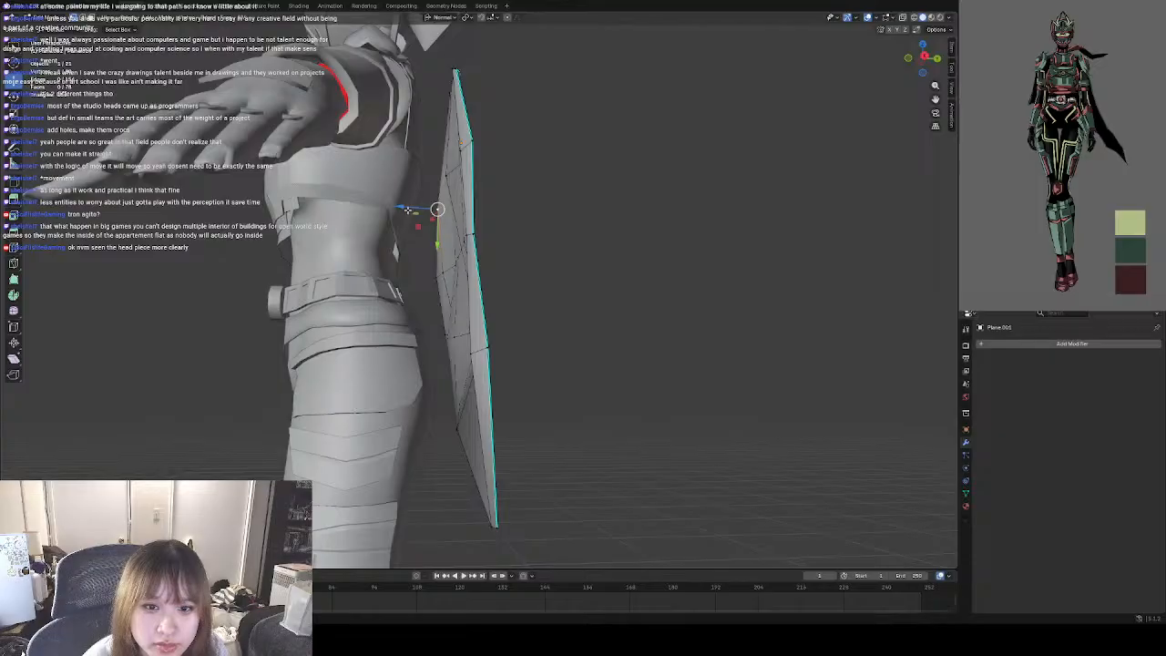
{"action": "left_click_drag", "start_coordinate": [399, 206], "coordinate": [398, 206]}
{"action": "middle_click_drag", "start_coordinate": [398, 206], "coordinate": [469, 262]}
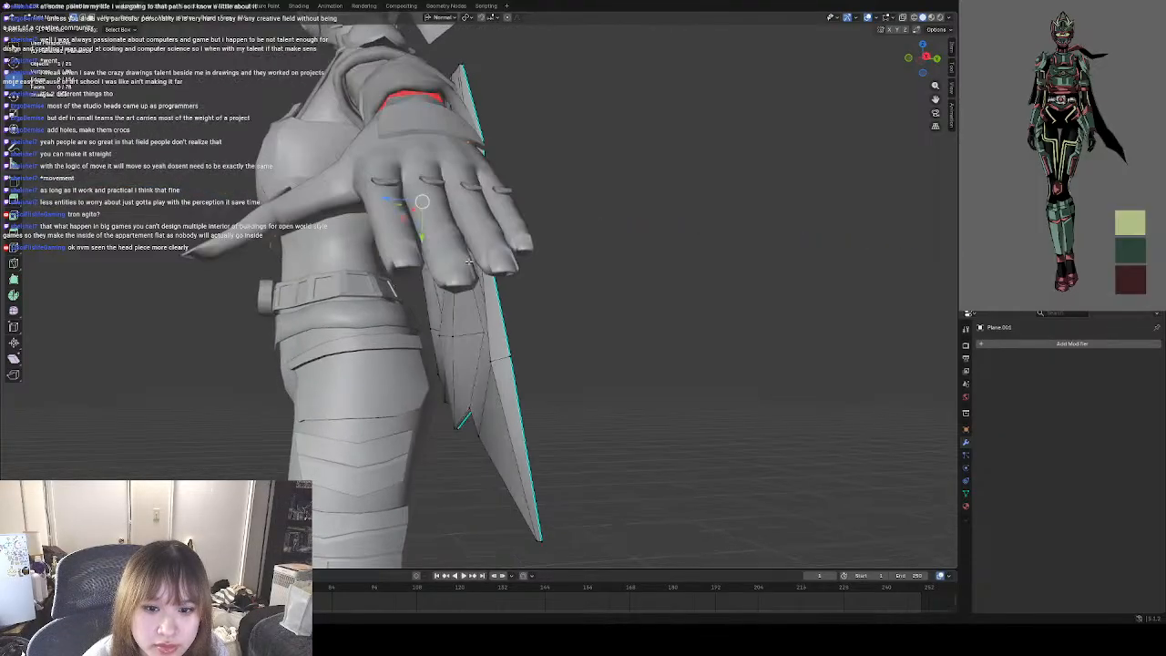
{"action": "middle_click_drag", "start_coordinate": [458, 333], "coordinate": [466, 320]}
{"action": "left_click_drag", "start_coordinate": [433, 337], "coordinate": [418, 328]}
{"action": "left_click", "coordinate": [586, 322]}
Reposition the inner cape mesh near the side border above the pointed tail to shape the fold.
{"action": "middle_click_drag", "start_coordinate": [447, 326], "coordinate": [551, 332]}
{"action": "middle_click_drag", "start_coordinate": [524, 281], "coordinate": [484, 271]}
{"action": "left_click_drag", "start_coordinate": [446, 229], "coordinate": [430, 221]}
{"action": "middle_click_drag", "start_coordinate": [555, 255], "coordinate": [537, 302]}
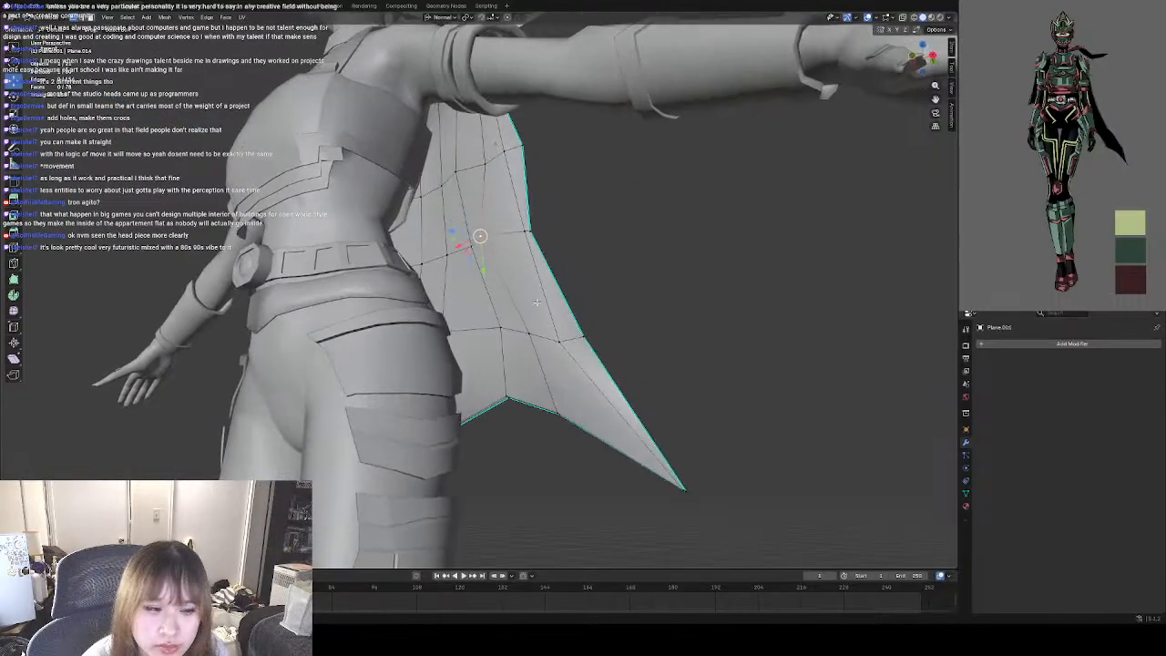
{"action": "middle_click_drag", "start_coordinate": [644, 288], "coordinate": [604, 342]}
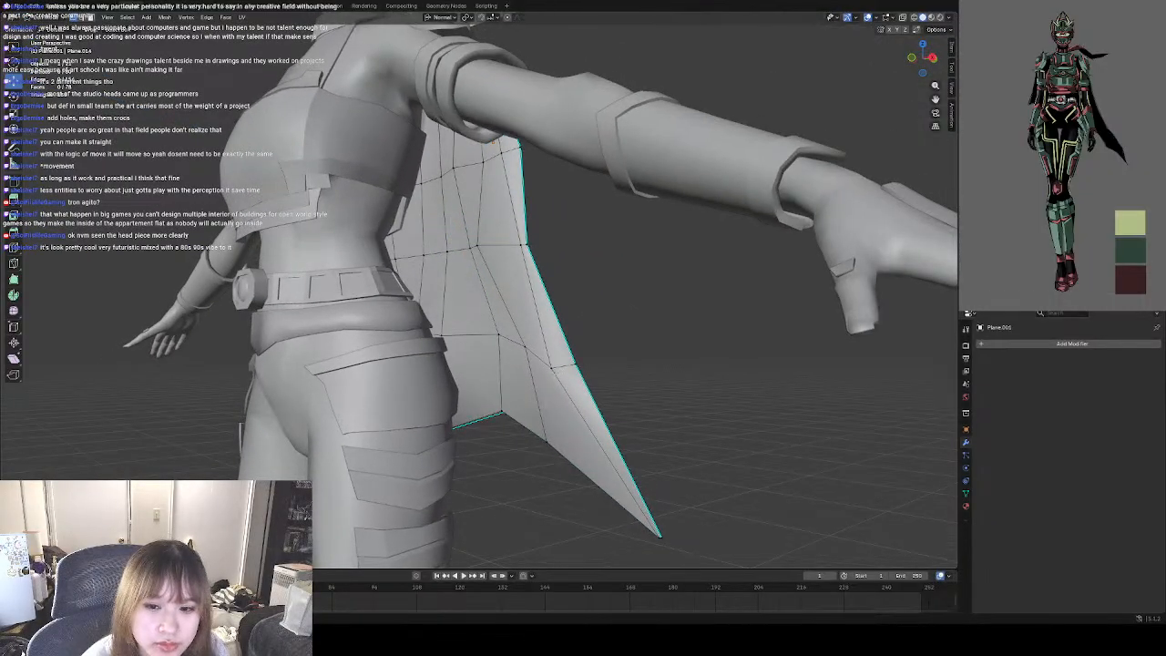
Shift the inner vertices above the cape's pointed tail inward and raise the neighbouring hem vertex to sharpen the fold.
{"action": "left_click_drag", "start_coordinate": [525, 368], "coordinate": [511, 369]}
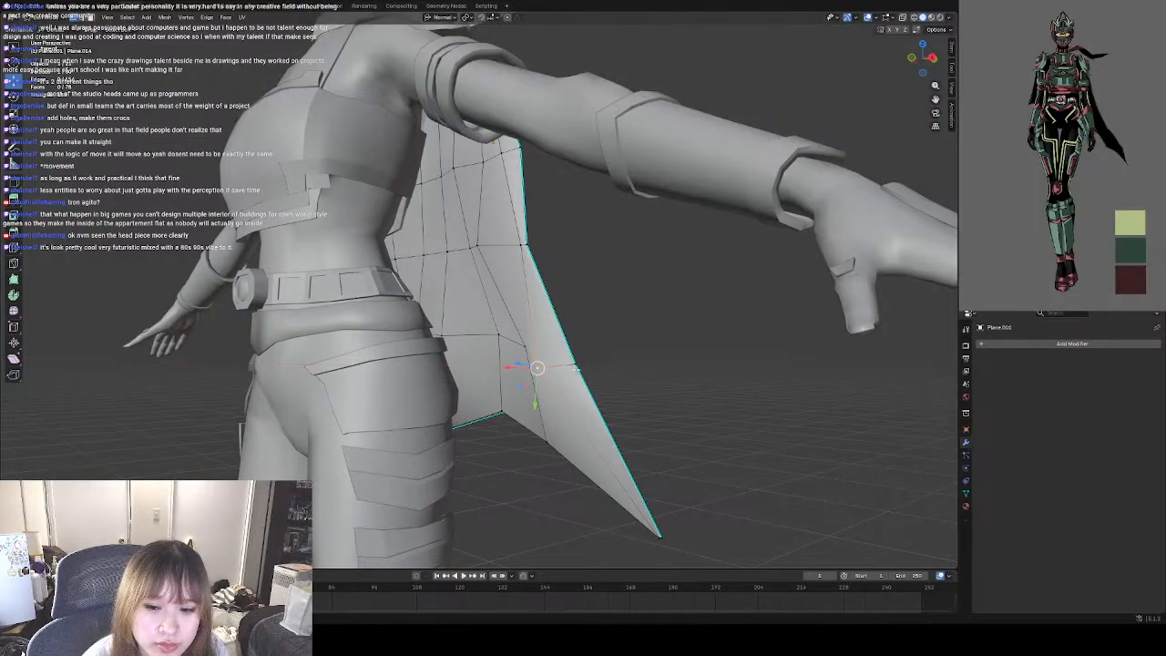
{"action": "left_click", "coordinate": [546, 437]}
{"action": "middle_click_drag", "start_coordinate": [546, 443], "coordinate": [554, 409]}
{"action": "left_click_drag", "start_coordinate": [524, 339], "coordinate": [516, 337]}
{"action": "middle_click_drag", "start_coordinate": [517, 338], "coordinate": [442, 249]}
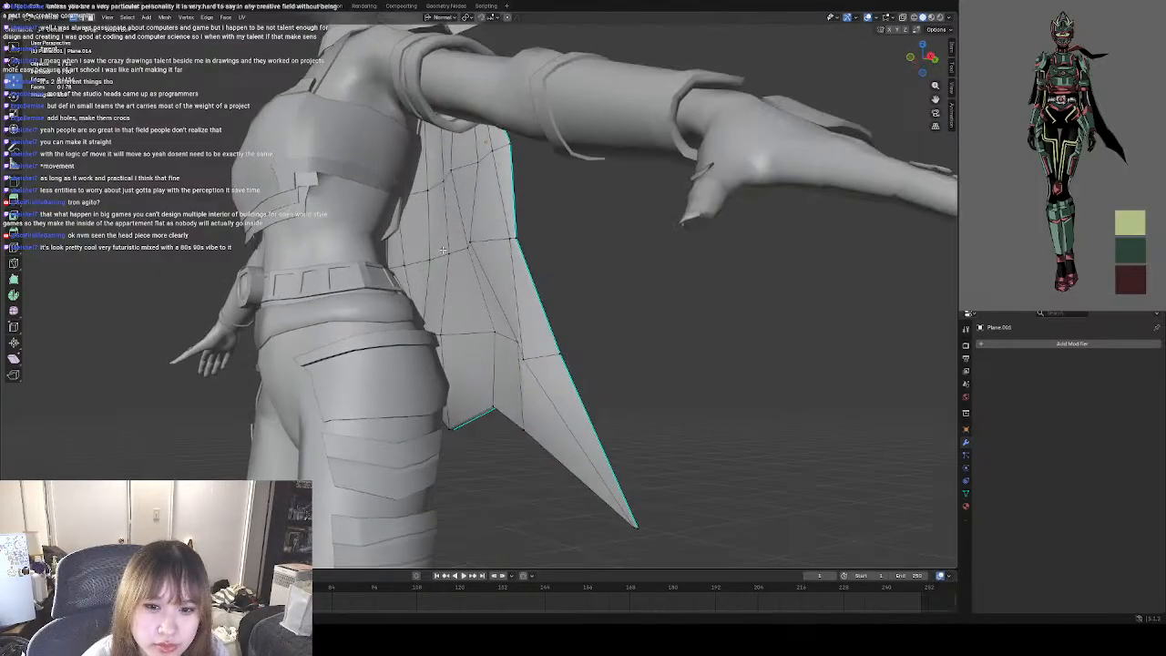
Adjust the inner cape vertices behind the waist and upper back on the side opposite the pointed tail.
{"action": "left_click_drag", "start_coordinate": [404, 259], "coordinate": [396, 184]}
{"action": "middle_click_drag", "start_coordinate": [396, 184], "coordinate": [445, 193]}
{"action": "left_click", "coordinate": [414, 290]}
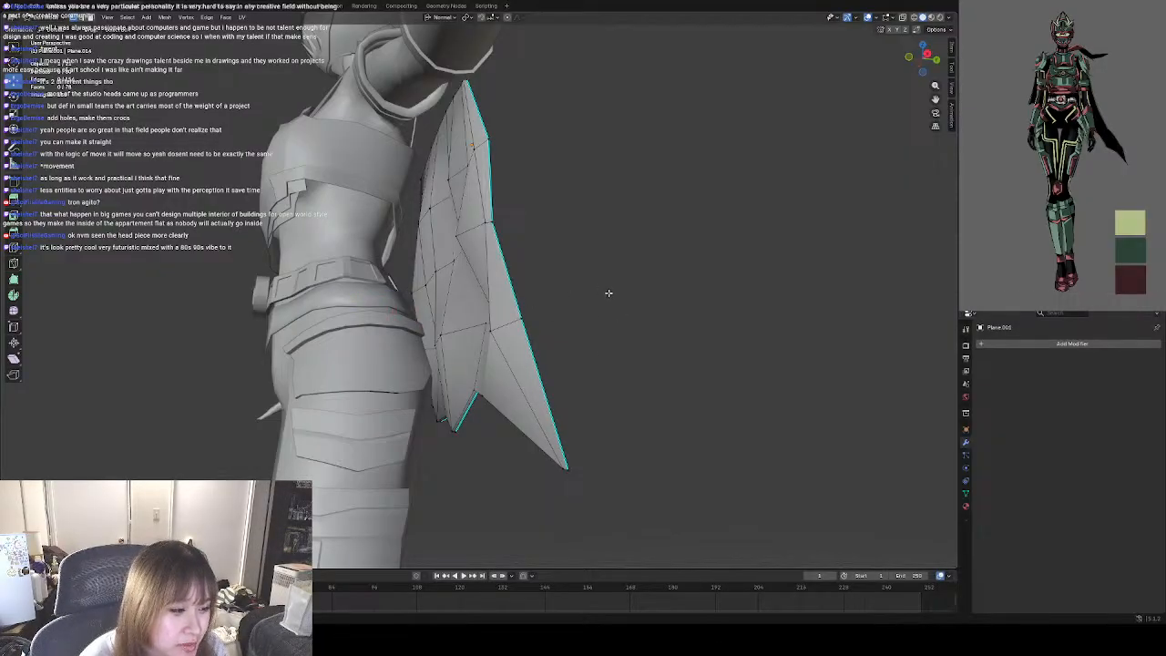
{"action": "middle_click_drag", "start_coordinate": [609, 293], "coordinate": [700, 296]}
{"action": "left_click", "coordinate": [498, 219]}
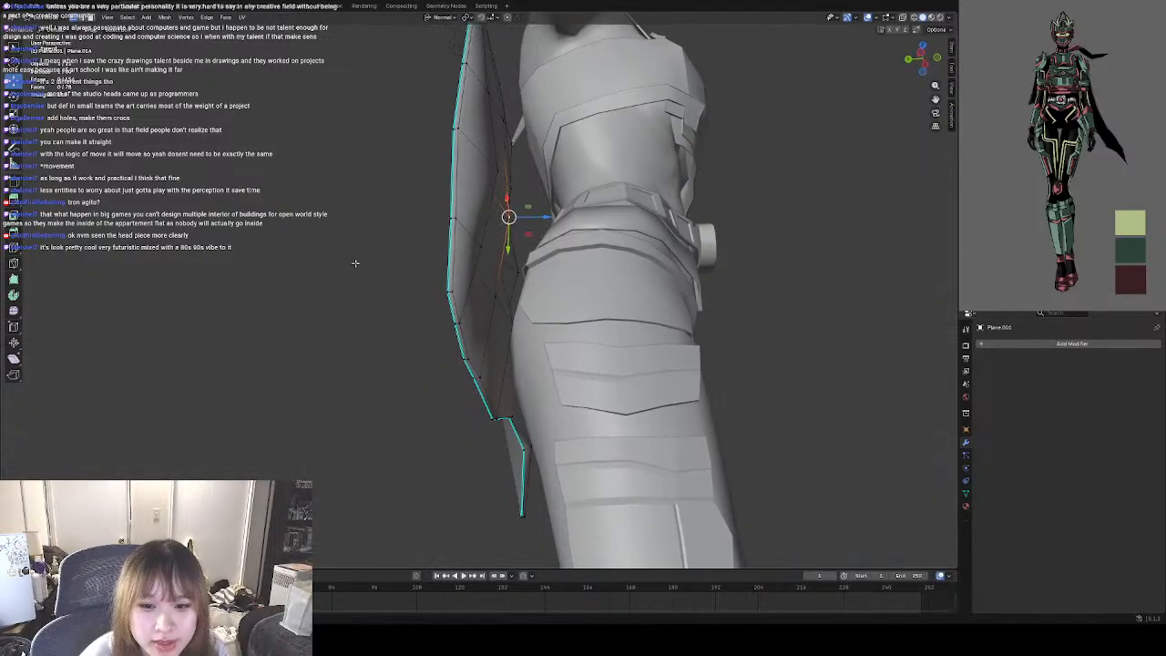
{"action": "middle_click_drag", "start_coordinate": [355, 263], "coordinate": [464, 208]}
{"action": "left_click_drag", "start_coordinate": [445, 177], "coordinate": [454, 174]}
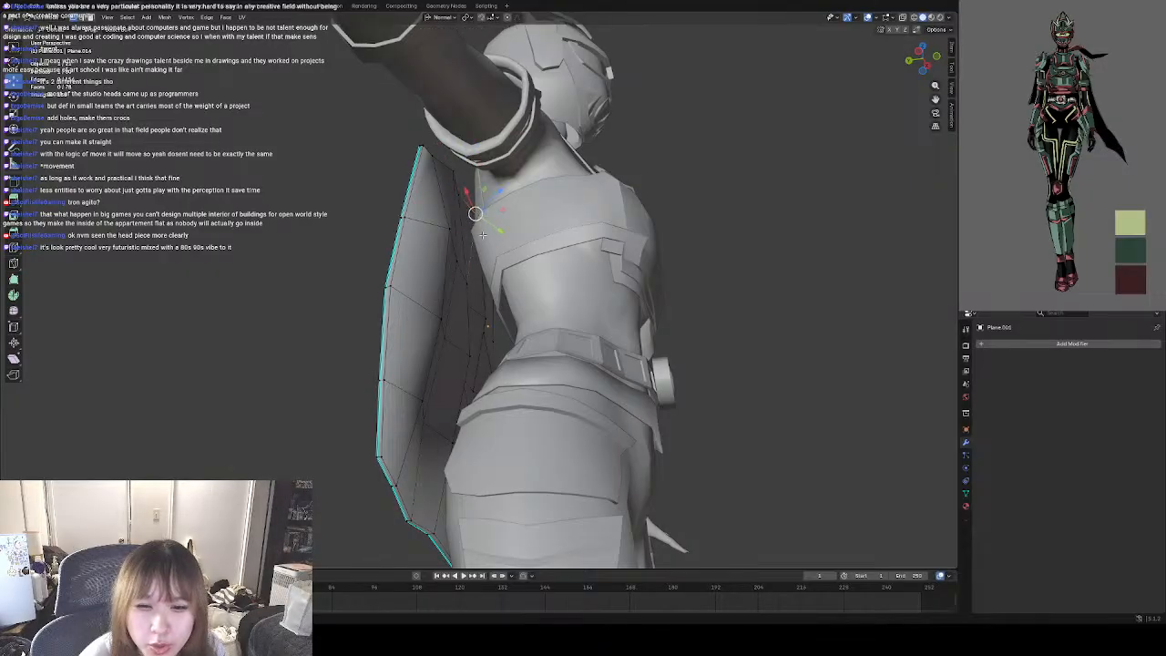
{"action": "middle_click_drag", "start_coordinate": [470, 215], "coordinate": [479, 236]}
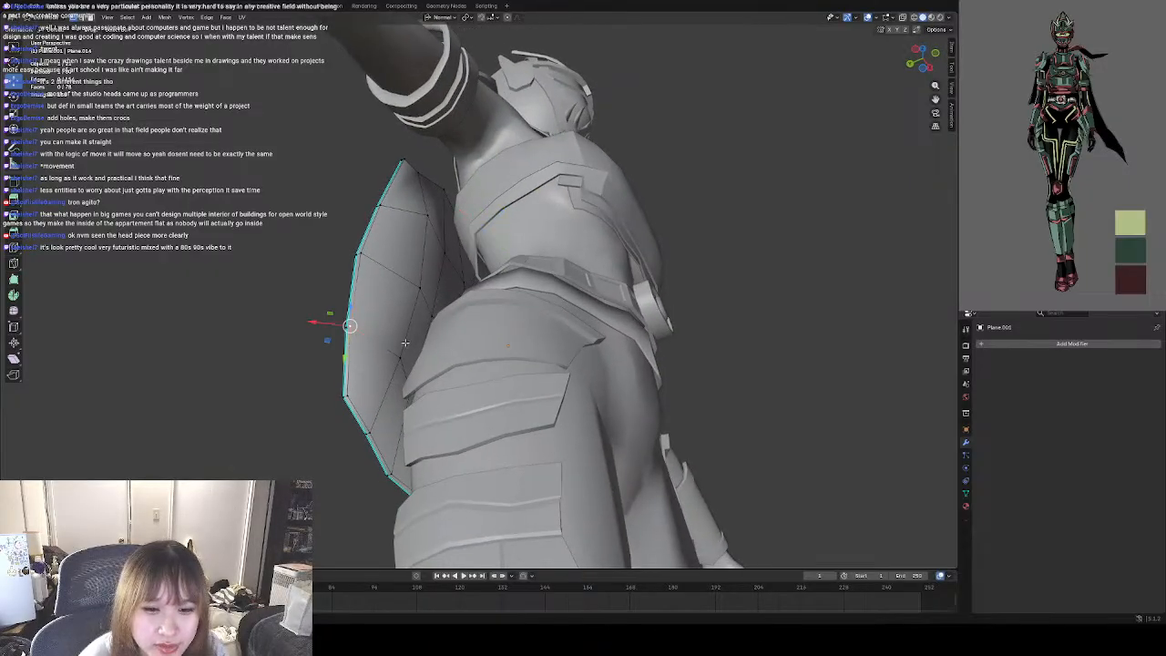
Move the lower vertex beside the cape's side border opposite the pointed tail slightly towards the body.
{"action": "middle_click_drag", "start_coordinate": [405, 342], "coordinate": [487, 375]}
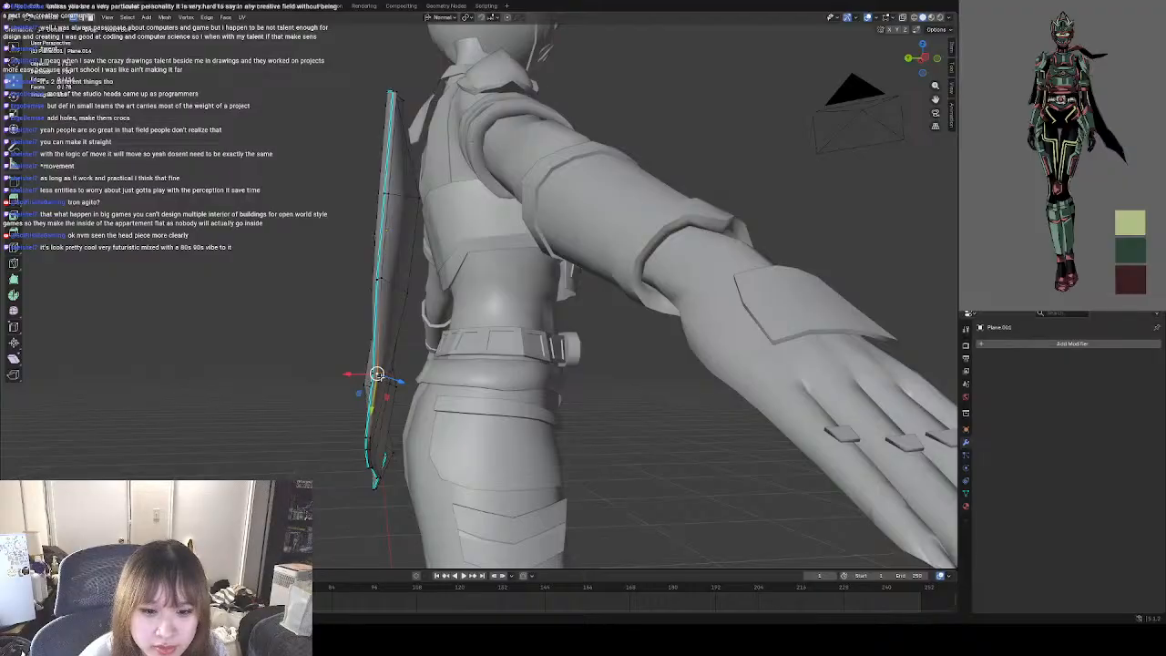
{"action": "left_click_drag", "start_coordinate": [378, 374], "coordinate": [391, 375]}
{"action": "left_click", "coordinate": [650, 398]}
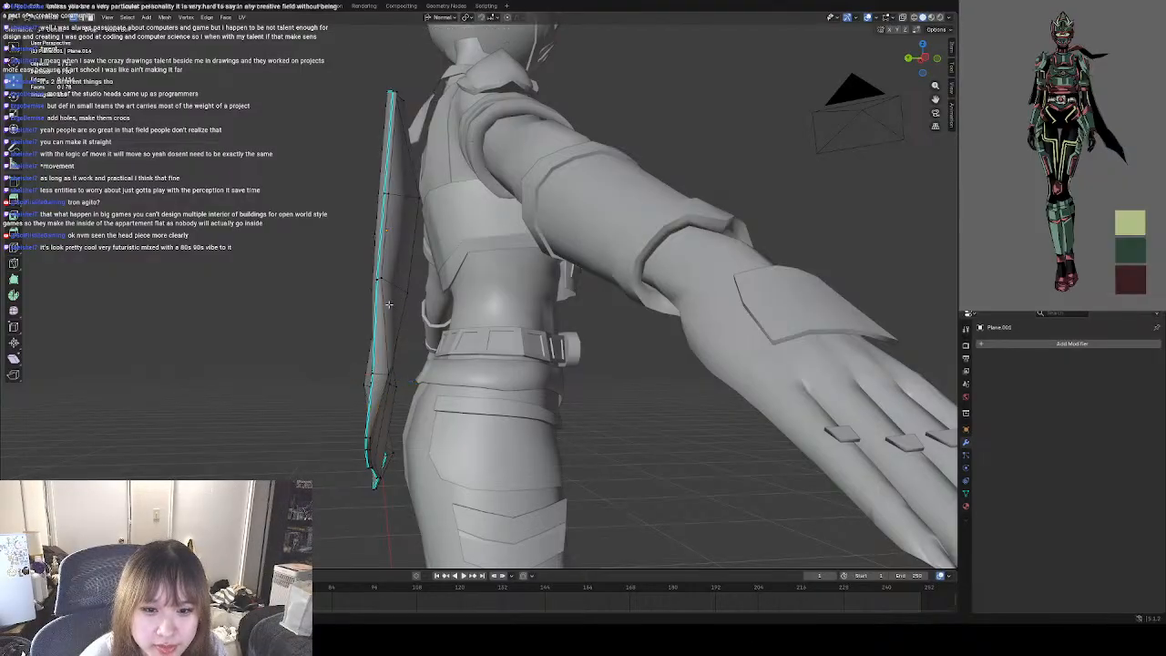
{"action": "left_click", "coordinate": [382, 277]}
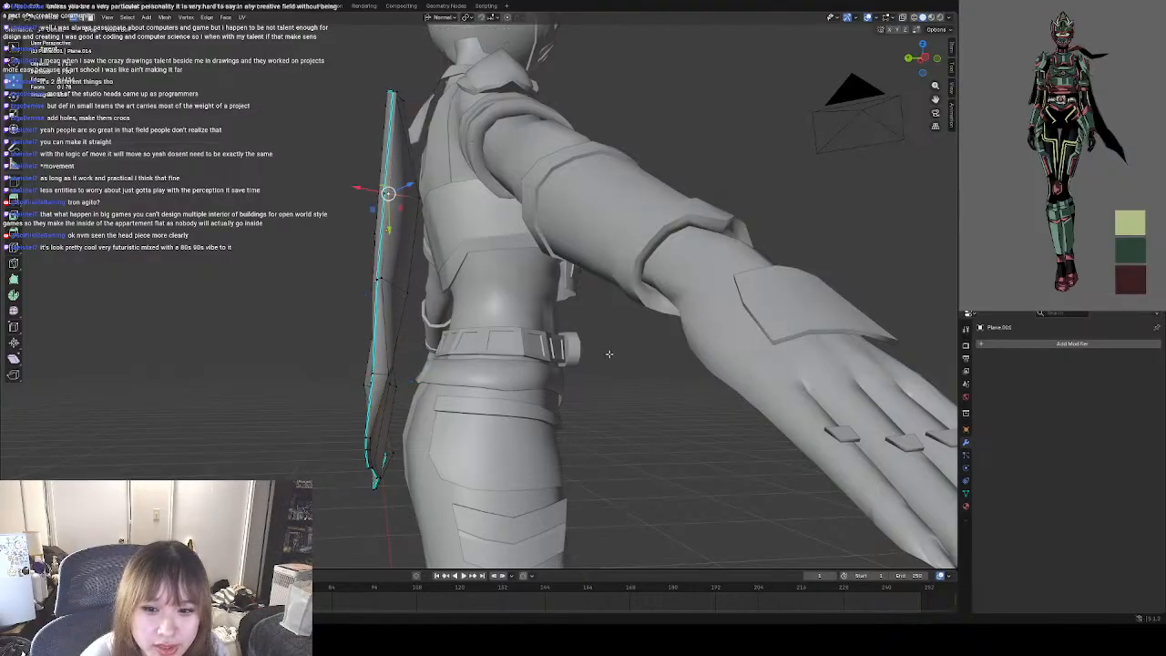
{"action": "middle_click_drag", "start_coordinate": [387, 190], "coordinate": [544, 324]}
{"action": "mouse_move", "coordinate": [619, 328]}
{"action": "middle_mouse_down", "text": "shift"}
{"action": "mouse_move", "coordinate": [600, 347]}
{"action": "mouse_move", "coordinate": [627, 363]}
{"action": "mouse_move", "coordinate": [593, 382]}
{"action": "mouse_move", "coordinate": [583, 367]}
{"action": "mouse_move", "coordinate": [594, 242]}
{"action": "middle_mouse_up", "text": "shift"}
{"action": "mouse_move", "coordinate": [633, 405]}
{"action": "middle_mouse_down"}
{"action": "mouse_move", "coordinate": [627, 446]}
{"action": "mouse_move", "coordinate": [599, 391]}
{"action": "mouse_move", "coordinate": [604, 365]}
{"action": "mouse_move", "coordinate": [653, 416]}
{"action": "middle_mouse_up"}
Leave Edit Mode and examine the cape's folds and silhouette on the whole character from several angles.
{"action": "scroll", "coordinate": [614, 364], "scroll_direction": "down", "scroll_amount": 4}
{"action": "scroll", "coordinate": [578, 369], "scroll_direction": "up", "scroll_amount": 2}
{"action": "scroll", "coordinate": [610, 284], "scroll_direction": "up", "scroll_amount": 2}
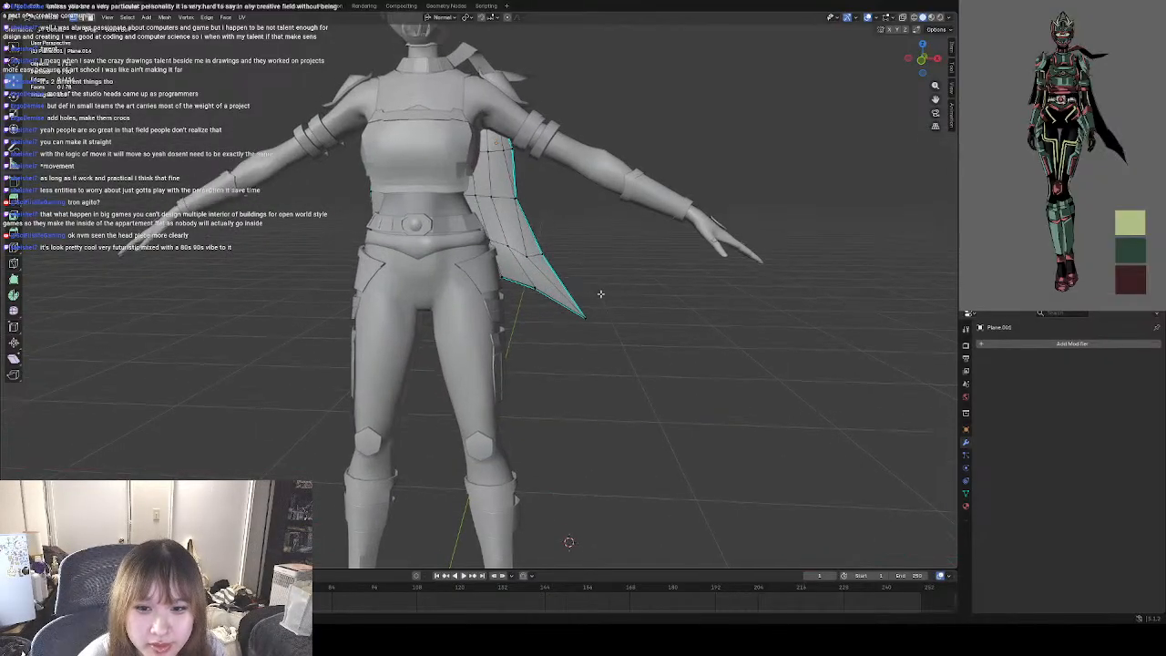
{"action": "middle_click_drag", "start_coordinate": [599, 295], "coordinate": [586, 379], "text": "shift"}
{"action": "key", "text": "Tab"}
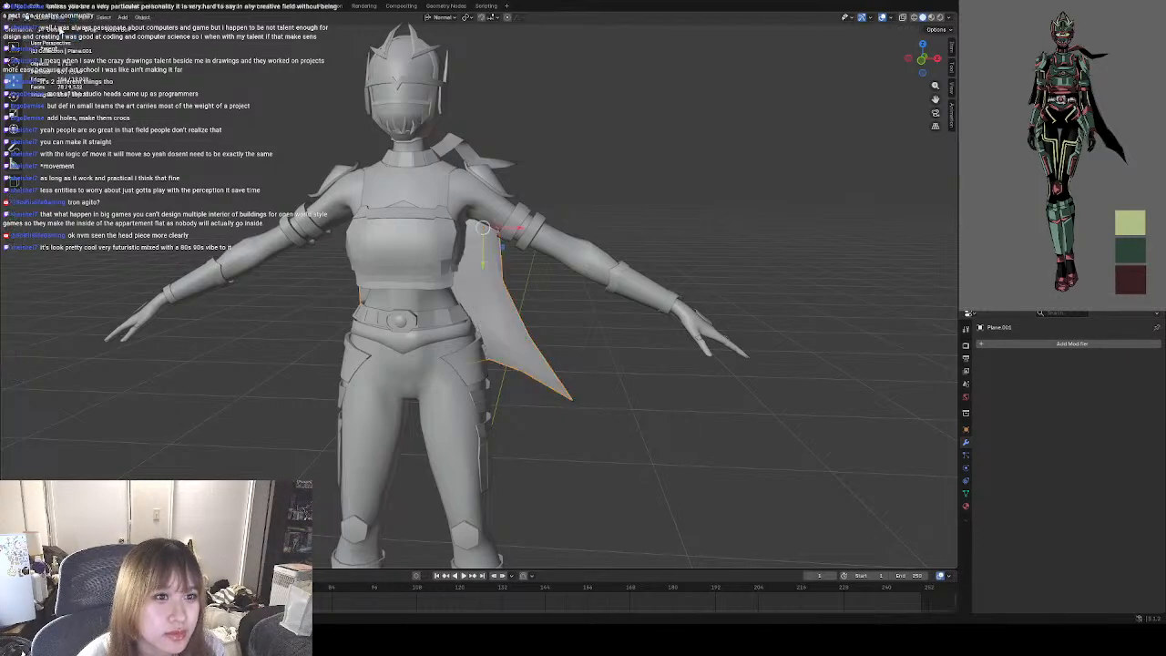
{"action": "left_click", "coordinate": [582, 354]}
{"action": "middle_click_drag", "start_coordinate": [513, 333], "coordinate": [539, 281]}
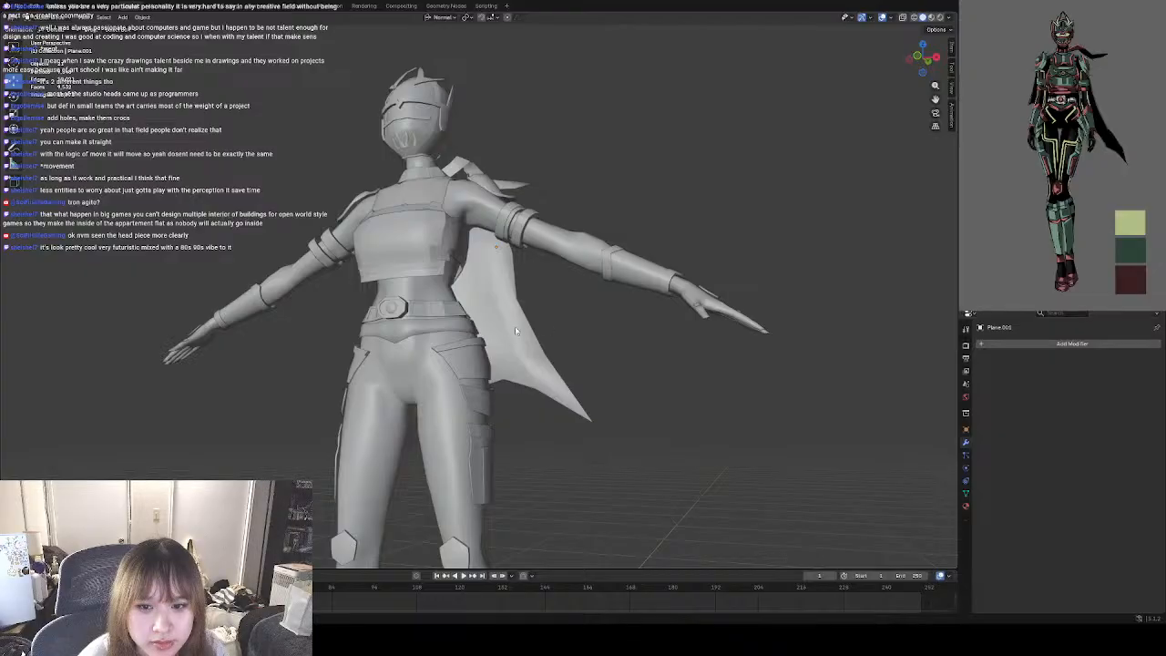
{"action": "scroll", "coordinate": [547, 324], "scroll_direction": "down", "scroll_amount": 2}
{"action": "scroll", "coordinate": [538, 327], "scroll_direction": "up", "scroll_amount": 8}
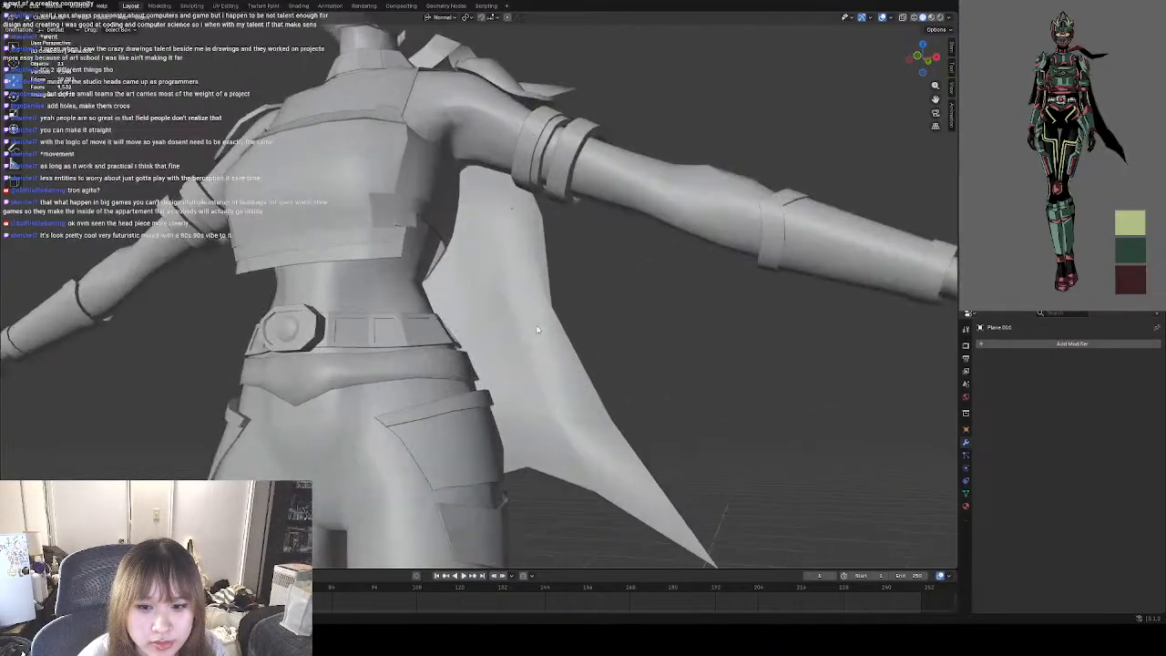
{"action": "middle_click_drag", "start_coordinate": [569, 317], "coordinate": [559, 325]}
{"action": "scroll", "coordinate": [572, 367], "scroll_direction": "down", "scroll_amount": 8}
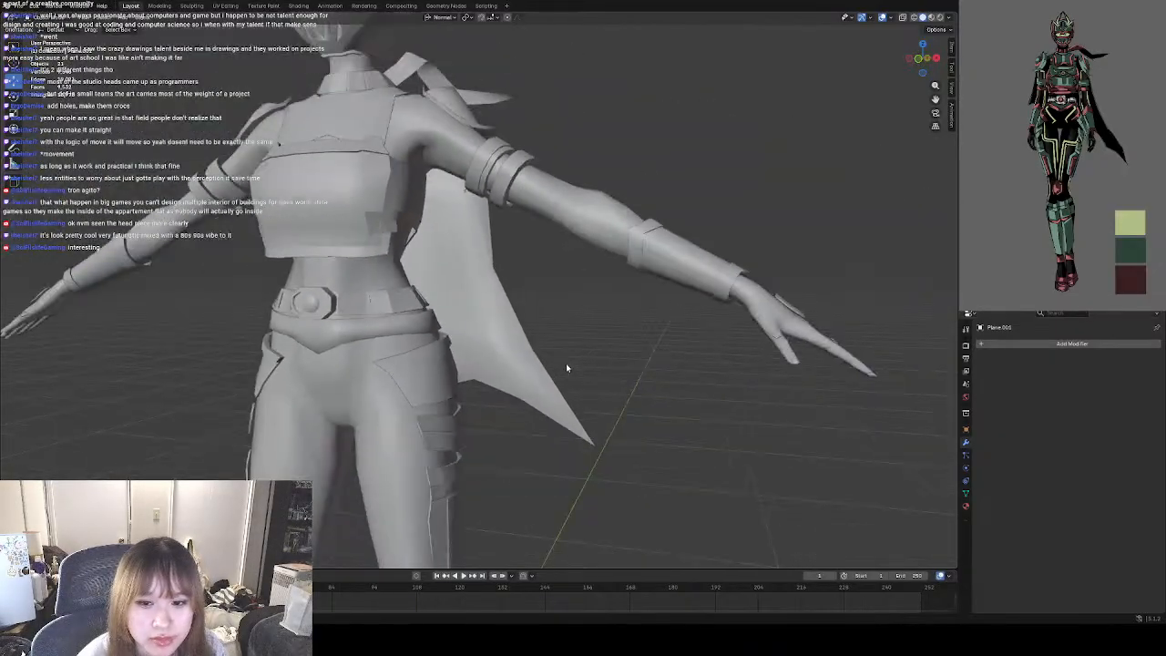
{"action": "scroll", "coordinate": [528, 338], "scroll_direction": "up", "scroll_amount": 5}
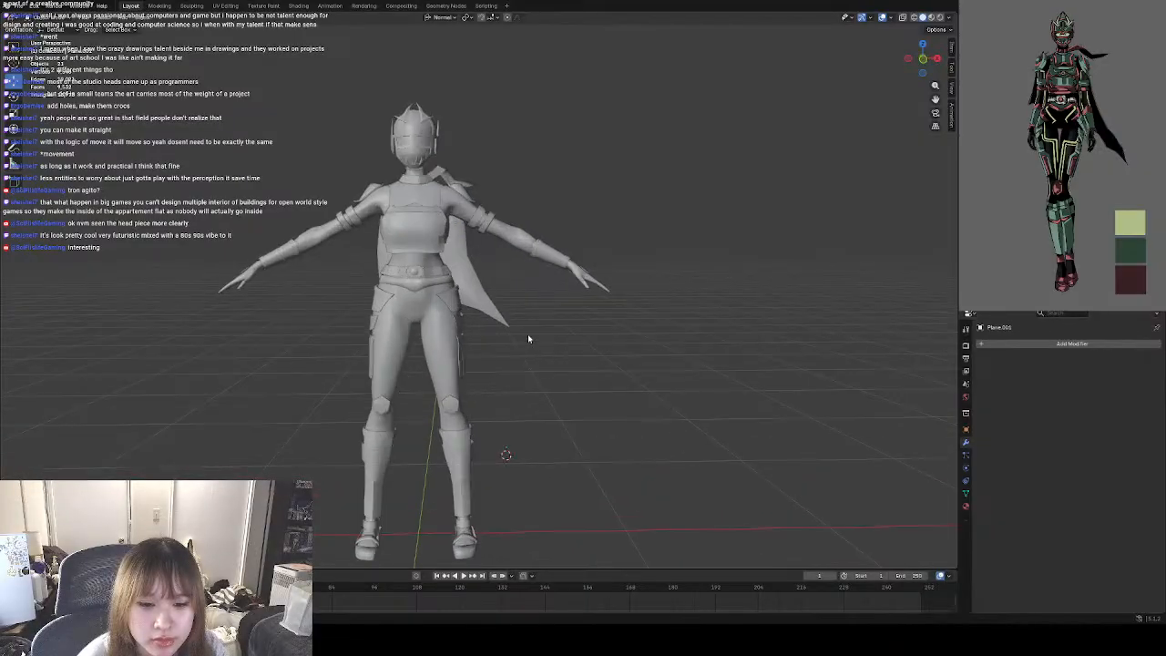
{"action": "scroll", "coordinate": [521, 268], "scroll_direction": "up", "scroll_amount": 5}
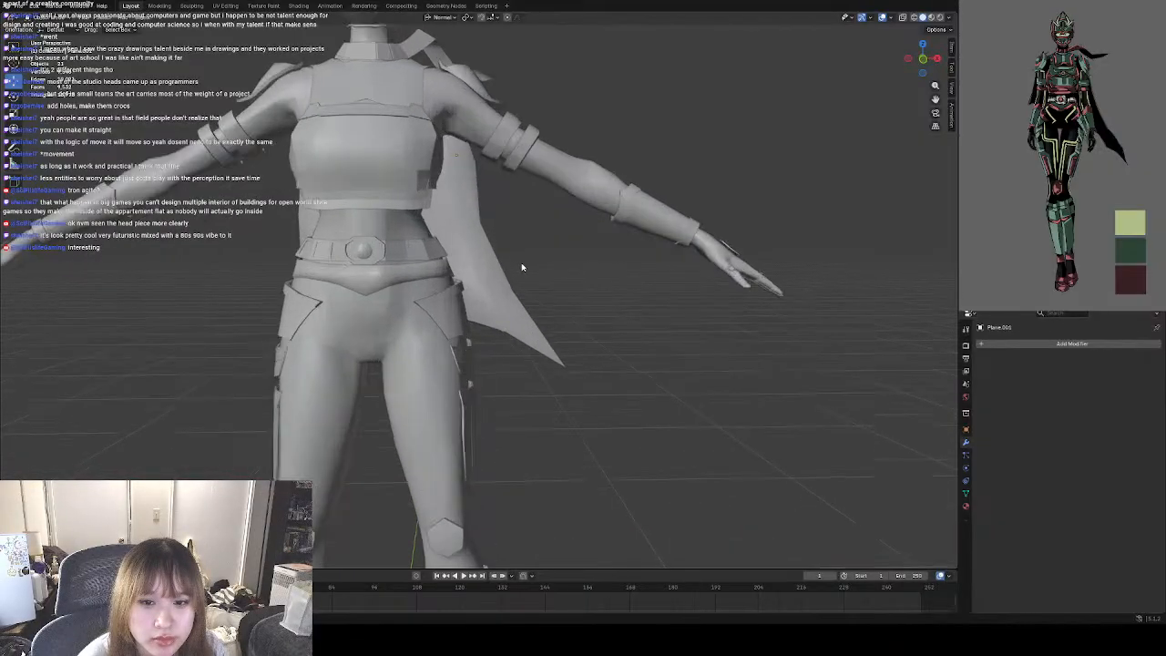
{"action": "middle_click_drag", "start_coordinate": [593, 351], "coordinate": [507, 322]}
Reopen the cape in Edit Mode and reposition the inner vertices behind the waist to shape the fold.
{"action": "left_click", "coordinate": [506, 323]}
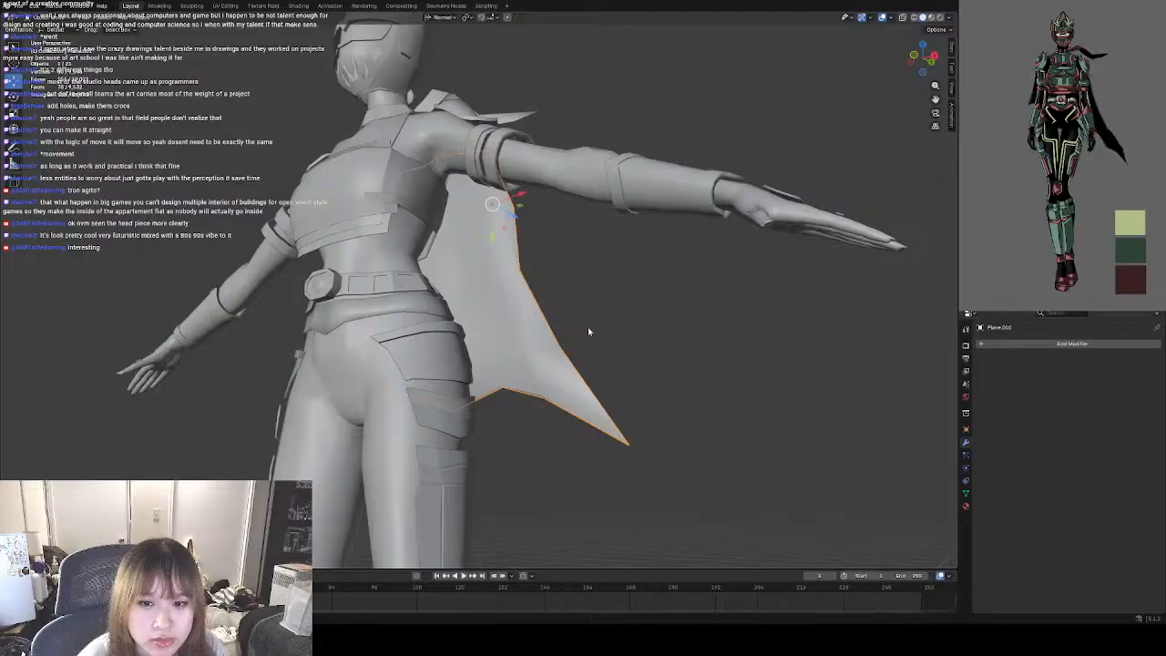
{"action": "middle_click_drag", "start_coordinate": [588, 326], "coordinate": [546, 344]}
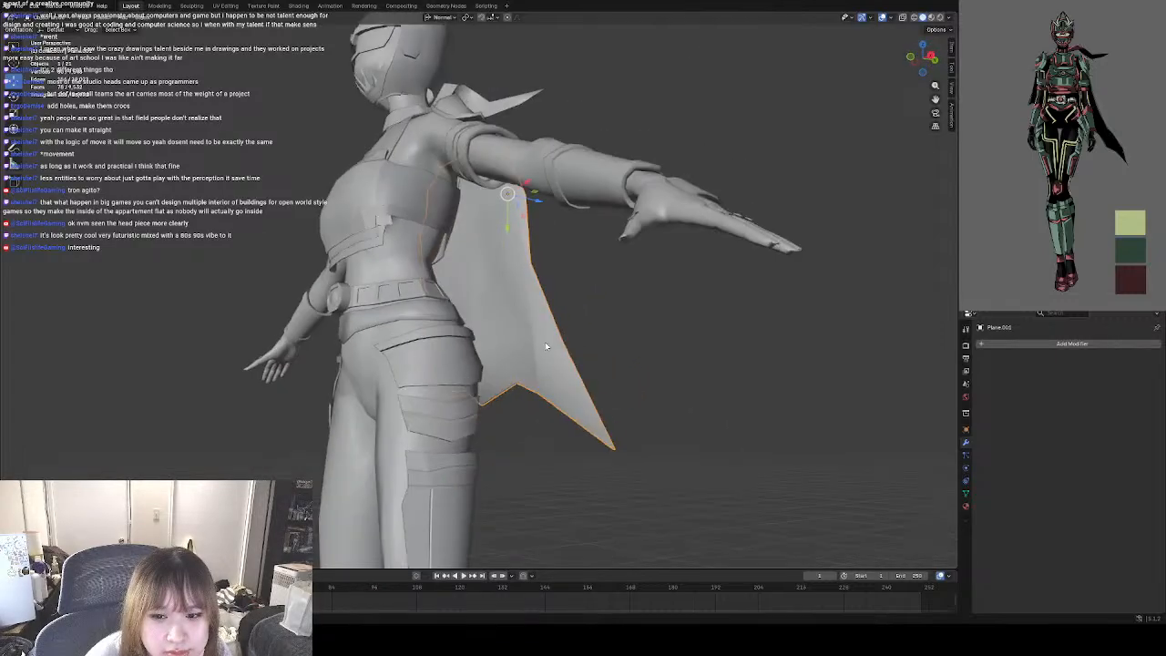
{"action": "key", "text": "Tab"}
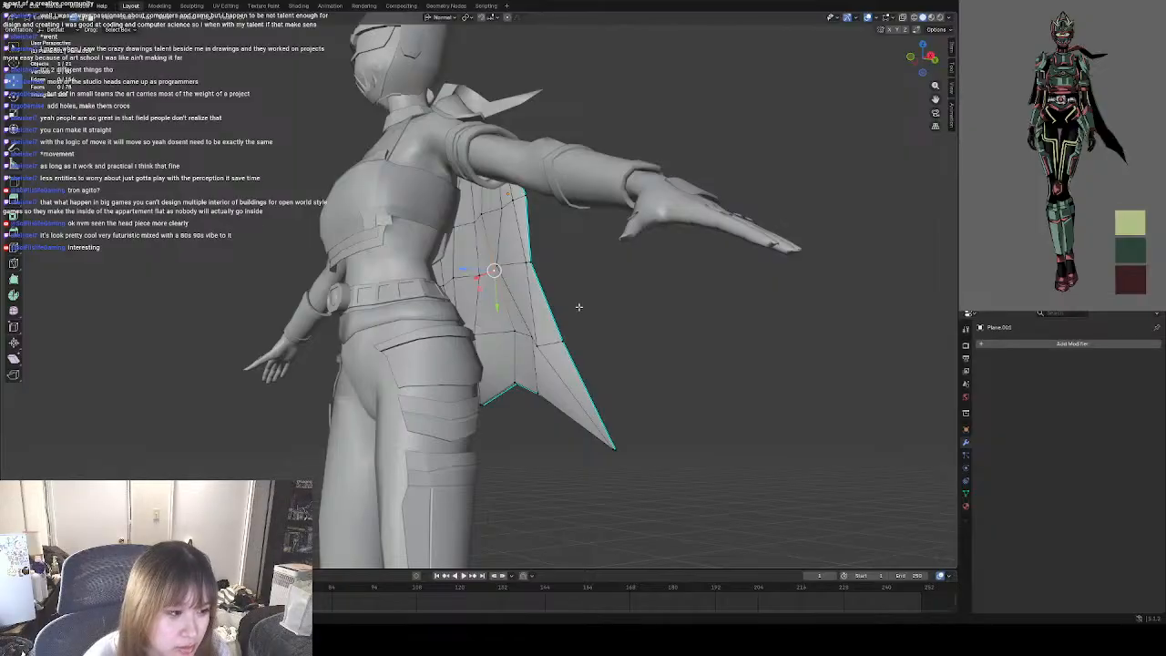
{"action": "middle_click_drag", "start_coordinate": [473, 324], "coordinate": [435, 317]}
{"action": "left_click_drag", "start_coordinate": [480, 310], "coordinate": [474, 307]}
{"action": "middle_click_drag", "start_coordinate": [490, 294], "coordinate": [512, 278]}
{"action": "left_click_drag", "start_coordinate": [512, 279], "coordinate": [502, 279]}
{"action": "left_click", "coordinate": [648, 293]}
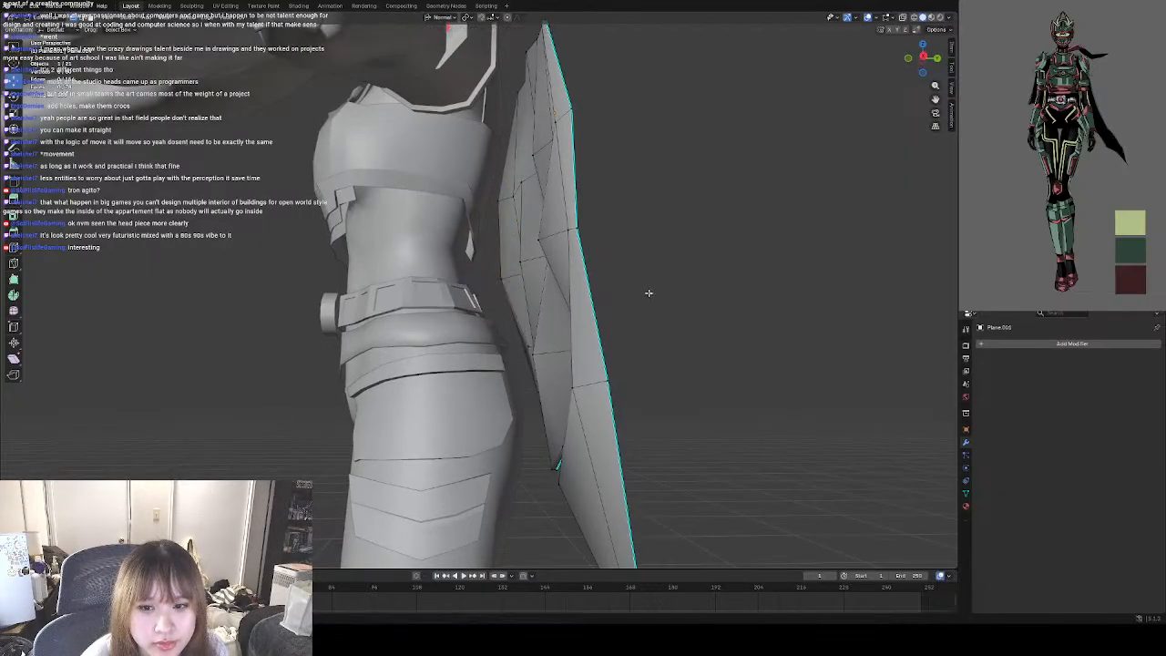
Select inner vertices along the cape's tail-side fold and move them along their normal Y axis.
{"action": "middle_click_drag", "start_coordinate": [507, 331], "coordinate": [544, 312]}
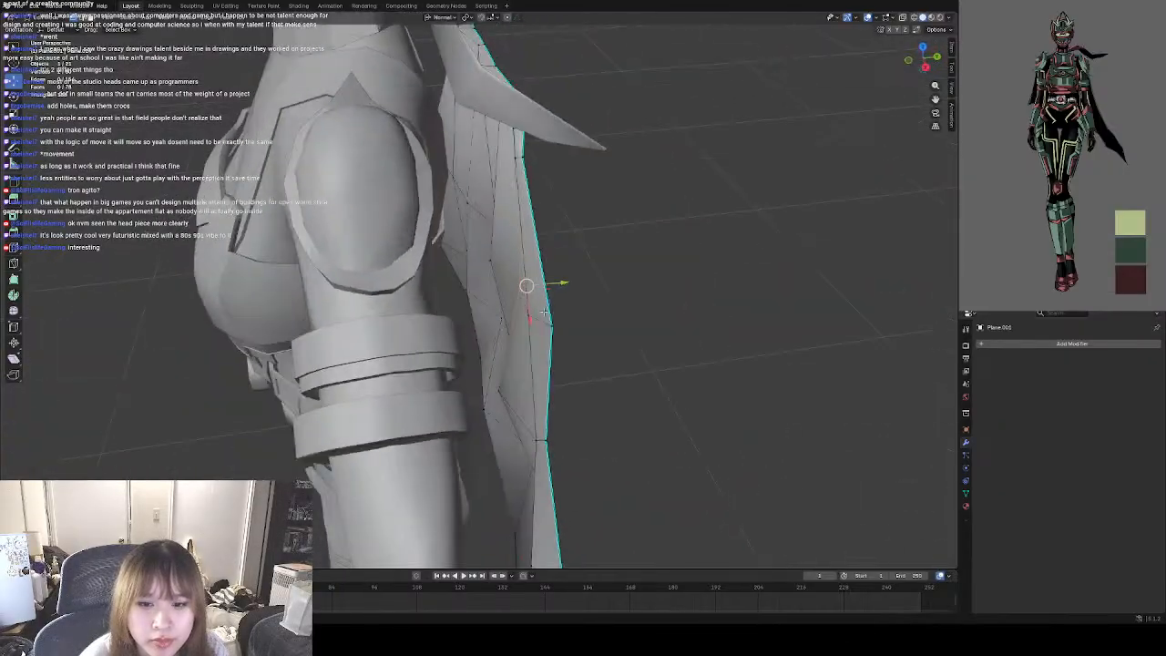
{"action": "left_click_drag", "start_coordinate": [558, 291], "coordinate": [593, 291]}
{"action": "middle_click_drag", "start_coordinate": [632, 377], "coordinate": [588, 364]}
{"action": "left_click", "coordinate": [465, 358]}
{"action": "middle_click_drag", "start_coordinate": [464, 359], "coordinate": [549, 373]}
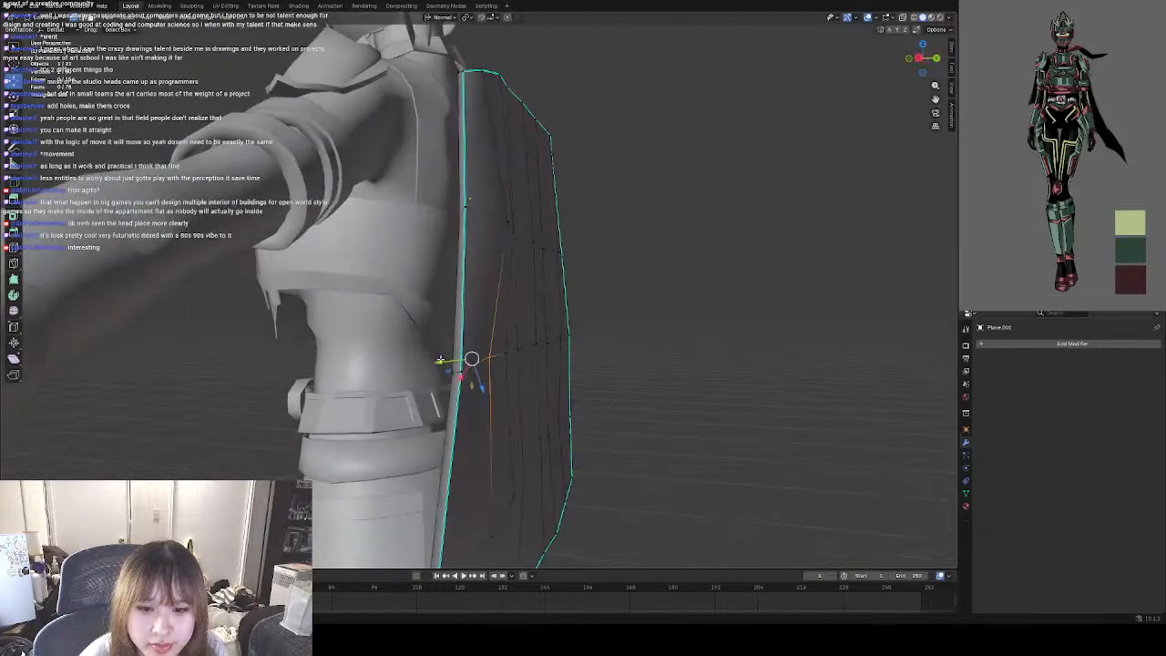
{"action": "key", "text": "g"}
{"action": "key", "text": "y"}
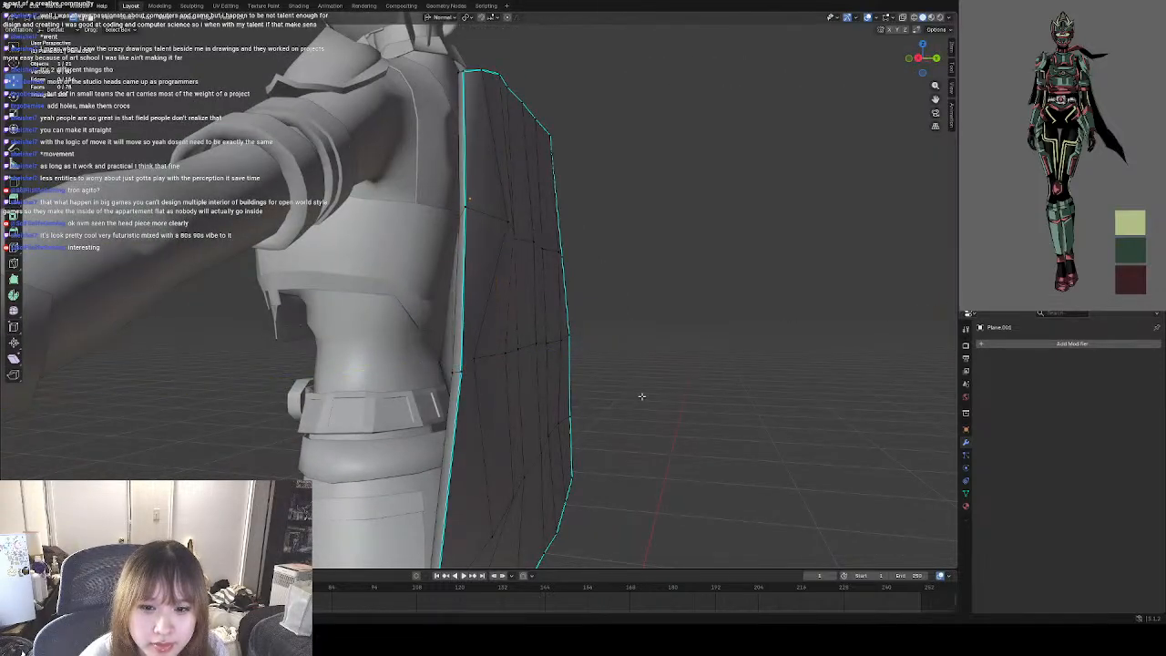
Reposition the inner vertex beside the side border just above the pointed tail to refine the fold.
{"action": "middle_click_drag", "start_coordinate": [641, 395], "coordinate": [562, 322]}
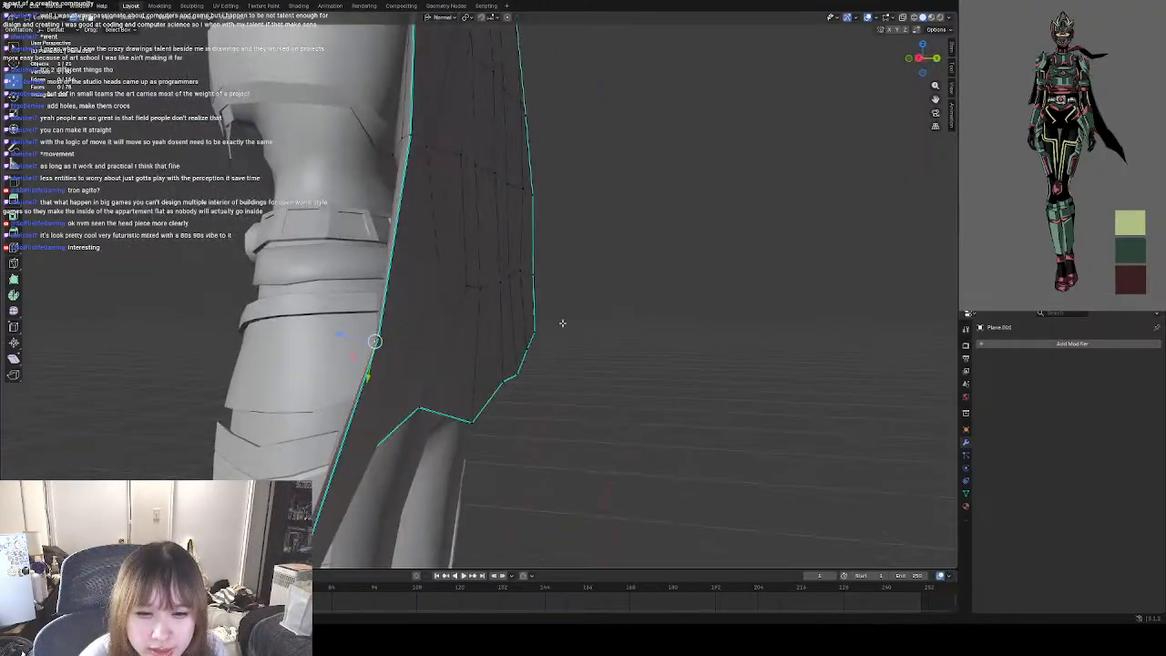
{"action": "middle_click_drag", "start_coordinate": [455, 333], "coordinate": [583, 334]}
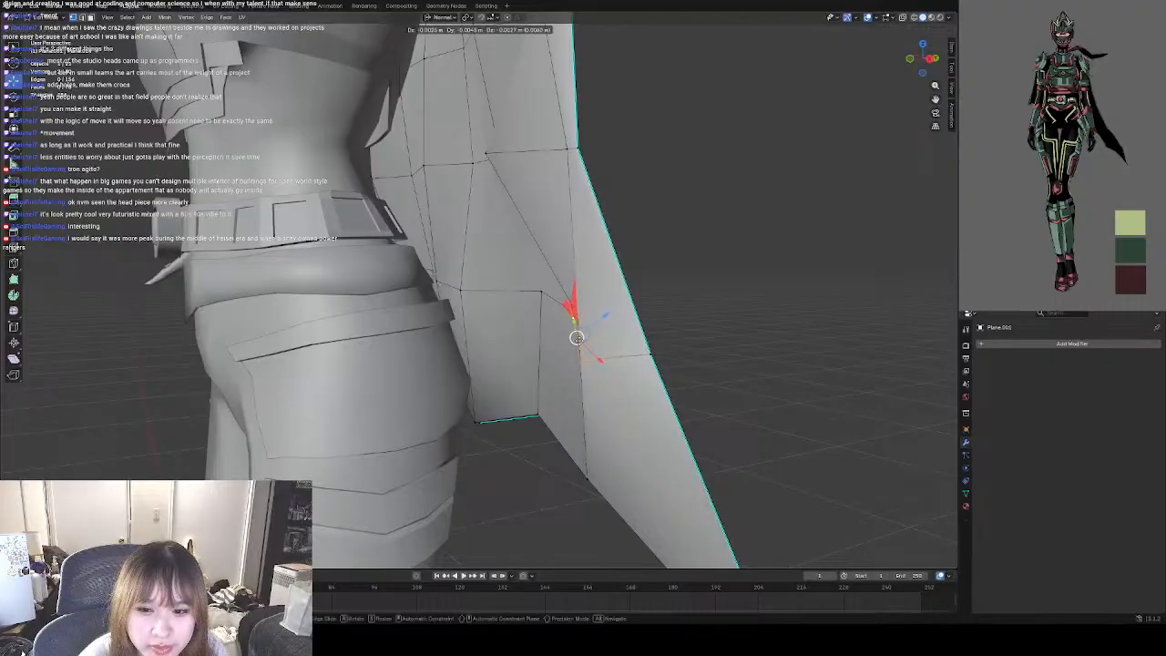
{"action": "left_click", "coordinate": [584, 334]}
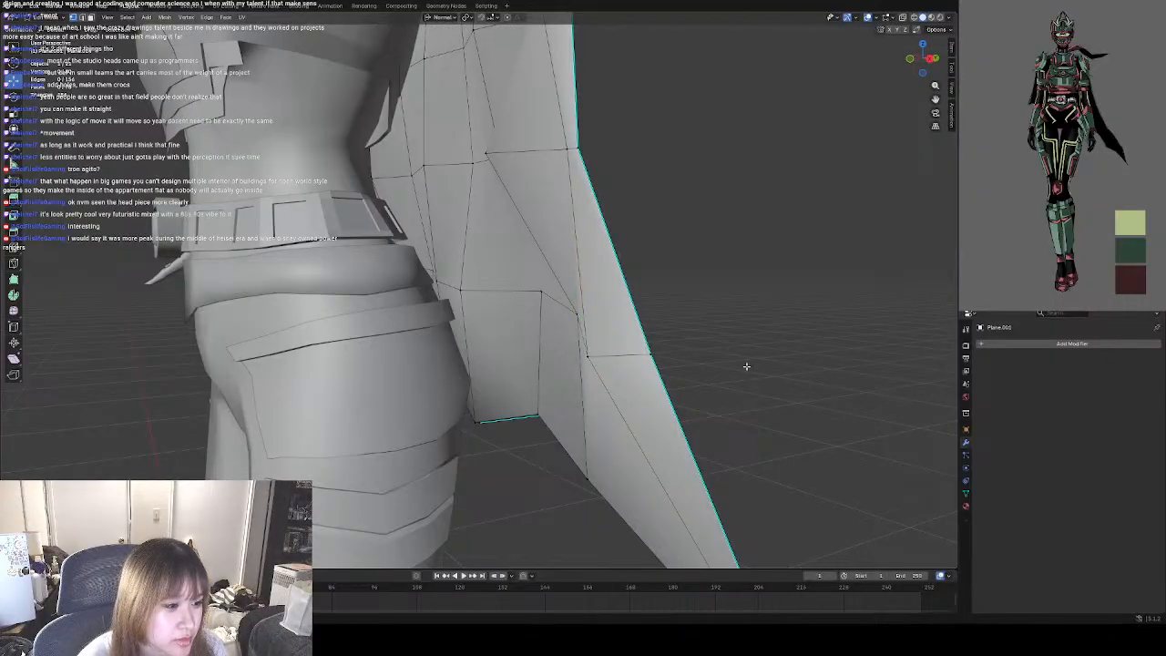
{"action": "middle_click_drag", "start_coordinate": [746, 366], "coordinate": [685, 325]}
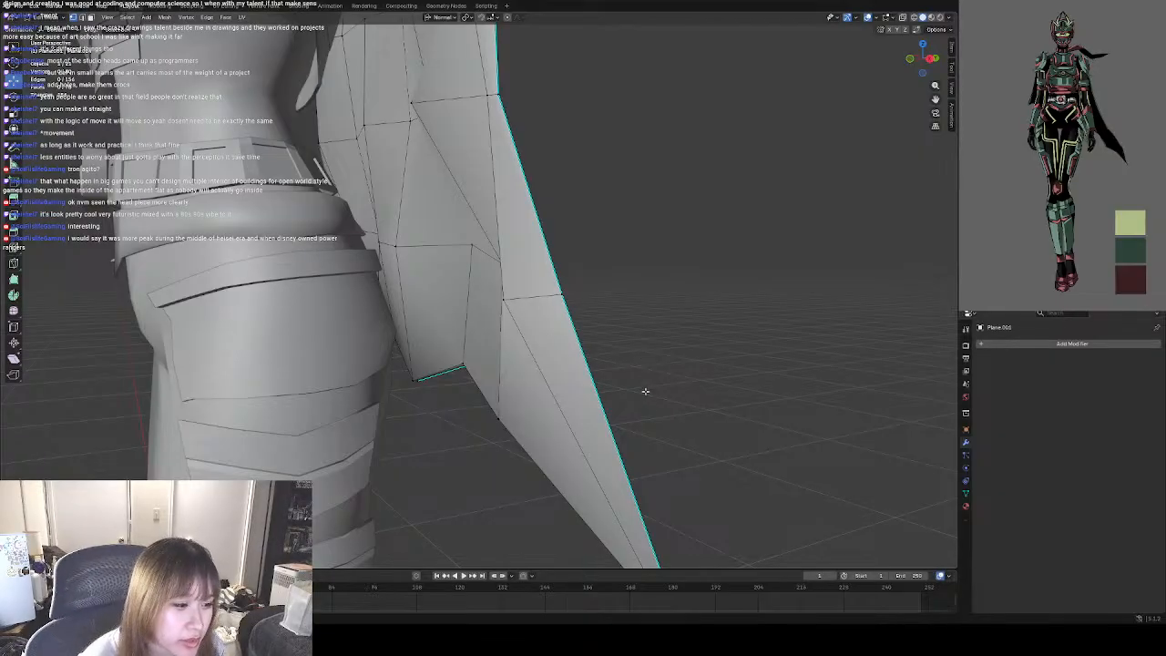
{"action": "middle_click_drag", "start_coordinate": [645, 392], "coordinate": [645, 342]}
{"action": "middle_click_drag", "start_coordinate": [533, 282], "coordinate": [507, 320]}
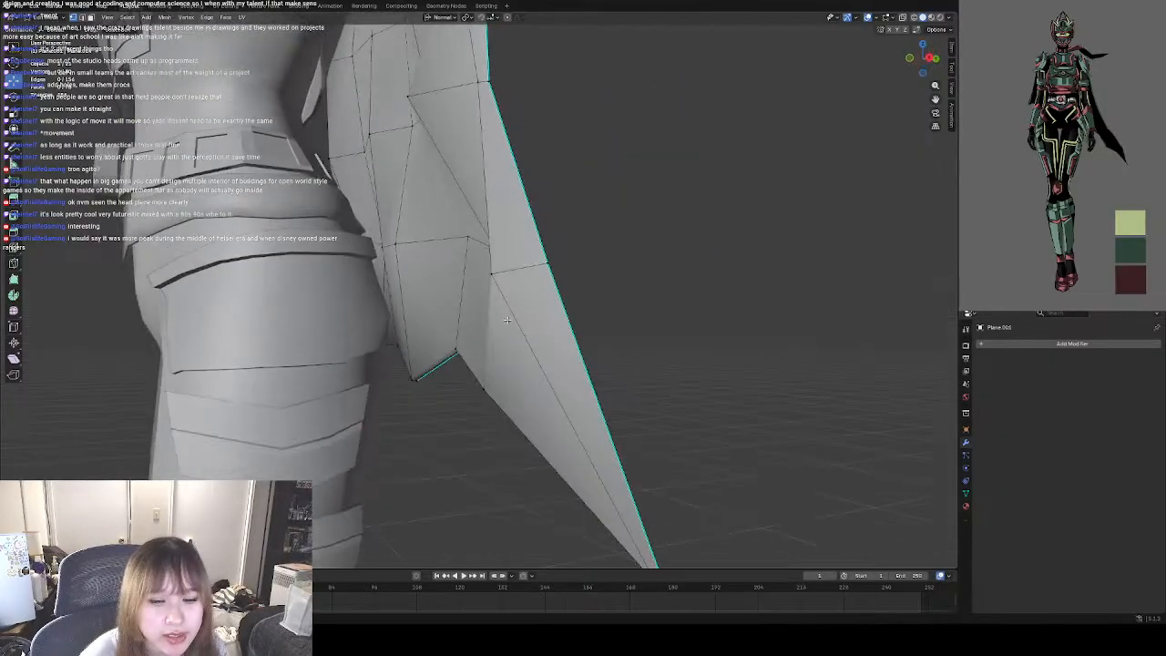
Move a vertex in the middle of the cape's lowest inner row to shape the fold above the hem.
{"action": "middle_click_drag", "start_coordinate": [678, 301], "coordinate": [448, 267]}
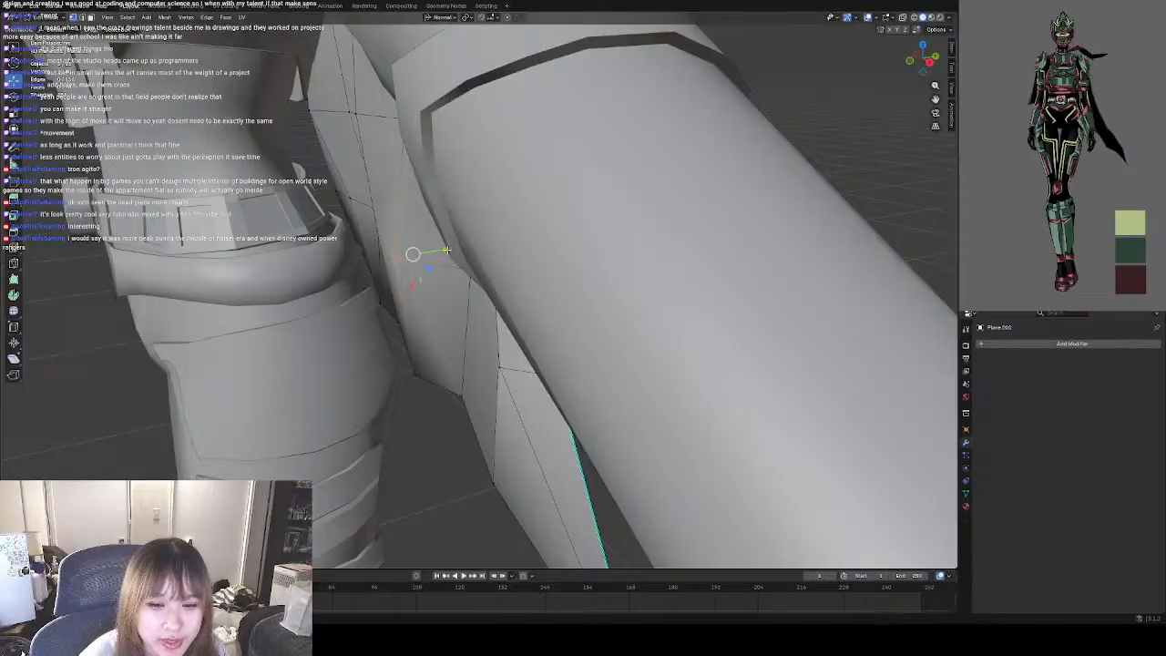
{"action": "key", "text": "g"}
{"action": "left_click_drag", "start_coordinate": [428, 255], "coordinate": [428, 258]}
{"action": "middle_click_drag", "start_coordinate": [429, 257], "coordinate": [460, 255]}
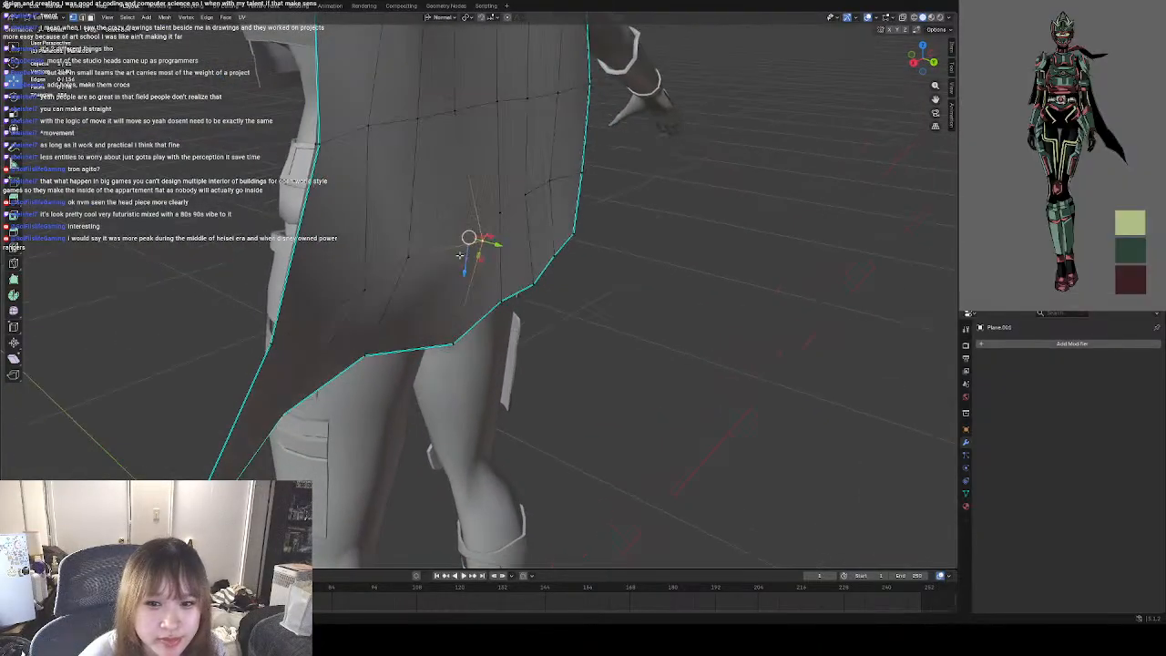
{"action": "middle_click_drag", "start_coordinate": [604, 345], "coordinate": [502, 296]}
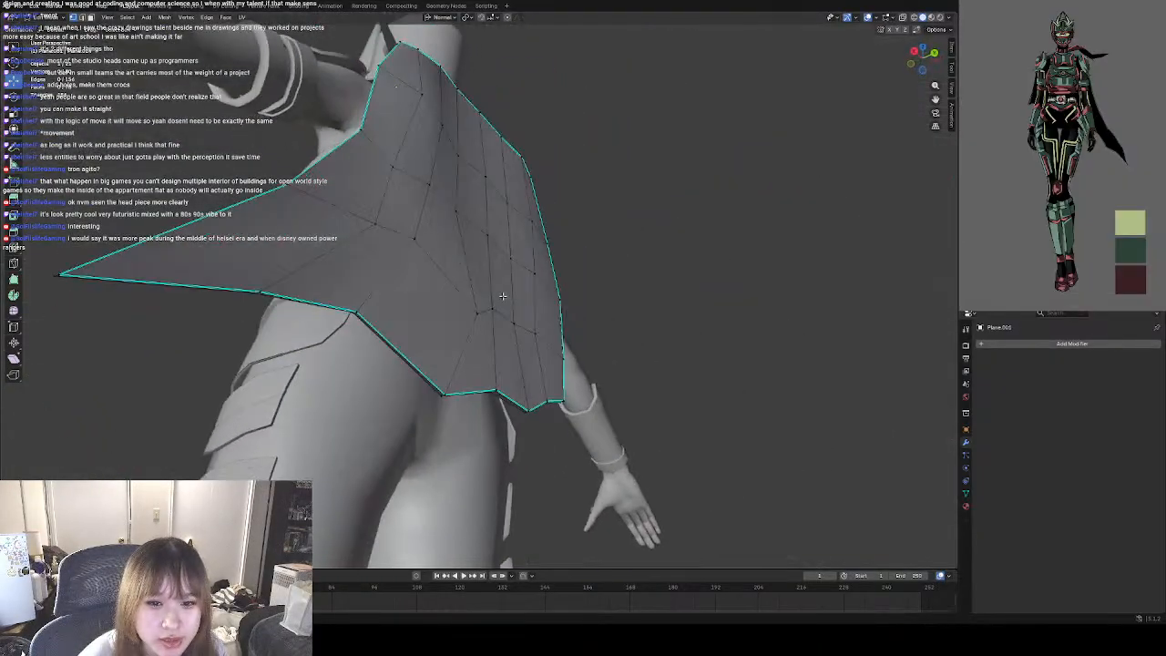
{"action": "middle_click_drag", "start_coordinate": [456, 264], "coordinate": [544, 317]}
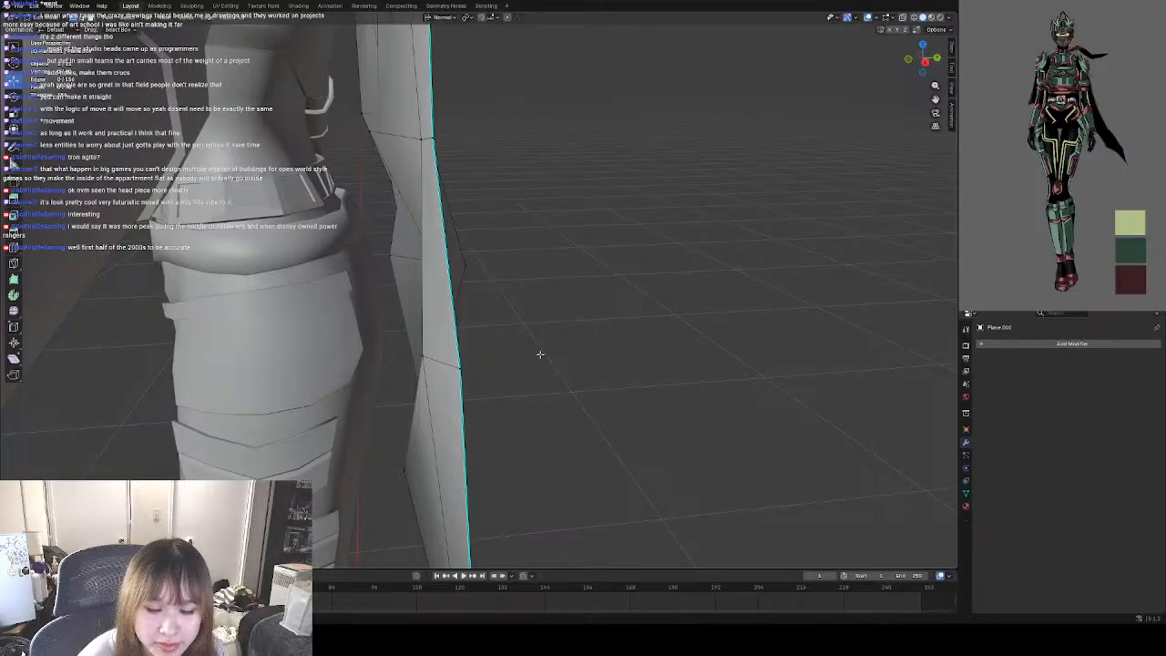
Move an inner vertex in the cape's lowest row, on the side away from the tail, along its normal Y axis.
{"action": "middle_click_drag", "start_coordinate": [540, 355], "coordinate": [484, 246]}
{"action": "middle_click_drag", "start_coordinate": [583, 286], "coordinate": [424, 263]}
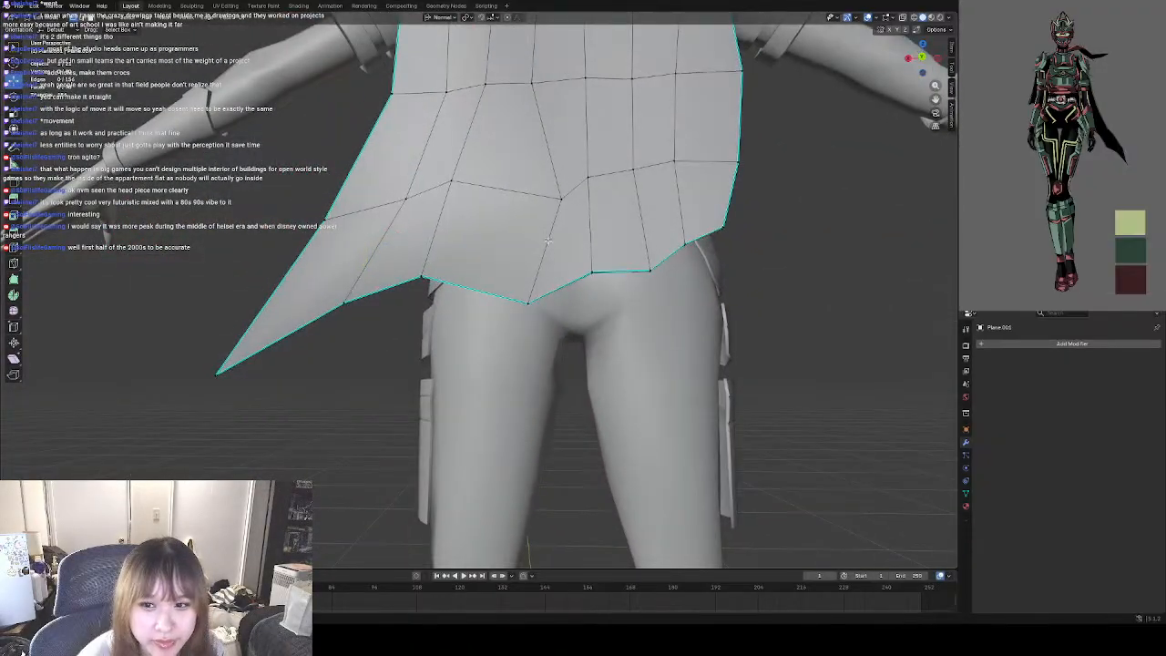
{"action": "middle_click_drag", "start_coordinate": [548, 240], "coordinate": [373, 553]}
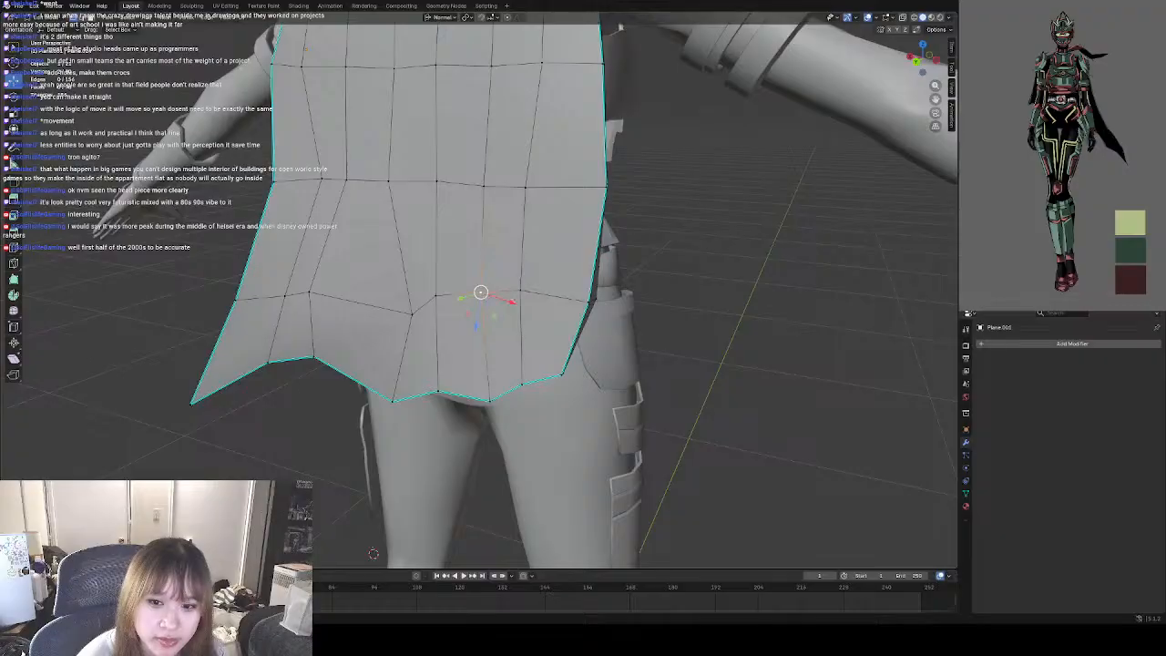
{"action": "middle_click_drag", "start_coordinate": [592, 301], "coordinate": [486, 294]}
{"action": "key", "text": "g"}
{"action": "key", "text": "y"}
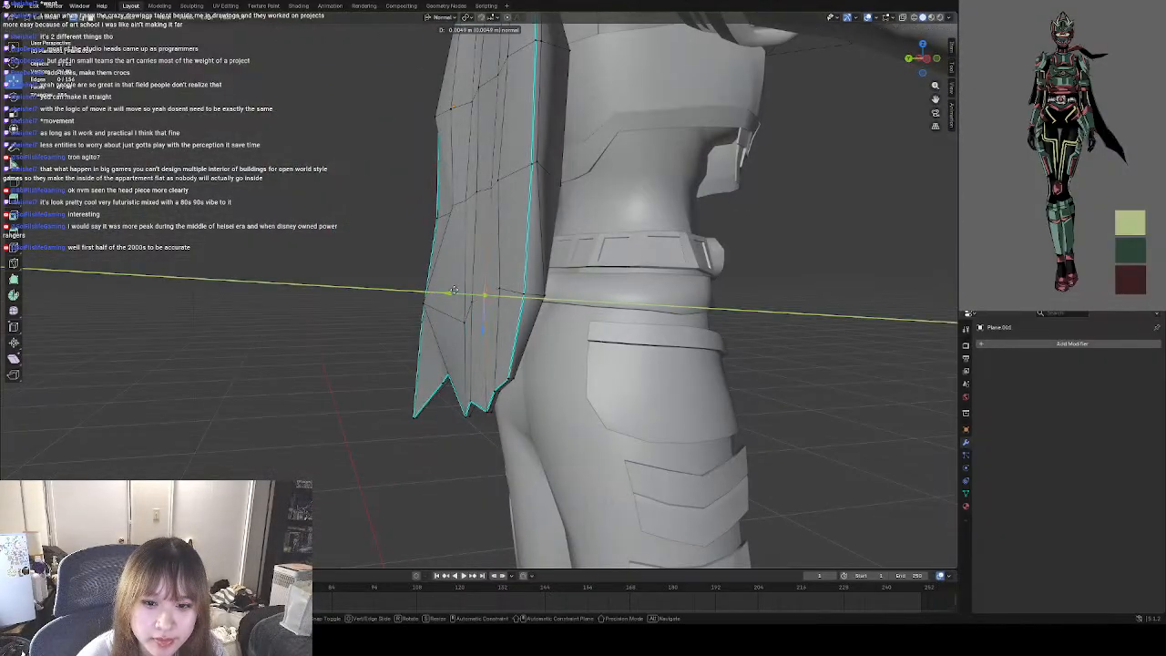
{"action": "left_click_drag", "start_coordinate": [445, 286], "coordinate": [443, 287]}
{"action": "middle_click_drag", "start_coordinate": [391, 333], "coordinate": [415, 316]}
{"action": "key", "text": "g"}
{"action": "key", "text": "y"}
{"action": "left_click", "coordinate": [429, 292]}
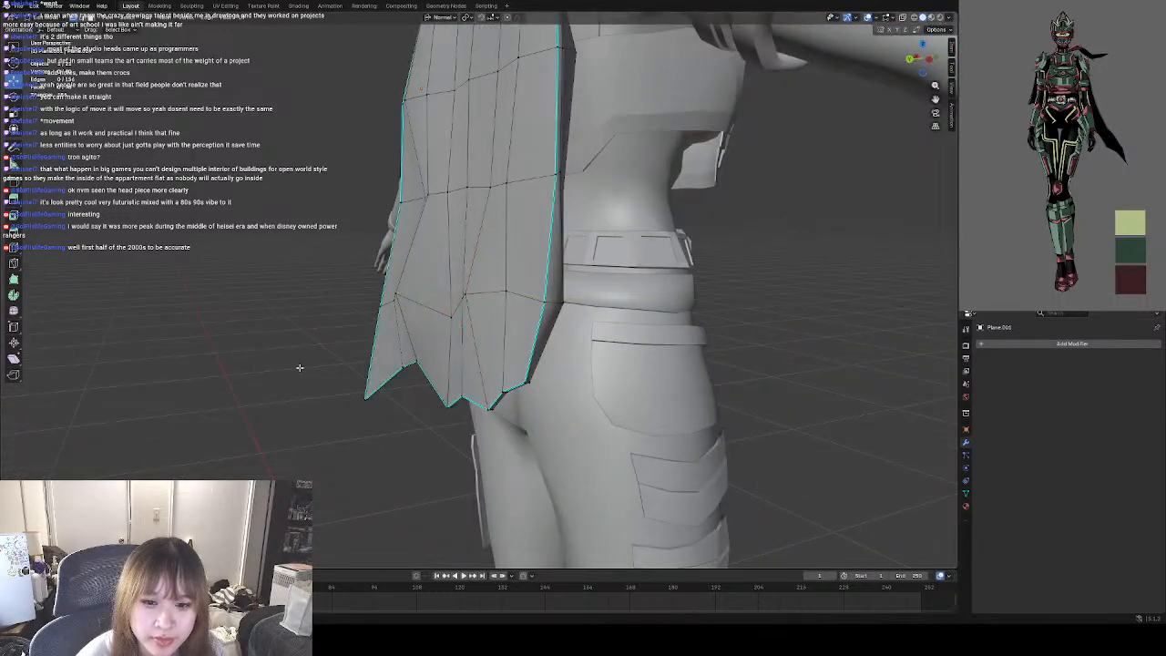
Reposition inner vertices in the cape's middle and upper rows to shape the folds behind the upper back.
{"action": "middle_click_drag", "start_coordinate": [299, 367], "coordinate": [466, 314]}
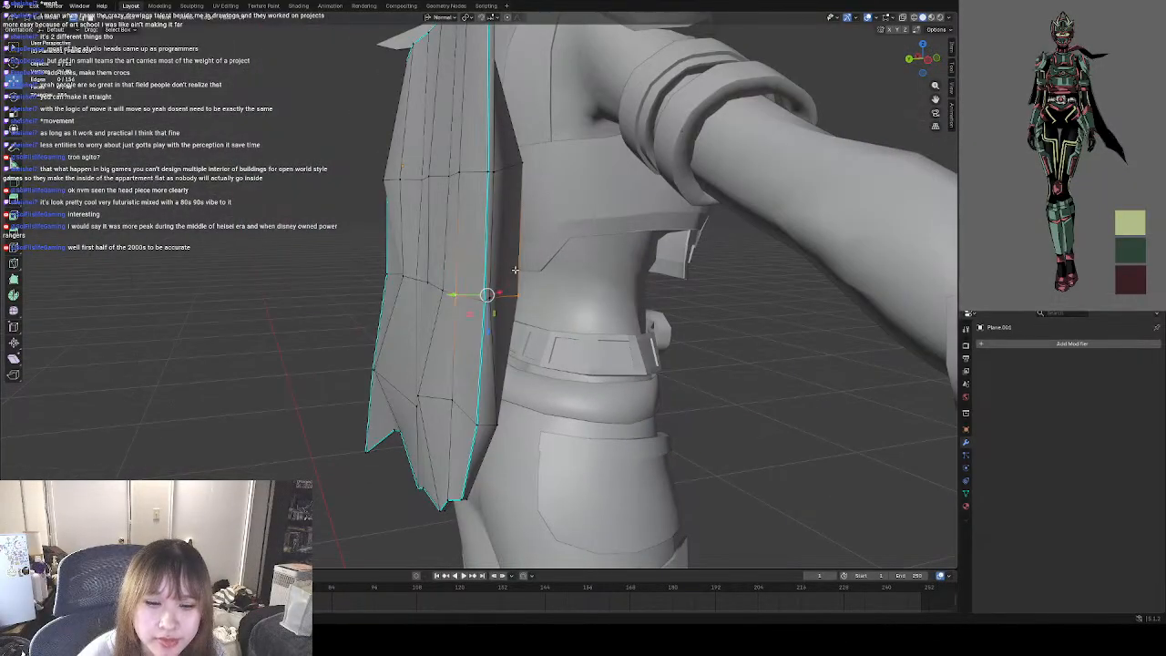
{"action": "middle_click_drag", "start_coordinate": [515, 269], "coordinate": [489, 307]}
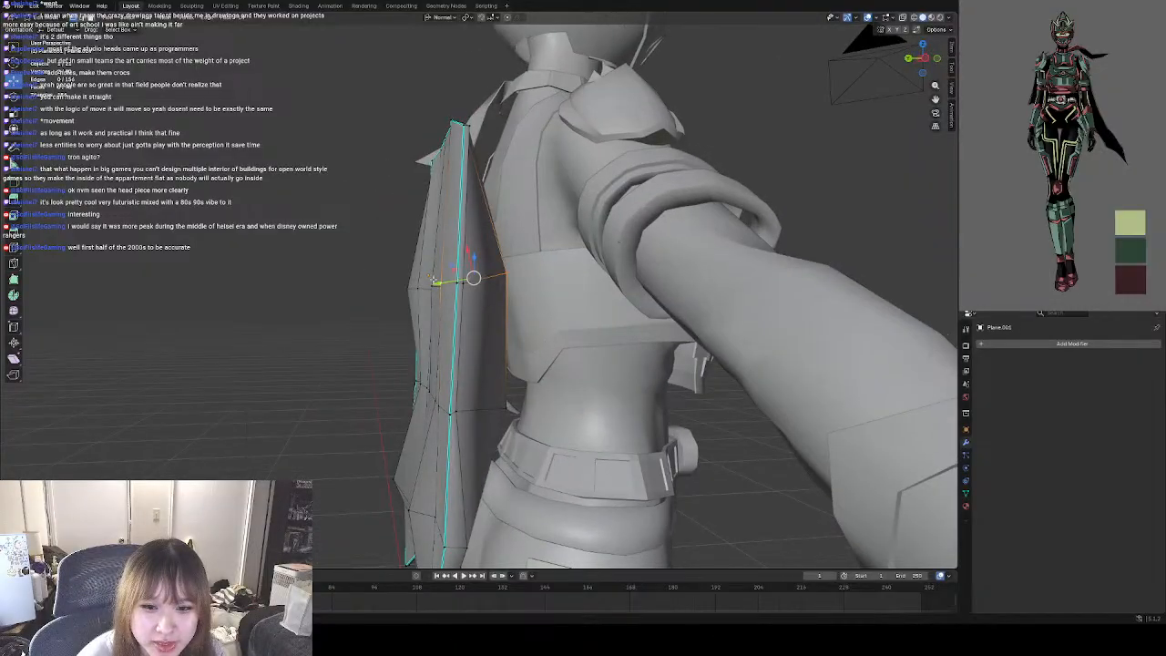
{"action": "left_click_drag", "start_coordinate": [435, 283], "coordinate": [437, 284]}
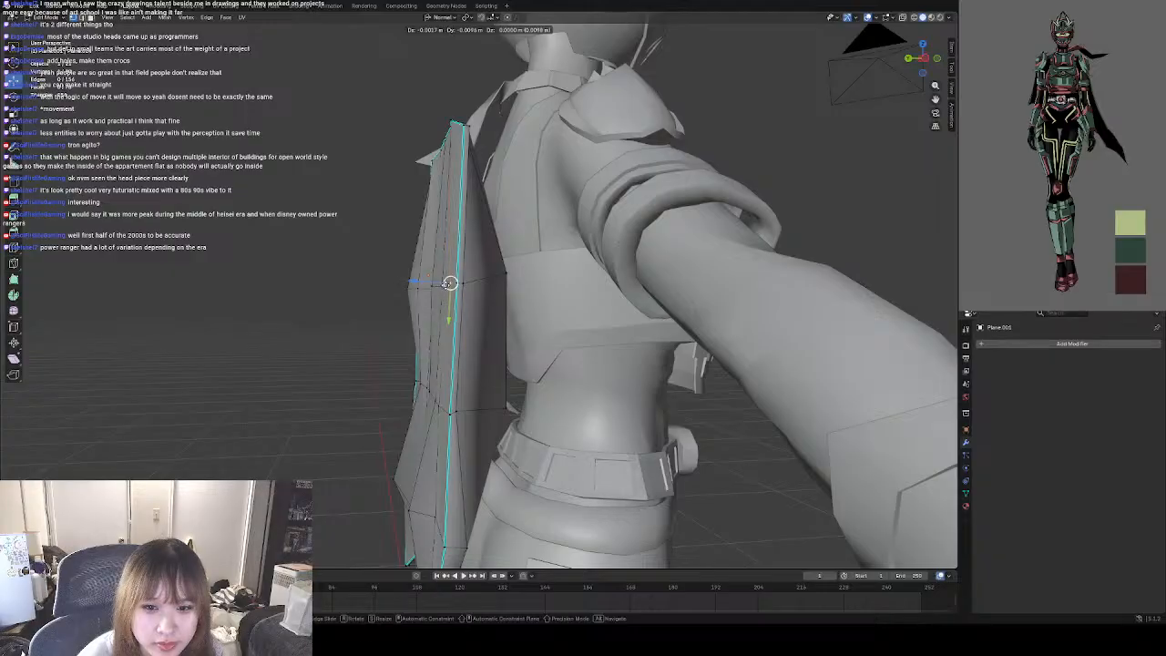
{"action": "middle_click_drag", "start_coordinate": [338, 345], "coordinate": [459, 356]}
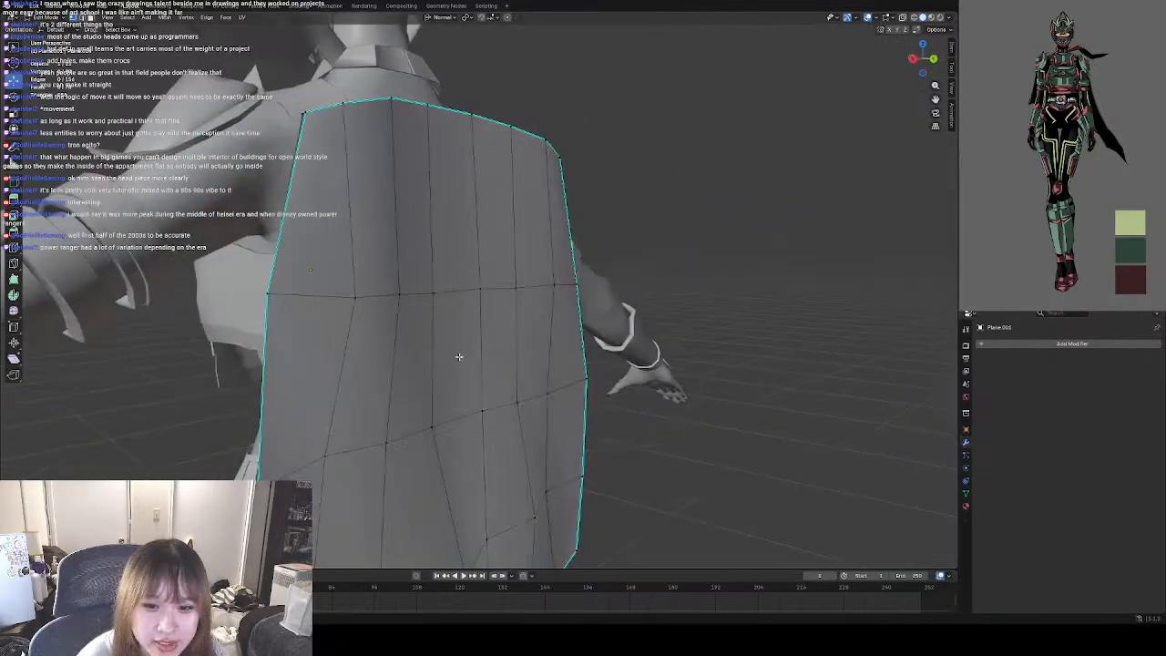
Adjust the cape's fold vertices closest to the body at waist height and near the hem.
{"action": "middle_click_drag", "start_coordinate": [647, 422], "coordinate": [554, 341]}
{"action": "middle_click_drag", "start_coordinate": [626, 377], "coordinate": [631, 350]}
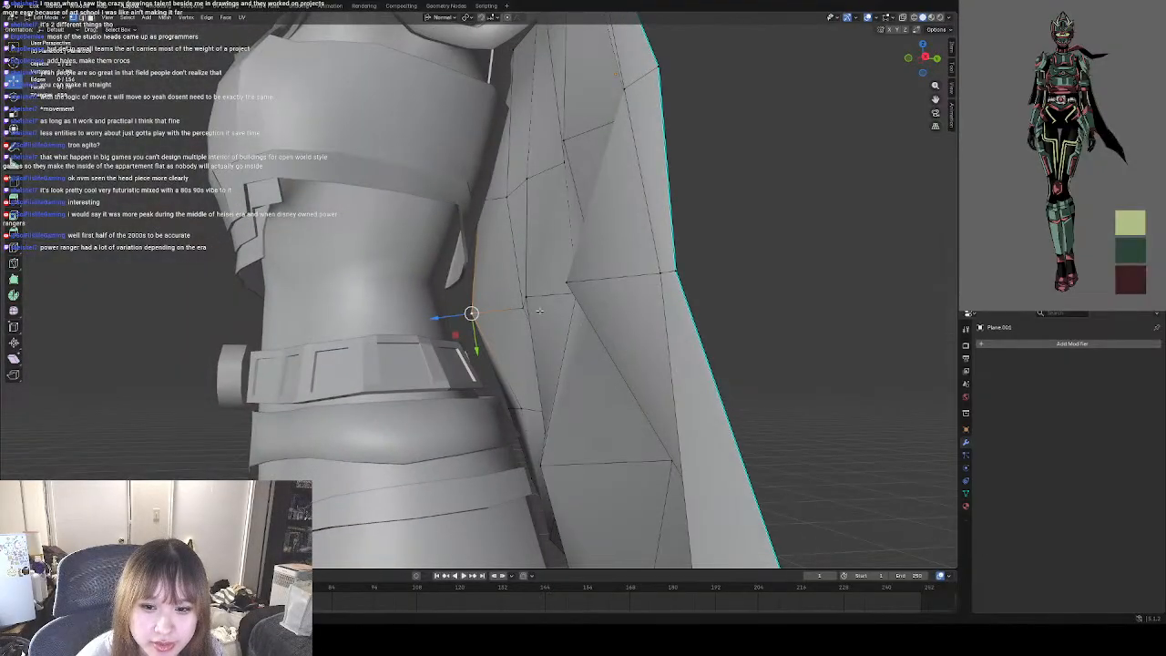
{"action": "middle_click_drag", "start_coordinate": [546, 337], "coordinate": [463, 347]}
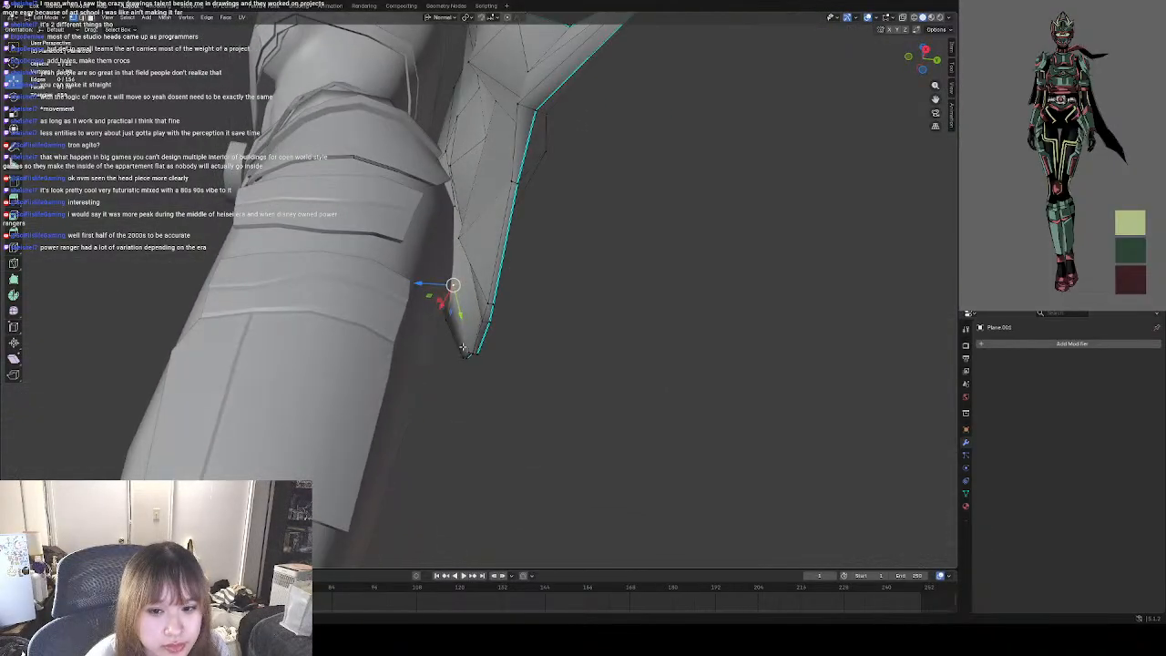
Try to move the vertex at the tip of the cape's pointed tail.
{"action": "middle_click_drag", "start_coordinate": [565, 362], "coordinate": [551, 401]}
{"action": "scroll", "coordinate": [590, 351], "scroll_direction": "up", "scroll_amount": 3}
{"action": "left_click", "coordinate": [596, 405]}
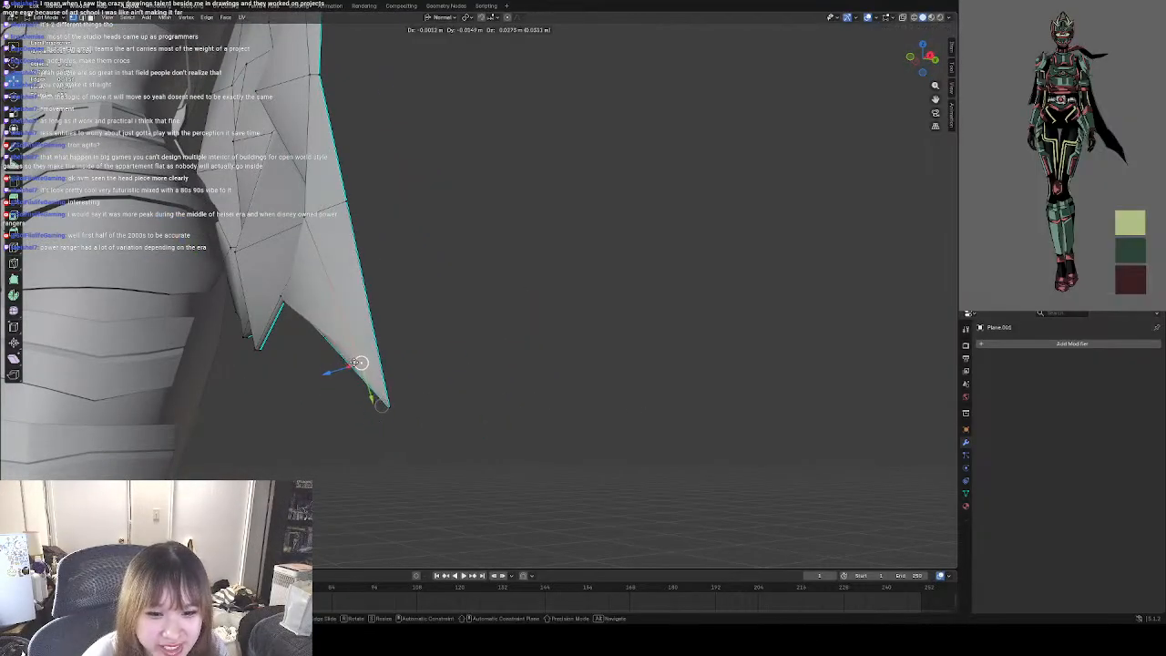
{"action": "left_click_drag", "start_coordinate": [355, 363], "coordinate": [355, 364]}
{"action": "middle_click_drag", "start_coordinate": [488, 384], "coordinate": [549, 389]}
{"action": "key", "text": "ctrl+z"}
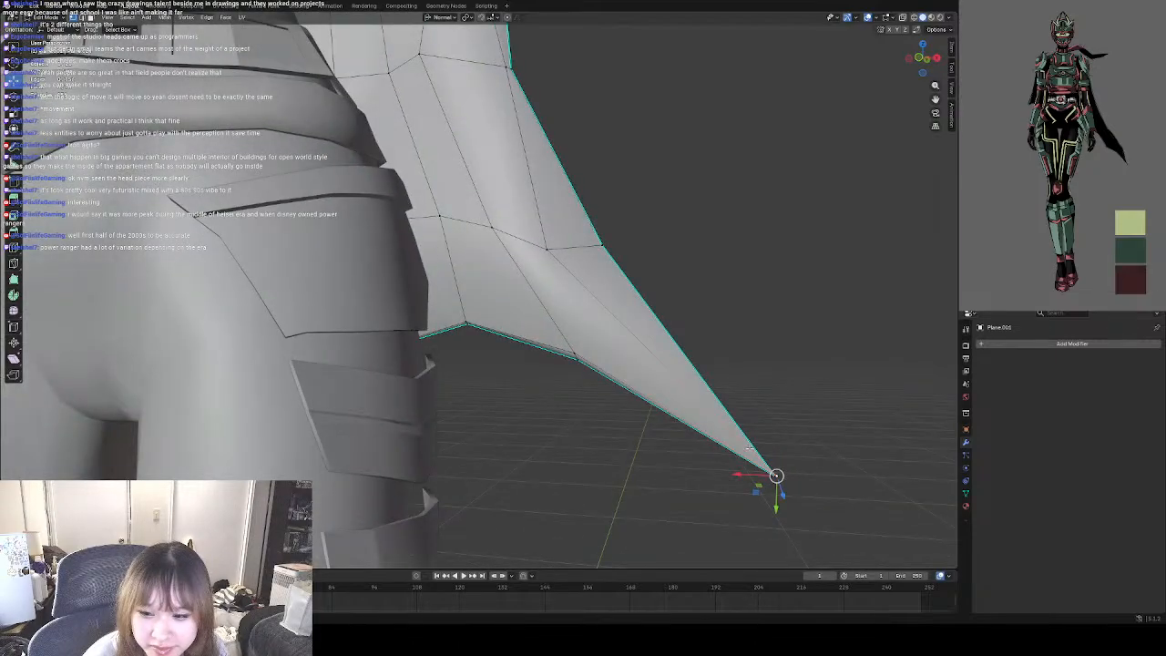
Leave Edit Mode and examine the cape's folds and silhouette from behind, the side and the front.
{"action": "scroll", "coordinate": [639, 397], "scroll_direction": "down", "scroll_amount": 8}
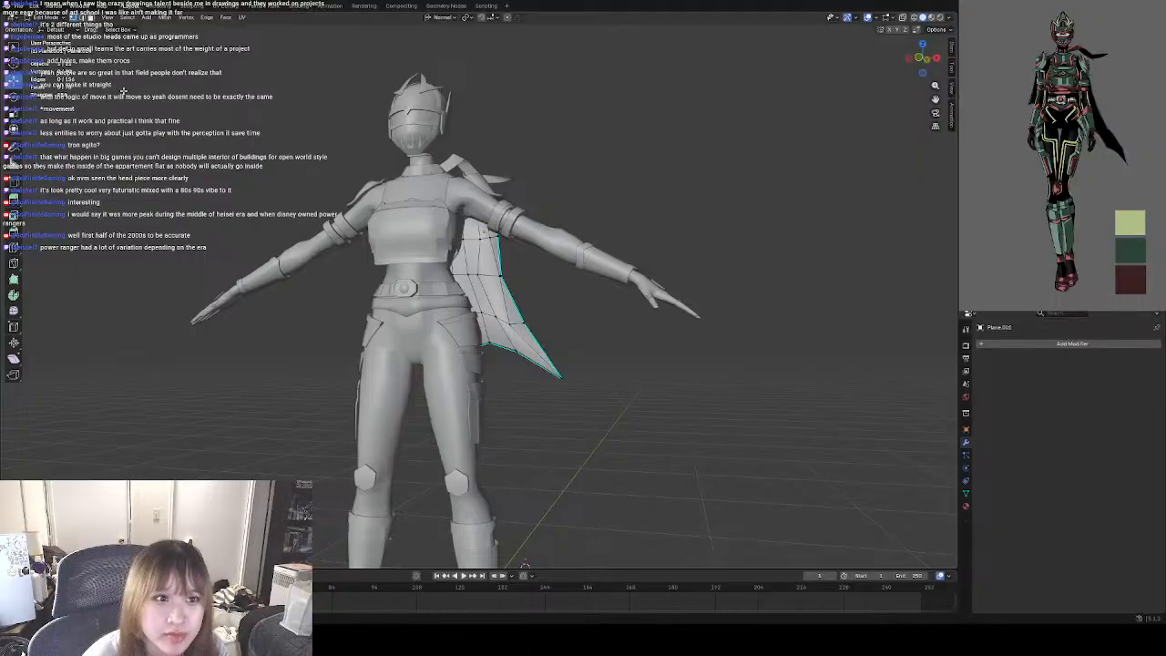
{"action": "key", "text": "Tab"}
{"action": "middle_click_drag", "start_coordinate": [519, 358], "coordinate": [351, 308]}
{"action": "scroll", "coordinate": [489, 320], "scroll_direction": "up", "scroll_amount": 4}
{"action": "scroll", "coordinate": [449, 350], "scroll_direction": "up", "scroll_amount": 3}
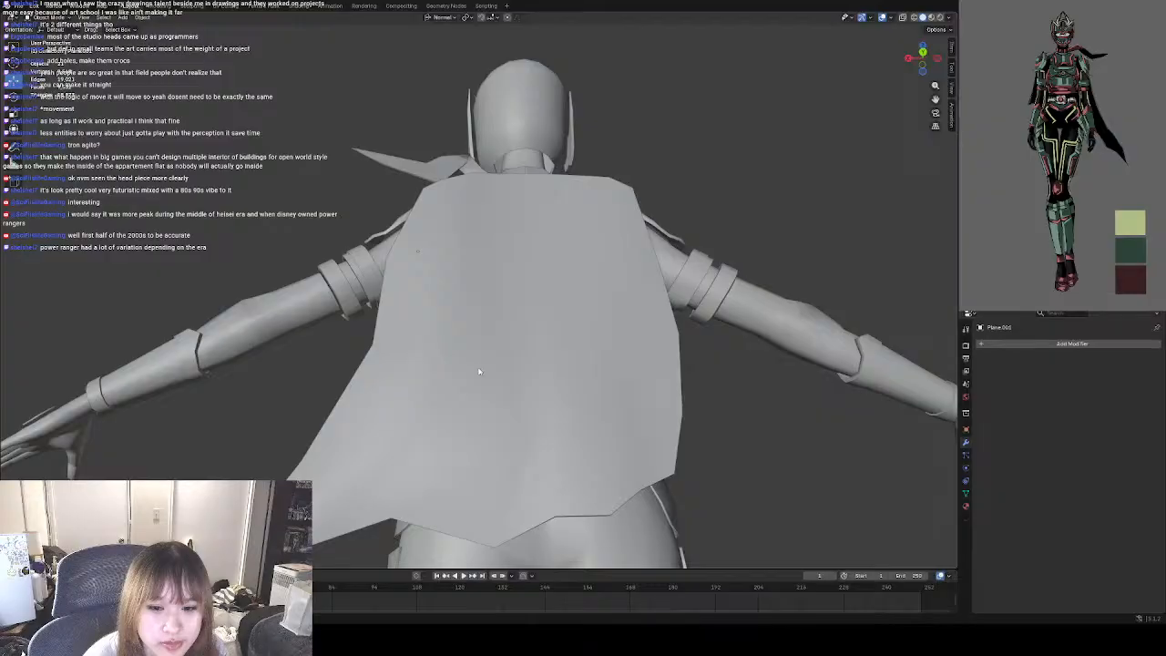
{"action": "middle_click_drag", "start_coordinate": [479, 370], "coordinate": [506, 336]}
{"action": "scroll", "coordinate": [506, 336], "scroll_direction": "down", "scroll_amount": 10}
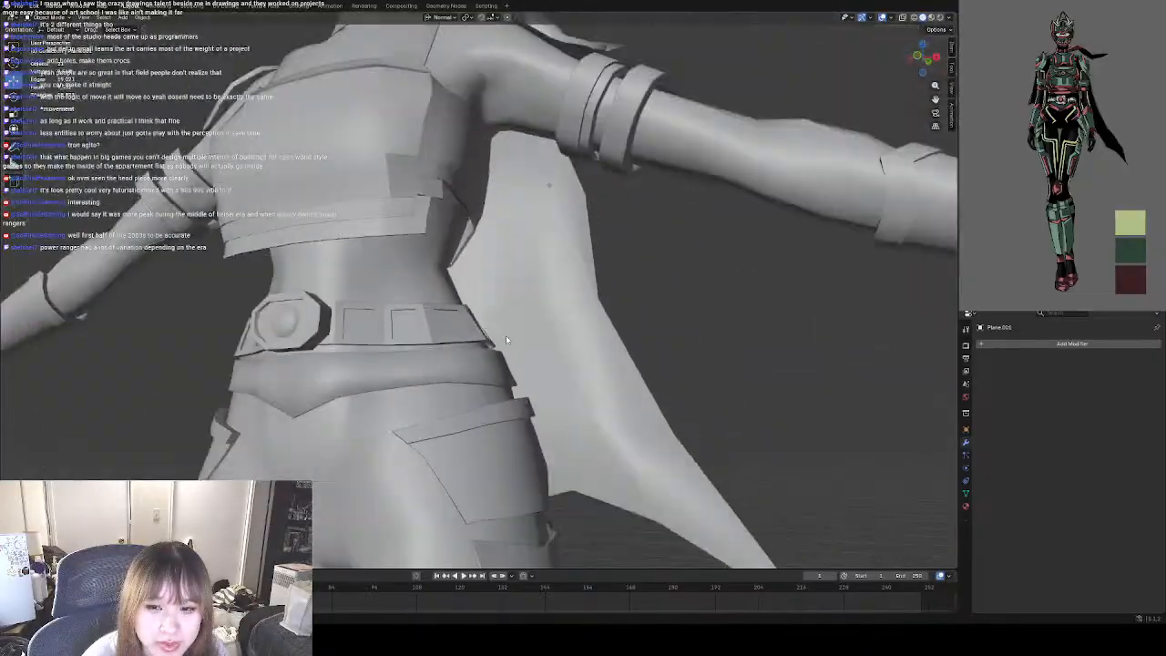
{"action": "middle_click_drag", "start_coordinate": [609, 395], "coordinate": [549, 374]}
{"action": "scroll", "coordinate": [589, 408], "scroll_direction": "down", "scroll_amount": 3}
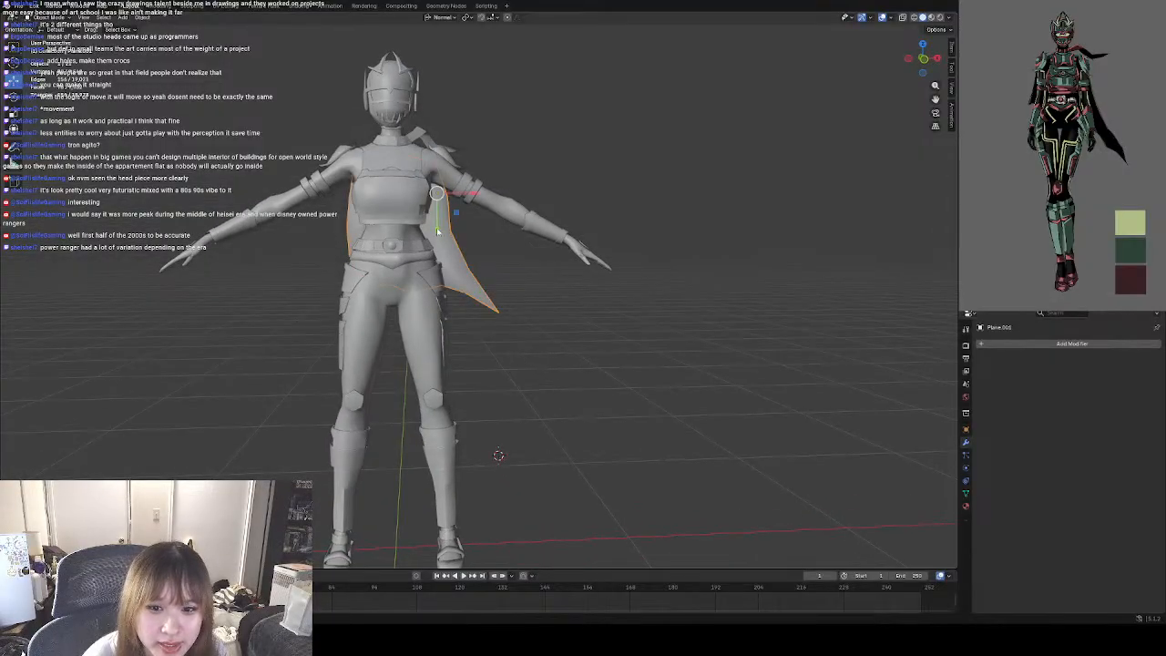
Scale the whole cape up slightly in Object Mode so it covers more of the back.
{"action": "middle_click_drag", "start_coordinate": [444, 244], "coordinate": [472, 262]}
{"action": "scroll", "coordinate": [471, 262], "scroll_direction": "up", "scroll_amount": 5}
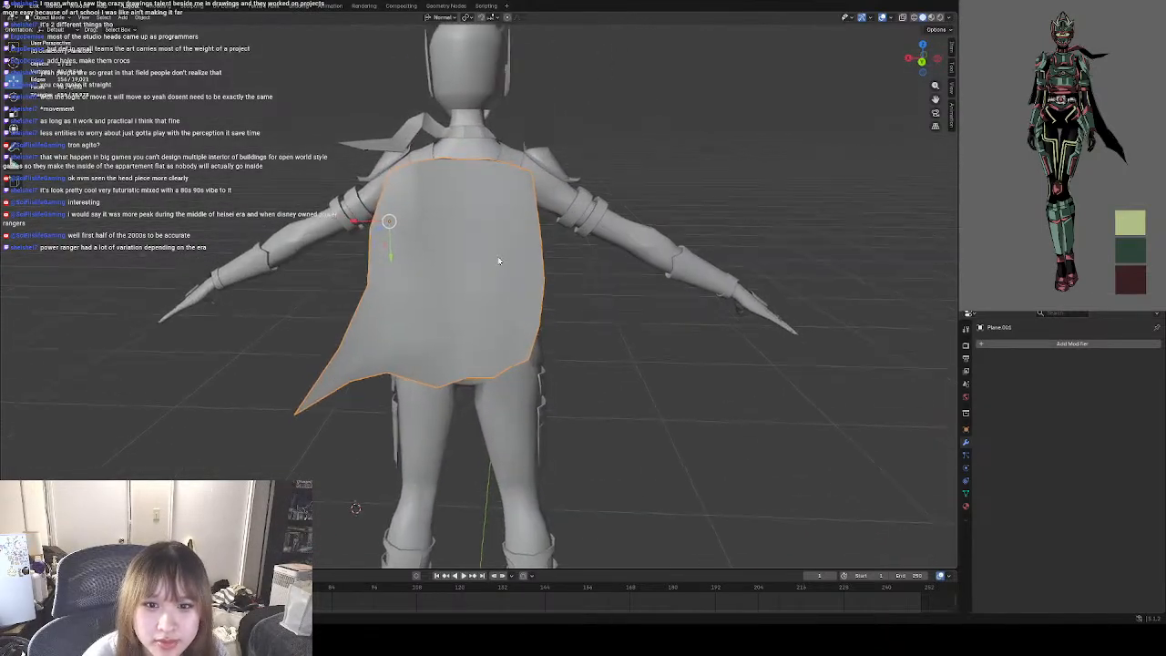
{"action": "key", "text": "s"}
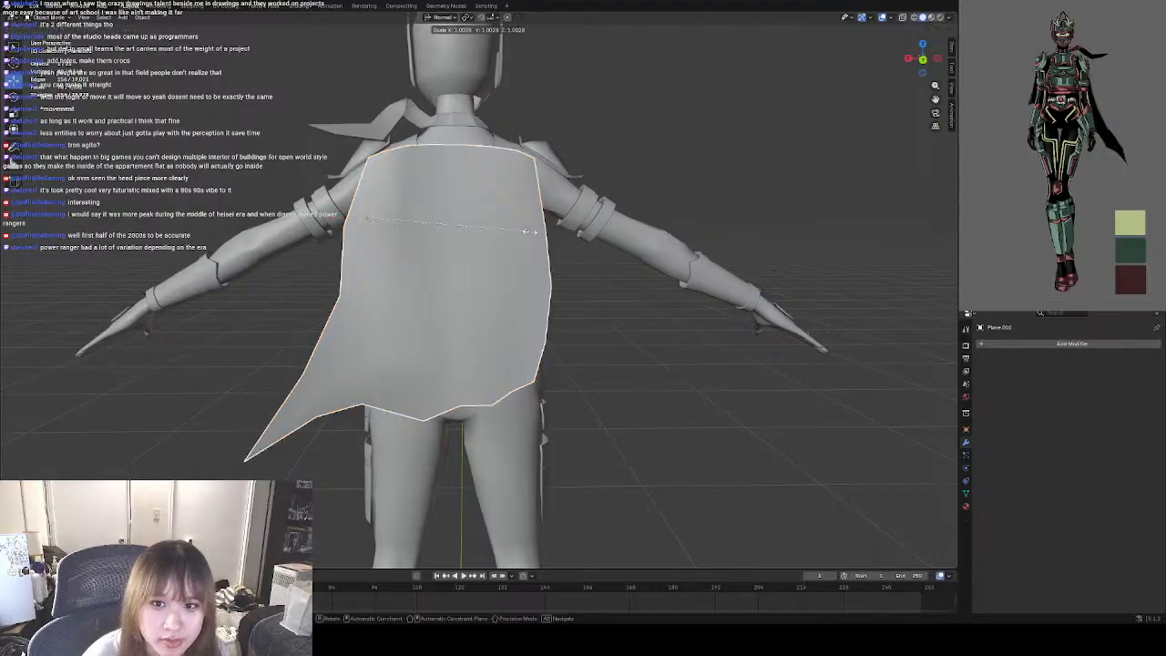
{"action": "left_click", "coordinate": [546, 221]}
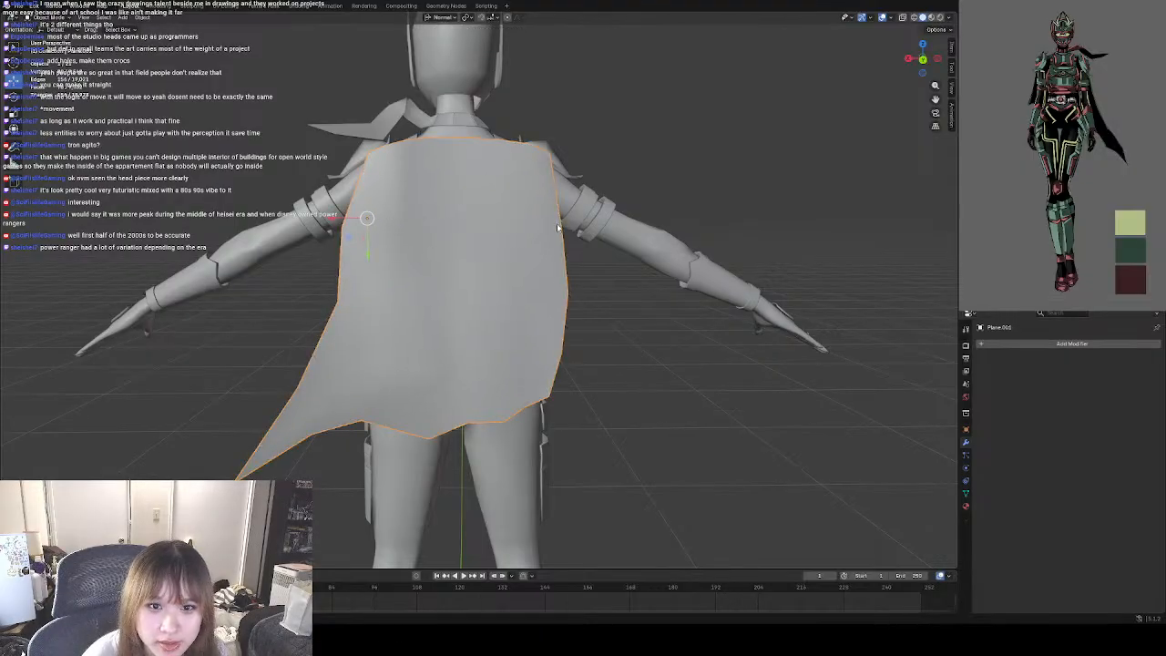
{"action": "middle_click_drag", "start_coordinate": [547, 222], "coordinate": [549, 241]}
Move the whole cape backward along its normal Z axis, away from the character's back.
{"action": "middle_click_drag", "start_coordinate": [649, 282], "coordinate": [509, 250]}
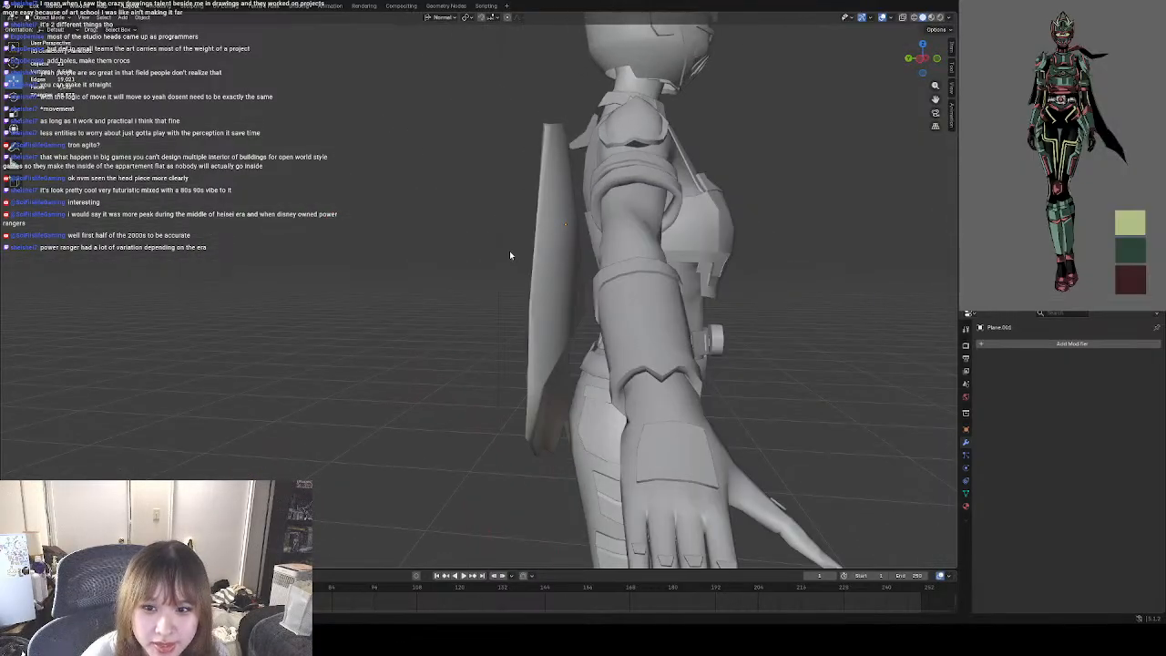
{"action": "left_click", "coordinate": [554, 252]}
{"action": "left_click_drag", "start_coordinate": [536, 227], "coordinate": [528, 229]}
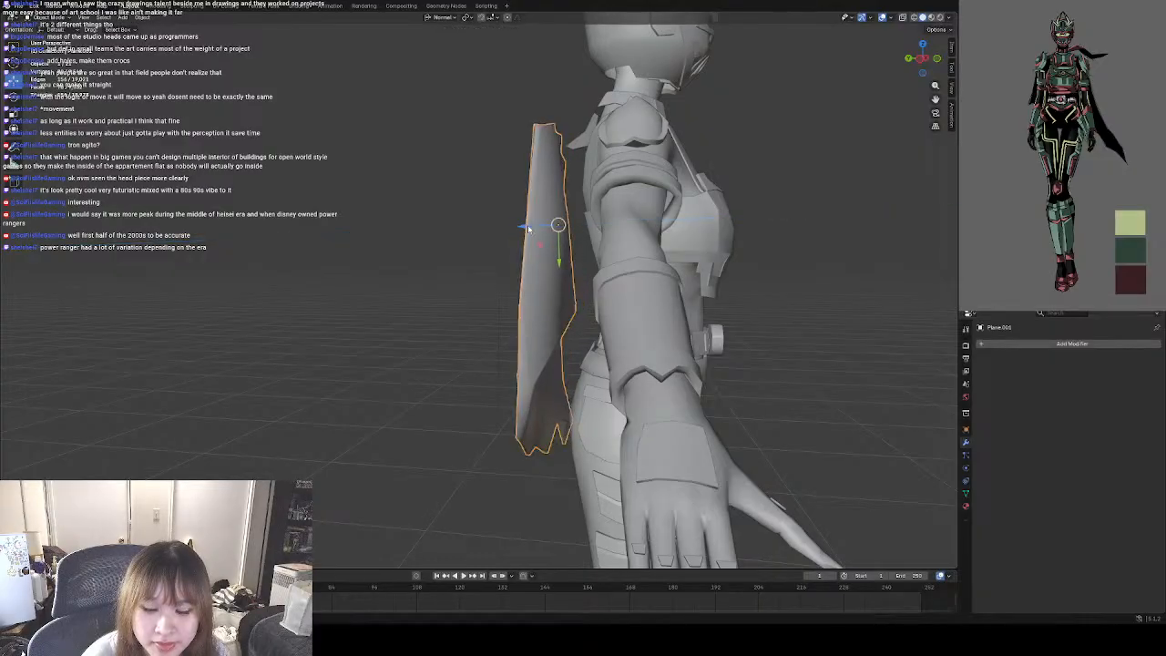
{"action": "middle_click_drag", "start_coordinate": [615, 274], "coordinate": [616, 277]}
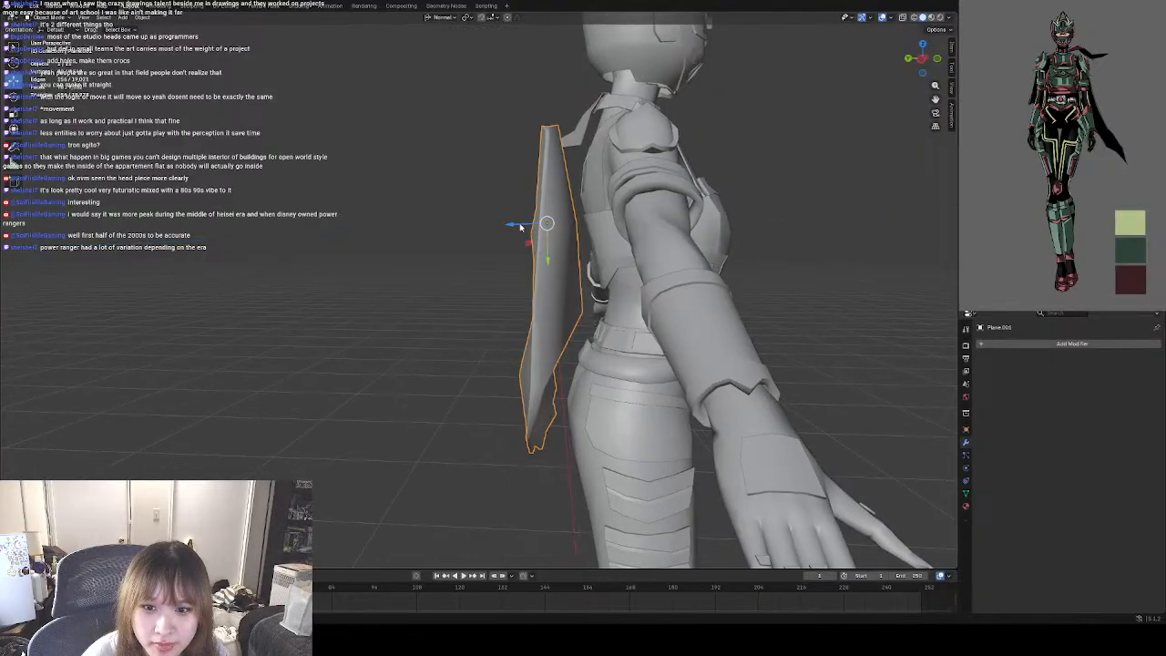
{"action": "left_click_drag", "start_coordinate": [520, 227], "coordinate": [512, 227]}
{"action": "left_click", "coordinate": [738, 267]}
{"action": "middle_click_drag", "start_coordinate": [699, 281], "coordinate": [578, 318]}
{"action": "scroll", "coordinate": [569, 251], "scroll_direction": "down", "scroll_amount": 6}
{"action": "scroll", "coordinate": [578, 313], "scroll_direction": "down", "scroll_amount": 2}
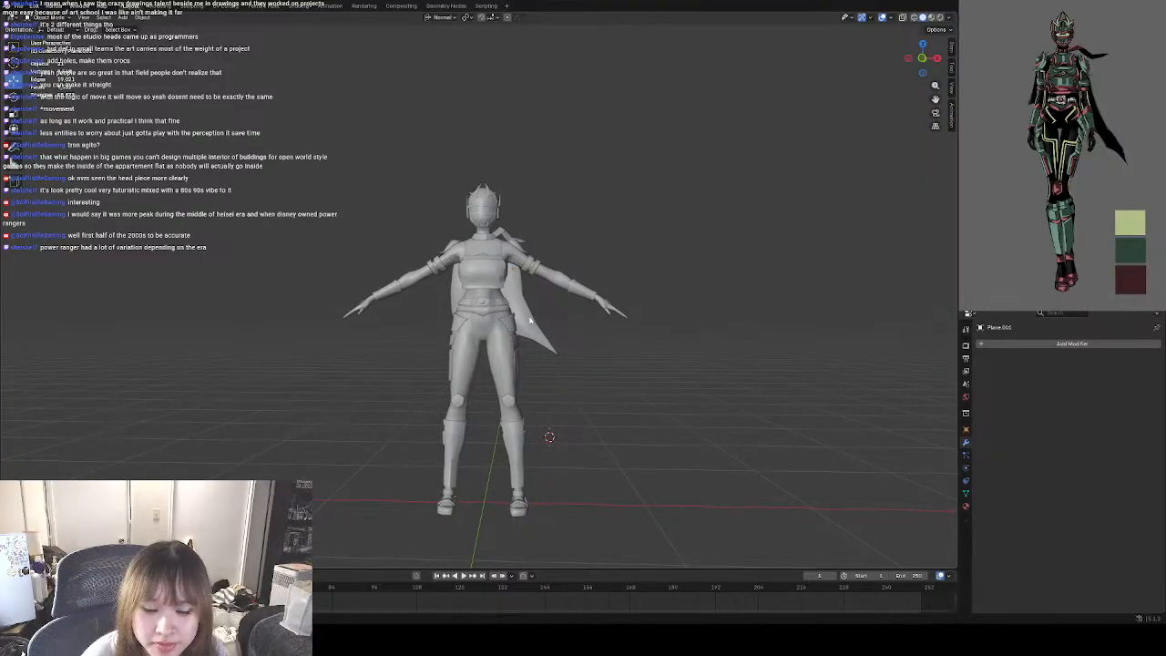
Reopen the cape in Edit Mode and raise the hem vertex next to the pointed tail.
{"action": "scroll", "coordinate": [530, 320], "scroll_direction": "up", "scroll_amount": 5}
{"action": "left_click", "coordinate": [563, 326]}
{"action": "key", "text": "Tab"}
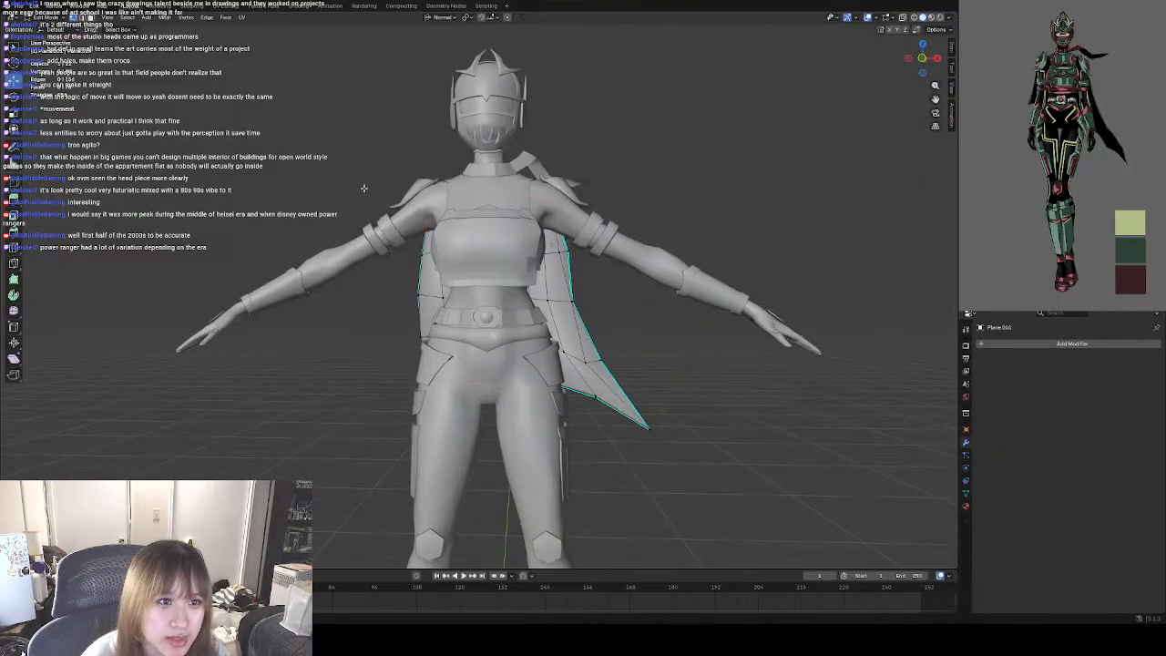
{"action": "scroll", "coordinate": [415, 329], "scroll_direction": "up", "scroll_amount": 4}
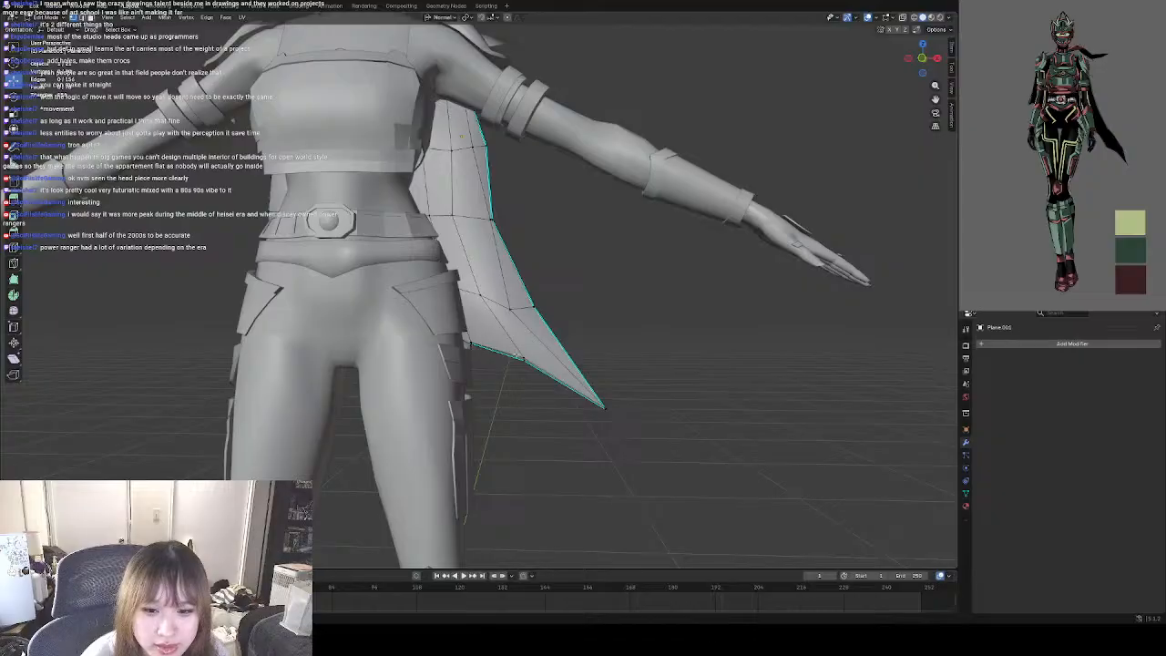
{"action": "middle_click_drag", "start_coordinate": [466, 397], "coordinate": [418, 345]}
{"action": "scroll", "coordinate": [401, 368], "scroll_direction": "up", "scroll_amount": 6}
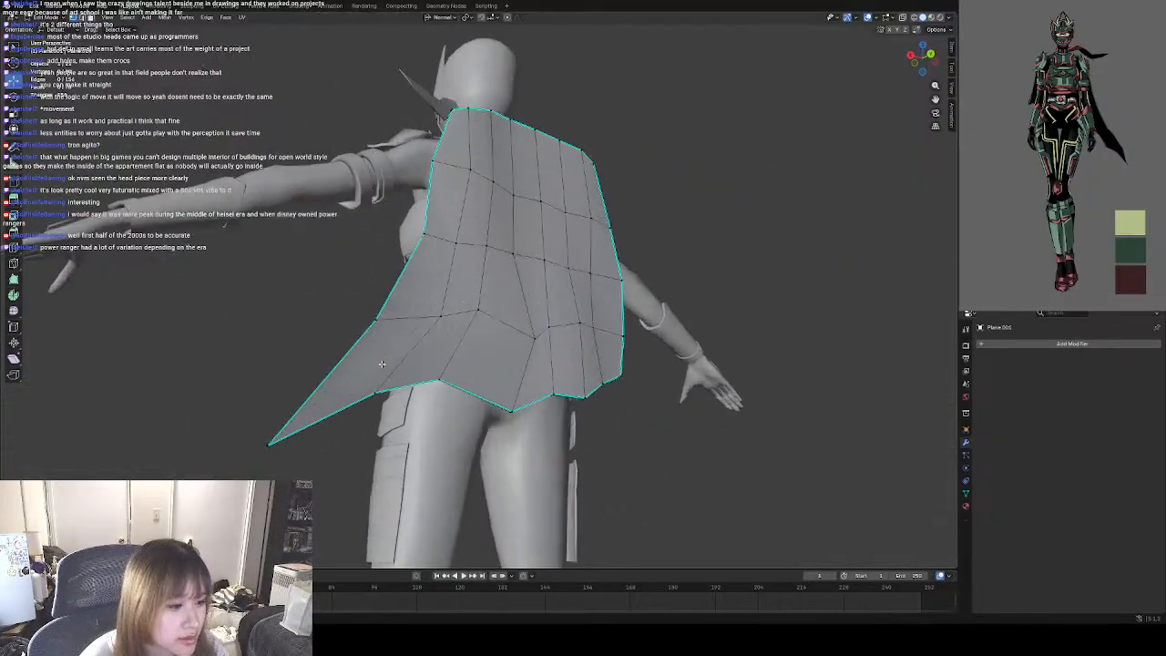
{"action": "middle_click_drag", "start_coordinate": [399, 366], "coordinate": [396, 406]}
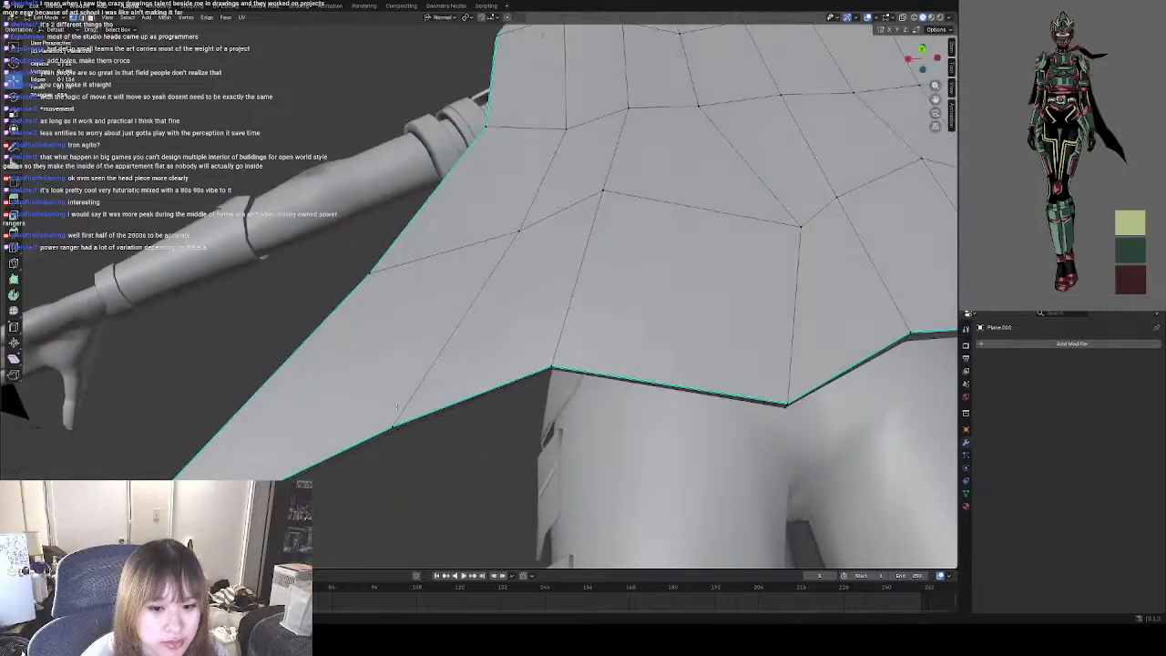
{"action": "left_click_drag", "start_coordinate": [391, 426], "coordinate": [389, 390]}
{"action": "middle_click_drag", "start_coordinate": [389, 390], "coordinate": [401, 348]}
{"action": "left_click_drag", "start_coordinate": [393, 341], "coordinate": [396, 345]}
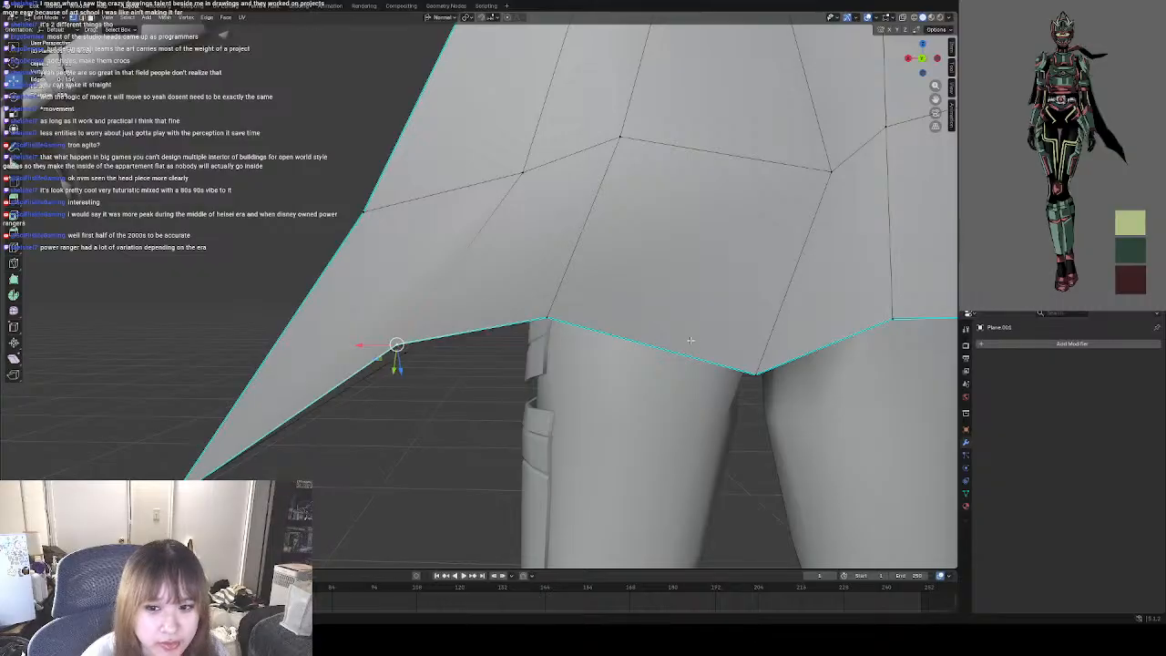
Nudge the hem vertex above the tail-side thigh and lower the pointed vertex in the middle of the hem.
{"action": "left_click", "coordinate": [549, 315]}
{"action": "left_click_drag", "start_coordinate": [549, 316], "coordinate": [545, 315]}
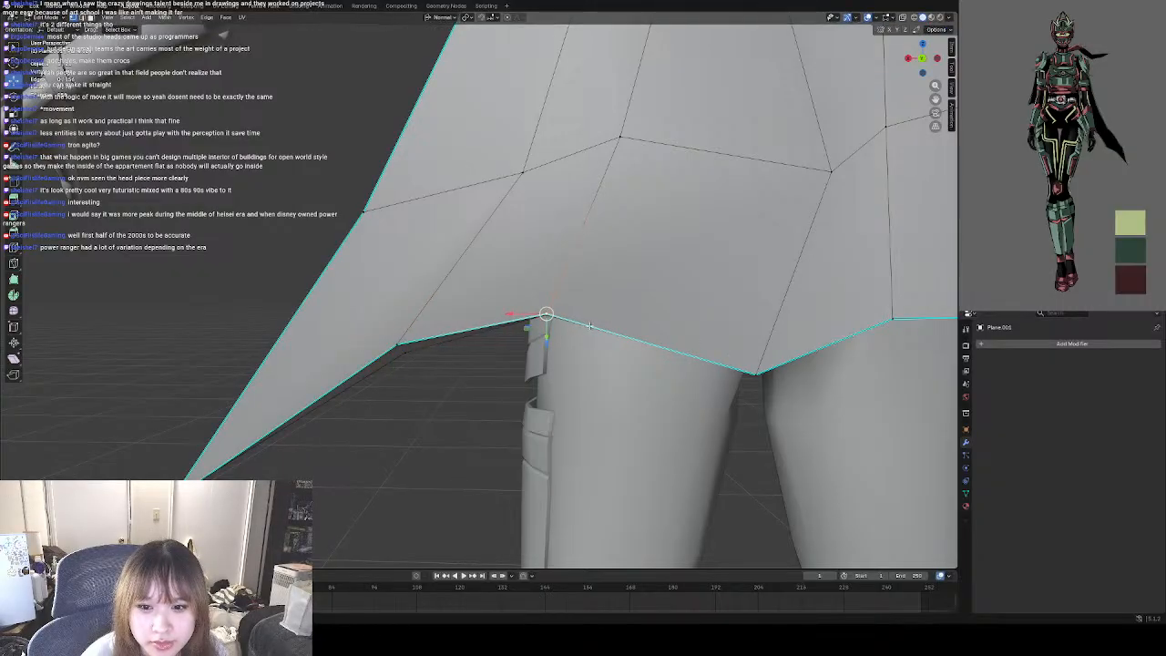
{"action": "middle_click_drag", "start_coordinate": [857, 421], "coordinate": [843, 387]}
{"action": "left_click_drag", "start_coordinate": [804, 381], "coordinate": [806, 400]}
{"action": "middle_click_drag", "start_coordinate": [805, 382], "coordinate": [662, 398]}
{"action": "left_click_drag", "start_coordinate": [604, 377], "coordinate": [605, 390]}
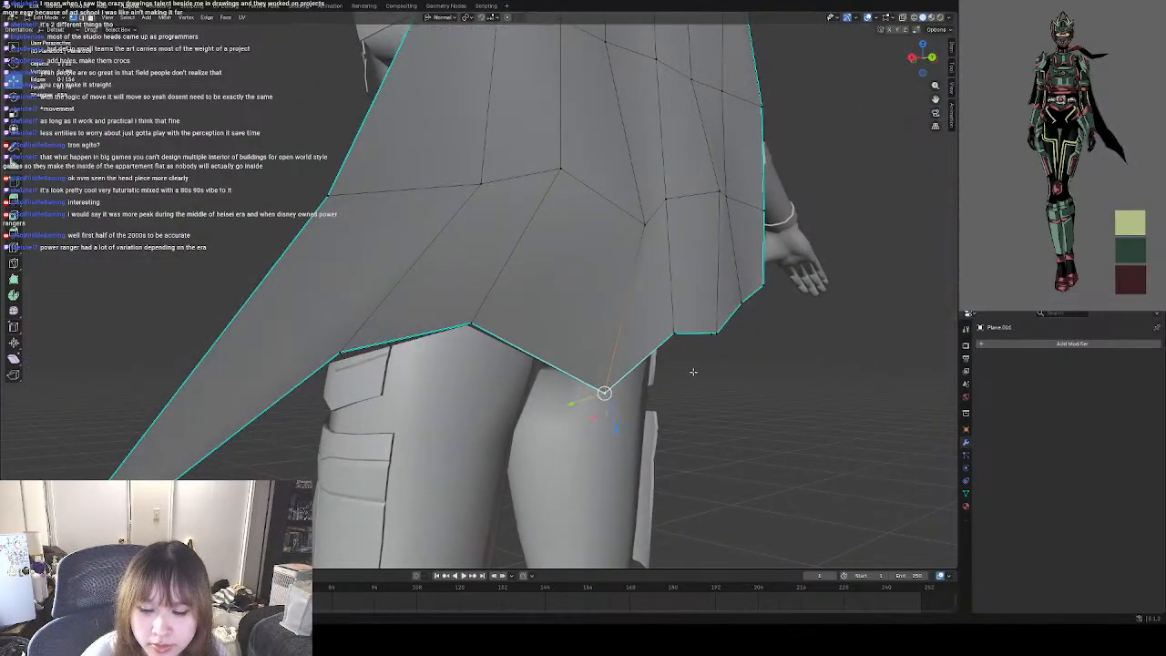
{"action": "middle_click_drag", "start_coordinate": [694, 372], "coordinate": [645, 374]}
{"action": "middle_click_drag", "start_coordinate": [721, 345], "coordinate": [510, 369], "text": "shift"}
{"action": "left_click", "coordinate": [789, 393]}
{"action": "scroll", "coordinate": [515, 362], "scroll_direction": "down", "scroll_amount": 3}
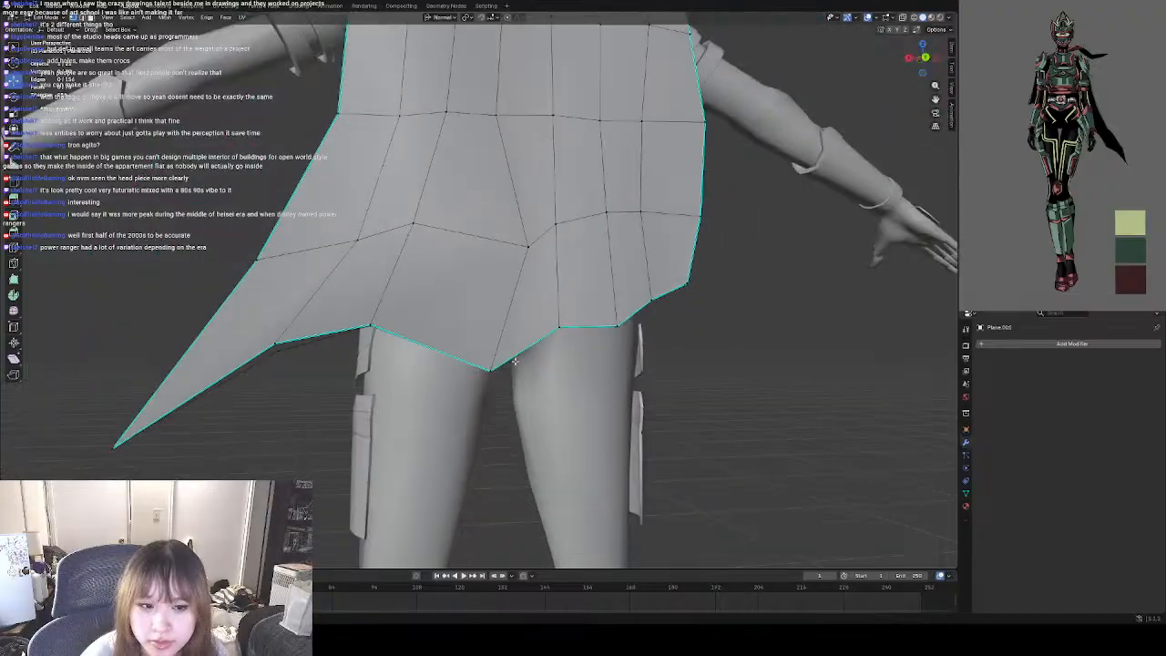
Reposition the vertex at the tip of the cape's tail from the back and side to shorten the point.
{"action": "middle_click_drag", "start_coordinate": [292, 369], "coordinate": [449, 328], "text": "shift"}
{"action": "scroll", "coordinate": [286, 372], "scroll_direction": "up", "scroll_amount": 3}
{"action": "middle_click_drag", "start_coordinate": [301, 391], "coordinate": [438, 313], "text": "shift"}
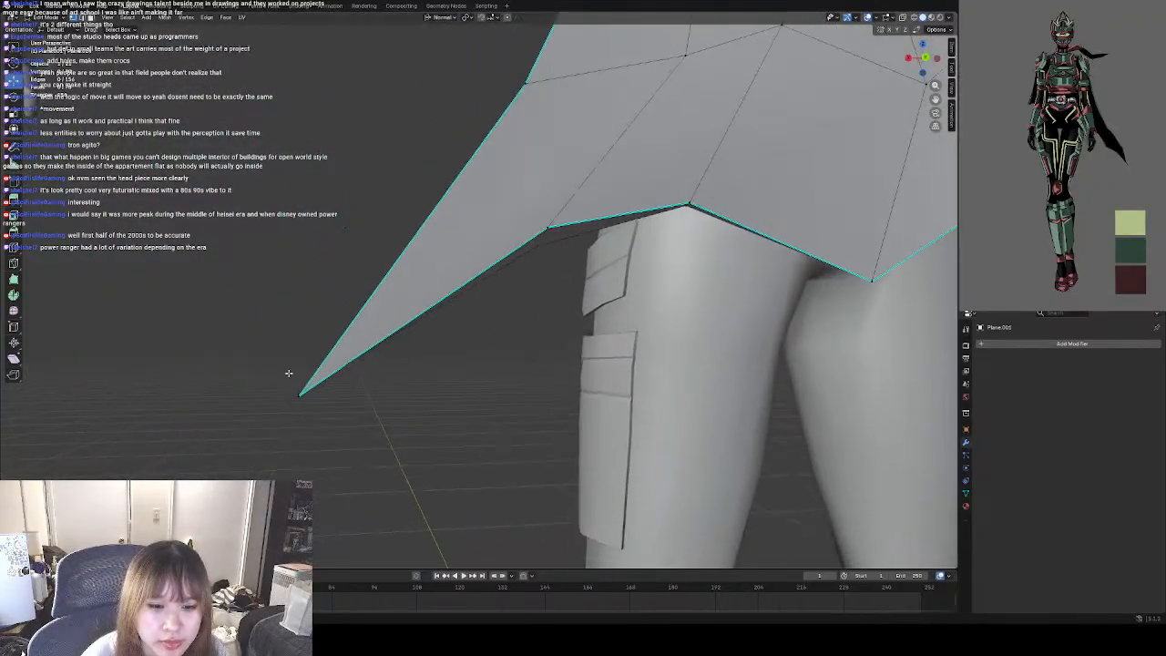
{"action": "left_click_drag", "start_coordinate": [298, 396], "coordinate": [320, 381]}
{"action": "scroll", "coordinate": [319, 382], "scroll_direction": "down", "scroll_amount": 2}
{"action": "middle_click_drag", "start_coordinate": [320, 382], "coordinate": [433, 389]}
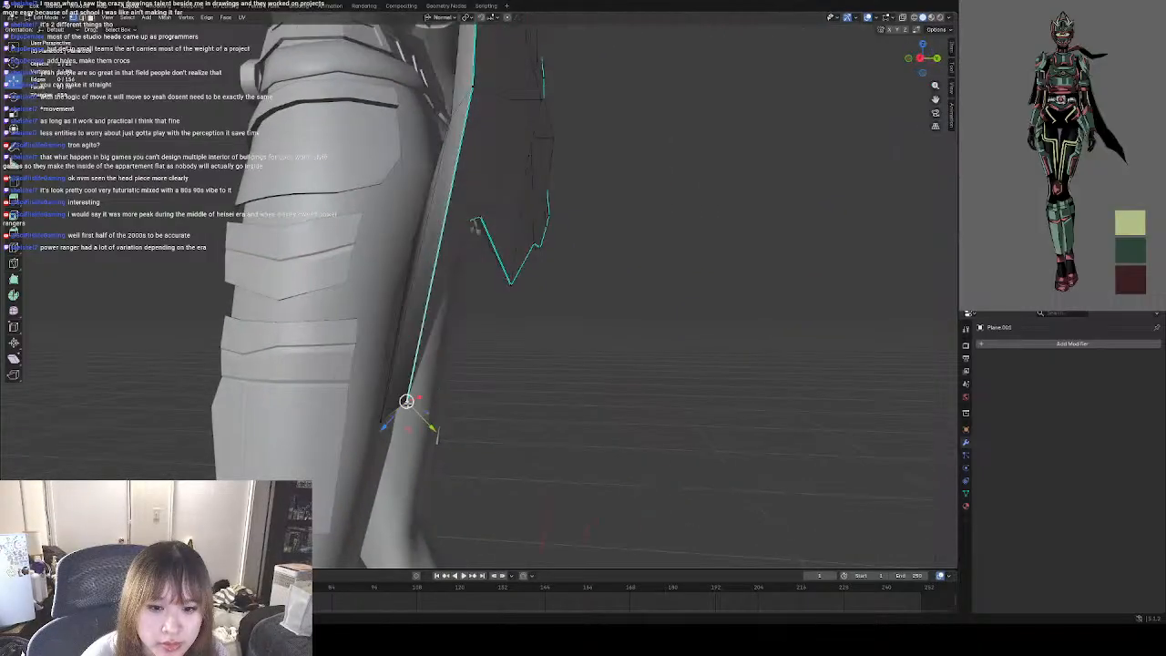
{"action": "left_click_drag", "start_coordinate": [406, 400], "coordinate": [403, 385]}
{"action": "left_click_drag", "start_coordinate": [414, 366], "coordinate": [411, 364]}
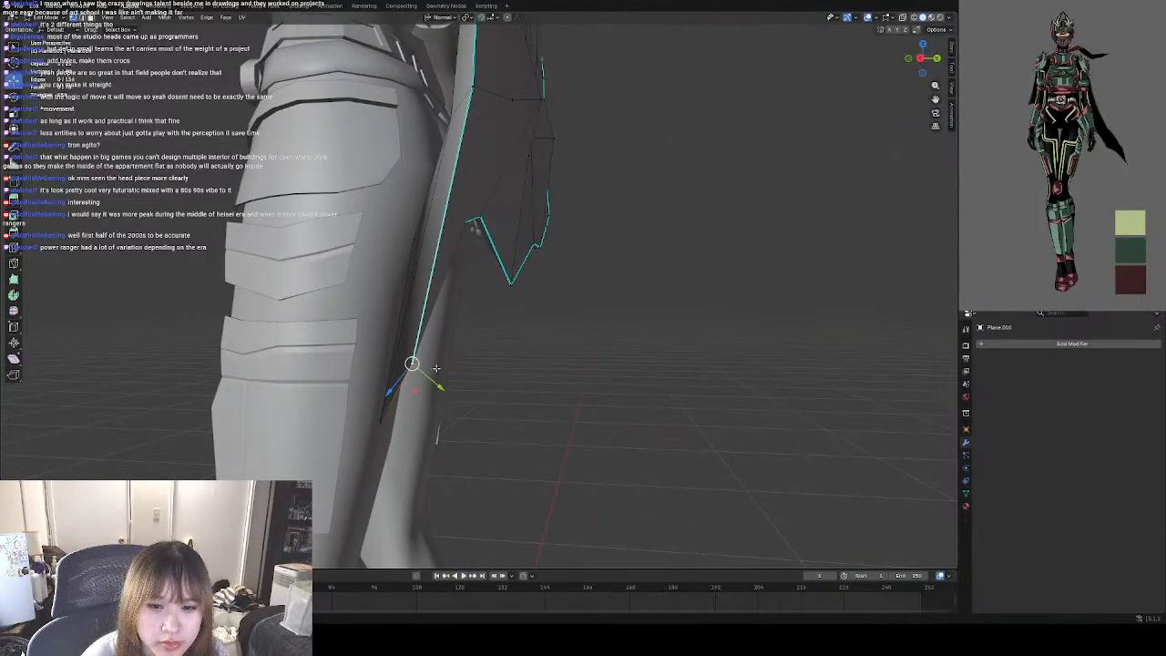
{"action": "left_click", "coordinate": [601, 385]}
{"action": "middle_click_drag", "start_coordinate": [602, 384], "coordinate": [500, 362]}
{"action": "left_click_drag", "start_coordinate": [323, 351], "coordinate": [325, 378]}
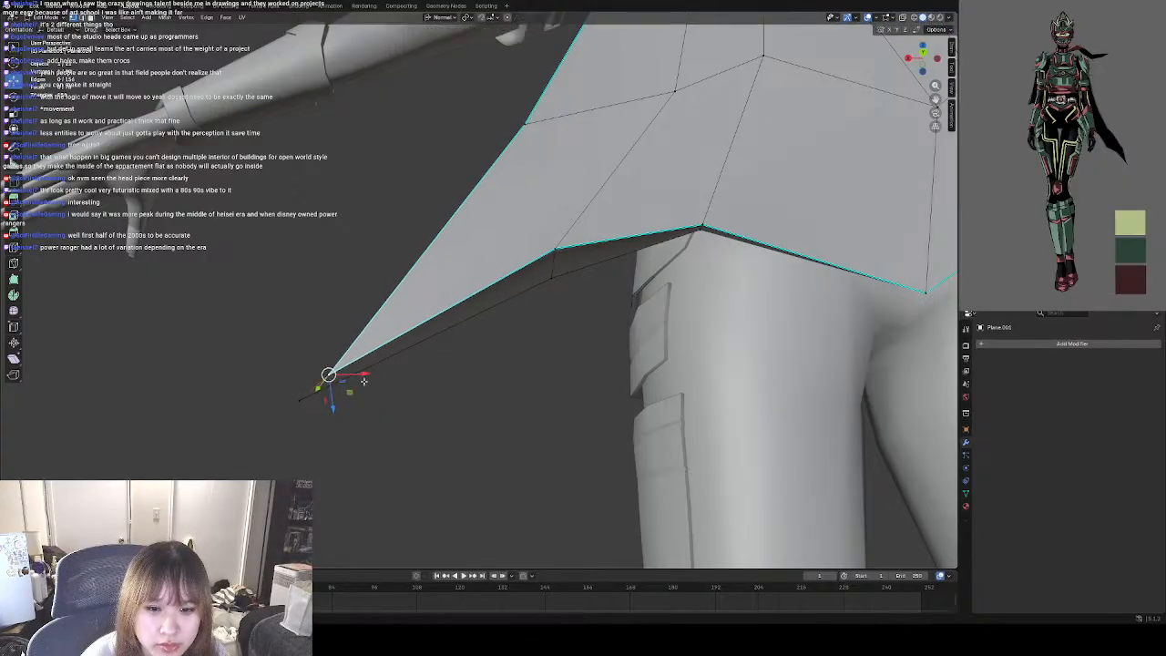
Return the cape to Object Mode, deselect it, and check its tail and hem shape from the front and side.
{"action": "left_click", "coordinate": [429, 398]}
{"action": "middle_click_drag", "start_coordinate": [434, 424], "coordinate": [607, 447]}
{"action": "middle_click_drag", "start_coordinate": [535, 422], "coordinate": [614, 429]}
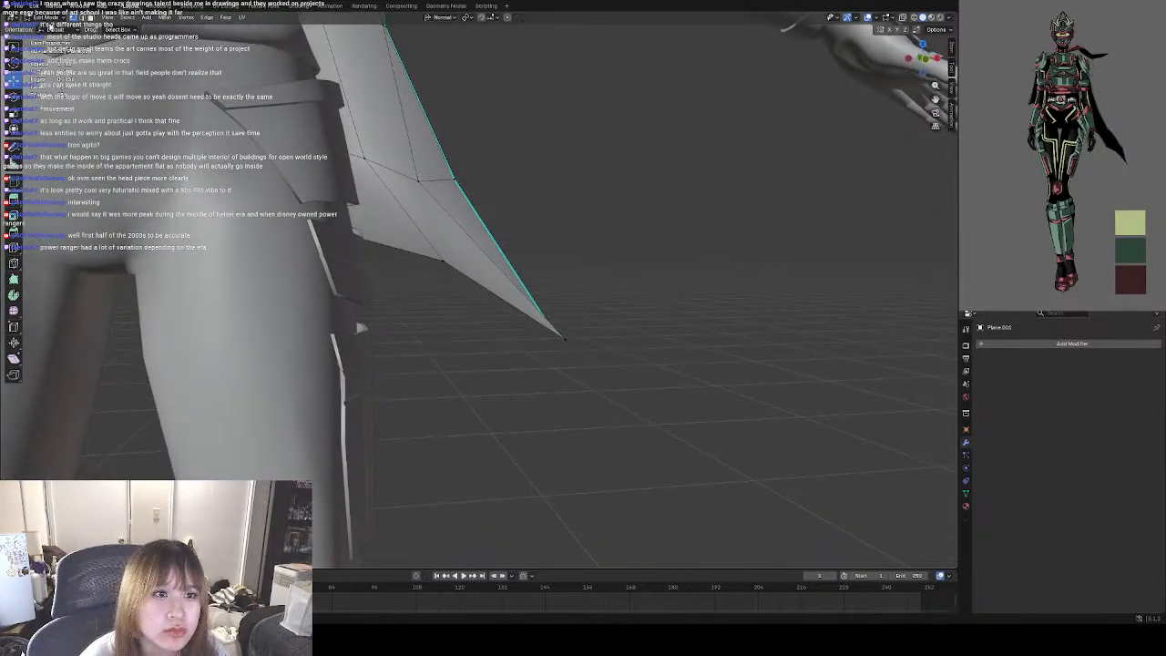
{"action": "left_click", "coordinate": [51, 20]}
{"action": "left_click", "coordinate": [49, 31]}
{"action": "left_click", "coordinate": [586, 254]}
{"action": "scroll", "coordinate": [560, 239], "scroll_direction": "down", "scroll_amount": 7}
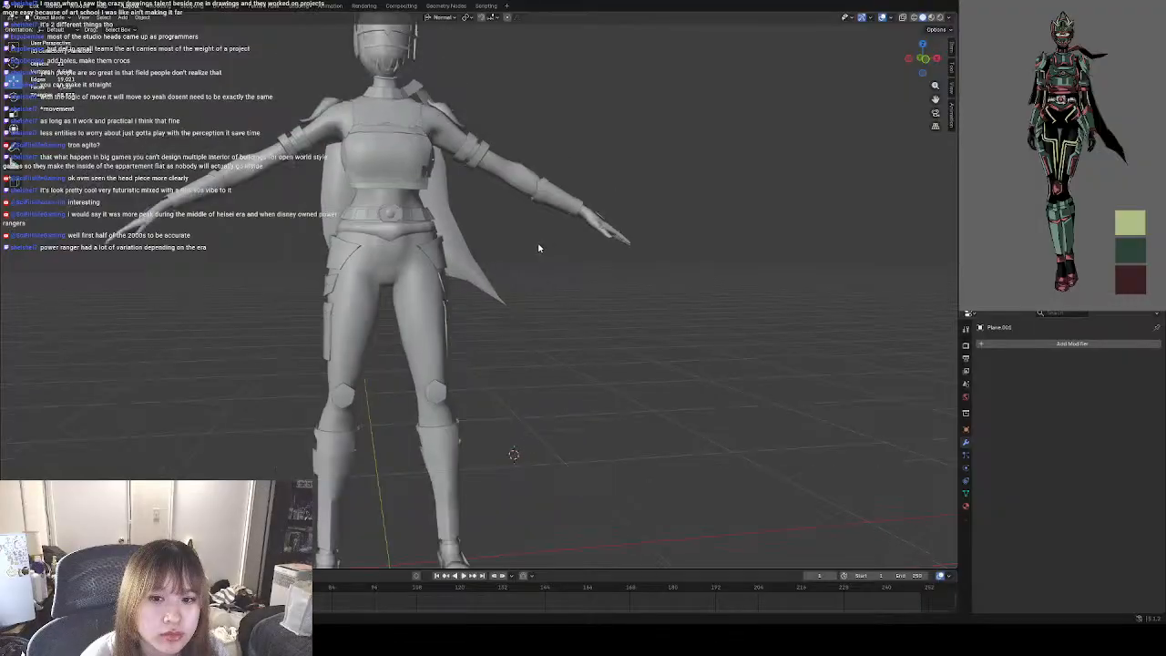
{"action": "middle_click_drag", "start_coordinate": [539, 248], "coordinate": [541, 279]}
{"action": "scroll", "coordinate": [468, 259], "scroll_direction": "up", "scroll_amount": 6}
{"action": "middle_click_drag", "start_coordinate": [466, 259], "coordinate": [489, 292]}
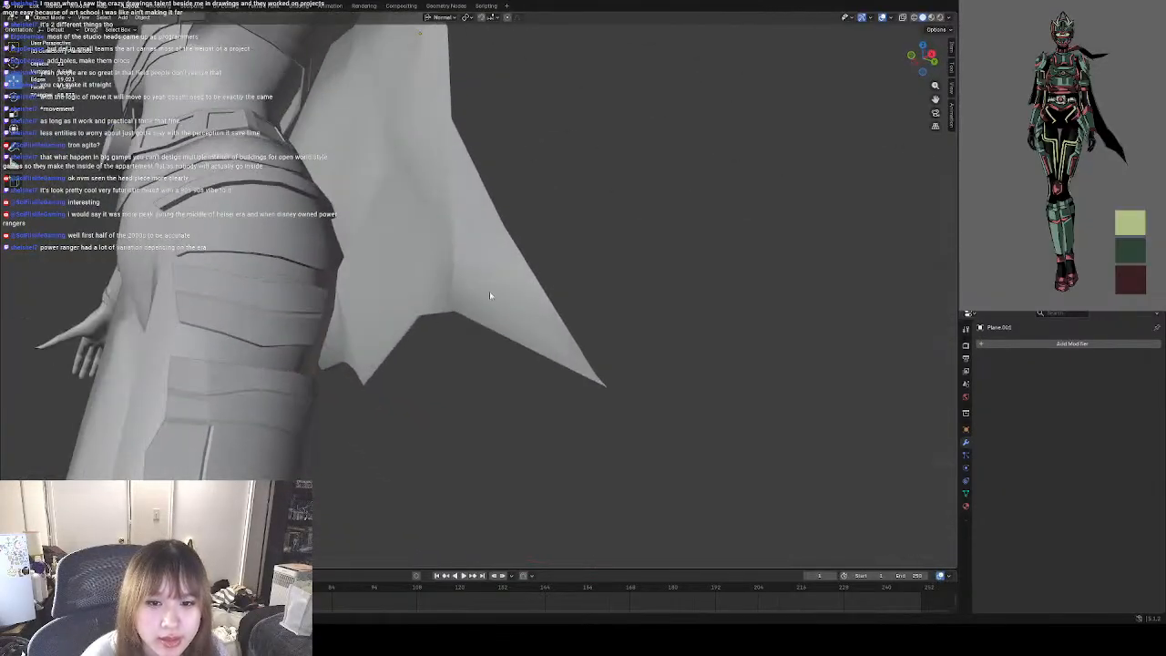
Select the cape, add a new material and an extra empty material slot to it, and save the file.
{"action": "left_click", "coordinate": [489, 291]}
{"action": "scroll", "coordinate": [474, 310], "scroll_direction": "down", "scroll_amount": 3}
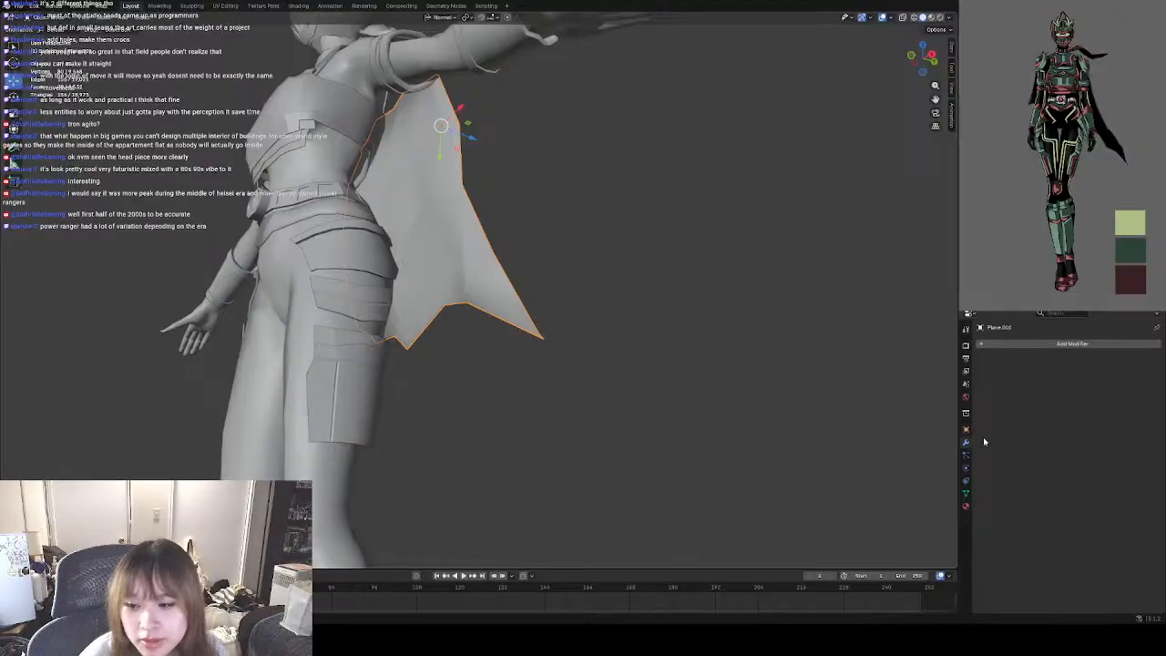
{"action": "left_click", "coordinate": [966, 505]}
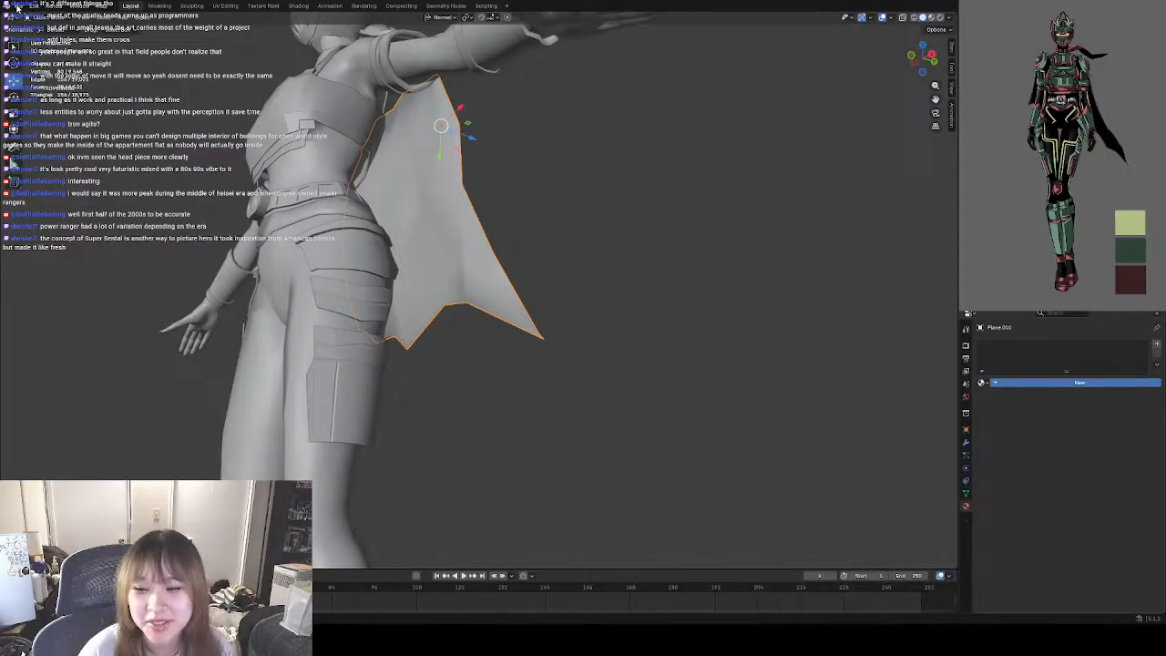
{"action": "left_click", "coordinate": [17, 9]}
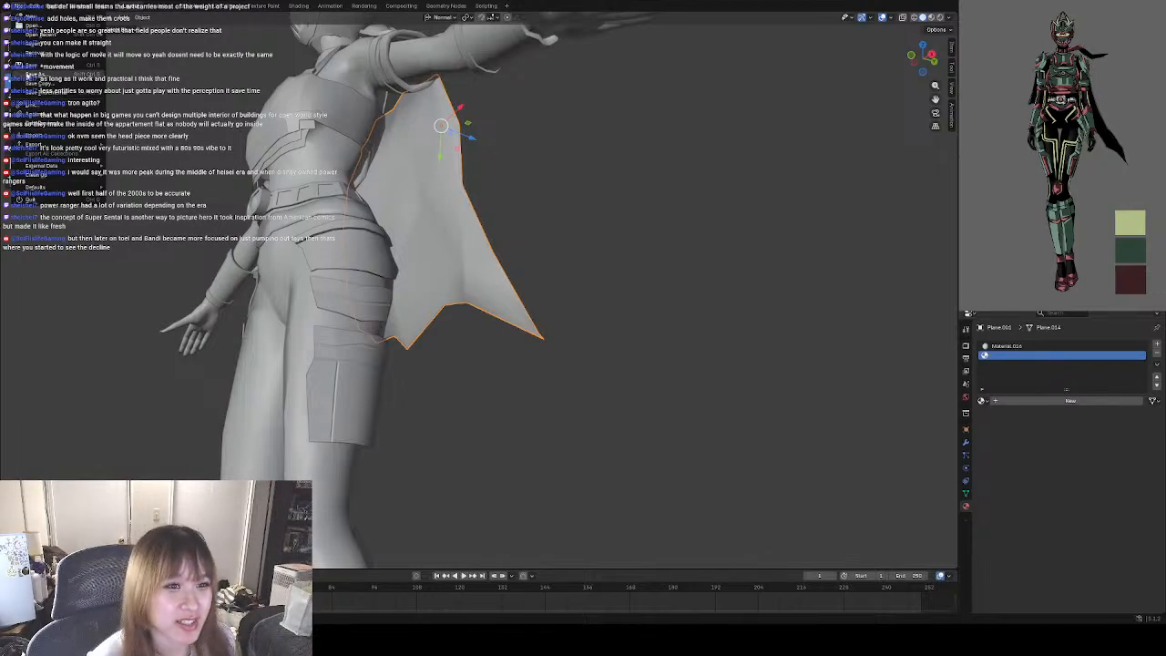
{"action": "left_click", "coordinate": [41, 77]}
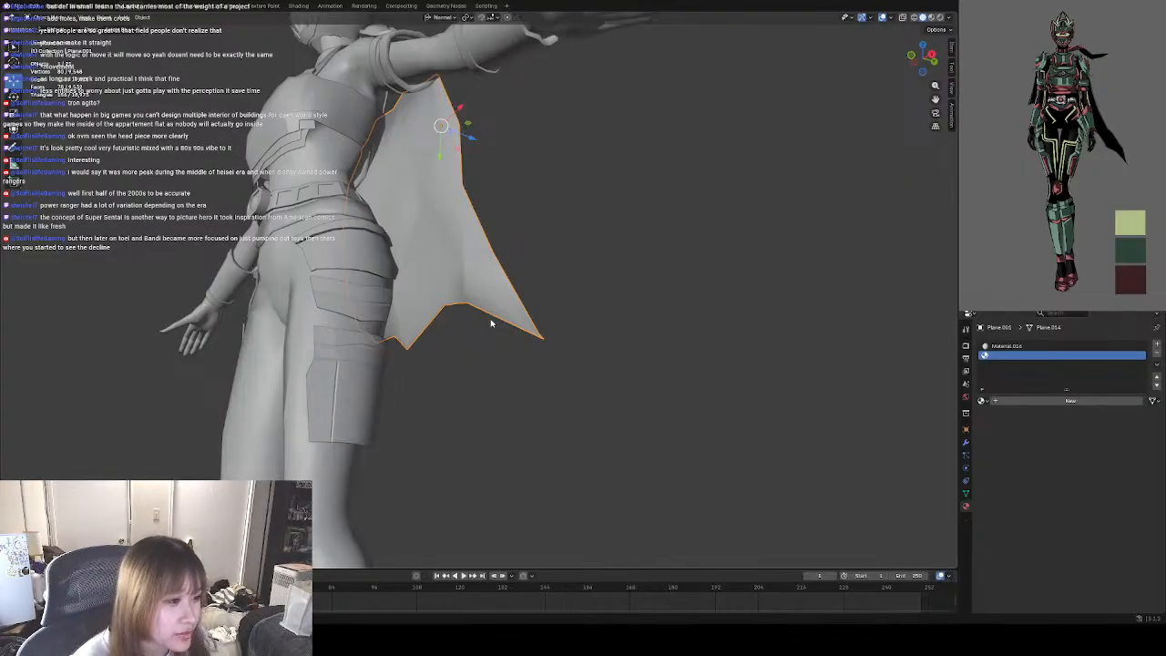
Examine the cape's silhouette against the whole character from the front, side and three-quarter views.
{"action": "middle_click_drag", "start_coordinate": [459, 428], "coordinate": [511, 438]}
{"action": "scroll", "coordinate": [510, 428], "scroll_direction": "down", "scroll_amount": 4}
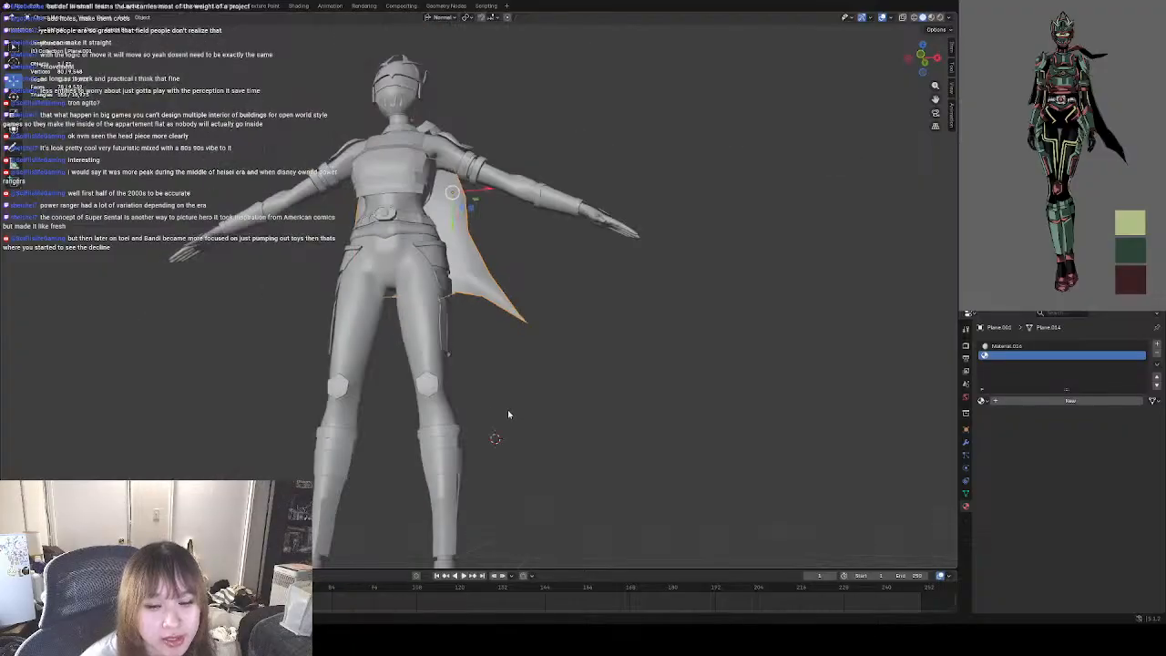
{"action": "middle_click_drag", "start_coordinate": [503, 389], "coordinate": [542, 388]}
{"action": "left_click", "coordinate": [536, 393]}
{"action": "scroll", "coordinate": [543, 388], "scroll_direction": "down", "scroll_amount": 2}
{"action": "middle_click_drag", "start_coordinate": [615, 388], "coordinate": [566, 400]}
{"action": "scroll", "coordinate": [602, 366], "scroll_direction": "up", "scroll_amount": 8}
{"action": "left_click", "coordinate": [557, 348]}
{"action": "middle_click_drag", "start_coordinate": [652, 402], "coordinate": [627, 400]}
{"action": "scroll", "coordinate": [620, 421], "scroll_direction": "down", "scroll_amount": 3}
{"action": "scroll", "coordinate": [619, 412], "scroll_direction": "down", "scroll_amount": 3}
{"action": "mouse_move", "coordinate": [471, 267]}
{"action": "middle_mouse_down"}
{"action": "mouse_move", "coordinate": [556, 274]}
{"action": "mouse_move", "coordinate": [471, 272]}
{"action": "middle_mouse_up"}
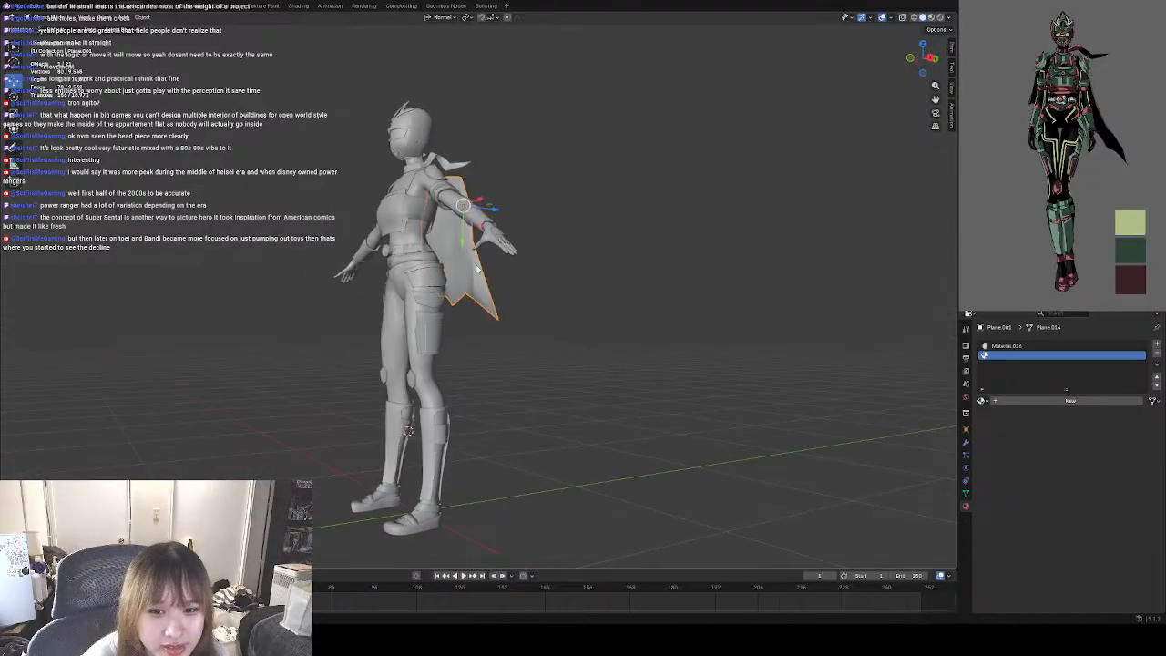
{"action": "scroll", "coordinate": [470, 271], "scroll_direction": "up", "scroll_amount": 4}
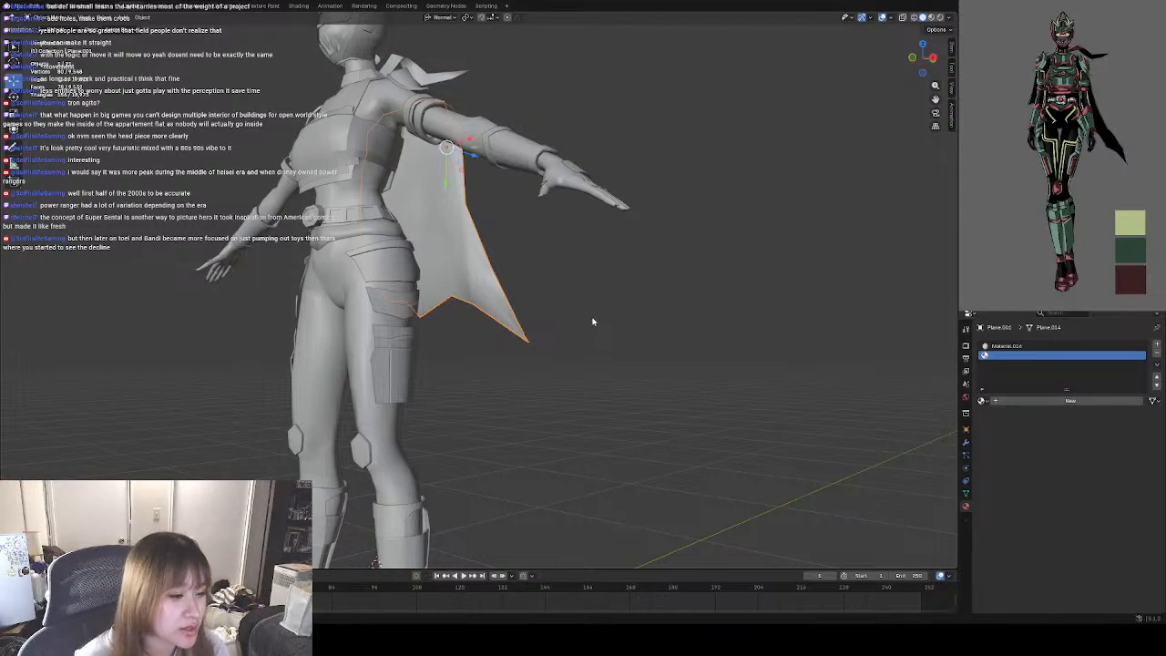
Set the base colour of the cape's first material to black.
{"action": "left_click", "coordinate": [1041, 347]}
{"action": "left_click", "coordinate": [1072, 458]}
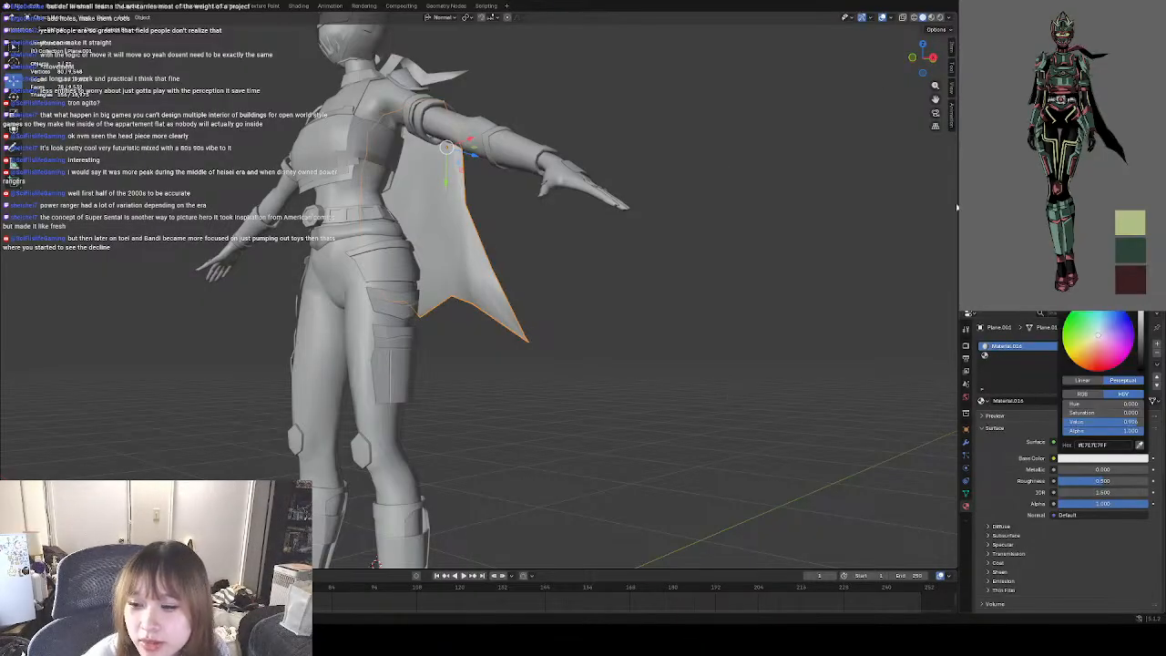
{"action": "mouse_move", "coordinate": [1116, 334]}
{"action": "left_mouse_down"}
{"action": "mouse_move", "coordinate": [1096, 331]}
{"action": "mouse_move", "coordinate": [1141, 334]}
{"action": "mouse_move", "coordinate": [1140, 371]}
{"action": "left_mouse_up"}
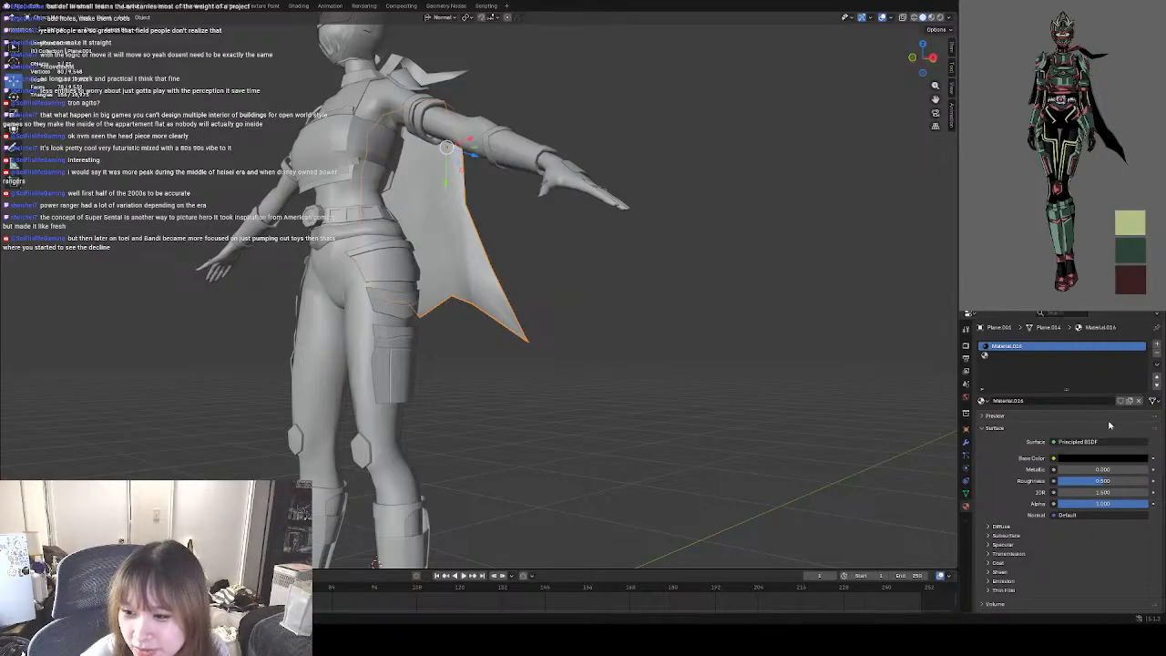
Switch the viewport to rendered shading and examine the cape's colour against the body and armour.
{"action": "left_click", "coordinate": [938, 20]}
{"action": "mouse_move", "coordinate": [625, 260]}
{"action": "middle_mouse_down"}
{"action": "mouse_move", "coordinate": [640, 261]}
{"action": "mouse_move", "coordinate": [529, 284]}
{"action": "mouse_move", "coordinate": [668, 308]}
{"action": "mouse_move", "coordinate": [671, 288]}
{"action": "mouse_move", "coordinate": [563, 284]}
{"action": "mouse_move", "coordinate": [710, 284]}
{"action": "middle_mouse_up"}
{"action": "scroll", "coordinate": [612, 275], "scroll_direction": "down", "scroll_amount": 2}
{"action": "scroll", "coordinate": [520, 280], "scroll_direction": "down", "scroll_amount": 2}
{"action": "scroll", "coordinate": [547, 283], "scroll_direction": "up", "scroll_amount": 3}
{"action": "scroll", "coordinate": [549, 281], "scroll_direction": "up", "scroll_amount": 3}
{"action": "left_click", "coordinate": [485, 293]}
{"action": "left_click", "coordinate": [693, 300]}
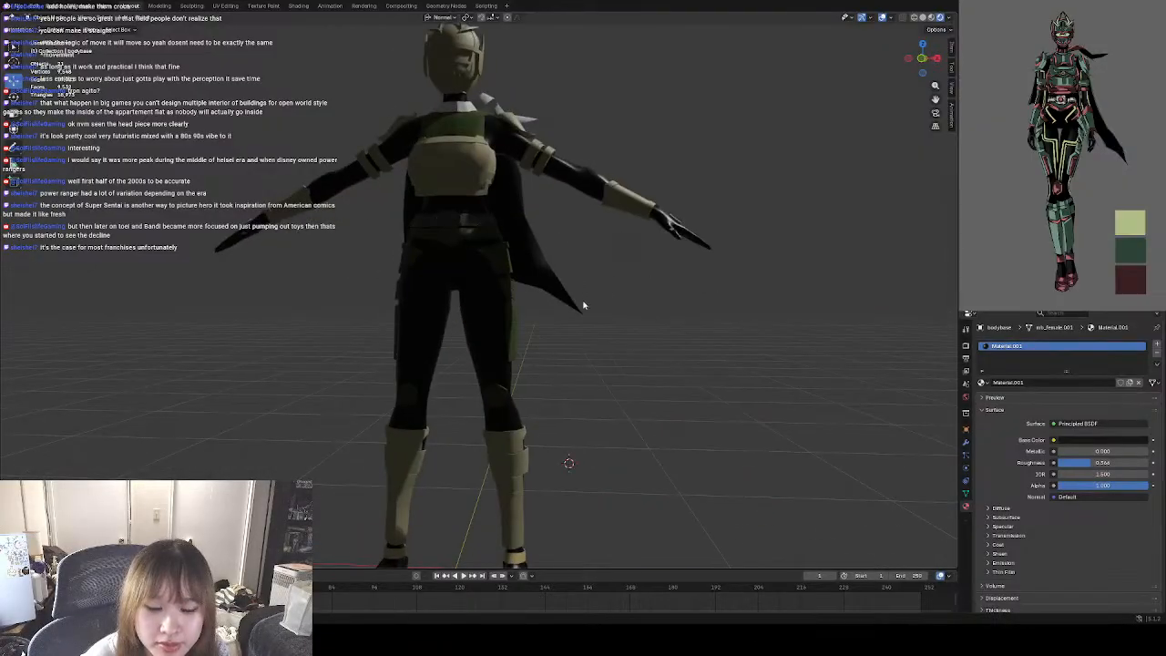
{"action": "middle_click_drag", "start_coordinate": [584, 305], "coordinate": [583, 250]}
{"action": "left_click", "coordinate": [535, 242]}
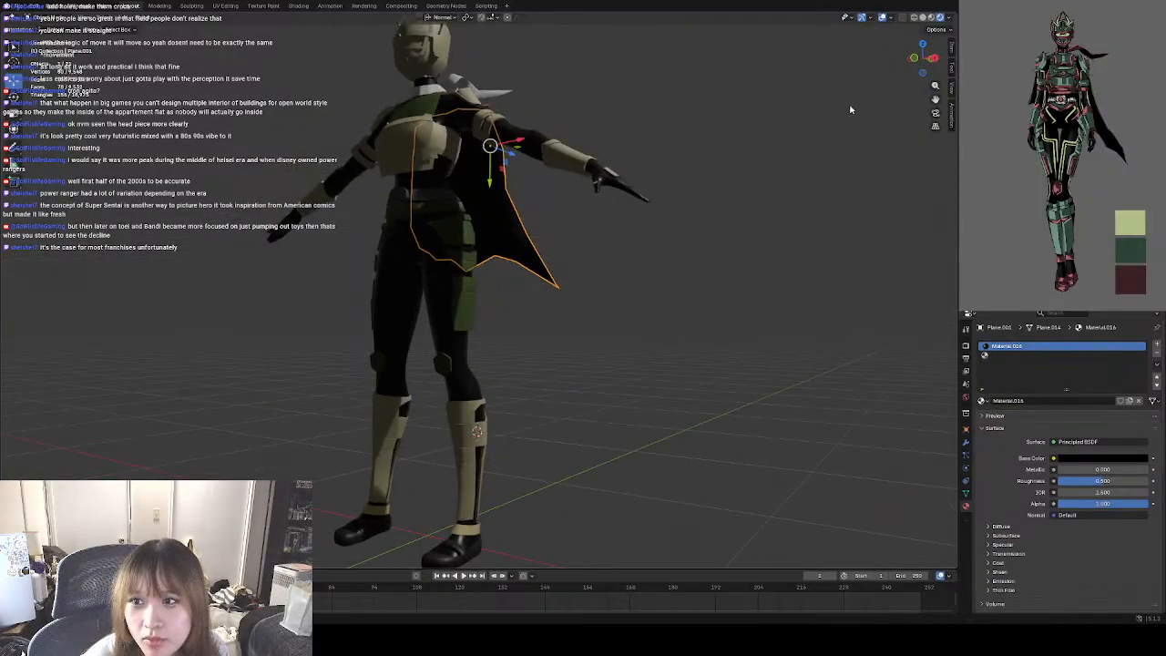
Return the viewport to solid shading, deselect the cape, and check the full figure from the front.
{"action": "left_click", "coordinate": [949, 19]}
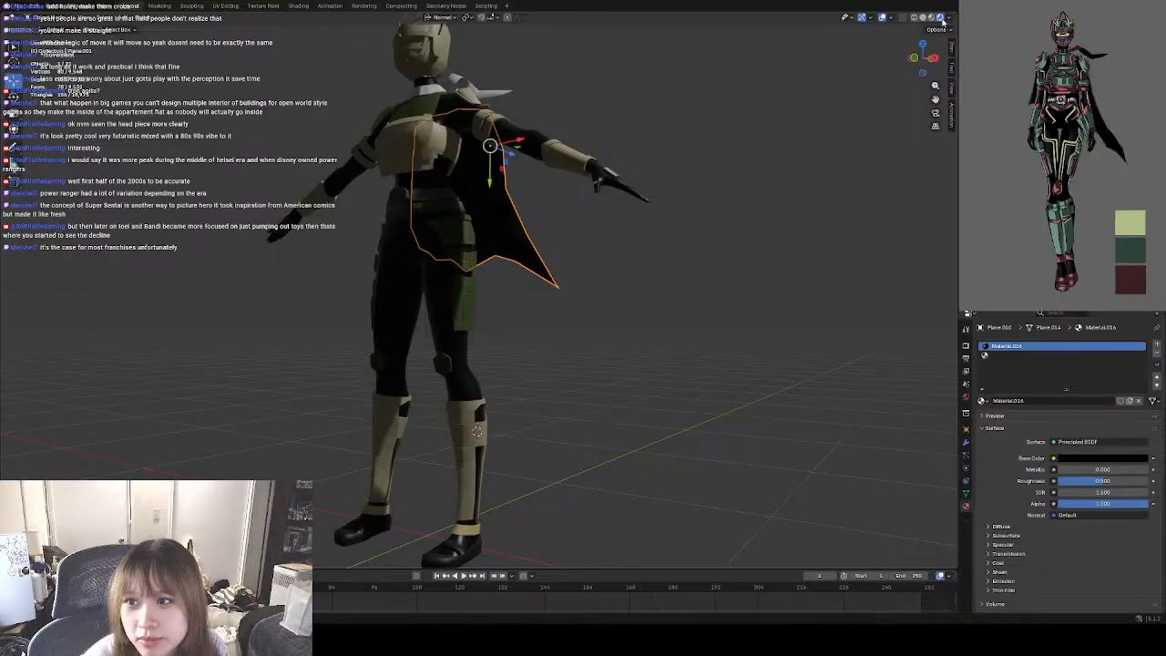
{"action": "left_click", "coordinate": [948, 19]}
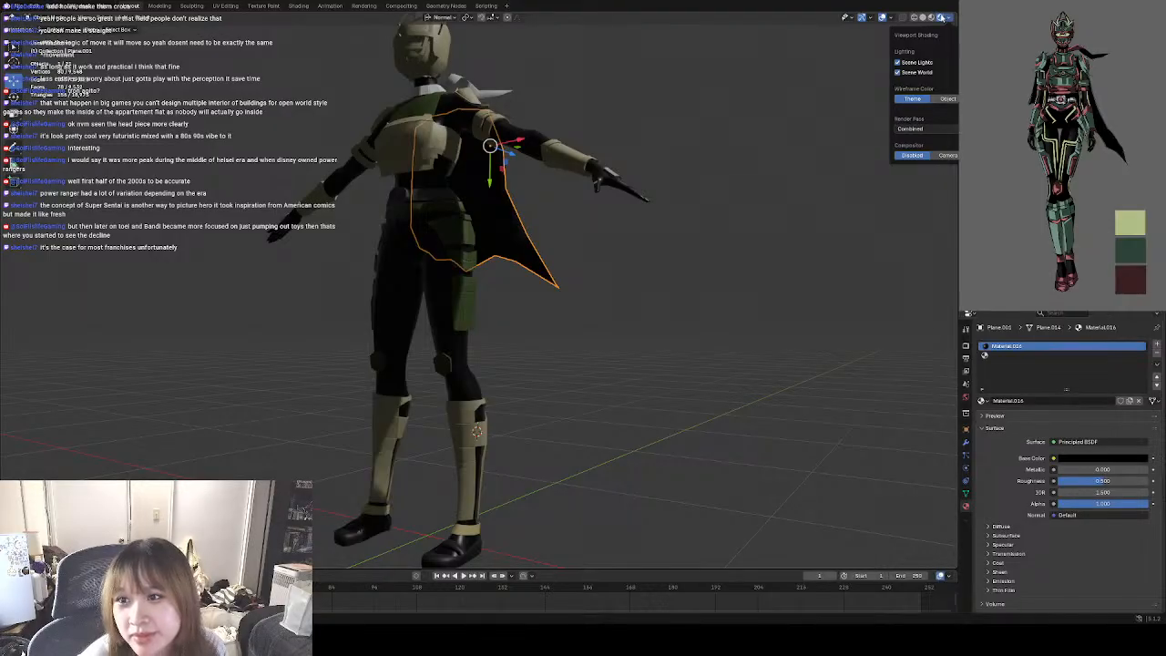
{"action": "left_click", "coordinate": [922, 17]}
{"action": "left_click", "coordinate": [606, 260]}
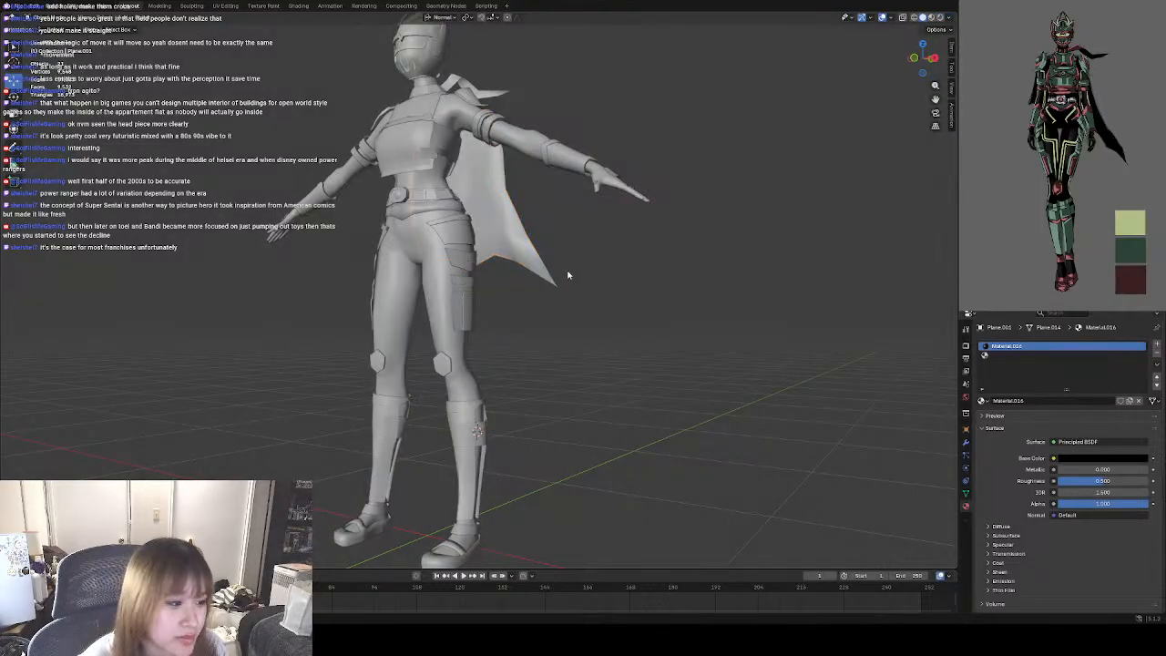
{"action": "scroll", "coordinate": [587, 283], "scroll_direction": "up", "scroll_amount": 6}
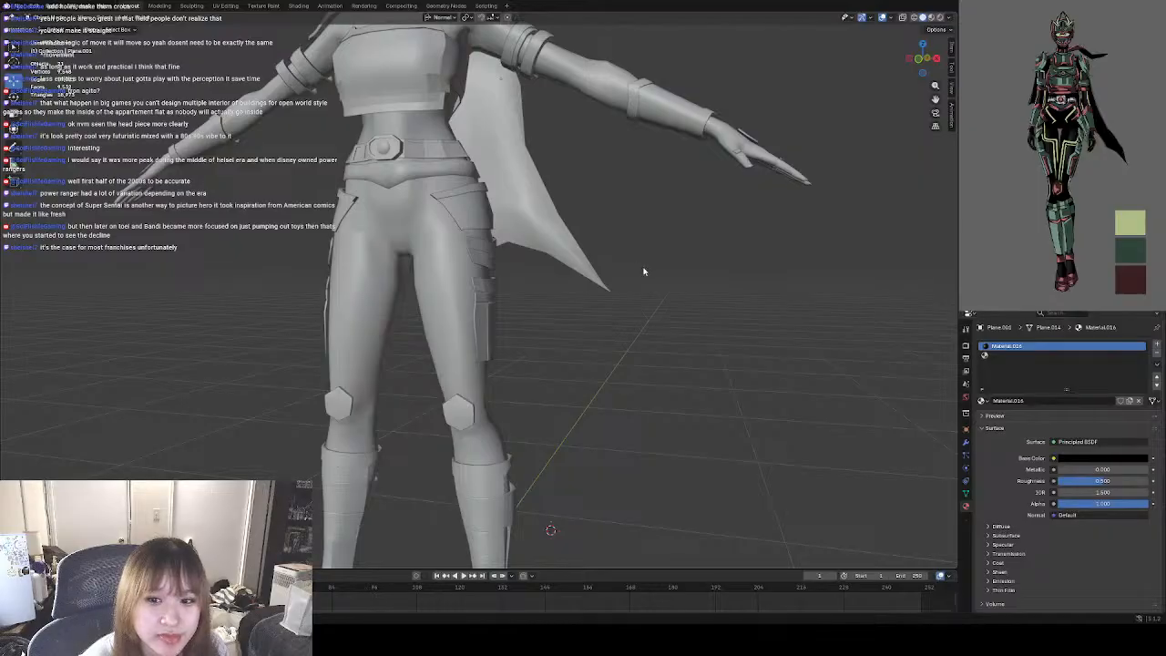
{"action": "middle_click_drag", "start_coordinate": [617, 288], "coordinate": [640, 313]}
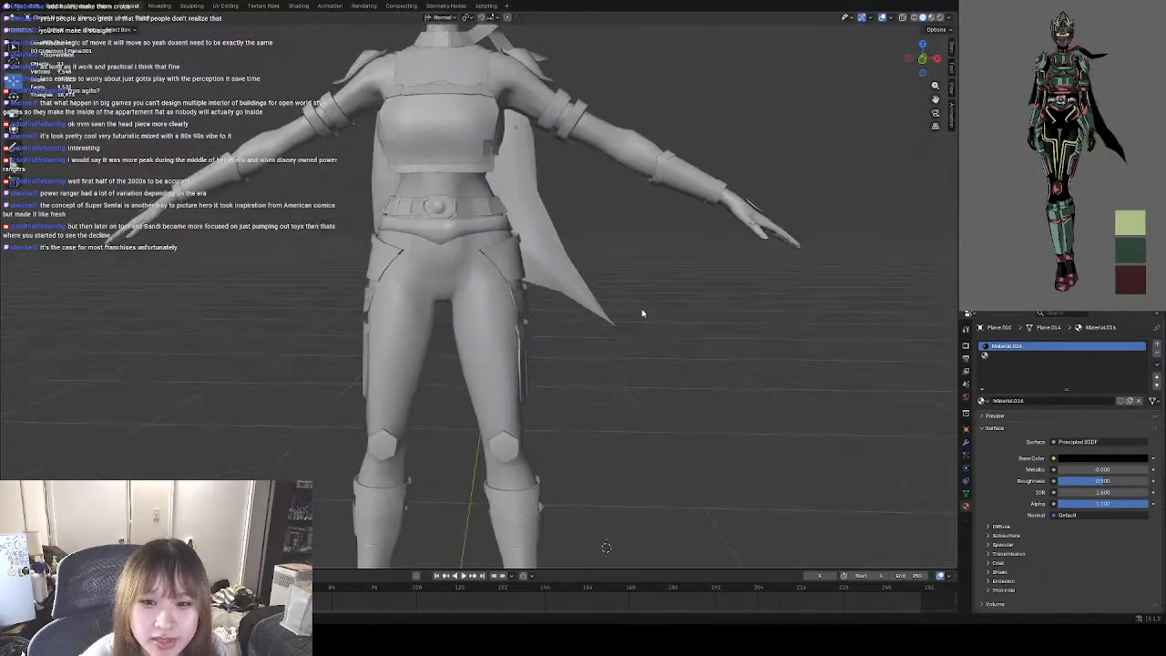
{"action": "scroll", "coordinate": [609, 309], "scroll_direction": "down", "scroll_amount": 3}
Remove both material slots from the cape.
{"action": "right_click", "coordinate": [1048, 349]}
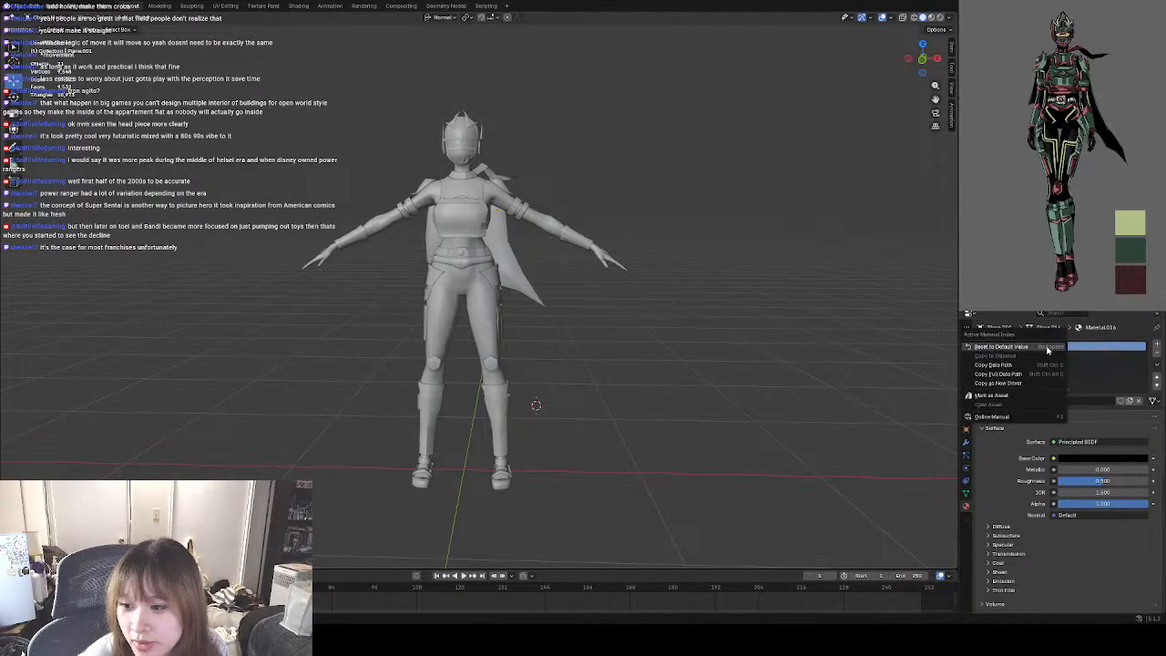
{"action": "right_click", "coordinate": [1040, 347]}
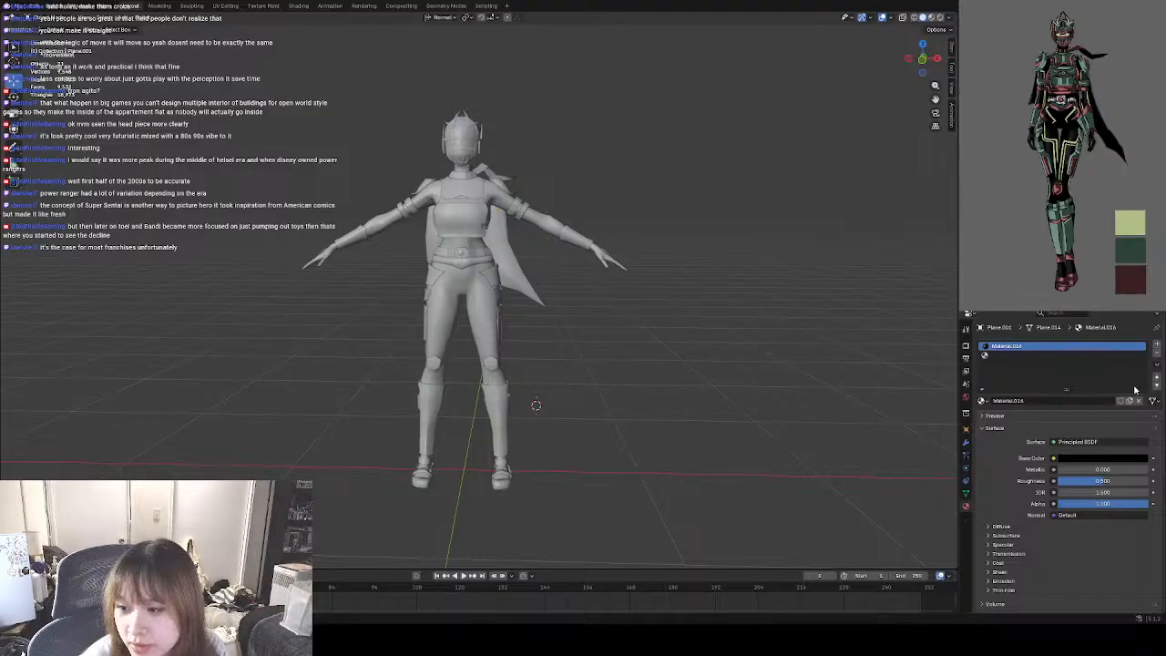
{"action": "left_click", "coordinate": [1158, 355]}
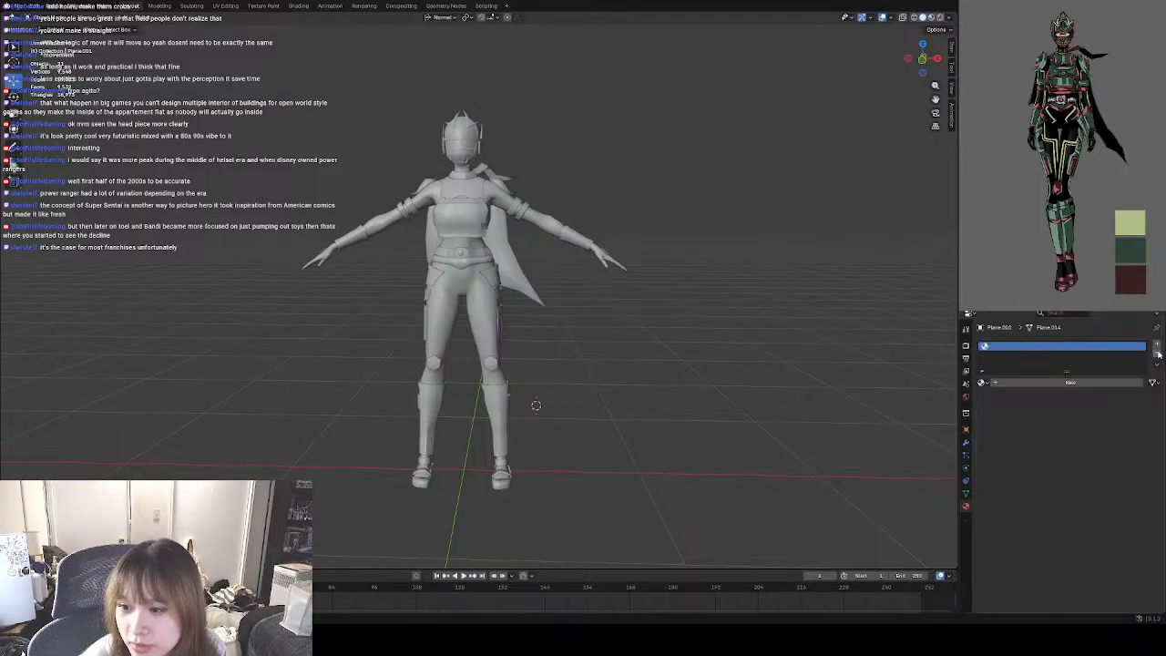
{"action": "left_click", "coordinate": [1158, 355]}
Check the whole character from the front in solid shading and save the Blender file.
{"action": "scroll", "coordinate": [485, 298], "scroll_direction": "up", "scroll_amount": 3}
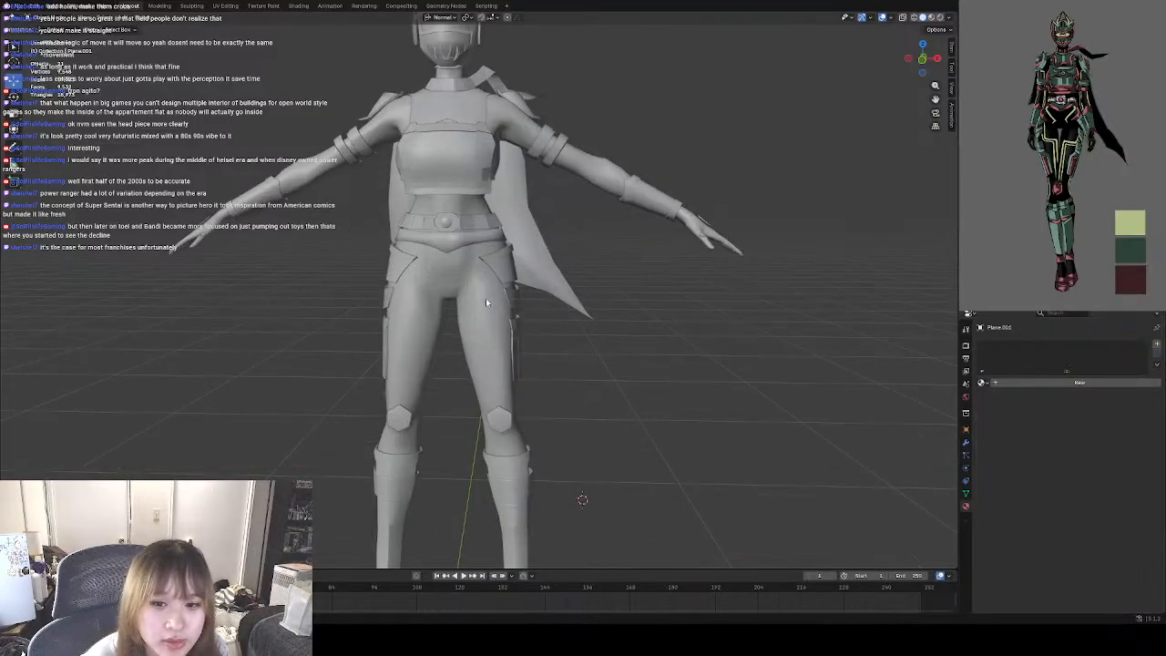
{"action": "key", "text": "shift+z"}
{"action": "key", "text": "shift+z"}
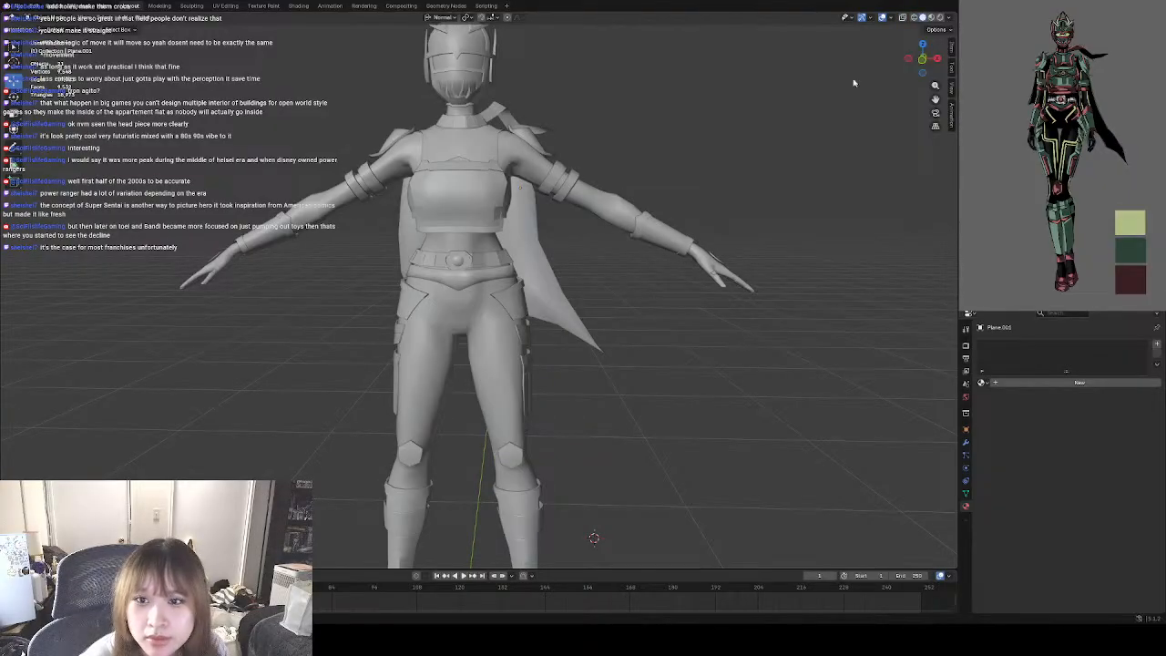
{"action": "scroll", "coordinate": [635, 313], "scroll_direction": "down", "scroll_amount": 3}
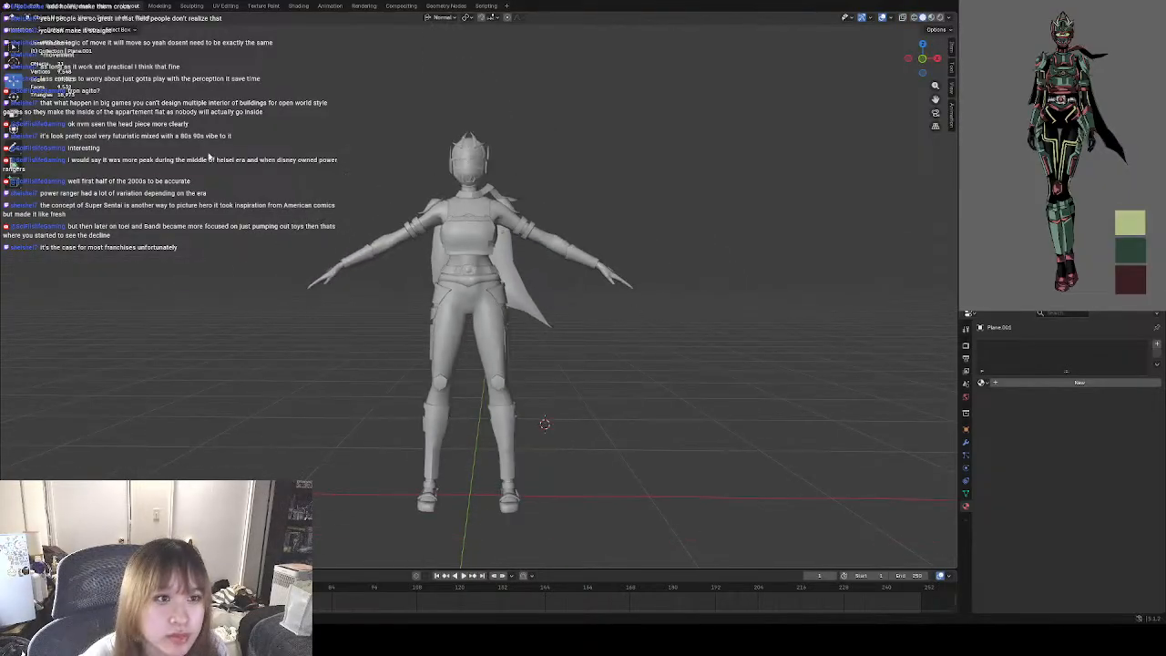
{"action": "key", "text": "ctrl+s"}
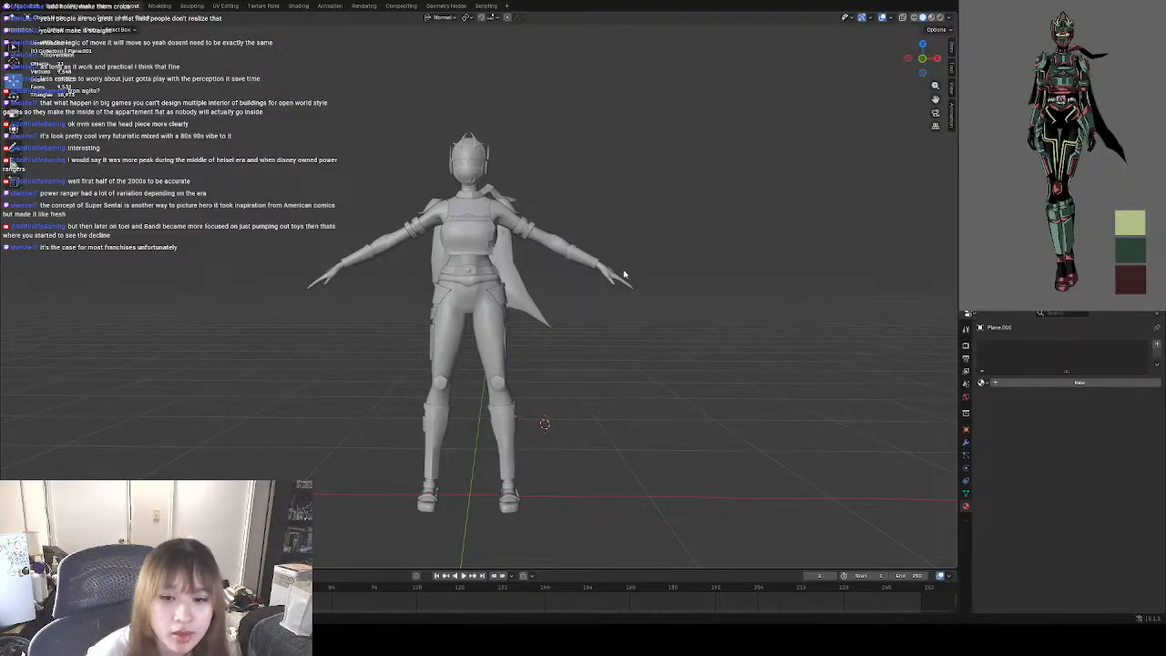
Reset the 3D cursor to the world origin and bring the character back into a full front view.
{"action": "middle_click_drag", "start_coordinate": [620, 411], "coordinate": [550, 333]}
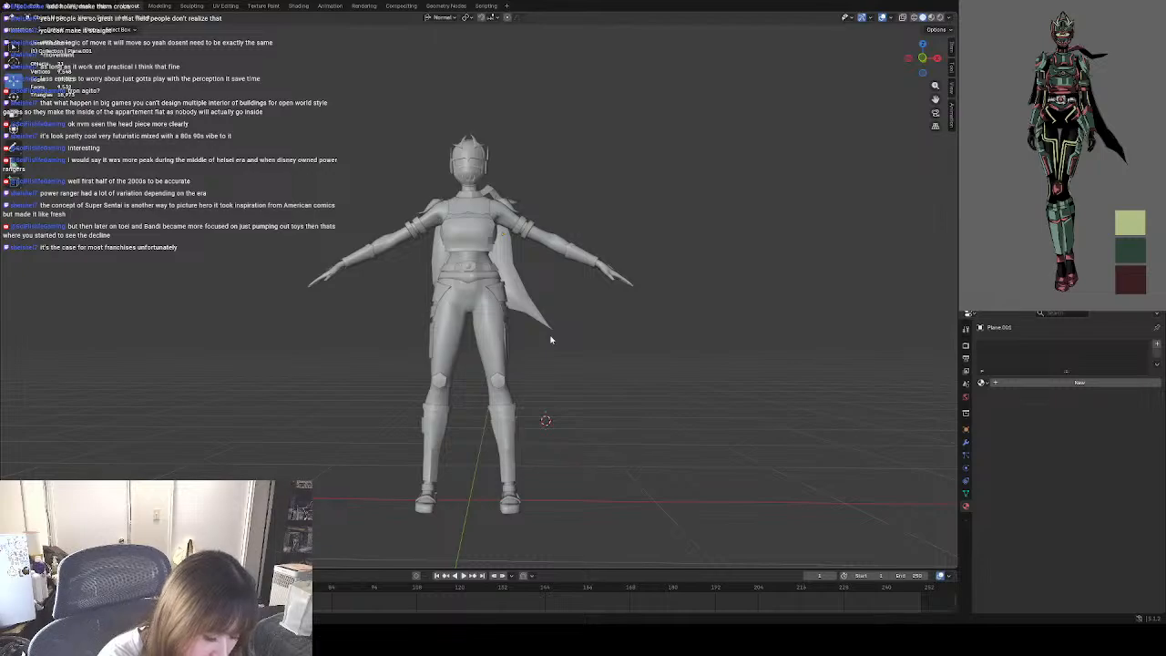
{"action": "key", "text": "shift+c"}
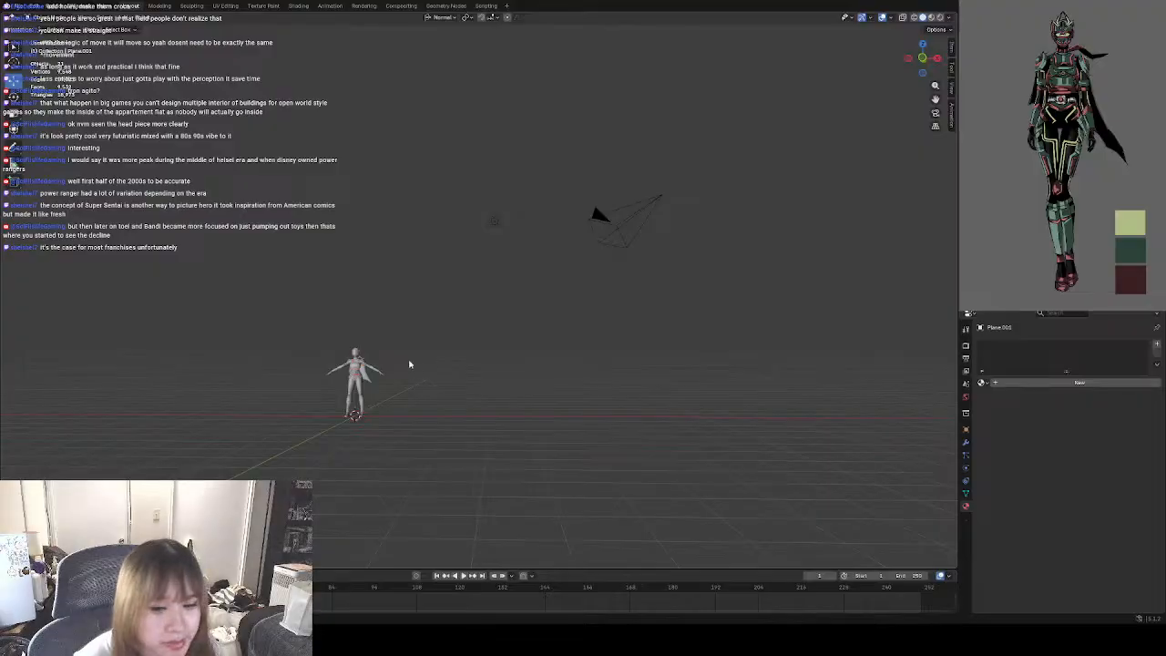
{"action": "scroll", "coordinate": [368, 401], "scroll_direction": "up", "scroll_amount": 5}
{"action": "mouse_move", "coordinate": [368, 401]}
{"action": "middle_mouse_down"}
{"action": "mouse_move", "coordinate": [359, 414]}
{"action": "mouse_move", "coordinate": [380, 409]}
{"action": "middle_mouse_up"}
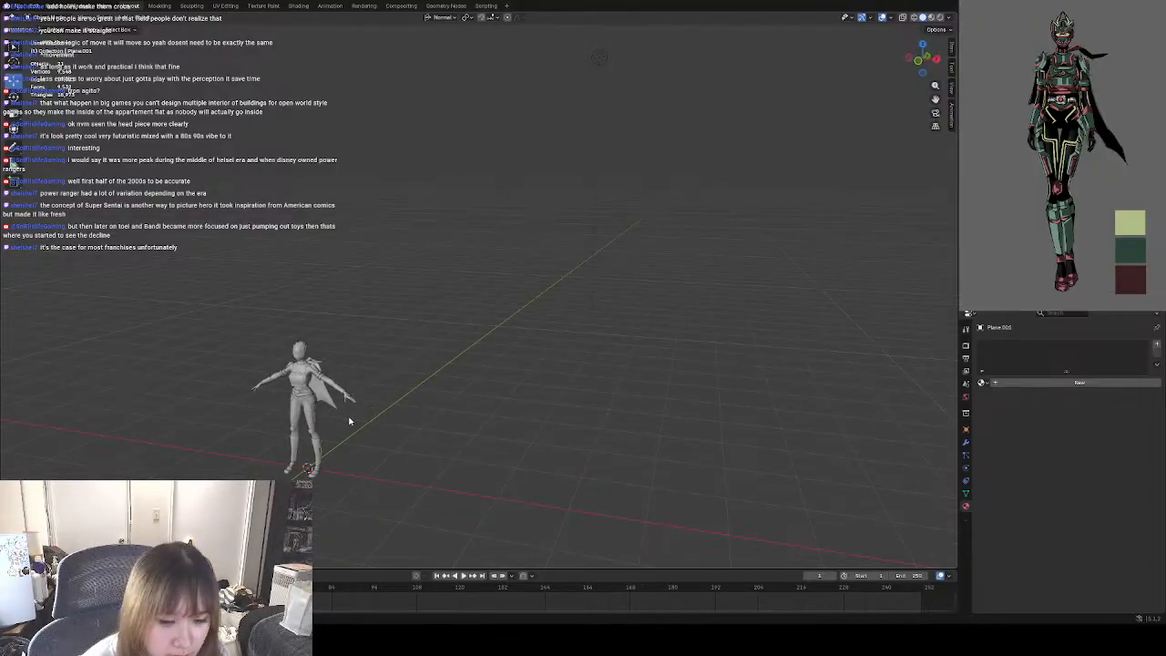
{"action": "scroll", "coordinate": [349, 421], "scroll_direction": "up", "scroll_amount": 6}
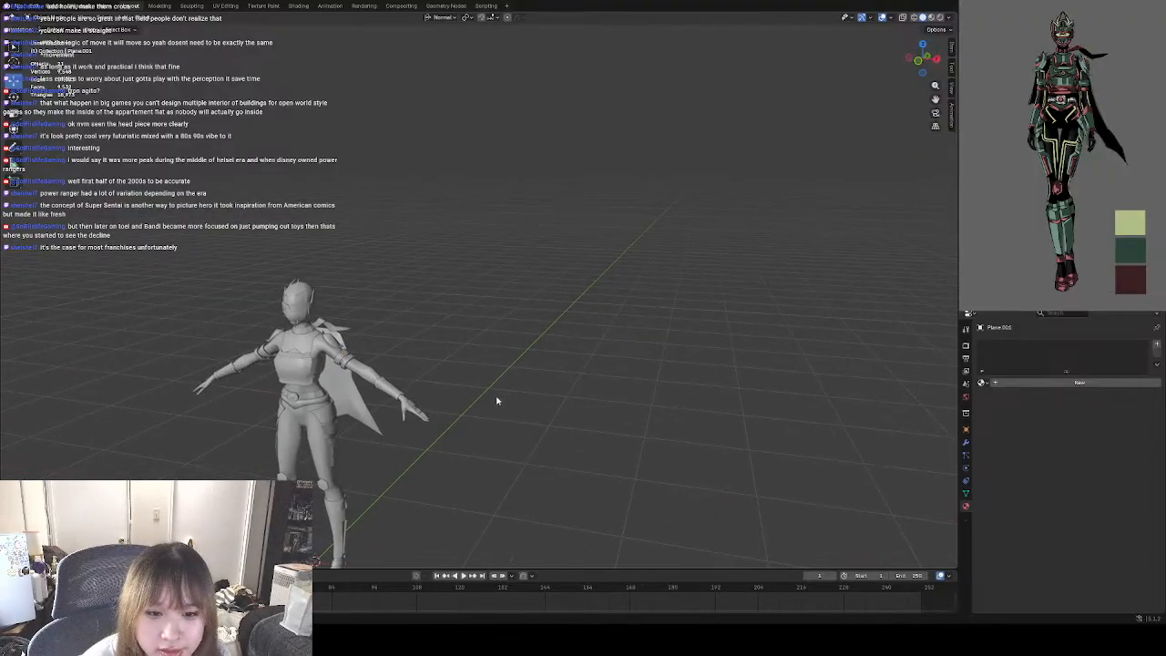
{"action": "middle_click_drag", "start_coordinate": [497, 401], "coordinate": [451, 424]}
{"action": "middle_click_drag", "start_coordinate": [631, 376], "coordinate": [654, 440]}
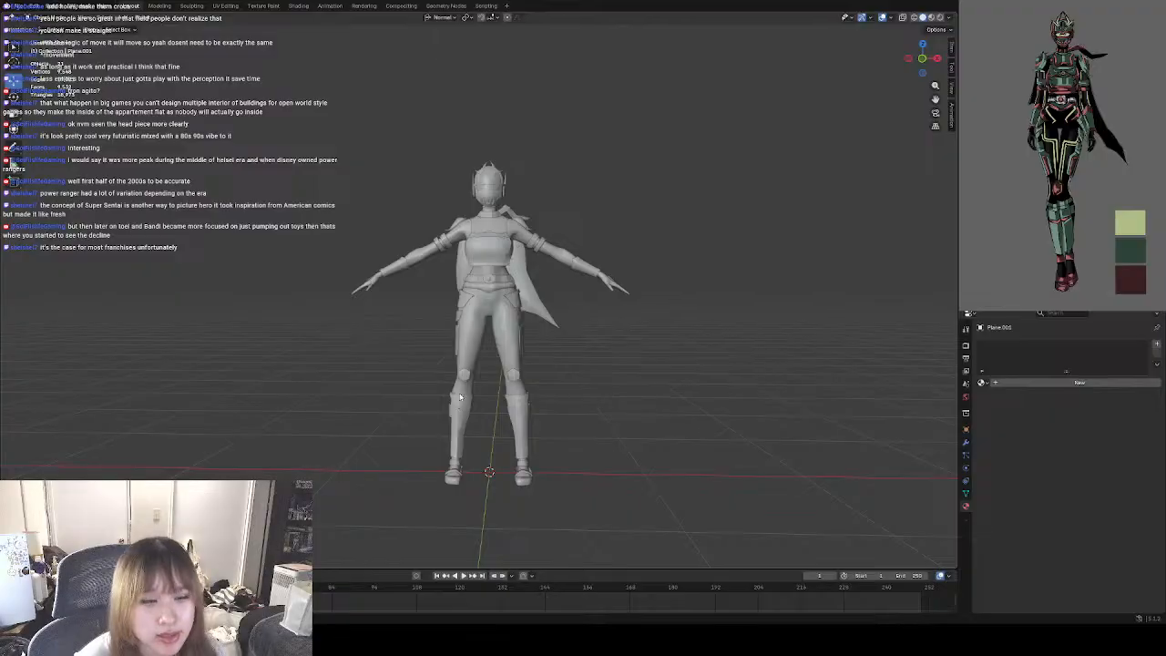
Save the finished cape edits to design1.blend and check the character from the front.
{"action": "left_click", "coordinate": [27, 7]}
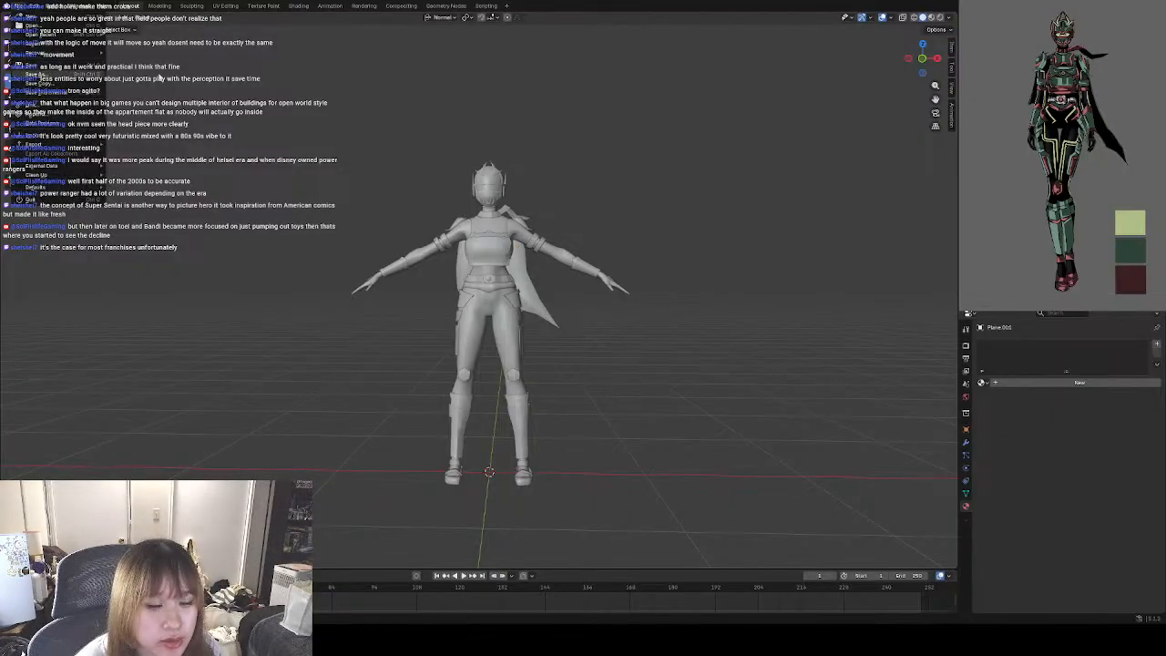
{"action": "left_click", "coordinate": [82, 71]}
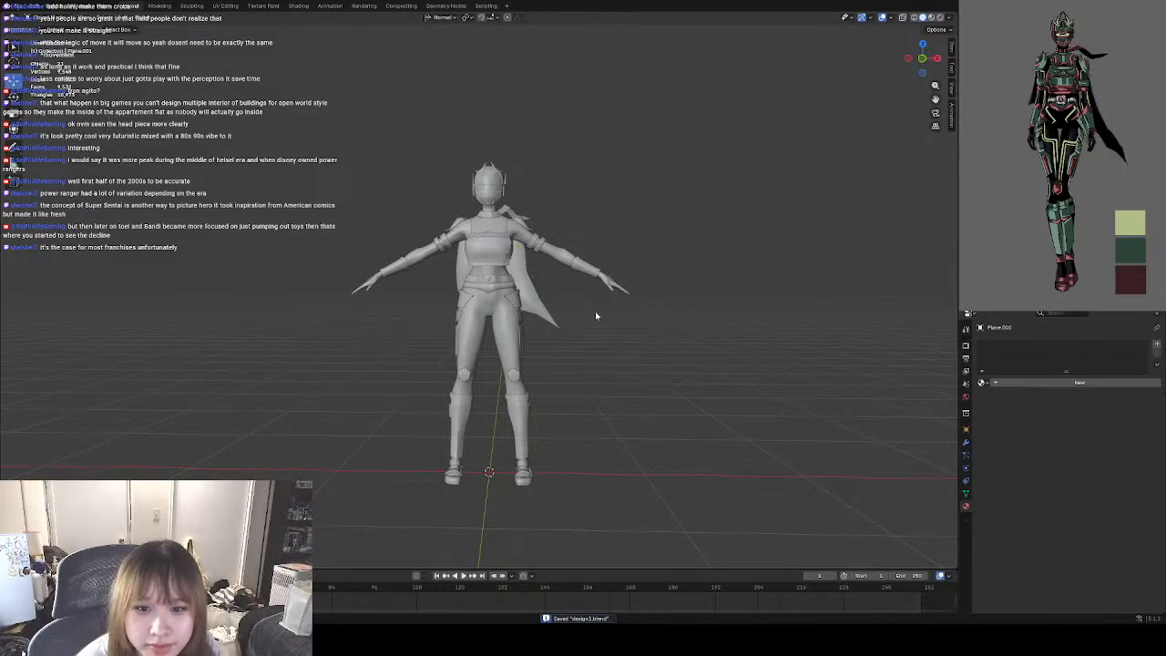
{"action": "mouse_move", "coordinate": [596, 316]}
{"action": "middle_mouse_down"}
{"action": "mouse_move", "coordinate": [557, 307]}
{"action": "mouse_move", "coordinate": [597, 315]}
{"action": "middle_mouse_up"}
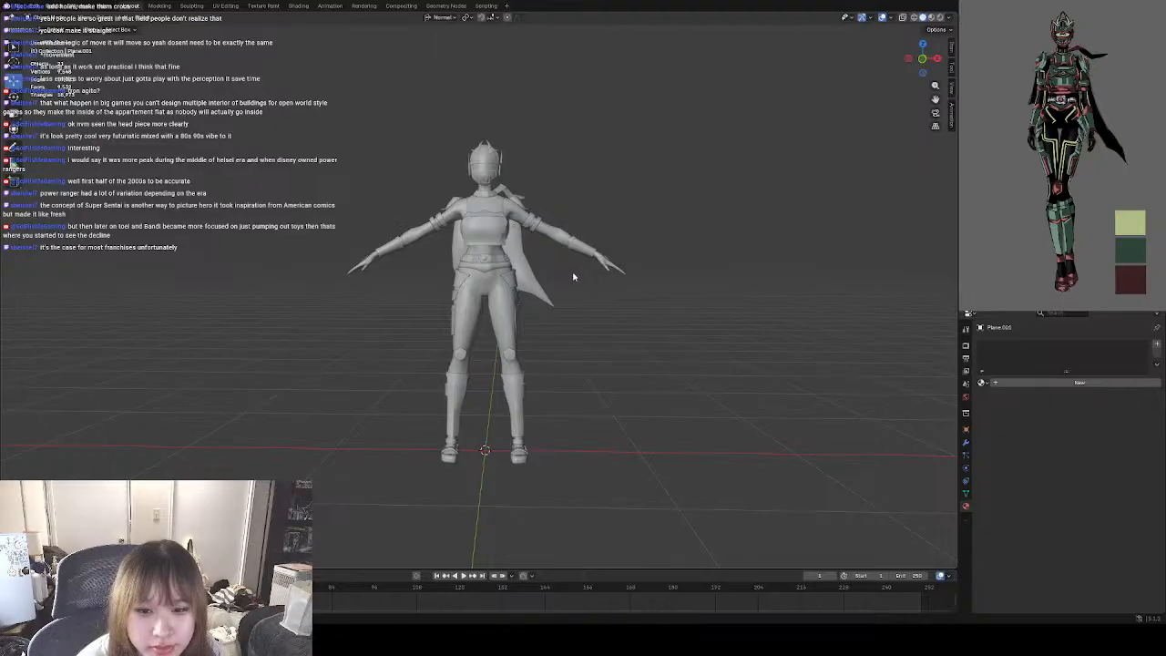
{"action": "middle_click_drag", "start_coordinate": [573, 276], "coordinate": [612, 323]}
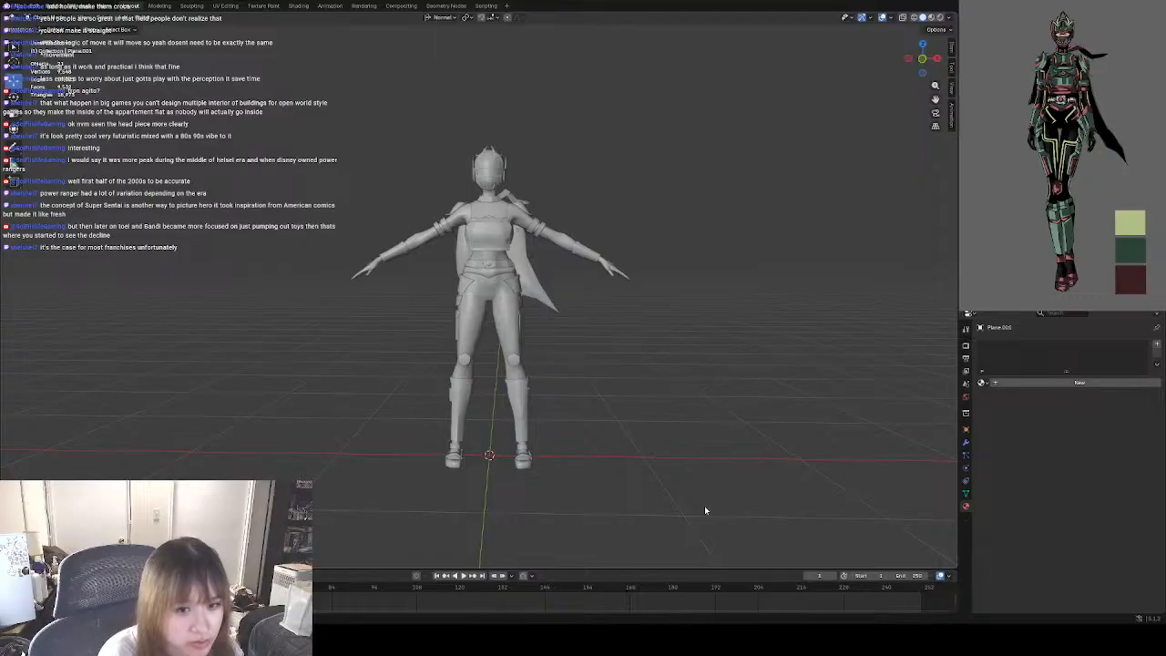
Select every part of the character and export the model as an FBX file.
{"action": "middle_click_drag", "start_coordinate": [585, 428], "coordinate": [556, 373]}
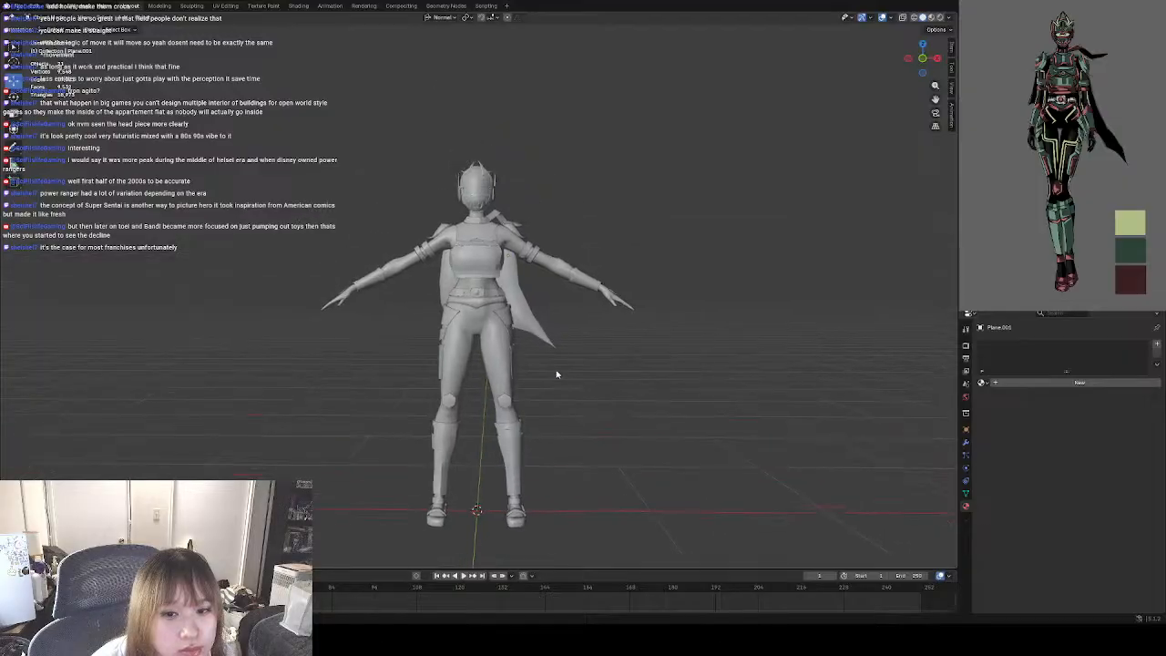
{"action": "left_click", "coordinate": [19, 6]}
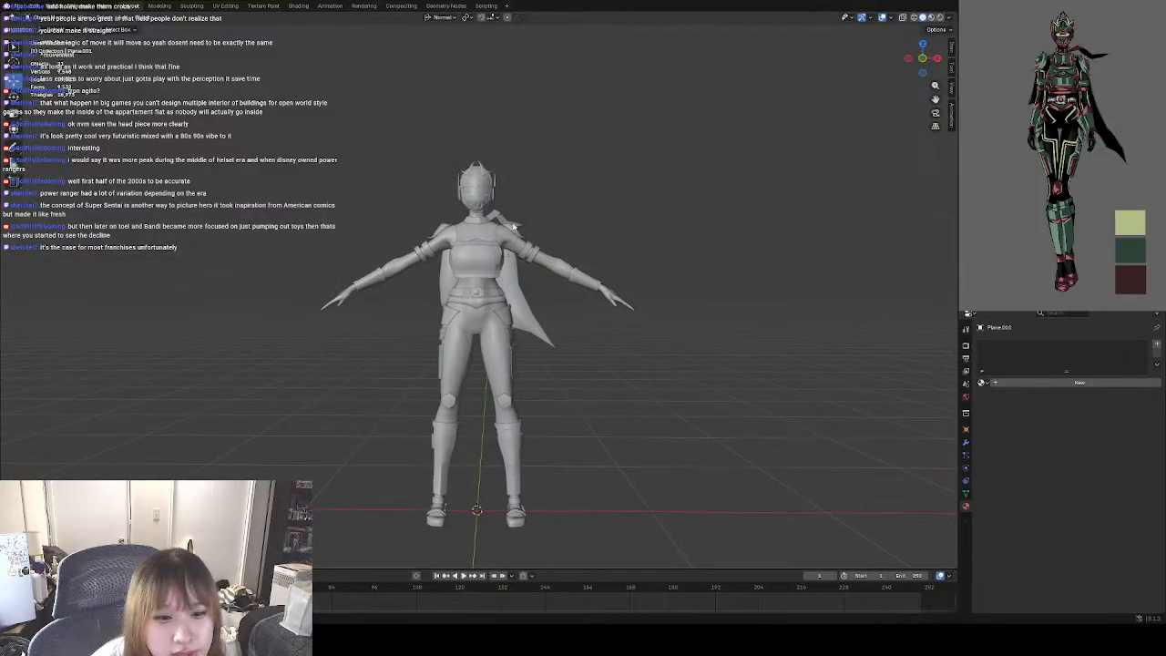
{"action": "left_click", "coordinate": [19, 7]}
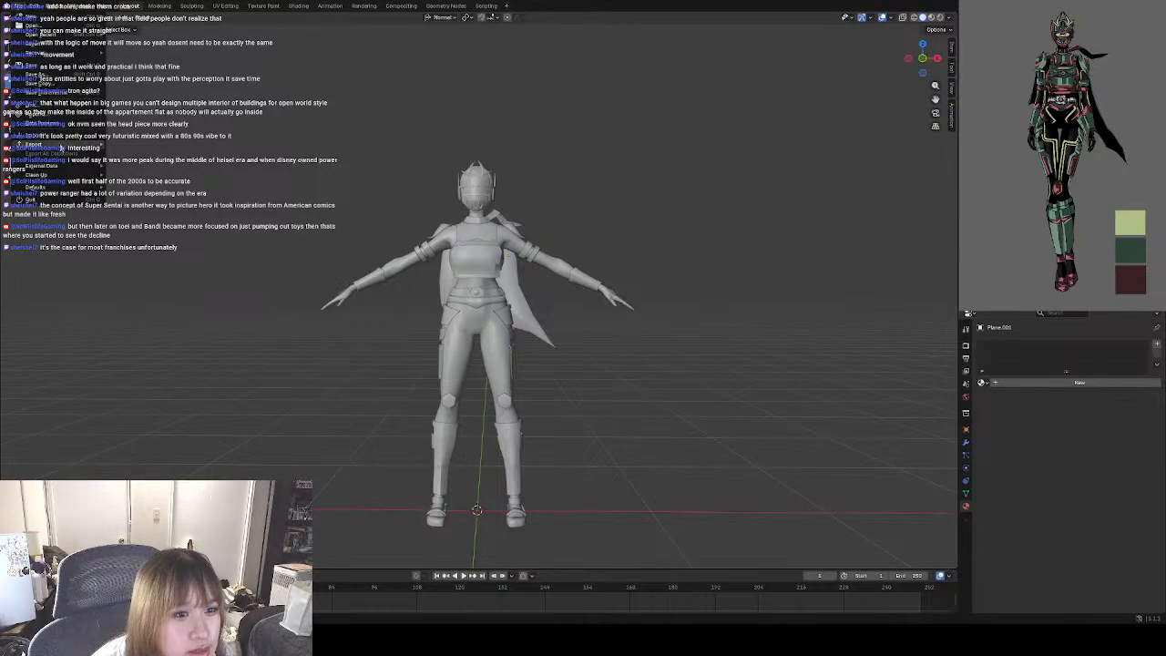
{"action": "mouse_move", "coordinate": [60, 147]}
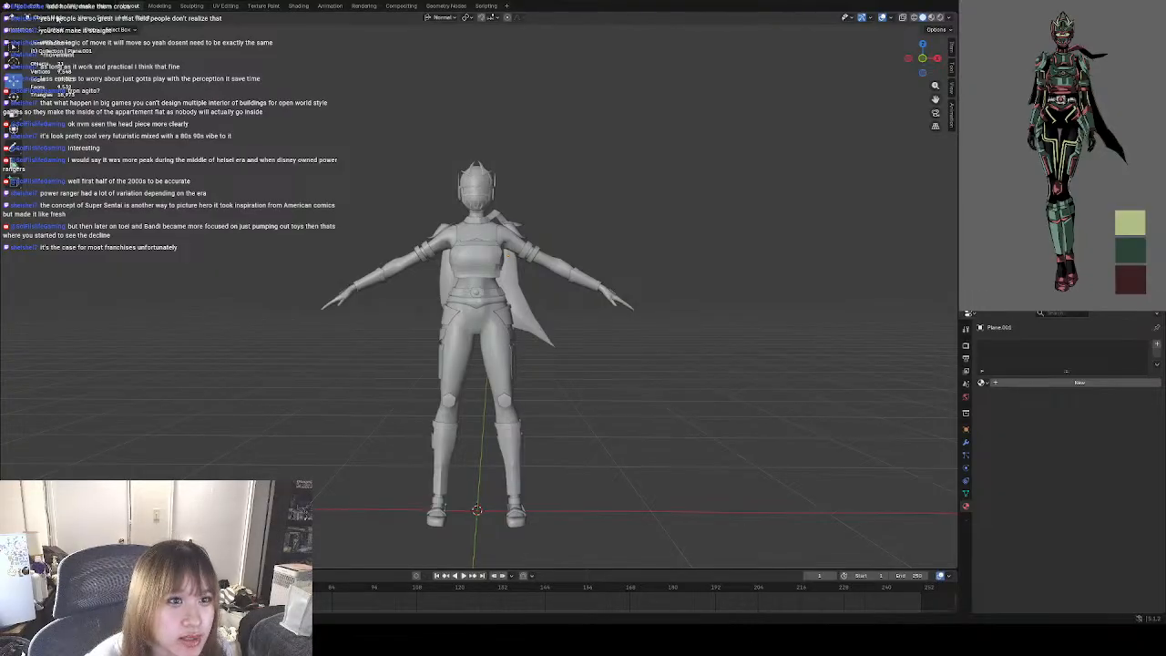
{"action": "left_click", "coordinate": [106, 19]}
{"action": "left_click", "coordinate": [113, 37]}
{"action": "left_click", "coordinate": [105, 18]}
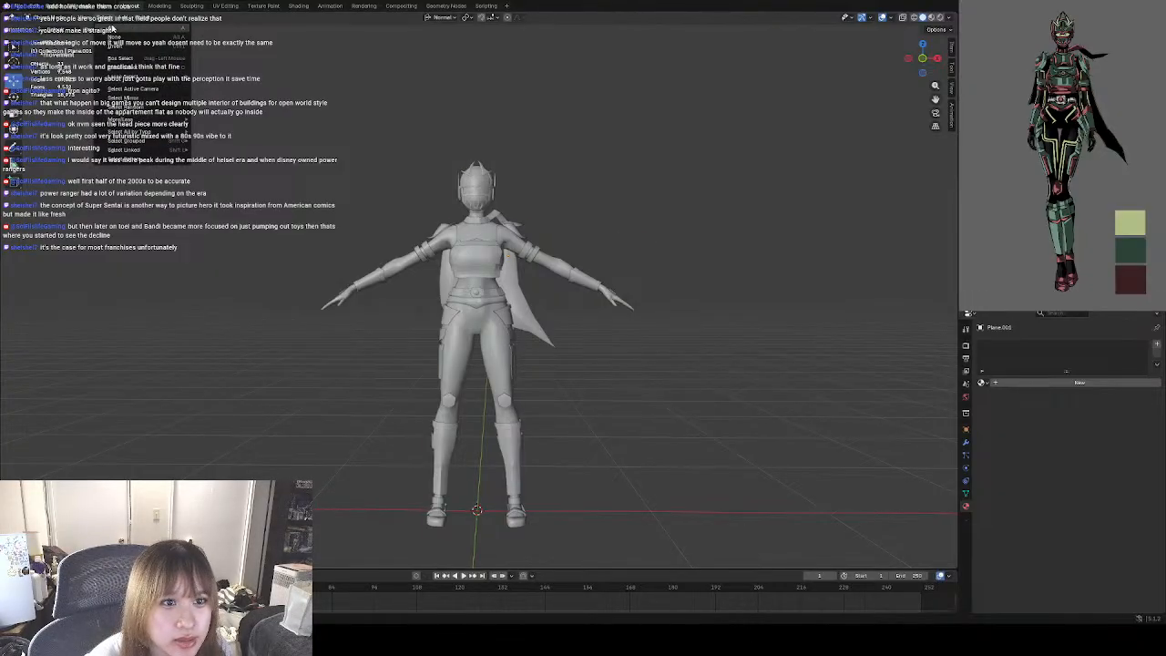
{"action": "left_click", "coordinate": [113, 30]}
{"action": "left_click", "coordinate": [8, 5]}
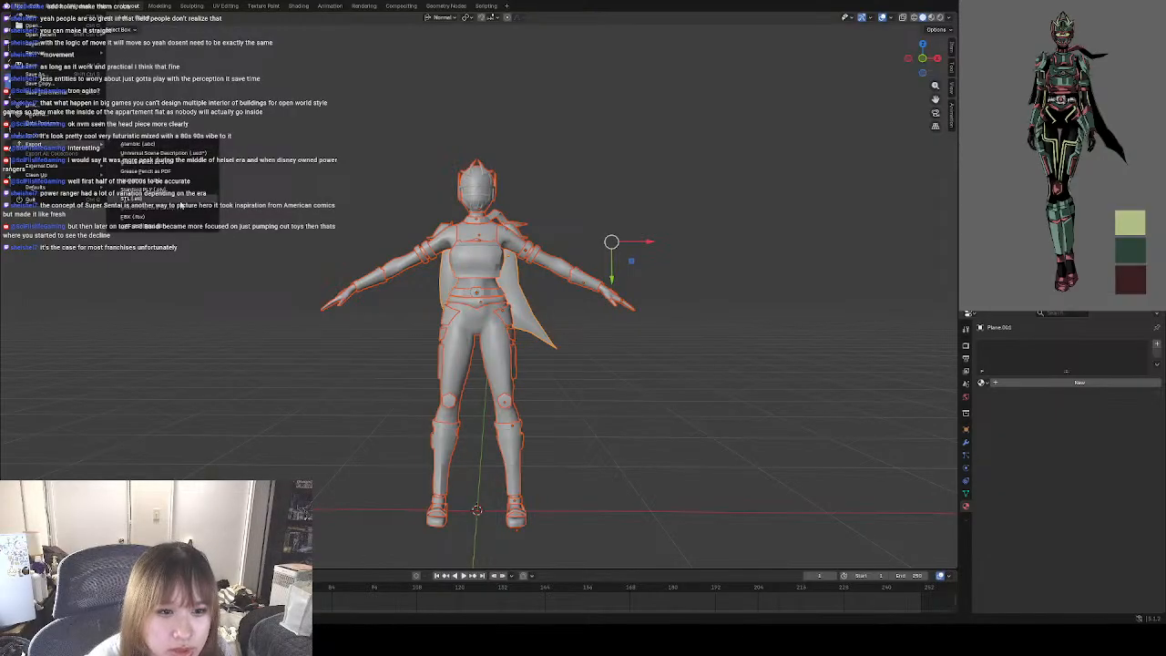
{"action": "left_click", "coordinate": [162, 218]}
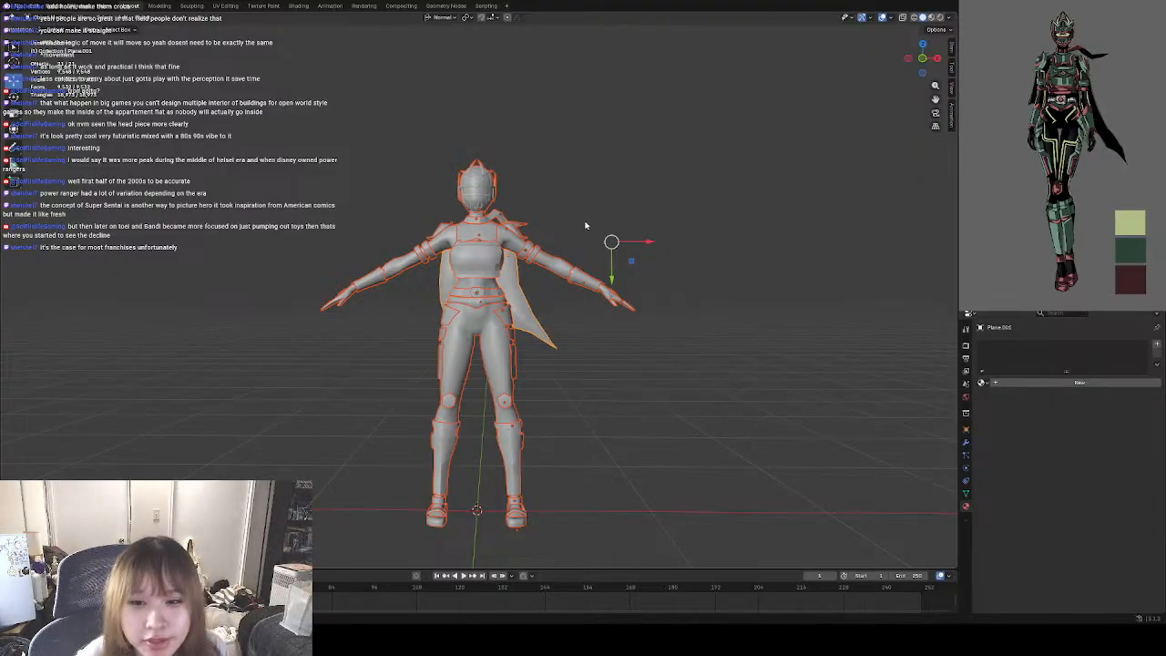
{"action": "left_click", "coordinate": [756, 231]}
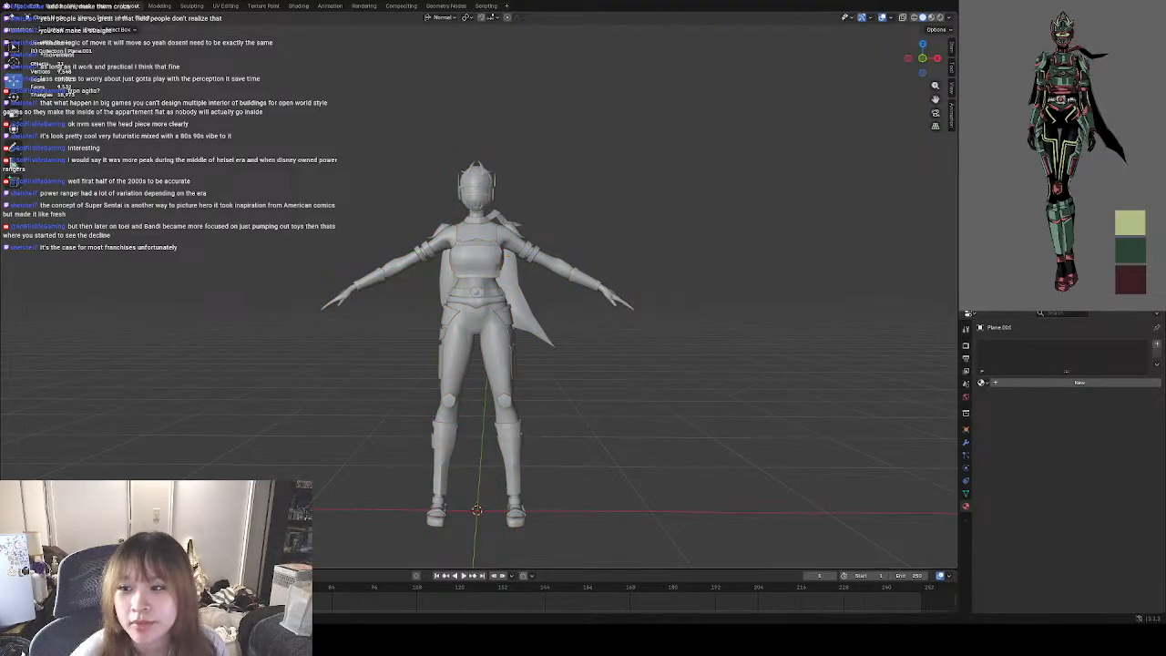
Switch the viewport to material preview and give the neck scarf a new material with a muted red base colour.
{"action": "left_click", "coordinate": [931, 17]}
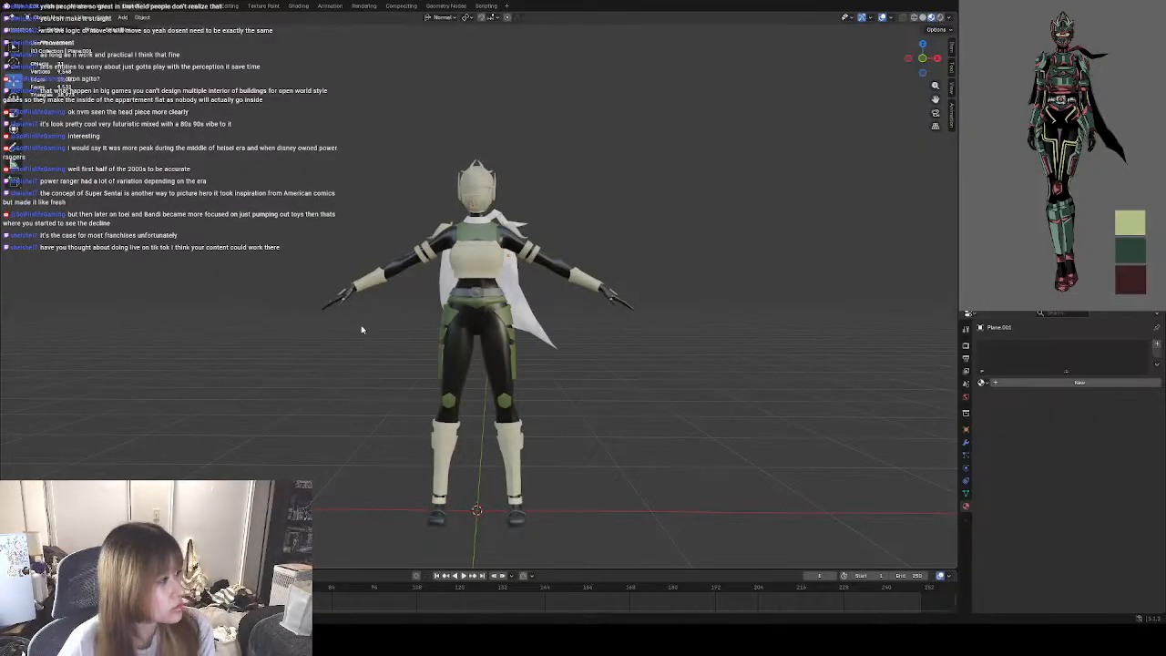
{"action": "left_click", "coordinate": [483, 226]}
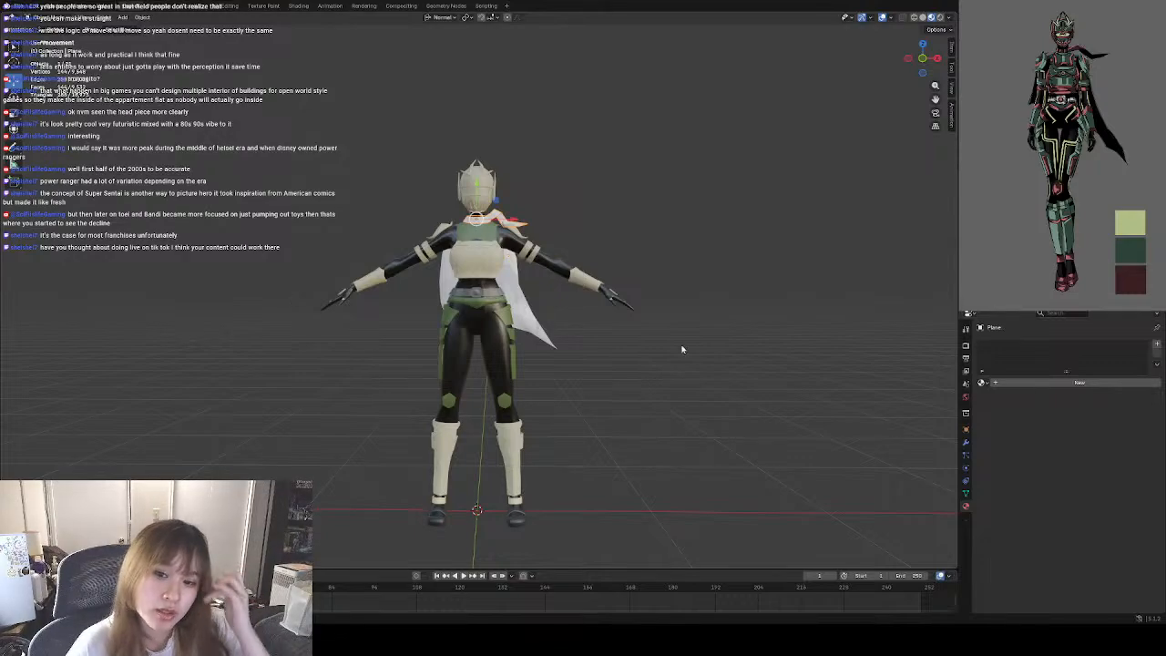
{"action": "middle_click_drag", "start_coordinate": [823, 402], "coordinate": [682, 392]}
{"action": "middle_click_drag", "start_coordinate": [749, 407], "coordinate": [755, 389]}
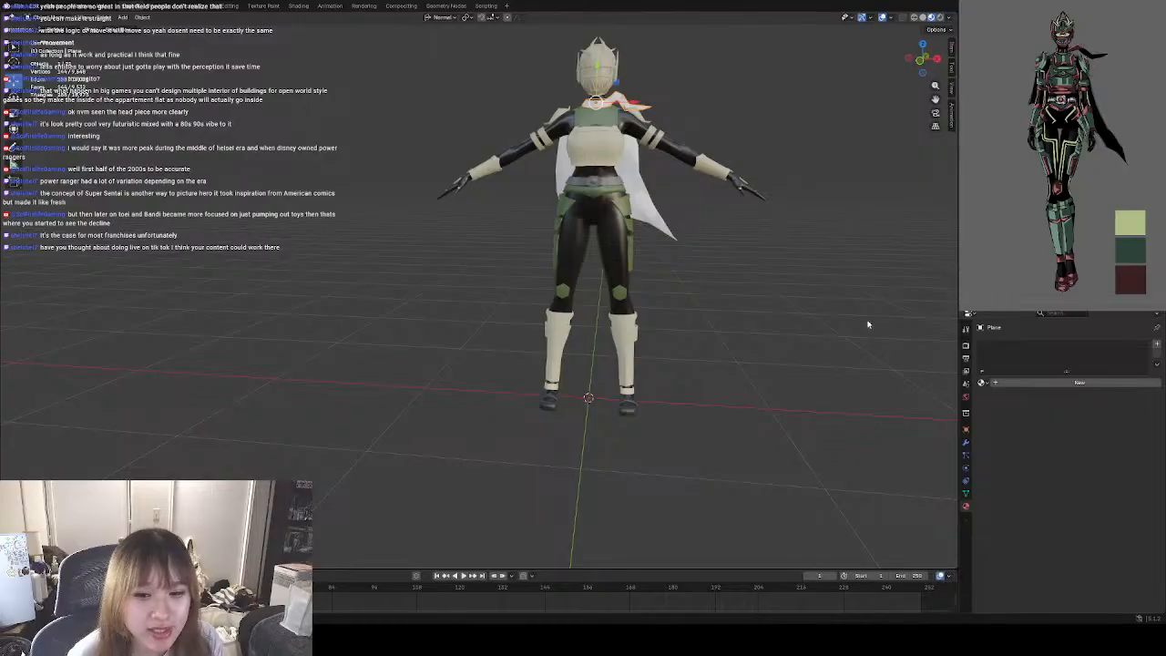
{"action": "left_click", "coordinate": [1092, 383]}
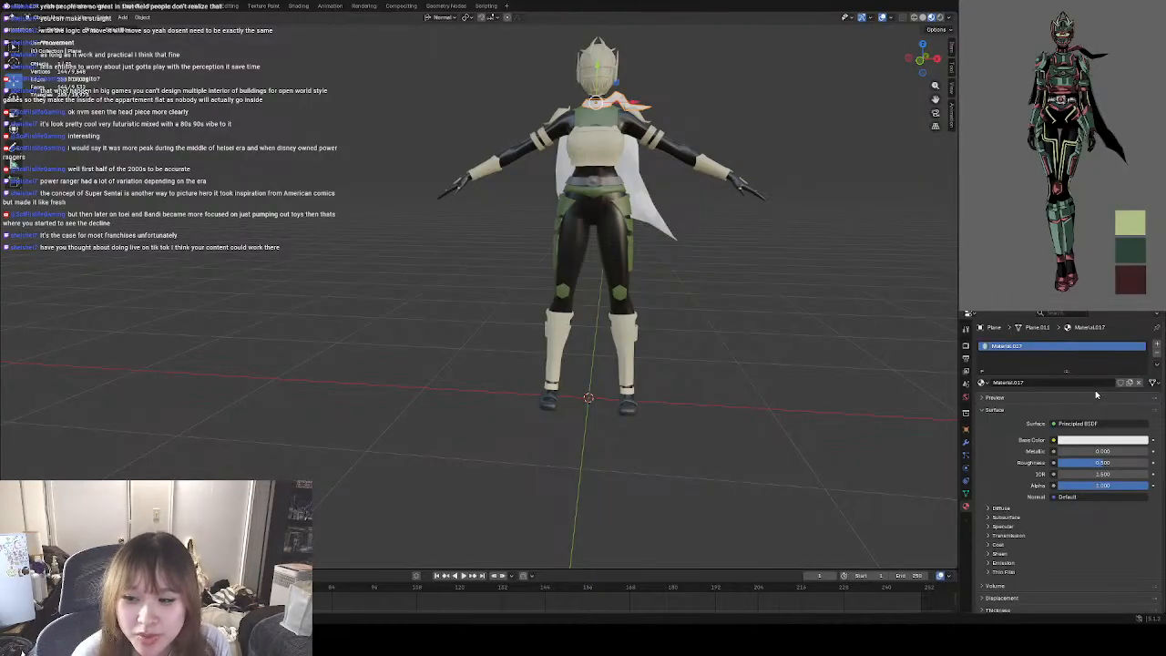
{"action": "left_click", "coordinate": [1102, 442]}
{"action": "mouse_move", "coordinate": [1103, 335]}
{"action": "left_mouse_down"}
{"action": "mouse_move", "coordinate": [1092, 351]}
{"action": "mouse_move", "coordinate": [1063, 324]}
{"action": "mouse_move", "coordinate": [1126, 298]}
{"action": "mouse_move", "coordinate": [1095, 346]}
{"action": "mouse_move", "coordinate": [1104, 337]}
{"action": "left_mouse_up"}
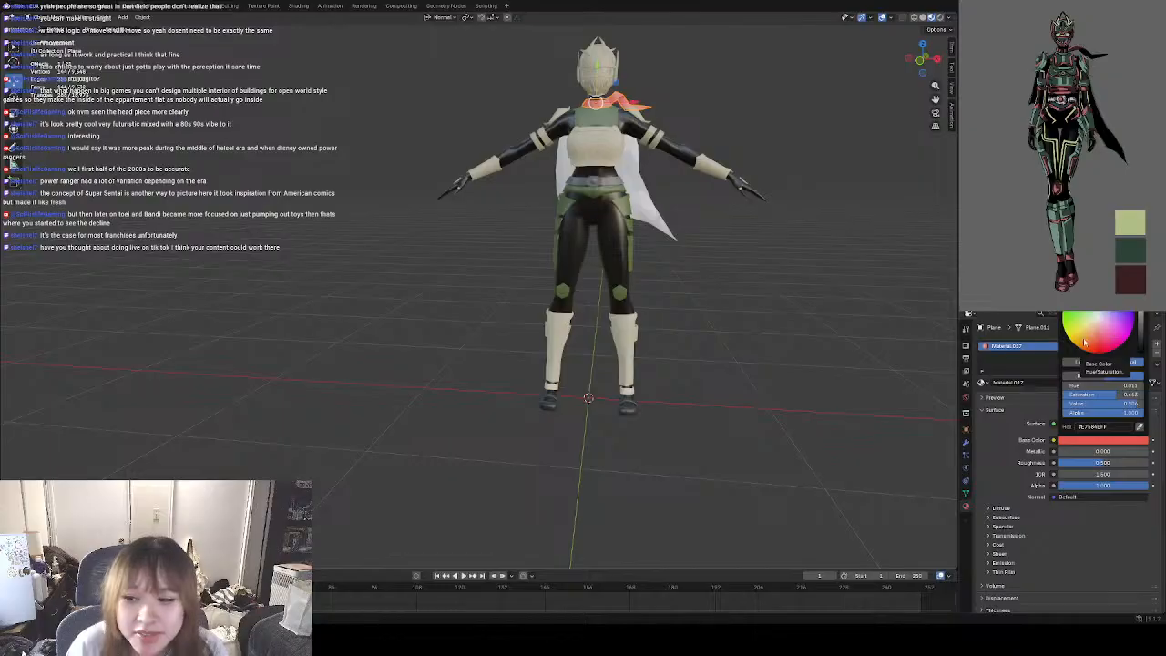
{"action": "left_click_drag", "start_coordinate": [1085, 340], "coordinate": [1102, 338]}
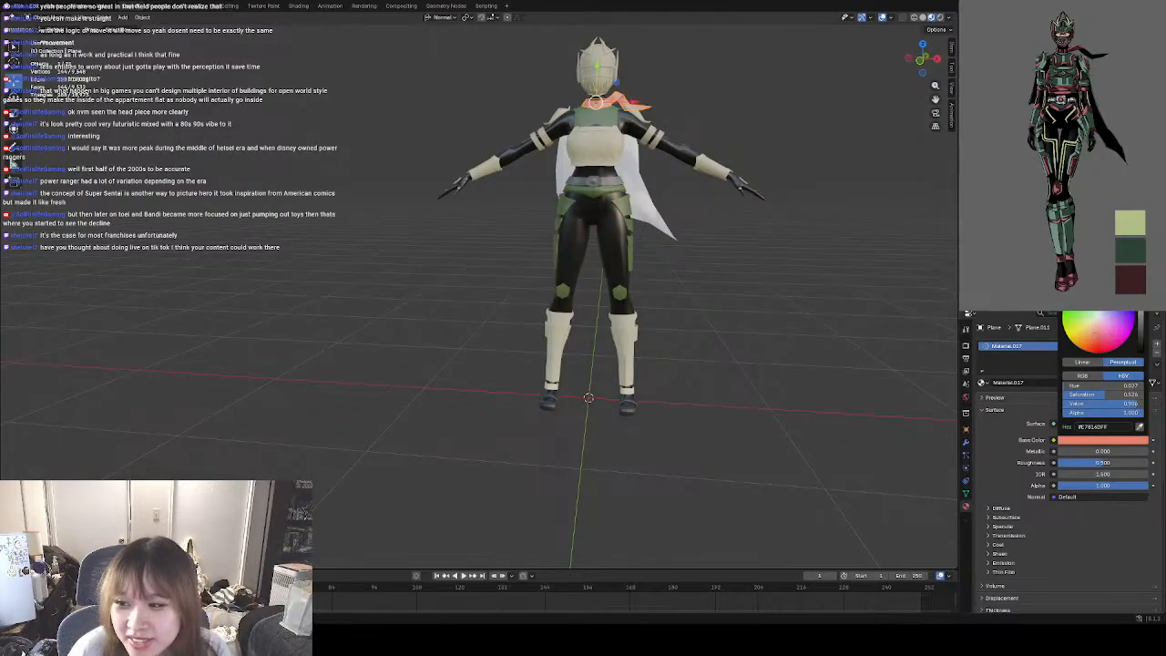
{"action": "left_click_drag", "start_coordinate": [1140, 290], "coordinate": [1141, 306]}
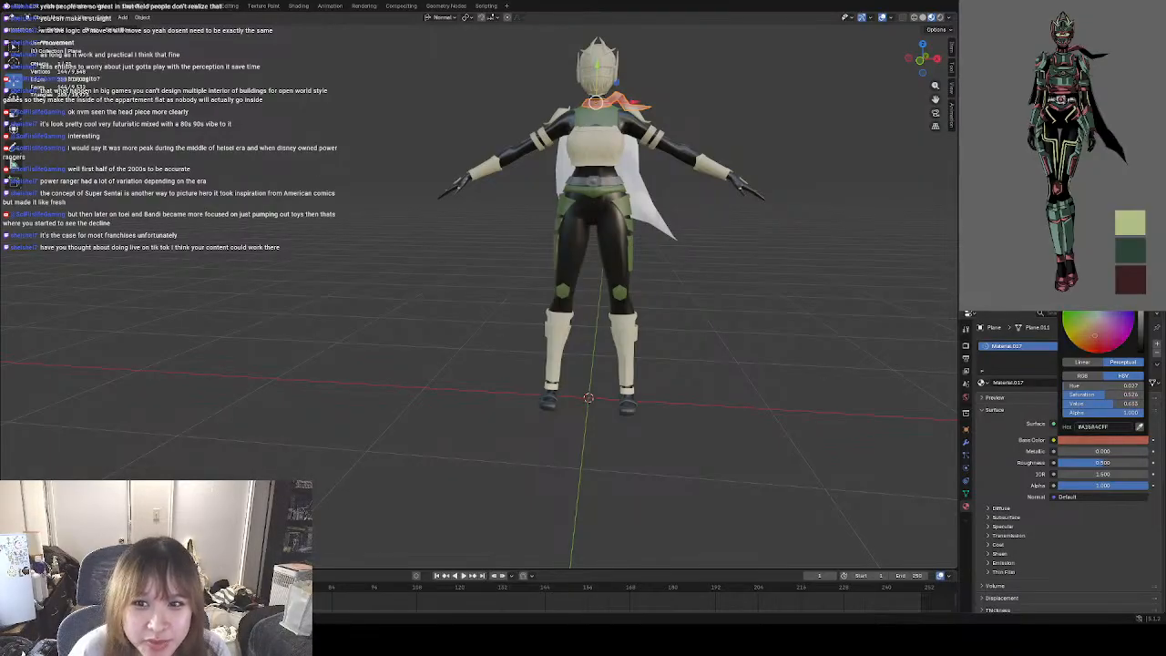
Give the cape a new material with a black base colour.
{"action": "left_click", "coordinate": [648, 199]}
{"action": "left_click", "coordinate": [656, 213]}
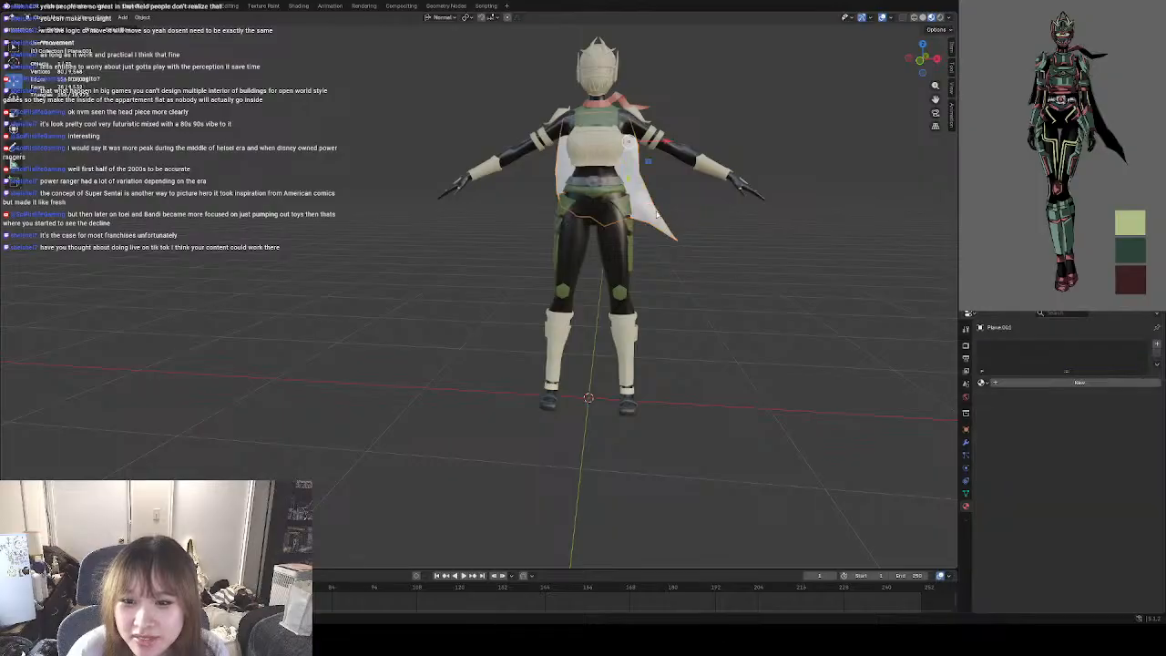
{"action": "left_click", "coordinate": [1093, 383]}
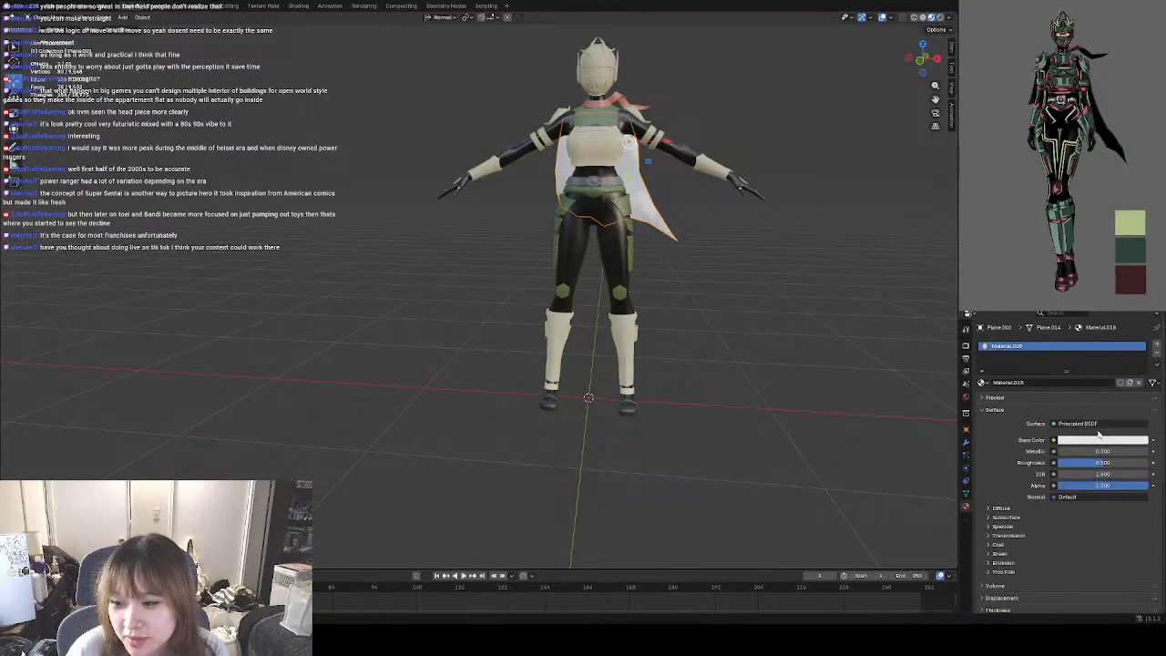
{"action": "left_click", "coordinate": [1107, 440]}
{"action": "left_click_drag", "start_coordinate": [1115, 341], "coordinate": [1103, 319]}
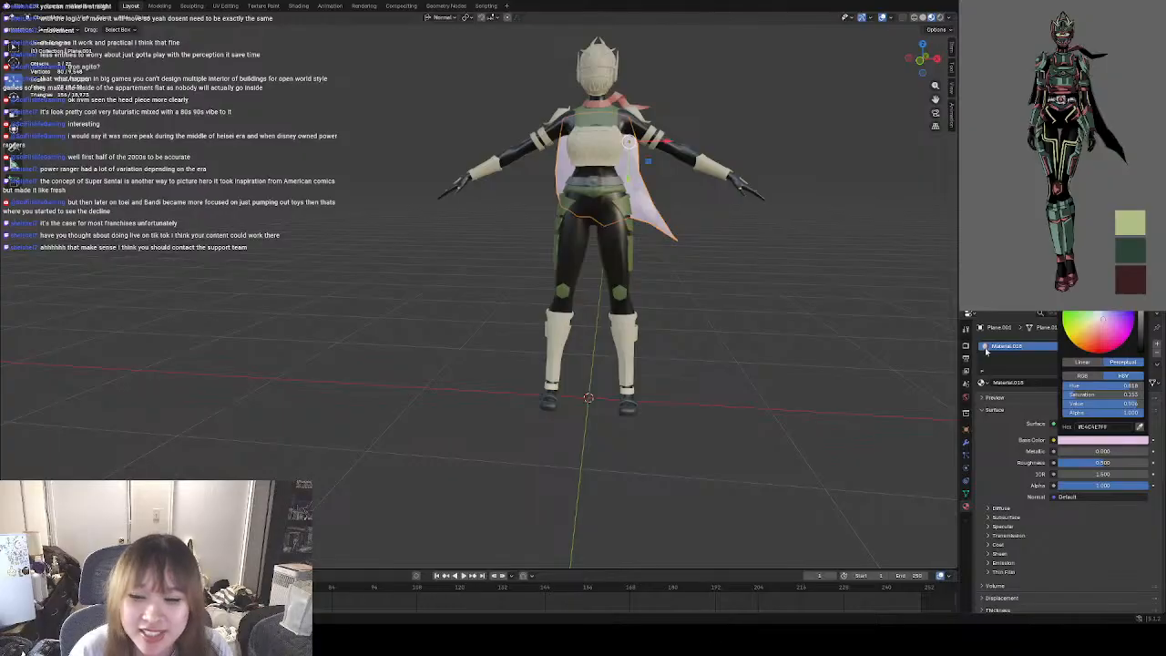
{"action": "left_click_drag", "start_coordinate": [1140, 317], "coordinate": [1141, 351]}
{"action": "left_click", "coordinate": [825, 308]}
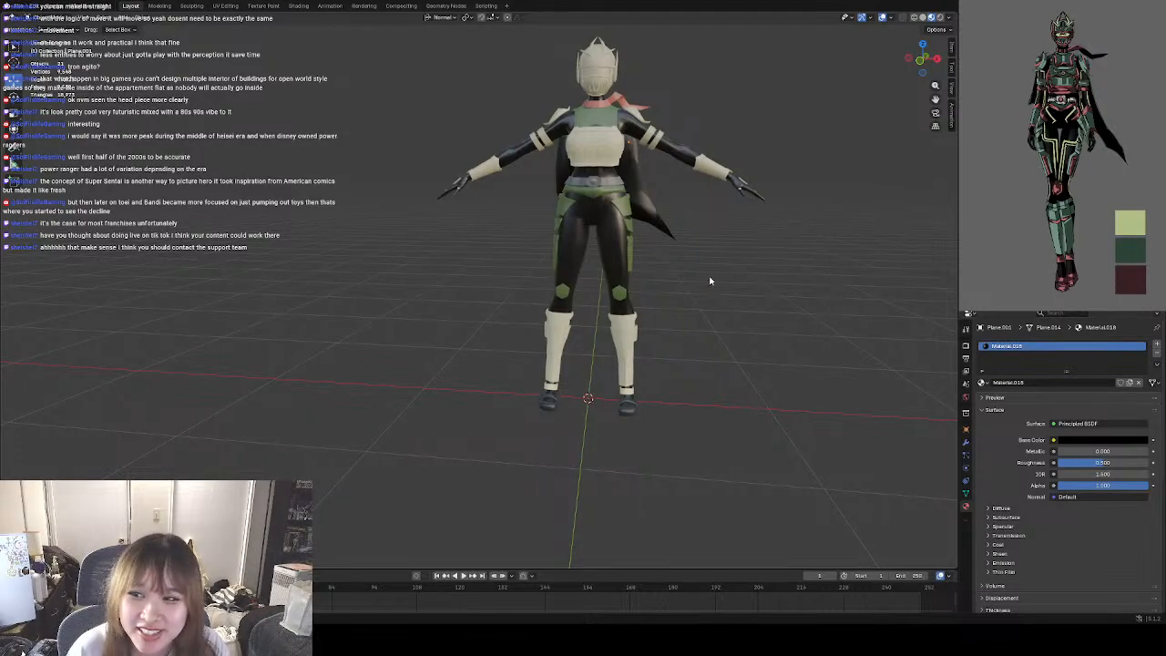
Check the coloured character from the front and save the changes to design1.blend.
{"action": "middle_click_drag", "start_coordinate": [864, 345], "coordinate": [822, 325]}
{"action": "middle_click_drag", "start_coordinate": [710, 331], "coordinate": [713, 336]}
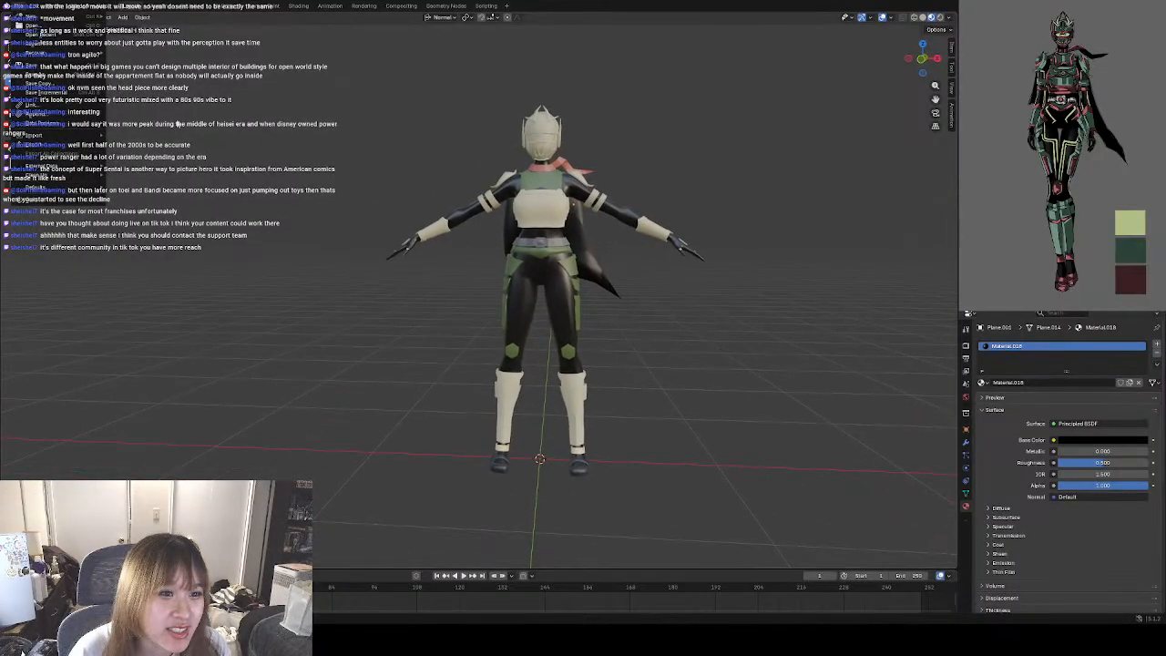
{"action": "key", "text": "ctrl+s"}
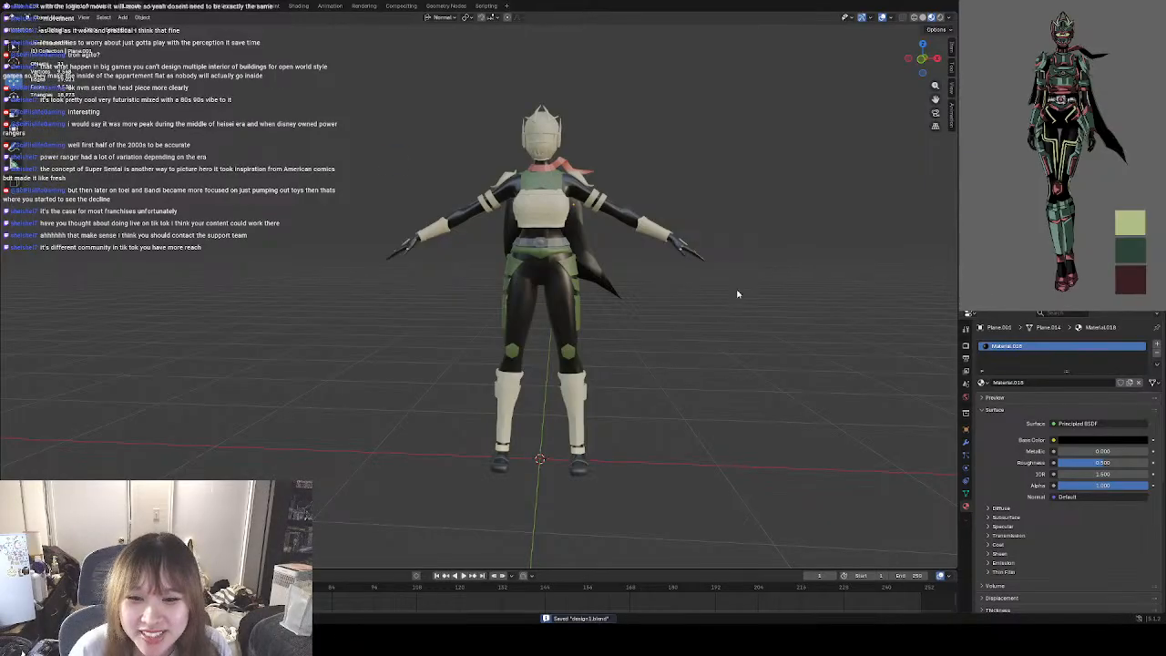
{"action": "middle_click_drag", "start_coordinate": [775, 317], "coordinate": [762, 301], "text": "shift"}
{"action": "middle_click_drag", "start_coordinate": [681, 275], "coordinate": [705, 315], "text": "shift"}
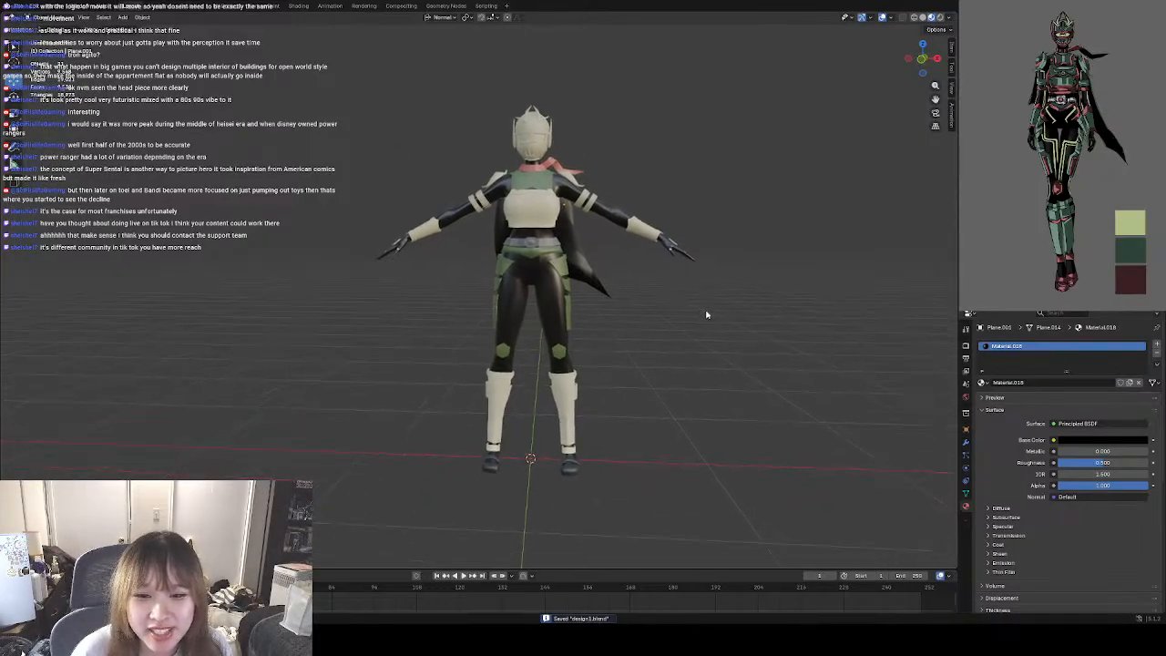
{"action": "left_click", "coordinate": [22, 16]}
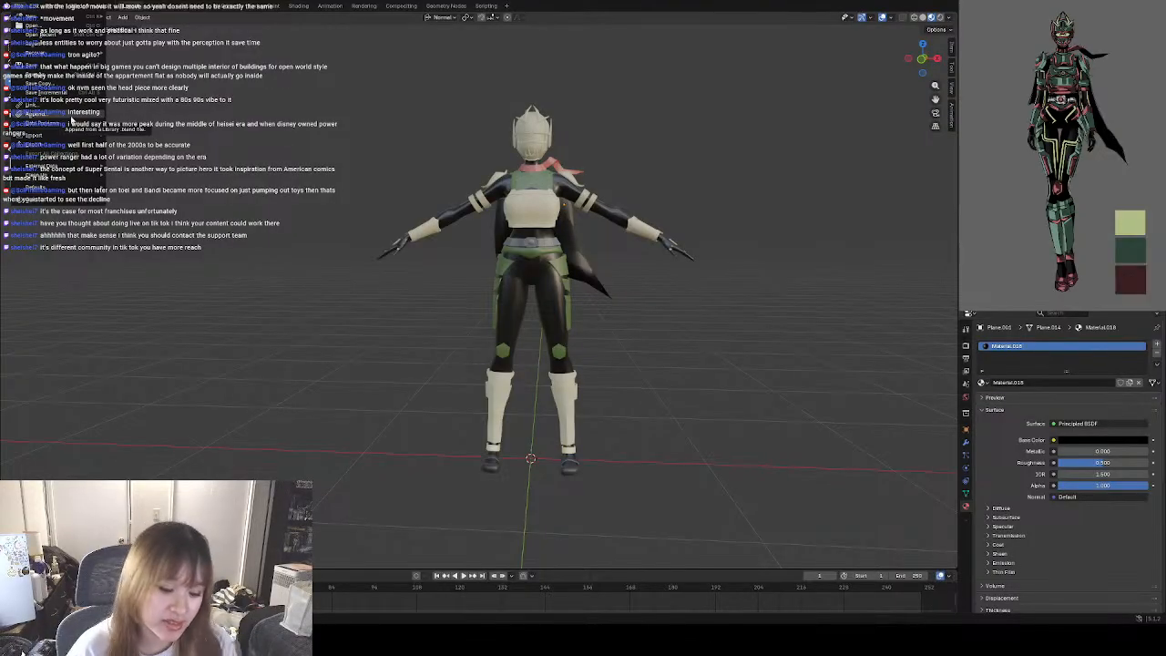
{"action": "mouse_move", "coordinate": [86, 16]}
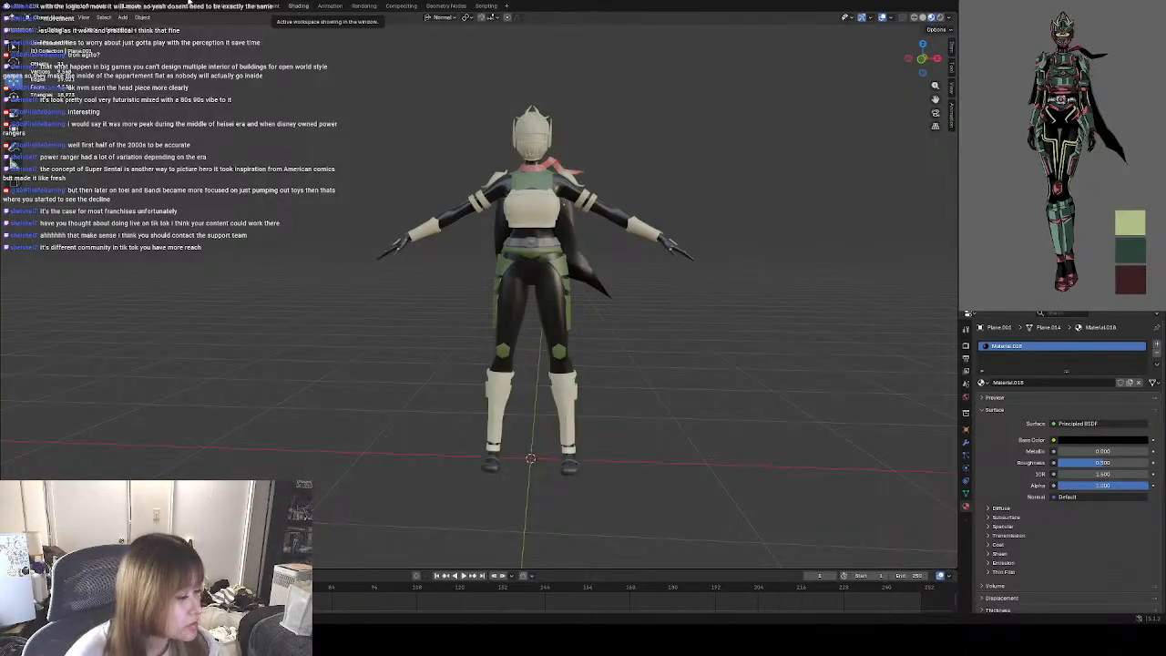
{"action": "left_click", "coordinate": [17, 7]}
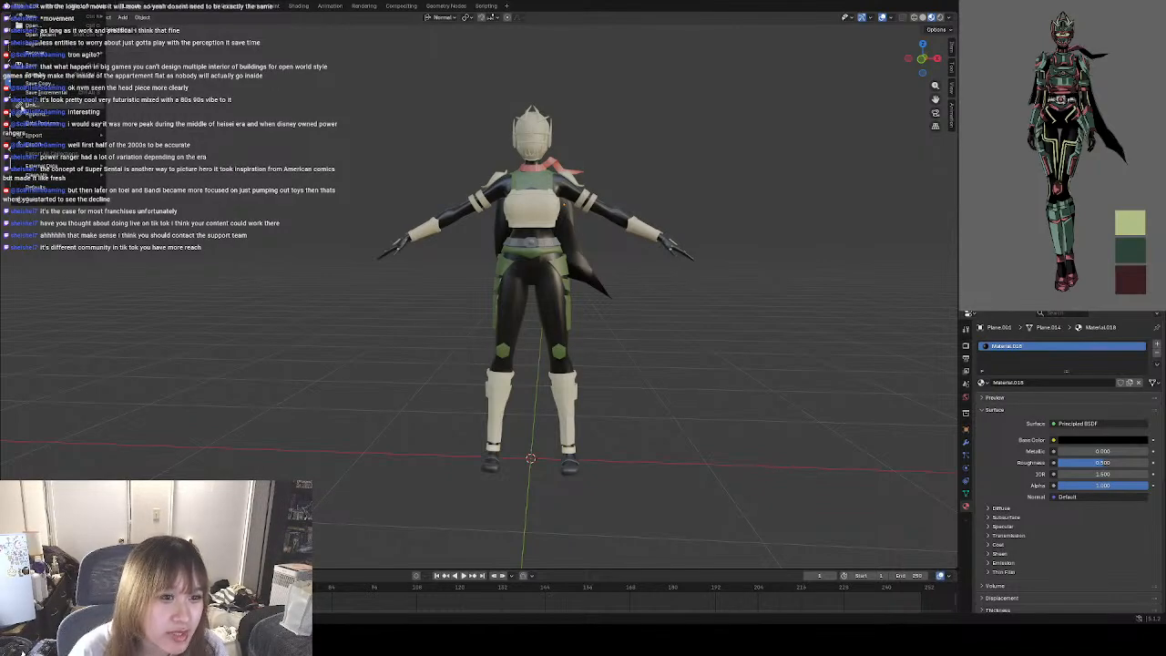
{"action": "mouse_move", "coordinate": [73, 137]}
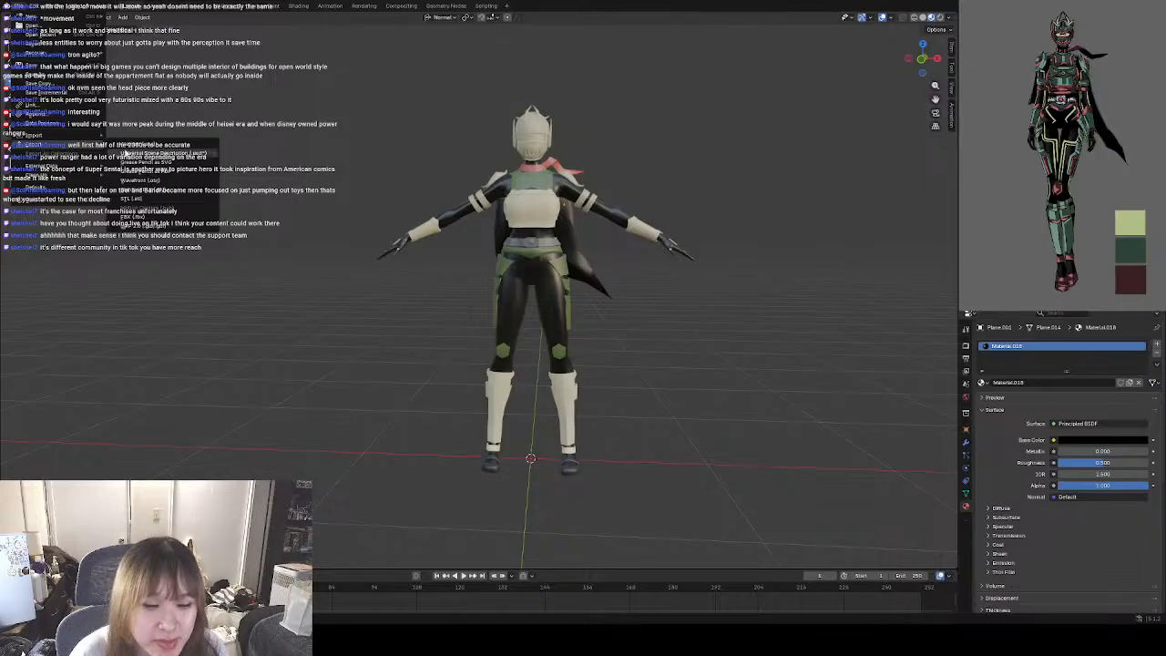
{"action": "left_click", "coordinate": [157, 222]}
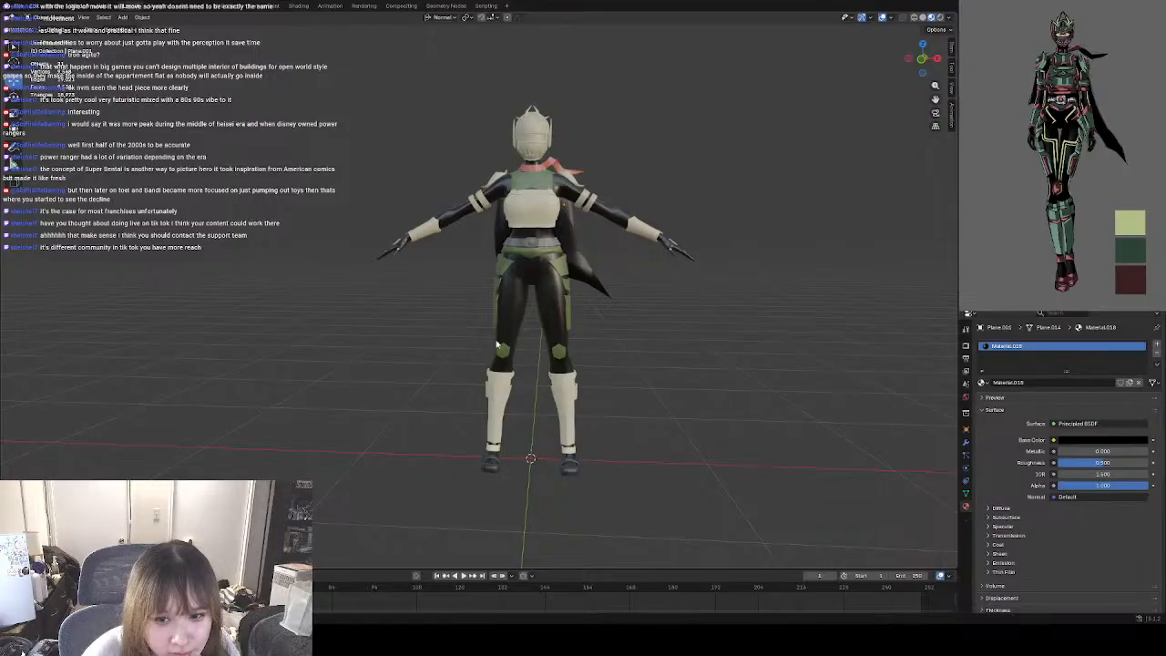
Select all of the character's parts and export the model with its new scarf and cape materials as FBX.
{"action": "left_click", "coordinate": [125, 18]}
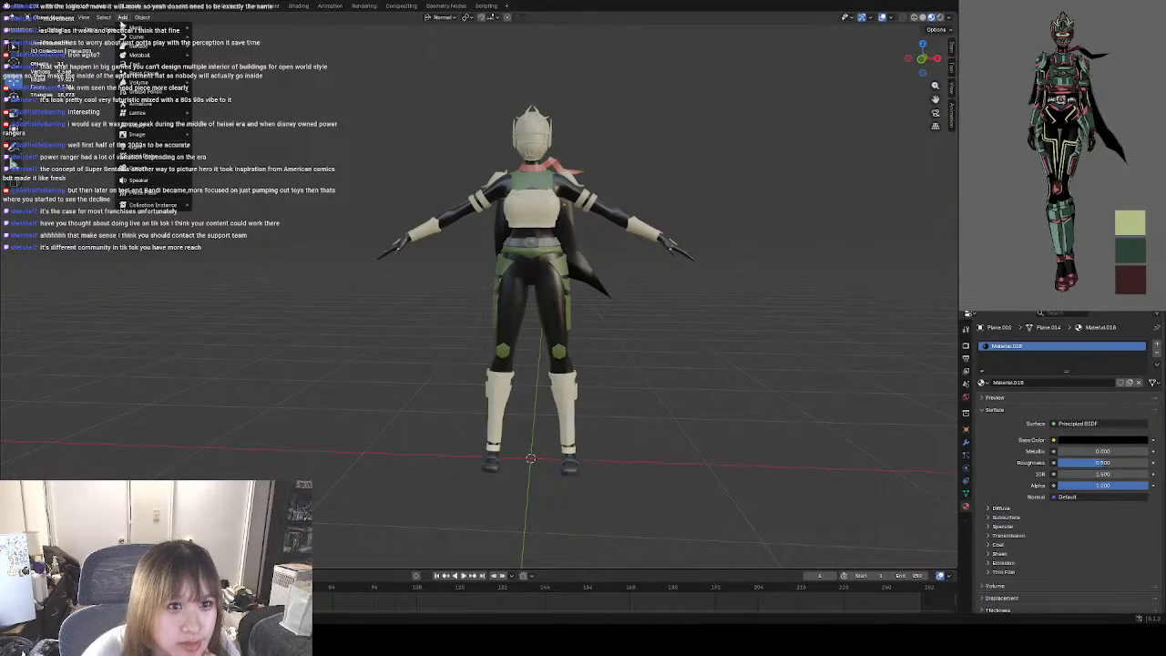
{"action": "left_click", "coordinate": [103, 17]}
{"action": "left_click", "coordinate": [113, 29]}
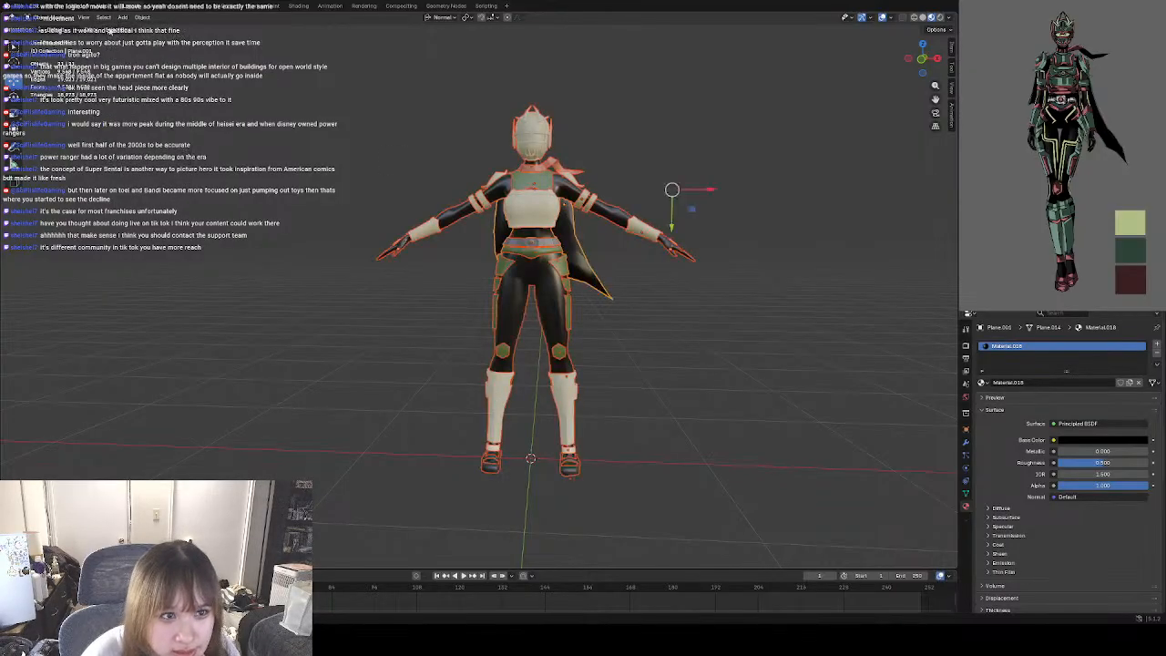
{"action": "left_click", "coordinate": [15, 11]}
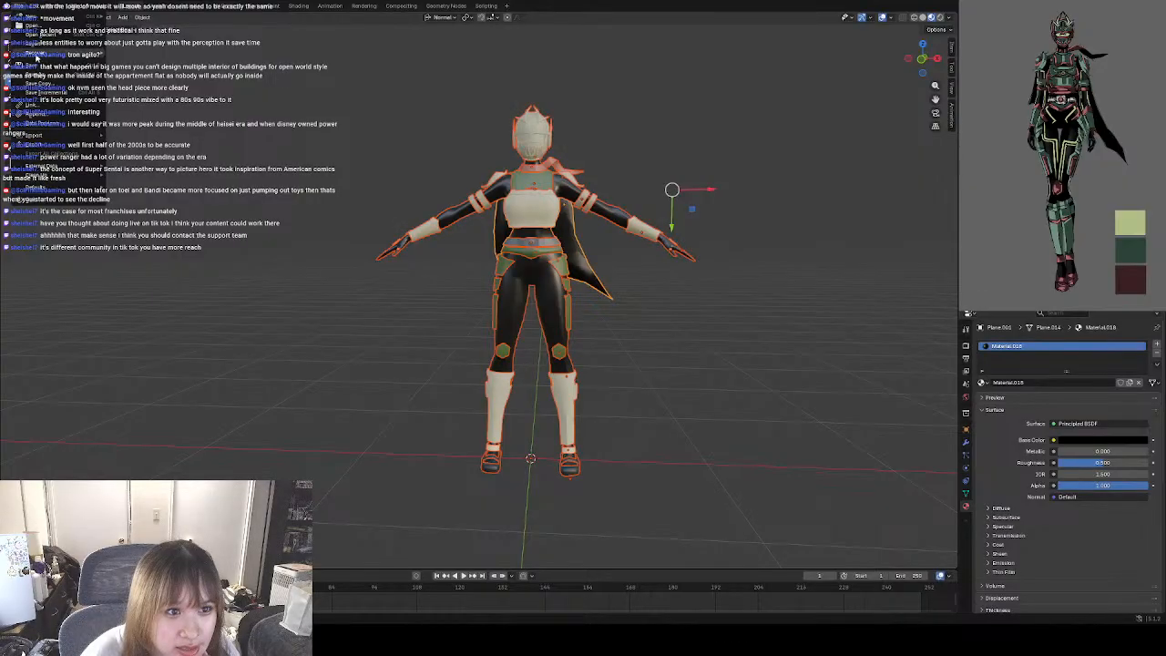
{"action": "mouse_move", "coordinate": [46, 146]}
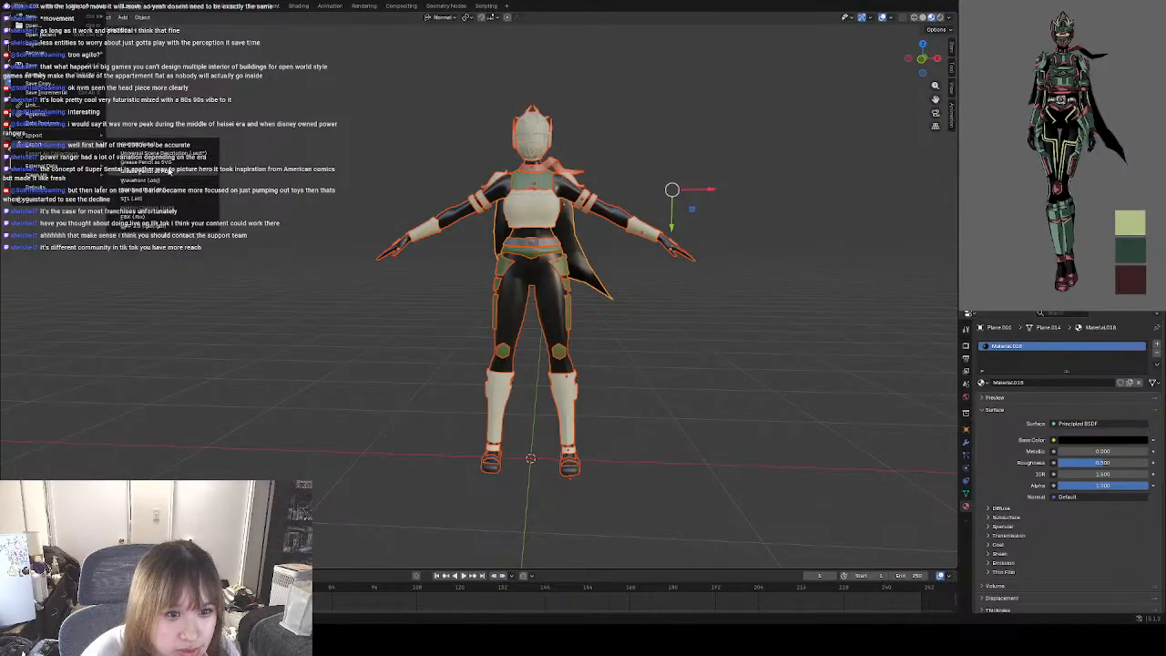
{"action": "left_click", "coordinate": [164, 217]}
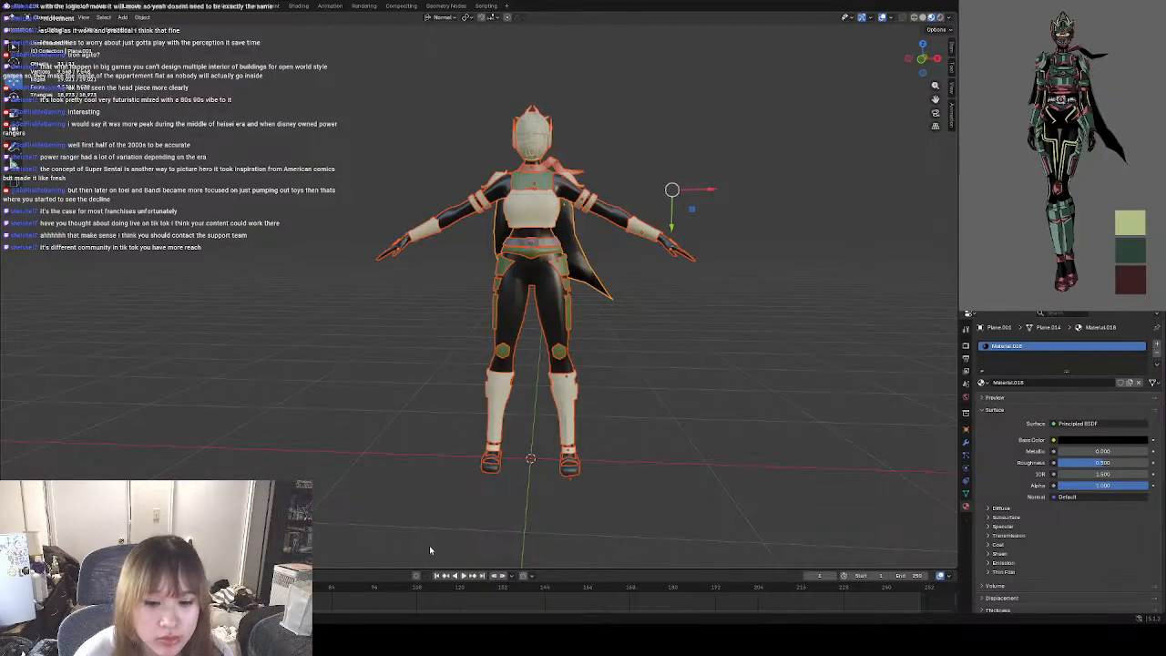
{"action": "left_click", "coordinate": [755, 333]}
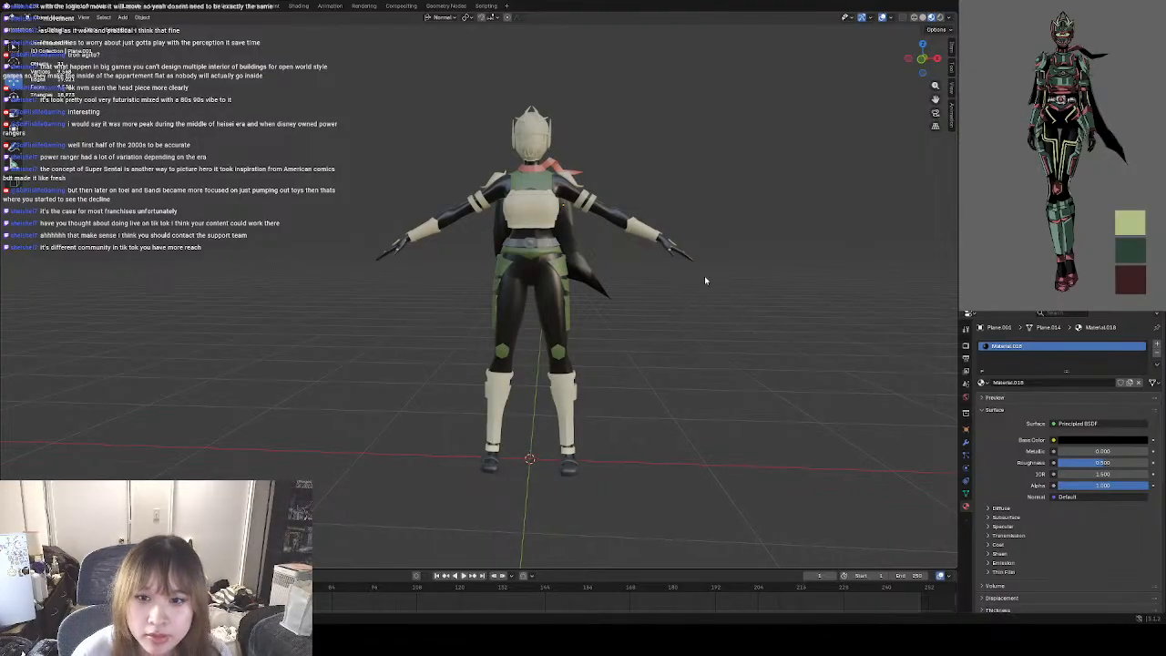
{"action": "scroll", "coordinate": [642, 323], "scroll_direction": "down", "scroll_amount": 5}
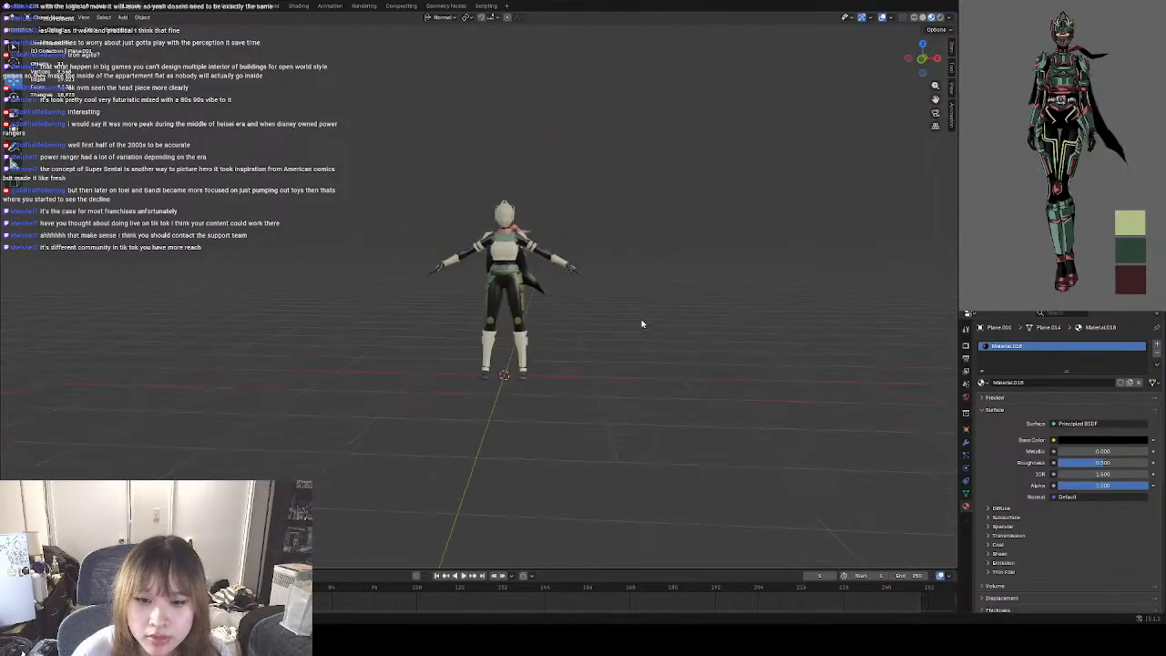
{"action": "middle_click_drag", "start_coordinate": [605, 312], "coordinate": [623, 329]}
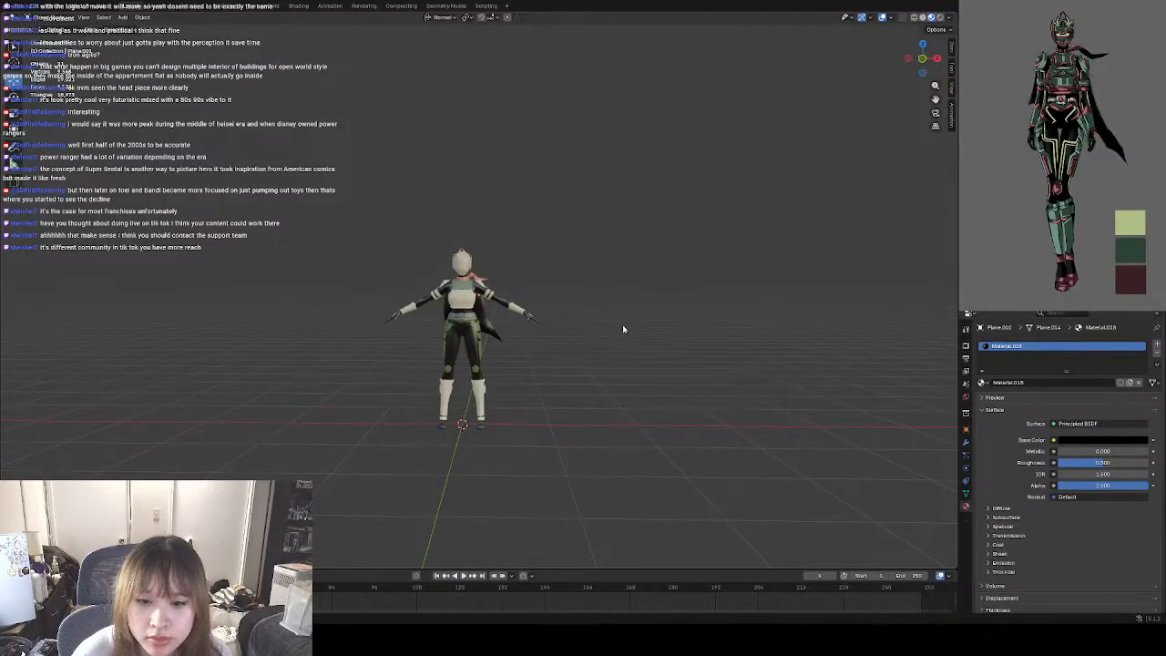
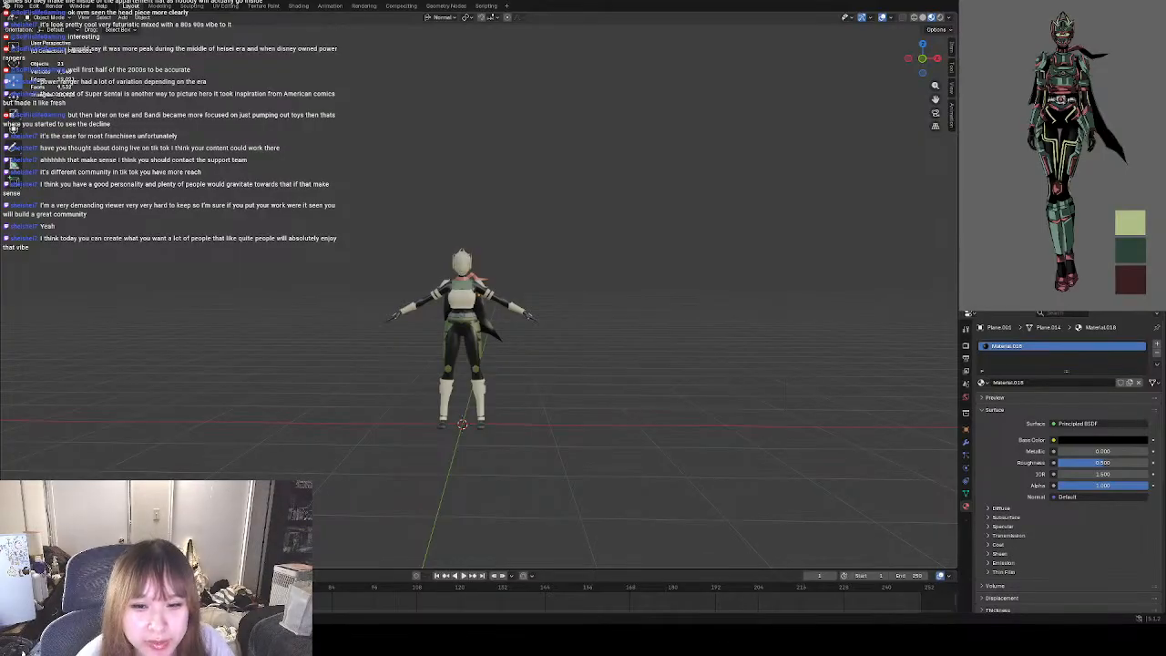
{"action": "scroll", "coordinate": [479, 294], "scroll_direction": "up", "scroll_amount": 4}
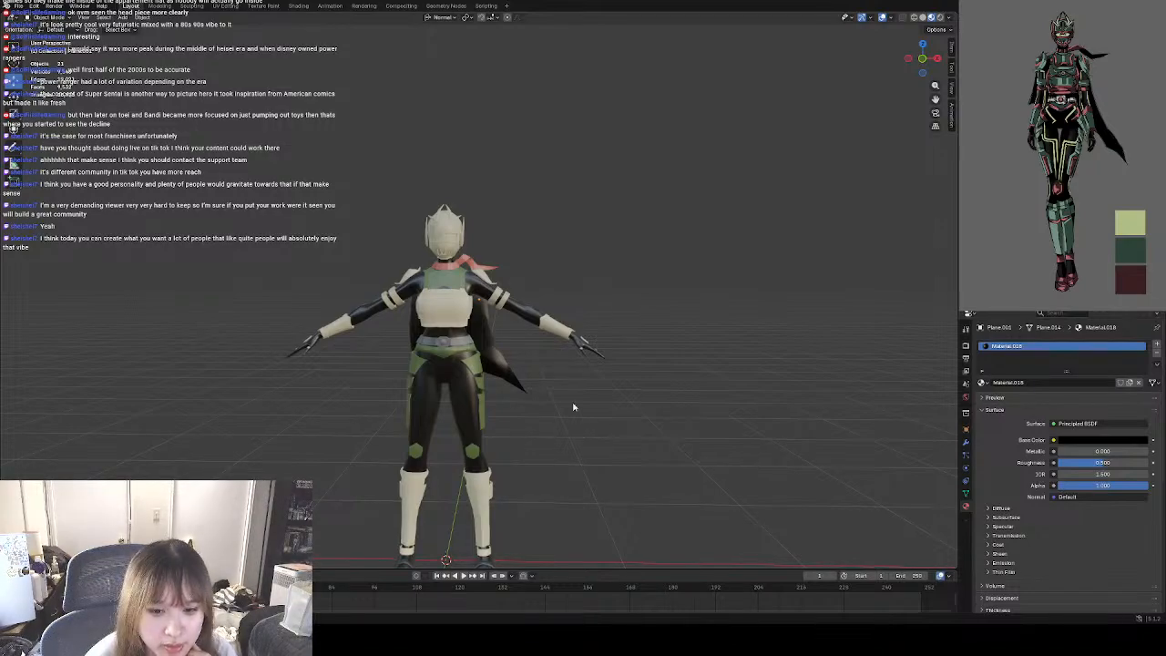
{"action": "scroll", "coordinate": [556, 399], "scroll_direction": "down", "scroll_amount": 1}
{"action": "scroll", "coordinate": [560, 419], "scroll_direction": "down", "scroll_amount": 4}
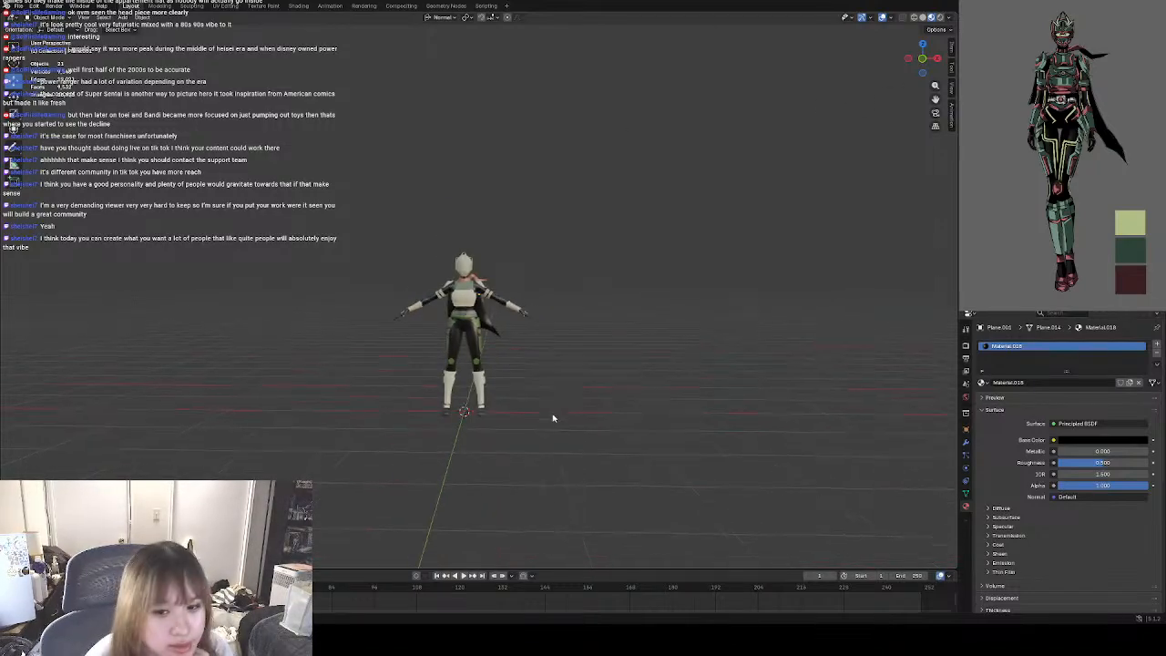
{"action": "scroll", "coordinate": [533, 414], "scroll_direction": "up", "scroll_amount": 3}
{"action": "scroll", "coordinate": [482, 432], "scroll_direction": "up", "scroll_amount": 2}
{"action": "scroll", "coordinate": [508, 429], "scroll_direction": "down", "scroll_amount": 3}
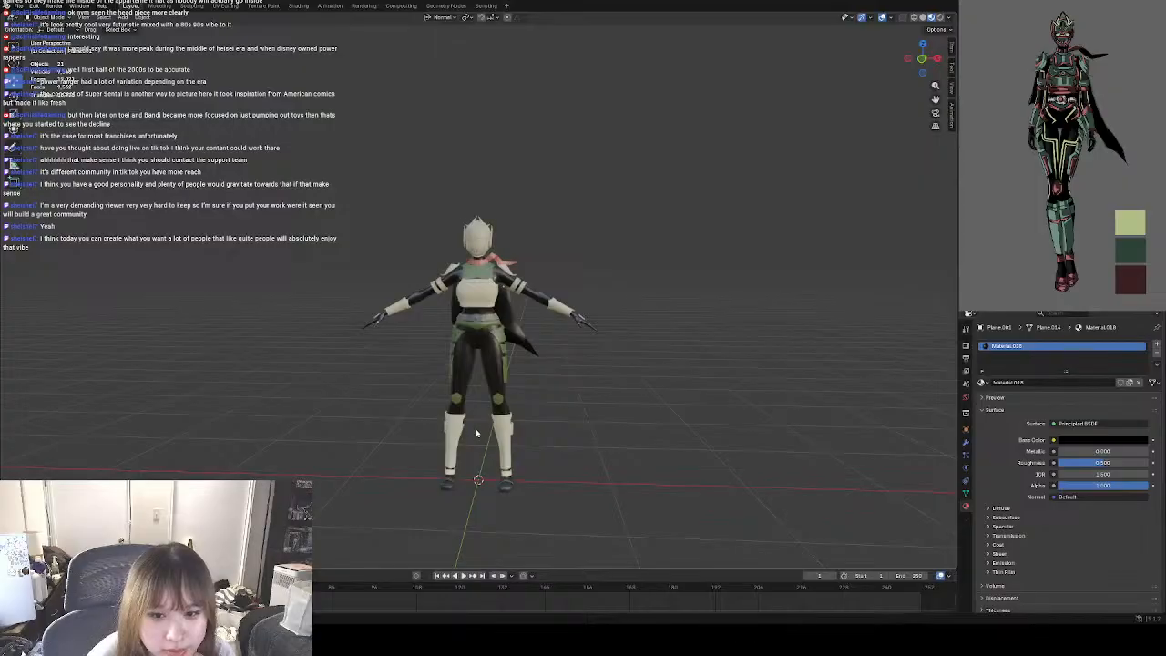
{"action": "scroll", "coordinate": [478, 434], "scroll_direction": "up", "scroll_amount": 2}
{"action": "middle_click_drag", "start_coordinate": [478, 433], "coordinate": [542, 438]}
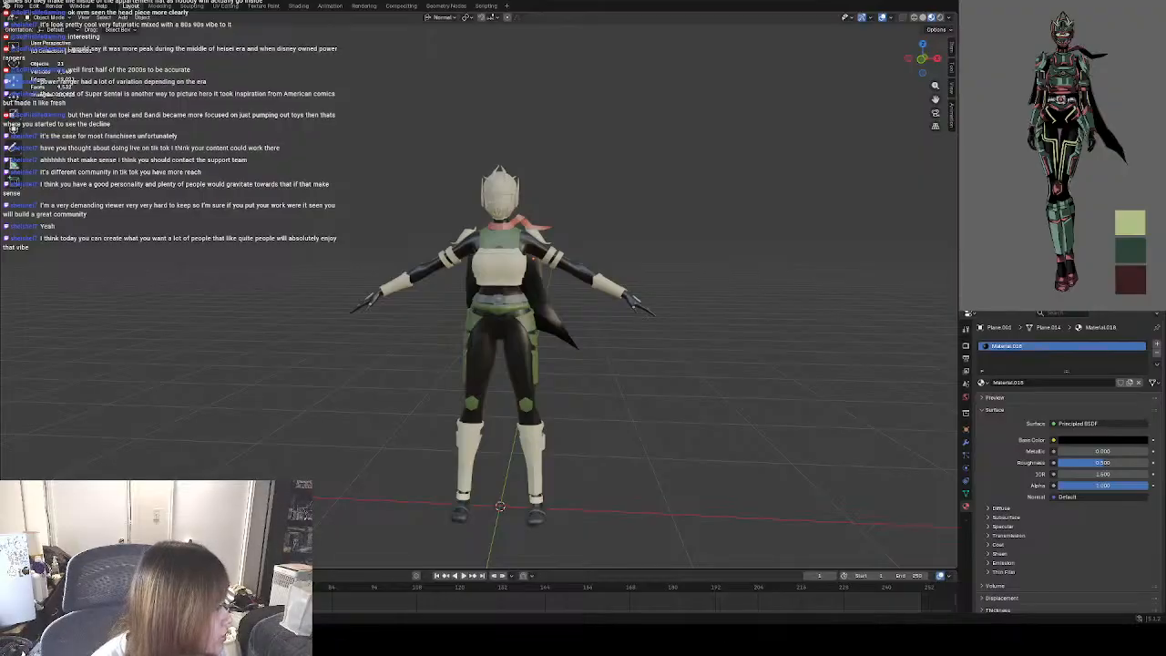
Switch to the Research Journal page in the browser and review the untextured character model under Update #8.
{"action": "key", "text": "alt+Tab"}
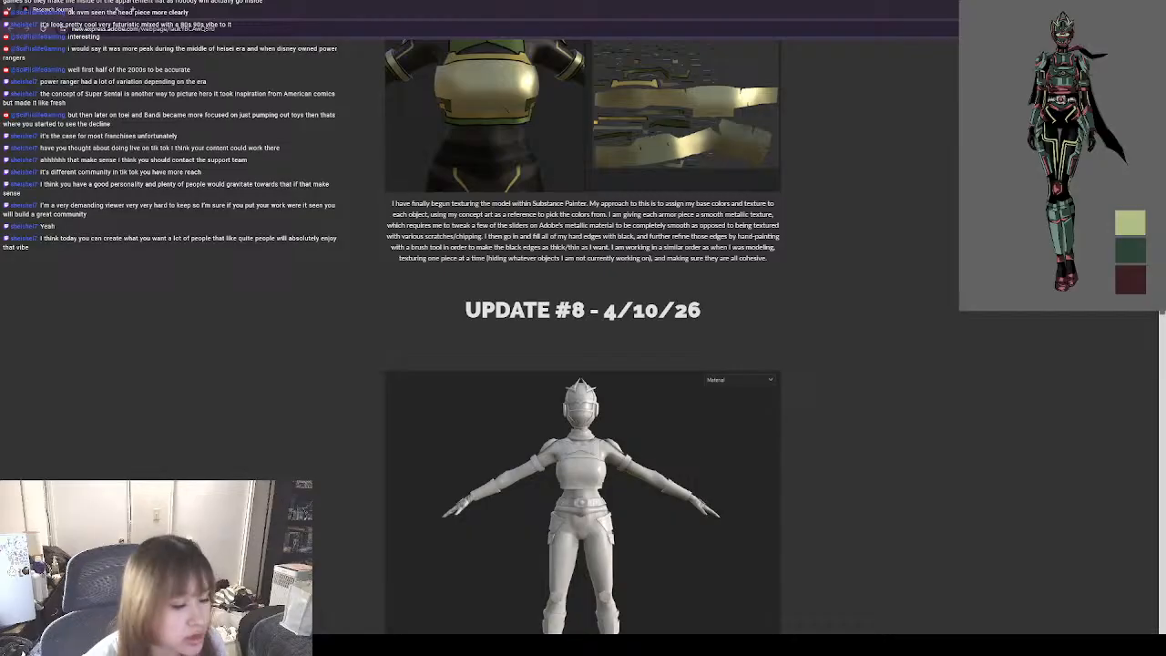
{"action": "scroll", "coordinate": [583, 328], "scroll_direction": "down", "scroll_amount": 3}
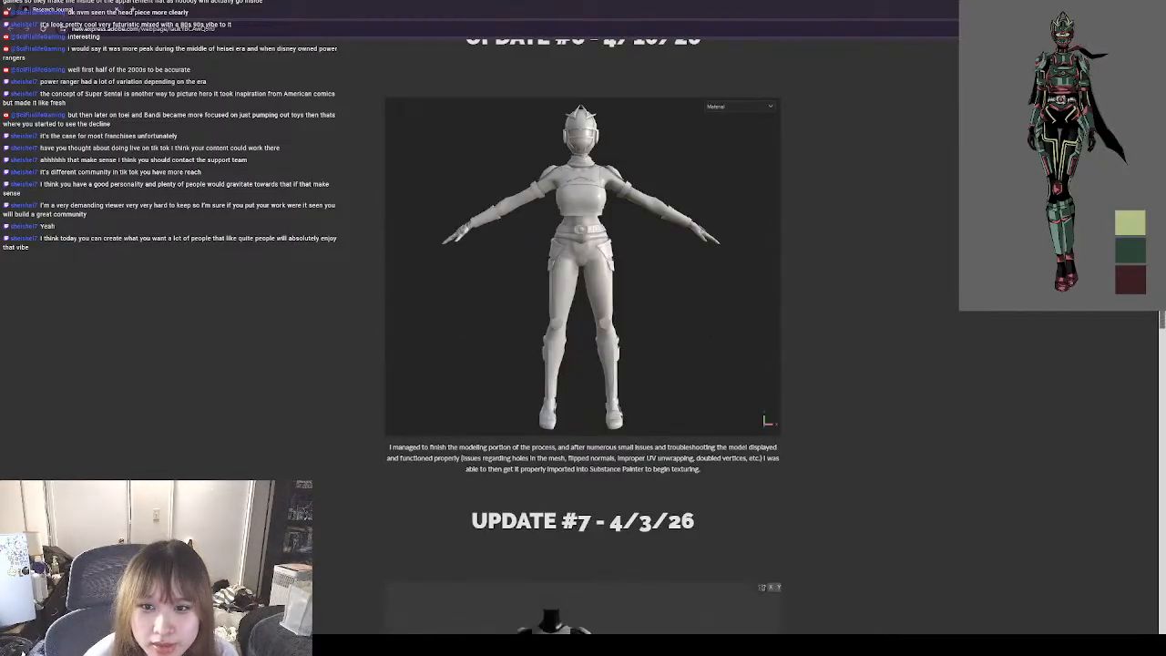
{"action": "scroll", "coordinate": [583, 328], "scroll_direction": "up", "scroll_amount": 1}
{"action": "scroll", "coordinate": [583, 328], "scroll_direction": "down", "scroll_amount": 3}
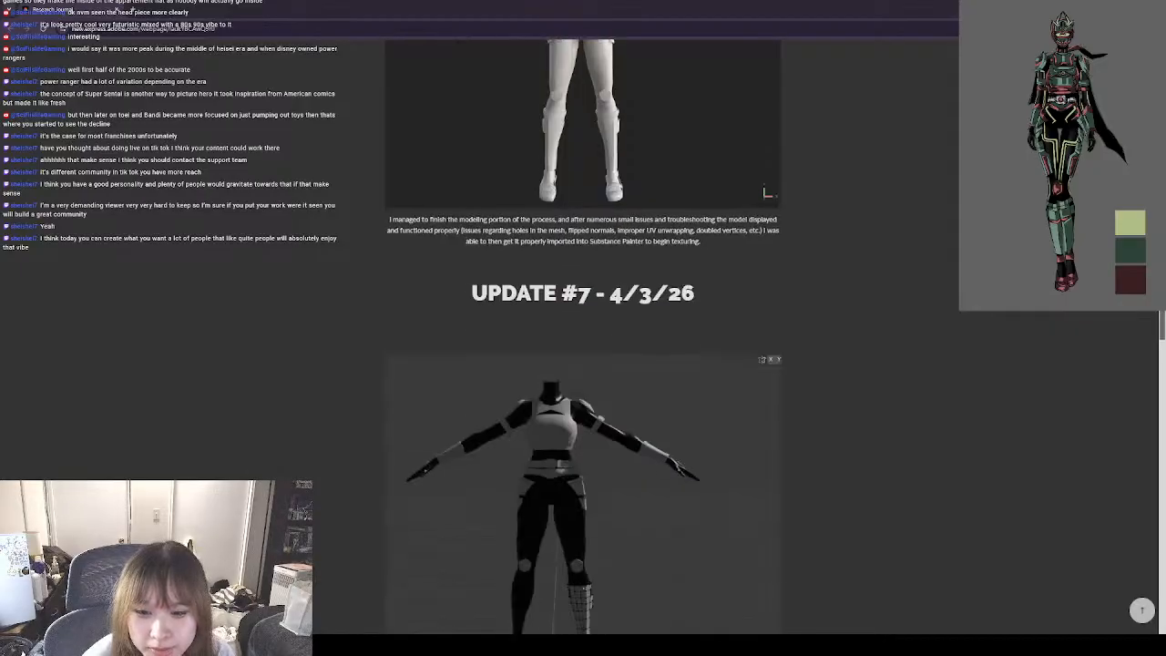
{"action": "scroll", "coordinate": [583, 336], "scroll_direction": "up", "scroll_amount": 3}
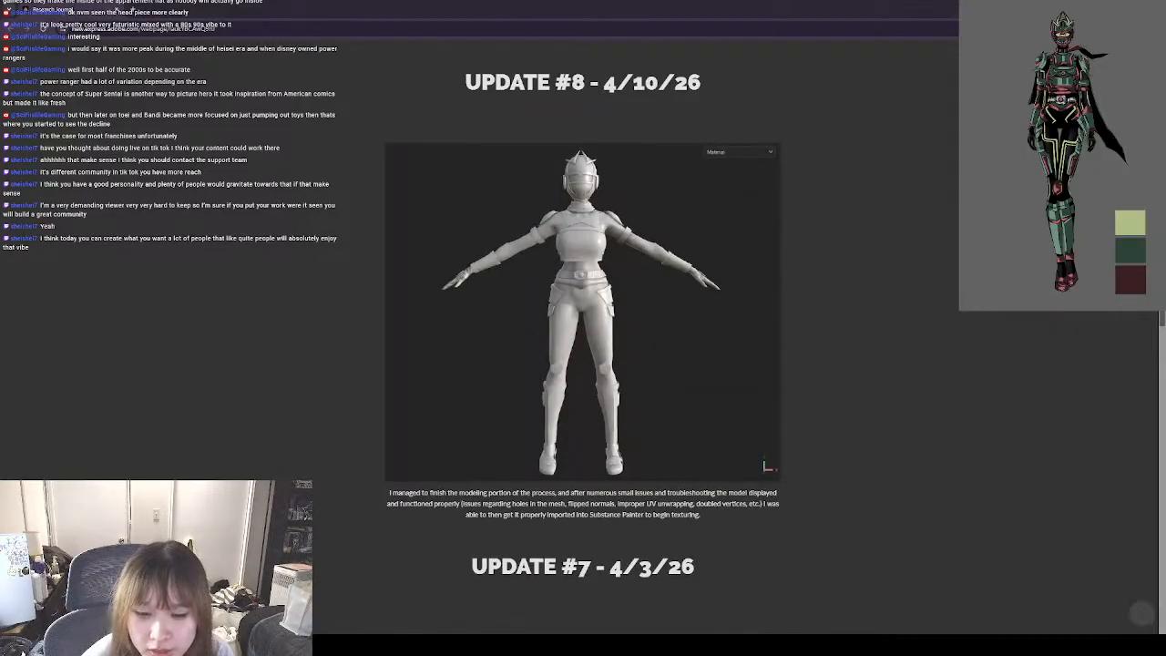
{"action": "scroll", "coordinate": [583, 328], "scroll_direction": "up", "scroll_amount": 2}
{"action": "scroll", "coordinate": [583, 328], "scroll_direction": "down", "scroll_amount": 2}
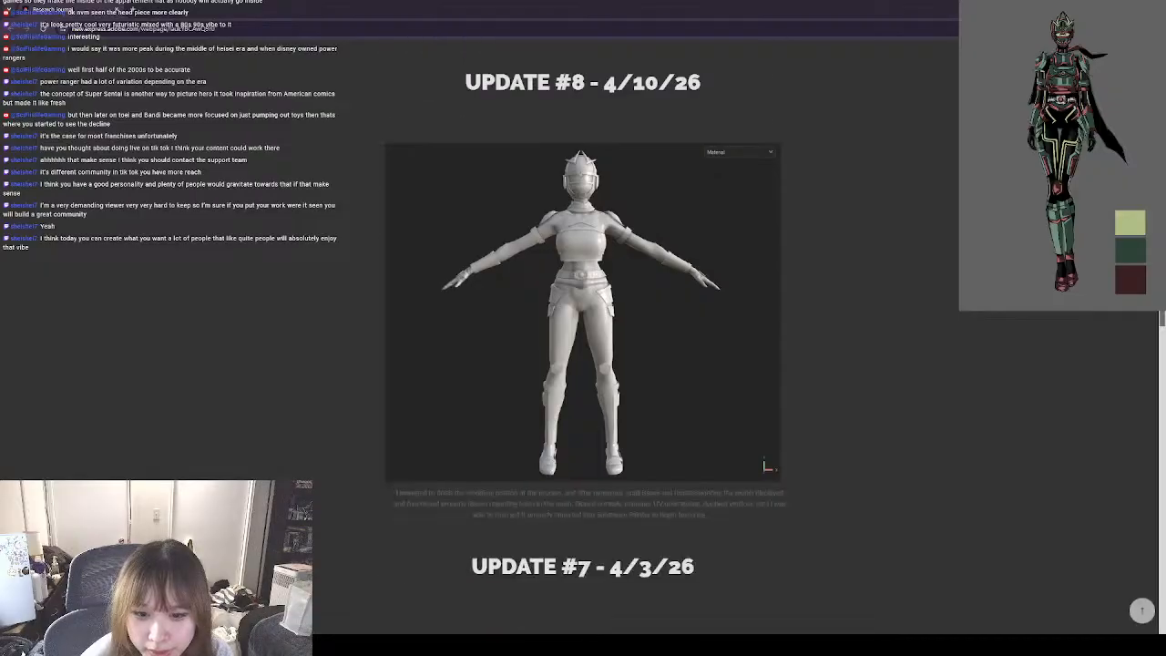
{"action": "scroll", "coordinate": [583, 328], "scroll_direction": "up", "scroll_amount": 1}
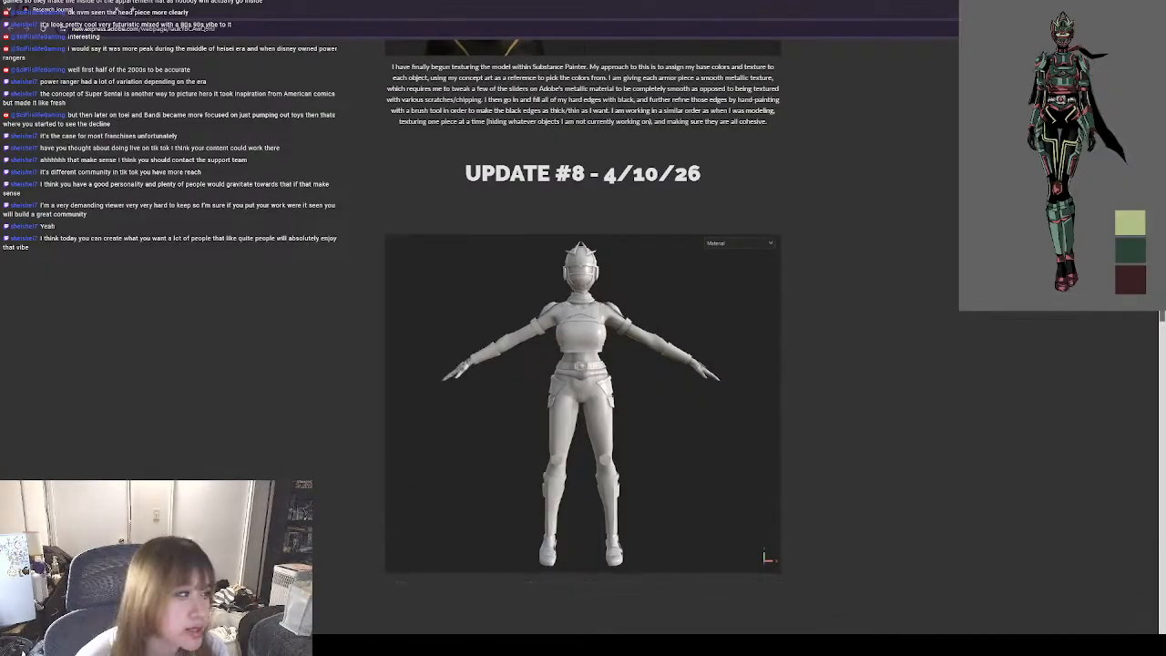
{"action": "scroll", "coordinate": [583, 328], "scroll_direction": "up", "scroll_amount": 3}
{"action": "scroll", "coordinate": [583, 328], "scroll_direction": "down", "scroll_amount": 3}
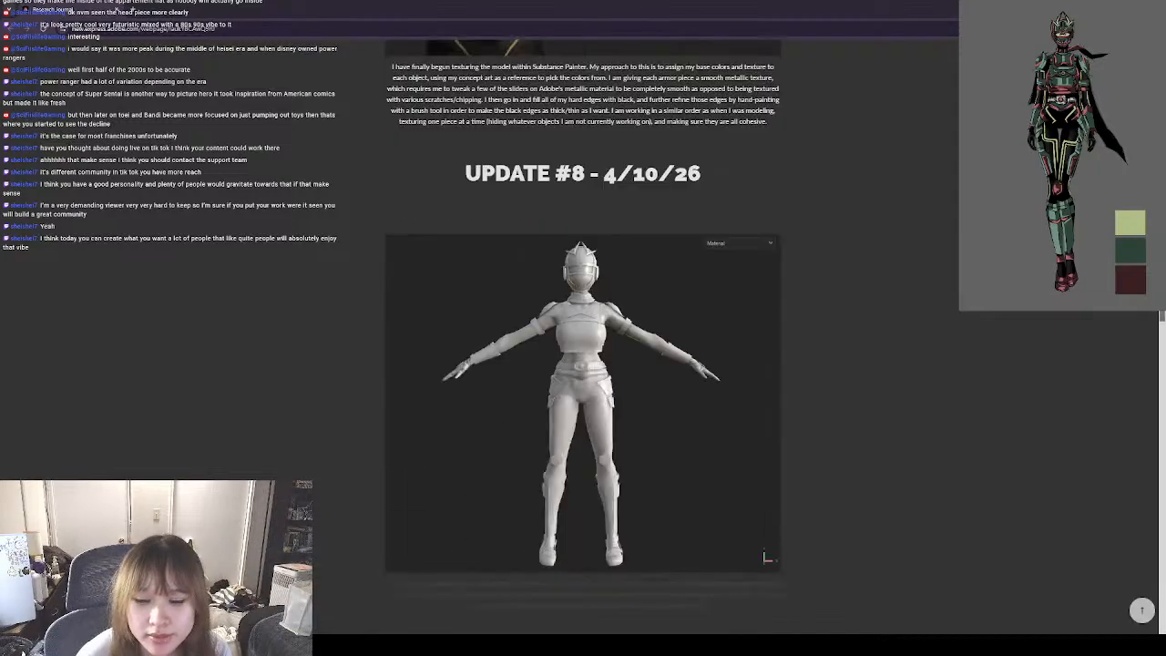
{"action": "scroll", "coordinate": [583, 328], "scroll_direction": "up", "scroll_amount": 2}
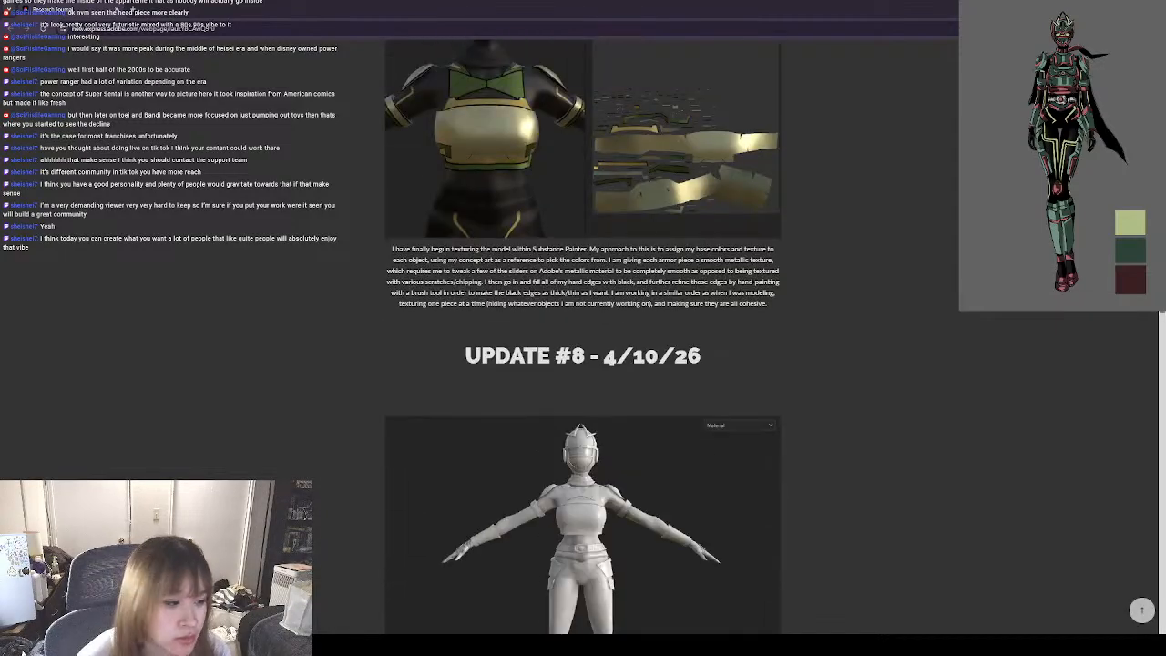
Go back through the journal's texturing progress, from the chest armour in Update #9 to the full figure in Update #10.
{"action": "scroll", "coordinate": [583, 328], "scroll_direction": "up", "scroll_amount": 1}
{"action": "scroll", "coordinate": [583, 328], "scroll_direction": "up", "scroll_amount": 2}
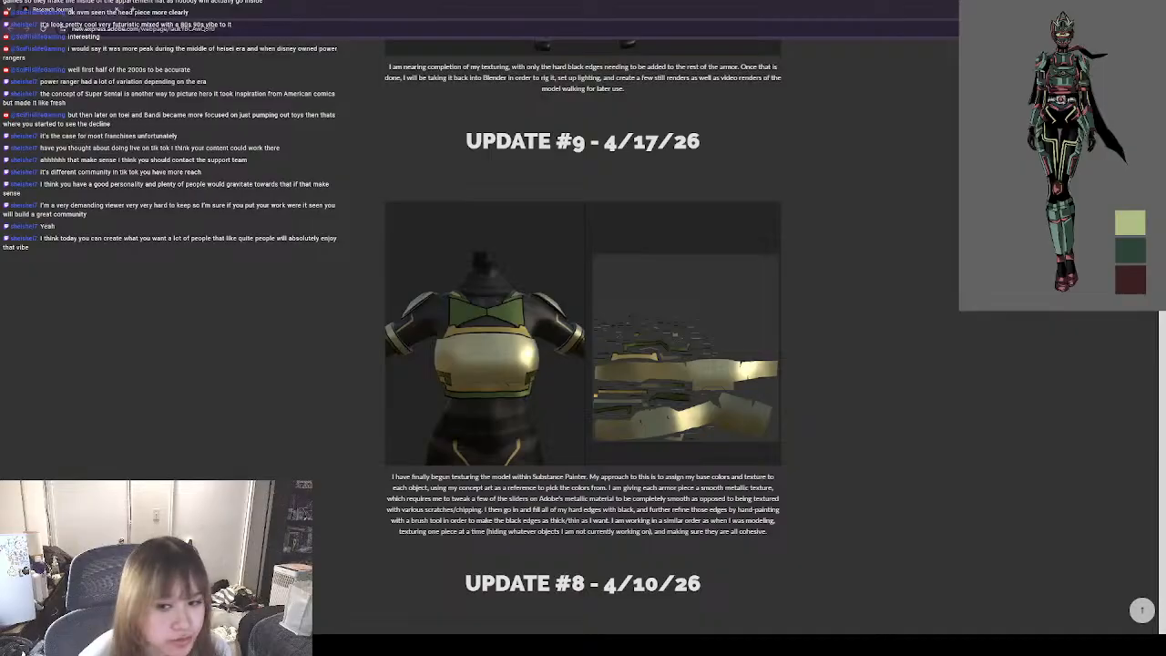
{"action": "scroll", "coordinate": [583, 328], "scroll_direction": "up", "scroll_amount": 1}
{"action": "scroll", "coordinate": [583, 328], "scroll_direction": "down", "scroll_amount": 2}
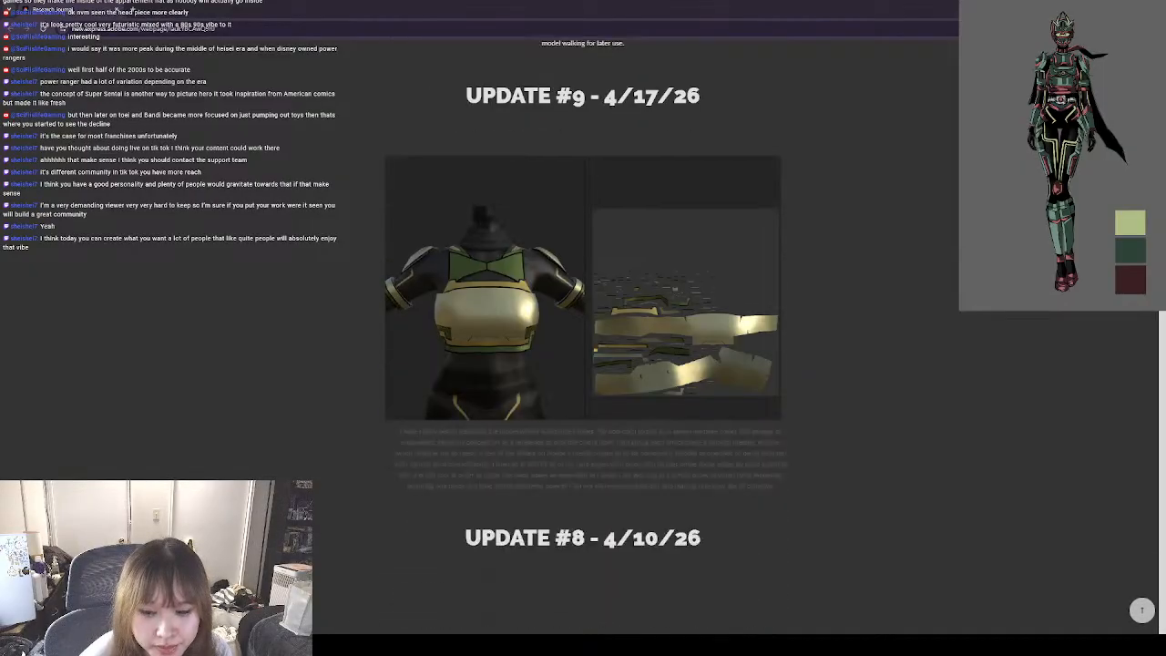
{"action": "scroll", "coordinate": [583, 328], "scroll_direction": "up", "scroll_amount": 1}
{"action": "scroll", "coordinate": [583, 328], "scroll_direction": "up", "scroll_amount": 1}
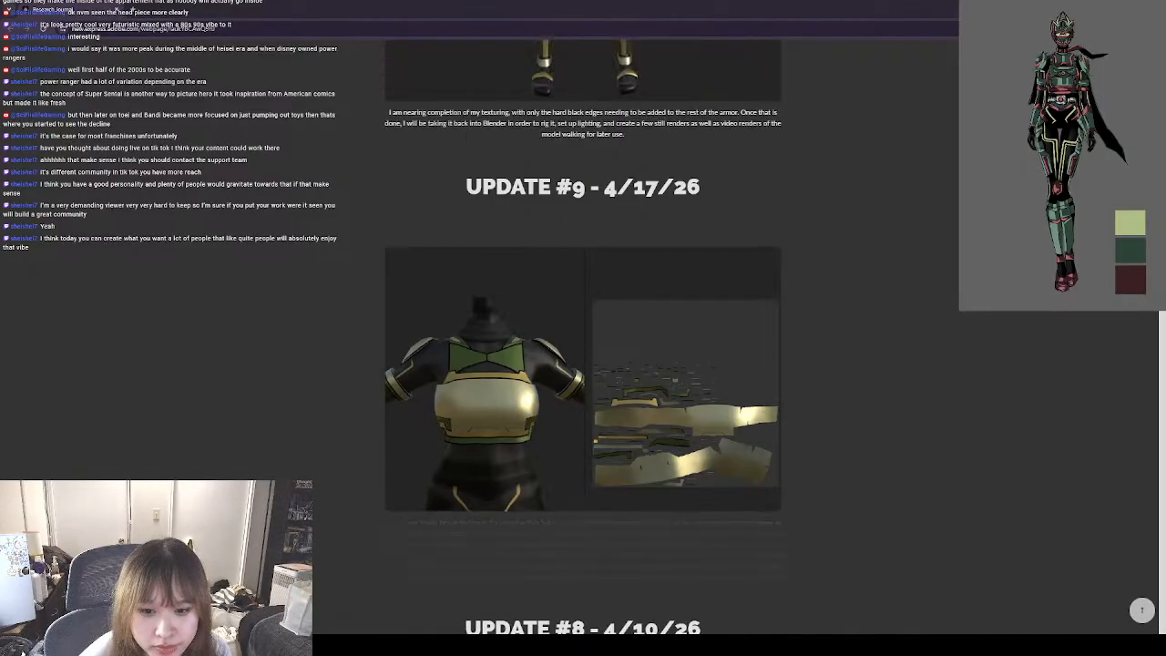
{"action": "scroll", "coordinate": [583, 328], "scroll_direction": "up", "scroll_amount": 2}
{"action": "scroll", "coordinate": [583, 328], "scroll_direction": "up", "scroll_amount": 9}
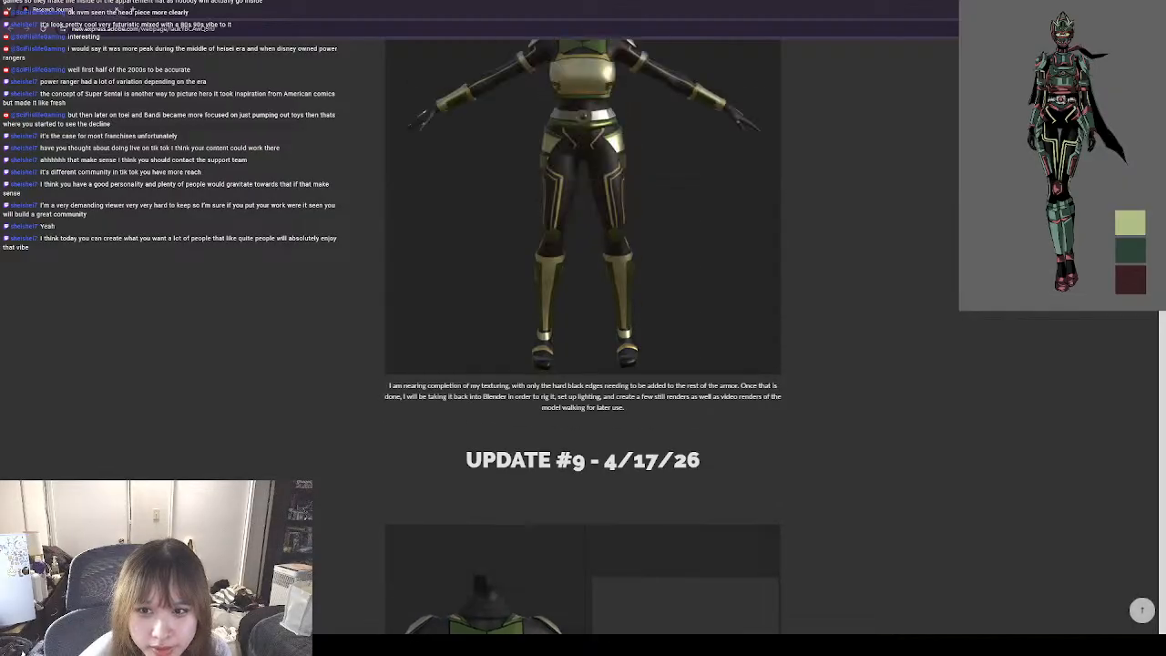
{"action": "scroll", "coordinate": [583, 328], "scroll_direction": "down", "scroll_amount": 2}
{"action": "scroll", "coordinate": [583, 328], "scroll_direction": "up", "scroll_amount": 1}
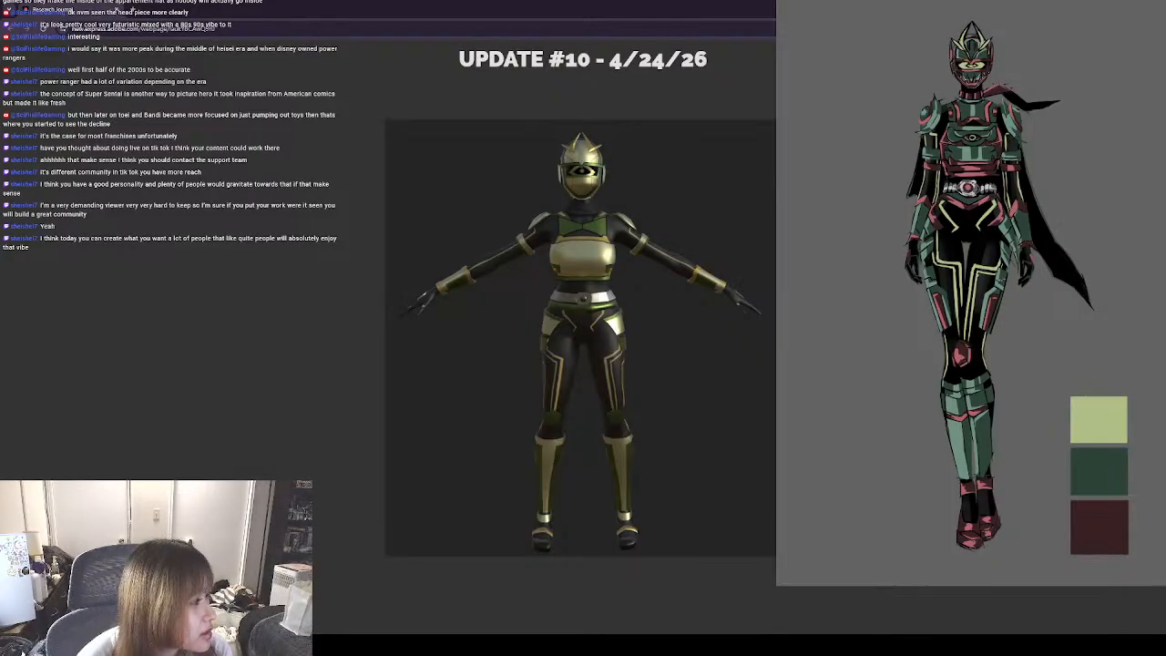
Shrink the floating reference image so it no longer covers the journal, and examine the textured gold-and-green model in Update #10.
{"action": "left_click_drag", "start_coordinate": [776, 586], "coordinate": [943, 336]}
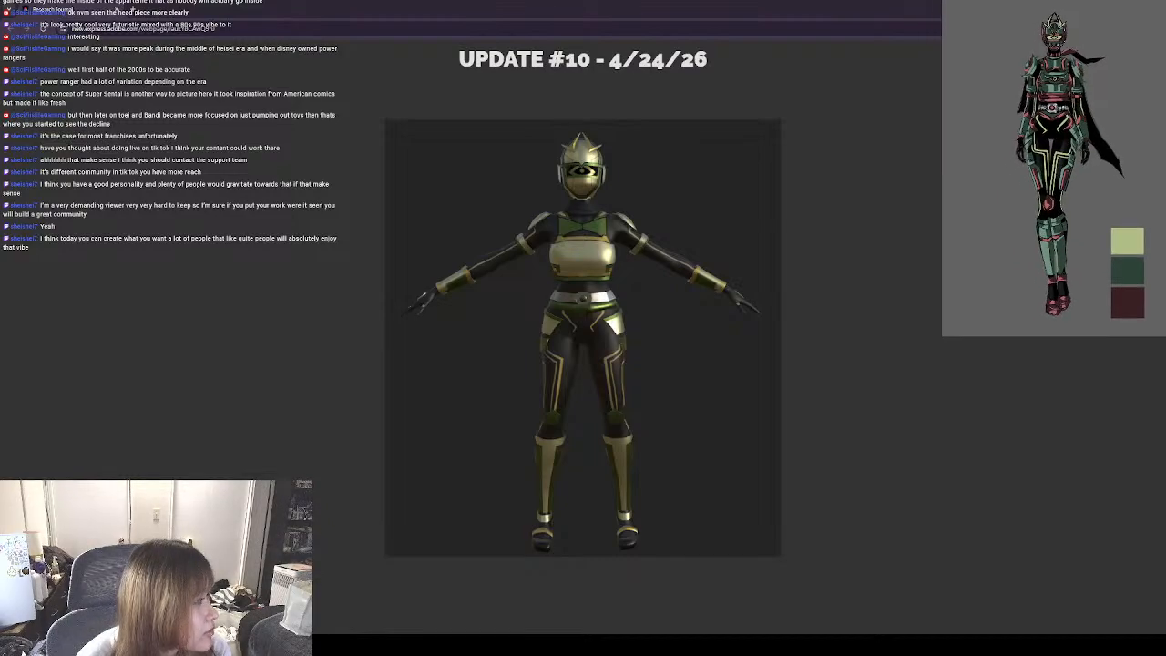
{"action": "scroll", "coordinate": [583, 337], "scroll_direction": "down", "scroll_amount": 20}
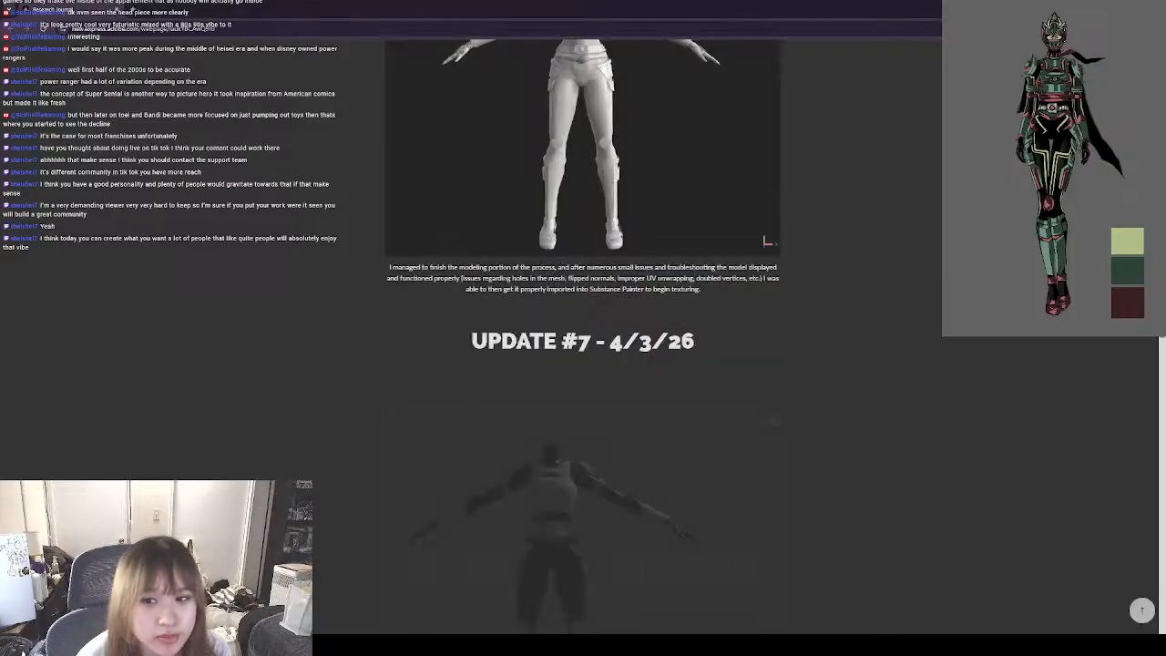
{"action": "scroll", "coordinate": [583, 337], "scroll_direction": "up", "scroll_amount": 15}
{"action": "scroll", "coordinate": [911, 330], "scroll_direction": "up", "scroll_amount": 10}
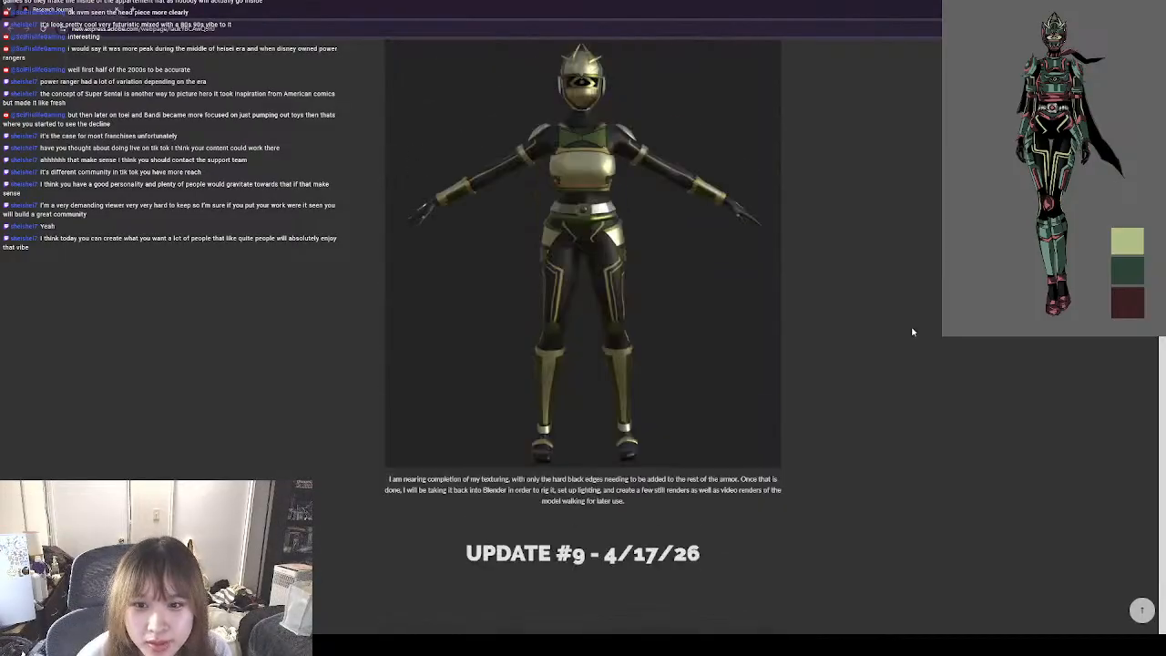
{"action": "scroll", "coordinate": [946, 352], "scroll_direction": "down", "scroll_amount": 5}
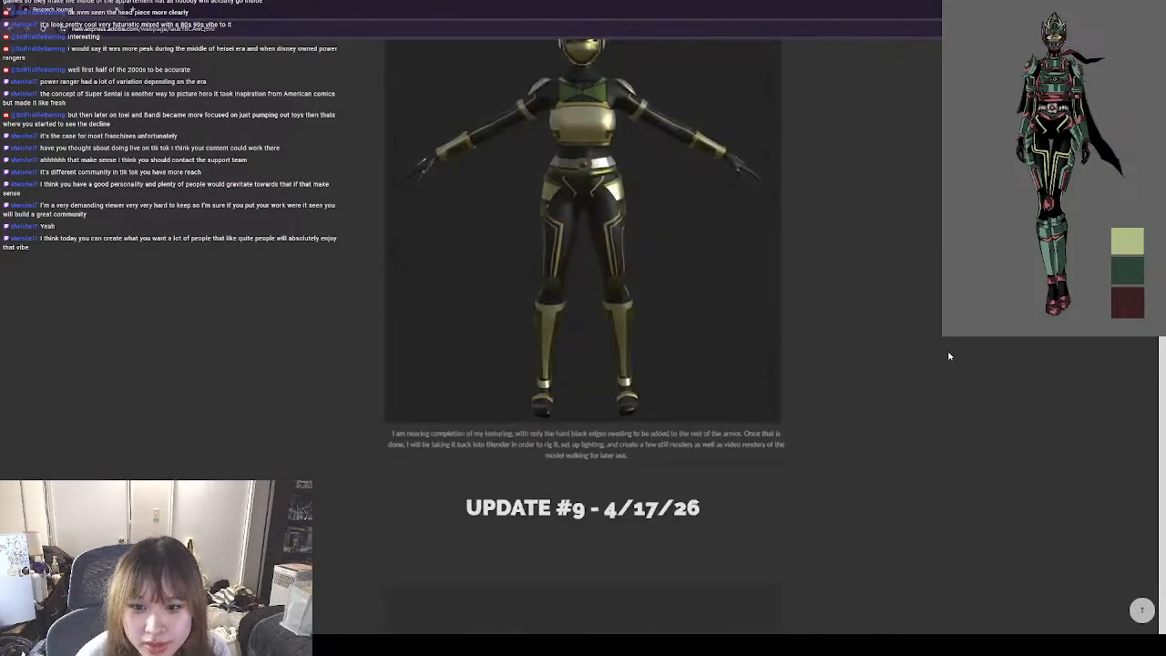
{"action": "scroll", "coordinate": [947, 353], "scroll_direction": "up", "scroll_amount": 3}
{"action": "scroll", "coordinate": [948, 353], "scroll_direction": "down", "scroll_amount": 4}
{"action": "scroll", "coordinate": [949, 356], "scroll_direction": "up", "scroll_amount": 1}
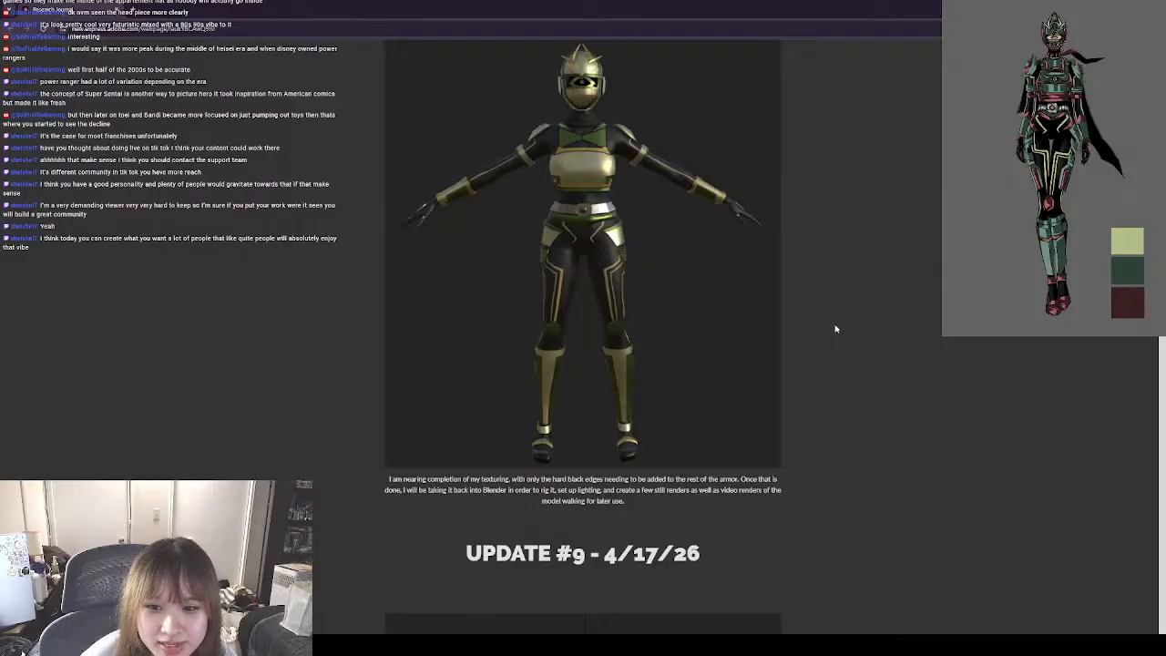
Examine Update #11's textured Blender model, Mixamo rigging notes and walking still renders, comparing them with the Update #10 model.
{"action": "scroll", "coordinate": [873, 331], "scroll_direction": "up", "scroll_amount": 2}
{"action": "scroll", "coordinate": [911, 337], "scroll_direction": "up", "scroll_amount": 3}
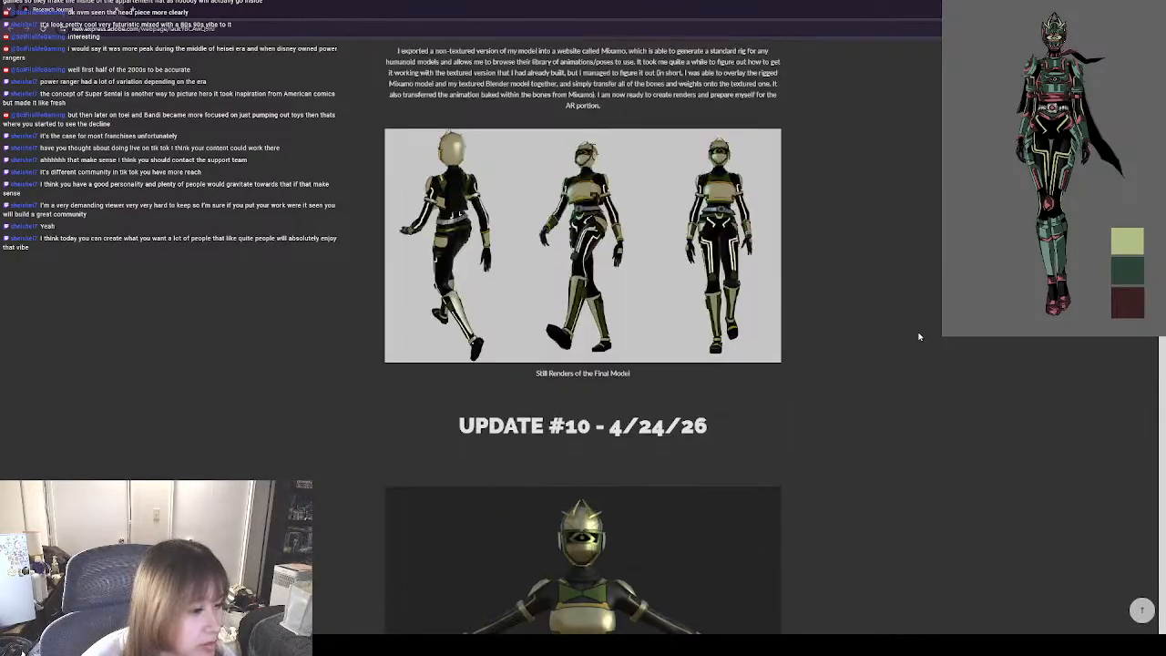
{"action": "scroll", "coordinate": [945, 385], "scroll_direction": "up", "scroll_amount": 2}
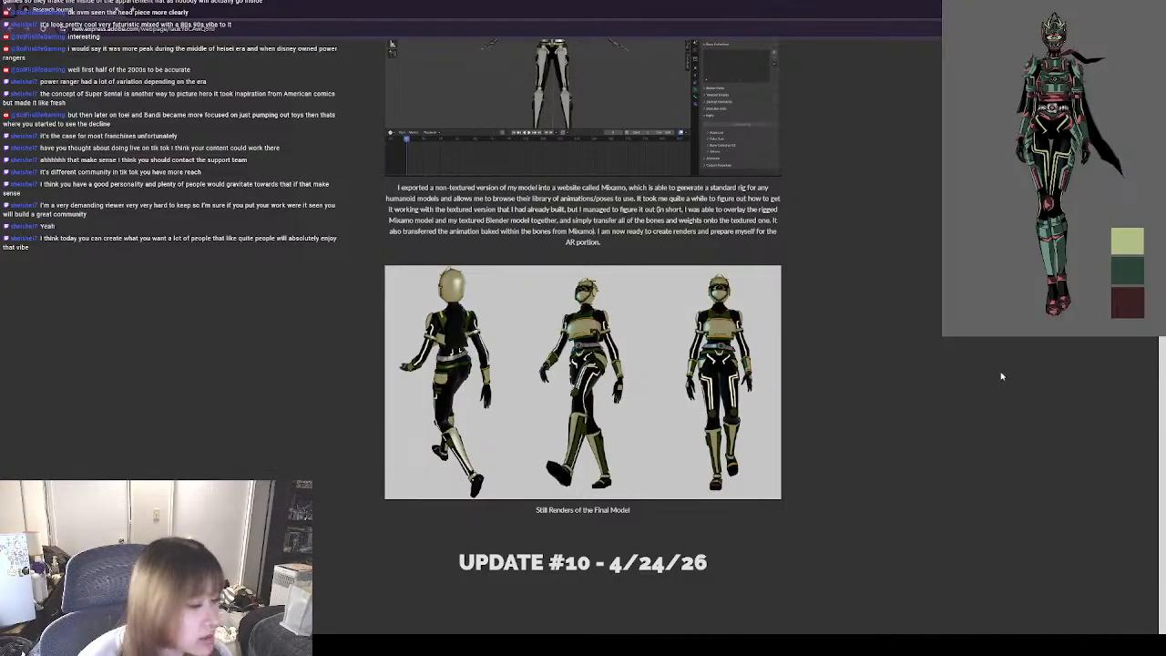
{"action": "scroll", "coordinate": [1047, 393], "scroll_direction": "up", "scroll_amount": 2}
{"action": "scroll", "coordinate": [1047, 393], "scroll_direction": "up", "scroll_amount": 5}
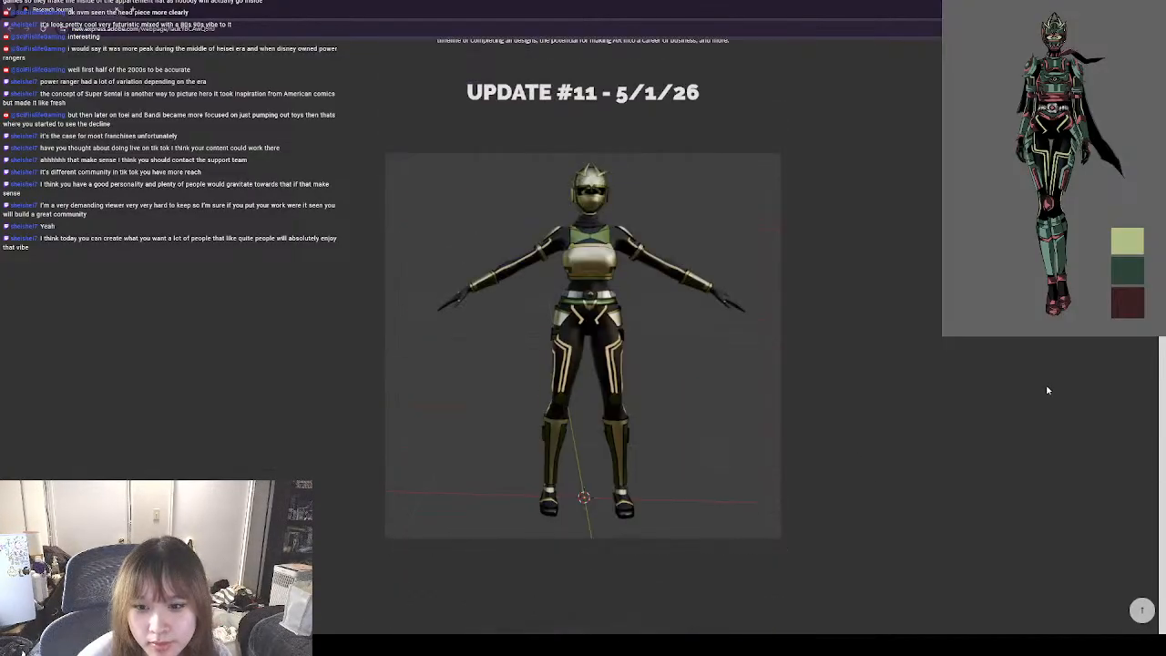
{"action": "scroll", "coordinate": [729, 333], "scroll_direction": "down", "scroll_amount": 6}
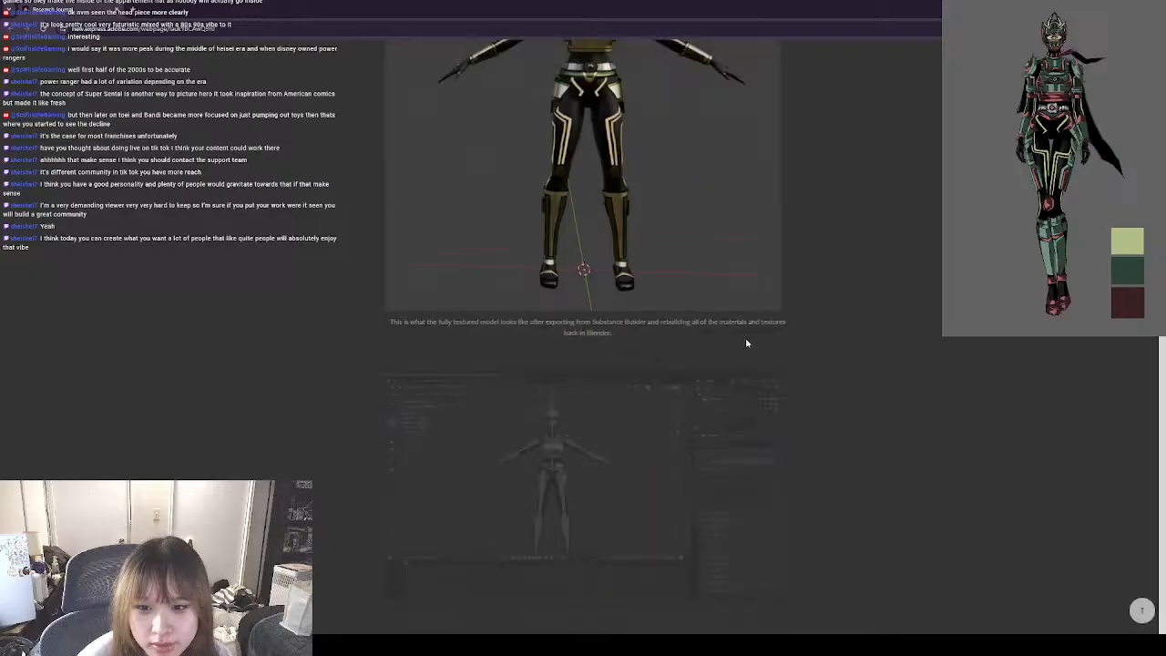
{"action": "scroll", "coordinate": [741, 344], "scroll_direction": "down", "scroll_amount": 1}
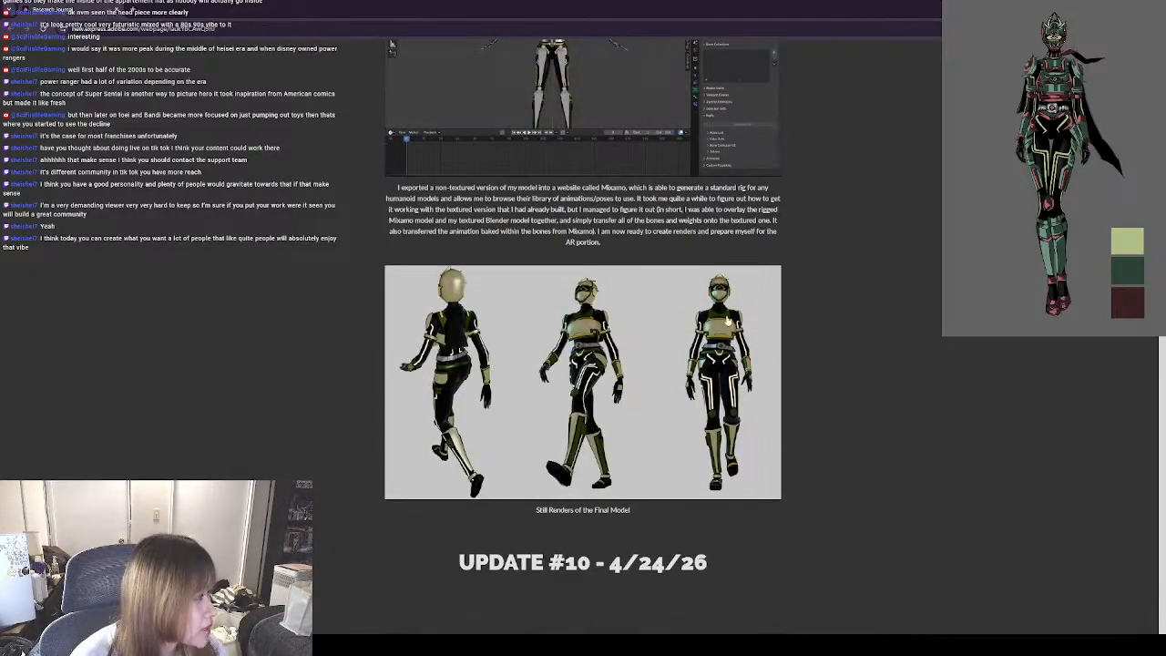
{"action": "scroll", "coordinate": [742, 358], "scroll_direction": "down", "scroll_amount": 2}
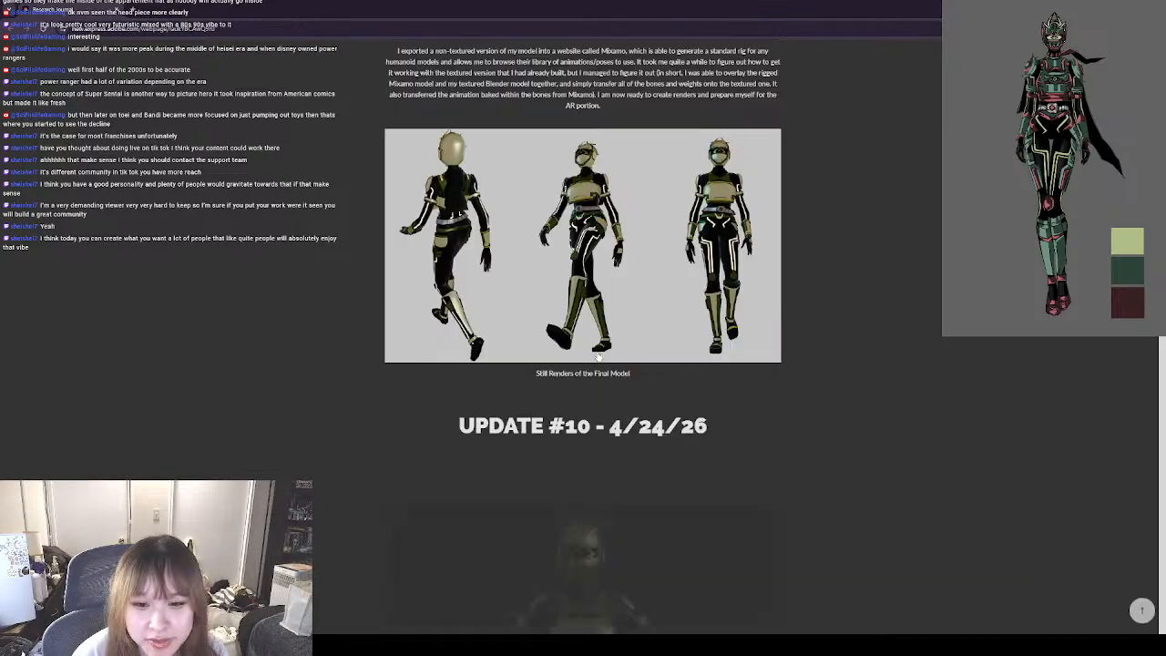
{"action": "scroll", "coordinate": [693, 383], "scroll_direction": "down", "scroll_amount": 5}
{"action": "scroll", "coordinate": [637, 310], "scroll_direction": "up", "scroll_amount": 2}
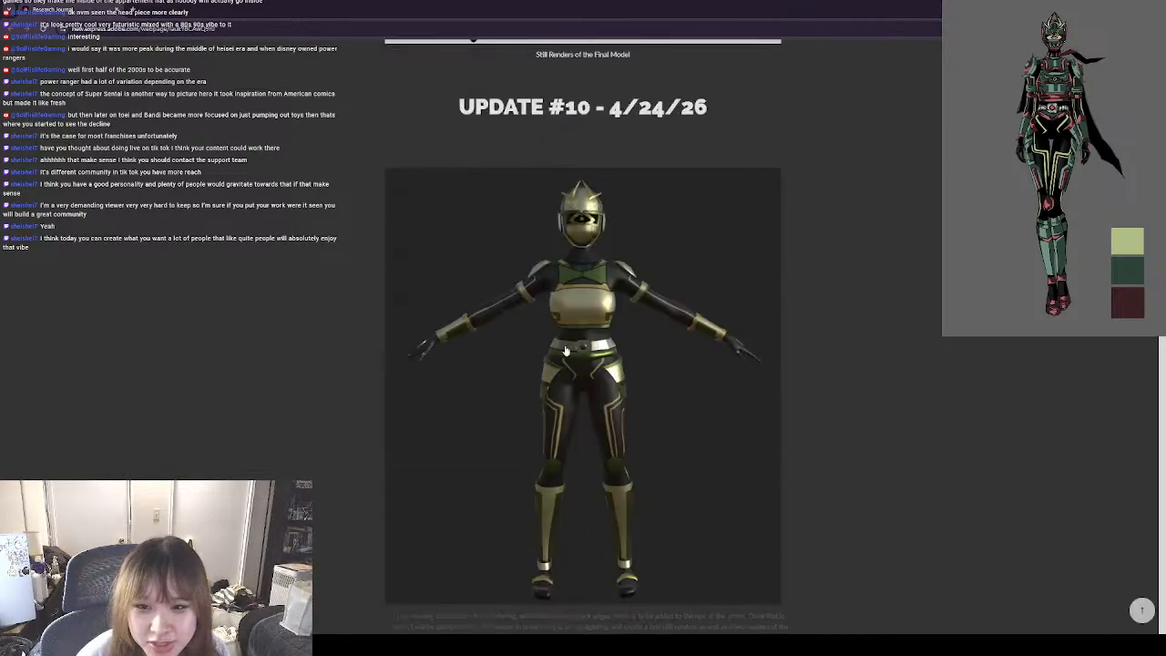
{"action": "scroll", "coordinate": [693, 310], "scroll_direction": "up", "scroll_amount": 15}
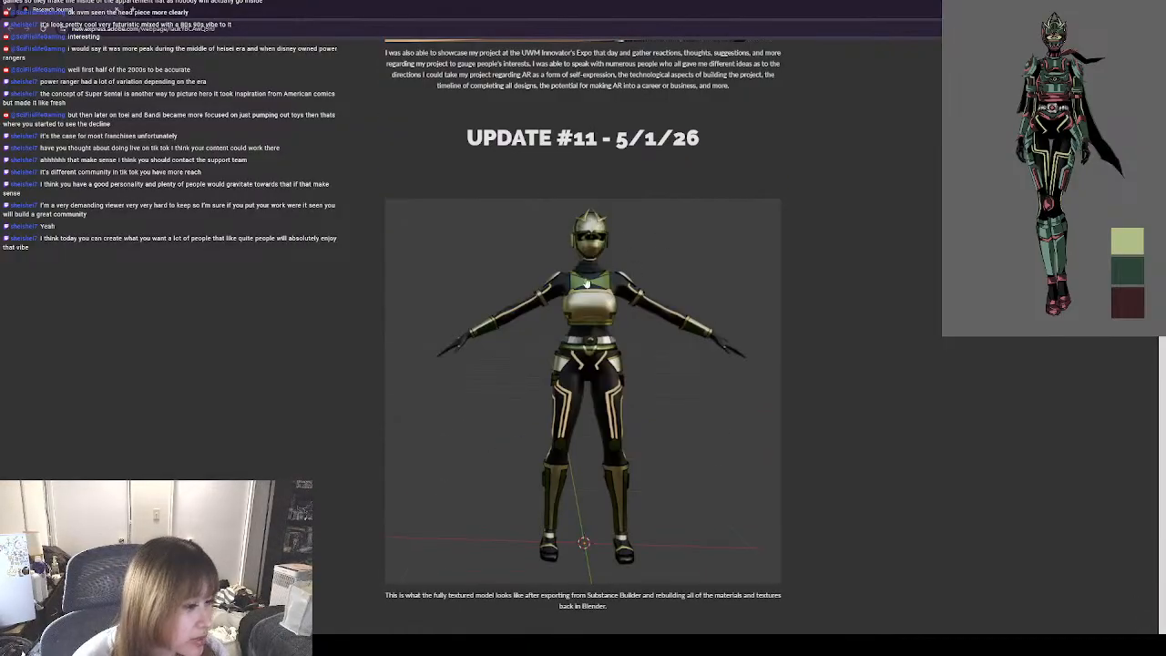
{"action": "scroll", "coordinate": [741, 391], "scroll_direction": "down", "scroll_amount": 6}
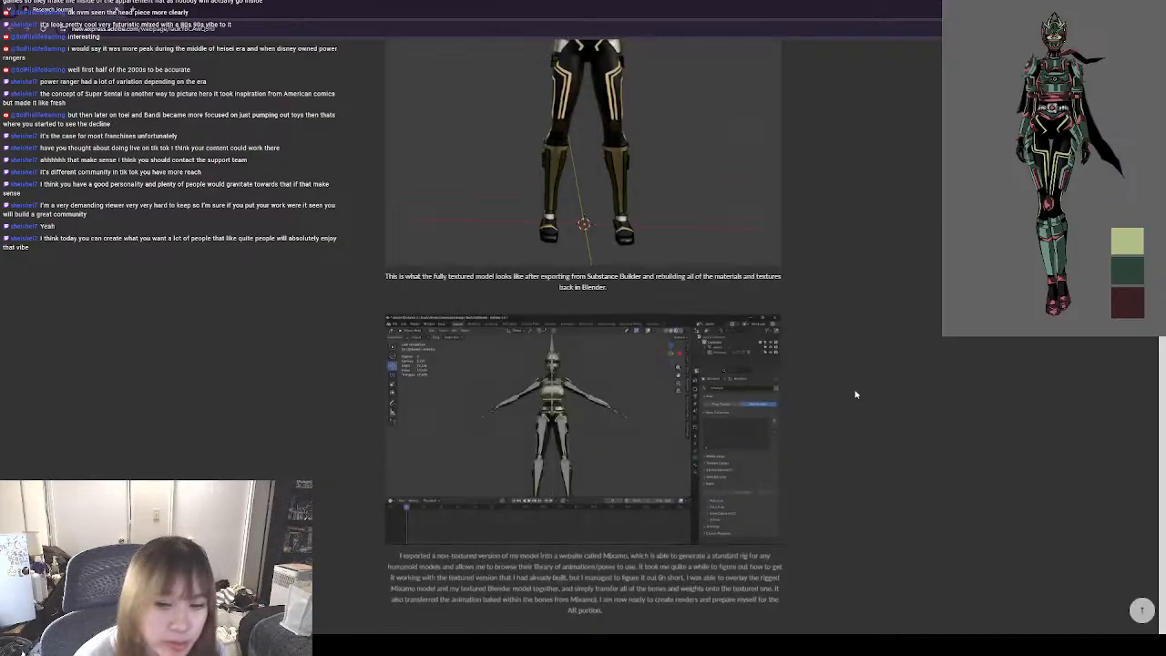
Review the exhibition prints and display table in Update #12 and the AR filter notes in Update #13.
{"action": "scroll", "coordinate": [843, 394], "scroll_direction": "up", "scroll_amount": 6}
{"action": "scroll", "coordinate": [843, 396], "scroll_direction": "up", "scroll_amount": 3}
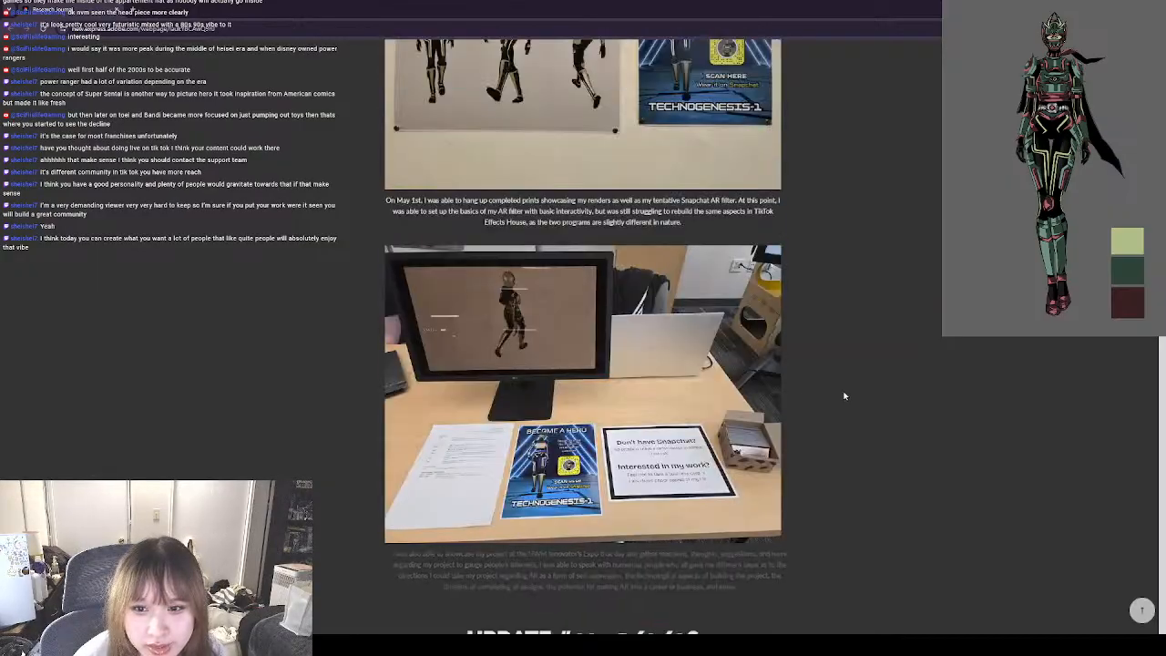
{"action": "scroll", "coordinate": [865, 378], "scroll_direction": "up", "scroll_amount": 3}
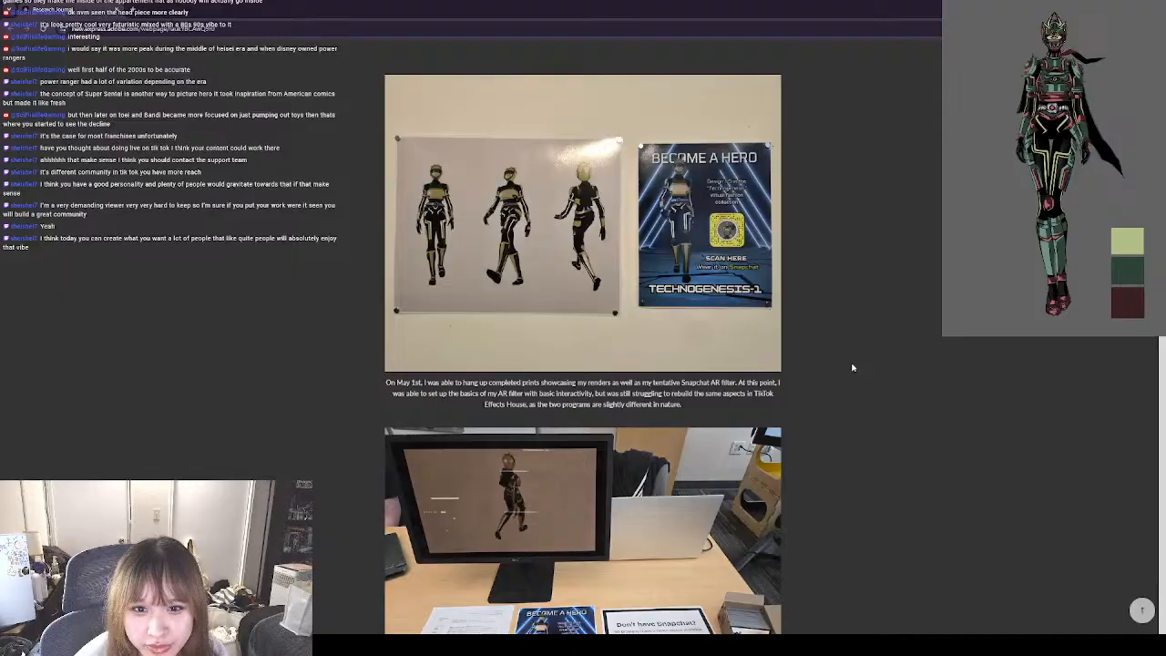
{"action": "scroll", "coordinate": [852, 365], "scroll_direction": "down", "scroll_amount": 4}
{"action": "scroll", "coordinate": [852, 366], "scroll_direction": "up", "scroll_amount": 6}
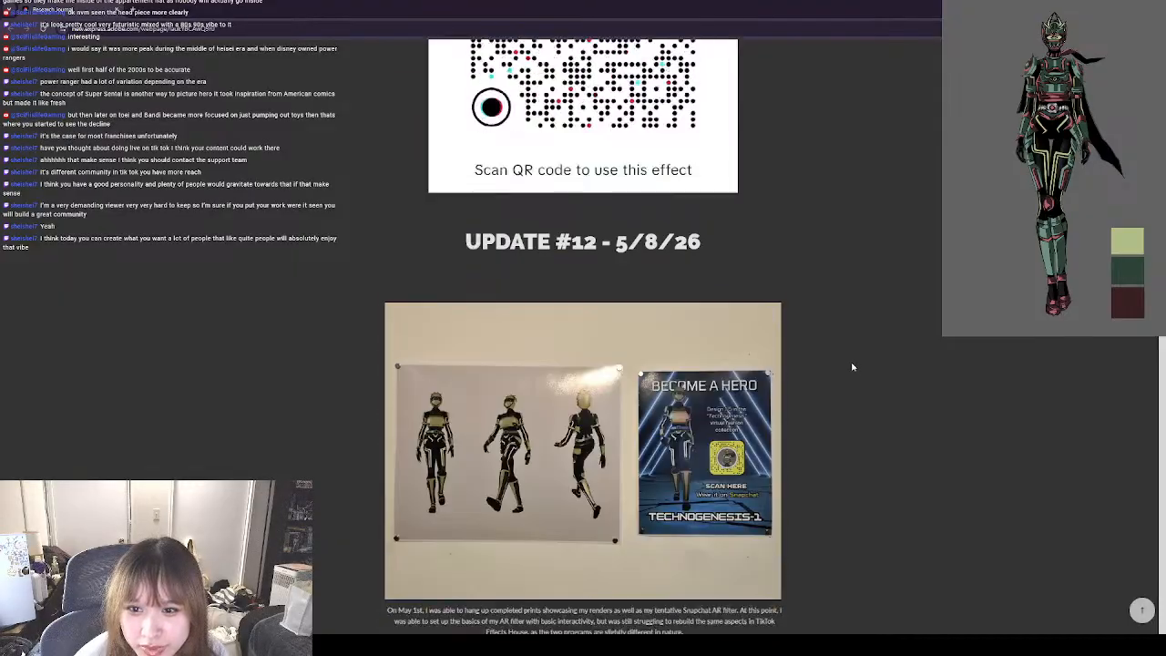
{"action": "scroll", "coordinate": [852, 366], "scroll_direction": "up", "scroll_amount": 10}
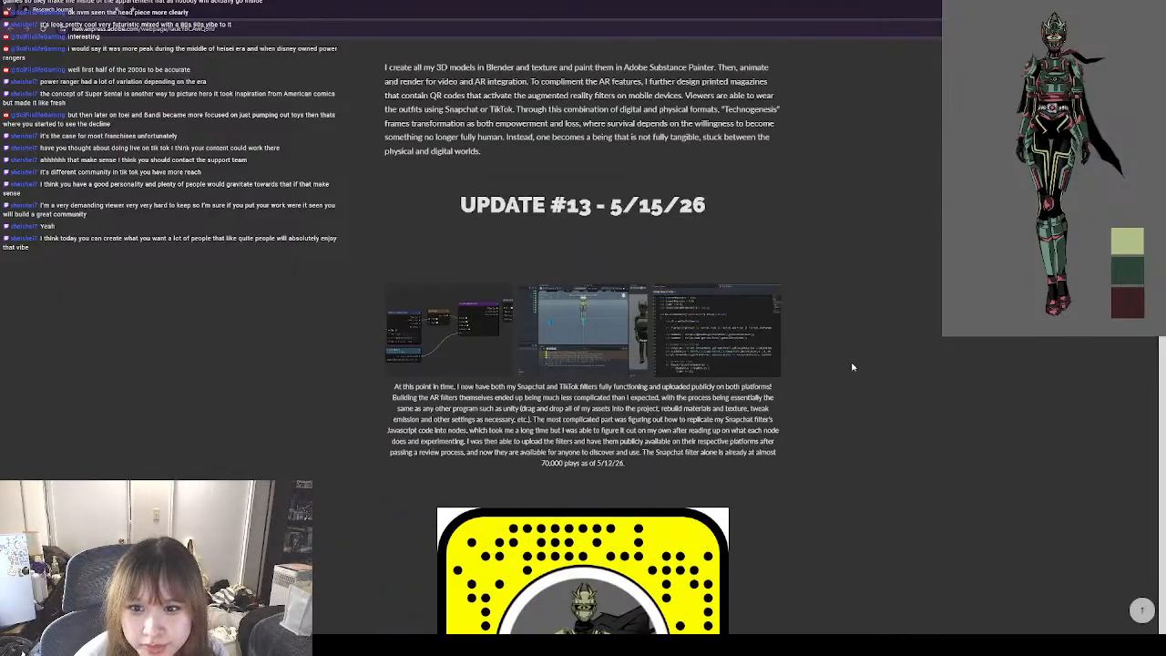
Review Update #13's AR filter notes with their Snapchat and TikTok codes, and look back at Update #12's exhibition photos.
{"action": "scroll", "coordinate": [852, 367], "scroll_direction": "up", "scroll_amount": 3}
{"action": "scroll", "coordinate": [852, 366], "scroll_direction": "down", "scroll_amount": 8}
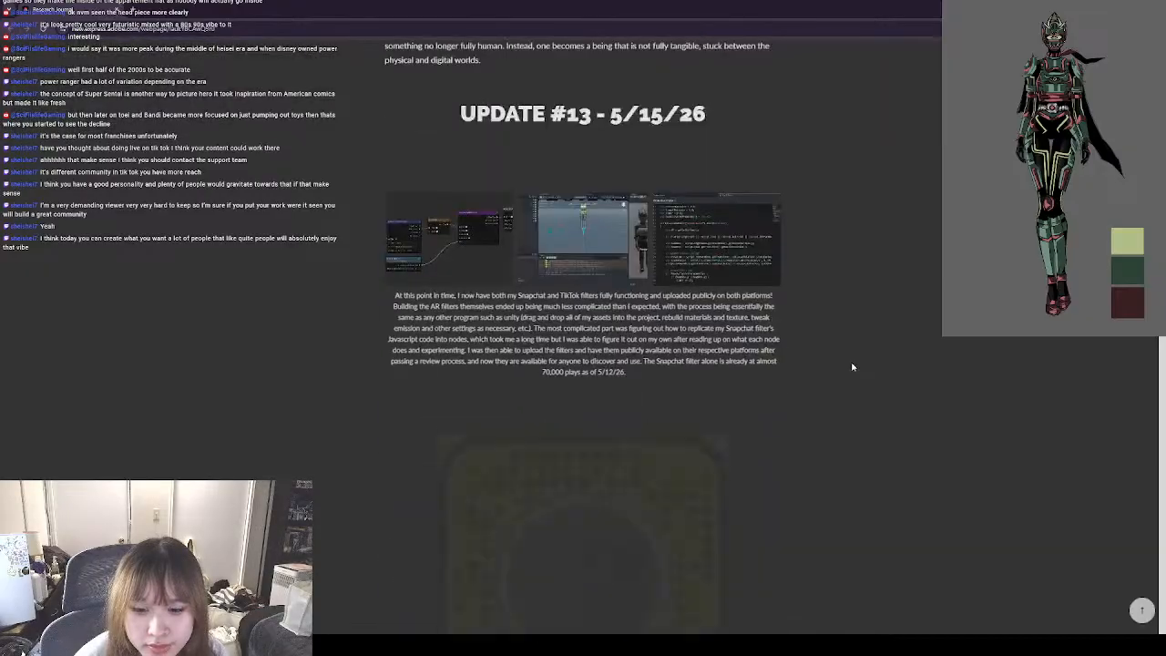
{"action": "left_click", "coordinate": [526, 312]}
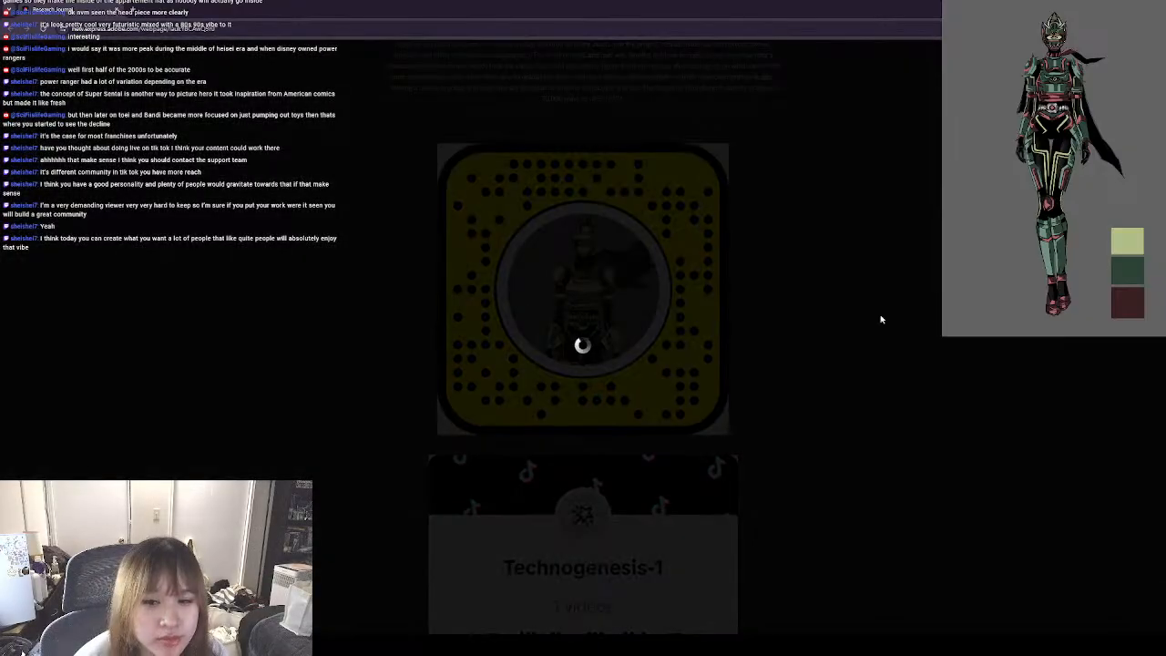
{"action": "left_click", "coordinate": [881, 318]}
{"action": "scroll", "coordinate": [788, 324], "scroll_direction": "down", "scroll_amount": 10}
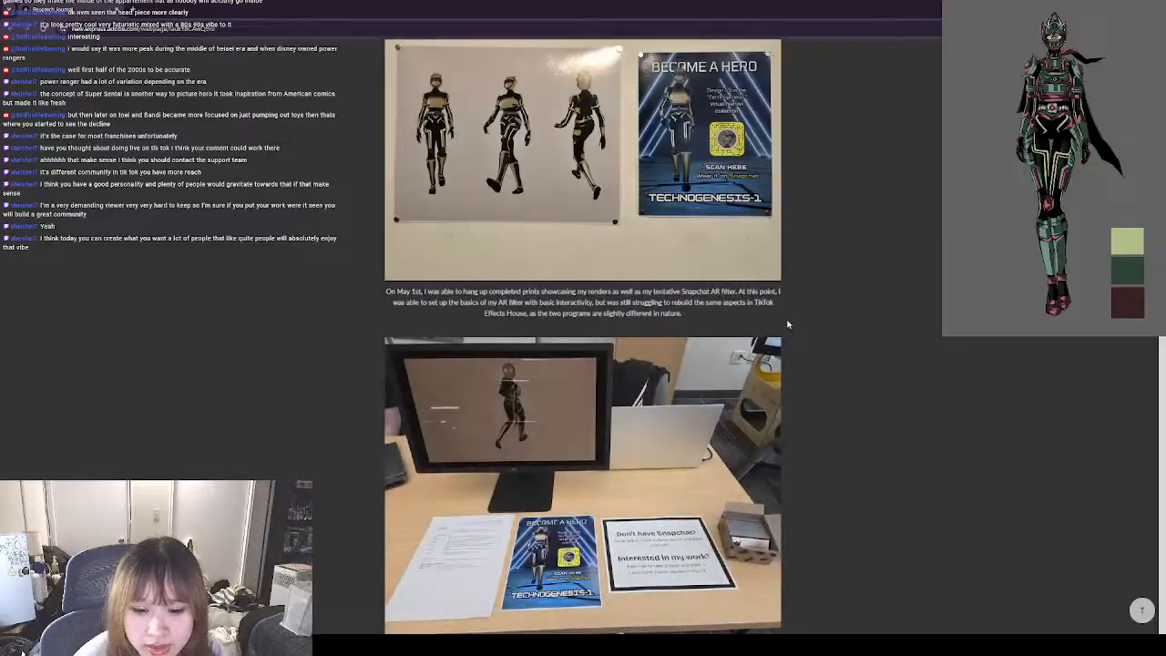
{"action": "scroll", "coordinate": [788, 323], "scroll_direction": "up", "scroll_amount": 3}
{"action": "scroll", "coordinate": [788, 323], "scroll_direction": "up", "scroll_amount": 5}
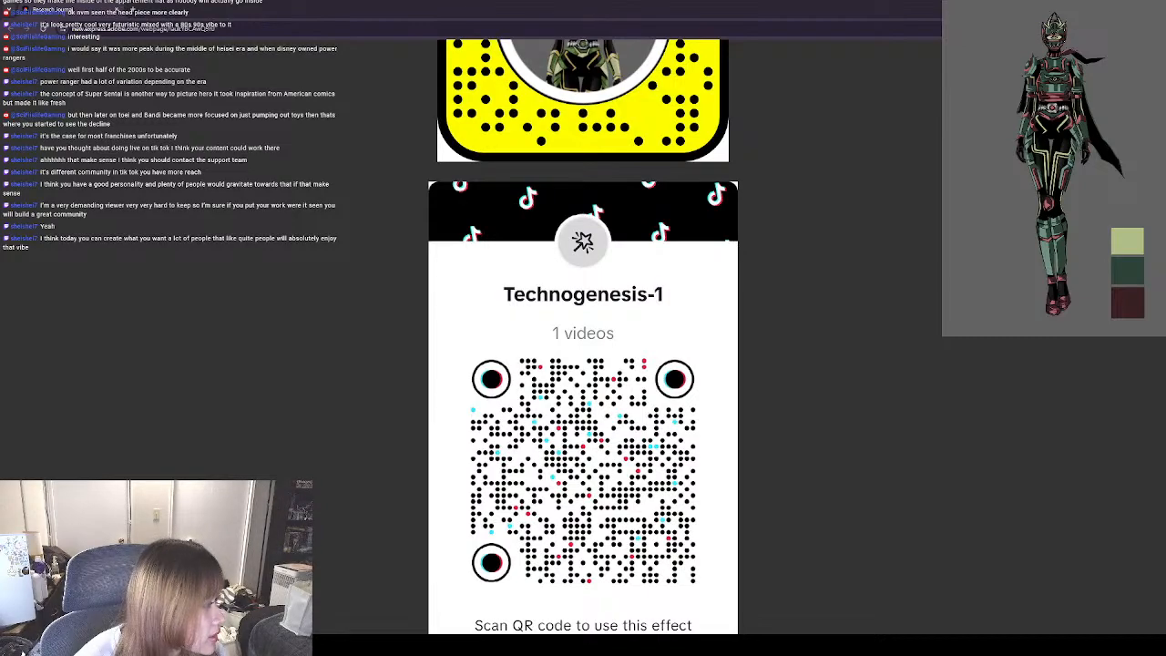
Switch through Blender to Substance 3D Painter and examine the untextured character's full figure from the front.
{"action": "key", "text": "alt+Tab"}
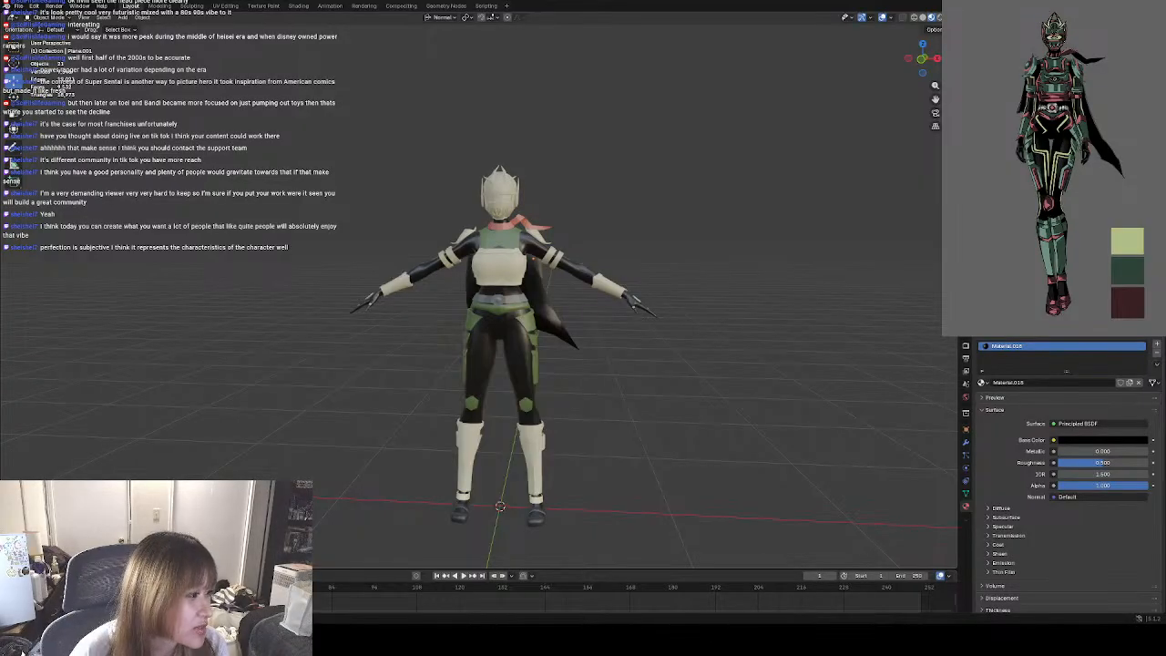
{"action": "key", "text": "alt+Tab"}
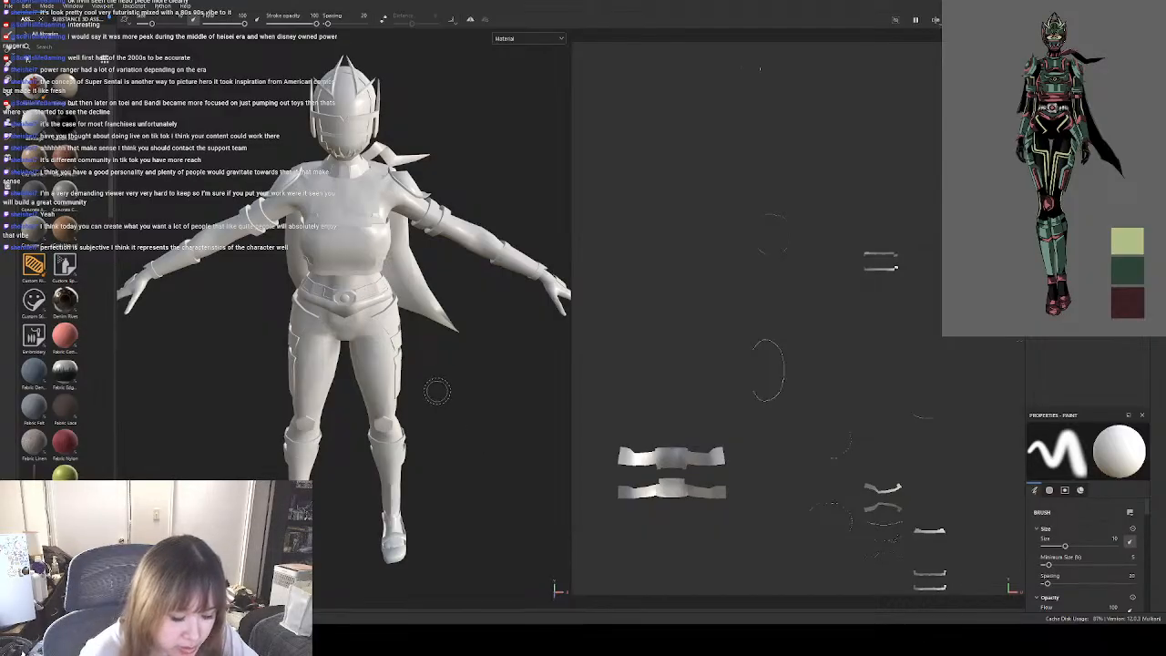
{"action": "key", "text": "ctrl"}
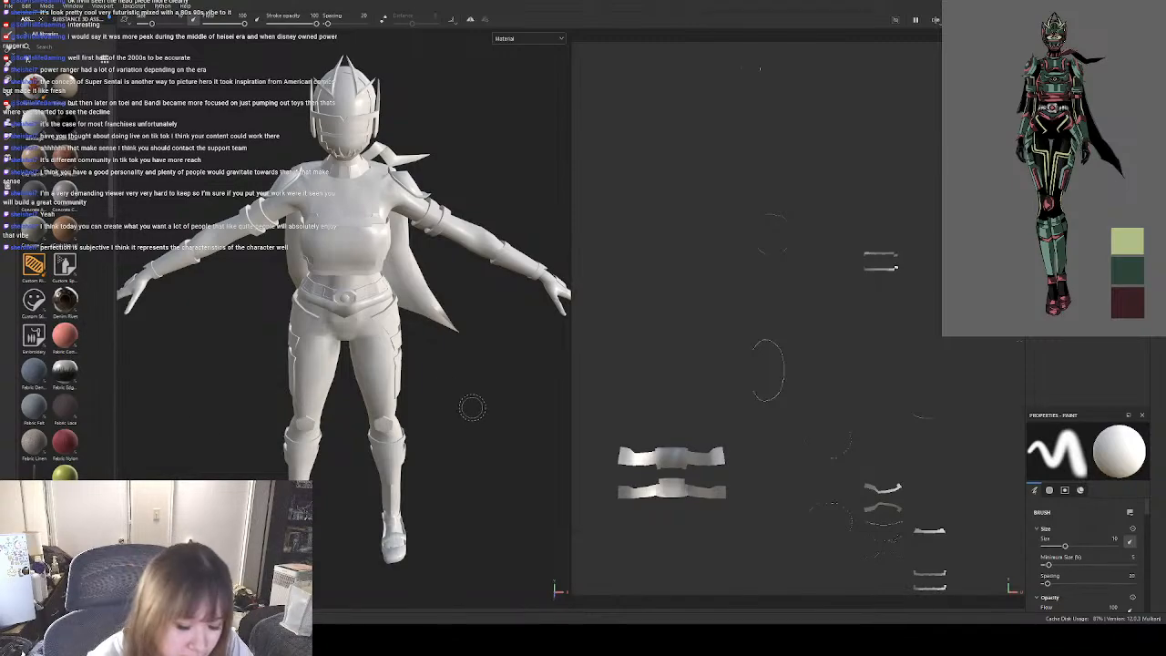
{"action": "mouse_move", "coordinate": [456, 401]}
{"action": "left_mouse_down", "text": "alt"}
{"action": "mouse_move", "coordinate": [464, 316]}
{"action": "mouse_move", "coordinate": [481, 334]}
{"action": "mouse_move", "coordinate": [485, 370]}
{"action": "mouse_move", "coordinate": [464, 340]}
{"action": "left_mouse_up", "text": "alt"}
{"action": "scroll", "coordinate": [465, 341], "scroll_direction": "down", "scroll_amount": 2}
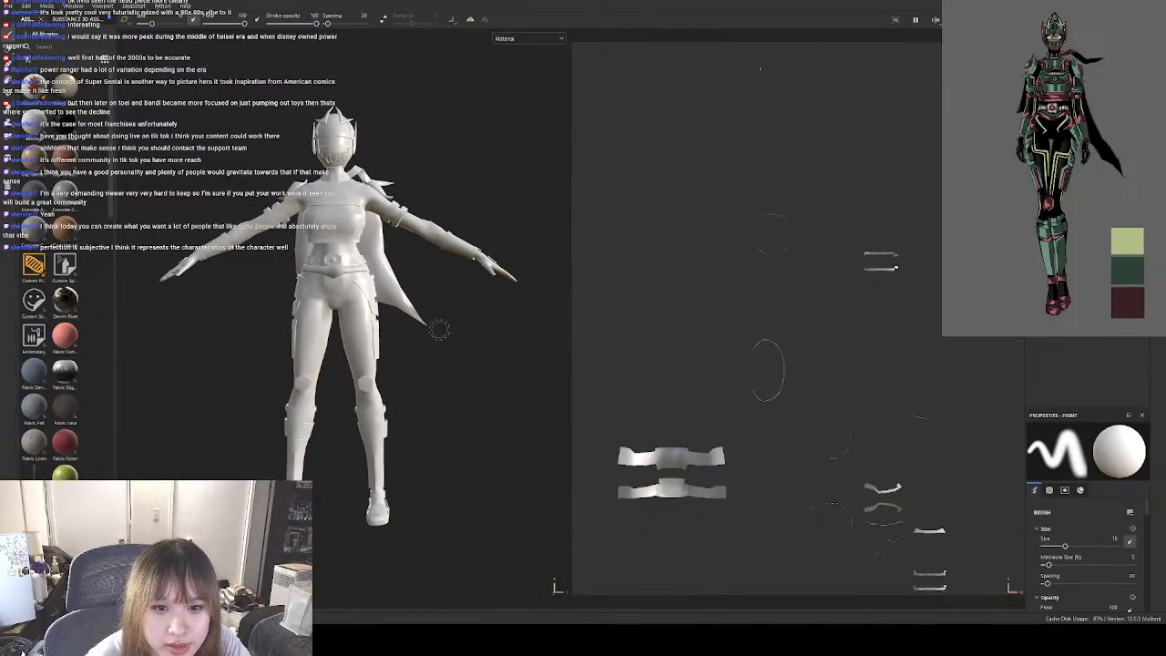
{"action": "middle_click_drag", "start_coordinate": [437, 330], "coordinate": [448, 352], "text": "alt"}
{"action": "mouse_move", "coordinate": [448, 353]}
{"action": "left_mouse_down", "text": "alt"}
{"action": "mouse_move", "coordinate": [458, 366]}
{"action": "mouse_move", "coordinate": [436, 345]}
{"action": "mouse_move", "coordinate": [463, 346]}
{"action": "mouse_move", "coordinate": [474, 358]}
{"action": "mouse_move", "coordinate": [461, 362]}
{"action": "left_mouse_up", "text": "alt"}
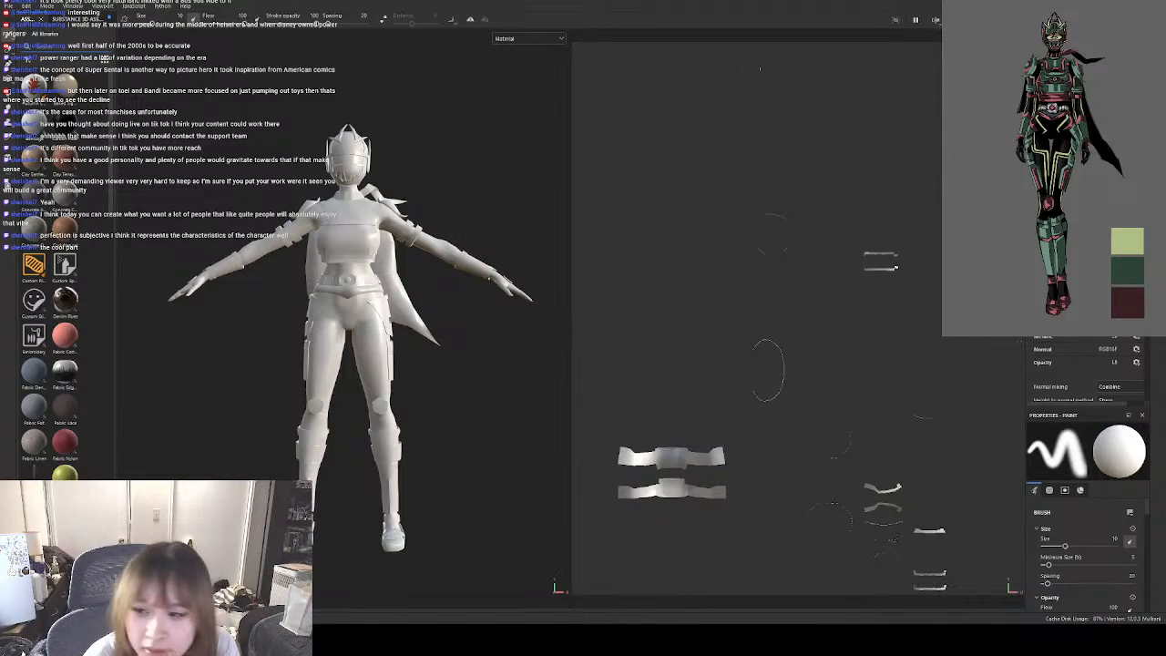
Bake the mesh maps for the character's selected texture sets, and return to painting mode.
{"action": "scroll", "coordinate": [1089, 369], "scroll_direction": "down", "scroll_amount": 7}
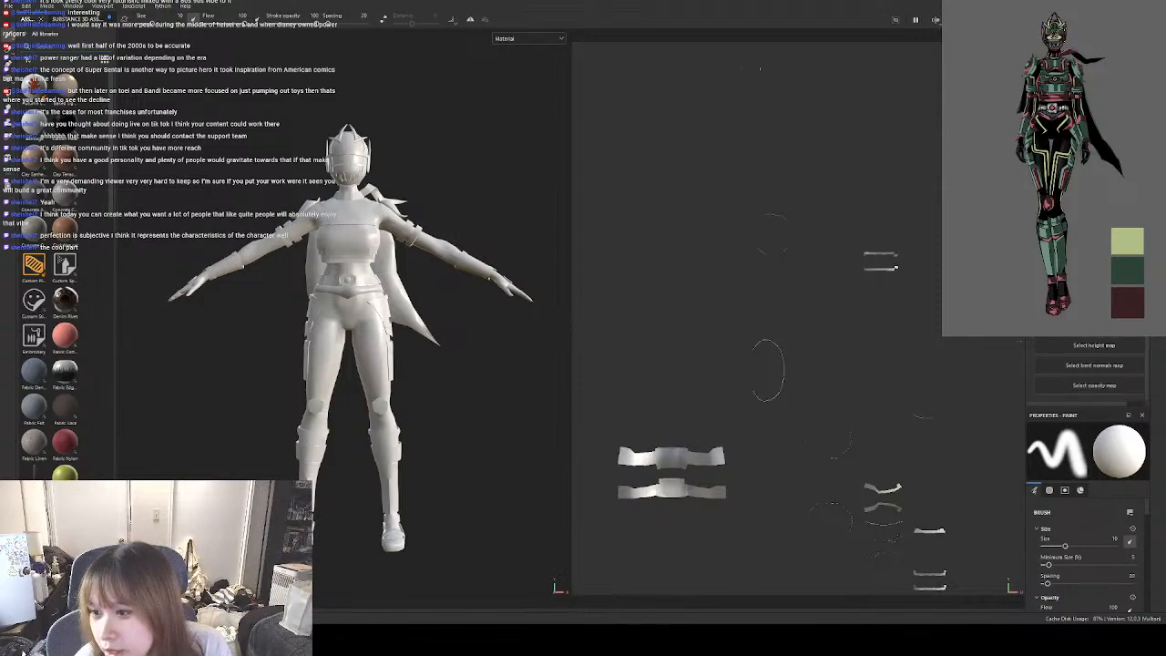
{"action": "scroll", "coordinate": [1091, 365], "scroll_direction": "up", "scroll_amount": 2}
{"action": "left_click", "coordinate": [1092, 241]}
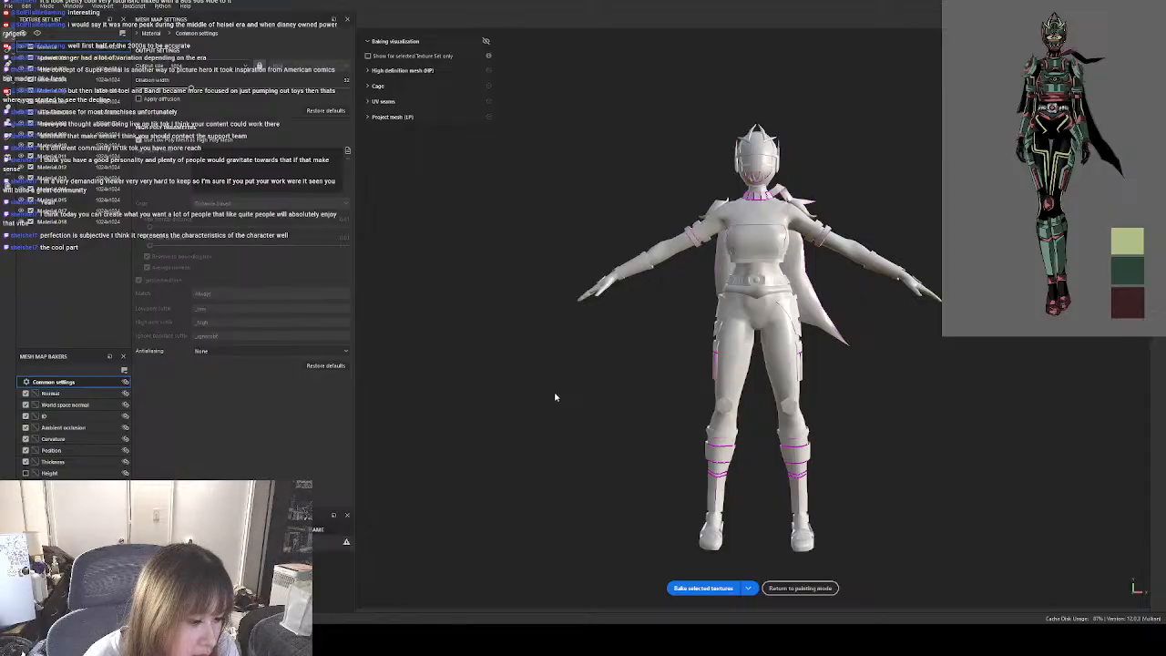
{"action": "left_click", "coordinate": [716, 588]}
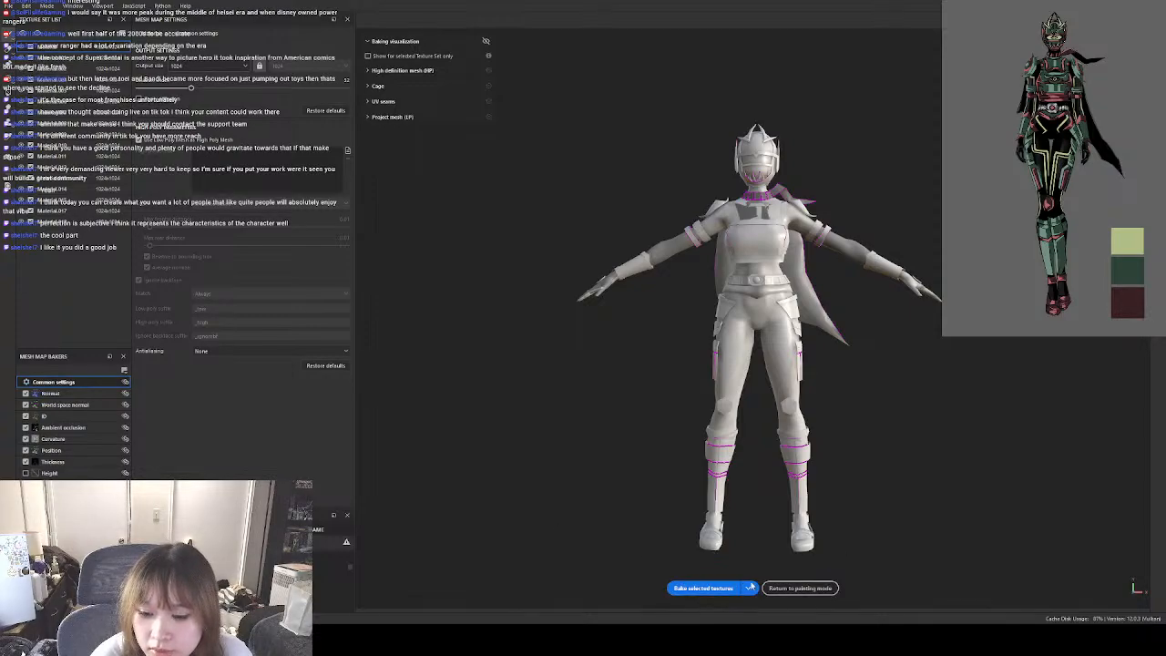
{"action": "left_click", "coordinate": [792, 588]}
Examine the baked shading on the character's helmet, chest, belt and legs from the front.
{"action": "scroll", "coordinate": [333, 194], "scroll_direction": "up", "scroll_amount": 2}
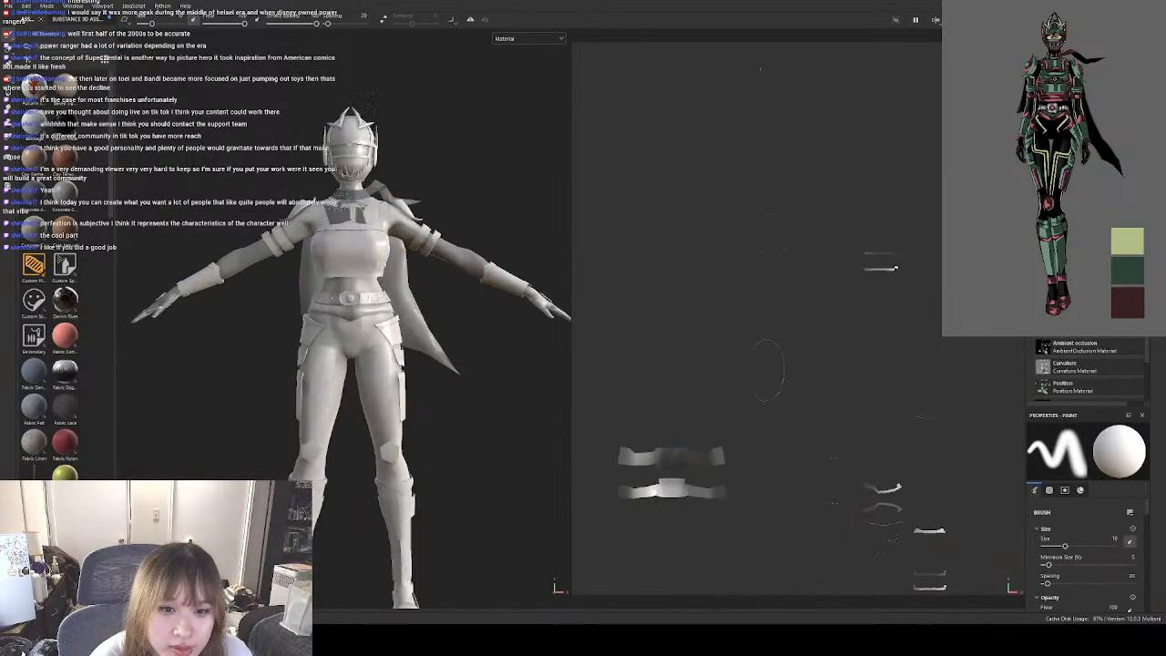
{"action": "scroll", "coordinate": [339, 194], "scroll_direction": "up", "scroll_amount": 2}
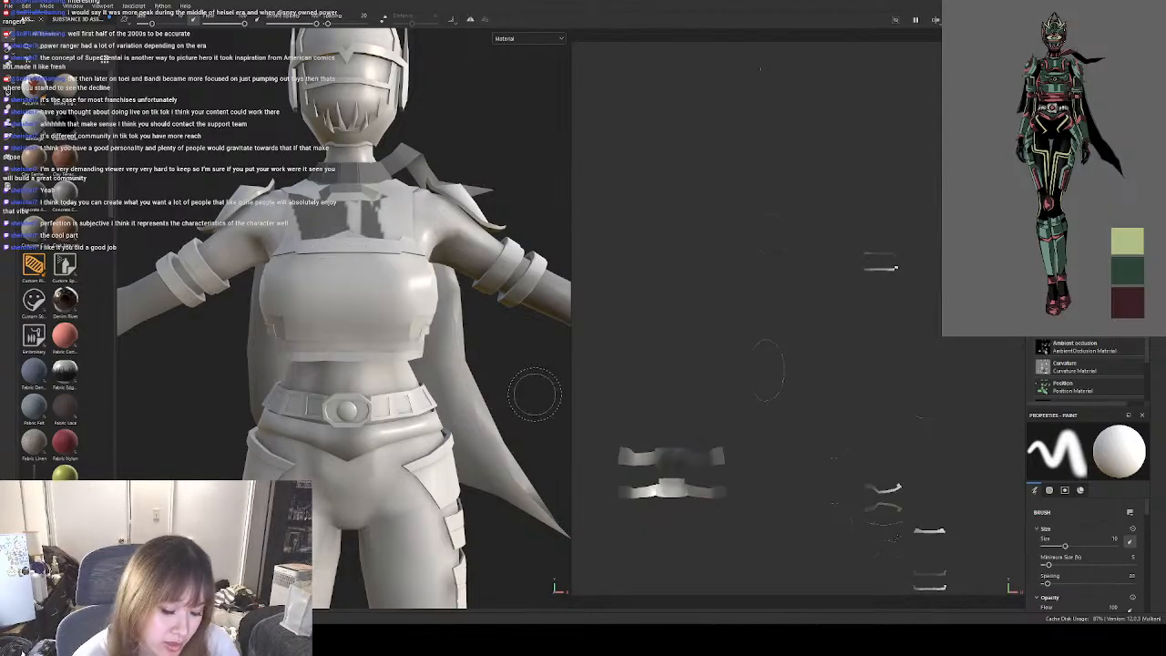
{"action": "left_click_drag", "start_coordinate": [484, 358], "coordinate": [372, 390], "text": "alt"}
{"action": "left_click_drag", "start_coordinate": [453, 402], "coordinate": [489, 369], "text": "alt"}
{"action": "middle_click_drag", "start_coordinate": [482, 416], "coordinate": [468, 317], "text": "alt"}
{"action": "scroll", "coordinate": [453, 333], "scroll_direction": "down", "scroll_amount": 3}
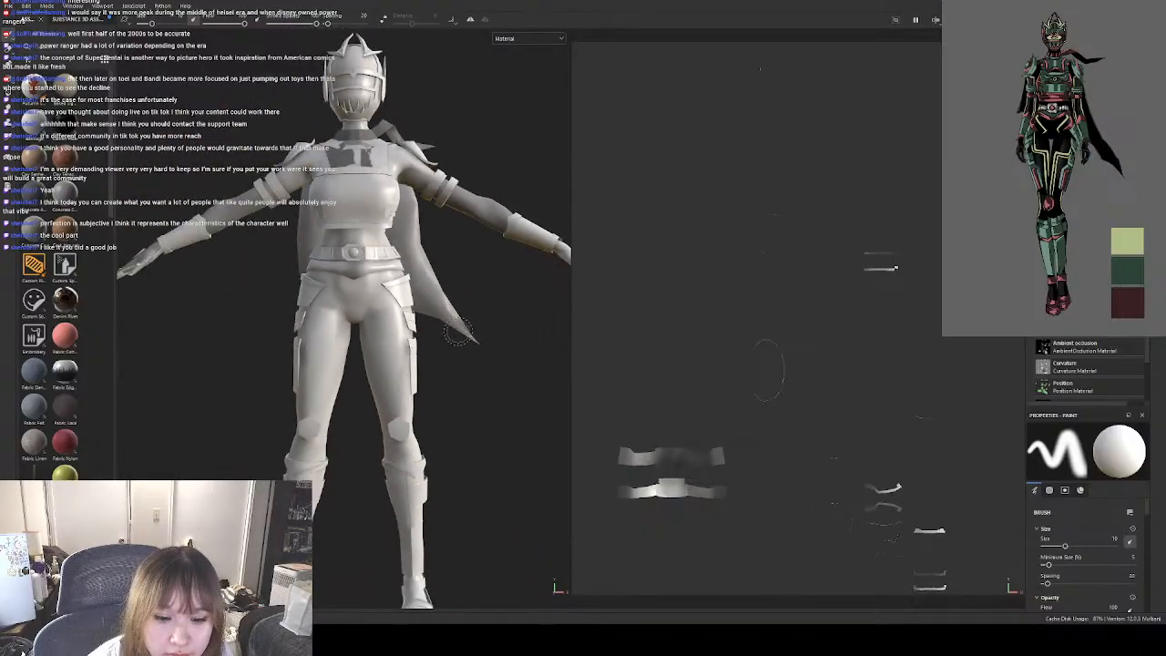
{"action": "mouse_move", "coordinate": [462, 411]}
{"action": "middle_mouse_down", "text": "alt"}
{"action": "mouse_move", "coordinate": [451, 368]}
{"action": "mouse_move", "coordinate": [461, 383]}
{"action": "mouse_move", "coordinate": [452, 409]}
{"action": "middle_mouse_up", "text": "alt"}
{"action": "scroll", "coordinate": [455, 385], "scroll_direction": "down", "scroll_amount": 3}
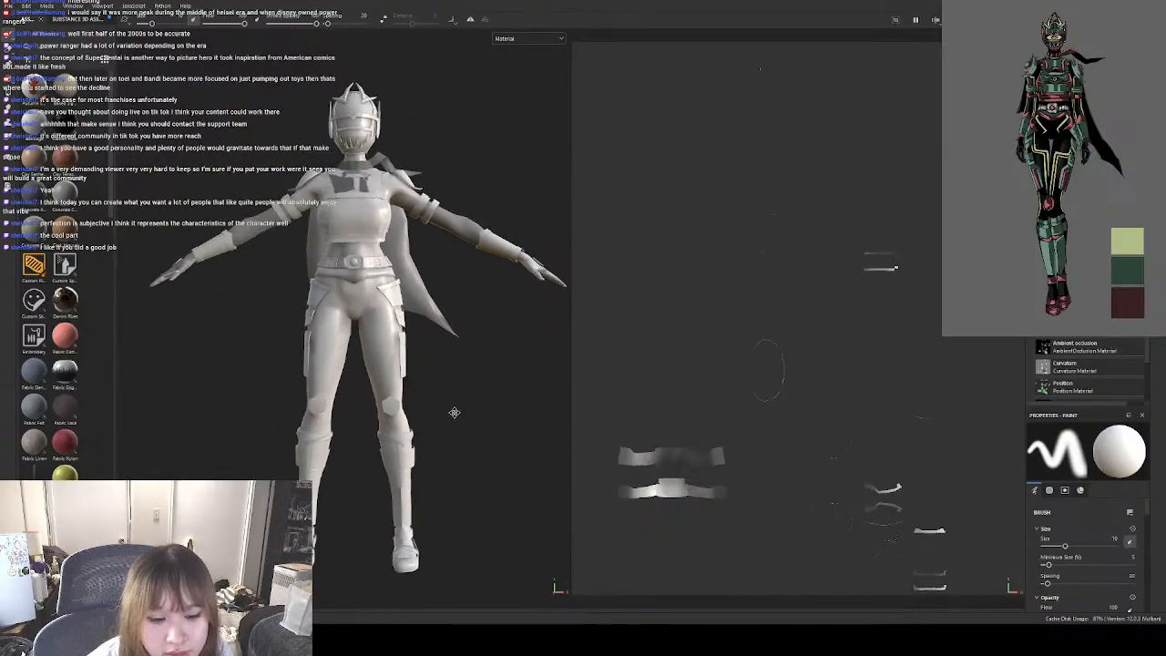
{"action": "left_click_drag", "start_coordinate": [497, 406], "coordinate": [470, 406], "text": "alt"}
{"action": "middle_click_drag", "start_coordinate": [410, 377], "coordinate": [436, 400], "text": "alt"}
{"action": "left_click_drag", "start_coordinate": [436, 400], "coordinate": [502, 406], "text": "alt"}
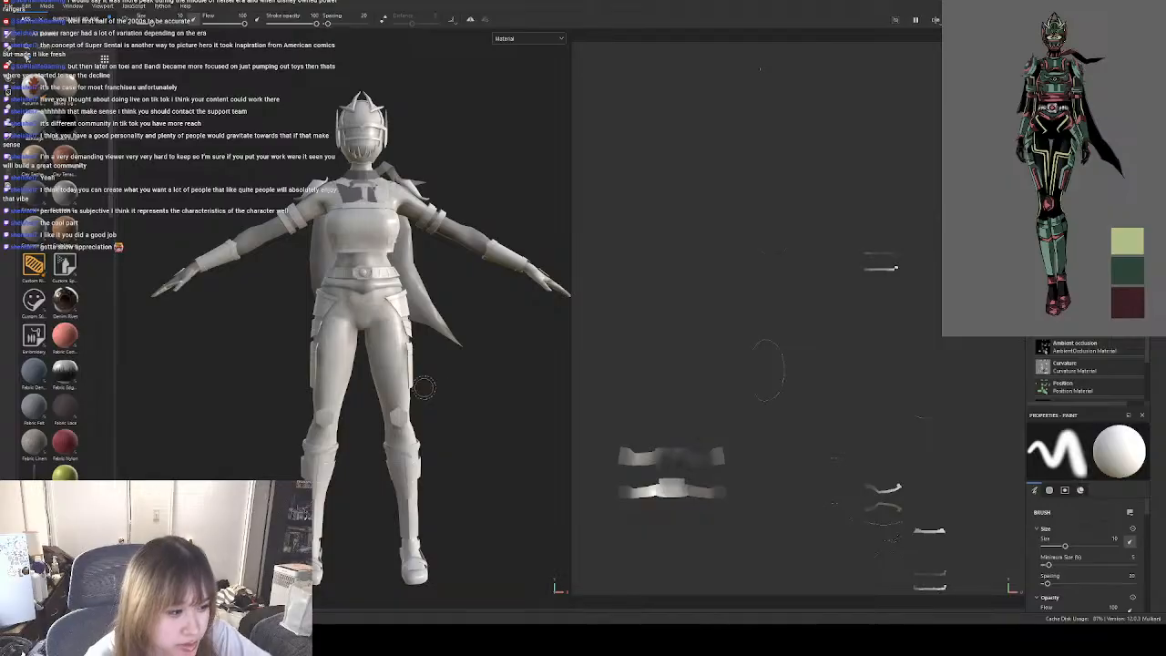
Examine the baked shading from the character's side, including the forearm, gloved hand and thigh armour.
{"action": "left_click_drag", "start_coordinate": [424, 388], "coordinate": [388, 393], "text": "alt"}
{"action": "middle_click_drag", "start_coordinate": [388, 392], "coordinate": [337, 396], "text": "alt"}
{"action": "scroll", "coordinate": [388, 285], "scroll_direction": "up", "scroll_amount": 8}
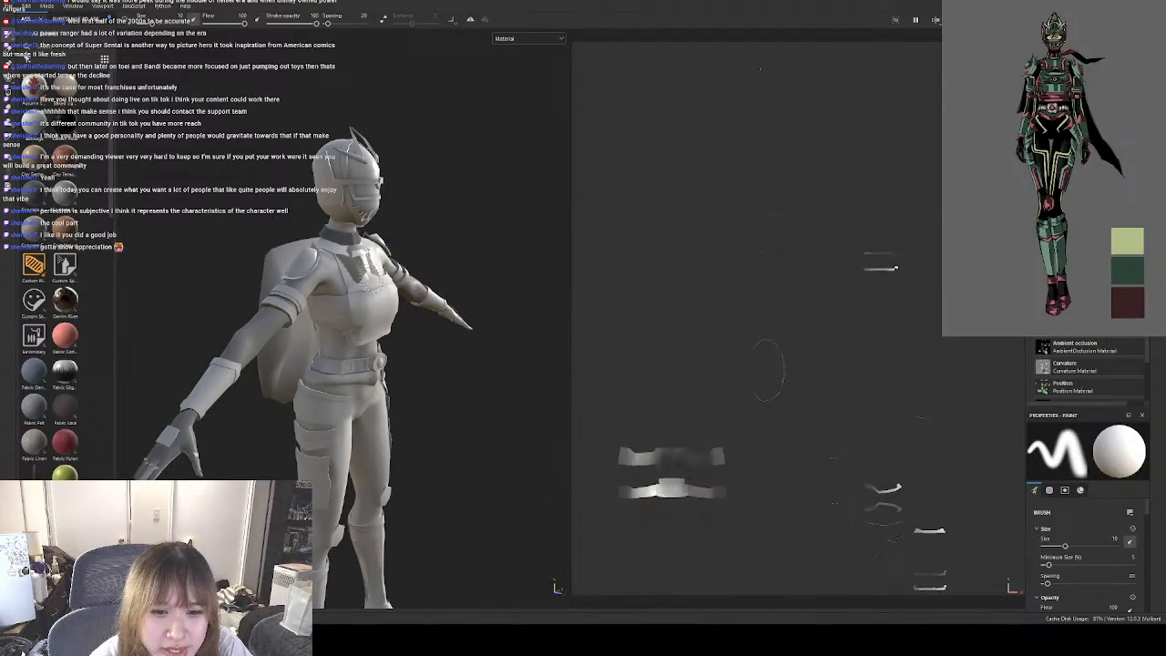
{"action": "scroll", "coordinate": [375, 290], "scroll_direction": "down", "scroll_amount": 10}
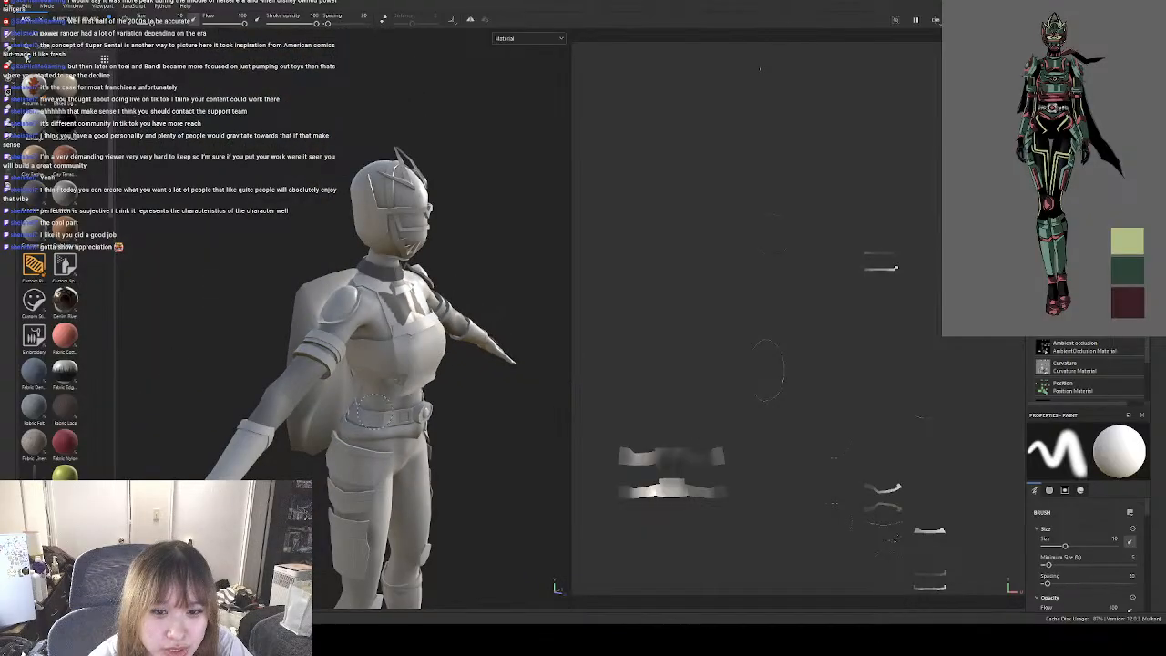
{"action": "scroll", "coordinate": [348, 396], "scroll_direction": "up", "scroll_amount": 8}
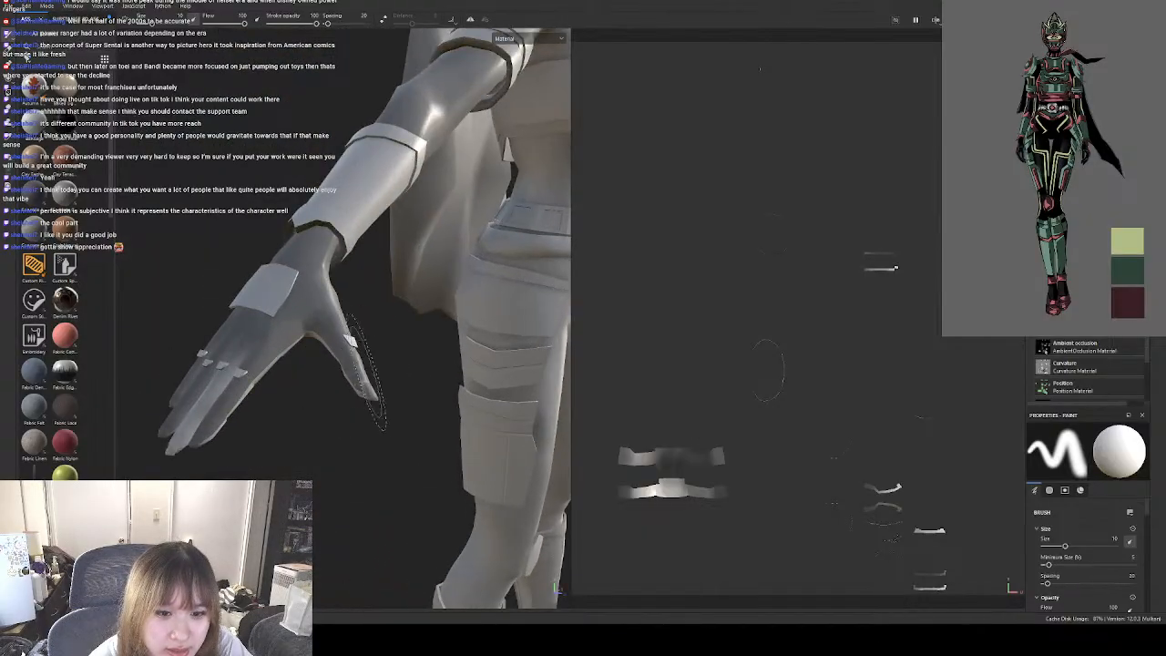
{"action": "left_click_drag", "start_coordinate": [417, 411], "coordinate": [404, 416], "text": "alt"}
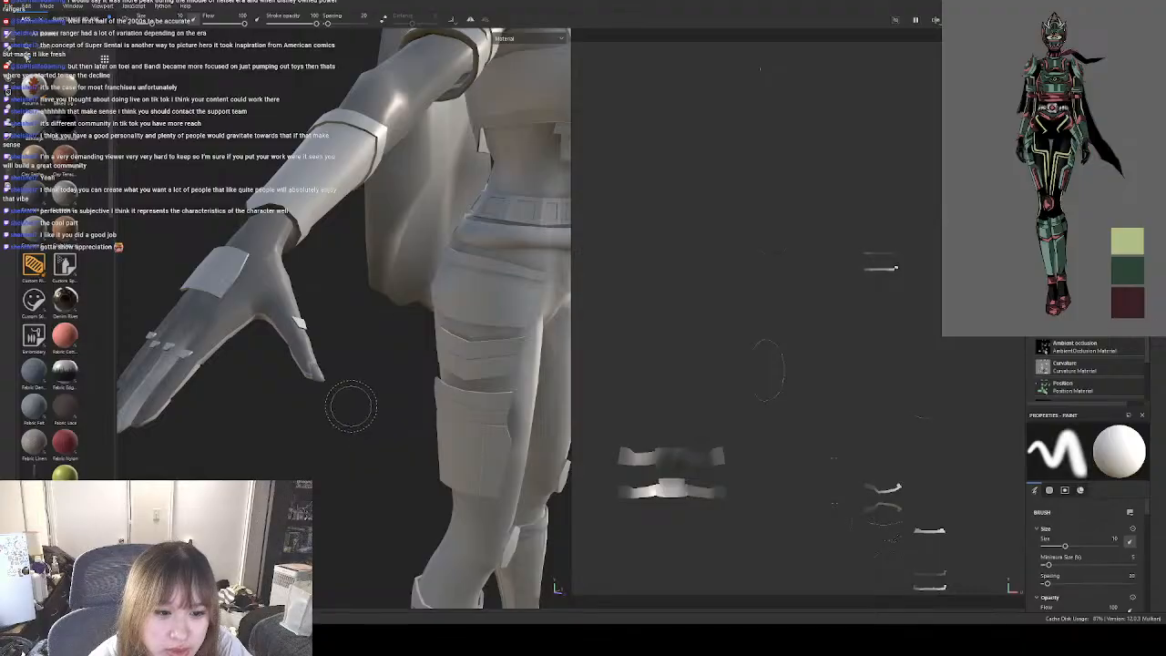
{"action": "scroll", "coordinate": [307, 372], "scroll_direction": "down", "scroll_amount": 5}
{"action": "left_click_drag", "start_coordinate": [338, 395], "coordinate": [277, 374], "text": "alt"}
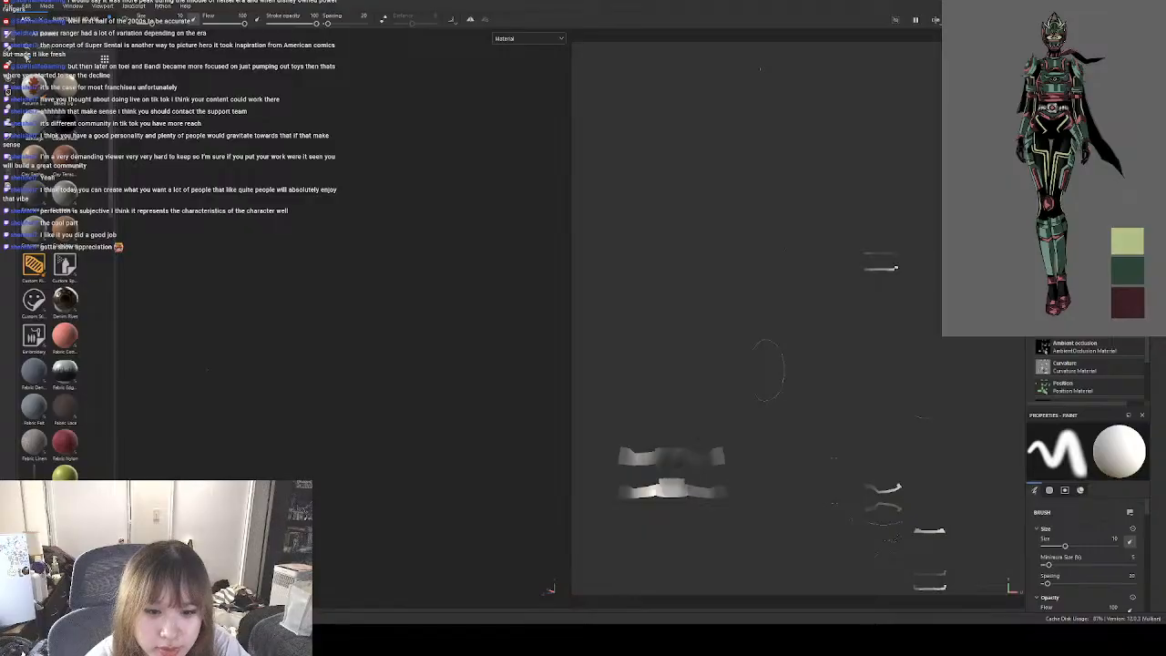
Bring the whole character back into frame and inspect the baked result from the back and front.
{"action": "middle_click_drag", "start_coordinate": [293, 387], "coordinate": [481, 386], "text": "alt"}
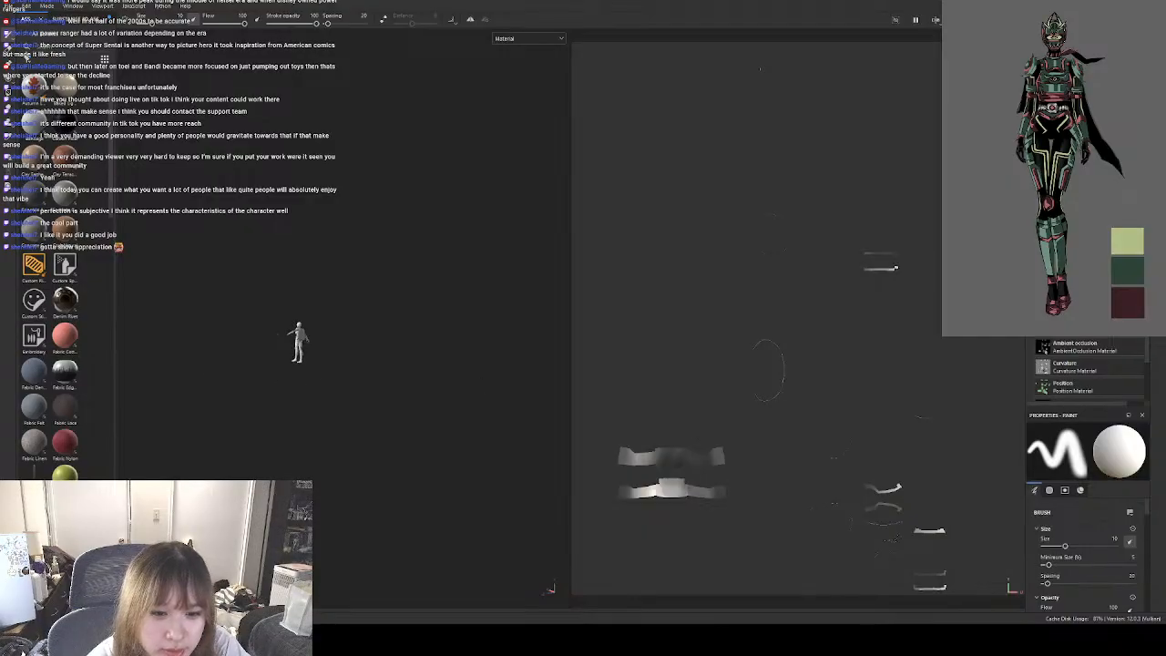
{"action": "scroll", "coordinate": [318, 364], "scroll_direction": "up", "scroll_amount": 6}
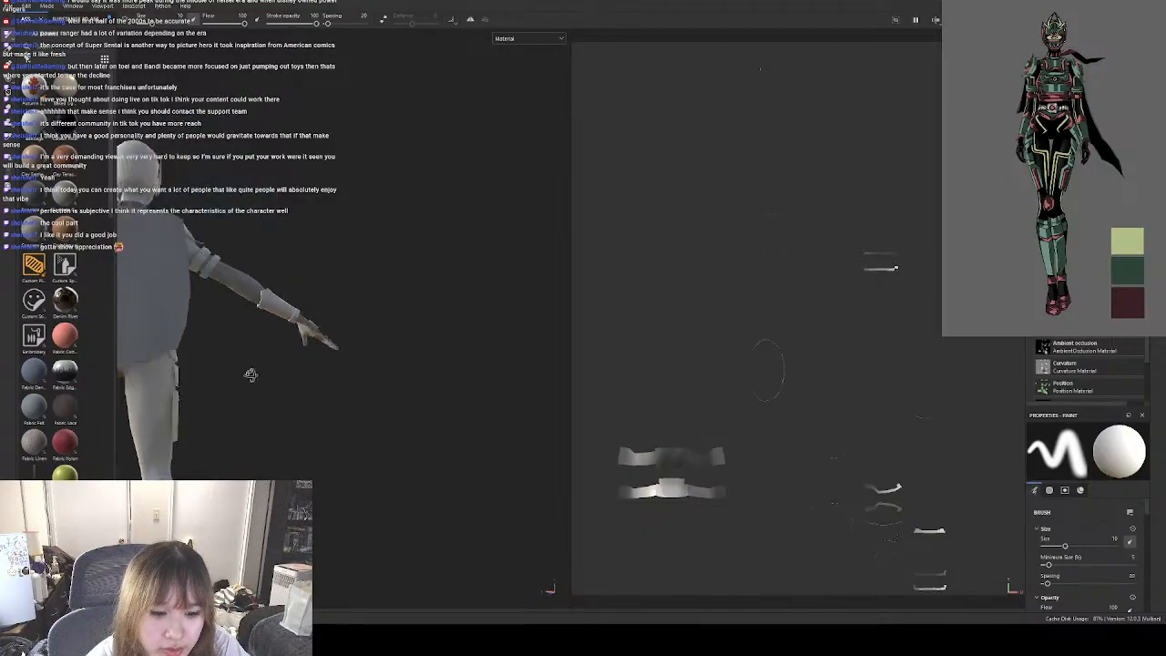
{"action": "left_click_drag", "start_coordinate": [251, 374], "coordinate": [228, 356], "text": "alt"}
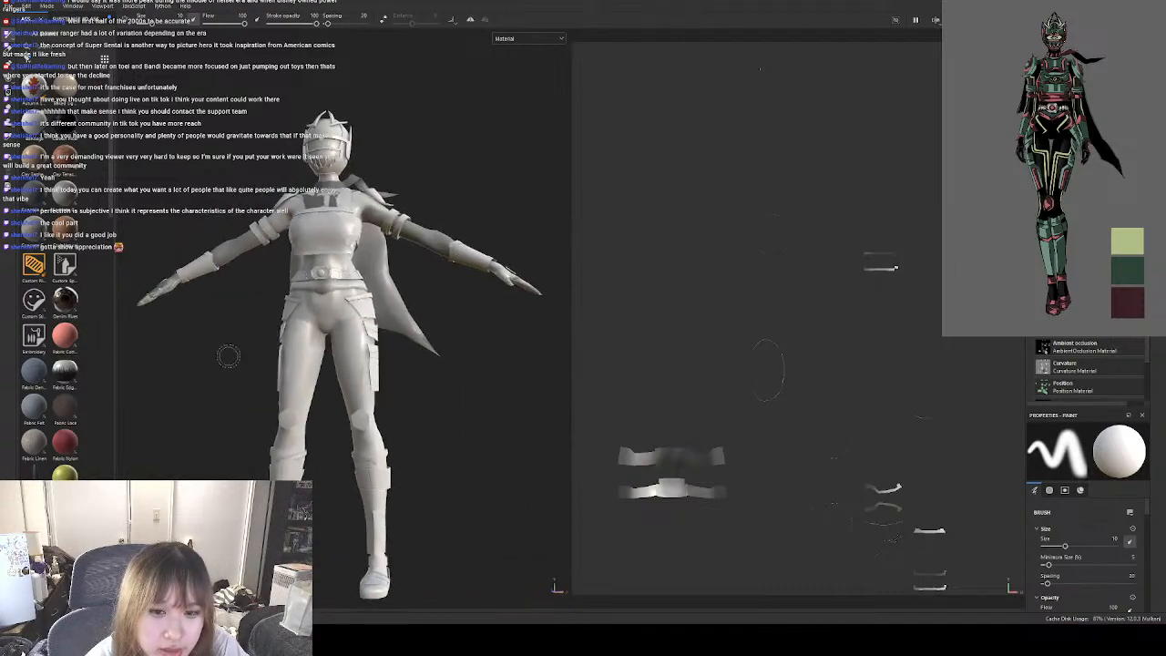
{"action": "left_click_drag", "start_coordinate": [371, 351], "coordinate": [334, 319], "text": "alt"}
{"action": "middle_click_drag", "start_coordinate": [334, 319], "coordinate": [433, 347], "text": "alt"}
{"action": "left_click_drag", "start_coordinate": [433, 347], "coordinate": [467, 343], "text": "alt"}
{"action": "middle_click_drag", "start_coordinate": [459, 335], "coordinate": [351, 323], "text": "alt"}
{"action": "left_click_drag", "start_coordinate": [394, 338], "coordinate": [406, 358], "text": "alt"}
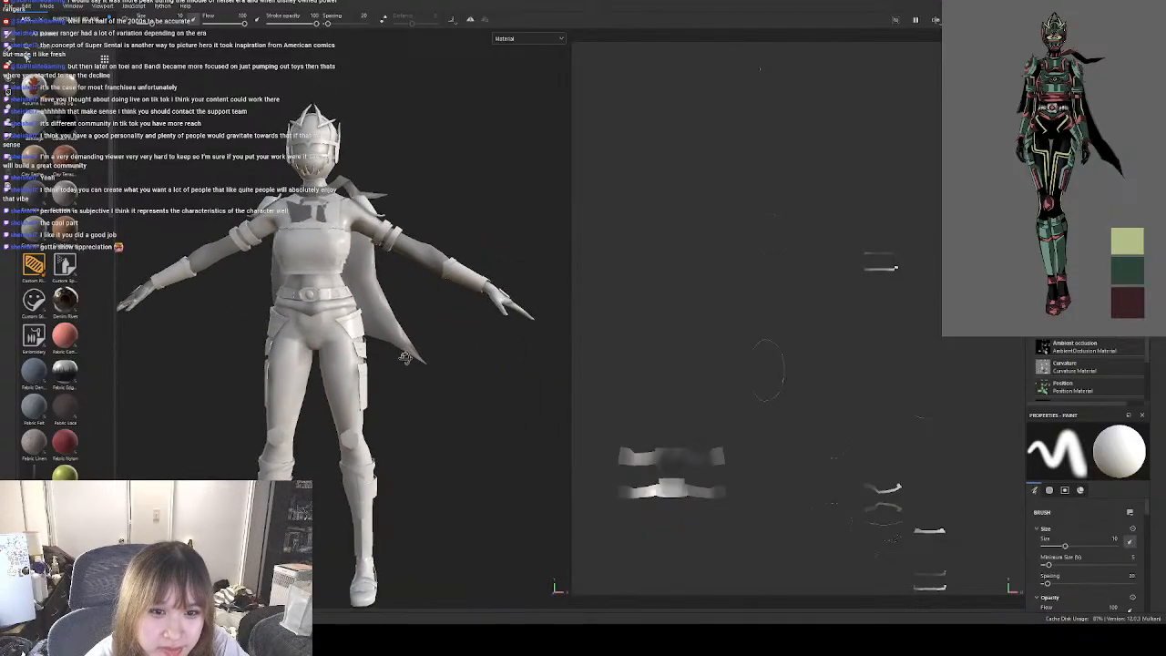
{"action": "middle_click_drag", "start_coordinate": [385, 351], "coordinate": [400, 348], "text": "alt"}
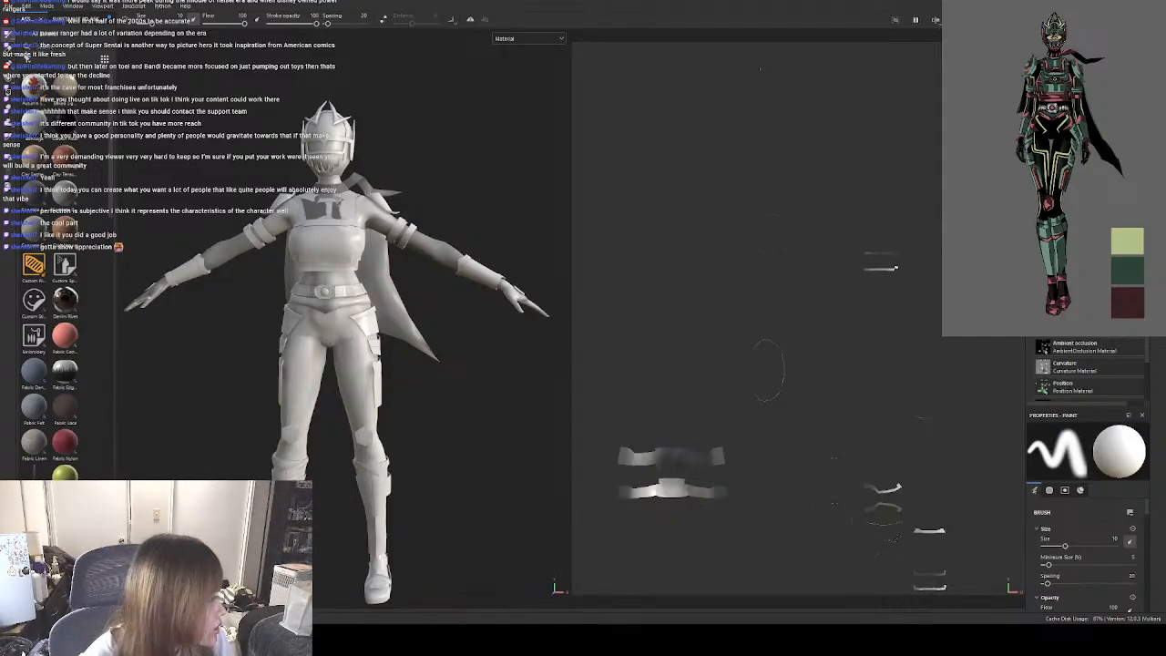
Switch to Blender and show the character in solid shading in Object Mode.
{"action": "key", "text": "alt+Tab"}
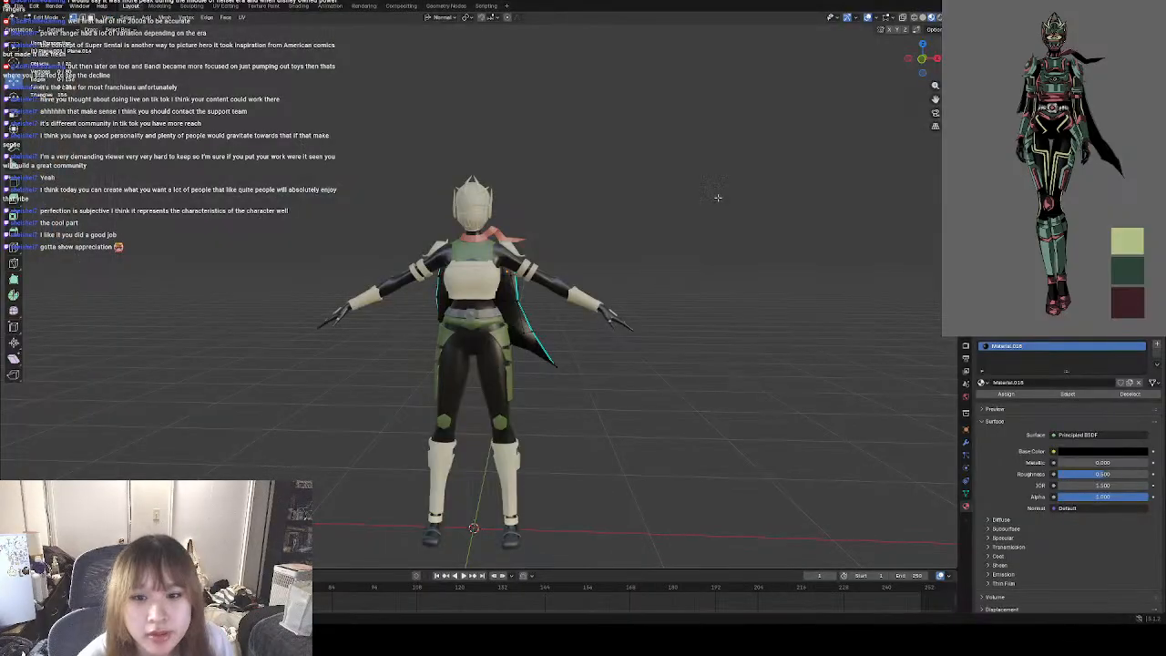
{"action": "left_click", "coordinate": [922, 18]}
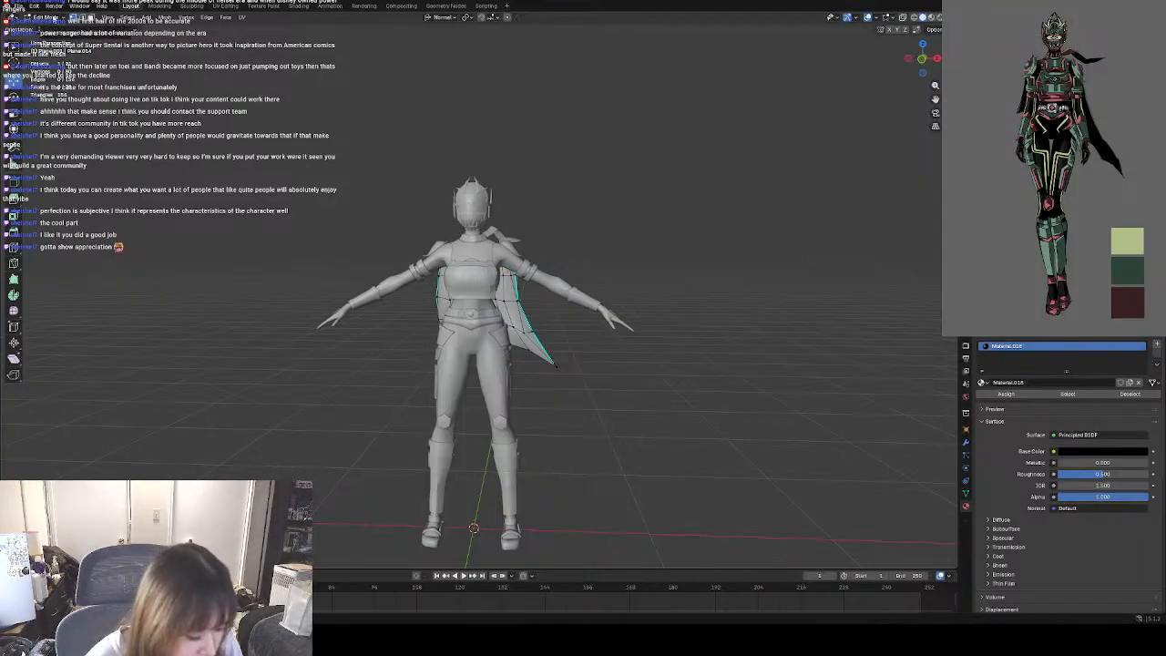
{"action": "left_click", "coordinate": [48, 17]}
{"action": "left_click", "coordinate": [52, 28]}
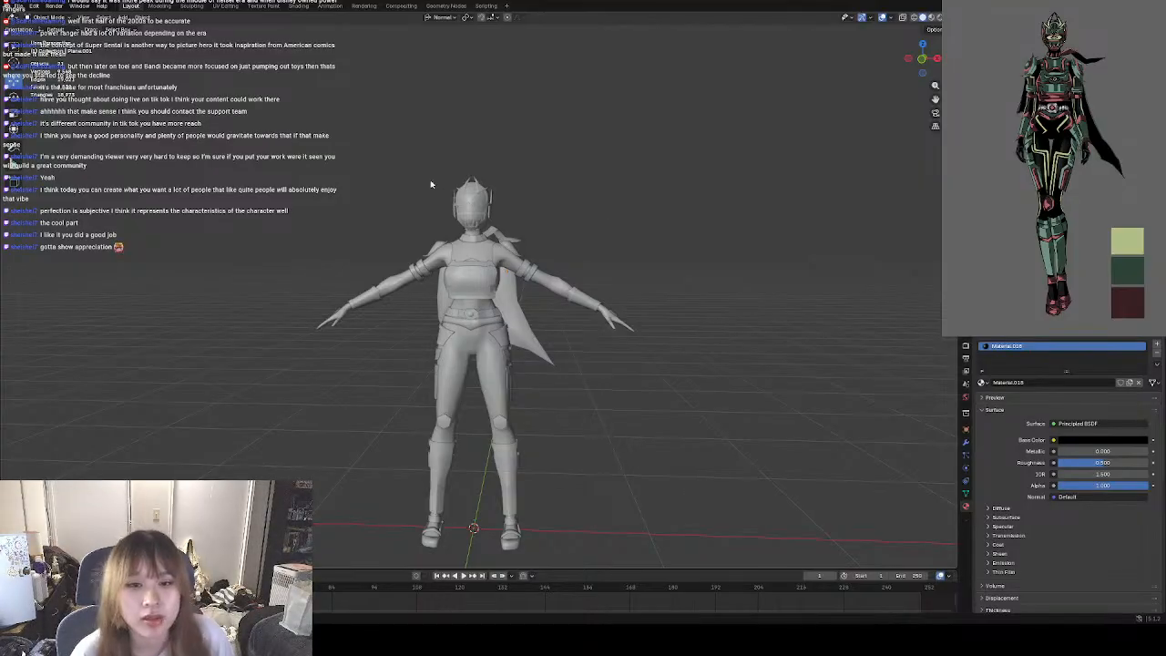
Select every part of the character and merge all of its vertices by distance in Edit Mode.
{"action": "left_click", "coordinate": [104, 18]}
{"action": "left_click", "coordinate": [116, 29]}
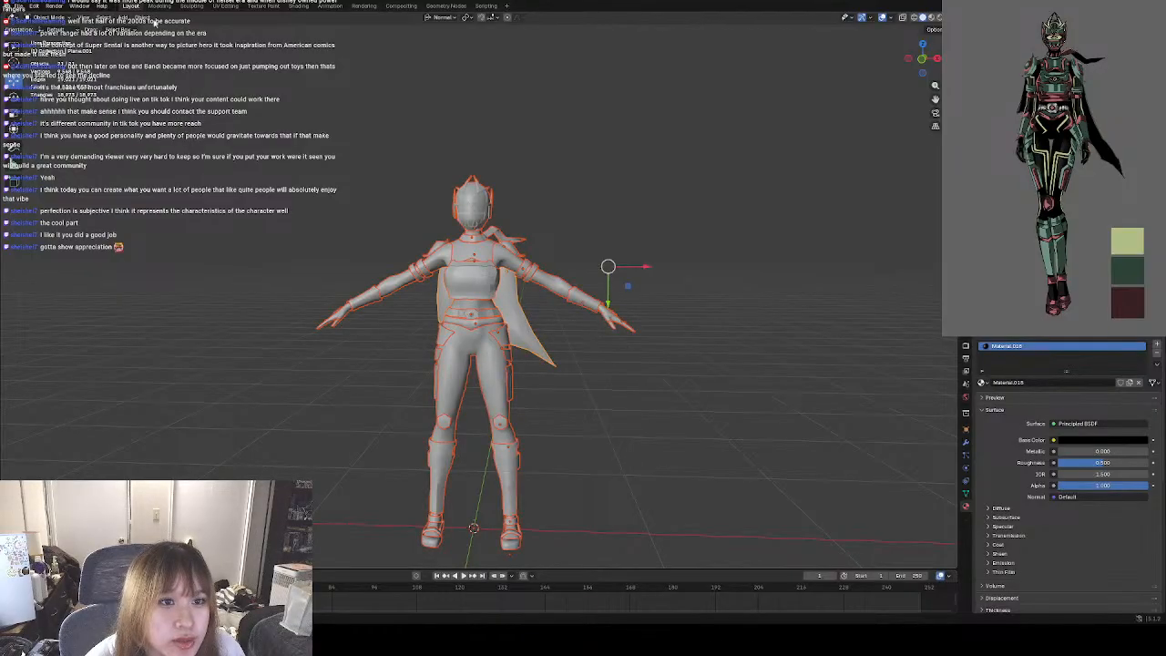
{"action": "key", "text": "Tab"}
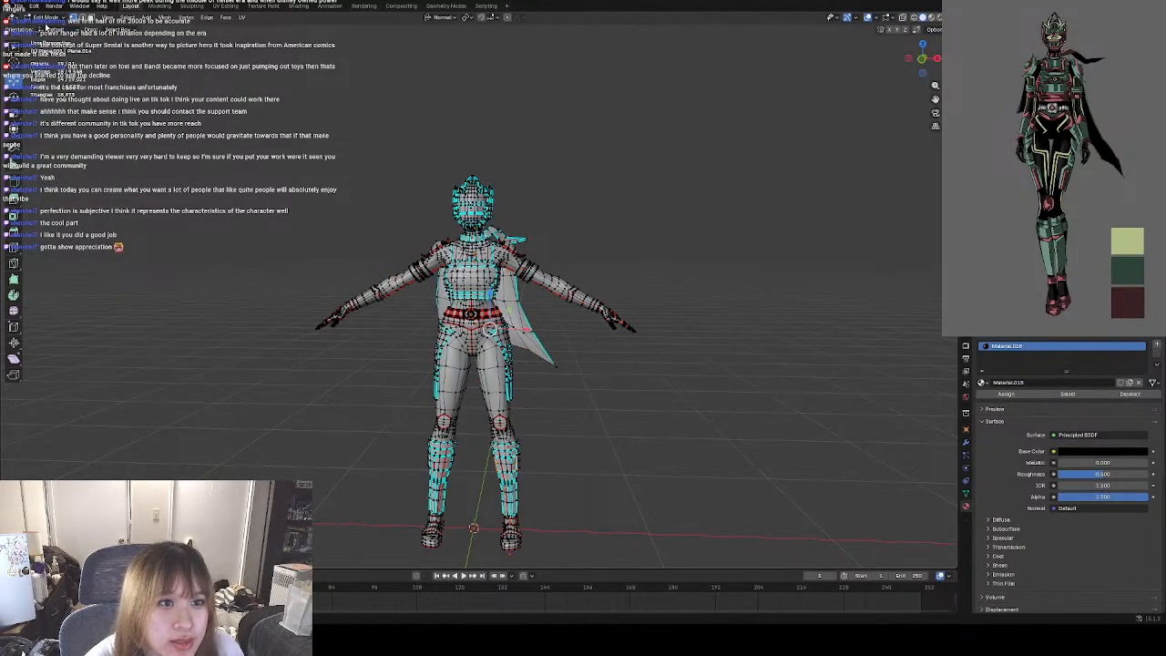
{"action": "left_click", "coordinate": [114, 18]}
{"action": "left_click", "coordinate": [132, 28]}
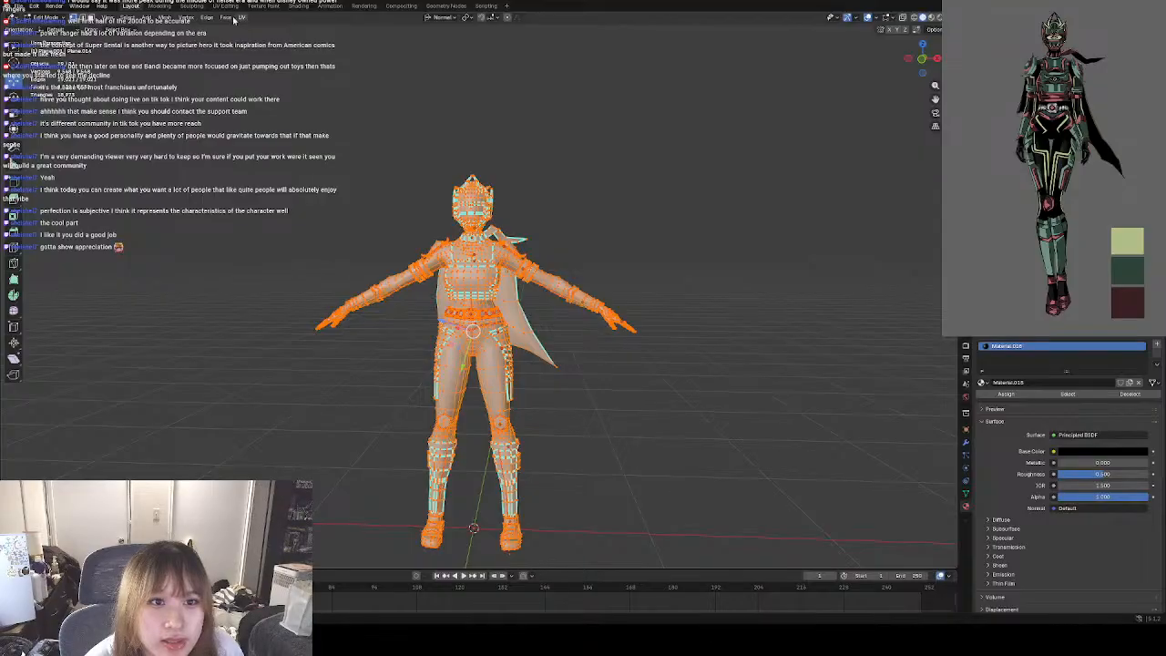
{"action": "left_click", "coordinate": [165, 17]}
{"action": "mouse_move", "coordinate": [219, 229]}
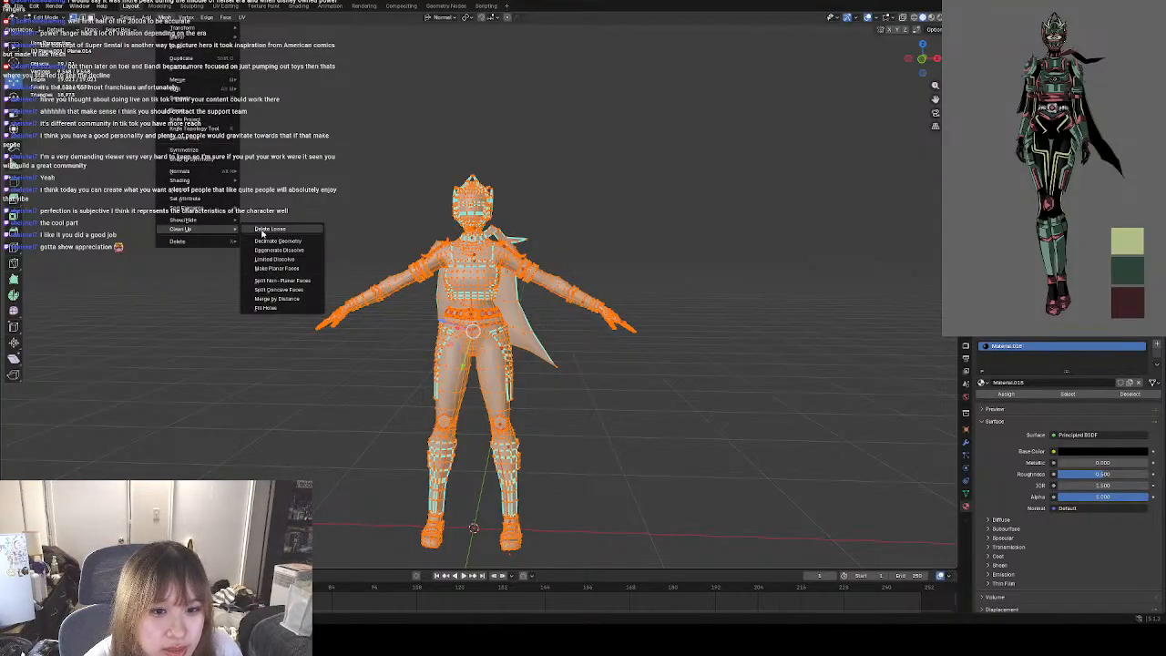
{"action": "left_click", "coordinate": [282, 299]}
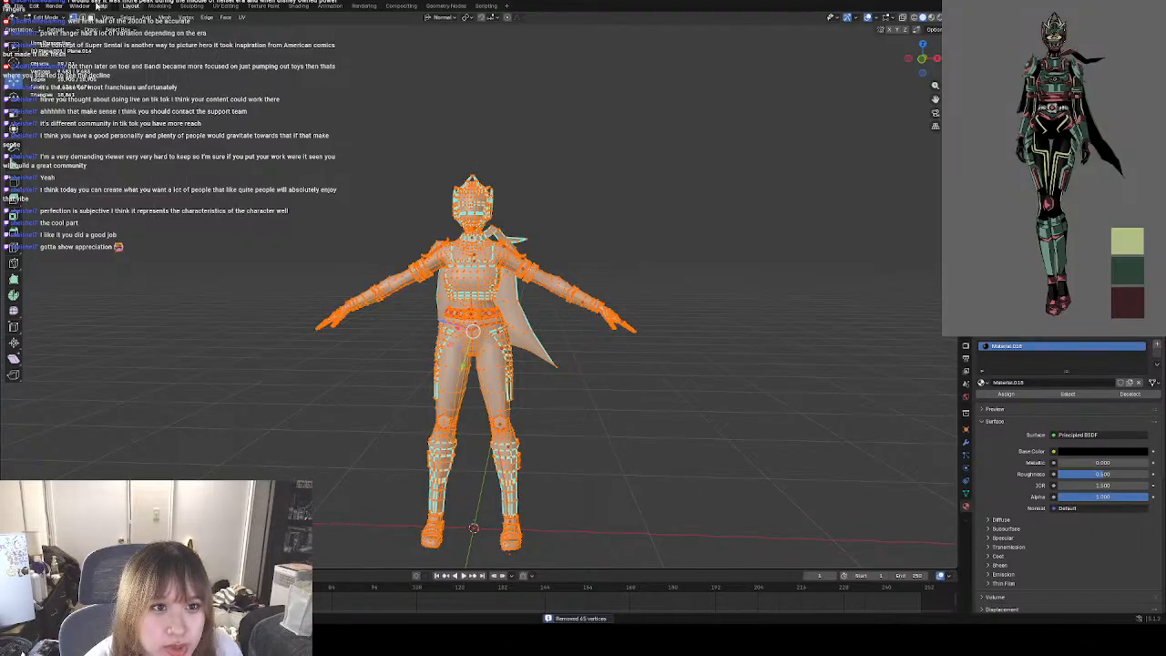
Recalculate the normals of the whole selected character mesh so that they face outside.
{"action": "left_click", "coordinate": [165, 17]}
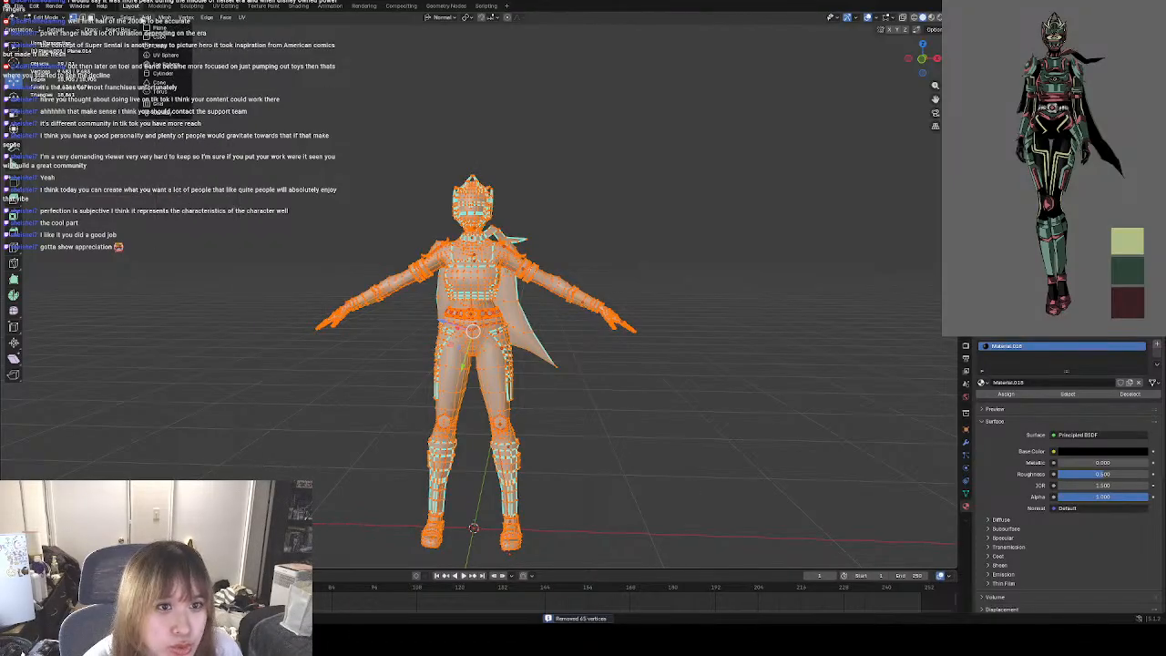
{"action": "mouse_move", "coordinate": [200, 229]}
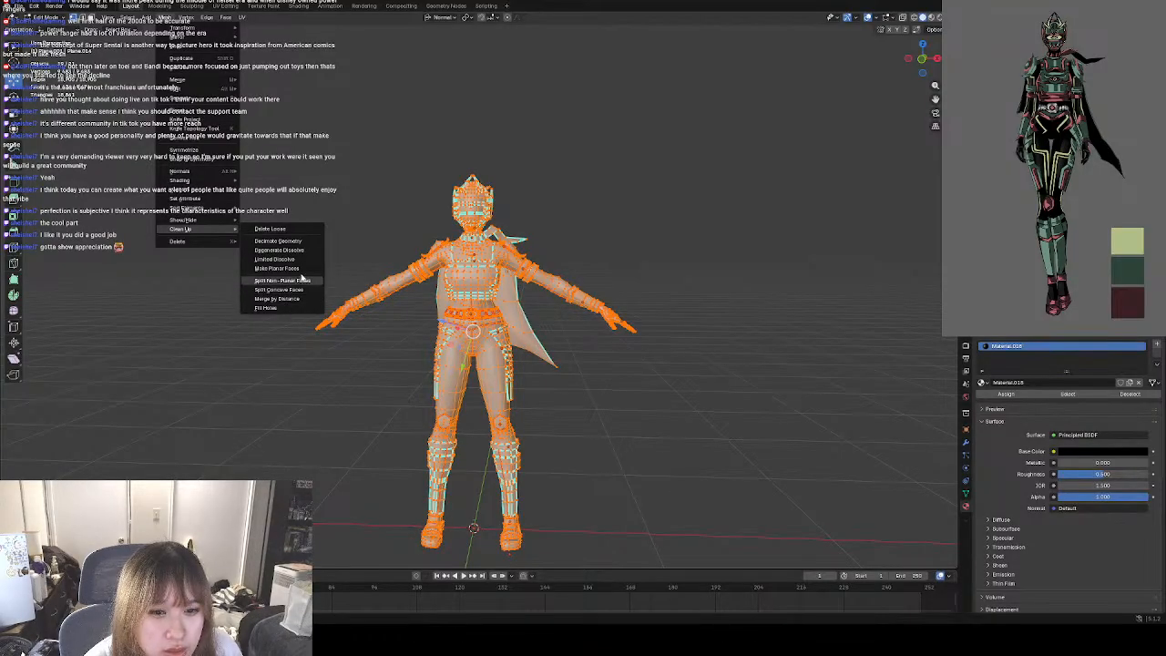
{"action": "mouse_move", "coordinate": [187, 171]}
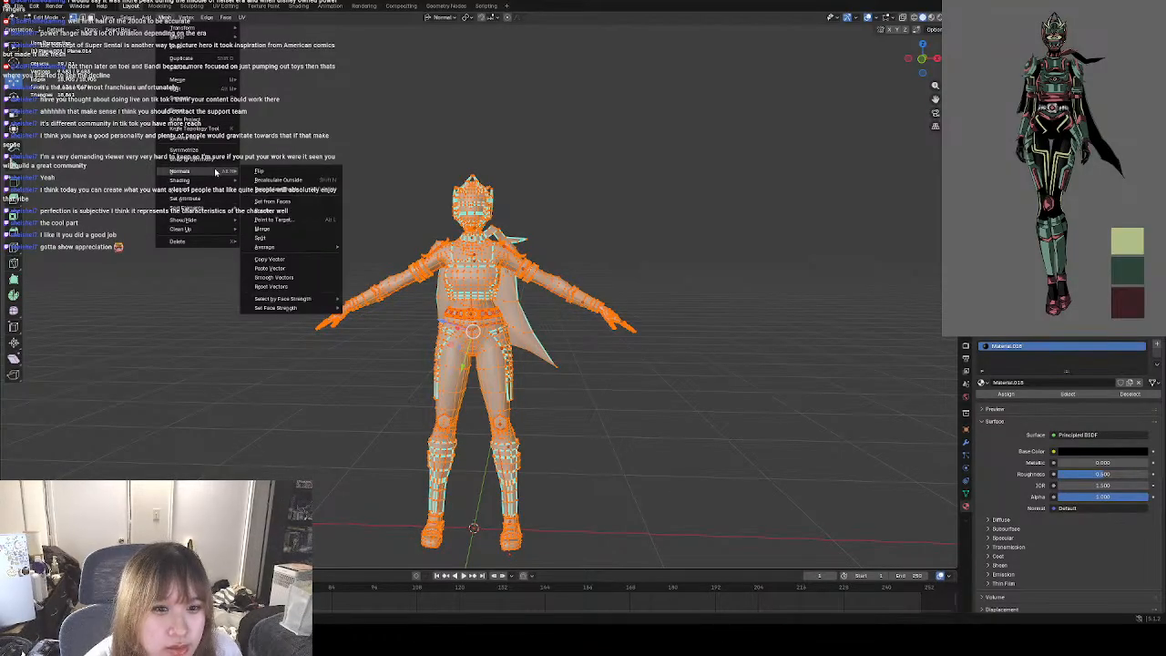
{"action": "left_click", "coordinate": [316, 184]}
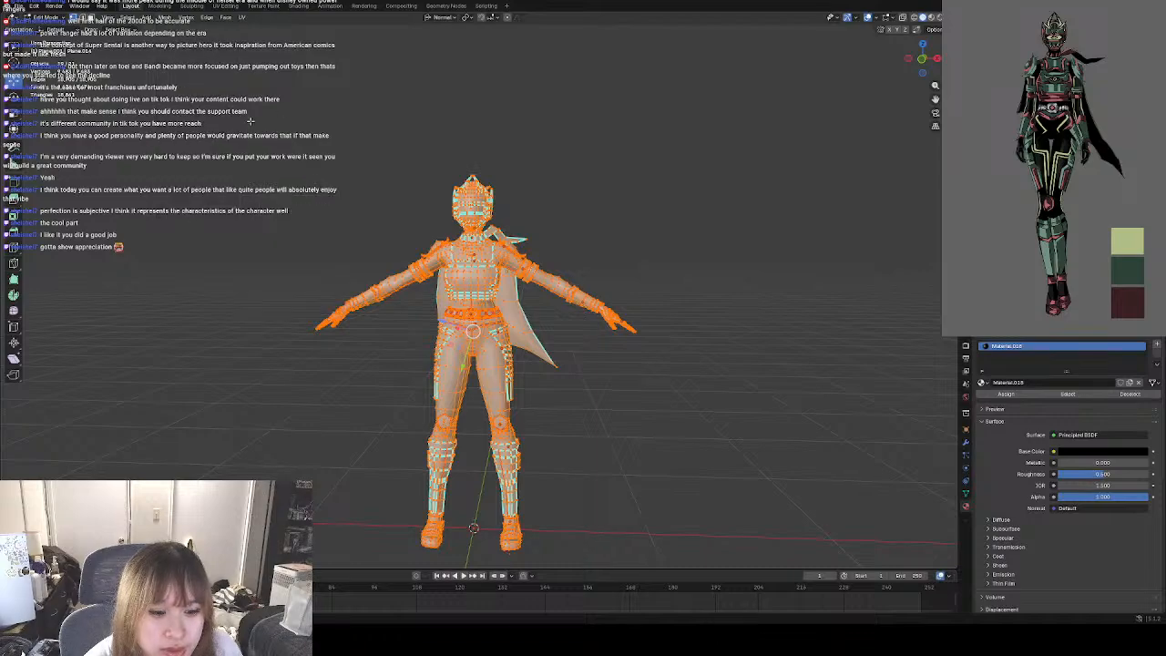
{"action": "left_click", "coordinate": [164, 17]}
{"action": "mouse_move", "coordinate": [144, 17]}
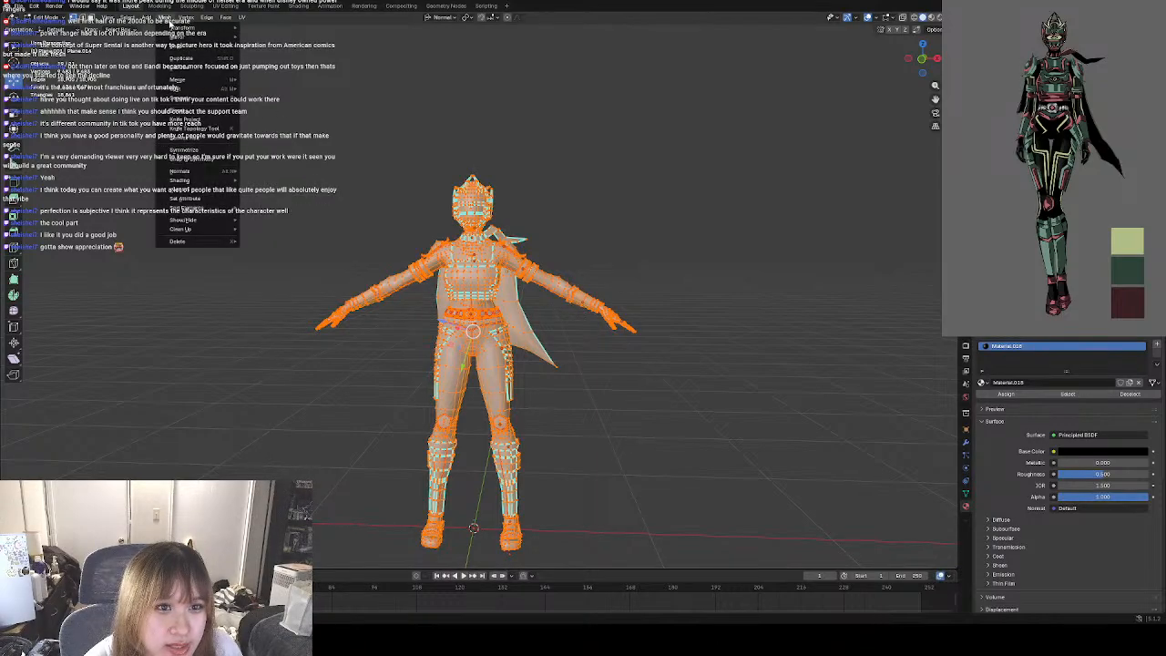
{"action": "mouse_move", "coordinate": [182, 171]}
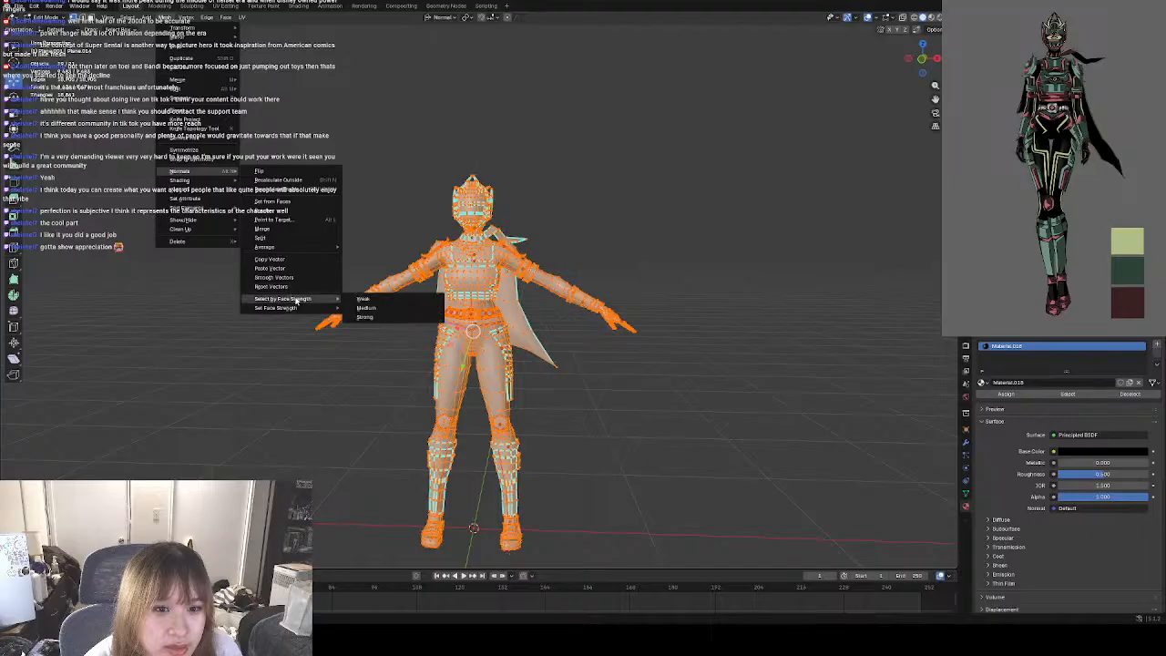
{"action": "mouse_move", "coordinate": [306, 251]}
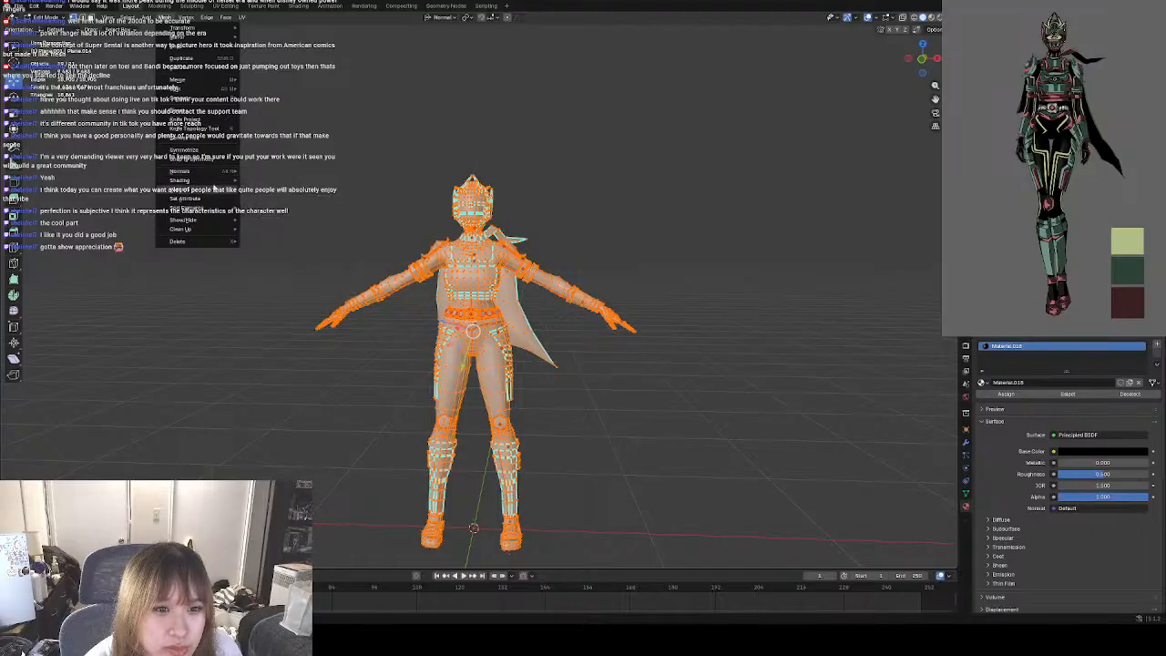
{"action": "mouse_move", "coordinate": [208, 207]}
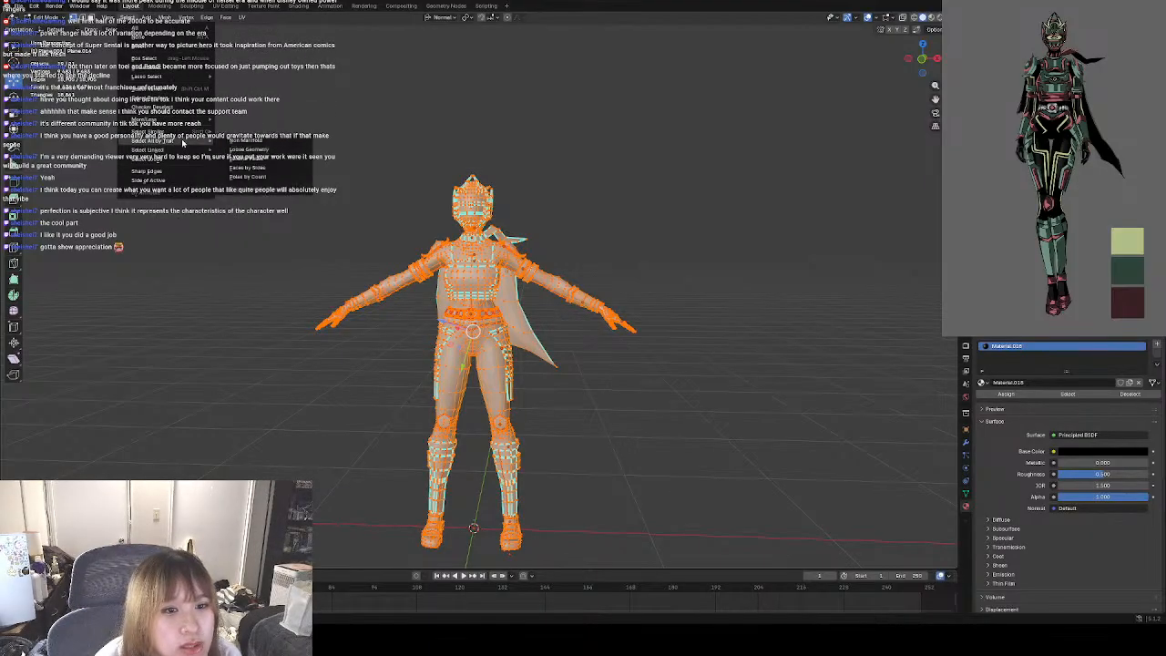
Clear the full selection and select all non-manifold geometry of the character by trait.
{"action": "left_click", "coordinate": [235, 141]}
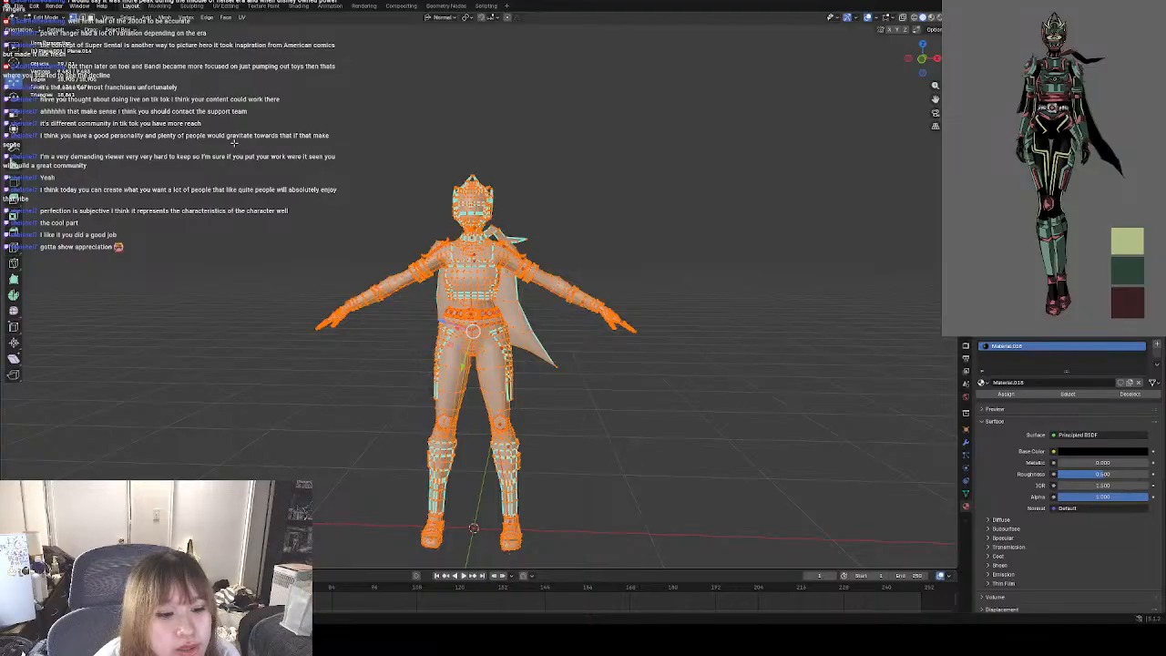
{"action": "left_click", "coordinate": [234, 143]}
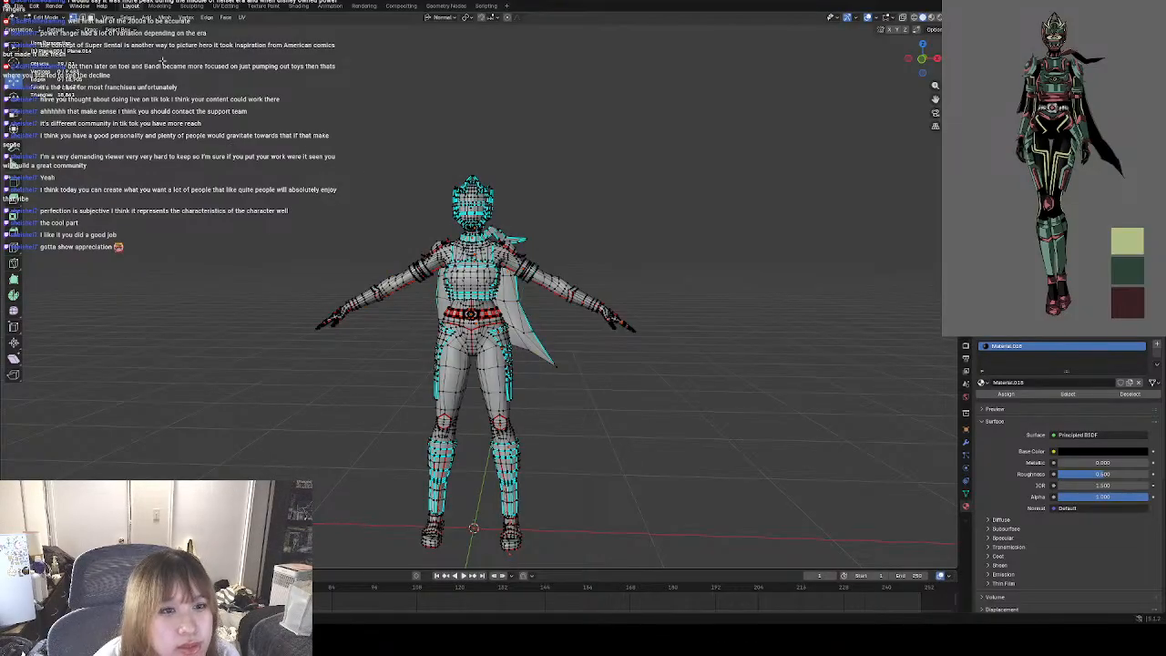
{"action": "left_click", "coordinate": [126, 18]}
{"action": "mouse_move", "coordinate": [189, 142]}
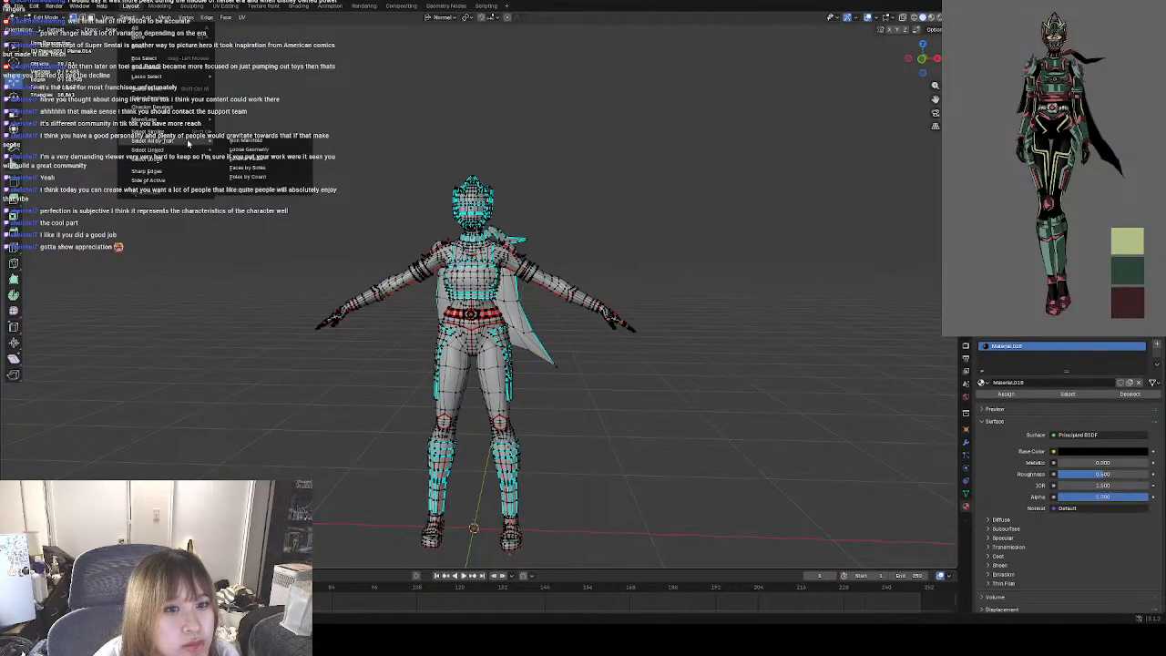
{"action": "left_click", "coordinate": [264, 143]}
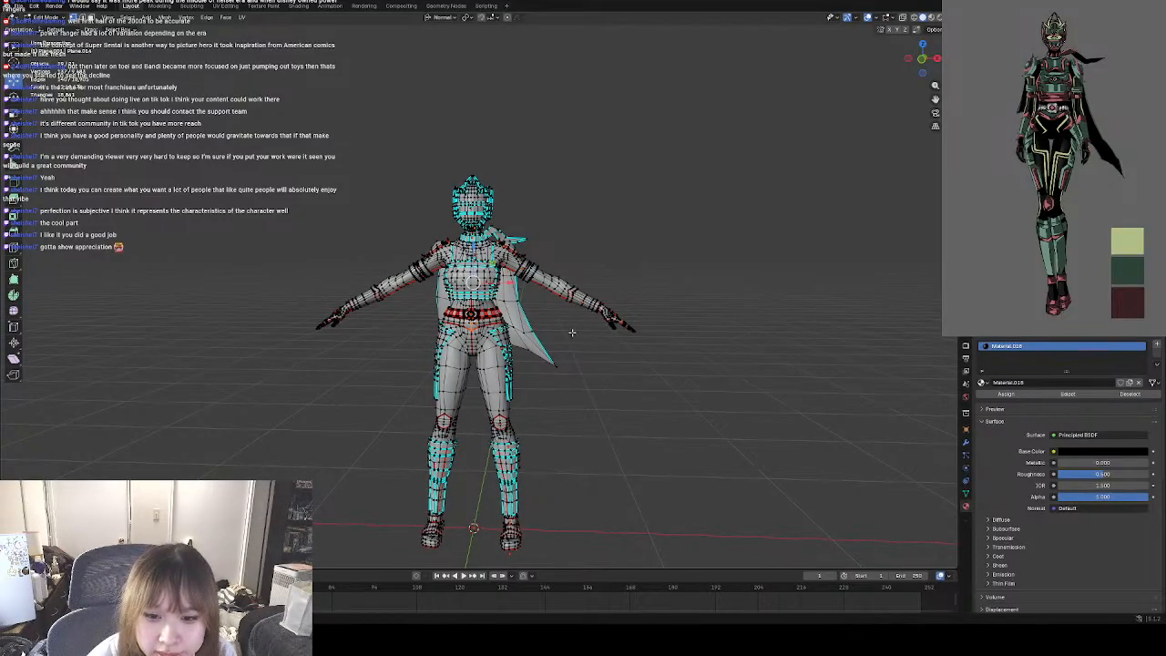
Frame the selected non-manifold geometry and examine the mesh from the front and the back.
{"action": "scroll", "coordinate": [547, 319], "scroll_direction": "down", "scroll_amount": 3}
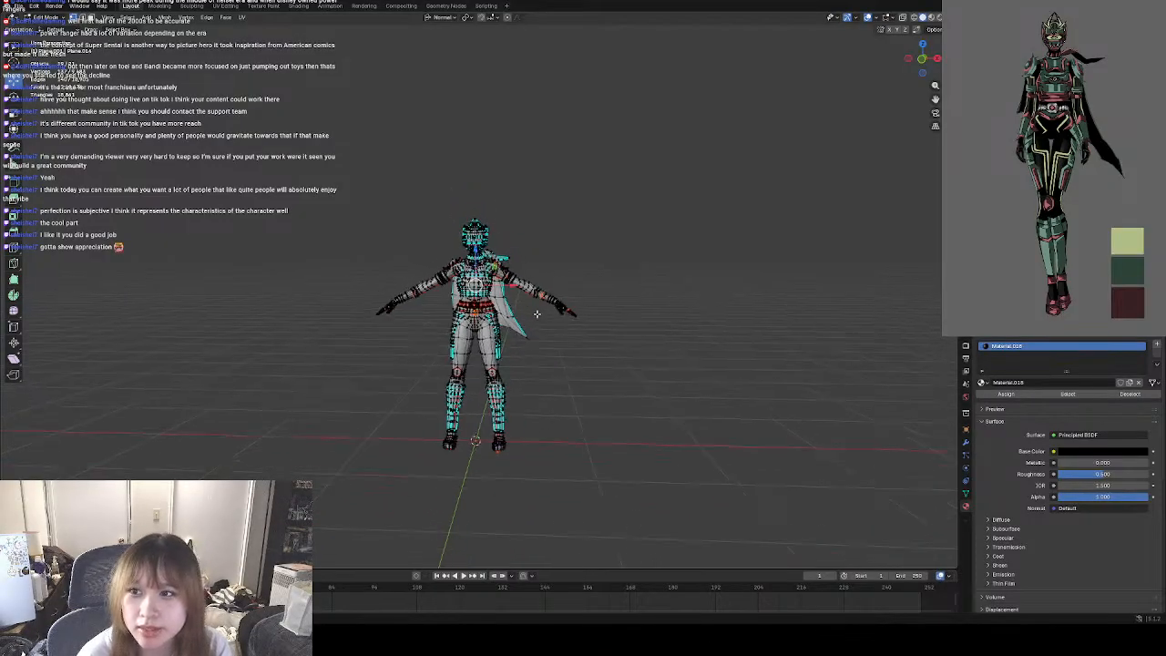
{"action": "scroll", "coordinate": [537, 314], "scroll_direction": "up", "scroll_amount": 3}
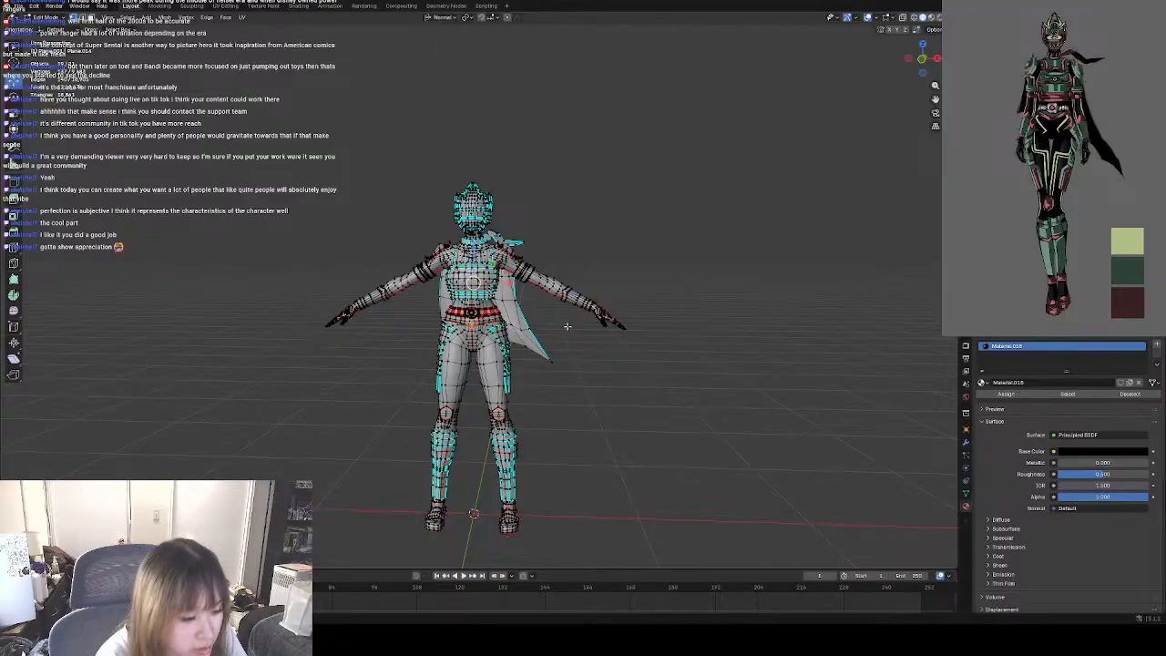
{"action": "middle_click_drag", "start_coordinate": [578, 273], "coordinate": [596, 258]}
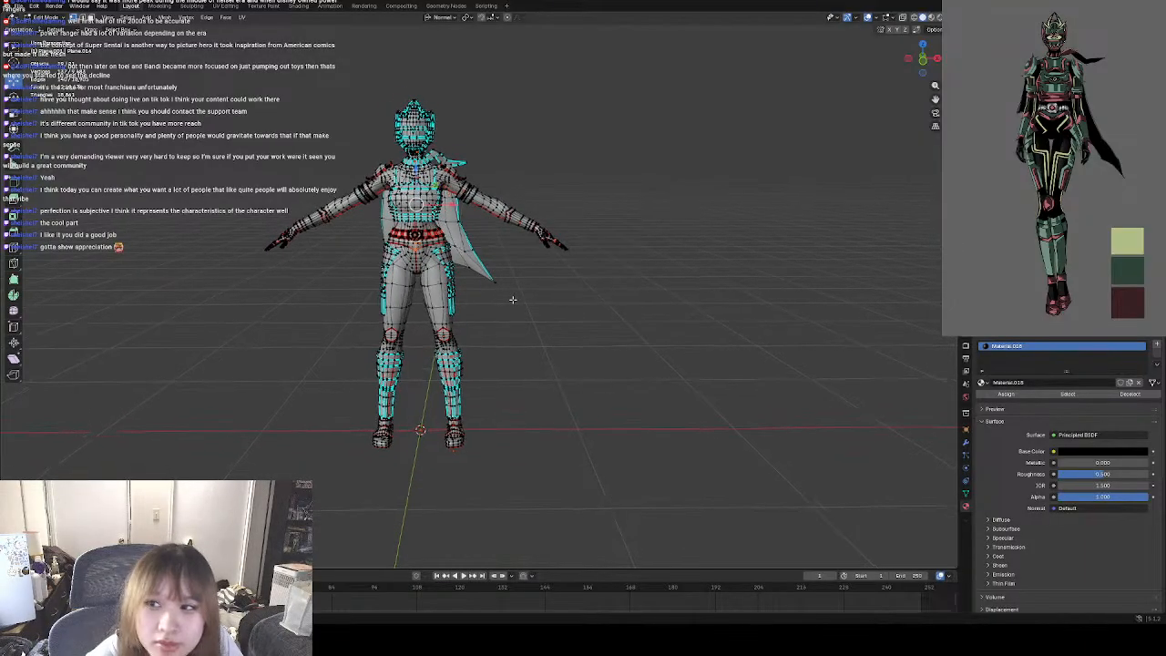
{"action": "scroll", "coordinate": [512, 298], "scroll_direction": "up", "scroll_amount": 2}
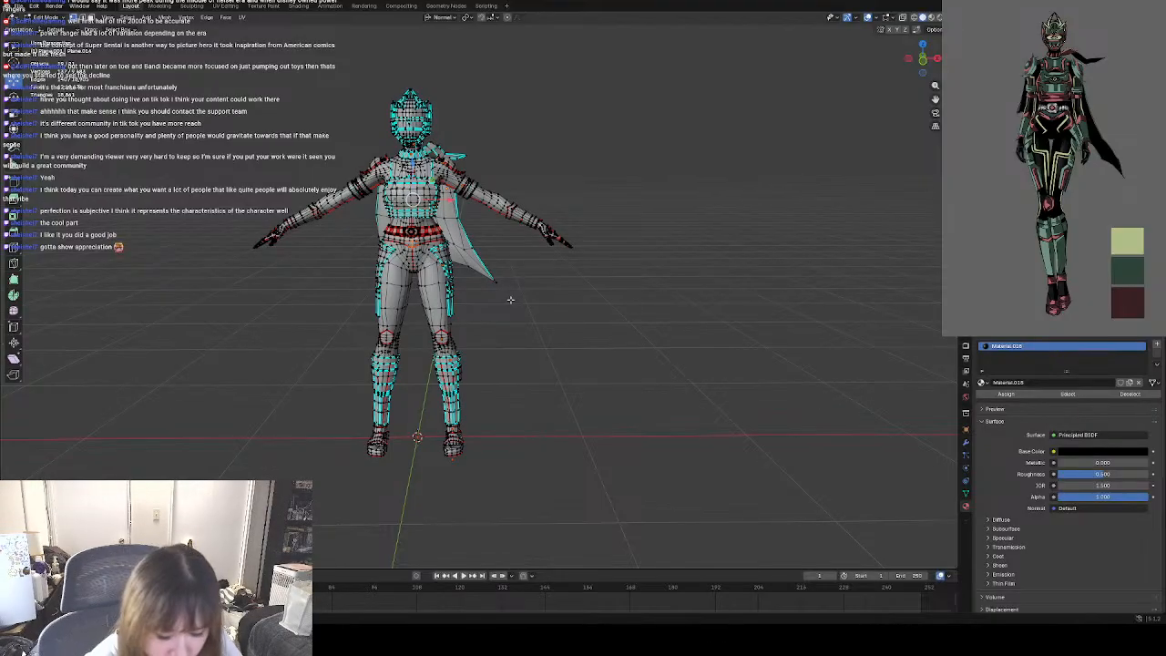
{"action": "key", "text": "period"}
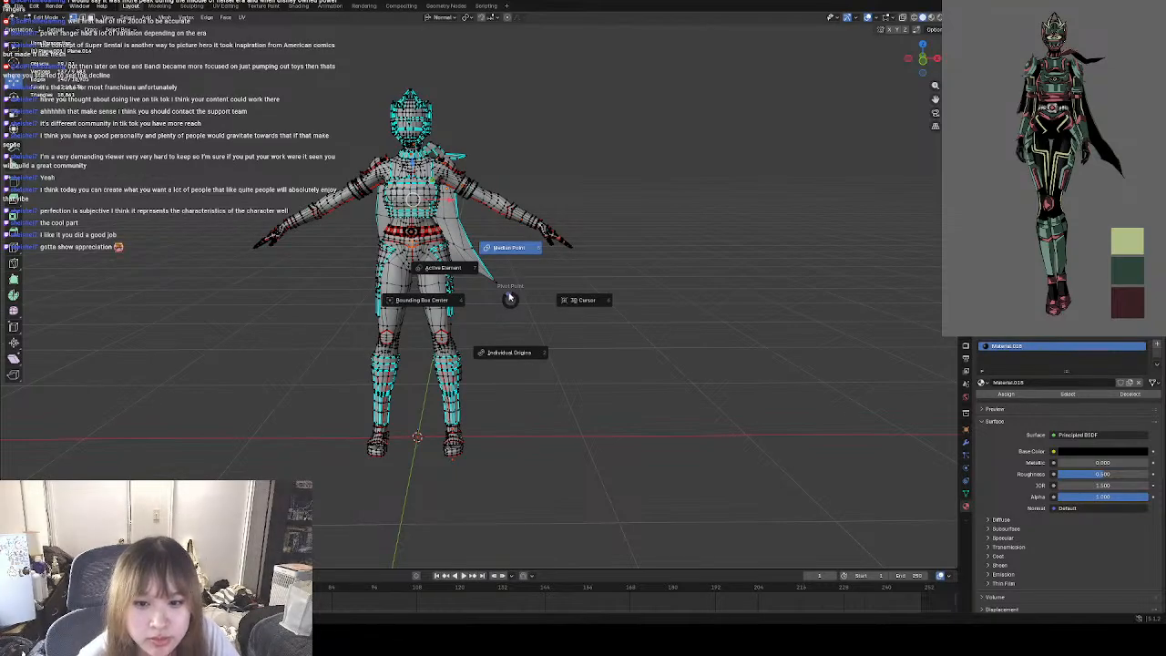
{"action": "left_click", "coordinate": [510, 298]}
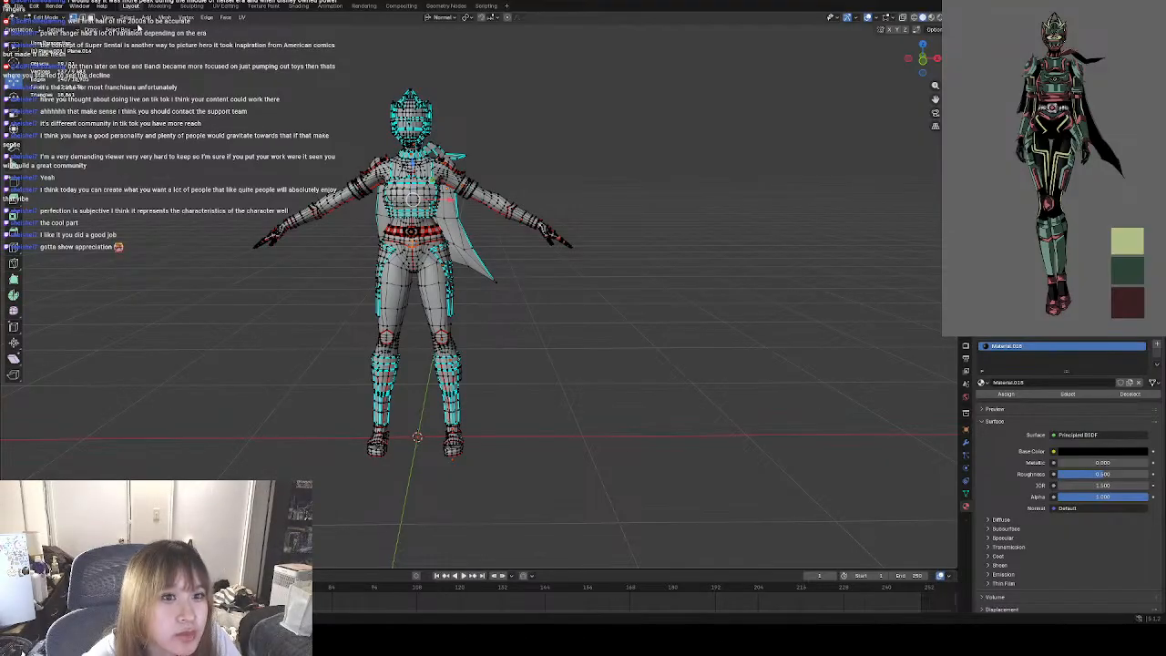
{"action": "left_click", "coordinate": [108, 17]}
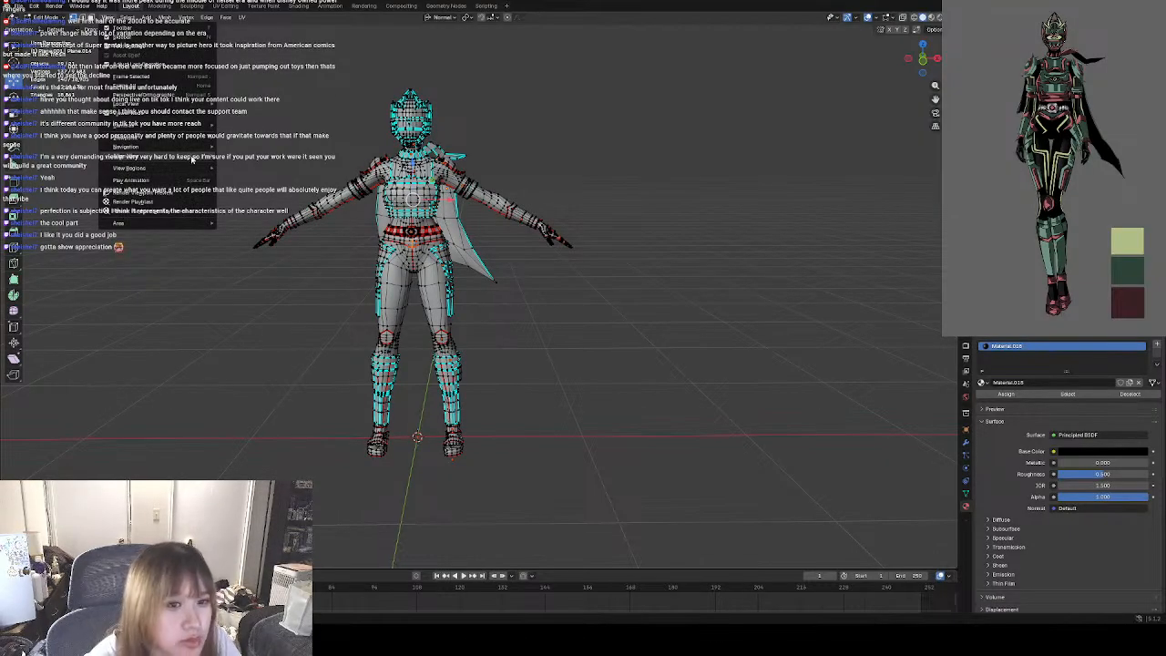
{"action": "left_click", "coordinate": [171, 78]}
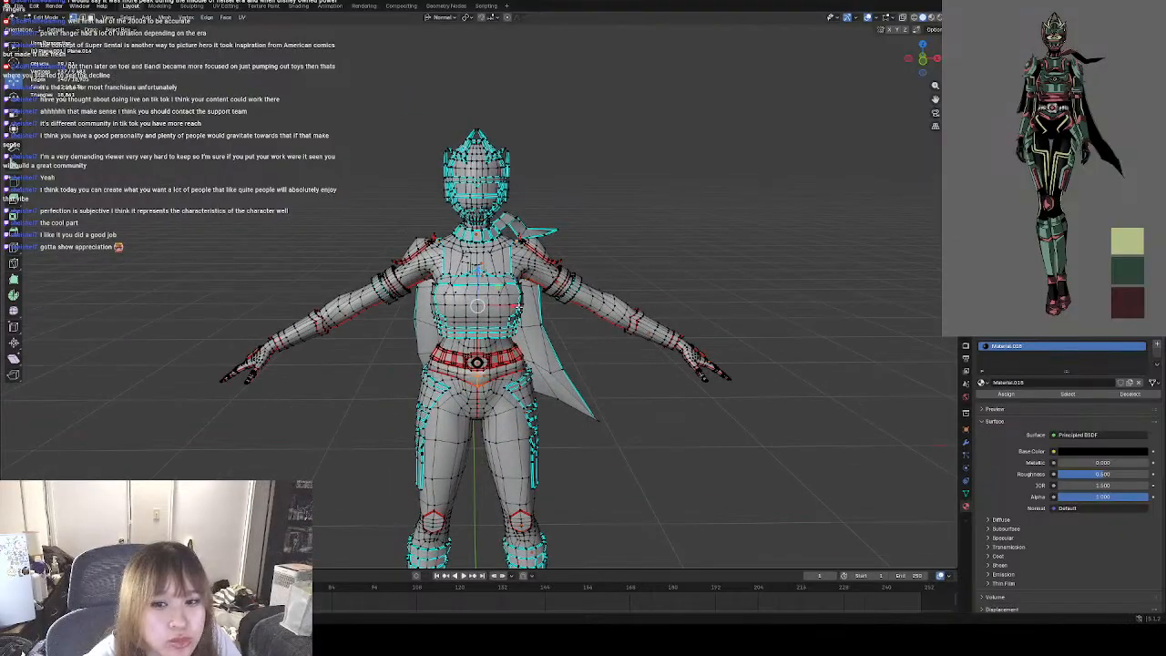
{"action": "scroll", "coordinate": [517, 305], "scroll_direction": "up", "scroll_amount": 3}
{"action": "middle_click_drag", "start_coordinate": [660, 282], "coordinate": [568, 274]}
{"action": "scroll", "coordinate": [568, 274], "scroll_direction": "down", "scroll_amount": 4}
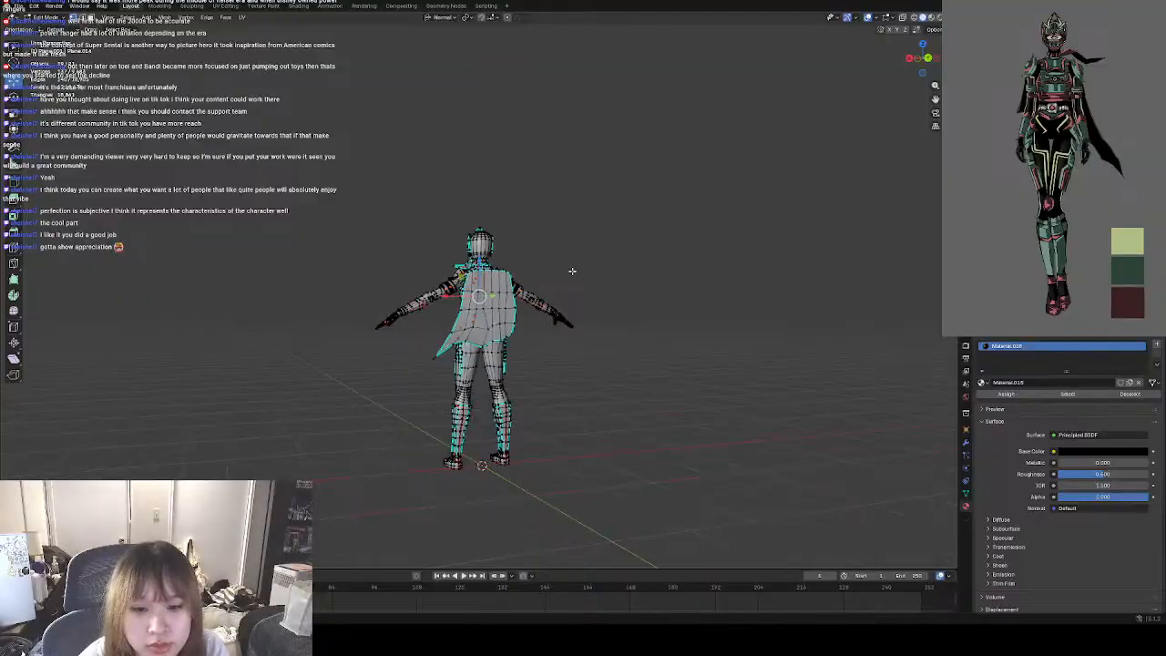
{"action": "scroll", "coordinate": [572, 272], "scroll_direction": "up", "scroll_amount": 3}
{"action": "scroll", "coordinate": [572, 272], "scroll_direction": "down", "scroll_amount": 3}
Box-select the character from behind, change to edge selection and clear the seams on the selected edges.
{"action": "left_click_drag", "start_coordinate": [364, 194], "coordinate": [624, 508]}
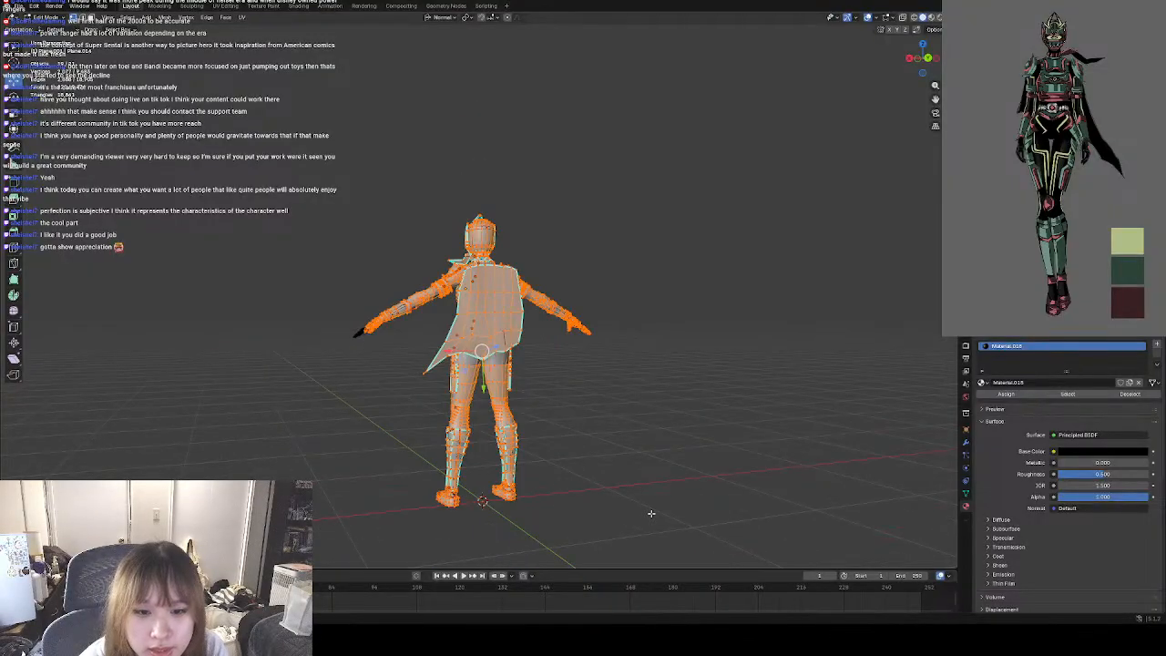
{"action": "right_click", "coordinate": [569, 401]}
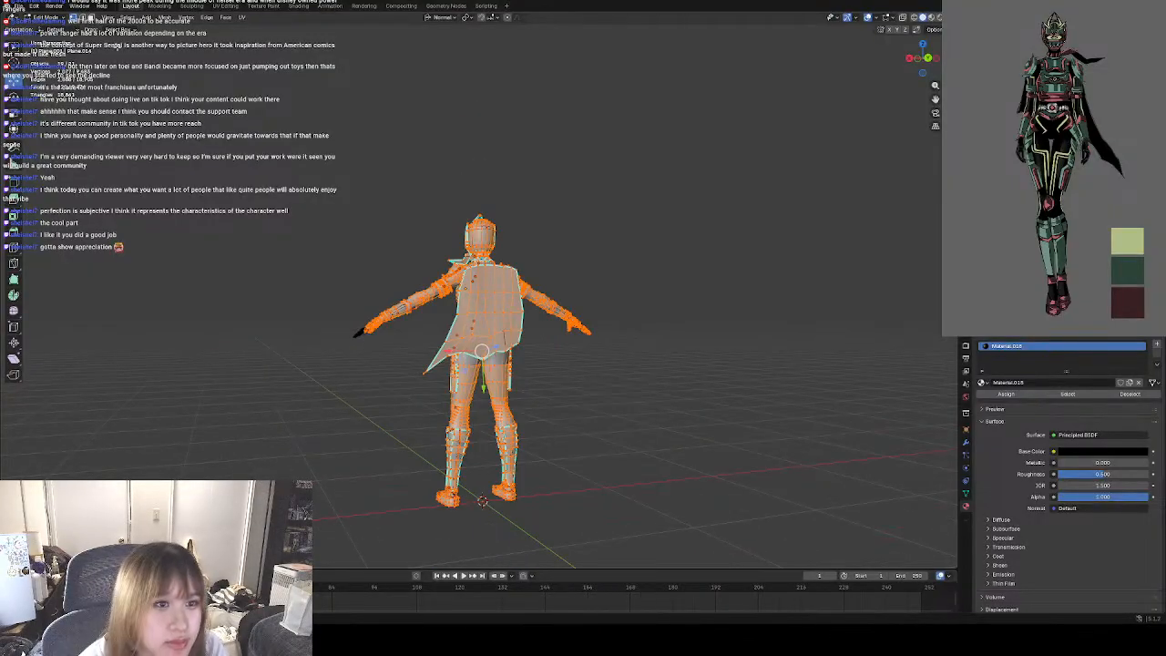
{"action": "key", "text": "ctrl+z"}
{"action": "left_click_drag", "start_coordinate": [278, 164], "coordinate": [656, 553]}
{"action": "right_click", "coordinate": [583, 308]}
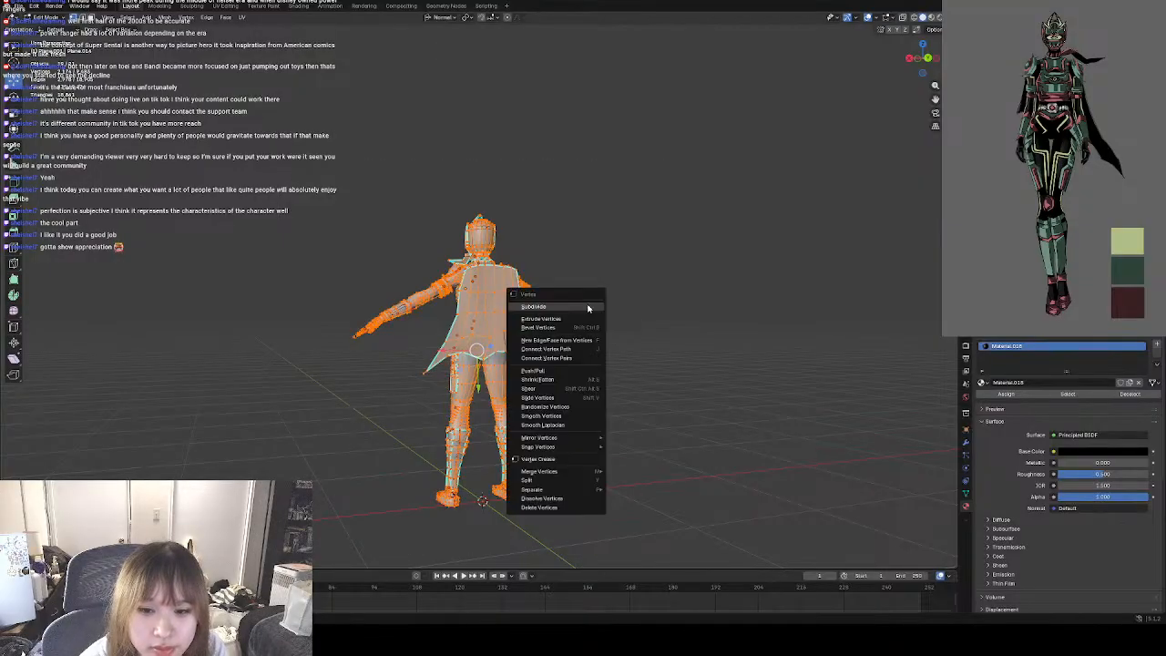
{"action": "right_click", "coordinate": [724, 276]}
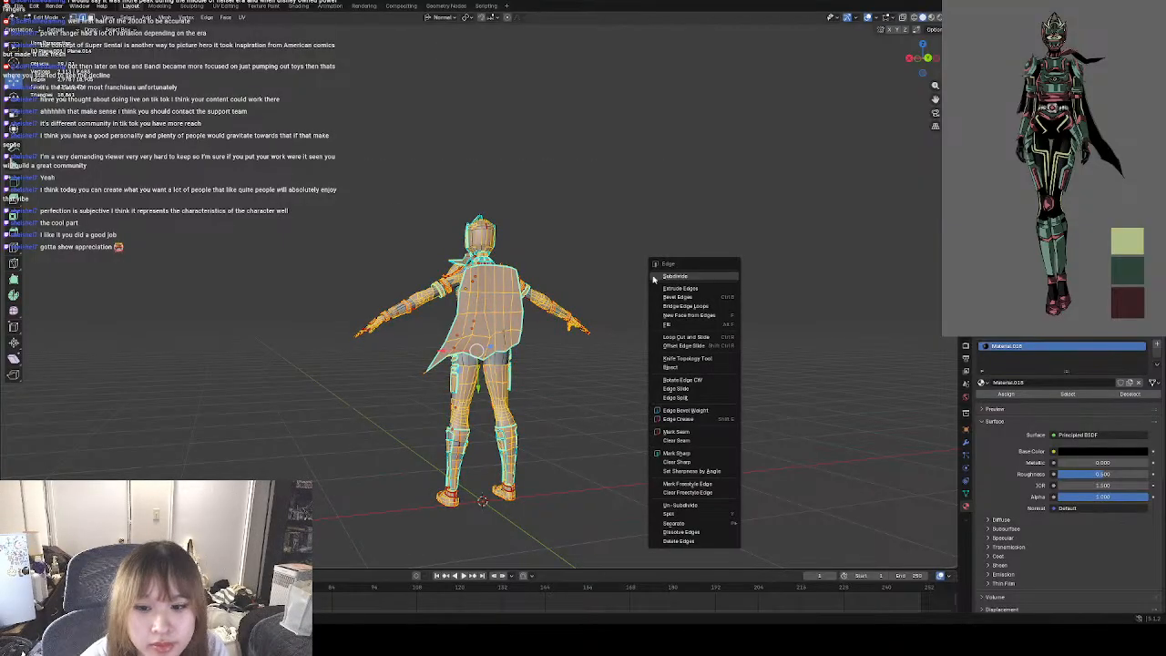
{"action": "left_click", "coordinate": [683, 441]}
{"action": "left_click", "coordinate": [541, 391]}
Select the edges visible from the character's left side and clear their seams.
{"action": "middle_click_drag", "start_coordinate": [541, 391], "coordinate": [587, 410]}
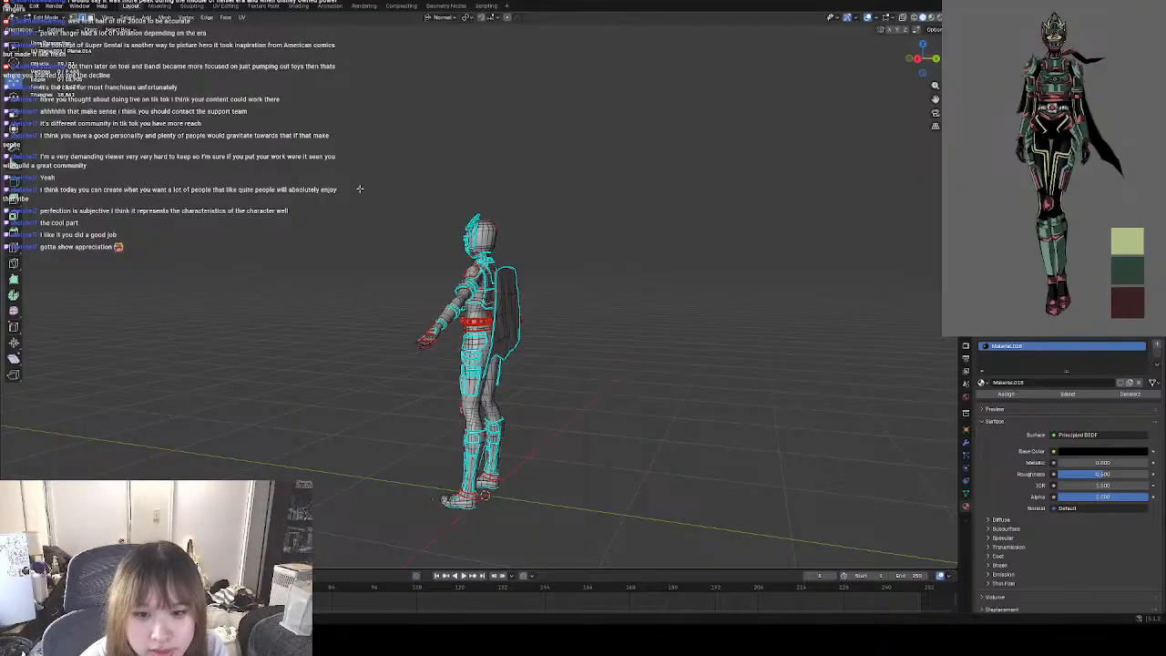
{"action": "key", "text": "a"}
{"action": "right_click", "coordinate": [574, 403]}
{"action": "left_click", "coordinate": [575, 402]}
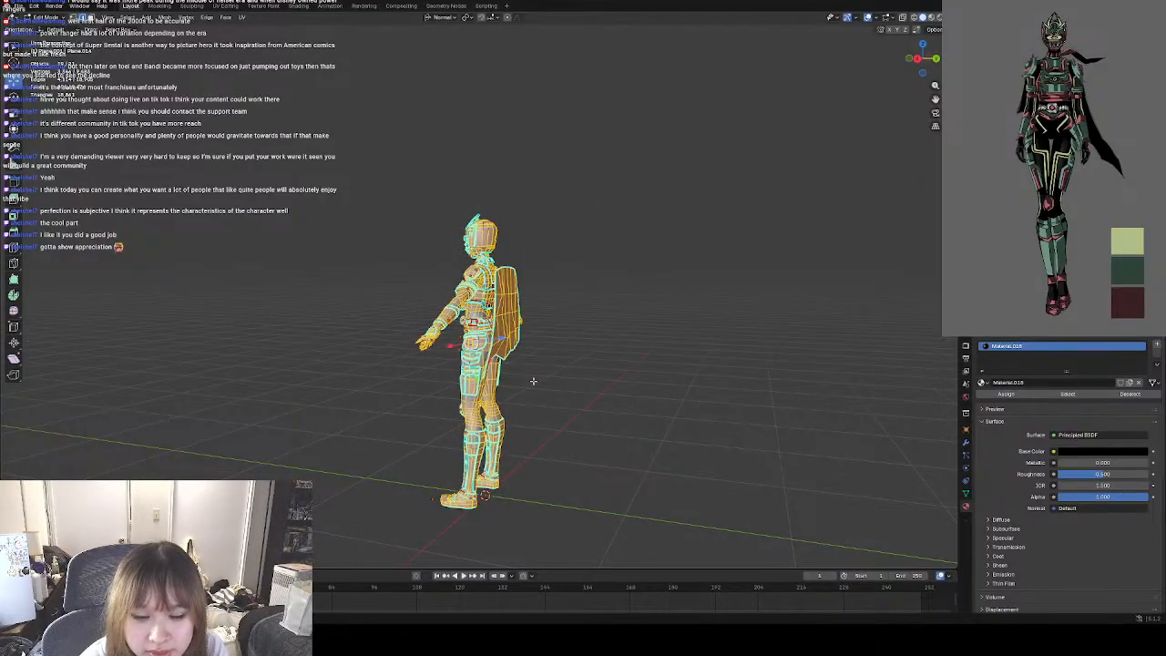
{"action": "left_click", "coordinate": [534, 382]}
{"action": "left_click_drag", "start_coordinate": [367, 213], "coordinate": [531, 510]}
{"action": "right_click", "coordinate": [572, 408]}
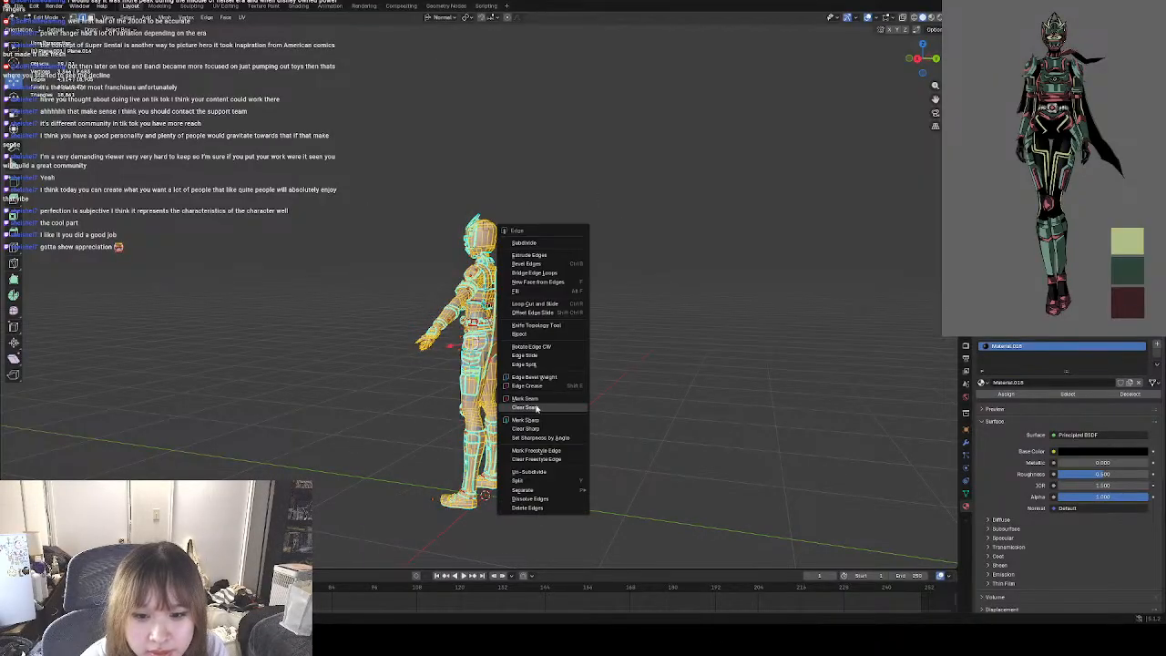
{"action": "left_click", "coordinate": [537, 407]}
Box-select the whole character from the front and clear the seams on its front edges.
{"action": "middle_click_drag", "start_coordinate": [358, 442], "coordinate": [592, 409]}
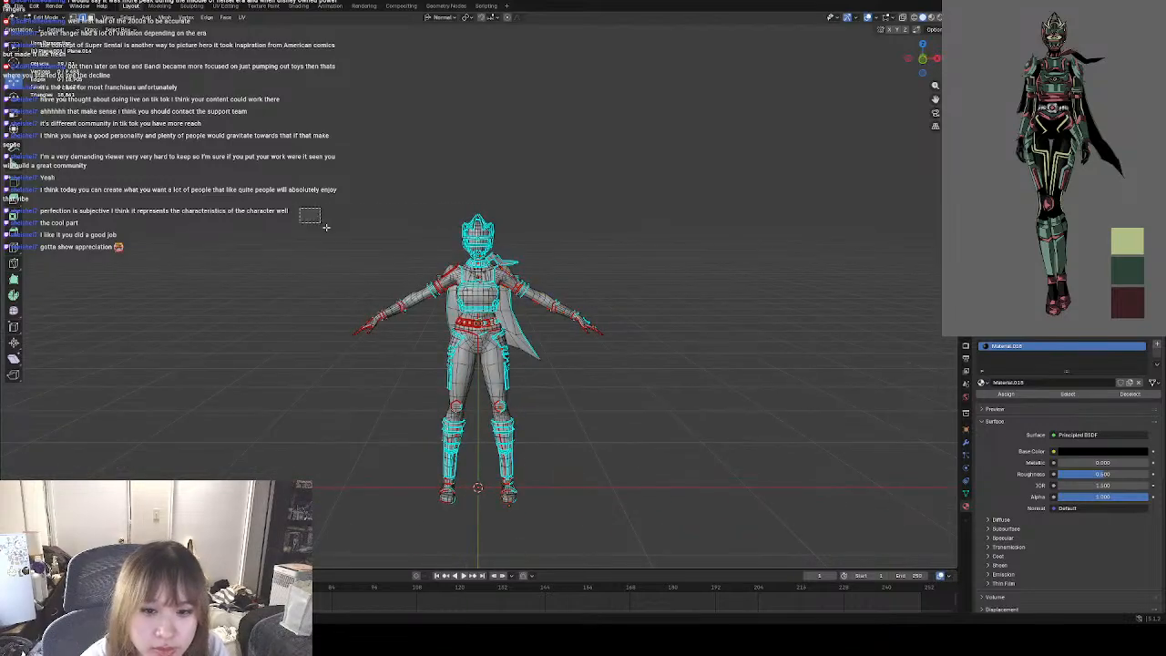
{"action": "left_click_drag", "start_coordinate": [299, 206], "coordinate": [658, 529]}
{"action": "right_click", "coordinate": [601, 414]}
{"action": "left_click", "coordinate": [611, 416]}
{"action": "left_click", "coordinate": [571, 410]}
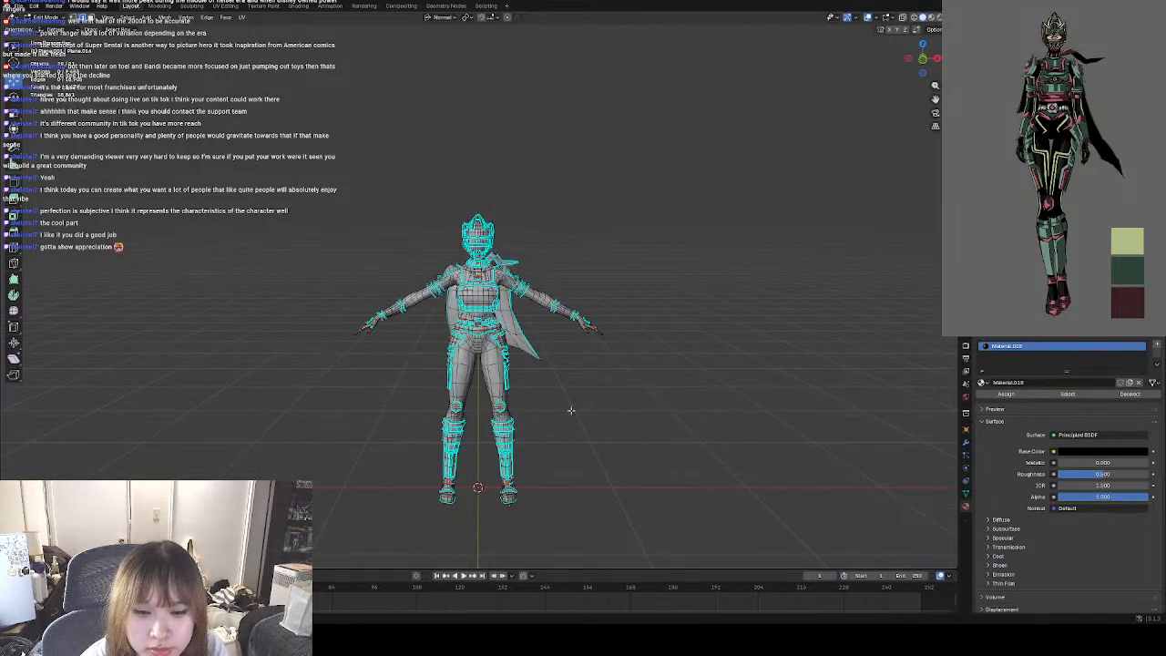
Box-select the character from its right side and clear the seams on those edges.
{"action": "middle_click_drag", "start_coordinate": [561, 418], "coordinate": [640, 410]}
{"action": "left_click_drag", "start_coordinate": [321, 212], "coordinate": [569, 518]}
{"action": "right_click", "coordinate": [583, 414]}
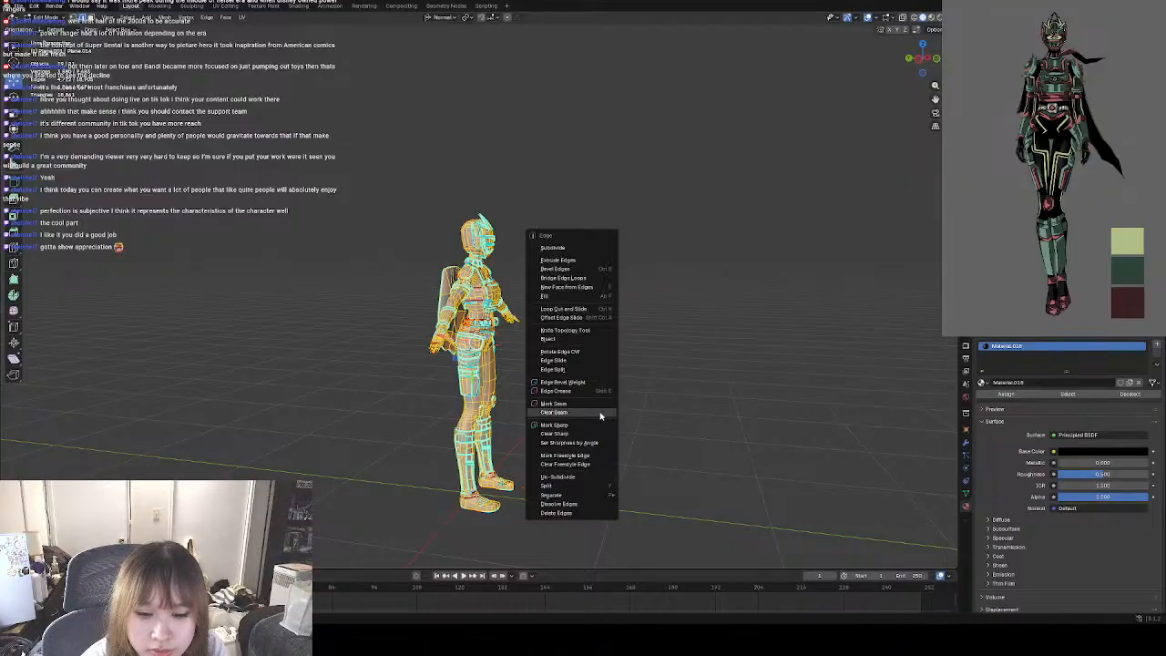
{"action": "left_click", "coordinate": [583, 417]}
{"action": "left_click", "coordinate": [527, 339]}
Box-select the character at an angle from behind, with the cape in view, and clear the remaining seams there.
{"action": "middle_click_drag", "start_coordinate": [528, 339], "coordinate": [583, 335]}
{"action": "left_click_drag", "start_coordinate": [353, 204], "coordinate": [576, 524]}
{"action": "right_click", "coordinate": [586, 408]}
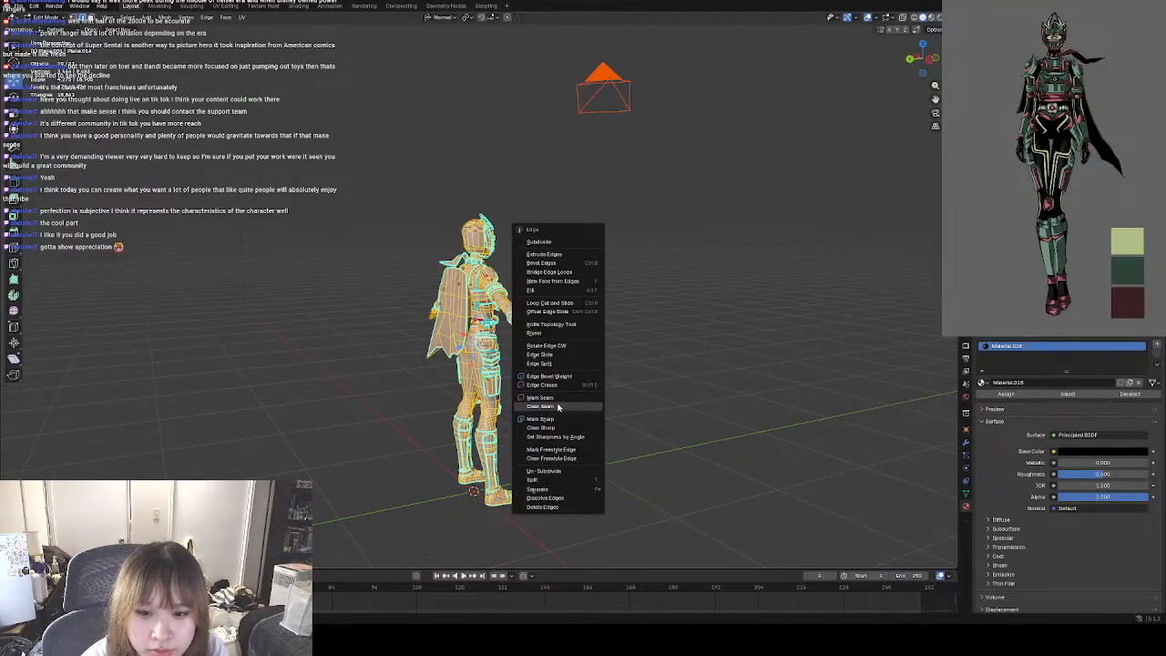
{"action": "left_click", "coordinate": [558, 407]}
{"action": "left_click", "coordinate": [605, 392]}
Select the character mesh's loose geometry by trait and examine the torso, hips and legs for stray parts.
{"action": "middle_click_drag", "start_coordinate": [608, 393], "coordinate": [486, 407]}
{"action": "scroll", "coordinate": [441, 377], "scroll_direction": "up", "scroll_amount": 4}
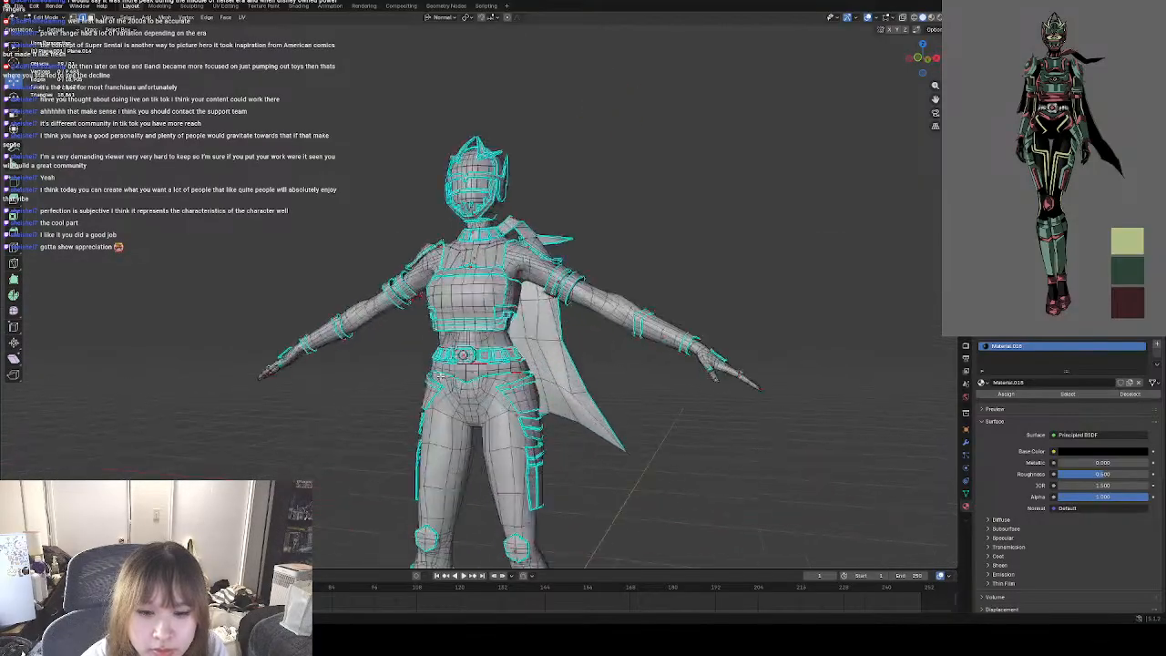
{"action": "scroll", "coordinate": [440, 377], "scroll_direction": "up", "scroll_amount": 5}
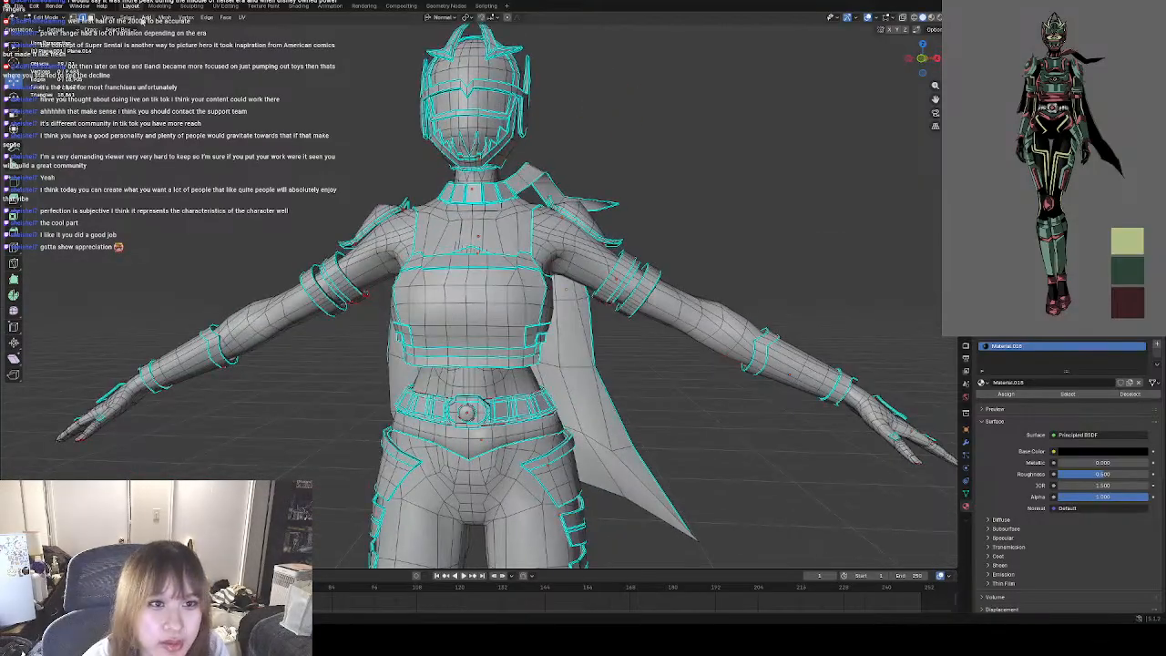
{"action": "left_click", "coordinate": [141, 18]}
{"action": "mouse_move", "coordinate": [187, 142]}
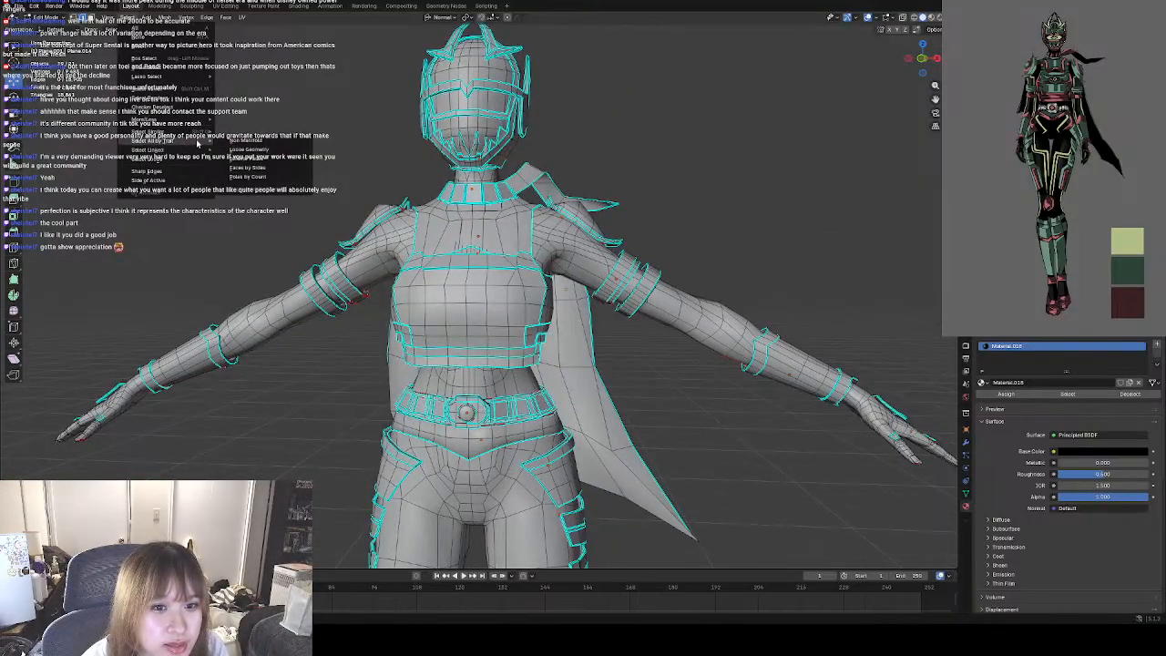
{"action": "left_click", "coordinate": [266, 149]}
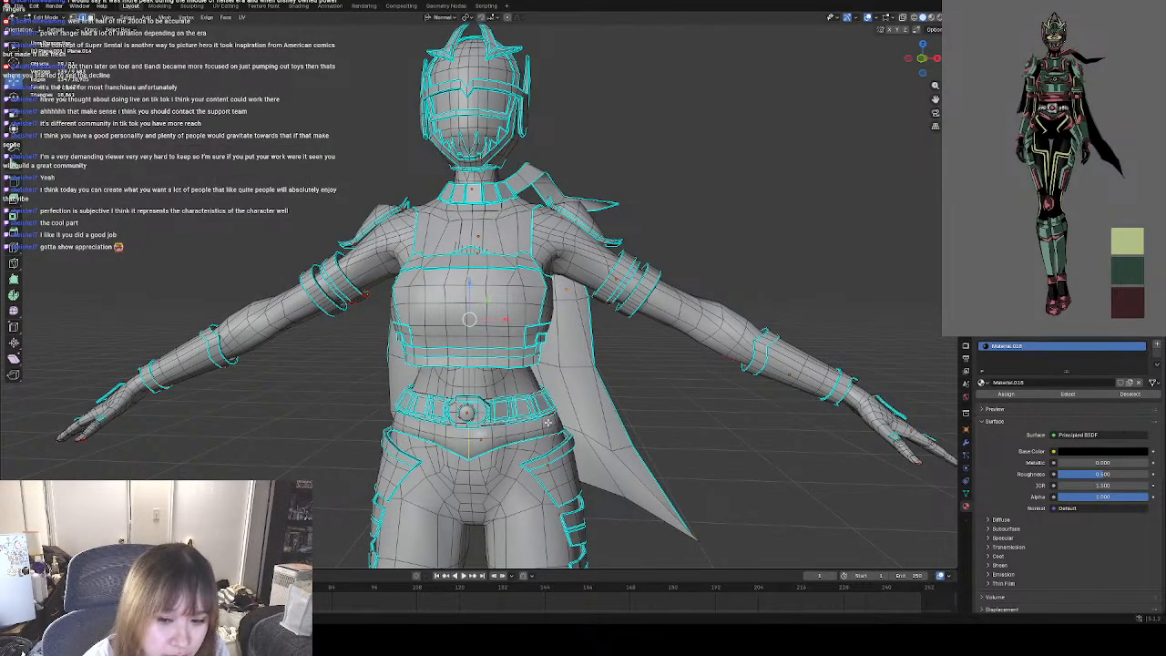
{"action": "middle_click_drag", "start_coordinate": [547, 422], "coordinate": [523, 277], "text": "shift"}
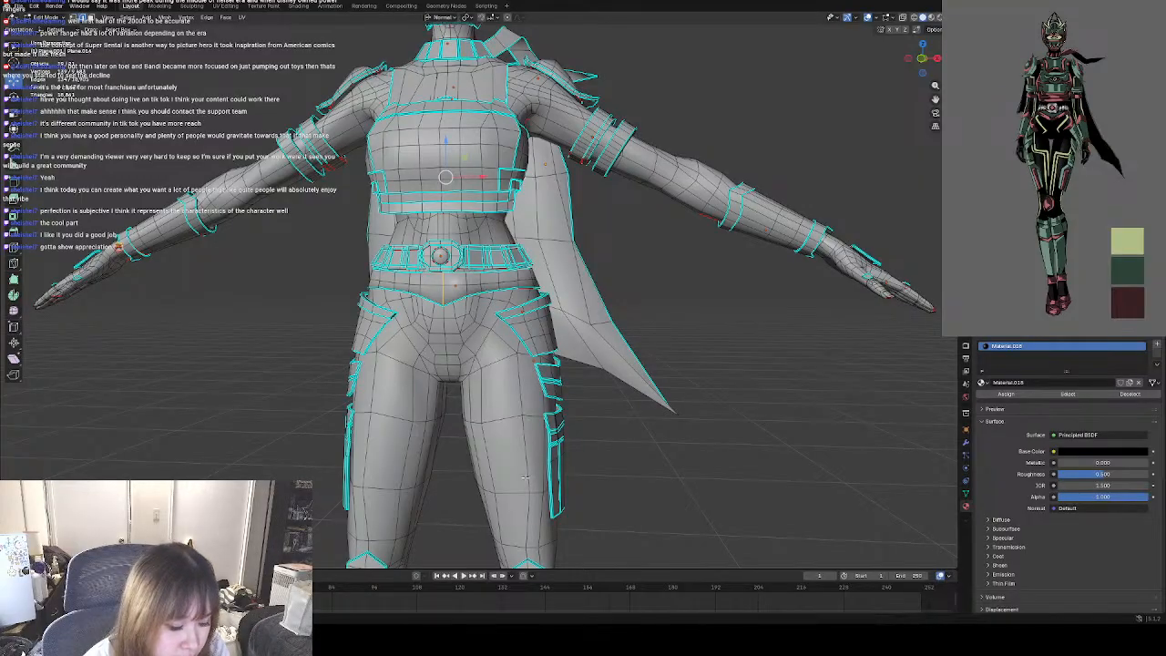
{"action": "mouse_move", "coordinate": [525, 476]}
{"action": "middle_mouse_down", "text": "shift"}
{"action": "mouse_move", "coordinate": [507, 52]}
{"action": "mouse_move", "coordinate": [510, 467]}
{"action": "middle_mouse_up", "text": "shift"}
{"action": "middle_click_drag", "start_coordinate": [487, 147], "coordinate": [509, 339], "text": "shift"}
{"action": "scroll", "coordinate": [469, 300], "scroll_direction": "up", "scroll_amount": 4}
{"action": "scroll", "coordinate": [354, 311], "scroll_direction": "up", "scroll_amount": 5}
{"action": "scroll", "coordinate": [430, 304], "scroll_direction": "down", "scroll_amount": 7}
{"action": "scroll", "coordinate": [502, 340], "scroll_direction": "down", "scroll_amount": 5}
Select the mesh's interior faces by trait, inspect them around the lower chest armour and clear the selection.
{"action": "left_click", "coordinate": [128, 17]}
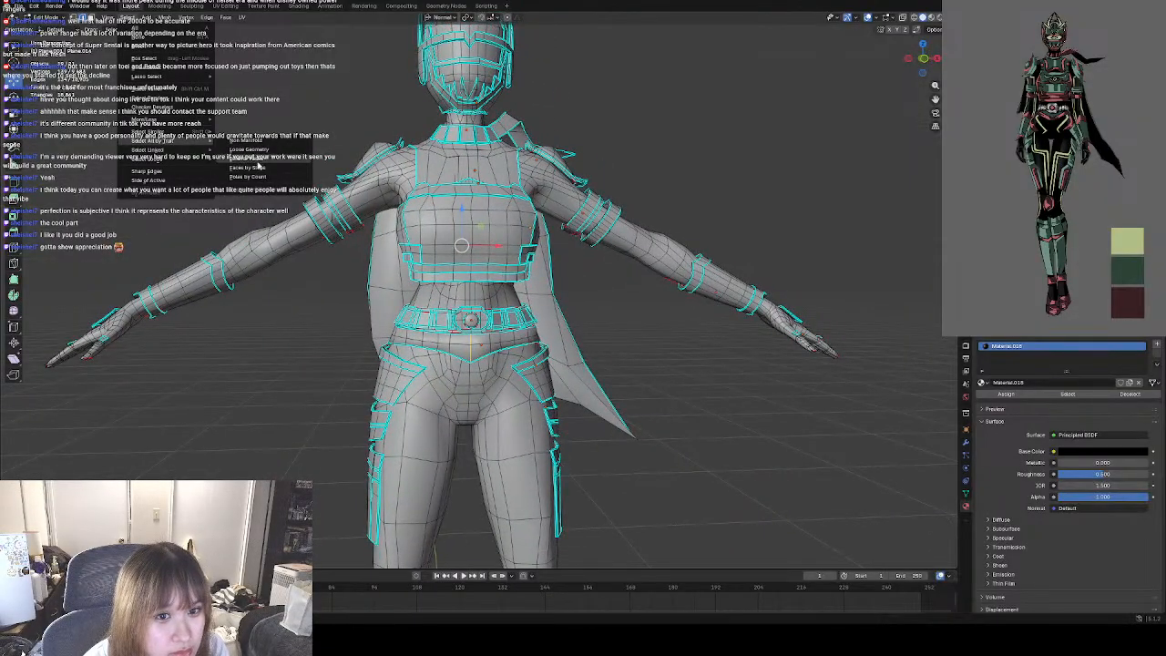
{"action": "left_click", "coordinate": [259, 164]}
{"action": "scroll", "coordinate": [504, 278], "scroll_direction": "up", "scroll_amount": 5}
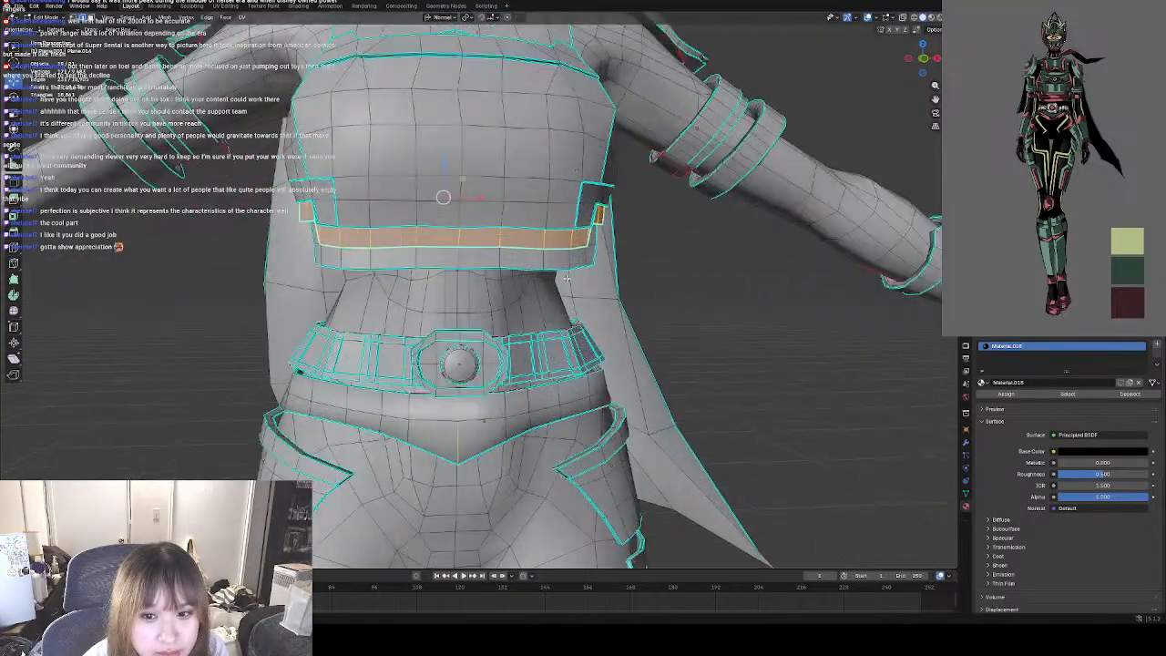
{"action": "left_click", "coordinate": [732, 282]}
{"action": "middle_click_drag", "start_coordinate": [606, 282], "coordinate": [548, 282]}
{"action": "scroll", "coordinate": [495, 277], "scroll_direction": "down", "scroll_amount": 6}
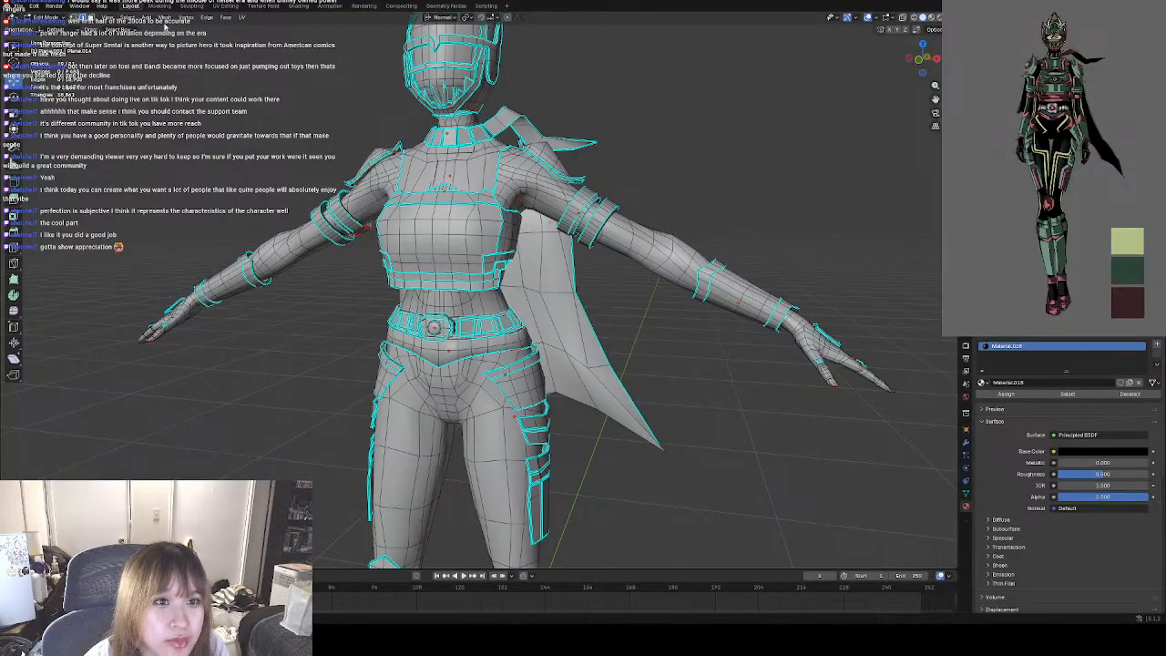
{"action": "left_click", "coordinate": [135, 18]}
{"action": "mouse_move", "coordinate": [171, 144]}
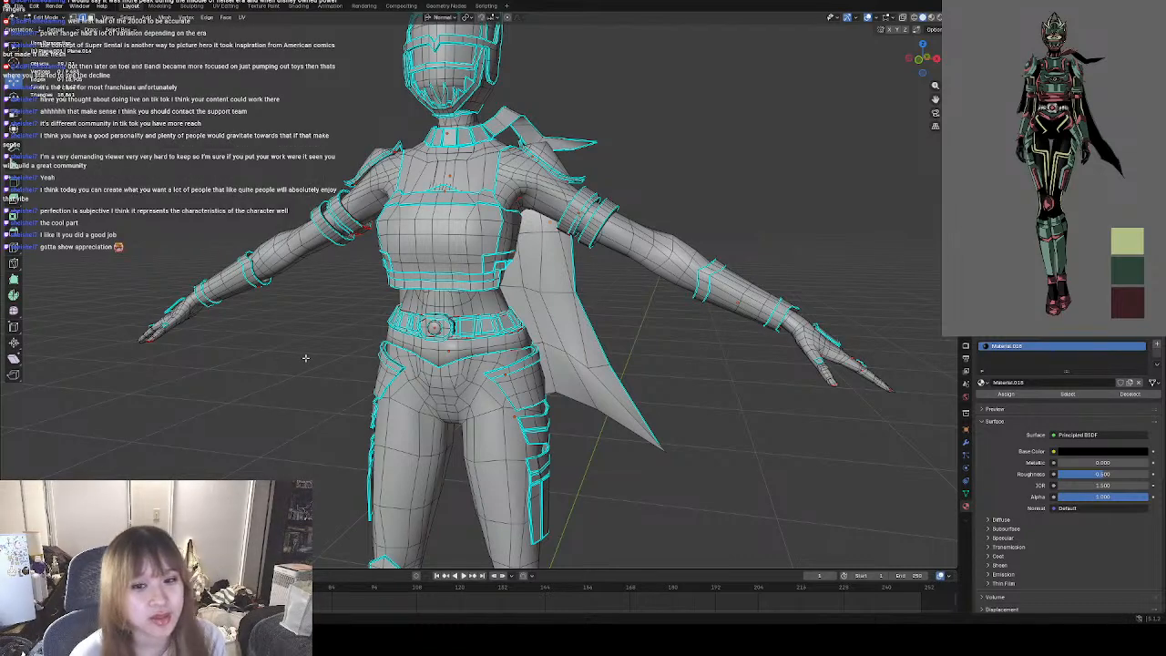
{"action": "middle_click_drag", "start_coordinate": [306, 358], "coordinate": [294, 368]}
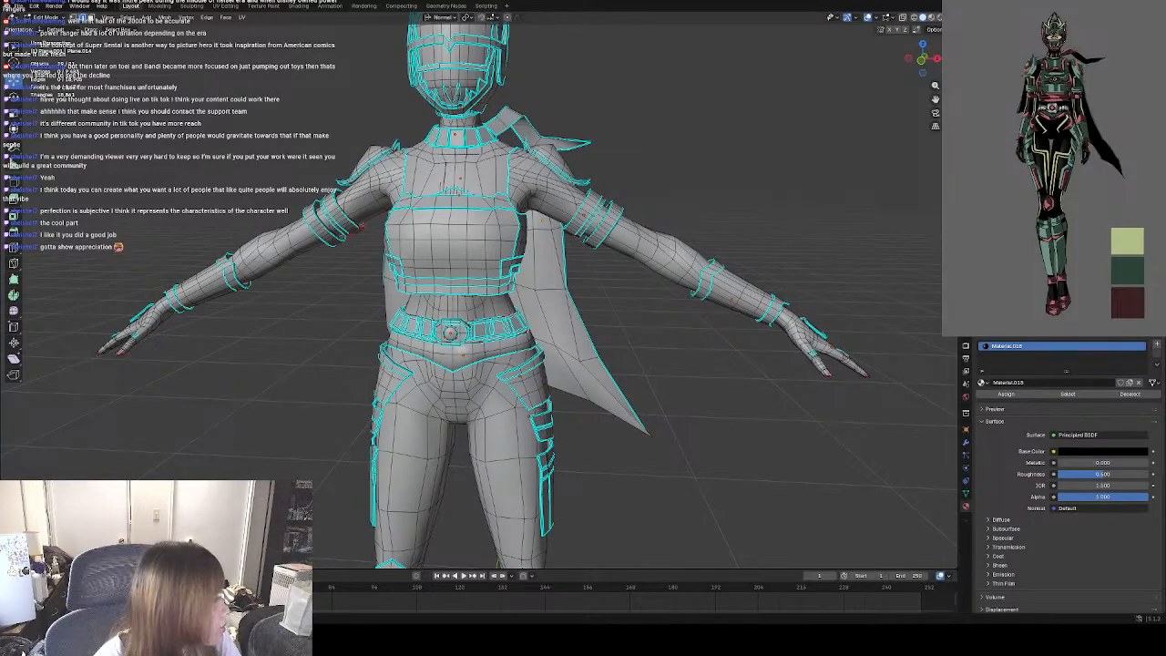
Switch to Substance 3D Painter, check the character in baking mode, and load the updated character mesh.
{"action": "key", "text": "alt+Tab"}
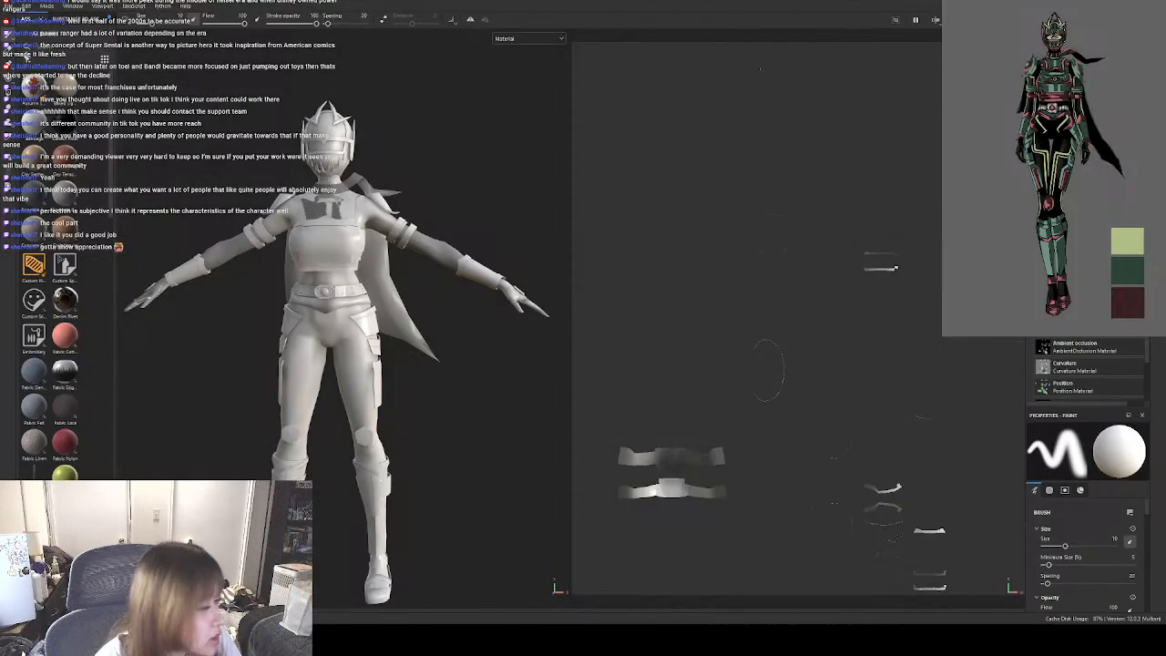
{"action": "scroll", "coordinate": [364, 227], "scroll_direction": "up", "scroll_amount": 5}
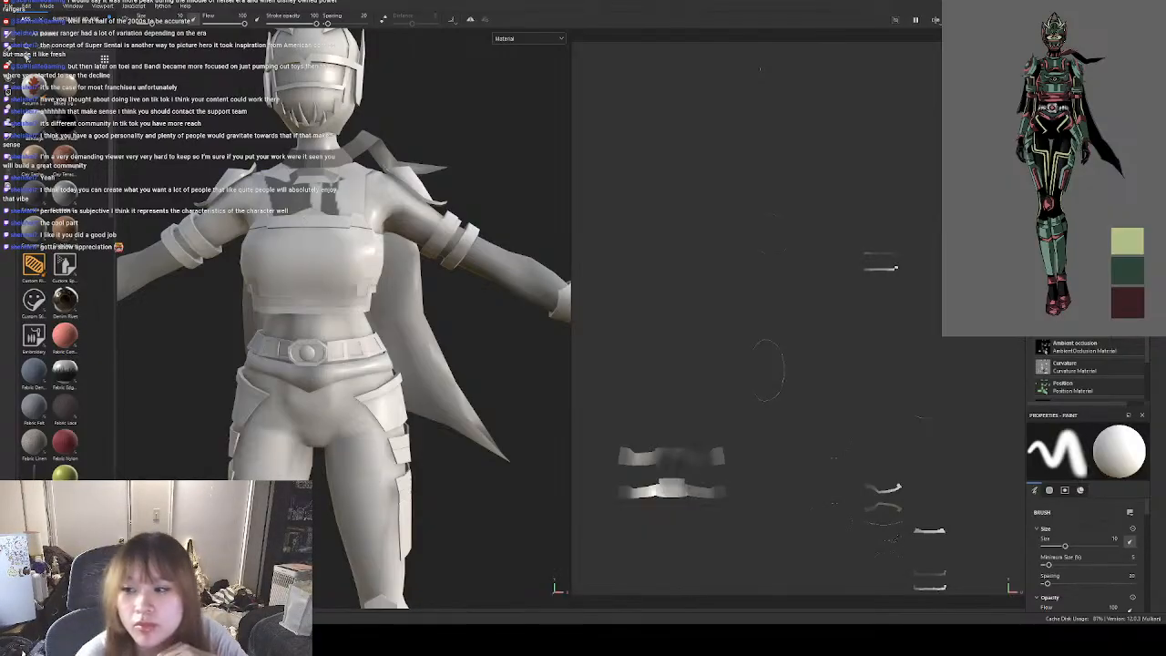
{"action": "left_click", "coordinate": [1089, 269]}
{"action": "scroll", "coordinate": [583, 296], "scroll_direction": "down", "scroll_amount": 2}
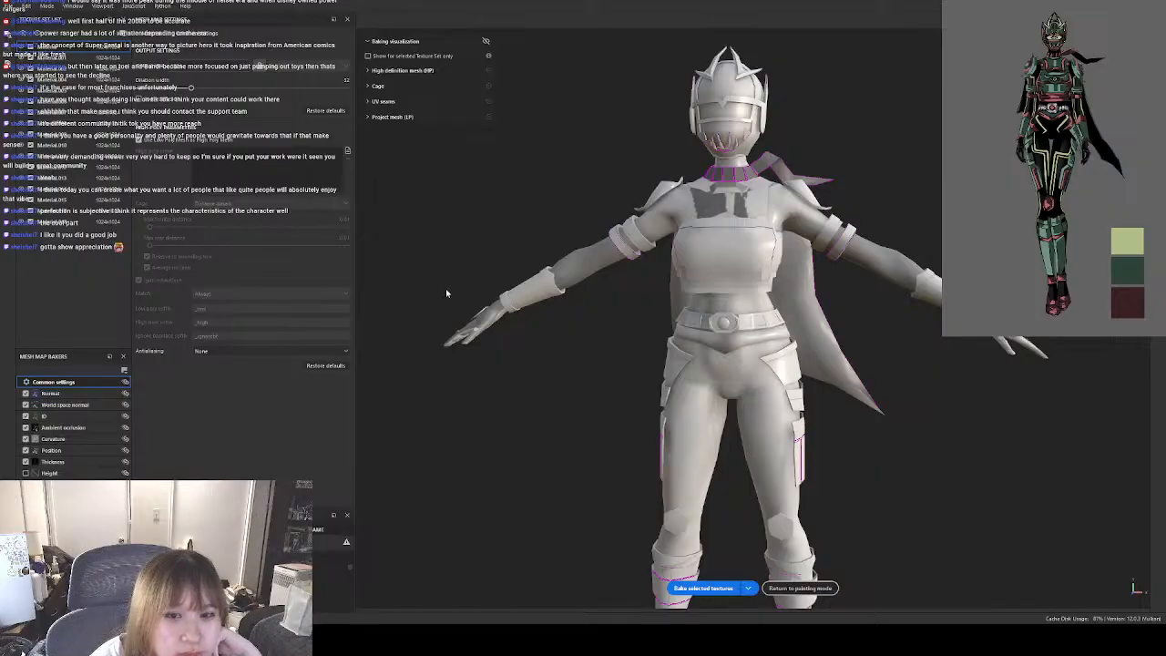
{"action": "left_click", "coordinate": [799, 587]}
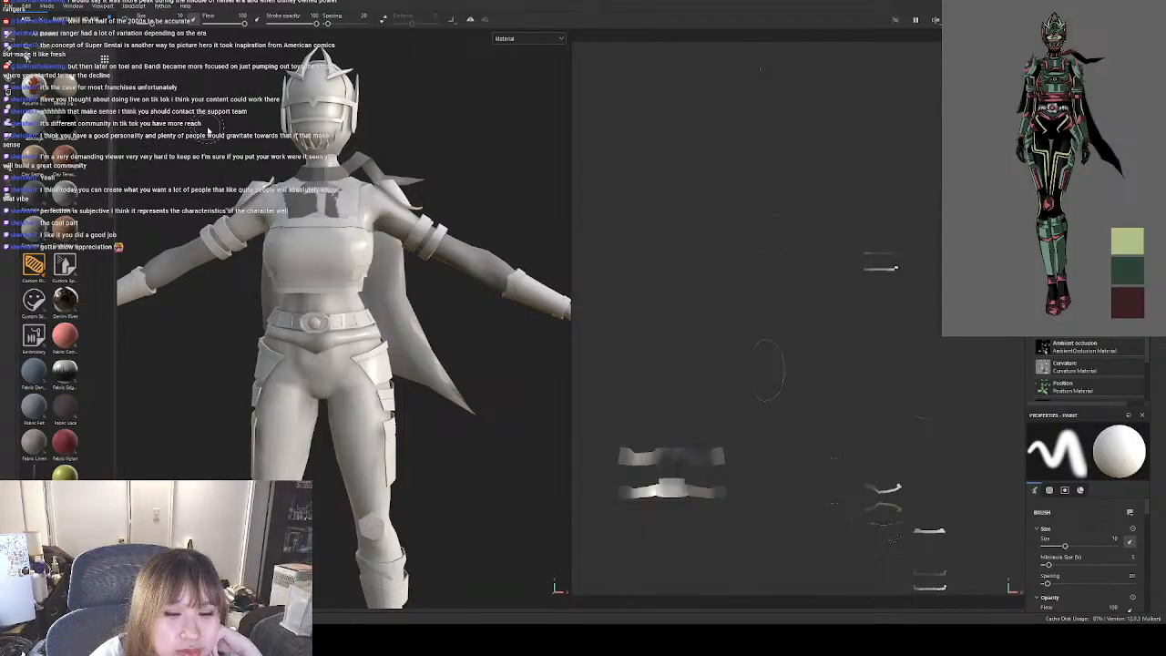
{"action": "left_click", "coordinate": [558, 322]}
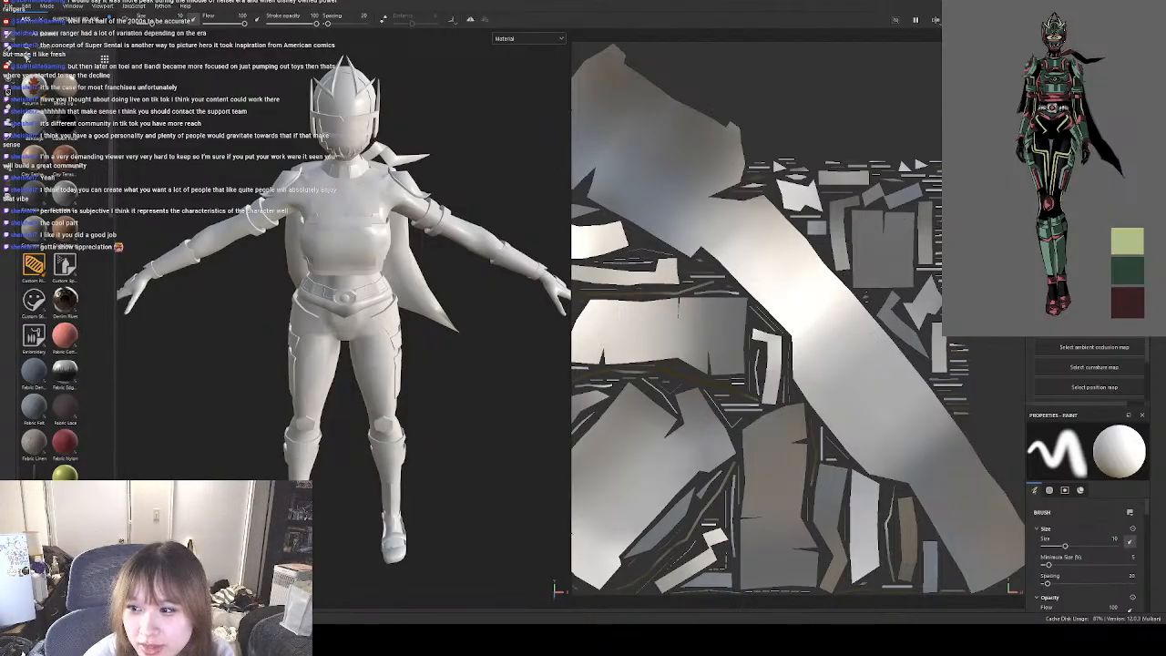
Set up mesh map baking with only Normal, Ambient occlusion and Curvature enabled, excluding World space normal, ID, Position and Thickness.
{"action": "left_click", "coordinate": [1093, 265]}
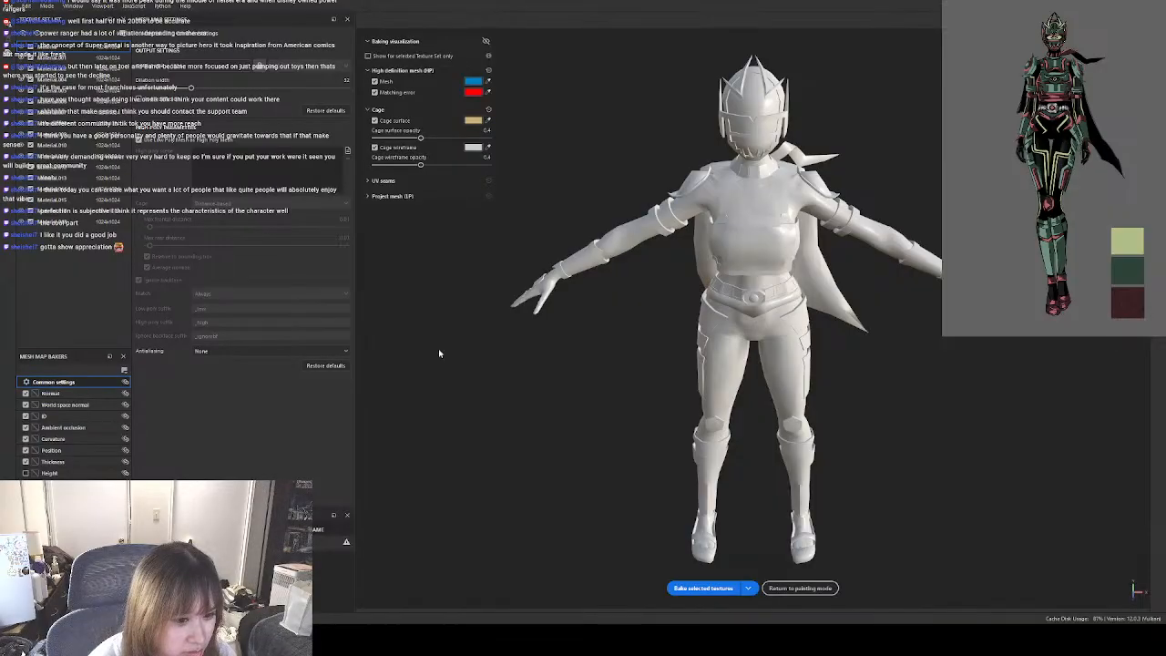
{"action": "left_click", "coordinate": [25, 462]}
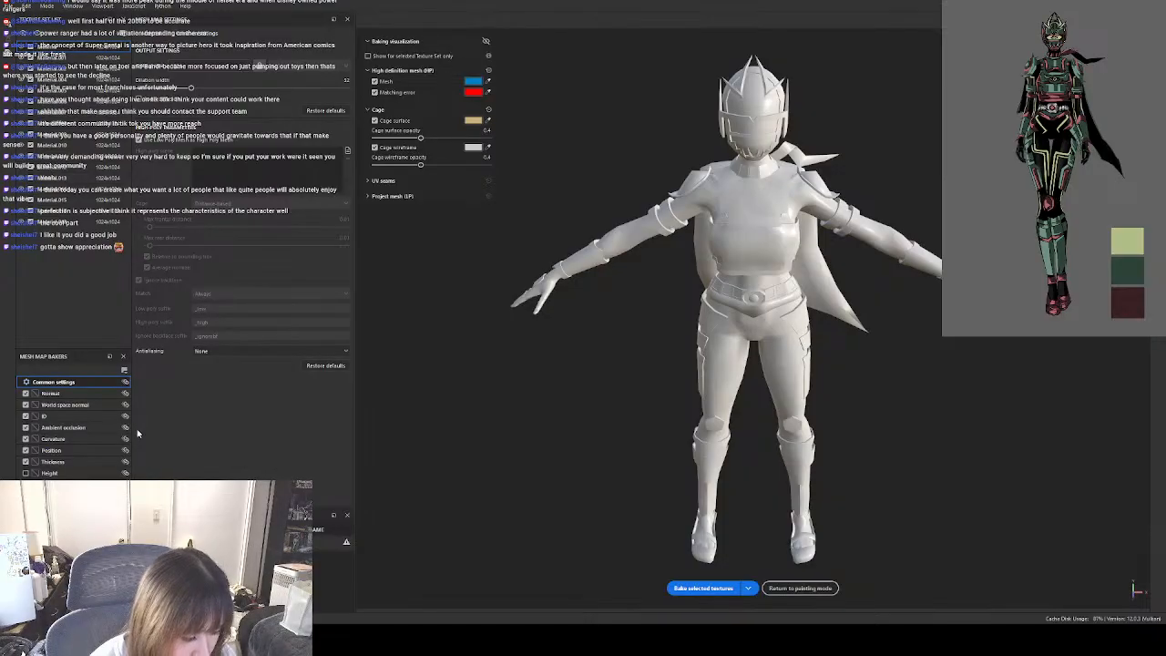
{"action": "left_click", "coordinate": [25, 450]}
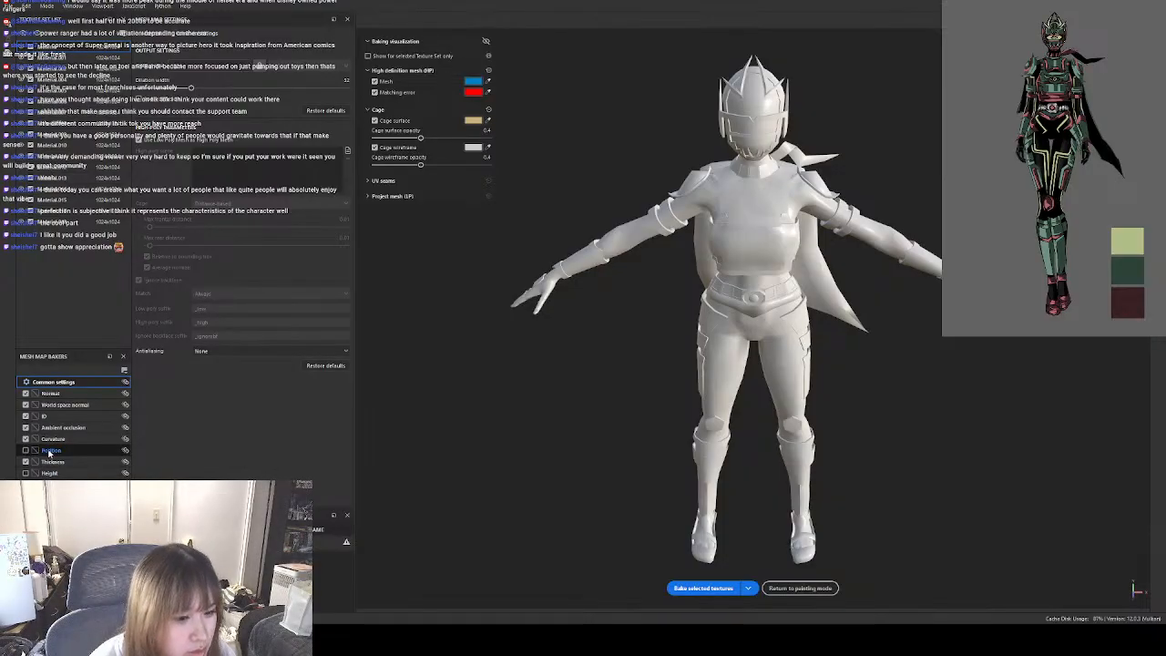
{"action": "left_click", "coordinate": [26, 405]}
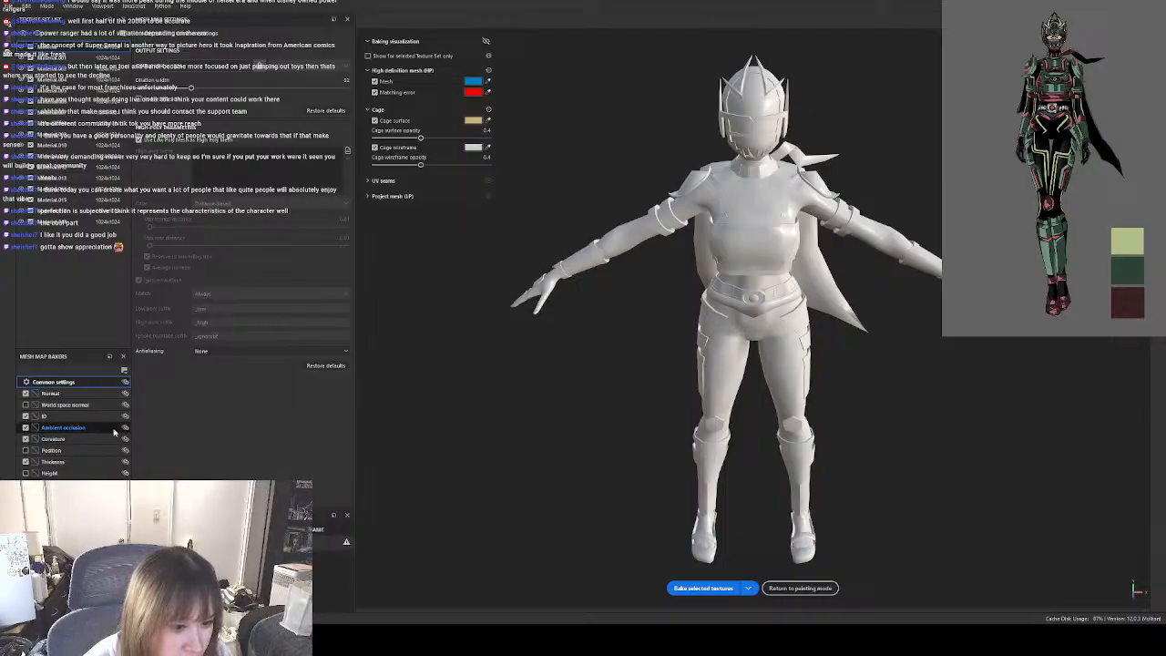
{"action": "left_click", "coordinate": [95, 418]}
{"action": "left_click", "coordinate": [45, 427]}
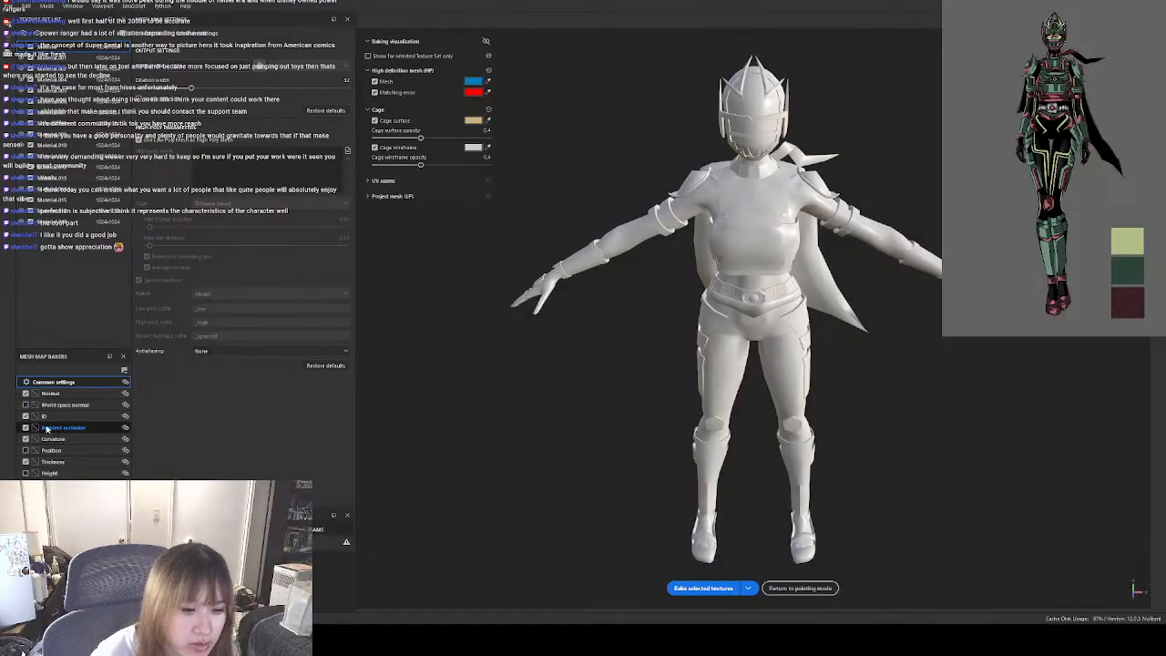
{"action": "left_click", "coordinate": [86, 462]}
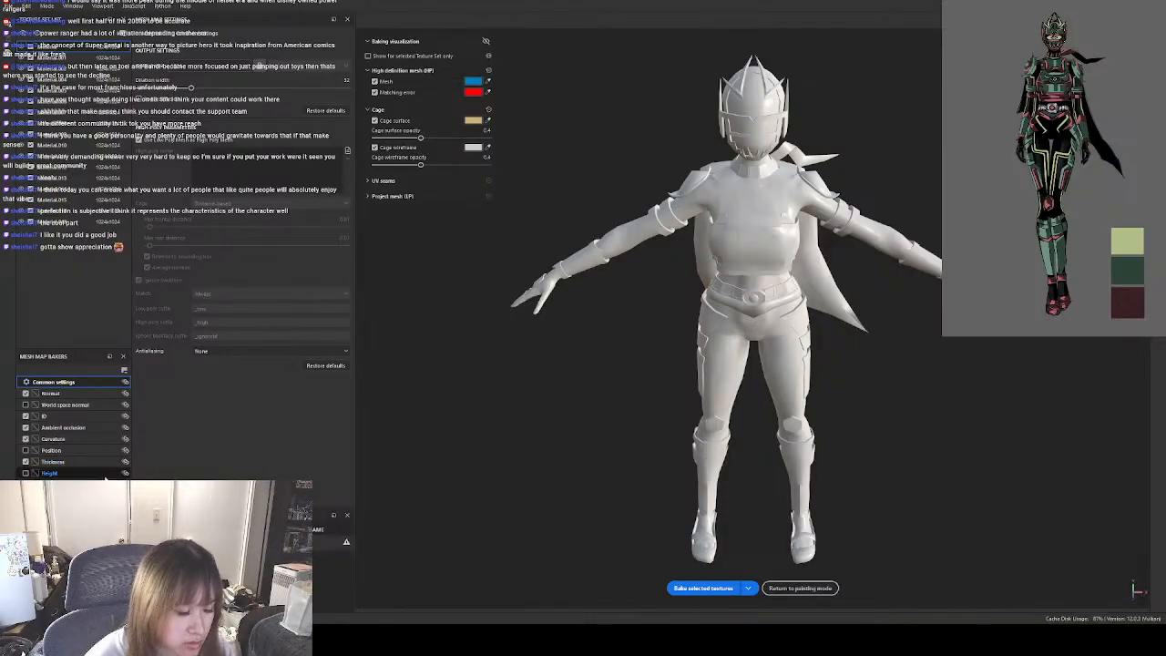
{"action": "left_click", "coordinate": [25, 415]}
{"action": "left_click", "coordinate": [26, 462]}
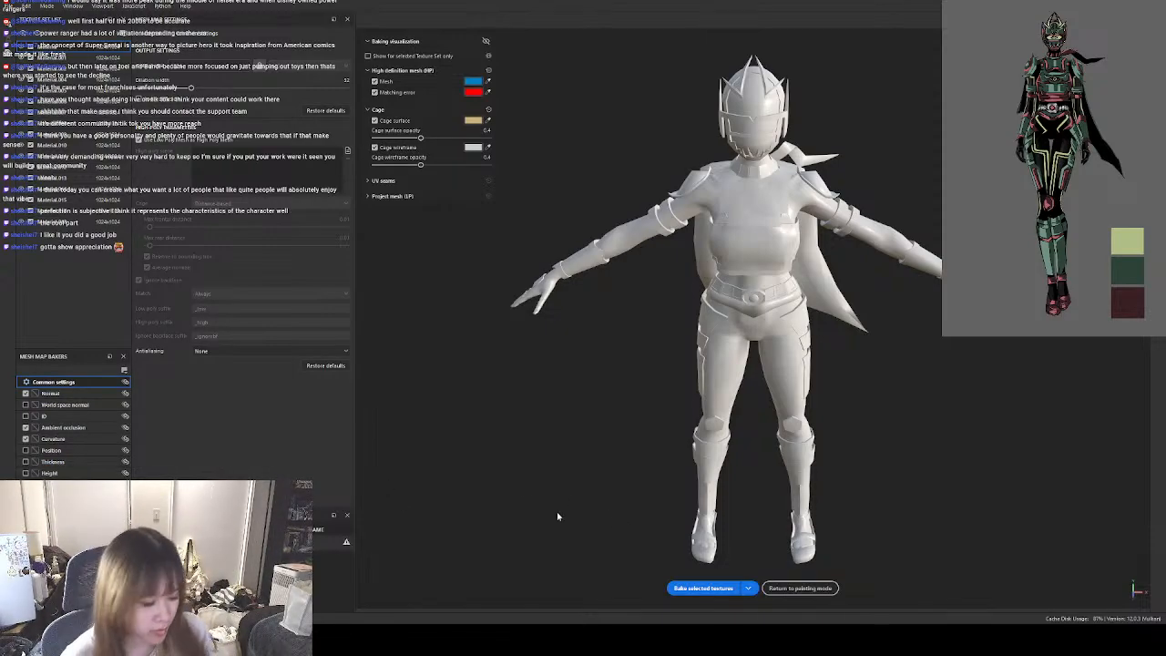
Bake the selected mesh maps, then return to painting mode and save the project.
{"action": "left_click", "coordinate": [702, 588]}
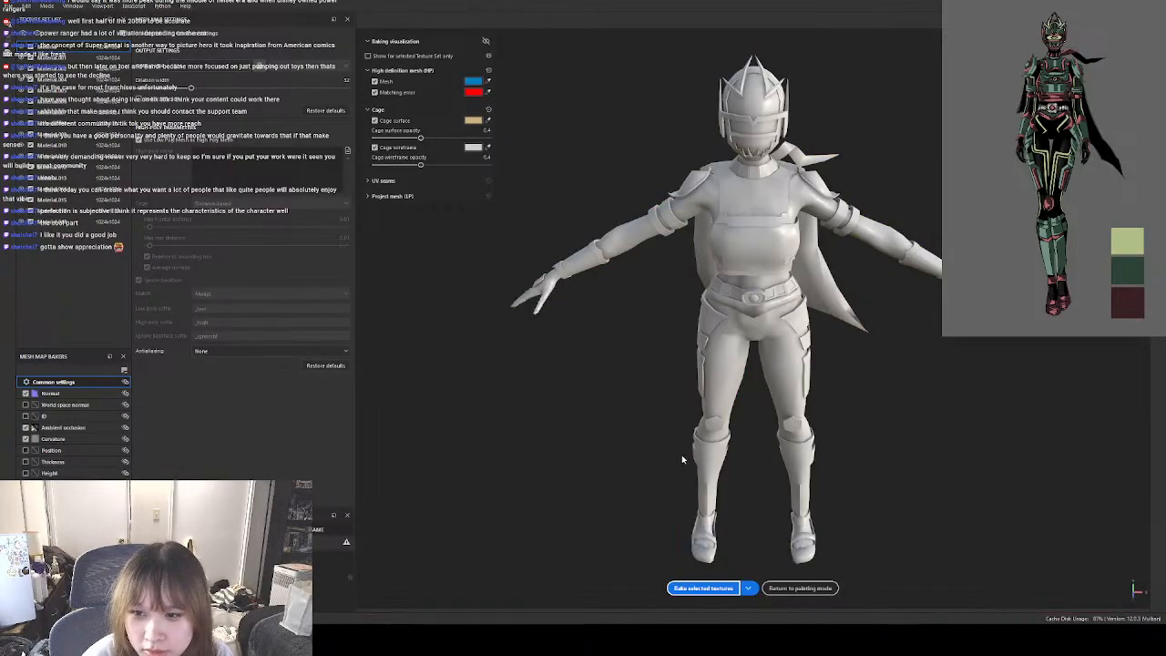
{"action": "left_click", "coordinate": [799, 588]}
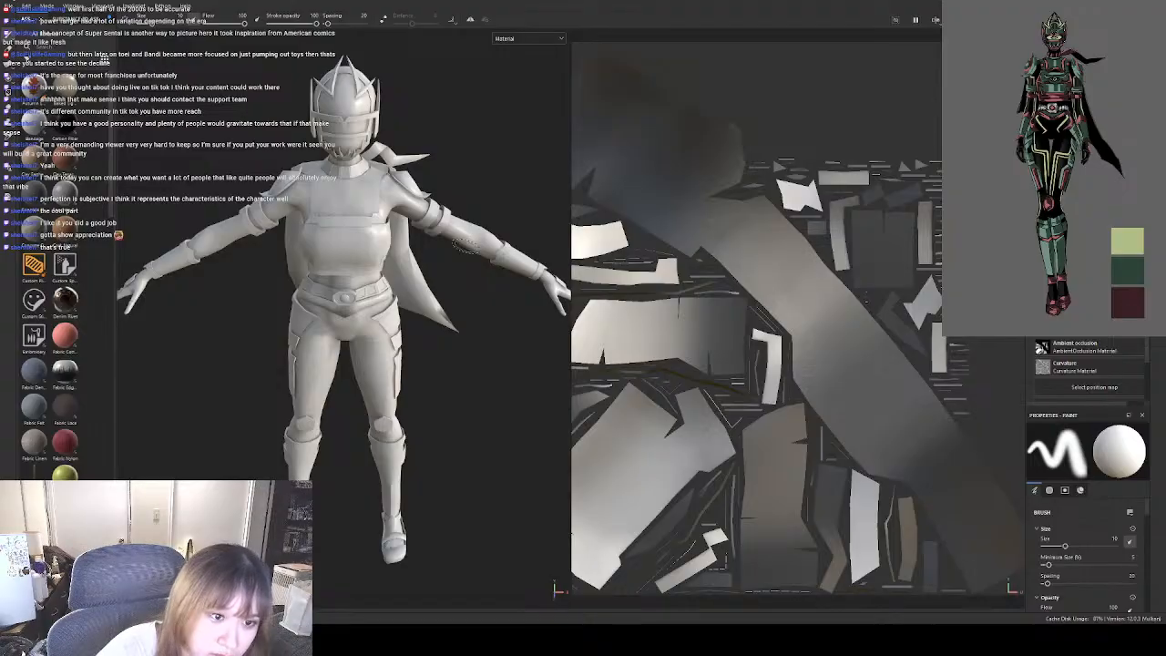
{"action": "key", "text": "ctrl+s"}
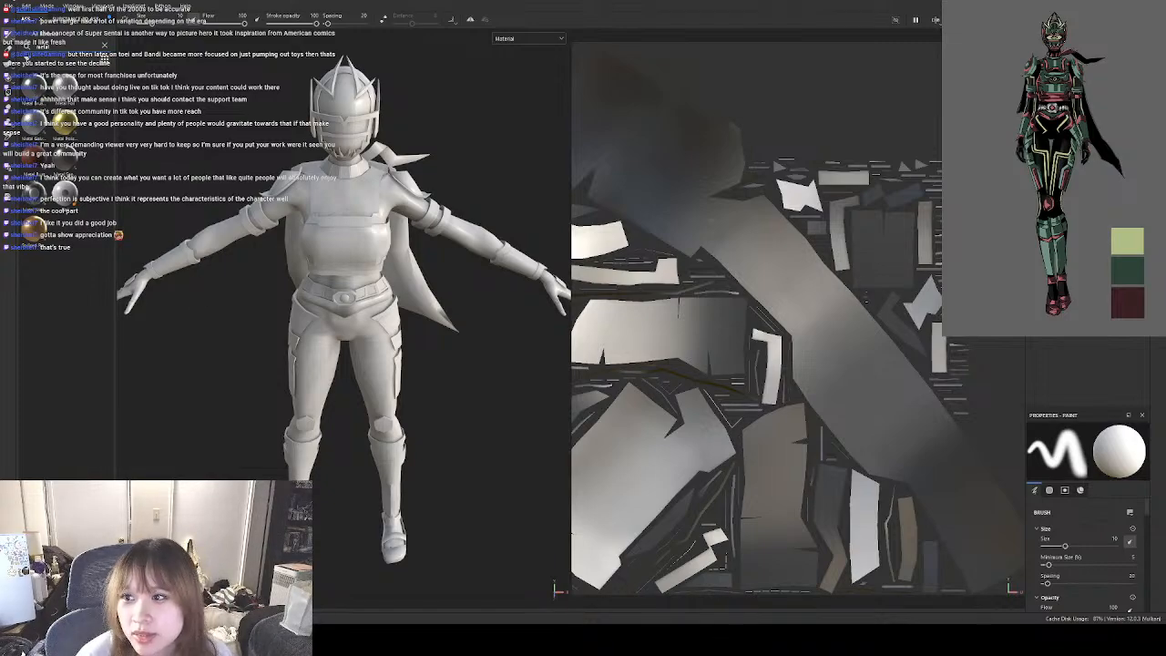
Hide and show the chest armour to identify its texture set, then examine the baked character from several angles.
{"action": "left_click", "coordinate": [1036, 283]}
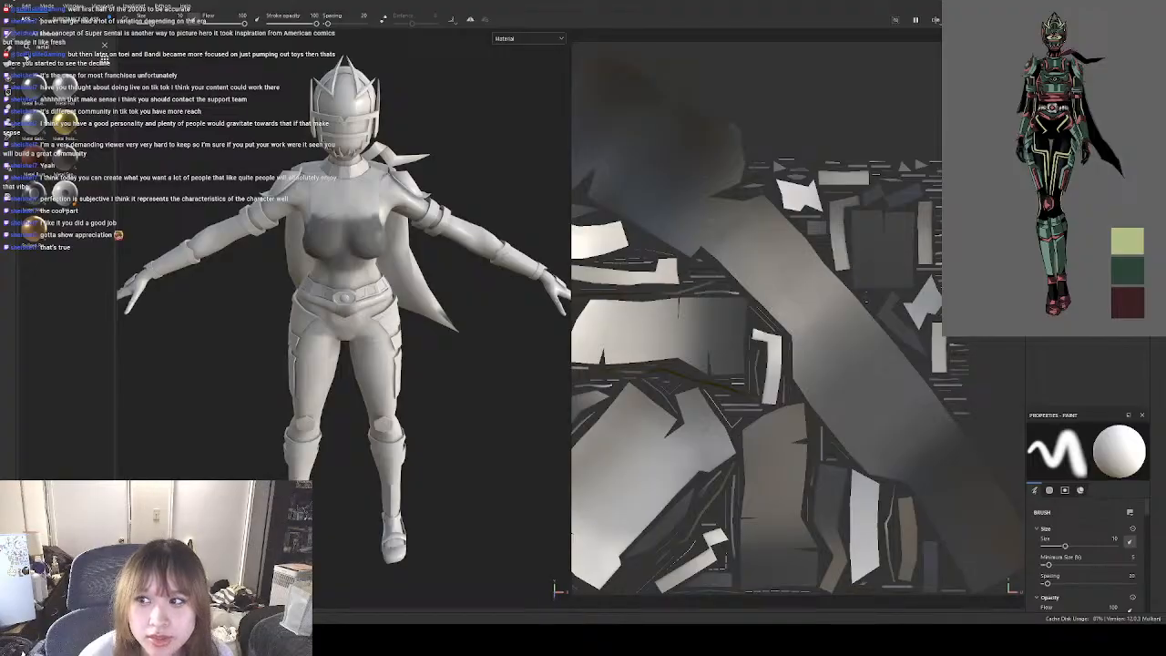
{"action": "left_click", "coordinate": [1036, 282]}
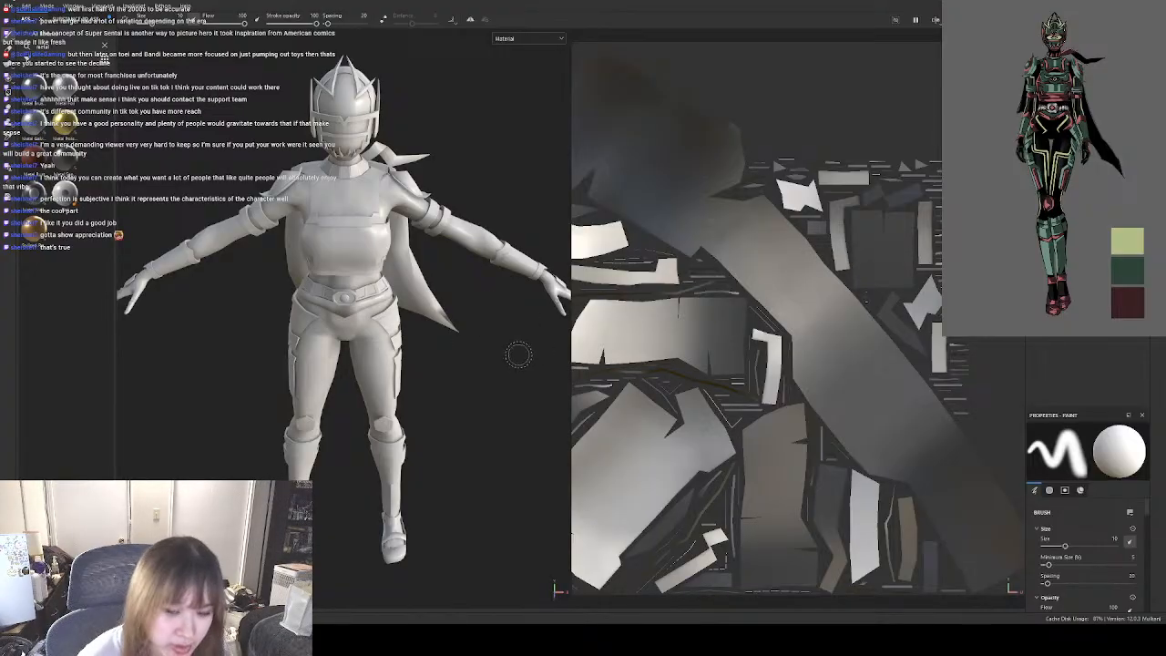
{"action": "left_click_drag", "start_coordinate": [517, 355], "coordinate": [608, 310], "text": "alt"}
{"action": "left_click_drag", "start_coordinate": [720, 313], "coordinate": [804, 313], "text": "alt"}
{"action": "left_click_drag", "start_coordinate": [451, 382], "coordinate": [196, 299], "text": "alt"}
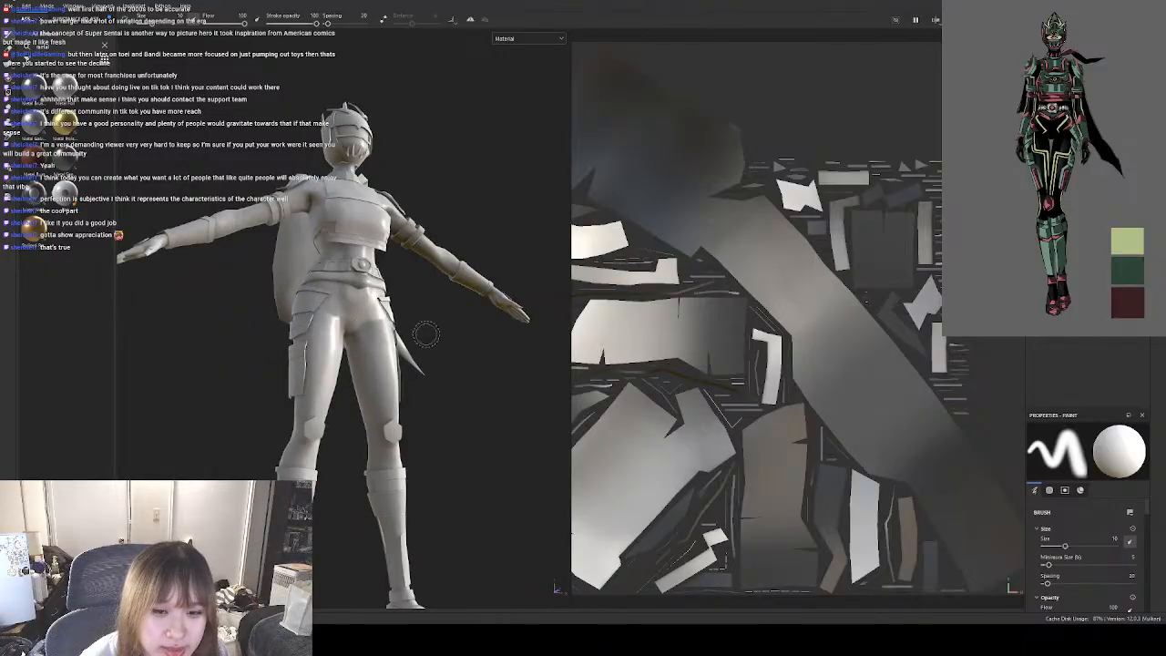
{"action": "left_click_drag", "start_coordinate": [425, 334], "coordinate": [401, 376], "text": "alt"}
{"action": "scroll", "coordinate": [349, 232], "scroll_direction": "up", "scroll_amount": 6}
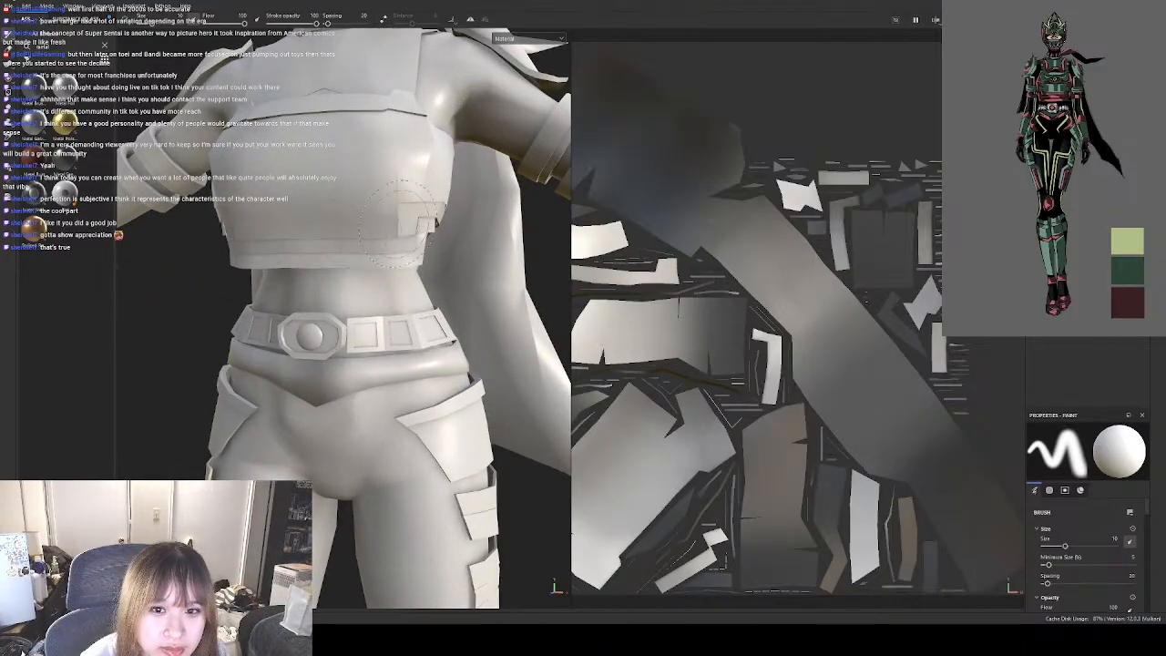
{"action": "scroll", "coordinate": [349, 239], "scroll_direction": "down", "scroll_amount": 7}
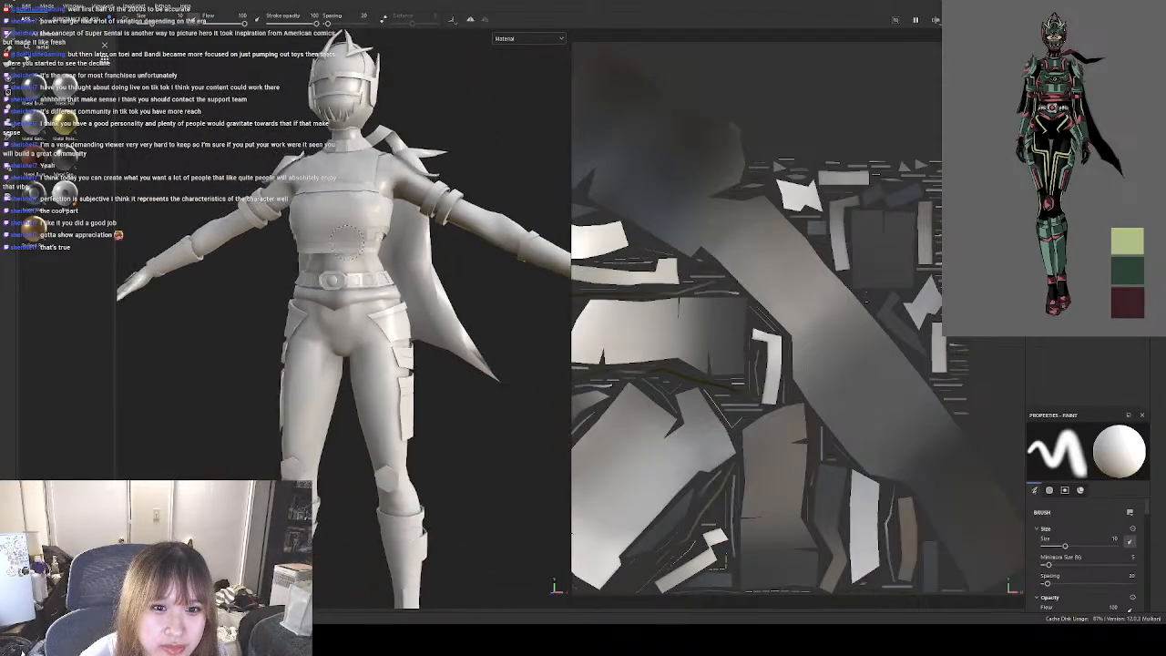
{"action": "scroll", "coordinate": [349, 241], "scroll_direction": "down", "scroll_amount": 1}
{"action": "scroll", "coordinate": [349, 241], "scroll_direction": "up", "scroll_amount": 2}
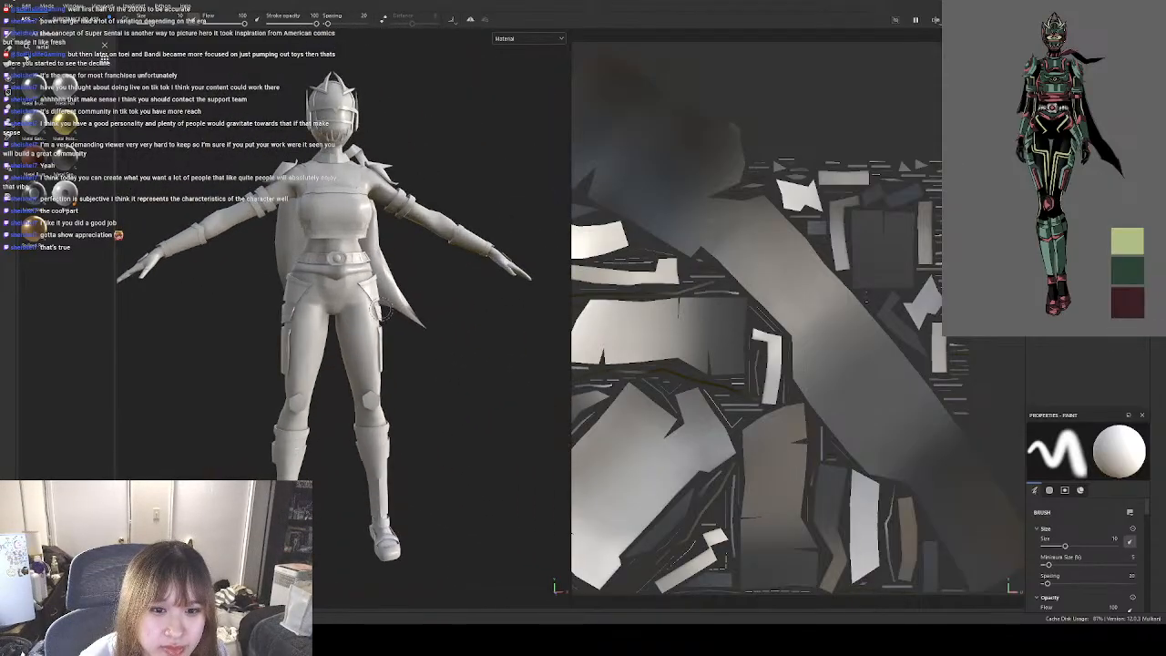
{"action": "mouse_move", "coordinate": [381, 314]}
{"action": "left_mouse_down", "text": "alt"}
{"action": "mouse_move", "coordinate": [414, 316]}
{"action": "mouse_move", "coordinate": [425, 268]}
{"action": "left_mouse_up", "text": "alt"}
{"action": "middle_click_drag", "start_coordinate": [426, 268], "coordinate": [437, 285], "text": "alt"}
{"action": "left_click_drag", "start_coordinate": [437, 286], "coordinate": [470, 296], "text": "alt"}
{"action": "scroll", "coordinate": [378, 247], "scroll_direction": "up", "scroll_amount": 7}
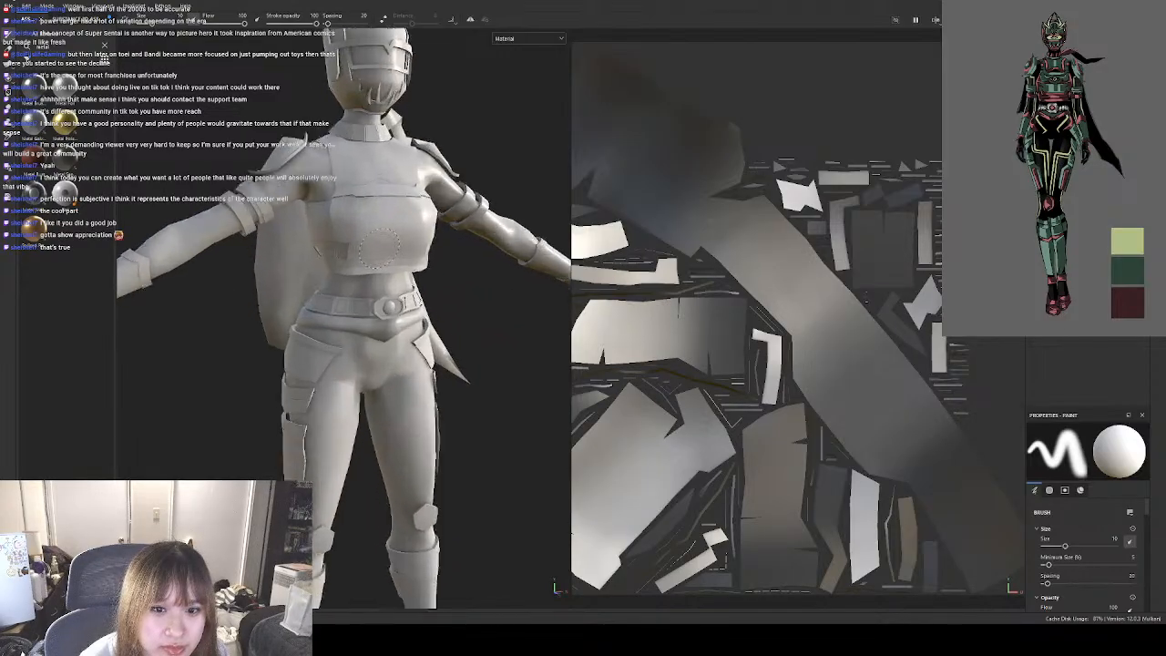
{"action": "left_click_drag", "start_coordinate": [421, 258], "coordinate": [359, 258], "text": "alt"}
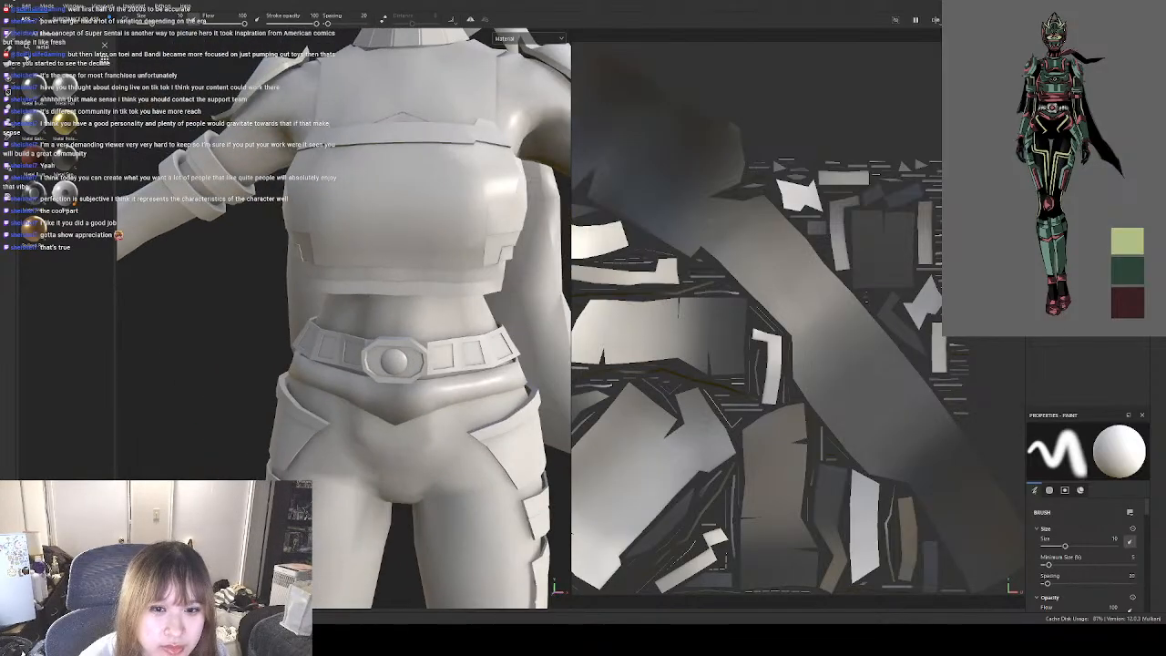
{"action": "scroll", "coordinate": [355, 255], "scroll_direction": "down", "scroll_amount": 8}
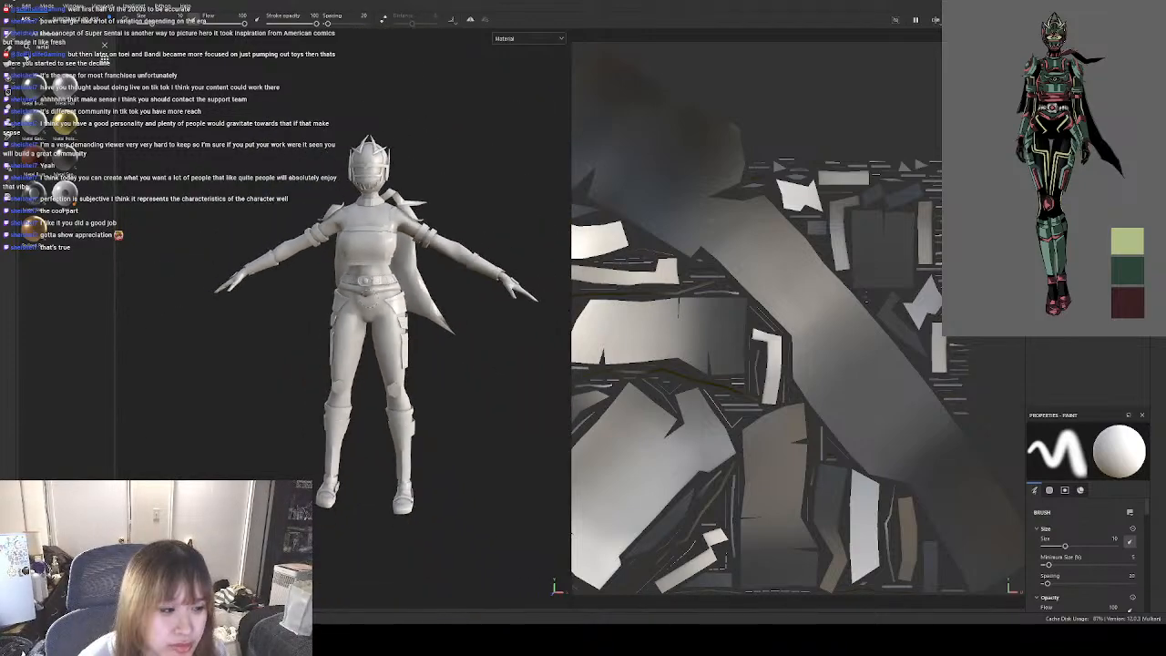
{"action": "scroll", "coordinate": [415, 296], "scroll_direction": "up", "scroll_amount": 5}
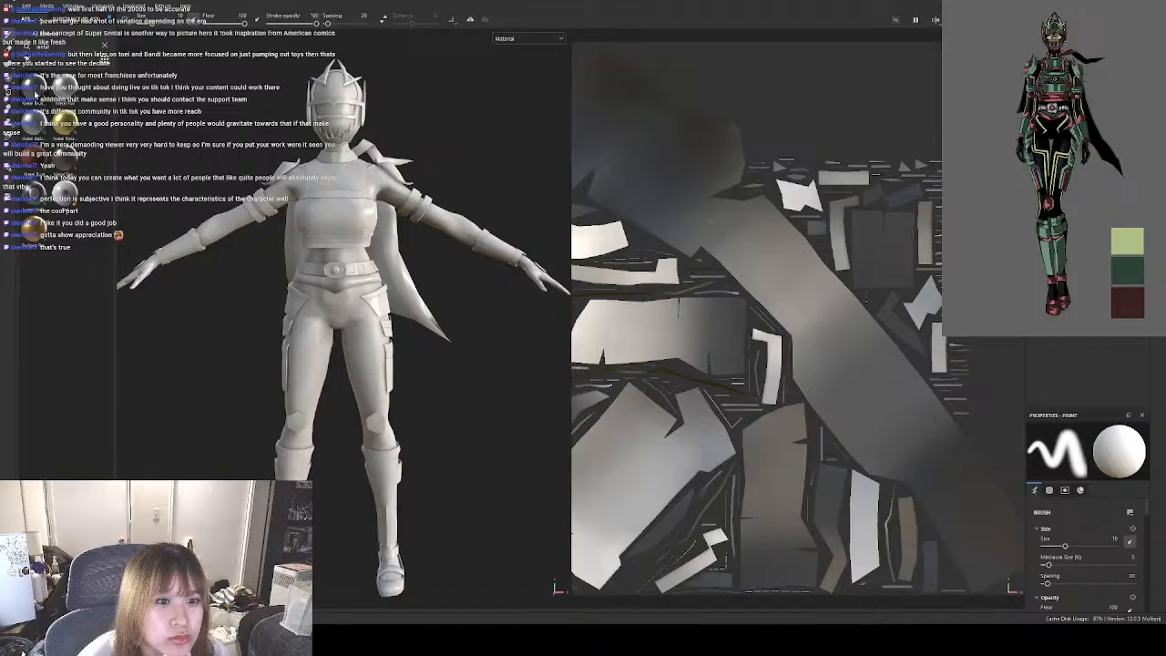
Apply the Metal Polished material as a fill on the chest armour's texture set and review its projection and material settings.
{"action": "mouse_move", "coordinate": [72, 128]}
{"action": "left_mouse_down"}
{"action": "mouse_move", "coordinate": [581, 245]}
{"action": "mouse_move", "coordinate": [1047, 256]}
{"action": "mouse_move", "coordinate": [798, 317]}
{"action": "left_mouse_up"}
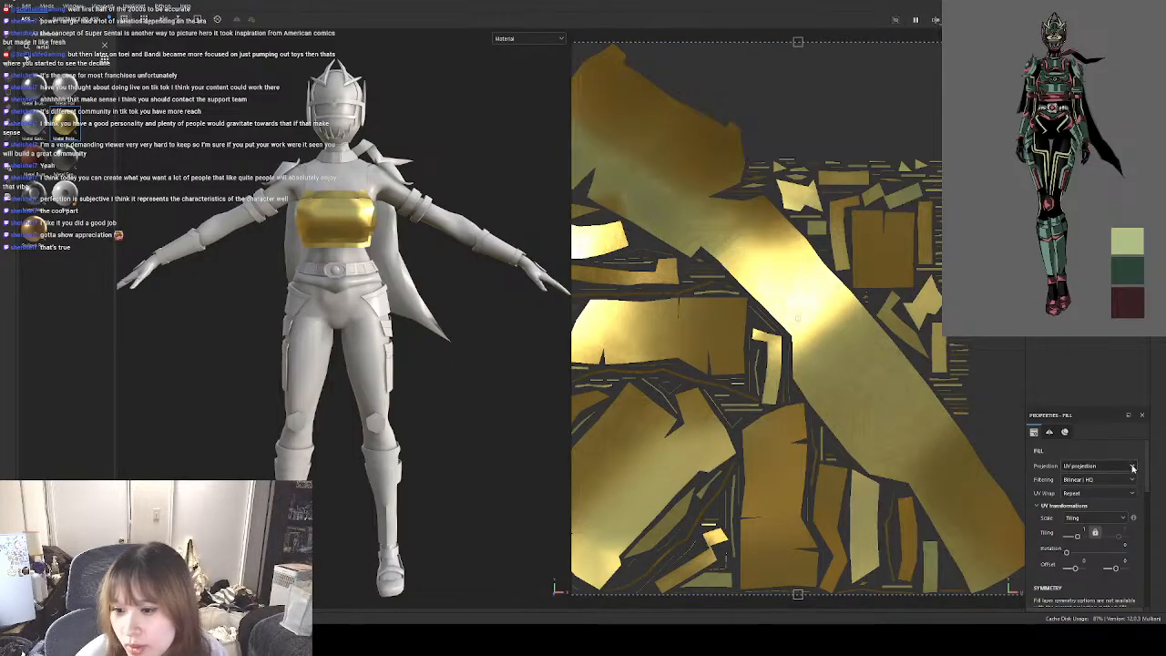
{"action": "scroll", "coordinate": [1134, 478], "scroll_direction": "down", "scroll_amount": 10}
{"action": "scroll", "coordinate": [1122, 519], "scroll_direction": "up", "scroll_amount": 3}
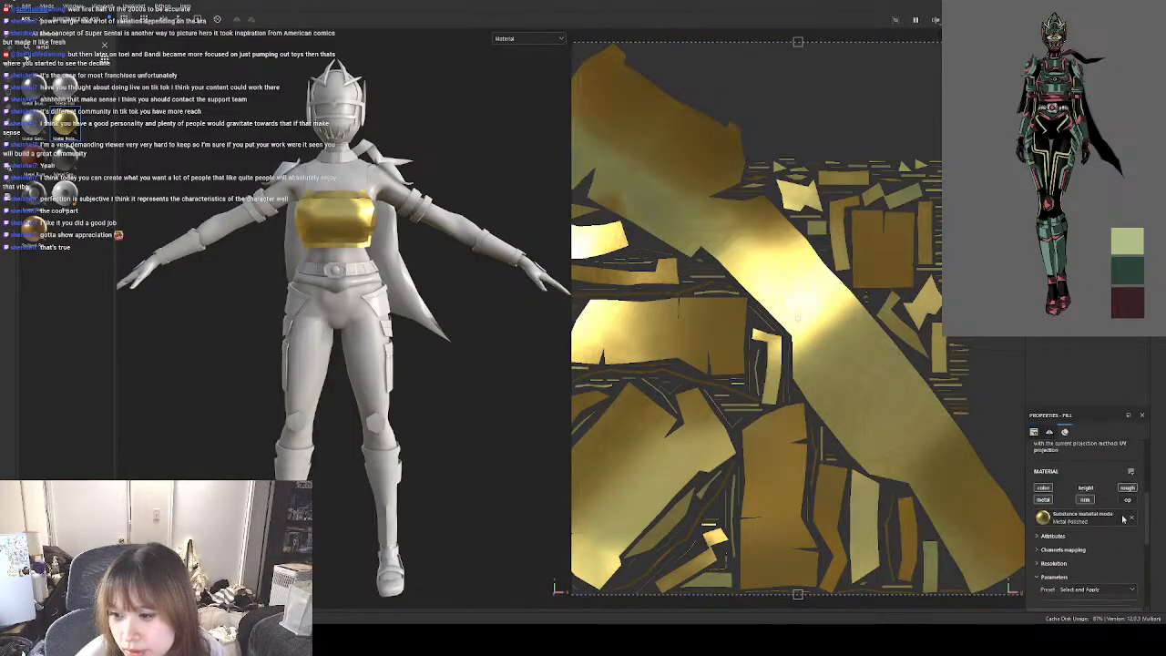
{"action": "scroll", "coordinate": [1122, 520], "scroll_direction": "down", "scroll_amount": 7}
{"action": "scroll", "coordinate": [1122, 519], "scroll_direction": "up", "scroll_amount": 3}
{"action": "scroll", "coordinate": [1124, 519], "scroll_direction": "up", "scroll_amount": 3}
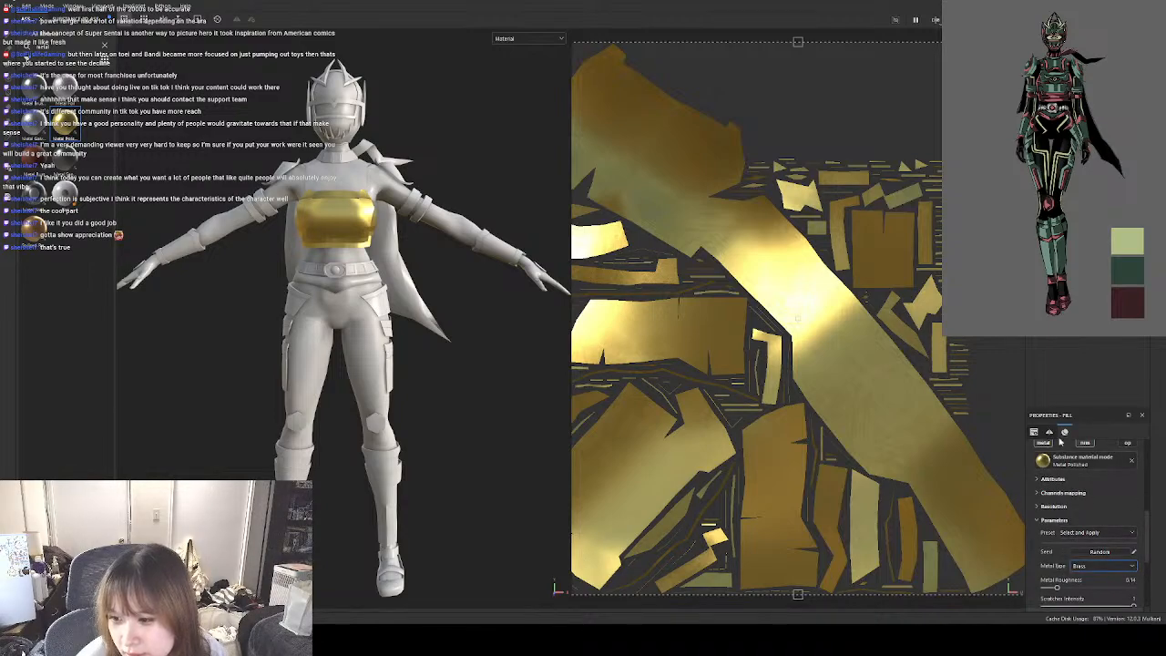
{"action": "left_click", "coordinate": [1049, 432]}
{"action": "left_click", "coordinate": [1034, 433]}
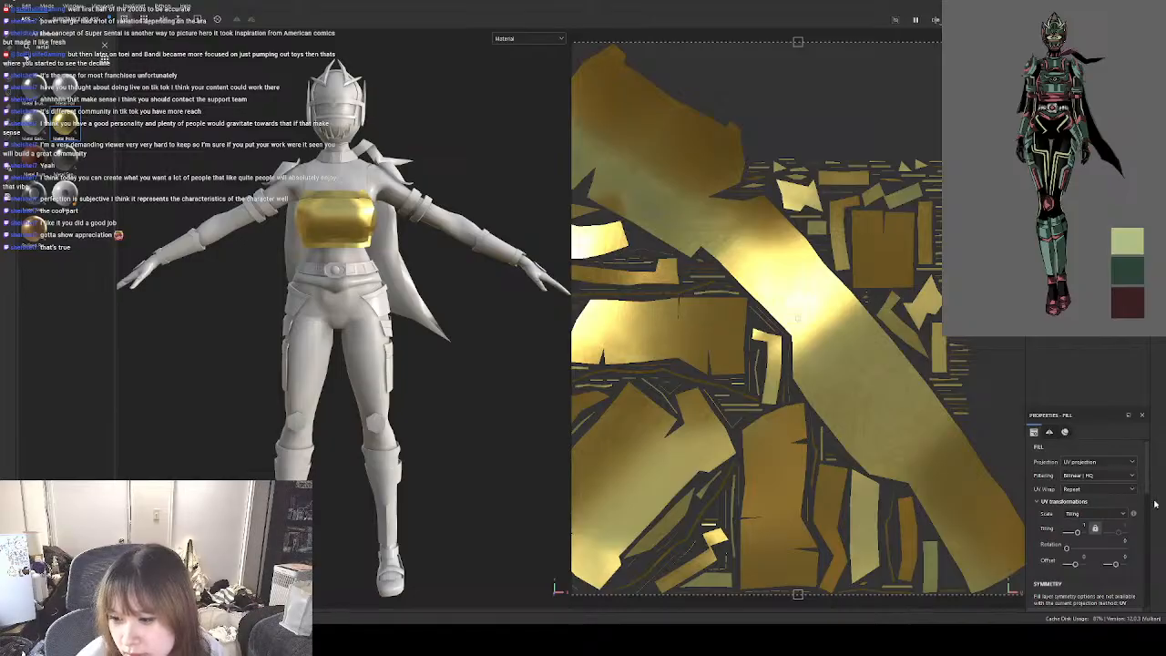
{"action": "left_click_drag", "start_coordinate": [1148, 490], "coordinate": [1151, 457]}
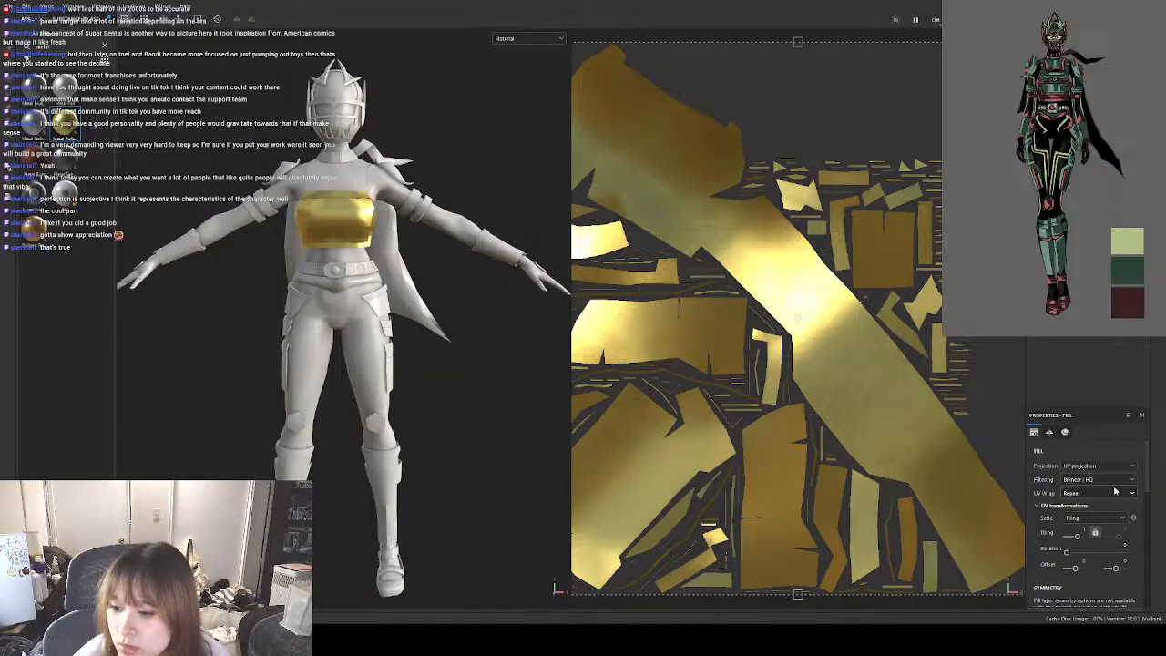
Set the chest armour fill's metal type to Custom Metal and sample the dark green from the reference palette as its metal color.
{"action": "left_click", "coordinate": [1053, 431]}
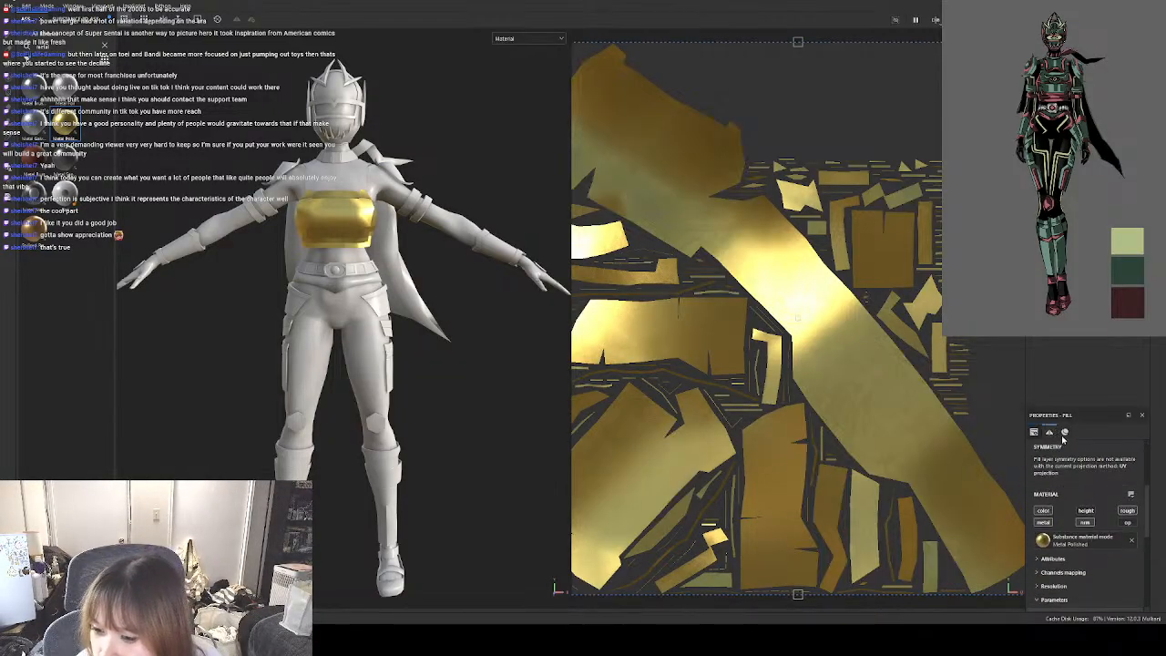
{"action": "left_click", "coordinate": [1048, 558]}
{"action": "scroll", "coordinate": [1043, 538], "scroll_direction": "down", "scroll_amount": 2}
{"action": "scroll", "coordinate": [1044, 567], "scroll_direction": "down", "scroll_amount": 4}
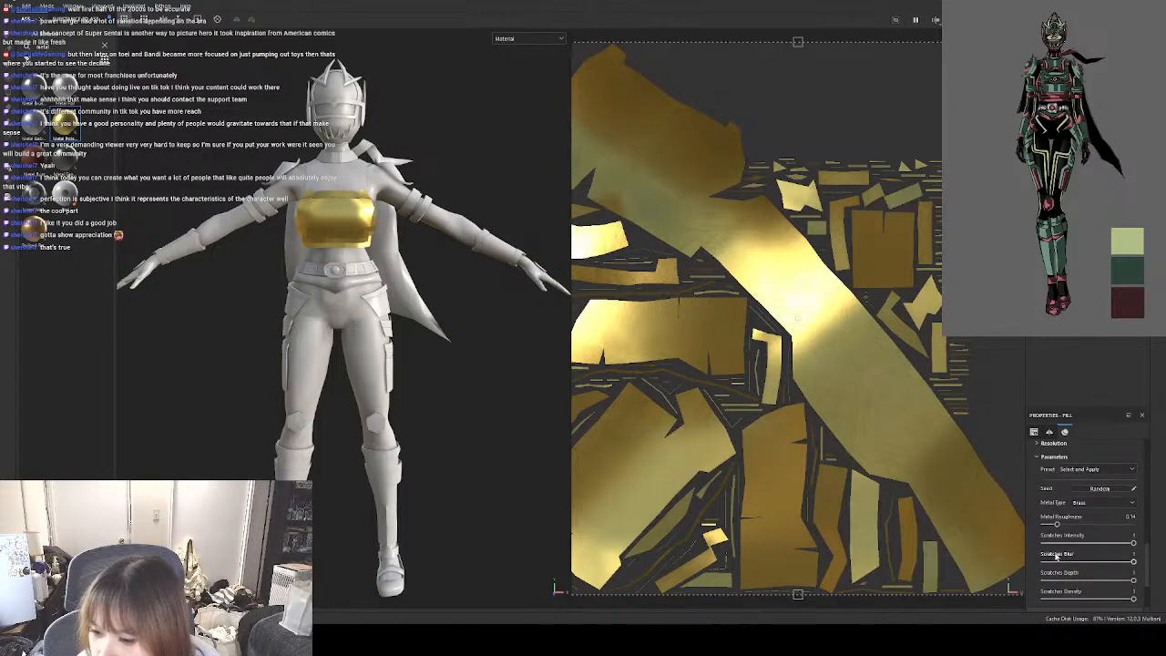
{"action": "left_click", "coordinate": [1038, 471]}
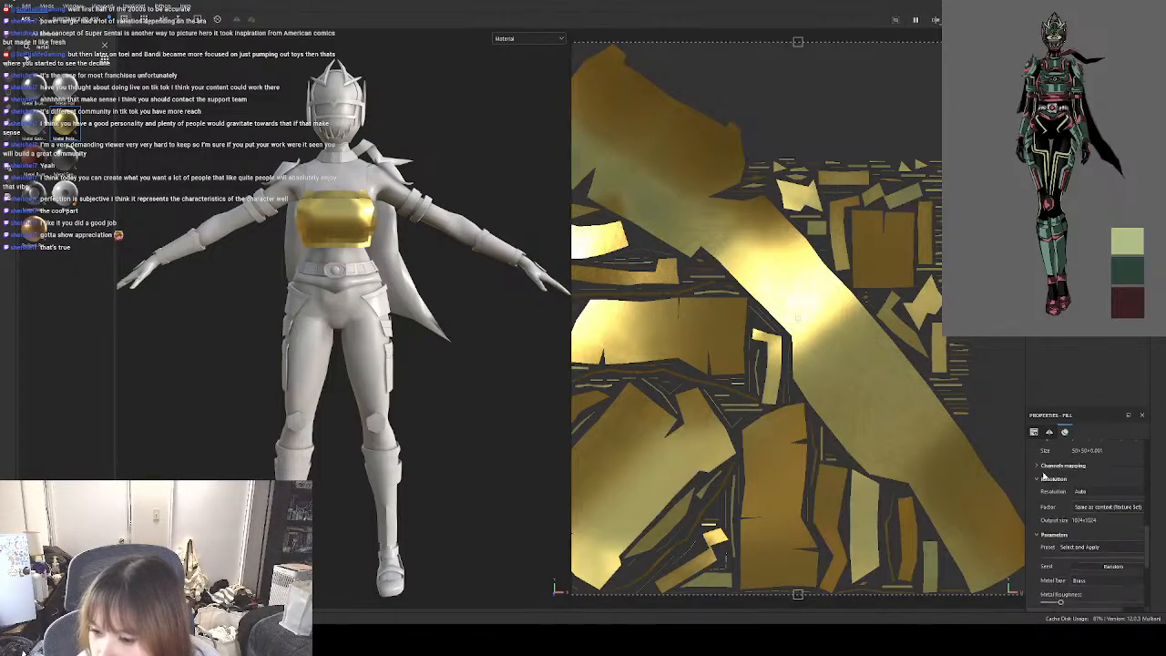
{"action": "scroll", "coordinate": [1089, 533], "scroll_direction": "down", "scroll_amount": 5}
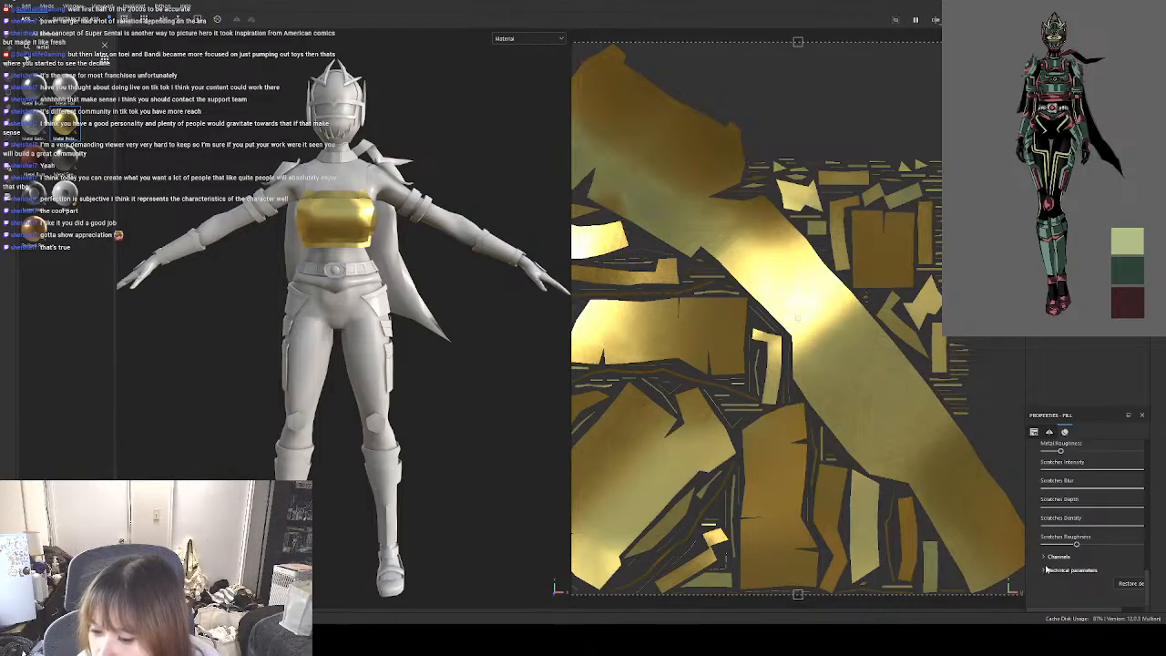
{"action": "scroll", "coordinate": [1098, 537], "scroll_direction": "up", "scroll_amount": 3}
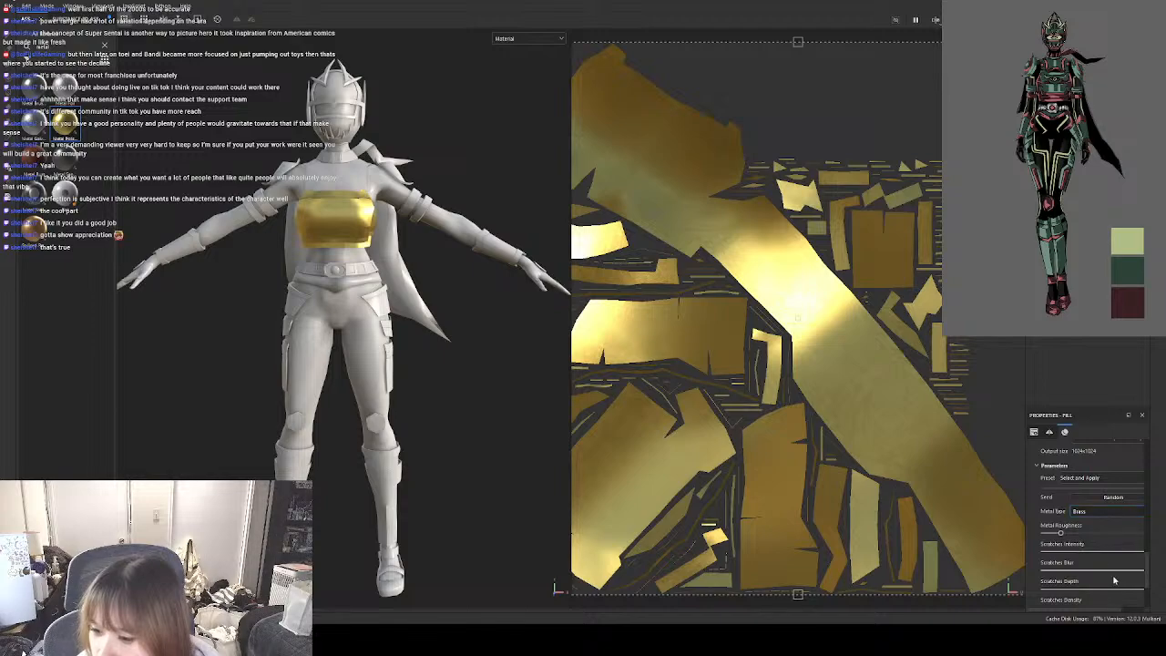
{"action": "left_click", "coordinate": [1102, 529]}
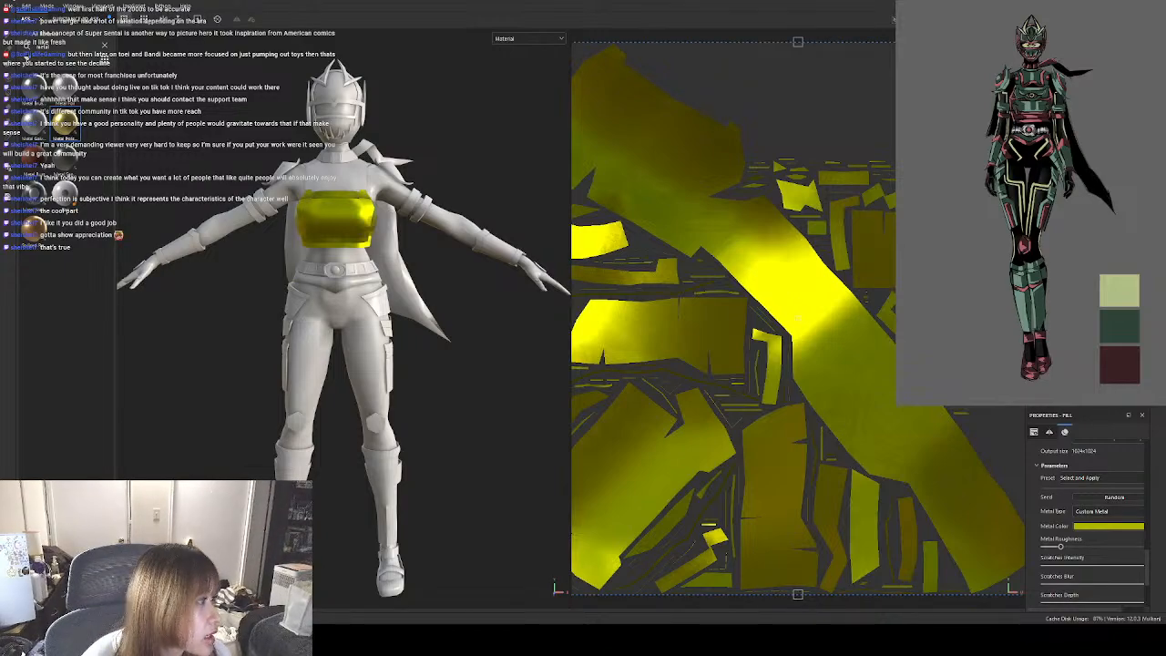
{"action": "left_click", "coordinate": [1120, 326]}
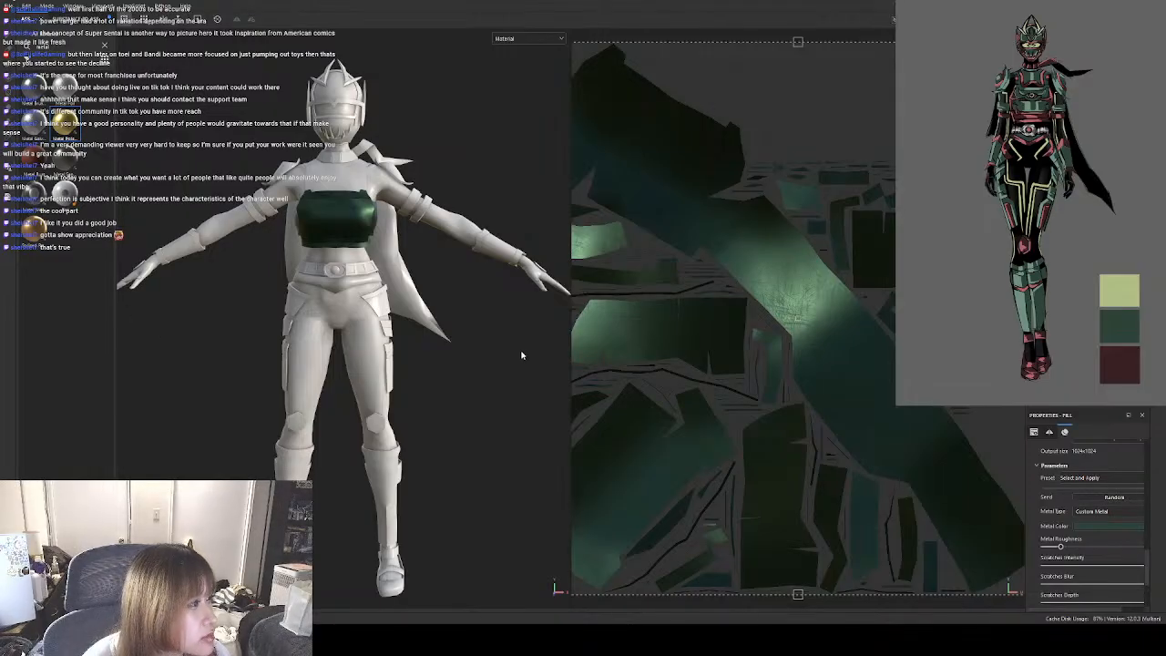
Set the chest armour fill's UV tiling to 0.
{"action": "scroll", "coordinate": [1116, 501], "scroll_direction": "up", "scroll_amount": 5}
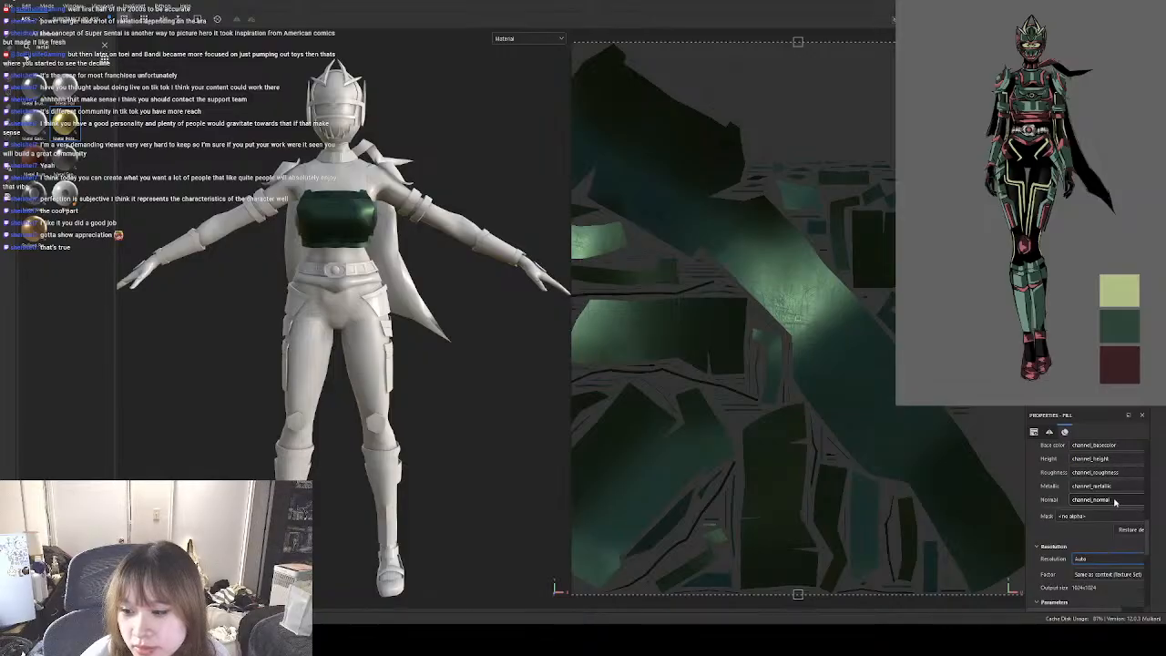
{"action": "scroll", "coordinate": [1115, 502], "scroll_direction": "up", "scroll_amount": 15}
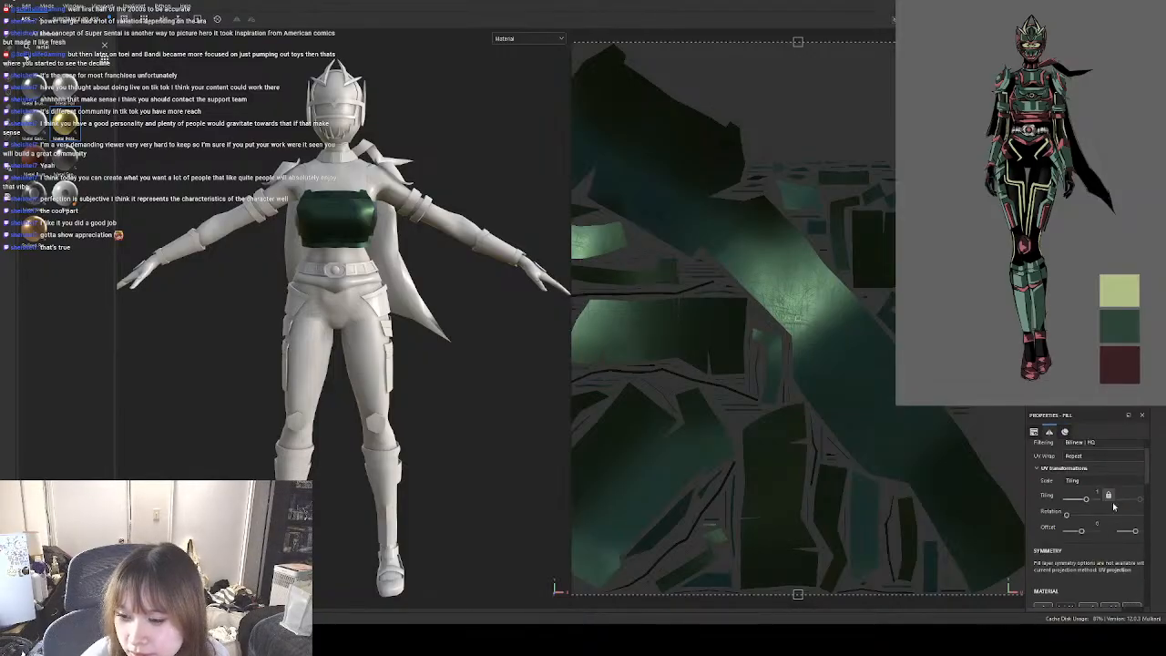
{"action": "left_click_drag", "start_coordinate": [1084, 538], "coordinate": [1084, 539]}
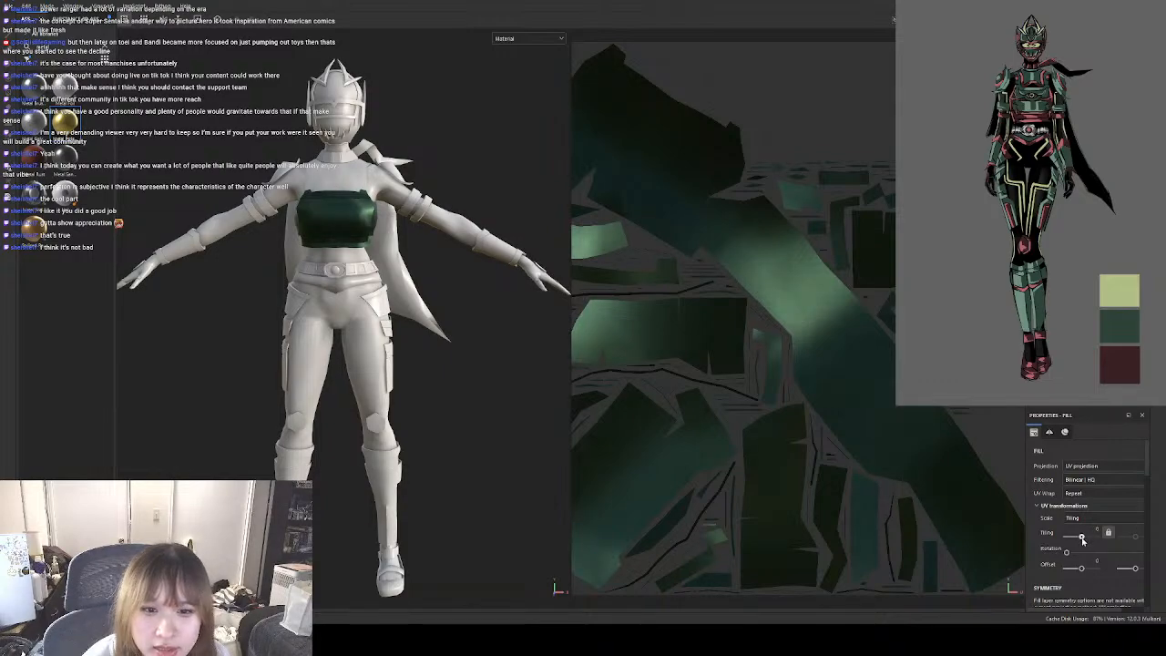
{"action": "left_click_drag", "start_coordinate": [1084, 539], "coordinate": [1082, 537]}
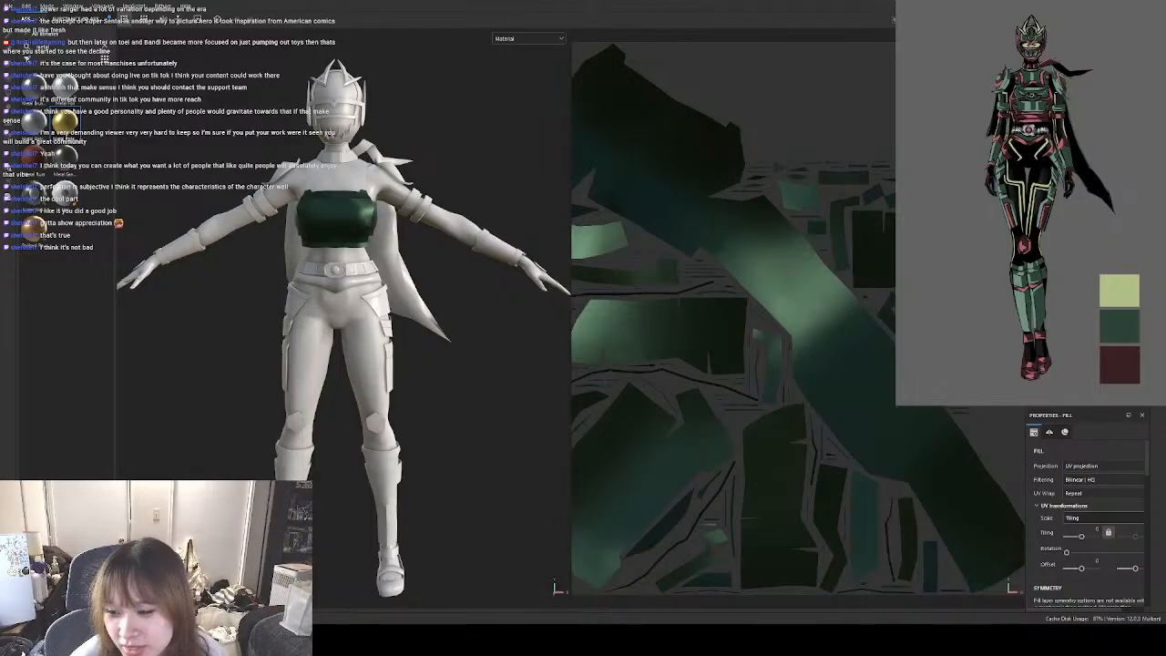
{"action": "mouse_move", "coordinate": [1082, 536]}
{"action": "left_mouse_down"}
{"action": "mouse_move", "coordinate": [1098, 537]}
{"action": "mouse_move", "coordinate": [1082, 537]}
{"action": "left_mouse_up"}
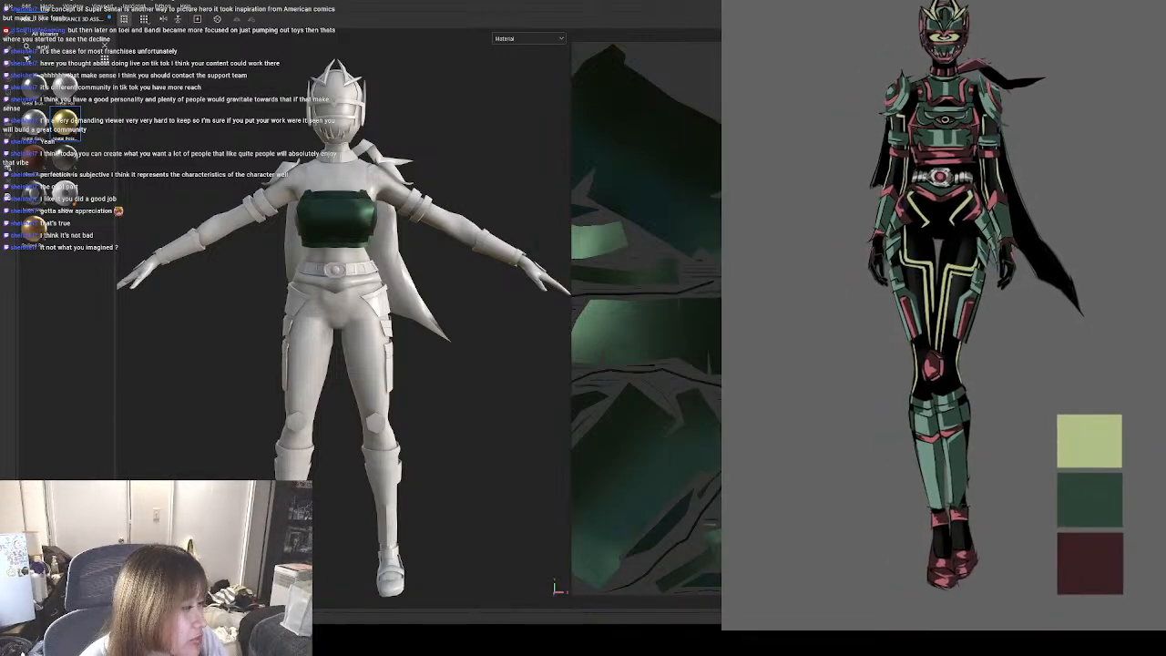
Enlarge the character reference to study its armour, restore its size, and review the green fill's material parameters.
{"action": "right_click_drag", "start_coordinate": [886, 237], "coordinate": [1006, 262]}
{"action": "left_click_drag", "start_coordinate": [852, 472], "coordinate": [898, 403]}
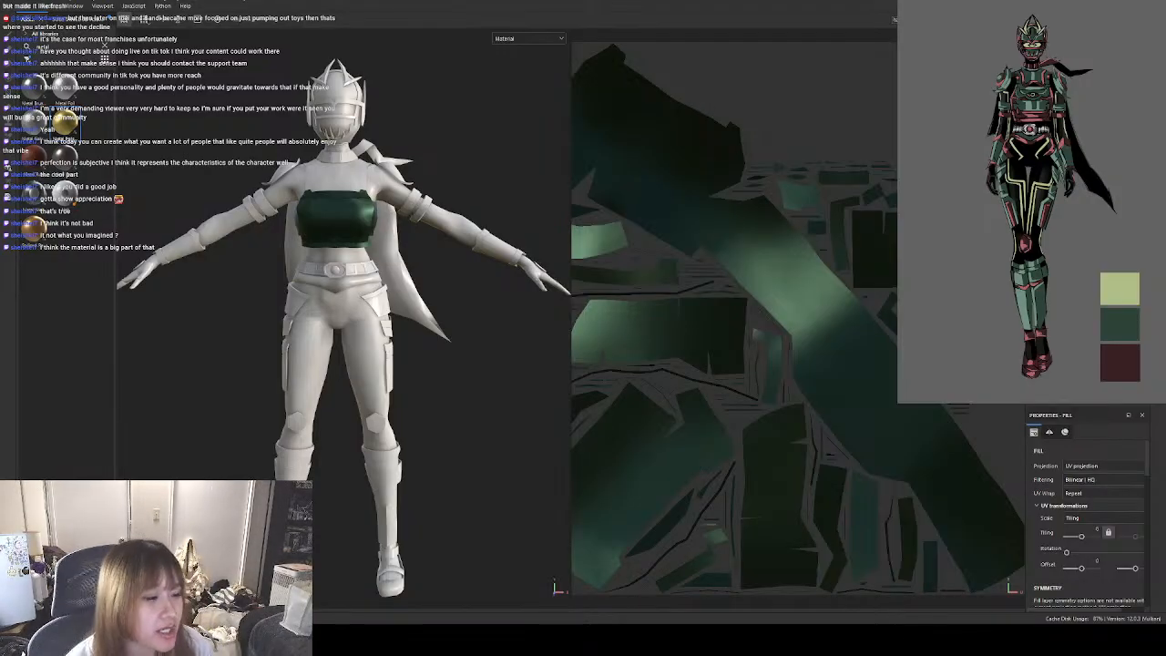
{"action": "scroll", "coordinate": [1088, 520], "scroll_direction": "down", "scroll_amount": 5}
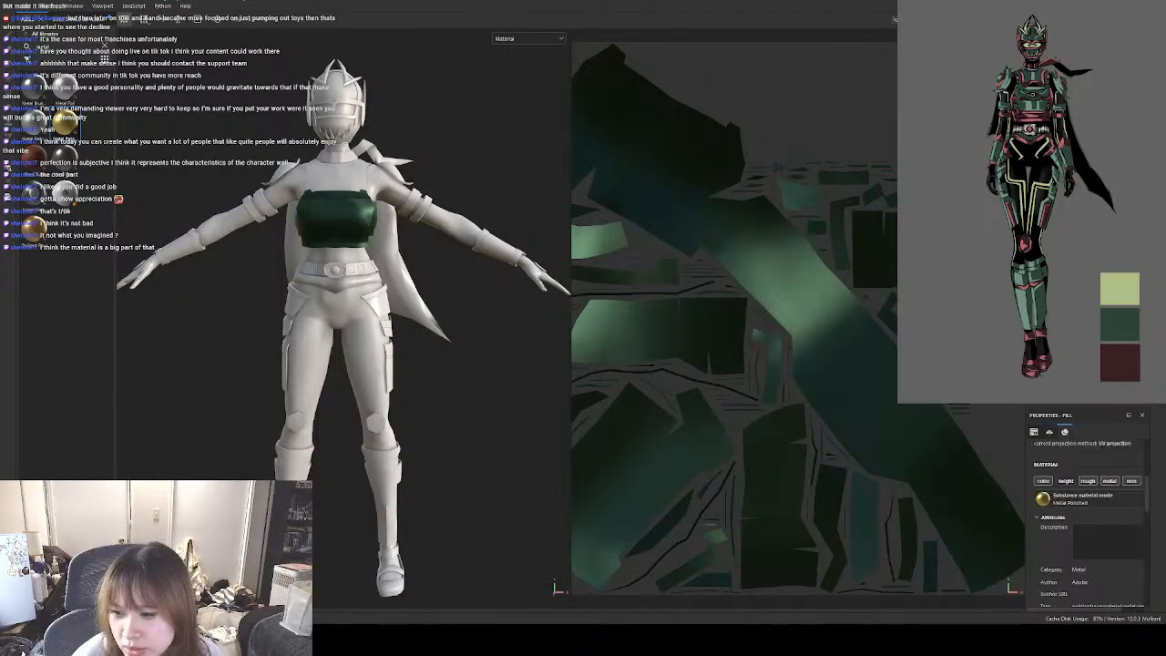
{"action": "scroll", "coordinate": [1089, 519], "scroll_direction": "down", "scroll_amount": 10}
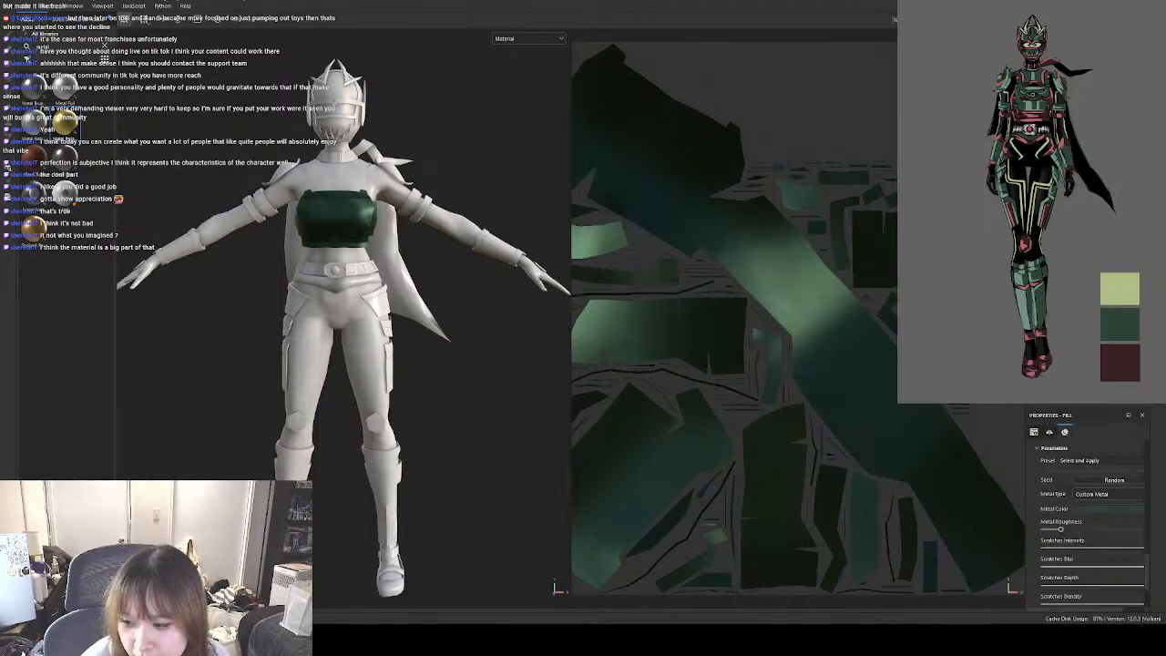
{"action": "scroll", "coordinate": [1089, 510], "scroll_direction": "up", "scroll_amount": 1}
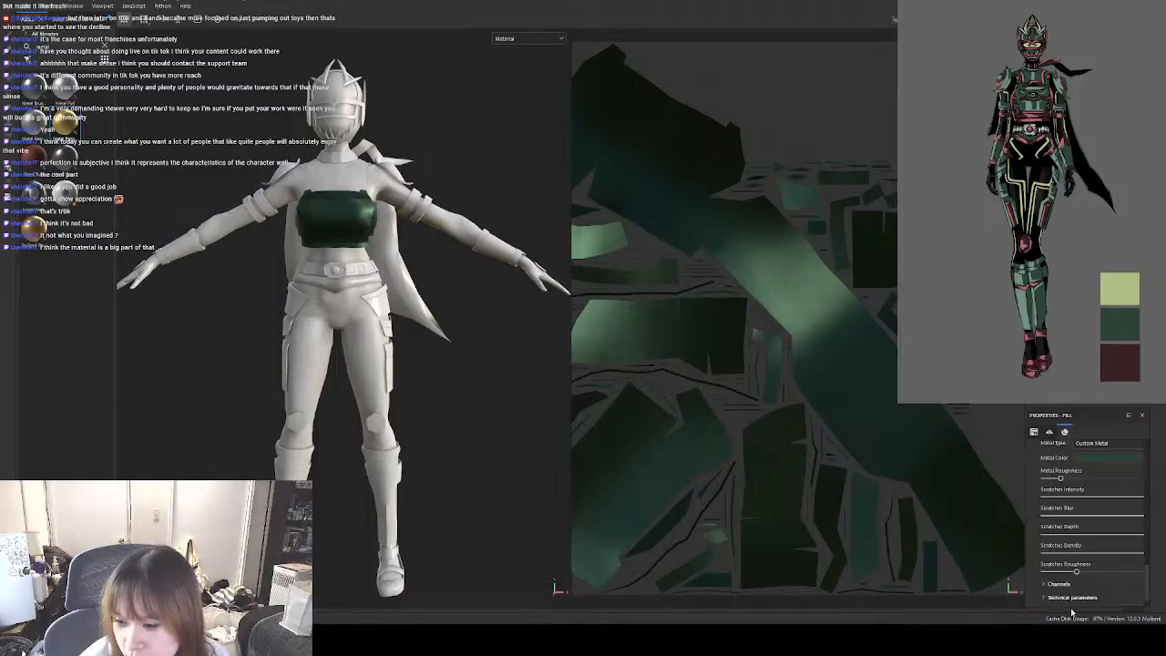
{"action": "mouse_move", "coordinate": [1089, 611]}
{"action": "left_mouse_down"}
{"action": "mouse_move", "coordinate": [1130, 610]}
{"action": "mouse_move", "coordinate": [1091, 616]}
{"action": "left_mouse_up"}
{"action": "scroll", "coordinate": [1110, 551], "scroll_direction": "up", "scroll_amount": 5}
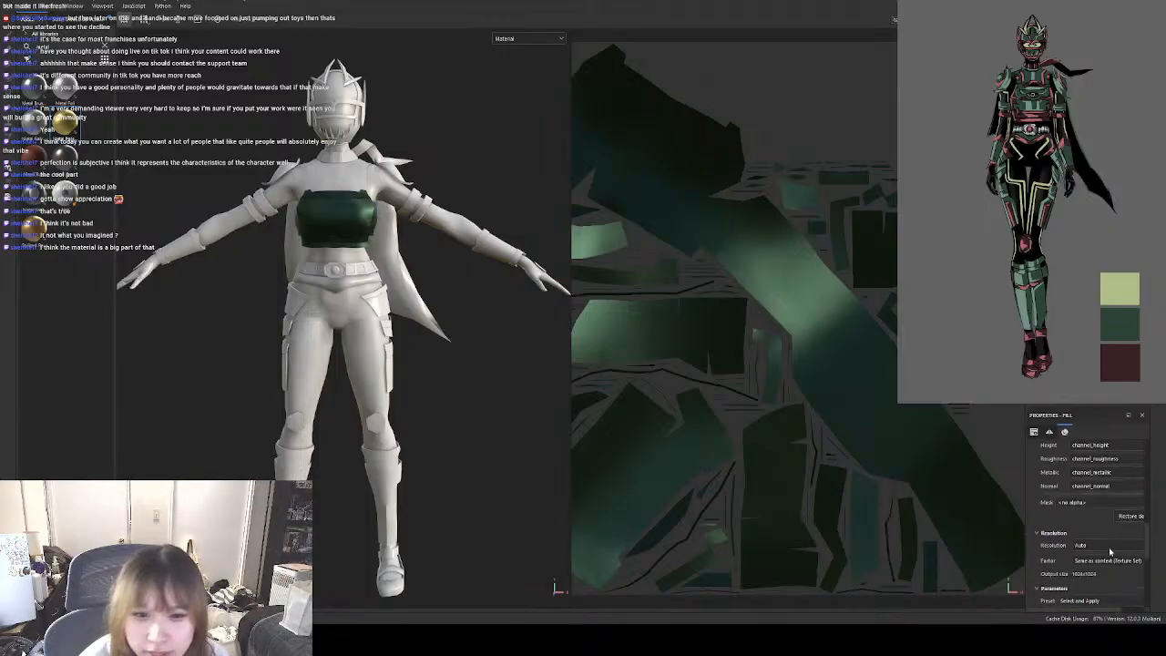
{"action": "scroll", "coordinate": [1109, 551], "scroll_direction": "up", "scroll_amount": 5}
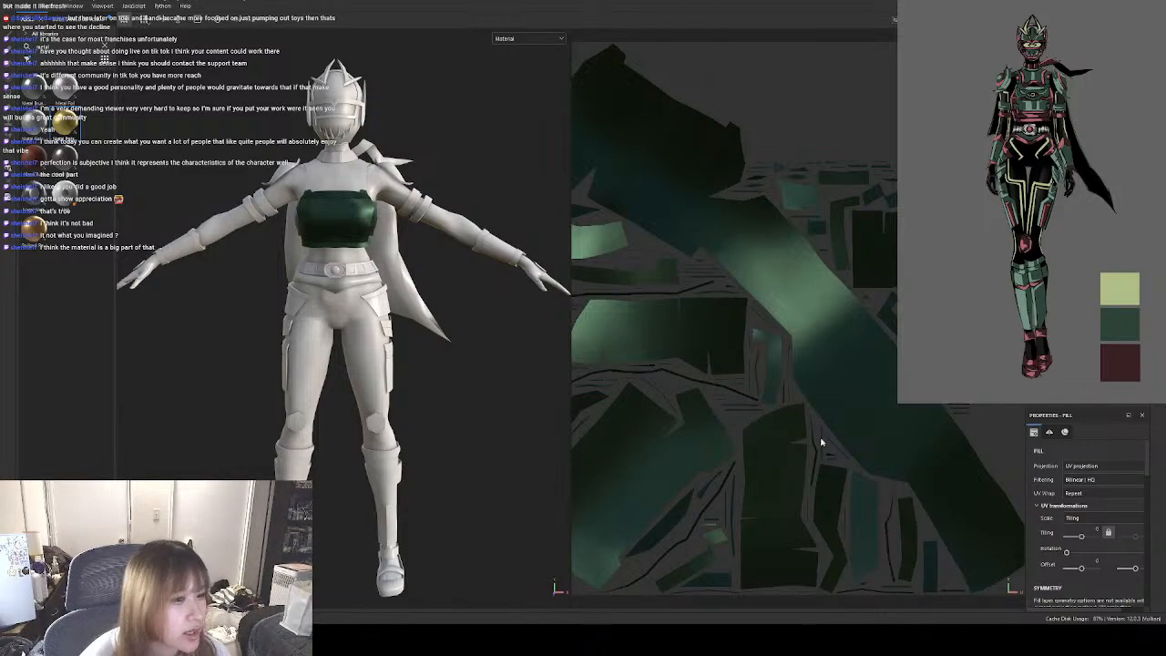
Select the body's texture set, hiding and showing it to identify the parts it covers.
{"action": "left_click", "coordinate": [1075, 100]}
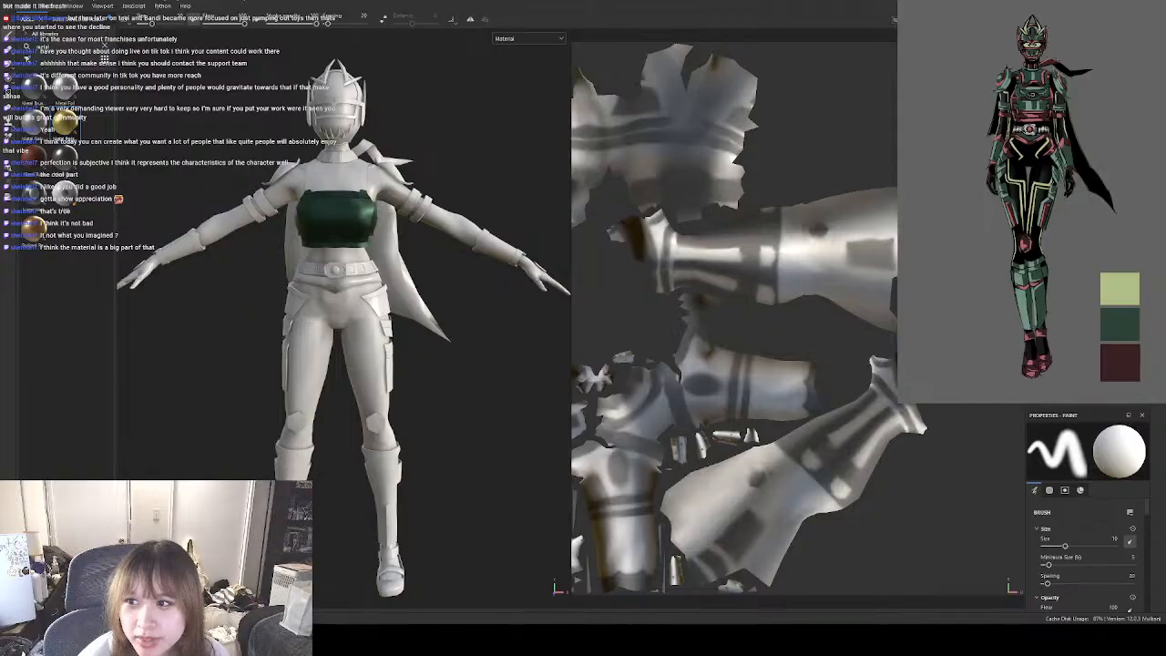
{"action": "left_click", "coordinate": [1036, 100]}
{"action": "left_click", "coordinate": [1036, 100]}
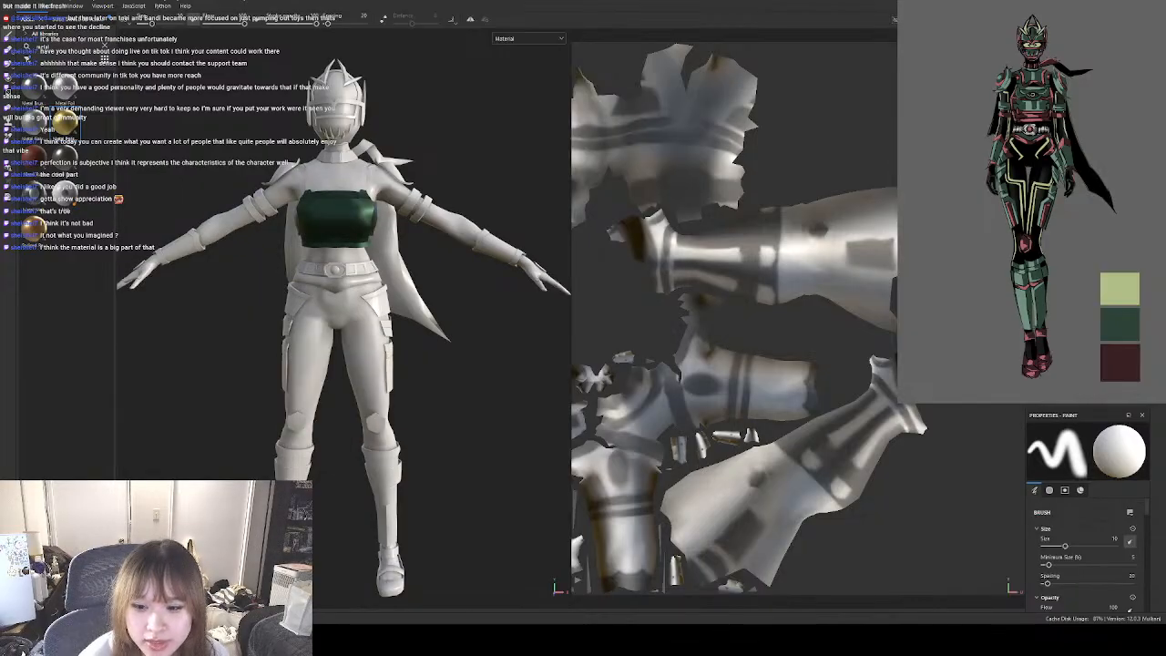
{"action": "left_click", "coordinate": [1036, 101]}
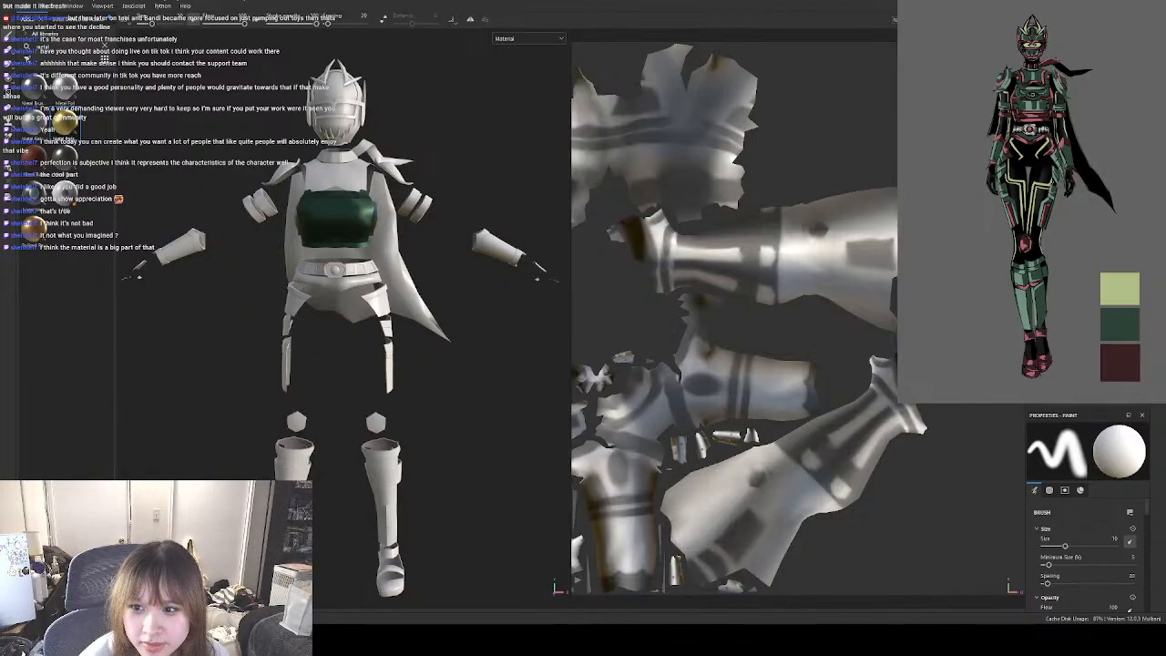
{"action": "left_click", "coordinate": [1036, 100]}
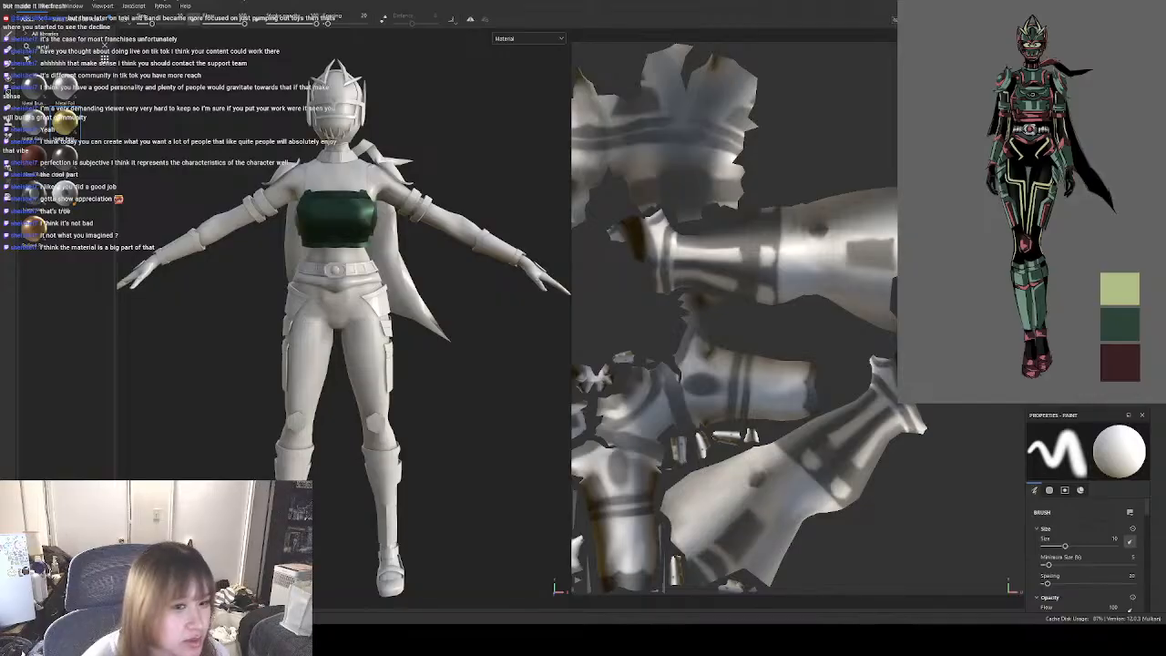
Clear the metal search from the asset library to browse all materials.
{"action": "left_click", "coordinate": [105, 45]}
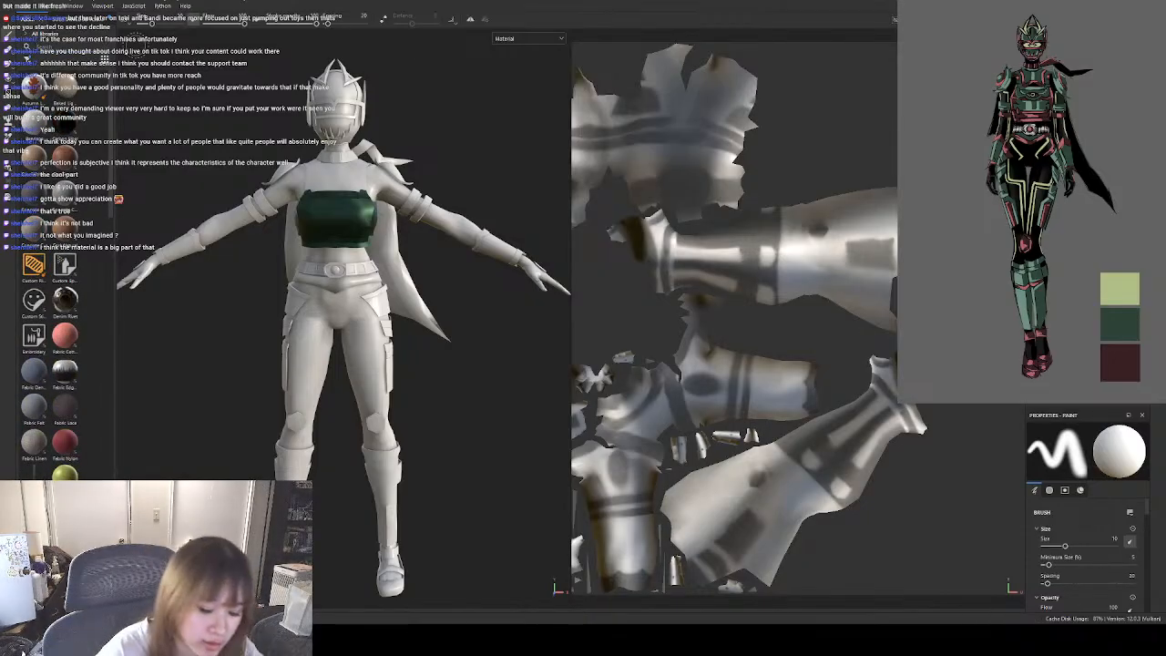
{"action": "key", "text": "l"}
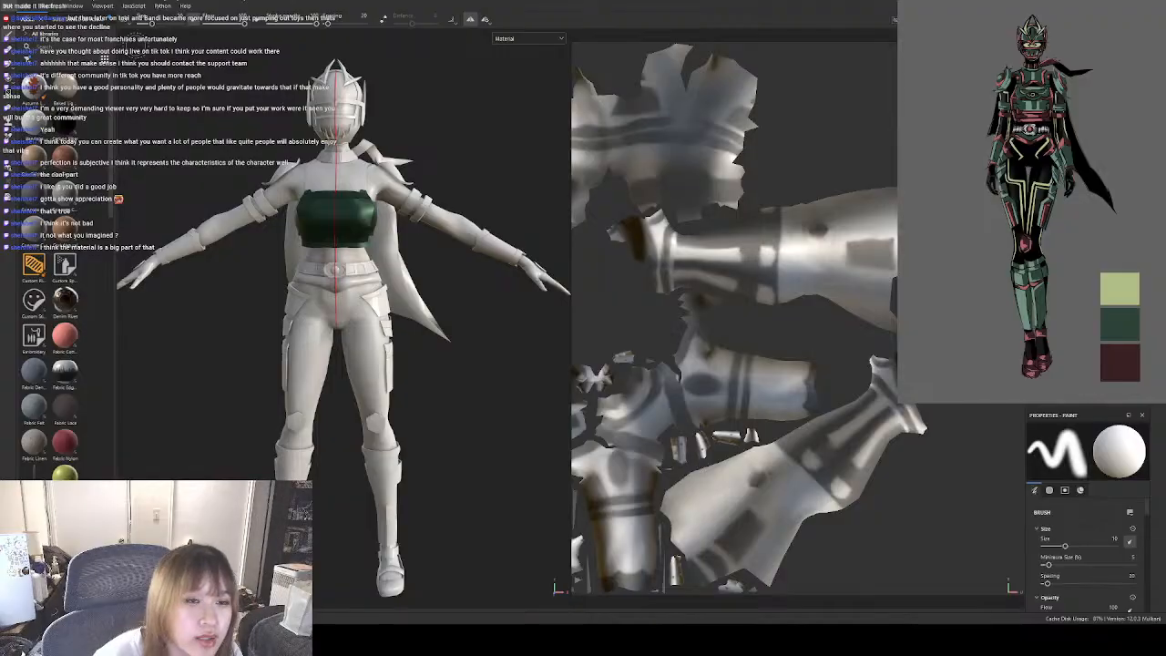
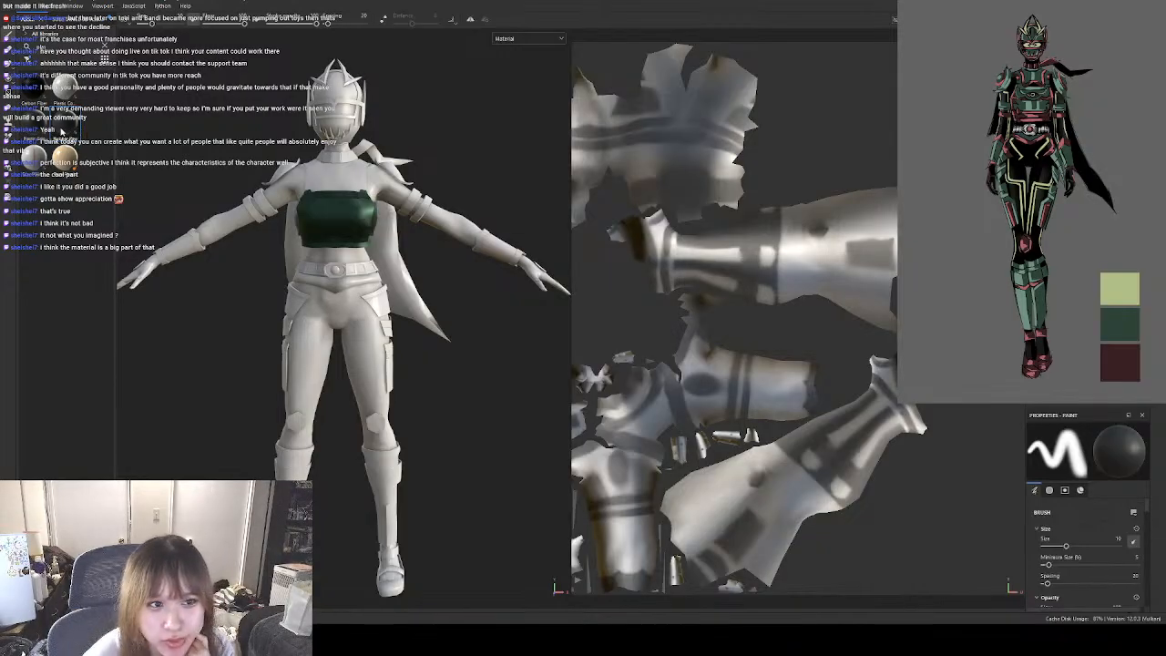
Apply the Rubber Raw material to the character's body suit and set its UV tiling to 0.
{"action": "left_click_drag", "start_coordinate": [1012, 237], "coordinate": [1084, 237]}
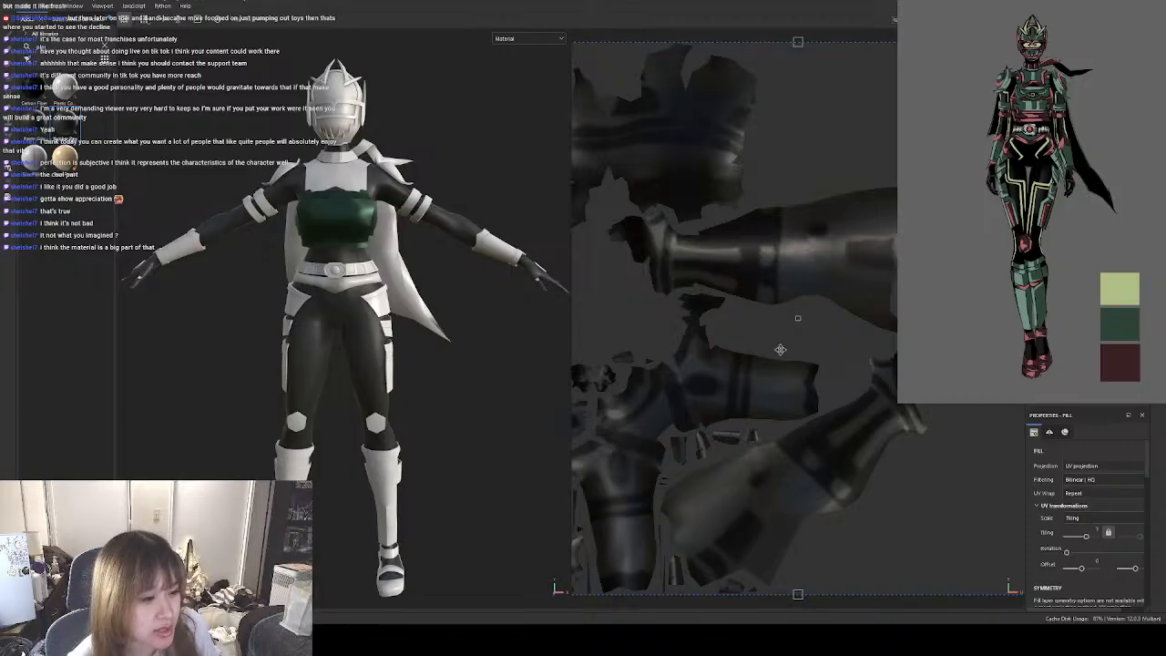
{"action": "scroll", "coordinate": [316, 378], "scroll_direction": "up", "scroll_amount": 3}
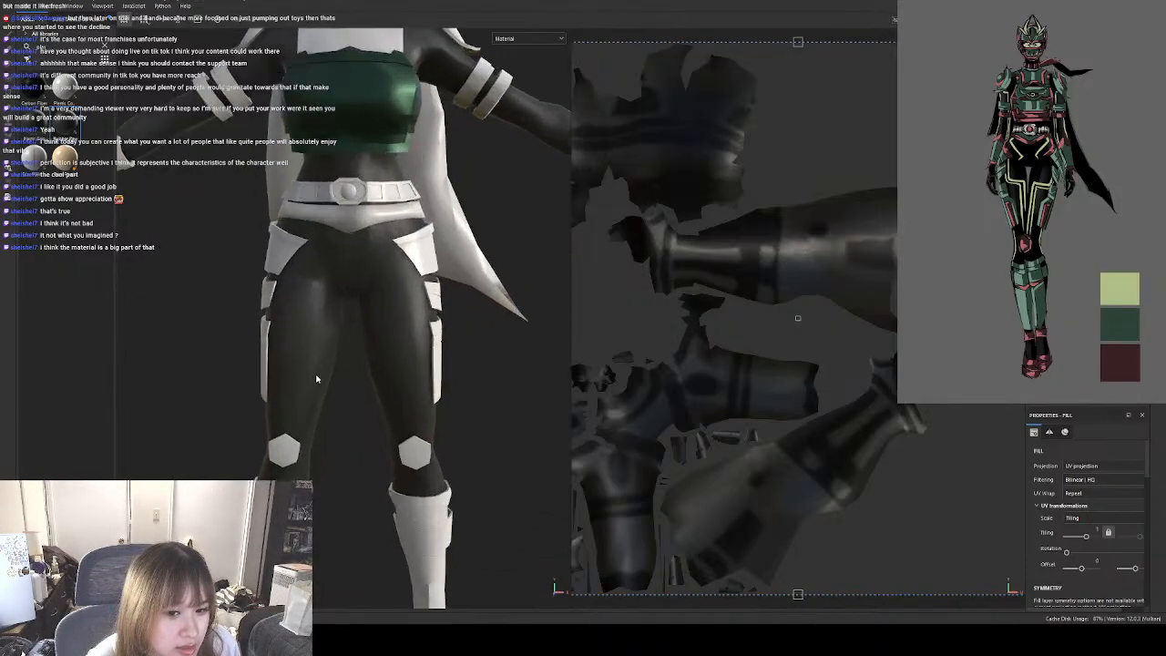
{"action": "scroll", "coordinate": [314, 352], "scroll_direction": "up", "scroll_amount": 8}
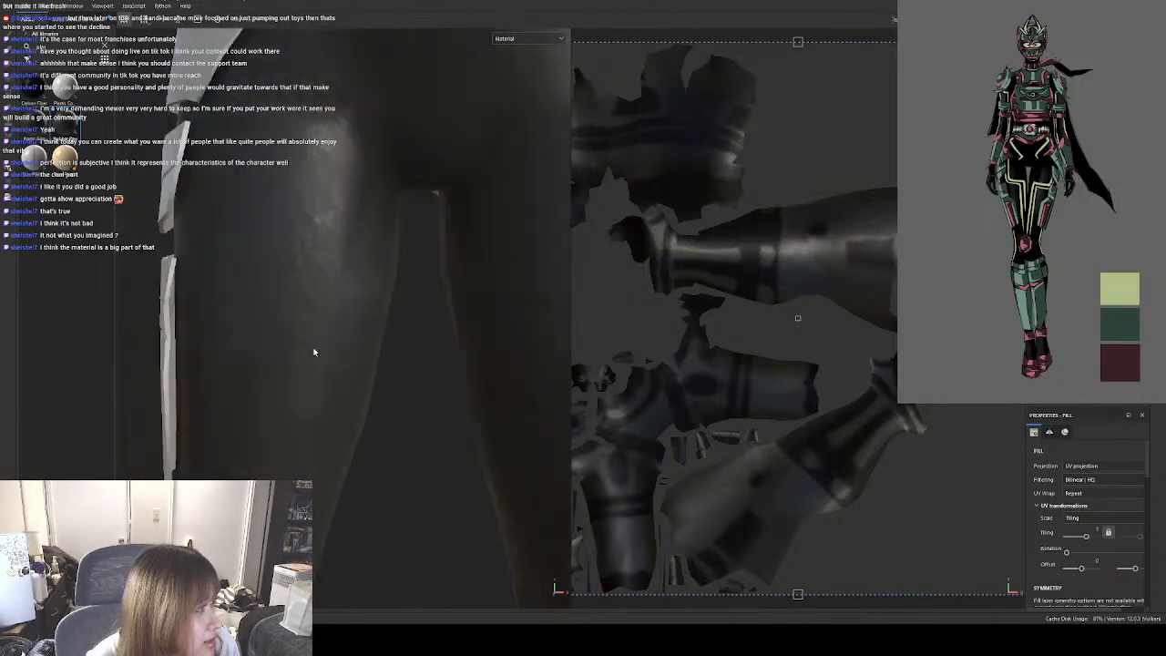
{"action": "scroll", "coordinate": [314, 352], "scroll_direction": "down", "scroll_amount": 10}
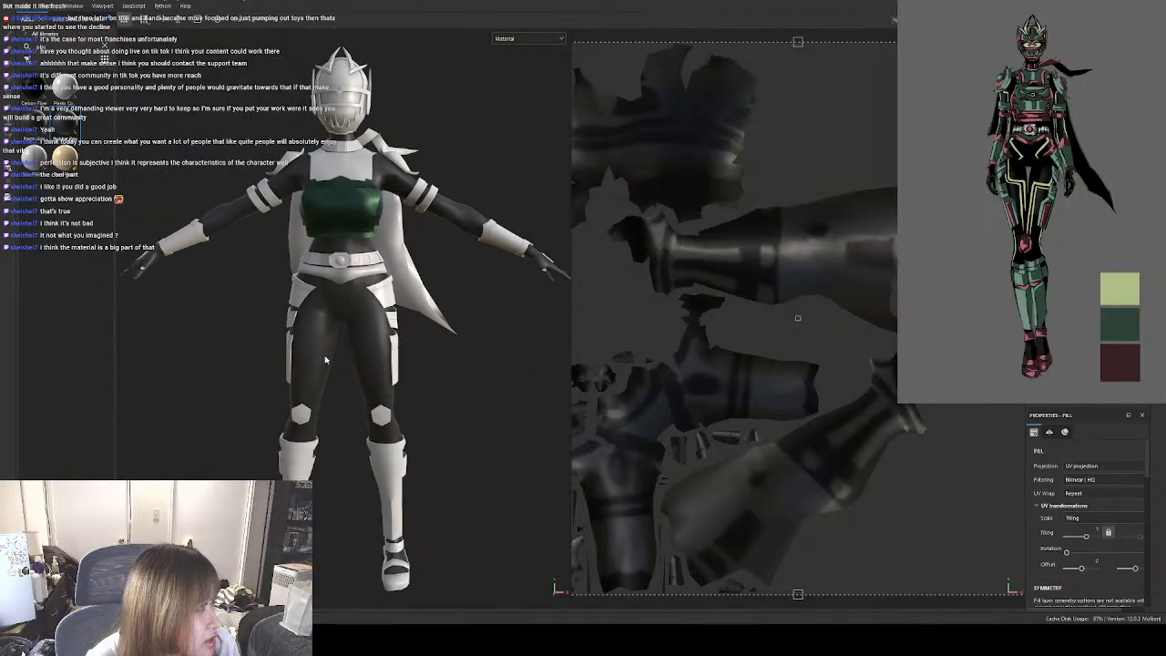
{"action": "scroll", "coordinate": [325, 360], "scroll_direction": "down", "scroll_amount": 2}
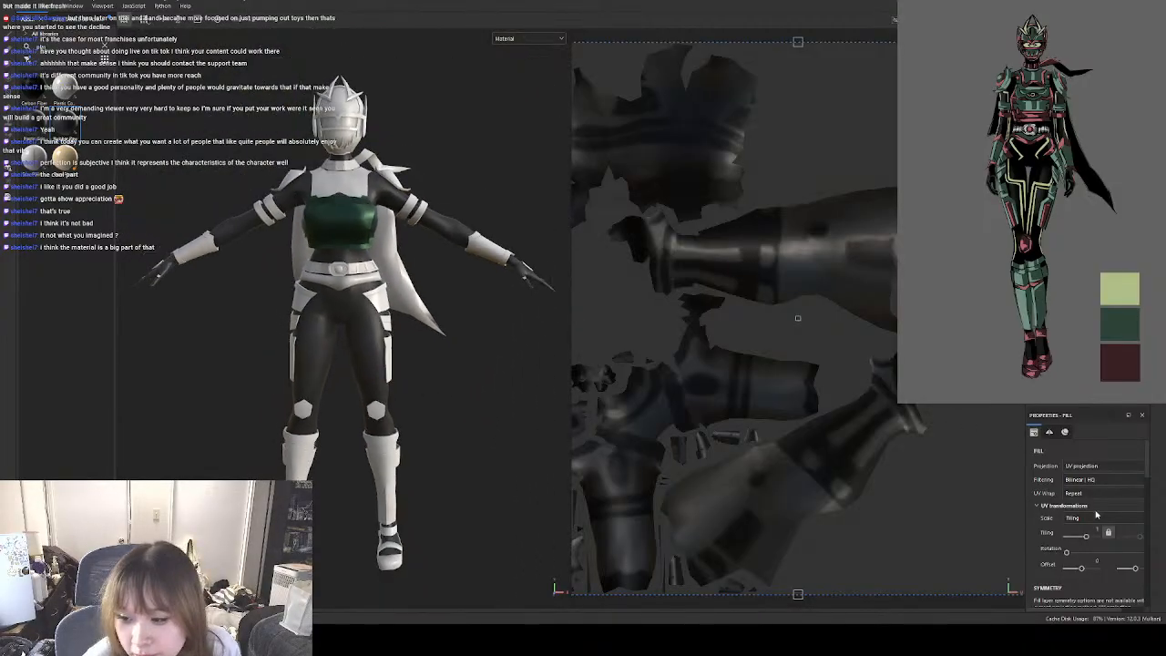
{"action": "left_click_drag", "start_coordinate": [1087, 538], "coordinate": [1081, 540]}
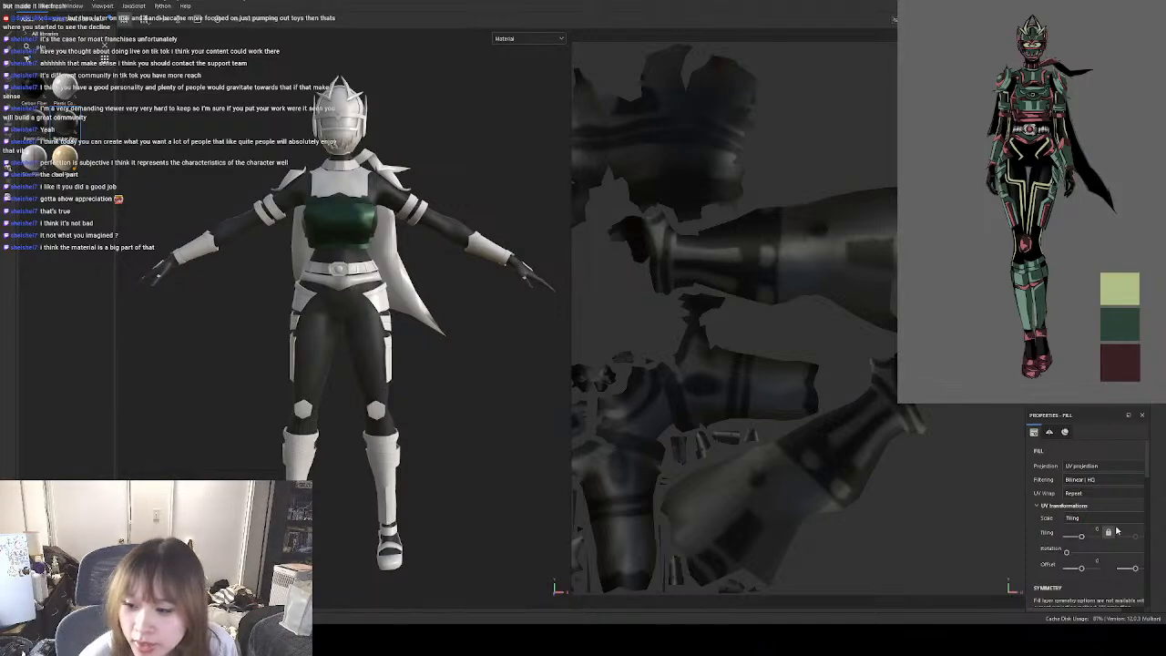
Examine the body suit rubber fill's channel mapping, material parameters and output channel options.
{"action": "scroll", "coordinate": [1124, 529], "scroll_direction": "down", "scroll_amount": 6}
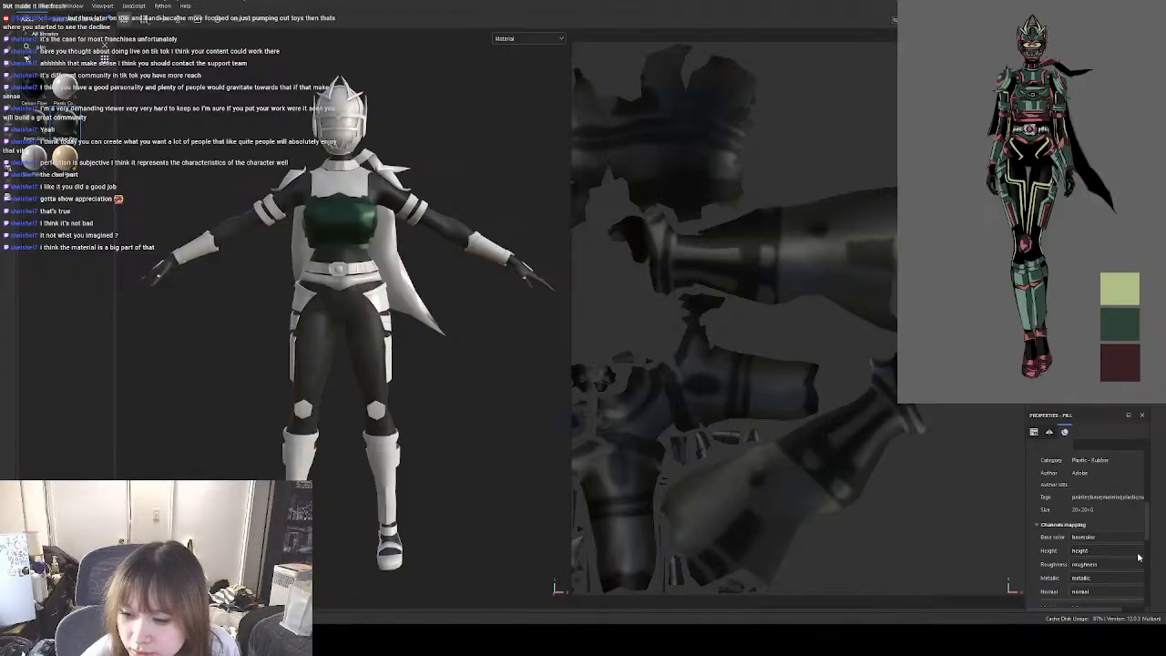
{"action": "scroll", "coordinate": [1138, 556], "scroll_direction": "down", "scroll_amount": 5}
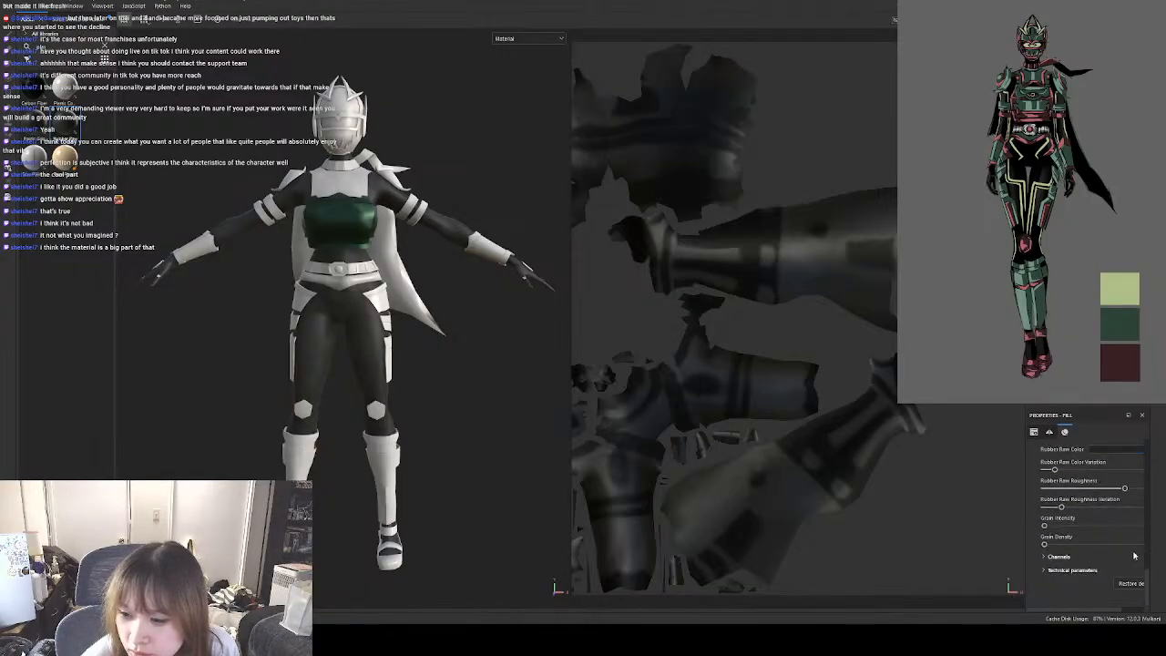
{"action": "scroll", "coordinate": [1148, 585], "scroll_direction": "down", "scroll_amount": 1}
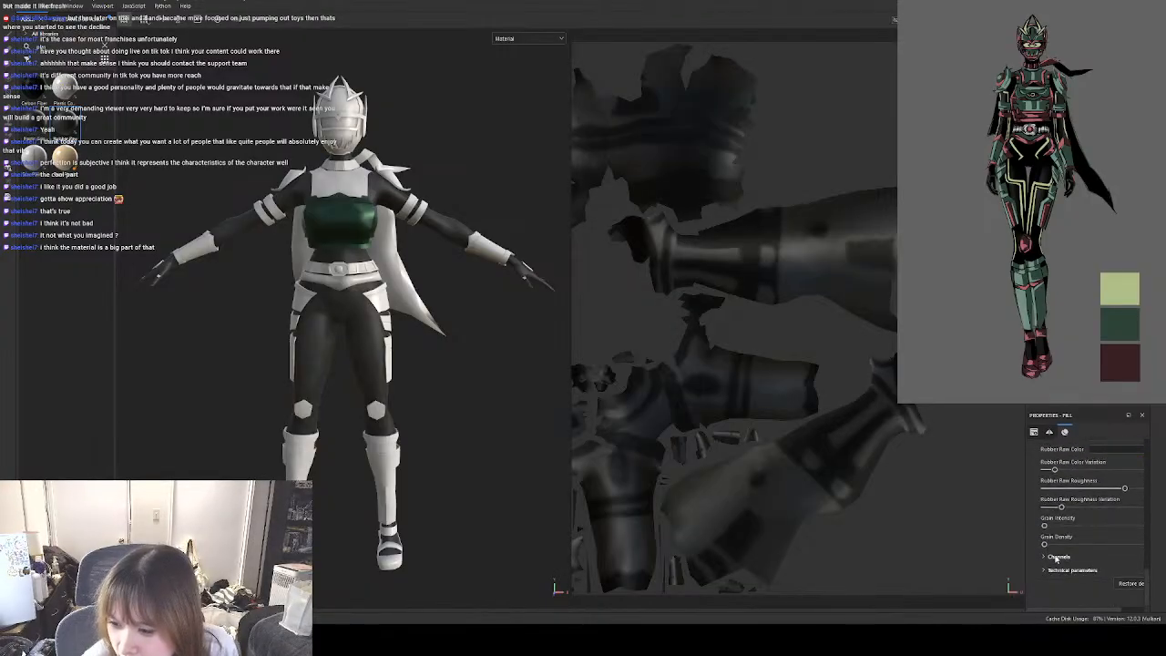
{"action": "left_click", "coordinate": [1055, 557]}
{"action": "scroll", "coordinate": [1123, 566], "scroll_direction": "down", "scroll_amount": 2}
{"action": "scroll", "coordinate": [1127, 566], "scroll_direction": "down", "scroll_amount": 2}
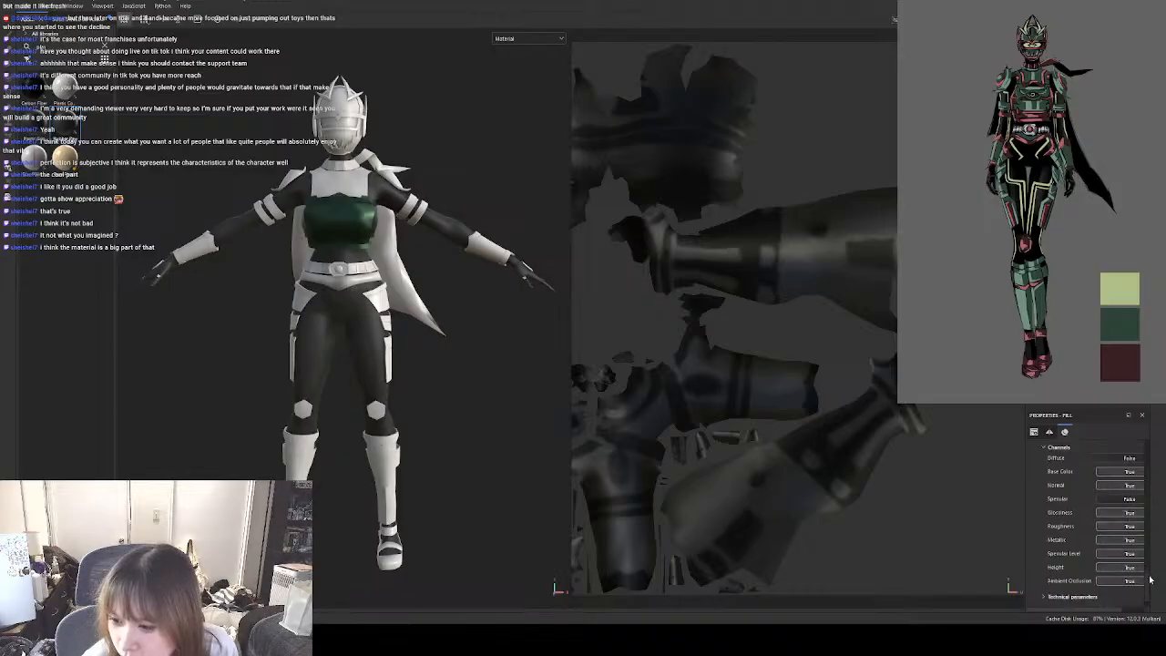
{"action": "scroll", "coordinate": [1151, 573], "scroll_direction": "up", "scroll_amount": 3}
{"action": "scroll", "coordinate": [1151, 564], "scroll_direction": "down", "scroll_amount": 5}
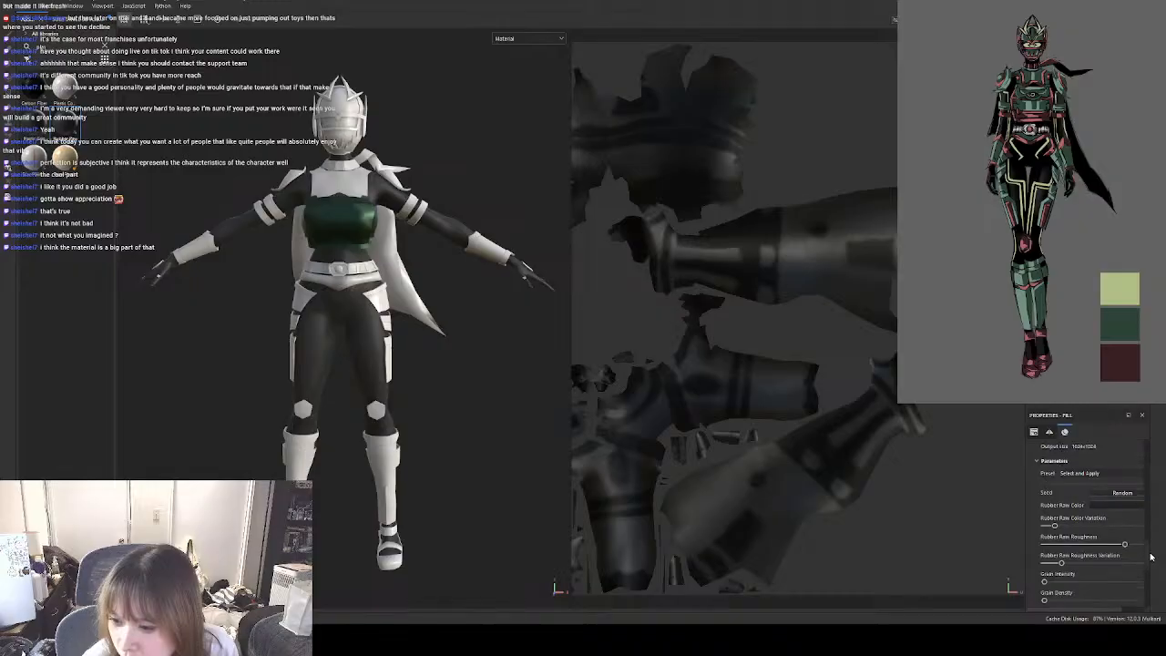
{"action": "scroll", "coordinate": [1154, 536], "scroll_direction": "up", "scroll_amount": 3}
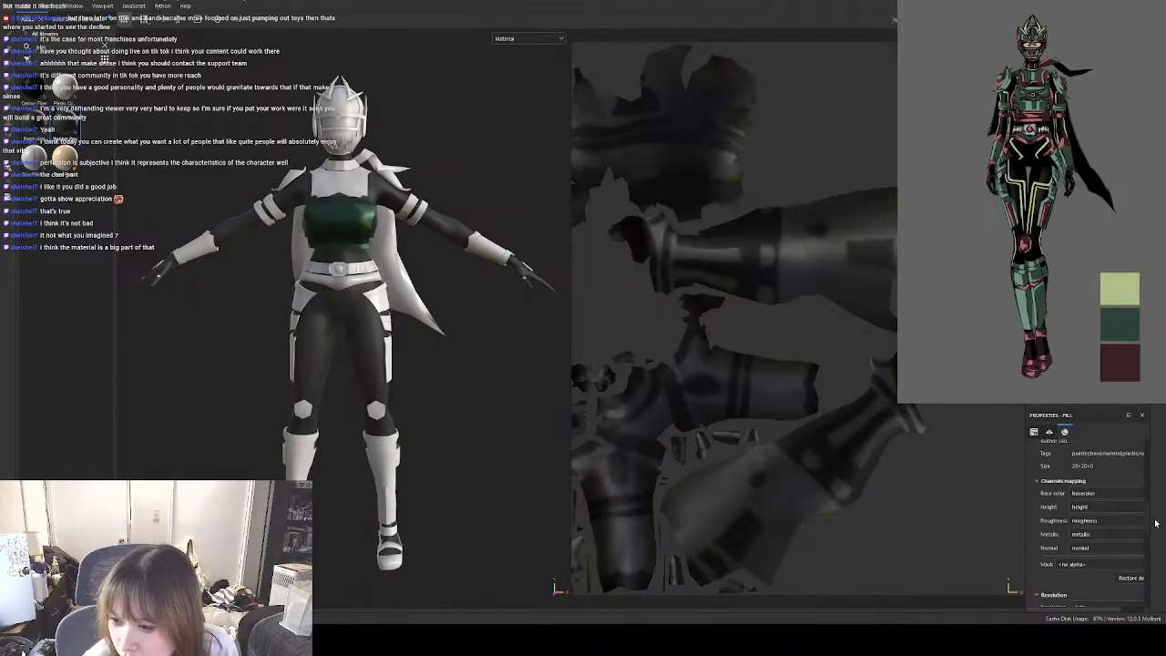
{"action": "scroll", "coordinate": [1156, 521], "scroll_direction": "down", "scroll_amount": 6}
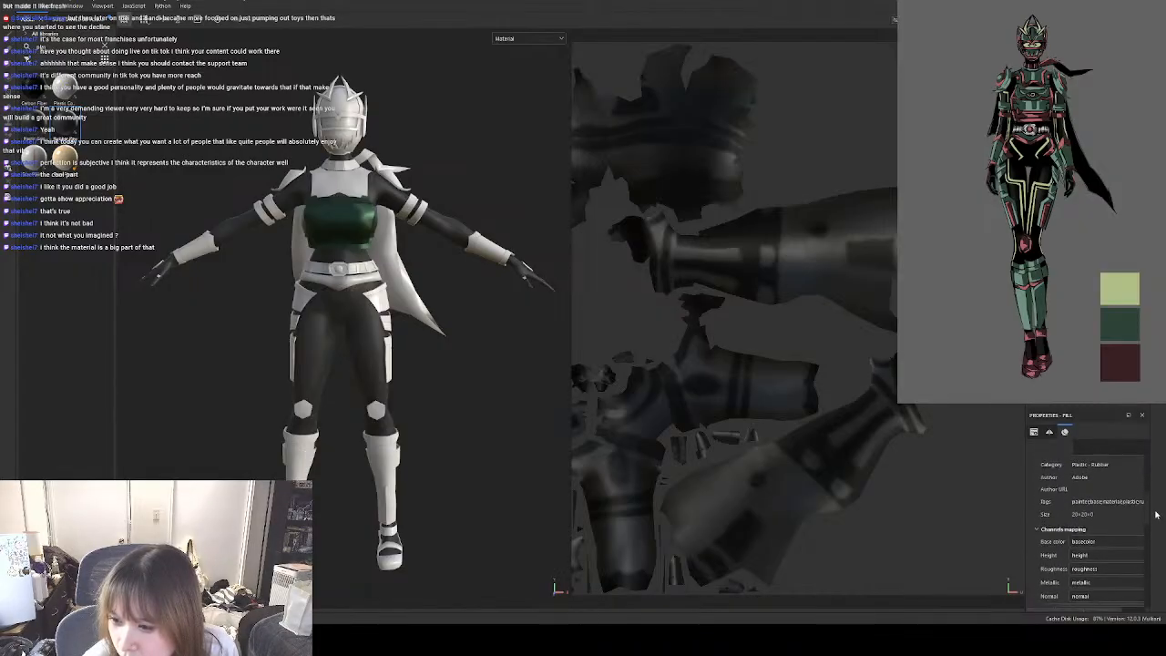
{"action": "scroll", "coordinate": [1153, 469], "scroll_direction": "up", "scroll_amount": 1}
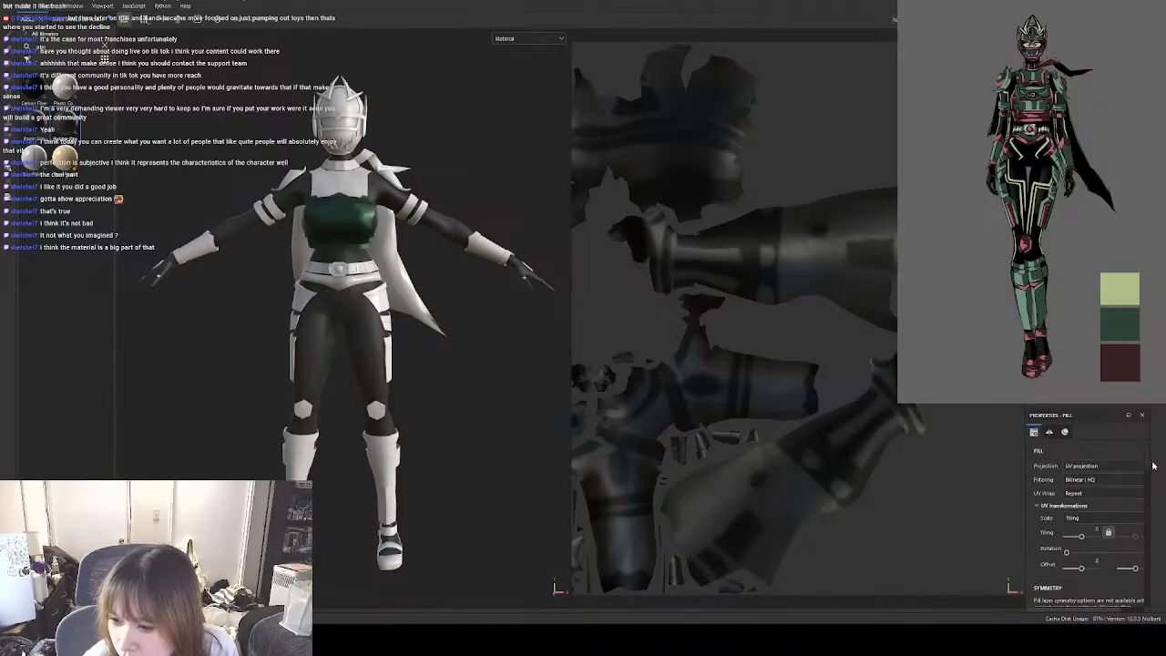
Lower the body suit material's Rubber Raw Roughness to 0.44.
{"action": "left_click", "coordinate": [1065, 432]}
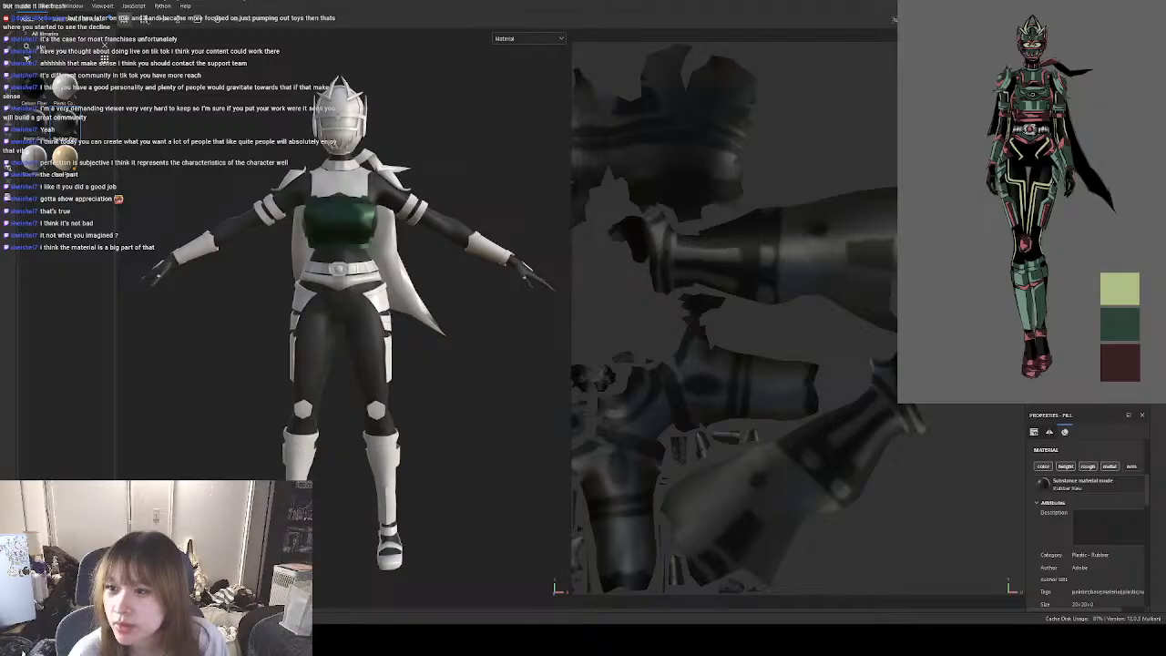
{"action": "left_click_drag", "start_coordinate": [1026, 511], "coordinate": [948, 510]}
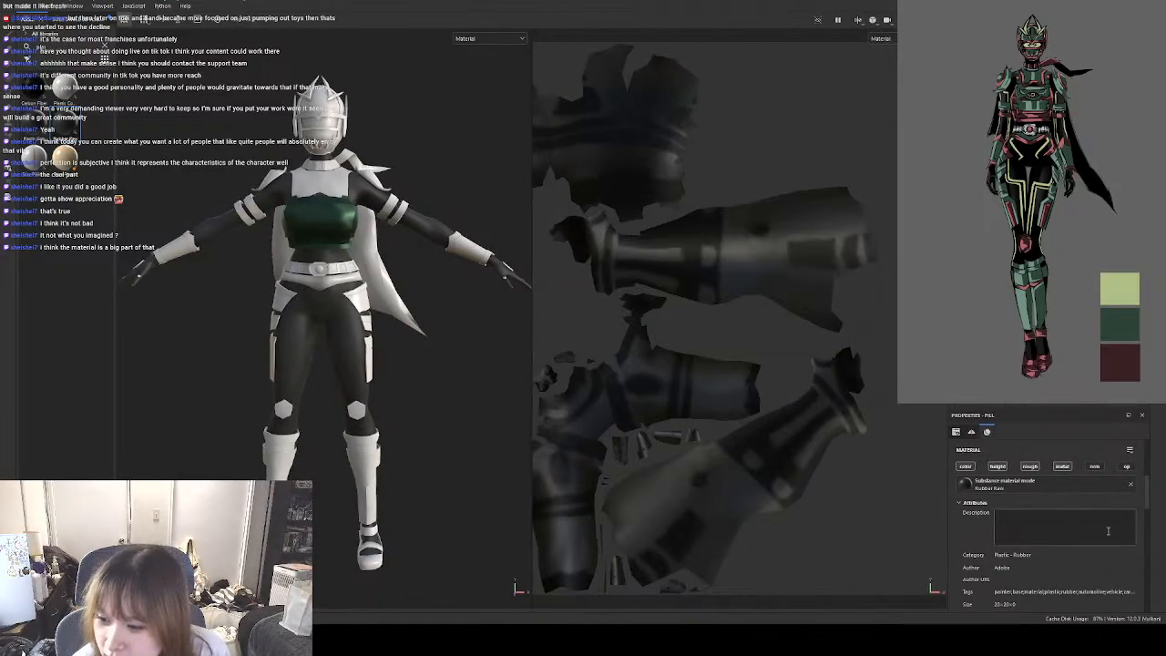
{"action": "scroll", "coordinate": [1108, 530], "scroll_direction": "down", "scroll_amount": 10}
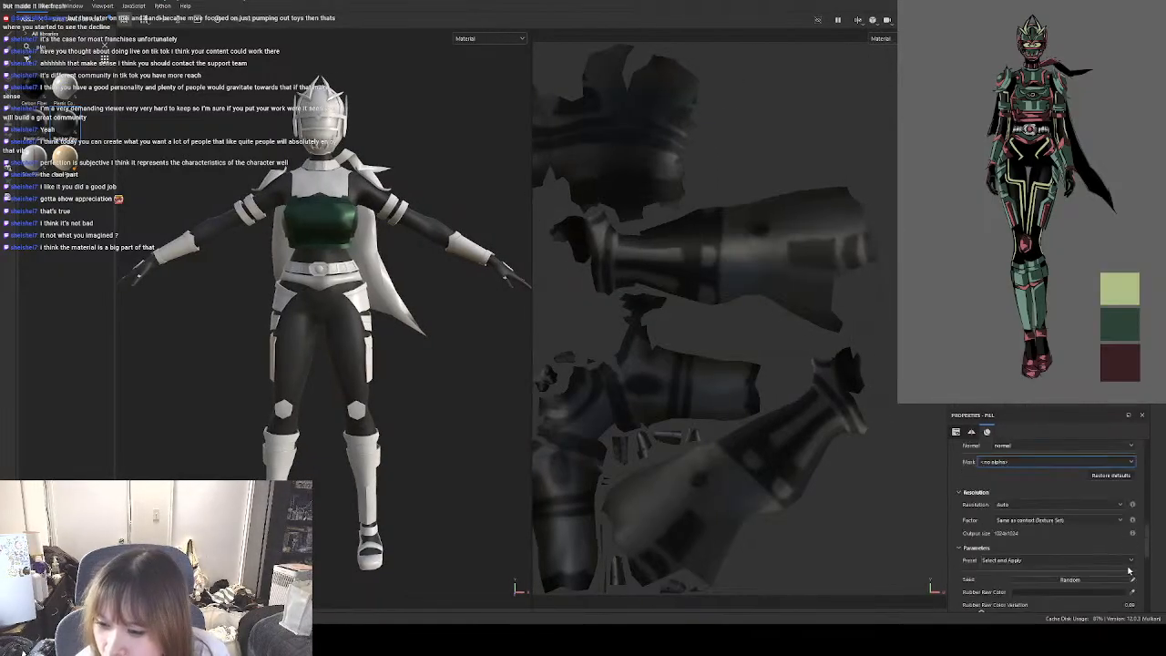
{"action": "scroll", "coordinate": [1129, 570], "scroll_direction": "up", "scroll_amount": 8}
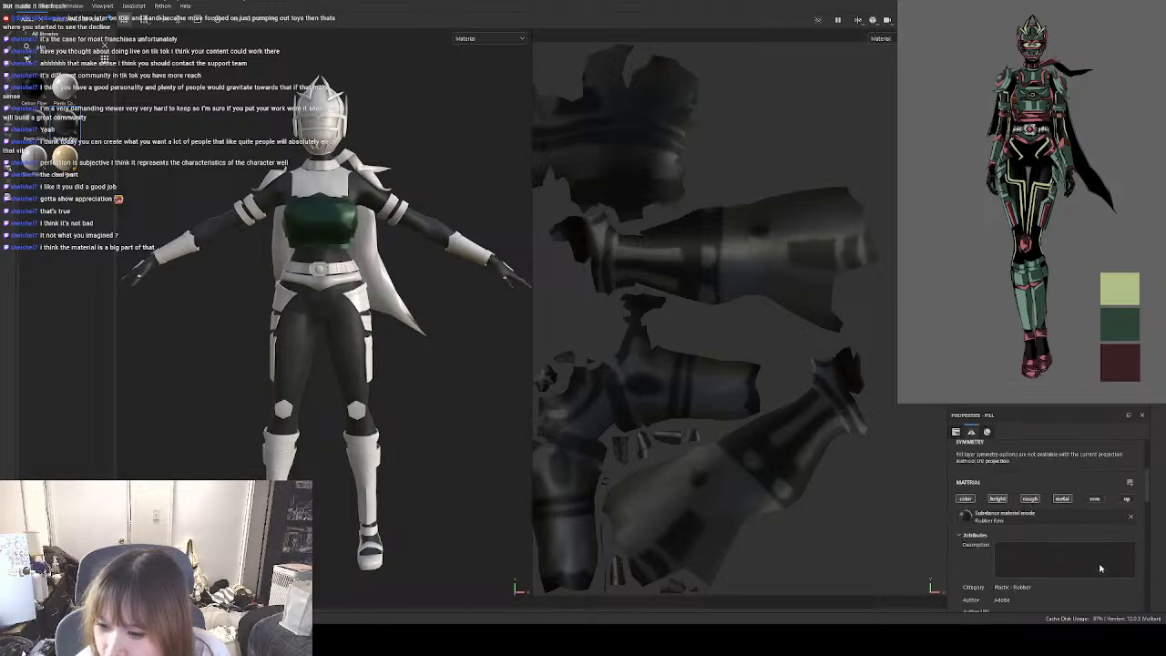
{"action": "scroll", "coordinate": [1100, 568], "scroll_direction": "down", "scroll_amount": 8}
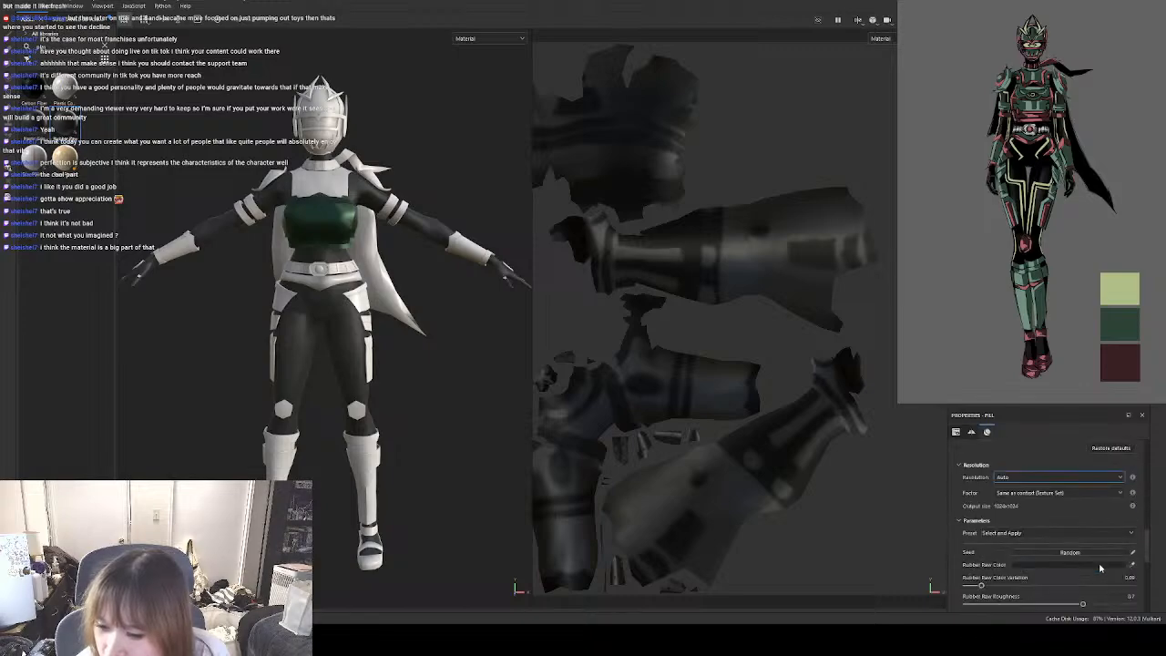
{"action": "scroll", "coordinate": [1100, 567], "scroll_direction": "down", "scroll_amount": 4}
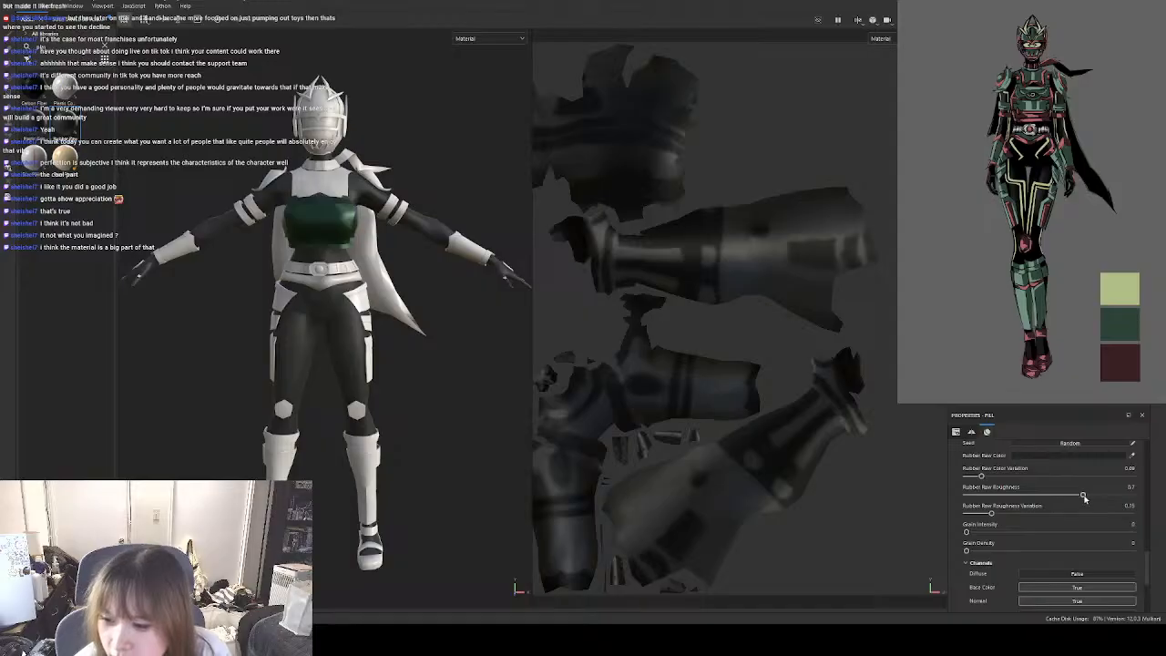
{"action": "left_click_drag", "start_coordinate": [1084, 496], "coordinate": [1040, 496]}
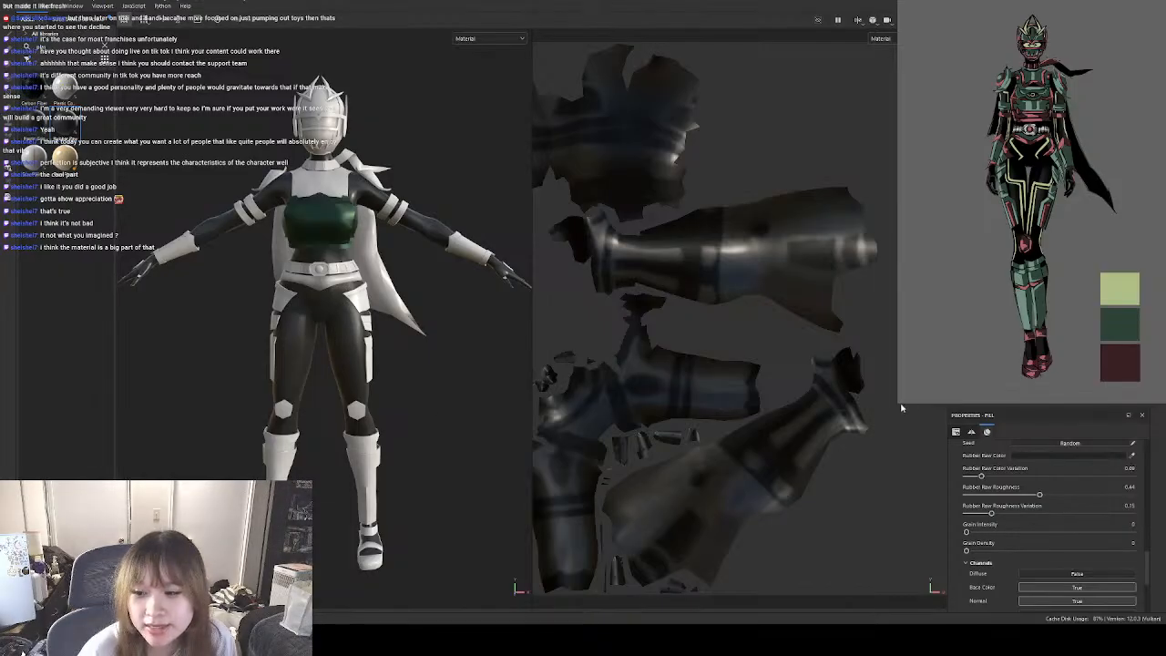
Narrow the fill properties area again and raise the body suit's Rubber Raw Roughness slightly.
{"action": "left_click_drag", "start_coordinate": [947, 464], "coordinate": [1026, 464]}
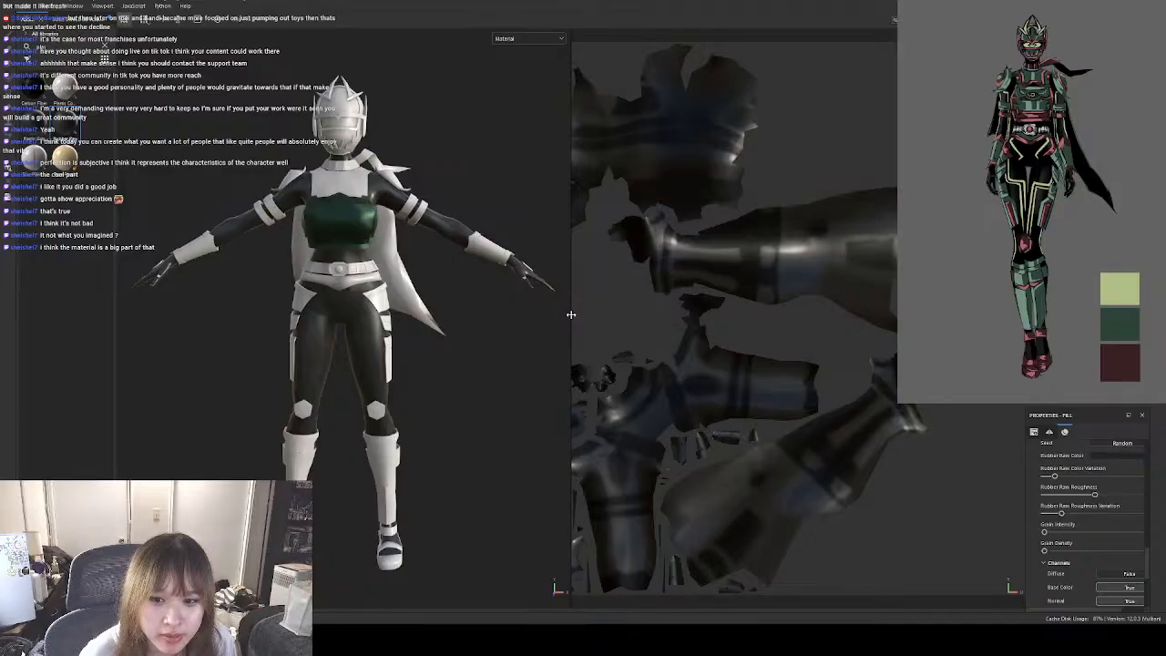
{"action": "mouse_move", "coordinate": [571, 314]}
{"action": "left_mouse_down"}
{"action": "mouse_move", "coordinate": [641, 311]}
{"action": "mouse_move", "coordinate": [571, 307]}
{"action": "left_mouse_up"}
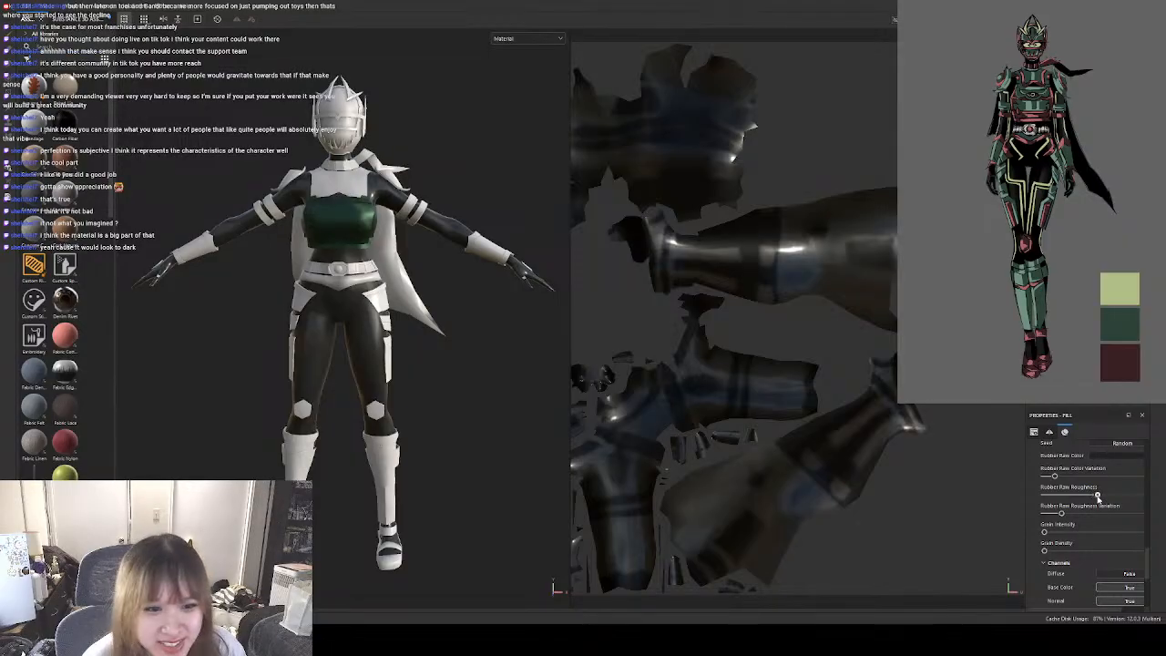
{"action": "left_click_drag", "start_coordinate": [1098, 496], "coordinate": [1104, 495]}
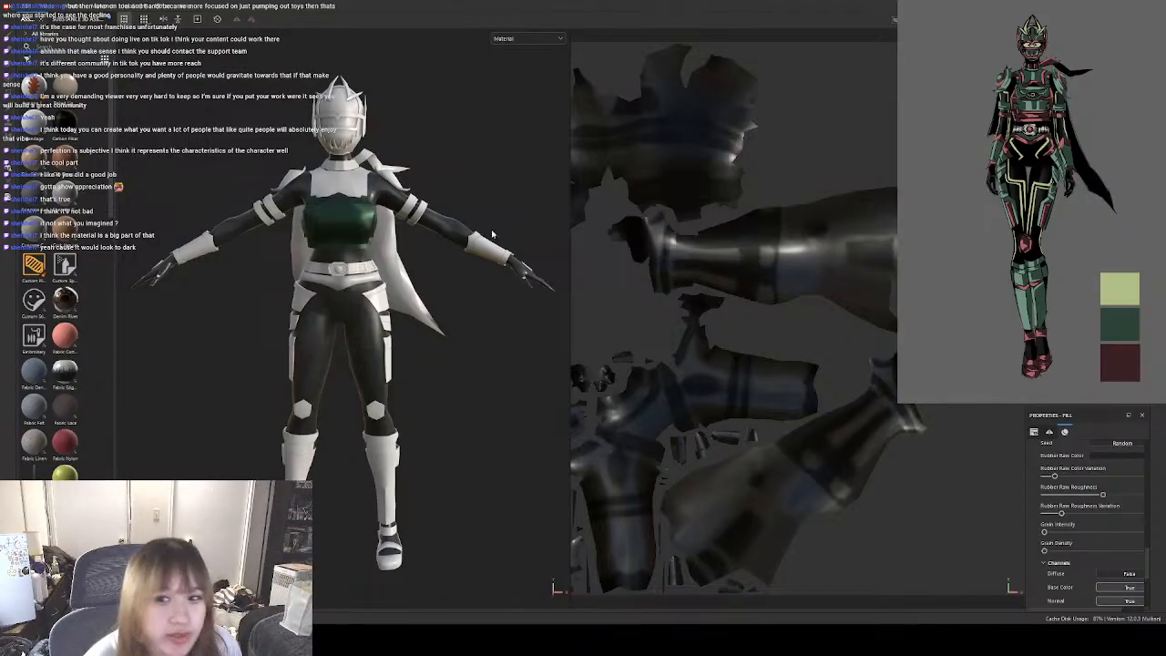
Search the materials for "metal" and apply the gold-coloured metal to the upper chest piece.
{"action": "left_click", "coordinate": [1075, 82]}
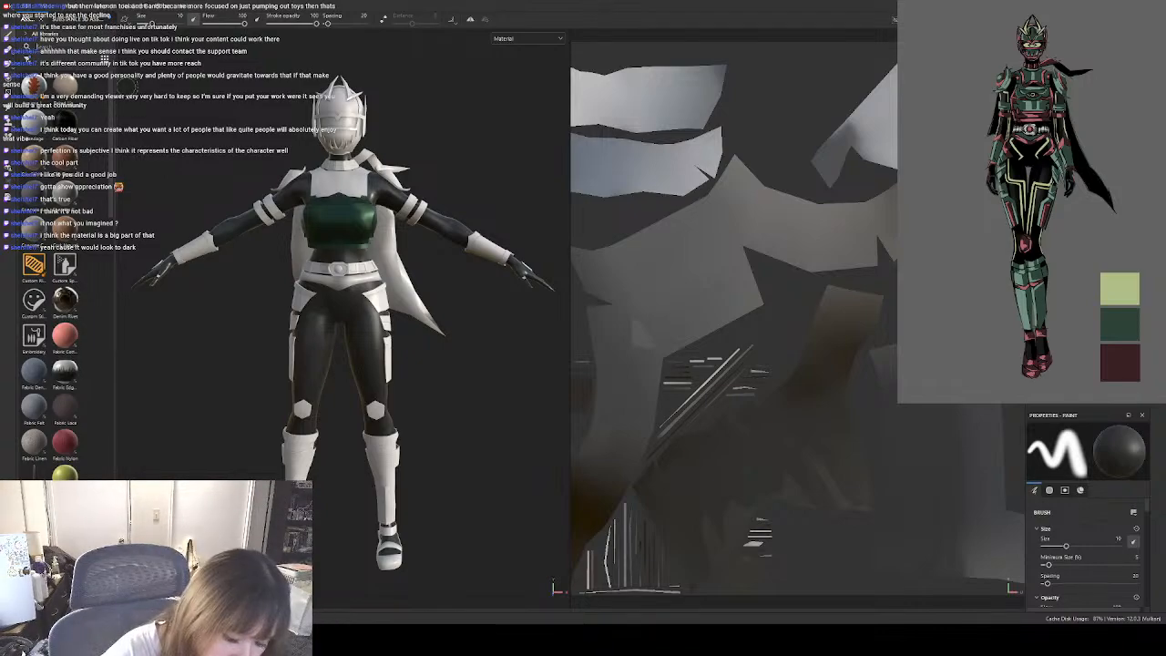
{"action": "type", "text": "metal"}
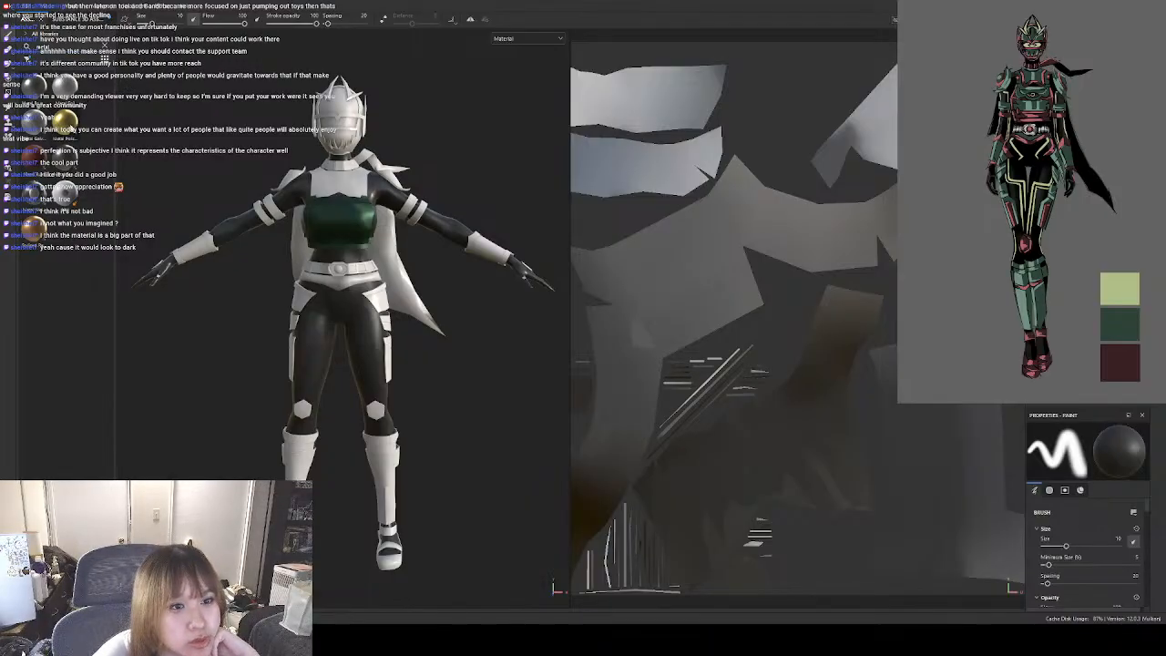
{"action": "left_click_drag", "start_coordinate": [66, 125], "coordinate": [1048, 264]}
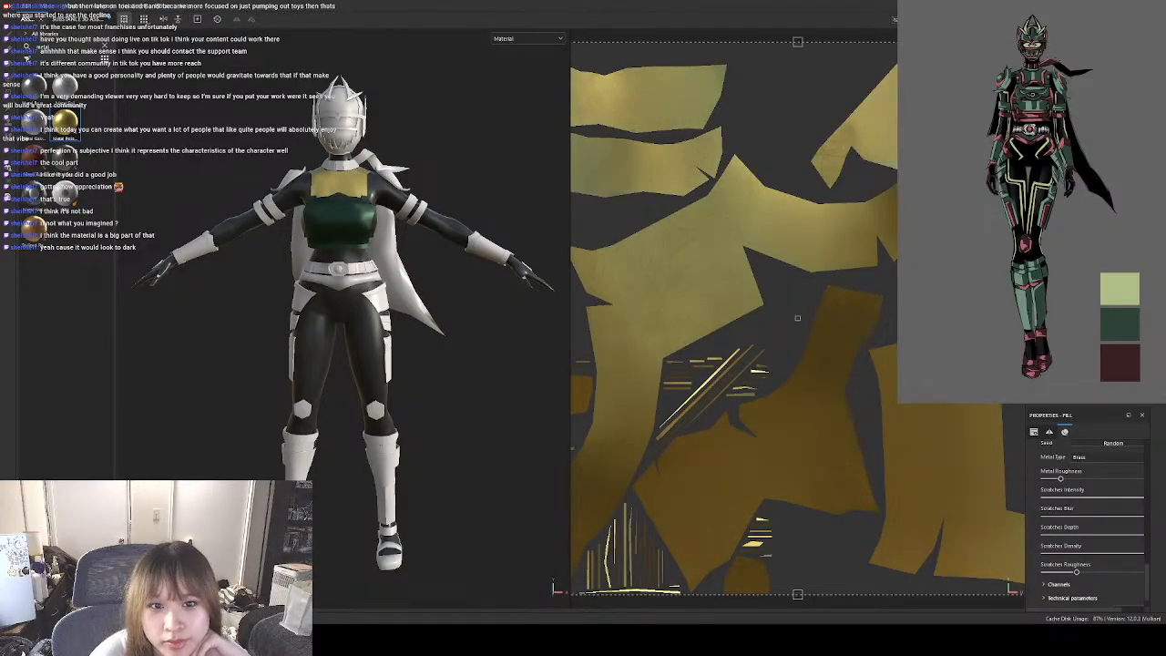
Set the upper chest's metal base to Custom Metal and sample the dark green reference swatch as its metal colour.
{"action": "scroll", "coordinate": [1135, 524], "scroll_direction": "down", "scroll_amount": 1}
{"action": "scroll", "coordinate": [1135, 524], "scroll_direction": "up", "scroll_amount": 3}
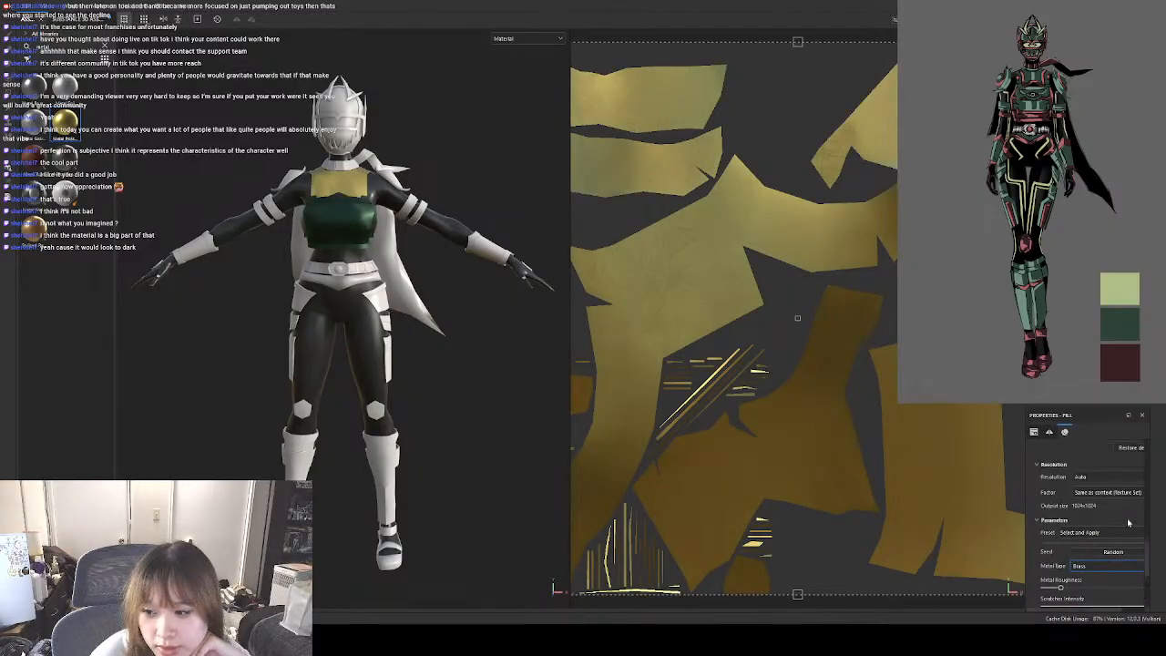
{"action": "scroll", "coordinate": [1128, 522], "scroll_direction": "down", "scroll_amount": 1}
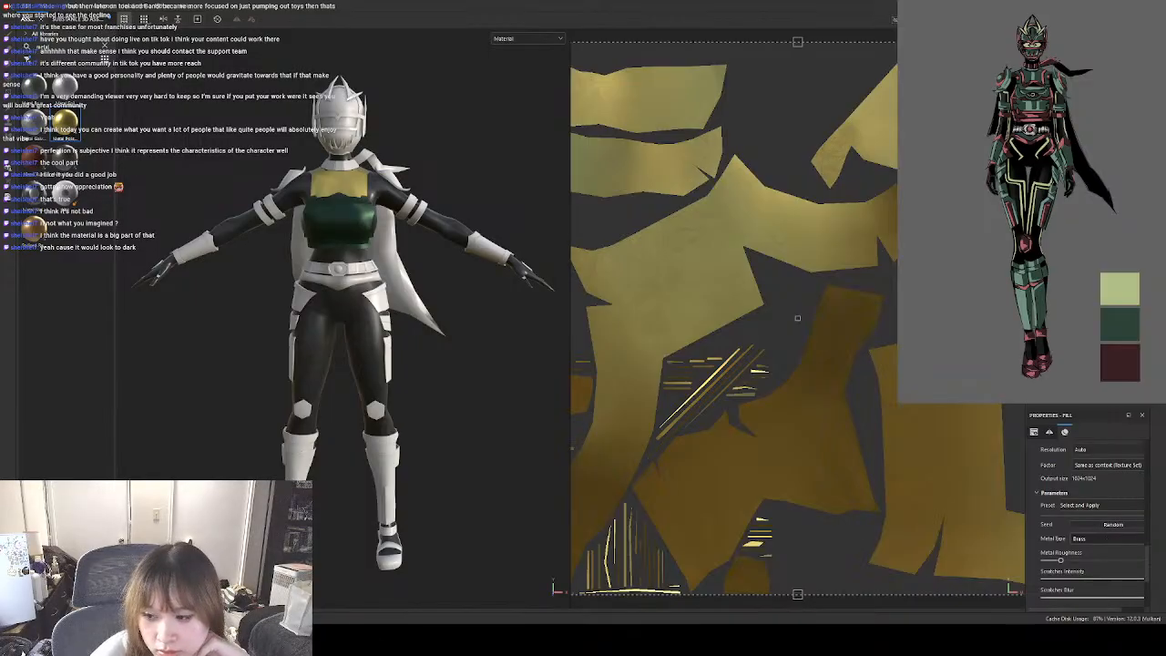
{"action": "left_click", "coordinate": [1101, 556]}
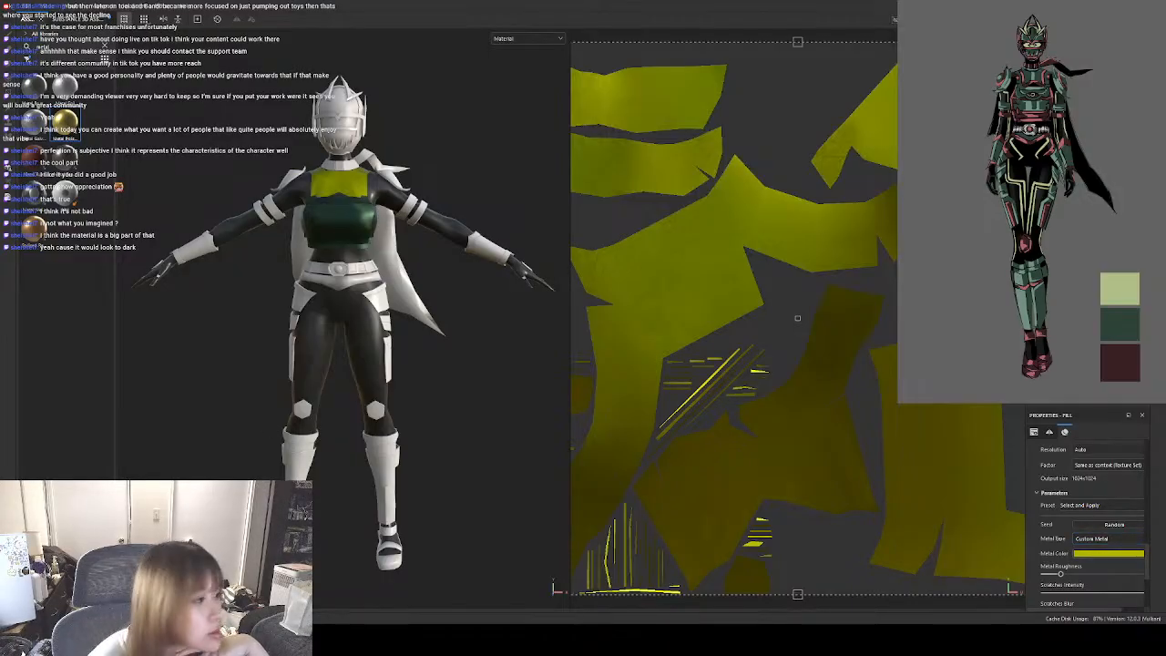
{"action": "left_click", "coordinate": [1120, 324]}
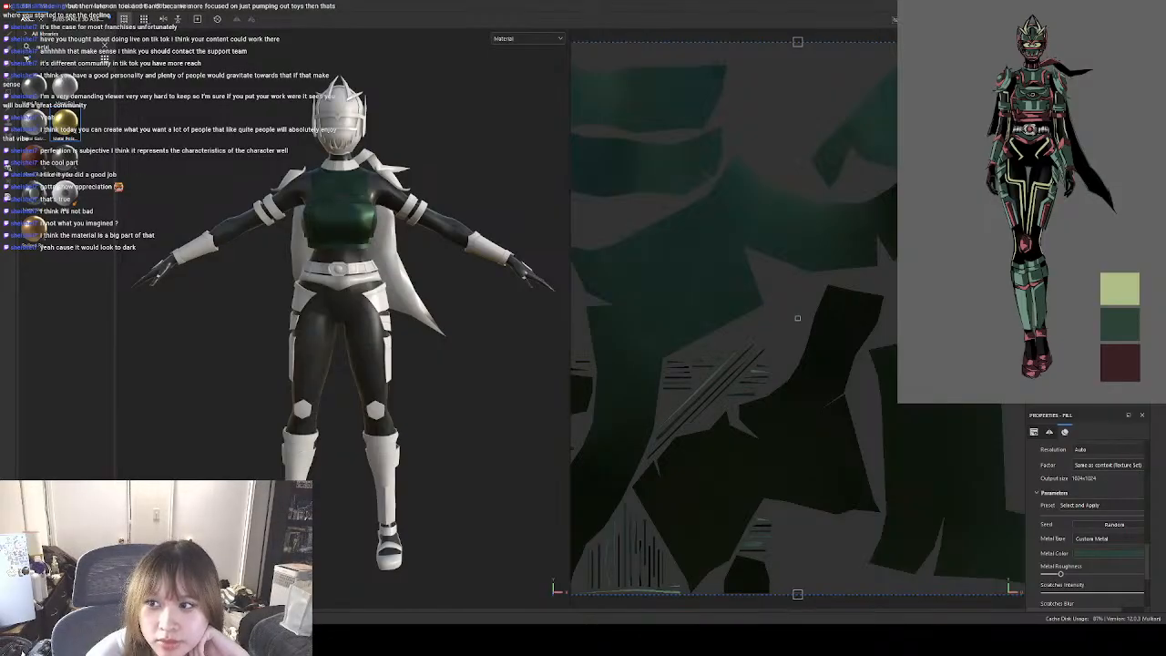
Apply the gold-coloured metal to the helmet, set its base to Custom Metal and colour it dark green.
{"action": "right_click", "coordinate": [394, 285], "text": "ctrl+alt"}
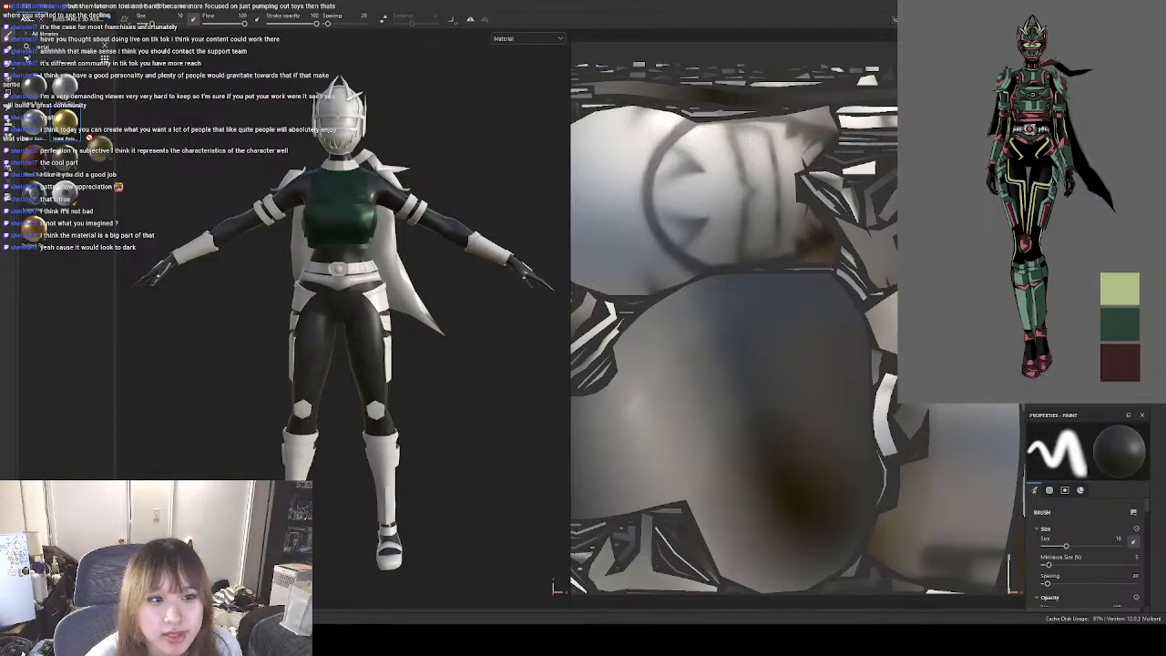
{"action": "key", "text": "ctrl+z"}
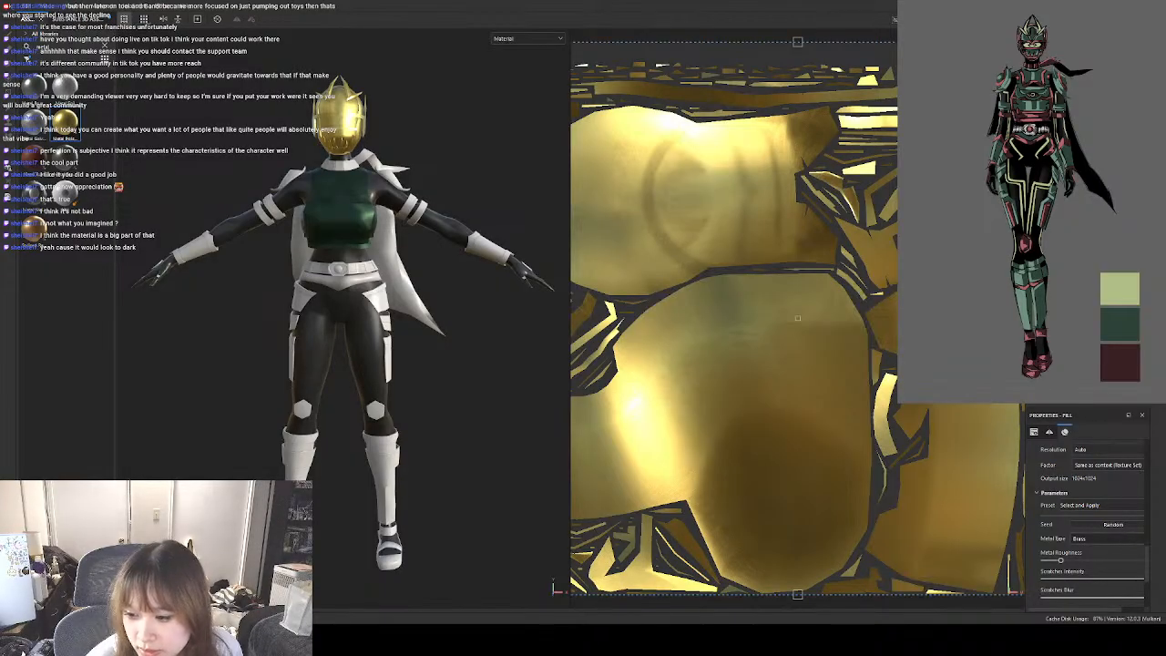
{"action": "left_click", "coordinate": [1121, 551]}
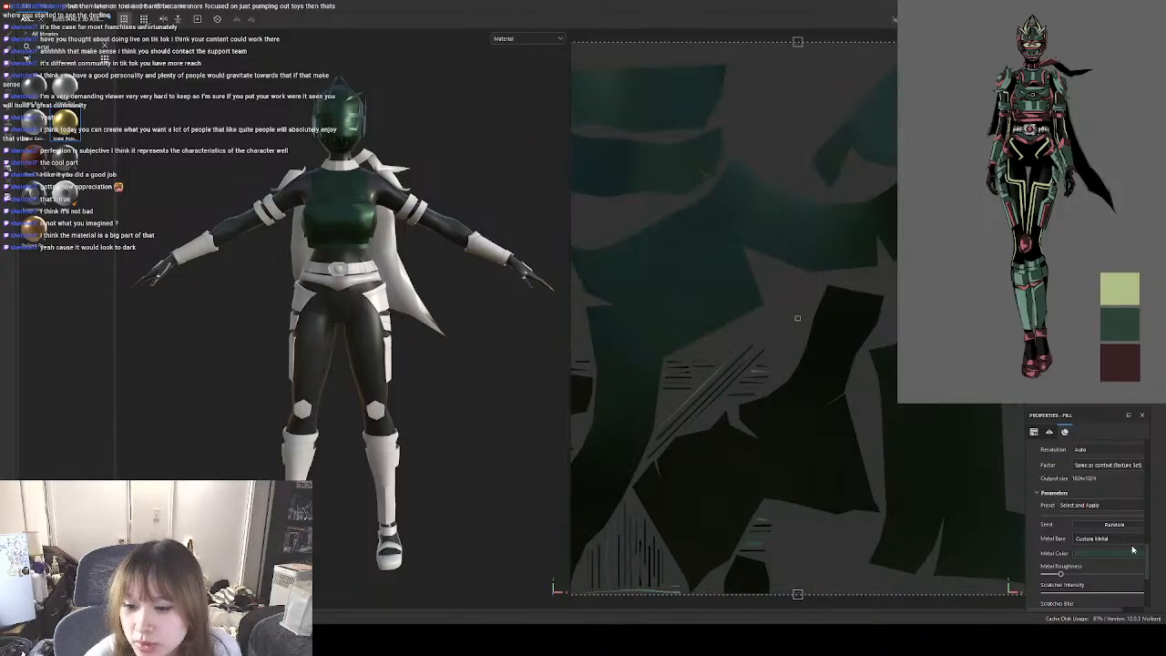
{"action": "scroll", "coordinate": [1137, 532], "scroll_direction": "down", "scroll_amount": 5}
{"action": "scroll", "coordinate": [1137, 532], "scroll_direction": "up", "scroll_amount": 2}
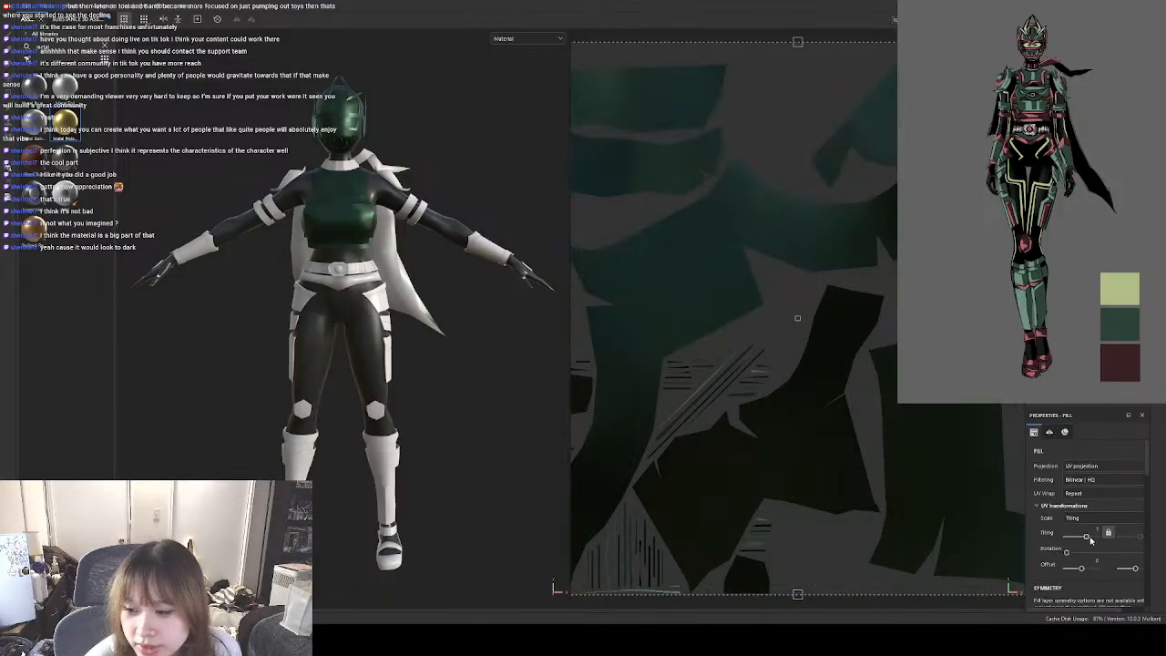
Reduce the UV tiling of the green metal fills on the helmet and the upper chest.
{"action": "left_click_drag", "start_coordinate": [1085, 538], "coordinate": [1083, 537]}
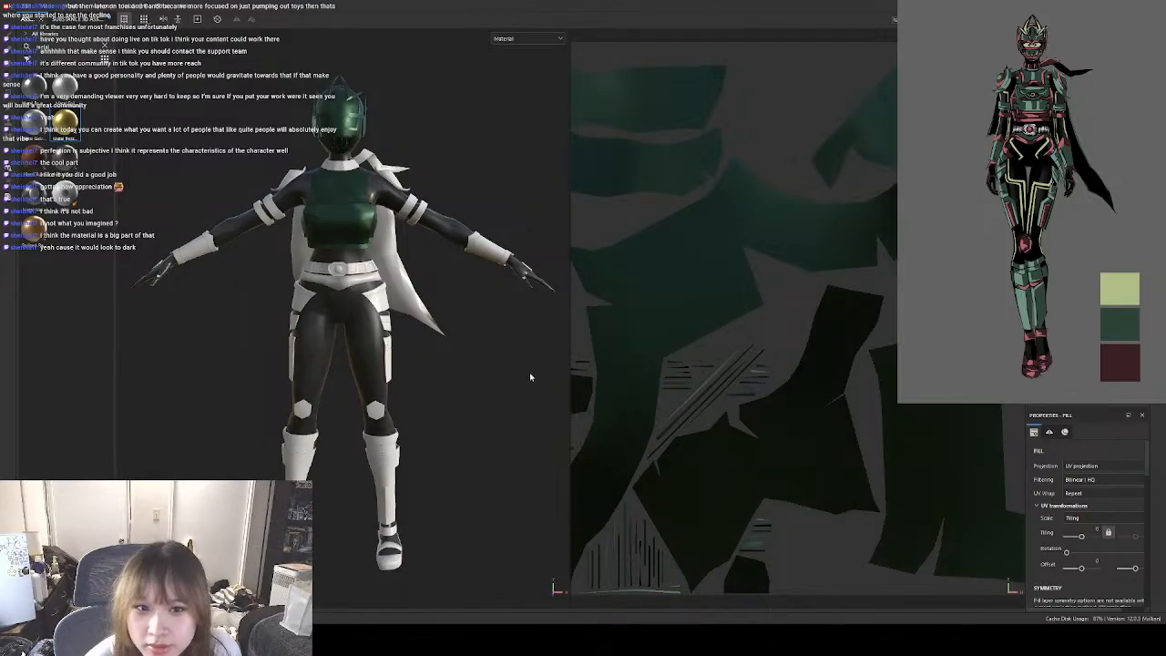
{"action": "left_click", "coordinate": [1075, 101]}
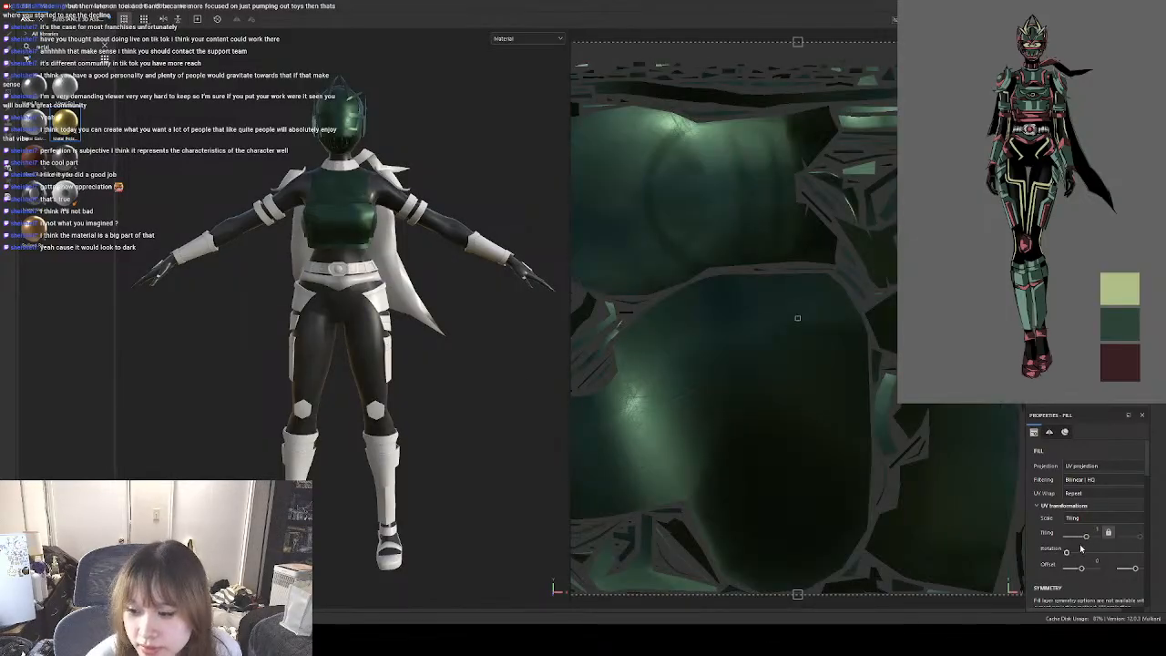
{"action": "left_click_drag", "start_coordinate": [1083, 538], "coordinate": [1082, 538]}
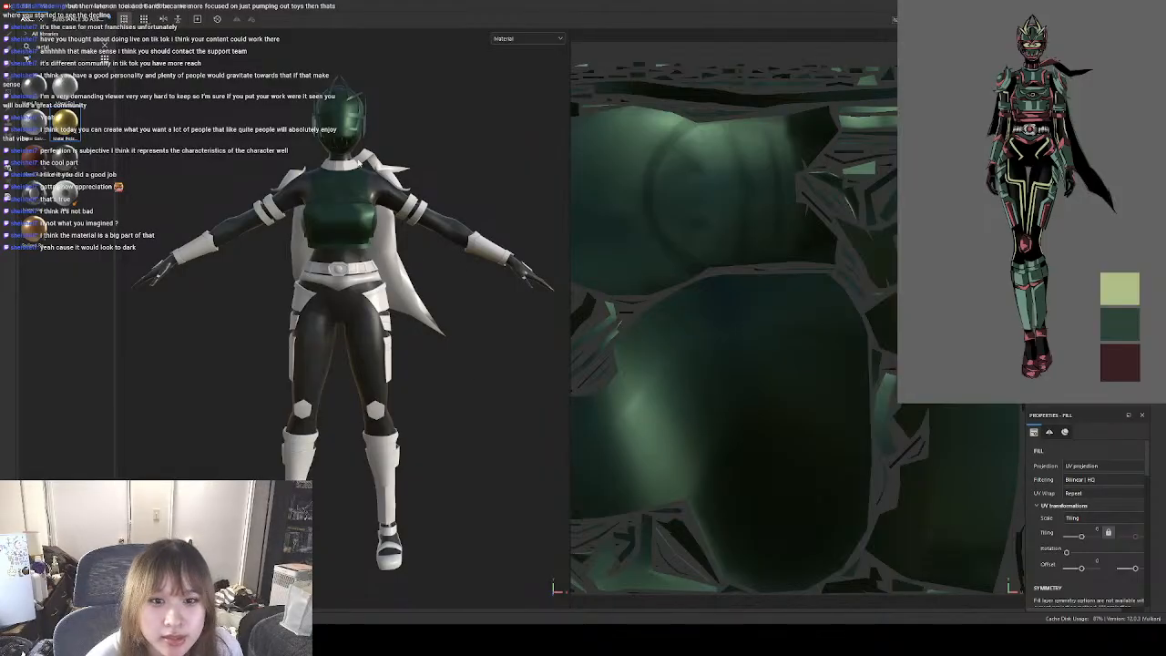
Apply the gold-coloured metal to the shoulder pads and set its metal base to Custom Metal.
{"action": "left_click", "coordinate": [362, 163]}
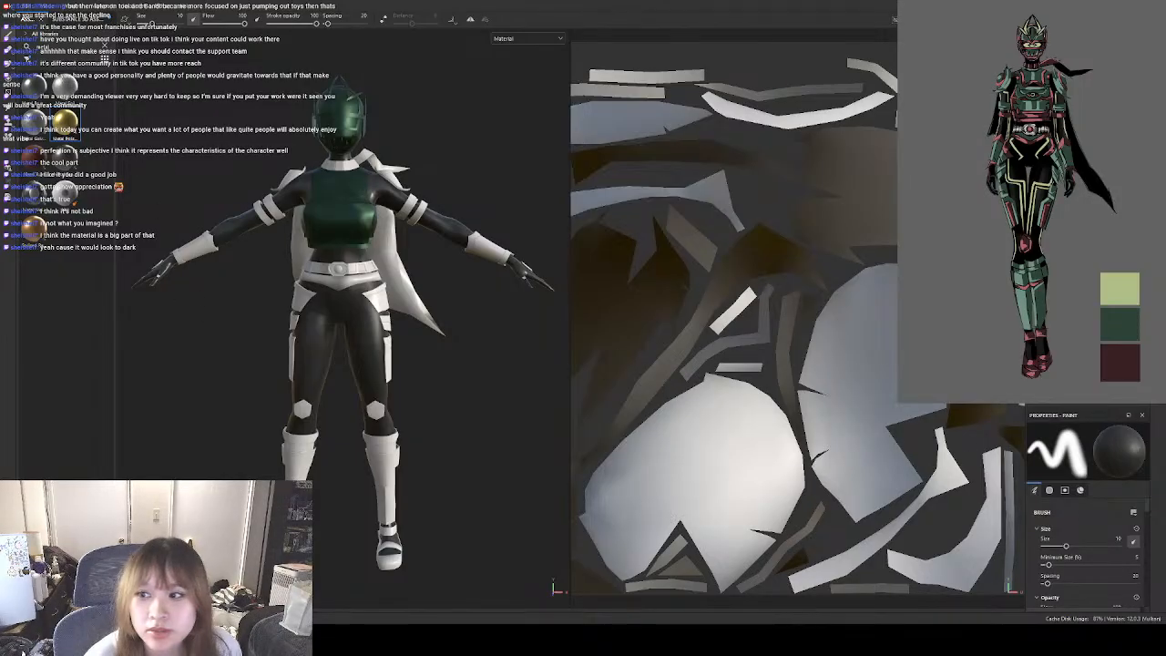
{"action": "left_click_drag", "start_coordinate": [65, 120], "coordinate": [1084, 346]}
{"action": "scroll", "coordinate": [1121, 588], "scroll_direction": "down", "scroll_amount": 8}
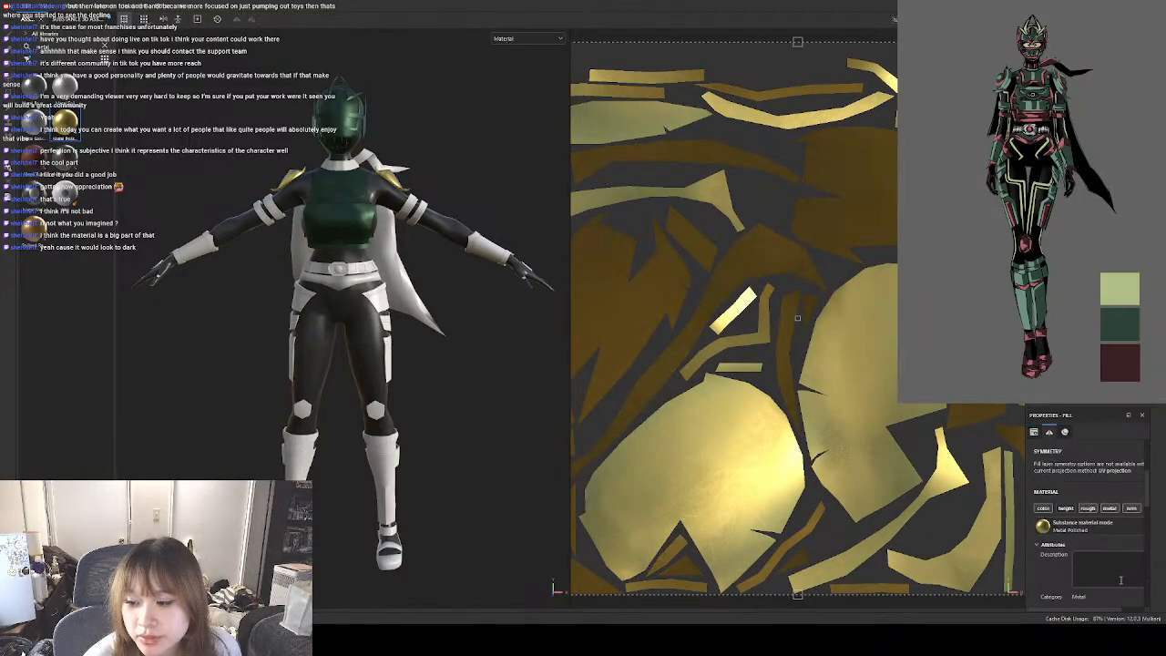
{"action": "scroll", "coordinate": [1121, 580], "scroll_direction": "down", "scroll_amount": 2}
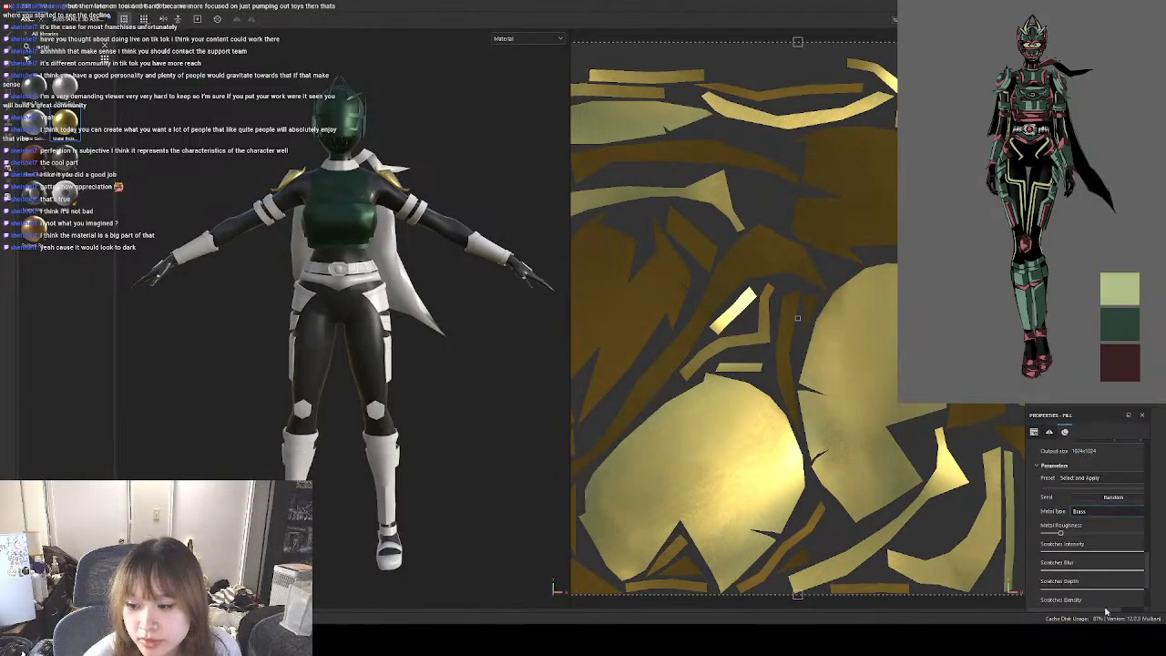
{"action": "left_click", "coordinate": [1104, 530]}
{"action": "left_click", "coordinate": [1111, 528]}
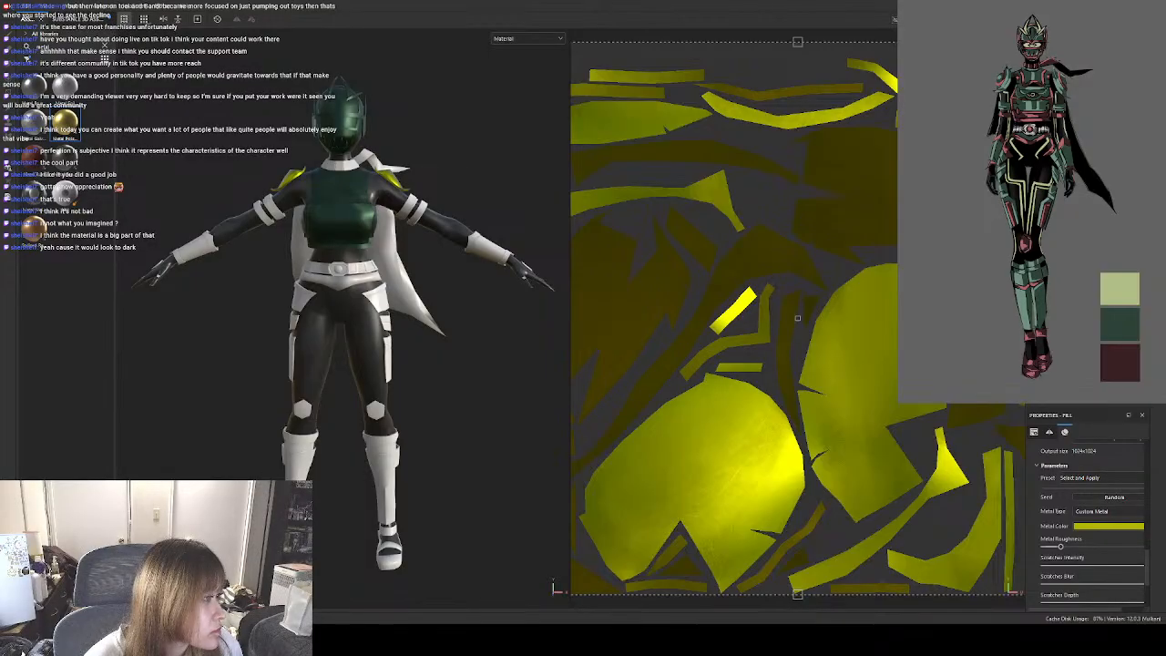
Colour the shoulder pads' metal with the dark green from the reference palette and reduce its UV tiling.
{"action": "key", "text": "ctrl+z"}
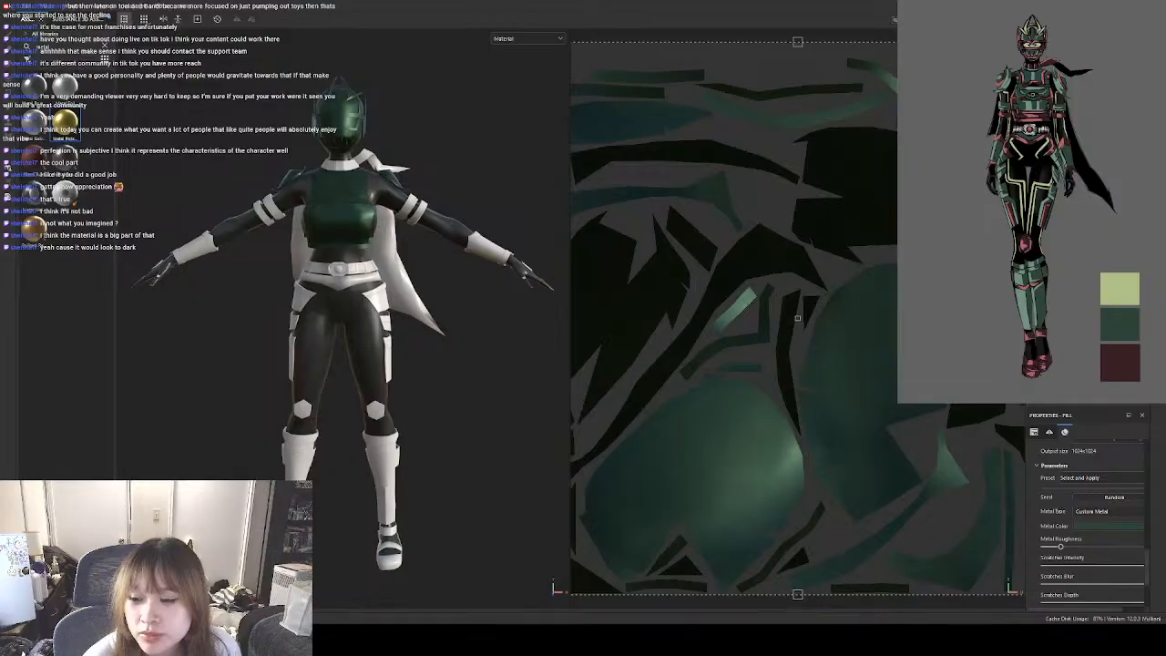
{"action": "scroll", "coordinate": [1093, 537], "scroll_direction": "up", "scroll_amount": 5}
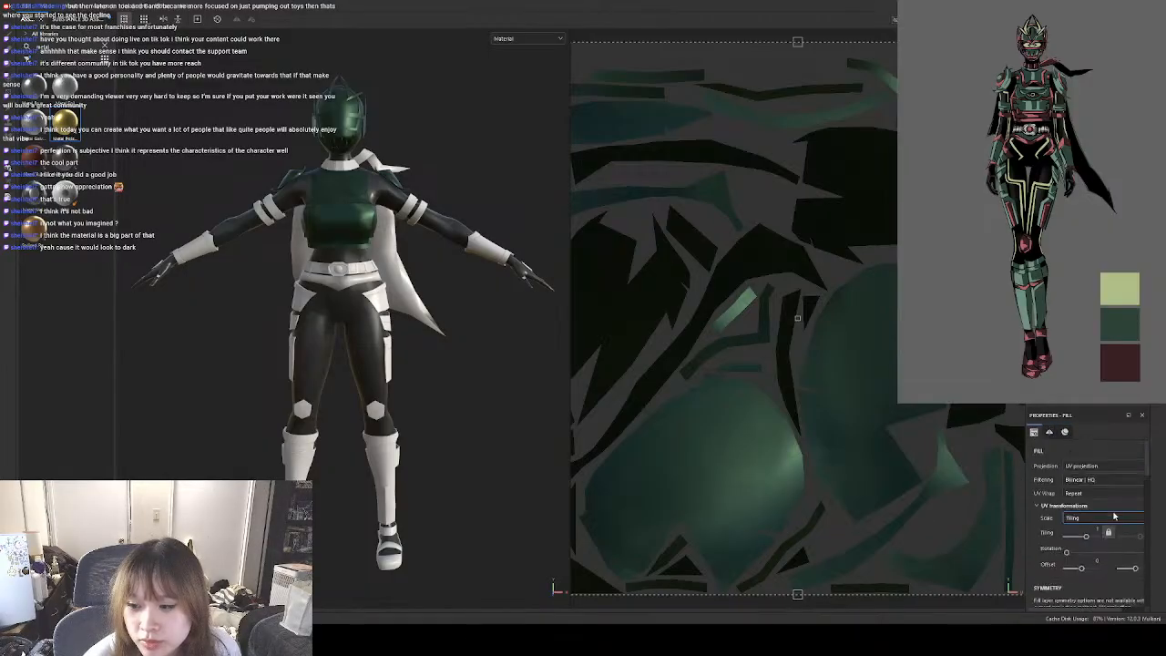
{"action": "left_click_drag", "start_coordinate": [1086, 536], "coordinate": [1081, 538]}
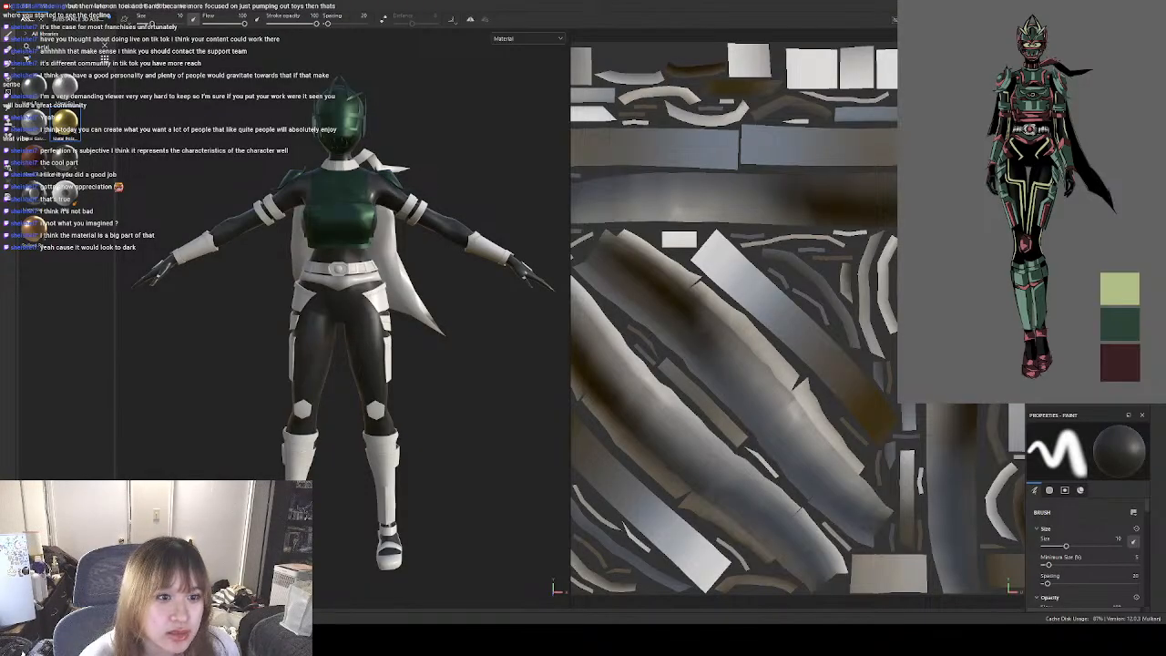
Apply the gold-coloured metal to the upper arm bands and set its metal base to Custom Metal.
{"action": "left_click_drag", "start_coordinate": [65, 121], "coordinate": [1084, 273]}
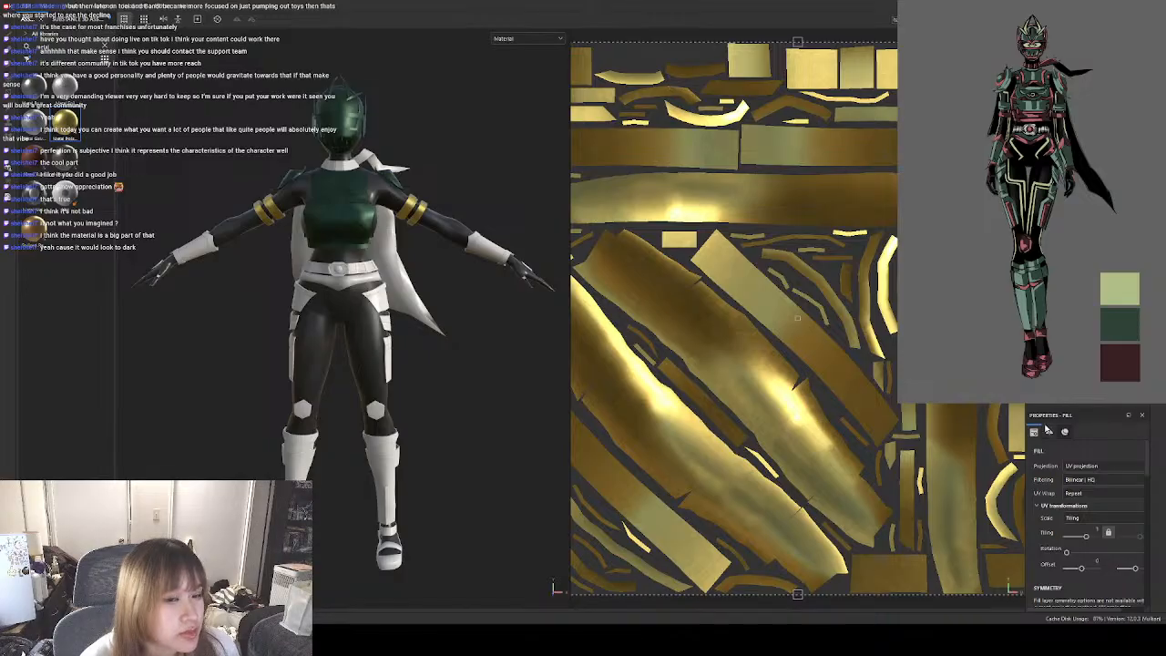
{"action": "scroll", "coordinate": [1125, 584], "scroll_direction": "down", "scroll_amount": 10}
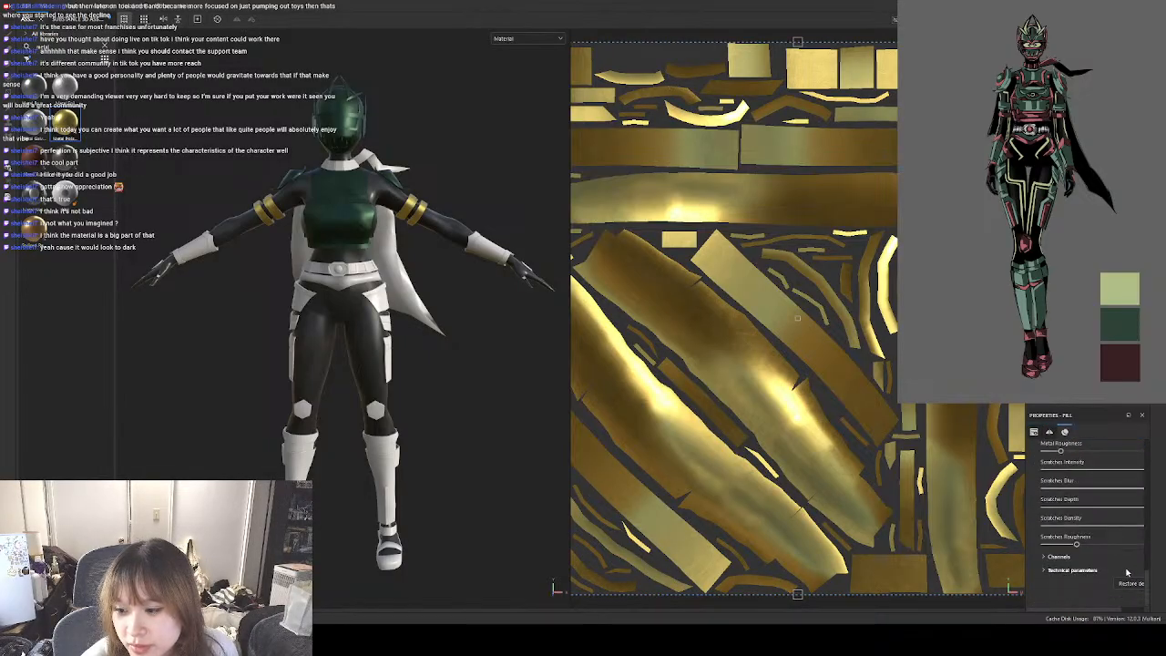
{"action": "scroll", "coordinate": [1127, 572], "scroll_direction": "up", "scroll_amount": 2}
{"action": "left_click", "coordinate": [1107, 516]}
{"action": "left_click", "coordinate": [1108, 525]}
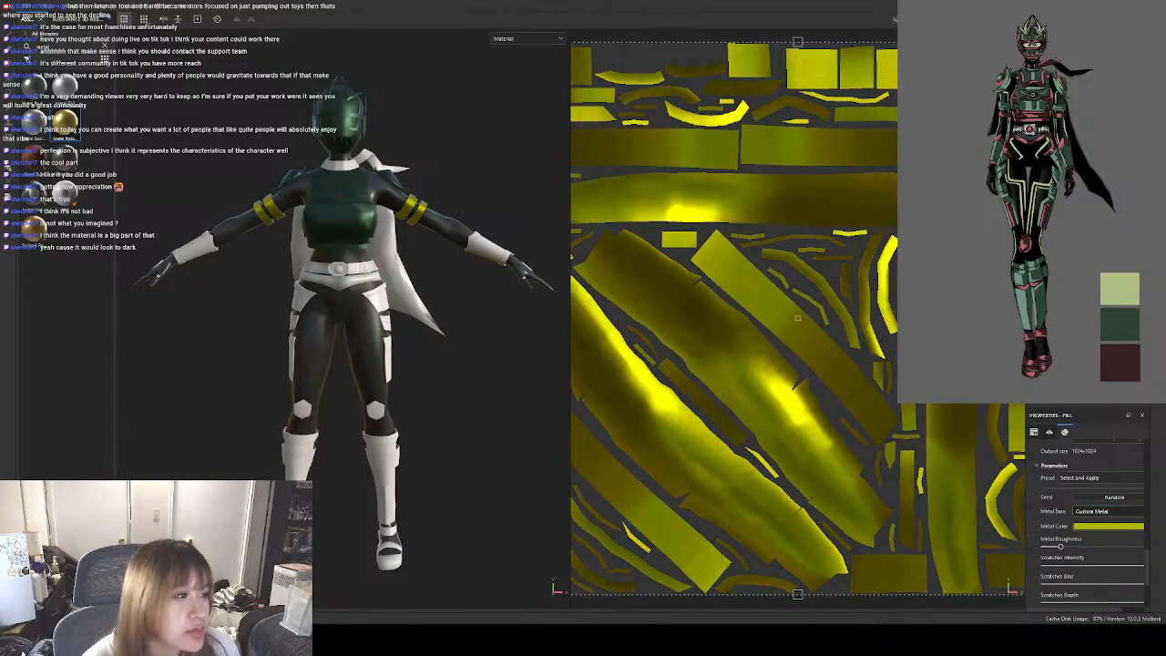
Sample the dark green reference swatch as the upper arm bands' metal colour and reduce the fill's UV tiling.
{"action": "left_click", "coordinate": [1120, 325]}
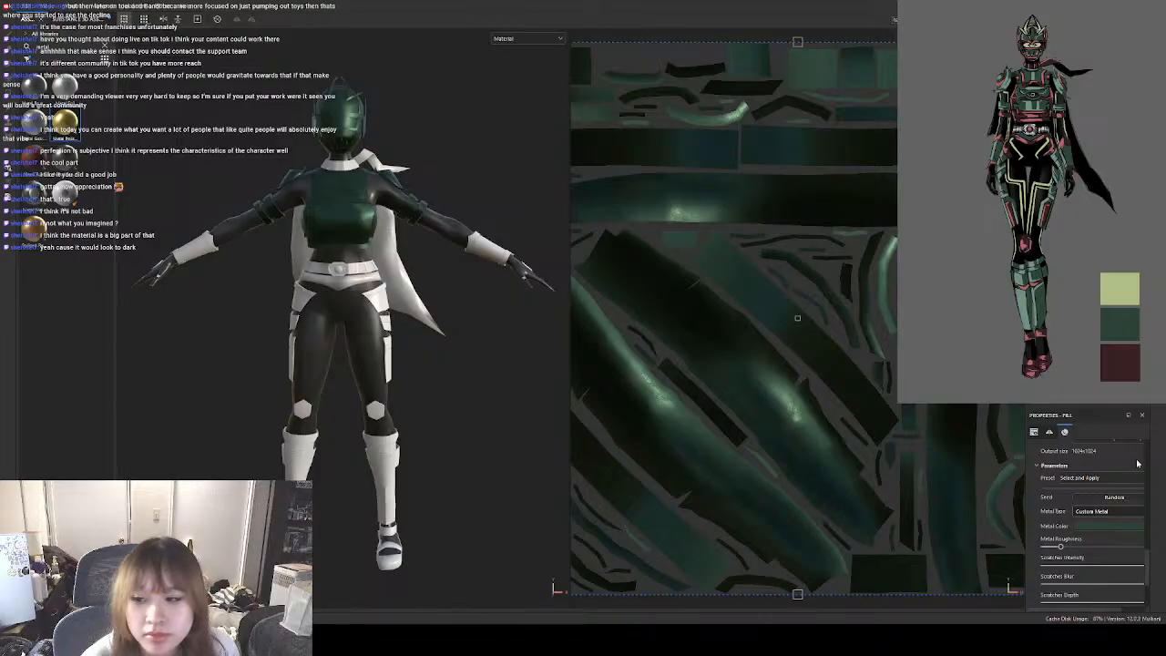
{"action": "scroll", "coordinate": [1131, 539], "scroll_direction": "up", "scroll_amount": 1}
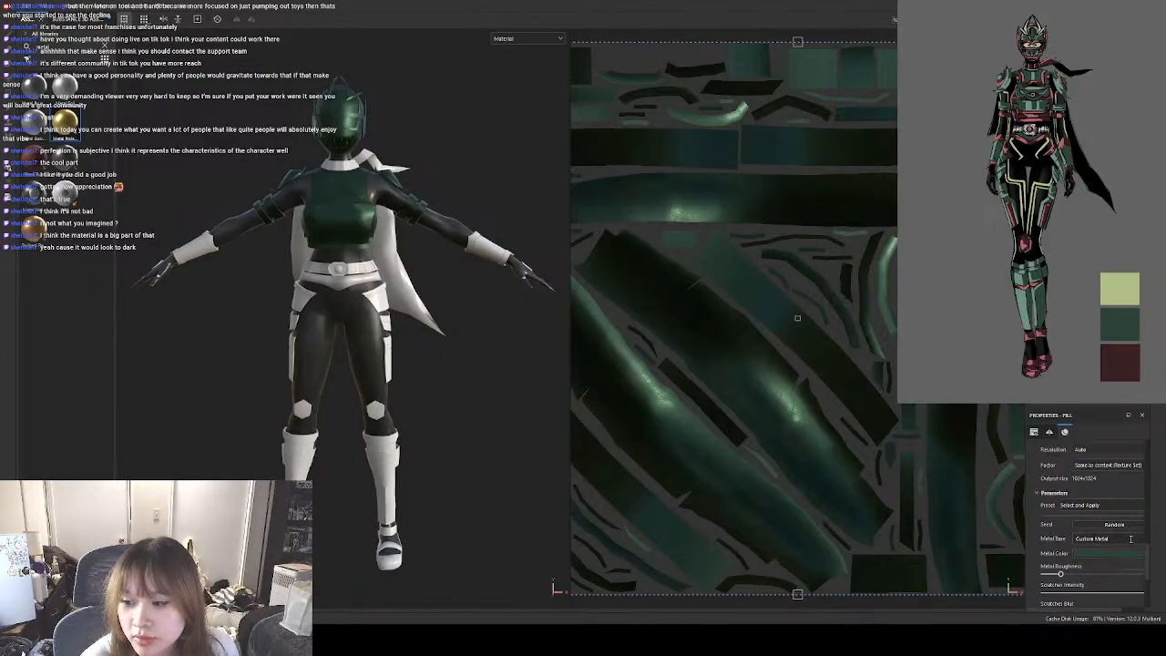
{"action": "scroll", "coordinate": [1131, 538], "scroll_direction": "up", "scroll_amount": 4}
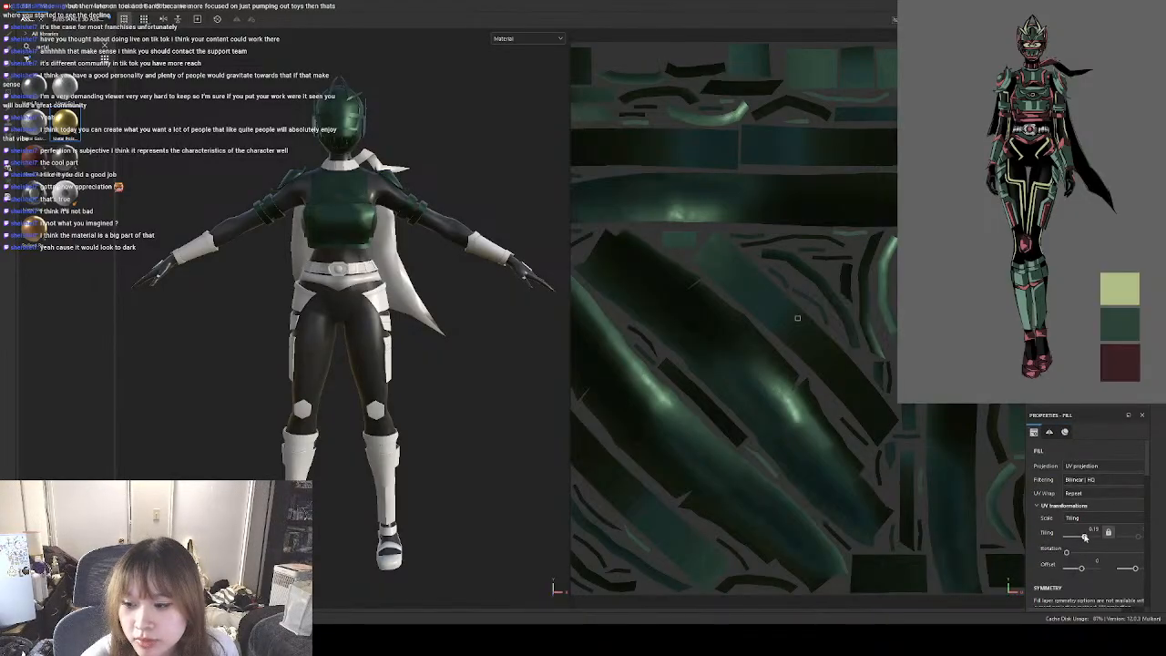
{"action": "left_click_drag", "start_coordinate": [1085, 537], "coordinate": [1083, 537]}
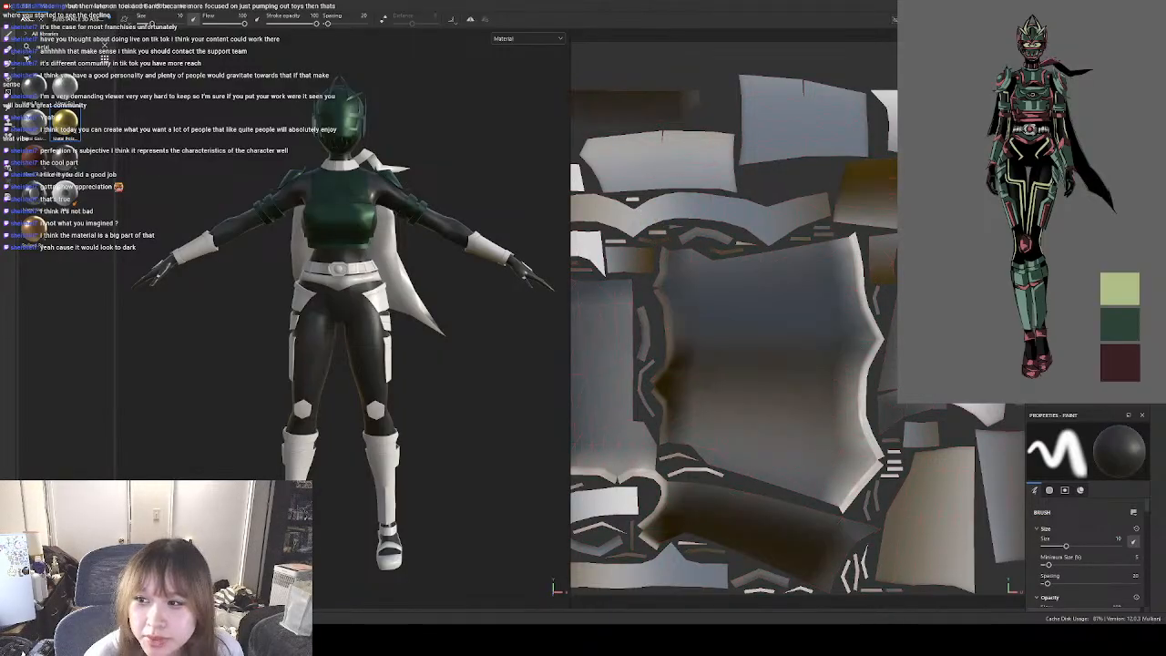
Apply the gold-coloured metal to the forearm guards and set its metal base to Custom Metal.
{"action": "left_click_drag", "start_coordinate": [65, 122], "coordinate": [1085, 228]}
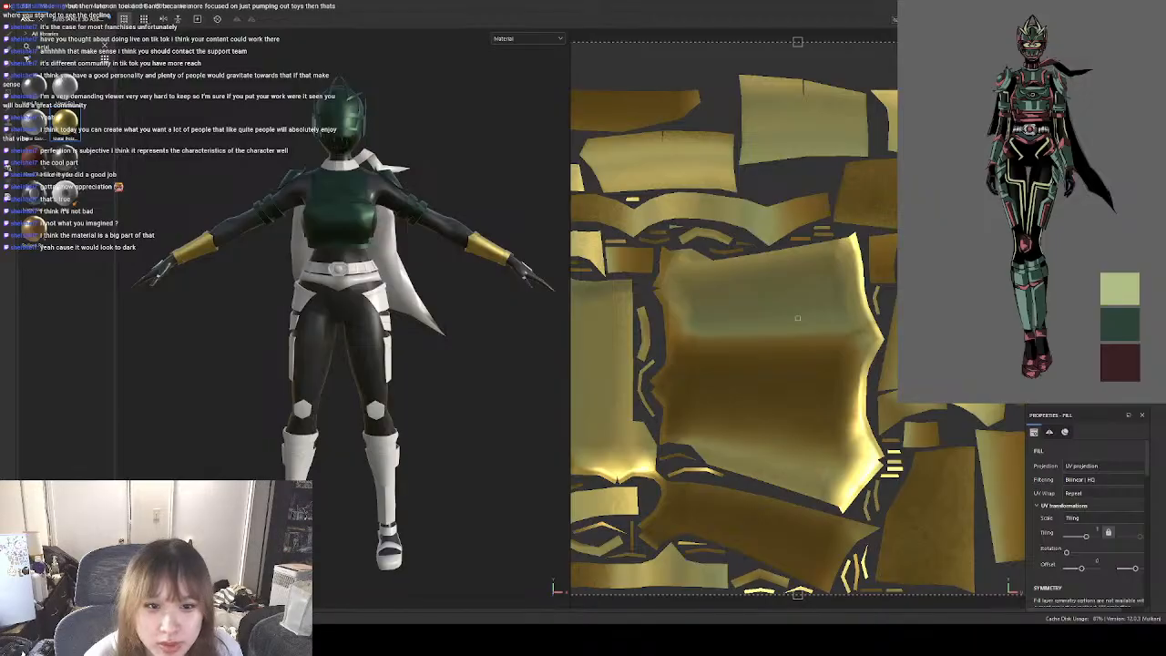
{"action": "scroll", "coordinate": [1134, 565], "scroll_direction": "down", "scroll_amount": 10}
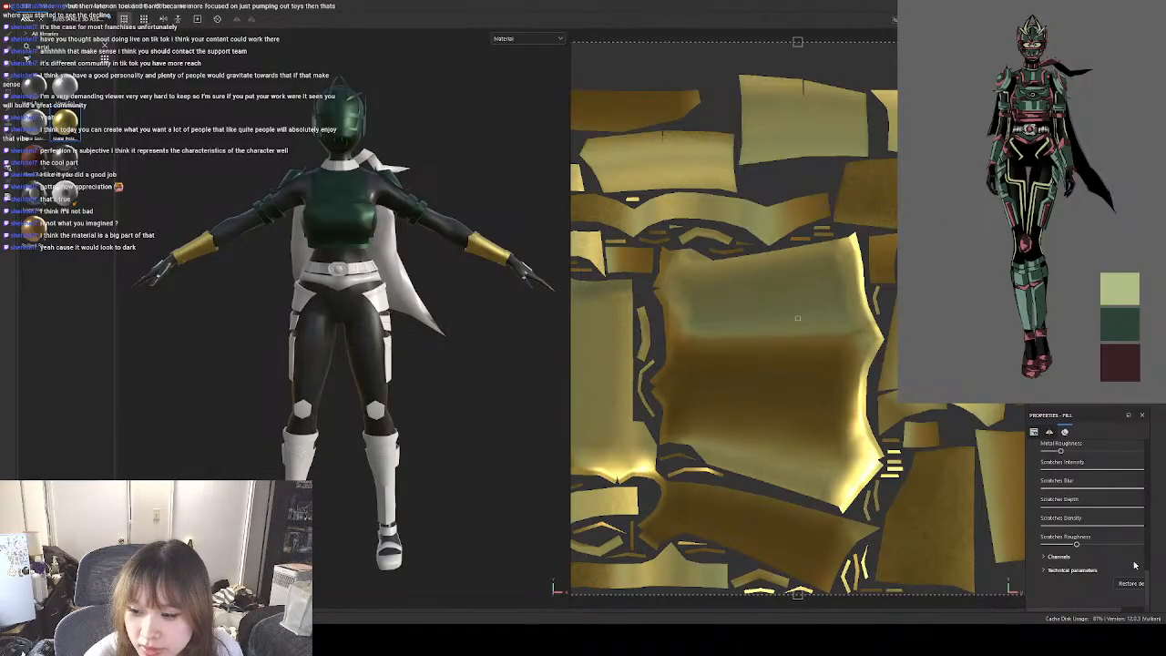
{"action": "scroll", "coordinate": [1116, 563], "scroll_direction": "up", "scroll_amount": 6}
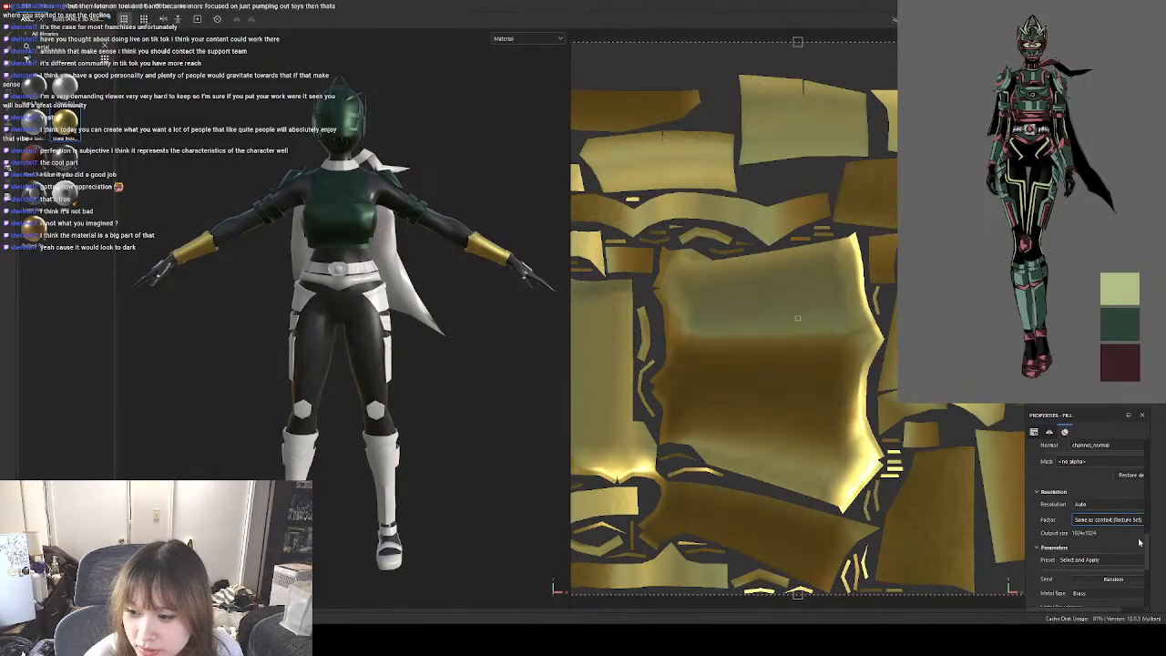
{"action": "scroll", "coordinate": [1141, 551], "scroll_direction": "down", "scroll_amount": 5}
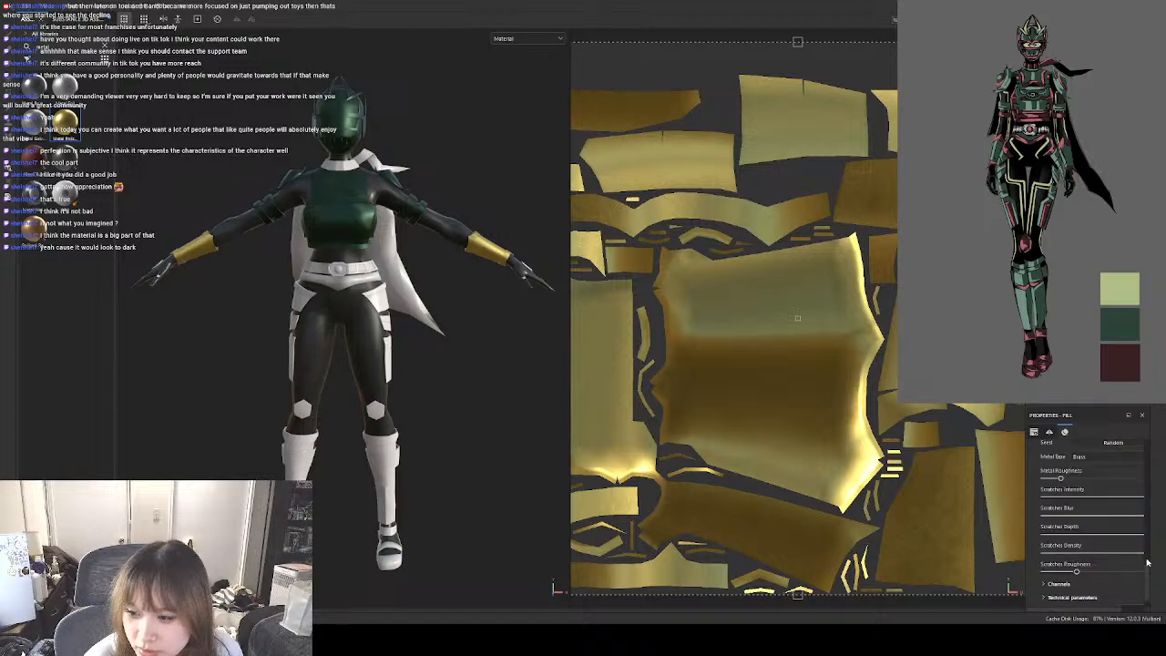
{"action": "scroll", "coordinate": [1146, 561], "scroll_direction": "up", "scroll_amount": 3}
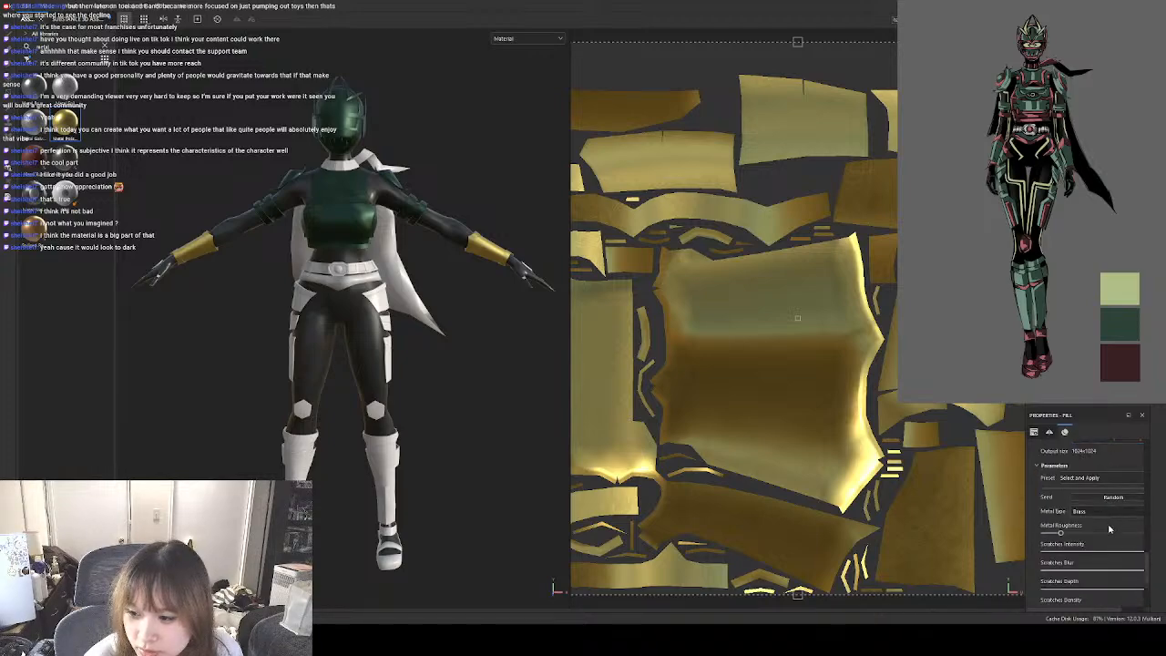
{"action": "left_click", "coordinate": [1110, 529]}
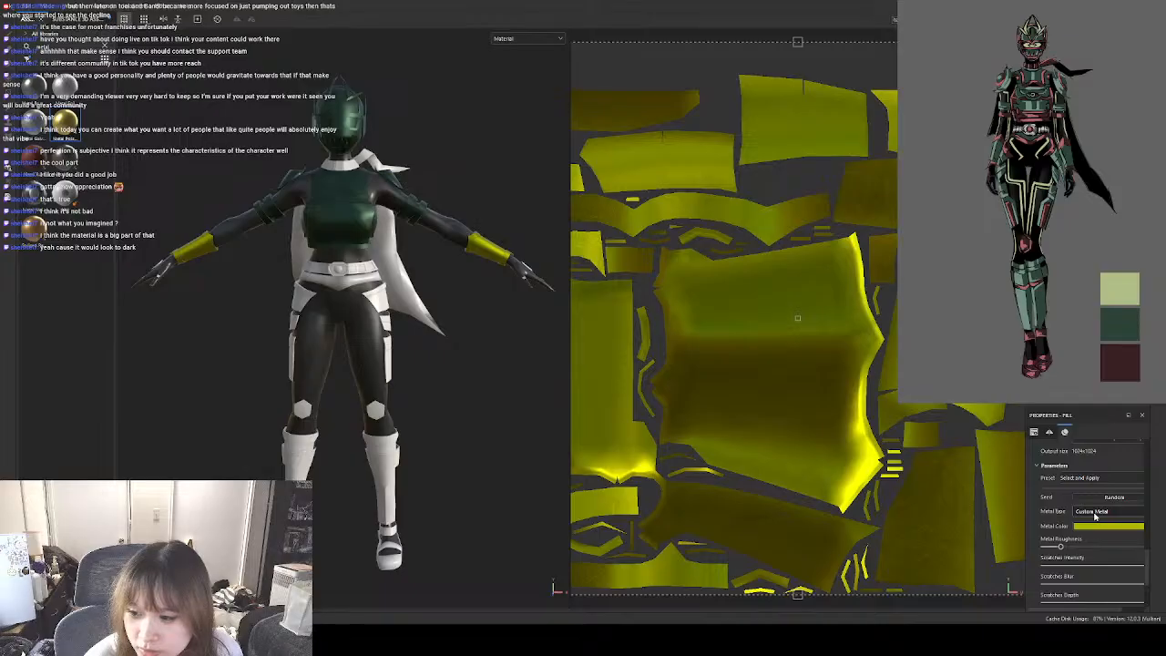
Sample the dark green reference swatch as the forearm guards' metal colour and reduce the fill's UV tiling.
{"action": "left_click", "coordinate": [1120, 324]}
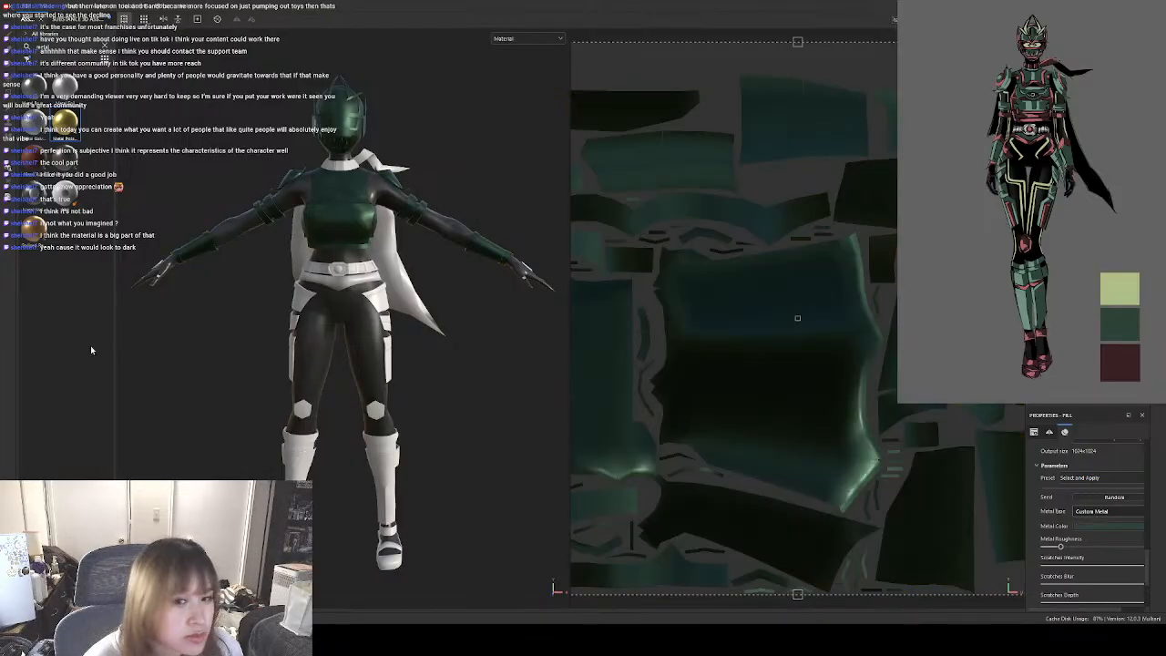
{"action": "scroll", "coordinate": [1115, 556], "scroll_direction": "up", "scroll_amount": 6}
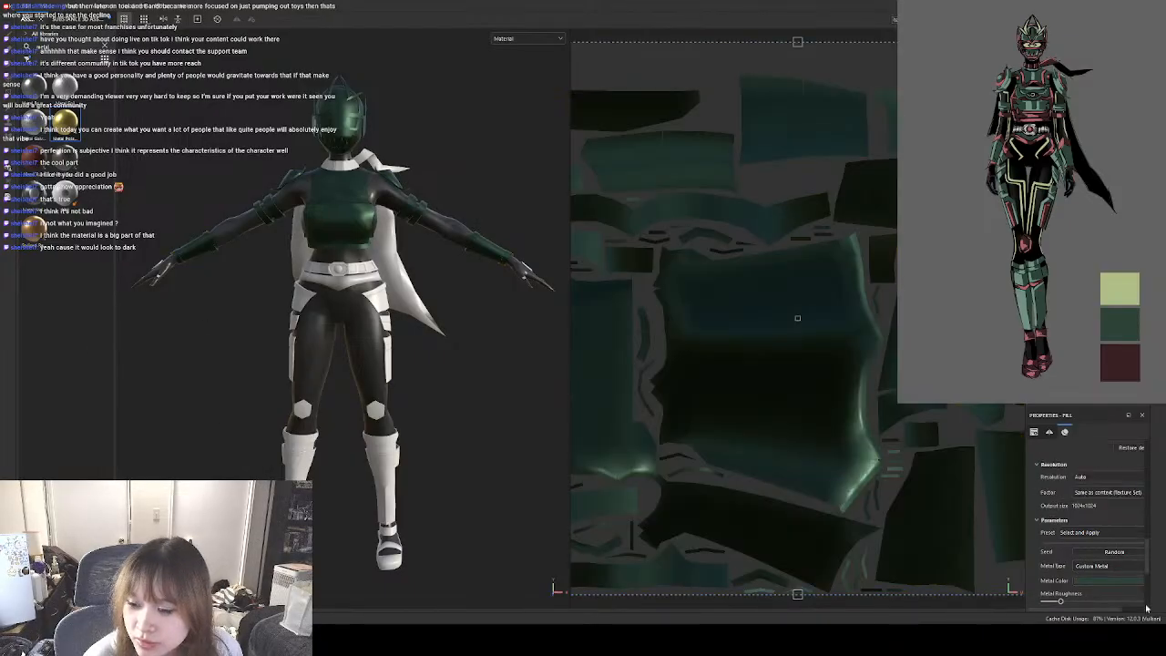
{"action": "left_click_drag", "start_coordinate": [1087, 538], "coordinate": [1084, 541]}
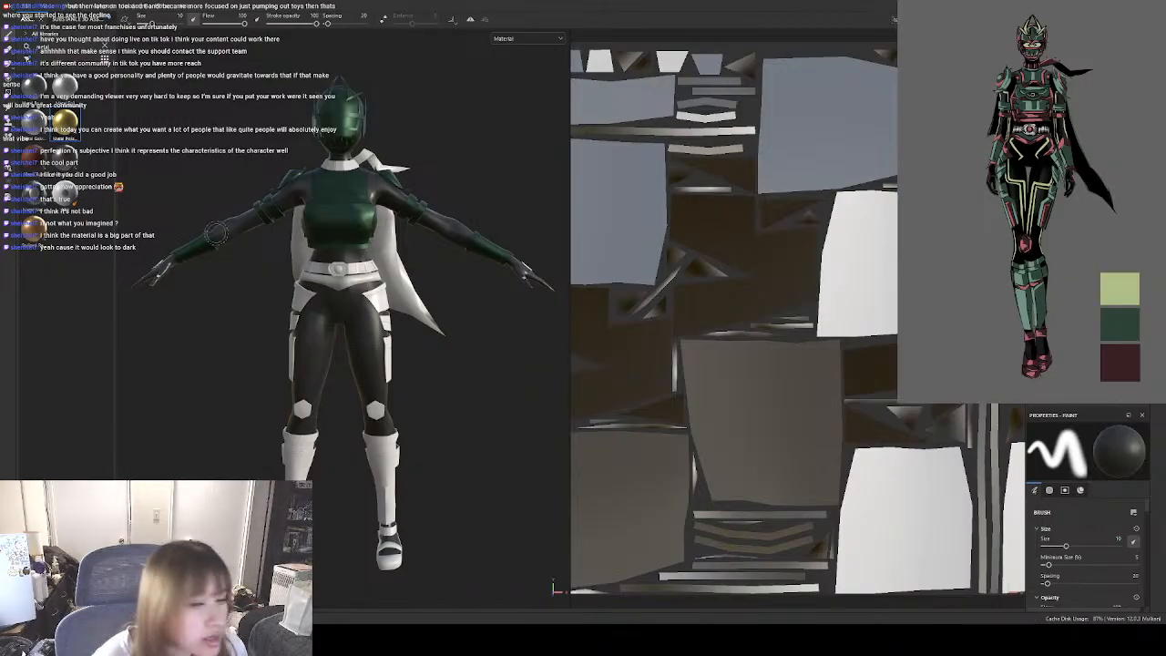
Examine the hand plates and the side of the character's armour to see which pieces are still untextured.
{"action": "scroll", "coordinate": [1084, 538], "scroll_direction": "down", "scroll_amount": 5}
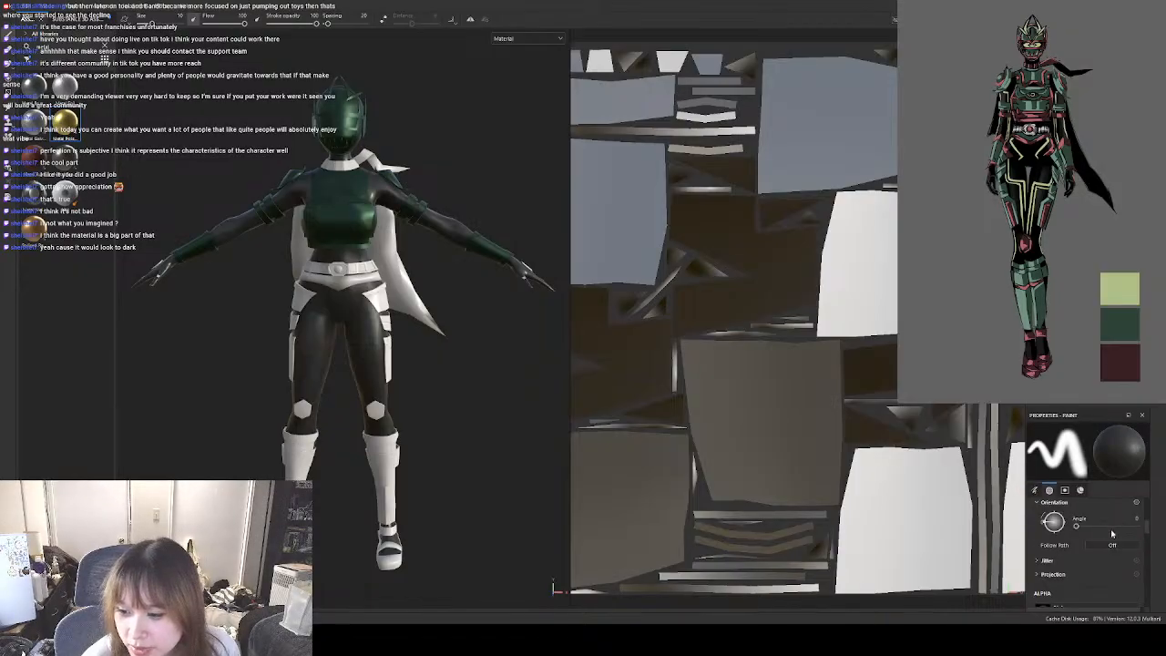
{"action": "scroll", "coordinate": [1119, 546], "scroll_direction": "up", "scroll_amount": 5}
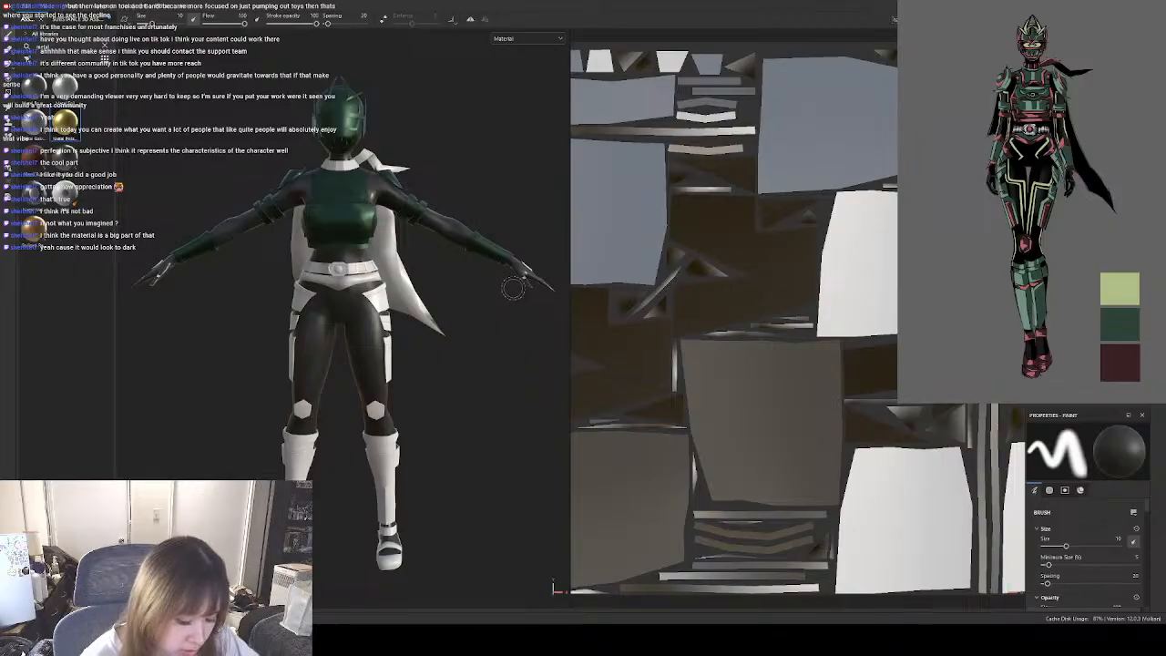
{"action": "left_click_drag", "start_coordinate": [517, 274], "coordinate": [566, 262], "text": "alt"}
{"action": "scroll", "coordinate": [410, 365], "scroll_direction": "up", "scroll_amount": 5}
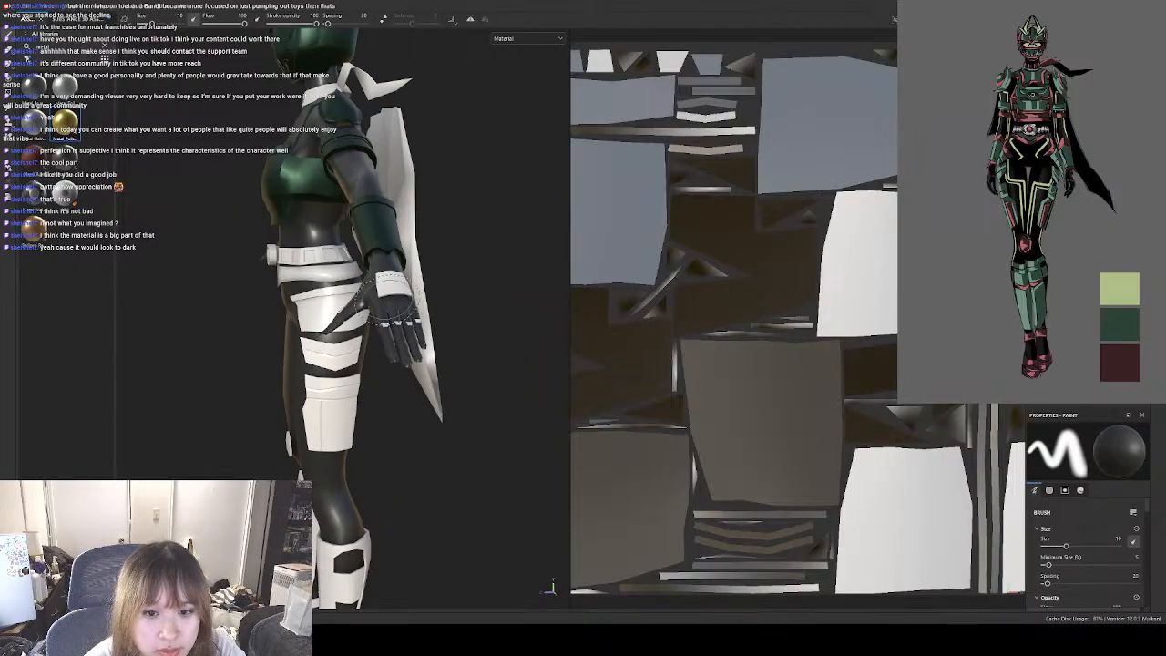
{"action": "scroll", "coordinate": [410, 365], "scroll_direction": "down", "scroll_amount": 2}
{"action": "scroll", "coordinate": [403, 360], "scroll_direction": "down", "scroll_amount": 3}
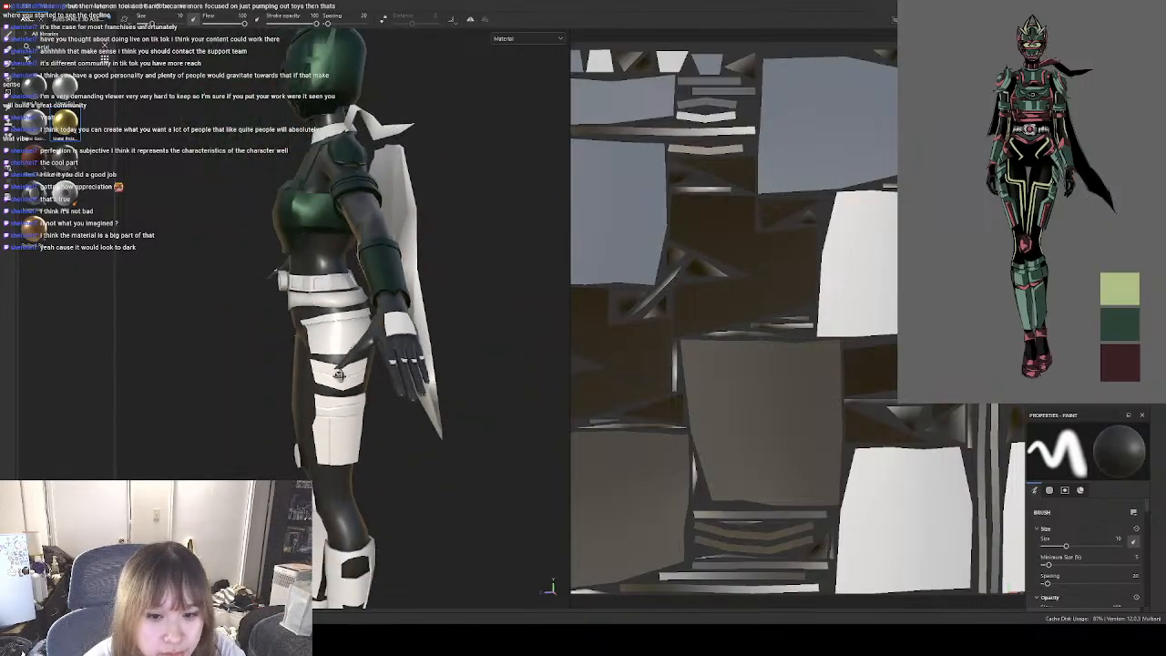
{"action": "left_click_drag", "start_coordinate": [403, 362], "coordinate": [443, 367], "text": "alt"}
{"action": "scroll", "coordinate": [477, 361], "scroll_direction": "down", "scroll_amount": 2}
{"action": "middle_click_drag", "start_coordinate": [380, 357], "coordinate": [422, 316], "text": "alt"}
{"action": "left_click_drag", "start_coordinate": [430, 323], "coordinate": [435, 326], "text": "alt"}
{"action": "middle_click_drag", "start_coordinate": [436, 326], "coordinate": [448, 329], "text": "alt"}
{"action": "left_click_drag", "start_coordinate": [448, 329], "coordinate": [432, 318], "text": "alt"}
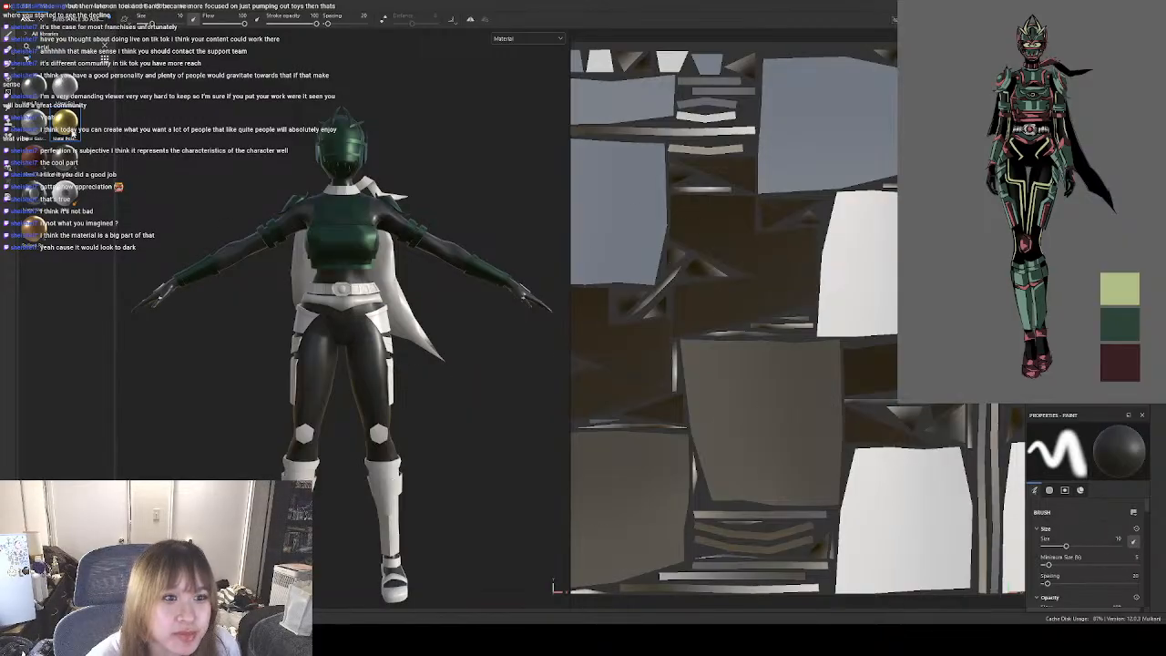
Apply the gold-coloured metal to the hand plates and set its metal base to Custom Metal.
{"action": "left_click_drag", "start_coordinate": [65, 120], "coordinate": [1084, 200]}
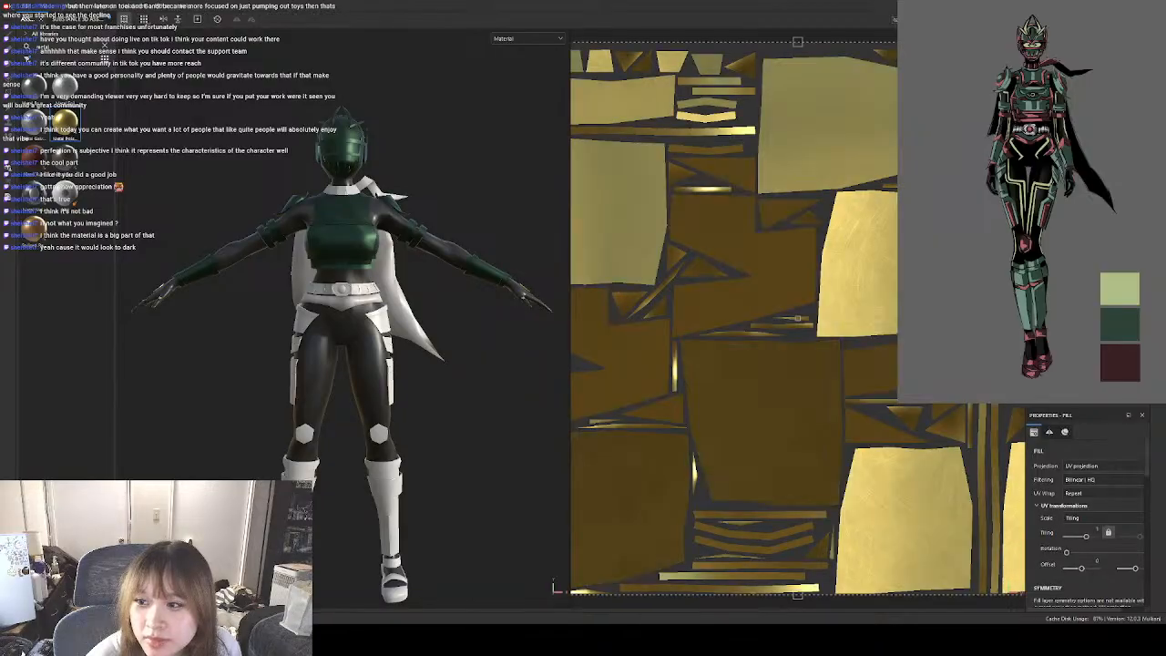
{"action": "scroll", "coordinate": [1094, 538], "scroll_direction": "down", "scroll_amount": 8}
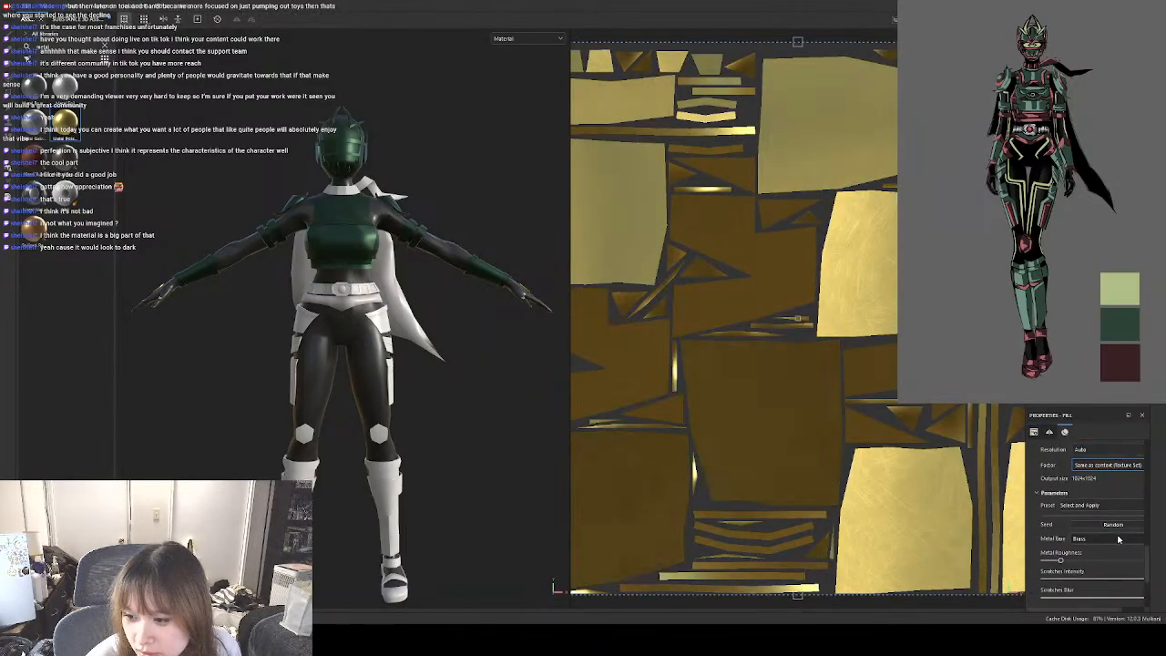
{"action": "scroll", "coordinate": [1117, 541], "scroll_direction": "up", "scroll_amount": 4}
{"action": "scroll", "coordinate": [1116, 537], "scroll_direction": "down", "scroll_amount": 5}
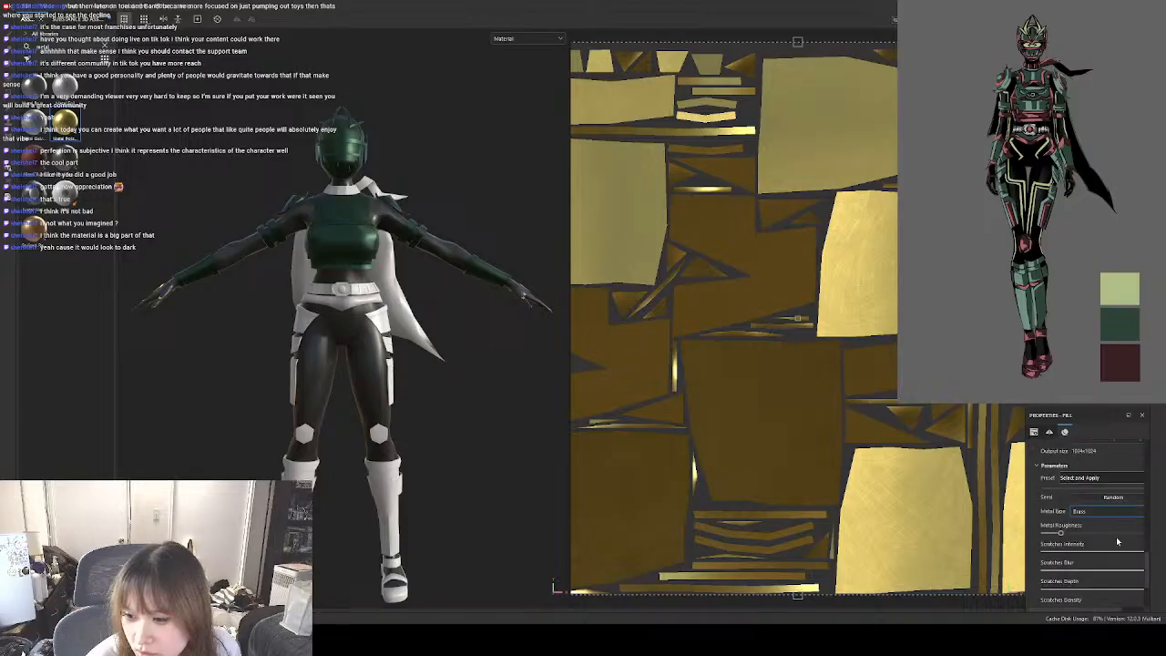
{"action": "left_click", "coordinate": [1105, 533]}
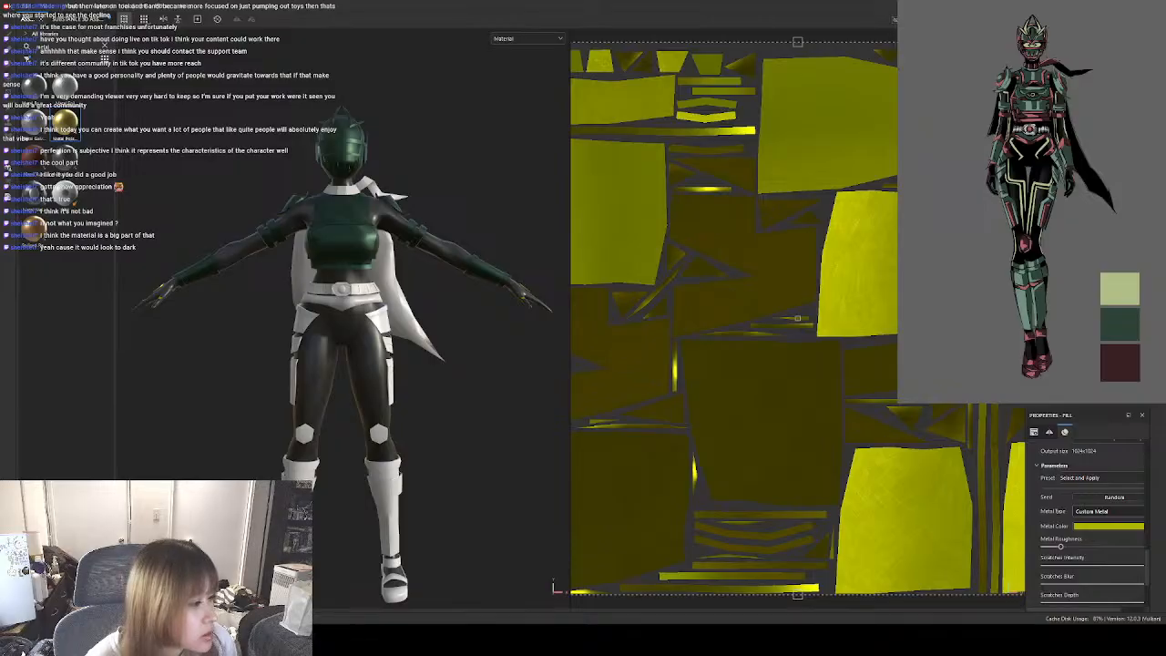
Sample the dark red reference swatch as the hand plates' metal colour and reduce the fill's UV tiling.
{"action": "left_click", "coordinate": [1120, 363]}
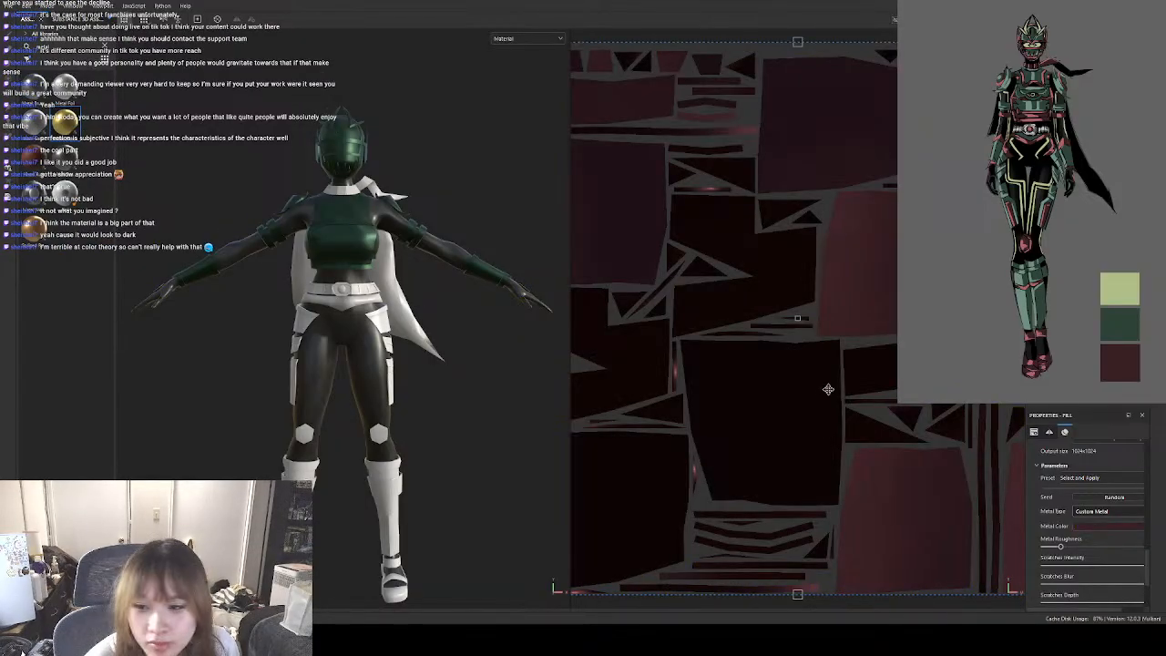
{"action": "scroll", "coordinate": [1113, 503], "scroll_direction": "up", "scroll_amount": 5}
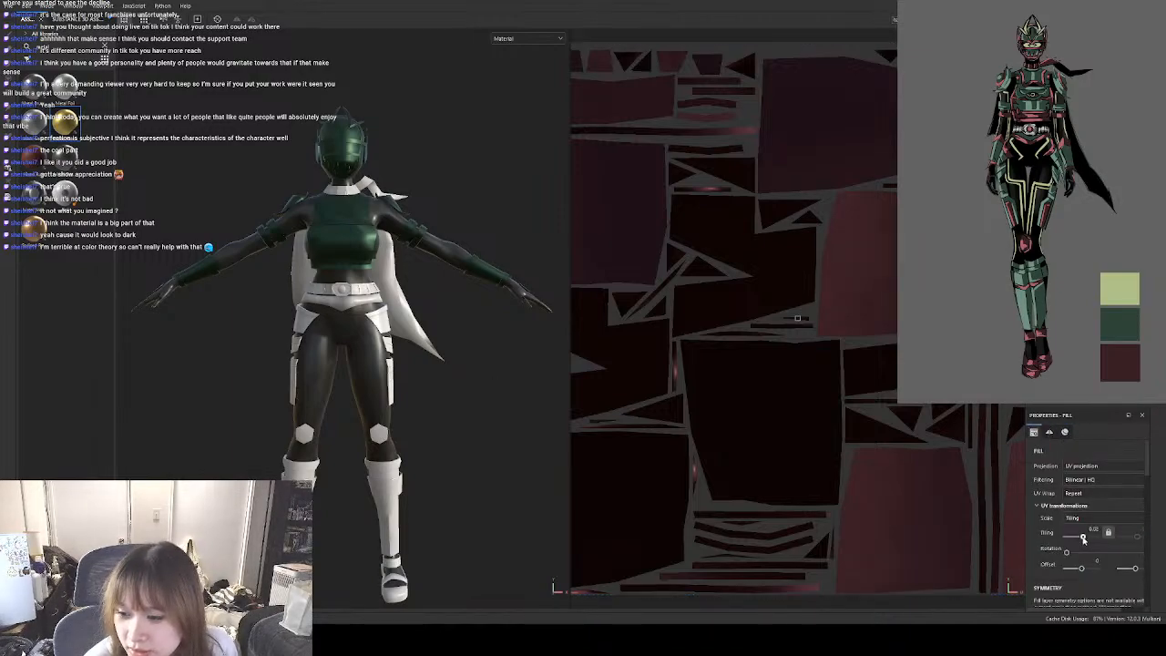
{"action": "left_click", "coordinate": [478, 365]}
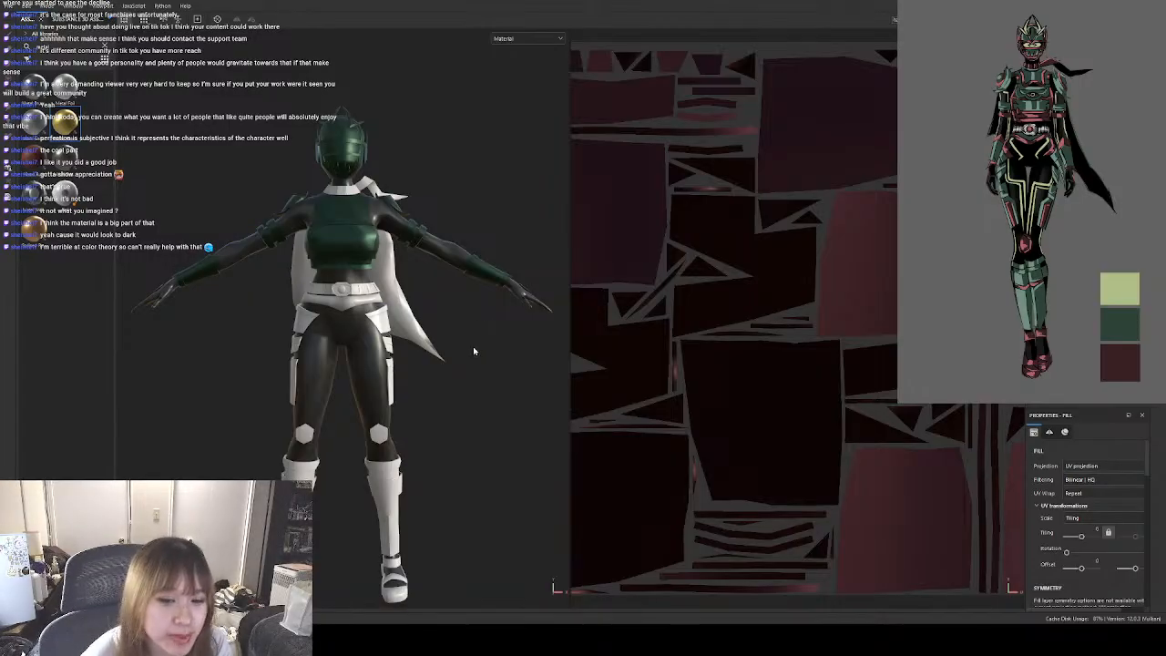
{"action": "left_click", "coordinate": [480, 337]}
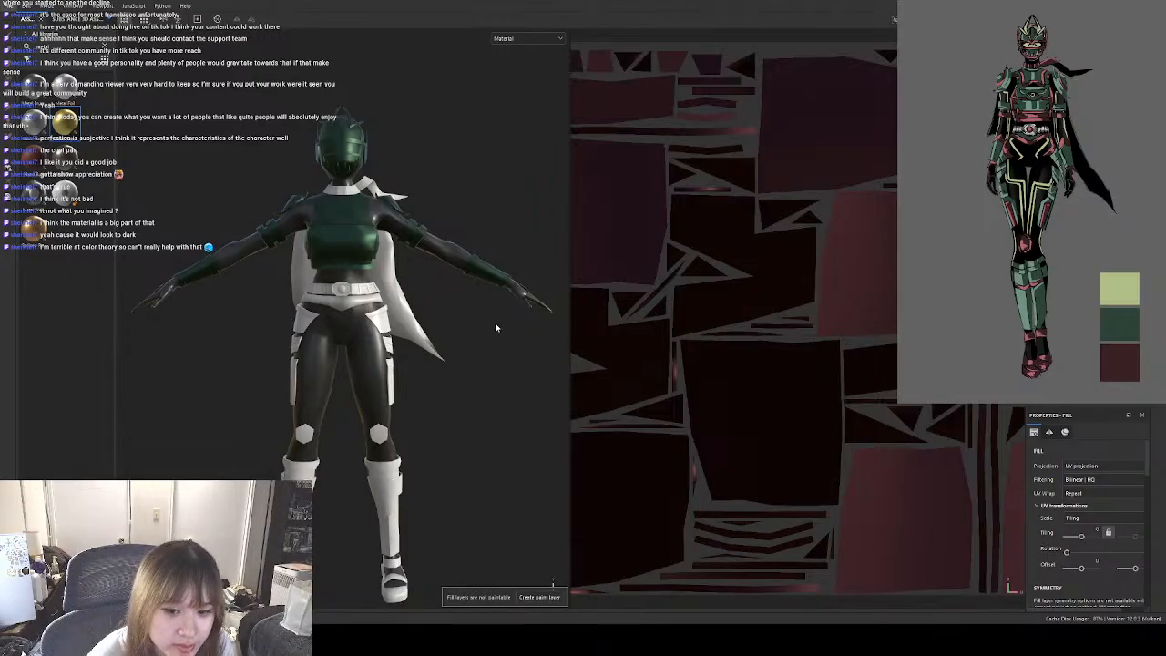
Examine the hand plates up close, then compare the whole character with the enlarged reference artwork.
{"action": "mouse_move", "coordinate": [498, 329]}
{"action": "left_mouse_down", "text": "alt"}
{"action": "mouse_move", "coordinate": [471, 334]}
{"action": "mouse_move", "coordinate": [479, 319]}
{"action": "mouse_move", "coordinate": [413, 338]}
{"action": "mouse_move", "coordinate": [398, 385]}
{"action": "left_mouse_up", "text": "alt"}
{"action": "right_click_drag", "start_coordinate": [398, 385], "coordinate": [453, 356], "text": "alt"}
{"action": "left_click_drag", "start_coordinate": [453, 357], "coordinate": [360, 369], "text": "alt"}
{"action": "right_click_drag", "start_coordinate": [360, 369], "coordinate": [375, 398], "text": "alt"}
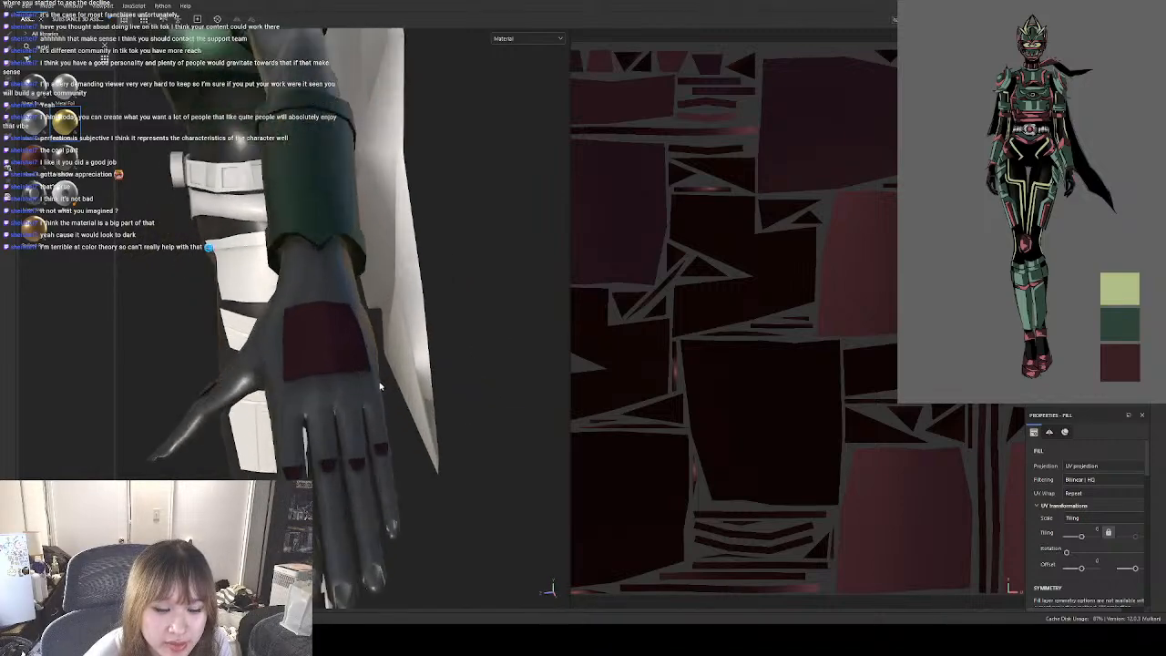
{"action": "left_click_drag", "start_coordinate": [375, 398], "coordinate": [425, 374], "text": "alt"}
{"action": "left_click_drag", "start_coordinate": [341, 408], "coordinate": [491, 388], "text": "alt"}
{"action": "scroll", "coordinate": [373, 363], "scroll_direction": "up", "scroll_amount": 3}
{"action": "scroll", "coordinate": [428, 390], "scroll_direction": "down", "scroll_amount": 6}
{"action": "scroll", "coordinate": [439, 364], "scroll_direction": "up", "scroll_amount": 3}
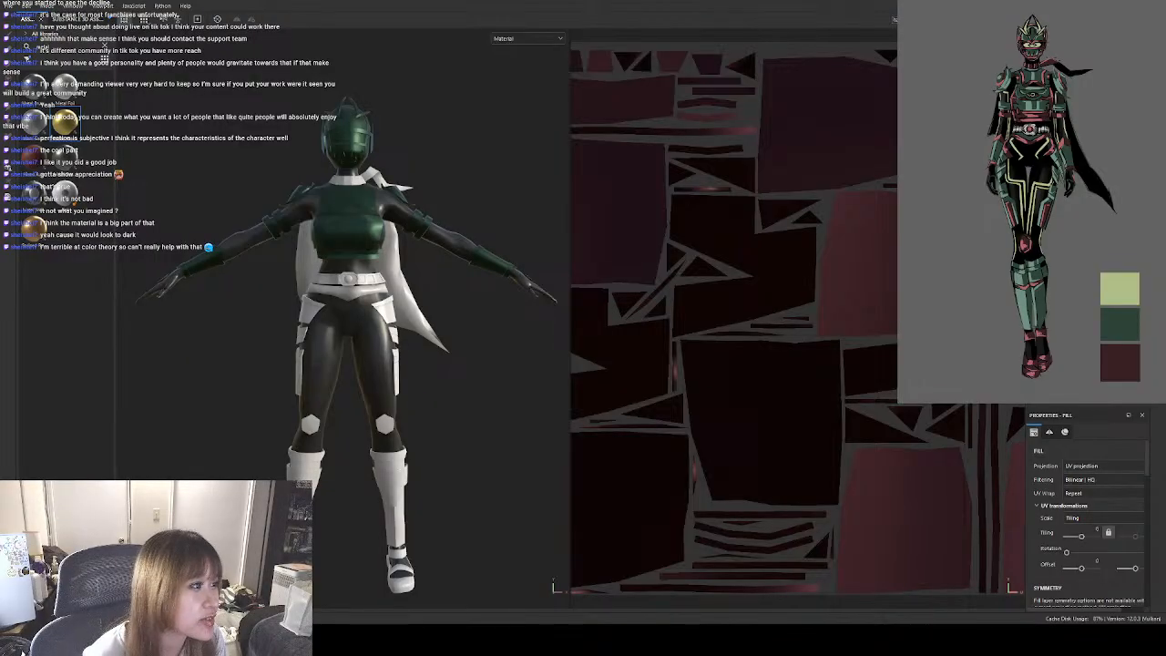
{"action": "left_click_drag", "start_coordinate": [899, 401], "coordinate": [725, 655]}
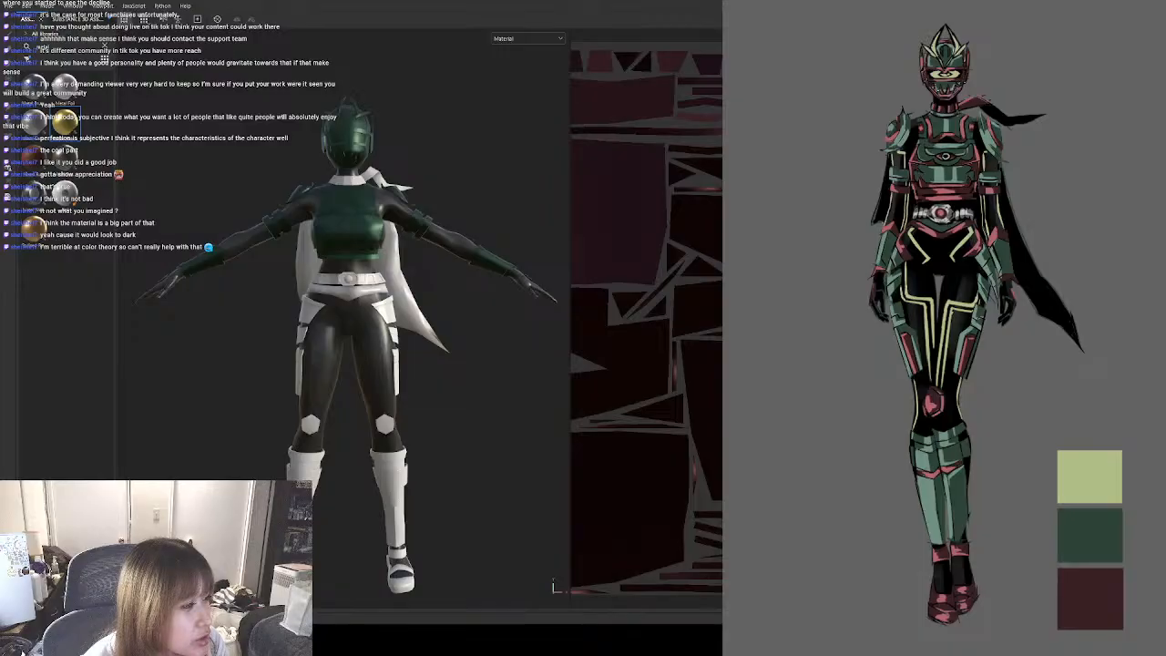
{"action": "left_click_drag", "start_coordinate": [725, 655], "coordinate": [908, 390]}
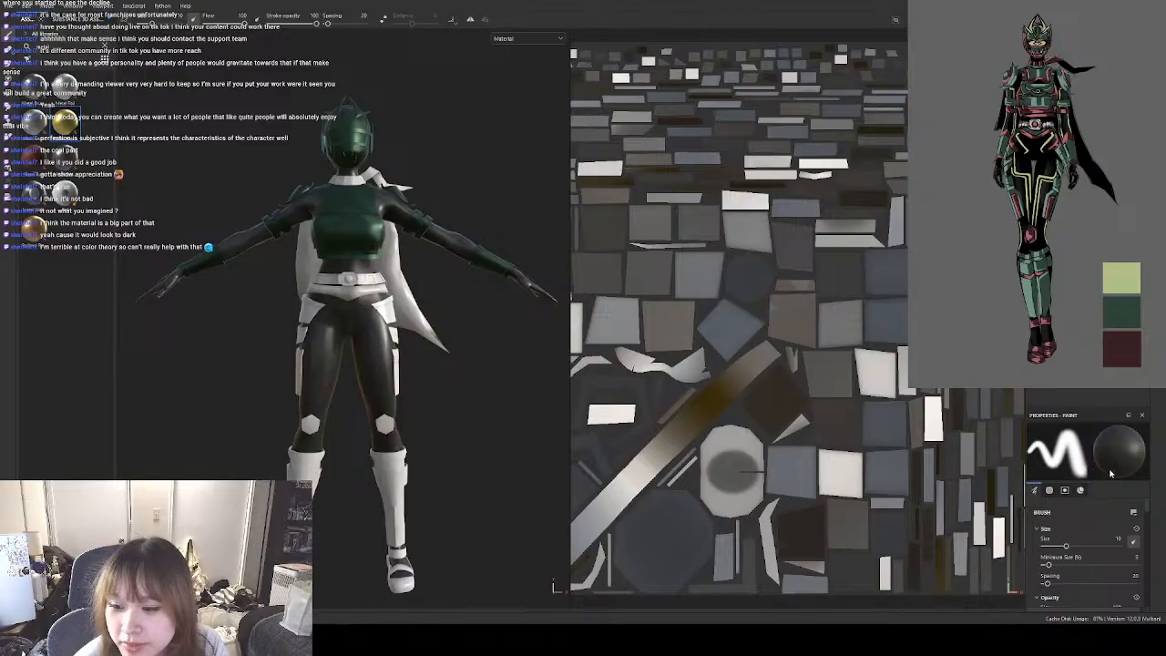
Apply the gold-coloured metal to the belt and try Silver as its metal base.
{"action": "scroll", "coordinate": [1113, 539], "scroll_direction": "down", "scroll_amount": 10}
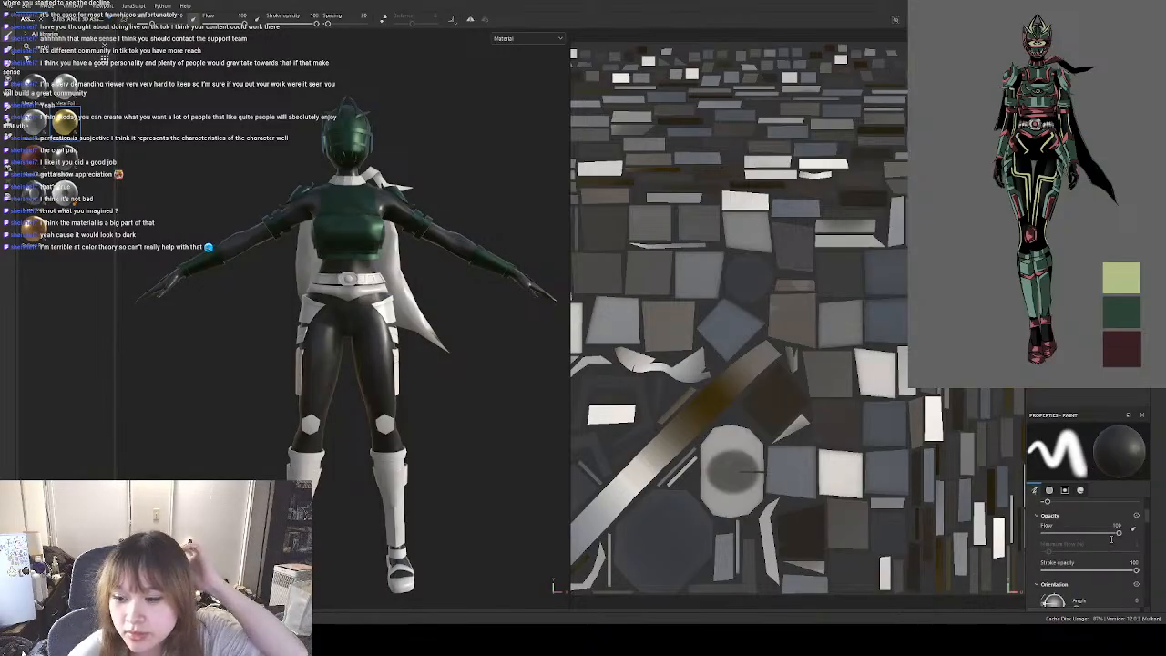
{"action": "scroll", "coordinate": [1110, 544], "scroll_direction": "down", "scroll_amount": 5}
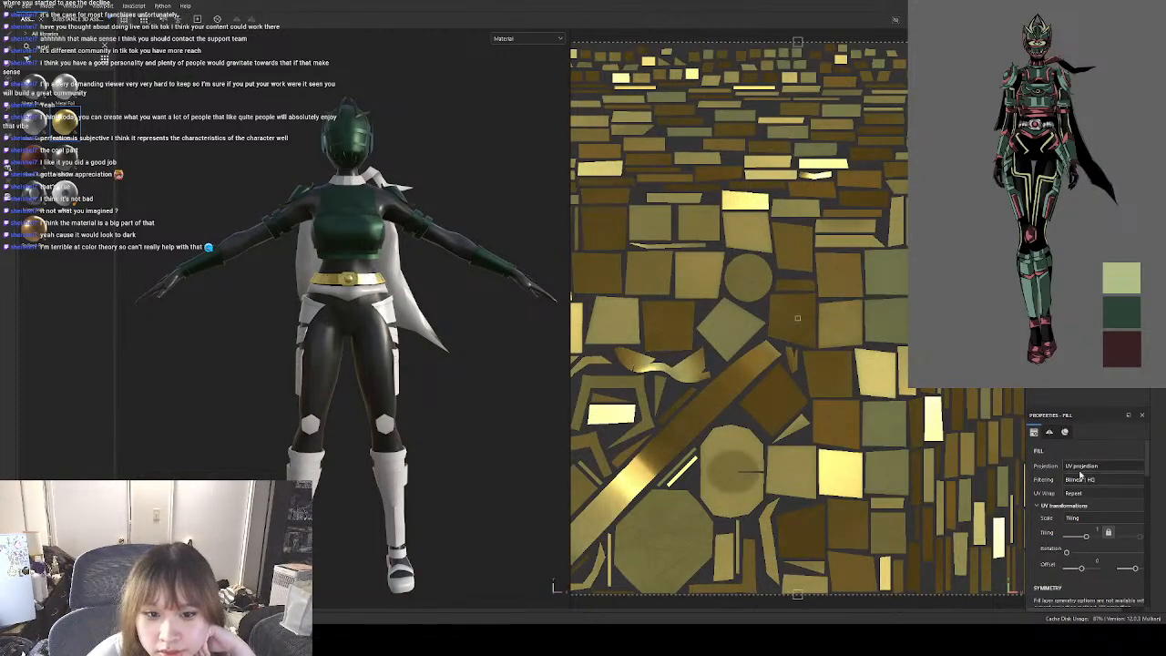
{"action": "scroll", "coordinate": [1093, 558], "scroll_direction": "down", "scroll_amount": 10}
{"action": "scroll", "coordinate": [1098, 559], "scroll_direction": "up", "scroll_amount": 3}
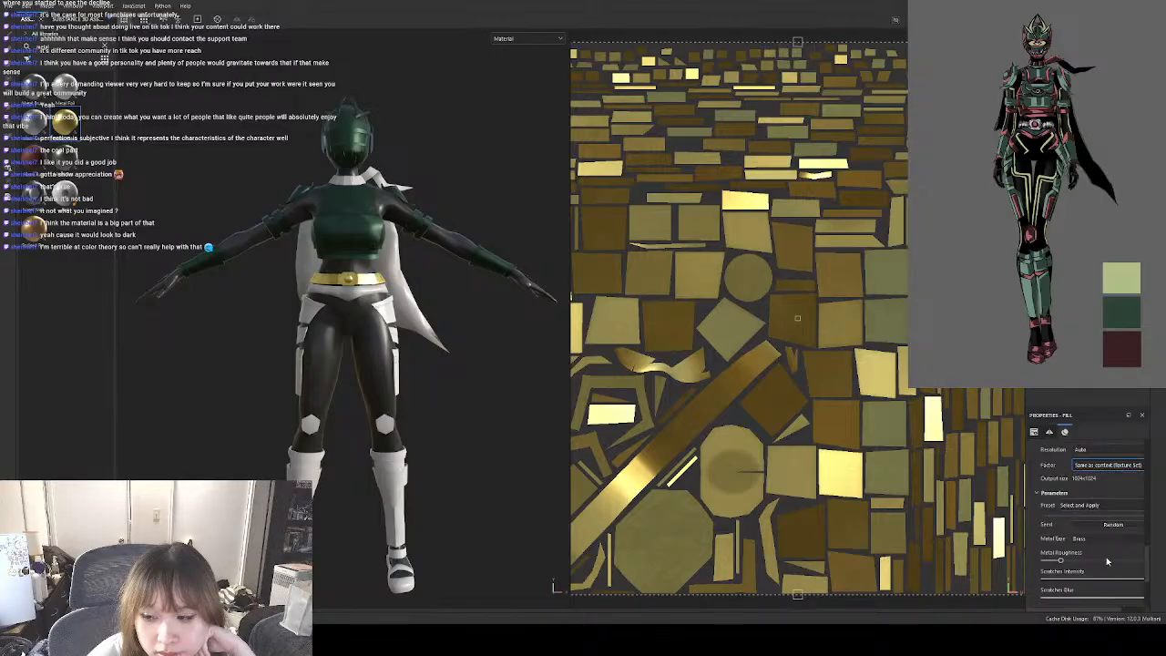
{"action": "left_click", "coordinate": [1100, 621]}
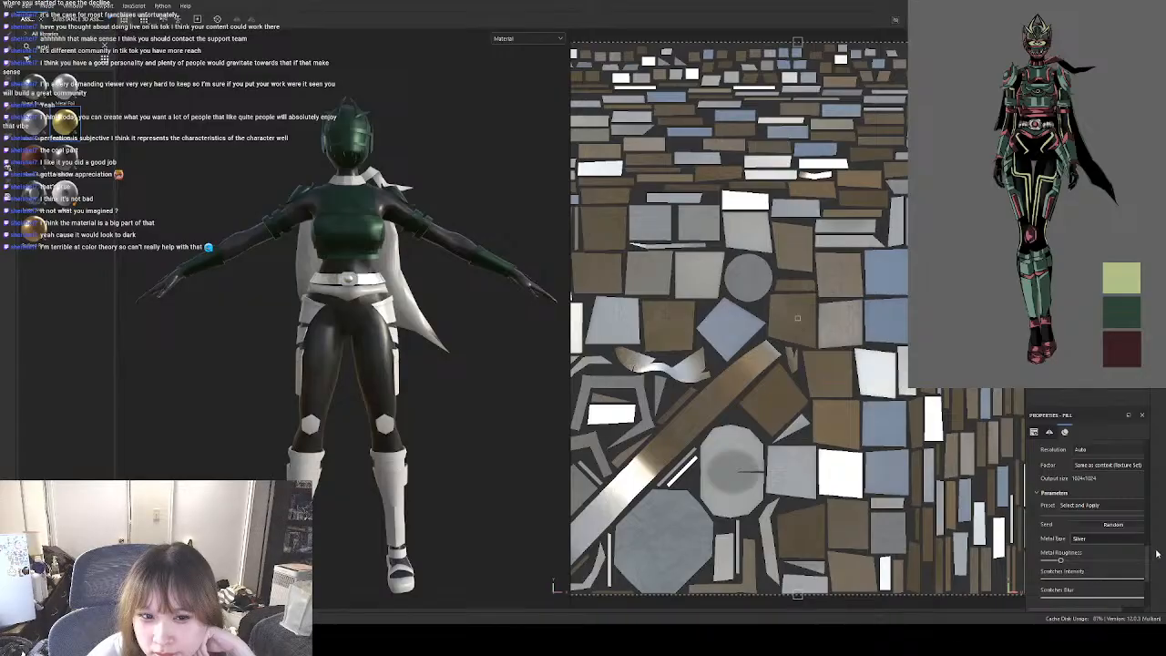
Set the belt's metal base to Custom Metal and pick a light grey as its metal colour.
{"action": "left_click", "coordinate": [1119, 556]}
{"action": "left_click", "coordinate": [1098, 555]}
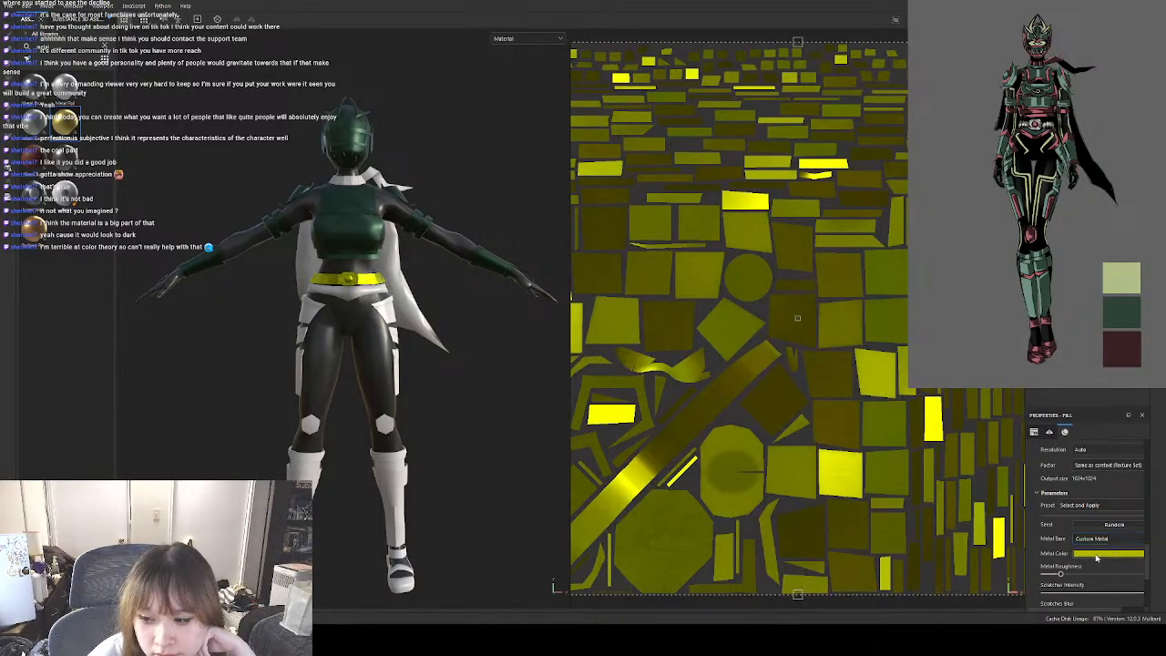
{"action": "left_click", "coordinate": [1099, 518]}
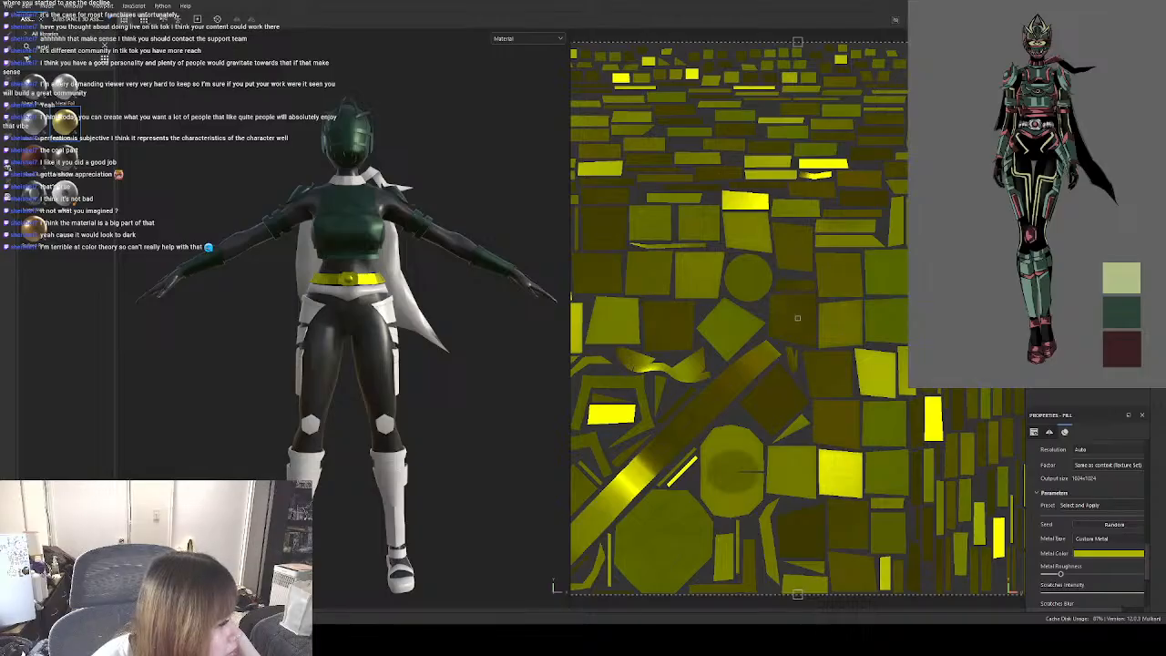
{"action": "left_click", "coordinate": [7, 167]}
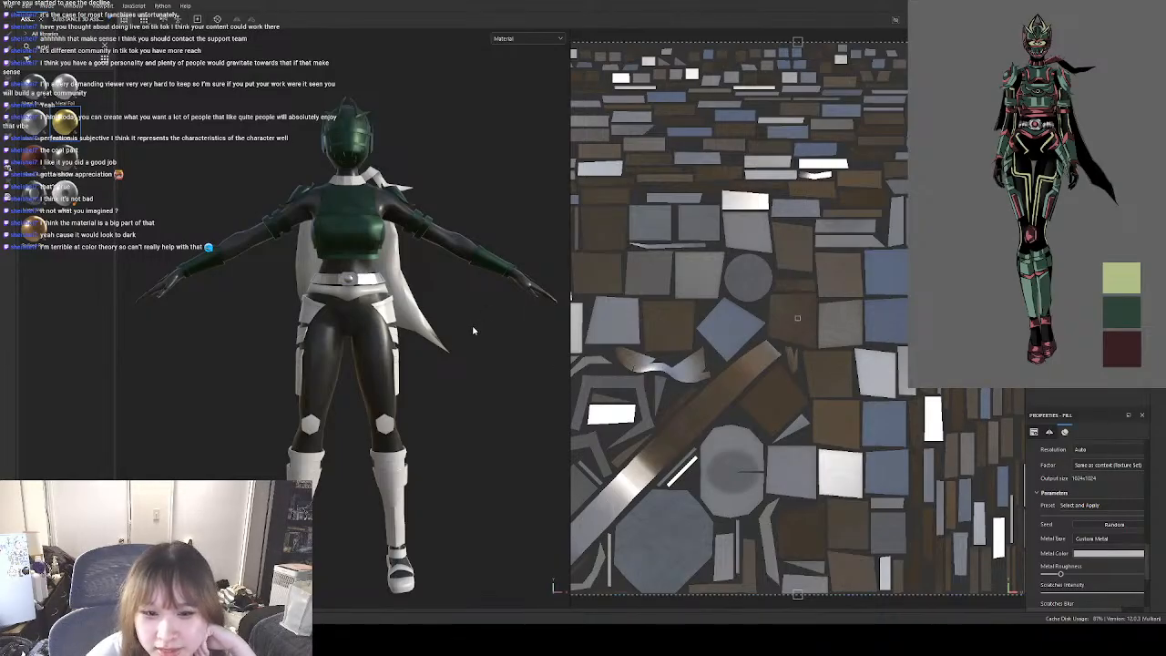
Reduce the UV tiling of the belt's metal fill and check the belt against the whole character.
{"action": "scroll", "coordinate": [354, 287], "scroll_direction": "up", "scroll_amount": 8}
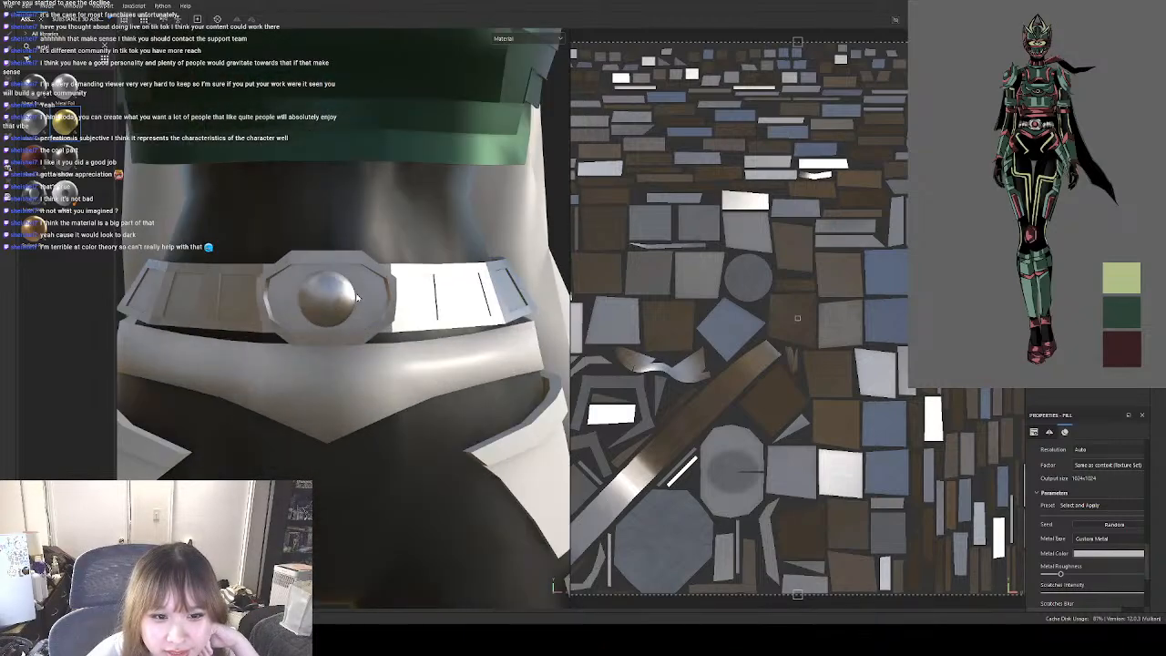
{"action": "scroll", "coordinate": [1139, 526], "scroll_direction": "up", "scroll_amount": 5}
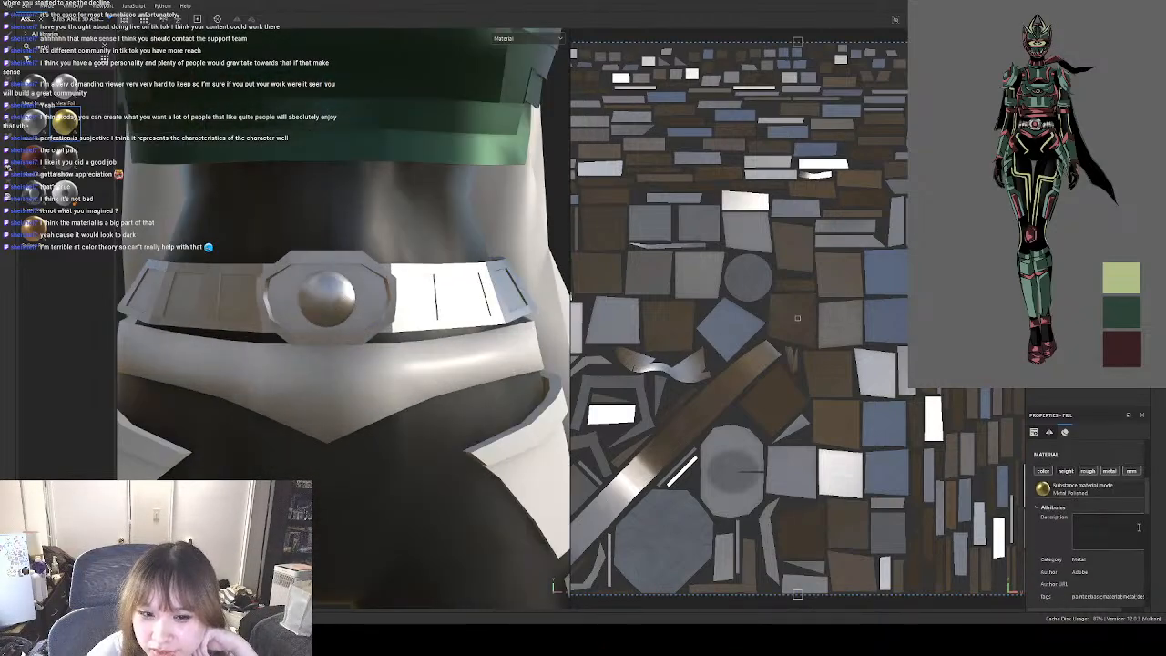
{"action": "scroll", "coordinate": [1139, 529], "scroll_direction": "up", "scroll_amount": 3}
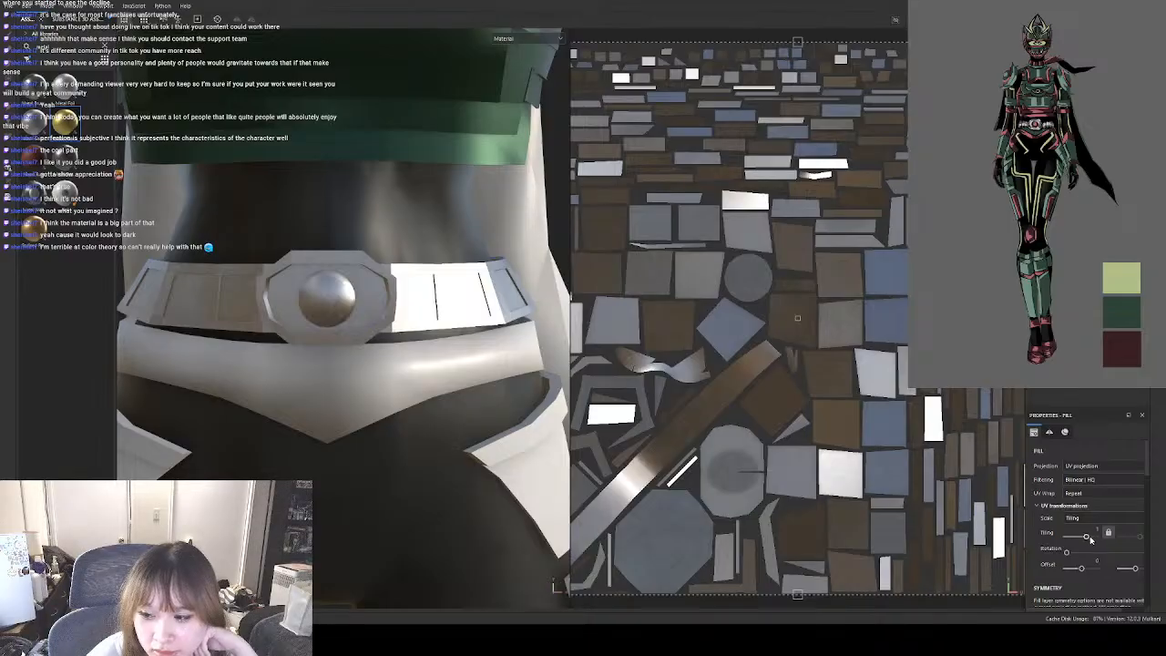
{"action": "left_click_drag", "start_coordinate": [1087, 537], "coordinate": [1083, 539]}
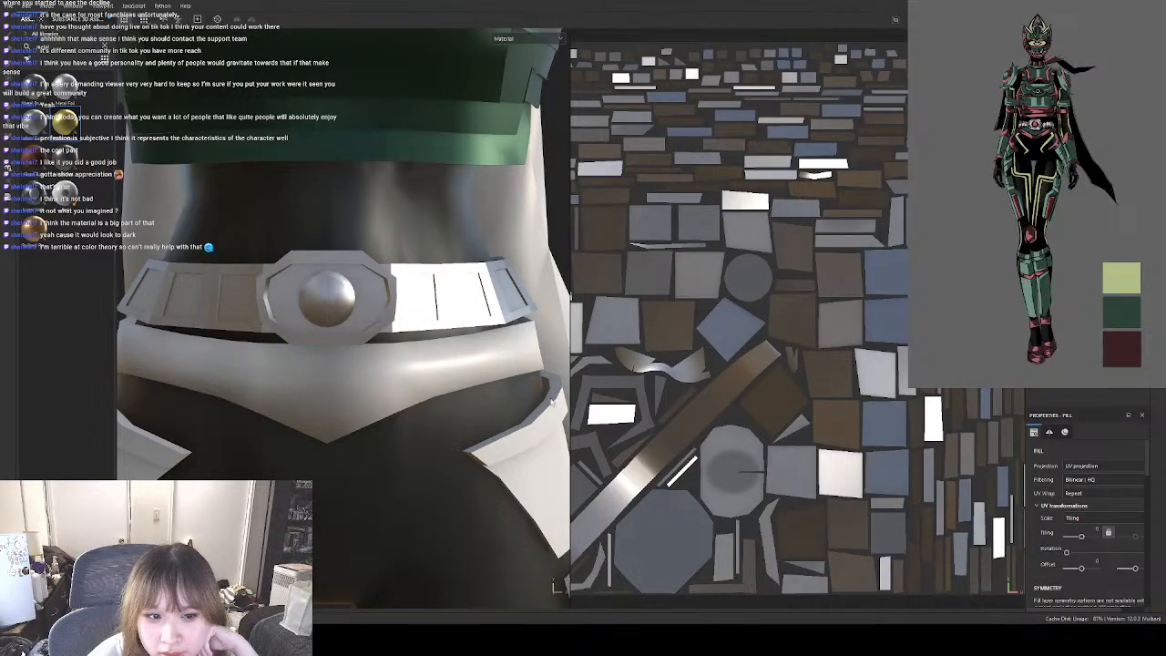
{"action": "scroll", "coordinate": [420, 343], "scroll_direction": "down", "scroll_amount": 8}
{"action": "scroll", "coordinate": [417, 343], "scroll_direction": "down", "scroll_amount": 2}
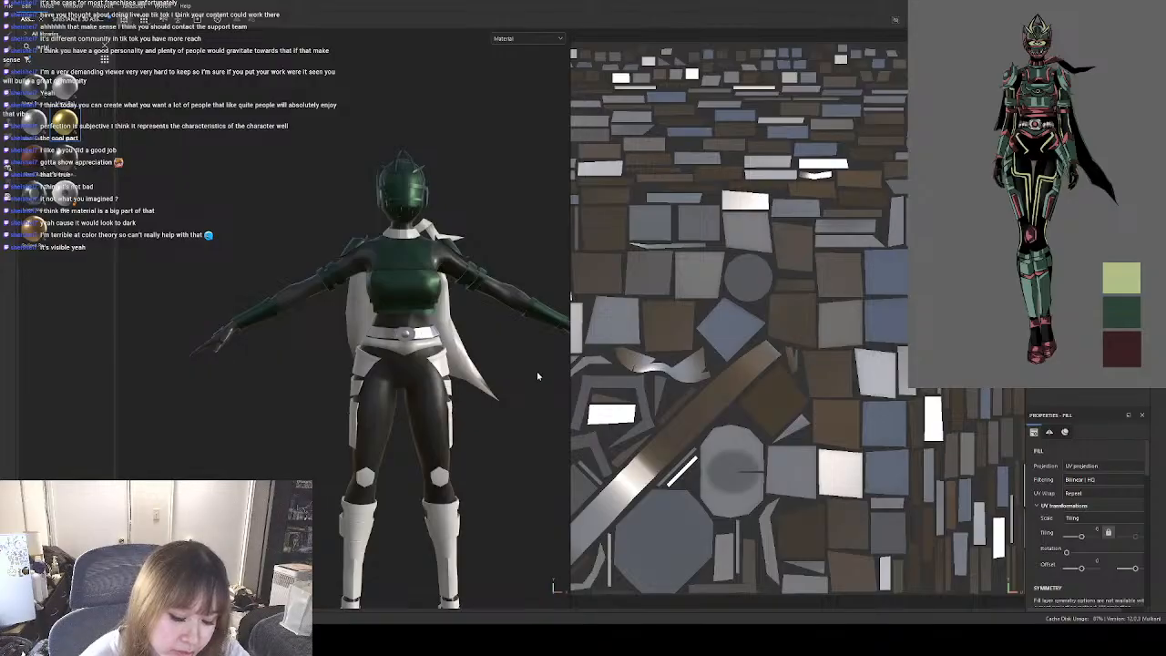
{"action": "middle_click_drag", "start_coordinate": [537, 376], "coordinate": [474, 373]}
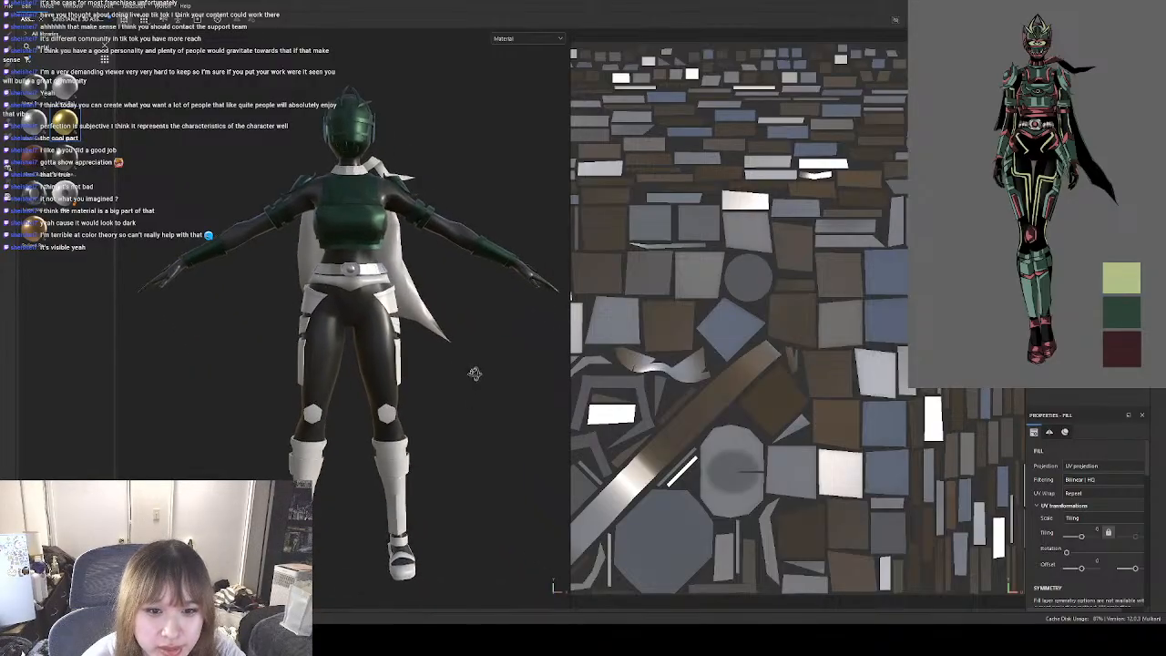
{"action": "mouse_move", "coordinate": [475, 374]}
{"action": "left_mouse_down", "text": "alt"}
{"action": "mouse_move", "coordinate": [446, 365]}
{"action": "mouse_move", "coordinate": [470, 358]}
{"action": "left_mouse_up", "text": "alt"}
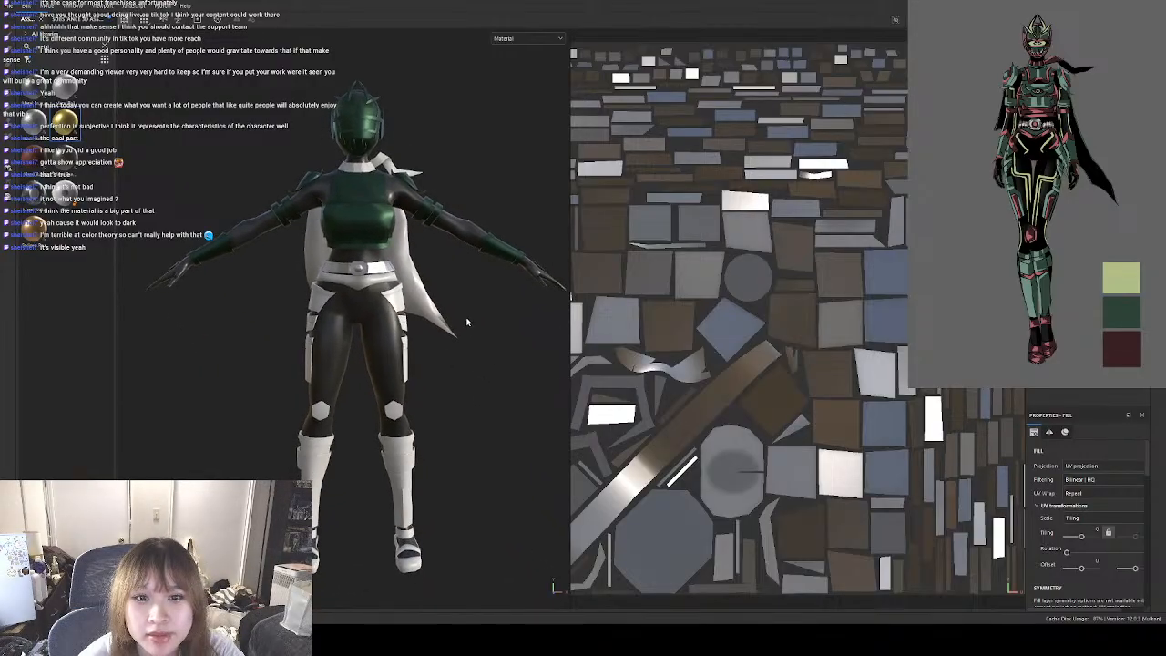
{"action": "middle_click_drag", "start_coordinate": [466, 322], "coordinate": [474, 338], "text": "alt"}
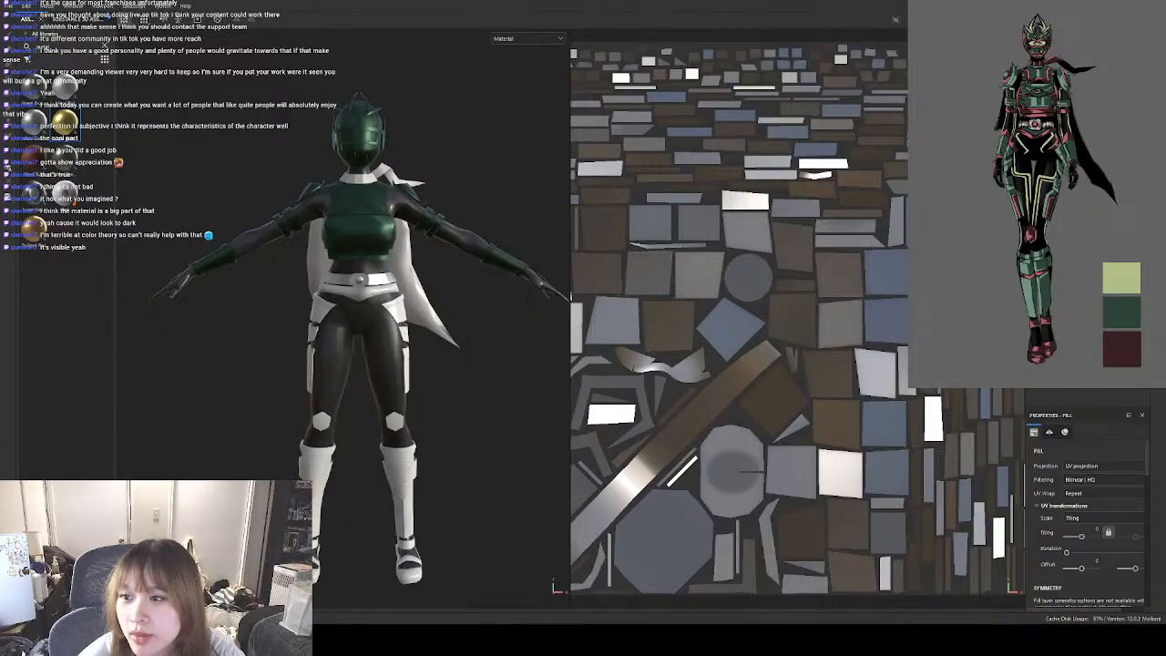
Apply the gold-coloured metal to the hip guard directly below the belt.
{"action": "left_click", "coordinate": [1080, 119]}
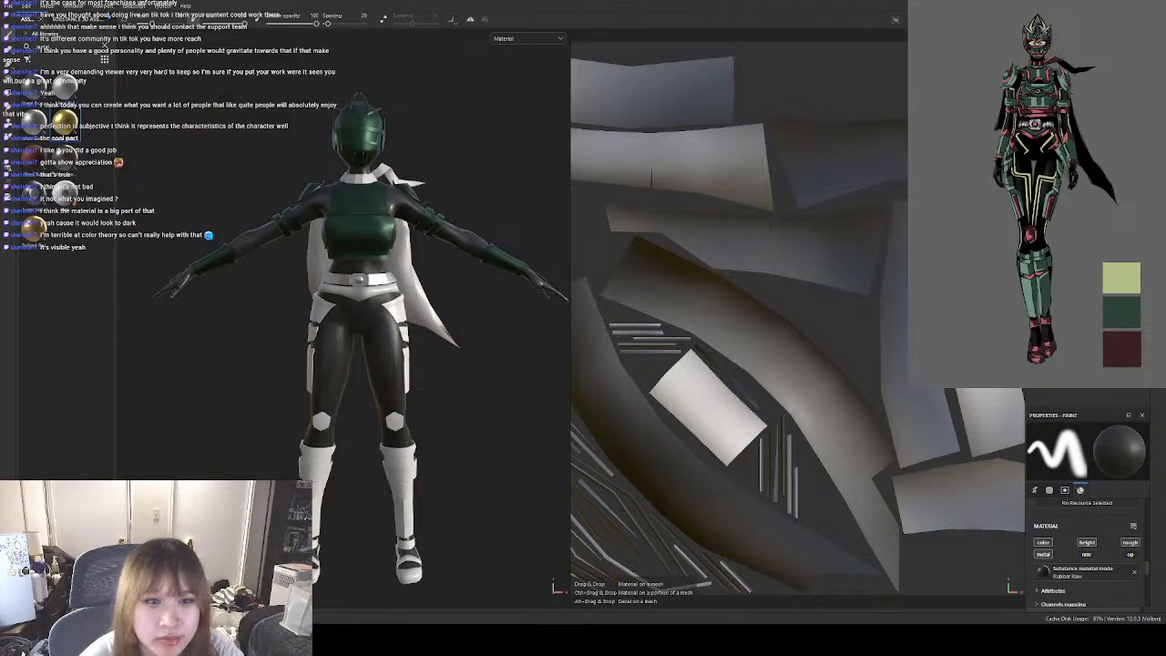
{"action": "left_click_drag", "start_coordinate": [64, 121], "coordinate": [1075, 274]}
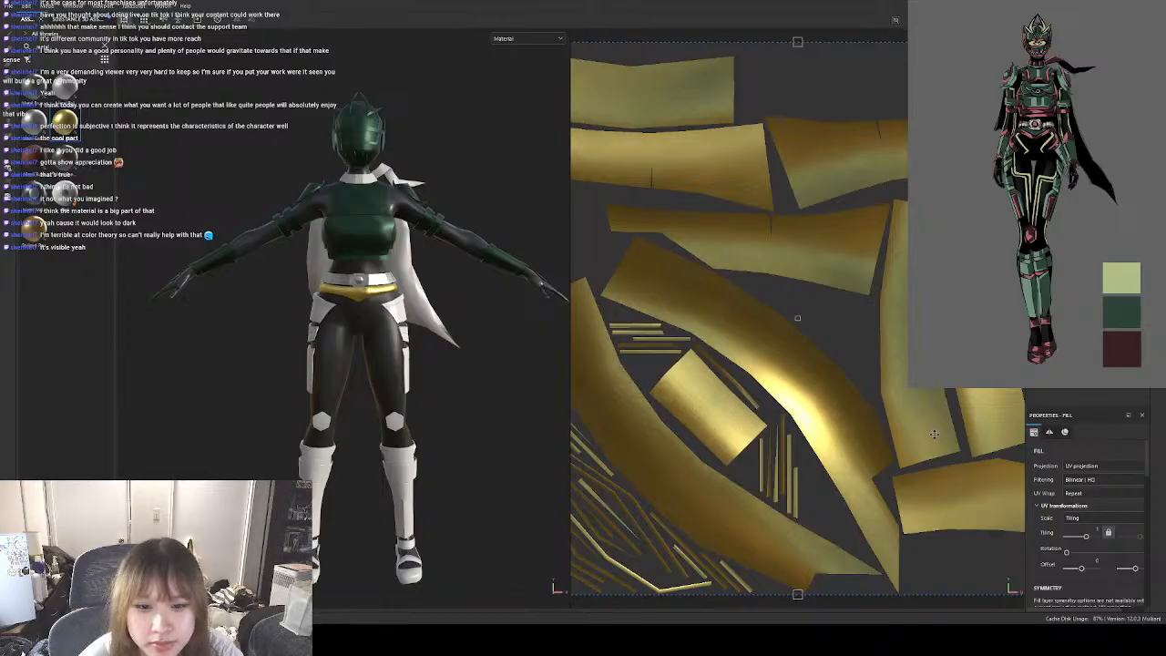
{"action": "scroll", "coordinate": [1131, 571], "scroll_direction": "down", "scroll_amount": 6}
{"action": "scroll", "coordinate": [1131, 572], "scroll_direction": "down", "scroll_amount": 3}
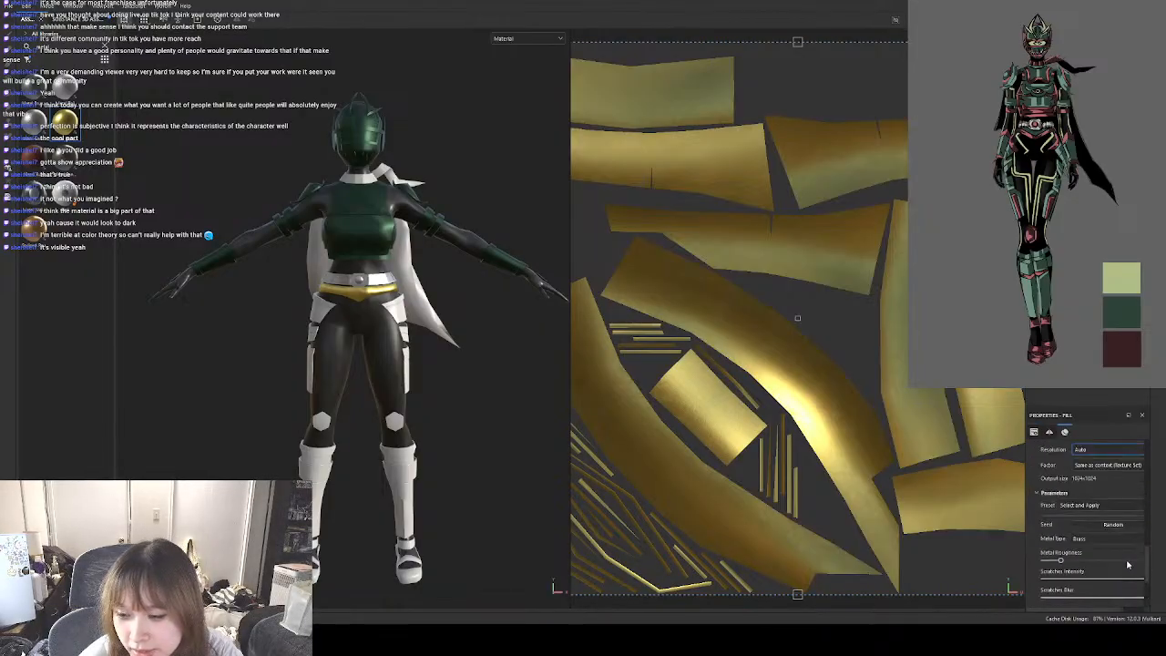
{"action": "scroll", "coordinate": [1113, 515], "scroll_direction": "down", "scroll_amount": 4}
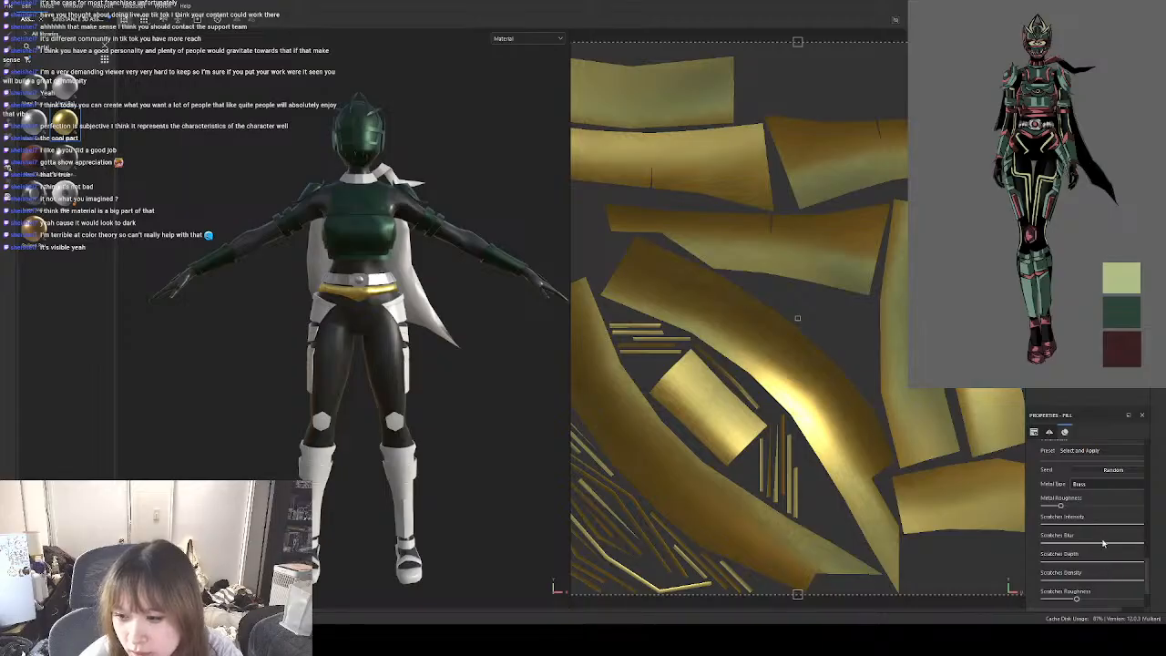
Set the hip guard's metal base to Custom Metal in the reference's dark red and reduce the fill's UV tiling.
{"action": "left_click", "coordinate": [1099, 502]}
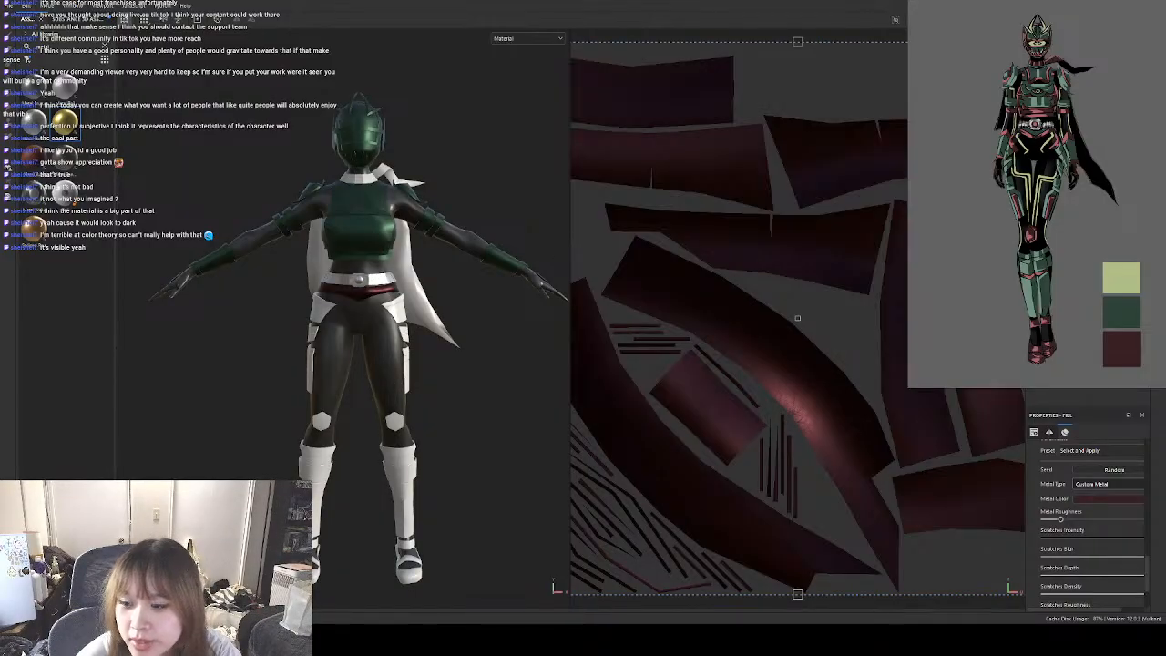
{"action": "scroll", "coordinate": [1119, 514], "scroll_direction": "up", "scroll_amount": 5}
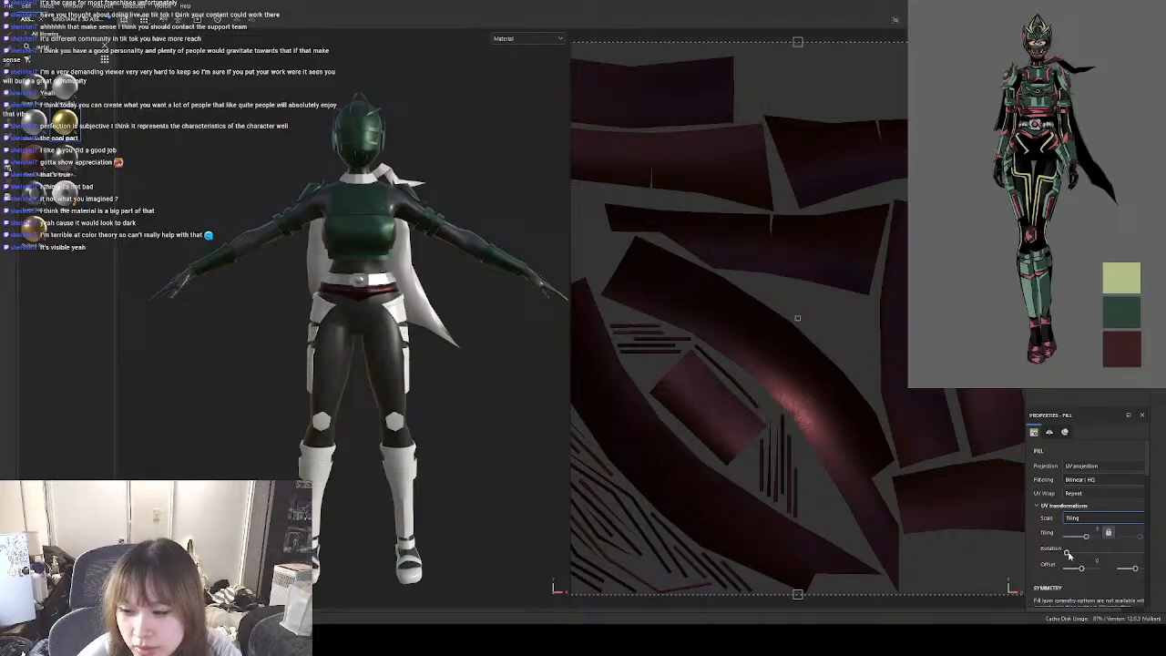
{"action": "left_click_drag", "start_coordinate": [1086, 537], "coordinate": [1081, 539]}
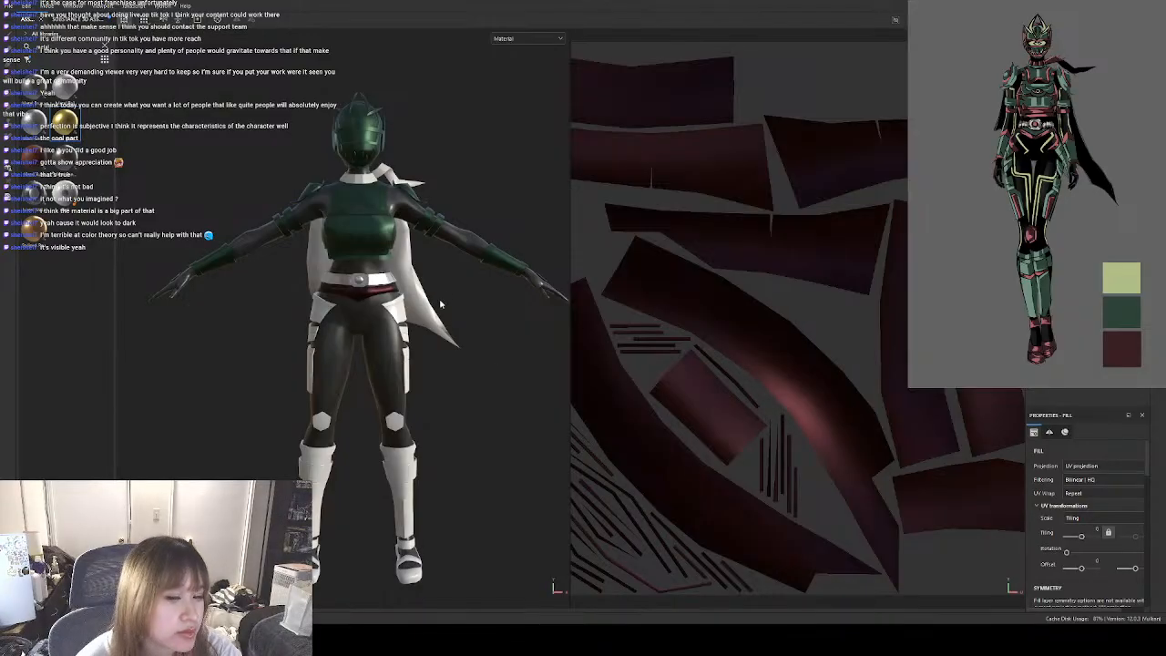
{"action": "left_click", "coordinate": [500, 348]}
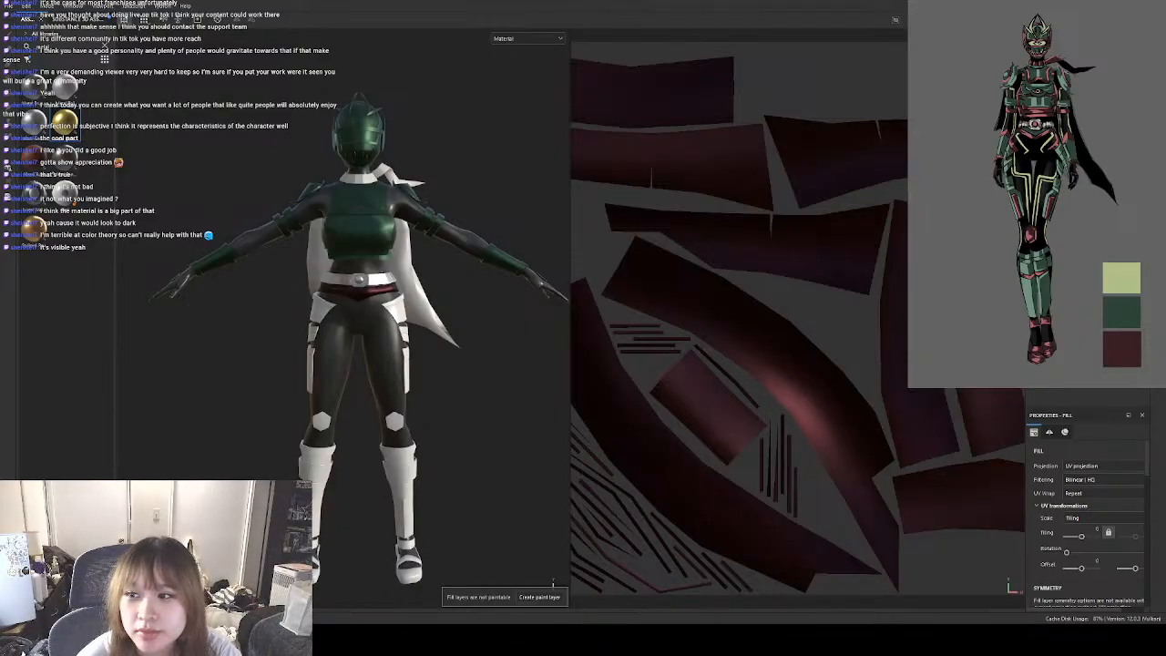
Apply the gold-coloured metal to the thigh armour and set its metal base to Custom Metal in the reference's dark green.
{"action": "left_click", "coordinate": [547, 597]}
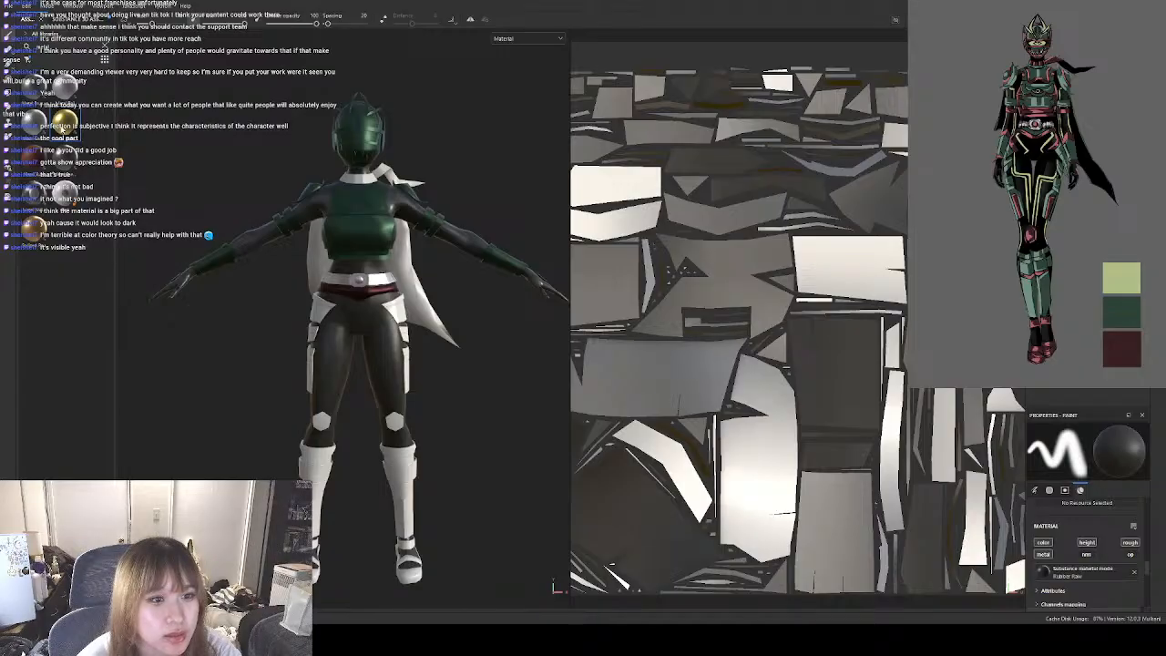
{"action": "left_click_drag", "start_coordinate": [63, 122], "coordinate": [389, 306]}
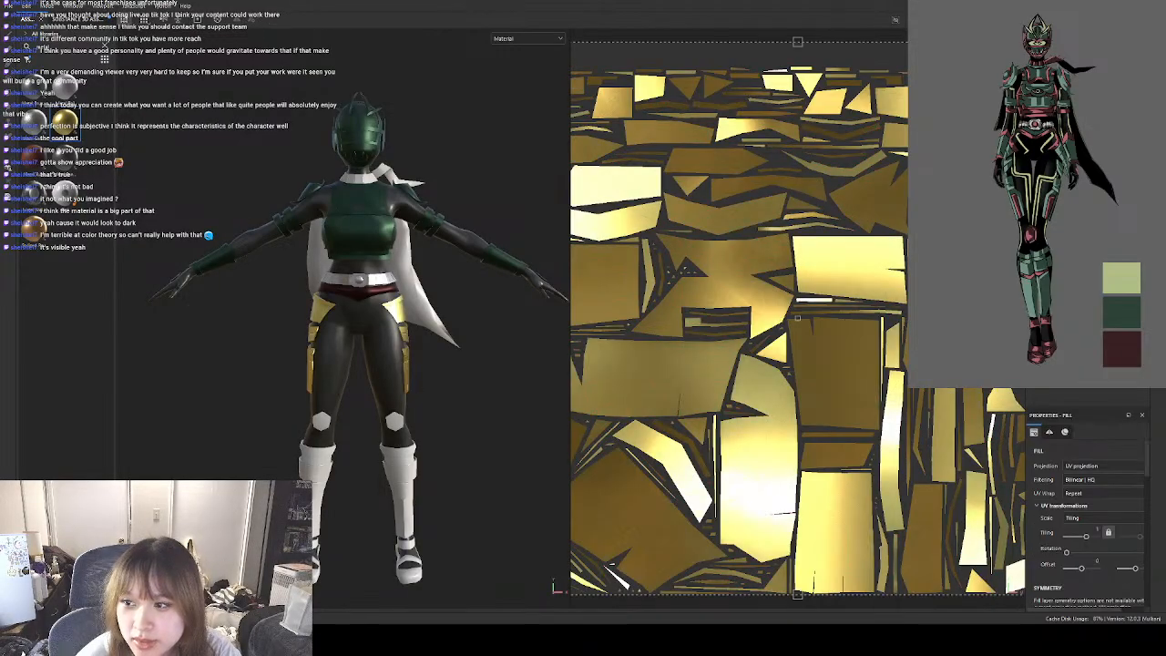
{"action": "scroll", "coordinate": [1116, 559], "scroll_direction": "down", "scroll_amount": 10}
{"action": "left_click", "coordinate": [1115, 570]}
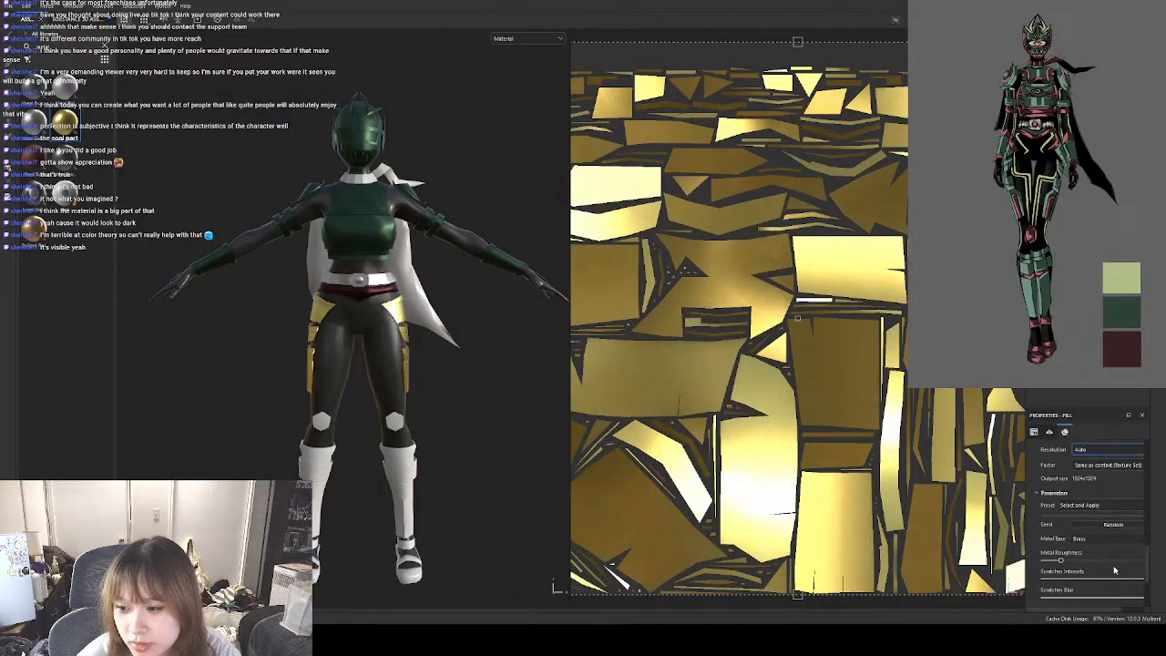
{"action": "scroll", "coordinate": [1126, 556], "scroll_direction": "down", "scroll_amount": 5}
{"action": "scroll", "coordinate": [1133, 549], "scroll_direction": "down", "scroll_amount": 3}
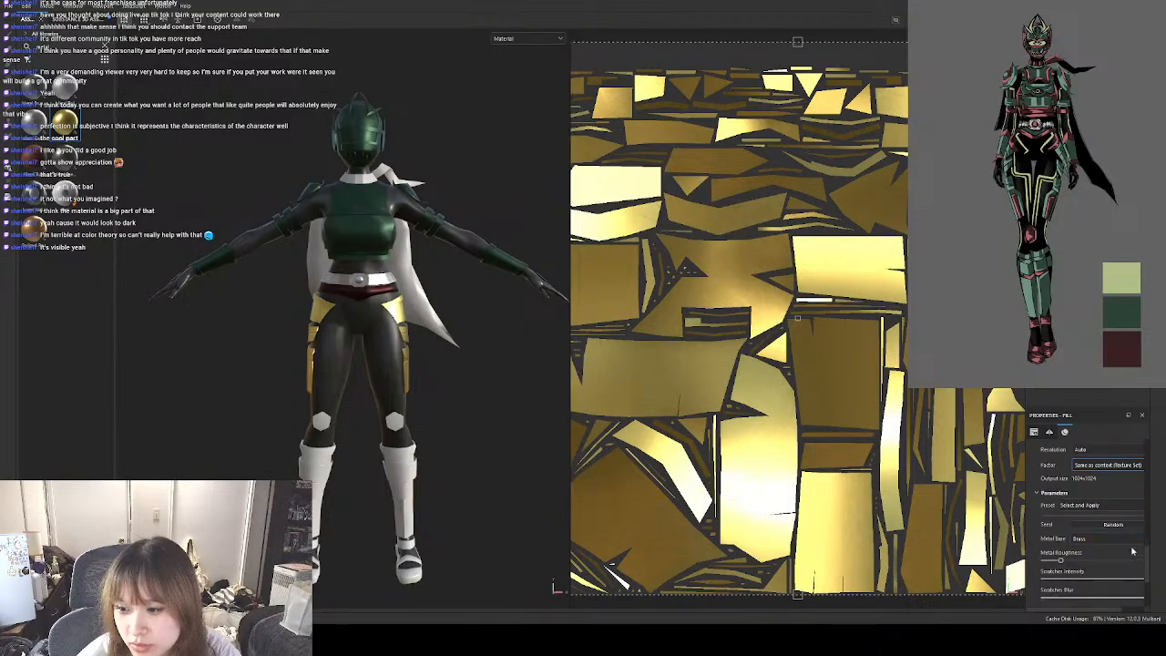
{"action": "left_click", "coordinate": [1092, 544]}
{"action": "left_click", "coordinate": [1108, 559]}
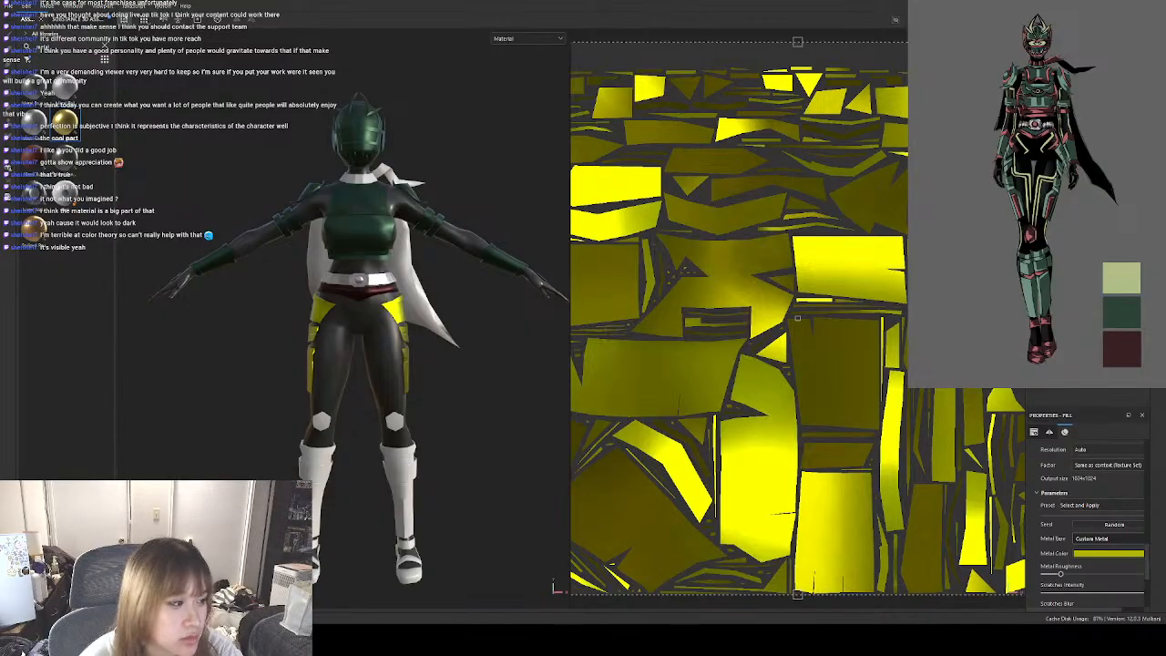
{"action": "left_click", "coordinate": [1122, 312]}
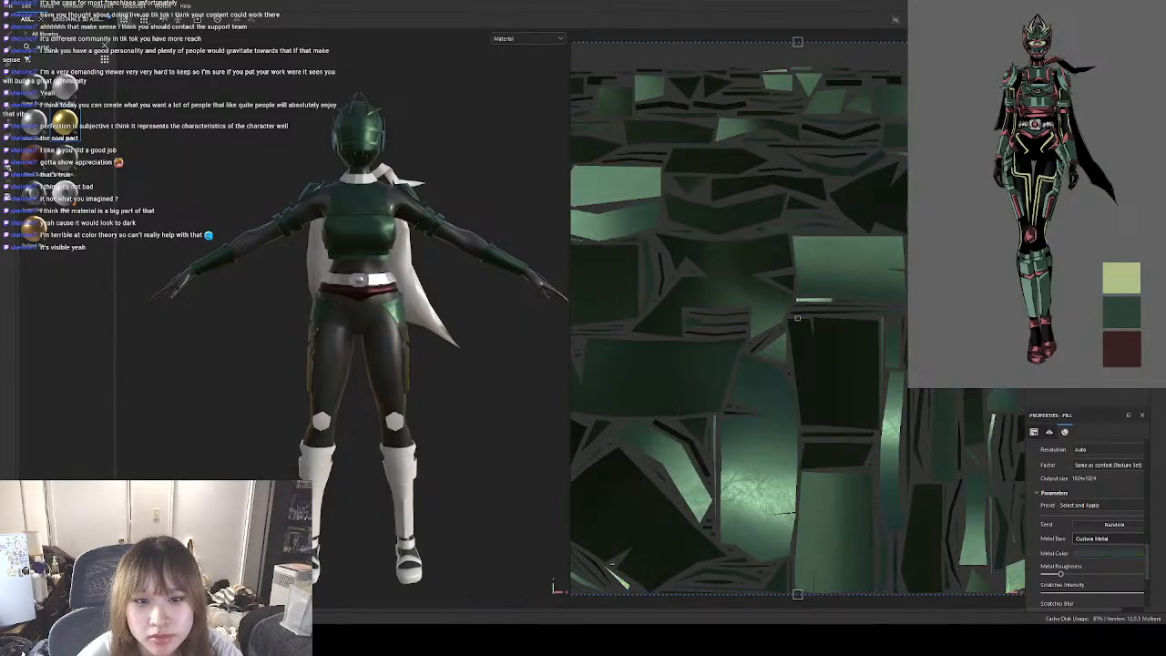
Reduce the UV tiling of the thigh armour's metal fill.
{"action": "scroll", "coordinate": [1150, 522], "scroll_direction": "up", "scroll_amount": 3}
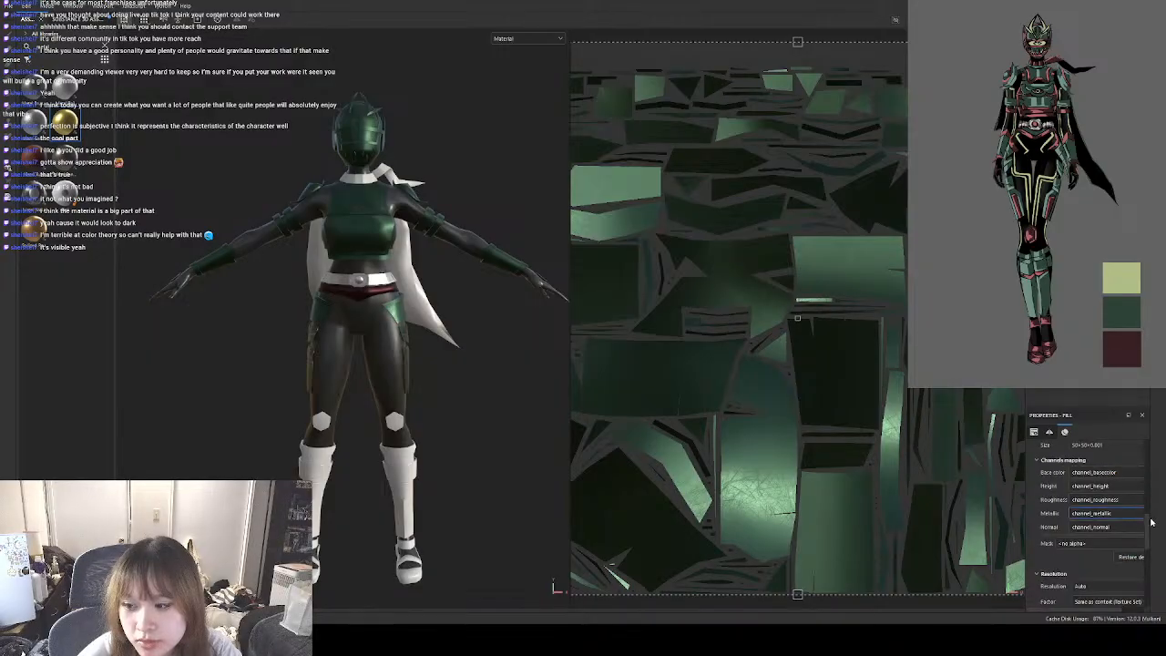
{"action": "scroll", "coordinate": [1151, 522], "scroll_direction": "up", "scroll_amount": 5}
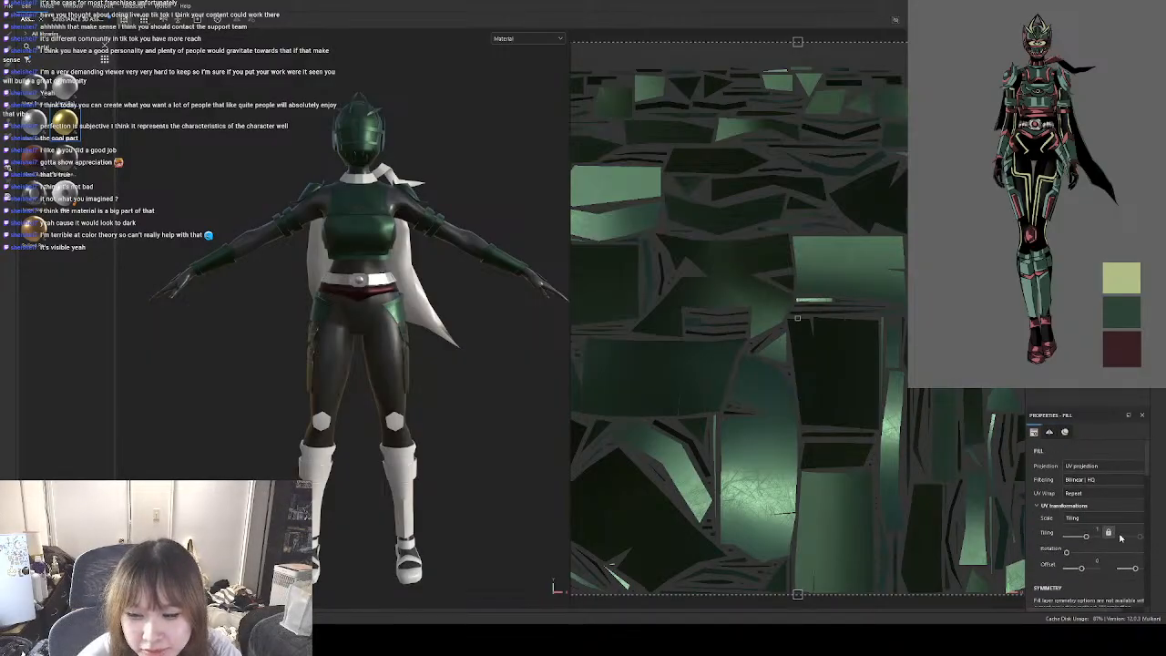
{"action": "left_click_drag", "start_coordinate": [1087, 540], "coordinate": [1083, 540]}
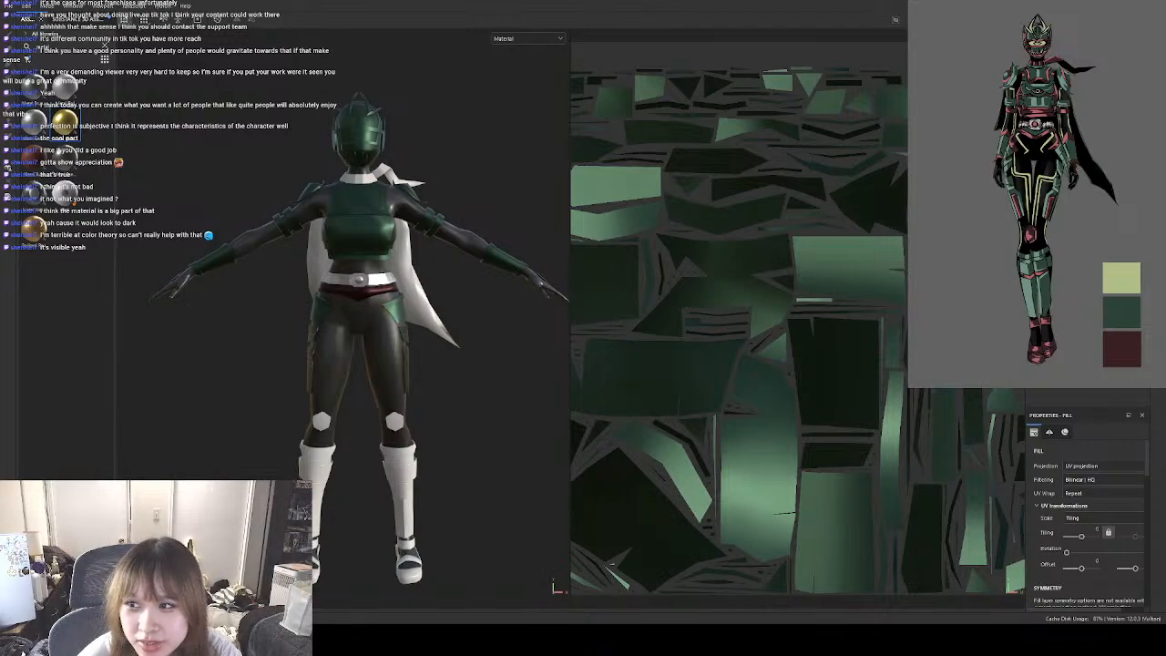
Apply the gold-coloured metal to the knee pads and reduce the fill's UV tiling.
{"action": "left_click", "coordinate": [1075, 87]}
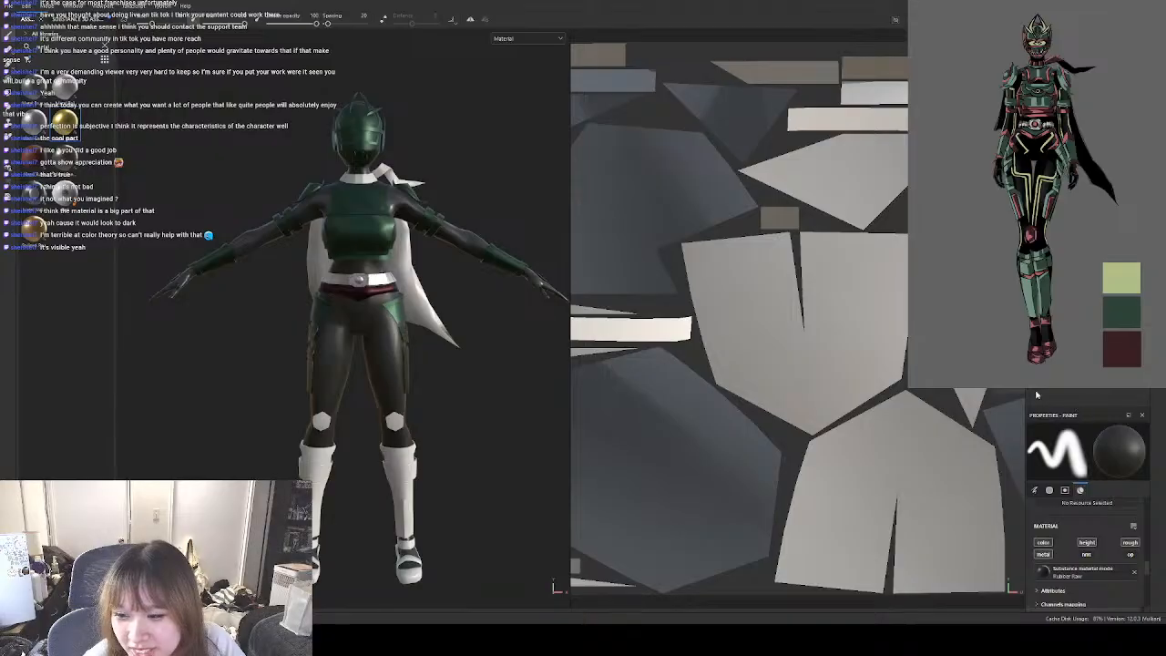
{"action": "scroll", "coordinate": [1133, 576], "scroll_direction": "down", "scroll_amount": 3}
{"action": "scroll", "coordinate": [1133, 576], "scroll_direction": "down", "scroll_amount": 3}
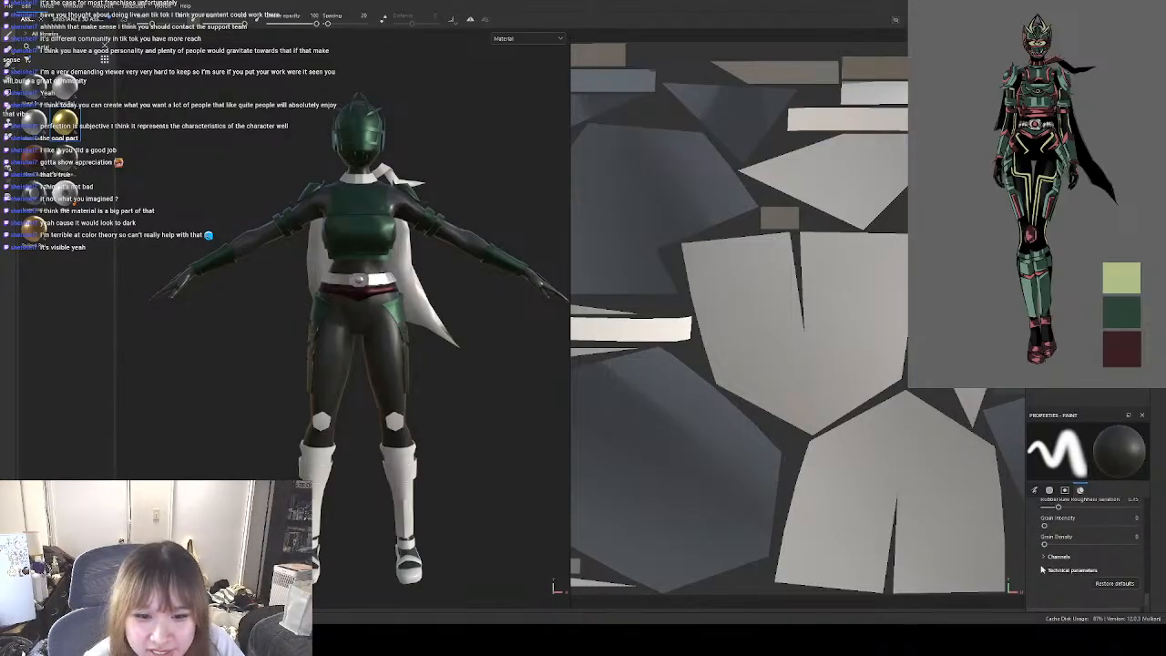
{"action": "scroll", "coordinate": [1128, 569], "scroll_direction": "up", "scroll_amount": 5}
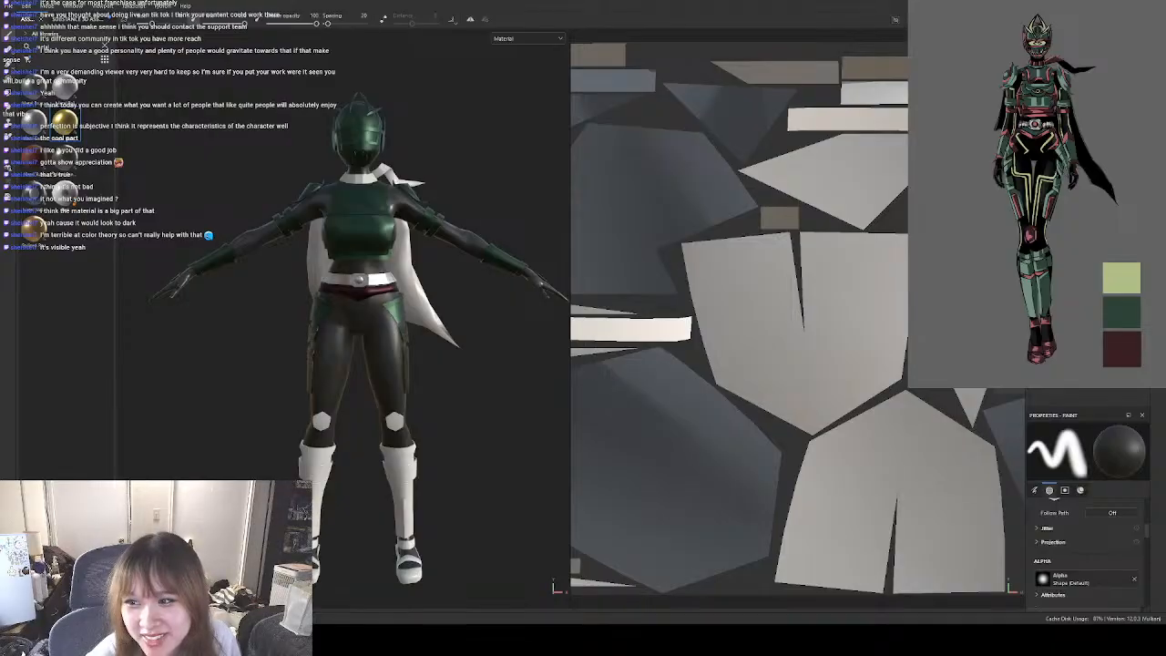
{"action": "left_click_drag", "start_coordinate": [65, 121], "coordinate": [1085, 183]}
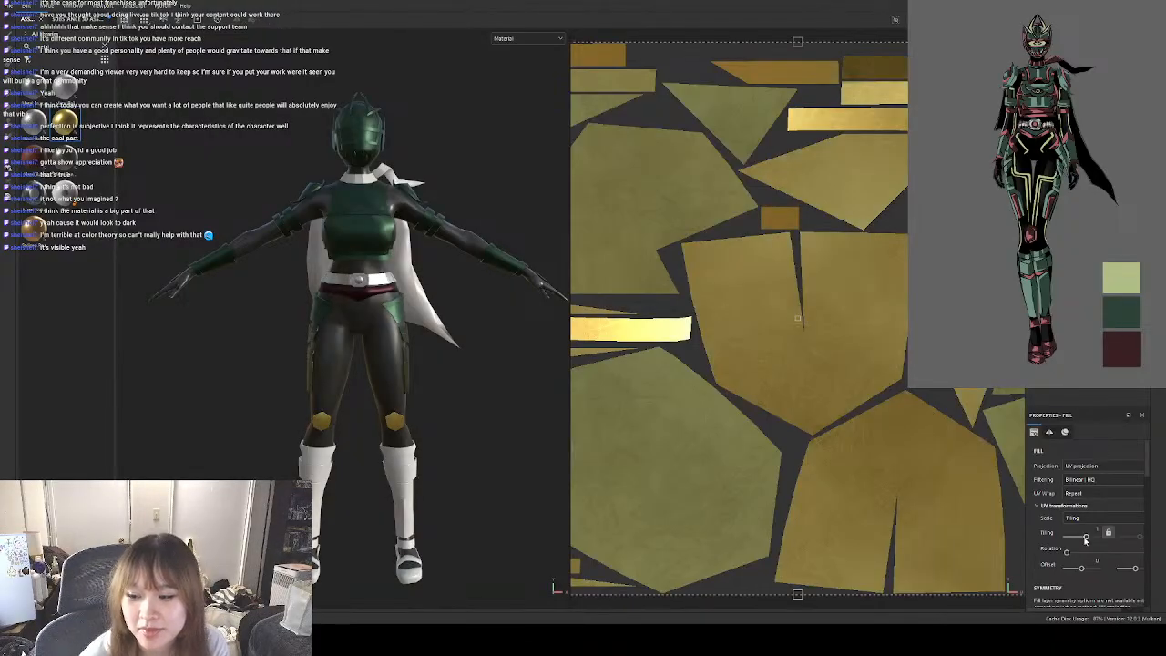
{"action": "left_click_drag", "start_coordinate": [1086, 536], "coordinate": [1083, 538]}
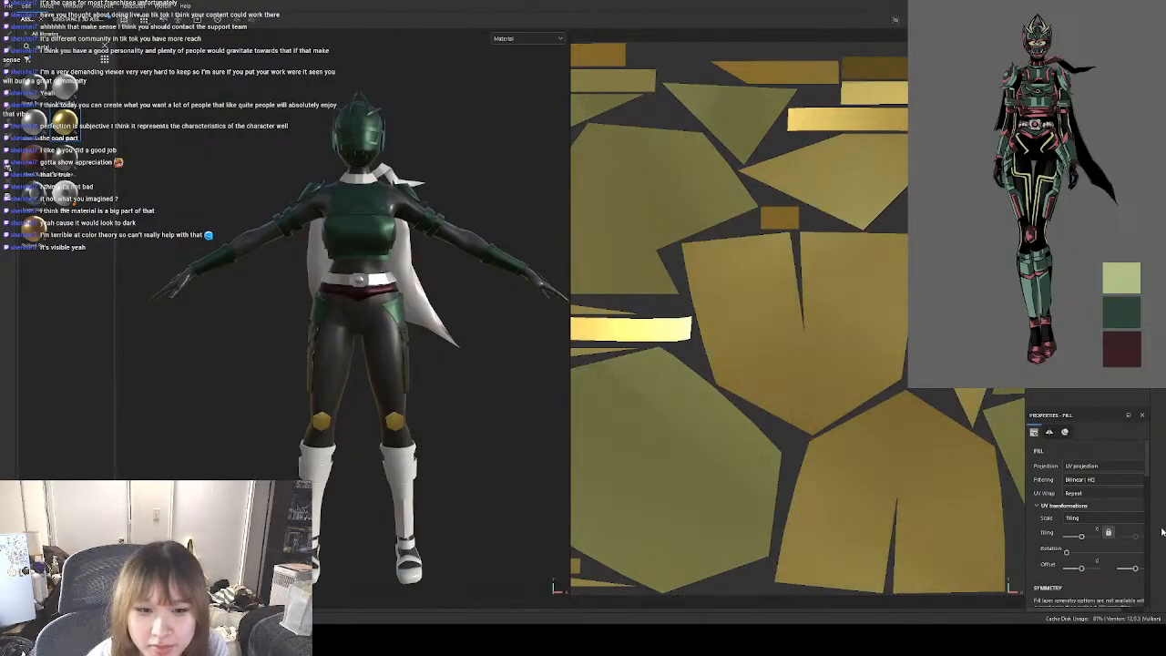
Set the knee pads' metal base to Custom Metal and pick the reference's dark red as the metal colour.
{"action": "scroll", "coordinate": [1139, 510], "scroll_direction": "down", "scroll_amount": 10}
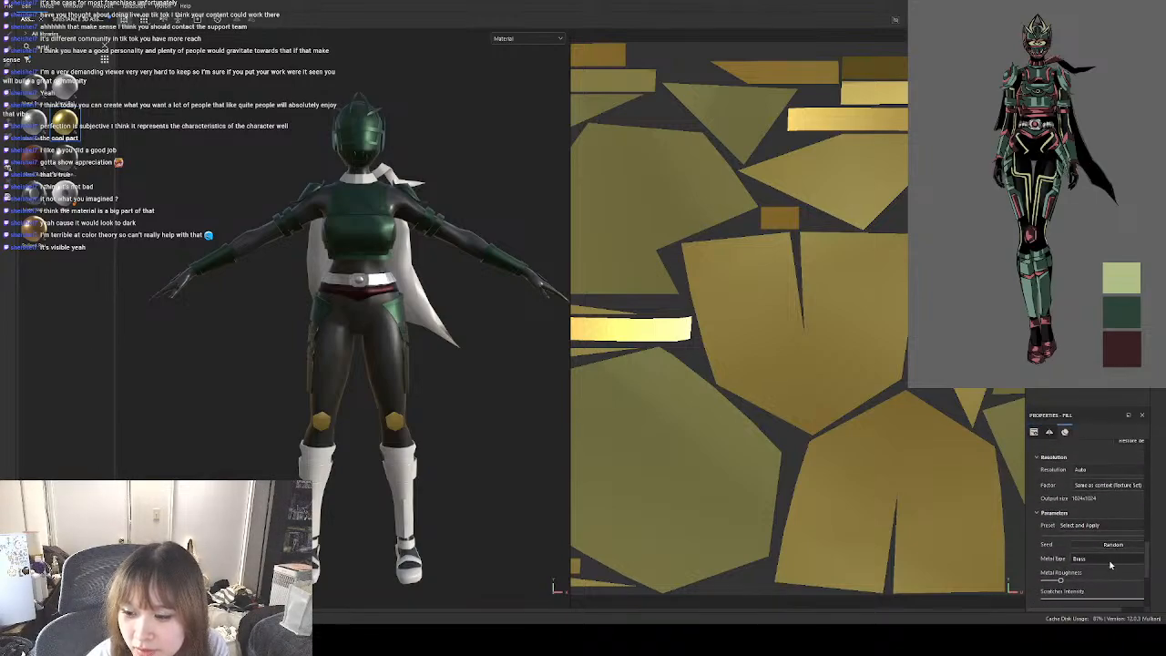
{"action": "left_click", "coordinate": [1112, 473]}
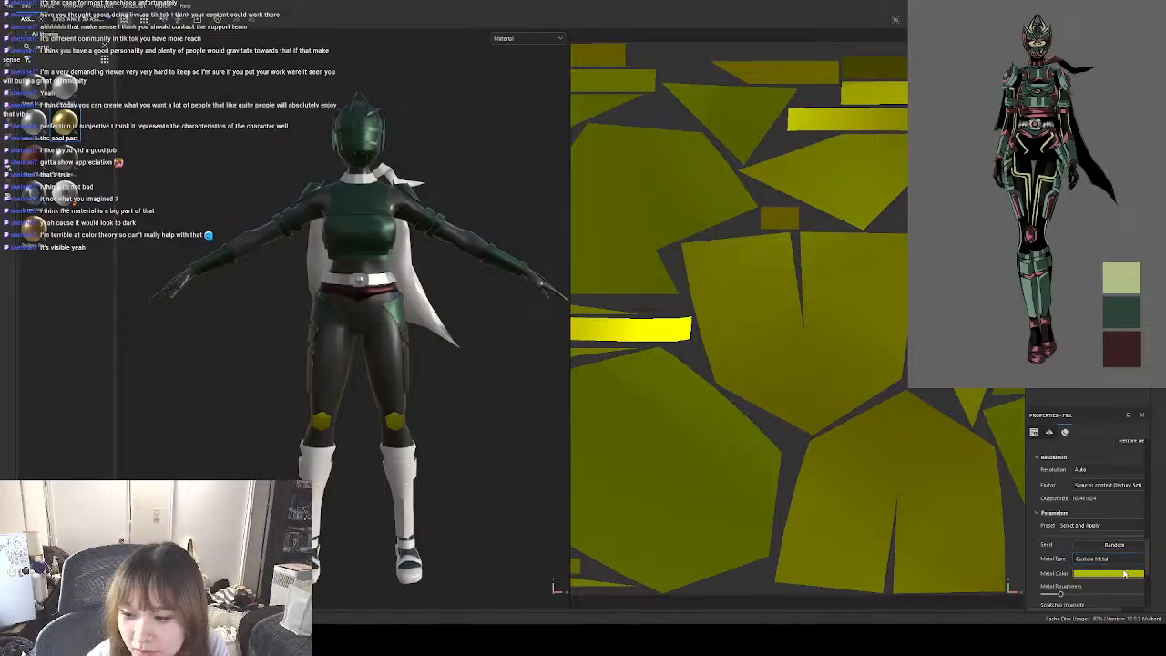
{"action": "left_click", "coordinate": [1126, 574]}
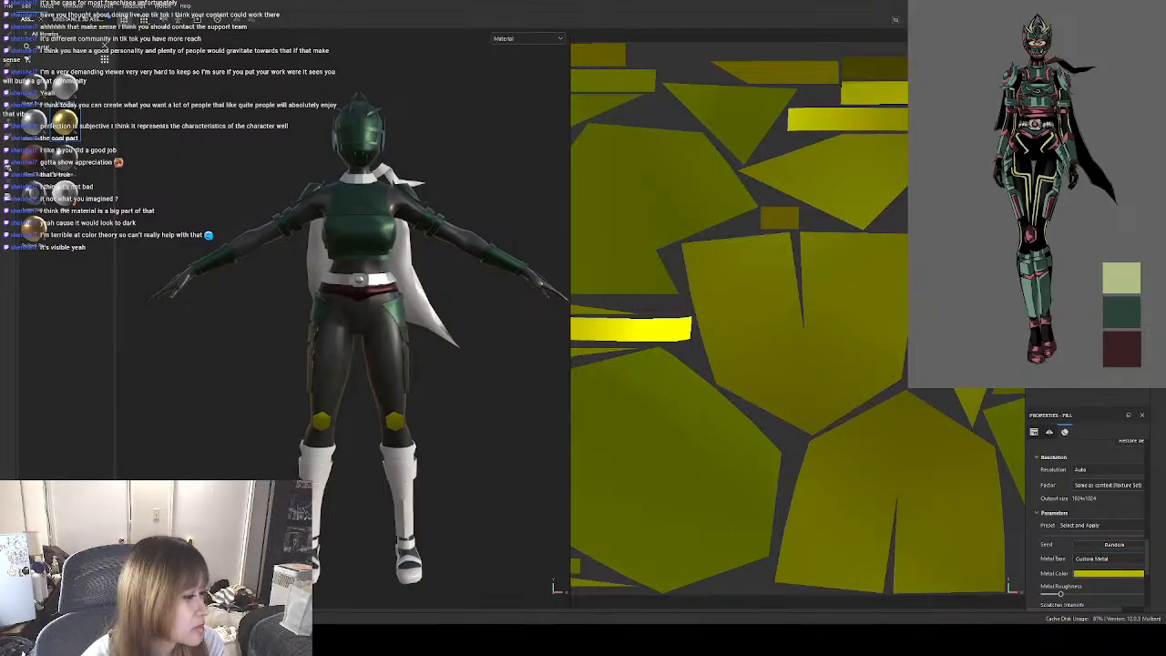
{"action": "left_click", "coordinate": [1122, 349]}
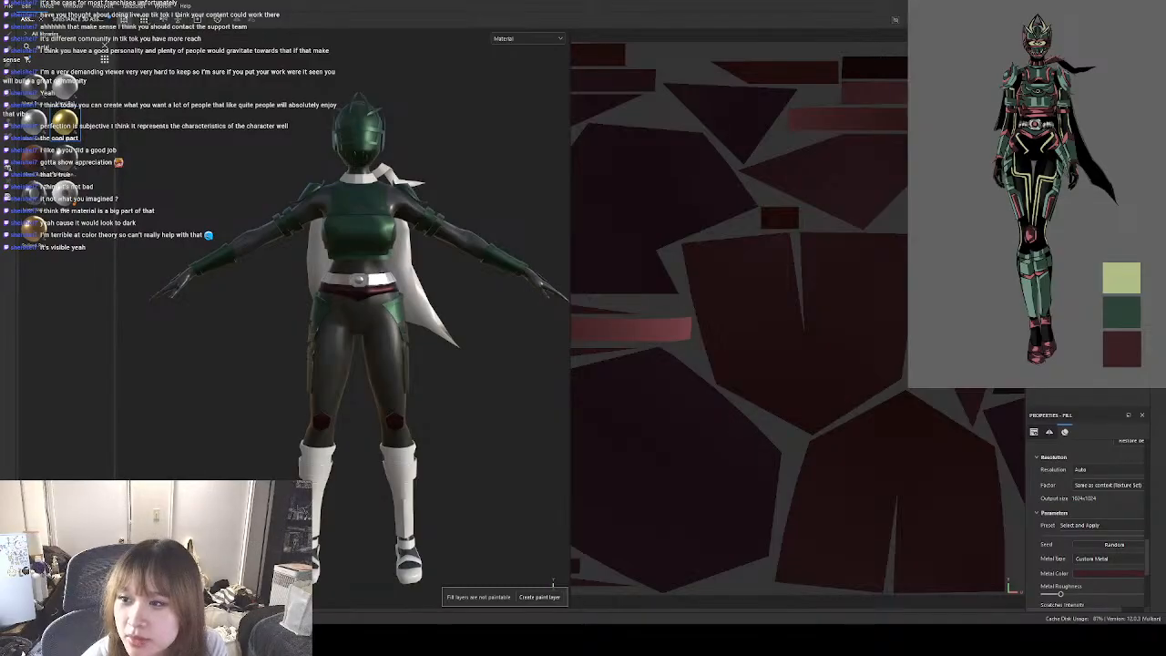
Apply the gold-coloured metal to the shin armour below the knees.
{"action": "left_click", "coordinate": [550, 597]}
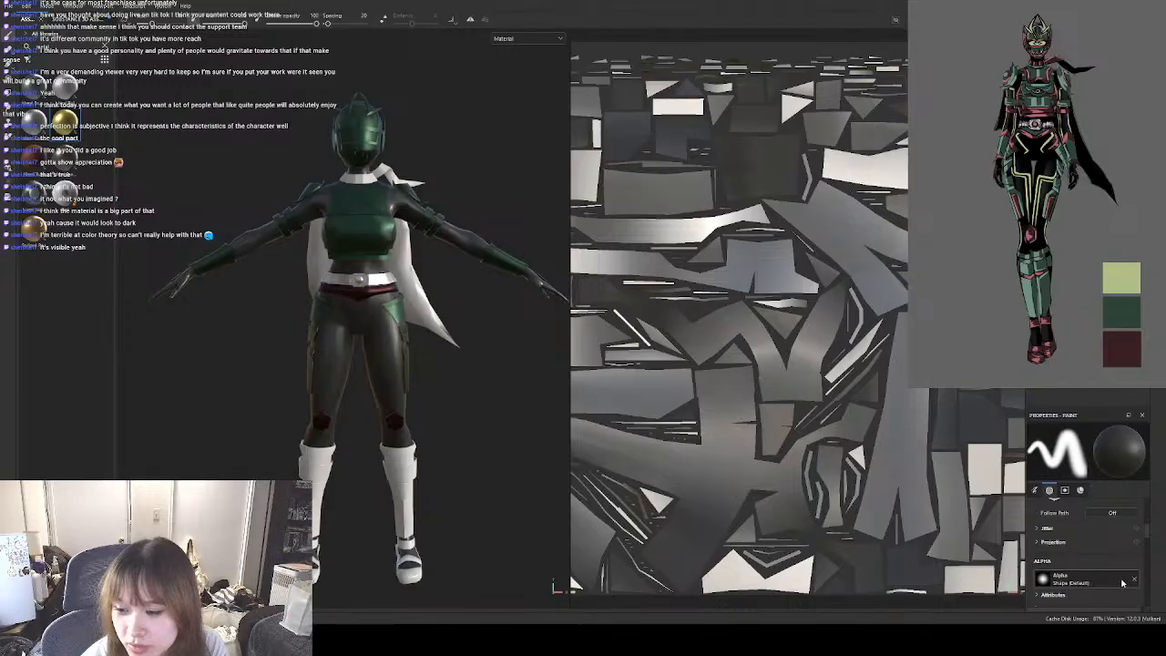
{"action": "scroll", "coordinate": [1126, 570], "scroll_direction": "down", "scroll_amount": 8}
{"action": "scroll", "coordinate": [1126, 580], "scroll_direction": "up", "scroll_amount": 10}
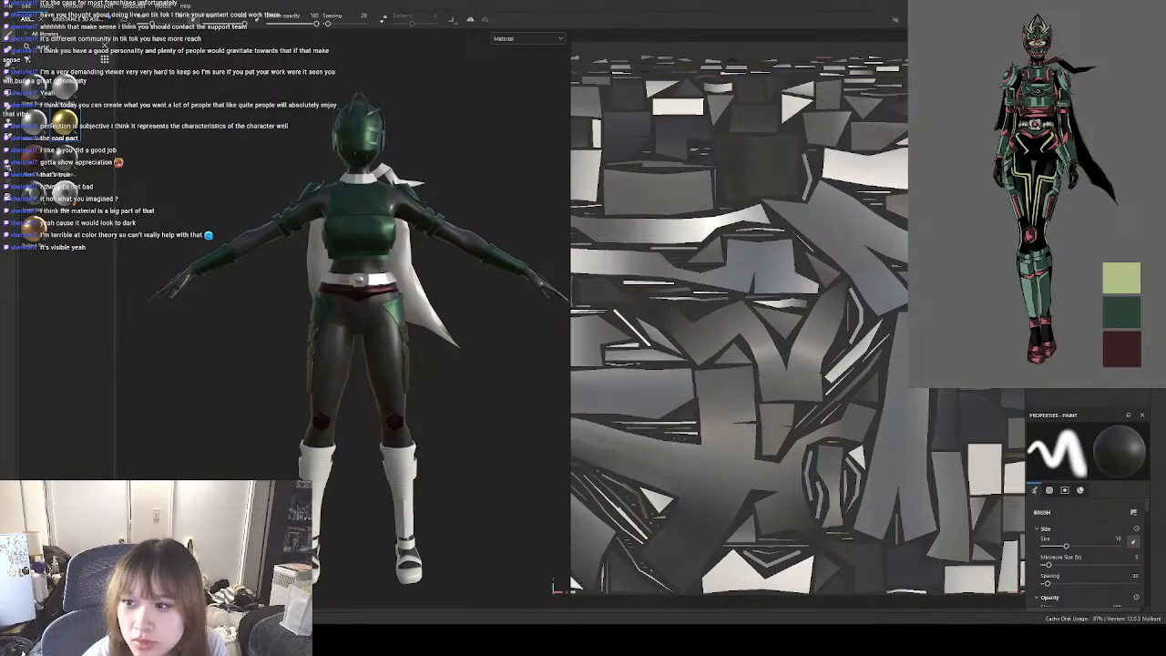
{"action": "left_click_drag", "start_coordinate": [65, 122], "coordinate": [1084, 228]}
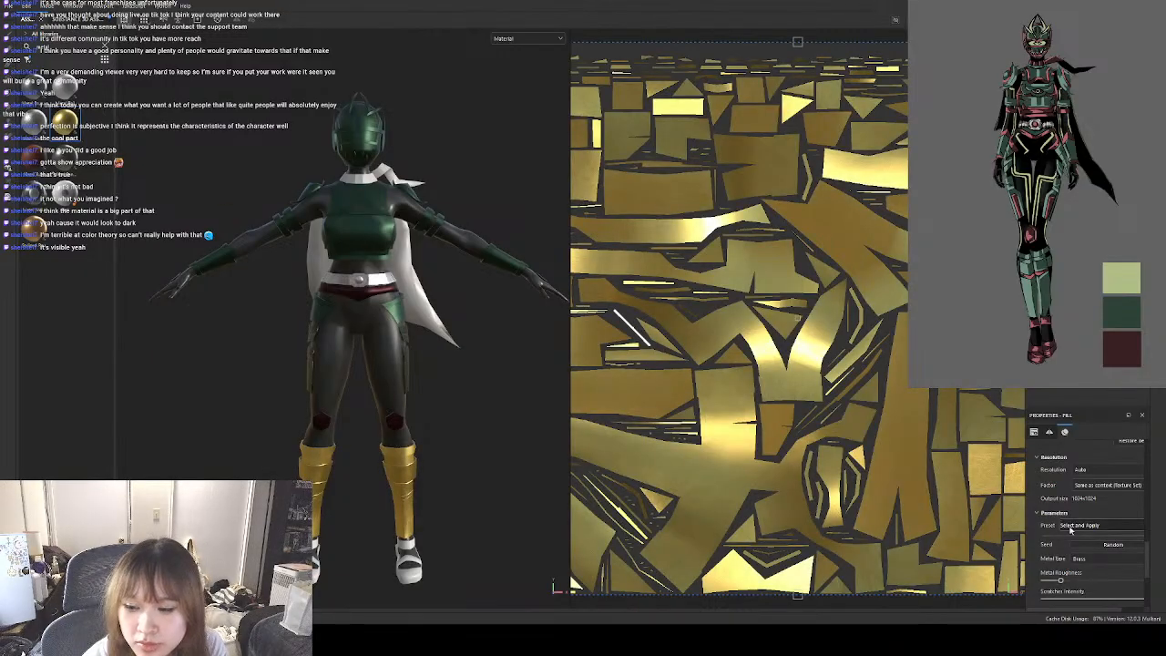
Set the shin armour's metal base to Custom Metal in the reference's dark green and reduce the fill's UV tiling.
{"action": "scroll", "coordinate": [1088, 564], "scroll_direction": "down", "scroll_amount": 5}
{"action": "scroll", "coordinate": [1088, 563], "scroll_direction": "up", "scroll_amount": 5}
{"action": "scroll", "coordinate": [1098, 565], "scroll_direction": "down", "scroll_amount": 3}
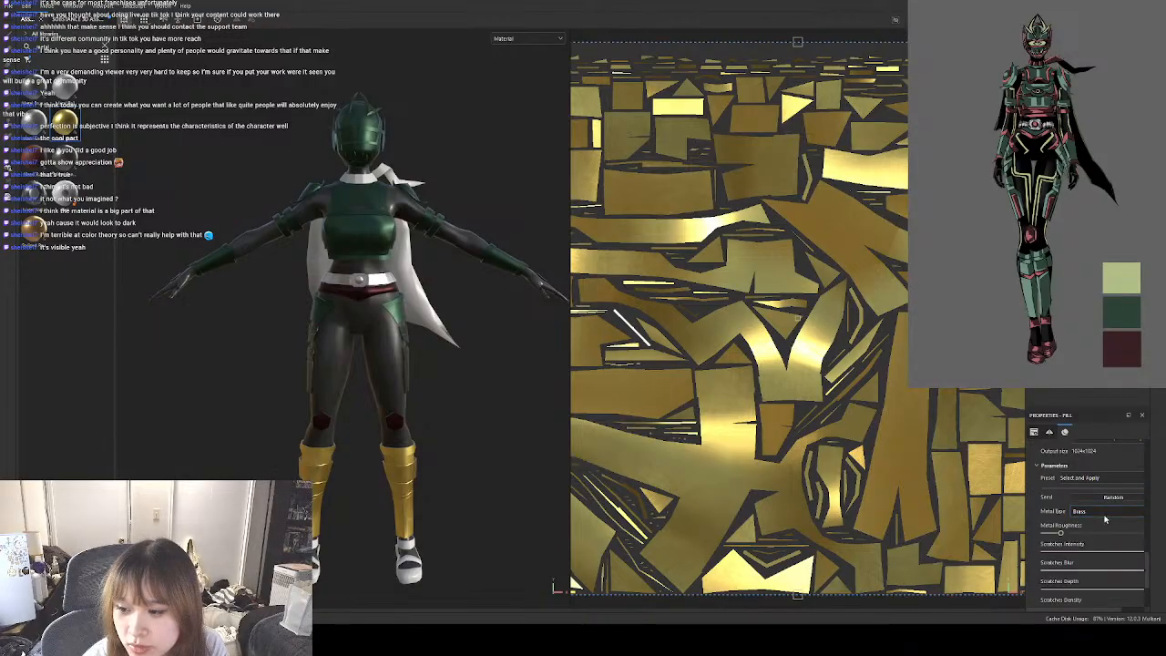
{"action": "left_click", "coordinate": [1106, 529]}
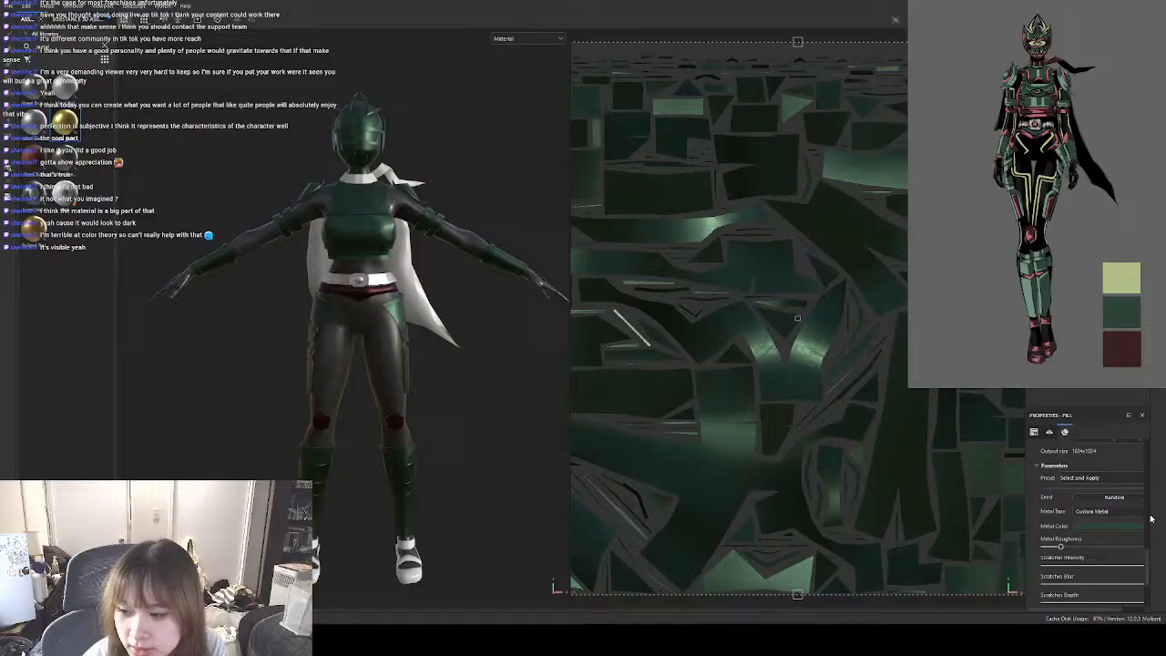
{"action": "scroll", "coordinate": [1150, 547], "scroll_direction": "up", "scroll_amount": 5}
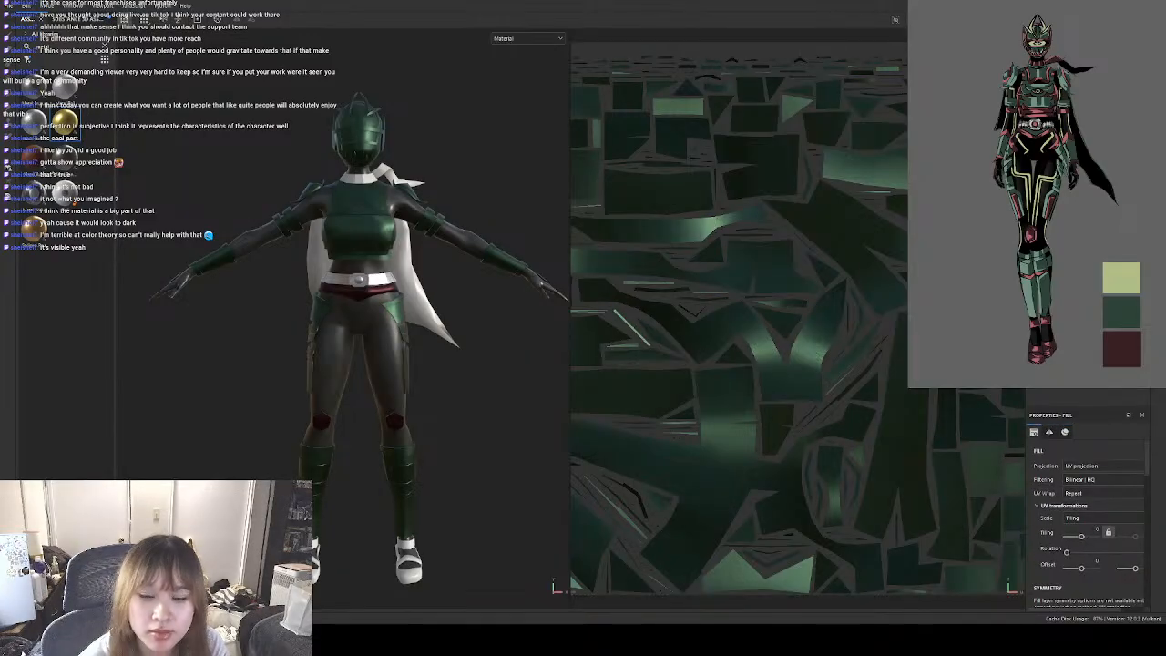
Apply the gold-coloured metal to the shoes and reduce the fill's UV tiling.
{"action": "left_click", "coordinate": [1075, 91]}
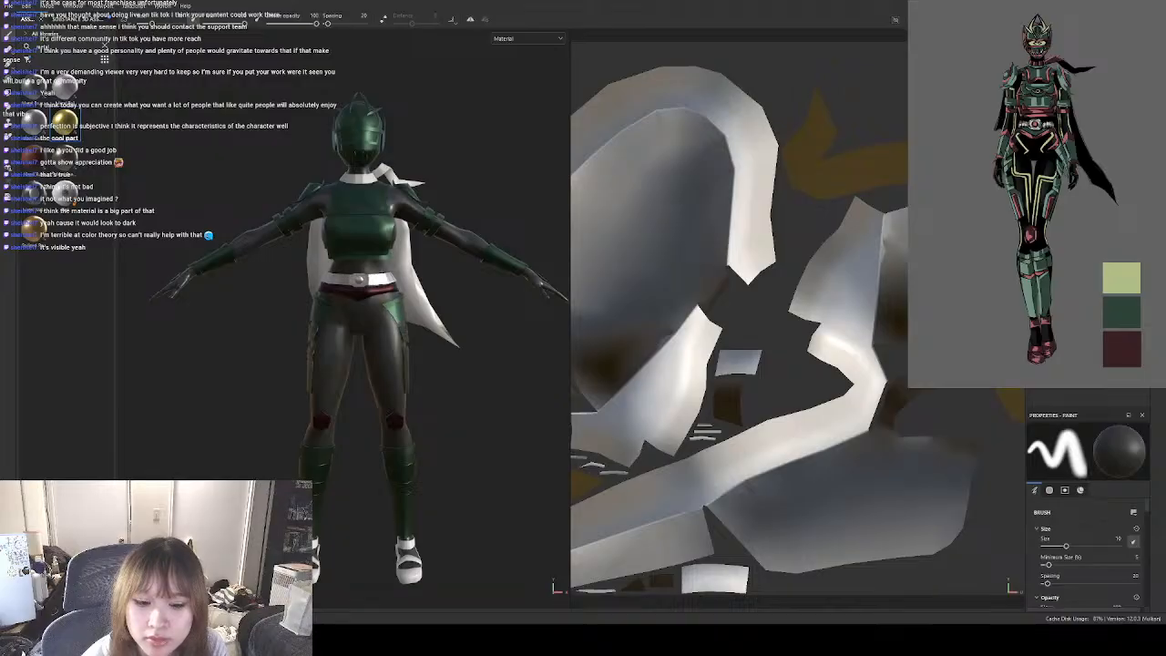
{"action": "scroll", "coordinate": [1118, 498], "scroll_direction": "down", "scroll_amount": 10}
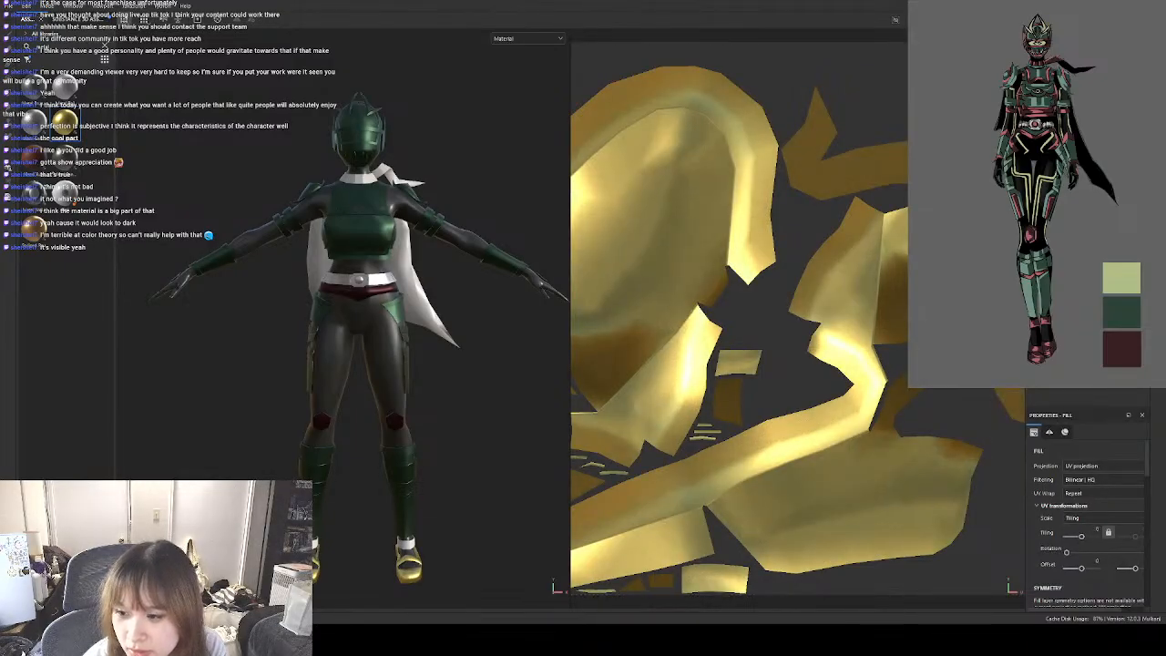
Set the shoes' metal base to Custom Metal and pick the reference's dark red as the metal colour.
{"action": "left_click_drag", "start_coordinate": [1147, 471], "coordinate": [1150, 621]}
{"action": "scroll", "coordinate": [1123, 556], "scroll_direction": "down", "scroll_amount": 3}
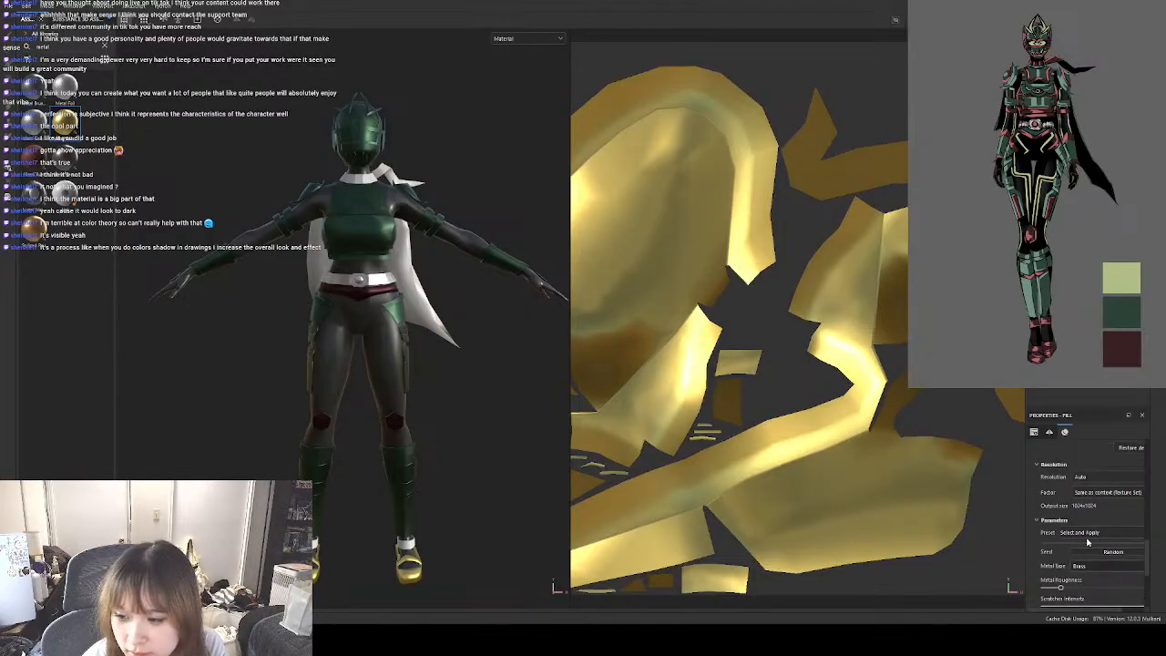
{"action": "left_click", "coordinate": [1096, 480]}
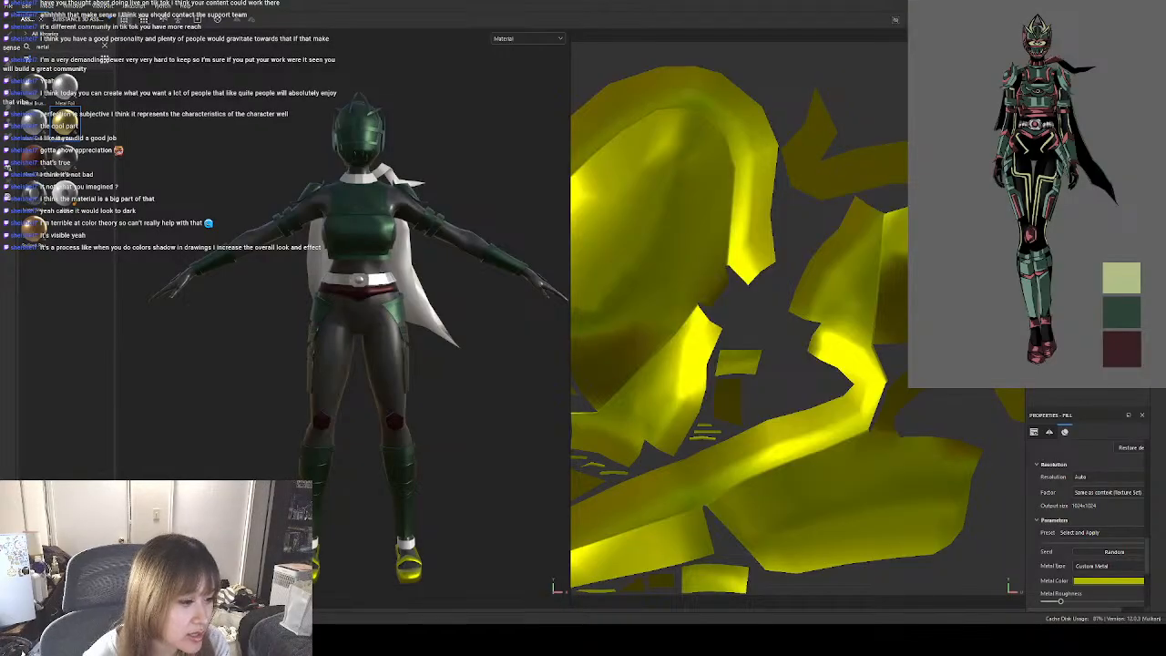
{"action": "left_click", "coordinate": [69, 379]}
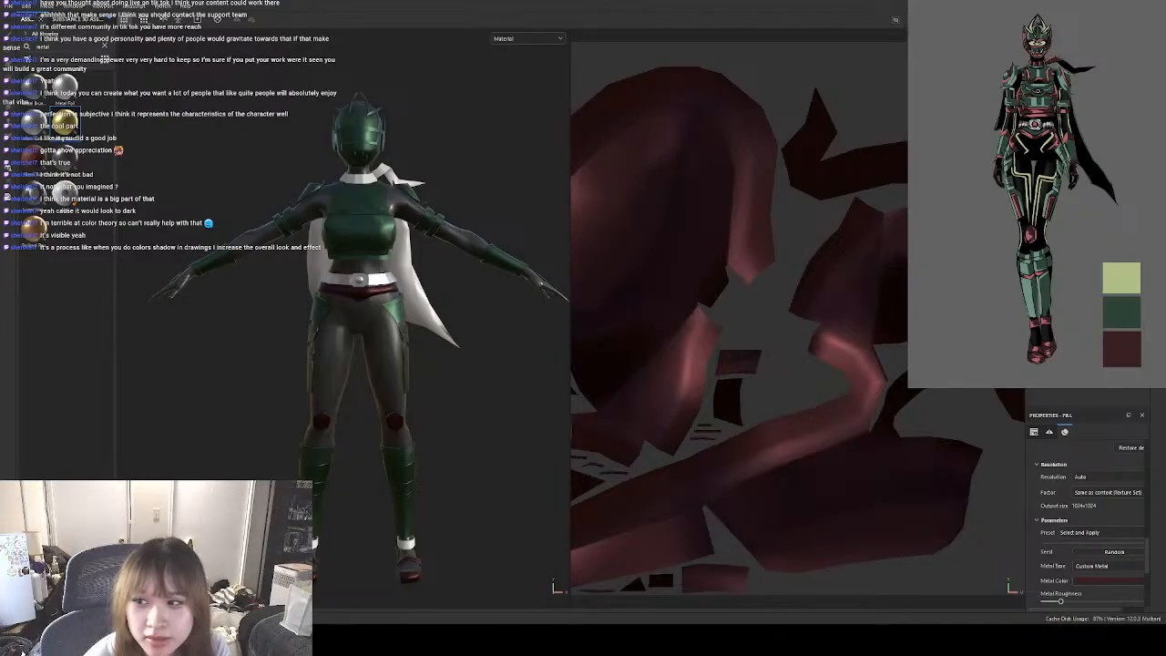
Undo the last material change on the ankle bands and apply the gold-coloured metal to them.
{"action": "left_click", "coordinate": [1076, 82]}
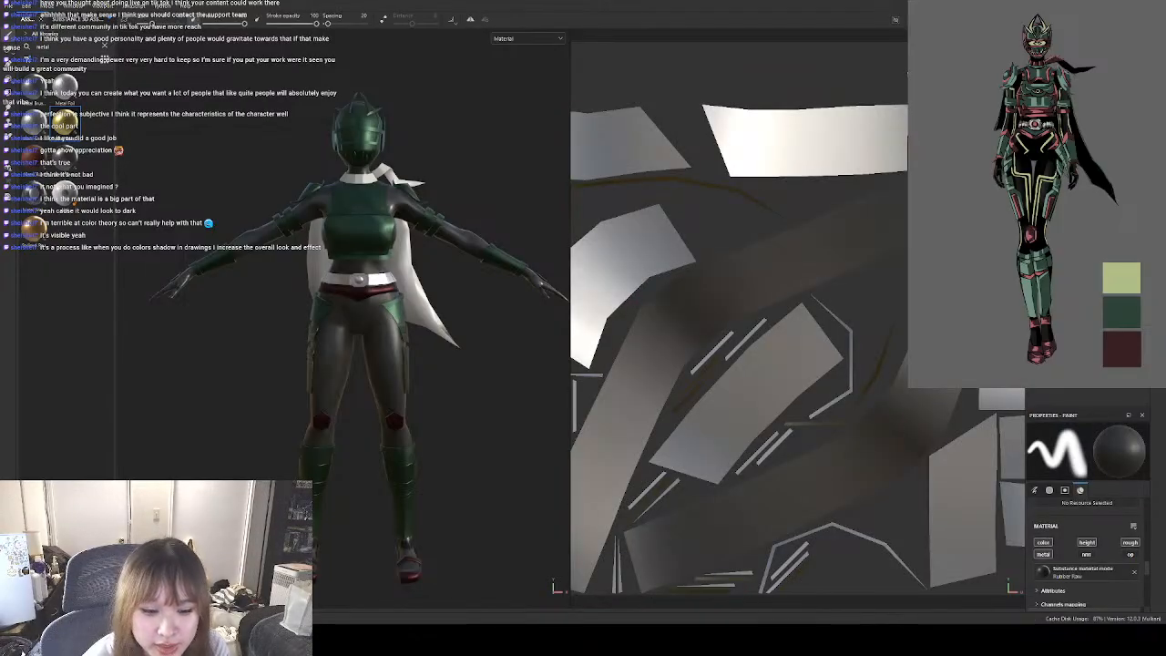
{"action": "key", "text": "ctrl+z"}
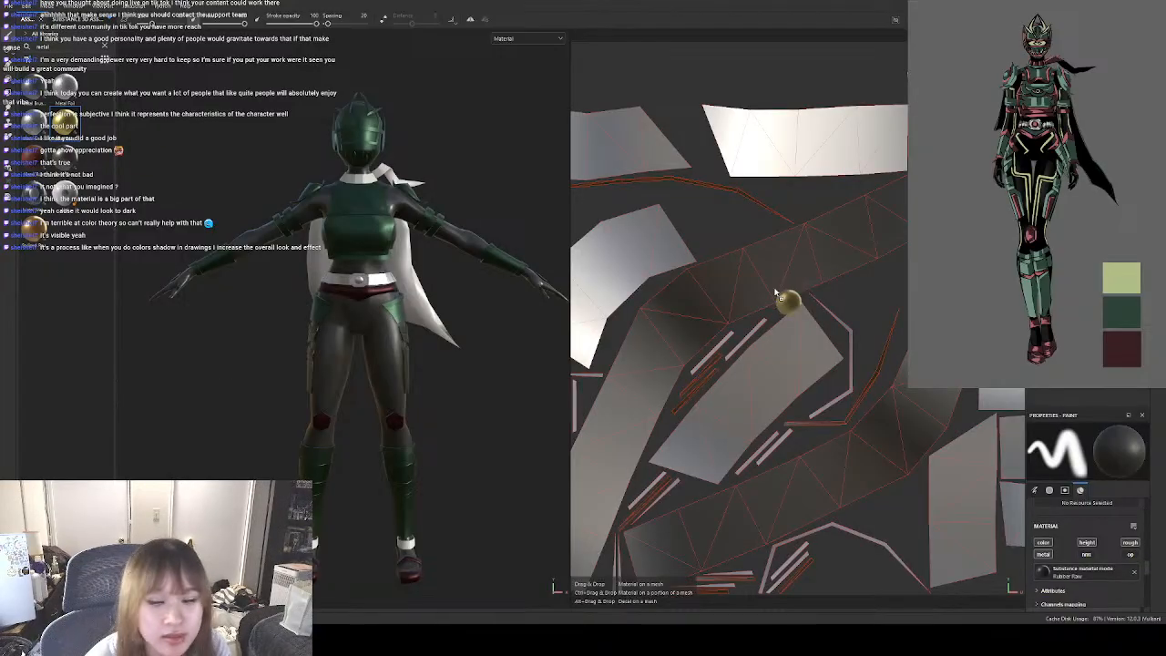
{"action": "left_click_drag", "start_coordinate": [65, 122], "coordinate": [406, 544]}
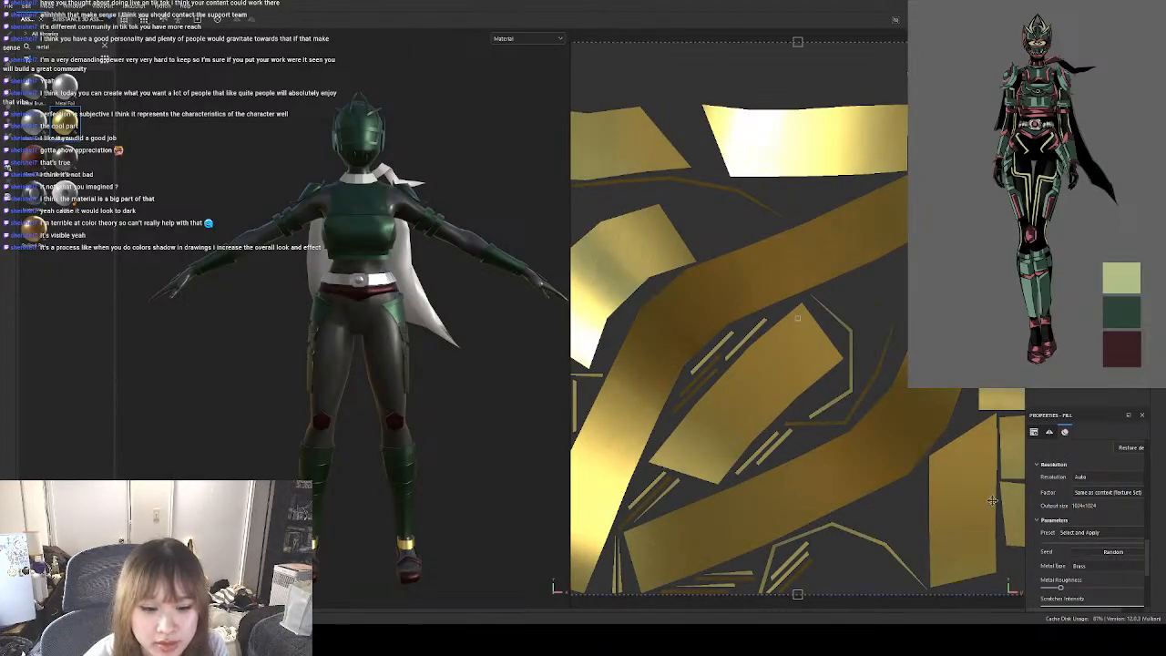
Set the ankle bands' metal base to Custom Metal and pick the reference's dark red as the metal colour.
{"action": "scroll", "coordinate": [1114, 510], "scroll_direction": "down", "scroll_amount": 3}
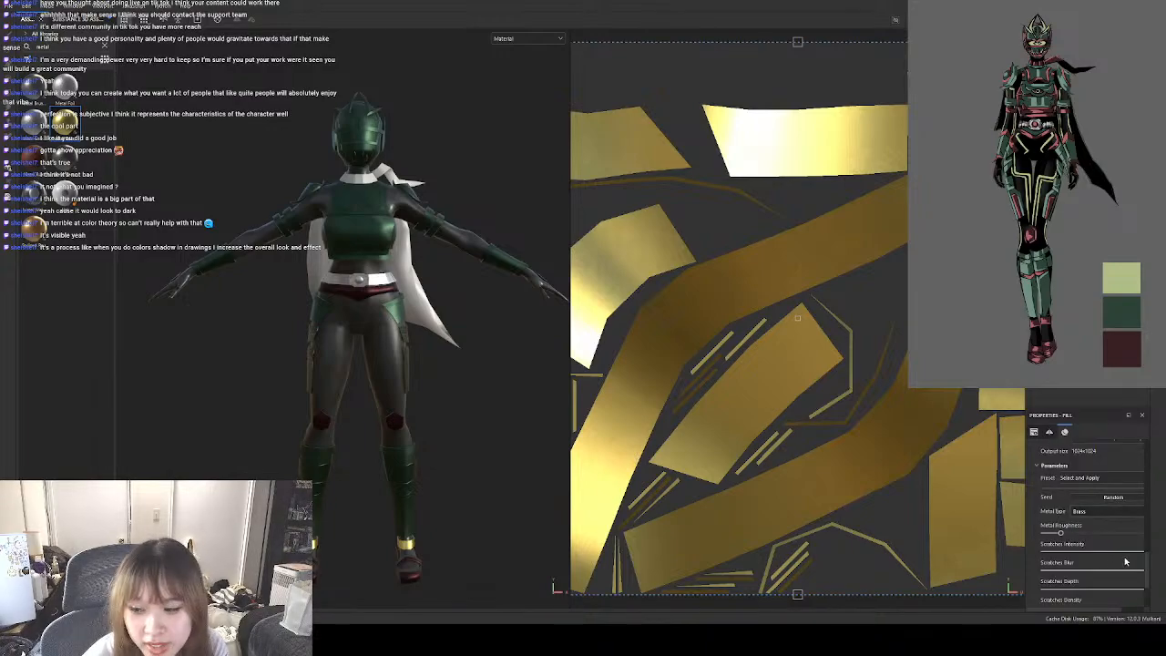
{"action": "left_click", "coordinate": [1102, 529]}
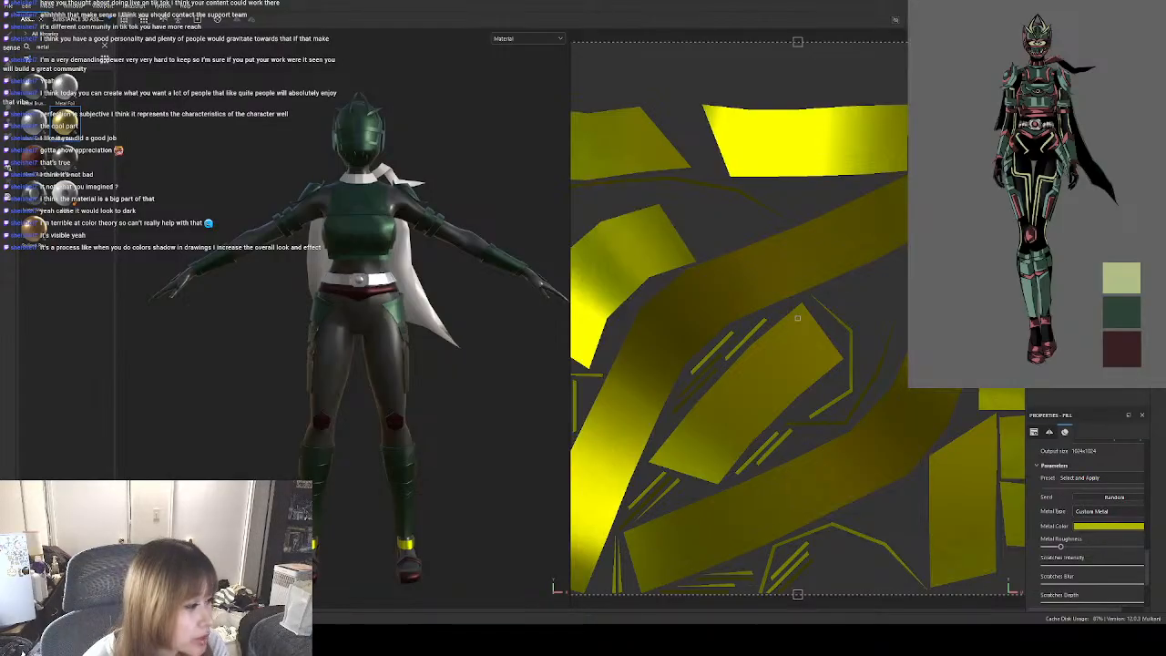
{"action": "left_click", "coordinate": [1121, 349]}
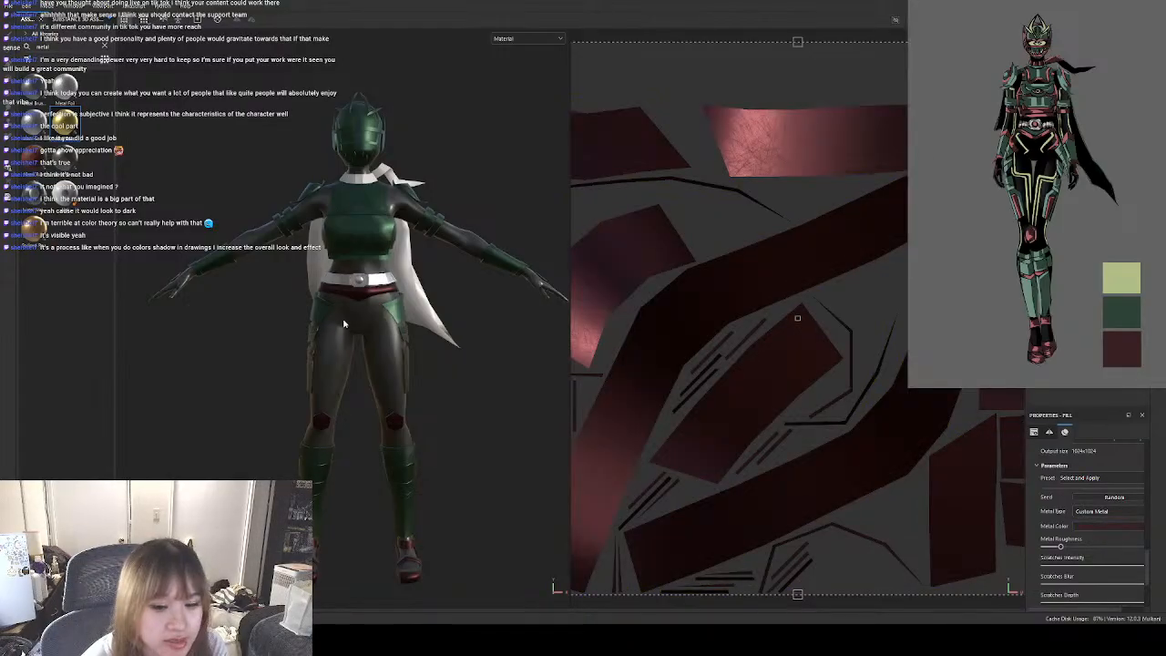
Reduce the UV tiling of the ankle bands' dark red metal fill to 0.
{"action": "left_click", "coordinate": [458, 390]}
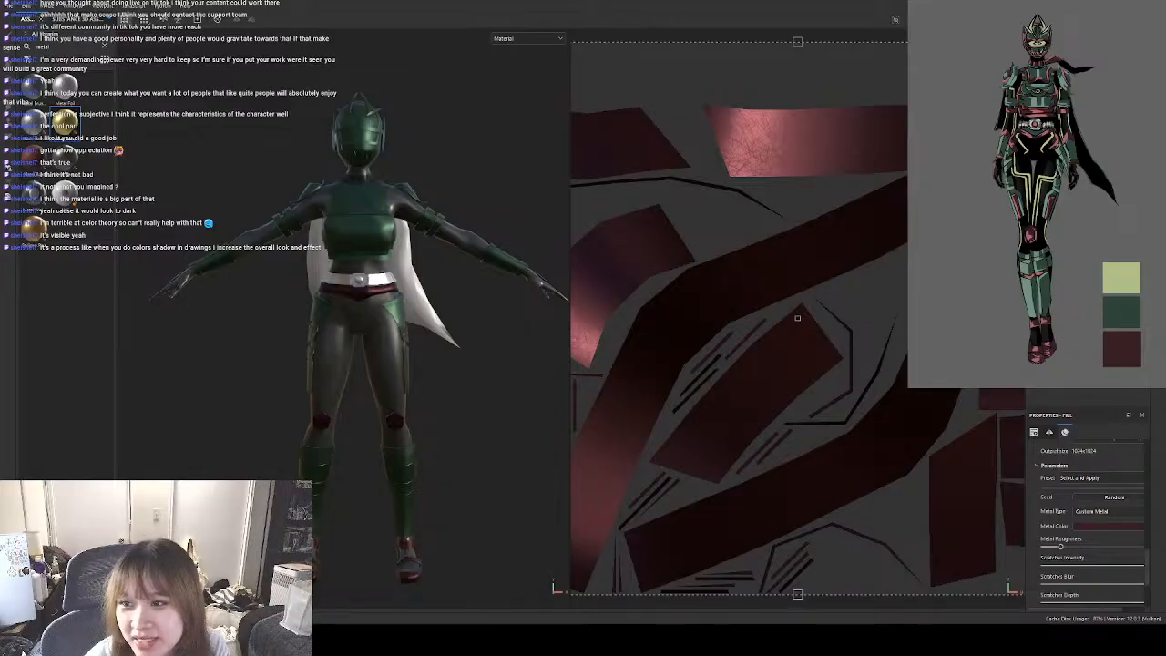
{"action": "left_click_drag", "start_coordinate": [1146, 566], "coordinate": [1147, 448]}
{"action": "left_click_drag", "start_coordinate": [1086, 538], "coordinate": [1082, 538]}
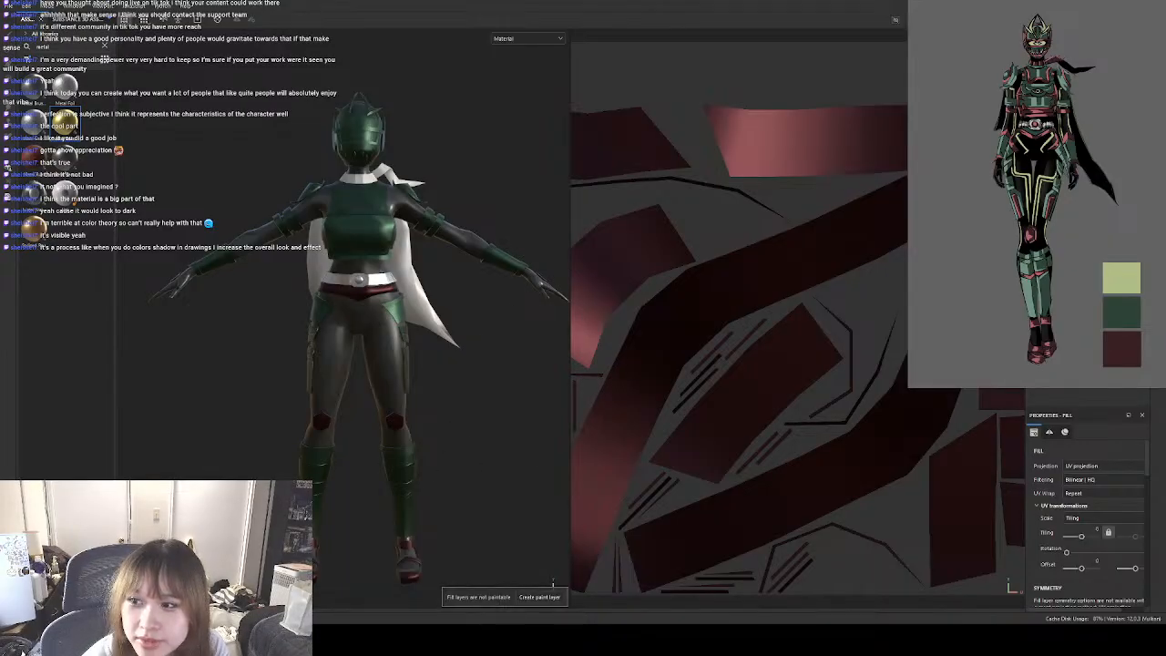
Search the materials for fabric and apply Fabric Cotton Jersey to the scarf as a fill.
{"action": "left_click", "coordinate": [1075, 91]}
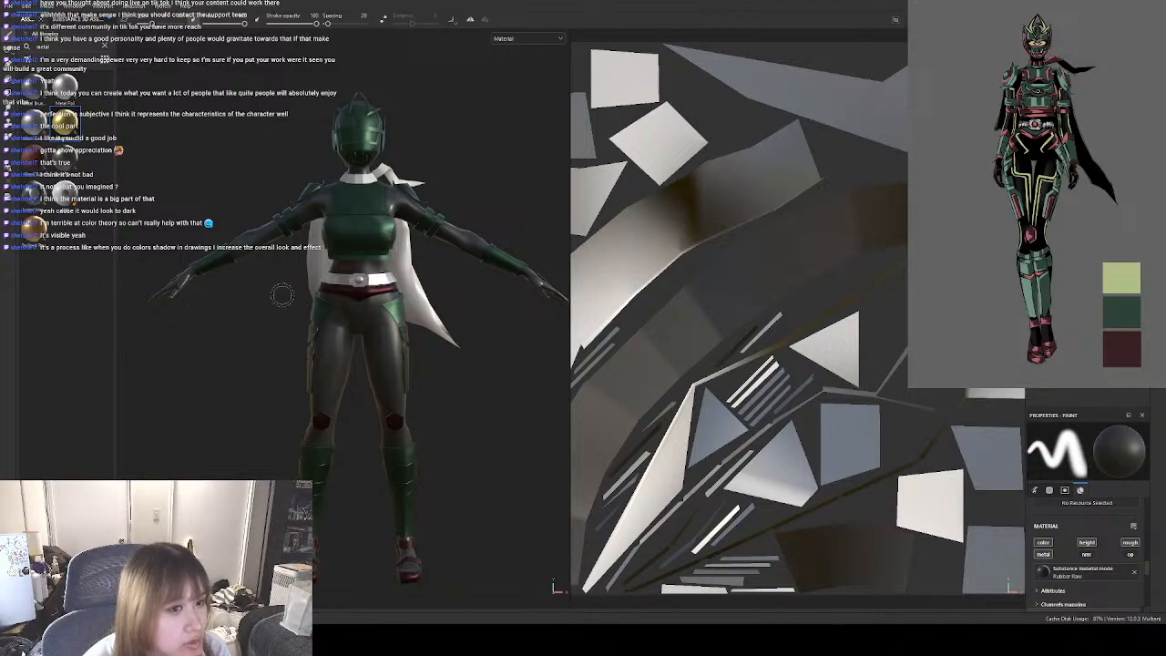
{"action": "left_click", "coordinate": [106, 49]}
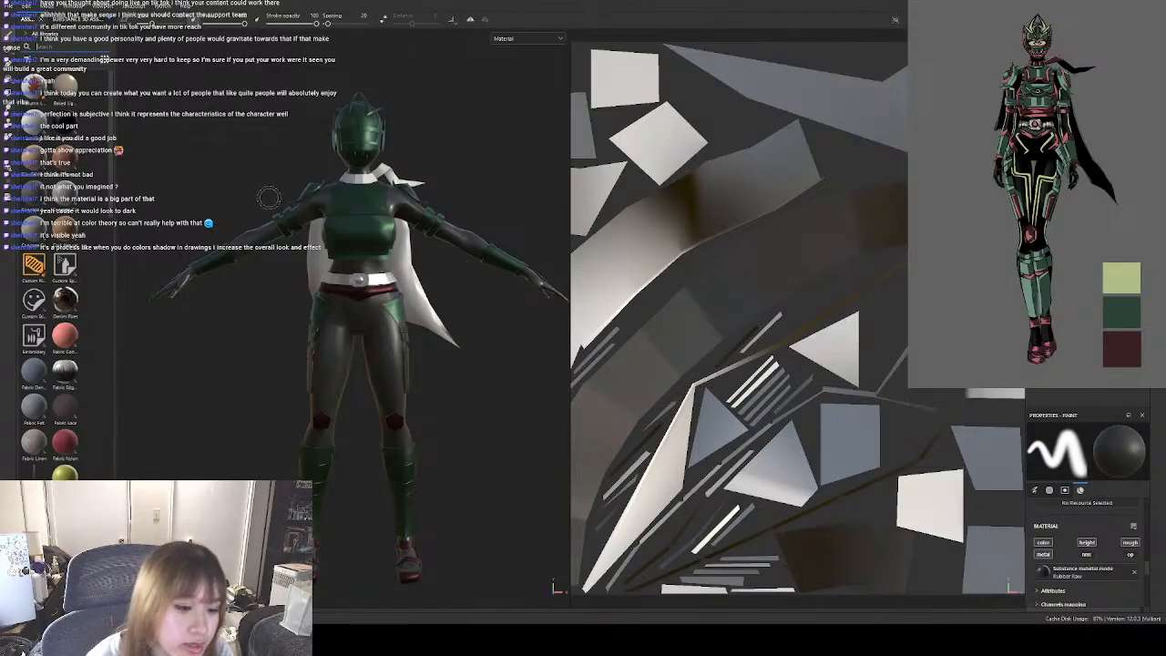
{"action": "type", "text": "fabri"}
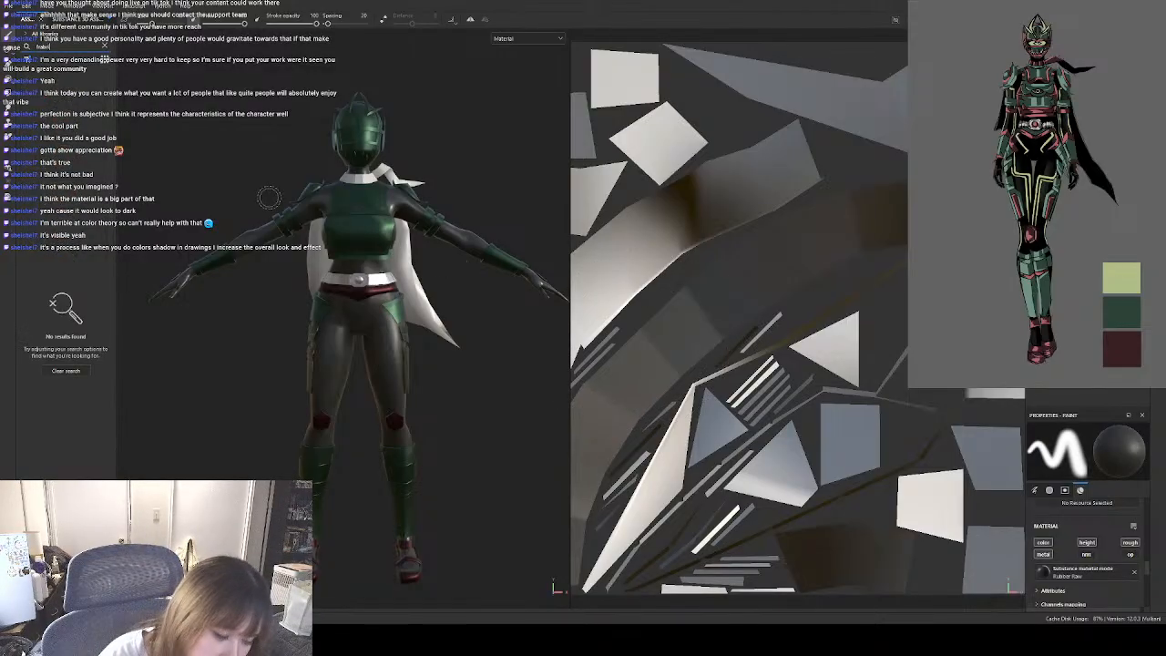
{"action": "key", "text": "BackSpace"}
{"action": "key", "text": "BackSpace"}
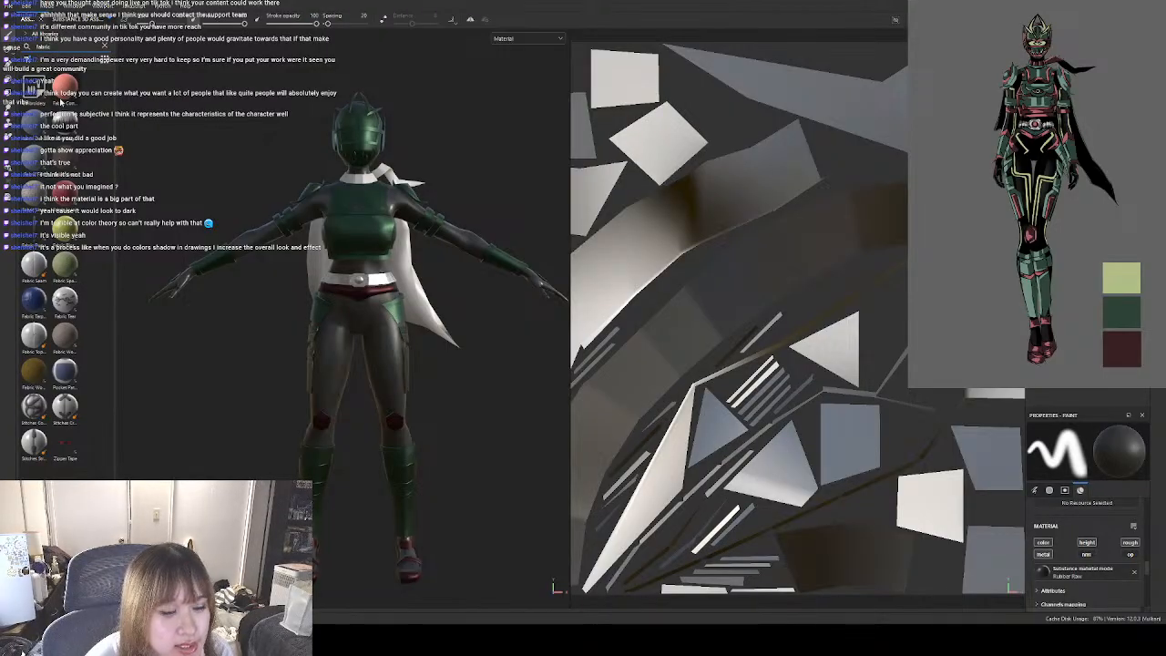
{"action": "left_click", "coordinate": [64, 91]}
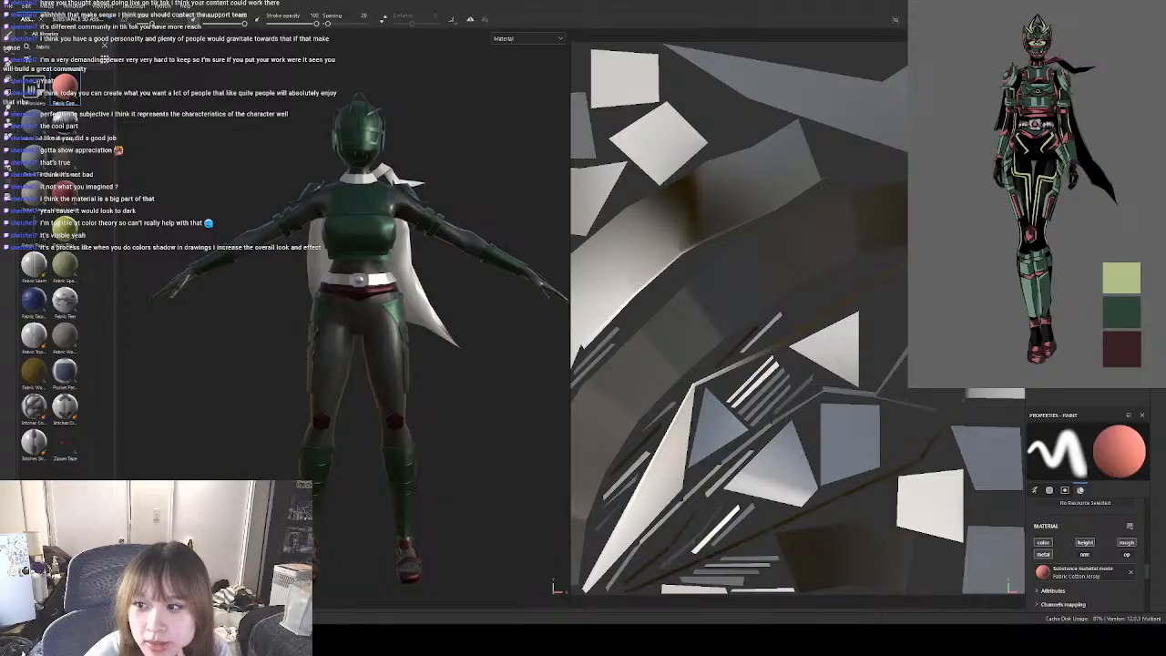
{"action": "scroll", "coordinate": [374, 159], "scroll_direction": "up", "scroll_amount": 8}
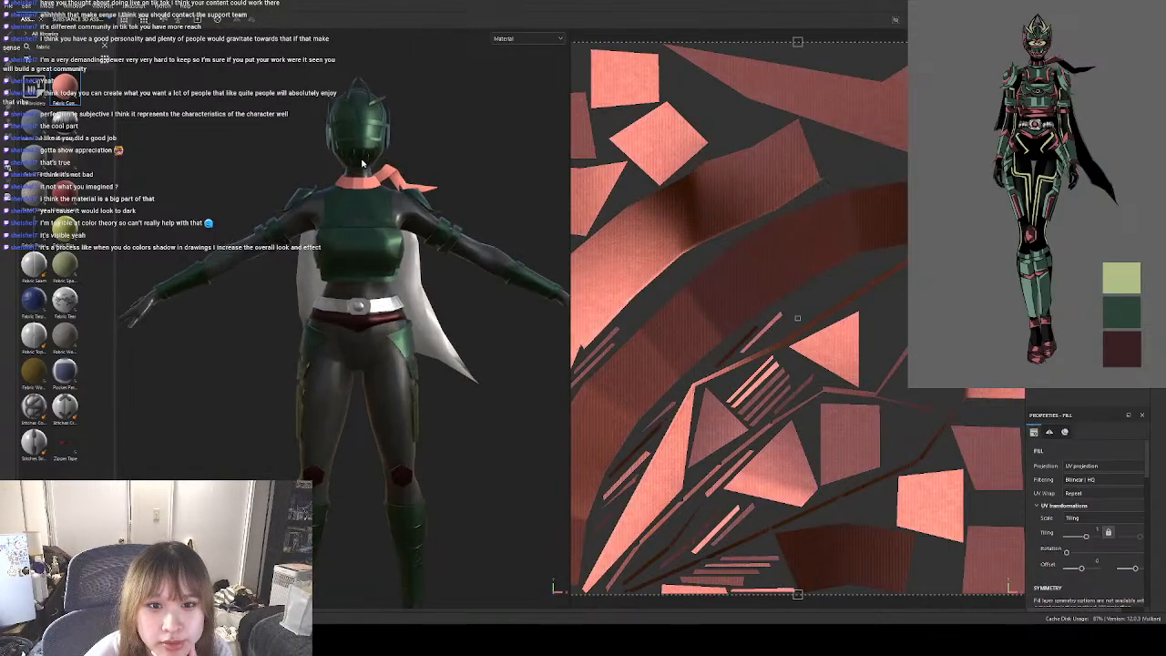
{"action": "scroll", "coordinate": [365, 172], "scroll_direction": "up", "scroll_amount": 2}
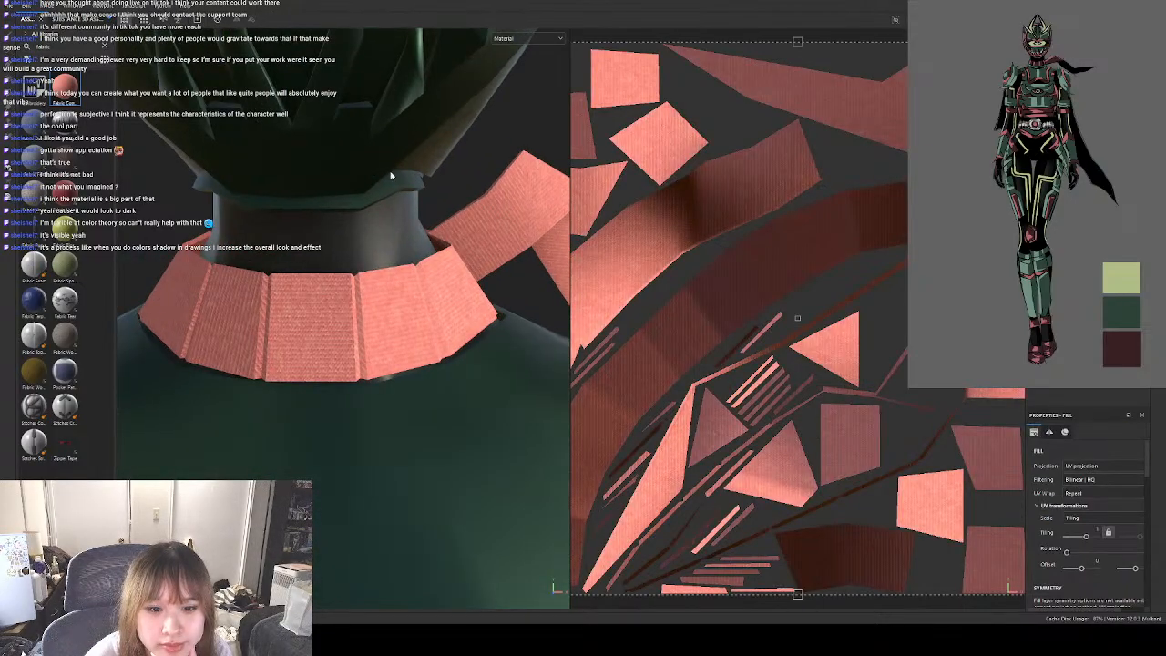
Slightly reduce the UV tiling of the scarf's cotton jersey fill and check the weave on the neck piece.
{"action": "left_click_drag", "start_coordinate": [1085, 539], "coordinate": [1086, 538]}
{"action": "scroll", "coordinate": [438, 347], "scroll_direction": "down", "scroll_amount": 5}
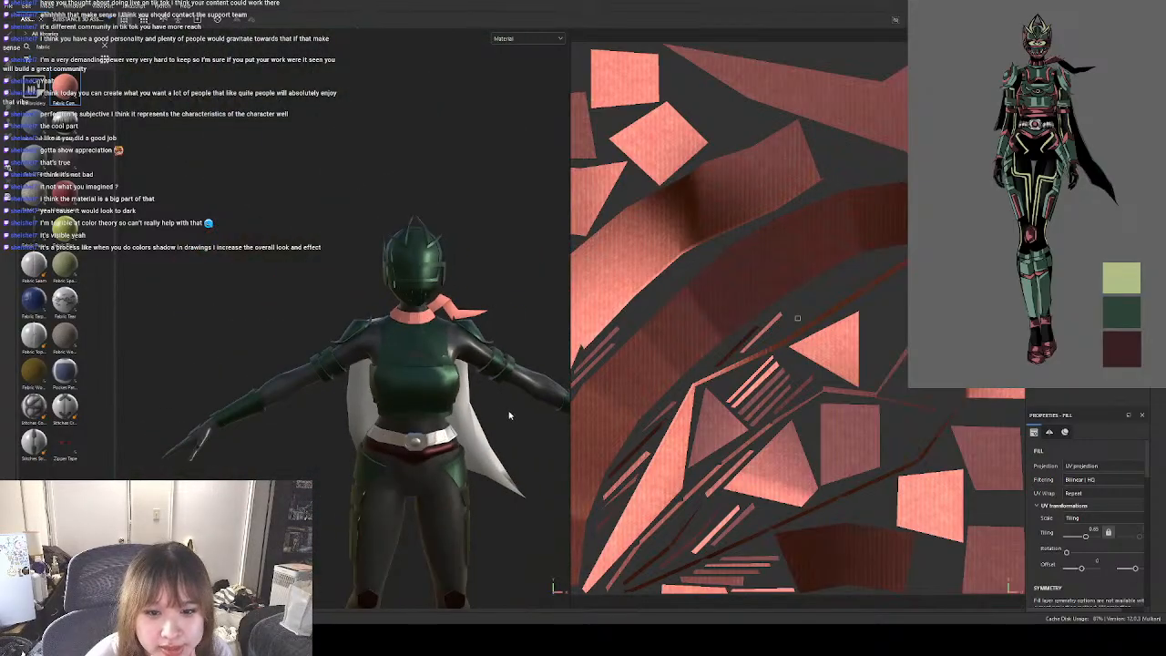
{"action": "scroll", "coordinate": [447, 318], "scroll_direction": "up", "scroll_amount": 6}
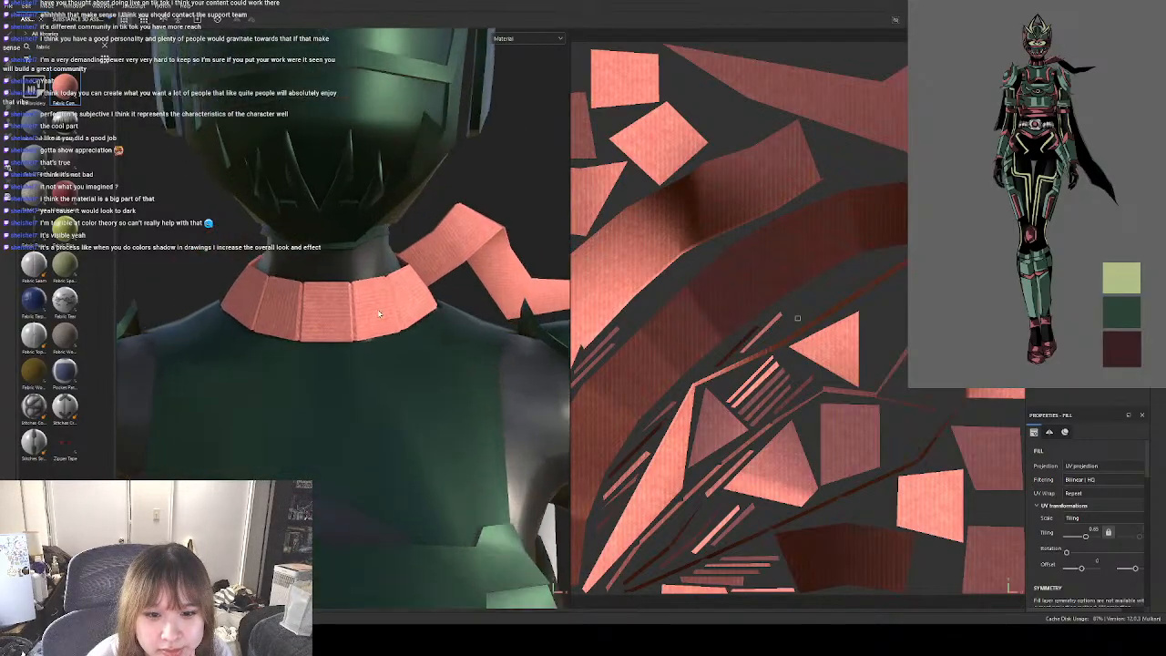
{"action": "scroll", "coordinate": [1093, 546], "scroll_direction": "down", "scroll_amount": 5}
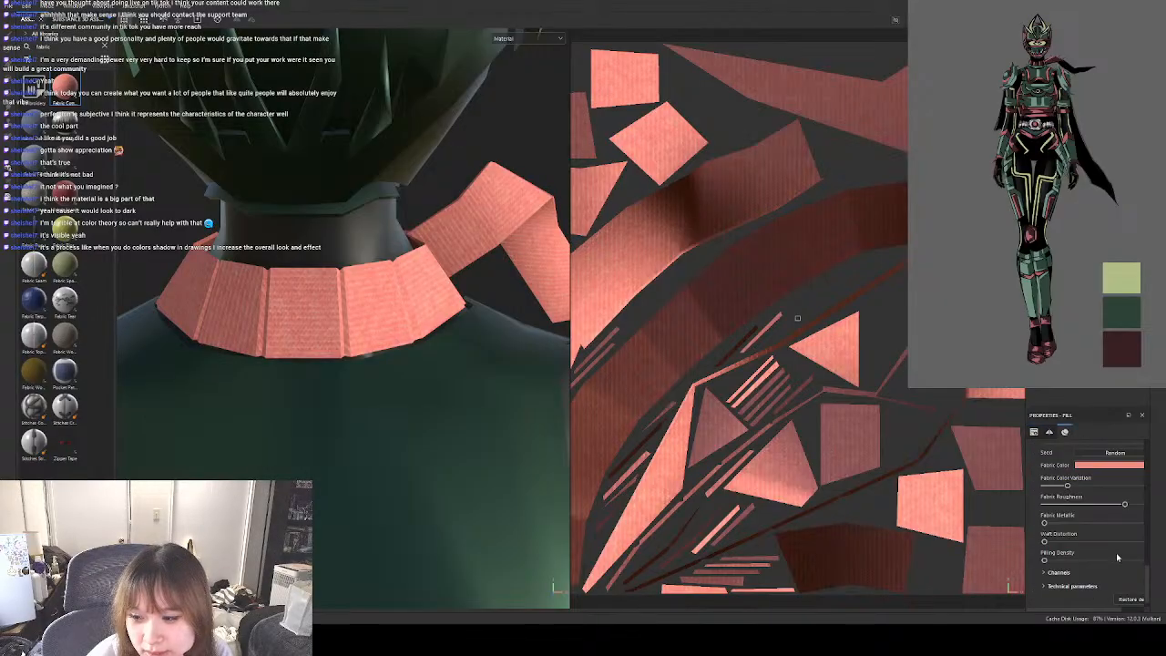
Try black and the reference's dark red as the scarf's fabric colour and inspect it on the character.
{"action": "left_click", "coordinate": [1100, 466]}
{"action": "left_click_drag", "start_coordinate": [1078, 470], "coordinate": [1110, 536]}
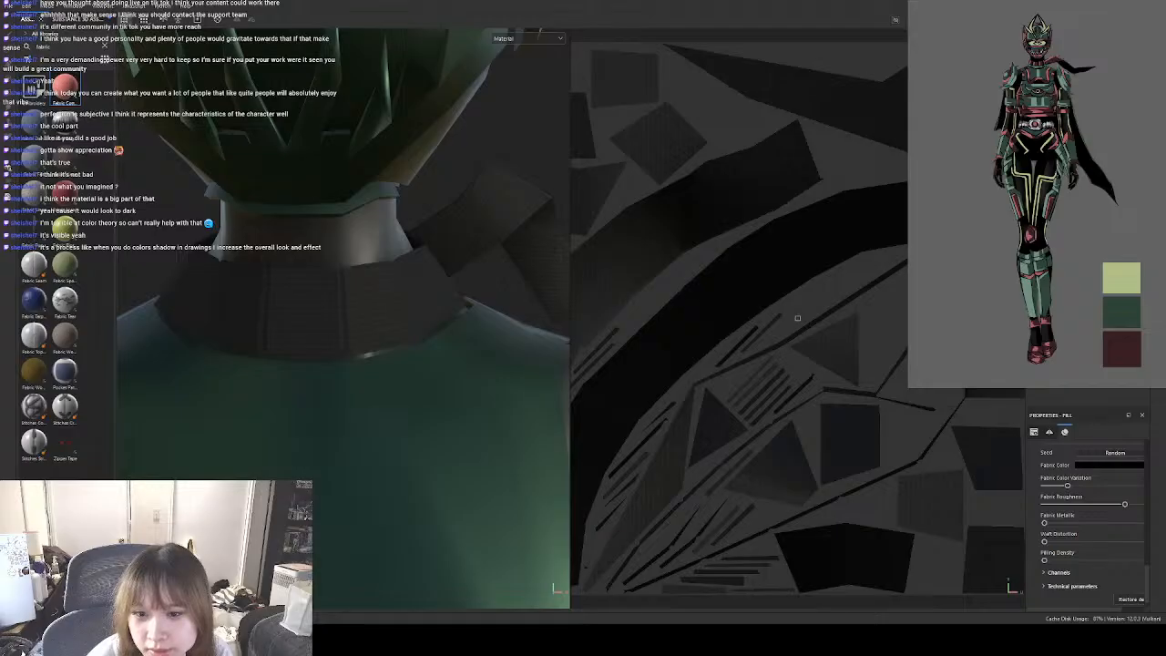
{"action": "scroll", "coordinate": [416, 318], "scroll_direction": "down", "scroll_amount": 6}
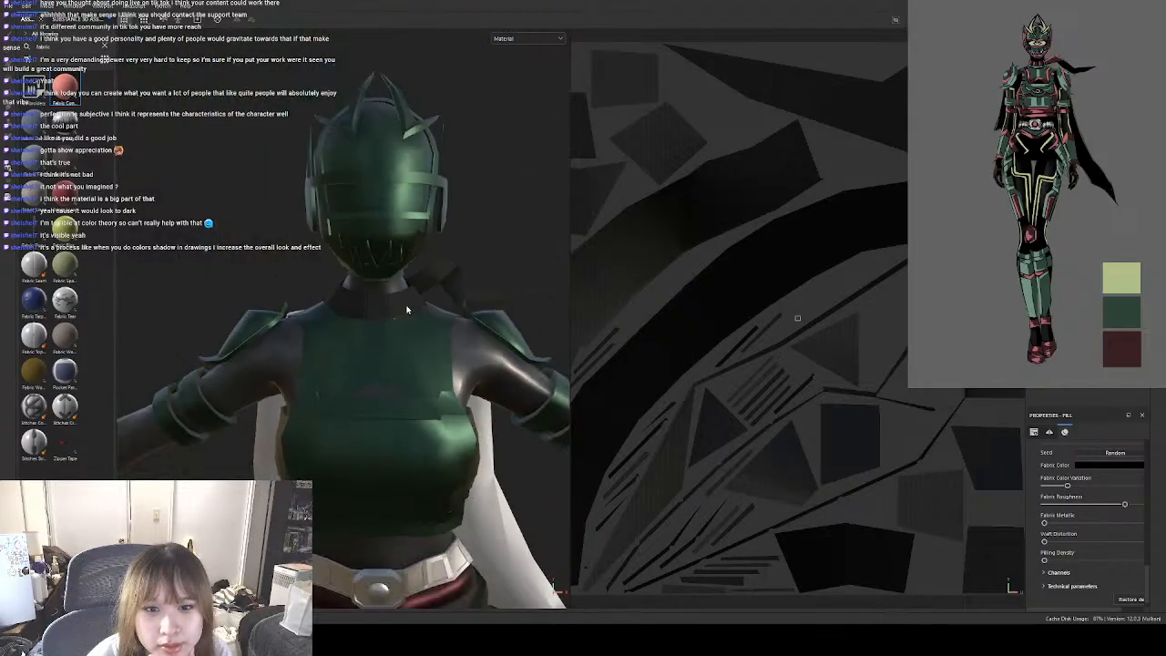
{"action": "scroll", "coordinate": [407, 310], "scroll_direction": "down", "scroll_amount": 4}
{"action": "middle_click_drag", "start_coordinate": [519, 449], "coordinate": [437, 386]}
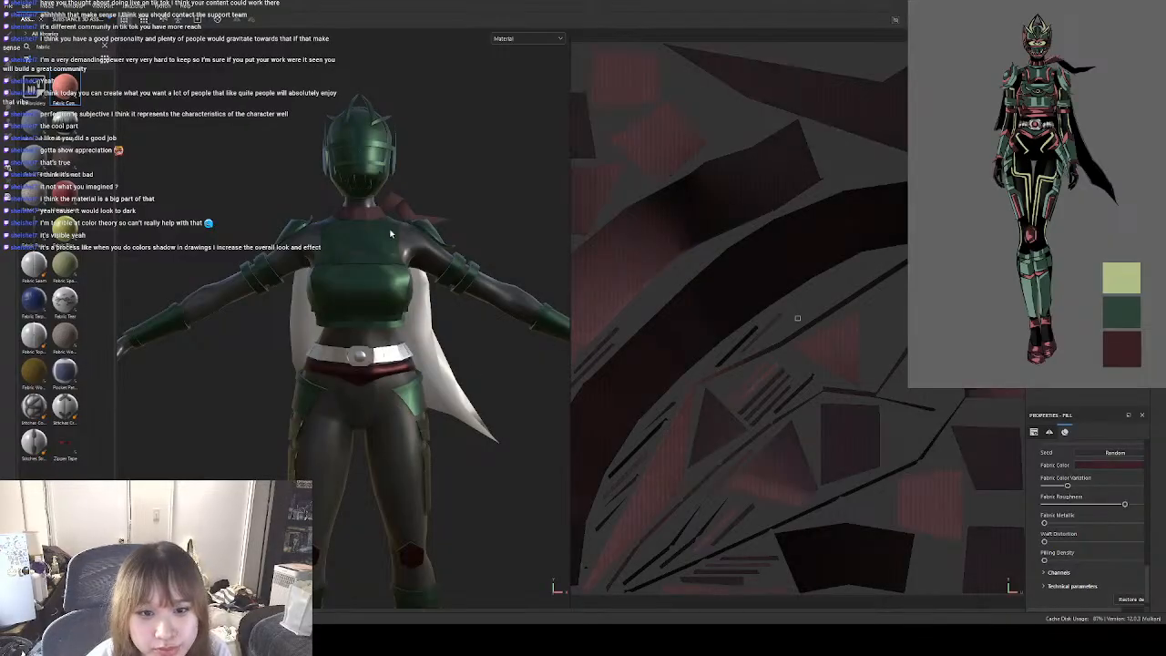
{"action": "scroll", "coordinate": [390, 235], "scroll_direction": "up", "scroll_amount": 10}
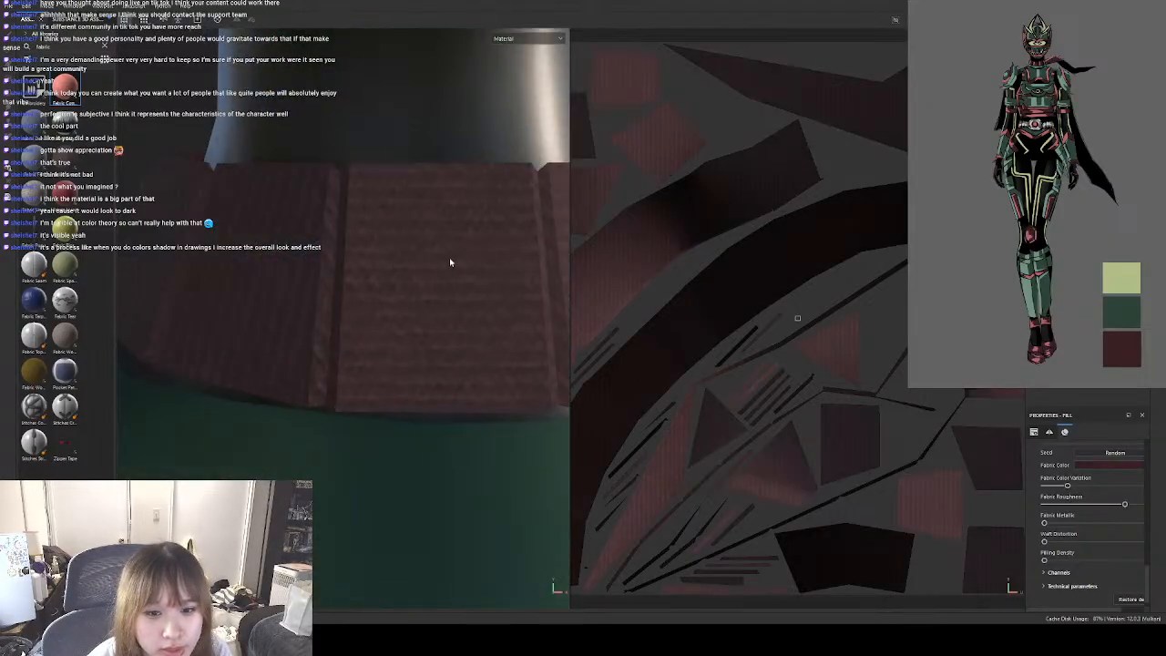
{"action": "middle_click_drag", "start_coordinate": [450, 260], "coordinate": [350, 257], "text": "alt"}
{"action": "scroll", "coordinate": [350, 256], "scroll_direction": "down", "scroll_amount": 6}
{"action": "scroll", "coordinate": [332, 371], "scroll_direction": "down", "scroll_amount": 3}
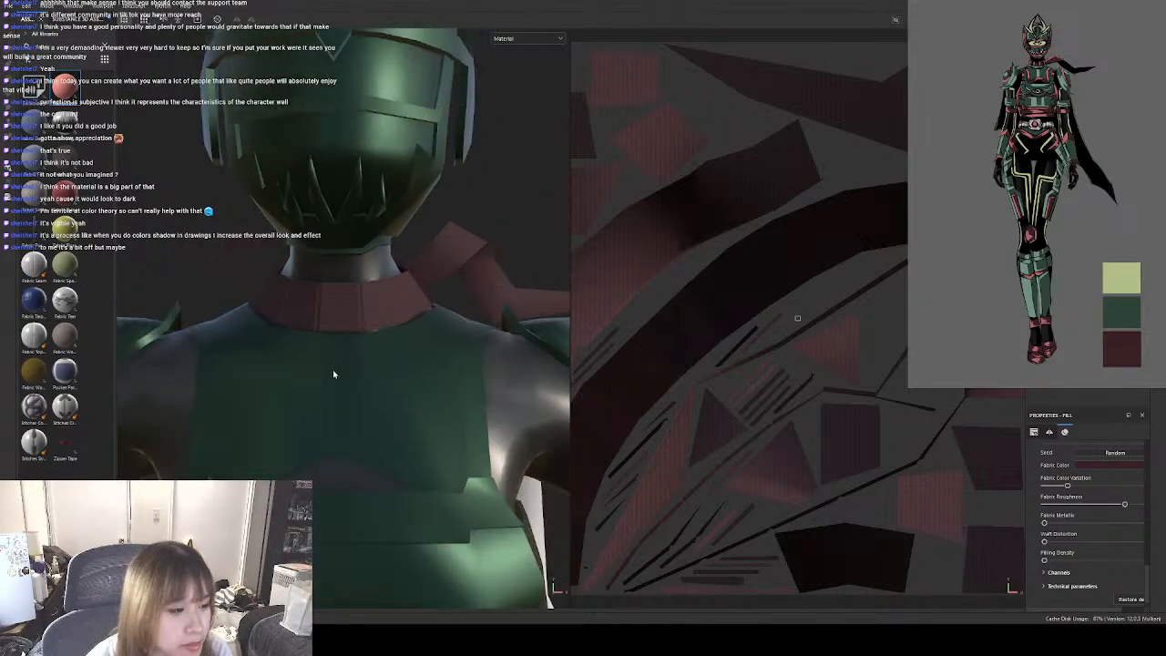
{"action": "scroll", "coordinate": [333, 373], "scroll_direction": "down", "scroll_amount": 4}
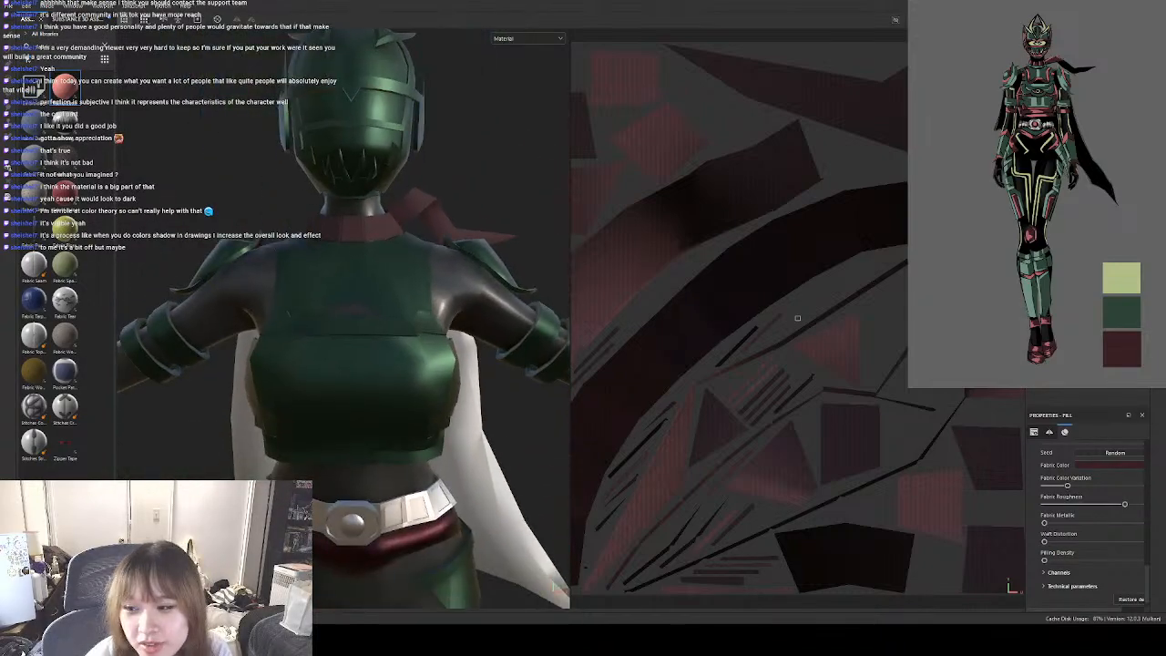
Delete the cotton jersey fill from the scarf and search the materials for silk.
{"action": "key", "text": "Delete"}
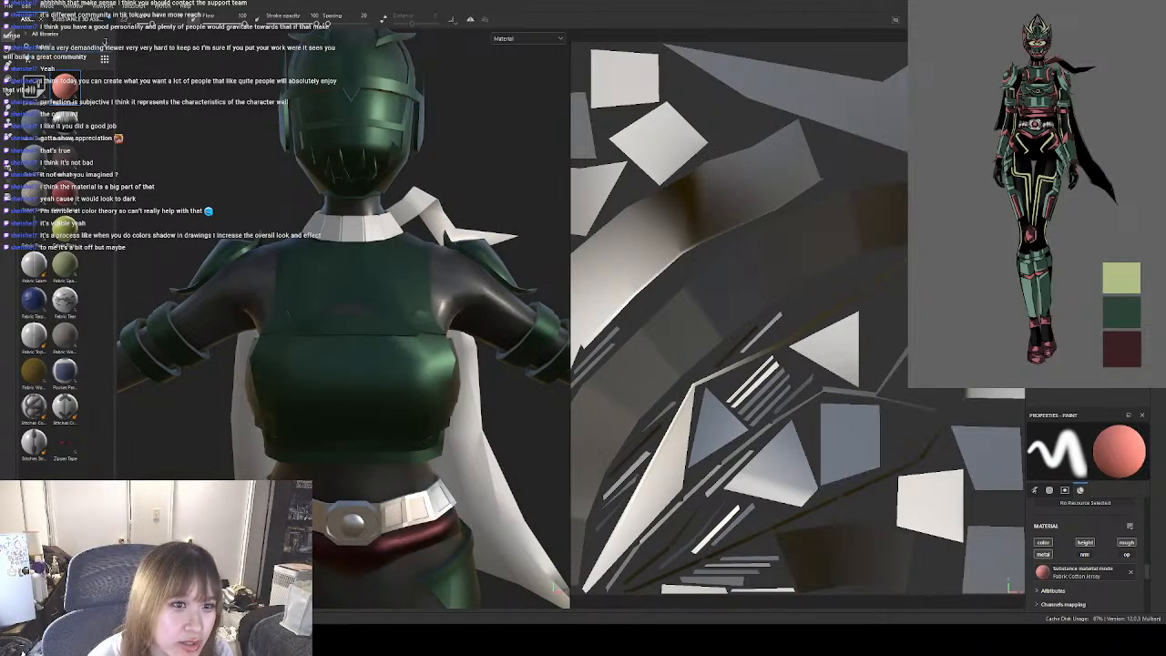
{"action": "scroll", "coordinate": [77, 150], "scroll_direction": "up", "scroll_amount": 5}
{"action": "left_click", "coordinate": [66, 46]}
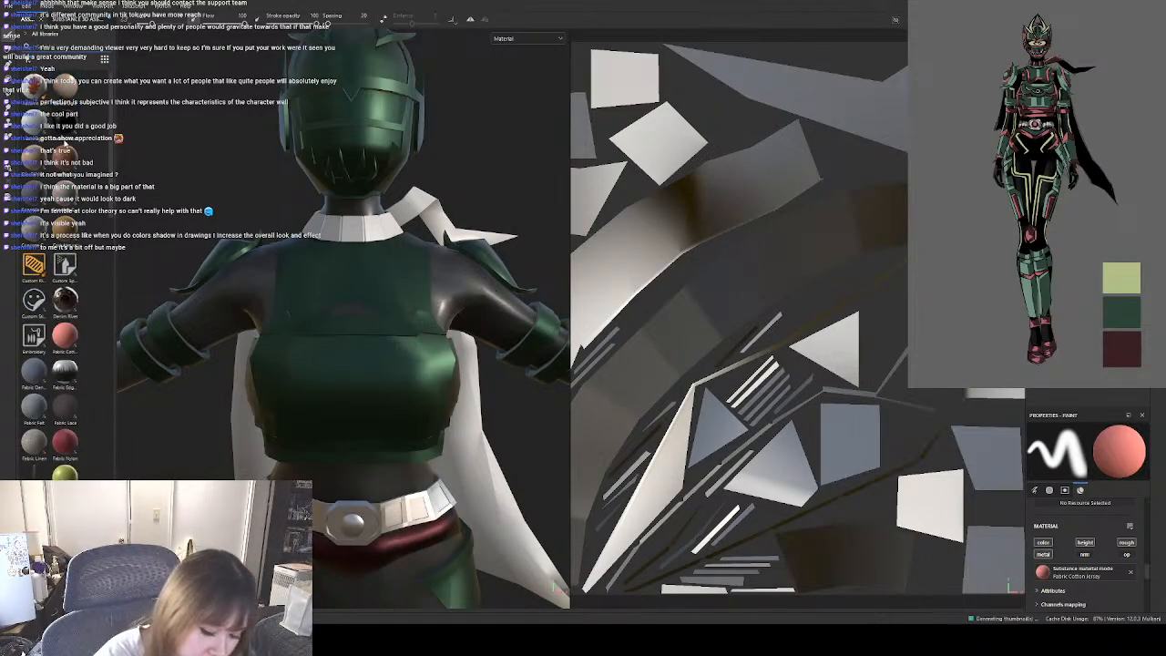
{"action": "type", "text": "silk"}
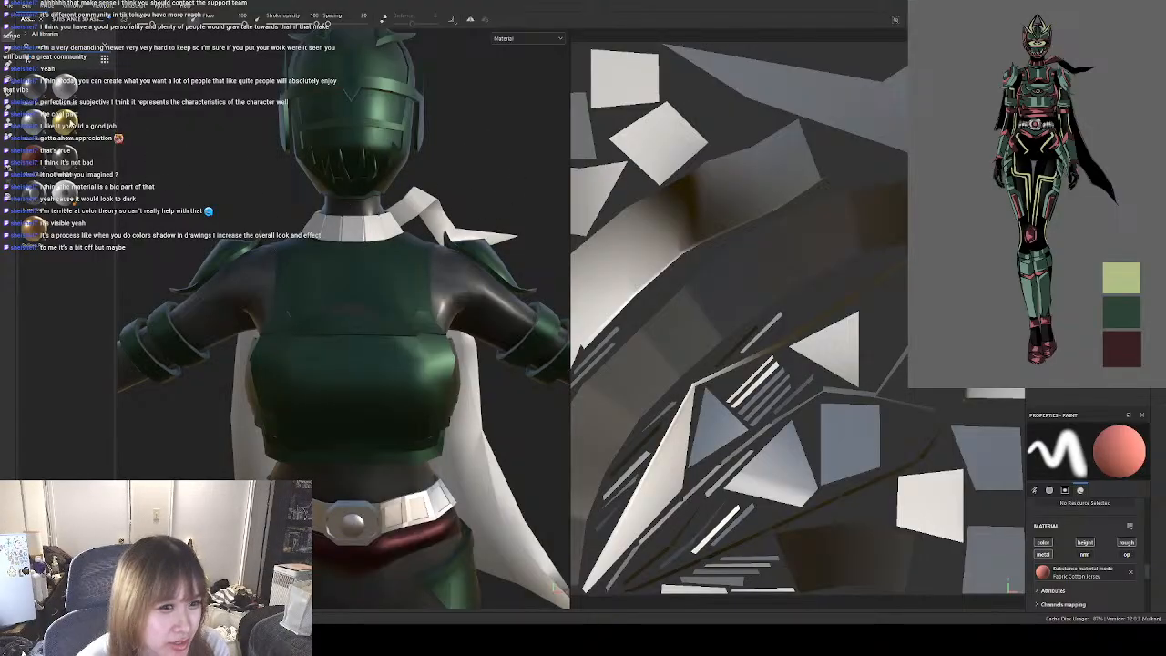
Apply the gold-coloured polished metal to the scarf and reduce the fill's UV tiling to 0.
{"action": "left_click_drag", "start_coordinate": [70, 123], "coordinate": [1080, 201]}
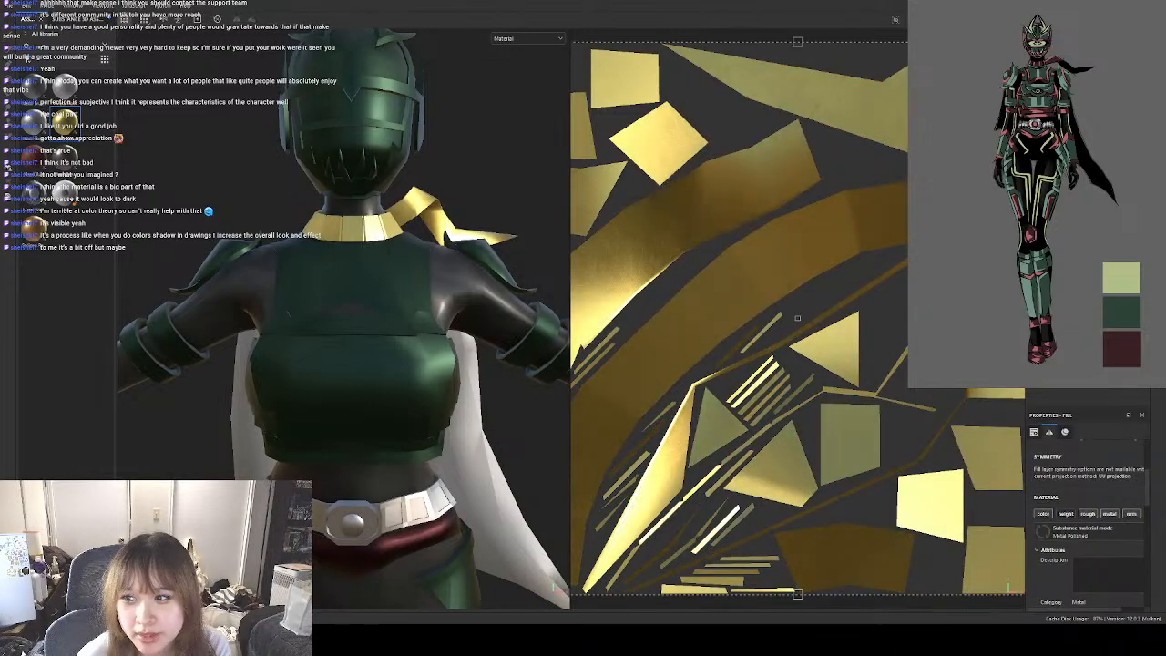
{"action": "left_click_drag", "start_coordinate": [1148, 500], "coordinate": [1150, 462]}
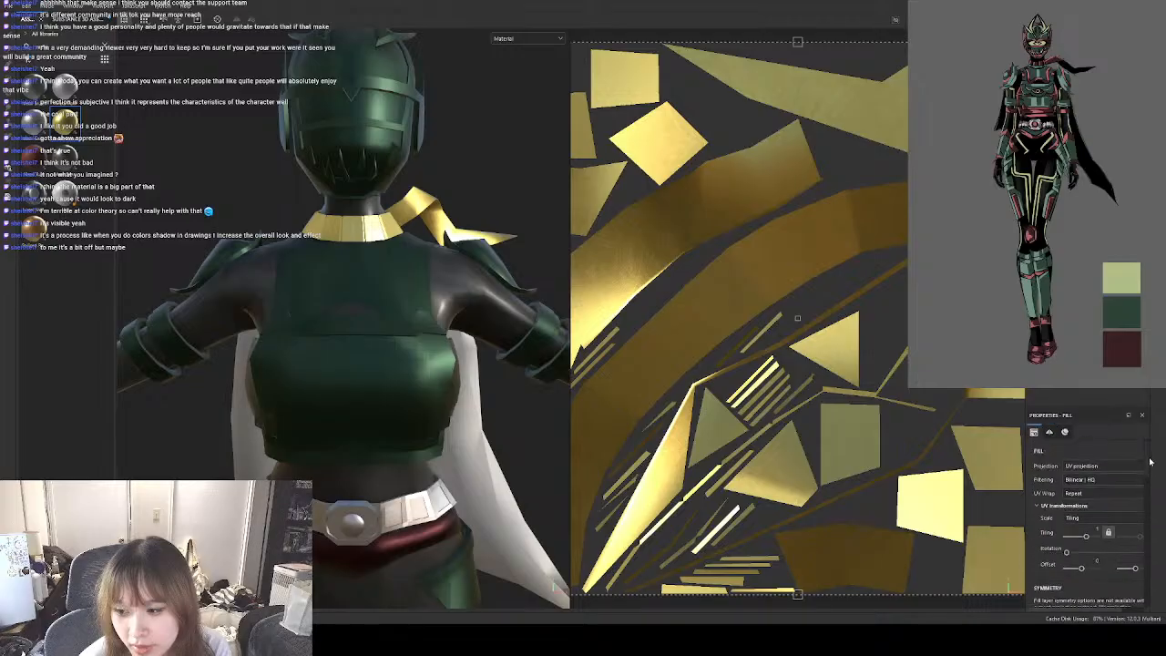
{"action": "left_click_drag", "start_coordinate": [1086, 538], "coordinate": [1082, 538]}
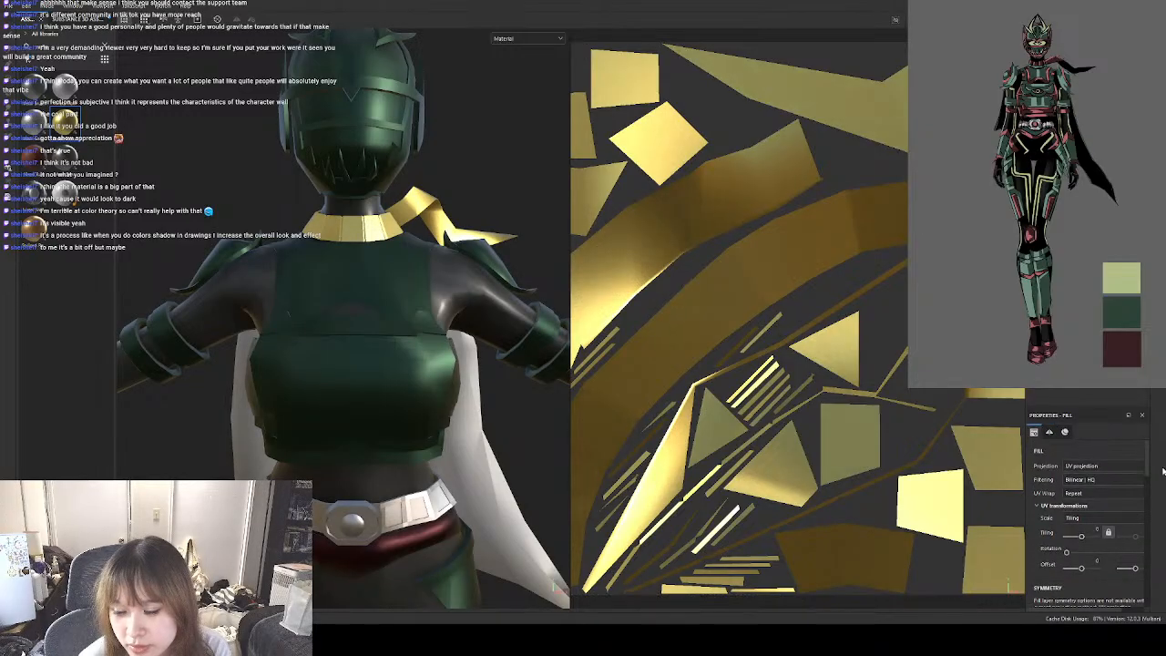
Set the scarf's metal base to Custom Metal and pick the reference's dark red as the metal colour.
{"action": "scroll", "coordinate": [1137, 534], "scroll_direction": "down", "scroll_amount": 10}
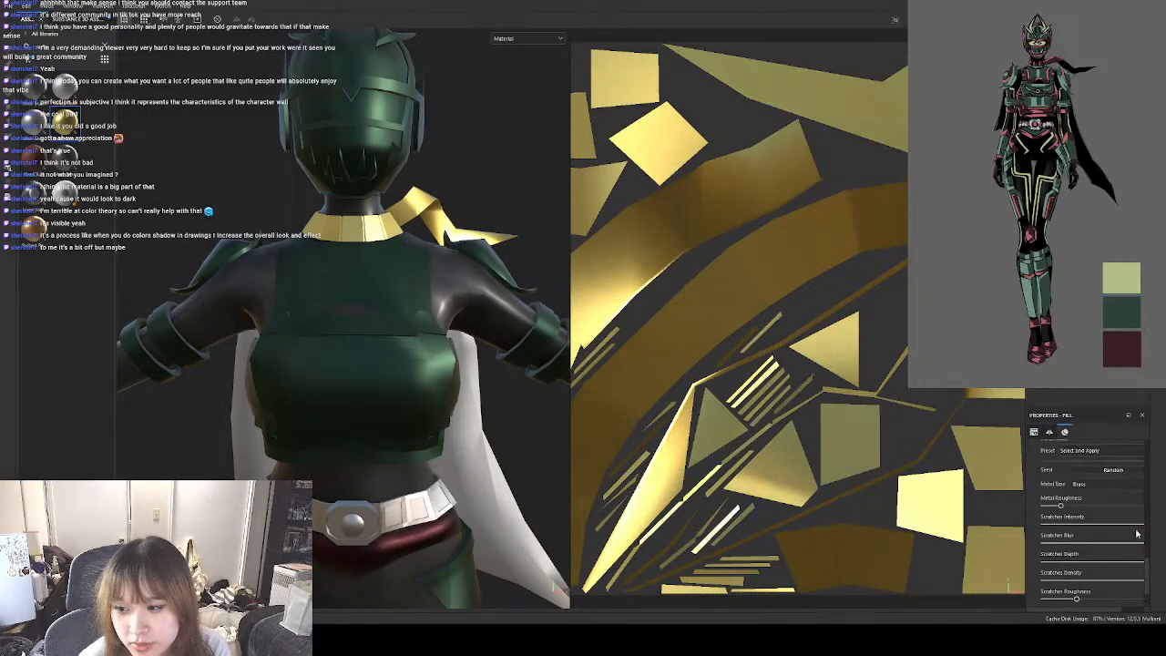
{"action": "scroll", "coordinate": [1129, 523], "scroll_direction": "up", "scroll_amount": 2}
{"action": "left_click", "coordinate": [1112, 529]}
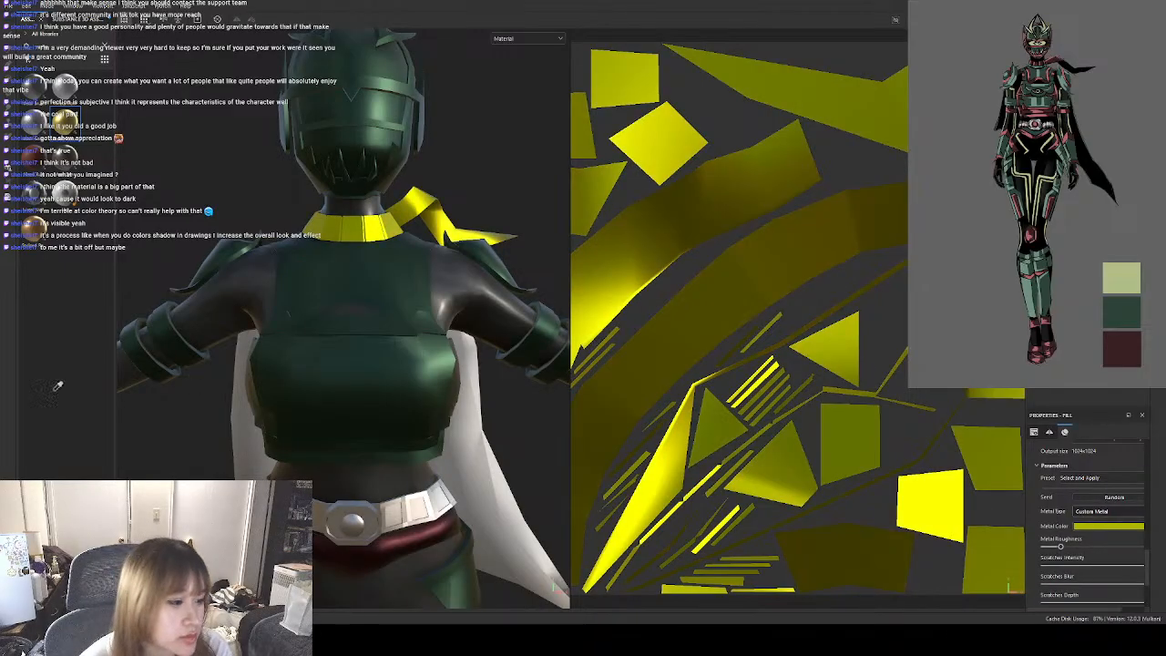
{"action": "left_click", "coordinate": [1121, 348]}
{"action": "scroll", "coordinate": [343, 262], "scroll_direction": "down", "scroll_amount": 5}
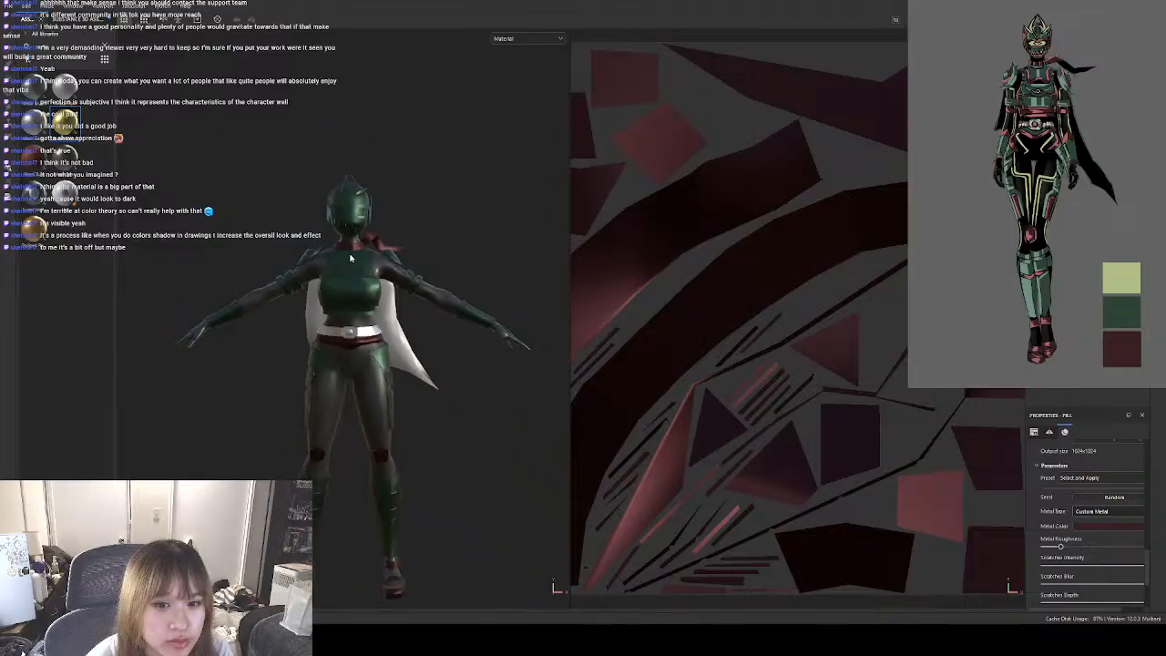
{"action": "scroll", "coordinate": [363, 318], "scroll_direction": "up", "scroll_amount": 1}
{"action": "middle_click_drag", "start_coordinate": [412, 363], "coordinate": [401, 300], "text": "alt"}
{"action": "left_click_drag", "start_coordinate": [446, 324], "coordinate": [399, 299], "text": "alt"}
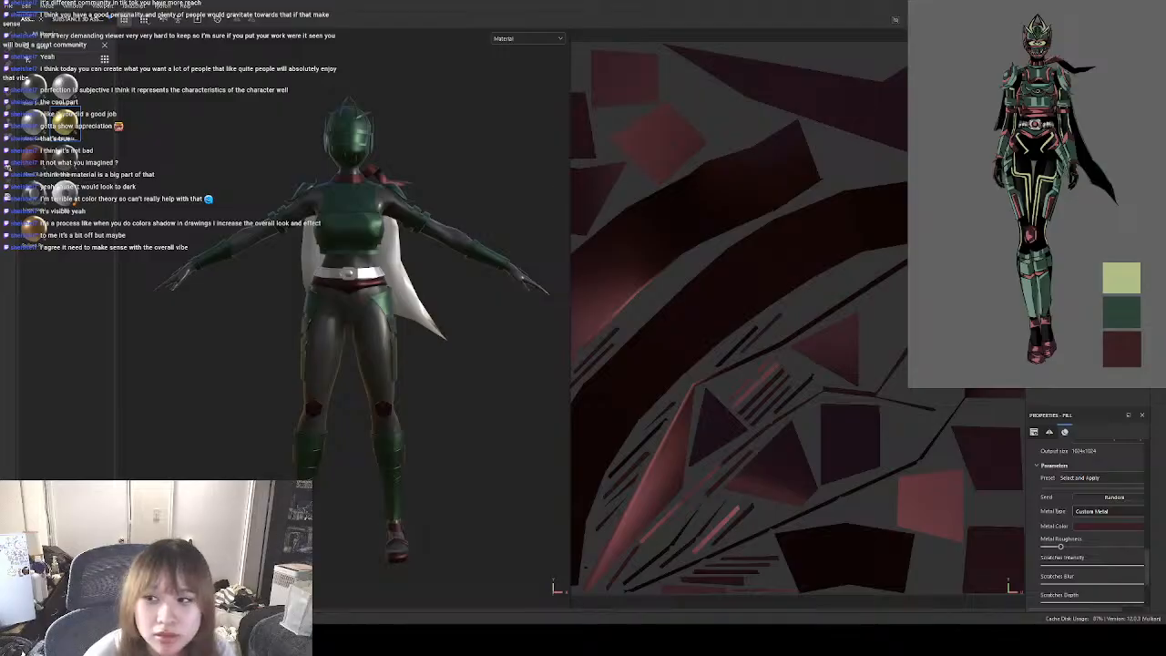
Apply the silver Metal Foil material to the cape and reduce the fill's UV tiling to 0.31.
{"action": "left_click", "coordinate": [1076, 127]}
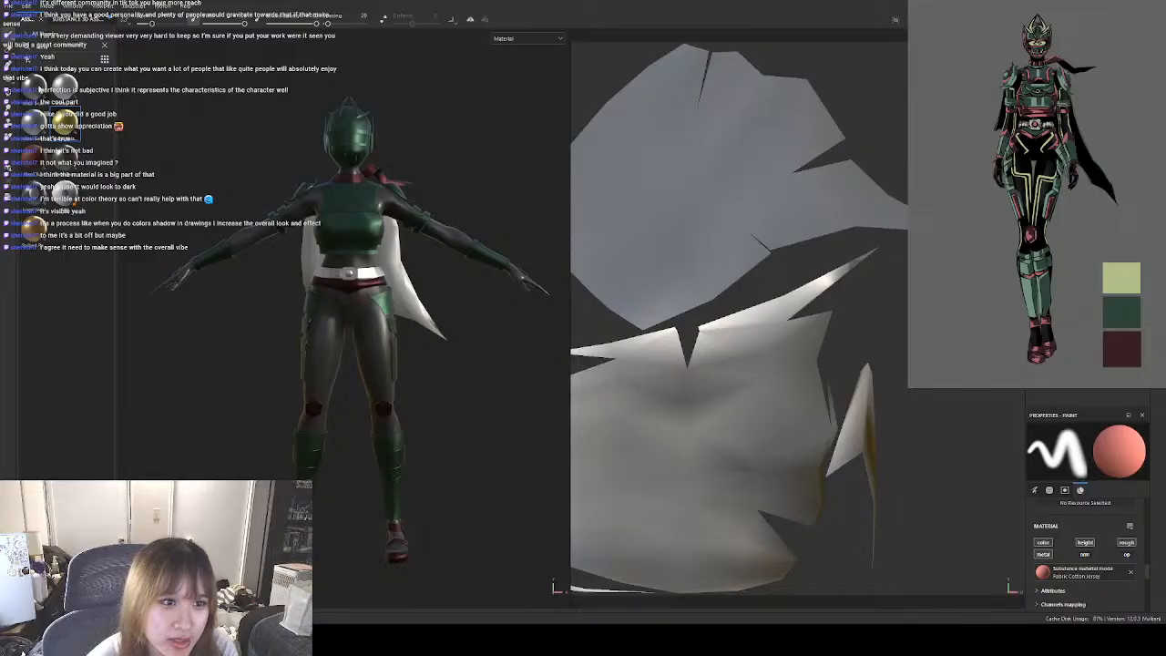
{"action": "left_click_drag", "start_coordinate": [67, 89], "coordinate": [790, 205]}
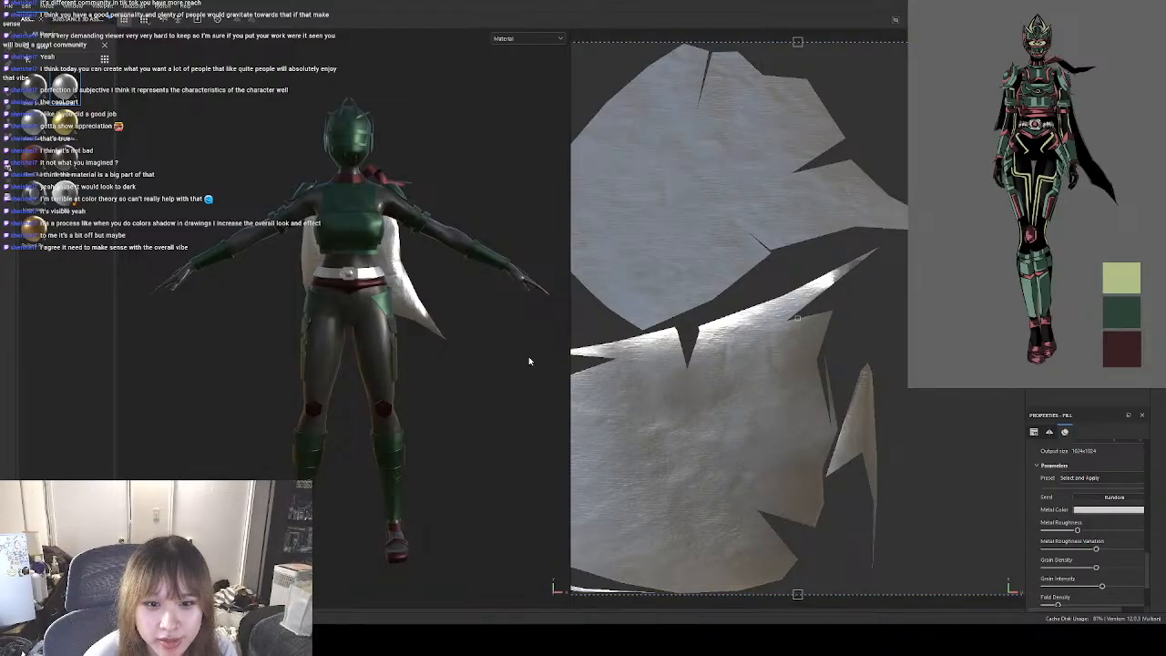
{"action": "scroll", "coordinate": [1152, 440], "scroll_direction": "up", "scroll_amount": 5}
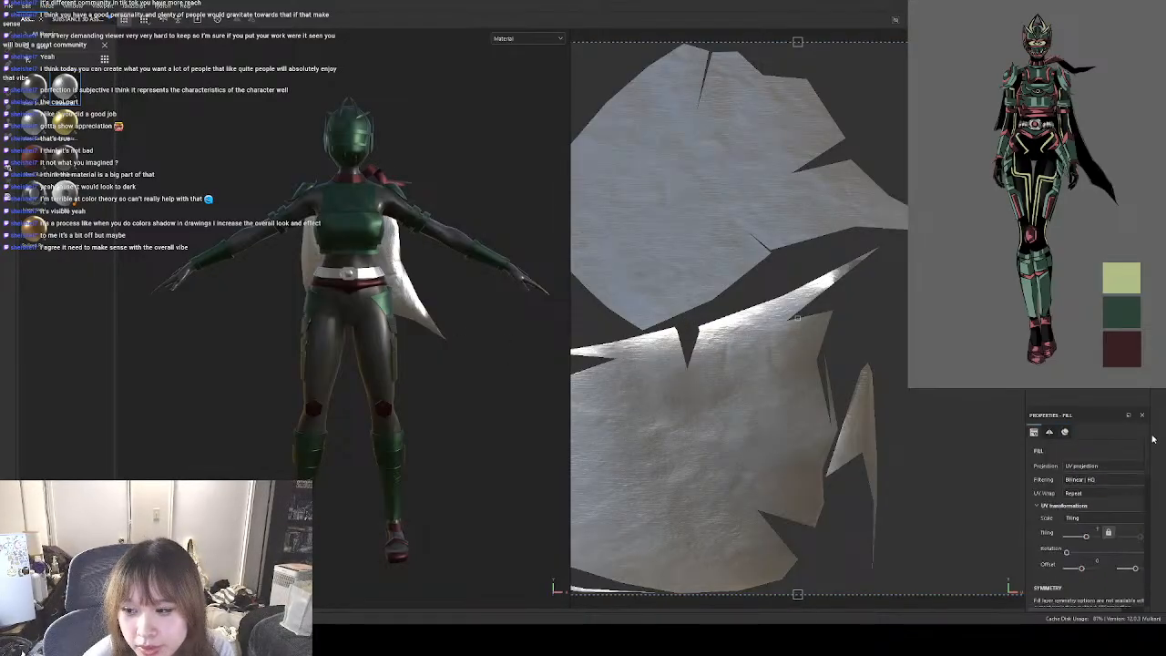
{"action": "left_click_drag", "start_coordinate": [1086, 537], "coordinate": [1085, 540]}
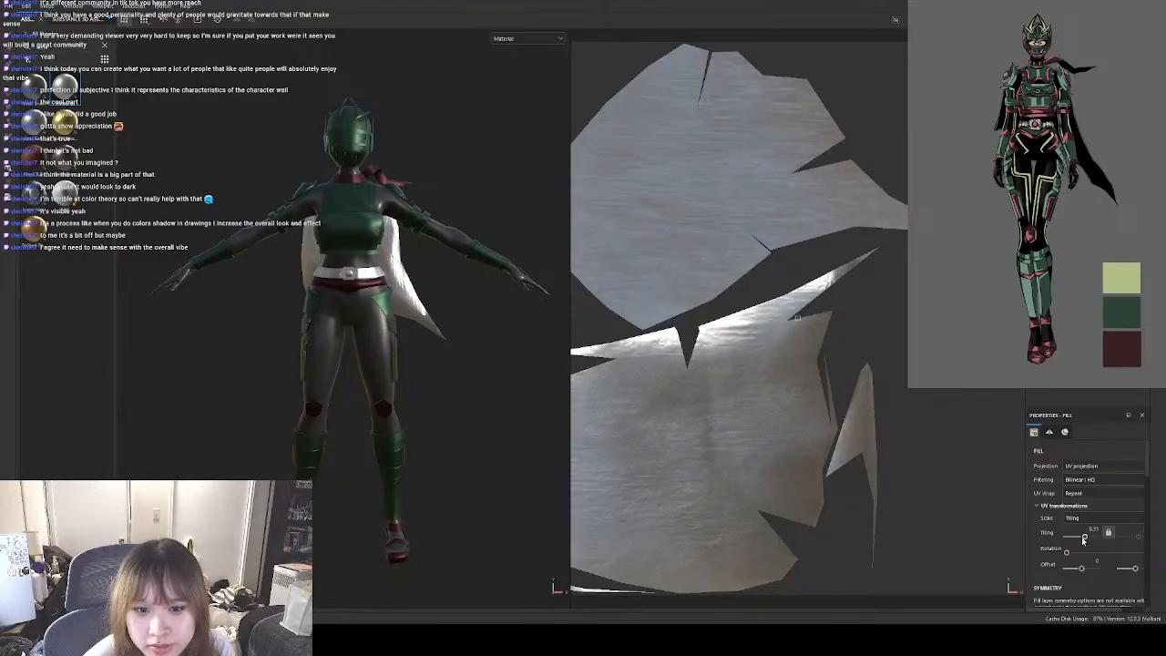
Set the cape's metal colour to black.
{"action": "scroll", "coordinate": [1114, 556], "scroll_direction": "down", "scroll_amount": 5}
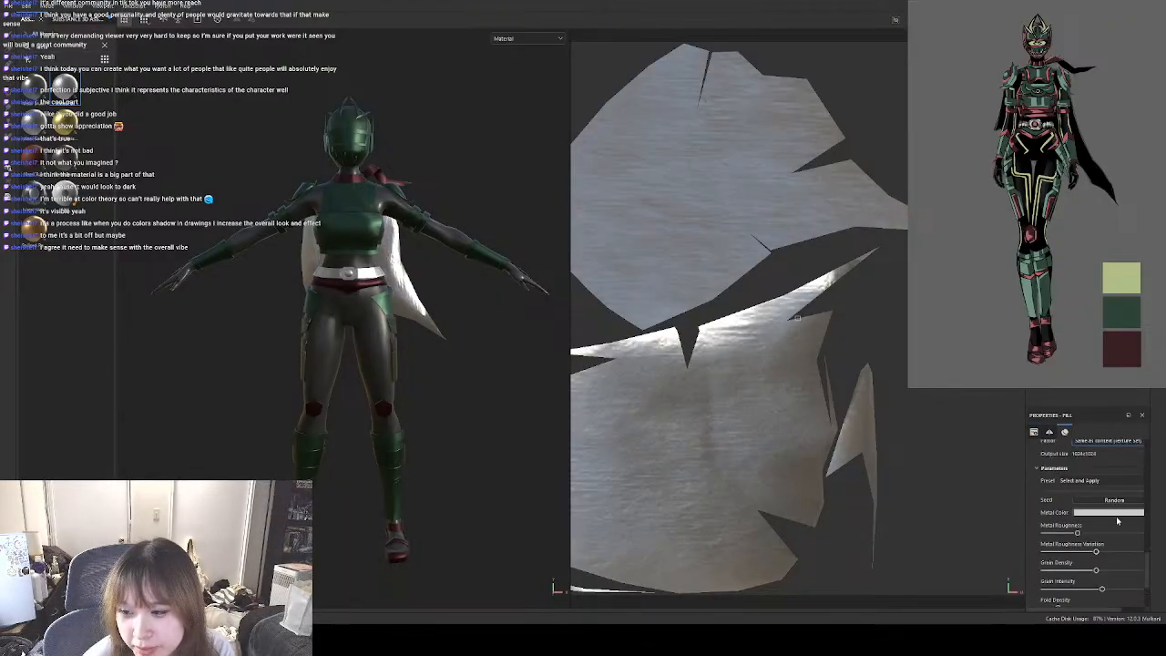
{"action": "left_click", "coordinate": [1116, 514]}
{"action": "left_click_drag", "start_coordinate": [1085, 474], "coordinate": [1115, 537]}
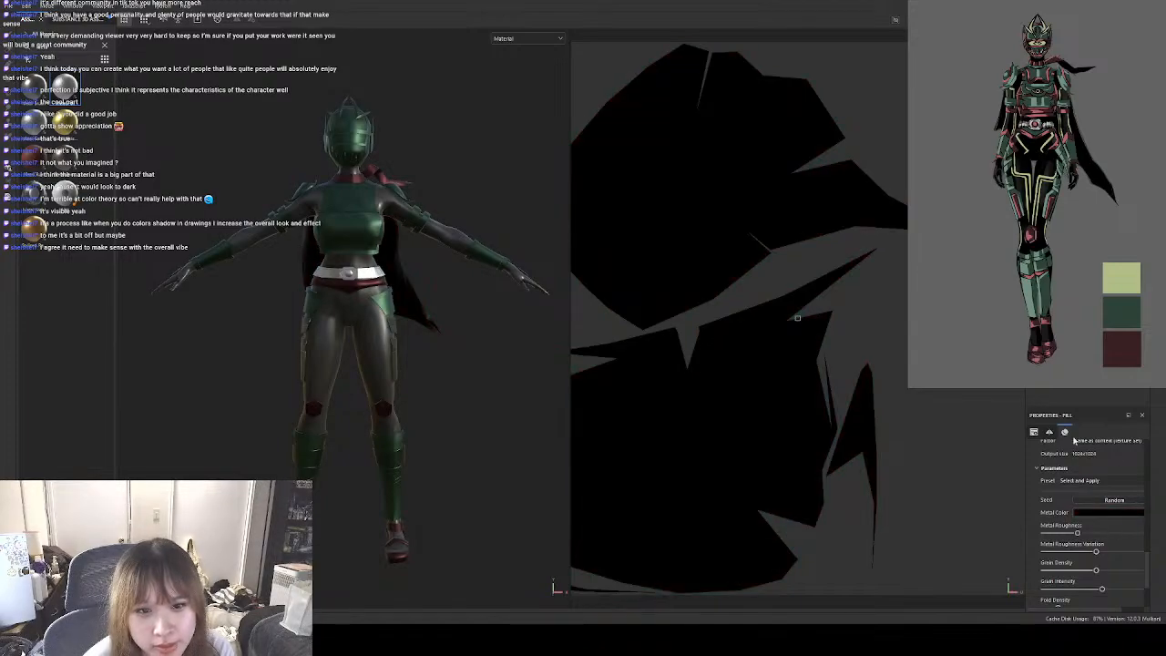
{"action": "scroll", "coordinate": [1148, 512], "scroll_direction": "up", "scroll_amount": 5}
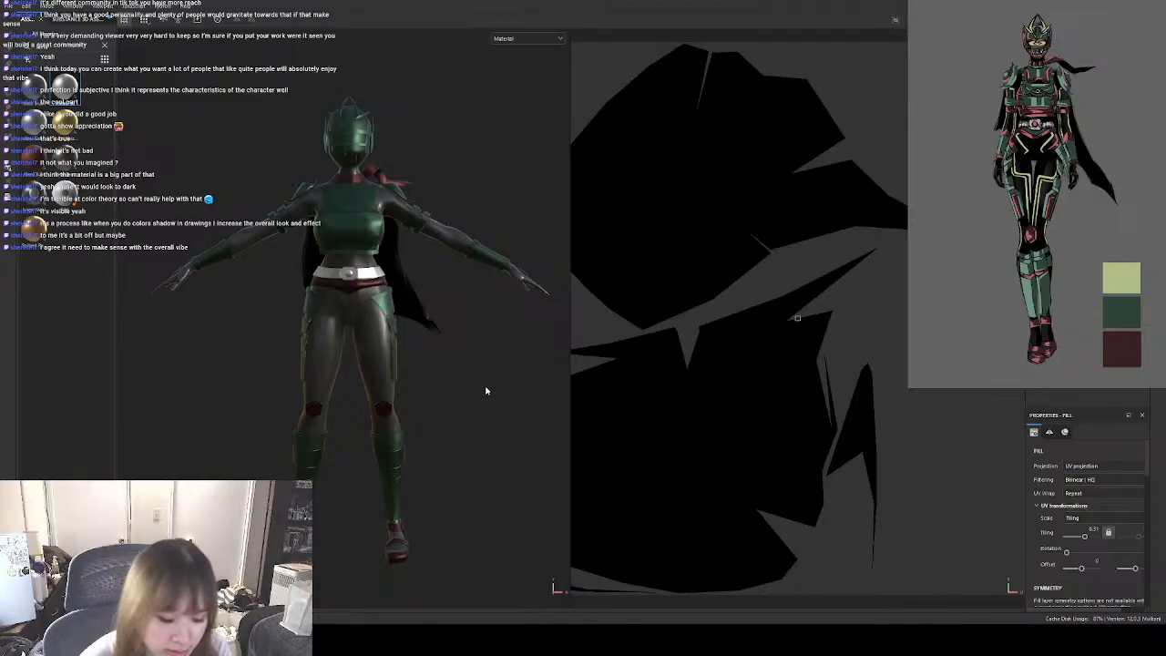
Increase the cape fill's UV tiling slightly after checking the black foil material from the back and front.
{"action": "left_click_drag", "start_coordinate": [469, 370], "coordinate": [415, 257], "text": "alt"}
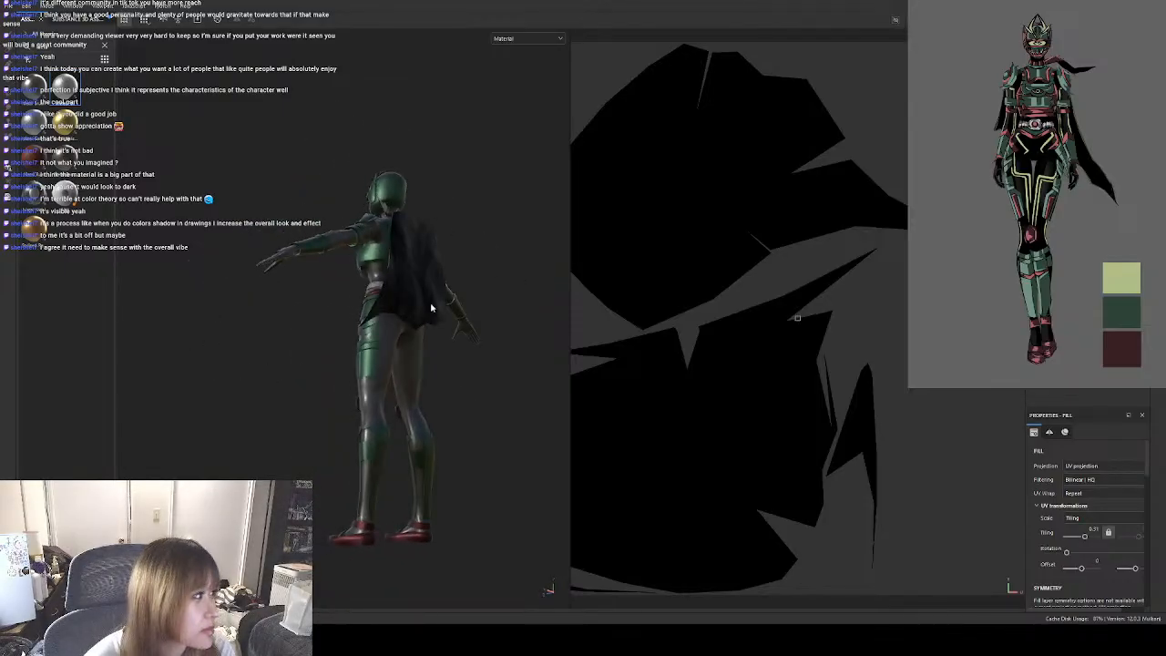
{"action": "left_click_drag", "start_coordinate": [431, 308], "coordinate": [510, 434], "text": "alt"}
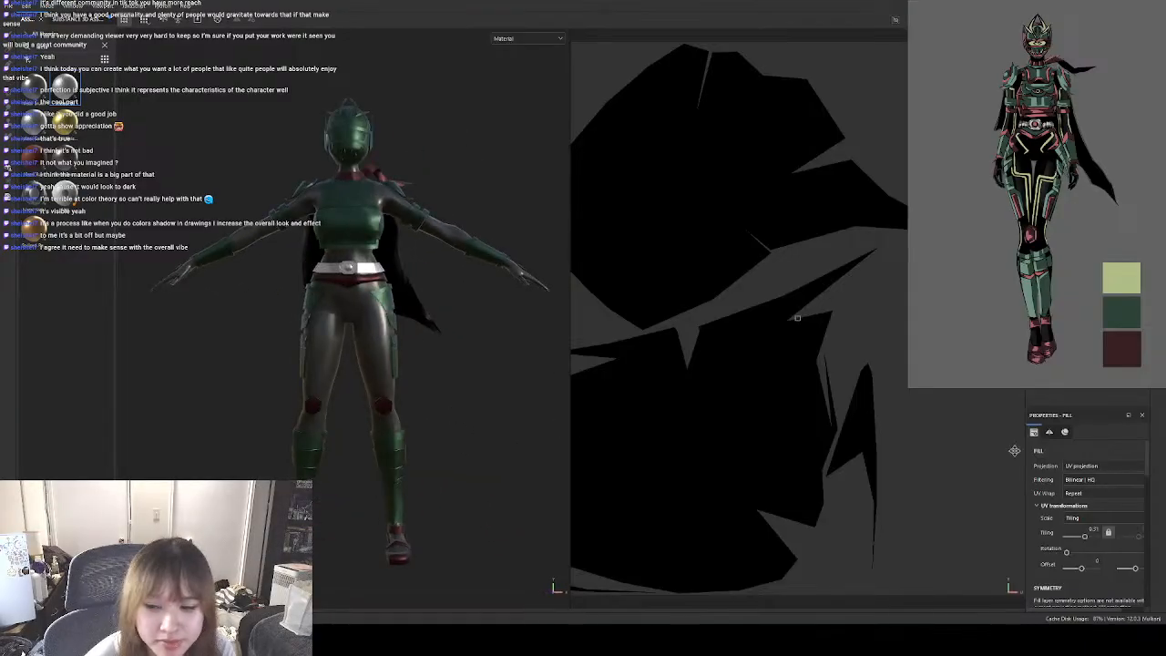
{"action": "scroll", "coordinate": [1127, 487], "scroll_direction": "down", "scroll_amount": 5}
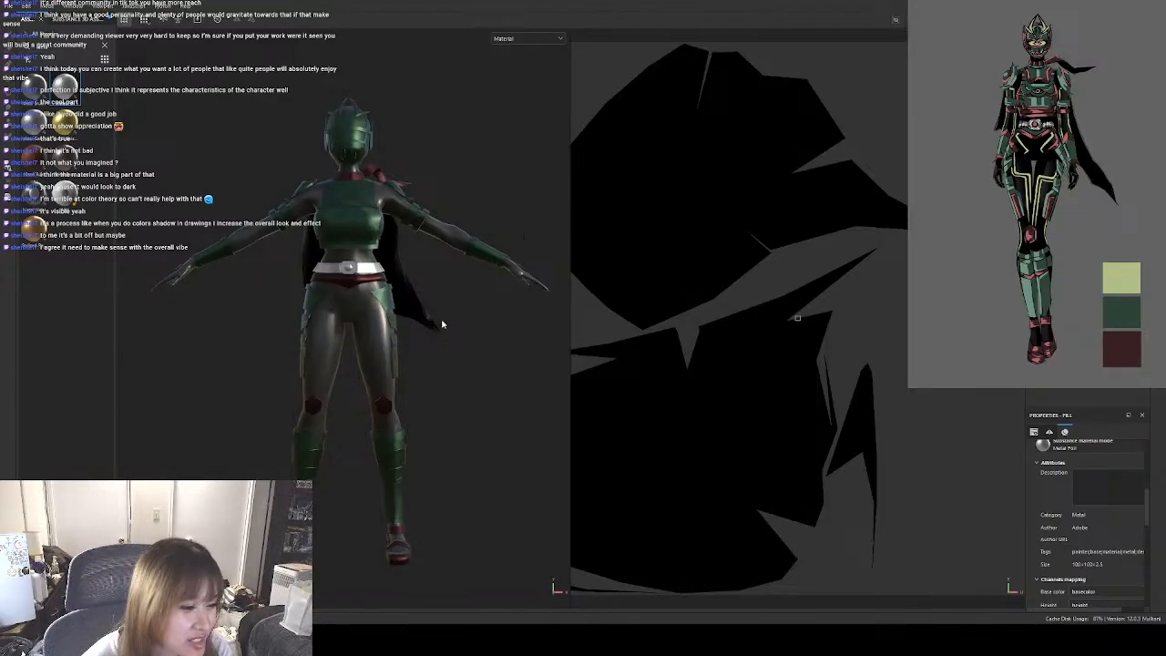
{"action": "scroll", "coordinate": [1151, 458], "scroll_direction": "up", "scroll_amount": 5}
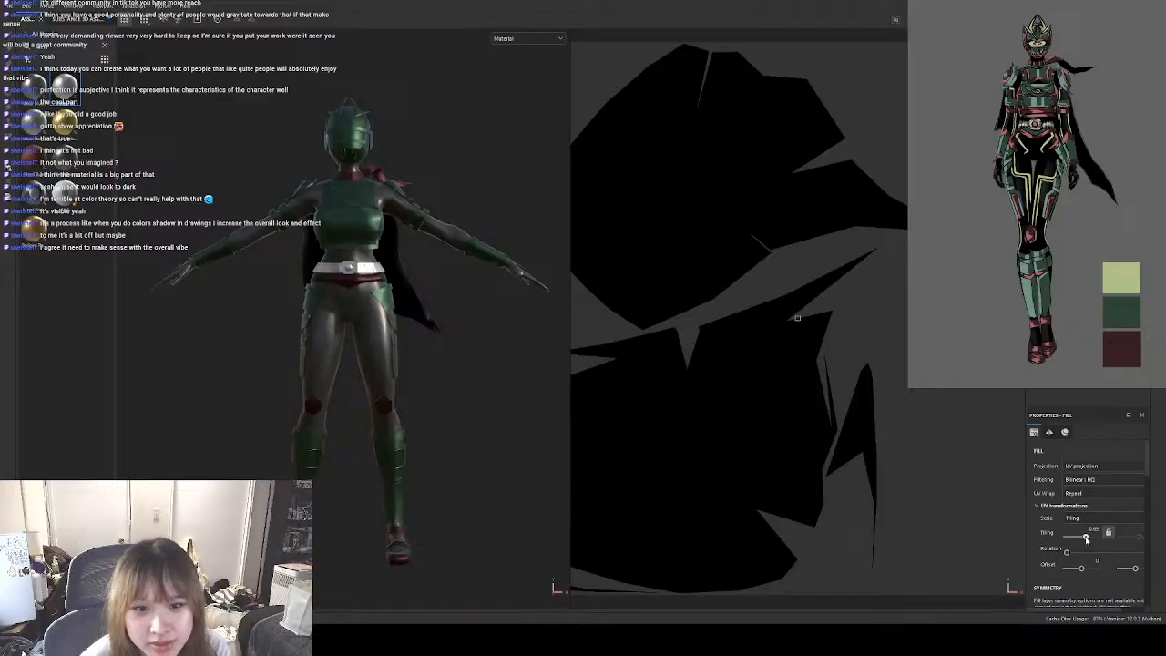
{"action": "left_click_drag", "start_coordinate": [1086, 539], "coordinate": [1086, 539]}
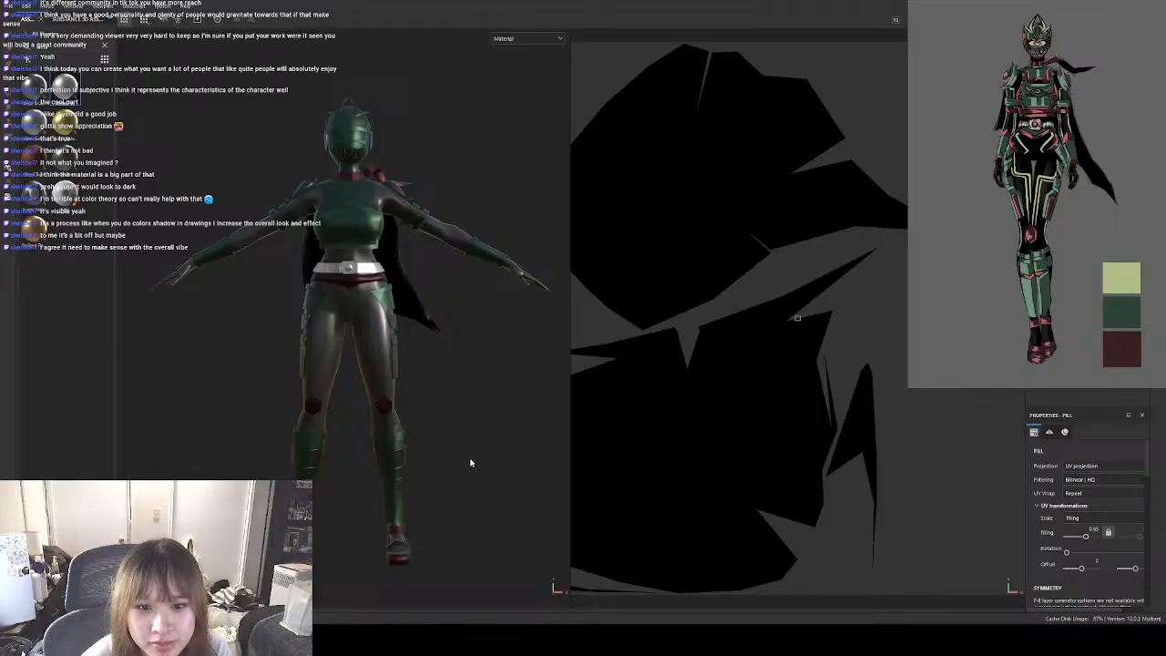
Compare the cape's foil texture from behind and the side with the fill's UV tiling at 0.31 and at a higher value.
{"action": "left_click_drag", "start_coordinate": [513, 434], "coordinate": [192, 386], "text": "alt"}
{"action": "scroll", "coordinate": [418, 311], "scroll_direction": "up", "scroll_amount": 5}
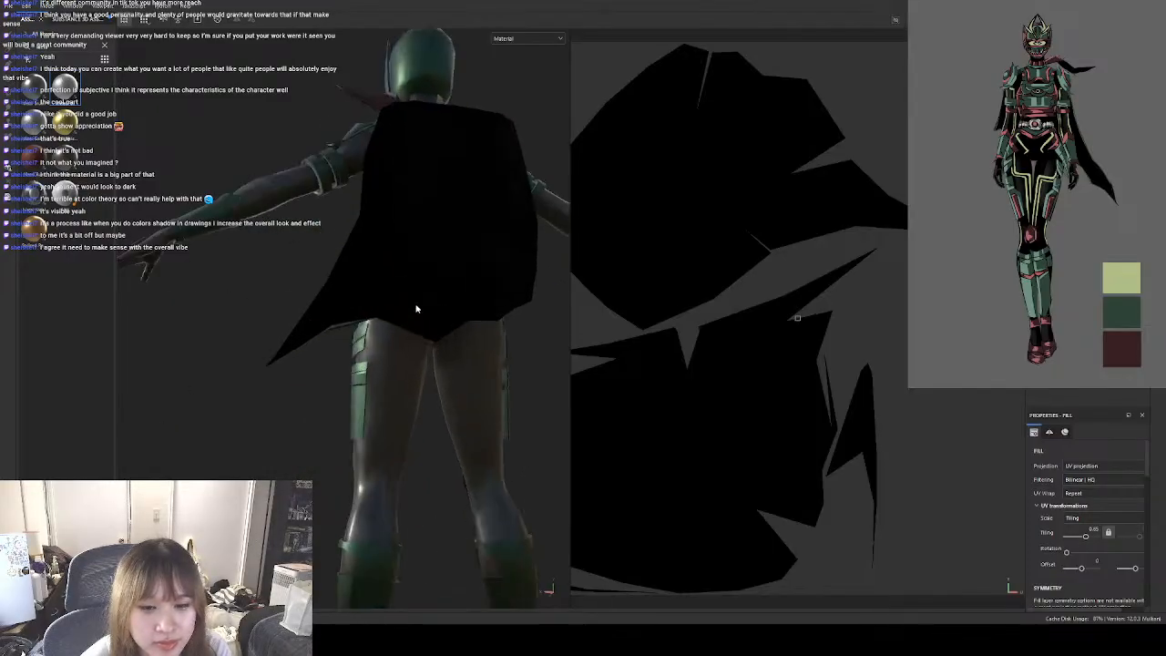
{"action": "left_click_drag", "start_coordinate": [321, 386], "coordinate": [584, 351], "text": "alt"}
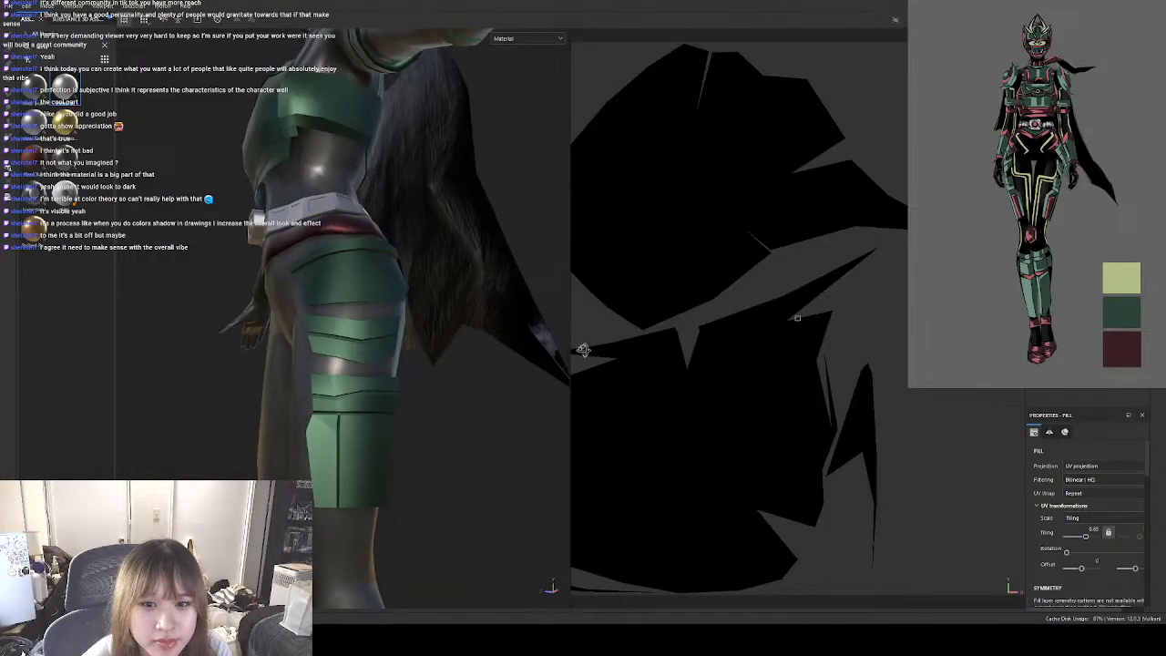
{"action": "left_click_drag", "start_coordinate": [1085, 539], "coordinate": [1085, 539]}
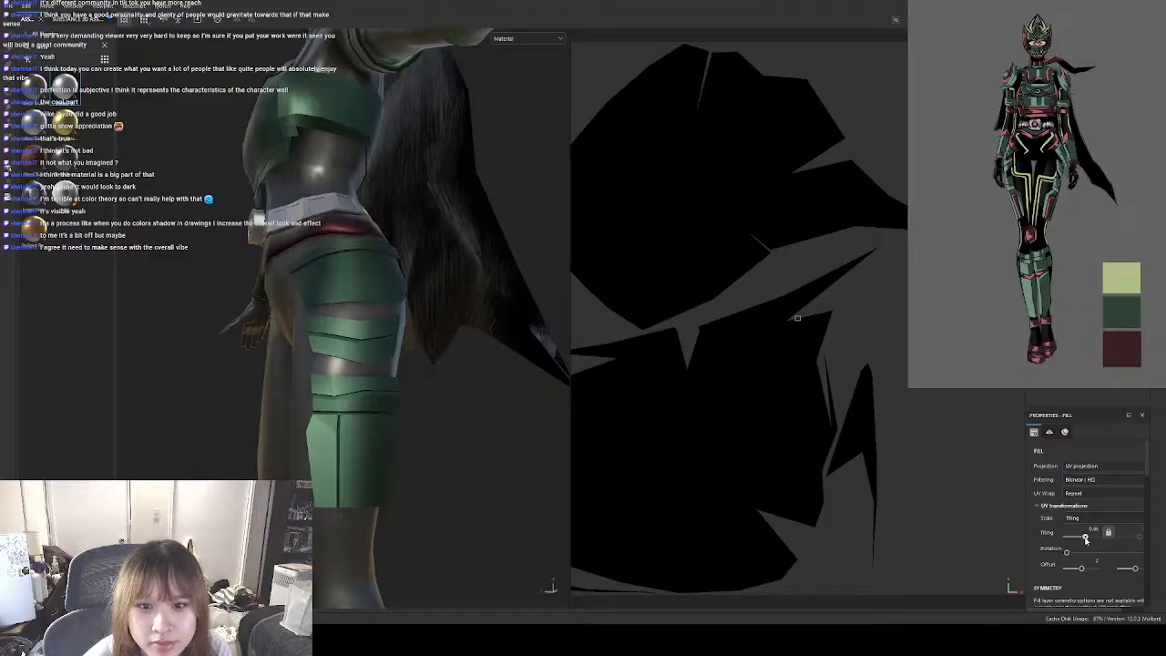
{"action": "left_click_drag", "start_coordinate": [461, 424], "coordinate": [529, 472], "text": "alt"}
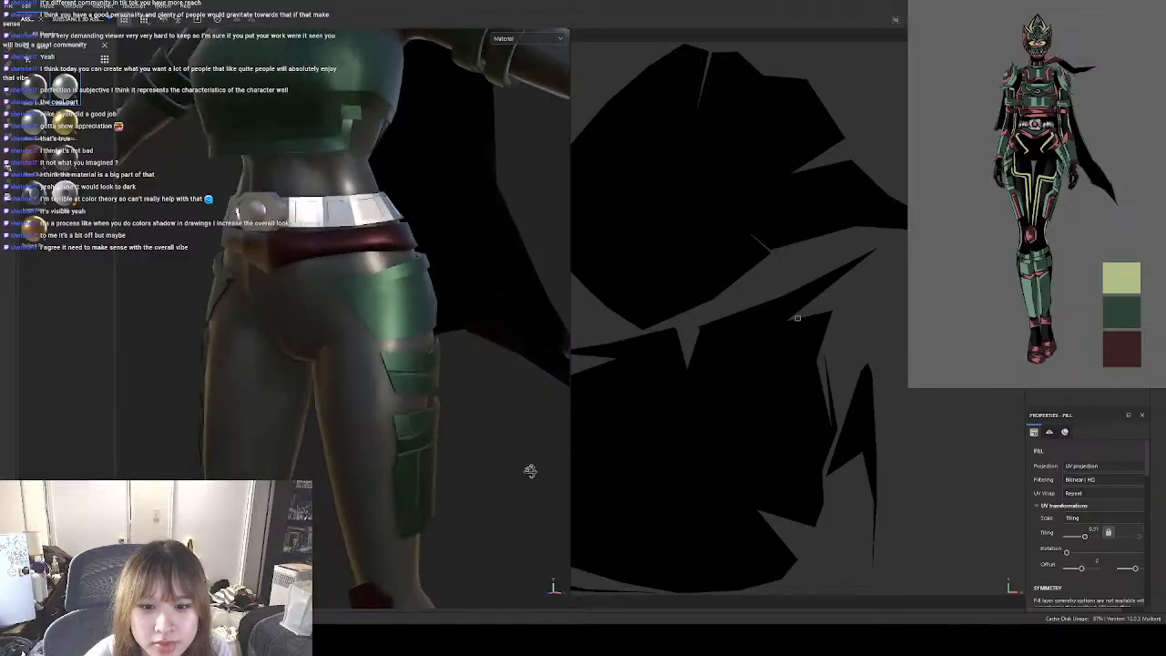
{"action": "scroll", "coordinate": [471, 446], "scroll_direction": "down", "scroll_amount": 3}
{"action": "left_click_drag", "start_coordinate": [460, 453], "coordinate": [517, 444], "text": "alt"}
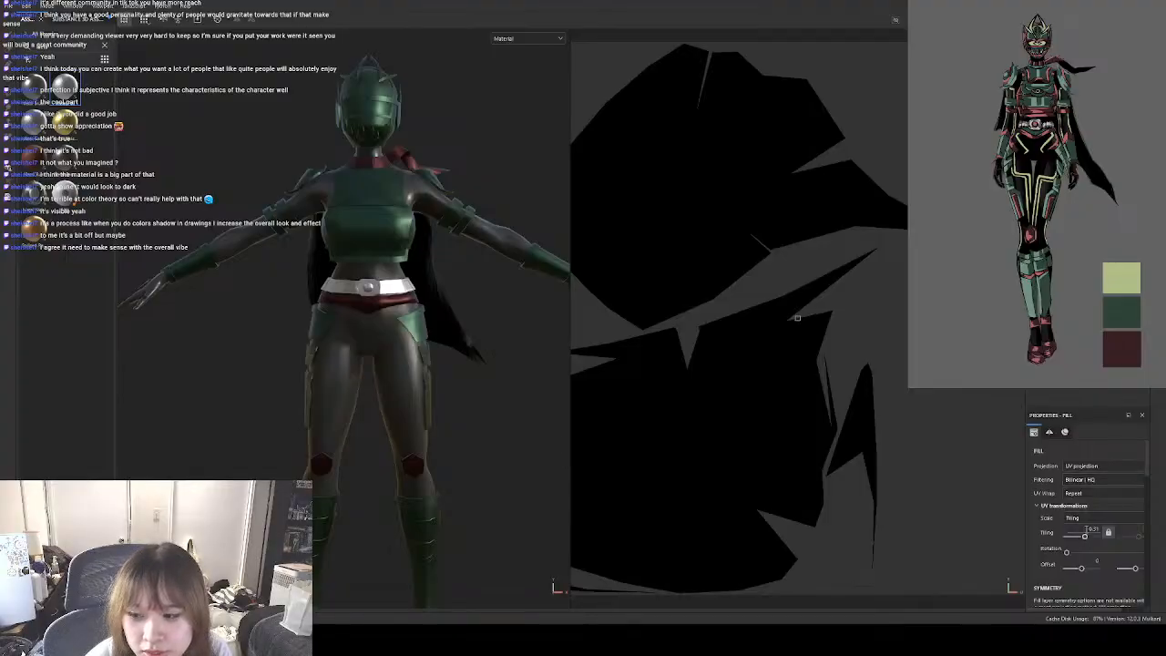
{"action": "left_click_drag", "start_coordinate": [1085, 539], "coordinate": [1086, 539]}
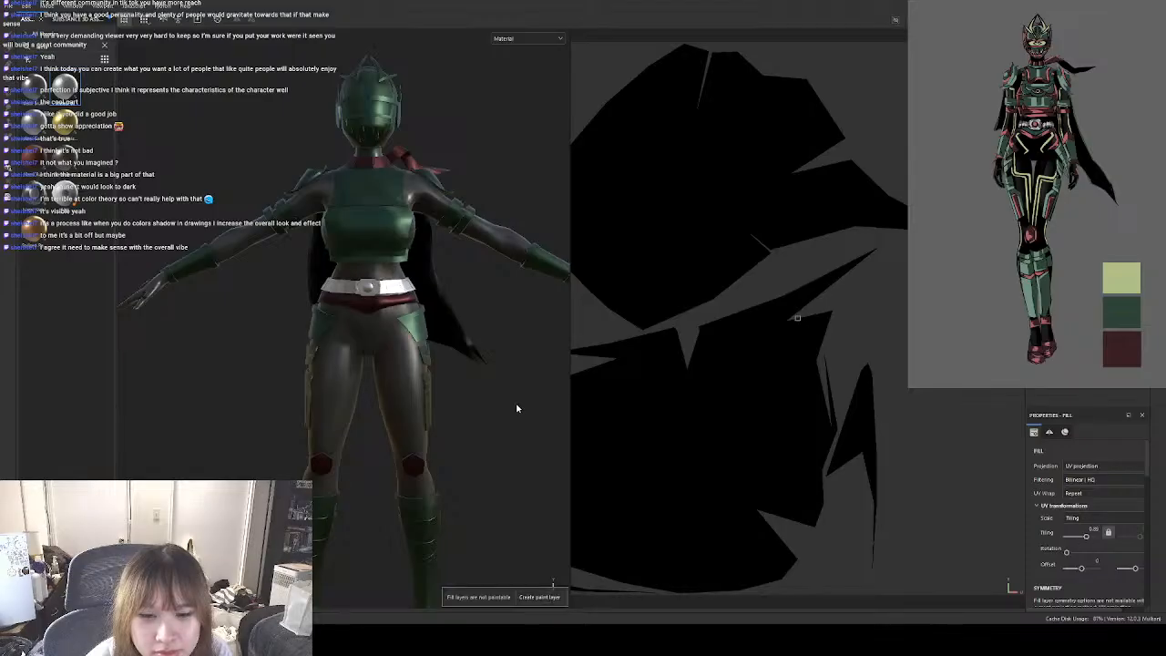
Examine the black cape together with the full character from several angles and distances.
{"action": "left_click_drag", "start_coordinate": [555, 424], "coordinate": [452, 410], "text": "alt"}
{"action": "scroll", "coordinate": [501, 363], "scroll_direction": "up", "scroll_amount": 4}
{"action": "scroll", "coordinate": [508, 428], "scroll_direction": "down", "scroll_amount": 5}
{"action": "scroll", "coordinate": [407, 375], "scroll_direction": "up", "scroll_amount": 2}
{"action": "left_click_drag", "start_coordinate": [406, 374], "coordinate": [471, 409], "text": "alt"}
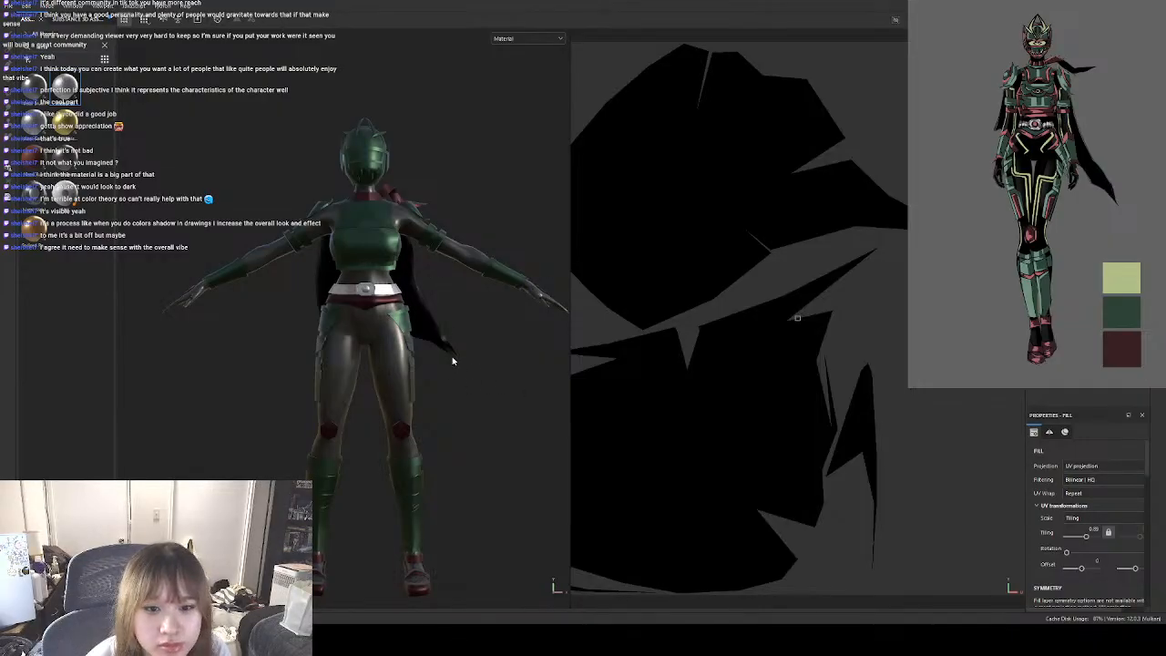
{"action": "scroll", "coordinate": [453, 361], "scroll_direction": "down", "scroll_amount": 1}
{"action": "left_click_drag", "start_coordinate": [502, 383], "coordinate": [327, 392], "text": "alt"}
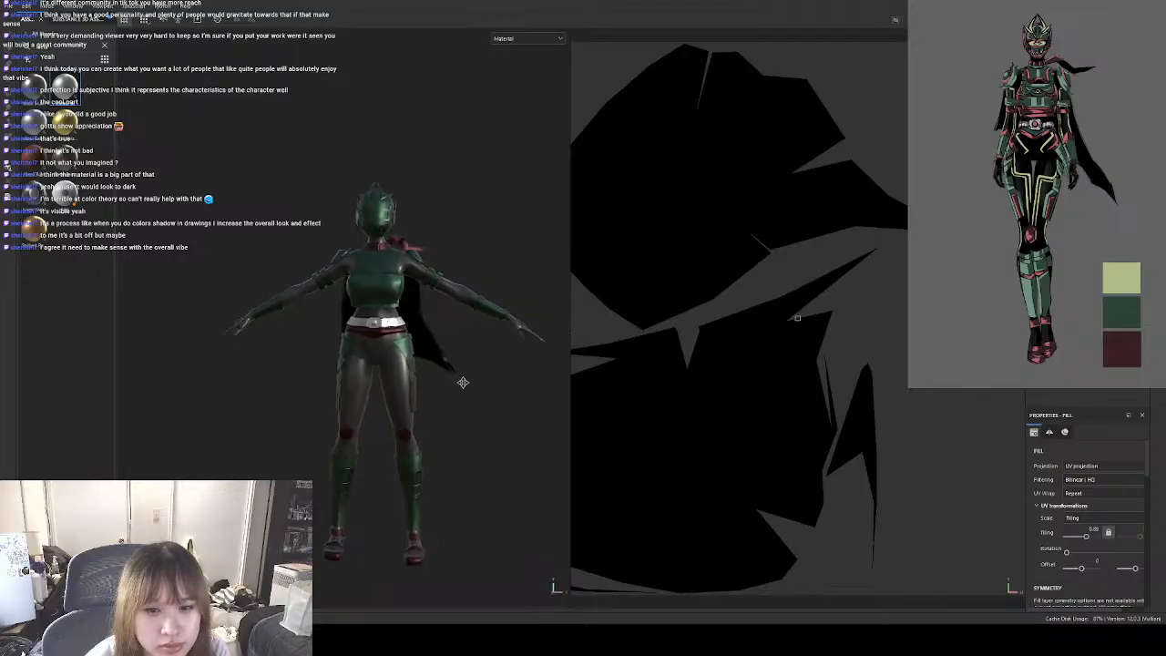
{"action": "mouse_move", "coordinate": [461, 383]}
{"action": "middle_mouse_down", "text": "alt"}
{"action": "mouse_move", "coordinate": [399, 391]}
{"action": "mouse_move", "coordinate": [447, 395]}
{"action": "middle_mouse_up", "text": "alt"}
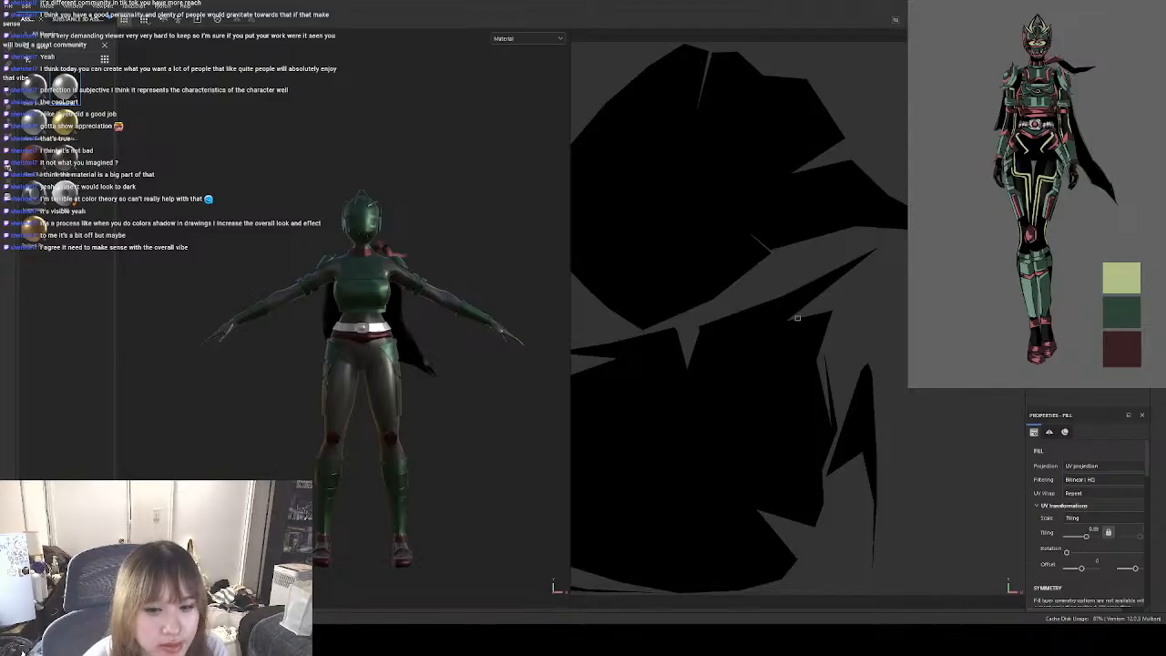
{"action": "scroll", "coordinate": [456, 387], "scroll_direction": "up", "scroll_amount": 4}
{"action": "left_click_drag", "start_coordinate": [474, 386], "coordinate": [443, 402], "text": "alt"}
{"action": "middle_click_drag", "start_coordinate": [444, 403], "coordinate": [448, 371], "text": "alt"}
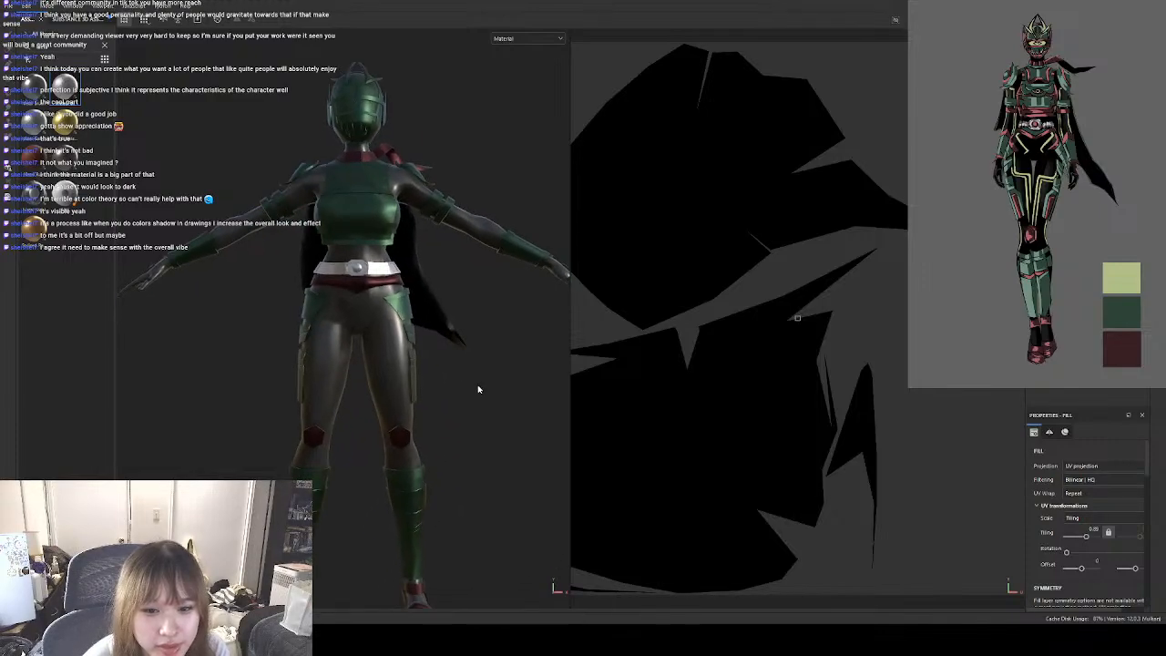
{"action": "left_click_drag", "start_coordinate": [477, 389], "coordinate": [466, 377], "text": "alt"}
{"action": "scroll", "coordinate": [461, 371], "scroll_direction": "down", "scroll_amount": 2}
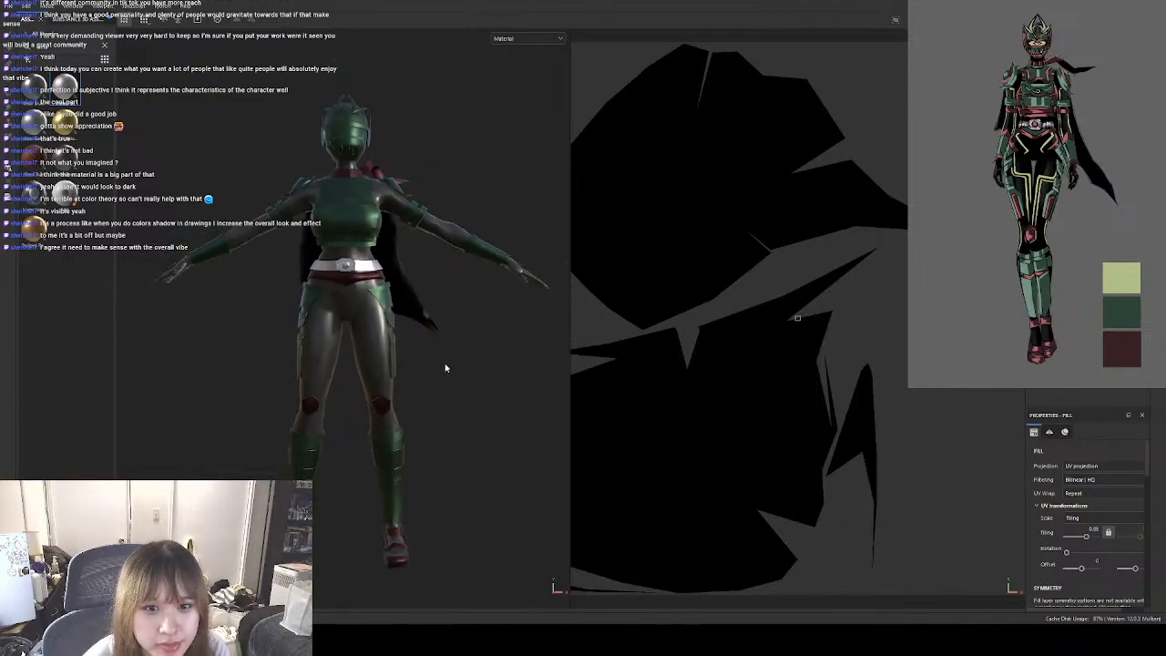
{"action": "middle_click_drag", "start_coordinate": [444, 364], "coordinate": [457, 380], "text": "alt"}
{"action": "left_click_drag", "start_coordinate": [456, 380], "coordinate": [489, 422], "text": "alt"}
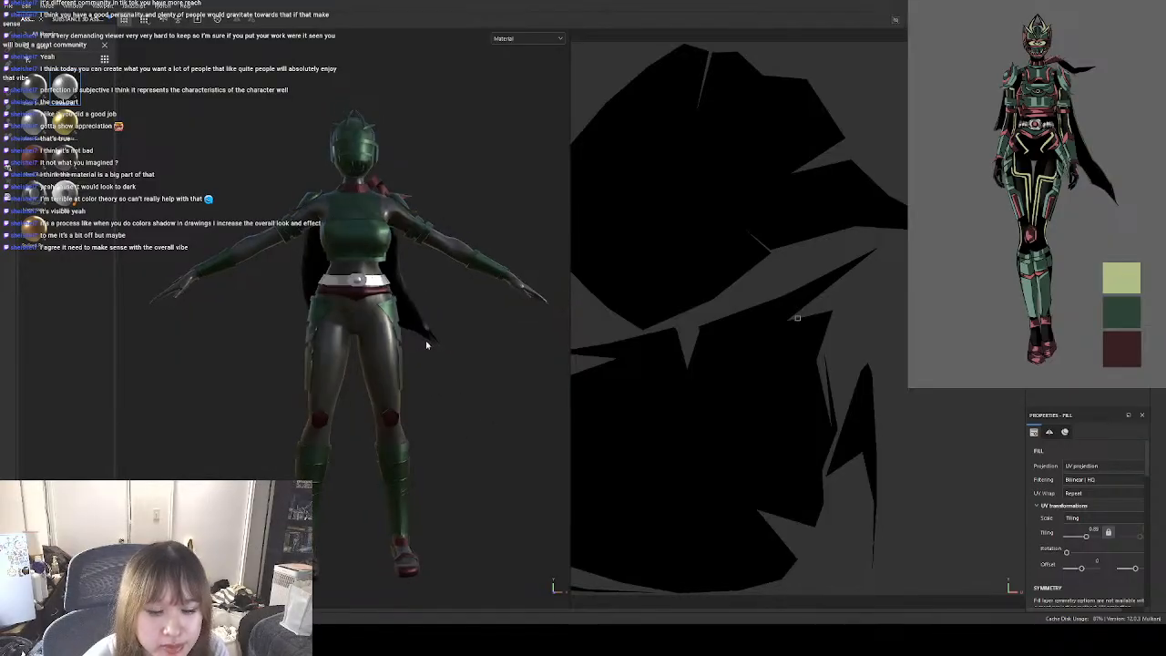
Select the chest armour's green metal fill and inspect the armour against the rest of the character.
{"action": "left_click_drag", "start_coordinate": [493, 434], "coordinate": [482, 442], "text": "alt"}
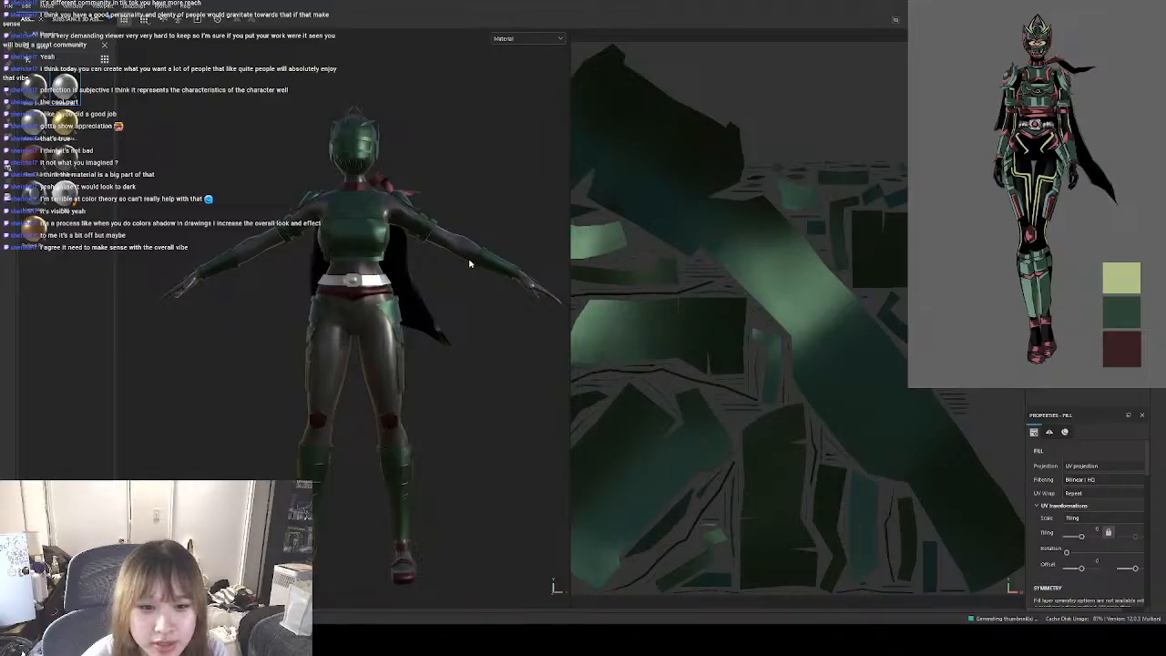
{"action": "left_click_drag", "start_coordinate": [489, 394], "coordinate": [489, 363], "text": "alt"}
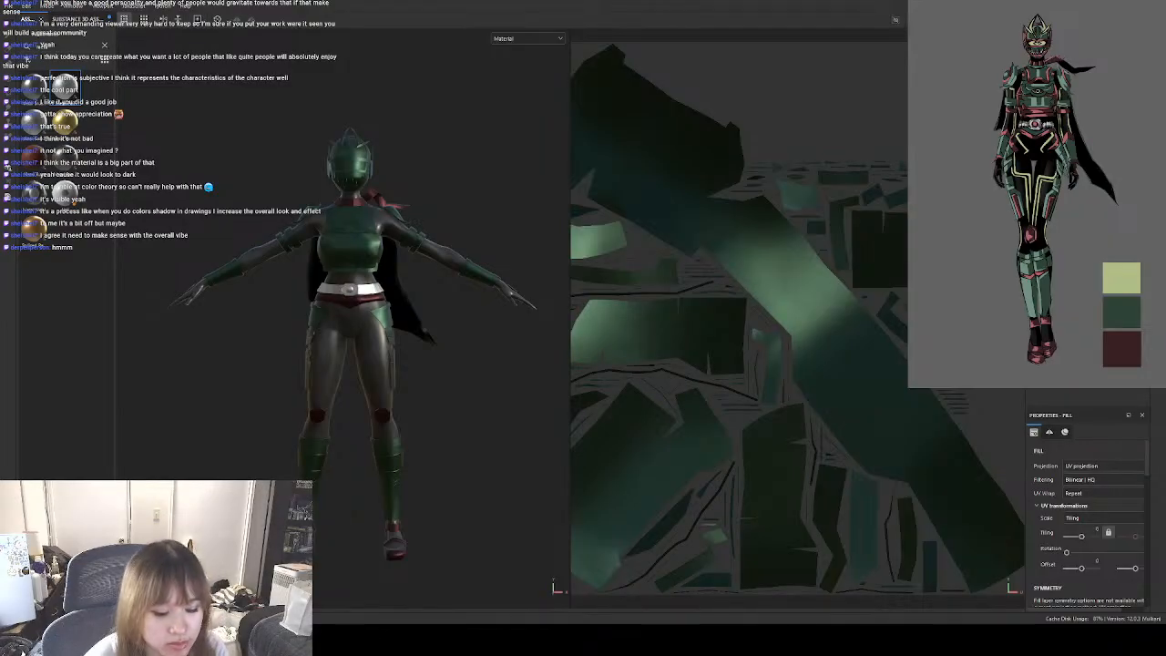
{"action": "left_click_drag", "start_coordinate": [328, 381], "coordinate": [505, 367], "text": "alt"}
{"action": "middle_click_drag", "start_coordinate": [410, 373], "coordinate": [419, 351], "text": "alt"}
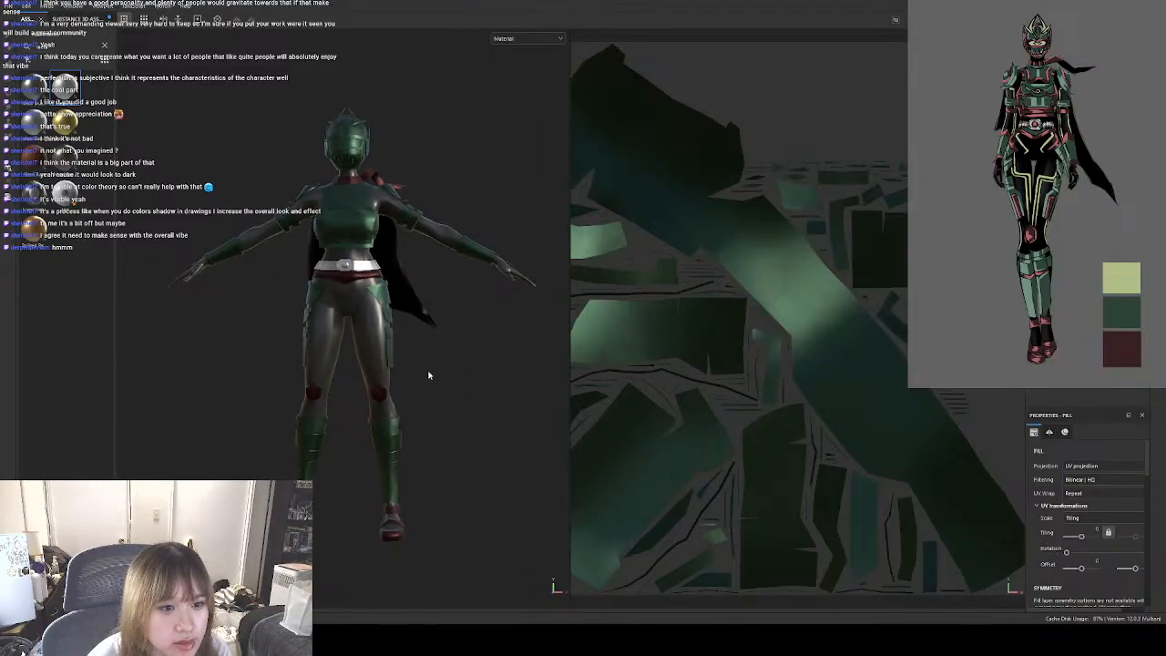
{"action": "scroll", "coordinate": [408, 355], "scroll_direction": "up", "scroll_amount": 3}
{"action": "mouse_move", "coordinate": [443, 383]}
{"action": "left_mouse_down", "text": "alt"}
{"action": "mouse_move", "coordinate": [392, 374]}
{"action": "mouse_move", "coordinate": [457, 374]}
{"action": "left_mouse_up", "text": "alt"}
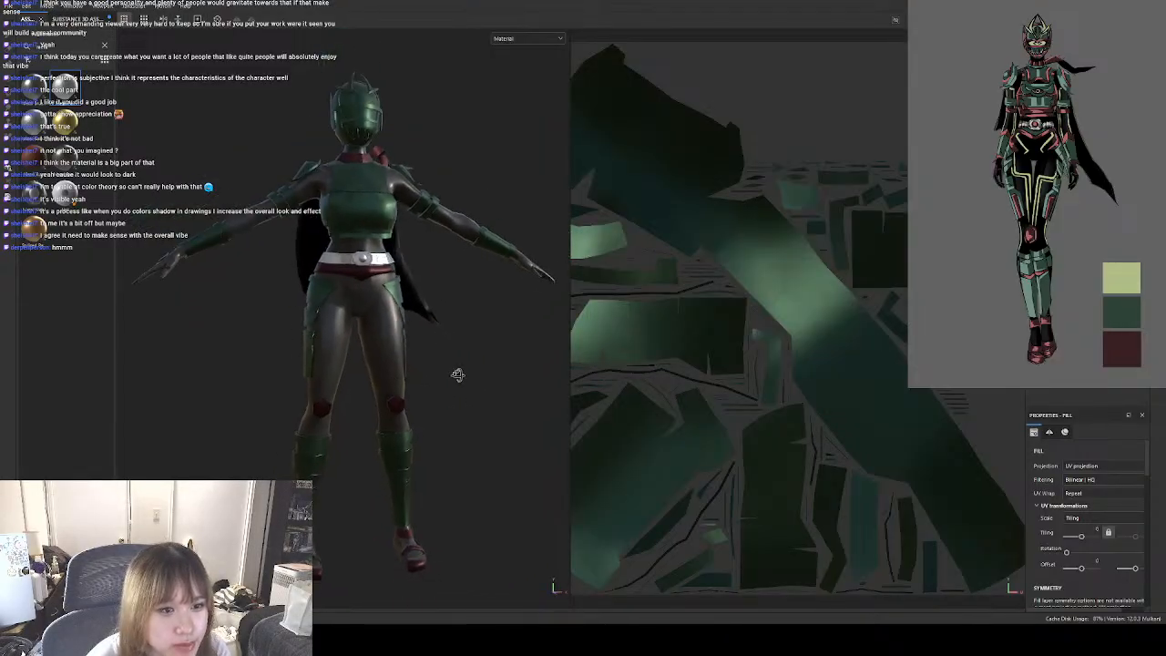
Try a silver brushed metal on the chest armour, undo it, and restore the cape's black metal colour.
{"action": "left_click_drag", "start_coordinate": [227, 245], "coordinate": [113, 299], "text": "alt"}
{"action": "left_click_drag", "start_coordinate": [465, 281], "coordinate": [415, 279], "text": "alt"}
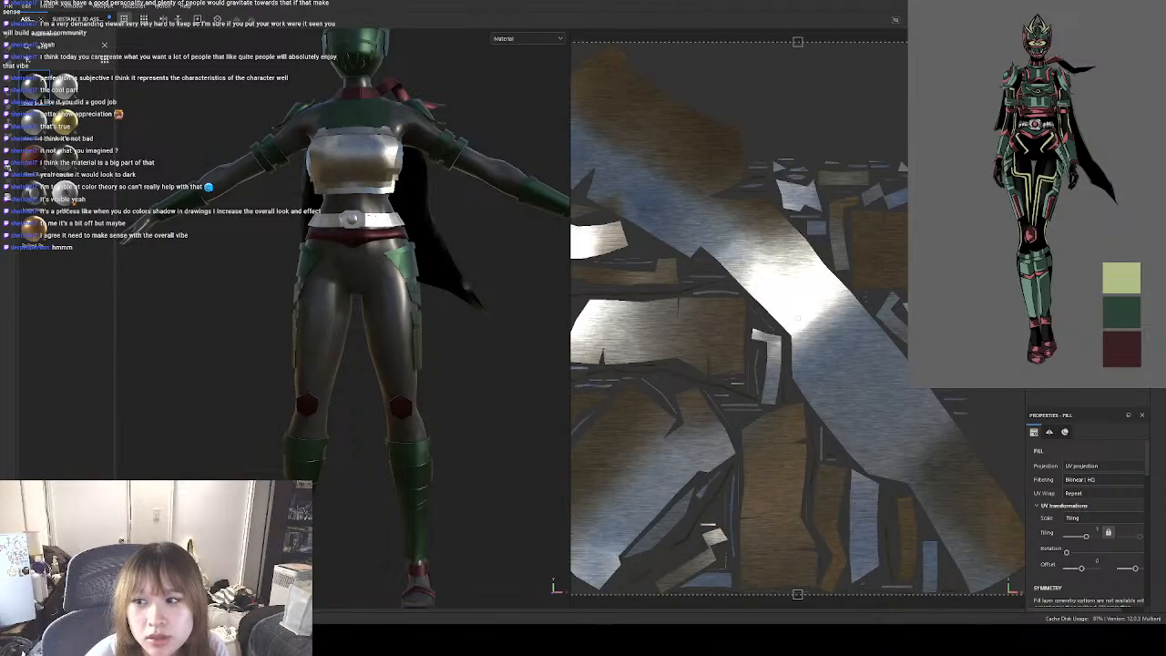
{"action": "key", "text": "ctrl+z"}
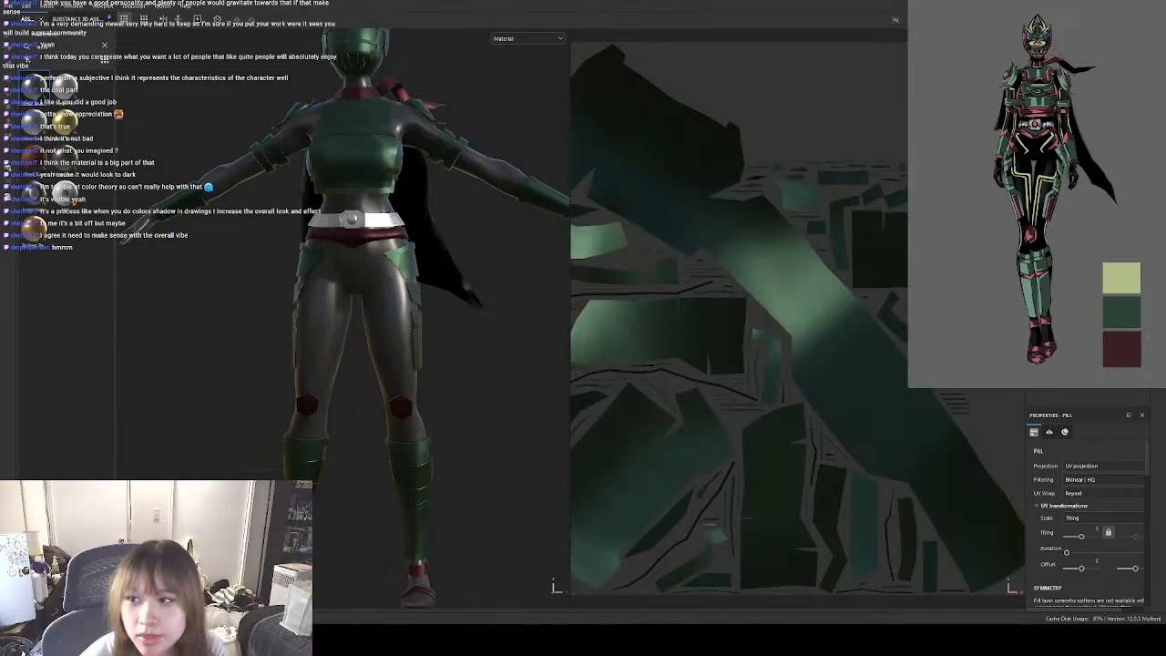
{"action": "key", "text": "ctrl+z"}
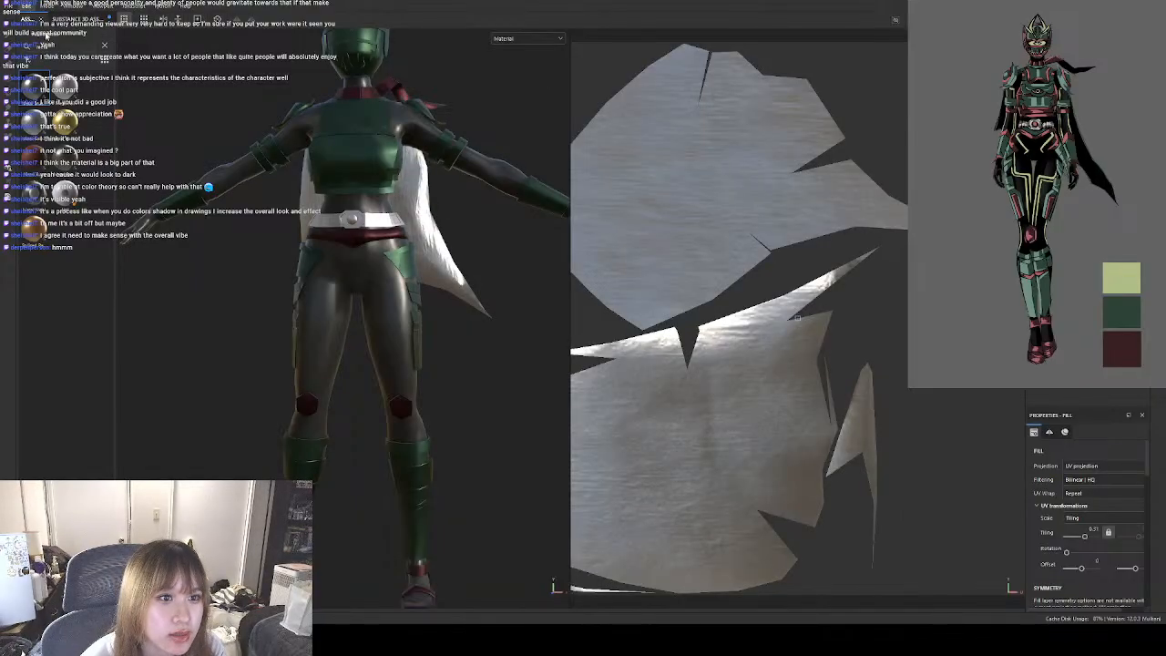
{"action": "left_click", "coordinate": [49, 34]}
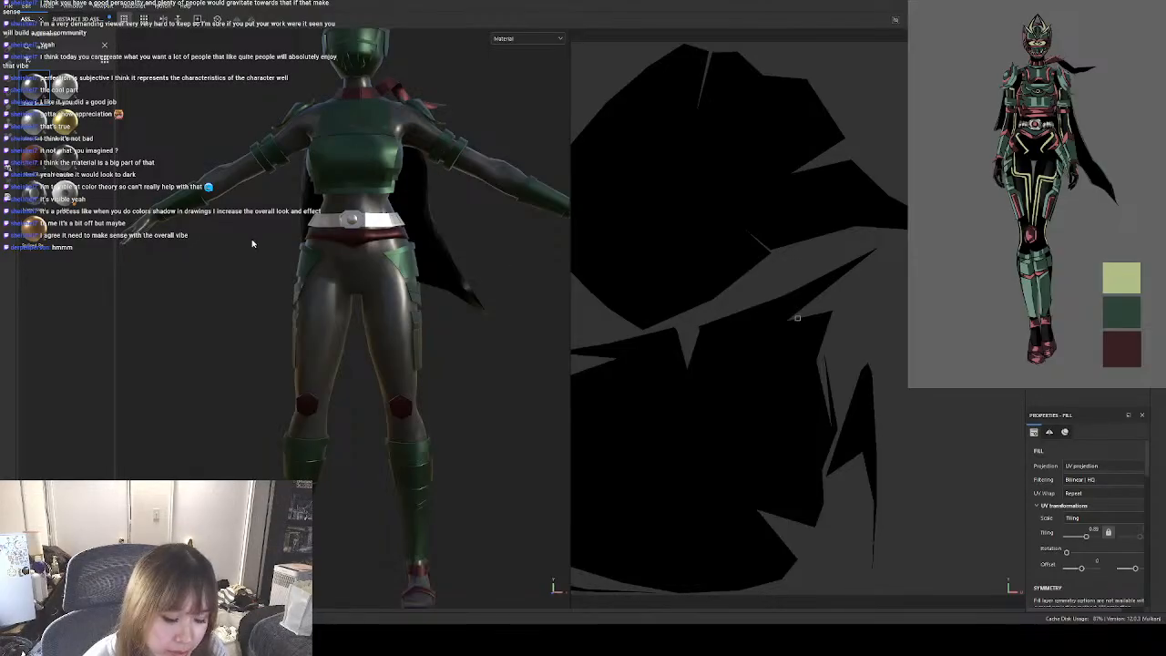
Apply the gold Stylized Raw Metal material to the cape and set the fill's UV tiling to 1.54.
{"action": "left_click_drag", "start_coordinate": [402, 290], "coordinate": [335, 273], "text": "alt"}
{"action": "scroll", "coordinate": [335, 273], "scroll_direction": "down", "scroll_amount": 3}
{"action": "scroll", "coordinate": [387, 273], "scroll_direction": "up", "scroll_amount": 1}
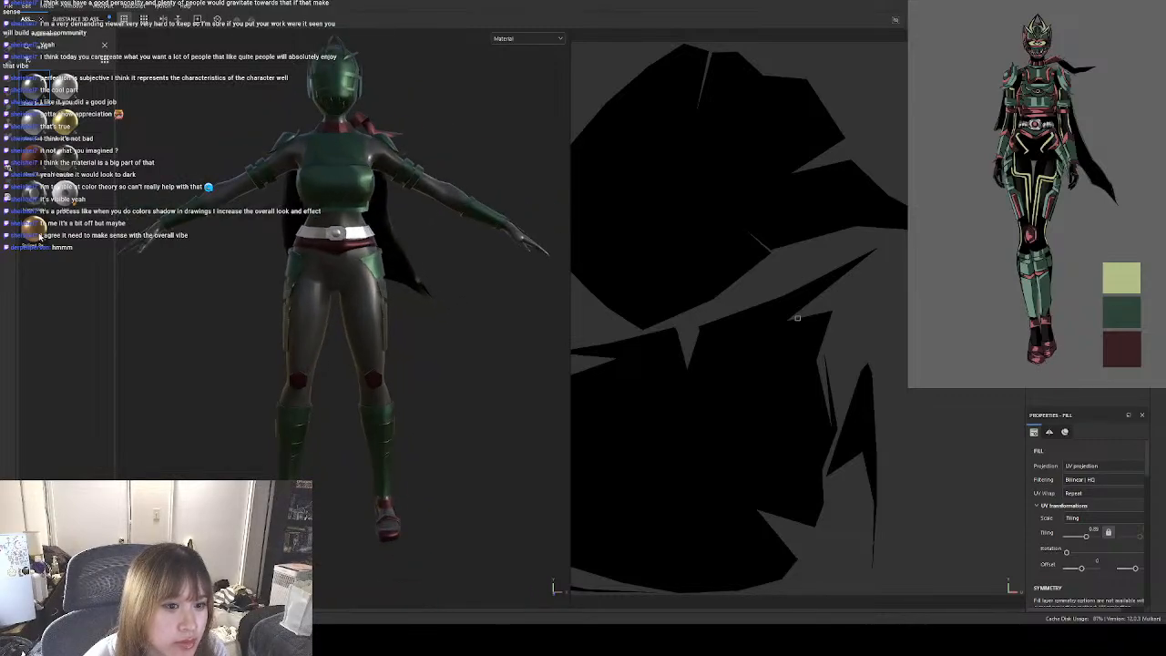
{"action": "left_click_drag", "start_coordinate": [40, 237], "coordinate": [1066, 264]}
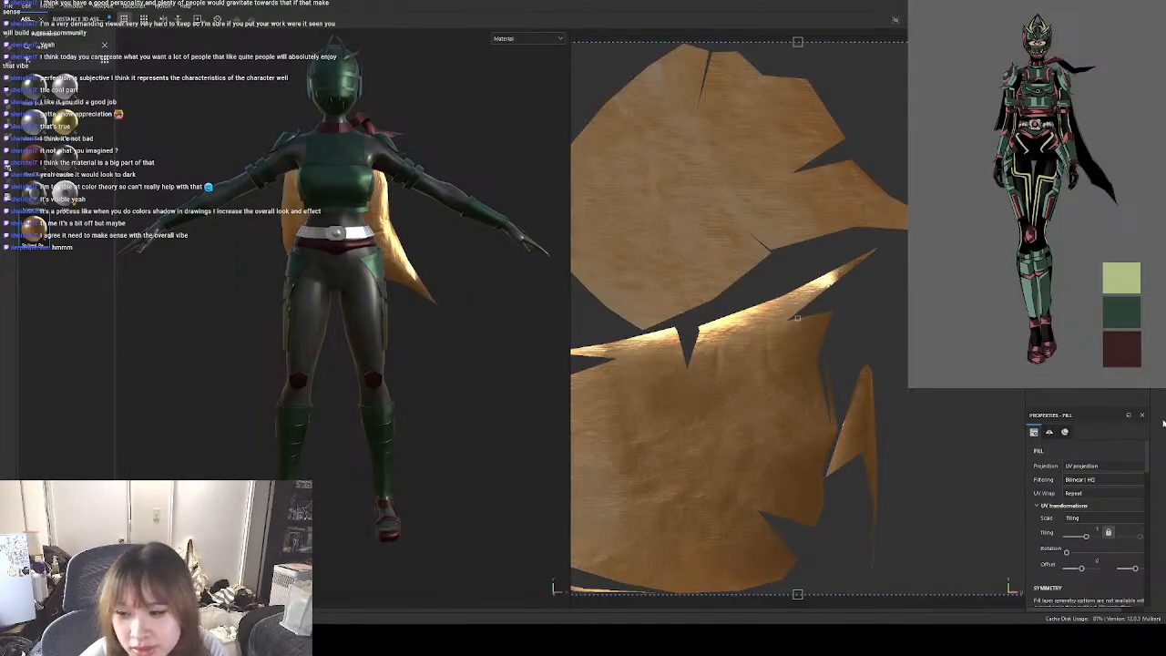
{"action": "left_click_drag", "start_coordinate": [1087, 536], "coordinate": [1085, 537]}
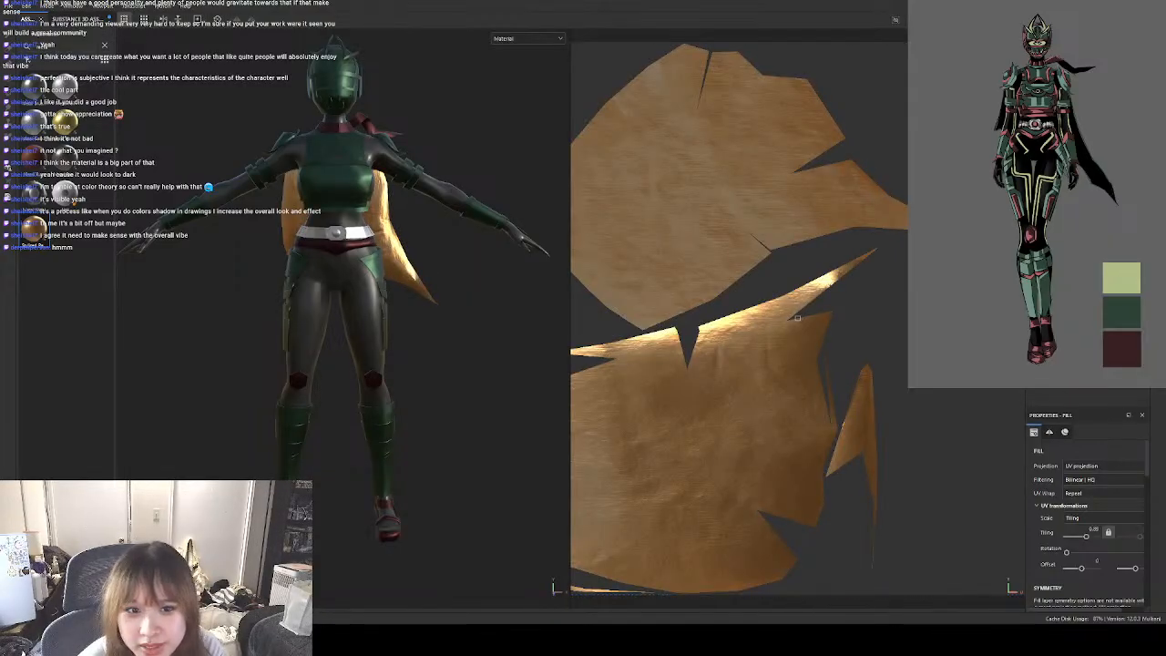
{"action": "key", "text": "1"}
{"action": "left_click", "coordinate": [1089, 342]}
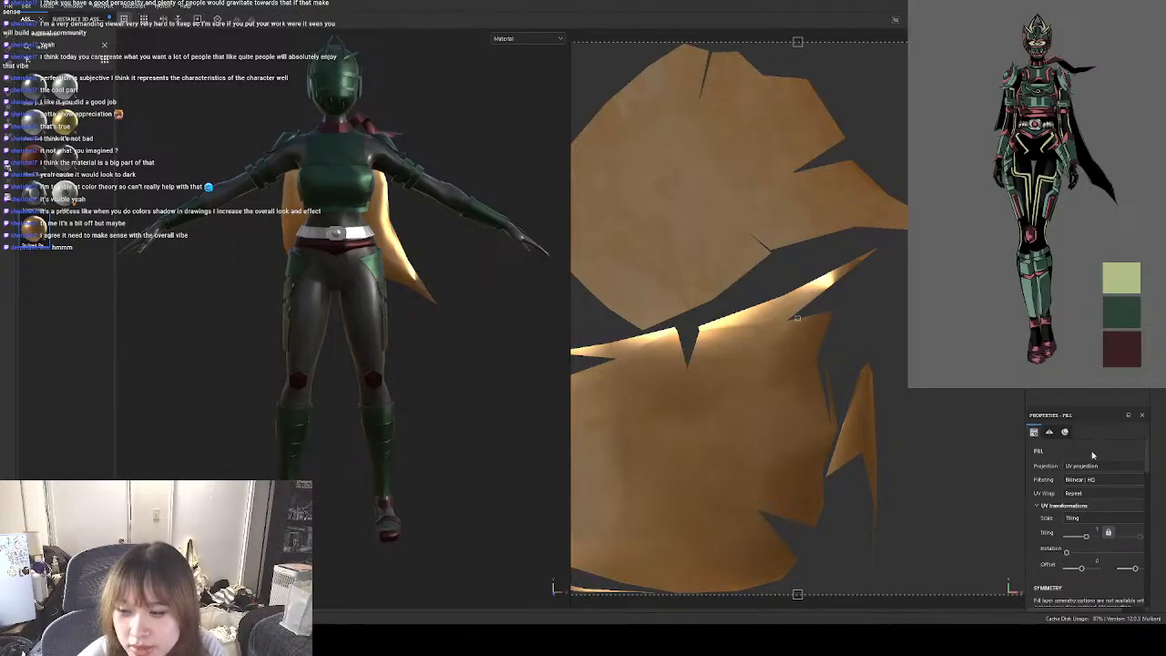
{"action": "scroll", "coordinate": [1126, 541], "scroll_direction": "down", "scroll_amount": 3}
{"action": "left_click_drag", "start_coordinate": [1091, 459], "coordinate": [1087, 458]}
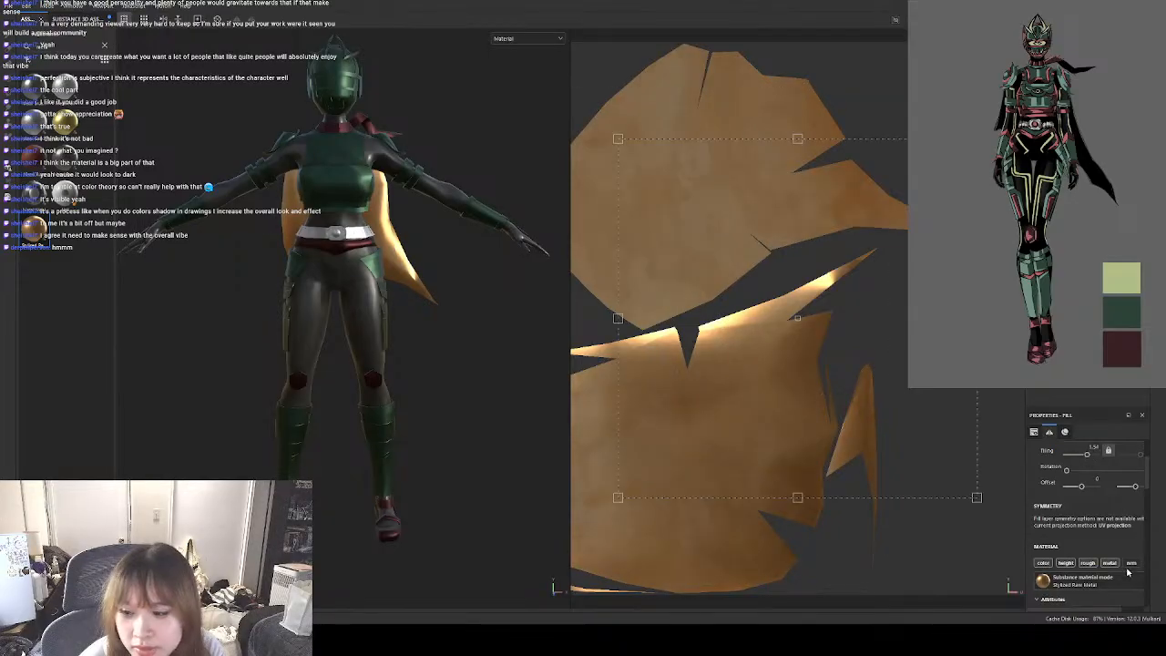
Set the cape's metal colour to black and its second metal colour to grey.
{"action": "scroll", "coordinate": [1127, 534], "scroll_direction": "down", "scroll_amount": 10}
{"action": "left_click", "coordinate": [1109, 521]}
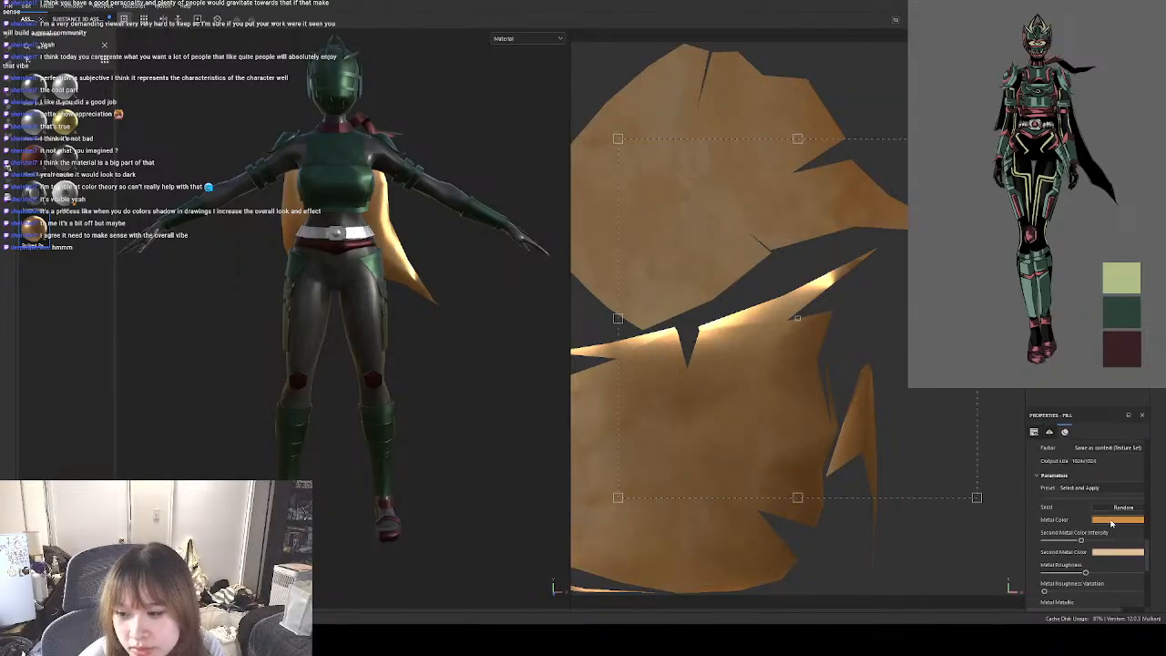
{"action": "left_click", "coordinate": [1073, 480]}
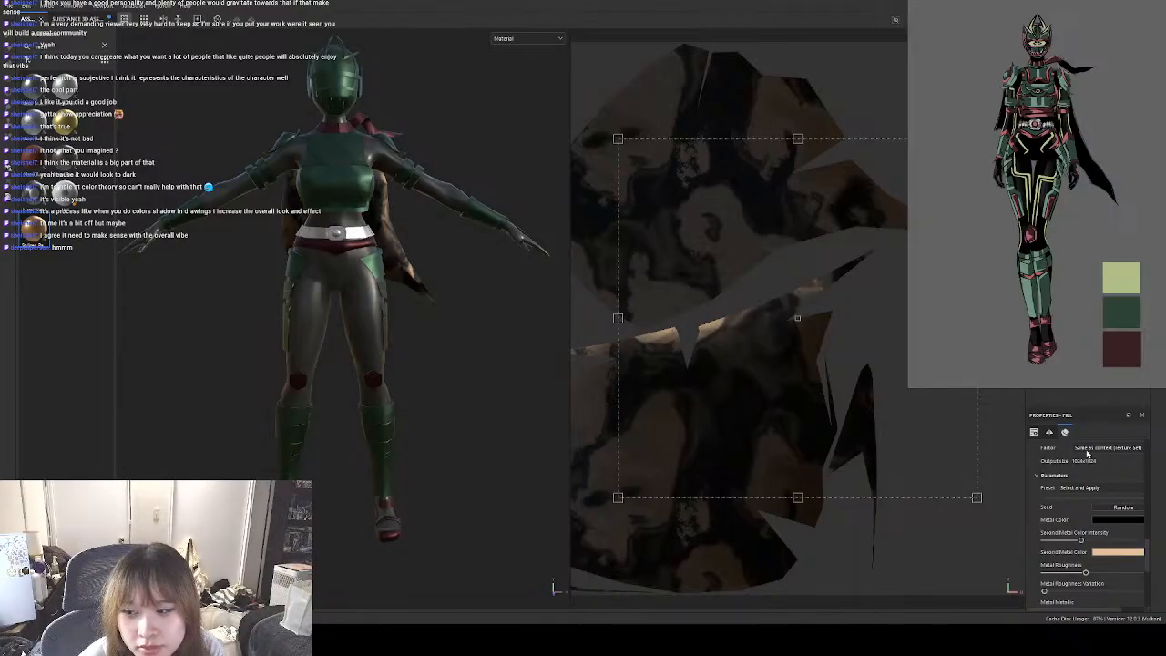
{"action": "left_click_drag", "start_coordinate": [1087, 454], "coordinate": [1048, 502]}
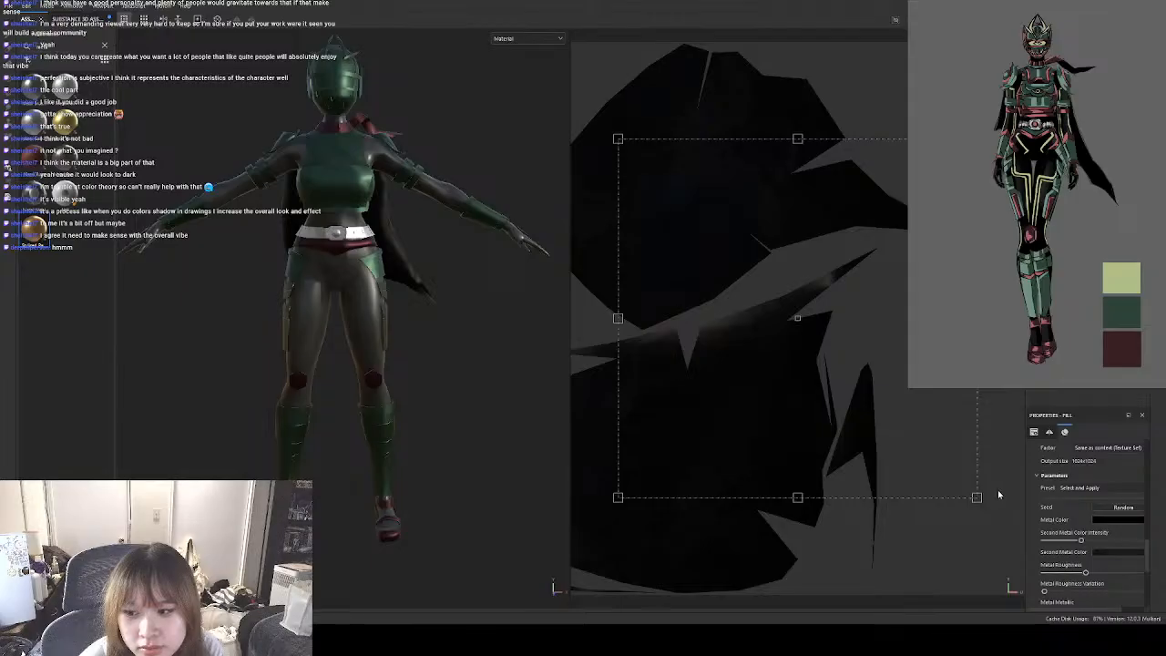
{"action": "left_click_drag", "start_coordinate": [973, 493], "coordinate": [967, 464]}
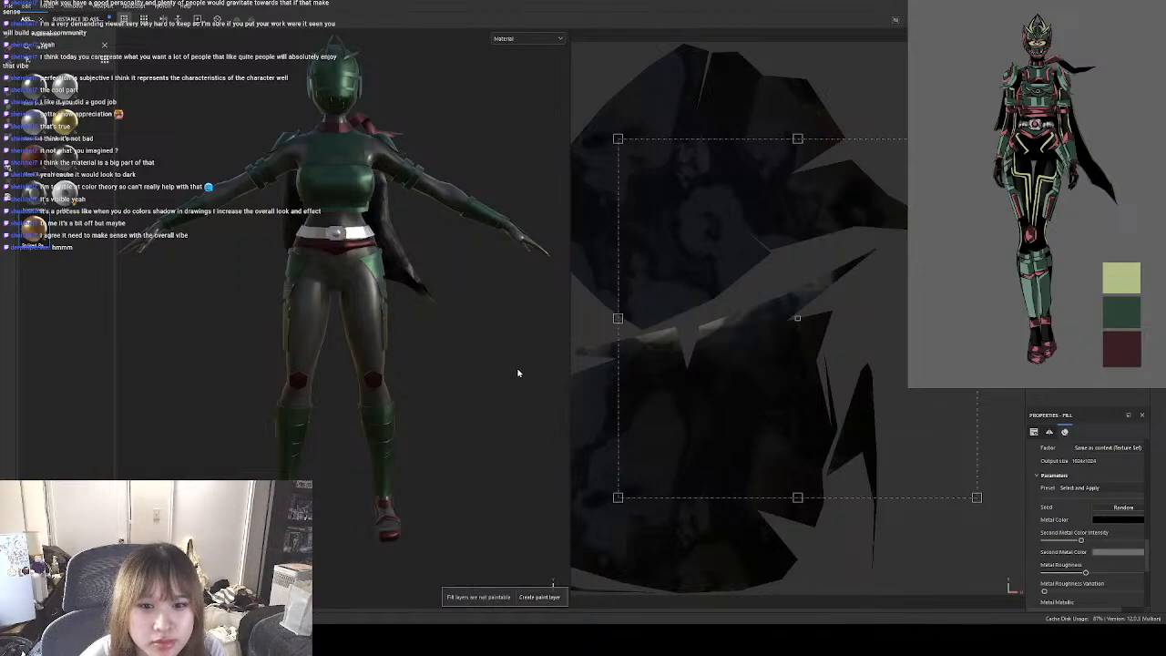
{"action": "left_click_drag", "start_coordinate": [529, 373], "coordinate": [507, 362], "text": "alt"}
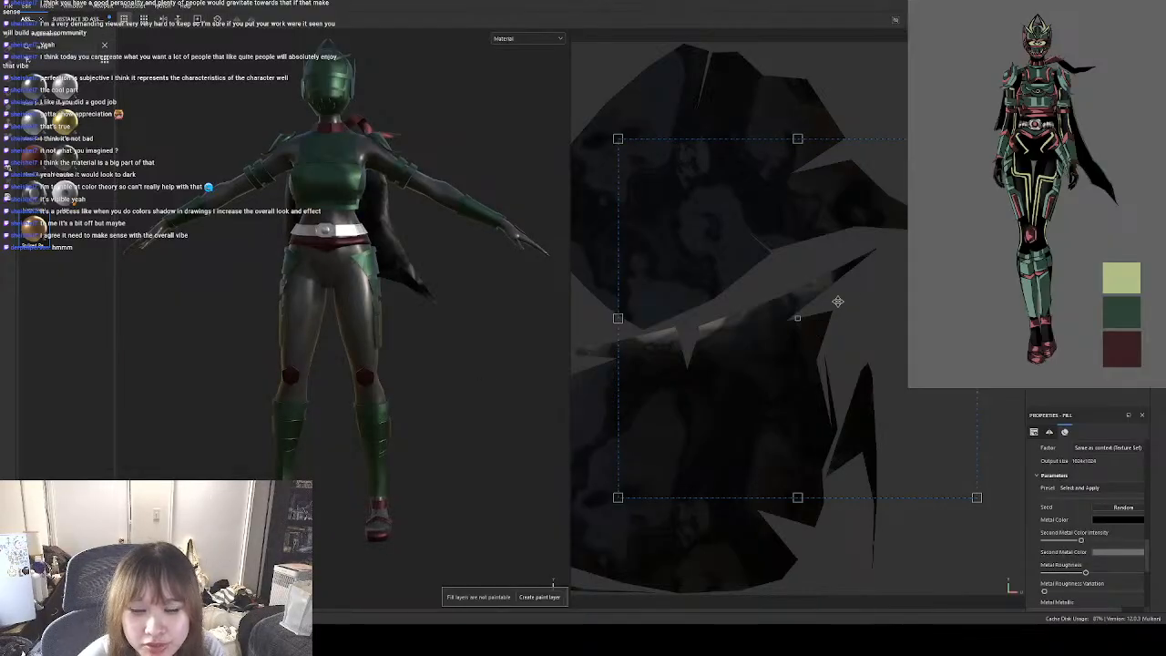
Remove the metal fill from the cape and clear the material search.
{"action": "left_click", "coordinate": [550, 594]}
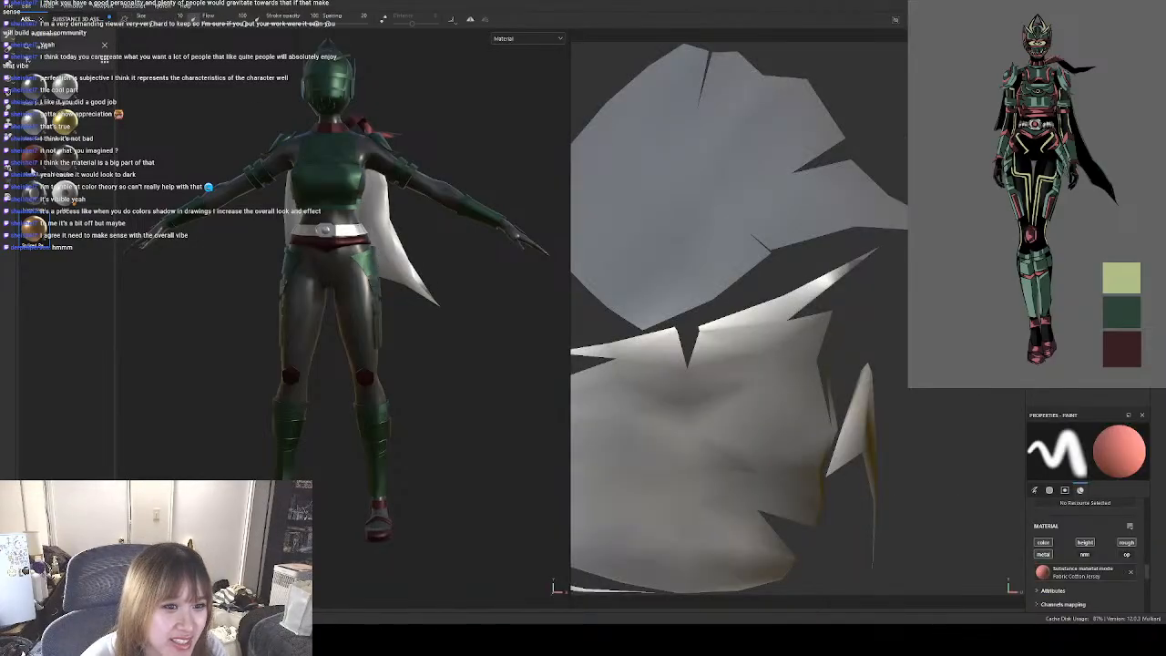
{"action": "left_click", "coordinate": [103, 50]}
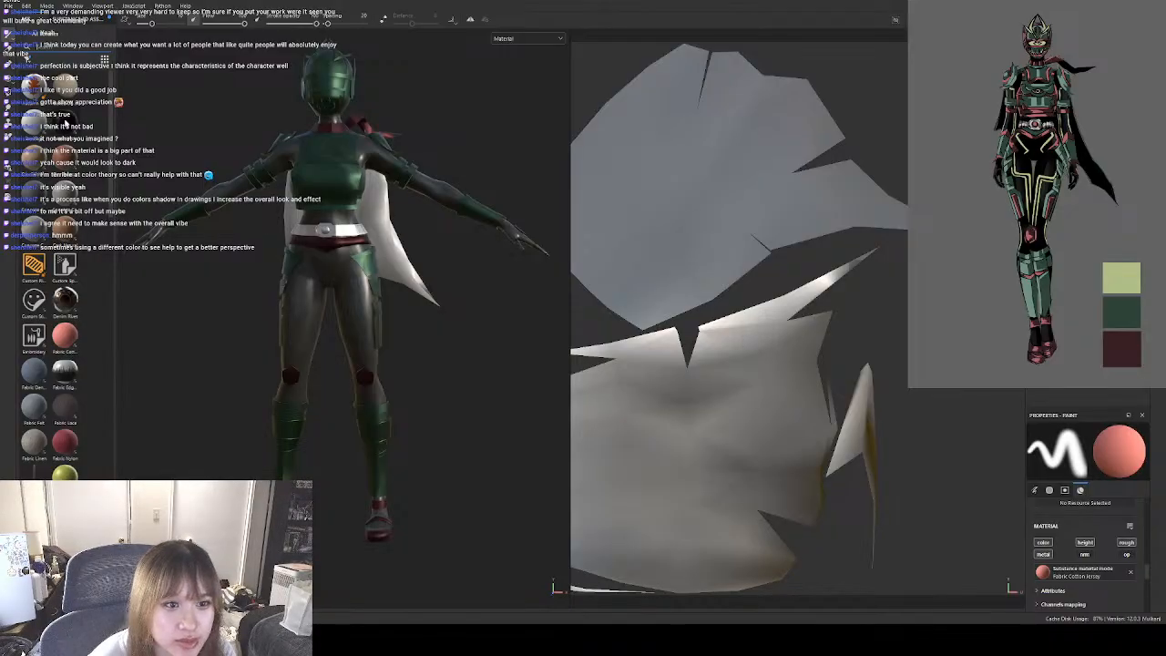
Try the Carbon Fiber material on the cape with different UV tiling values, and delete the fill.
{"action": "left_click_drag", "start_coordinate": [66, 127], "coordinate": [391, 239]}
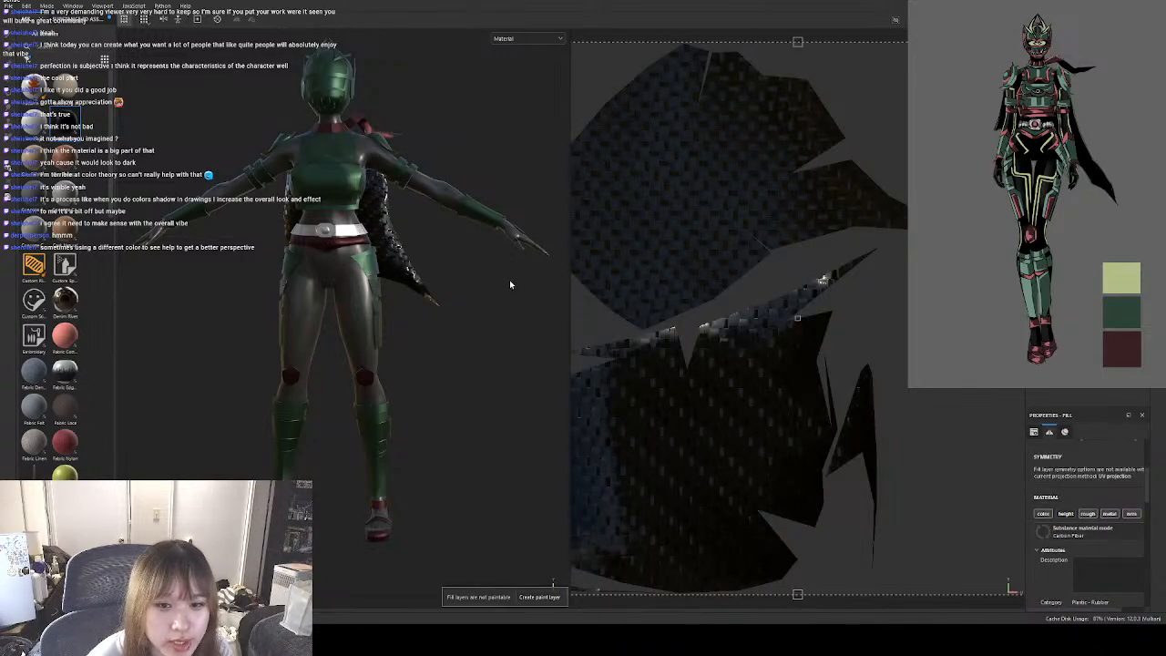
{"action": "left_click_drag", "start_coordinate": [513, 284], "coordinate": [215, 297], "text": "alt"}
{"action": "scroll", "coordinate": [1082, 539], "scroll_direction": "up", "scroll_amount": 3}
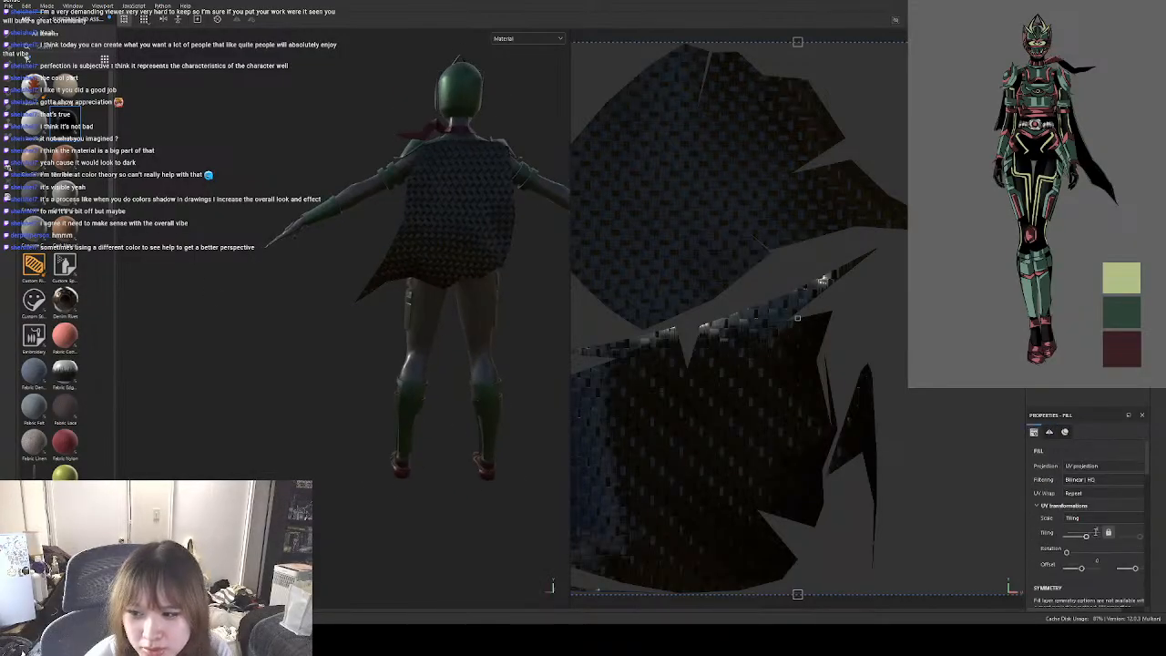
{"action": "left_click_drag", "start_coordinate": [1087, 535], "coordinate": [1082, 537]}
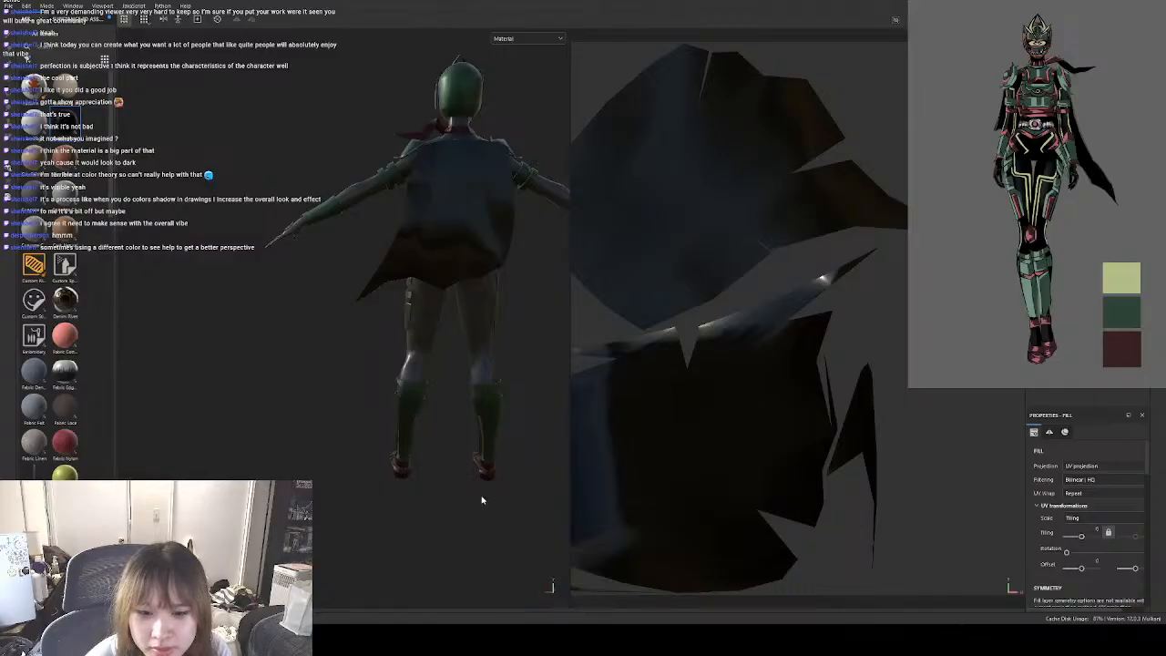
{"action": "left_click_drag", "start_coordinate": [482, 495], "coordinate": [833, 491], "text": "alt"}
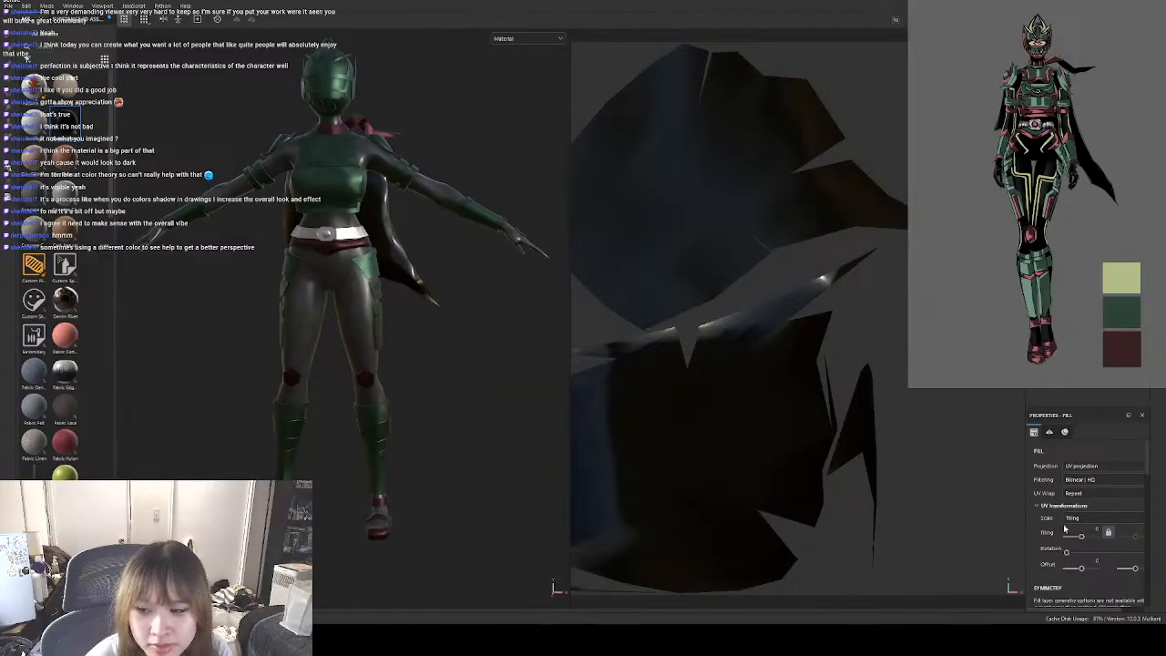
{"action": "left_click_drag", "start_coordinate": [1081, 536], "coordinate": [1086, 537]}
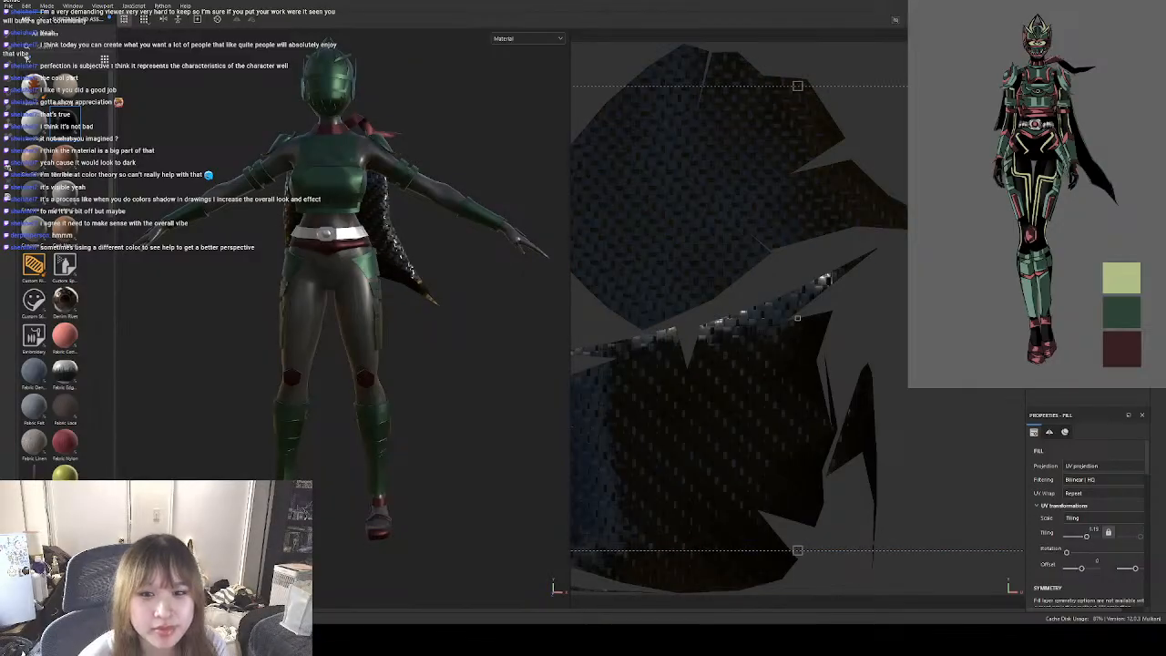
{"action": "key", "text": "Delete"}
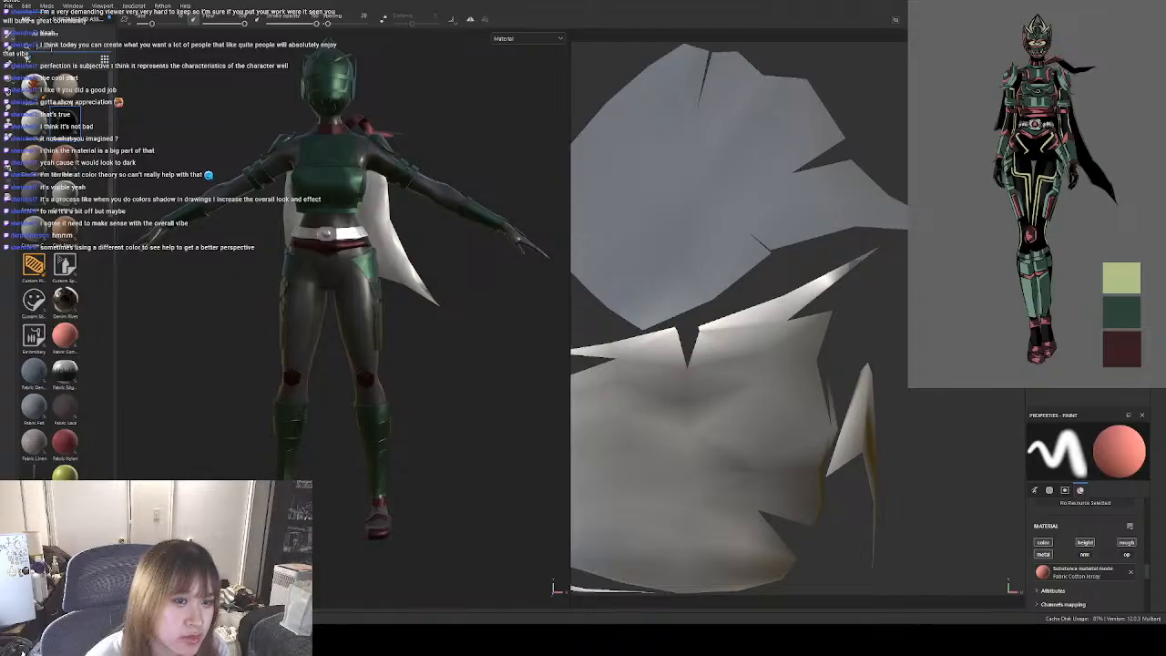
Search the material library for a smoother finish and apply Rubber Raw to the cape.
{"action": "scroll", "coordinate": [51, 365], "scroll_direction": "down", "scroll_amount": 5}
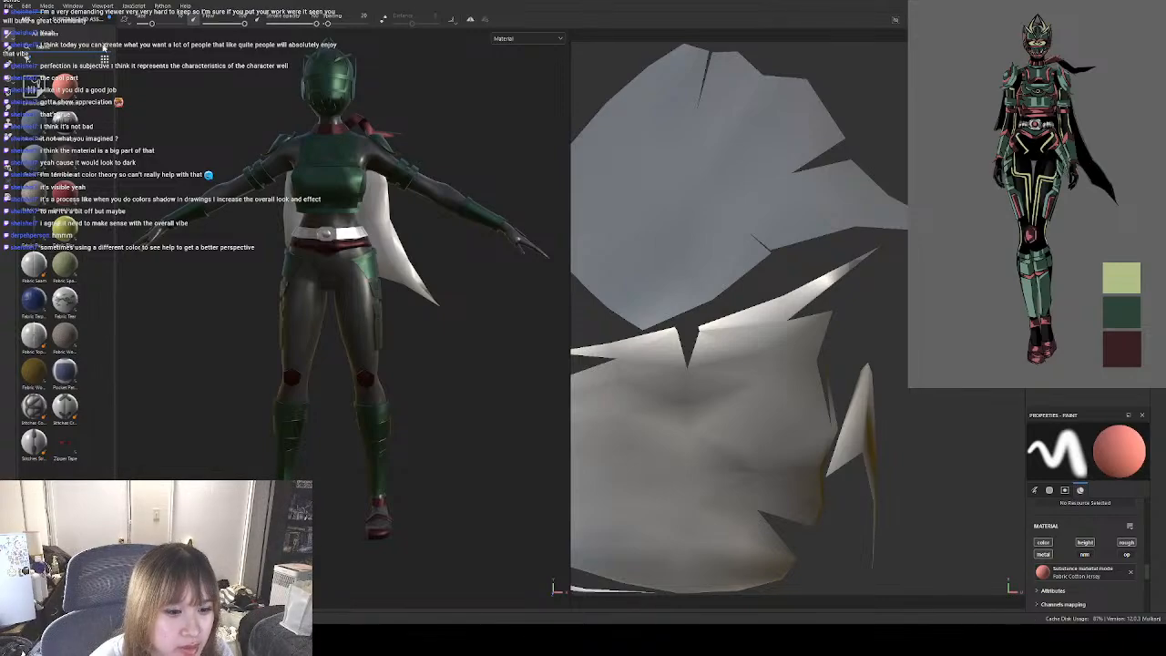
{"action": "left_click", "coordinate": [103, 46]}
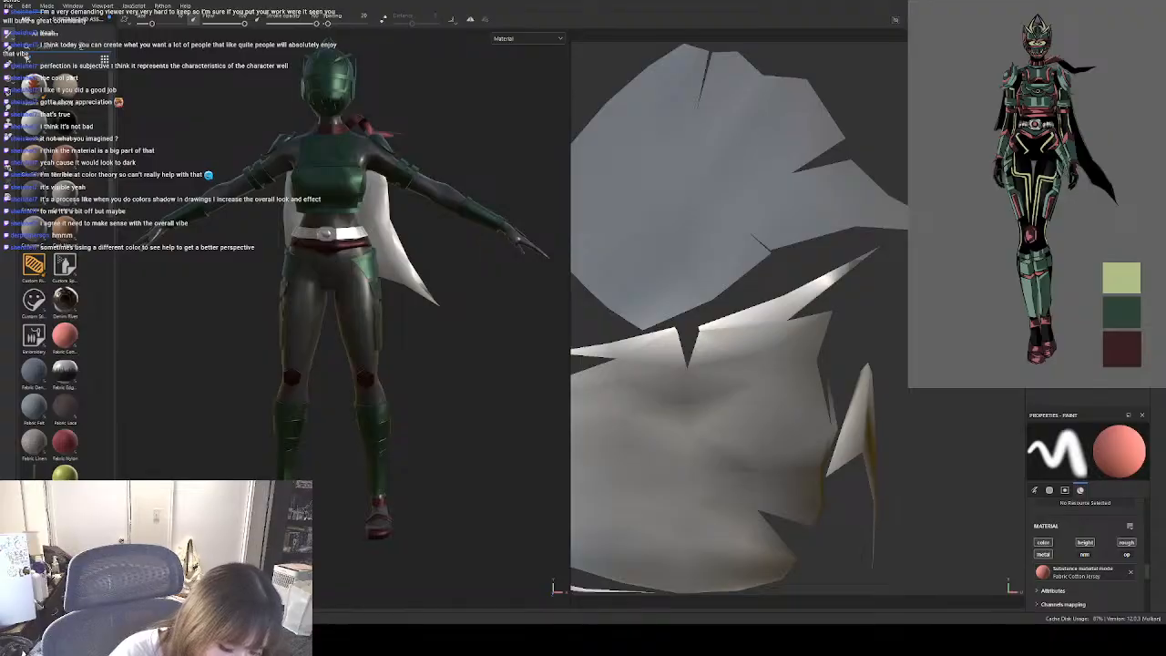
{"action": "type", "text": "paint"}
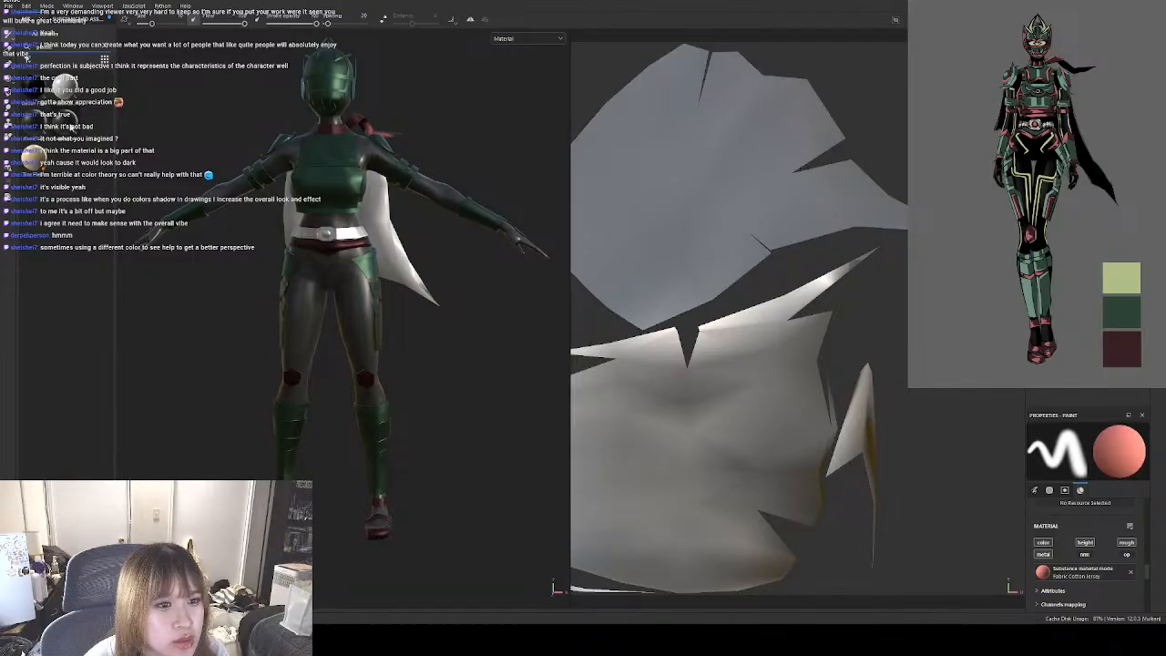
{"action": "key", "text": "ctrl+z"}
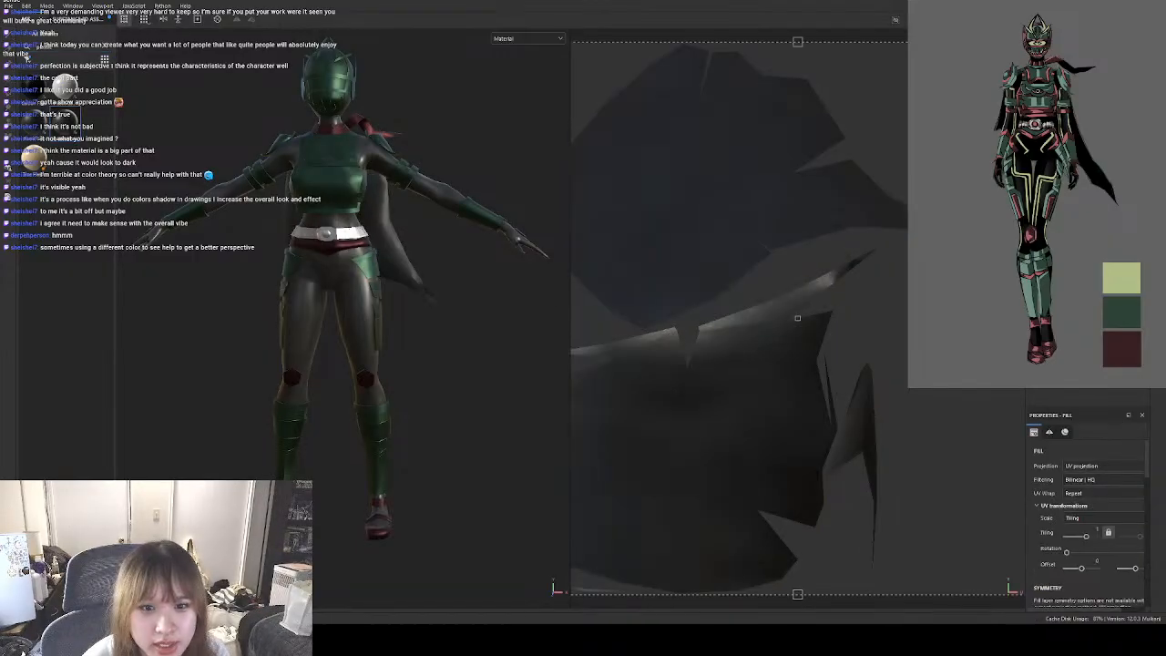
Raise the Rubber Raw roughness of the cape to its maximum and inspect the cape from behind.
{"action": "left_click_drag", "start_coordinate": [471, 320], "coordinate": [441, 306], "text": "alt"}
{"action": "scroll", "coordinate": [1104, 533], "scroll_direction": "down", "scroll_amount": 10}
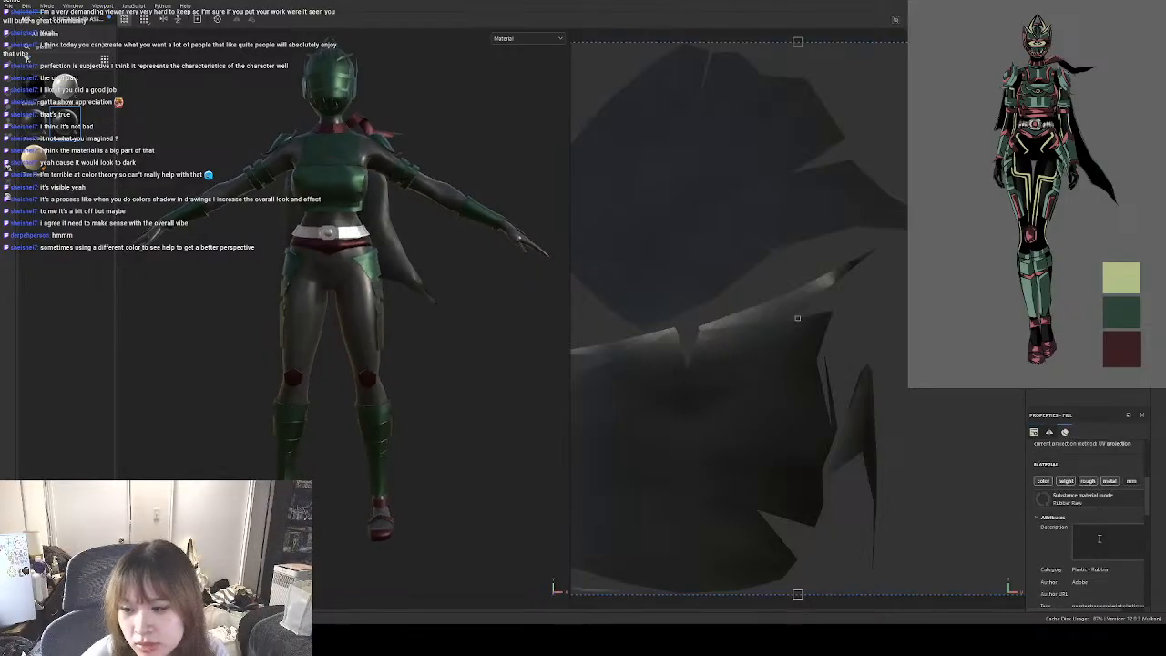
{"action": "scroll", "coordinate": [1102, 529], "scroll_direction": "up", "scroll_amount": 2}
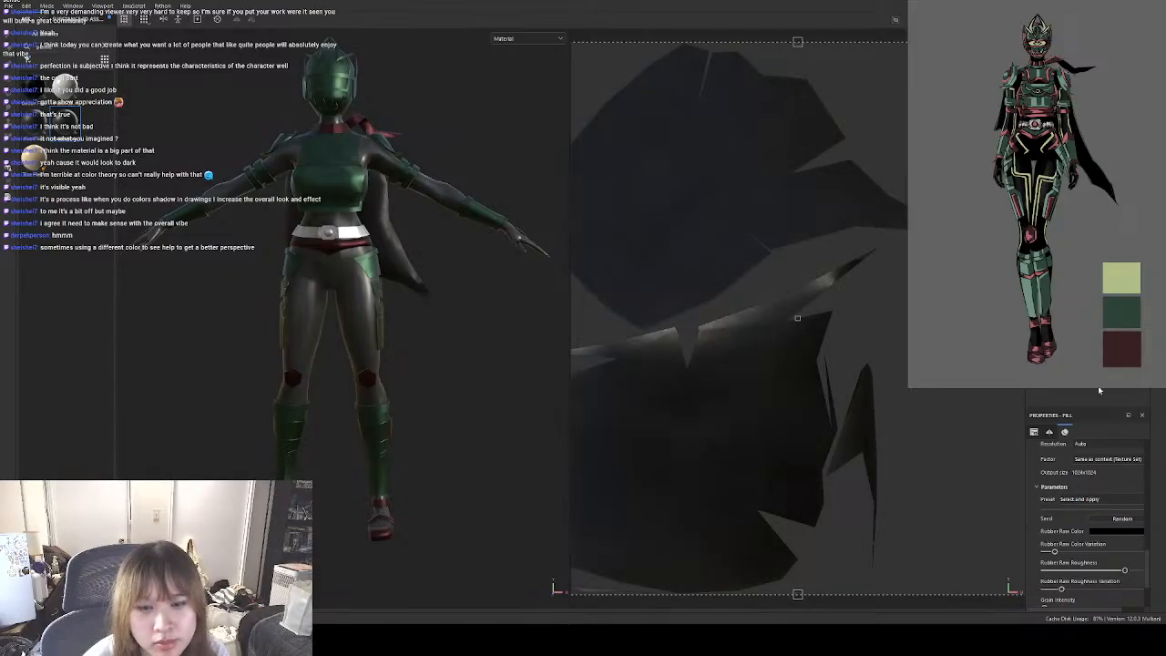
{"action": "scroll", "coordinate": [1148, 540], "scroll_direction": "down", "scroll_amount": 2}
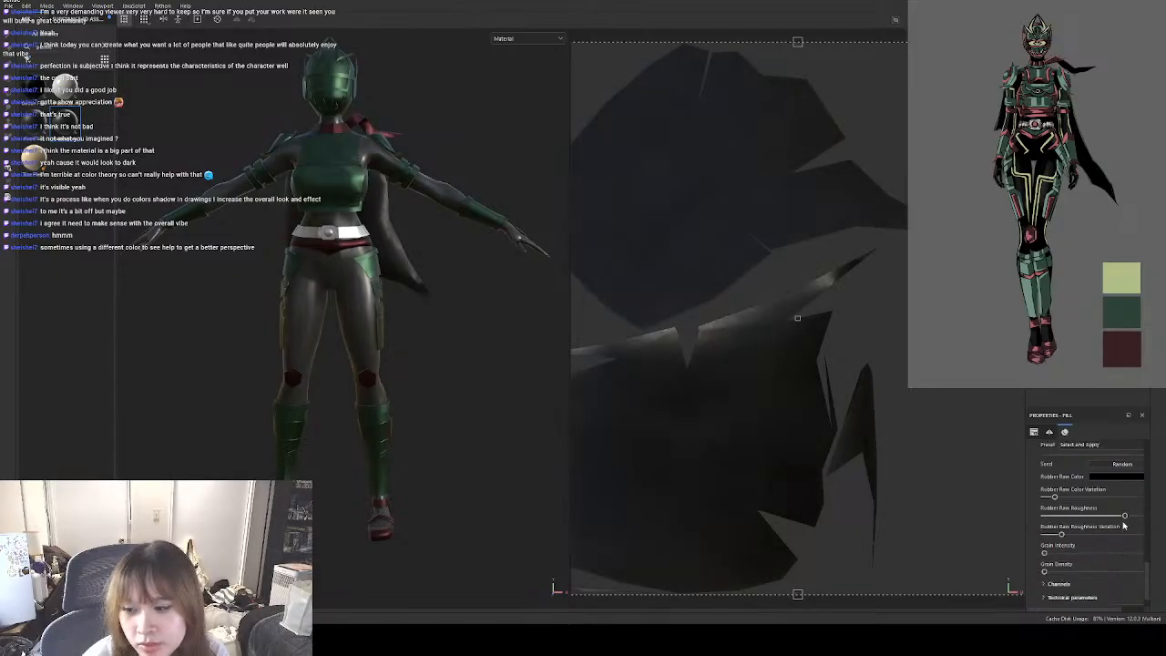
{"action": "left_click_drag", "start_coordinate": [1124, 517], "coordinate": [1151, 513]}
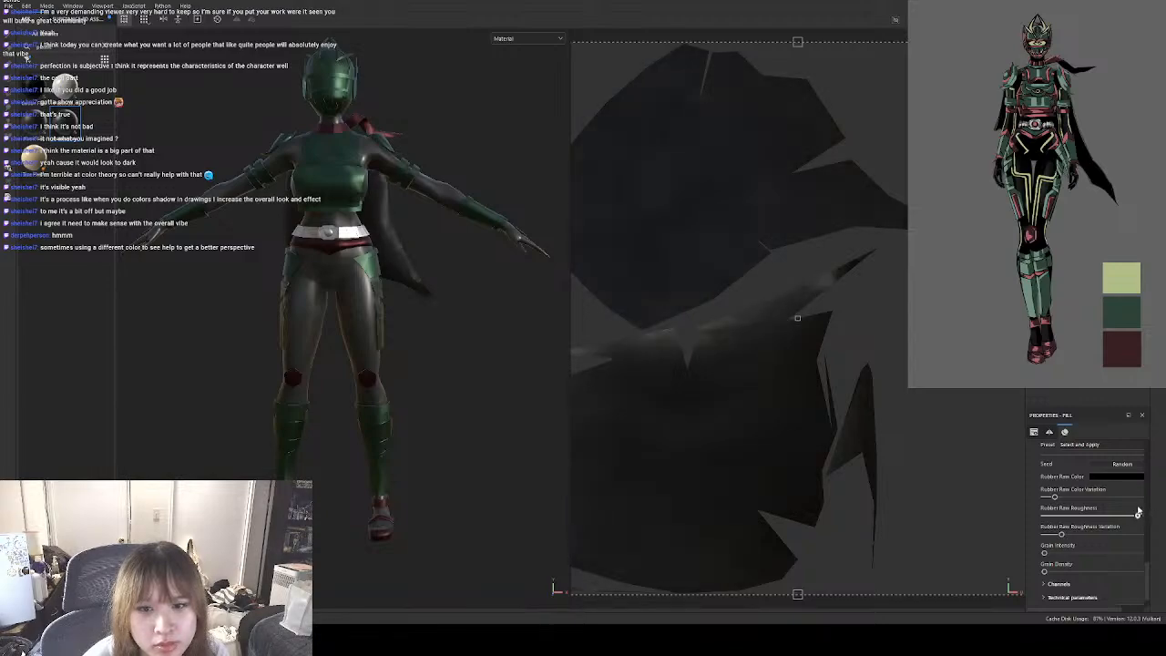
{"action": "left_click_drag", "start_coordinate": [490, 354], "coordinate": [188, 334], "text": "alt"}
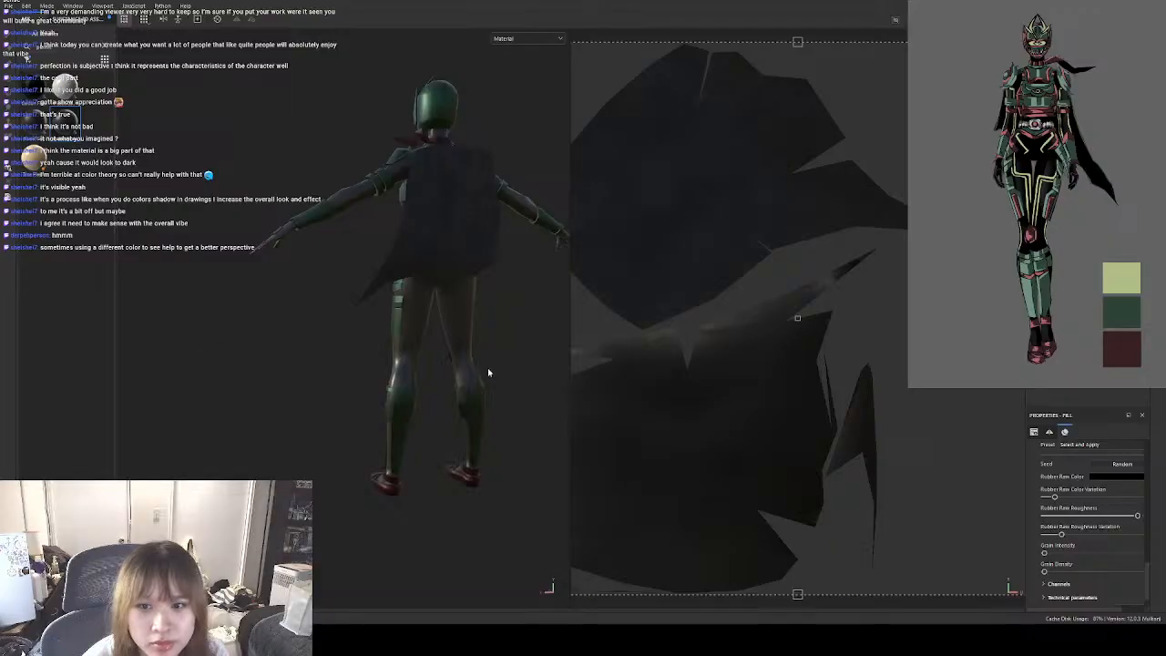
Try light blue and red as the cape's rubber colour.
{"action": "left_click", "coordinate": [1110, 476]}
{"action": "left_click_drag", "start_coordinate": [1074, 456], "coordinate": [1023, 439]}
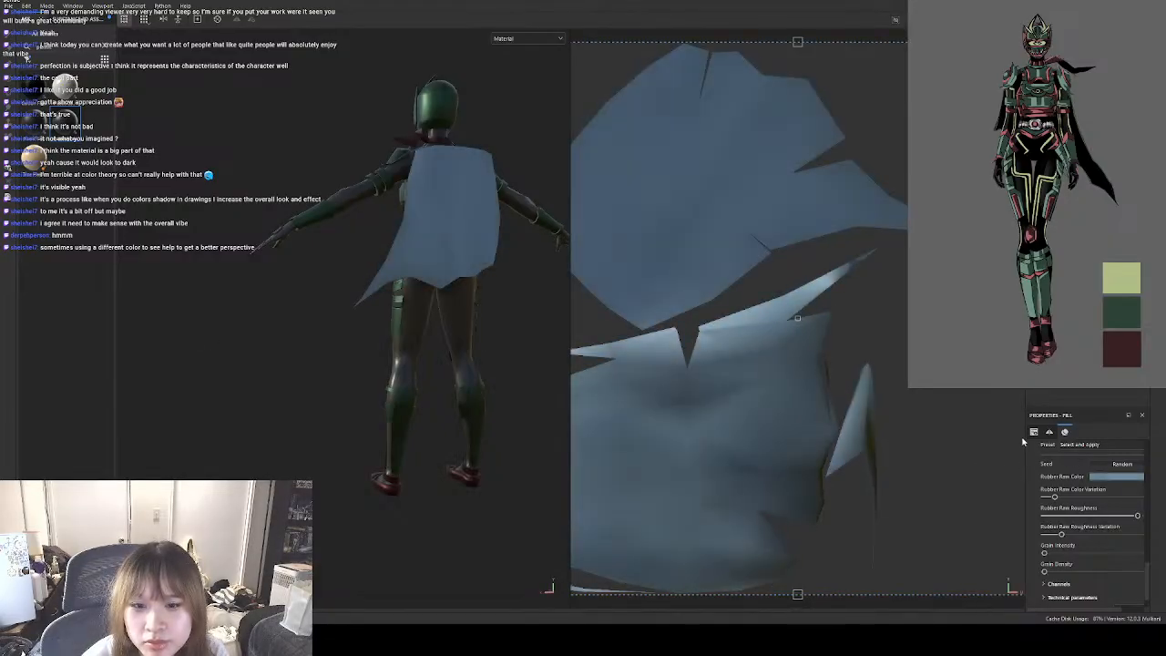
{"action": "left_click_drag", "start_coordinate": [445, 410], "coordinate": [777, 417], "text": "alt"}
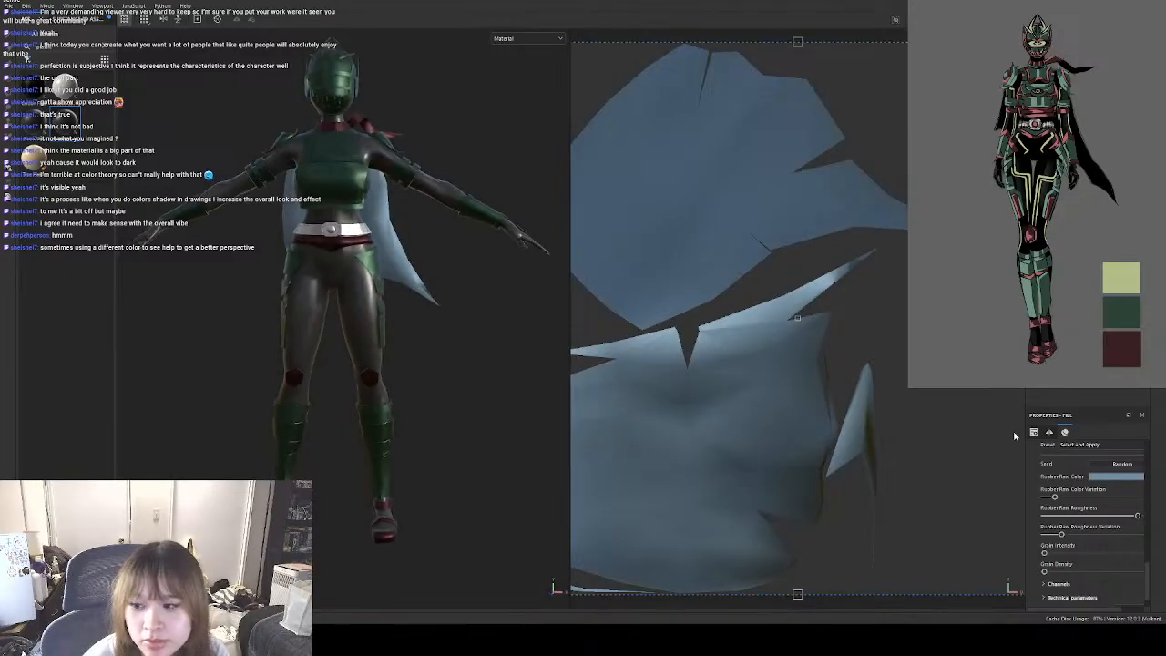
{"action": "left_click_drag", "start_coordinate": [1014, 436], "coordinate": [1096, 400]}
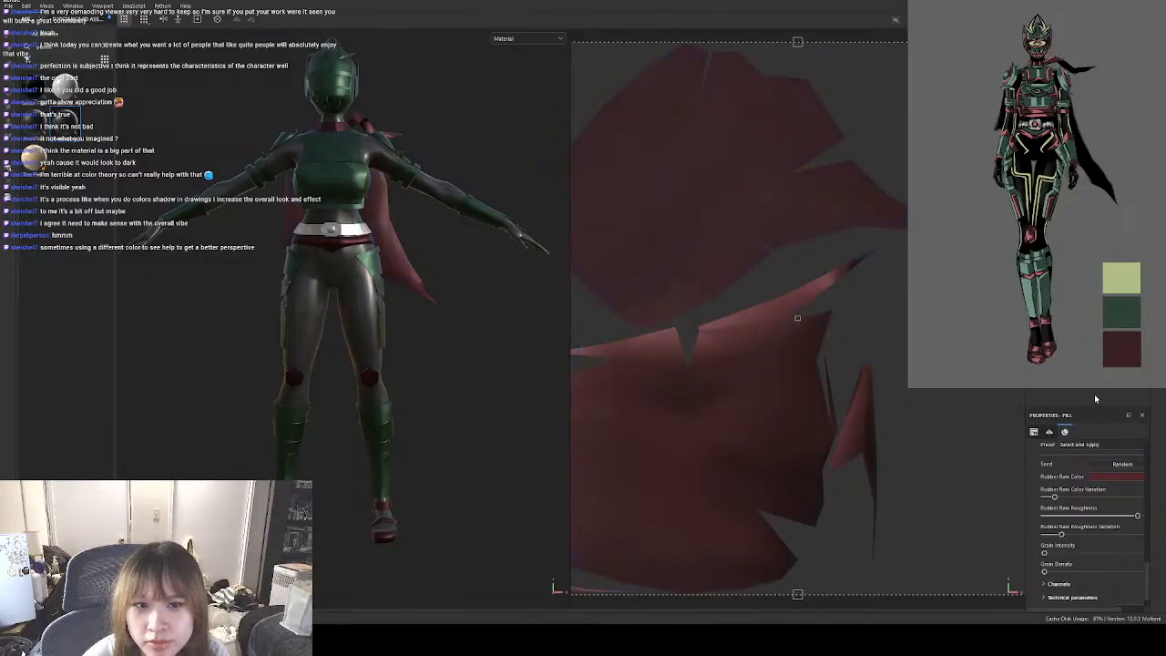
Adjust the cape's rubber colour through brown tones to a muted dark red and inspect it from front and back.
{"action": "mouse_move", "coordinate": [1025, 475]}
{"action": "left_mouse_down"}
{"action": "mouse_move", "coordinate": [1036, 468]}
{"action": "mouse_move", "coordinate": [1008, 486]}
{"action": "left_mouse_up"}
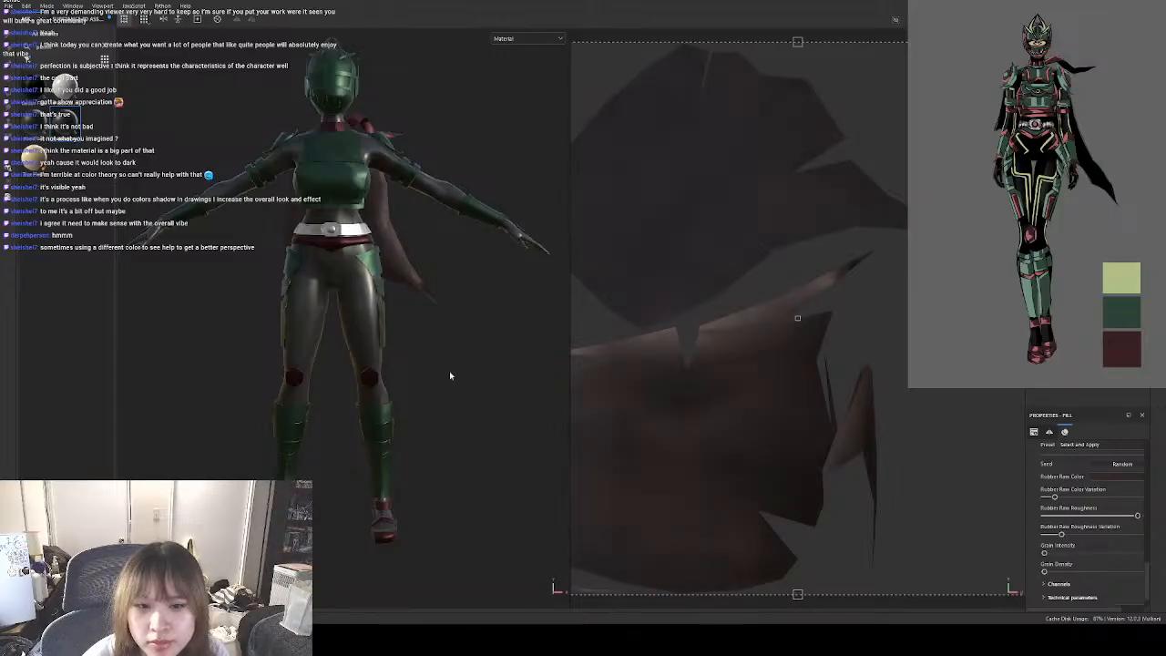
{"action": "middle_click_drag", "start_coordinate": [416, 356], "coordinate": [434, 376], "text": "alt"}
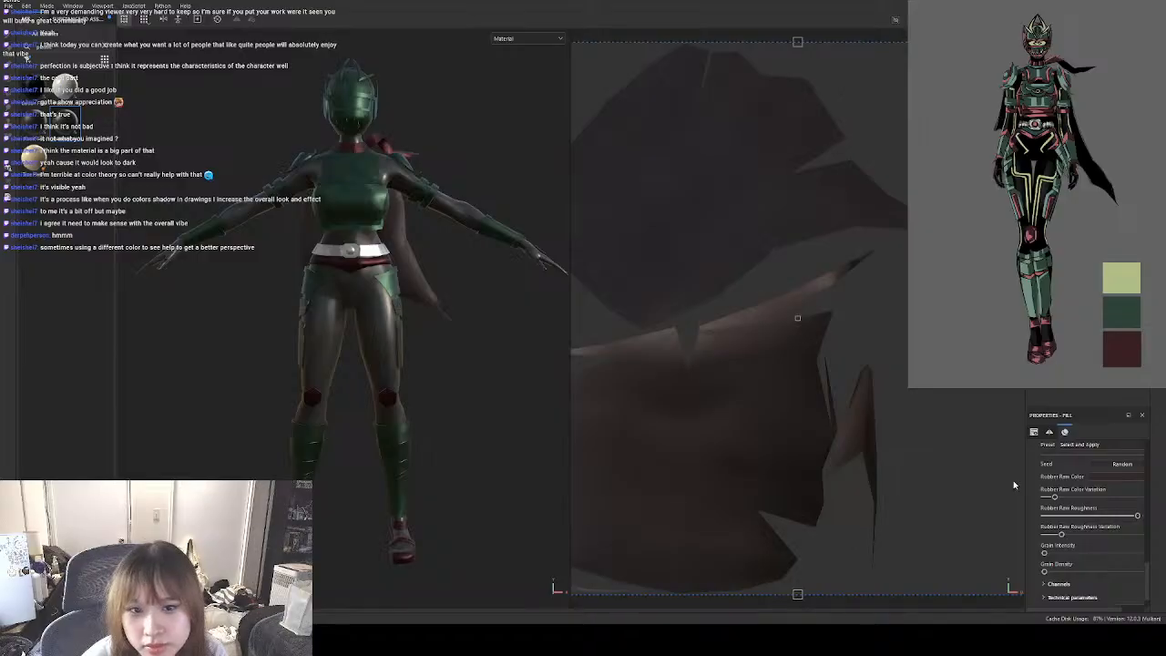
{"action": "left_click_drag", "start_coordinate": [1016, 479], "coordinate": [1020, 475]}
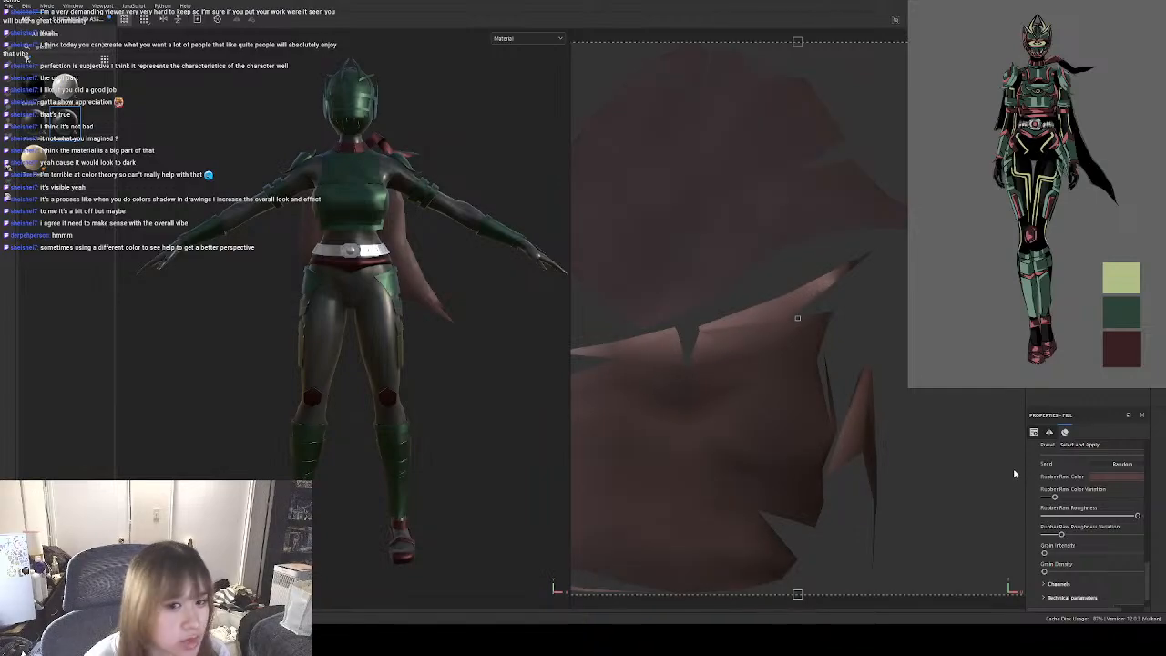
{"action": "left_click_drag", "start_coordinate": [1015, 465], "coordinate": [1031, 472]}
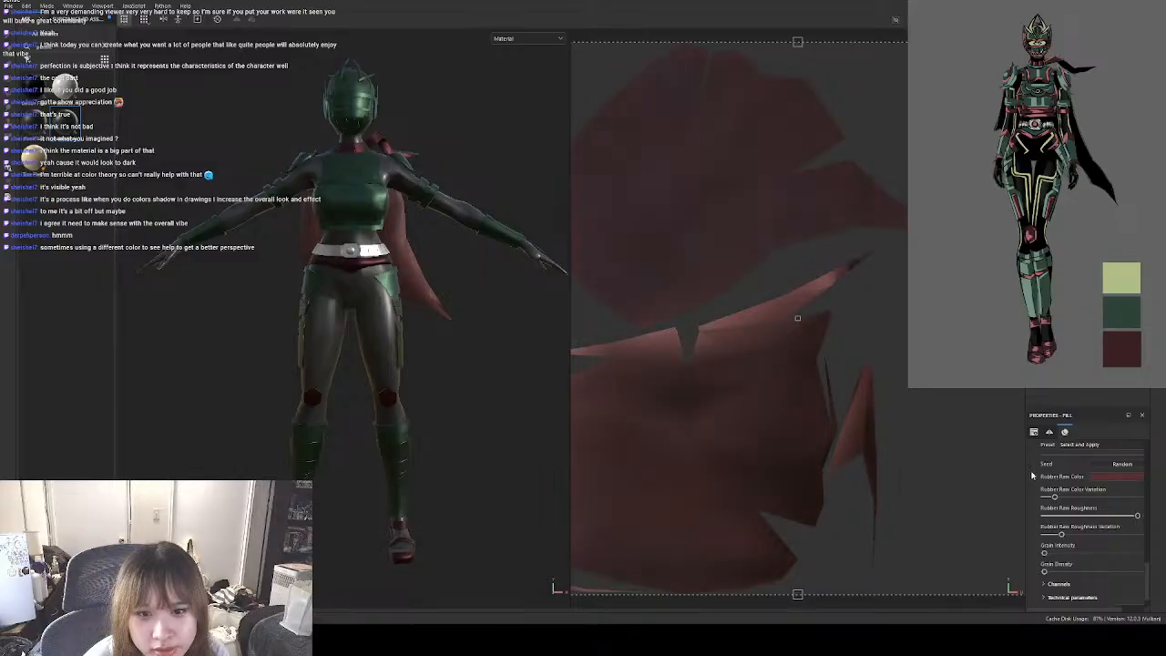
{"action": "left_click_drag", "start_coordinate": [521, 410], "coordinate": [285, 413], "text": "alt"}
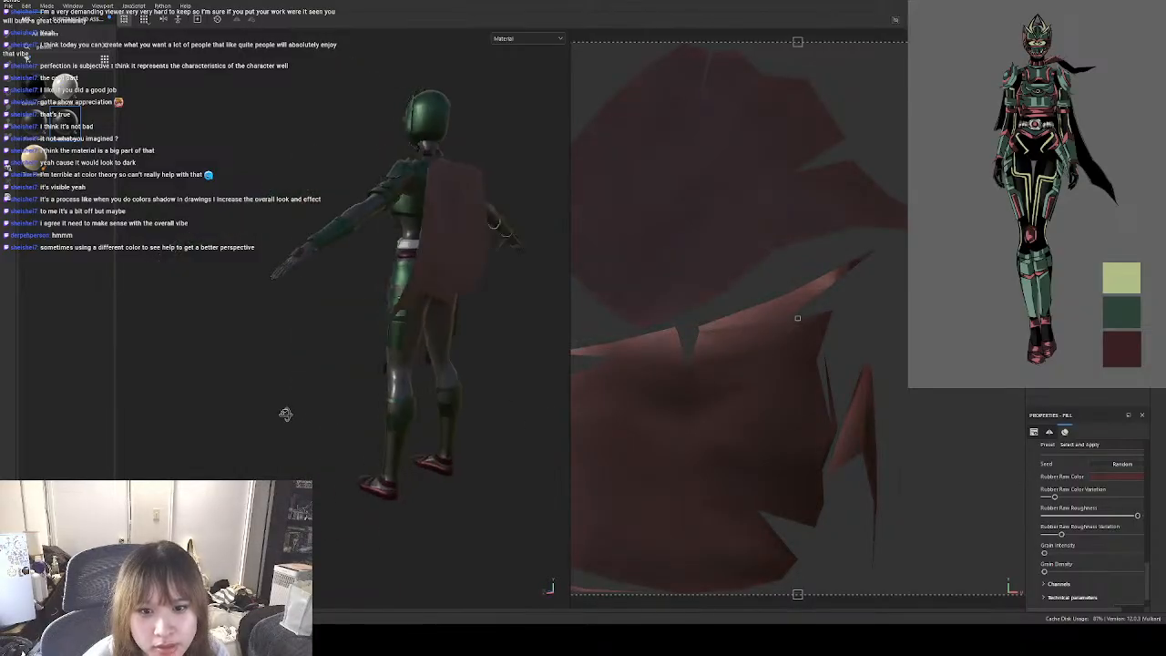
{"action": "mouse_move", "coordinate": [342, 295]}
{"action": "left_mouse_down", "text": "alt"}
{"action": "mouse_move", "coordinate": [534, 365]}
{"action": "mouse_move", "coordinate": [265, 330]}
{"action": "left_mouse_up", "text": "alt"}
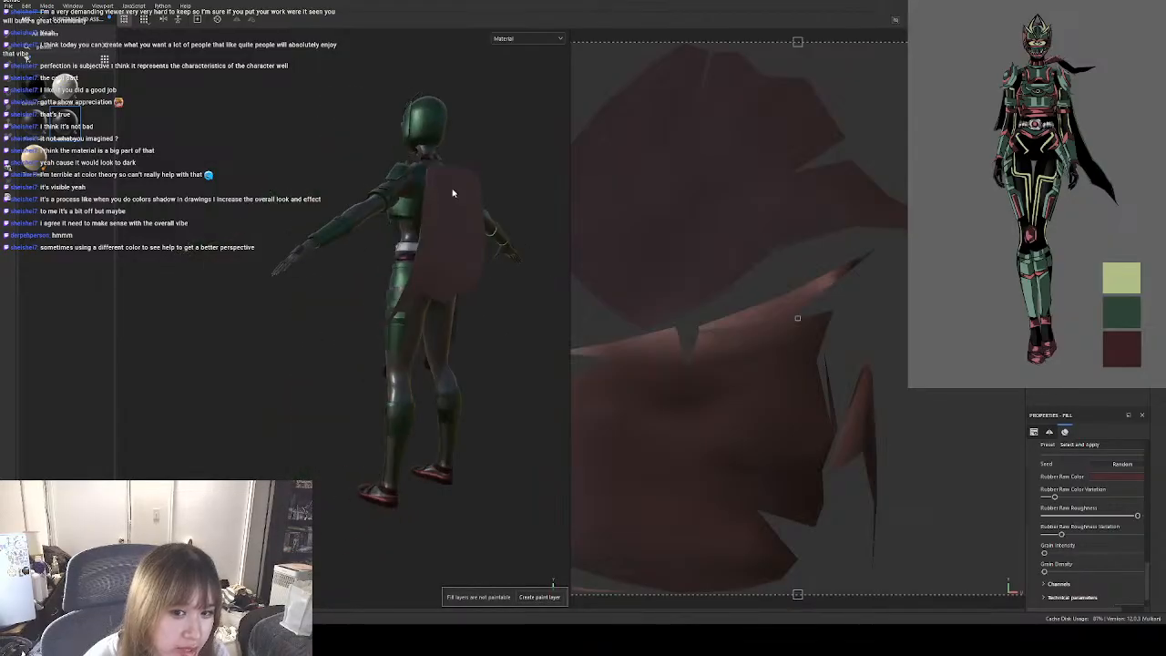
{"action": "left_click_drag", "start_coordinate": [339, 408], "coordinate": [573, 418], "text": "alt"}
{"action": "left_click_drag", "start_coordinate": [433, 419], "coordinate": [465, 414], "text": "alt"}
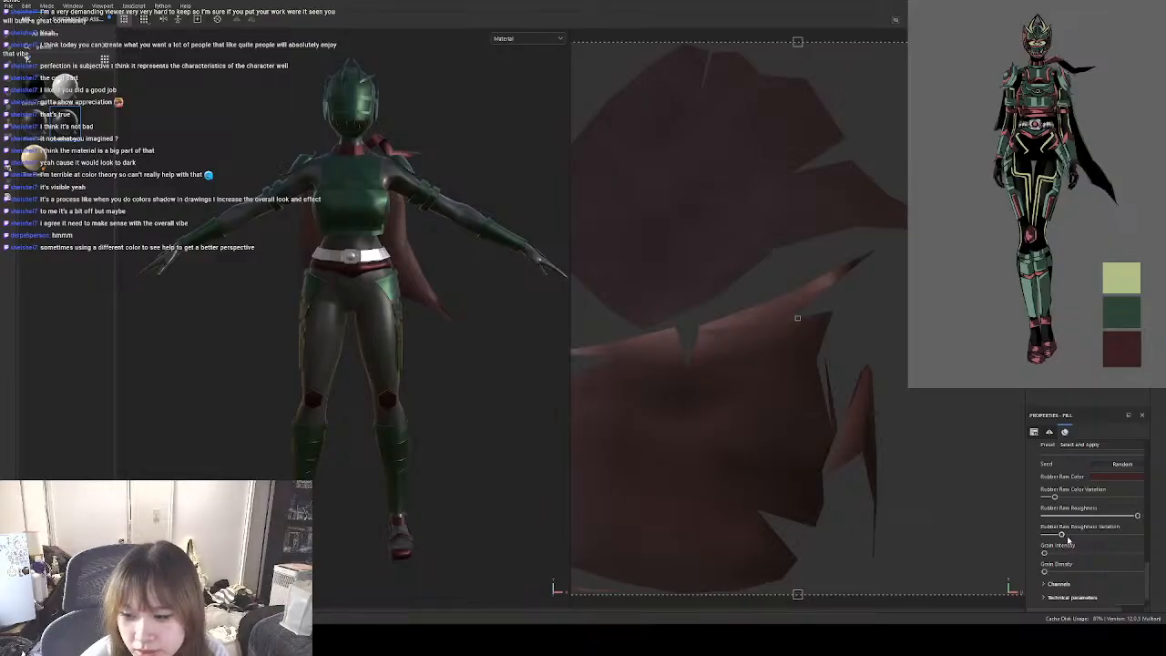
Increase the cape's rubber roughness variation and set its colour variation and grain density to the minimum.
{"action": "left_click_drag", "start_coordinate": [1063, 535], "coordinate": [1092, 535]}
{"action": "mouse_move", "coordinate": [1108, 534]}
{"action": "left_mouse_down"}
{"action": "mouse_move", "coordinate": [1090, 534]}
{"action": "mouse_move", "coordinate": [1125, 534]}
{"action": "left_mouse_up"}
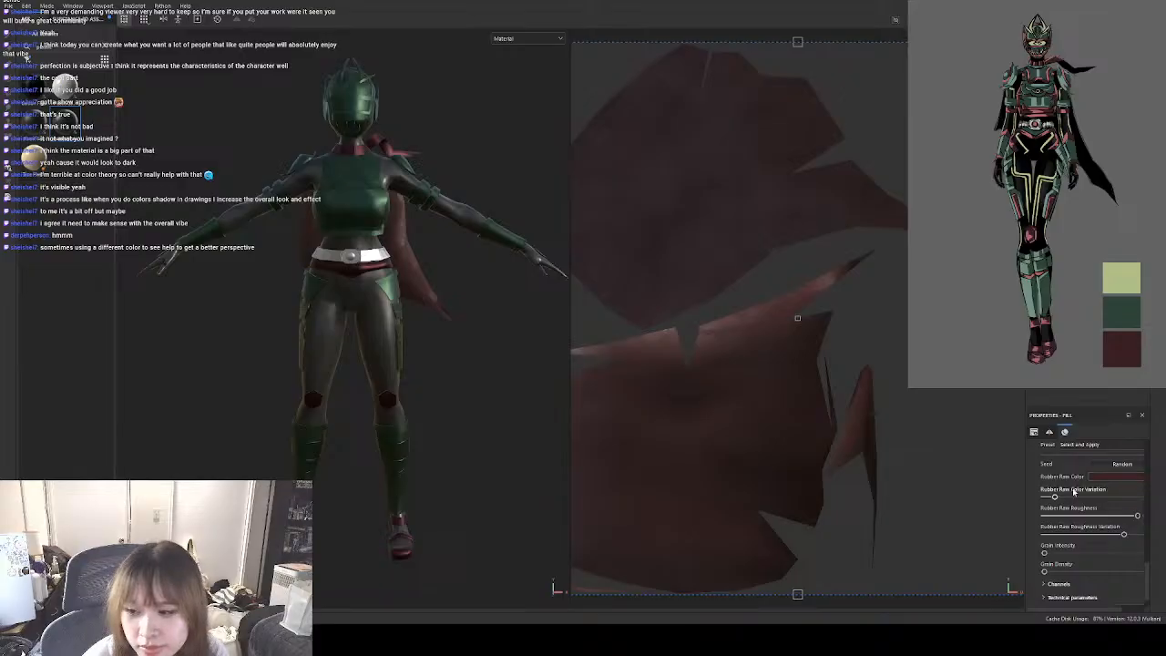
{"action": "mouse_move", "coordinate": [1055, 497]}
{"action": "left_mouse_down"}
{"action": "mouse_move", "coordinate": [1117, 496]}
{"action": "mouse_move", "coordinate": [1044, 497]}
{"action": "mouse_move", "coordinate": [1124, 498]}
{"action": "mouse_move", "coordinate": [1045, 497]}
{"action": "left_mouse_up"}
{"action": "scroll", "coordinate": [1120, 536], "scroll_direction": "down", "scroll_amount": 1}
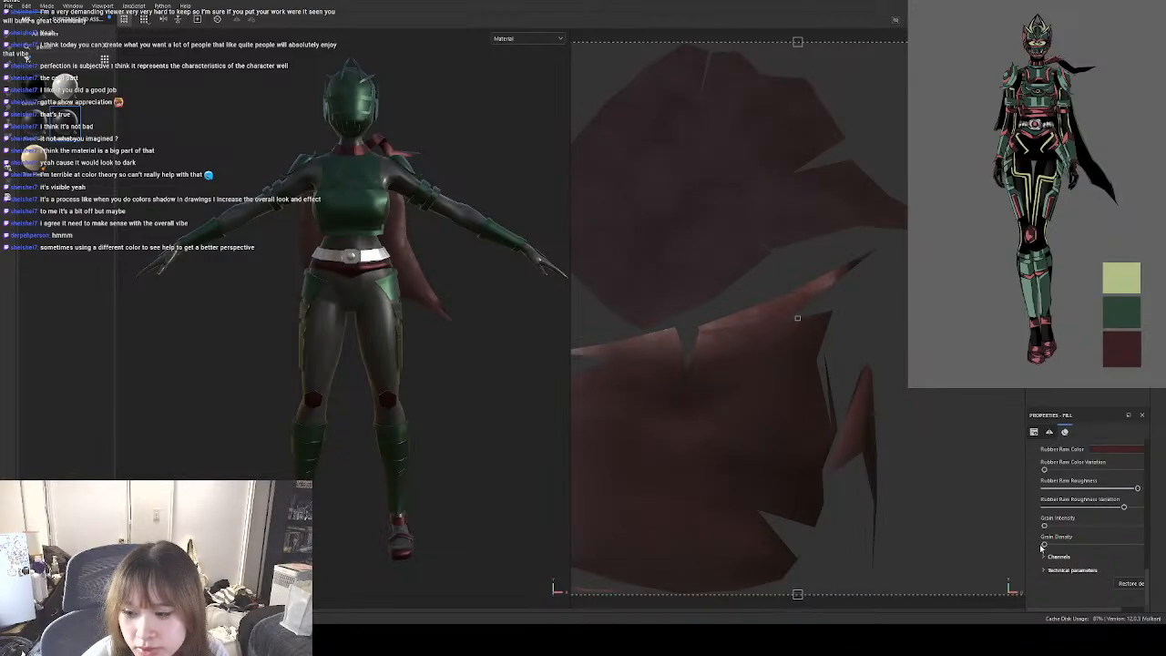
{"action": "mouse_move", "coordinate": [1044, 545]}
{"action": "left_mouse_down"}
{"action": "mouse_move", "coordinate": [1154, 545]}
{"action": "mouse_move", "coordinate": [1084, 544]}
{"action": "mouse_move", "coordinate": [1046, 526]}
{"action": "mouse_move", "coordinate": [1135, 526]}
{"action": "mouse_move", "coordinate": [1044, 527]}
{"action": "mouse_move", "coordinate": [1025, 547]}
{"action": "left_mouse_up"}
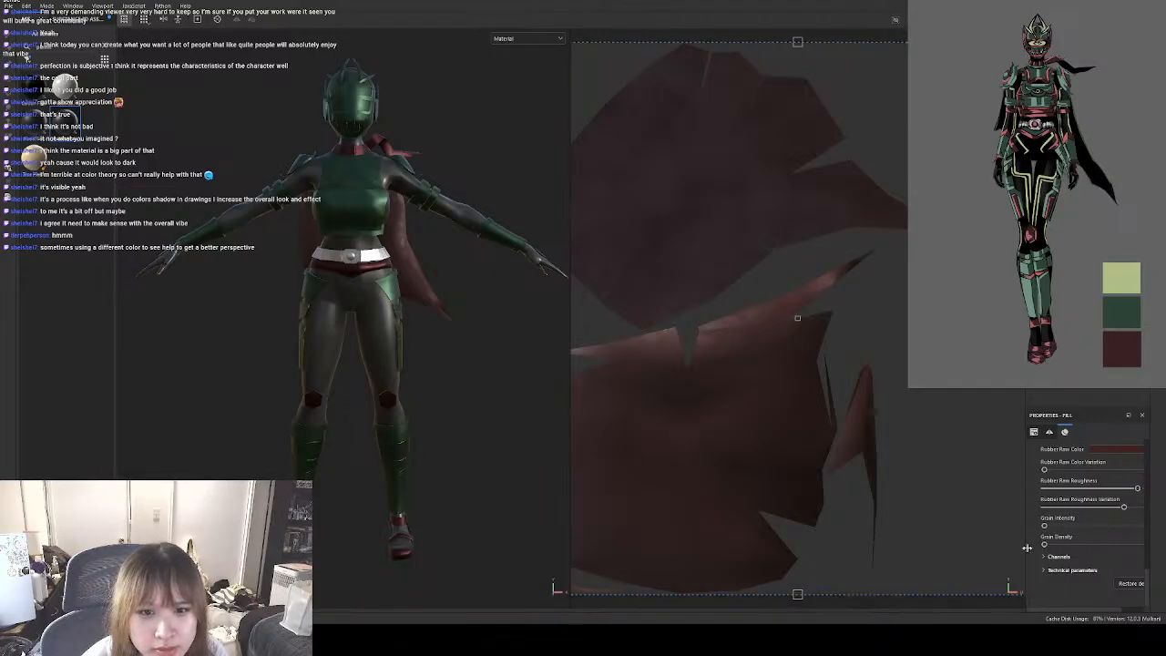
Lower the rubber fill's UV tiling slightly, check the cape, and delete the fill.
{"action": "scroll", "coordinate": [1090, 515], "scroll_direction": "up", "scroll_amount": 4}
{"action": "scroll", "coordinate": [1089, 515], "scroll_direction": "up", "scroll_amount": 5}
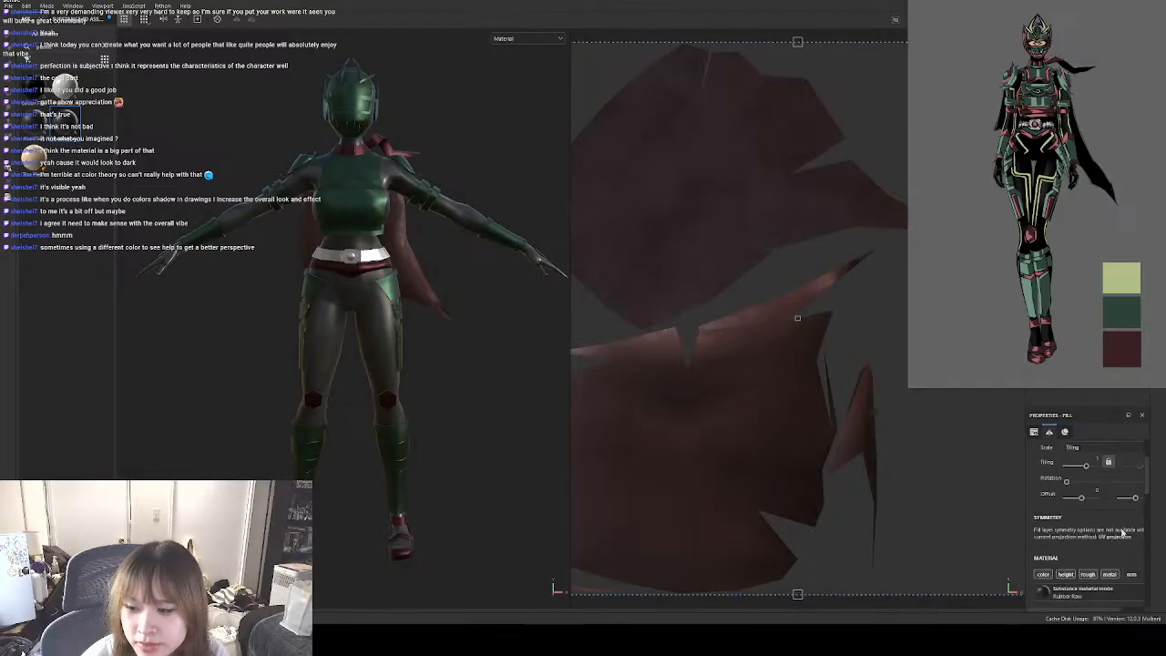
{"action": "left_click_drag", "start_coordinate": [1090, 538], "coordinate": [1086, 538]}
{"action": "left_click_drag", "start_coordinate": [443, 385], "coordinate": [444, 341], "text": "alt"}
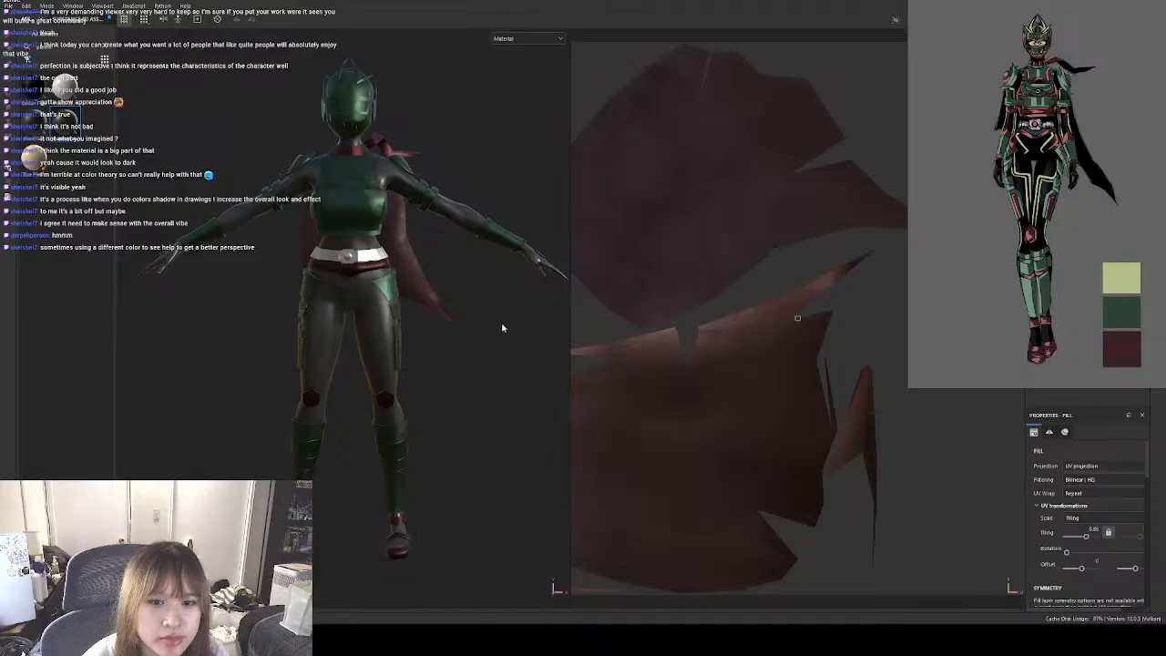
{"action": "key", "text": "Delete"}
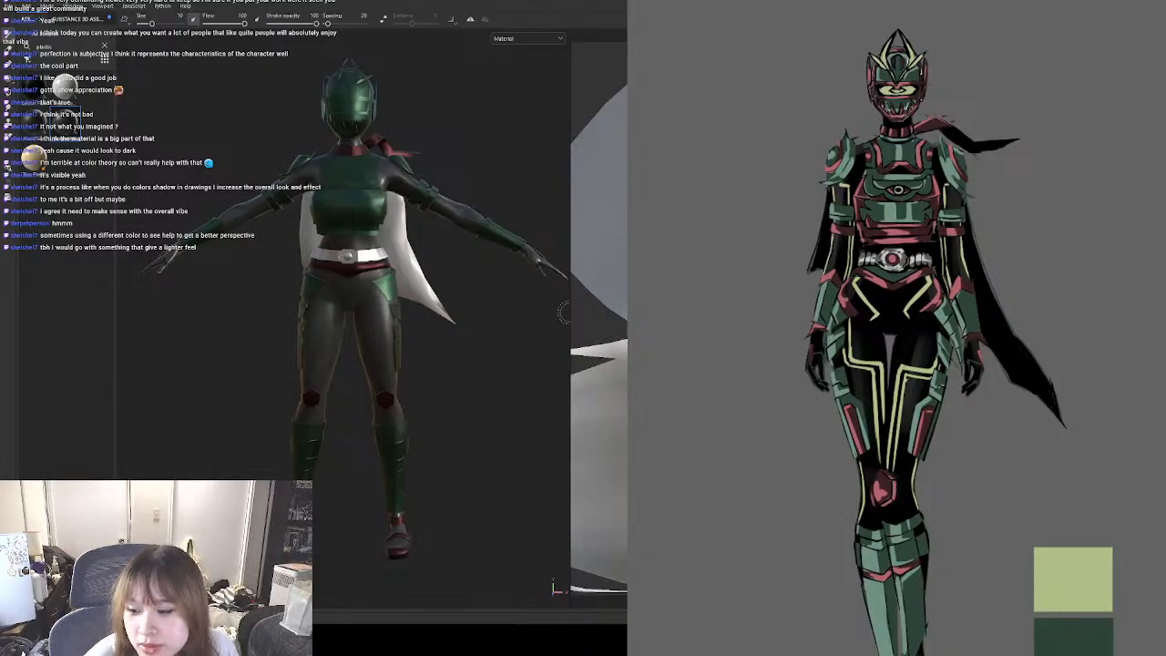
Search the material library for "fabric", try the dark grey felt on the cape, and undo it.
{"action": "left_click", "coordinate": [104, 46]}
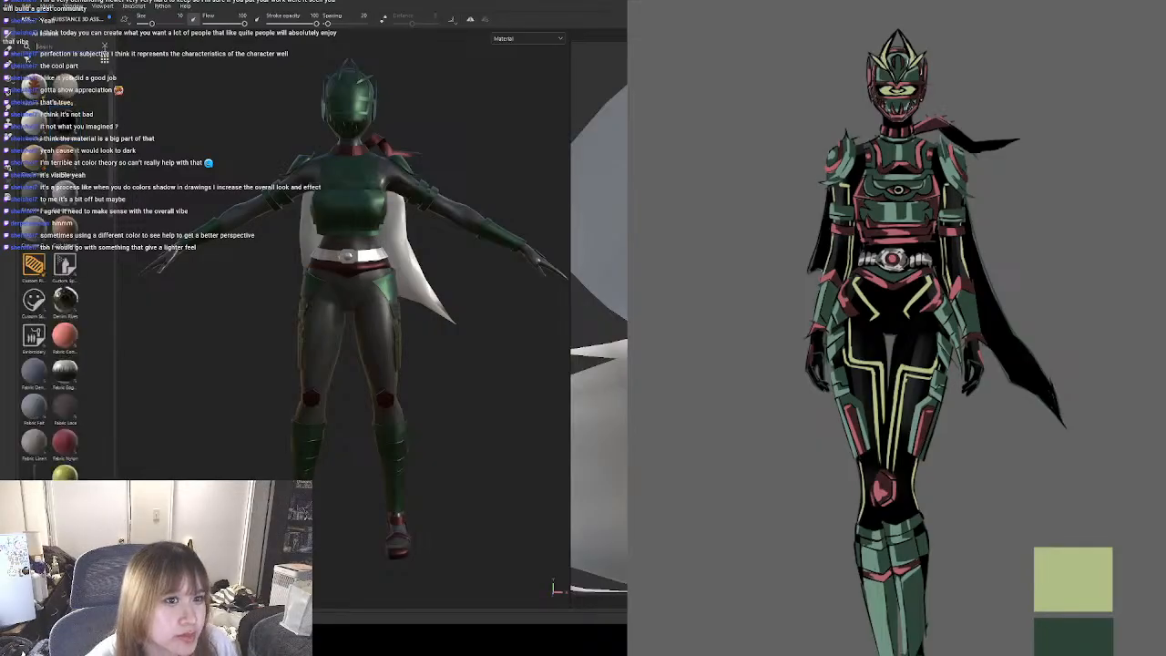
{"action": "type", "text": "fabric"}
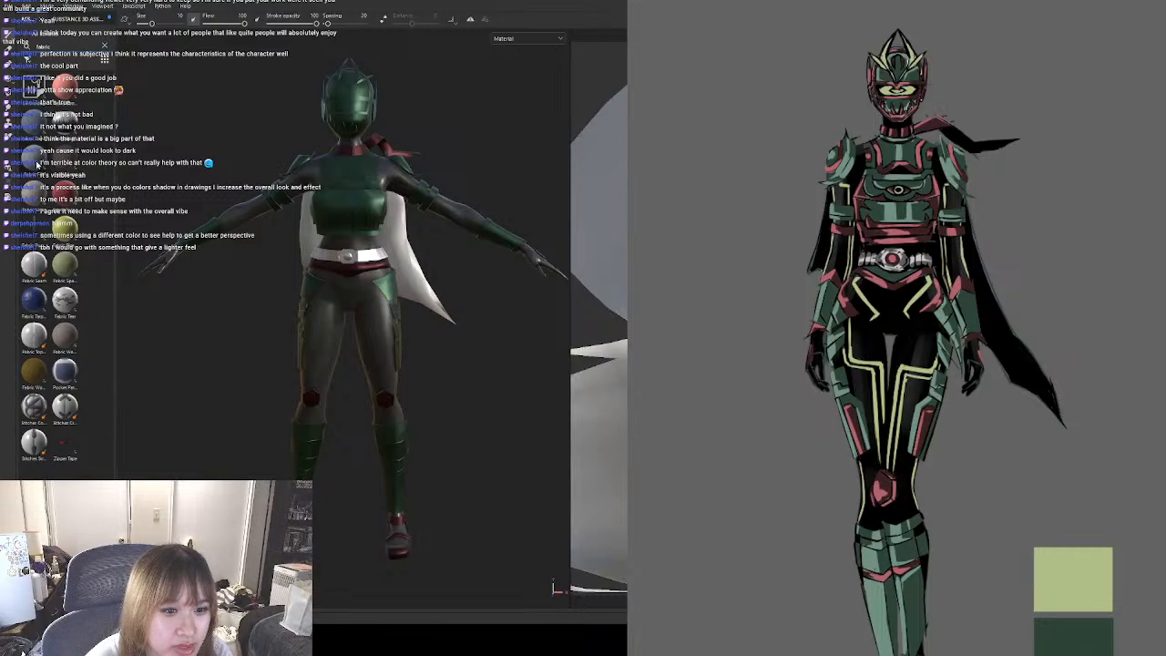
{"action": "left_click_drag", "start_coordinate": [35, 159], "coordinate": [396, 242]}
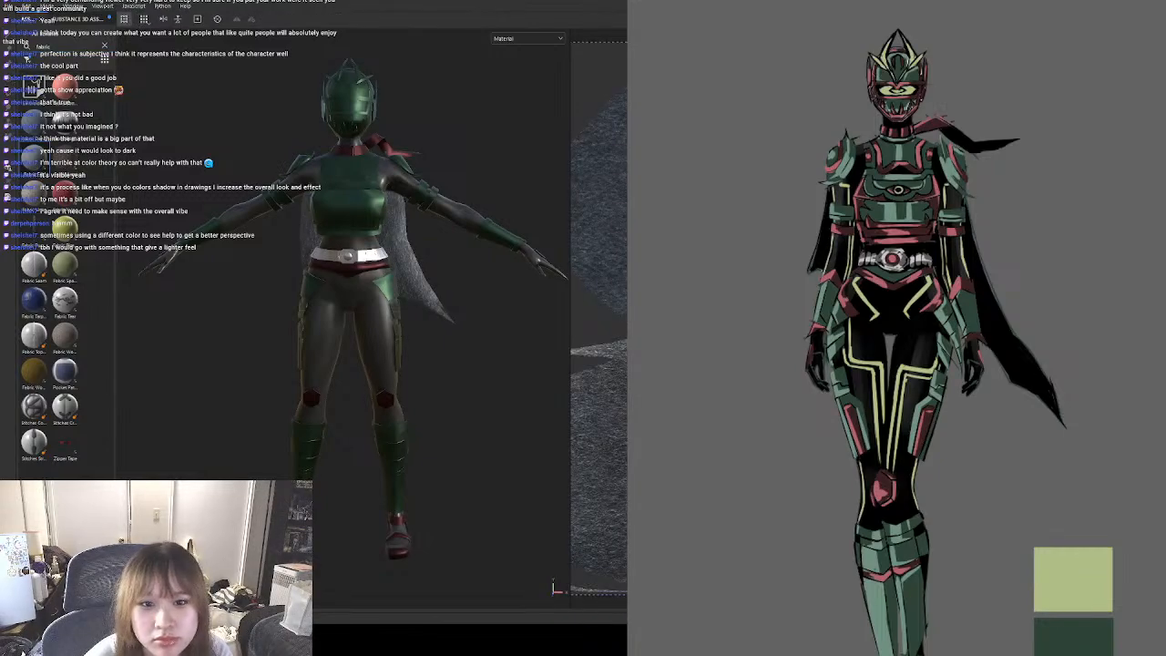
{"action": "key", "text": "ctrl+z"}
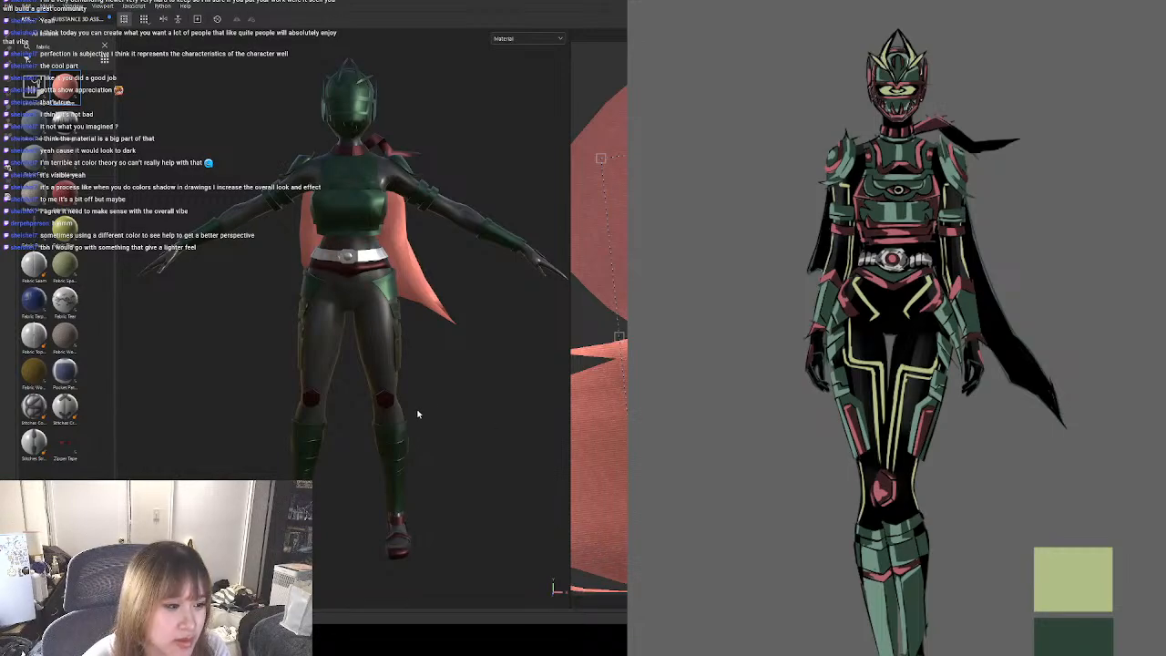
Fill the cape with the coral-red fabric, recolour it to a pale yellow-green, and check it from different angles.
{"action": "left_click", "coordinate": [506, 522]}
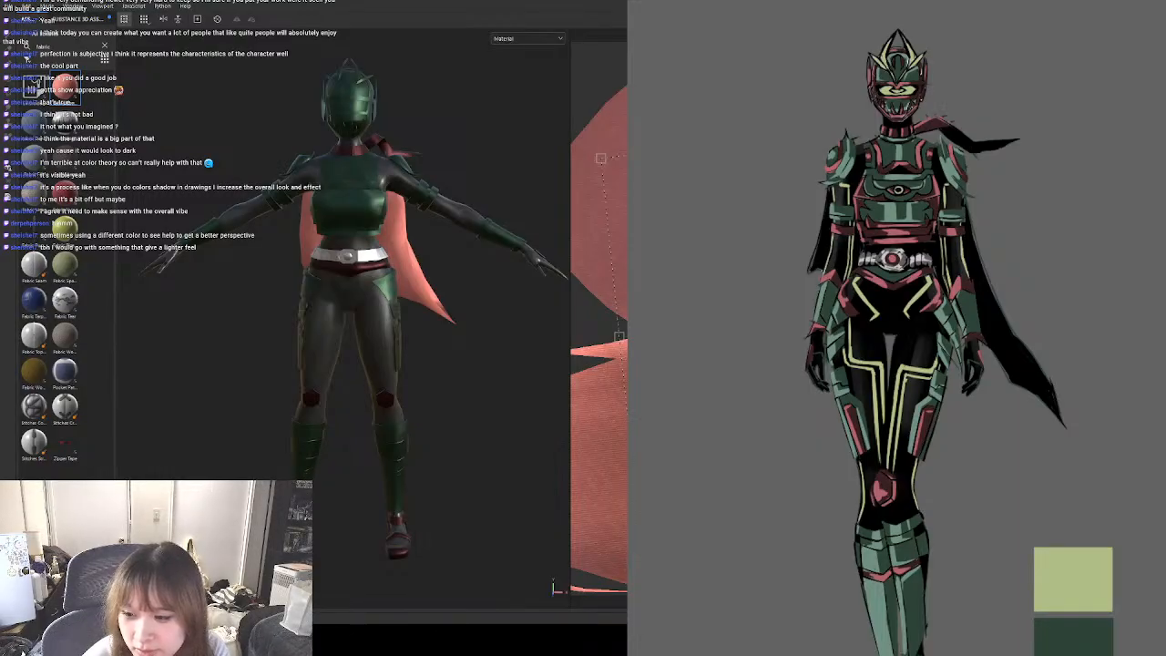
{"action": "right_click_drag", "start_coordinate": [506, 522], "coordinate": [428, 522], "text": "shift"}
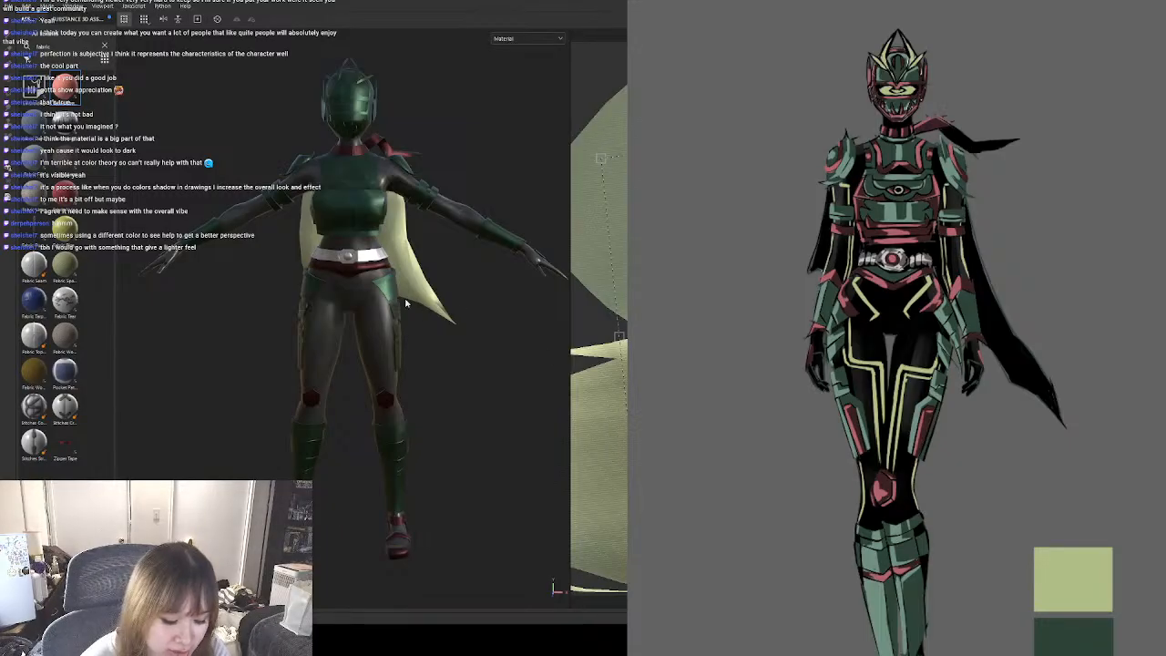
{"action": "left_click_drag", "start_coordinate": [406, 304], "coordinate": [369, 280], "text": "alt"}
{"action": "left_click_drag", "start_coordinate": [530, 293], "coordinate": [358, 354], "text": "alt"}
{"action": "middle_click_drag", "start_coordinate": [500, 320], "coordinate": [429, 339], "text": "alt"}
{"action": "scroll", "coordinate": [424, 326], "scroll_direction": "down", "scroll_amount": 2}
{"action": "scroll", "coordinate": [421, 325], "scroll_direction": "up", "scroll_amount": 1}
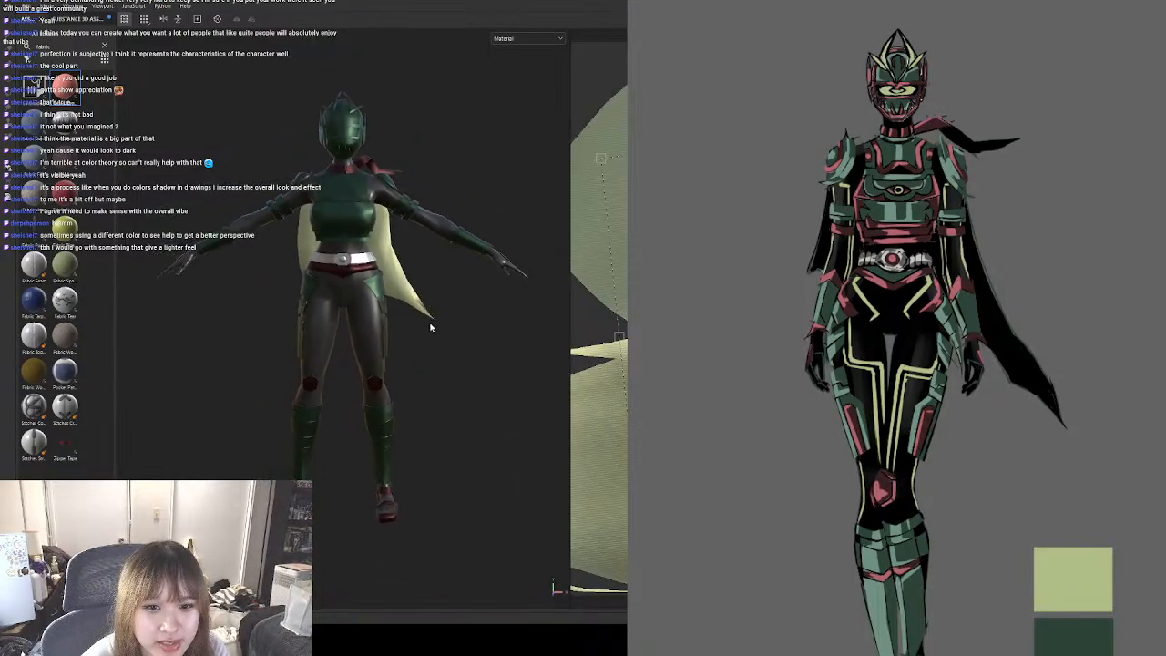
{"action": "scroll", "coordinate": [396, 325], "scroll_direction": "up", "scroll_amount": 2}
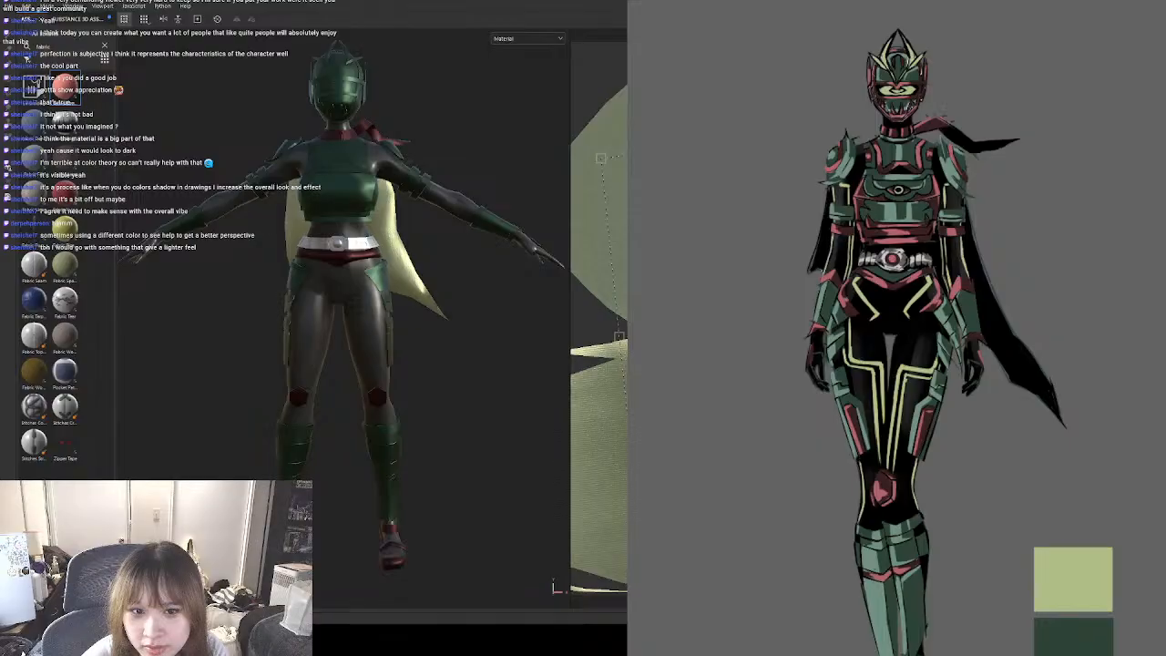
Change the cape fabric's colour to a neutral grey and darken it to suit the green armour.
{"action": "left_click_drag", "start_coordinate": [510, 397], "coordinate": [529, 382], "text": "alt"}
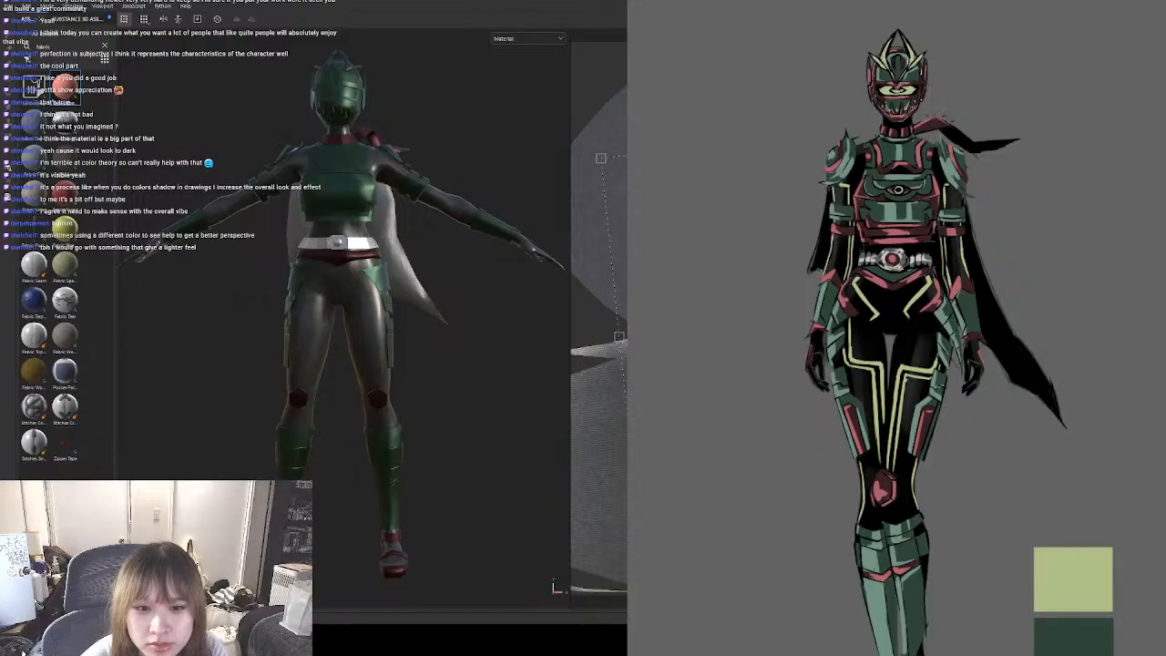
{"action": "left_click_drag", "start_coordinate": [407, 388], "coordinate": [436, 395], "text": "alt"}
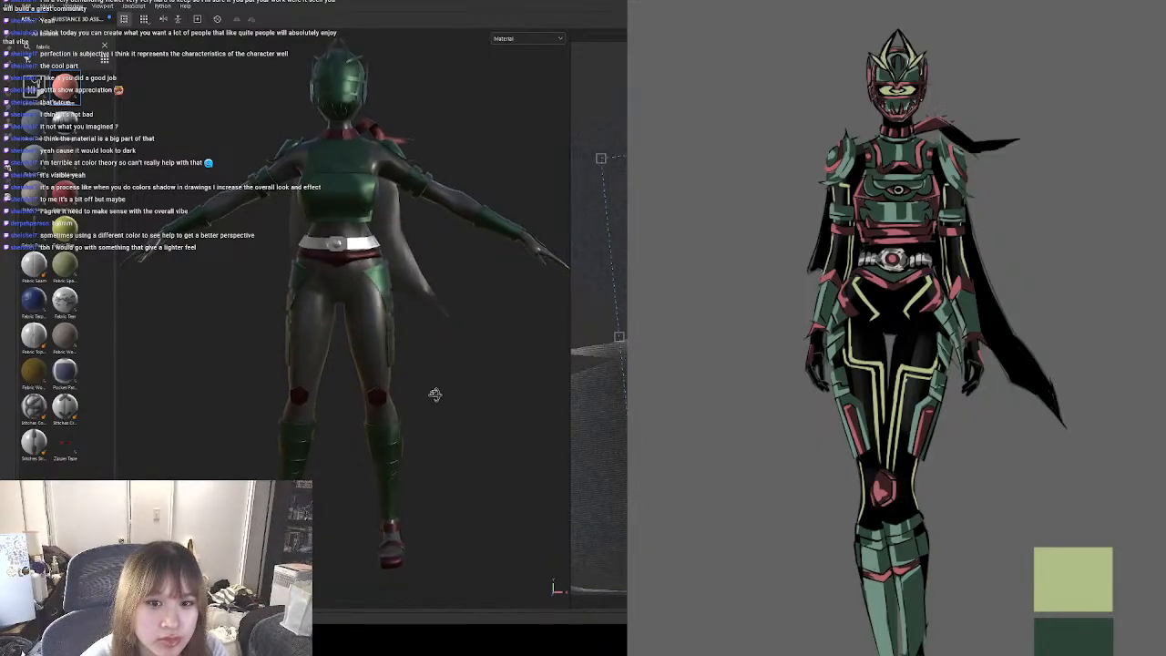
{"action": "left_click", "coordinate": [521, 385]}
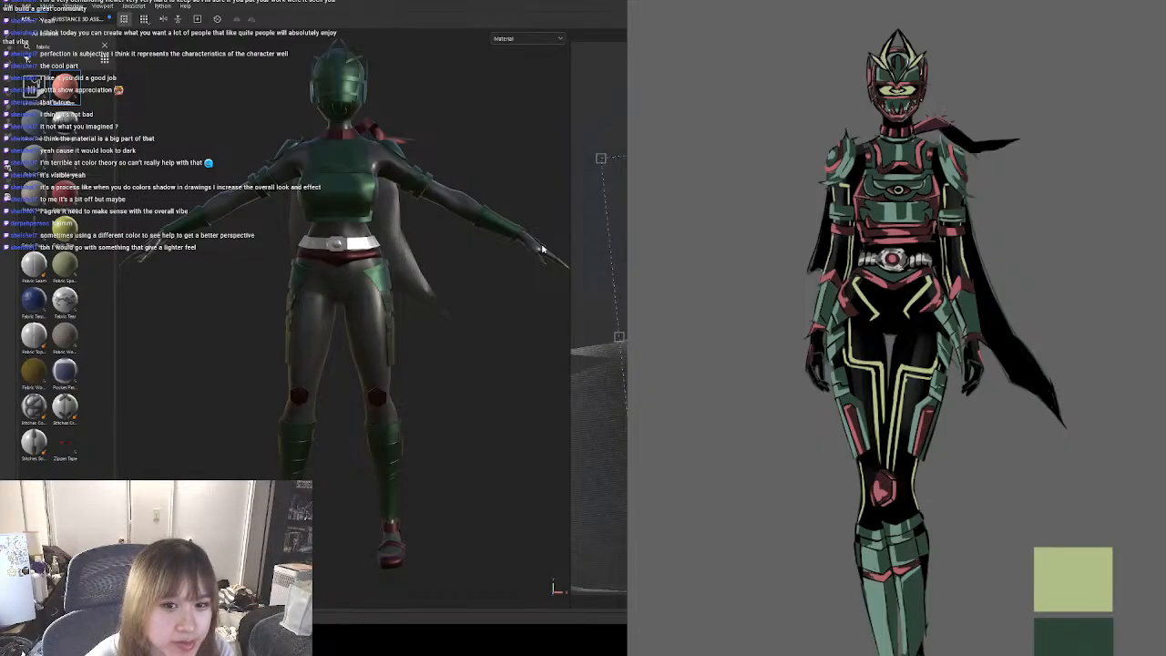
{"action": "left_click", "coordinate": [483, 369]}
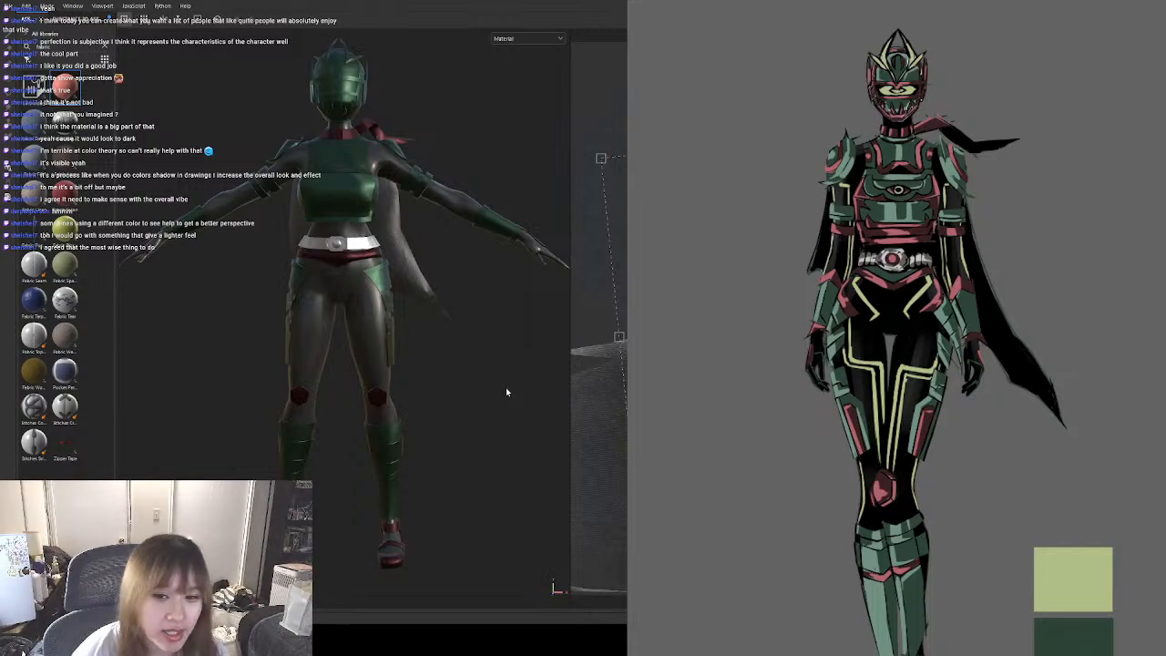
{"action": "left_click", "coordinate": [511, 330]}
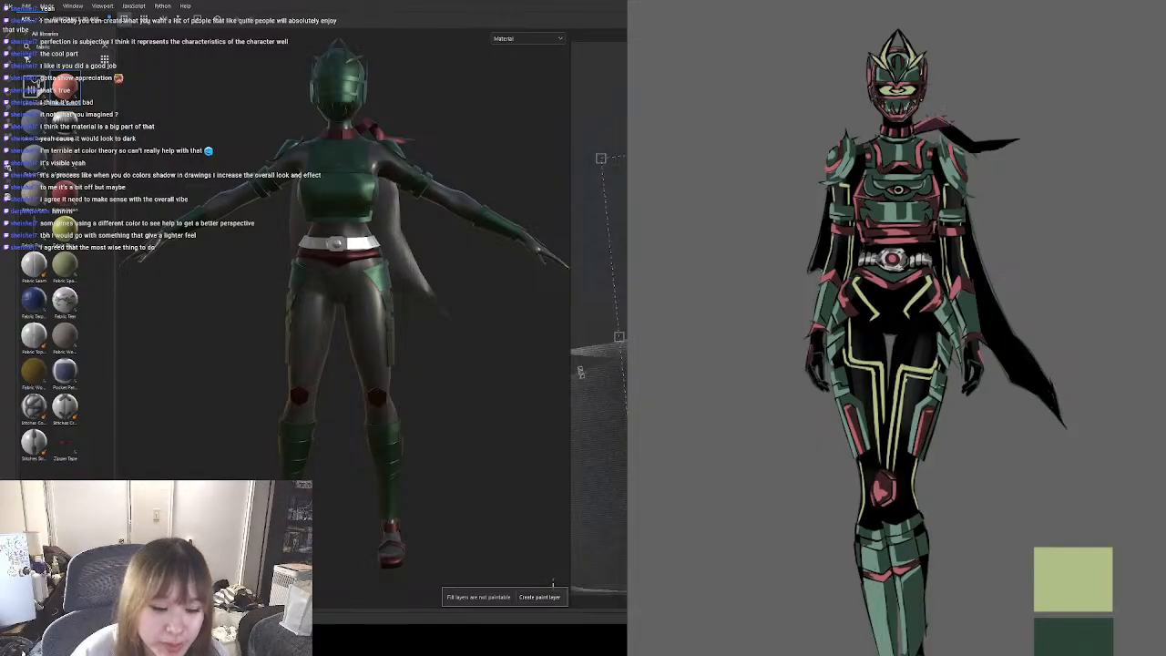
Examine the dark grey fabric cape alongside the armour and compare it with the reference artwork.
{"action": "left_click_drag", "start_coordinate": [497, 429], "coordinate": [435, 391], "text": "alt"}
{"action": "scroll", "coordinate": [469, 399], "scroll_direction": "down", "scroll_amount": 4}
{"action": "scroll", "coordinate": [434, 386], "scroll_direction": "up", "scroll_amount": 3}
{"action": "middle_click_drag", "start_coordinate": [442, 399], "coordinate": [437, 372], "text": "alt"}
{"action": "left_click_drag", "start_coordinate": [445, 386], "coordinate": [487, 389], "text": "alt"}
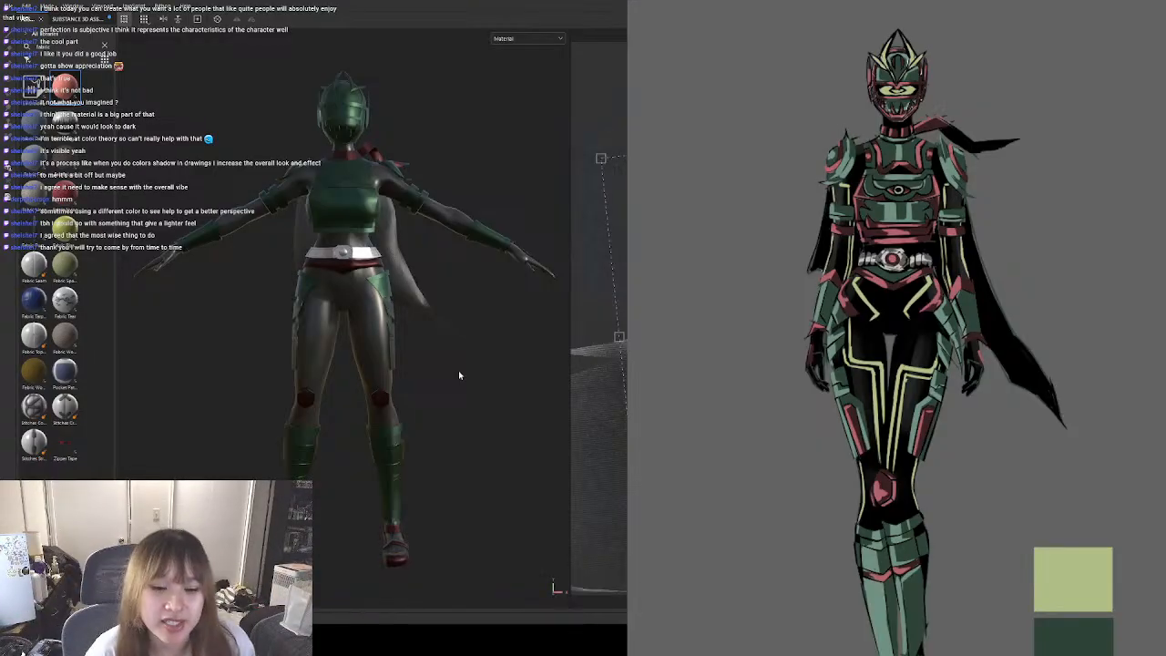
{"action": "left_click", "coordinate": [498, 423]}
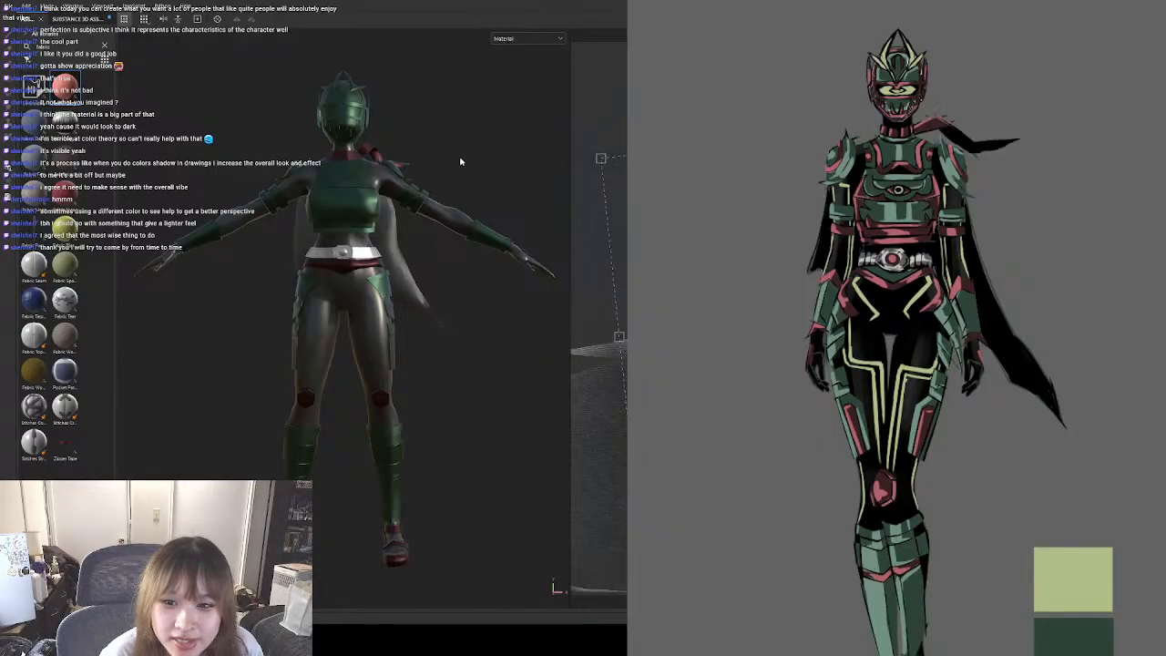
{"action": "left_click", "coordinate": [532, 171]}
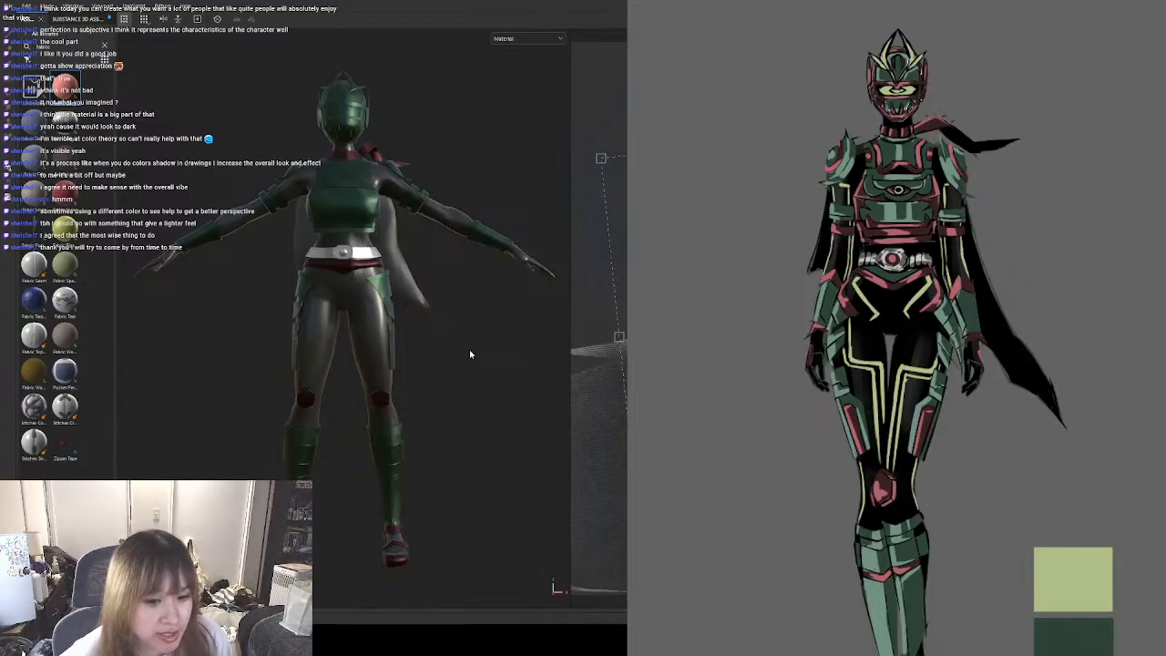
{"action": "left_click", "coordinate": [421, 365]}
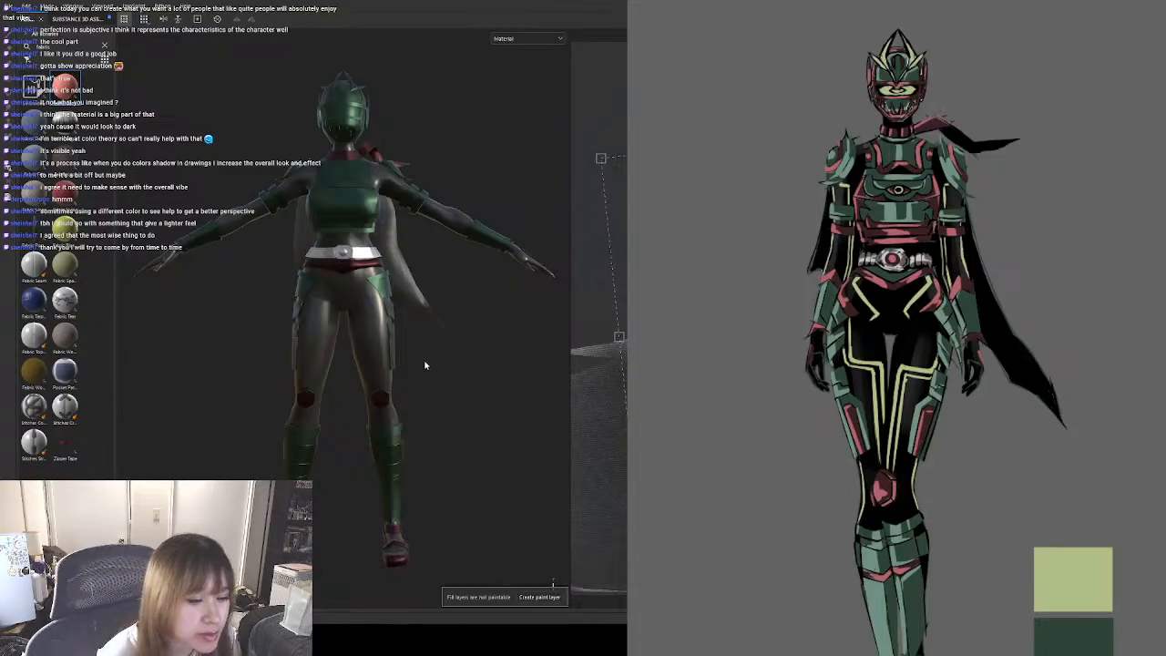